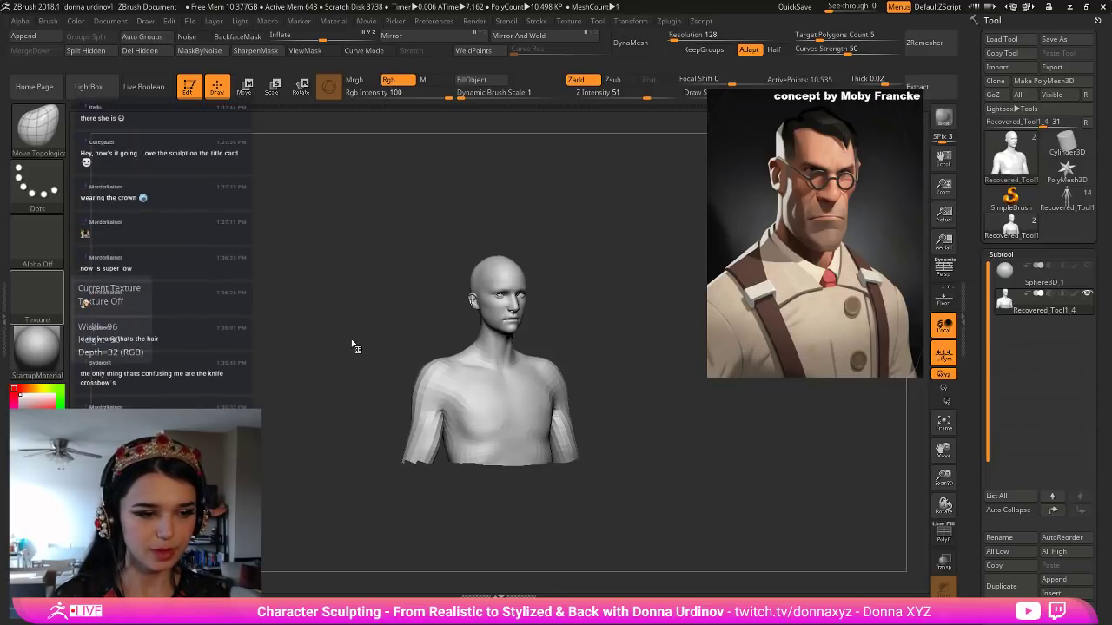
Examine the bust's wireframe topology with the polyframe display, then return to the plain shaded front view.
drag(385, 308, 402, 307)
alt+drag(584, 295, 616, 340)
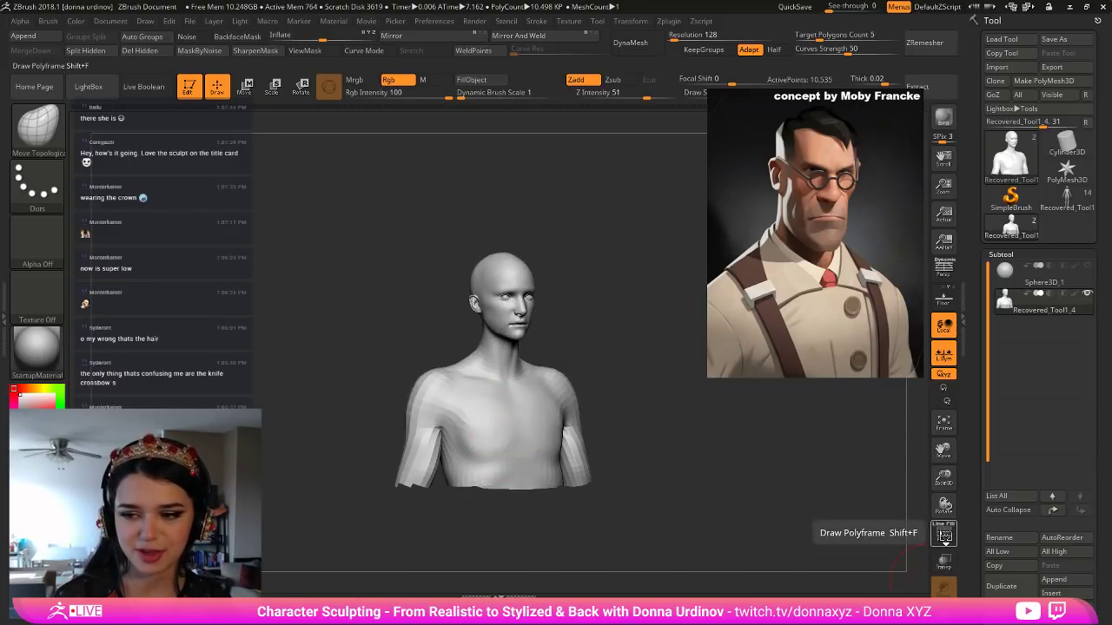
click(944, 536)
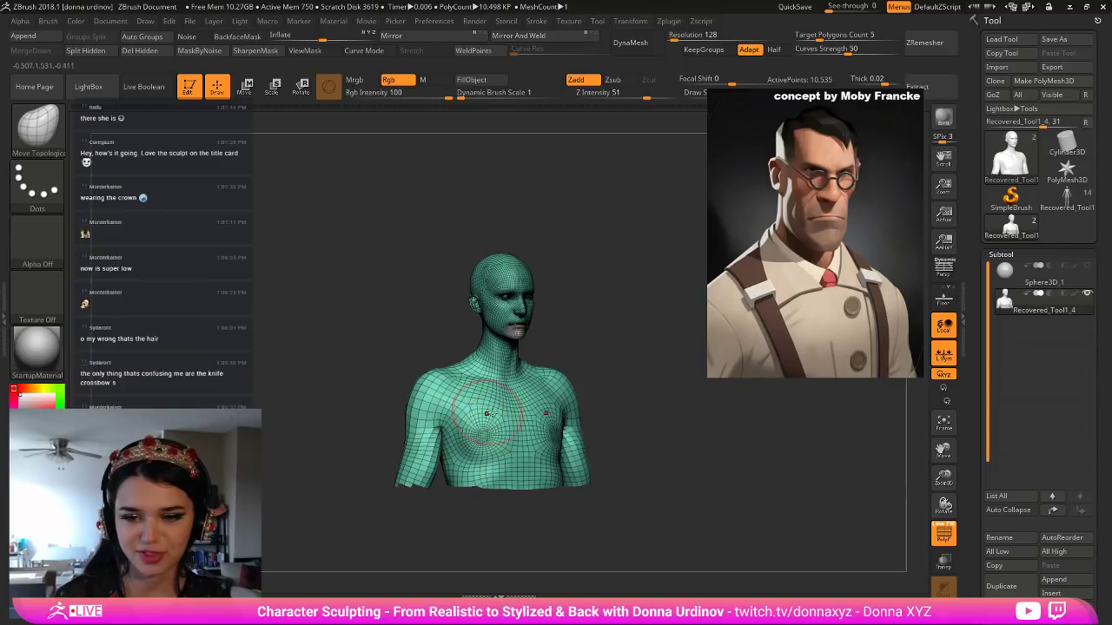
click(945, 543)
shift+drag(710, 453, 745, 463)
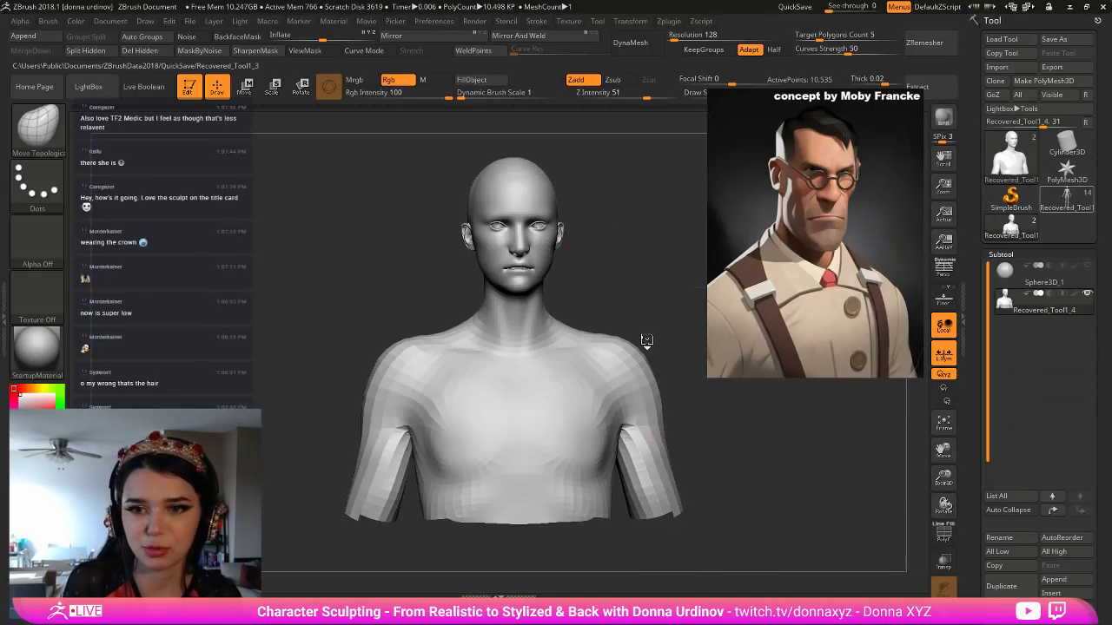
Lower and round the bust's shoulders and upper arms symmetrically with the Move Topological brush.
drag(638, 264, 636, 269)
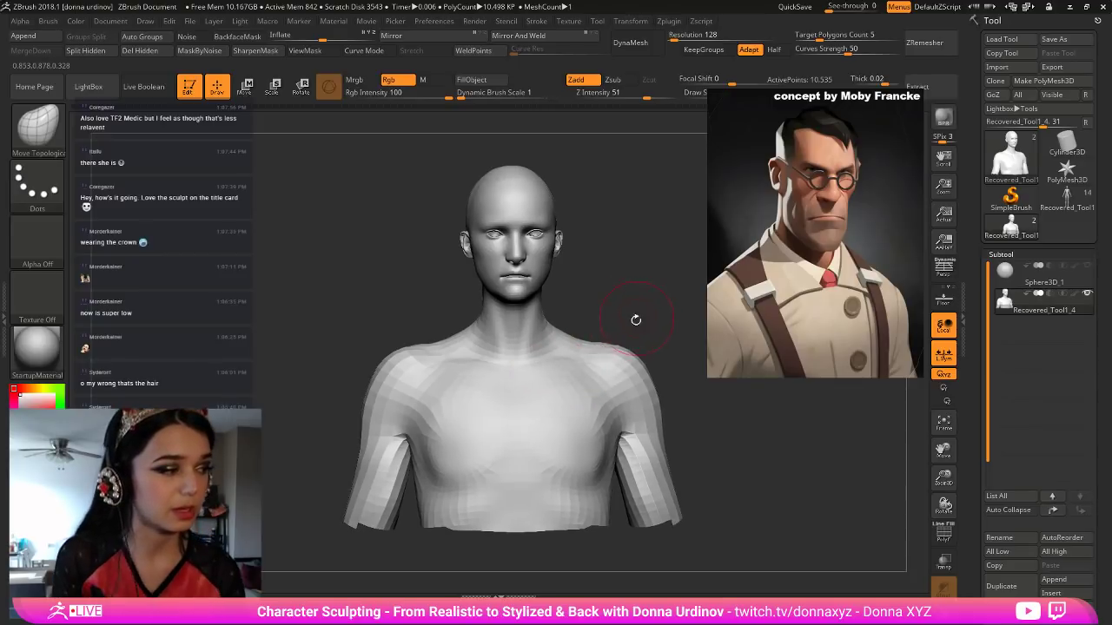
mouse_move(632, 284)
mouse_down()
mouse_move(644, 291)
mouse_move(627, 300)
mouse_up()
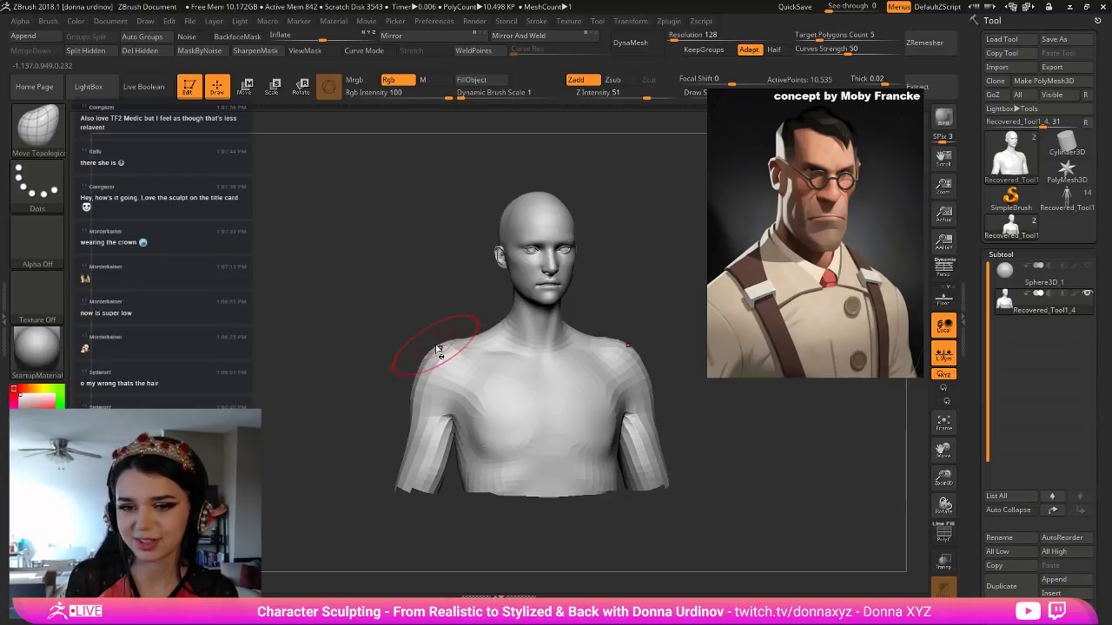
drag(443, 345, 441, 356)
drag(423, 394, 459, 429)
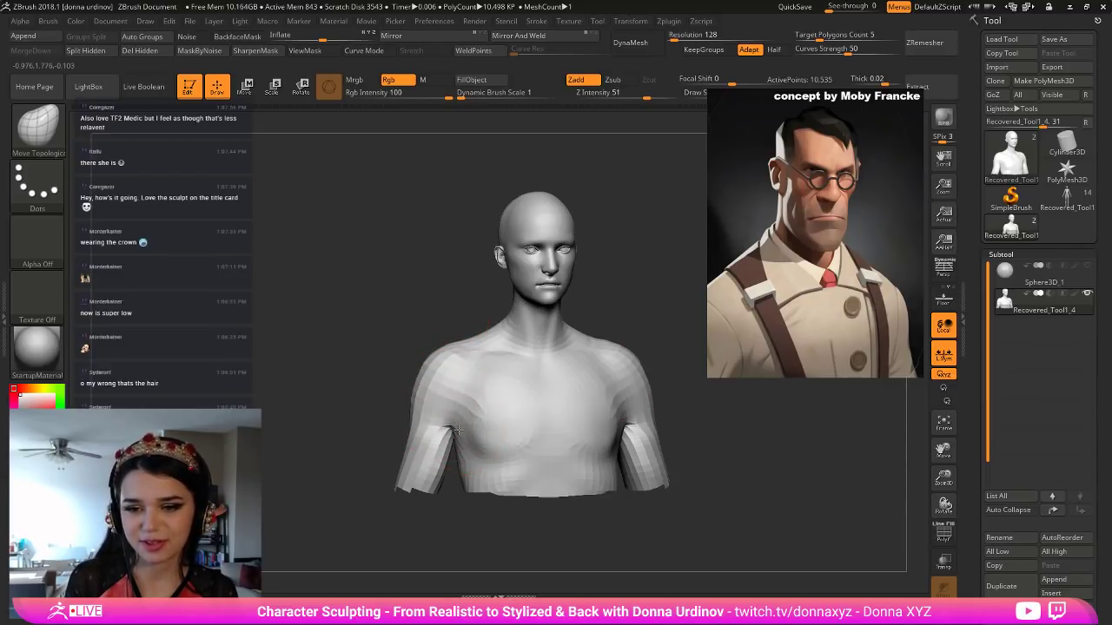
Switch to the hPolish brush and bring the hidden lower part of the body back into view.
key(b)
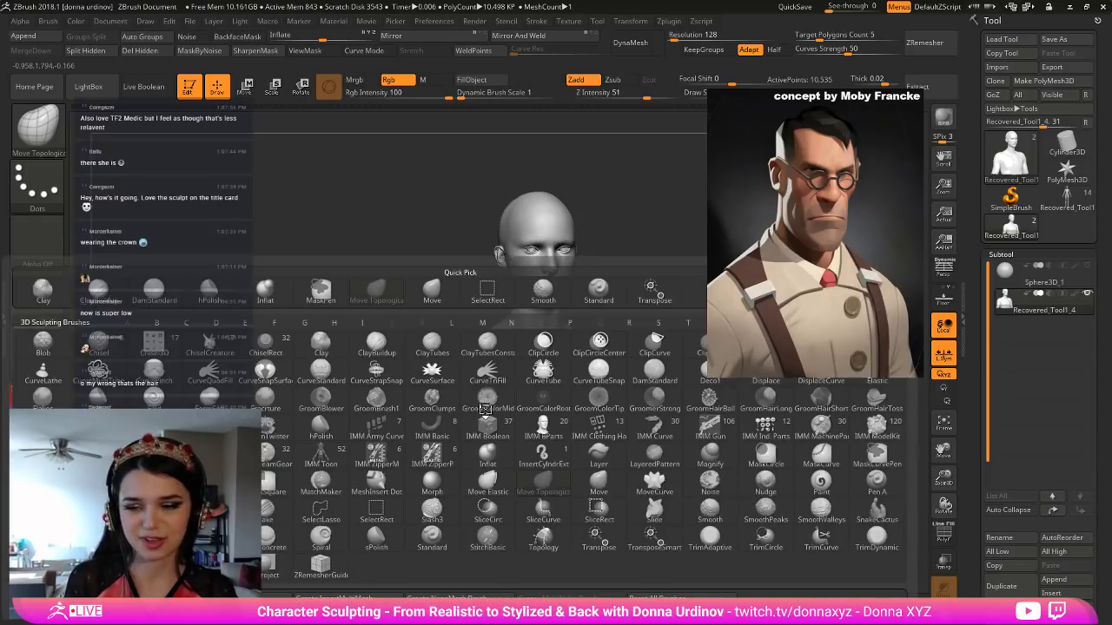
key(h)
key(p)
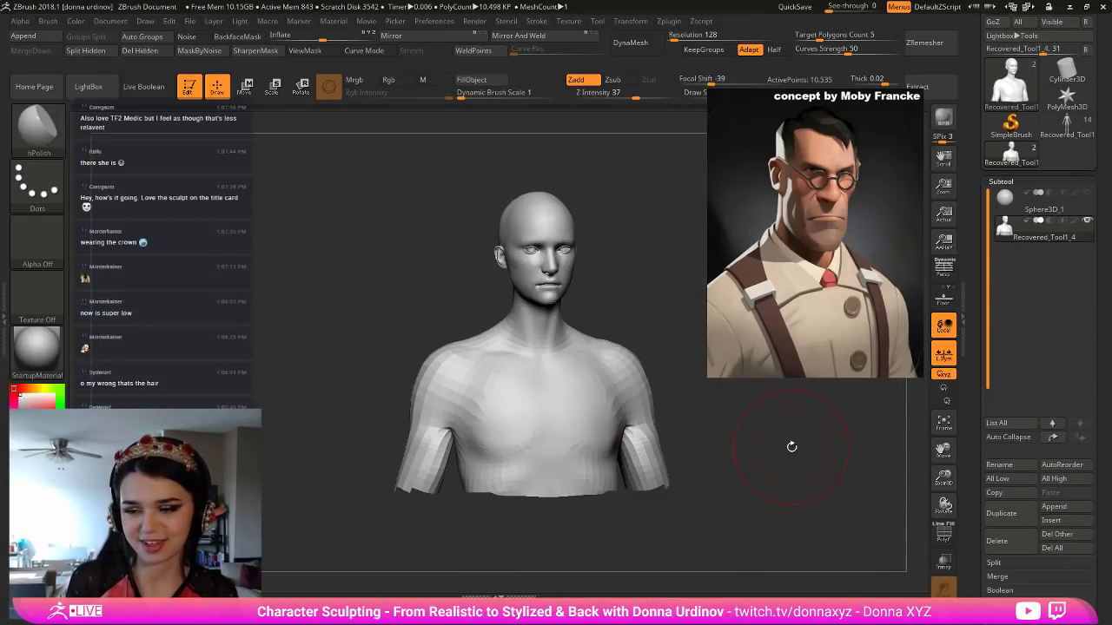
mouse_move(775, 445)
alt+mouse_down()
mouse_move(763, 482)
mouse_move(784, 460)
mouse_move(796, 467)
alt+mouse_up()
Expand the body's geometry options and move the concept reference image slightly lower.
drag(1077, 563, 1085, 449)
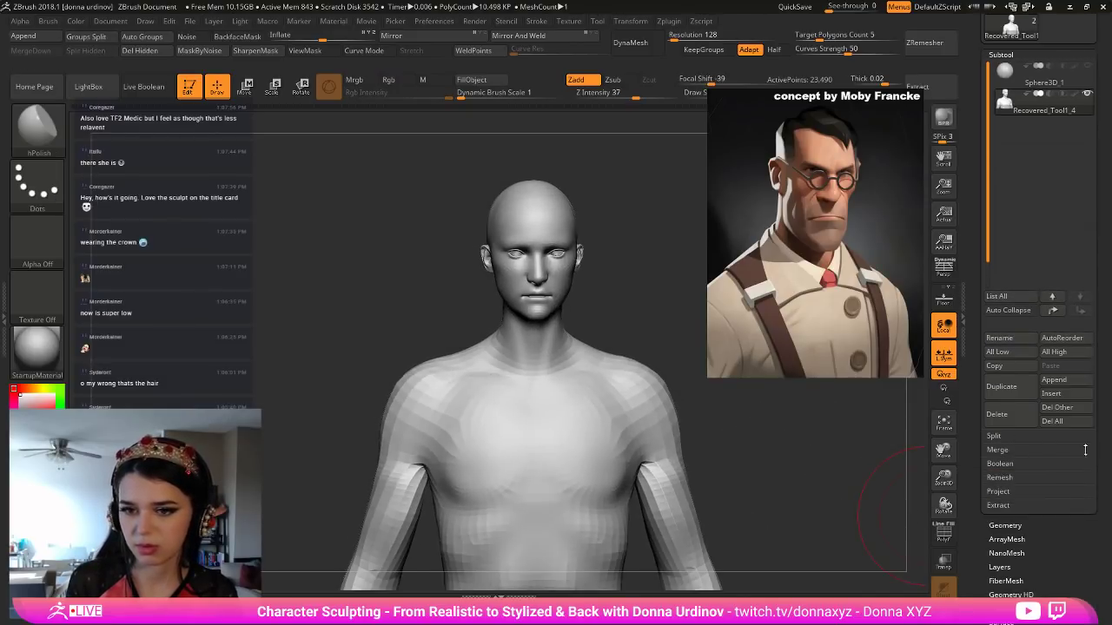
click(998, 529)
drag(885, 329, 884, 349)
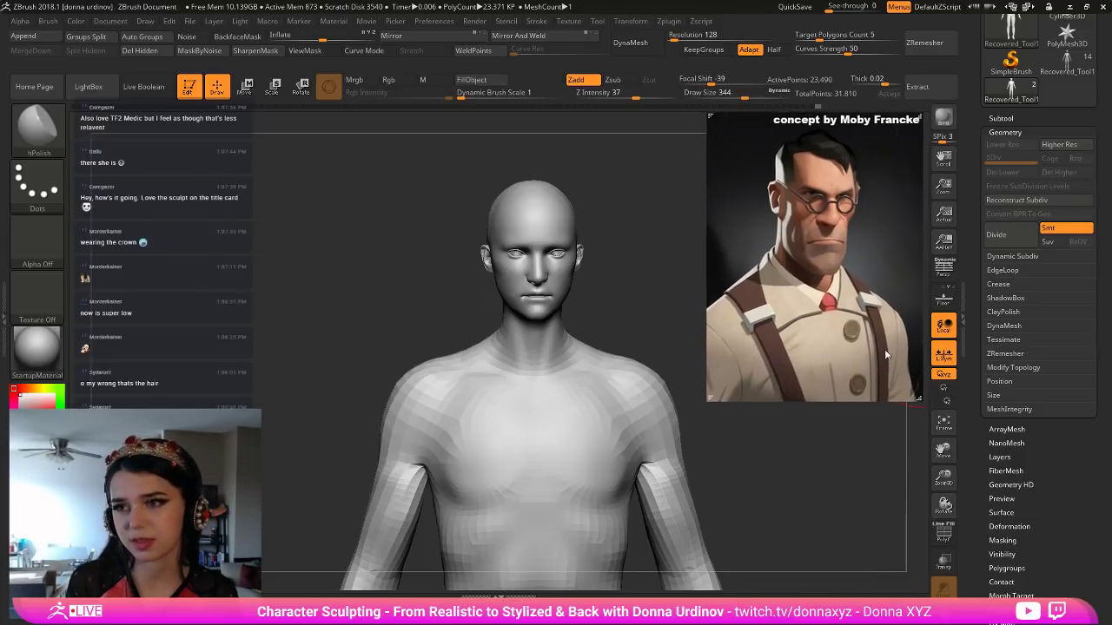
Examine the polygon density of the head and shoulders from several angles using the polyframe display.
mouse_move(782, 464)
mouse_down()
mouse_move(791, 492)
mouse_move(839, 498)
mouse_move(848, 470)
mouse_up()
mouse_move(836, 513)
alt+mouse_down()
mouse_move(851, 489)
mouse_move(838, 496)
mouse_move(839, 459)
alt+mouse_up()
click(944, 536)
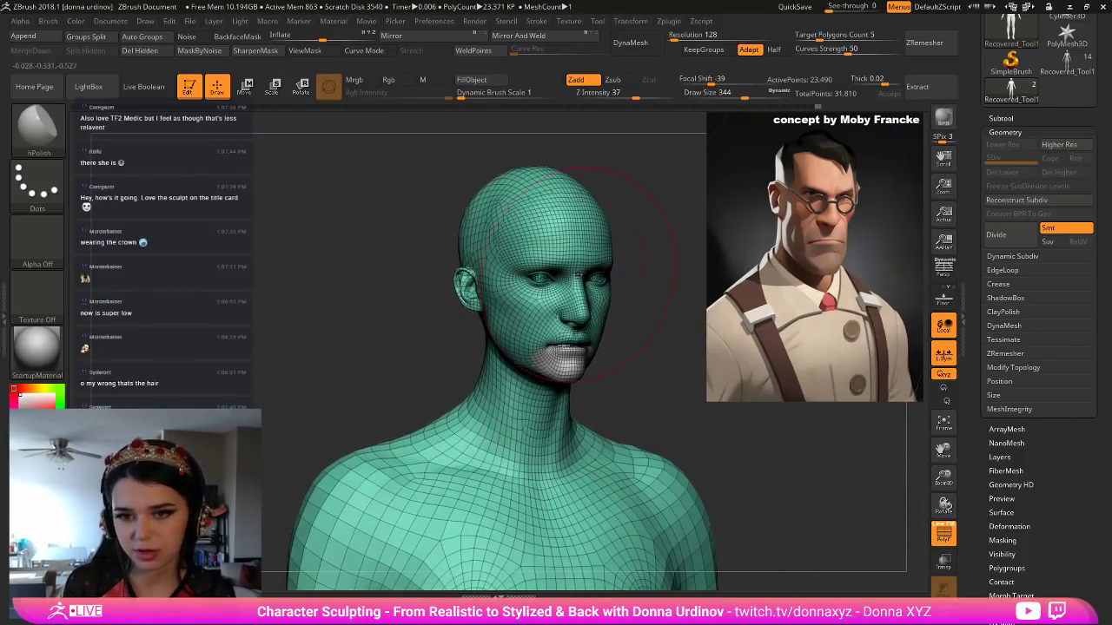
mouse_move(769, 469)
mouse_down()
mouse_move(791, 461)
mouse_move(750, 462)
mouse_up()
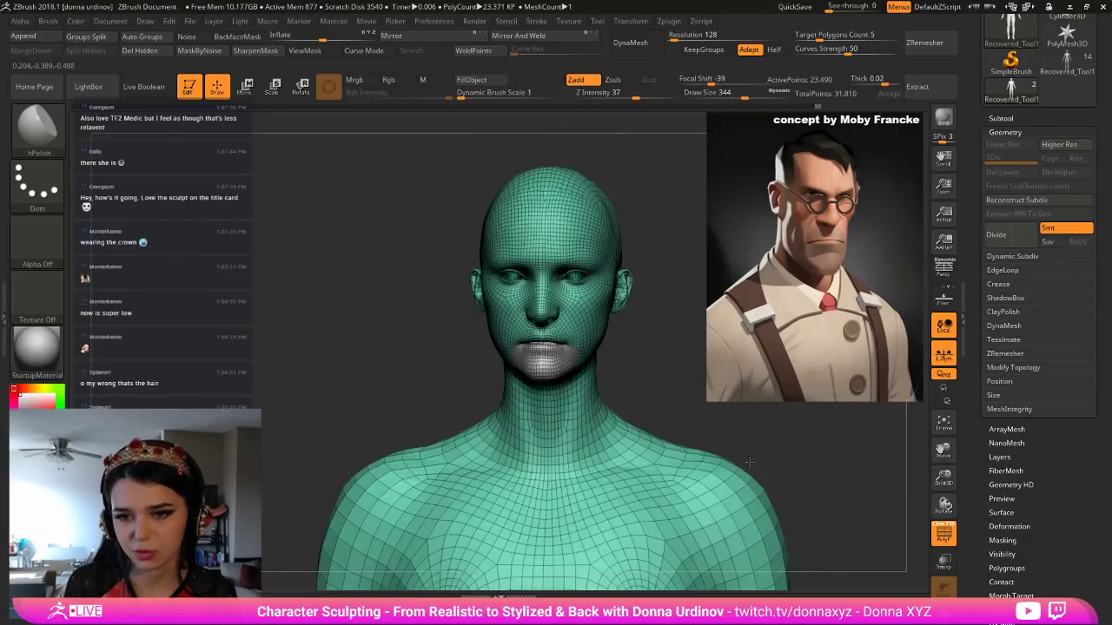
click(943, 533)
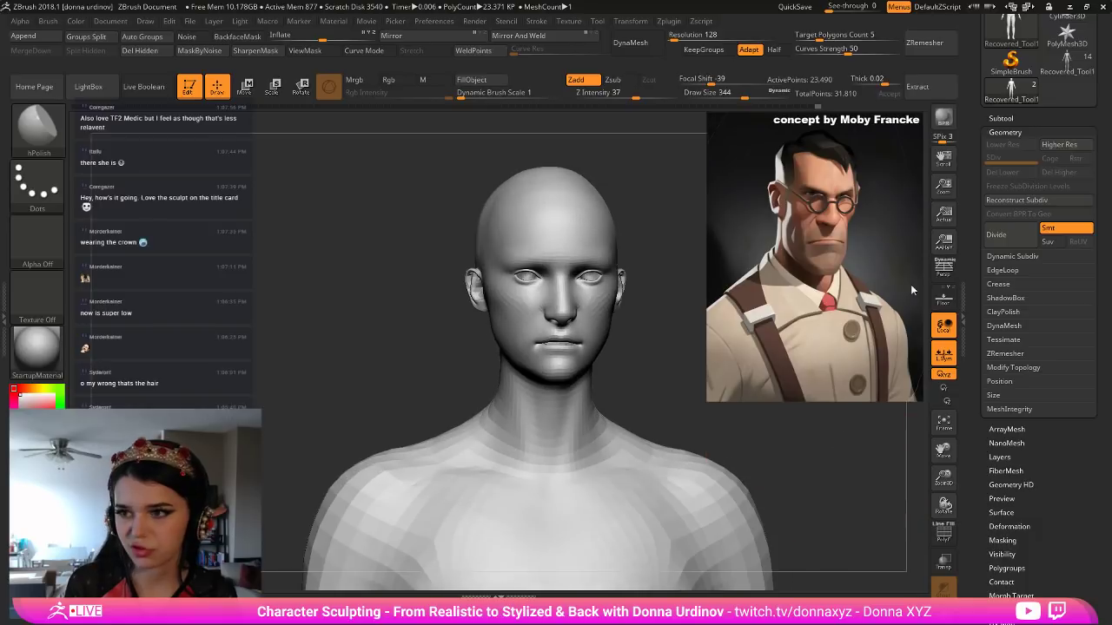
Divide the body mesh up to subdivision level 4, check its wireframe, and drop back to level 1.
click(1008, 235)
click(1010, 240)
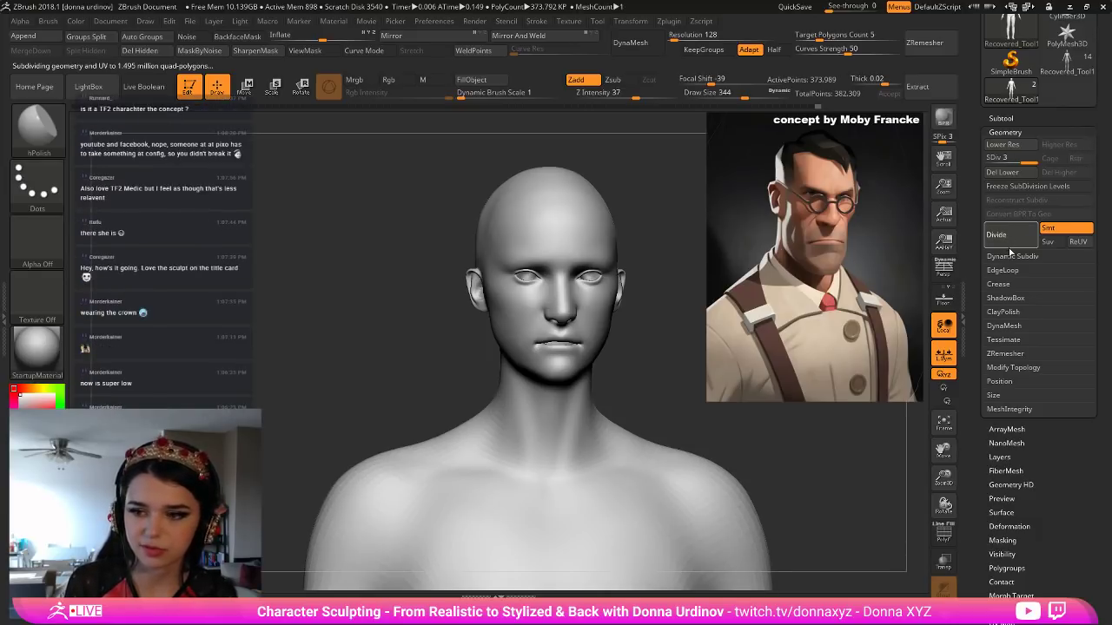
click(945, 537)
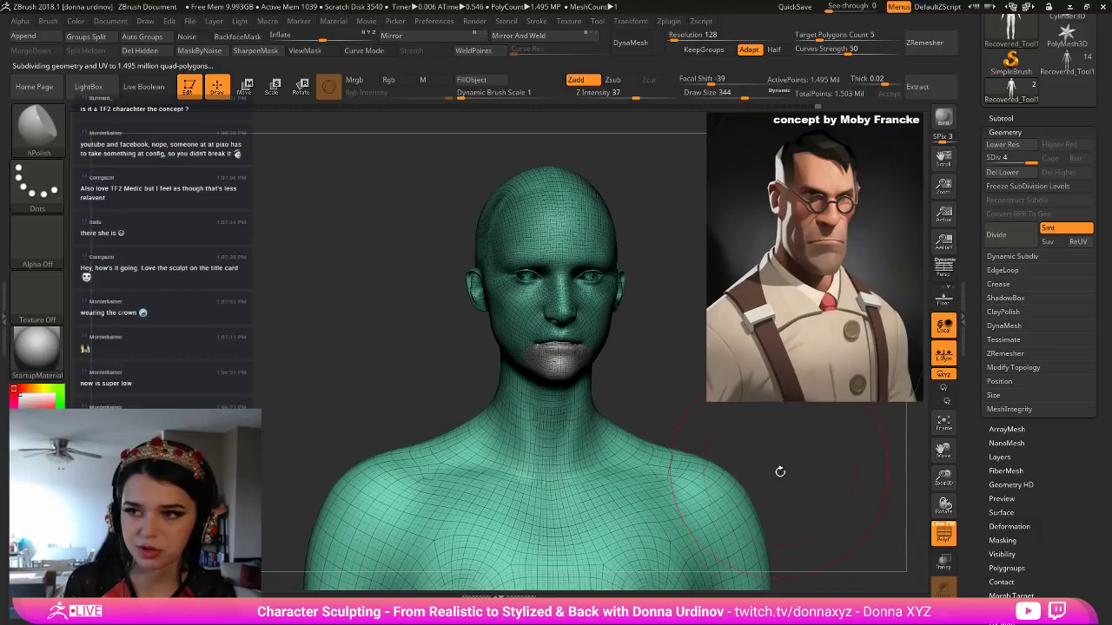
click(993, 158)
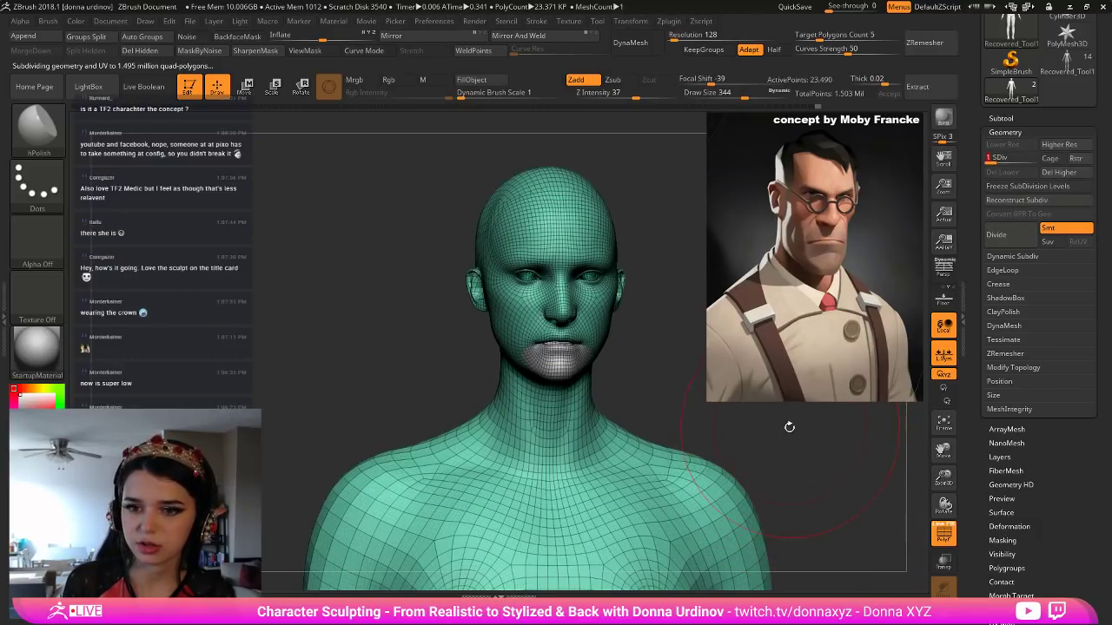
click(944, 537)
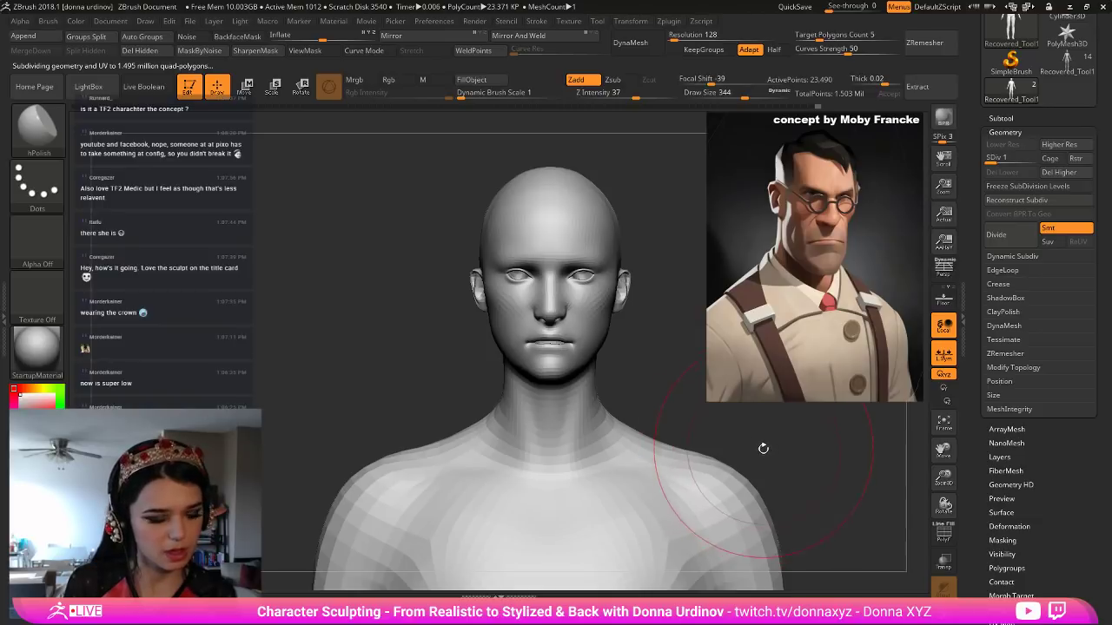
Frame the head and neck closely and reduce the hPolish brush's draw size to 60.
alt+drag(766, 437, 756, 451)
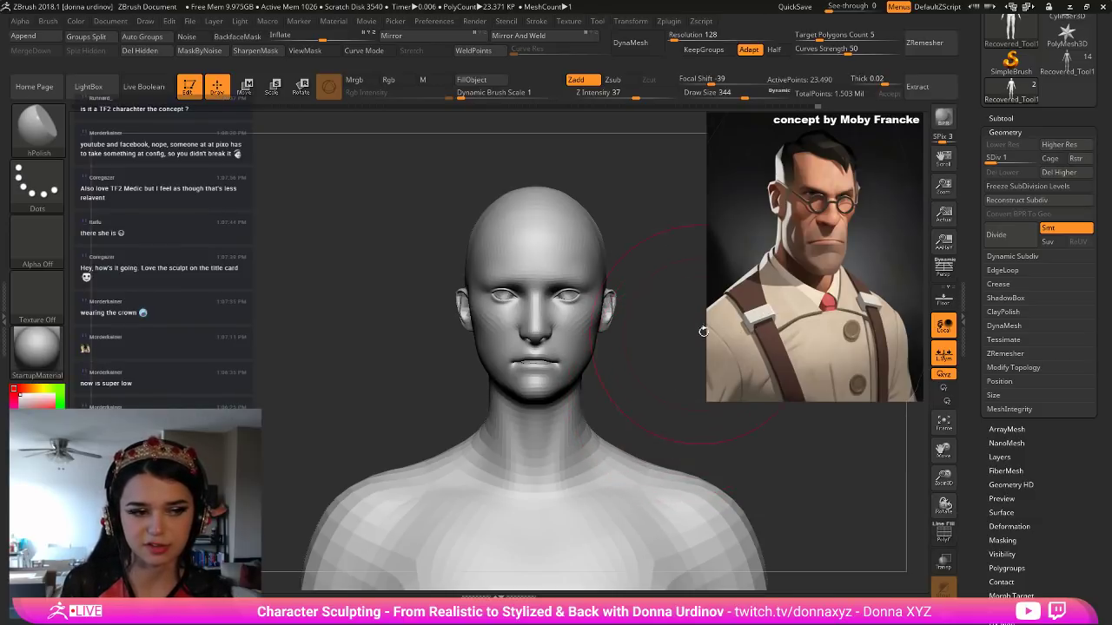
mouse_move(686, 377)
mouse_down()
mouse_move(663, 372)
mouse_move(678, 352)
mouse_up()
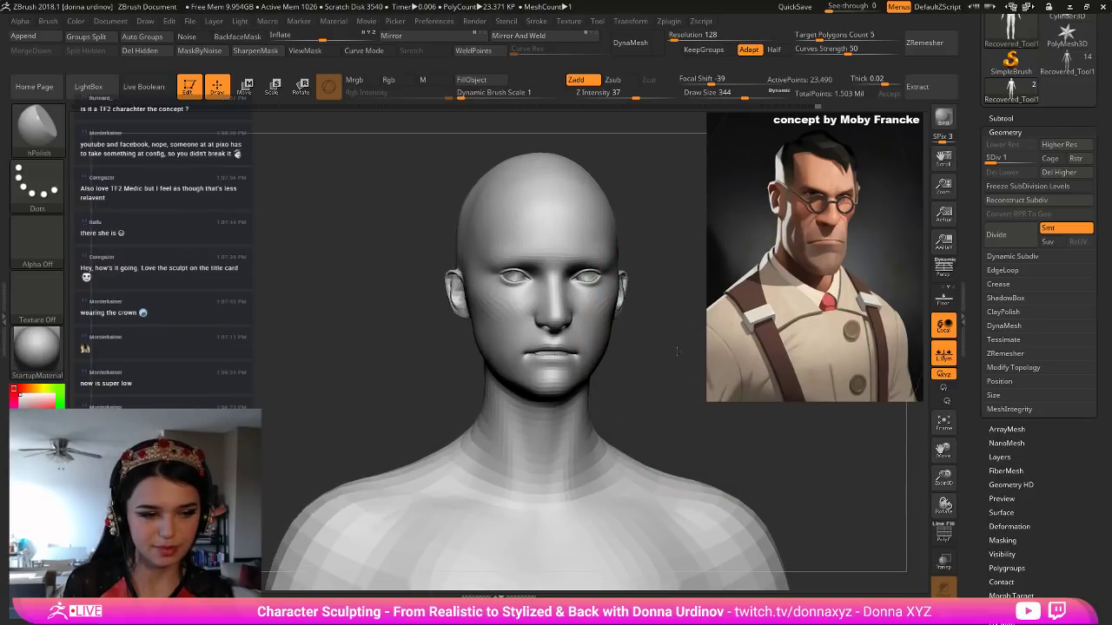
alt+drag(701, 316, 672, 354)
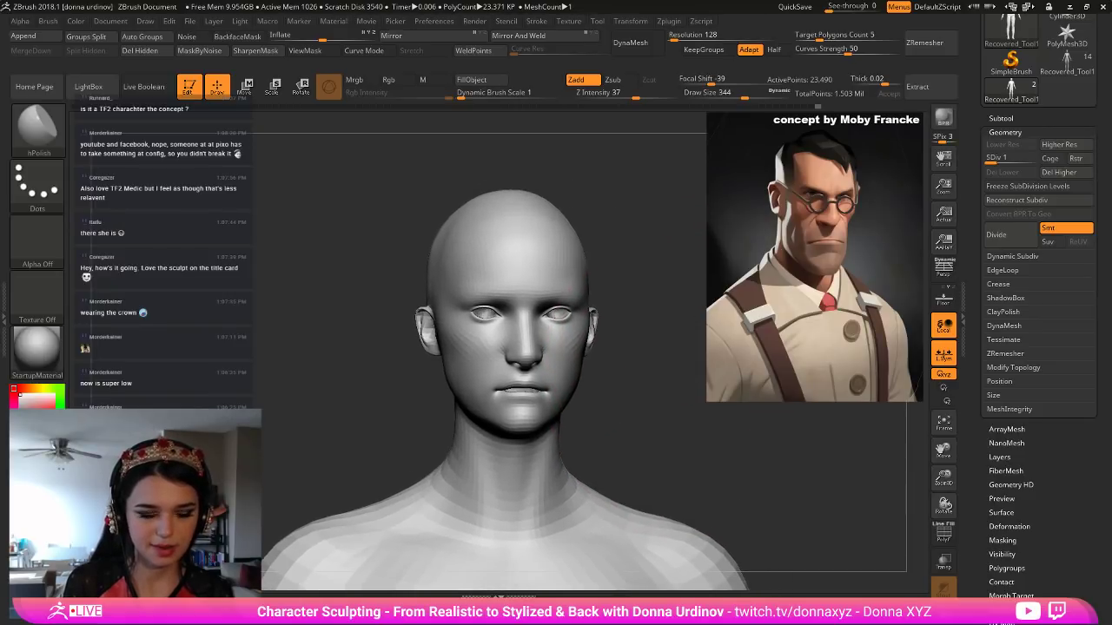
key(bracketleft)
key(bracketleft)
key(bracketleft)
key(bracketleft)
key(bracketleft)
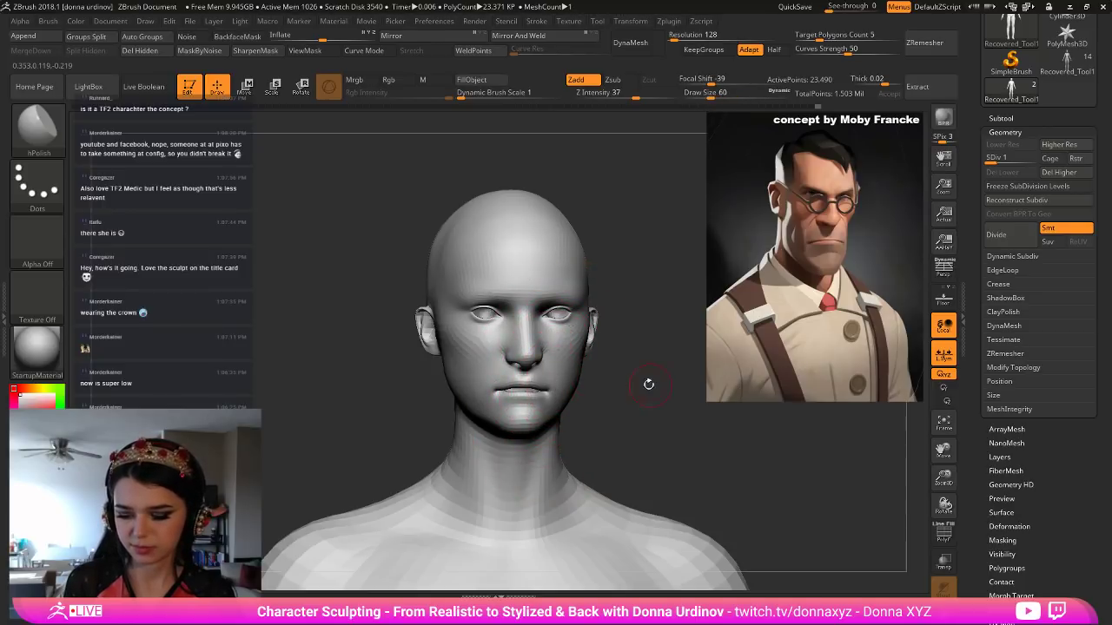
drag(650, 406, 667, 416)
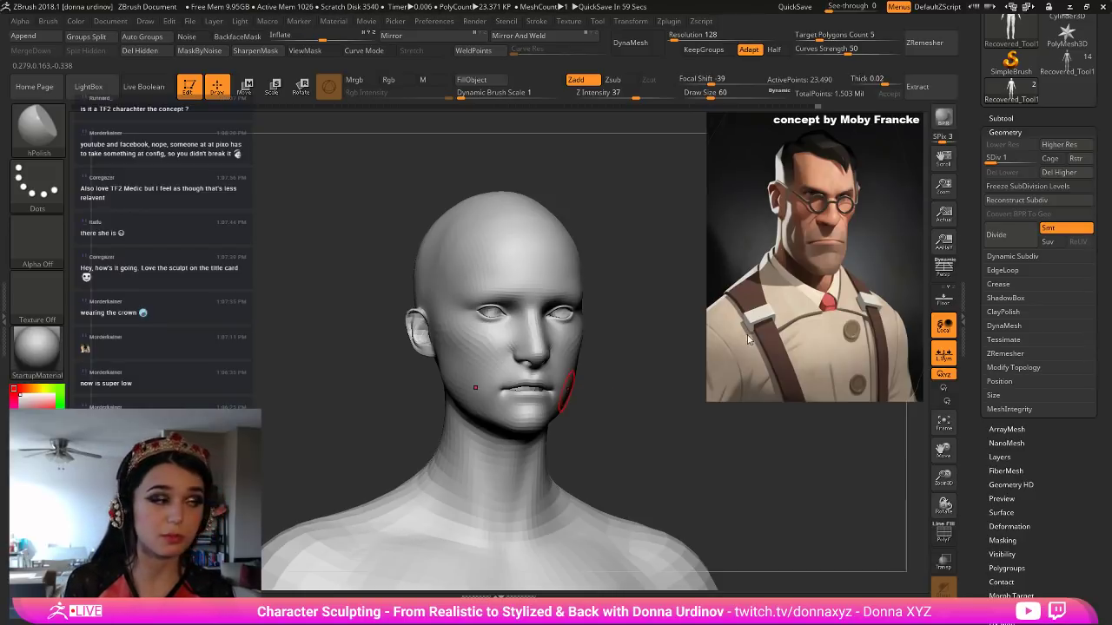
drag(643, 385, 647, 390)
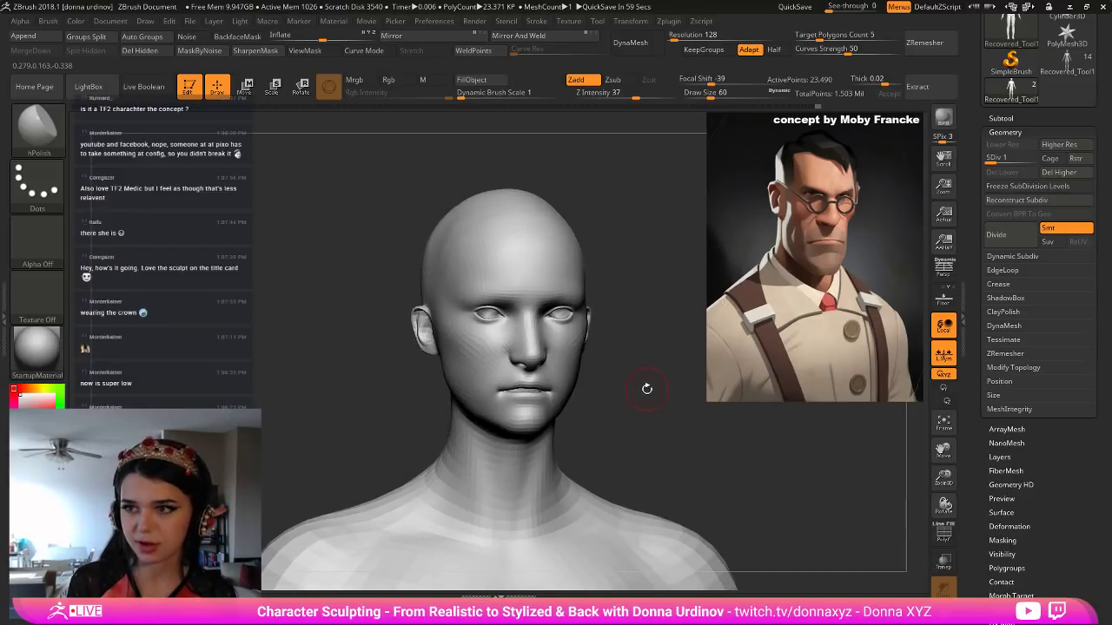
key(b)
key(d)
key(s)
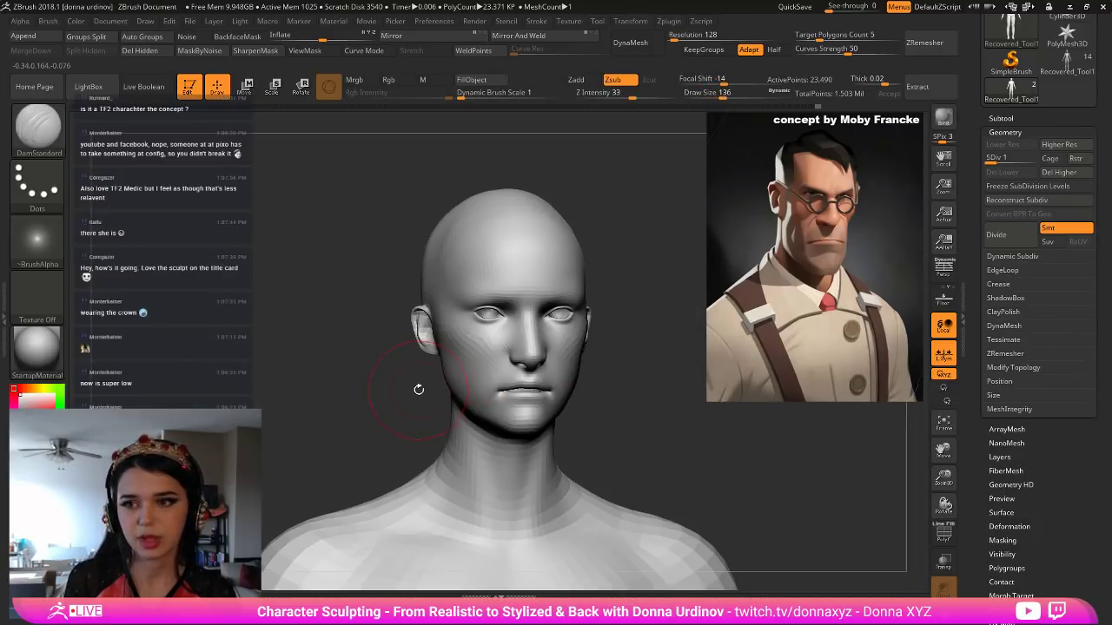
drag(419, 389, 426, 390)
Switch to the Move brush, adjust its size, and reshape the chin and lower face.
key(b)
key(m)
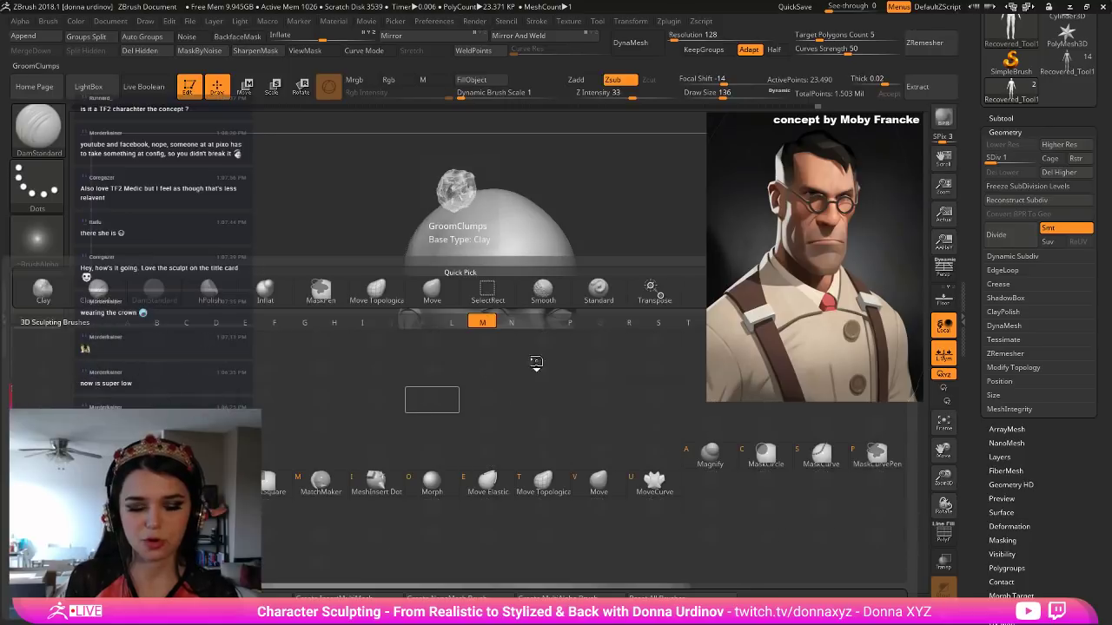
key(v)
key(bracketright)
drag(494, 425, 524, 432)
key(bracketright)
key(bracketright)
key(bracketright)
key(bracketleft)
key(bracketleft)
drag(639, 395, 491, 405)
drag(579, 401, 522, 356)
Reduce the Move brush's draw size to 60 and broaden the nose to match the concept.
key(bracketleft)
key(bracketleft)
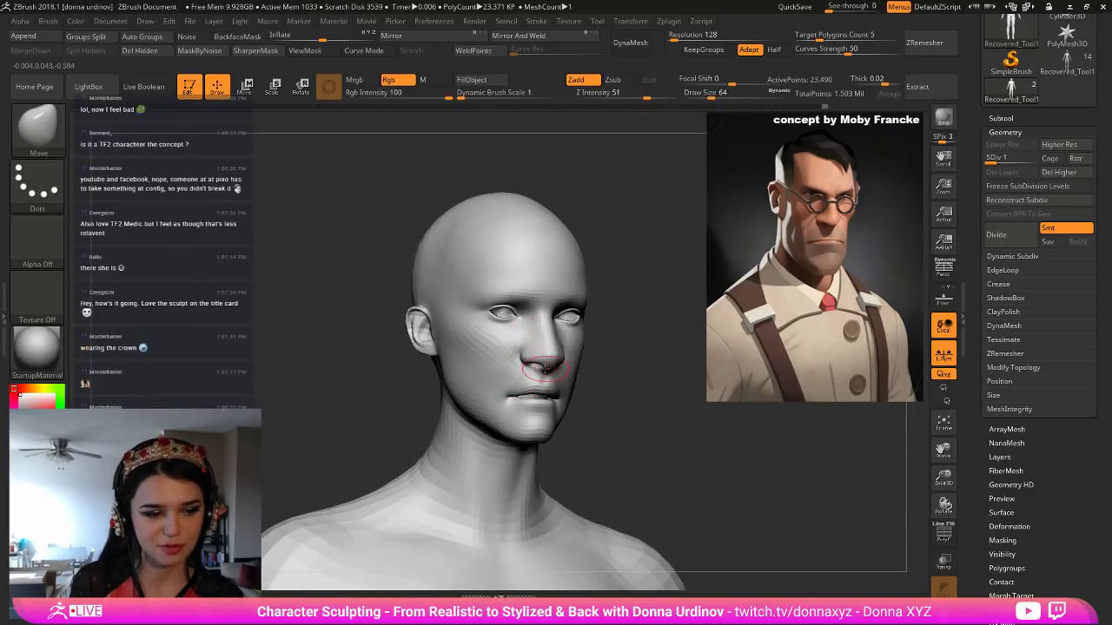
drag(647, 375, 579, 366)
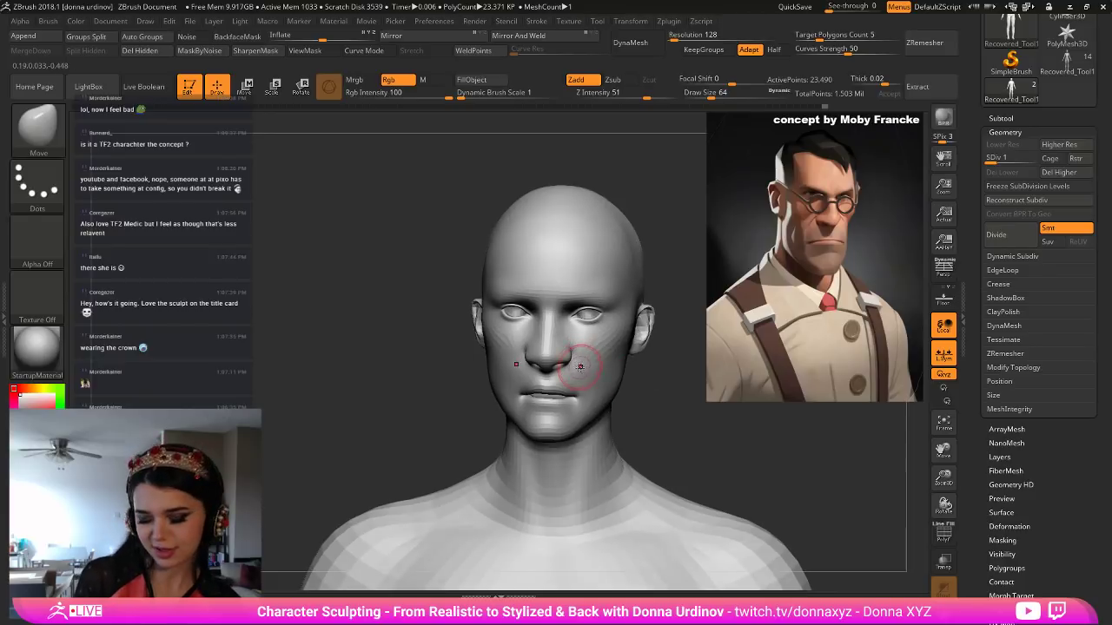
key(bracketleft)
key(bracketright)
drag(701, 415, 638, 397)
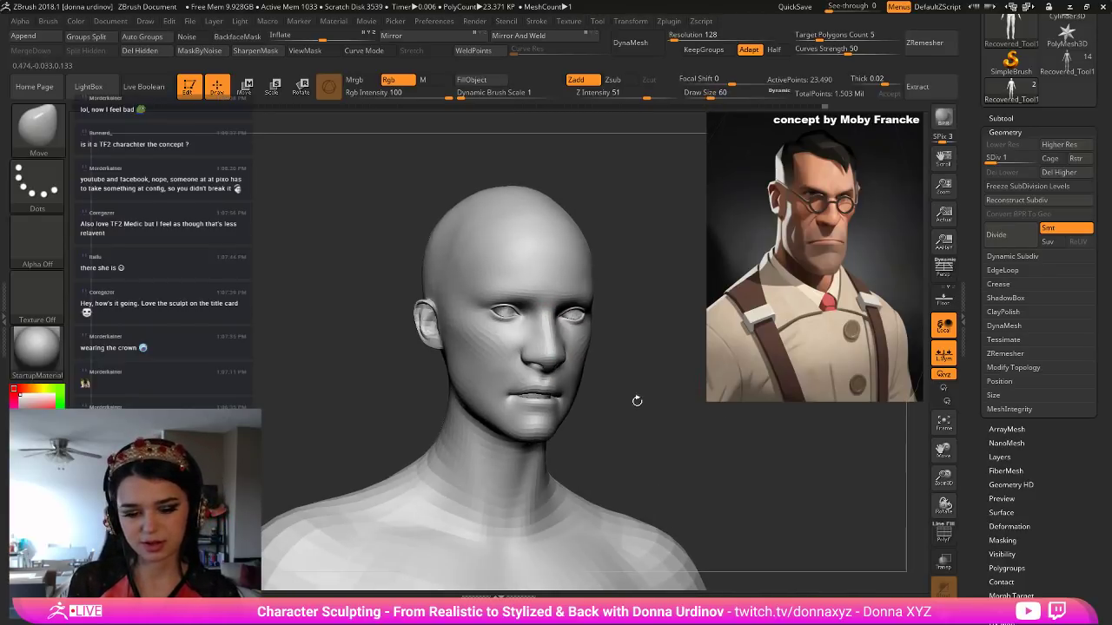
Open the subtool list and activate the Sphere3D_1 subtool to inspect it over the head.
click(1000, 119)
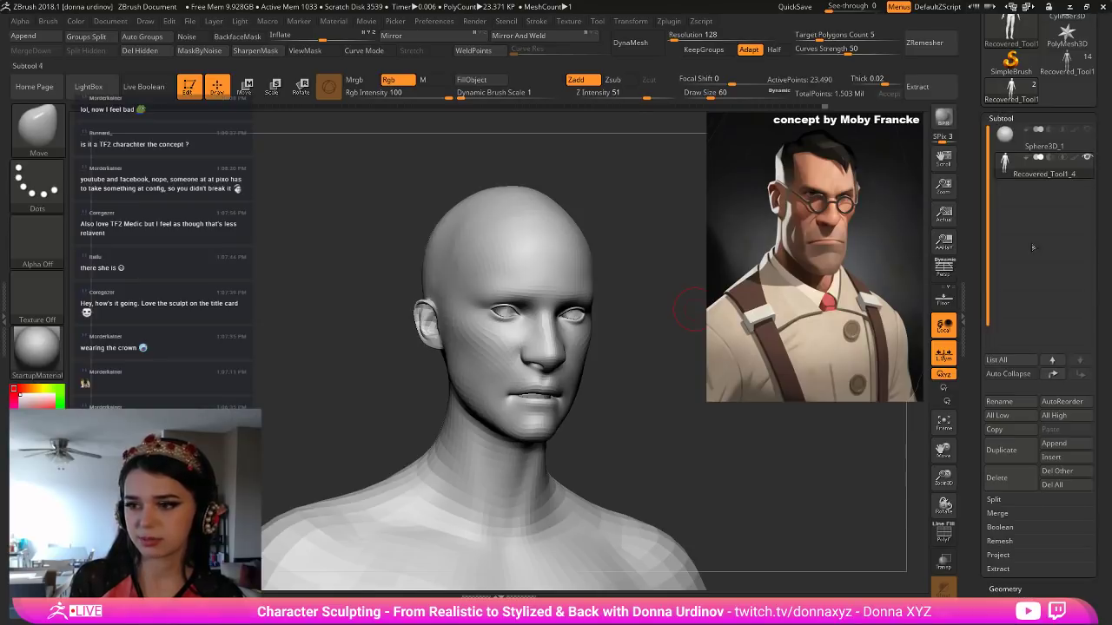
click(1006, 144)
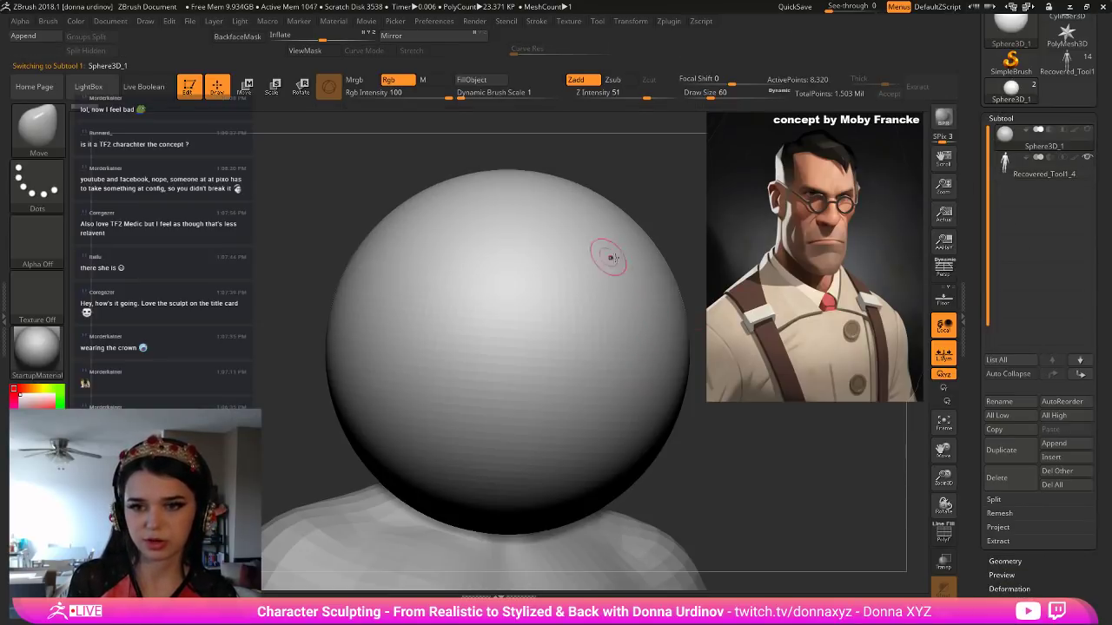
click(540, 261)
click(599, 188)
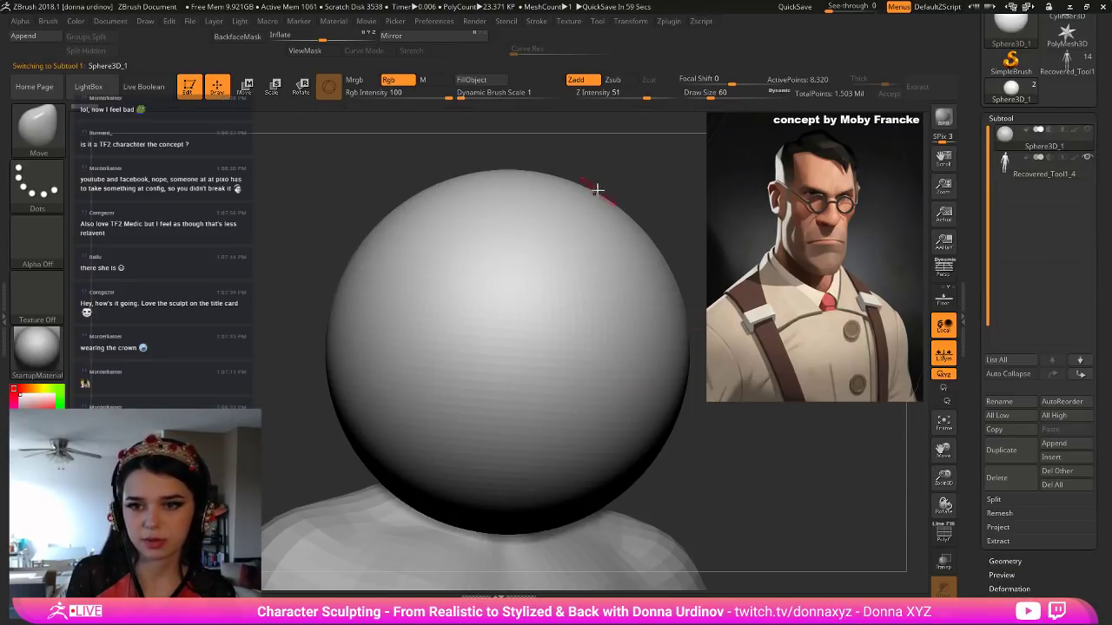
drag(627, 182, 610, 184)
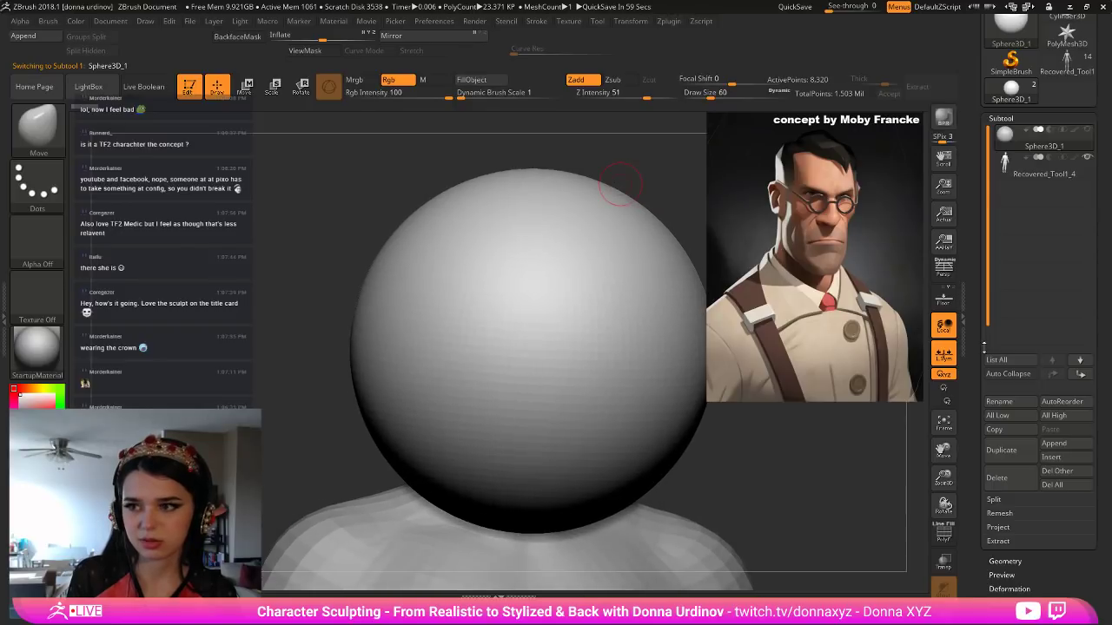
Append a Sphere3D mesh as a new subtool to the body and make the new PM3D_Sphere3D1 subtool active.
click(1055, 444)
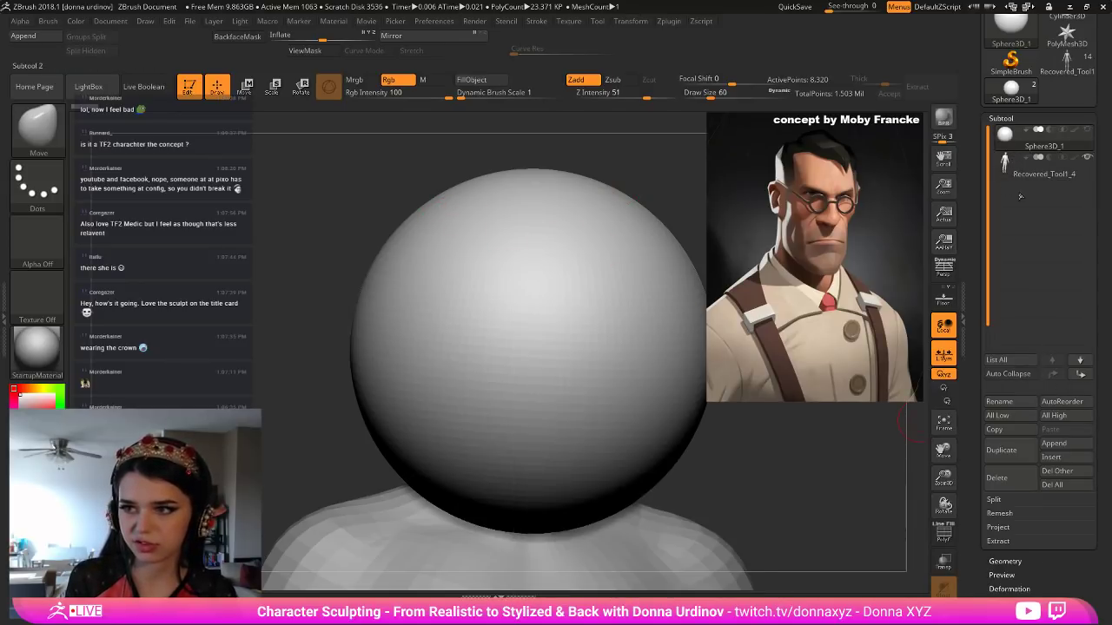
click(1054, 444)
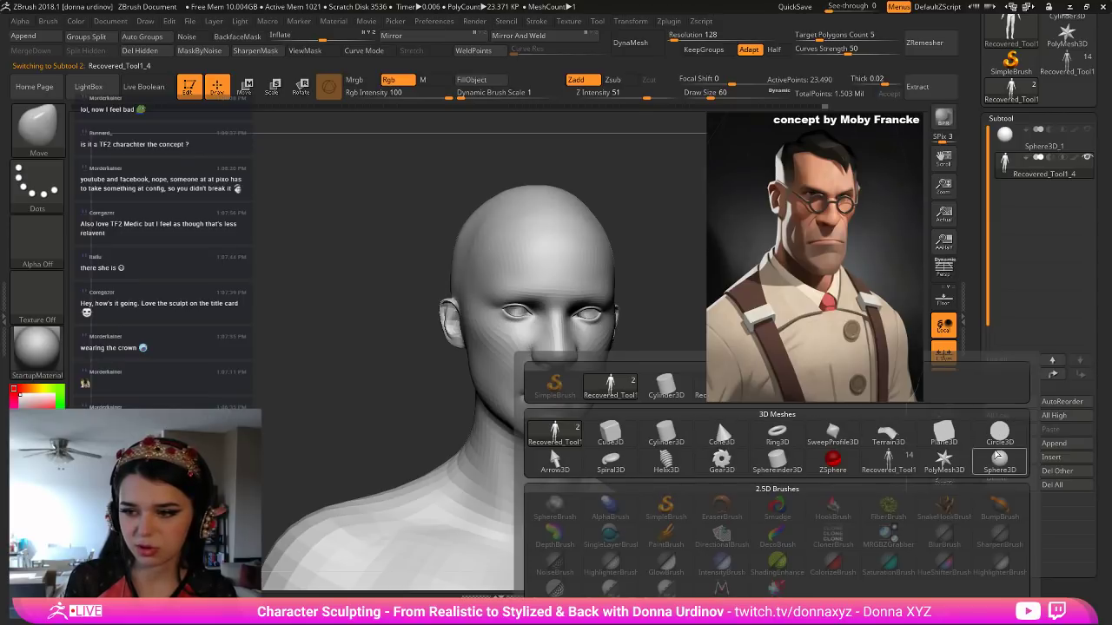
mouse_move(1002, 469)
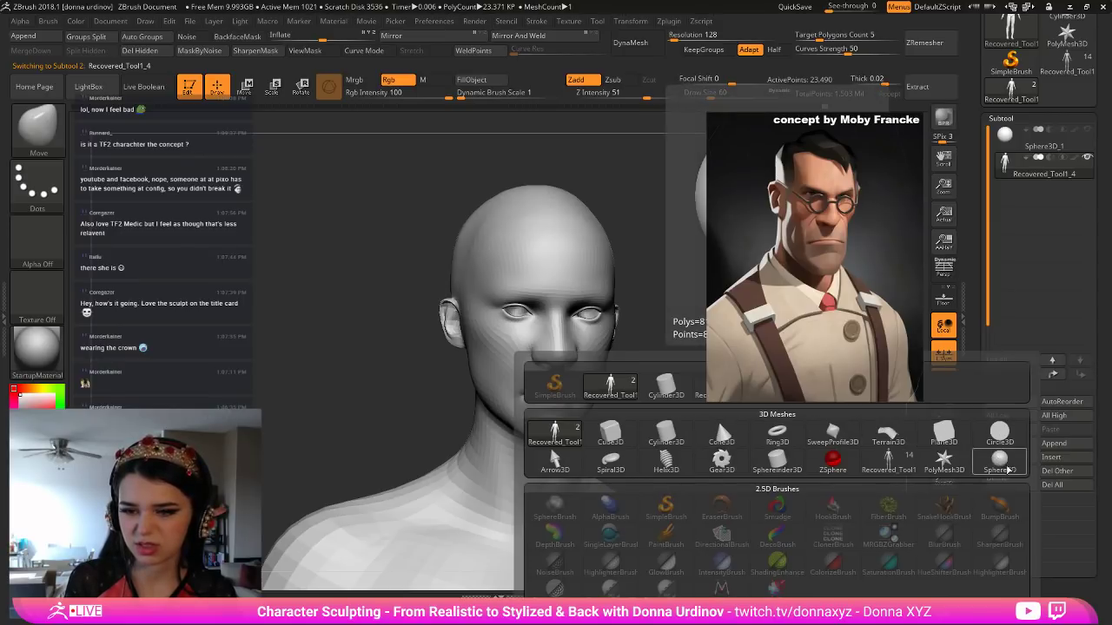
click(1001, 464)
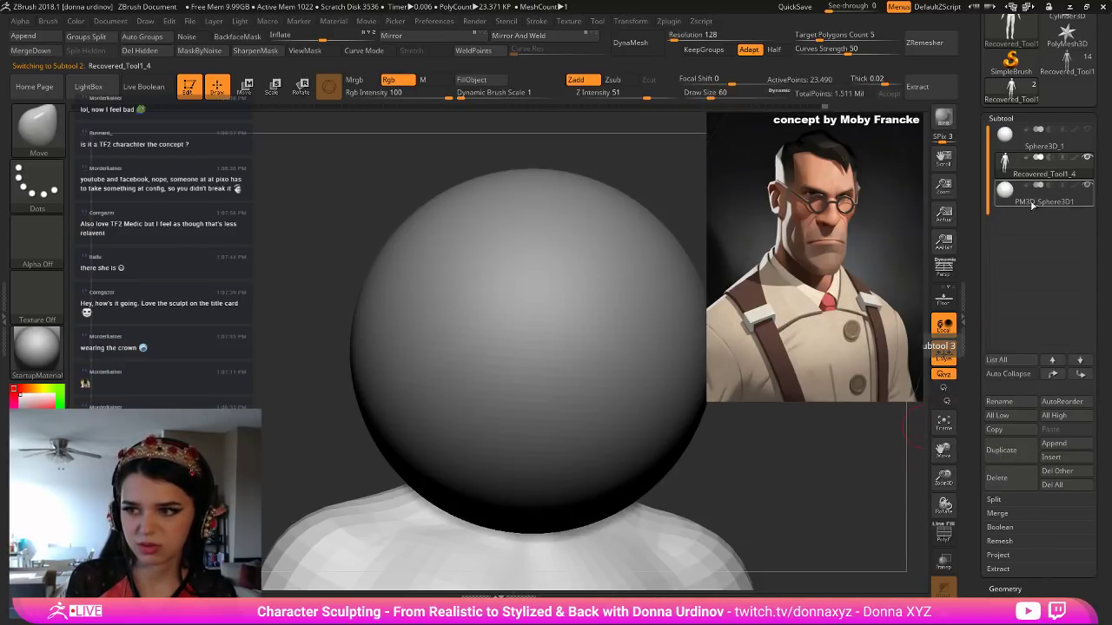
click(1038, 201)
Shrink the new sphere with the transform gizmo and shift it sideways to the character's right cheek.
key(e)
drag(546, 323, 559, 419)
drag(532, 351, 532, 364)
ctrl+right_drag(531, 364, 533, 408)
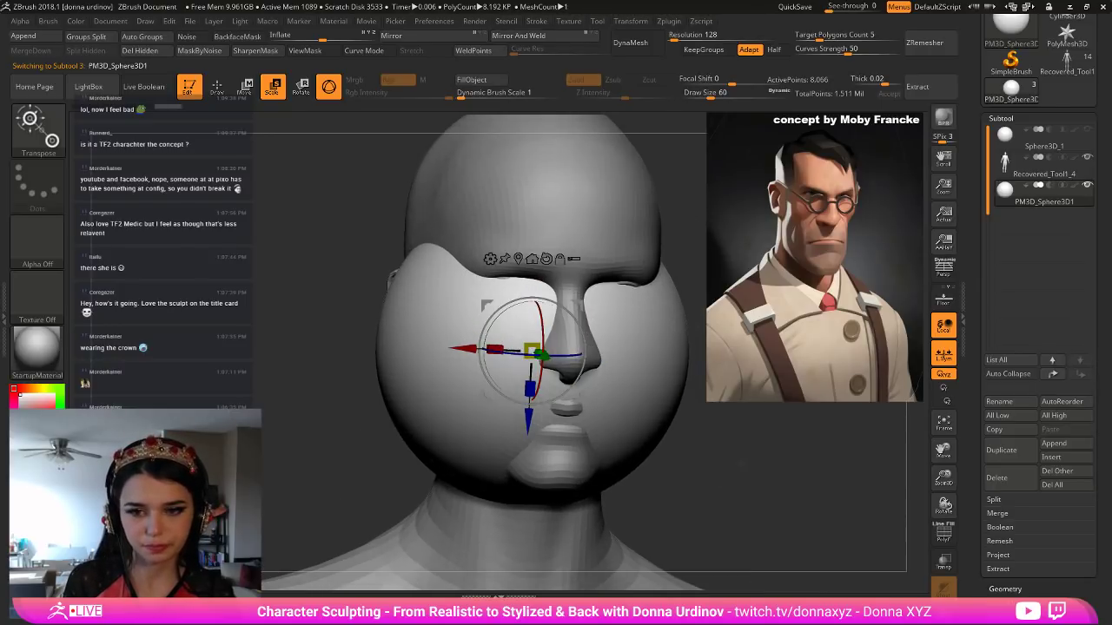
shift+drag(740, 464, 719, 417)
drag(532, 345, 388, 350)
drag(464, 344, 451, 349)
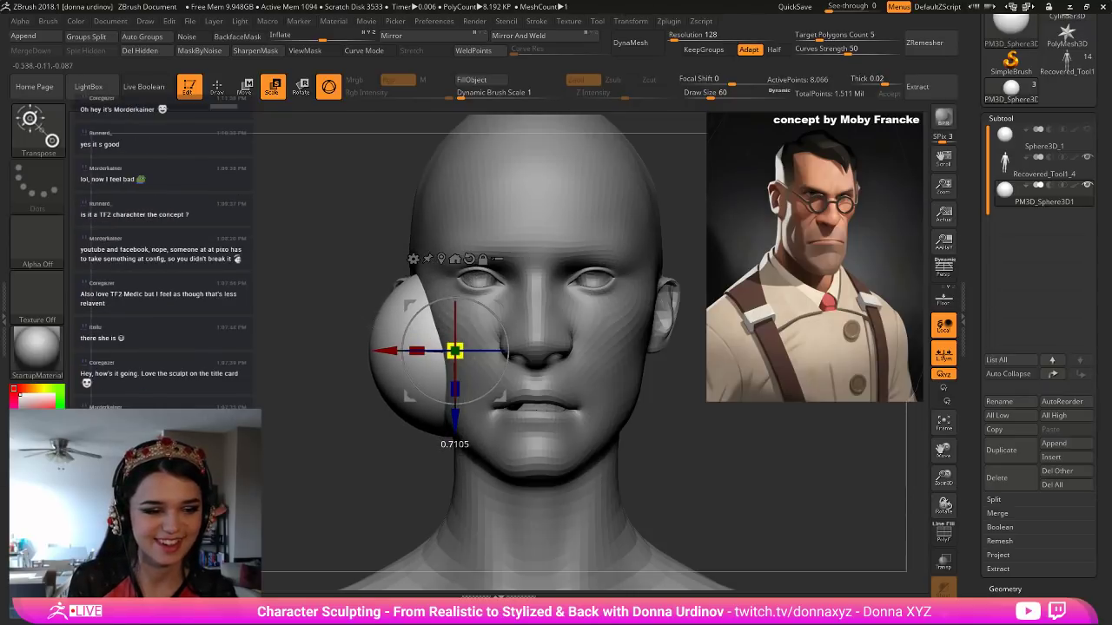
Scale the sphere down further and align it in depth and height with the right eye, using front and profile views.
shift+drag(337, 382, 636, 351)
drag(698, 461, 552, 454)
drag(495, 348, 527, 347)
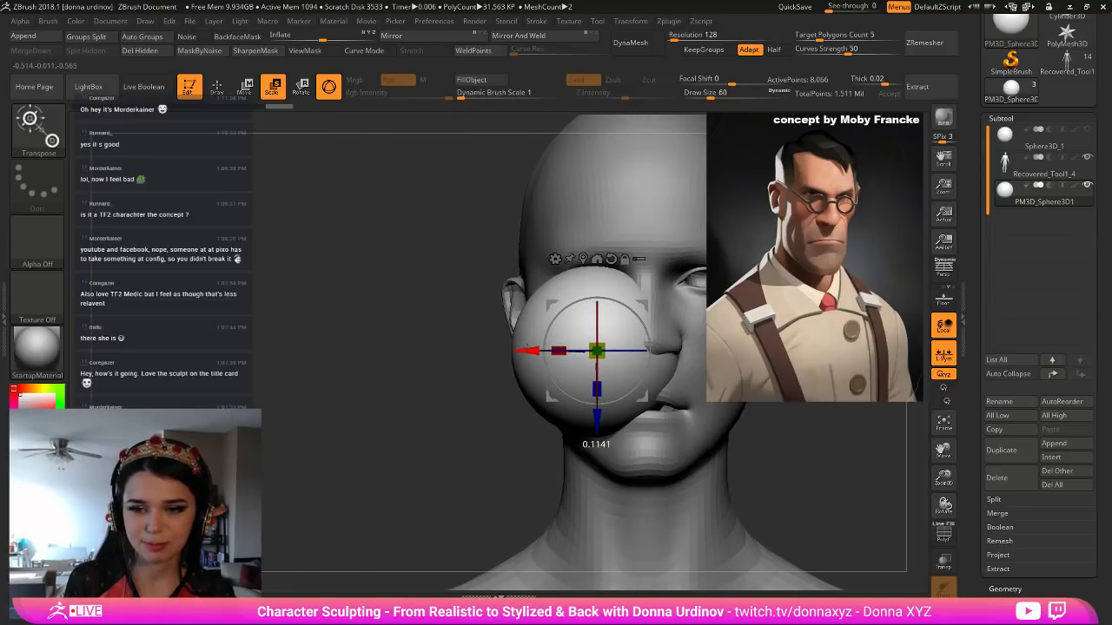
mouse_move(599, 344)
mouse_down()
mouse_move(594, 353)
mouse_move(589, 343)
mouse_up()
alt+drag(295, 418, 212, 485)
alt+drag(335, 441, 461, 457)
drag(574, 427, 536, 426)
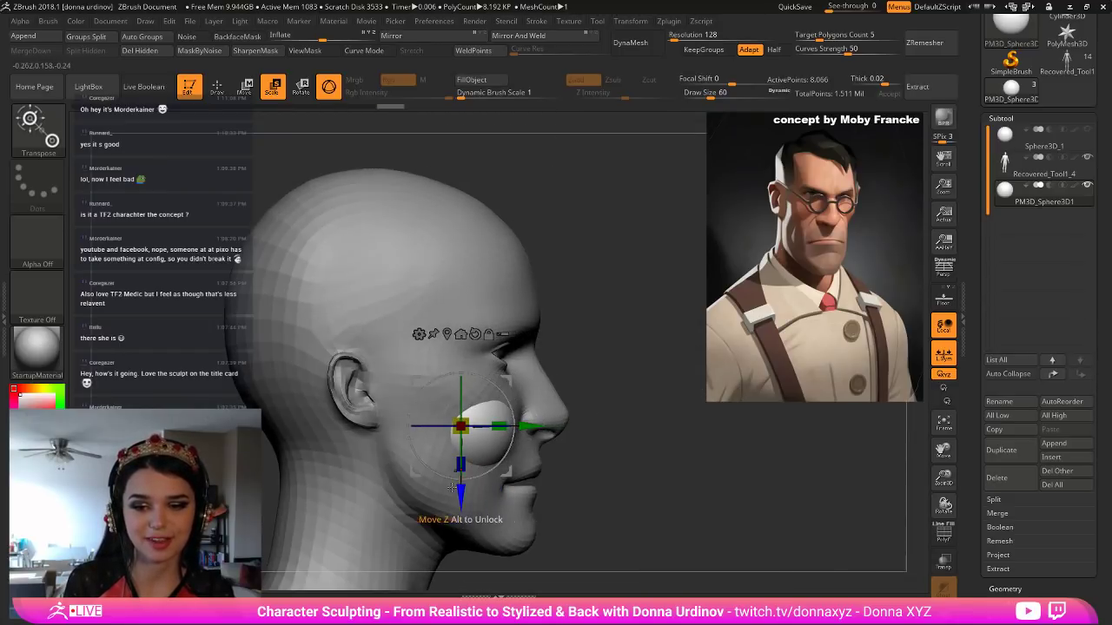
drag(459, 502, 460, 423)
Turn on transparency for the inactive body mesh and scale the sphere down over the right eye.
drag(615, 402, 490, 414)
mouse_move(467, 342)
mouse_down()
mouse_move(448, 337)
mouse_move(460, 347)
mouse_up()
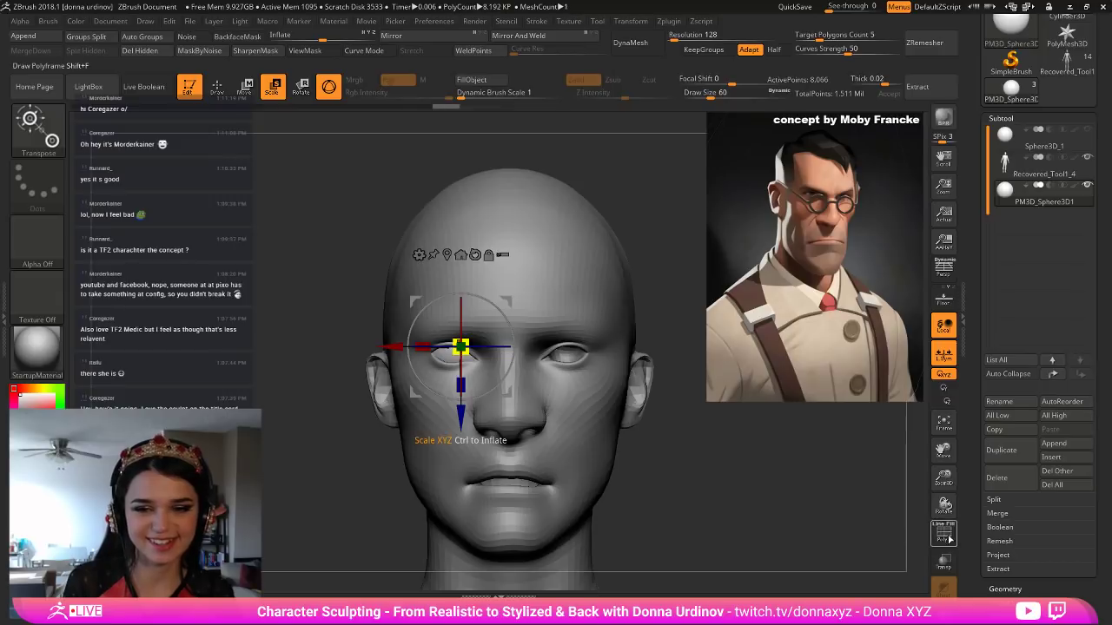
click(945, 533)
click(944, 533)
click(945, 562)
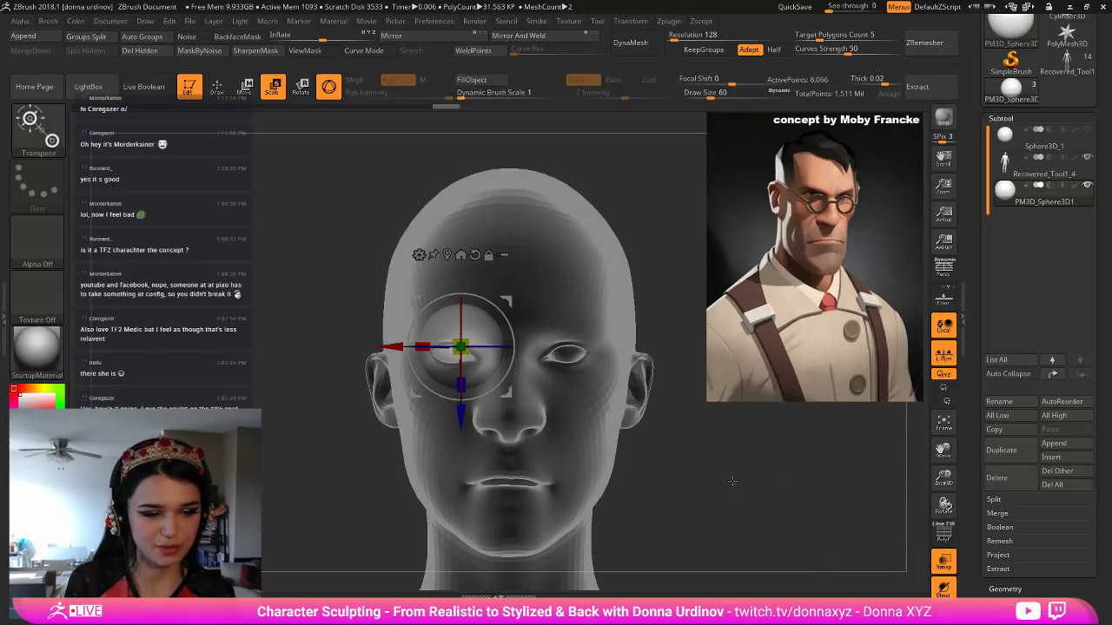
drag(727, 472, 791, 473)
alt+drag(642, 390, 647, 474)
drag(460, 348, 452, 357)
Lower the sphere and bring it forward into the right eye socket, fine-tuning its size and sideways position.
drag(837, 465, 898, 467)
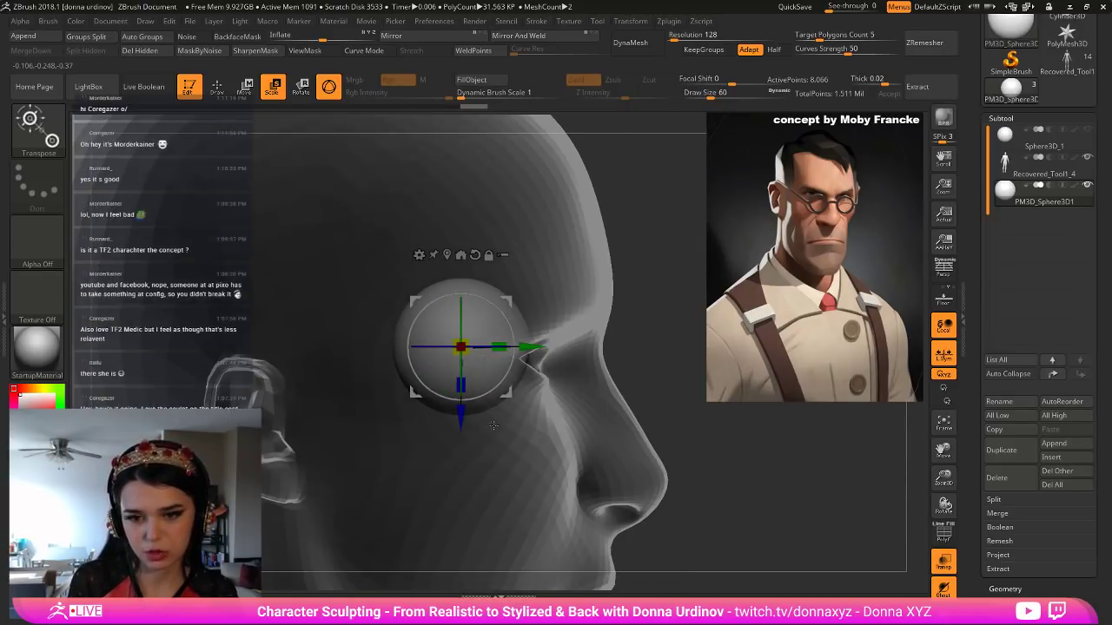
drag(471, 411, 472, 430)
drag(532, 366, 548, 365)
drag(737, 500, 683, 488)
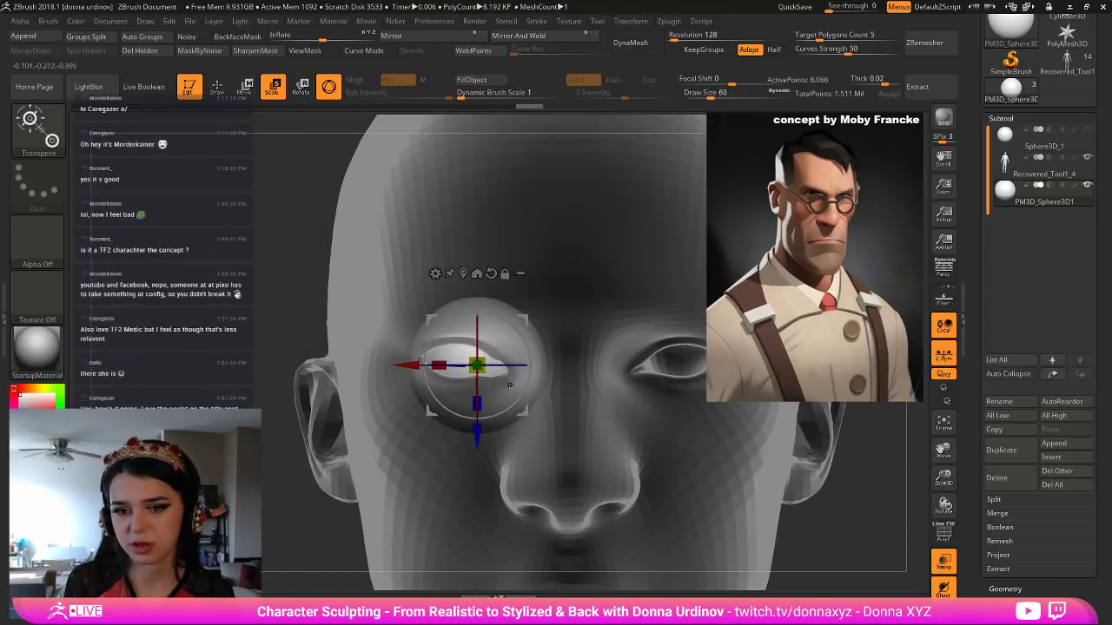
drag(476, 365, 473, 368)
drag(398, 364, 385, 365)
Refine the eyeball's depth and height inside the socket from the profile view.
drag(857, 484, 893, 484)
alt+drag(773, 443, 721, 398)
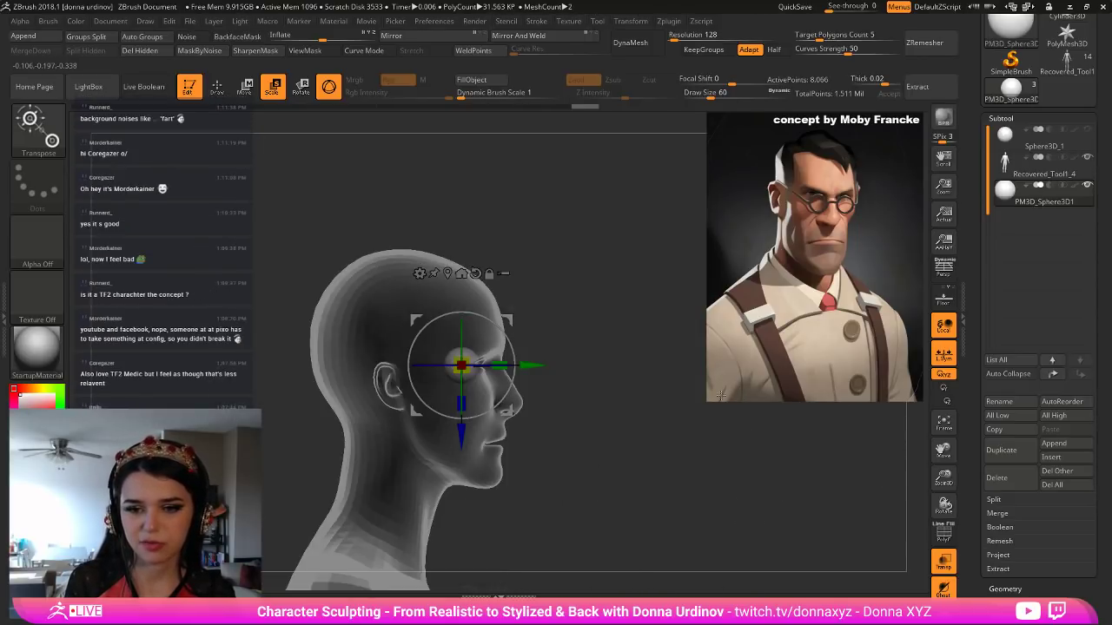
alt+drag(648, 374, 597, 378)
drag(534, 364, 539, 364)
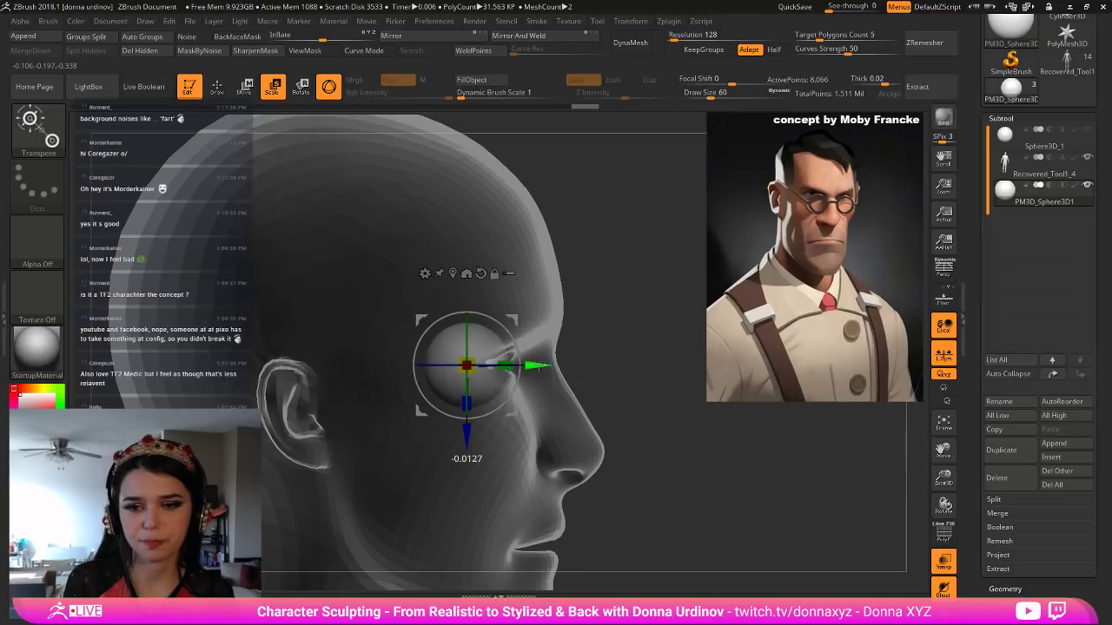
drag(464, 440, 466, 434)
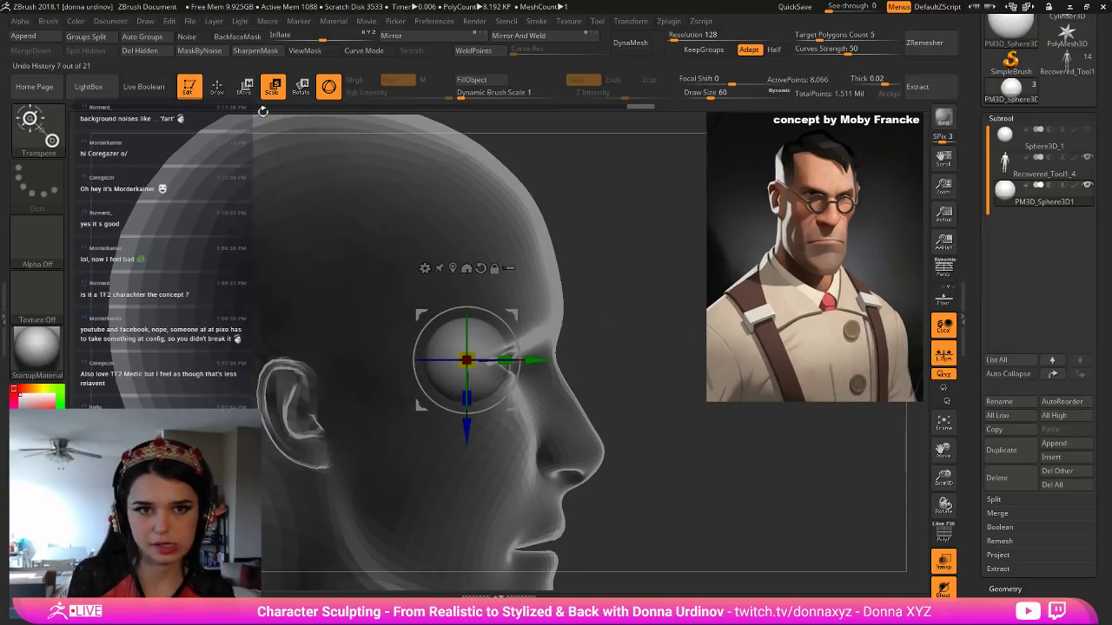
Try Mirror And Weld on the eyeball in draw mode, and turn the transparency display off.
key(q)
alt+drag(653, 387, 609, 395)
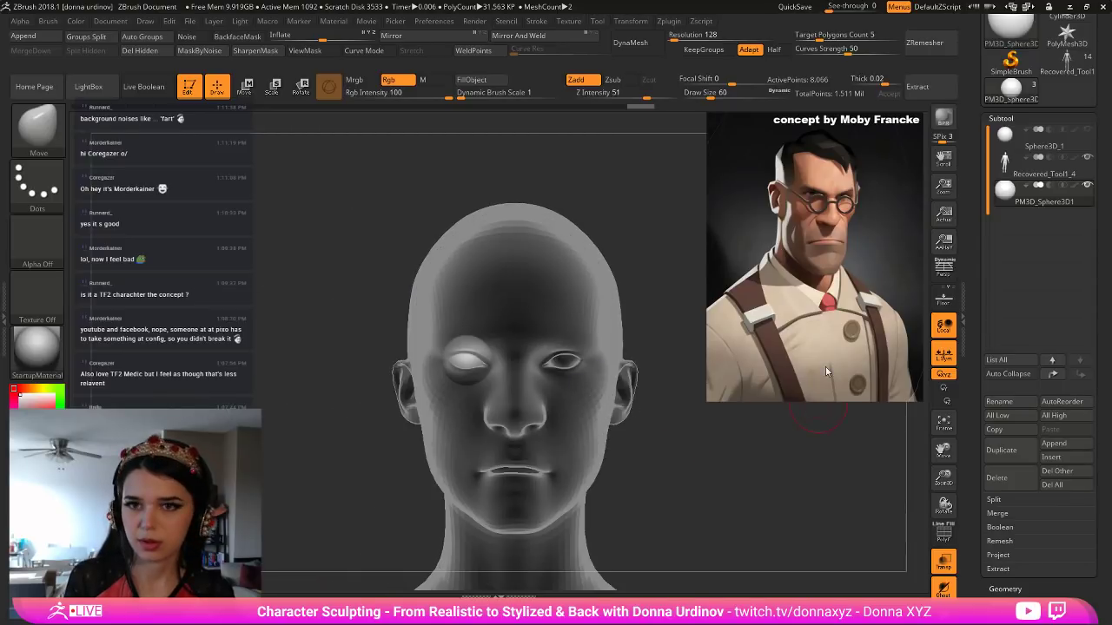
click(533, 38)
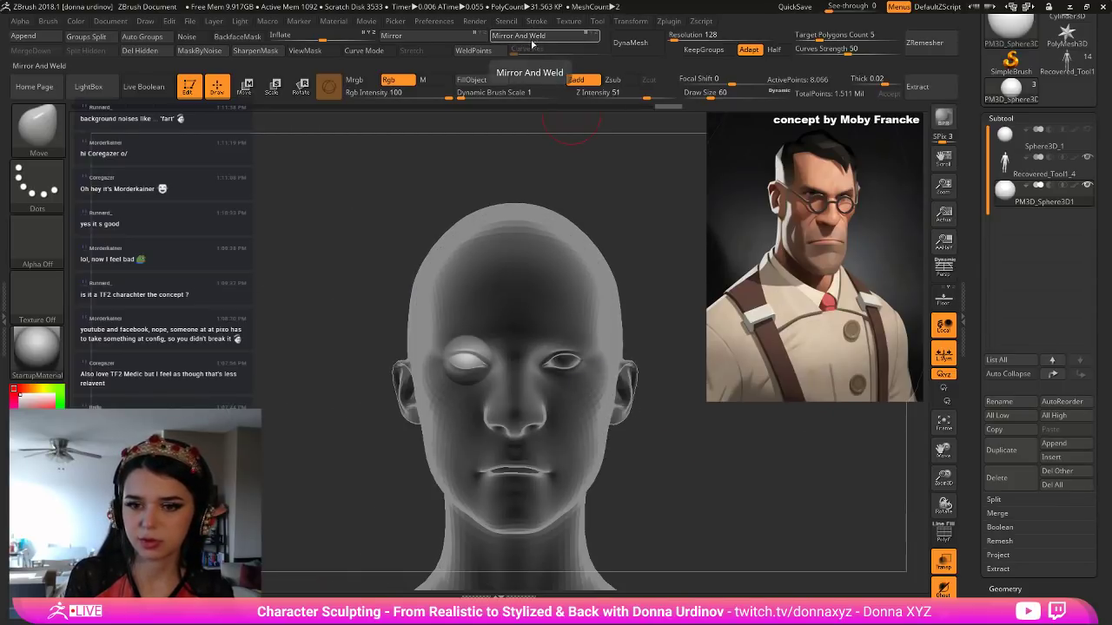
click(539, 38)
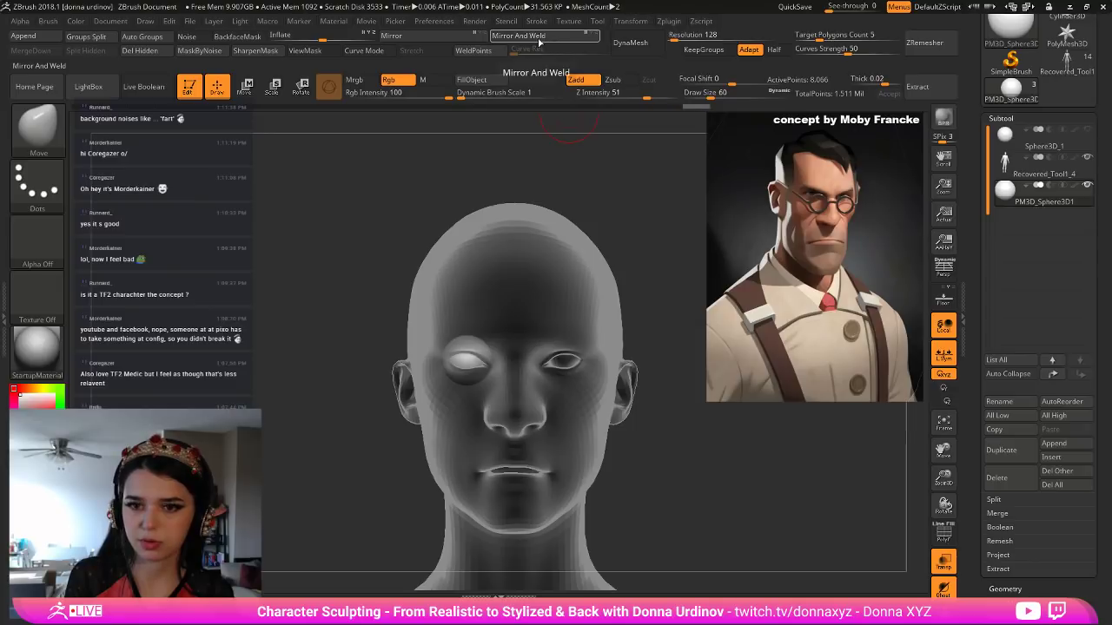
drag(701, 399, 903, 521)
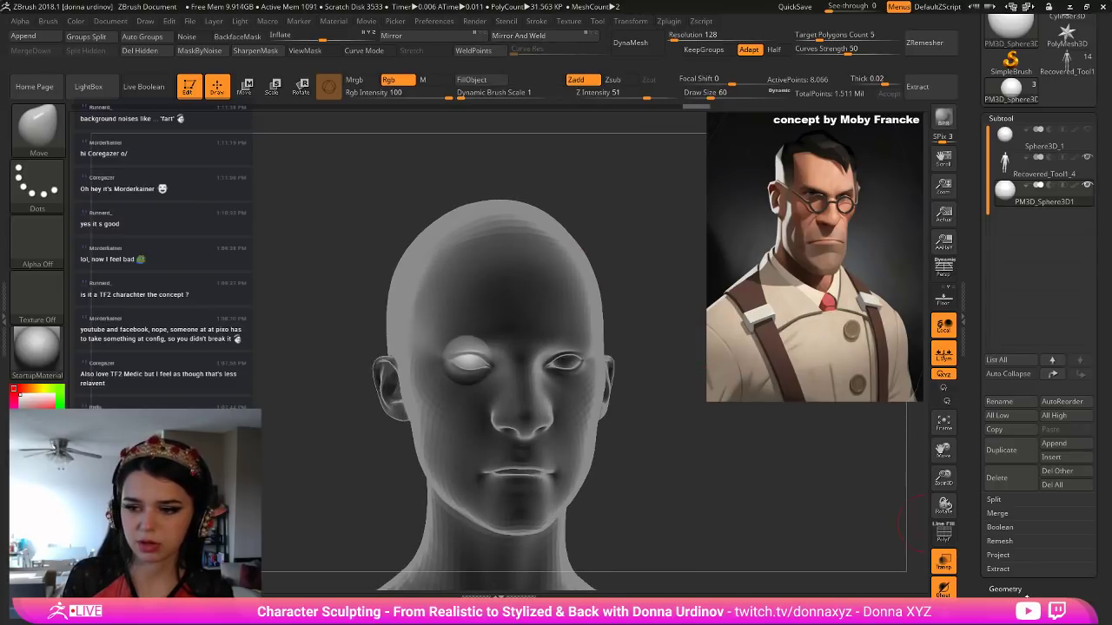
click(945, 563)
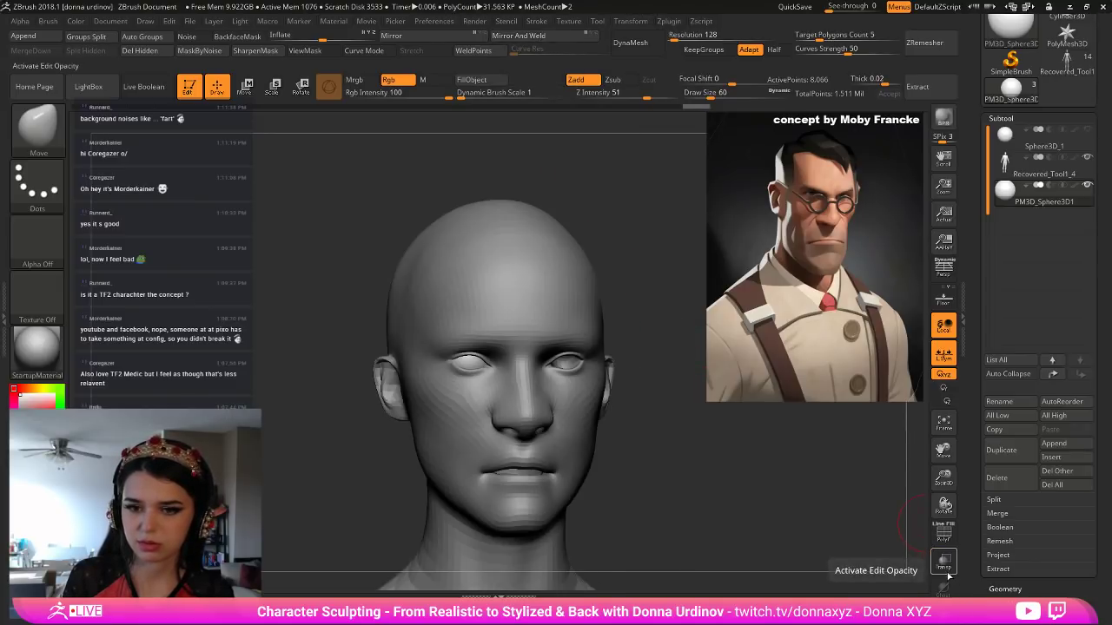
drag(771, 503, 851, 513)
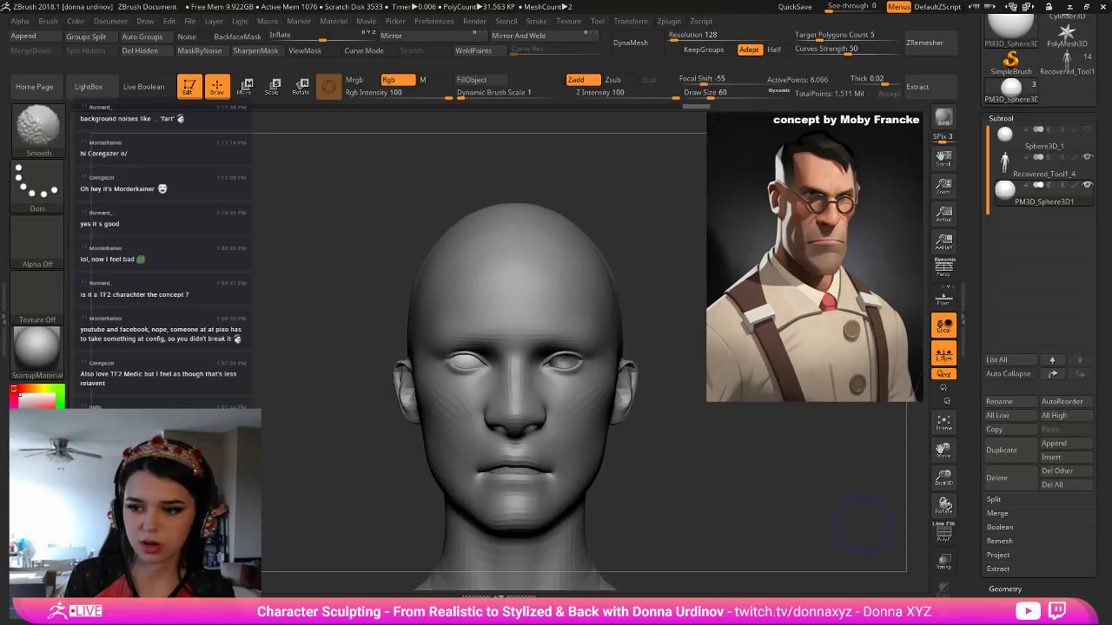
Mirror the eyeball to the opposite socket and duplicate its subtool for the second eye.
click(1004, 589)
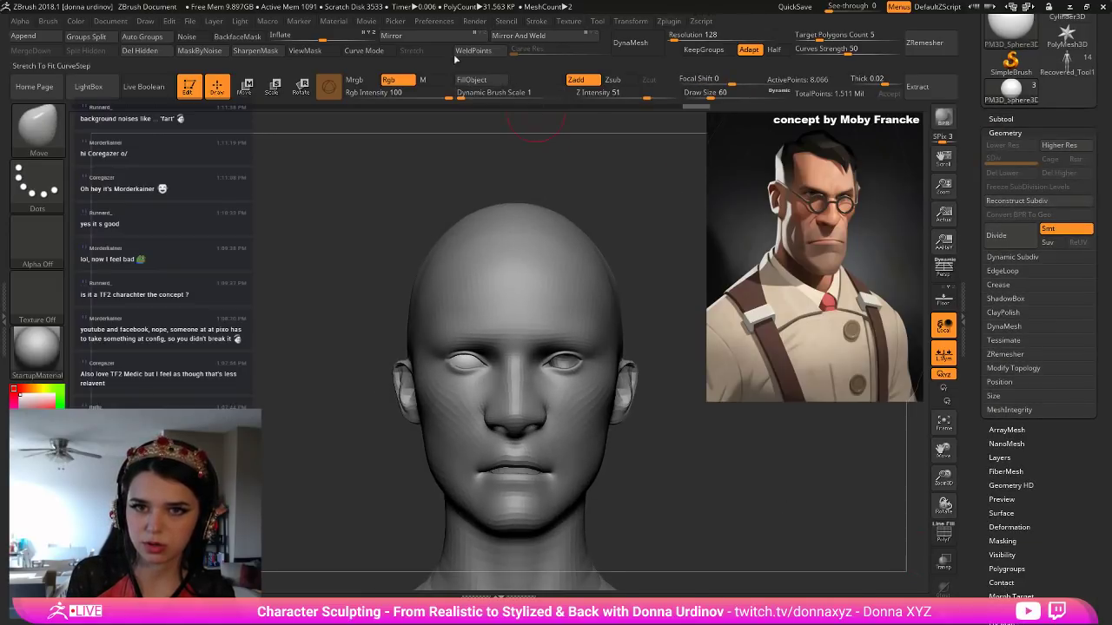
click(434, 39)
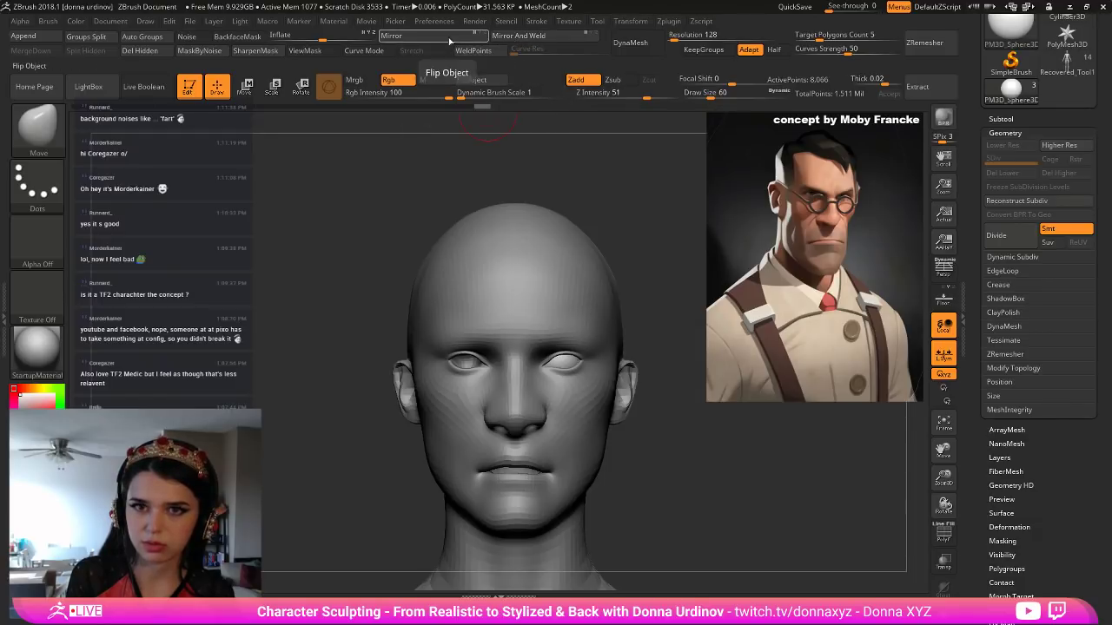
click(1000, 119)
click(1000, 119)
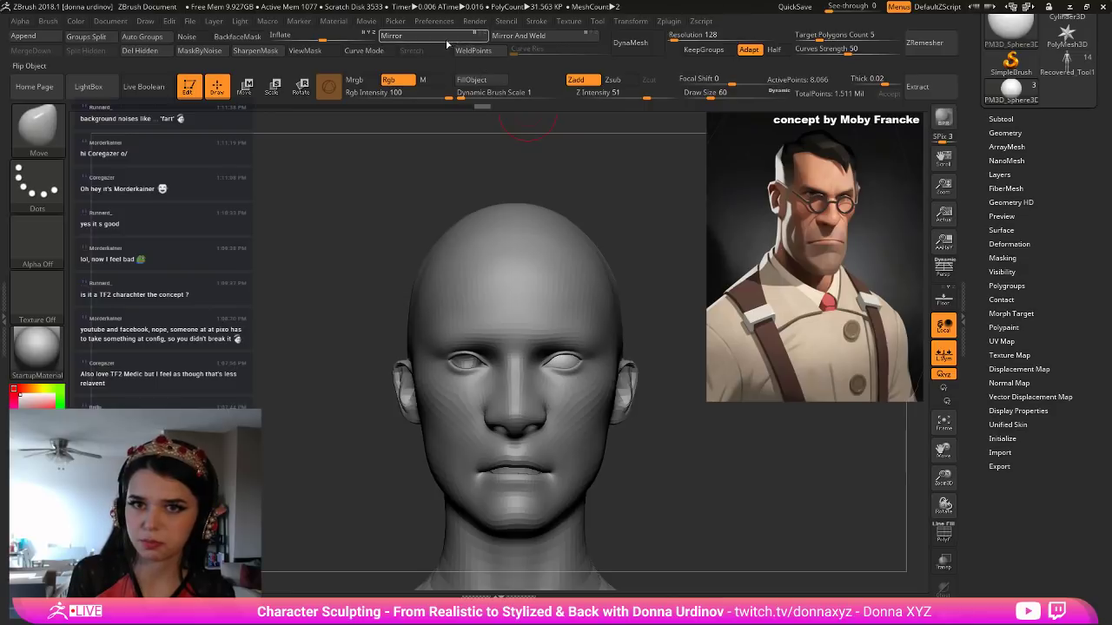
click(1000, 118)
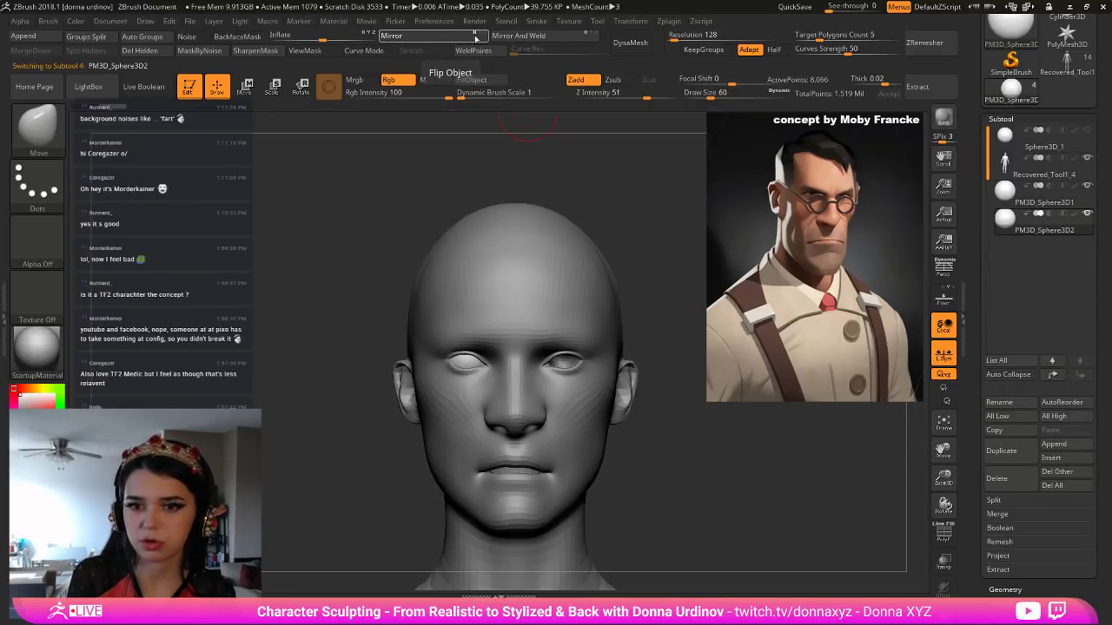
Mirror PM3D_Sphere3D1 so both sockets are filled, and merge it down with PM3D_Sphere3D2 into one subtool.
click(1025, 202)
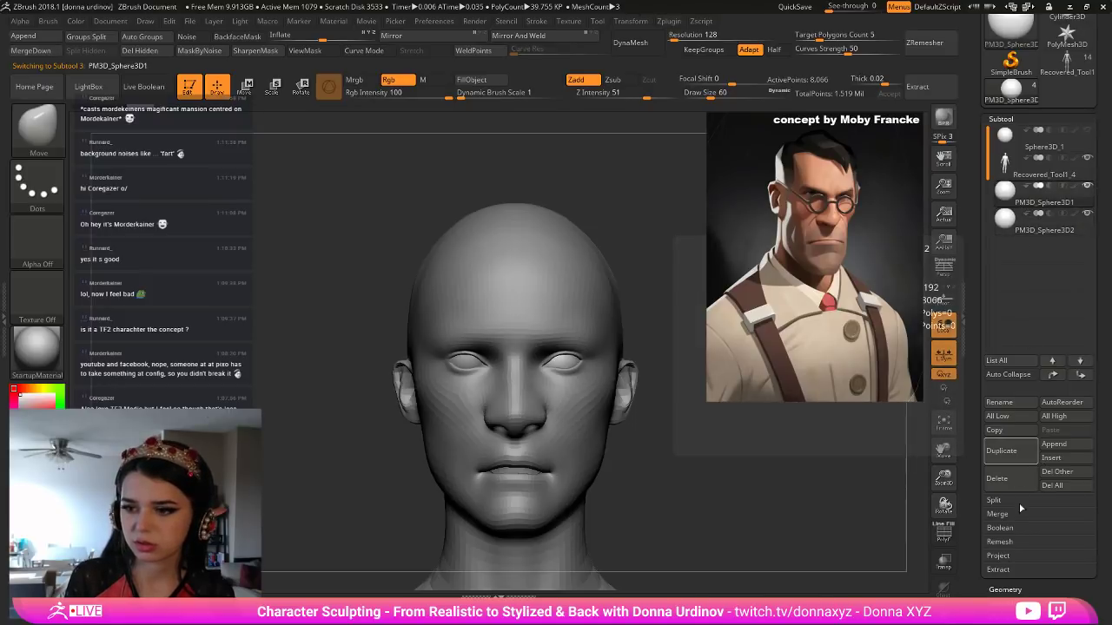
click(998, 514)
click(1005, 526)
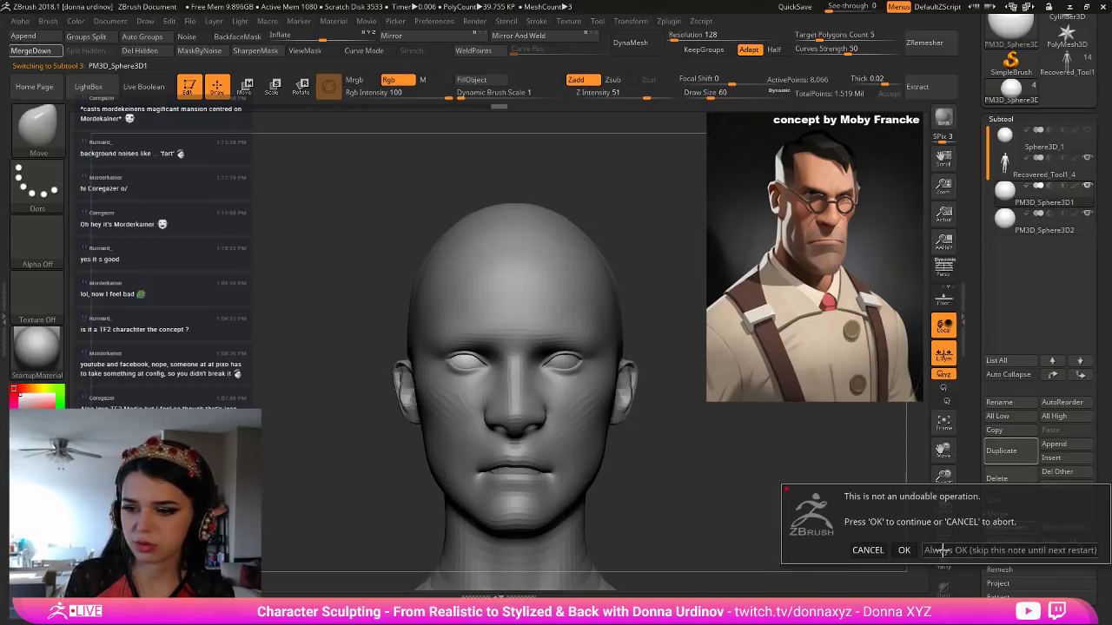
click(905, 550)
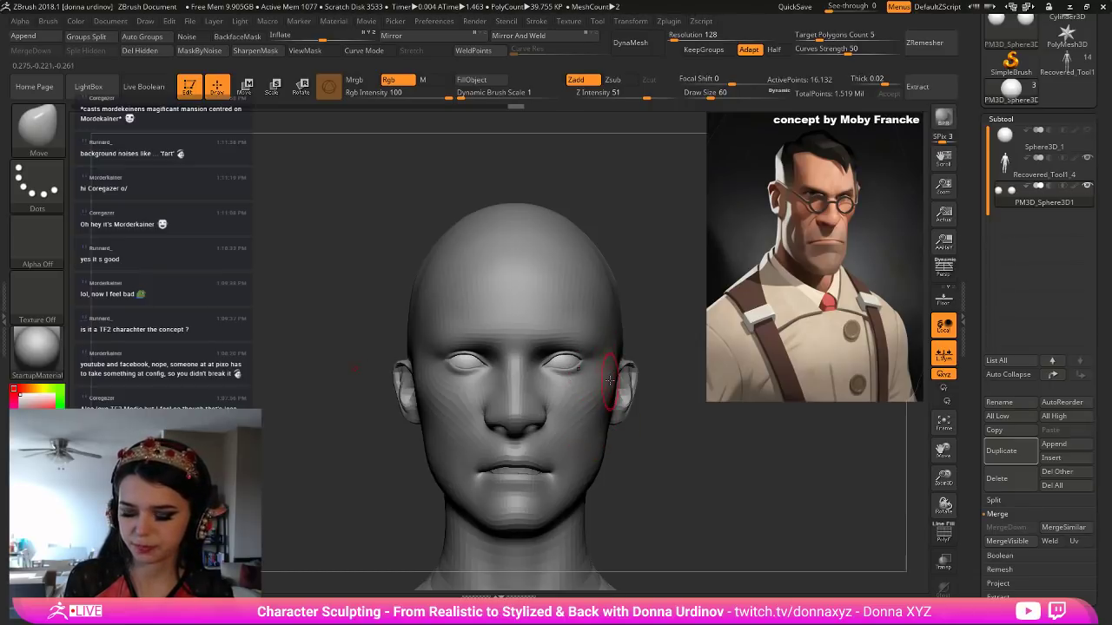
Turn off local symmetry and activate the Recovered_Tool1_4 body subtool.
mouse_move(612, 357)
mouse_down()
mouse_move(654, 318)
mouse_move(652, 286)
mouse_up()
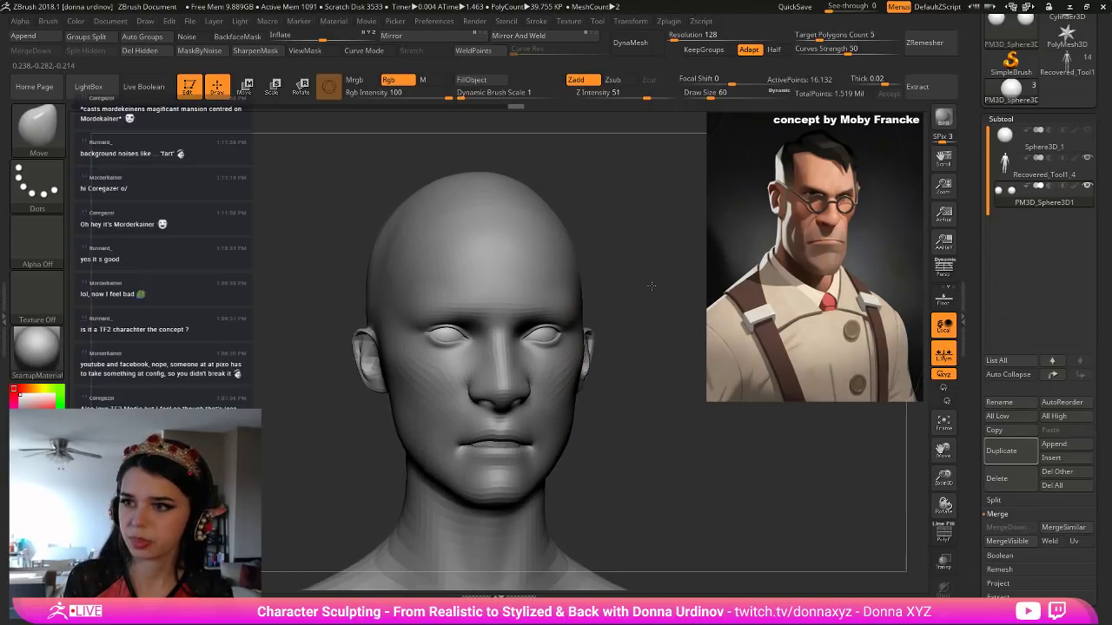
mouse_move(1007, 170)
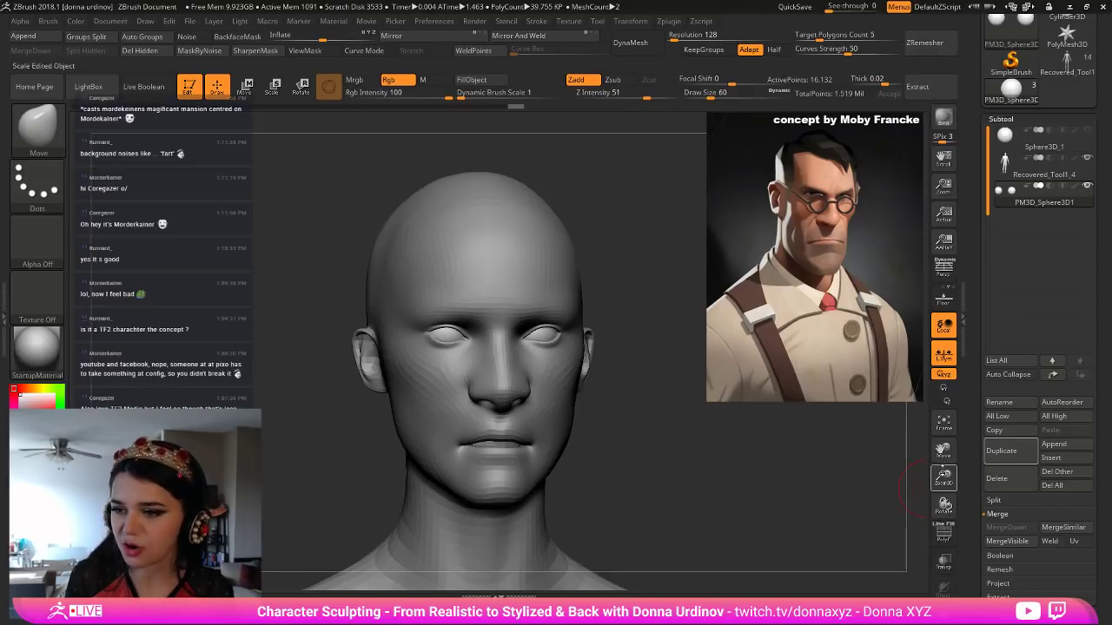
click(944, 354)
drag(628, 483, 620, 478)
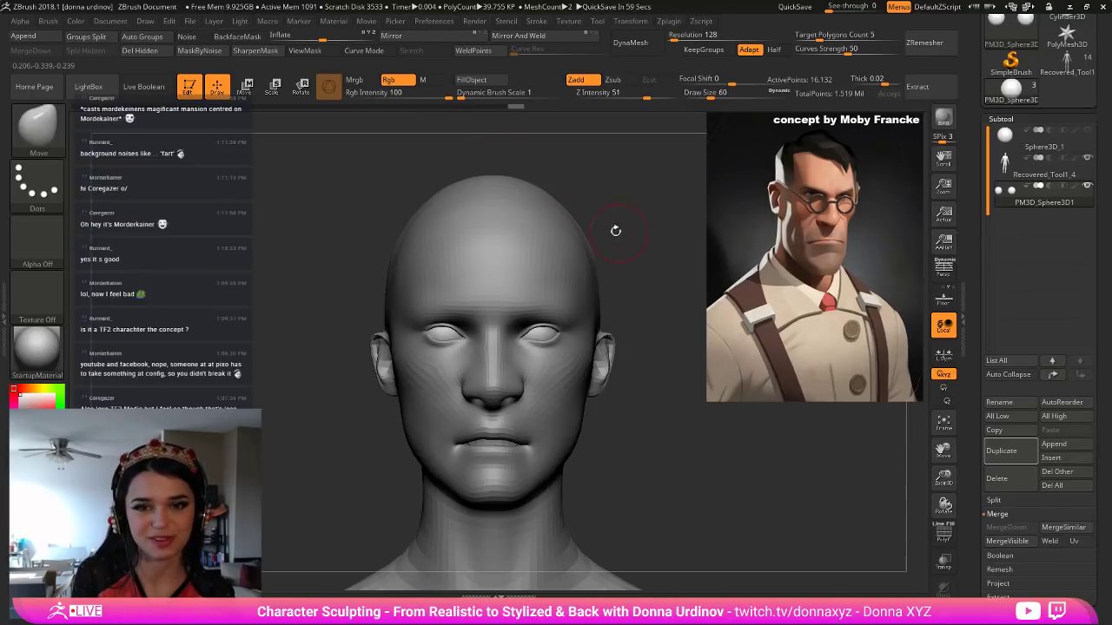
click(988, 179)
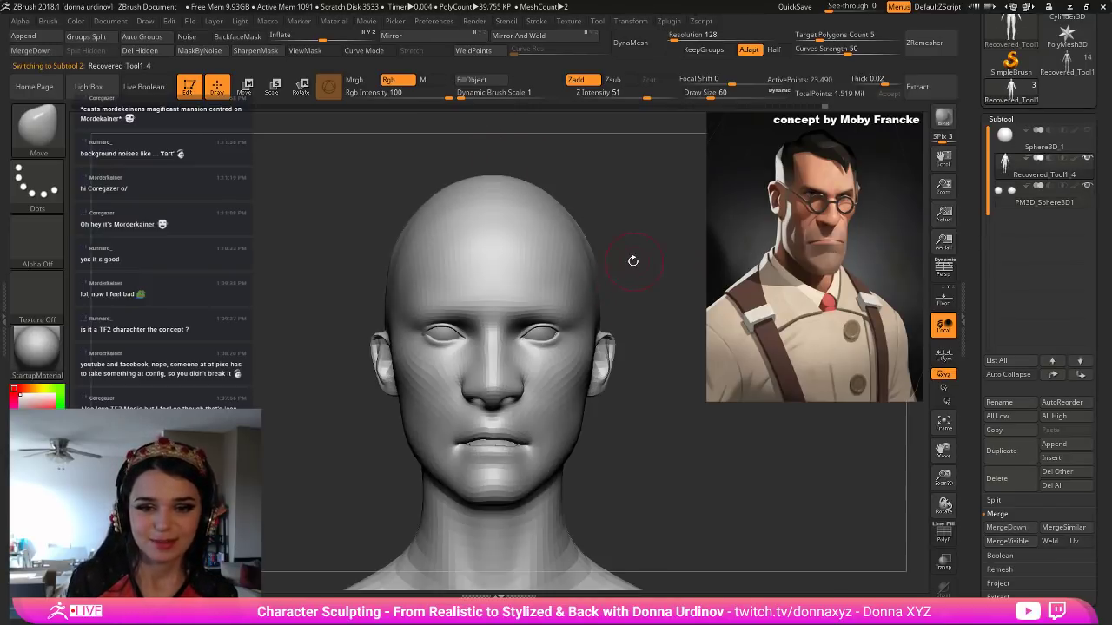
Enlarge the Move brush past a draw size of 104 and adjust the side of the jaw.
key(b)
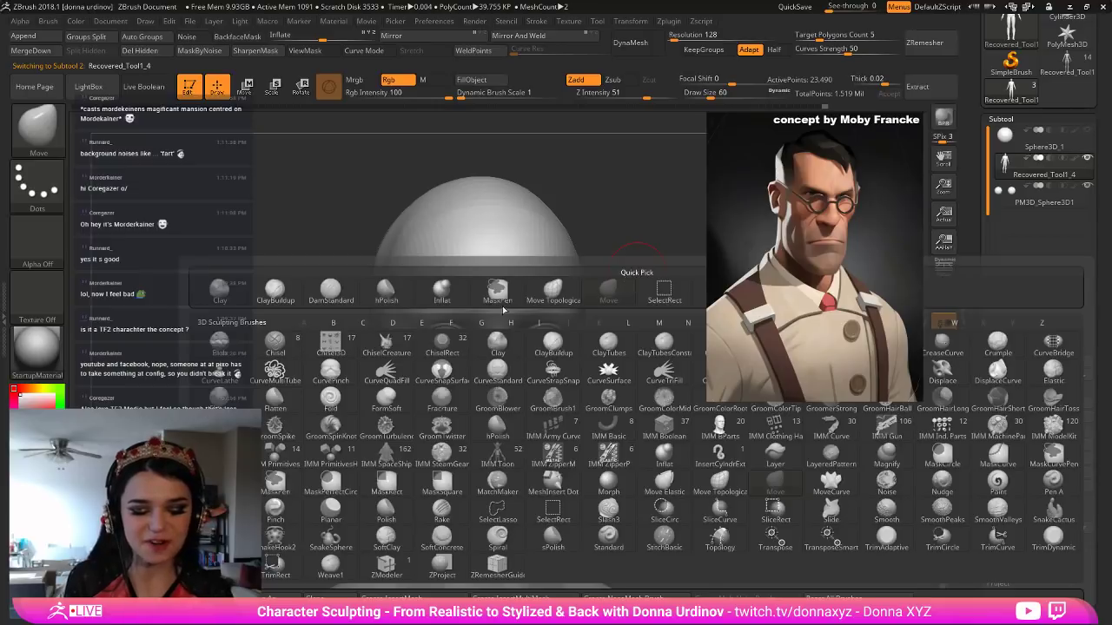
key(])
key(])
key(])
key(])
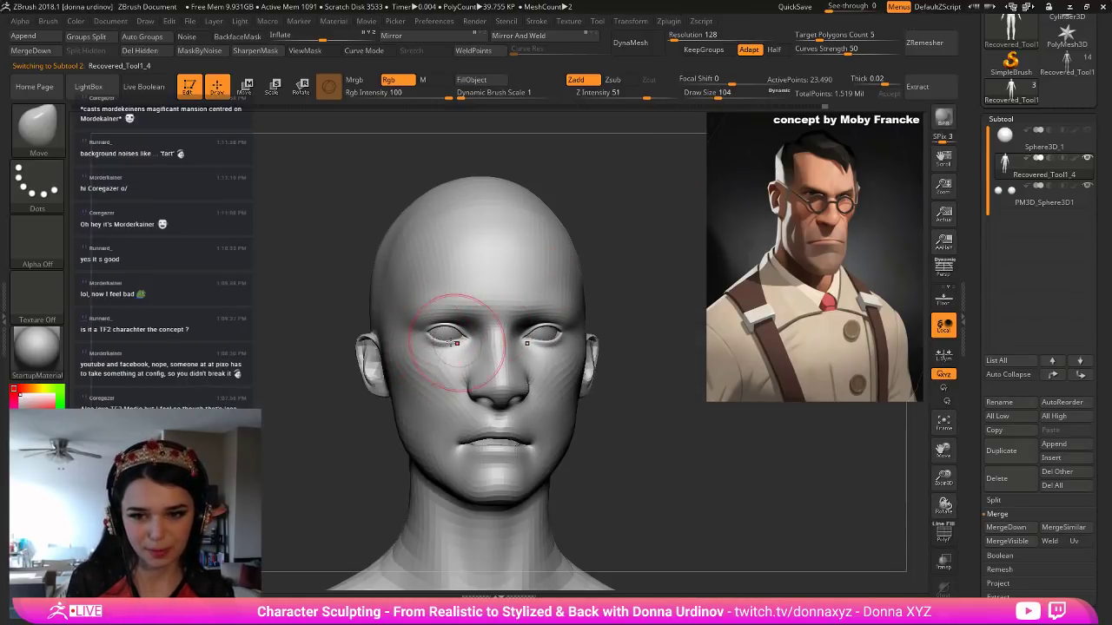
drag(685, 300, 759, 300)
key(])
key(])
key(])
key(])
drag(410, 465, 399, 485)
Frame the head and upper torso and reduce the Move brush's draw size to 84.
mouse_move(626, 436)
alt+mouse_down()
mouse_move(592, 371)
mouse_move(577, 433)
mouse_move(632, 323)
mouse_move(602, 349)
mouse_move(632, 347)
alt+mouse_up()
key([)
key([)
key([)
key([)
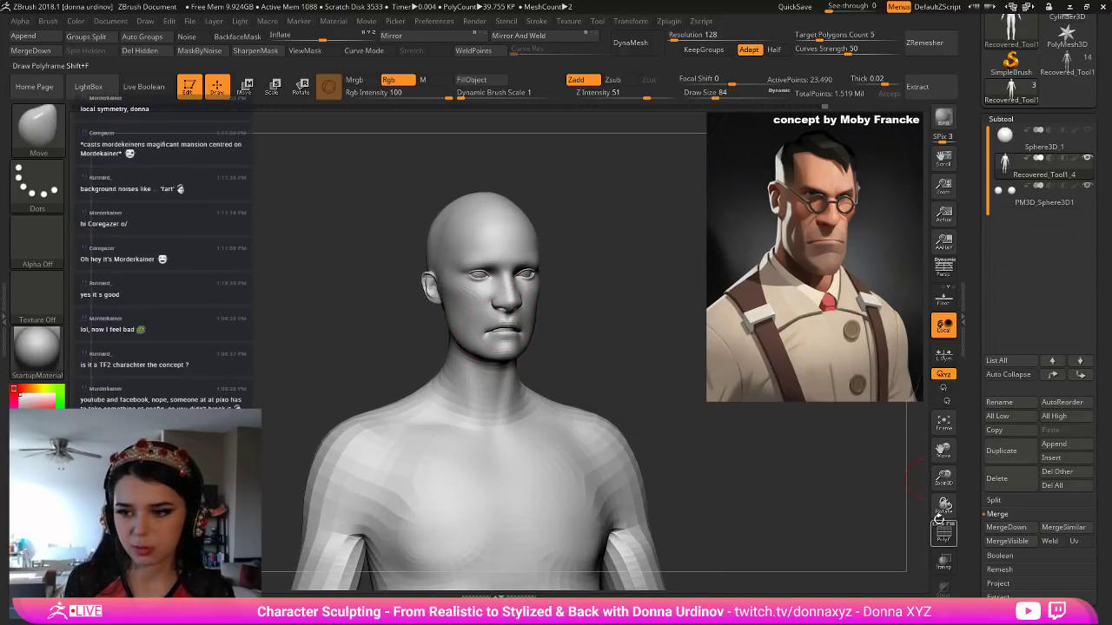
Show the wireframe, isolate the chin and lower-lip polygroup to examine it, and restore the full shaded model.
click(944, 539)
click(944, 538)
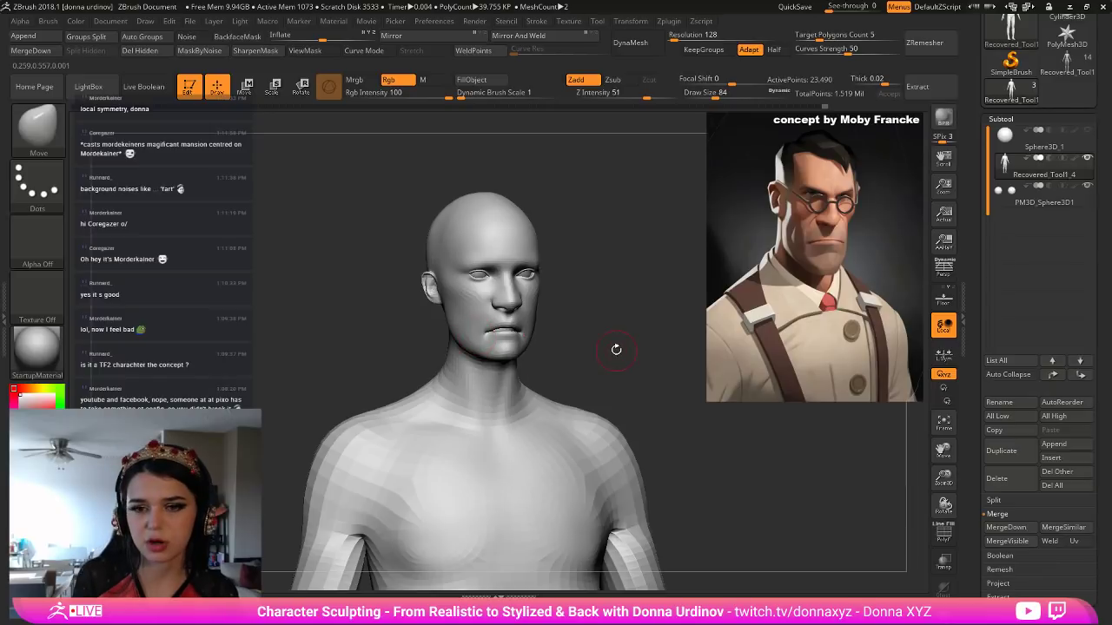
alt+drag(616, 349, 646, 412)
key(shift+f)
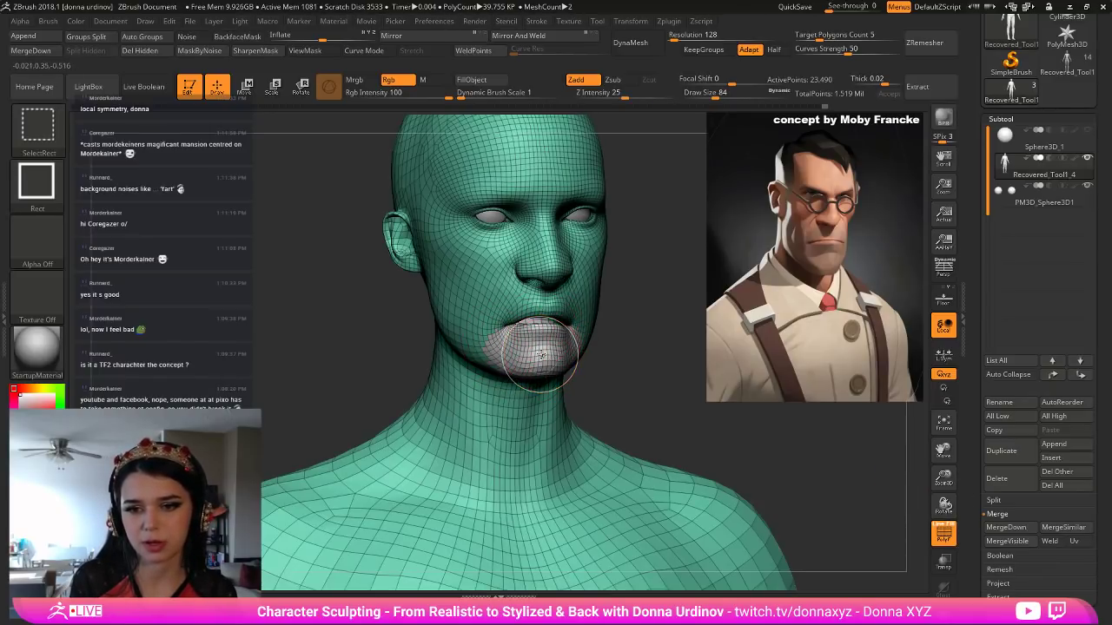
ctrl+shift+click(546, 353)
drag(635, 346, 629, 372)
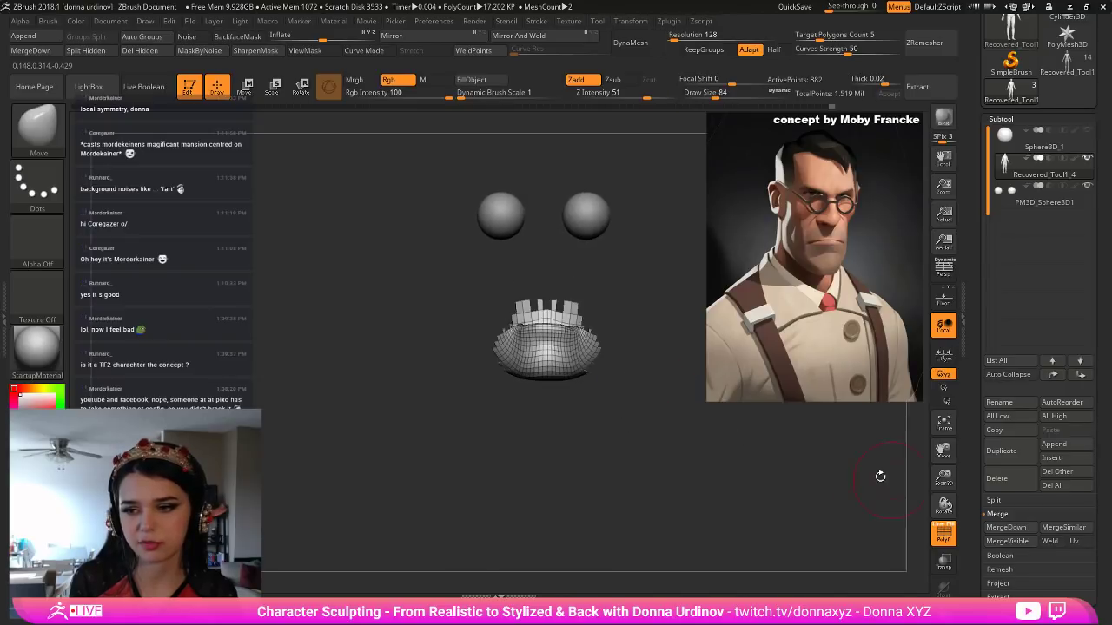
click(943, 531)
ctrl+shift+click(815, 465)
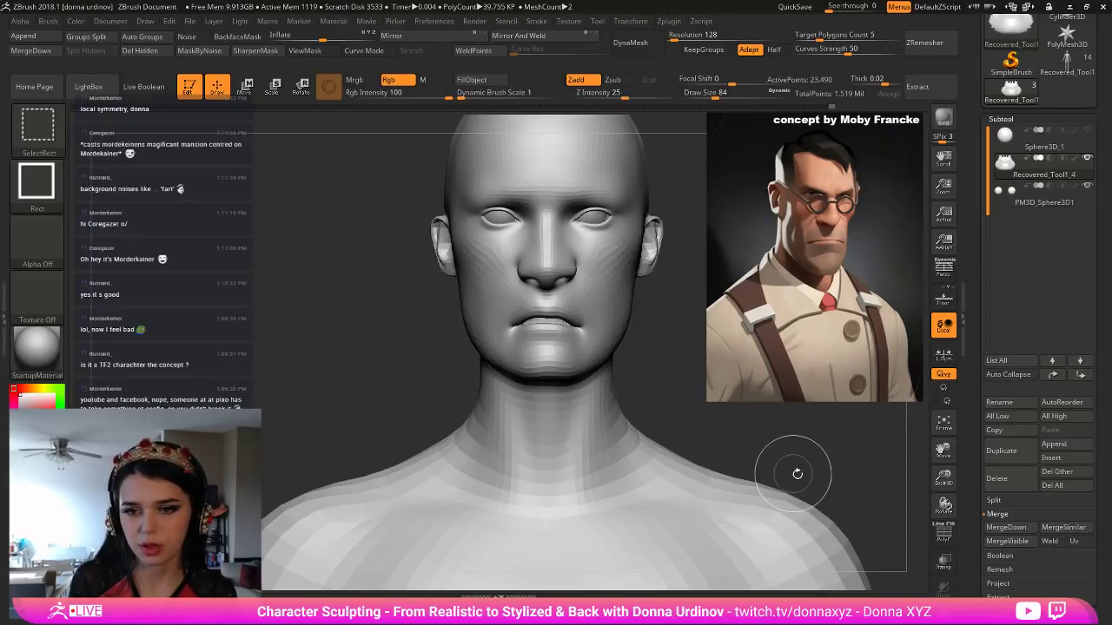
Switch to the Move Topological brush, reduce its draw size to 36, and adjust the lips.
alt+drag(817, 459, 778, 455)
key(b)
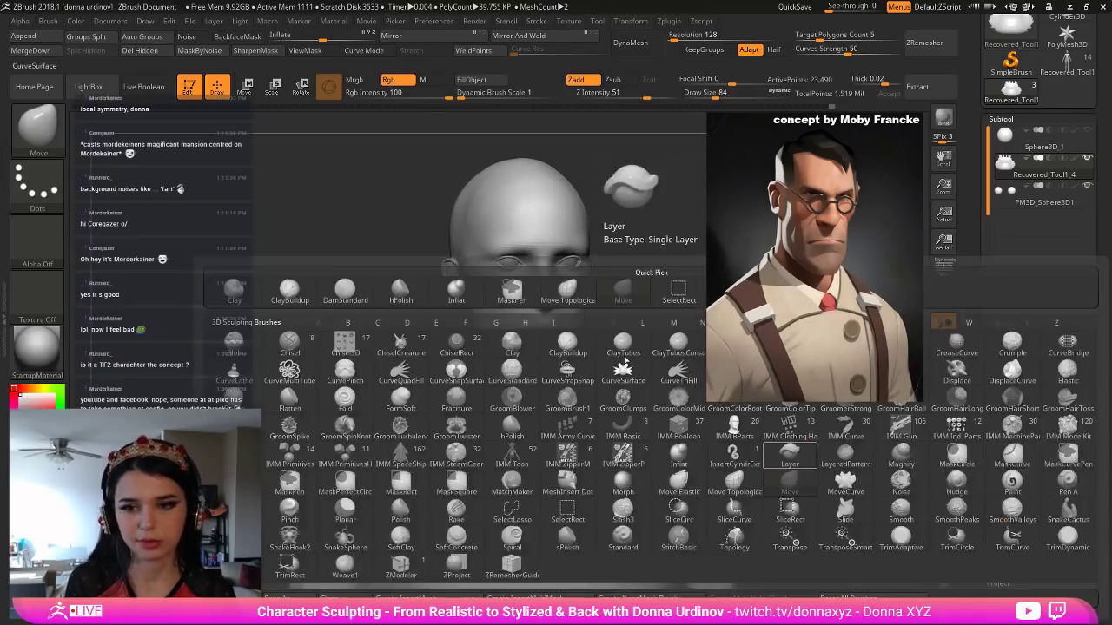
key(b)
key(m)
key(t)
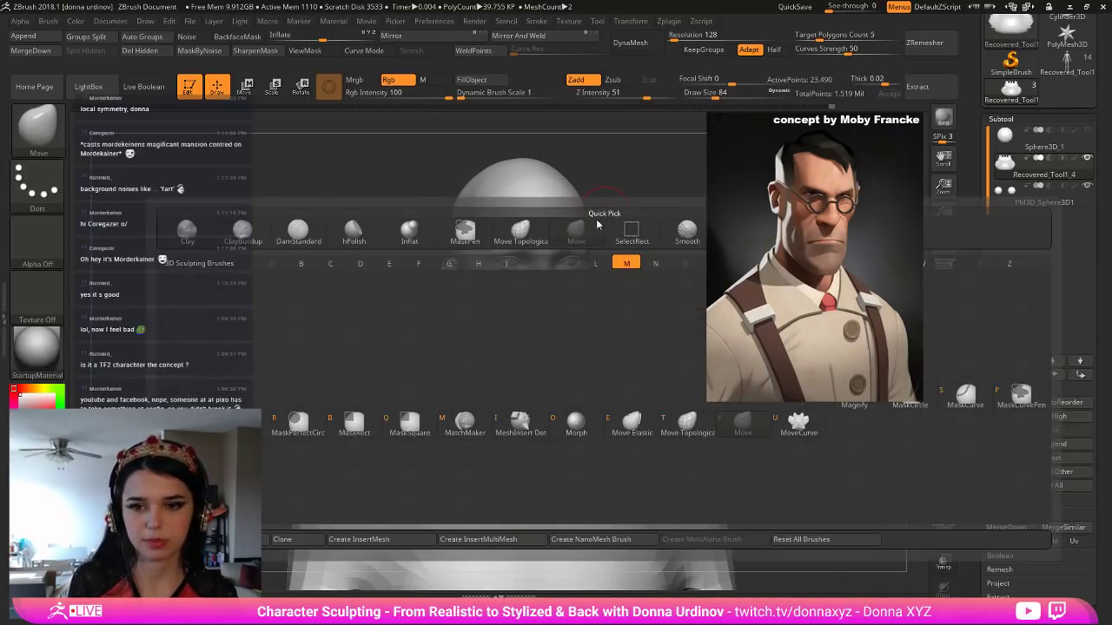
drag(538, 329, 537, 334)
key(bracketleft)
key(bracketleft)
key(bracketleft)
key(bracketleft)
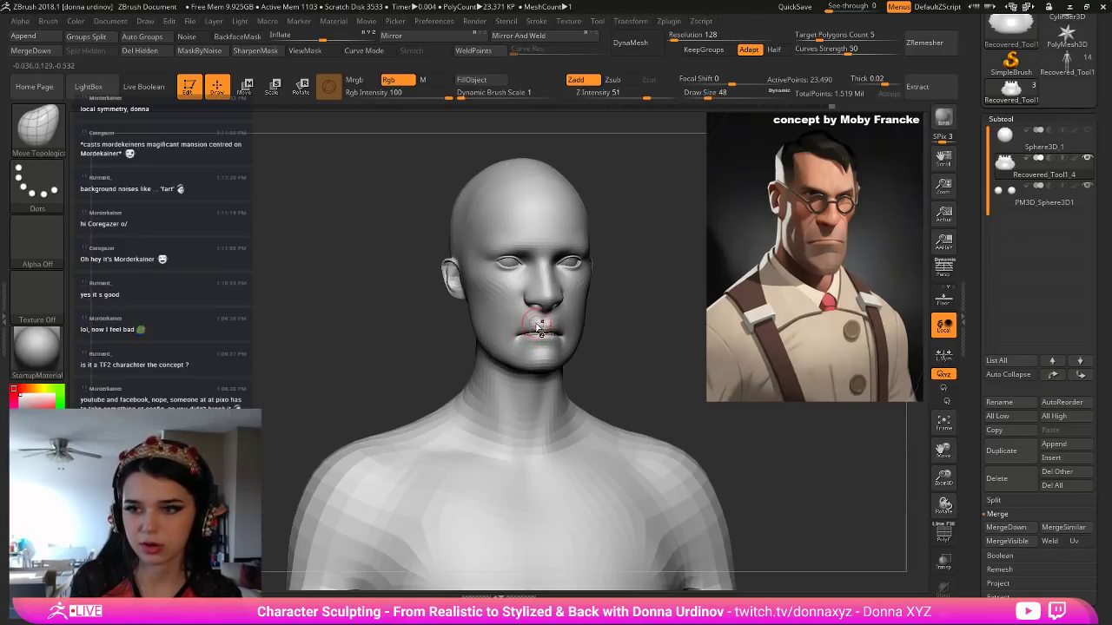
key(bracketleft)
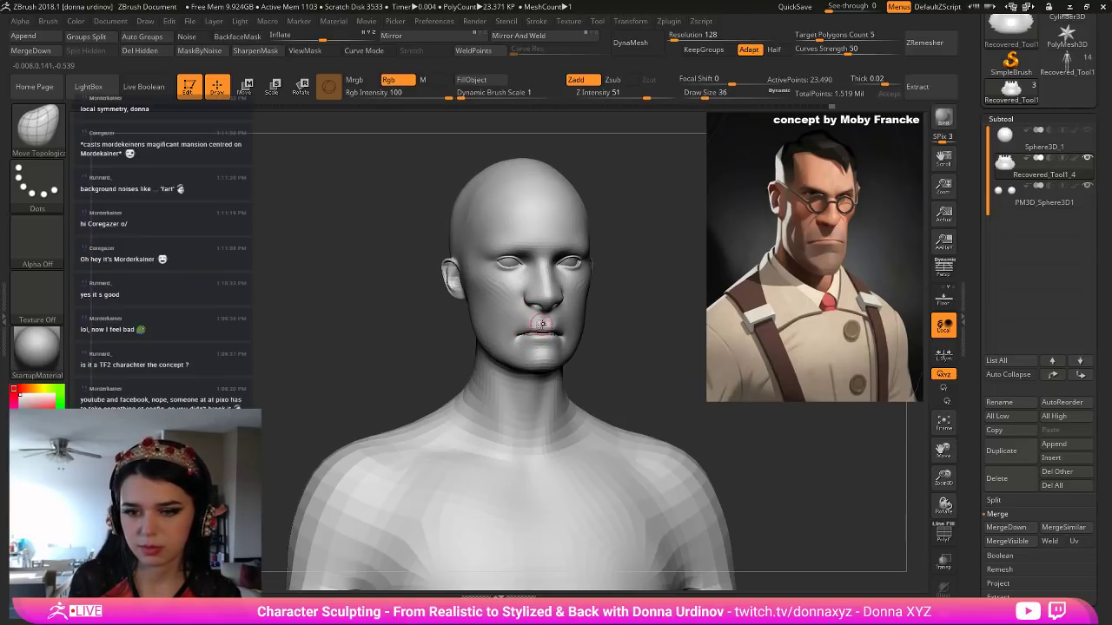
shift+drag(640, 323, 558, 326)
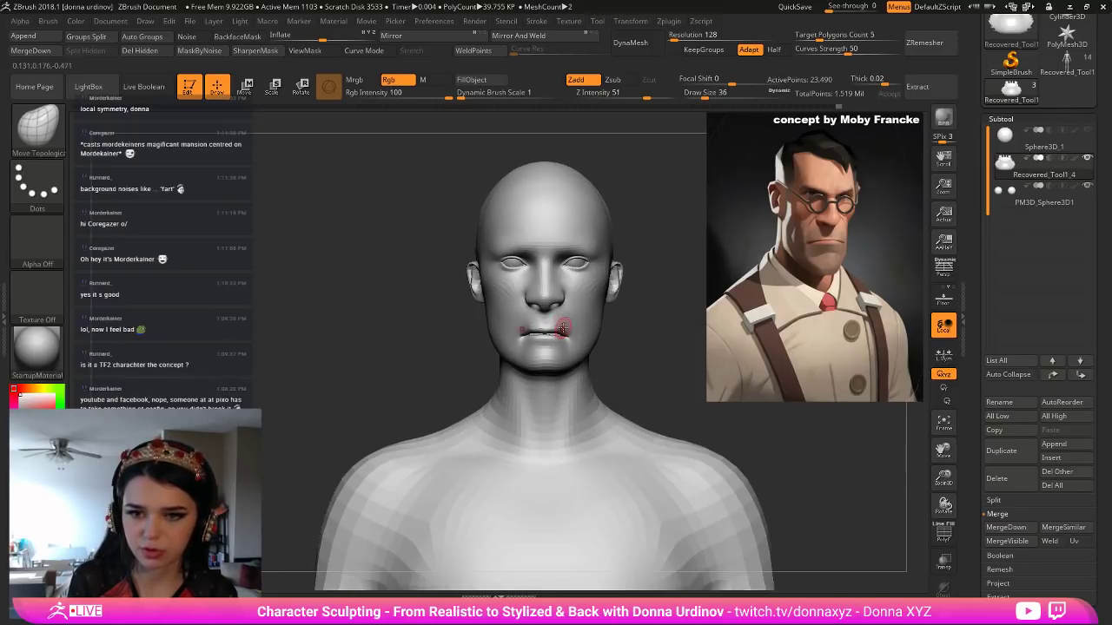
Delete the body's higher subdivision levels and display its wireframe around the face.
click(1005, 615)
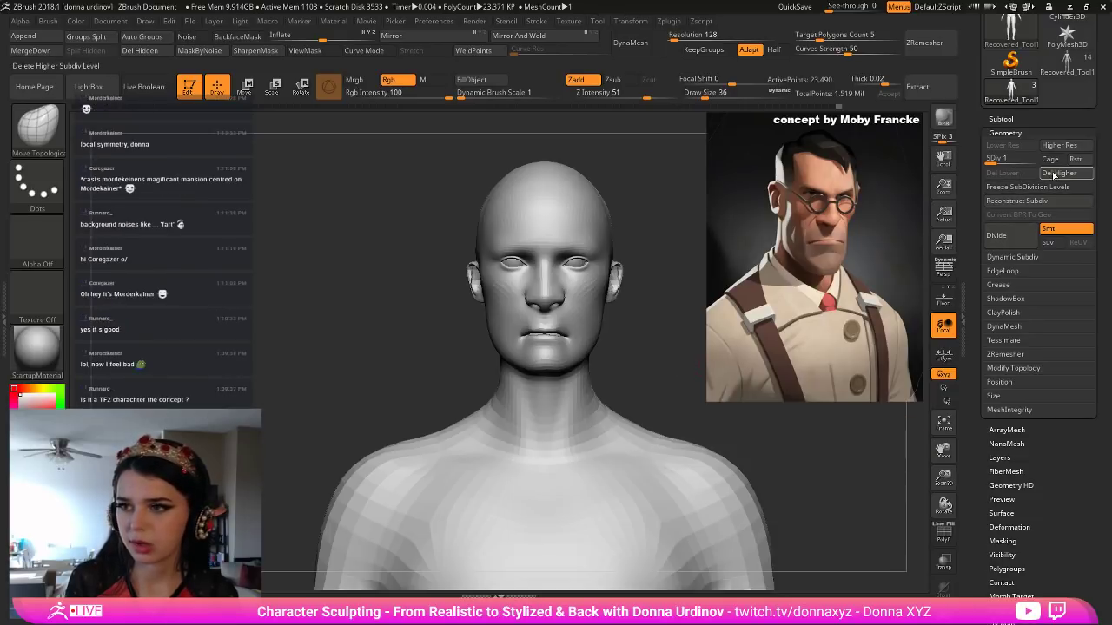
click(1054, 175)
key(shift+f)
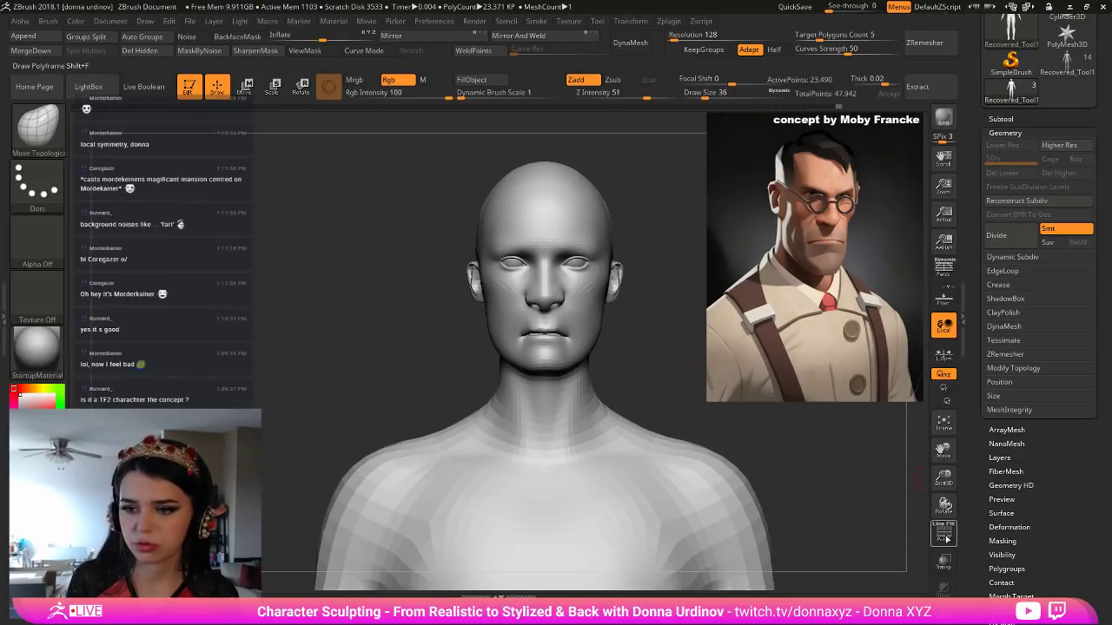
alt+drag(671, 364, 670, 256)
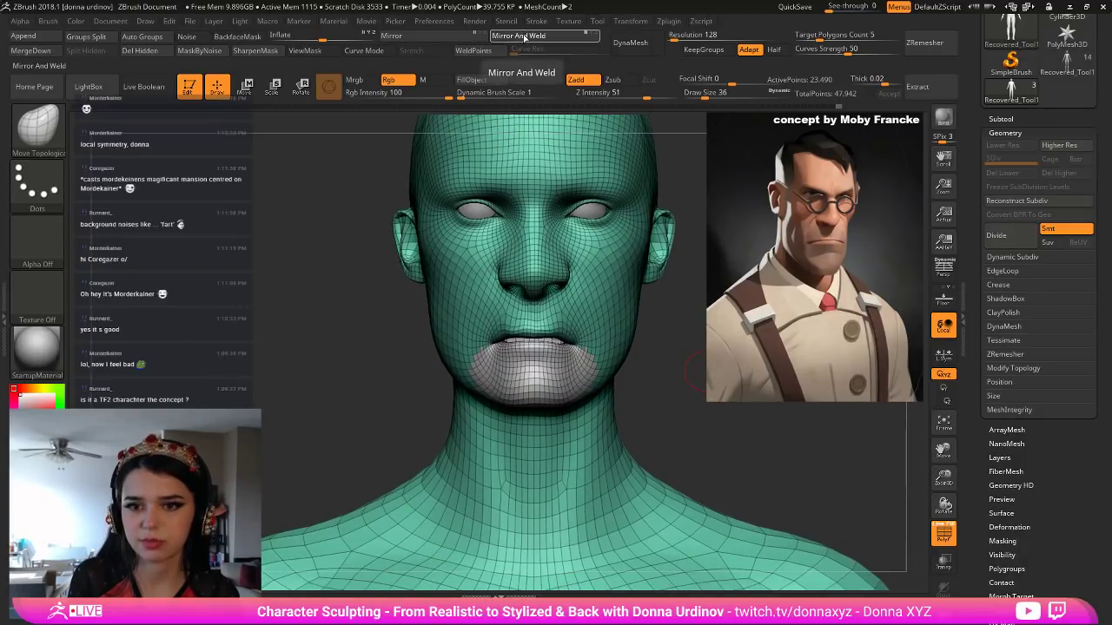
Try Mirror And Weld on the body, and step back through the undo history to an earlier mouth shape.
click(523, 38)
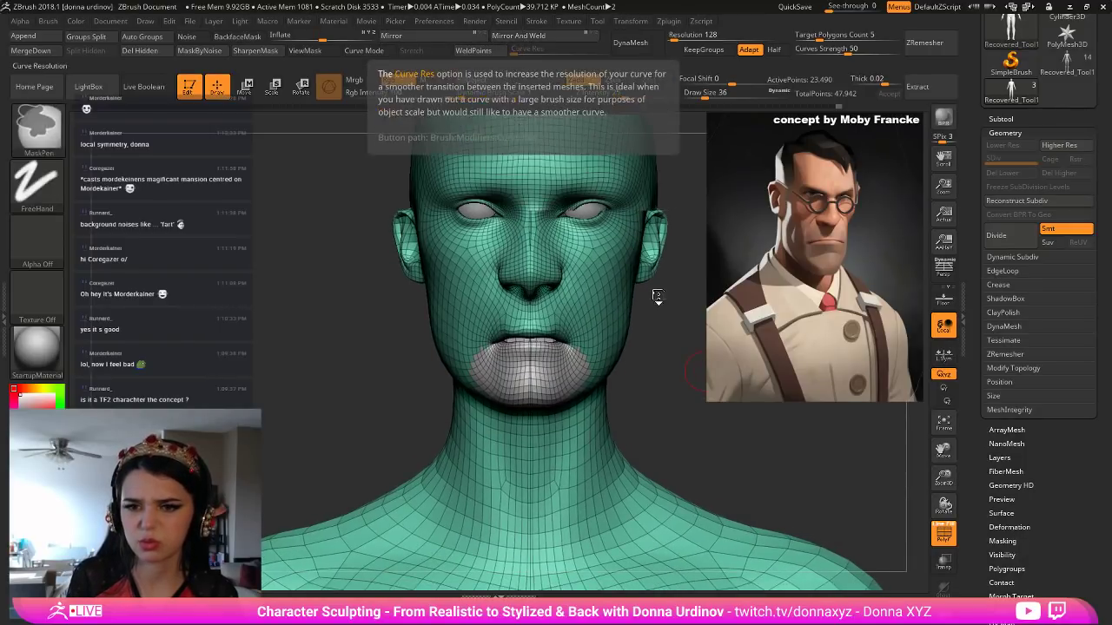
key(ctrl+z)
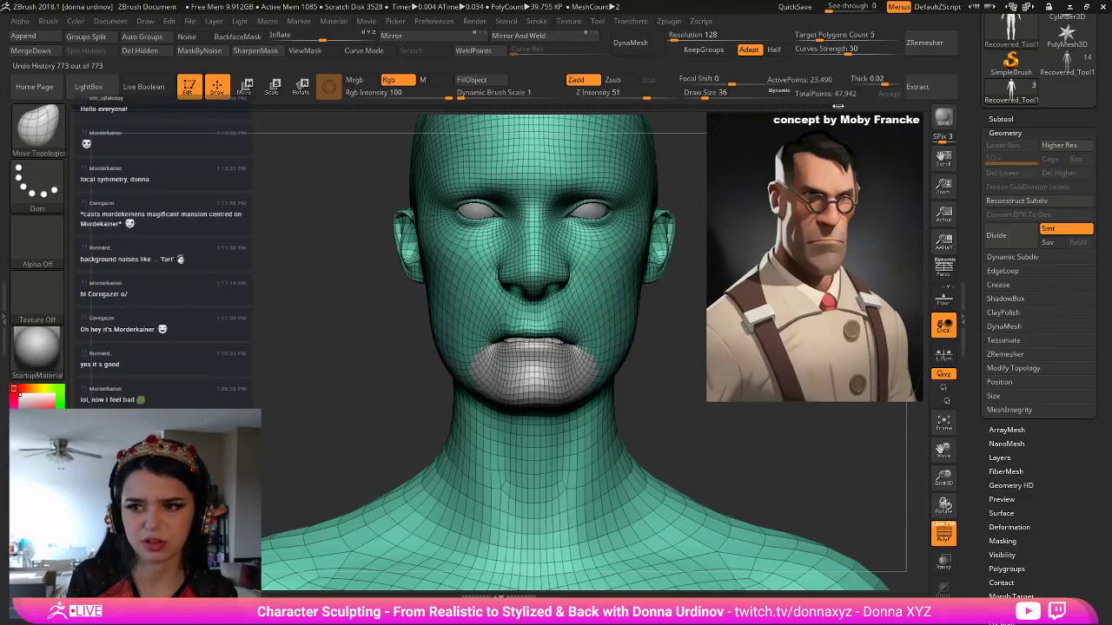
click(839, 106)
click(755, 106)
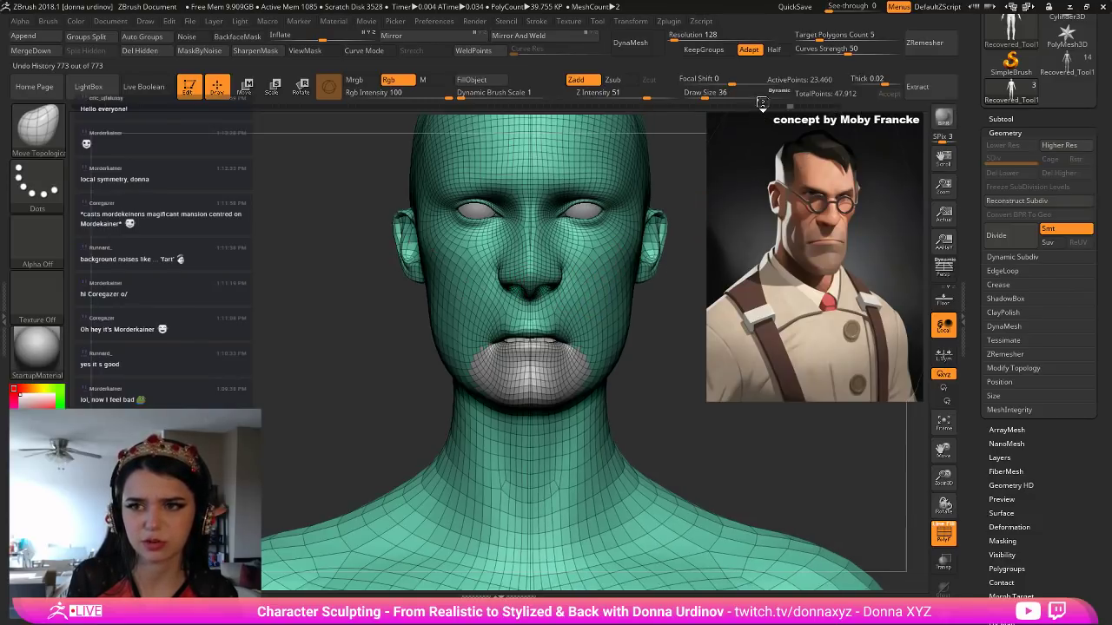
click(822, 107)
click(820, 108)
click(817, 107)
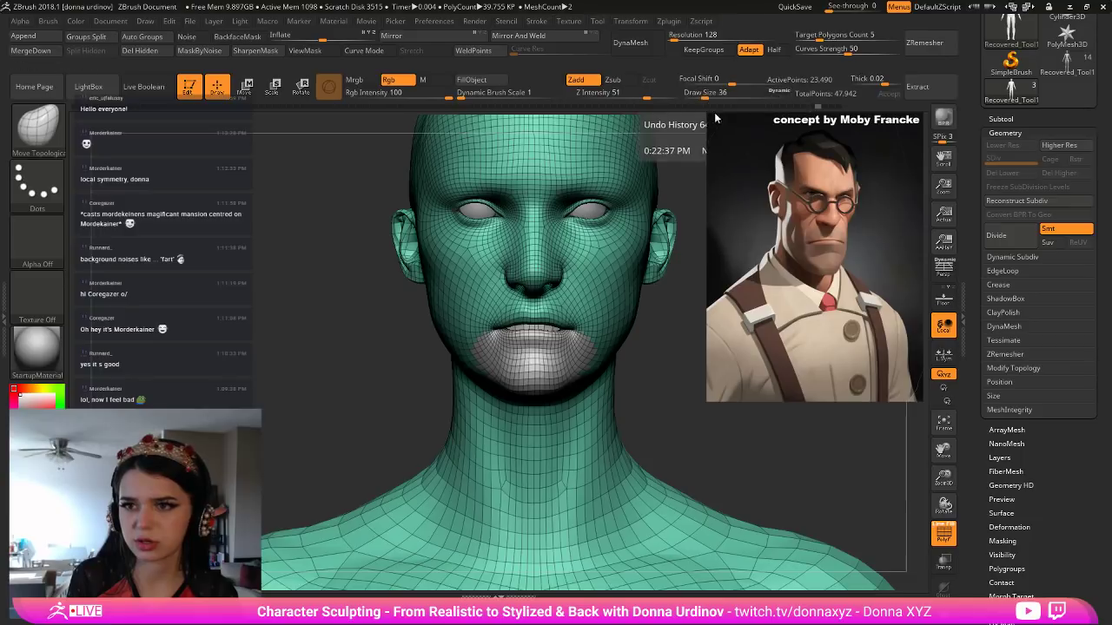
Move the concept reference image slightly lower, keeping the face in close view.
drag(858, 146, 858, 183)
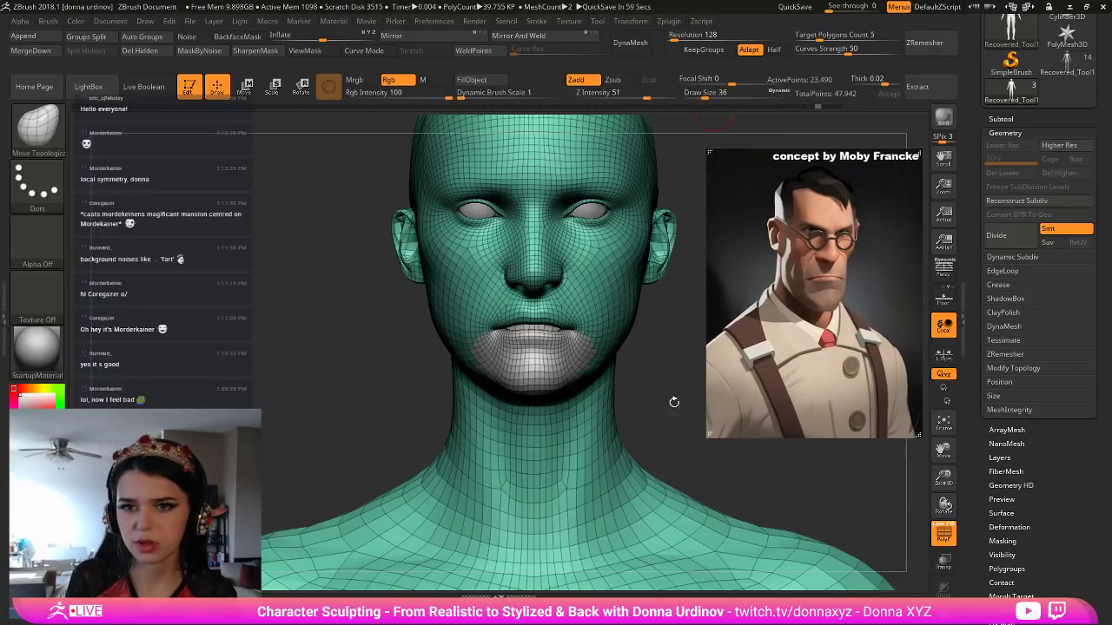
drag(689, 181, 635, 184)
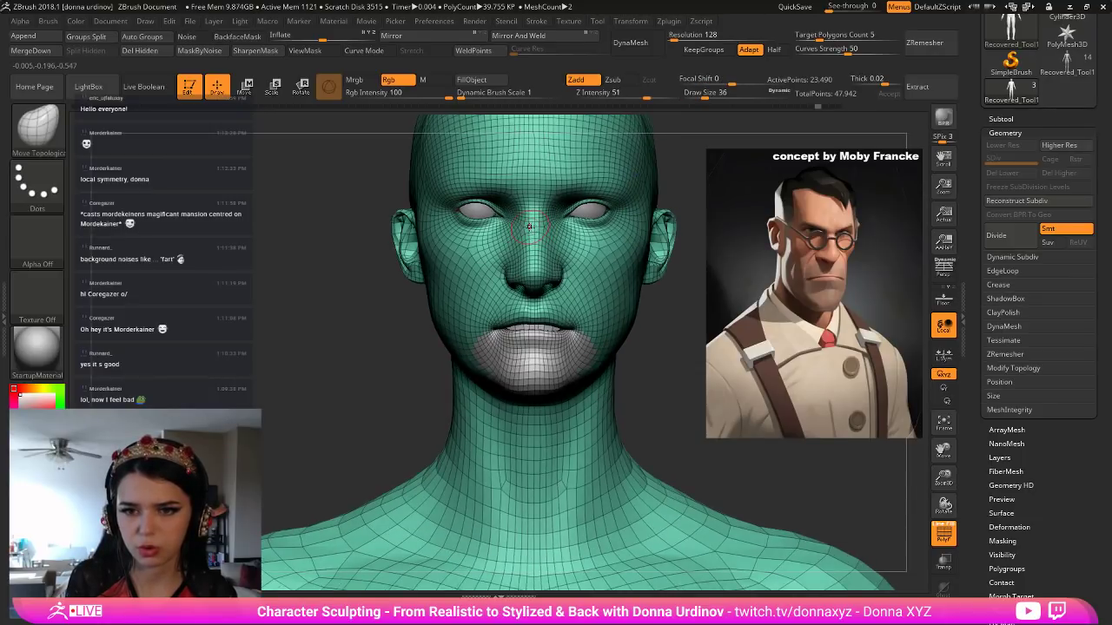
alt+drag(706, 416, 699, 474)
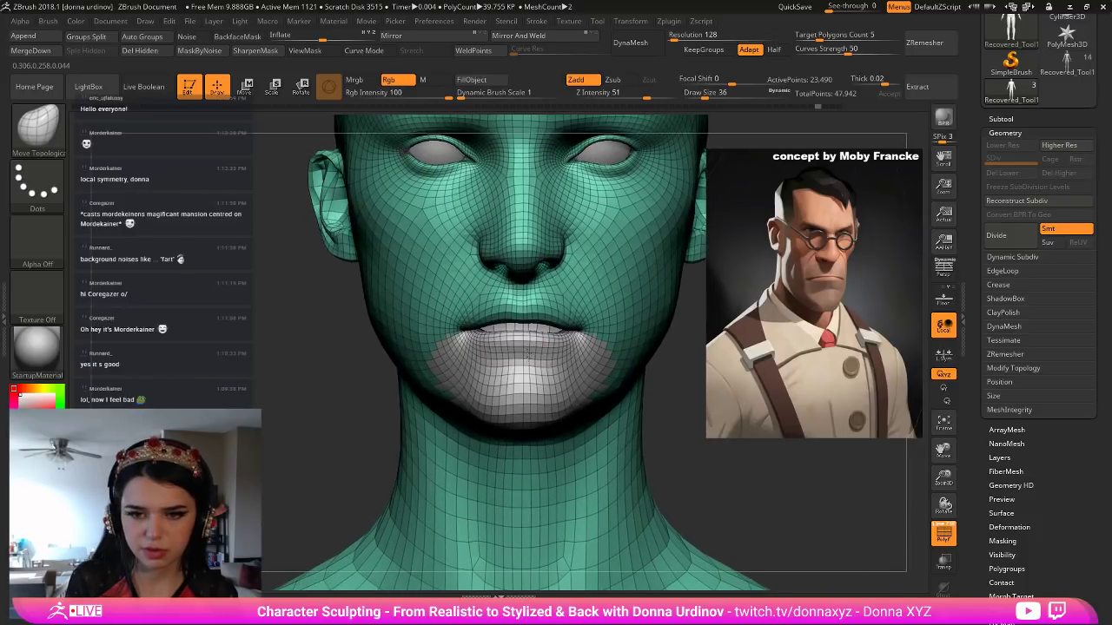
Activate the Move transform mode, sample a colour from the body, and swap the main and secondary colours.
key(w)
drag(507, 359, 522, 358)
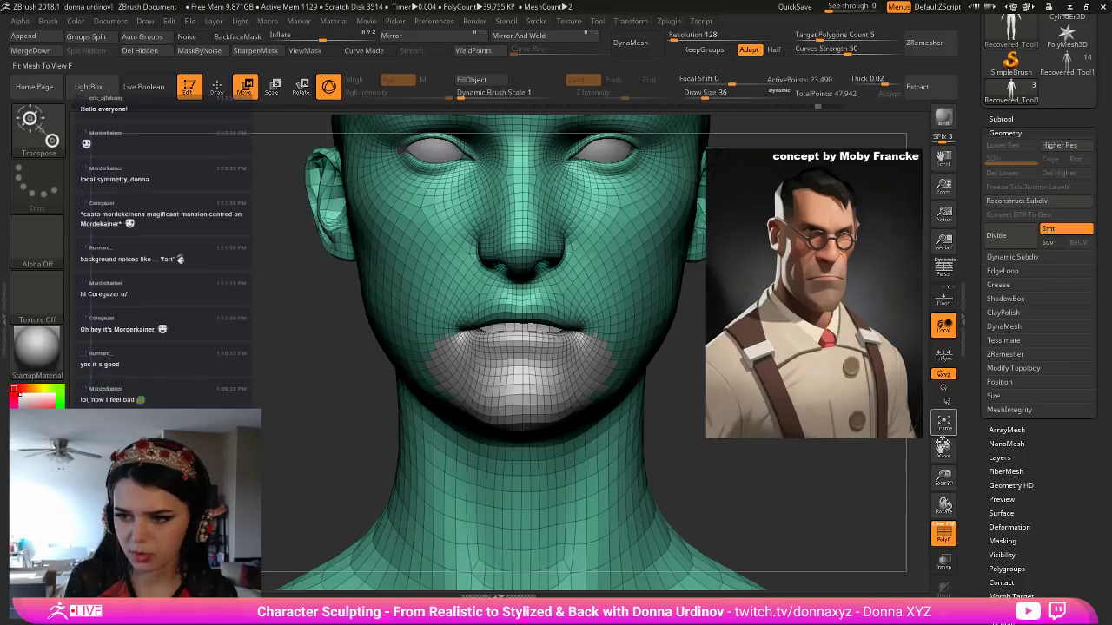
alt+drag(726, 493, 712, 304)
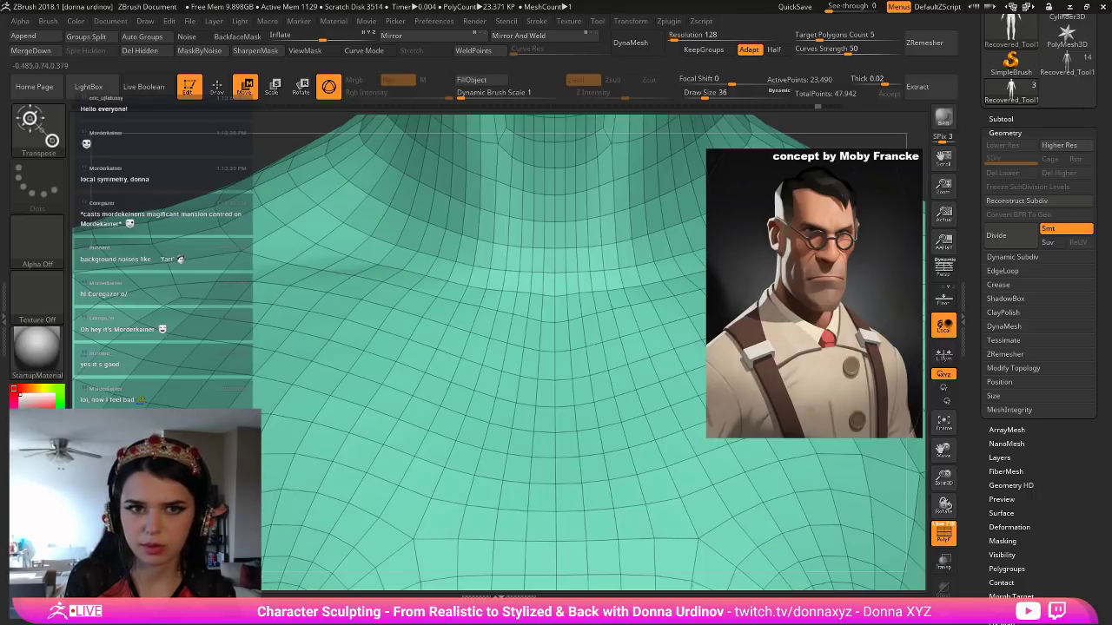
key(c)
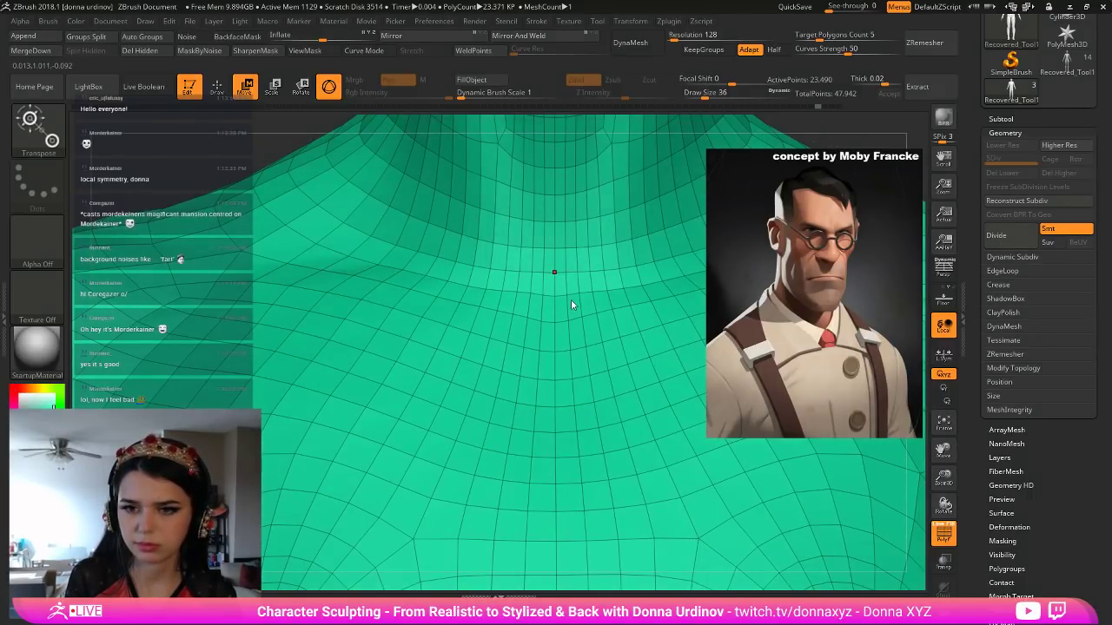
key(v)
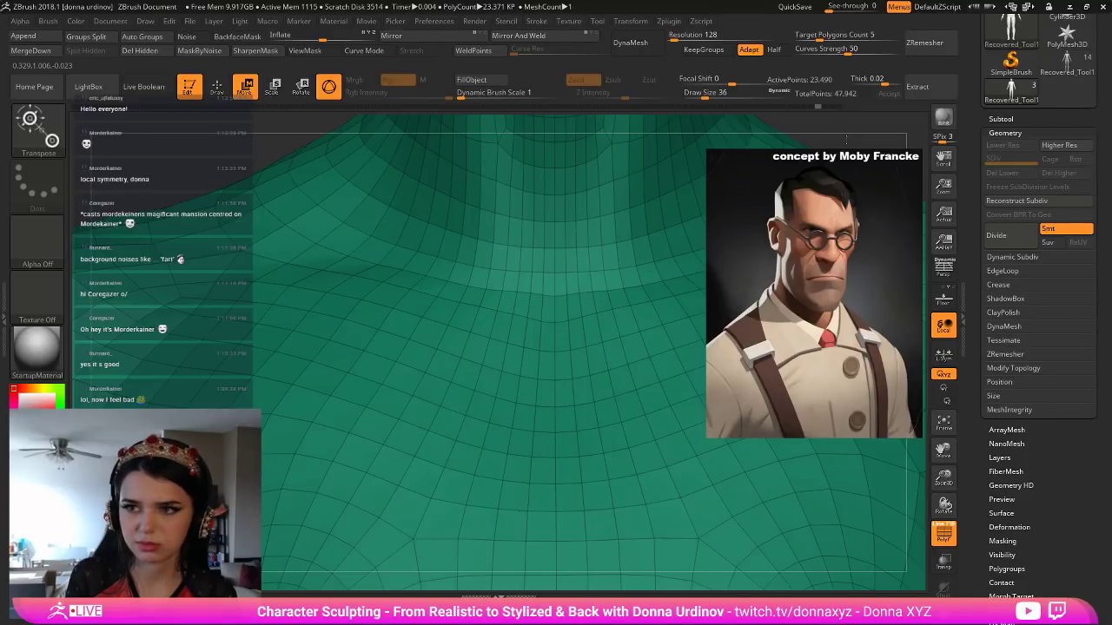
alt+drag(820, 140, 820, 499)
alt+drag(438, 583, 458, 294)
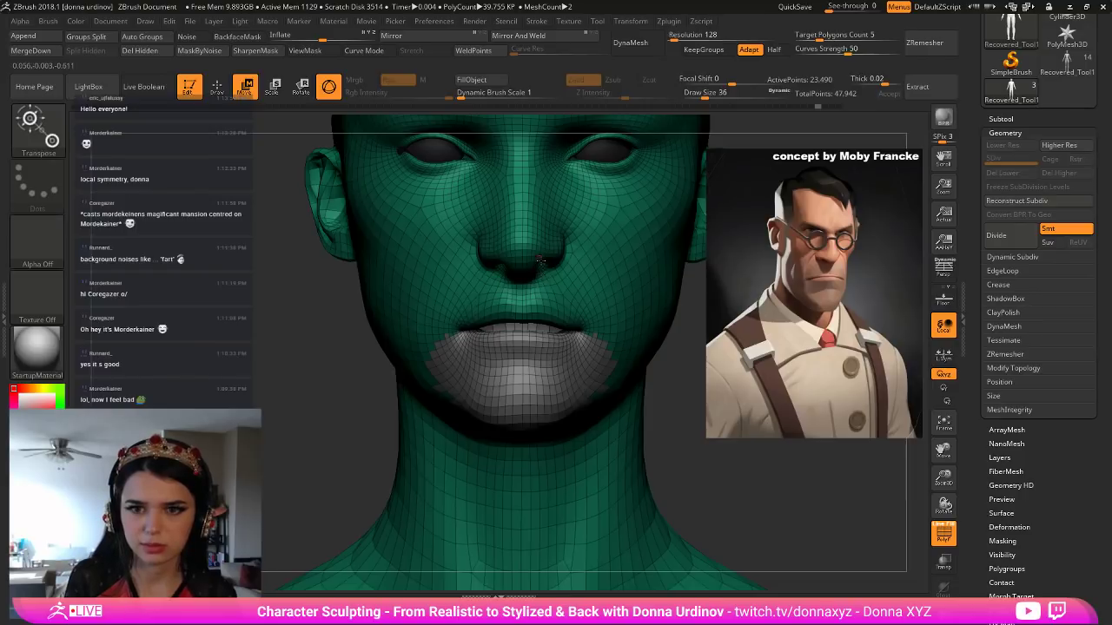
Examine the wireframe of the whole body, from the legs and torso up to the head.
key(f)
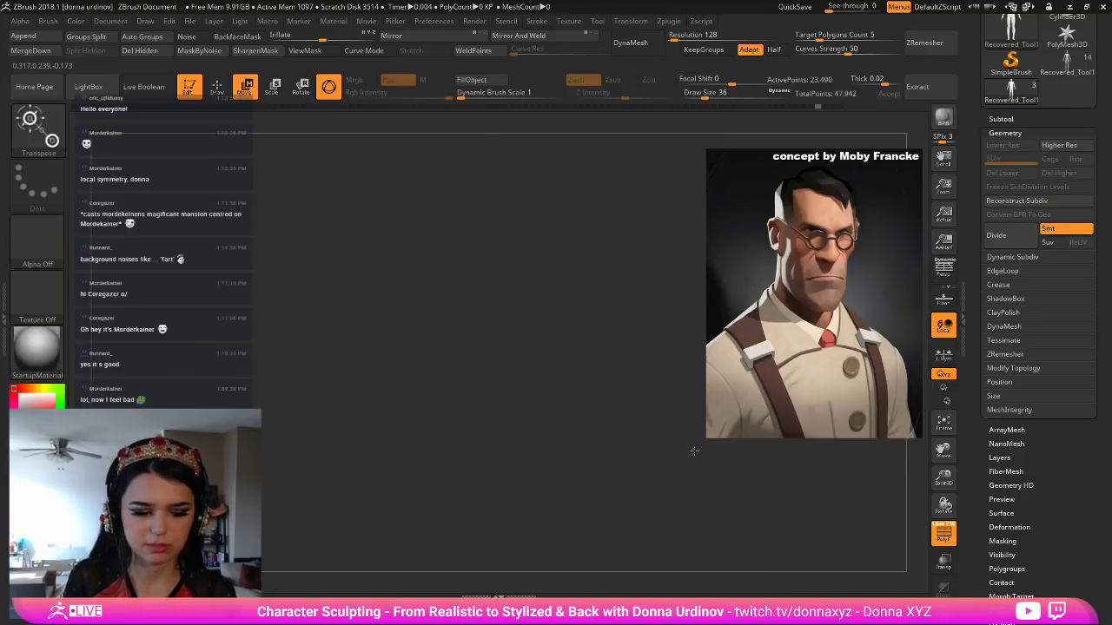
key(f)
alt+drag(632, 272, 602, 487)
alt+drag(603, 367, 673, 253)
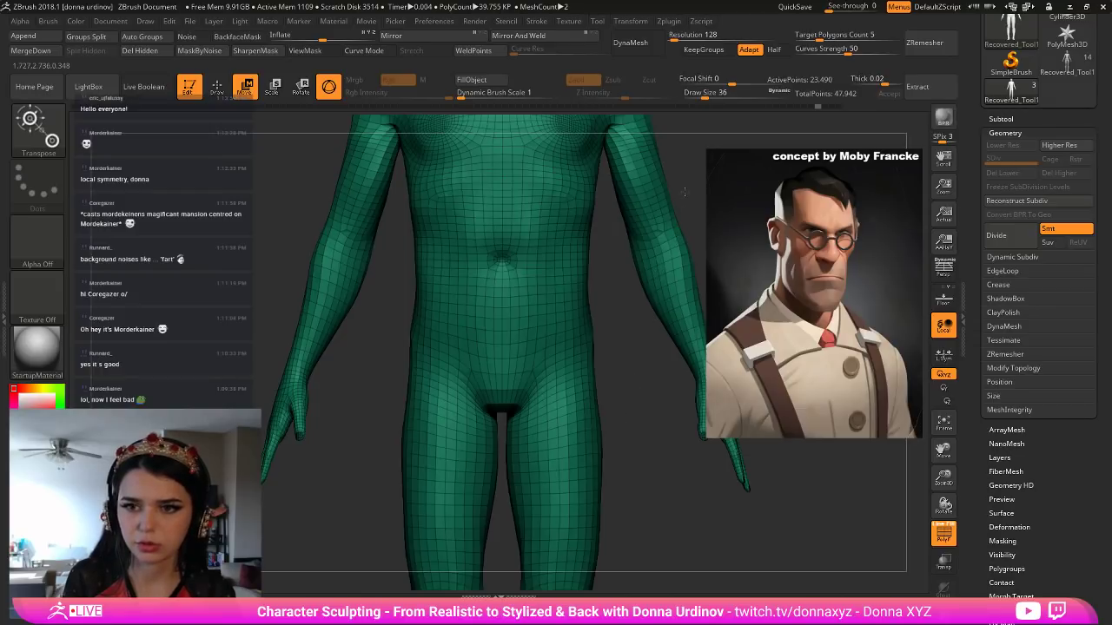
alt+drag(685, 192, 616, 510)
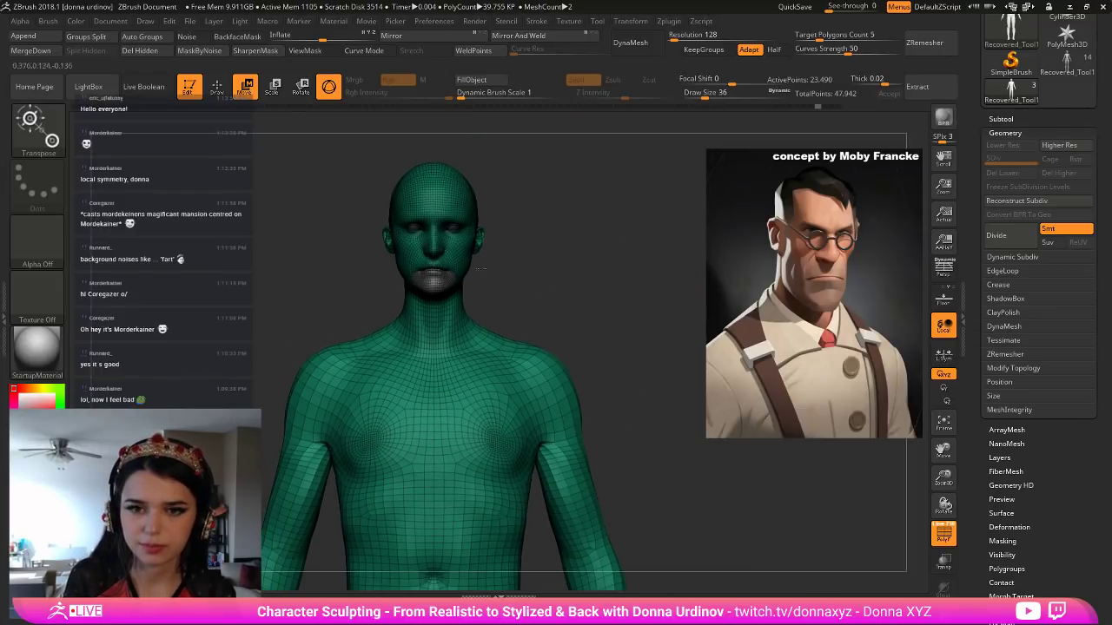
alt+drag(549, 259, 594, 354)
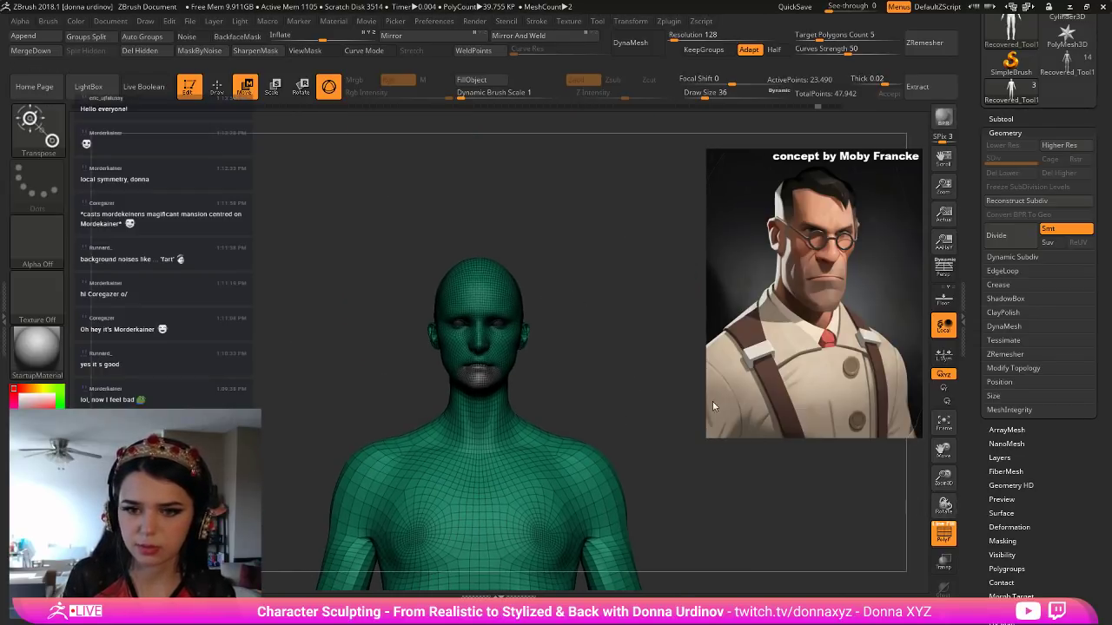
key(f)
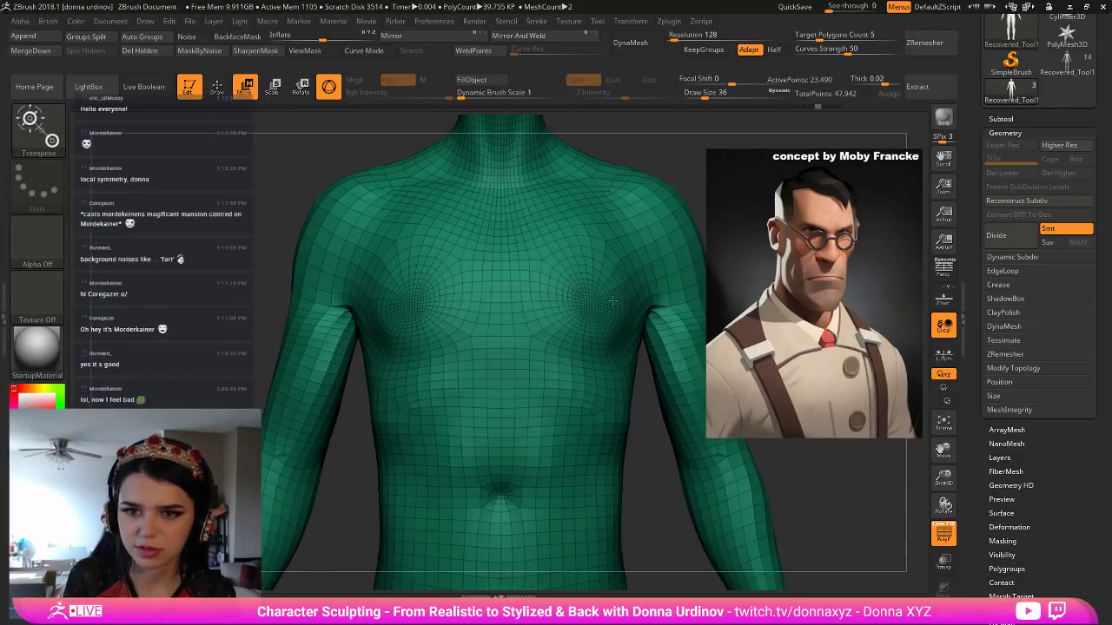
alt+drag(662, 169, 609, 321)
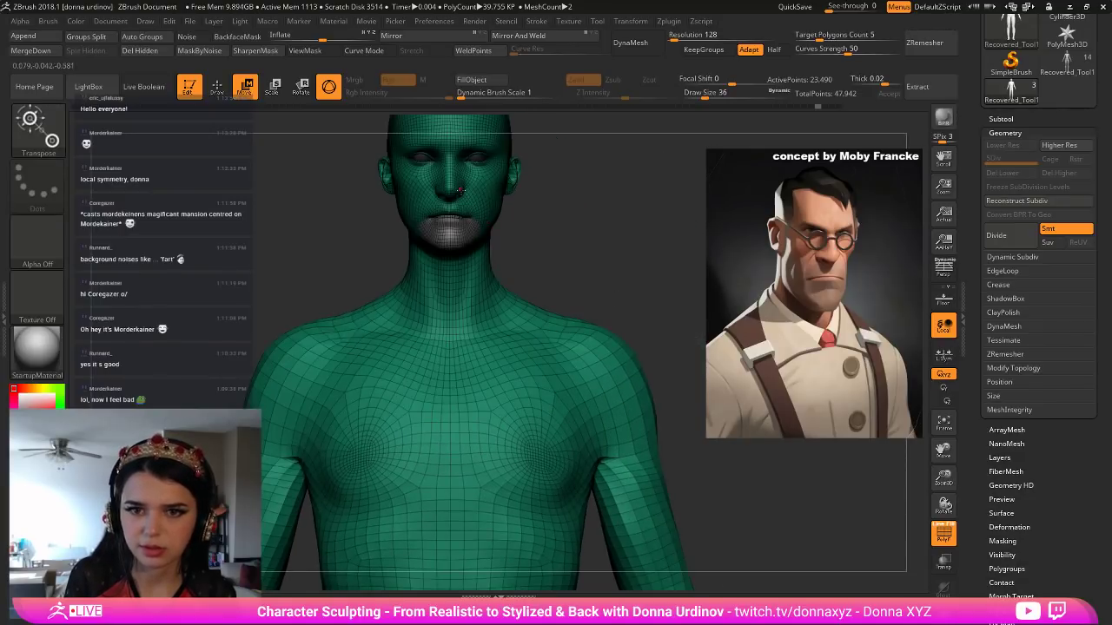
Place the Move gizmo on the centre of the forehead and try Mirror And Weld on the body again.
alt+drag(598, 222, 620, 380)
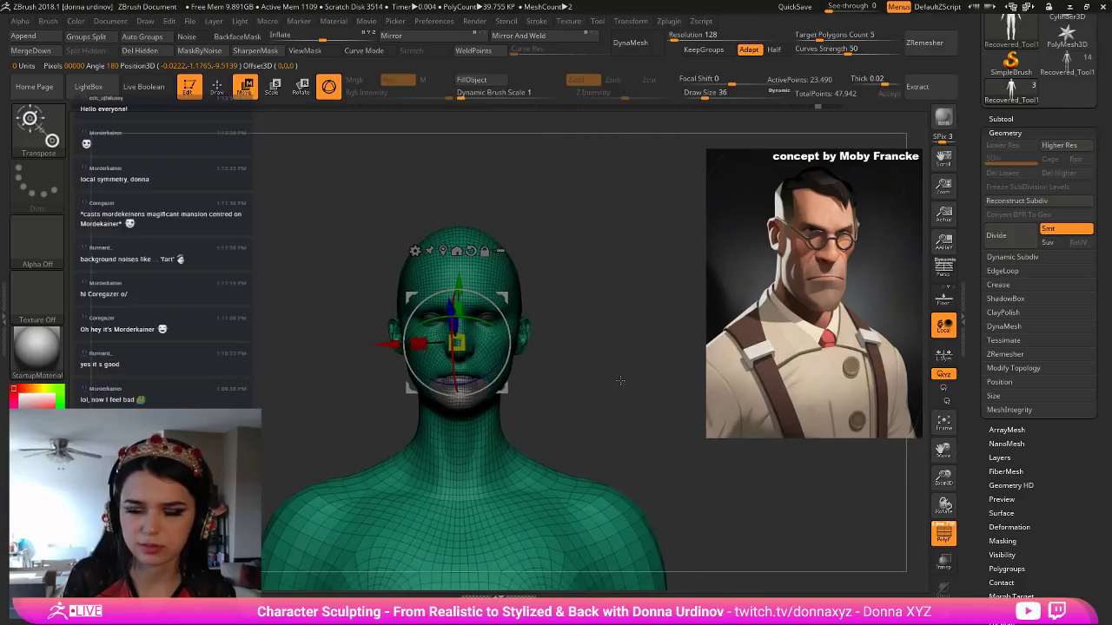
alt+drag(673, 407, 672, 358)
alt+drag(484, 123, 466, 197)
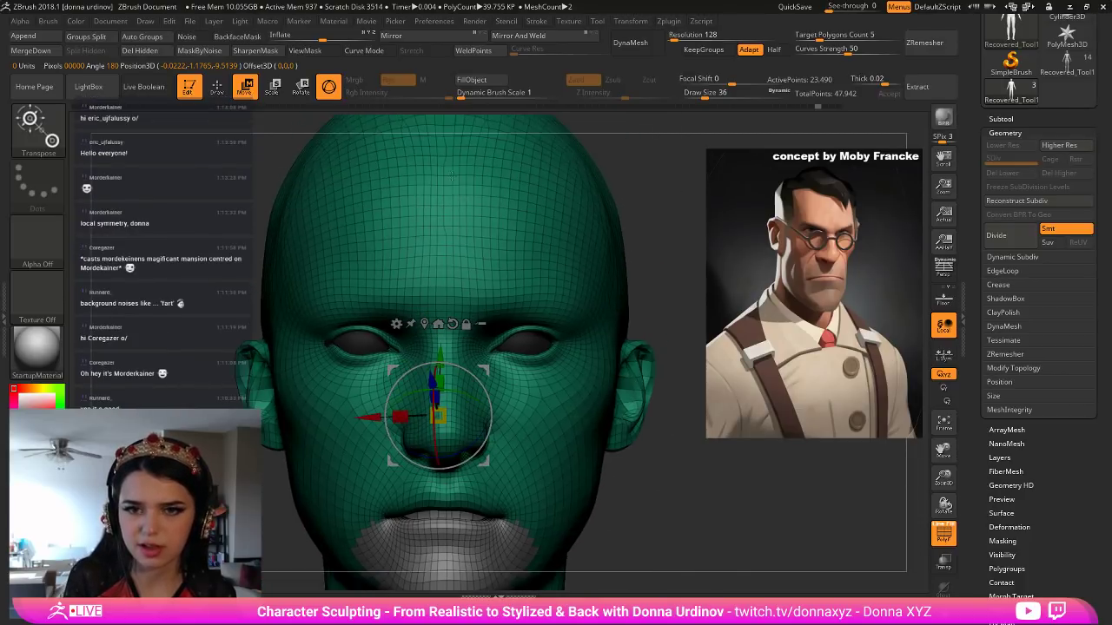
alt+drag(447, 160, 441, 186)
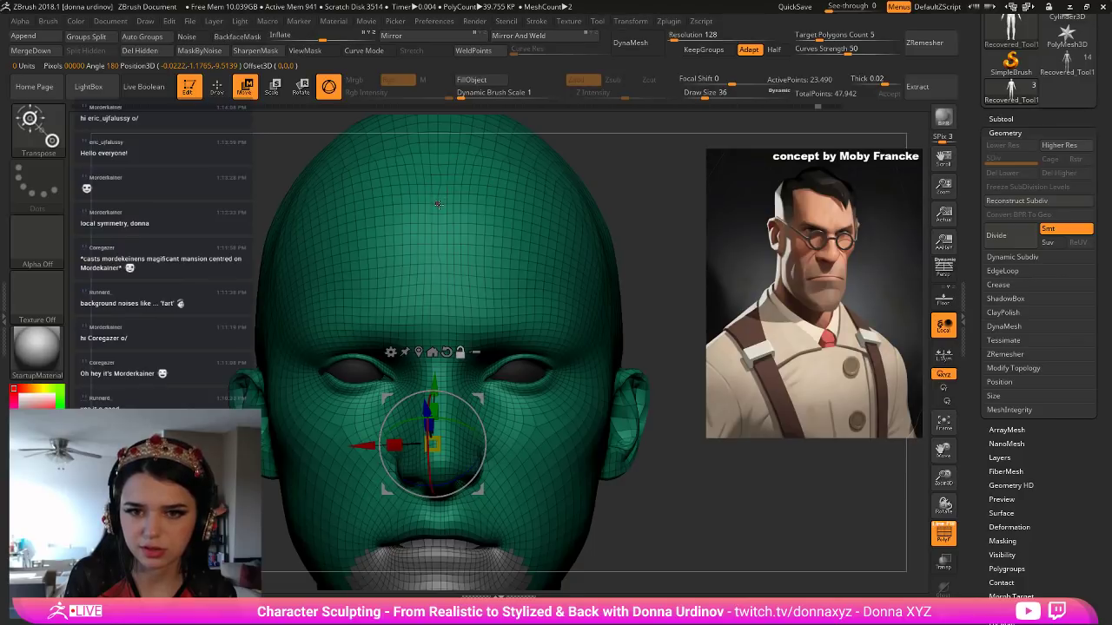
click(438, 203)
alt+drag(444, 119, 447, 161)
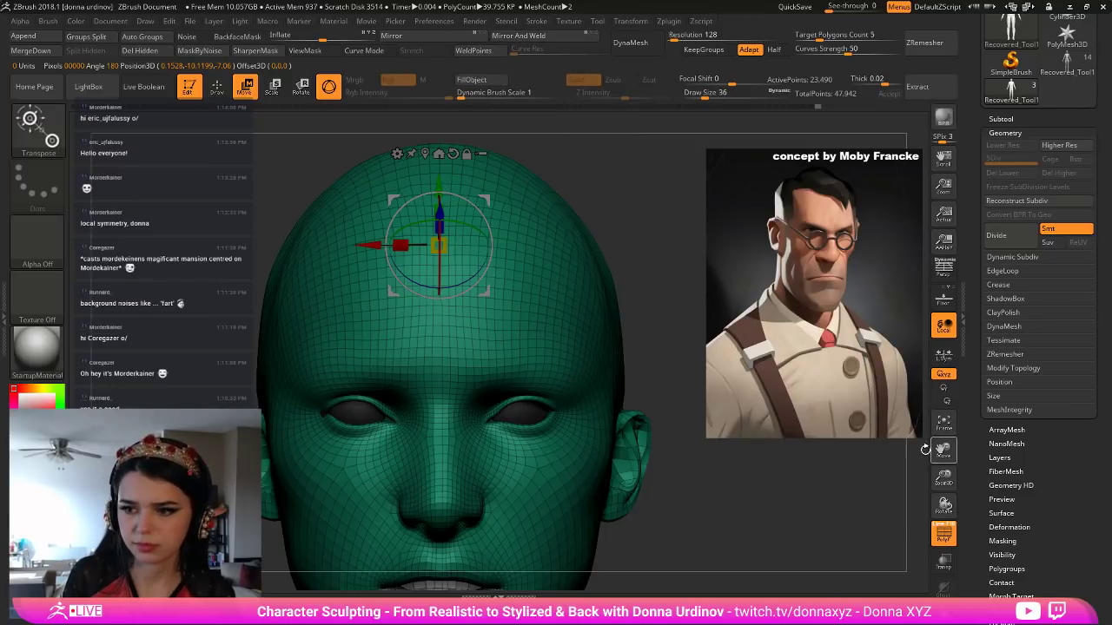
click(532, 37)
key(ctrl+z)
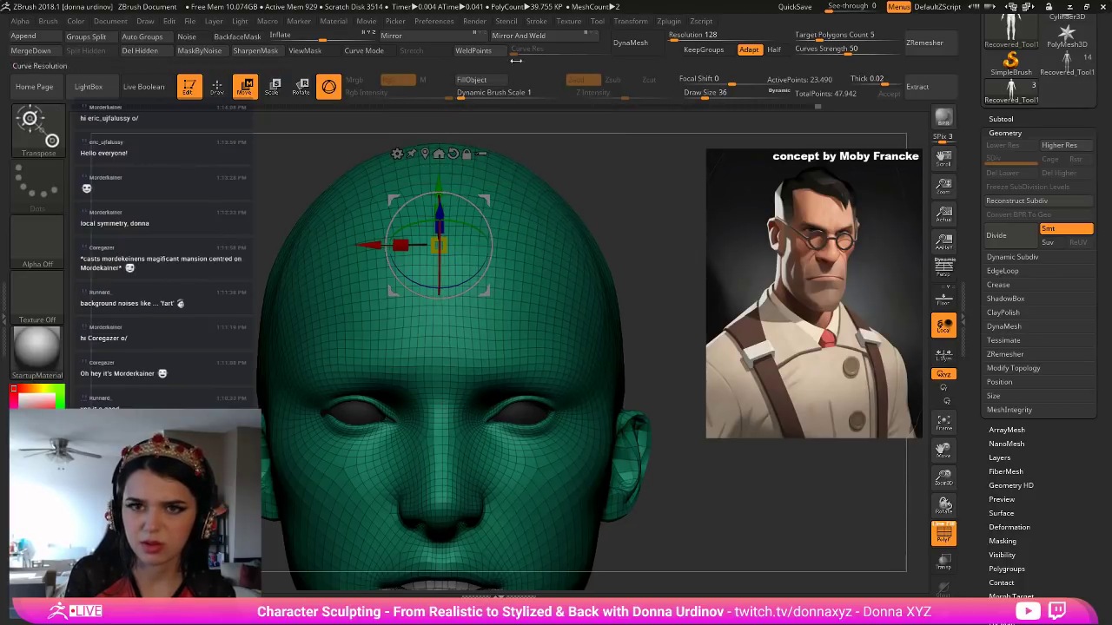
Flip the body with Mirror and try Mirror And Weld on the flipped mesh, undoing the attempt.
click(439, 40)
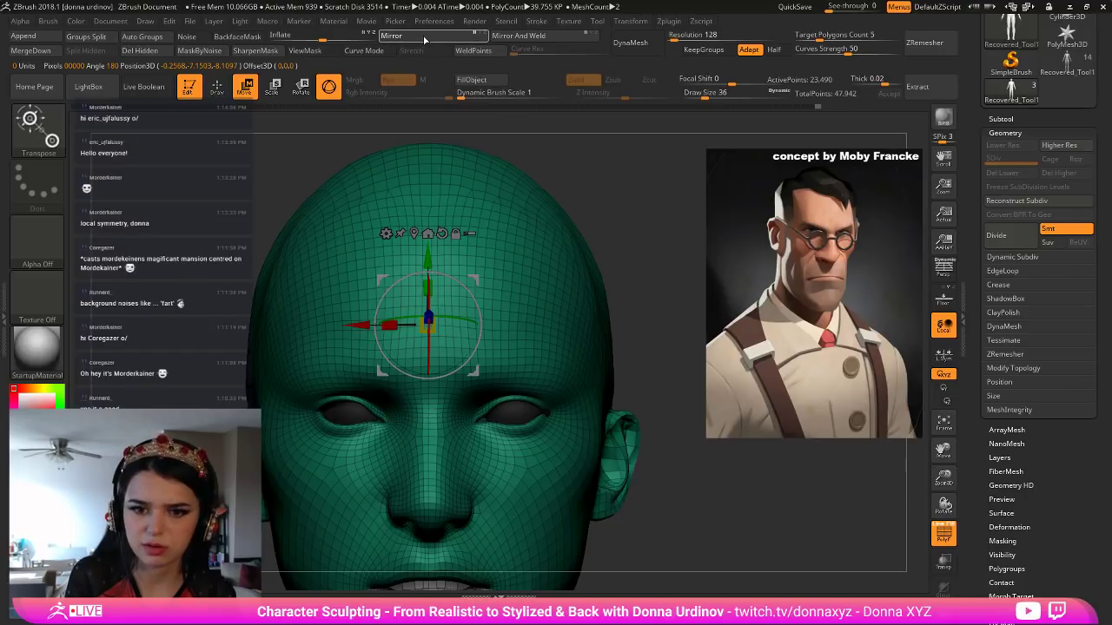
click(515, 36)
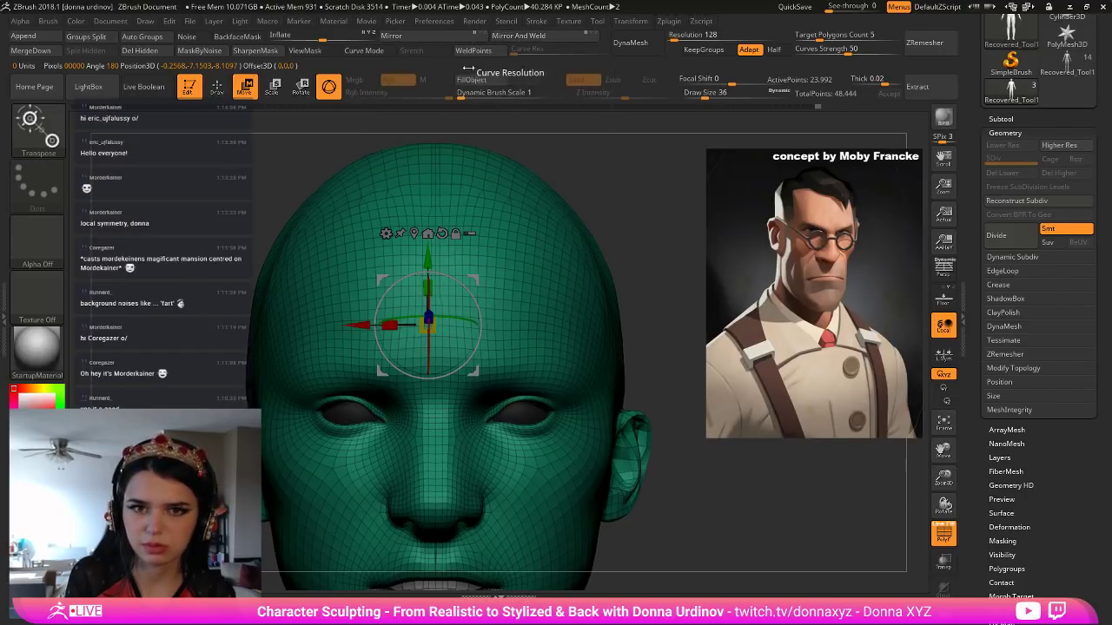
drag(679, 238, 686, 106)
key(ctrl+z)
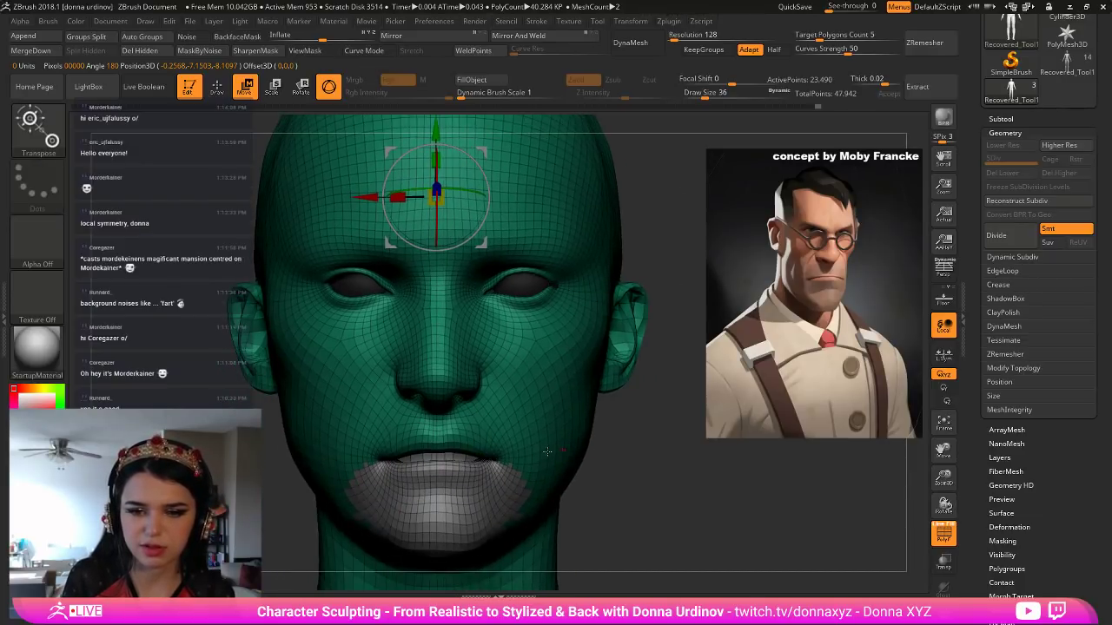
Reset the Move gizmo's orientation, recentre it on the forehead, and try Mirror And Weld on the body again.
alt+drag(662, 461, 656, 511)
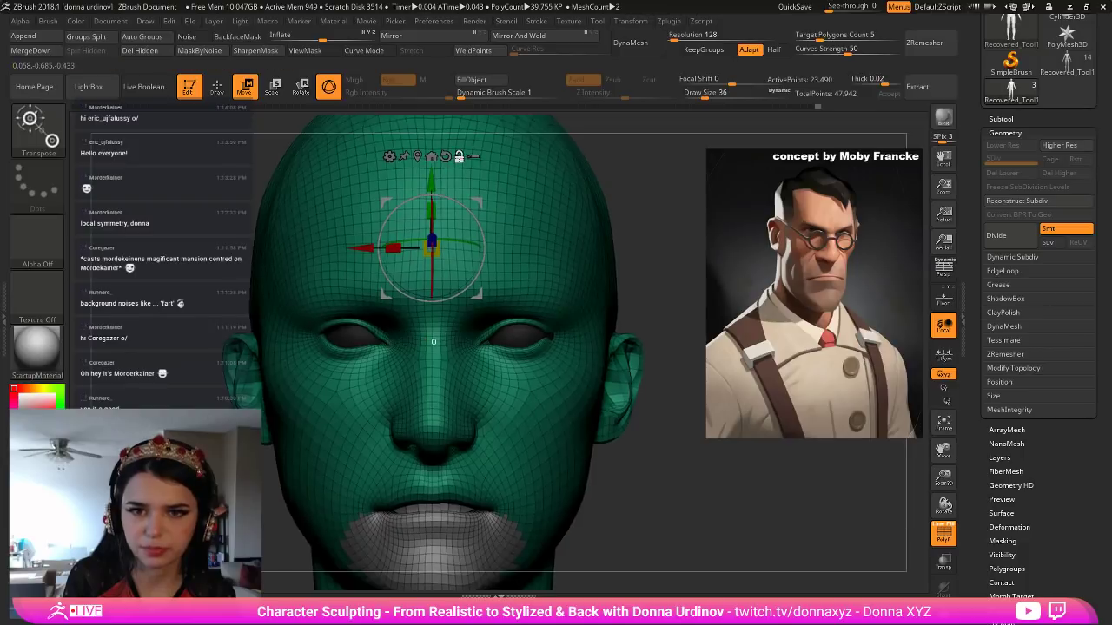
click(445, 157)
drag(366, 248, 364, 249)
click(458, 157)
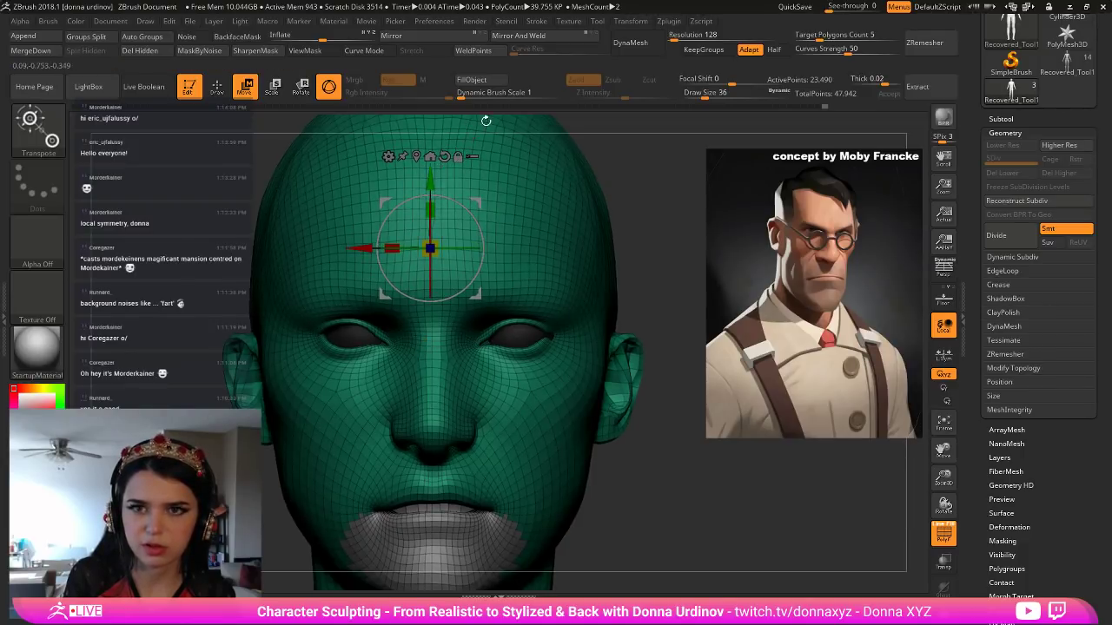
click(518, 37)
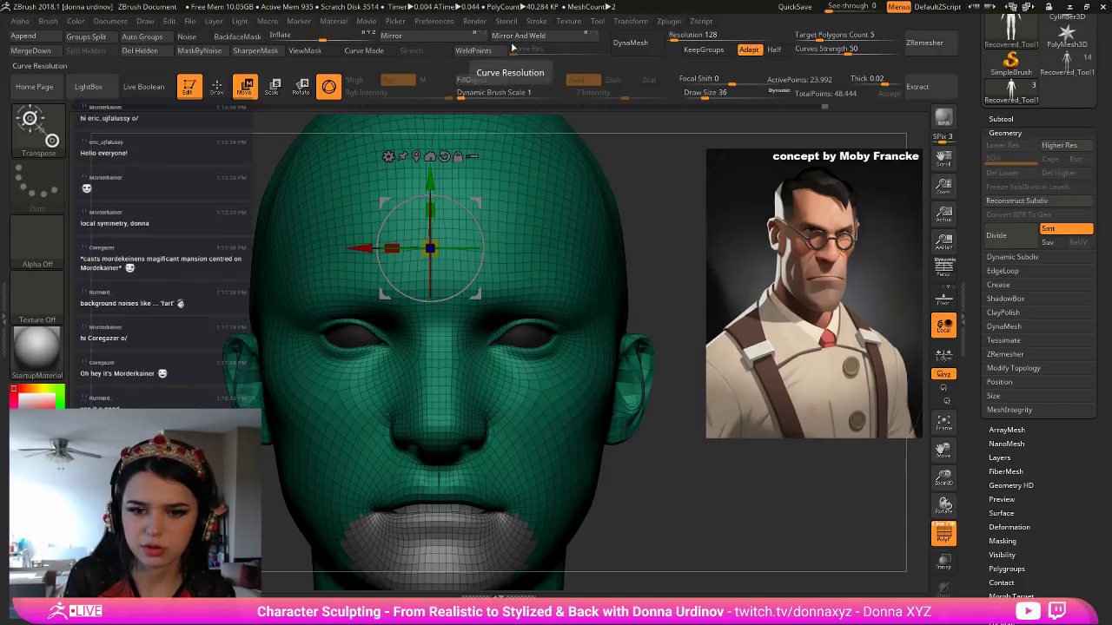
key(ctrl+z)
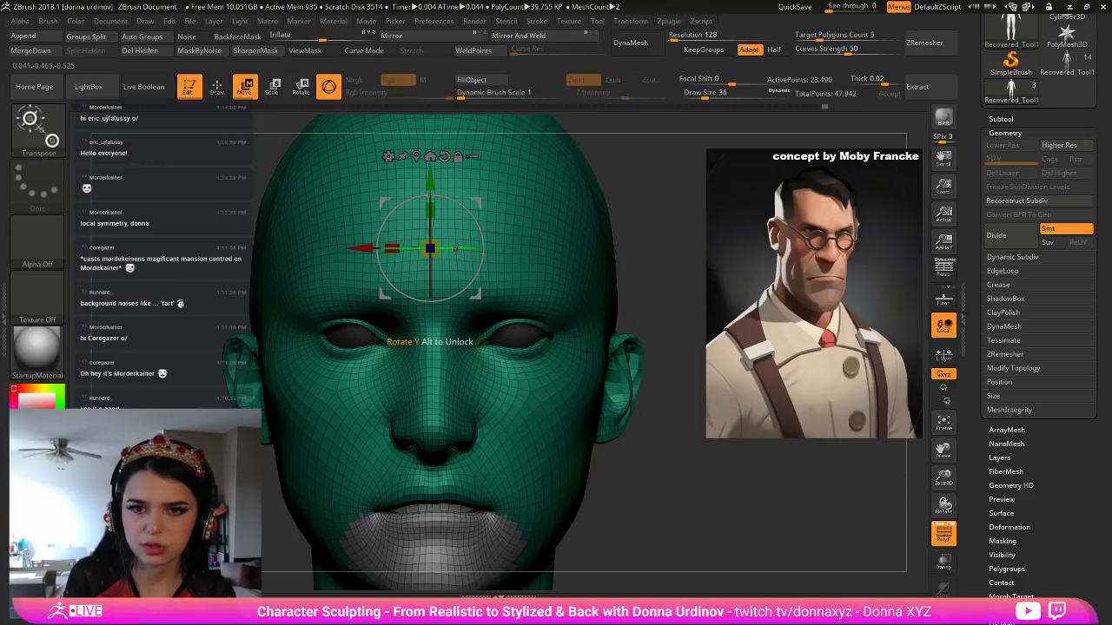
Turn on local symmetry and try Mirror And Weld on the body.
click(943, 354)
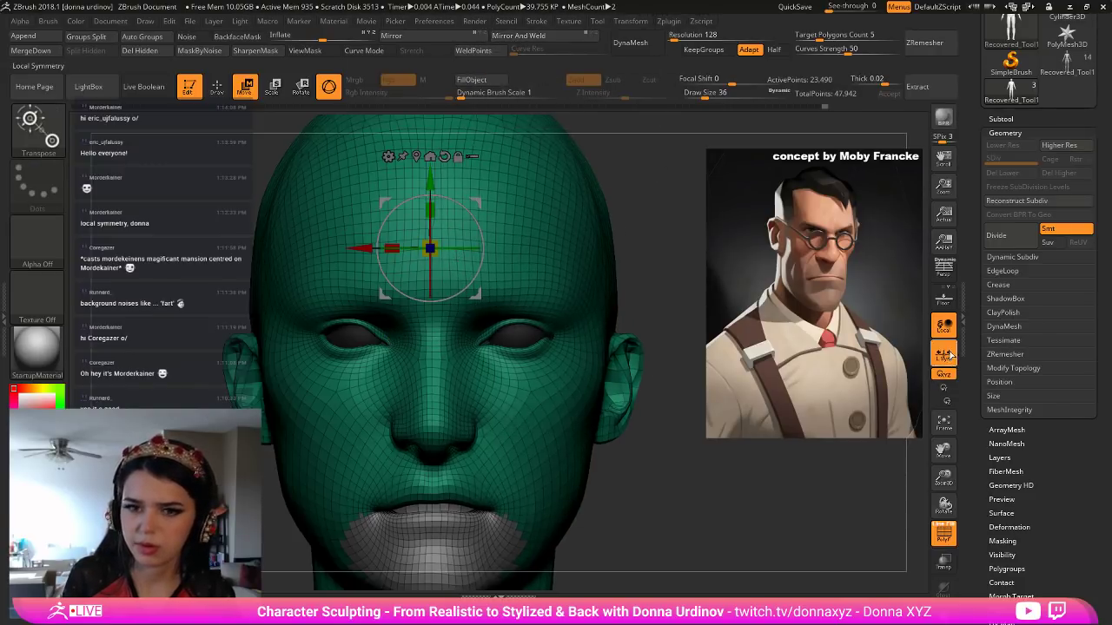
click(532, 40)
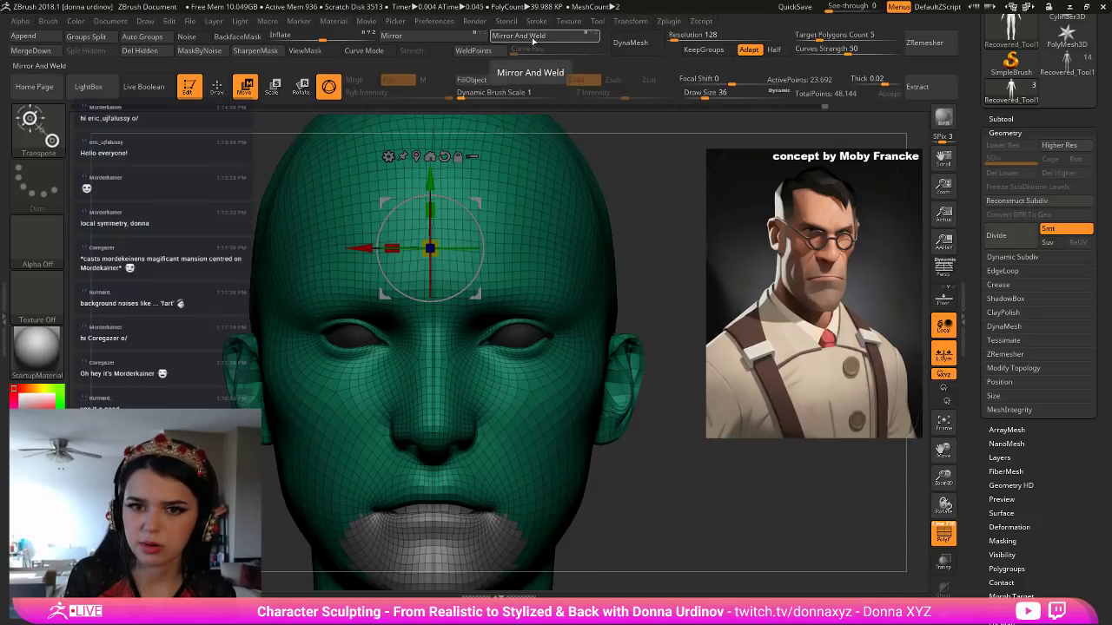
key(ctrl+z)
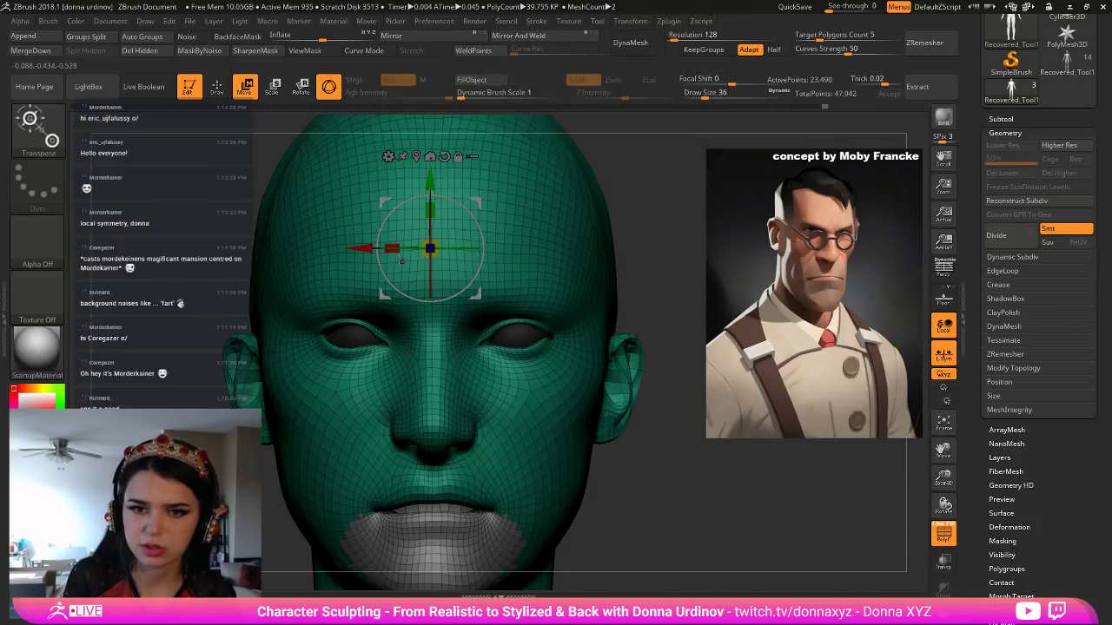
Shift the gizmo slightly along X, turn local symmetry off, and try Mirror And Weld once more.
alt+drag(374, 247, 372, 246)
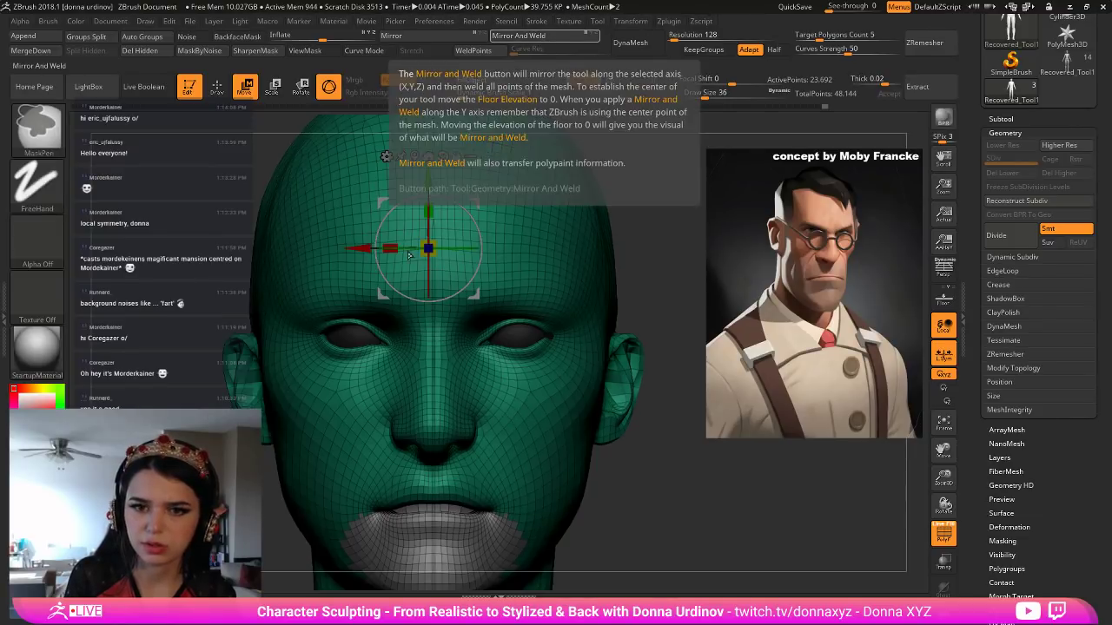
alt+drag(361, 249, 365, 249)
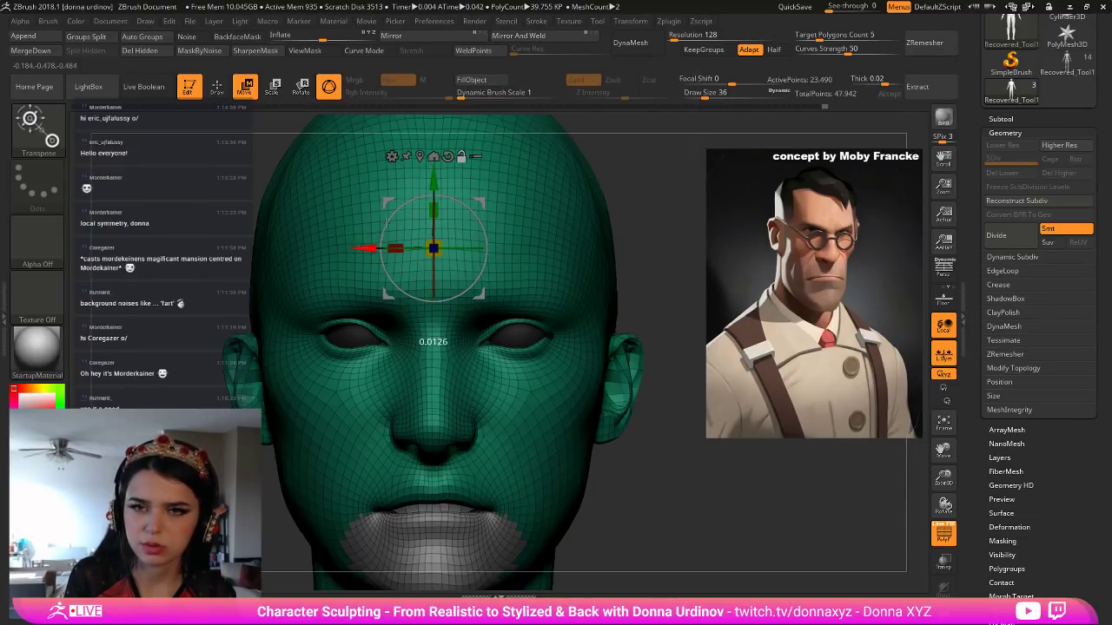
key(ctrl)
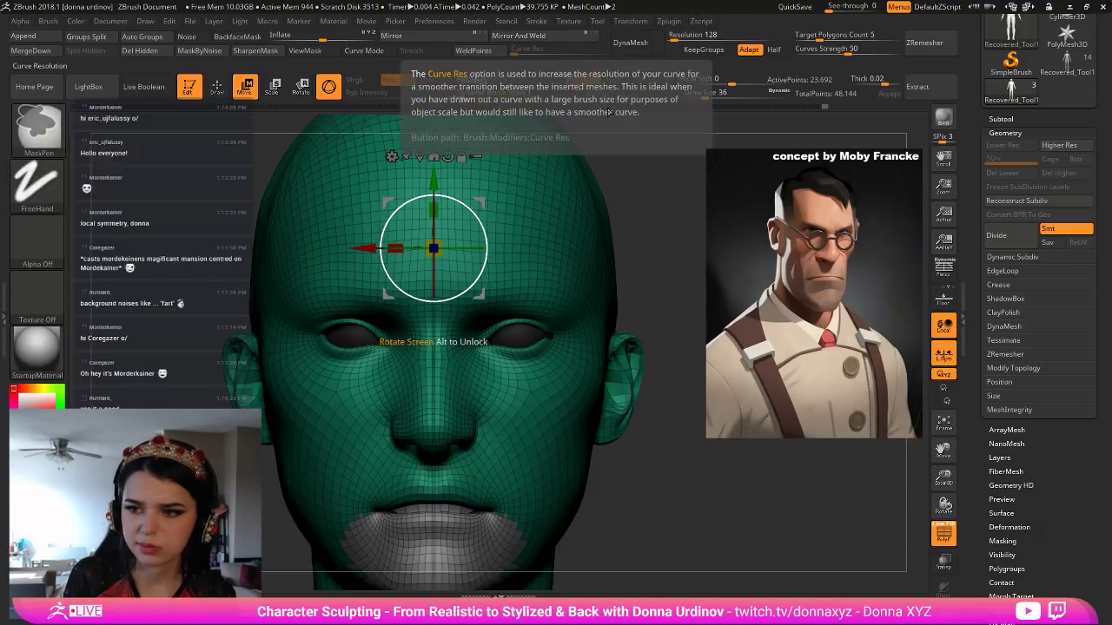
click(951, 355)
click(519, 36)
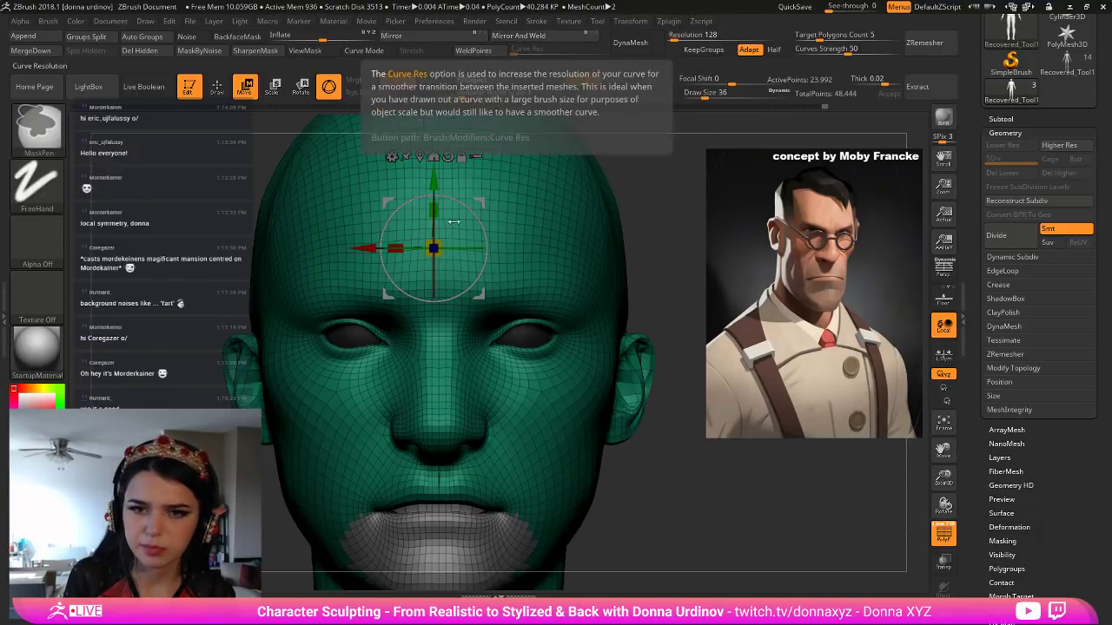
key(ctrl+z)
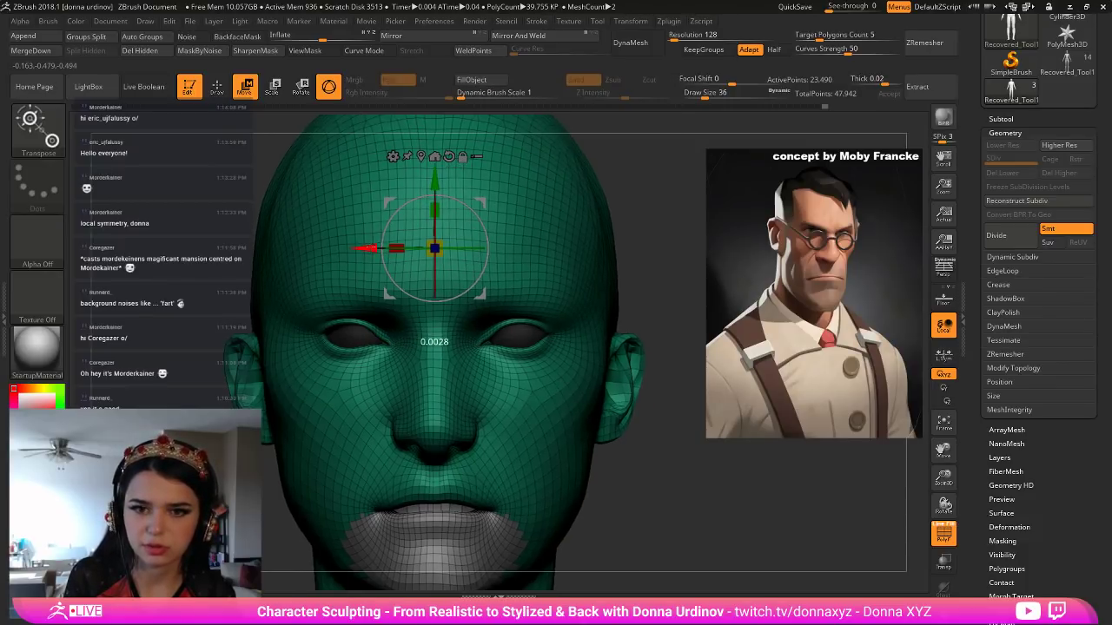
Nudge the body slightly along X, apply Mirror And Weld, and return to Draw mode.
click(521, 38)
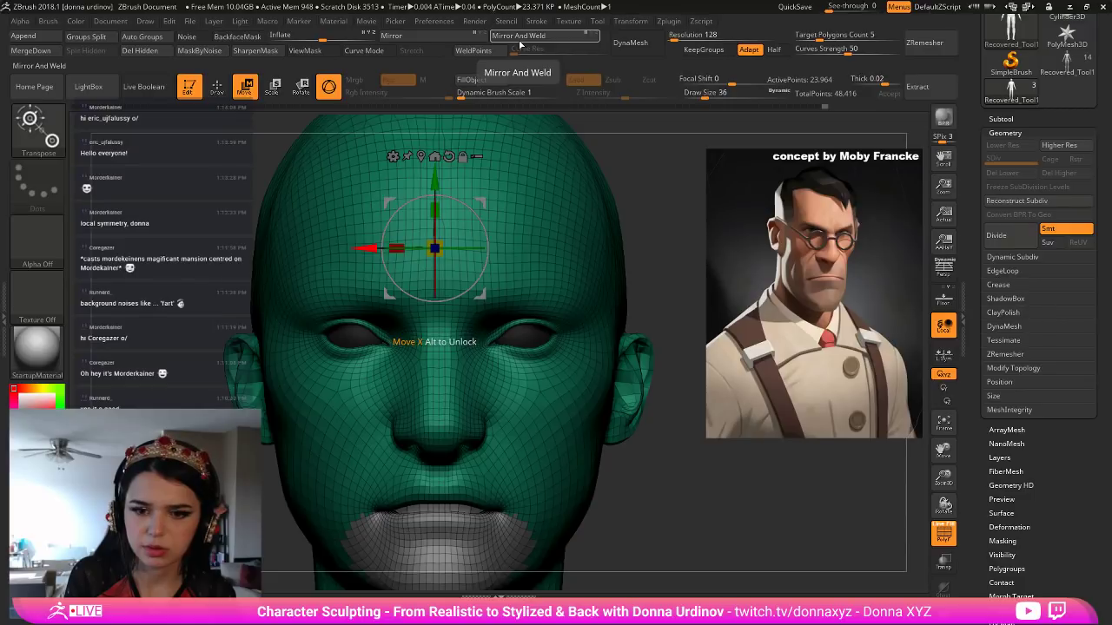
key(q)
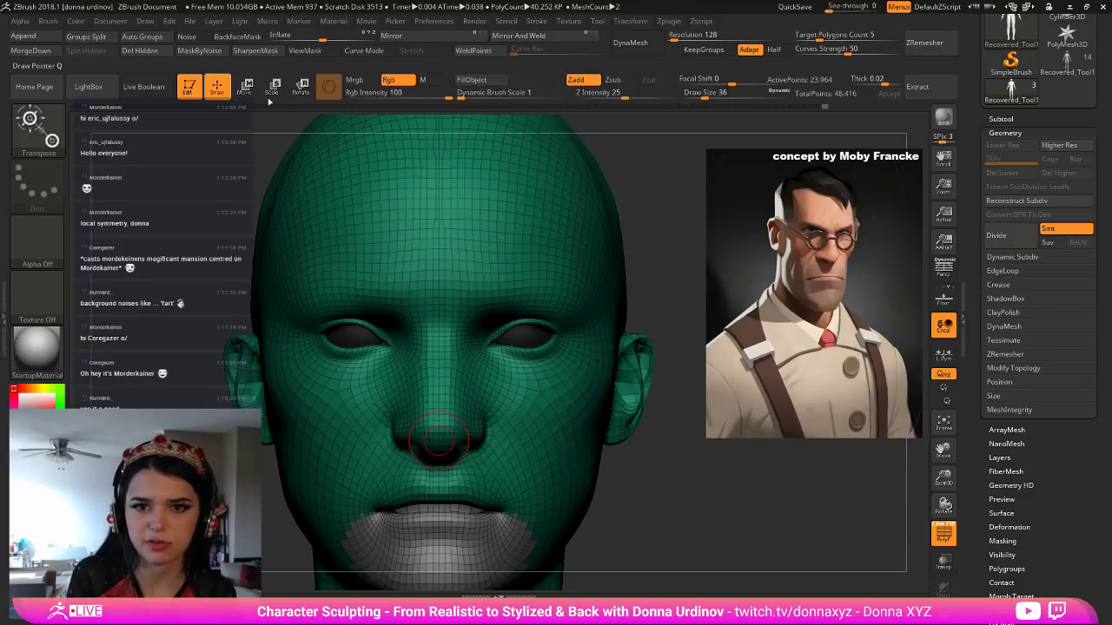
alt+drag(647, 226, 637, 208)
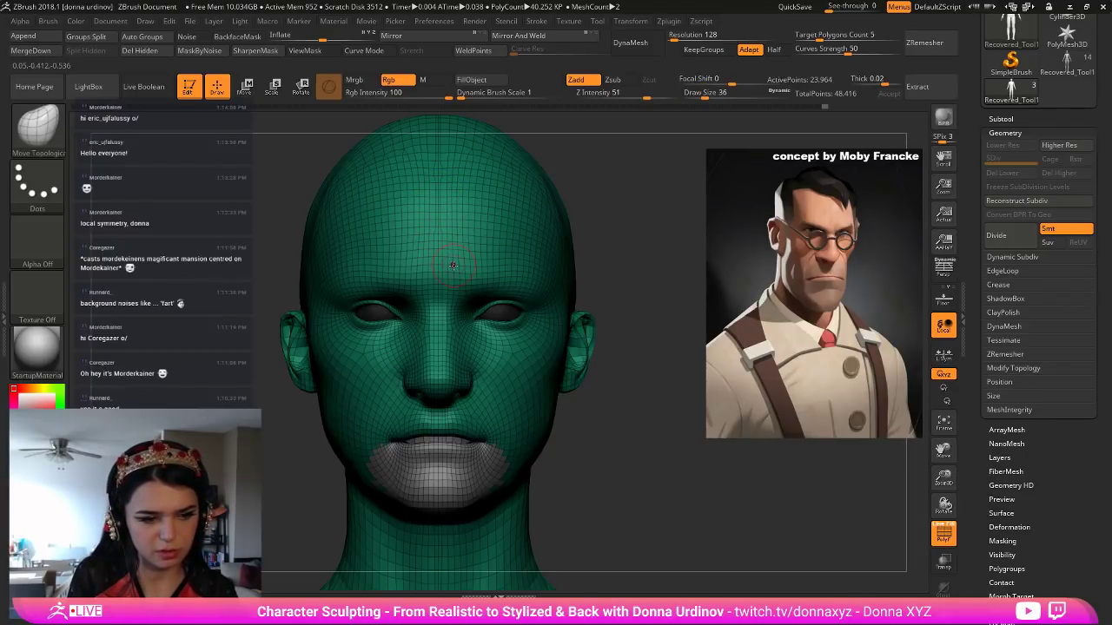
Set the draw size to 104 and smooth the mesh along the centre of the forehead, skull and neck.
key(])
key(bracketright)
key(bracketright)
key(bracketright)
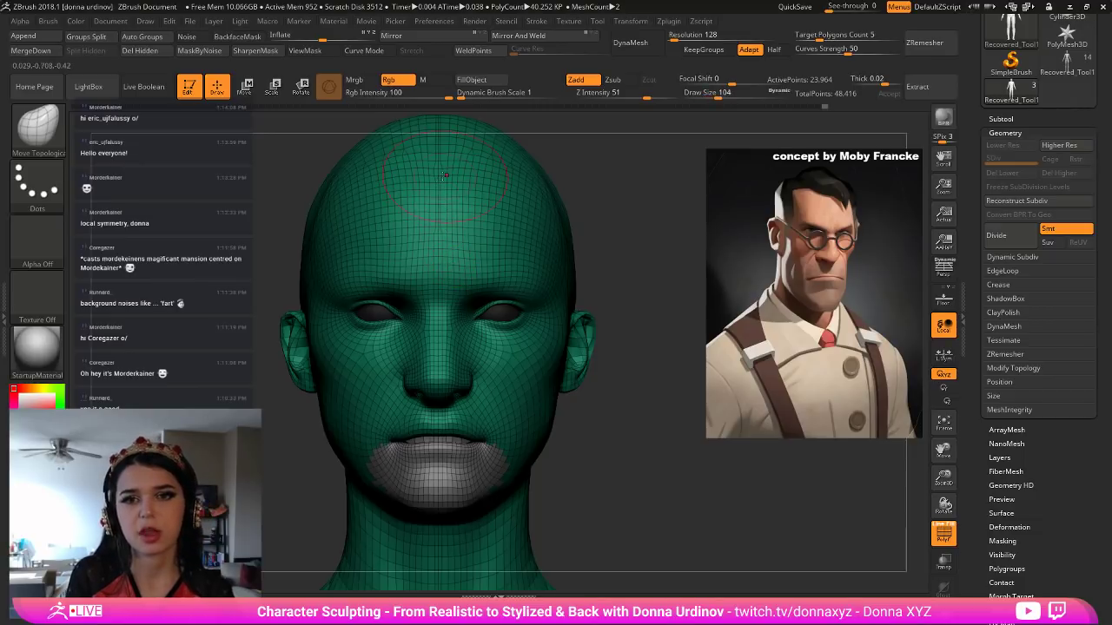
key(shift)
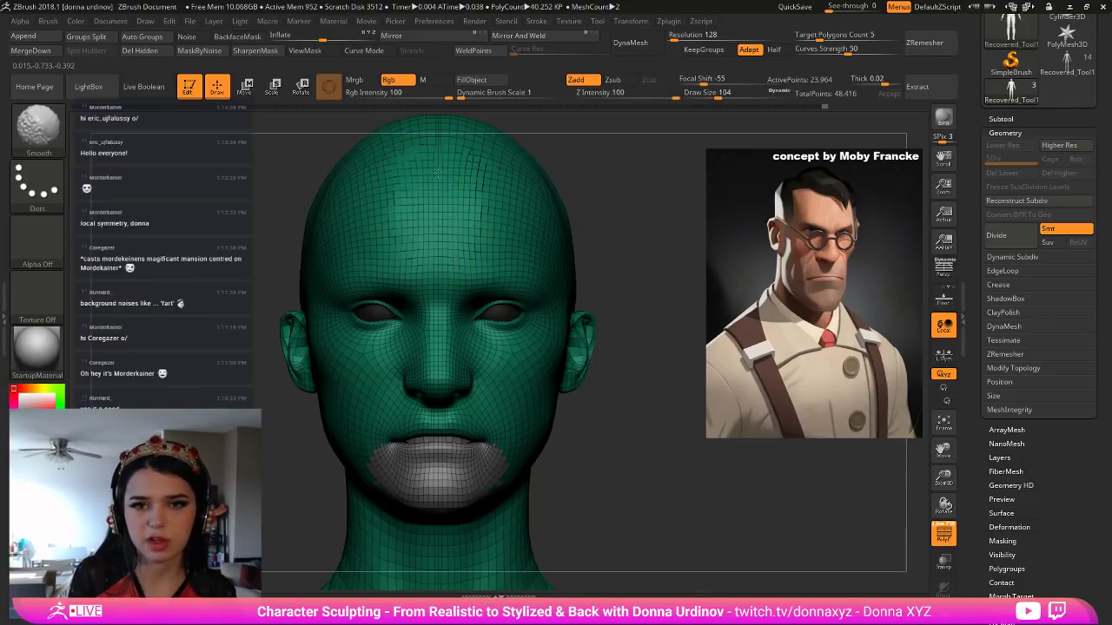
alt+drag(603, 199, 585, 213)
key(shift)
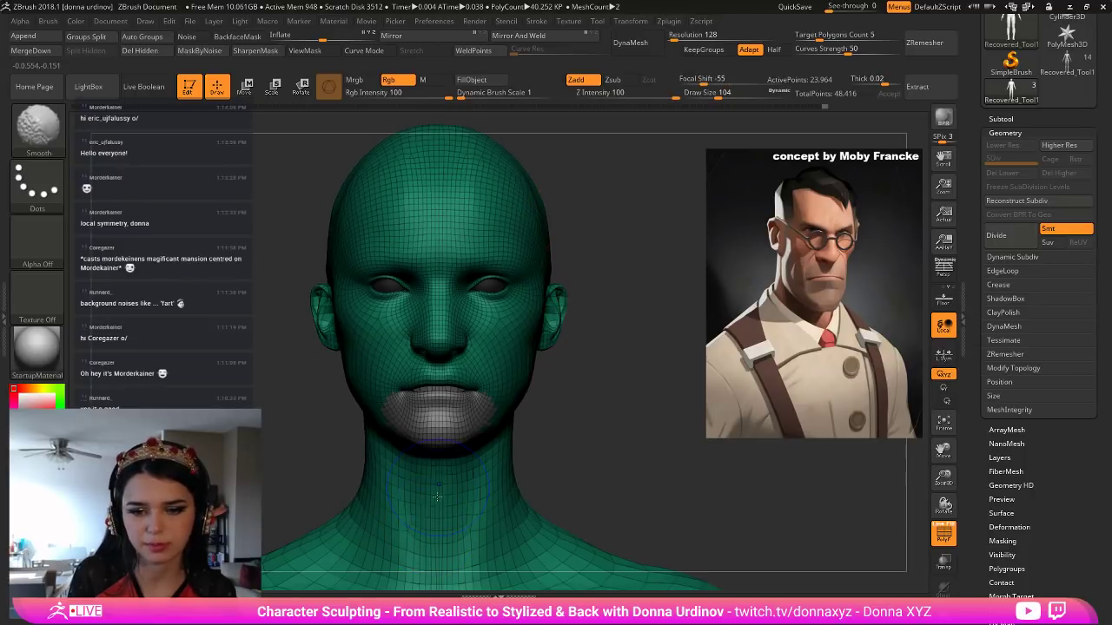
shift+drag(438, 488, 440, 460)
mouse_move(576, 459)
mouse_down()
mouse_move(594, 450)
mouse_move(473, 286)
mouse_move(438, 213)
mouse_move(454, 199)
mouse_up()
key(shift)
shift+drag(432, 161, 290, 196)
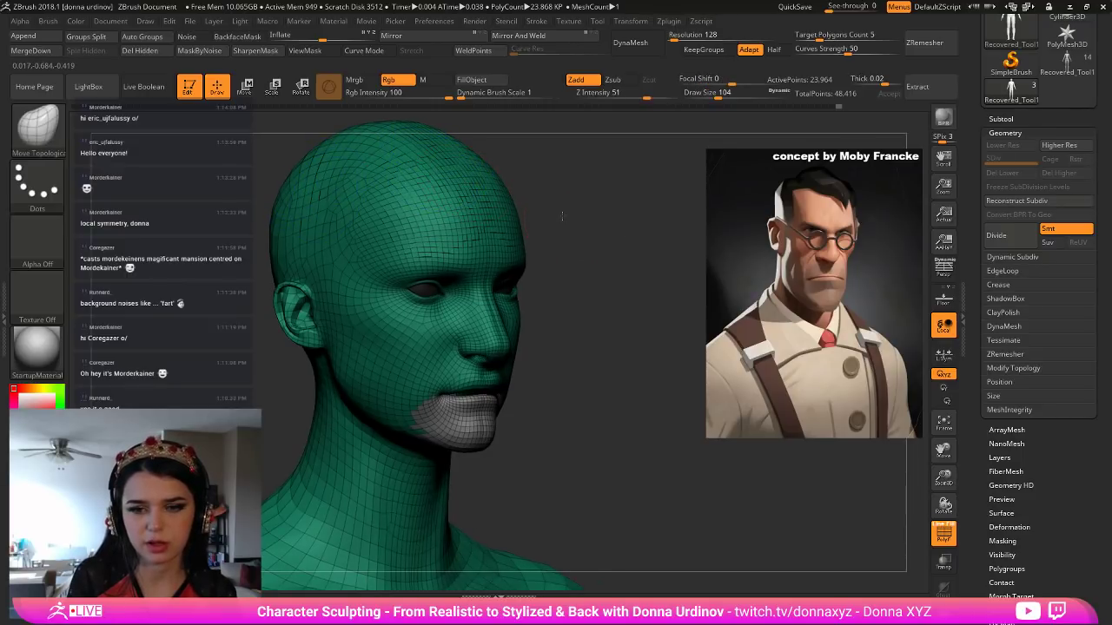
shift+drag(562, 215, 364, 183)
mouse_move(409, 382)
shift+mouse_down()
mouse_move(407, 411)
mouse_move(417, 391)
shift+mouse_up()
Turn off the polyframe wireframe display and bring the mouth into close front view.
alt+drag(615, 419, 667, 442)
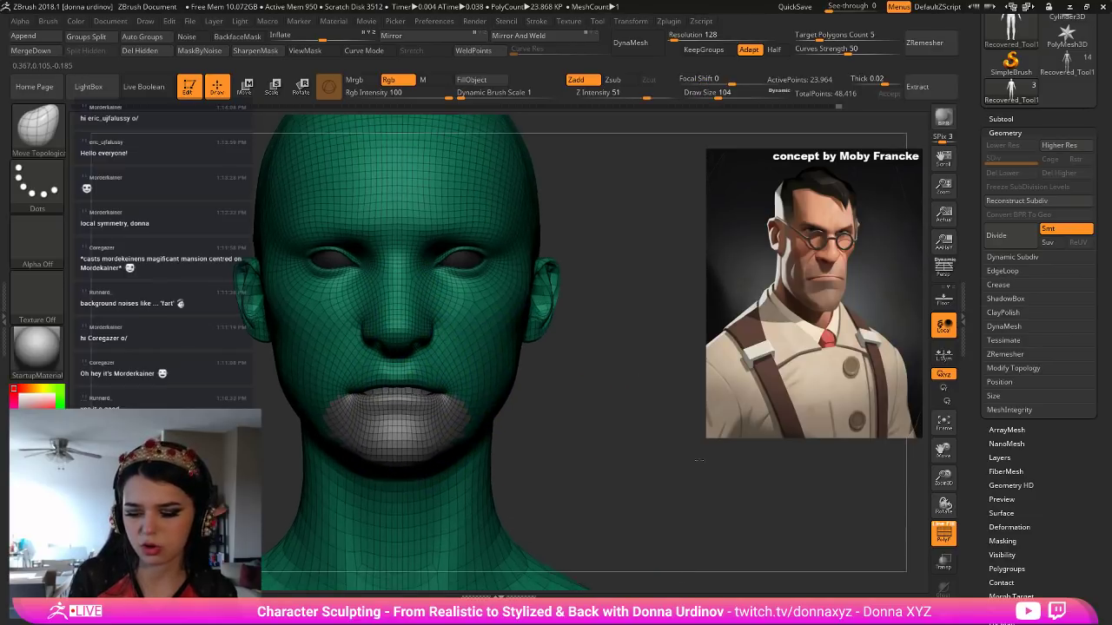
click(945, 536)
mouse_move(585, 411)
mouse_down()
mouse_move(626, 424)
mouse_move(616, 431)
mouse_up()
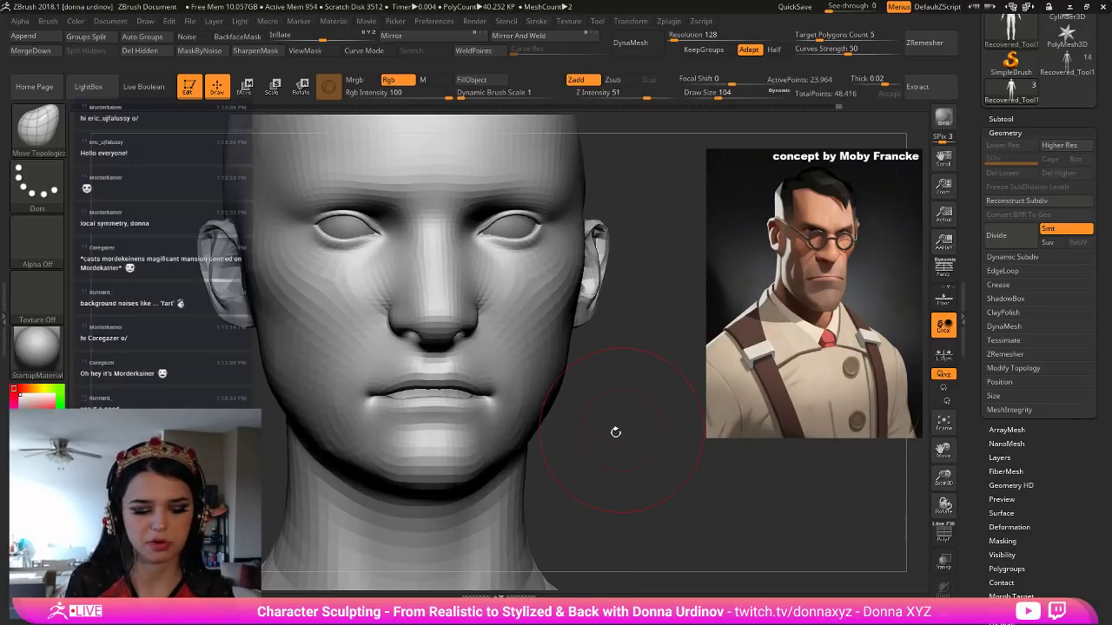
Shrink the Move Topological brush to about 40 and push the centre of the upper lip down towards the lower lip.
key(b)
key(b)
key(bracketleft)
key(bracketleft)
key(bracketleft)
key(bracketleft)
key(bracketleft)
key(bracketleft)
key(bracketleft)
mouse_move(415, 375)
mouse_down()
mouse_move(395, 386)
mouse_move(434, 389)
mouse_up()
Set the draw size to 44 and smooth the line between the lips.
key(])
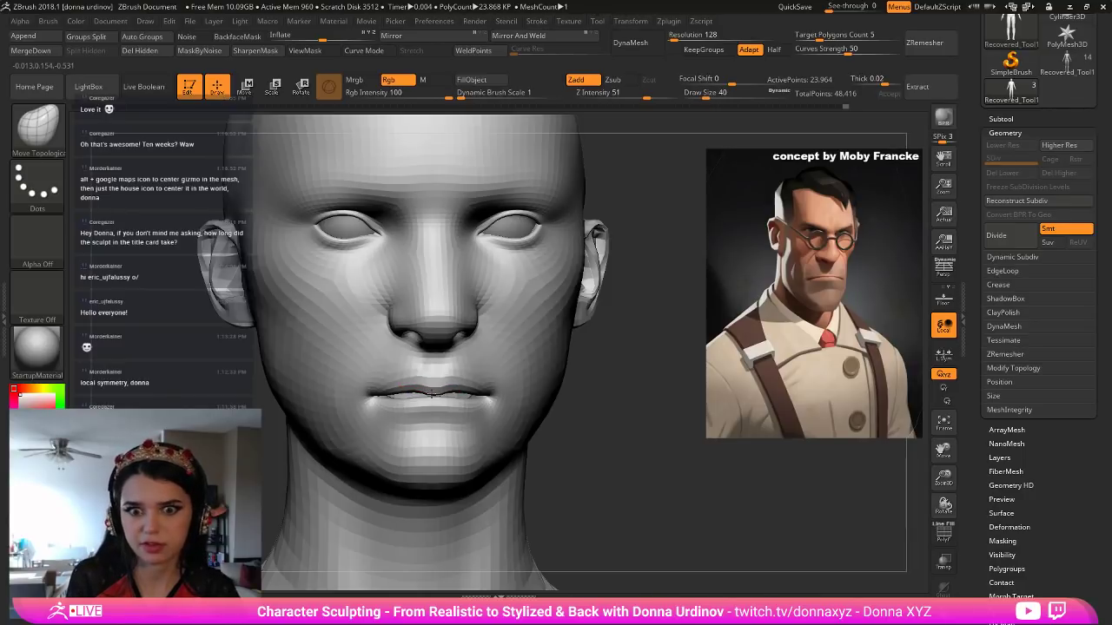
key(])
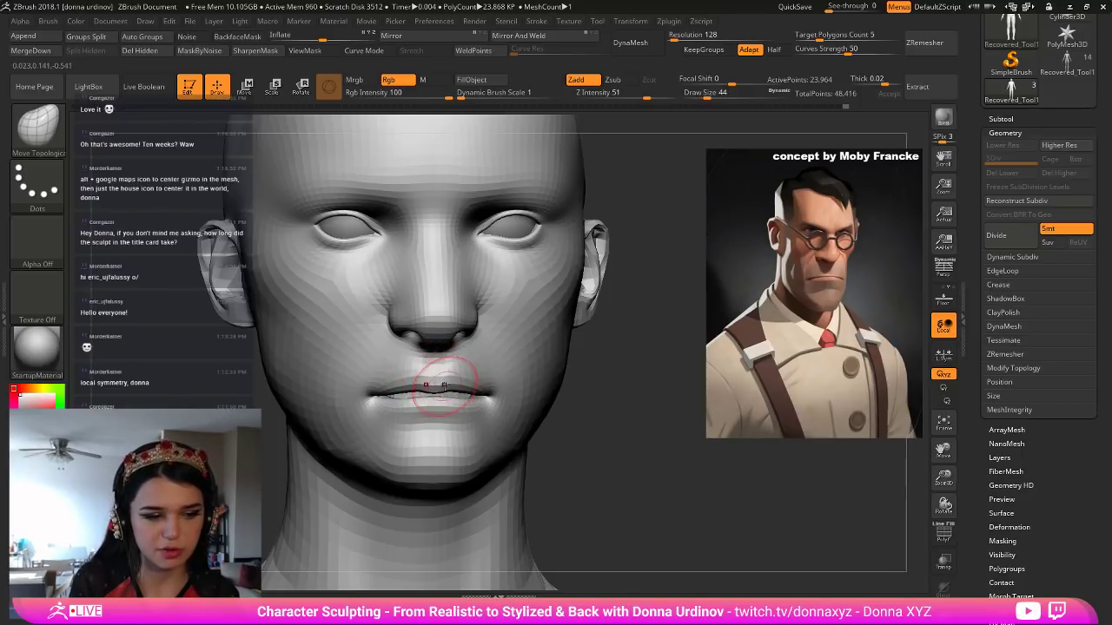
key(shift)
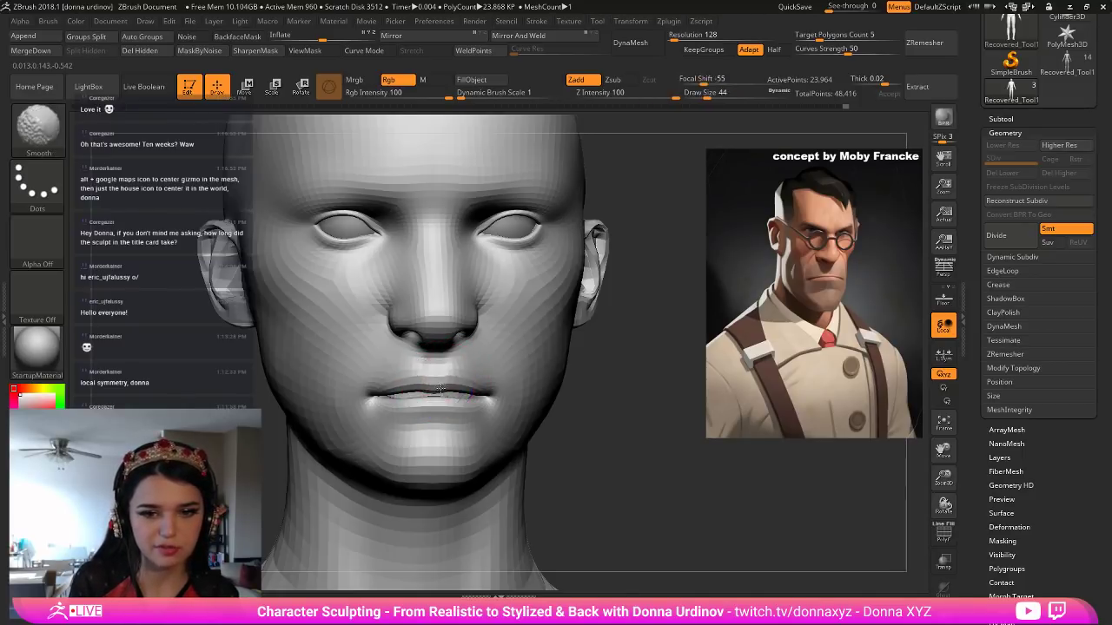
shift+drag(417, 391, 405, 383)
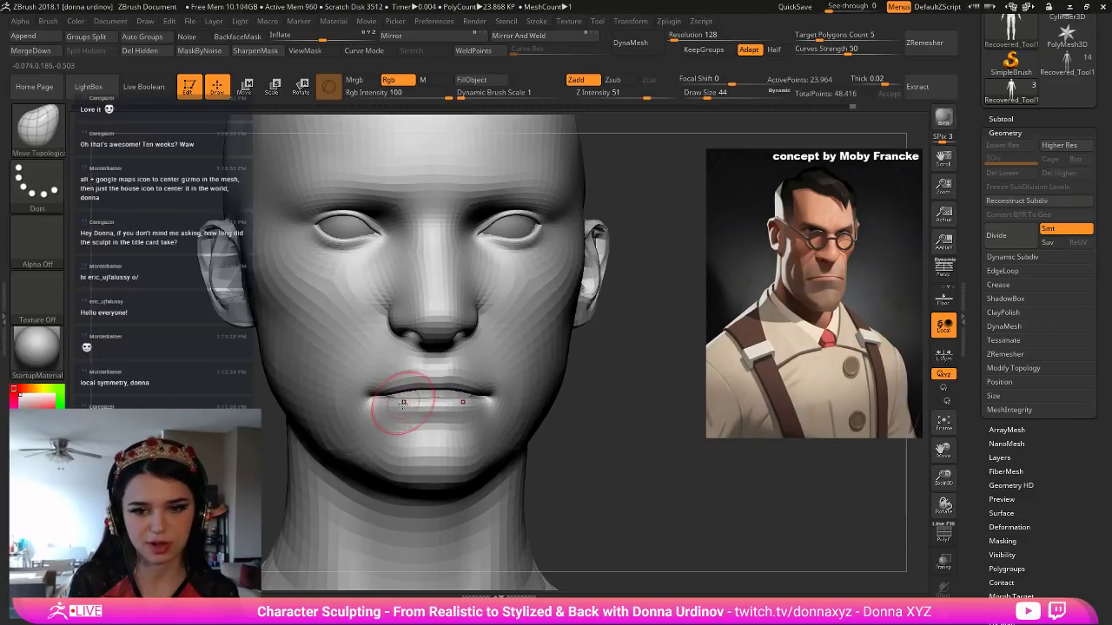
key(b)
key(c)
key(l)
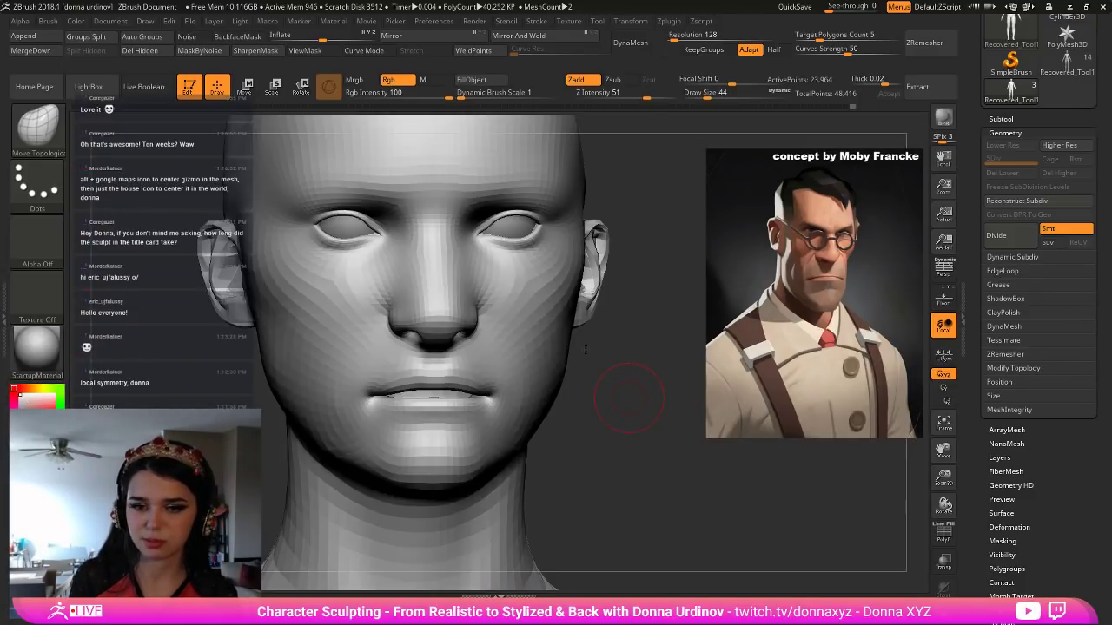
Frame the figure, enlarge the Move Topological brush, and reshape the jaw towards the chin.
key(f)
key(bracketright)
key(bracketright)
key(bracketright)
mouse_move(458, 426)
mouse_down()
mouse_move(489, 428)
mouse_move(399, 451)
mouse_up()
Reduce the Move Topological brush to 84 and refine the shape of the mouth and lower cheek.
key(bracketleft)
key(bracketleft)
key(bracketleft)
key(bracketleft)
key(bracketleft)
key(bracketleft)
drag(394, 408, 394, 414)
key(bracketleft)
key(bracketleft)
key(bracketleft)
key(bracketleft)
mouse_move(335, 427)
mouse_down()
mouse_move(388, 402)
mouse_move(380, 415)
mouse_up()
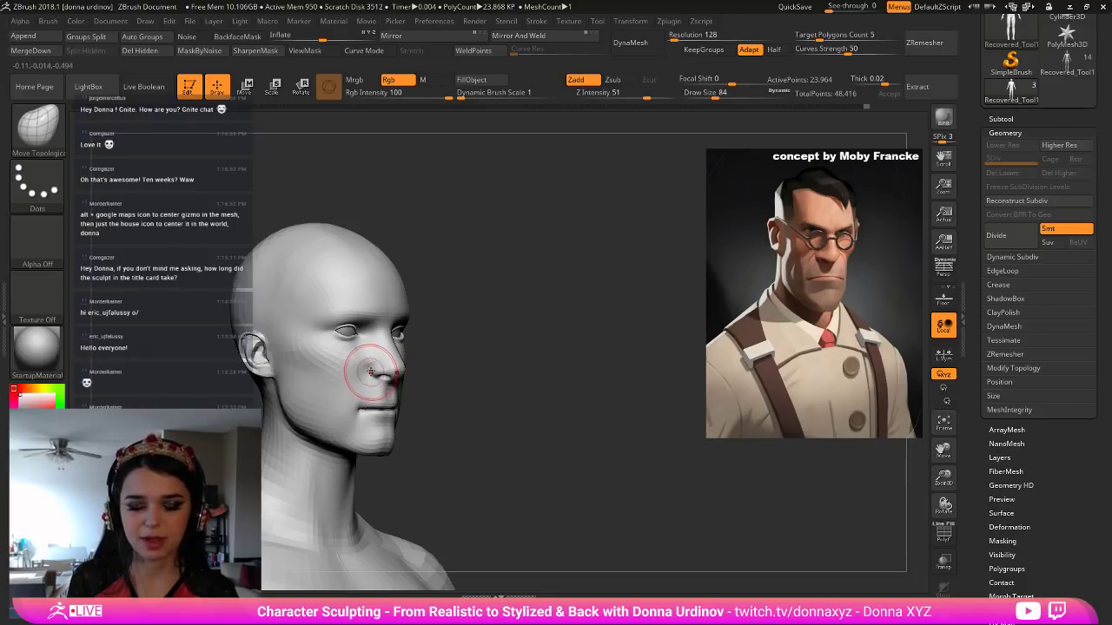
Adjust the nostrils and nose bridge with Move Topological at draw sizes of 52 and 68.
mouse_move(471, 375)
mouse_down()
mouse_move(367, 386)
mouse_move(411, 364)
mouse_up()
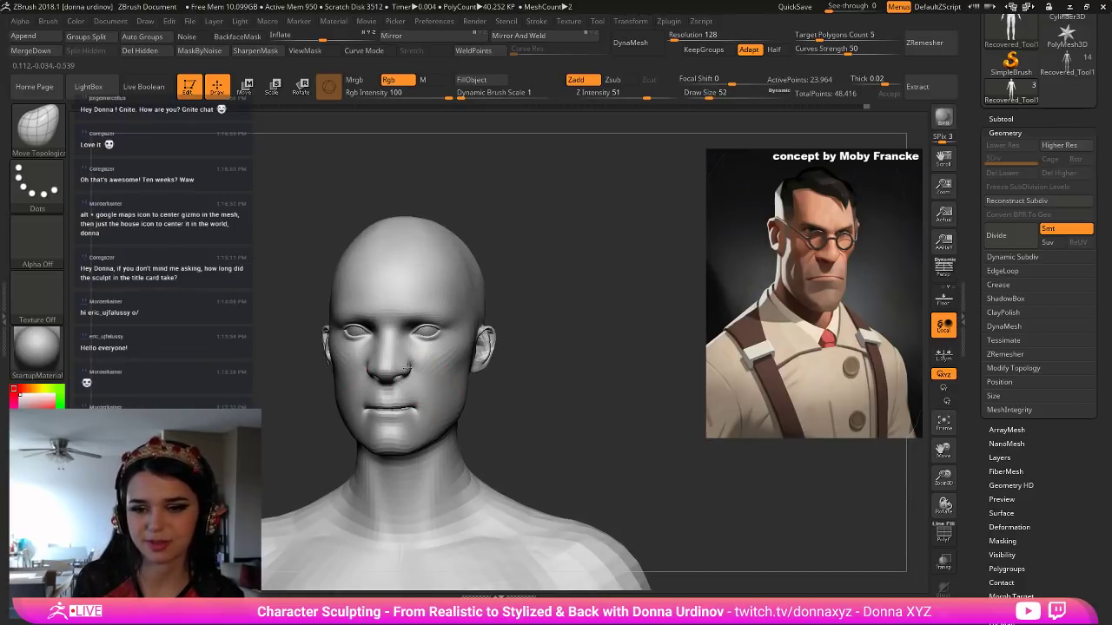
drag(549, 380, 560, 379)
key(bracketright)
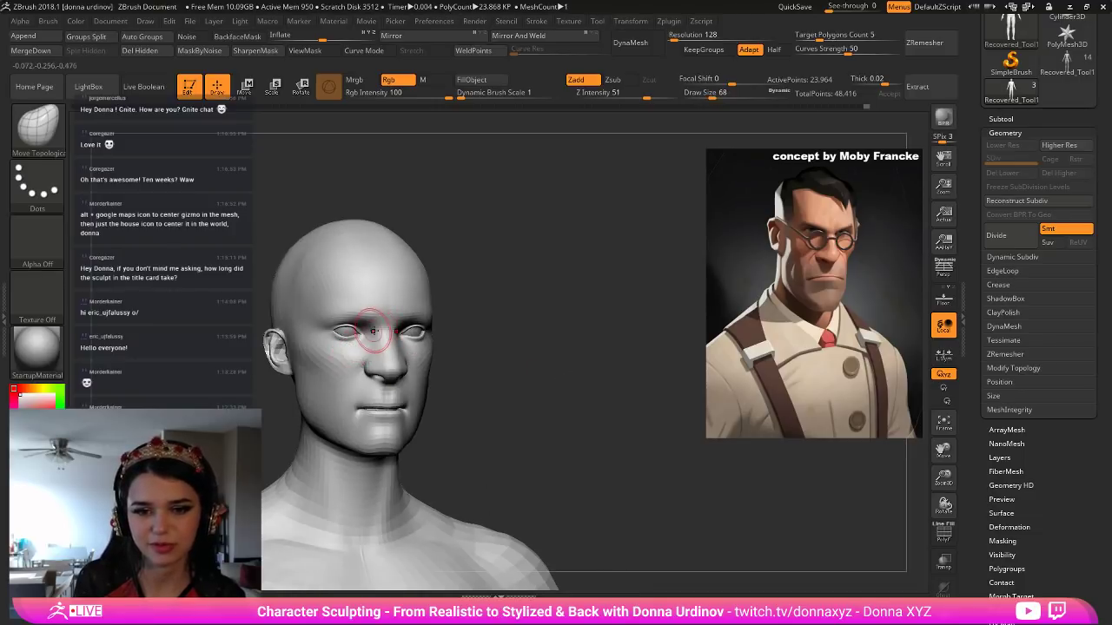
drag(512, 319, 484, 328)
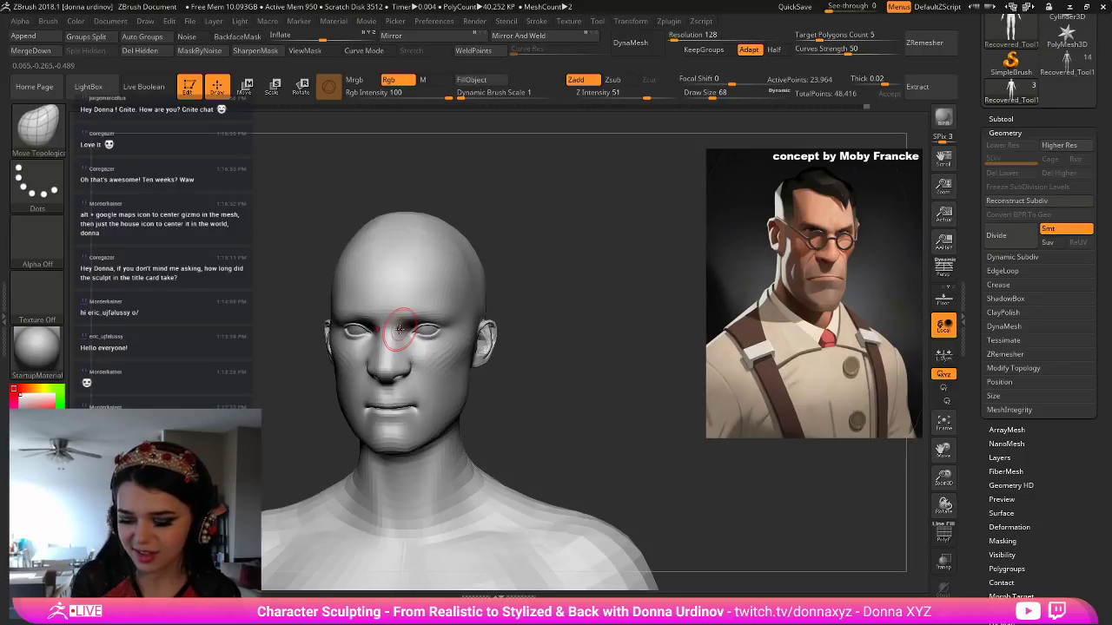
mouse_move(562, 273)
mouse_down()
mouse_move(581, 280)
mouse_move(541, 283)
mouse_move(558, 294)
mouse_up()
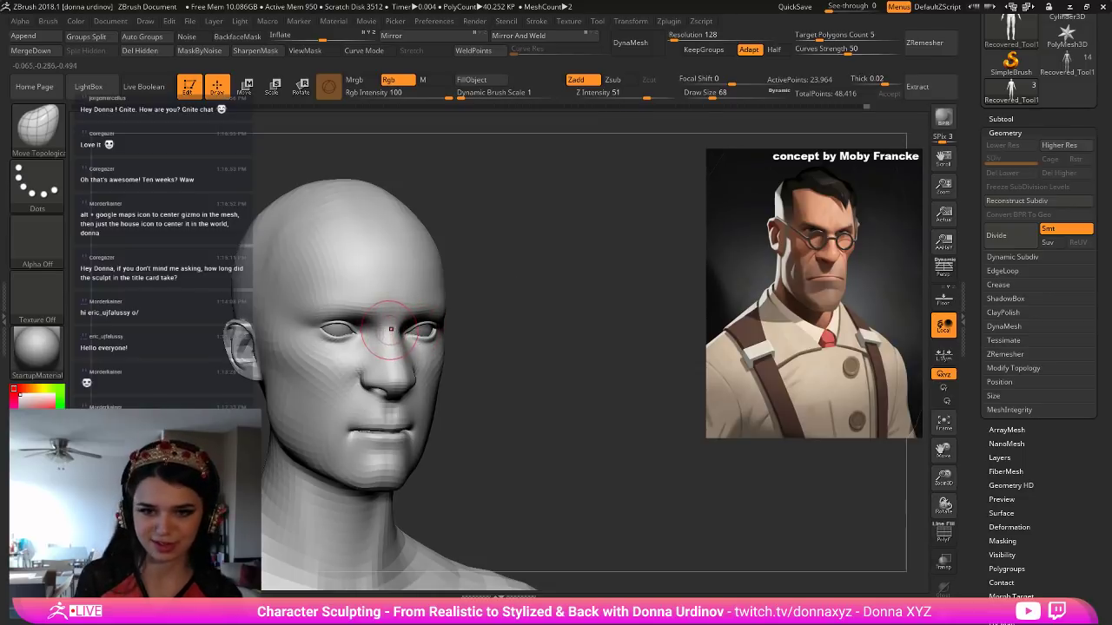
Push the inner brow down towards the eye, reducing the brush for finer adjustment around the eye socket.
drag(370, 309, 353, 331)
key([)
key([)
key([)
drag(517, 288, 481, 297)
drag(554, 321, 658, 314)
Enlarge the Move Topological brush to 100 and keep waiting for the unresponsive program during the project save.
key(])
key(])
key(])
key(])
key(])
key(])
key(])
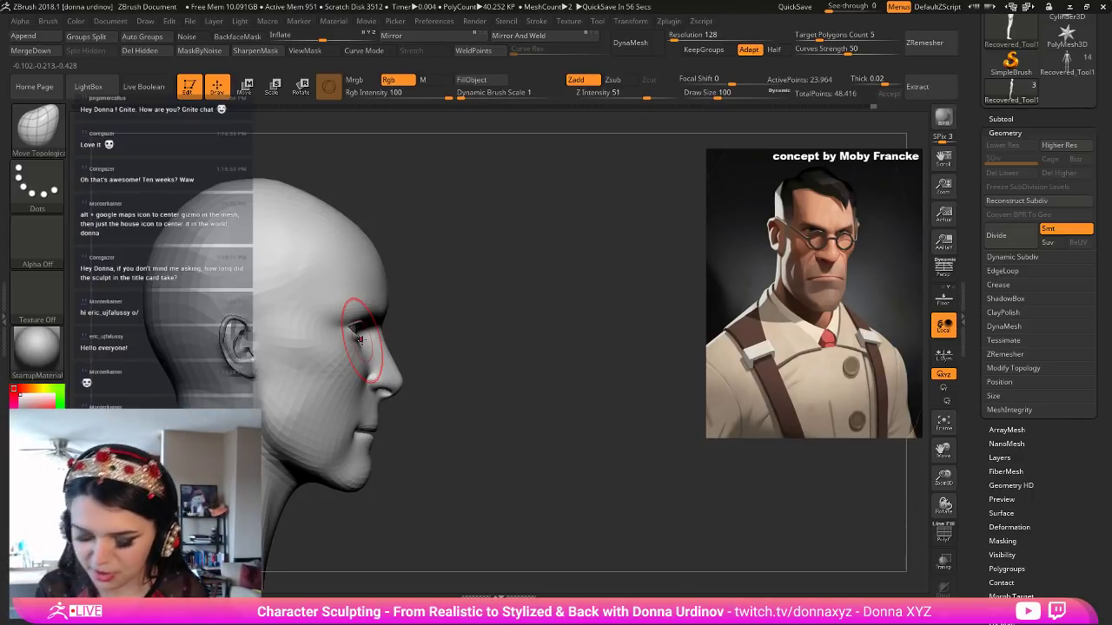
drag(591, 311, 544, 329)
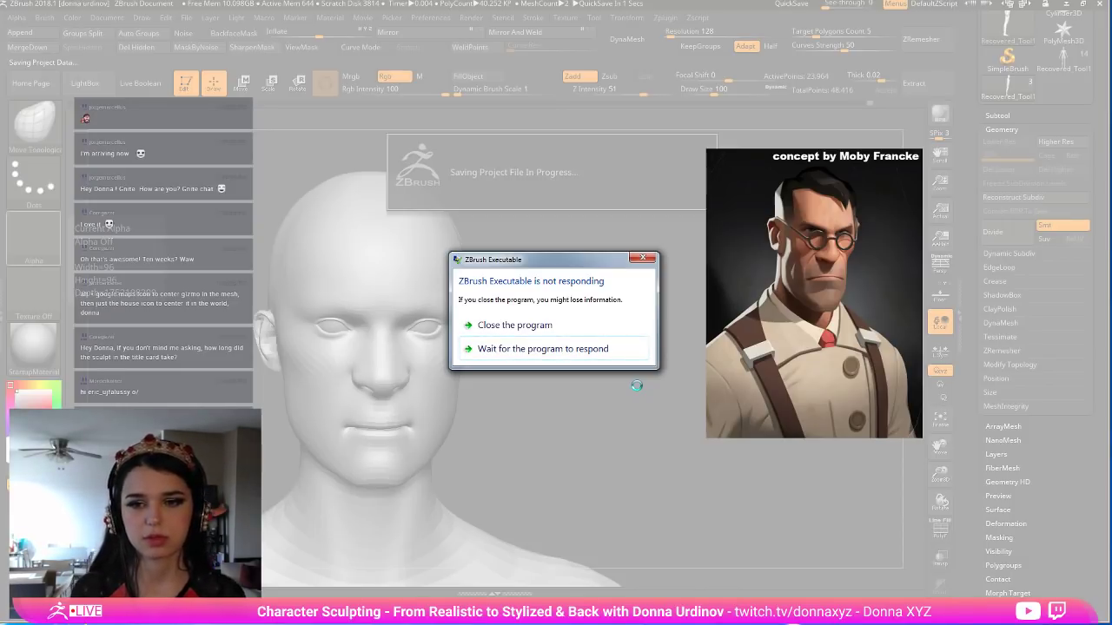
click(609, 357)
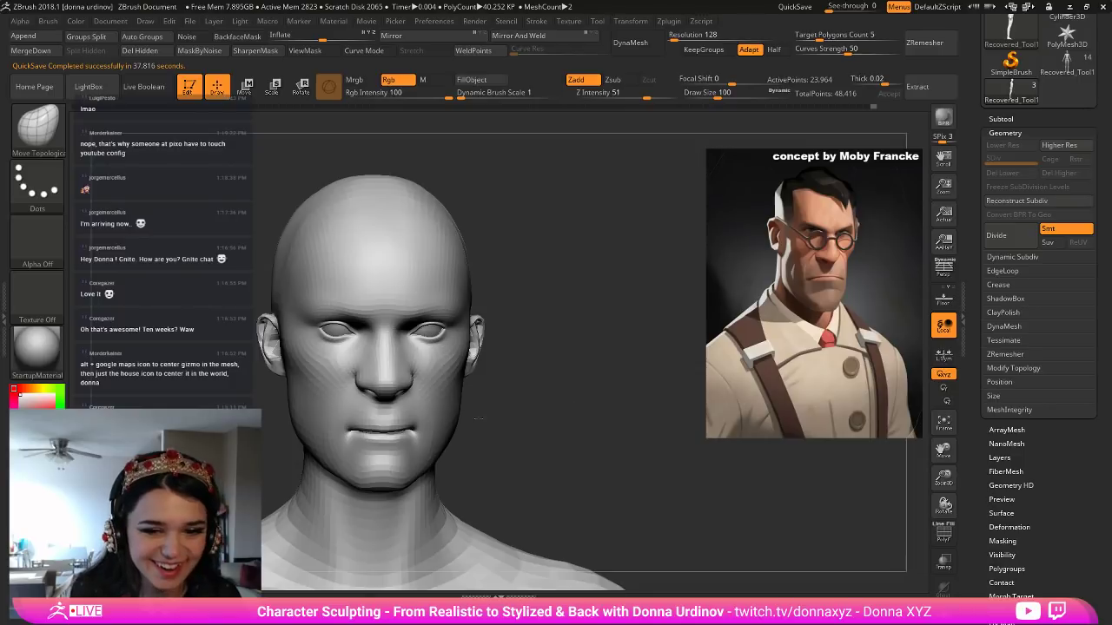
Reduce the Move Topological brush to 40 and reshape the upper lip.
key(bracketleft)
key(bracketleft)
key(bracketleft)
key(bracketleft)
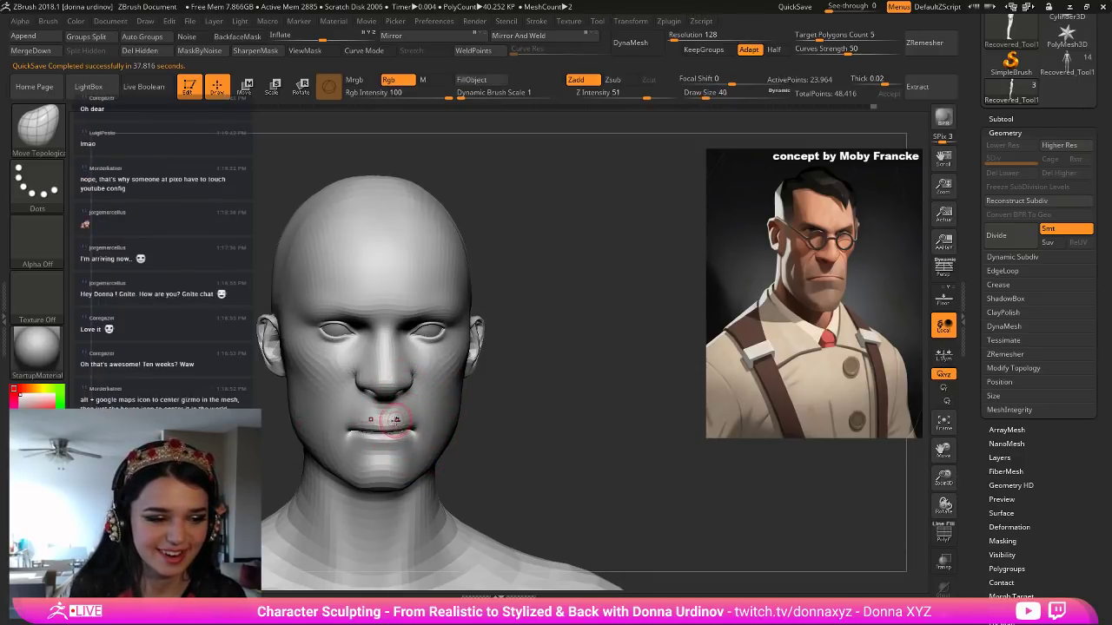
drag(388, 420, 409, 422)
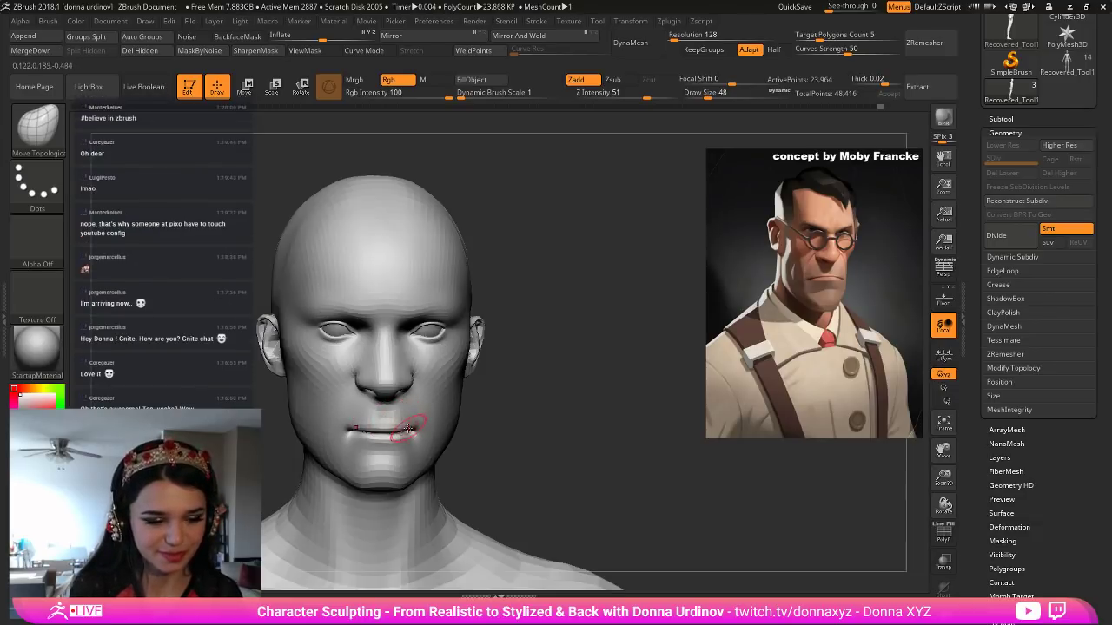
Reshape the mouth corner and the area around the lips with Move Topological, varying the draw size between 48 and 68.
drag(574, 431, 585, 412)
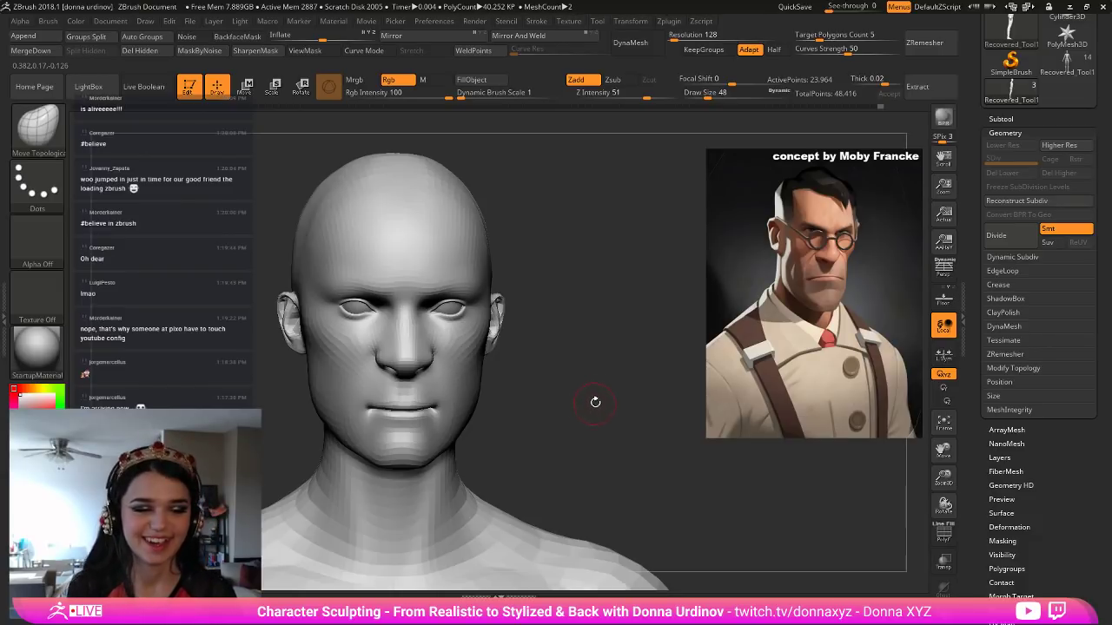
mouse_move(605, 406)
mouse_down()
mouse_move(620, 390)
mouse_move(613, 414)
mouse_up()
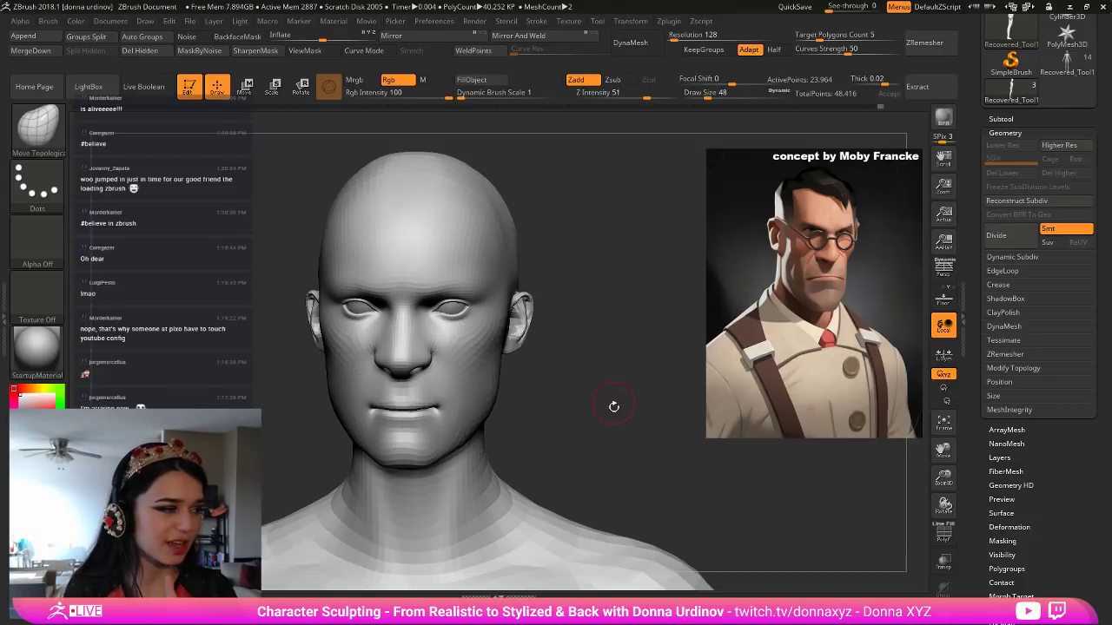
drag(576, 405, 615, 401)
drag(380, 407, 375, 412)
key(])
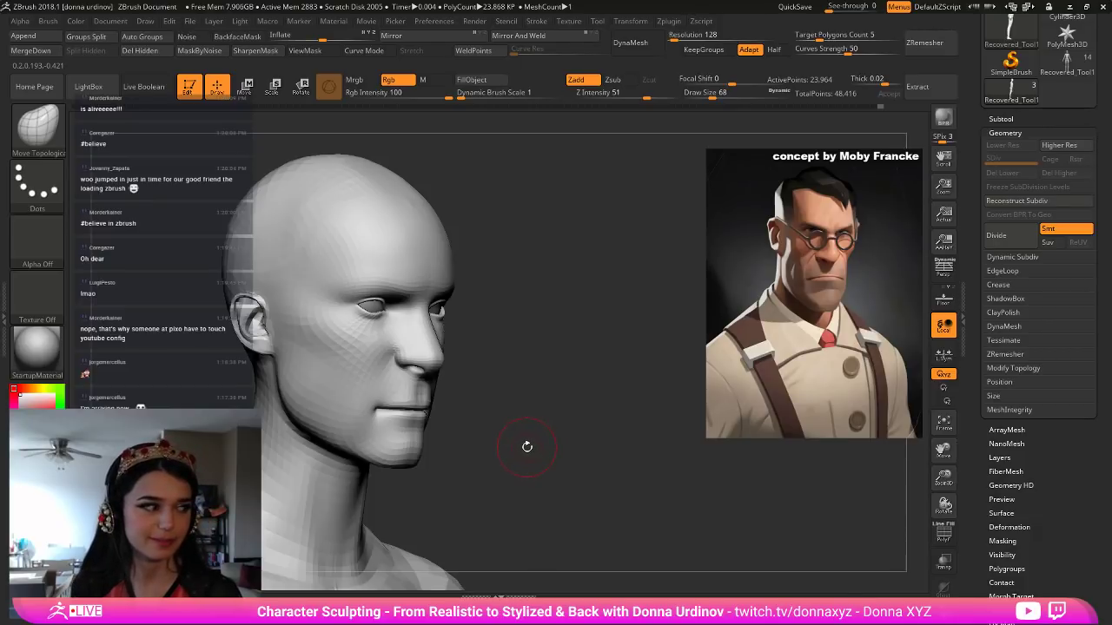
drag(521, 447, 513, 452)
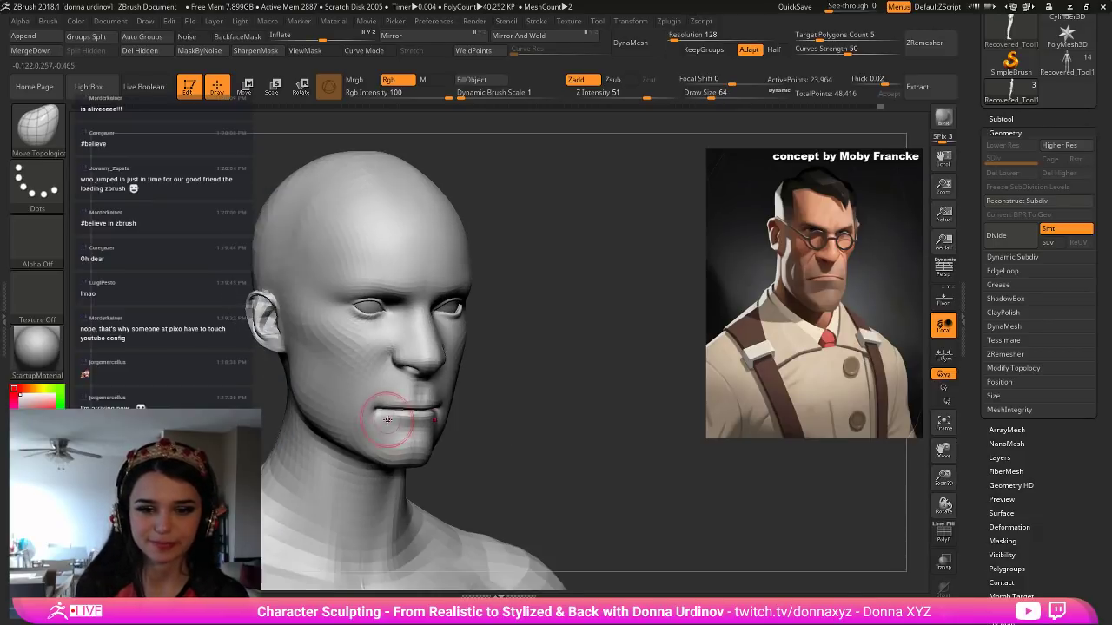
mouse_move(389, 399)
mouse_down()
mouse_move(411, 398)
mouse_move(404, 431)
mouse_up()
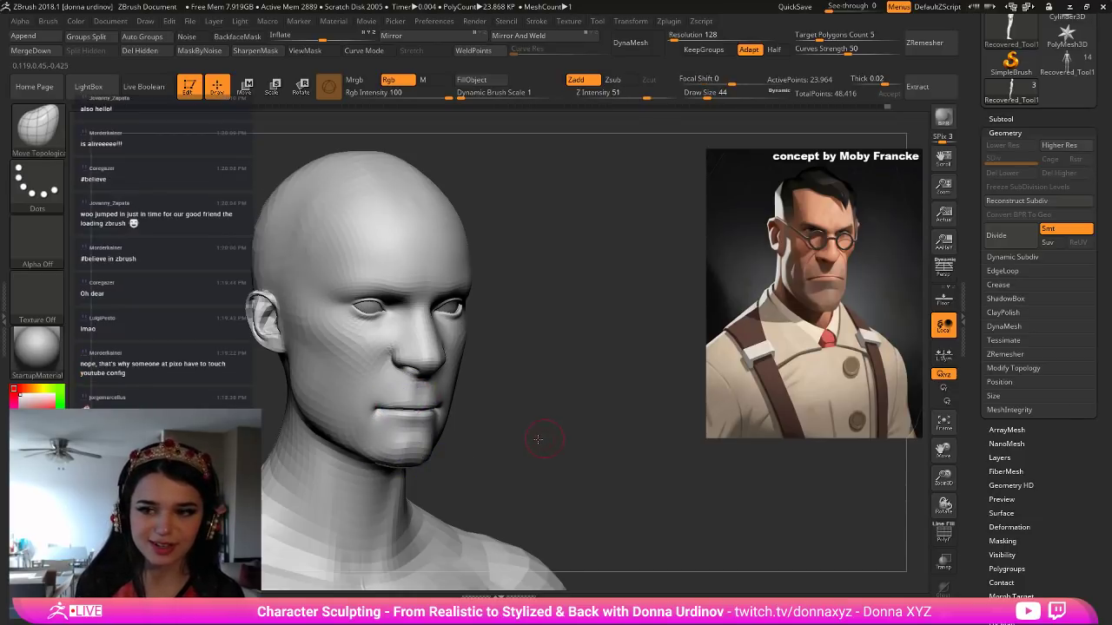
Pull the chin down and push the jawline outward with Move Topological at draw sizes of 104 and 128.
shift+drag(538, 442, 512, 443)
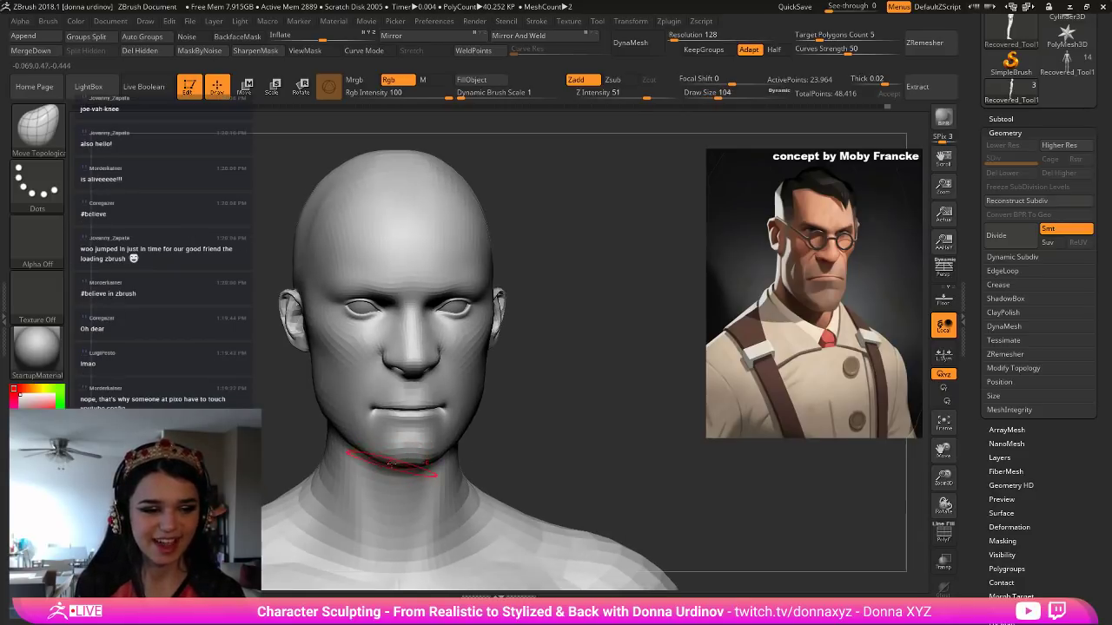
drag(394, 464, 395, 472)
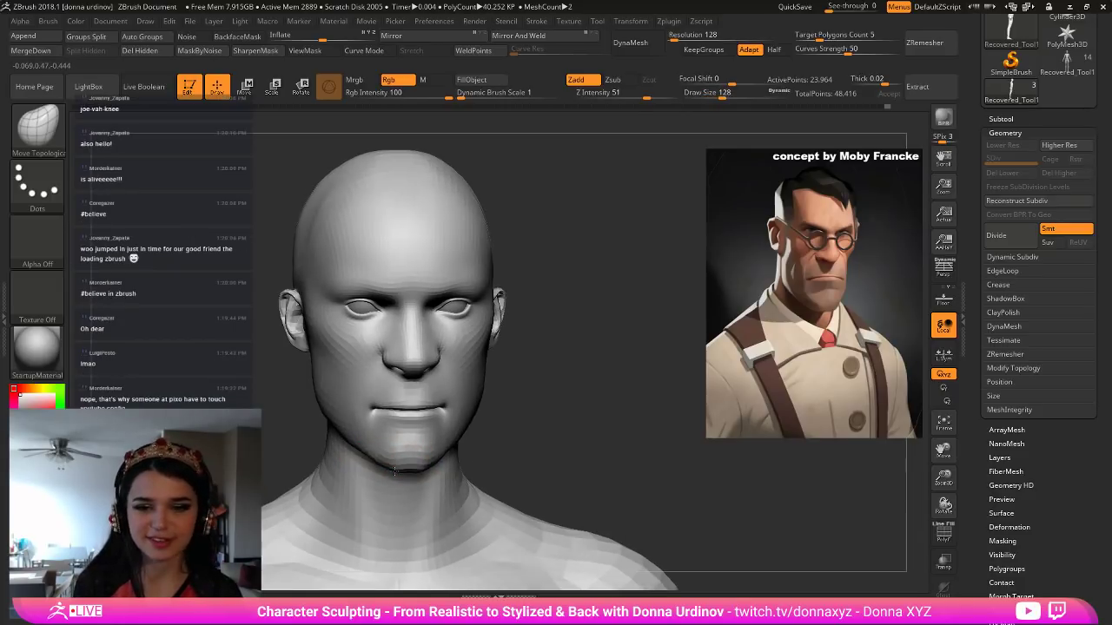
drag(530, 413, 434, 471)
drag(505, 415, 512, 420)
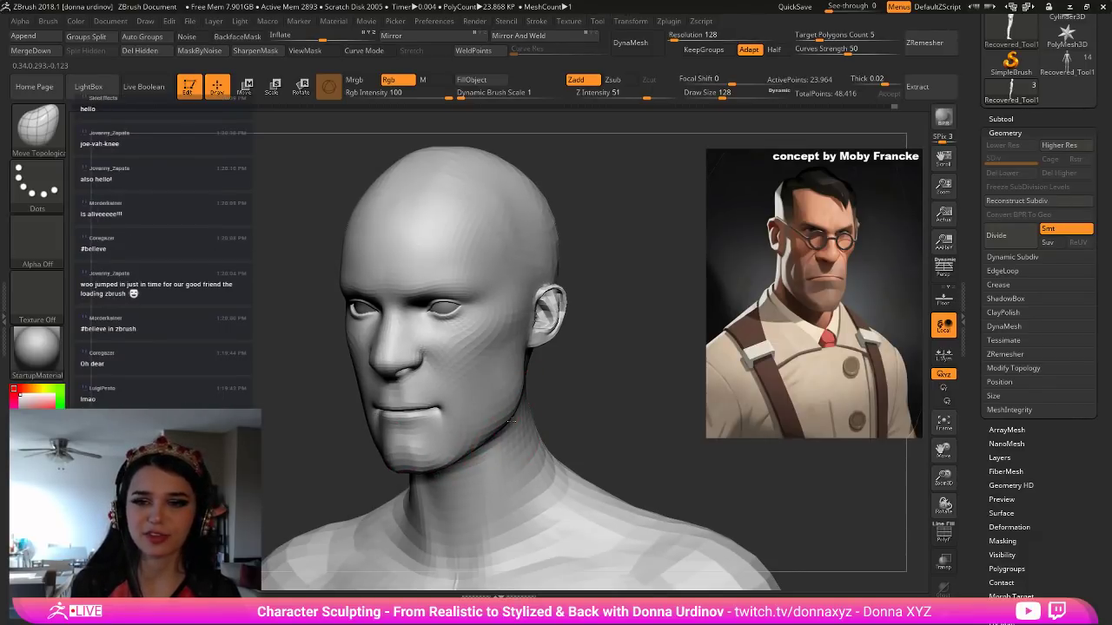
Adjust the cheek's form and reduce the Move Topological brush to 72 for the cheekbone area.
drag(598, 387, 584, 388)
mouse_move(456, 404)
mouse_down()
mouse_move(441, 369)
mouse_move(464, 349)
mouse_up()
key(bracketleft)
key(bracketleft)
key(bracketleft)
key(bracketleft)
key(bracketleft)
key(bracketleft)
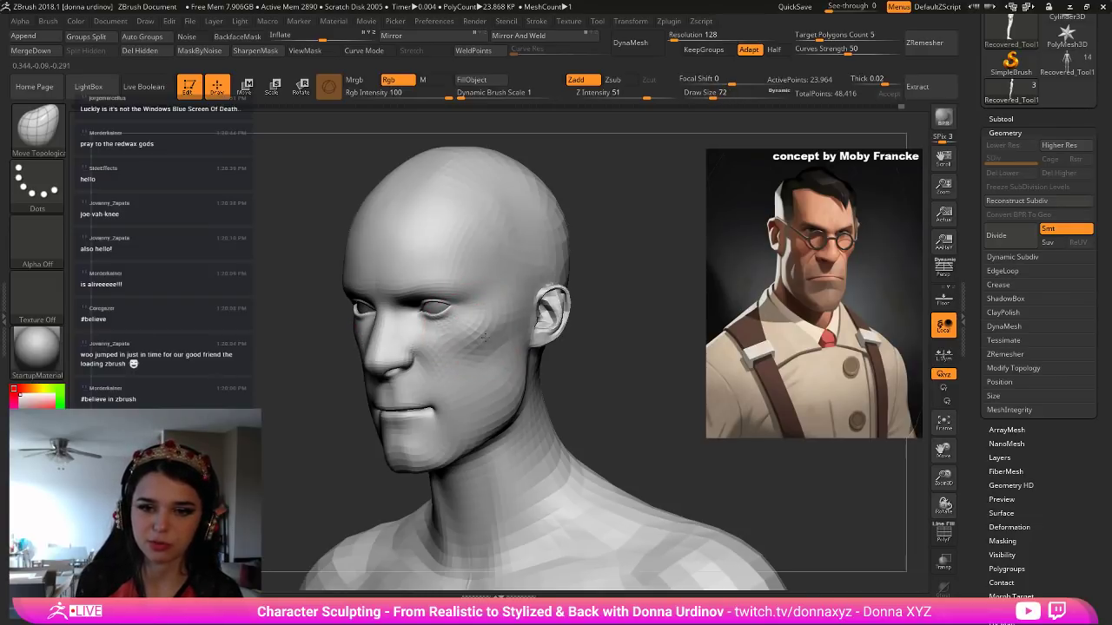
Mask the areas around both eyes with the MaskPen at draw size 72 and invert the mask.
drag(619, 361, 651, 349)
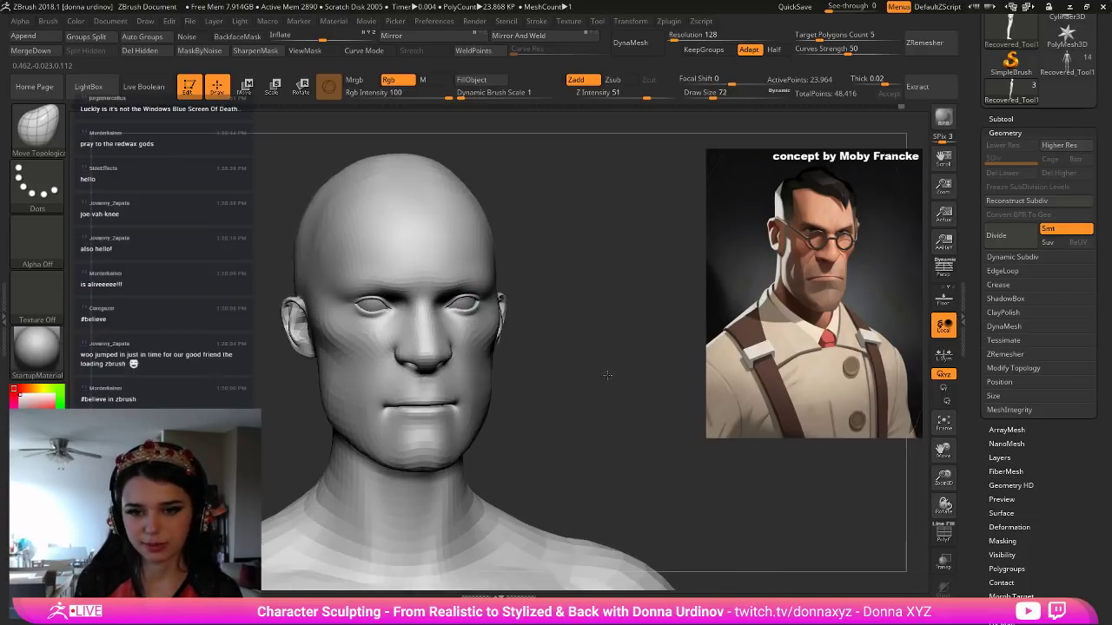
drag(596, 403, 502, 380)
key(bracketright)
key(bracketright)
key(bracketright)
key(bracketright)
key(bracketright)
key(bracketright)
key(bracketright)
key(bracketright)
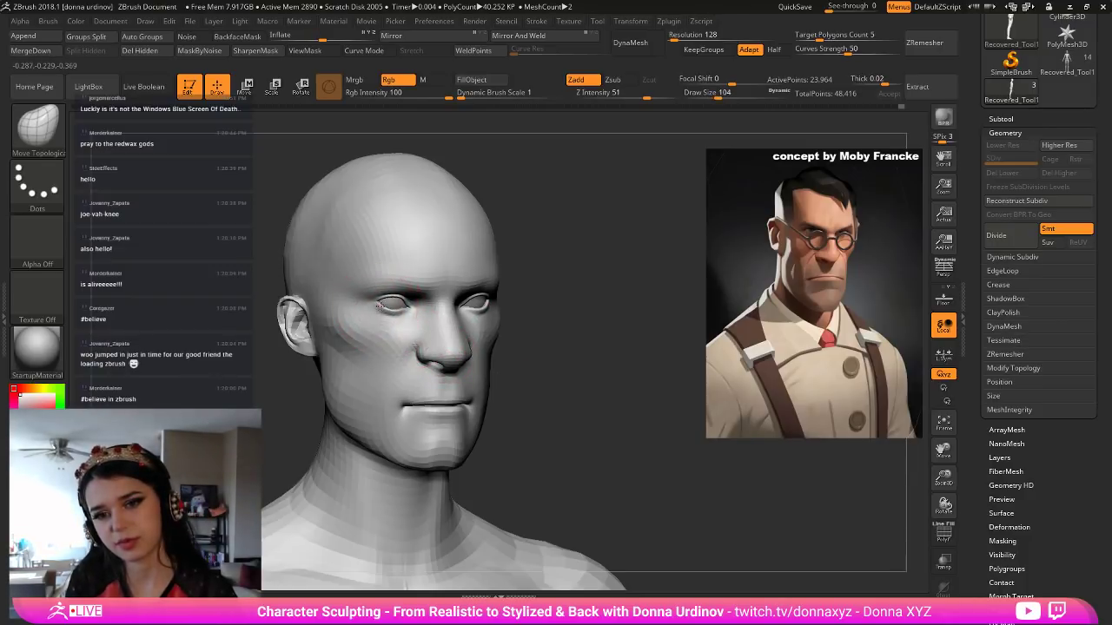
key(bracketleft)
key(bracketleft)
key(bracketleft)
key(bracketleft)
key(bracketleft)
key(bracketleft)
key(bracketleft)
key(bracketleft)
mouse_move(401, 301)
ctrl+mouse_down()
mouse_move(476, 313)
mouse_move(392, 309)
mouse_move(473, 314)
ctrl+mouse_up()
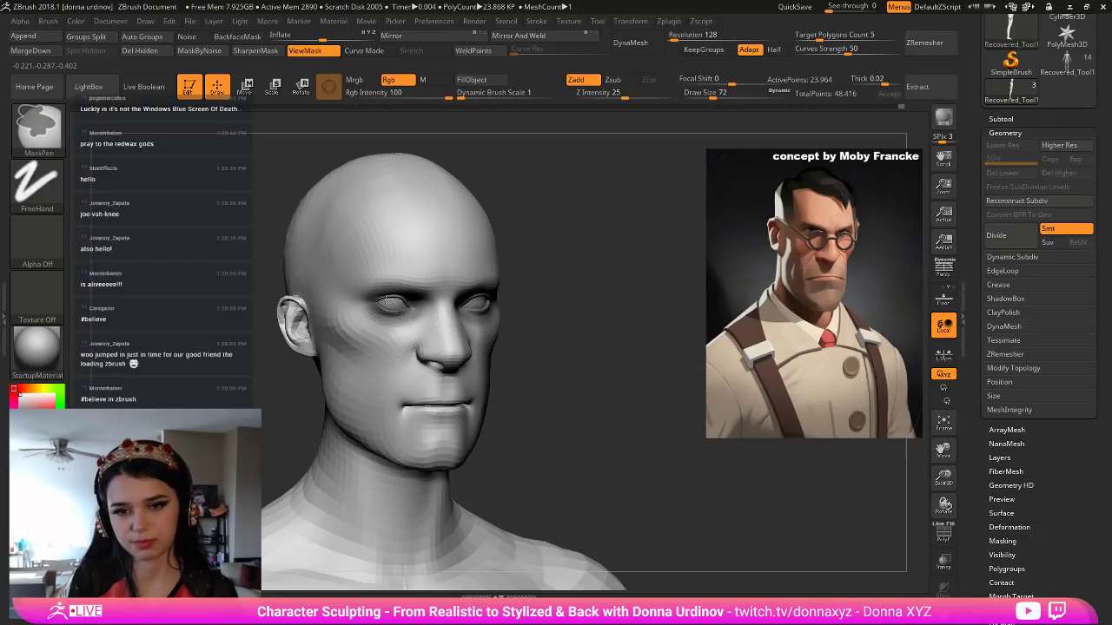
ctrl+click(526, 237)
Scale down and slightly lower the unmasked eye areas with the gizmo, and clear the mask.
key(e)
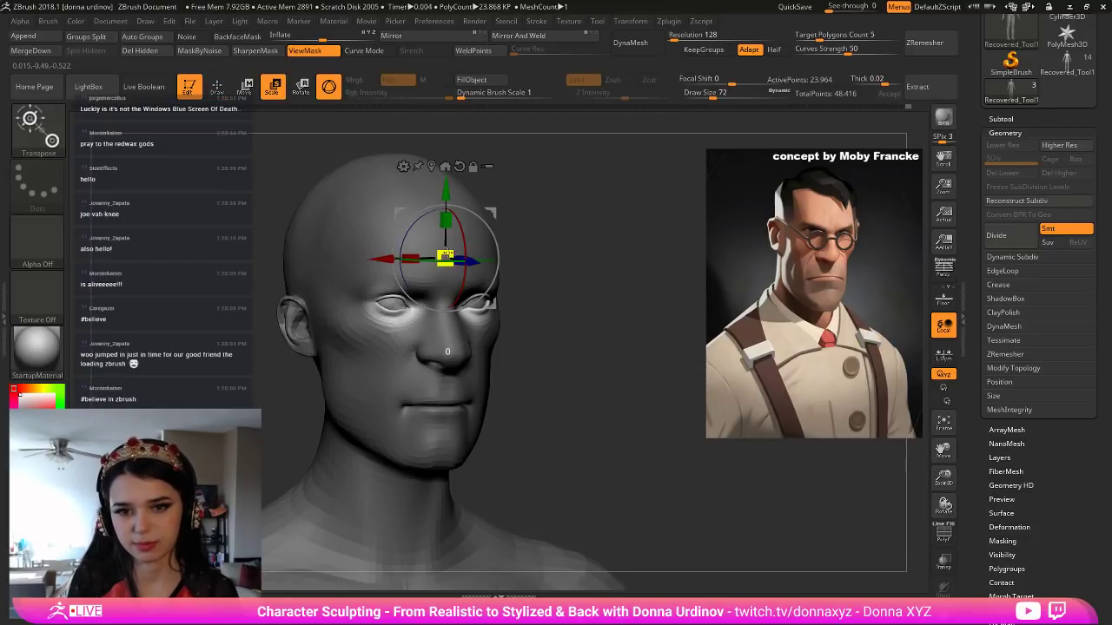
drag(446, 255, 442, 259)
drag(446, 193, 445, 197)
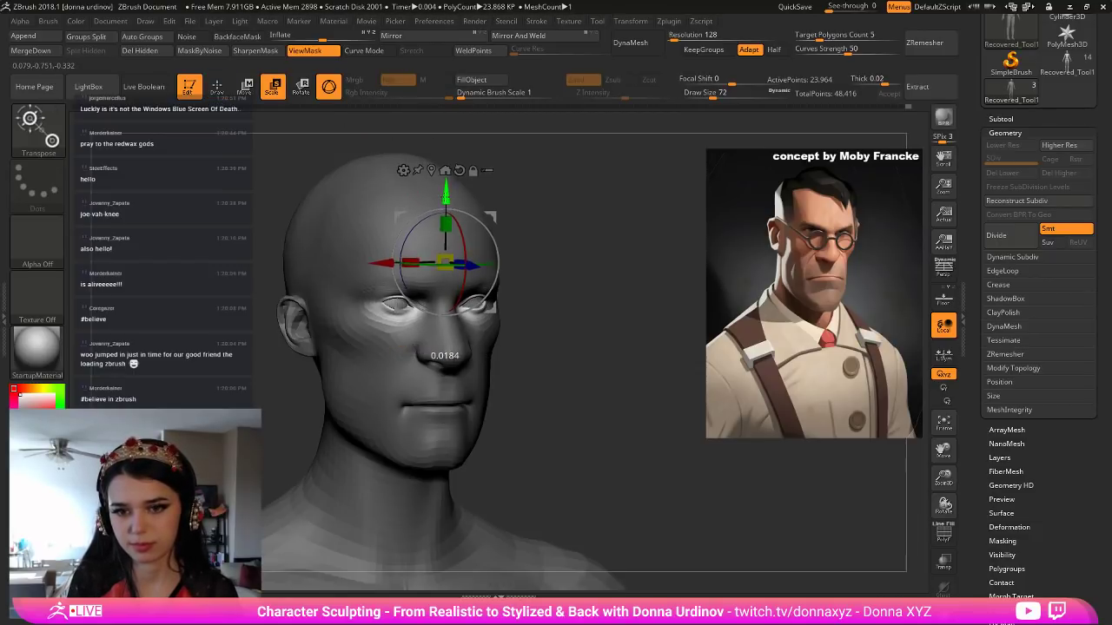
click(217, 87)
mouse_move(635, 280)
mouse_down()
mouse_move(614, 294)
mouse_move(635, 303)
mouse_up()
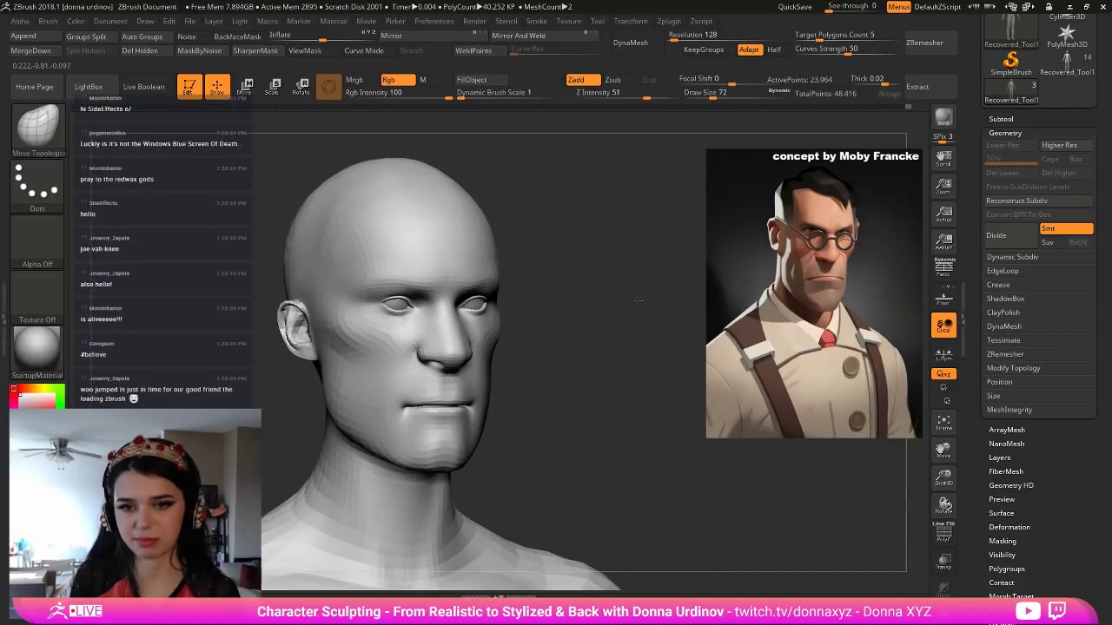
Make the PM3D_Sphere3D1 eyeball subtool active and bring up its Move gizmo.
click(998, 120)
mouse_move(1009, 202)
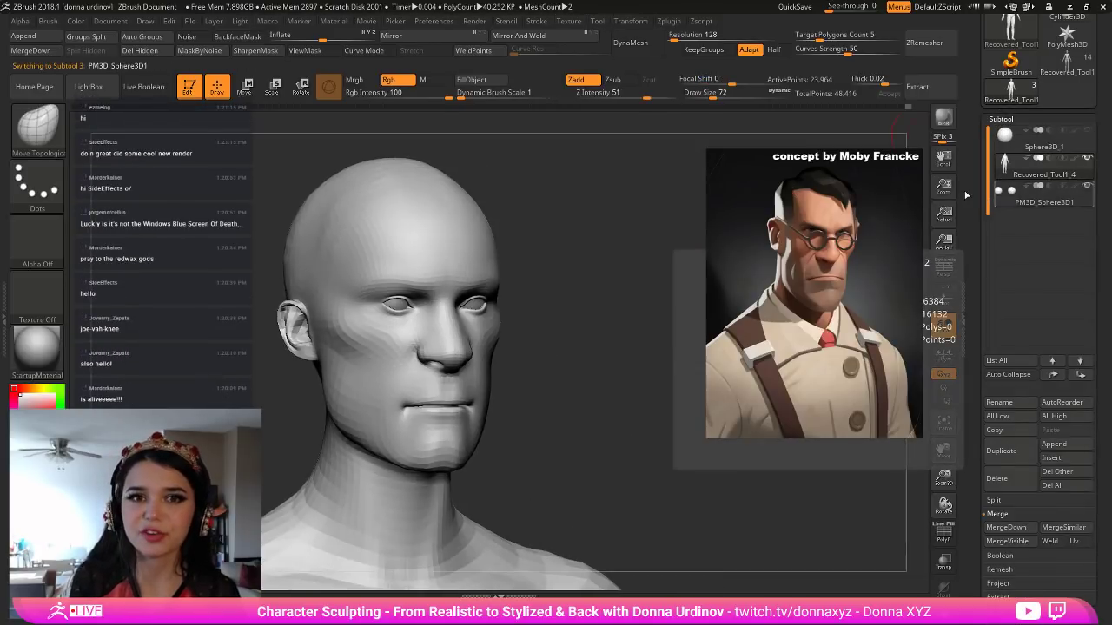
click(1010, 202)
key(w)
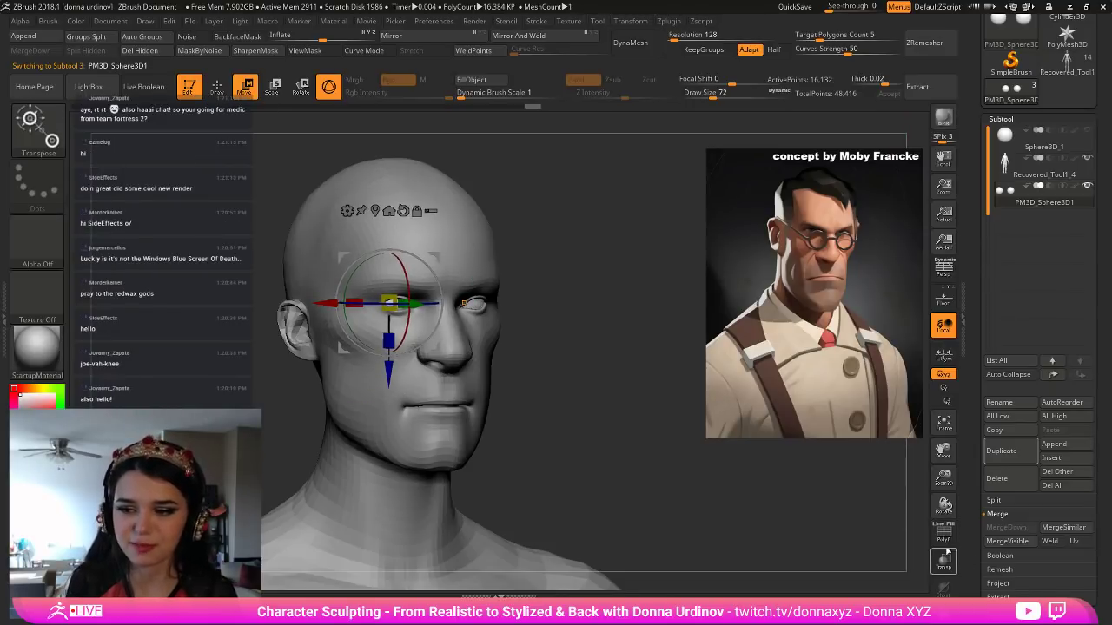
alt+drag(653, 294, 636, 341)
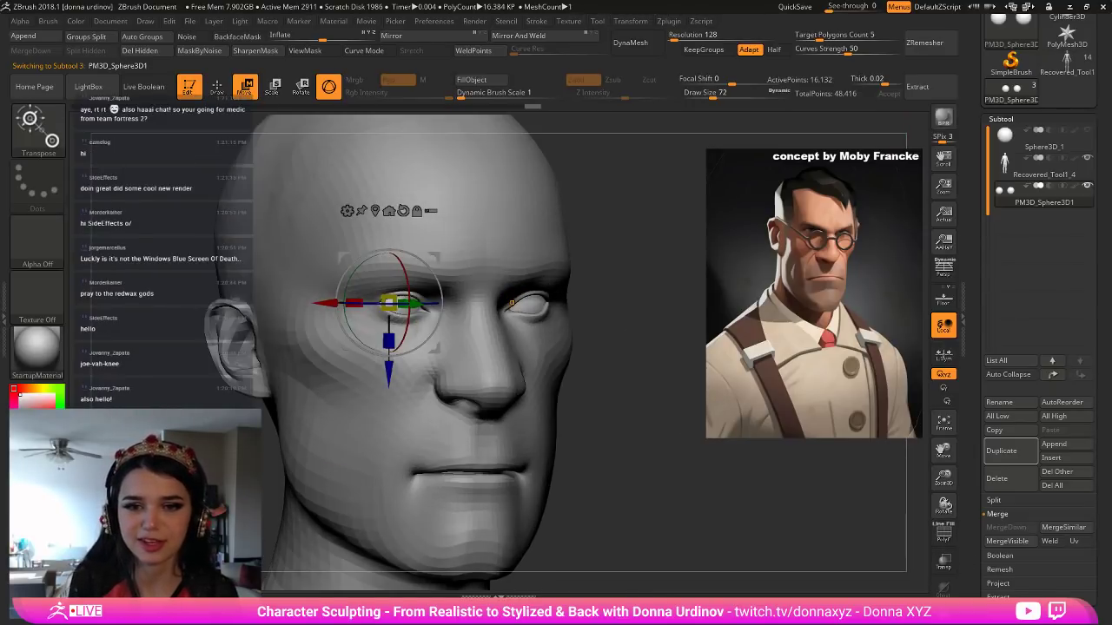
Enable local symmetry for the eyeballs, try scaling them uniformly, and undo the last scaling.
drag(396, 295, 389, 301)
drag(629, 368, 566, 367)
click(944, 355)
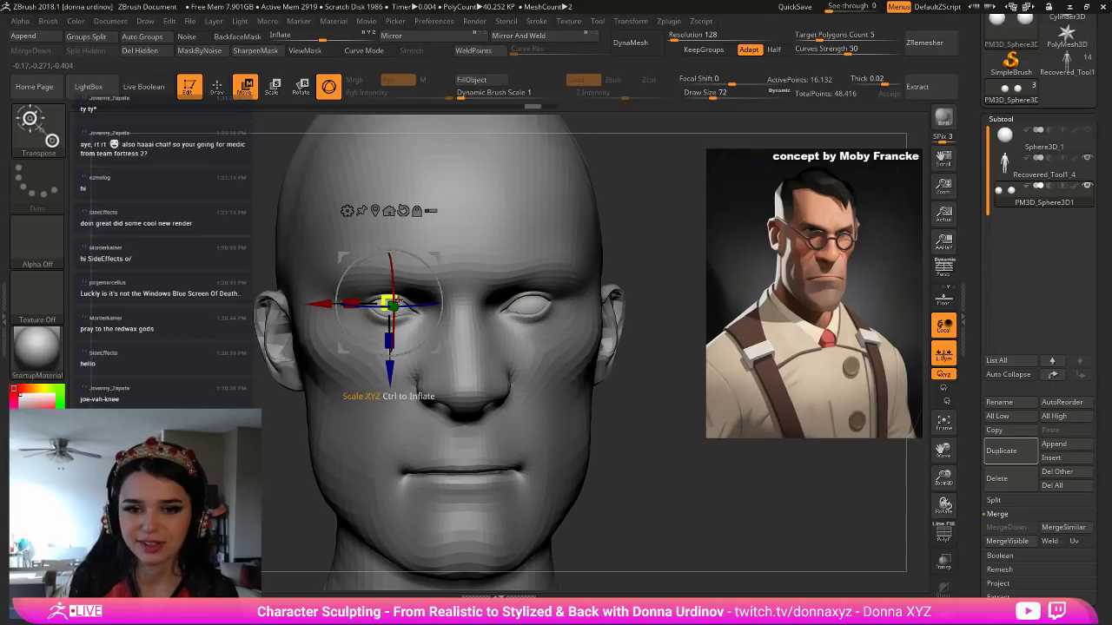
drag(395, 296, 390, 304)
key(ctrl+z)
Move the eyeballs forward in the sockets and slightly inward towards the nose.
drag(638, 365, 816, 365)
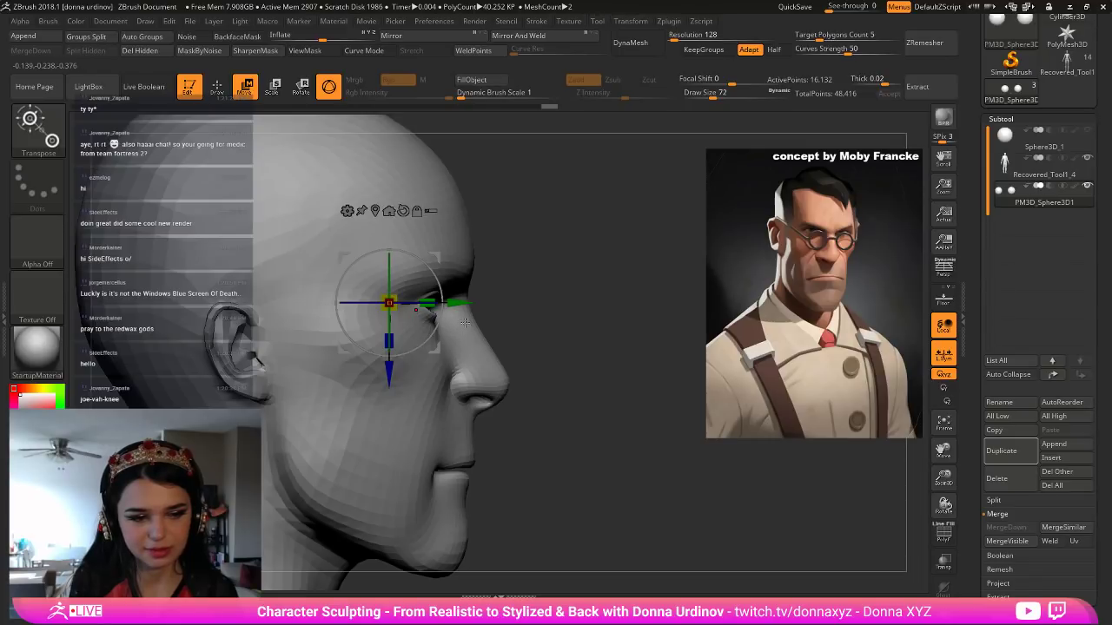
mouse_move(460, 303)
mouse_down()
mouse_move(484, 303)
mouse_move(472, 303)
mouse_up()
drag(533, 289, 417, 294)
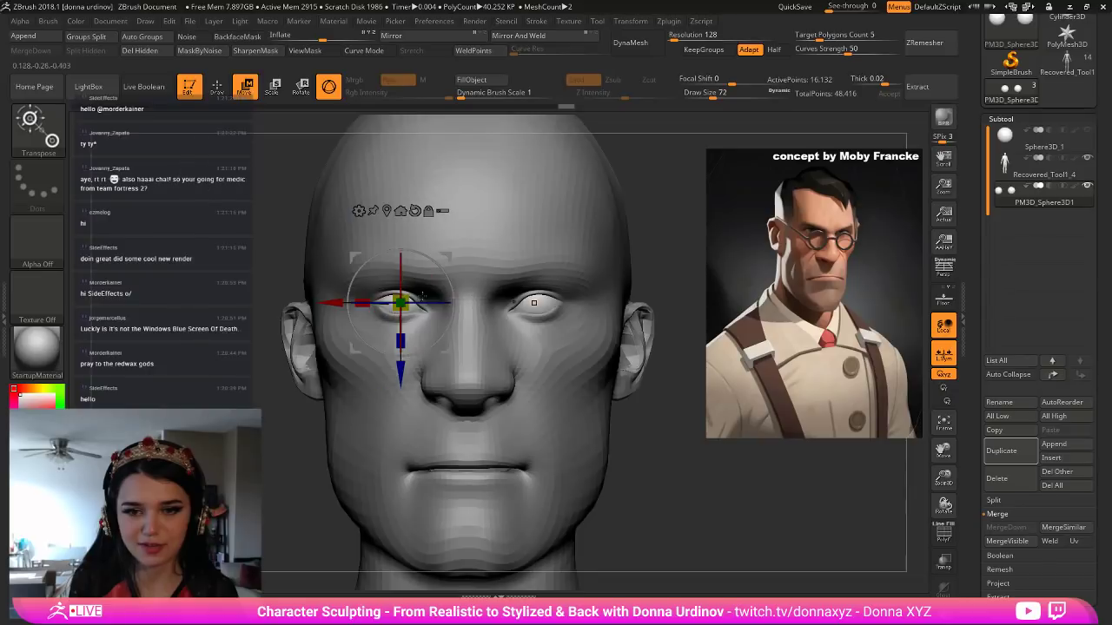
drag(332, 302, 337, 303)
mouse_move(416, 303)
mouse_down()
mouse_move(429, 303)
mouse_move(408, 298)
mouse_up()
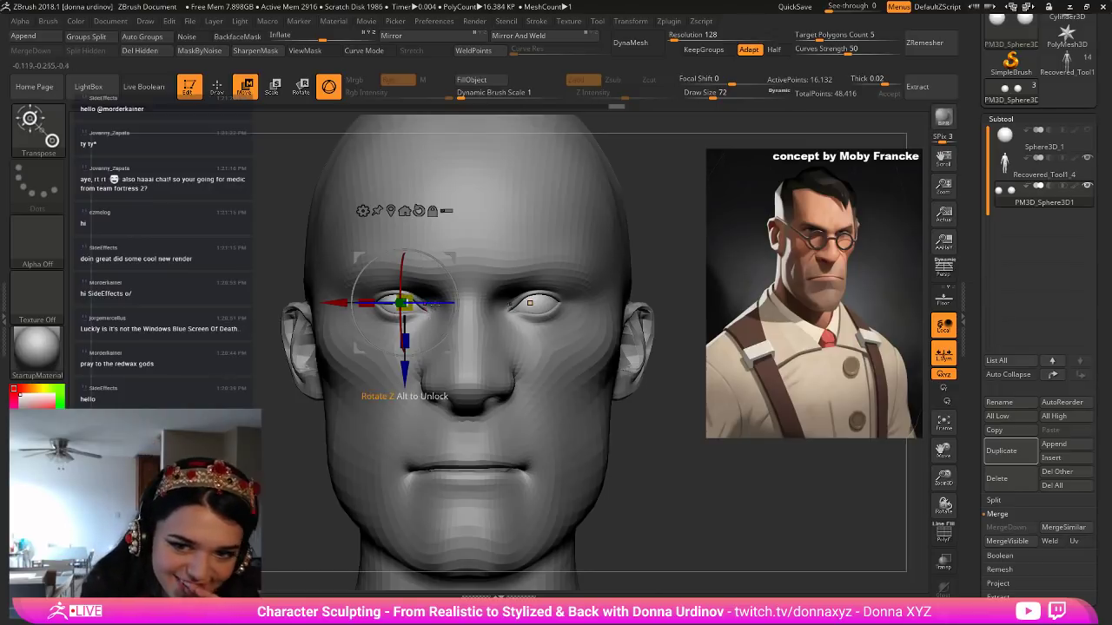
Fine-tune the eyeballs' depth inside the sockets from the side, using transparency temporarily to judge their position.
drag(667, 478, 816, 483)
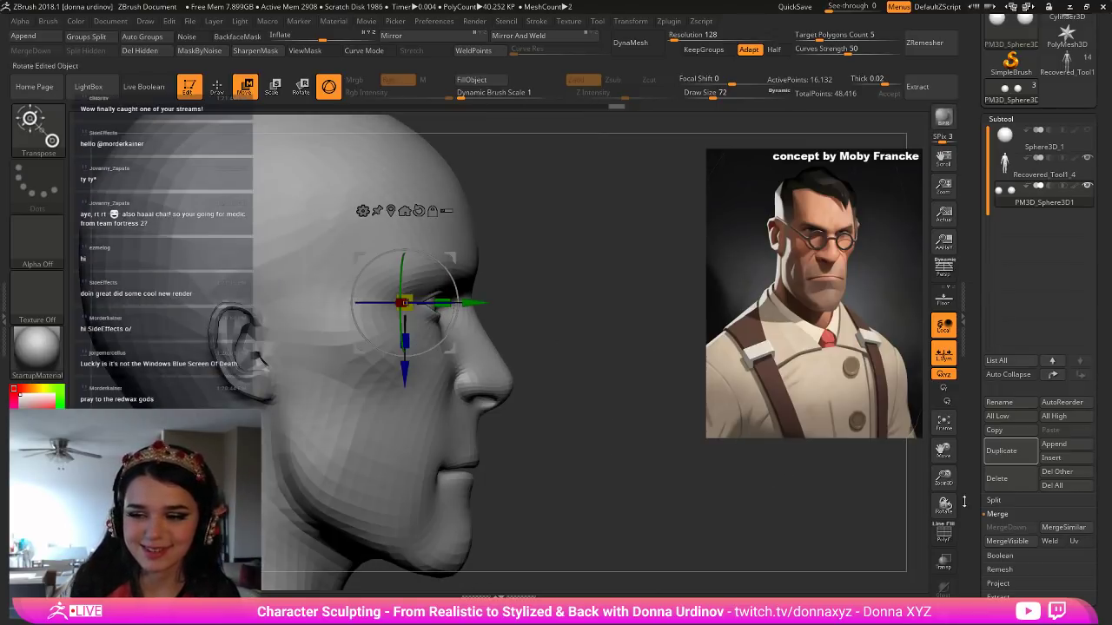
click(944, 561)
drag(473, 304, 435, 300)
drag(668, 380, 721, 391)
drag(477, 304, 477, 303)
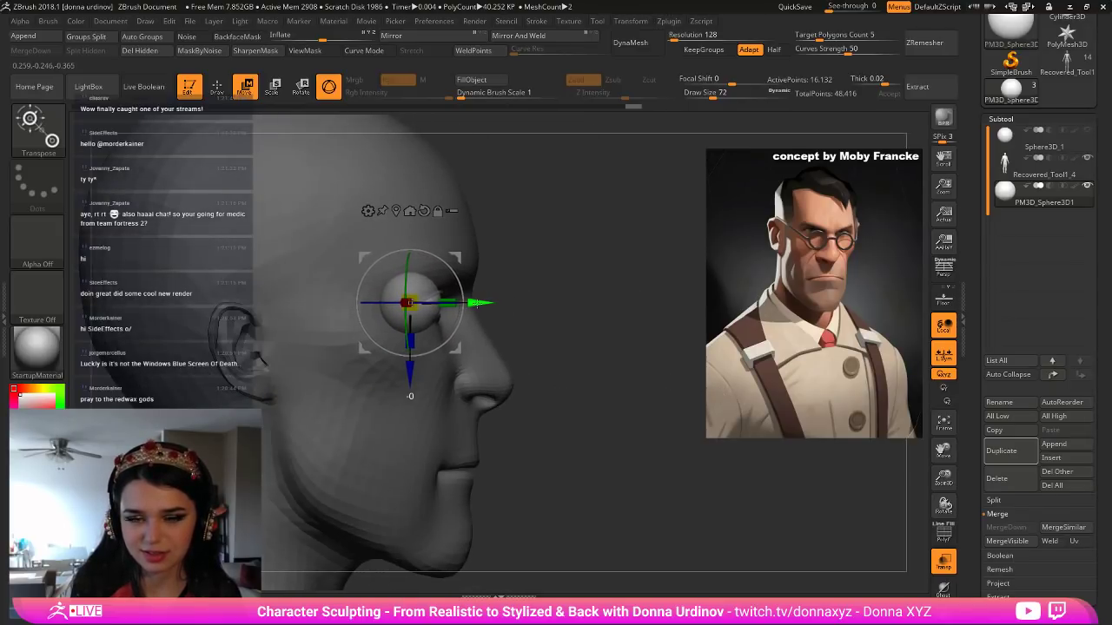
click(217, 88)
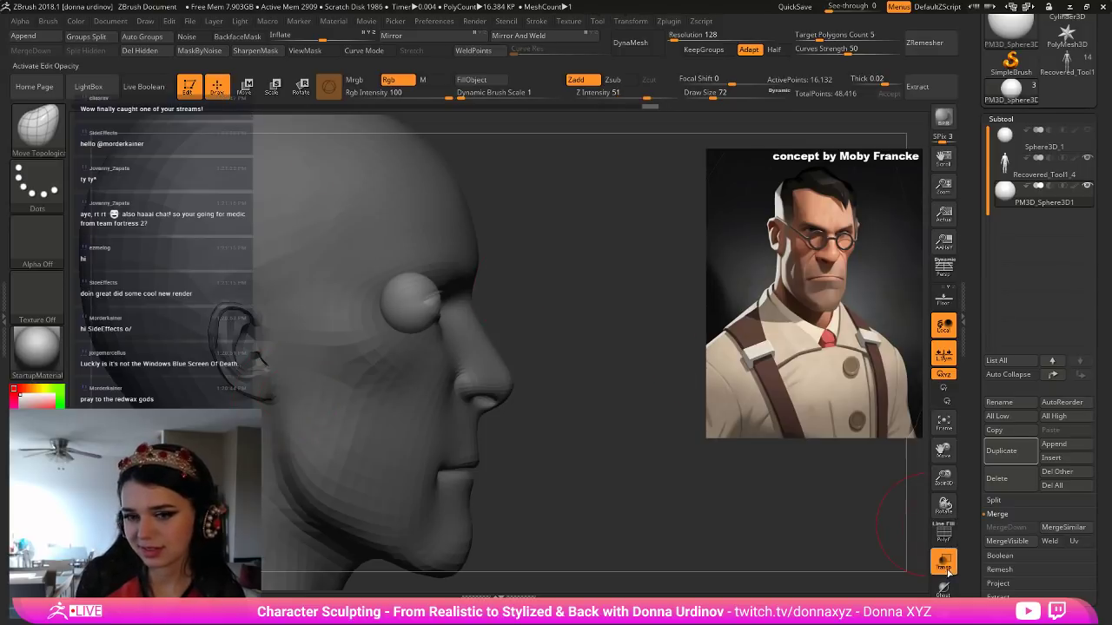
click(945, 566)
mouse_move(608, 444)
alt+mouse_down()
mouse_move(574, 334)
mouse_move(608, 426)
alt+mouse_up()
click(248, 88)
drag(483, 305, 479, 310)
Switch to the Recovered_Tool1_4 head subtool and choose the Move brush at a draw size of 116.
alt+click(423, 361)
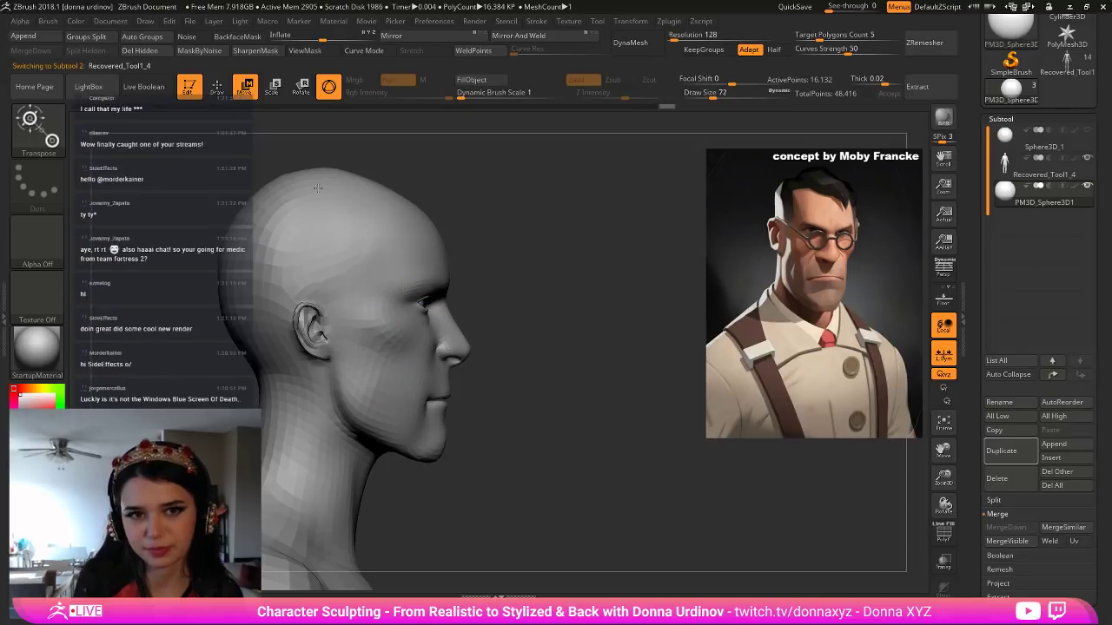
click(217, 88)
drag(588, 270, 577, 272)
key(b)
key(m)
key(v)
key(])
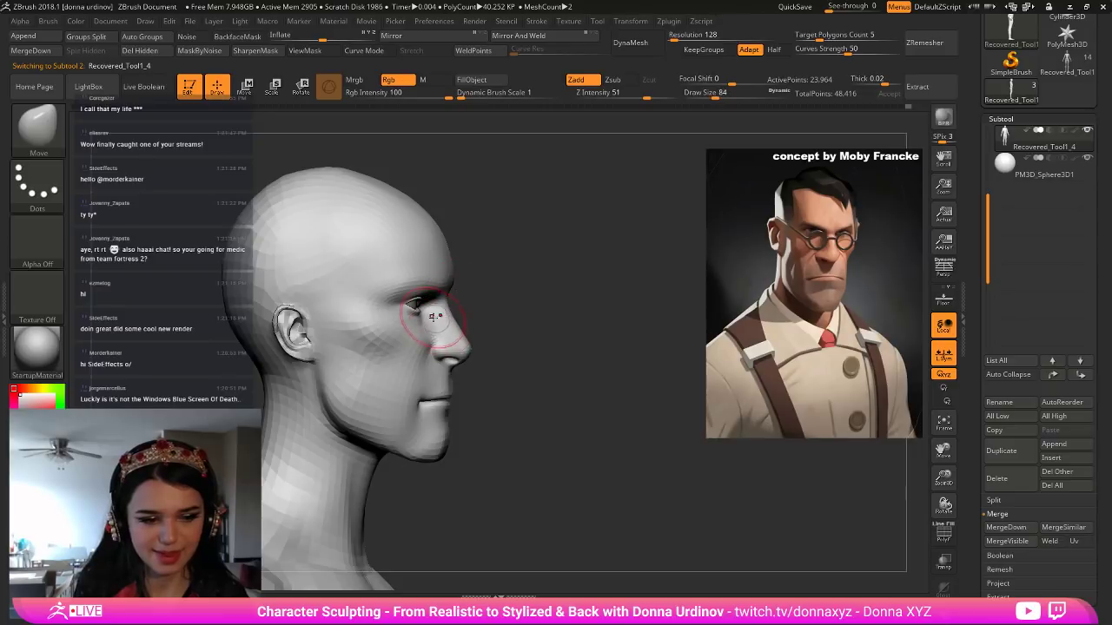
key(bracketright)
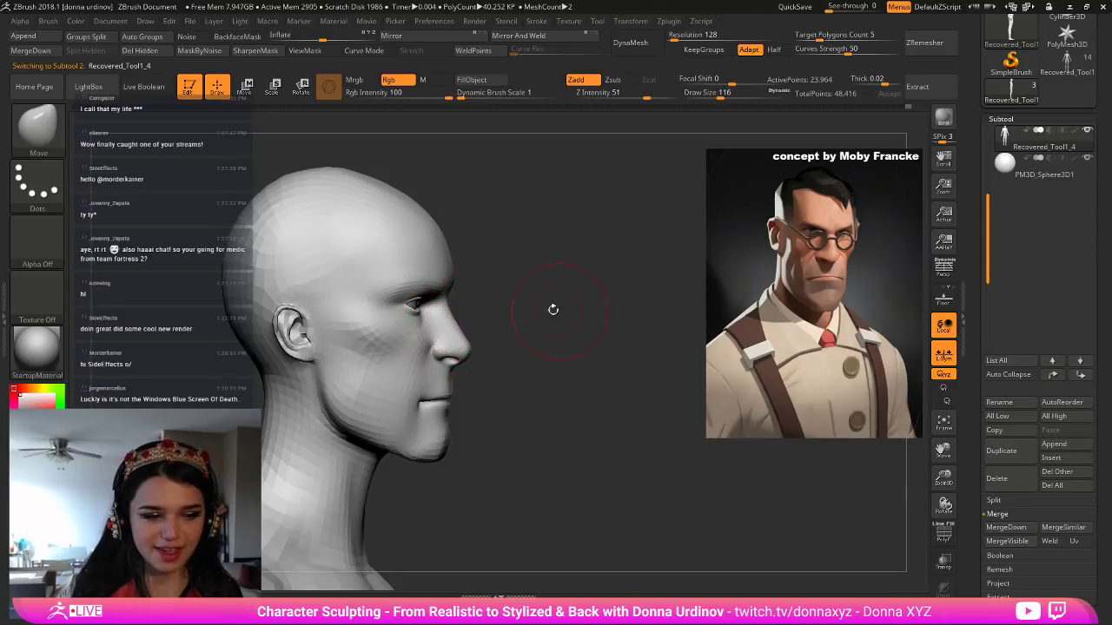
drag(554, 323, 507, 318)
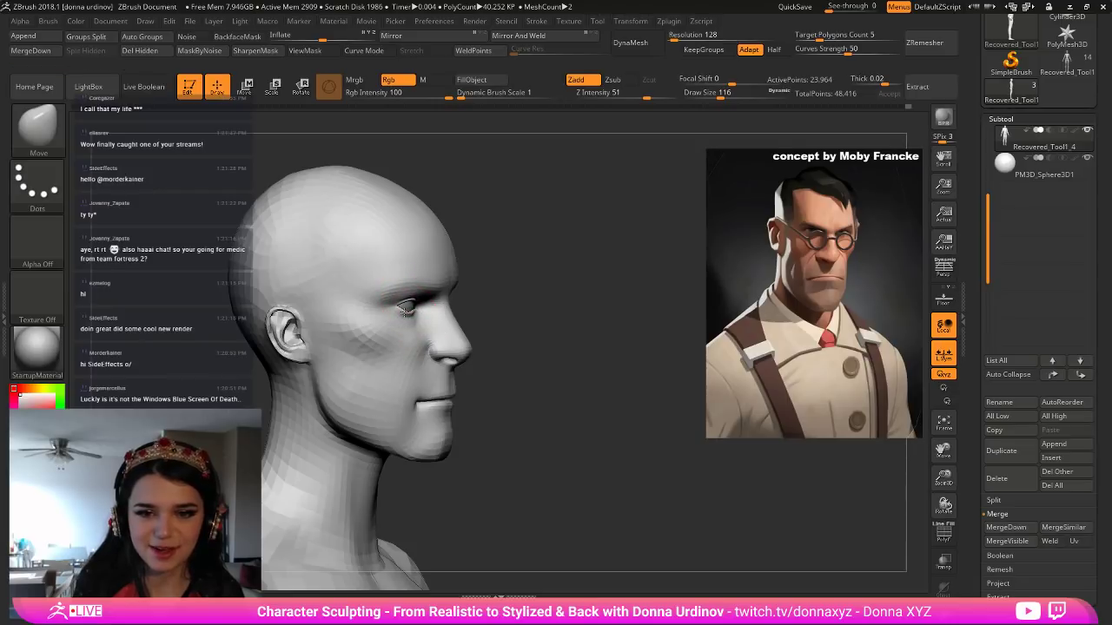
drag(572, 288, 521, 311)
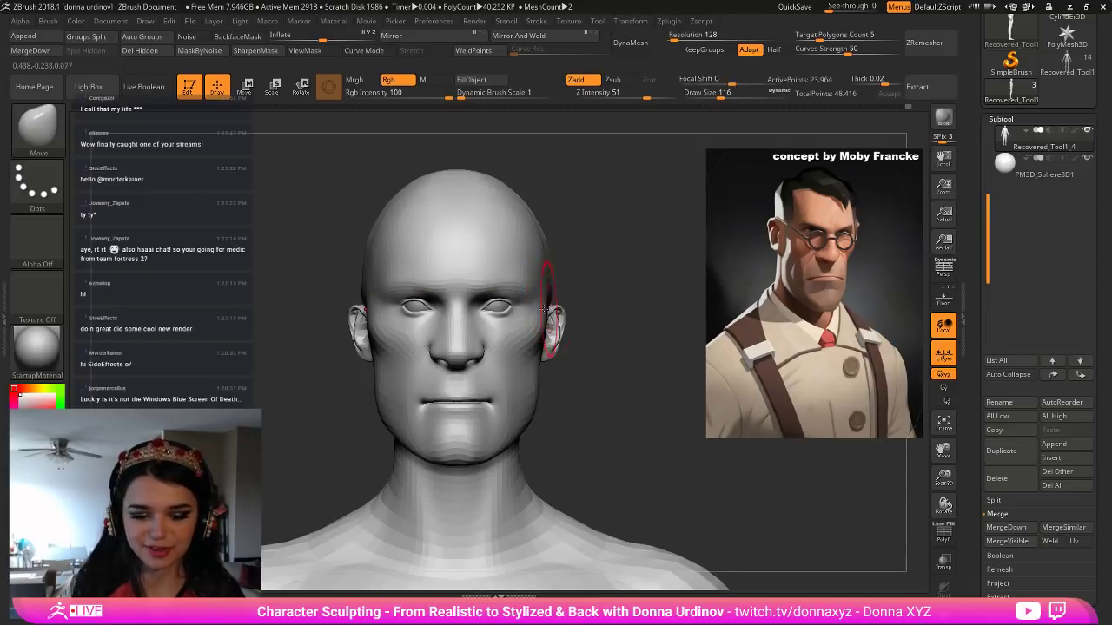
Adjust the eyelids around the outer eye corners with a small Move brush, using draw sizes between 16 and 32.
key(bracketleft)
key(bracketleft)
key(bracketleft)
key(bracketleft)
key(bracketleft)
drag(616, 267, 405, 317)
key(bracketleft)
key(bracketleft)
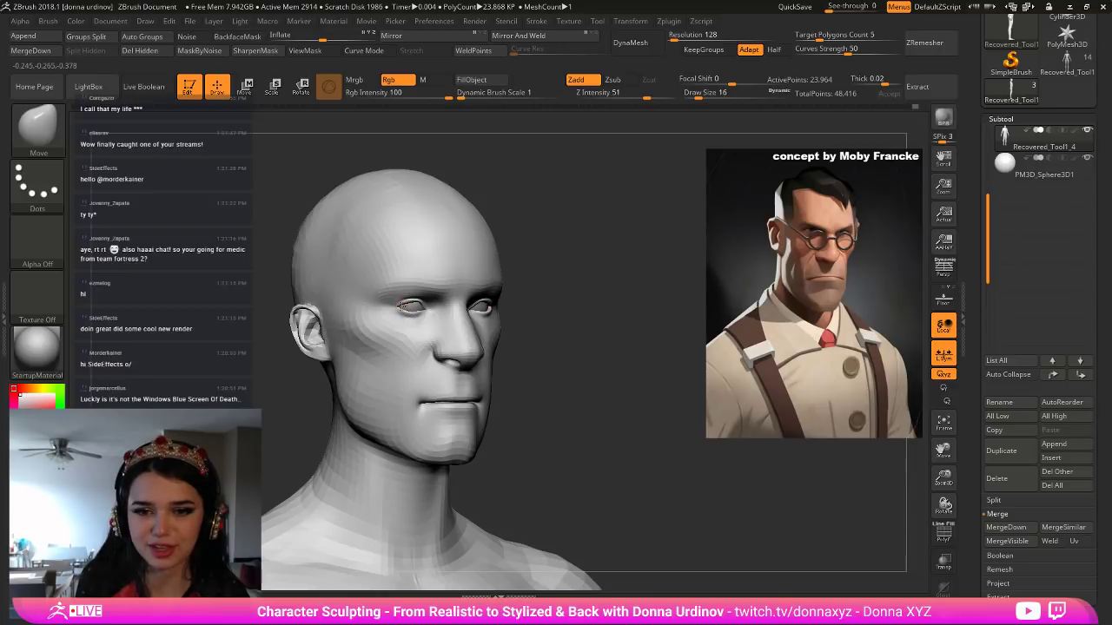
key(bracketright)
key(bracketright)
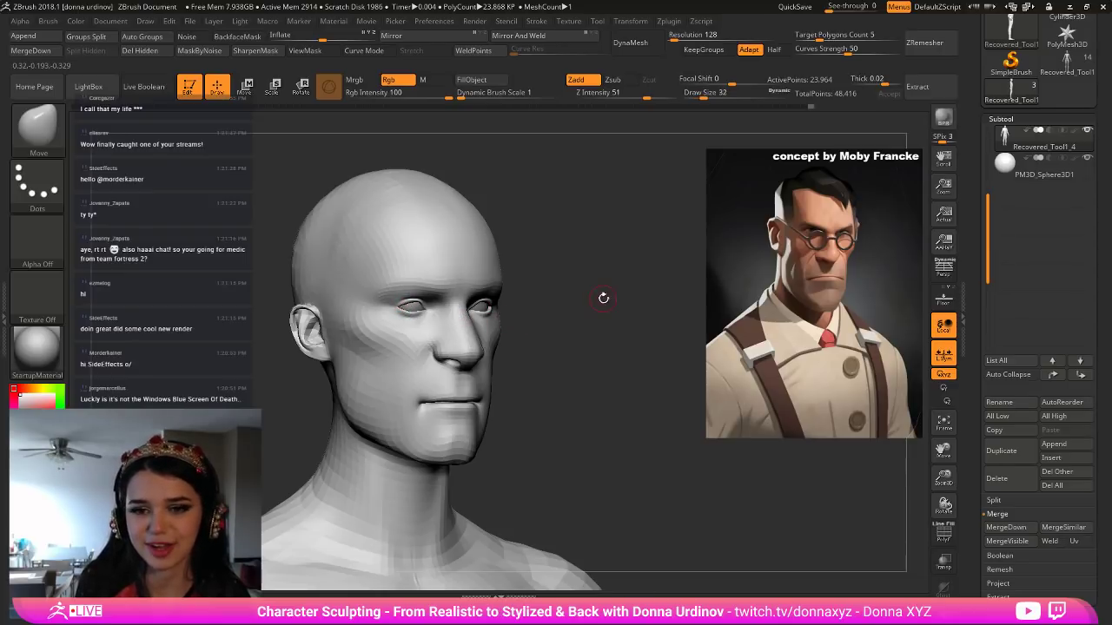
shift+drag(600, 300, 585, 306)
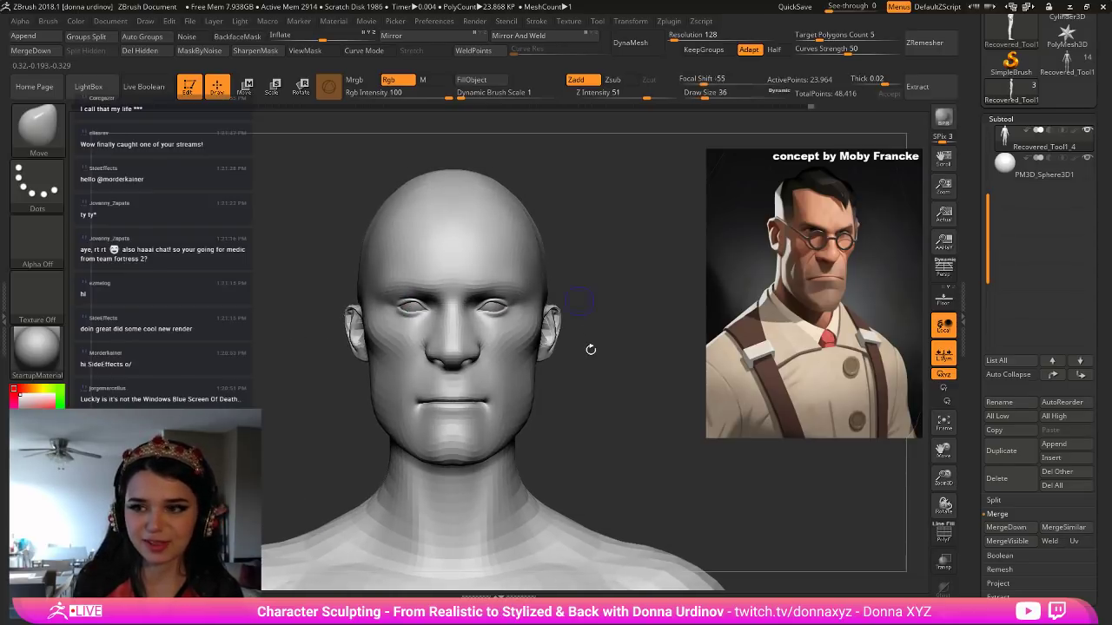
Push in the sides of the cranium above the ears with the Move brush at a draw size of 240.
drag(606, 370, 598, 368)
key(bracketright)
key(bracketright)
key(bracketright)
key(bracketright)
key(bracketright)
key(bracketright)
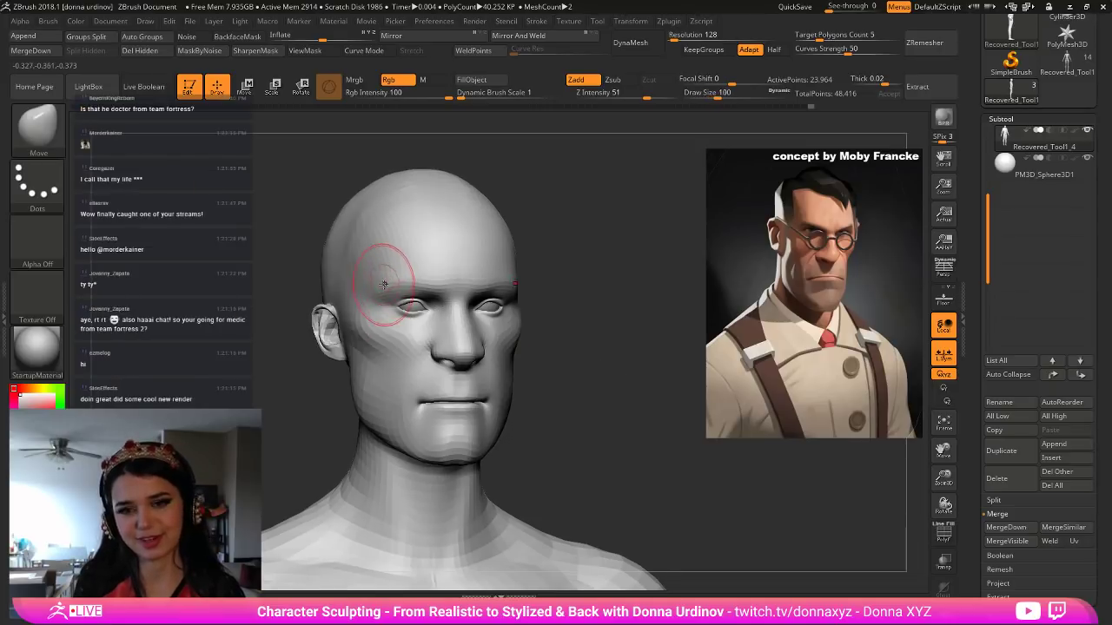
key(bracketright)
key(bracketright)
key(bracketright)
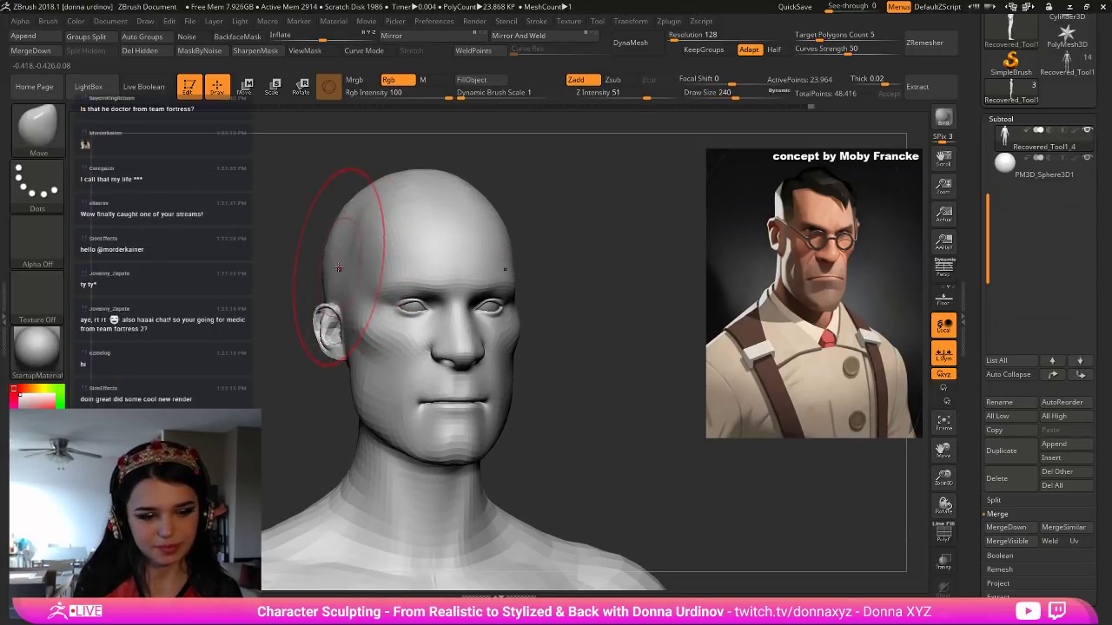
drag(297, 237, 313, 240)
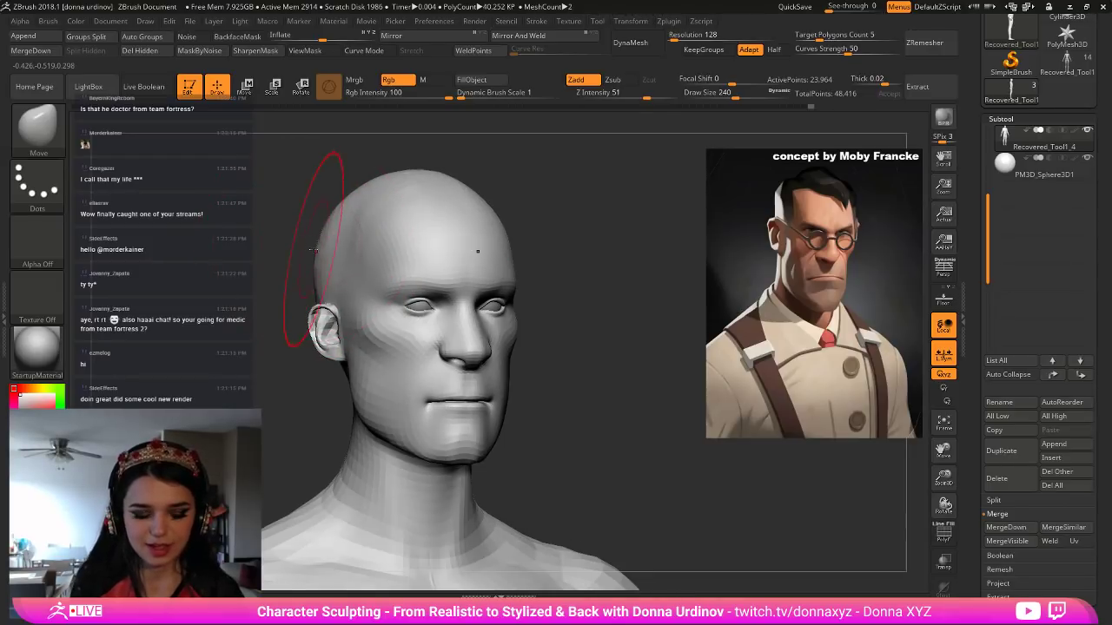
Refine the temples and upper sides of the skull with progressively smaller Move brush sizes.
key(bracketleft)
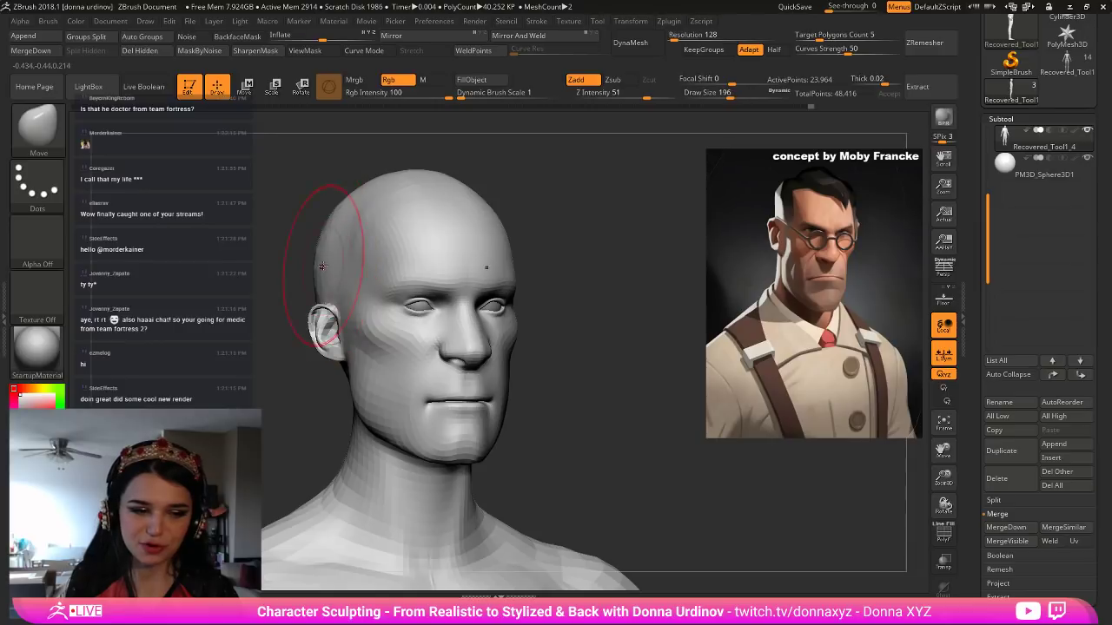
key(bracketleft)
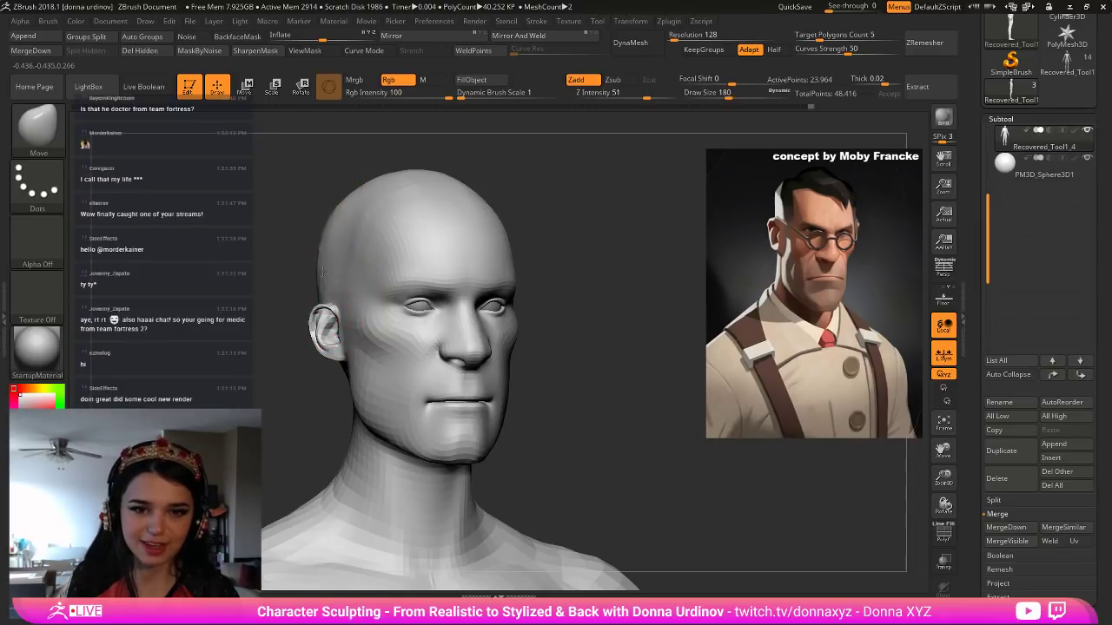
drag(316, 224, 320, 224)
key(bracketleft)
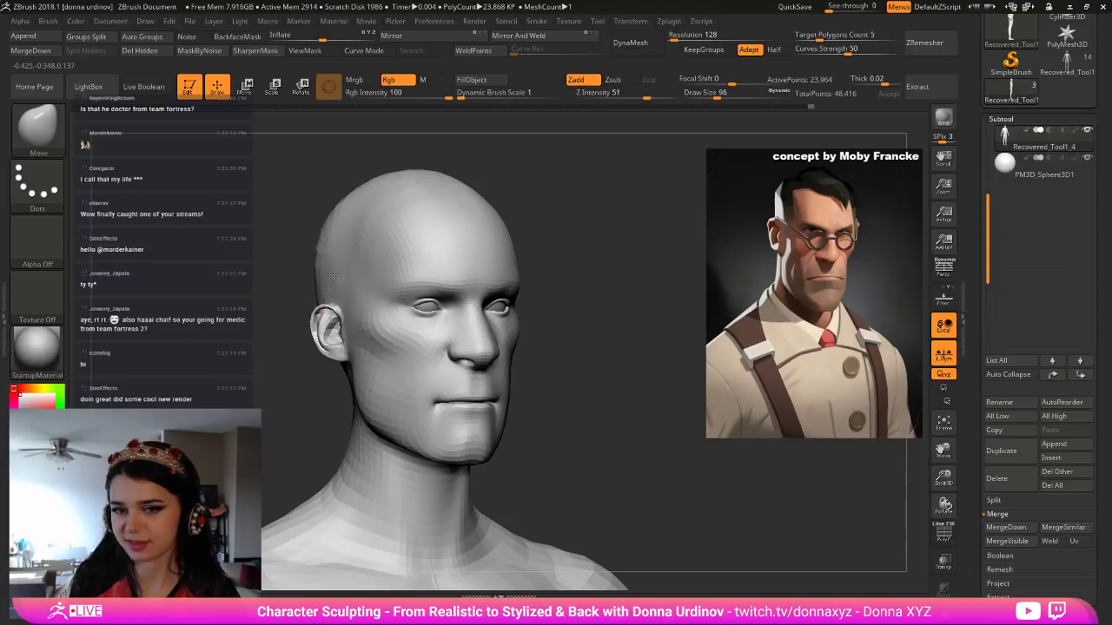
drag(520, 168, 426, 238)
key(bracketright)
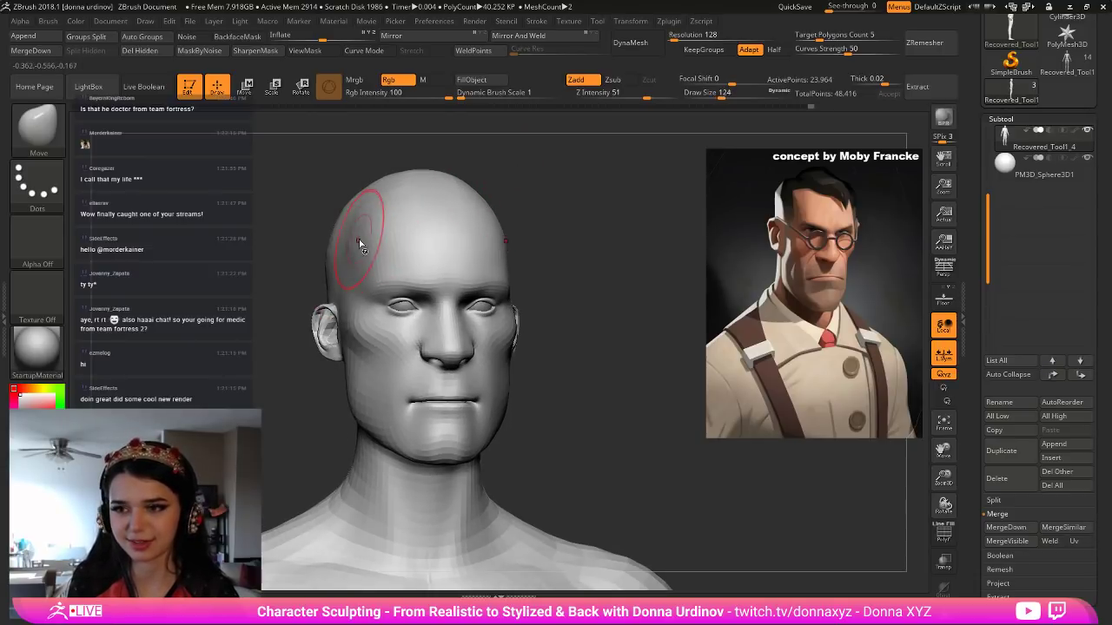
drag(355, 246, 361, 241)
Reshape the back of the skull in profile with the Move brush and even out the crown with Smooth.
drag(521, 177, 608, 185)
mouse_move(300, 257)
mouse_down()
mouse_move(260, 283)
mouse_move(270, 314)
mouse_move(258, 269)
mouse_up()
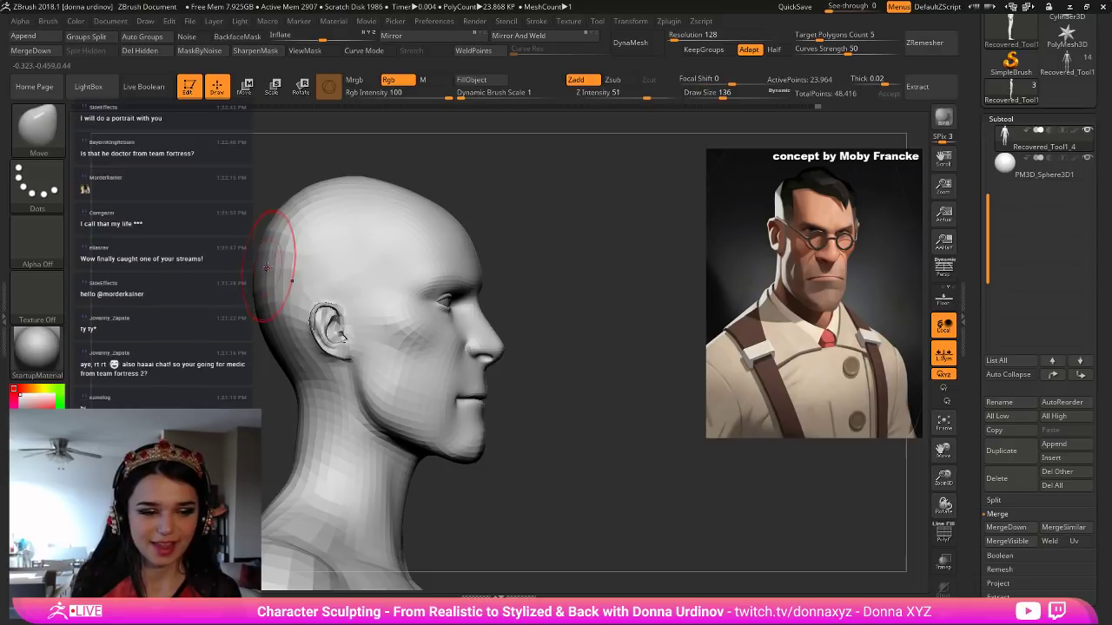
key(shift)
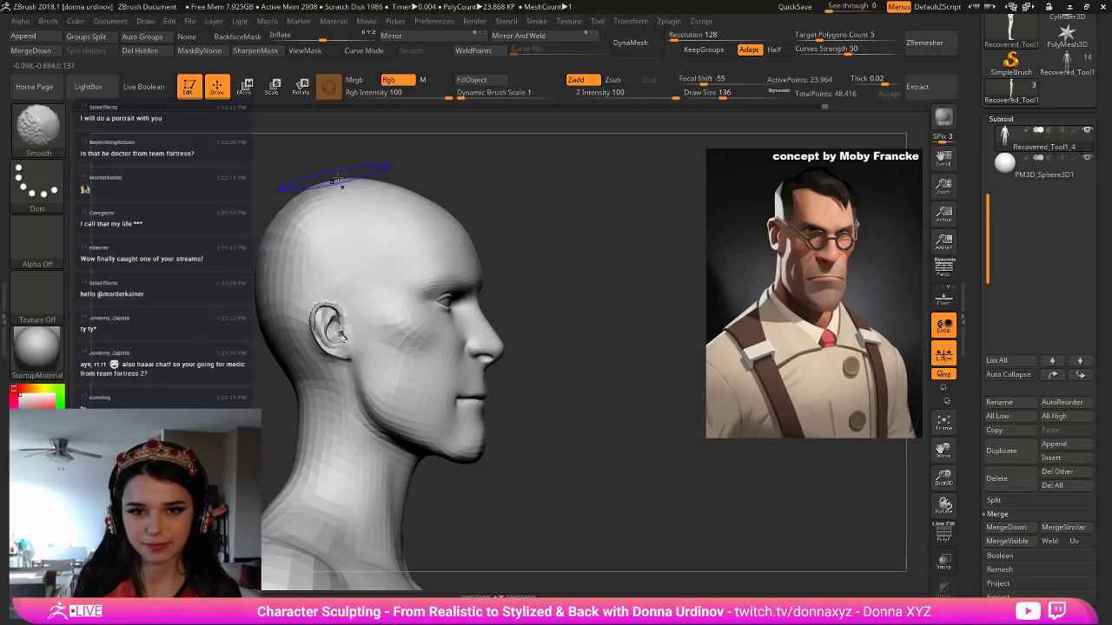
mouse_move(493, 180)
mouse_down()
mouse_move(461, 221)
mouse_move(468, 185)
mouse_up()
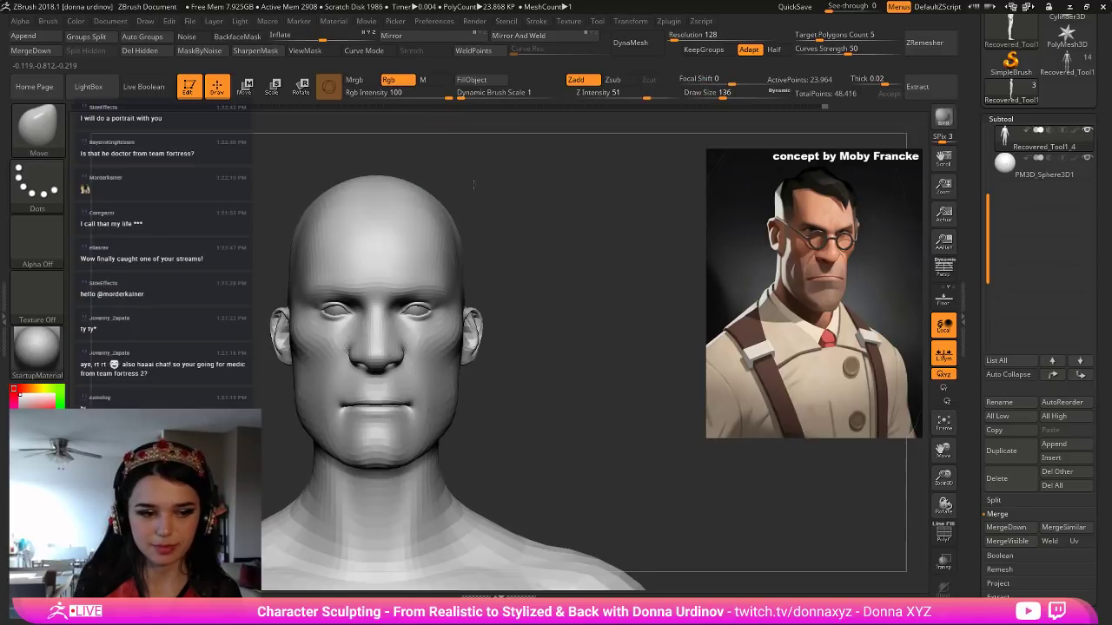
drag(581, 228, 584, 235)
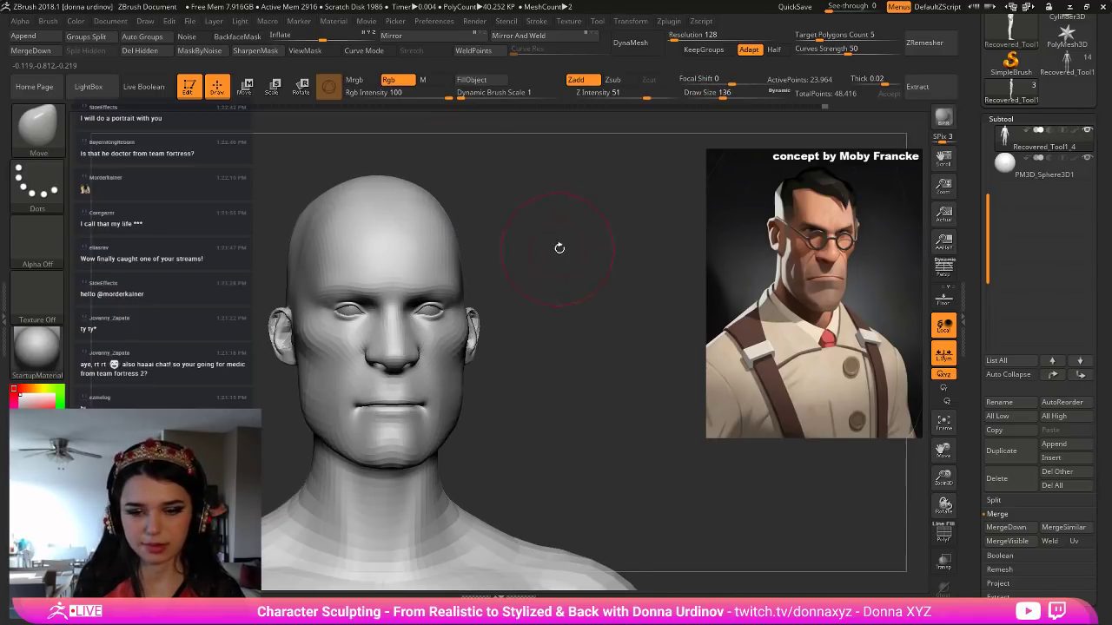
Shape the outer contour of the cheekbones with the Move brush at a draw size of 64.
key(bracketleft)
key(bracketleft)
key(bracketleft)
key(bracketleft)
drag(559, 319, 475, 346)
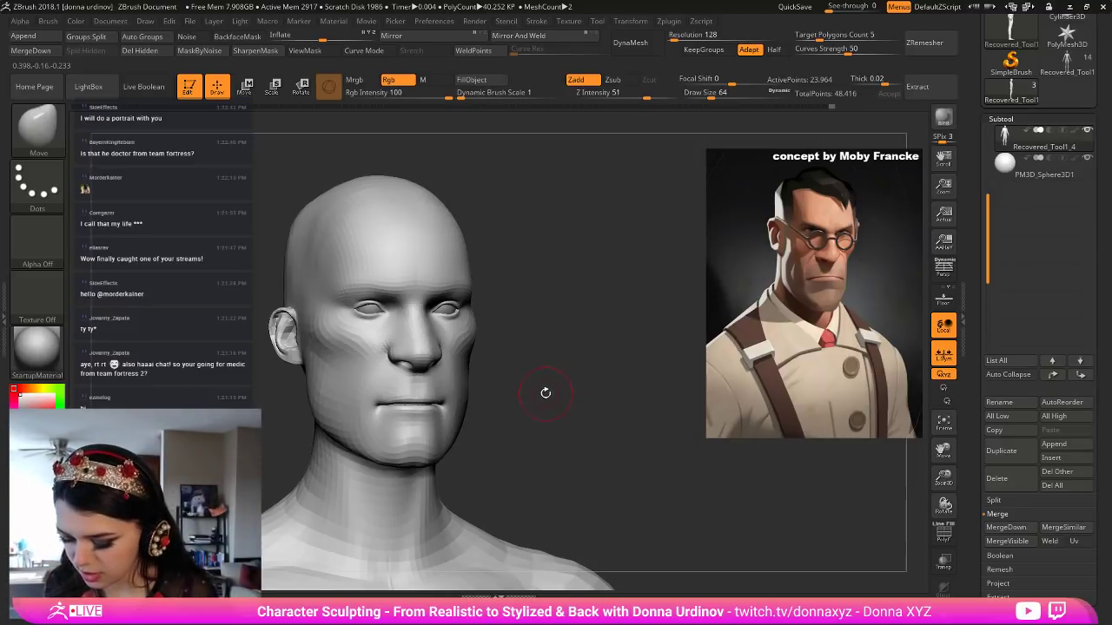
alt+drag(548, 394, 586, 394)
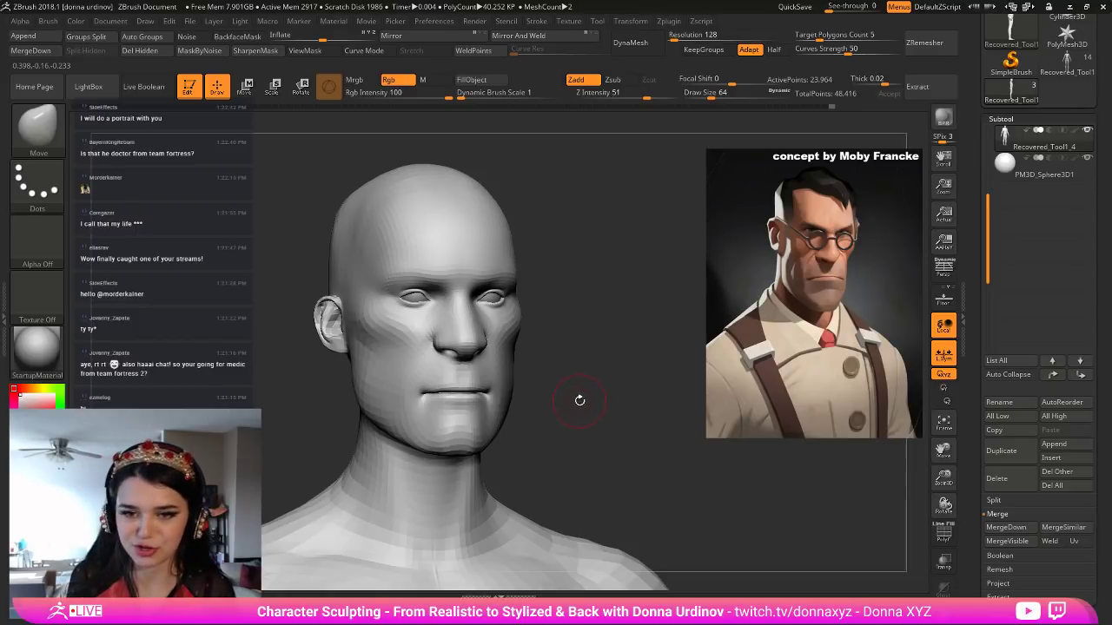
drag(579, 395, 579, 397)
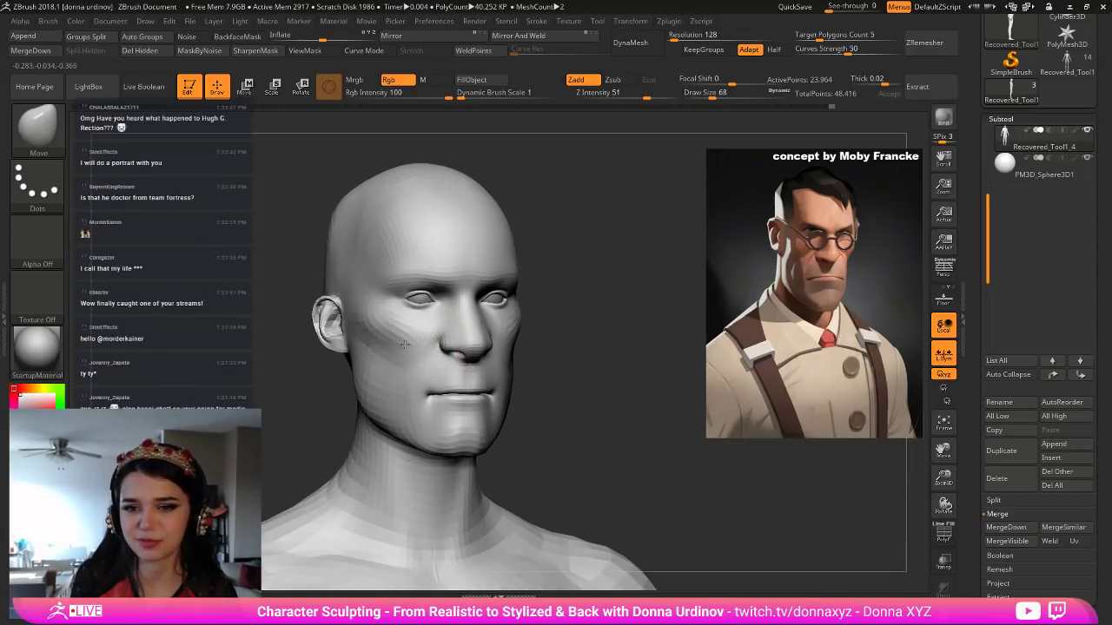
Adjust the cheeks beside the nose and the nostril area with the Move brush.
mouse_move(404, 346)
mouse_down()
mouse_move(418, 368)
mouse_move(464, 356)
mouse_up()
key(bracketright)
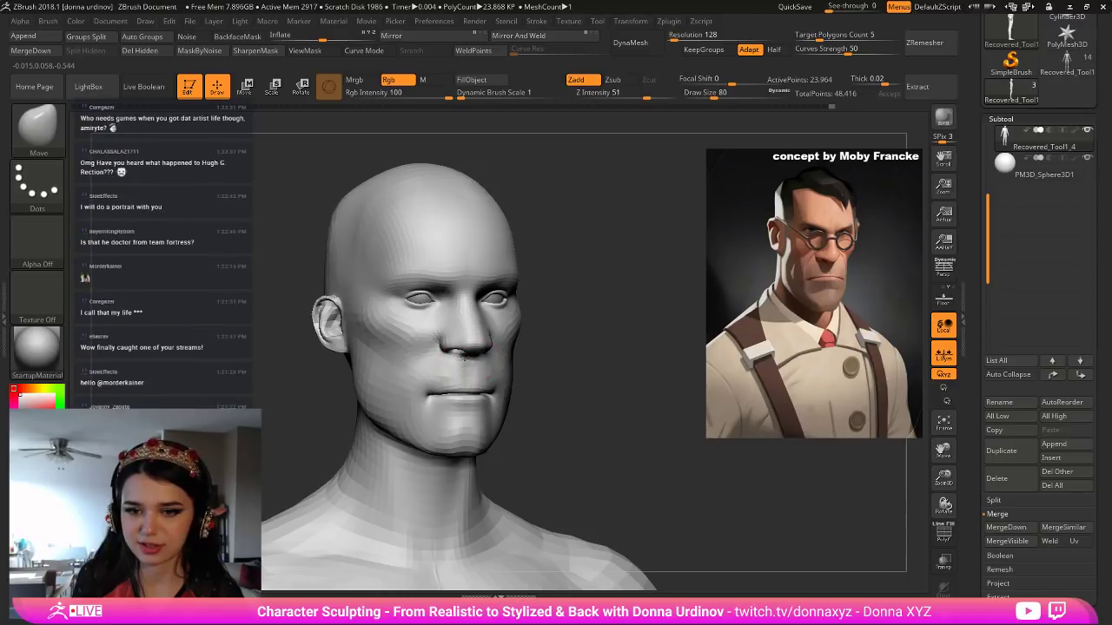
key(bracketleft)
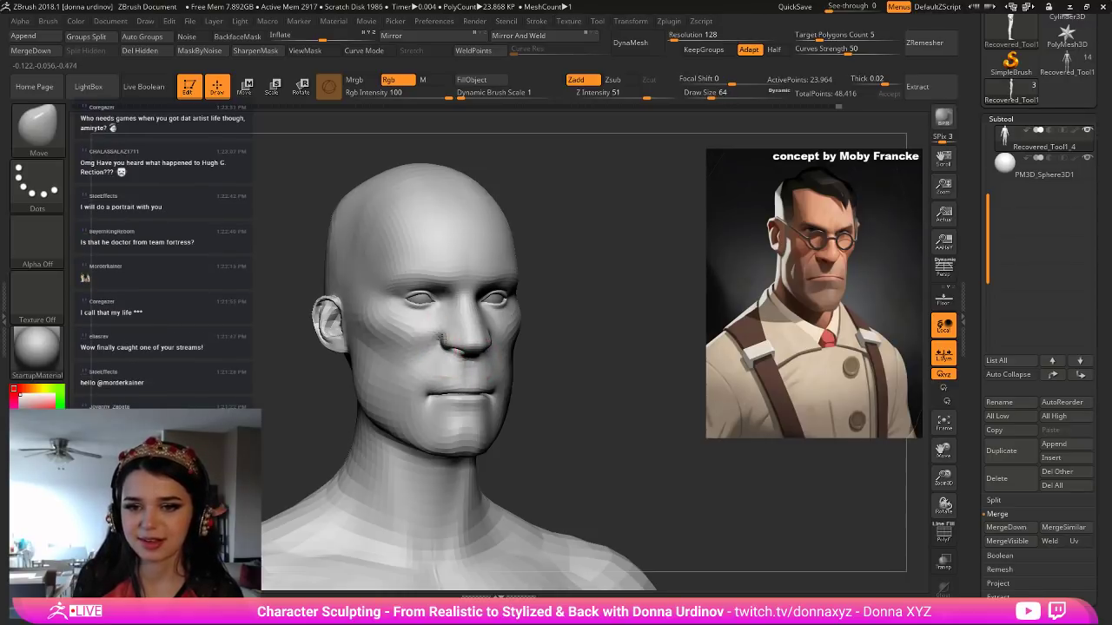
key(bracketleft)
Refine the nose bridge profile from the side with the Move brush at a draw size of about 52.
drag(570, 305, 458, 314)
key(bracketright)
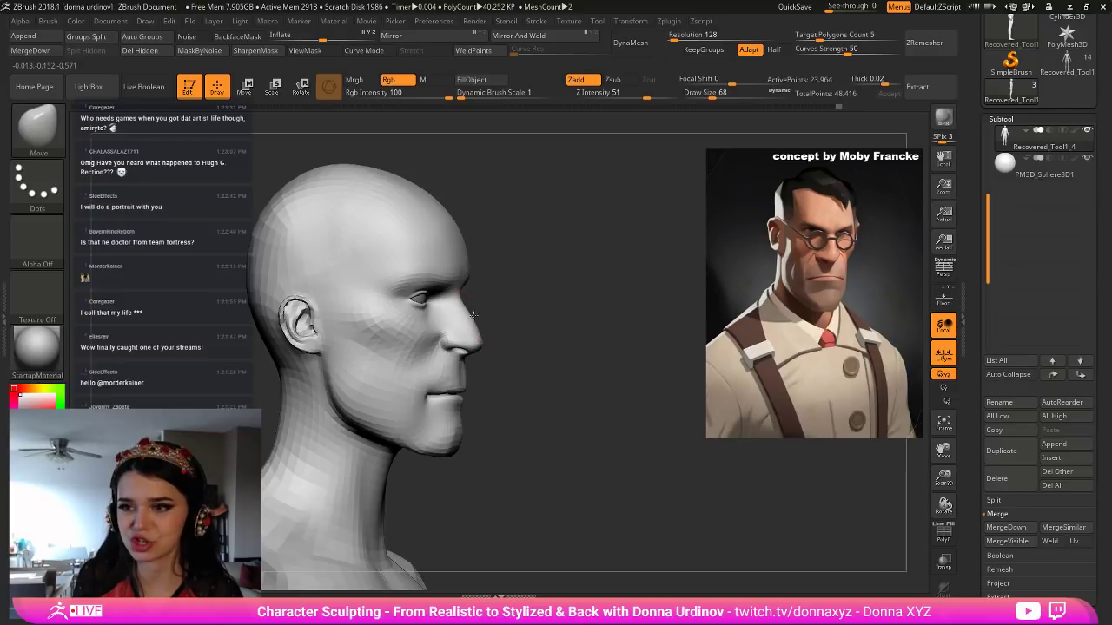
key(bracketleft)
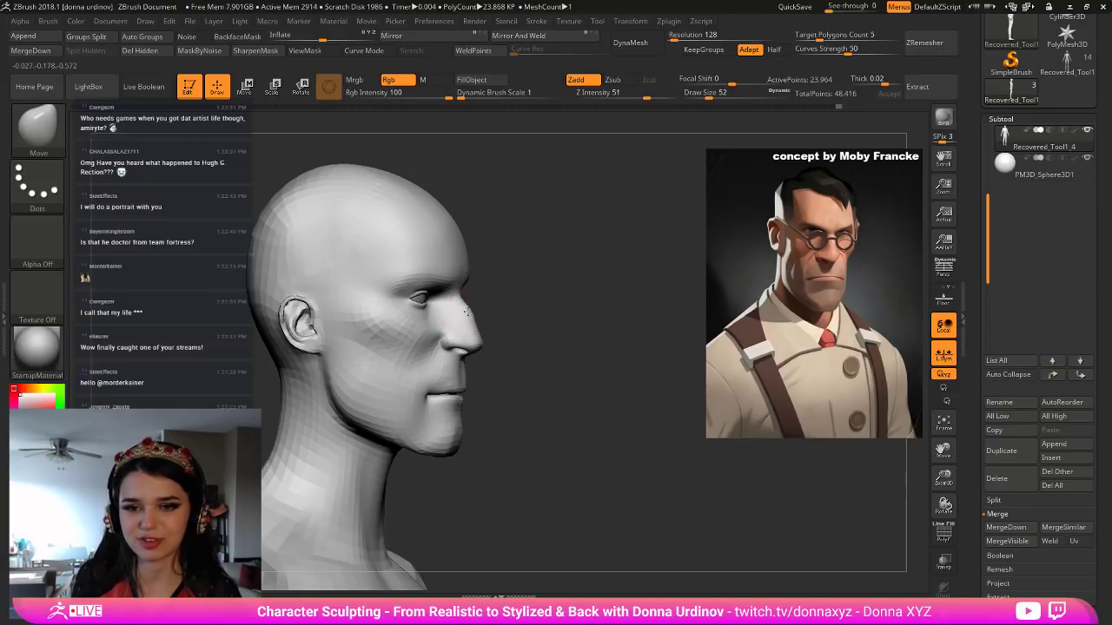
Reshape the brow ridge into a sterner, lower form above the eyes, varying the Move brush size.
drag(495, 292, 455, 270)
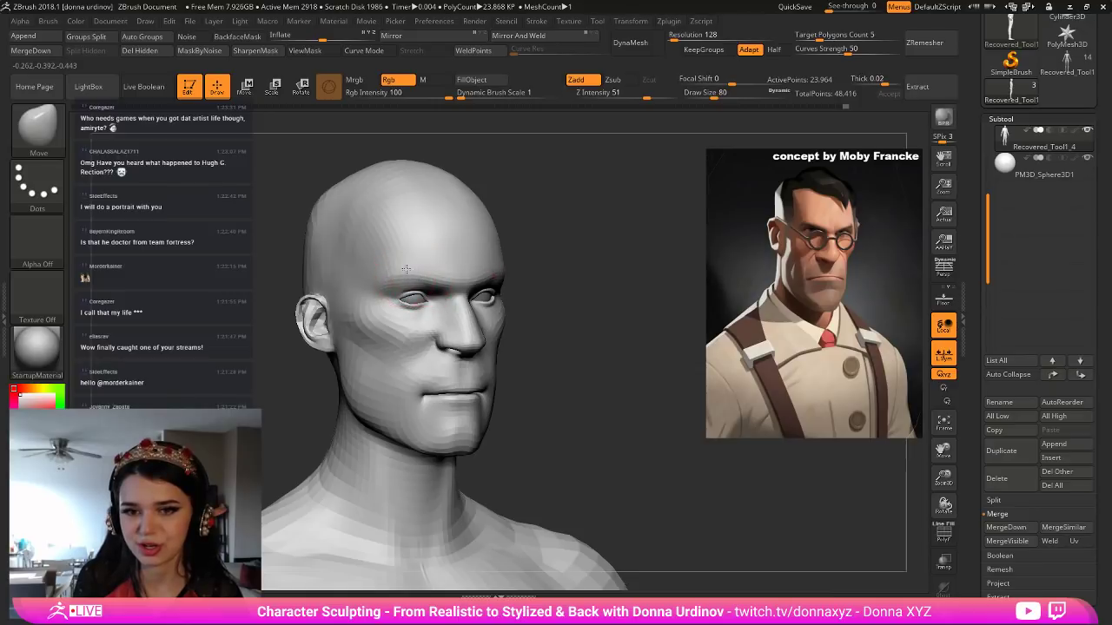
key(bracketleft)
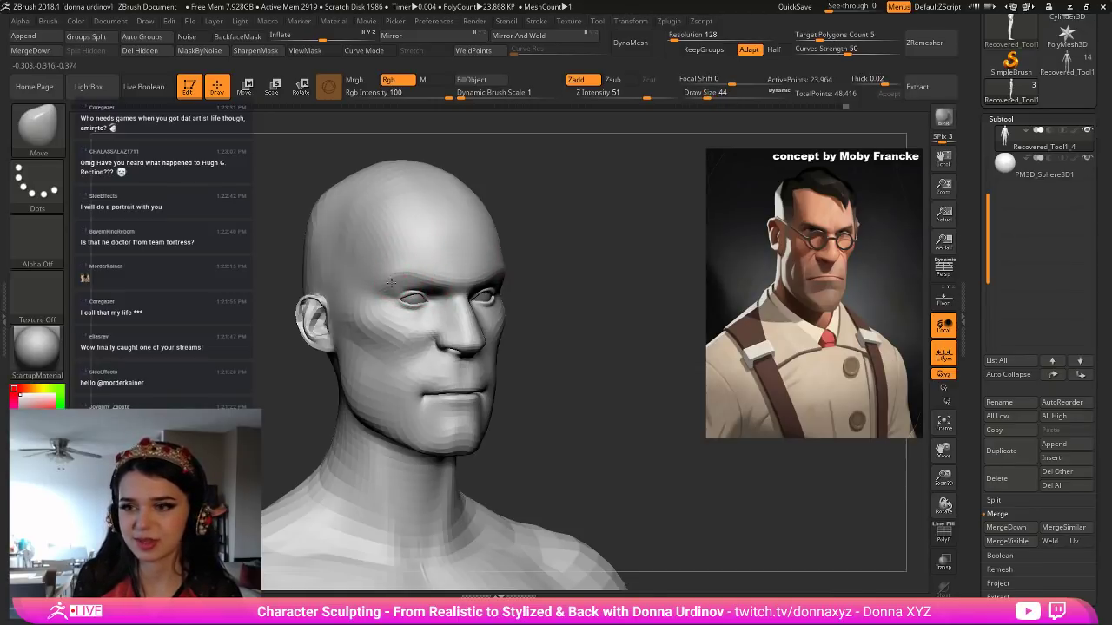
key(bracketright)
key(bracketright)
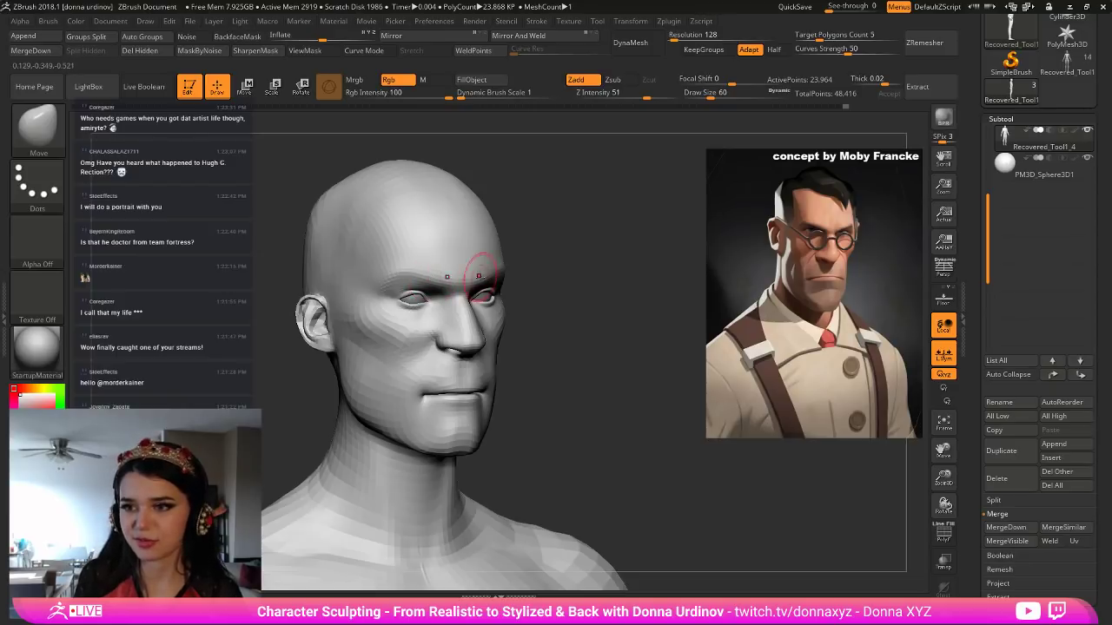
key(bracketright)
key(bracketright)
key(bracketright)
key(bracketright)
key(bracketright)
key(bracketright)
key(bracketright)
key(bracketright)
drag(398, 297, 397, 293)
drag(531, 266, 508, 265)
Fine-tune the outer brow and upper eyelid forms with Move brush draw sizes of 28 to 56.
key(bracketleft)
key(bracketleft)
key(bracketleft)
key(bracketleft)
key(bracketleft)
key(bracketleft)
key(bracketleft)
key(bracketleft)
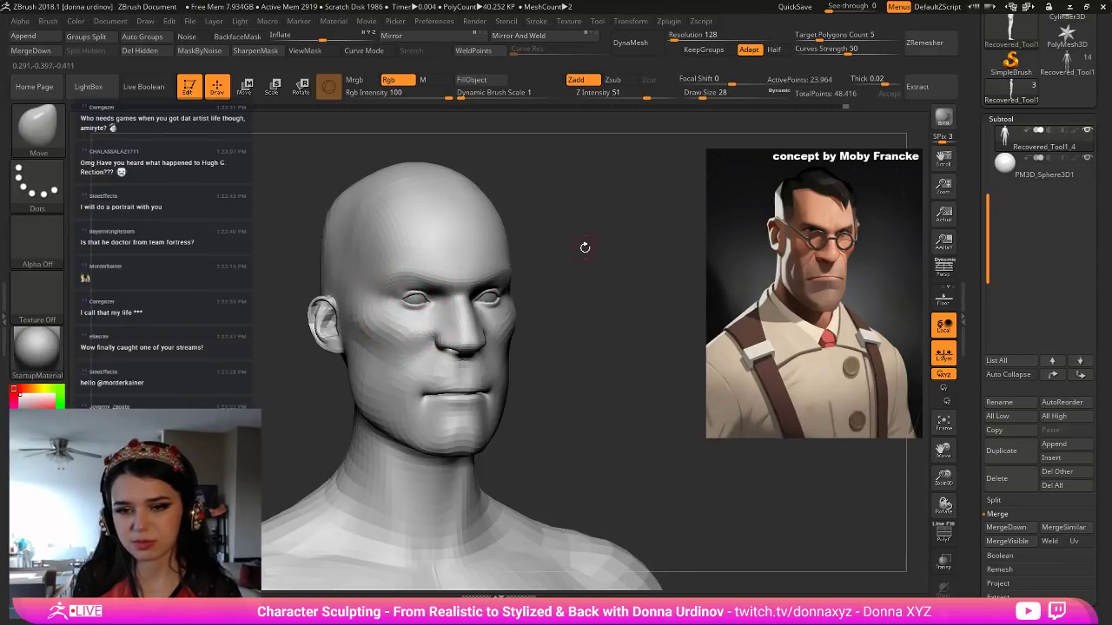
drag(546, 258, 508, 278)
key(bracketright)
key(bracketright)
key(bracketright)
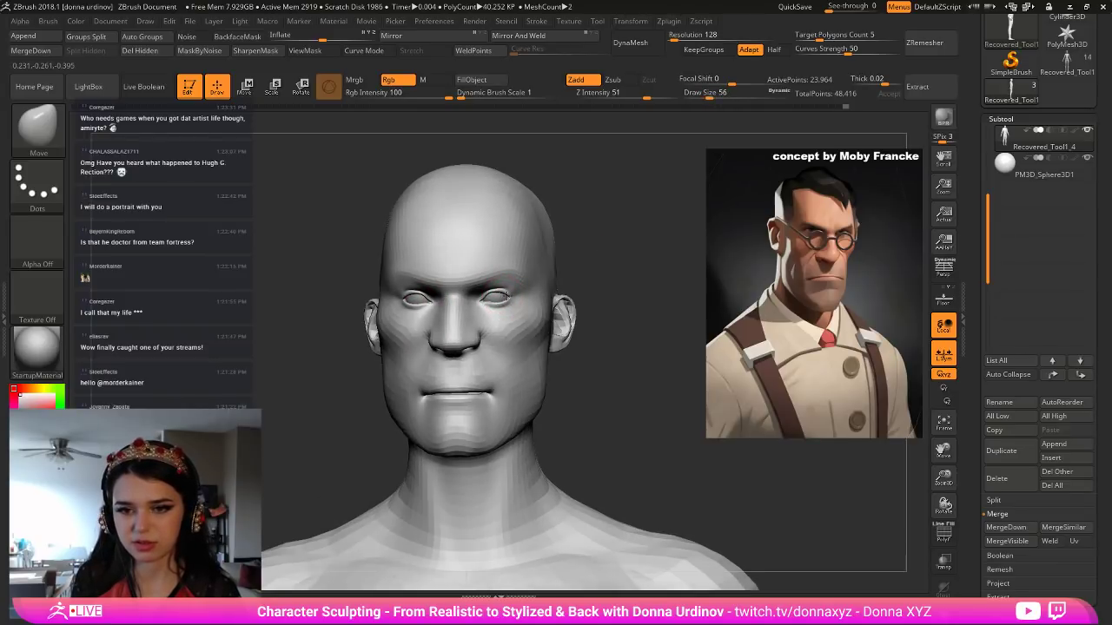
Turn on perspective display and nudge the inner eye corners with a smaller Move brush.
drag(611, 246, 632, 246)
key(p)
key(p)
key(p)
key(bracketleft)
key(bracketleft)
drag(569, 261, 528, 276)
drag(424, 296, 432, 298)
Smooth the area beneath the nose and adjust the nose base with the Move brush at a draw size of 24.
mouse_move(646, 275)
alt+mouse_down()
mouse_move(622, 268)
mouse_move(517, 346)
mouse_move(493, 389)
alt+mouse_up()
mouse_move(644, 392)
mouse_down()
mouse_move(651, 364)
mouse_move(494, 367)
mouse_up()
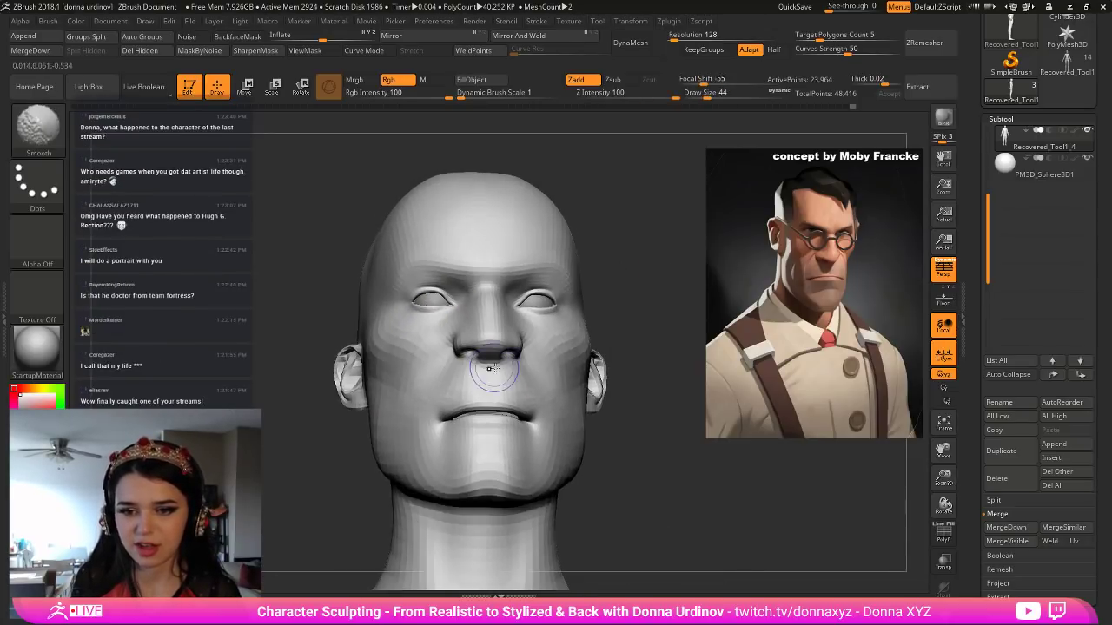
mouse_move(648, 342)
mouse_down()
mouse_move(645, 315)
mouse_move(641, 369)
mouse_up()
shift+drag(528, 363, 497, 360)
key(bracketleft)
key(bracketleft)
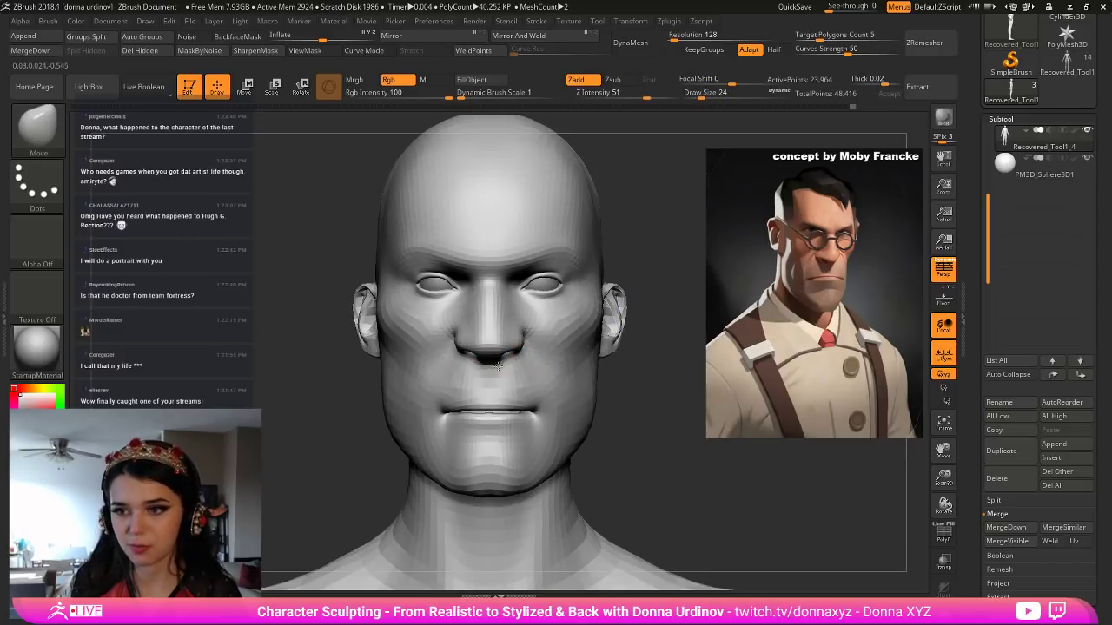
Adjust the cheek forms beside the nose with the Move brush at draw sizes of 64 and 44.
key(bracketright)
key(bracketright)
key(bracketright)
key(bracketright)
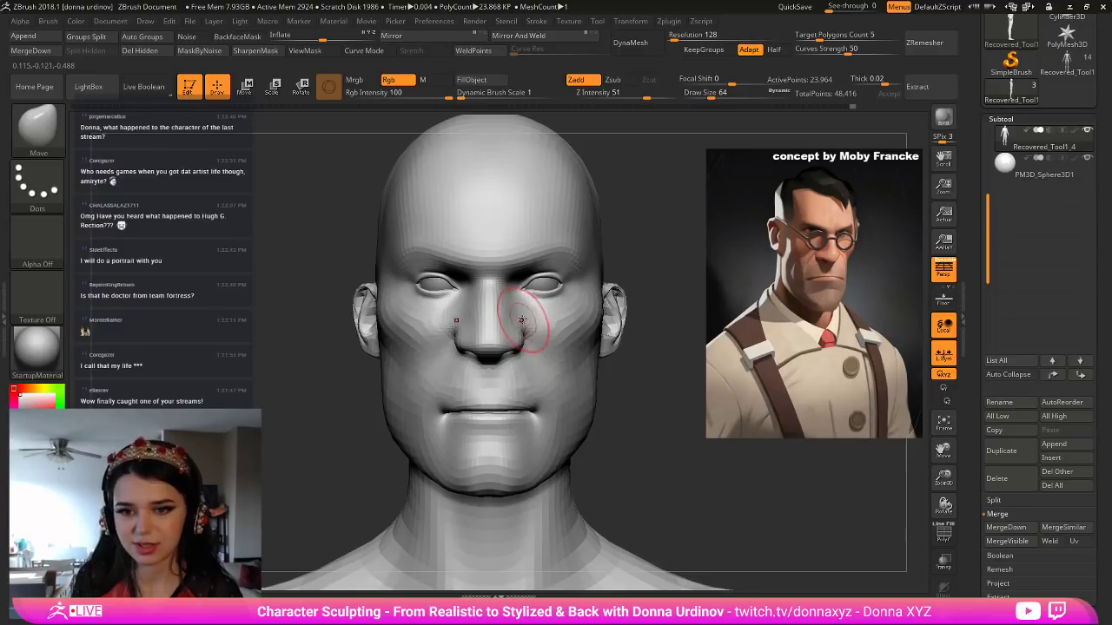
key(bracketleft)
key(bracketleft)
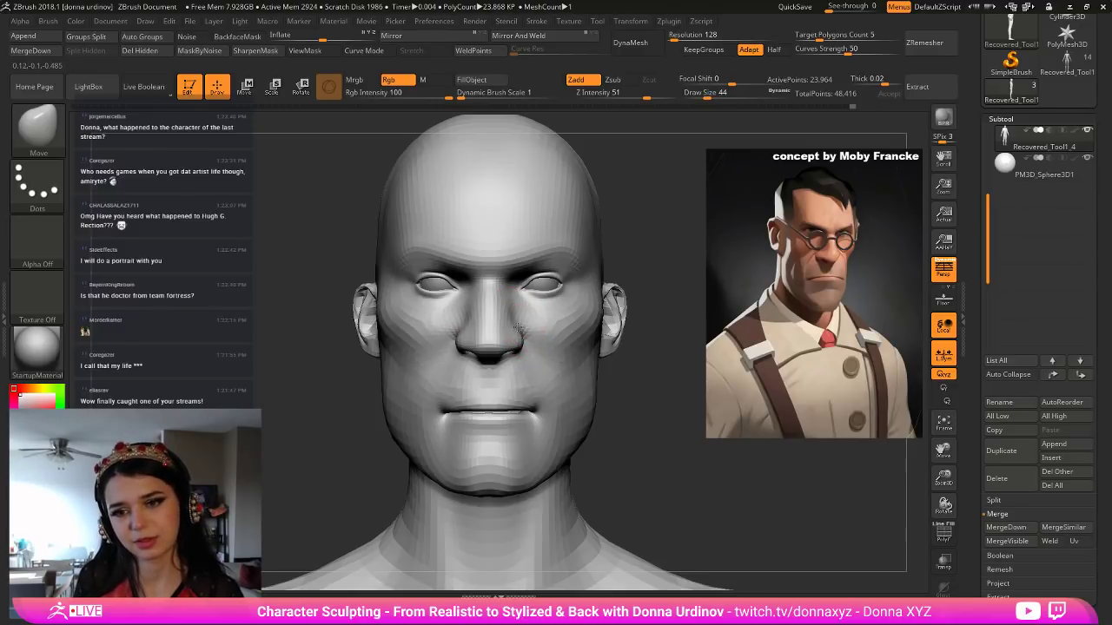
Reshape the lower cheeks and sides of the jaw with the Move brush at a draw size of 168.
key(bracketright)
key(bracketright)
key(bracketright)
key(bracketright)
key(bracketright)
key(bracketright)
key(bracketright)
key(bracketright)
key(bracketright)
key(bracketright)
key(bracketright)
key(bracketright)
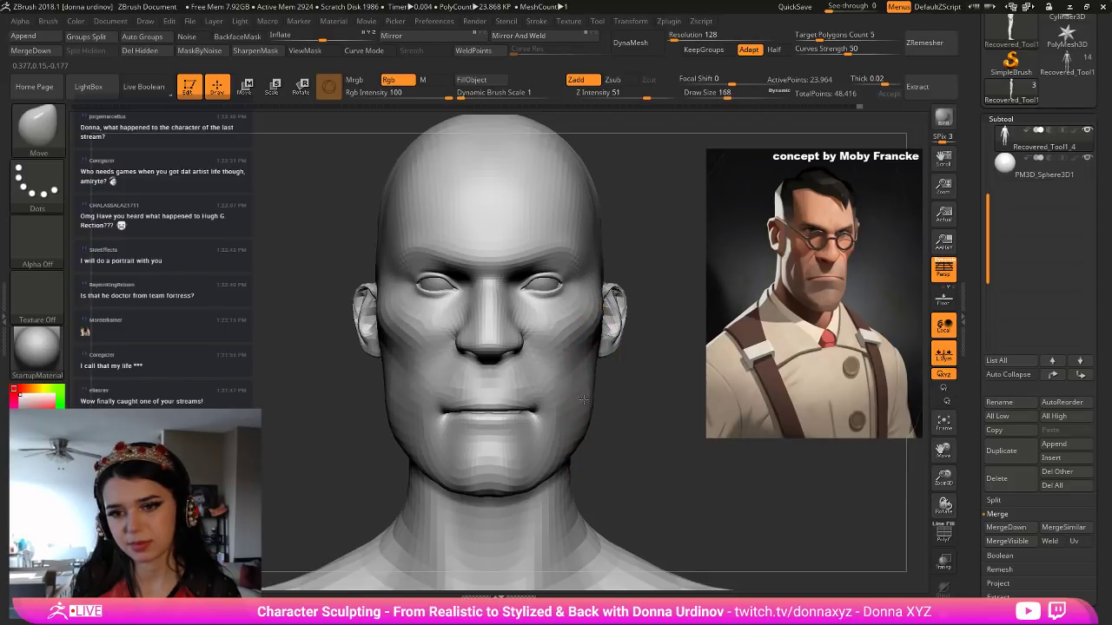
mouse_move(581, 413)
mouse_down()
mouse_move(570, 412)
mouse_move(612, 410)
mouse_move(556, 406)
mouse_up()
drag(608, 365, 608, 363)
Refine the jaw corner with the Move brush at a draw size of 100 and undo the last stroke beside the chin.
ctrl+right_drag(645, 394, 628, 377)
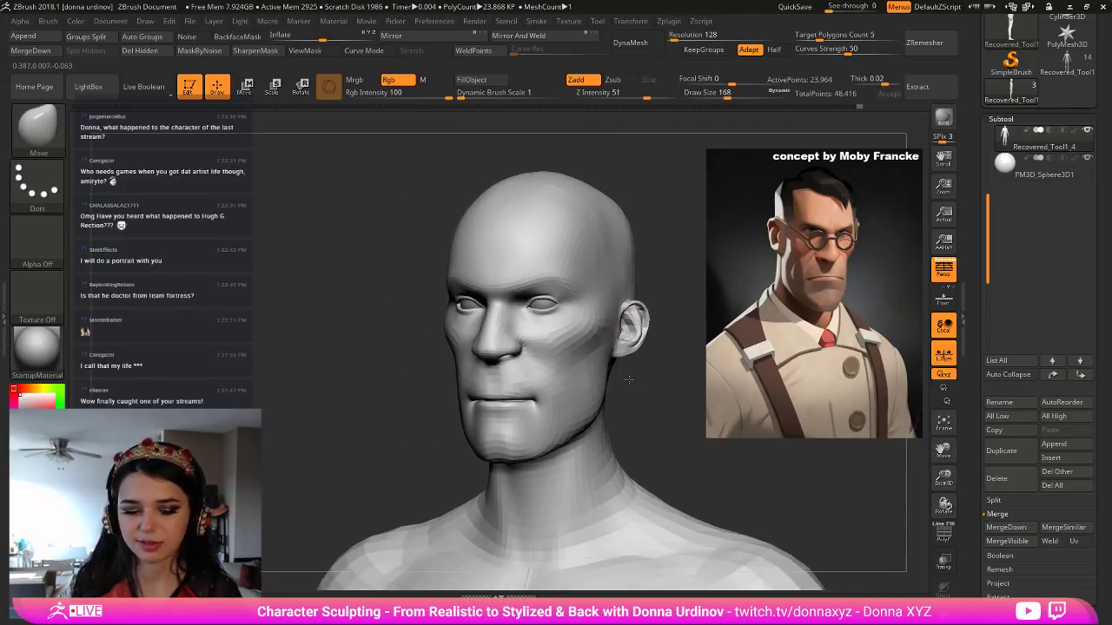
key(bracketleft)
key(bracketleft)
key(bracketleft)
key(bracketleft)
key(bracketleft)
key(bracketleft)
key(bracketleft)
drag(602, 390, 606, 388)
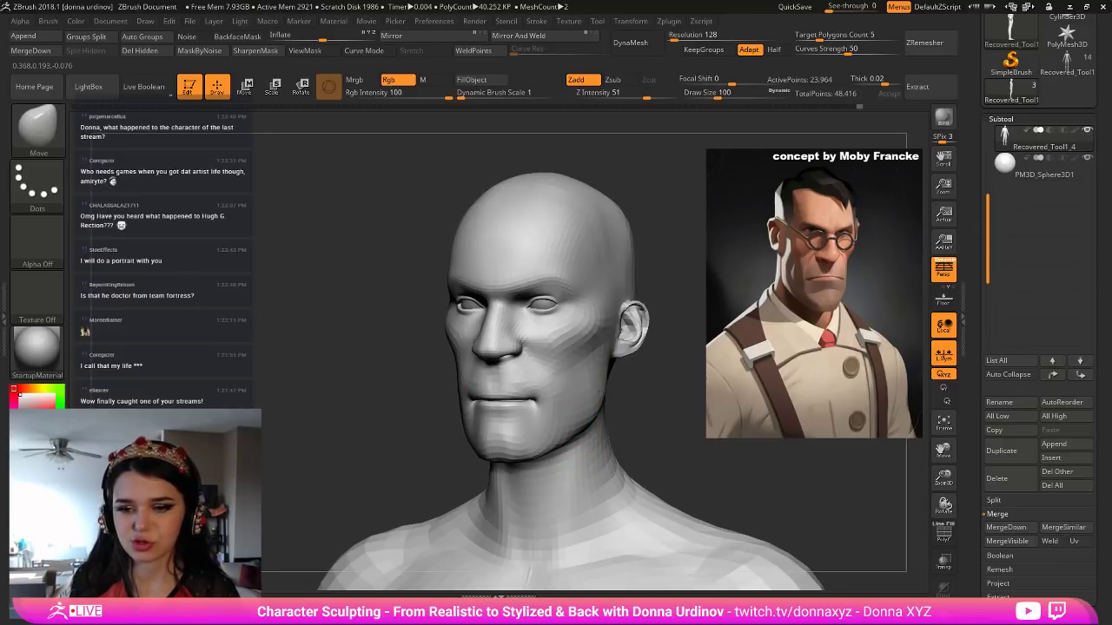
drag(567, 437, 570, 430)
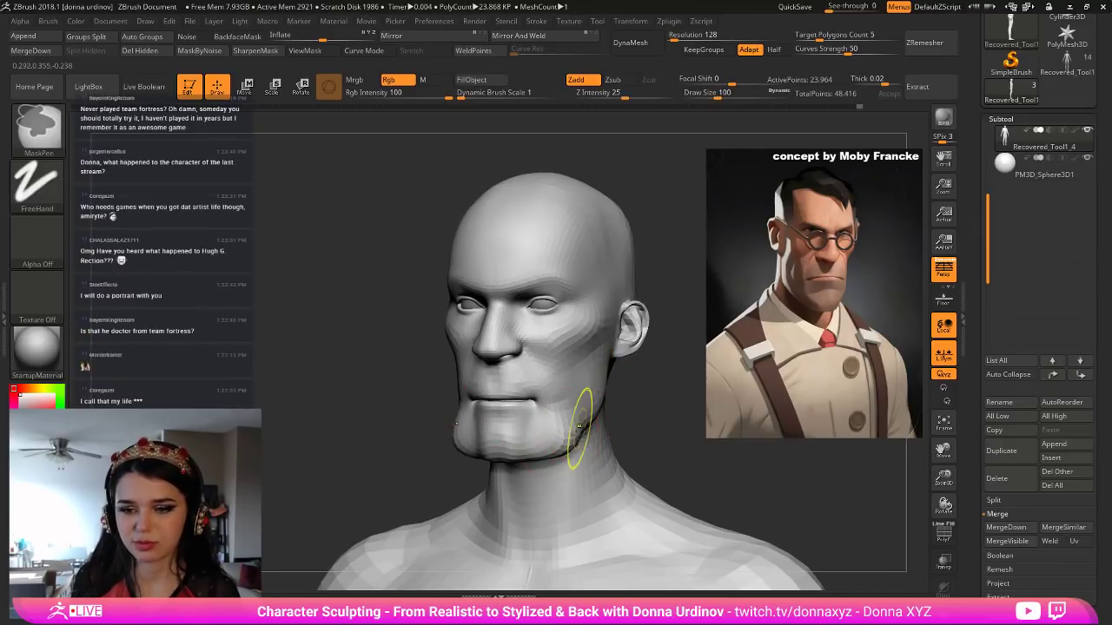
key(ctrl+z)
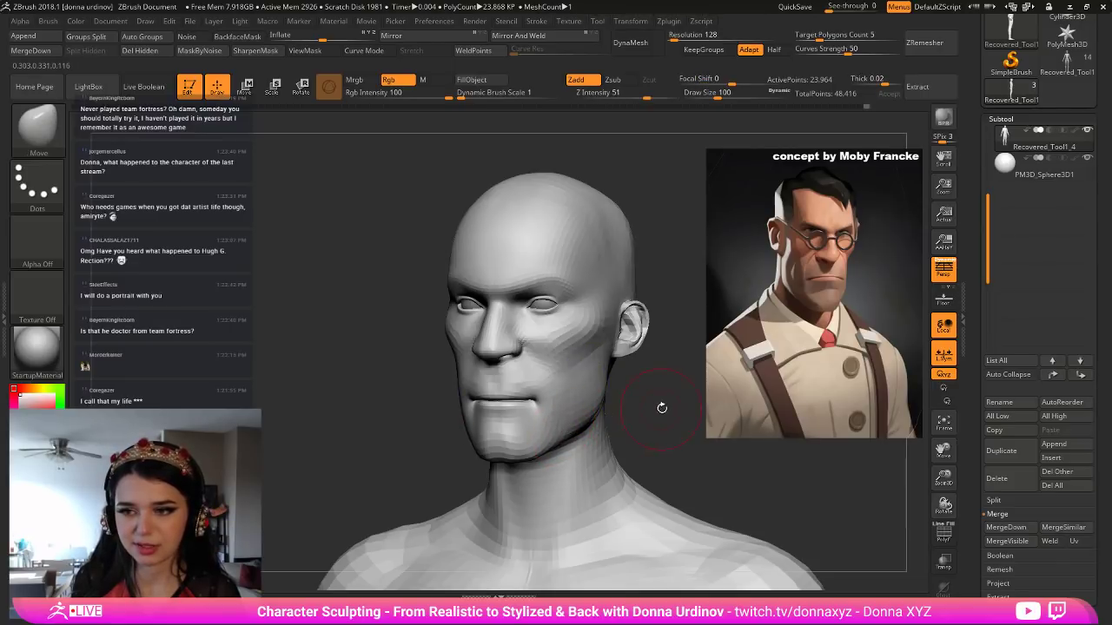
Define the chin and its underside with the DamStandard brush at a draw size of 56, smoothing the surface.
drag(662, 409, 729, 408)
drag(628, 416, 660, 423)
key(b)
key(d)
key(s)
mouse_move(533, 429)
mouse_down()
mouse_move(563, 427)
mouse_move(553, 457)
mouse_move(563, 466)
mouse_move(606, 402)
mouse_move(547, 482)
mouse_up()
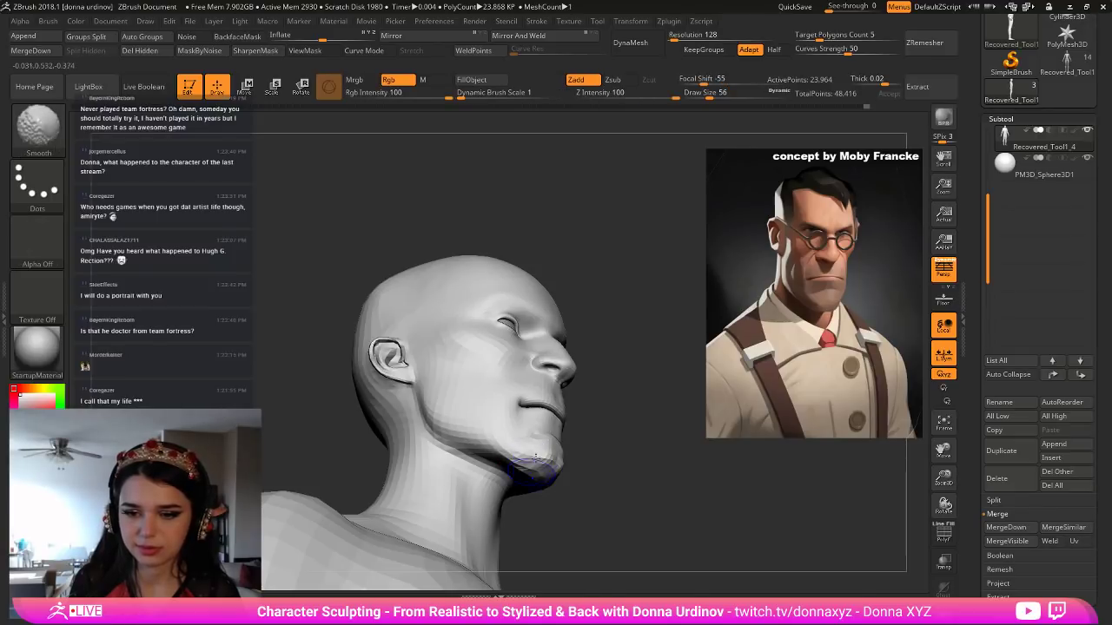
drag(628, 469, 653, 492)
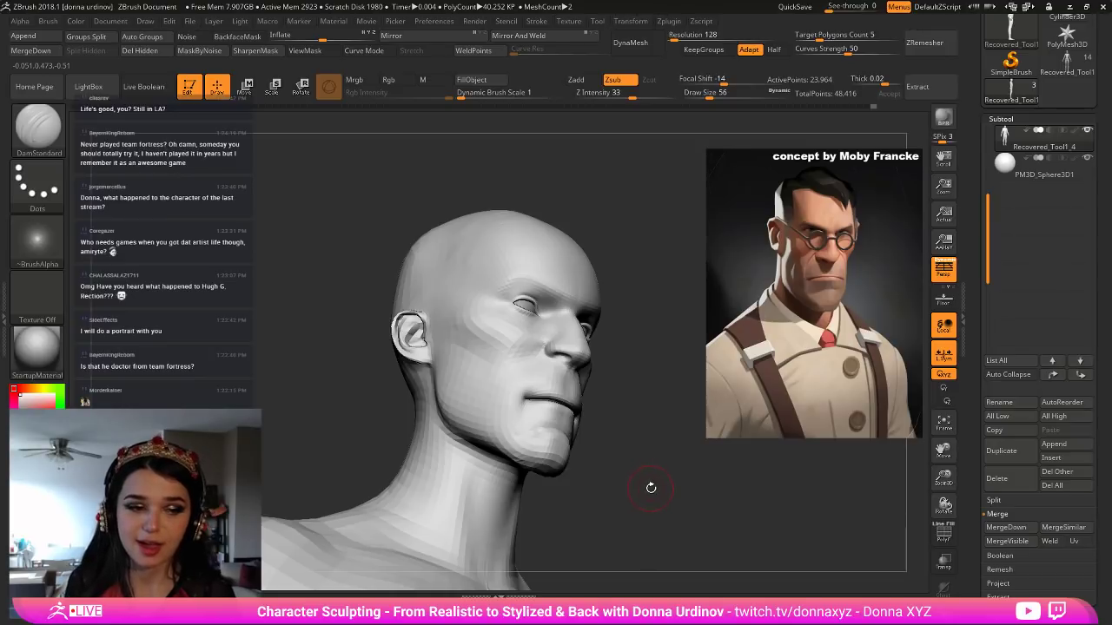
Divide the head mesh once to add subdivision level 2.
drag(650, 474, 728, 446)
click(1010, 617)
click(994, 236)
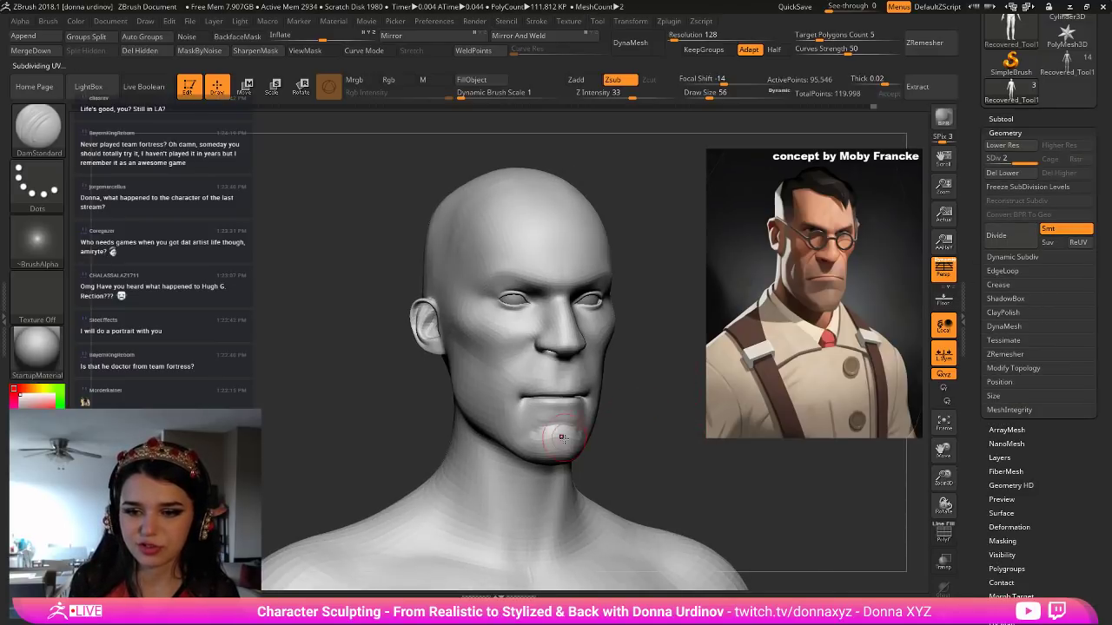
Smooth the side of the chin and polish the mouth corners with hPolish at a draw size of 28.
shift+drag(528, 430, 528, 430)
mouse_move(635, 429)
mouse_down()
mouse_move(549, 423)
mouse_move(526, 434)
mouse_up()
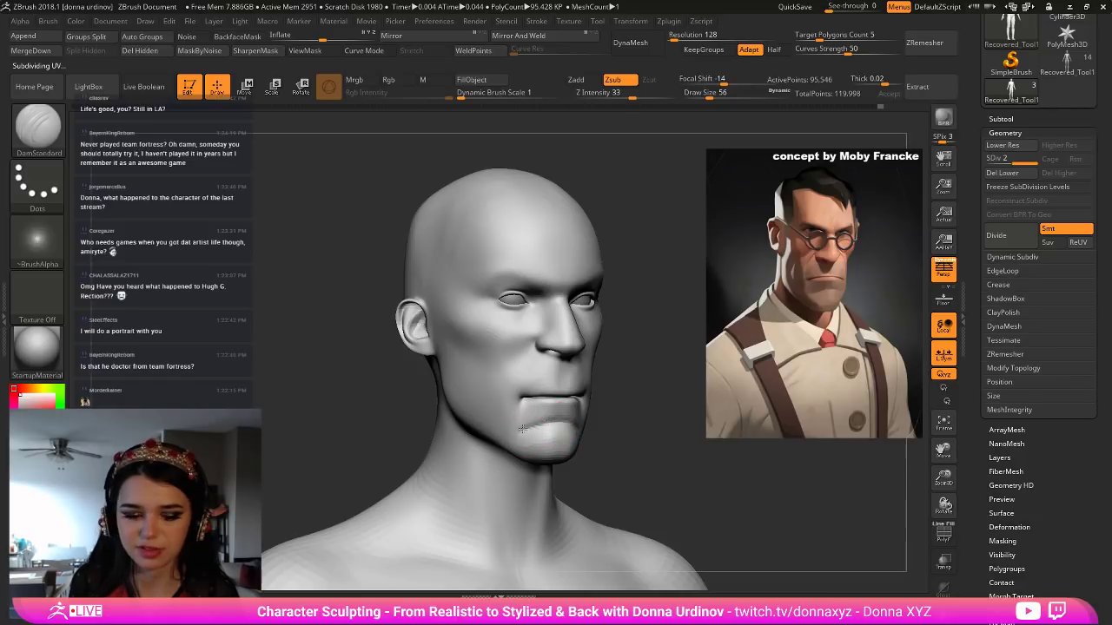
key(b)
key(h)
key(p)
key(bracketleft)
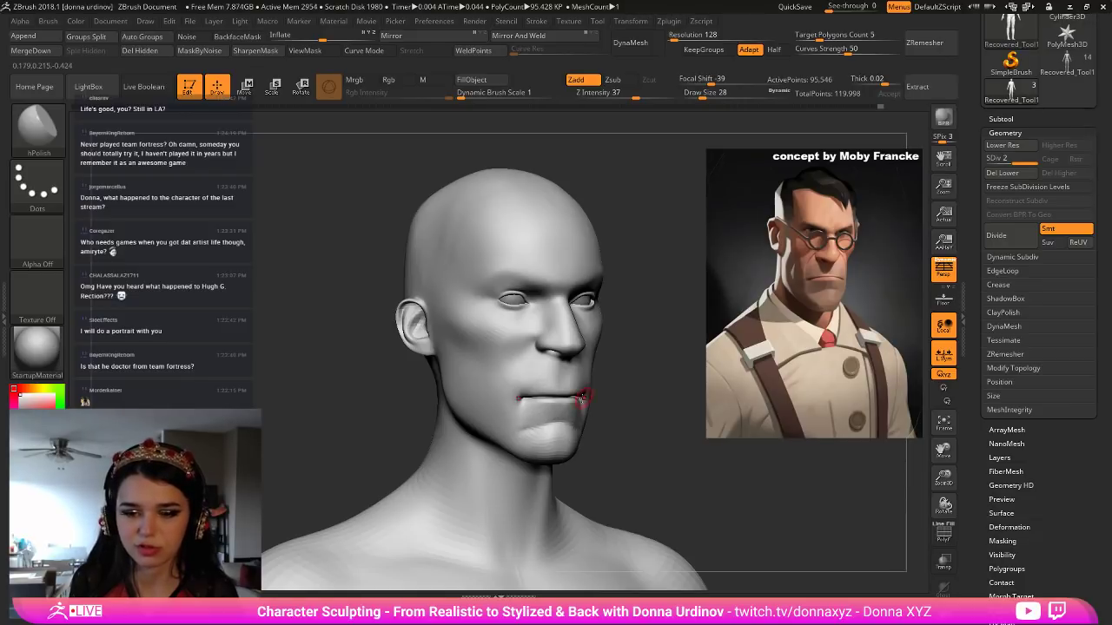
Add volume around the mouth corners and chin with the Inflat brush at draw sizes of 76 and 92.
key(b)
key(i)
key(n)
drag(532, 387, 524, 398)
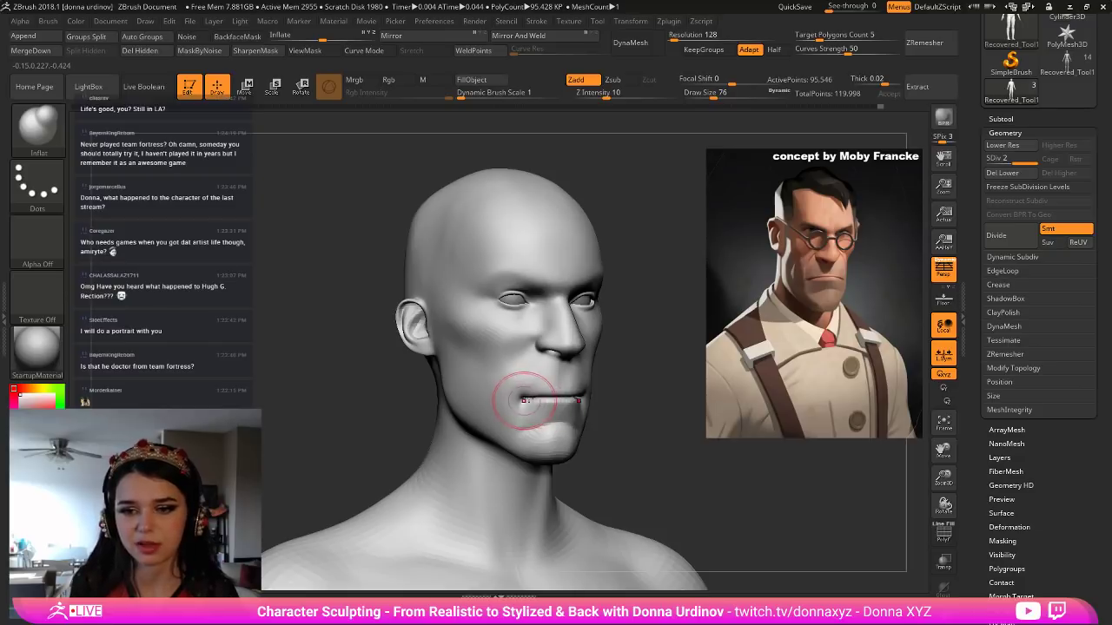
key(bracketright)
key(bracketright)
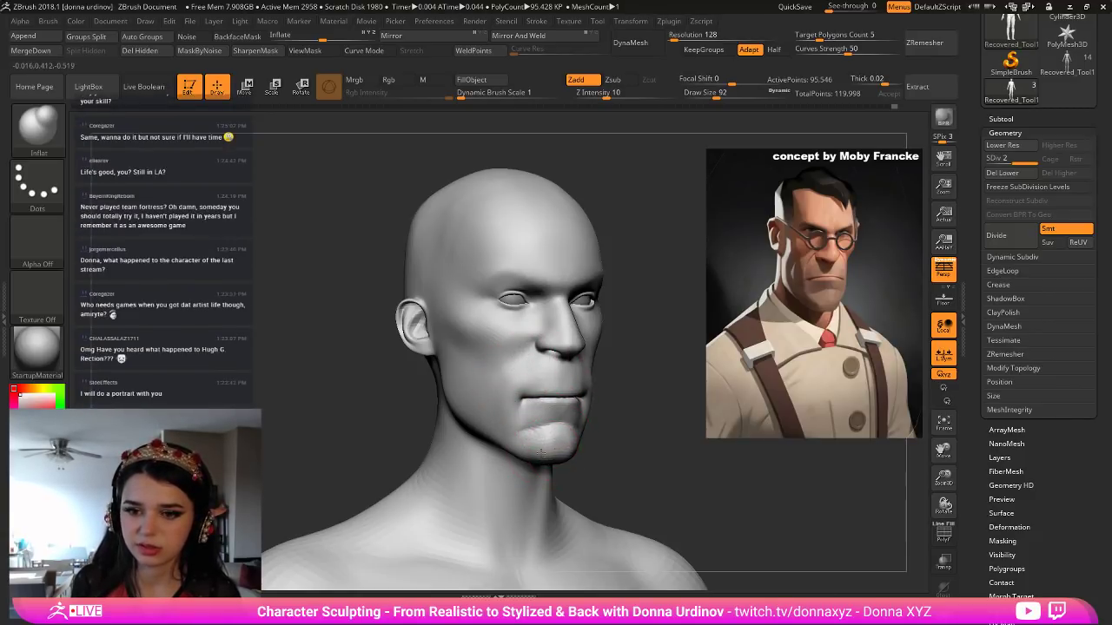
Fill out the lower cheek and jaw with the Inflat brush at draw sizes of 120 to 160.
drag(626, 457, 502, 434)
key(bracketright)
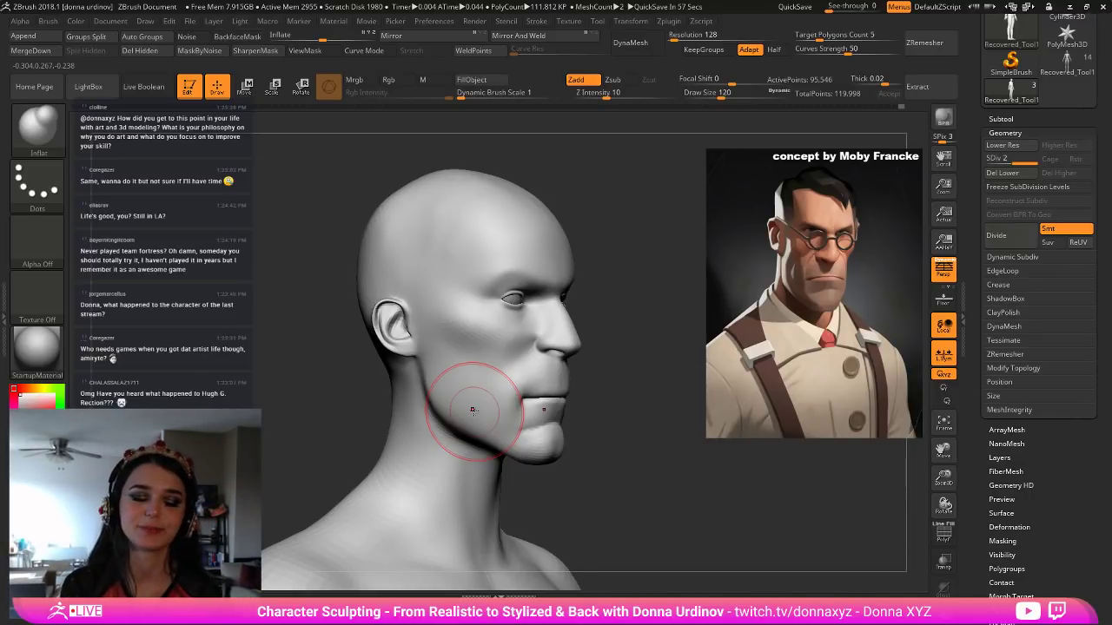
drag(638, 415, 645, 403)
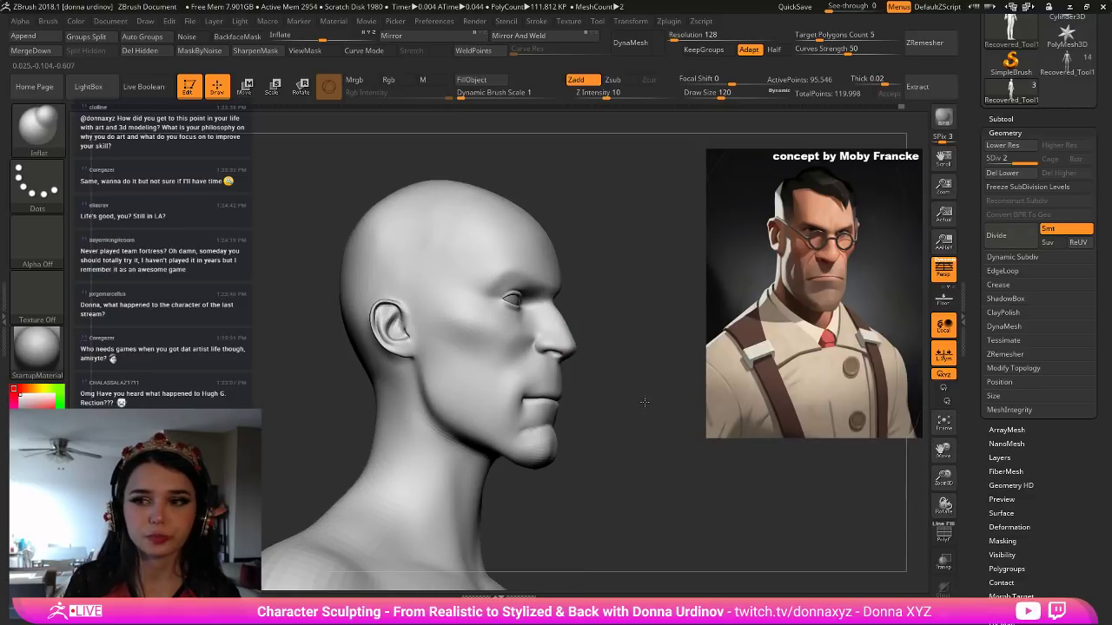
key(bracketright)
key(bracketright)
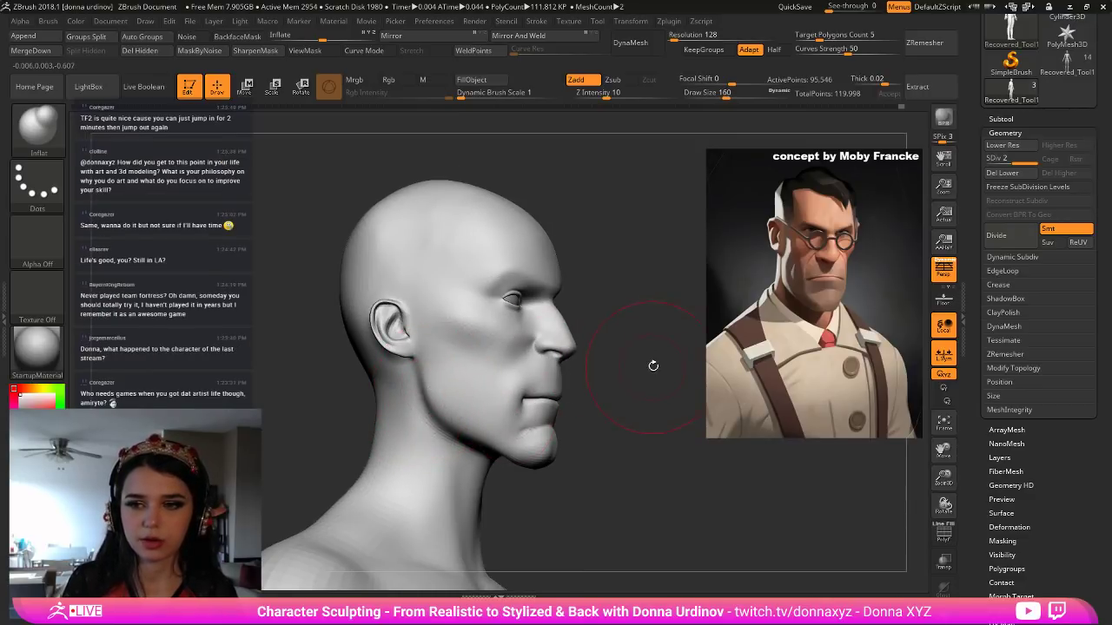
Reshape the chin from the profile with a large Move brush.
drag(650, 365, 663, 381)
key(b)
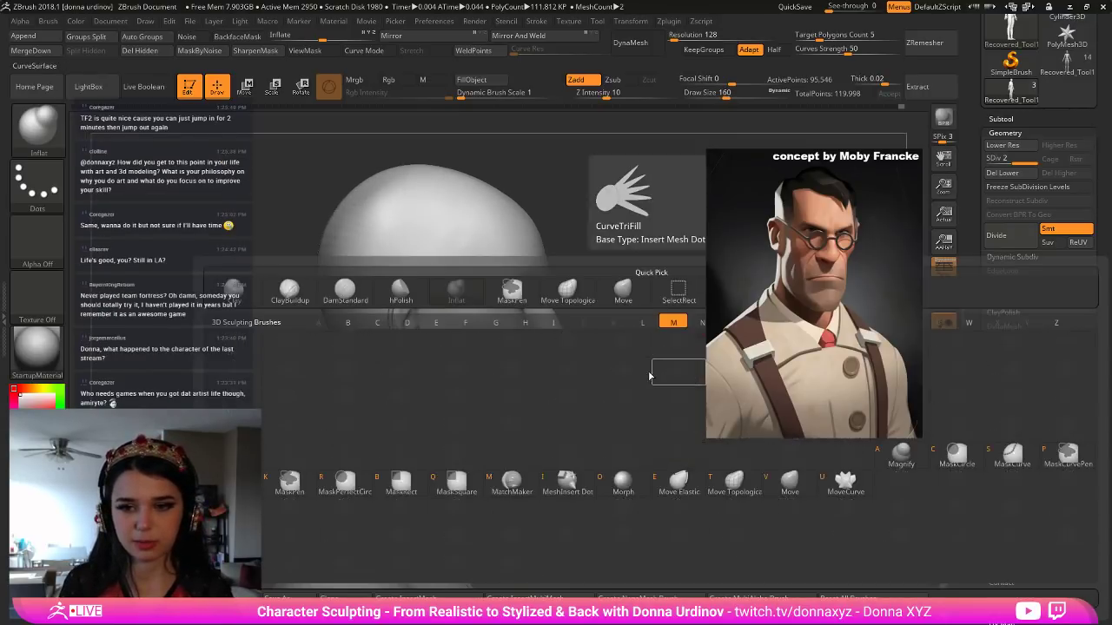
key(m)
key(v)
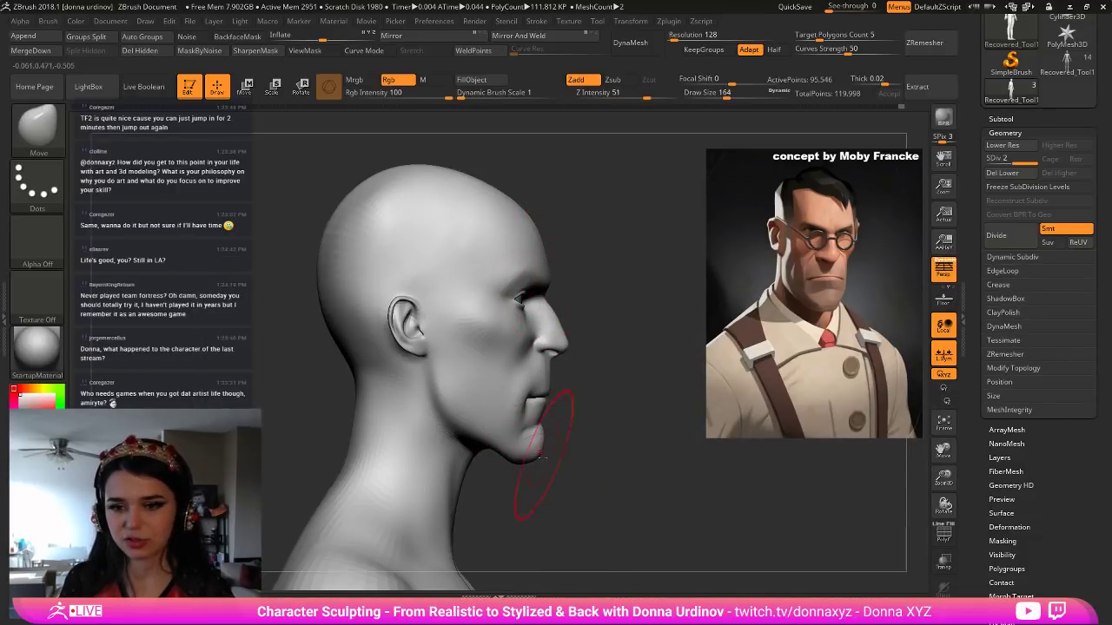
key(])
drag(538, 413, 594, 440)
Refine the bottom of the chin with the Move brush at draw sizes of 96 and 68, smoothing it.
key([)
key([)
key([)
key([)
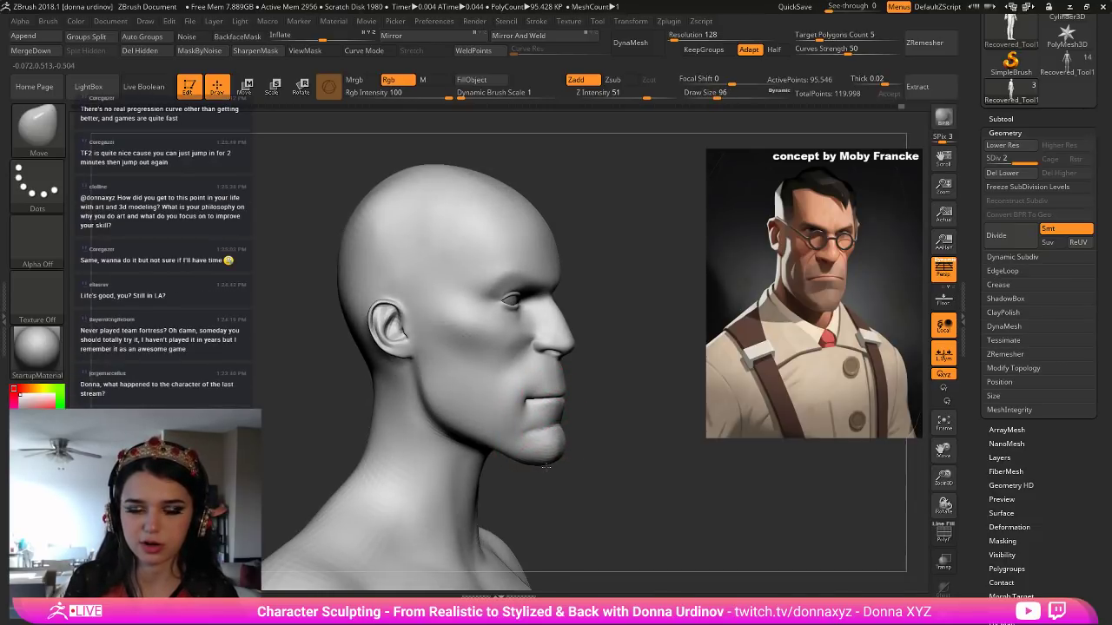
shift+drag(561, 472, 554, 471)
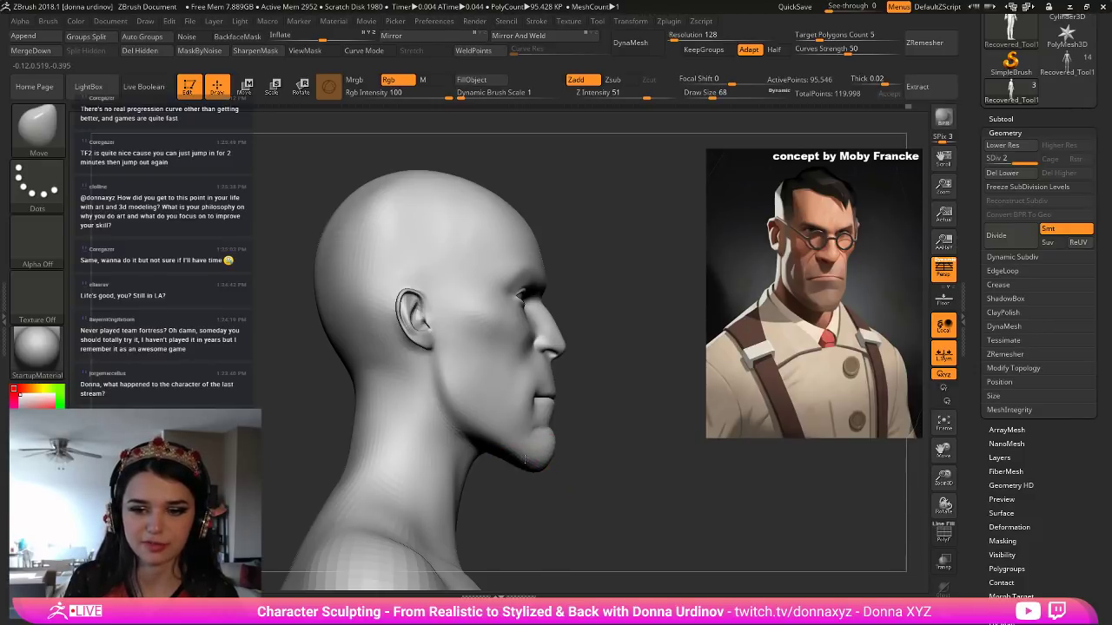
Adjust the lower jawline on both sides of the chin with the Move brush at a draw size of 96.
mouse_move(585, 492)
mouse_down()
mouse_move(551, 499)
mouse_move(648, 462)
mouse_move(640, 445)
mouse_move(589, 457)
mouse_move(606, 438)
mouse_up()
key(])
key([)
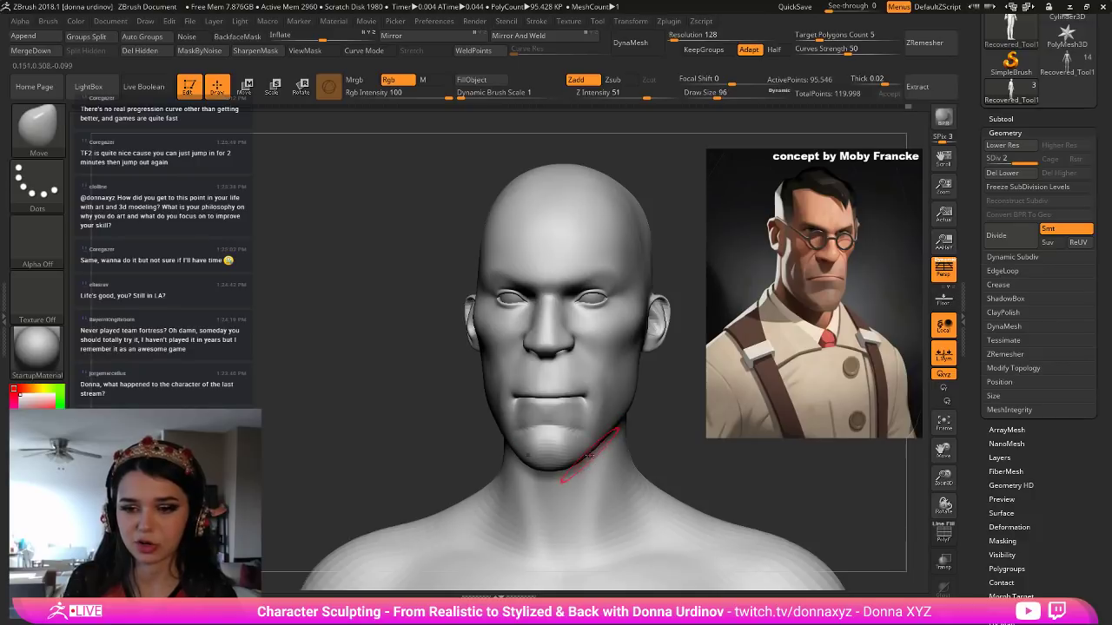
key([)
key([)
key([)
Adjust the rear jaw edge and the area in front of the ear with Move brush draw sizes of 120 and 140.
drag(693, 455, 767, 458)
key(])
key(])
key(])
key(])
key(])
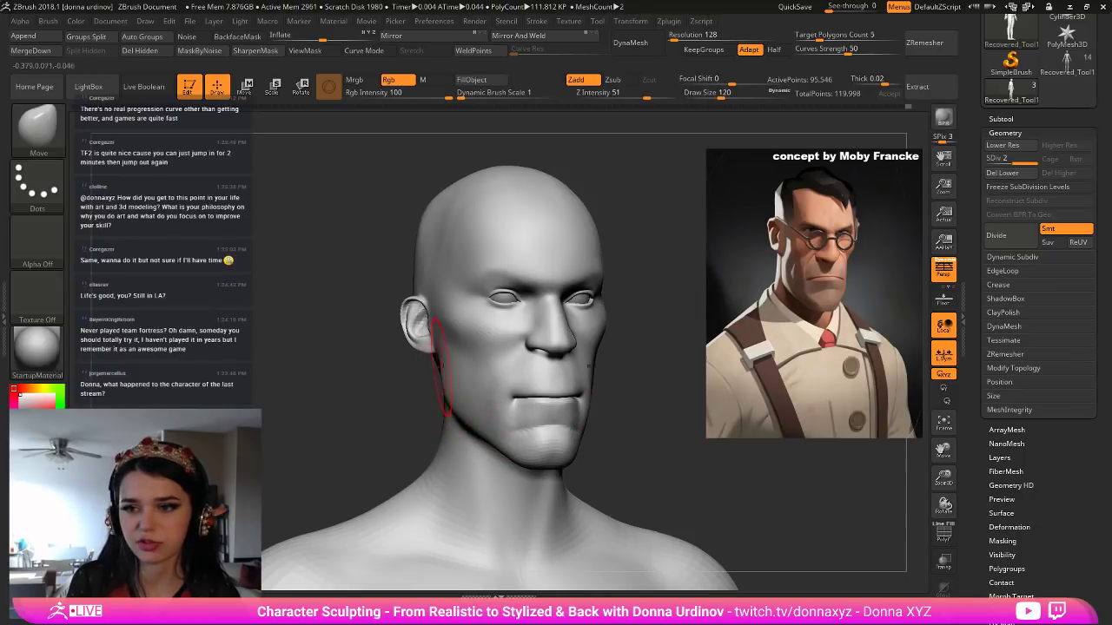
key(])
drag(427, 316, 440, 319)
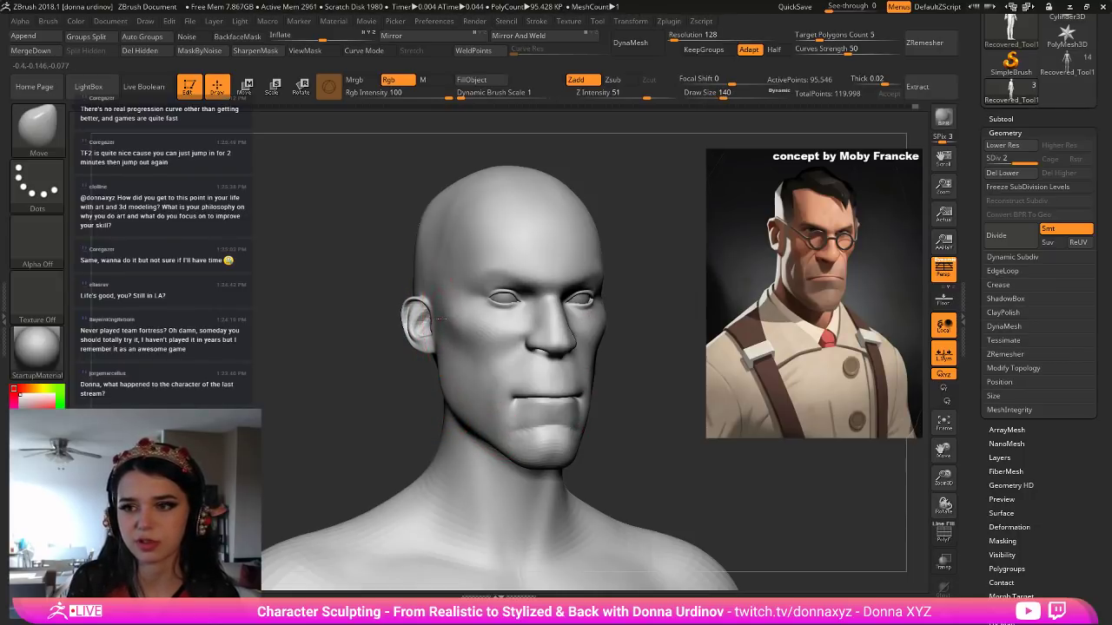
Refine the side contour of the skull with the Move brush at a draw size of 104.
key([)
key([)
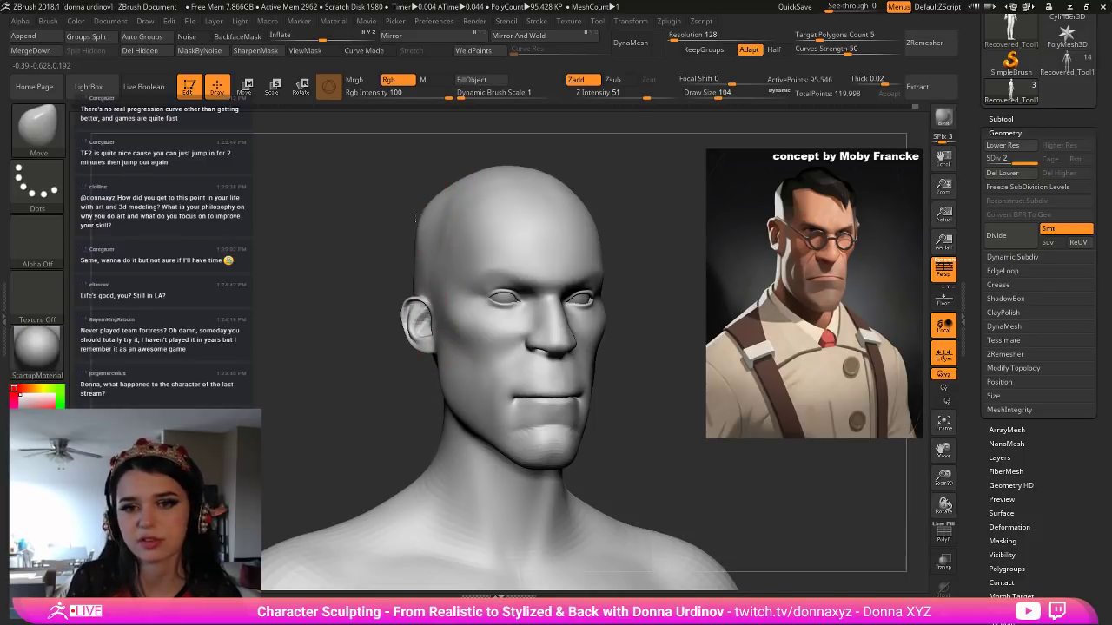
drag(347, 276, 408, 335)
key(shift)
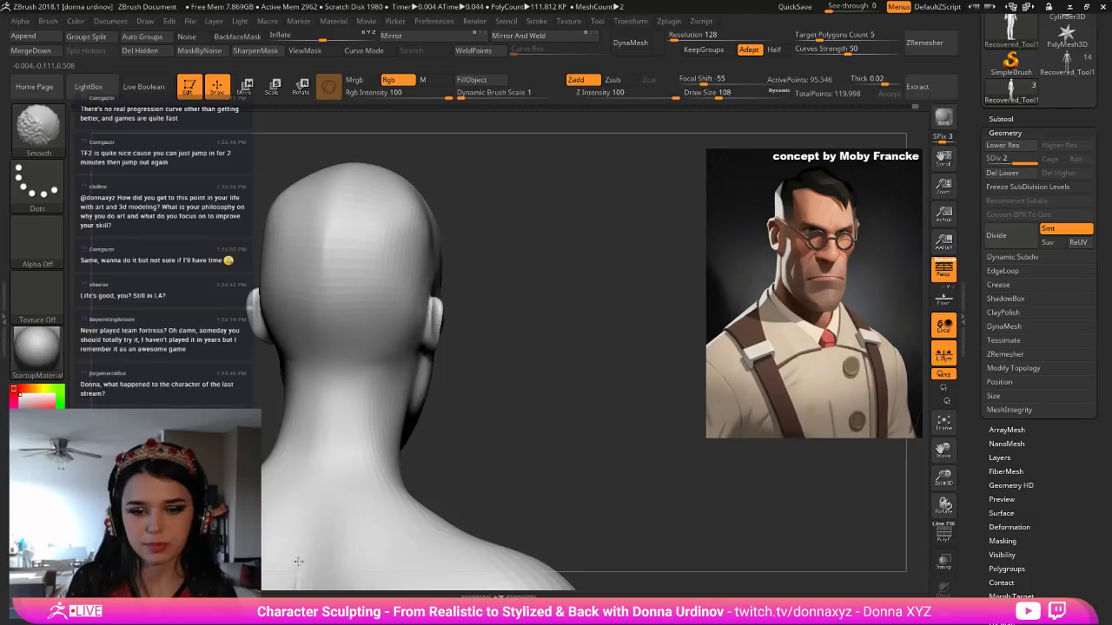
Flatten the back and upper side of the skull into planes with hPolish at a draw size of 84.
key(b)
key(h)
key(p)
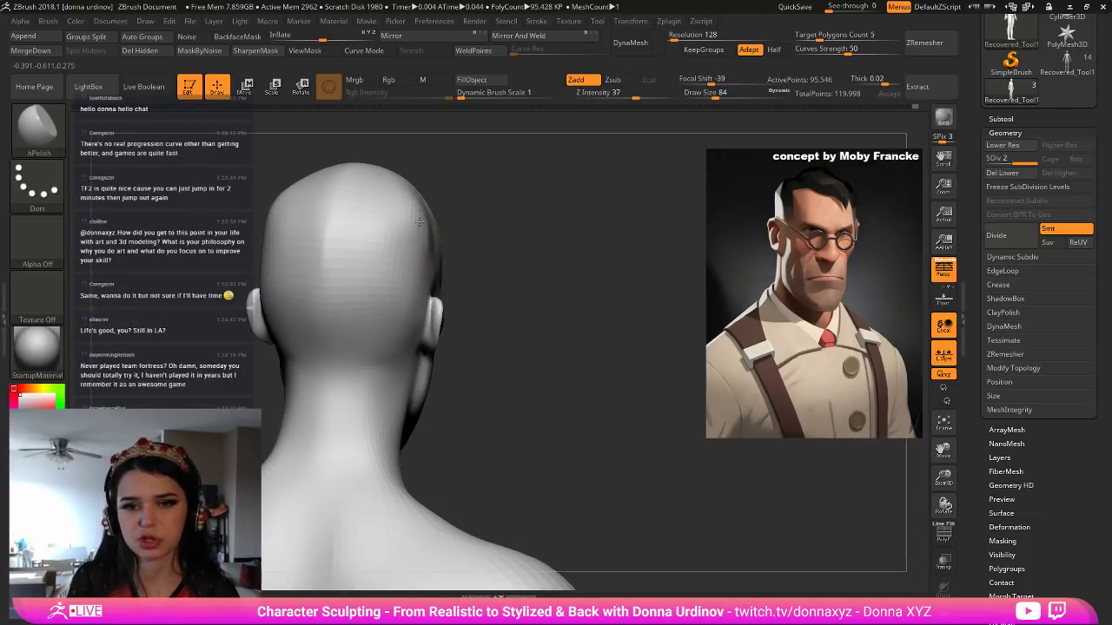
drag(482, 225, 573, 229)
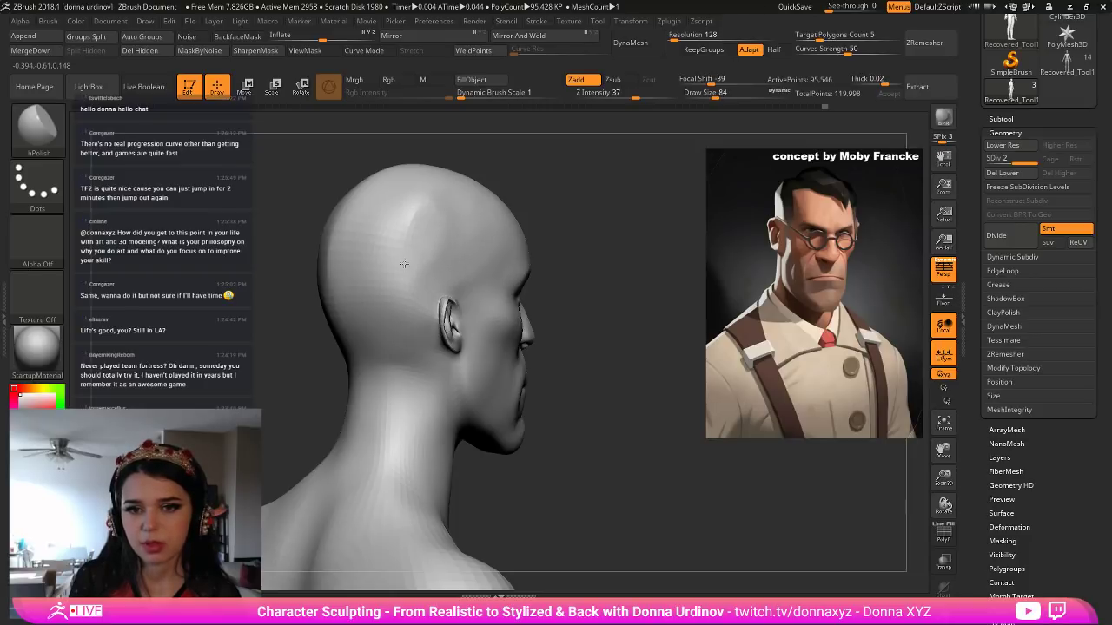
drag(551, 206, 494, 262)
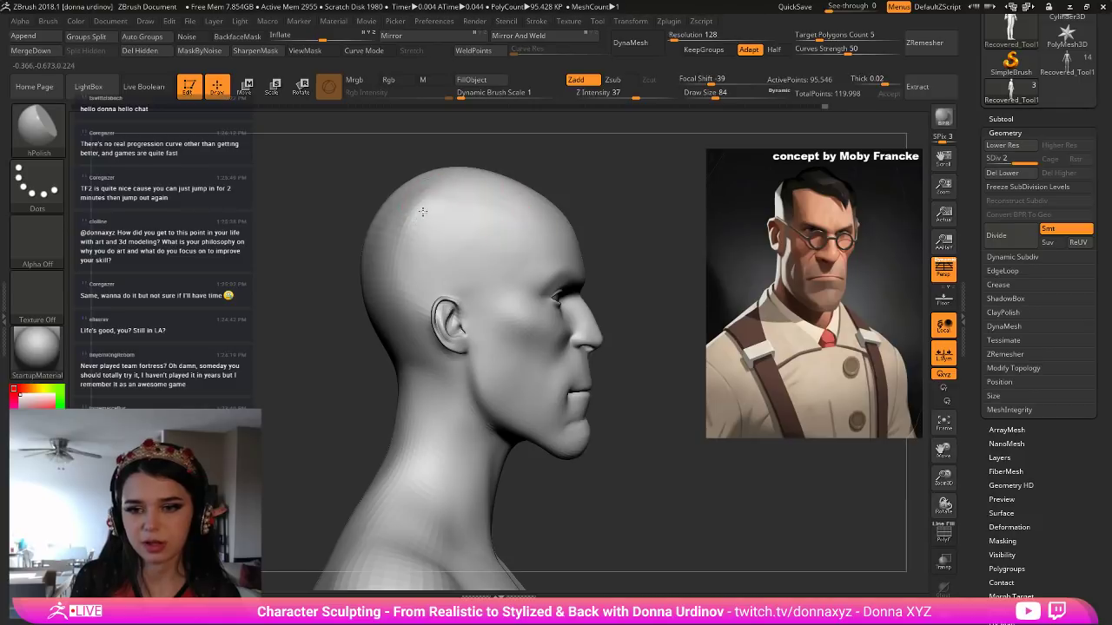
Adjust the forehead and upper lip profile with the Move brush at draw sizes of 88 and 64.
key(b)
key(m)
key(v)
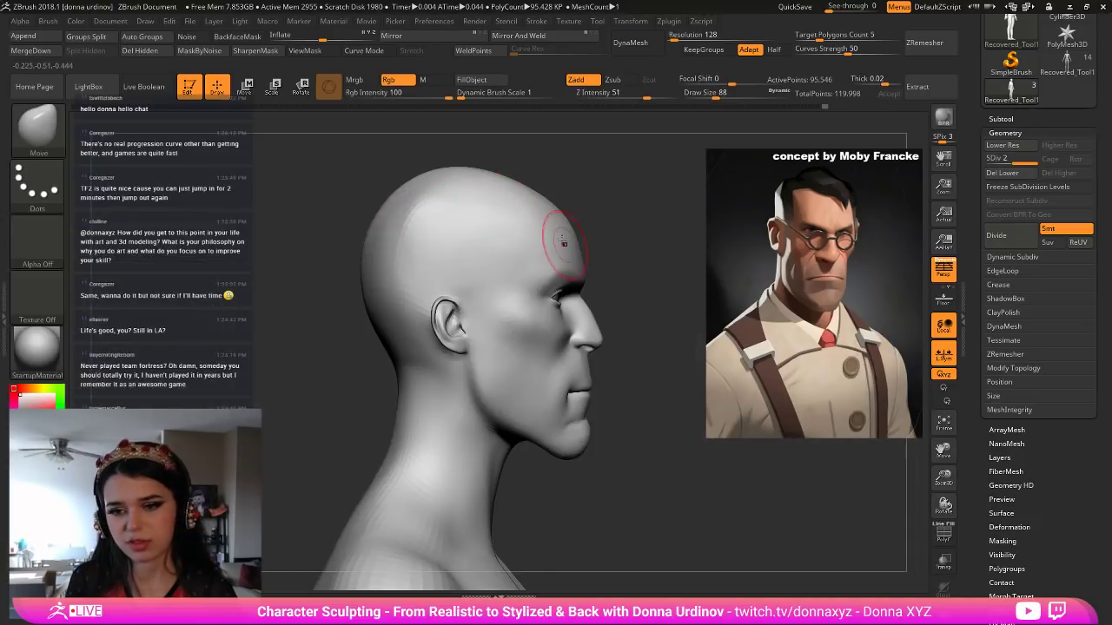
key(bracketleft)
key(bracketleft)
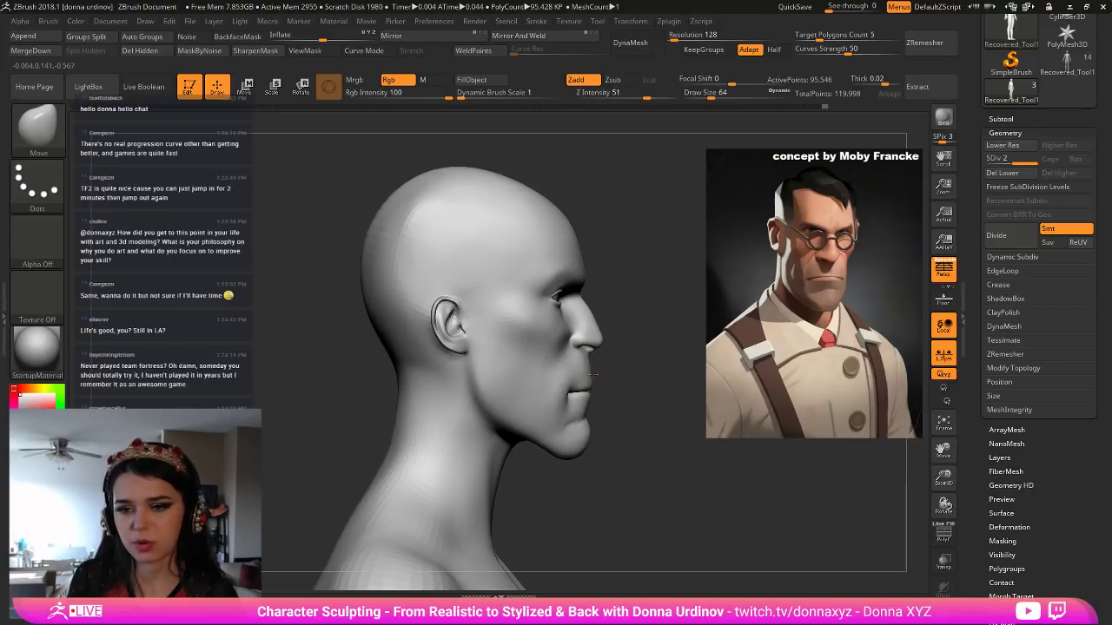
mouse_move(638, 380)
mouse_down()
mouse_move(610, 380)
mouse_move(590, 363)
mouse_up()
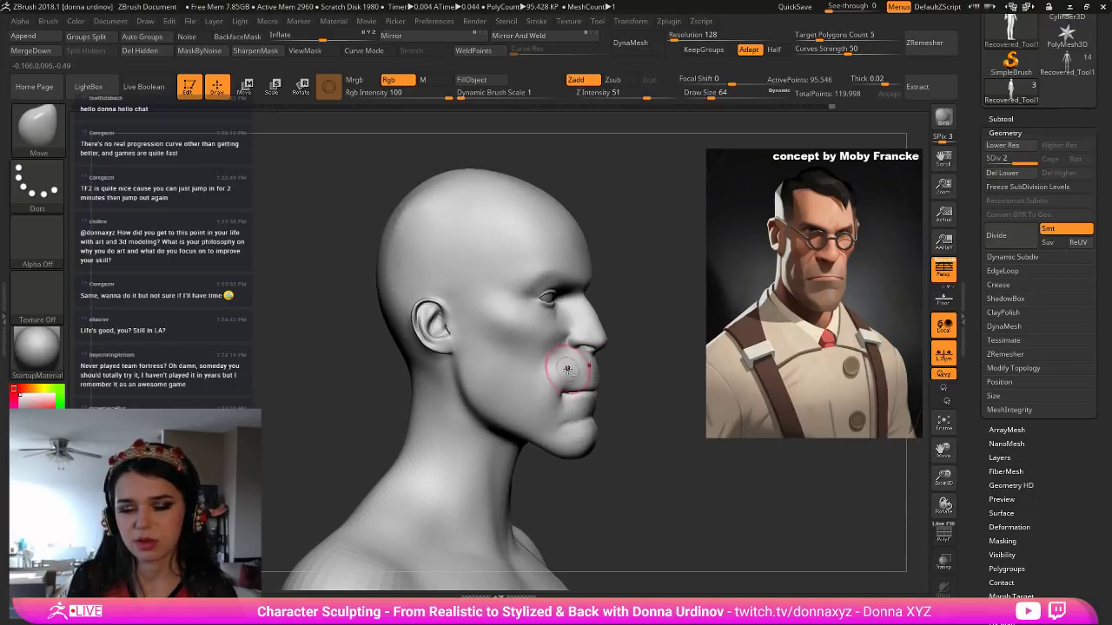
Polish the planes around the mouth and cheeks with hPolish at a draw size of 44.
key(b)
key(h)
key(p)
key(bracketleft)
key(bracketleft)
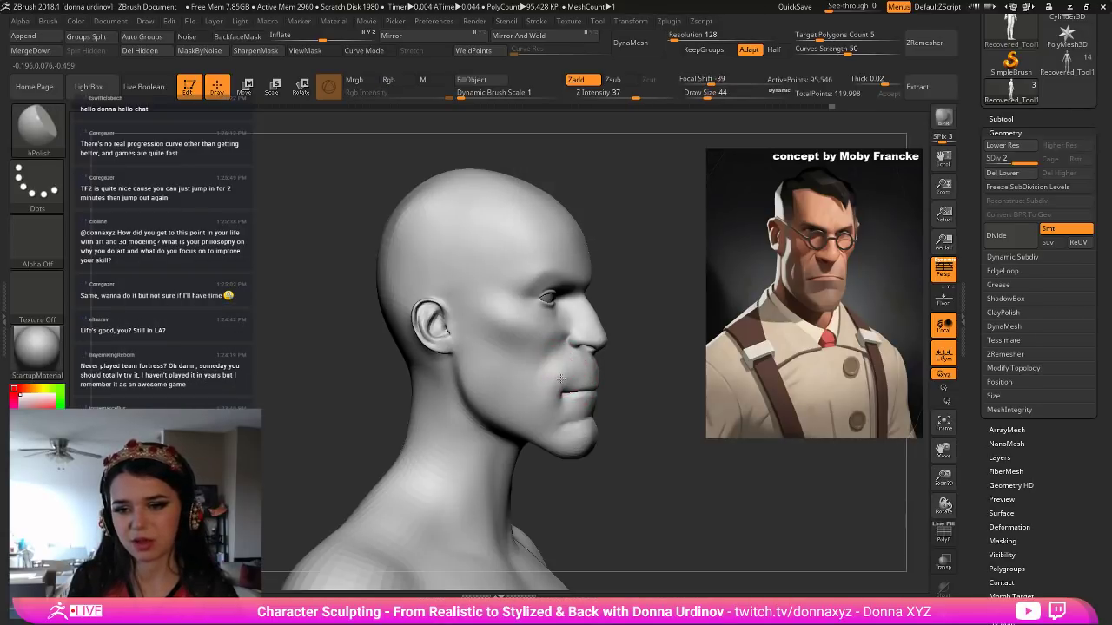
drag(631, 374, 581, 373)
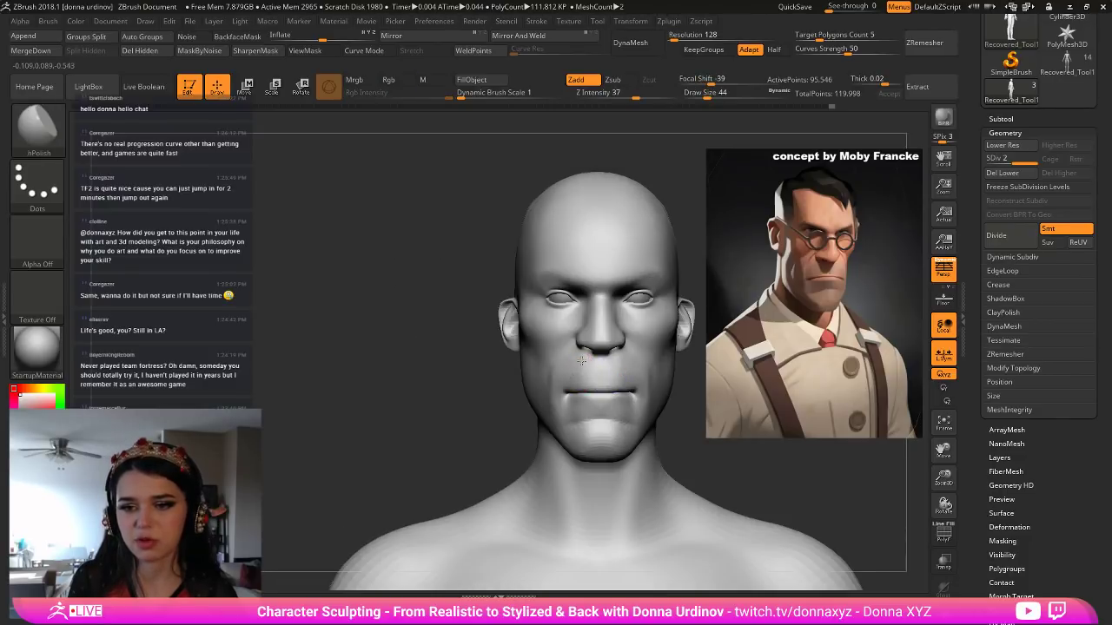
mouse_move(691, 439)
mouse_down()
mouse_move(691, 455)
mouse_move(591, 422)
mouse_move(535, 335)
mouse_up()
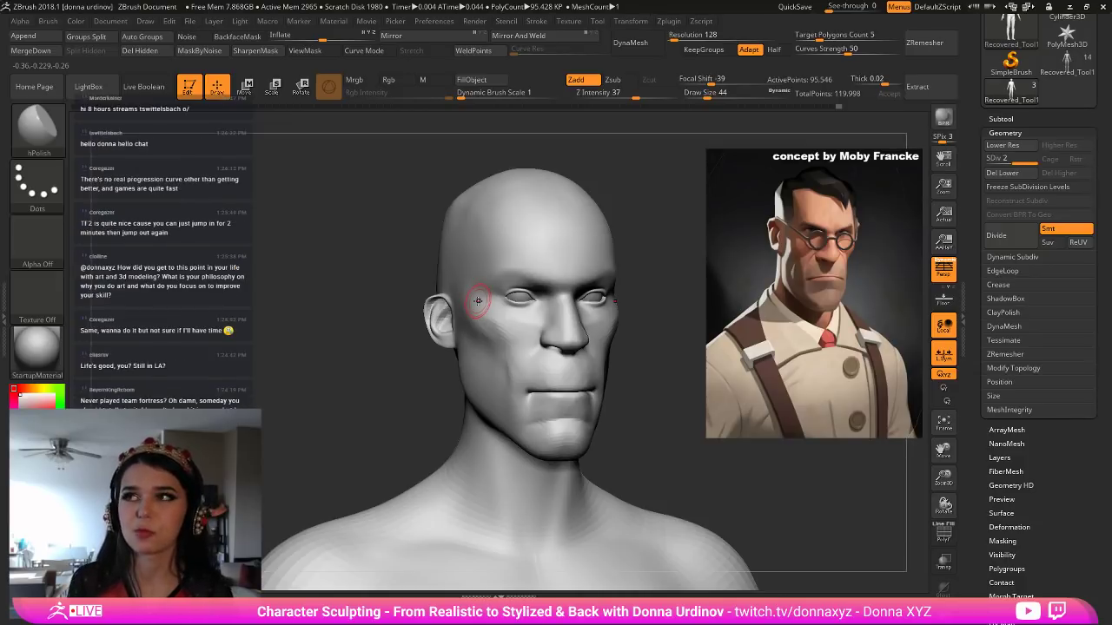
Polish and smooth the cheek plane below the eye with hPolish at draw sizes of 56 and 40.
key(bracketright)
drag(491, 319, 480, 306)
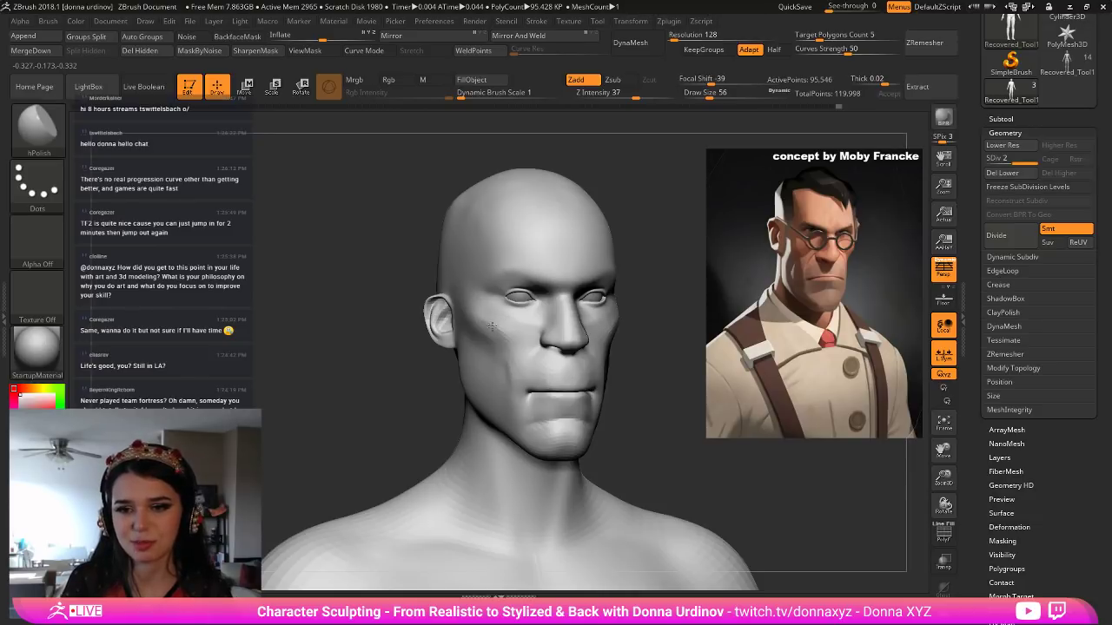
key(bracketleft)
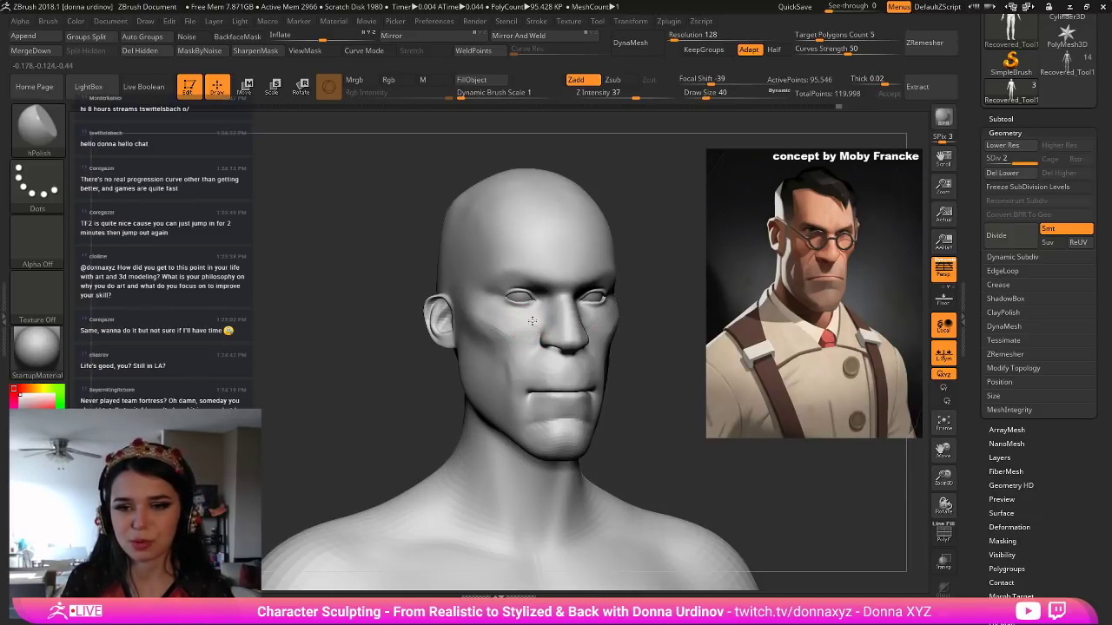
key(shift)
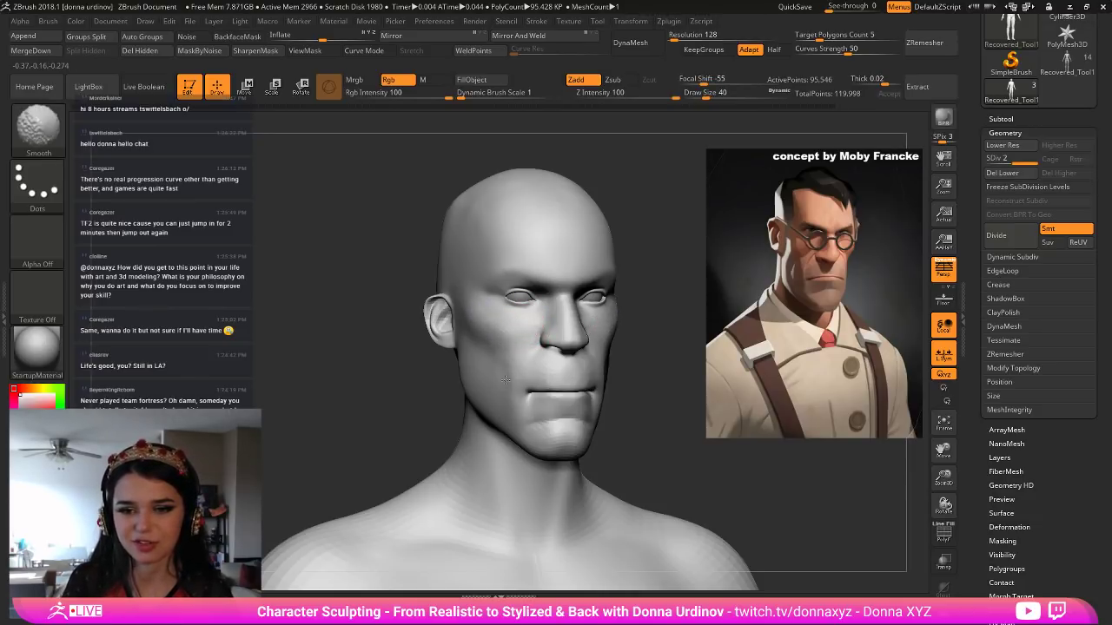
Flatten the planes beside the mouth and along the jaw with hPolish at a draw size of 56, smoothing the chin and cheek.
drag(664, 388, 499, 381)
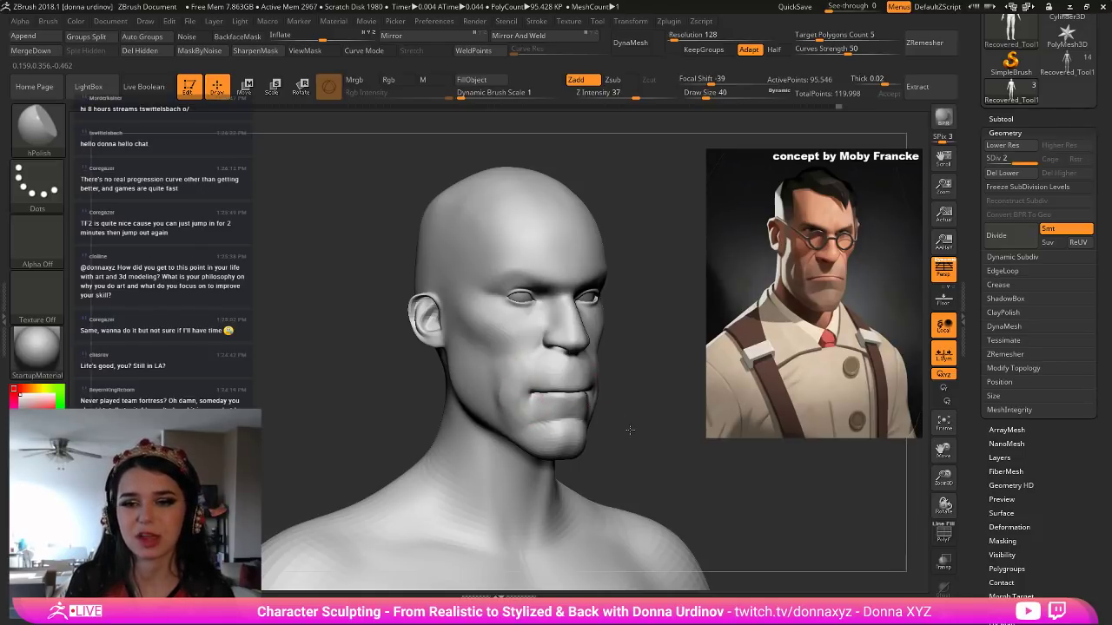
drag(633, 429, 624, 429)
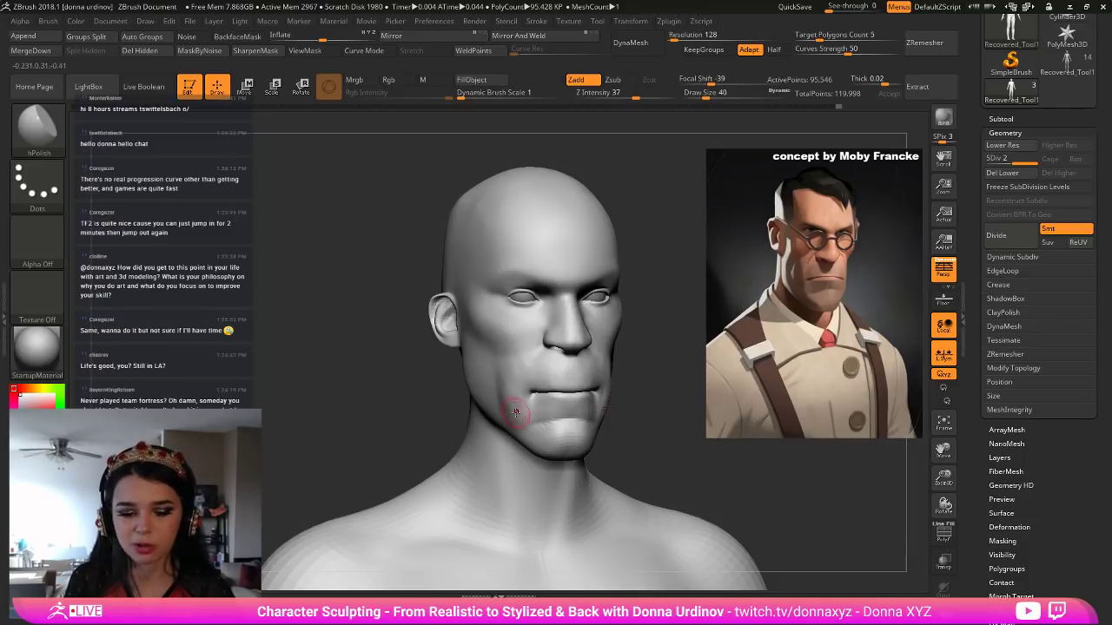
key(bracketright)
key(bracketright)
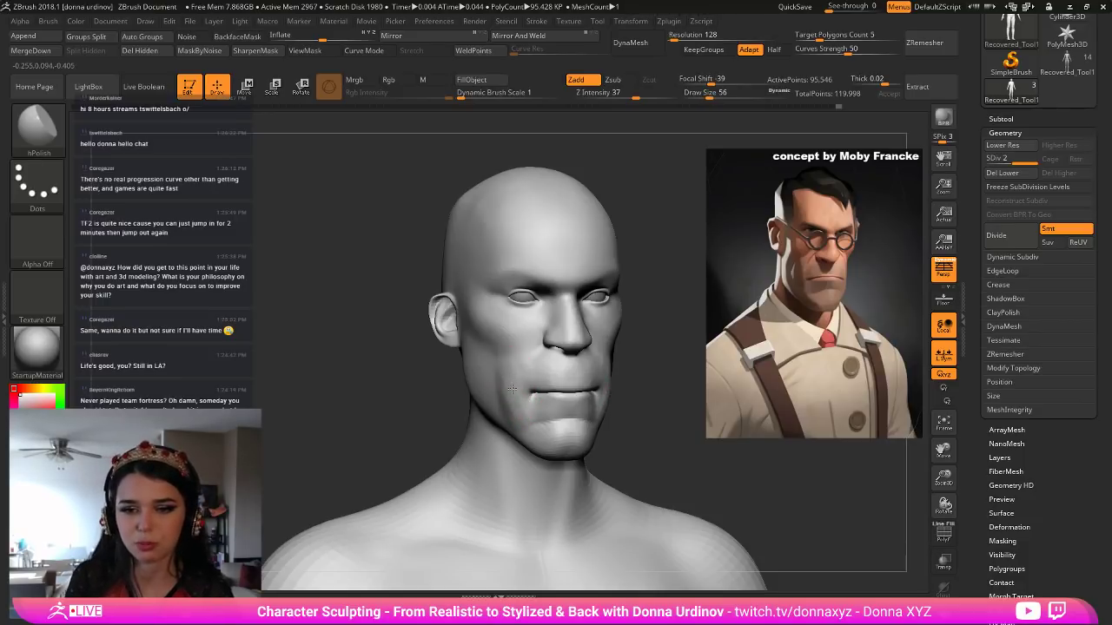
key(shift)
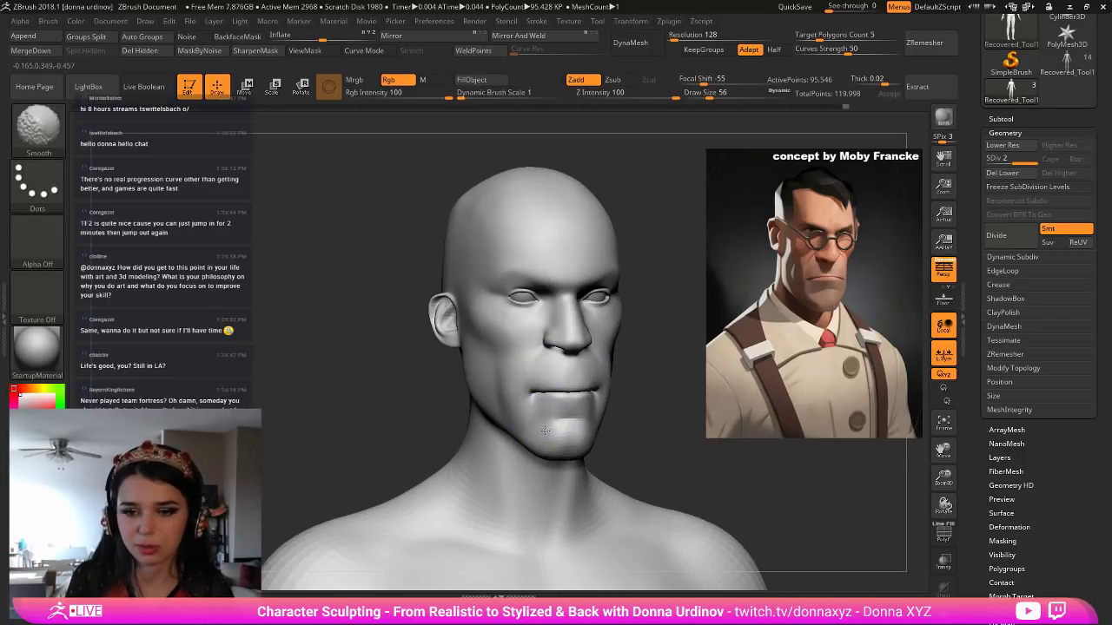
drag(478, 364, 472, 370)
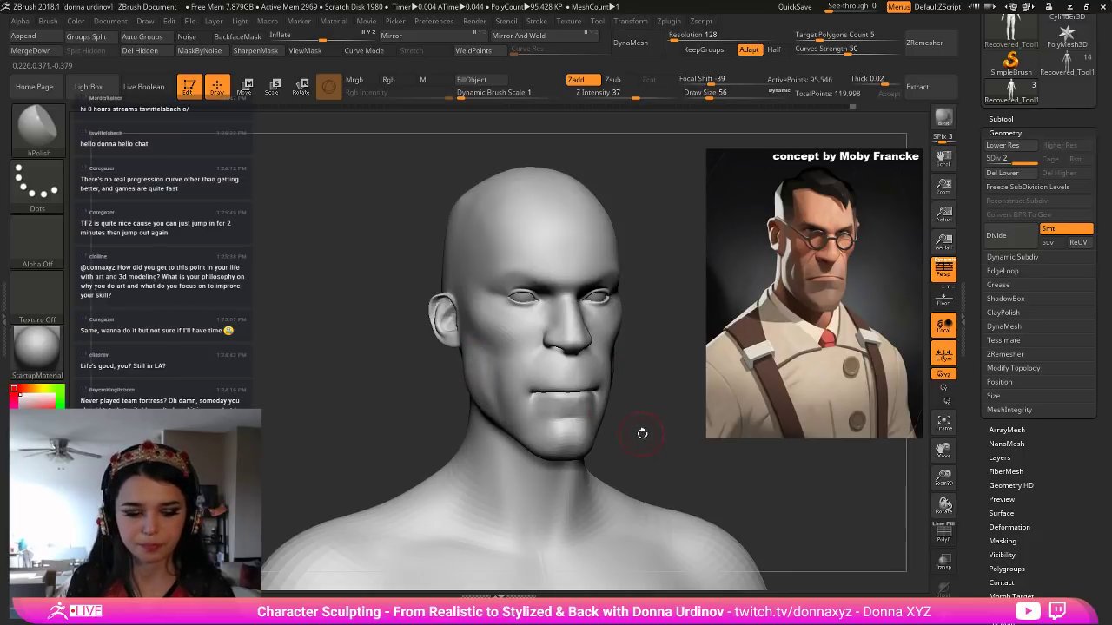
Reshape the lower jawline with the Move brush at draw sizes up to 164.
key(b)
key(m)
key(v)
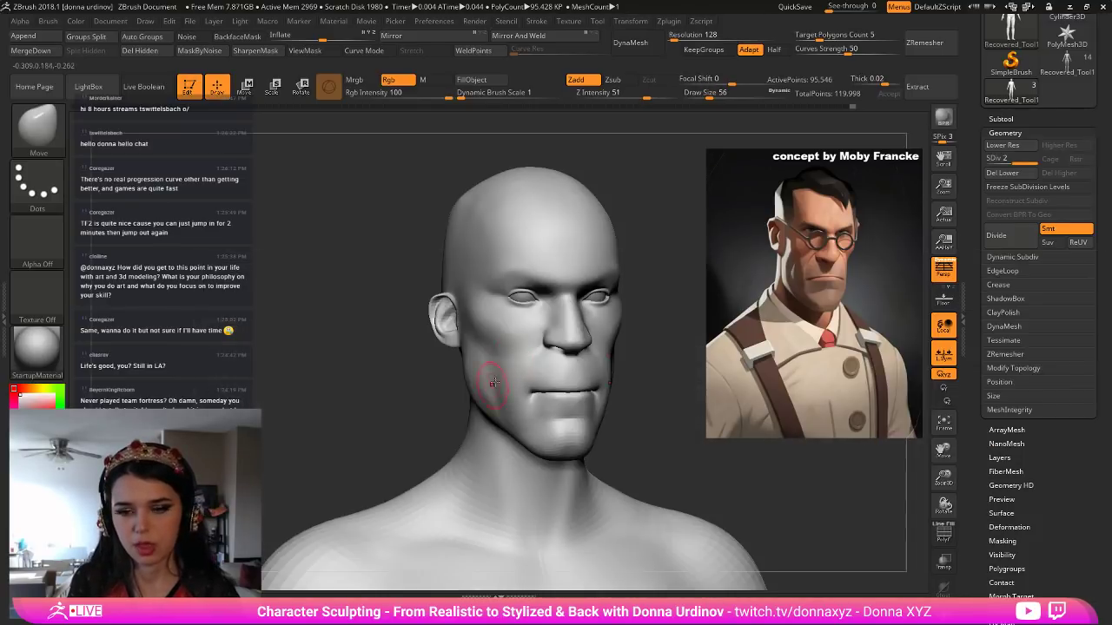
drag(505, 431, 498, 425)
key(bracketright)
key(bracketright)
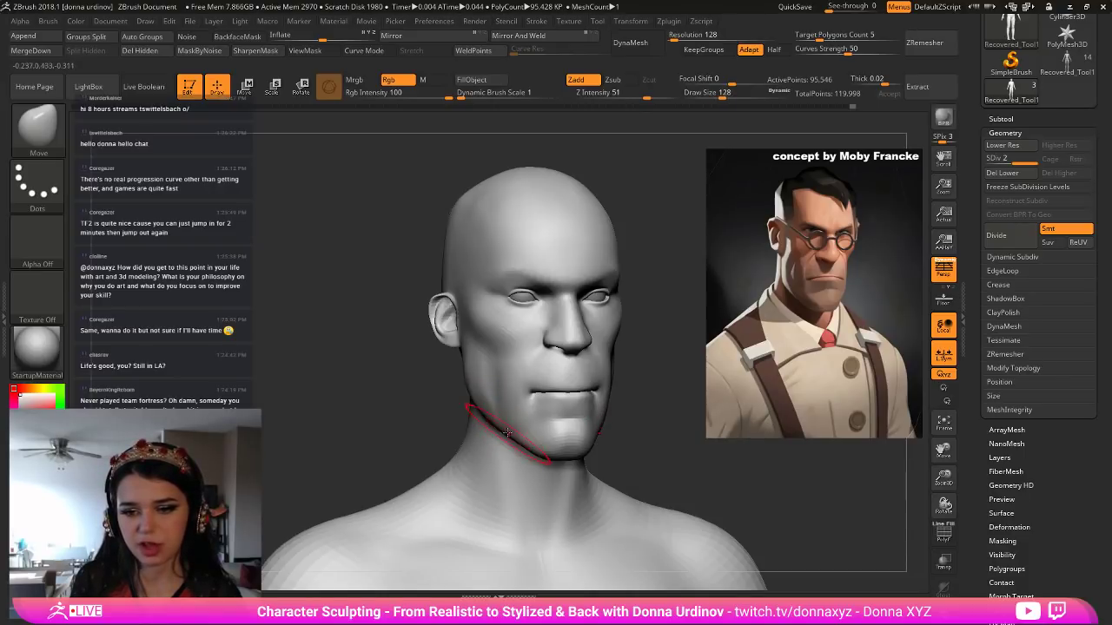
key(bracketleft)
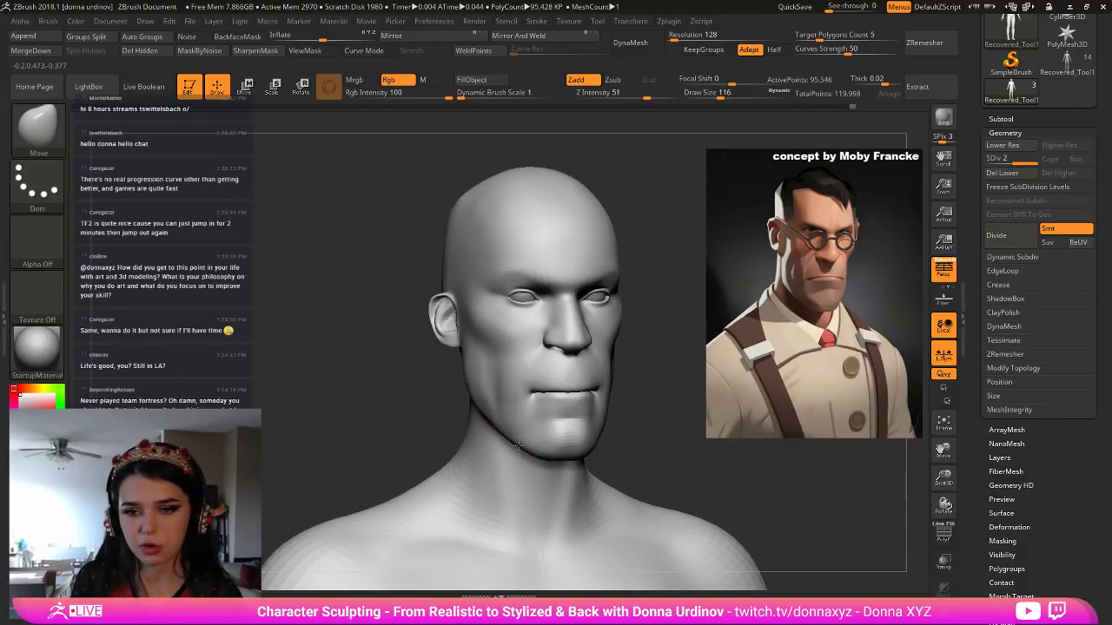
key(bracketright)
key(bracketright)
key(bracketright)
key(bracketleft)
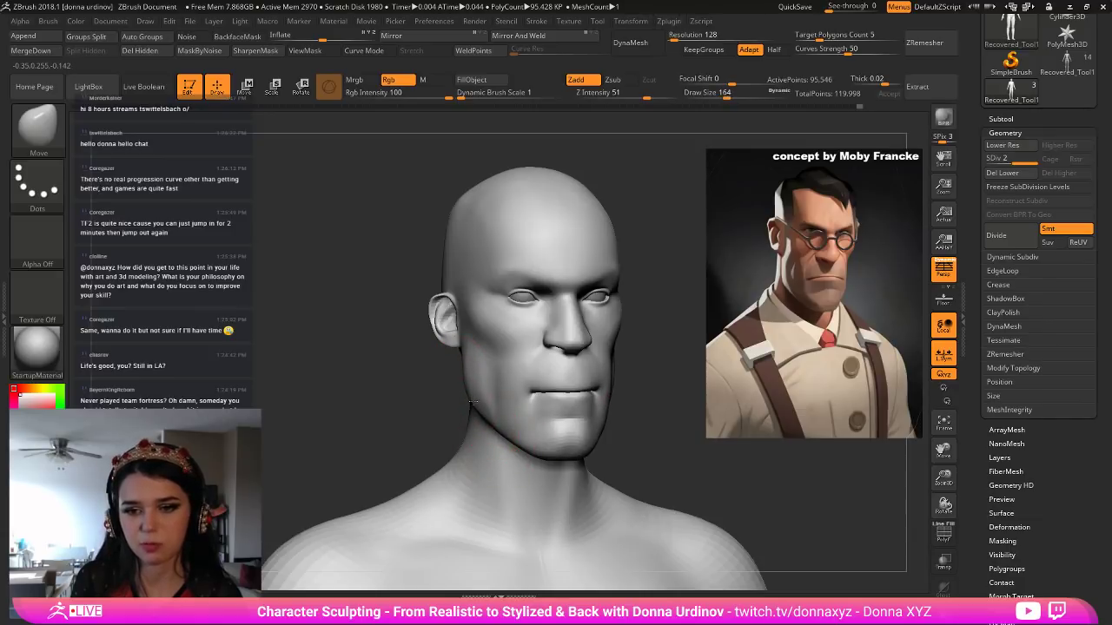
Adjust the jaw angle and the contour below the ear with the Move brush at draw sizes of 120, 80 and 104.
key(bracketleft)
key(bracketleft)
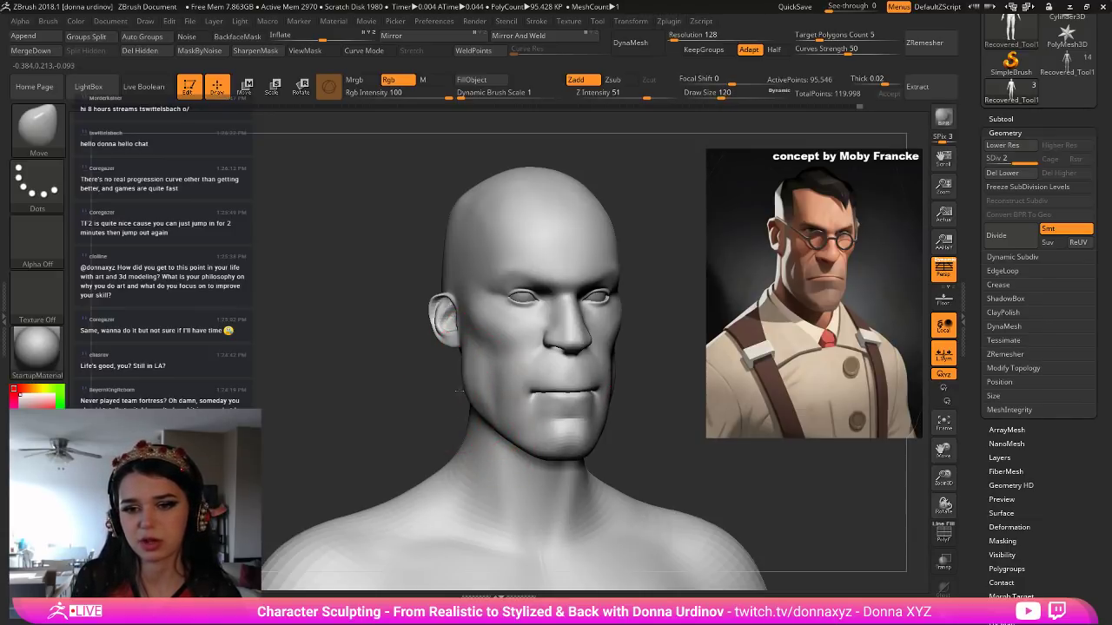
drag(457, 390, 437, 396)
key(bracketleft)
key(bracketleft)
key(bracketleft)
key(bracketleft)
drag(417, 387, 409, 390)
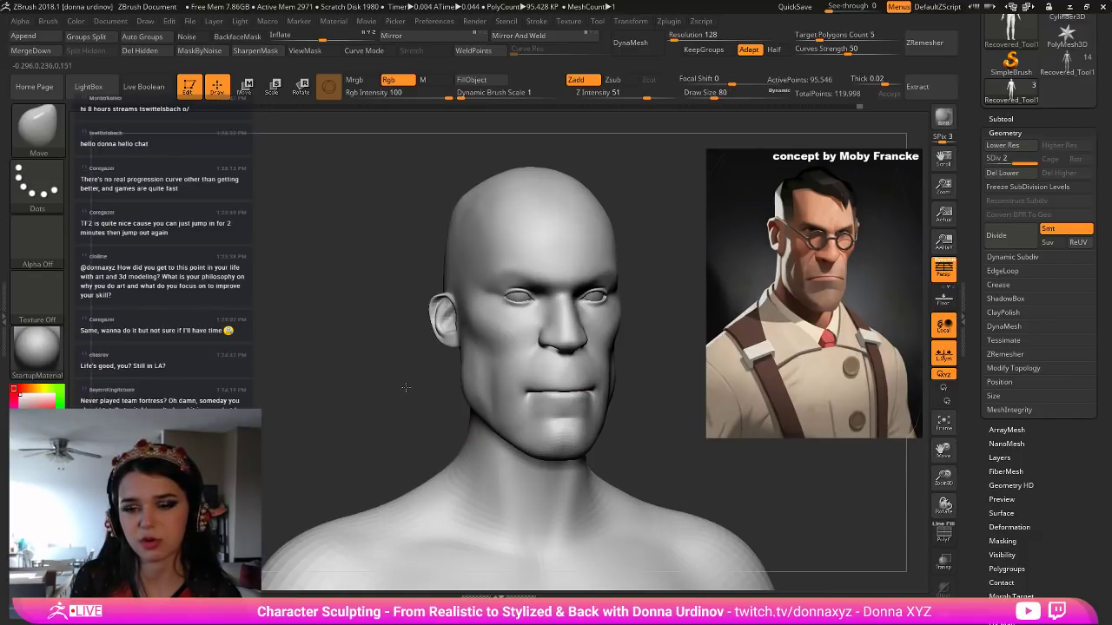
key(bracketright)
key(bracketright)
drag(459, 344, 463, 354)
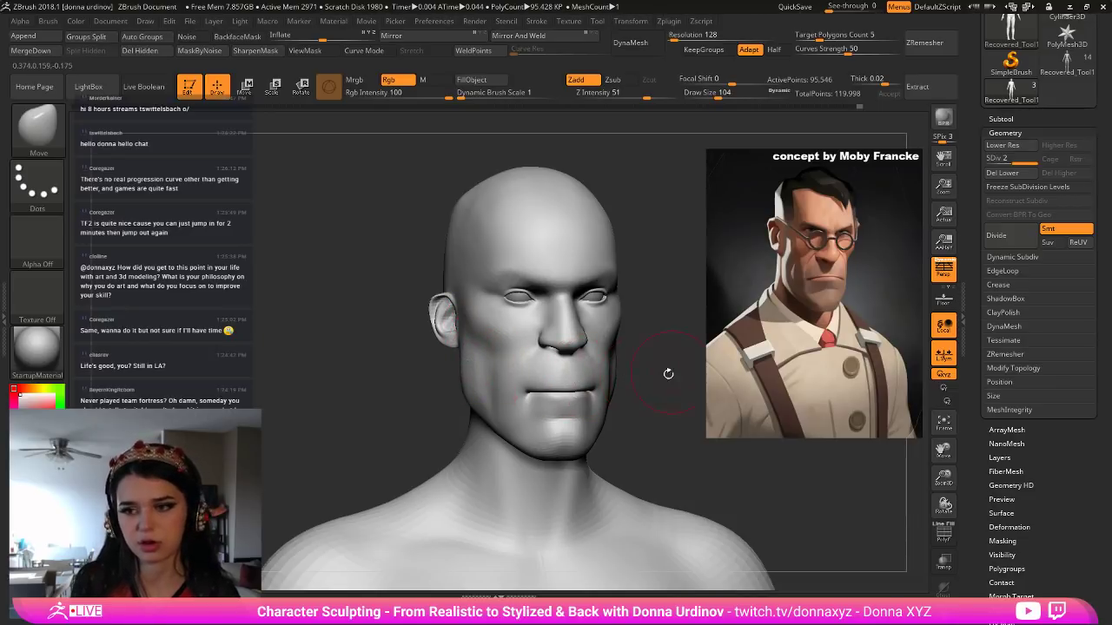
Carve the nasolabial fold from the nostril toward the mouth corner with DamStandard at a draw size of 36.
mouse_move(658, 366)
mouse_down()
mouse_move(616, 376)
mouse_move(641, 390)
mouse_move(628, 397)
mouse_up()
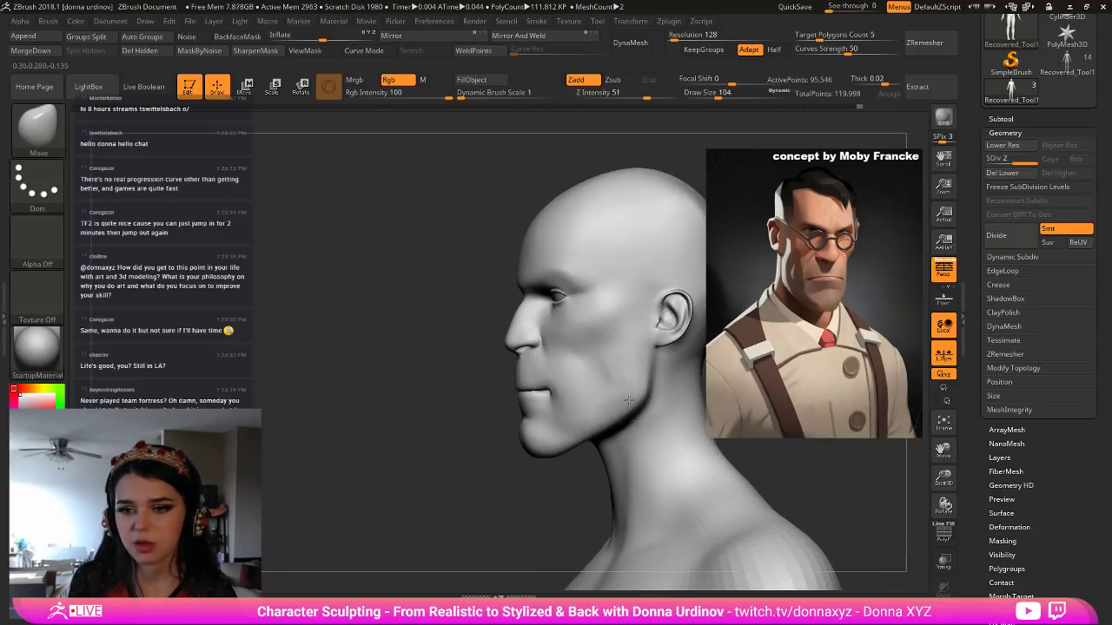
mouse_move(513, 507)
shift+mouse_down()
mouse_move(625, 403)
mouse_move(605, 426)
mouse_move(608, 404)
mouse_move(682, 394)
shift+mouse_up()
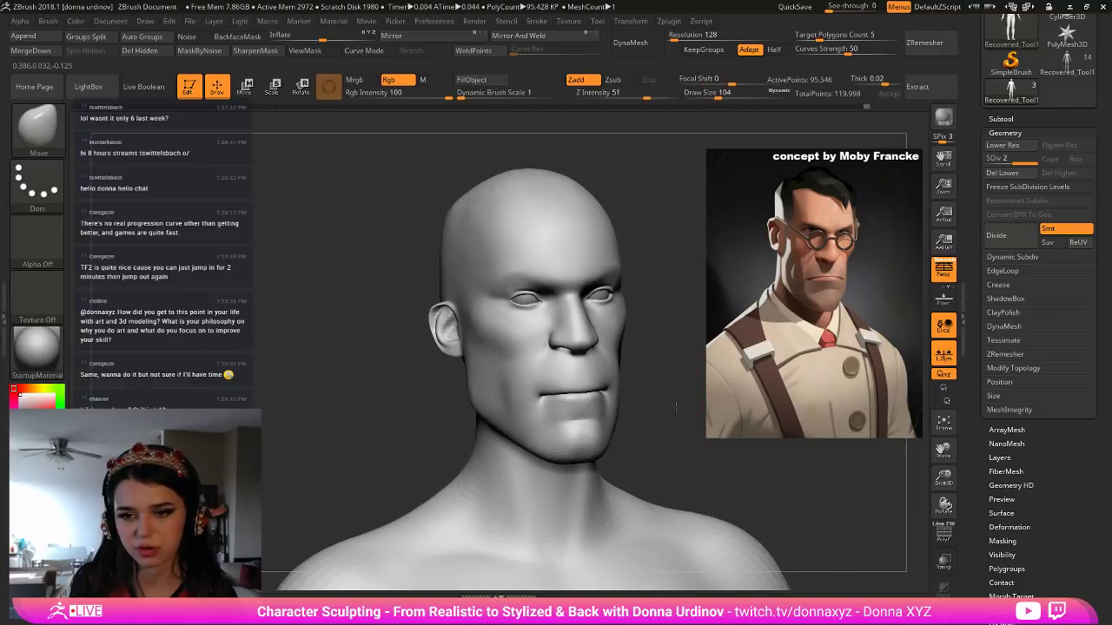
mouse_move(675, 448)
shift+mouse_down()
mouse_move(680, 472)
mouse_move(690, 457)
shift+mouse_up()
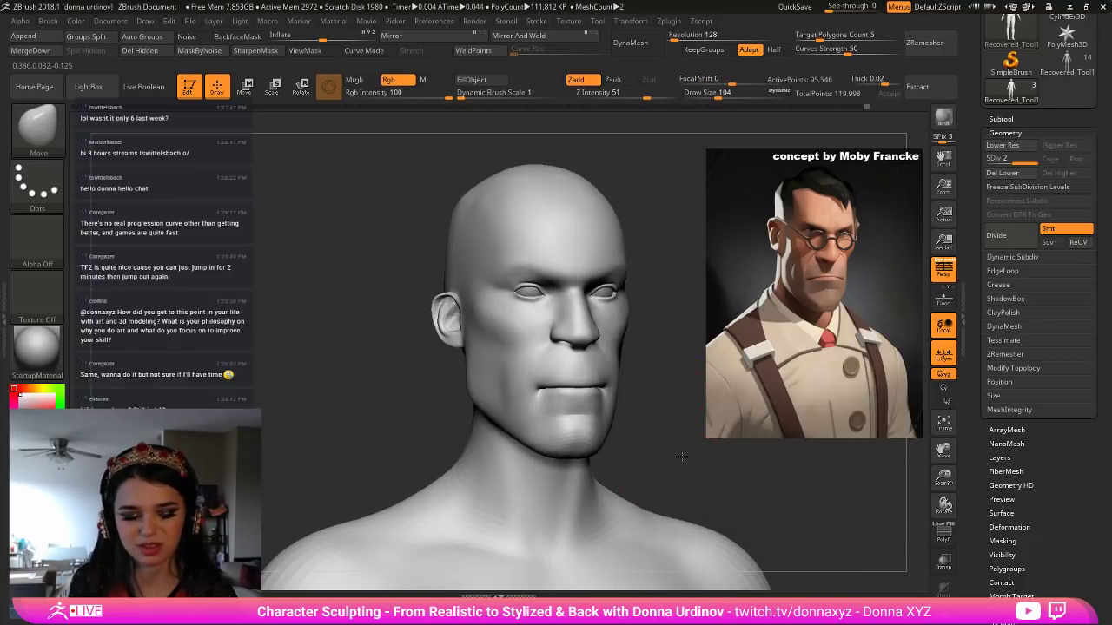
key(b)
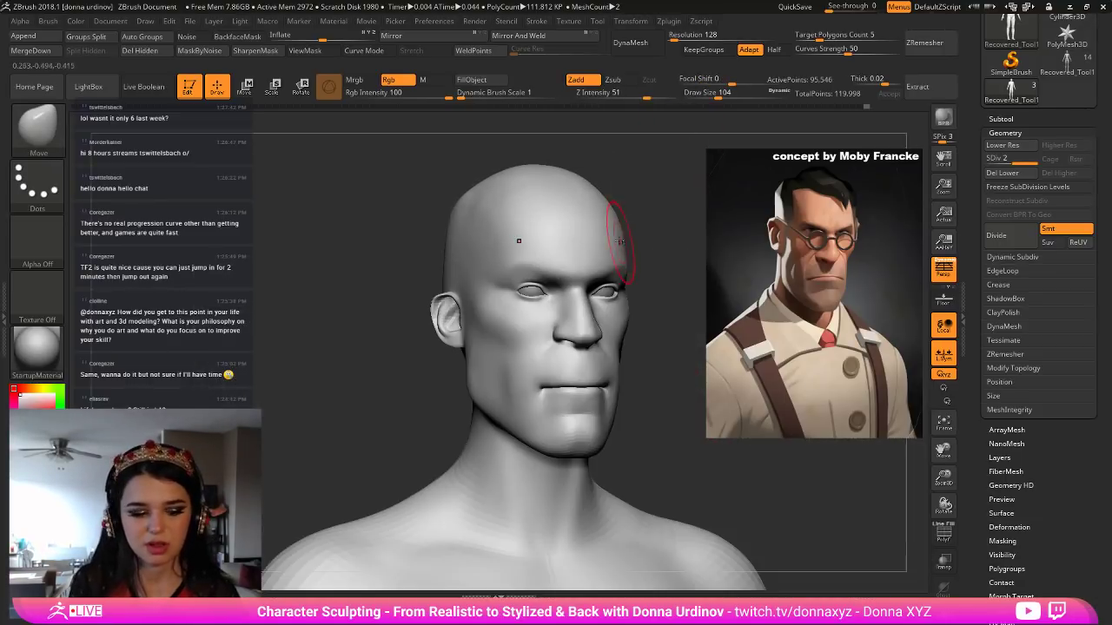
key(b)
key(d)
key(s)
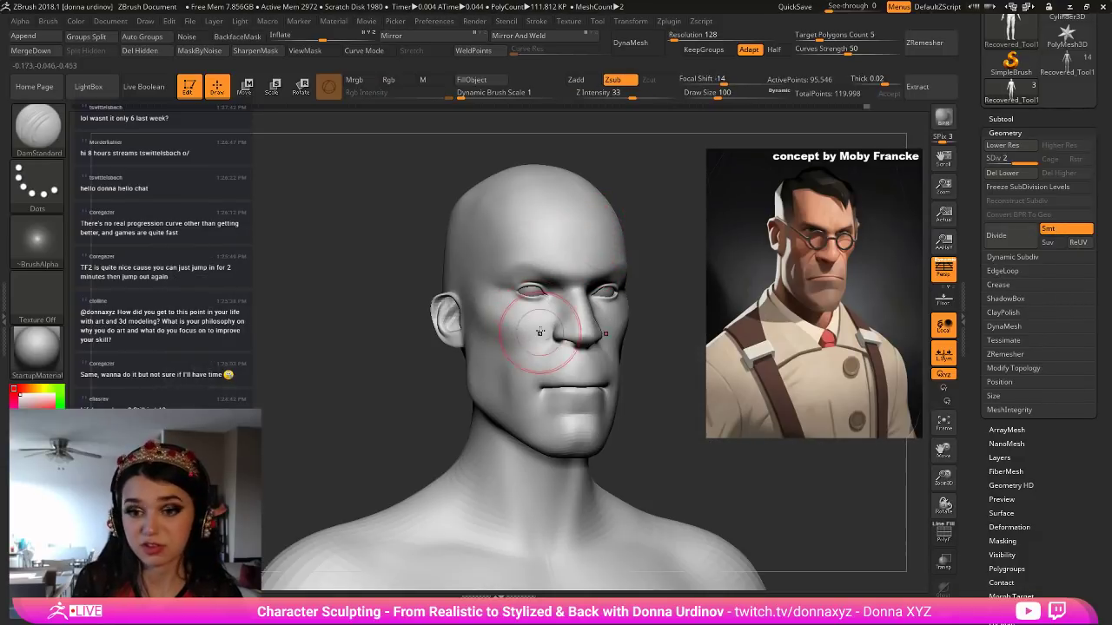
key([)
key([)
key([)
key([)
drag(551, 340, 533, 375)
drag(640, 367, 532, 367)
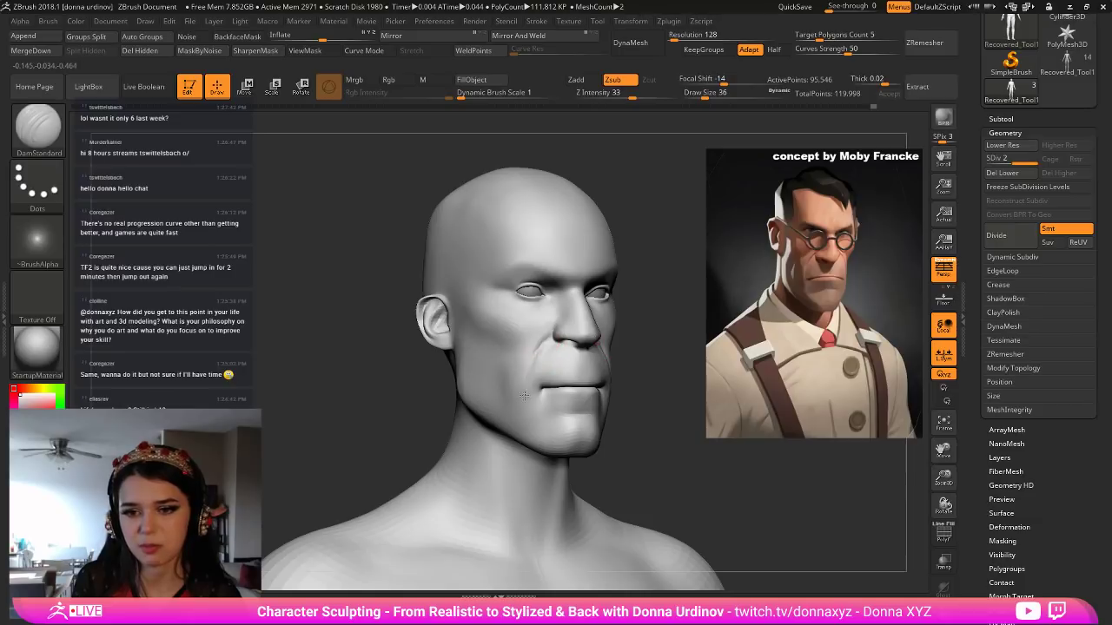
Polish the upper lip area beside the nasolabial fold with hPolish at draw sizes of 20 and 36.
key(b)
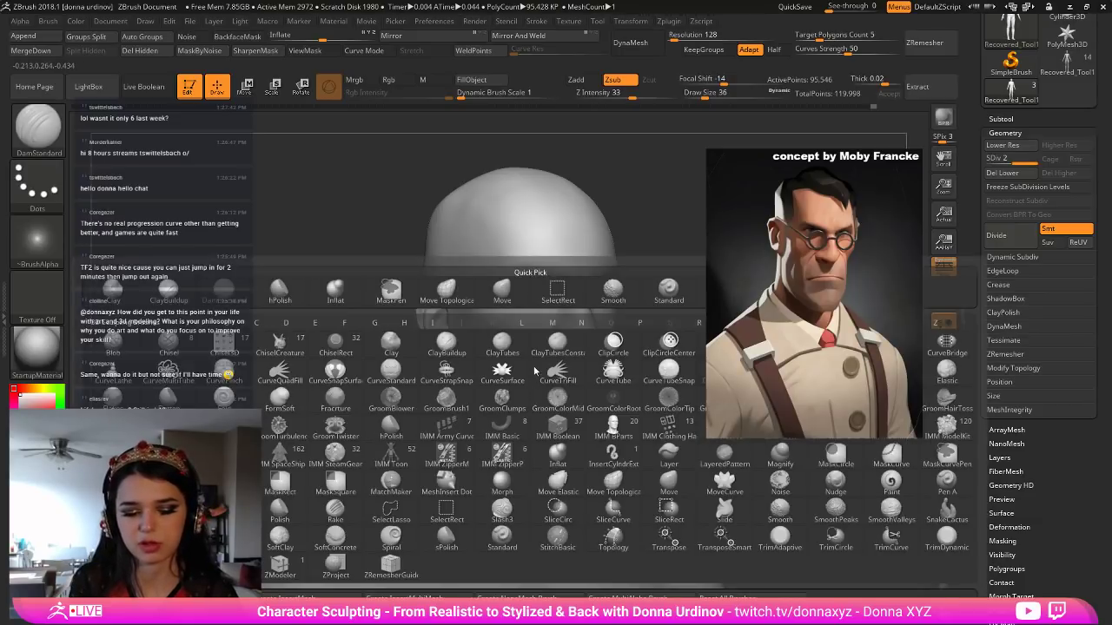
key(h)
key(p)
key([)
key([)
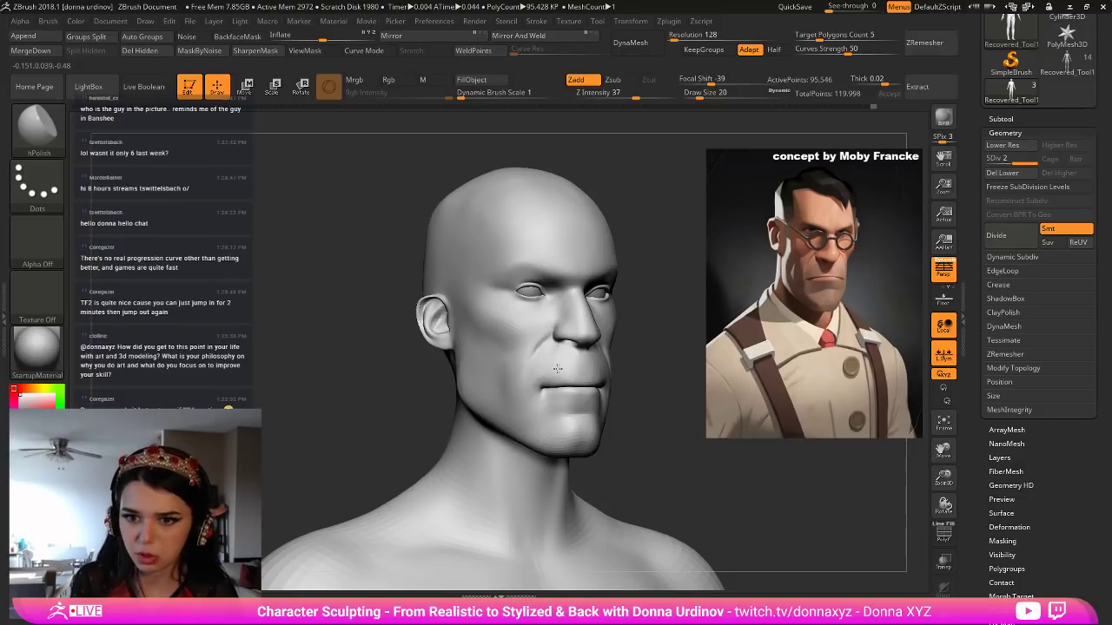
drag(640, 383, 631, 397)
drag(553, 357, 547, 351)
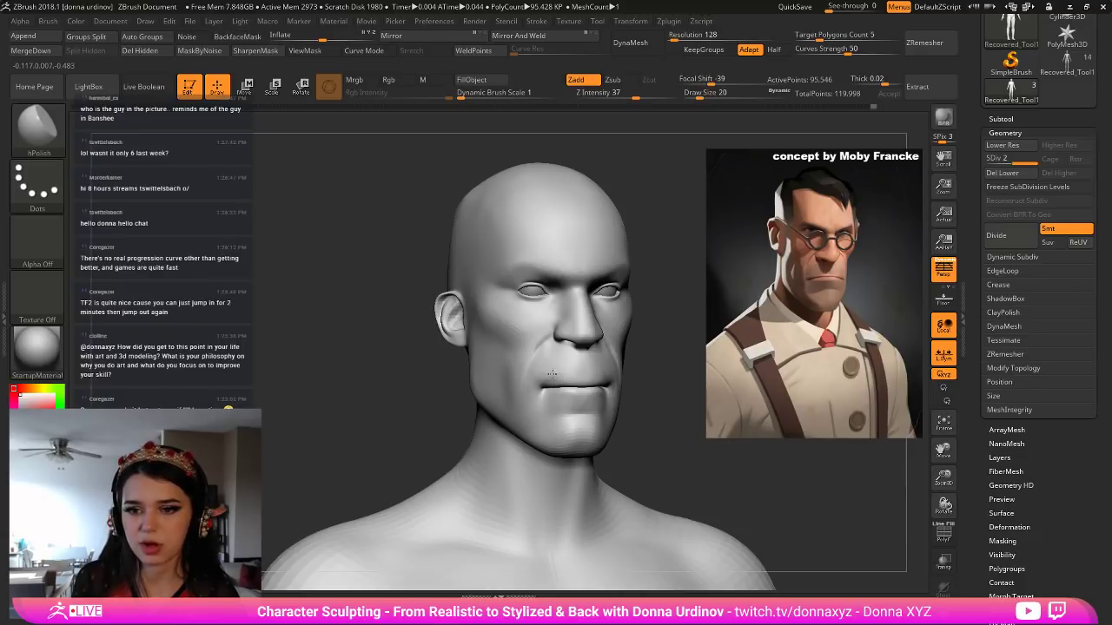
mouse_move(572, 377)
mouse_down()
mouse_move(567, 352)
mouse_move(541, 367)
mouse_up()
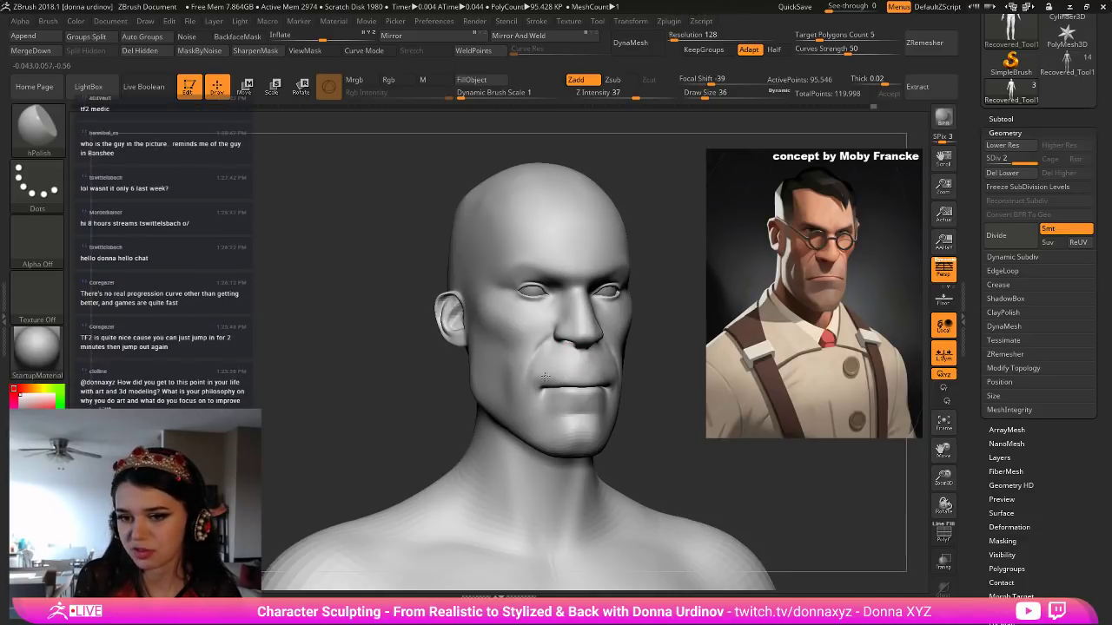
Build up volume around the mouth corners and below the lower lip with ClayBuildup at a draw size of 40, smoothing the strokes.
key(b)
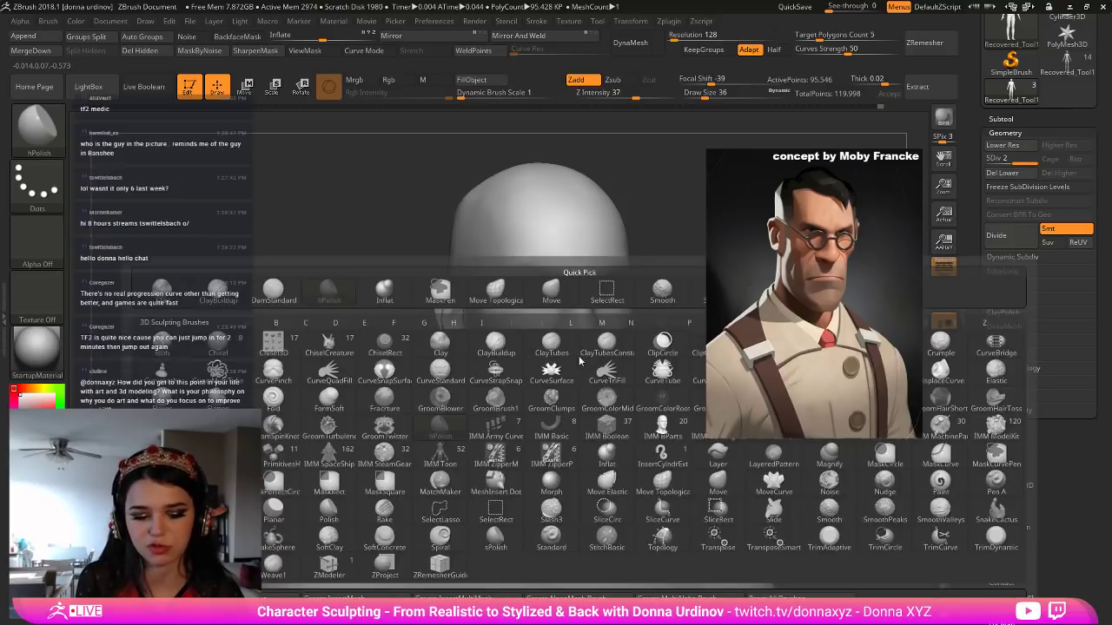
key(b)
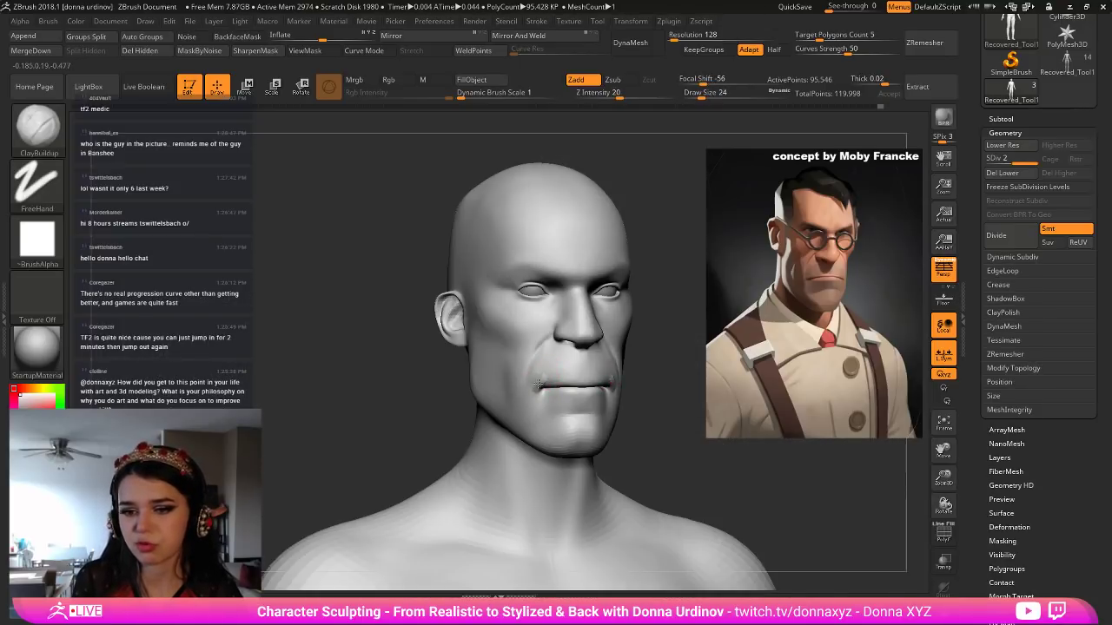
key(bracketright)
key(bracketright)
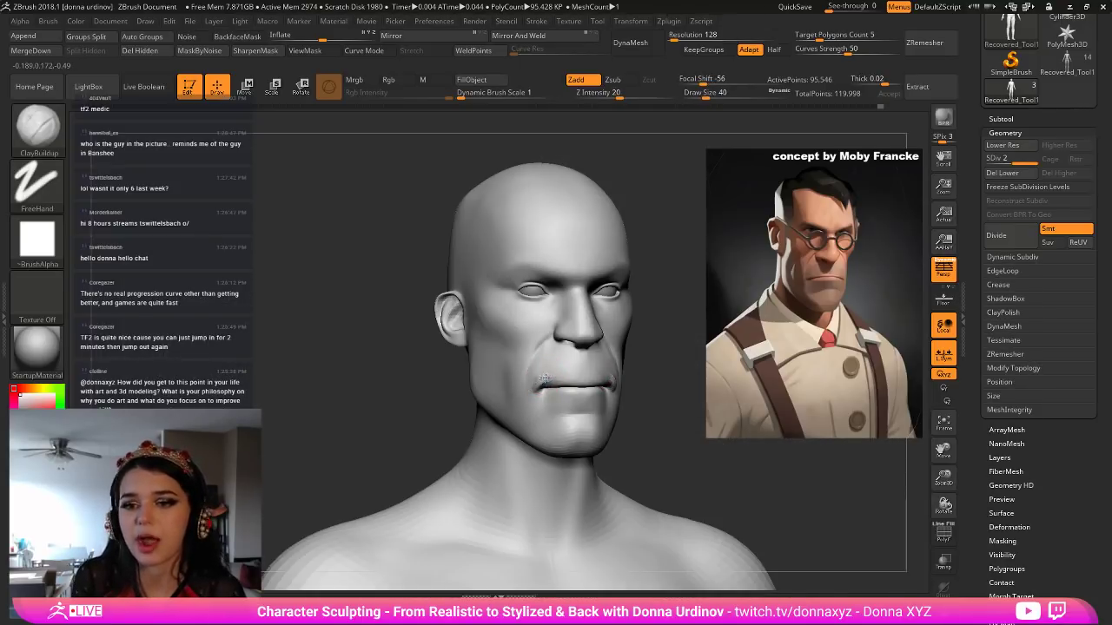
key(shift)
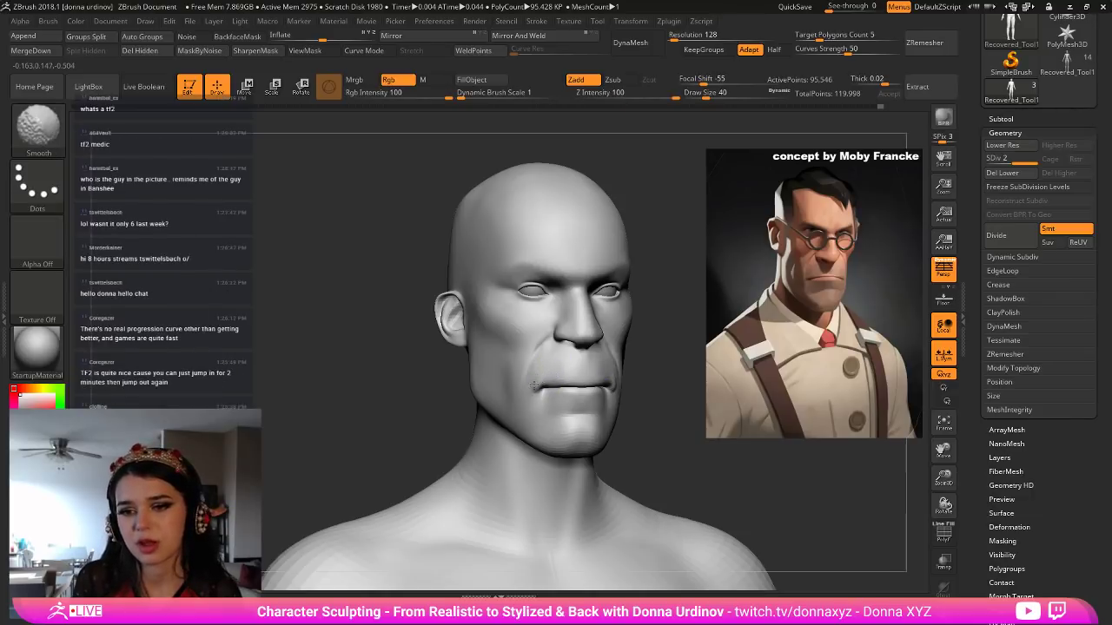
drag(549, 398, 562, 414)
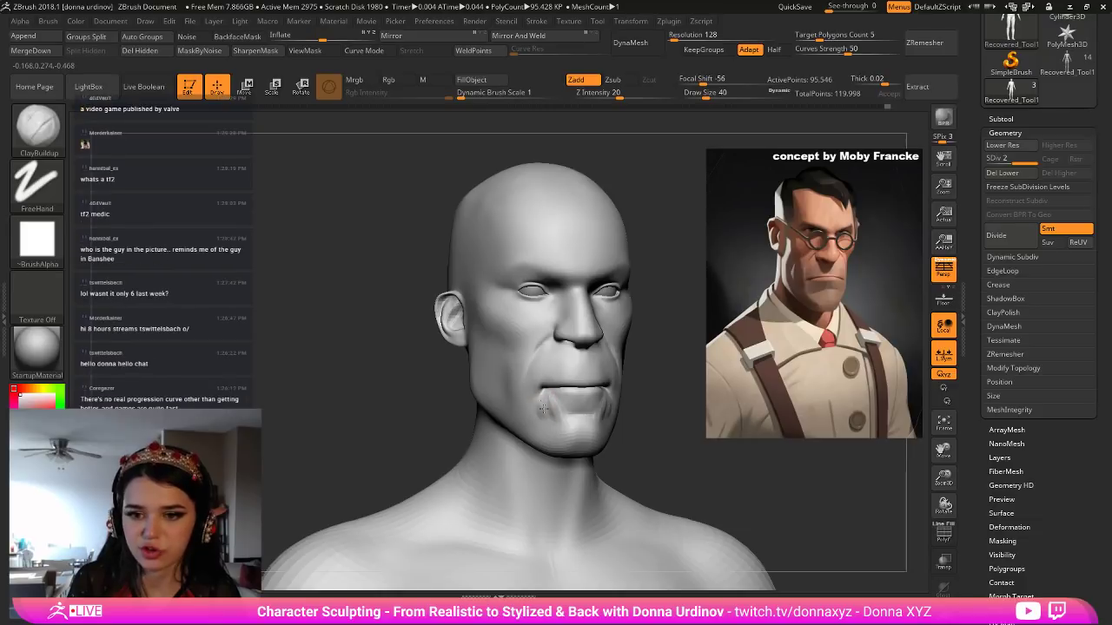
key(shift)
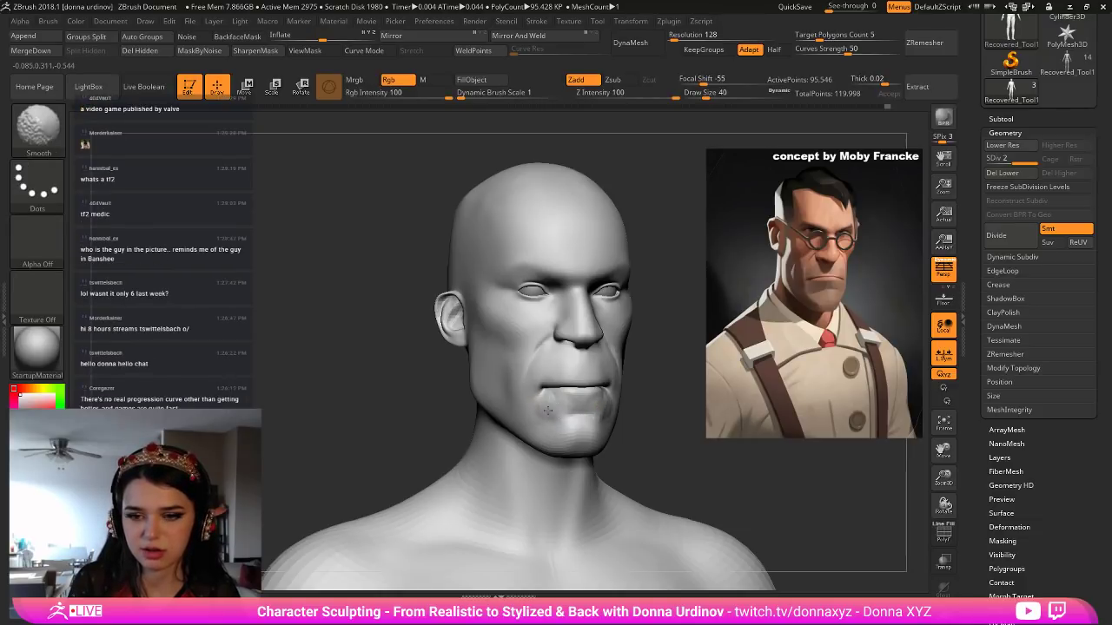
Carve the crease between the lower lip and the chin with DamStandard at a draw size of 52.
key(b)
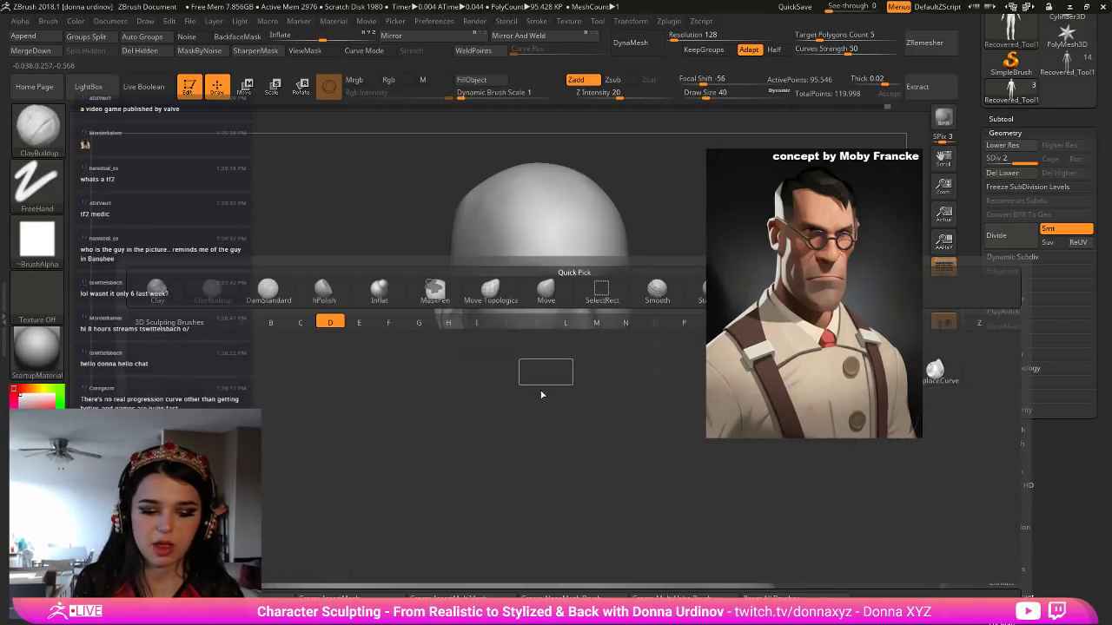
key(d)
key(s)
drag(577, 425, 553, 420)
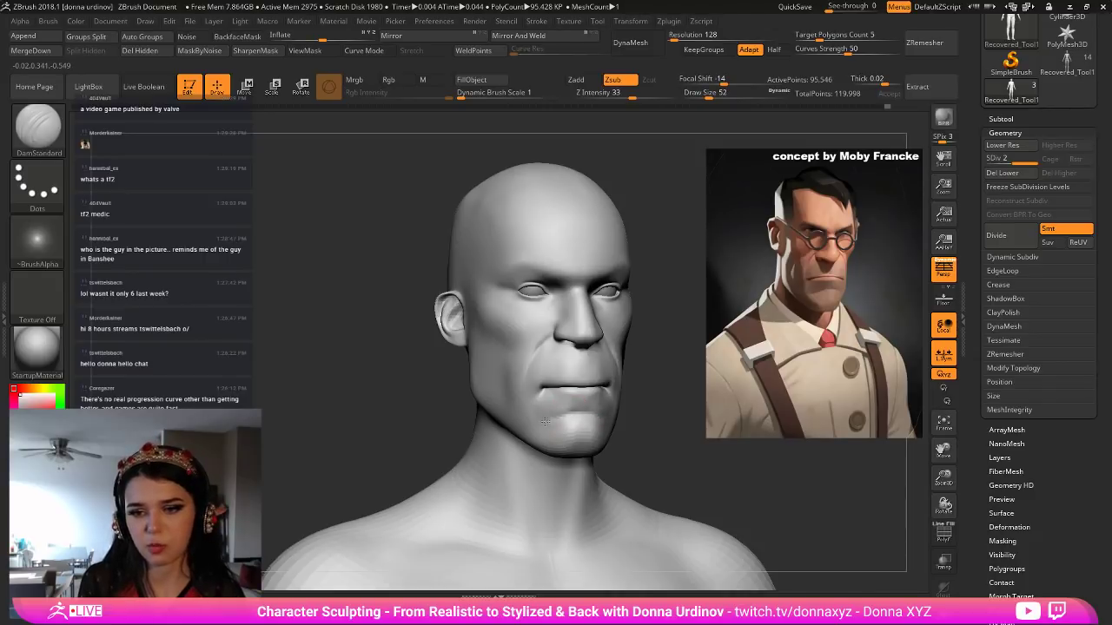
Reshape the area between the lower lip and chin with the Move brush at a draw size of 44 and smooth it.
key(b)
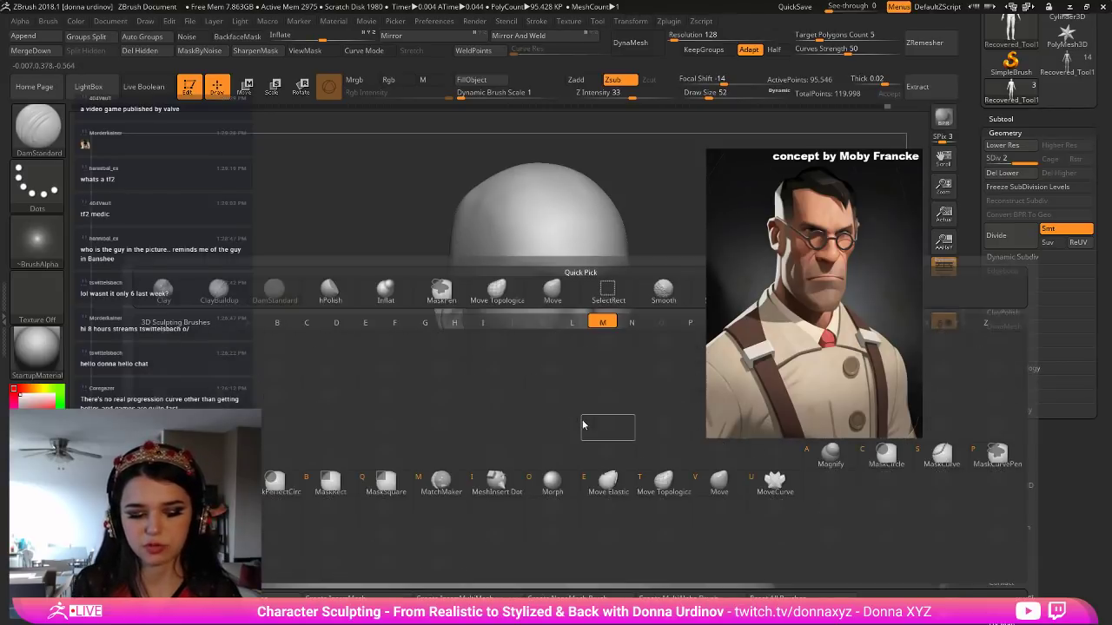
key(m)
key(v)
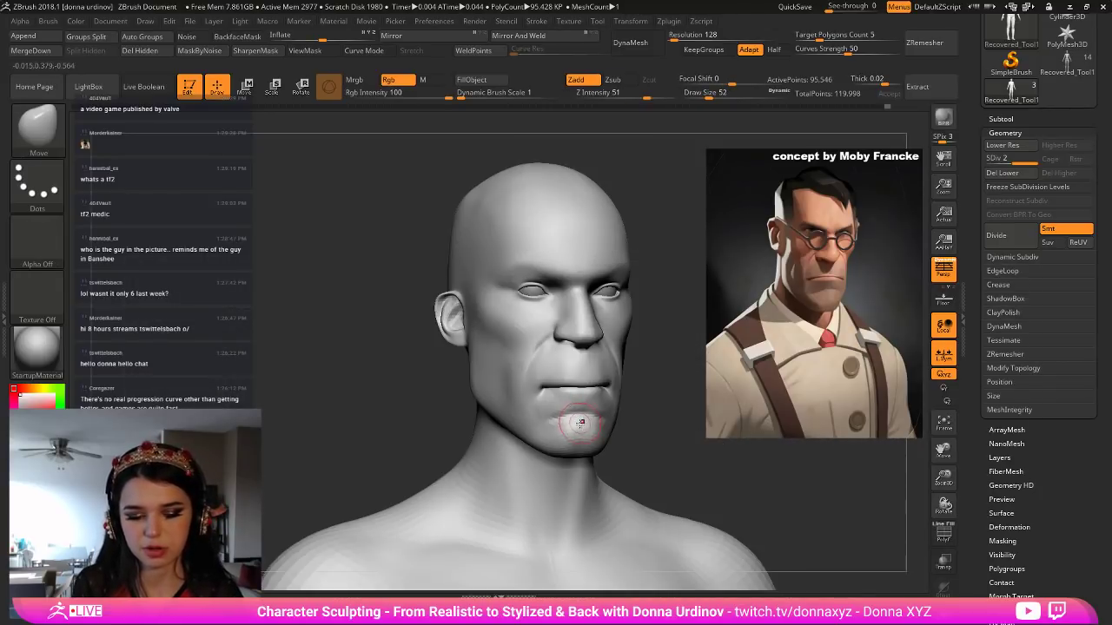
key(])
drag(672, 422, 620, 429)
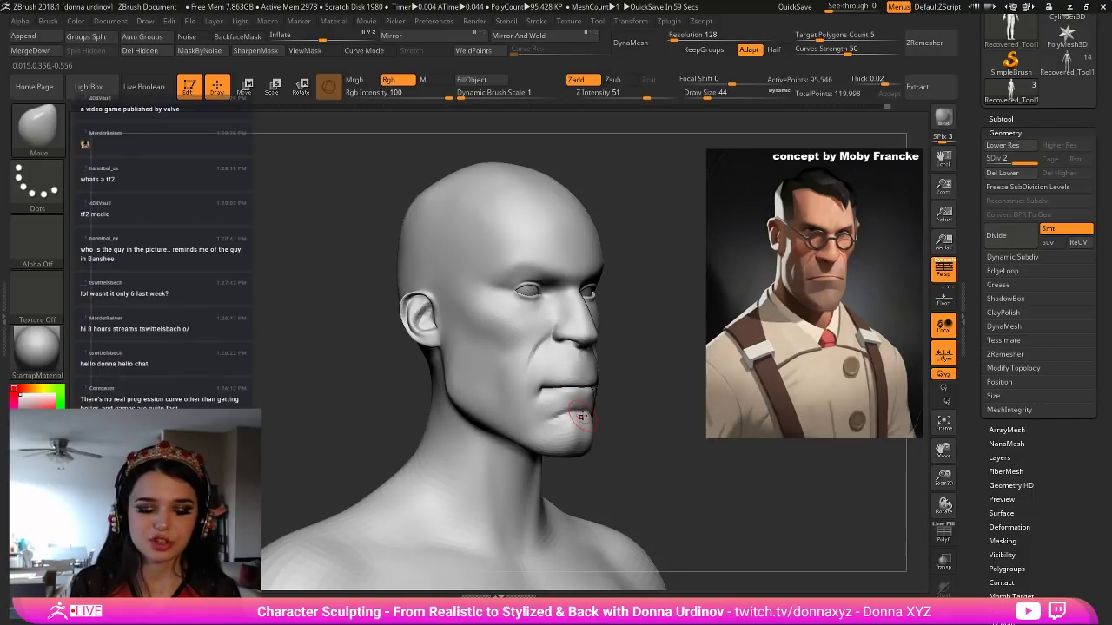
mouse_move(580, 418)
shift+mouse_down()
mouse_move(549, 421)
mouse_move(586, 420)
shift+mouse_up()
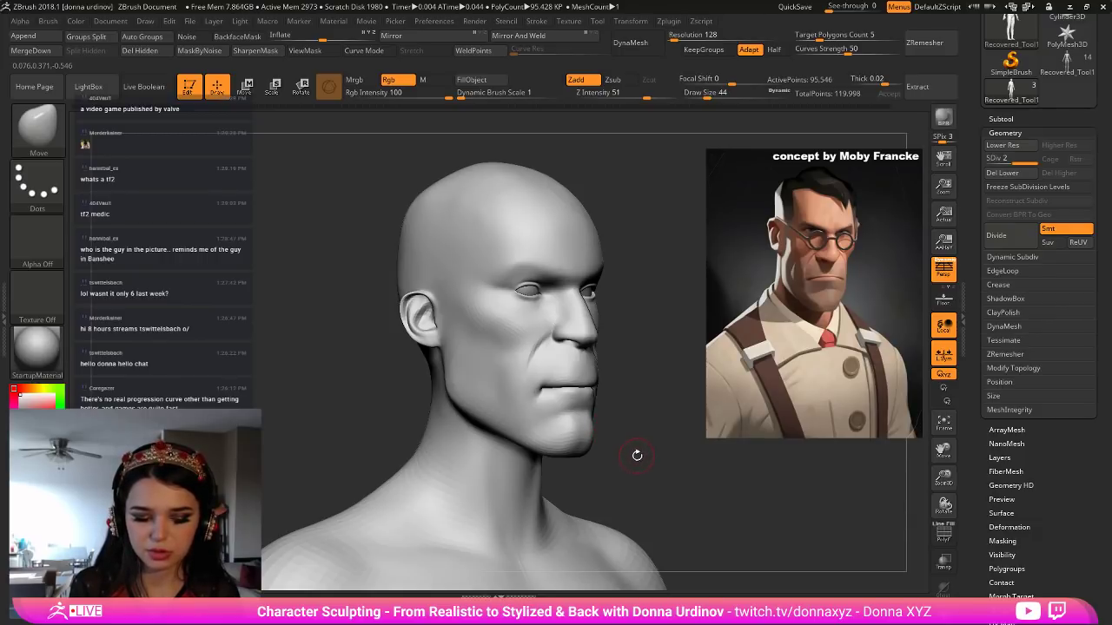
drag(641, 456, 620, 449)
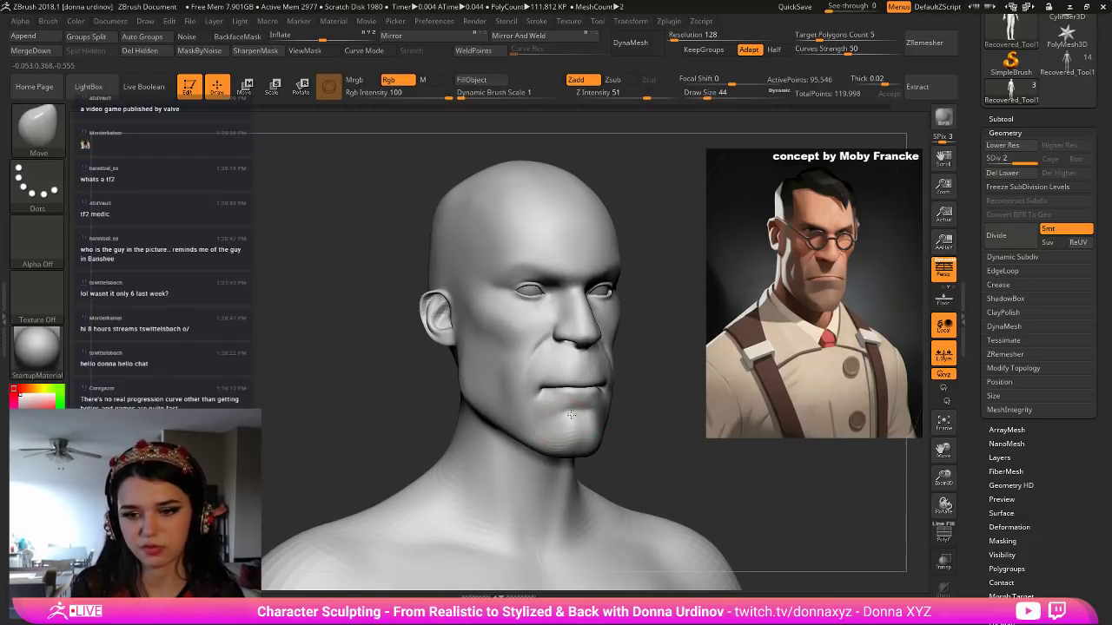
Adjust the chin's profile below the lower lip with the Move brush at draw sizes of 84 and 36.
mouse_move(640, 420)
mouse_down()
mouse_move(596, 417)
mouse_move(588, 432)
mouse_move(646, 412)
mouse_move(566, 417)
mouse_up()
key(bracketright)
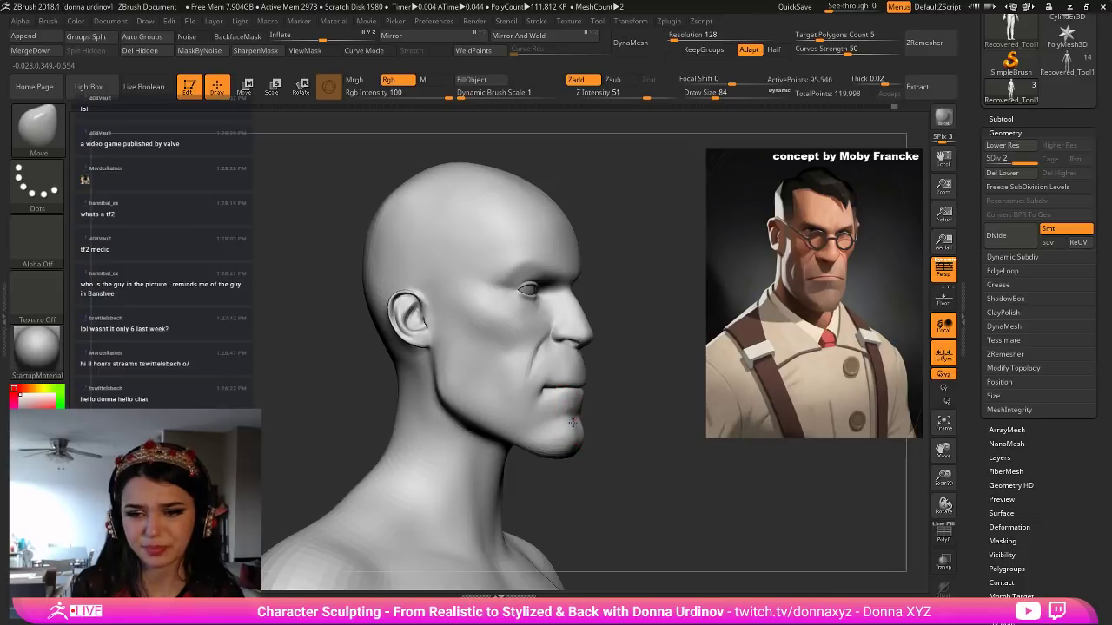
drag(583, 458, 570, 455)
key(bracketright)
key(bracketleft)
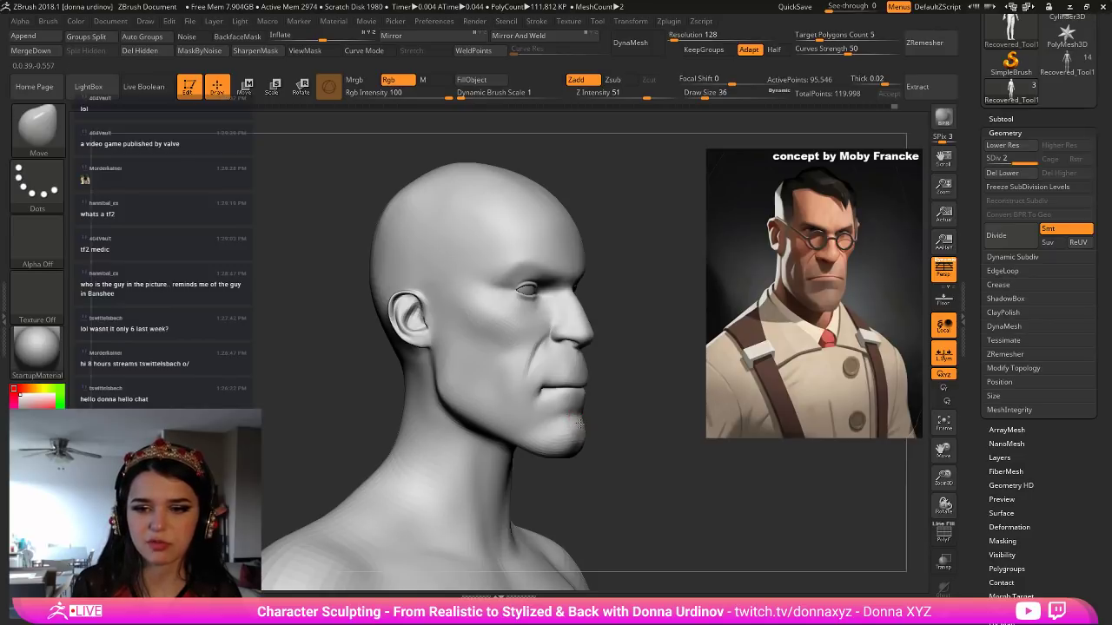
drag(605, 434, 576, 437)
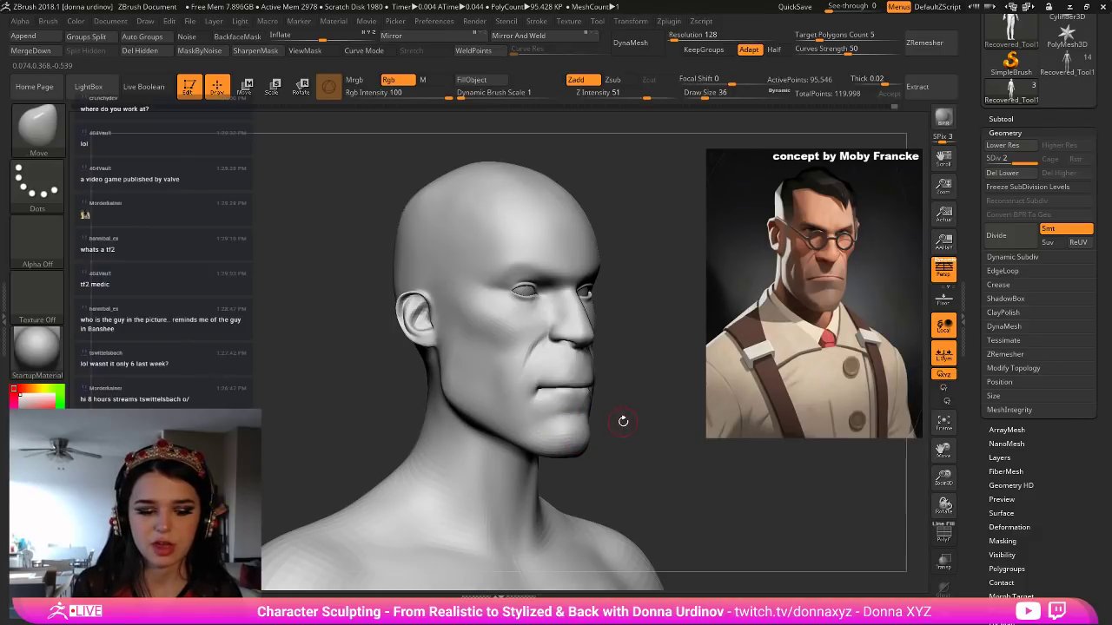
Refine the crease above the chin with DamStandard at a draw size of 40.
key(b)
key(d)
key(s)
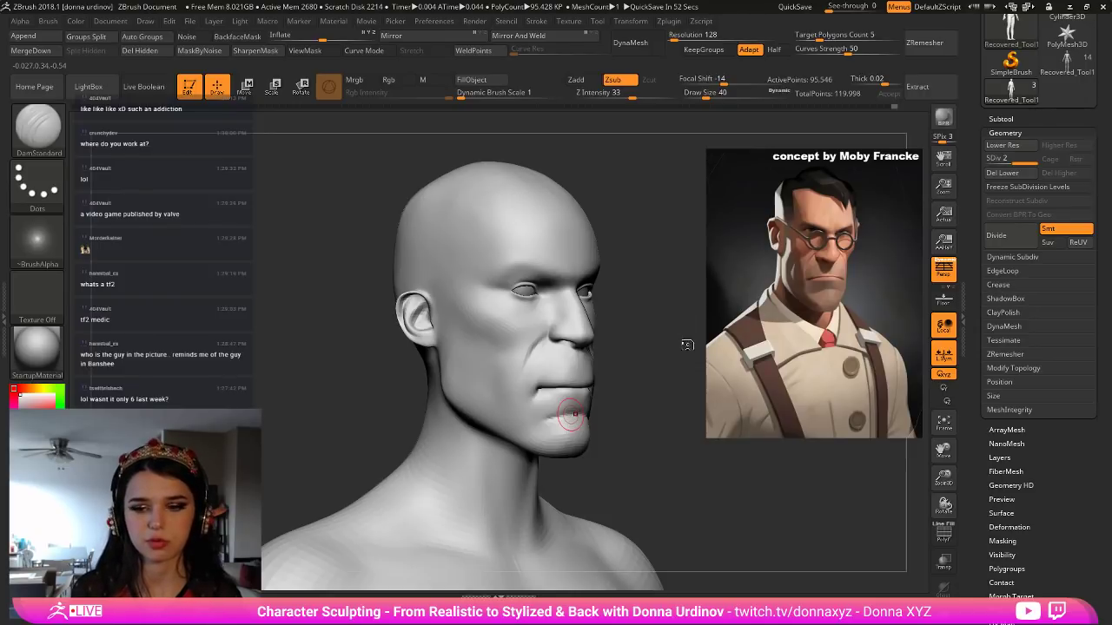
mouse_move(641, 418)
mouse_down()
mouse_move(663, 373)
mouse_move(606, 396)
mouse_up()
Reshape the mouth corners and the lower cheeks beside them with Move Topological at draw sizes of 40 and 44.
key(b)
key(m)
key(t)
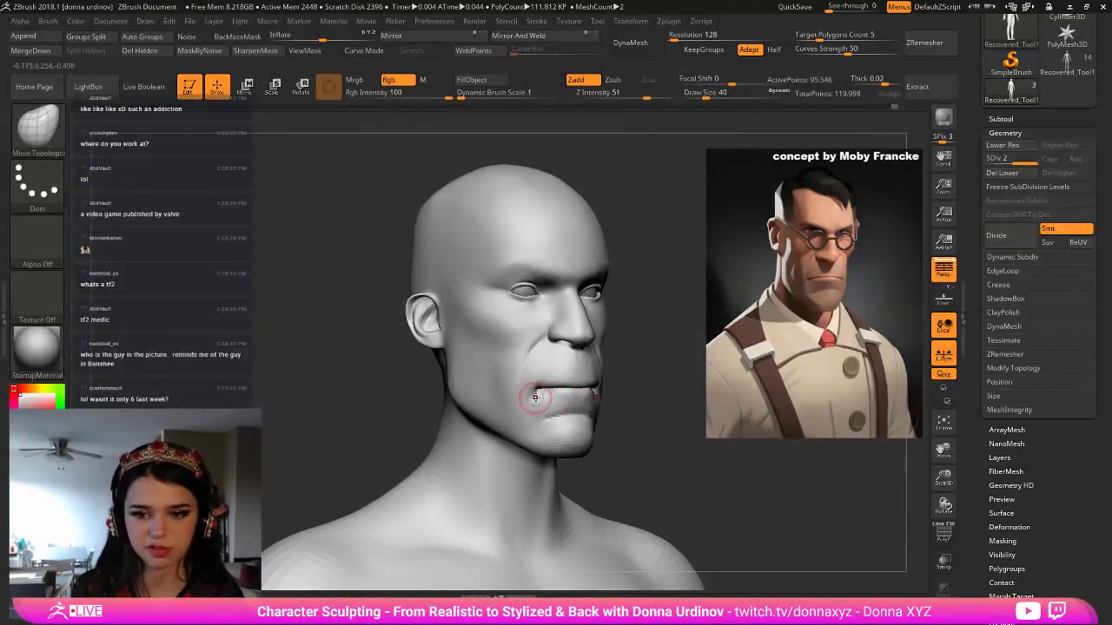
drag(536, 390, 538, 394)
key(bracketleft)
key(bracketleft)
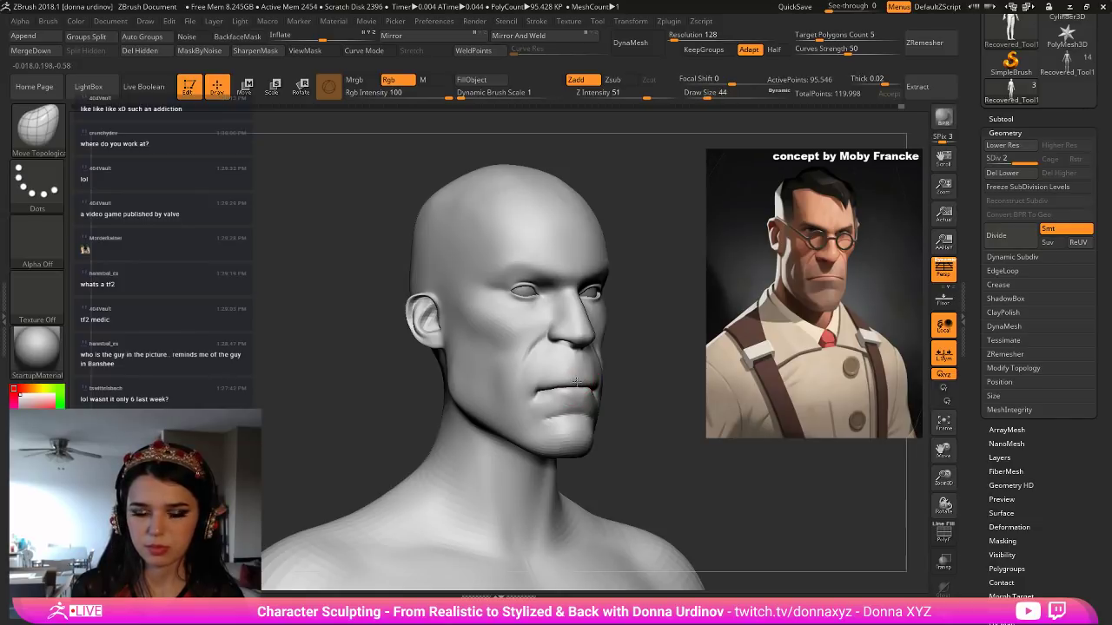
drag(631, 383, 569, 386)
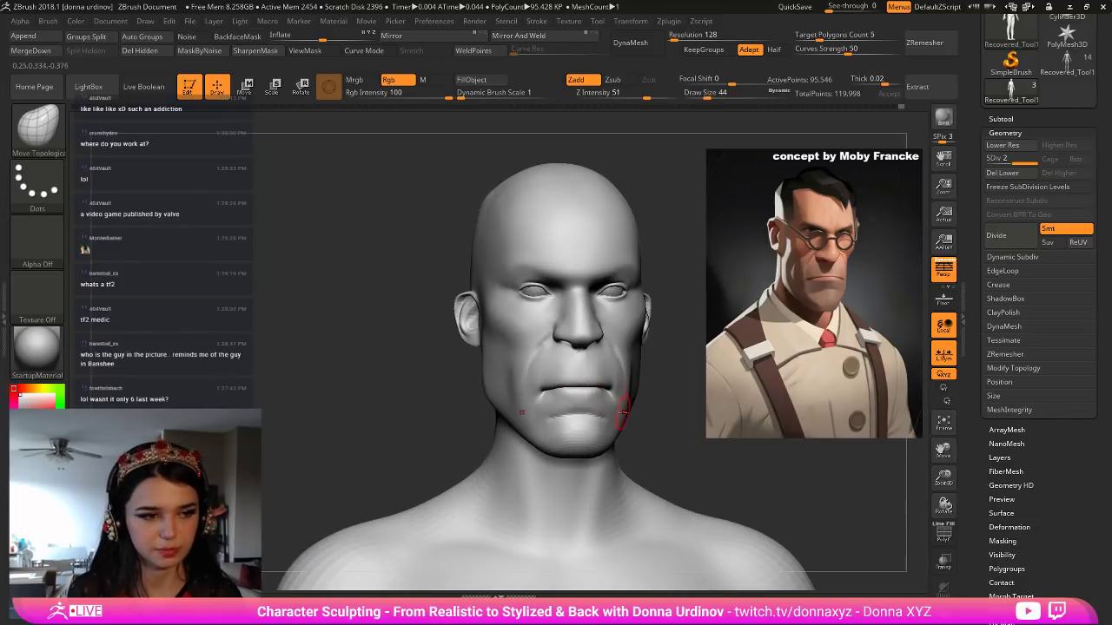
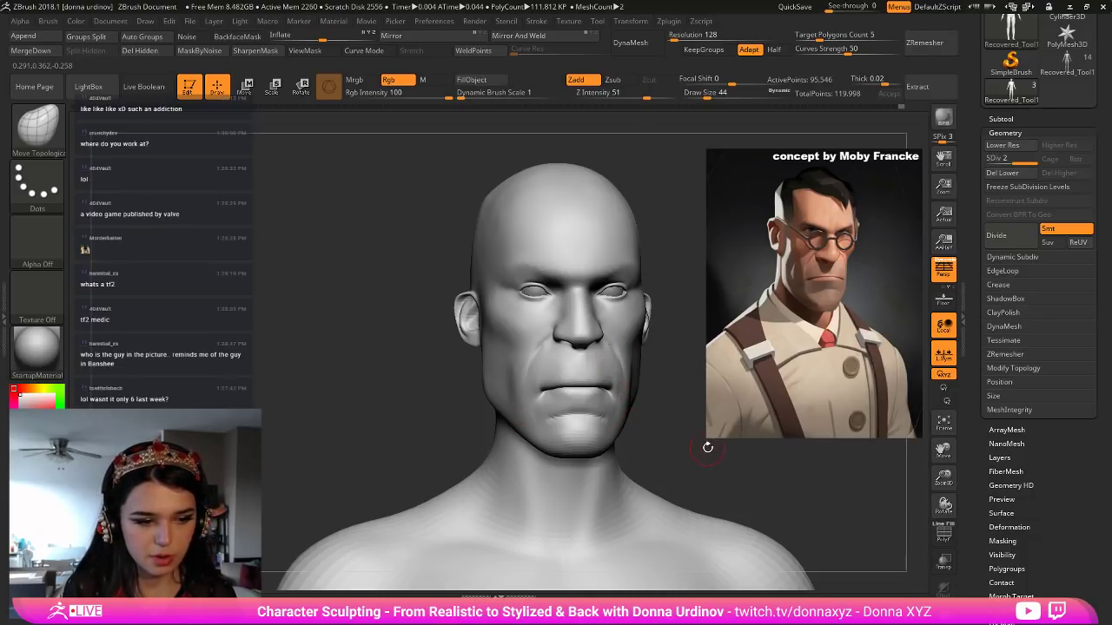
Carve the lower lip's bottom edge with DamStandard at a draw size of 44 and smooth the skin beneath it.
drag(683, 436, 674, 447)
key(b)
key(d)
key(s)
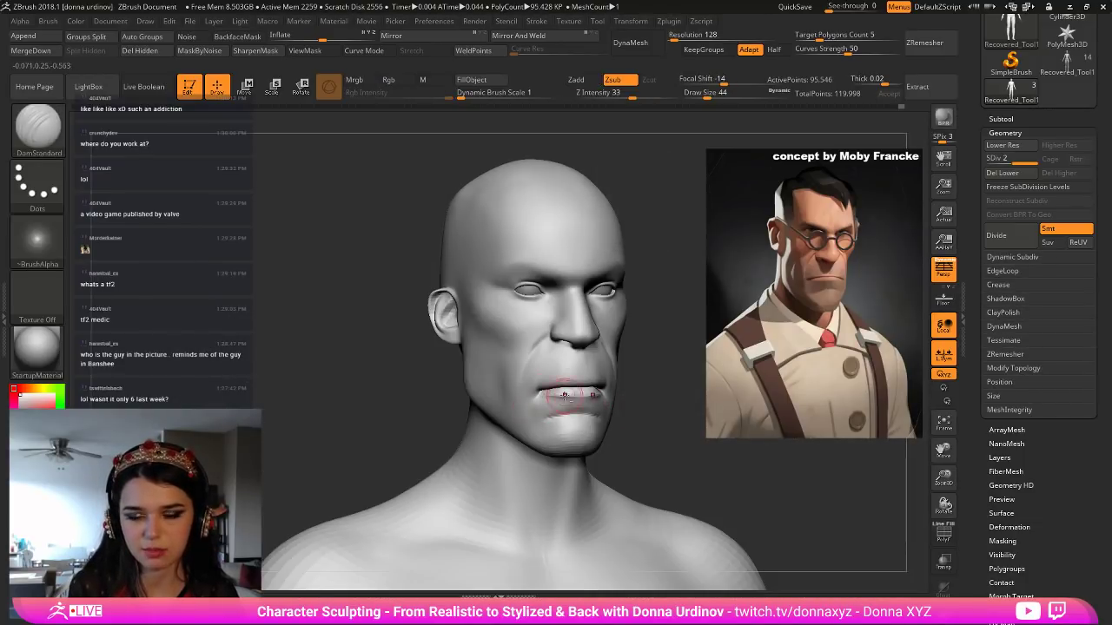
drag(566, 398, 546, 400)
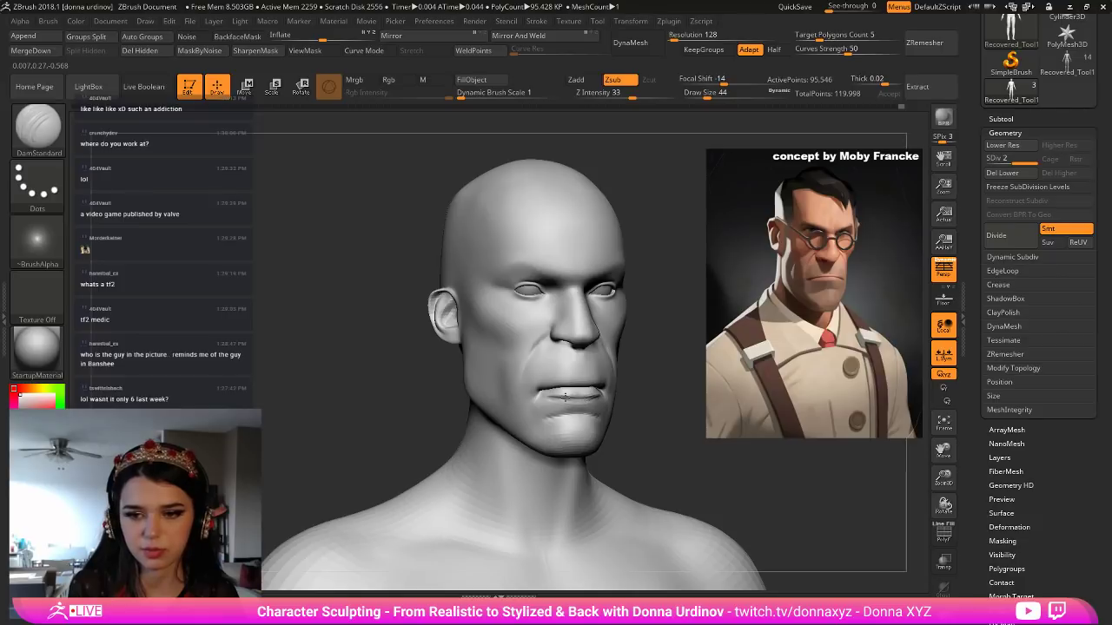
key(shift)
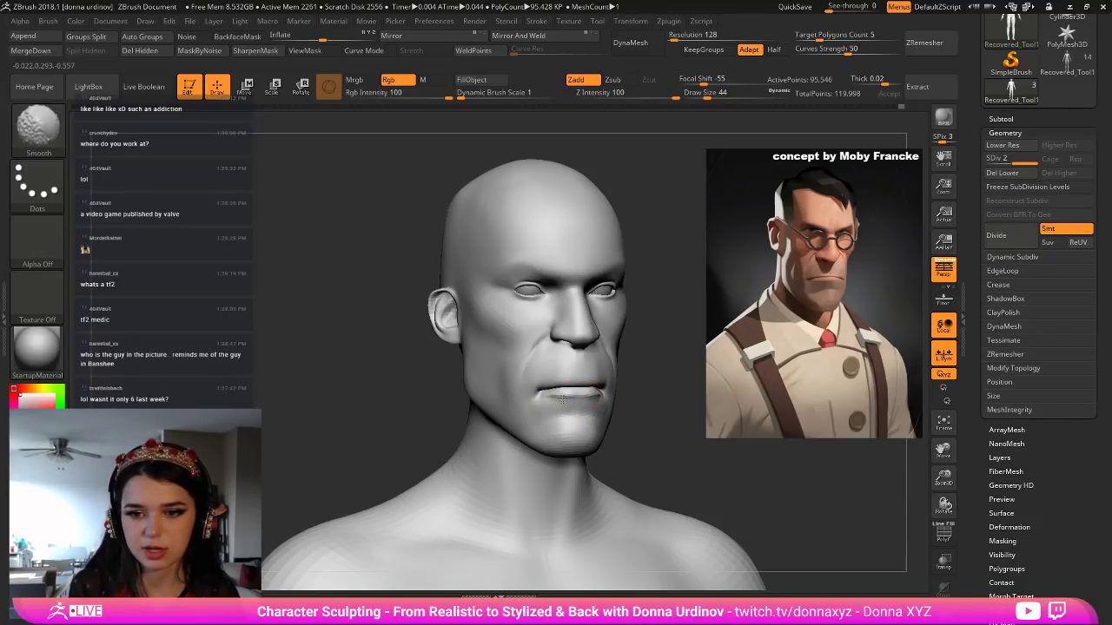
shift+drag(537, 402, 558, 403)
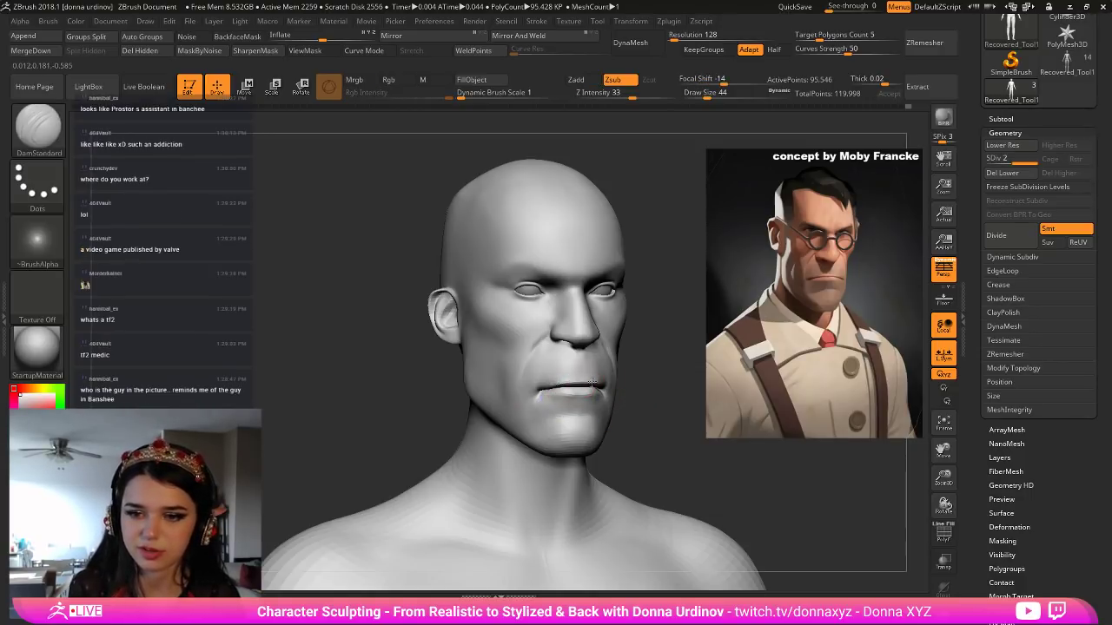
drag(660, 390, 646, 392)
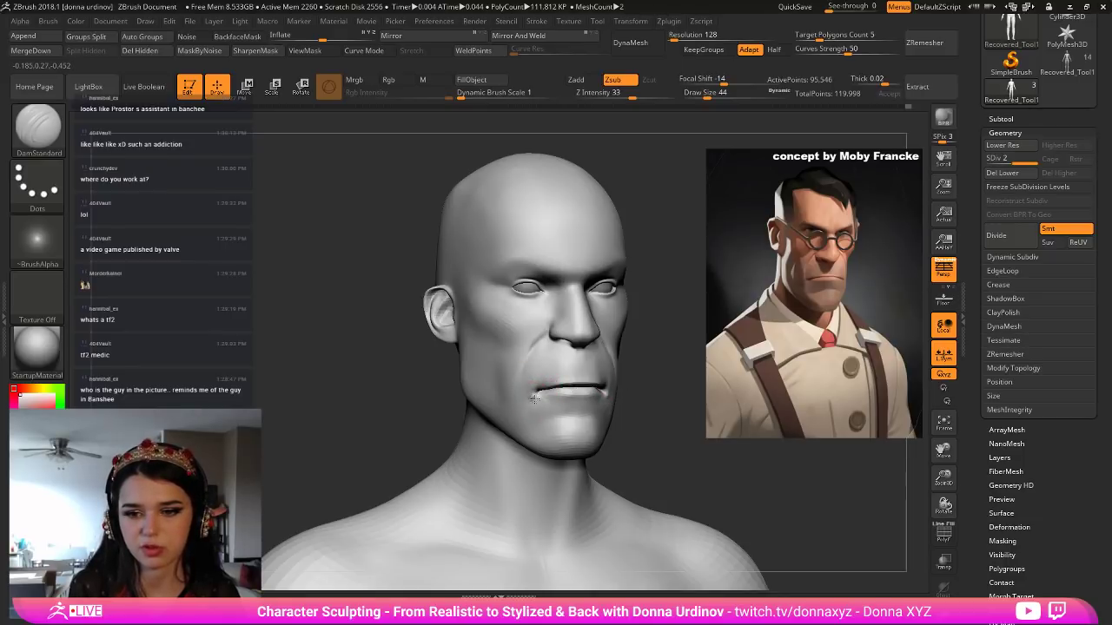
Build up the flesh around the mouth corners with ClayBuildup at a draw size of 32, smoothing the strokes.
key(b)
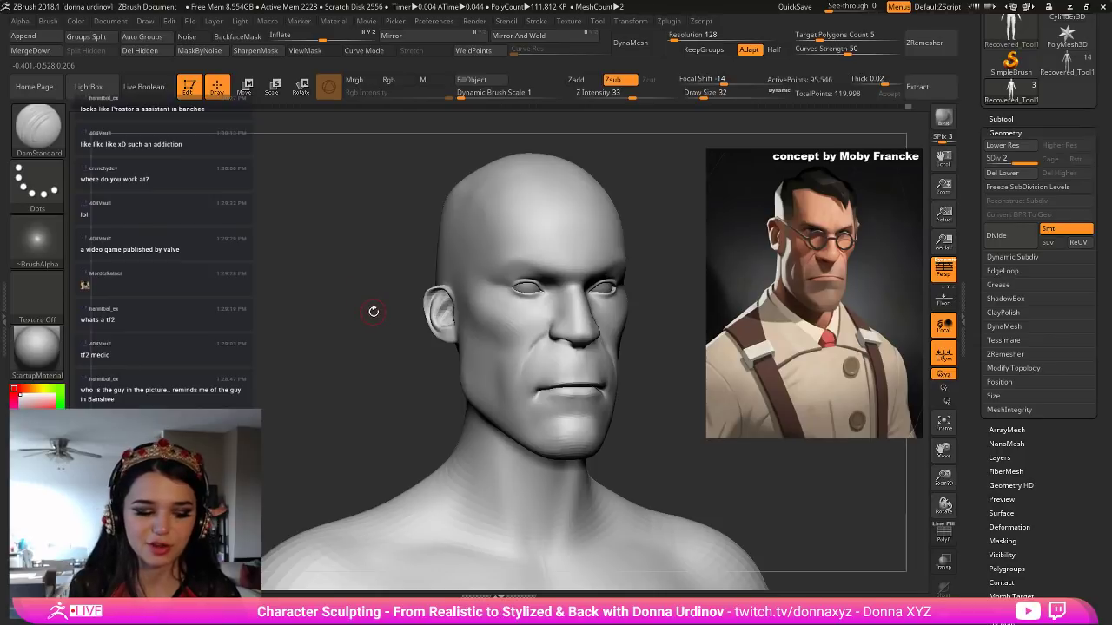
key(b)
key(c)
key(b)
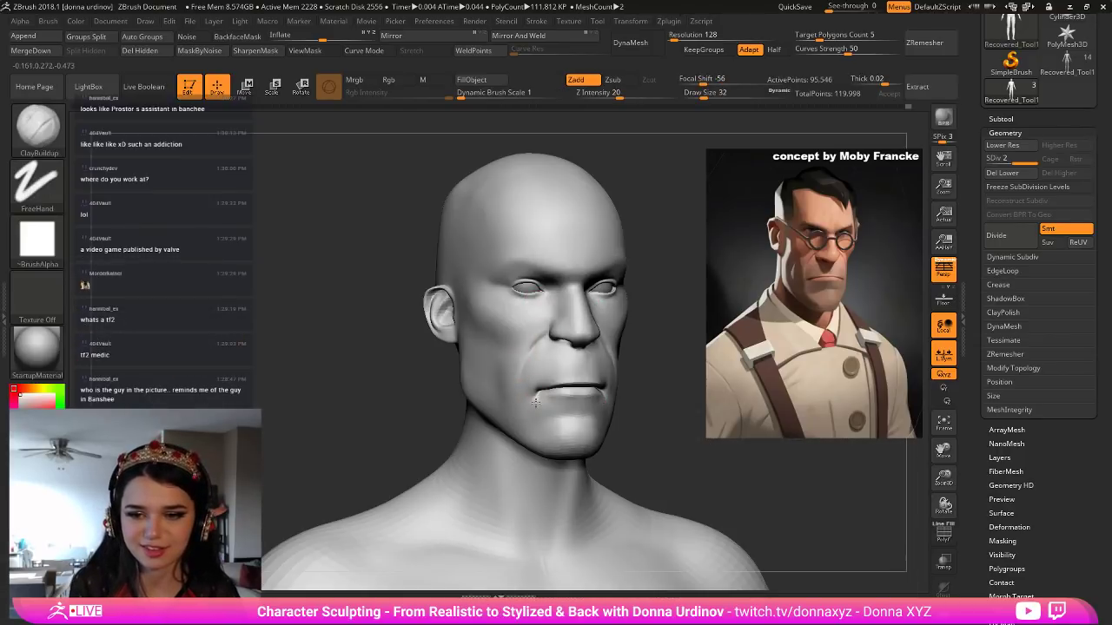
key(shift)
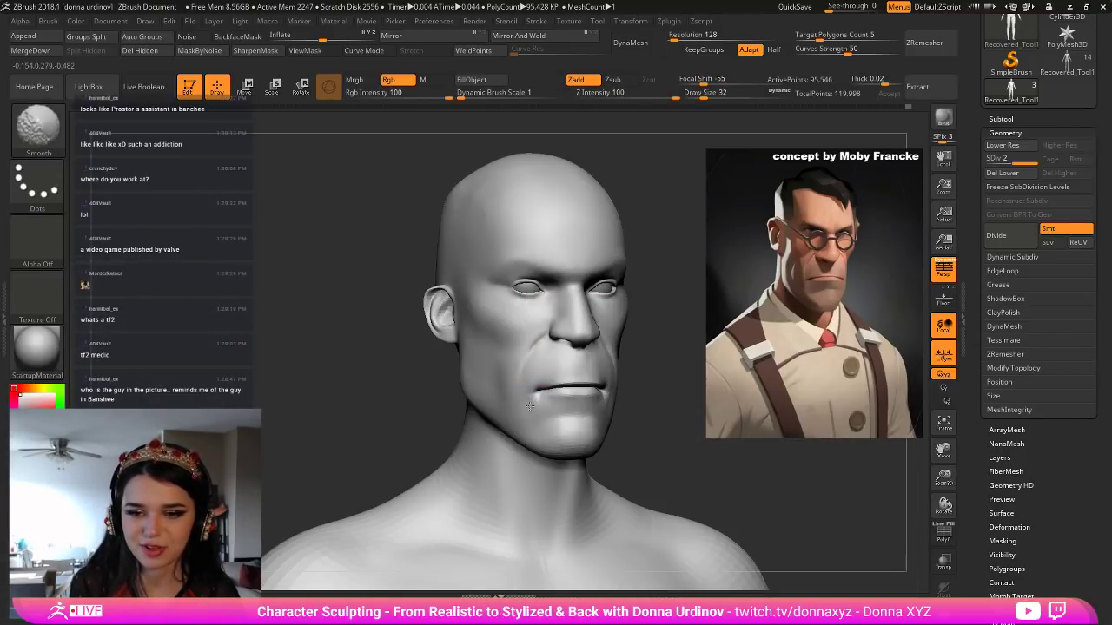
drag(665, 422, 537, 397)
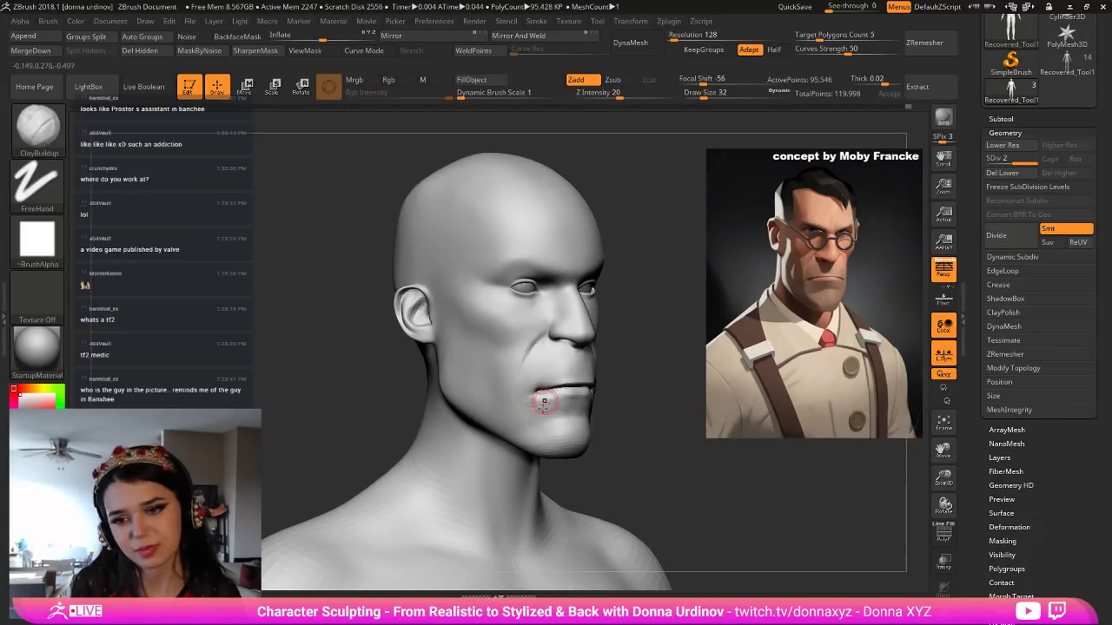
key(shift)
shift+drag(556, 400, 546, 399)
mouse_move(648, 420)
mouse_down()
mouse_move(615, 420)
mouse_move(619, 400)
mouse_up()
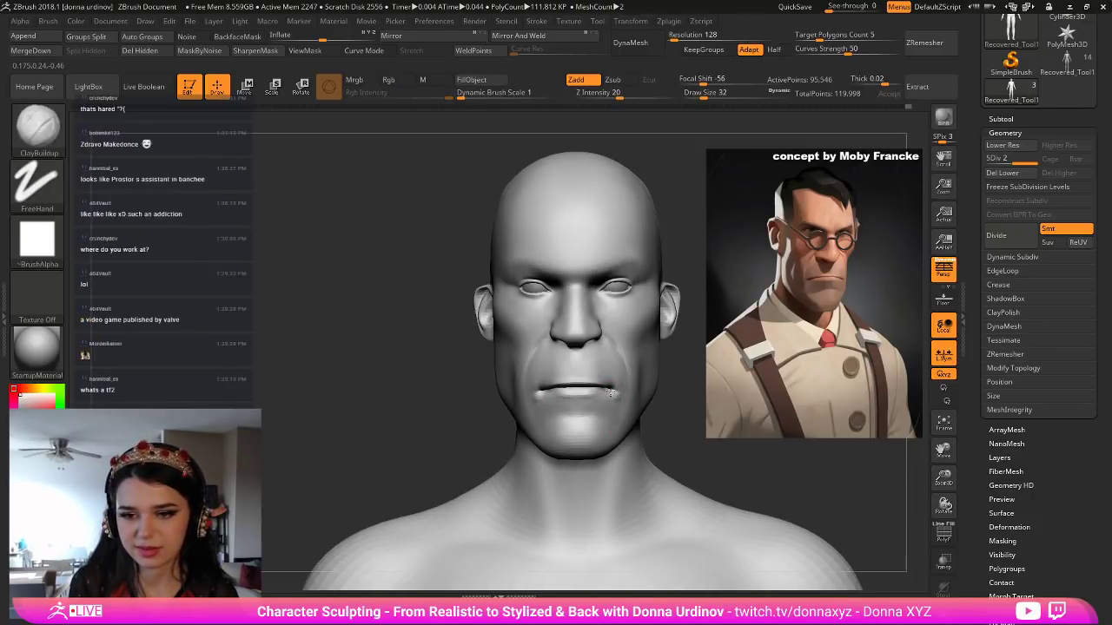
key(shift)
Shape the philtrum between the nose and upper lip with ClayBuildup at a draw size of 24, smoothing it.
right_drag(665, 396, 540, 380)
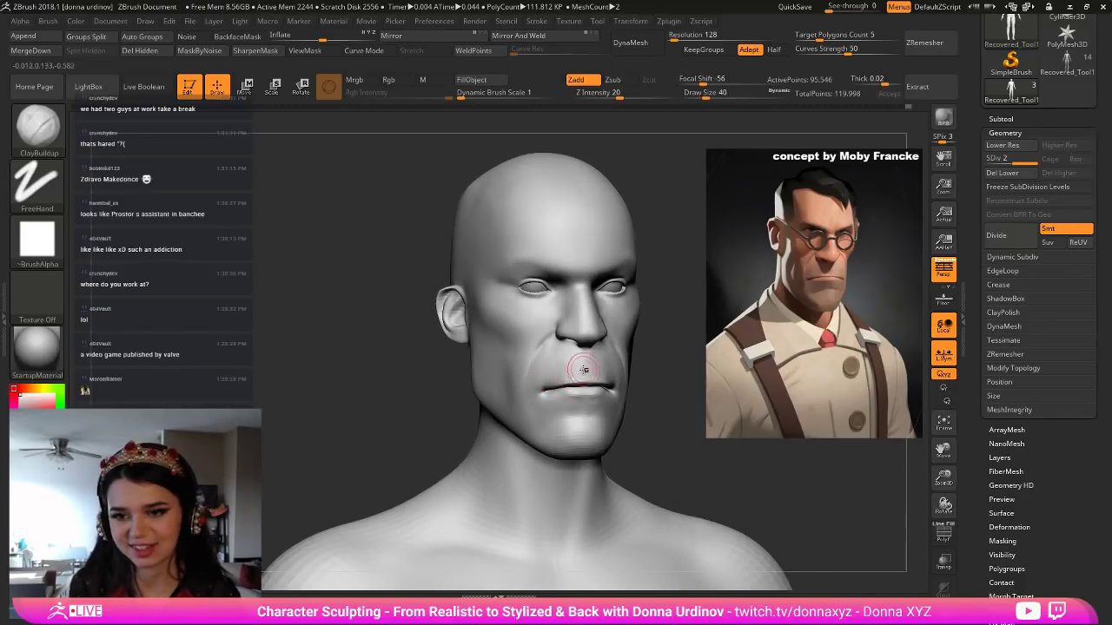
key(bracketleft)
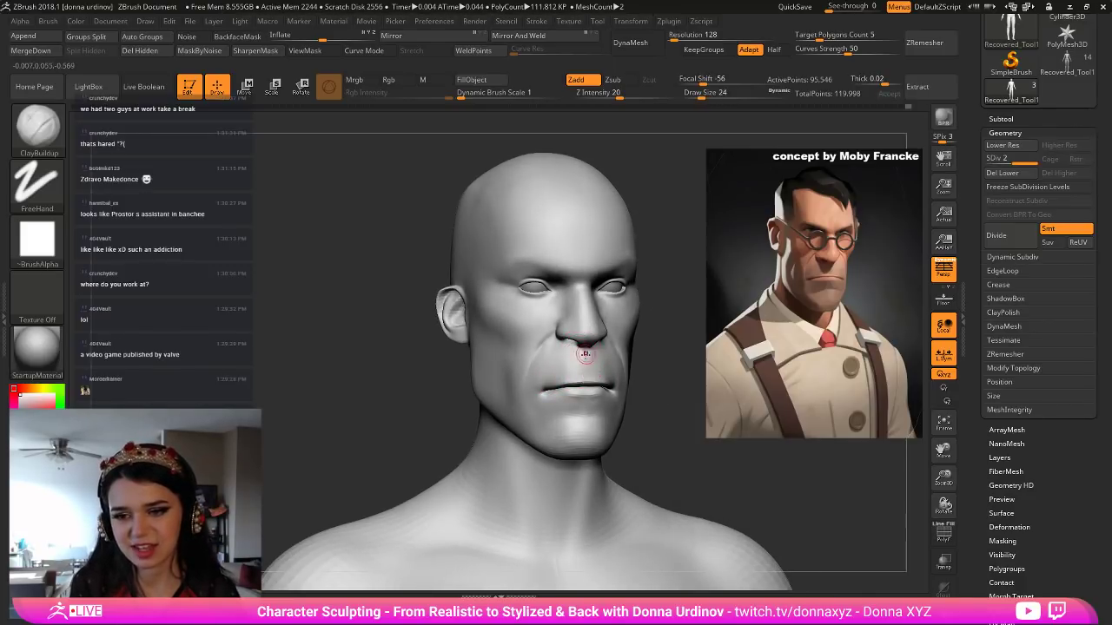
key(shift)
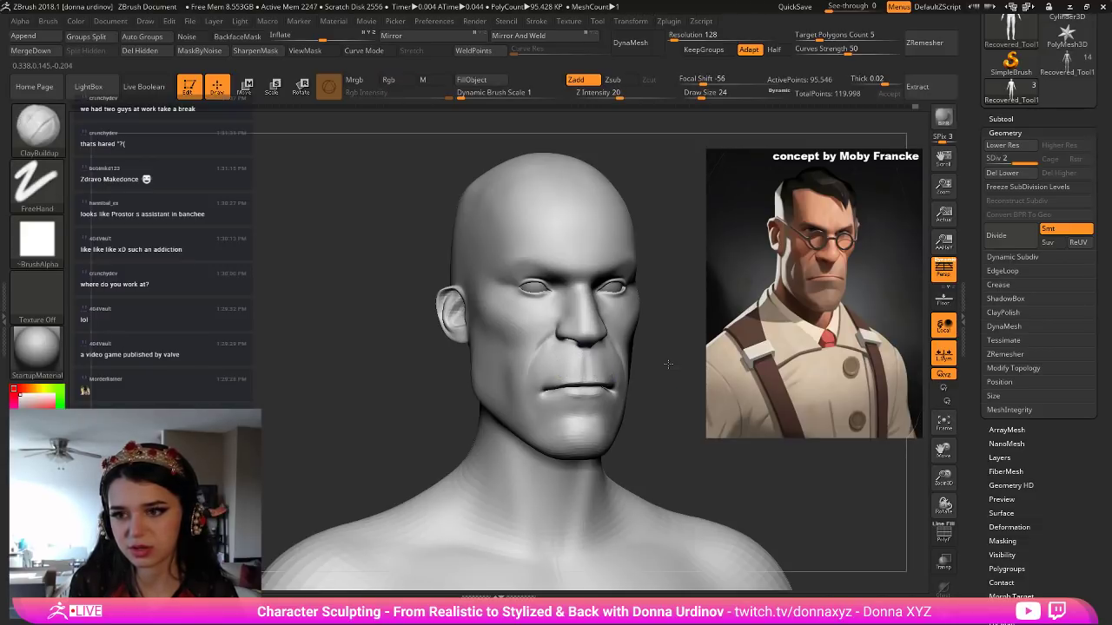
Build up the cheekbones below the eyes with ClayBuildup at a draw size of 60.
drag(665, 366, 548, 334)
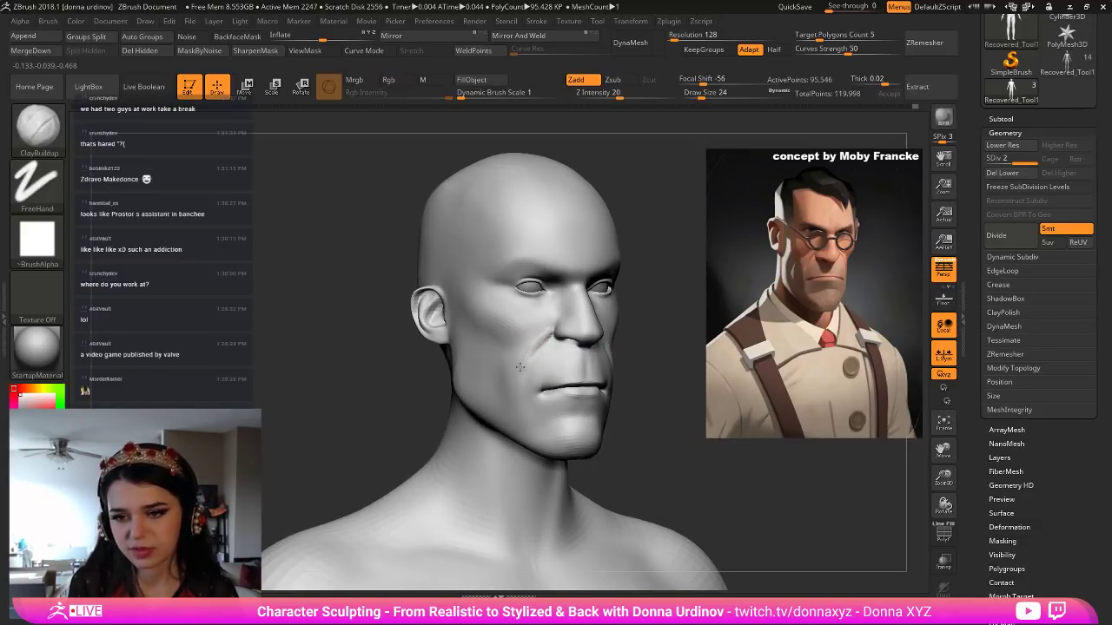
key(bracketright)
key(bracketright)
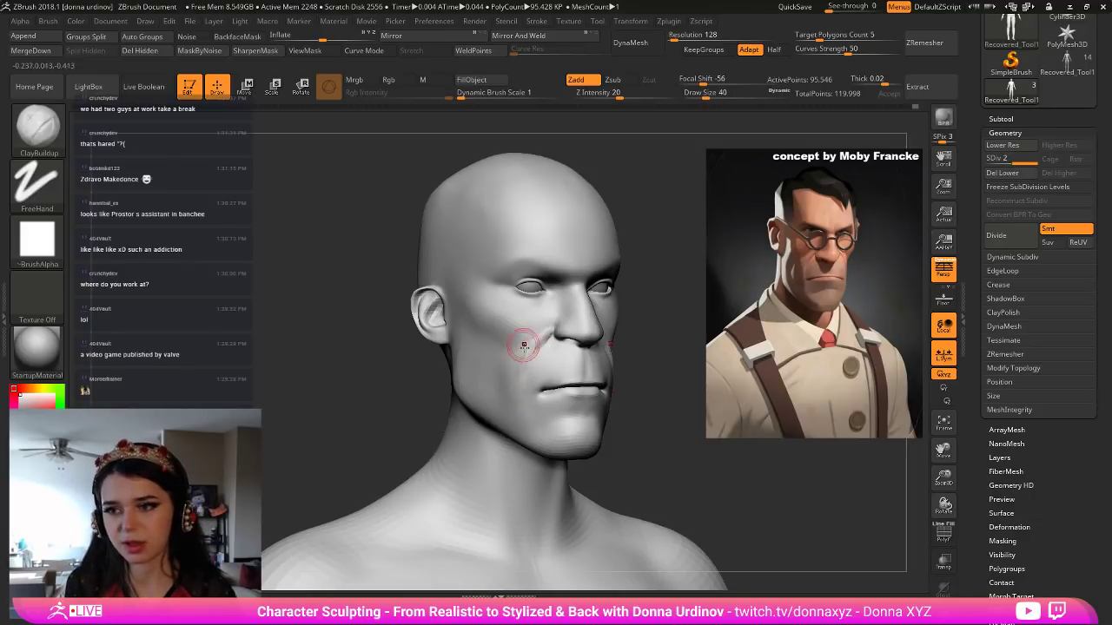
key(bracketright)
key(bracketright)
mouse_move(516, 319)
mouse_down()
mouse_move(499, 325)
mouse_move(486, 297)
mouse_up()
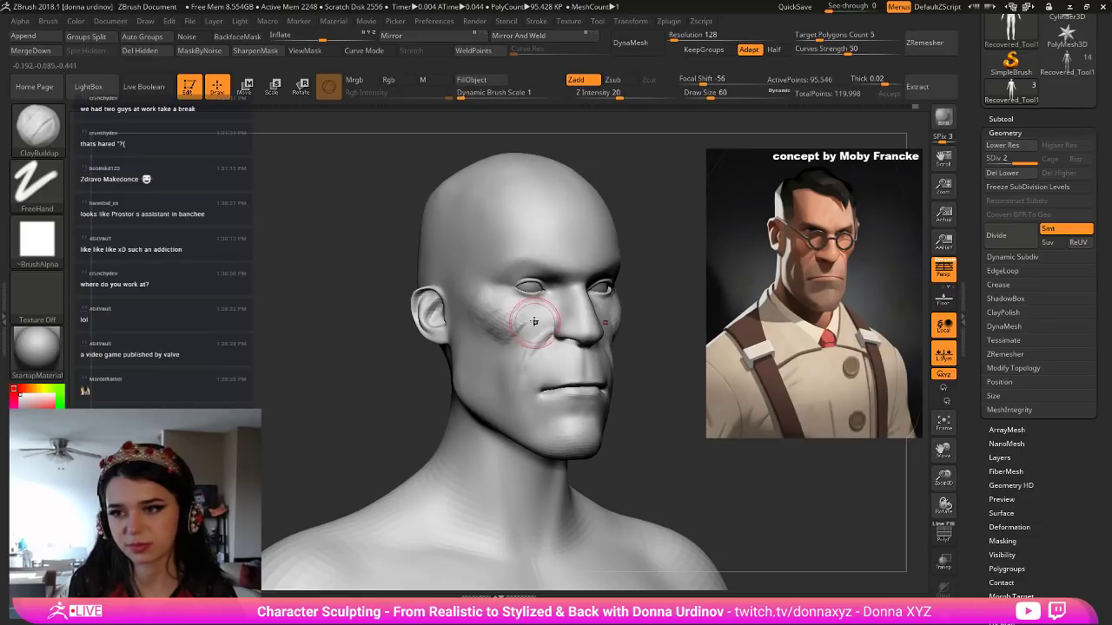
Build up an angled brow ridge and the outer fold above each eye with ClayBuildup at draw sizes of 28 and 32.
mouse_move(658, 384)
mouse_down()
mouse_move(621, 386)
mouse_move(656, 396)
mouse_up()
key(bracketleft)
key(bracketleft)
key(bracketleft)
key(bracketleft)
key(bracketleft)
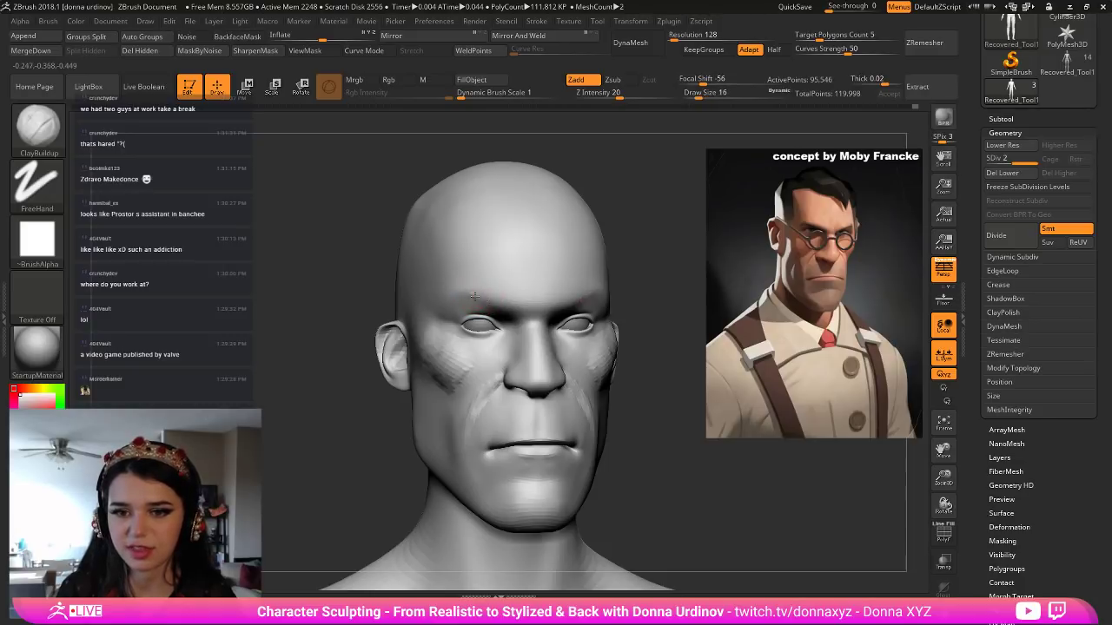
key(bracketright)
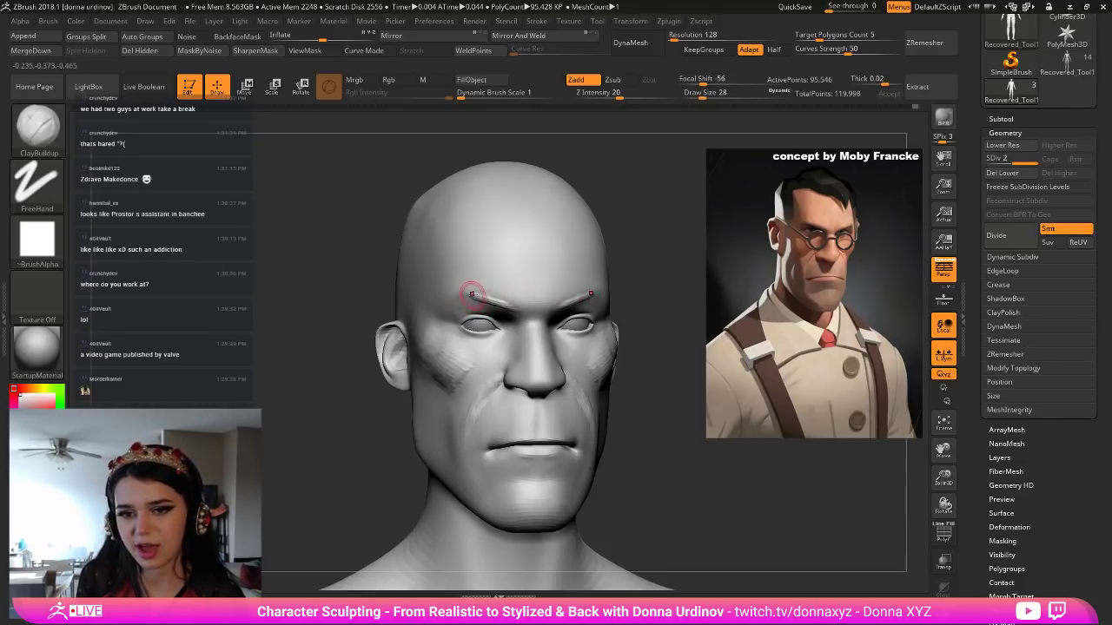
key(bracketleft)
key(bracketright)
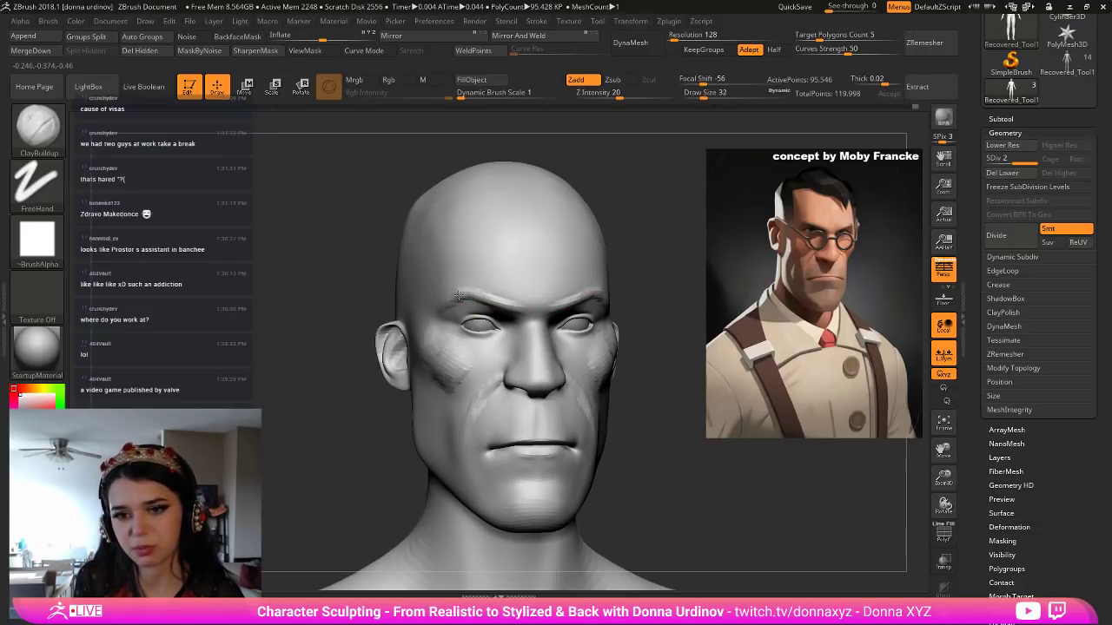
drag(476, 310, 450, 317)
Fill in the area between the brow and the inner eye corner with ClayBuildup at draw sizes of 24 and 28.
key(bracketright)
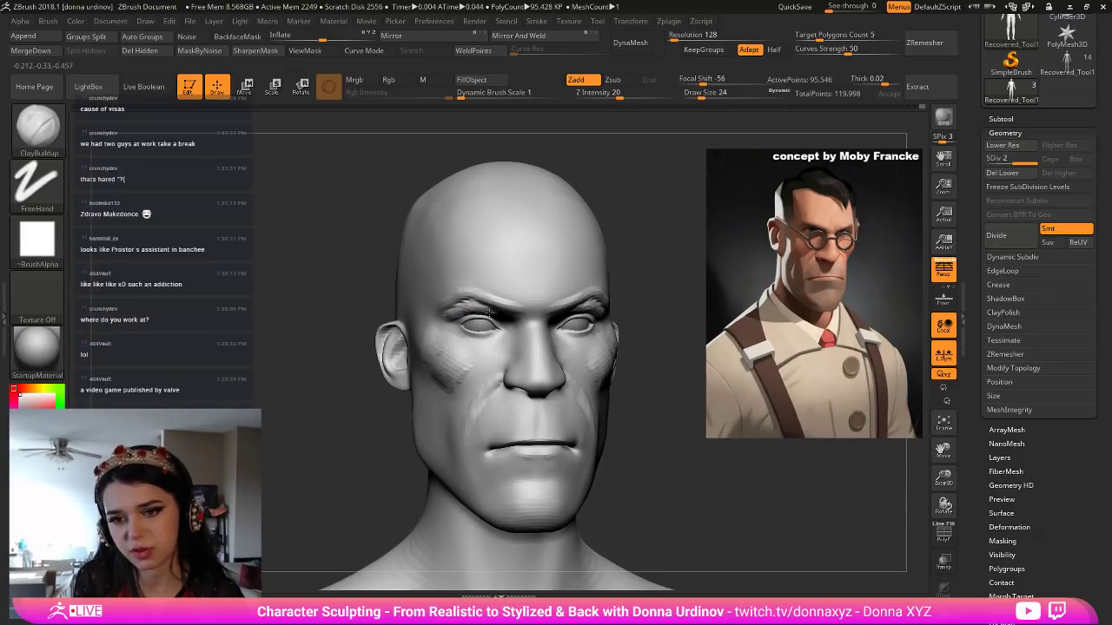
drag(650, 288, 470, 314)
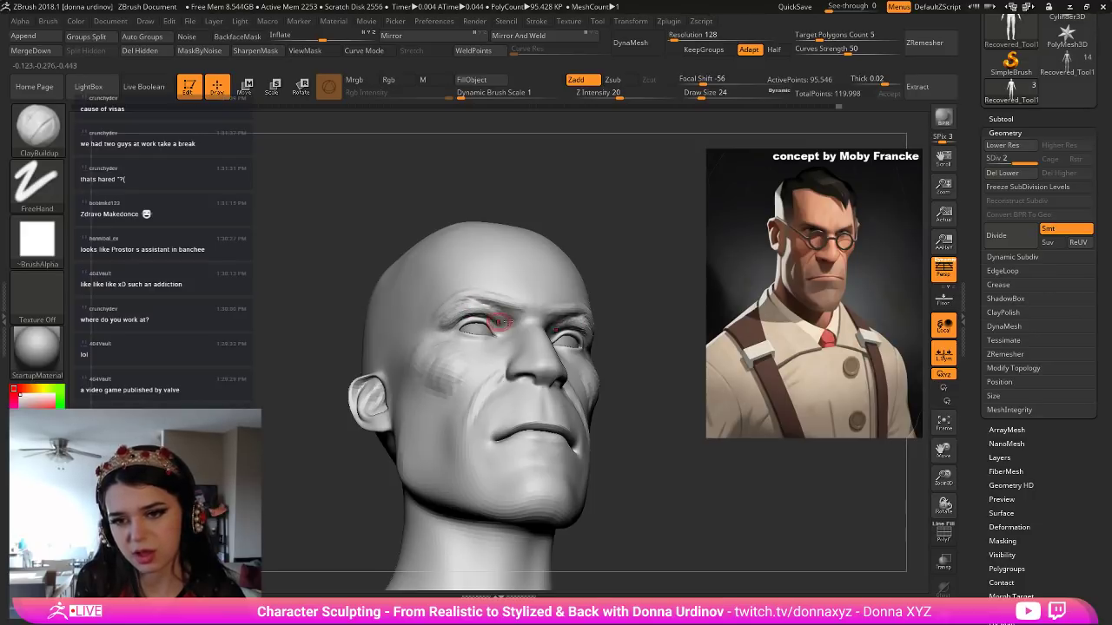
key(])
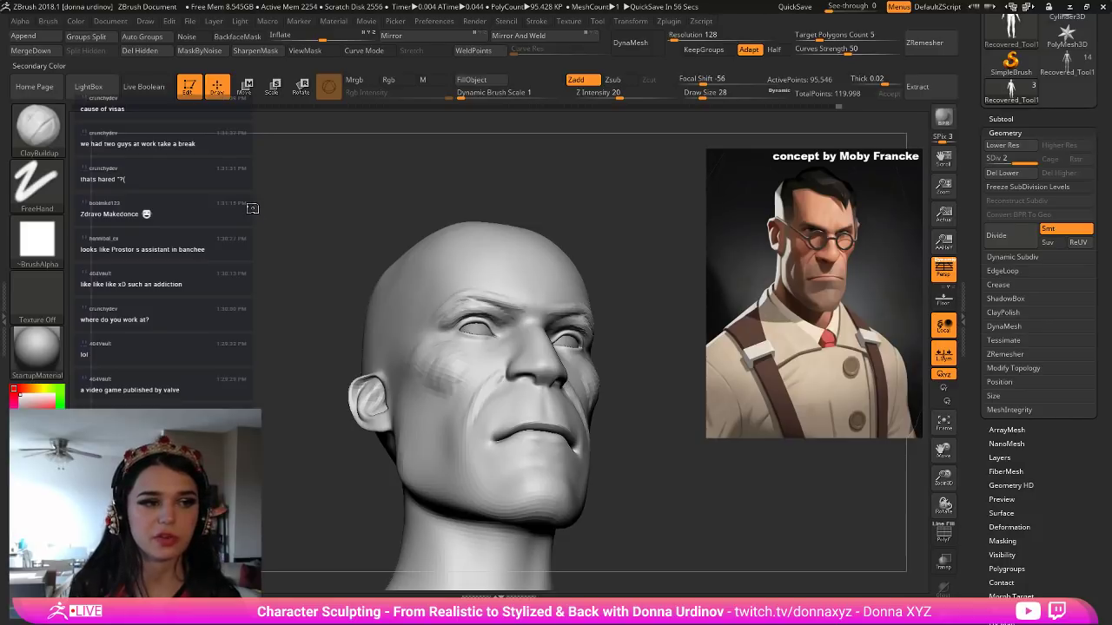
Build up the temple plane above the outer end of the brow with ClayBuildup at a draw size of 72.
mouse_move(656, 310)
mouse_down()
mouse_move(657, 354)
mouse_move(663, 295)
mouse_move(673, 296)
mouse_up()
key(bracketright)
key(bracketright)
key(bracketright)
key(bracketright)
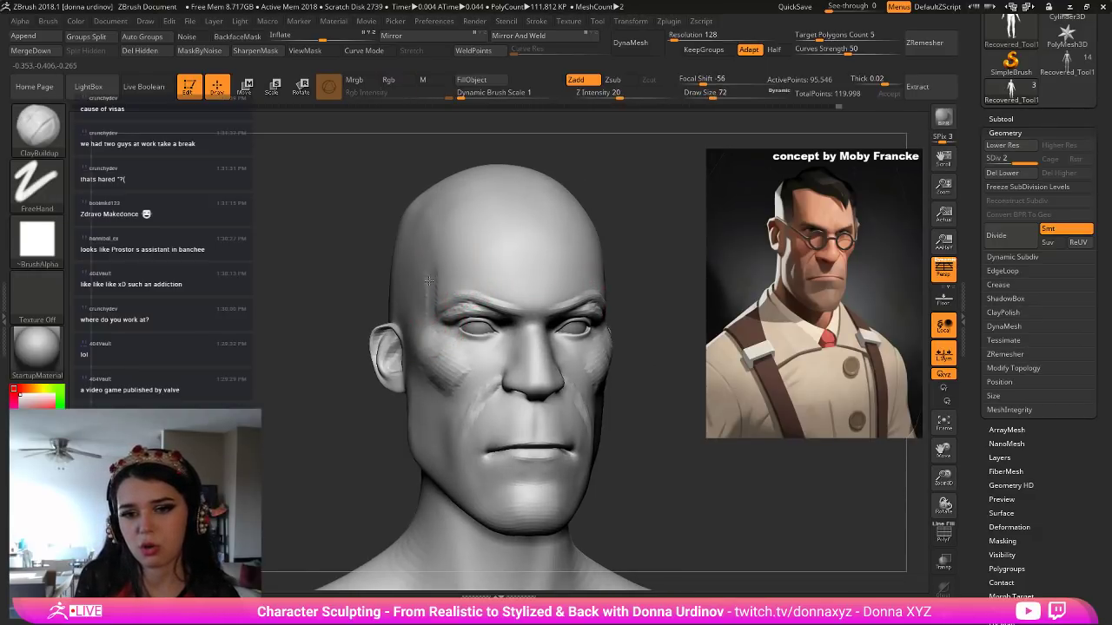
drag(435, 254, 450, 302)
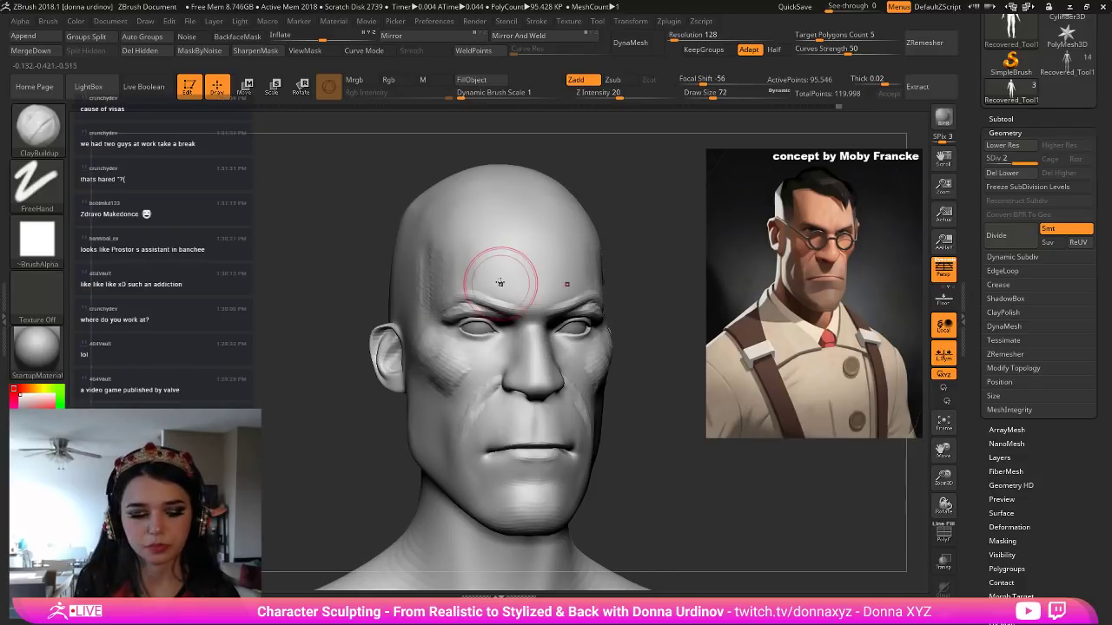
Reshape the outer eye corners and the brow ends above them with the Move brush at draw sizes of 36 and 24.
key(b)
key(m)
key(v)
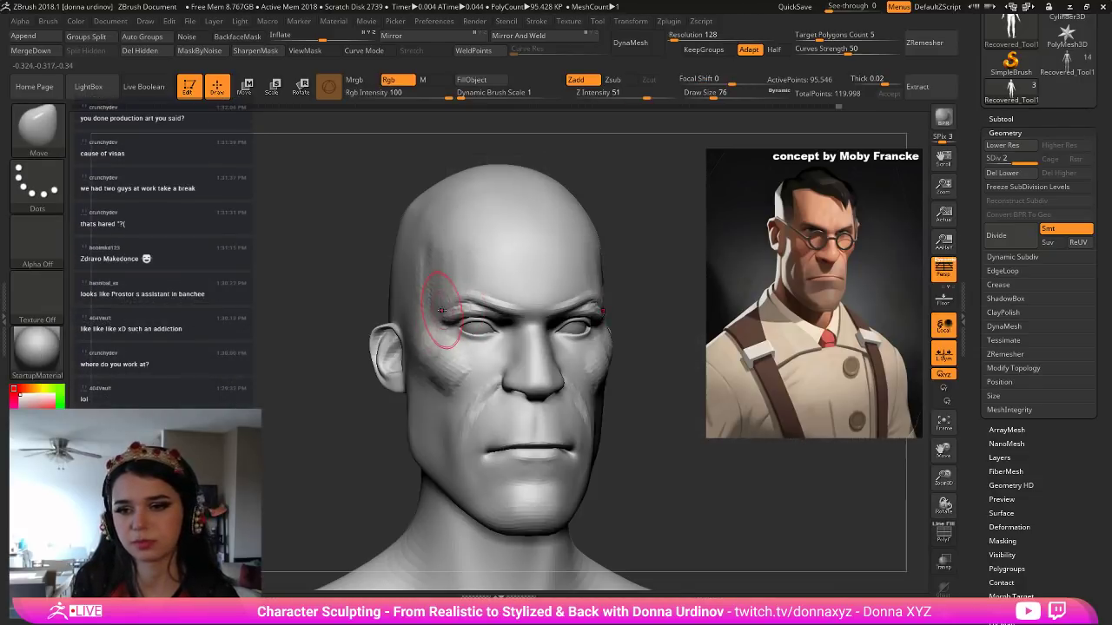
key(bracketleft)
key(bracketleft)
key(bracketleft)
key(bracketleft)
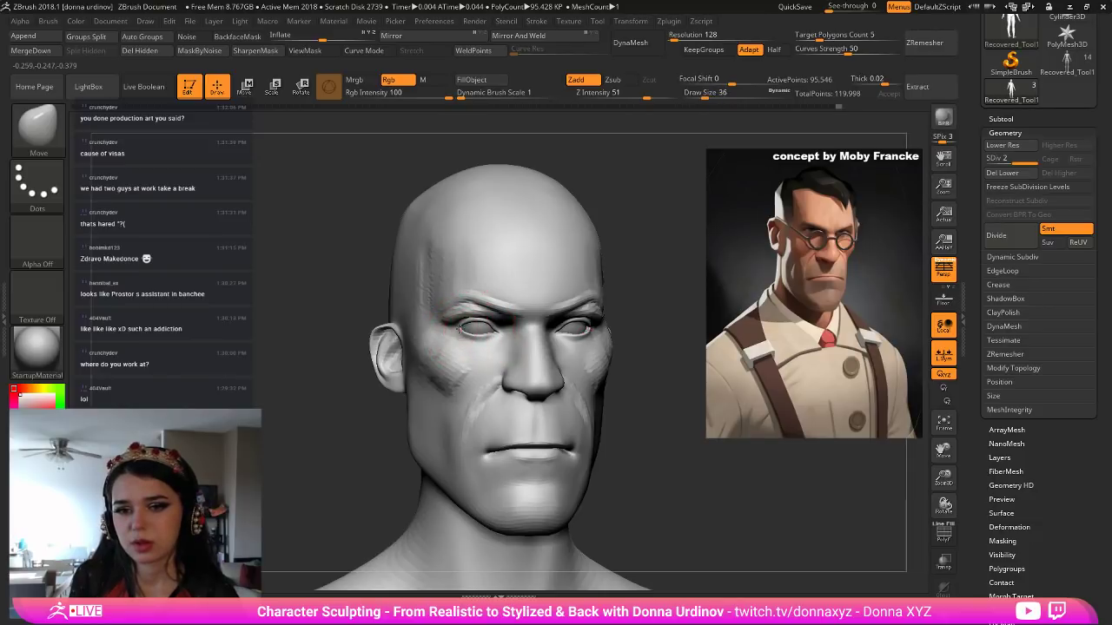
key(bracketleft)
key(bracketright)
key(bracketleft)
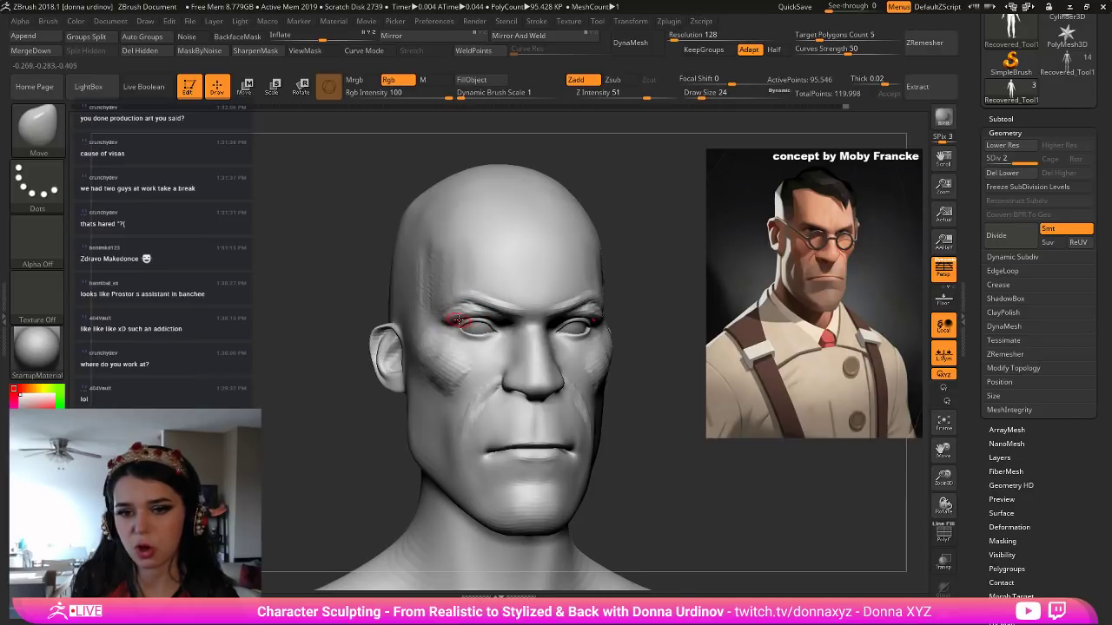
Adjust the inner ends of the brows above the nose with the Move brush at draw sizes of 36 and 52.
key(bracketright)
key(bracketright)
key(bracketright)
key(bracketright)
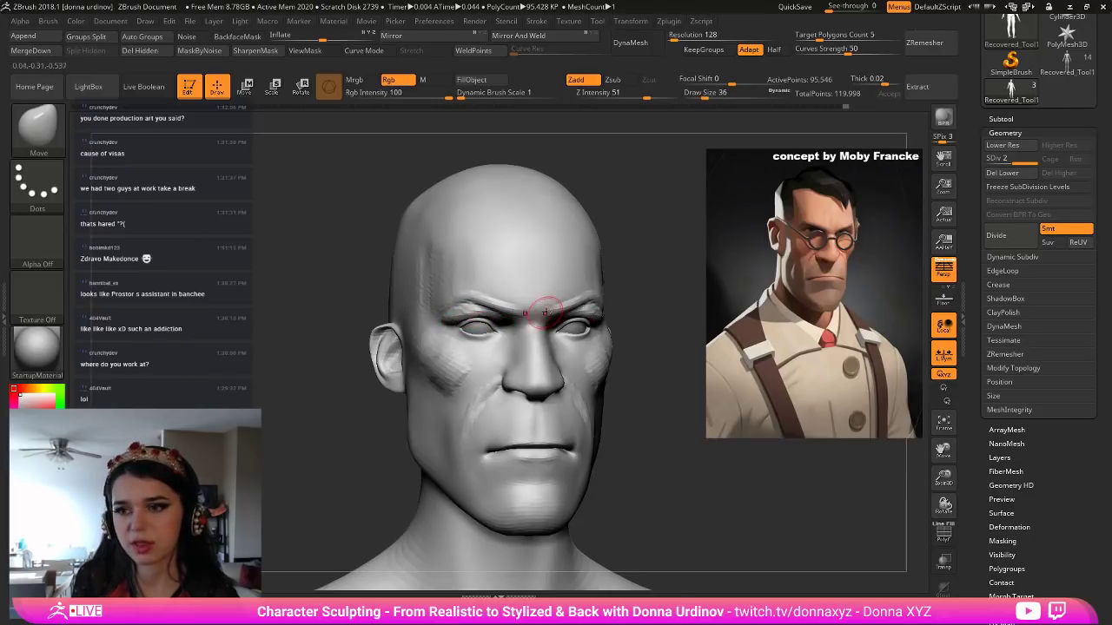
key(bracketright)
key(bracketright)
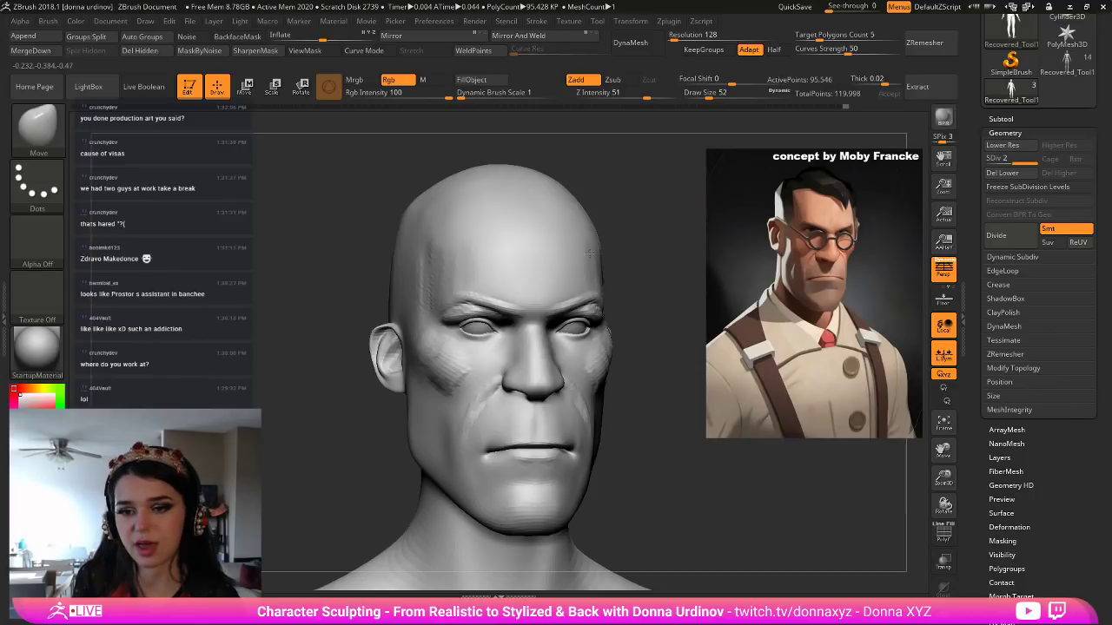
drag(690, 267, 552, 321)
key(bracketright)
drag(656, 284, 647, 252)
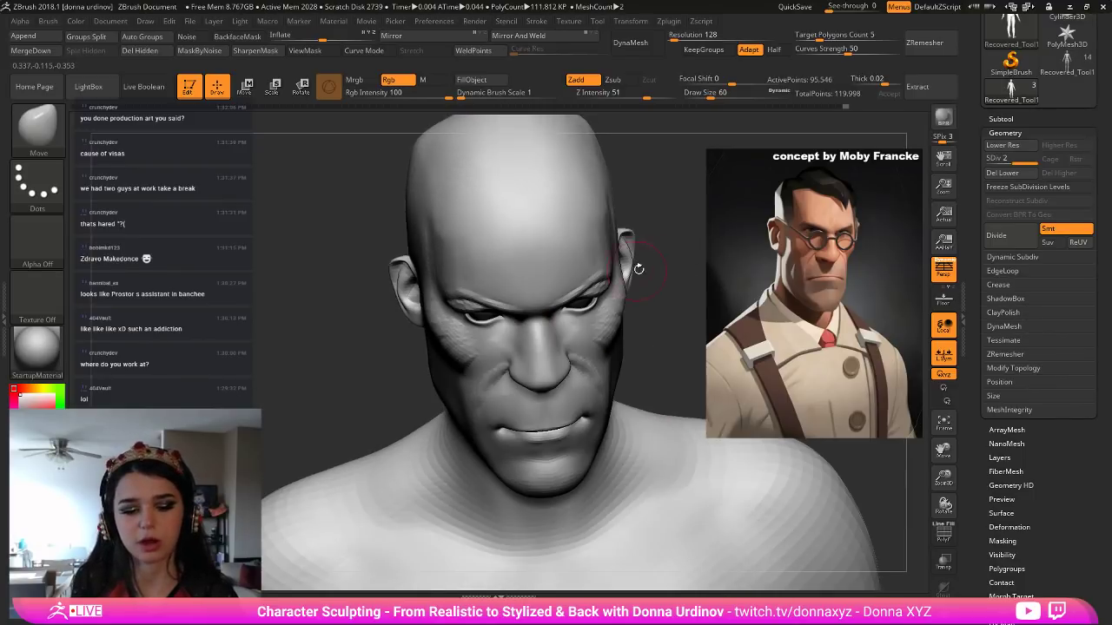
Smooth the clay strokes on the temples and cheekbones at a draw size of 116.
key(bracketright)
key(bracketright)
key(bracketright)
key(bracketright)
key(bracketright)
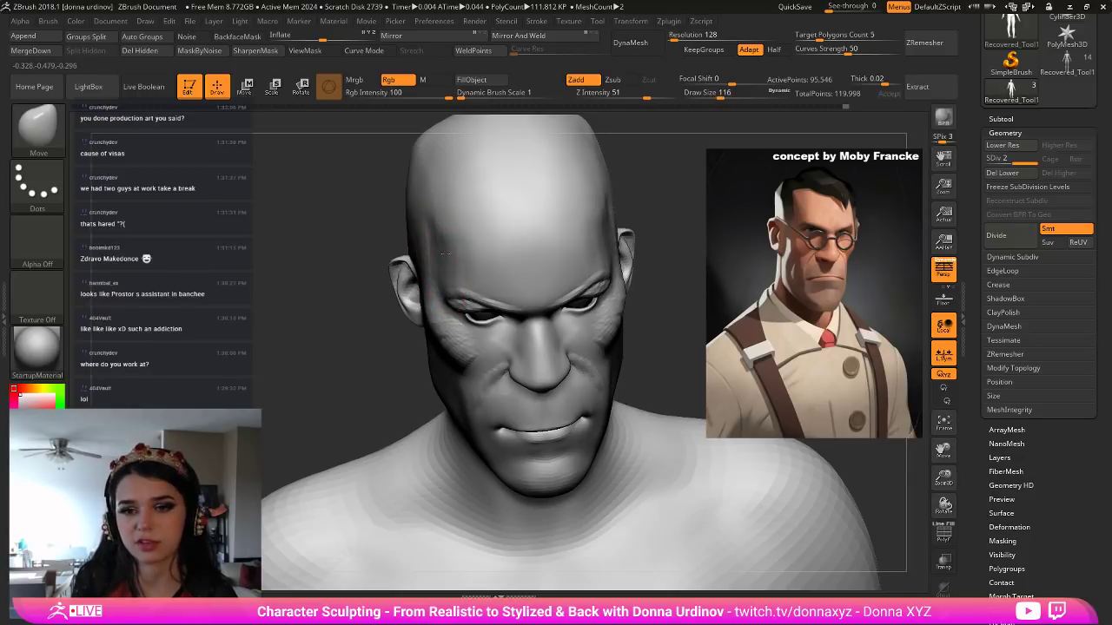
key(shift)
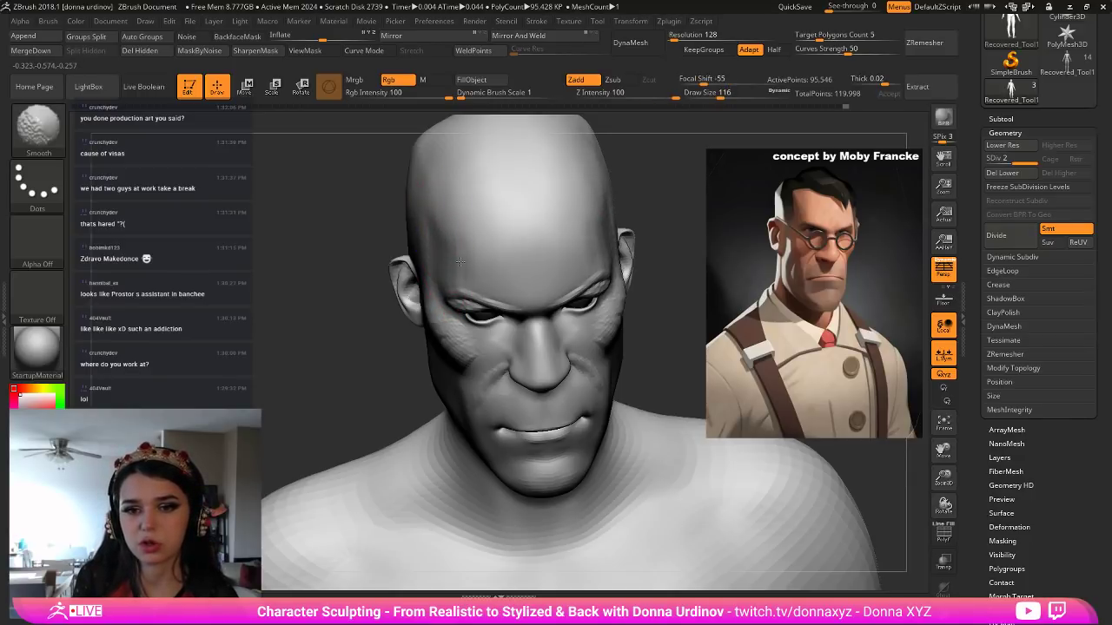
mouse_move(666, 309)
mouse_down()
mouse_move(649, 282)
mouse_move(658, 284)
mouse_up()
shift+drag(437, 342, 405, 272)
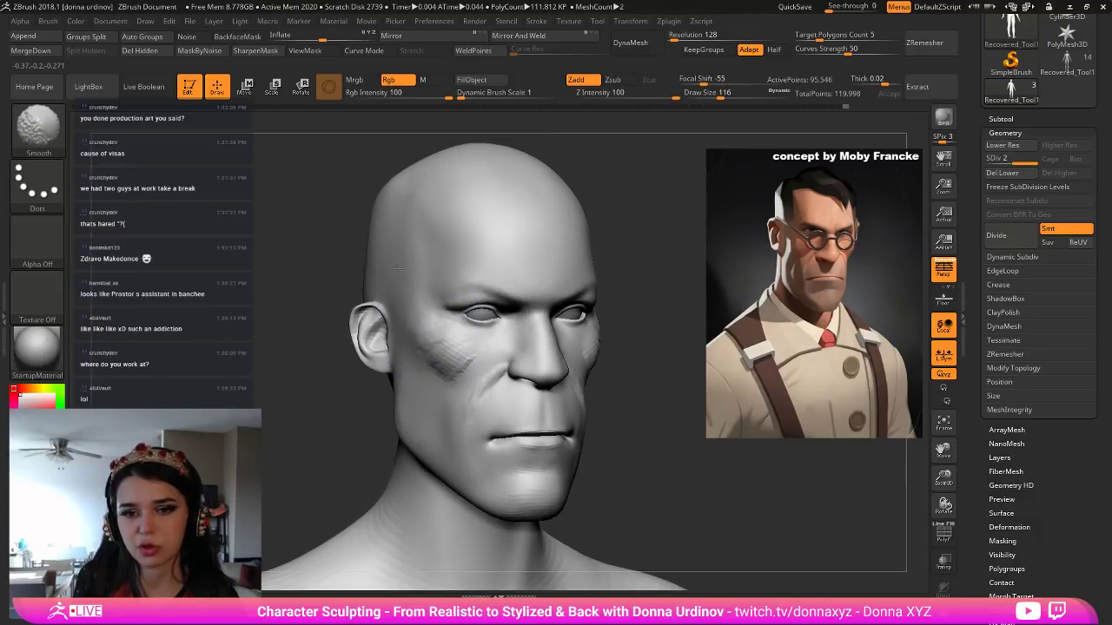
mouse_move(437, 342)
shift+mouse_down()
mouse_move(452, 372)
mouse_move(499, 377)
shift+mouse_up()
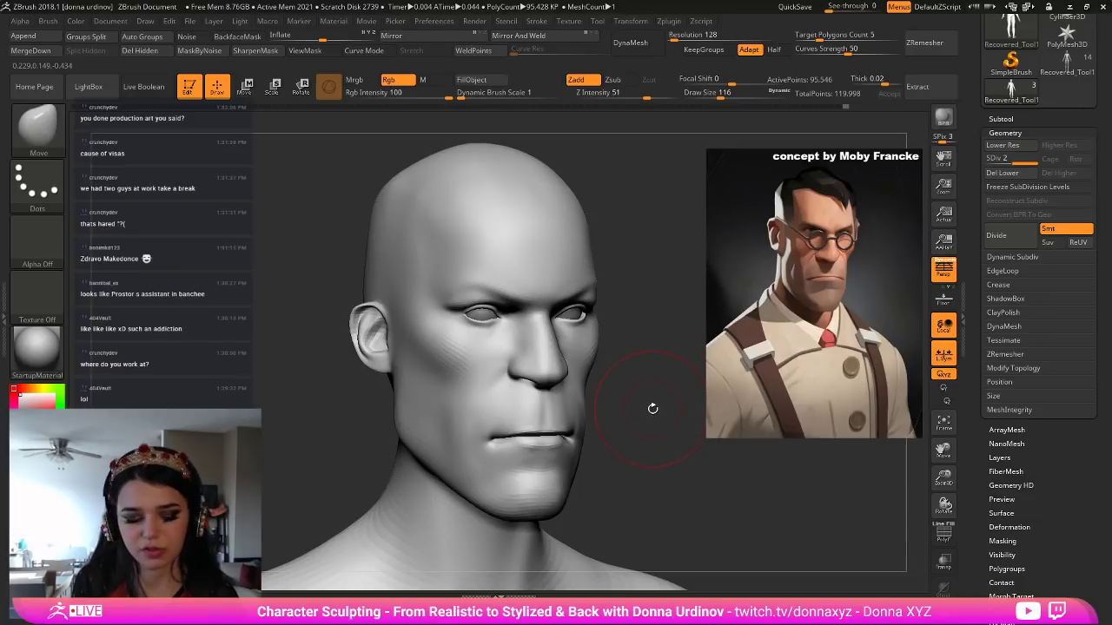
Carve the nasolabial fold from the nostril down the cheek with DamStandard at a draw size of 36.
key(b)
key(d)
key(s)
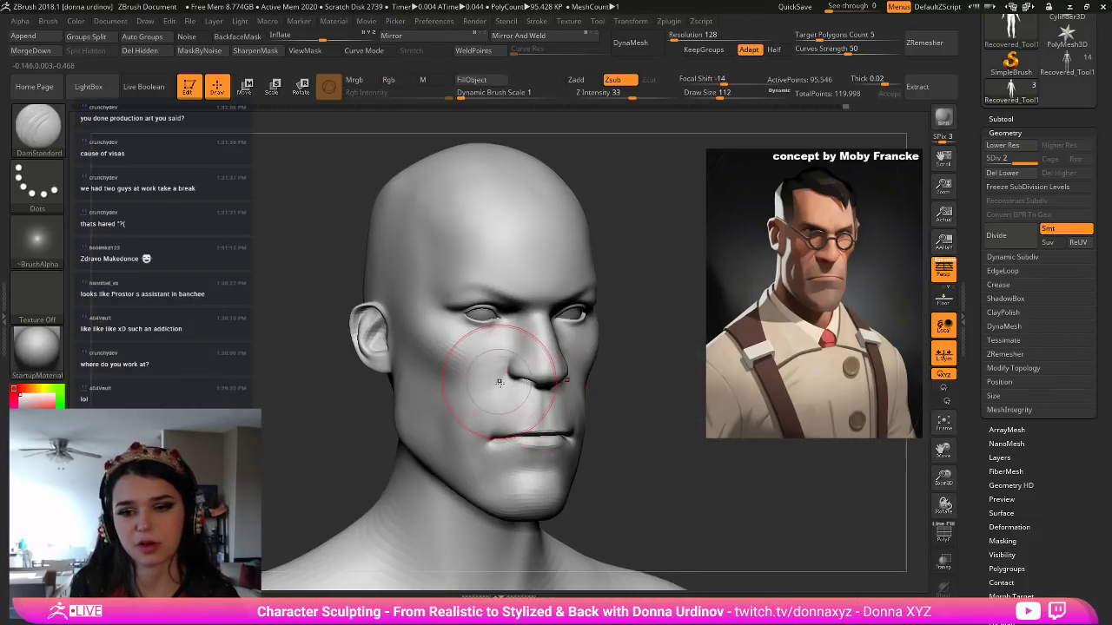
key([)
key([)
key([)
key([)
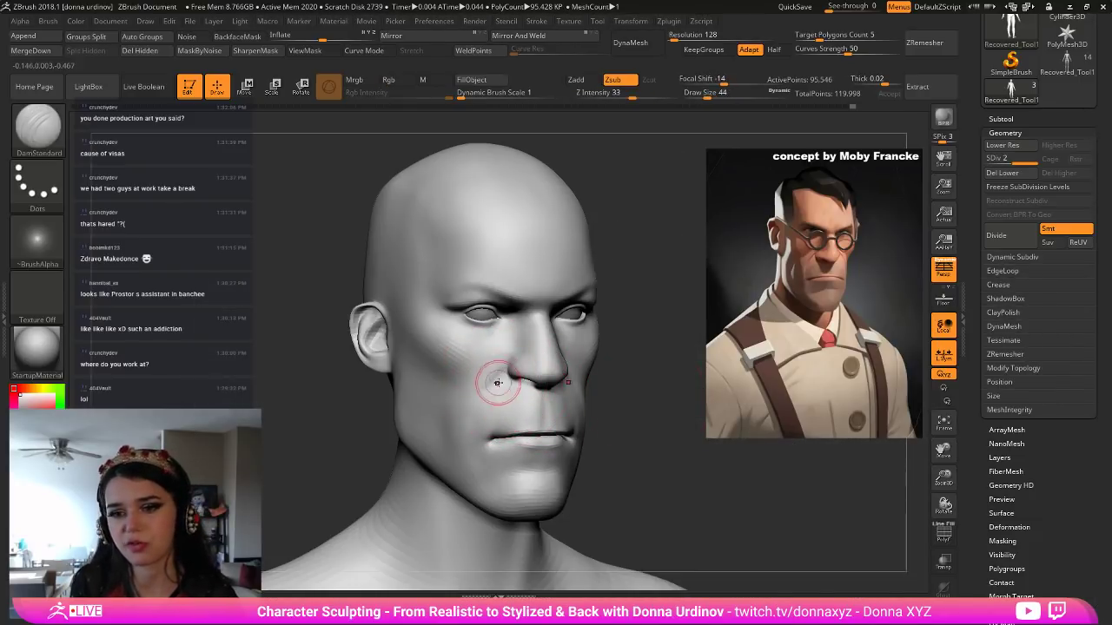
key([)
drag(511, 362, 471, 406)
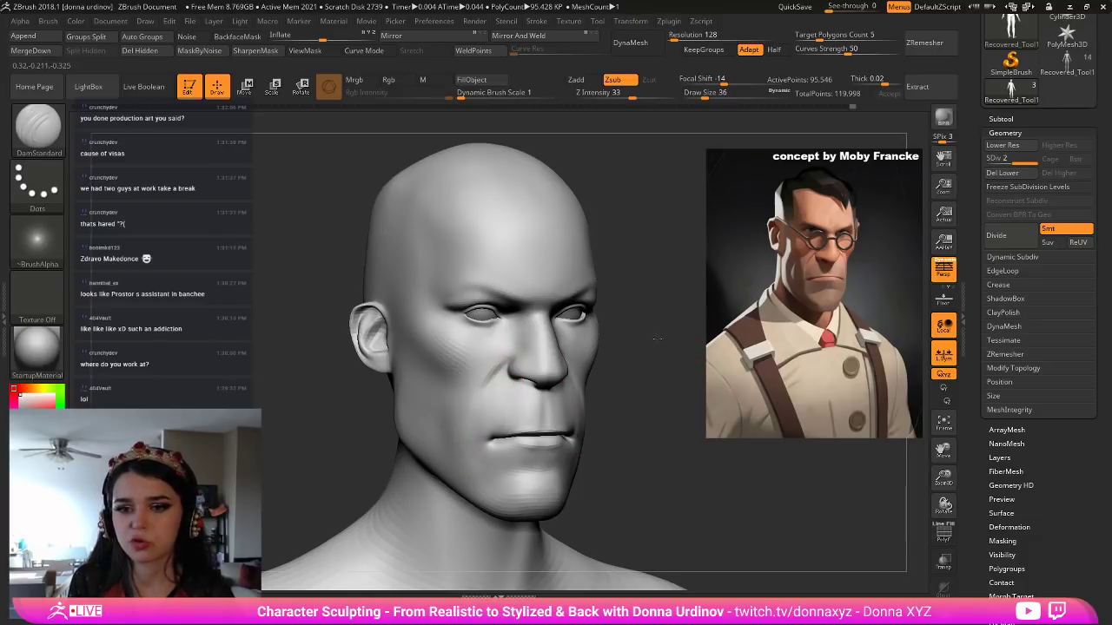
drag(657, 339, 514, 367)
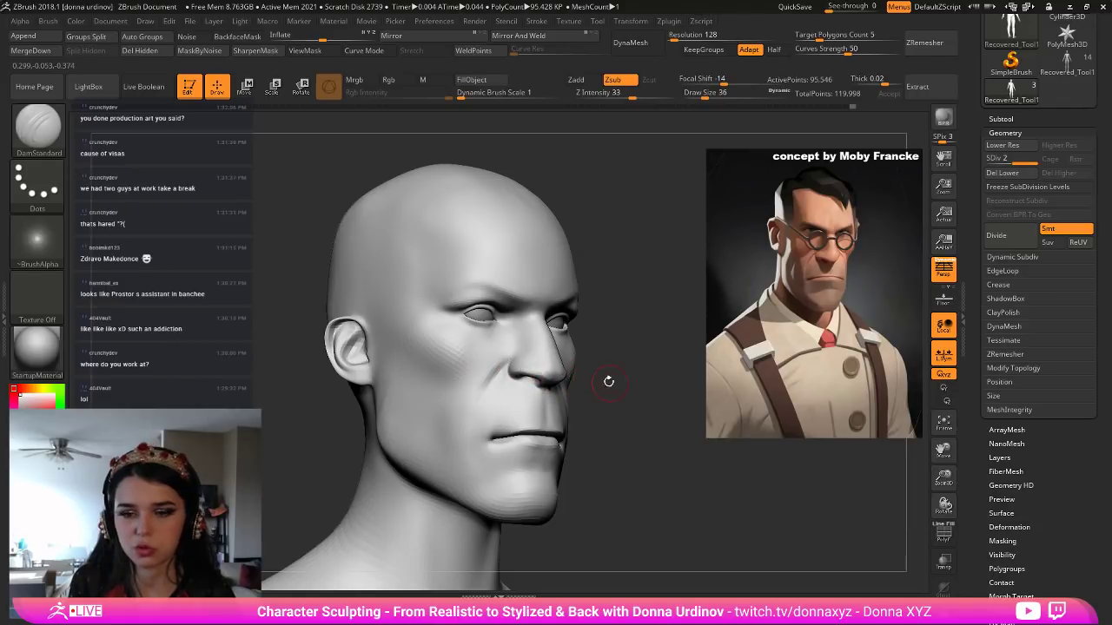
Reshape the nostril wing and the area below it with Move Topological at draw sizes of 20 and 32.
key(b)
key(m)
key(t)
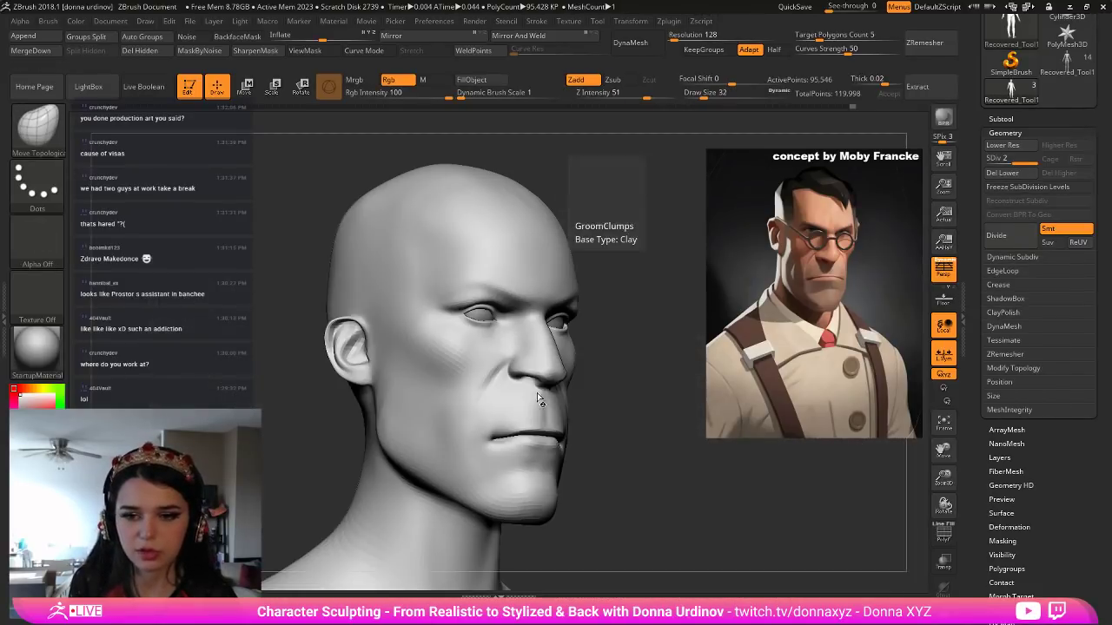
drag(620, 370, 649, 366)
key(])
key(bracketleft)
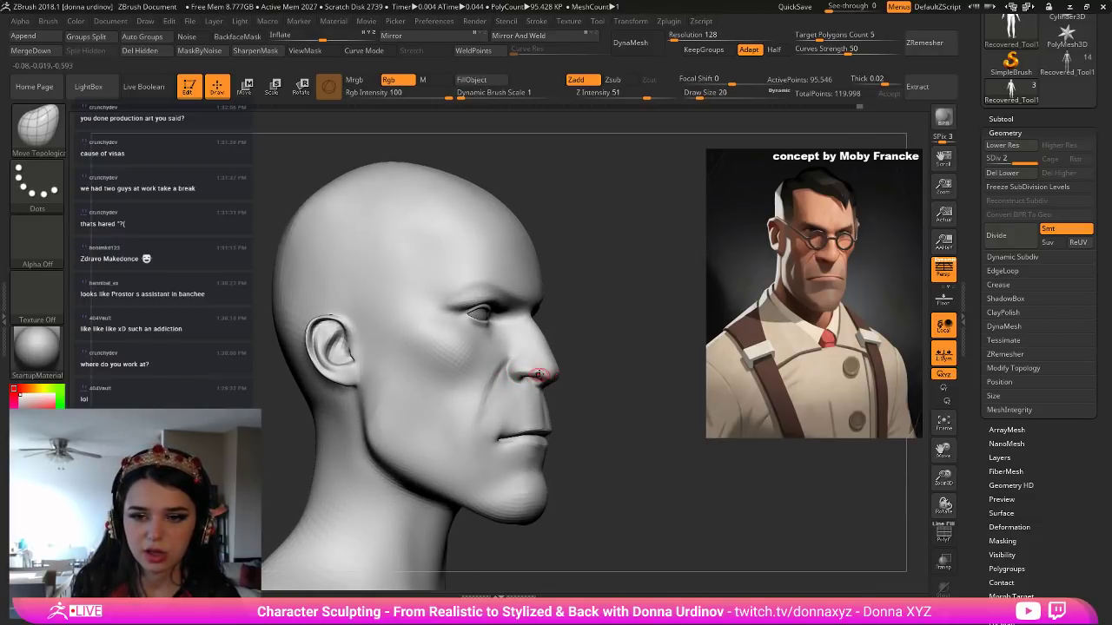
key(bracketright)
drag(529, 368, 522, 363)
drag(596, 352, 557, 400)
key(bracketright)
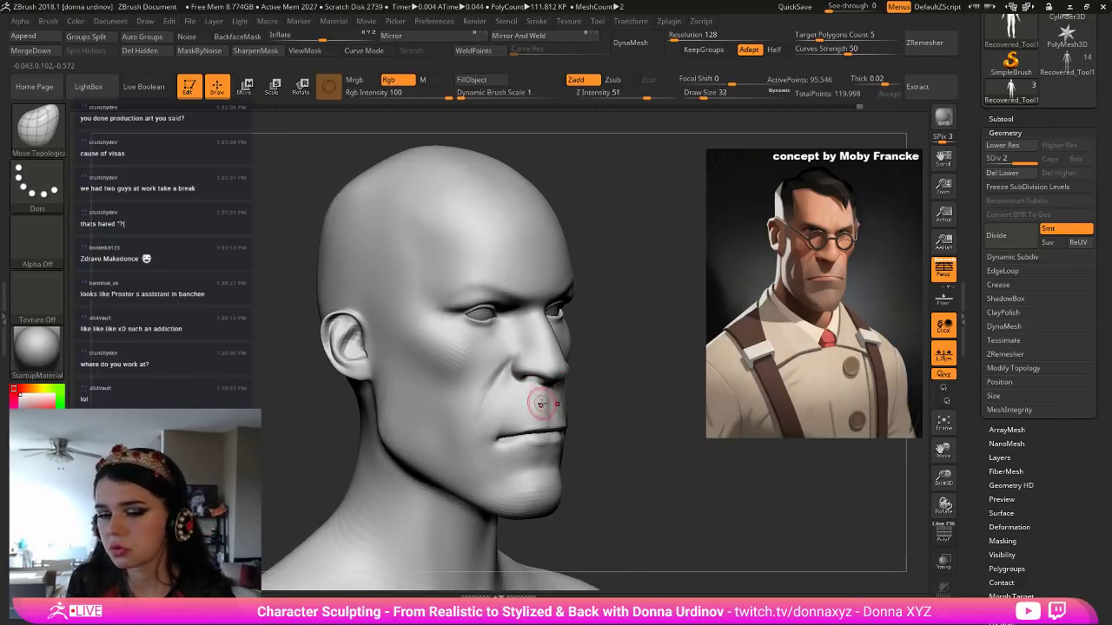
Adjust the underside of the nostrils with Move Topological at a draw size of 16.
mouse_move(625, 349)
mouse_down()
mouse_move(597, 330)
mouse_move(587, 341)
mouse_up()
key(bracketleft)
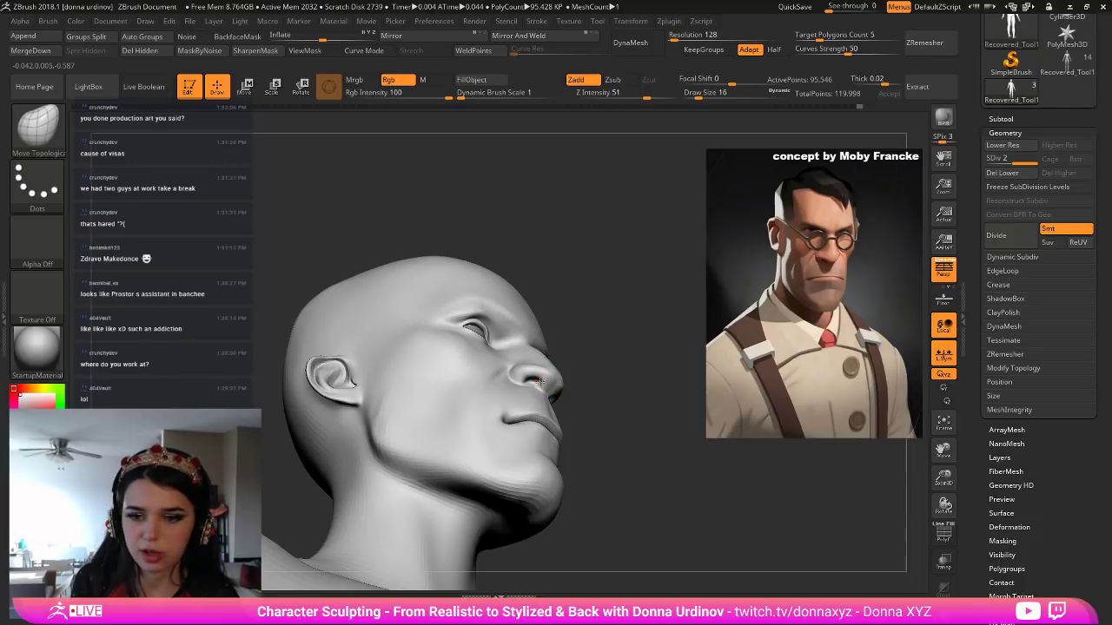
drag(603, 354, 619, 378)
key(])
Refine the nose tip and its profile with Move Topological at draw sizes of 36 and 48.
mouse_move(587, 387)
mouse_down()
mouse_move(560, 379)
mouse_move(559, 361)
mouse_move(566, 380)
mouse_up()
key(bracketright)
key(bracketright)
key(bracketright)
key(bracketright)
key(bracketleft)
key(bracketleft)
key(bracketleft)
key(bracketleft)
key(bracketleft)
key(bracketleft)
key(bracketleft)
key(bracketleft)
key(bracketleft)
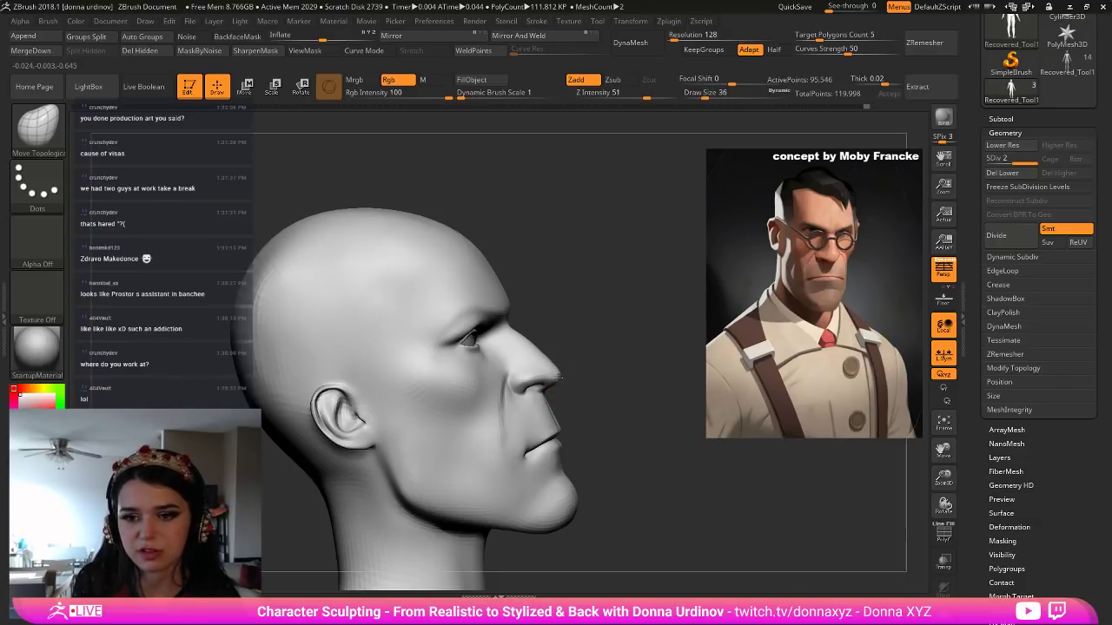
drag(595, 368, 569, 370)
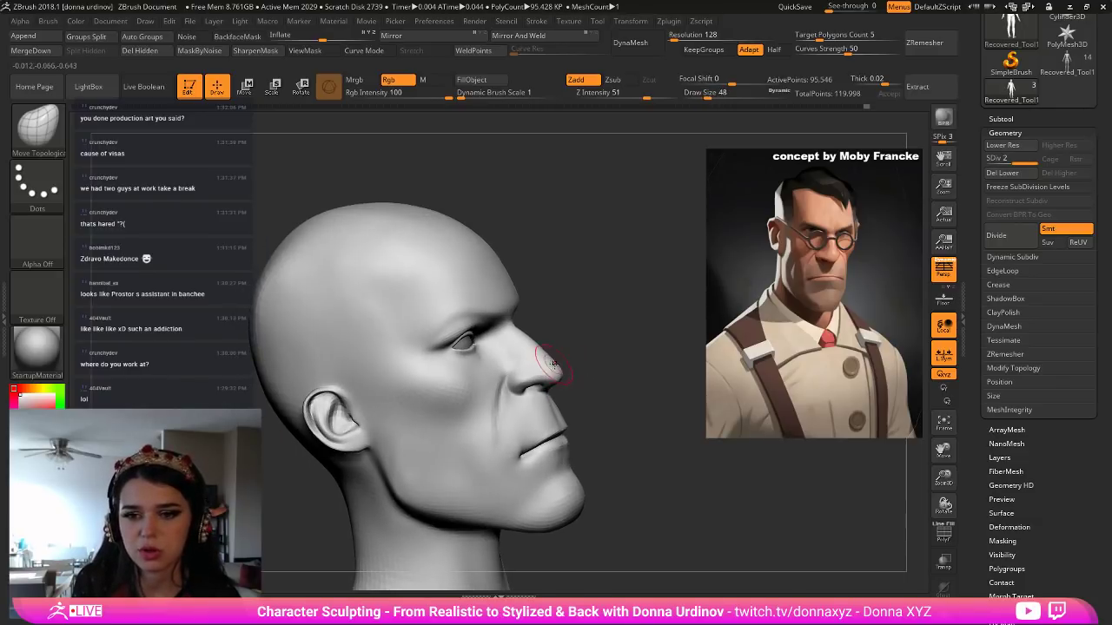
mouse_move(597, 346)
mouse_down()
mouse_move(575, 359)
mouse_move(581, 388)
mouse_up()
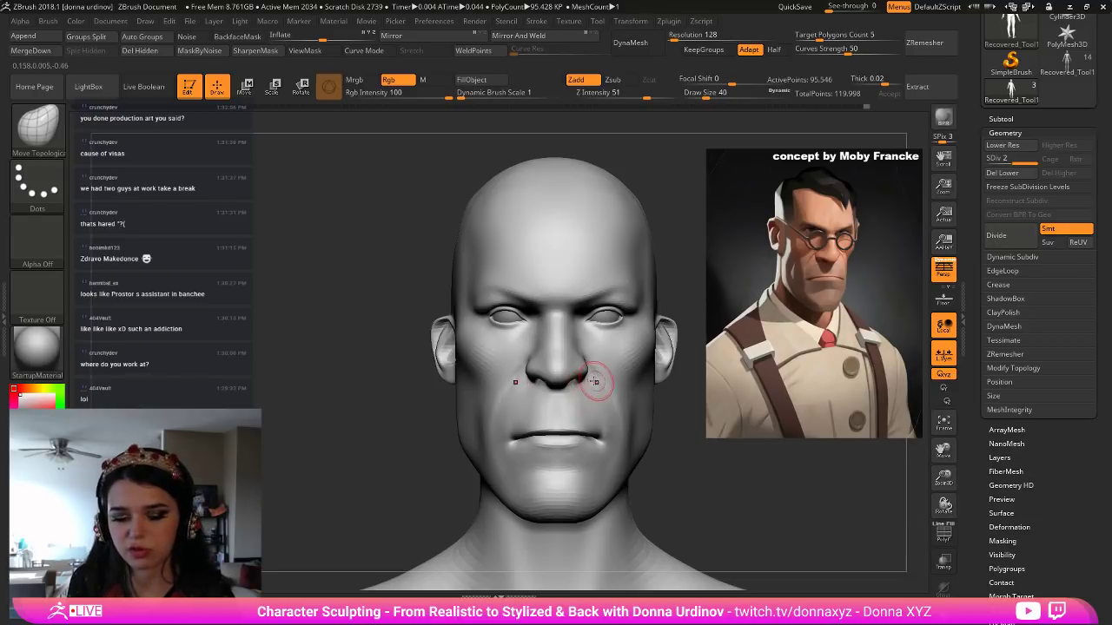
Adjust the width of the nose and nostrils with Move Topological at draw sizes of 40 and 36.
mouse_move(688, 421)
mouse_down()
mouse_move(589, 375)
mouse_move(588, 392)
mouse_up()
key(bracketleft)
key(bracketright)
key(bracketright)
key([)
key([)
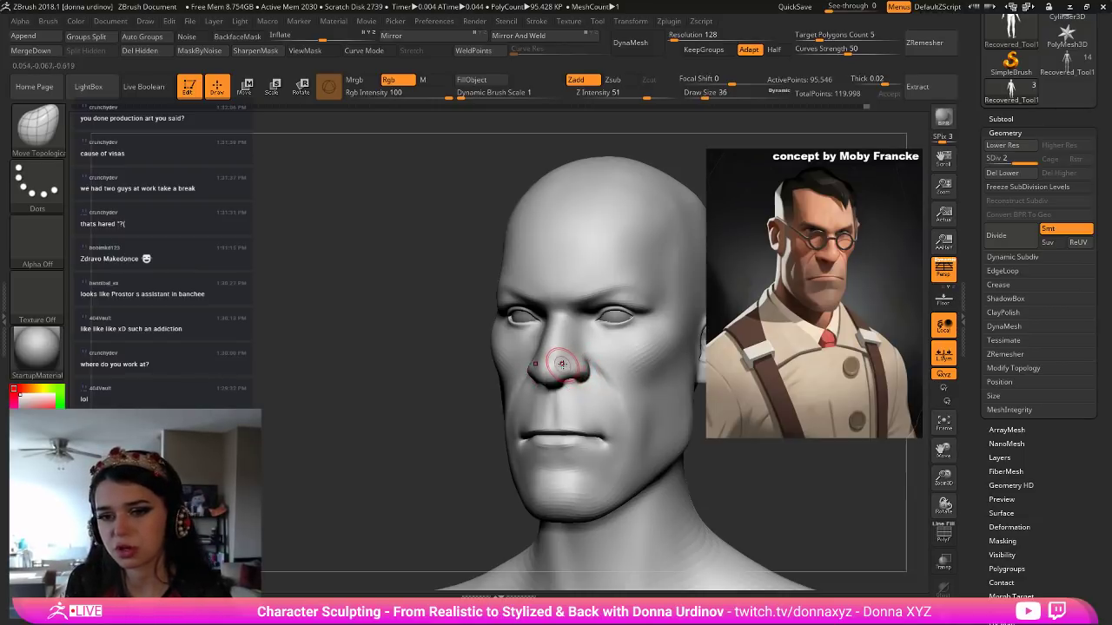
Build up the sides of the nose bridge with ClayBuildup at a draw size of 48, smoothing down to the nose tip.
key(b)
key(c)
key(b)
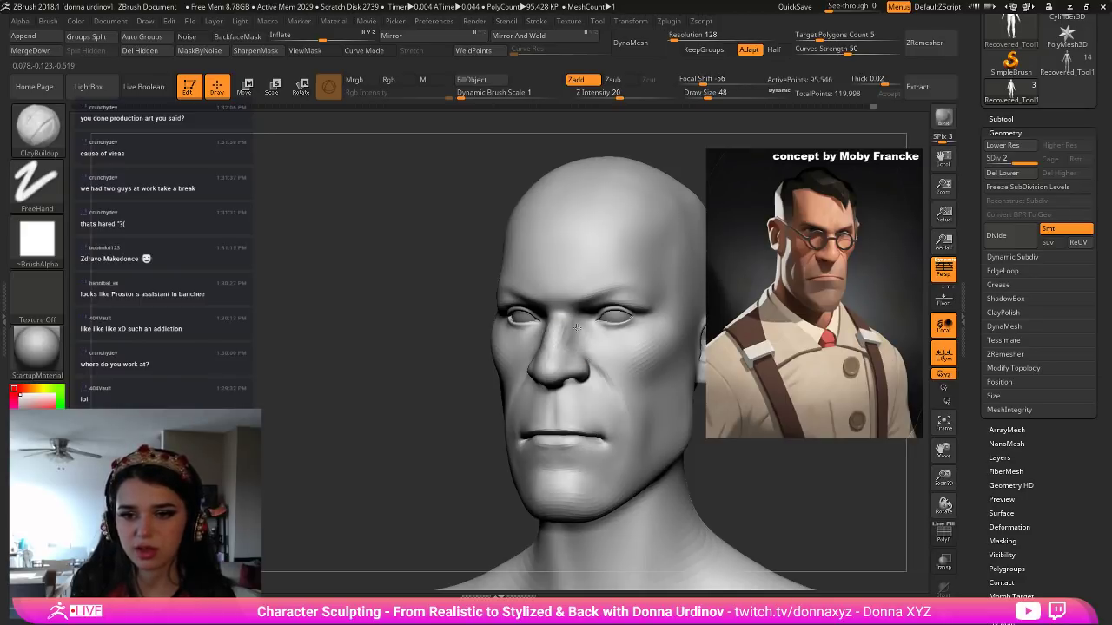
drag(363, 405, 386, 402)
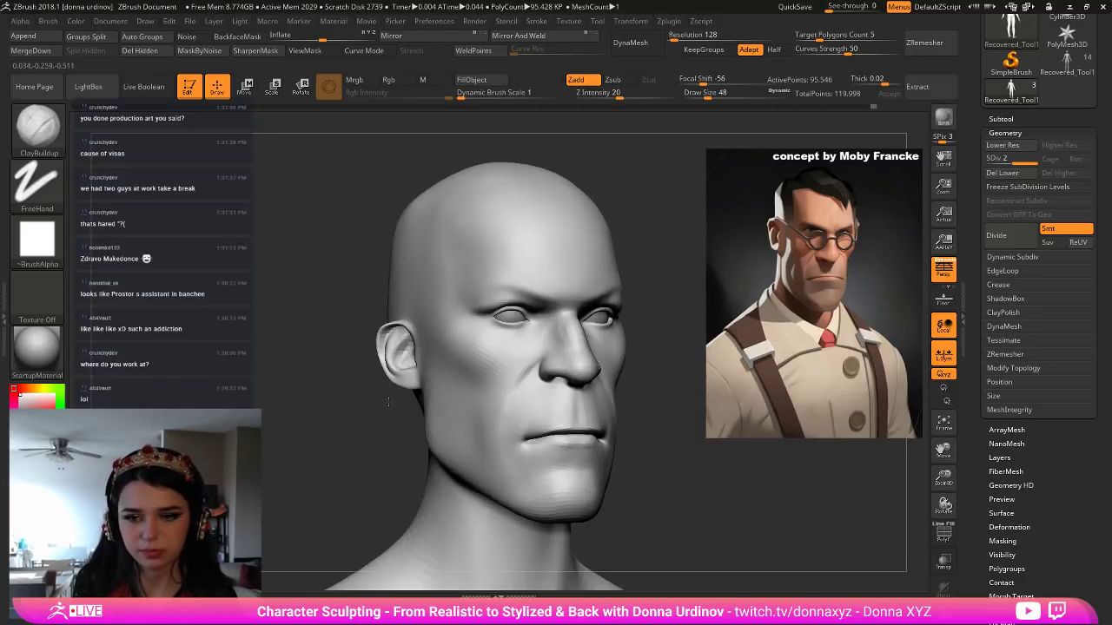
key(shift)
shift+drag(580, 347, 590, 374)
Adjust the area between the brows above the nose bridge with the Move brush at a draw size of 48.
key(b)
key(m)
key(v)
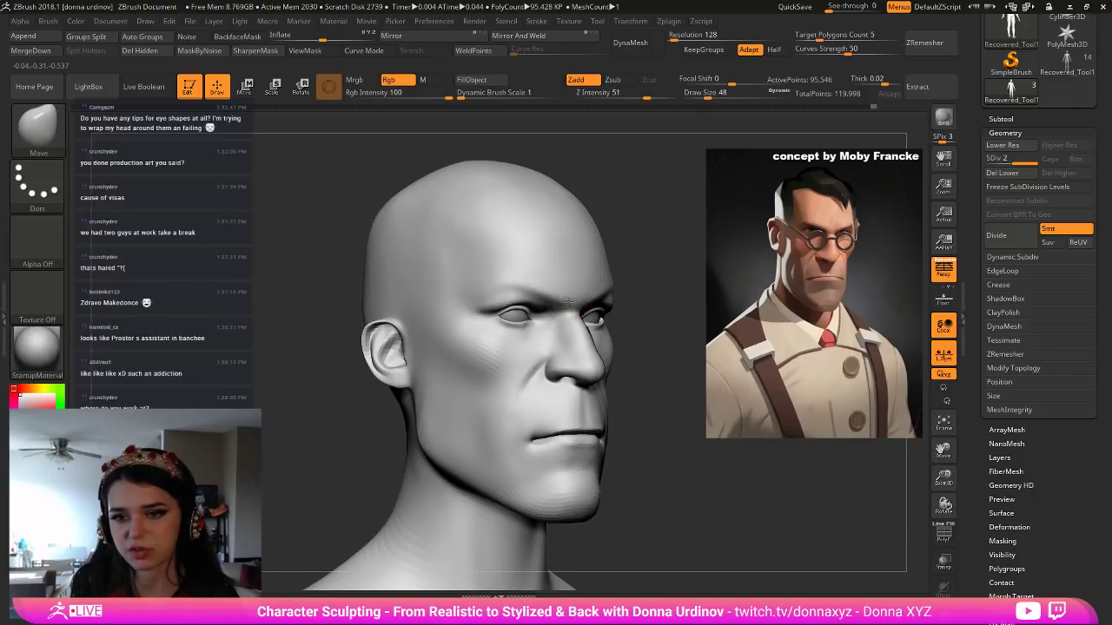
key(b)
key(m)
key(v)
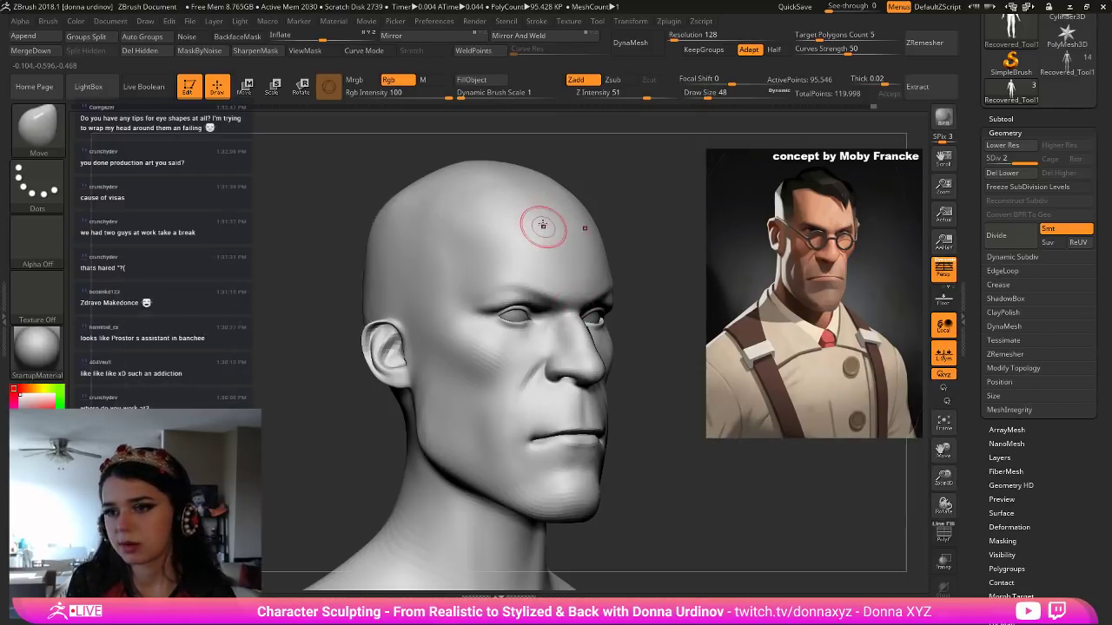
drag(577, 296, 577, 278)
Carve a vertical frown line between the brows with DamStandard at a draw size of 48 and smooth it.
key(b)
key(d)
key(s)
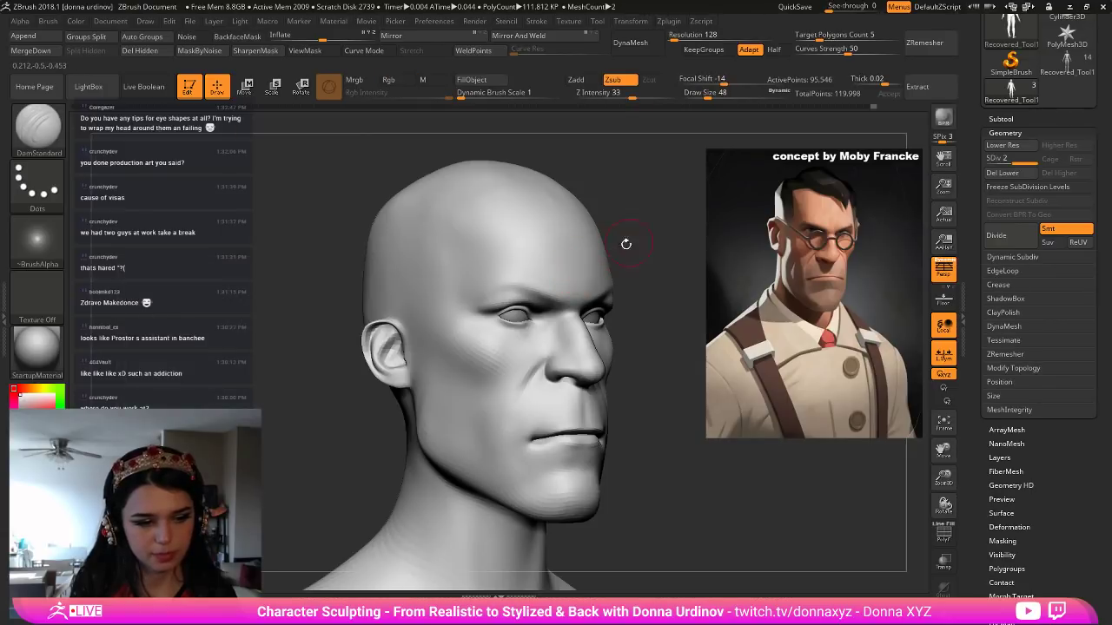
drag(642, 219, 619, 254)
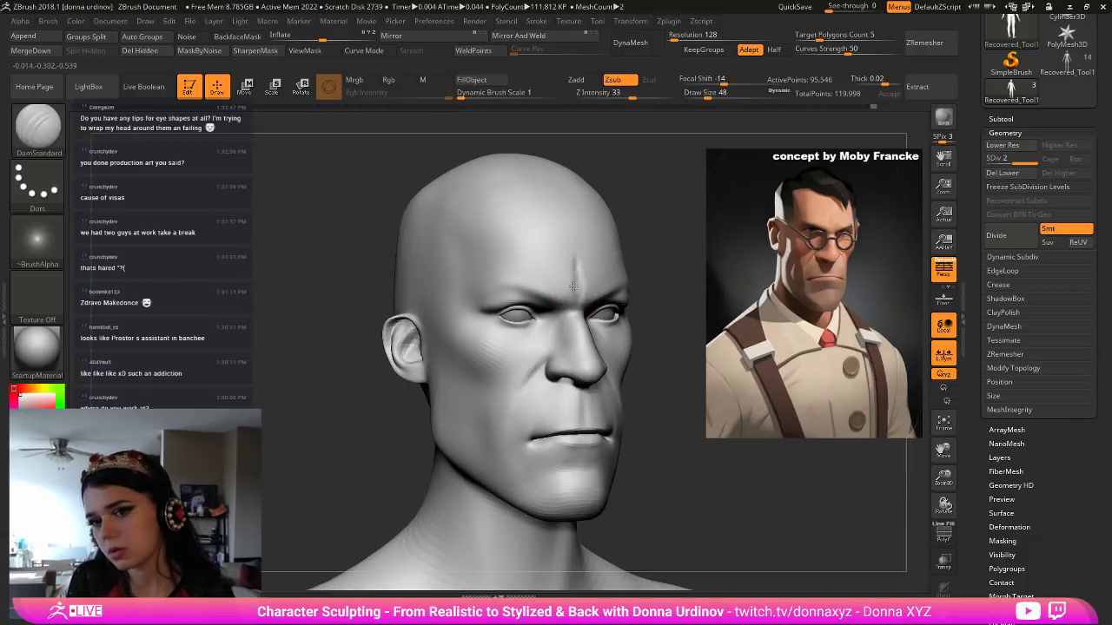
shift+drag(577, 266, 564, 250)
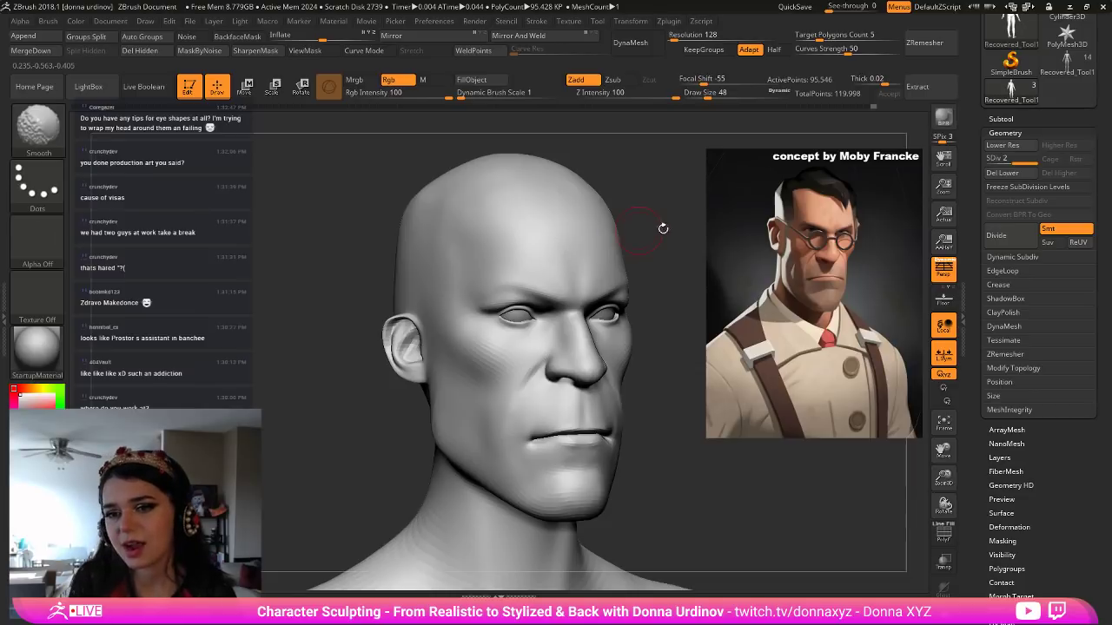
Deepen the crease beside the nostril with DamStandard at a draw size of 48 and smooth the fold below it.
drag(655, 228, 663, 224)
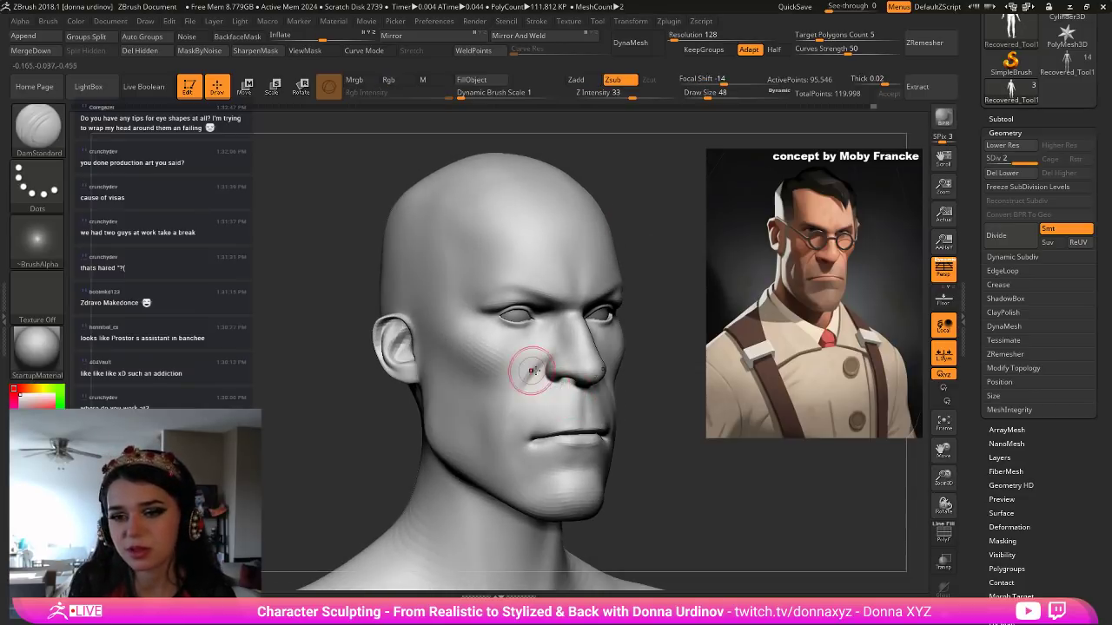
mouse_move(544, 357)
mouse_down()
mouse_move(518, 398)
mouse_move(533, 361)
mouse_up()
shift+drag(533, 361, 523, 391)
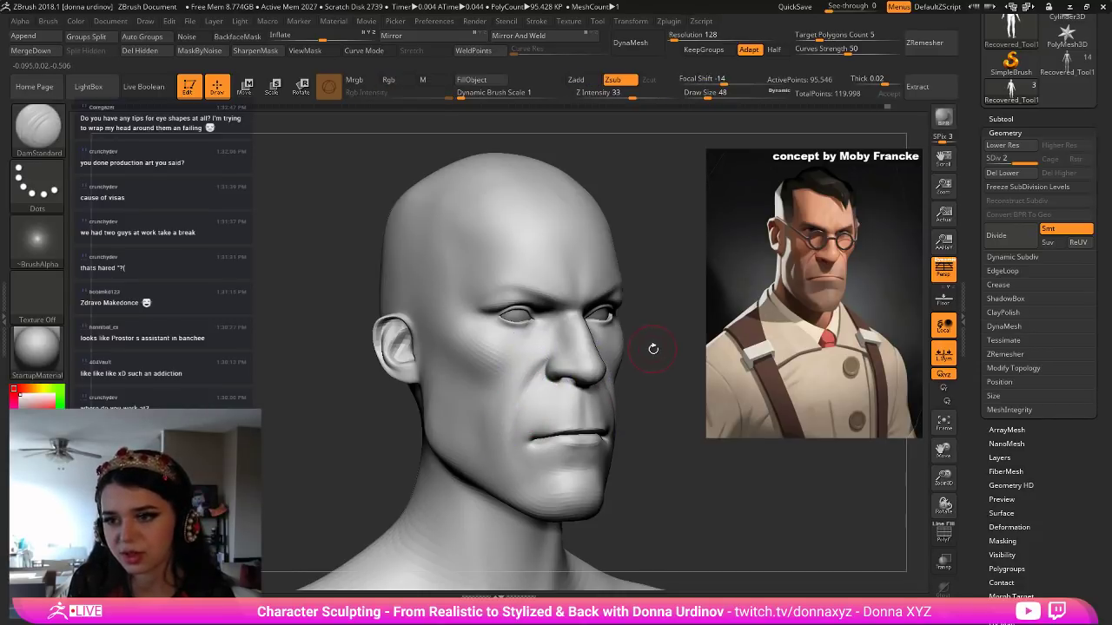
Adjust the outer corners of the eyes with the Move brush at a draw size of 20.
drag(657, 338, 658, 350)
key(b)
key(m)
key(v)
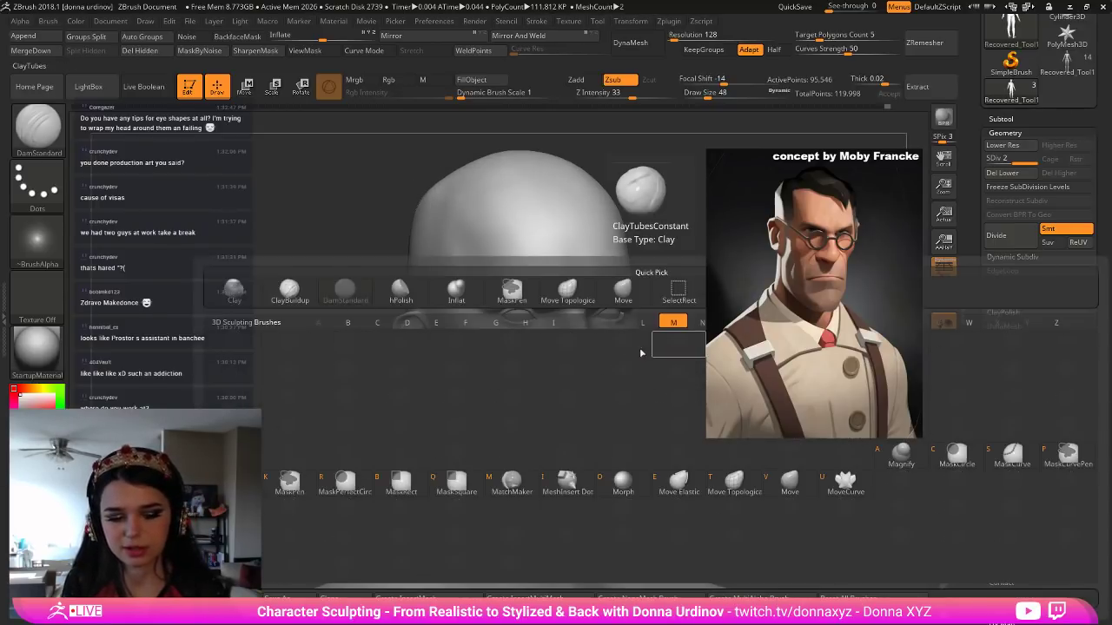
drag(498, 316, 503, 318)
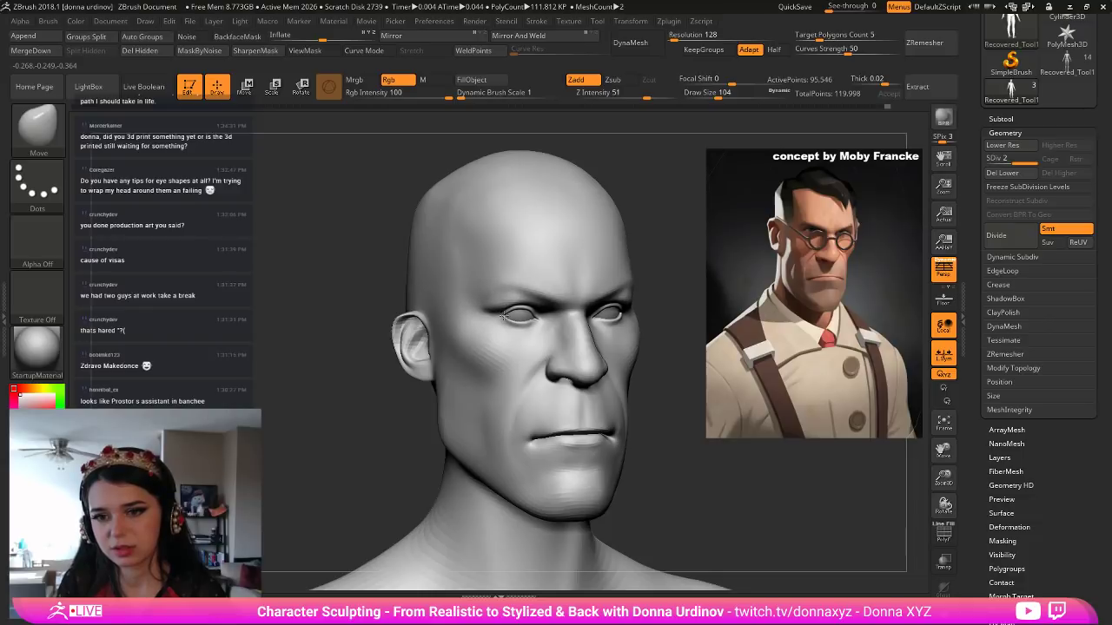
key(bracketleft)
key(bracketleft)
key(bracketleft)
key(bracketleft)
key(bracketleft)
key(bracketleft)
key(bracketleft)
key(bracketleft)
key(bracketleft)
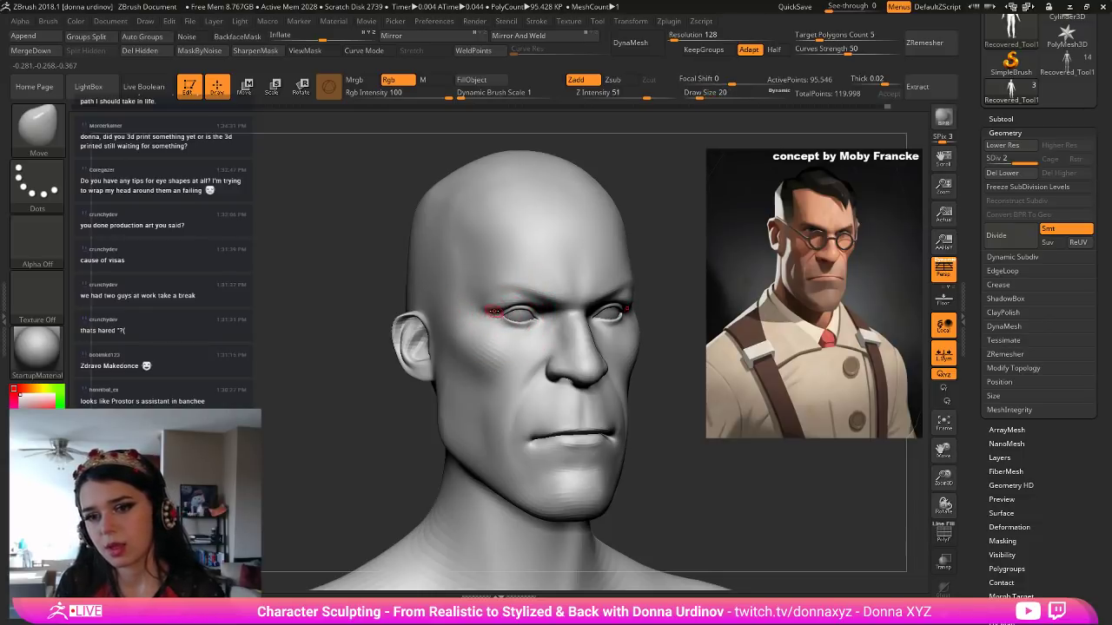
Refine the eyelids and the area below the eyes with the Move brush at draw sizes of 56 and 32.
key(bracketright)
key(bracketright)
key(bracketright)
key(bracketright)
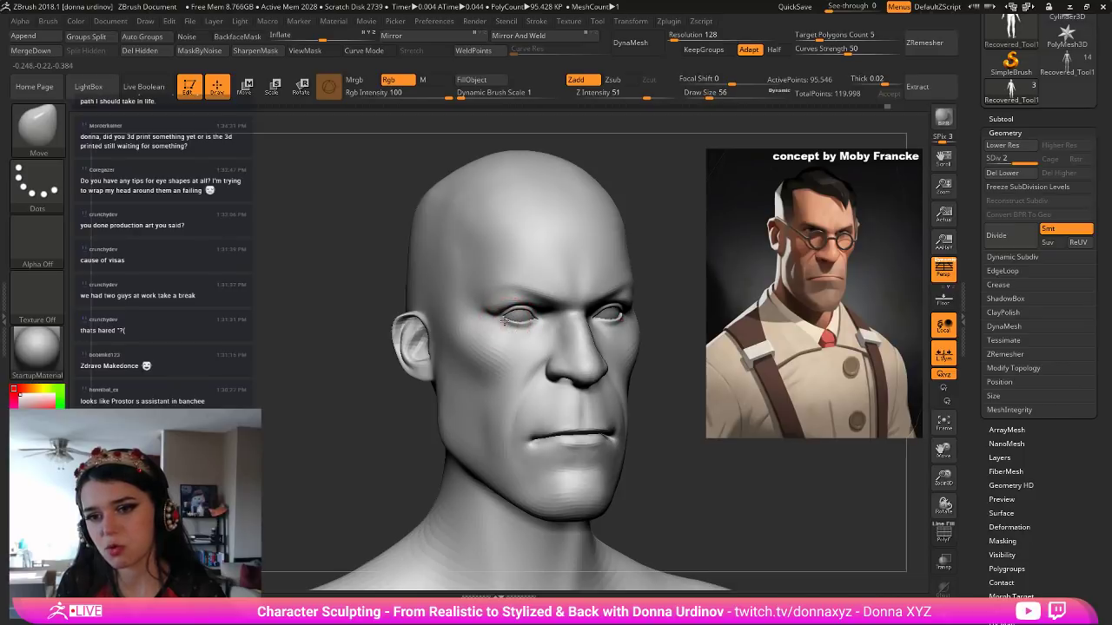
key(bracketleft)
key(bracketleft)
key(bracketleft)
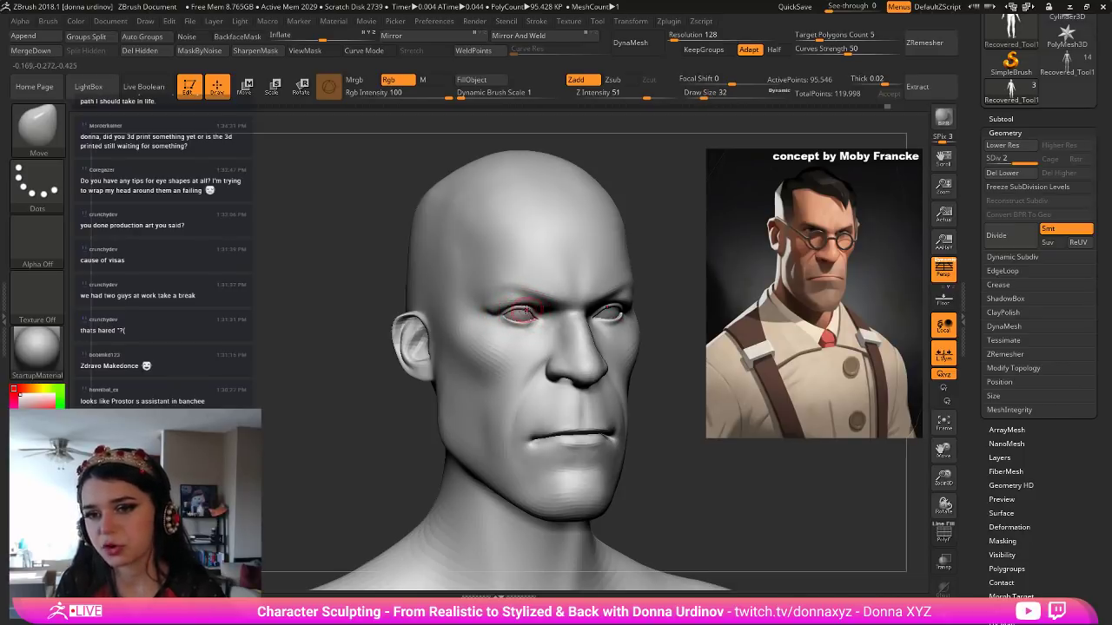
Adjust the inner brows above the nose bridge with the Move brush at a draw size of 60.
key(bracketright)
key(bracketright)
key(bracketright)
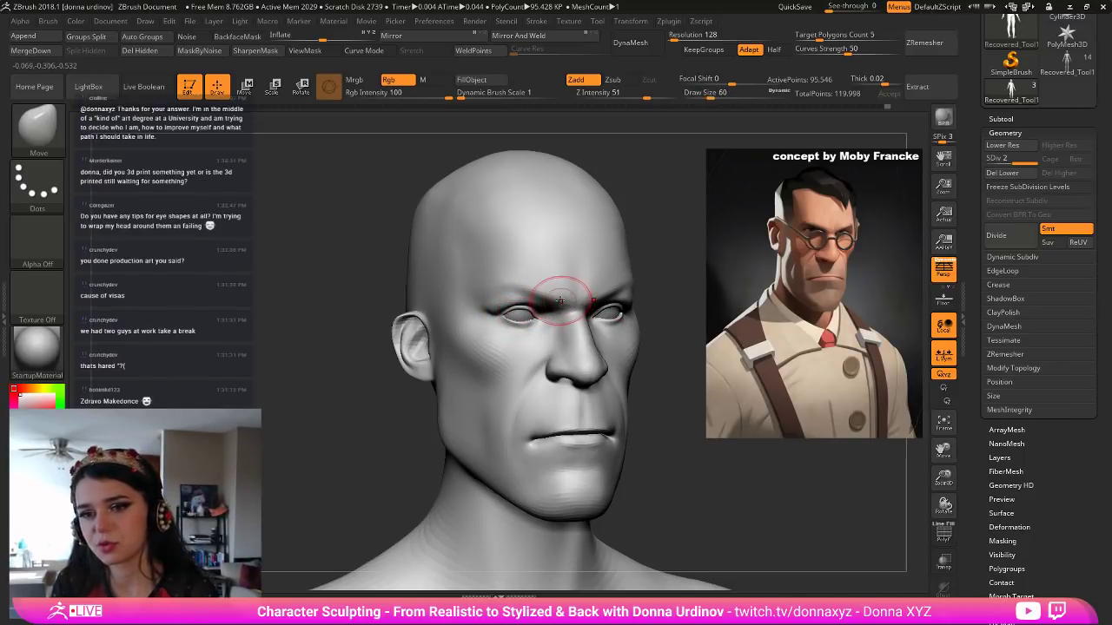
Carve a line from the side of the forehead down to the brow with DamStandard at a draw size of 100 and smooth it.
key(bracketright)
key(bracketright)
key(bracketright)
key(bracketright)
key(bracketright)
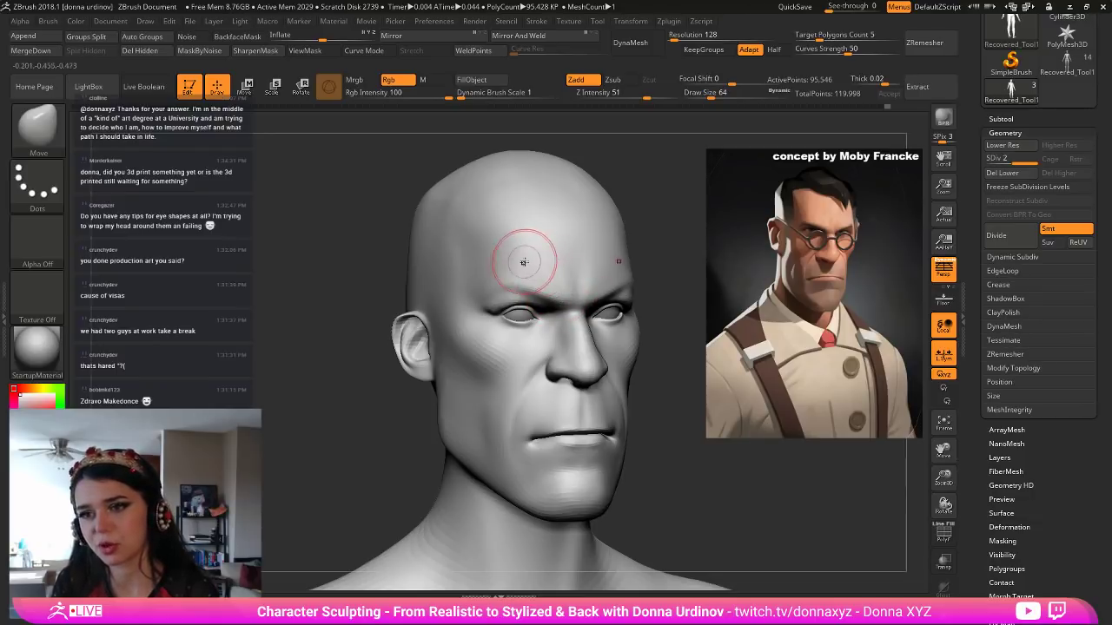
key(b)
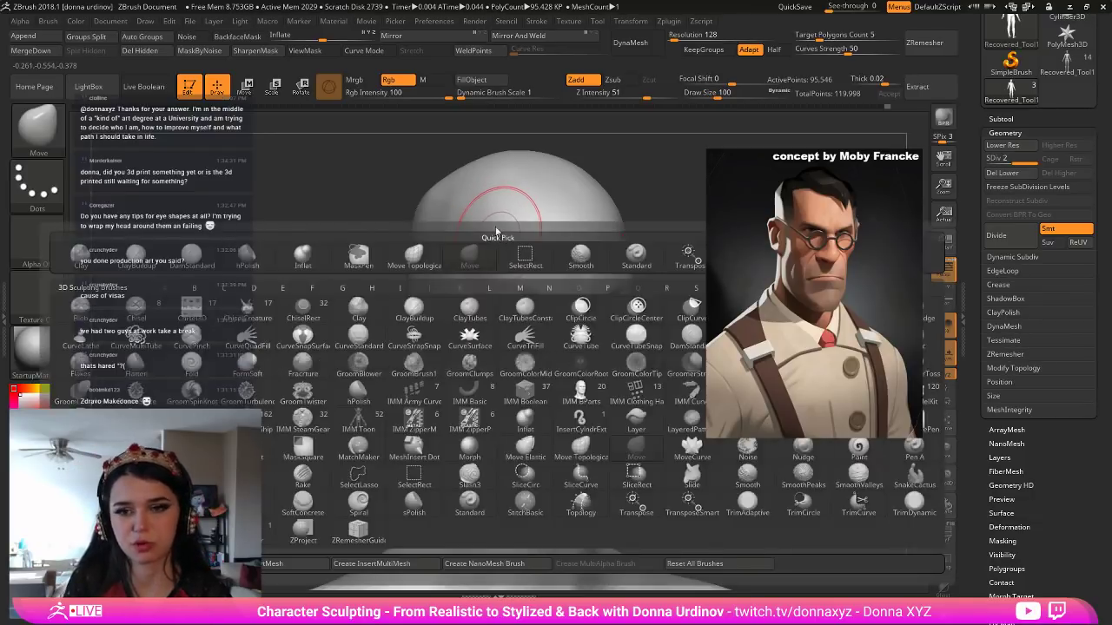
key(d)
key(s)
drag(470, 198, 485, 246)
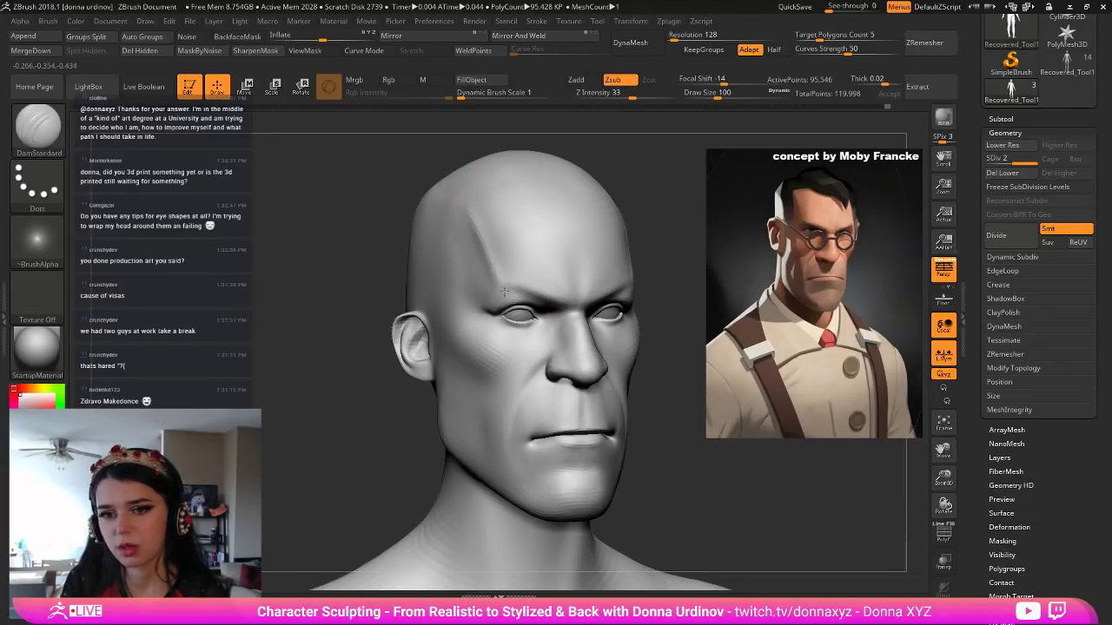
drag(548, 304, 491, 269)
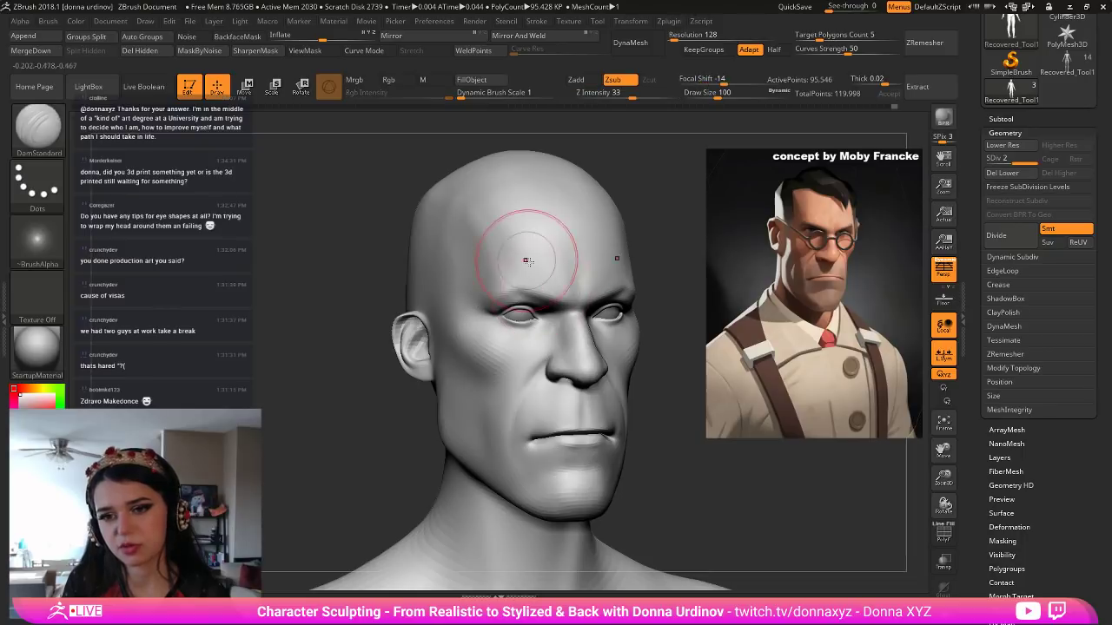
shift+drag(464, 201, 452, 264)
Flatten the temple plane at the side of the forehead with hPolish at a draw size of 100.
key(b)
key(h)
key(p)
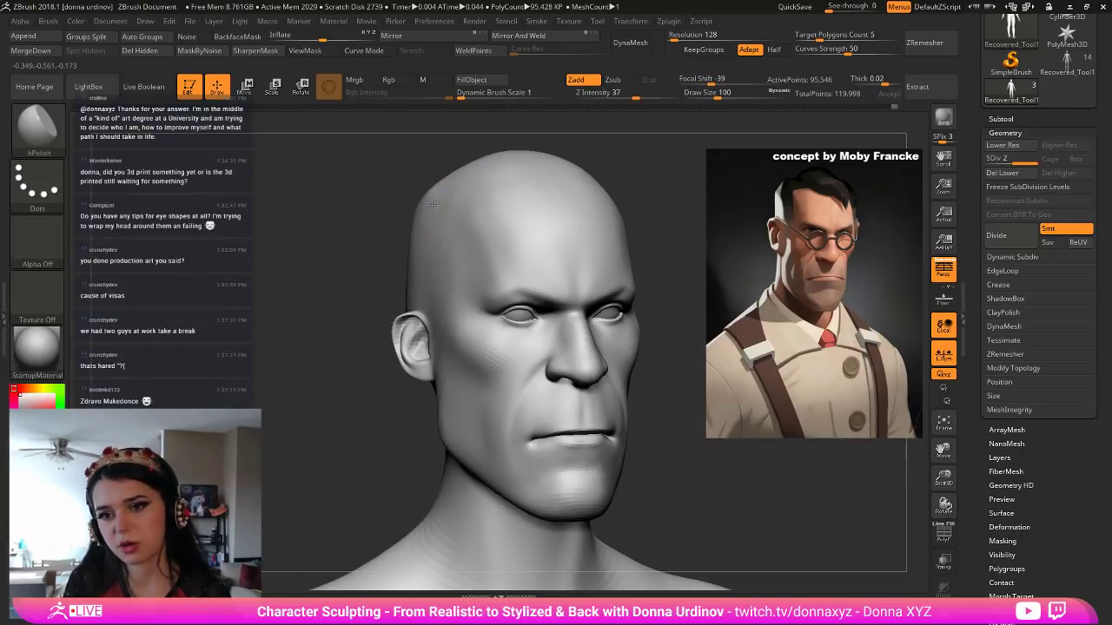
alt+drag(662, 281, 650, 265)
shift+drag(660, 303, 675, 323)
Build up the neck muscle below the ear with ClayBuildup at a draw size of 100 and smooth it.
key(b)
key(c)
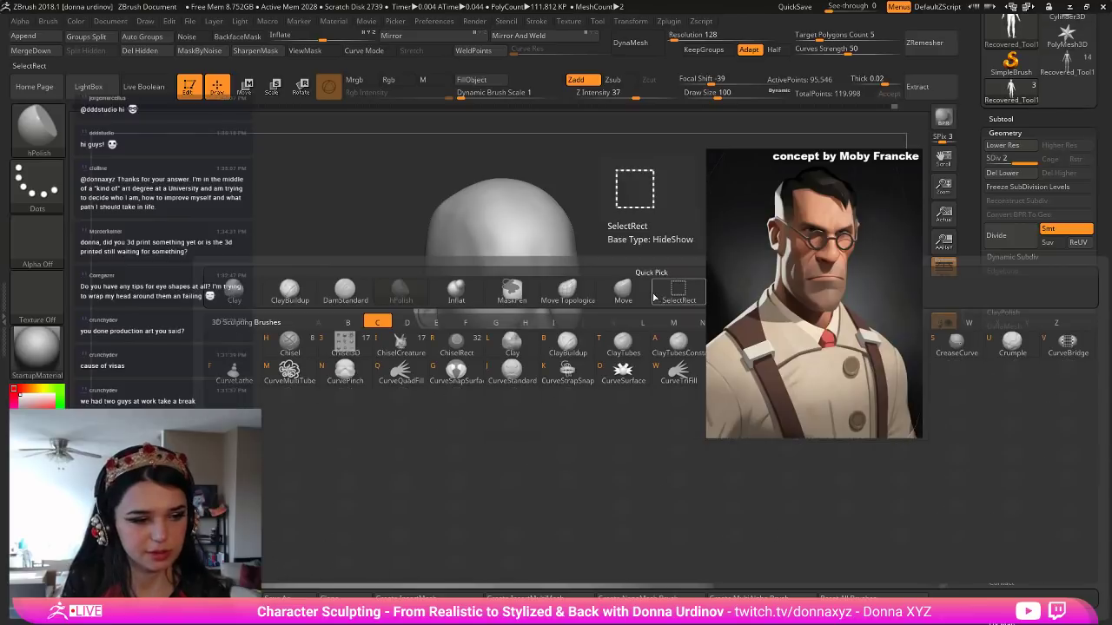
key(b)
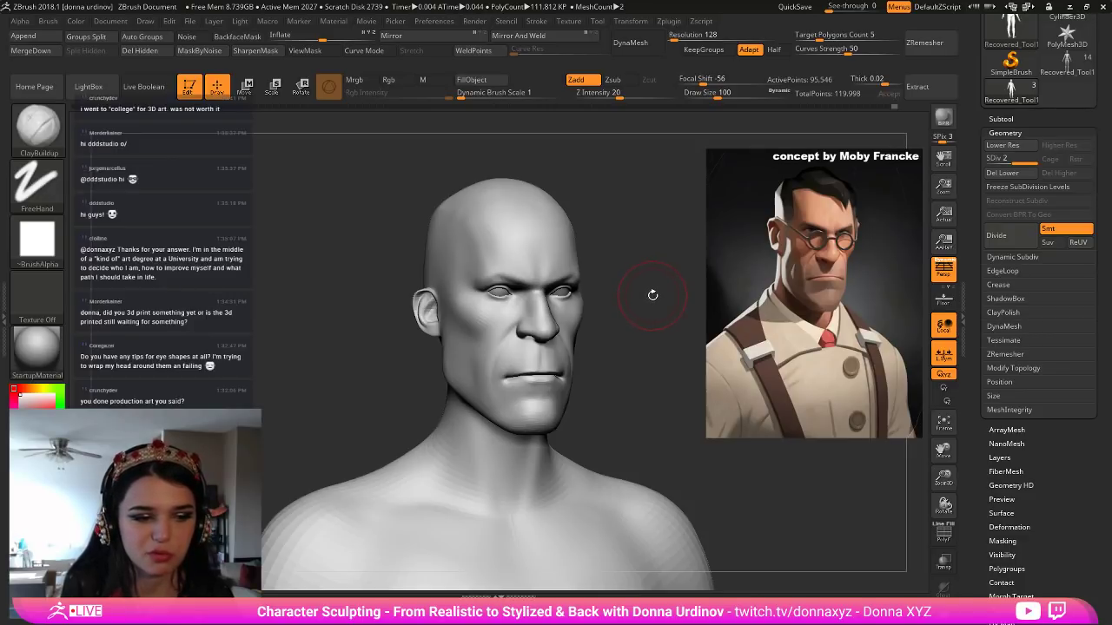
key(b)
key(c)
key(b)
drag(650, 385, 623, 387)
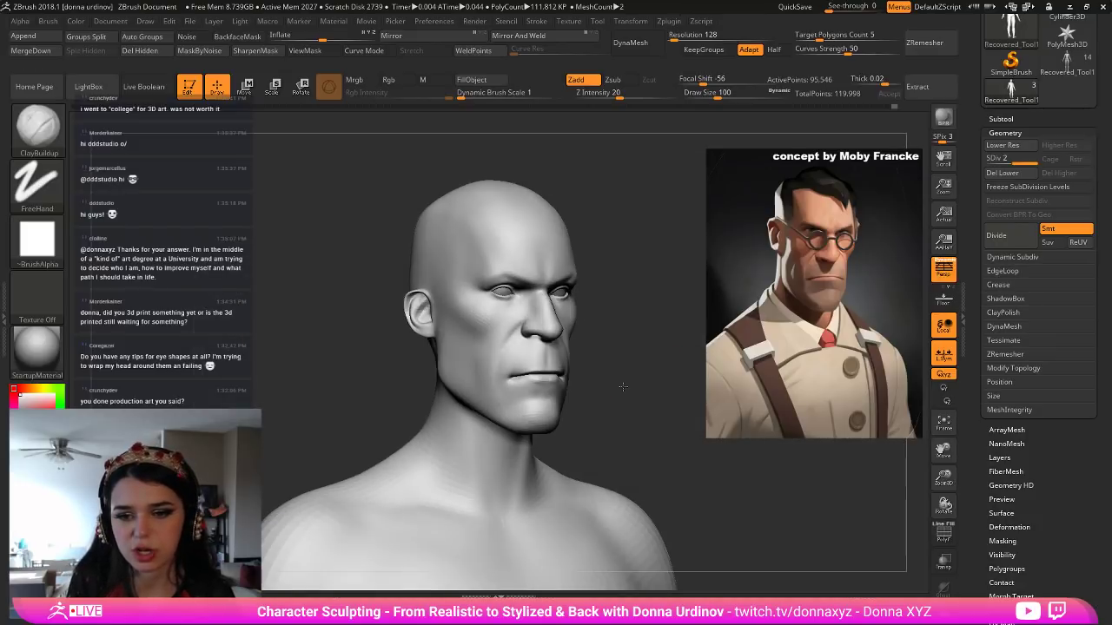
drag(561, 439, 481, 368)
drag(409, 348, 435, 474)
mouse_move(420, 384)
mouse_down()
mouse_move(447, 477)
mouse_move(438, 415)
mouse_move(429, 445)
mouse_move(411, 369)
mouse_move(433, 429)
mouse_move(420, 438)
mouse_move(444, 483)
mouse_up()
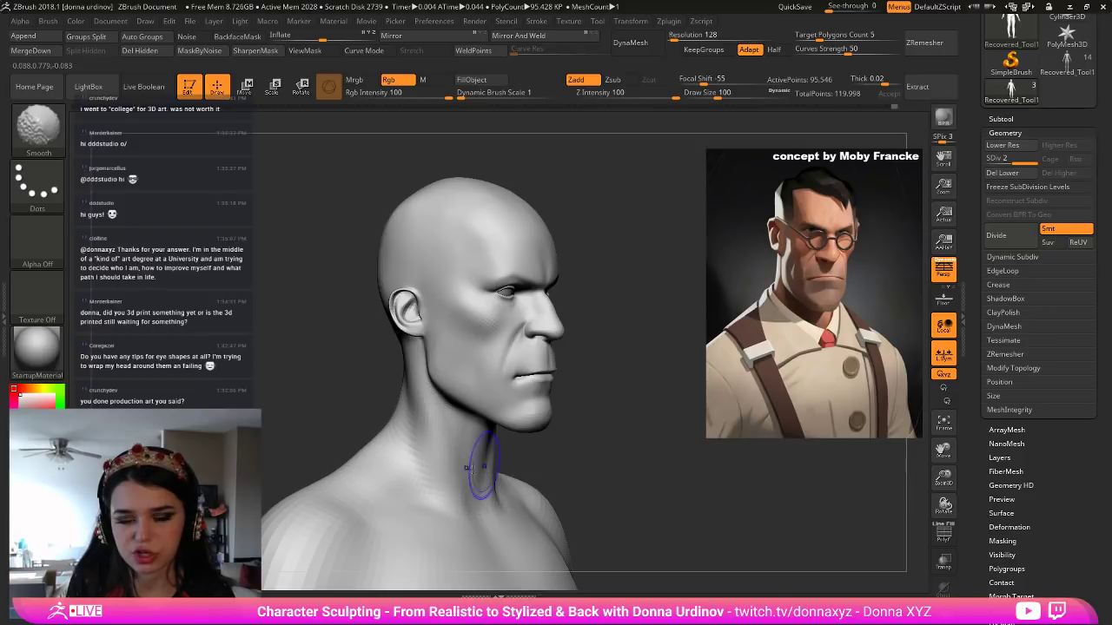
Bulk up the side of the neck down to the collarbone with ClayBuildup and smooth the strokes.
drag(573, 449, 540, 449)
drag(401, 414, 422, 462)
drag(419, 389, 416, 477)
drag(410, 366, 424, 483)
drag(421, 439, 434, 499)
drag(436, 458, 479, 530)
mouse_move(453, 484)
mouse_down()
mouse_move(426, 384)
mouse_move(434, 465)
mouse_up()
key(shift)
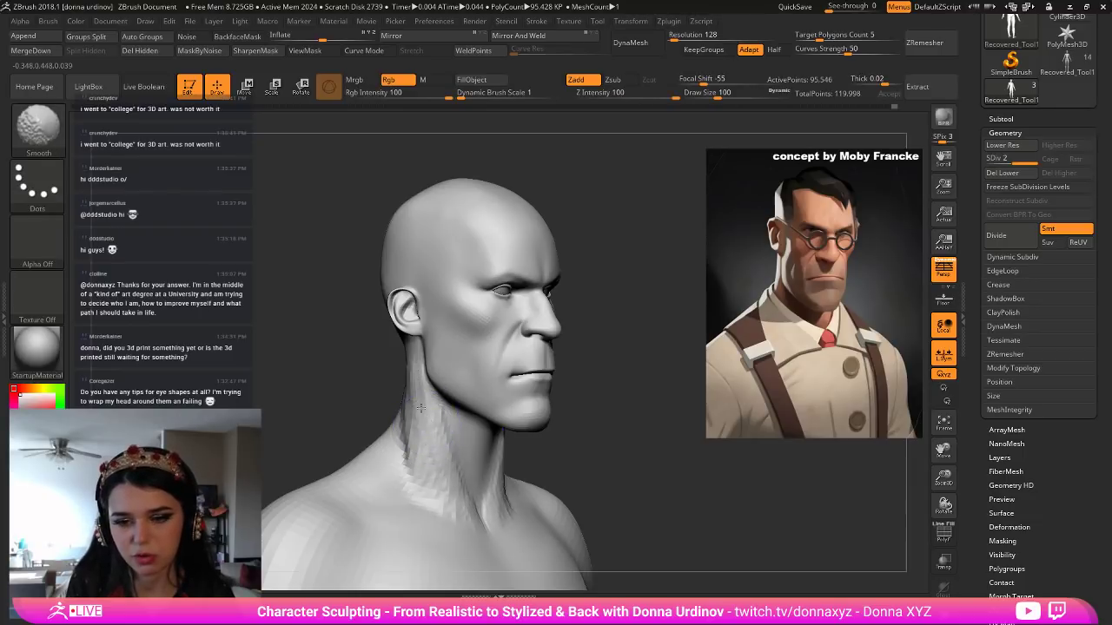
mouse_move(413, 400)
shift+mouse_down()
mouse_move(407, 372)
mouse_move(405, 452)
mouse_move(454, 457)
shift+mouse_up()
Build up the throat beneath the jaw with ClayBuildup at a draw size of 100 and smooth it.
drag(545, 461, 570, 425)
mouse_move(477, 450)
mouse_down()
mouse_move(487, 419)
mouse_move(473, 430)
mouse_move(488, 464)
mouse_move(483, 487)
mouse_move(480, 466)
mouse_up()
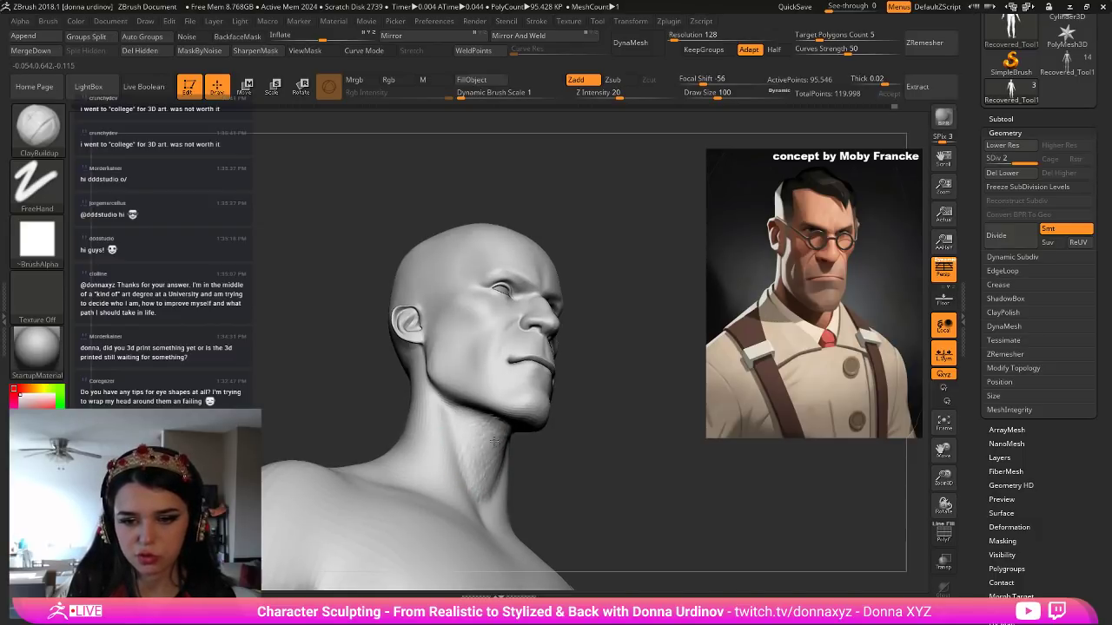
right_drag(554, 470, 572, 496)
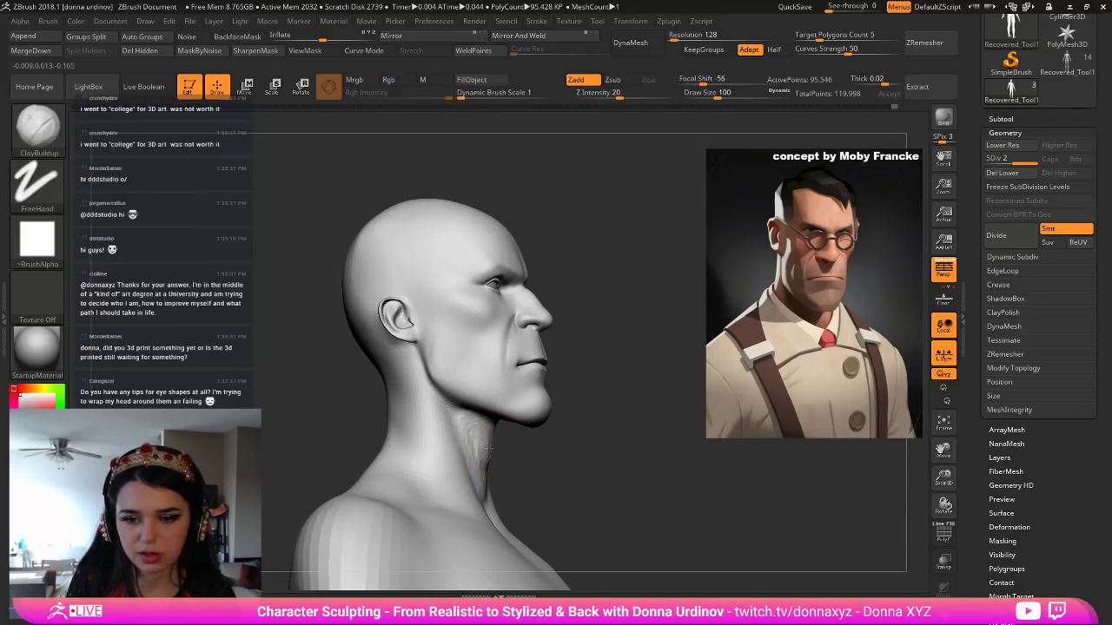
right_drag(519, 464, 451, 469)
mouse_move(507, 459)
shift+mouse_down()
mouse_move(499, 483)
mouse_move(491, 476)
shift+mouse_up()
Define the front neck muscles running down to the pit of the neck with ClayBuildup, smoothing between strokes.
right_drag(618, 458, 648, 460)
mouse_move(427, 444)
mouse_down()
mouse_move(480, 540)
mouse_move(455, 483)
mouse_move(483, 523)
mouse_up()
mouse_move(462, 441)
shift+mouse_down()
mouse_move(447, 427)
mouse_move(464, 509)
mouse_move(446, 469)
mouse_move(467, 516)
shift+mouse_up()
drag(434, 479, 434, 482)
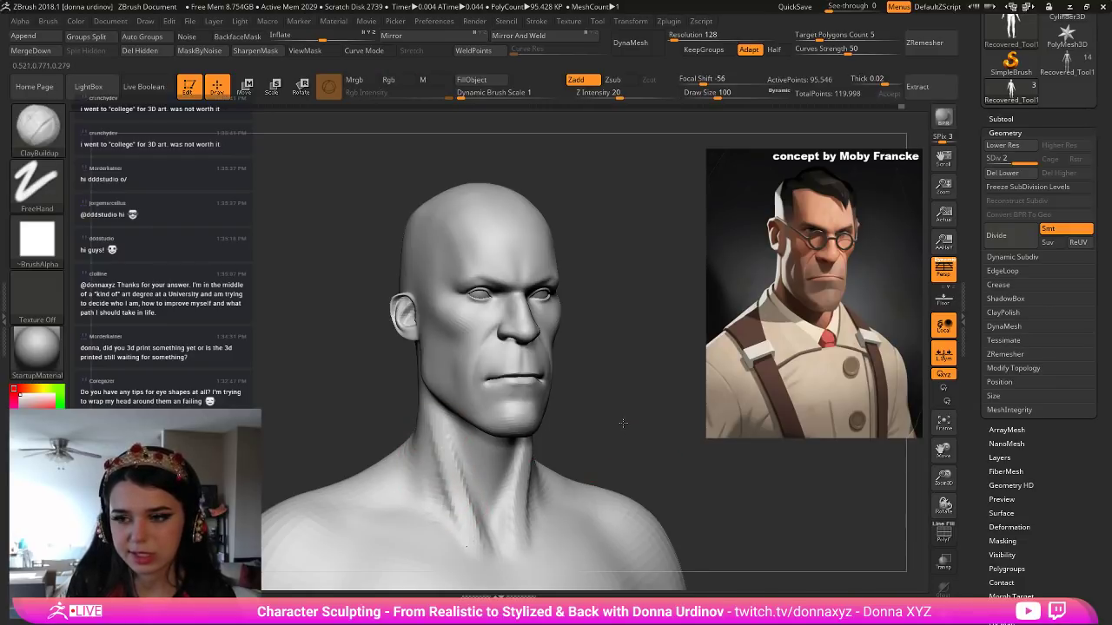
Build up the collarbones and the hollows above them with ClayBuildup at a draw size of 100, then smooth them.
drag(623, 423, 617, 422)
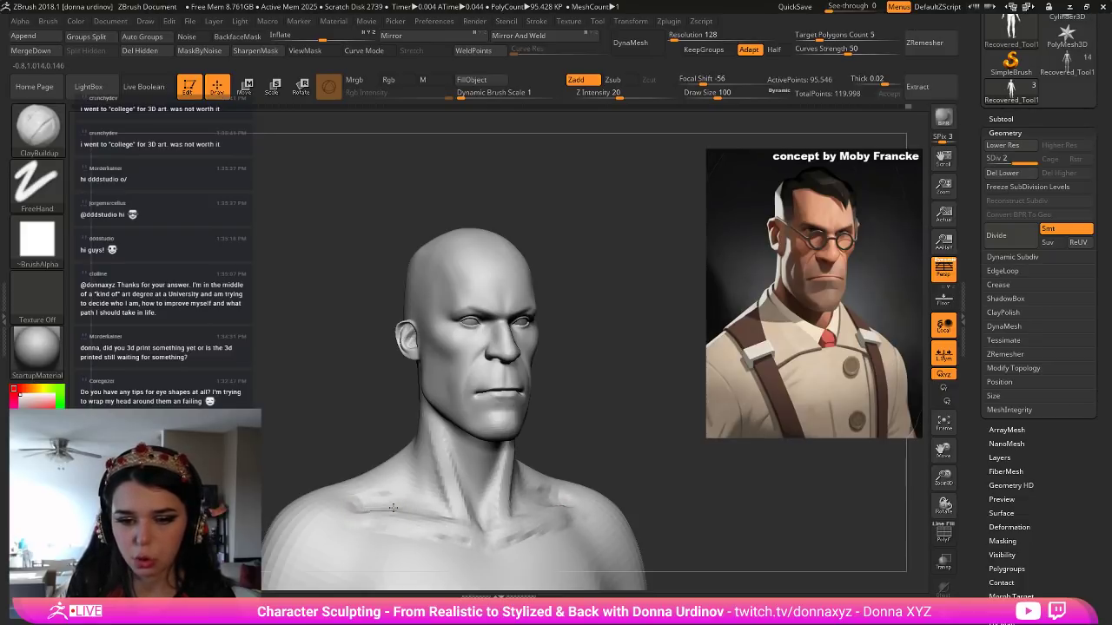
drag(582, 443, 614, 441)
mouse_move(440, 485)
mouse_down()
mouse_move(433, 507)
mouse_move(367, 493)
mouse_up()
key(shift)
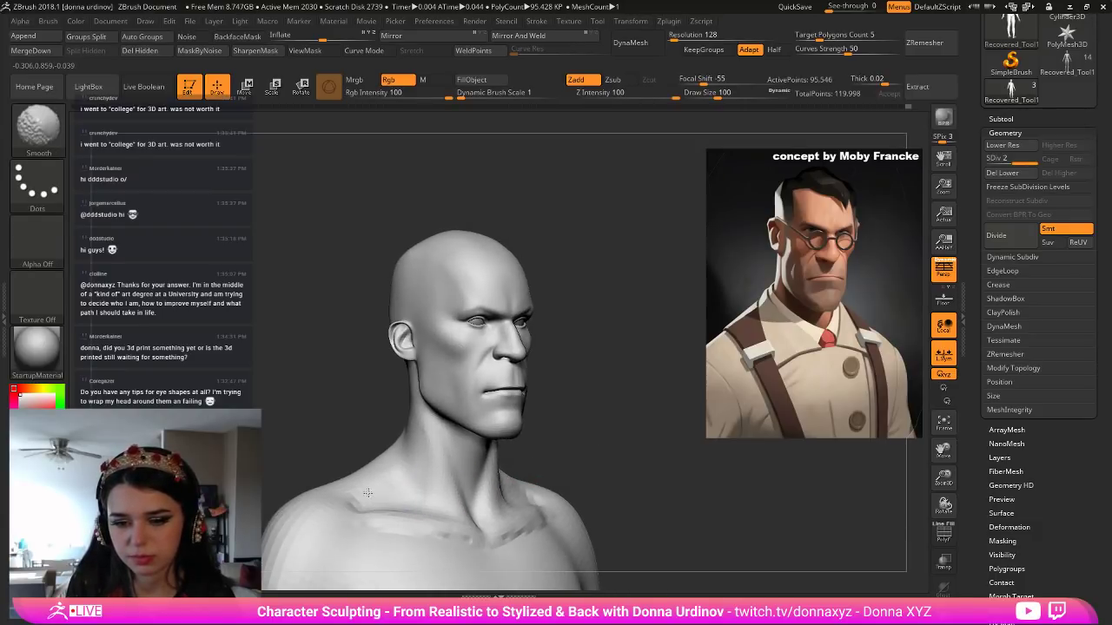
shift+drag(436, 539, 447, 539)
Adjust the overall neck and shoulder silhouette with the Move brush at a draw size of 296.
alt+drag(606, 497, 557, 409)
drag(557, 408, 573, 429)
key(b)
key(m)
key(v)
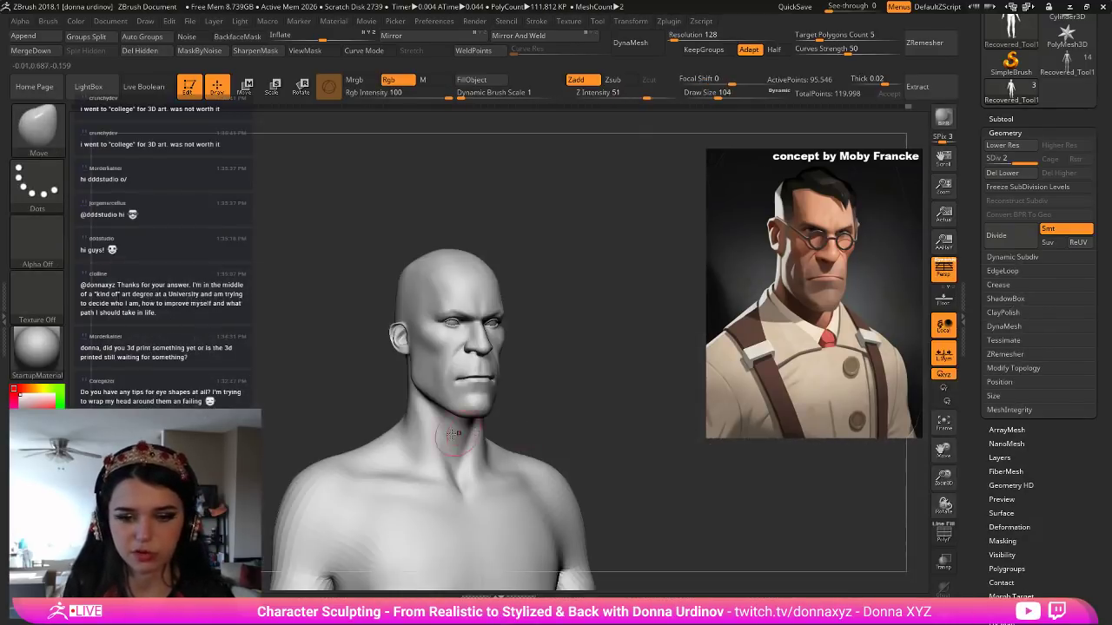
key(bracketright)
key(bracketright)
key(bracketright)
key(bracketright)
key(bracketright)
key(bracketright)
key(bracketright)
key(bracketright)
key(bracketright)
key(bracketright)
key(bracketright)
key(bracketright)
key(bracketright)
key(bracketright)
key(bracketright)
key(bracketright)
key(bracketright)
key(bracketright)
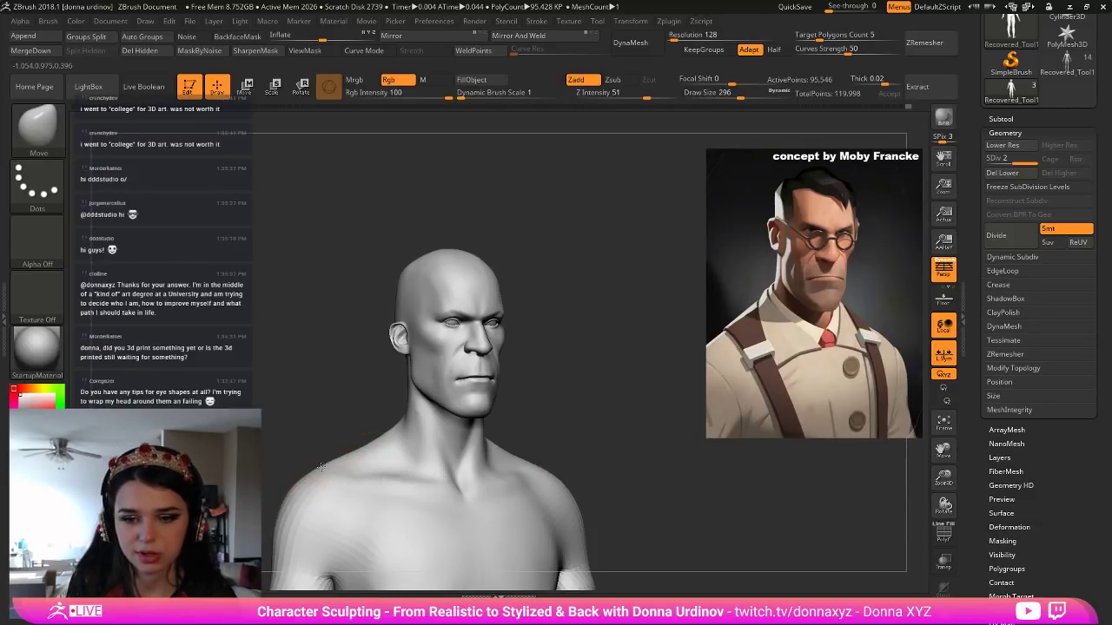
Refine the tops of the shoulders and the upper chest with the Move brush at draw sizes of 152, 100 and 144.
key(bracketleft)
key(bracketleft)
key(bracketleft)
key(bracketleft)
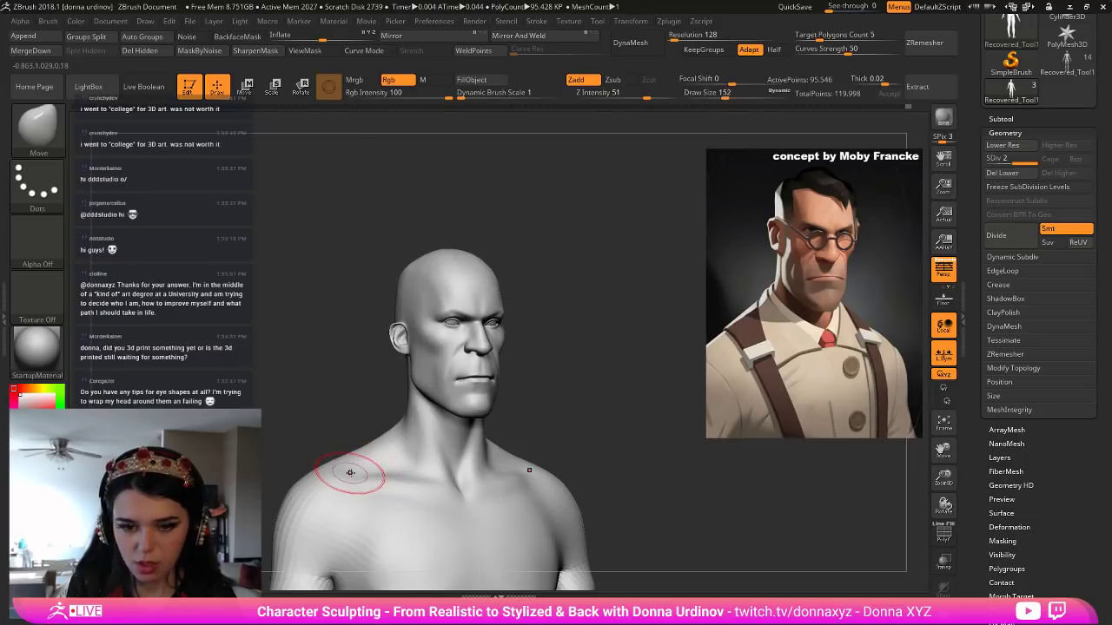
key(bracketleft)
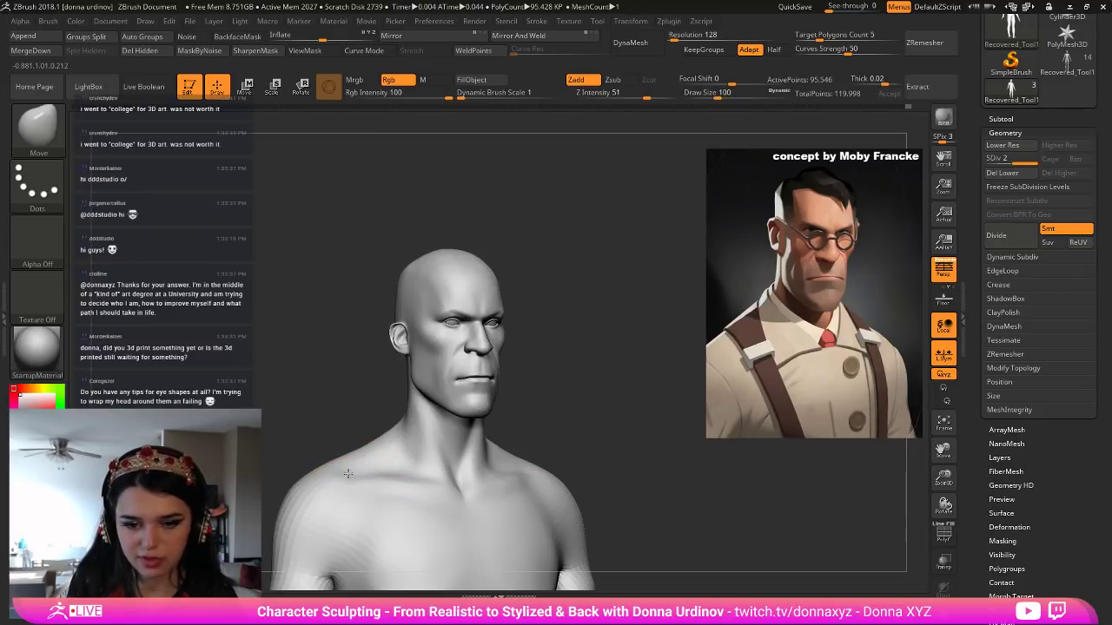
key(bracketright)
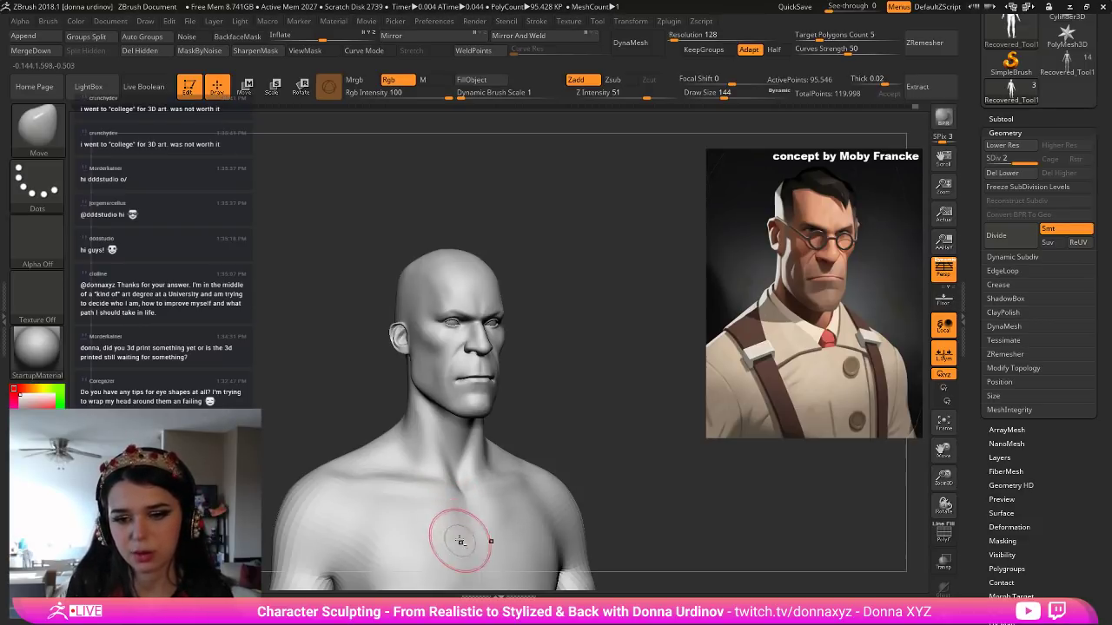
key(shift)
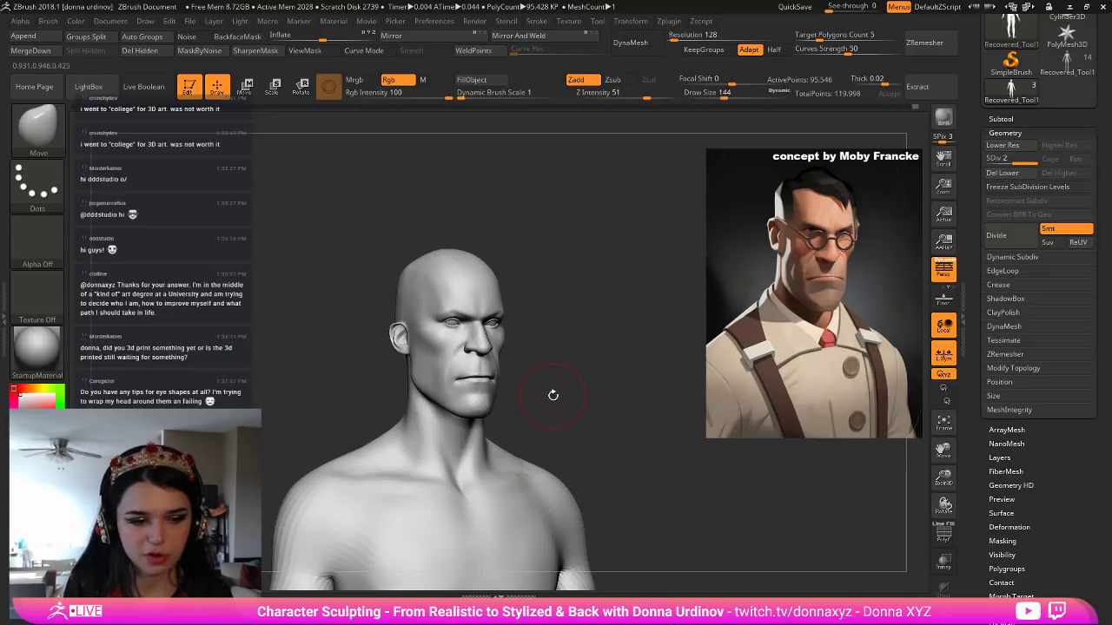
Flatten the upper chest with hPolish at a draw size of 144.
key(b)
key(h)
key(p)
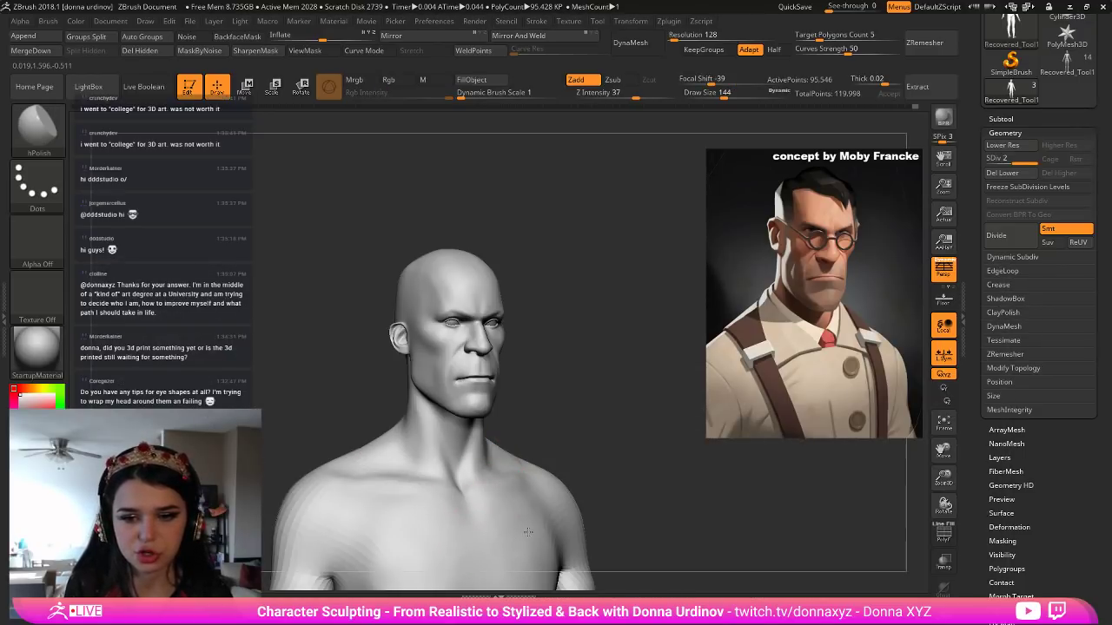
Build up the front of the deltoid down toward the armpit with ClayBuildup at a draw size of 144.
drag(585, 415, 629, 366)
key(b)
key(c)
key(b)
mouse_move(621, 260)
mouse_down()
mouse_move(567, 442)
mouse_move(560, 425)
mouse_move(560, 499)
mouse_up()
mouse_move(542, 434)
mouse_down()
mouse_move(564, 504)
mouse_move(580, 499)
mouse_up()
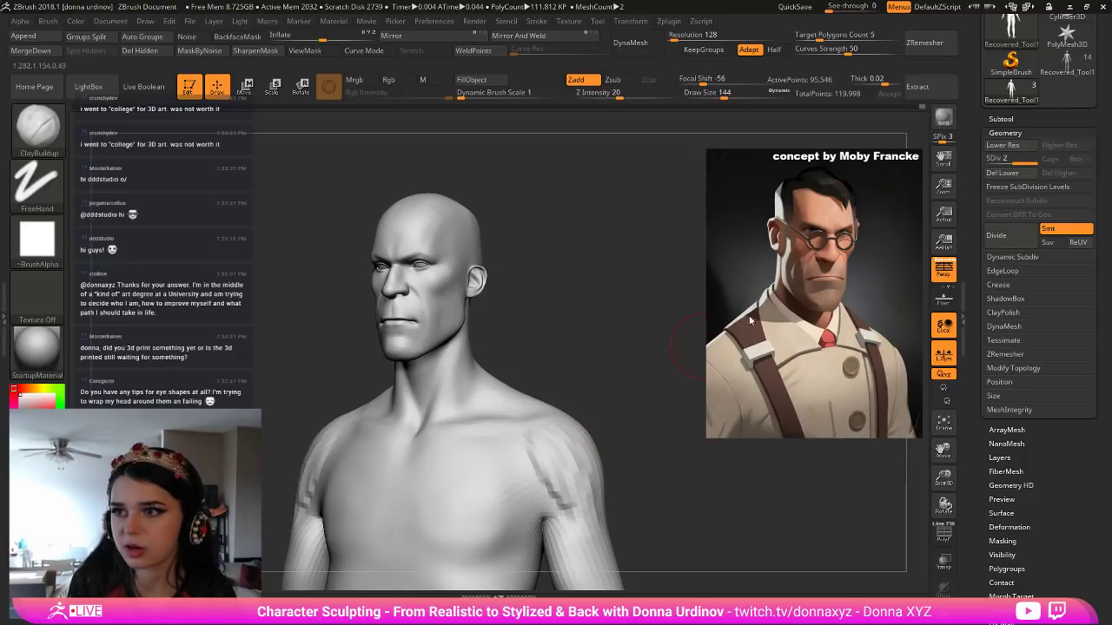
Subdivide the body mesh to level 3 and continue building up the deltoid with ClayBuildup at a draw size of 144.
click(999, 235)
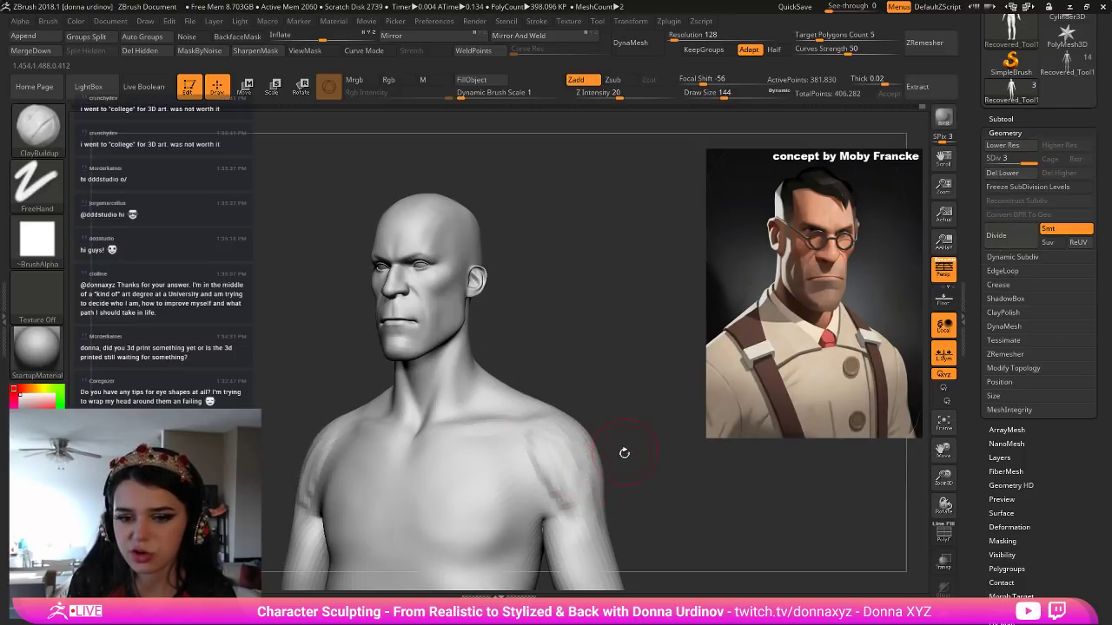
drag(645, 453, 739, 456)
drag(288, 464, 275, 504)
drag(283, 441, 254, 505)
mouse_move(173, 447)
mouse_down()
mouse_move(308, 438)
mouse_move(269, 513)
mouse_up()
drag(283, 445, 263, 499)
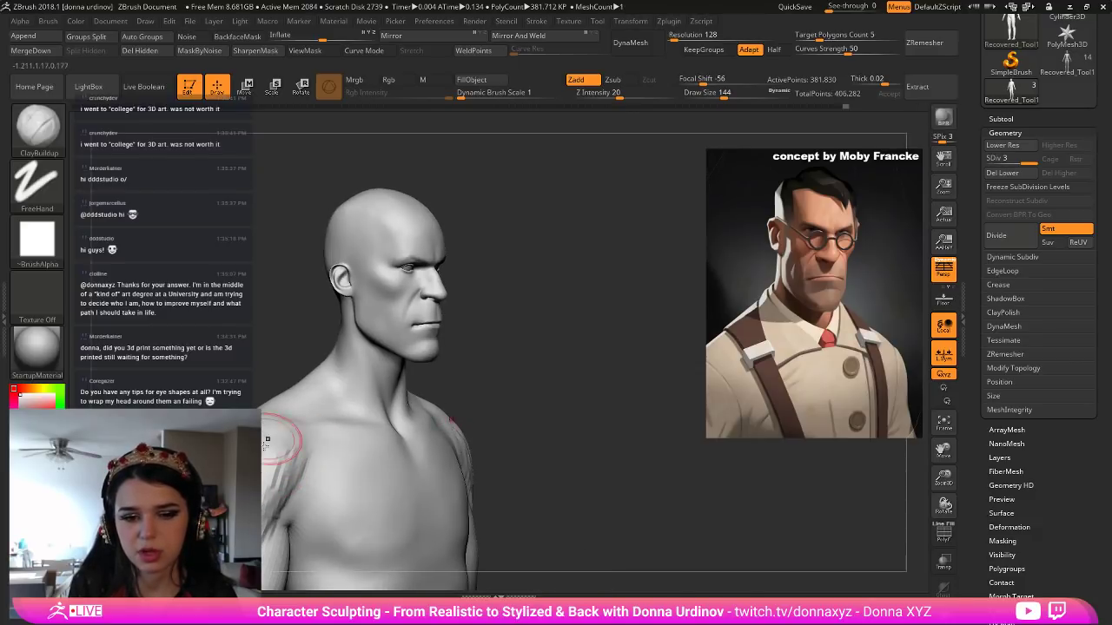
Smooth the built-up shoulder and shape the outer edge of the chest near the armpit.
shift+drag(266, 443, 294, 399)
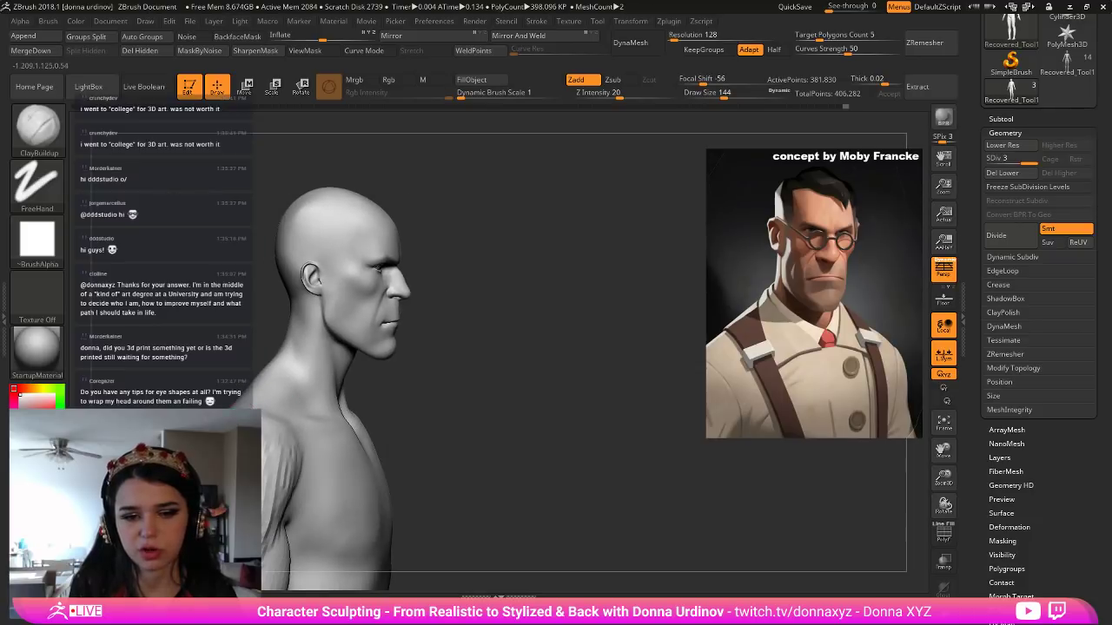
drag(474, 394, 452, 454)
key(shift)
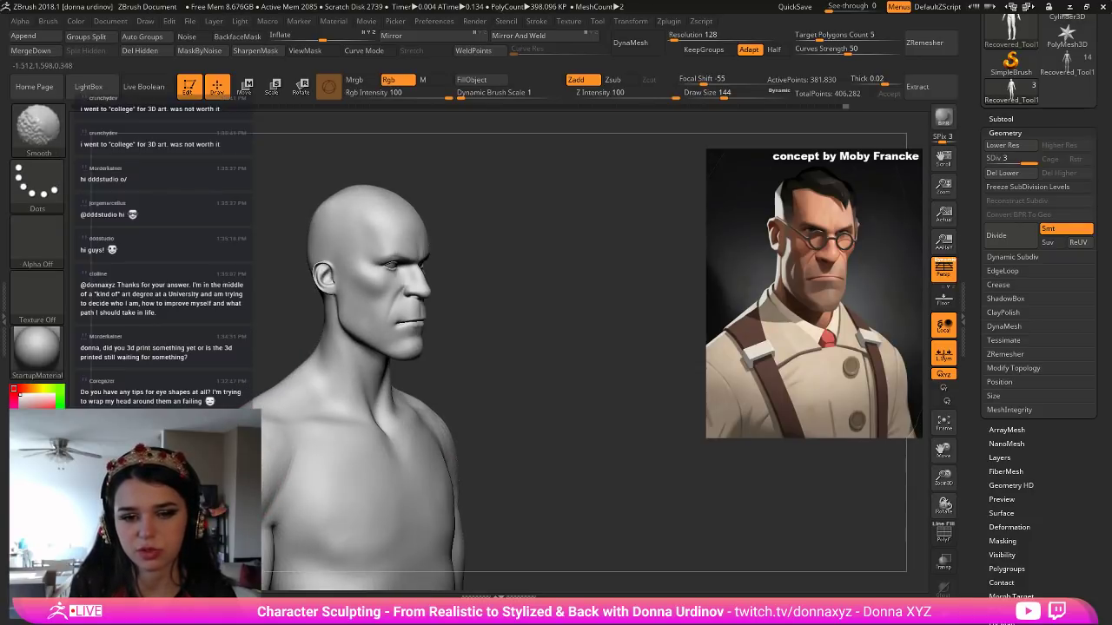
drag(184, 391, 137, 421)
mouse_move(305, 511)
mouse_down()
mouse_move(337, 544)
mouse_move(300, 530)
mouse_up()
mouse_move(290, 471)
mouse_down()
mouse_move(283, 513)
mouse_move(321, 486)
mouse_move(340, 532)
mouse_move(378, 537)
mouse_move(323, 513)
mouse_up()
Flatten the planes of the chest and shoulders with hPolish at a draw size of 144.
key(b)
click(321, 433)
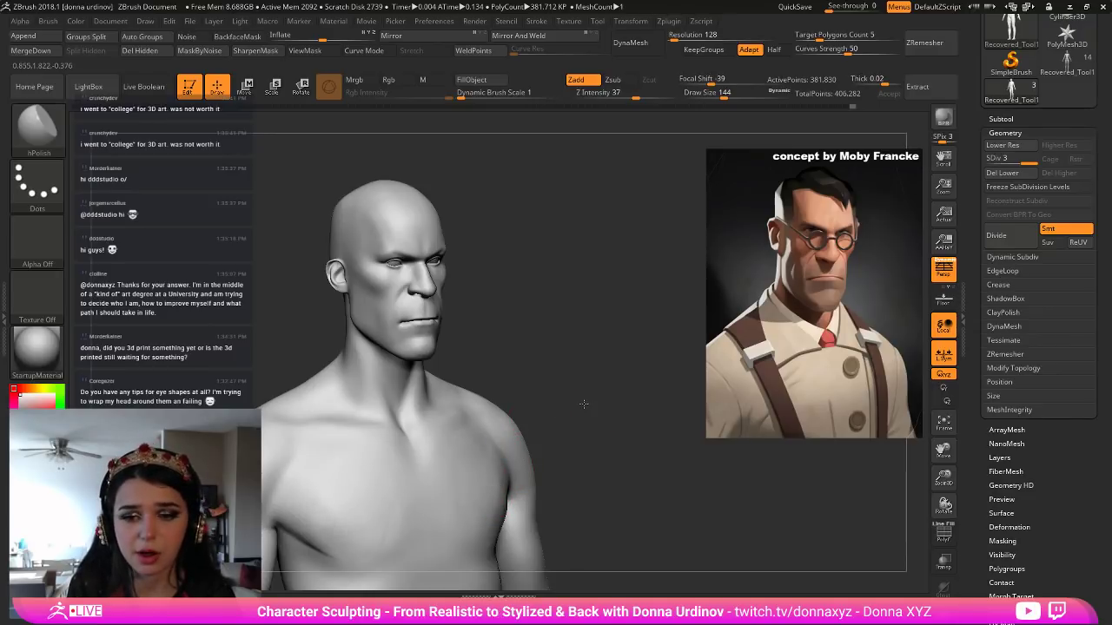
drag(585, 402, 531, 406)
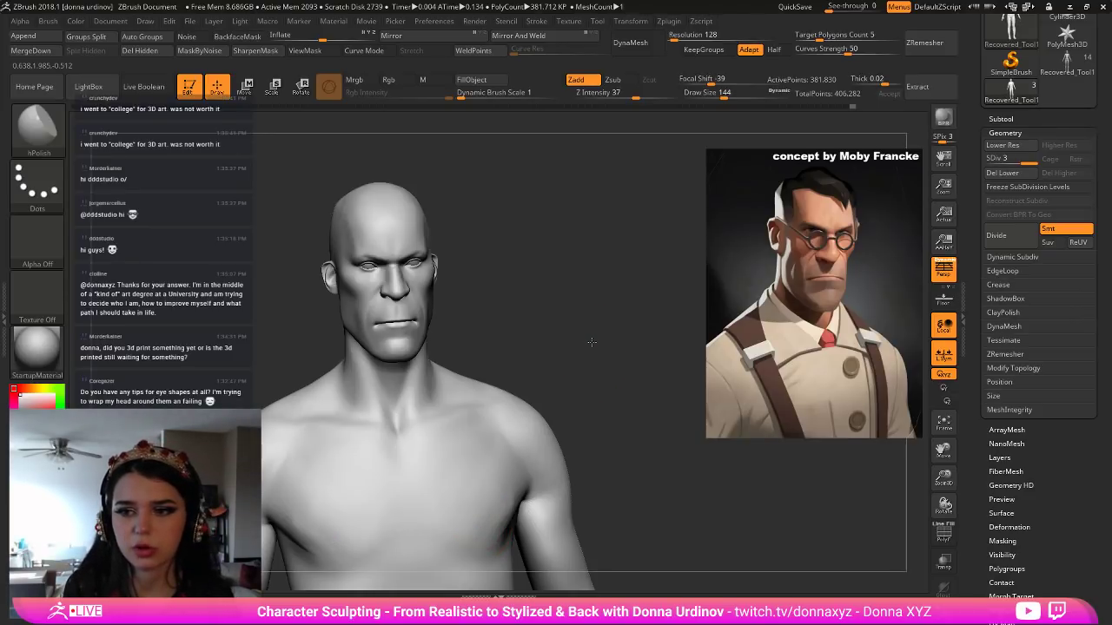
Define the side of the neck below the jaw with DamStandard at a draw size of 144 and smooth it.
drag(589, 347, 600, 346)
key(b)
key(d)
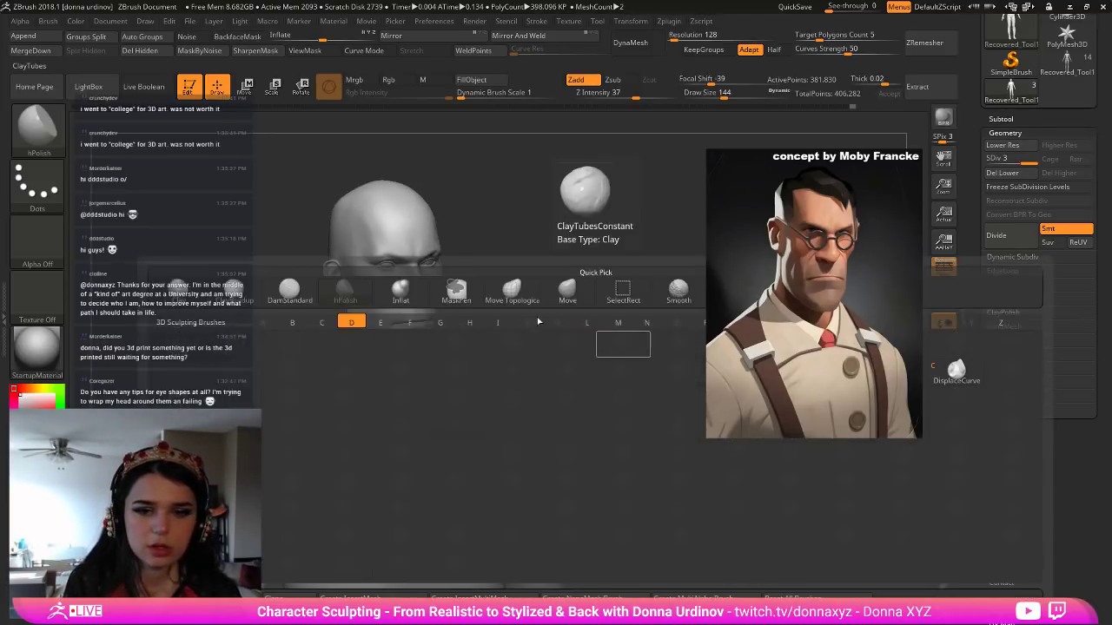
key(s)
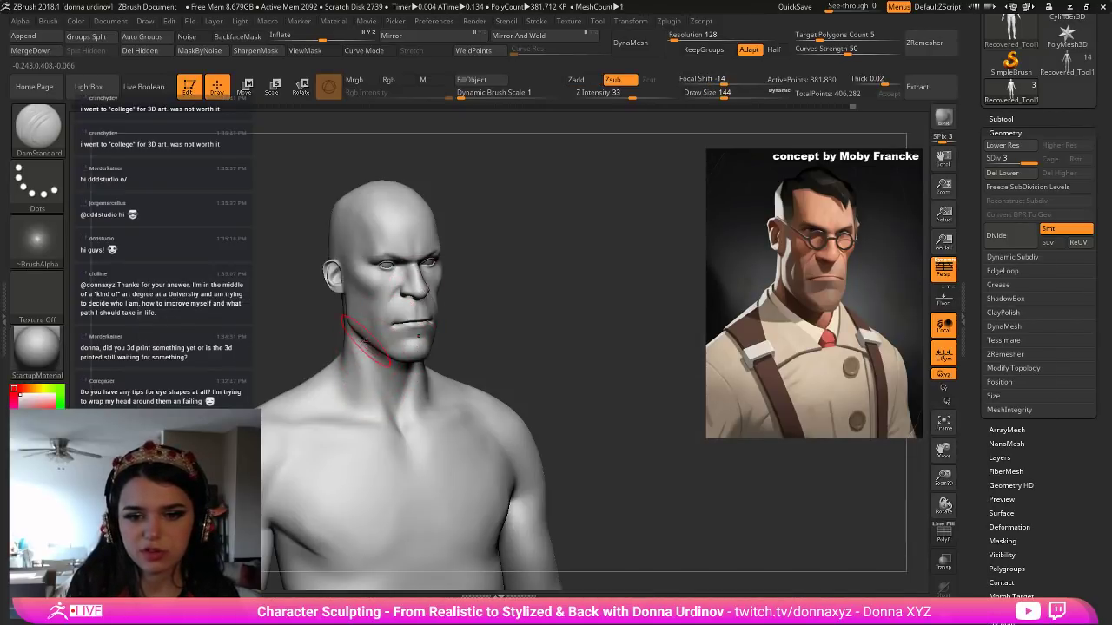
drag(518, 357, 547, 351)
key(shift)
Reshape the back contour of the neck below the ear with the Move brush at a draw size of 136.
key(b)
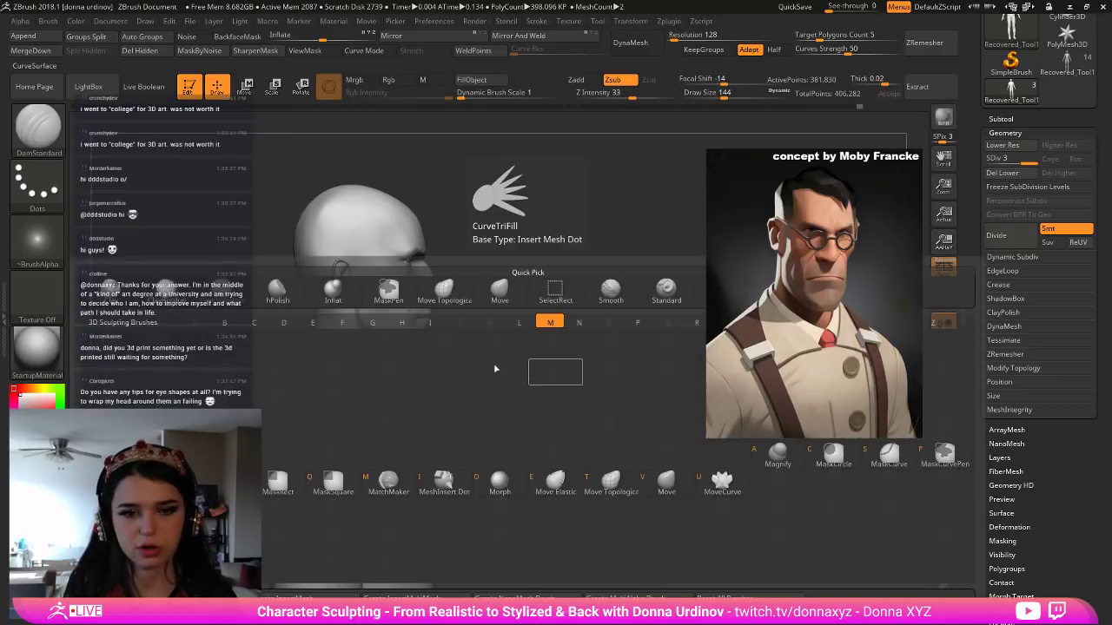
key(m)
key(v)
mouse_move(316, 336)
mouse_down()
mouse_move(309, 351)
mouse_move(314, 304)
mouse_up()
key(])
key([)
key([)
key([)
key([)
drag(468, 412, 426, 419)
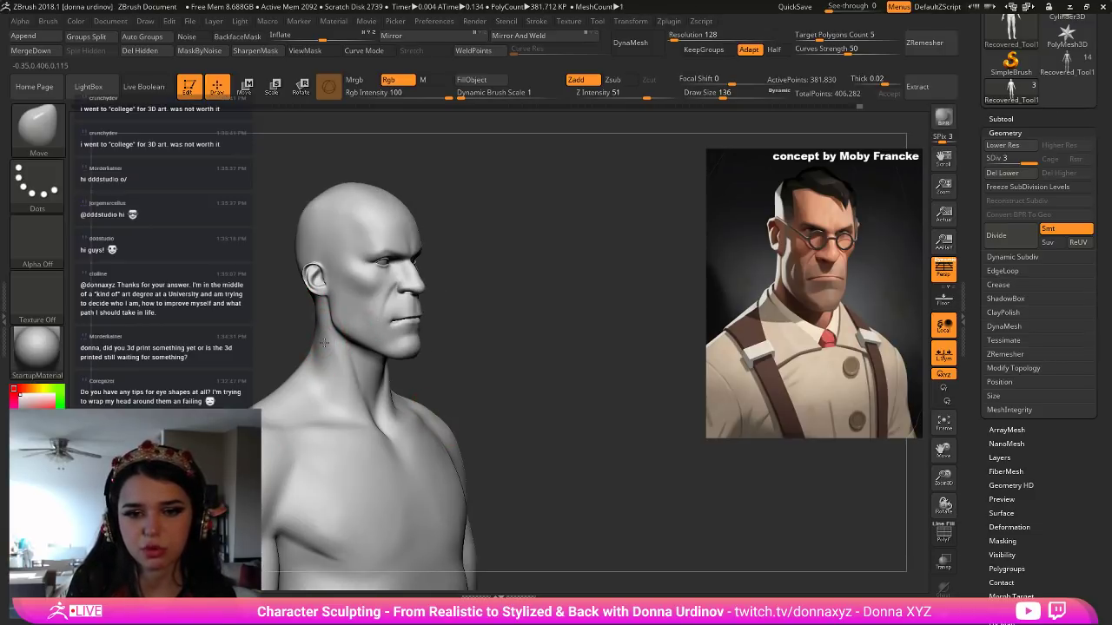
drag(323, 344, 308, 316)
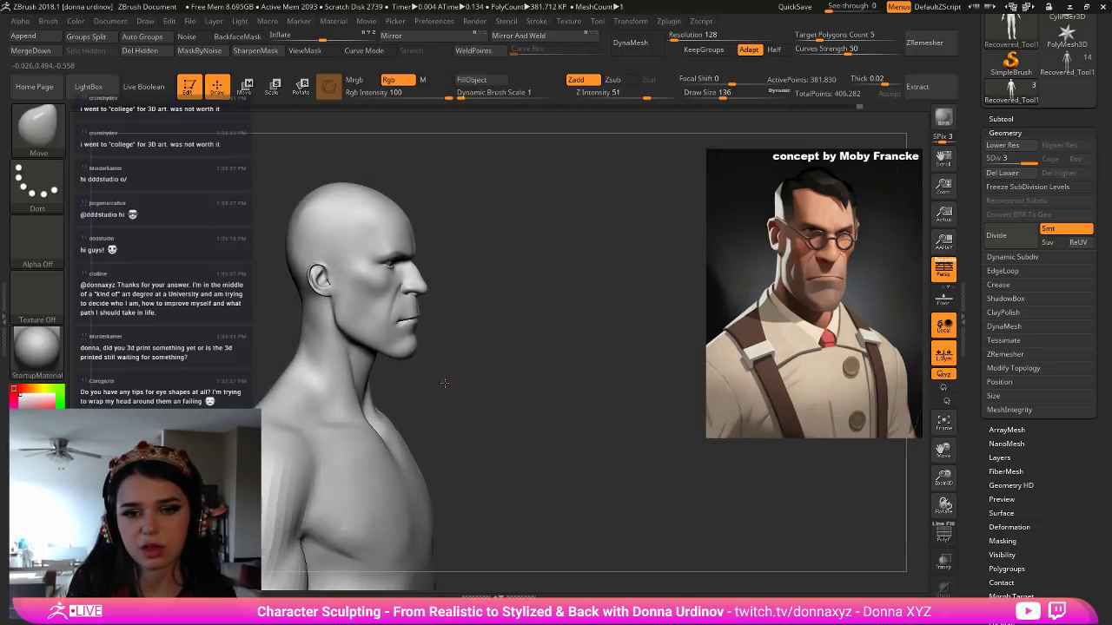
drag(460, 380, 431, 380)
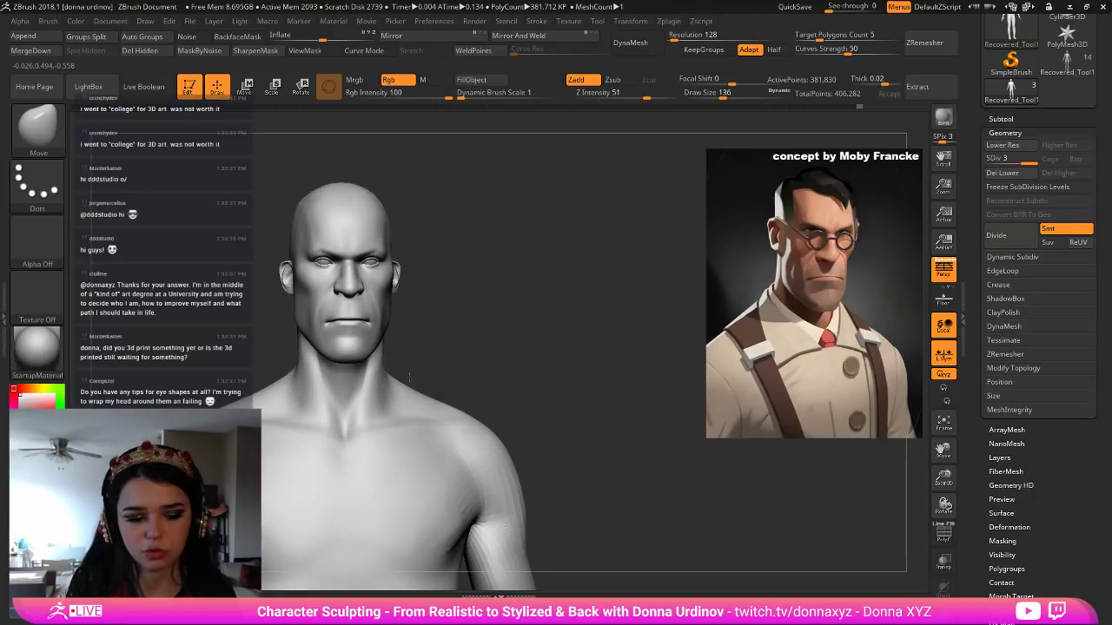
Carve the front of the throat just under the chin with DamStandard at a draw size of 84 and soften the strokes.
key(b)
click(432, 289)
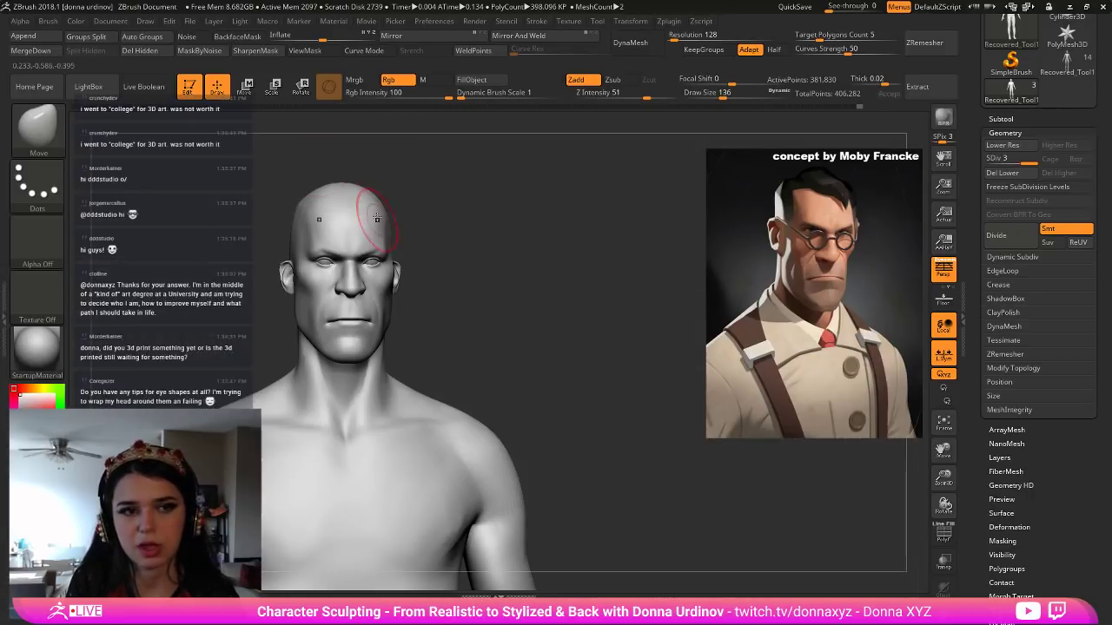
key(b)
key(d)
key(s)
drag(437, 302, 382, 339)
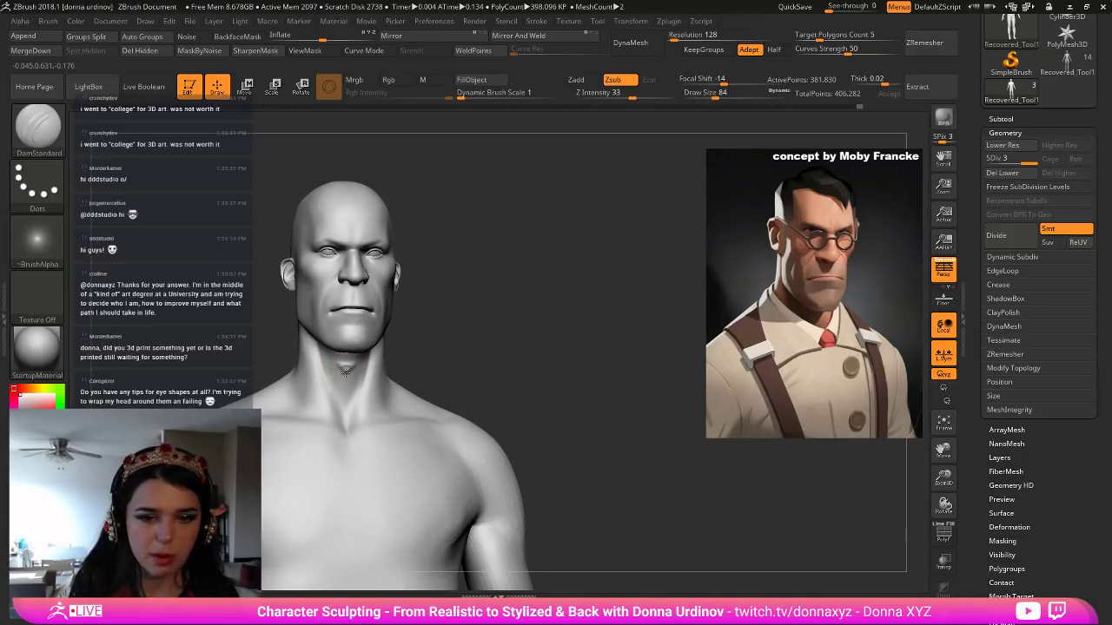
key(shift)
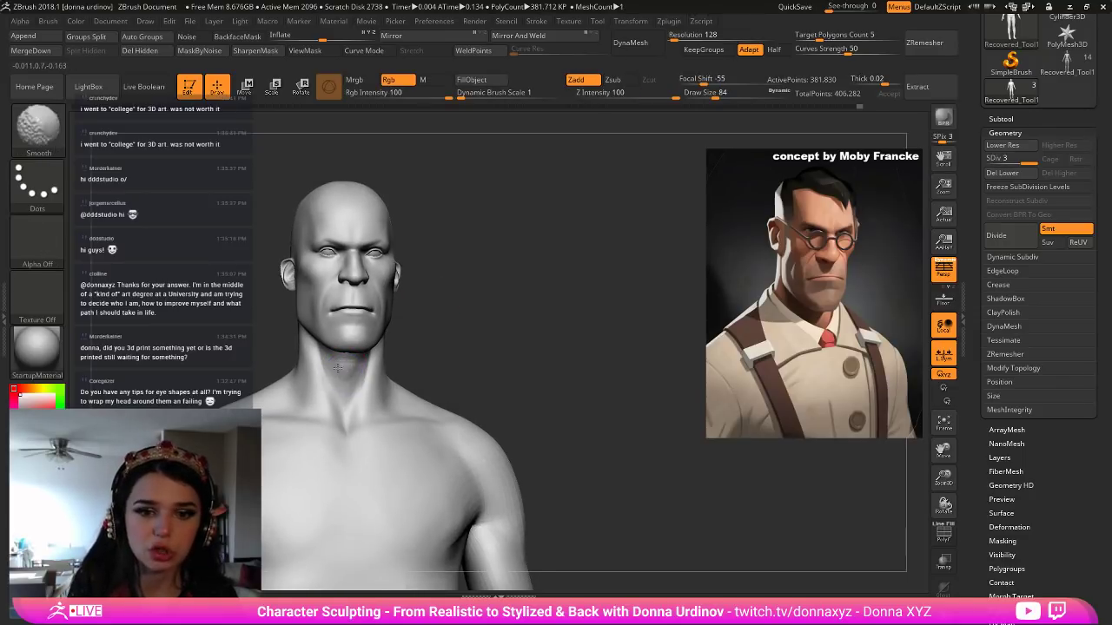
drag(339, 365, 345, 377)
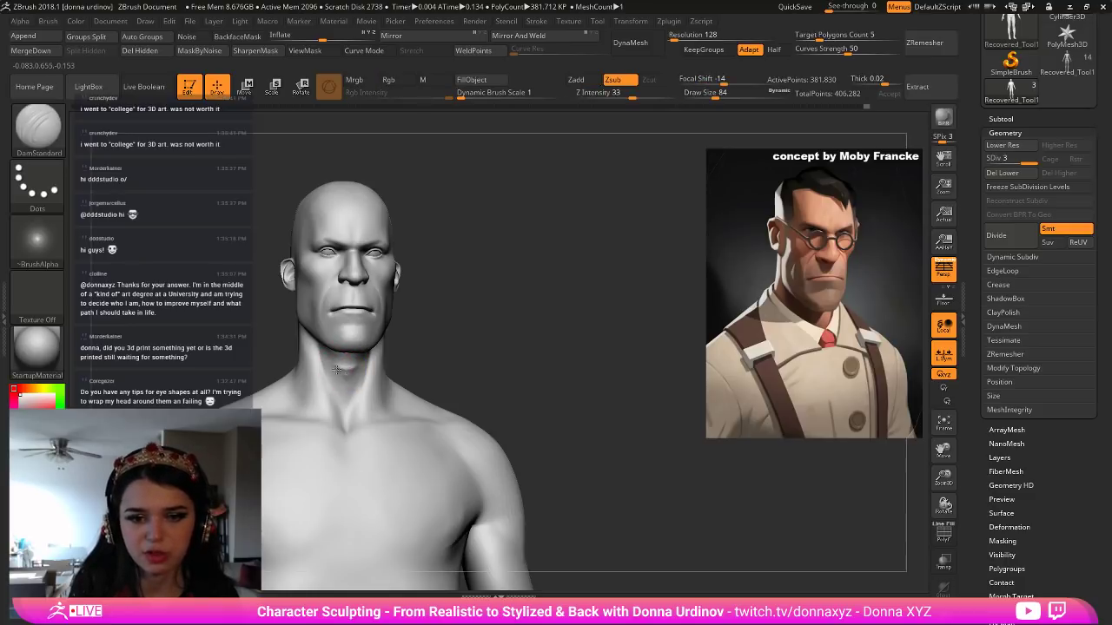
key(shift)
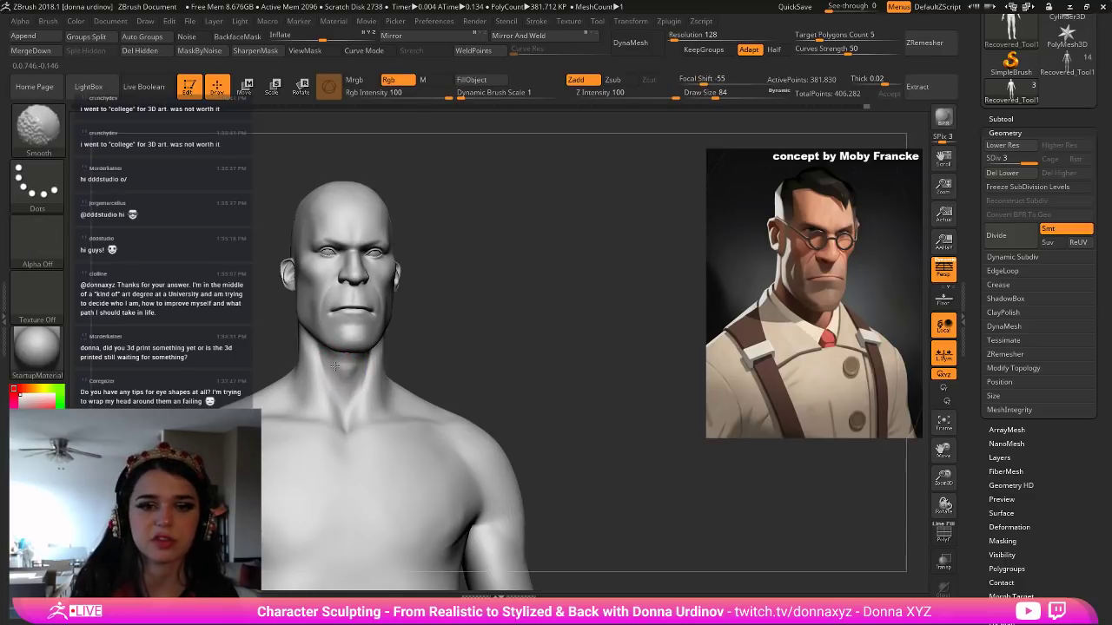
Refine the throat and the base of the neck with DamStandard and Smooth at a draw size of 84.
mouse_move(427, 352)
shift+mouse_down()
mouse_move(424, 372)
mouse_move(390, 371)
shift+mouse_up()
key(shift)
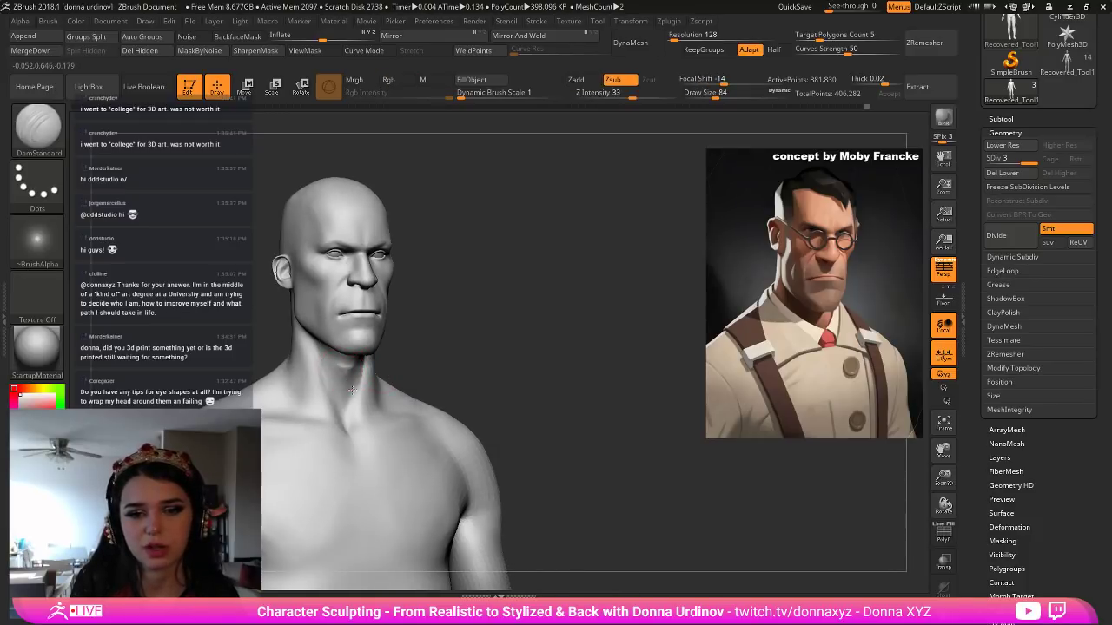
key(shift)
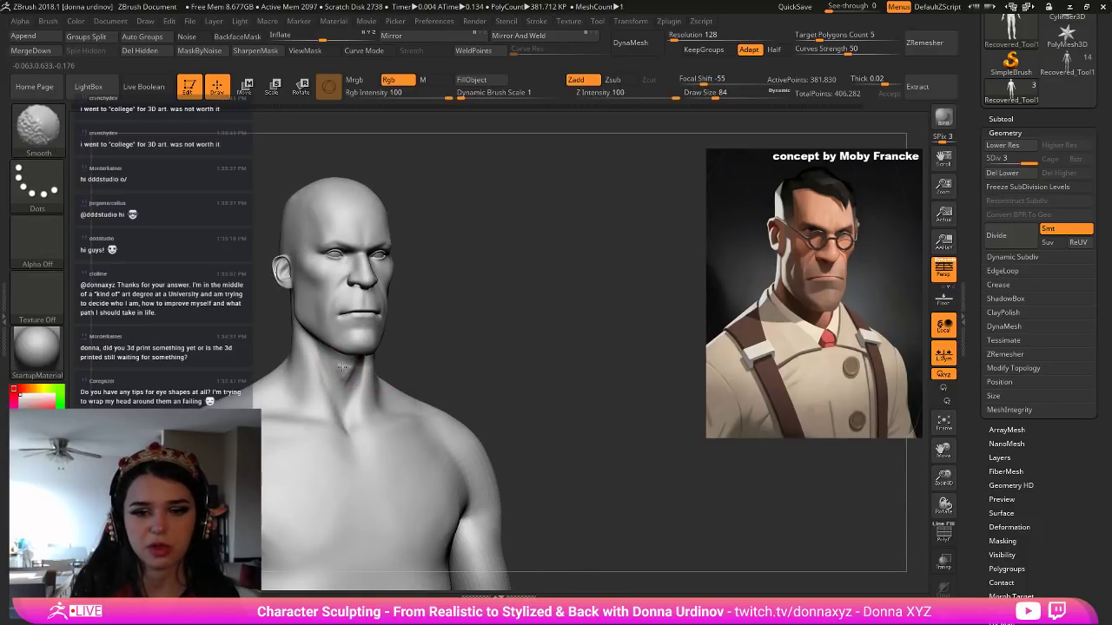
shift+drag(422, 354, 372, 386)
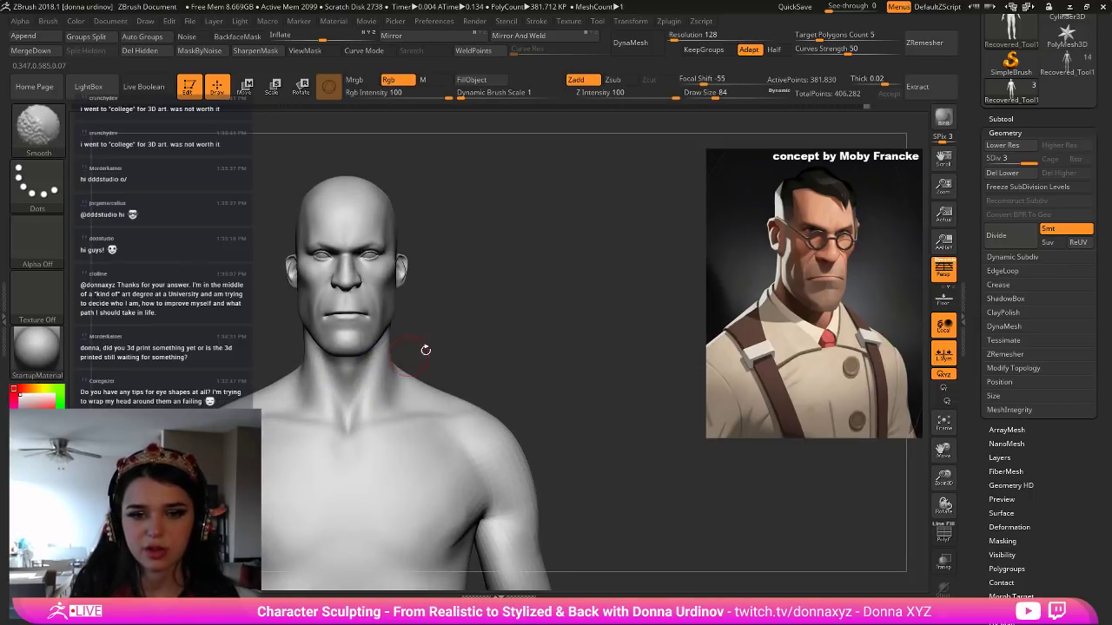
drag(442, 342, 452, 343)
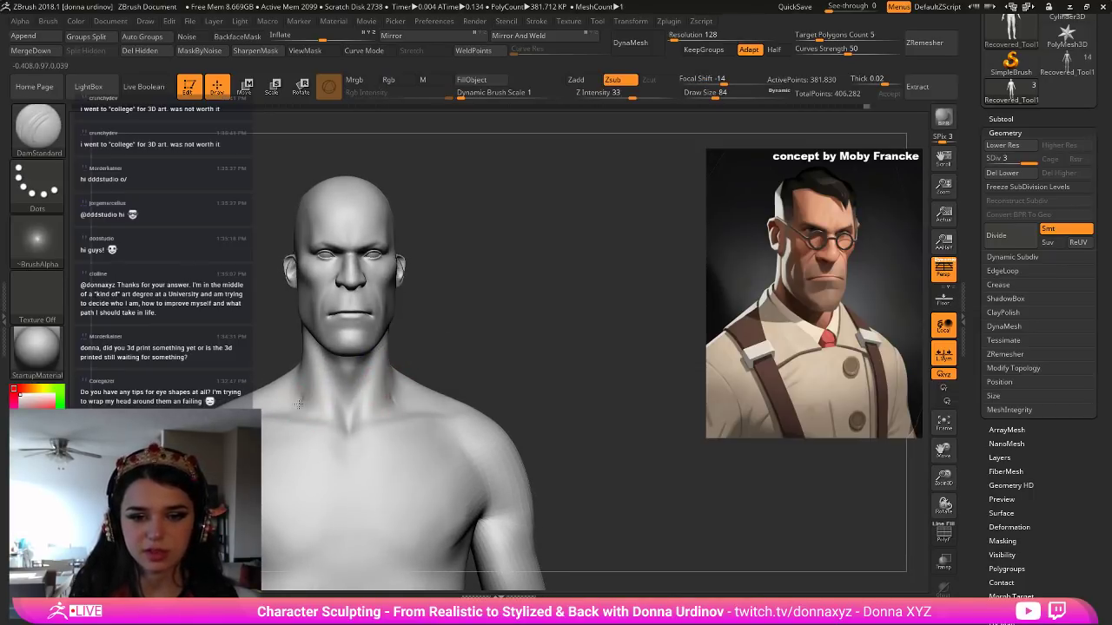
key(shift)
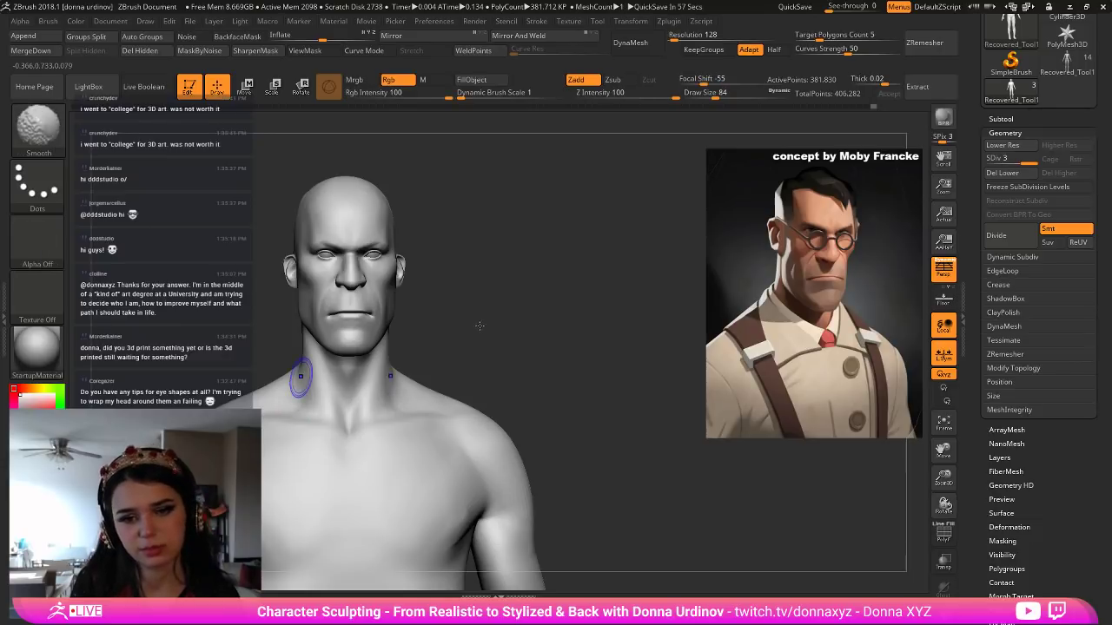
Open the list of subtools and start appending a new mesh to the character.
mouse_move(513, 336)
alt+mouse_down()
mouse_move(546, 372)
mouse_move(534, 373)
mouse_move(556, 374)
alt+mouse_up()
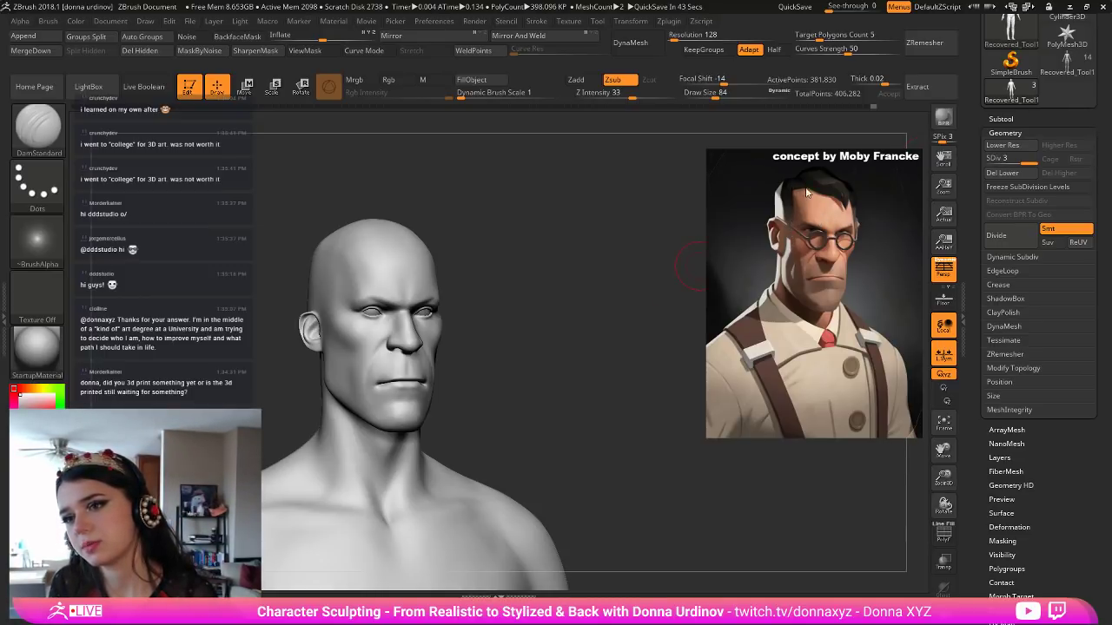
click(1001, 118)
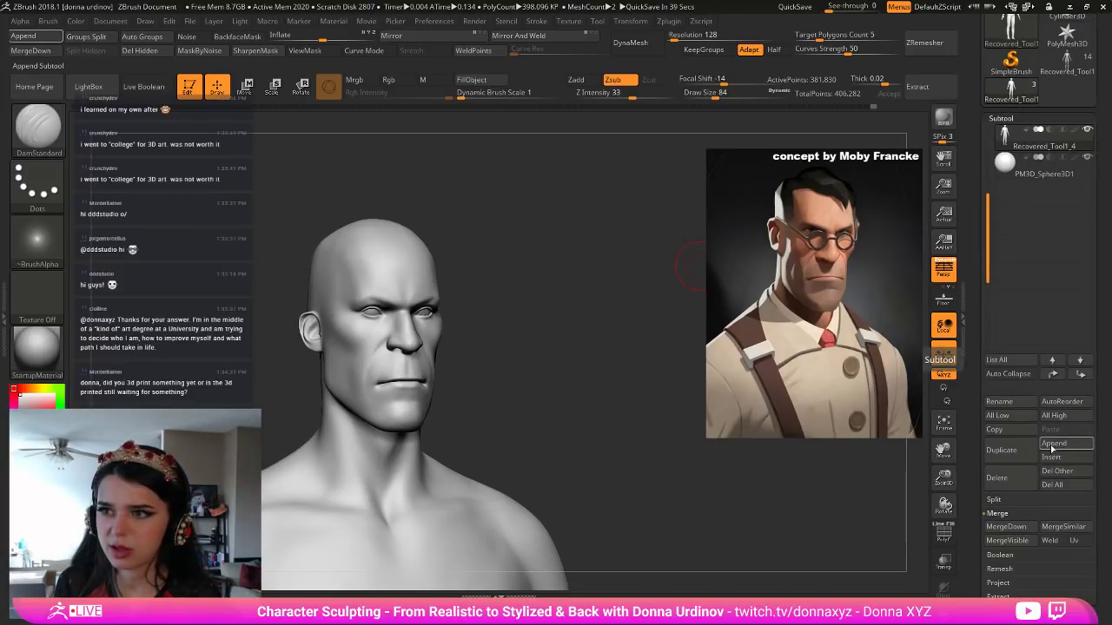
click(1051, 445)
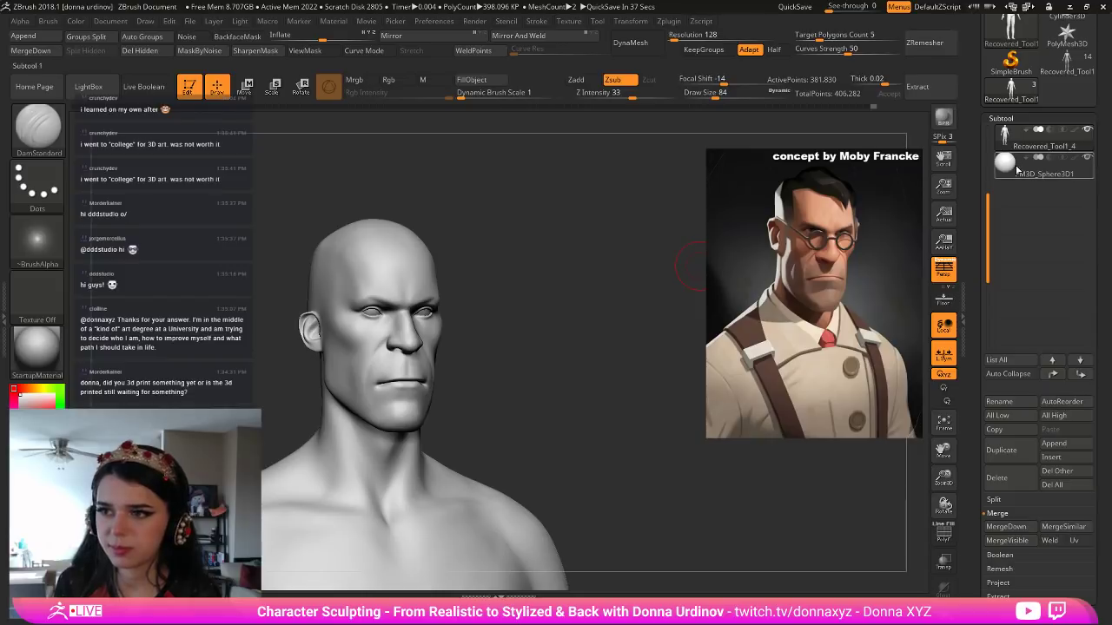
Try to scale the Sphere3D_1 subtool and dismiss the error dialog.
drag(989, 188, 986, 118)
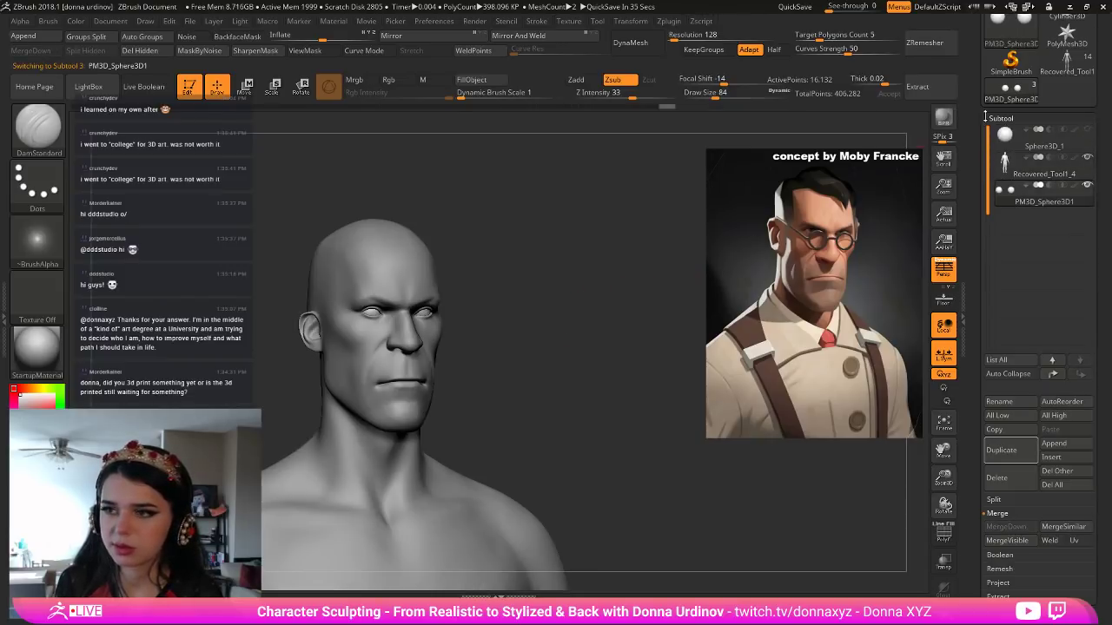
click(1006, 137)
key(e)
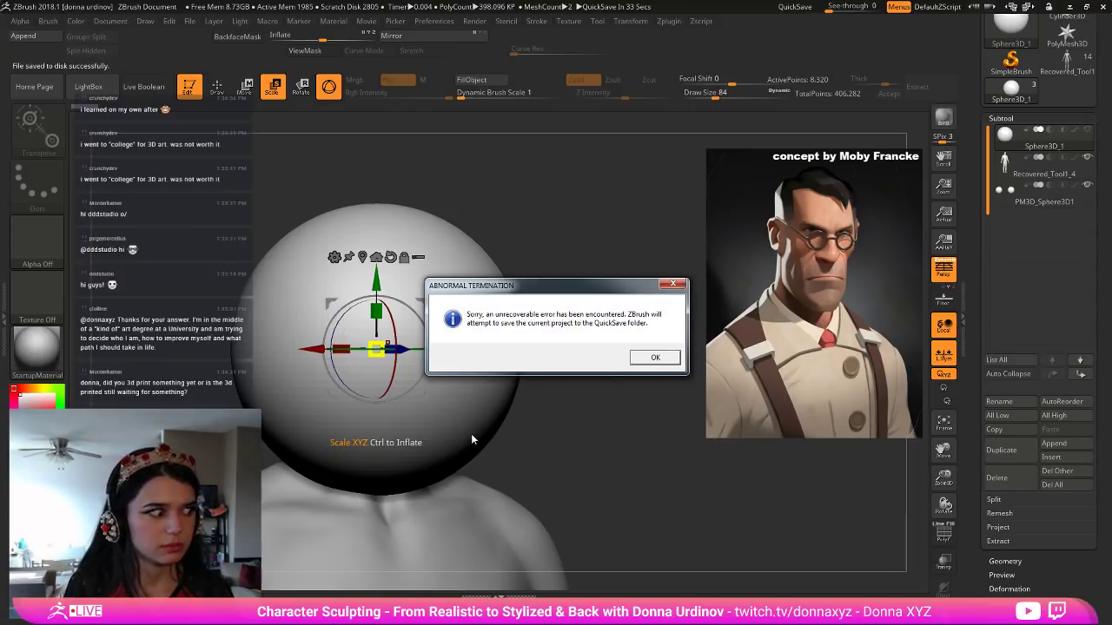
click(657, 359)
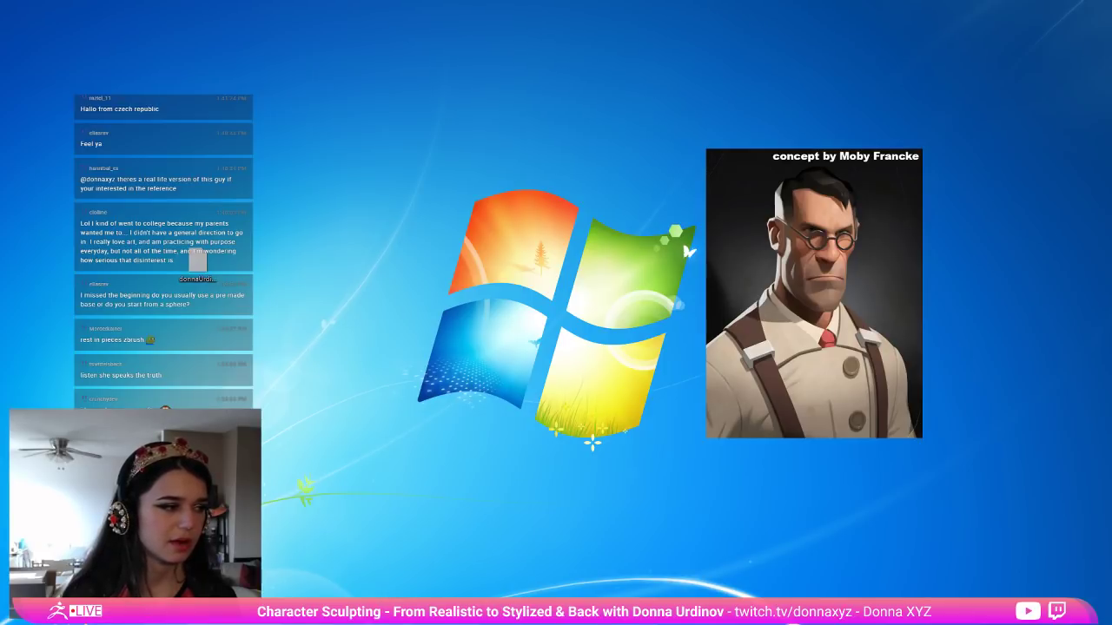
Bring the reopened ZBrush window with the recovered QS_3356 project into view and maximize it.
scroll(163, 251, up, 1)
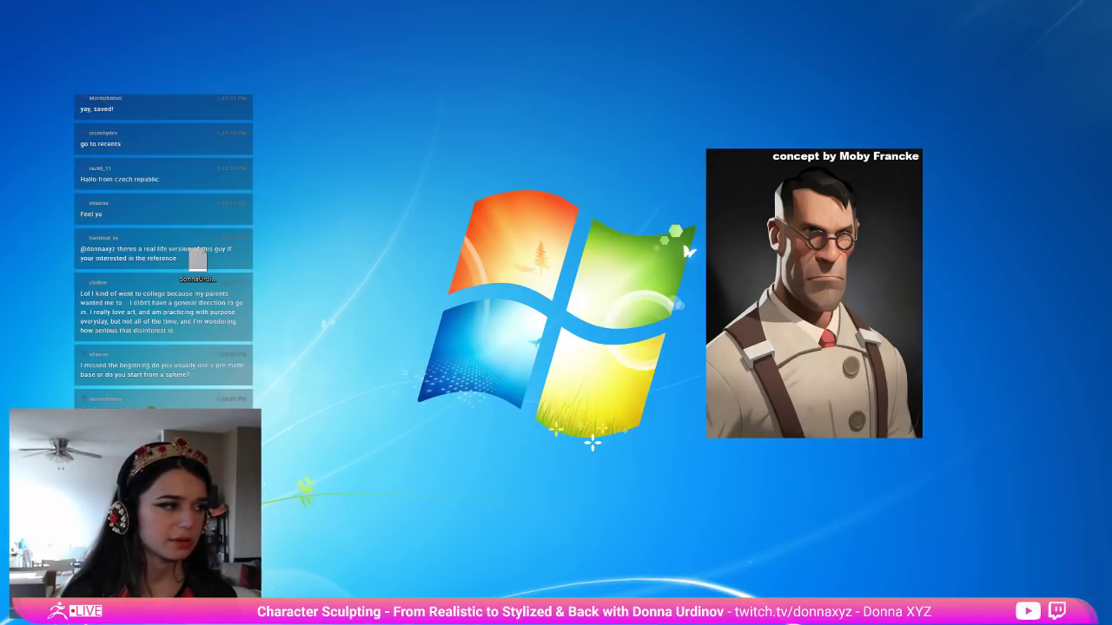
scroll(197, 261, up, 1)
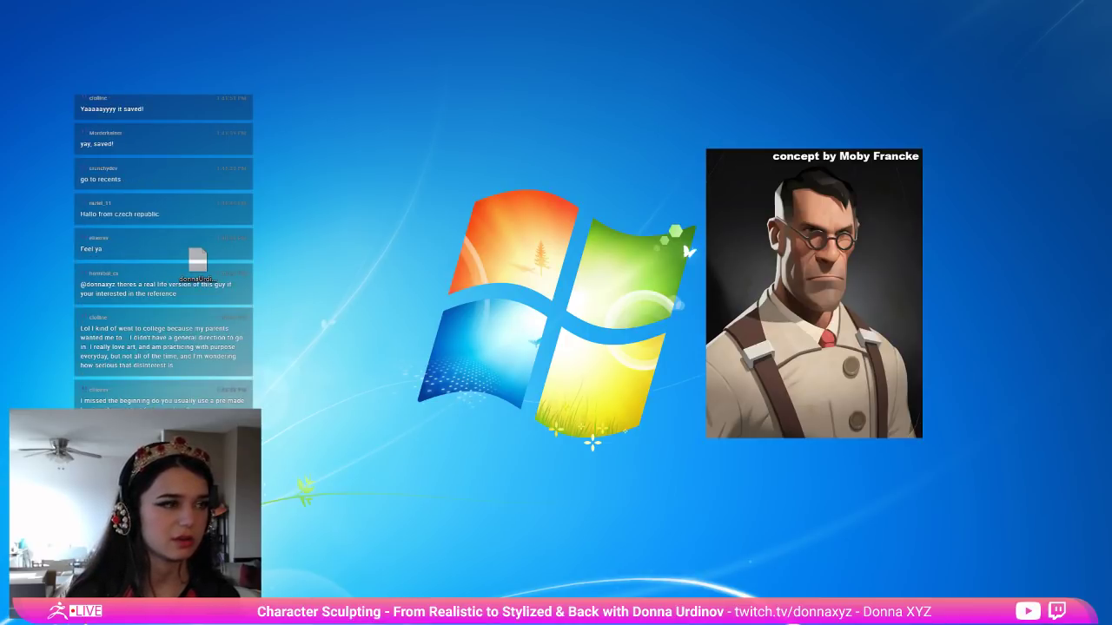
drag(2, 87, 320, 67)
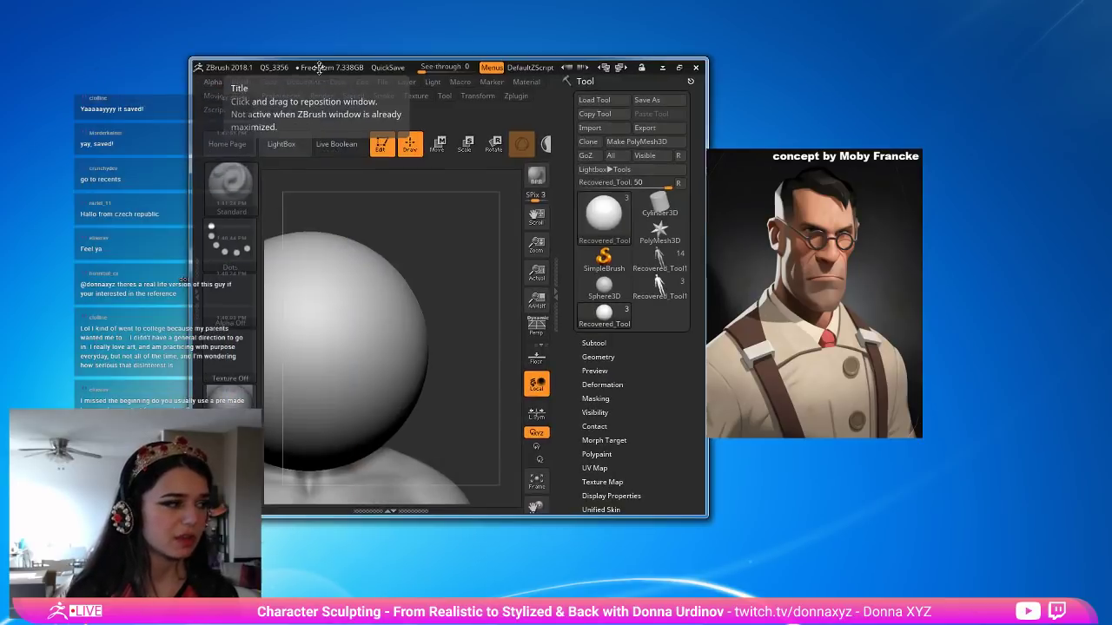
click(680, 68)
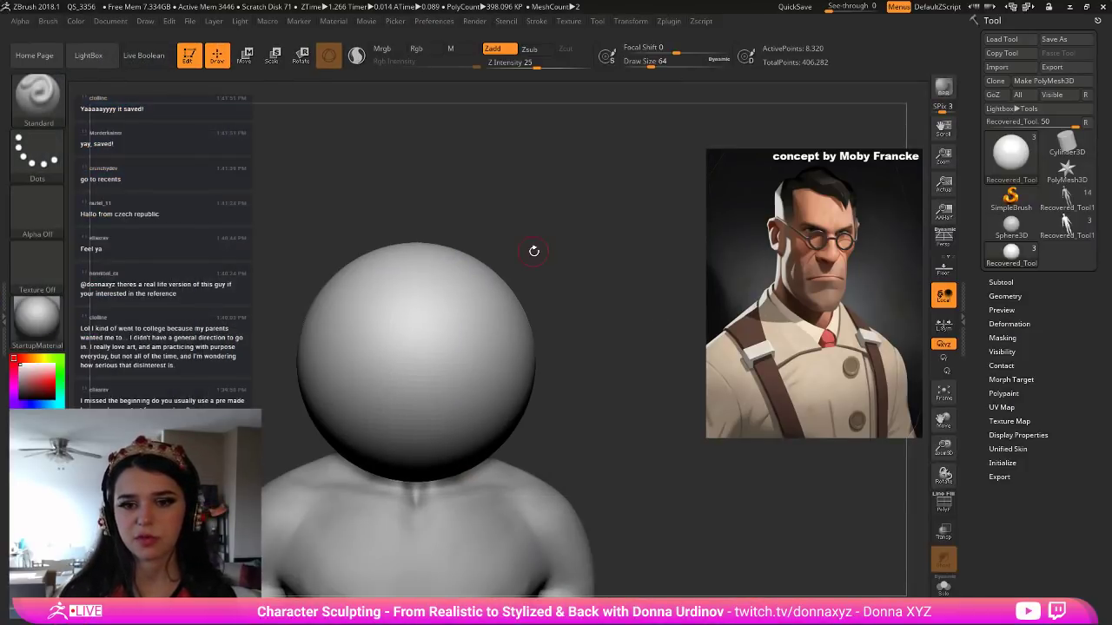
Append a Sphere3D to the recovered model's subtools and make the new sphere the active subtool in Scale mode.
click(1002, 282)
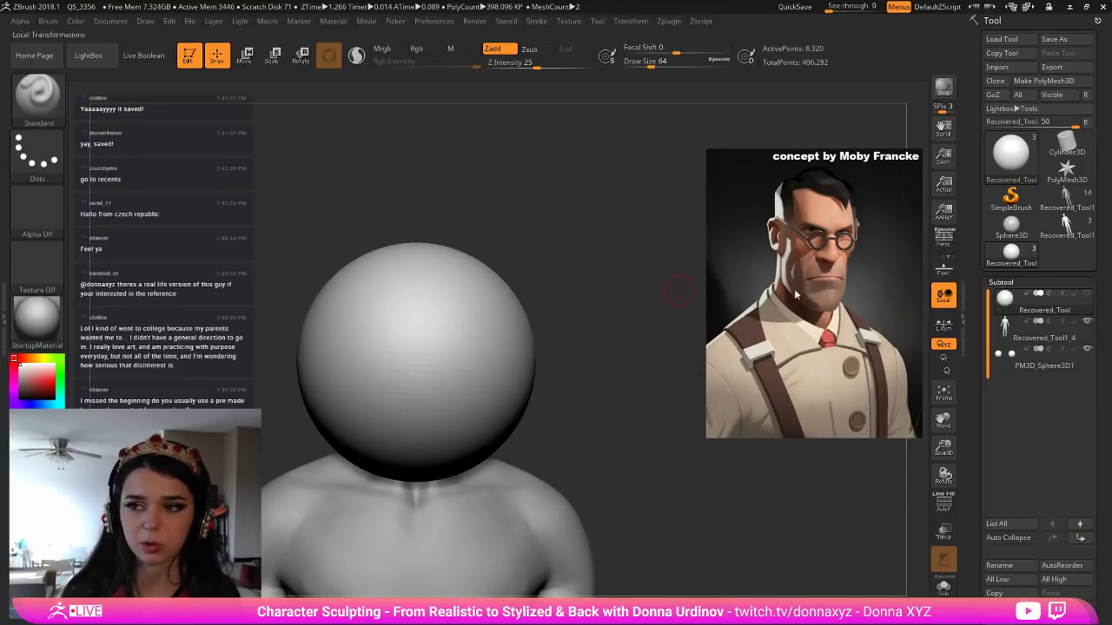
click(272, 54)
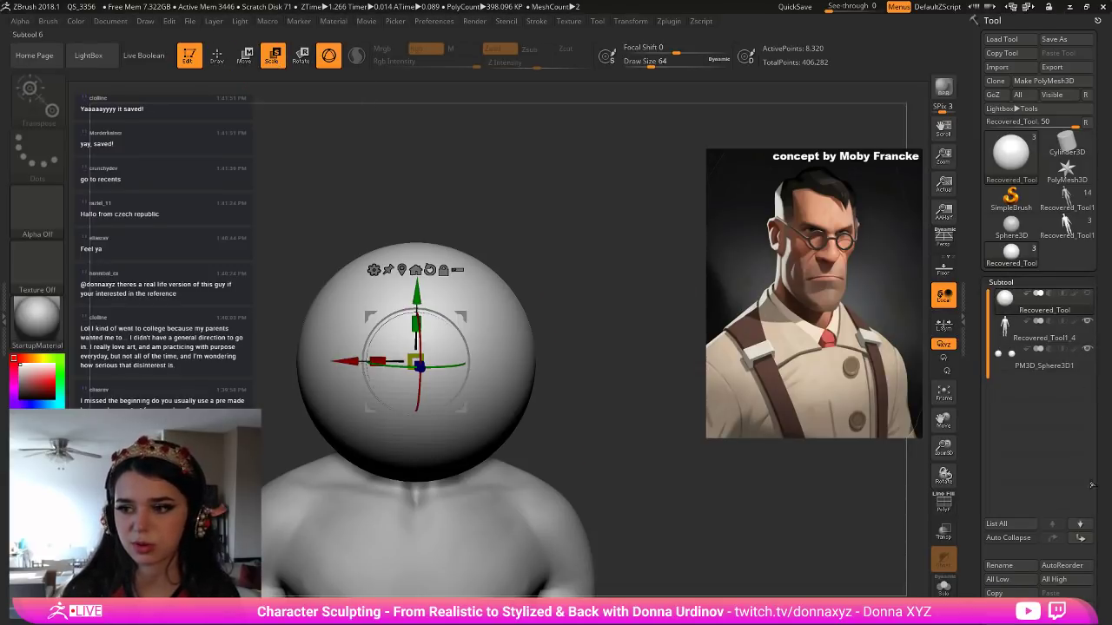
click(1066, 607)
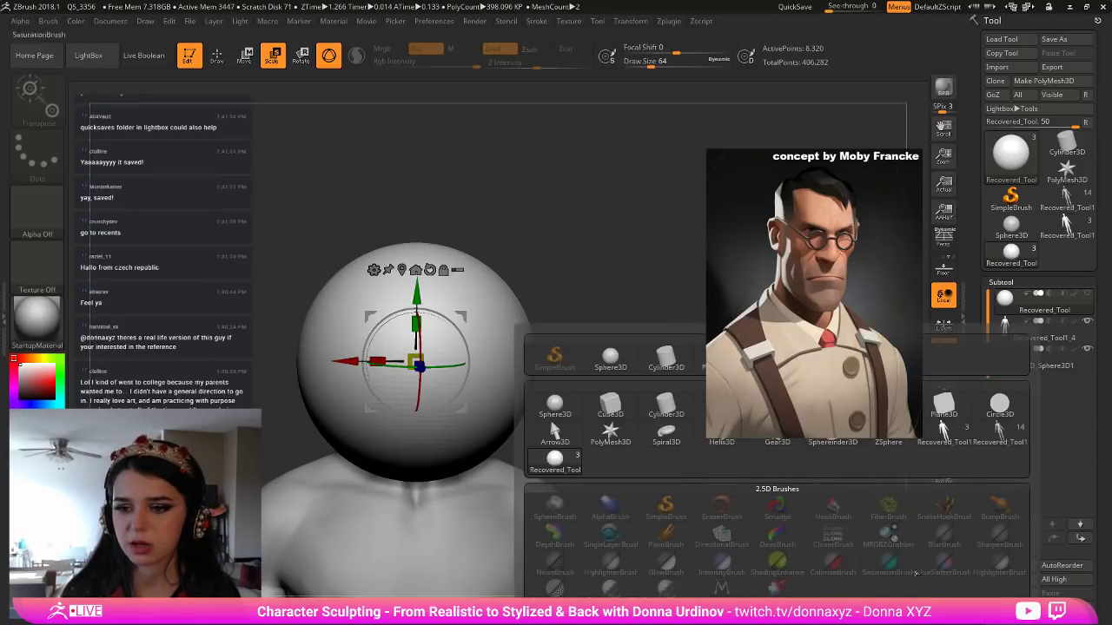
click(575, 417)
click(1042, 388)
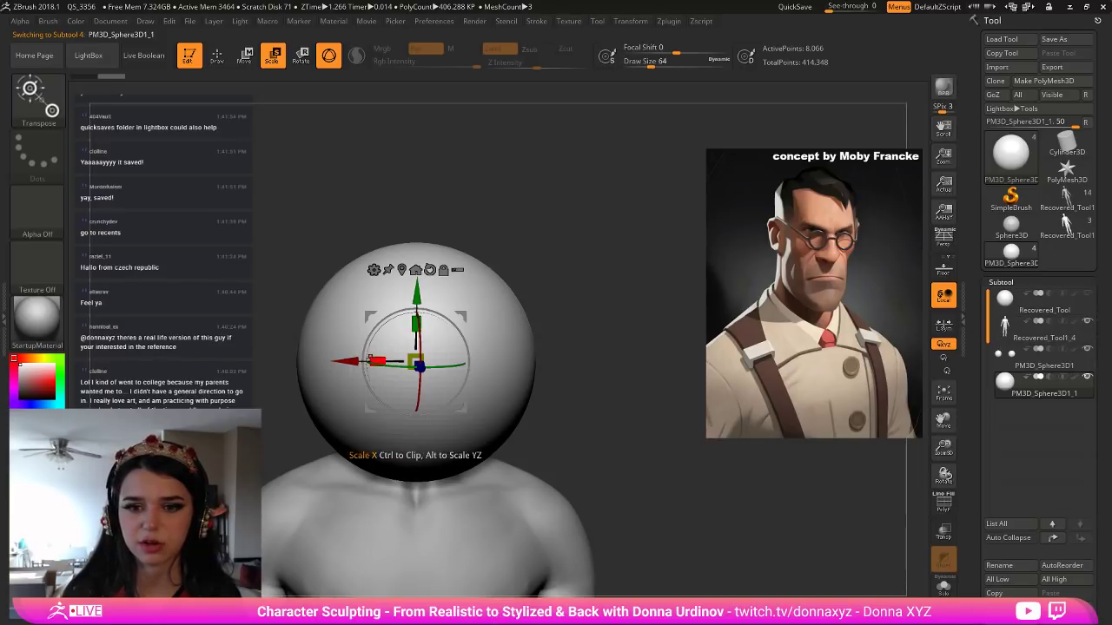
Scale the new sphere down to about skull size and move it up and back onto the crown of the head.
drag(415, 360, 366, 366)
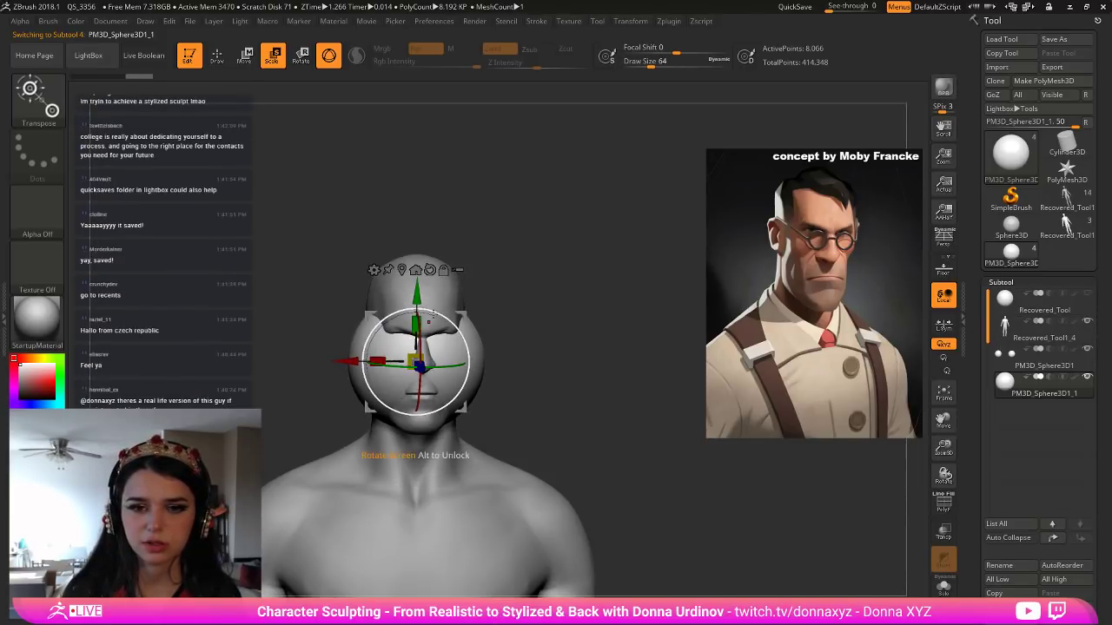
drag(417, 295, 423, 203)
alt+drag(494, 250, 633, 286)
drag(446, 265, 393, 258)
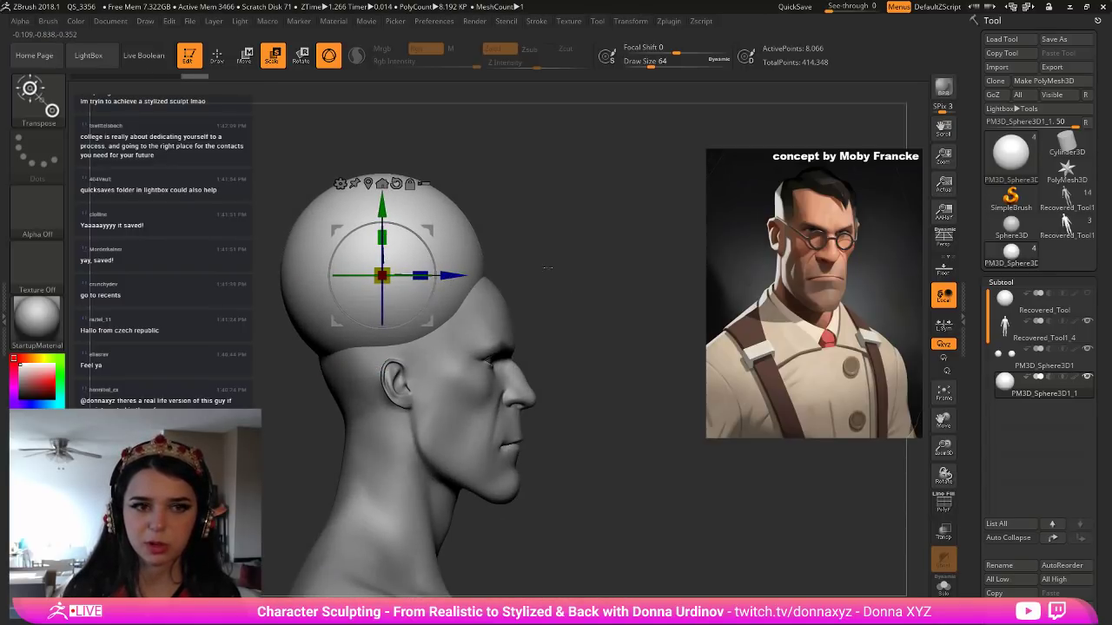
drag(644, 315, 537, 317)
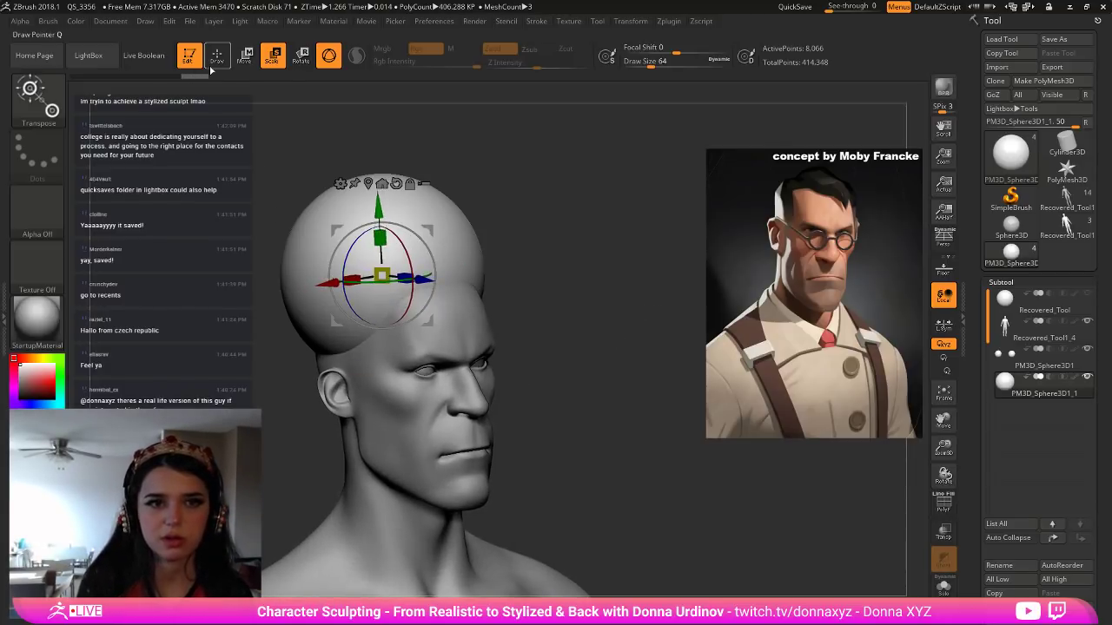
Flatten the side of the hair sphere above the ear with an enlarged hPolish brush.
key(q)
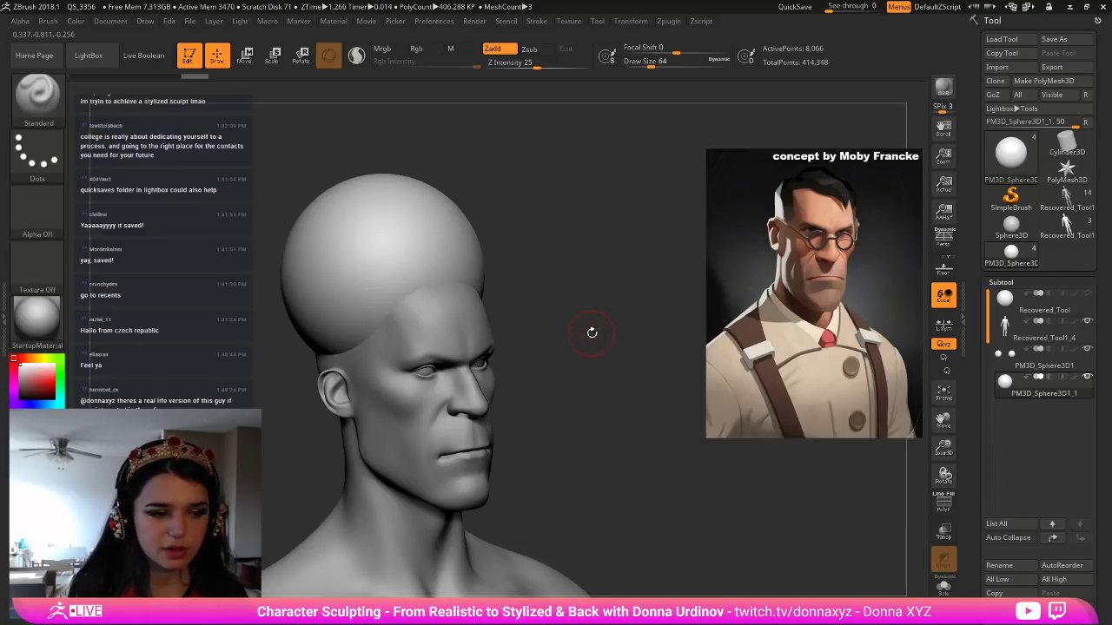
drag(603, 321, 591, 293)
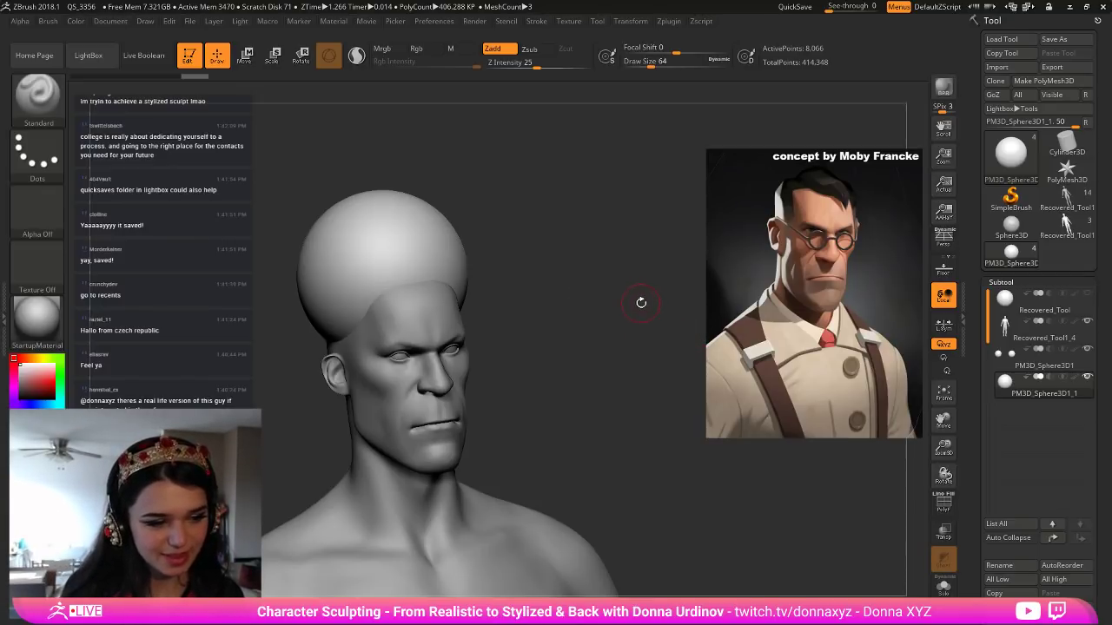
mouse_move(639, 310)
mouse_down()
mouse_move(628, 310)
mouse_move(640, 307)
mouse_move(641, 335)
mouse_up()
key(b)
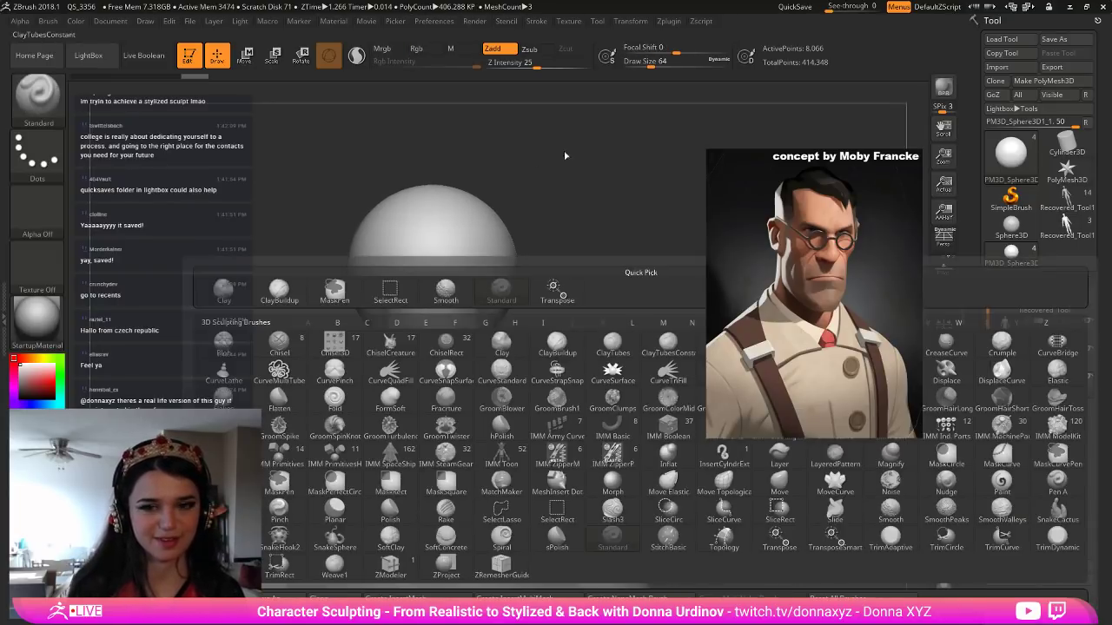
key(h)
key(p)
drag(568, 231, 587, 235)
key(bracketright)
key(bracketright)
key(bracketright)
key(bracketright)
key(bracketright)
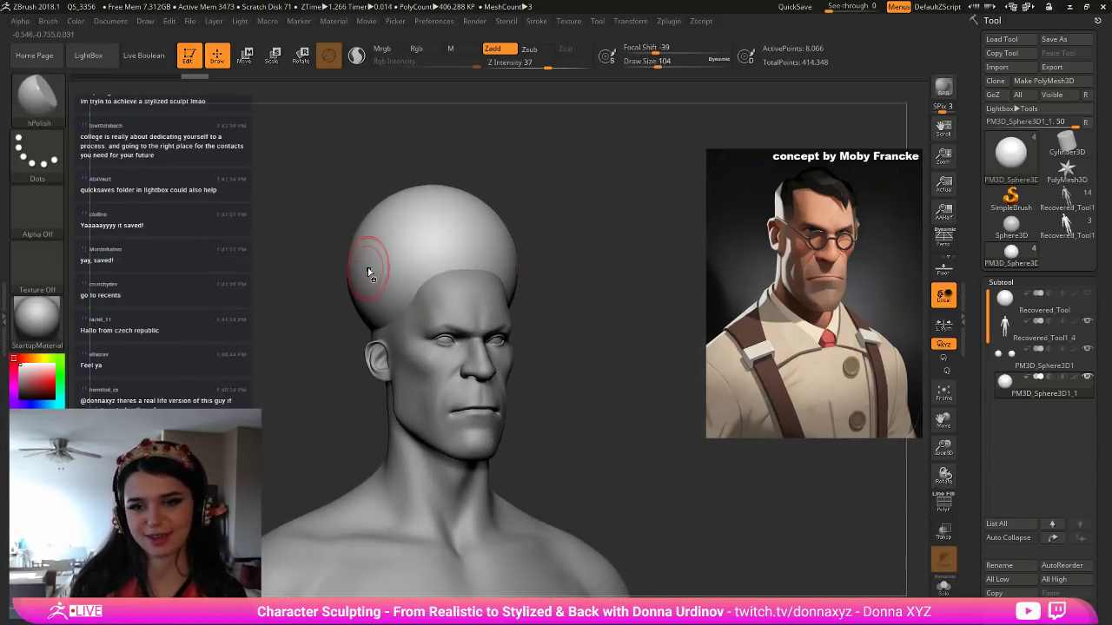
mouse_move(371, 261)
mouse_down()
mouse_move(371, 286)
mouse_move(382, 243)
mouse_move(377, 260)
mouse_up()
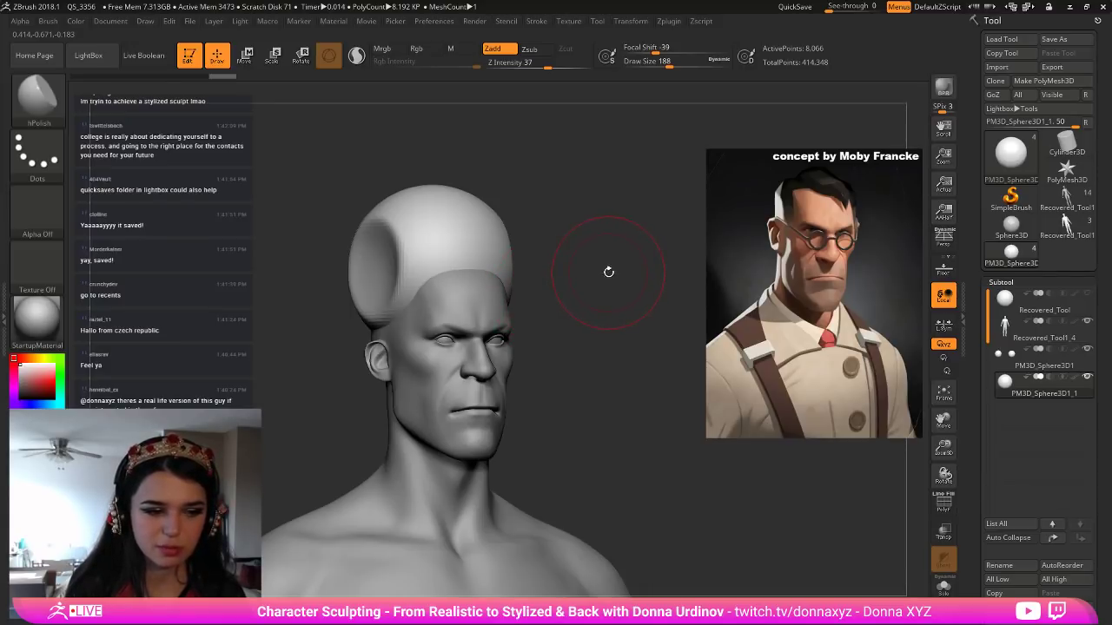
Smooth the rim of the flattened area and polish it into a clean, wide flat plane in side view.
drag(628, 253, 667, 251)
mouse_move(390, 247)
shift+mouse_down()
mouse_move(382, 279)
mouse_move(352, 260)
mouse_move(403, 223)
mouse_move(396, 283)
shift+mouse_up()
drag(594, 256, 487, 252)
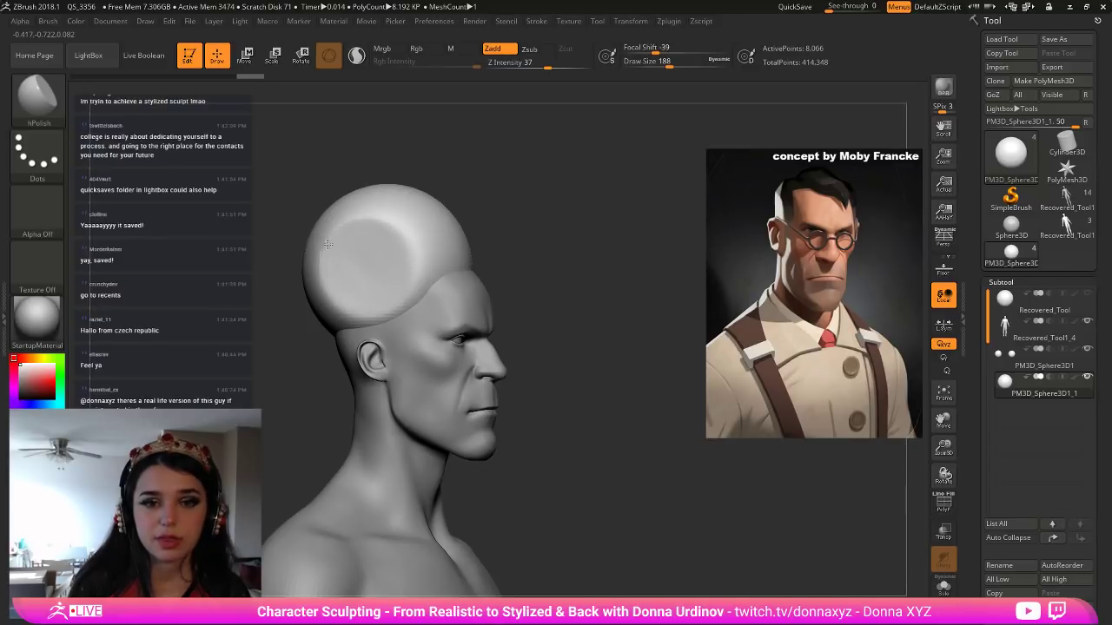
mouse_move(332, 287)
mouse_down()
mouse_move(356, 313)
mouse_move(399, 255)
mouse_up()
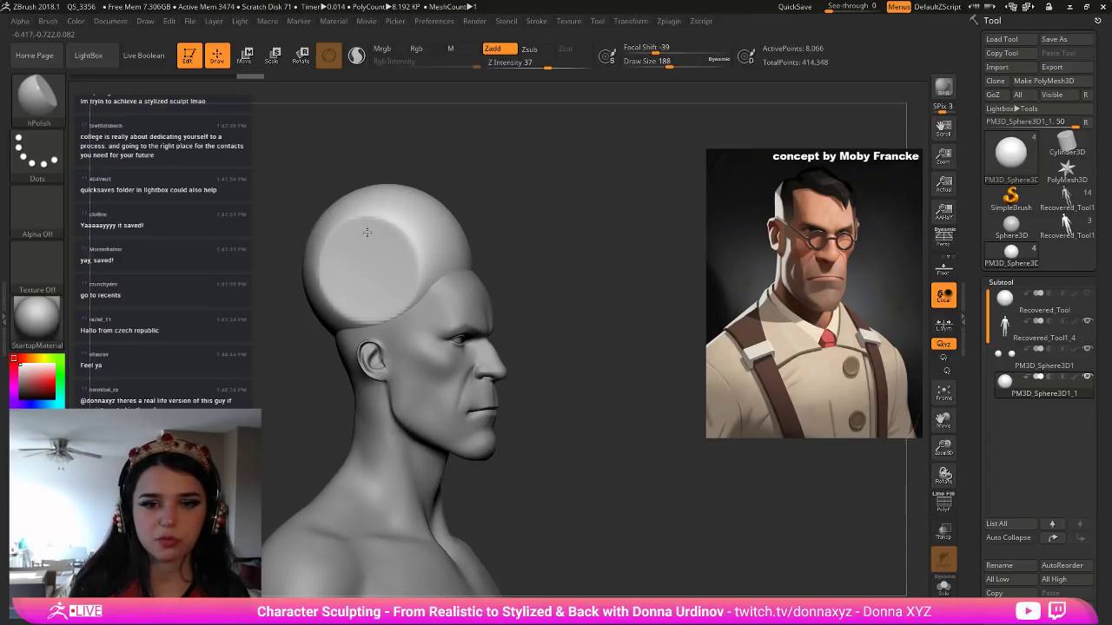
drag(533, 218, 379, 162)
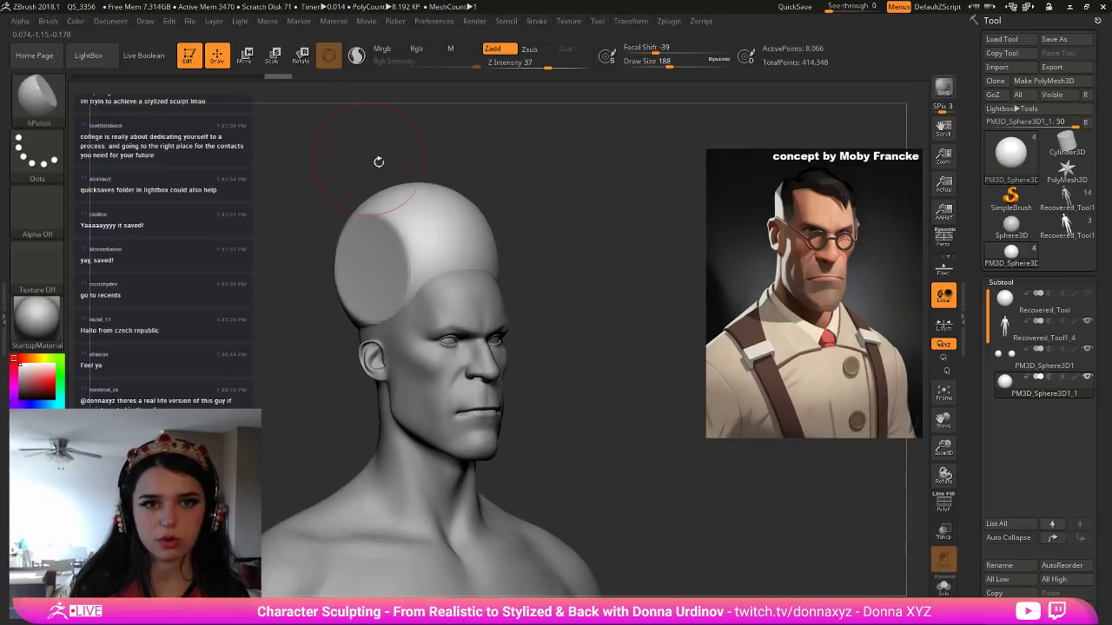
Move the hair sphere down vertically to cover the top of the skull and return to Draw mode.
key(w)
drag(417, 211, 425, 222)
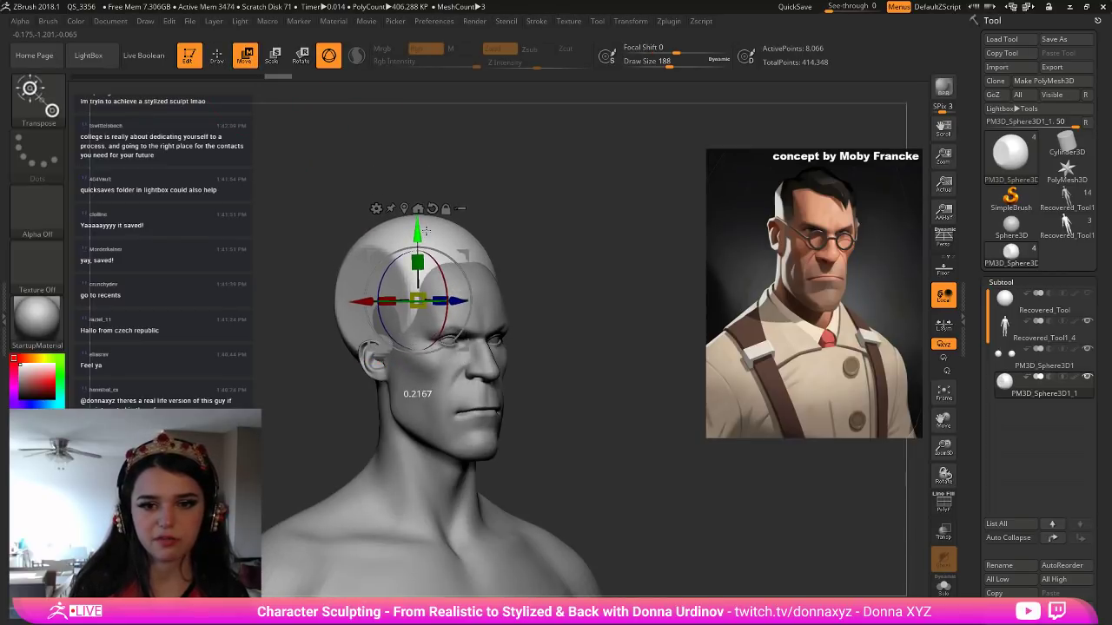
click(216, 54)
Polish flat planes above the ear and across the back and rear crown of the hair sphere with hPolish.
drag(574, 195, 647, 213)
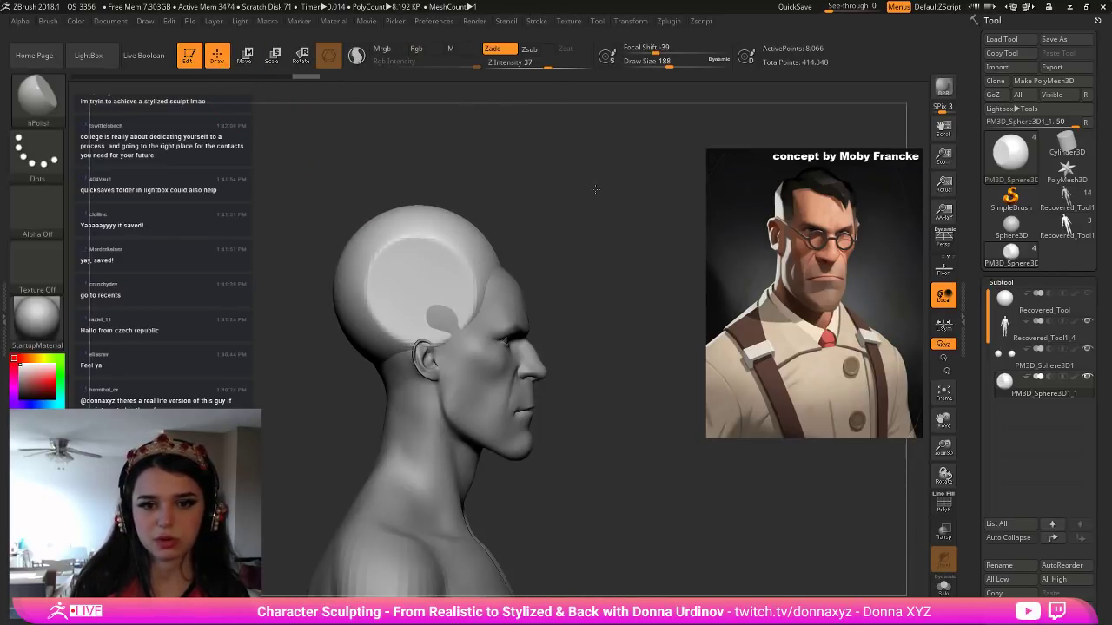
mouse_move(441, 343)
mouse_down()
mouse_move(395, 285)
mouse_move(414, 264)
mouse_up()
drag(535, 163, 610, 165)
mouse_move(353, 301)
mouse_down()
mouse_move(349, 319)
mouse_move(325, 334)
mouse_move(312, 295)
mouse_move(369, 300)
mouse_move(359, 308)
mouse_move(313, 286)
mouse_move(348, 261)
mouse_move(317, 252)
mouse_move(357, 276)
mouse_move(326, 239)
mouse_move(322, 298)
mouse_move(329, 332)
mouse_move(337, 304)
mouse_move(339, 325)
mouse_up()
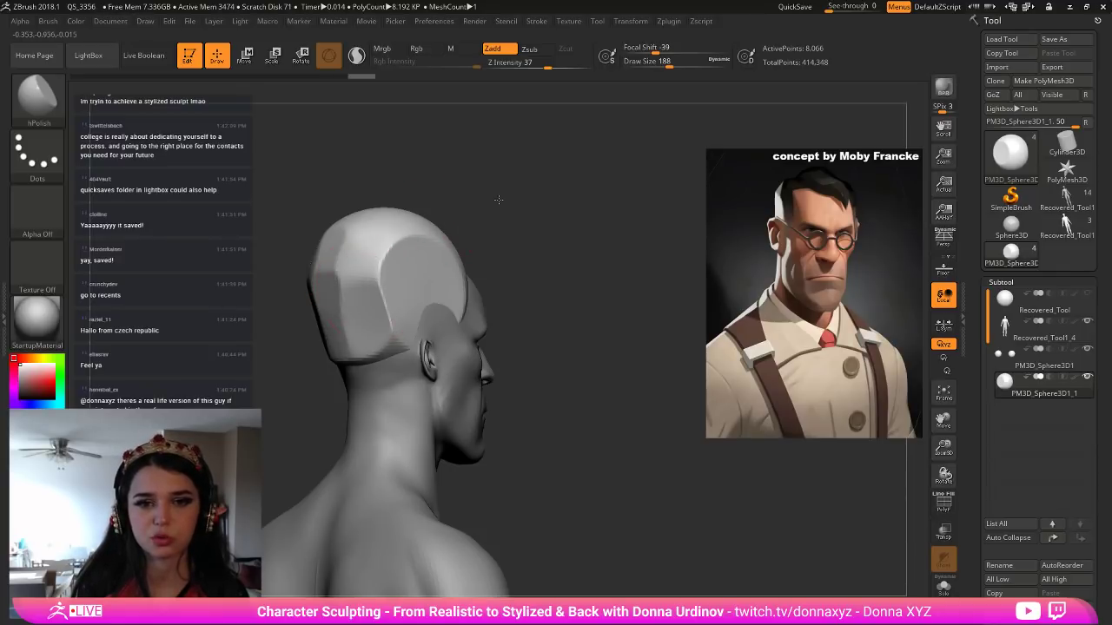
drag(498, 200, 452, 209)
mouse_move(331, 212)
mouse_down()
mouse_move(368, 207)
mouse_move(351, 188)
mouse_up()
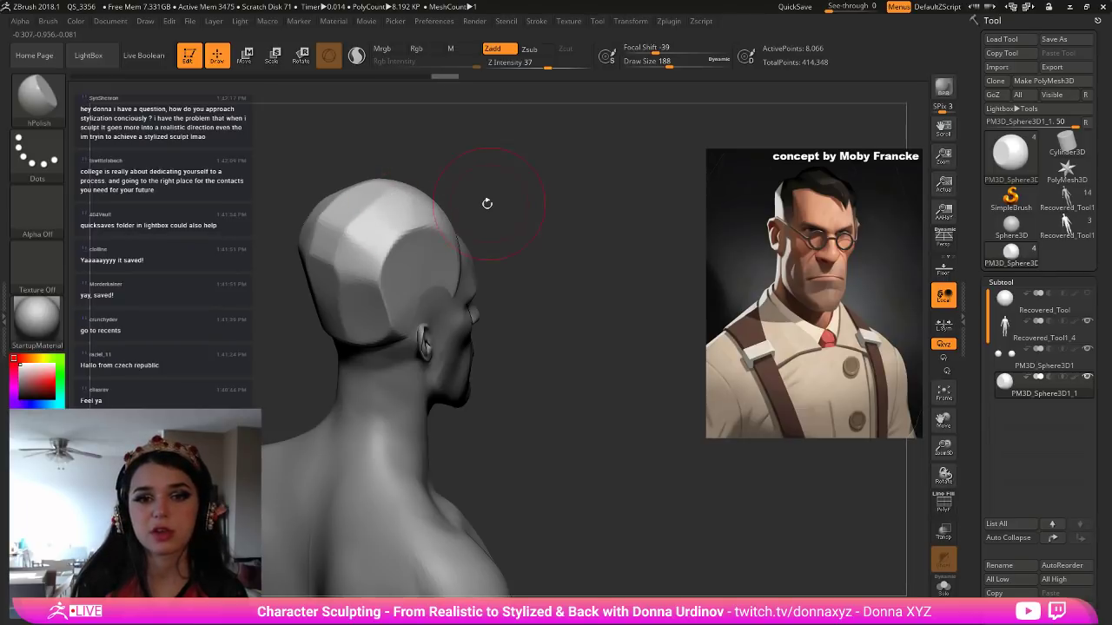
drag(487, 203, 479, 194)
drag(556, 225, 461, 285)
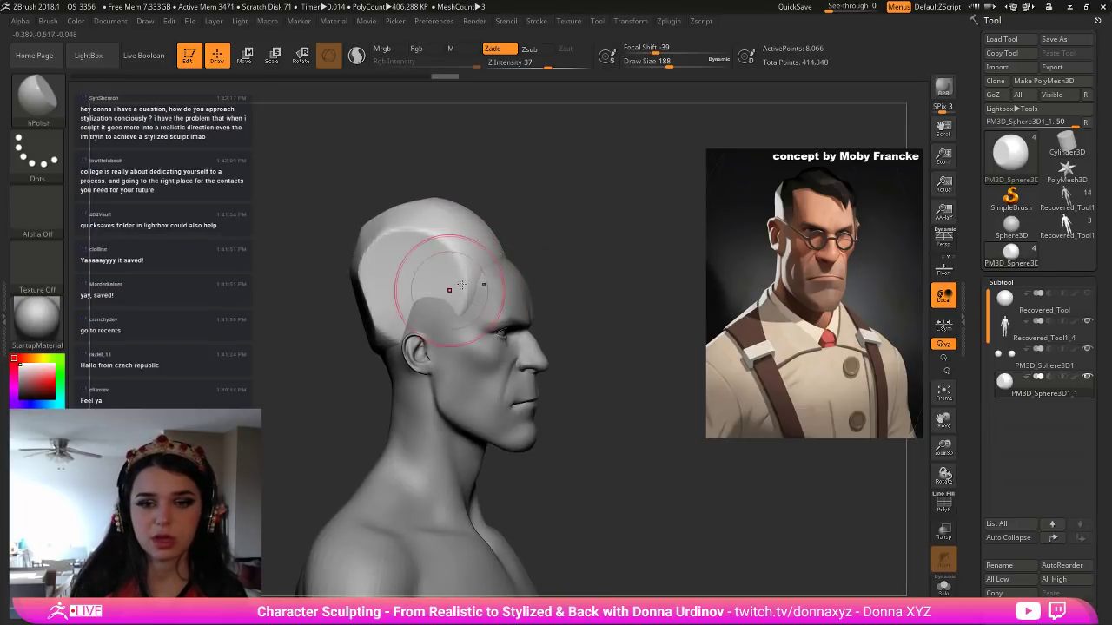
Pull the lower back edge of the hair down toward the nape with a large Move brush.
key(b)
key(m)
key(v)
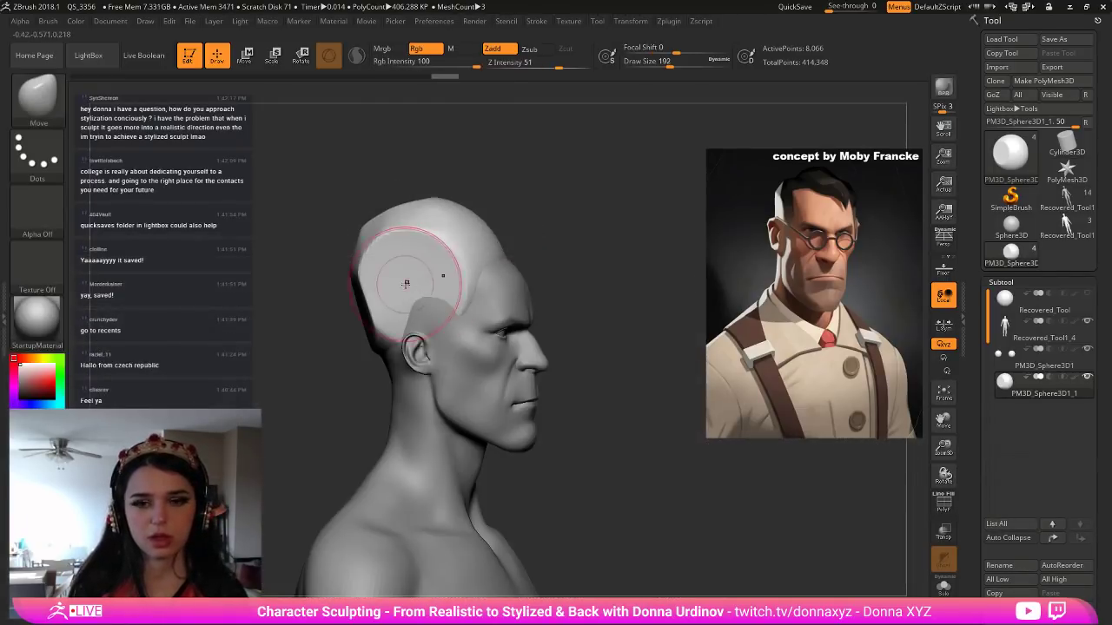
key(bracketright)
drag(380, 361, 390, 390)
Pull the side of the hair down over the gap above the ear with a smaller Move brush.
key(bracketleft)
key(bracketleft)
key(bracketleft)
key(bracketleft)
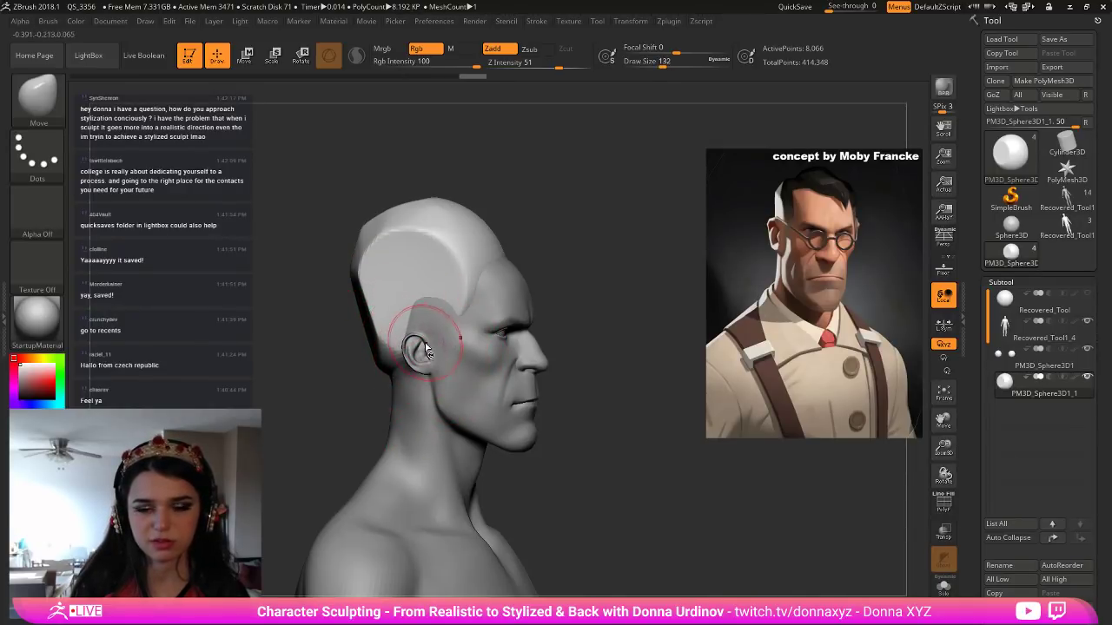
mouse_move(429, 315)
mouse_down()
mouse_move(439, 337)
mouse_move(416, 354)
mouse_up()
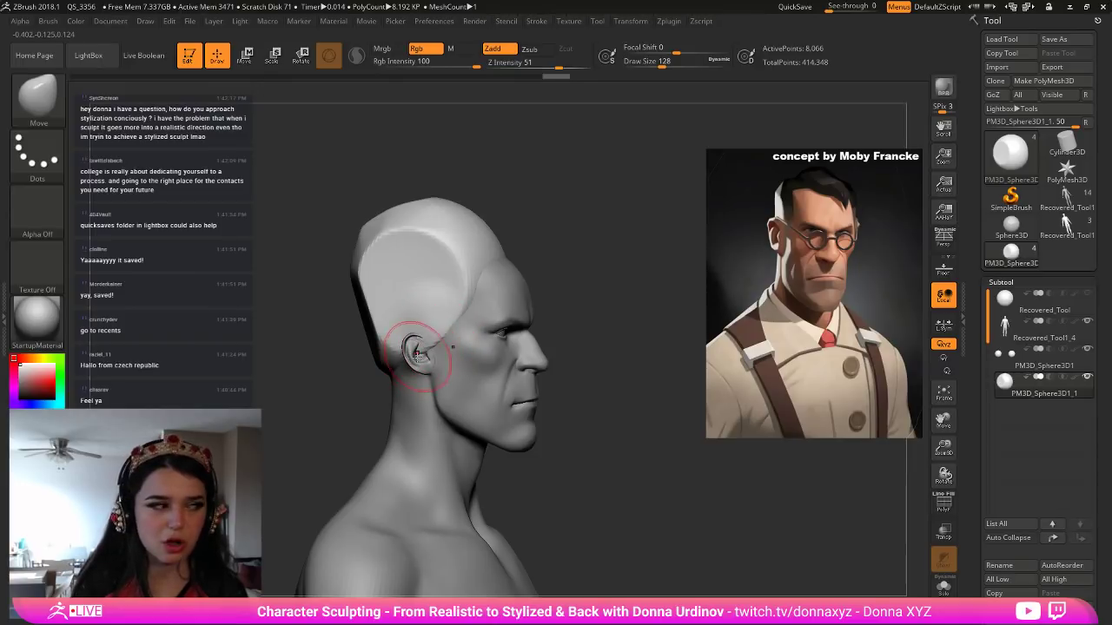
drag(408, 357, 455, 328)
Shape the hair edge in front of the ear at the temple with the Move brush at a reduced draw size.
key([)
key([)
key([)
key([)
drag(454, 347, 457, 336)
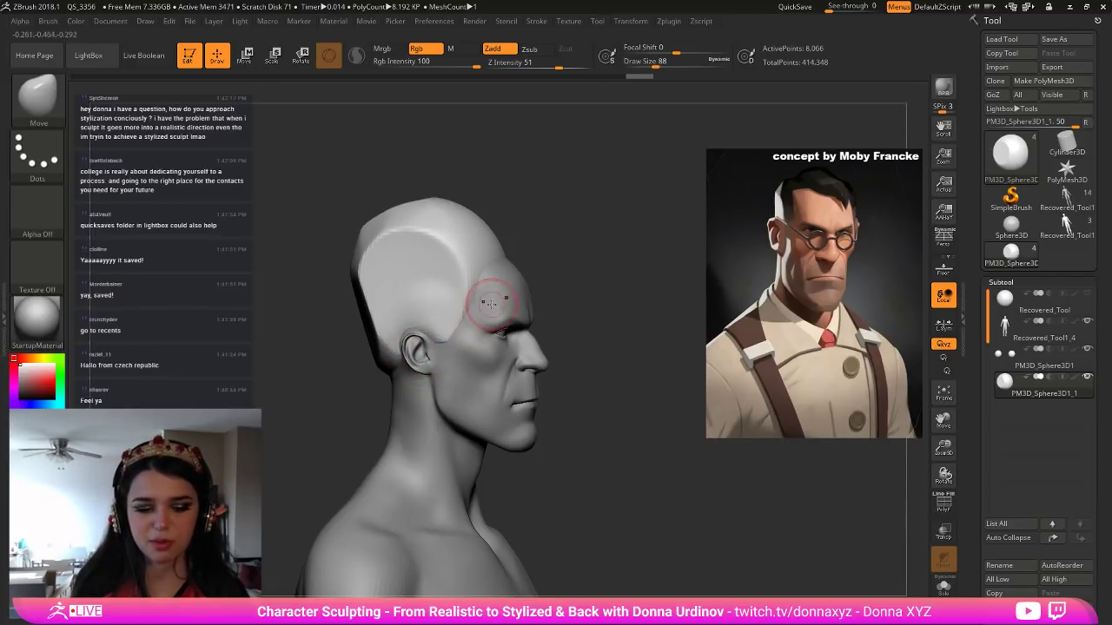
Pull the front of the hair forward into a pointed tuft above the forehead with the Move brush.
key(])
drag(537, 219, 514, 224)
key([)
key([)
key([)
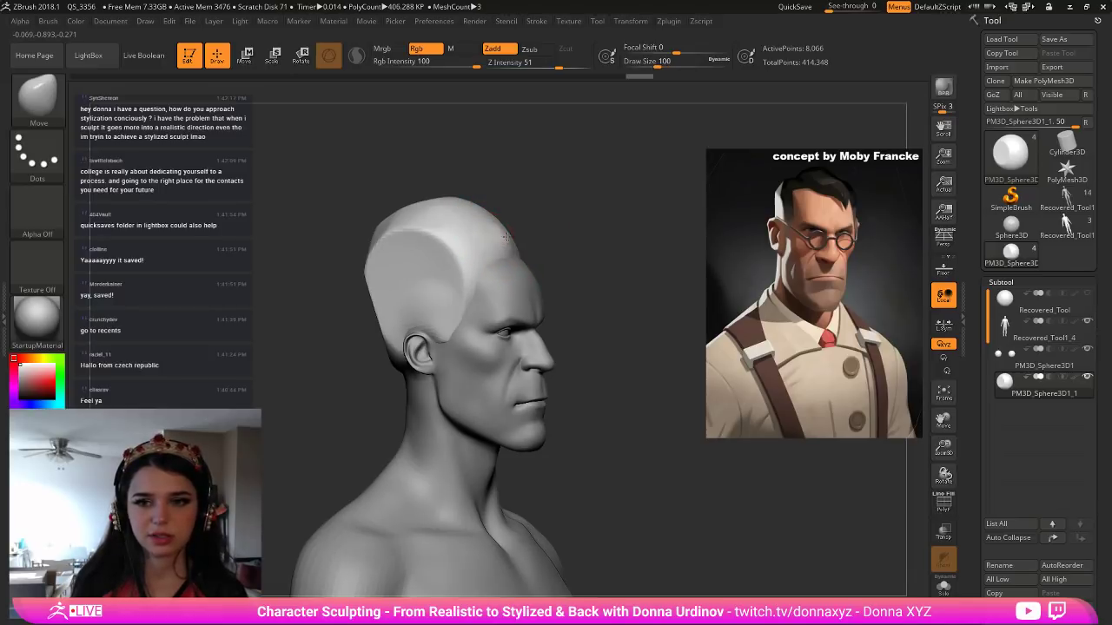
mouse_move(562, 235)
right_down()
mouse_move(521, 251)
mouse_move(584, 224)
right_up()
key(])
key(])
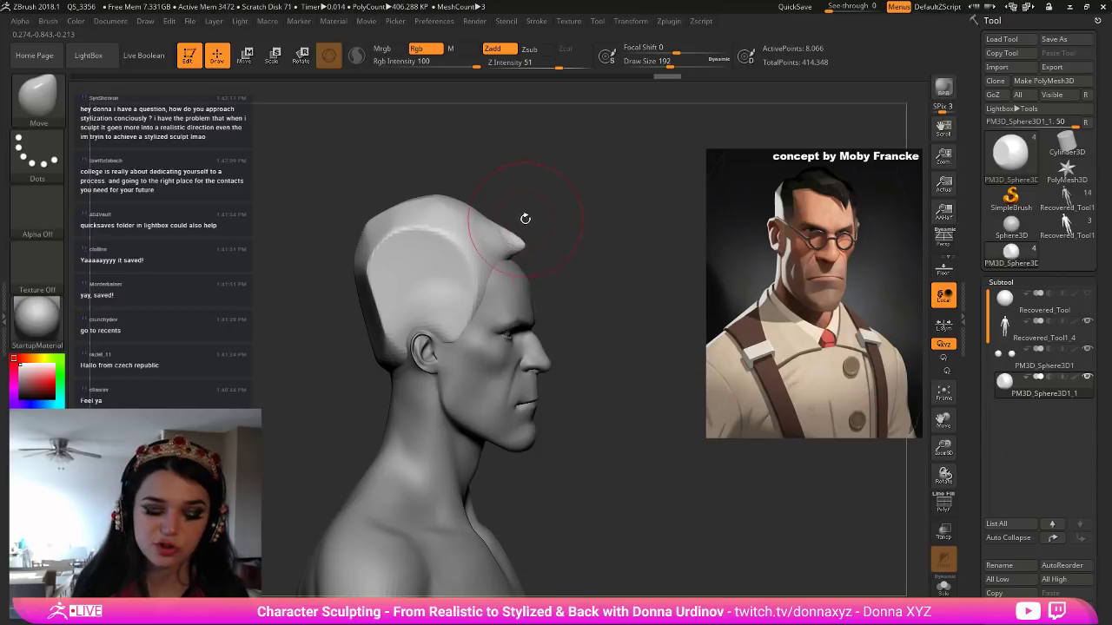
Push the crown of the hair down and forward with the Move brush at draw size 388.
key(])
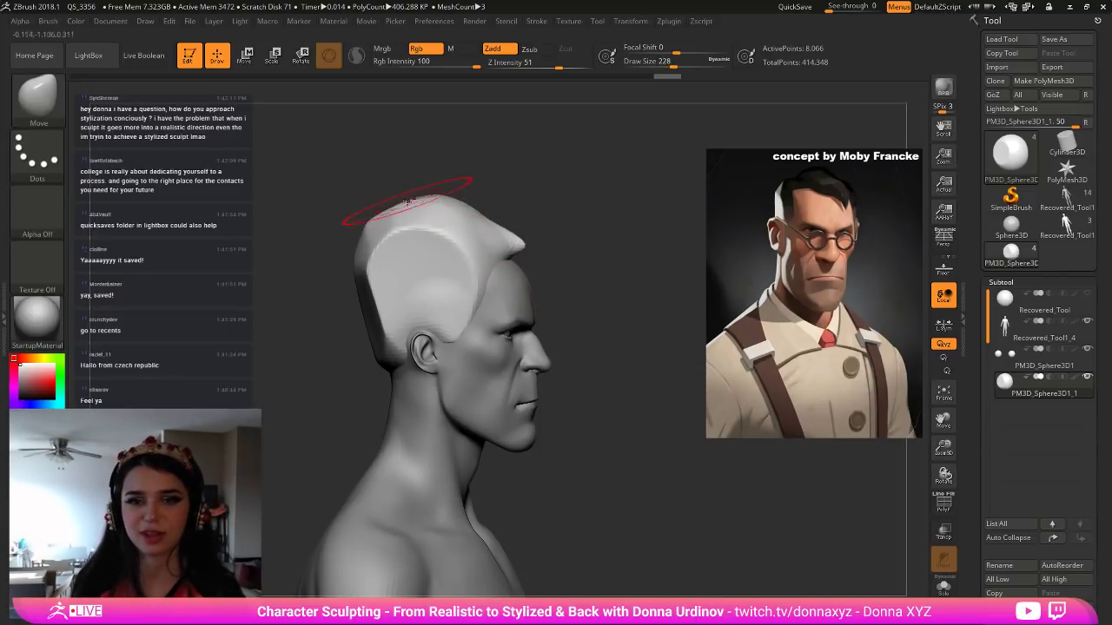
key(bracketright)
key(bracketright)
key(bracketright)
key(bracketright)
drag(433, 231, 511, 245)
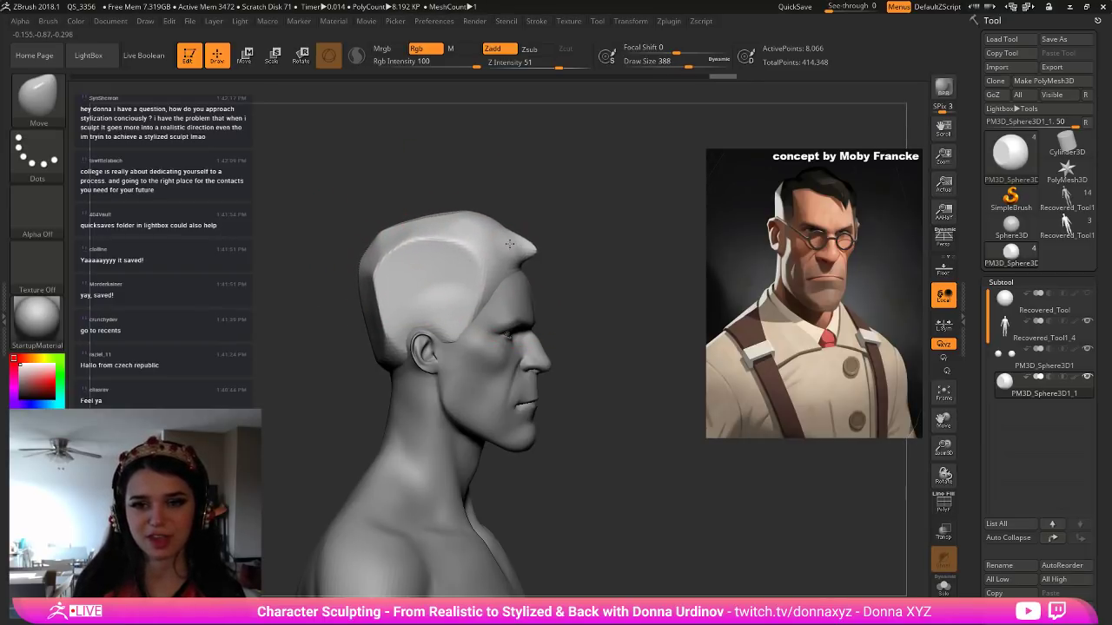
Smooth the back edge of the hair and nudge the pointed front tuft slightly back with the Move brush.
drag(562, 216, 398, 254)
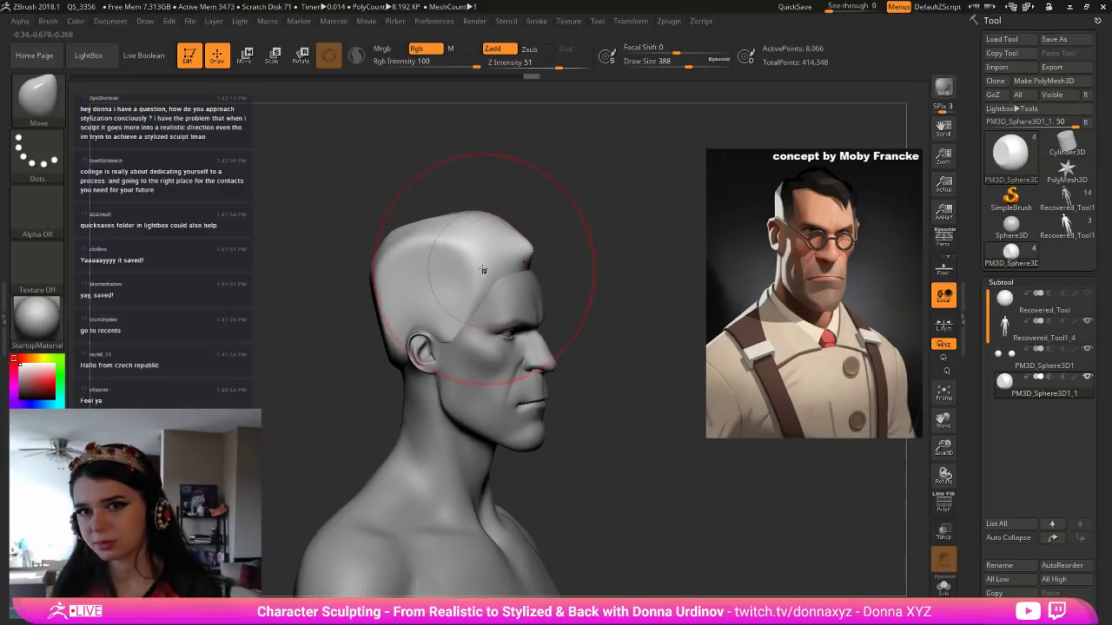
mouse_move(390, 260)
shift+mouse_down()
mouse_move(379, 305)
mouse_move(386, 357)
shift+mouse_up()
drag(526, 253, 519, 256)
Push the side of the hair slightly inward above the ear with the Move brush at a reduced draw size.
key(bracketleft)
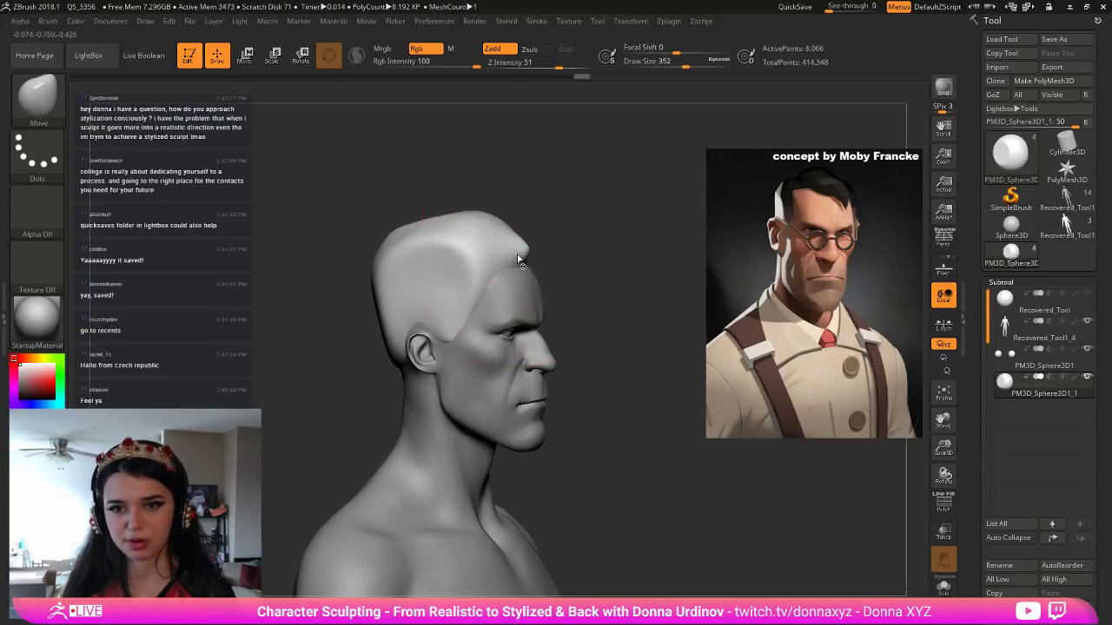
key(bracketleft)
key(bracketleft)
key(bracketleft)
mouse_move(524, 254)
mouse_down()
mouse_move(542, 270)
mouse_move(560, 253)
mouse_move(651, 230)
mouse_up()
key(])
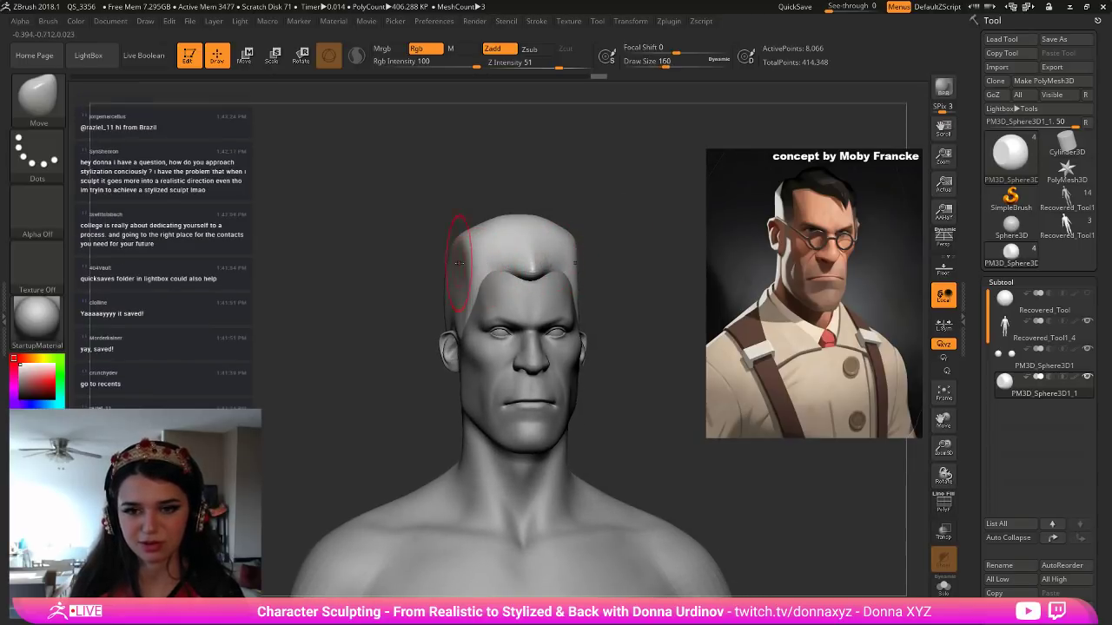
key(])
drag(448, 275, 455, 277)
Flatten the side and back of the hair into clean planes with the hPolish brush at draw size 128.
key(b)
key(h)
key(p)
key([)
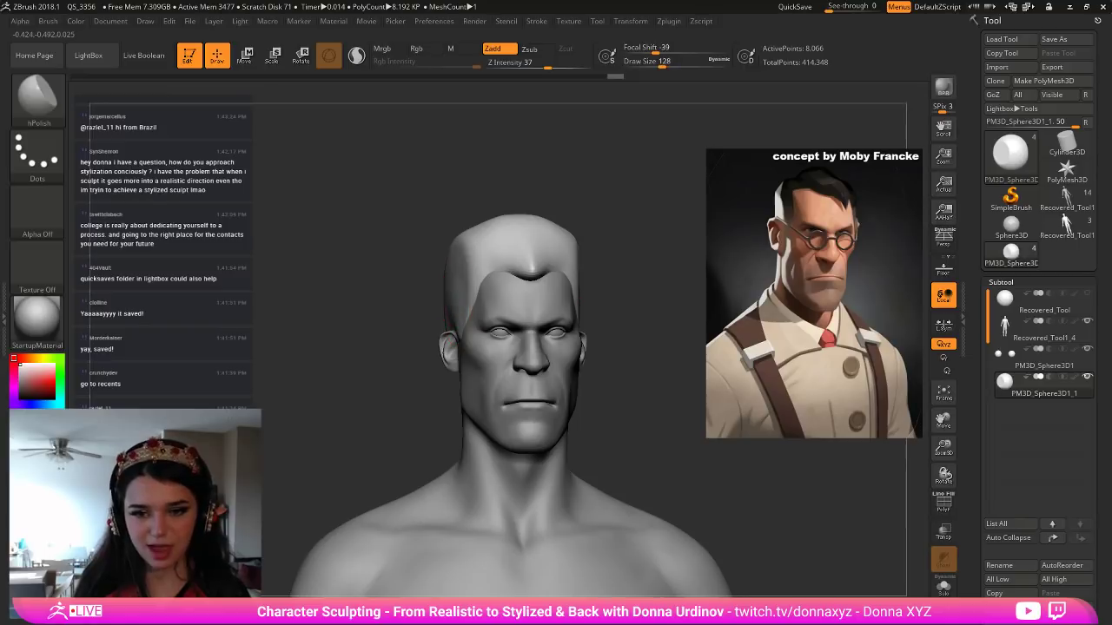
right_drag(471, 279, 498, 275)
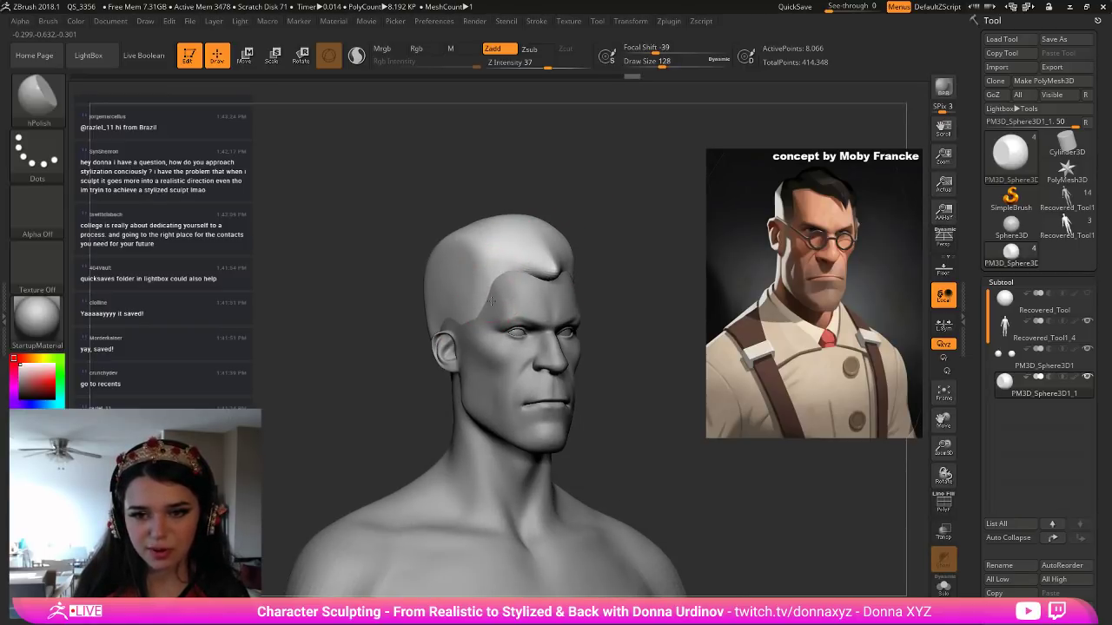
mouse_move(537, 271)
mouse_down()
mouse_move(559, 268)
mouse_move(537, 271)
mouse_up()
mouse_move(620, 220)
mouse_down()
mouse_move(517, 268)
mouse_move(537, 271)
mouse_move(551, 235)
mouse_move(530, 259)
mouse_move(487, 225)
mouse_up()
drag(410, 279, 513, 286)
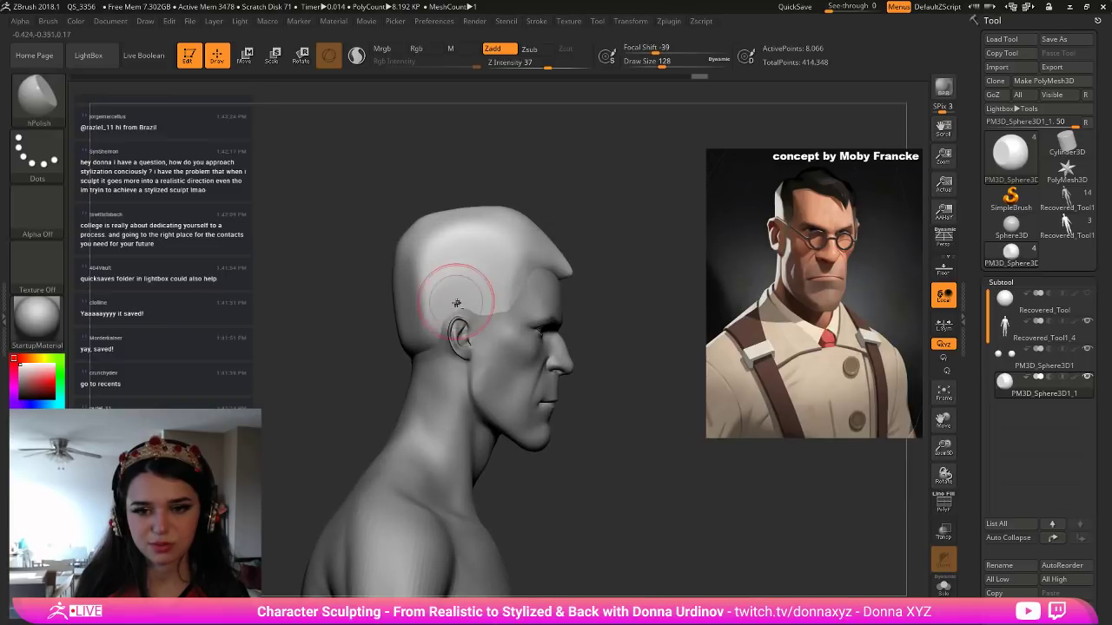
mouse_move(418, 278)
mouse_down()
mouse_move(431, 324)
mouse_move(426, 309)
mouse_move(444, 304)
mouse_move(454, 275)
mouse_up()
drag(493, 184, 529, 185)
mouse_move(411, 307)
mouse_down()
mouse_move(424, 301)
mouse_move(463, 358)
mouse_up()
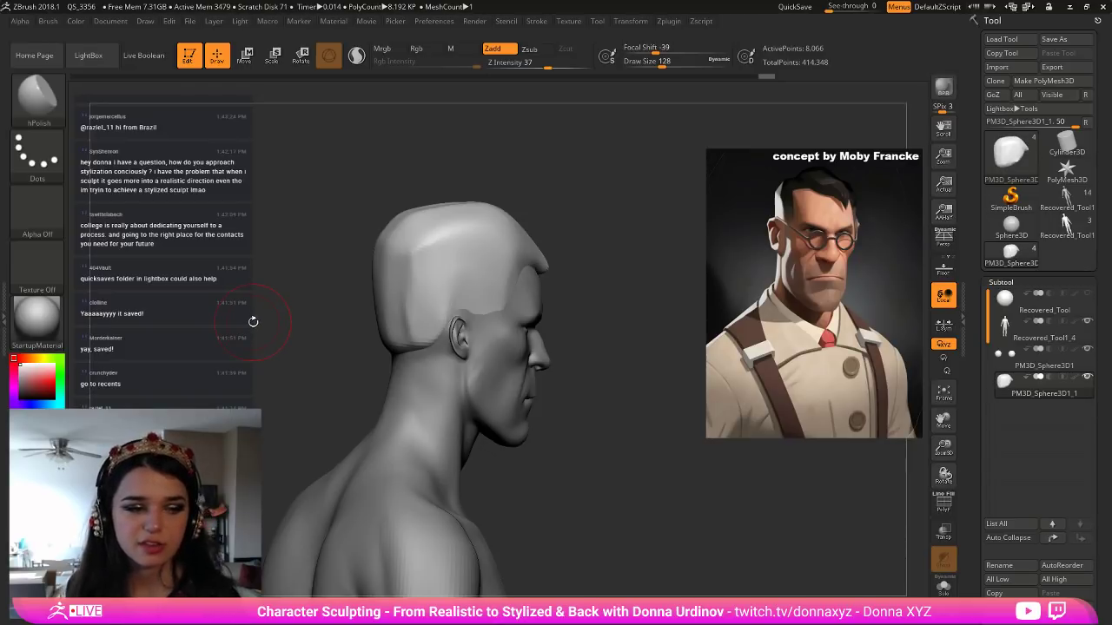
Adjust the upper side contour of the hair in front view with the Move brush at draw size 180.
mouse_move(638, 345)
mouse_down()
mouse_move(620, 345)
mouse_move(600, 313)
mouse_move(601, 328)
mouse_move(568, 313)
mouse_up()
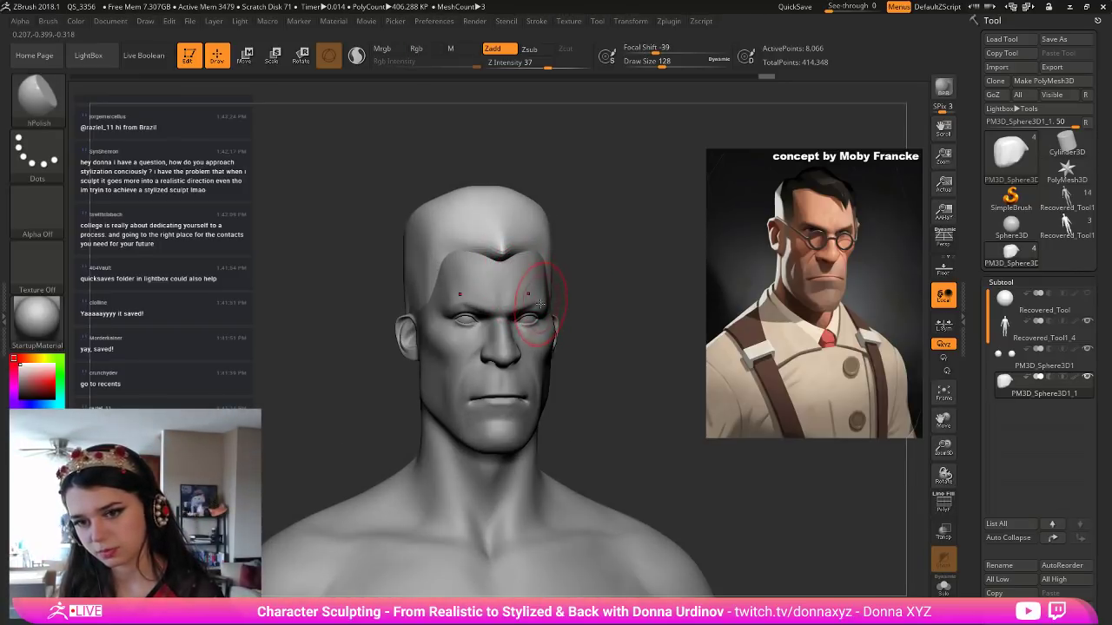
key(b)
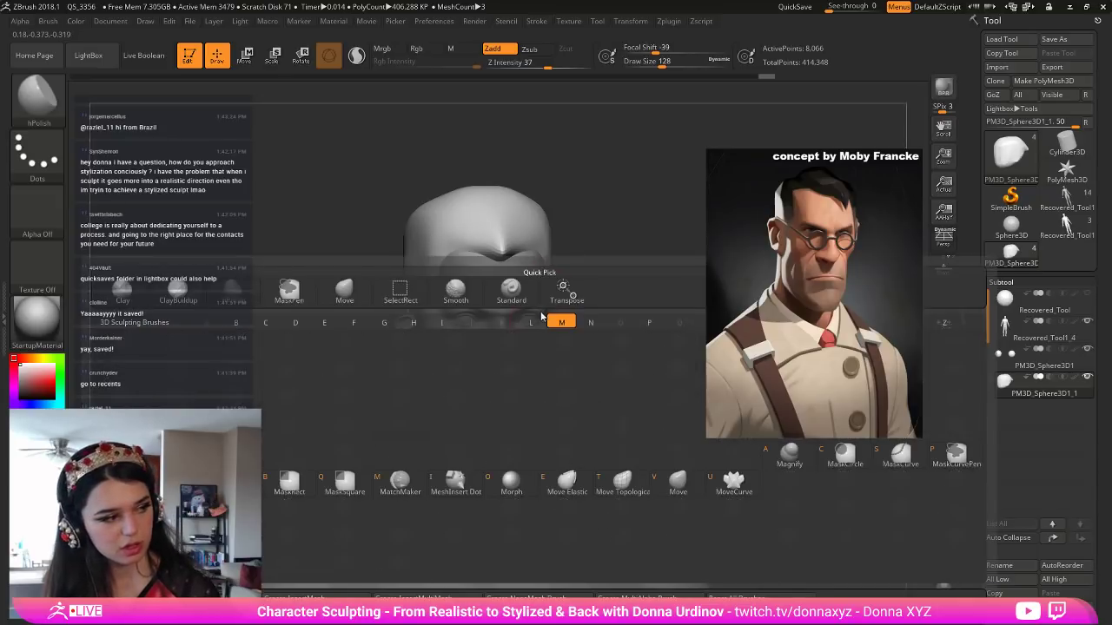
key(m)
key(v)
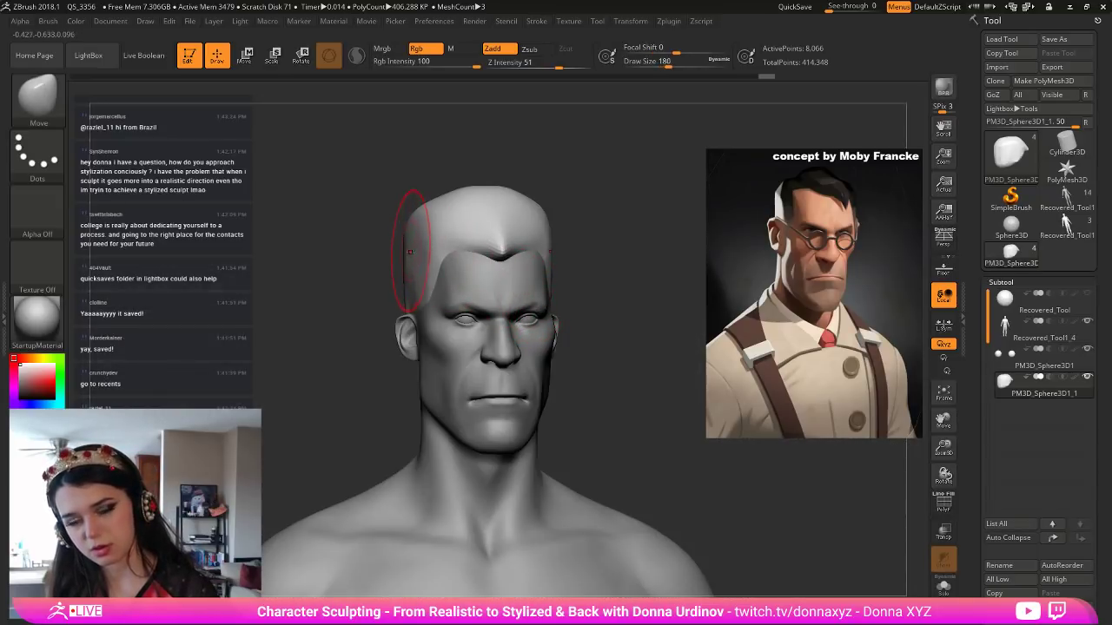
drag(410, 248, 418, 234)
Raise the front hairline beside the central tuft into a broad V with the Move brush at draw size 104.
key(bracketleft)
key(bracketleft)
key(bracketleft)
key(bracketleft)
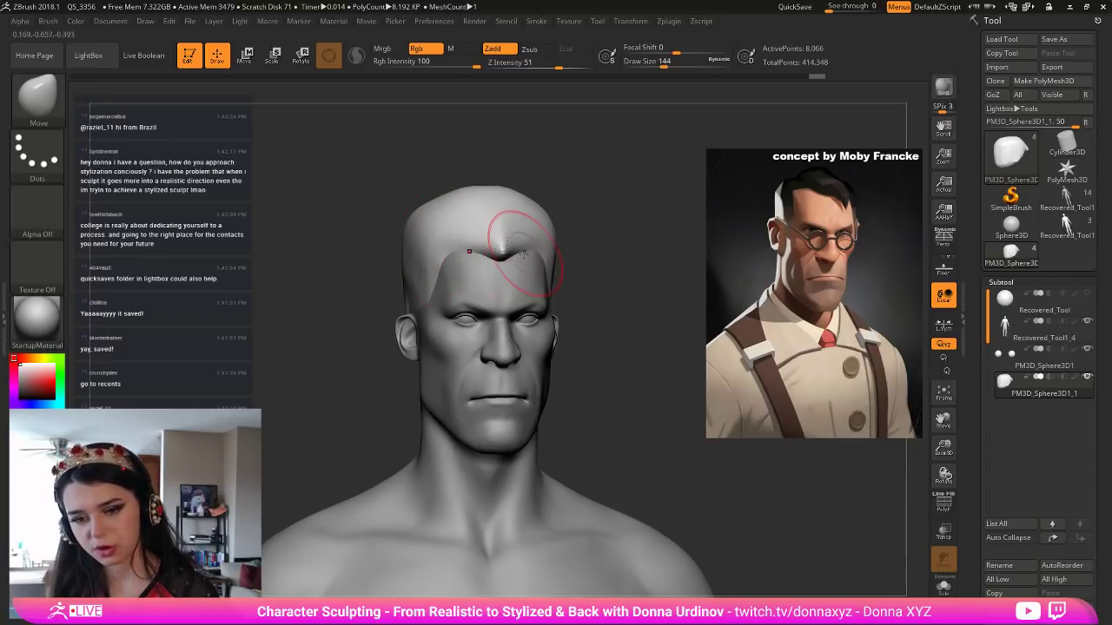
key(bracketleft)
key(bracketleft)
key(bracketleft)
key(bracketleft)
drag(524, 248, 523, 219)
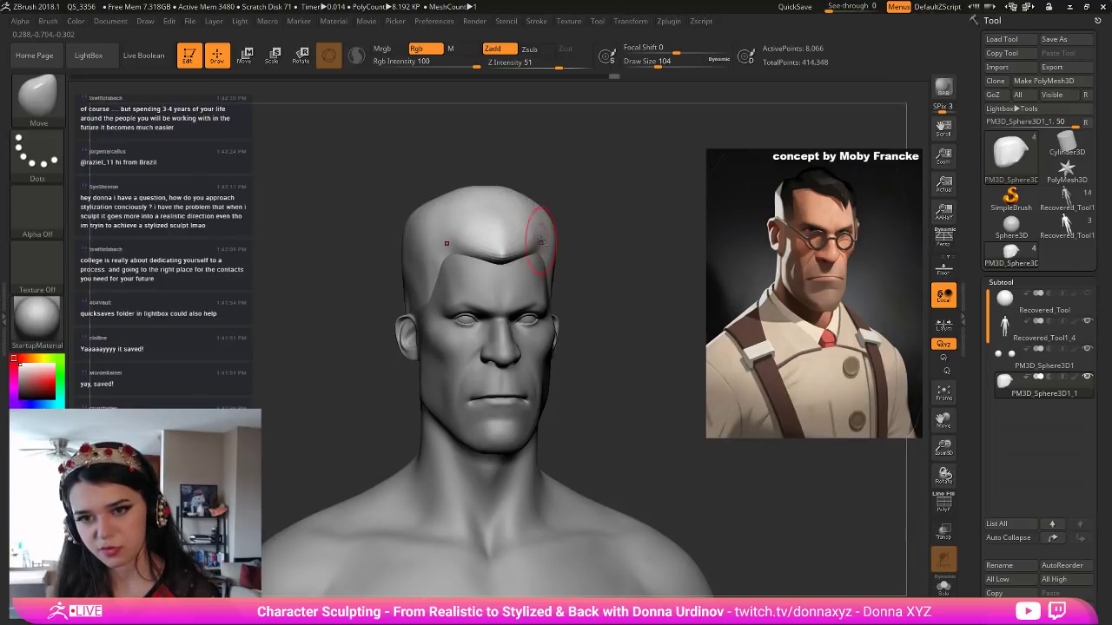
Polish the front tuft, upper side and temple area of the hair into faceted planes with hPolish at draw size 104.
key(b)
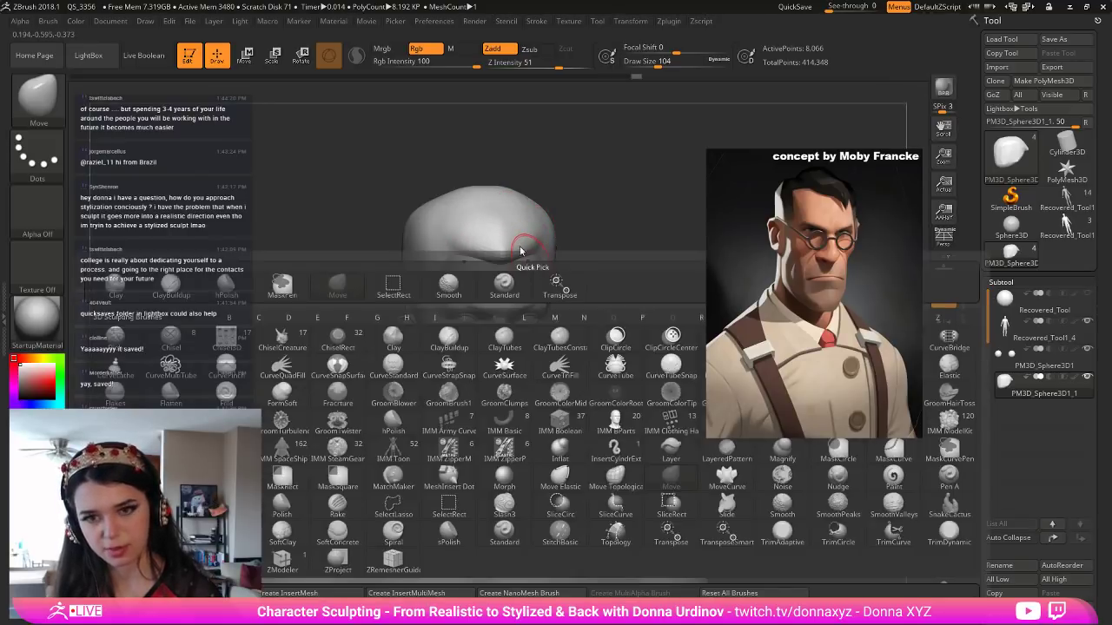
key(h)
key(p)
mouse_move(471, 223)
mouse_down()
mouse_move(482, 245)
mouse_move(494, 224)
mouse_move(467, 231)
mouse_move(480, 246)
mouse_up()
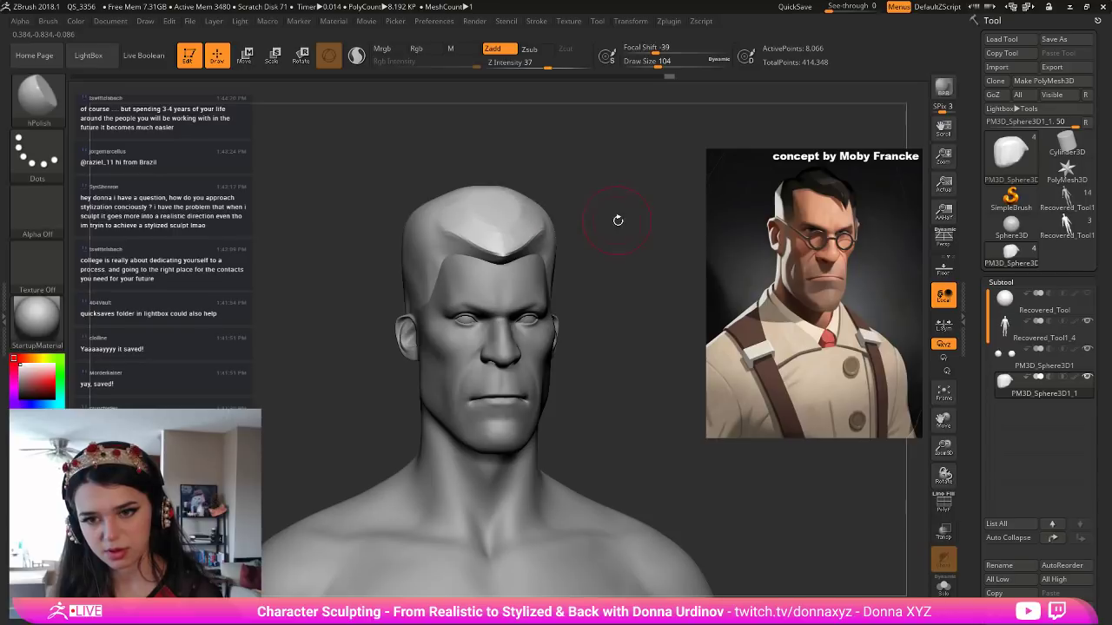
drag(618, 220, 542, 235)
mouse_move(442, 229)
mouse_down()
mouse_move(417, 233)
mouse_move(420, 211)
mouse_up()
mouse_move(417, 289)
mouse_down()
mouse_move(453, 279)
mouse_move(446, 307)
mouse_up()
drag(594, 240, 590, 239)
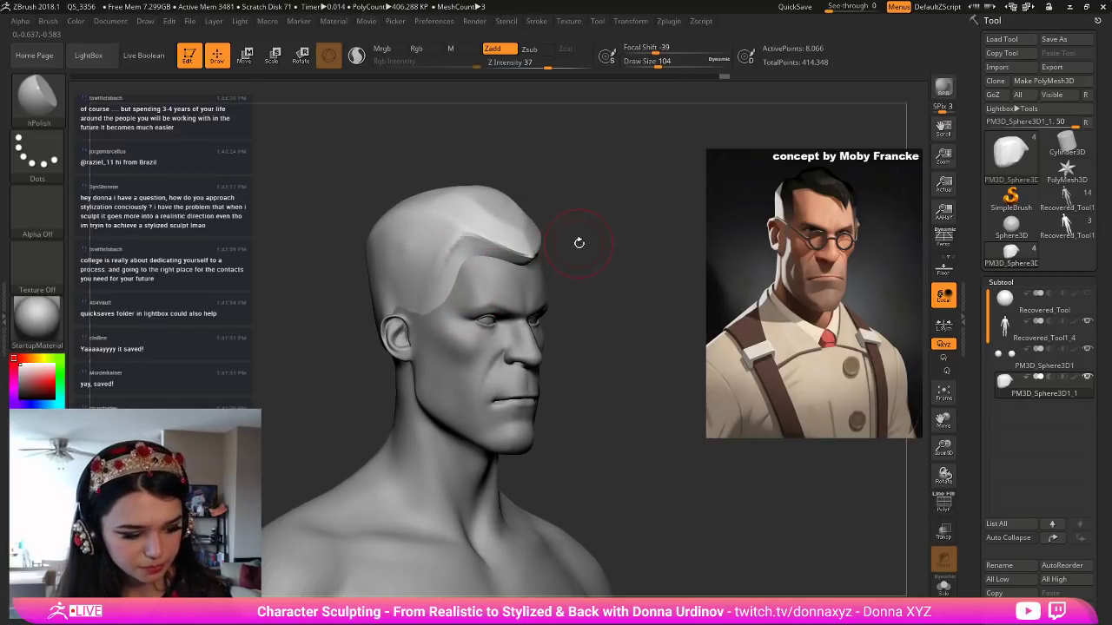
Make the body mesh Recovered_Tool1_4 the active subtool for sculpting with the DamStandard brush.
key(b)
key(d)
key(s)
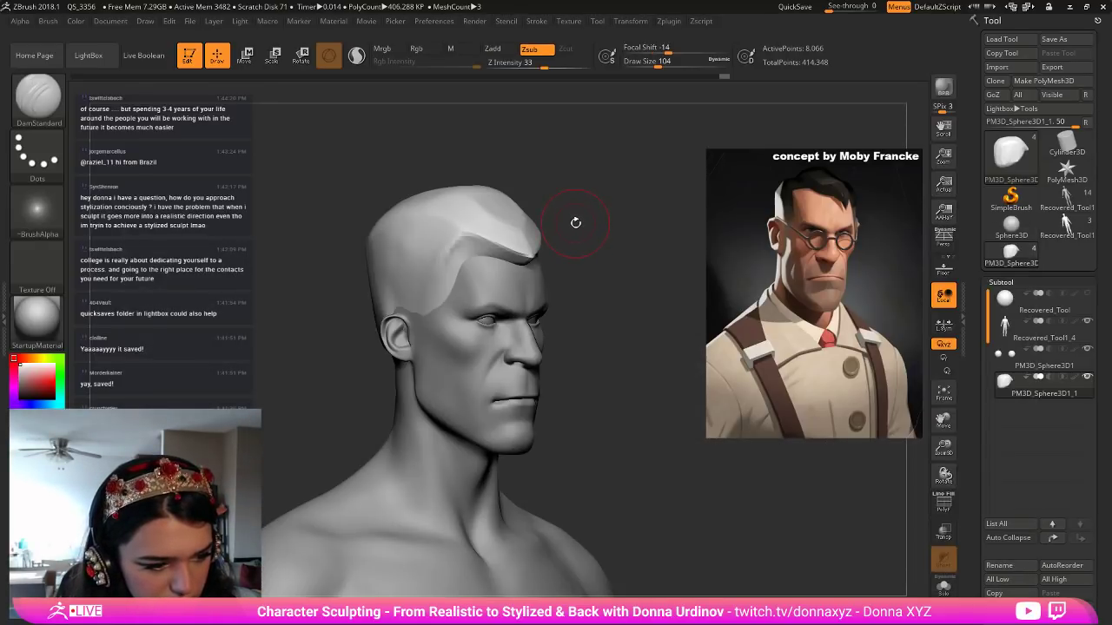
mouse_move(622, 203)
mouse_down()
mouse_move(597, 208)
mouse_move(581, 241)
mouse_up()
alt+click(494, 270)
mouse_move(595, 278)
mouse_down()
mouse_move(640, 275)
mouse_move(614, 282)
mouse_up()
Carve creases on the cheek, chin and around the eye with the DamStandard brush, reducing its draw size to 64.
drag(436, 331, 480, 360)
key(ctrl+z)
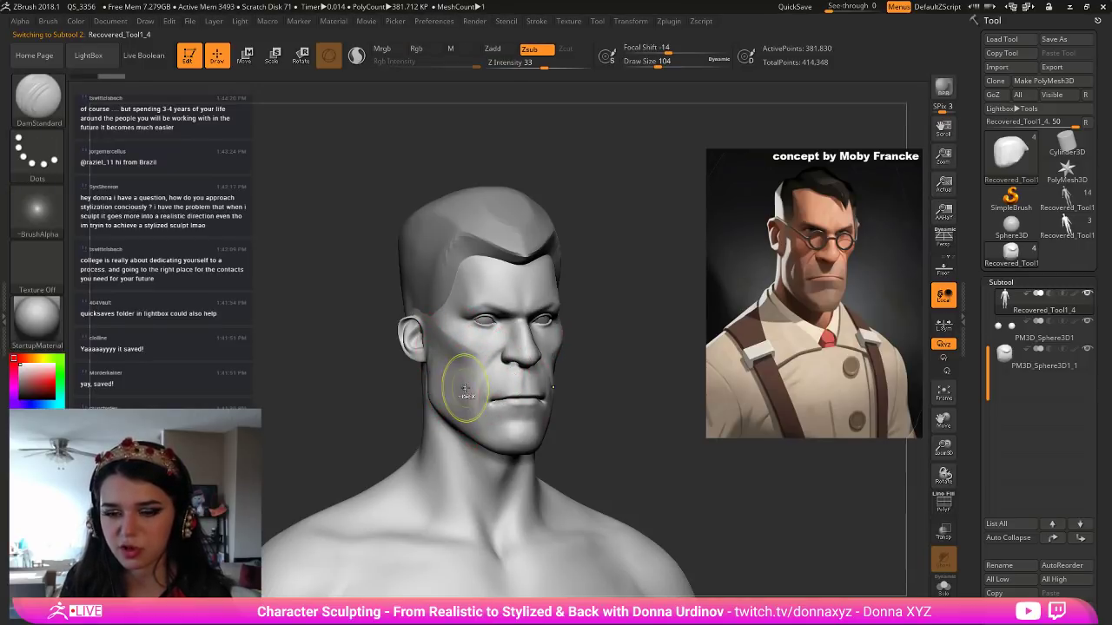
mouse_move(504, 353)
mouse_down()
mouse_move(465, 406)
mouse_move(504, 439)
mouse_move(536, 421)
mouse_up()
key(ctrl+z)
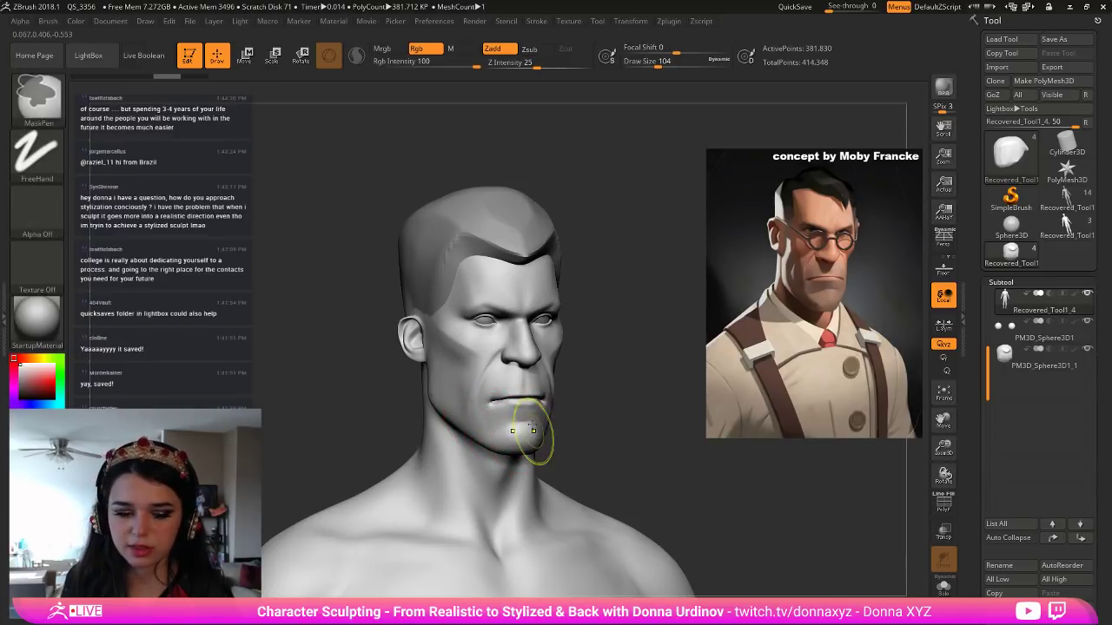
drag(524, 421, 526, 409)
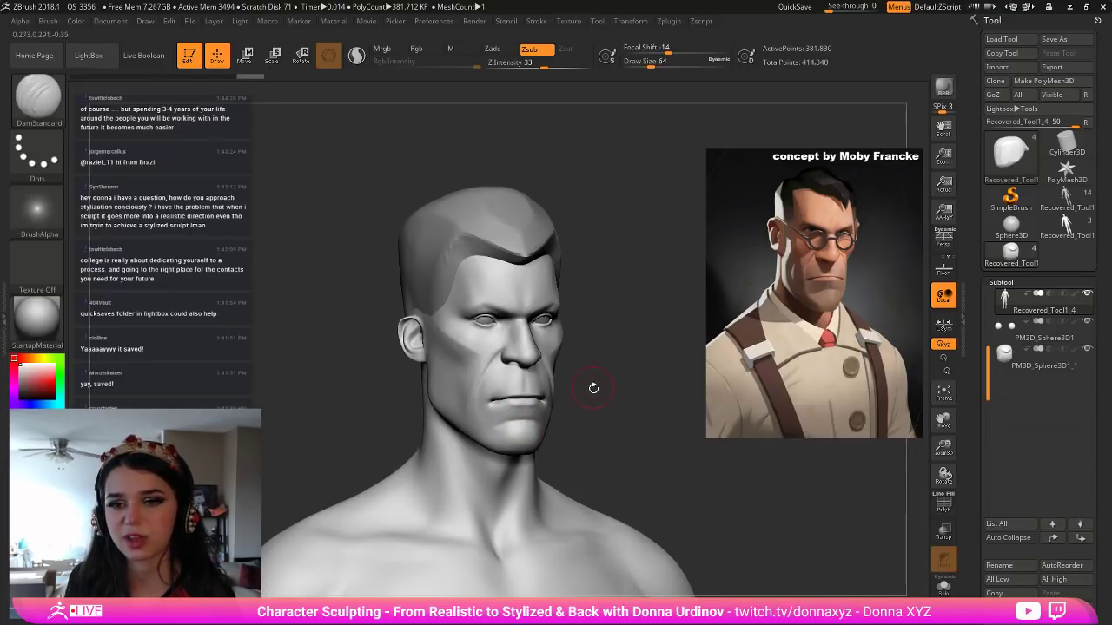
mouse_move(546, 322)
mouse_down()
mouse_move(566, 300)
mouse_move(534, 303)
mouse_move(556, 298)
mouse_up()
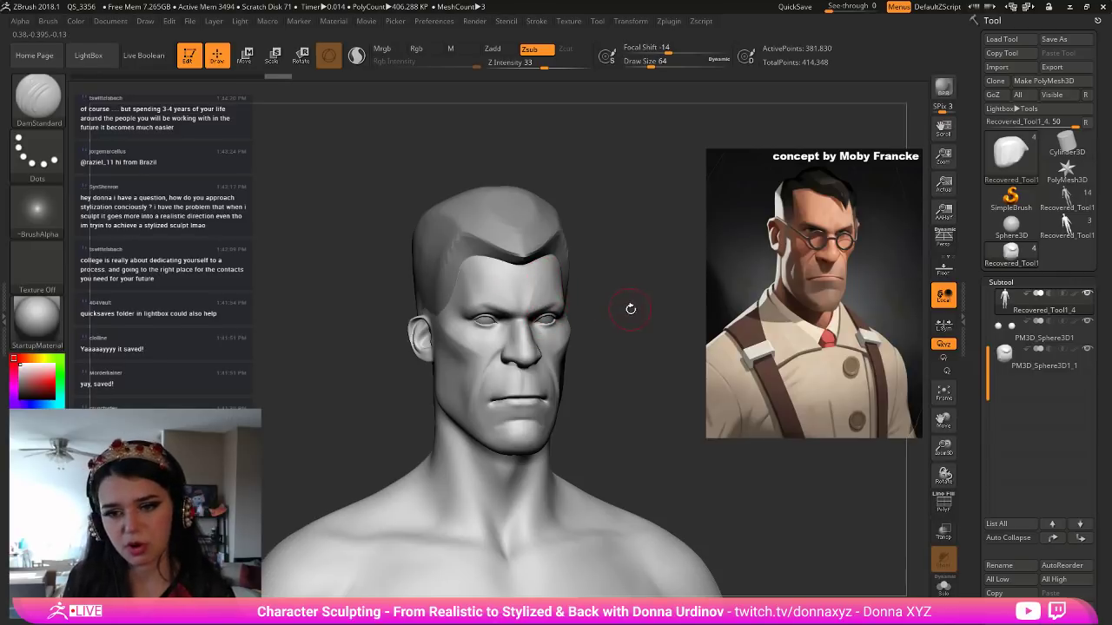
Flatten the temple and forehead of the body mesh with the hPolish brush at draw size 64.
drag(628, 307, 568, 325)
drag(455, 255, 465, 263)
key(b)
click(470, 287)
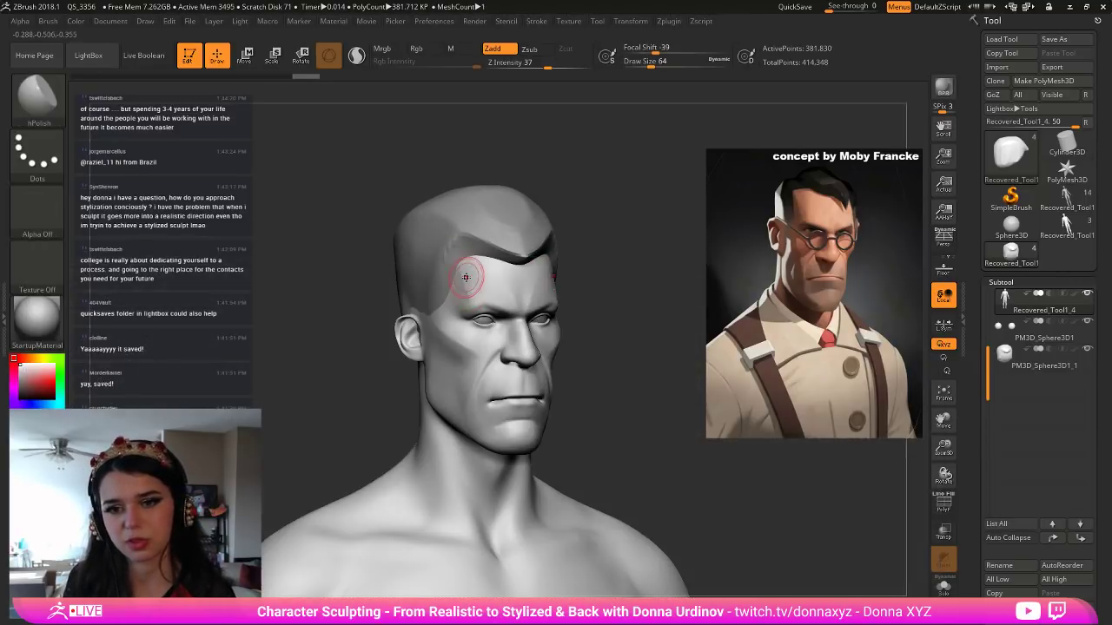
drag(464, 293, 456, 274)
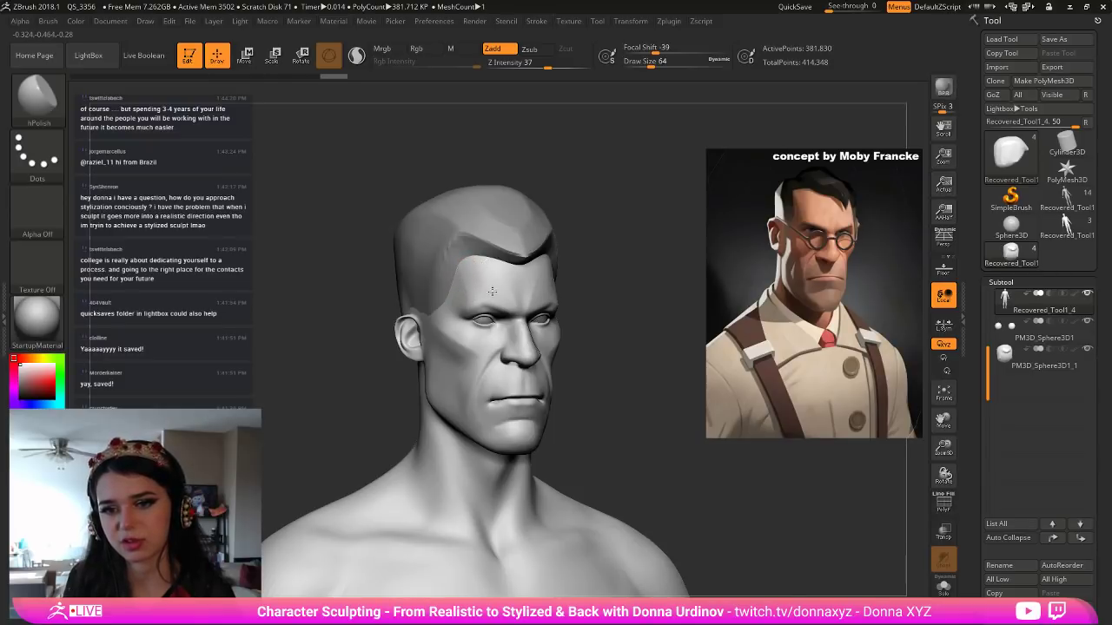
drag(517, 303, 519, 293)
Polish the cheekbone, cheek and jaw into firmer planes with the hPolish brush.
mouse_move(613, 292)
mouse_down()
mouse_move(526, 303)
mouse_move(662, 280)
mouse_up()
mouse_move(459, 335)
mouse_down()
mouse_move(443, 340)
mouse_move(475, 349)
mouse_up()
drag(461, 401, 467, 406)
drag(629, 353, 589, 354)
drag(563, 389, 660, 383)
drag(497, 363, 487, 388)
mouse_move(487, 387)
mouse_down()
mouse_move(448, 389)
mouse_move(437, 370)
mouse_up()
mouse_move(622, 390)
mouse_down()
mouse_move(608, 343)
mouse_move(627, 369)
mouse_up()
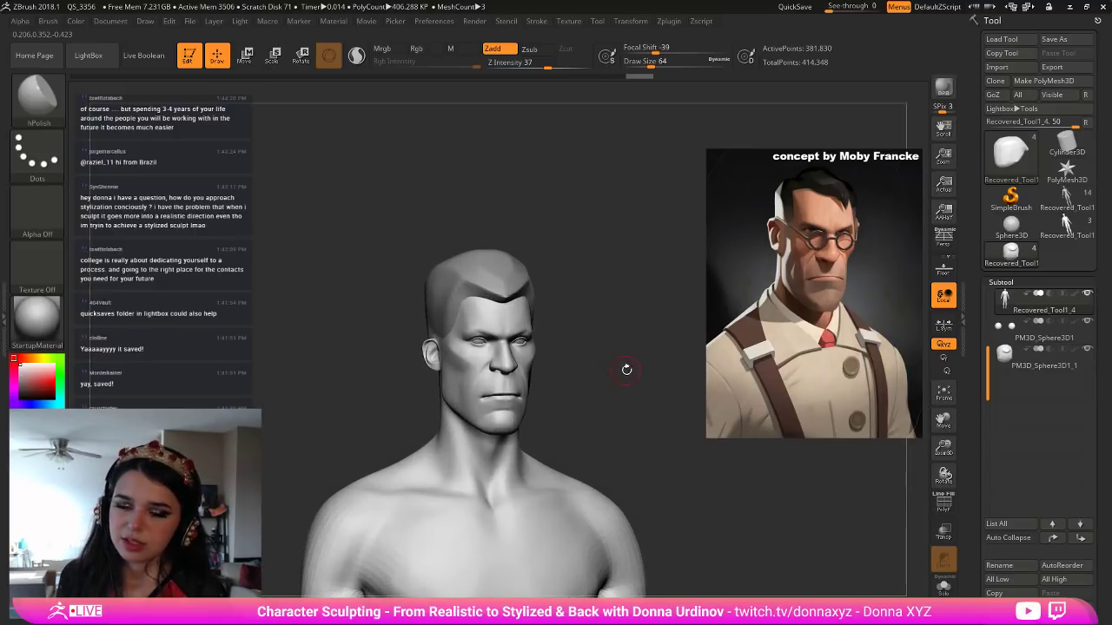
Try inflating the side of the jaw below the ear with the Inflat brush.
key(b)
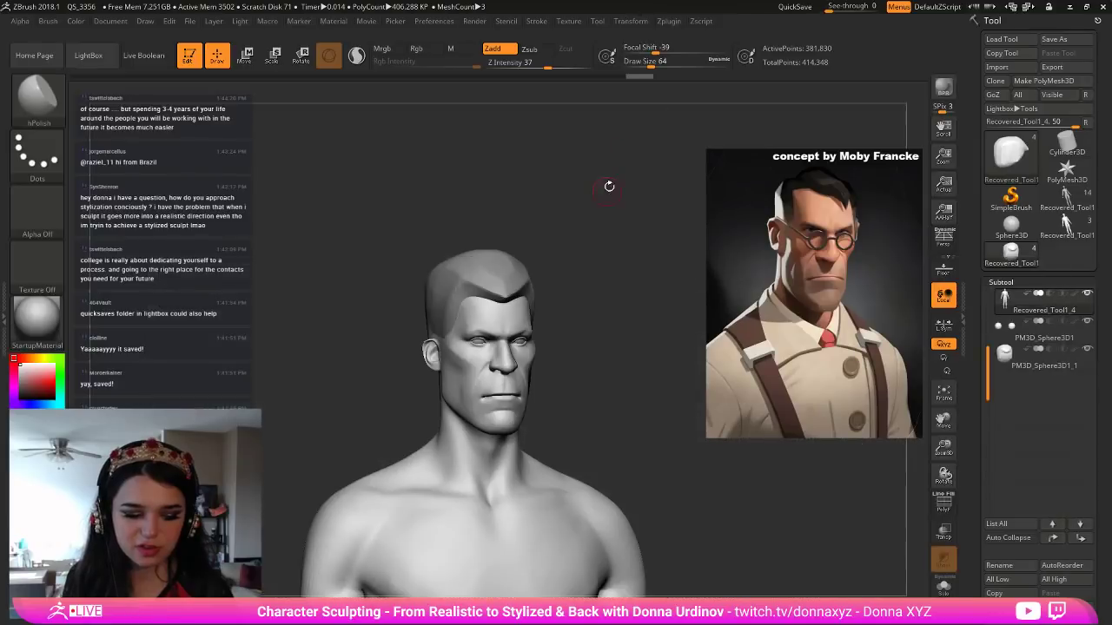
key(b)
key(i)
key(n)
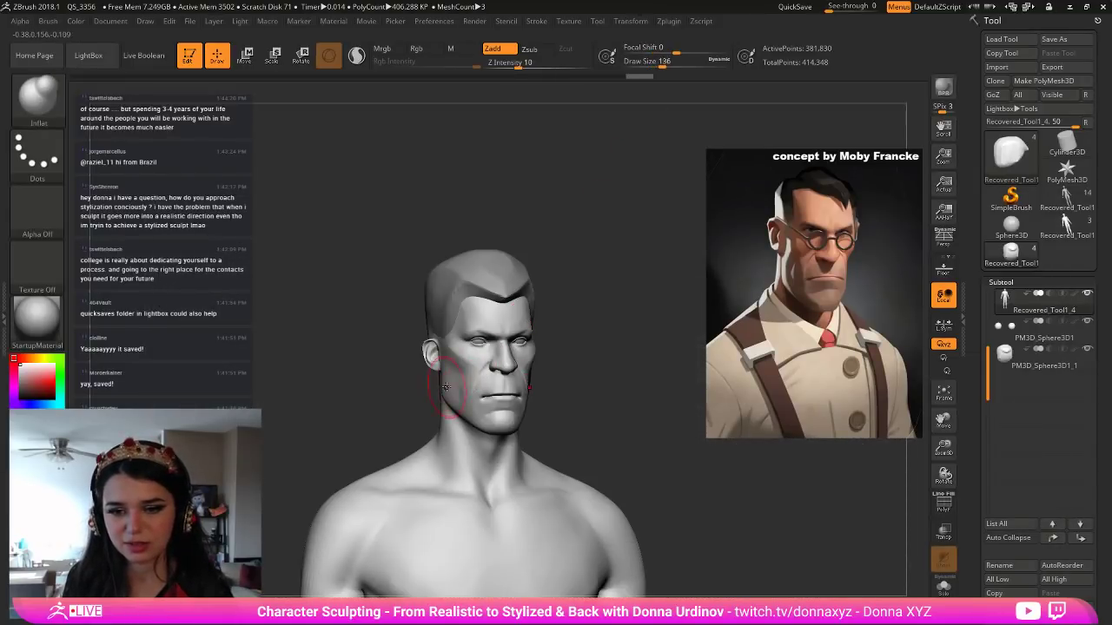
drag(445, 401, 455, 402)
key(ctrl+z)
mouse_move(581, 409)
shift+mouse_down()
mouse_move(610, 417)
mouse_move(625, 378)
mouse_move(617, 373)
shift+mouse_up()
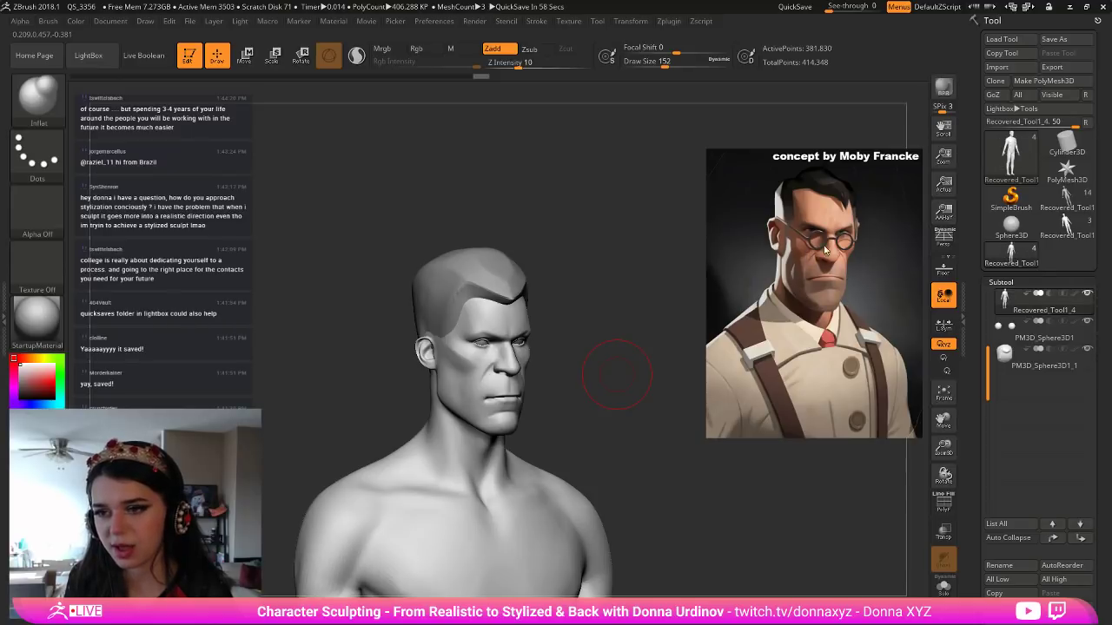
Define and smooth the side of the nose with the DamStandard and Smooth brushes at draw size 44.
mouse_move(679, 304)
mouse_down()
mouse_move(662, 308)
mouse_move(690, 331)
mouse_up()
key(b)
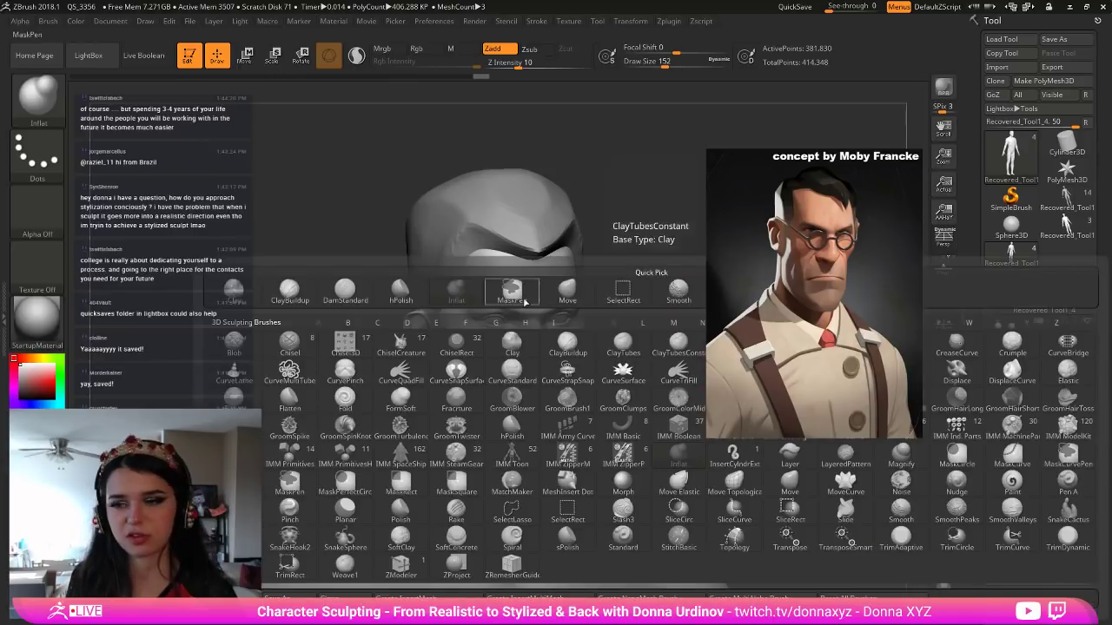
click(512, 293)
key(bracketleft)
key(bracketleft)
key(bracketleft)
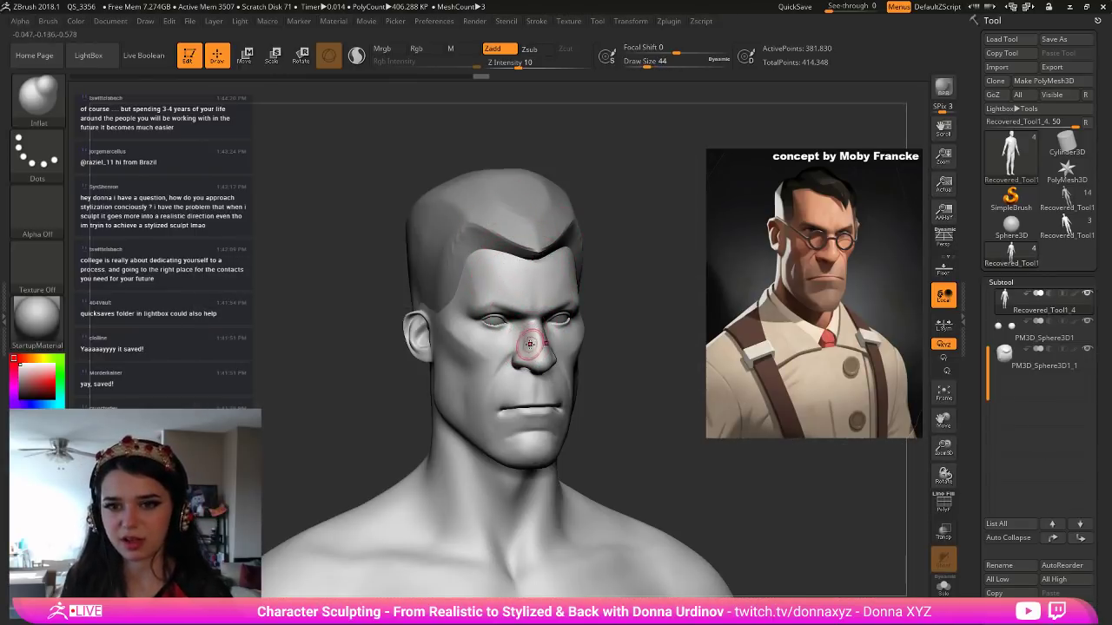
key(b)
key(d)
key(s)
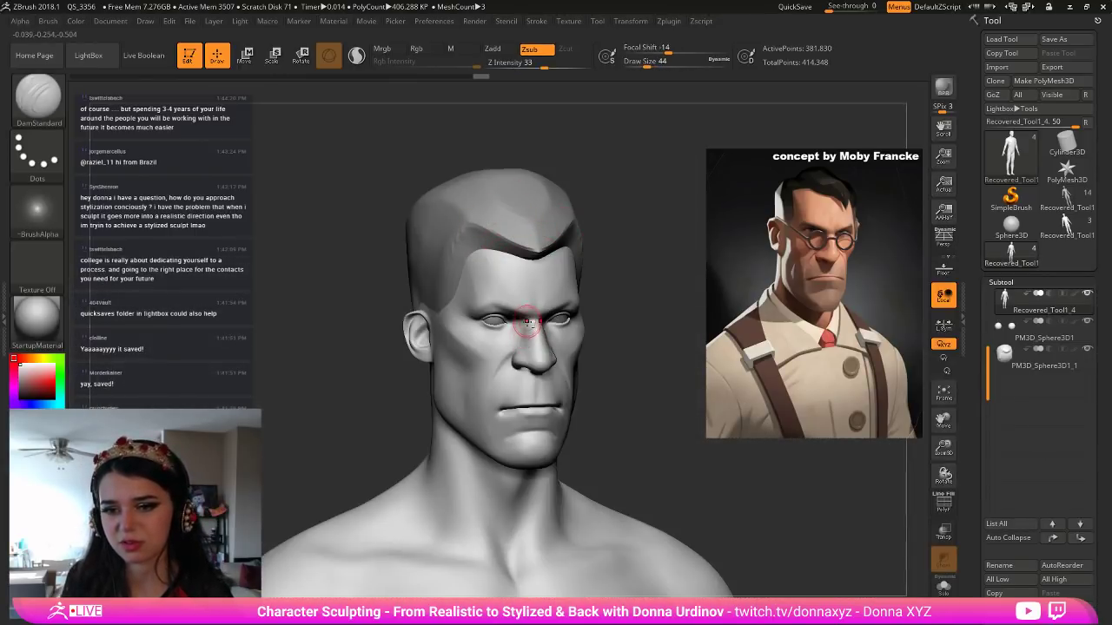
key(shift)
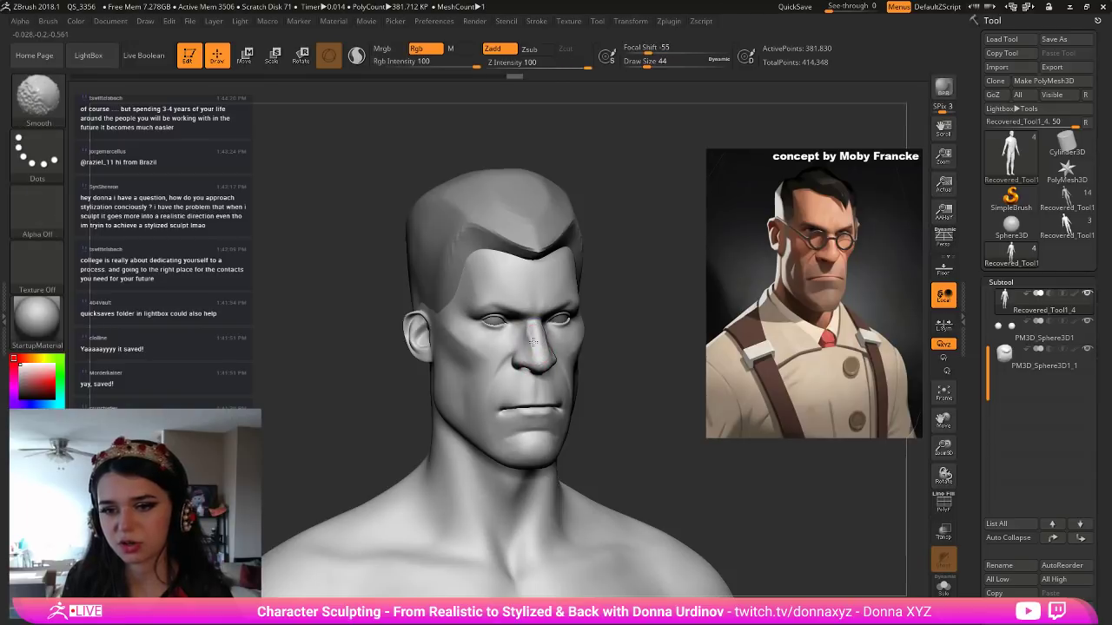
mouse_move(531, 354)
shift+mouse_down()
mouse_move(530, 341)
mouse_move(539, 358)
shift+mouse_up()
key(shift)
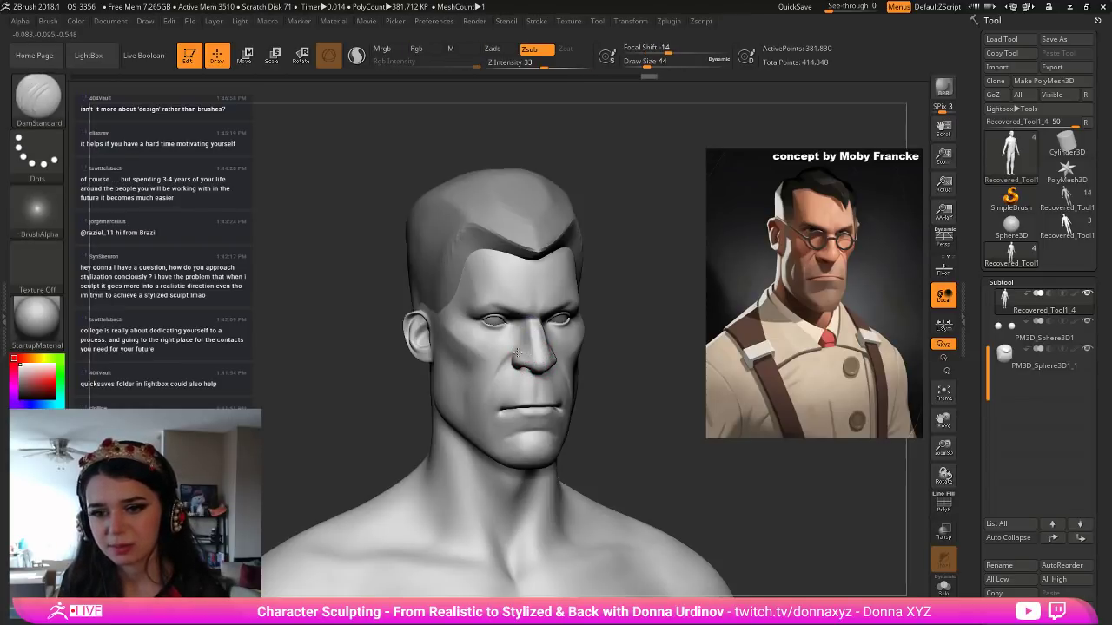
Polish the side of the nose and the planes between nose and mouth with the hPolish brush at draw size 36.
key(b)
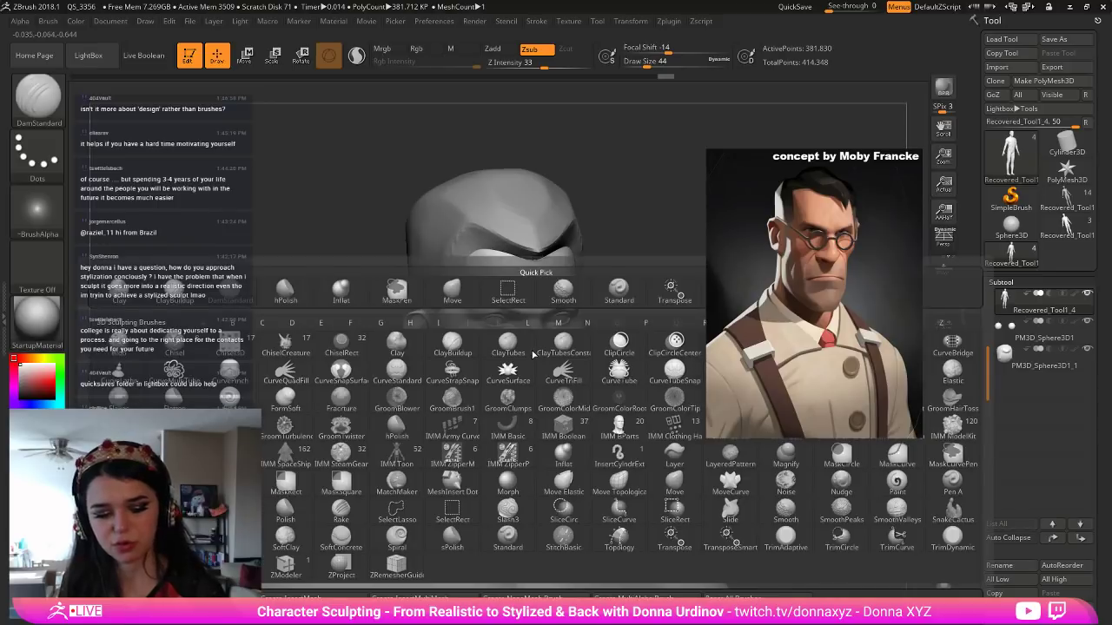
key(h)
key(p)
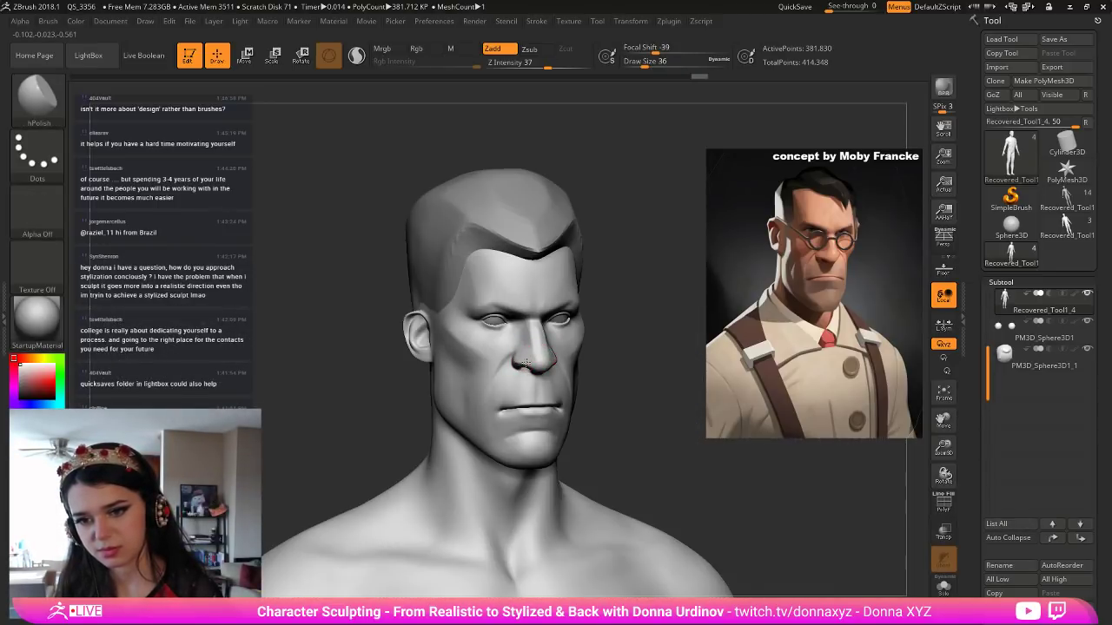
right_drag(625, 348, 591, 364)
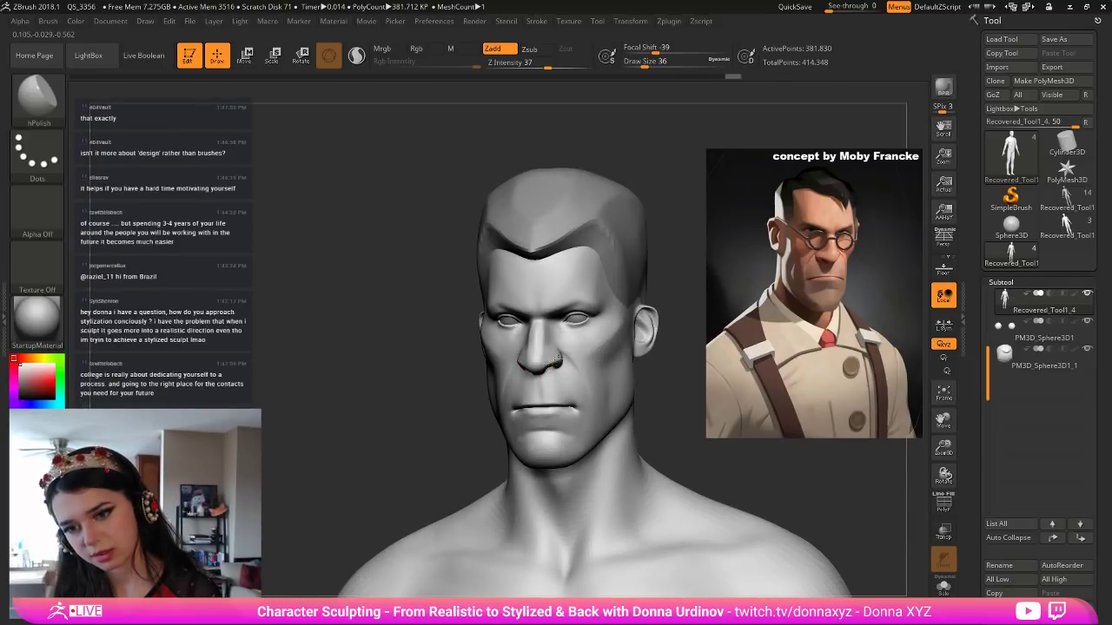
right_drag(692, 358, 538, 341)
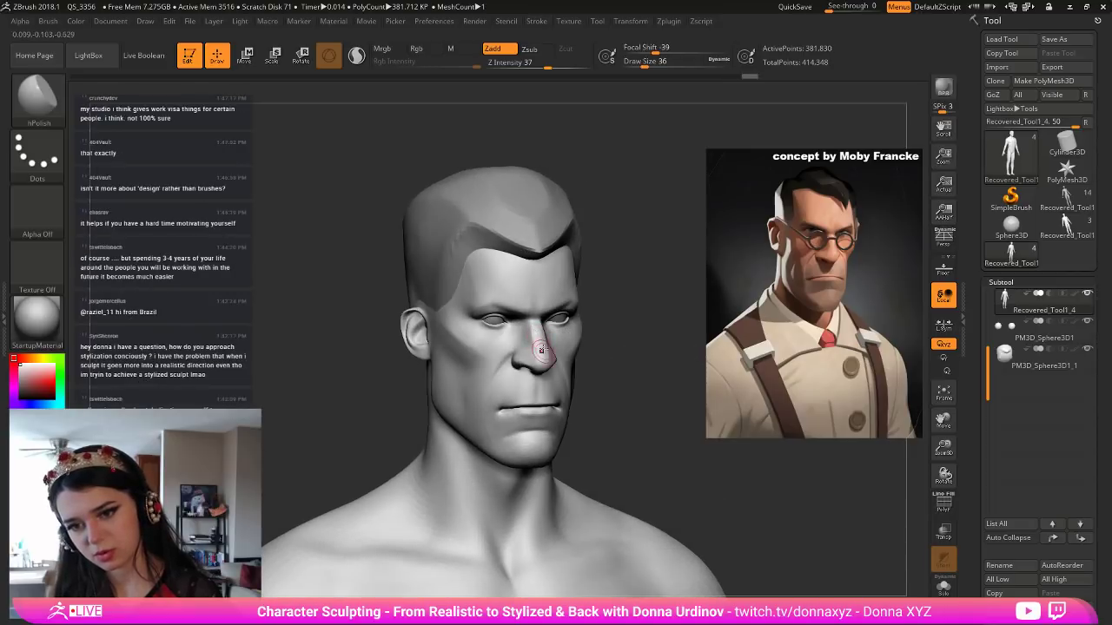
mouse_move(530, 355)
mouse_down()
mouse_move(532, 336)
mouse_move(541, 352)
mouse_move(522, 390)
mouse_up()
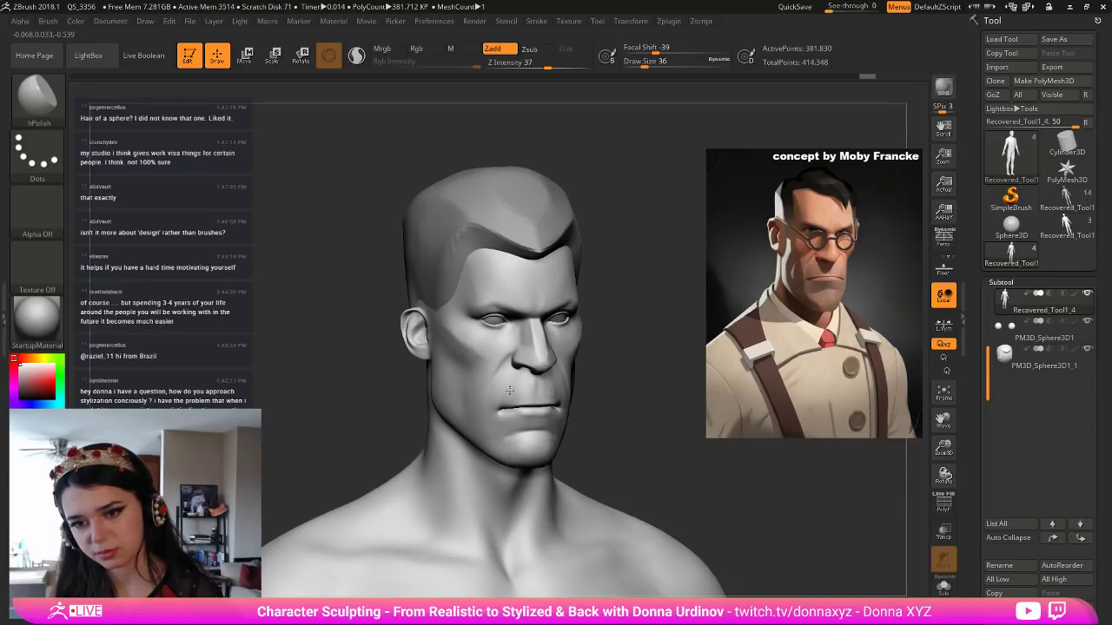
mouse_move(521, 379)
mouse_down()
mouse_move(522, 393)
mouse_move(505, 396)
mouse_move(530, 388)
mouse_move(521, 393)
mouse_move(561, 399)
mouse_up()
Define the corners of the mouth with the DamStandard brush at draw size 36 and soften them with Smooth.
key(b)
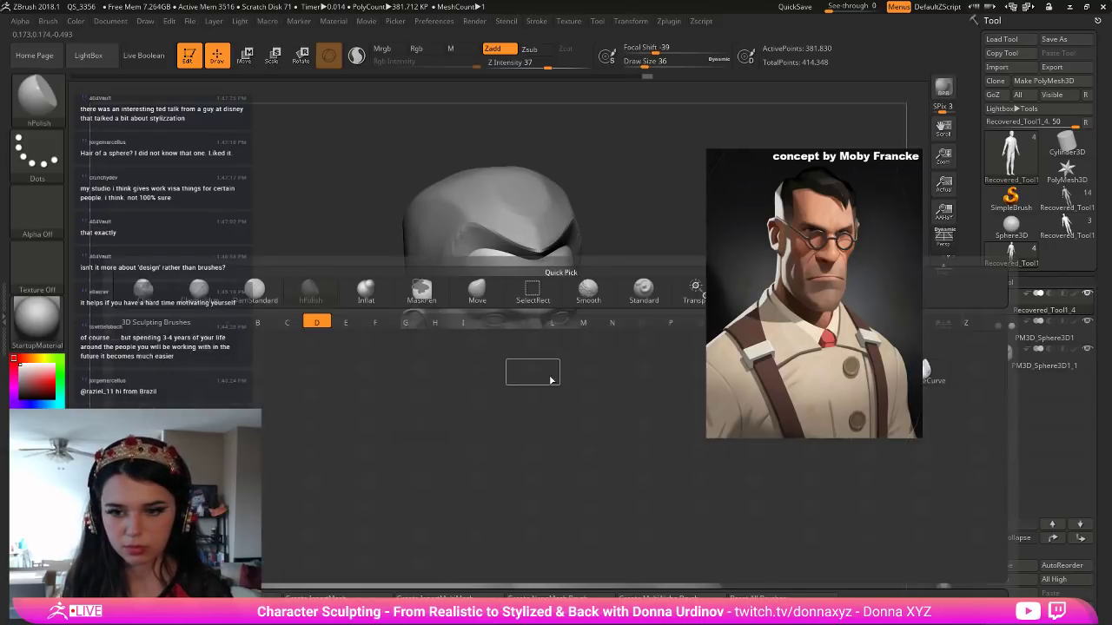
key(d)
key(s)
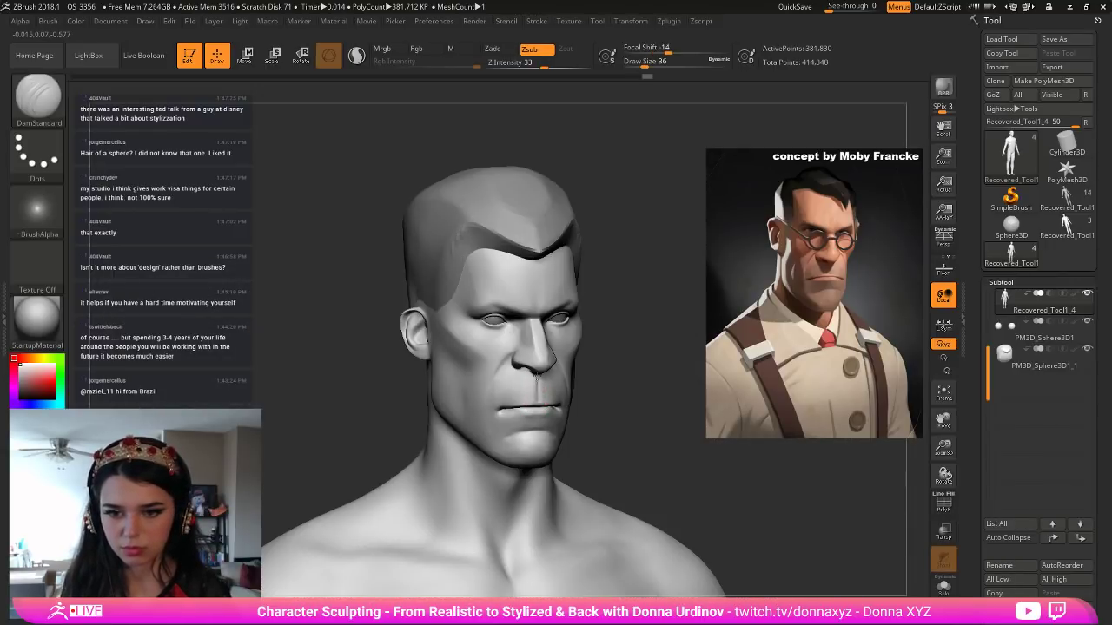
key(shift)
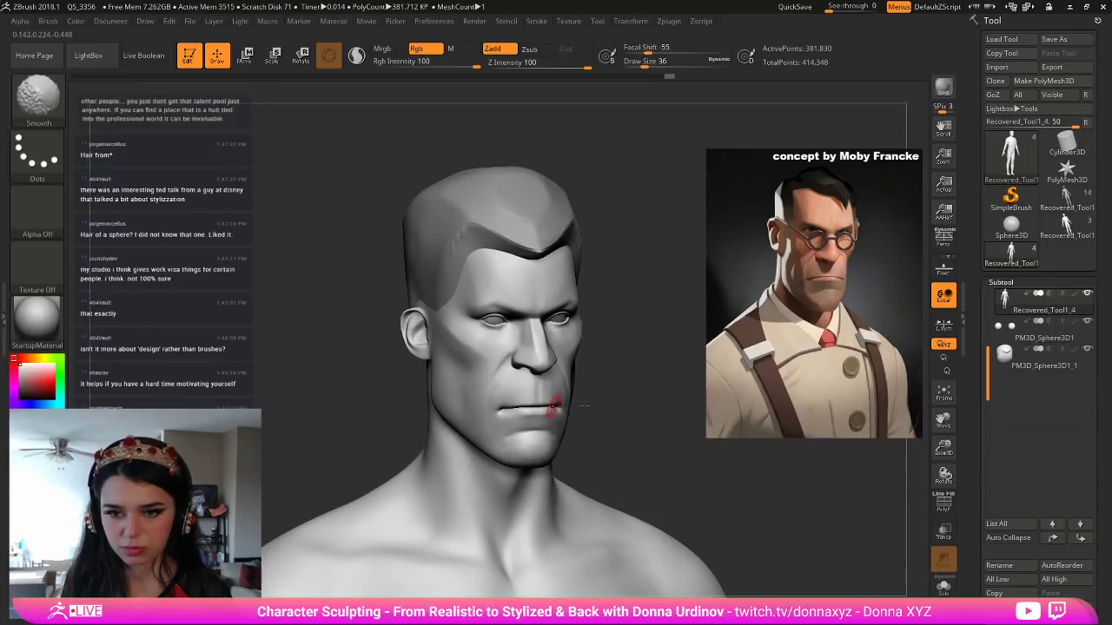
drag(607, 393, 608, 382)
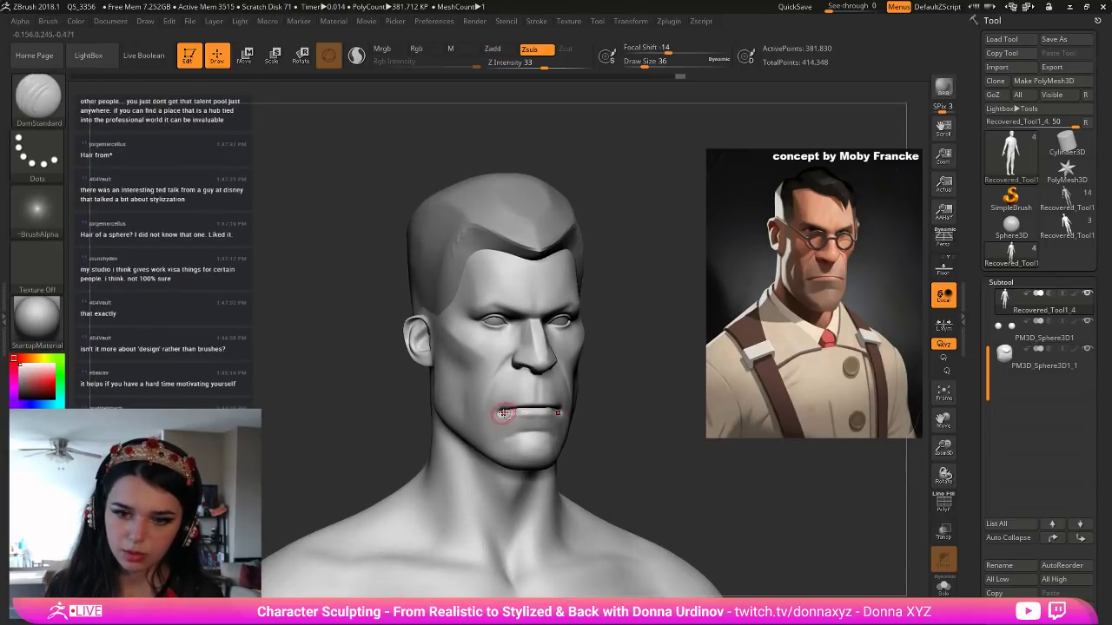
key(shift)
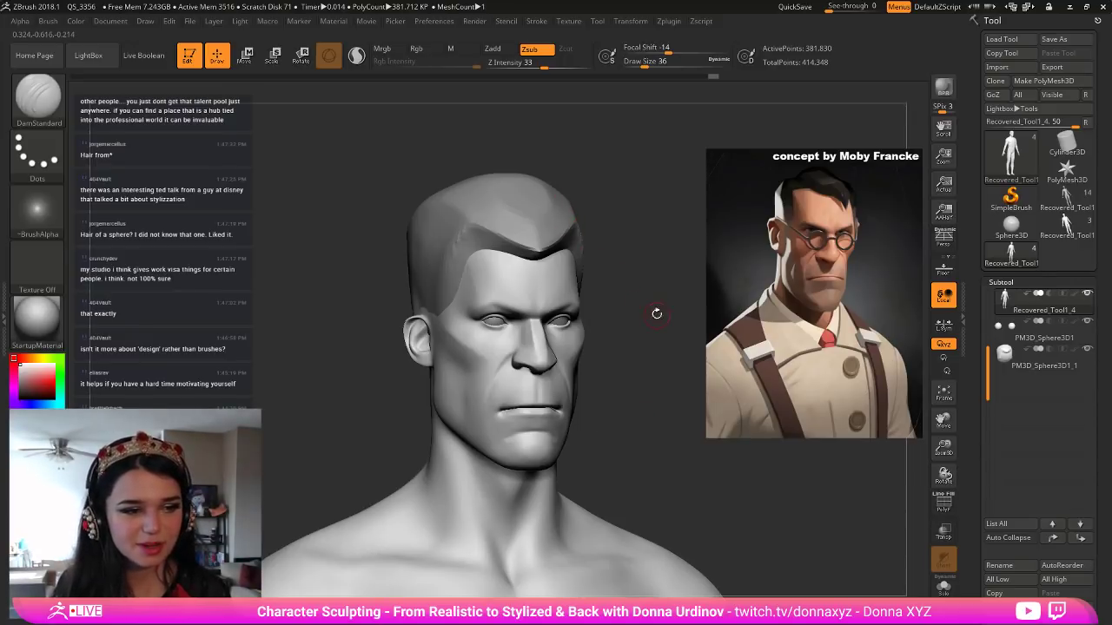
Smooth the nose bridge and refine the inner eye and outer forehead with the DamStandard brush.
shift+drag(647, 282, 576, 356)
drag(650, 399, 599, 402)
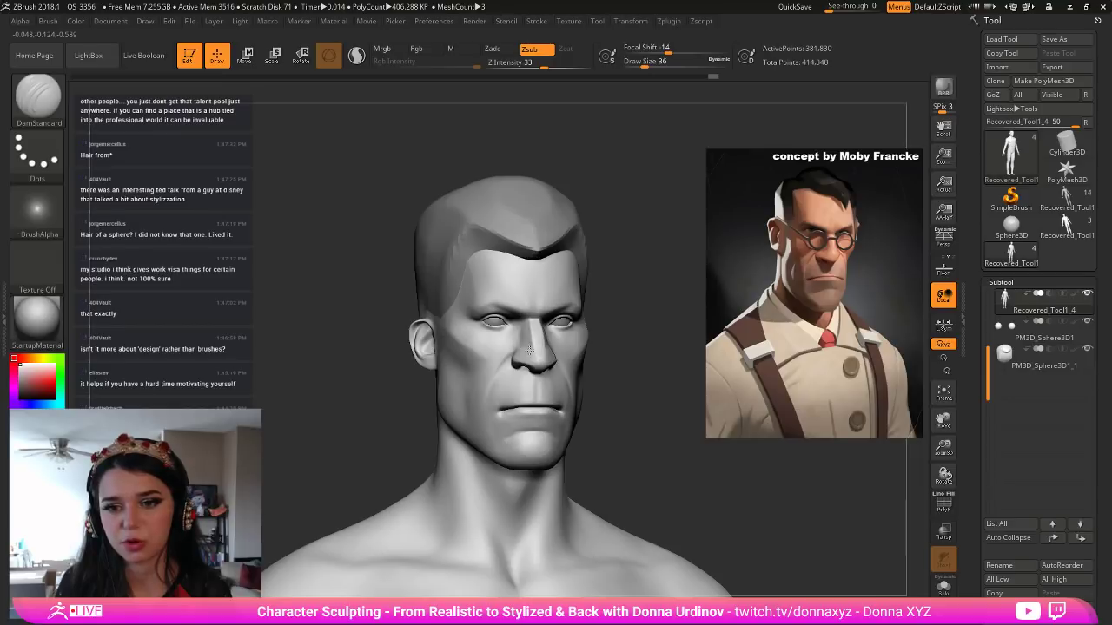
shift+drag(527, 340, 523, 343)
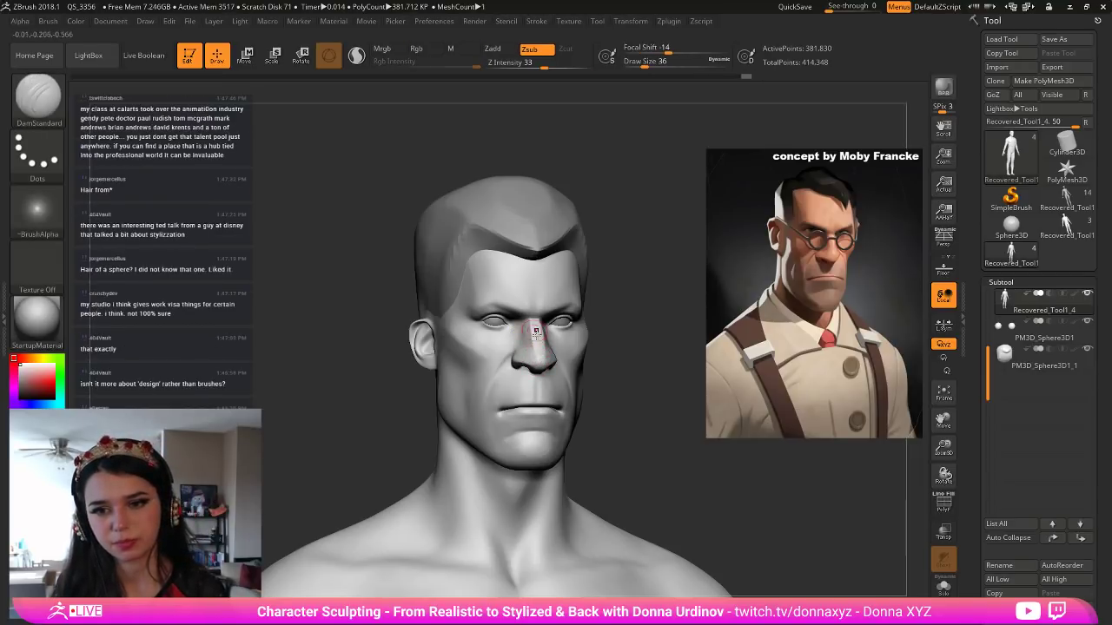
mouse_move(524, 314)
mouse_down()
mouse_move(475, 316)
mouse_move(489, 302)
mouse_move(470, 310)
mouse_move(500, 314)
mouse_up()
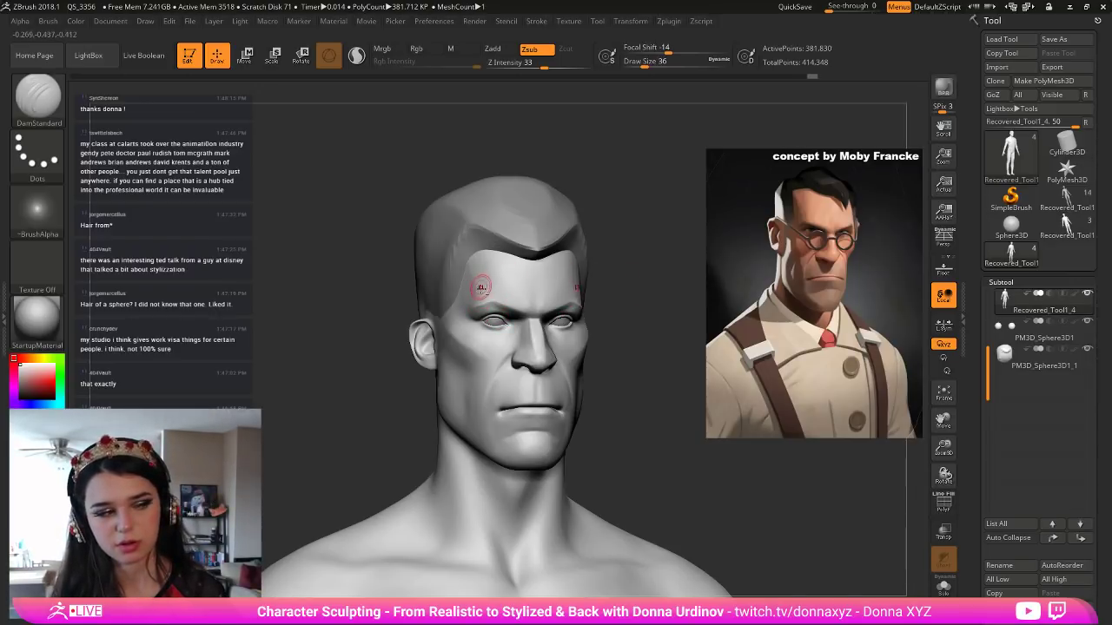
drag(473, 265, 465, 287)
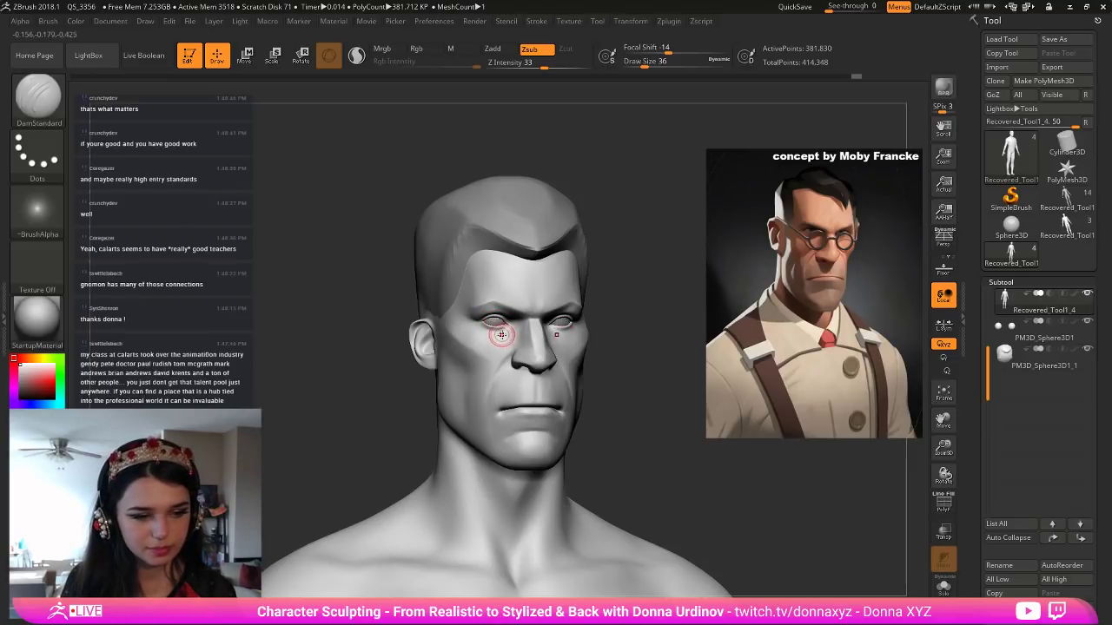
Switch to the hPolish brush at draw size 36 and try flattening the ridge above the brow.
key(b)
key(h)
key(p)
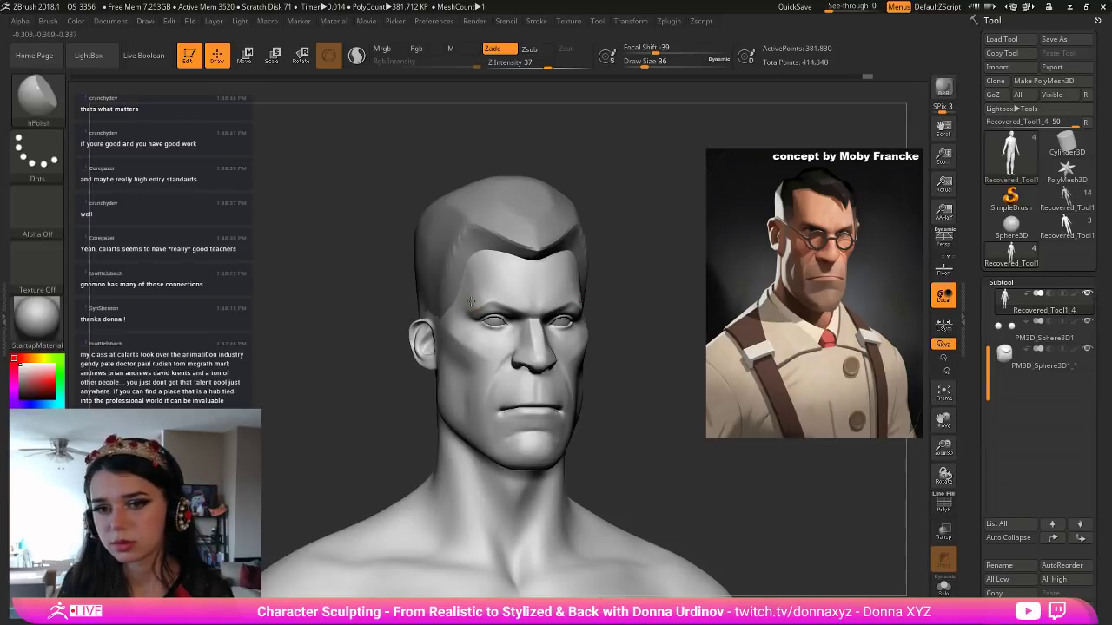
drag(476, 300, 509, 310)
key(ctrl+z)
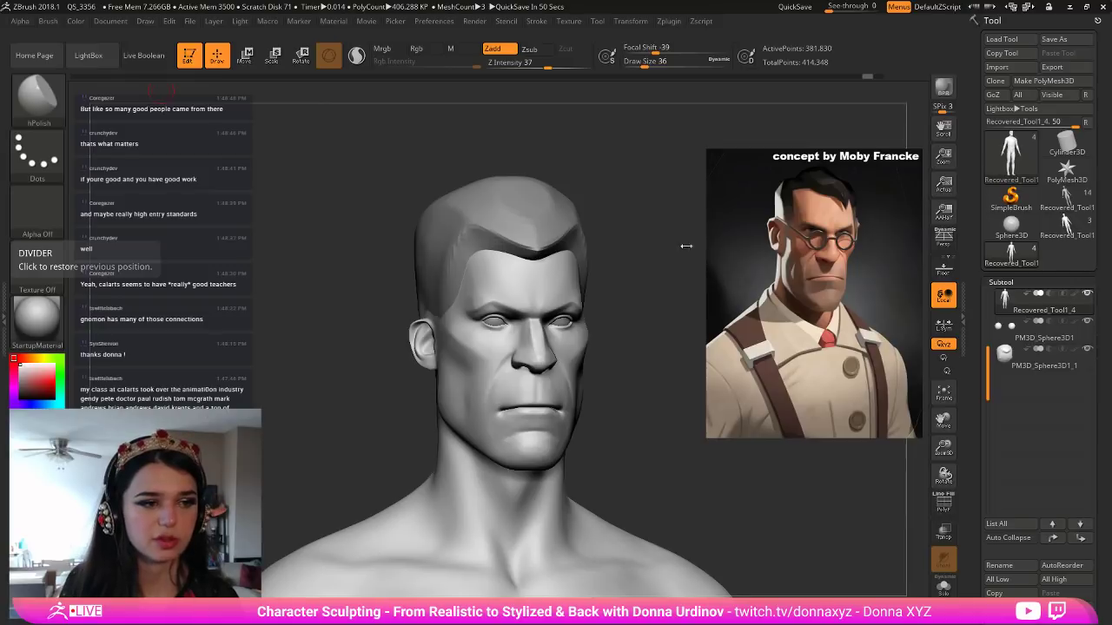
Polish the outer brow of the body mesh with the hPolish brush at draw size 32 and smooth the forehead.
drag(657, 267, 636, 252)
alt+click(514, 251)
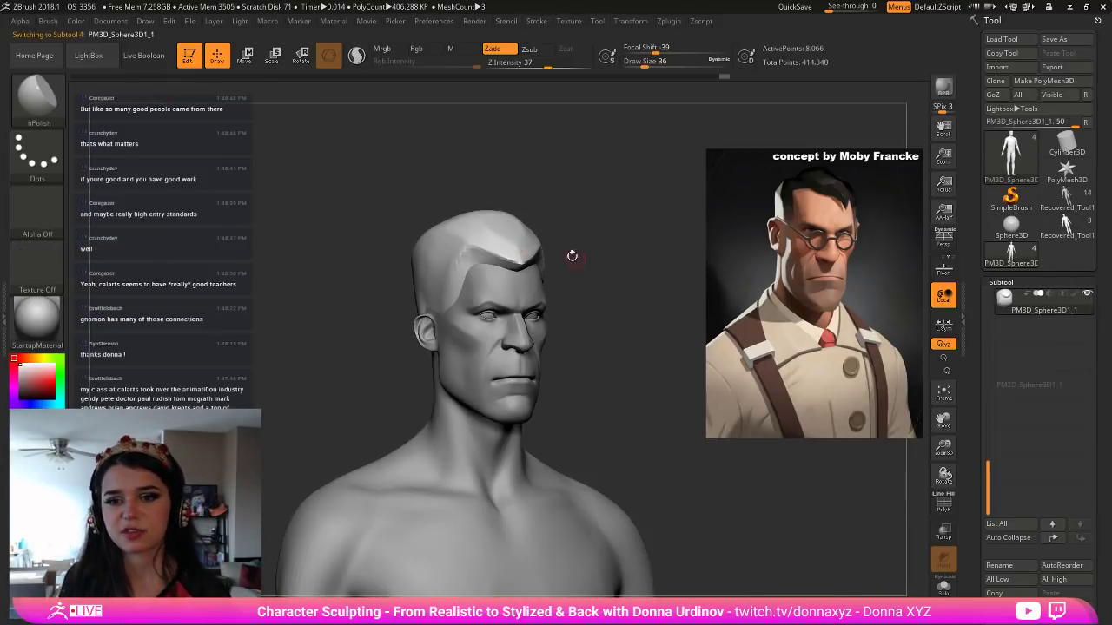
drag(632, 312, 517, 299)
alt+click(517, 300)
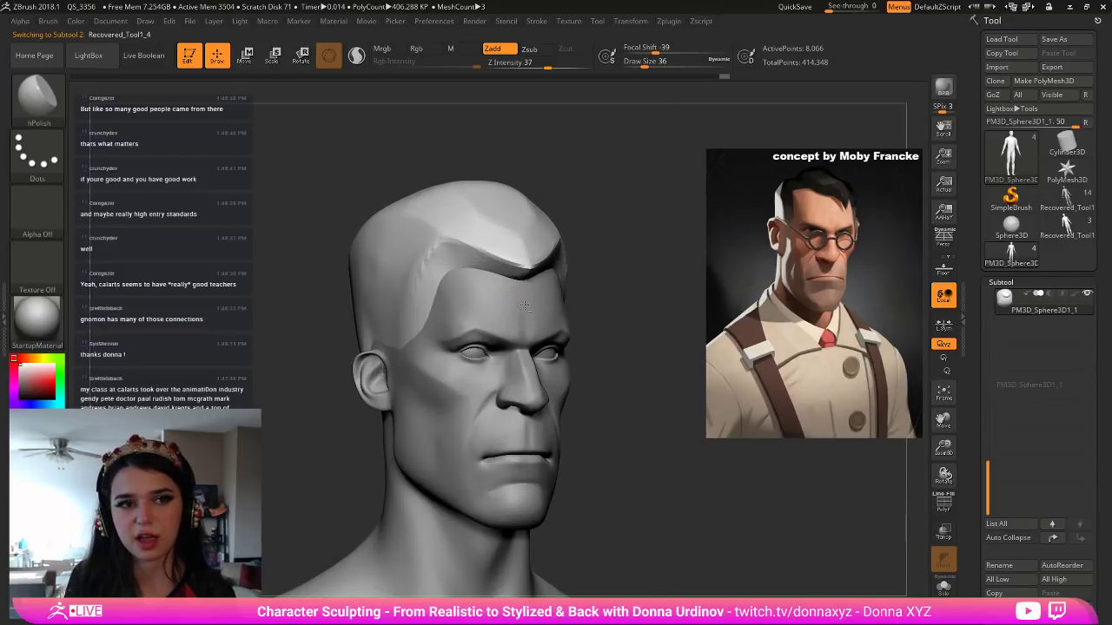
drag(621, 279, 649, 280)
key(bracketleft)
key(bracketleft)
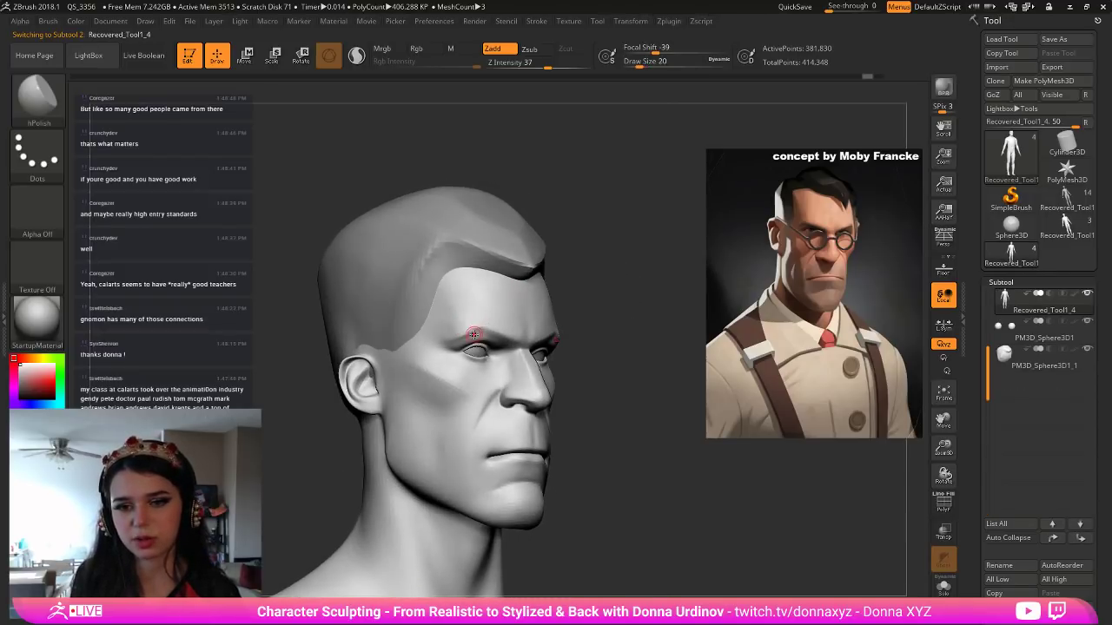
key(])
key(])
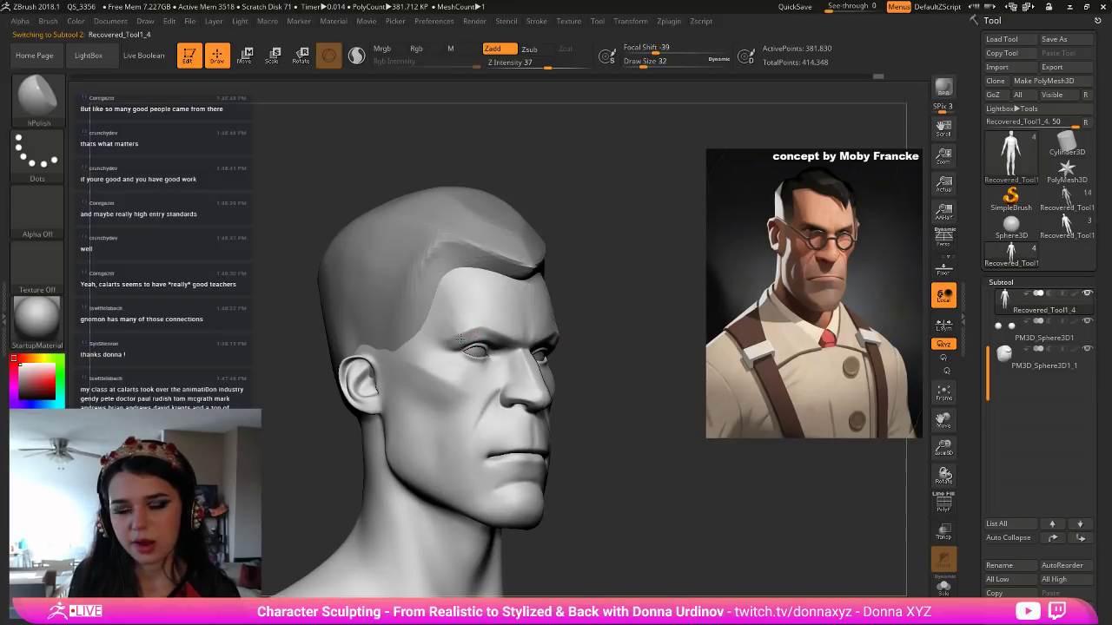
drag(469, 334, 459, 327)
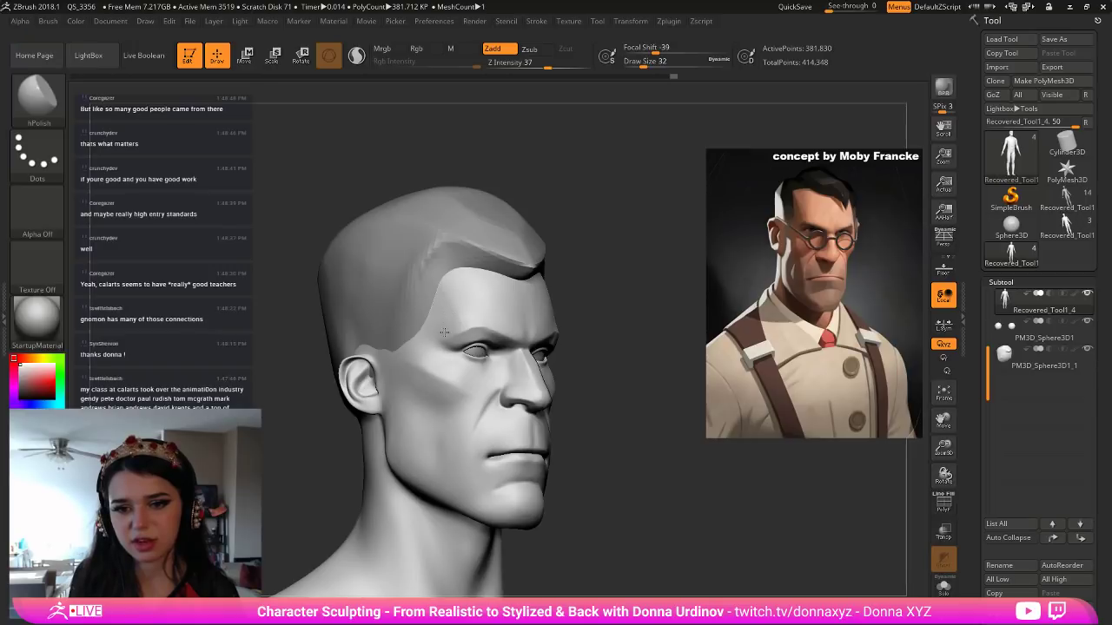
mouse_move(645, 292)
shift+mouse_down()
mouse_move(483, 322)
mouse_move(520, 336)
mouse_move(505, 336)
shift+mouse_up()
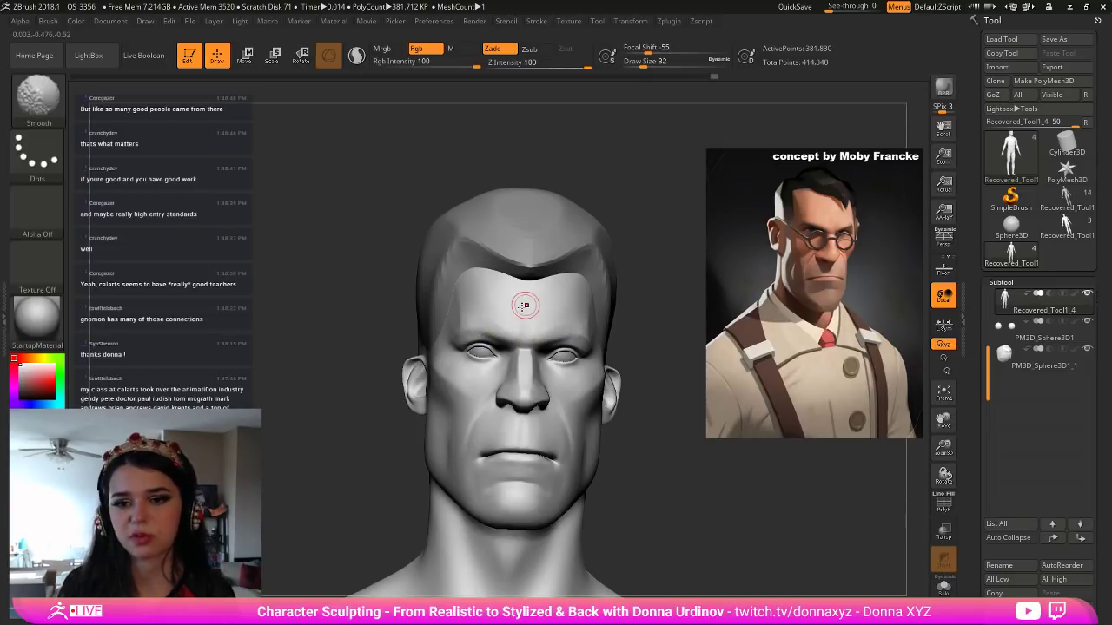
mouse_move(640, 310)
mouse_down()
mouse_move(640, 289)
mouse_move(474, 337)
mouse_up()
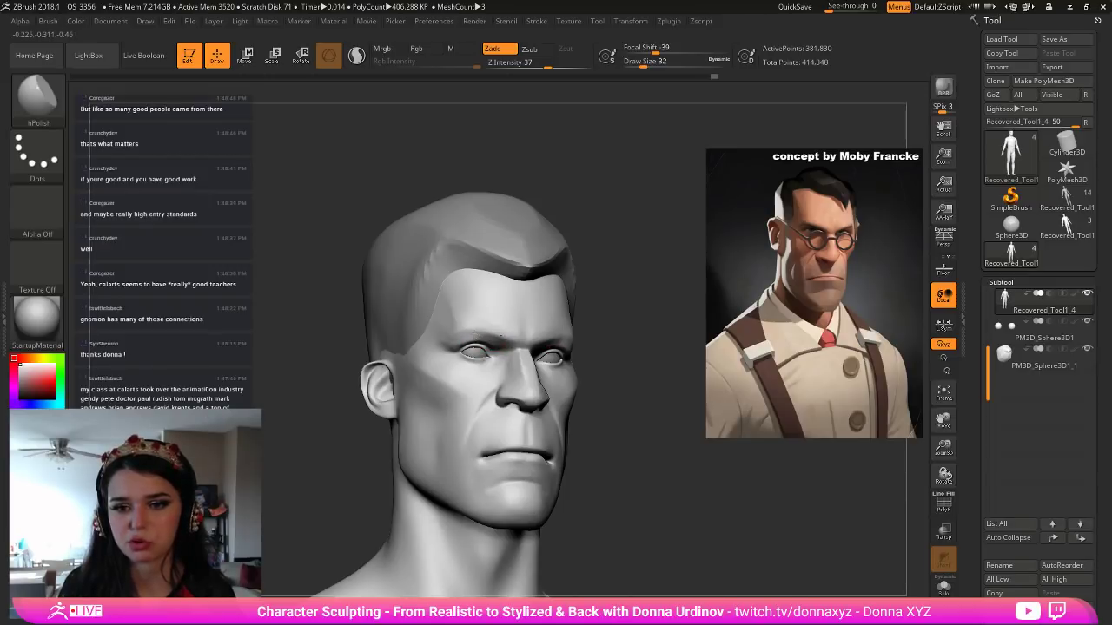
Reshape the side of the jaw below the ear with the Move brush enlarged to draw size 136.
mouse_move(655, 322)
alt+mouse_down()
mouse_move(633, 263)
mouse_move(641, 298)
mouse_move(628, 307)
mouse_move(640, 329)
alt+mouse_up()
key(b)
key(m)
key(v)
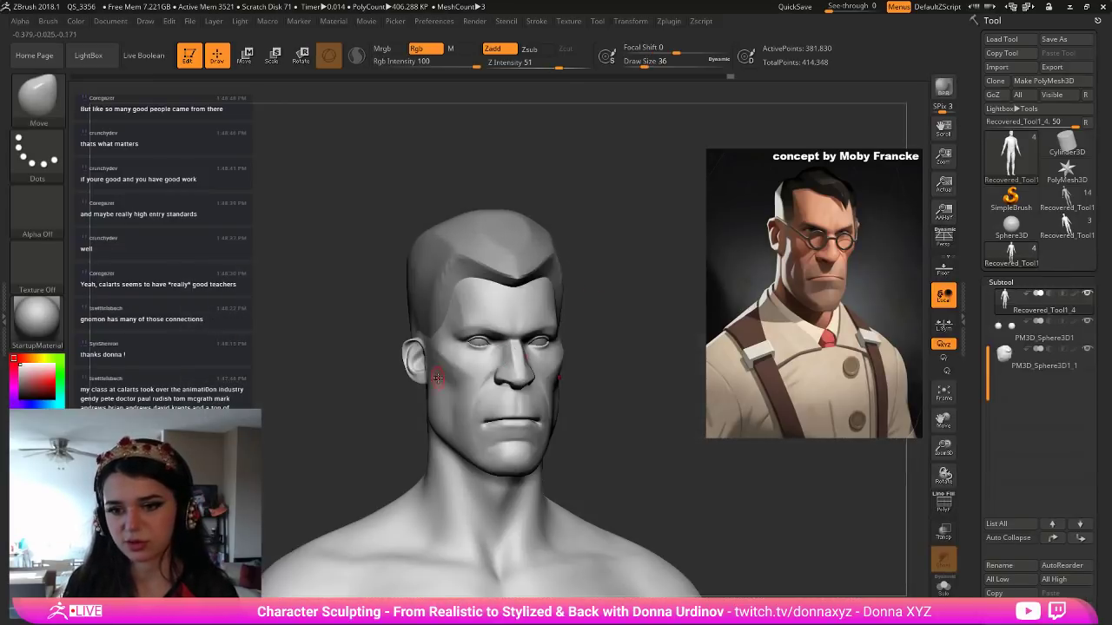
key(bracketright)
key(bracketright)
key(bracketright)
key(bracketright)
key(bracketright)
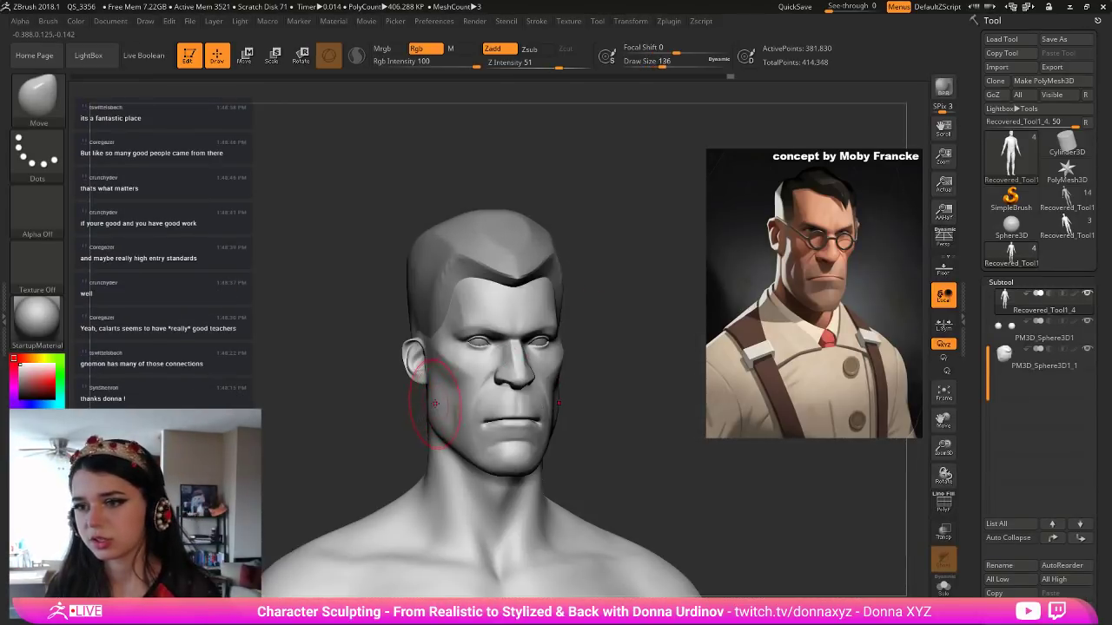
drag(428, 411, 443, 439)
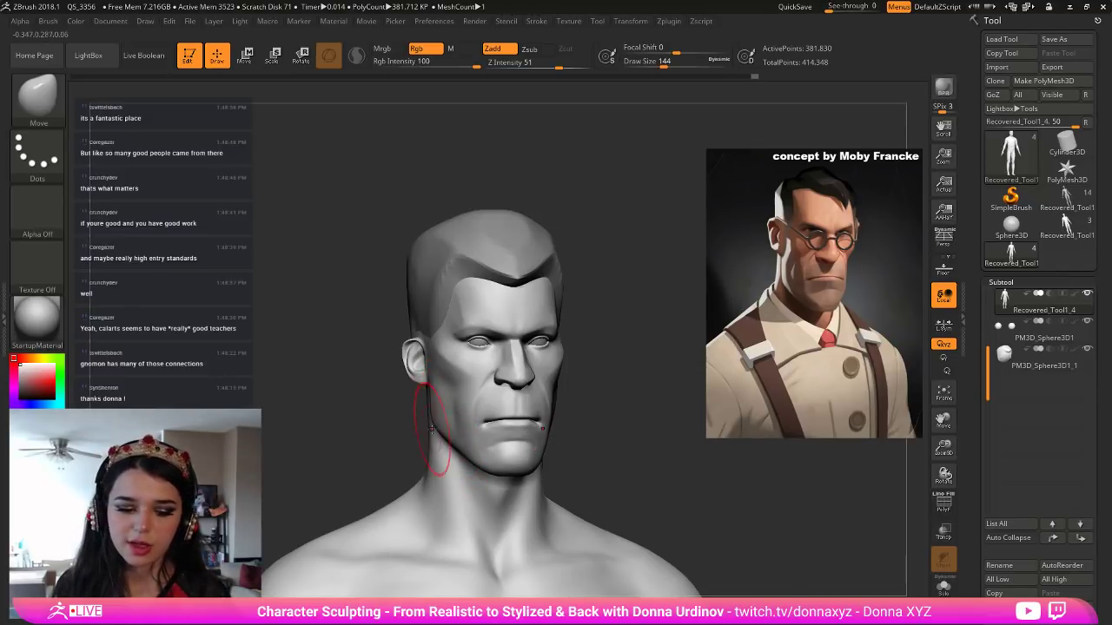
Adjust the lower cheek and jaw contour with the Move brush at draw size 132.
key(bracketleft)
key(bracketleft)
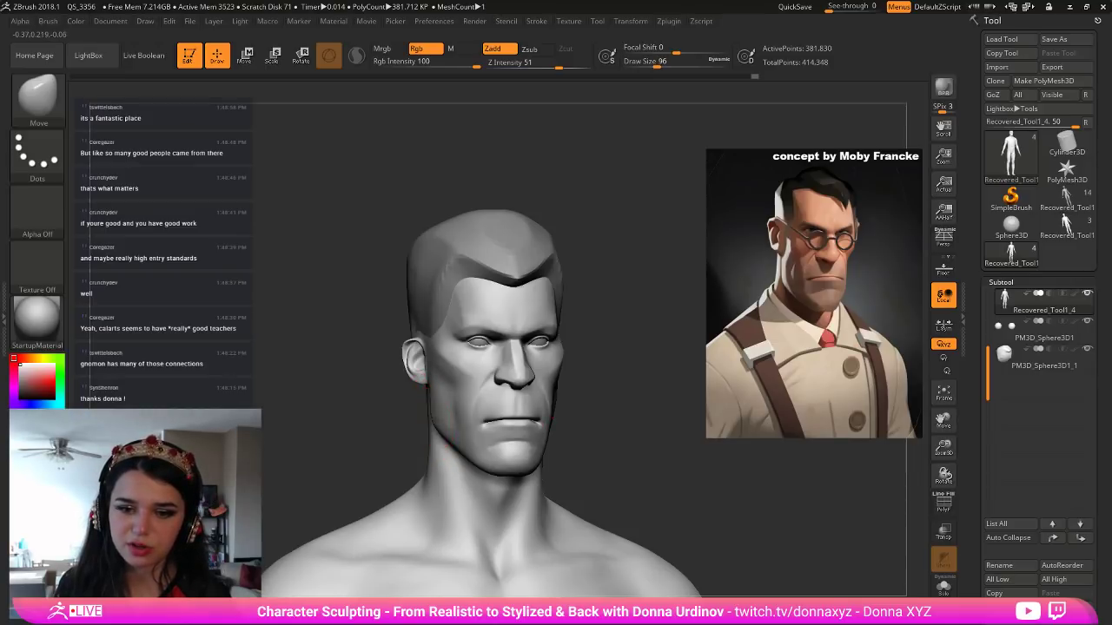
key(bracketright)
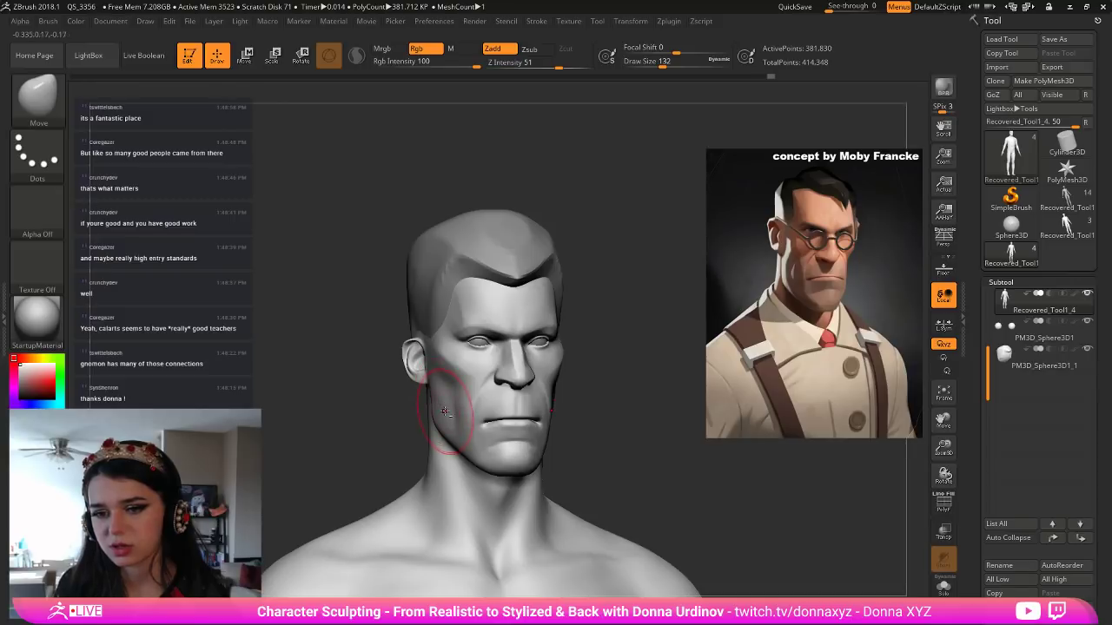
drag(455, 433, 462, 441)
key(bracketleft)
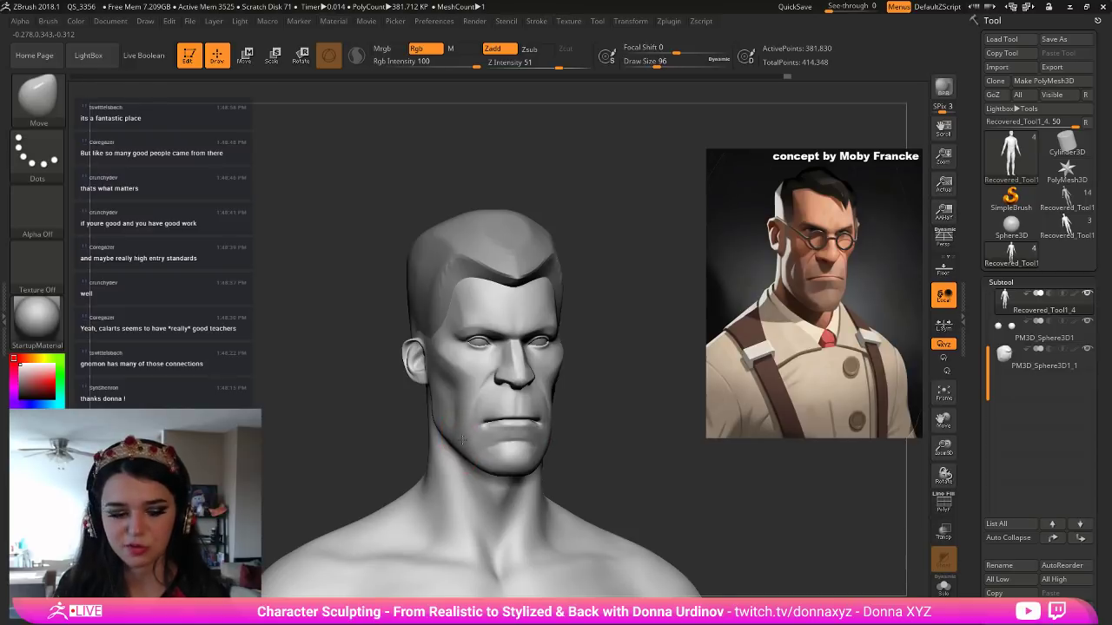
Flatten the lower jawline toward the chin with the hPolish brush at draw size 52.
key(b)
key(h)
key(p)
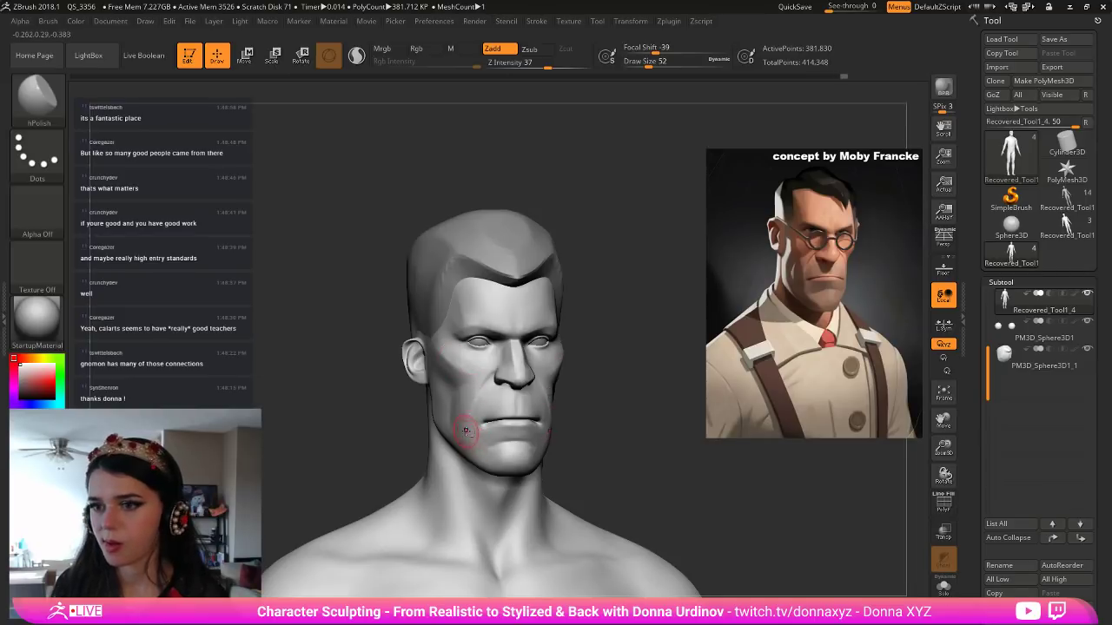
drag(488, 458, 457, 448)
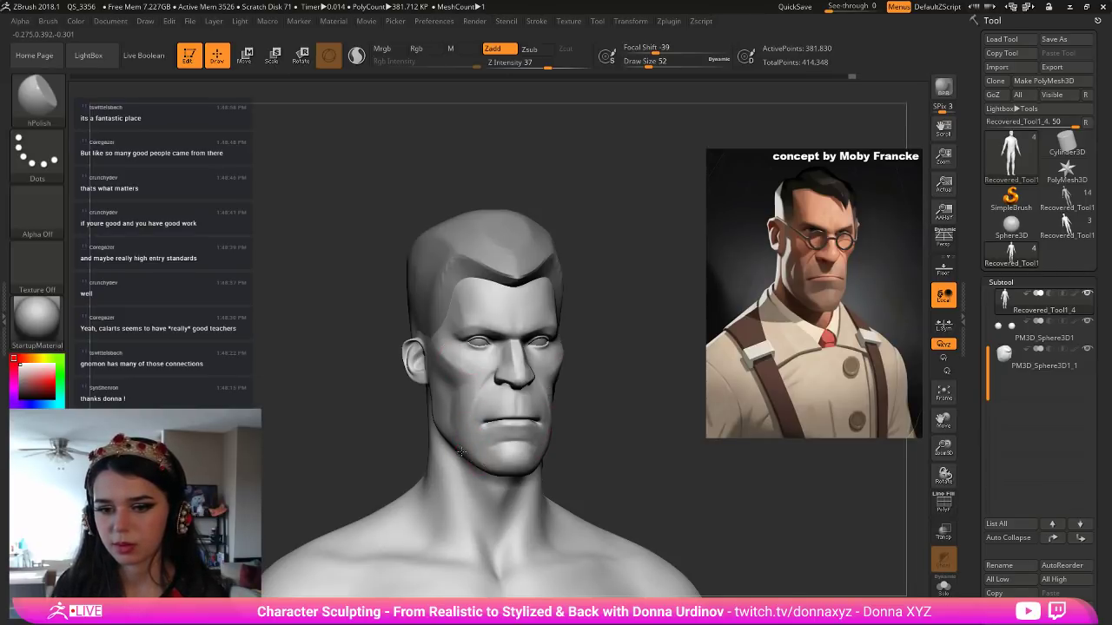
drag(489, 467, 485, 455)
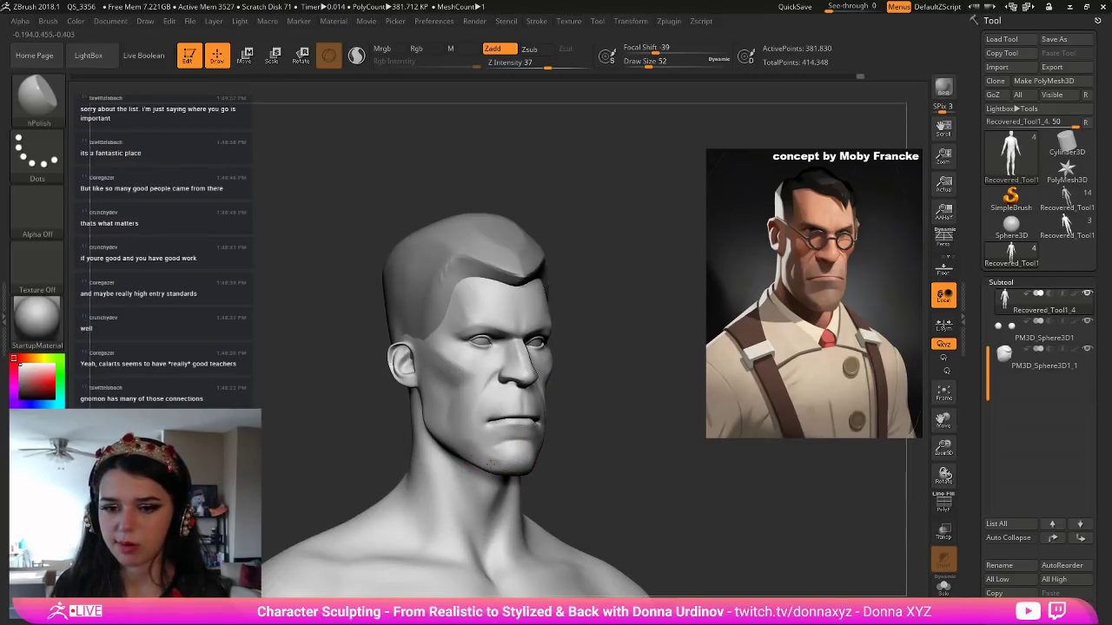
Polish the side plane of the chin with the hPolish brush at draw size 40 and smooth it.
key(bracketleft)
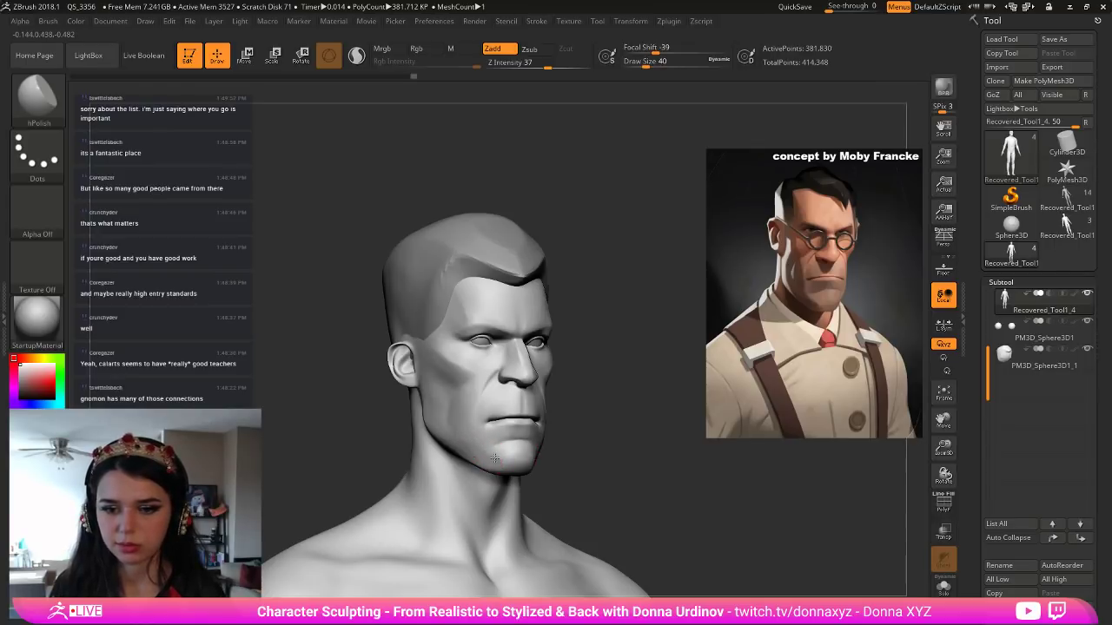
drag(603, 474, 549, 472)
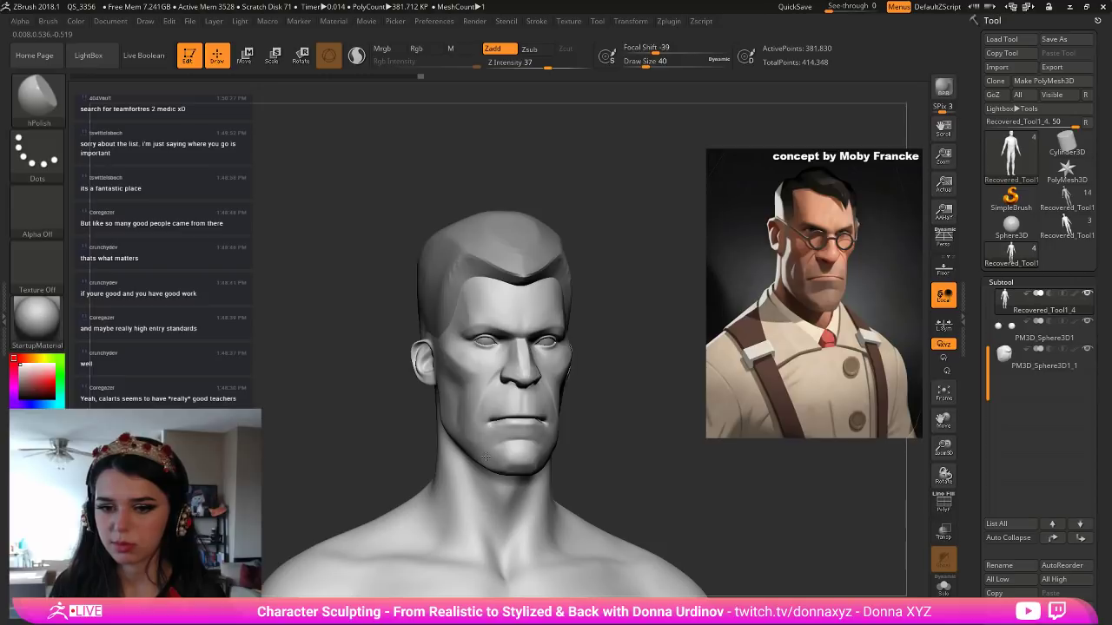
key(shift)
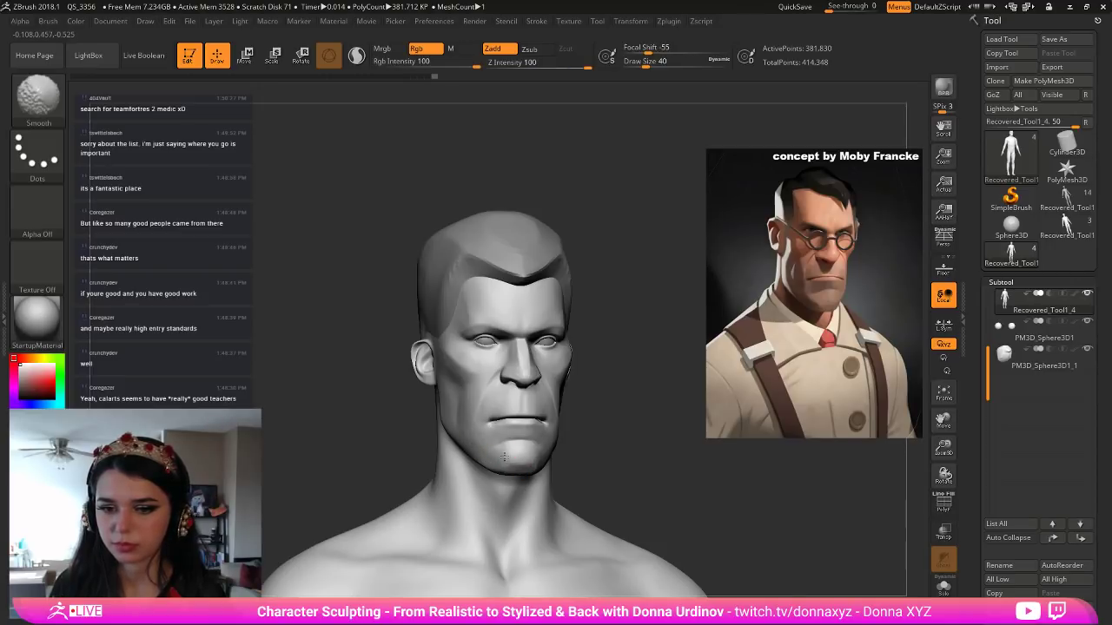
Smooth the underside of the jaw and chin on the Recovered_Tool1_4 subtool at draw size 40.
mouse_move(600, 466)
right_down()
mouse_move(457, 449)
mouse_move(582, 472)
right_up()
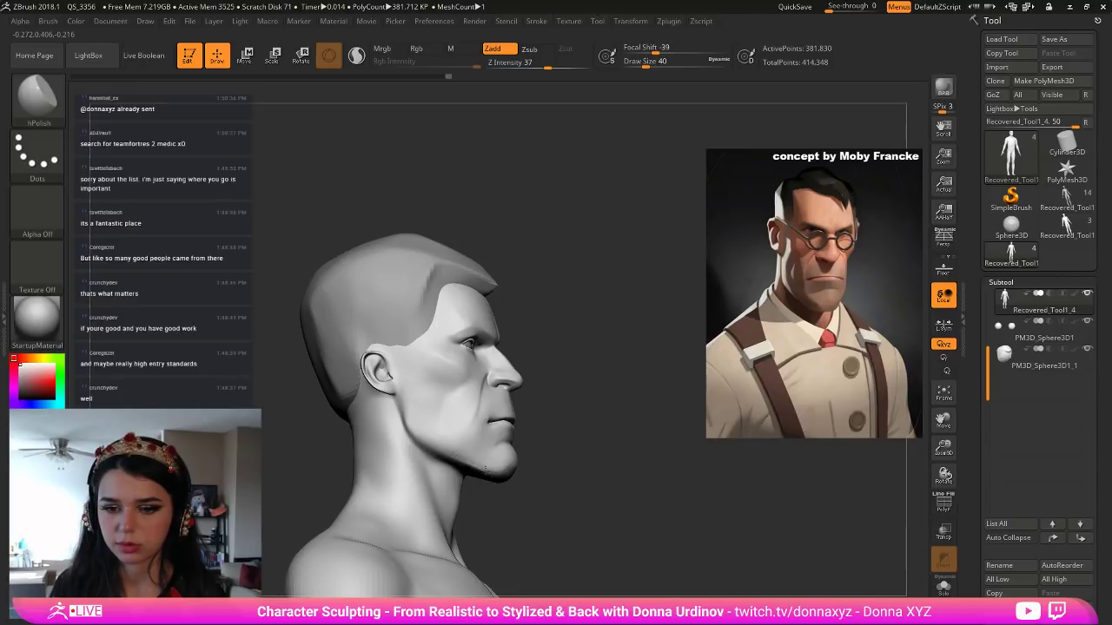
drag(555, 490, 552, 429)
mouse_move(467, 468)
shift+mouse_down()
mouse_move(490, 479)
mouse_move(472, 492)
shift+mouse_up()
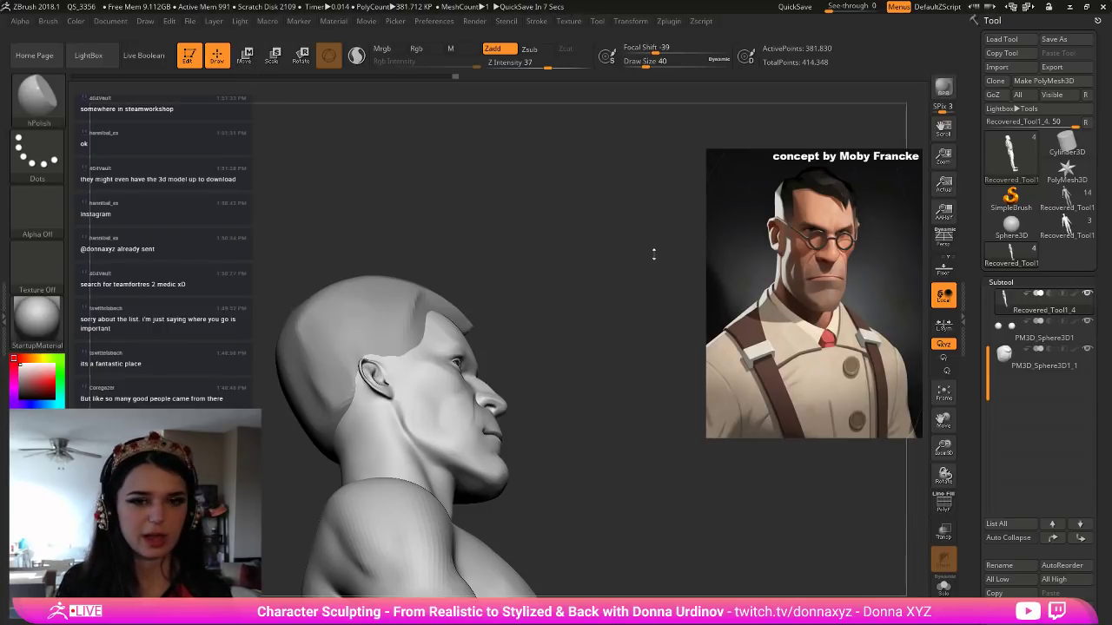
mouse_move(618, 261)
mouse_down()
mouse_move(596, 302)
mouse_move(609, 280)
mouse_up()
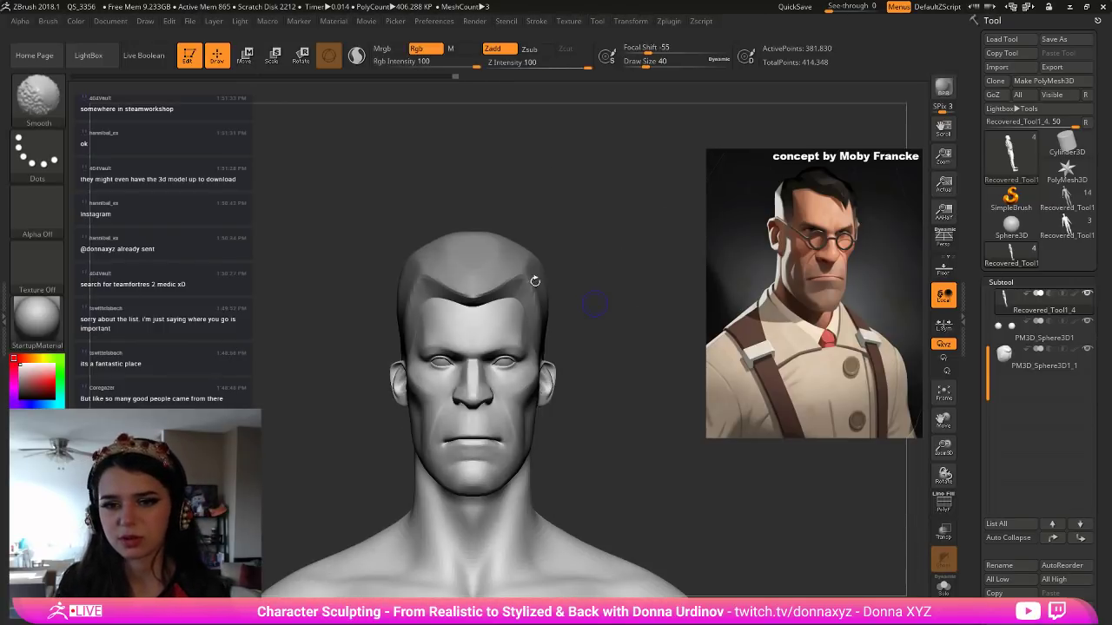
Select the hair subtool PM3D_Sphere3D1_1 and flatten the hair above the temple with the hPolish brush at draw size 148.
alt+click(469, 278)
mouse_move(623, 233)
mouse_down()
mouse_move(608, 234)
mouse_move(630, 236)
mouse_up()
key(b)
key(p)
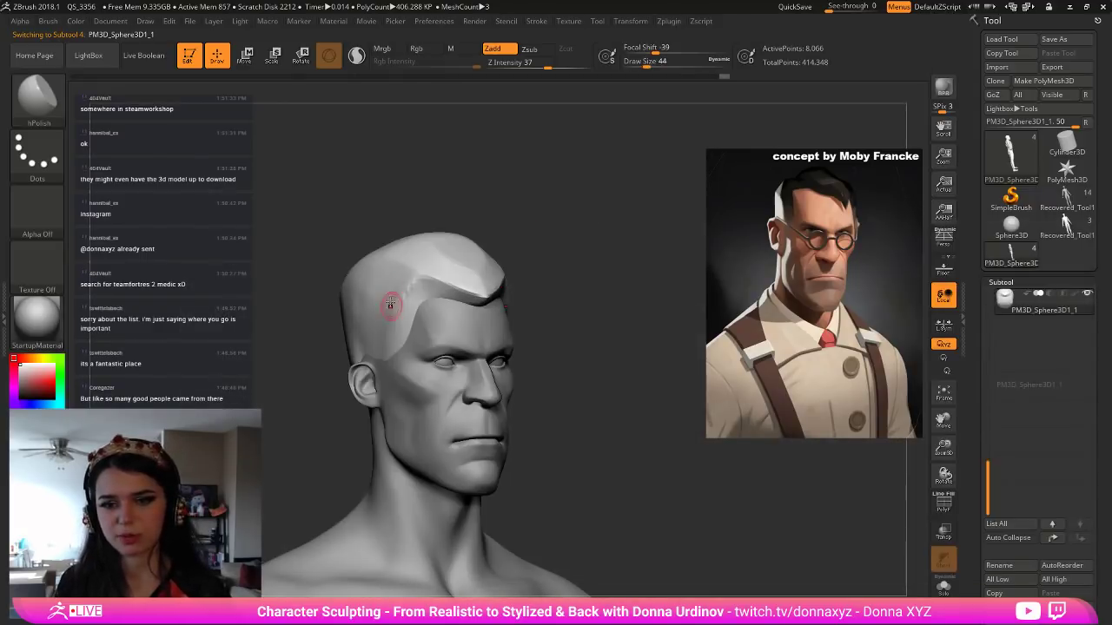
key(bracketright)
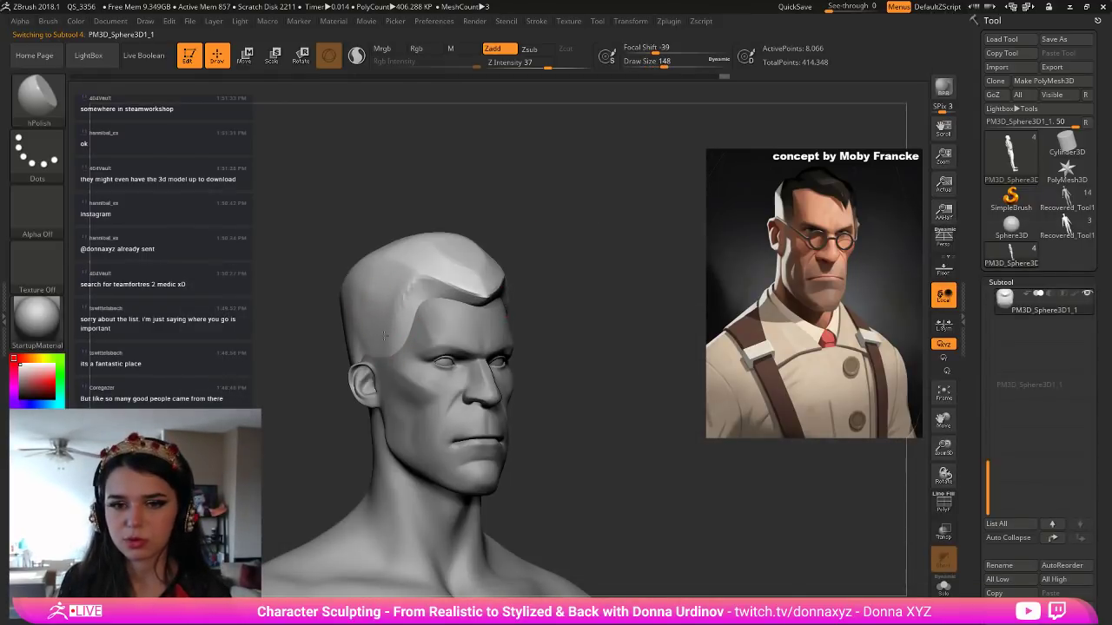
mouse_move(343, 305)
mouse_down()
mouse_move(347, 329)
mouse_move(395, 334)
mouse_move(420, 308)
mouse_up()
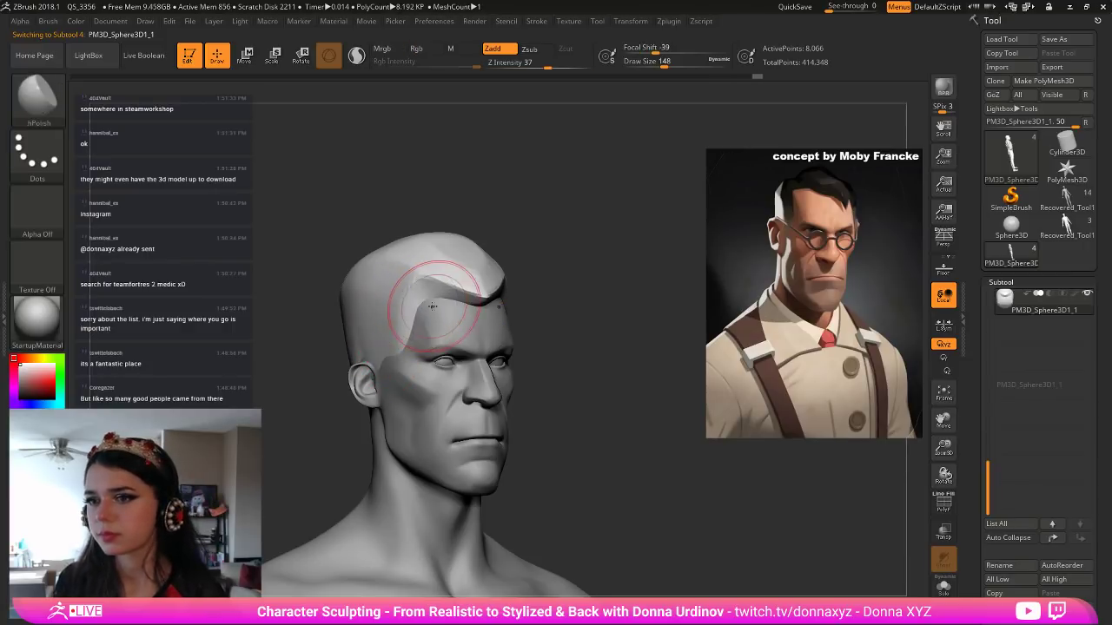
Reshape the temple hairline and sideburn edge of the hair with the Move brush.
drag(576, 256, 584, 261)
key(b)
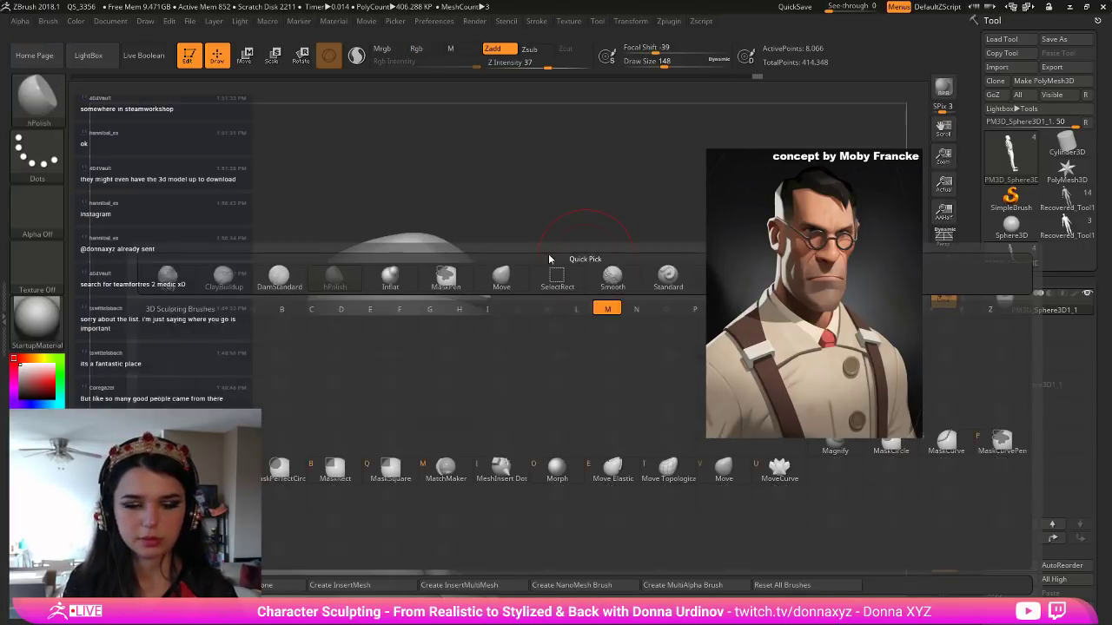
key(m)
key(v)
mouse_move(519, 240)
mouse_down()
mouse_move(415, 299)
mouse_move(414, 340)
mouse_move(410, 290)
mouse_up()
key(bracketleft)
key(bracketleft)
drag(414, 331, 407, 328)
drag(407, 311, 402, 308)
Adjust the front hairline above the forehead with the Move brush at draw size 152.
drag(511, 293, 478, 256)
drag(531, 231, 521, 264)
key(])
drag(467, 303, 468, 291)
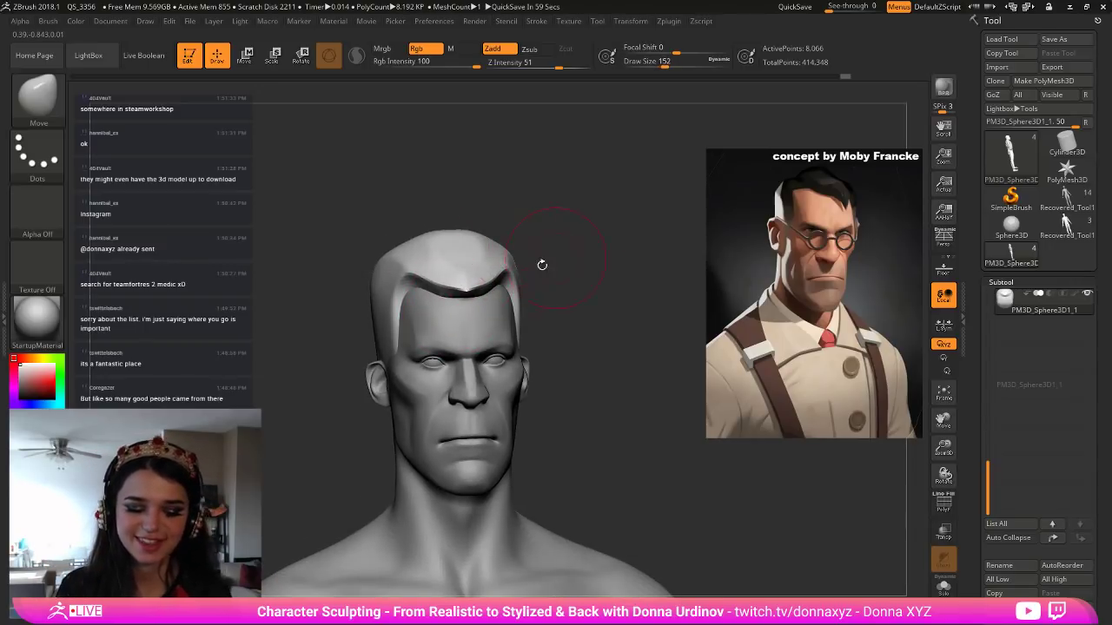
drag(600, 240, 430, 297)
key(bracketleft)
drag(546, 235, 451, 247)
key(bracketleft)
Sharpen the hairline edge around the forehead and temple with the DamStandard brush at draw size 80.
key(b)
key(d)
key(s)
mouse_move(465, 246)
mouse_down()
mouse_move(465, 227)
mouse_move(455, 227)
mouse_up()
drag(403, 293, 400, 345)
mouse_move(410, 304)
mouse_down()
mouse_move(421, 290)
mouse_move(405, 289)
mouse_move(420, 289)
mouse_move(403, 290)
mouse_up()
drag(546, 245, 508, 245)
mouse_move(475, 288)
mouse_down()
mouse_move(420, 293)
mouse_move(421, 278)
mouse_move(482, 281)
mouse_move(404, 282)
mouse_move(385, 324)
mouse_up()
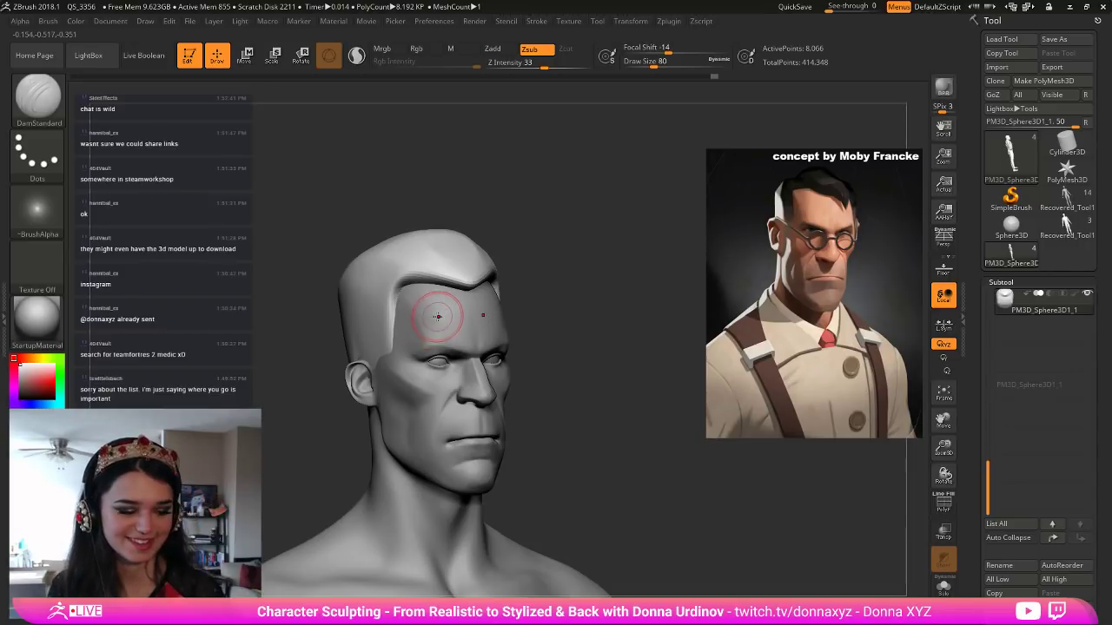
Flatten the side and back of the hair into clean planes with the hPolish brush at draw size 80.
key(b)
key(h)
key(p)
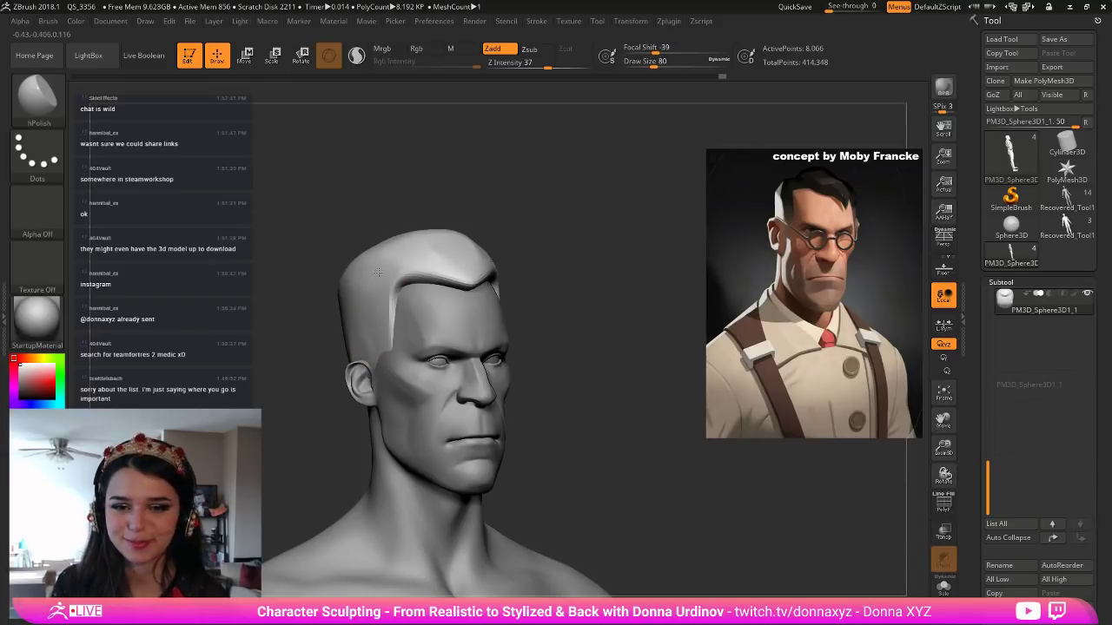
drag(492, 171, 365, 315)
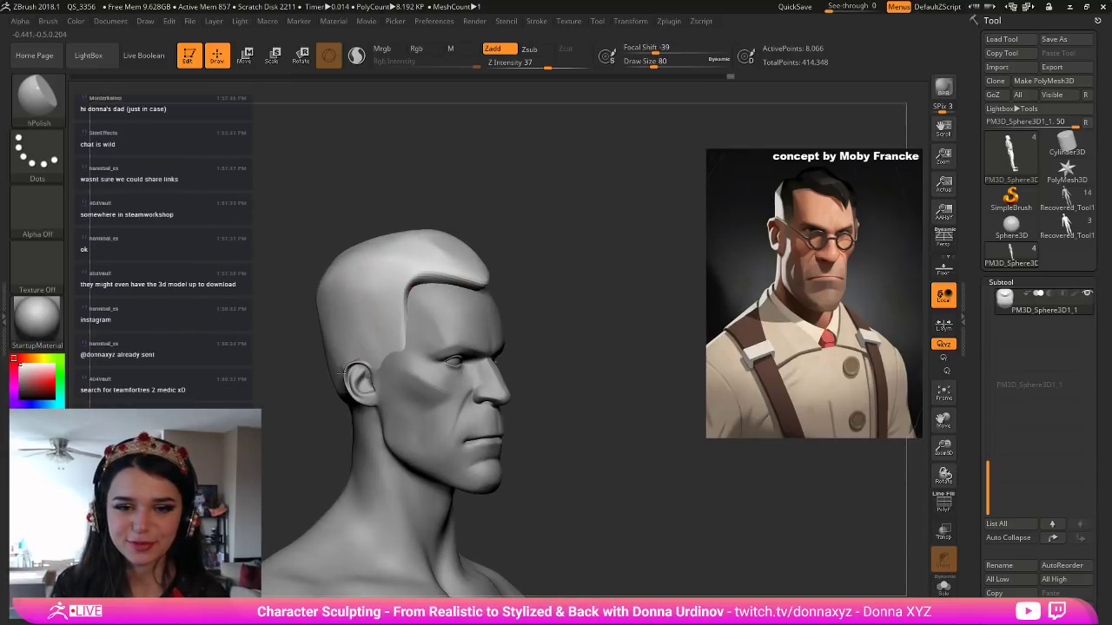
drag(491, 213, 540, 217)
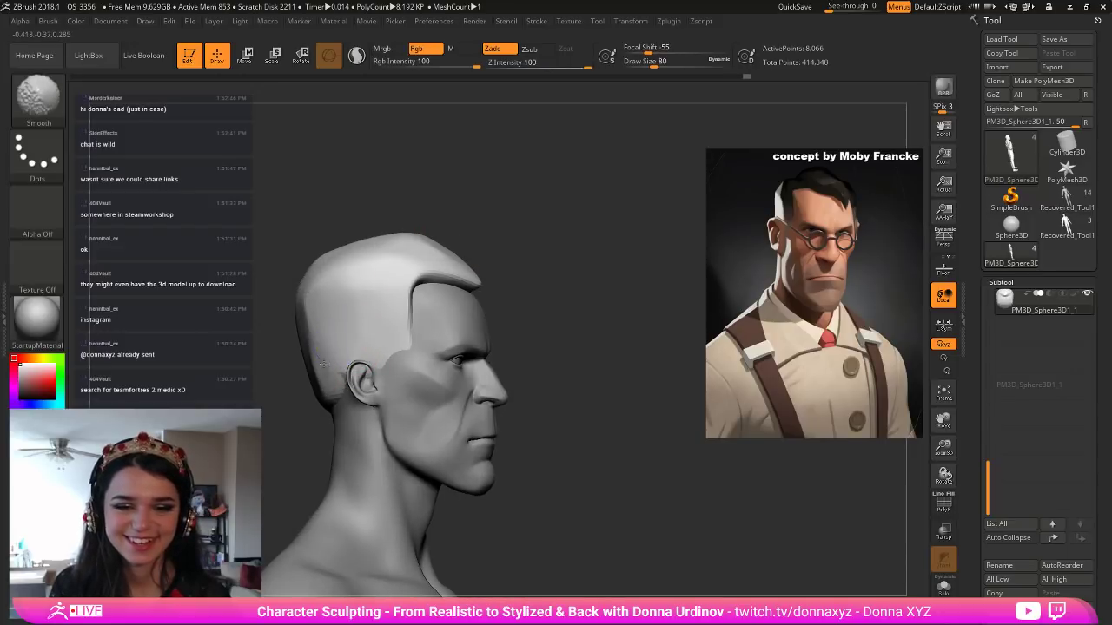
drag(412, 175, 338, 336)
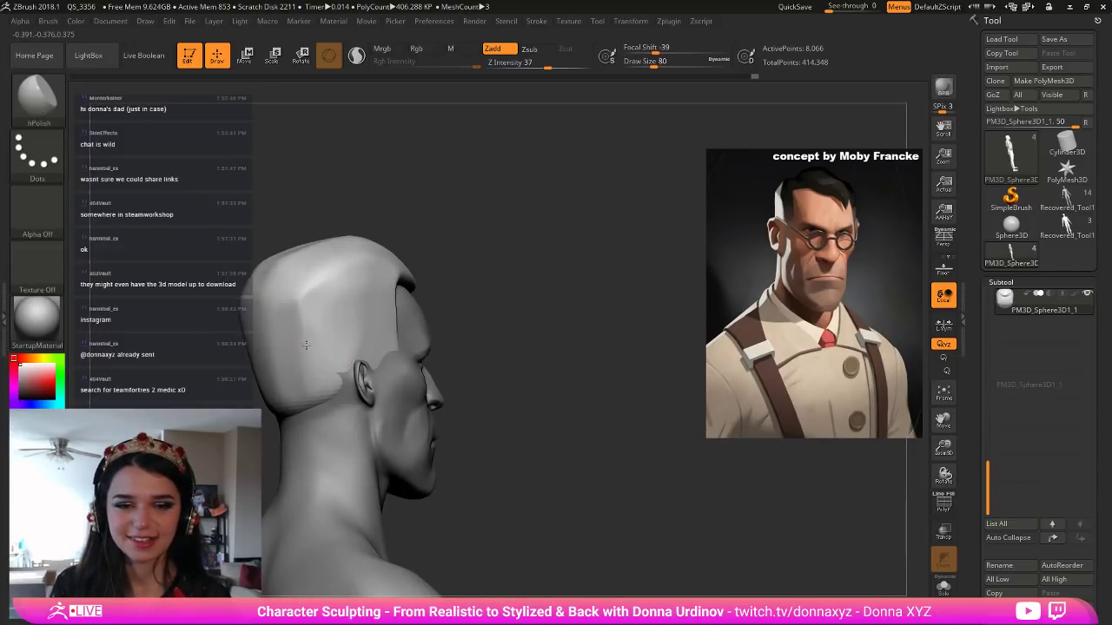
mouse_move(288, 394)
mouse_down()
mouse_move(285, 358)
mouse_move(276, 373)
mouse_move(286, 408)
mouse_up()
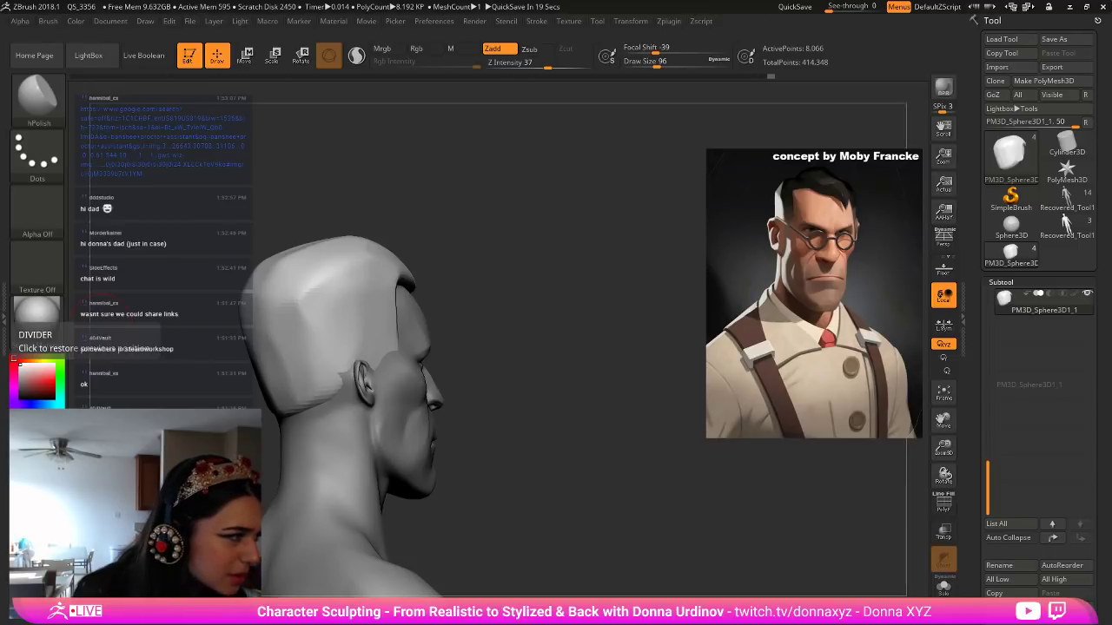
Switch to the browser and examine the "medic tf2" image results for references of the Medic's head and hair.
drag(1, 137, 536, 160)
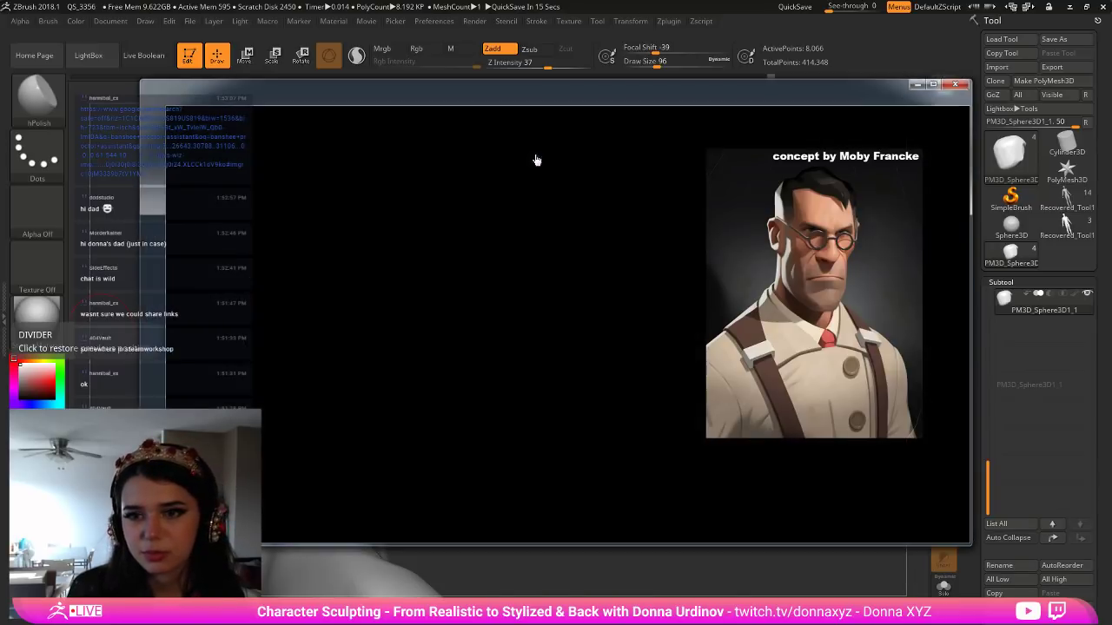
scroll(569, 191, down, 1)
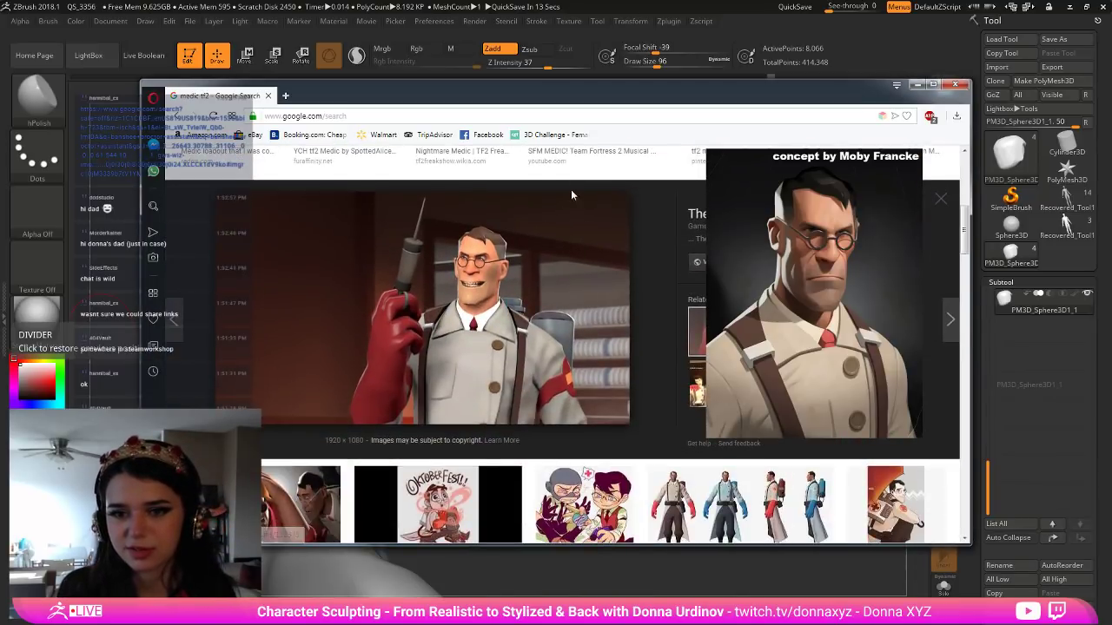
drag(502, 93, 547, 83)
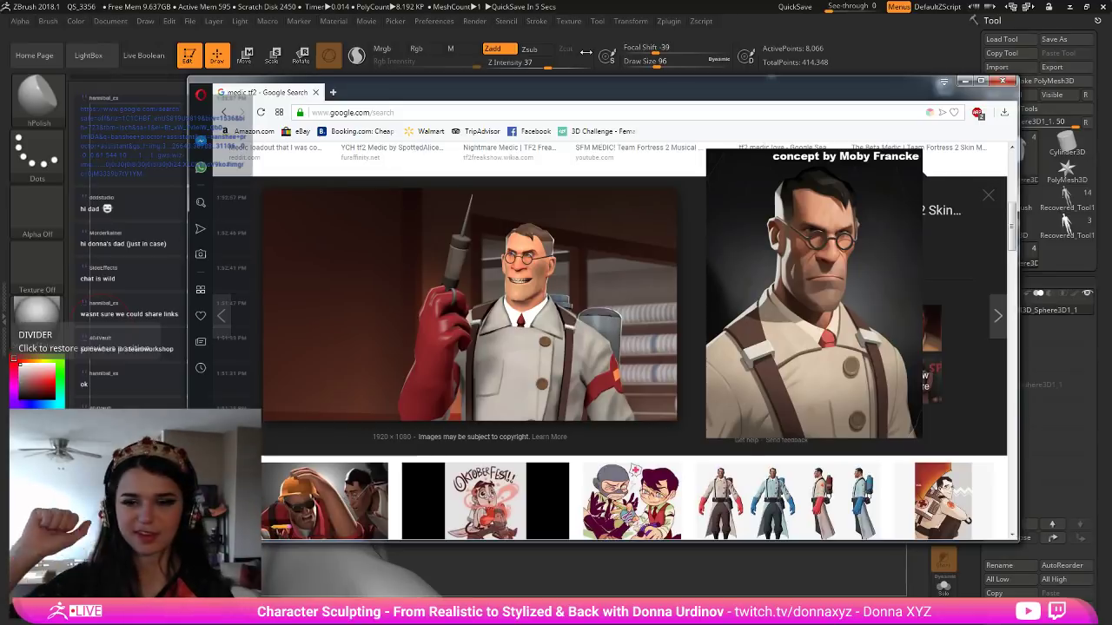
scroll(545, 271, down, 4)
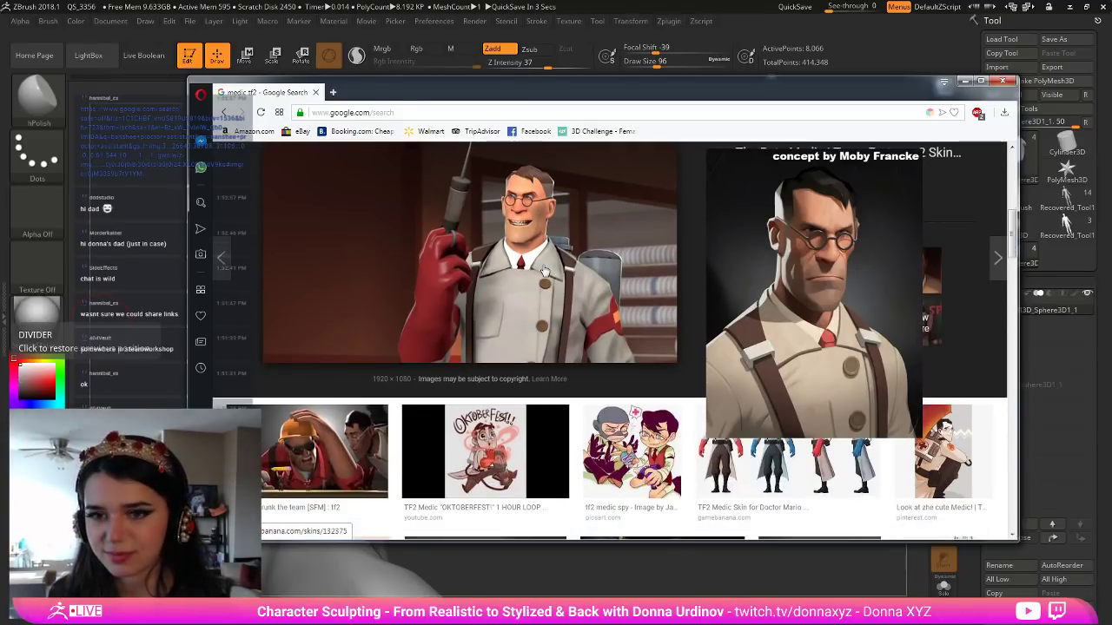
scroll(305, 333, up, 1)
click(306, 332)
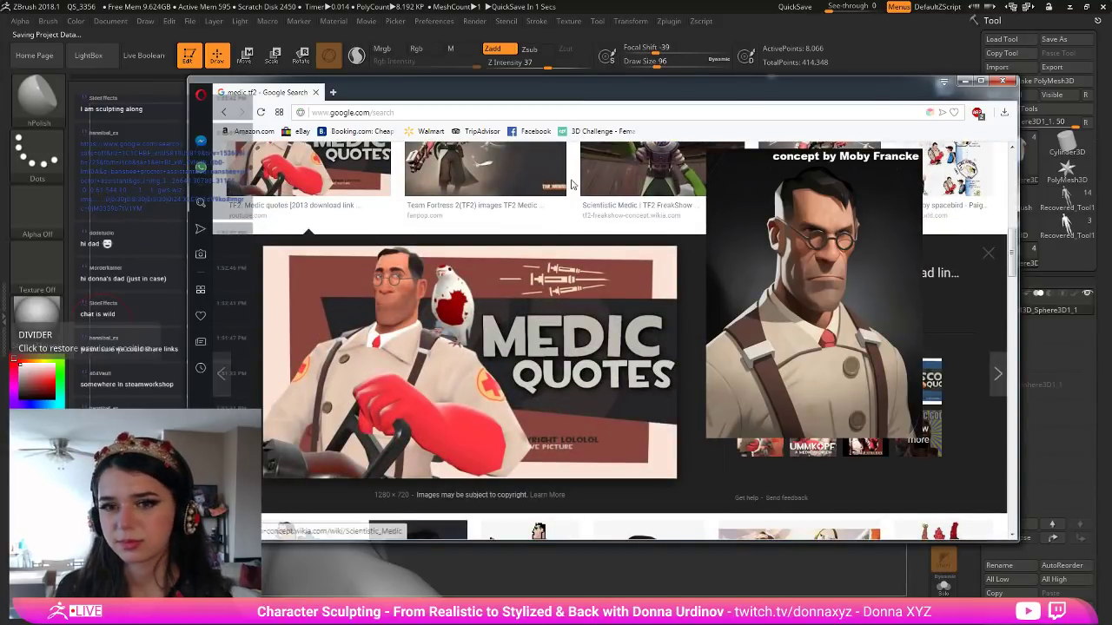
scroll(488, 189, up, 1)
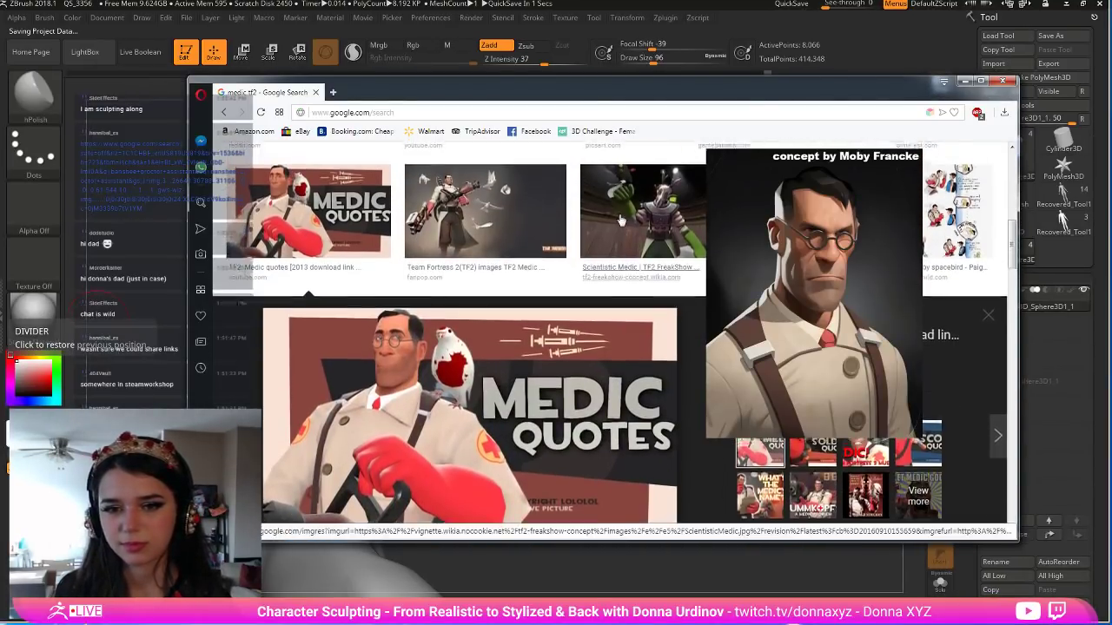
key(Escape)
scroll(556, 208, down, 3)
scroll(621, 221, up, 1)
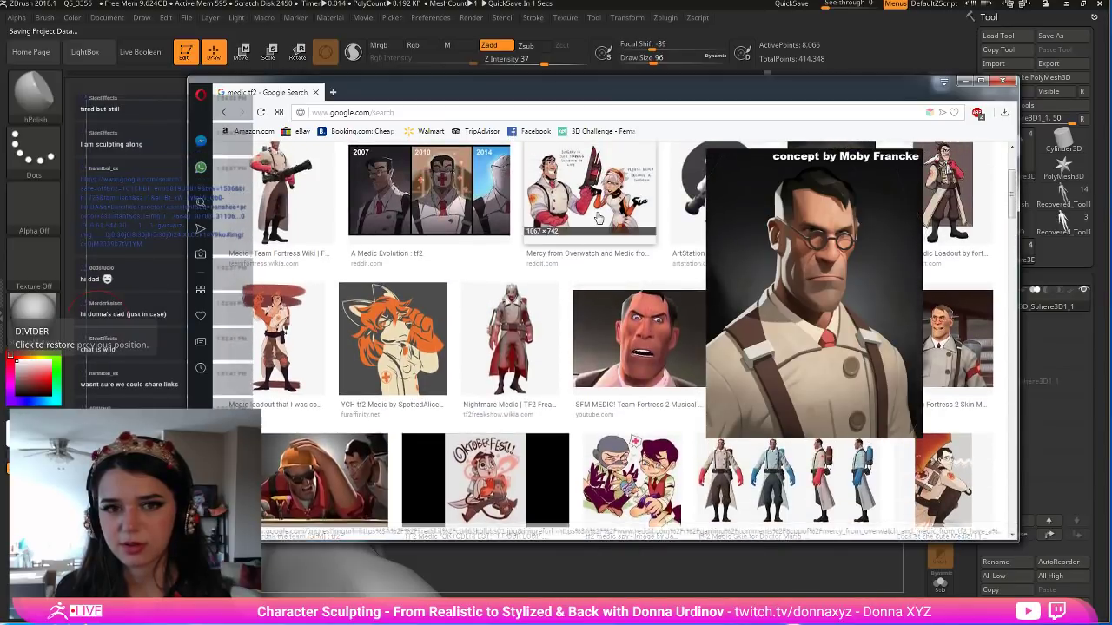
scroll(599, 219, down, 2)
scroll(599, 219, down, 4)
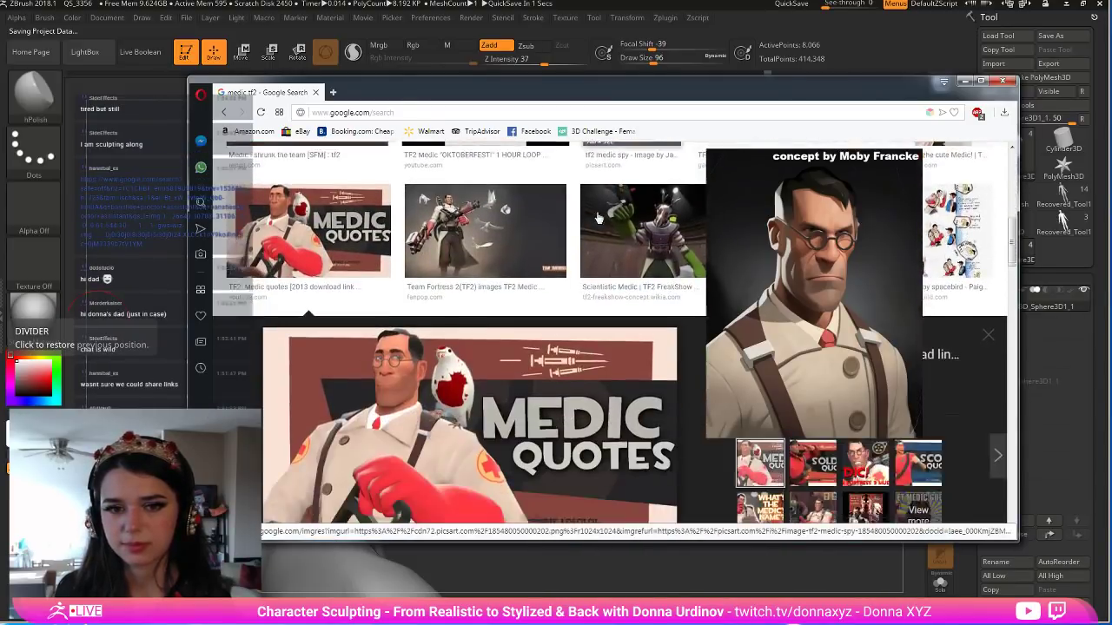
drag(559, 91, 0, 135)
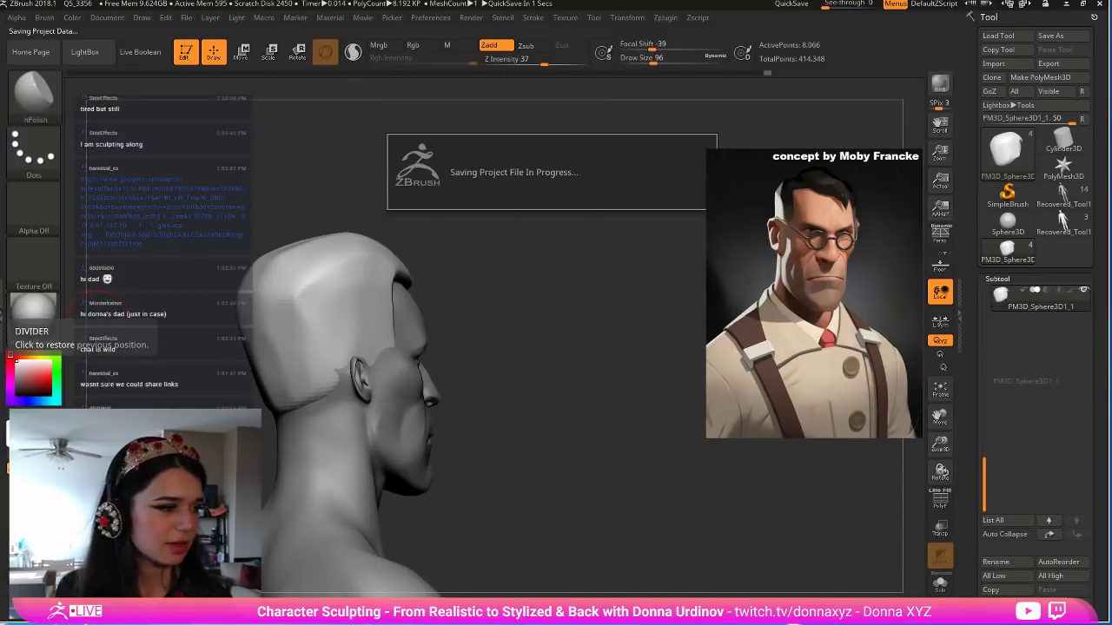
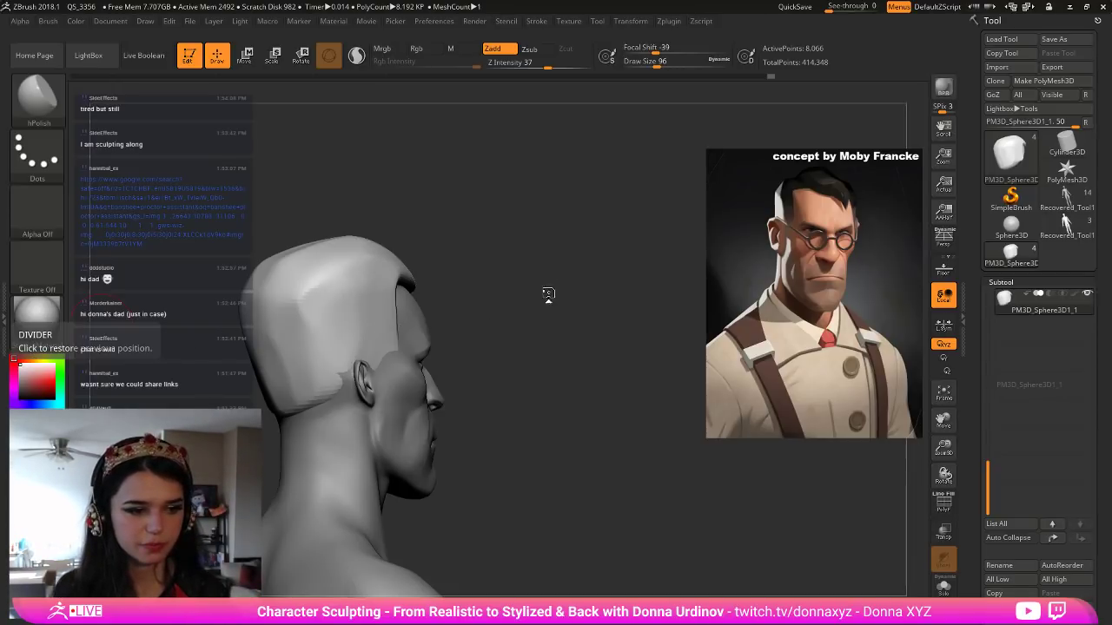
Select the body subtool Recovered_Tool1_4 and pull in the sides of the forehead with the Move brush at draw size 132.
shift+drag(535, 300, 534, 298)
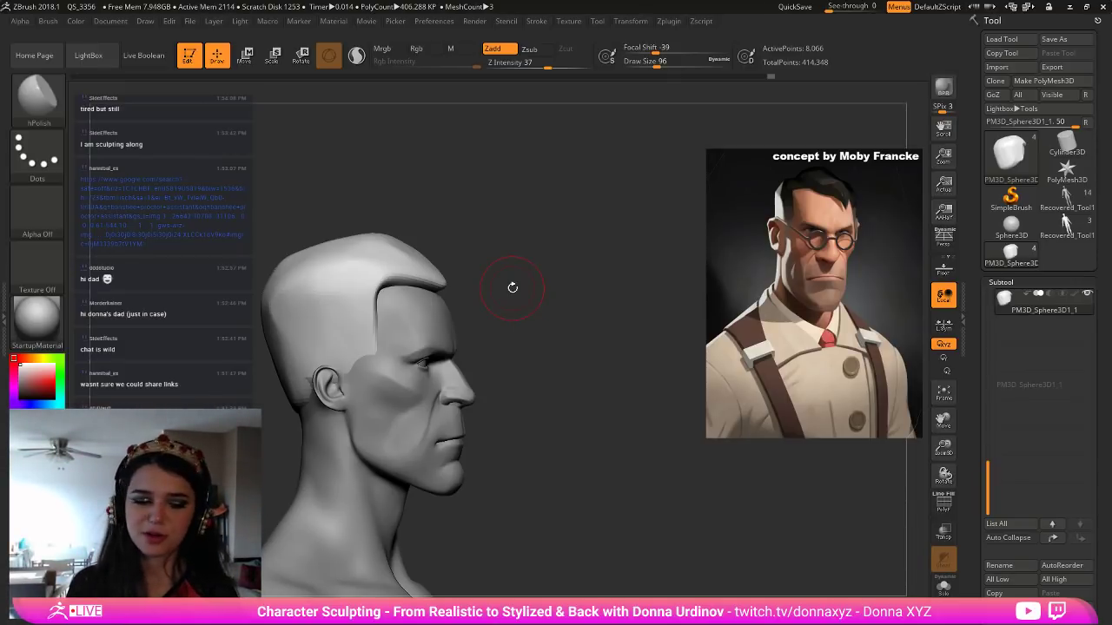
mouse_move(589, 354)
mouse_down()
mouse_move(620, 362)
mouse_move(588, 357)
mouse_up()
alt+click(478, 322)
shift+drag(567, 294, 554, 298)
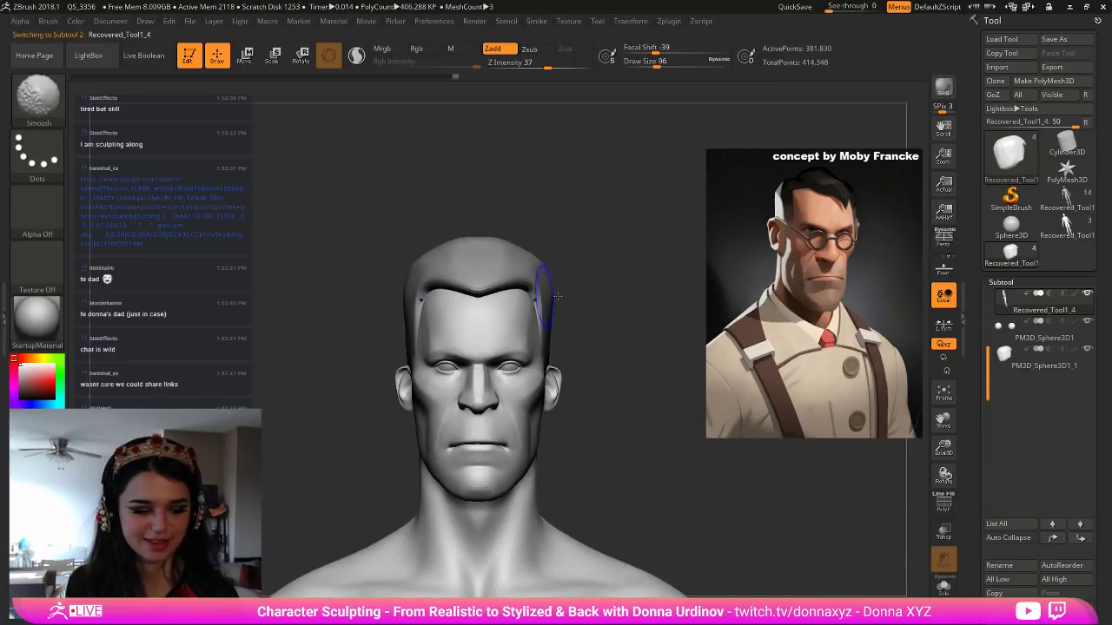
key(b)
key(v)
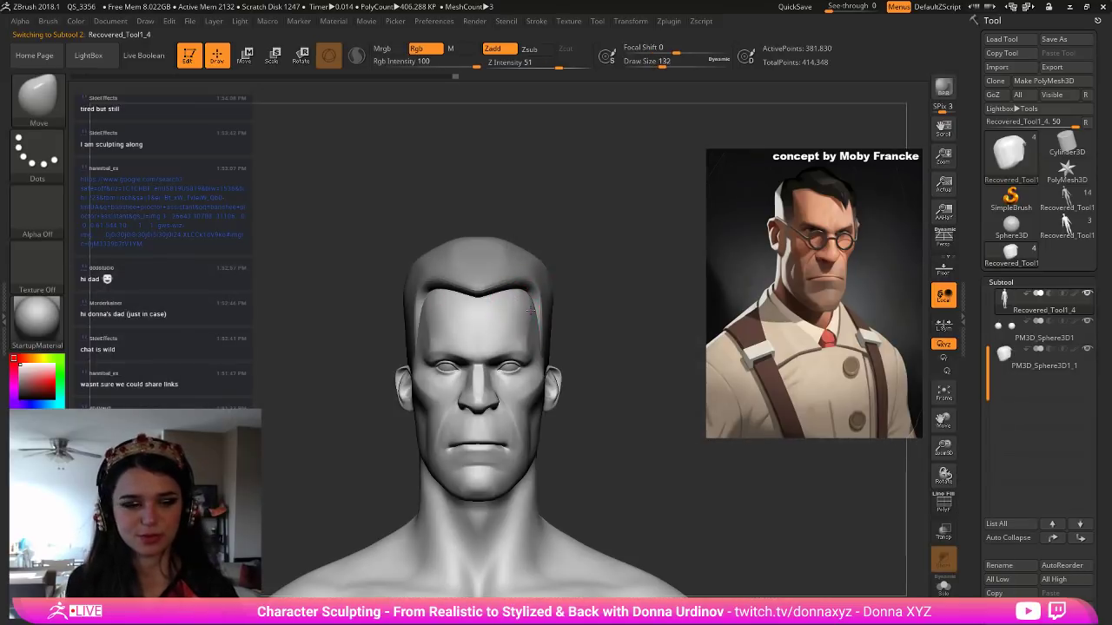
drag(535, 317, 529, 321)
Reshape the brows and upper eye area with the Move brush reduced to draw sizes 84 and 68.
key(bracketleft)
key([)
key([)
key([)
key([)
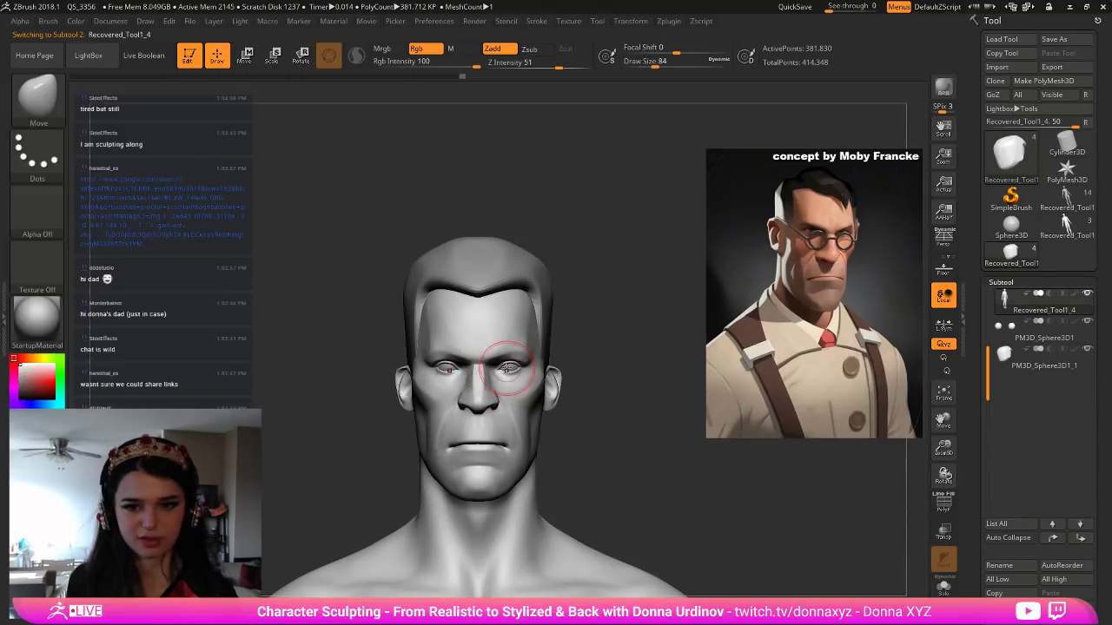
key(bracketright)
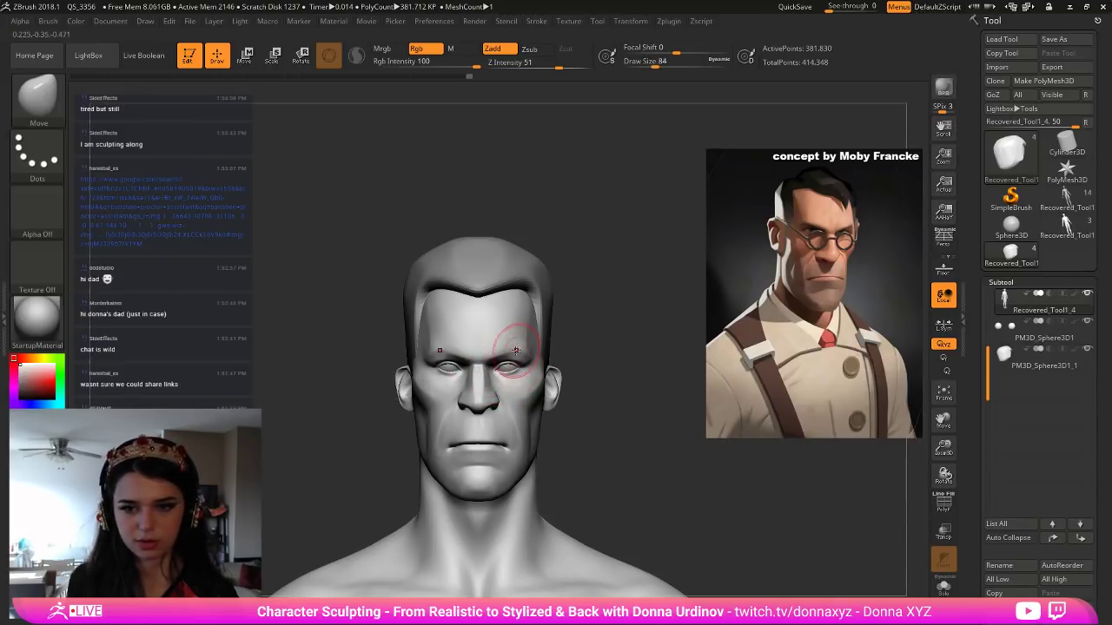
key(bracketleft)
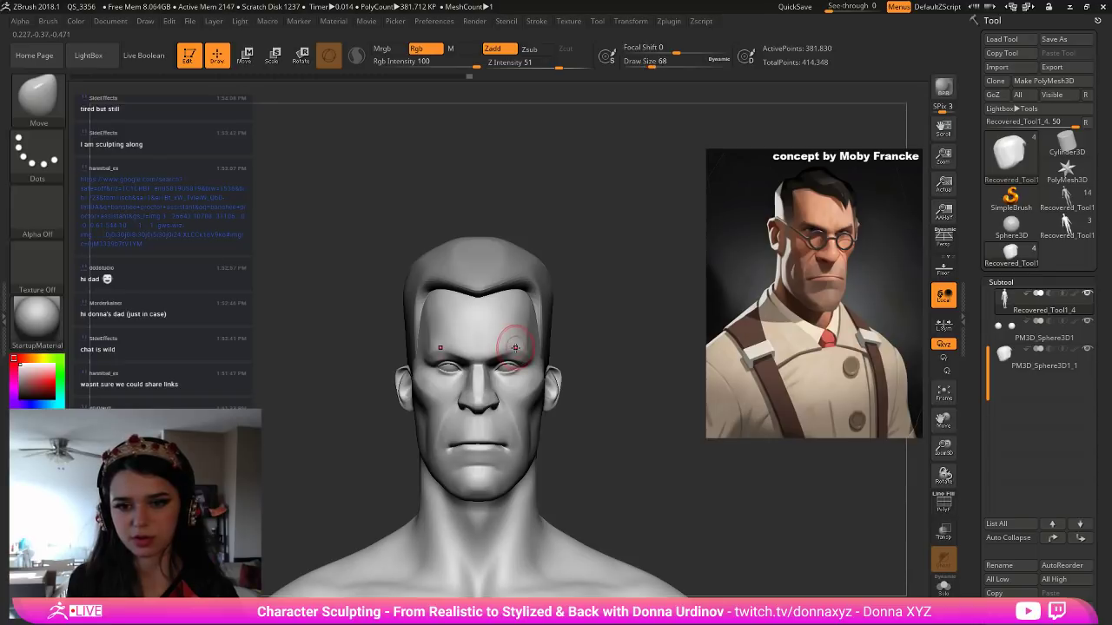
Try to nudge the cheeks beside the nose upward with the Move brush enlarged to draw size 140.
key(bracketright)
key(bracketright)
key(bracketright)
key(bracketright)
key(bracketright)
key(bracketright)
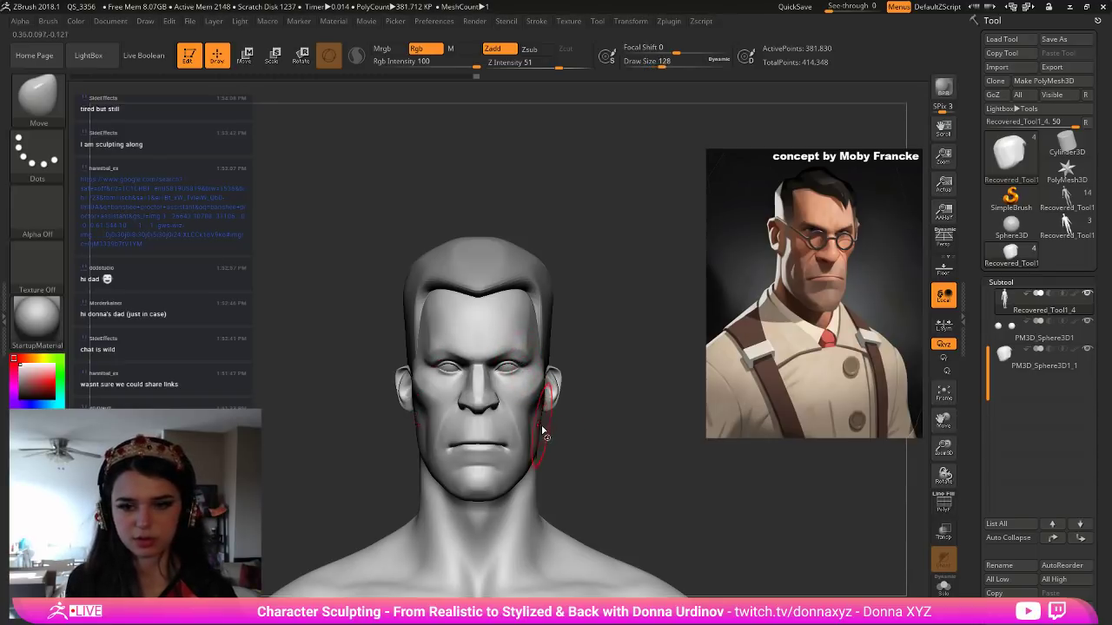
key(bracketleft)
key(bracketleft)
key(bracketleft)
key(bracketleft)
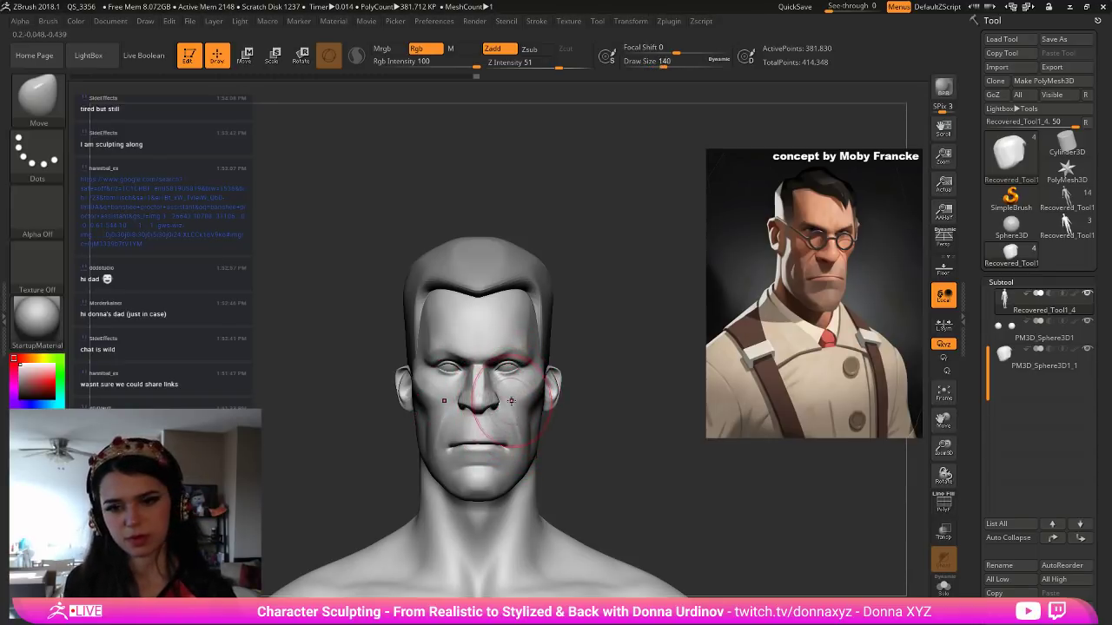
drag(518, 412, 519, 406)
Adjust the upper sides of the forehead under the hairline with the Move brush at draw sizes 240 and 208.
key(bracketright)
key(bracketright)
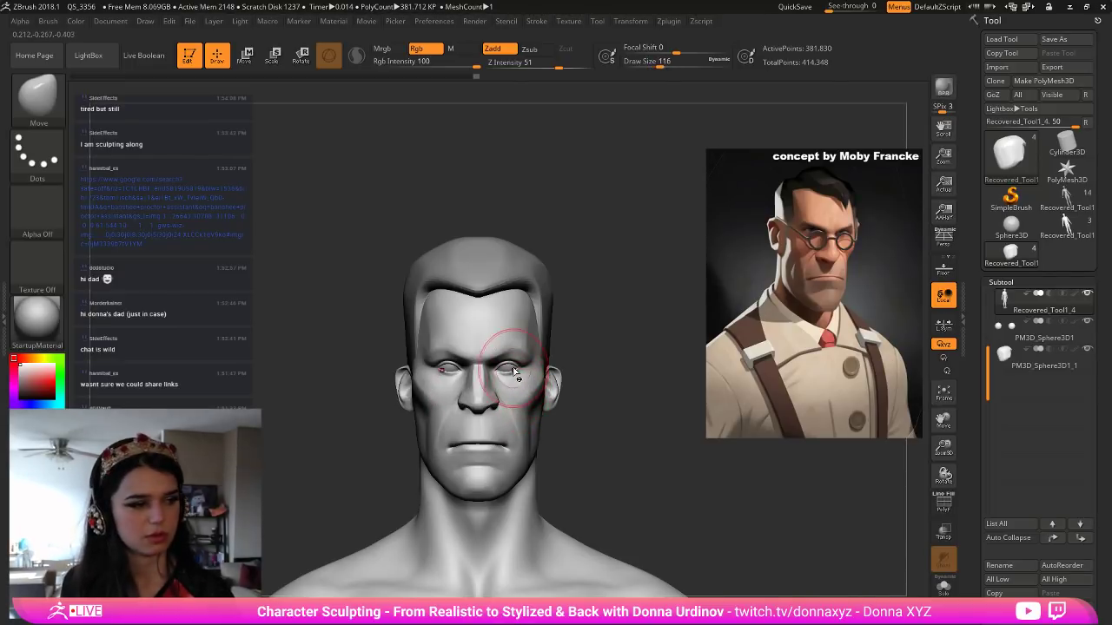
key(bracketright)
key(bracketright)
key(bracketright)
key(bracketright)
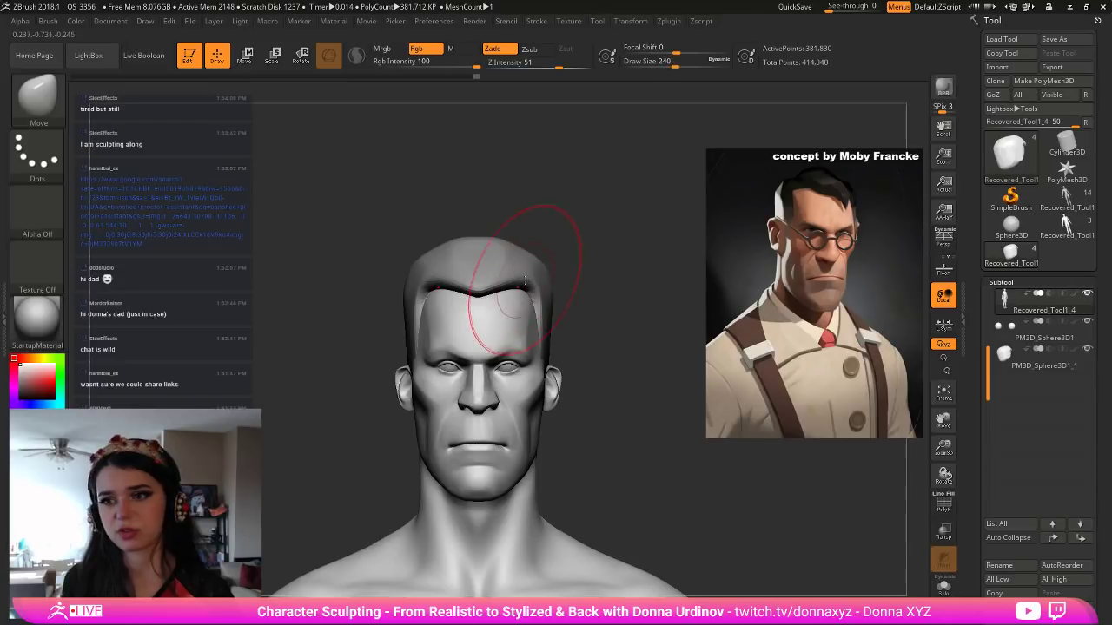
key(bracketleft)
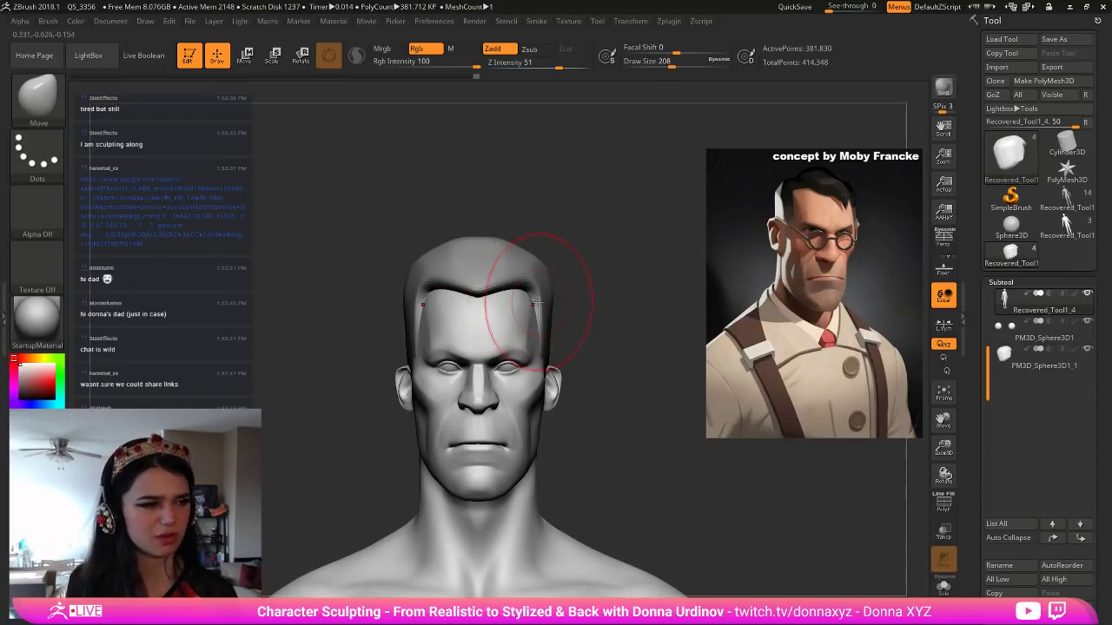
mouse_move(36, 322)
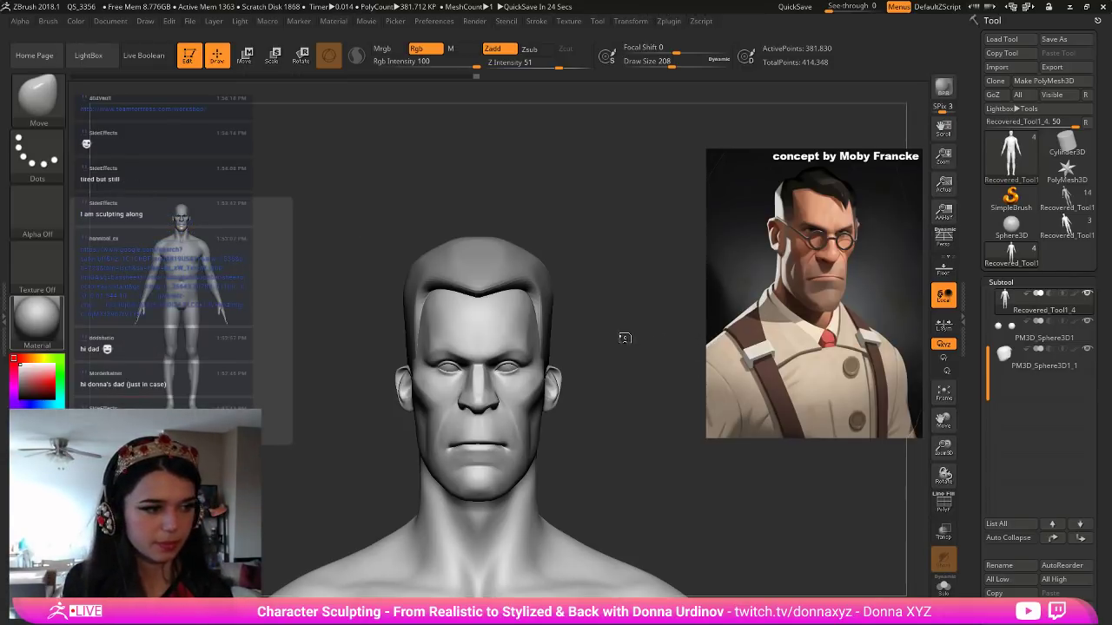
Refine the cheeks and lower face with the Move brush from three-quarter and side views, using draw sizes up to 140.
mouse_move(629, 356)
mouse_down()
mouse_move(614, 360)
mouse_move(635, 319)
mouse_up()
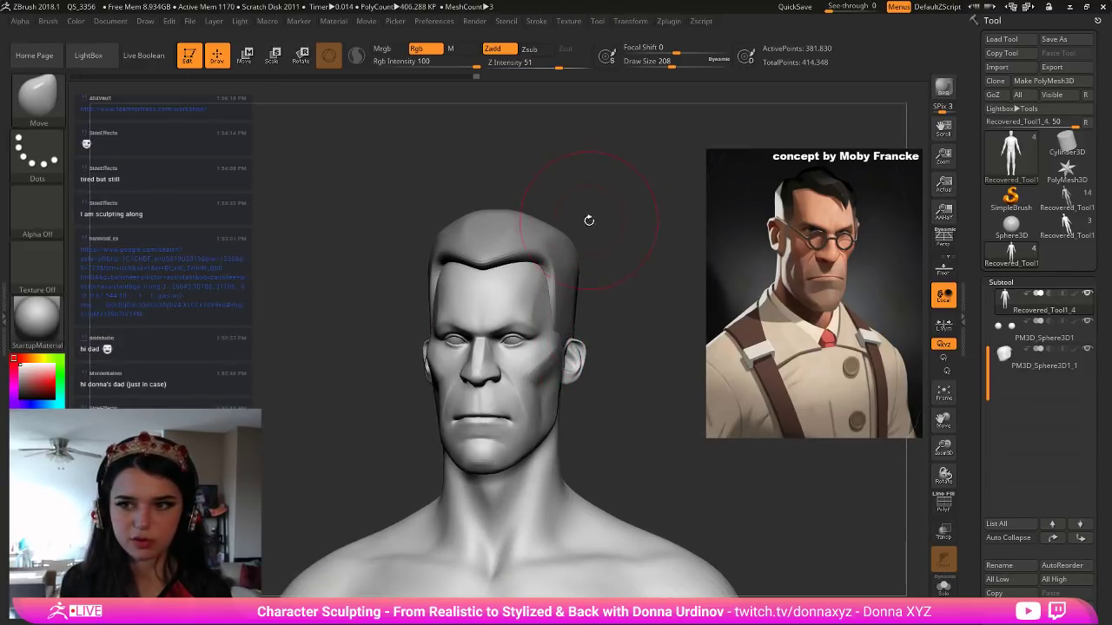
key(b)
key(m)
key(v)
drag(512, 342, 494, 376)
key(bracketleft)
key(bracketleft)
drag(618, 415, 513, 419)
key(bracketleft)
key(bracketleft)
mouse_move(513, 419)
right_down()
mouse_move(556, 417)
mouse_move(526, 419)
right_up()
key(bracketright)
key(bracketright)
mouse_move(518, 420)
mouse_down()
mouse_move(436, 432)
mouse_move(450, 432)
mouse_up()
mouse_move(439, 413)
right_down()
mouse_move(469, 426)
mouse_move(446, 433)
mouse_move(591, 434)
mouse_move(643, 417)
mouse_move(607, 415)
mouse_move(590, 399)
mouse_move(580, 417)
mouse_move(621, 410)
right_up()
key(bracketright)
key(bracketright)
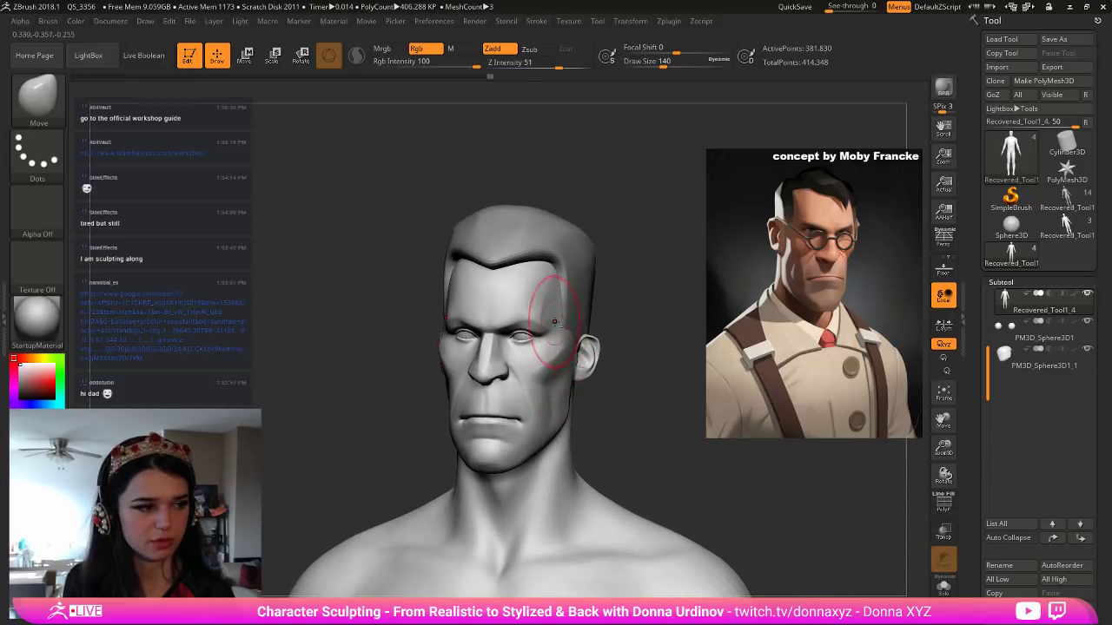
Select the hair subtool PM3D_Sphere3D1_1 and nudge the upper side of the hair inward with an enlarged Move brush.
alt+click(534, 232)
key(bracketright)
key(bracketright)
key(bracketright)
key(bracketright)
key(bracketright)
key(bracketright)
drag(582, 234, 574, 237)
Flatten the top, back and side planes of the hair with the hPolish brush at draw size 204.
key(b)
key(h)
key(p)
mouse_move(637, 196)
mouse_down()
mouse_move(553, 248)
mouse_move(545, 217)
mouse_move(581, 230)
mouse_up()
mouse_move(649, 222)
mouse_down()
mouse_move(633, 212)
mouse_move(632, 259)
mouse_up()
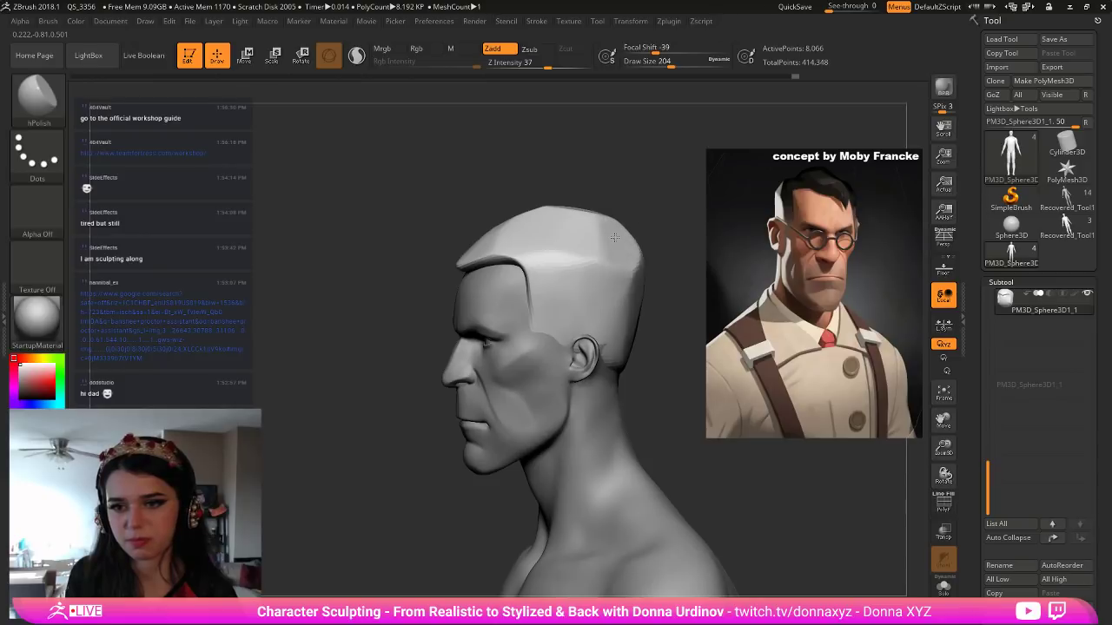
drag(588, 289, 553, 292)
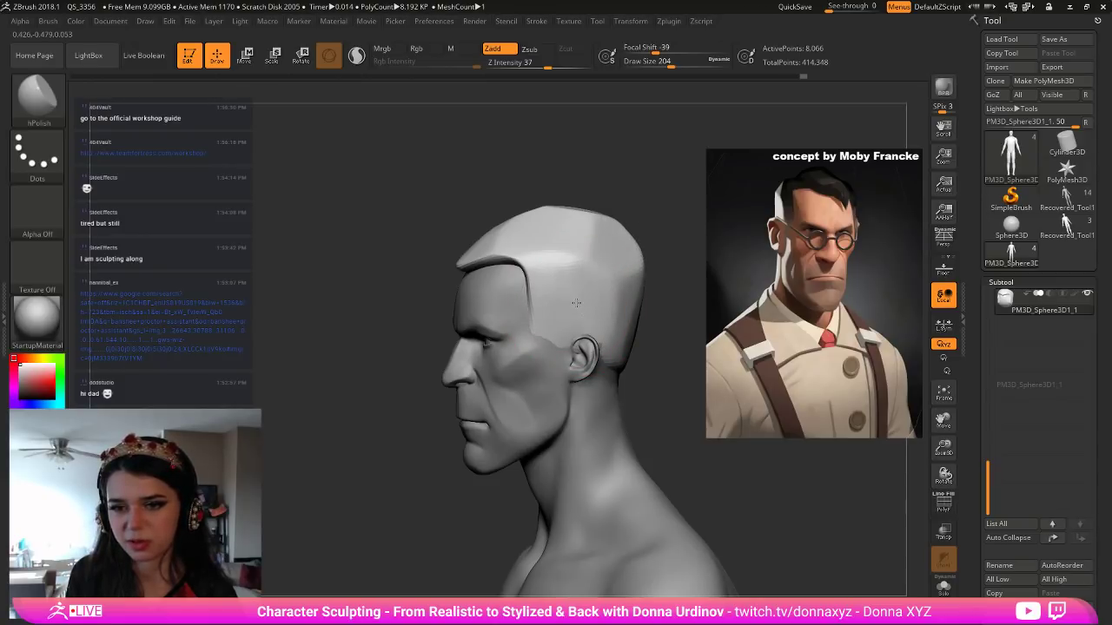
shift+drag(597, 334, 596, 347)
mouse_move(610, 260)
shift+mouse_down()
mouse_move(620, 287)
mouse_move(576, 236)
mouse_move(532, 225)
mouse_move(503, 232)
shift+mouse_up()
mouse_move(612, 165)
shift+mouse_down()
mouse_move(643, 167)
mouse_move(616, 178)
mouse_move(589, 221)
mouse_move(562, 219)
shift+mouse_up()
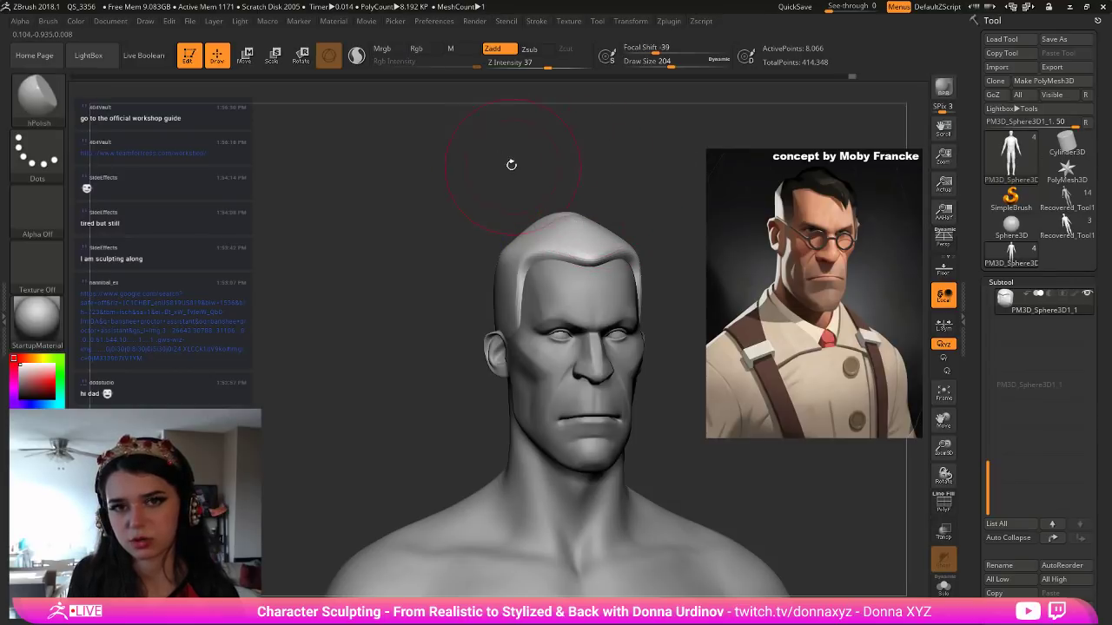
Load the custom interface layout that adds the DynaMesh, mirror and masking controls.
click(432, 22)
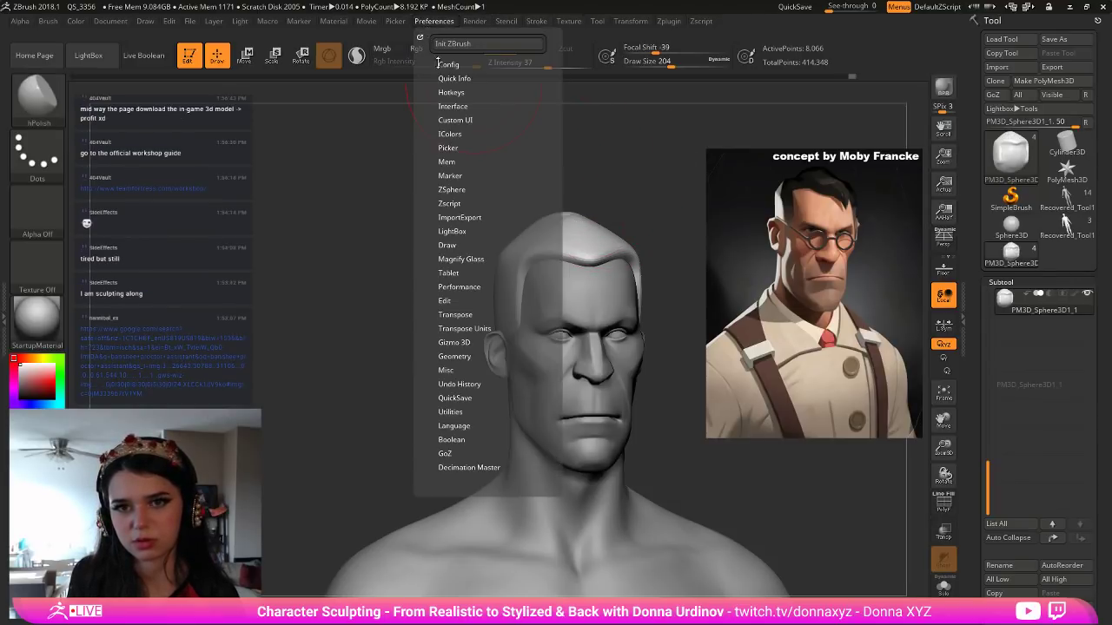
click(444, 64)
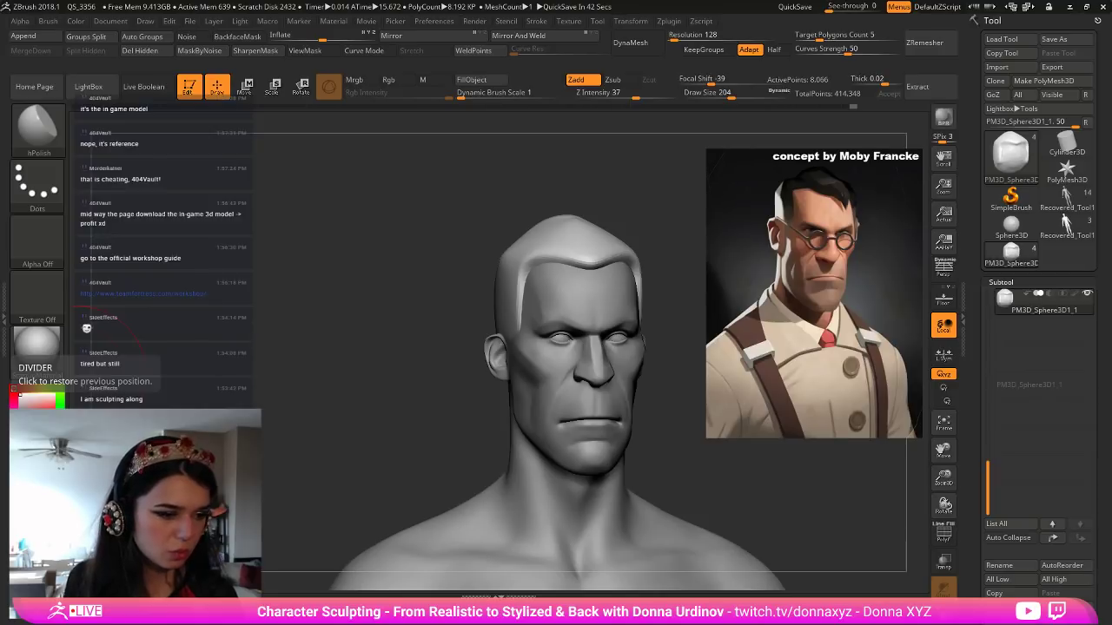
scroll(163, 252, up, 1)
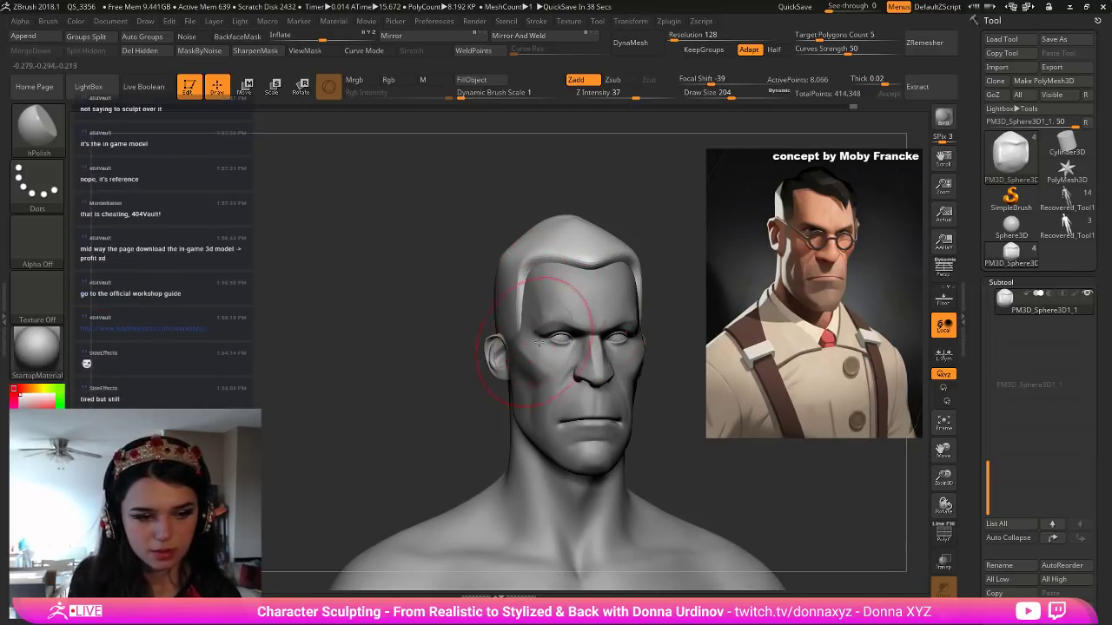
Switch to the Move brush and adjust the top of the hair at draw size 96 from a three-quarter view.
drag(395, 367, 495, 372)
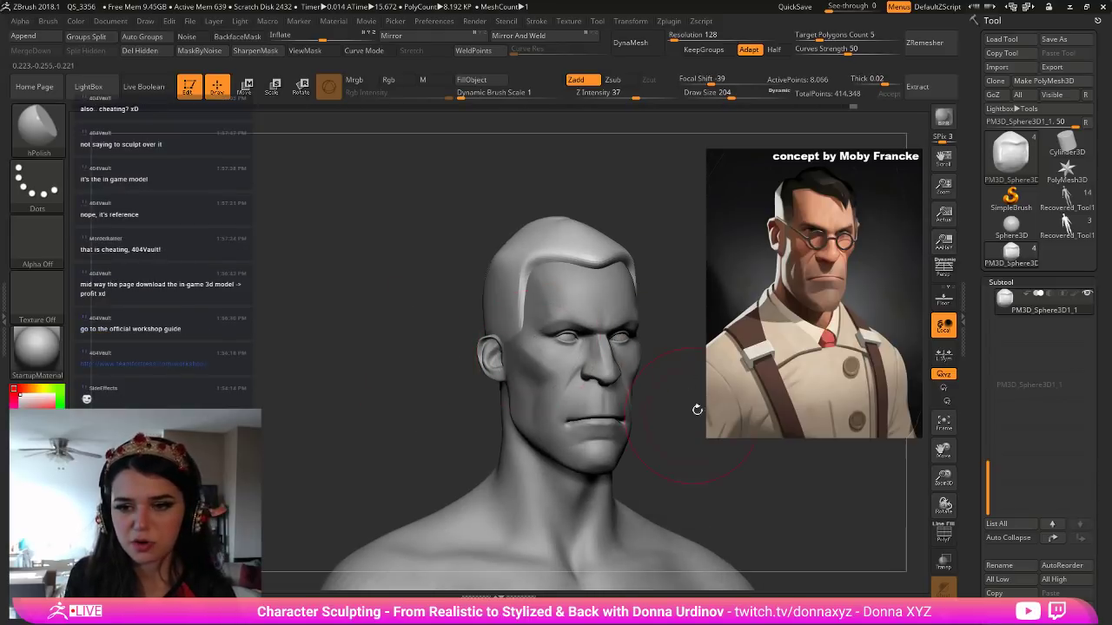
mouse_move(685, 425)
mouse_down()
mouse_move(697, 437)
mouse_move(675, 435)
mouse_move(686, 435)
mouse_up()
key(b)
key(m)
key(v)
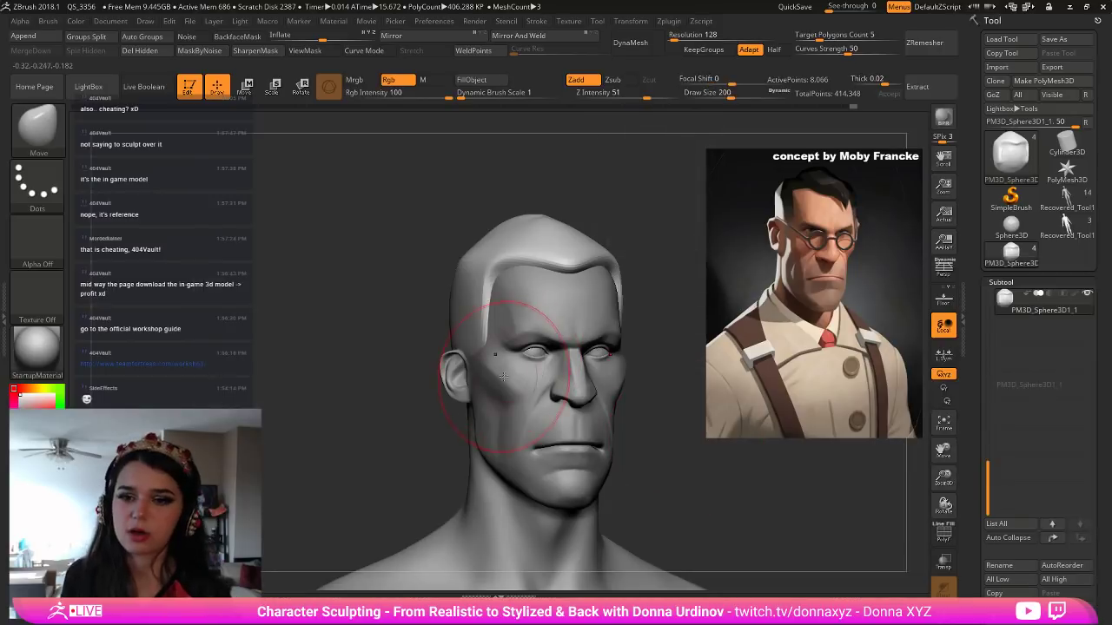
key(bracketleft)
key(bracketleft)
key(bracketleft)
key(bracketleft)
key(bracketleft)
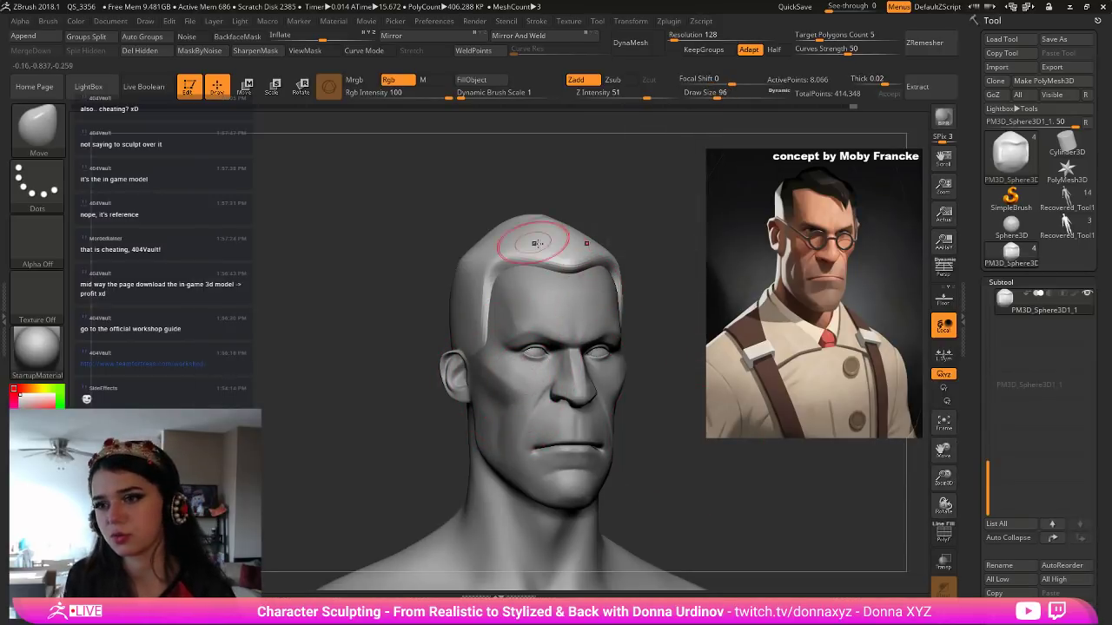
Pull the side of the hair above the ear slightly outward with the Move brush at draw sizes 136 to 208.
key(bracketright)
key(bracketright)
key(bracketright)
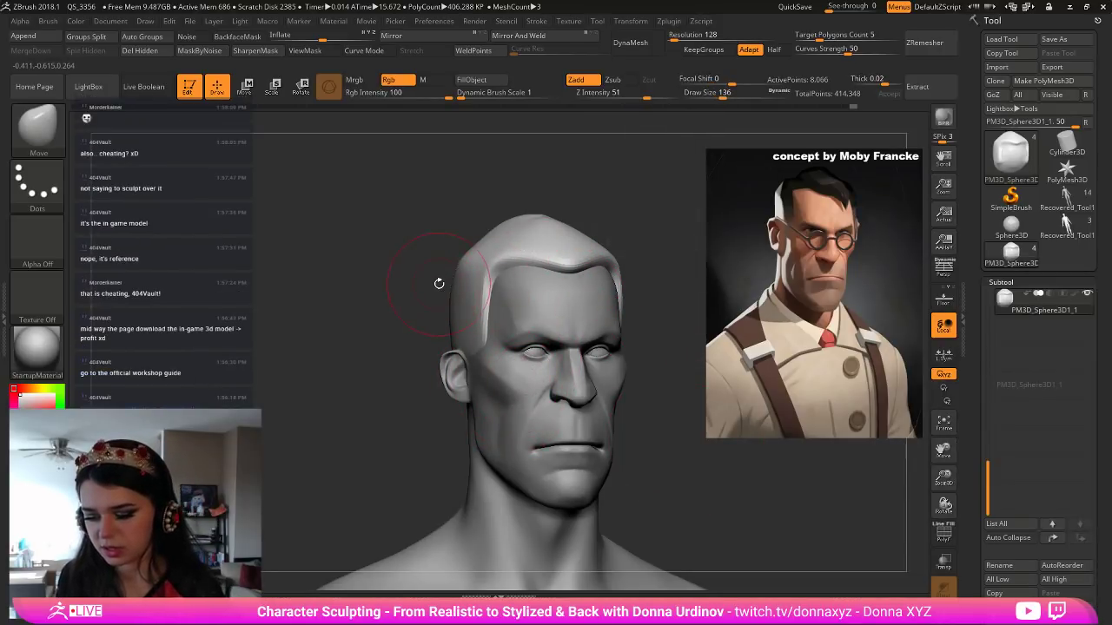
key(bracketright)
key(bracketright)
key(bracketright)
key(bracketright)
key(bracketright)
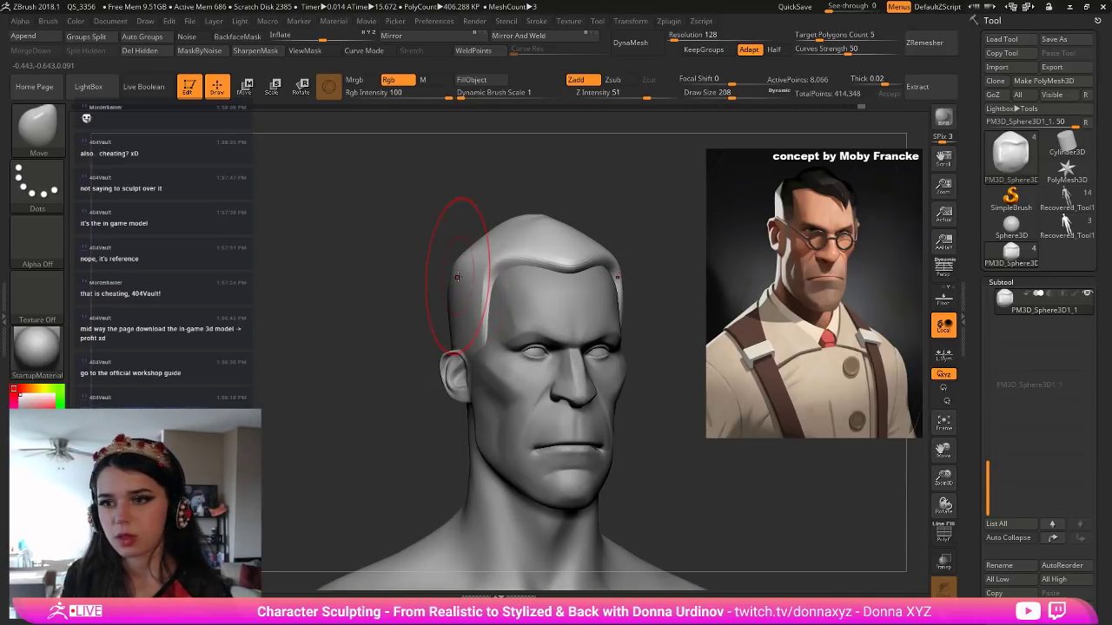
Polish the side and front edge of the hair with the hPolish brush at draw sizes 196 and 128.
key(b)
key(h)
key(p)
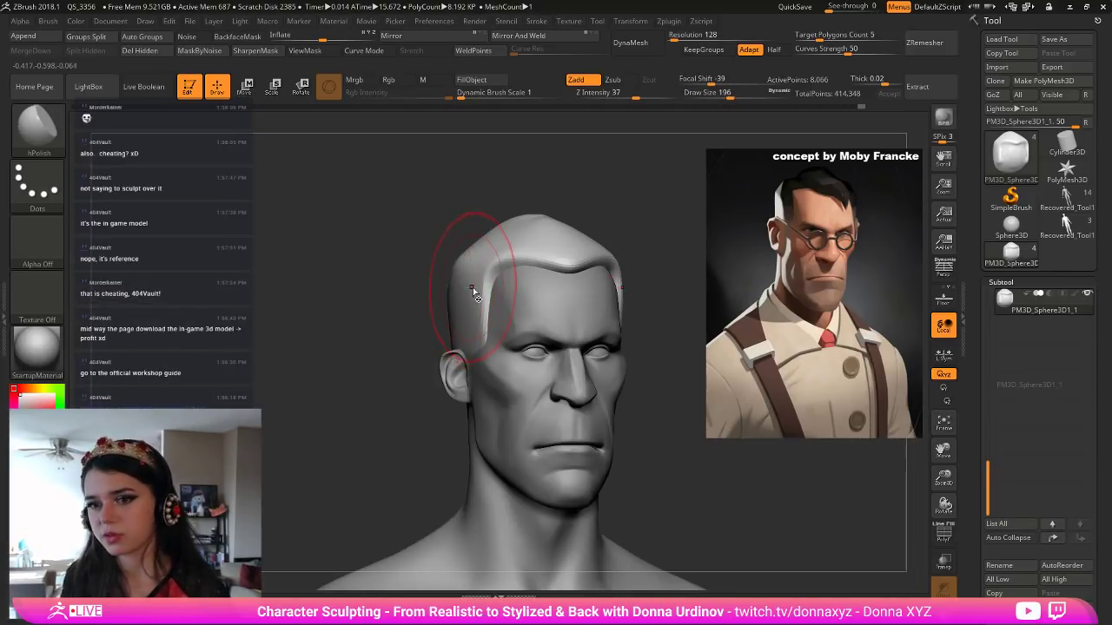
key(bracketleft)
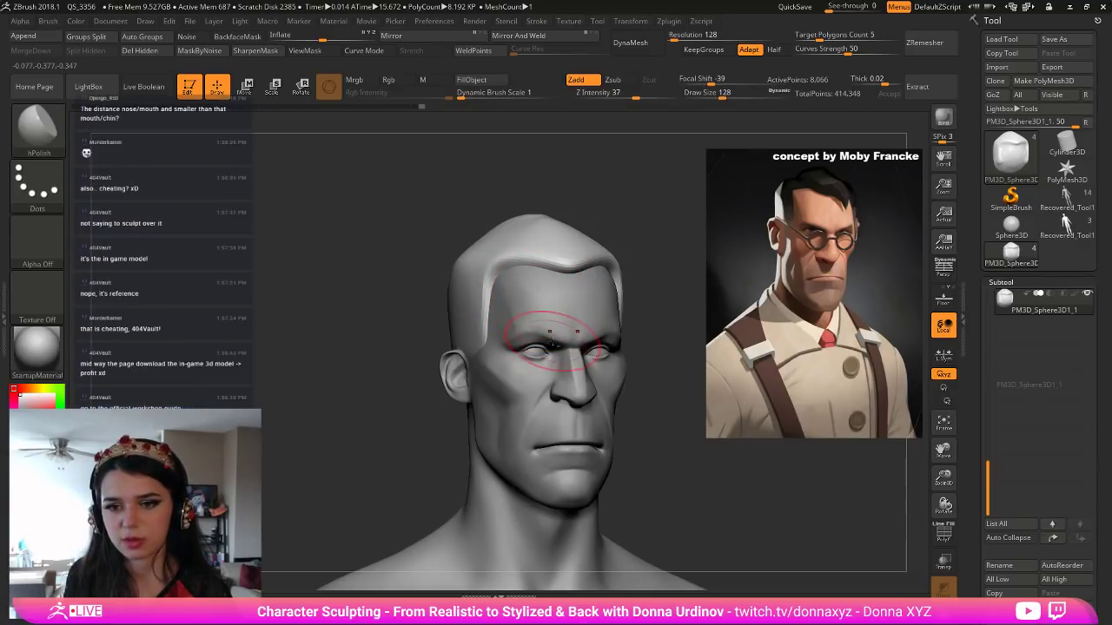
Select the body subtool Recovered_Tool1_4 and adjust the forehead and outer eye area with the Move brush at draw sizes 176 and 88.
alt+click(542, 422)
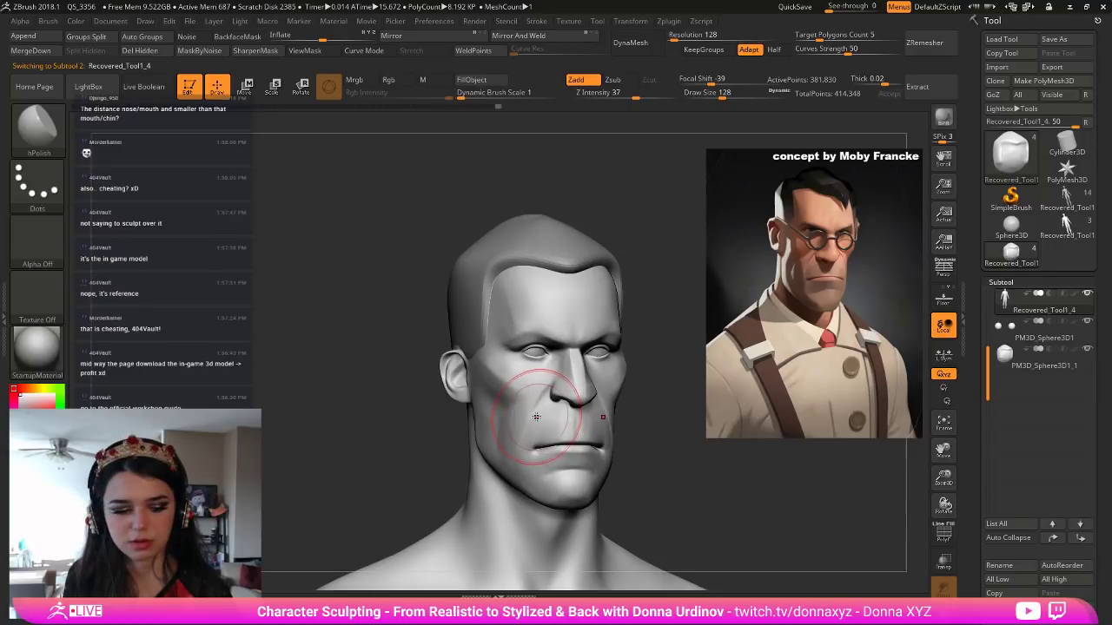
key(b)
key(m)
key(v)
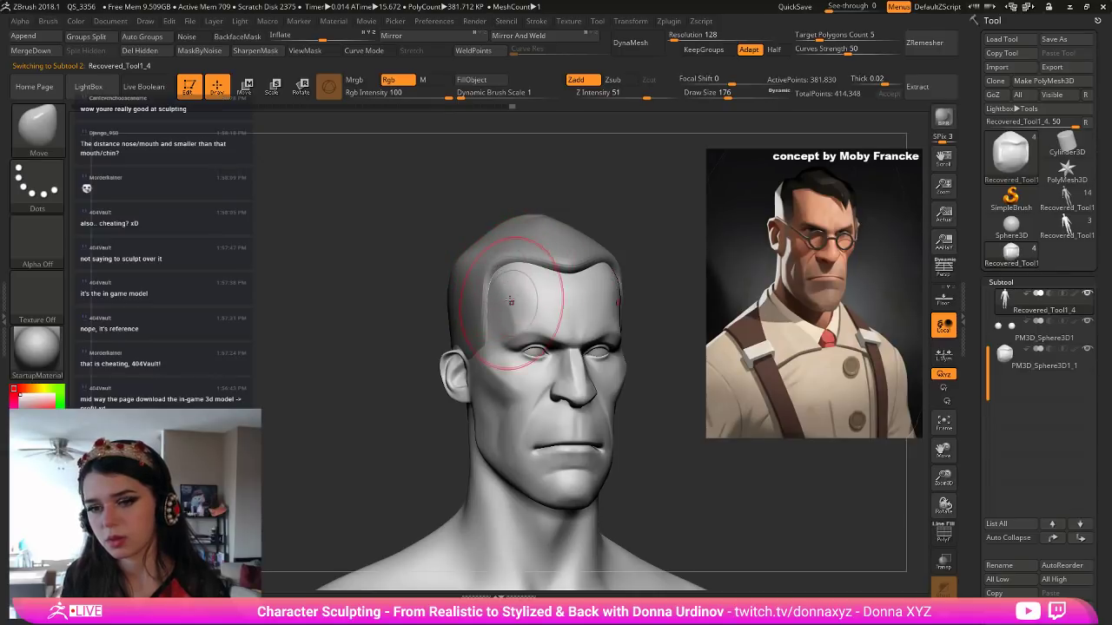
key(bracketleft)
key(bracketleft)
key(bracketleft)
key(bracketleft)
key(bracketleft)
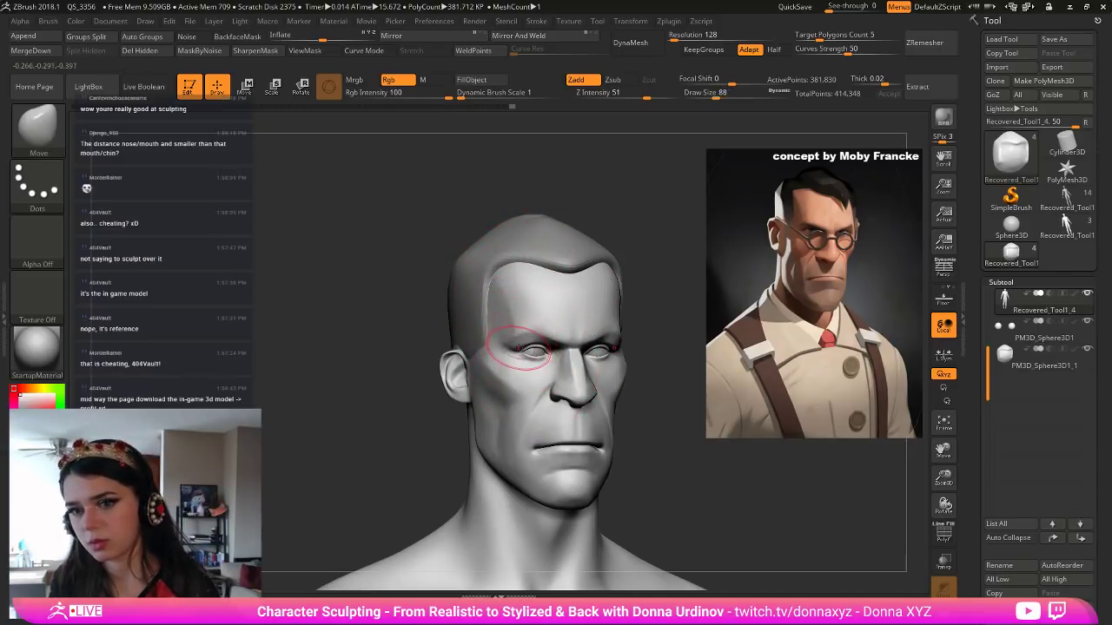
Select the eyeball subtool PM3D_Sphere3D1 and display the head from the front with polyframe and ghost transparency enabled.
click(1025, 349)
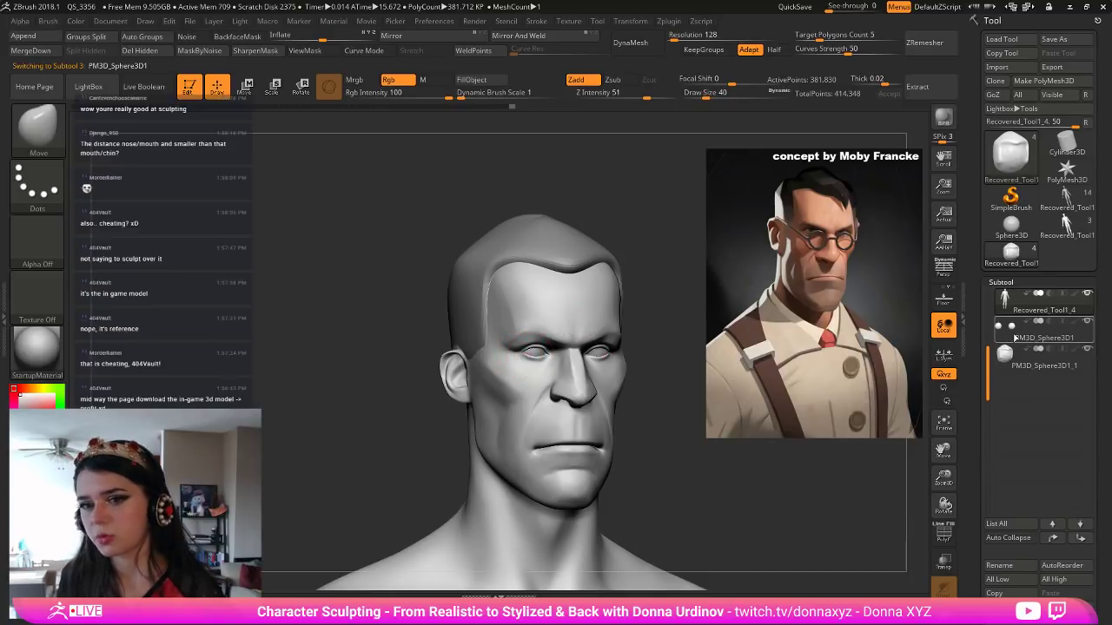
drag(664, 388, 626, 408)
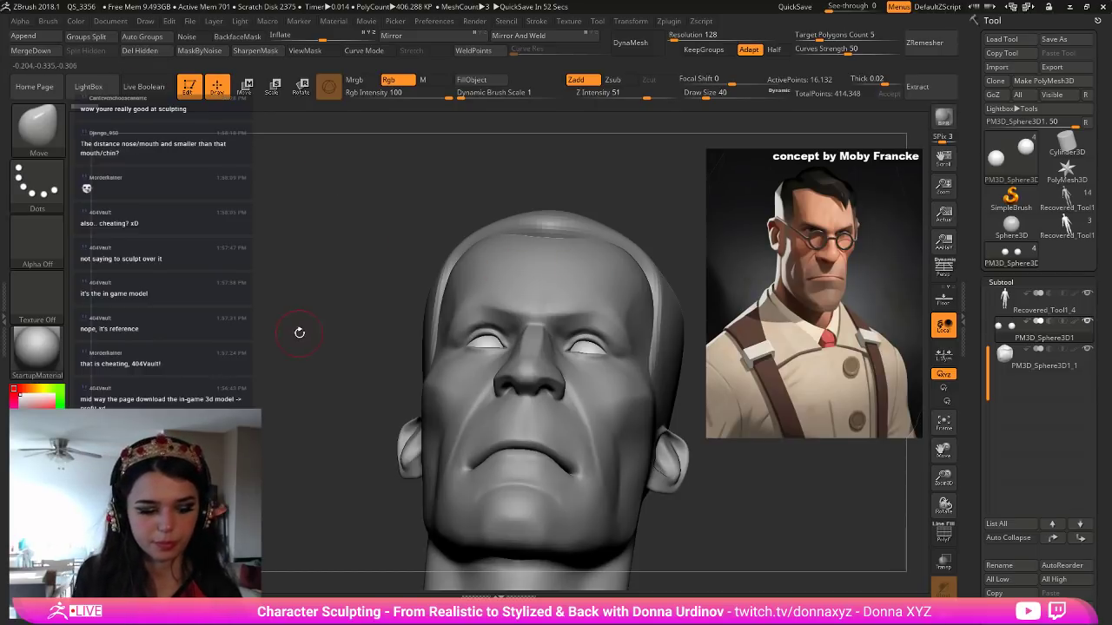
mouse_move(299, 328)
mouse_down()
mouse_move(348, 333)
mouse_move(337, 349)
mouse_move(332, 339)
mouse_up()
alt+drag(311, 297, 352, 319)
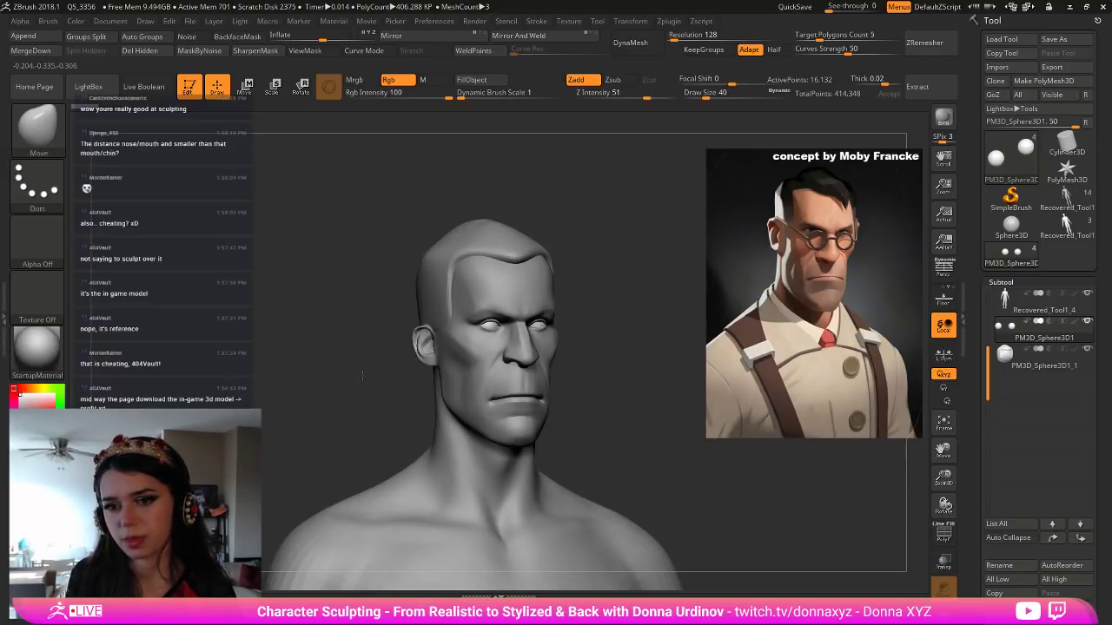
alt+drag(372, 415, 373, 464)
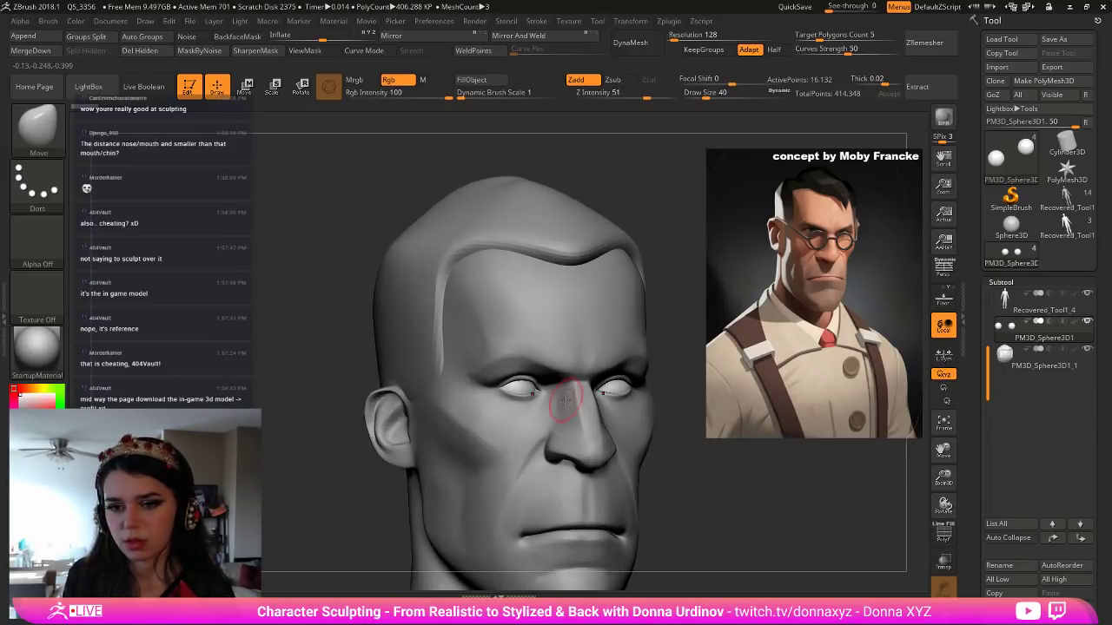
click(943, 533)
click(946, 569)
shift+drag(816, 543, 739, 480)
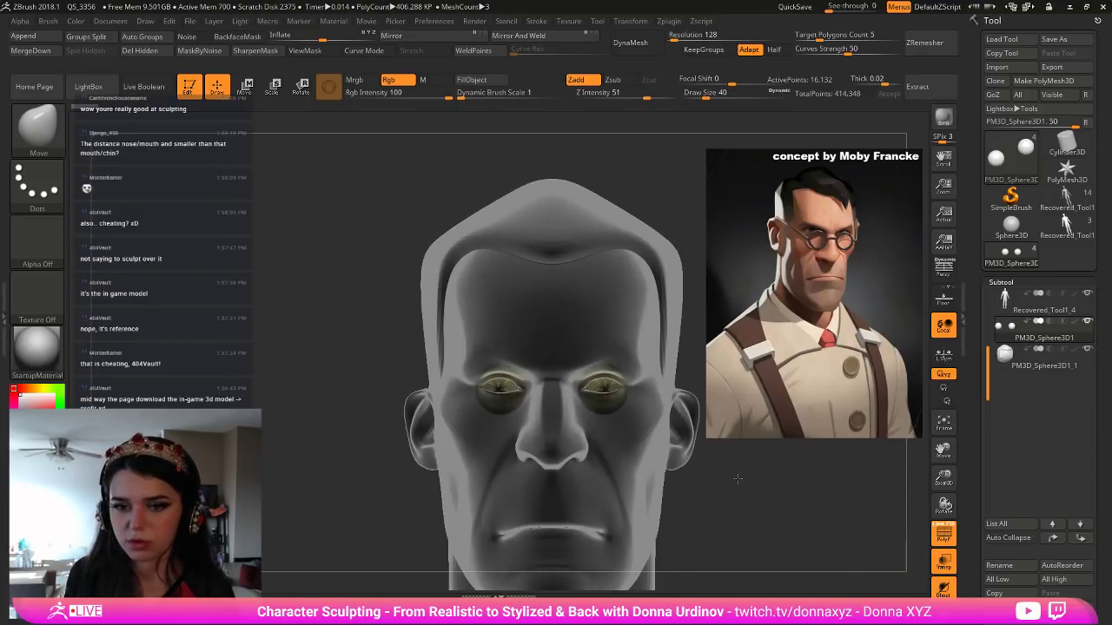
Raise both eyeballs by about 0.0039 with the Move gizmo, return to drawing, and turn off the polyframe display.
click(245, 86)
drag(500, 457, 501, 451)
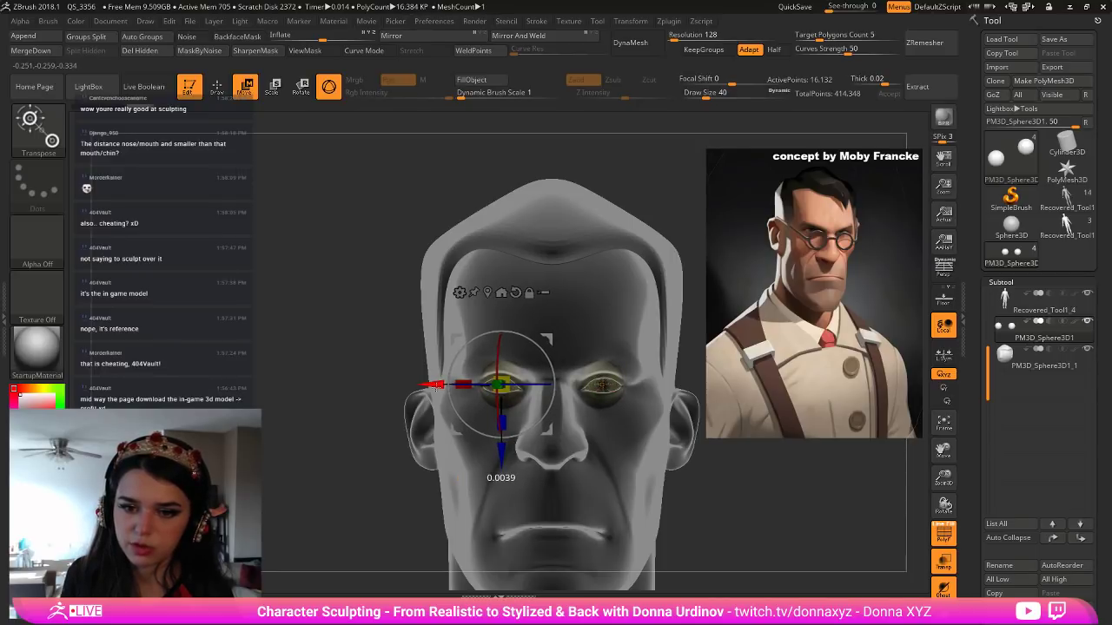
click(217, 86)
click(943, 533)
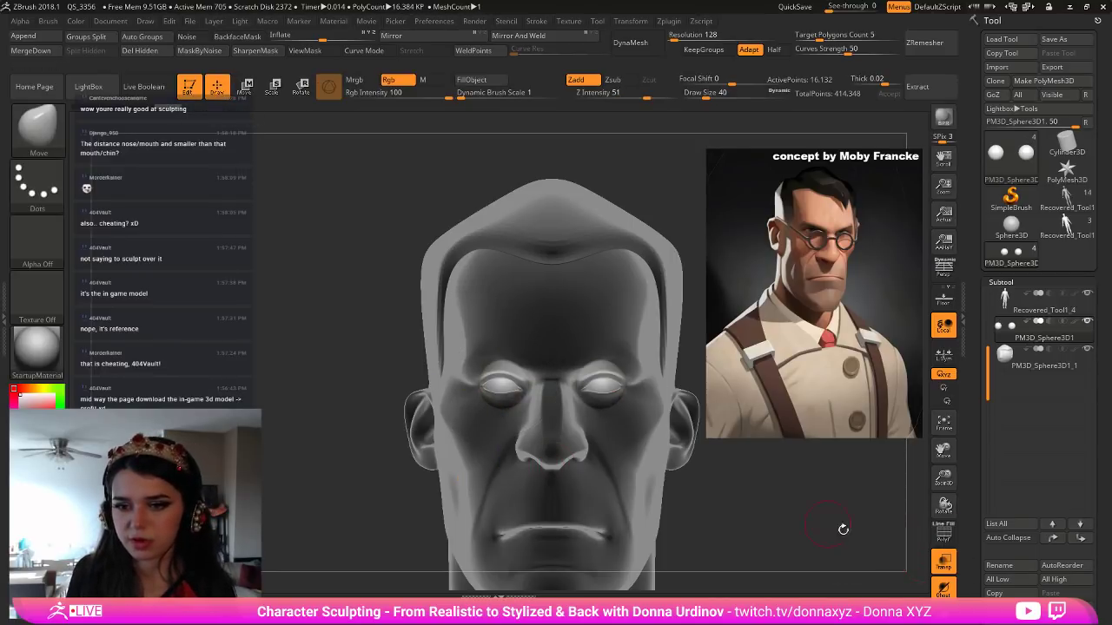
Choose the Standard brush with Rgb on, set the paint color, and enable polypaint on the eyeball subtool PM3D_Sphere3D1.
alt+drag(839, 529, 792, 525)
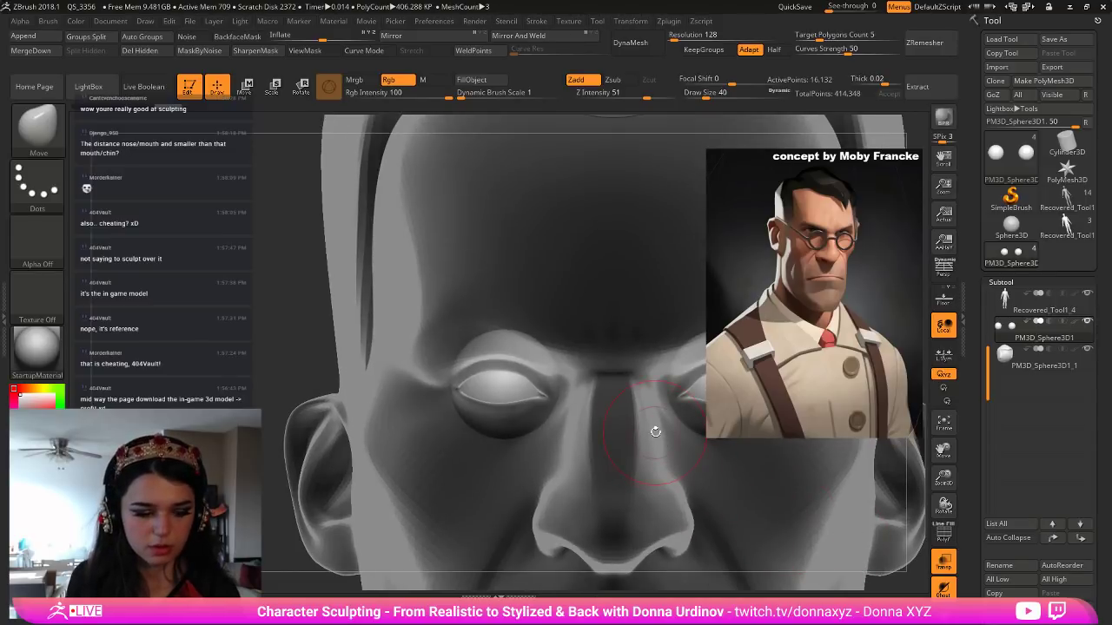
key(b)
key(s)
key(t)
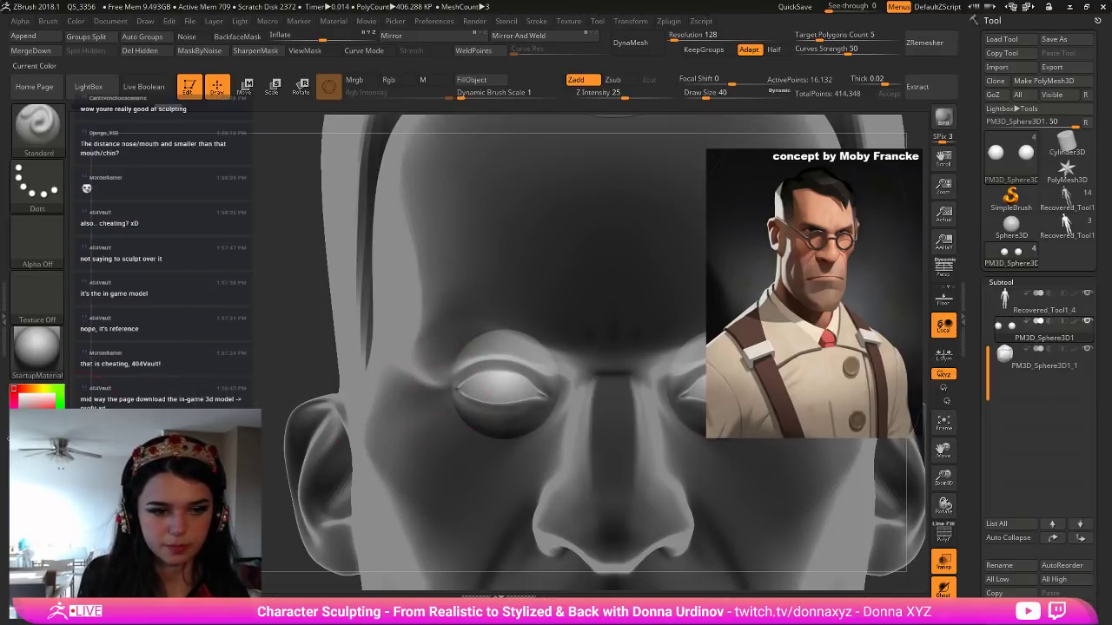
click(9, 439)
click(397, 80)
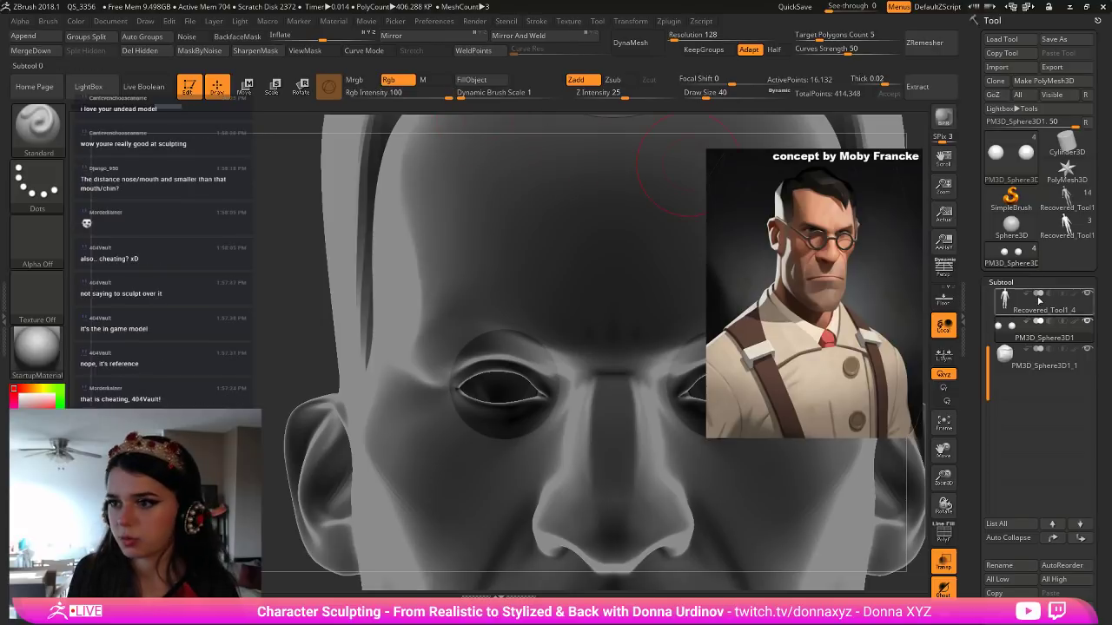
click(1075, 324)
Fill the eyeball subtool PM3D_Sphere3D1 with the ToyPlastic material using Mrgb, and return the brush to Rgb only.
click(57, 352)
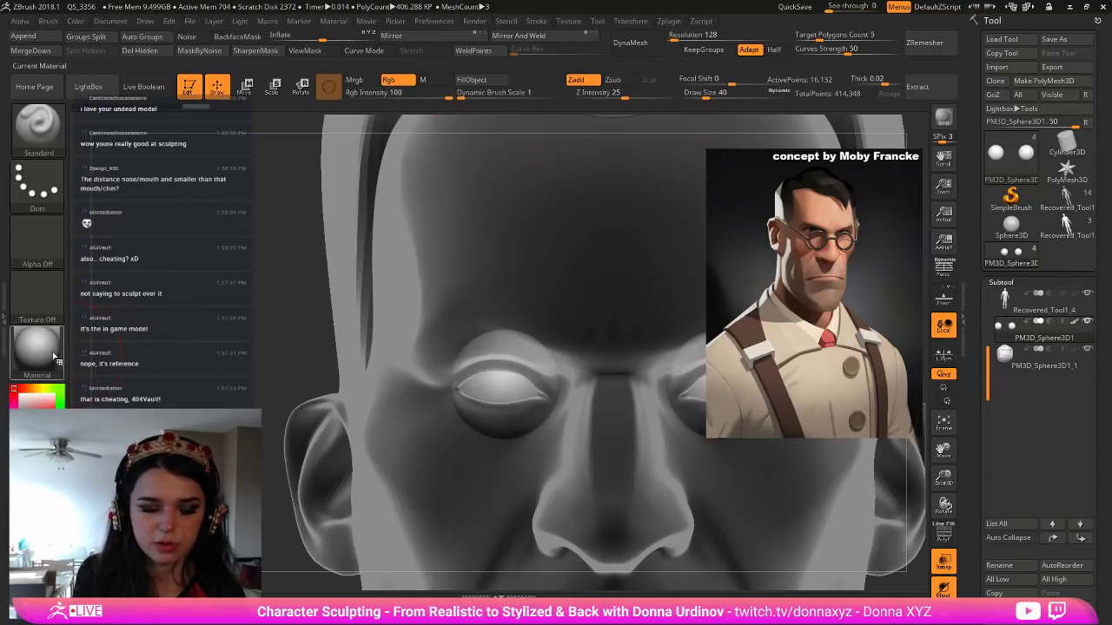
click(68, 357)
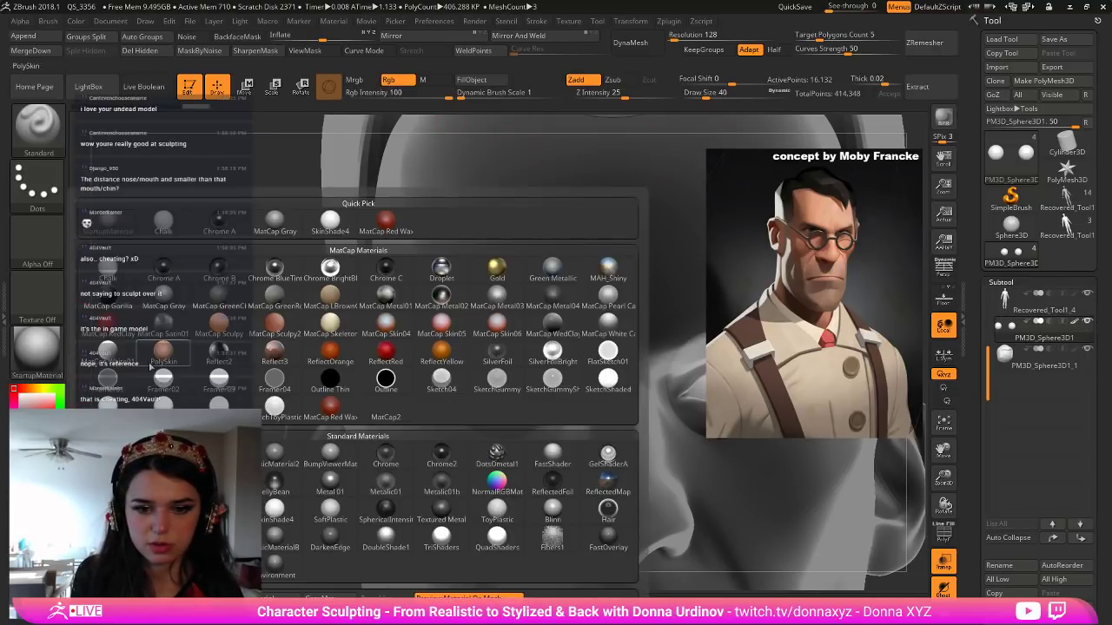
click(511, 517)
click(354, 79)
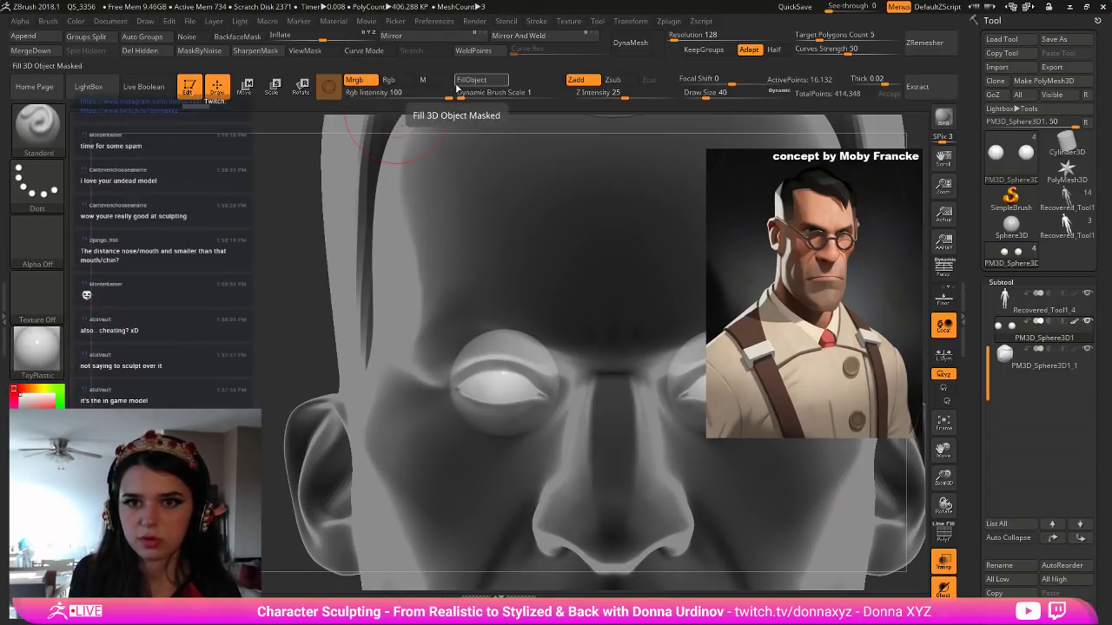
click(397, 80)
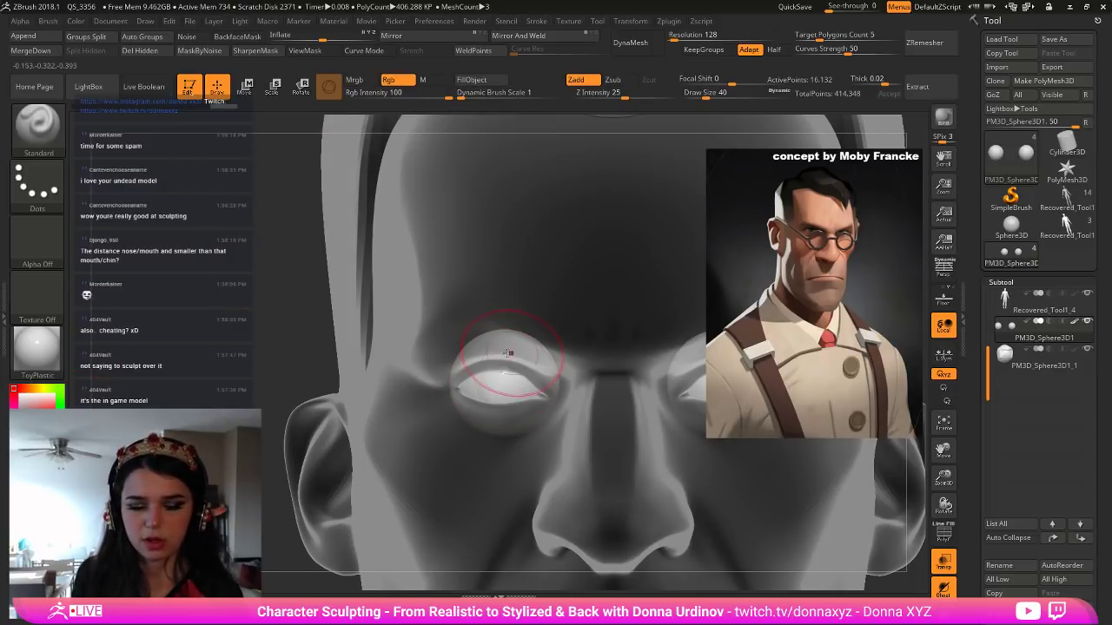
Try a small paint dab at the centre of the eyeball and undo it.
key(bracketleft)
key(bracketleft)
key(bracketleft)
key(bracketleft)
key(bracketright)
drag(496, 385, 497, 385)
key(ctrl+z)
Turn off Zadd and paint a dark iris with a blue centre on the eyeballs, using a small Standard brush.
click(581, 81)
key(bracketright)
key(bracketright)
key(bracketright)
key(bracketright)
key(bracketleft)
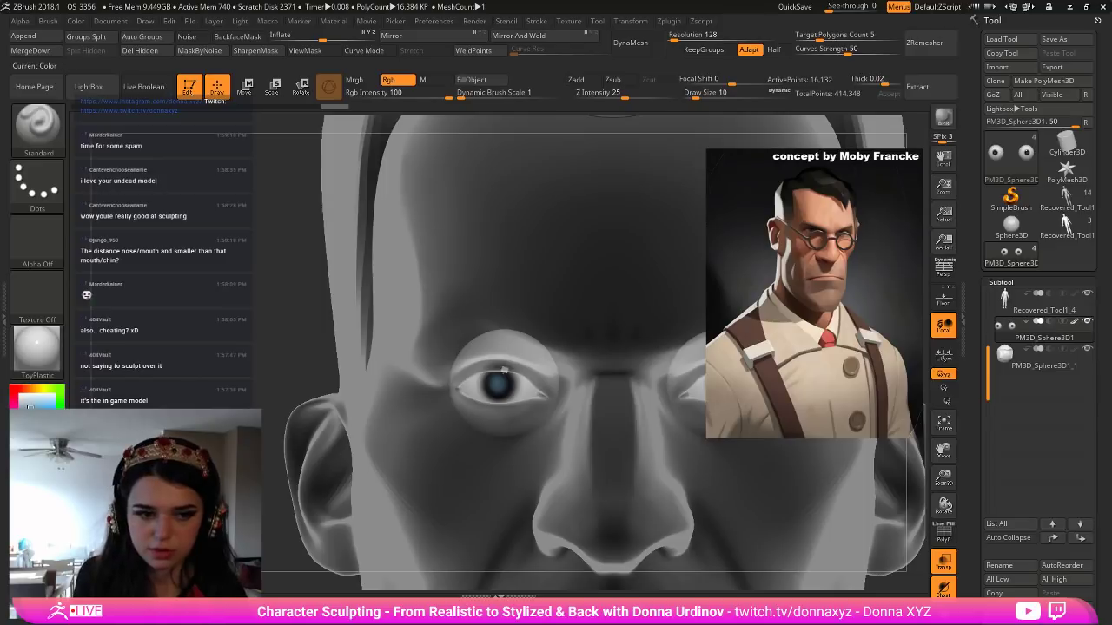
Lighten the inside of the irises with grey-blue paint at draw sizes 14 and 9, leaving a dark outer rim.
key(bracketright)
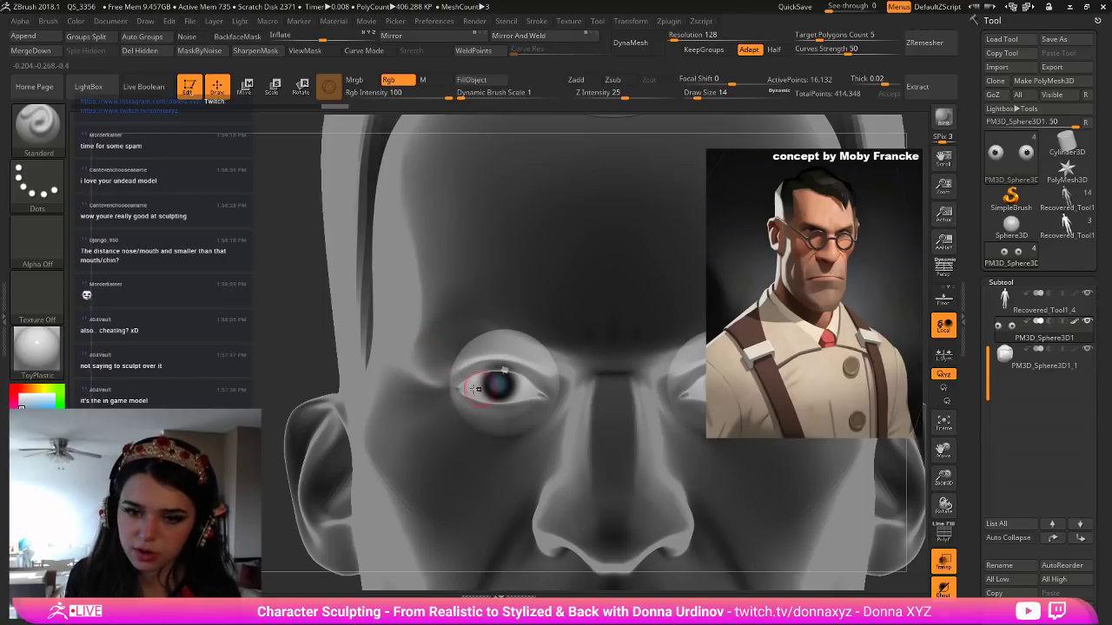
key(bracketleft)
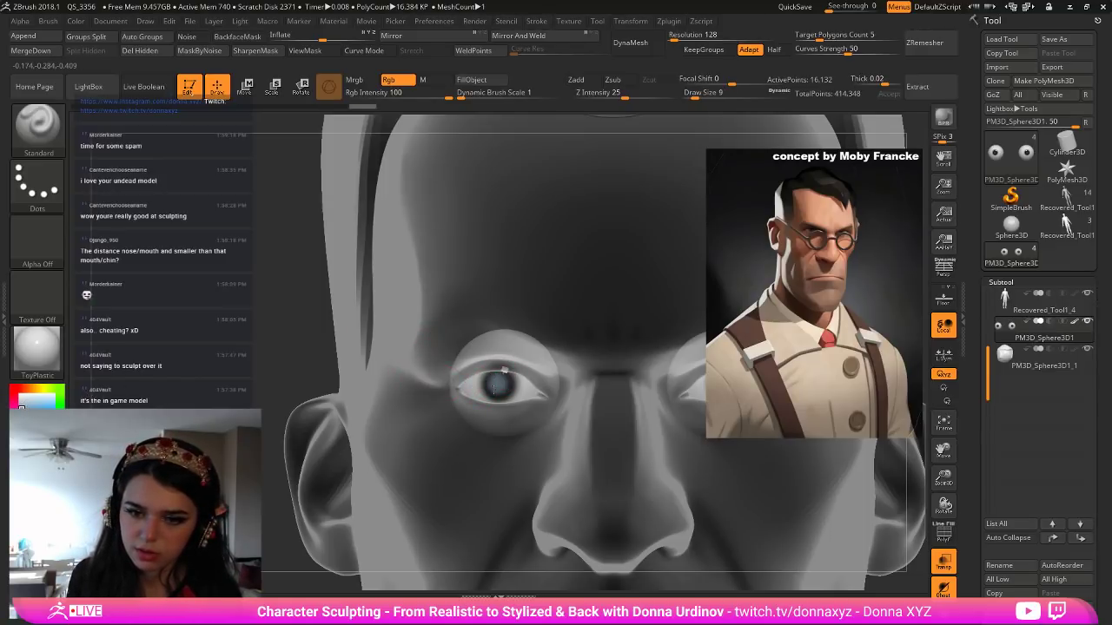
key(bracketright)
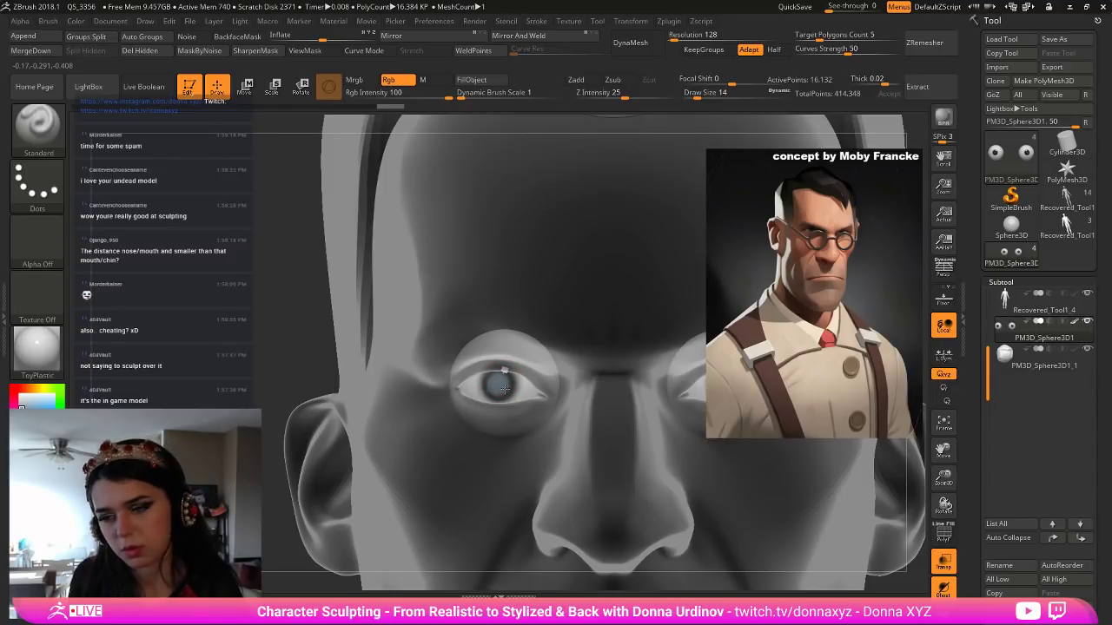
key(bracketleft)
mouse_move(492, 390)
mouse_down()
mouse_move(506, 380)
mouse_move(497, 397)
mouse_up()
key(bracketleft)
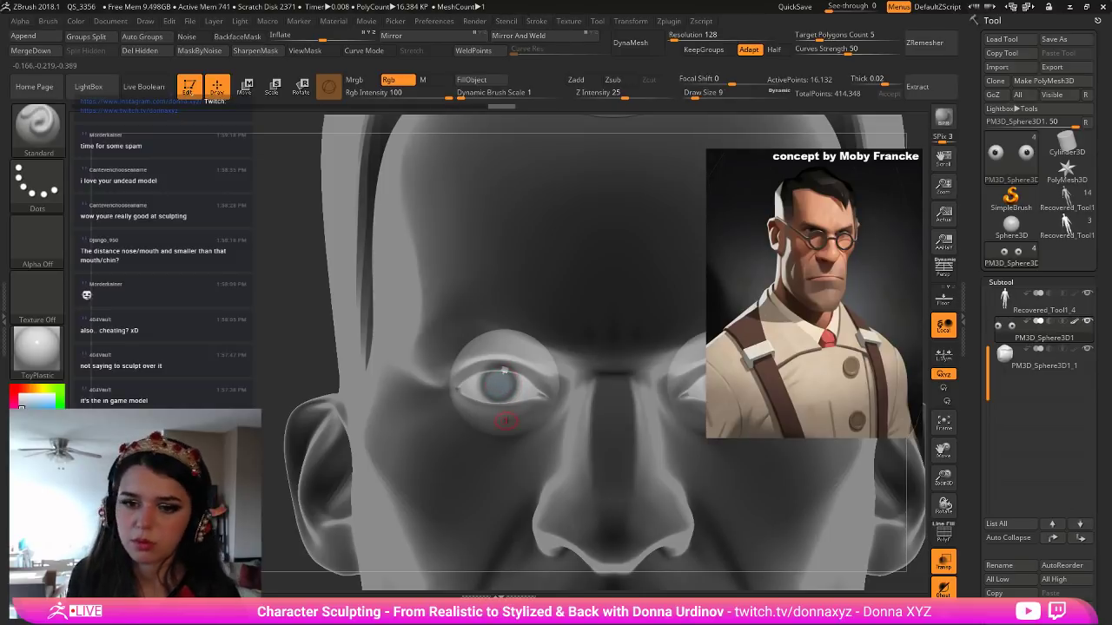
Pick a dark color and paint a small pupil in the centre of each iris with a reduced brush.
key(c)
key(bracketleft)
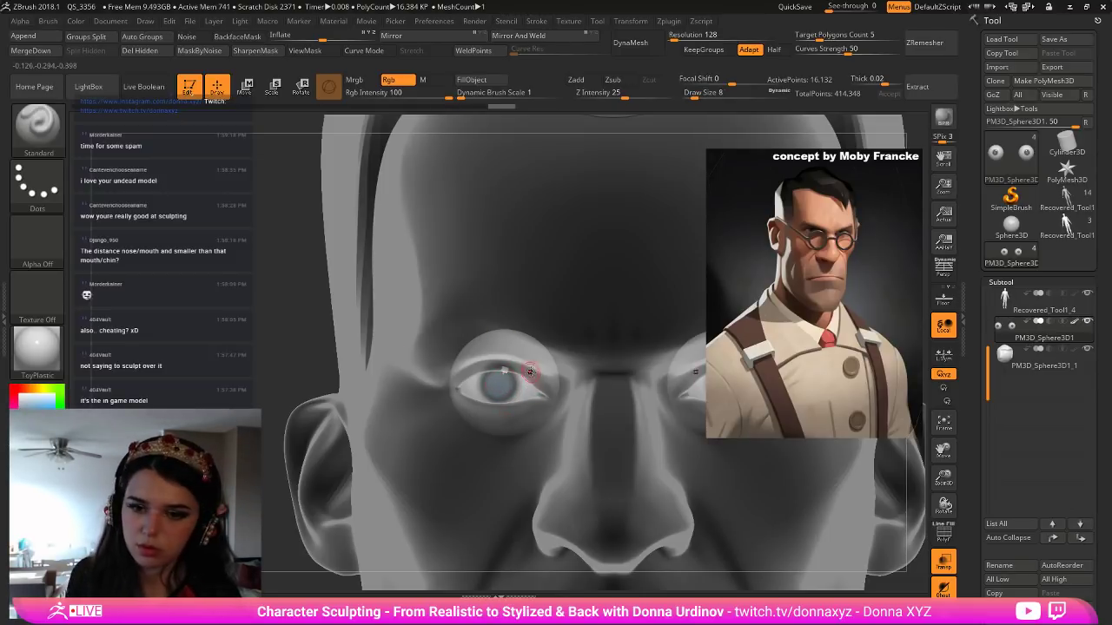
key(bracketleft)
key(bracketleft)
drag(499, 383, 500, 383)
key(bracketleft)
key(bracketleft)
Shade the eye whites around the irises and tint the eye corners pink at draw size 26.
key(bracketright)
key(bracketright)
key(bracketright)
key(bracketright)
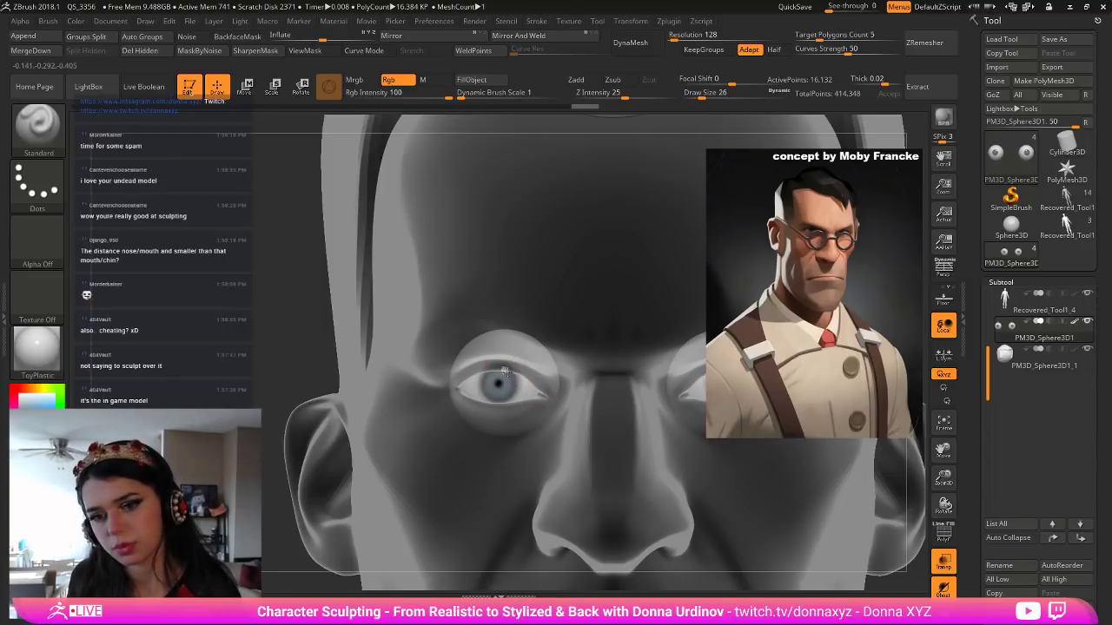
drag(522, 370, 536, 378)
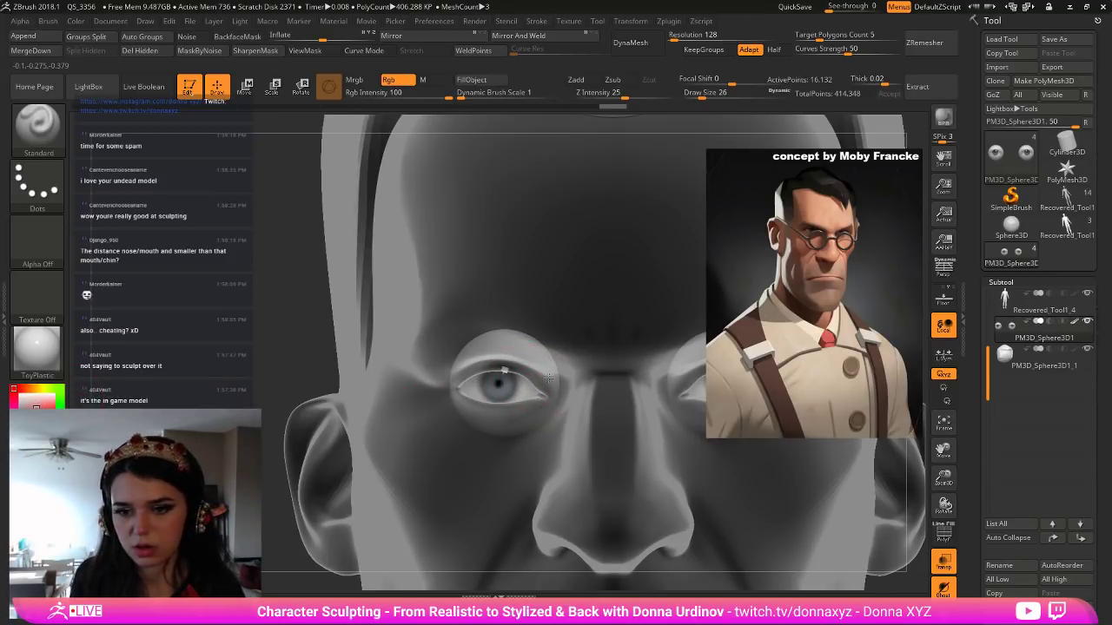
drag(530, 414, 507, 412)
mouse_move(459, 406)
right_down()
mouse_move(525, 469)
mouse_move(467, 396)
right_up()
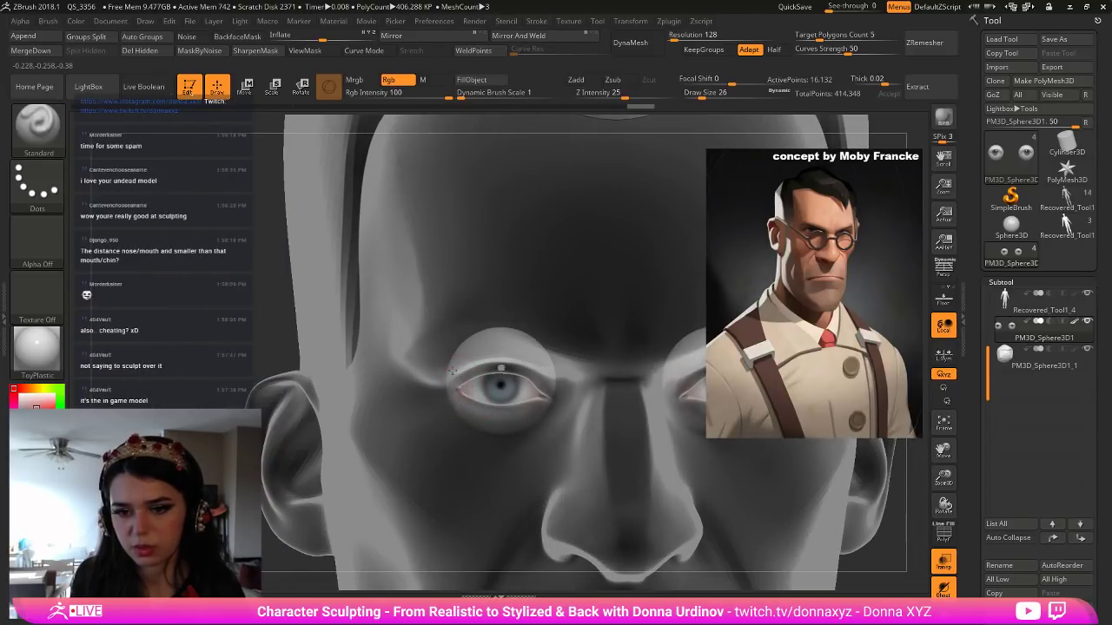
drag(894, 509, 860, 487)
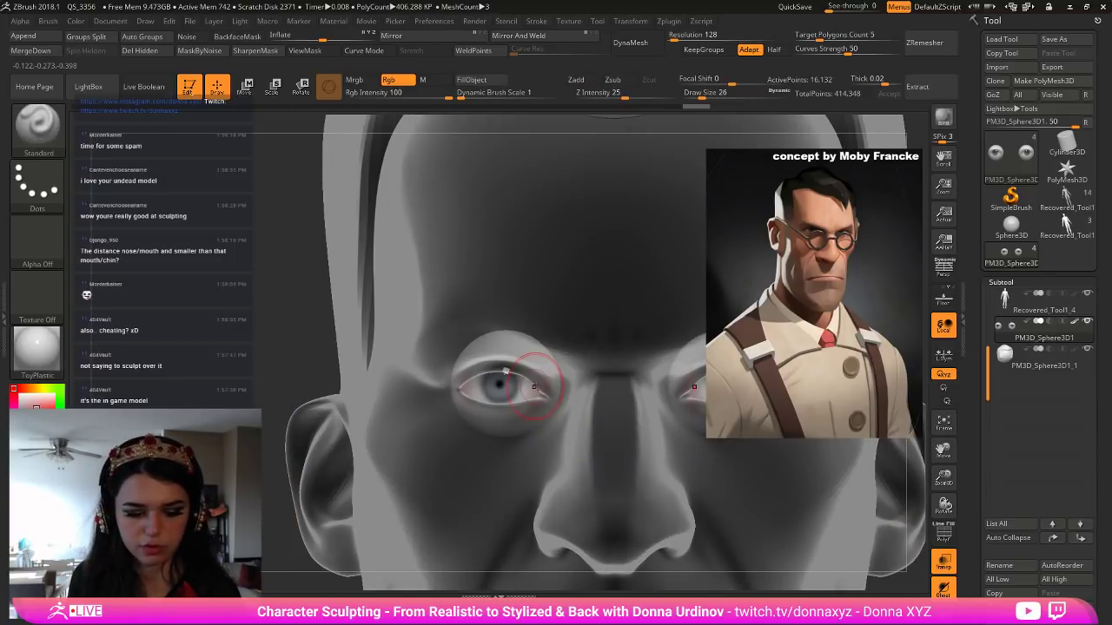
Bulge the cornea over the iris with the Inflat brush at Z intensity 10 and draw size 26.
key(b)
key(i)
key(n)
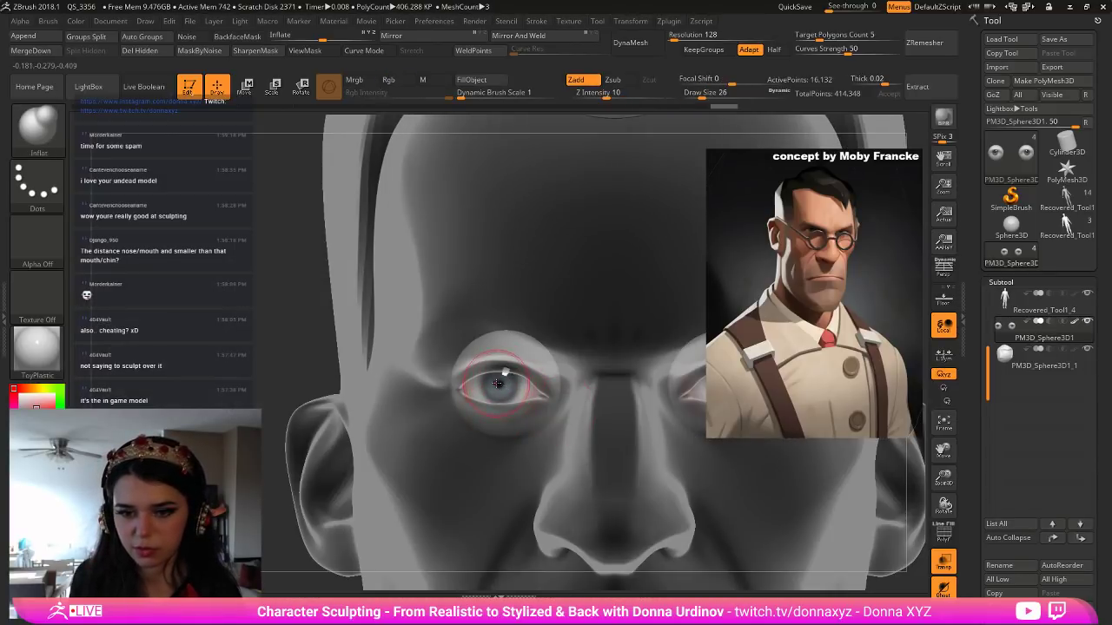
drag(497, 387, 500, 381)
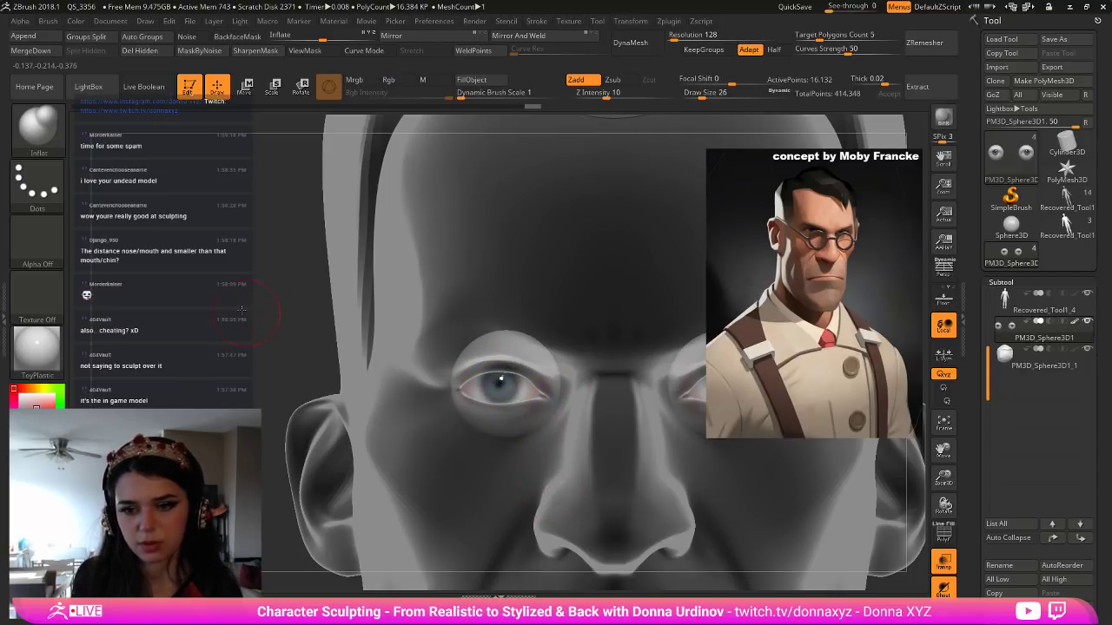
Frame the head and divide the eyeball geometry to subdivision level 2.
key(f)
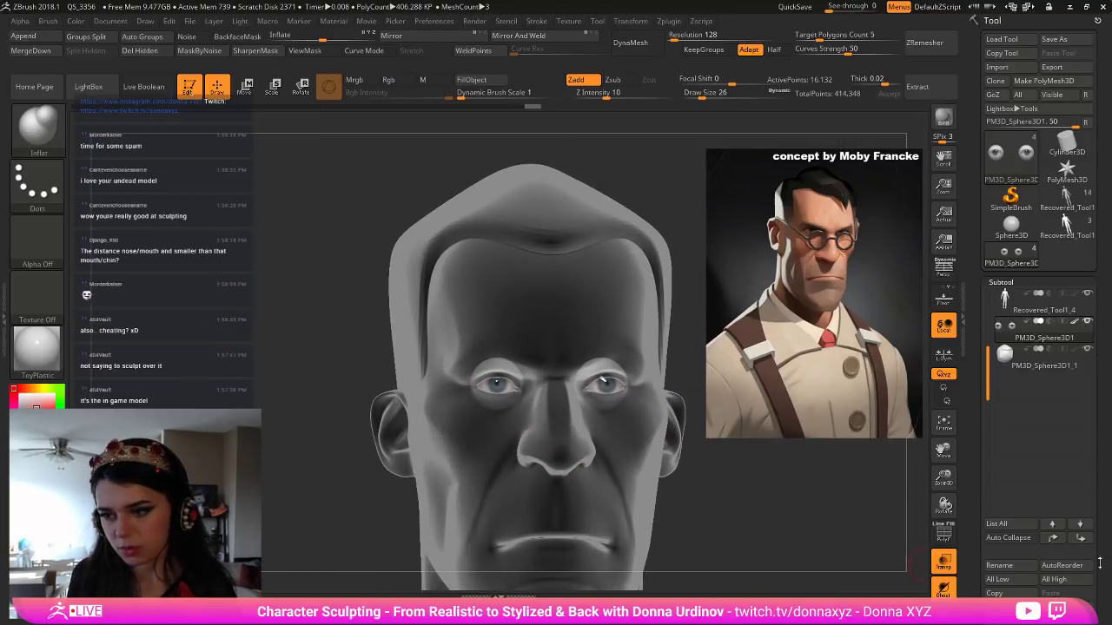
scroll(1008, 580, down, 3)
drag(1107, 573, 1104, 483)
click(1012, 548)
click(1008, 198)
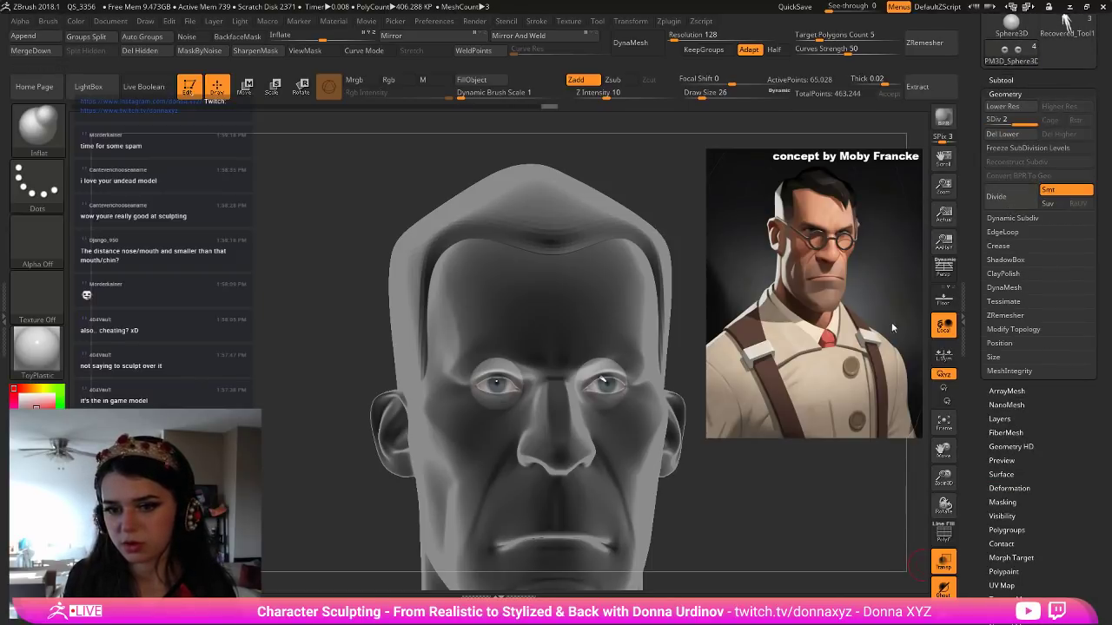
Turn off the transparency display and select the hair subtool PM3D_Sphere3D1_1.
alt+drag(827, 556, 847, 569)
click(944, 562)
alt+drag(836, 511, 829, 454)
mouse_move(733, 509)
mouse_down()
mouse_move(744, 514)
mouse_move(712, 493)
mouse_move(737, 565)
mouse_up()
alt+click(547, 452)
alt+drag(720, 517, 717, 465)
alt+click(504, 288)
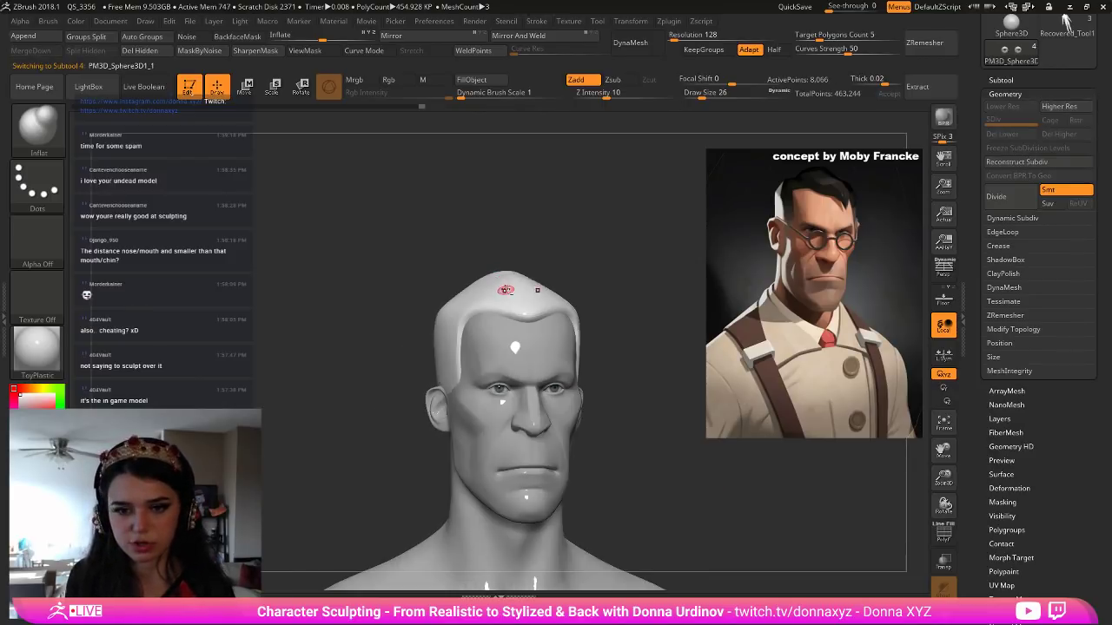
Pull the front of the hair into a lock sweeping down over one side of the forehead with SnakeHook at draw size 94.
key(b)
key(s)
key(h)
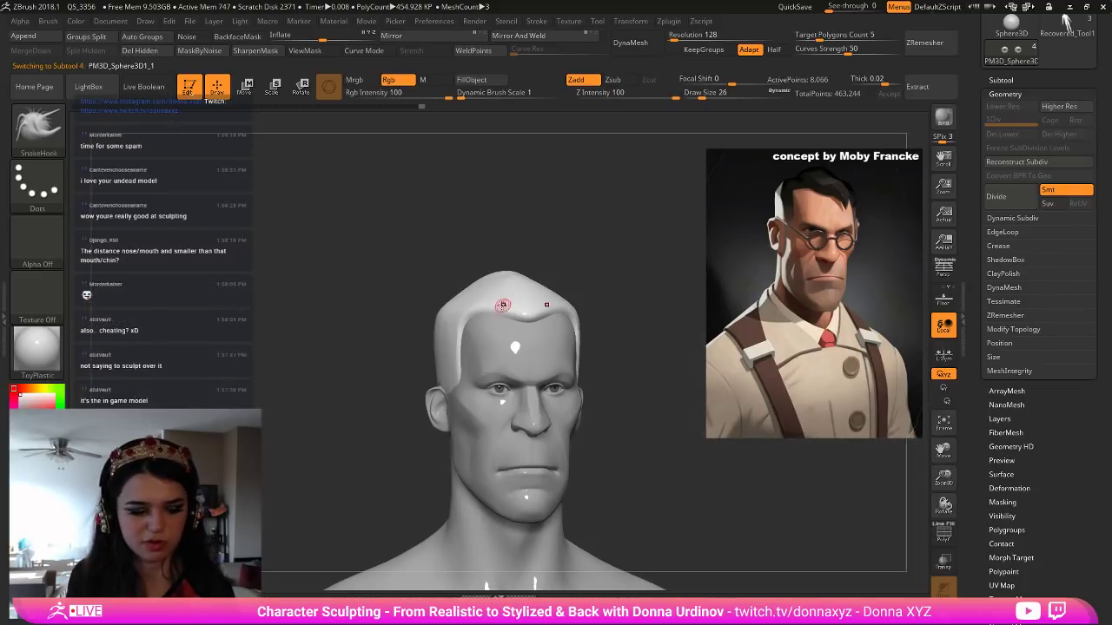
mouse_move(594, 242)
mouse_down()
mouse_move(576, 297)
mouse_move(591, 266)
mouse_move(580, 271)
mouse_up()
key(])
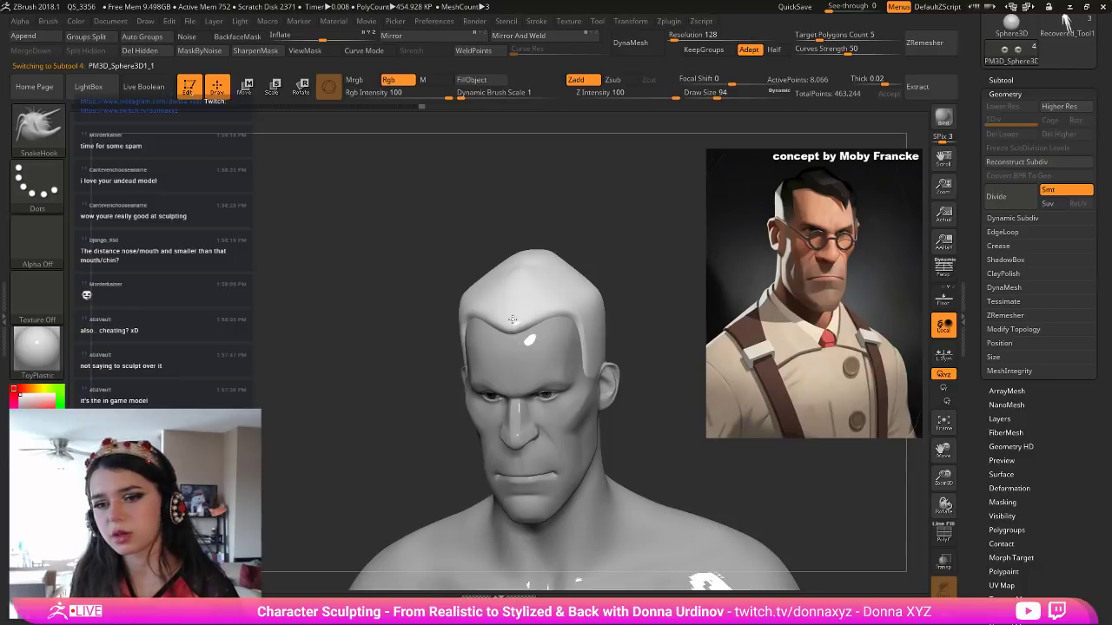
drag(520, 332, 514, 349)
mouse_move(661, 258)
mouse_down()
mouse_move(637, 308)
mouse_move(519, 339)
mouse_up()
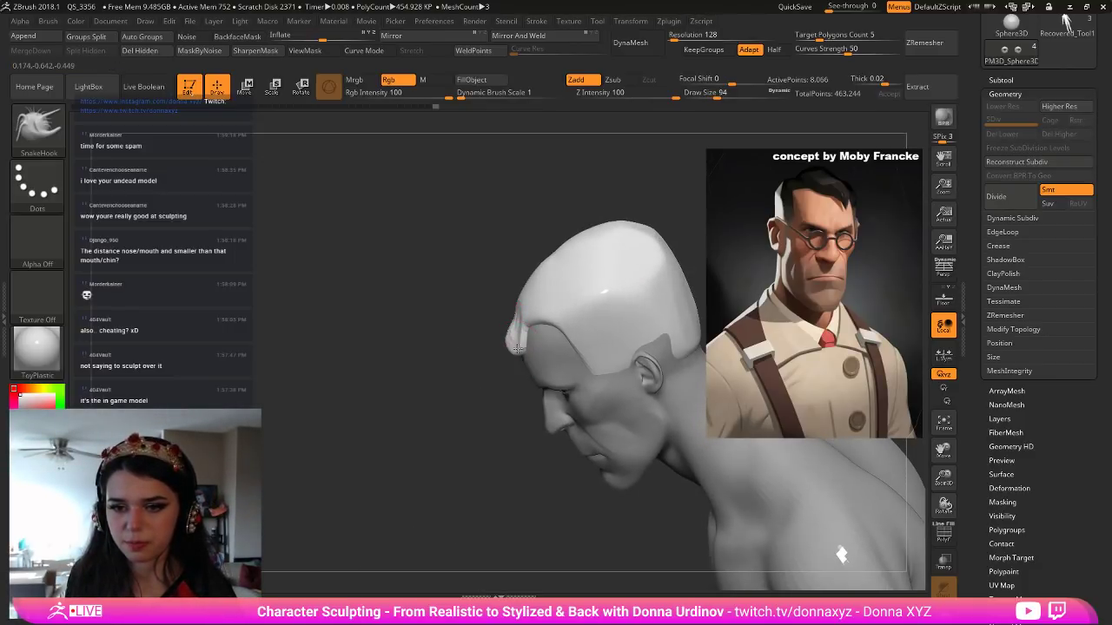
mouse_move(500, 386)
shift+mouse_down()
mouse_move(521, 358)
mouse_move(529, 369)
shift+mouse_up()
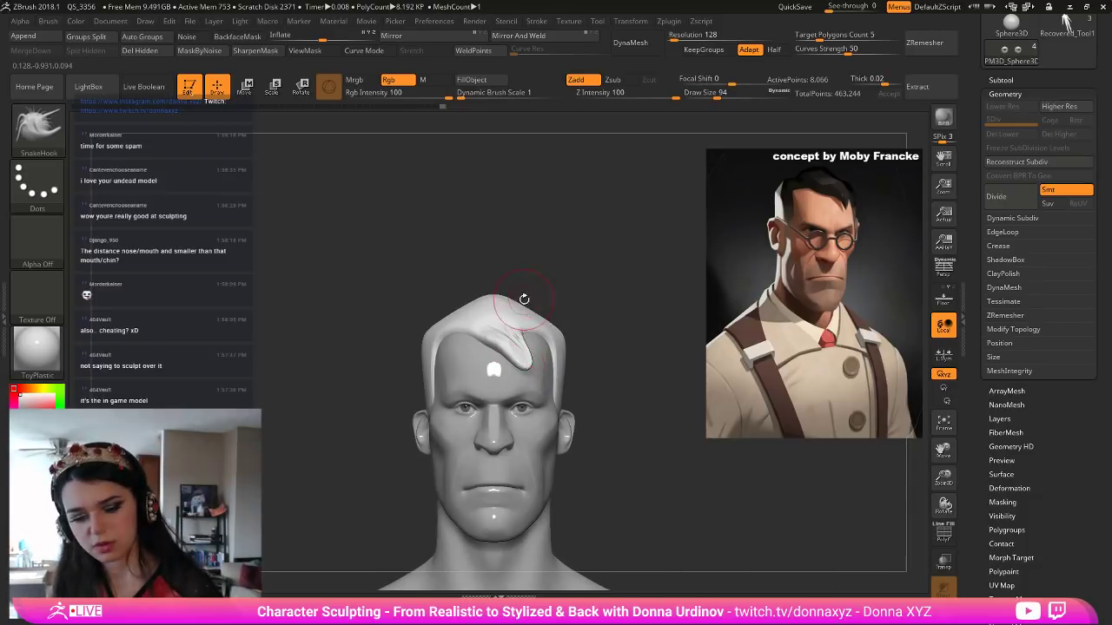
Raise the crown of the hair and reshape its sides with SnakeHook at draw size 146.
key(])
mouse_move(481, 306)
mouse_down()
mouse_move(479, 293)
mouse_move(497, 292)
mouse_up()
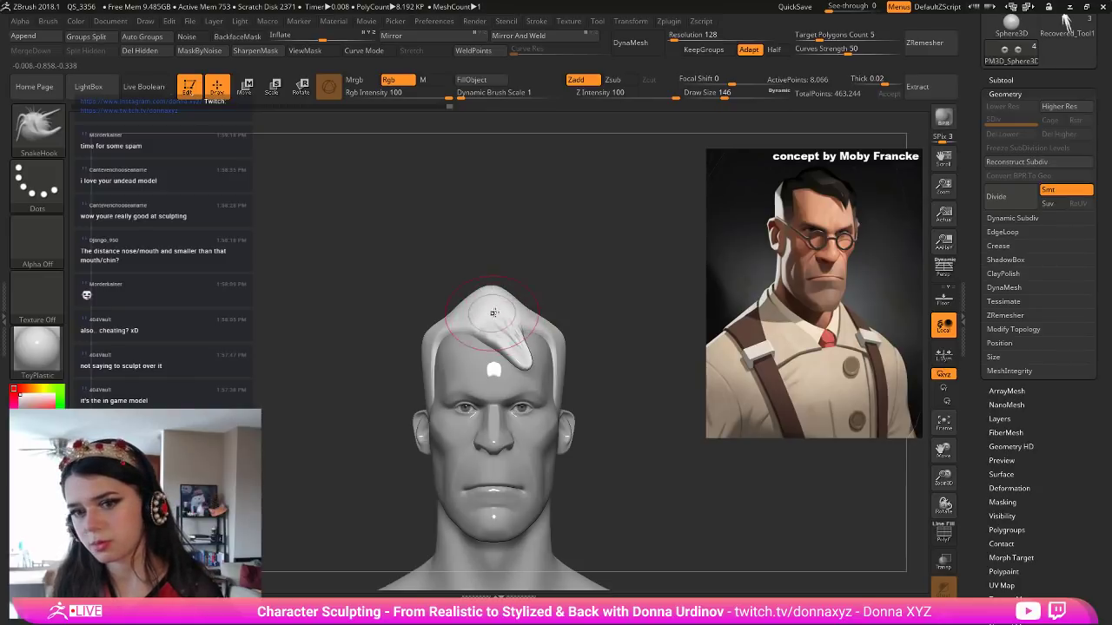
mouse_move(428, 332)
mouse_down()
mouse_move(447, 304)
mouse_move(417, 354)
mouse_up()
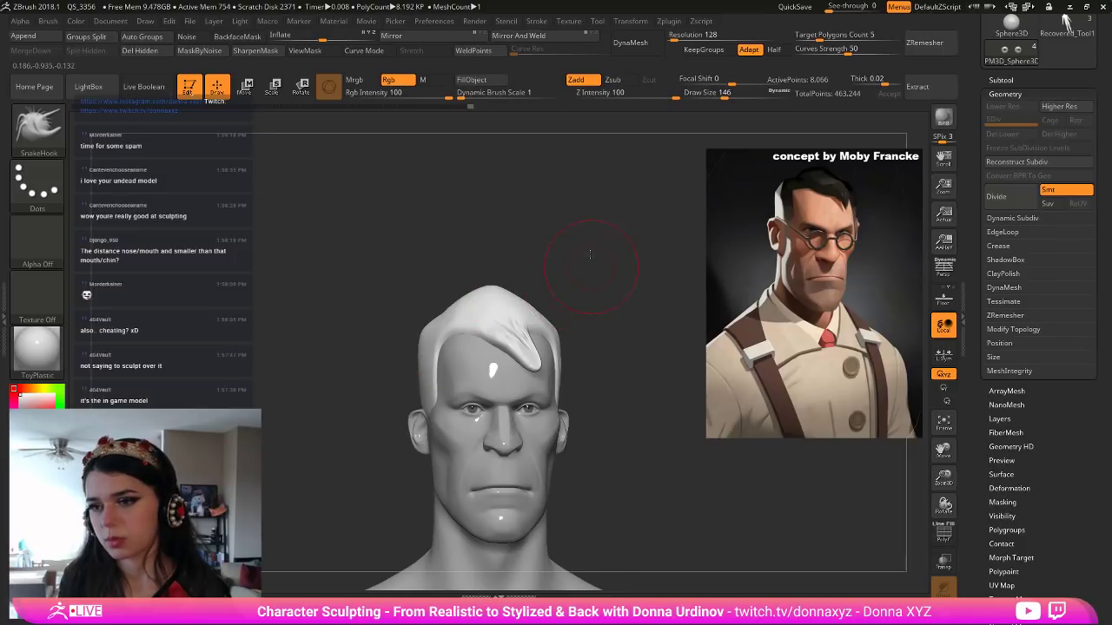
alt+drag(580, 298, 577, 278)
Select the body subtool Recovered_Tool1_4 and adjust the area beside the nose with a smaller SnakeHook brush.
alt+click(451, 445)
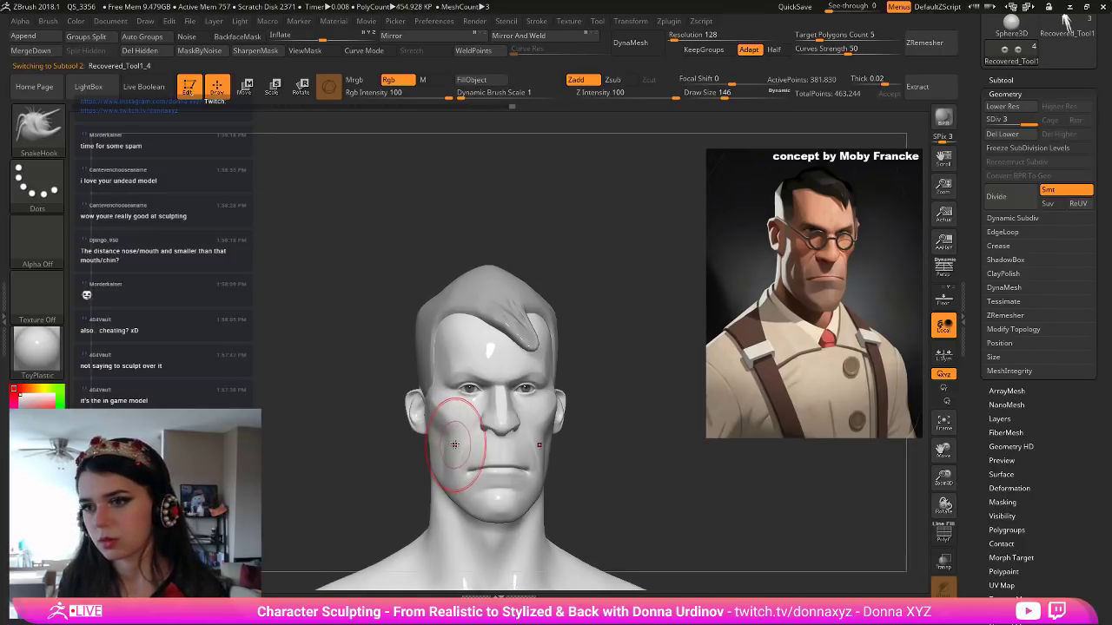
key(bracketleft)
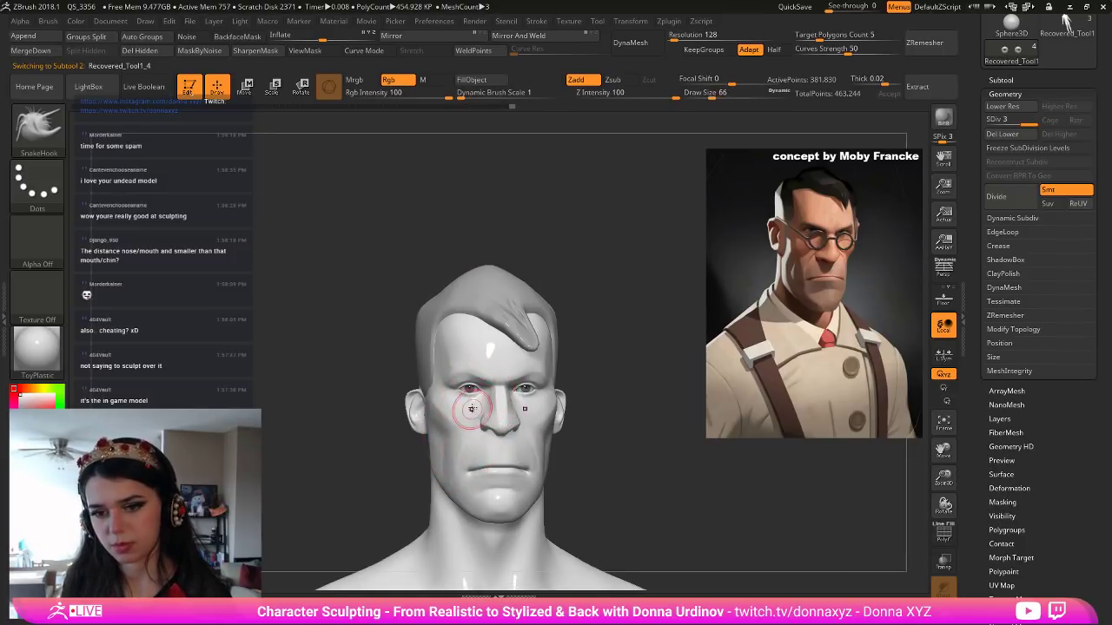
key(bracketleft)
drag(474, 432, 480, 430)
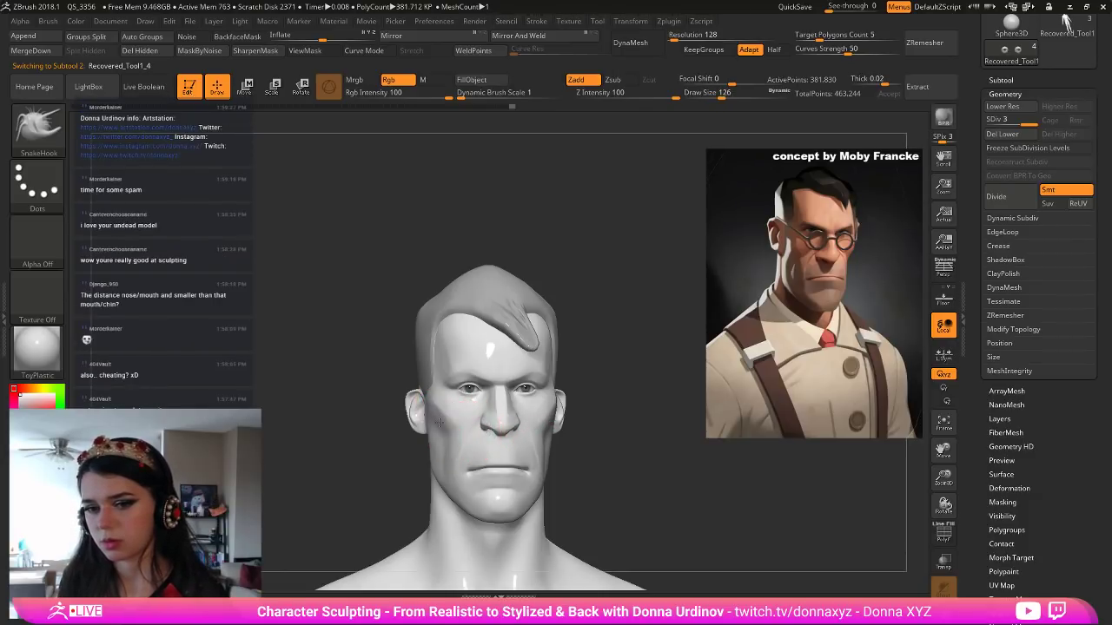
key(bracketright)
Refine the cheek from a three-quarter view with SnakeHook at draw size 74.
drag(587, 372, 621, 373)
key(bracketleft)
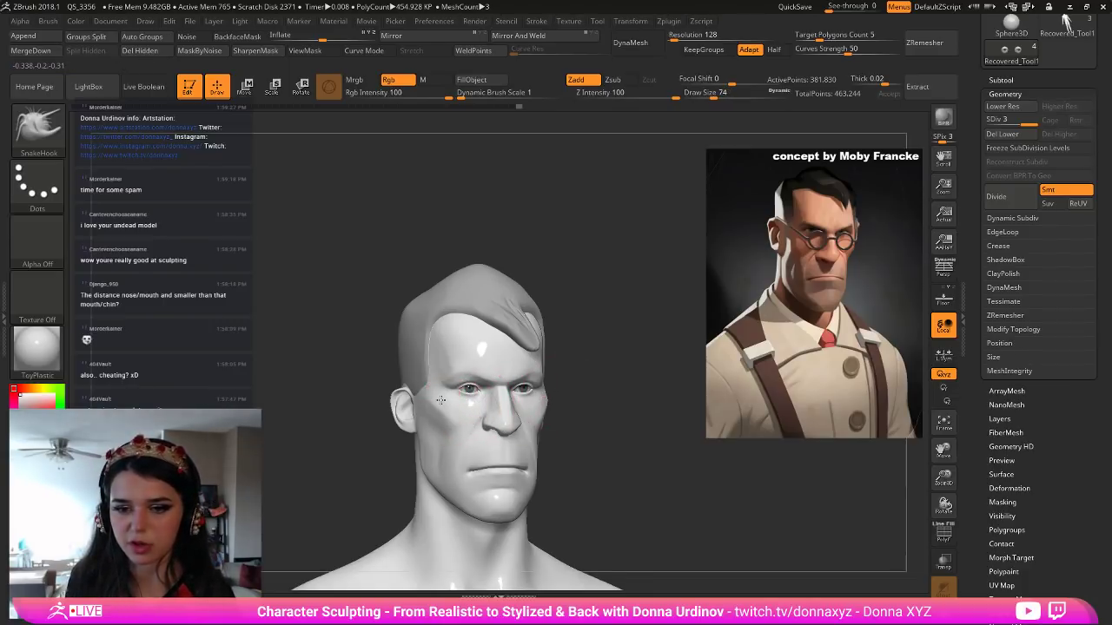
right_drag(602, 372, 619, 370)
drag(617, 390, 588, 409)
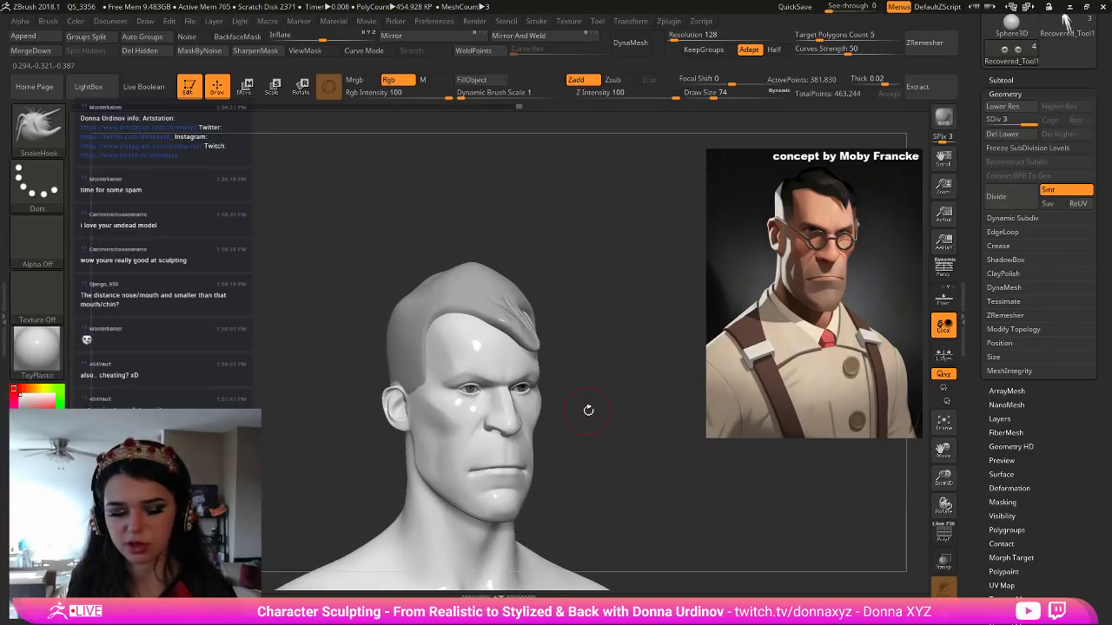
key(bracketright)
key(bracketright)
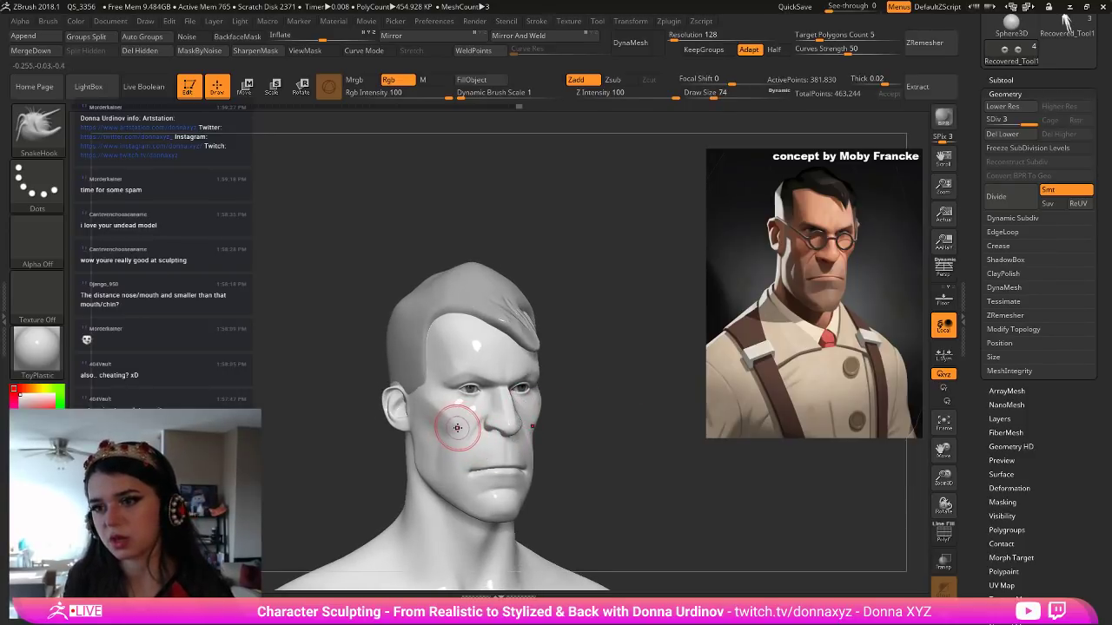
key(bracketleft)
key(bracketleft)
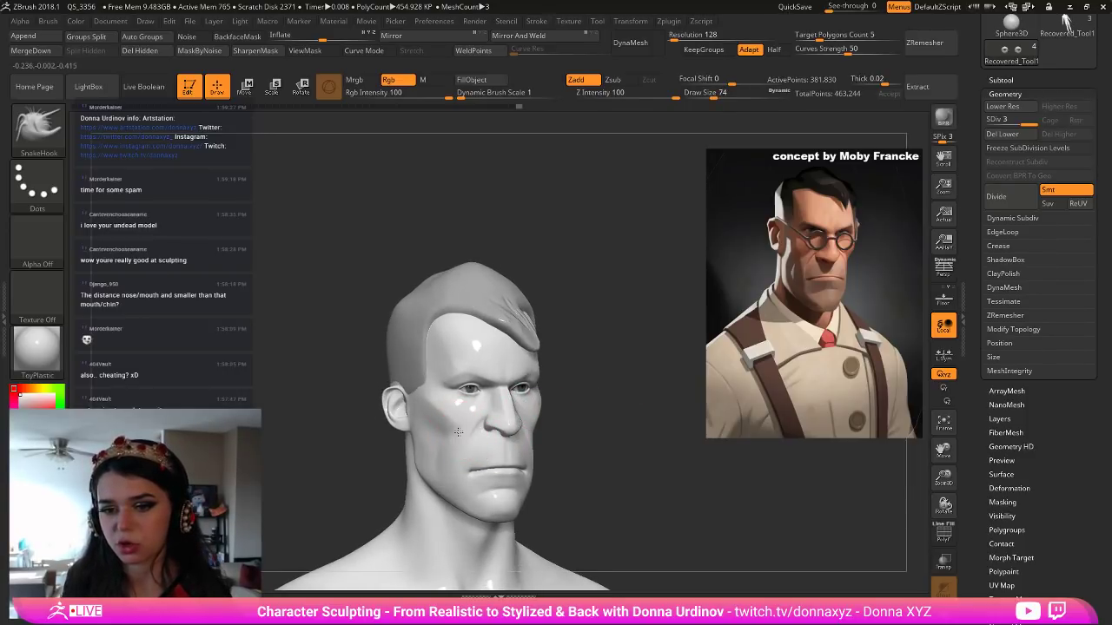
Switch the display material to StartupMaterial and turn the head slightly to check the face.
drag(632, 383, 616, 387)
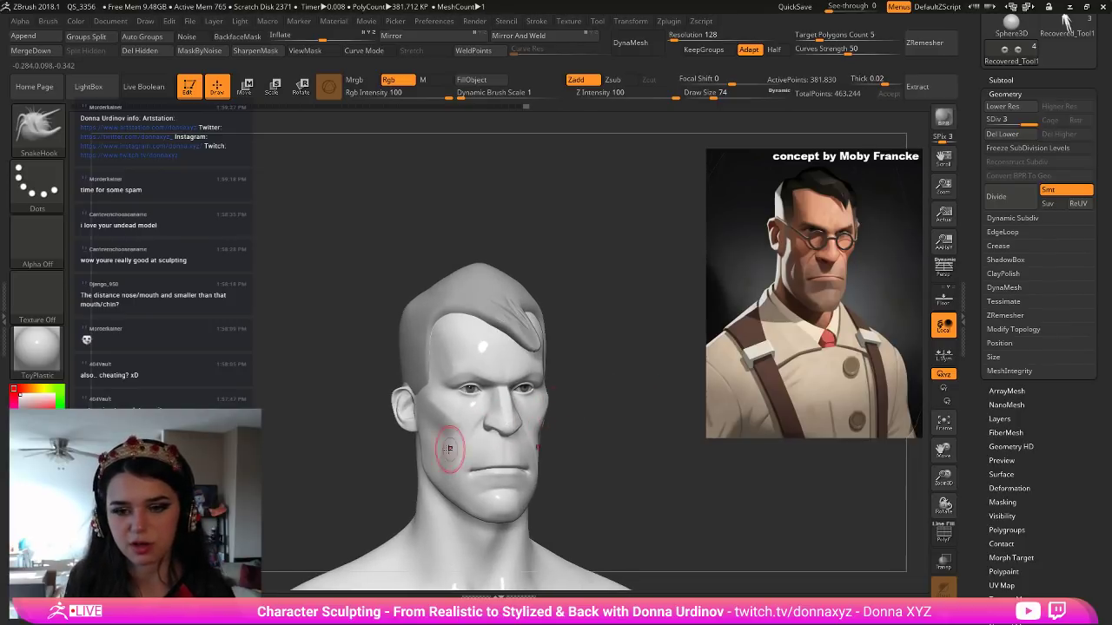
click(39, 365)
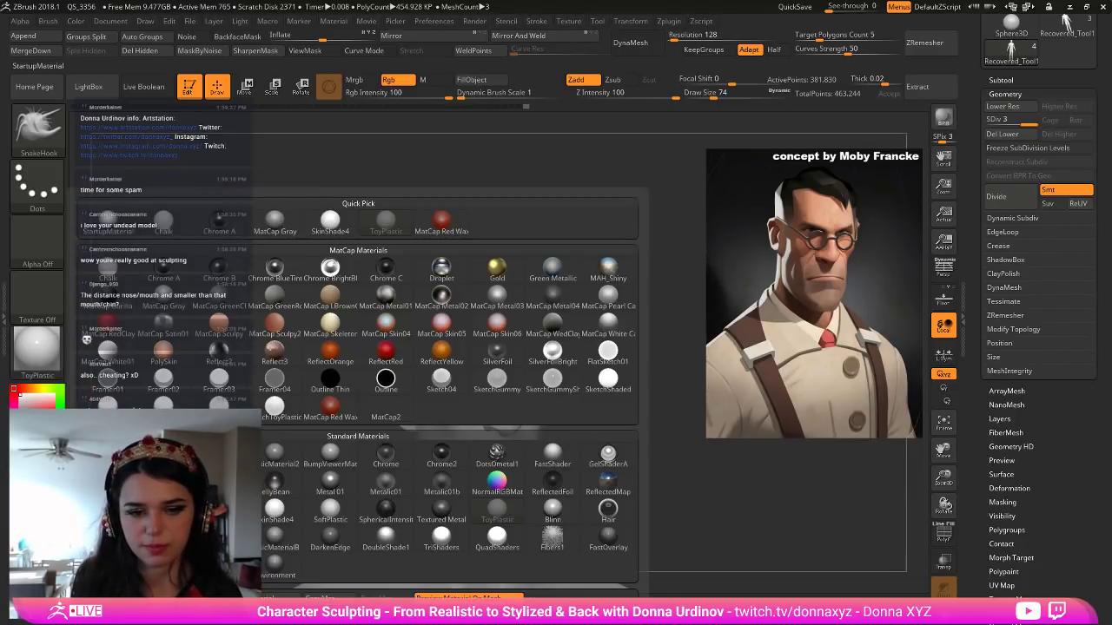
click(108, 221)
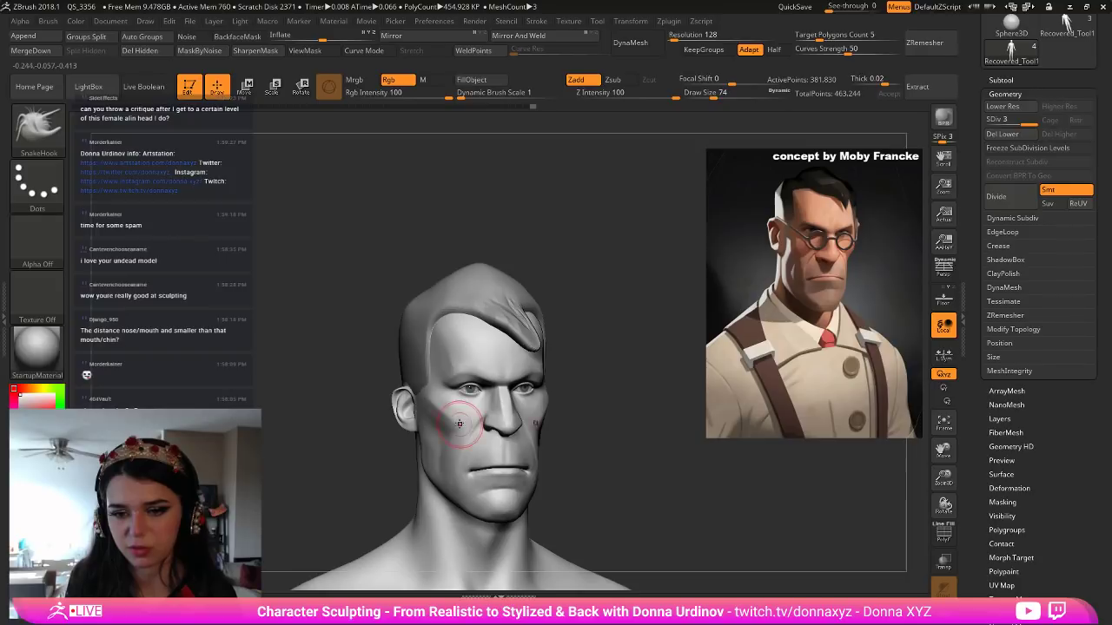
Flatten the cheek planes from front and three-quarter views with hPolish at draw size 54.
key(b)
key(h)
key(p)
shift+drag(587, 420, 539, 422)
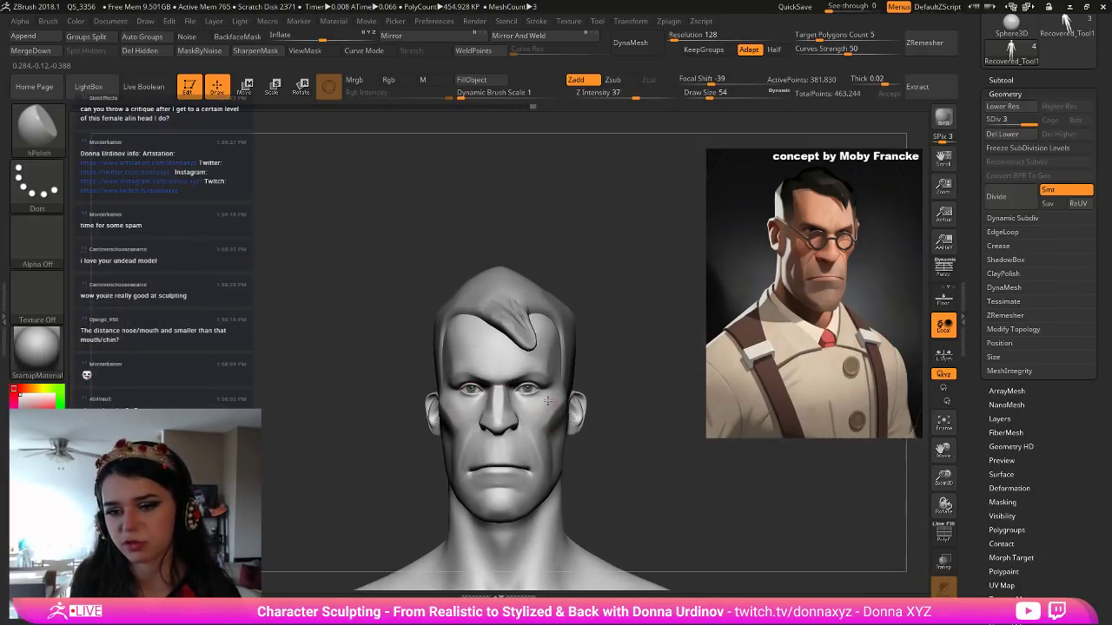
mouse_move(612, 411)
mouse_down()
mouse_move(549, 425)
mouse_move(558, 408)
mouse_up()
key(bracketright)
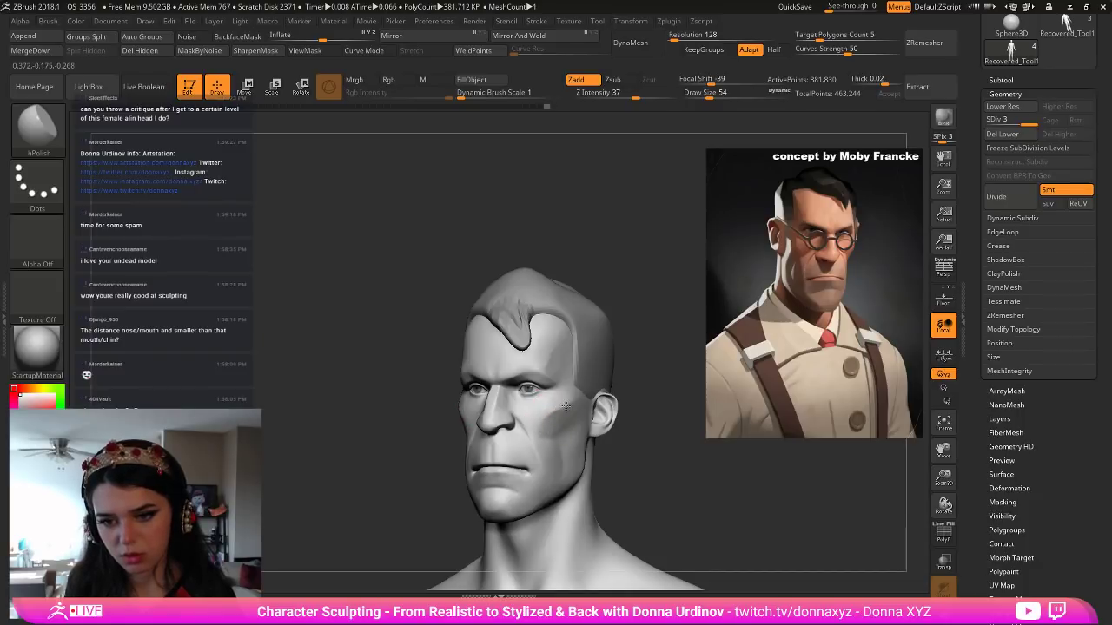
mouse_move(652, 342)
shift+mouse_down()
mouse_move(615, 362)
mouse_move(648, 355)
shift+mouse_up()
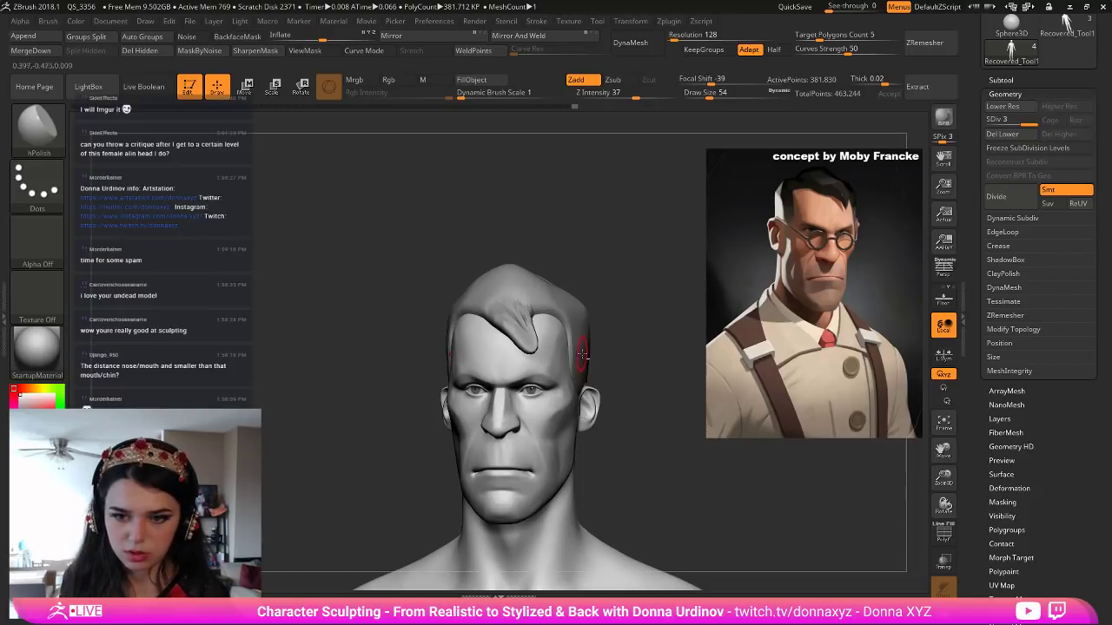
Make Recovered_Tool1_4 the active subtool again and smooth the cheek surface from a three-quarter view.
alt+click(573, 310)
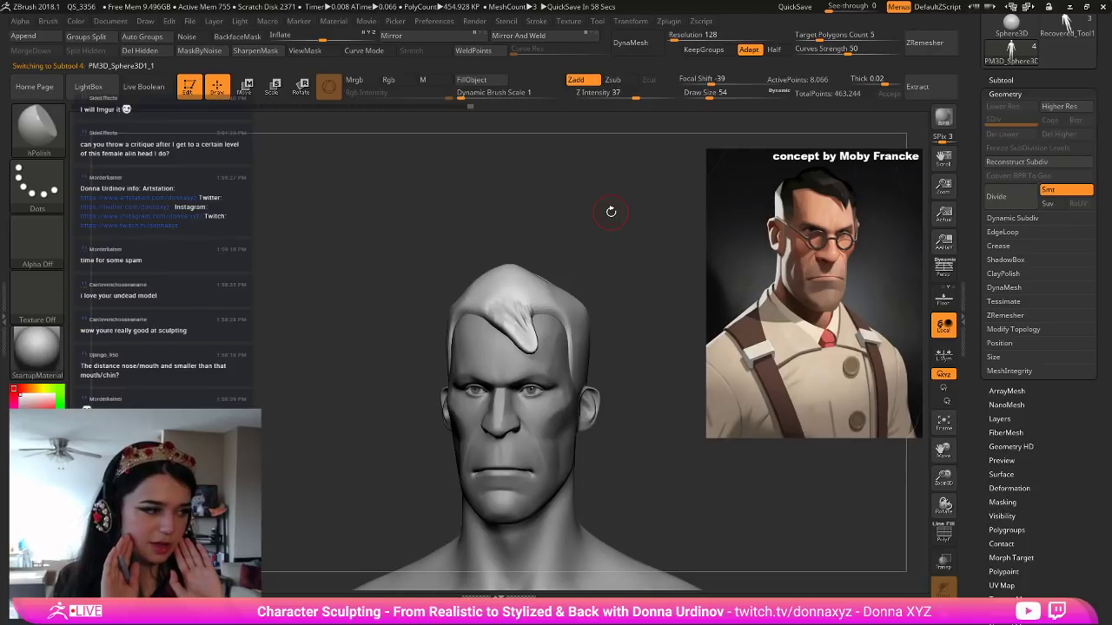
mouse_move(607, 351)
mouse_down()
mouse_move(646, 323)
mouse_move(641, 335)
mouse_up()
alt+click(524, 363)
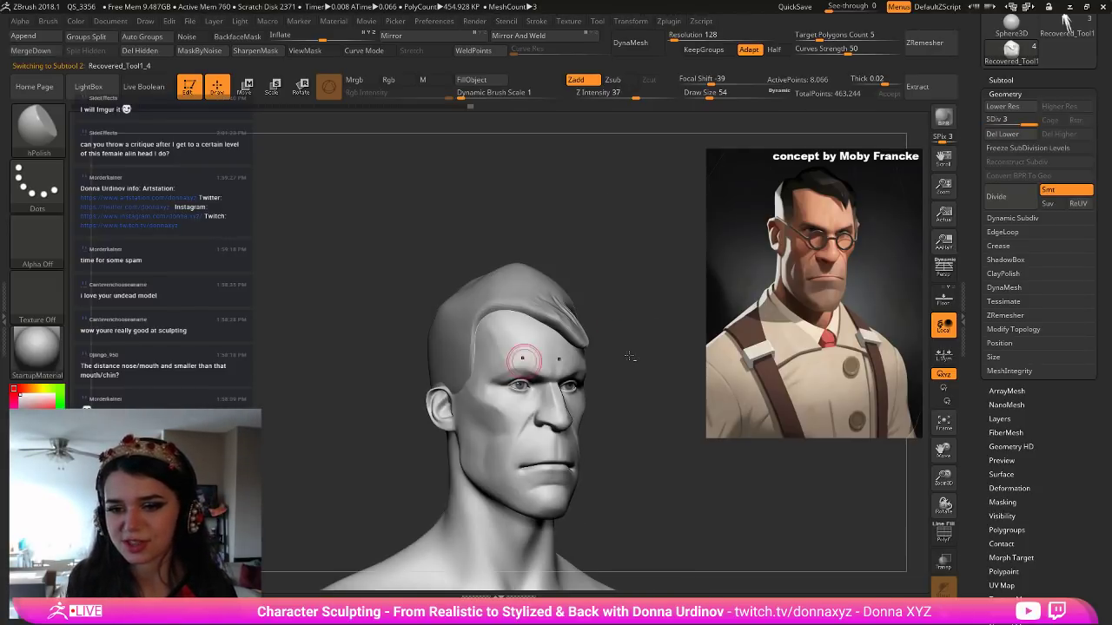
drag(633, 360, 583, 356)
key(shift)
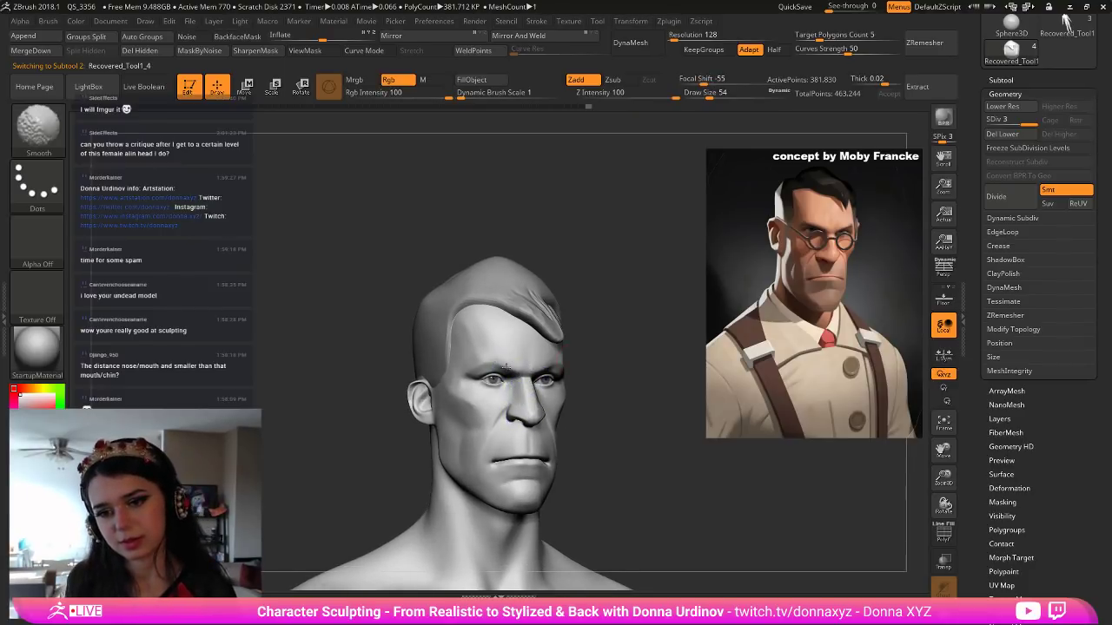
shift+drag(481, 409, 464, 429)
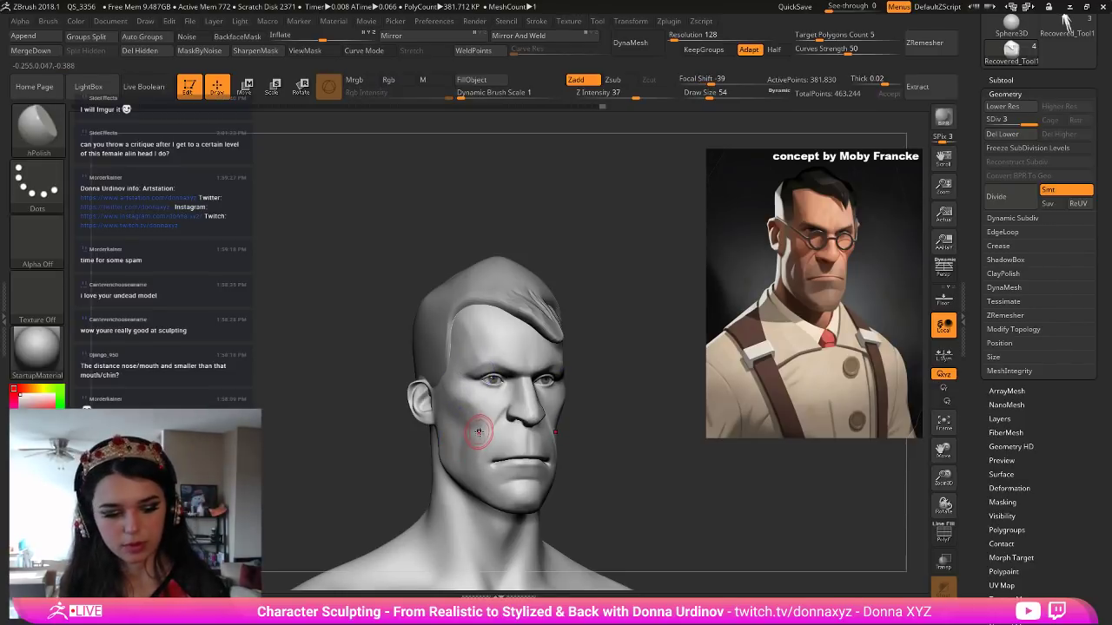
Adjust the mouth and lower face shape with the Move brush enlarged beyond draw size 98.
key(b)
key(m)
key(v)
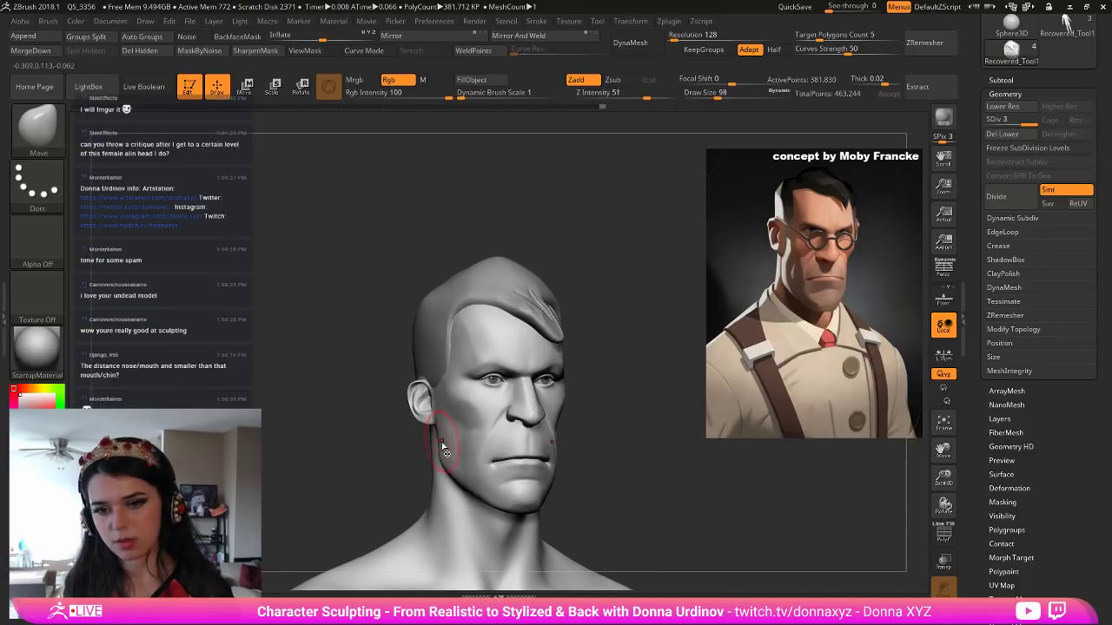
key(bracketright)
drag(507, 465, 524, 457)
Reduce the Move brush to draw size 42 and refine the brow above the eye.
key([)
key([)
key([)
key([)
key([)
key([)
key([)
key([)
key([)
key([)
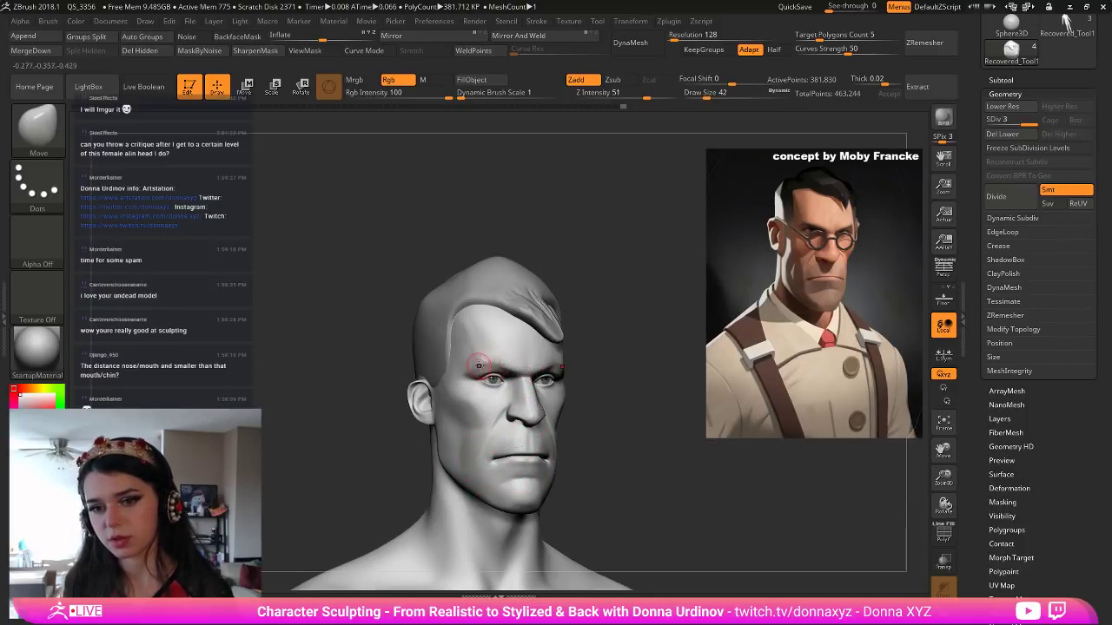
drag(594, 339, 551, 363)
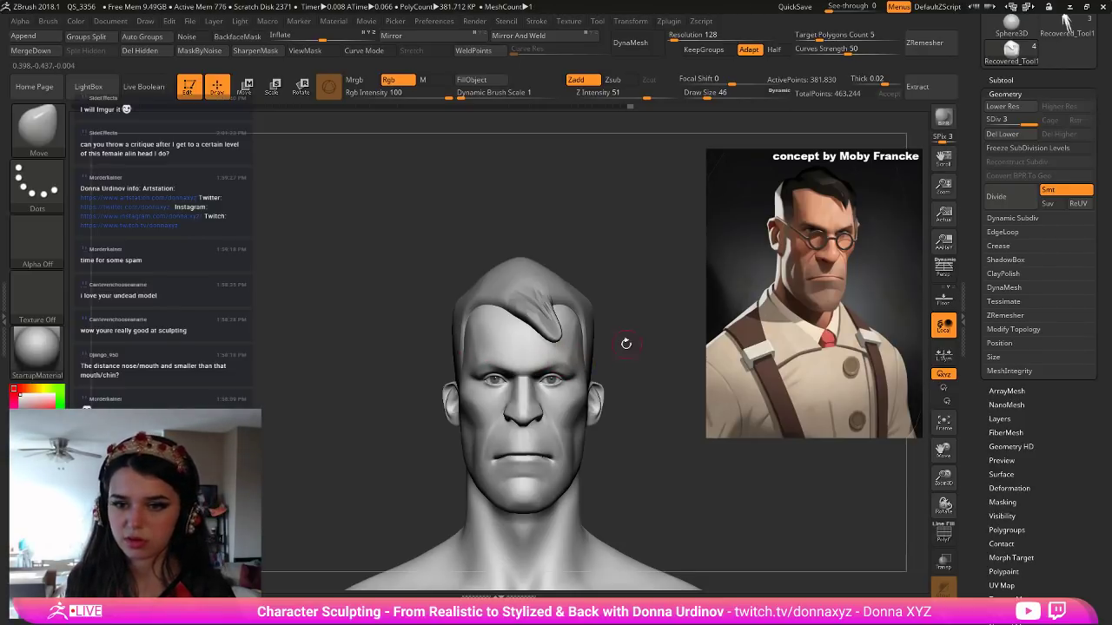
Polish the temple and forehead plane up to the hairline with hPolish at draw size 46.
key(b)
key(h)
key(p)
drag(632, 321, 644, 319)
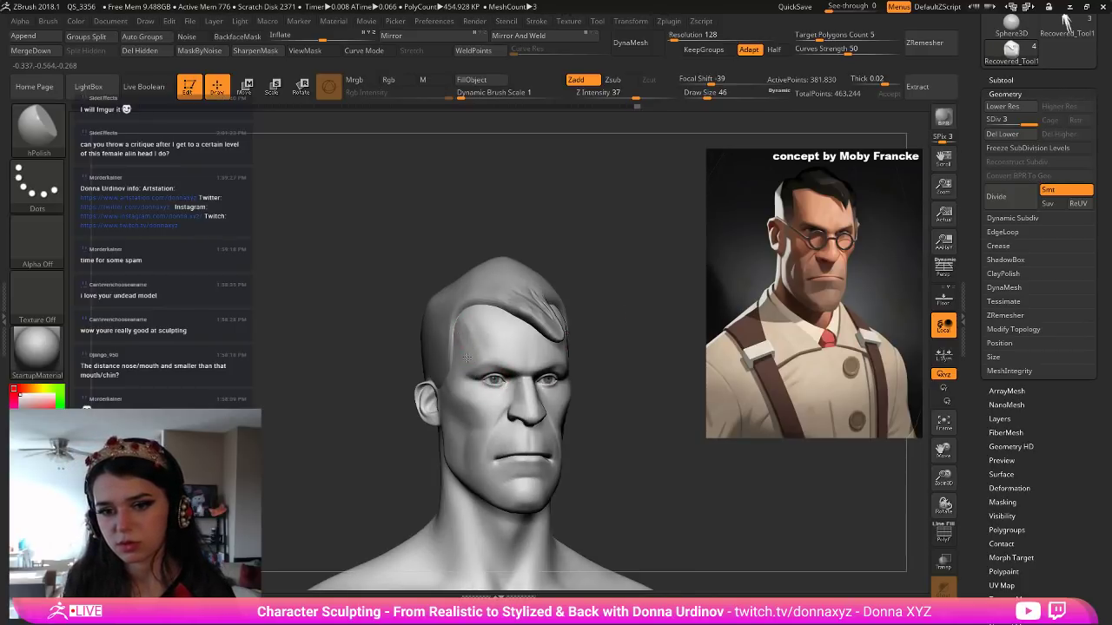
mouse_move(470, 334)
mouse_down()
mouse_move(491, 328)
mouse_move(513, 340)
mouse_move(482, 333)
mouse_move(493, 331)
mouse_move(475, 318)
mouse_up()
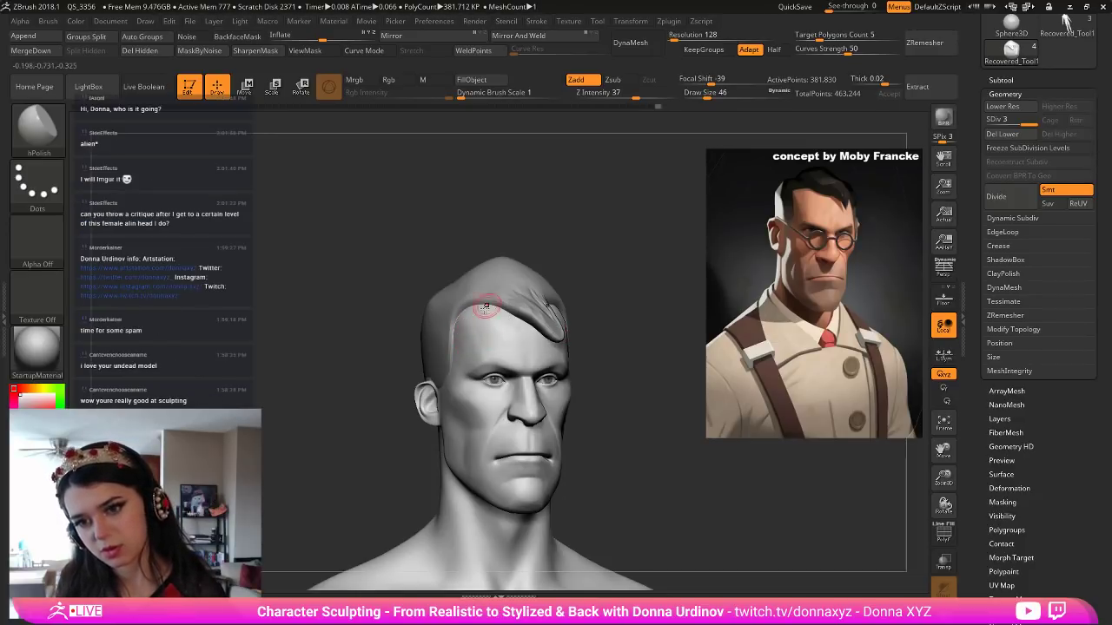
Select the hair subtool PM3D_Sphere3D1_1, choose ClayBuildup, and DynaMesh the hair at resolution 128.
alt+click(539, 308)
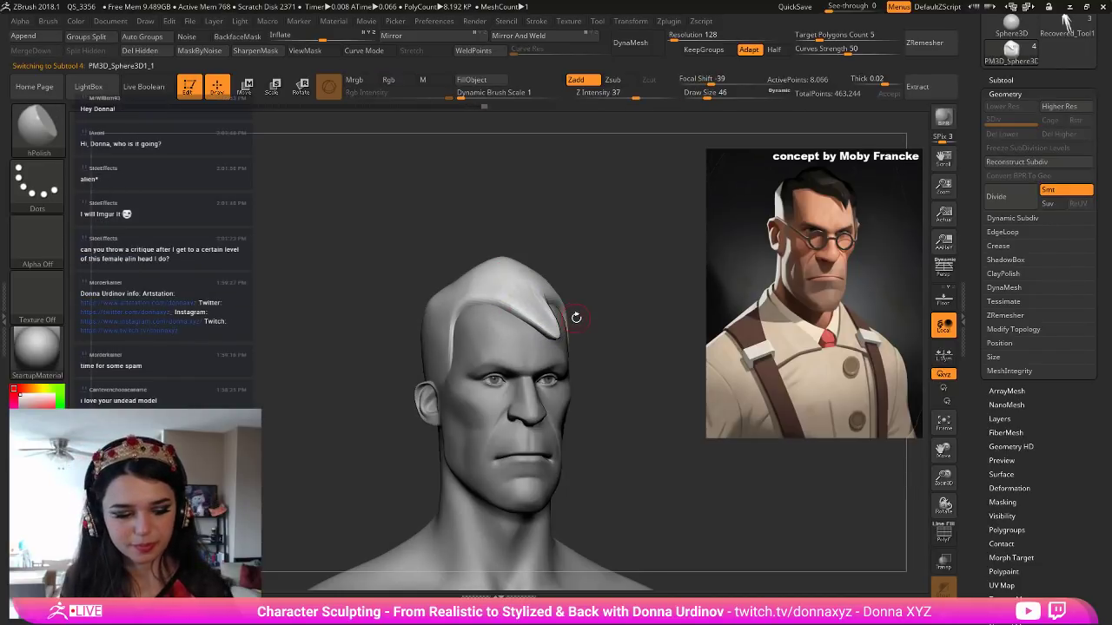
key(b)
key(c)
key(b)
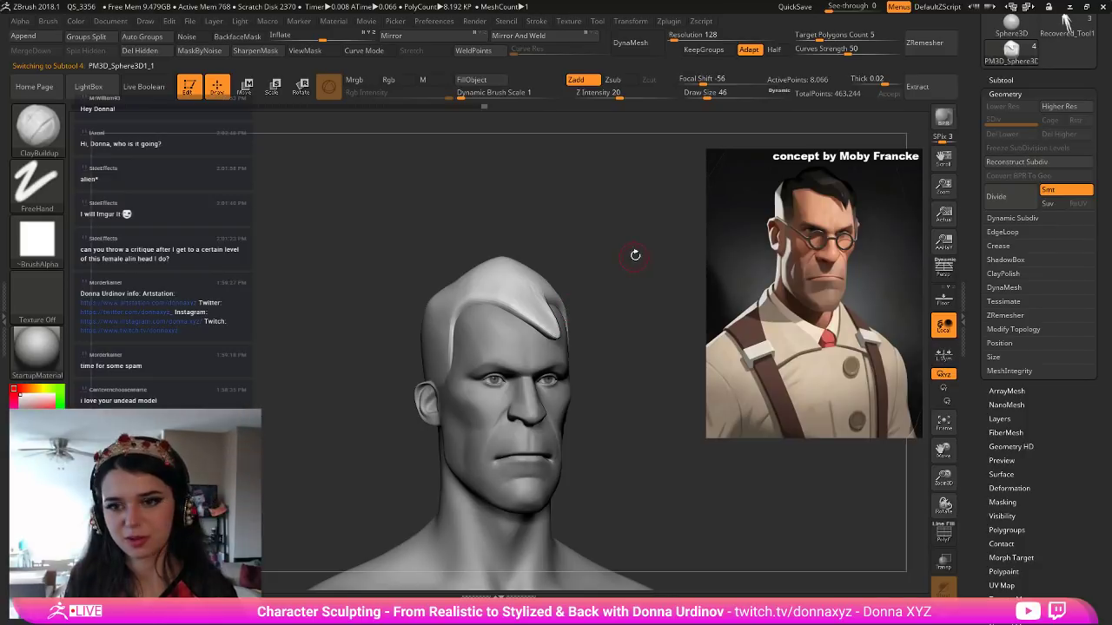
shift+drag(635, 256, 624, 261)
mouse_move(546, 309)
mouse_down()
mouse_move(530, 304)
mouse_move(542, 310)
mouse_up()
key(ctrl+z)
click(637, 50)
Build up the swept hair over the crown and front lock with ClayBuildup at draw size 106, smoothing the added clay.
drag(629, 228, 662, 236)
mouse_move(538, 301)
mouse_down()
mouse_move(555, 321)
mouse_move(465, 250)
mouse_move(405, 275)
mouse_move(441, 260)
mouse_up()
key(bracketright)
key(bracketright)
key(bracketright)
key(bracketright)
drag(517, 225, 550, 227)
mouse_move(464, 252)
shift+mouse_down()
mouse_move(387, 302)
mouse_move(408, 365)
mouse_move(430, 387)
mouse_move(411, 389)
mouse_move(423, 421)
mouse_move(403, 381)
shift+mouse_up()
mouse_move(382, 311)
shift+mouse_down()
mouse_move(384, 297)
mouse_move(479, 262)
shift+mouse_up()
mouse_move(556, 235)
mouse_down()
mouse_move(535, 234)
mouse_move(529, 248)
mouse_move(558, 283)
mouse_move(552, 315)
mouse_up()
mouse_move(473, 319)
mouse_down()
mouse_move(492, 379)
mouse_move(506, 328)
mouse_up()
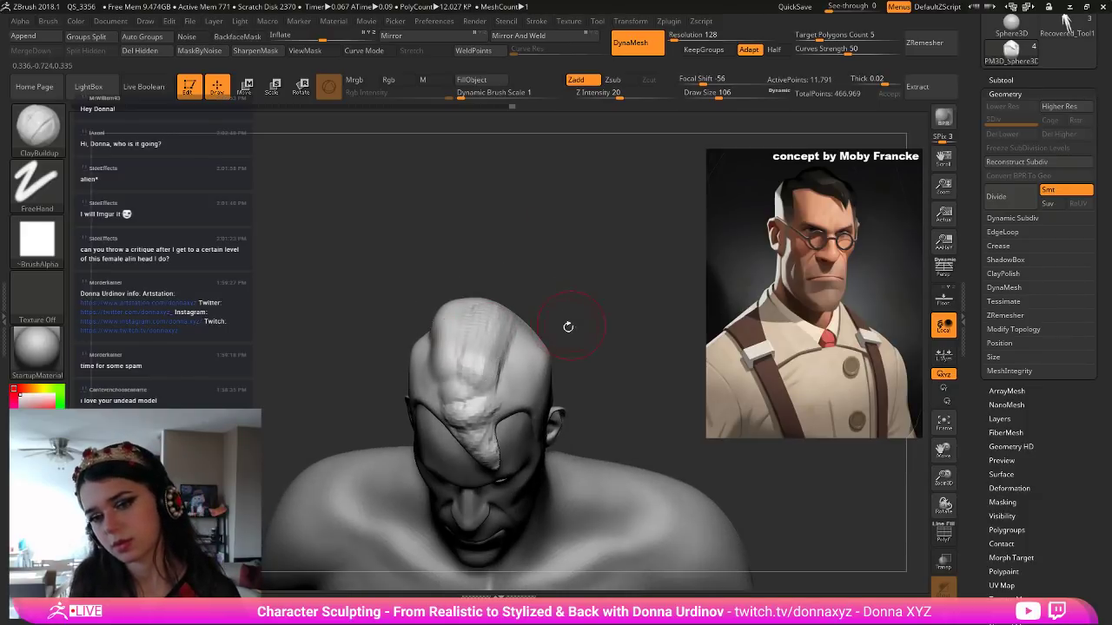
shift+drag(577, 314, 577, 293)
mouse_move(494, 327)
shift+mouse_down()
mouse_move(485, 342)
mouse_move(492, 323)
shift+mouse_up()
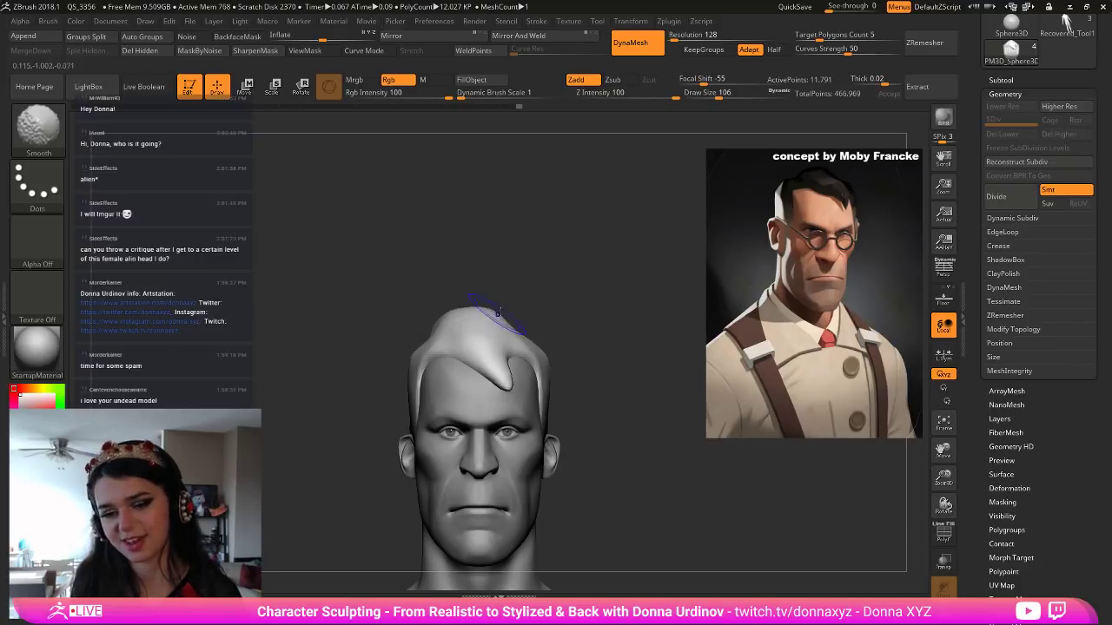
Flatten the front edge of the swept lock with hPolish at draw size 74.
key(b)
key(h)
key(p)
drag(525, 210, 540, 222)
key(bracketleft)
key(bracketleft)
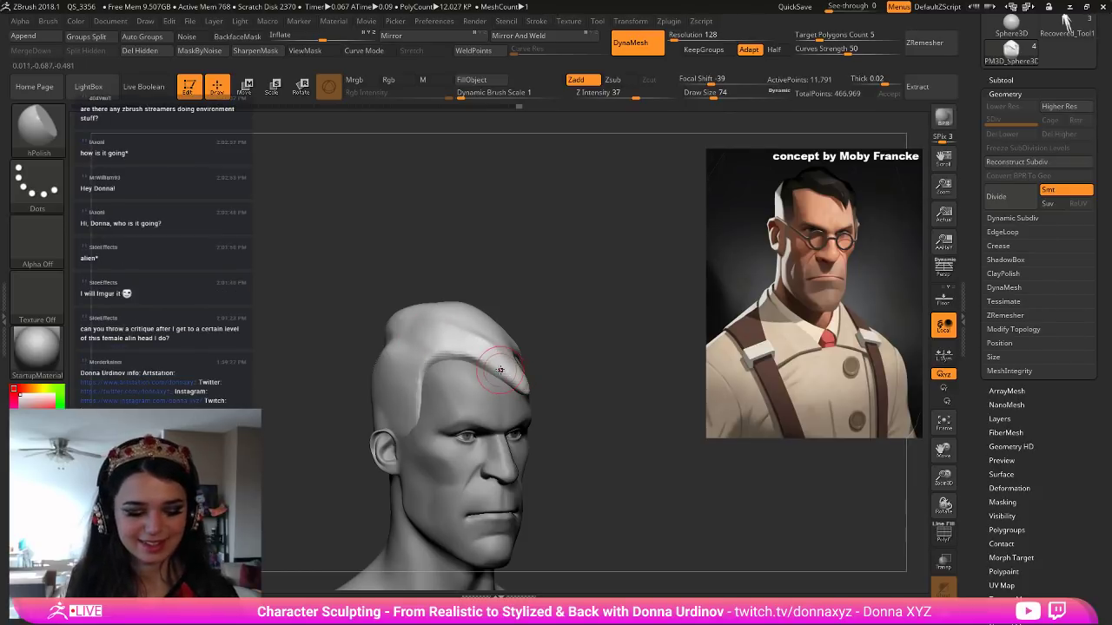
Carve the side parting beneath the swept hair with DamStandard at draw size 74 and soften it.
key(b)
key(d)
key(s)
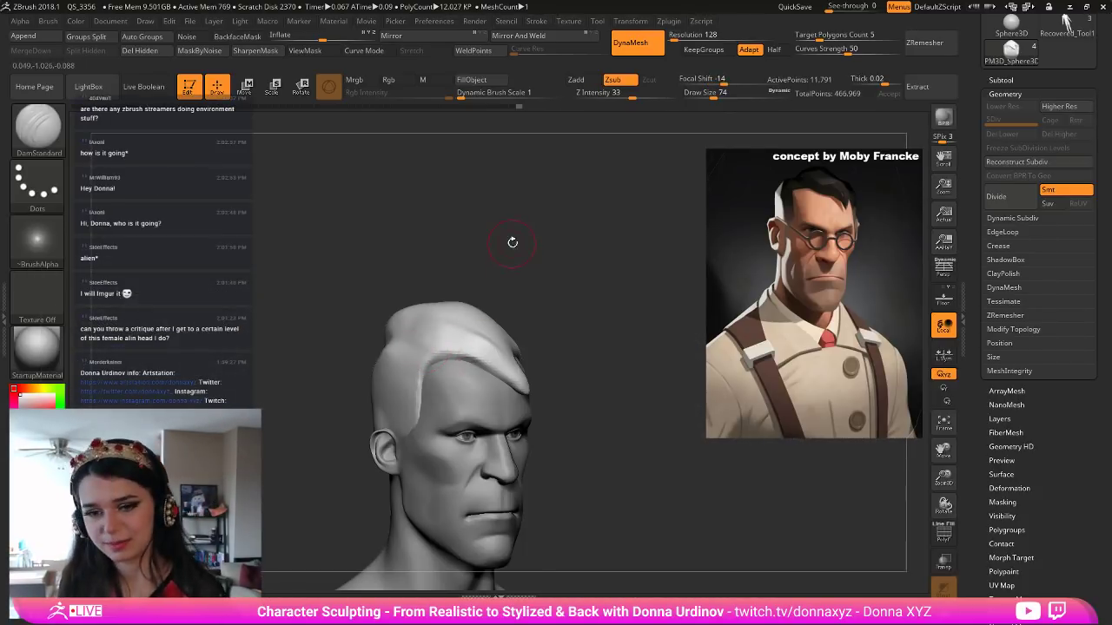
drag(412, 347, 452, 365)
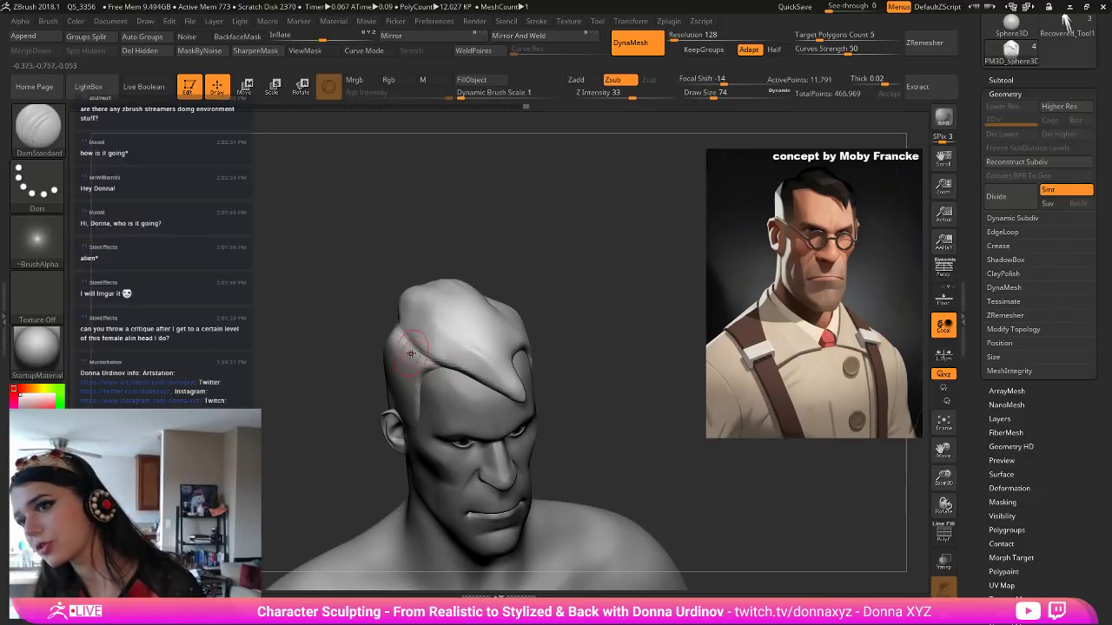
drag(403, 328, 437, 361)
mouse_move(527, 276)
mouse_down()
mouse_move(531, 260)
mouse_move(510, 258)
mouse_move(587, 275)
mouse_move(638, 268)
mouse_up()
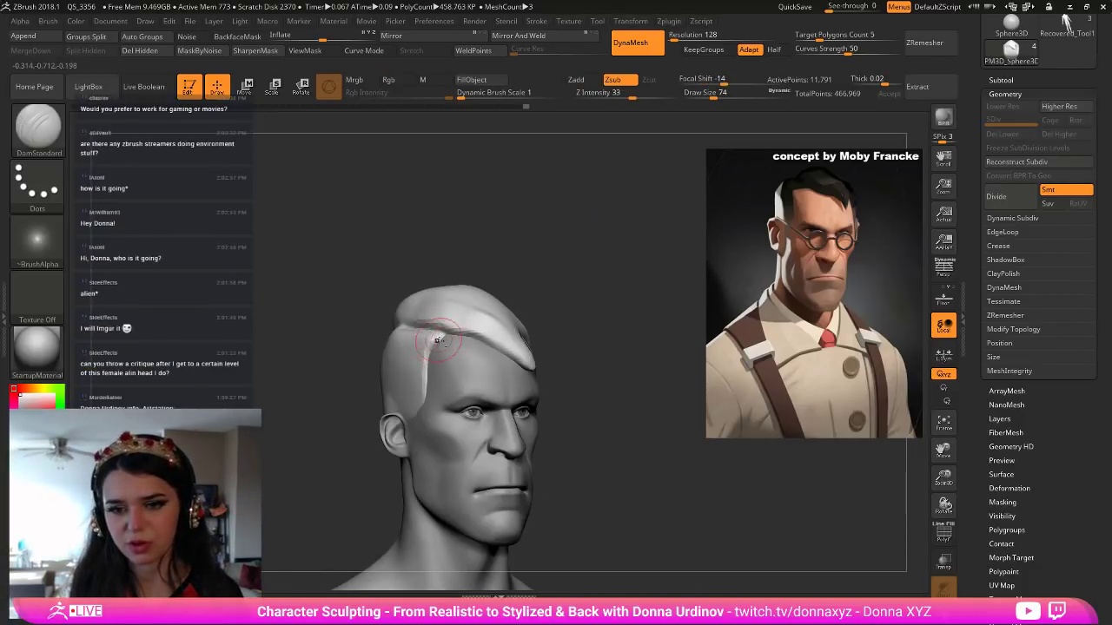
drag(437, 336, 470, 337)
mouse_move(425, 320)
mouse_down()
mouse_move(483, 336)
mouse_move(455, 331)
mouse_up()
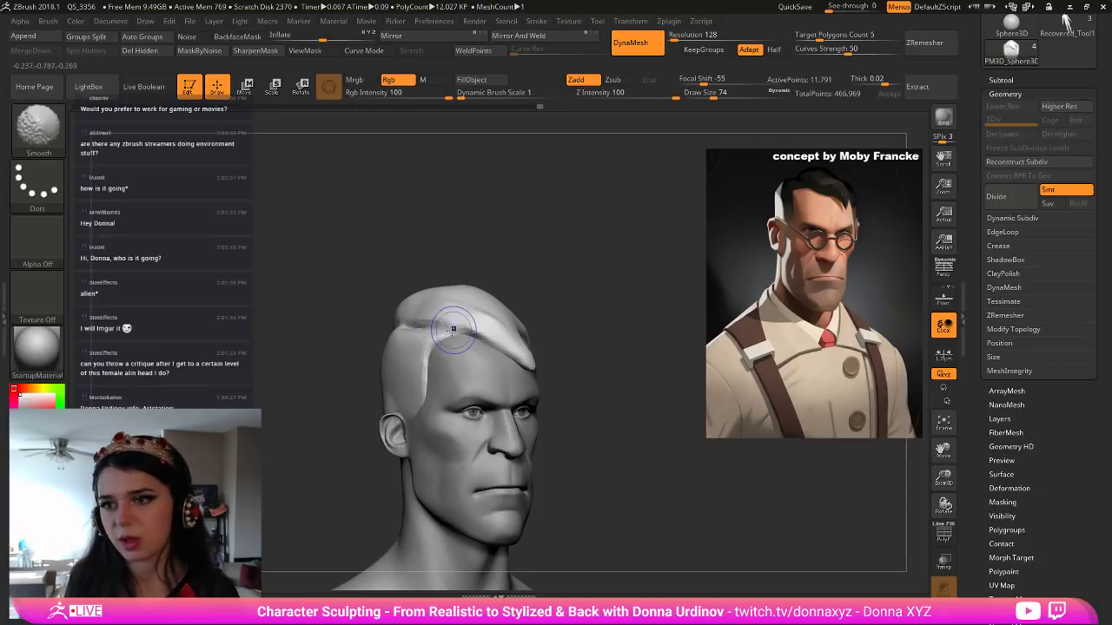
Reshape the side of the hair behind the temple with the Move brush at draw size 150.
key(b)
key(m)
key(v)
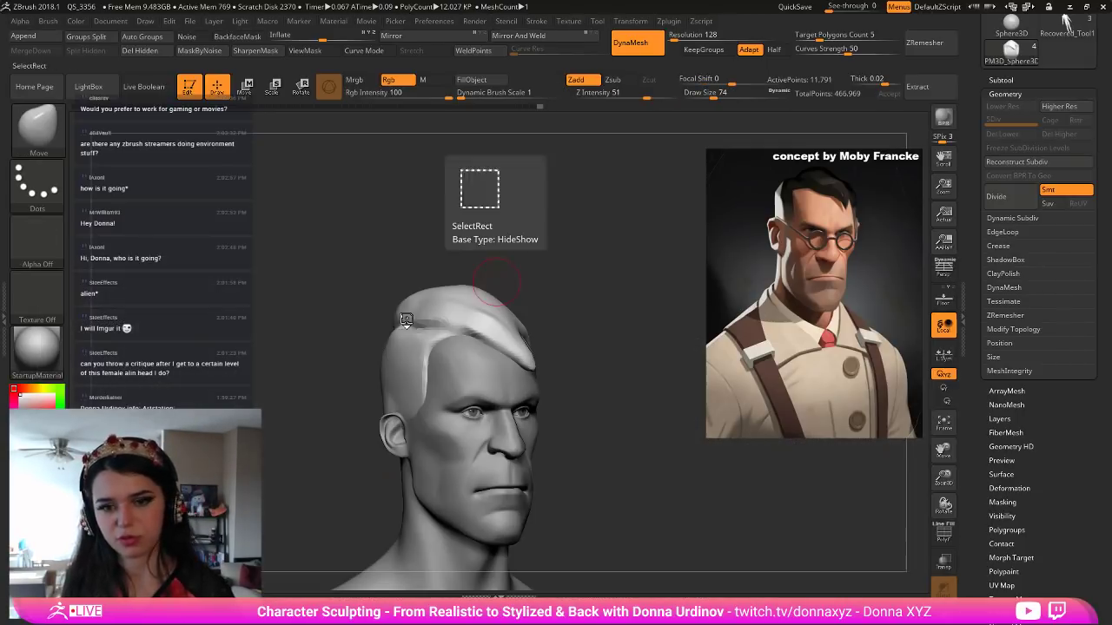
drag(383, 351, 388, 348)
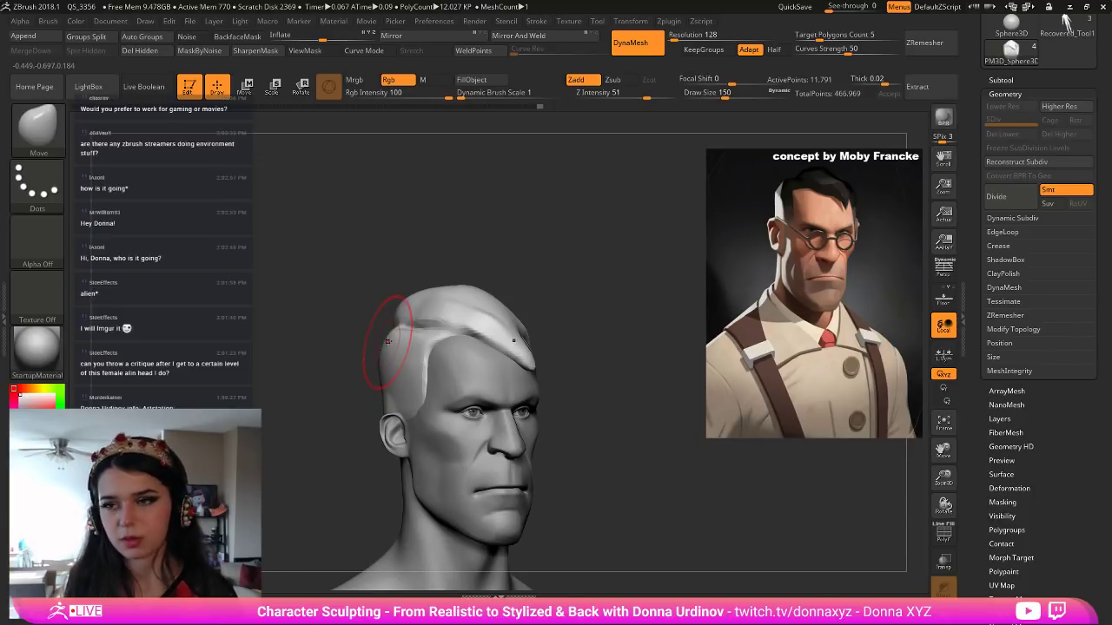
Flatten the side and top of the hair from the profile view with hPolish at draw size 150.
key(b)
key(h)
key(p)
drag(477, 218, 373, 226)
drag(363, 310, 443, 291)
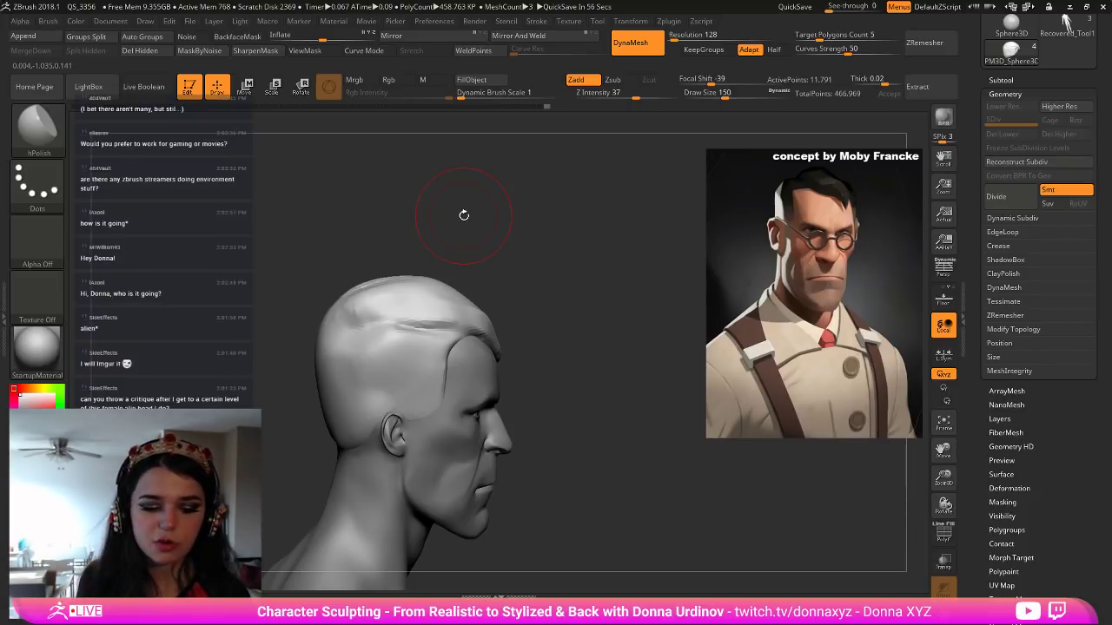
Polish the crown and upper back of the hair into planes with hPolish at draw size 82.
drag(654, 255, 630, 283)
key(bracketleft)
mouse_move(376, 294)
mouse_down()
mouse_move(397, 293)
mouse_move(369, 292)
mouse_up()
key(bracketleft)
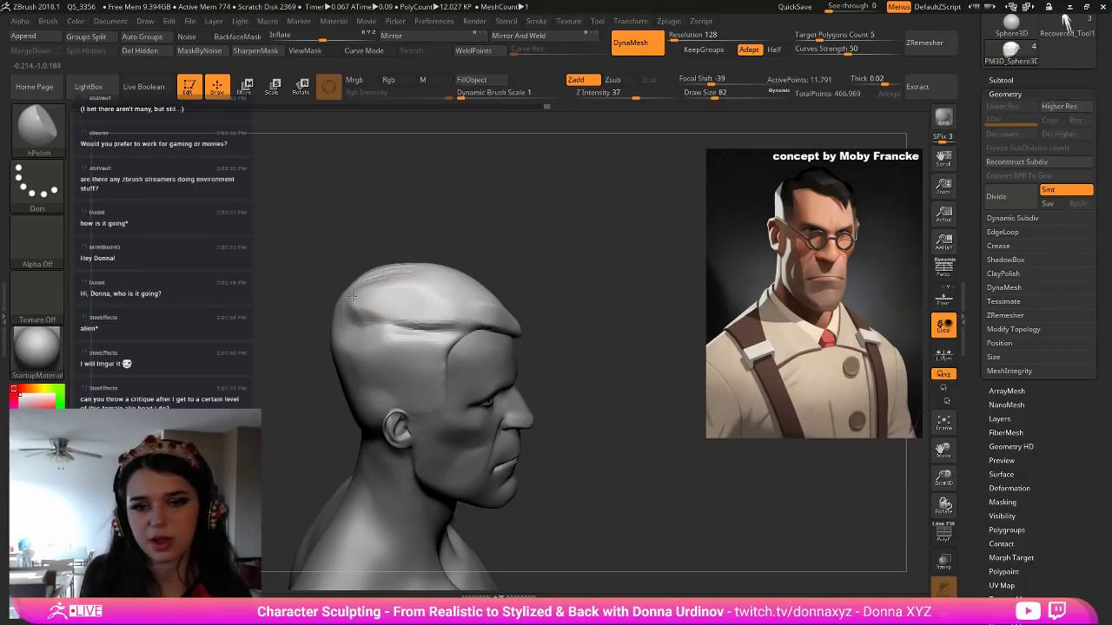
mouse_move(554, 292)
shift+mouse_down()
mouse_move(596, 285)
mouse_move(545, 300)
mouse_move(586, 330)
mouse_move(598, 364)
mouse_move(530, 286)
mouse_move(434, 273)
shift+mouse_up()
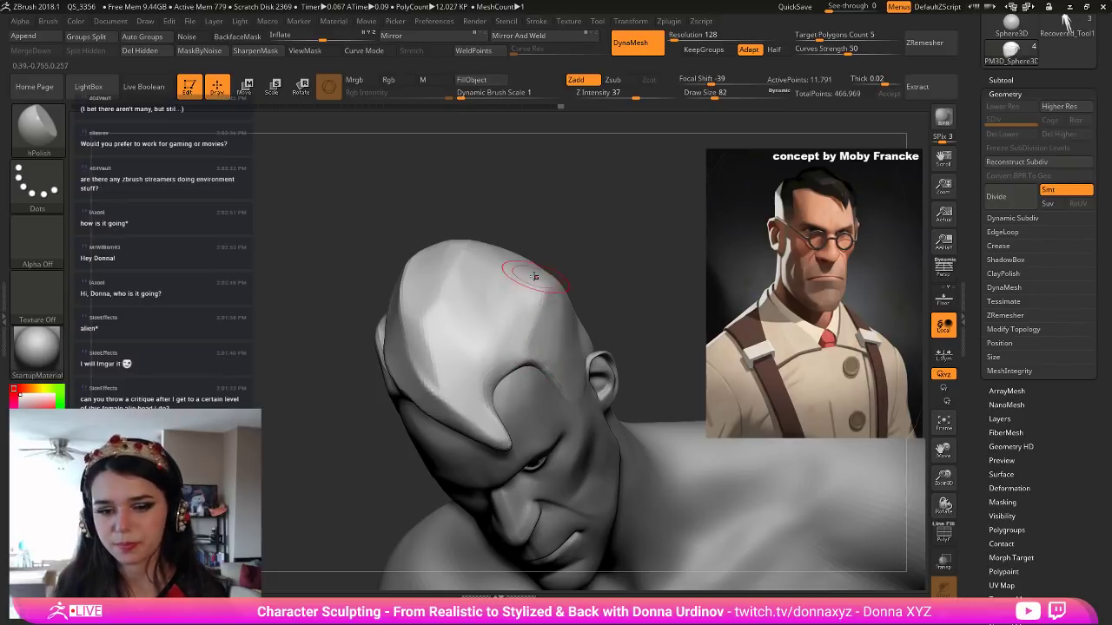
Carve a deep crease on the far side of the swept lock with DamStandard at draw size 82.
key(b)
key(d)
key(s)
mouse_move(514, 384)
mouse_down()
mouse_move(500, 309)
mouse_move(527, 268)
mouse_up()
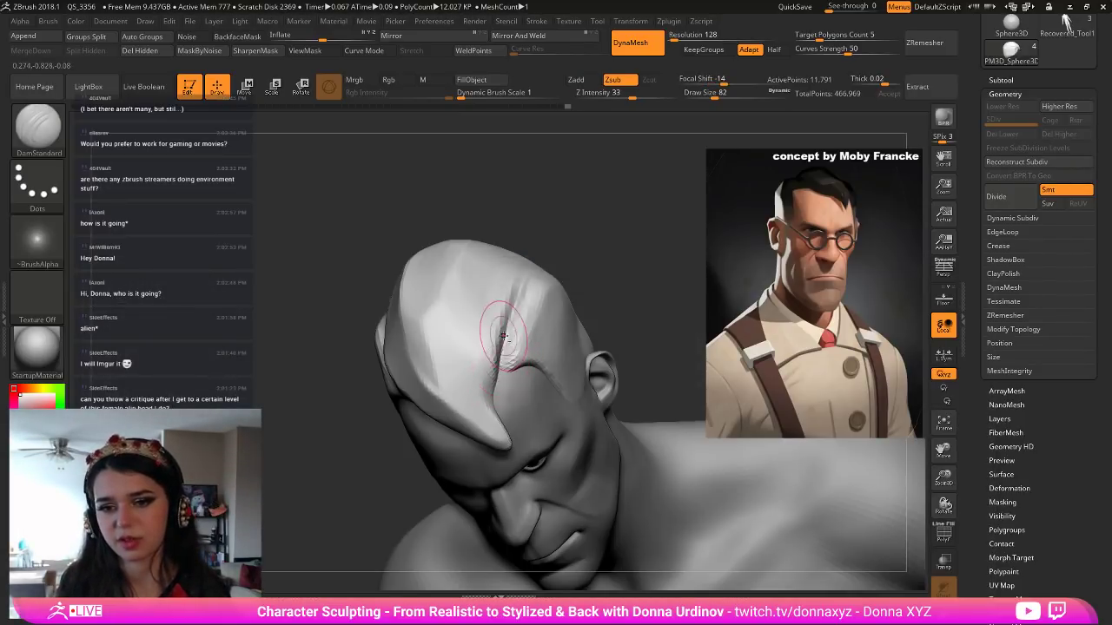
mouse_move(499, 384)
mouse_down()
mouse_move(505, 434)
mouse_move(496, 399)
mouse_move(498, 415)
mouse_up()
drag(502, 348, 498, 396)
Polish the hair along the new crease with hPolish and check the lock from front and three-quarter views.
key(b)
key(h)
key(p)
mouse_move(501, 323)
mouse_down()
mouse_move(491, 395)
mouse_move(501, 428)
mouse_up()
shift+drag(603, 227, 615, 184)
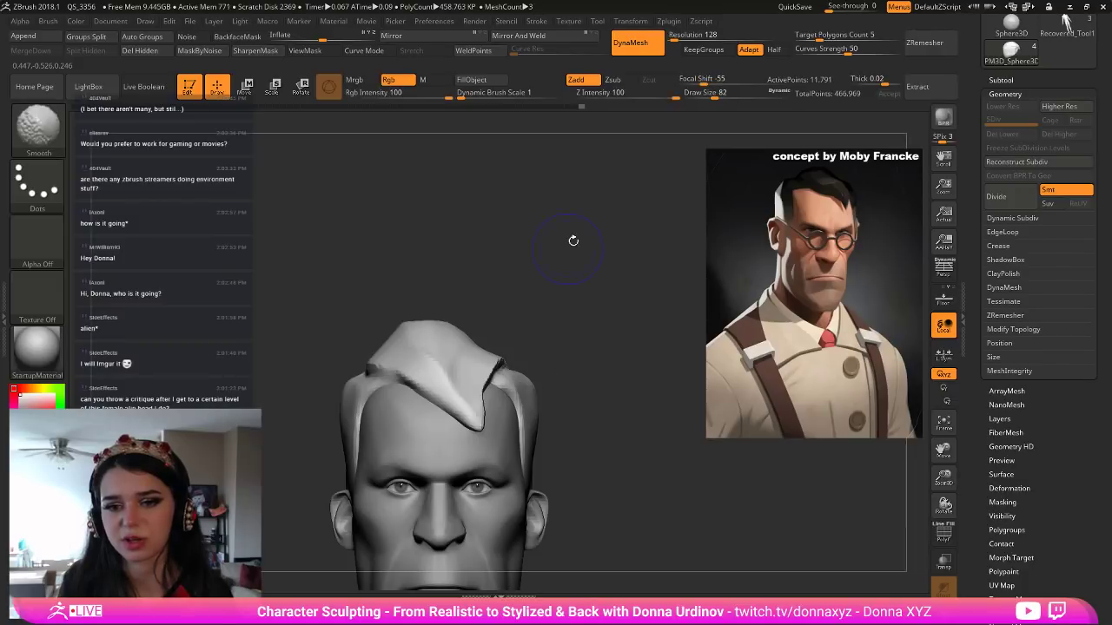
drag(548, 310, 569, 274)
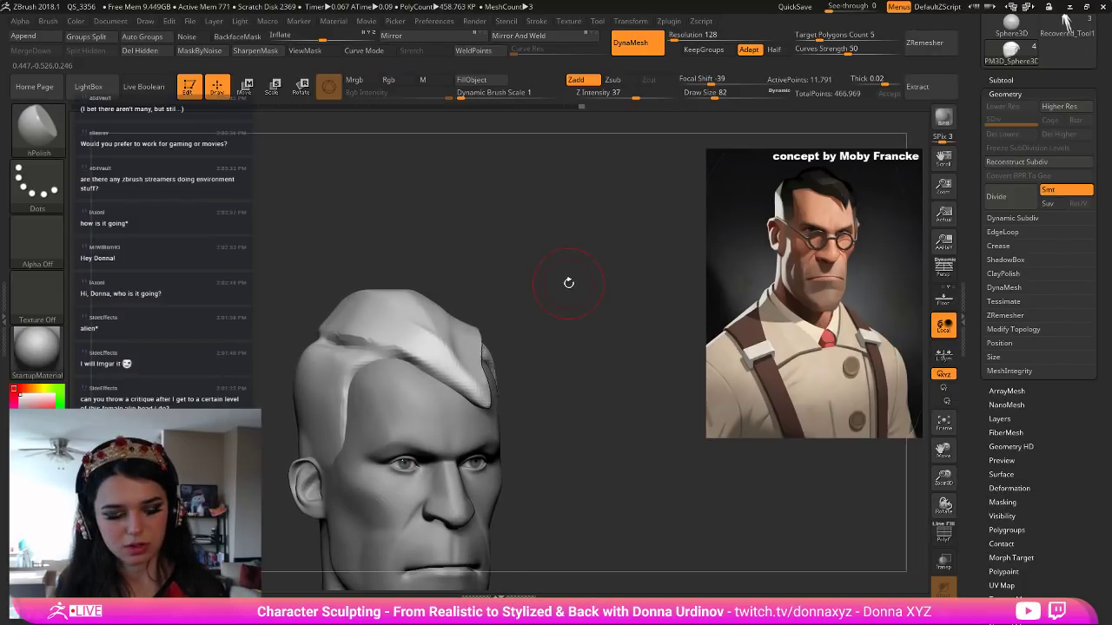
Push the hanging front lock into shape in profile with Move Topological at draw size 138.
key(b)
key(m)
key(v)
key(b)
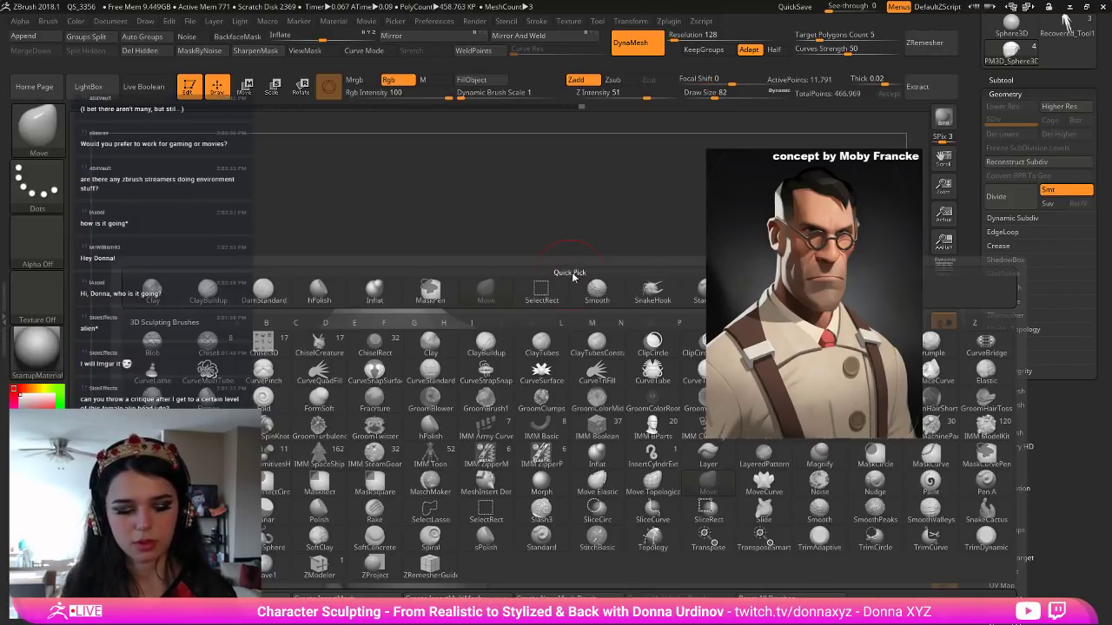
key(m)
key(t)
drag(598, 244, 617, 246)
key(])
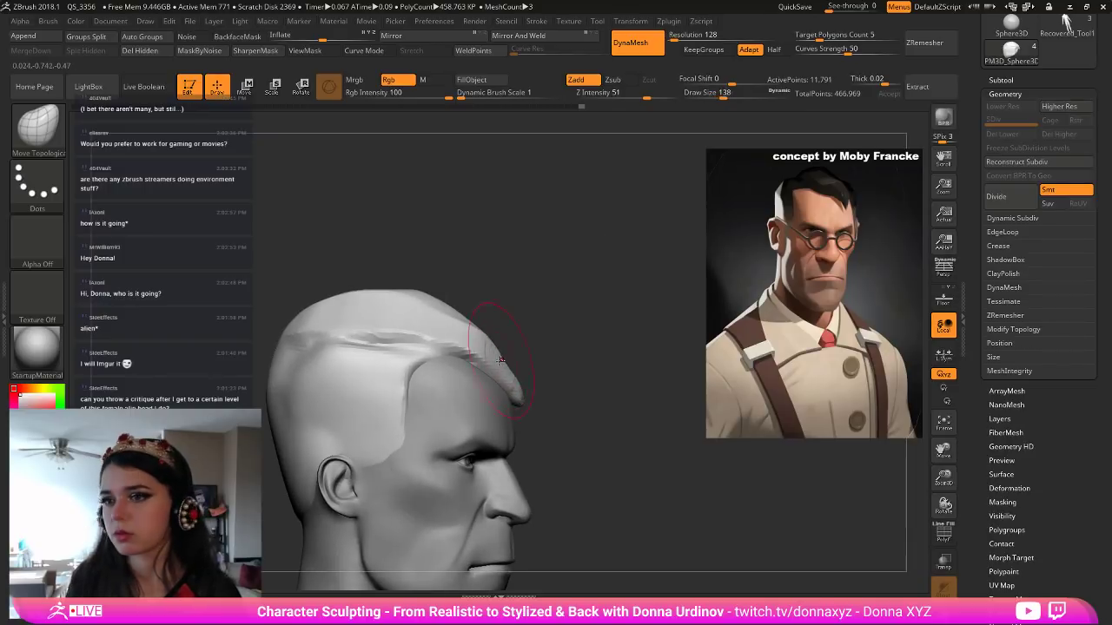
mouse_move(500, 373)
mouse_down()
mouse_move(526, 350)
mouse_move(492, 371)
mouse_up()
Refine the curve and tip of the front lock with Move Topological at draw size 86.
key([)
key([)
key([)
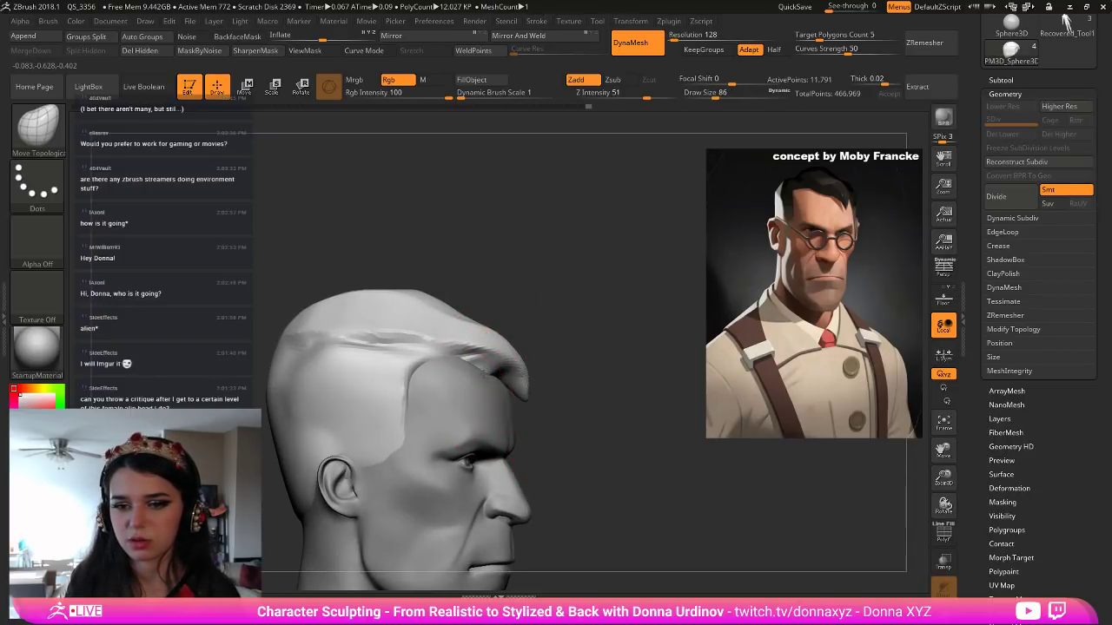
drag(565, 338, 598, 351)
mouse_move(548, 399)
mouse_down()
mouse_move(560, 393)
mouse_move(551, 366)
mouse_up()
Adjust the lock's lower edge over the forehead from the front with Move Topological at draw size 142.
key(bracketright)
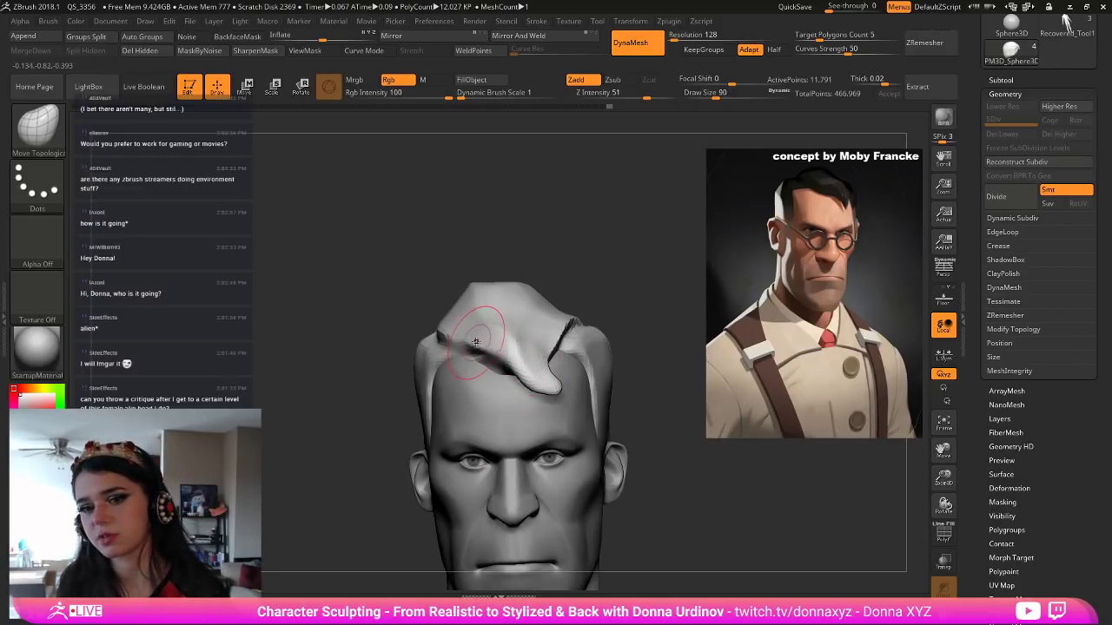
key(bracketright)
key(bracketright)
key(bracketright)
key(bracketright)
key(bracketright)
mouse_move(483, 344)
mouse_down()
mouse_move(476, 354)
mouse_move(484, 348)
mouse_up()
Tweak the front lock with a smaller Move Topological brush and smooth the side parting at draw size 66.
drag(619, 263, 568, 313)
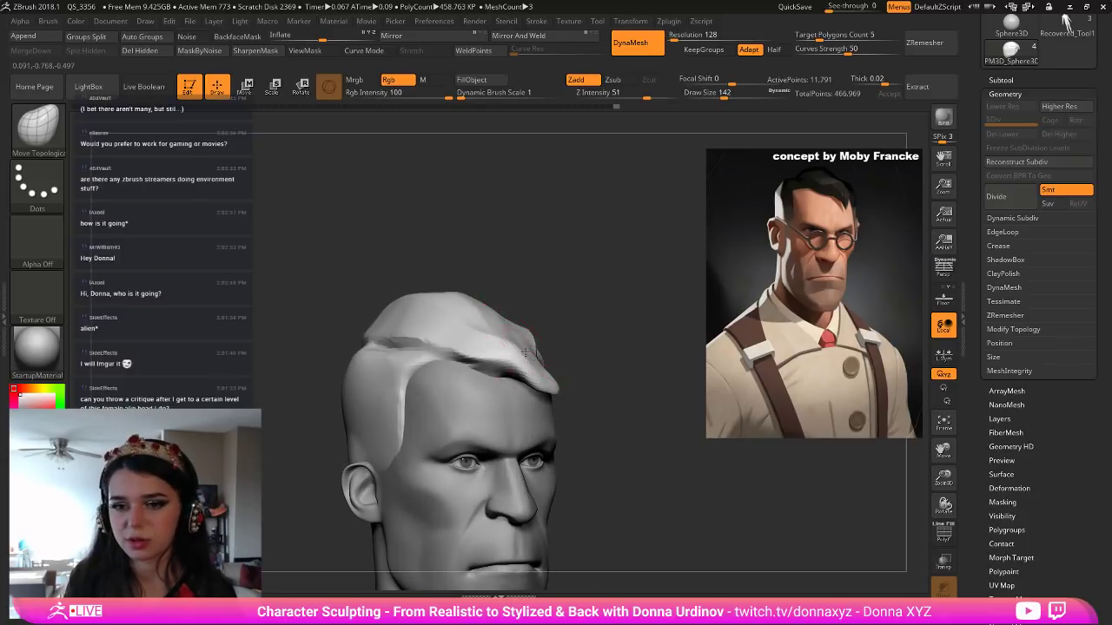
key(bracketleft)
mouse_move(538, 365)
mouse_down()
mouse_move(549, 351)
mouse_move(516, 369)
mouse_move(533, 378)
mouse_up()
mouse_move(626, 337)
alt+mouse_down()
mouse_move(599, 312)
mouse_move(569, 339)
alt+mouse_up()
shift+drag(456, 361, 451, 367)
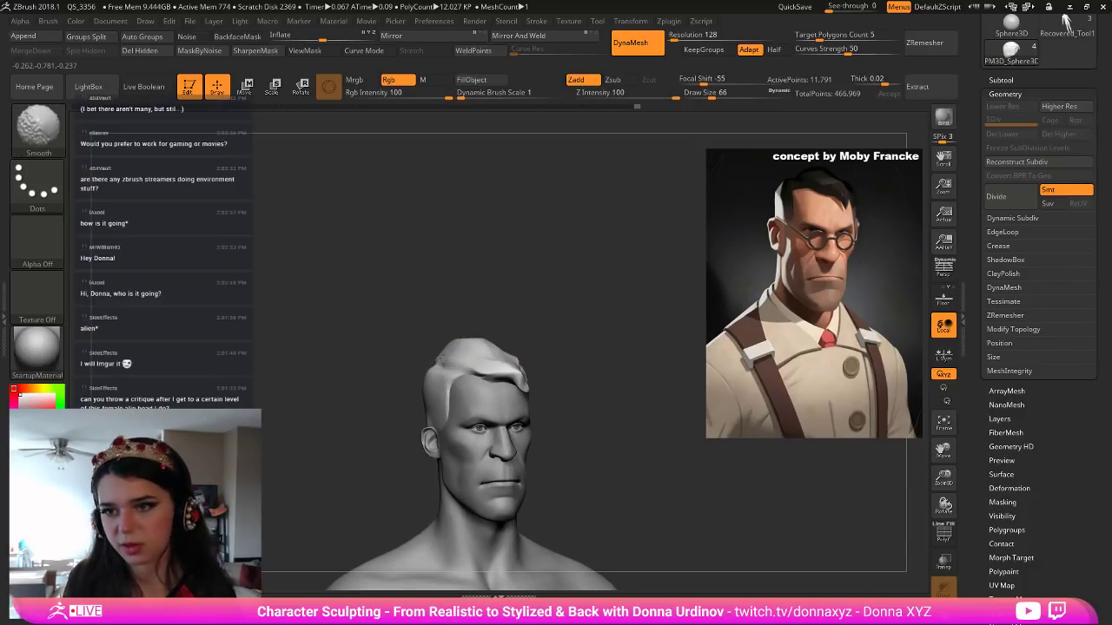
Push the crown of the hair into shape with Move Topological at draw size 138.
drag(549, 321, 486, 328)
key(bracketright)
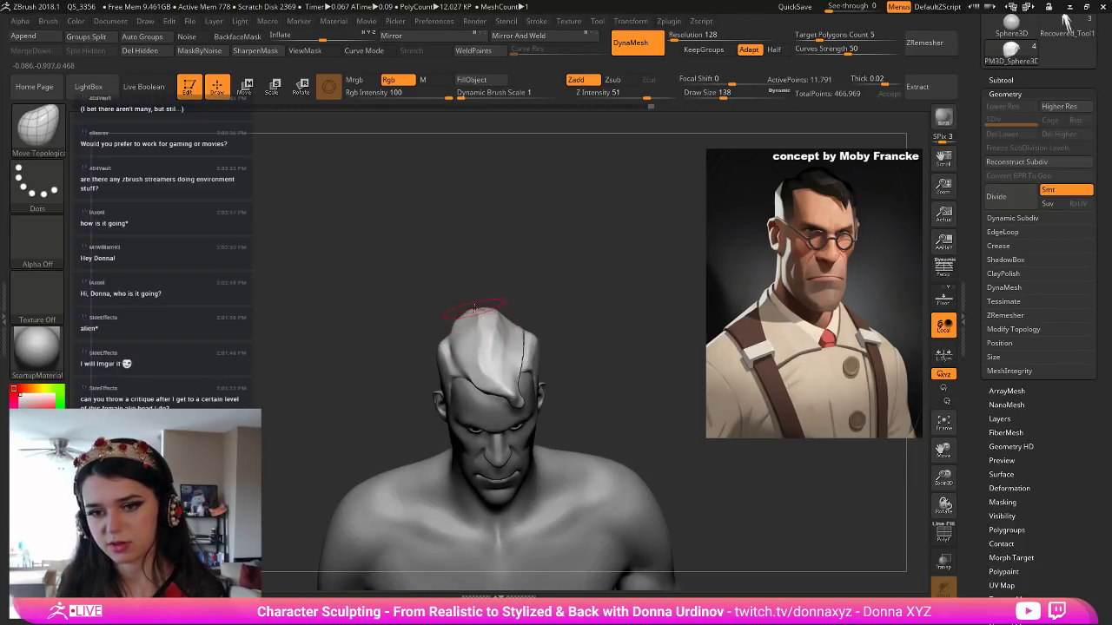
drag(476, 306, 550, 280)
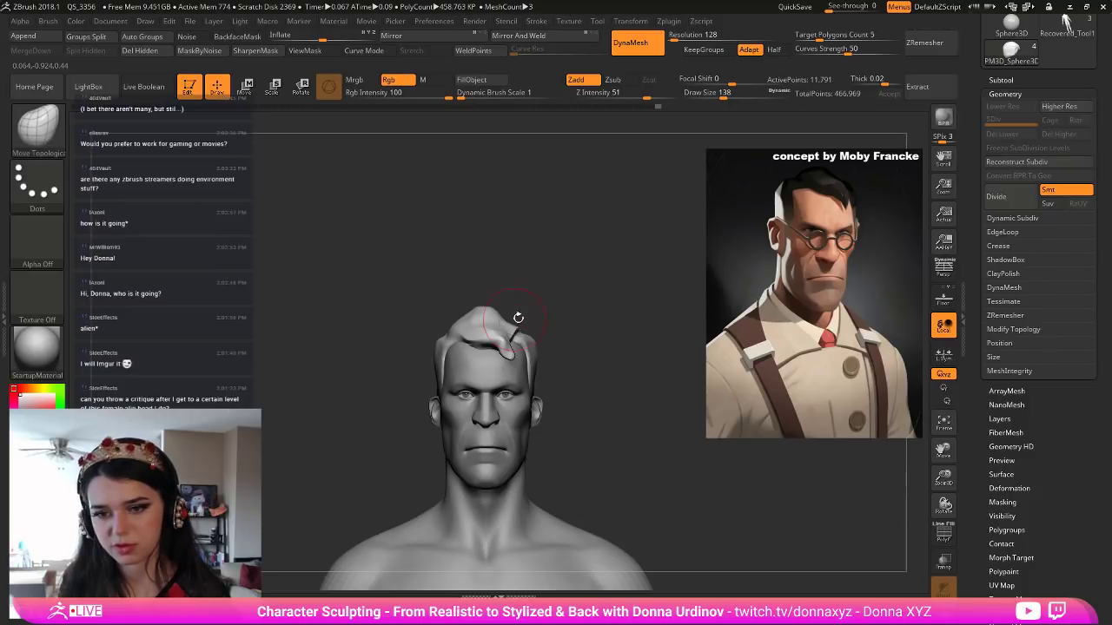
Flatten the top of the swept hair into clean planes with hPolish at draw size 138.
mouse_move(514, 322)
mouse_down()
mouse_move(478, 303)
mouse_move(521, 282)
mouse_move(450, 295)
mouse_up()
key(b)
key(h)
key(p)
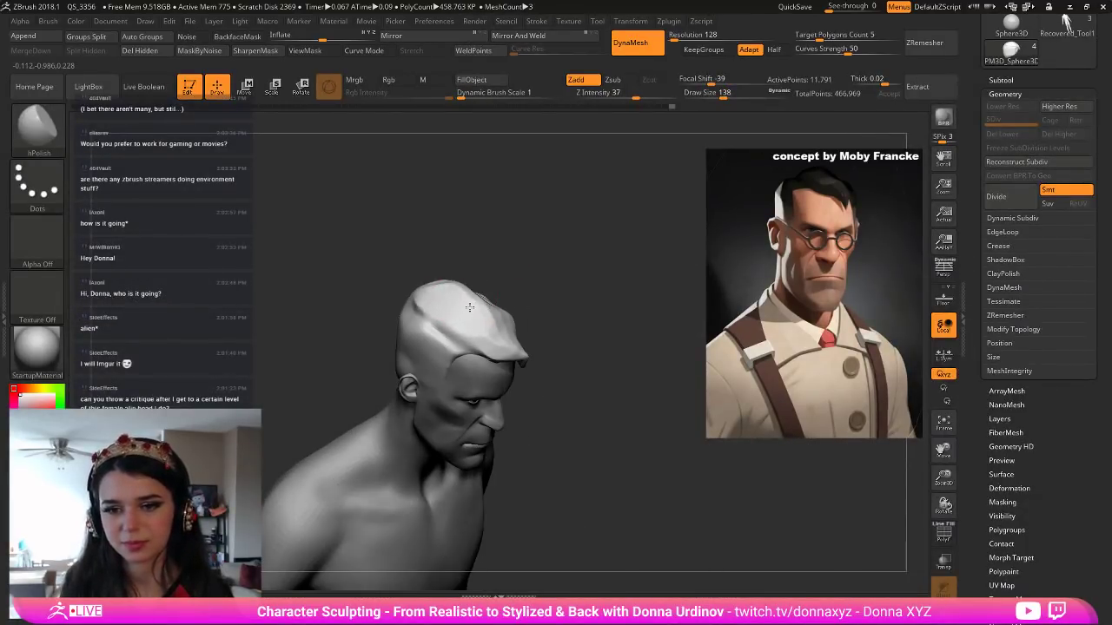
drag(424, 284, 477, 293)
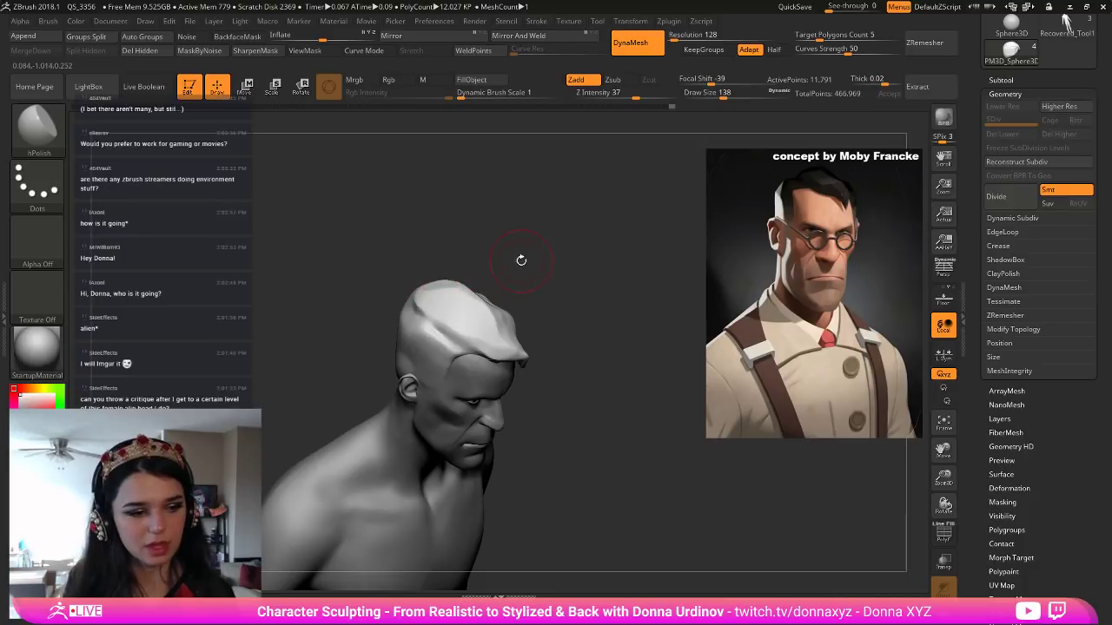
drag(538, 264, 495, 321)
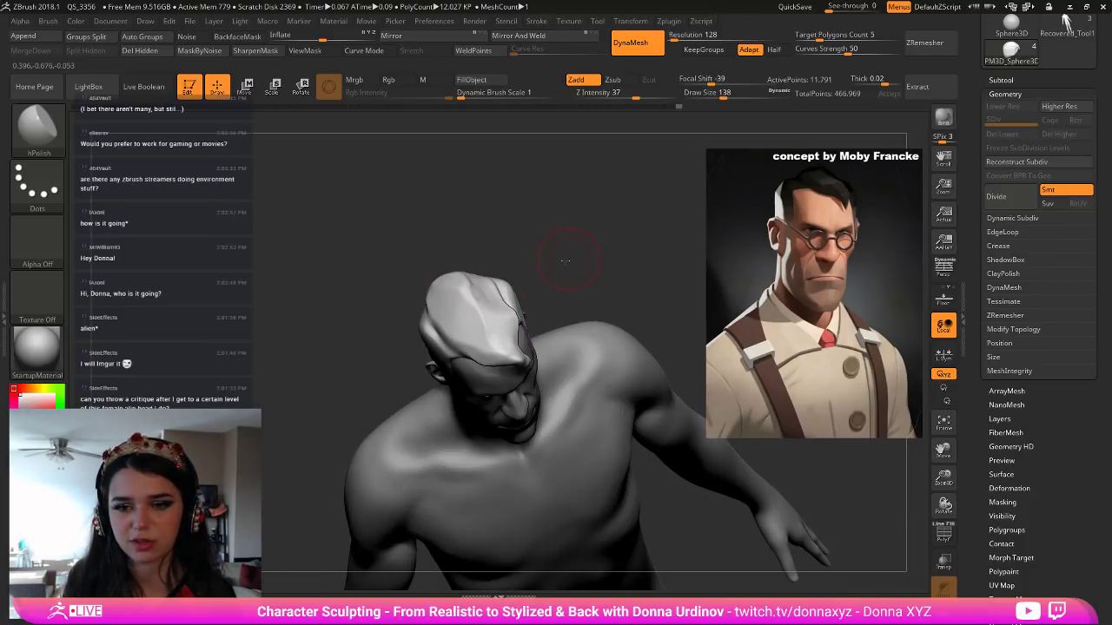
drag(566, 260, 526, 271)
drag(491, 303, 508, 294)
drag(551, 218, 477, 315)
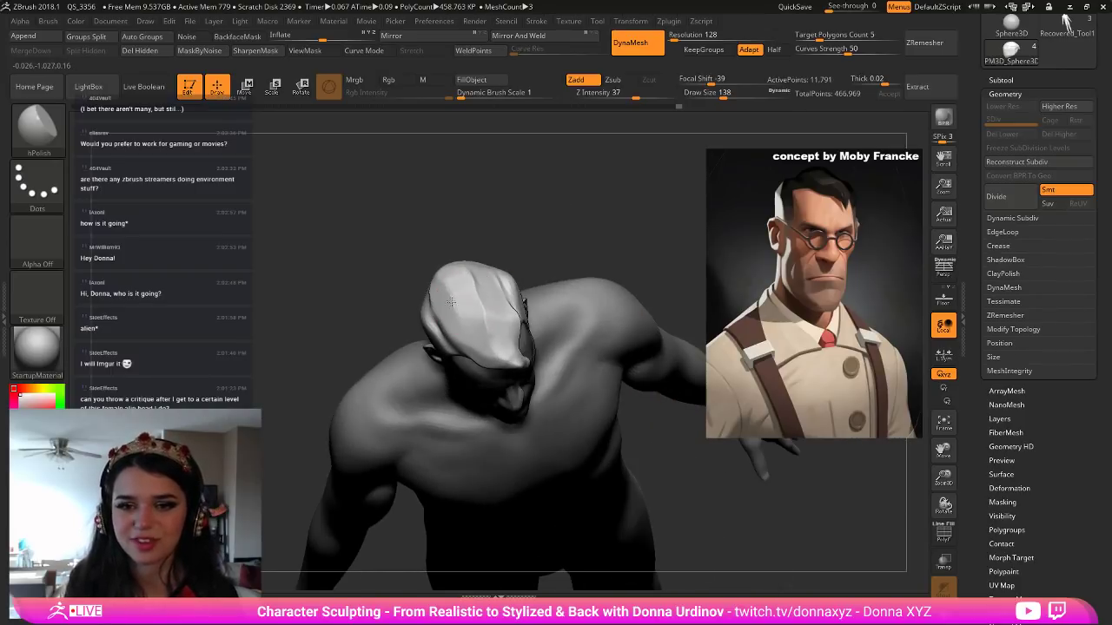
shift+drag(535, 209, 536, 243)
Sharpen the side parting and the creases around the front lock with DamStandard at draw size 138, smoothing where needed.
key(b)
key(d)
key(s)
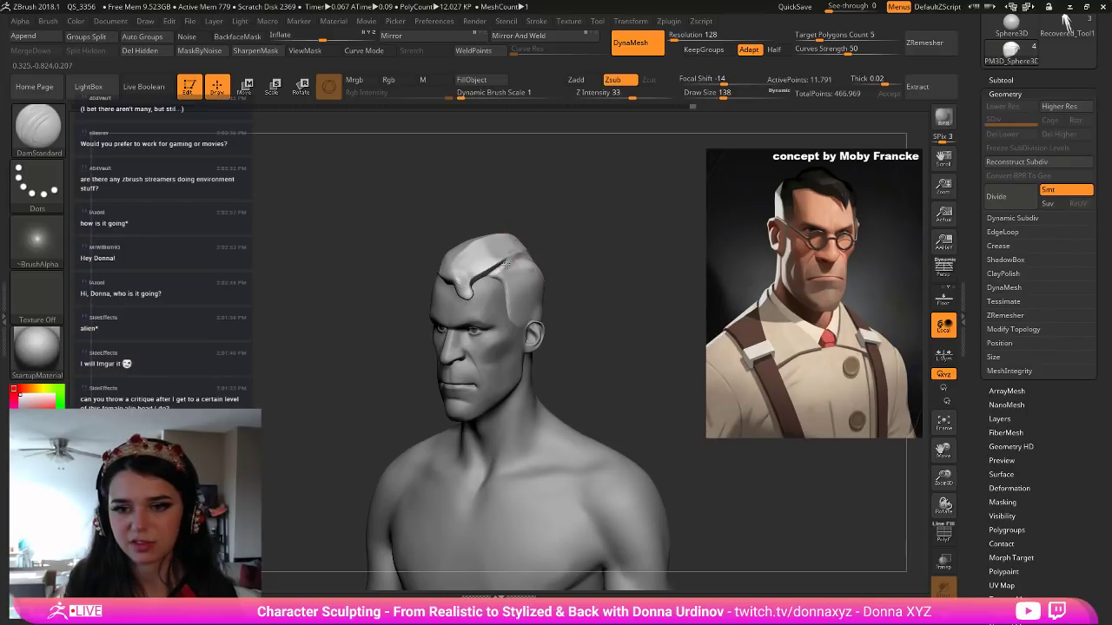
mouse_move(518, 257)
mouse_down()
mouse_move(469, 298)
mouse_move(599, 260)
mouse_up()
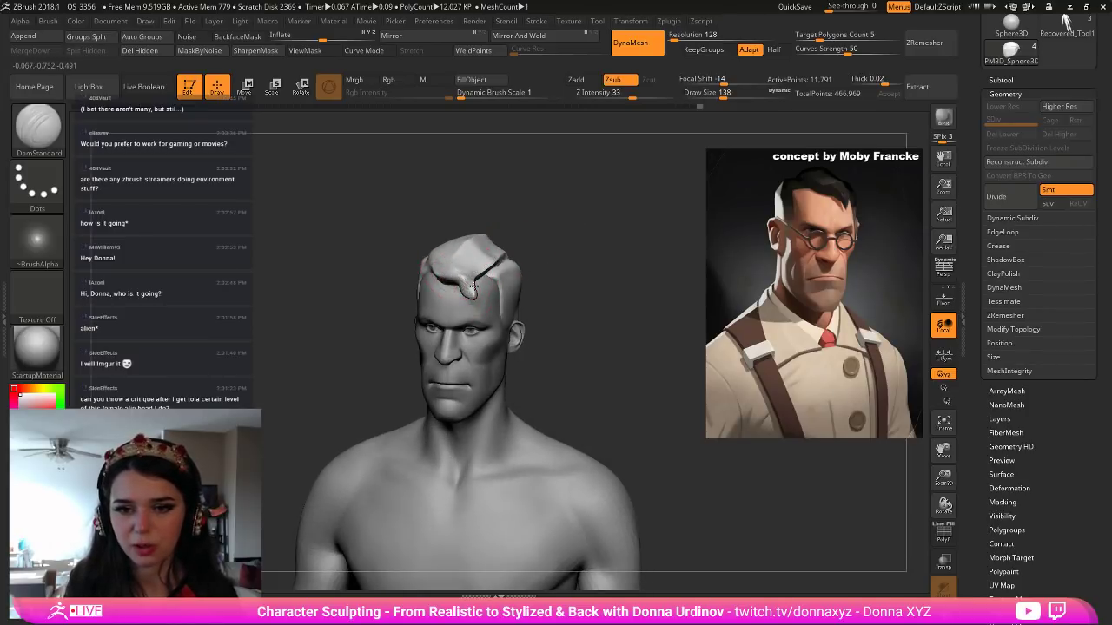
drag(472, 296, 471, 288)
drag(592, 245, 659, 248)
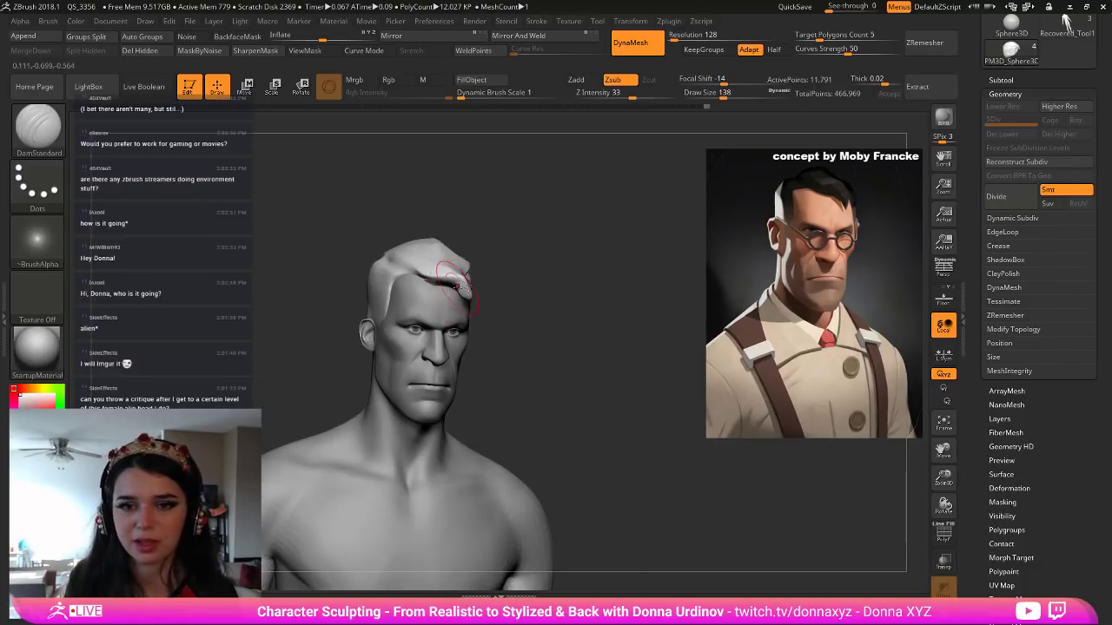
mouse_move(495, 284)
shift+mouse_down()
mouse_move(508, 287)
mouse_move(466, 297)
shift+mouse_up()
mouse_move(528, 278)
mouse_down()
mouse_move(458, 301)
mouse_move(539, 291)
mouse_move(469, 295)
mouse_up()
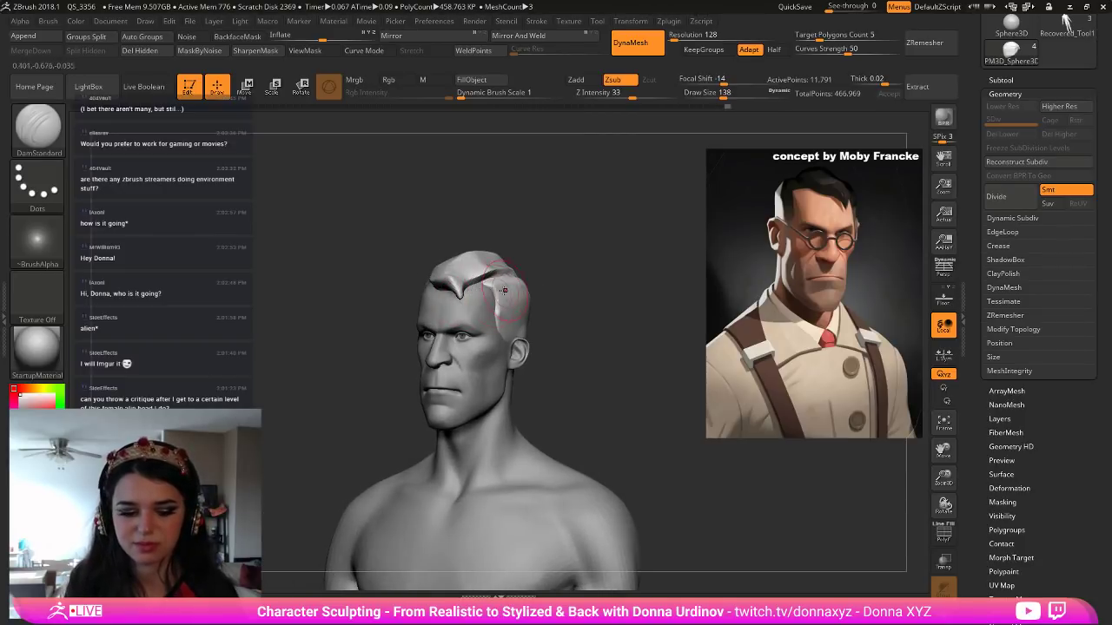
Reshape the front lock and its edge over the forehead with Move Topological, using draw sizes from 82 to 126.
key(b)
key(m)
key(t)
drag(577, 226, 664, 239)
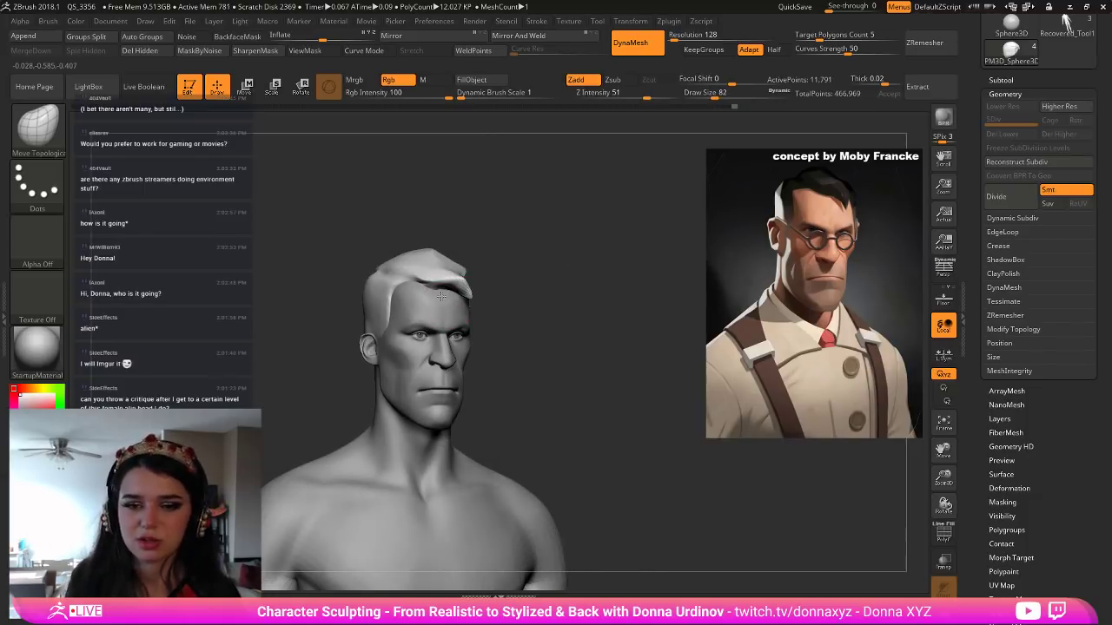
drag(436, 281, 437, 287)
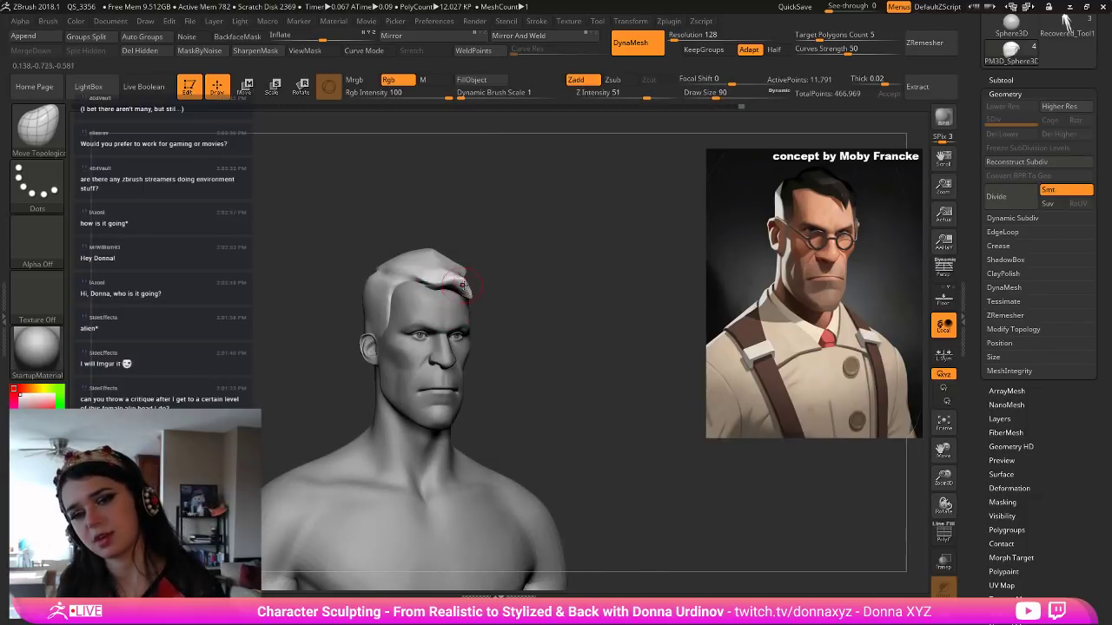
key(bracketright)
drag(510, 268, 485, 268)
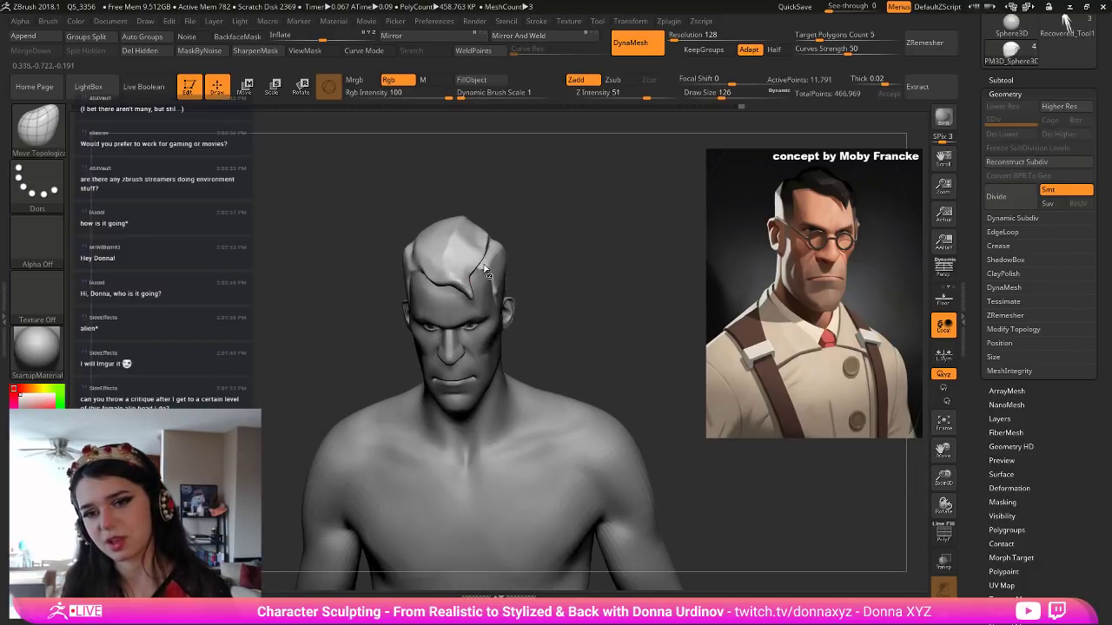
Adjust the hair's outline beside the parting from above with Move Topological at draw size 146.
mouse_move(530, 228)
mouse_down()
mouse_move(520, 282)
mouse_move(482, 242)
mouse_up()
shift+drag(548, 203, 550, 221)
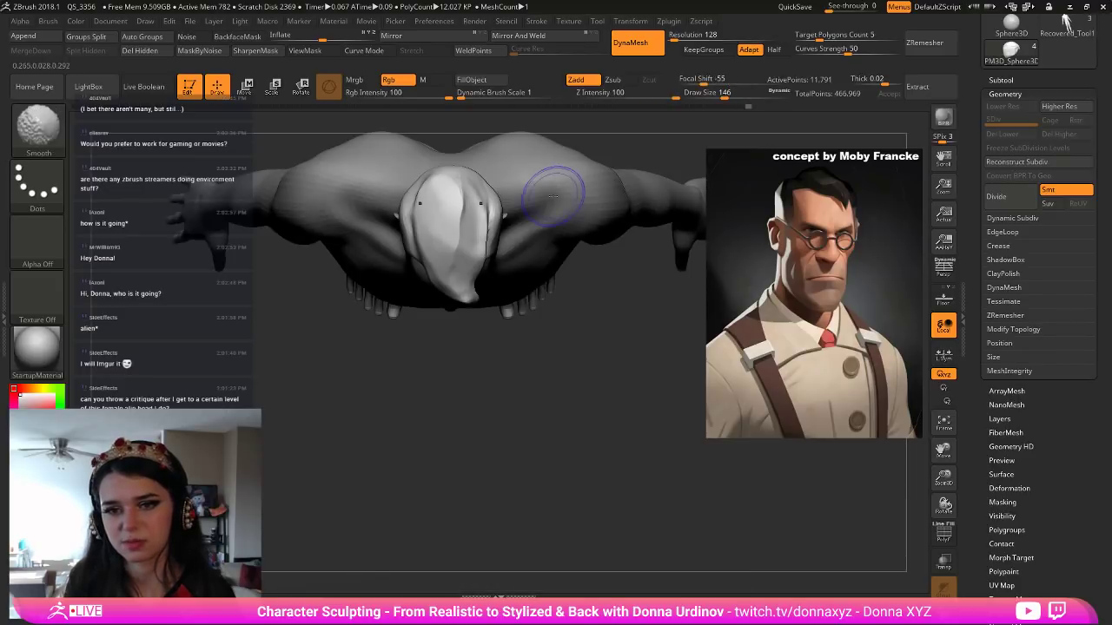
mouse_move(484, 183)
mouse_down()
mouse_move(485, 170)
mouse_move(462, 165)
mouse_move(476, 173)
mouse_up()
mouse_move(556, 387)
mouse_down()
mouse_move(529, 218)
mouse_move(486, 188)
mouse_move(572, 193)
mouse_up()
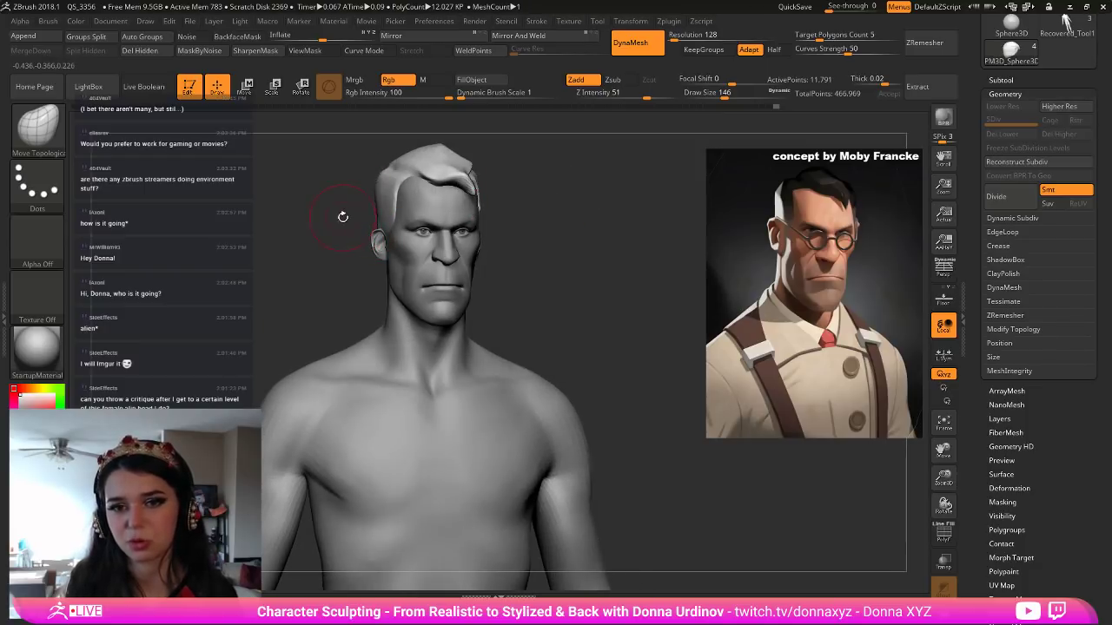
drag(342, 218, 373, 186)
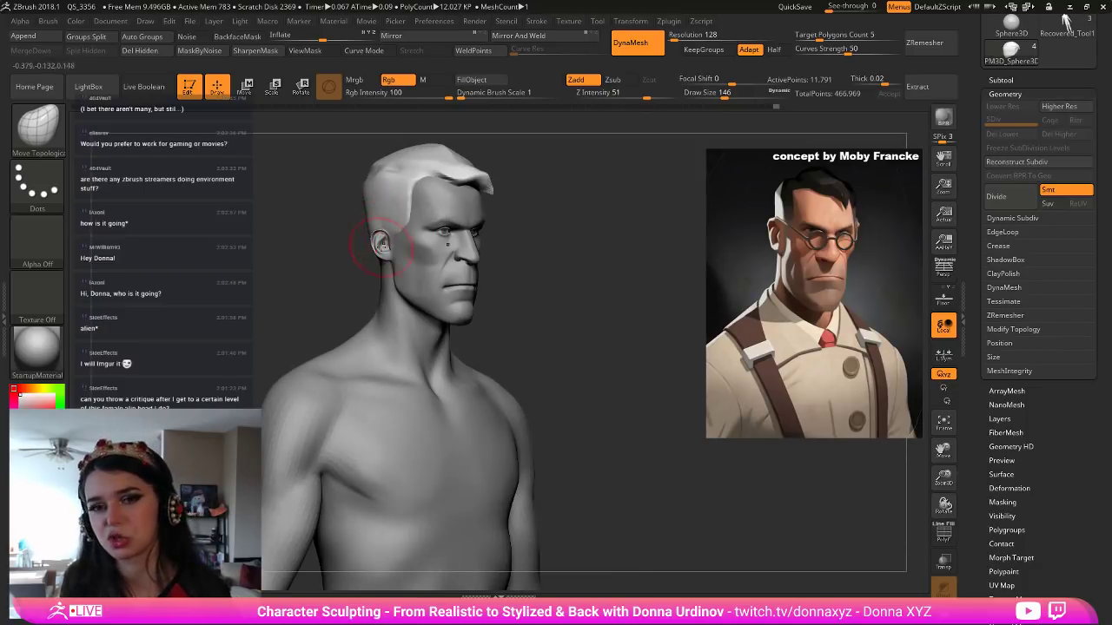
Polish the back and side of the hair into flatter planes with hPolish at draw size 146.
key(b)
key(h)
key(p)
mouse_move(319, 230)
mouse_down()
mouse_move(369, 217)
mouse_move(337, 176)
mouse_up()
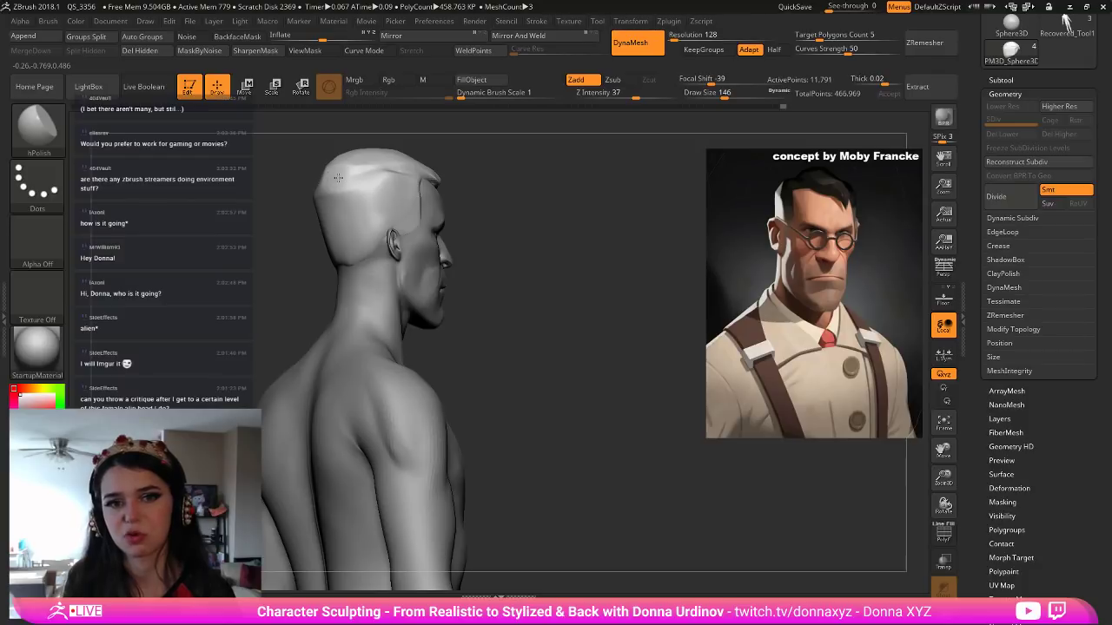
drag(322, 181, 320, 192)
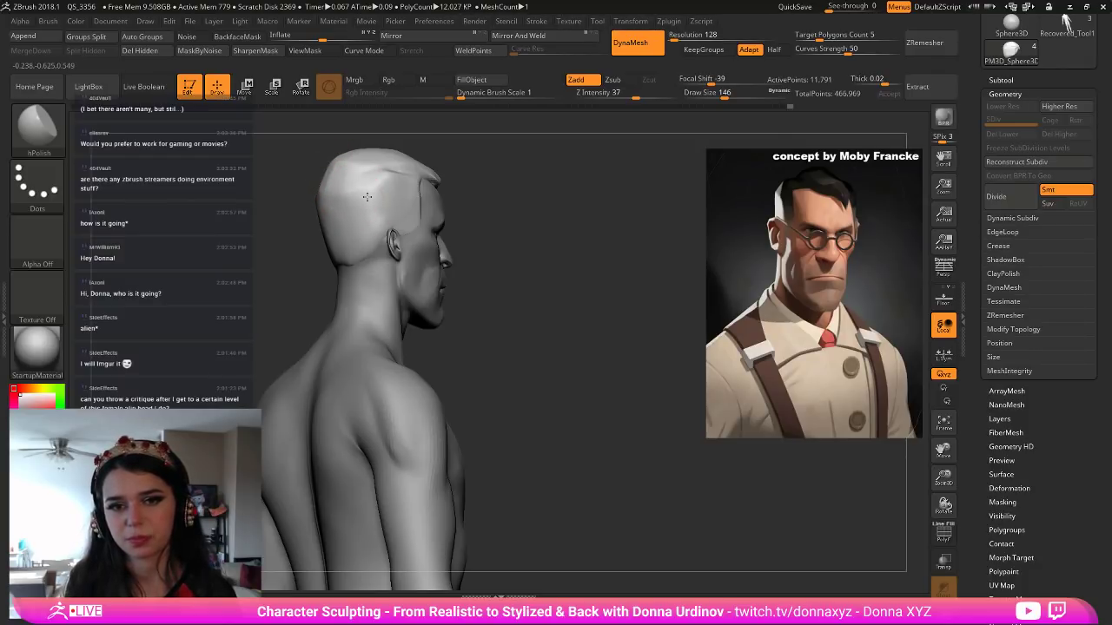
mouse_move(496, 210)
mouse_down()
mouse_move(509, 220)
mouse_move(443, 215)
mouse_up()
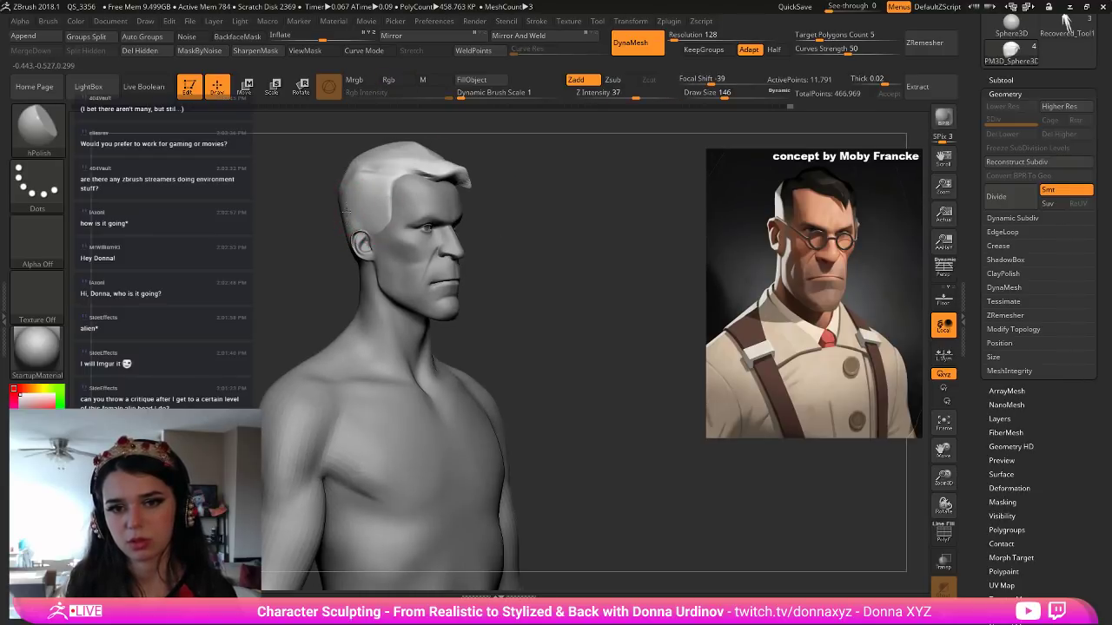
drag(353, 222, 351, 207)
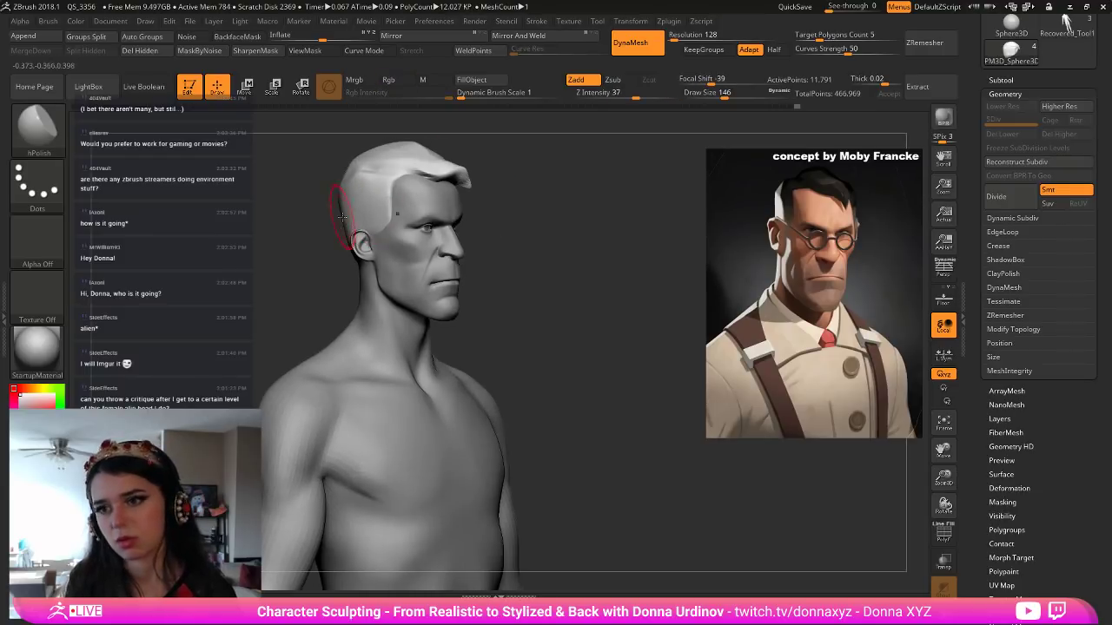
Switch to the body subtool, reshape the back of the neck with the Move brush down to draw size 122, and smooth it.
alt+click(374, 315)
key(b)
key(m)
key(v)
mouse_move(363, 263)
mouse_down()
mouse_move(335, 300)
mouse_move(317, 301)
mouse_move(352, 318)
mouse_up()
key(bracketleft)
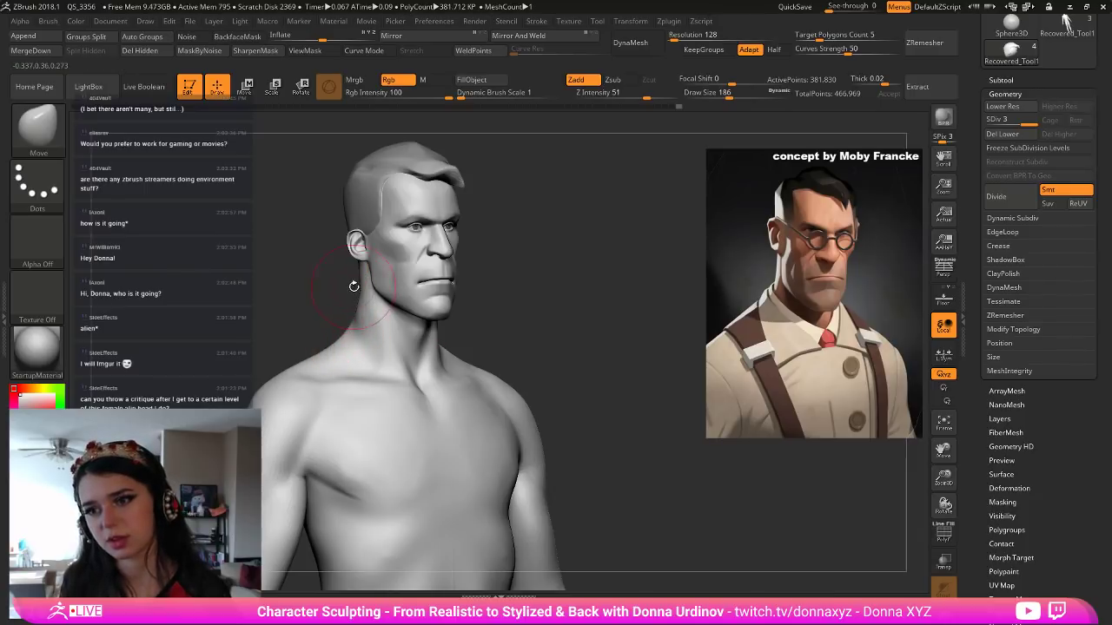
key(bracketleft)
key(bracketleft)
key(bracketleft)
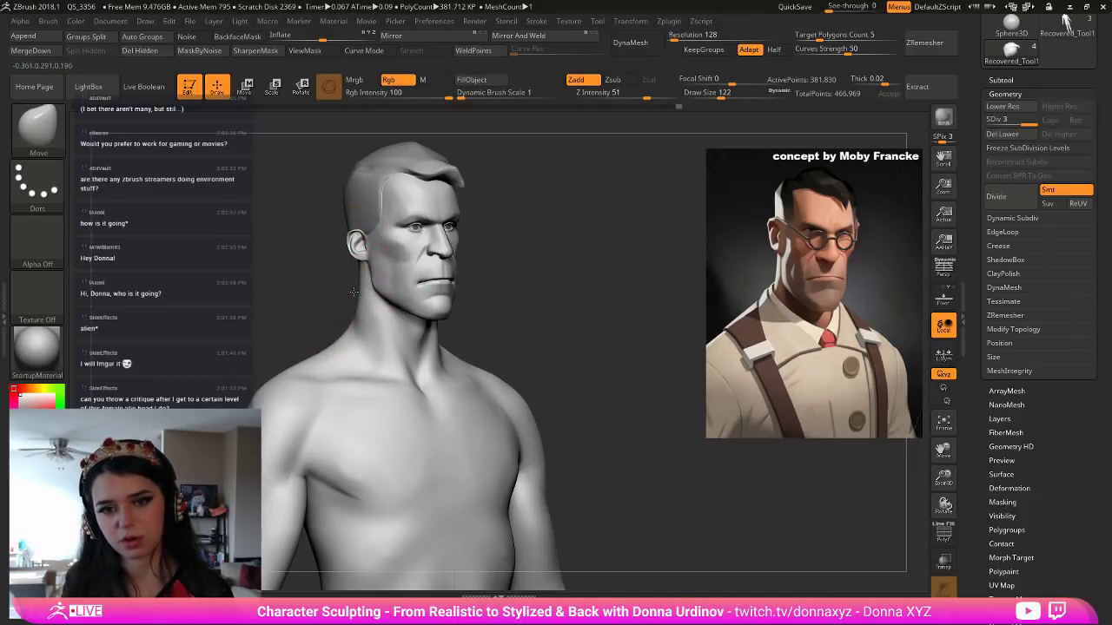
shift+drag(338, 303, 346, 291)
Return to the hair subtool and adjust its edge behind the ear with the Move brush at draw size 122.
key(b)
key(m)
key(v)
alt+click(358, 213)
mouse_move(314, 215)
mouse_down()
mouse_move(346, 219)
mouse_move(343, 233)
mouse_up()
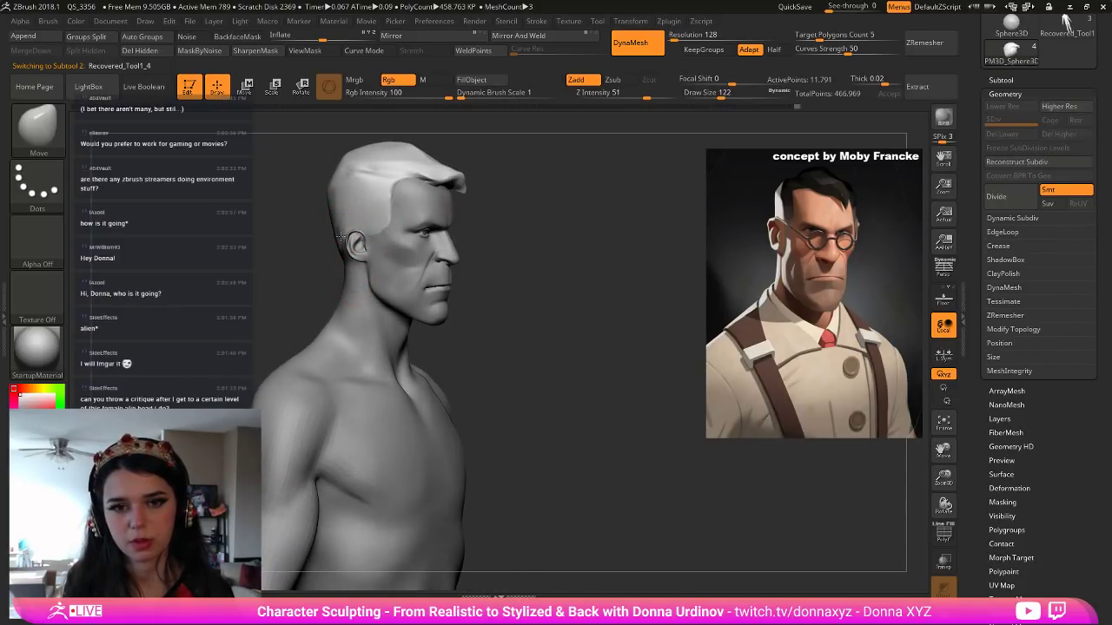
Switch to the body subtool and flatten the planes of the neck with hPolish at draw sizes 94 and 74, smoothing between strokes.
alt+click(341, 231)
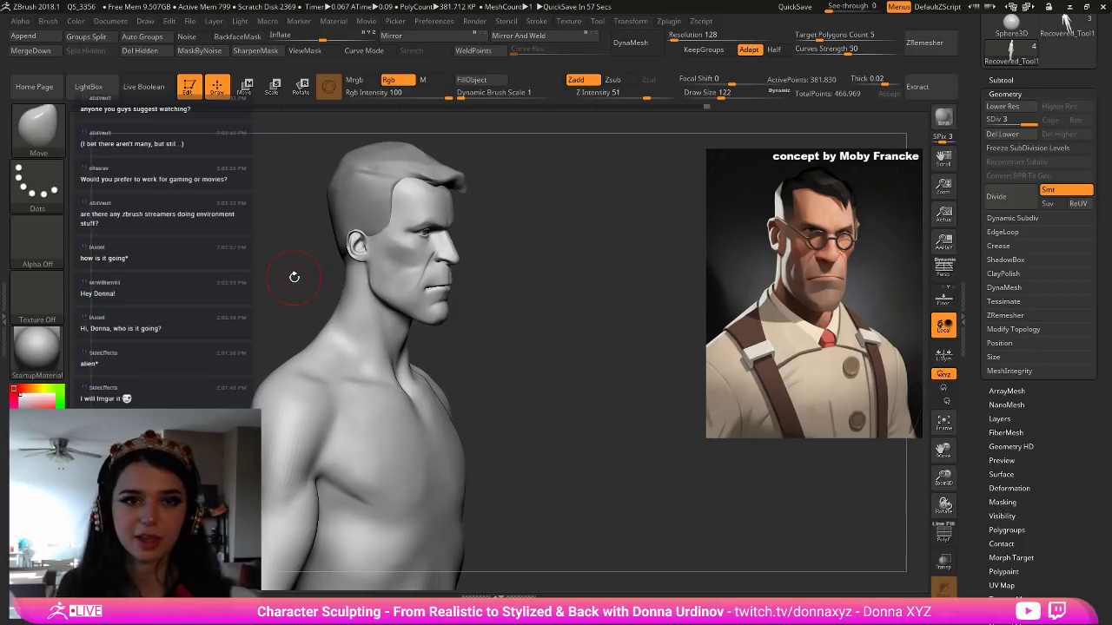
key(b)
key(h)
key(p)
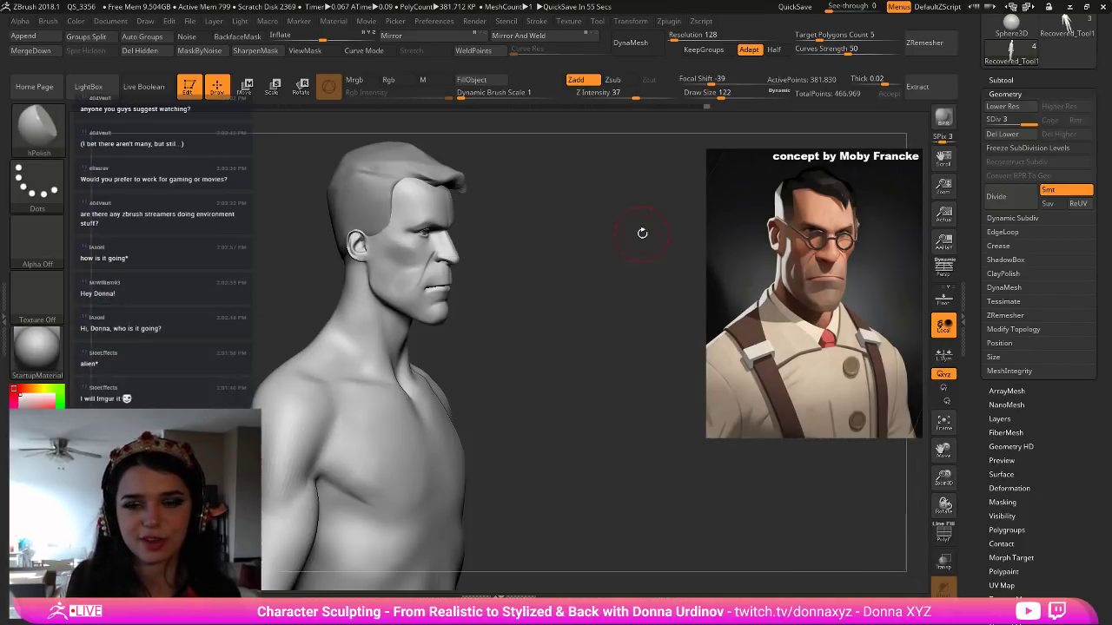
drag(608, 263, 477, 285)
drag(348, 283, 345, 275)
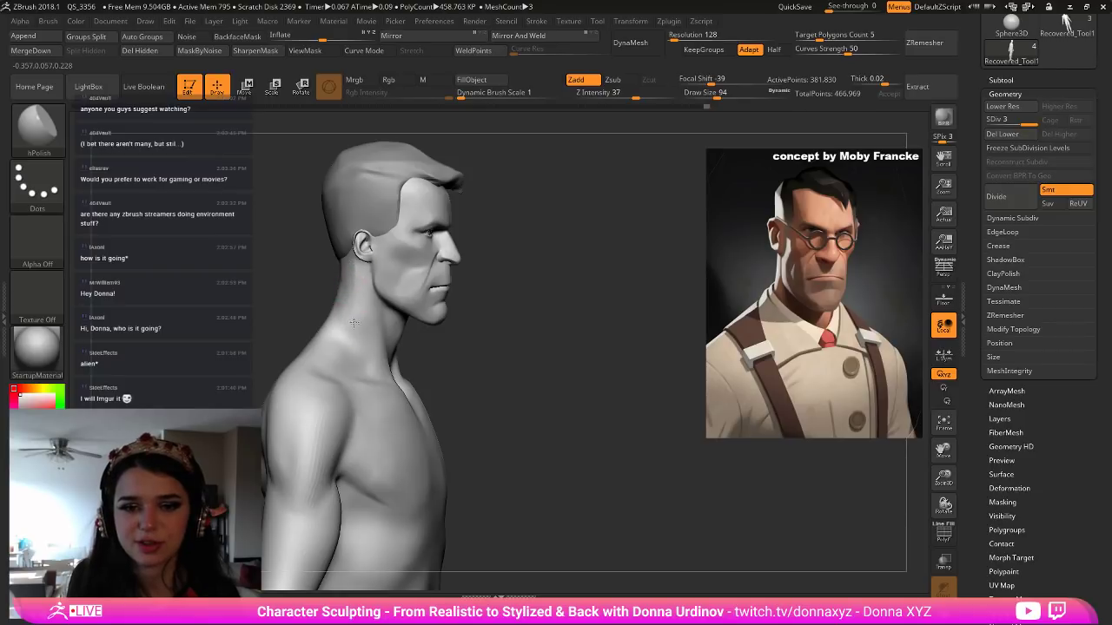
drag(527, 354, 441, 346)
drag(348, 318, 354, 335)
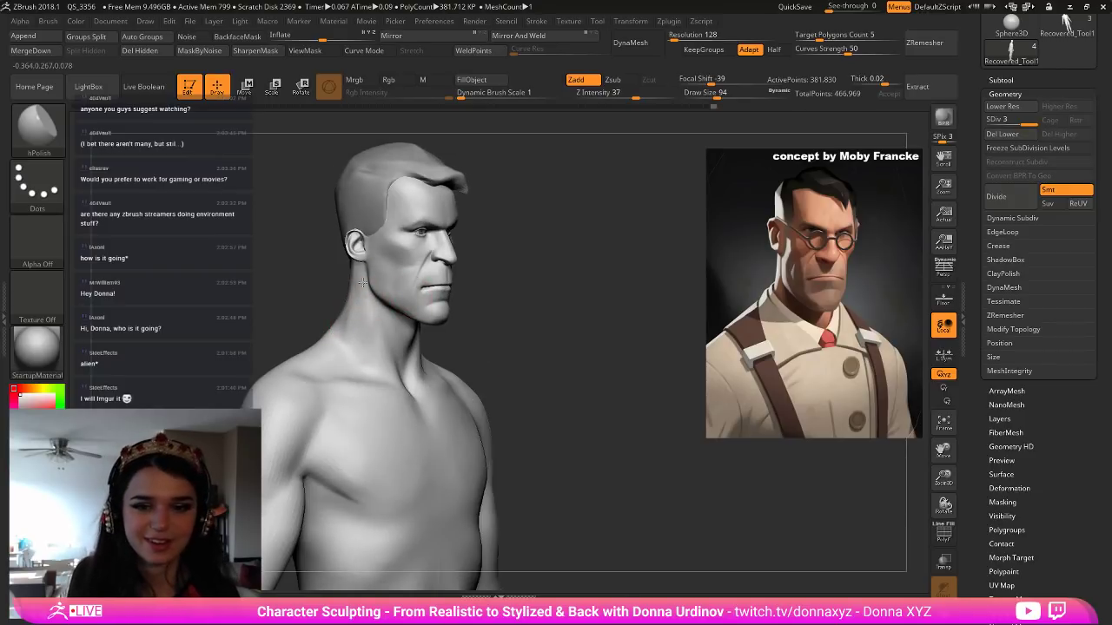
shift+drag(390, 335, 426, 345)
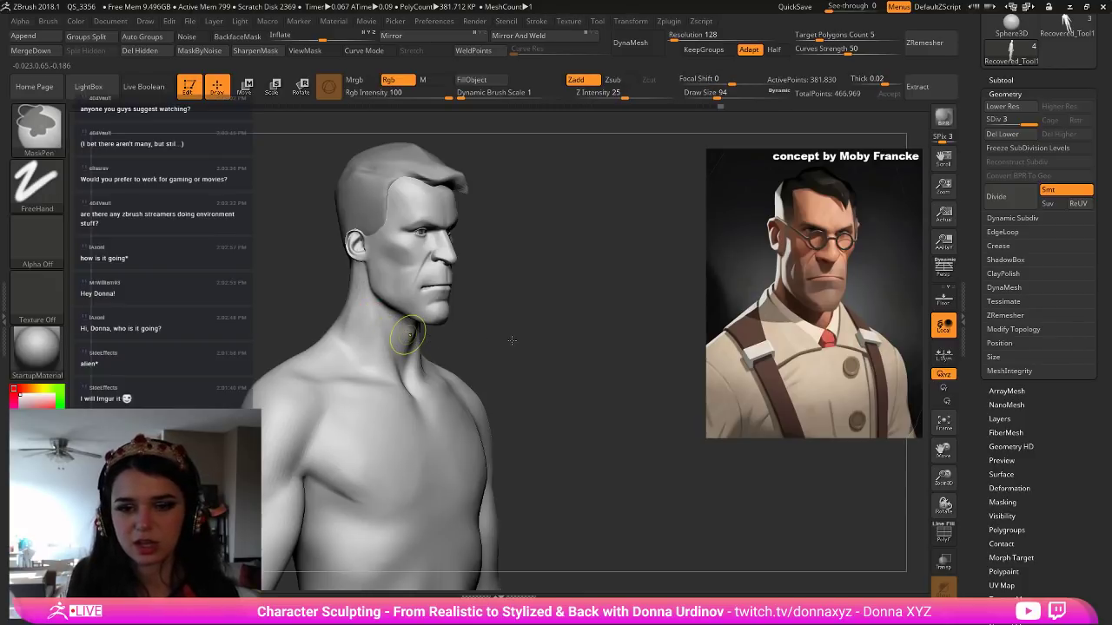
drag(513, 339, 365, 309)
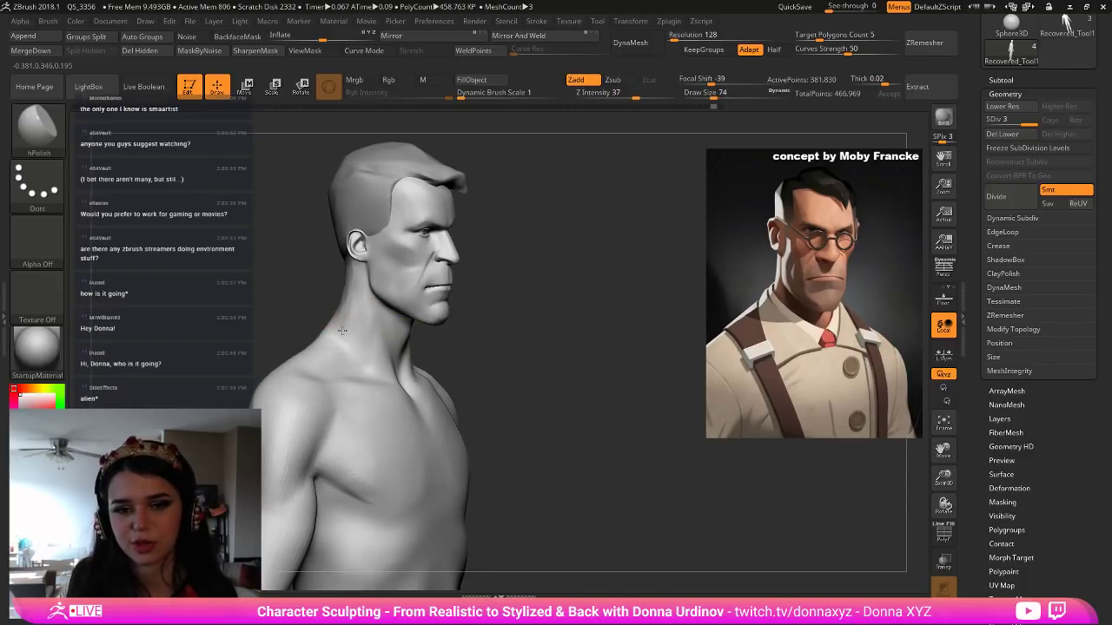
key(shift)
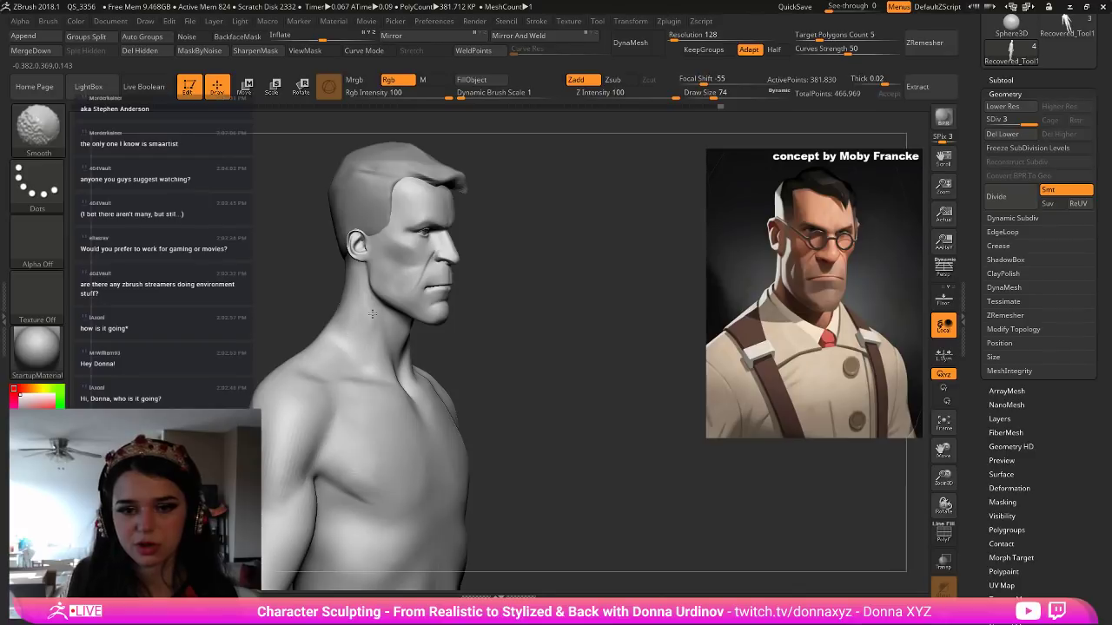
Polish the side of the neck below the ear with hPolish at draw size 74 and smooth the transition towards the shoulder.
mouse_move(491, 338)
mouse_down()
mouse_move(477, 340)
mouse_move(472, 310)
mouse_move(515, 308)
mouse_up()
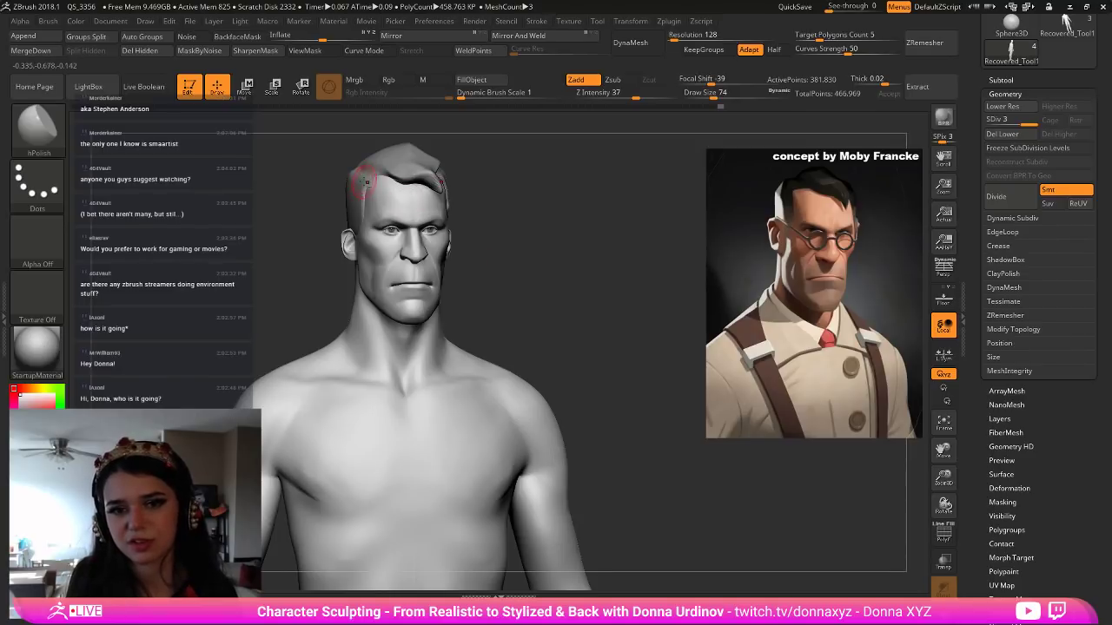
drag(263, 307, 332, 272)
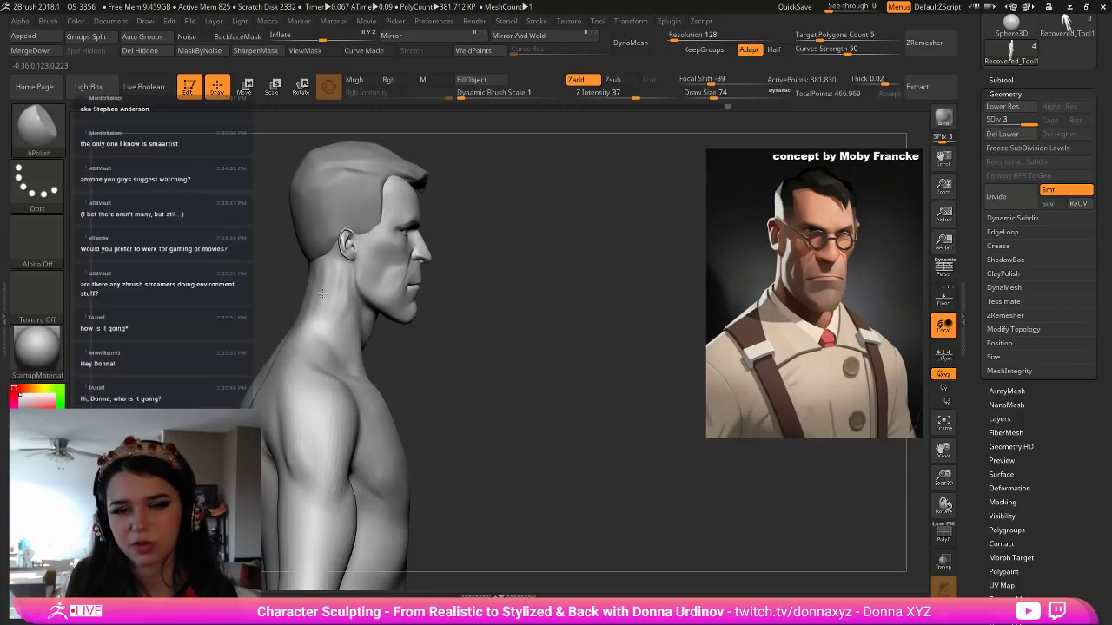
drag(339, 268, 337, 292)
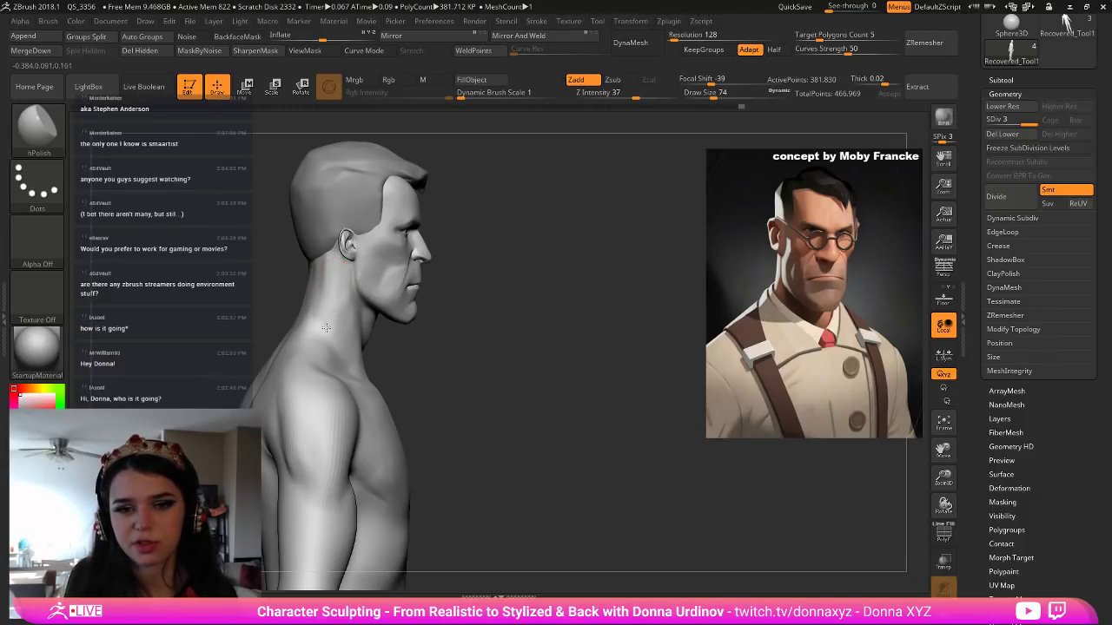
key(shift)
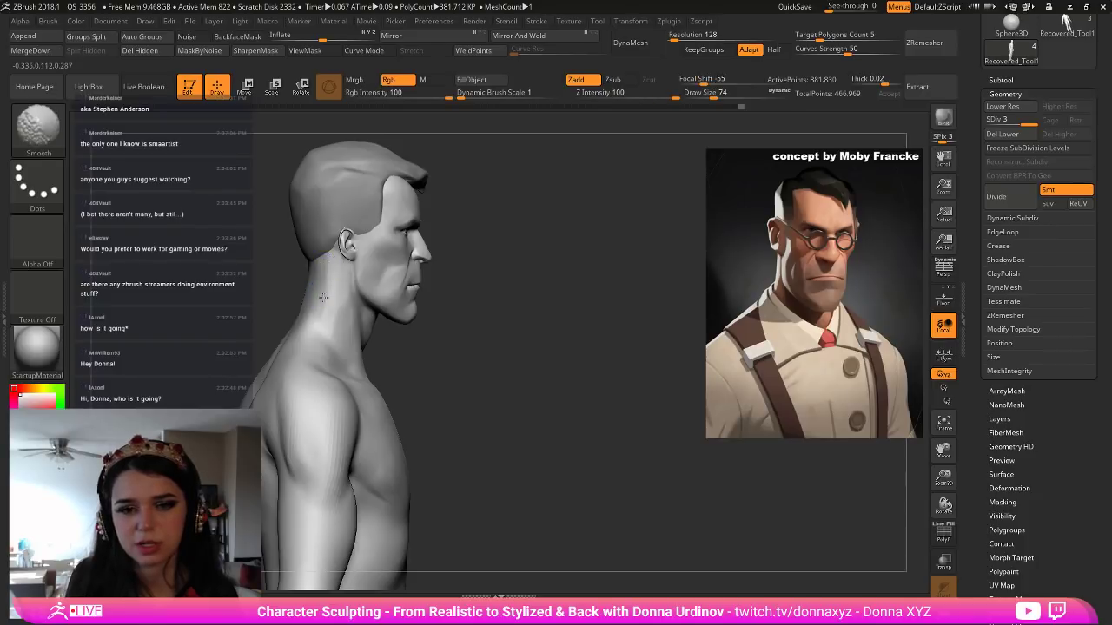
shift+drag(342, 316, 349, 334)
drag(431, 343, 374, 346)
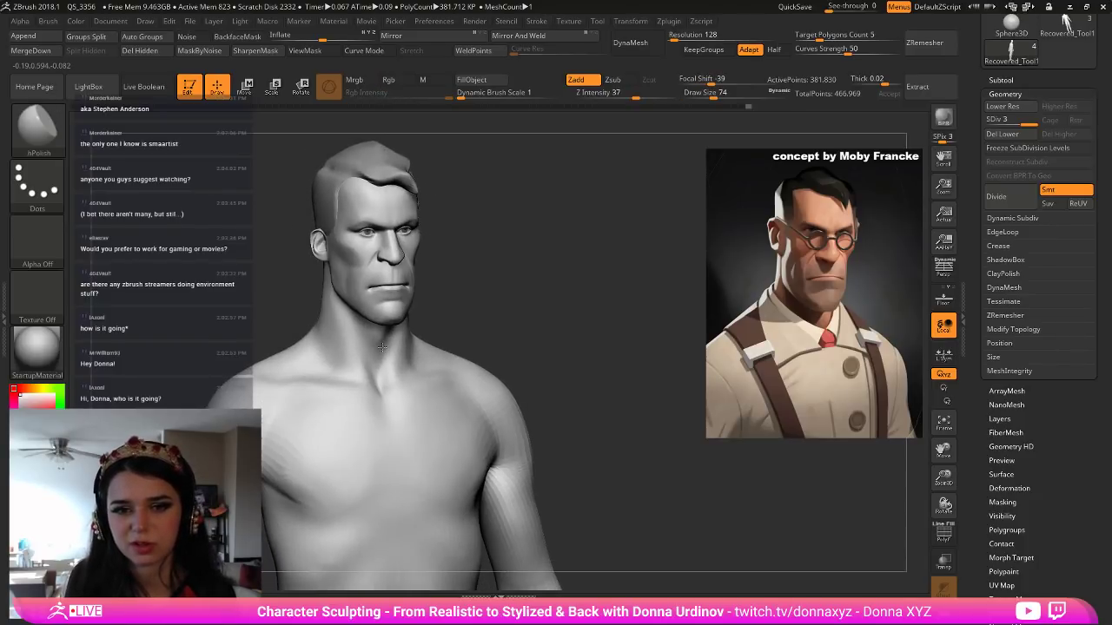
Adjust the contour of the neck below the ear with the Move brush at draw size 182.
drag(521, 310, 521, 321)
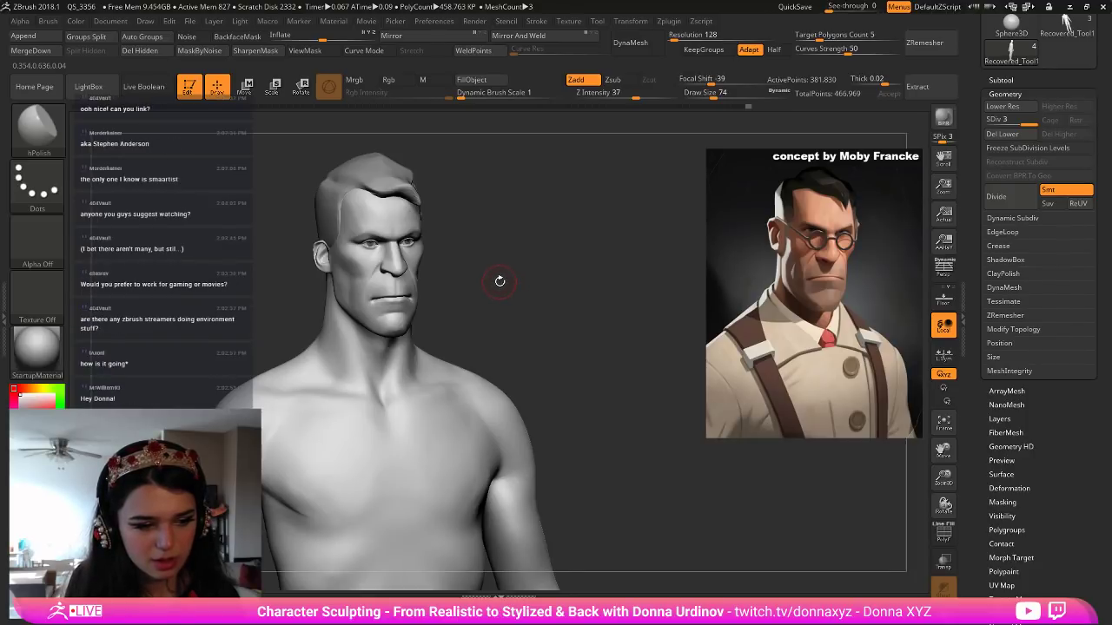
drag(504, 261, 503, 267)
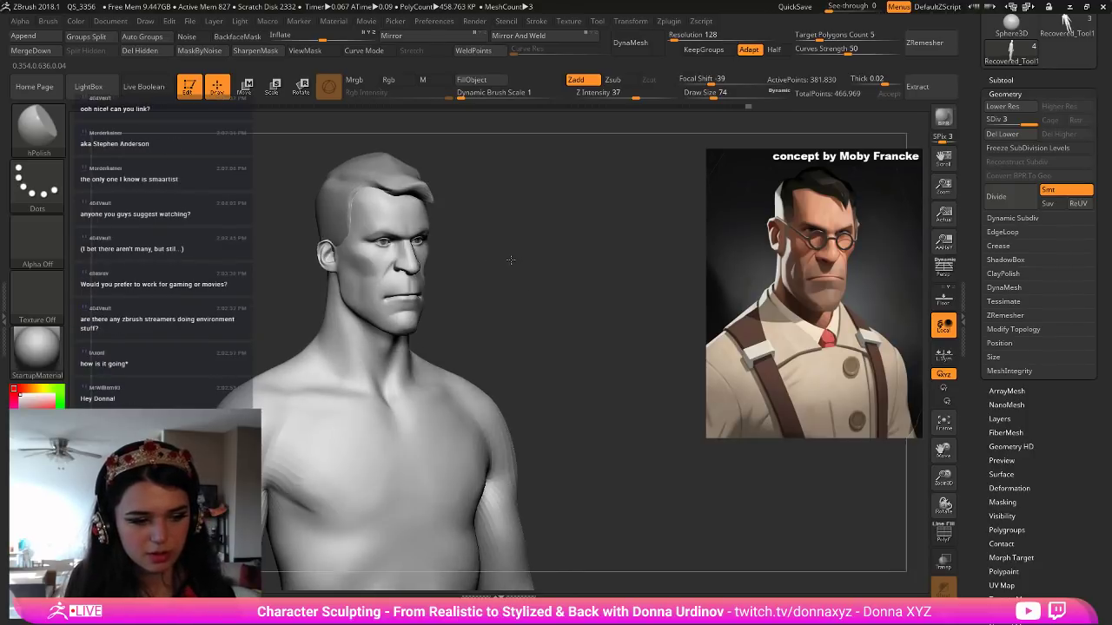
key(b)
key(m)
key(v)
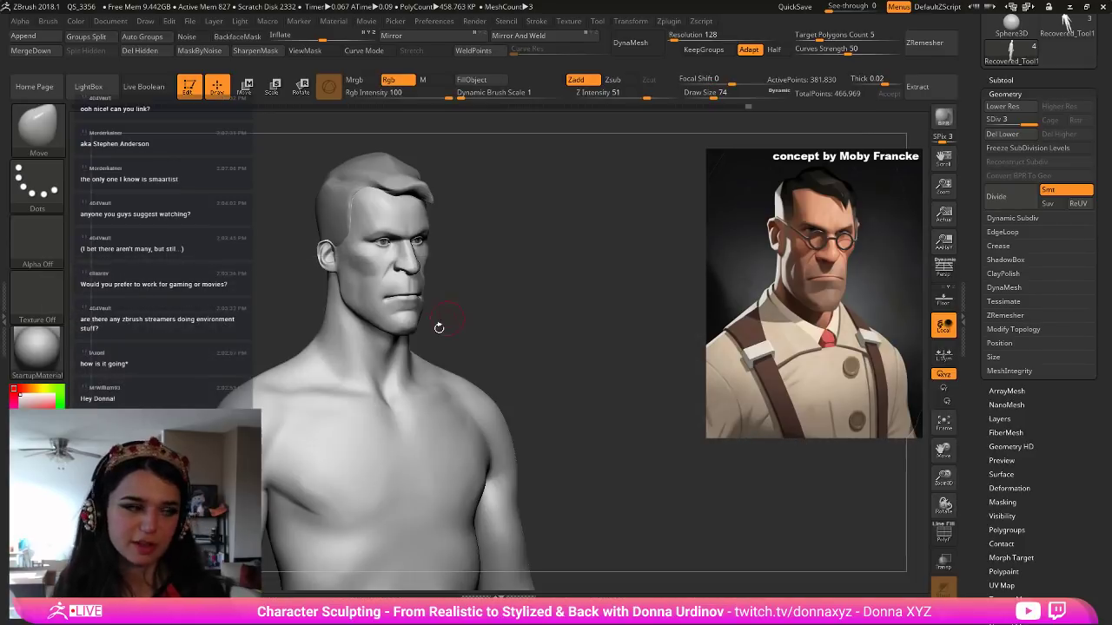
key(bracketright)
key(bracketright)
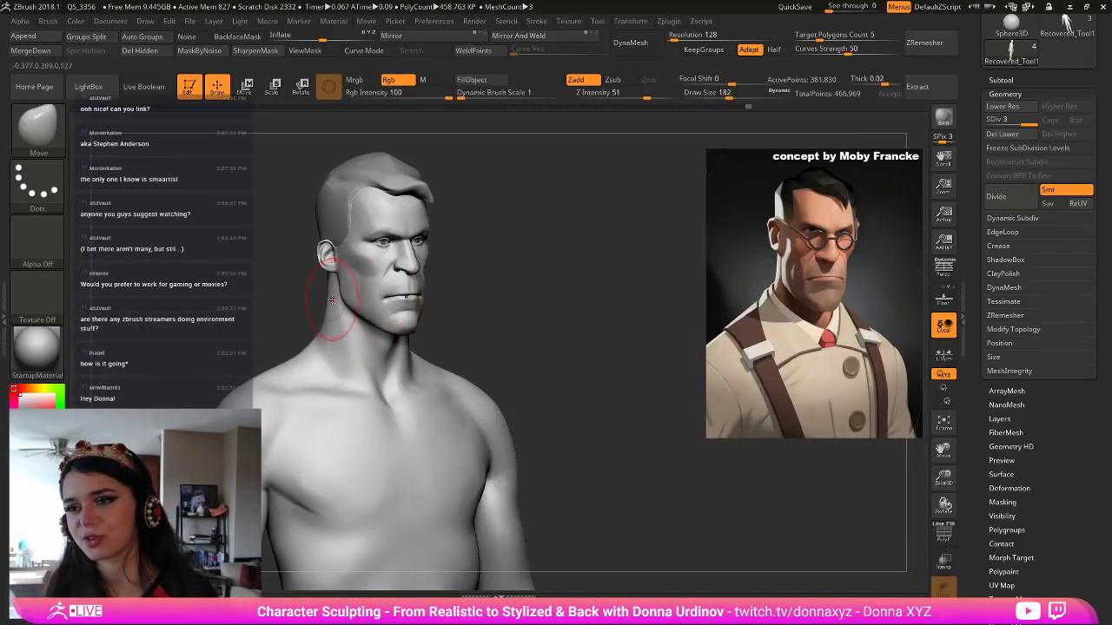
Reshape the ear and its junction with the head using the Move brush at draw sizes 74 to 178.
key(bracketleft)
key(bracketleft)
key(bracketleft)
key(bracketleft)
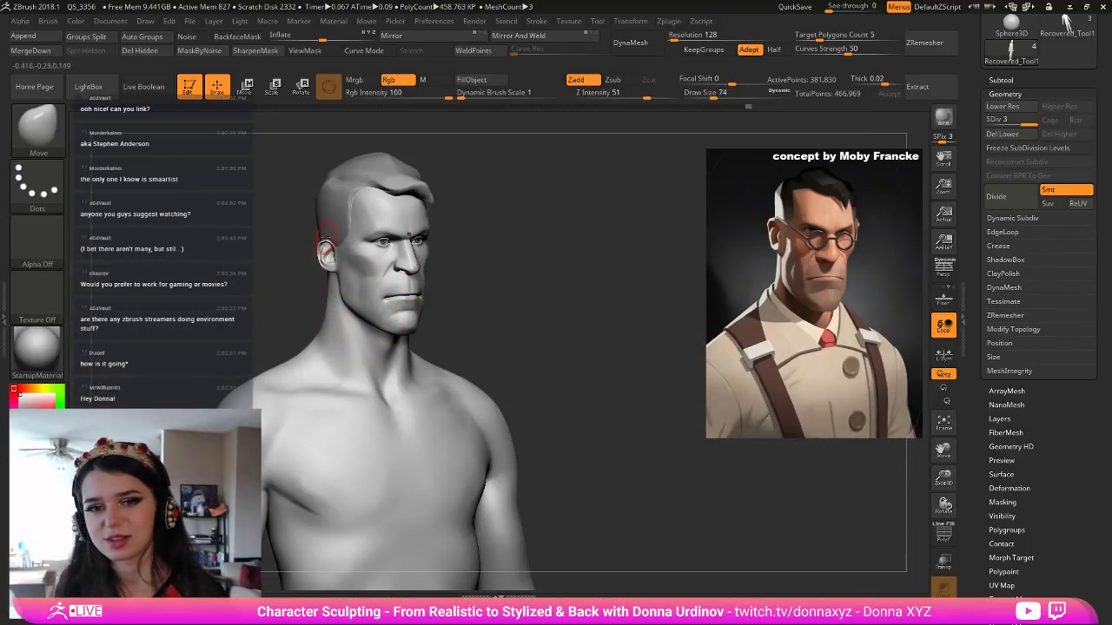
key(bracketright)
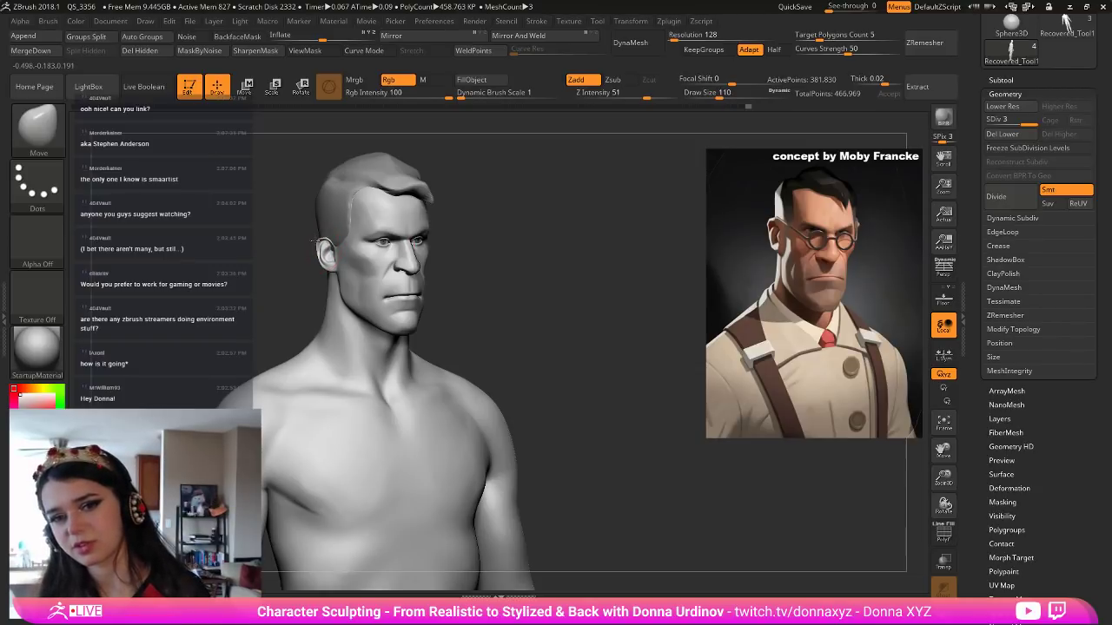
drag(311, 246, 360, 245)
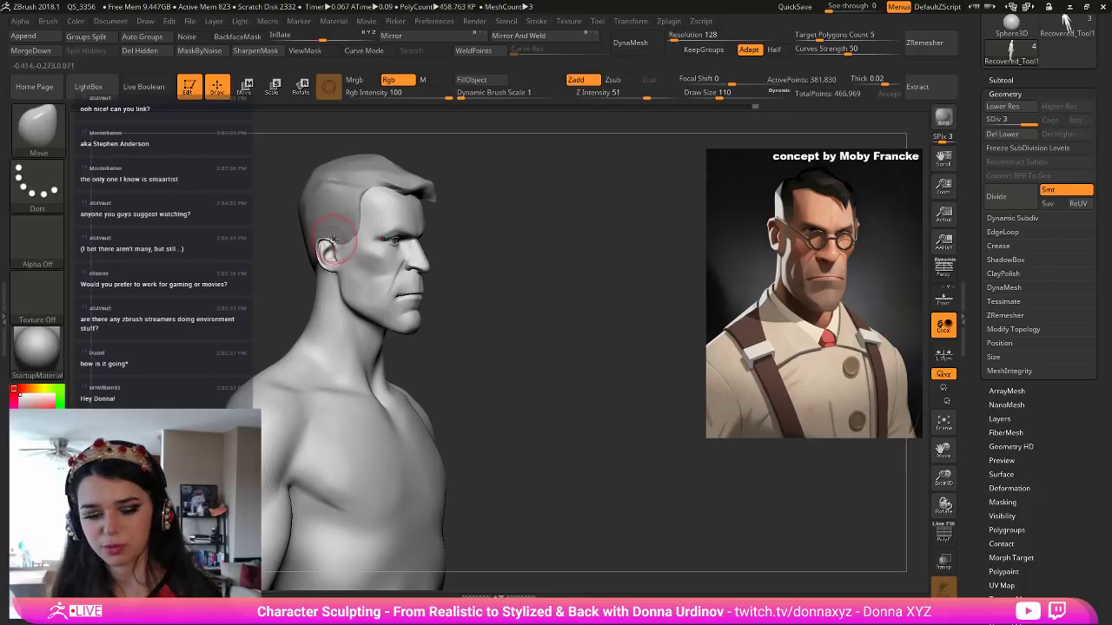
key(bracketright)
key(bracketleft)
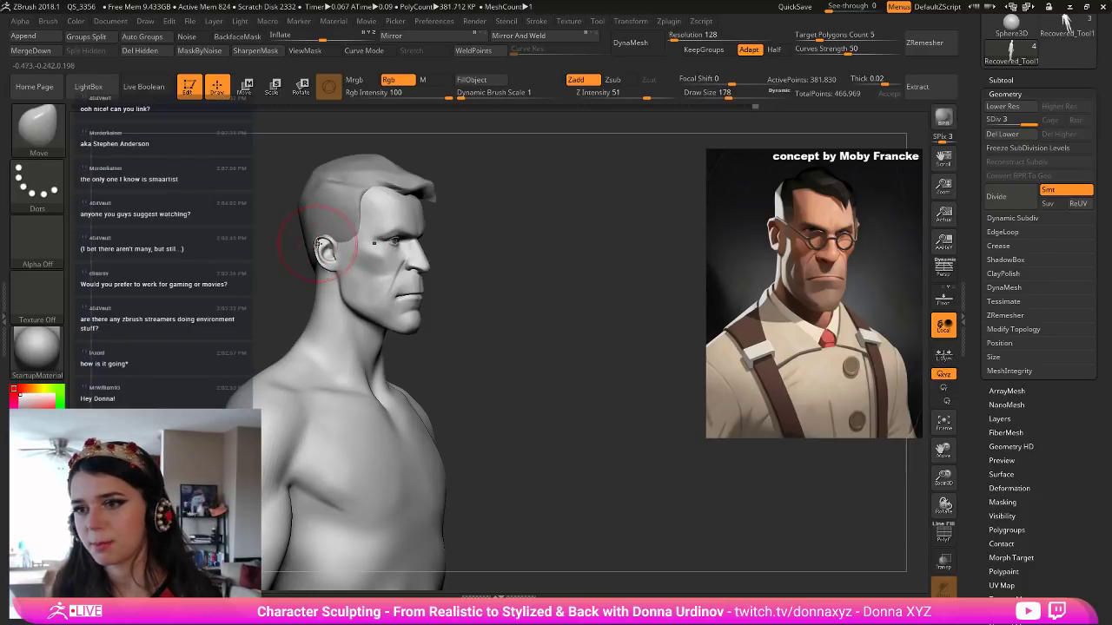
Add volume to the ear with the Inflat brush at Z intensity 10 and draw size 146.
key(b)
key(i)
key(n)
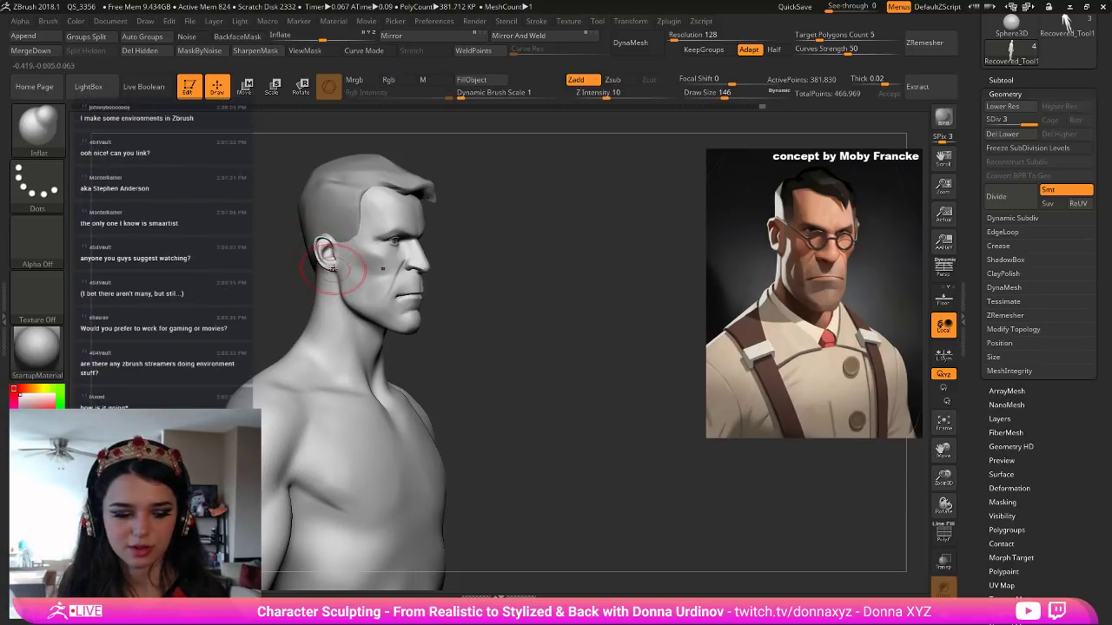
Reposition the ears against the head with the Move Topological brush at draw sizes 102 and 82, checking from above.
key(b)
key(m)
key(t)
key(bracketleft)
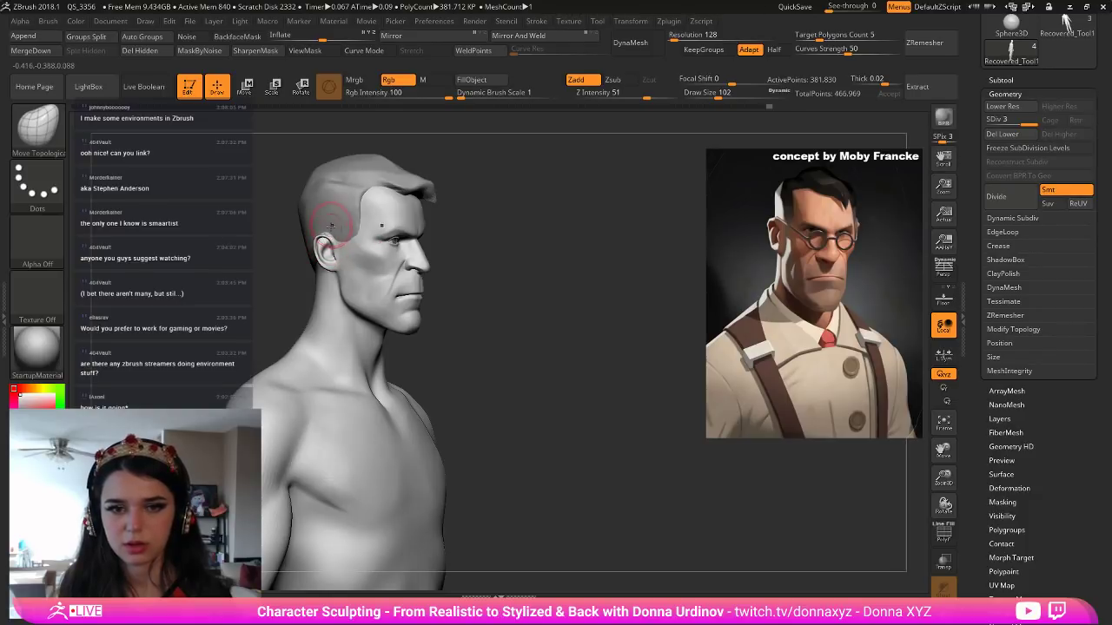
mouse_move(346, 220)
right_down()
mouse_move(460, 186)
mouse_move(485, 291)
mouse_move(427, 233)
right_up()
key(bracketleft)
drag(431, 234, 434, 233)
key(bracketleft)
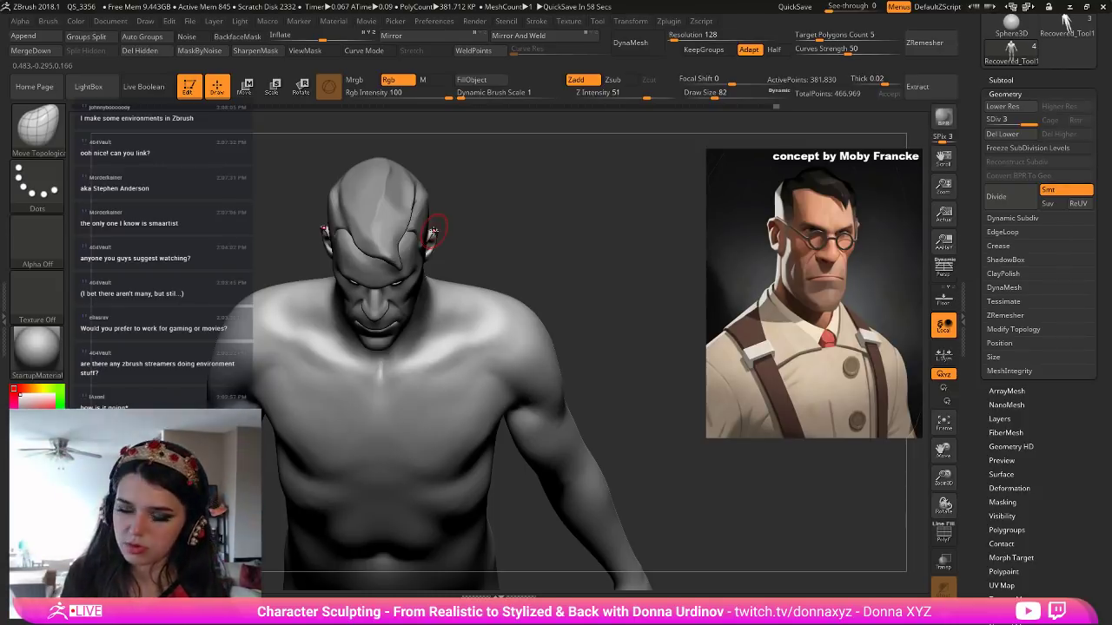
Shape the upper and outer rim of the ear with Move Topological at draw sizes 62 and 90.
mouse_move(596, 268)
mouse_down()
mouse_move(588, 211)
mouse_move(571, 218)
mouse_move(581, 267)
mouse_move(619, 263)
mouse_up()
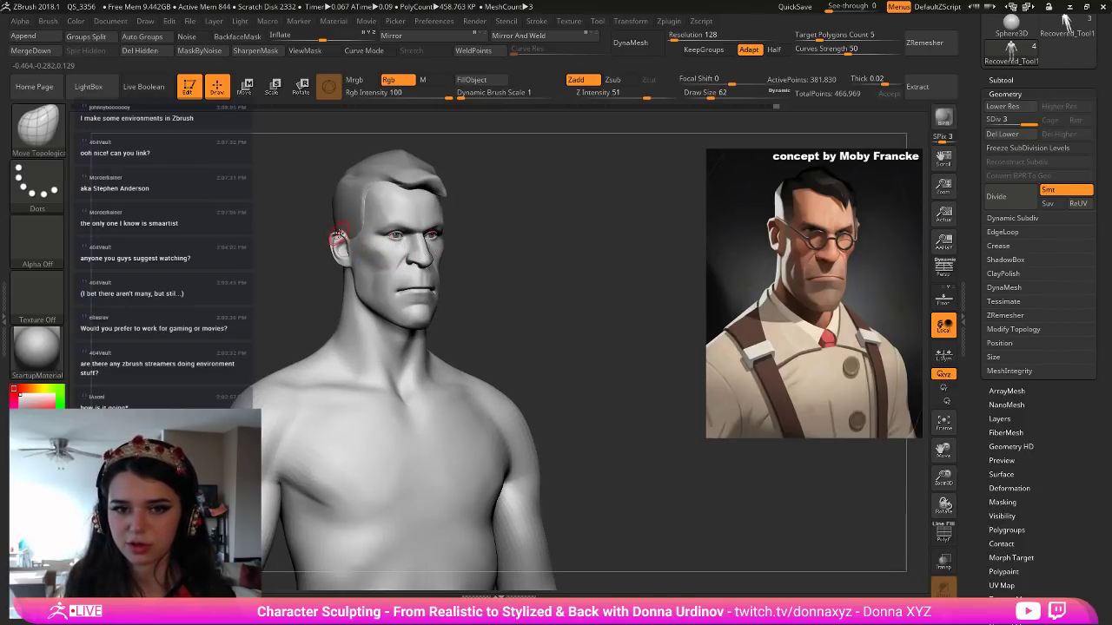
drag(339, 229, 336, 232)
key(])
key(bracketleft)
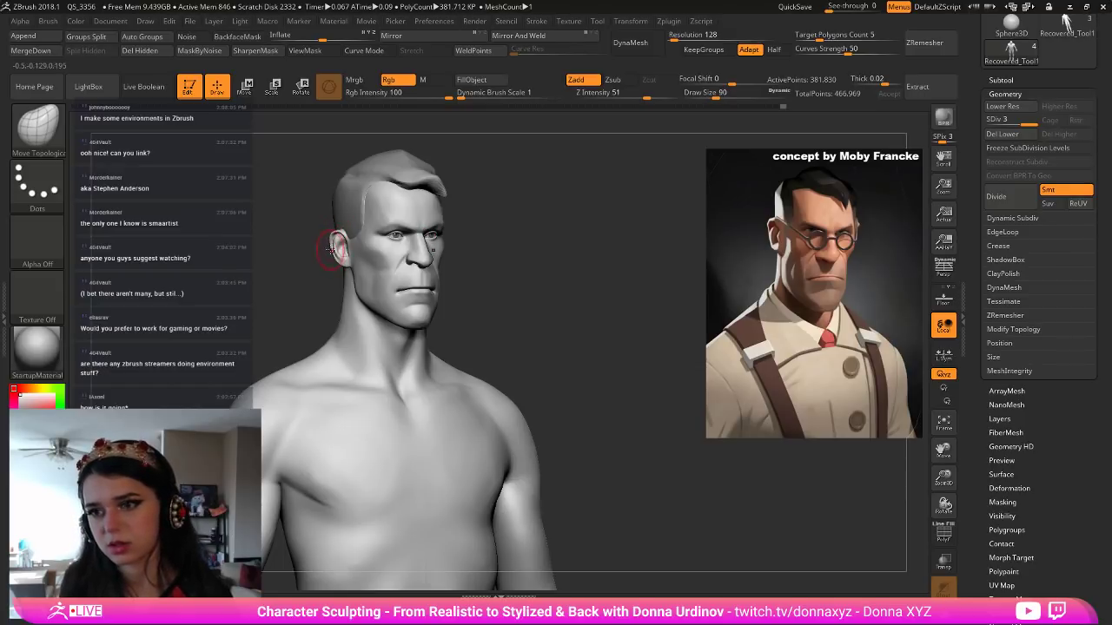
drag(320, 286, 339, 252)
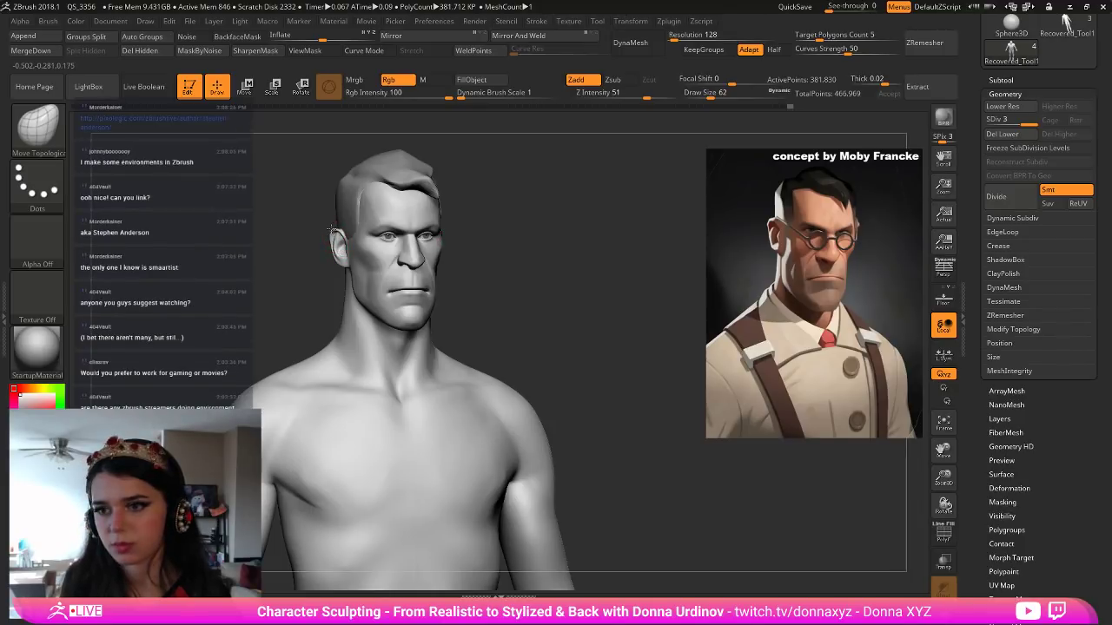
Refine the earlobe and the area just beneath it with Move Topological at draw sizes 58 and 62.
drag(538, 218, 477, 220)
key(bracketleft)
key(bracketleft)
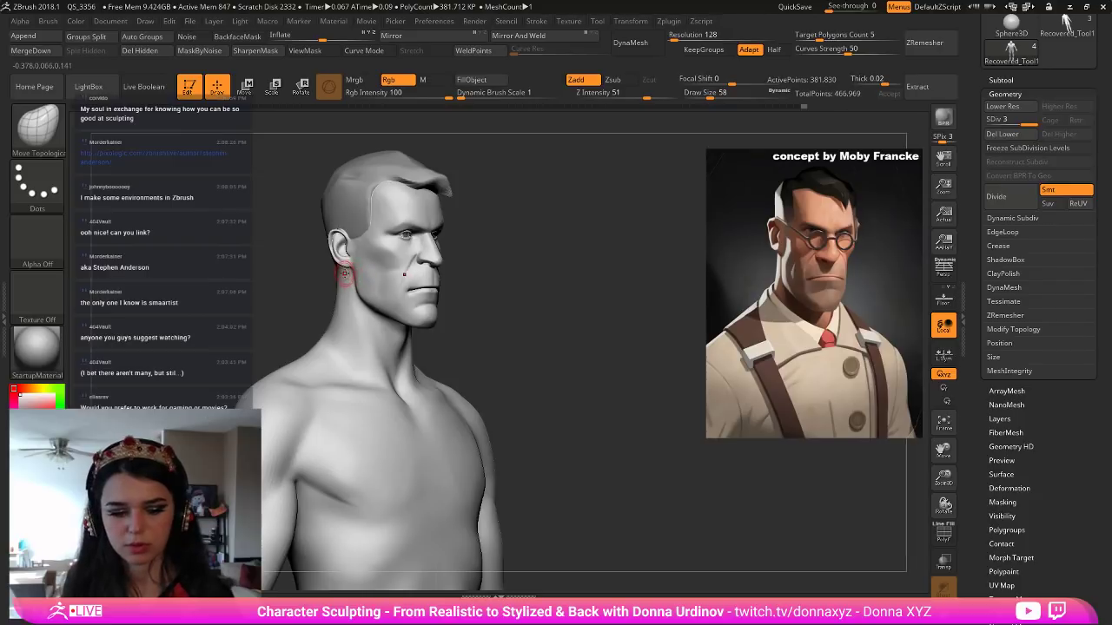
key(bracketright)
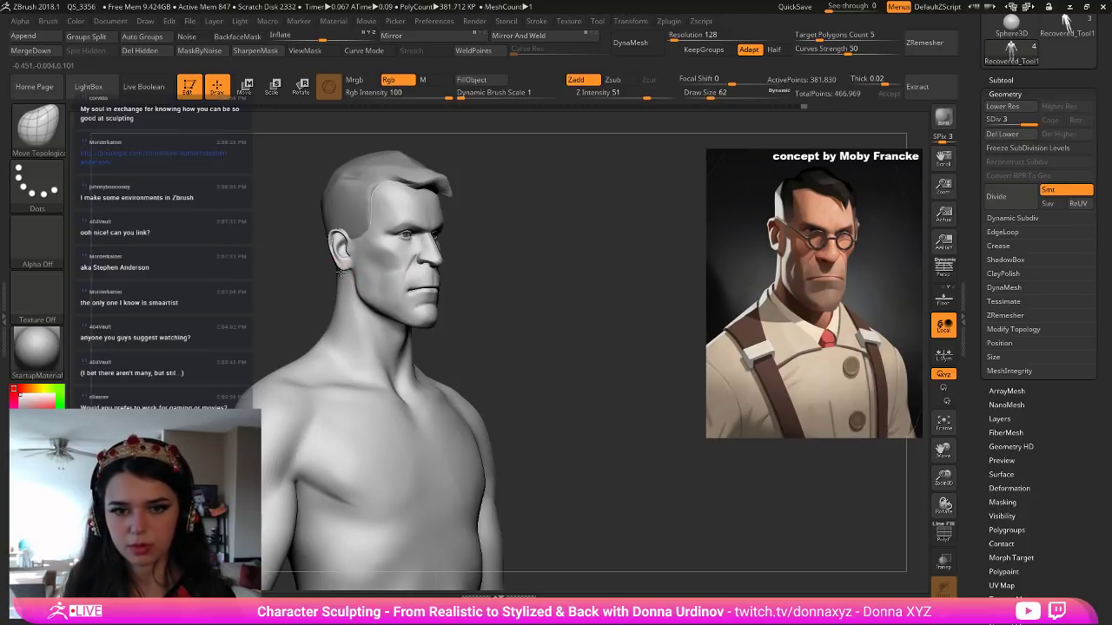
Adjust the nostrils and nose tip with Move Topological at draw sizes 106 and 74, working from front and profile.
shift+drag(479, 256, 508, 254)
key(bracketright)
key(bracketright)
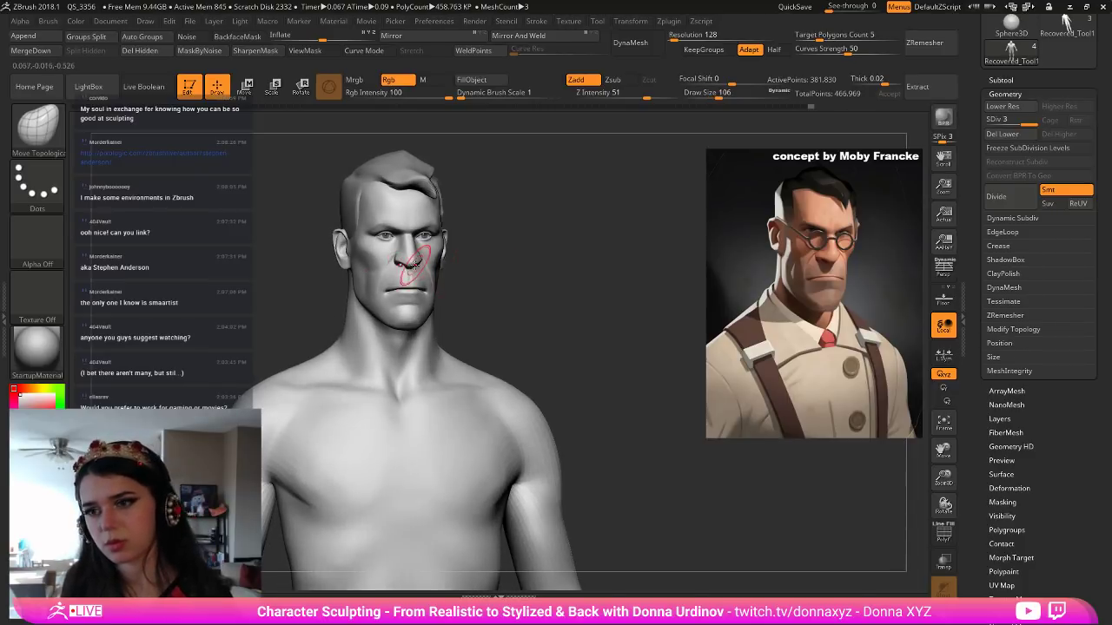
mouse_move(522, 262)
mouse_down()
mouse_move(437, 243)
mouse_move(461, 255)
mouse_up()
key(bracketleft)
key(bracketleft)
key(bracketright)
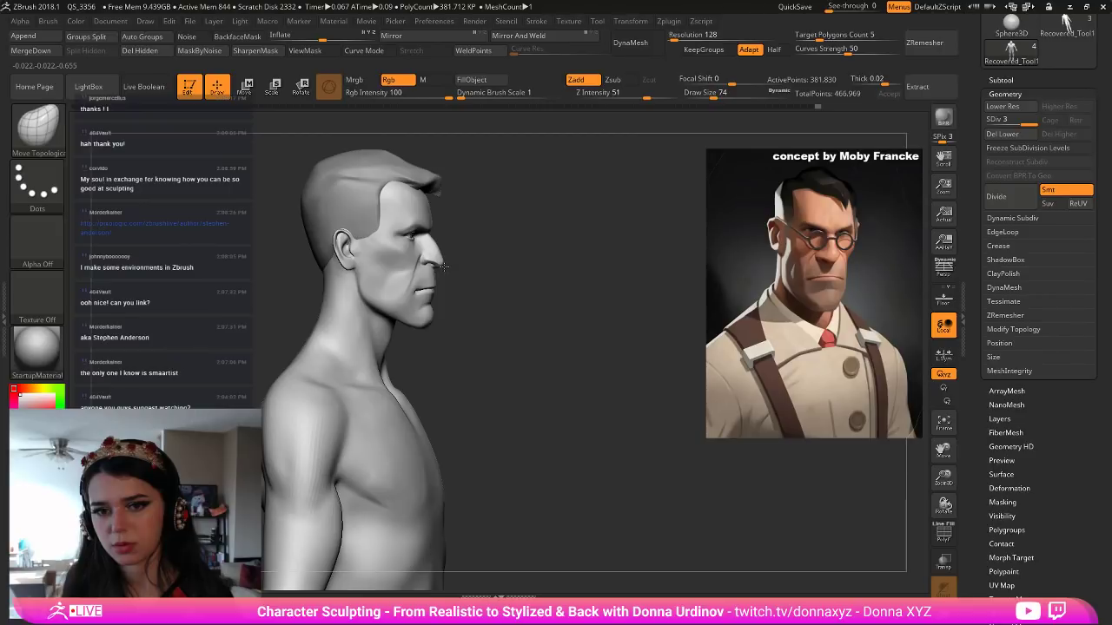
Try to reshape the bridge of the nose in profile with Move Topological at draw size 138.
key(bracketright)
key(bracketright)
key(bracketright)
key(bracketright)
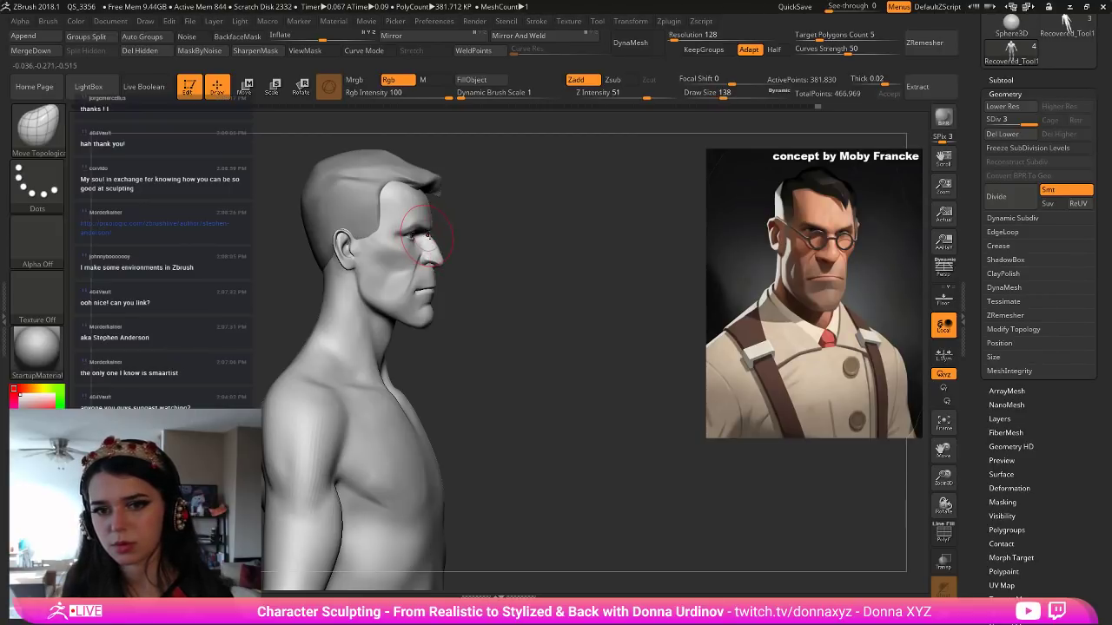
shift+drag(430, 236, 451, 241)
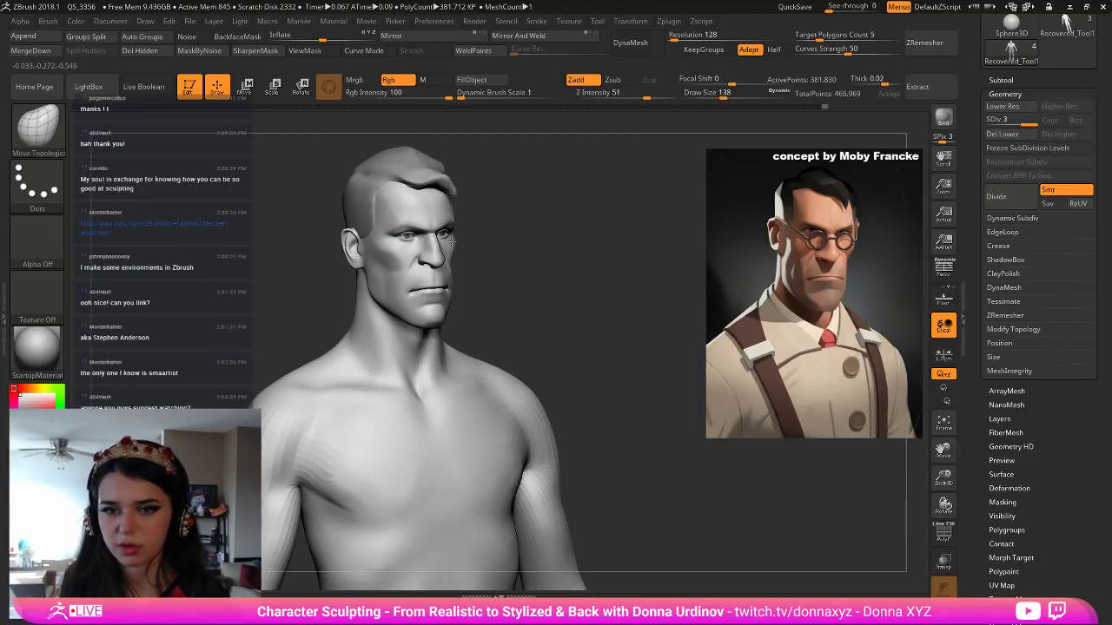
key(ctrl)
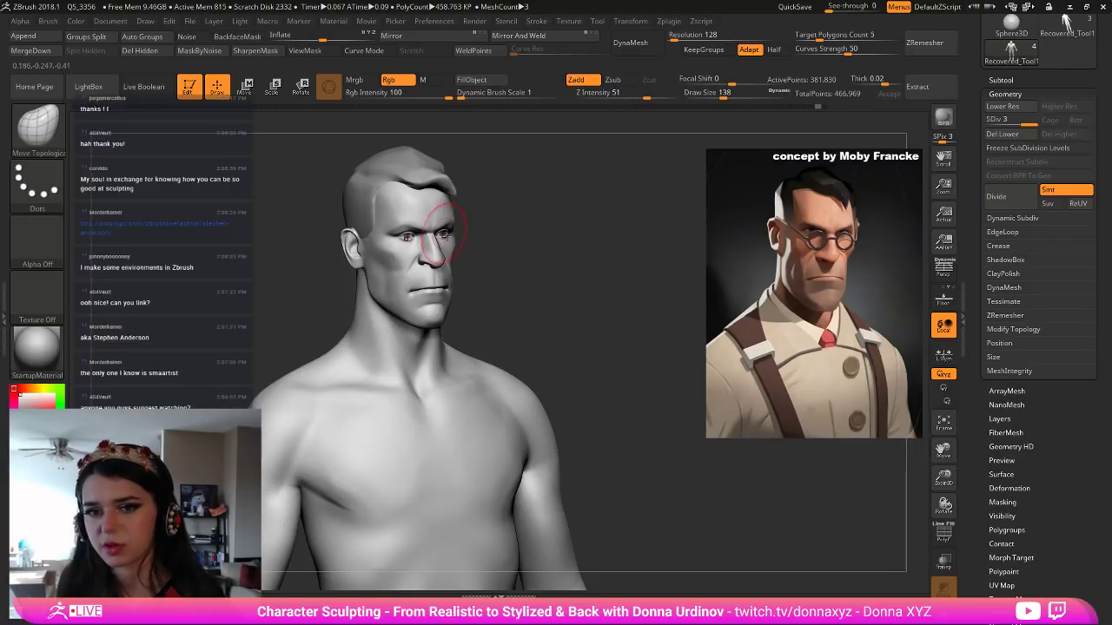
Adjust the brow above the nose with Move Topological at draw size 138.
mouse_move(433, 213)
mouse_down()
mouse_move(435, 193)
mouse_move(434, 208)
mouse_up()
mouse_move(501, 198)
mouse_down()
mouse_move(581, 251)
mouse_move(627, 361)
mouse_up()
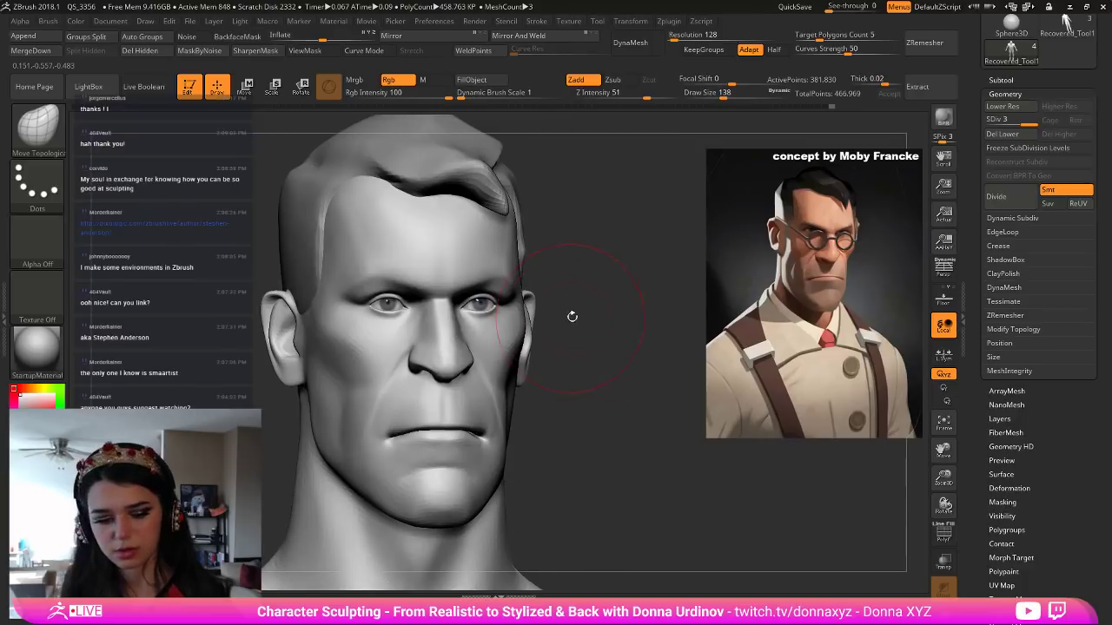
Carve the crease between brow and upper eyelid with DamStandard at draw size 18 and smooth it.
key(bracketleft)
key(bracketleft)
key(bracketleft)
key(bracketleft)
key(bracketleft)
key([)
key([)
key([)
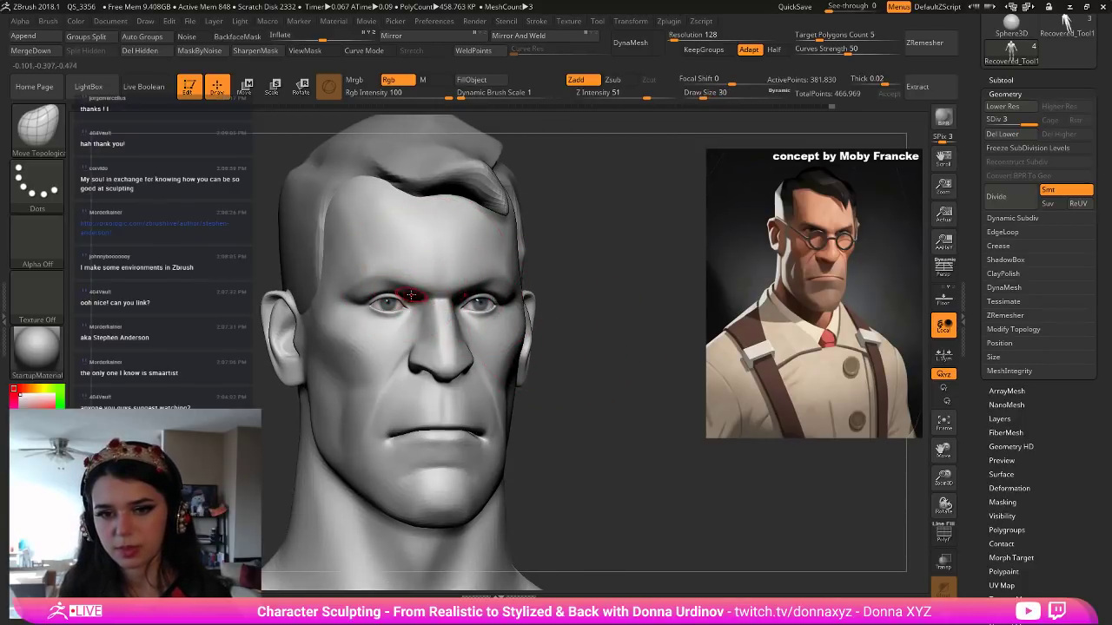
key(b)
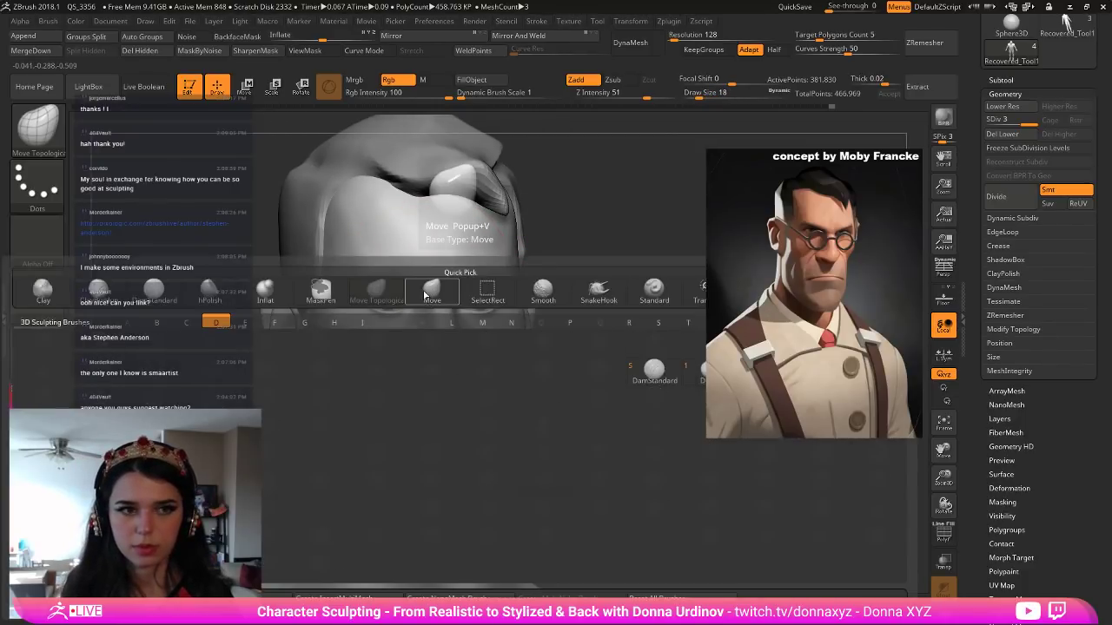
key(d)
key(s)
drag(573, 252, 521, 239)
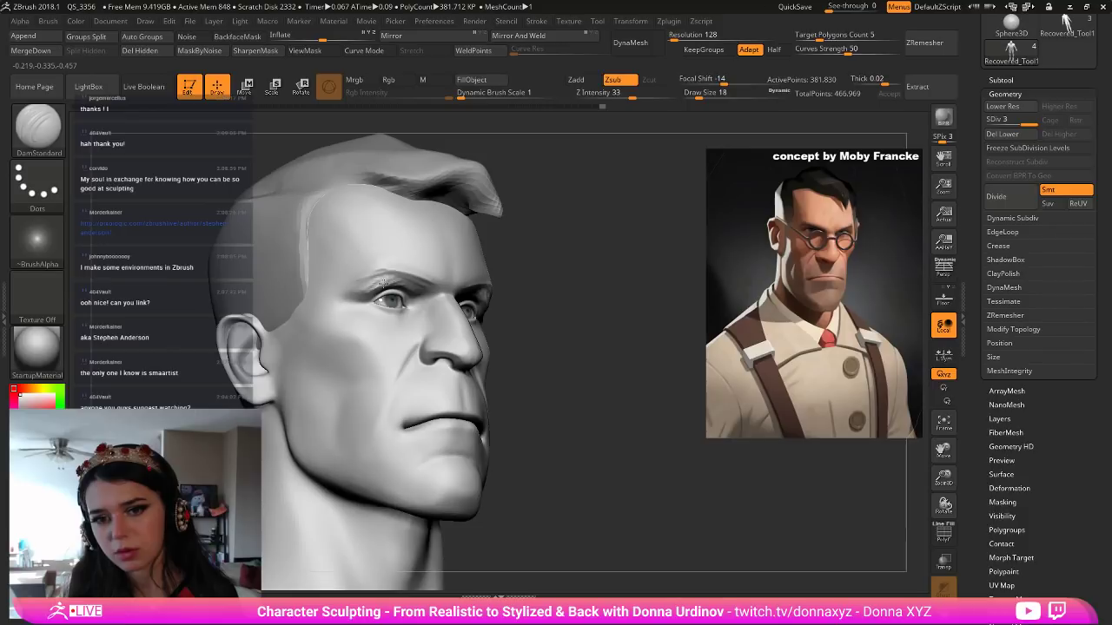
key(shift)
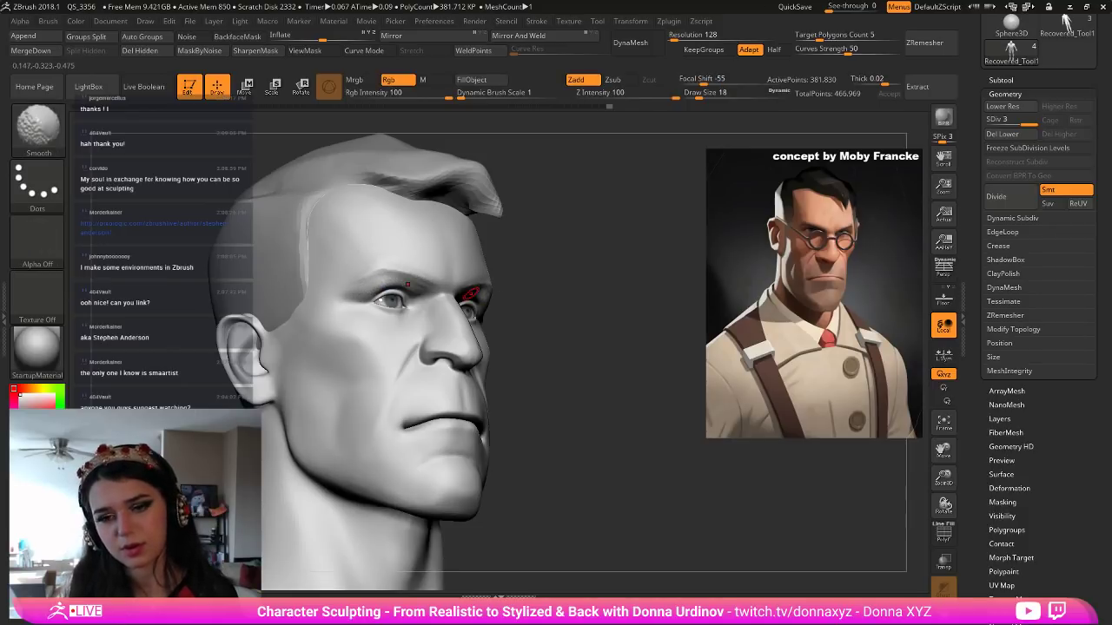
Reshape the cheek fold and chin around the mouth with the Move brush at draw sizes 78 and 90.
mouse_move(593, 303)
mouse_down()
mouse_move(547, 285)
mouse_move(546, 303)
mouse_move(599, 336)
mouse_move(406, 349)
mouse_up()
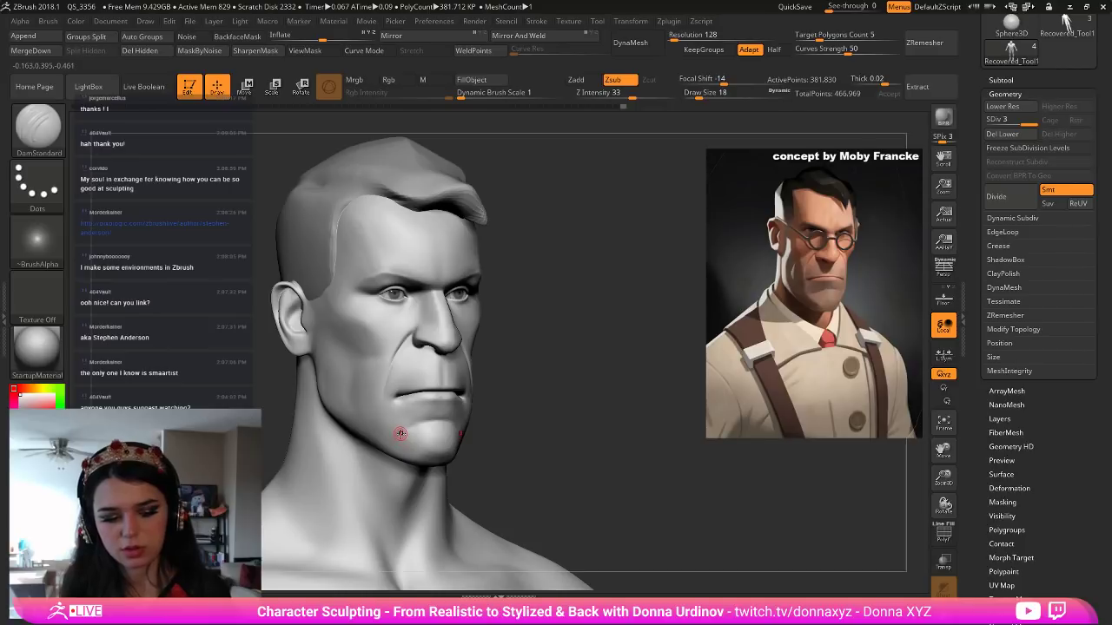
key(b)
key(m)
key(v)
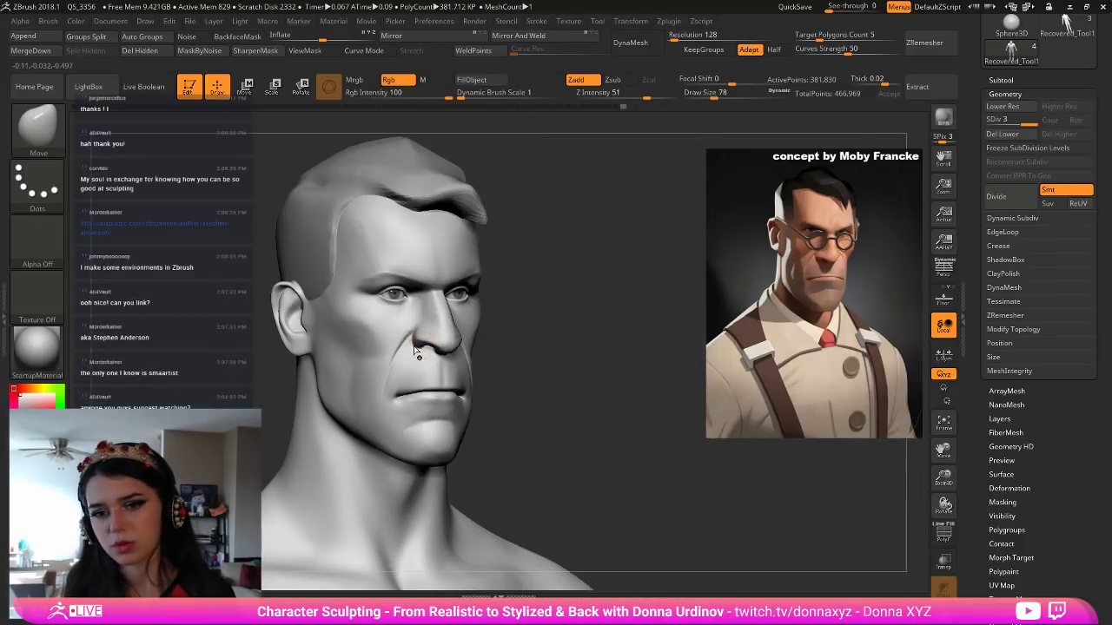
mouse_move(392, 343)
mouse_down()
mouse_move(400, 353)
mouse_move(366, 423)
mouse_move(384, 443)
mouse_up()
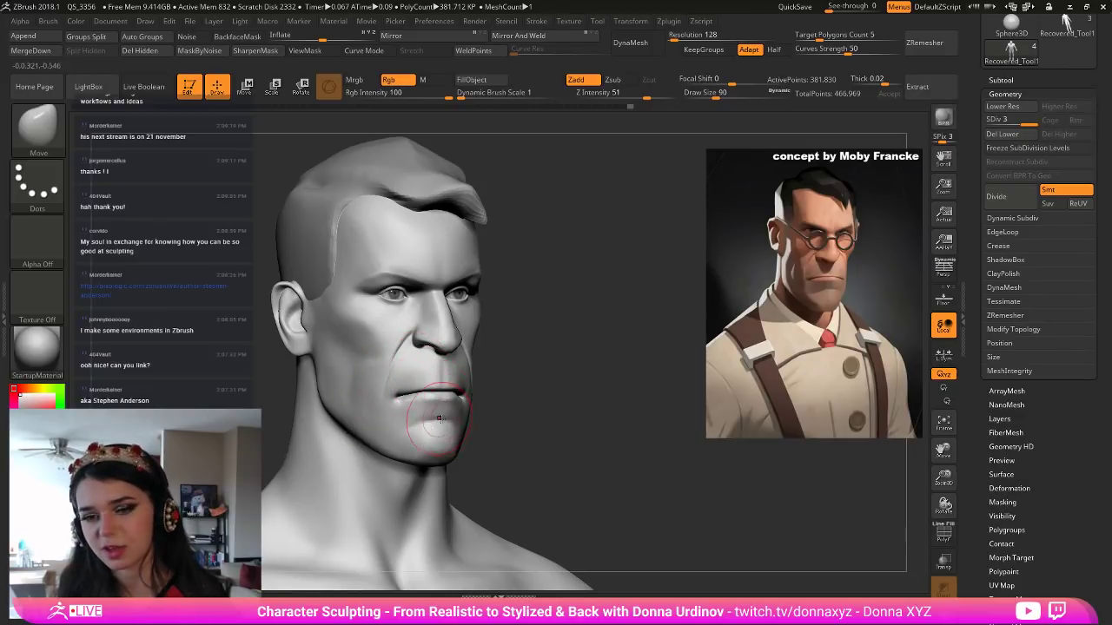
mouse_move(414, 427)
mouse_down()
mouse_move(416, 462)
mouse_move(344, 423)
mouse_up()
Adjust the back of the jaw below the ear with the Move brush down to draw size 50.
key(bracketright)
key(bracketright)
key(bracketright)
key(bracketleft)
key(bracketleft)
key(bracketleft)
key(bracketleft)
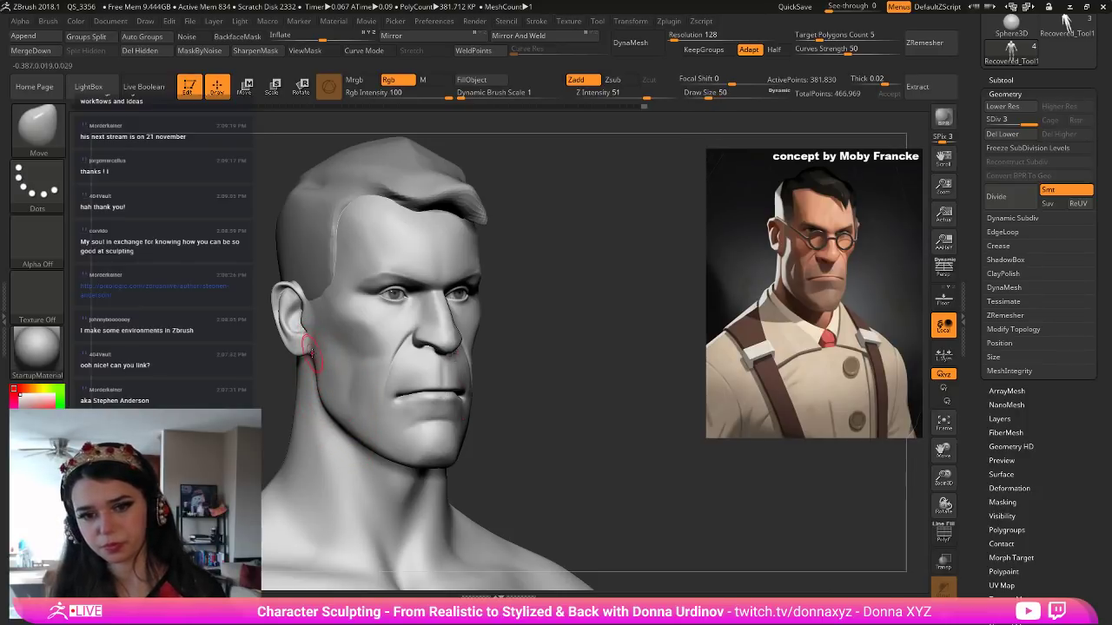
Refine the jawline and the cheek beside the mouth corner with the Move brush at draw sizes 62 and 50.
key(bracketright)
key(bracketright)
key(bracketleft)
drag(337, 422, 330, 417)
key(bracketleft)
key(bracketleft)
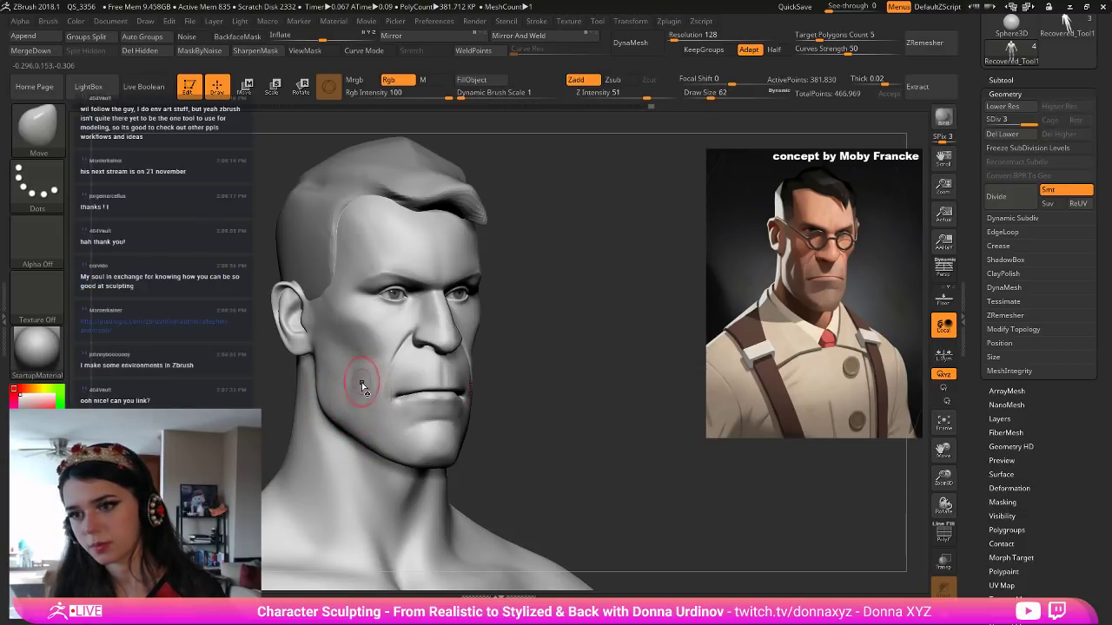
key(bracketright)
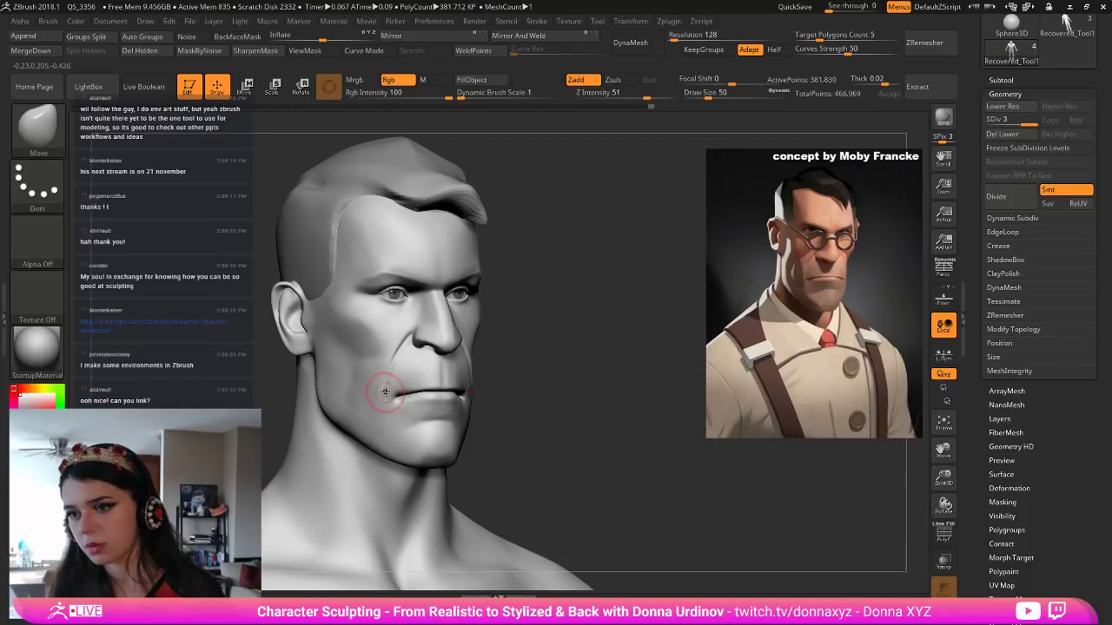
Reshape the temple and the outer end of the brow with the Move brush at draw sizes 70 and 54.
drag(509, 355, 499, 346)
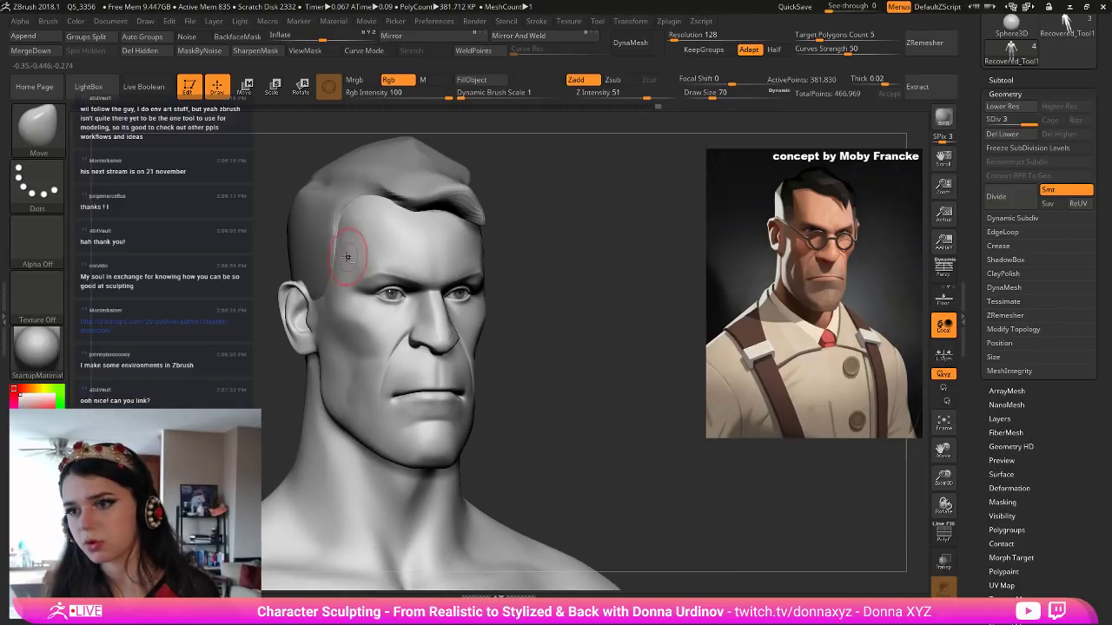
key(bracketright)
key(bracketright)
key(bracketleft)
key(bracketleft)
key(bracketleft)
key(bracketleft)
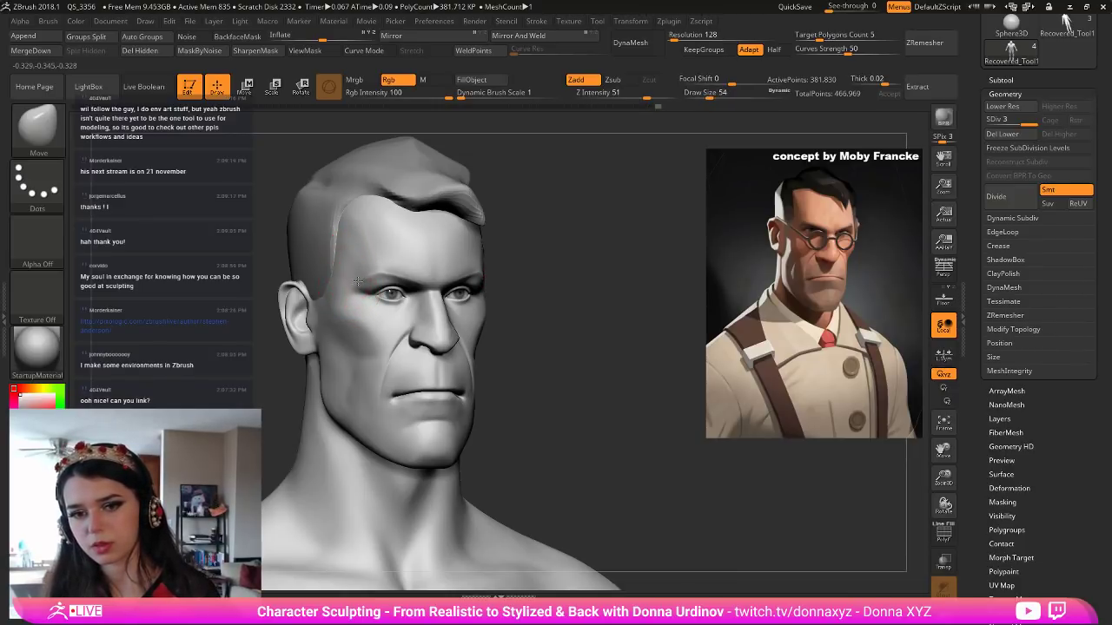
Adjust the forehead profile from the side with the Move brush at draw sizes 110 and 106.
shift+drag(550, 236, 360, 248)
key(bracketright)
key(bracketright)
key(bracketright)
key(bracketright)
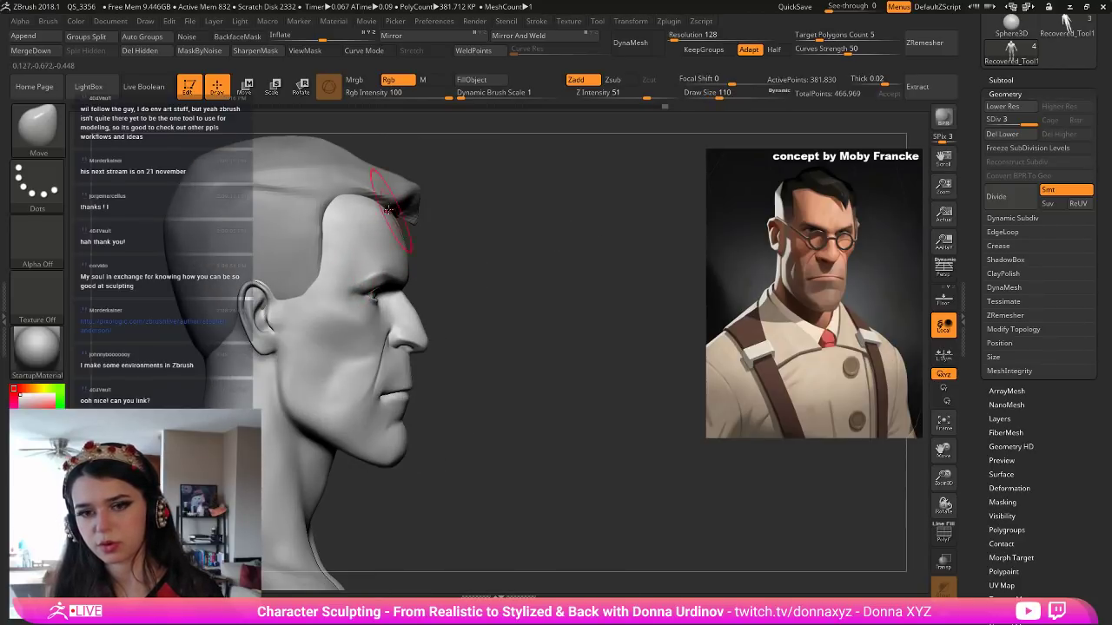
mouse_move(449, 226)
mouse_down()
mouse_move(395, 198)
mouse_move(361, 220)
mouse_move(486, 229)
mouse_move(480, 242)
mouse_up()
key(shift)
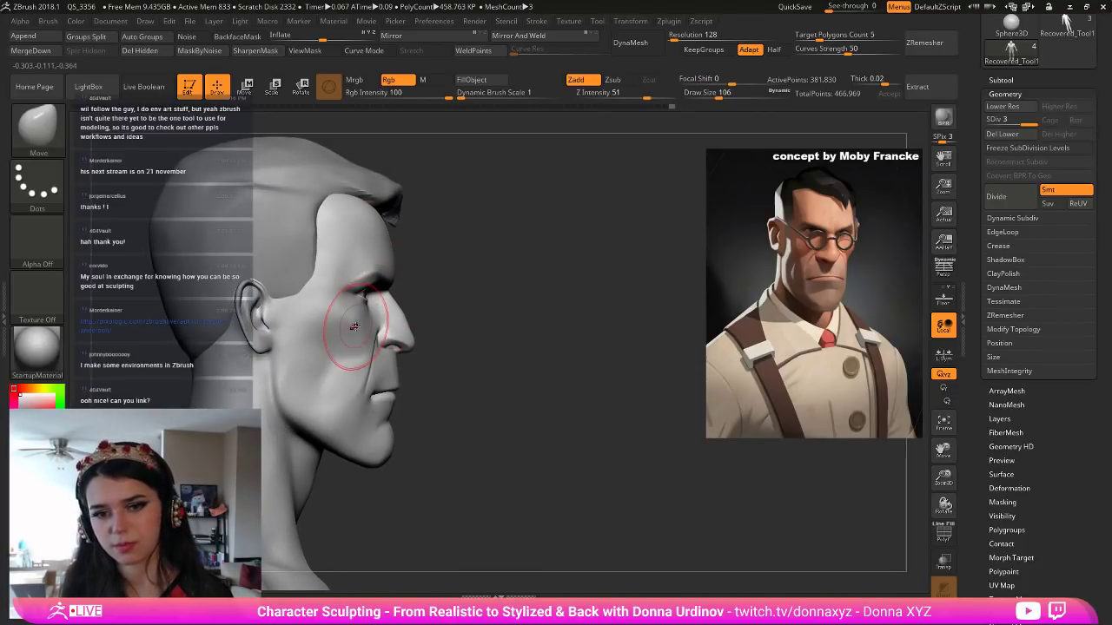
Shape the outline of the temple and outer brow with the Move brush at draw size 82.
drag(452, 280, 460, 284)
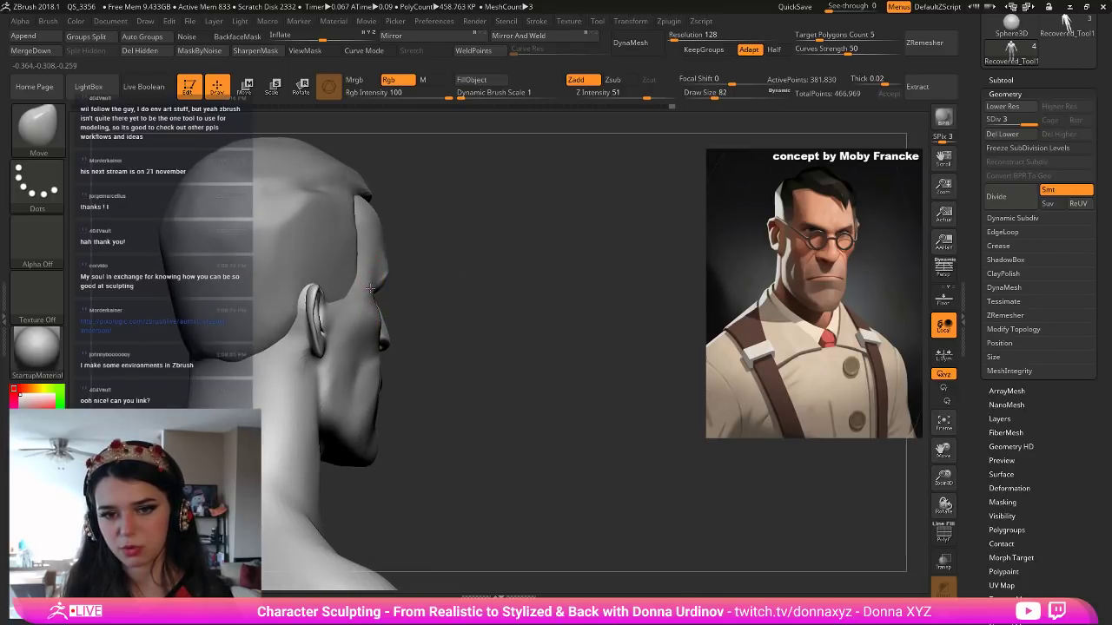
drag(393, 288, 518, 258)
drag(605, 255, 517, 265)
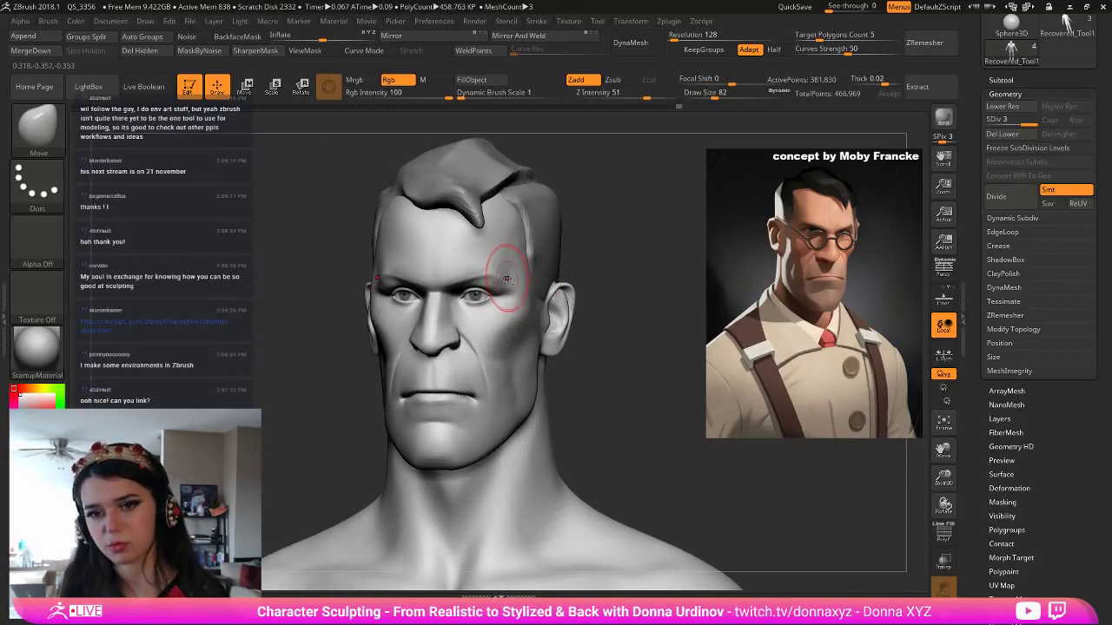
Flatten the temple and the outer end of the brow with the hPolish brush at draw sizes 46 and 30.
key(b)
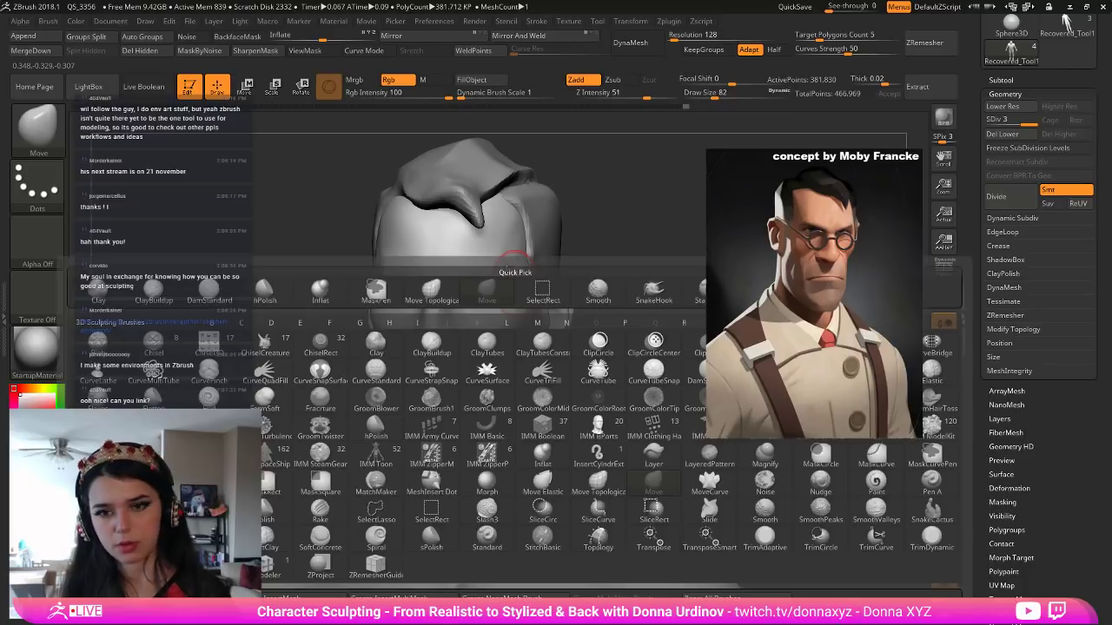
key(h)
key(p)
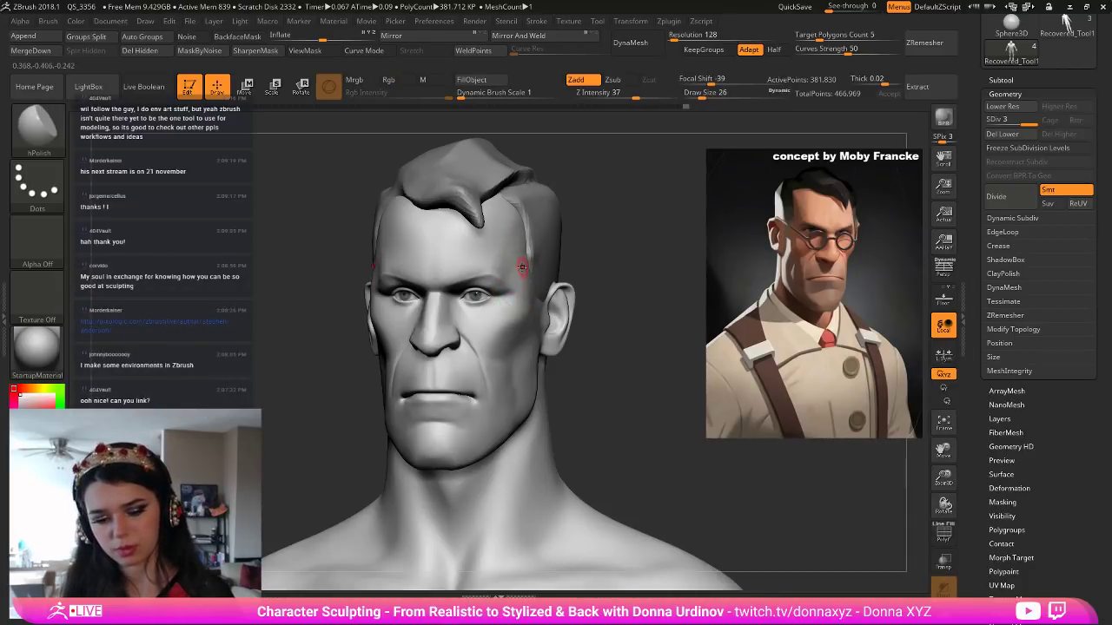
key(bracketright)
drag(640, 250, 596, 253)
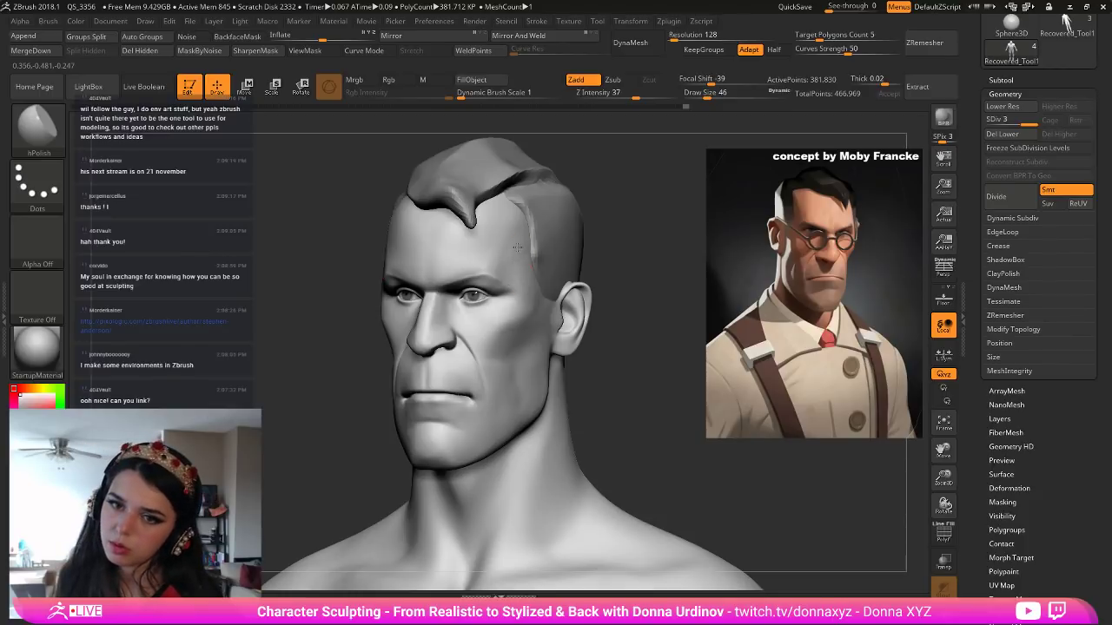
key(bracketleft)
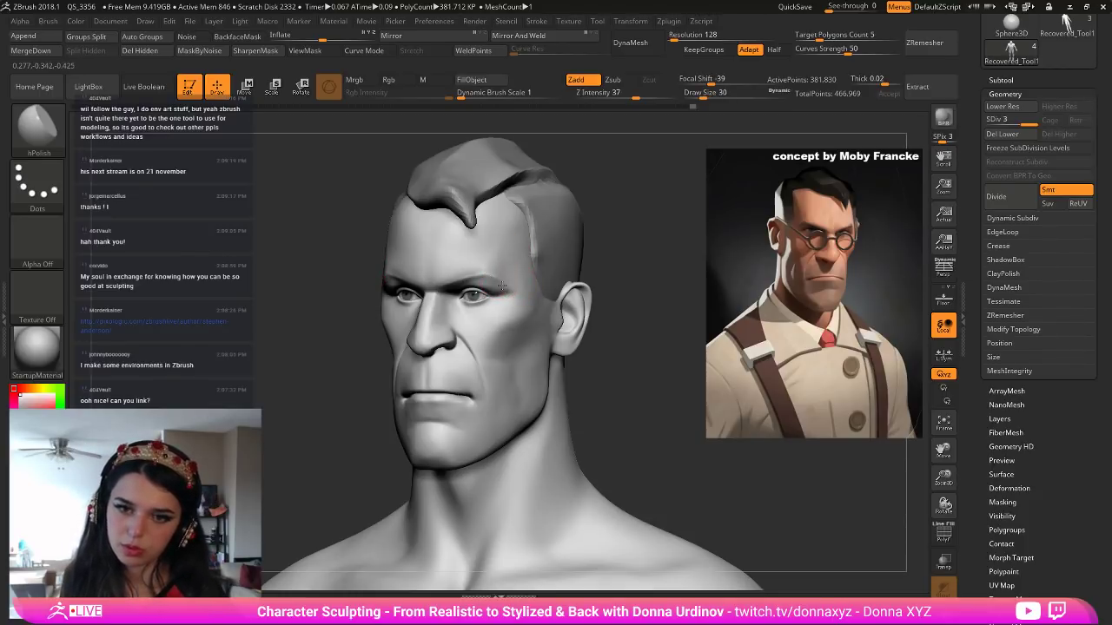
drag(634, 232, 581, 246)
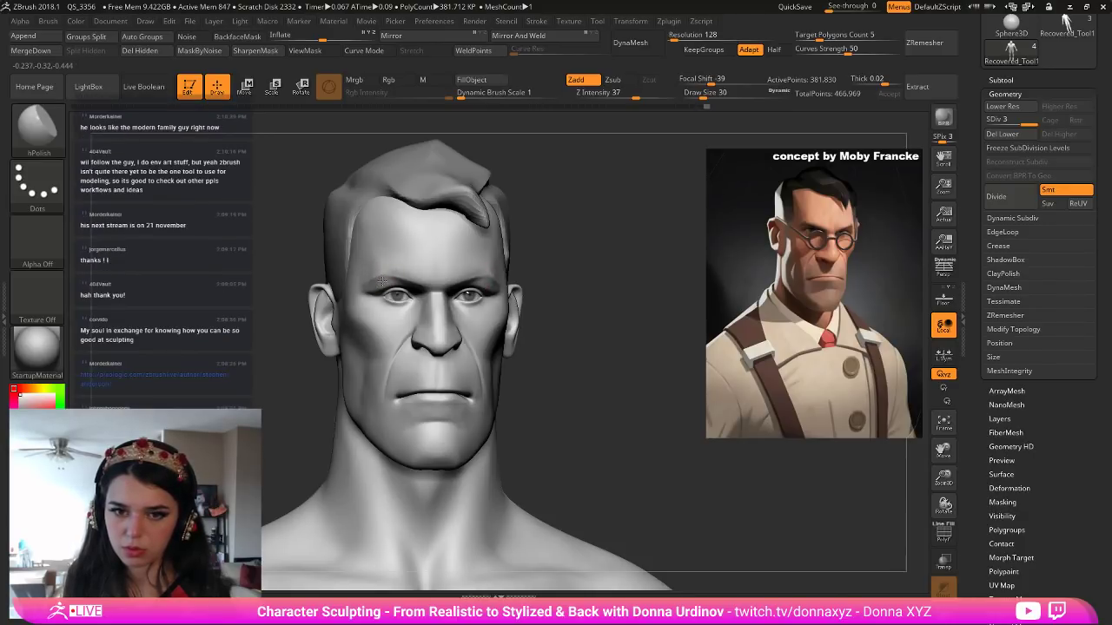
drag(544, 248, 536, 238)
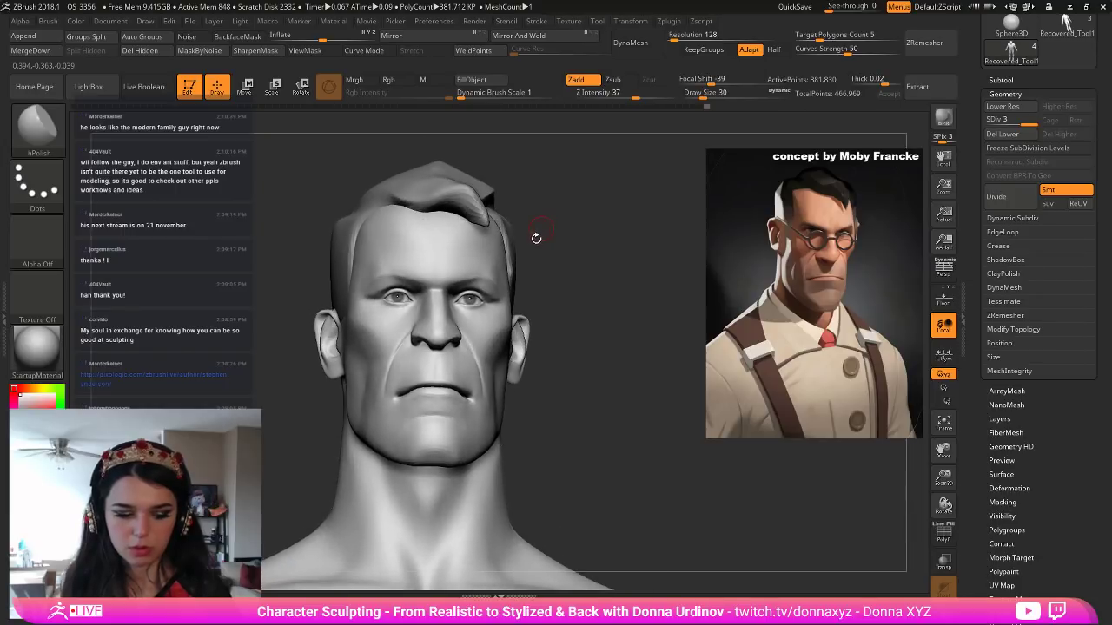
Add volume to the upper eyelid fold below the brow with the Inflat brush down to draw size 30 and smooth it.
key(b)
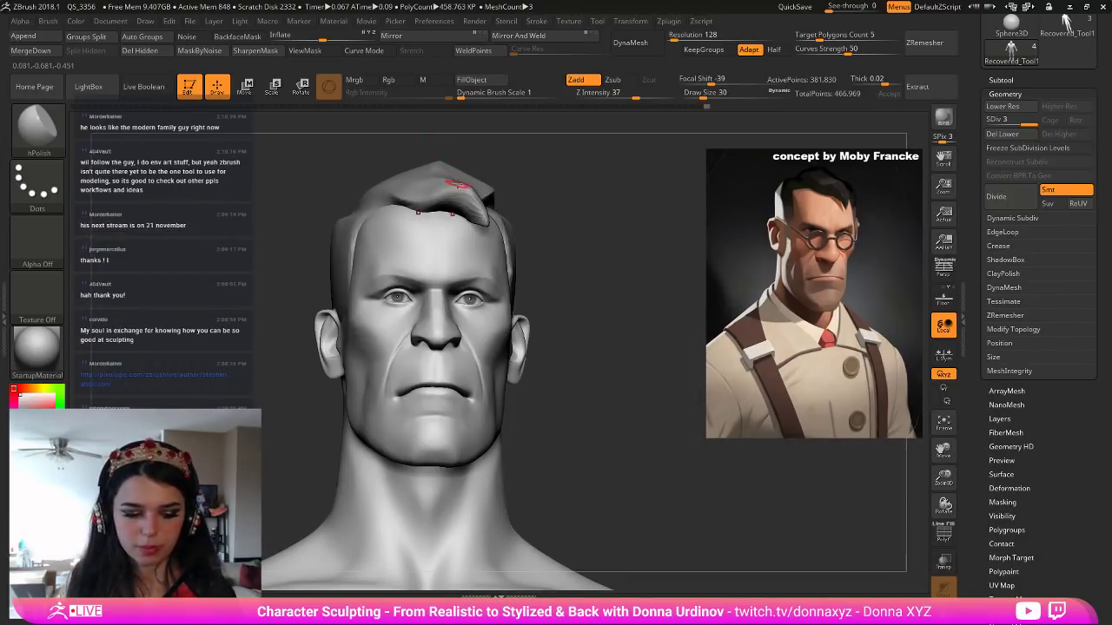
key(b)
key(i)
key(n)
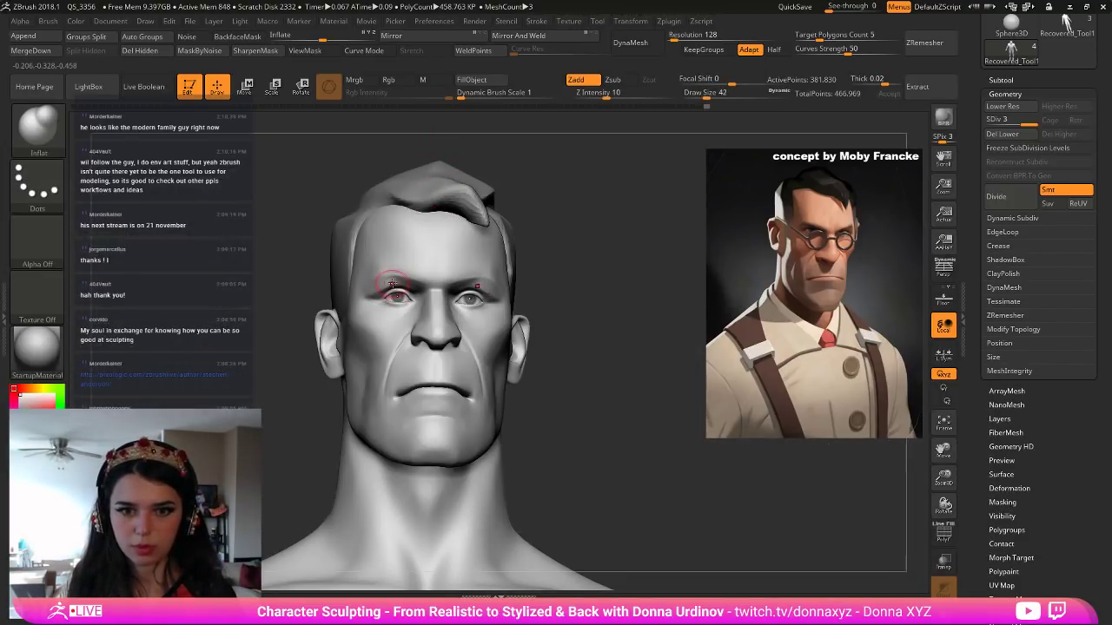
key(bracketleft)
key(bracketleft)
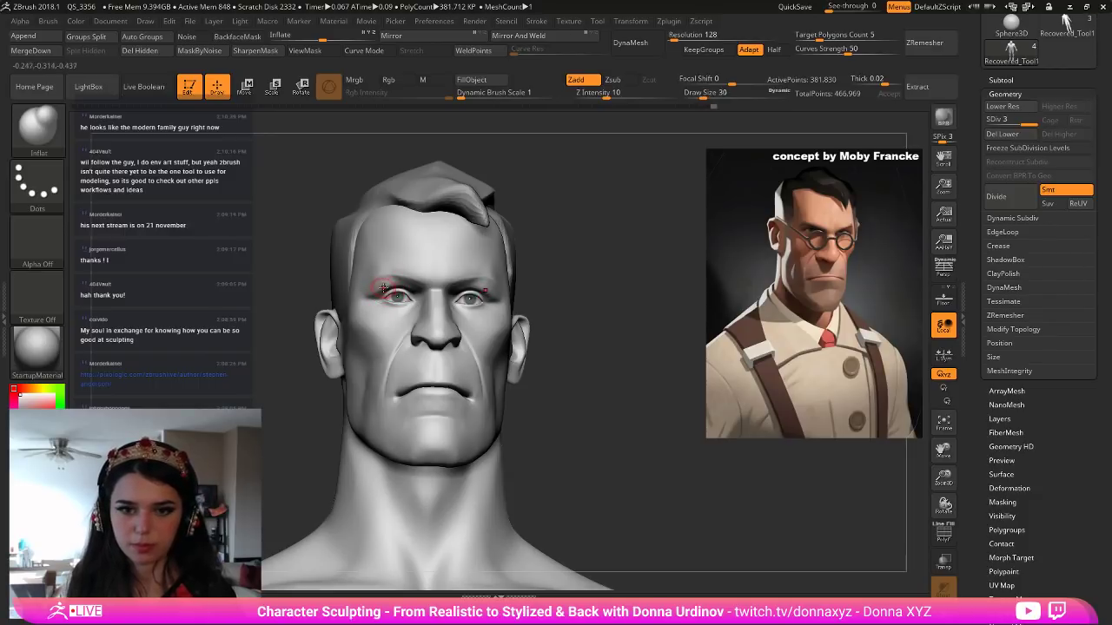
key(shift)
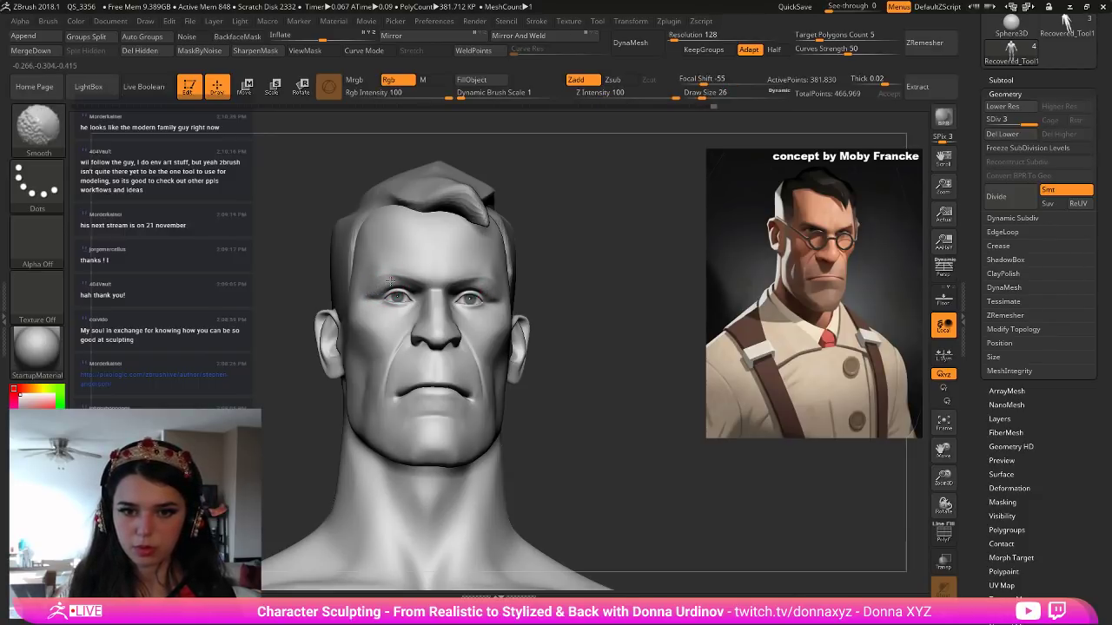
Reshape the curve of the eyelids from below with the Move brush at draw sizes 46, 42 and 34.
mouse_move(532, 240)
alt+mouse_down()
mouse_move(541, 211)
mouse_move(549, 257)
mouse_move(591, 298)
mouse_move(556, 335)
alt+mouse_up()
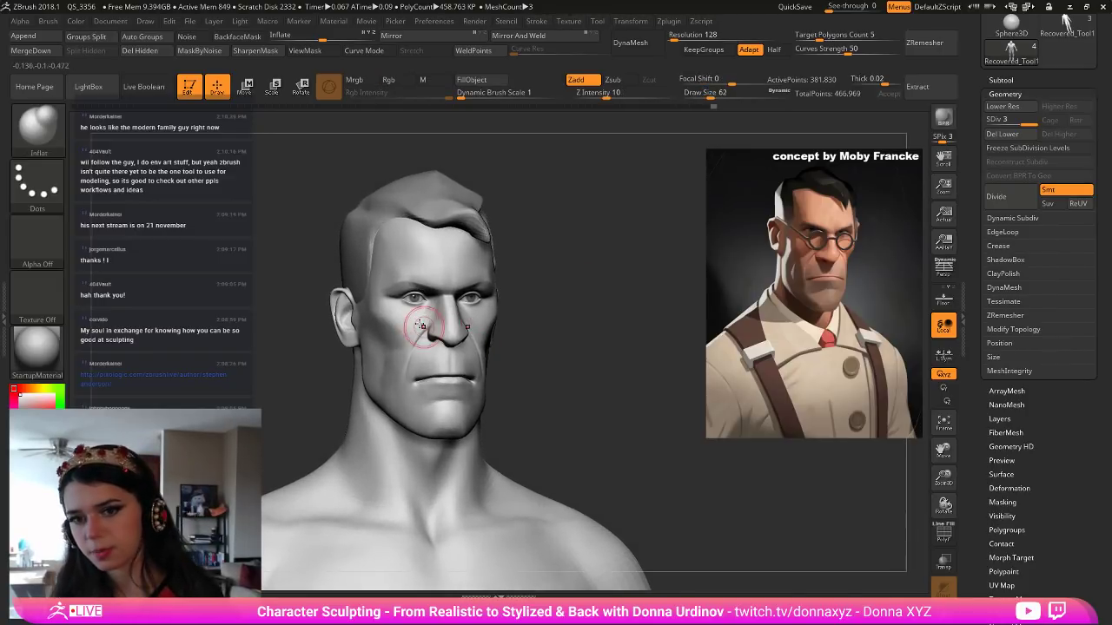
key(bracketright)
mouse_move(552, 330)
alt+mouse_down()
mouse_move(593, 336)
mouse_move(594, 229)
mouse_move(605, 252)
alt+mouse_up()
key(bracketleft)
key(bracketleft)
key(bracketleft)
key(bracketleft)
key(b)
key(m)
key(v)
key(])
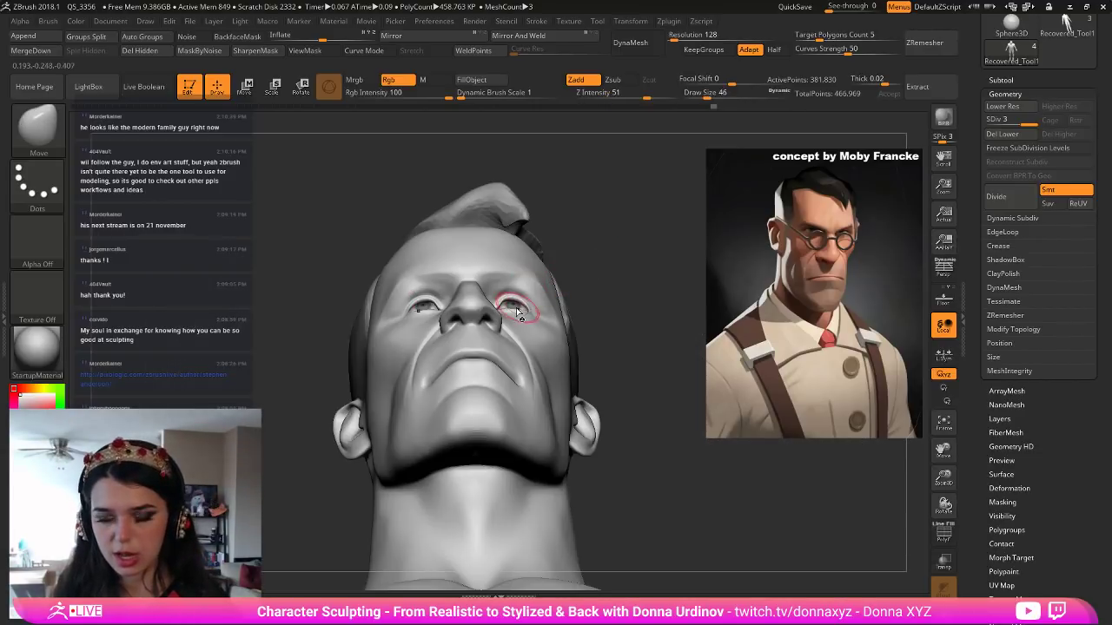
key([)
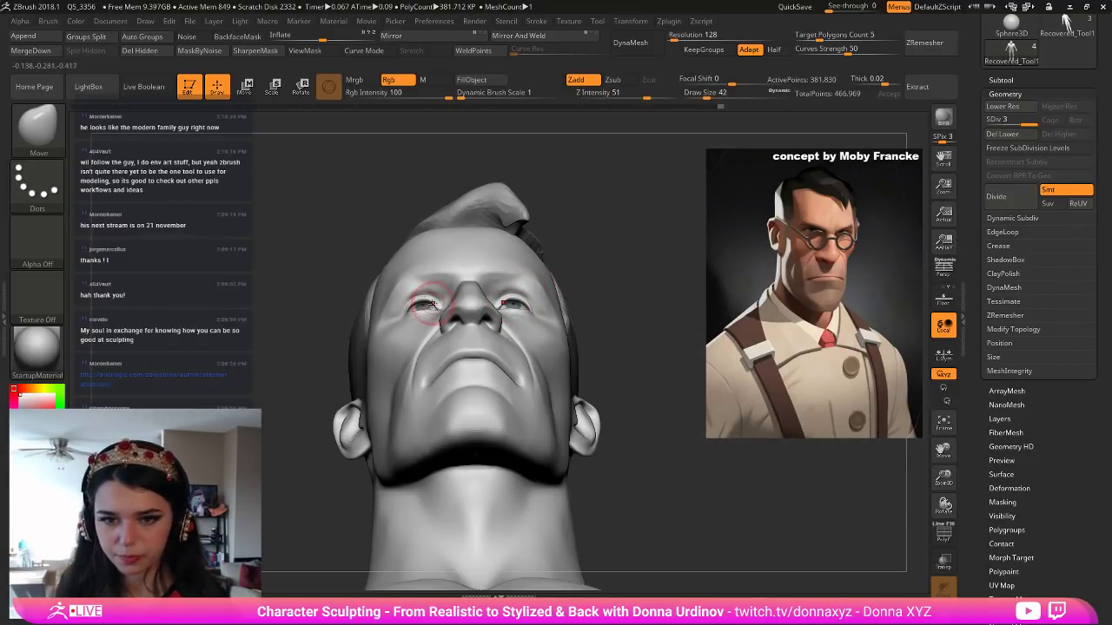
drag(586, 219, 584, 200)
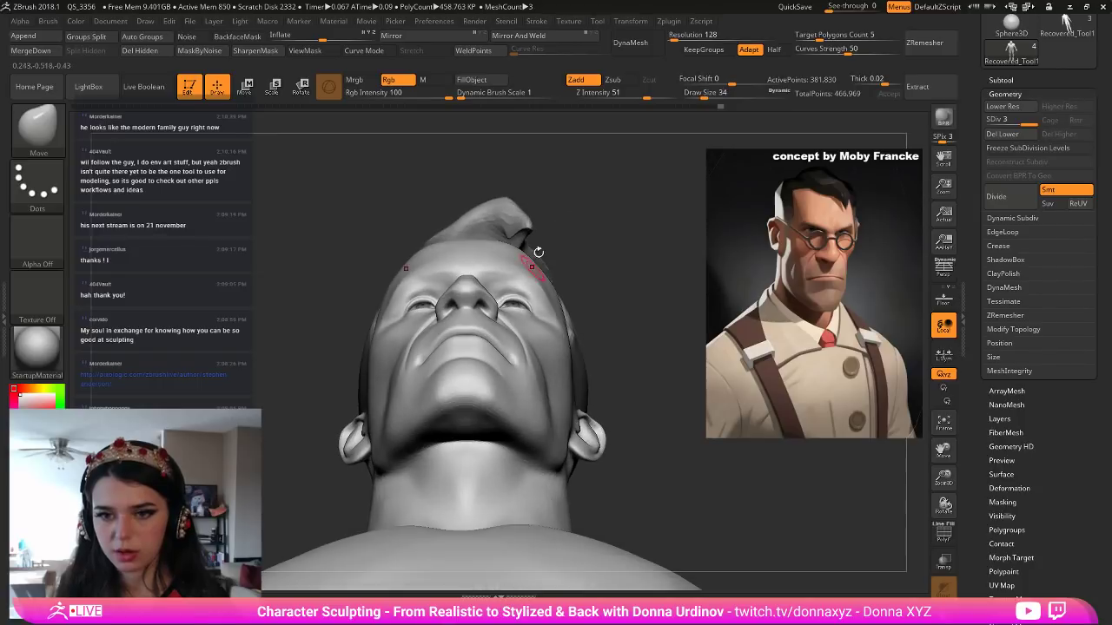
key(])
drag(514, 306, 516, 311)
drag(607, 223, 629, 286)
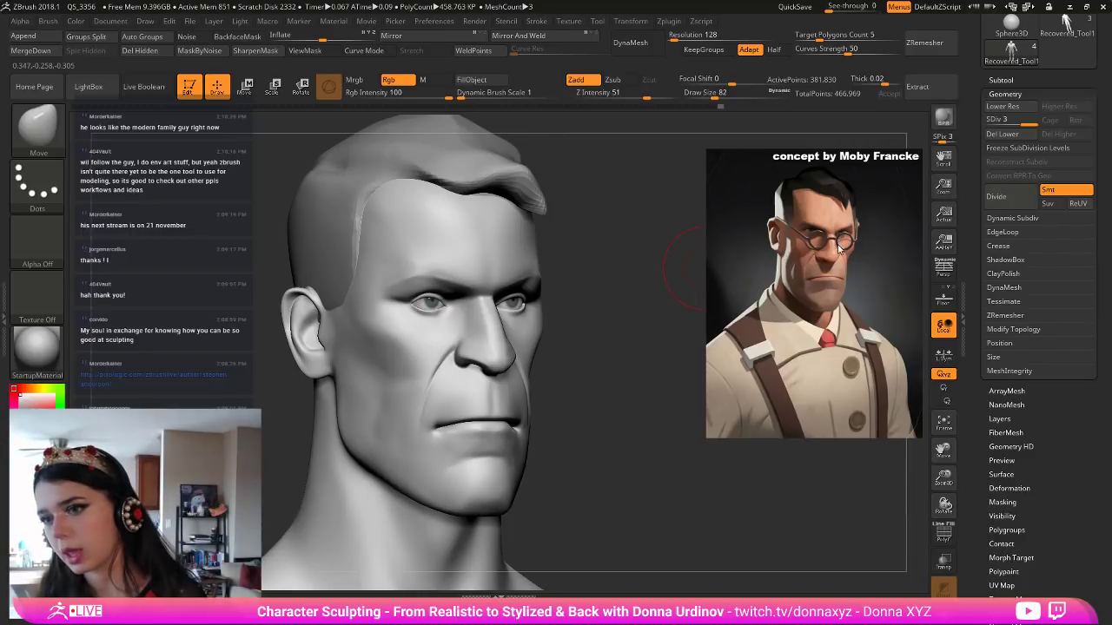
Carve creases beneath the eyes with the DamStandard brush at draw size 30 and soften them.
drag(595, 334, 588, 331)
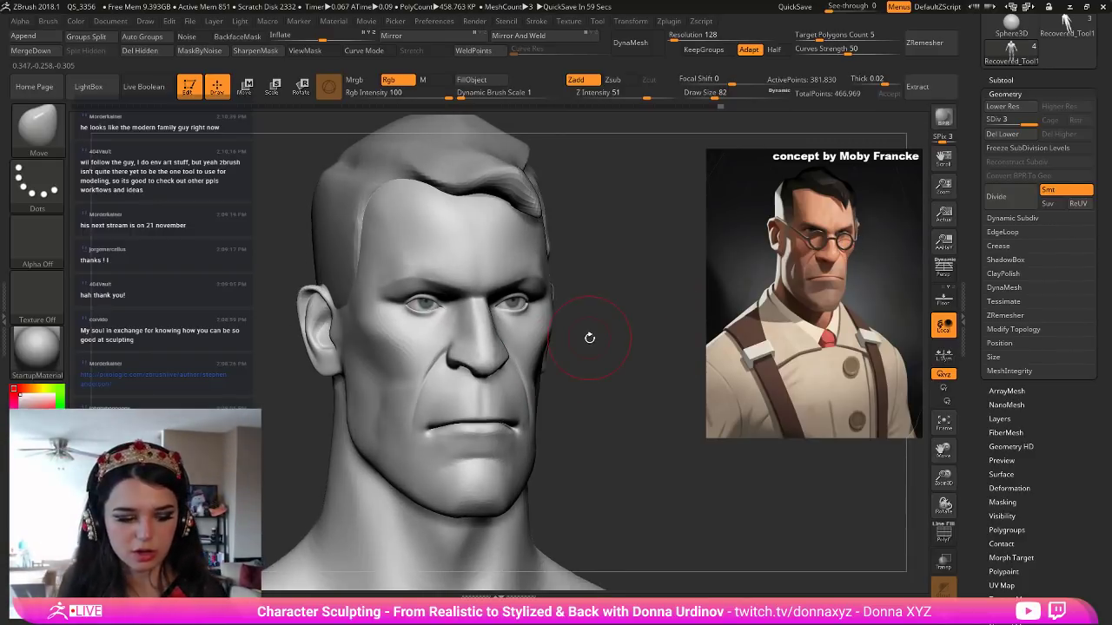
key(b)
key(d)
key(s)
key(bracketleft)
key(bracketleft)
key(bracketleft)
key(bracketleft)
key(bracketleft)
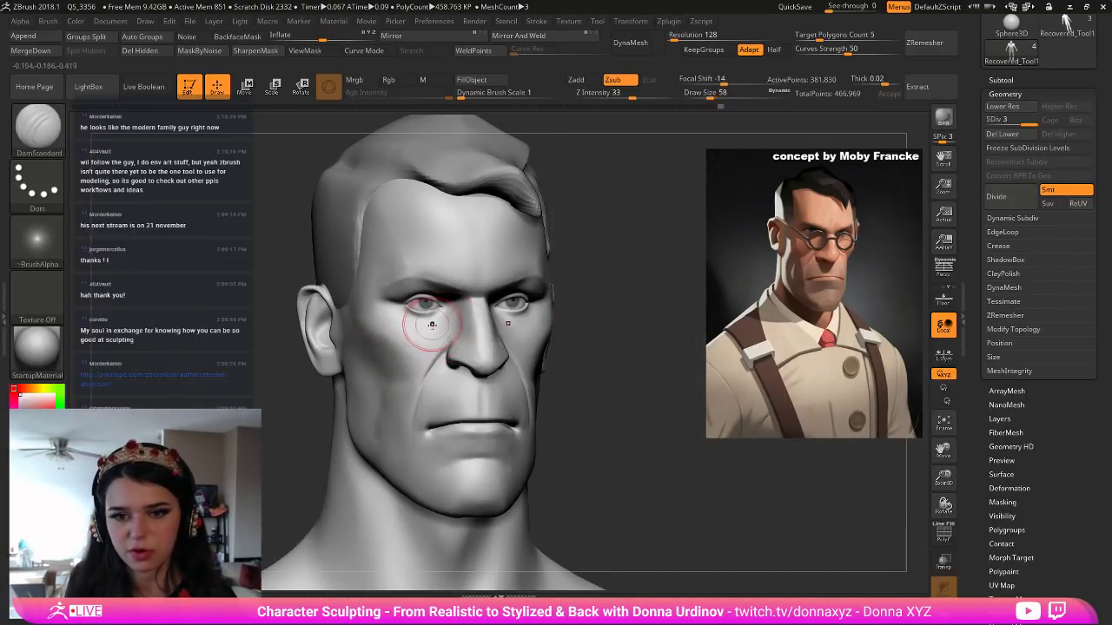
drag(444, 313, 429, 319)
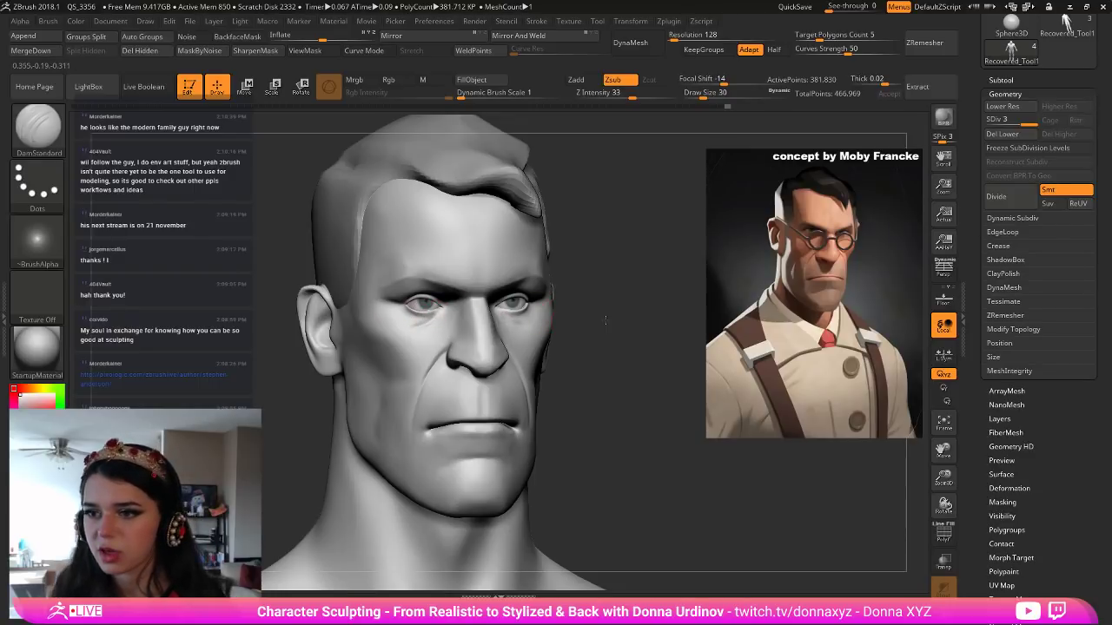
drag(610, 319, 574, 316)
drag(398, 313, 431, 320)
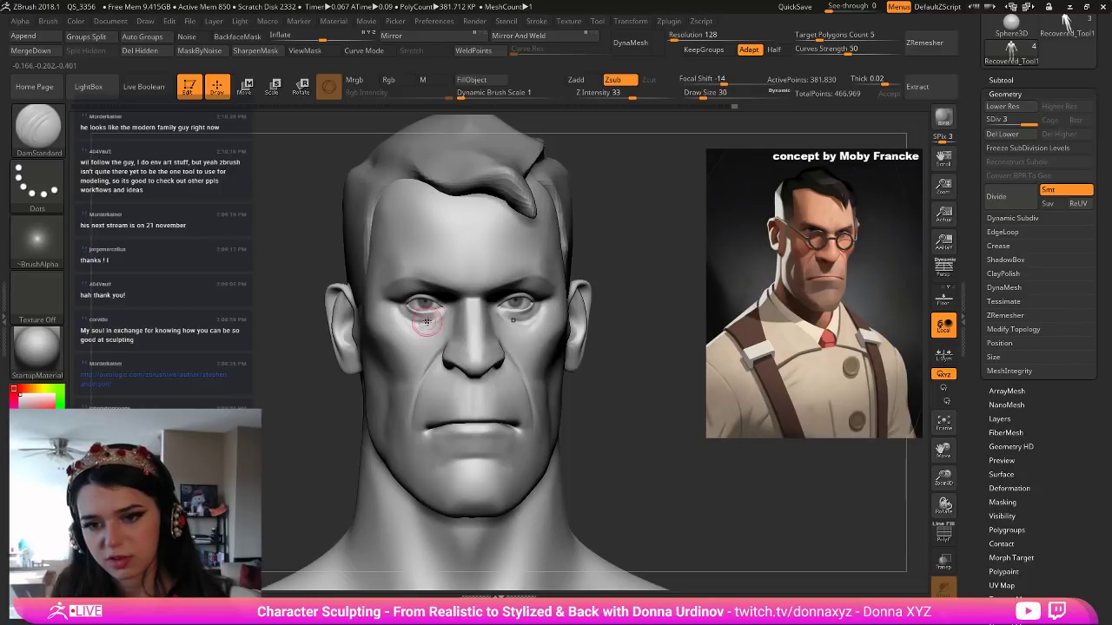
mouse_move(541, 314)
shift+mouse_down()
mouse_move(508, 310)
mouse_move(553, 305)
shift+mouse_up()
Define the eyelid edges and outer eye corners with the DamStandard brush at draw size 30.
mouse_move(654, 287)
mouse_down()
mouse_move(658, 278)
mouse_move(603, 281)
mouse_move(602, 245)
mouse_up()
mouse_move(508, 297)
mouse_down()
mouse_move(539, 310)
mouse_move(533, 295)
mouse_move(511, 291)
mouse_move(533, 294)
mouse_up()
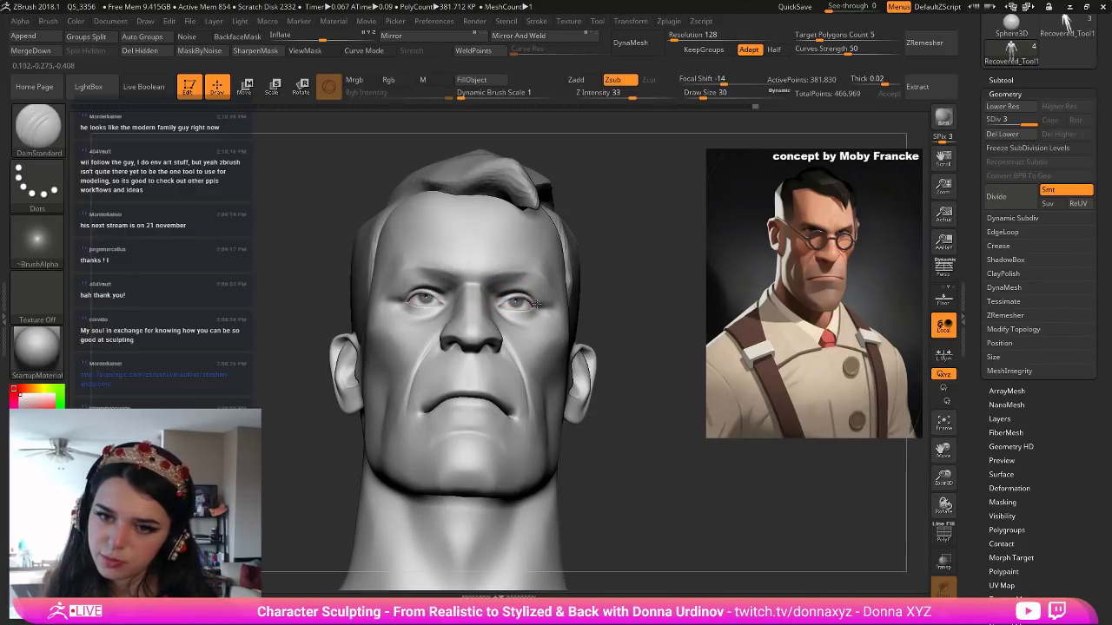
mouse_move(631, 267)
mouse_down()
mouse_move(655, 258)
mouse_move(651, 246)
mouse_move(633, 264)
mouse_up()
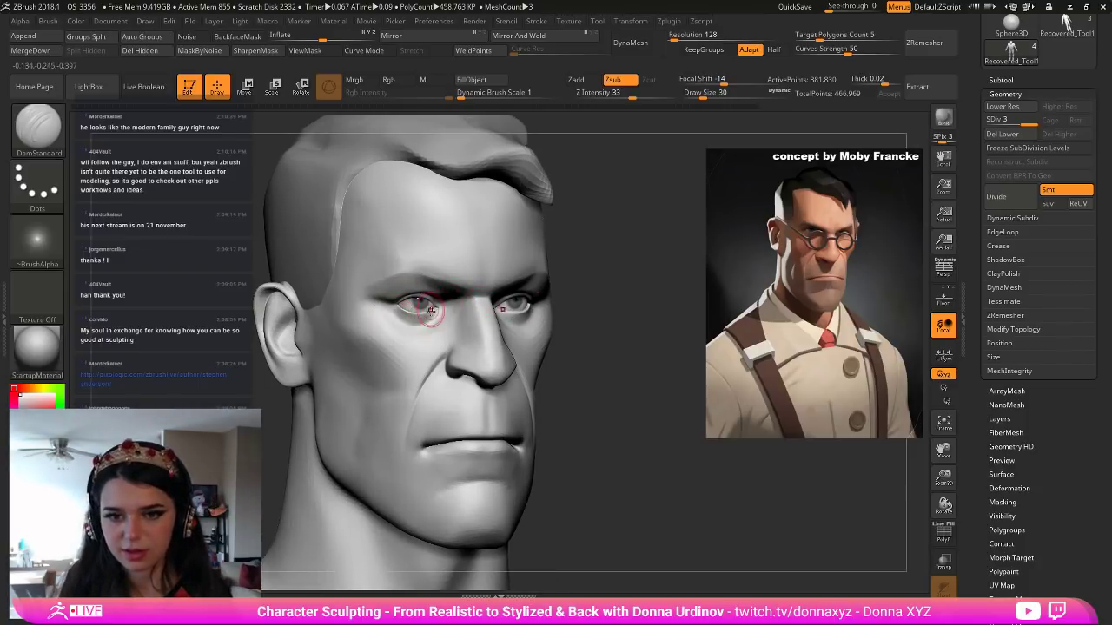
drag(397, 315, 418, 313)
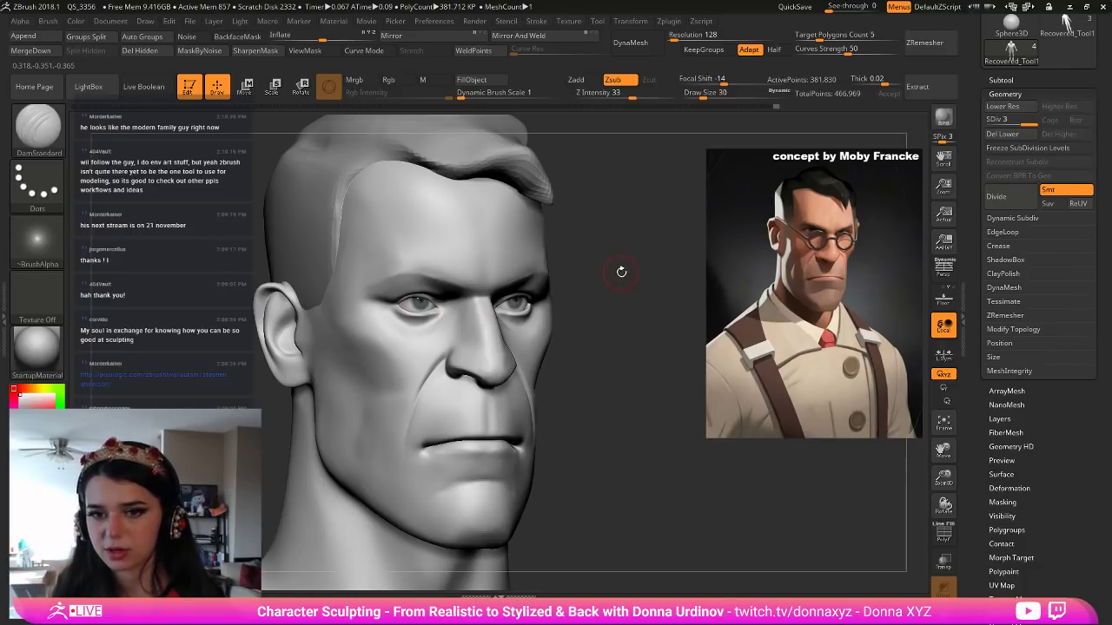
Undo the last eyelid strokes and carve the lower eyelid edge finer with the DamStandard brush at draw size 18.
key(ctrl)
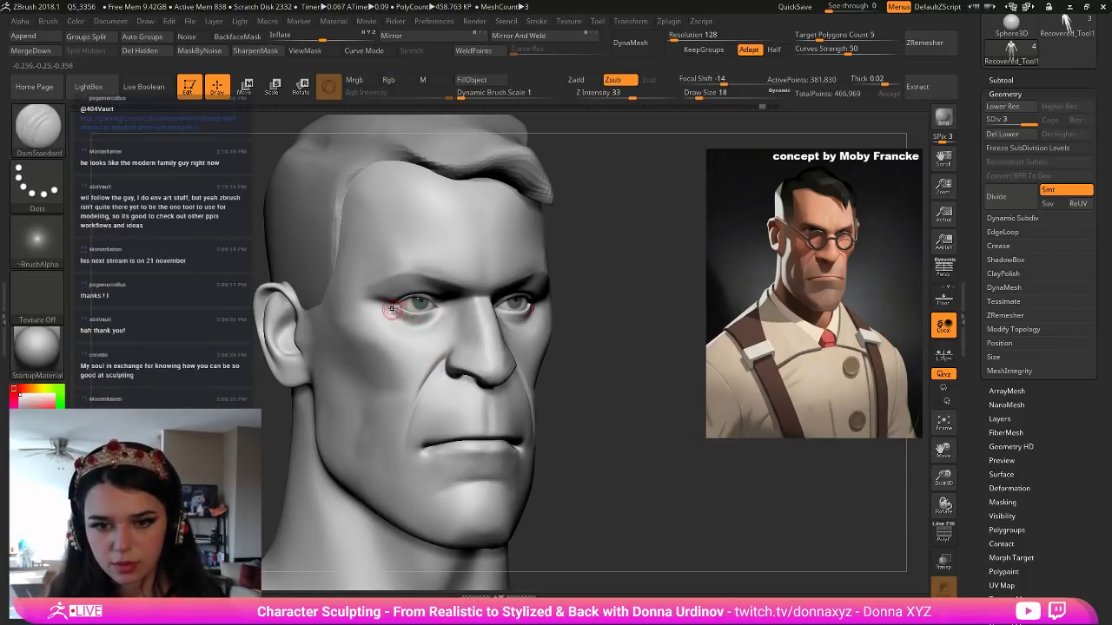
drag(403, 309, 427, 315)
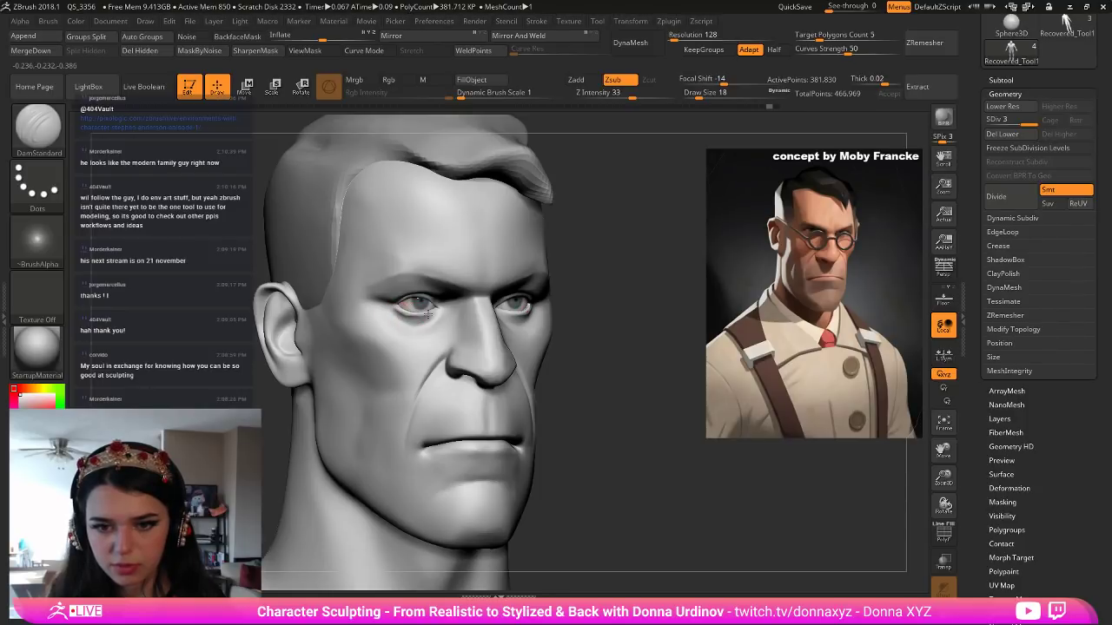
drag(591, 258, 574, 291)
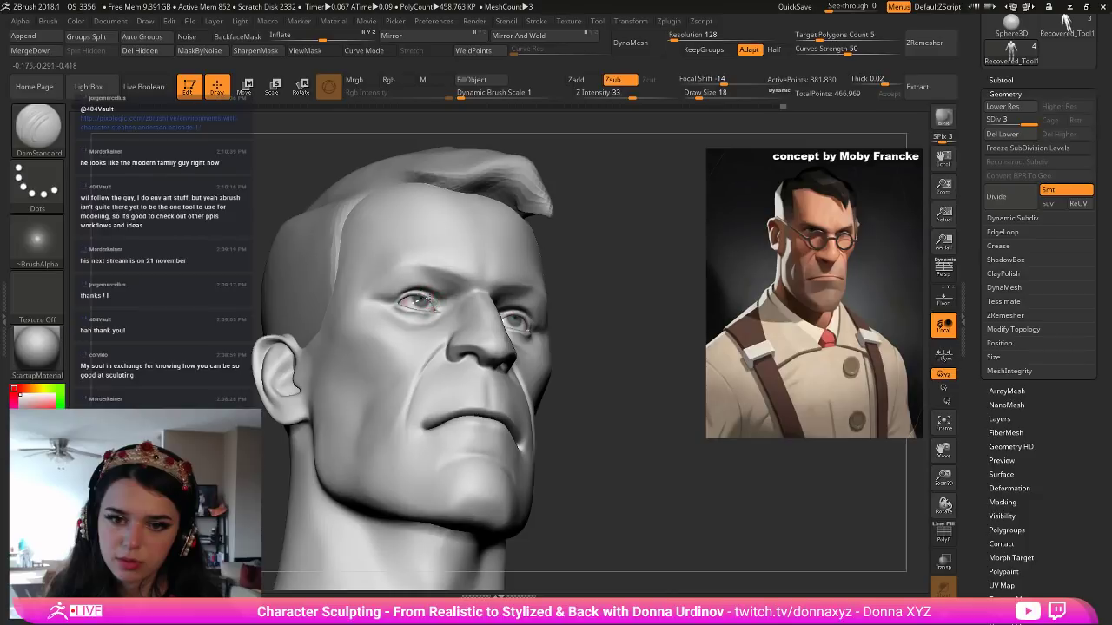
drag(620, 258, 539, 322)
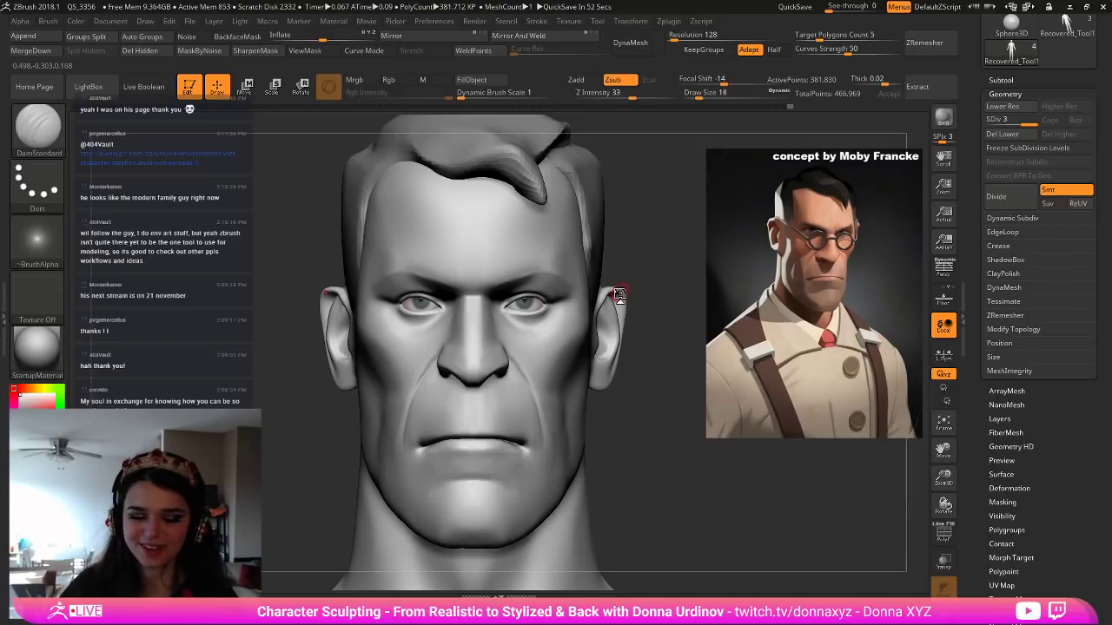
Add slight volume around the brow and eyes with the Inflat brush at Z Intensity 10, starting at draw size 58.
drag(663, 256, 672, 256)
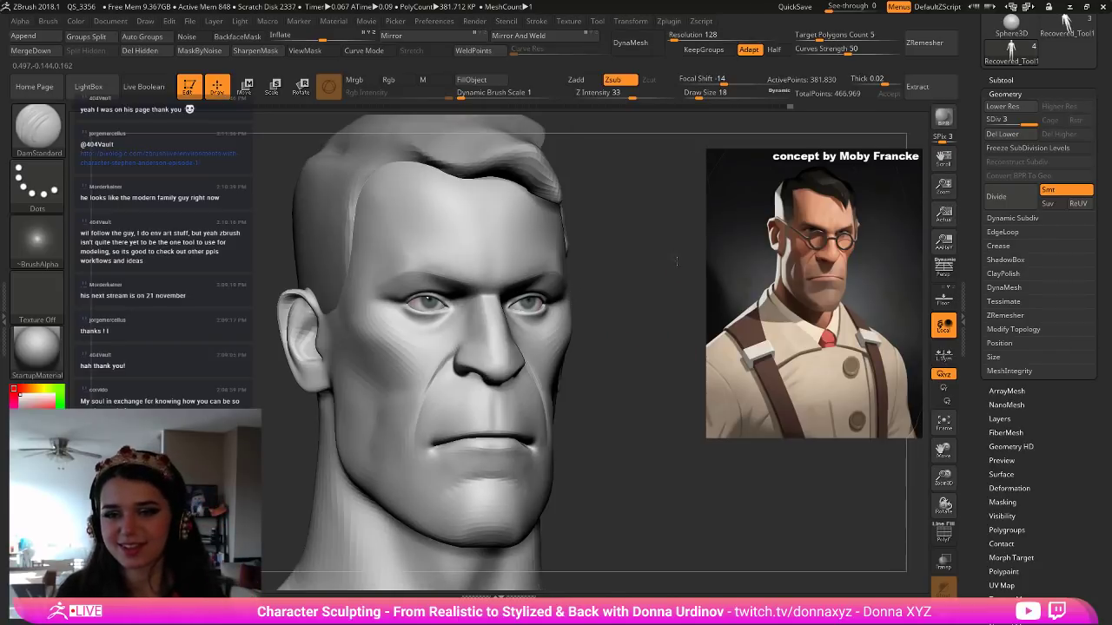
key(b)
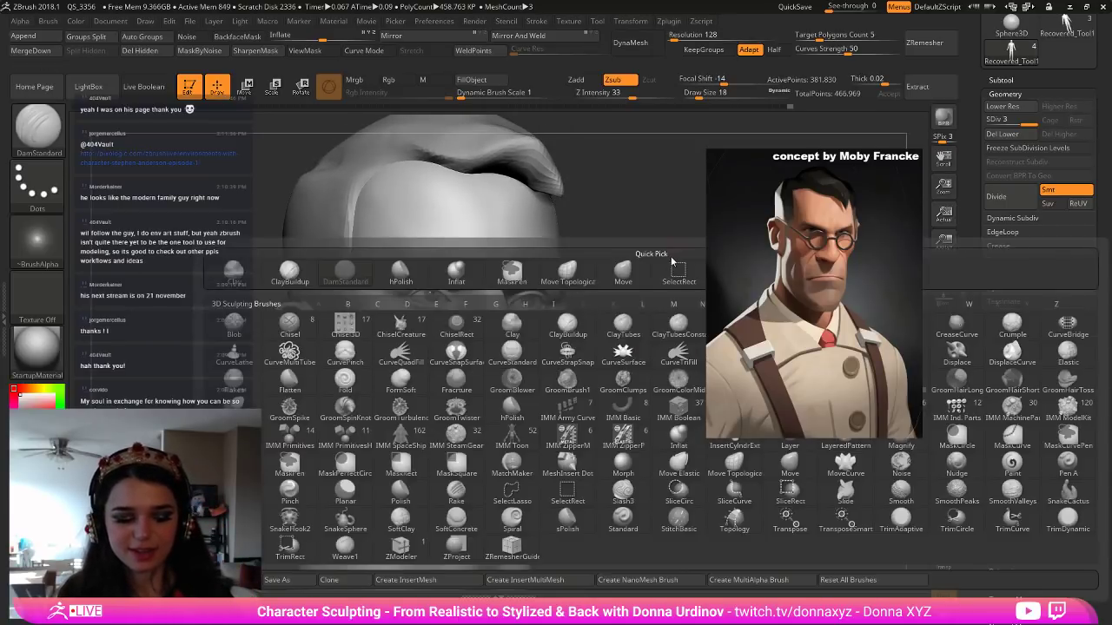
key(n)
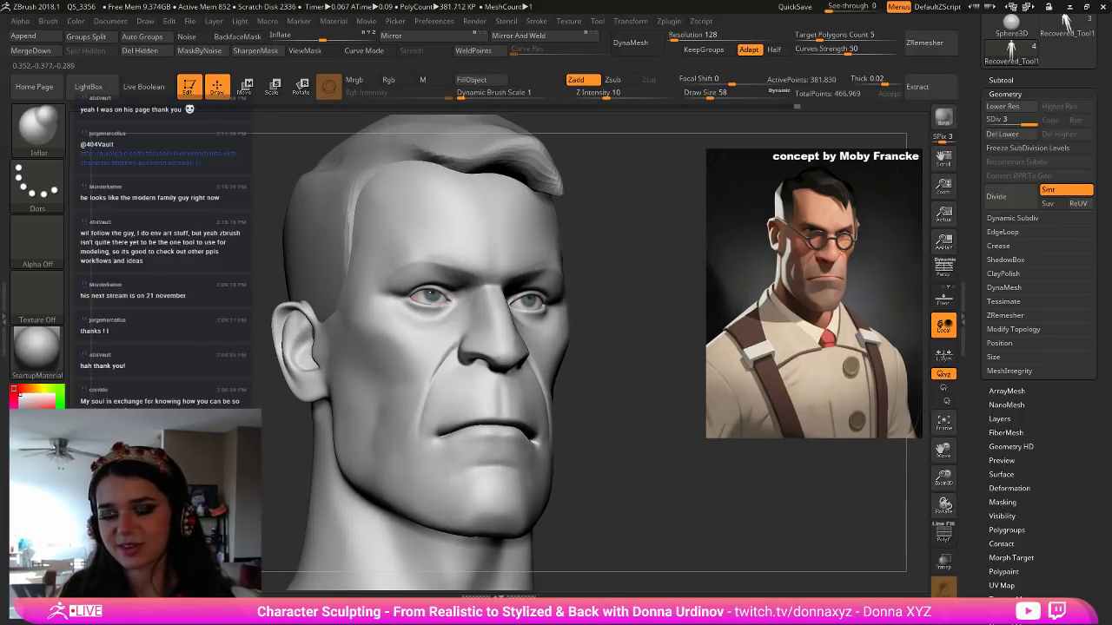
shift+drag(656, 263, 562, 278)
key(bracketleft)
key(bracketleft)
key(bracketleft)
key(bracketleft)
Polish and smooth the area between the brows above the nose bridge with the hPolish brush at draw size 22.
key(b)
key(h)
key(p)
drag(658, 243, 453, 298)
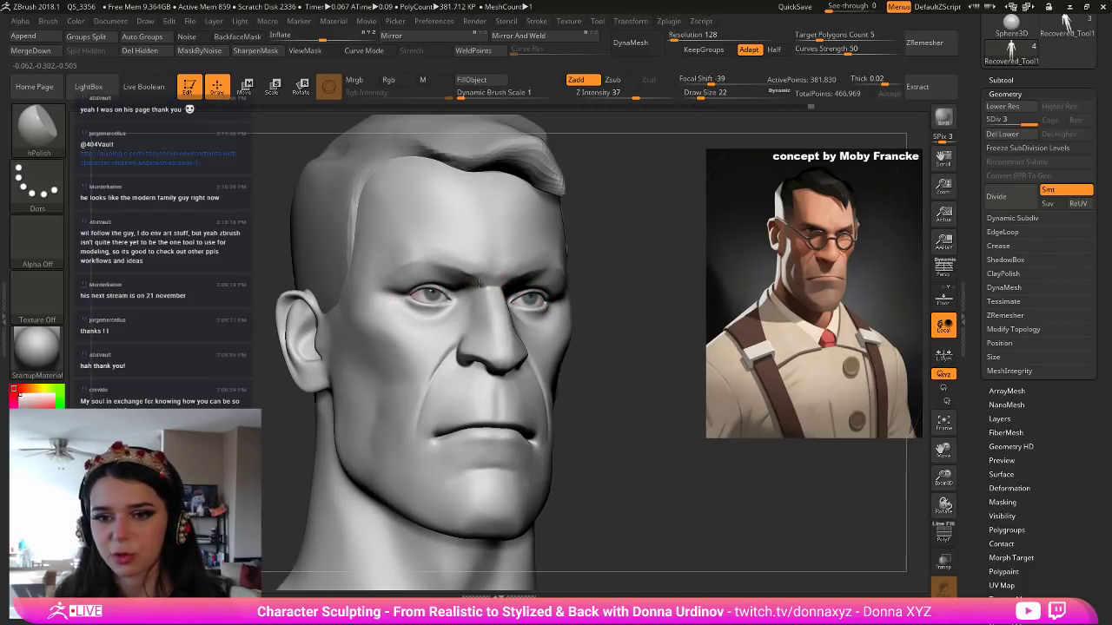
key(shift)
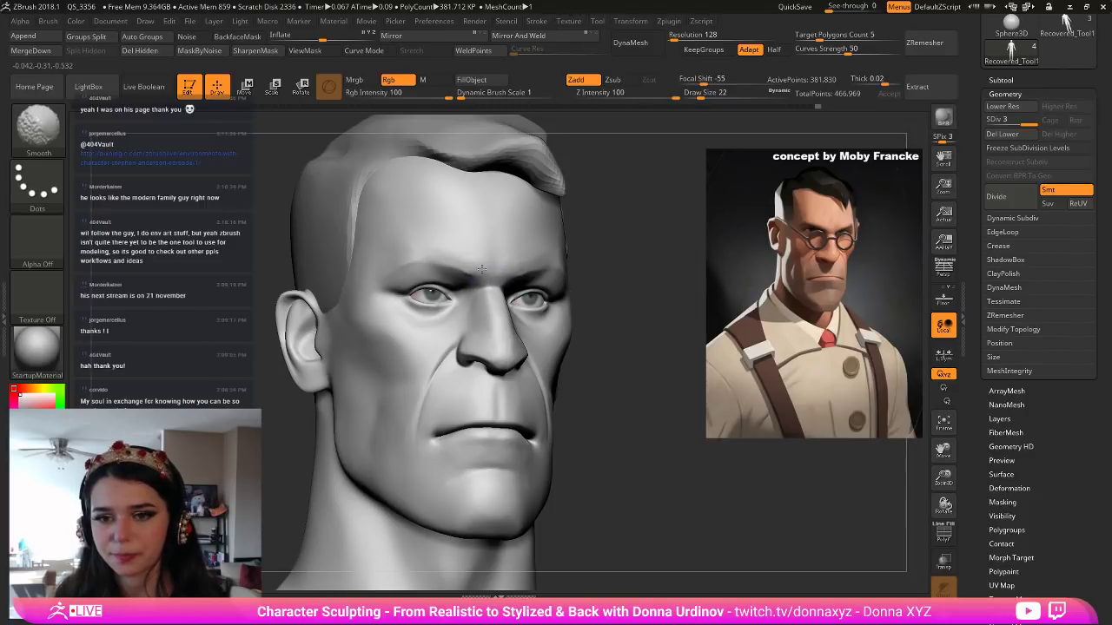
Smooth the area between the brows and add slight volume to the nose tip with the Inflat brush at Z Intensity 10.
shift+drag(456, 255, 459, 253)
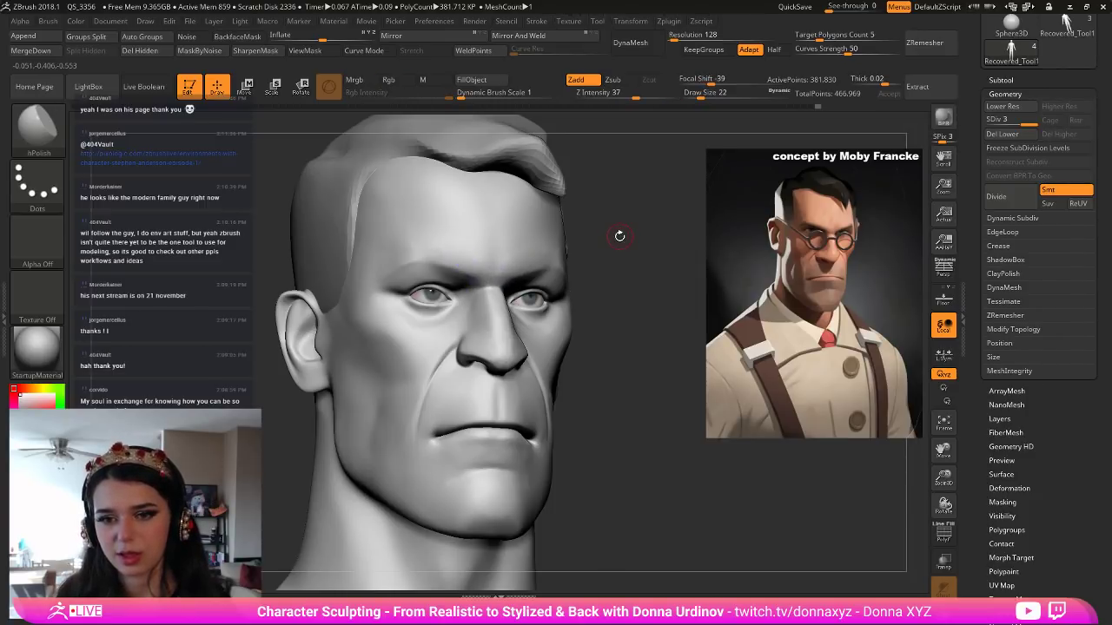
alt+drag(601, 220, 639, 267)
key(b)
key(d)
key(s)
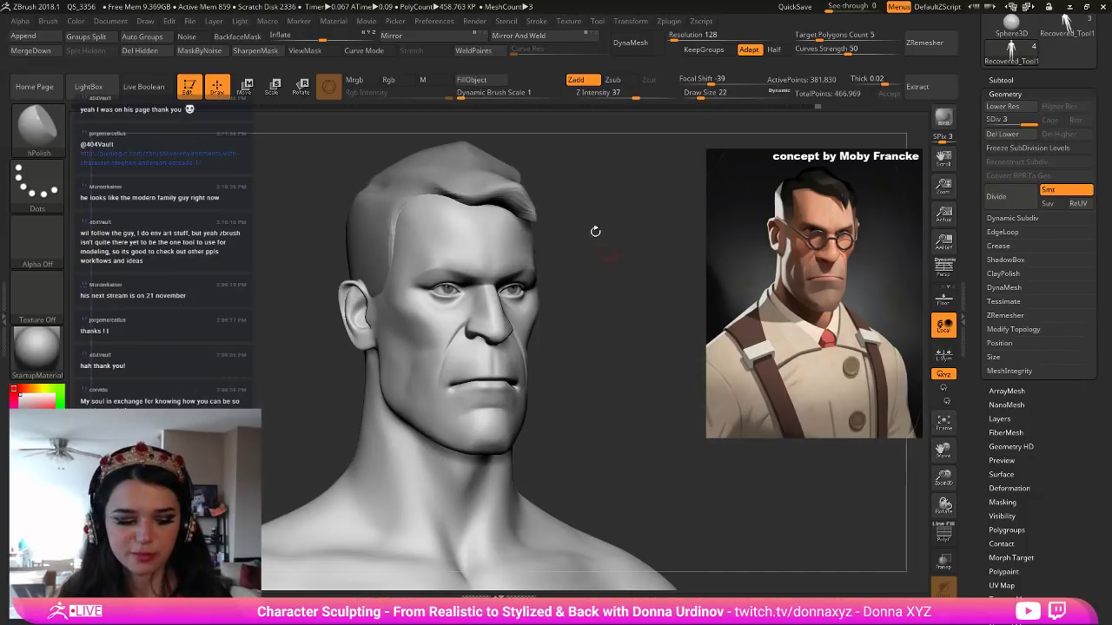
key(b)
key(i)
key(n)
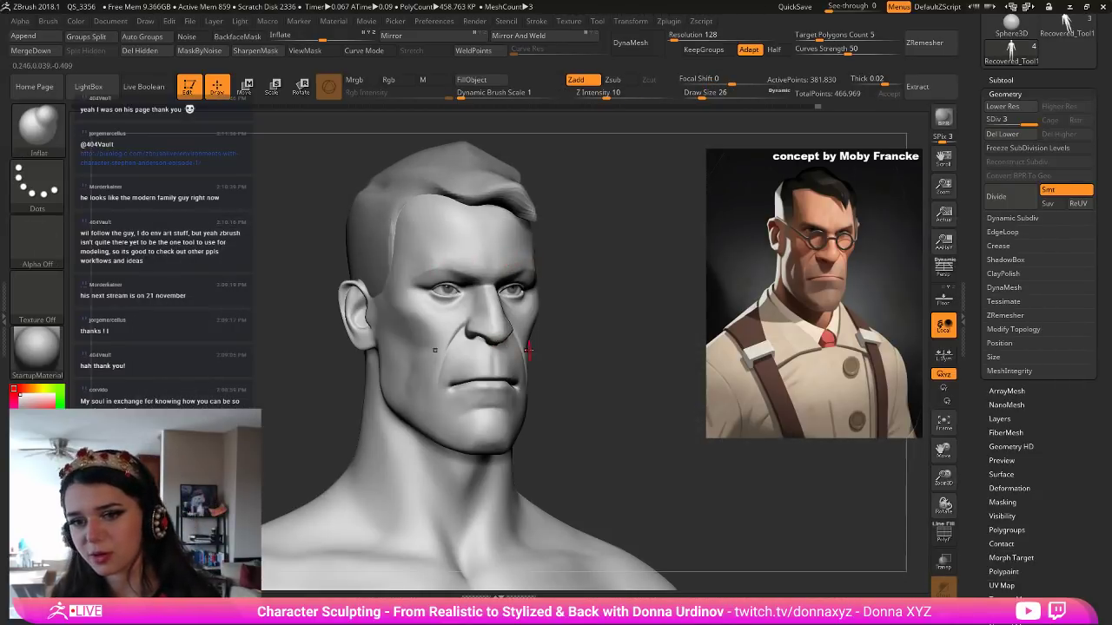
mouse_move(495, 331)
mouse_down()
mouse_move(488, 321)
mouse_move(496, 327)
mouse_up()
key(bracketleft)
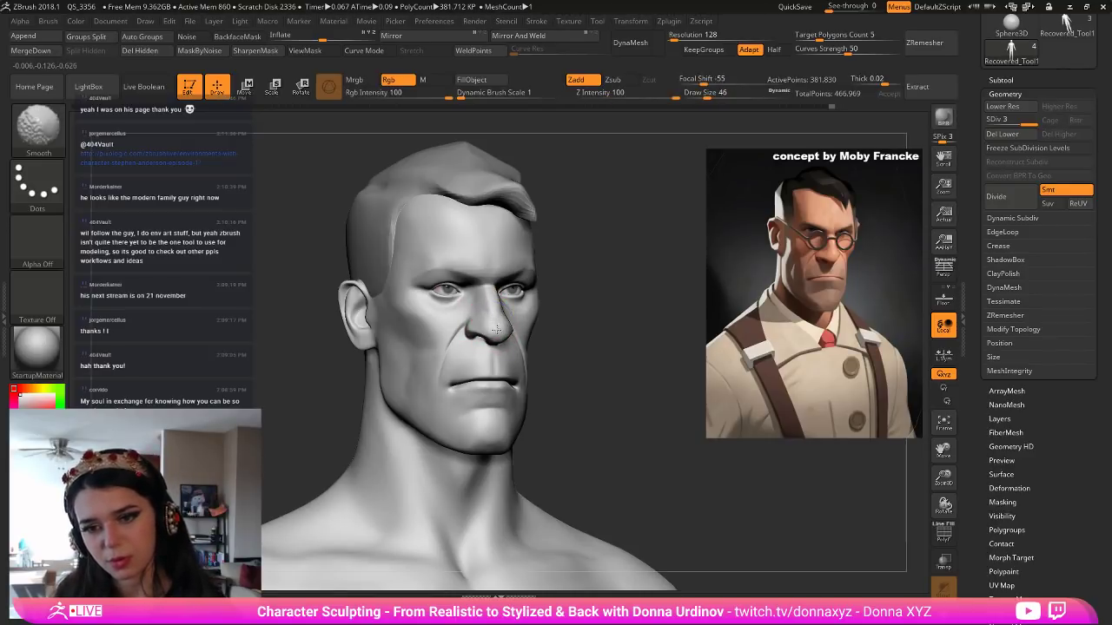
Build up the outer brow ridge above the eyes with the Inflat brush at draw size 58.
drag(581, 321, 587, 308)
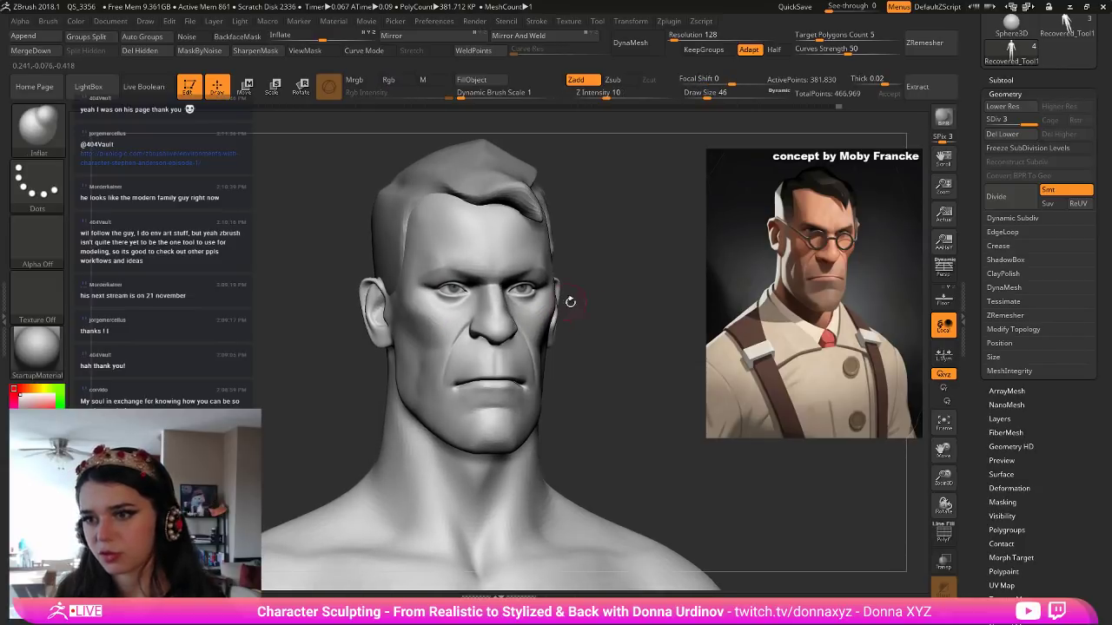
drag(431, 270, 452, 275)
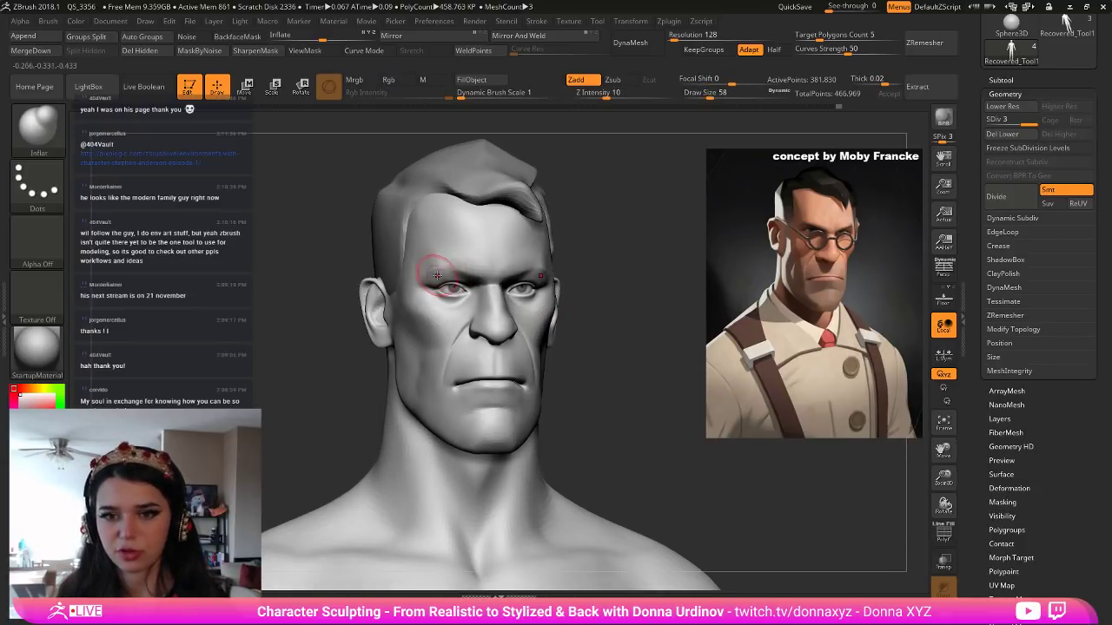
key(])
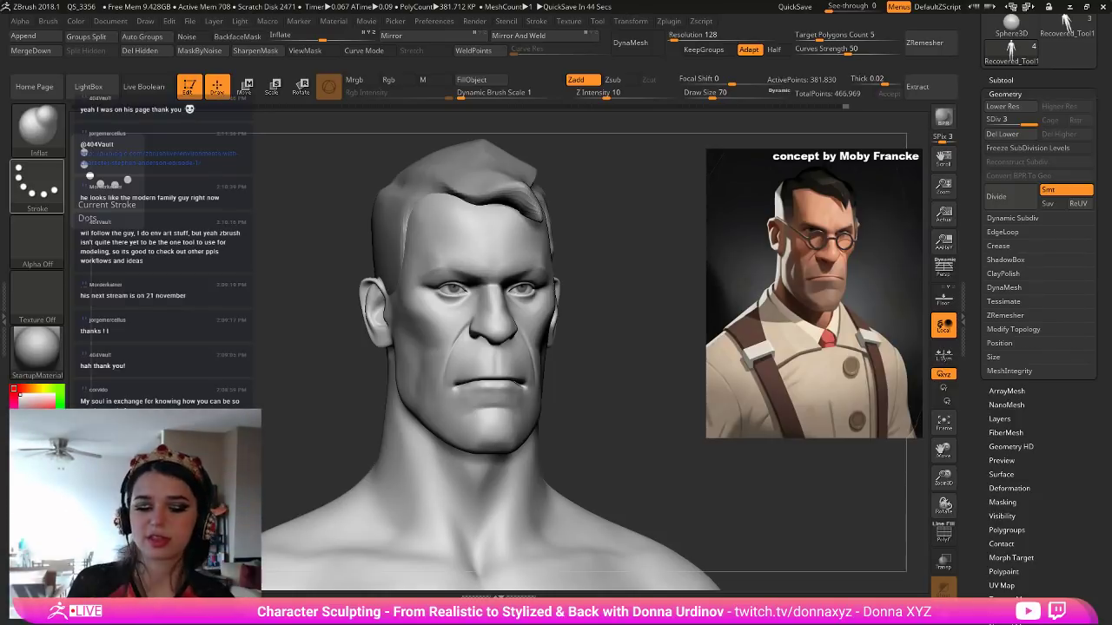
Adjust the shape of the brow ridge above the eyes from a low angle with the Move brush at Z Intensity 51.
drag(652, 318, 634, 227)
key(b)
key(i)
key(n)
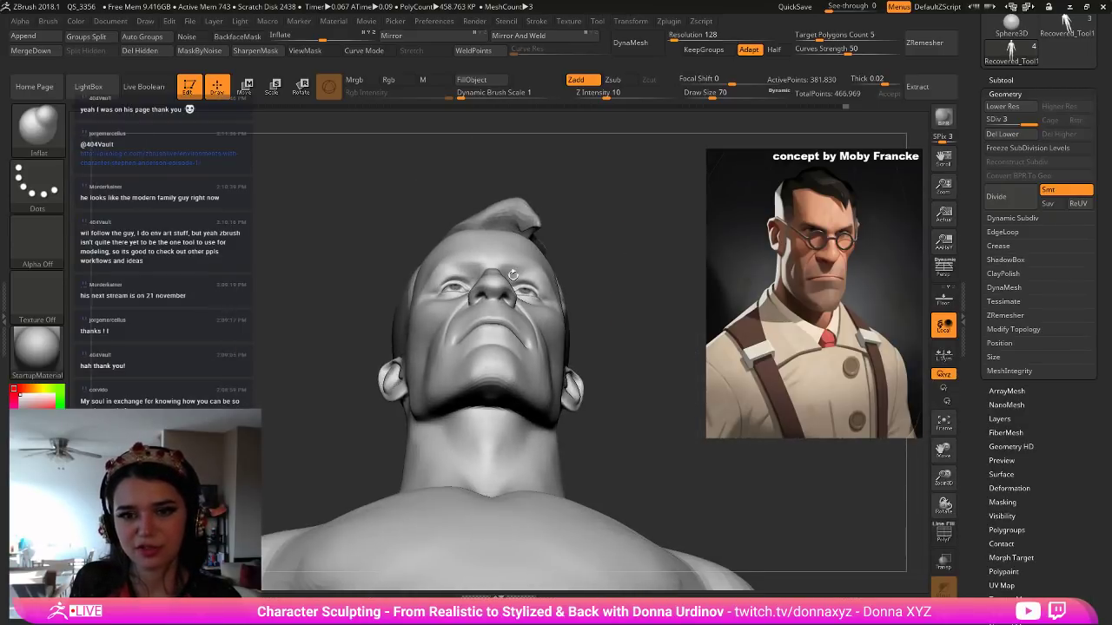
key(b)
key(m)
key(v)
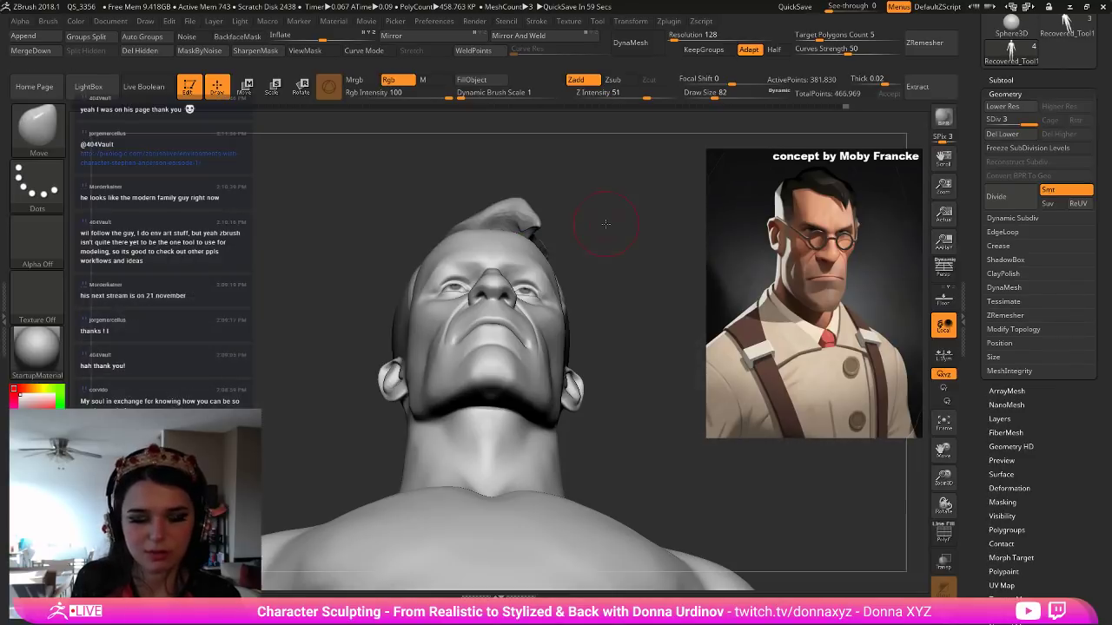
drag(623, 204, 637, 189)
key([)
drag(441, 263, 436, 269)
mouse_move(640, 242)
mouse_down()
mouse_move(634, 290)
mouse_move(632, 245)
mouse_up()
Reshape the nostrils and nose wings from below with the Move brush, refining the draw size from 46 to 10.
key([)
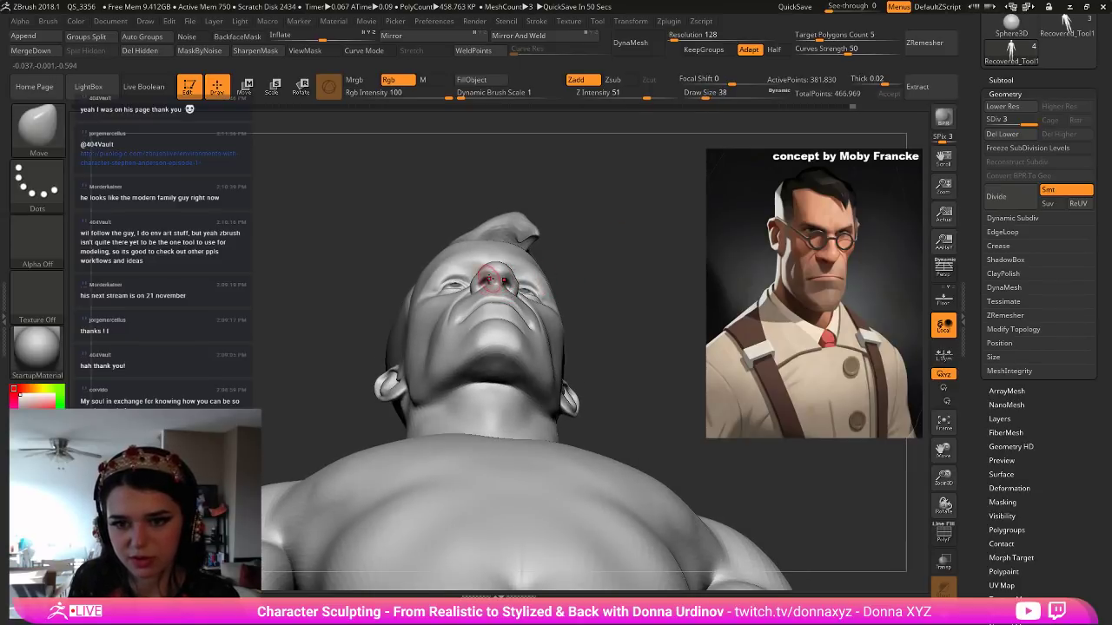
key(])
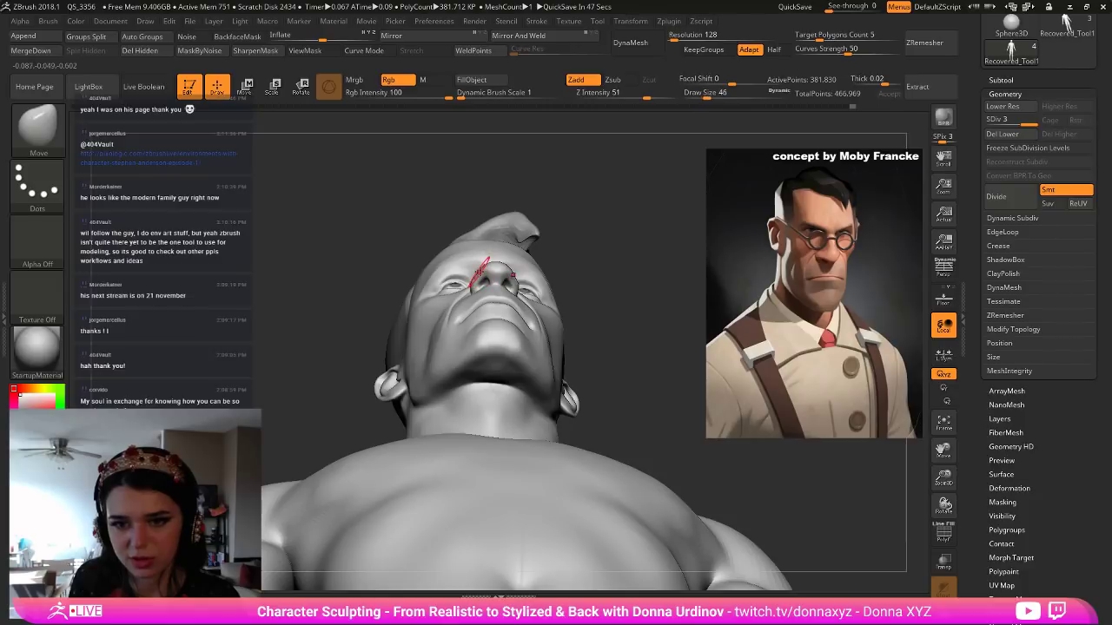
key([)
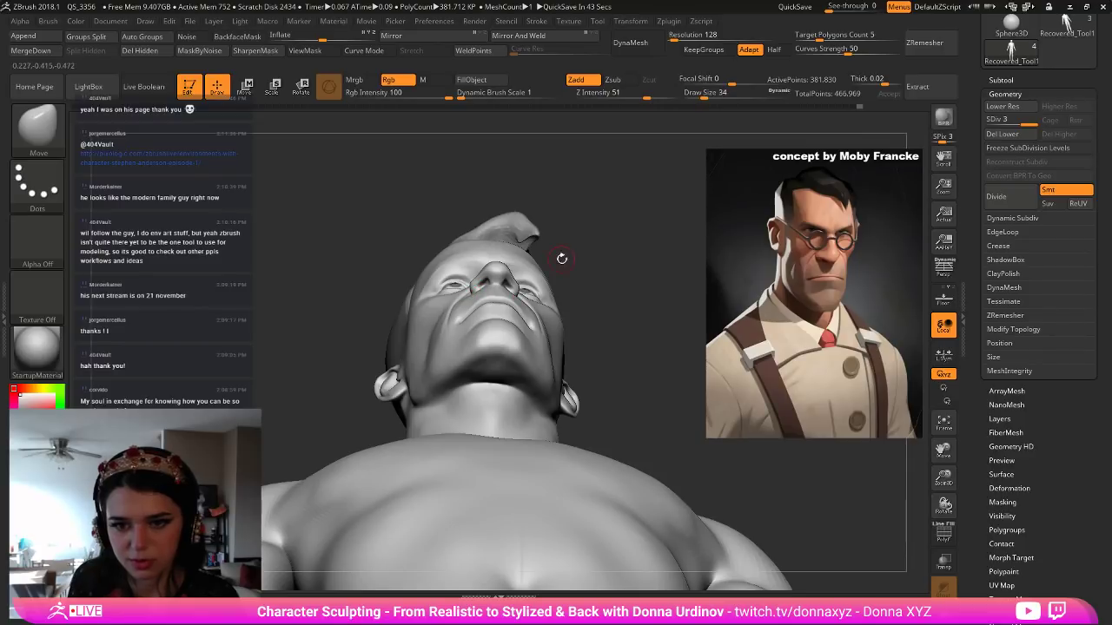
alt+drag(632, 263, 660, 352)
key([)
key(])
drag(467, 274, 476, 262)
key([)
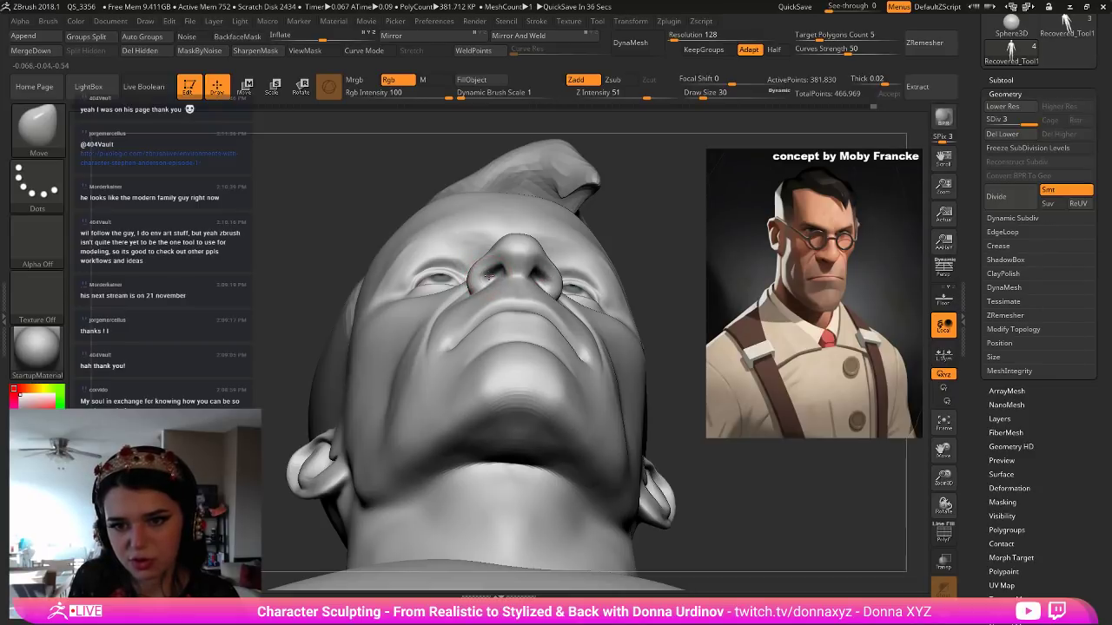
key([)
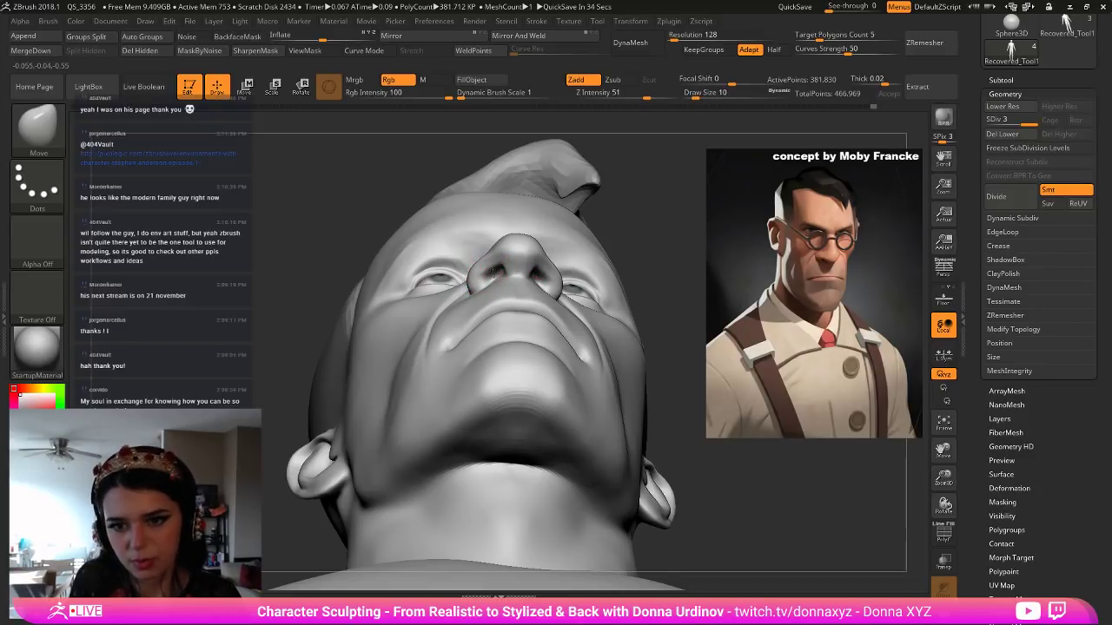
key(shift)
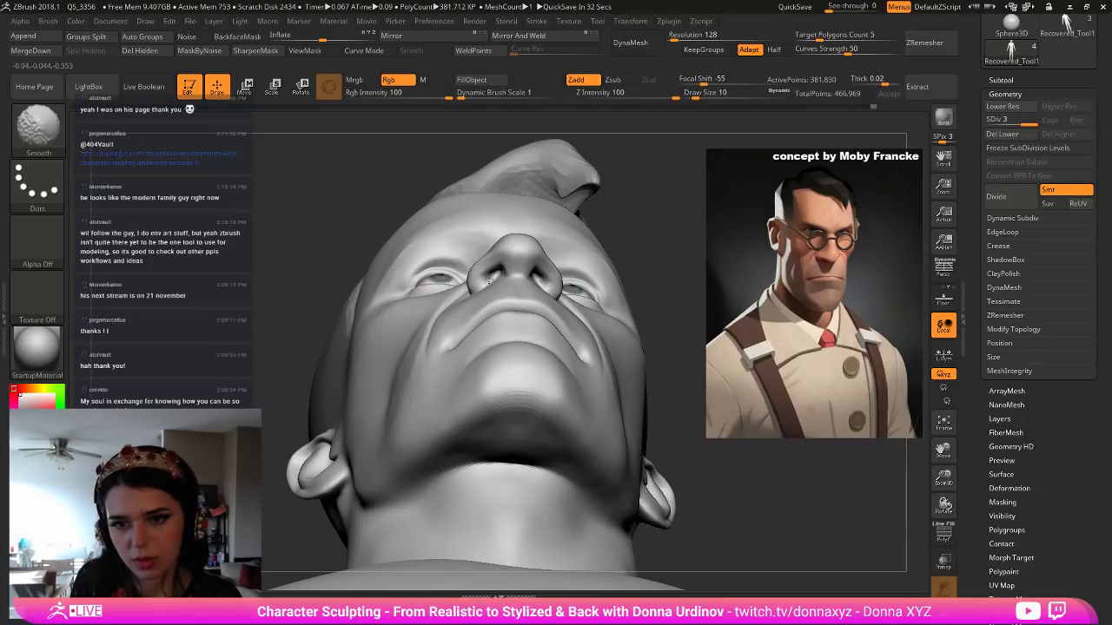
Polish the nose wings around the nostrils with the hPolish brush at draw size 34 and Z Intensity 37.
drag(683, 236, 652, 290)
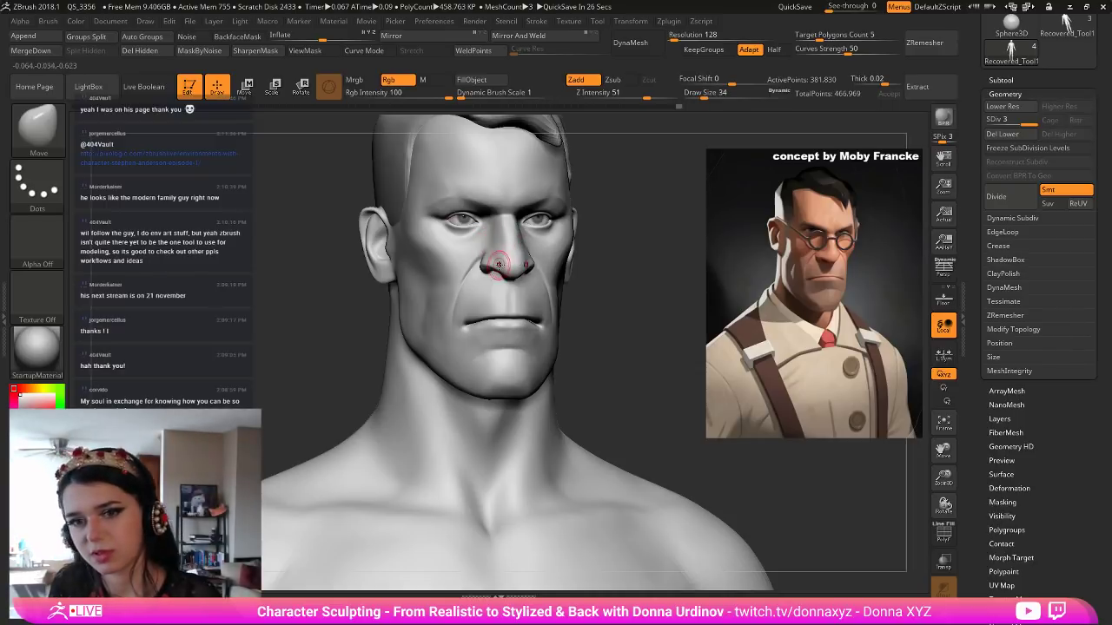
key(b)
key(i)
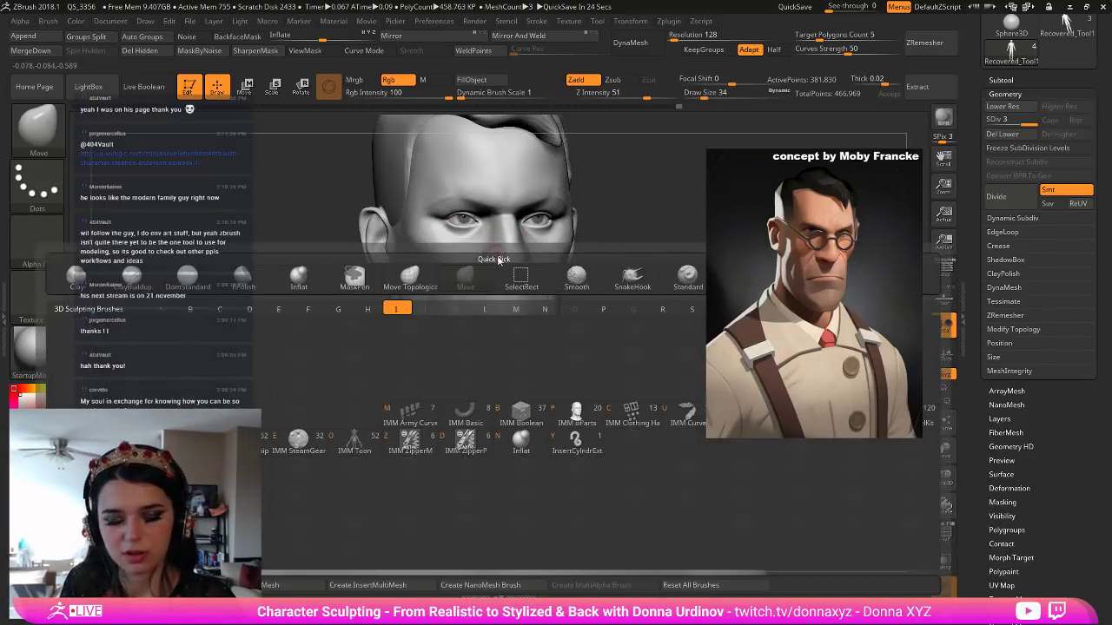
key(n)
mouse_move(621, 249)
mouse_down()
mouse_move(660, 252)
mouse_move(594, 255)
mouse_up()
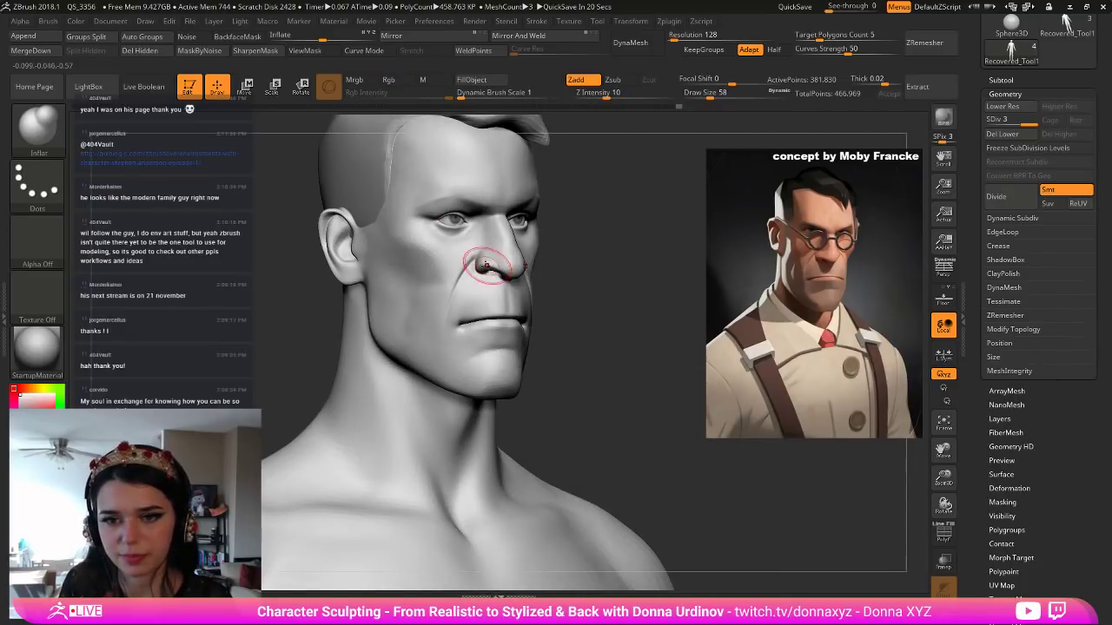
key(b)
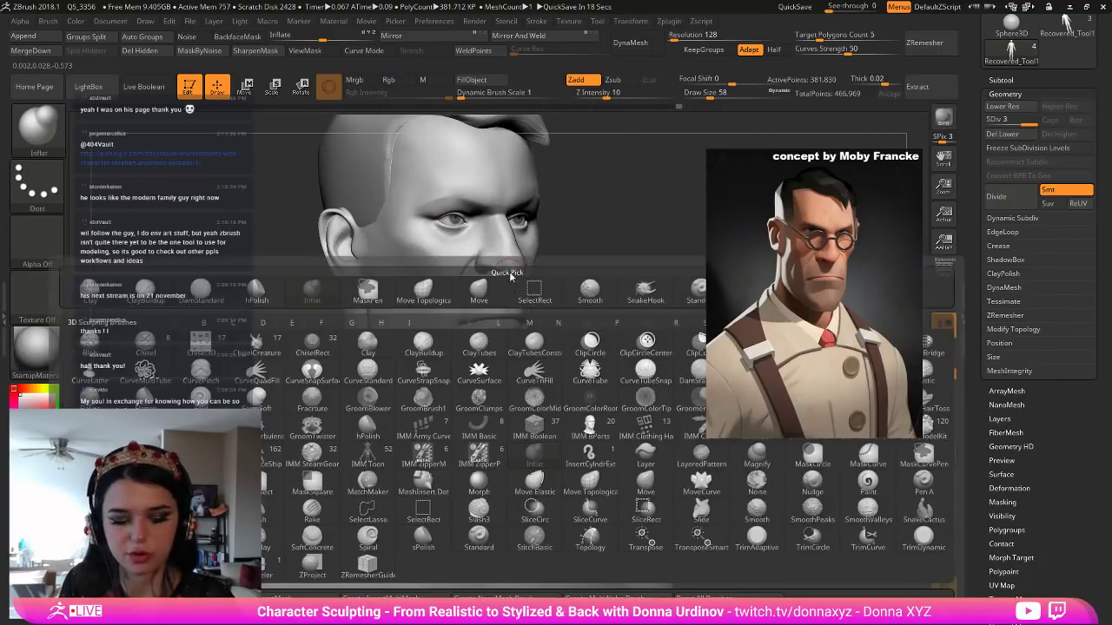
key(h)
key(p)
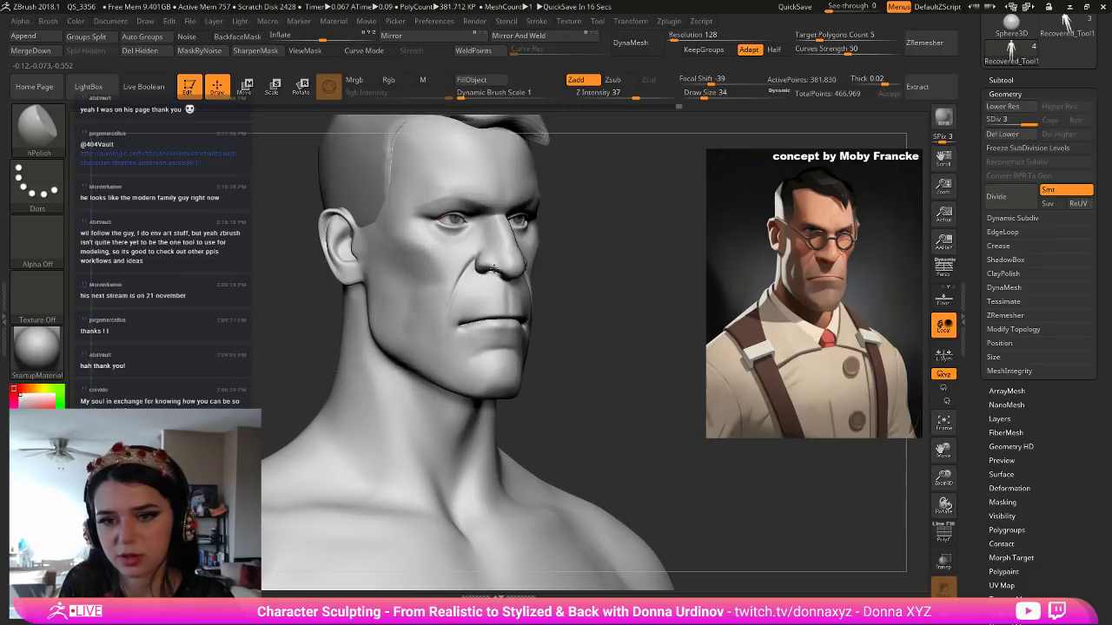
drag(577, 258, 489, 263)
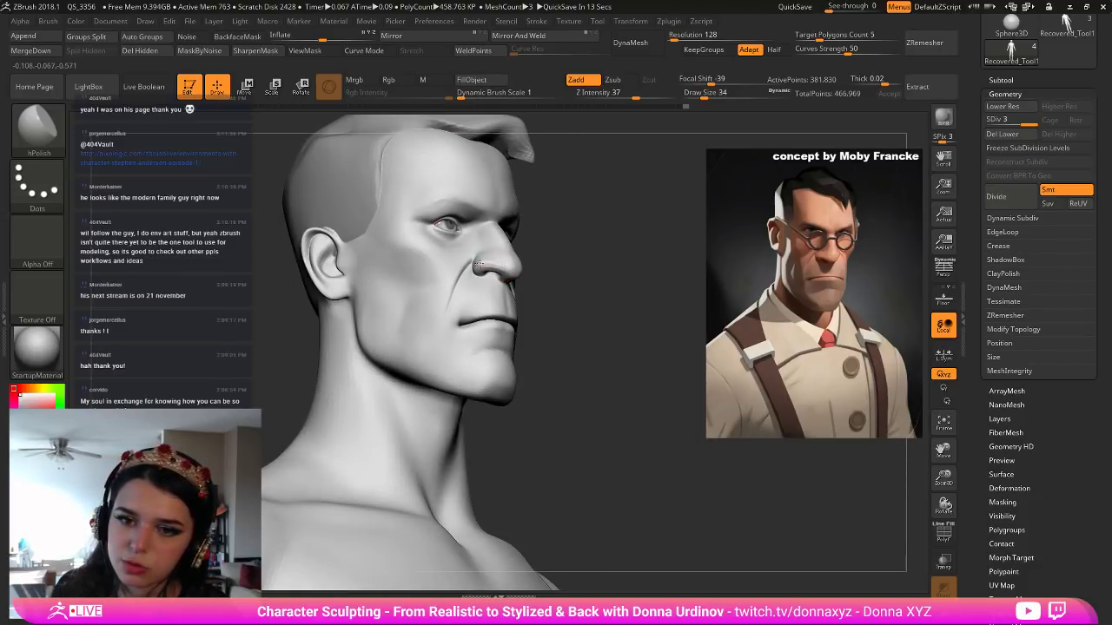
key(shift)
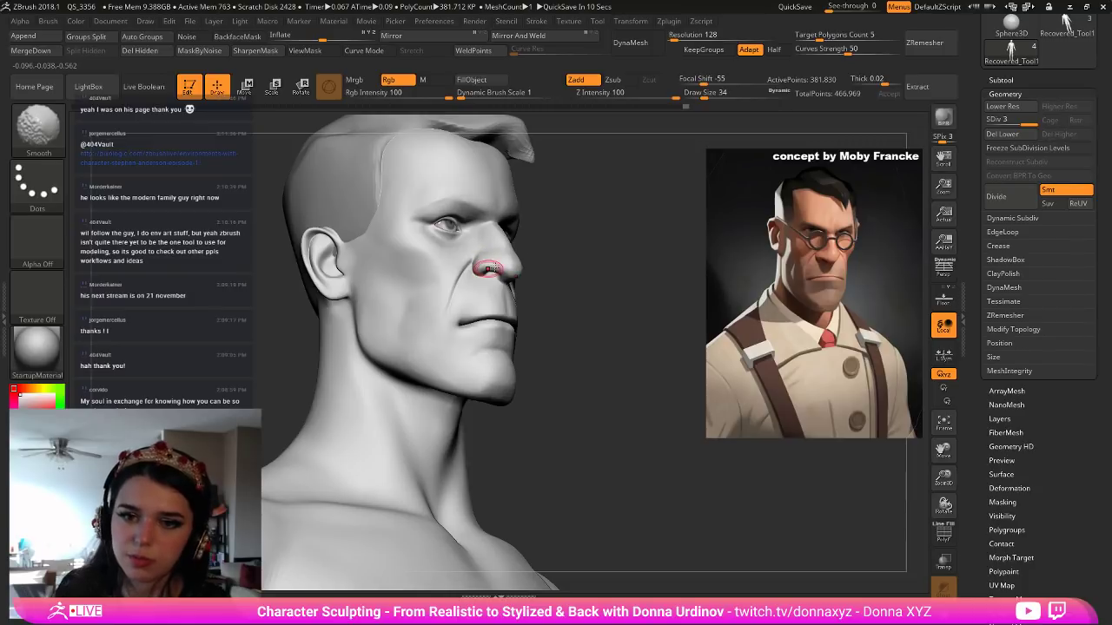
Carve the creases beside the outer eye corners with the DamStandard brush at draw size 34 and Z Intensity 33.
mouse_move(603, 281)
mouse_down()
mouse_move(679, 296)
mouse_move(659, 317)
mouse_up()
key(b)
click(638, 291)
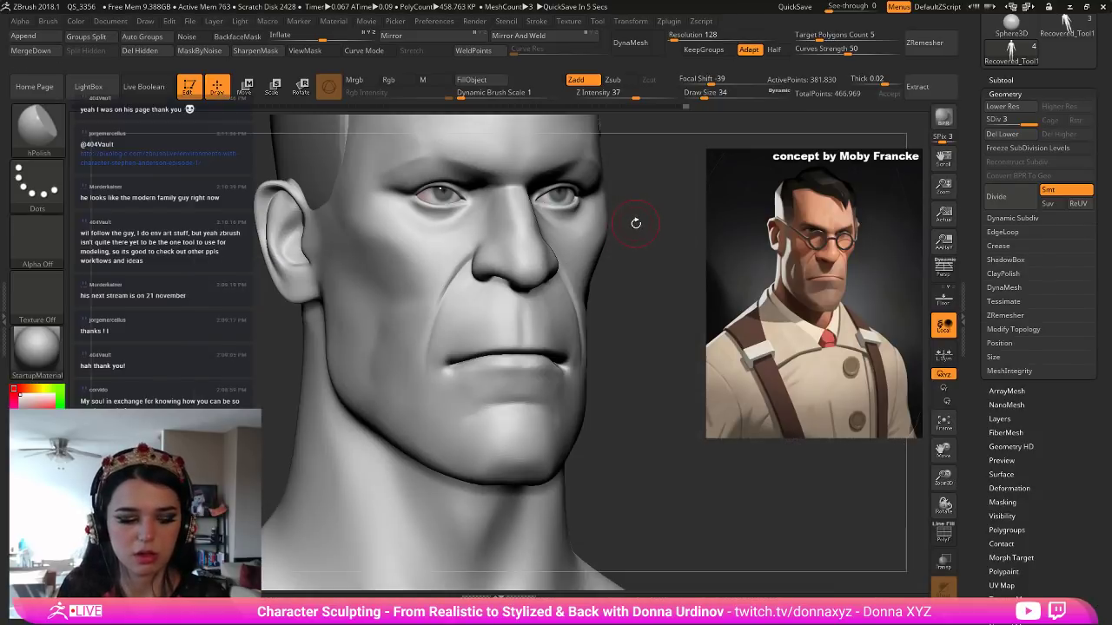
key(b)
key(d)
key(s)
mouse_move(645, 236)
mouse_down()
mouse_move(656, 190)
mouse_move(472, 306)
mouse_up()
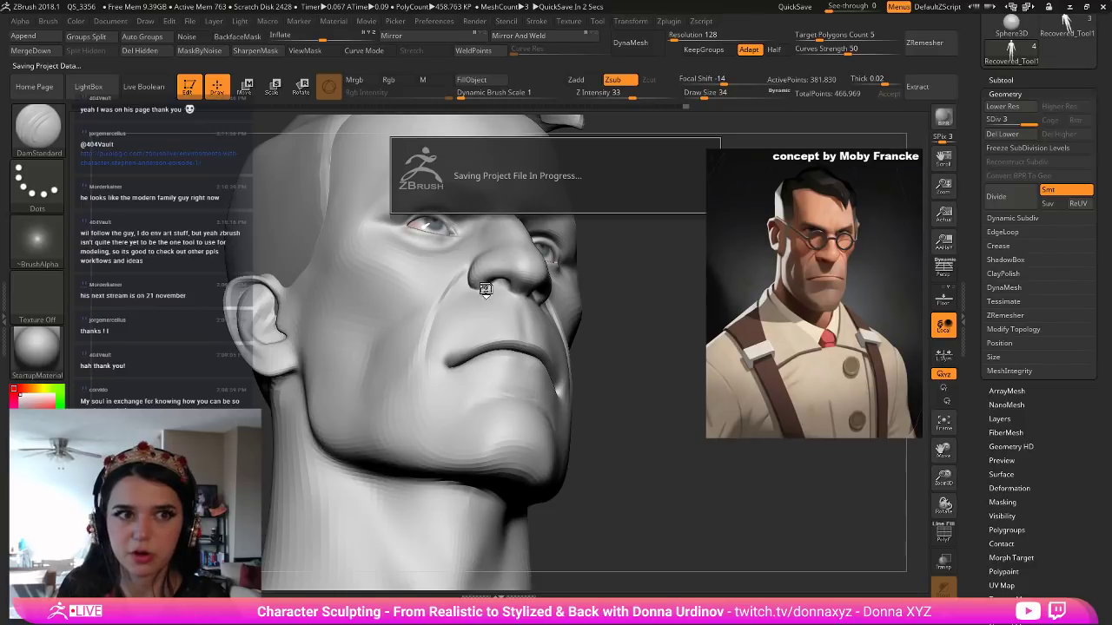
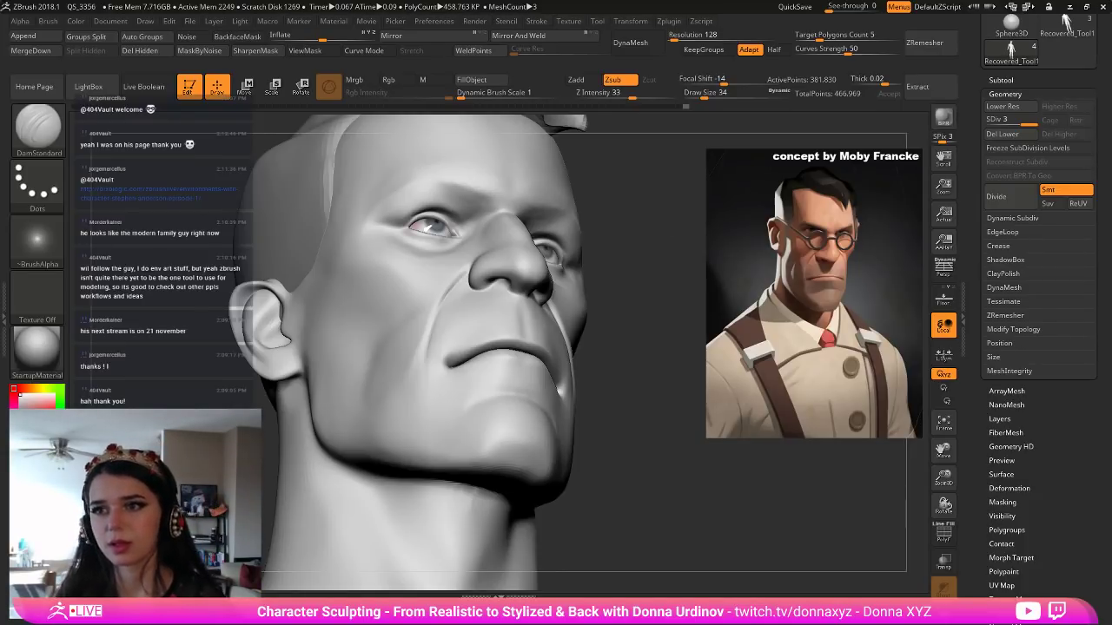
mouse_move(617, 280)
mouse_down()
mouse_move(661, 296)
mouse_move(644, 259)
mouse_up()
mouse_move(662, 295)
shift+mouse_down()
mouse_move(658, 280)
mouse_move(658, 355)
mouse_move(638, 359)
shift+mouse_up()
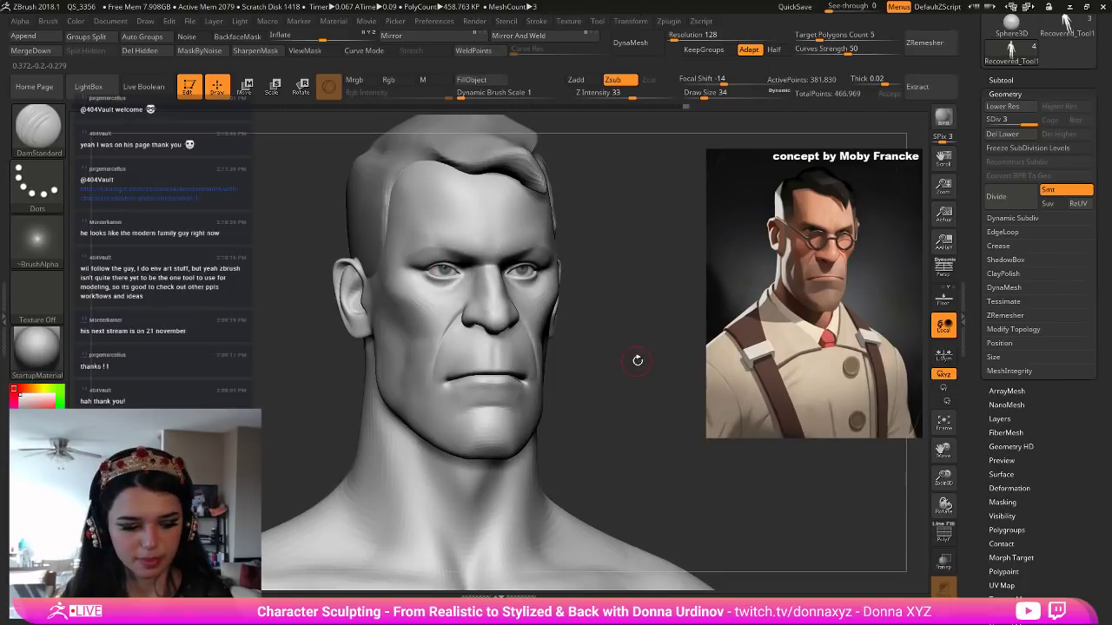
key(b)
key(d)
key(s)
mouse_move(641, 274)
mouse_down()
mouse_move(636, 252)
mouse_move(638, 291)
mouse_up()
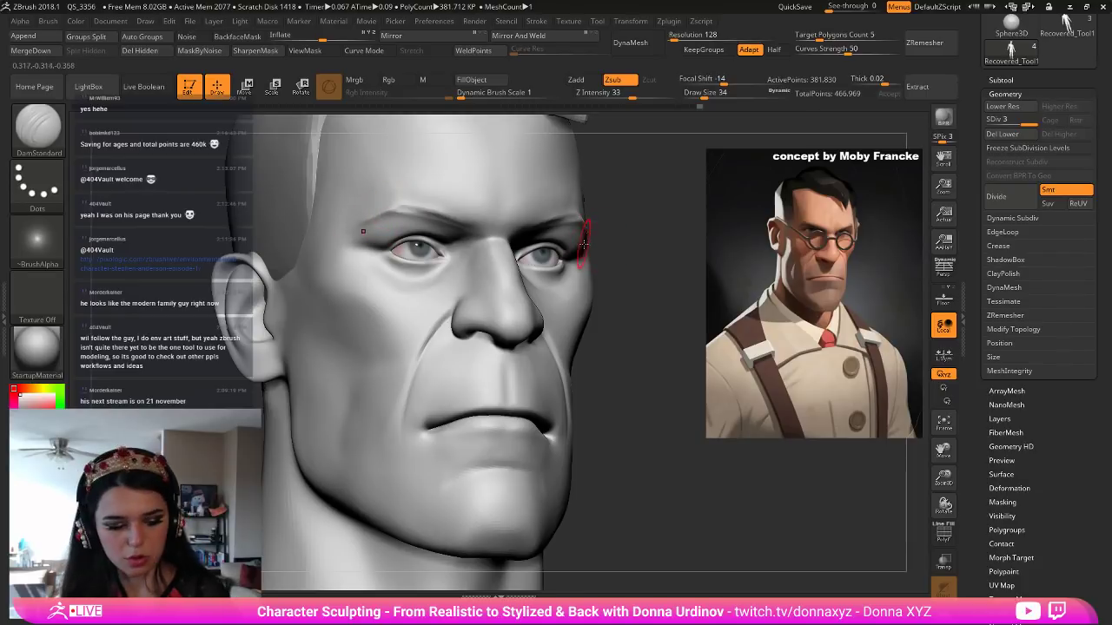
Add soft volume around the outer eye corners with the Inflat brush at draw sizes between 26 and 50, smoothing the transition.
key(b)
key(i)
key(bracketright)
drag(364, 250, 375, 252)
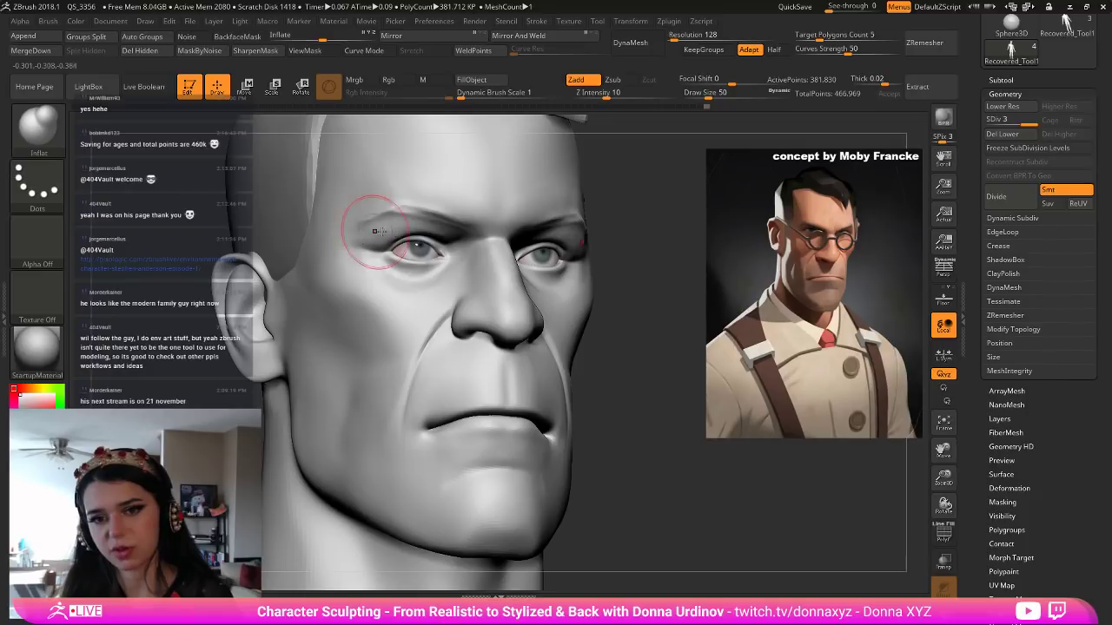
key(bracketleft)
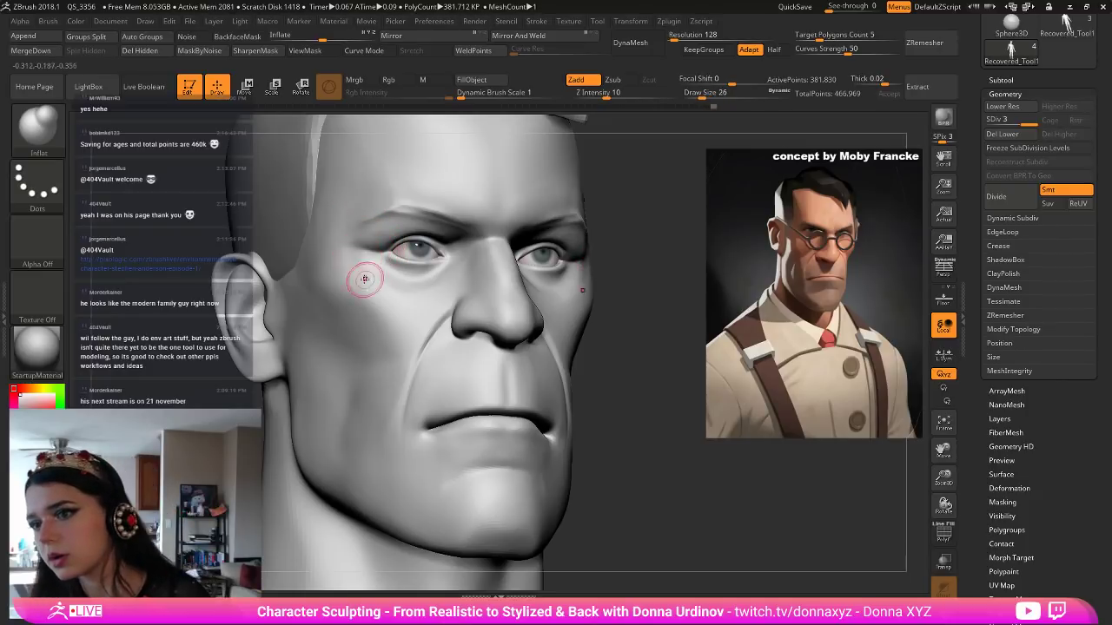
key(bracketright)
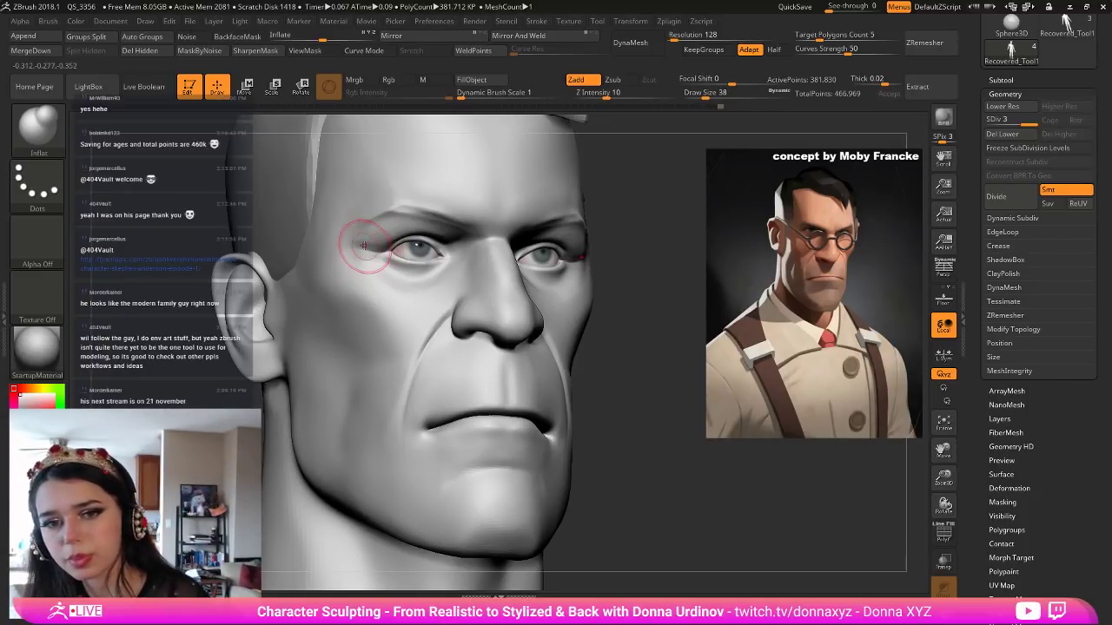
key(shift)
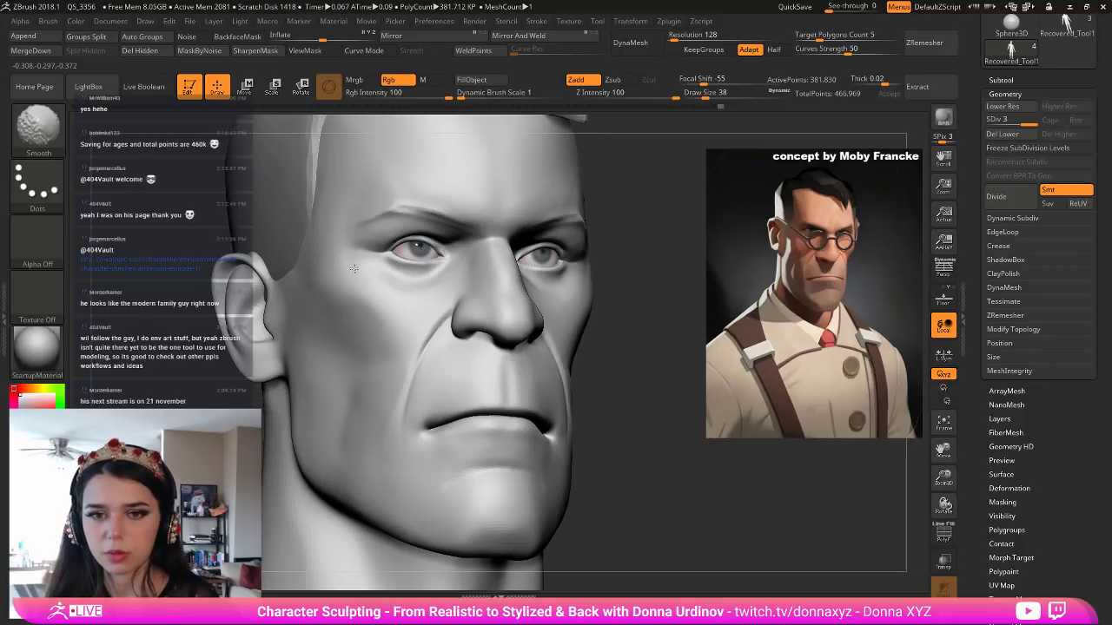
alt+drag(635, 308, 547, 252)
key(bracketleft)
key(bracketright)
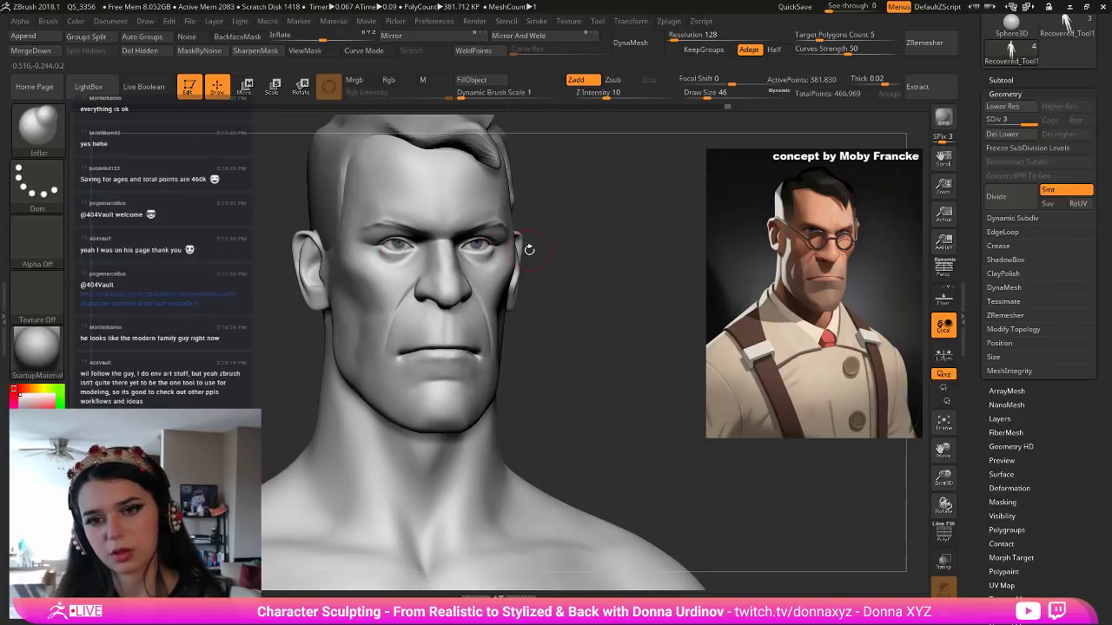
Polish the under-eye creases with the hPolish brush at draw size 14 and Z Intensity 37.
mouse_move(593, 261)
mouse_down()
mouse_move(603, 261)
mouse_move(588, 263)
mouse_up()
key(b)
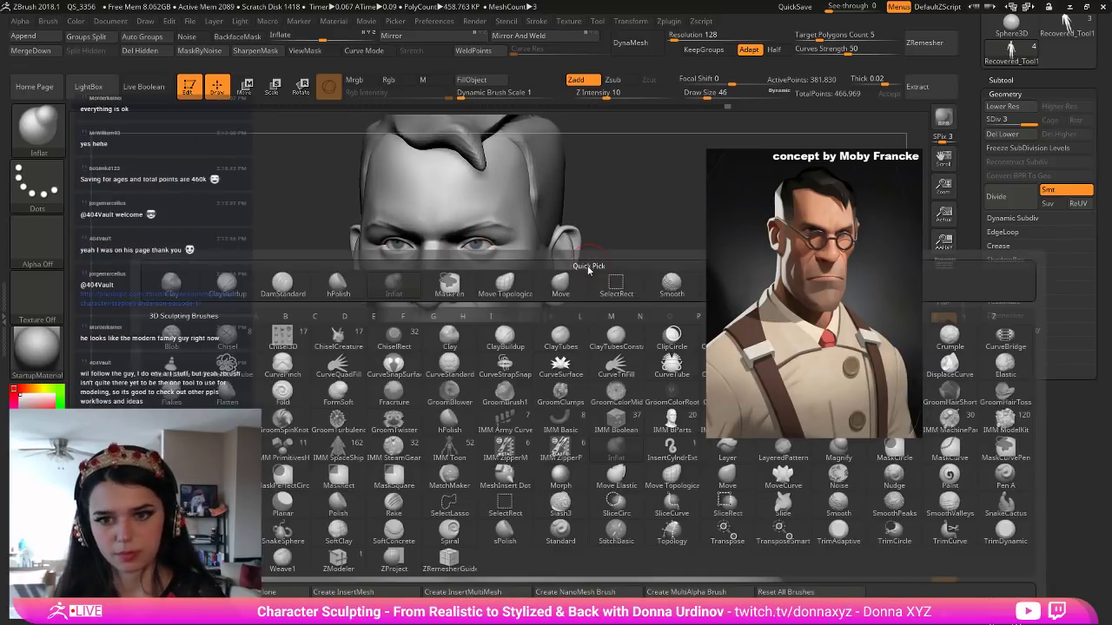
key(h)
key(p)
key(bracketleft)
key(bracketleft)
key(bracketleft)
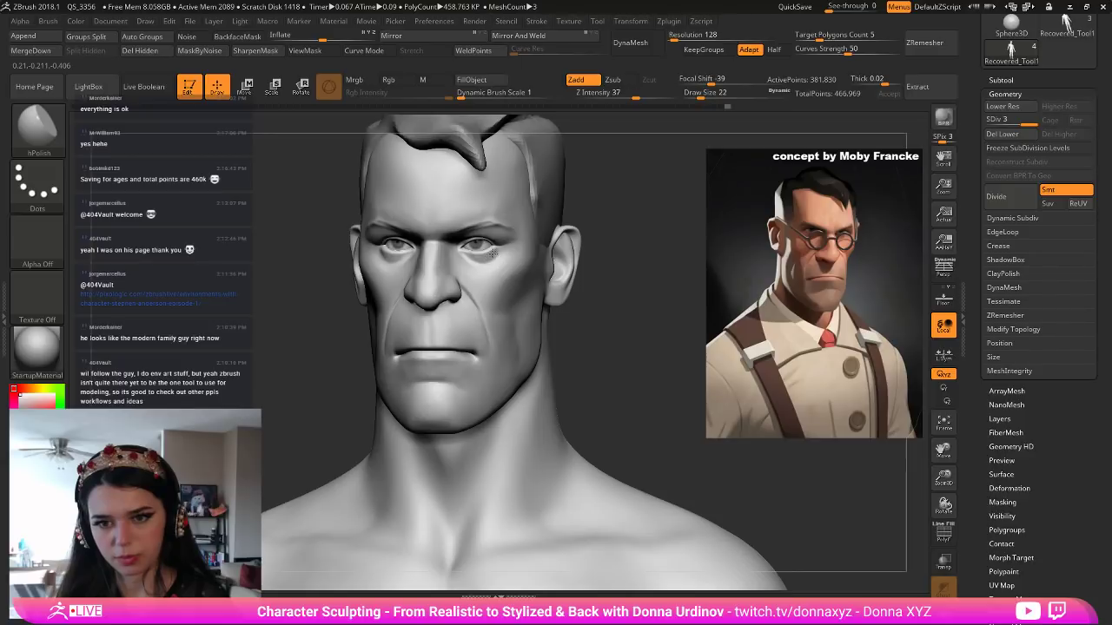
key(bracketleft)
drag(605, 205, 647, 299)
mouse_move(279, 252)
mouse_down()
mouse_move(270, 246)
mouse_move(321, 257)
mouse_move(288, 253)
mouse_up()
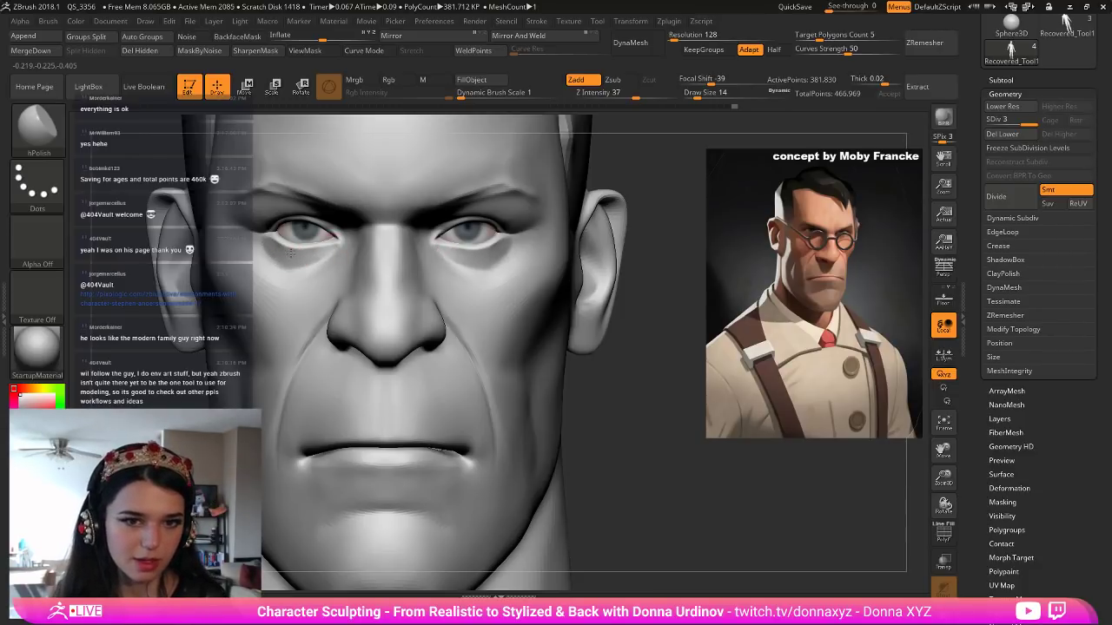
Add soft volume to the eyelids with the Inflat brush at draw size 18 and Z Intensity 10, then reduce the draw size to 7.
drag(670, 173, 643, 143)
key(b)
key(i)
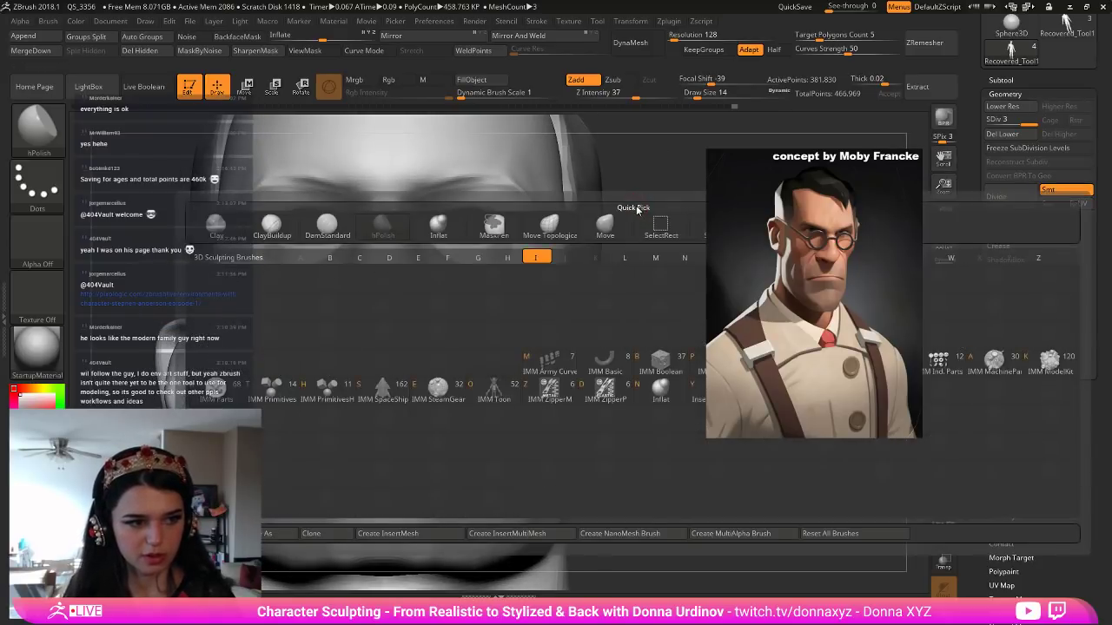
key(n)
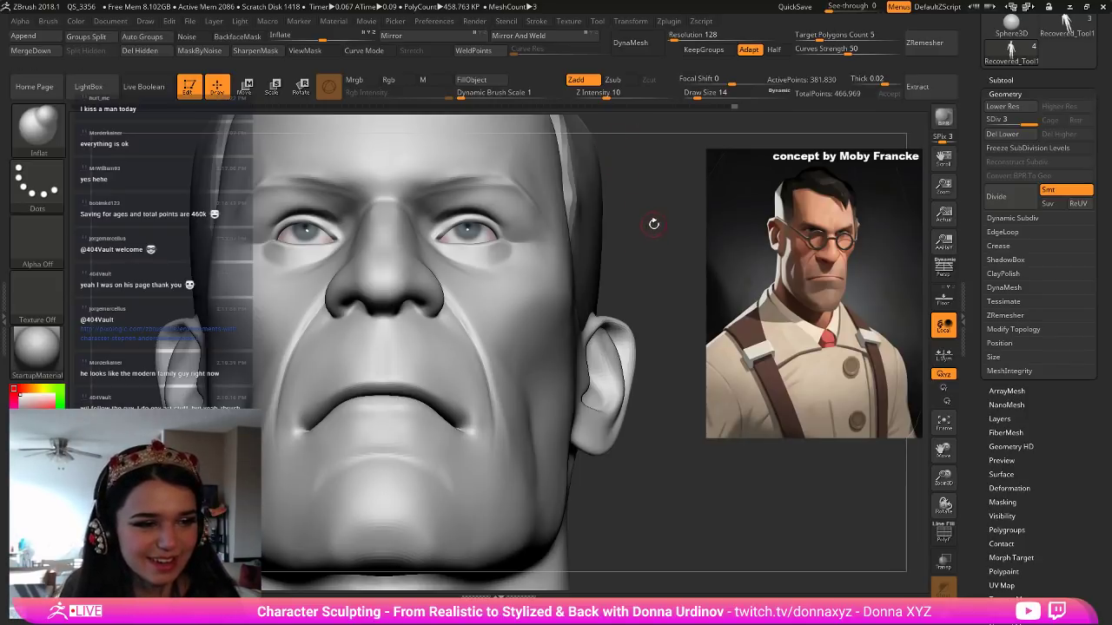
drag(635, 223, 647, 258)
key(b)
key(i)
key(n)
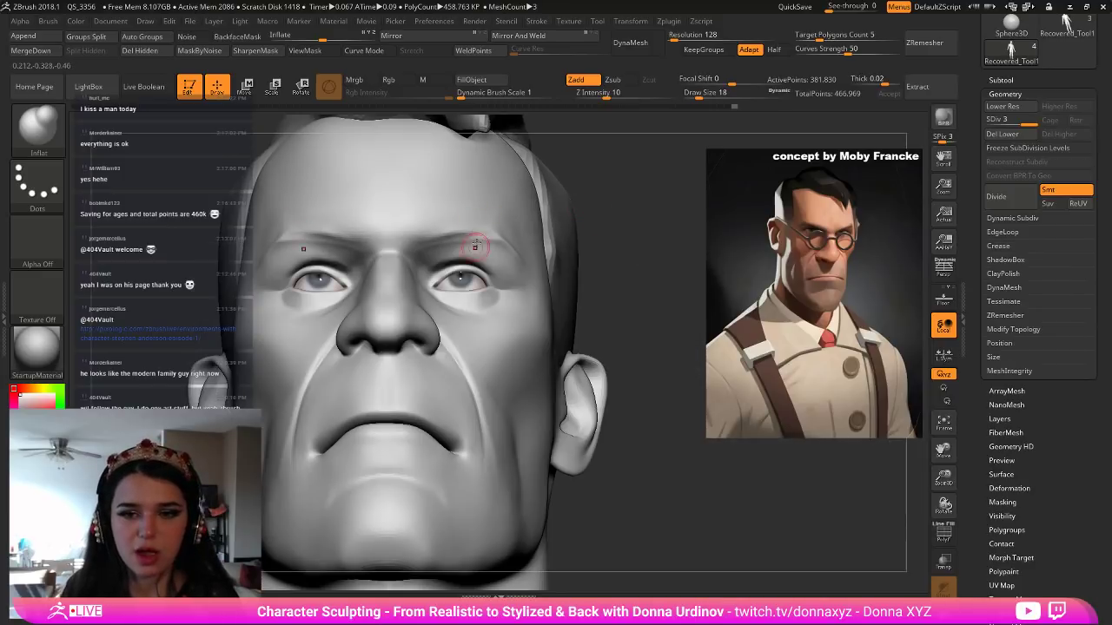
key(bracketright)
drag(451, 281, 477, 276)
key(bracketleft)
key(bracketleft)
key(bracketleft)
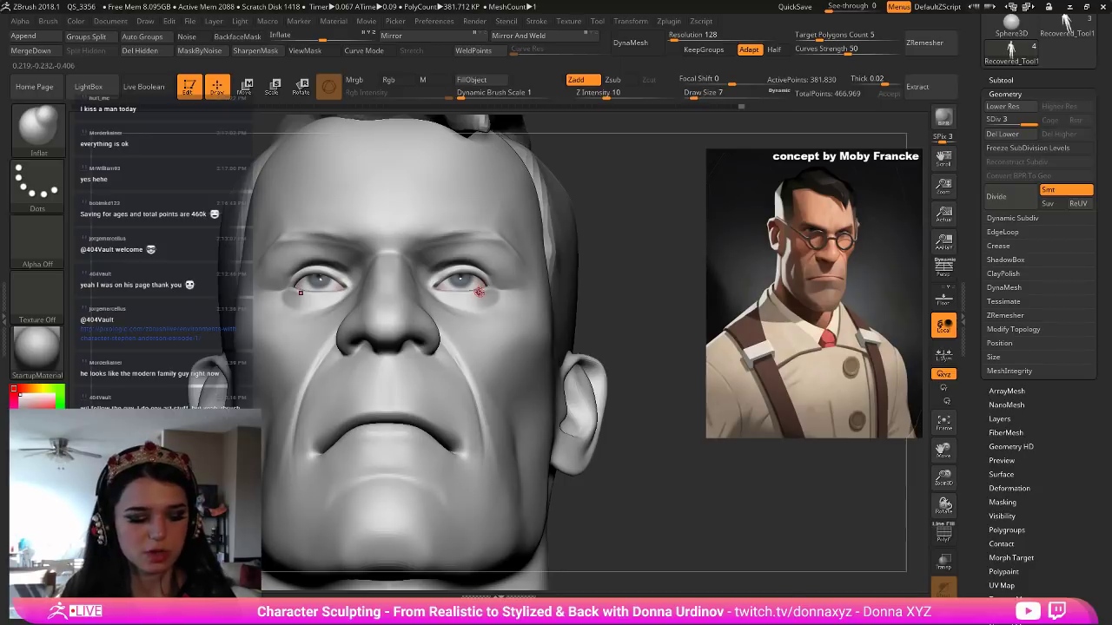
Carve the upper eyelid lines with the DamStandard brush at draw sizes between 10 and 18 and Z Intensity 33.
key(b)
key(d)
key(s)
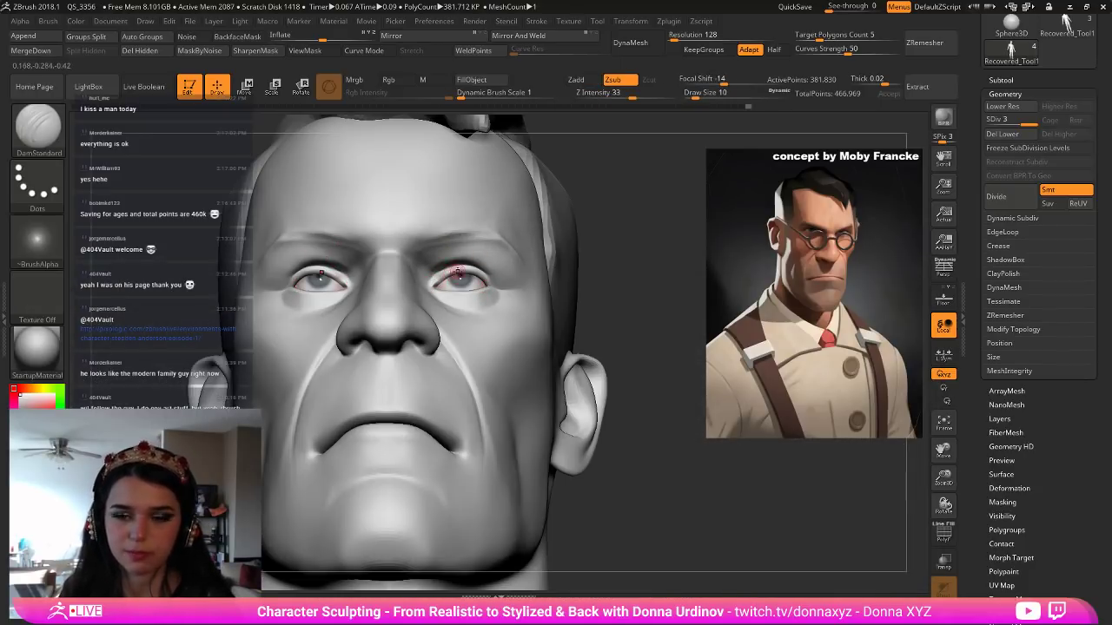
key(ctrl)
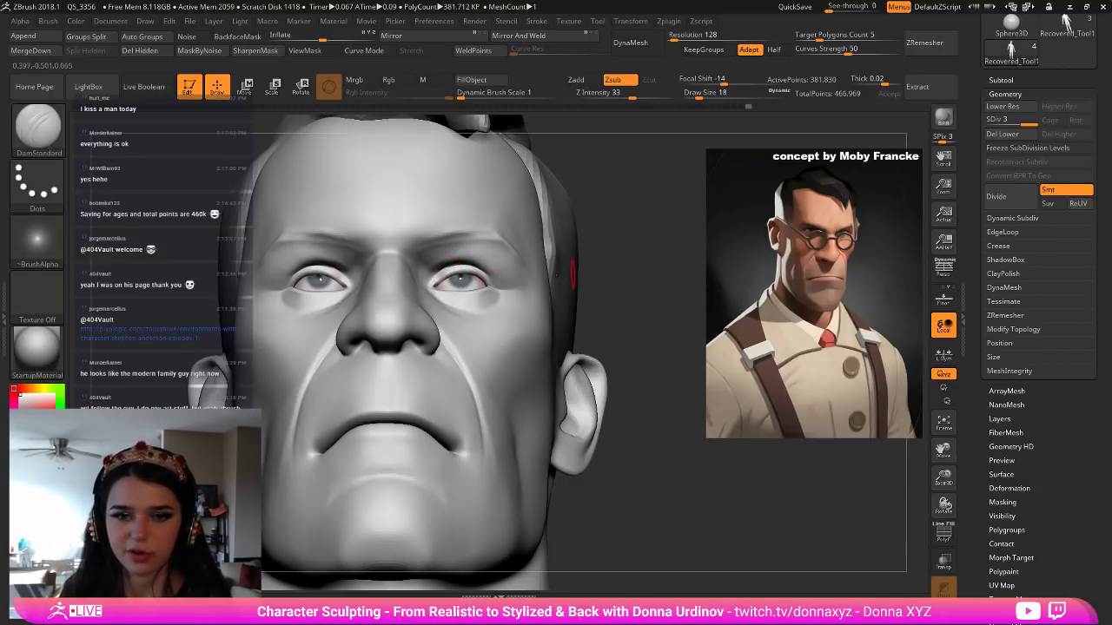
drag(633, 249, 587, 281)
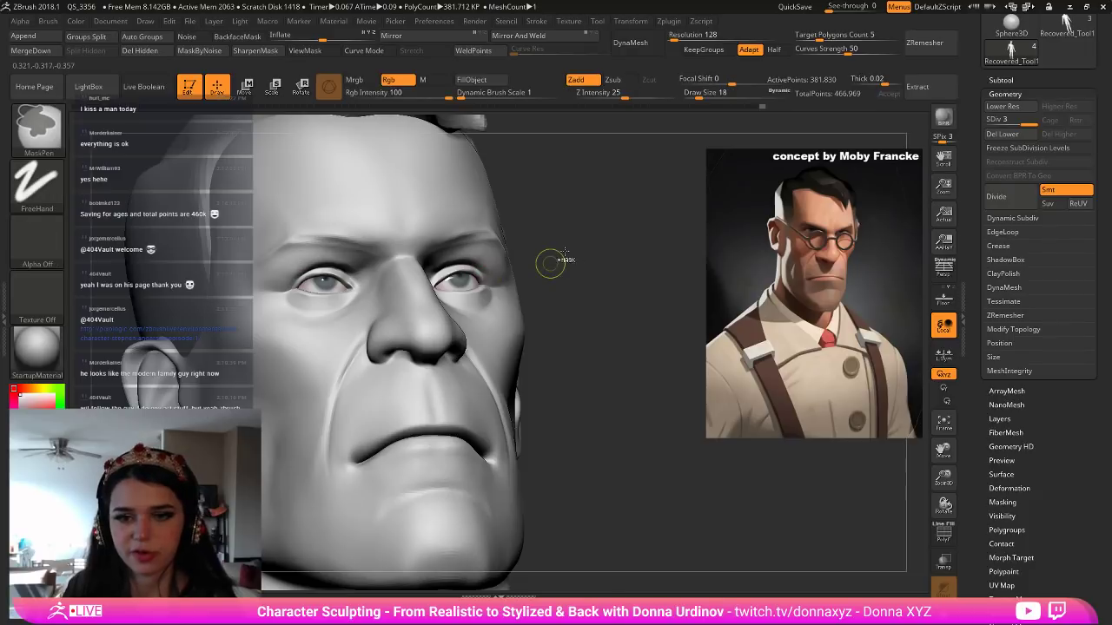
drag(579, 248, 504, 249)
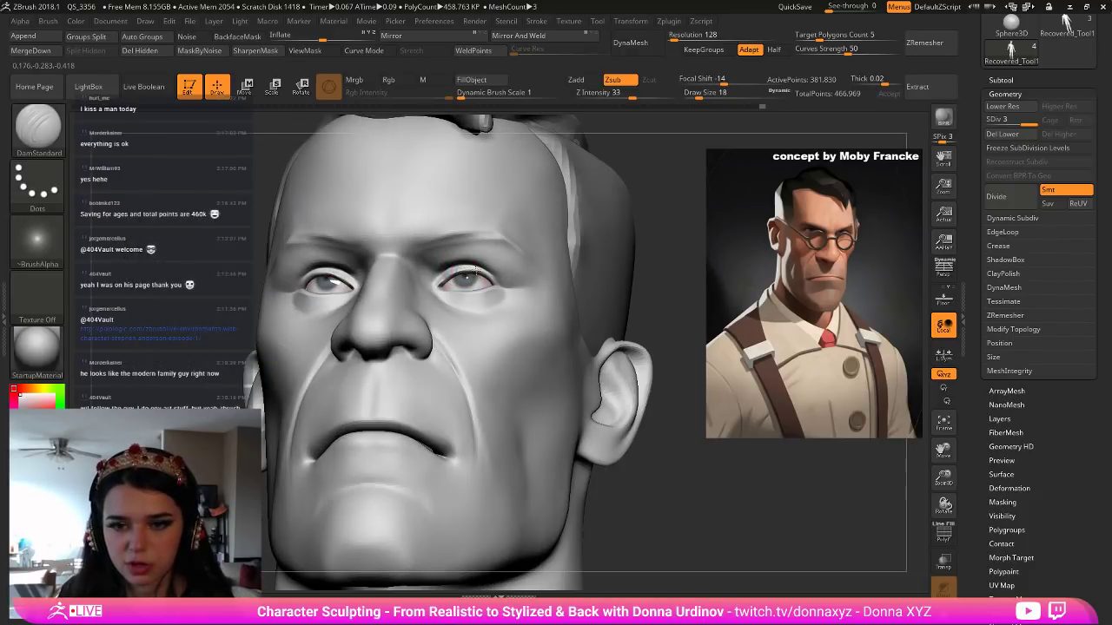
Deepen the creases above the upper eyelids with the DamStandard brush at draw sizes between 14 and 26.
drag(667, 212, 496, 244)
key([)
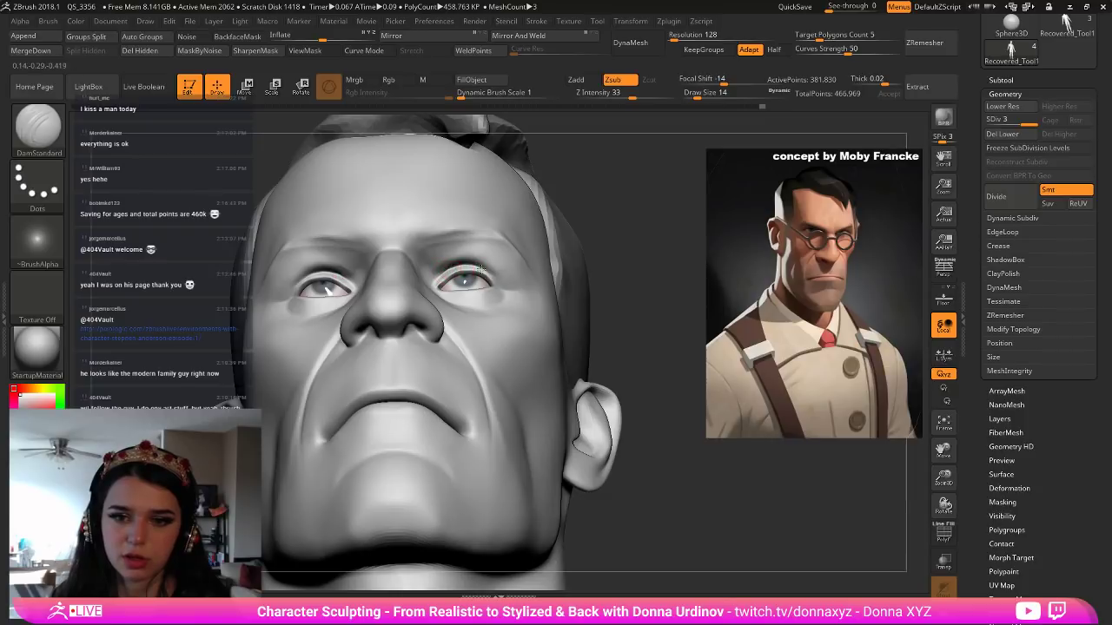
key(])
key(])
key(])
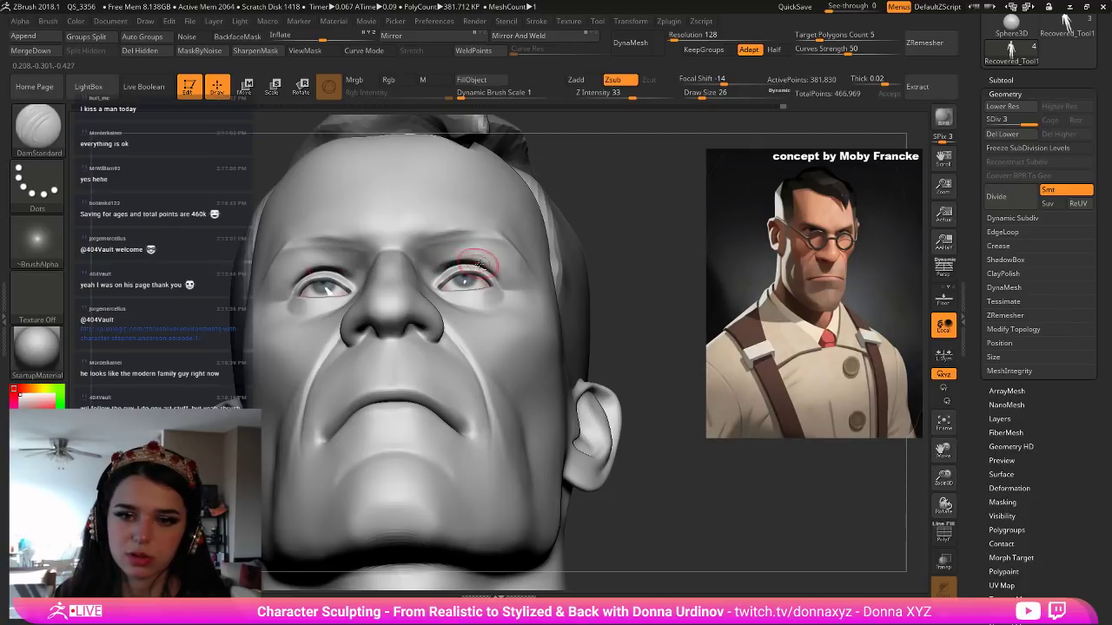
Carve the creases along the lower eyelids with the DamStandard brush at draw size 26 and smooth the area beneath them.
mouse_move(655, 248)
mouse_down()
mouse_move(623, 231)
mouse_move(627, 283)
mouse_move(641, 252)
mouse_up()
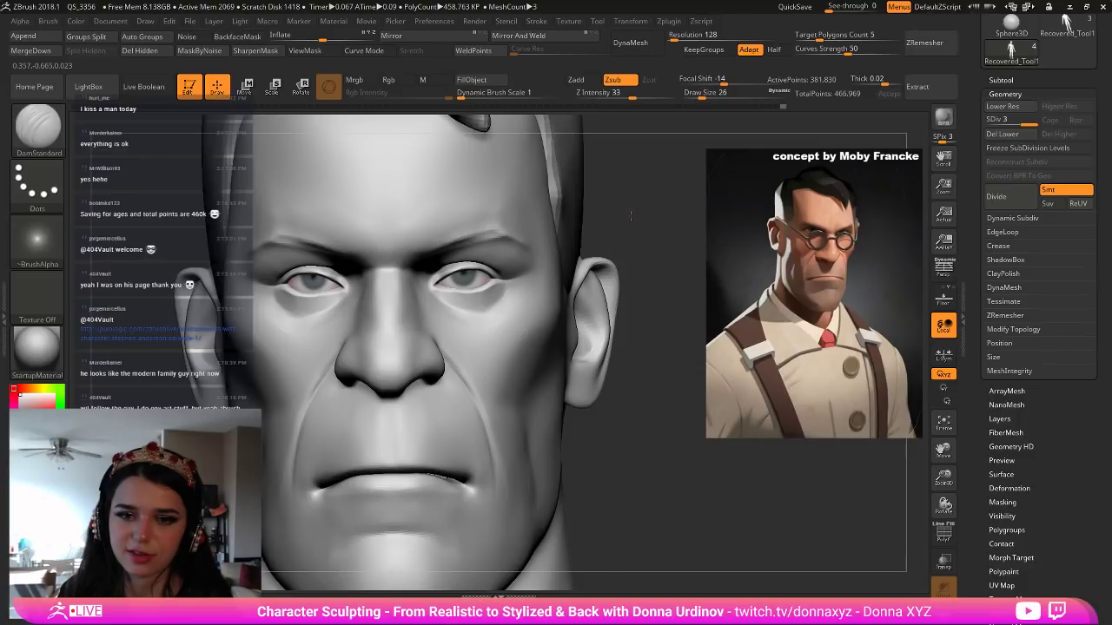
drag(630, 215, 627, 180)
key(shift)
mouse_move(669, 258)
mouse_down()
mouse_move(675, 289)
mouse_move(665, 289)
mouse_up()
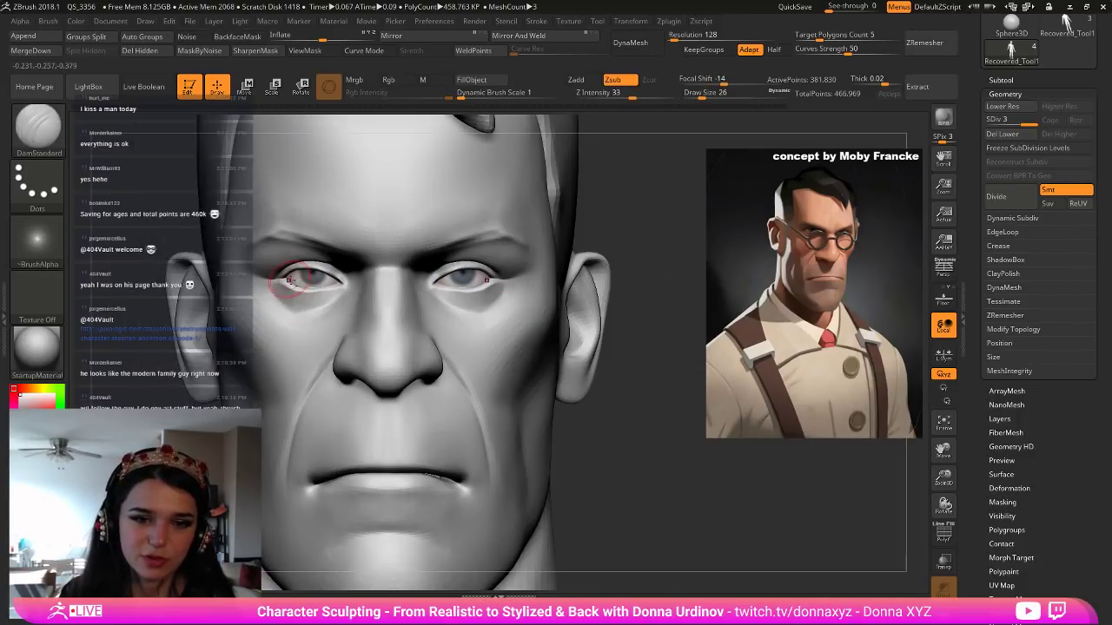
drag(291, 285, 334, 289)
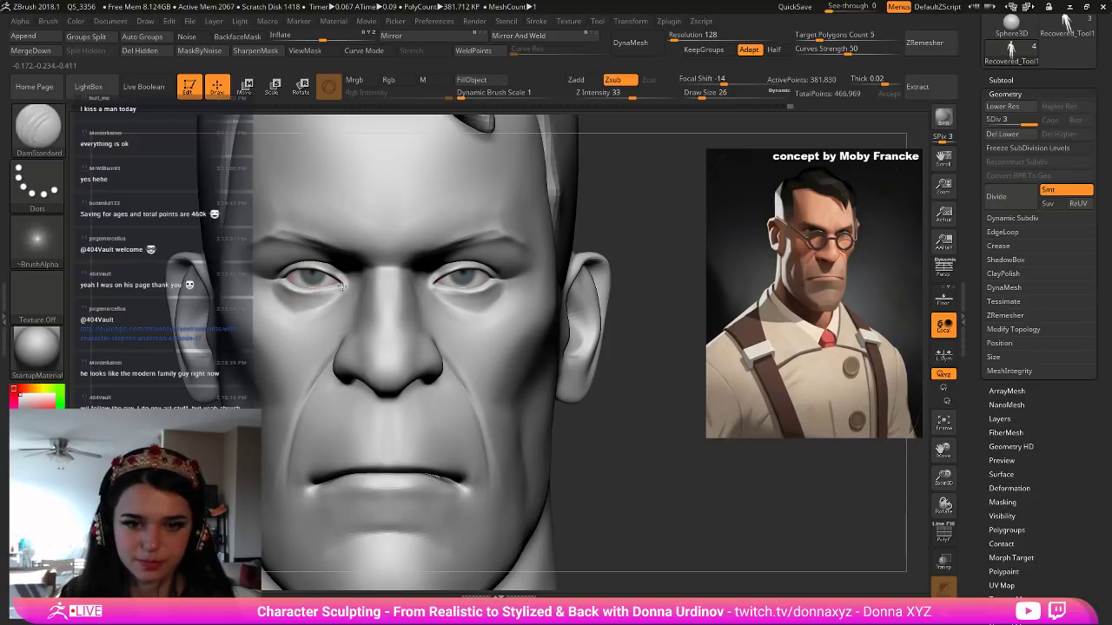
key(shift)
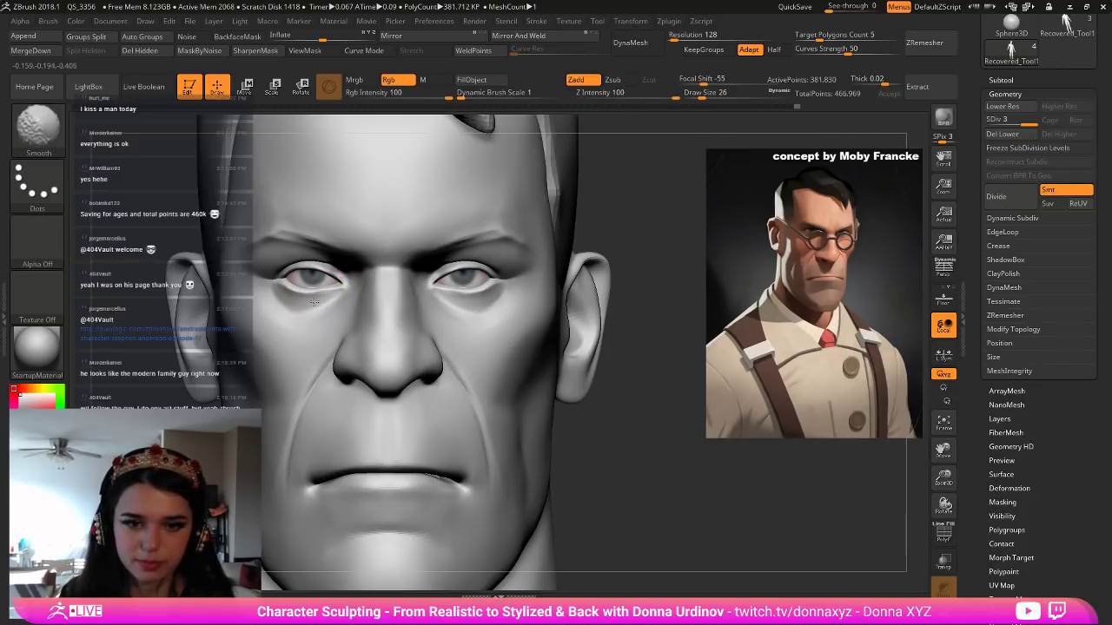
mouse_move(285, 305)
shift+mouse_down()
mouse_move(335, 304)
mouse_move(289, 310)
mouse_move(325, 311)
shift+mouse_up()
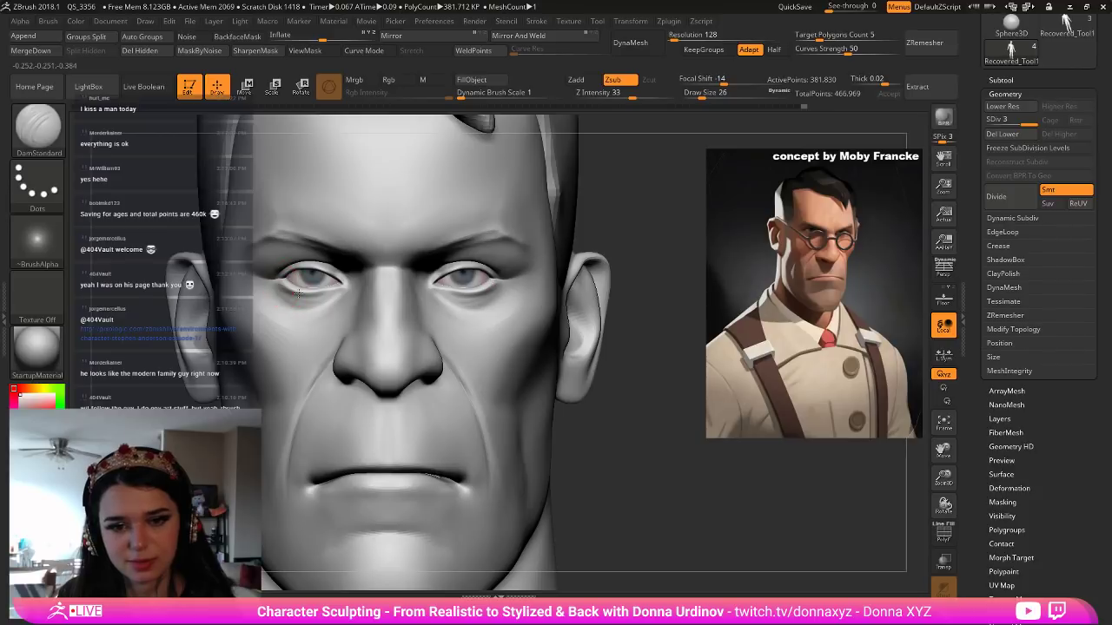
Open the brush selection to switch away from the DamStandard brush.
key(b)
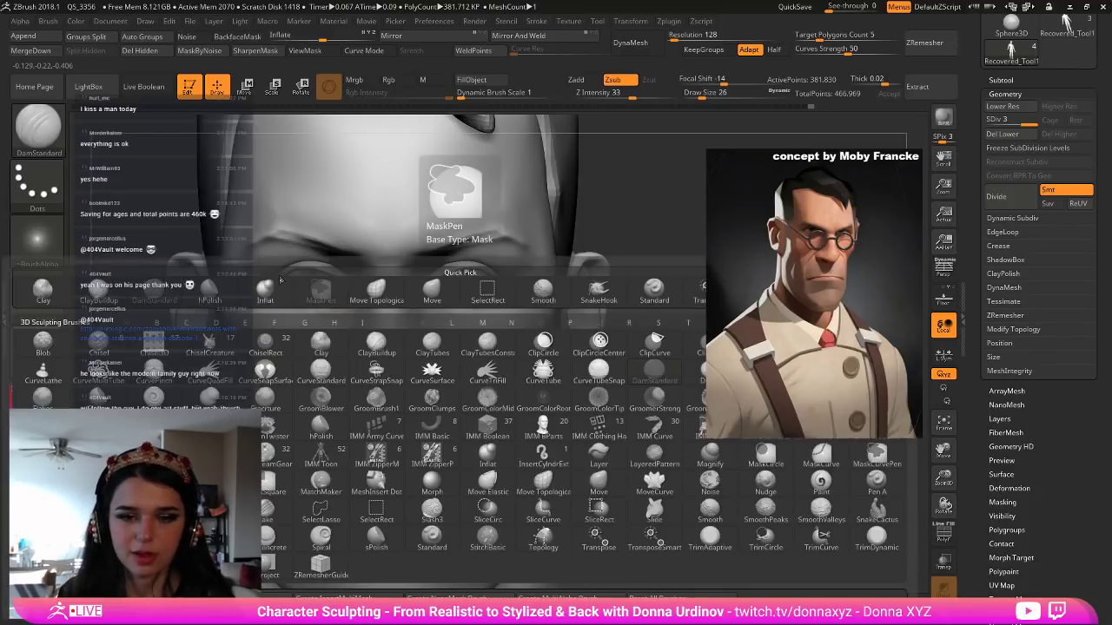
Polish the lower eyelids and the area under the eyes with the hPolish brush at draw sizes 10 and 18.
key(h)
key(p)
key(bracketleft)
key(bracketleft)
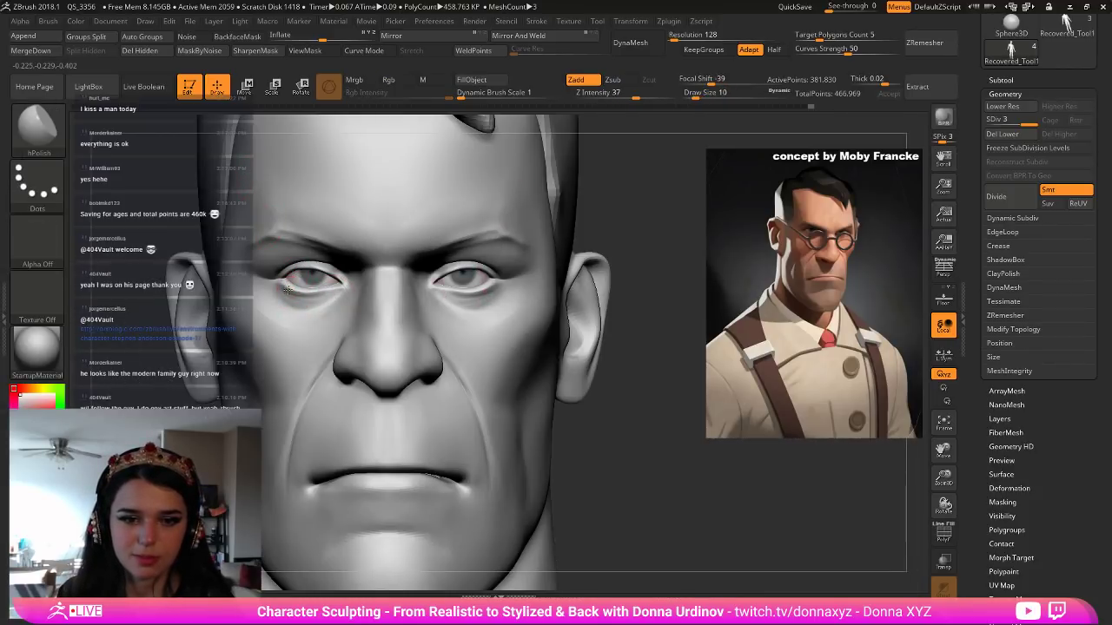
key(bracketright)
key(bracketright)
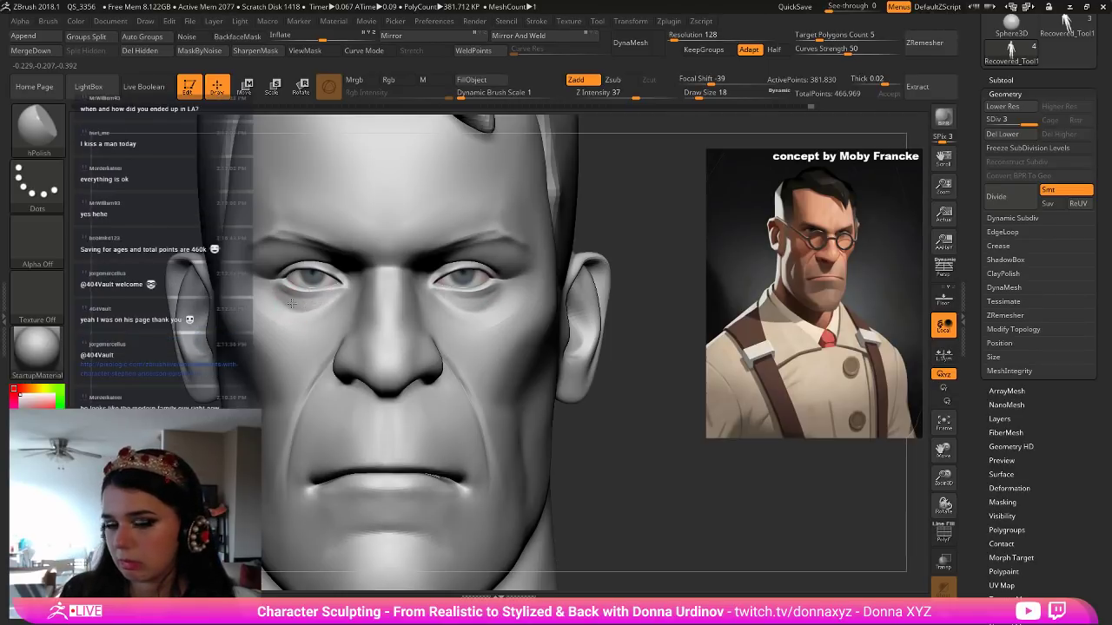
Flatten the cheekbones and the planes beside the eyes with the hPolish brush at draw size 30.
mouse_move(618, 354)
alt+mouse_down()
mouse_move(623, 380)
mouse_move(590, 381)
mouse_move(615, 379)
mouse_move(606, 383)
alt+mouse_up()
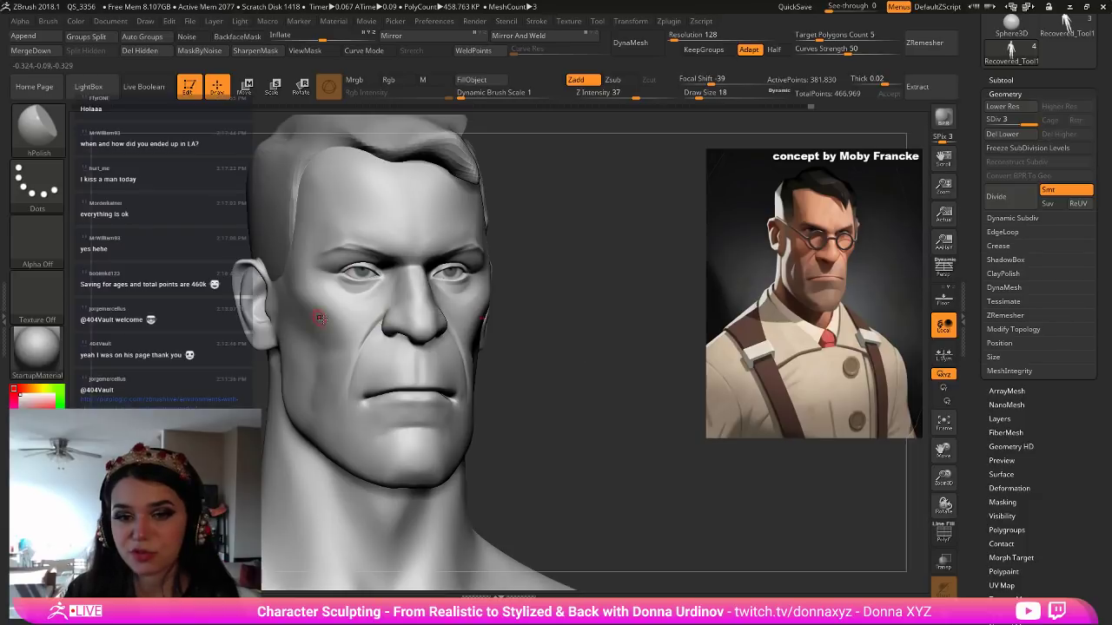
key(bracketright)
mouse_move(336, 299)
mouse_down()
mouse_move(344, 304)
mouse_move(339, 295)
mouse_move(342, 306)
mouse_move(326, 310)
mouse_up()
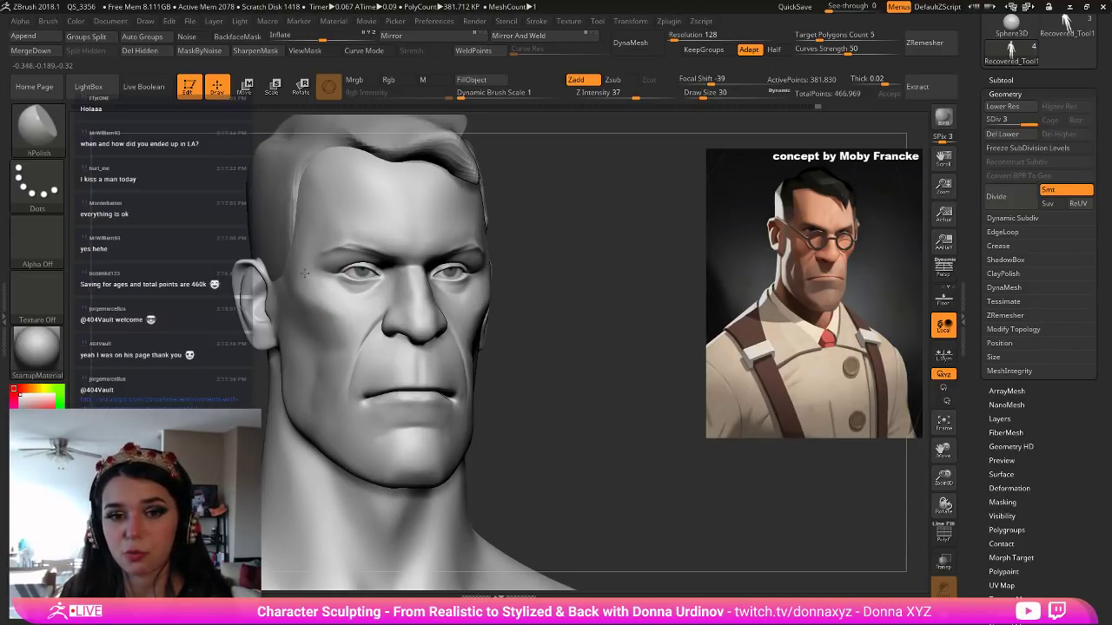
drag(294, 286, 288, 284)
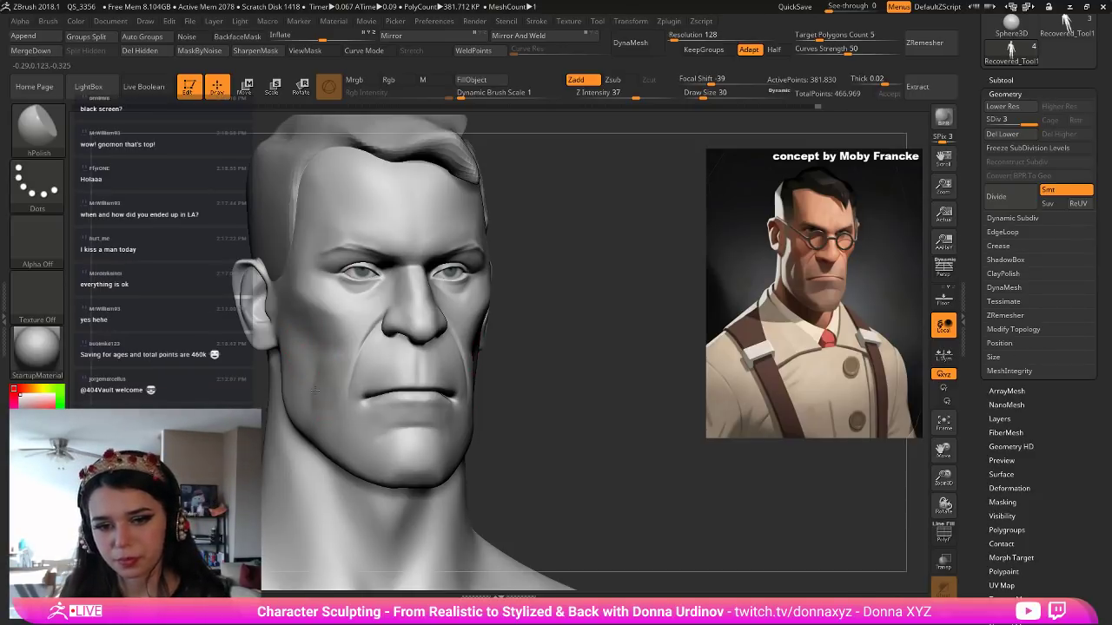
Polish the side of the jaw at draw size 42 and smooth along the lower jaw edge.
mouse_move(343, 432)
mouse_down()
mouse_move(351, 420)
mouse_move(330, 403)
mouse_up()
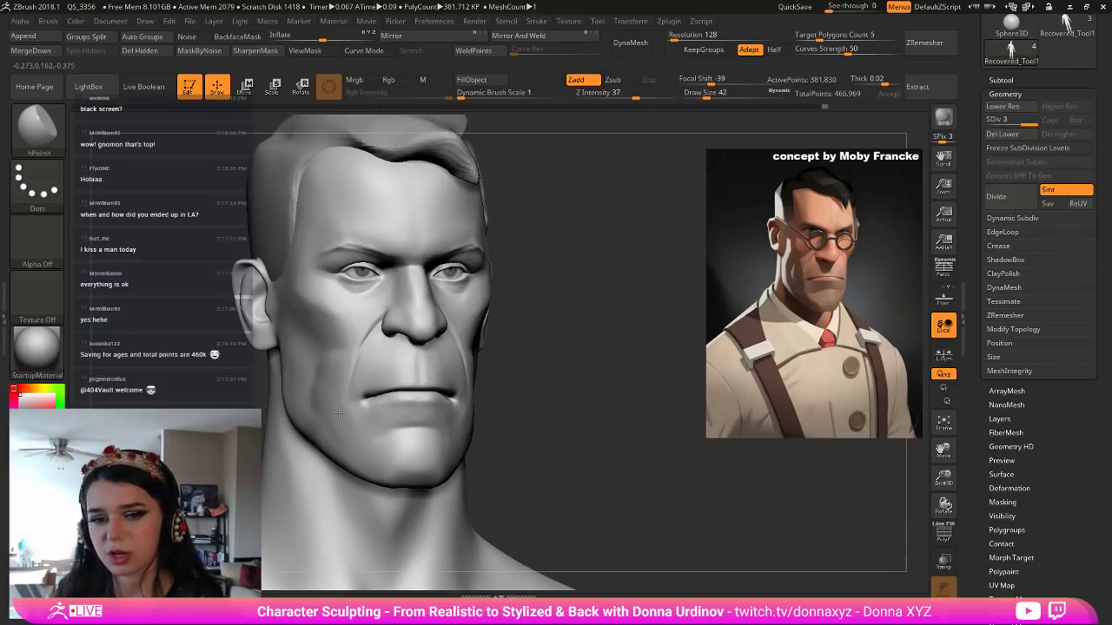
key(shift)
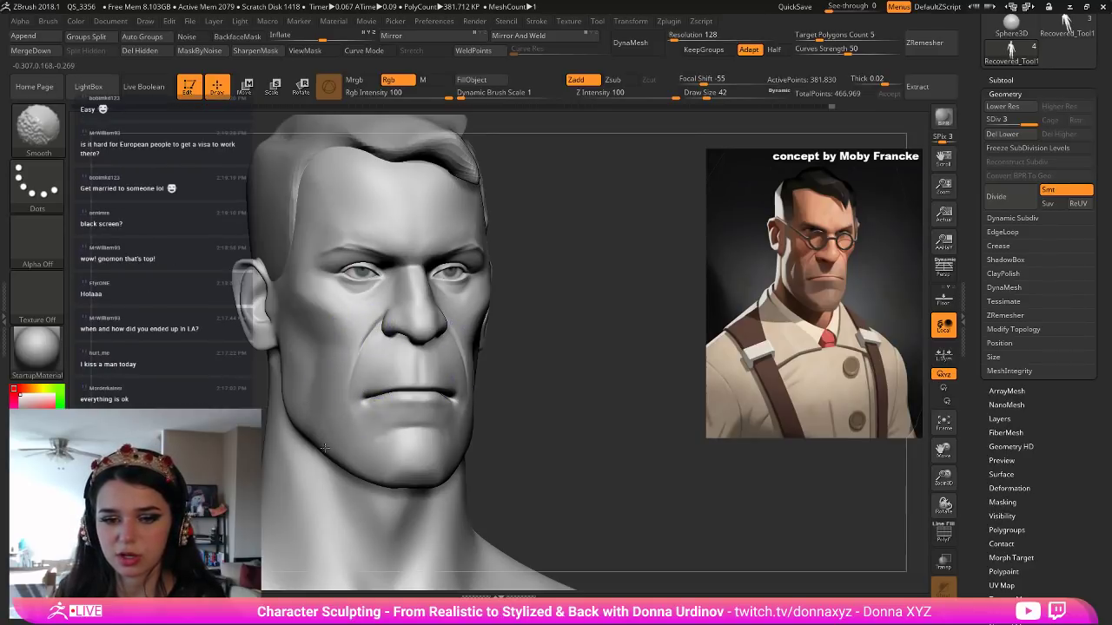
shift+drag(361, 474, 400, 475)
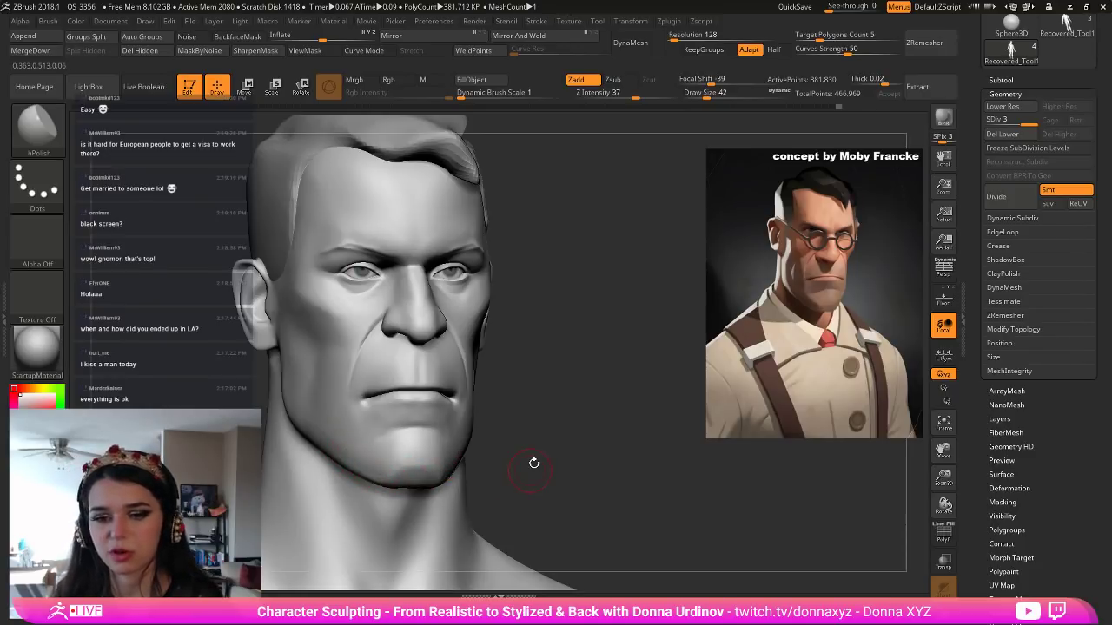
Polish the jawline and underside of the chin at draw size 54, and smooth the result.
drag(529, 466, 556, 444)
key(bracketright)
drag(344, 467, 371, 470)
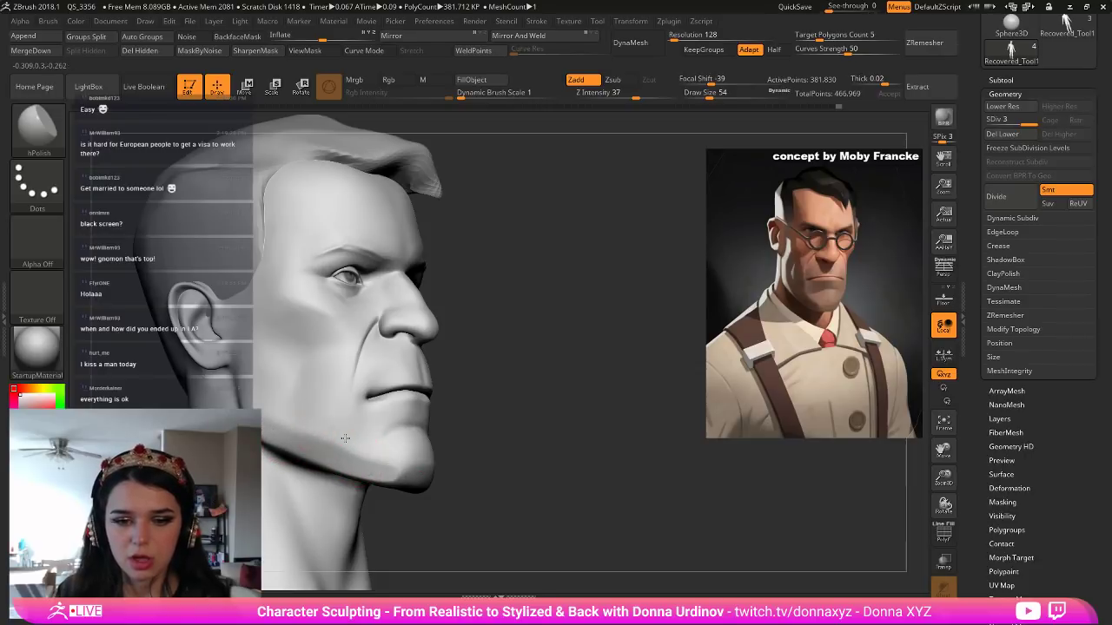
drag(496, 426, 397, 460)
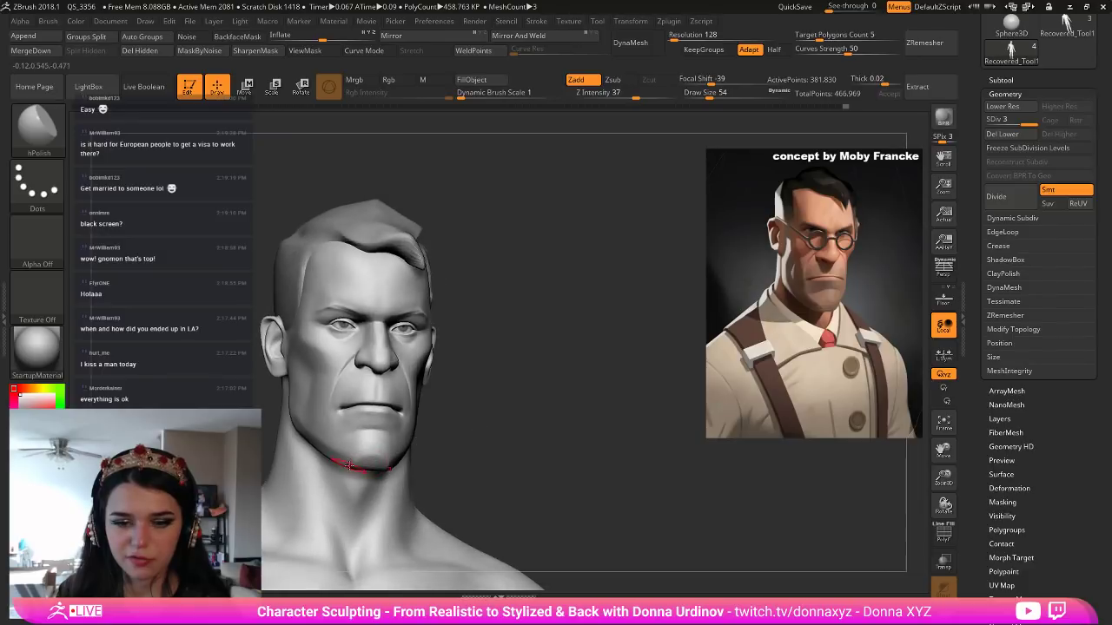
key(shift)
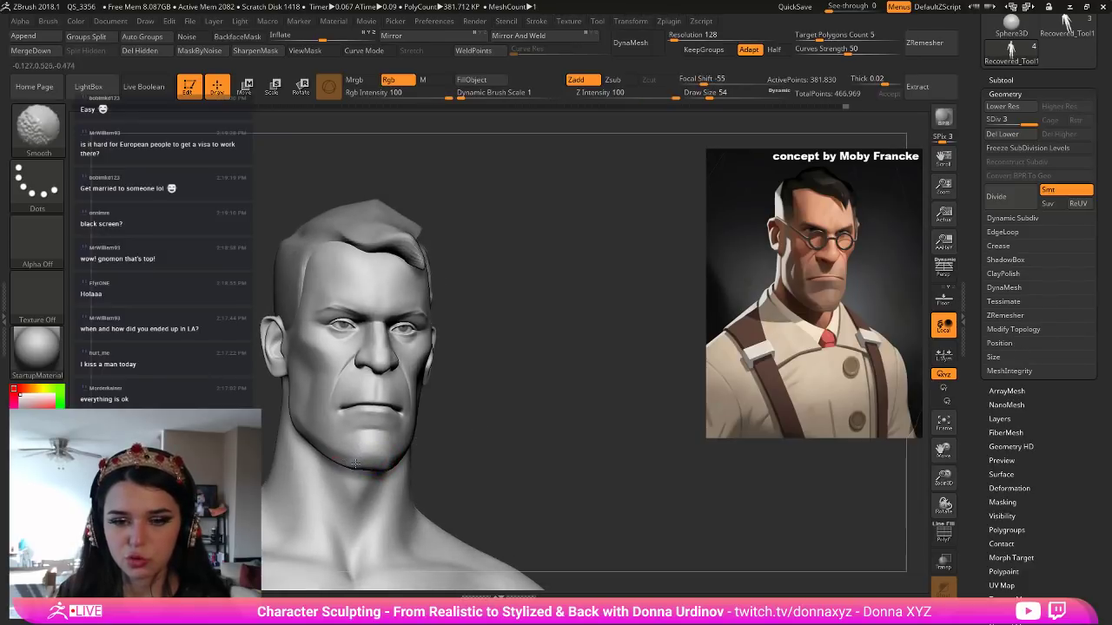
shift+drag(469, 454, 306, 450)
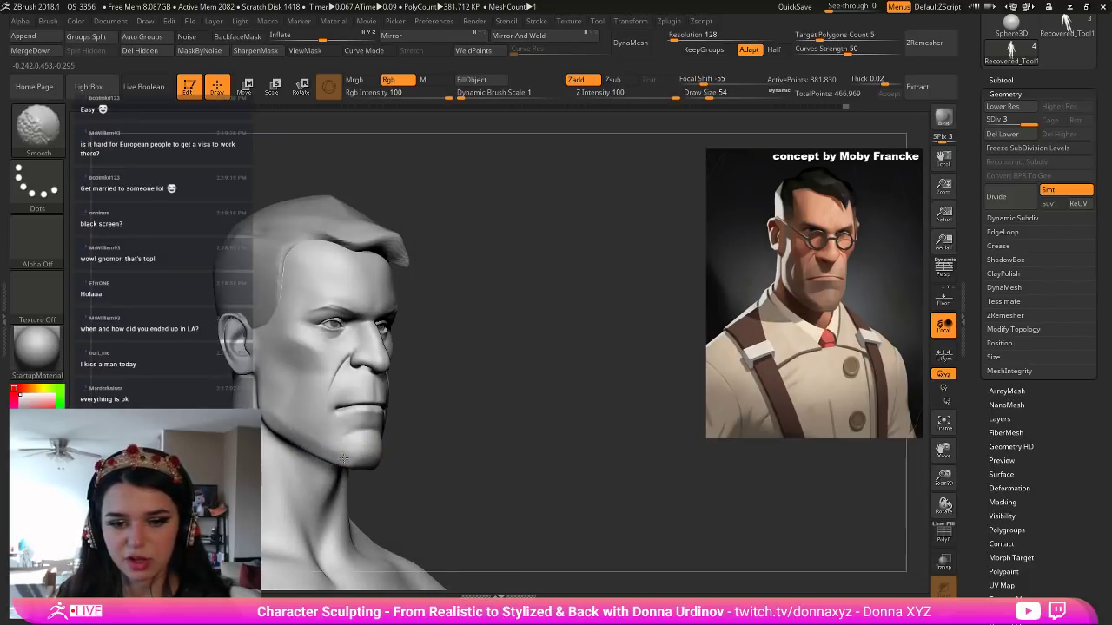
drag(408, 445, 437, 444)
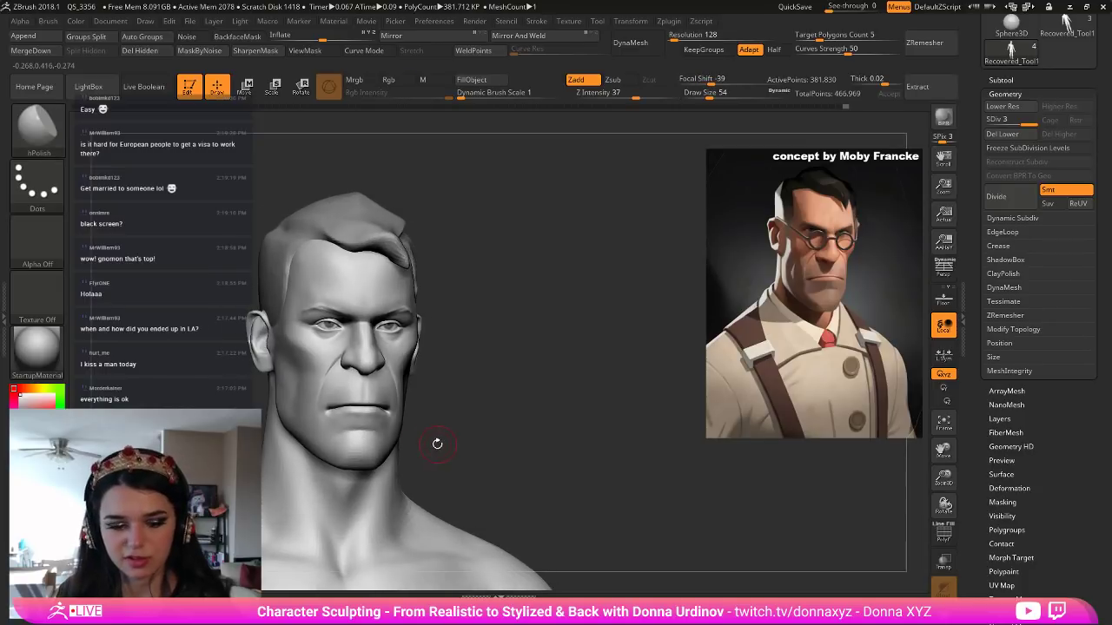
Reshape the jawline with the Move brush, increasing the draw size from 66 up to 102.
key(b)
key(m)
key(v)
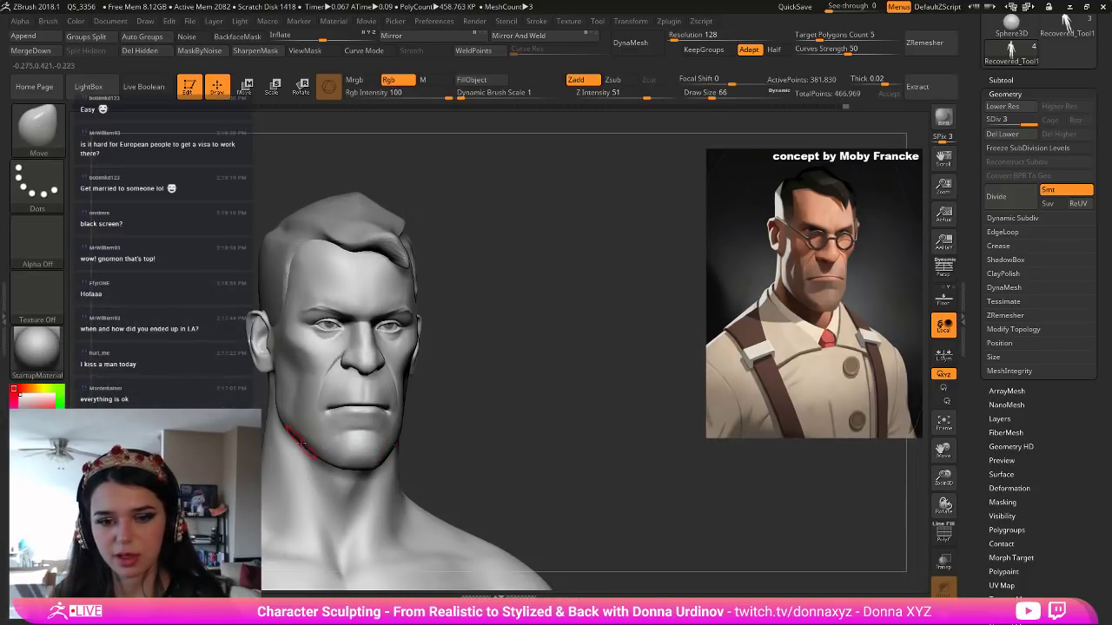
drag(294, 443, 298, 443)
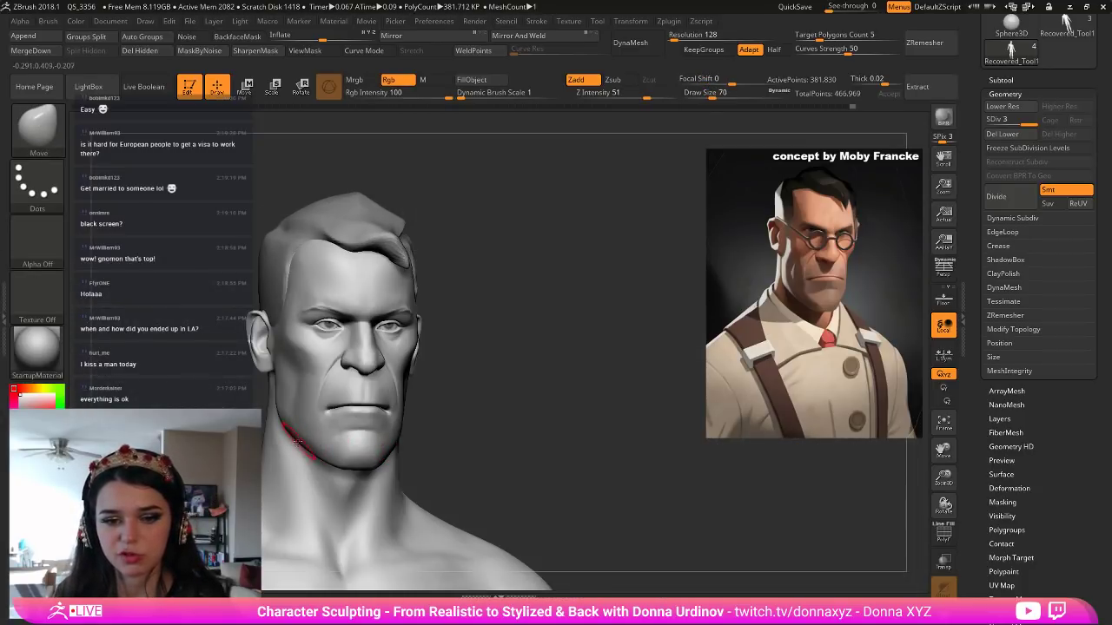
drag(452, 440, 367, 455)
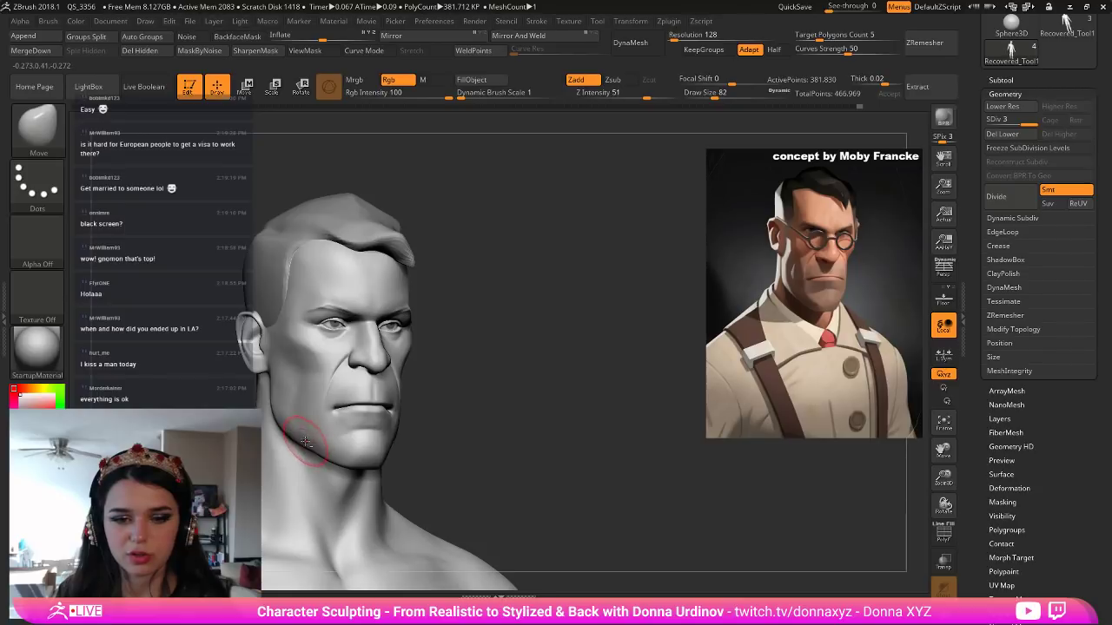
drag(460, 444, 479, 439)
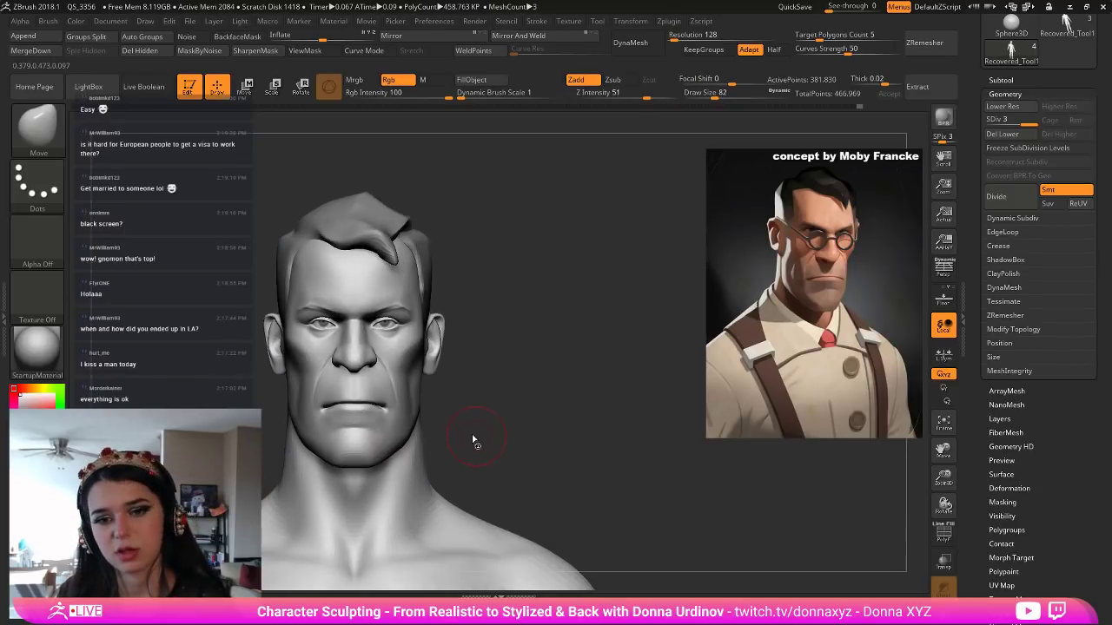
key(bracketright)
key(bracketright)
drag(409, 441, 457, 417)
Flatten the jaw angle below the ear with the hPolish brush at draw size 102.
key(b)
key(h)
key(p)
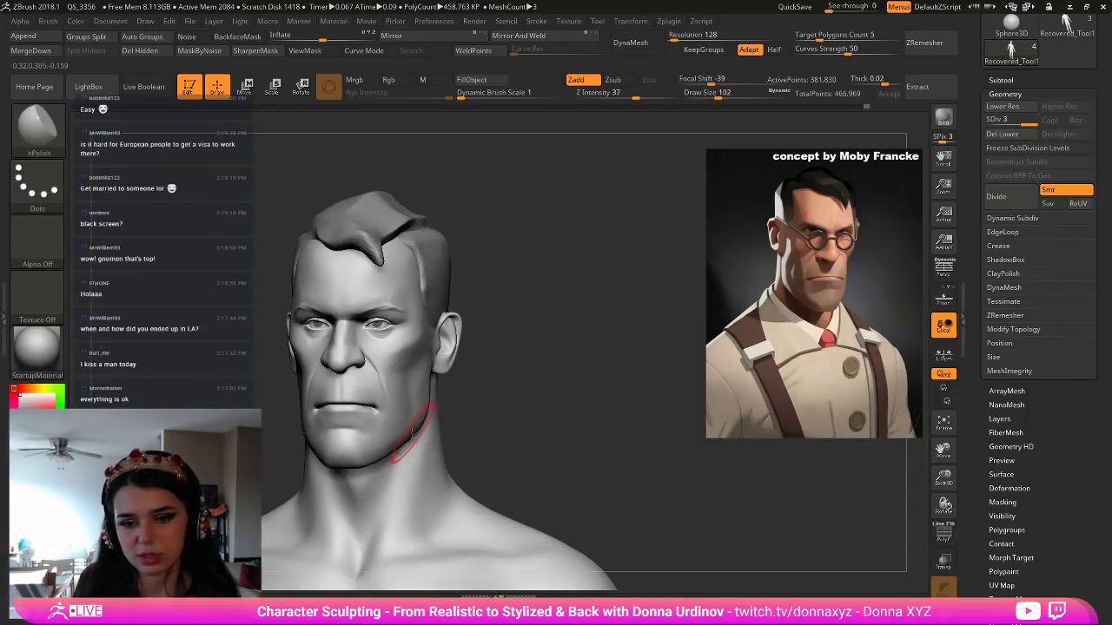
drag(487, 389, 419, 439)
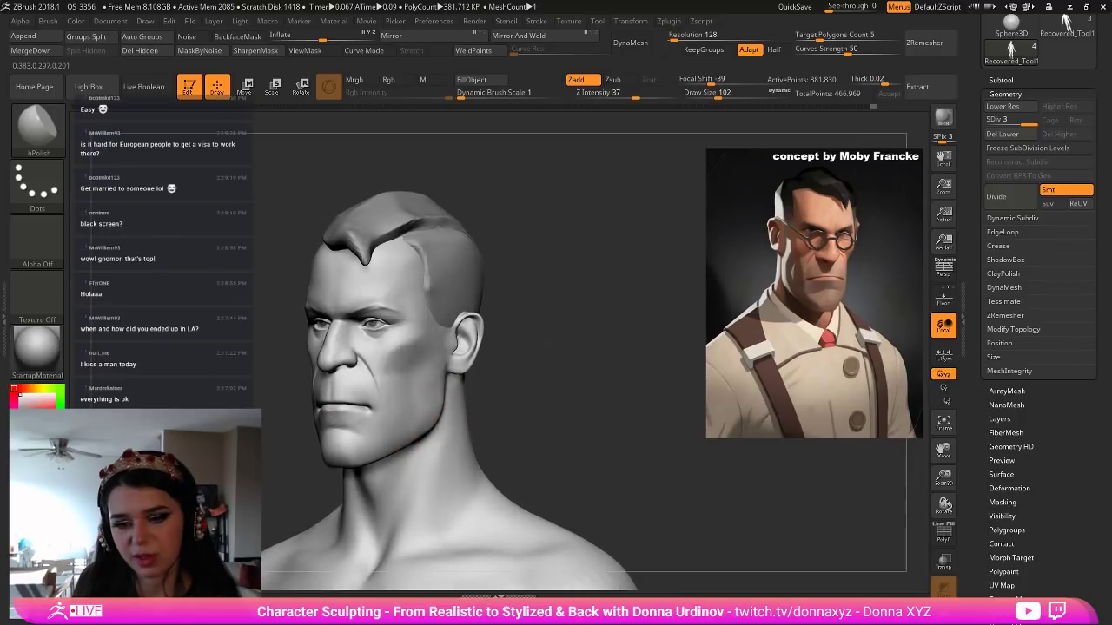
right_drag(419, 440, 397, 435)
Fill out the area under the chin with the Inflat brush at draw size 102 and smooth it.
key(b)
key(i)
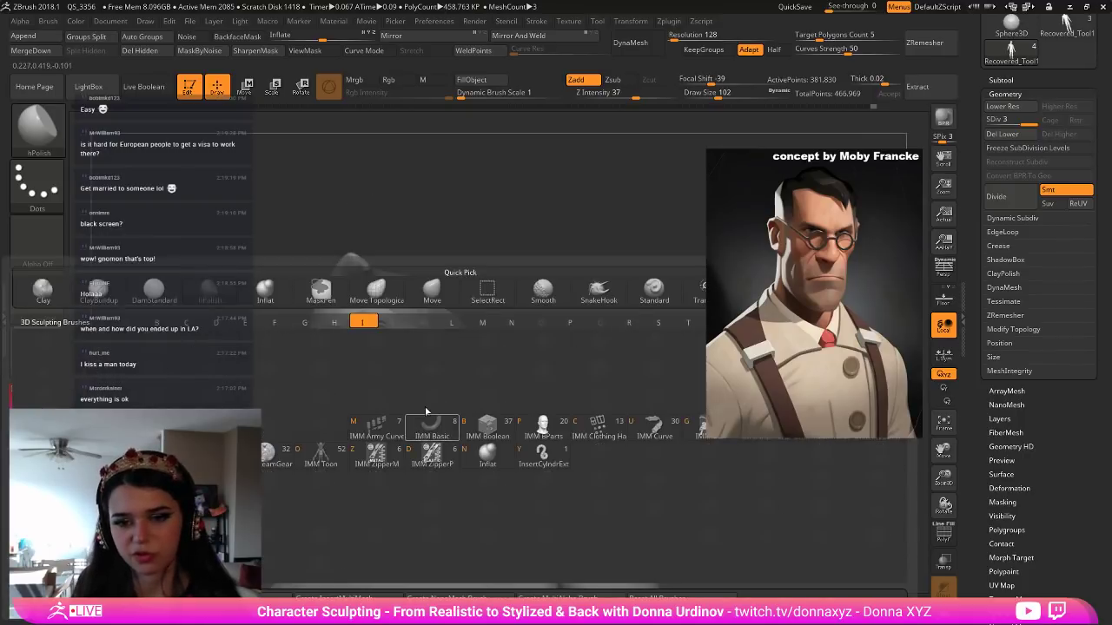
key(n)
drag(533, 327, 542, 261)
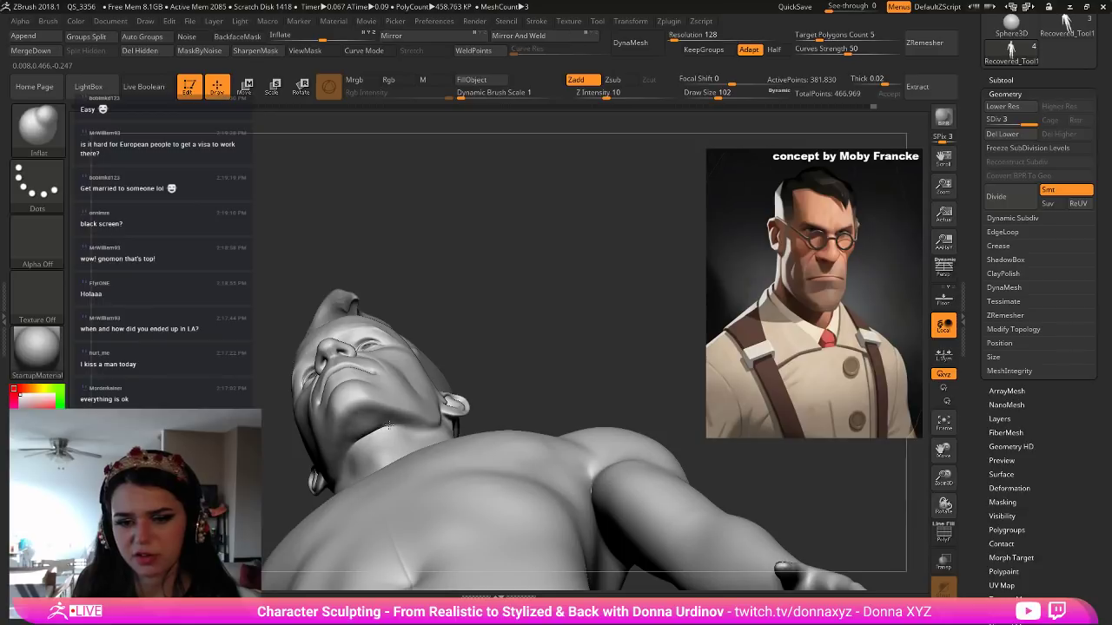
key(shift)
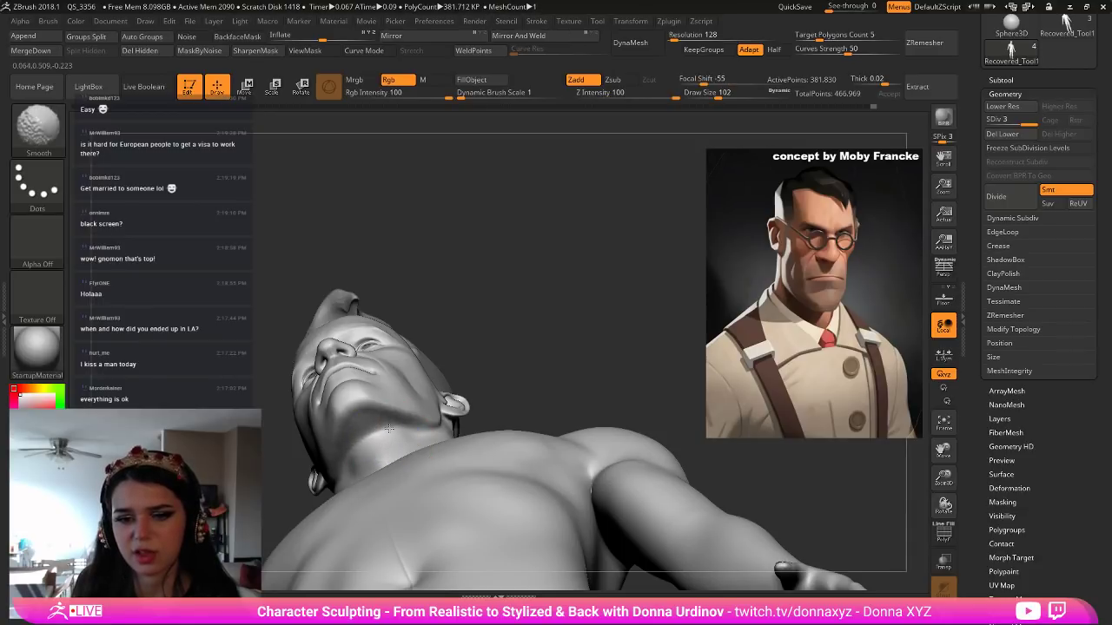
drag(373, 437, 390, 430)
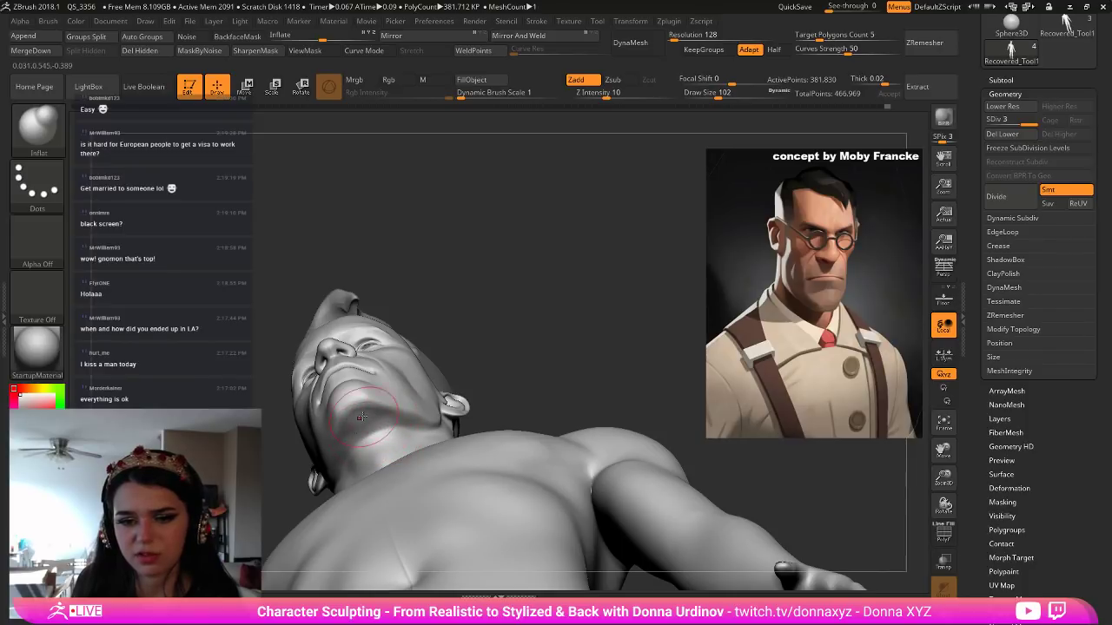
Smooth the transition between the jaw and neck below the chin in side view.
mouse_move(533, 333)
mouse_down()
mouse_move(545, 388)
mouse_move(619, 398)
mouse_up()
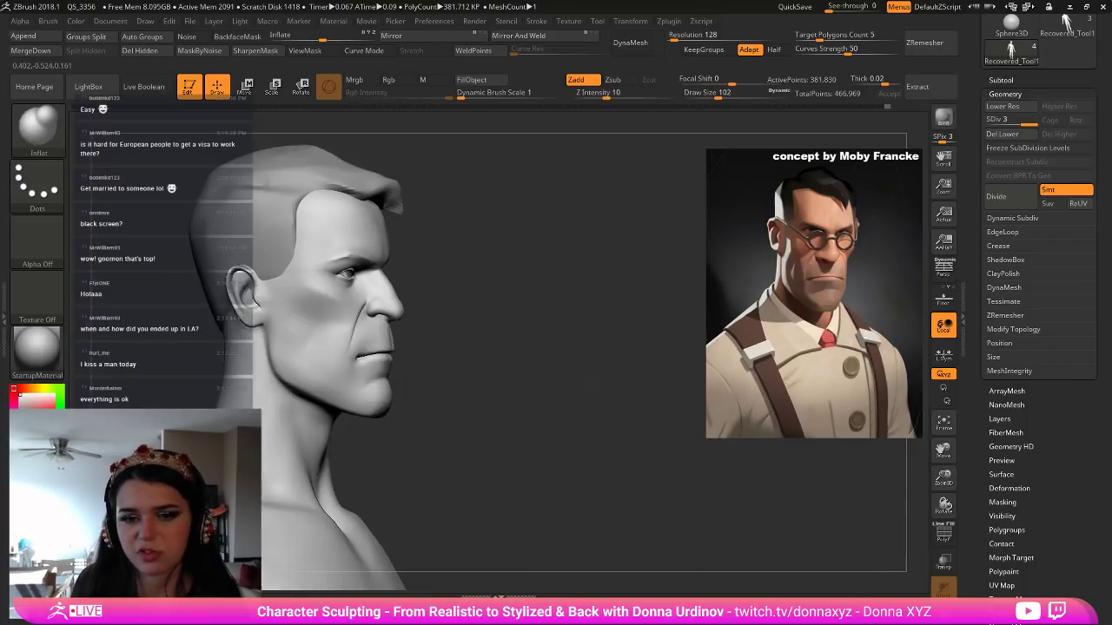
mouse_move(449, 389)
mouse_down()
mouse_move(371, 413)
mouse_move(334, 408)
mouse_move(341, 416)
mouse_up()
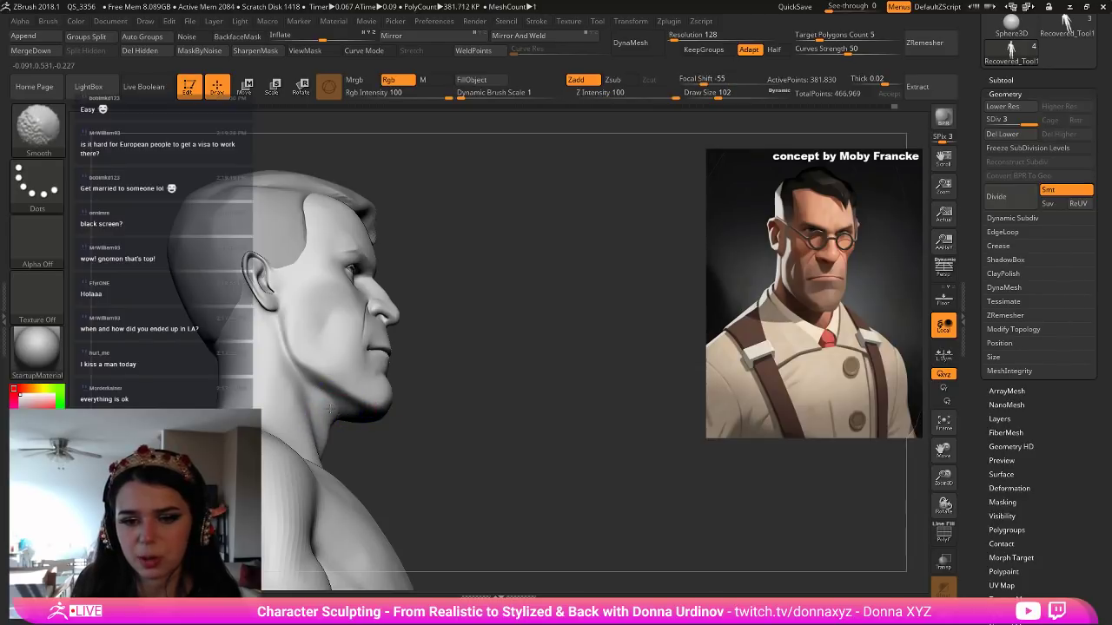
mouse_move(404, 434)
mouse_down()
mouse_move(395, 450)
mouse_move(450, 431)
mouse_move(443, 425)
mouse_up()
Refine the cheek with the DamStandard brush at draw size 62 and smooth the surface.
mouse_move(500, 371)
alt+mouse_down()
mouse_move(519, 403)
mouse_move(514, 386)
alt+mouse_up()
key(b)
key(d)
key(s)
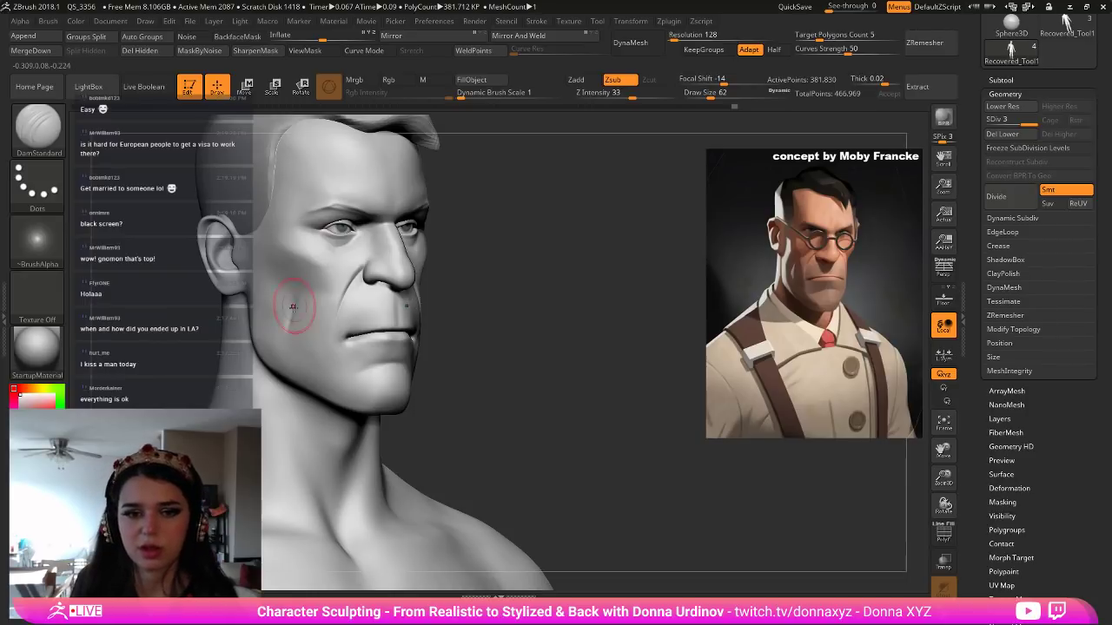
key(shift)
mouse_move(489, 336)
mouse_down()
mouse_move(451, 325)
mouse_move(478, 332)
mouse_up()
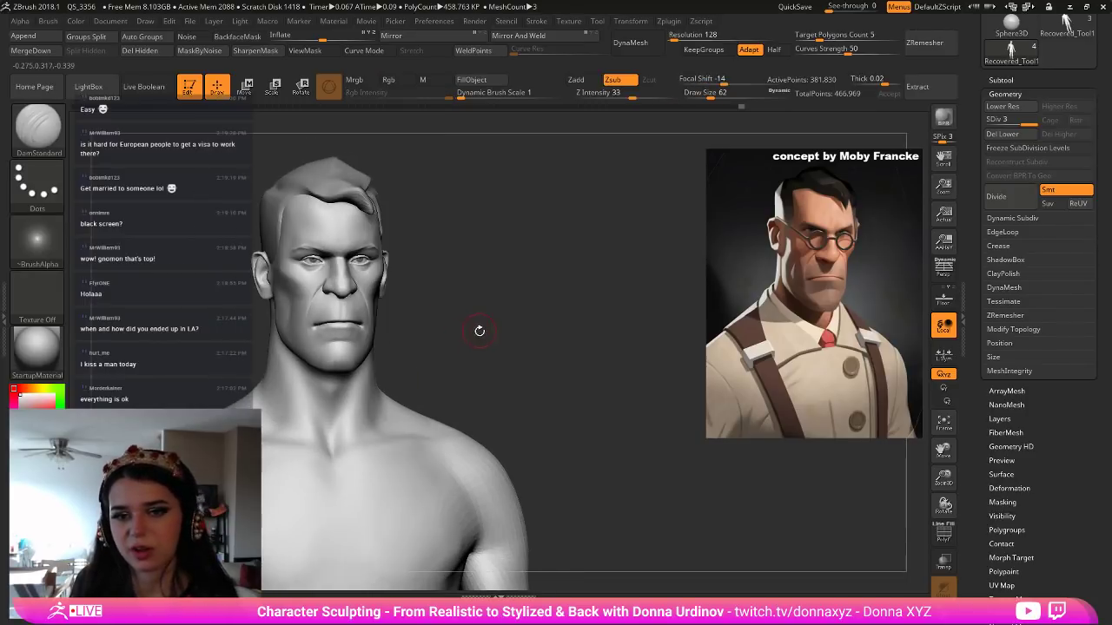
Adjust the inner corners of the eyes with the Move Topological brush at draw size 22.
mouse_move(500, 296)
mouse_down()
mouse_move(516, 291)
mouse_move(546, 315)
mouse_move(515, 304)
mouse_up()
ctrl+right_drag(558, 345, 558, 350)
key(b)
mouse_move(613, 219)
alt+mouse_down()
mouse_move(621, 290)
mouse_move(633, 293)
alt+mouse_up()
key(b)
key(m)
key(t)
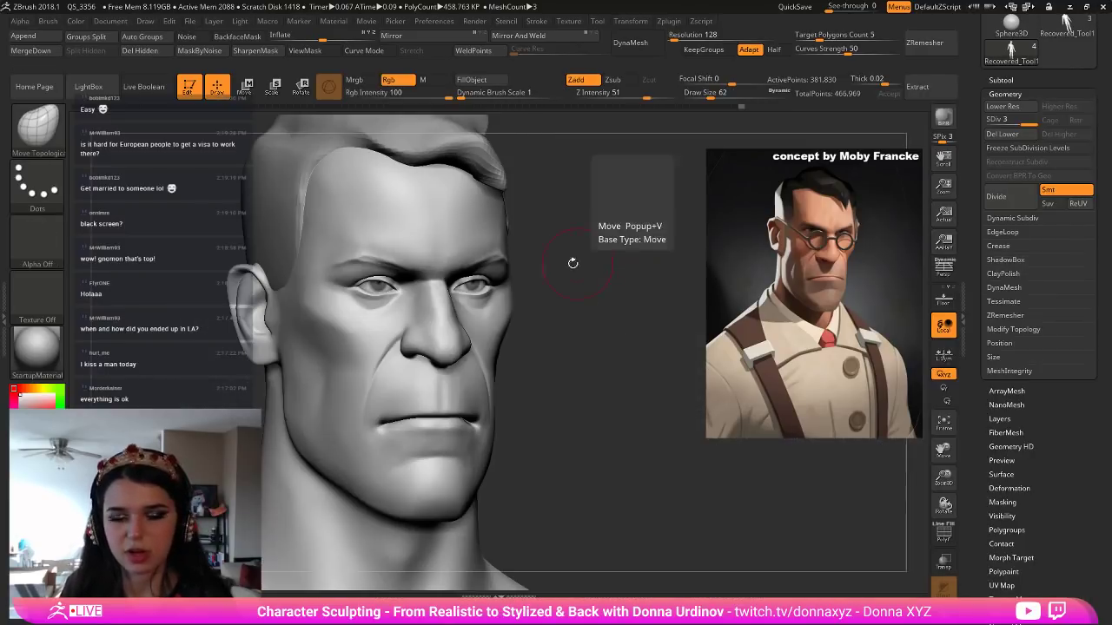
key(bracketleft)
key(bracketleft)
key(bracketleft)
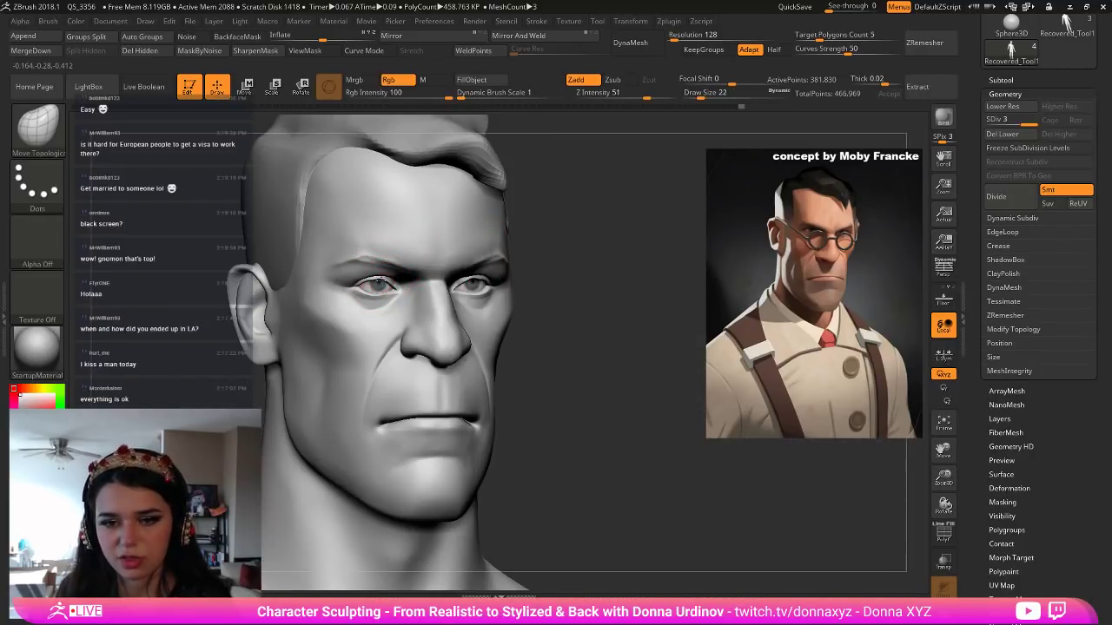
Reshape the upper eyelids with the Move Topological brush, varying the draw size between 26 and 42.
key(bracketright)
key(bracketright)
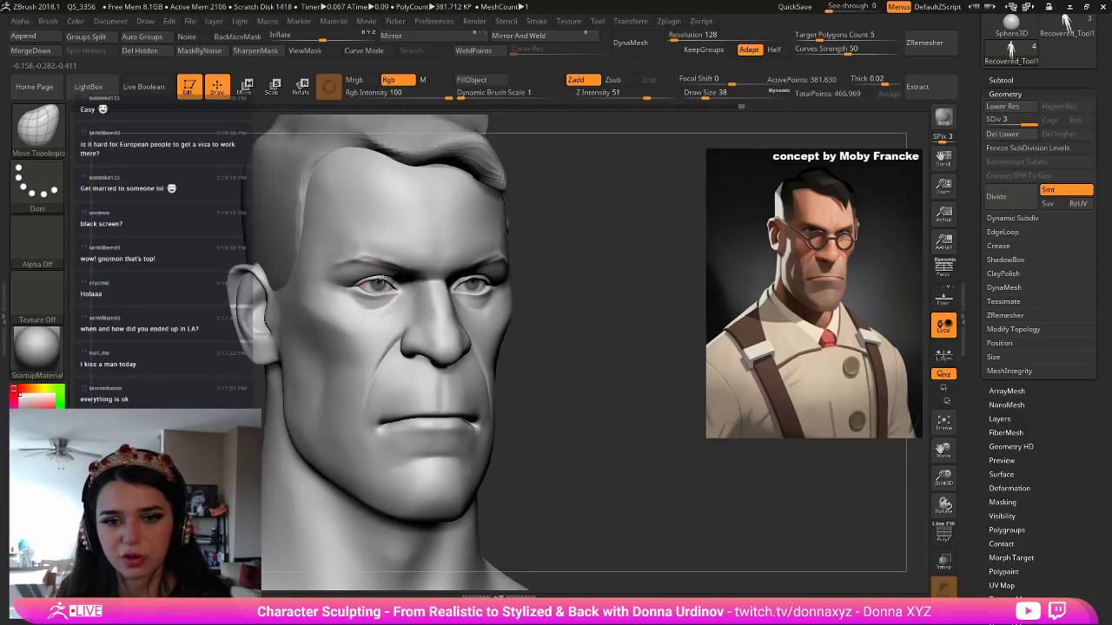
key(bracketleft)
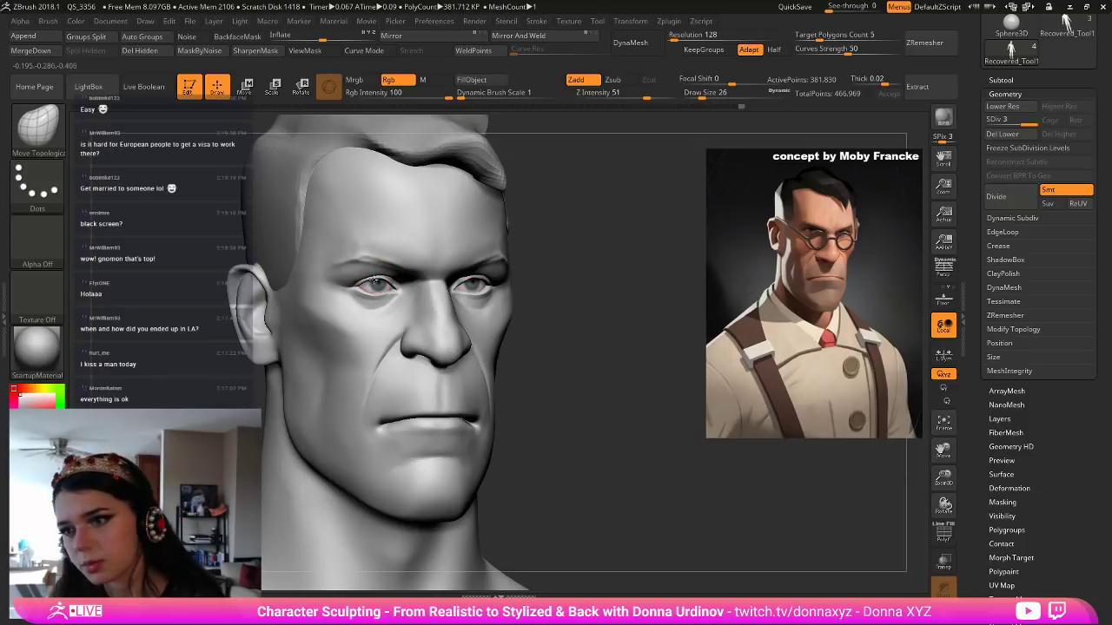
key(bracketright)
key(bracketright)
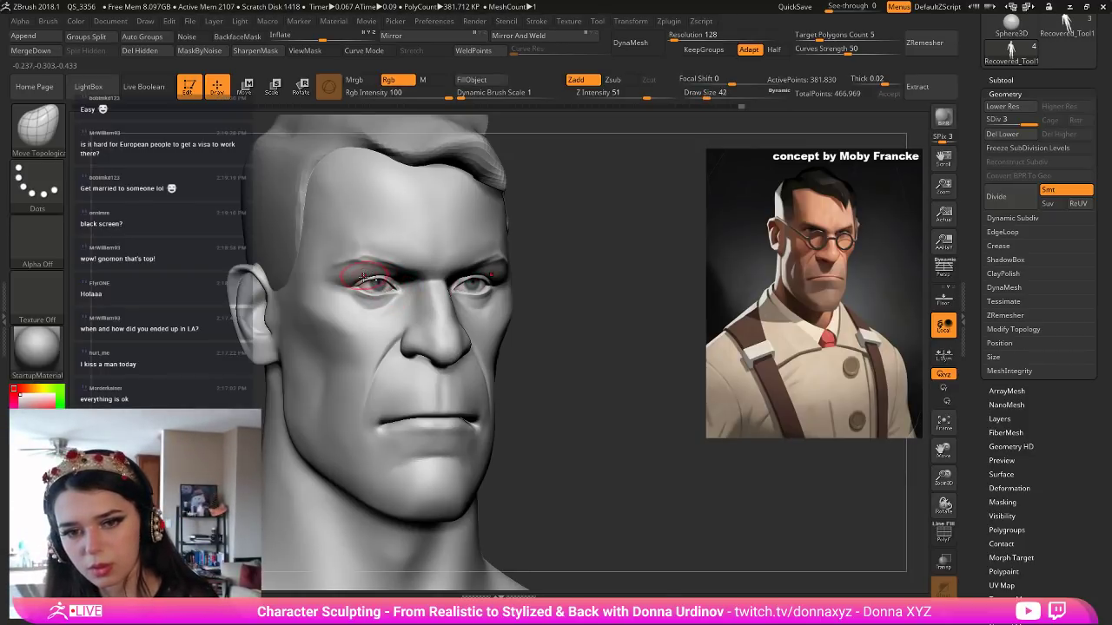
Mask the eyelid area around the eye and set the Move Topological brush to draw size 50.
key(bracketleft)
mouse_move(374, 293)
ctrl+mouse_down()
mouse_move(385, 293)
mouse_move(358, 284)
ctrl+mouse_up()
key(bracketright)
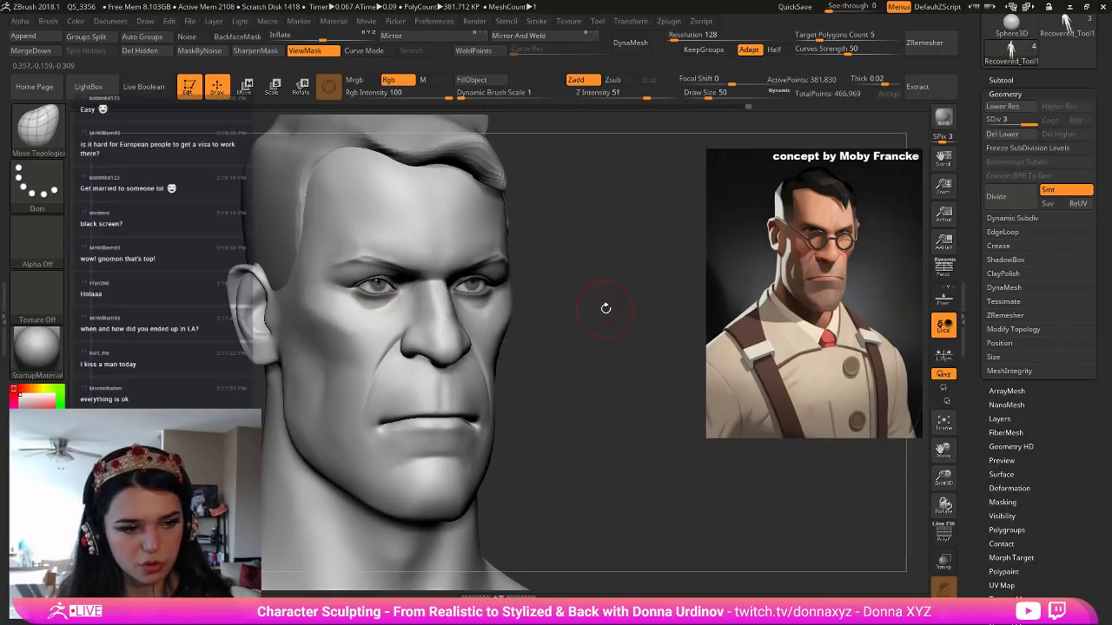
Refine the eyelids toward their outer corners with the Move Topological brush, varying the draw size between 30 and 42.
drag(605, 307, 549, 305)
key(bracketleft)
key(bracketleft)
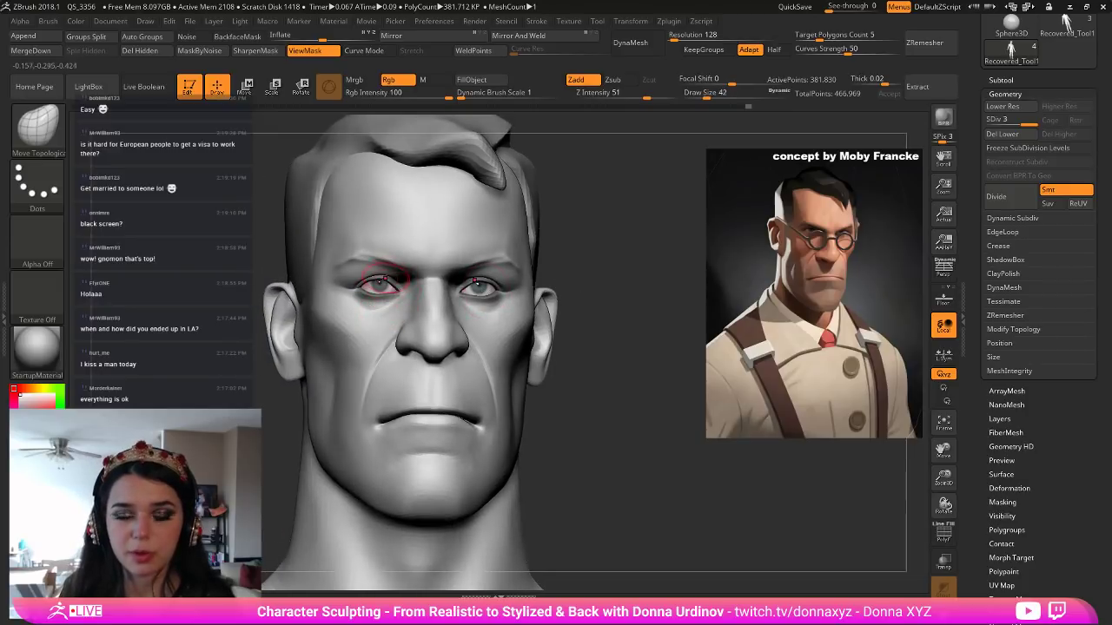
key(bracketleft)
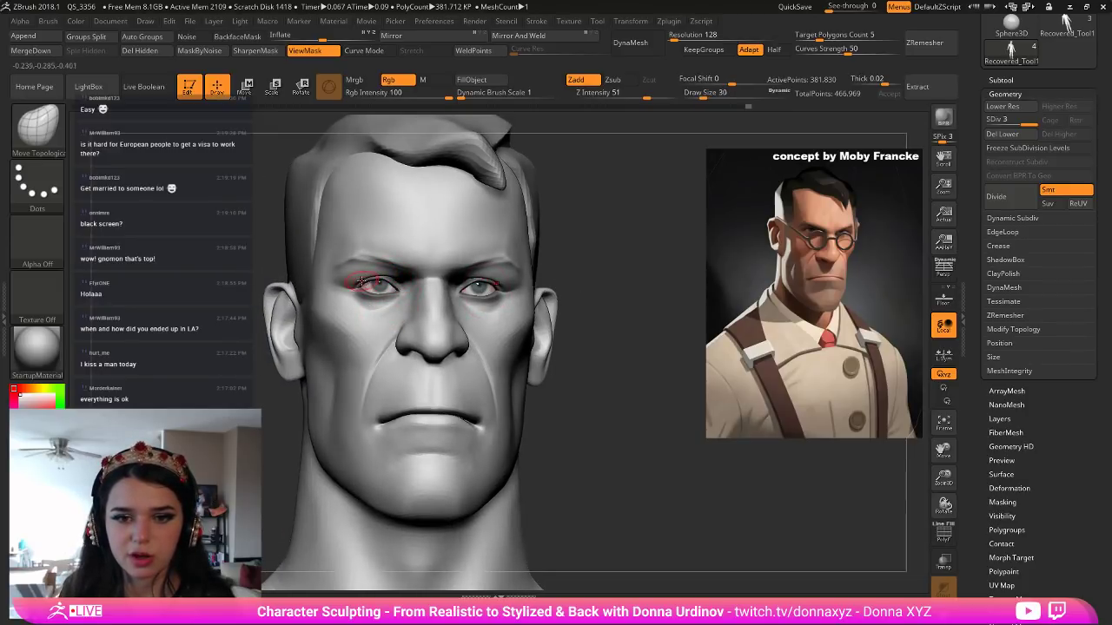
key(bracketright)
key(bracketright)
key(bracketright)
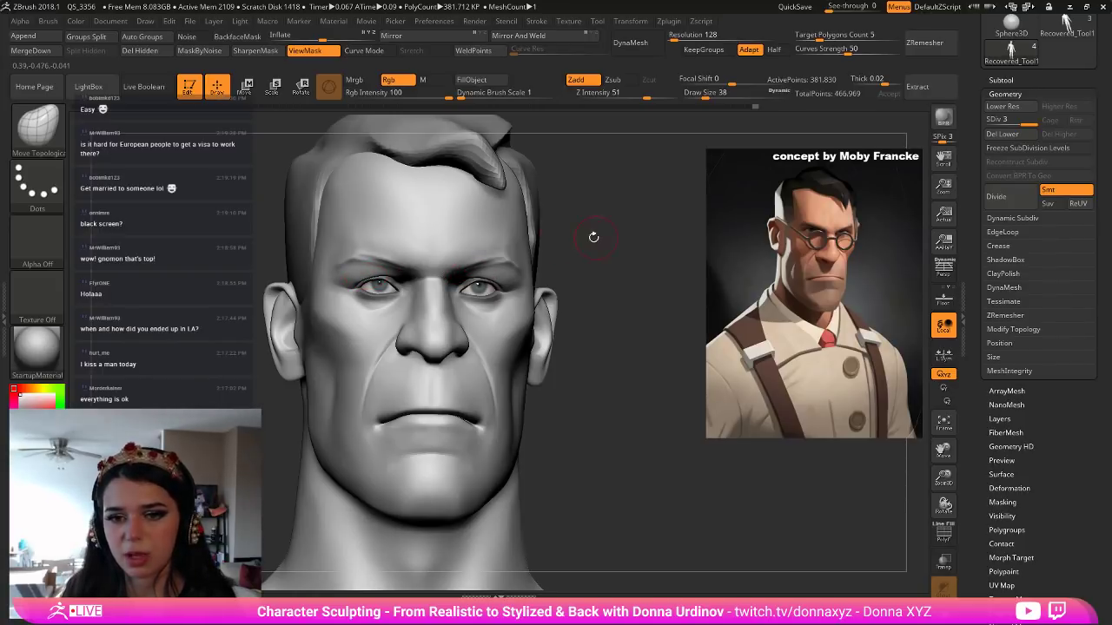
Adjust the outer eye corners with the Move Topological brush, using draw sizes from 14 to 30, and smooth the area.
mouse_move(619, 255)
mouse_down()
mouse_move(558, 209)
mouse_move(556, 323)
mouse_up()
key([)
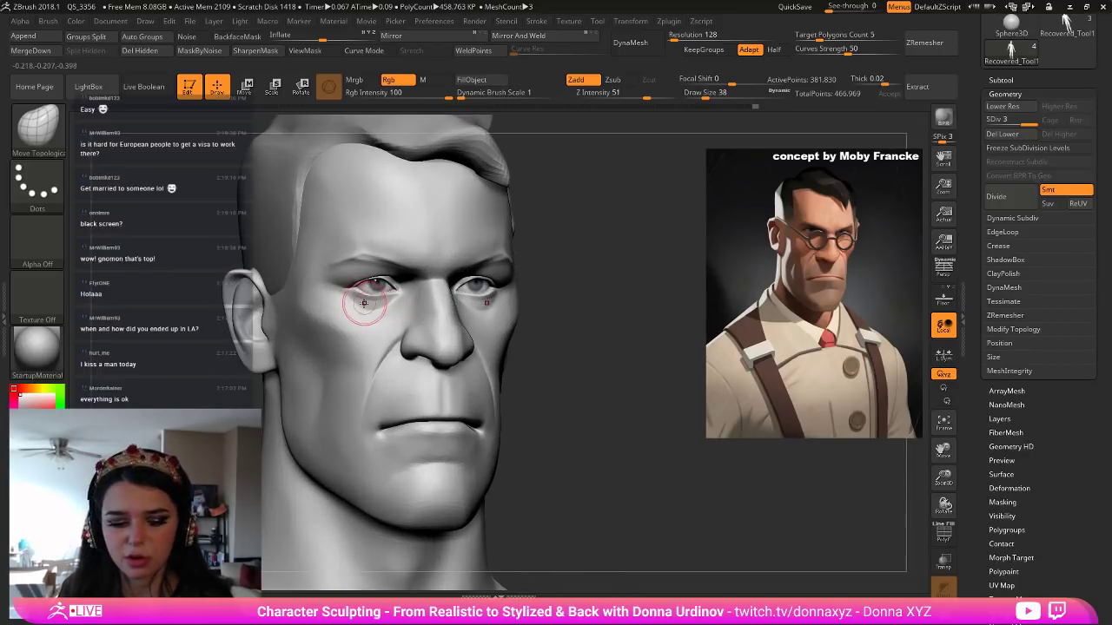
key(bracketleft)
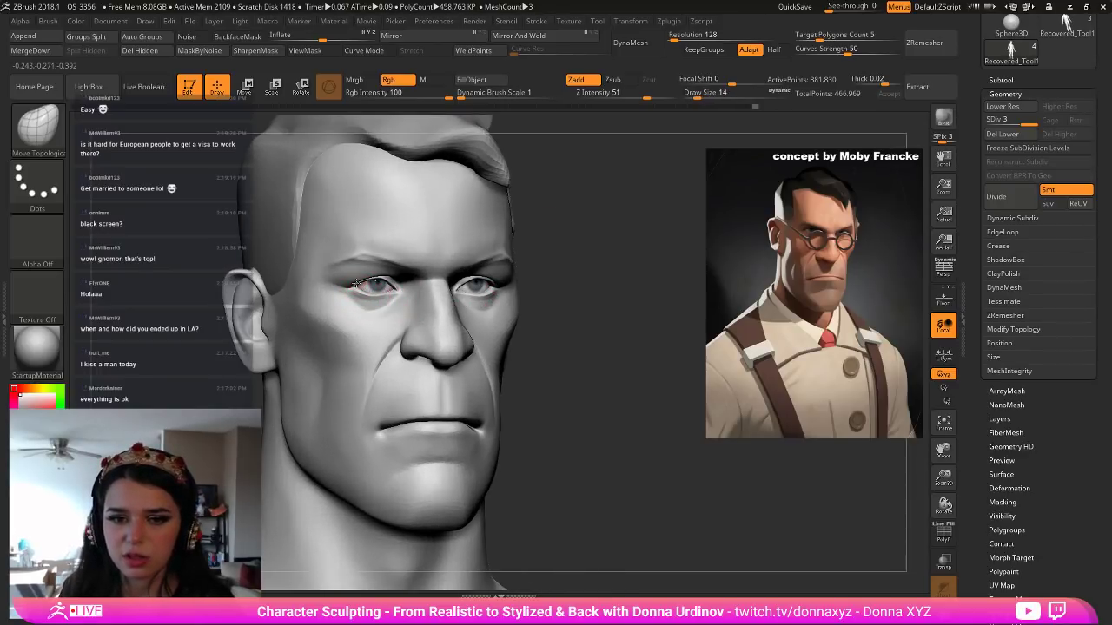
key(bracketright)
key(bracketright)
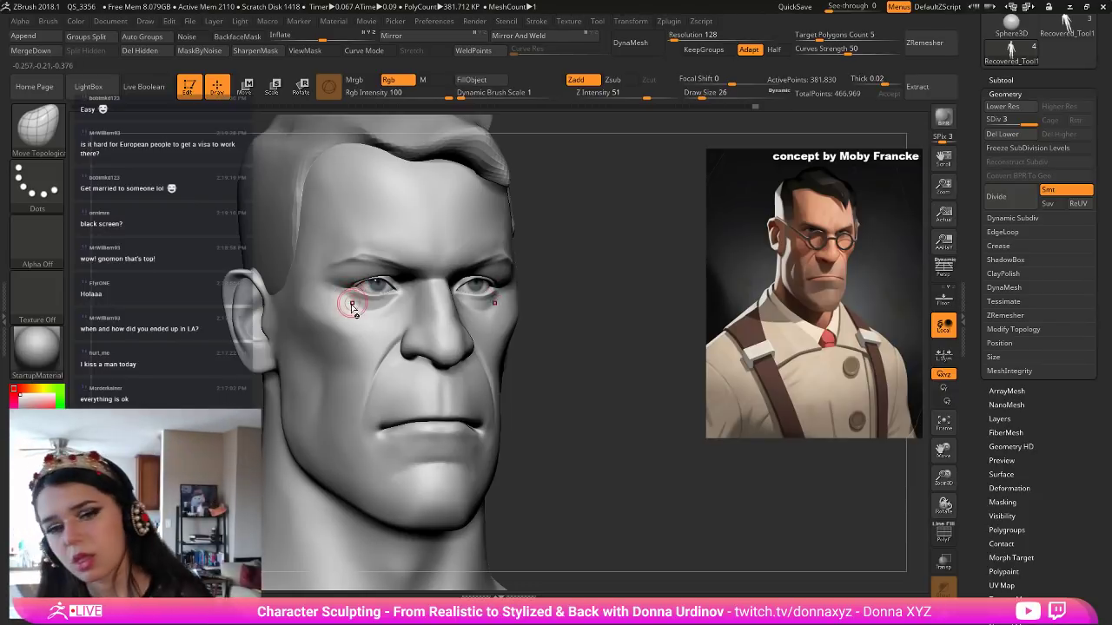
mouse_move(346, 284)
mouse_down()
mouse_move(383, 281)
mouse_move(353, 282)
mouse_up()
key(shift)
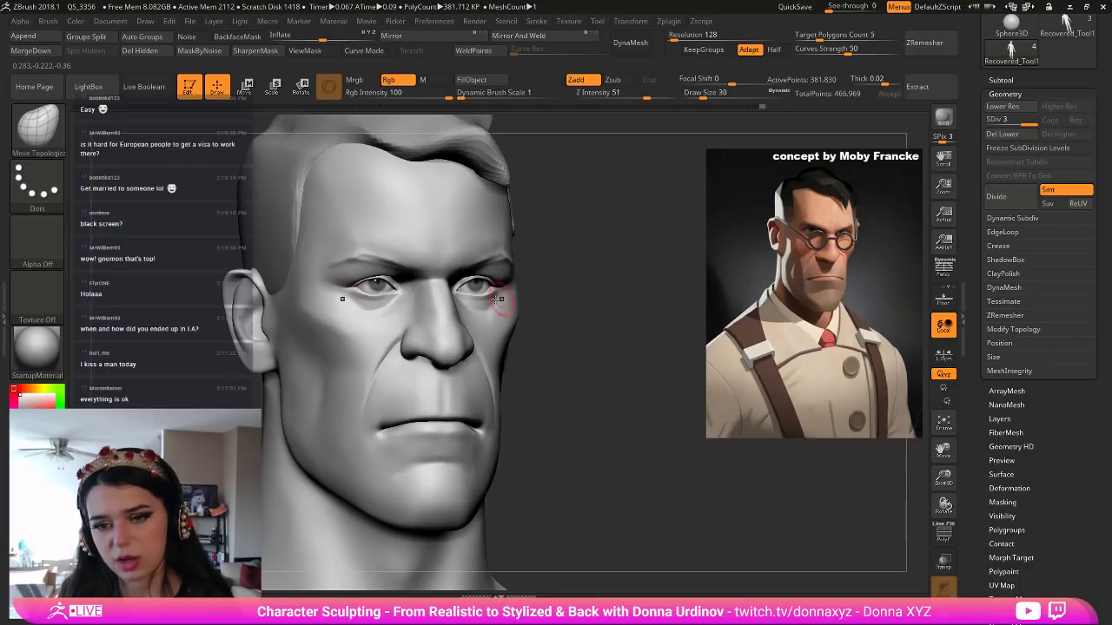
mouse_move(543, 300)
alt+mouse_down()
mouse_move(484, 268)
mouse_move(576, 278)
alt+mouse_up()
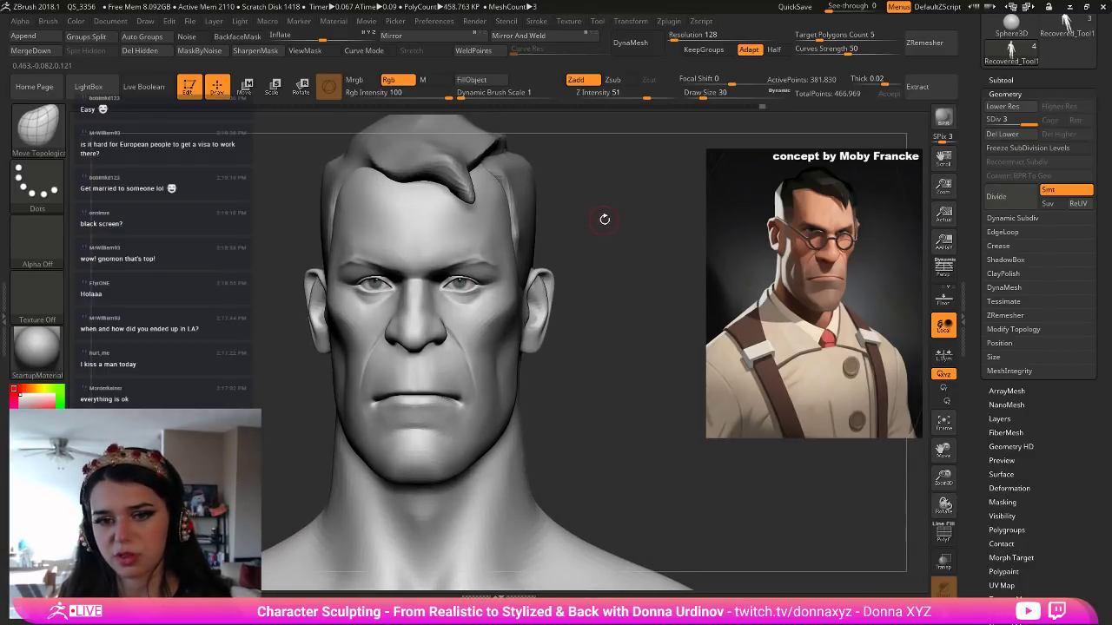
Smooth the inner brow area and polish beneath it with the hPolish brush at draw size 18.
drag(605, 219, 322, 231)
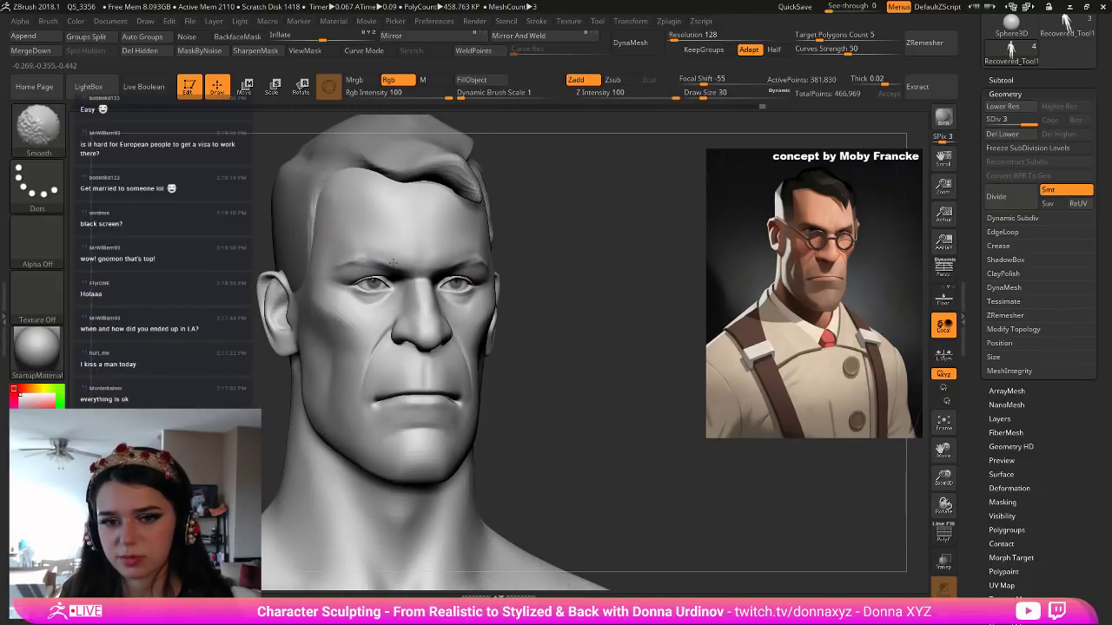
key(shift)
key(b)
key(h)
key(p)
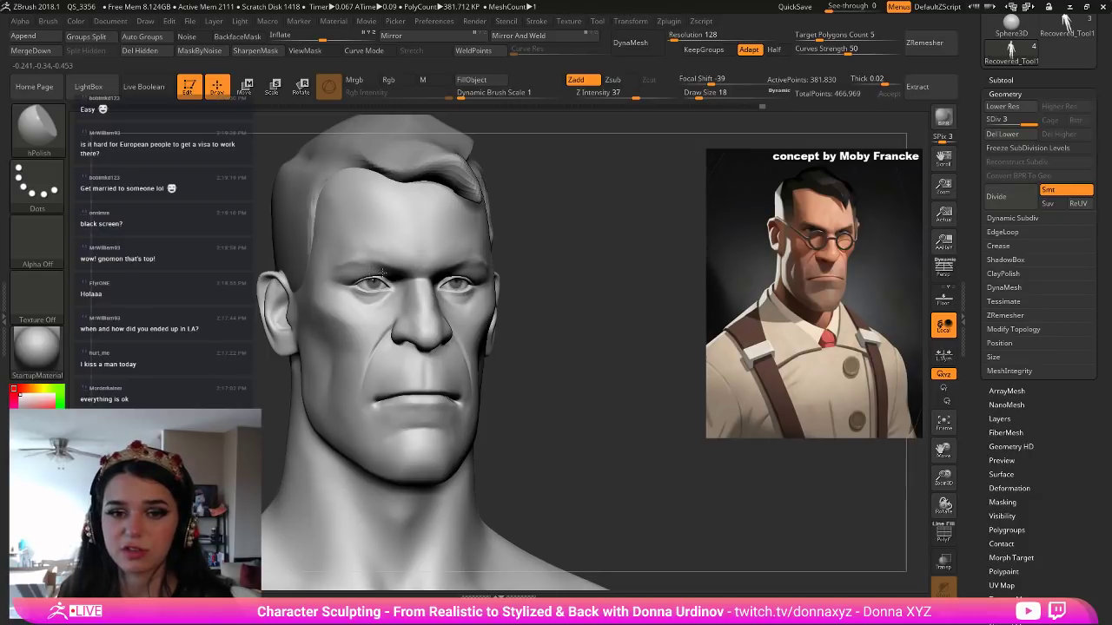
Carve the outer brow and upper eyelid fold with the DamStandard brush at draw size 34 and smooth the strokes.
key(b)
key(d)
key(s)
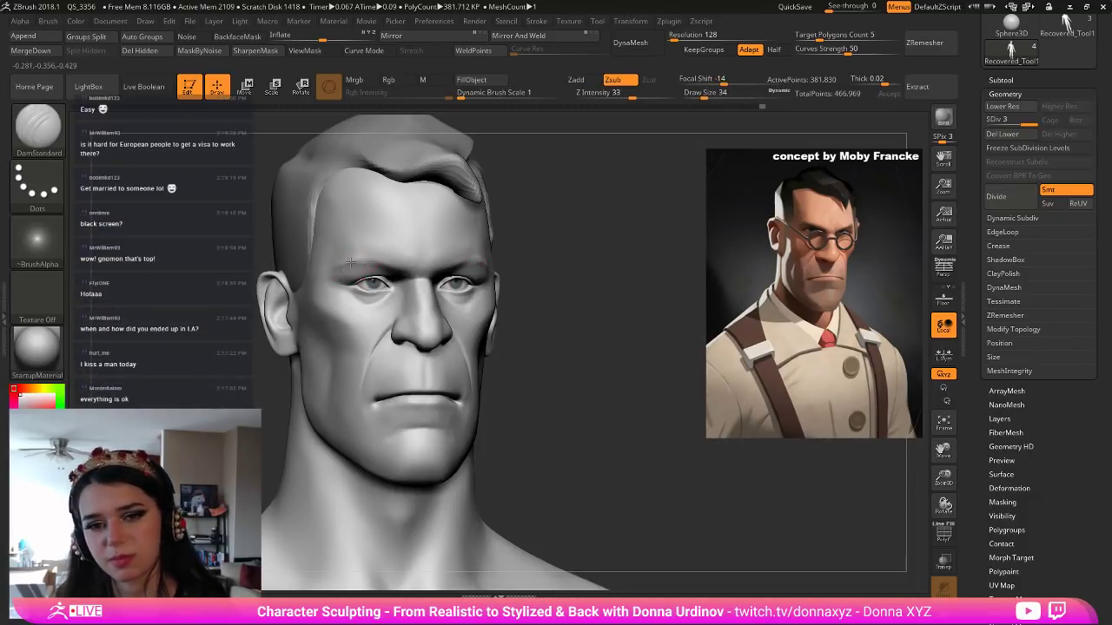
key(shift)
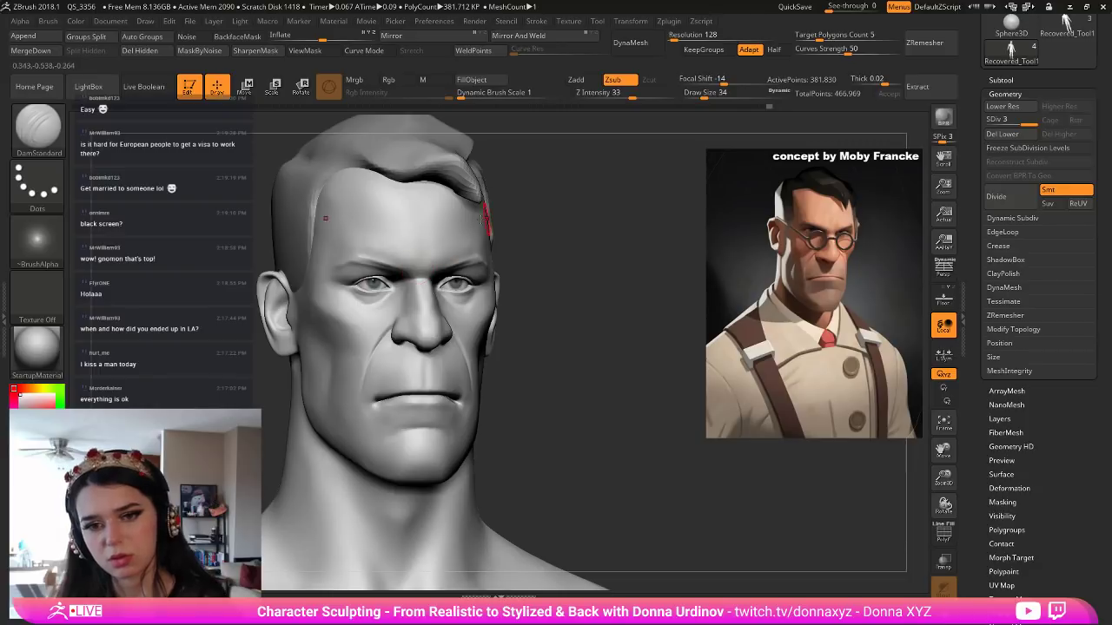
drag(586, 228, 487, 211)
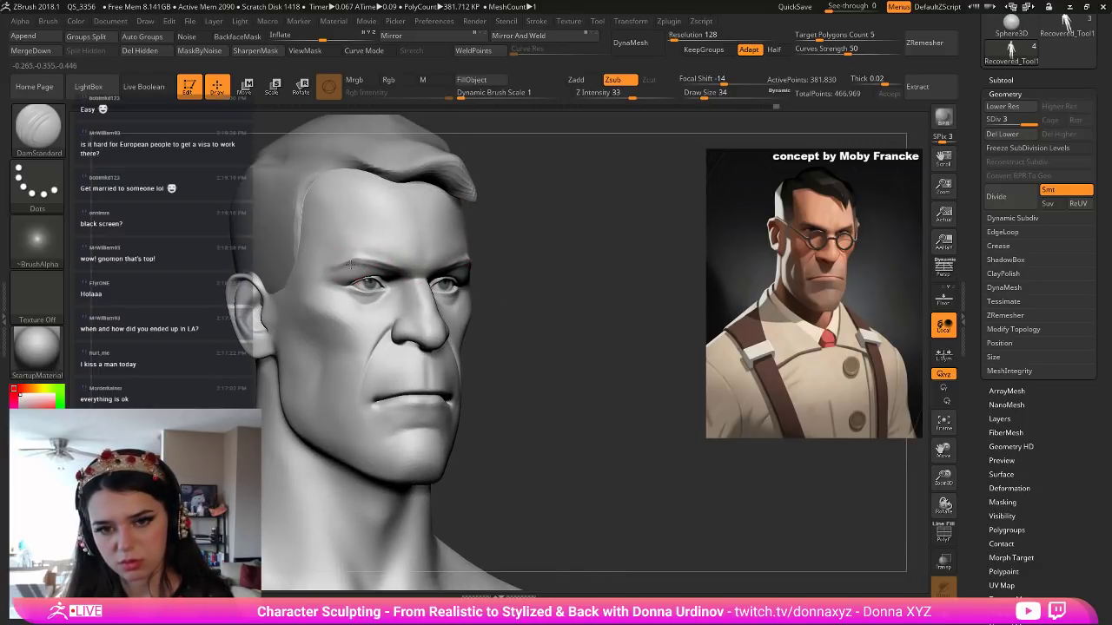
drag(332, 270, 353, 261)
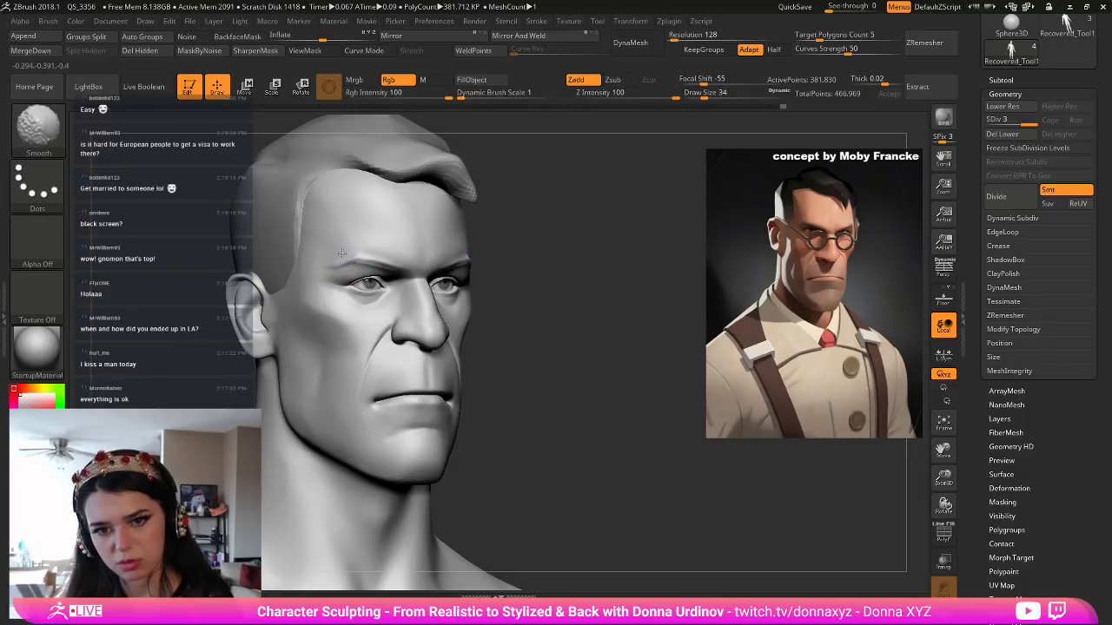
Carve a vertical frown crease on the forehead between the brows with DamStandard and soften it by smoothing.
drag(596, 248, 397, 249)
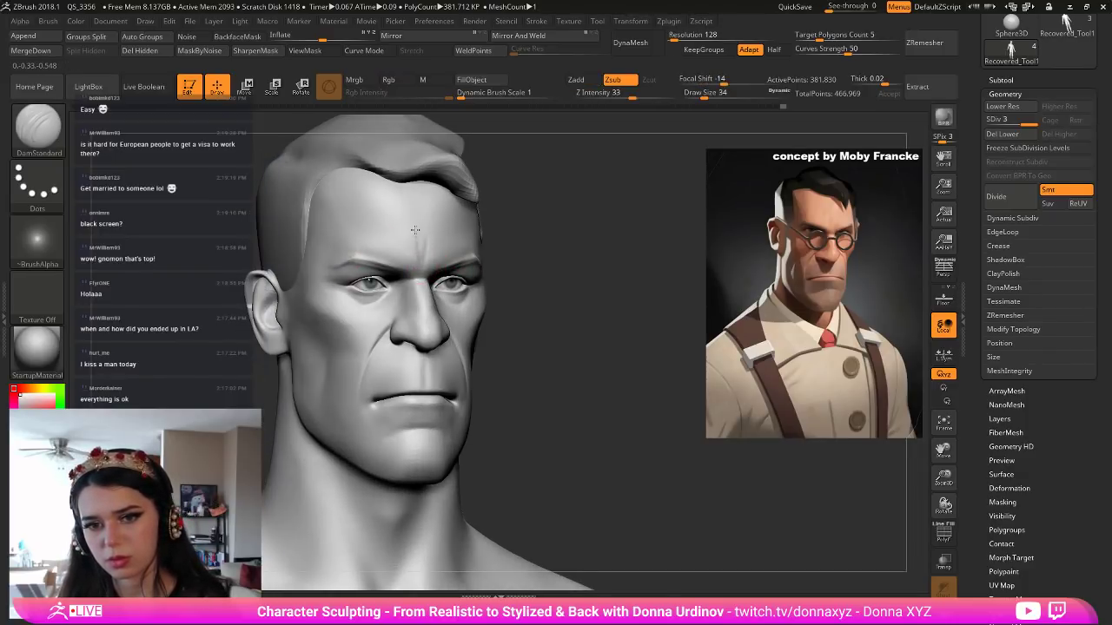
key(shift)
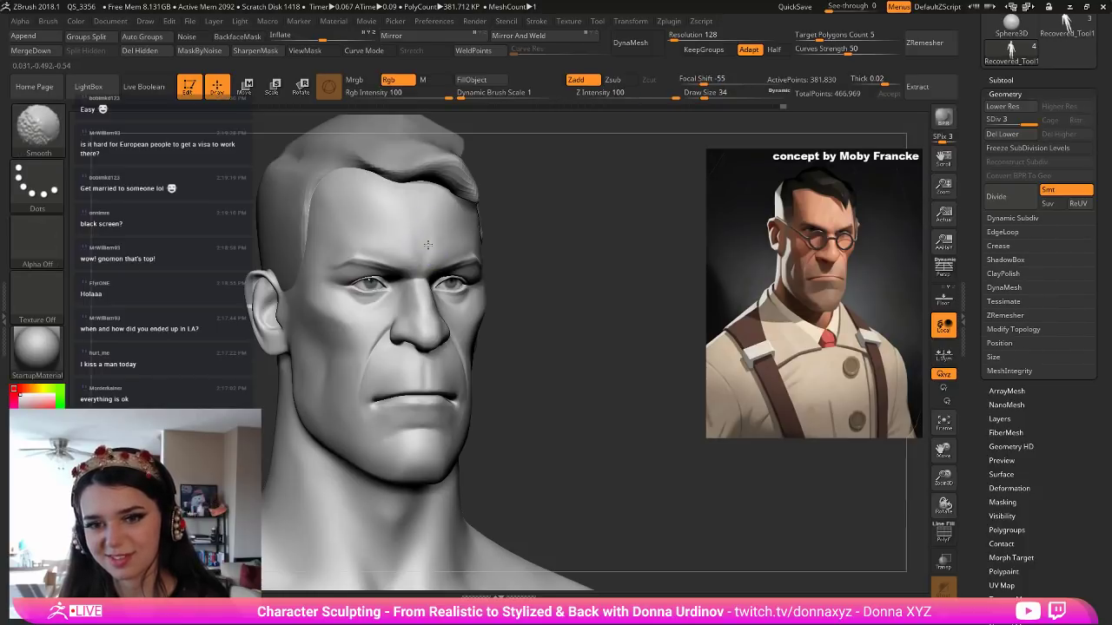
key(alt)
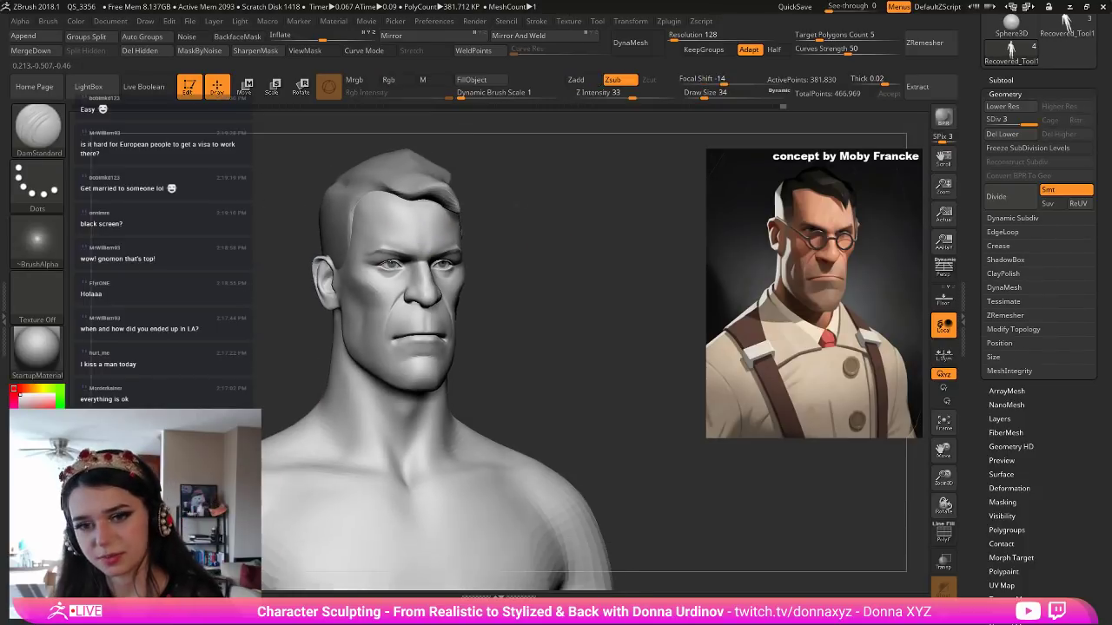
Reshape the temple beside the hairline with the Move brush and reduce its draw size to 94.
key(b)
key(v)
key(])
key(])
key(])
key(])
key(])
key(])
key(])
key(])
key(])
key(])
mouse_move(362, 241)
mouse_down()
mouse_move(351, 252)
mouse_move(354, 233)
mouse_move(352, 243)
mouse_up()
key([)
key([)
key([)
key([)
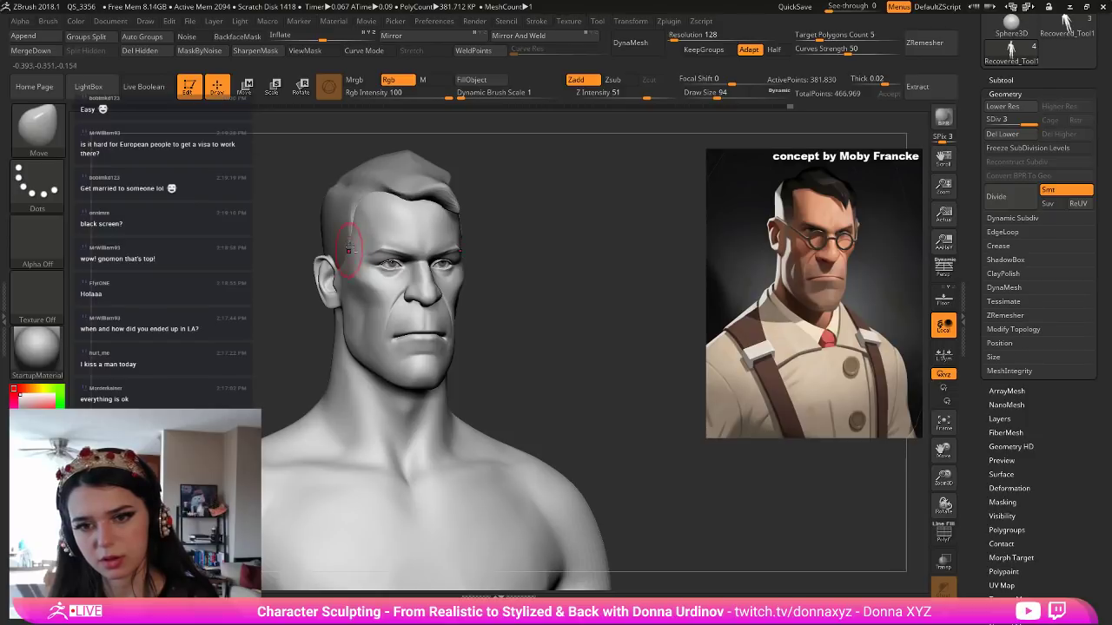
Adjust the side of the forehead and the outer brow with the Move brush at draw size 94.
mouse_move(511, 226)
mouse_down()
mouse_move(514, 218)
mouse_move(494, 222)
mouse_up()
drag(464, 262, 463, 254)
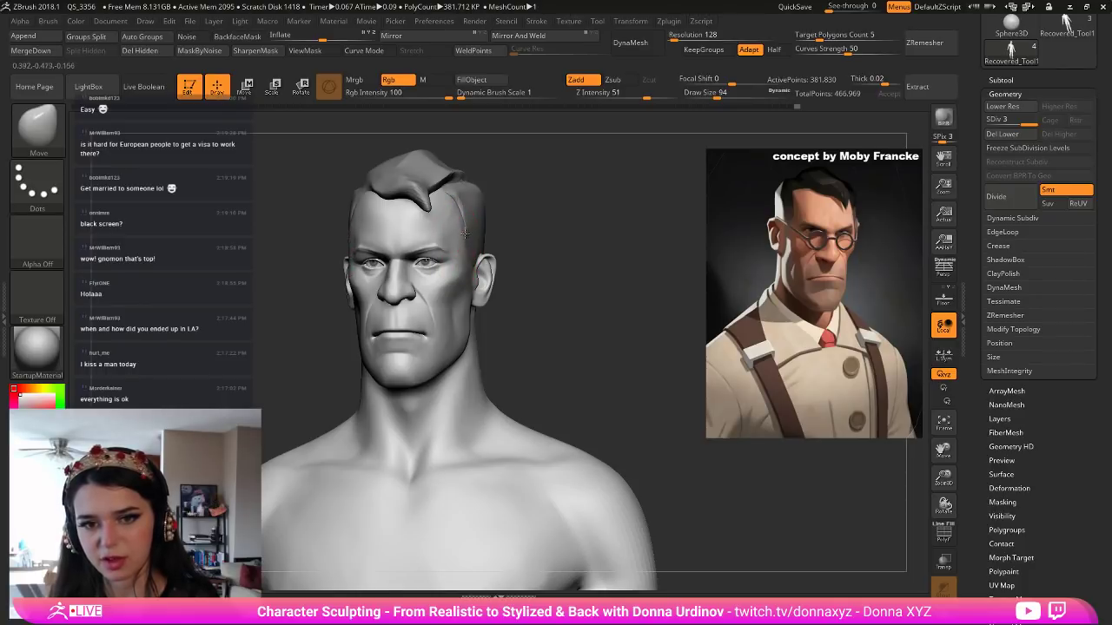
drag(529, 199, 453, 257)
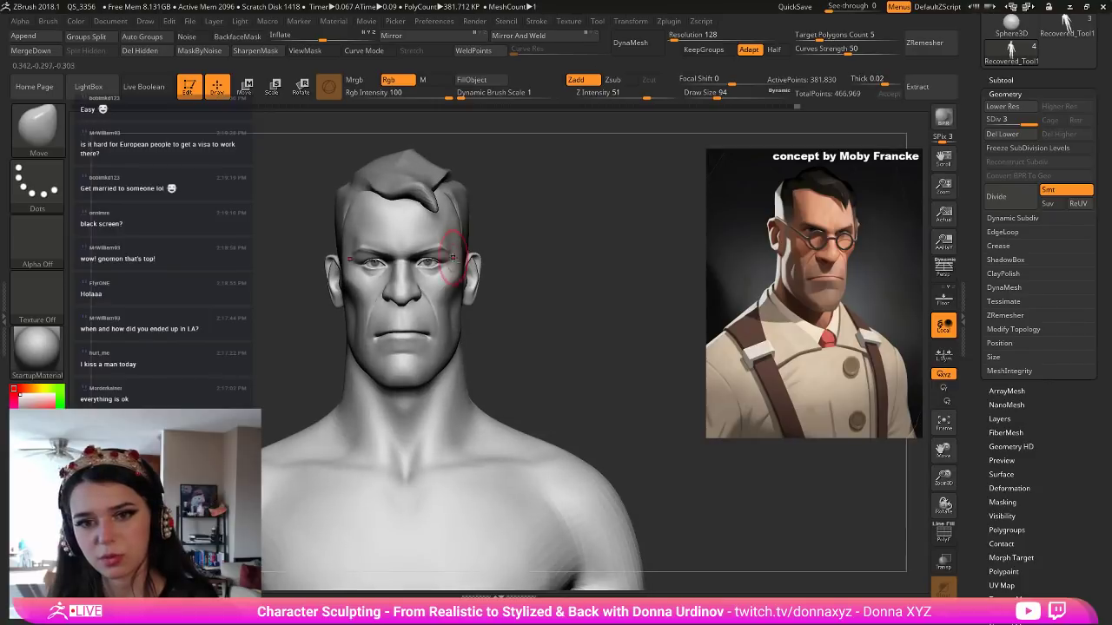
mouse_move(512, 204)
mouse_down()
mouse_move(529, 211)
mouse_move(521, 196)
mouse_up()
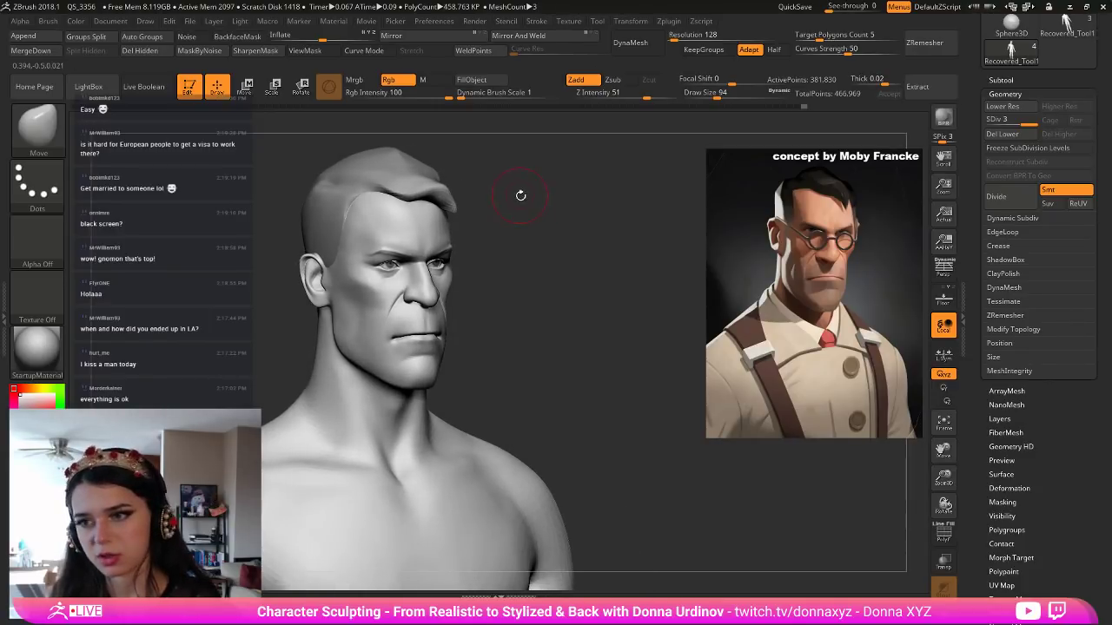
Reshape the cheekbones from above with the Move brush at draw size 78, undoing an unwanted stroke.
mouse_move(495, 255)
mouse_down()
mouse_move(482, 280)
mouse_move(448, 282)
mouse_move(480, 299)
mouse_move(453, 278)
mouse_move(441, 300)
mouse_up()
key(bracketleft)
key(bracketright)
key(bracketright)
key(ctrl+z)
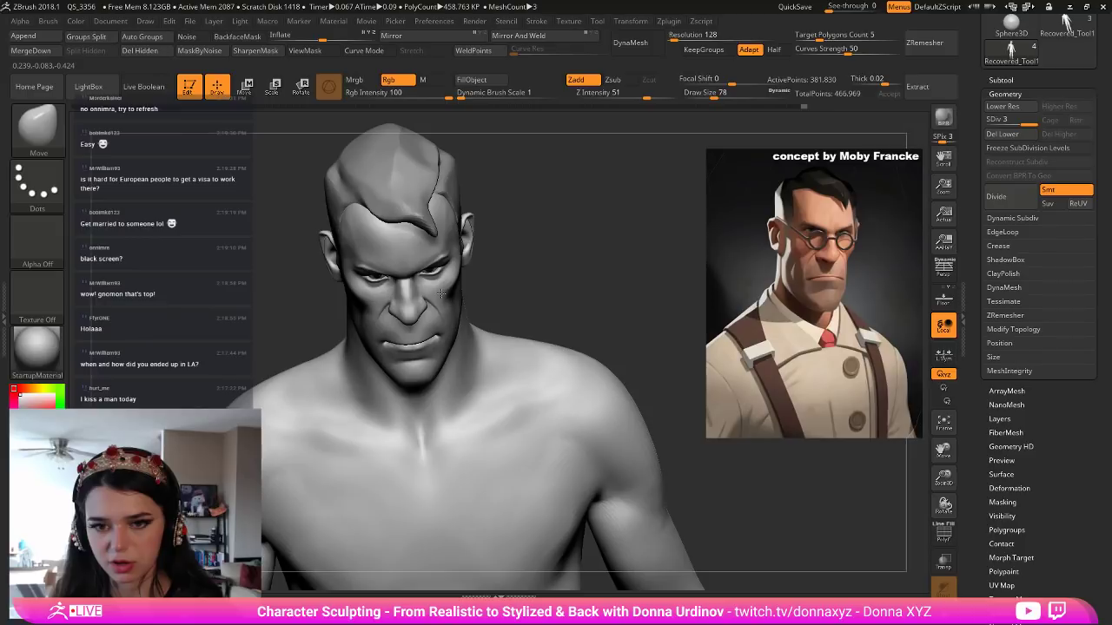
mouse_move(532, 234)
shift+mouse_down()
mouse_move(551, 218)
mouse_move(551, 241)
shift+mouse_up()
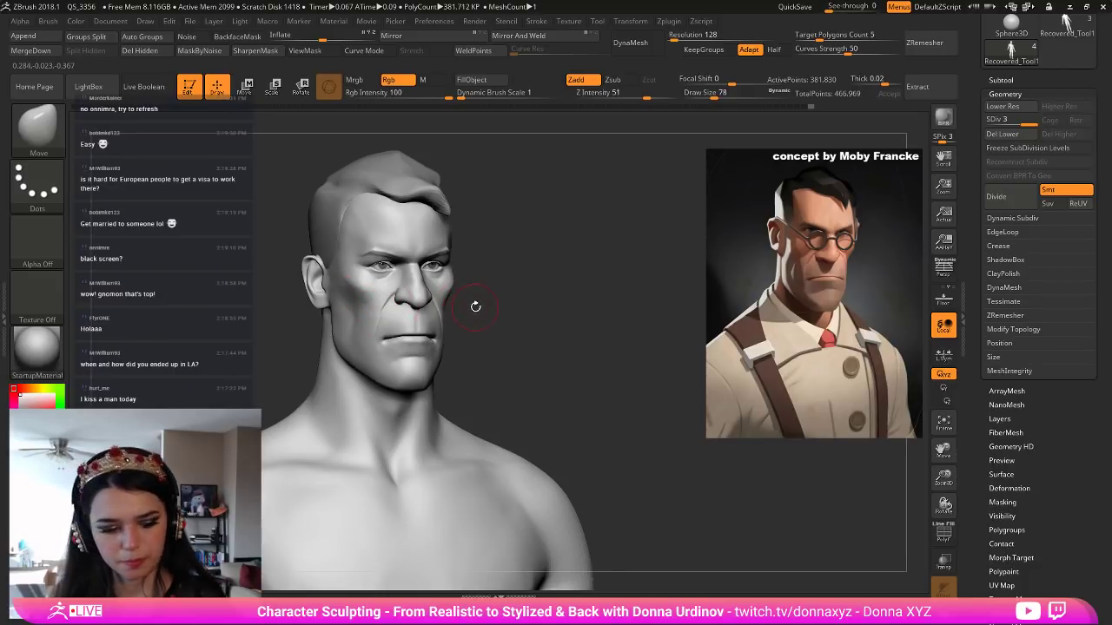
Carve the cheek plane below the eyes with the DamStandard brush at draw size 78 and smooth the surface.
key(b)
key(d)
key(s)
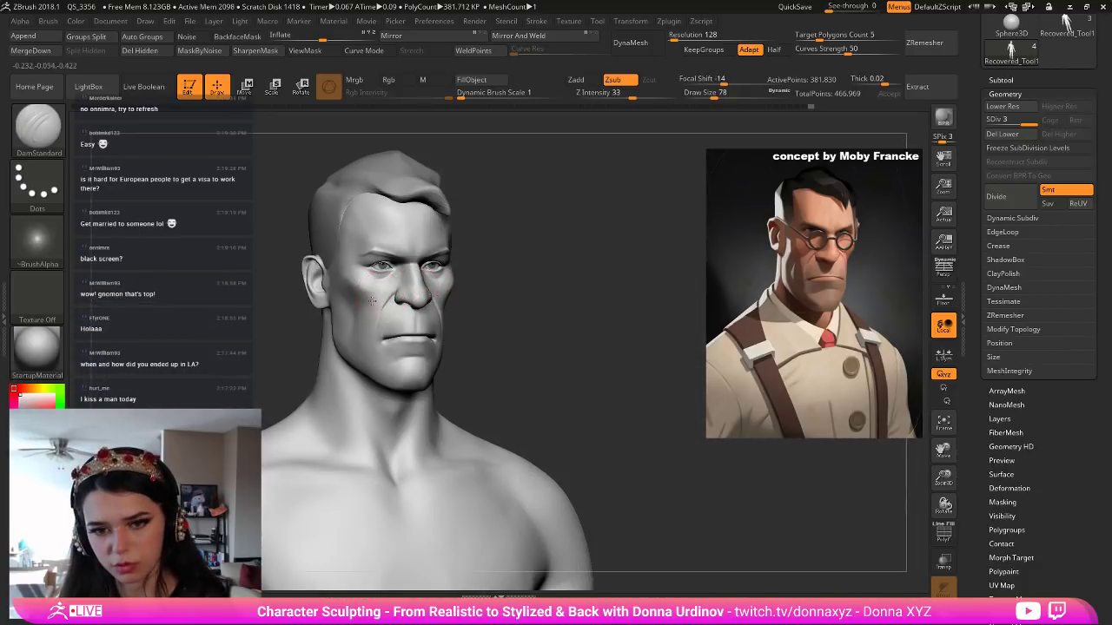
drag(537, 286, 423, 273)
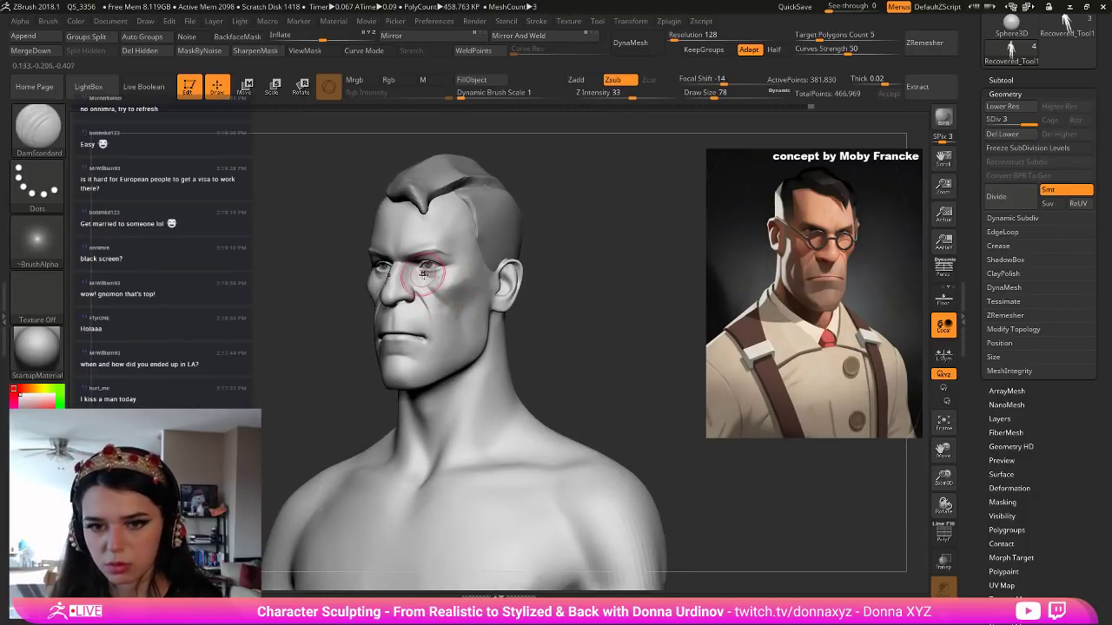
key(shift)
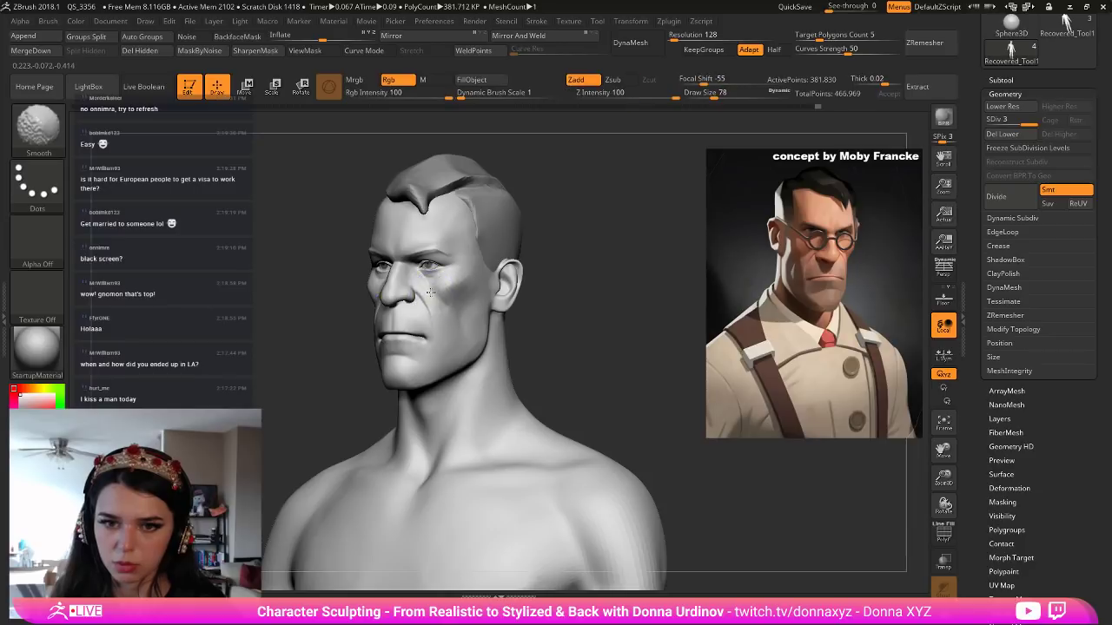
drag(534, 322, 608, 318)
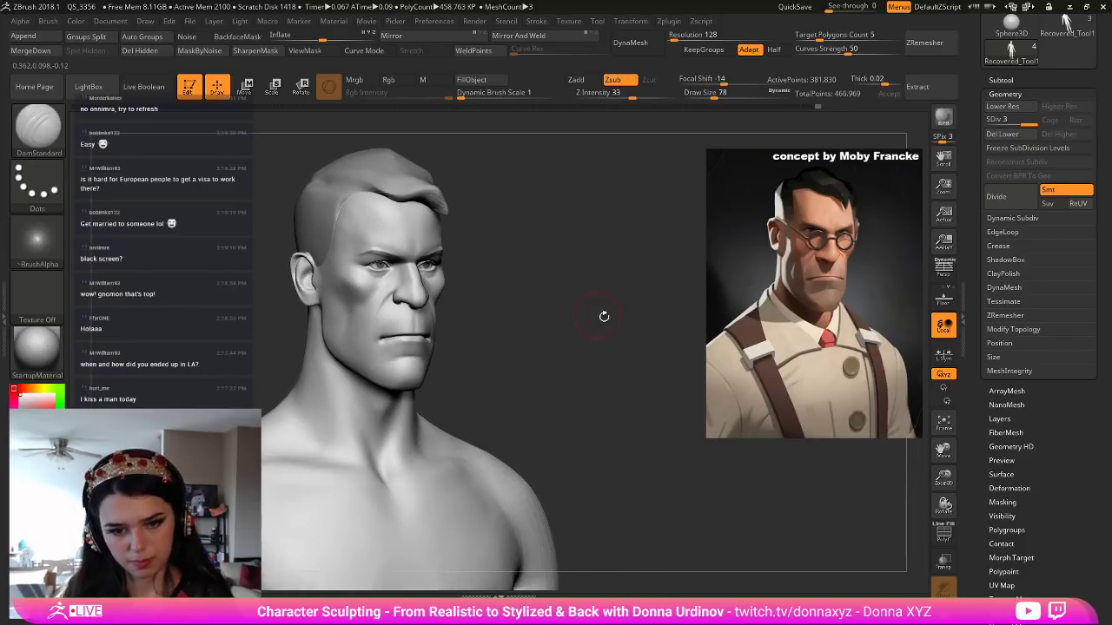
Flatten the cheek plane beside the nose with the hPolish brush, reducing the draw size from 58 to 30.
key(b)
key(h)
key(p)
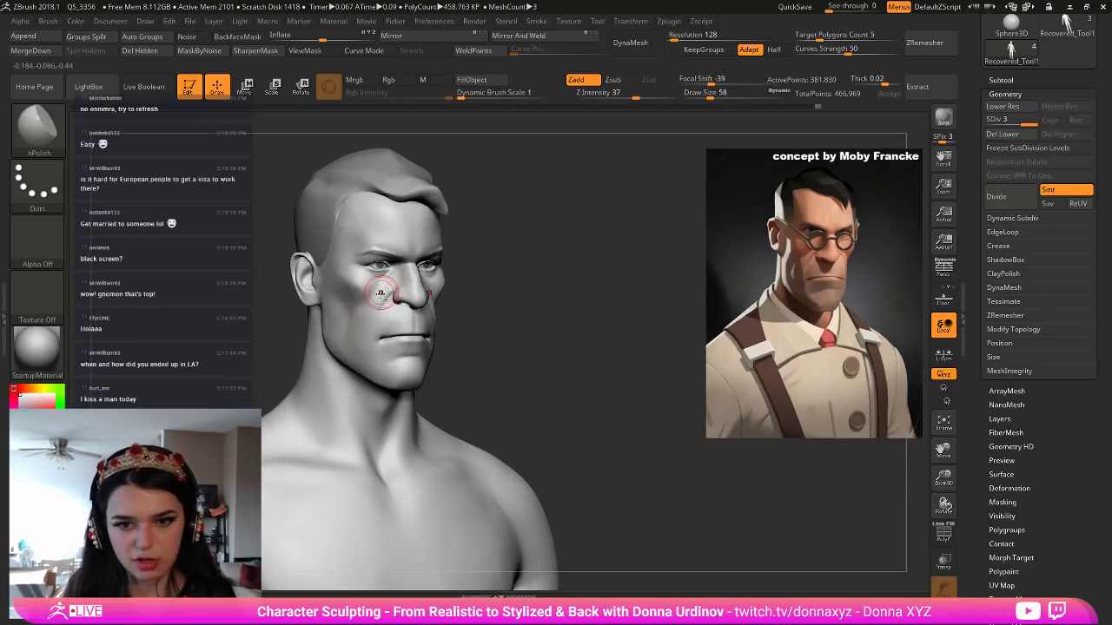
drag(483, 262, 492, 304)
key([)
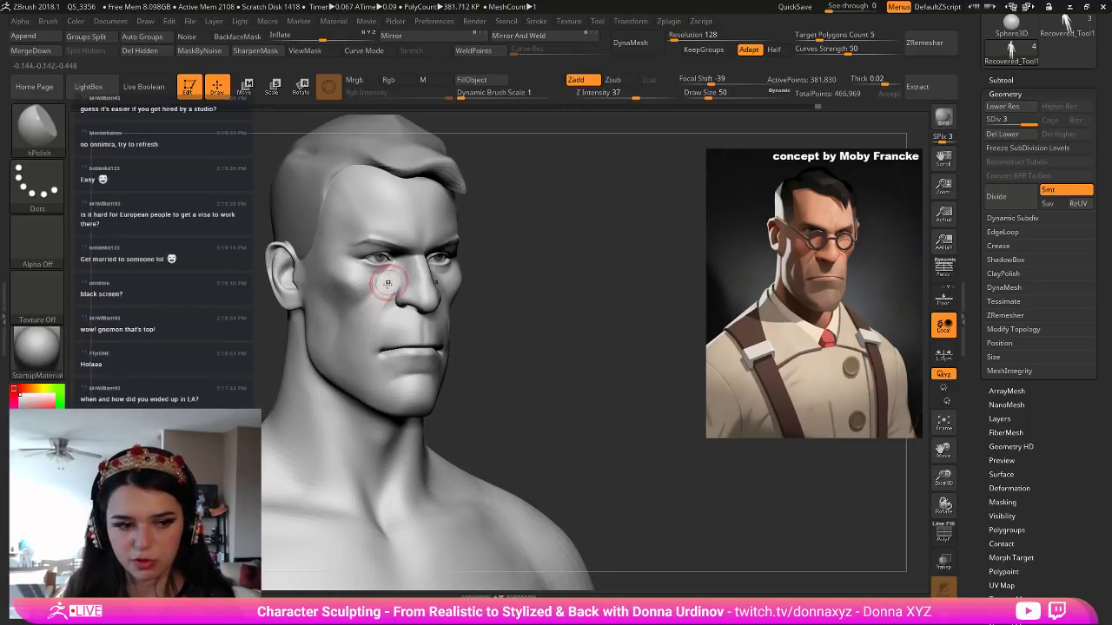
key([)
key([)
key([)
key([)
key([)
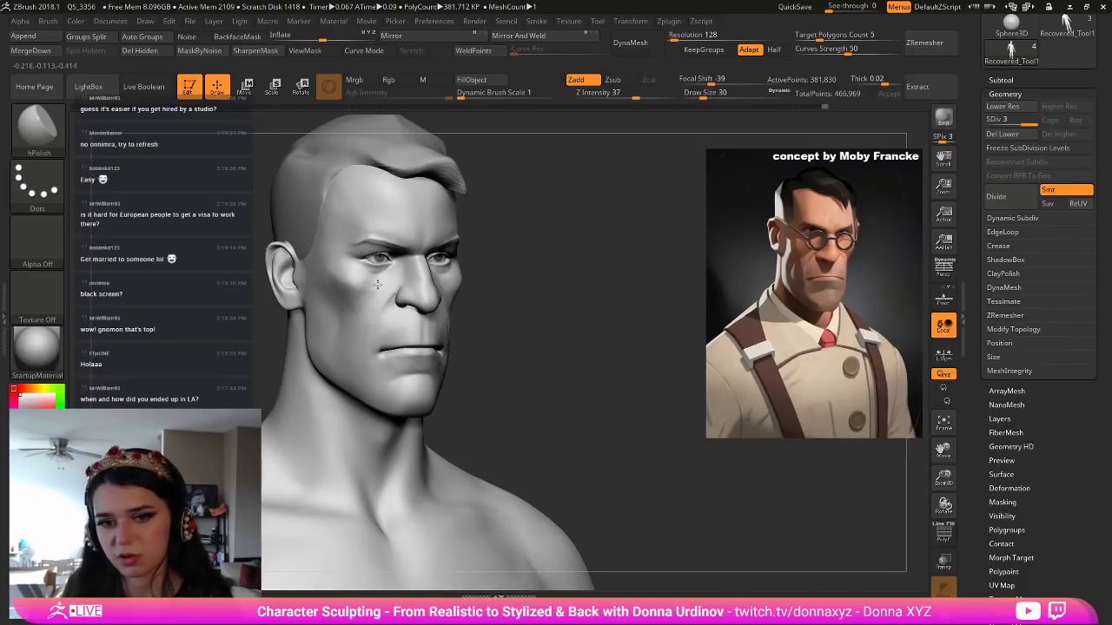
Polish the cheekbones on the side of the face with the hPolish brush, increasing the draw size to 42.
drag(524, 293, 494, 288)
key(])
key(])
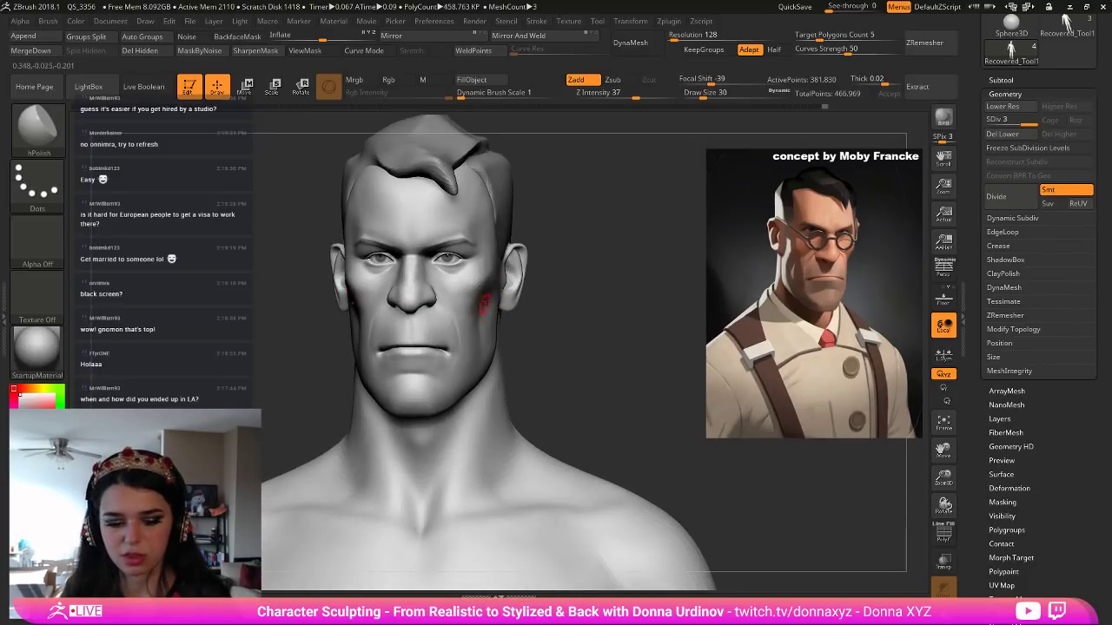
key(bracketright)
drag(588, 290, 465, 279)
Reshape the cheekbones below the eyes with the Move brush at draw size 54 and 34, undoing two unwanted strokes.
drag(610, 217, 609, 264)
key(b)
key(m)
key(v)
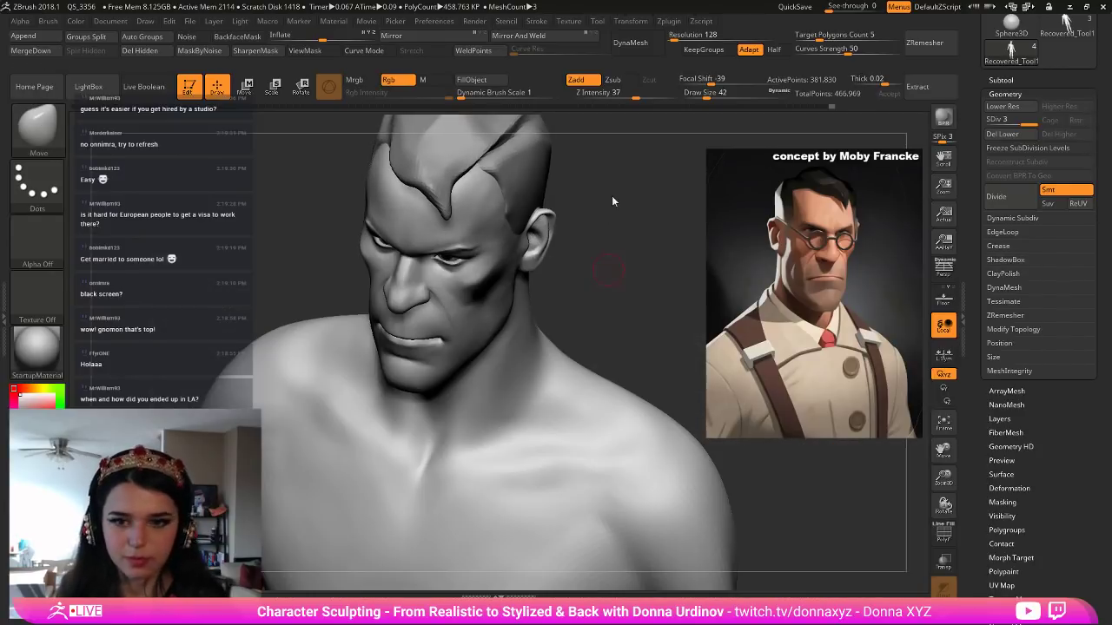
drag(610, 211, 603, 234)
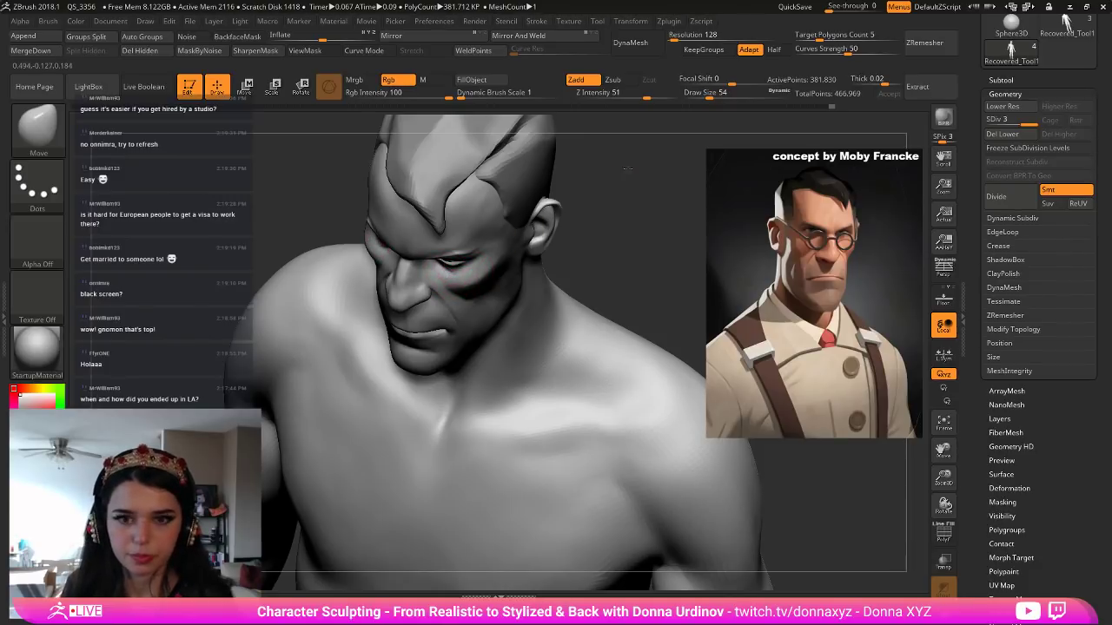
key(ctrl+z)
key(ctrl+z)
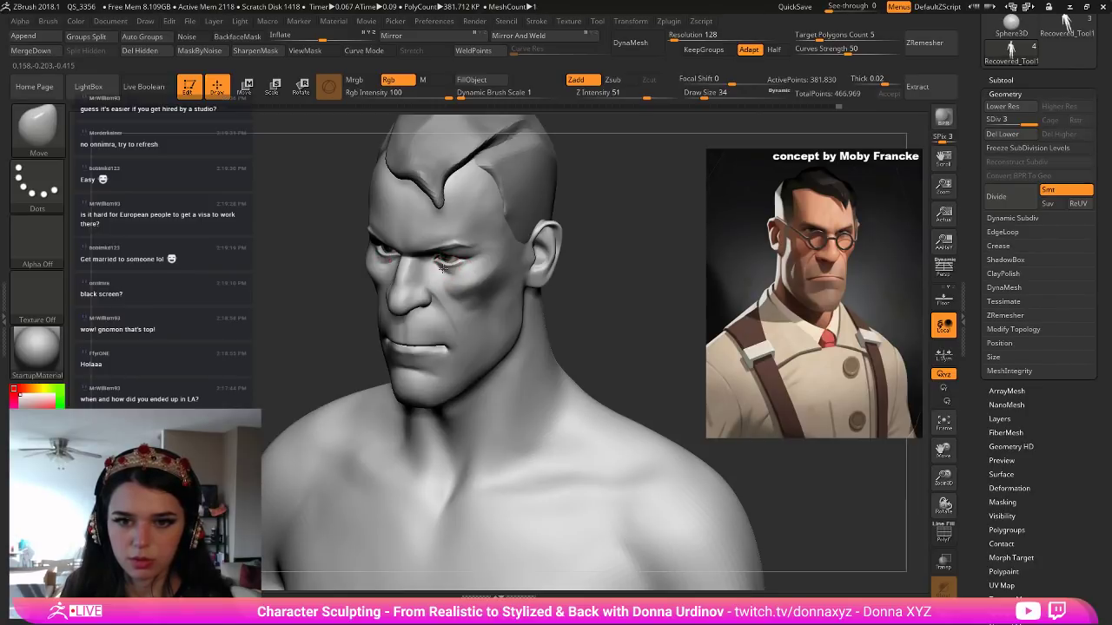
drag(587, 212, 641, 204)
mouse_move(591, 245)
mouse_down()
mouse_move(551, 229)
mouse_move(508, 288)
mouse_up()
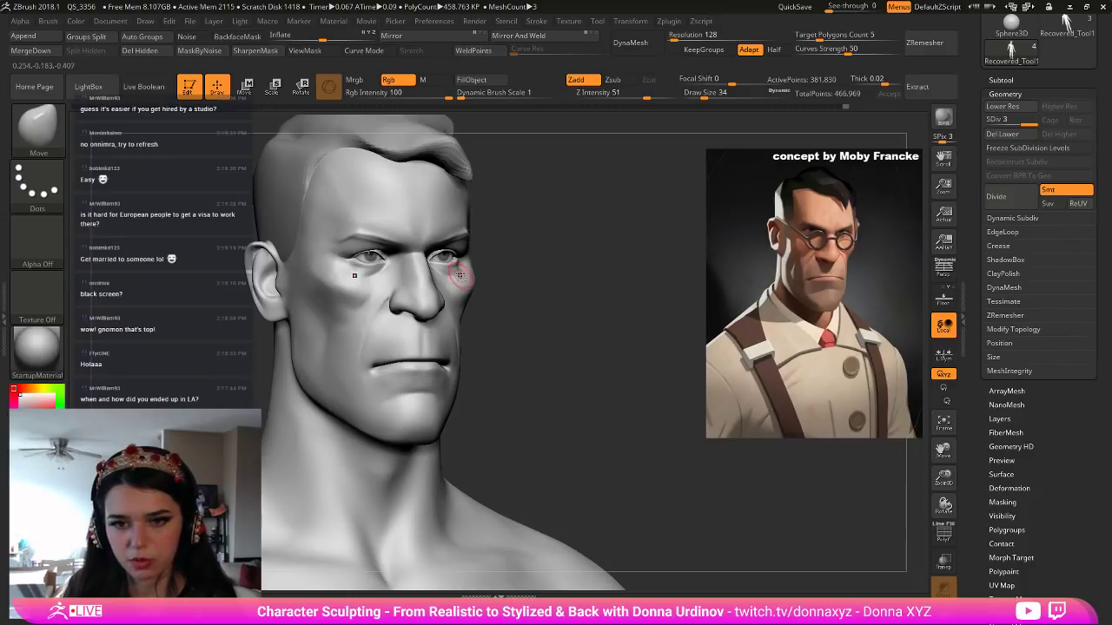
Polish the cheekbone below the outer eye with the hPolish brush at draw size 22 to 38 and smooth the cheek.
key(b)
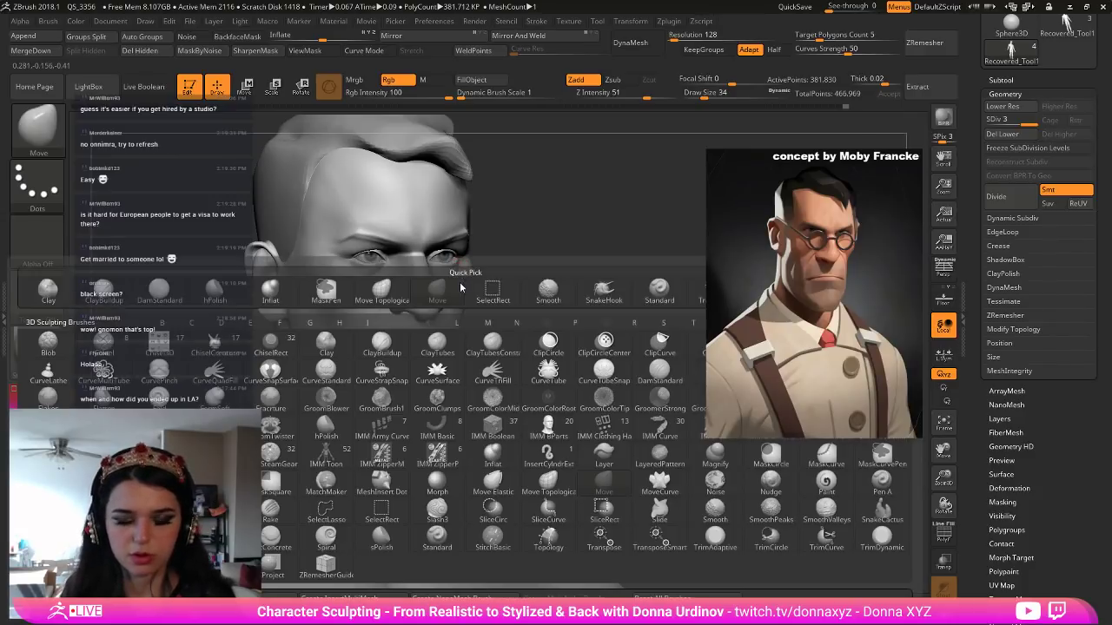
key(h)
key(p)
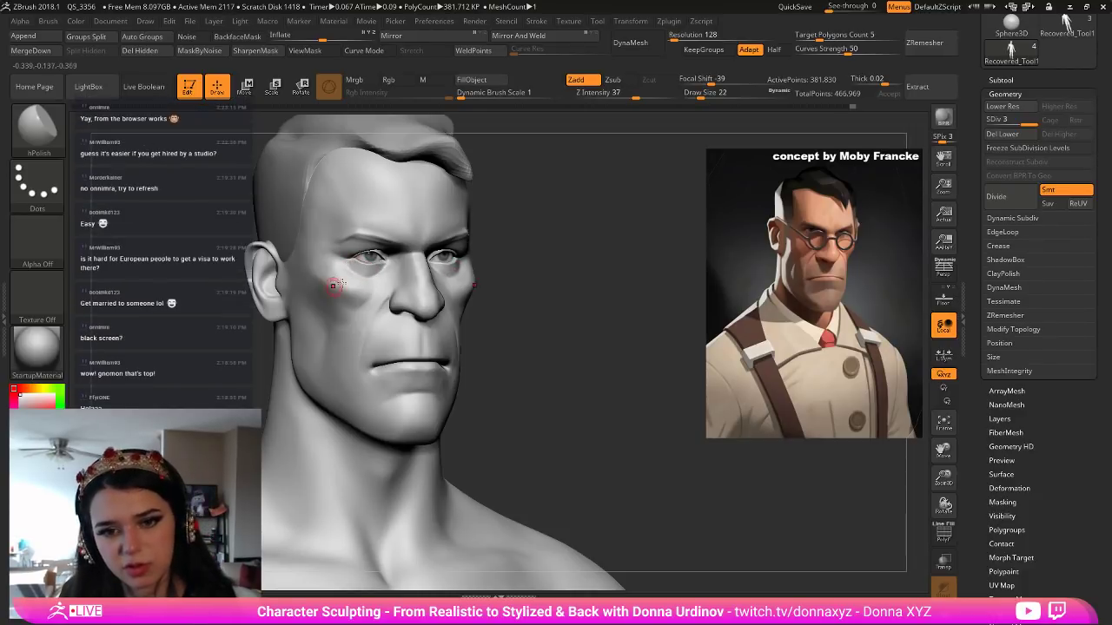
key(bracketright)
mouse_move(352, 278)
mouse_down()
mouse_move(350, 300)
mouse_move(335, 262)
mouse_move(336, 274)
mouse_up()
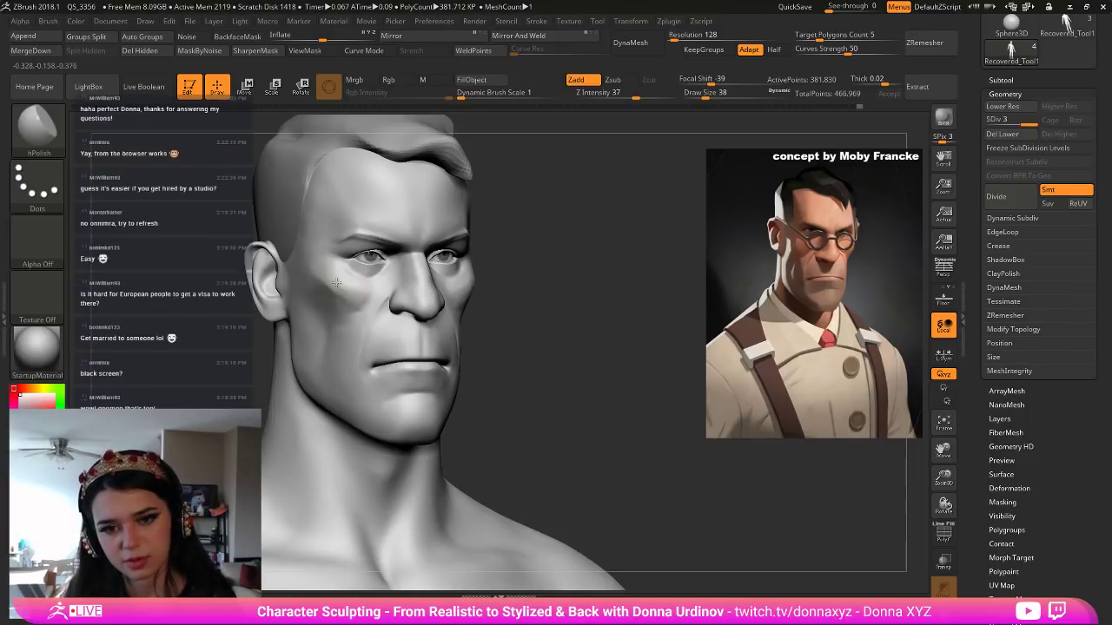
key(shift)
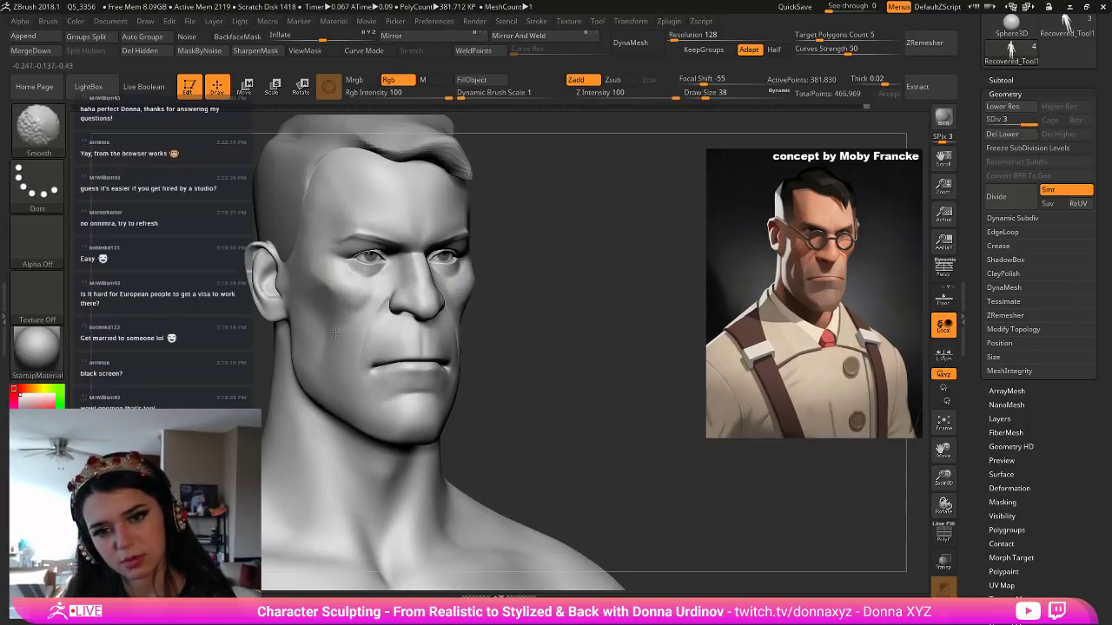
shift+drag(304, 287, 317, 291)
Adjust the outer eye corners and brow with the Move brush, varying the draw size between 46 and 74.
mouse_move(555, 277)
alt+mouse_down()
mouse_move(485, 251)
mouse_move(532, 240)
alt+mouse_up()
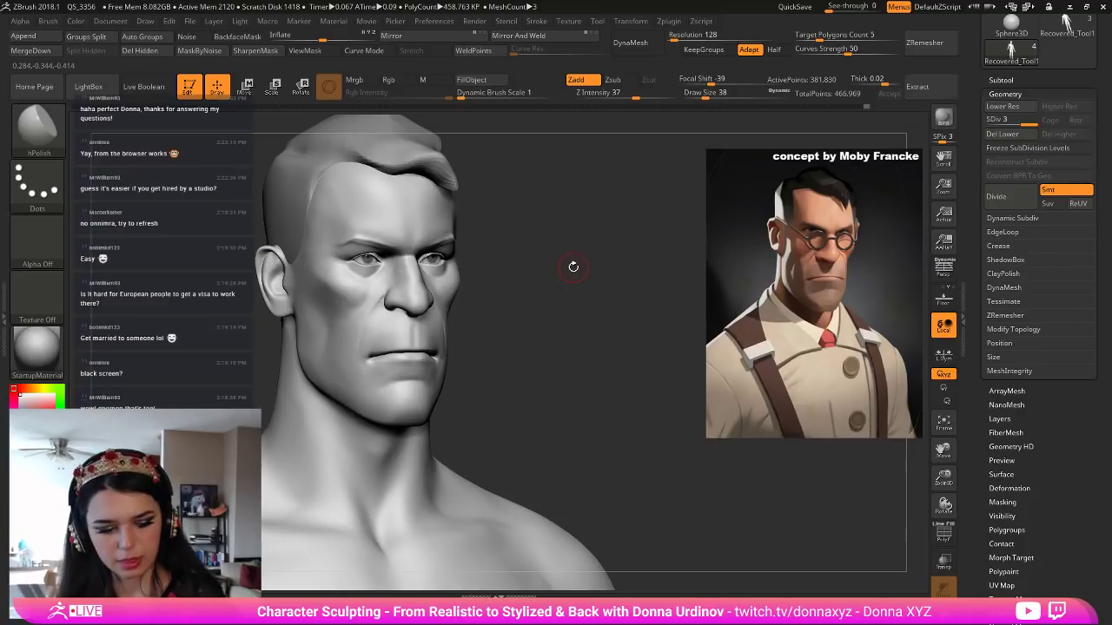
key(b)
key(v)
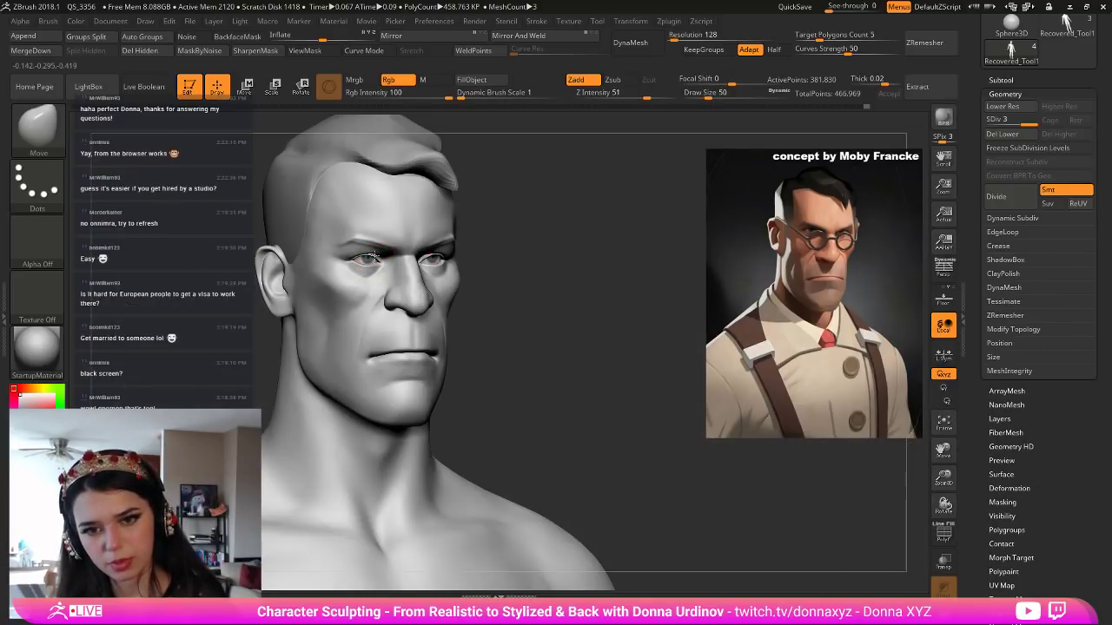
key(bracketright)
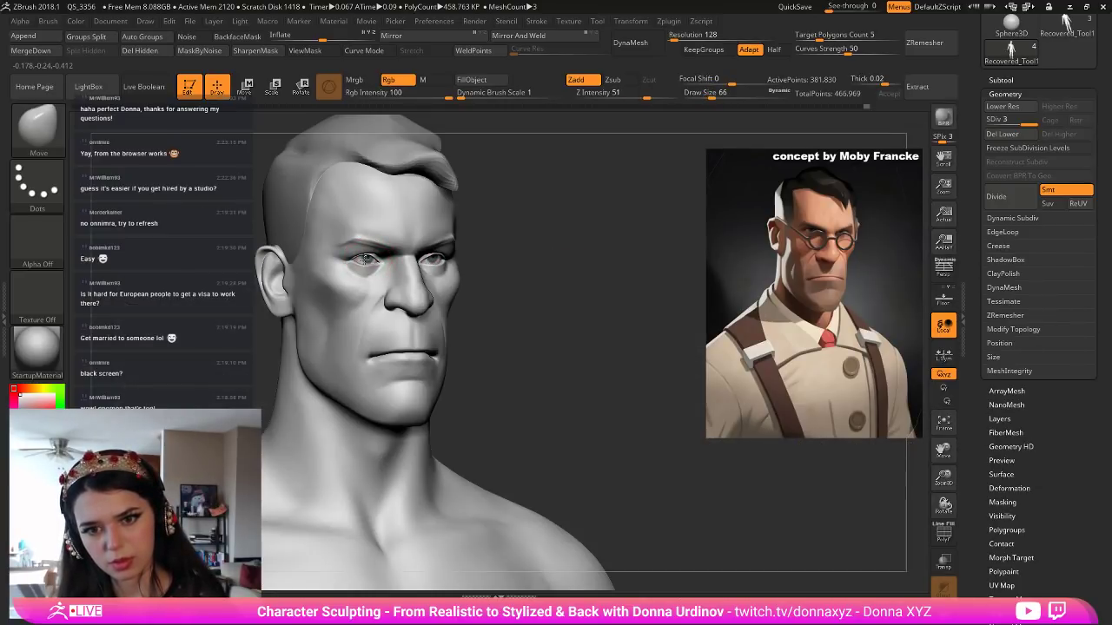
key(bracketleft)
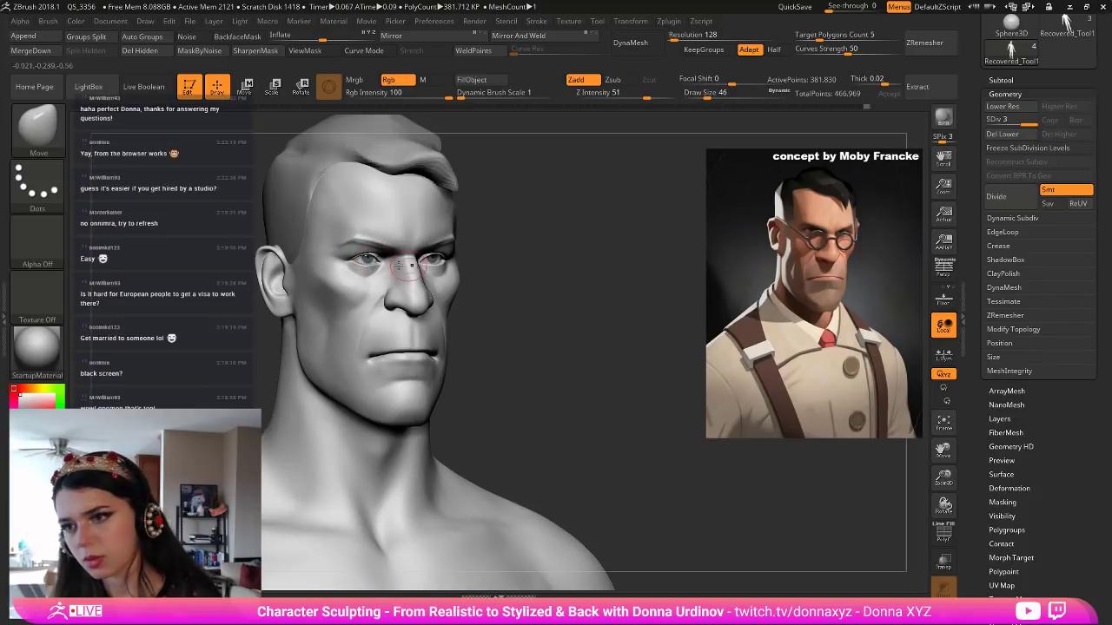
key(bracketright)
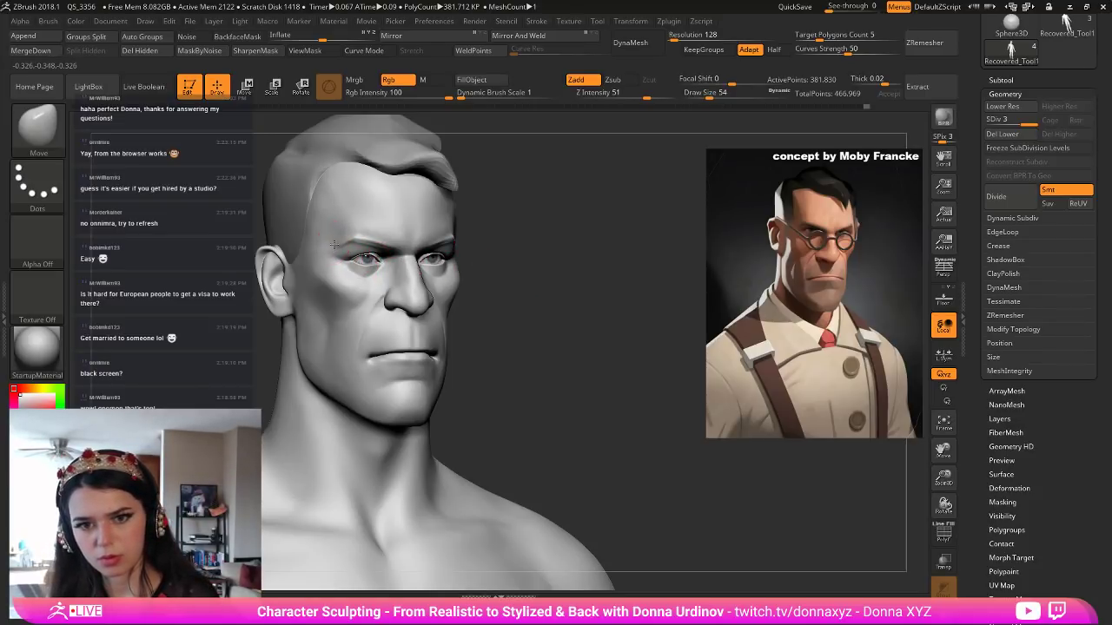
mouse_move(513, 203)
shift+mouse_down()
mouse_move(472, 223)
mouse_move(496, 191)
shift+mouse_up()
key(bracketright)
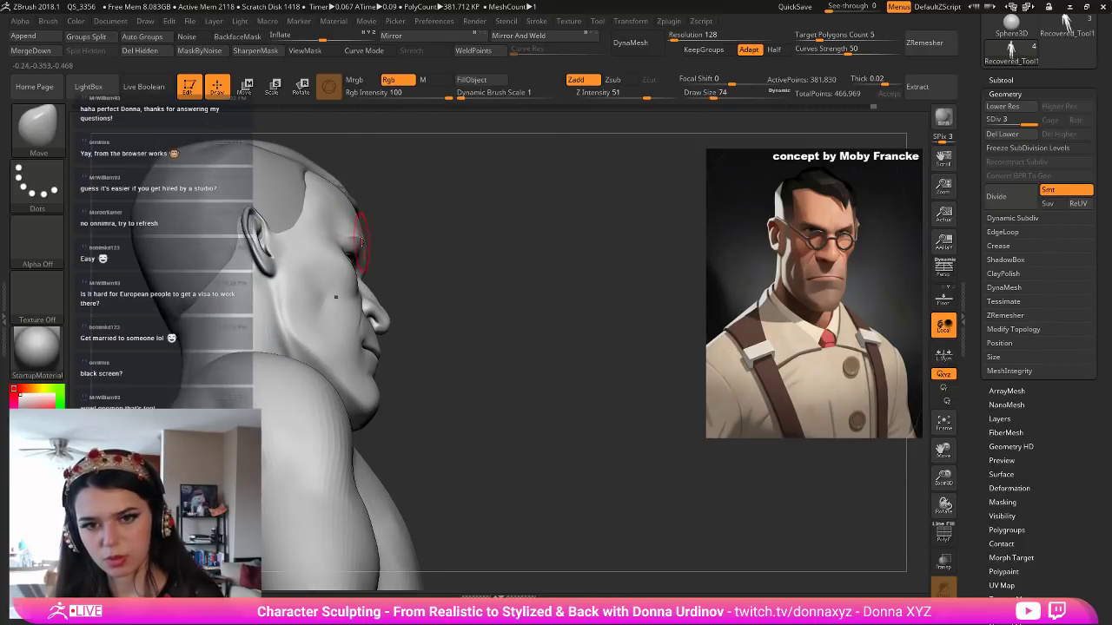
Examine the brow ridge and eye area in profile and from steep angles, reducing the Move brush to draw size 42.
right_drag(434, 223, 360, 238)
key(bracketleft)
key(bracketleft)
key(bracketleft)
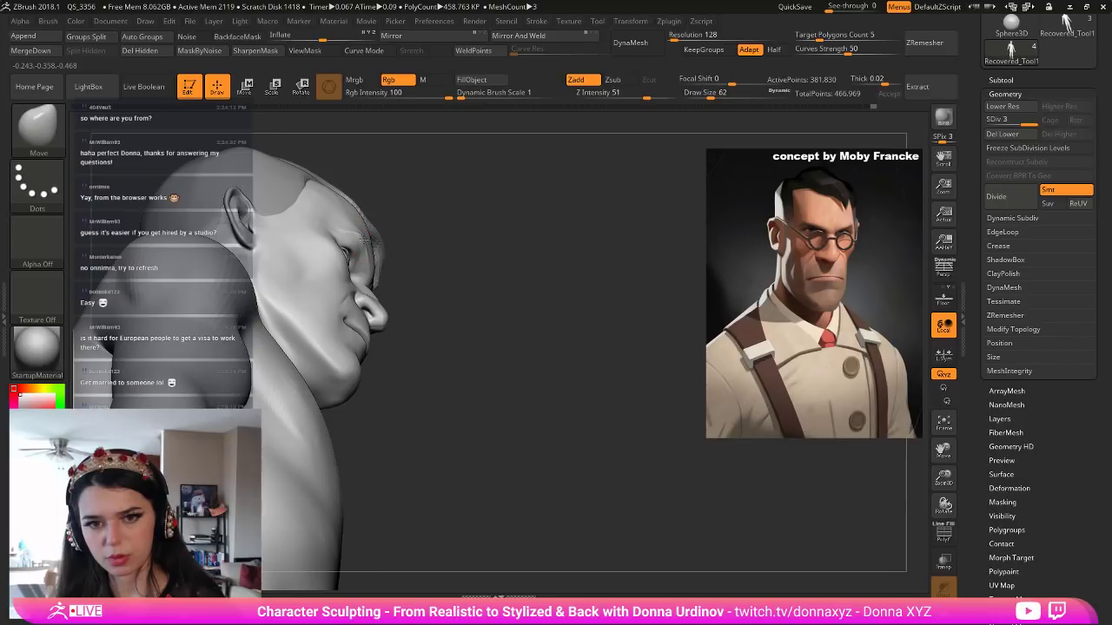
drag(449, 233, 452, 198)
key(bracketleft)
key(bracketleft)
key(bracketleft)
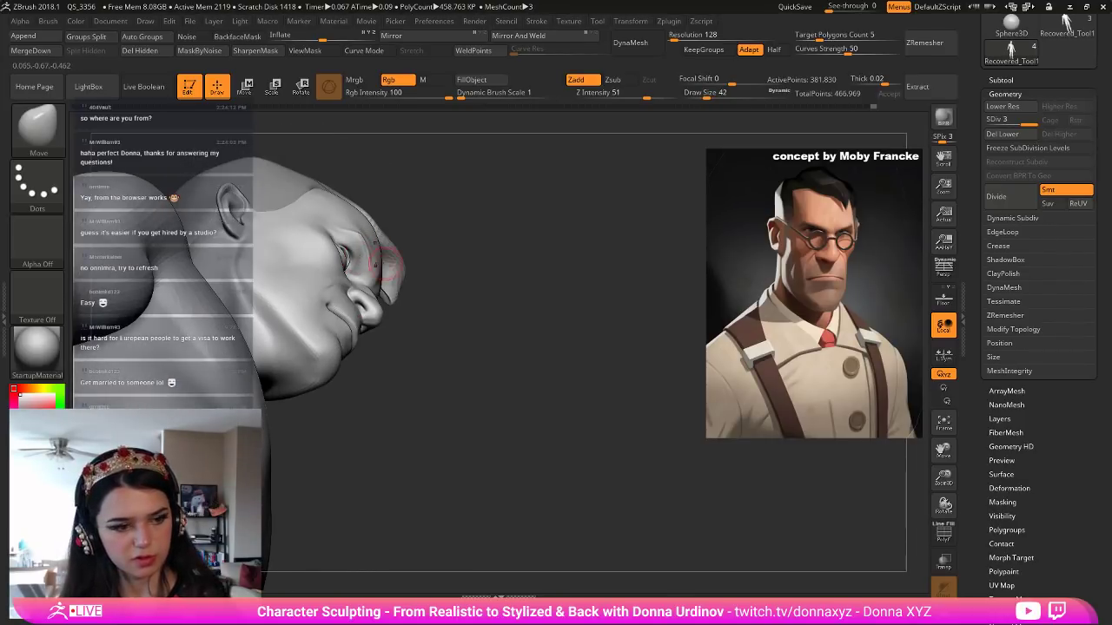
mouse_move(540, 303)
mouse_down()
mouse_move(539, 335)
mouse_move(465, 300)
mouse_up()
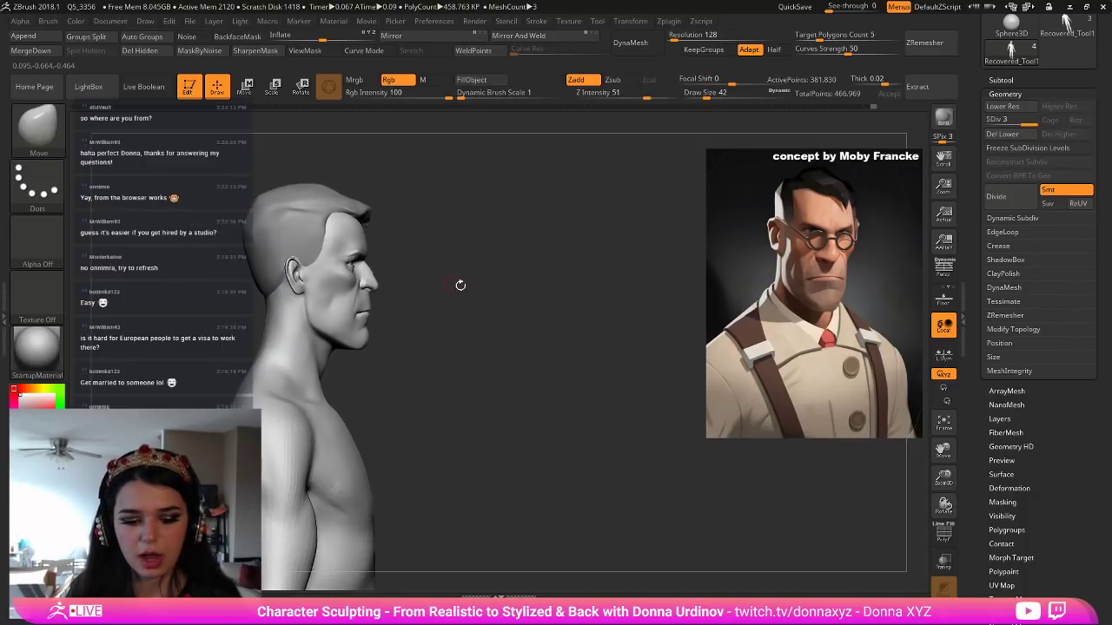
Shift the ears slightly back in side view with the Move brush enlarged to a draw size of about 170.
key(])
key(])
key(])
key(])
key(])
key(])
key(])
key(])
key(])
key(])
key(])
key(])
key(])
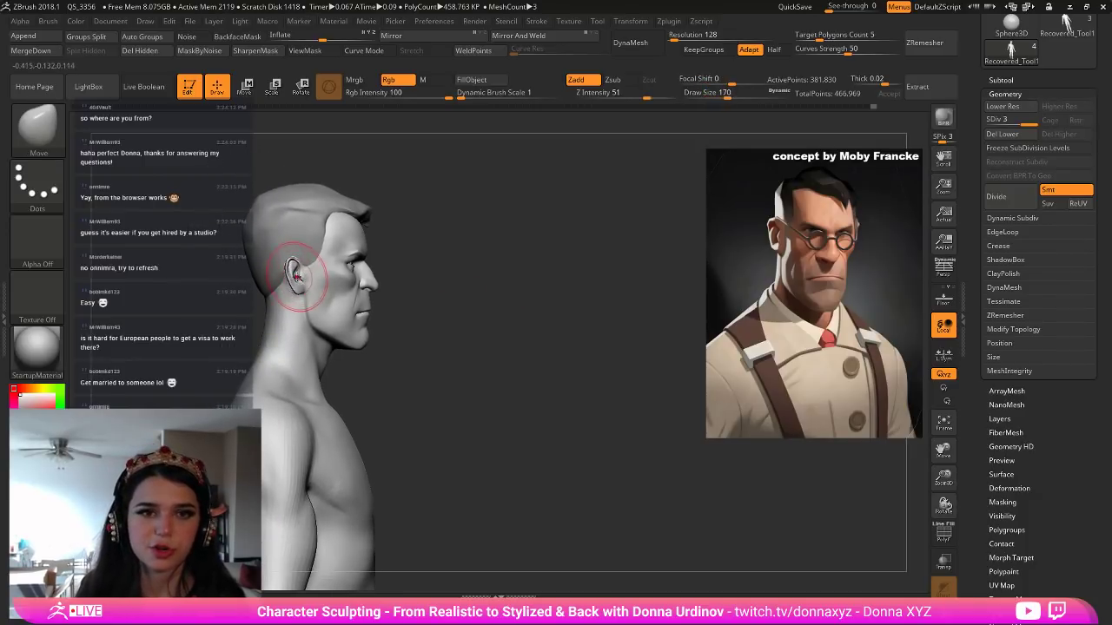
key(])
key(])
drag(300, 274, 295, 271)
Nudge the back of the jaw below the ear with the Move brush at draw size 106.
mouse_move(386, 276)
mouse_down()
mouse_move(437, 277)
mouse_move(480, 249)
mouse_move(497, 252)
mouse_up()
key([)
key([)
key([)
key([)
key([)
key([)
key(bracketleft)
key(bracketleft)
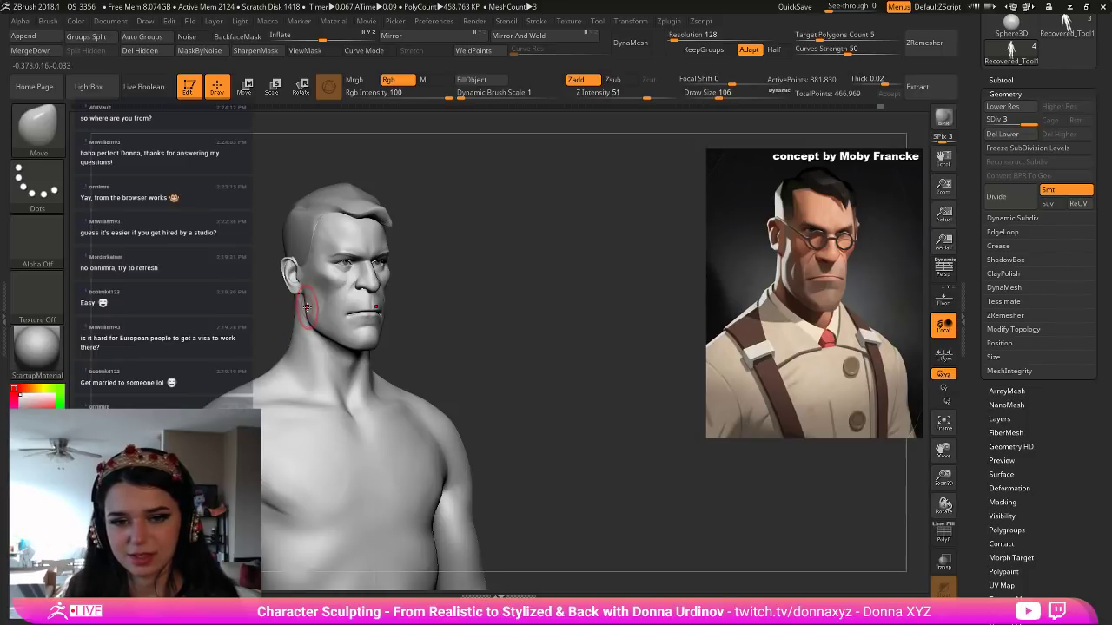
drag(307, 312, 310, 309)
Pull the jaw angle downward in a near-profile view with the Move brush, reducing its draw size from 130.
mouse_move(411, 307)
mouse_down()
mouse_move(439, 306)
mouse_move(415, 315)
mouse_up()
key(bracketright)
key(bracketright)
key(bracketright)
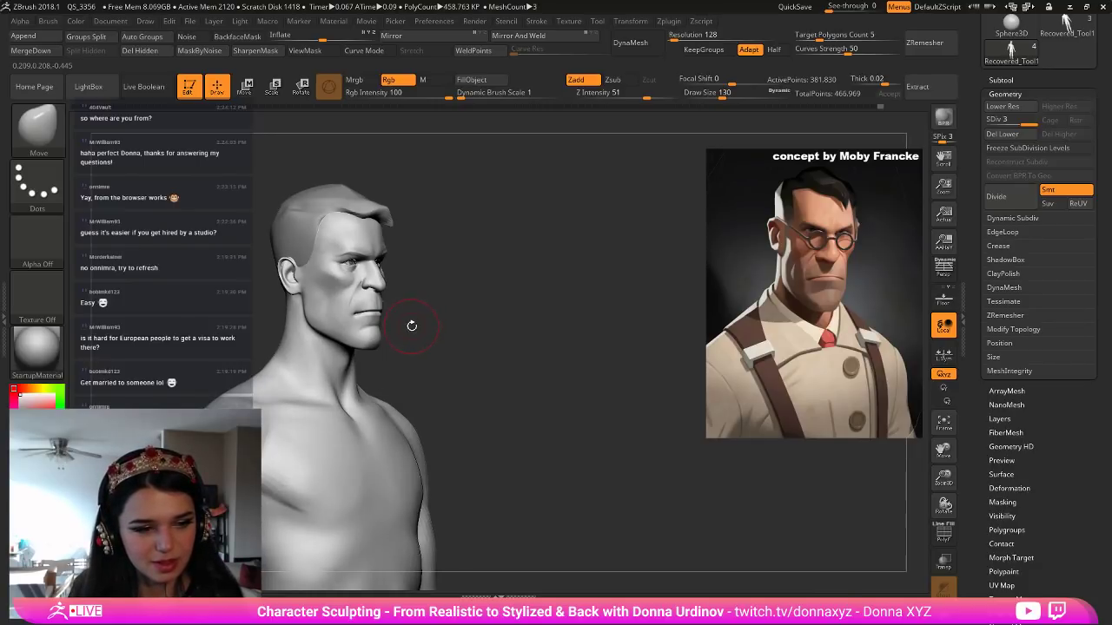
drag(435, 320, 390, 322)
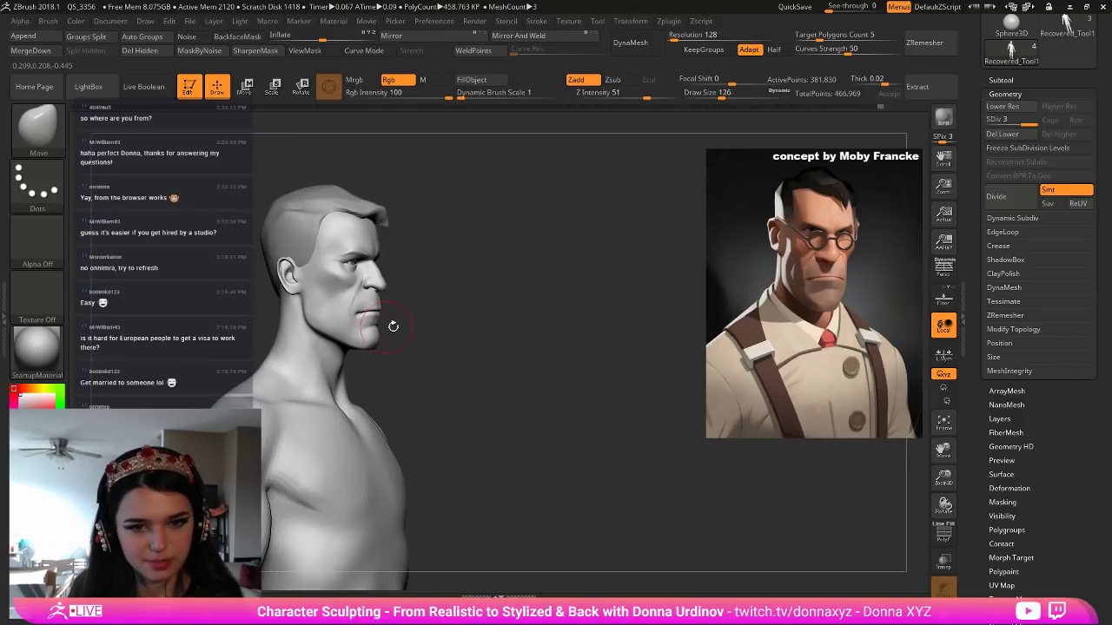
key(bracketleft)
key(bracketleft)
key(bracketleft)
key(bracketleft)
drag(305, 306, 302, 322)
key(bracketright)
key(bracketright)
mouse_move(397, 337)
mouse_down()
mouse_move(425, 343)
mouse_move(342, 361)
mouse_up()
key(bracketleft)
key(bracketleft)
key(bracketleft)
key(bracketleft)
key(bracketleft)
Flatten the cheekbone with the hPolish brush, reducing the draw size from 122 to 42, and smooth its outer end at 26.
mouse_move(442, 323)
mouse_down()
mouse_move(429, 325)
mouse_move(463, 298)
mouse_move(479, 322)
mouse_up()
key(bracketright)
key(bracketright)
key(bracketright)
key(bracketright)
key(bracketright)
key(b)
key(h)
key(p)
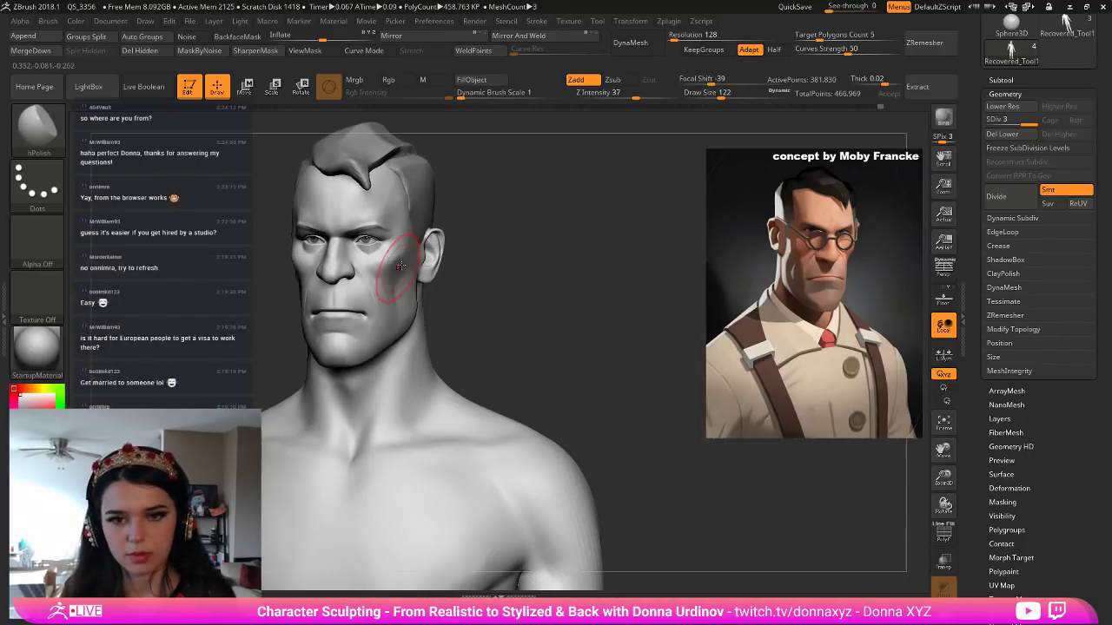
drag(382, 277, 377, 268)
key(bracketleft)
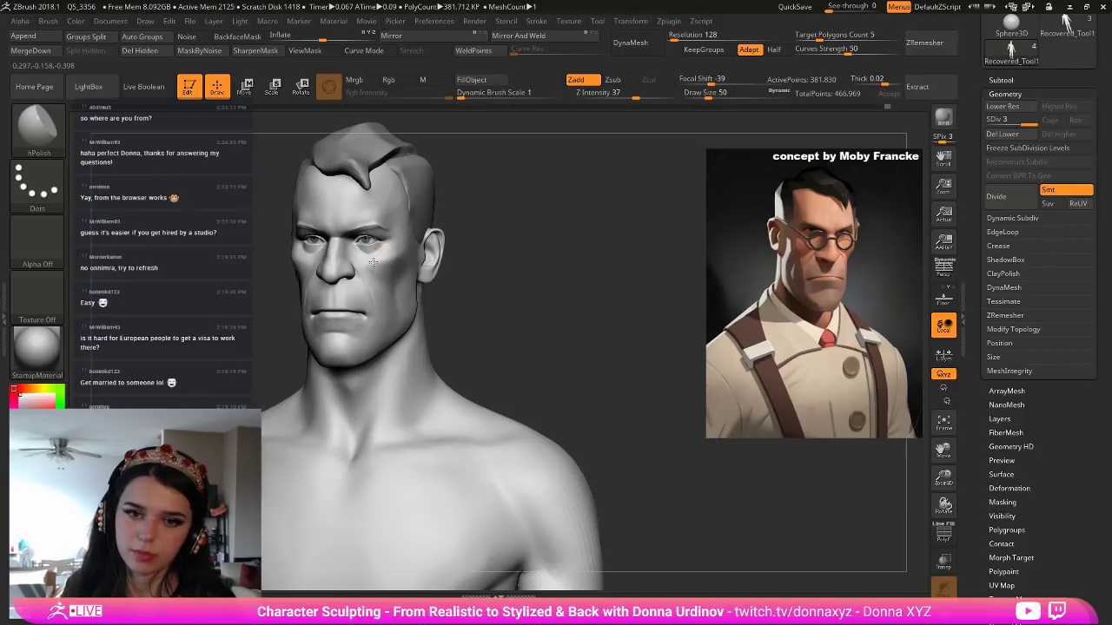
key(bracketleft)
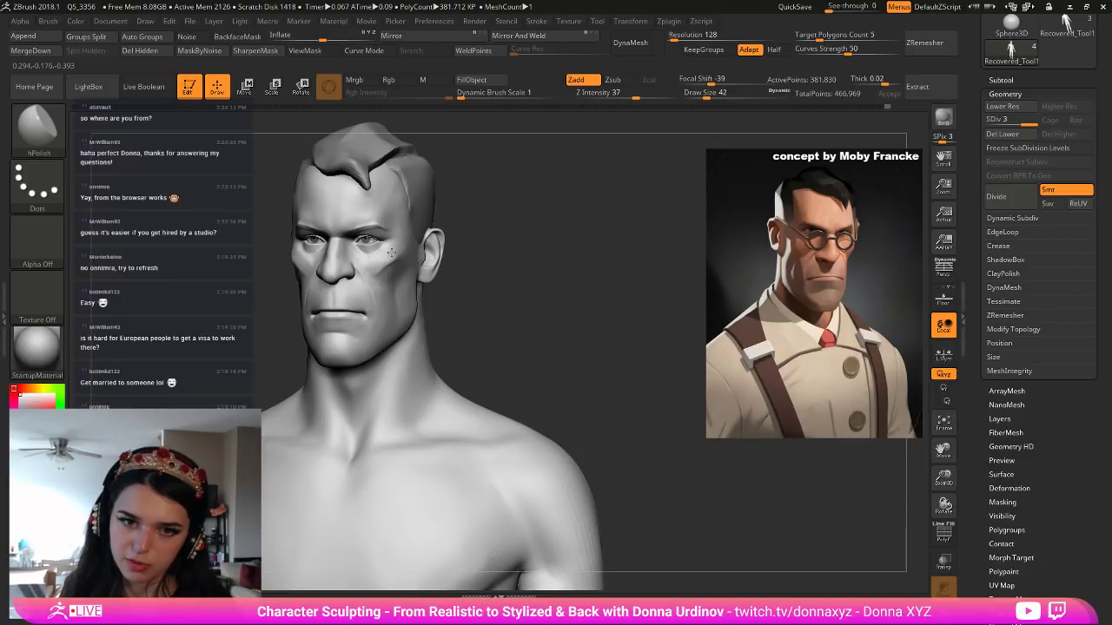
key(shift)
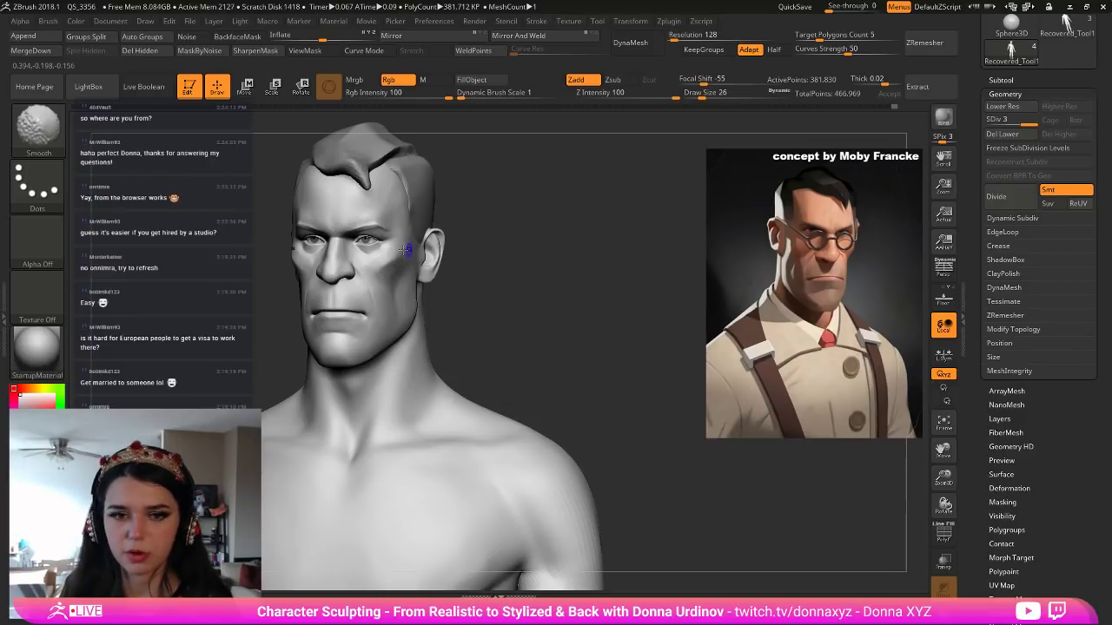
Refine the cheek plane below the eye with the hPolish brush at draw size 18 and smooth the cheekbone edge.
drag(504, 262, 565, 261)
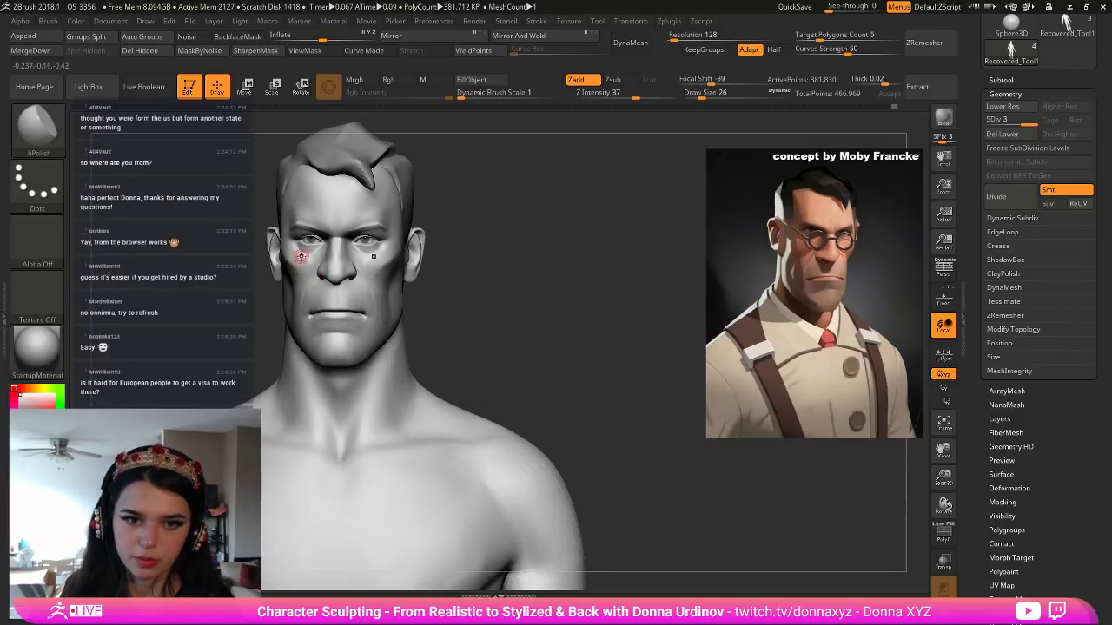
key([)
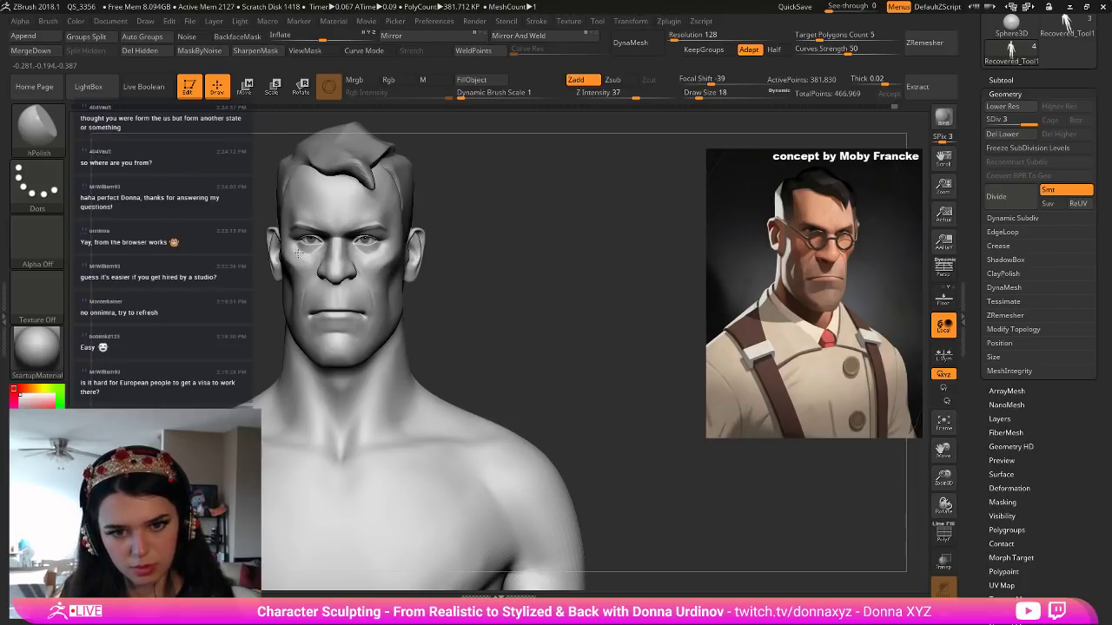
key(shift)
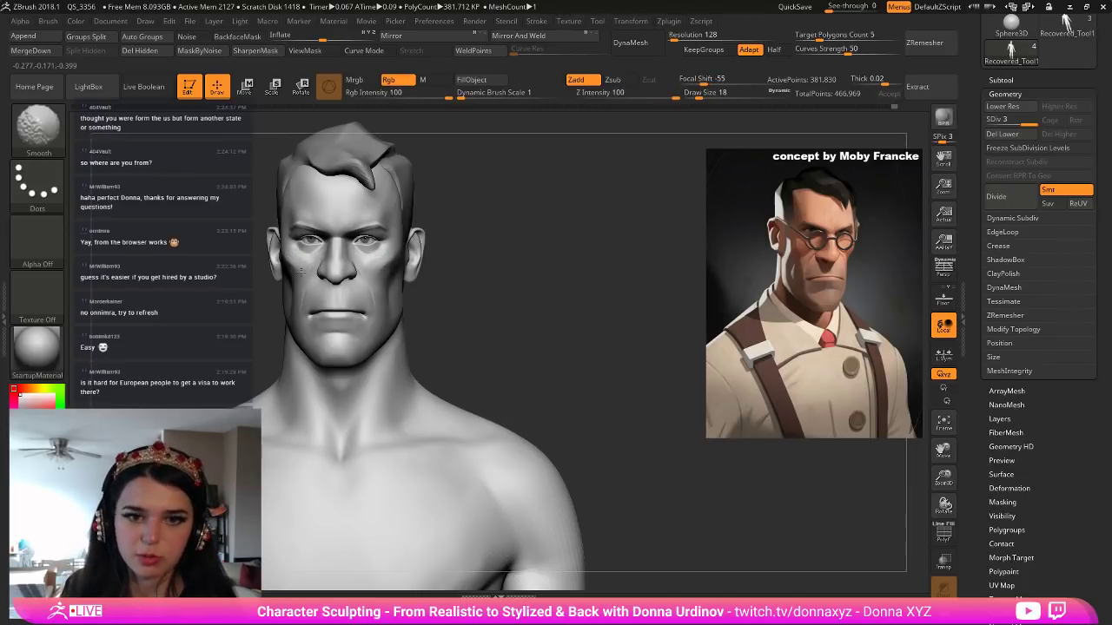
drag(528, 258, 385, 278)
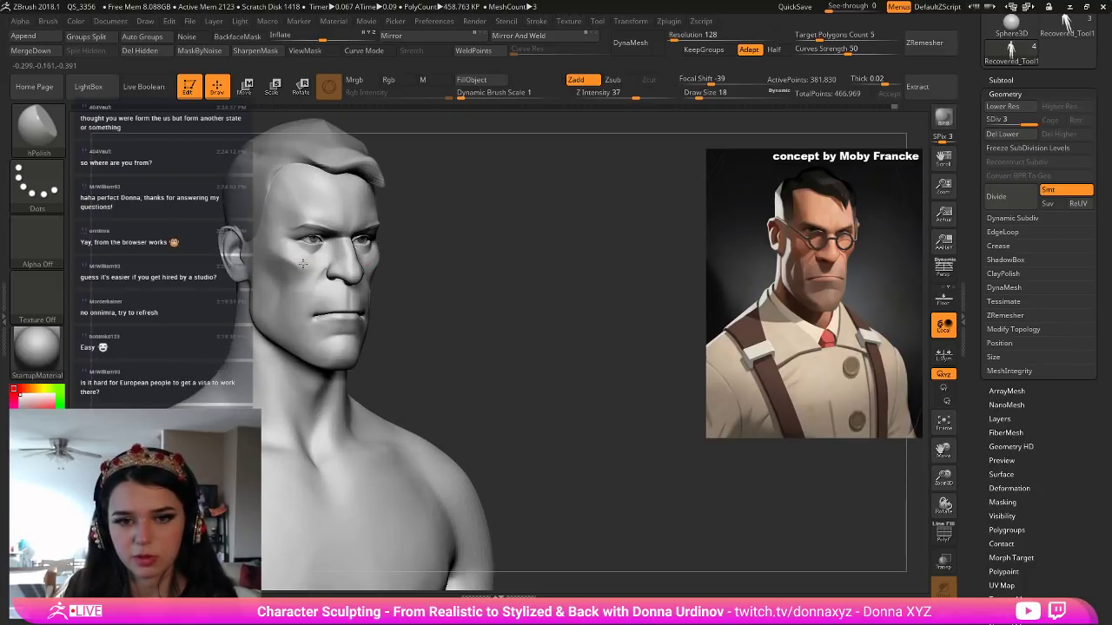
key(shift)
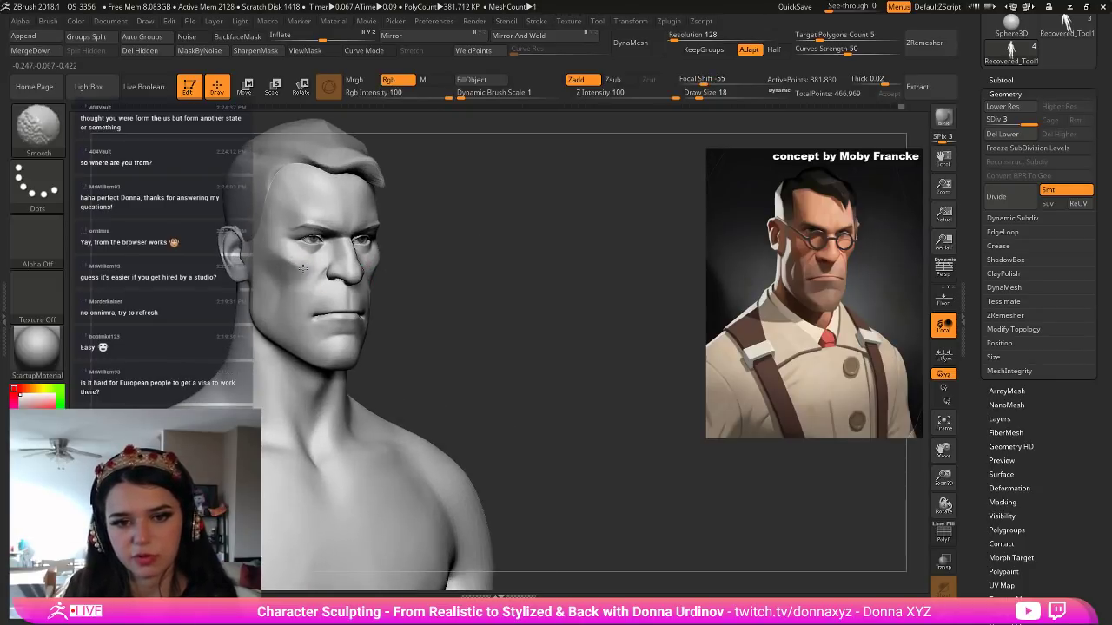
shift+drag(294, 252, 288, 250)
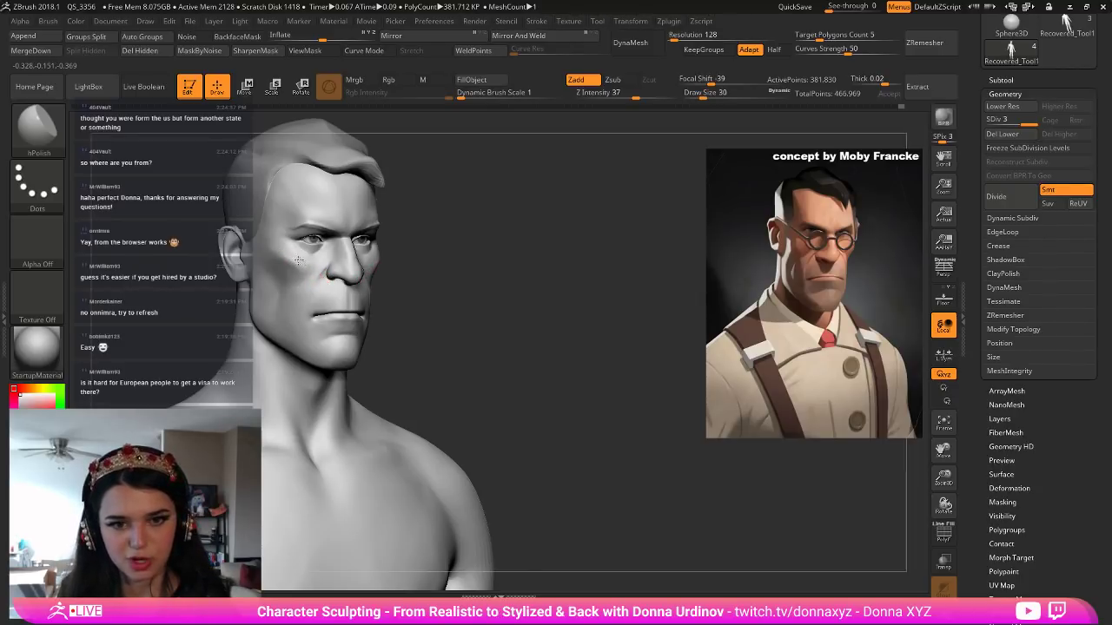
Polish the upper cheek plane below the eye with the hPolish brush, reducing the draw size from 30 to 18.
drag(422, 226, 428, 241)
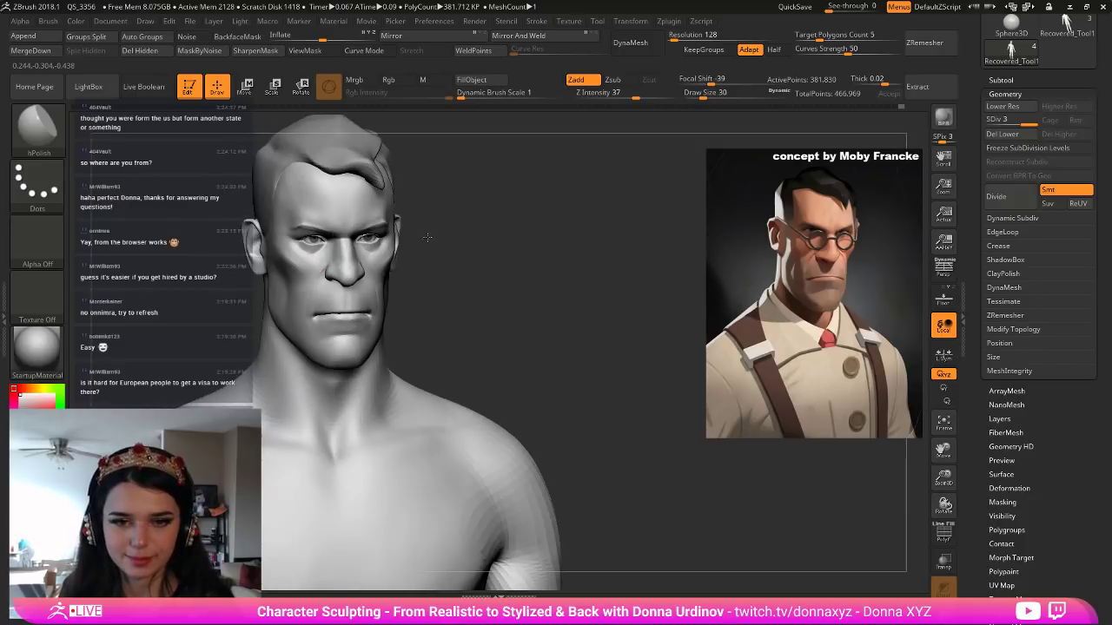
key(bracketleft)
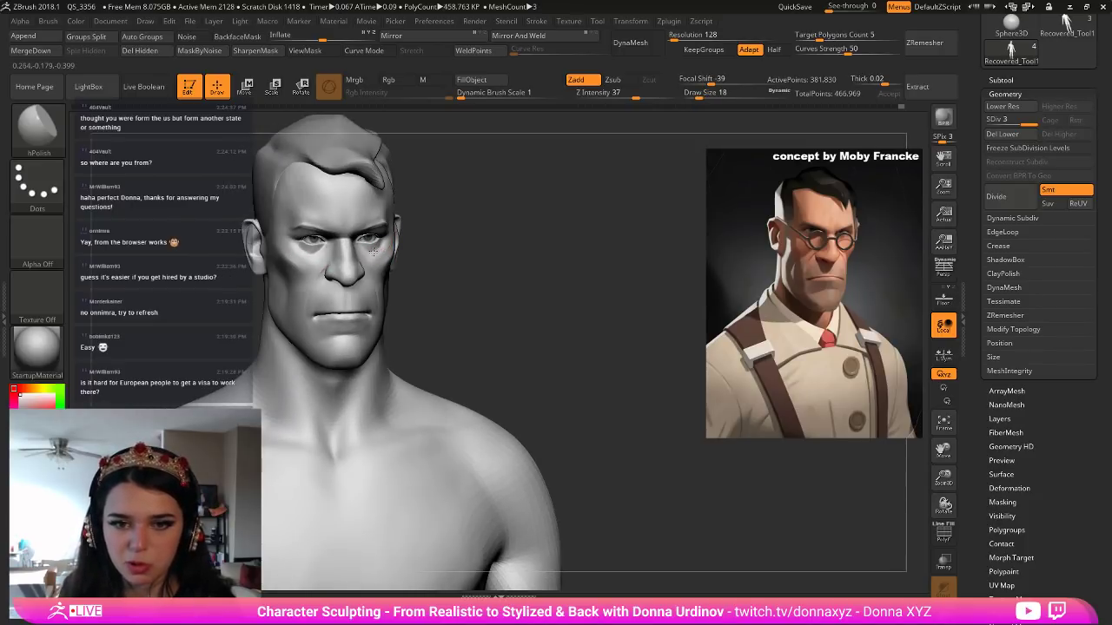
drag(370, 254, 377, 250)
drag(447, 270, 389, 262)
key(shift)
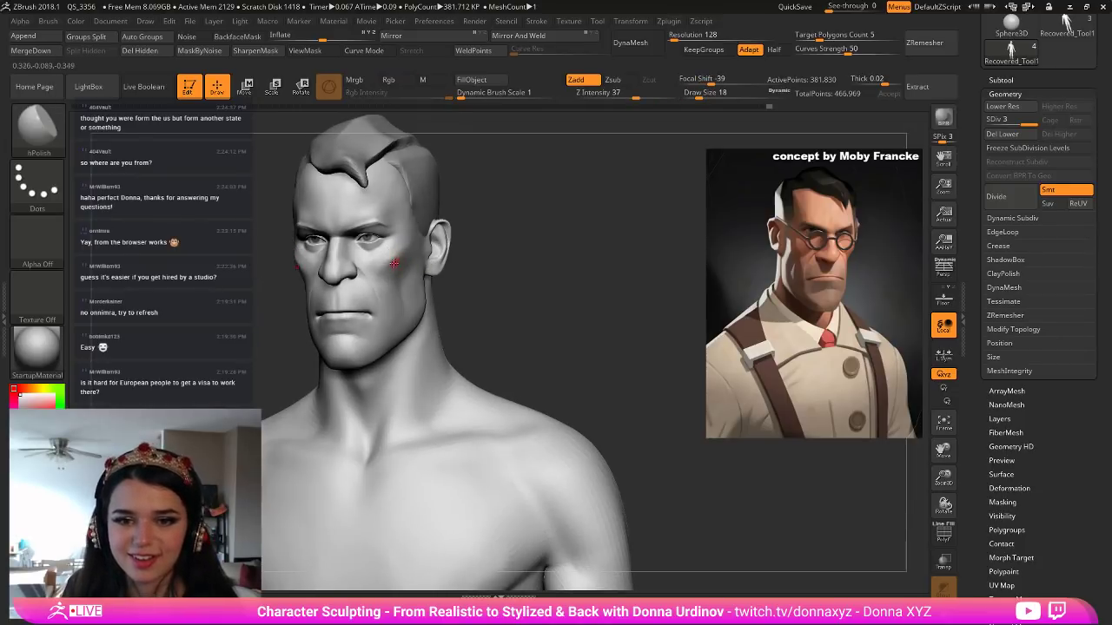
Flatten the outer cheekbone toward the temple with the hPolish brush at draw size 42.
key(bracketright)
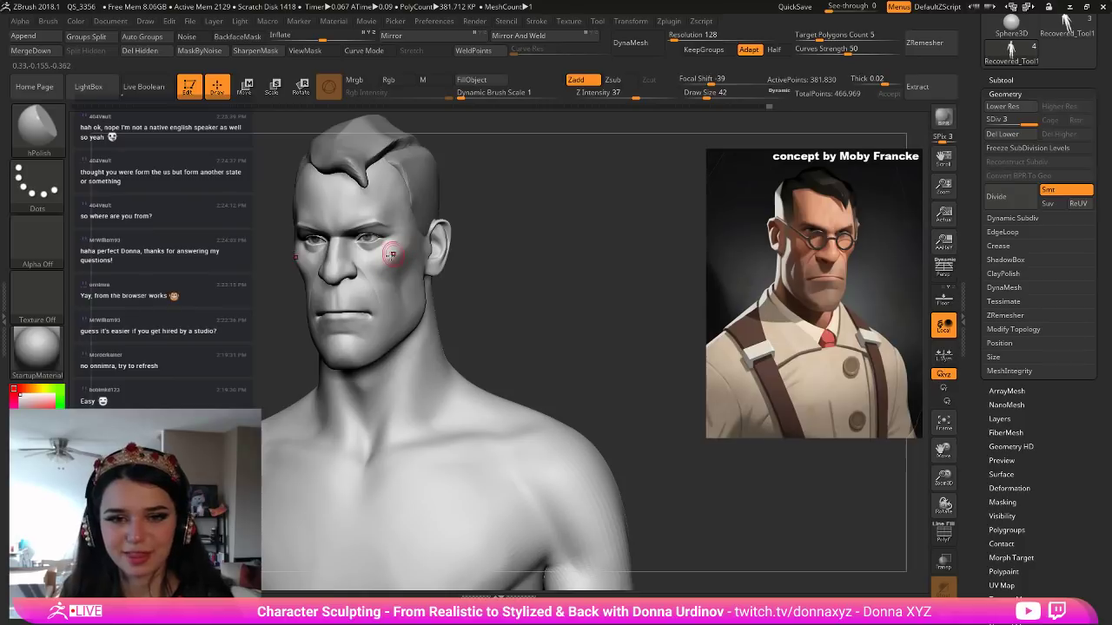
drag(385, 254, 417, 234)
drag(469, 209, 283, 235)
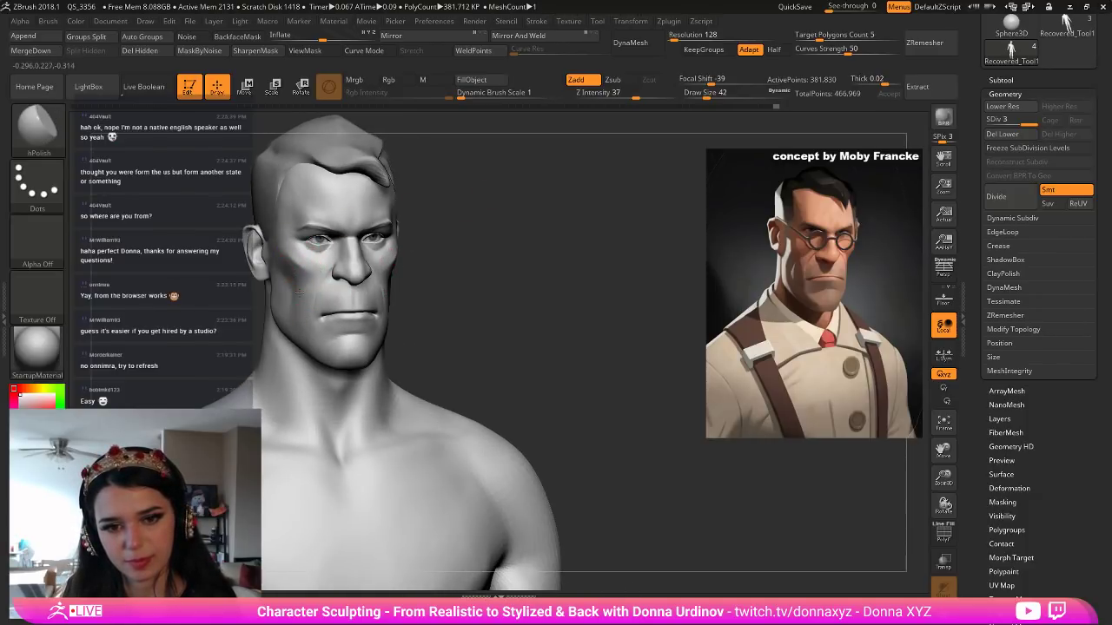
drag(471, 310, 385, 308)
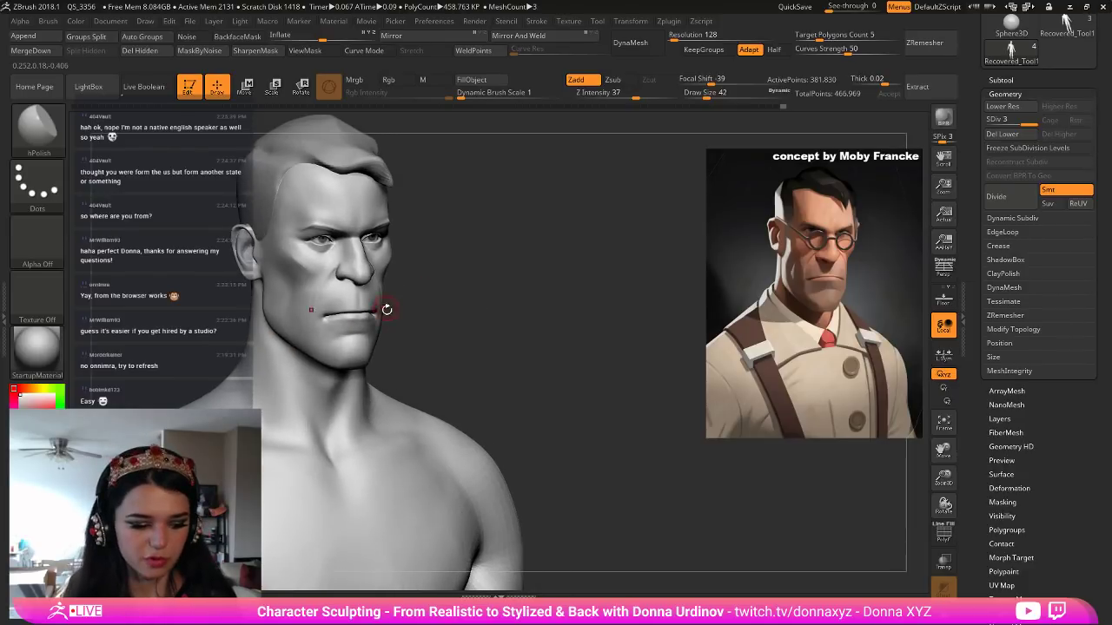
Work the lower cheek hollow in front of the jaw with the DamStandard brush at draw size 42 and smooth it.
key(b)
key(d)
key(s)
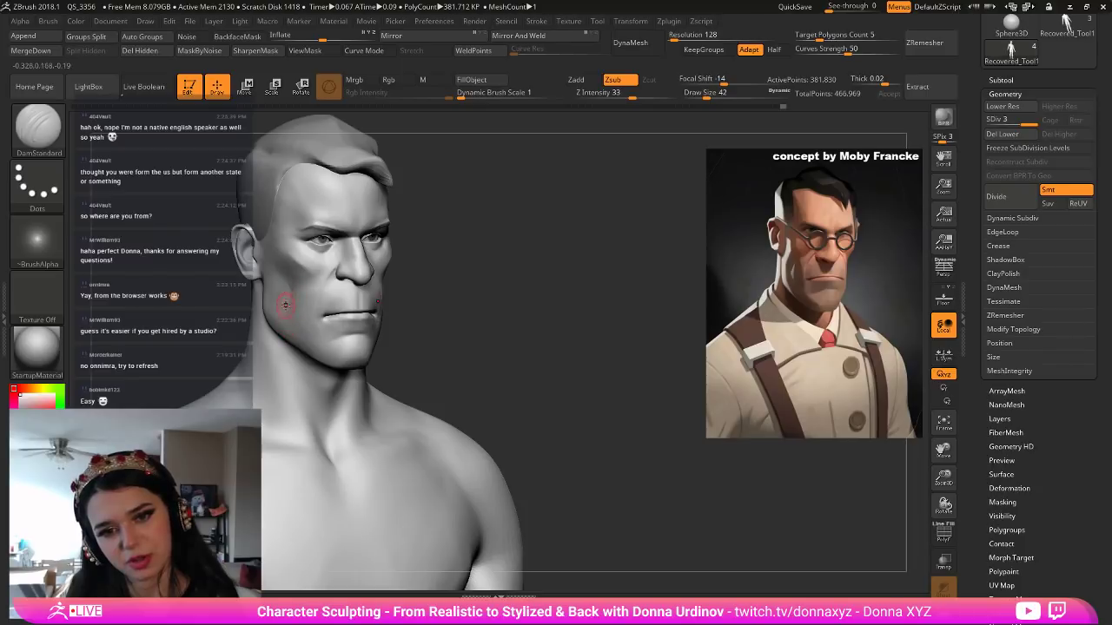
mouse_move(291, 287)
shift+mouse_down()
mouse_move(283, 321)
mouse_move(316, 325)
shift+mouse_up()
Carve the crease running down from the nostril with the DamStandard brush at draw size 30 and soften it by smoothing.
mouse_move(438, 294)
mouse_down()
mouse_move(416, 295)
mouse_move(449, 293)
mouse_move(456, 326)
mouse_move(438, 323)
mouse_up()
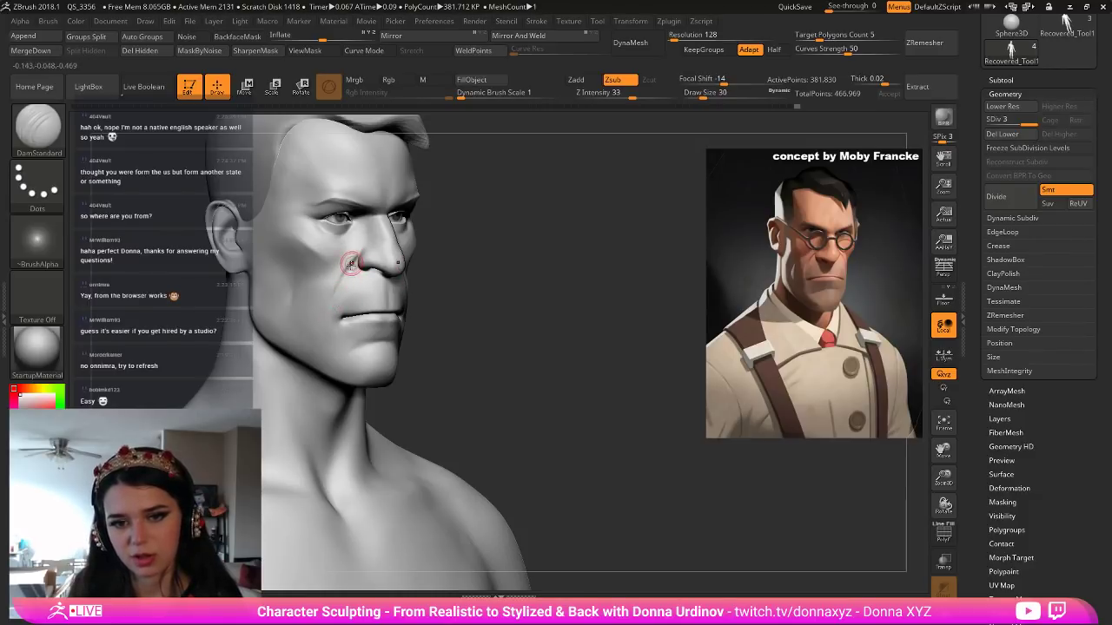
key(shift)
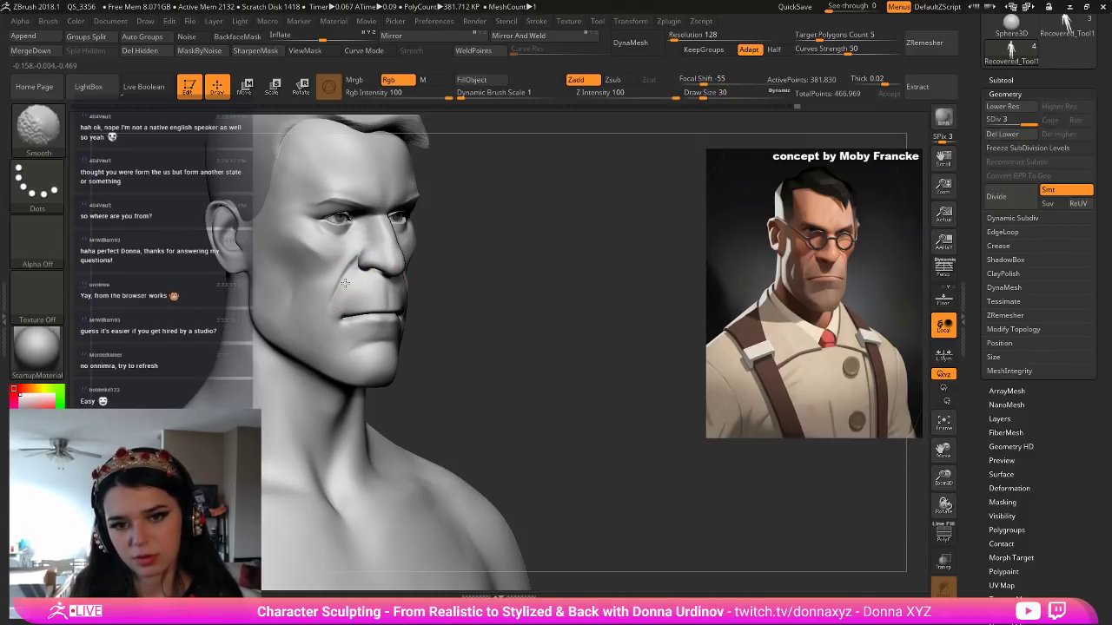
shift+drag(357, 249, 348, 271)
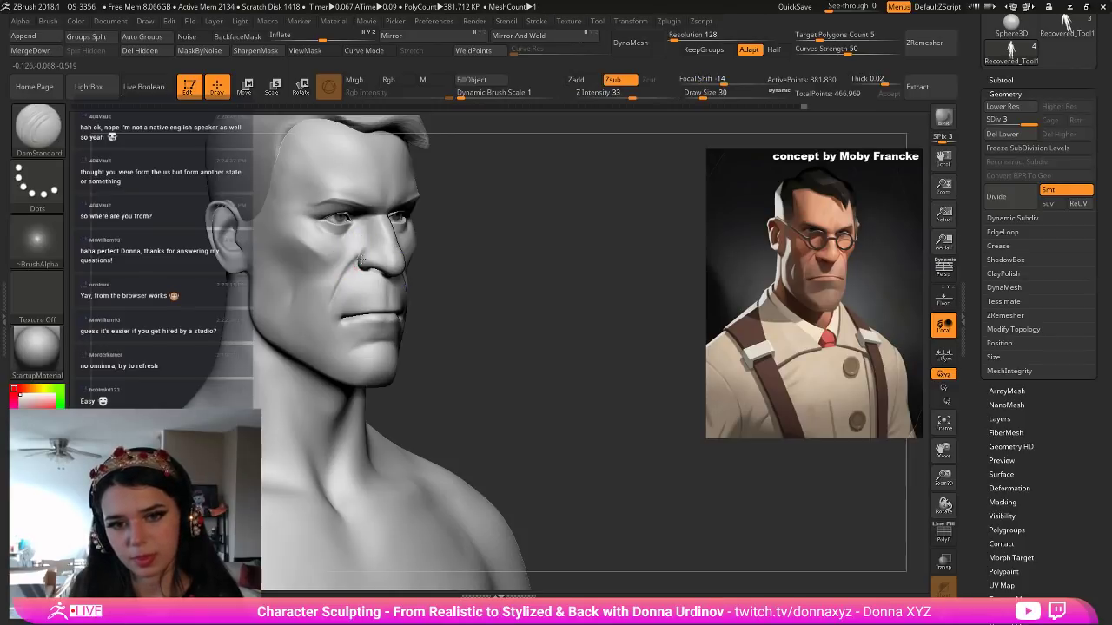
Polish the cheek plane beside the nasolabial fold with the hPolish brush at draw size 30.
key(b)
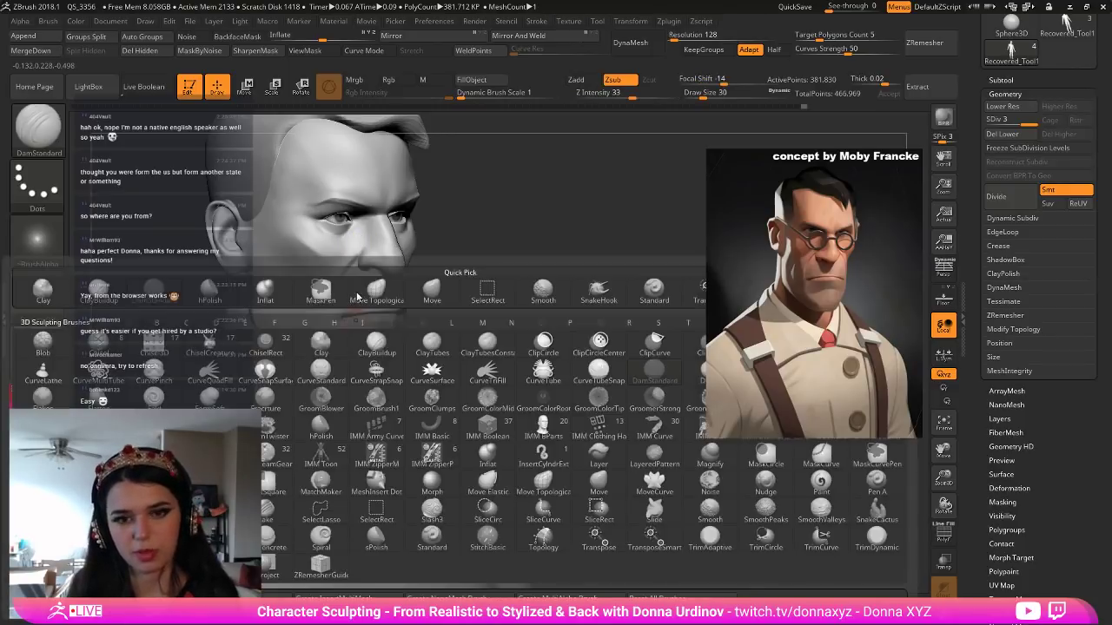
key(h)
key(p)
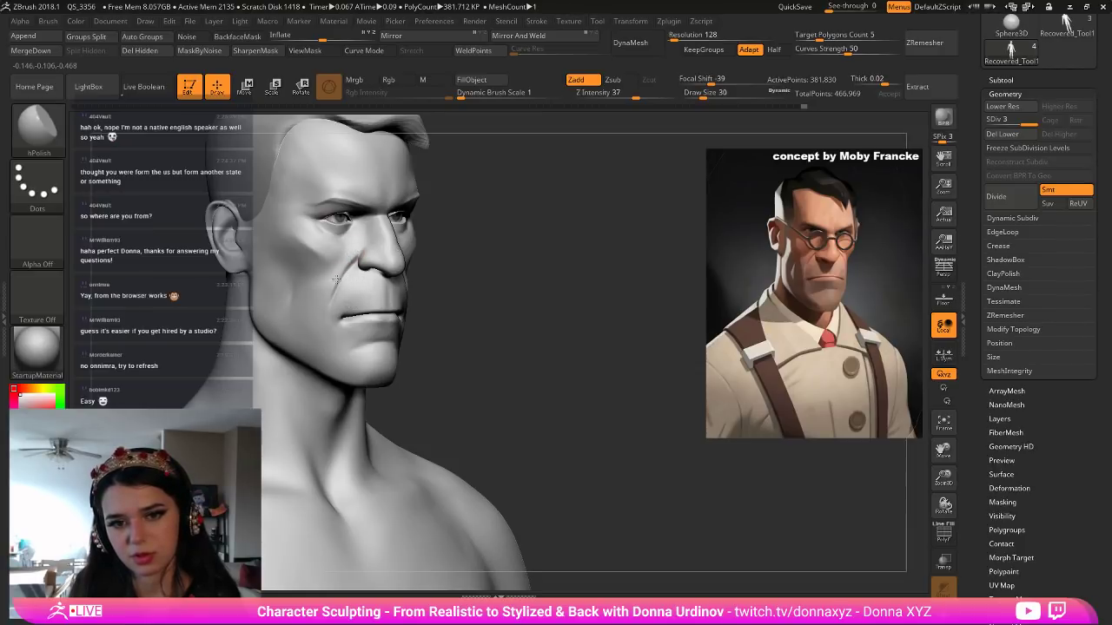
drag(322, 302, 322, 307)
mouse_move(460, 294)
mouse_down()
mouse_move(378, 292)
mouse_move(321, 313)
mouse_up()
mouse_move(519, 309)
mouse_down()
mouse_move(430, 290)
mouse_move(403, 269)
mouse_up()
Select the Move brush at draw size 66 and smooth the cheek beside the nose.
key(b)
key(m)
key(v)
key(])
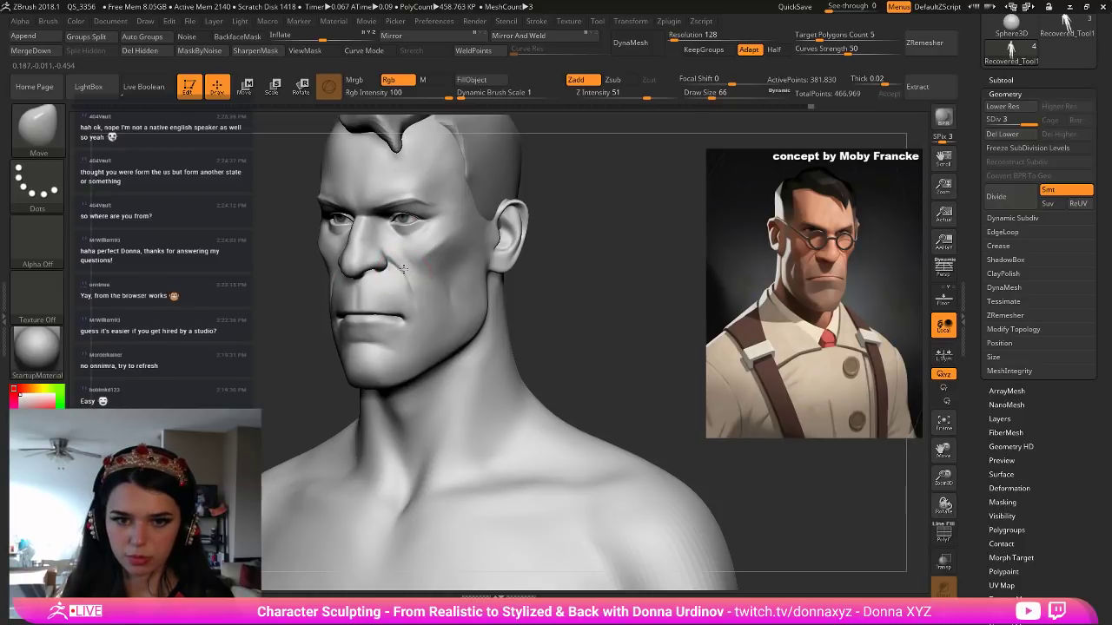
mouse_move(568, 268)
alt+mouse_down()
mouse_move(511, 206)
mouse_move(496, 223)
mouse_move(528, 238)
mouse_move(524, 249)
mouse_move(557, 251)
alt+mouse_up()
shift+drag(337, 245, 366, 266)
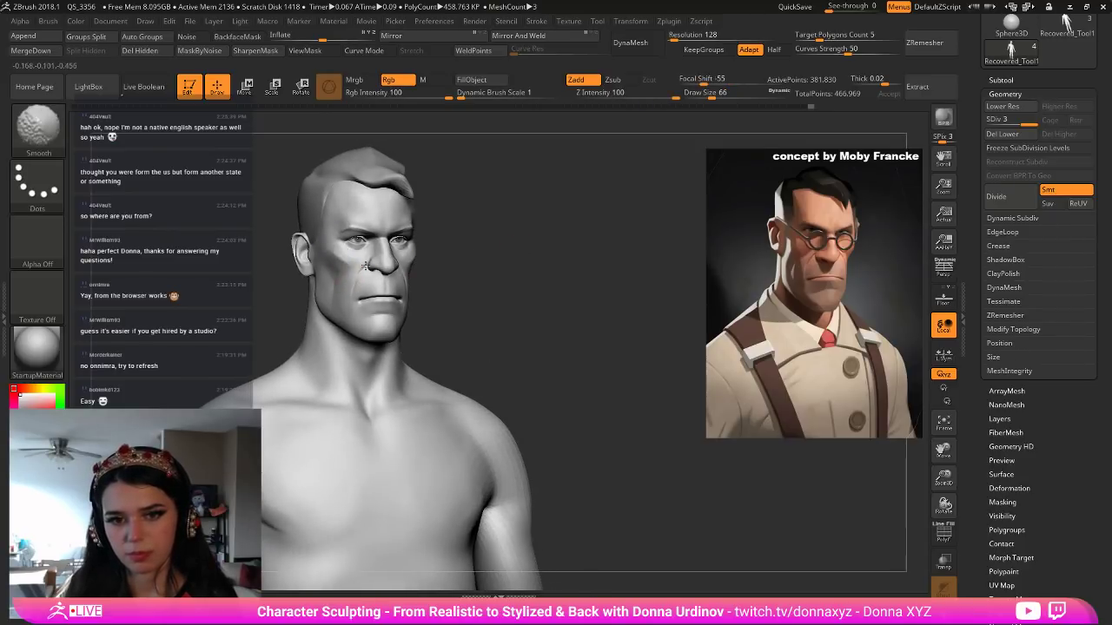
Polish the face planes around the brow and eye with the hPolish brush at draw size 66, undoing the last stroke.
key(b)
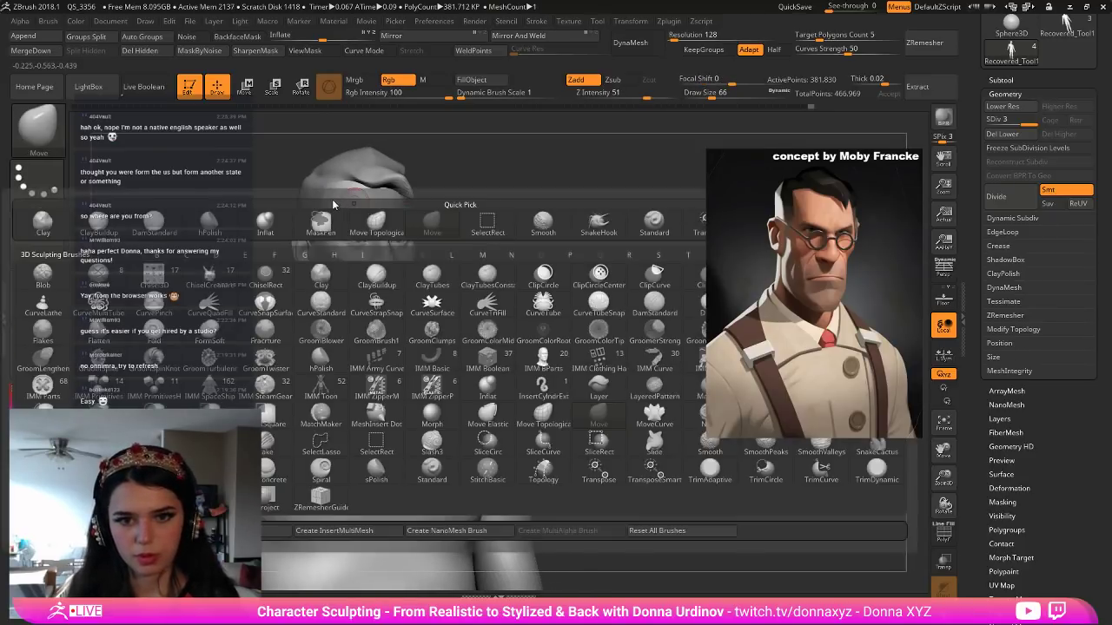
key(h)
key(p)
key(ctrl+z)
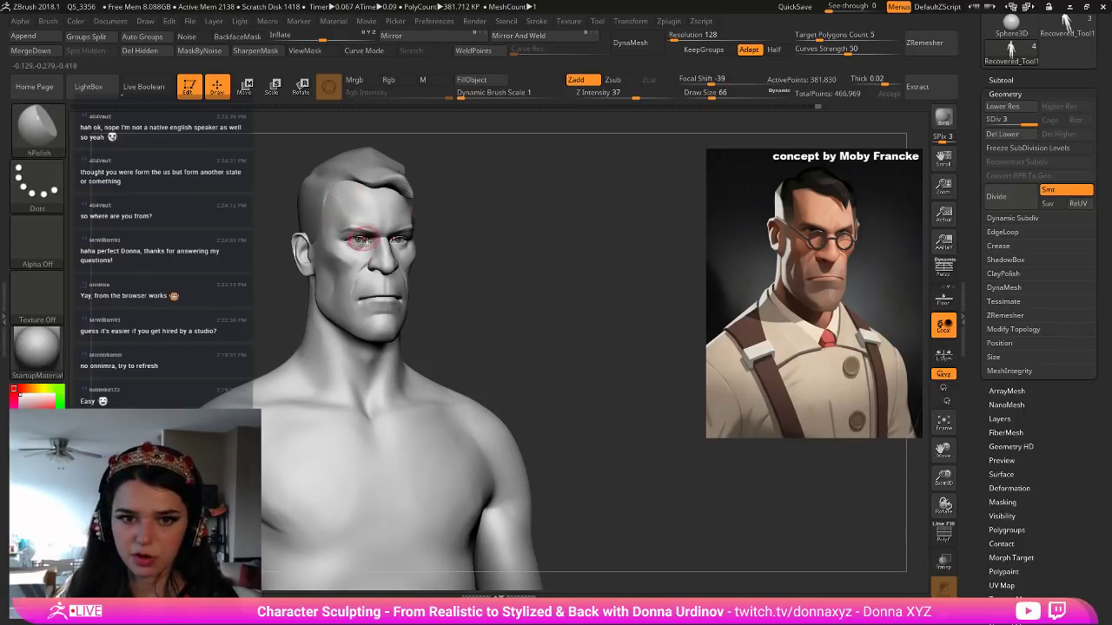
Define the temple edge of the forehead with the DamStandard brush at draw size 66 and smooth it.
key(b)
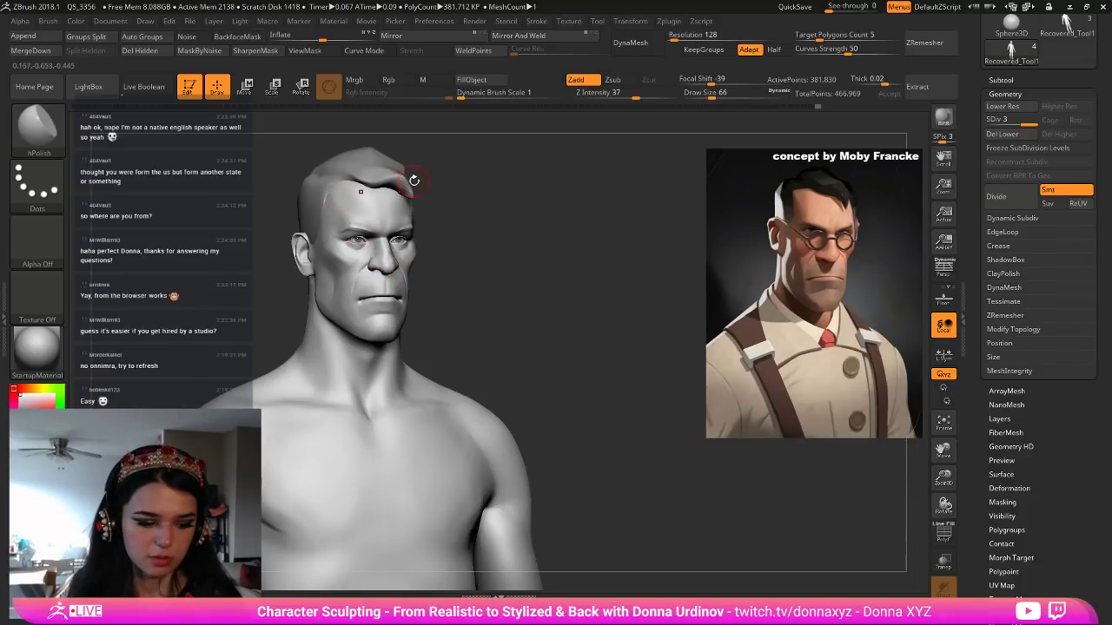
key(b)
key(d)
key(s)
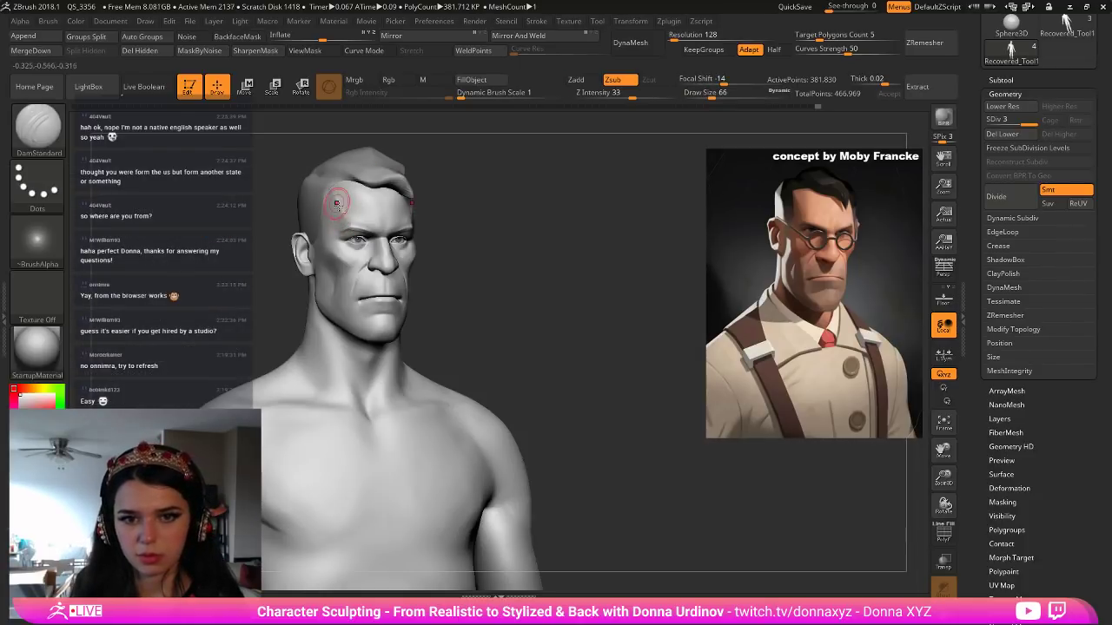
key(shift)
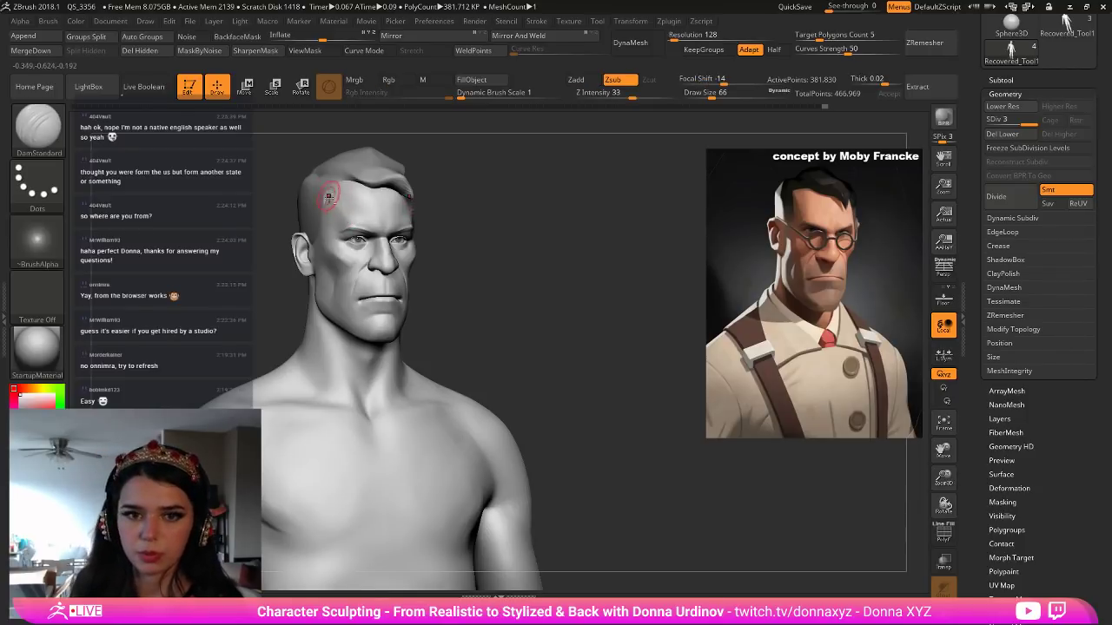
key(shift)
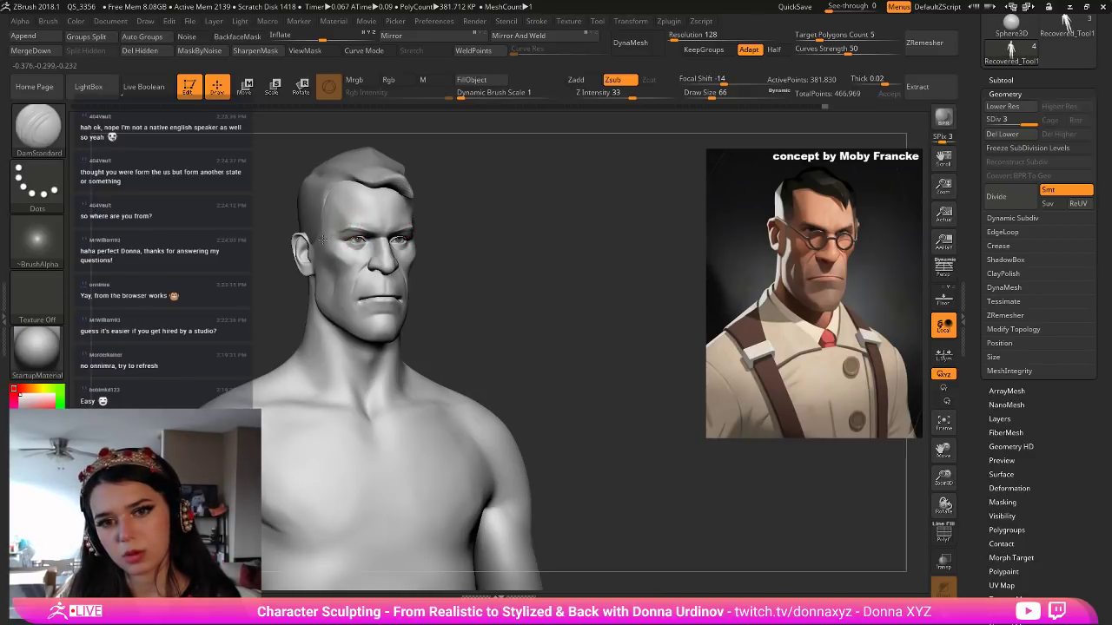
Add volume to the temples beside the eyes with the Inflat brush at draw size 134 and smooth them.
drag(480, 264, 477, 267)
key(b)
key(i)
key(n)
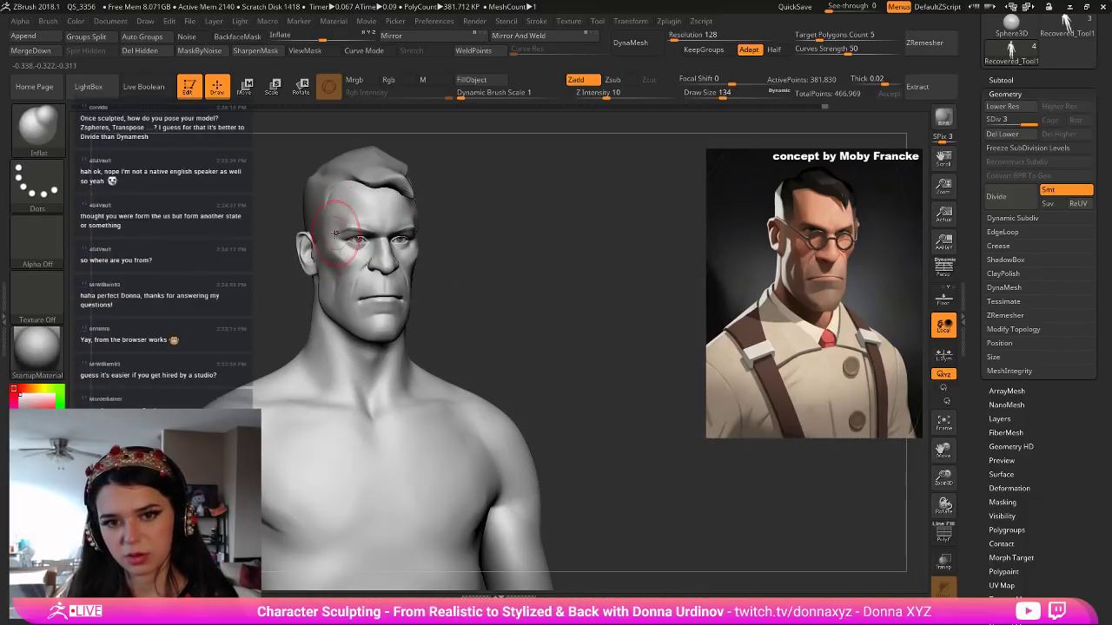
drag(475, 239, 418, 224)
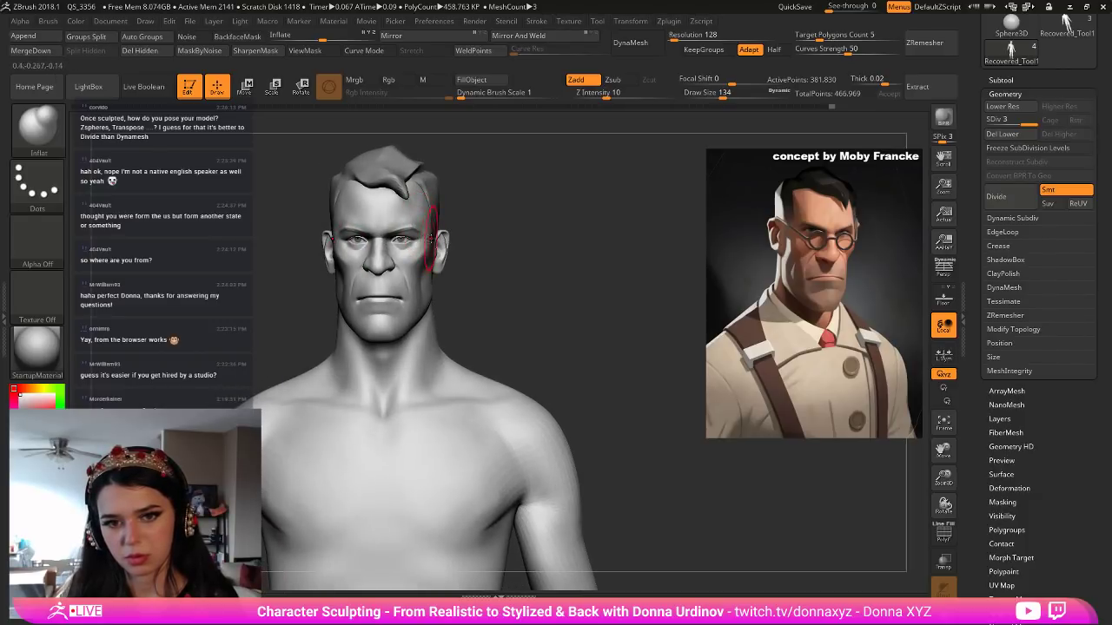
key(shift)
Flatten the forehead and temple planes with the hPolish brush at draw size 134.
key(b)
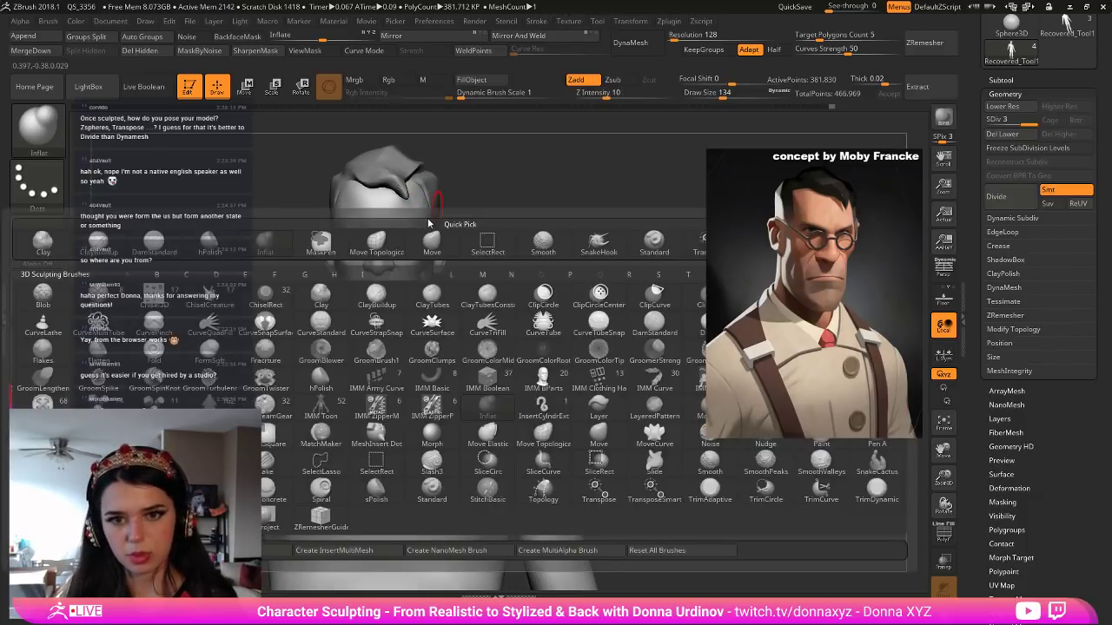
key(h)
key(p)
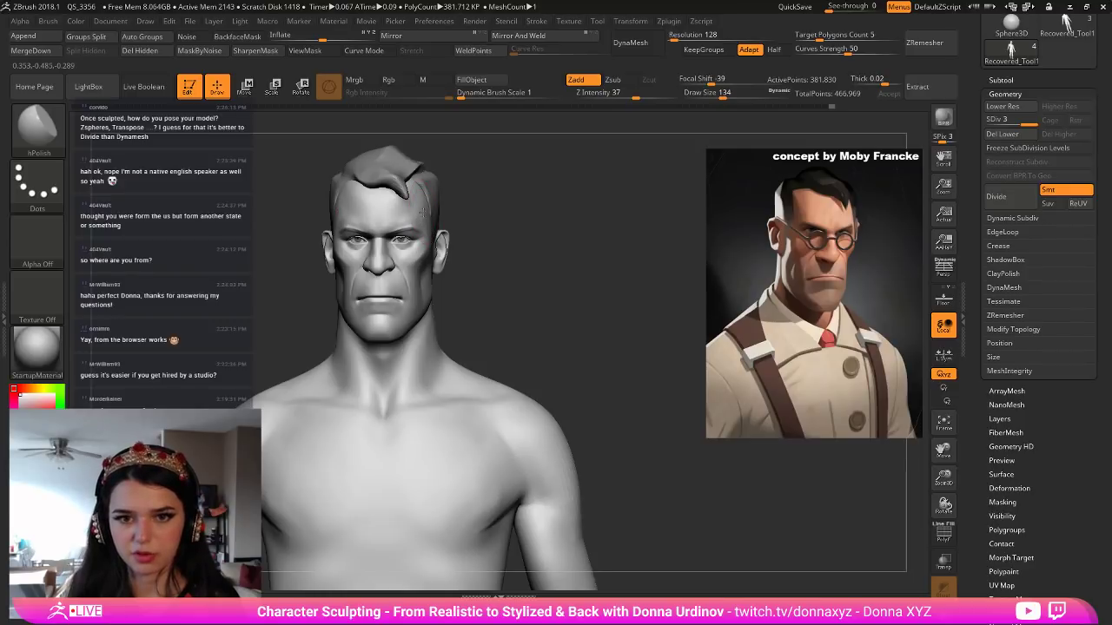
drag(476, 208, 473, 219)
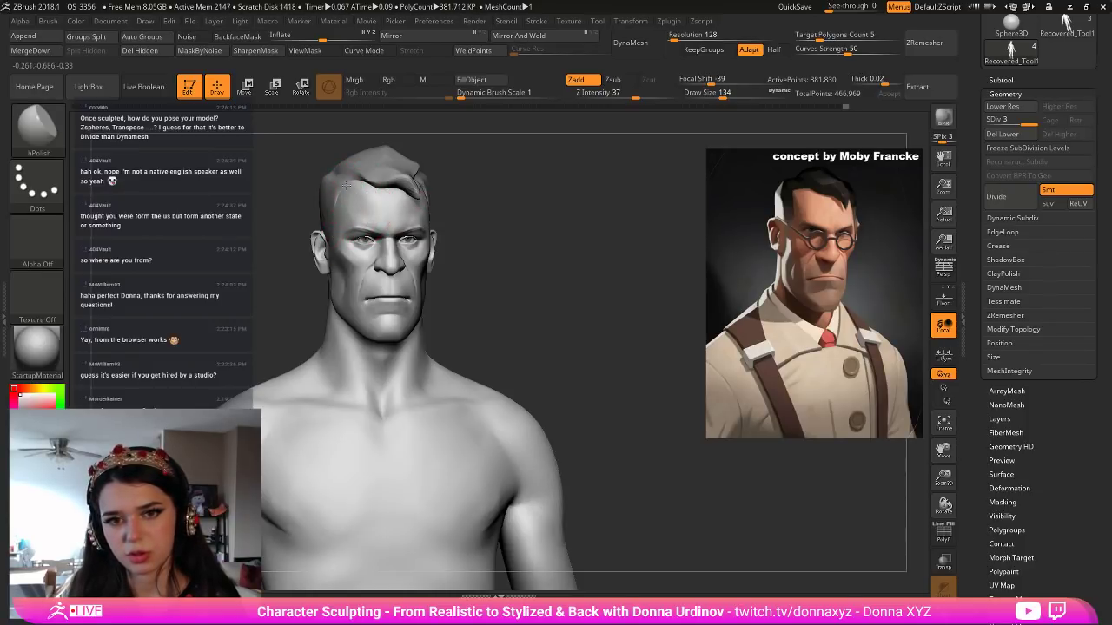
right_drag(368, 195, 382, 193)
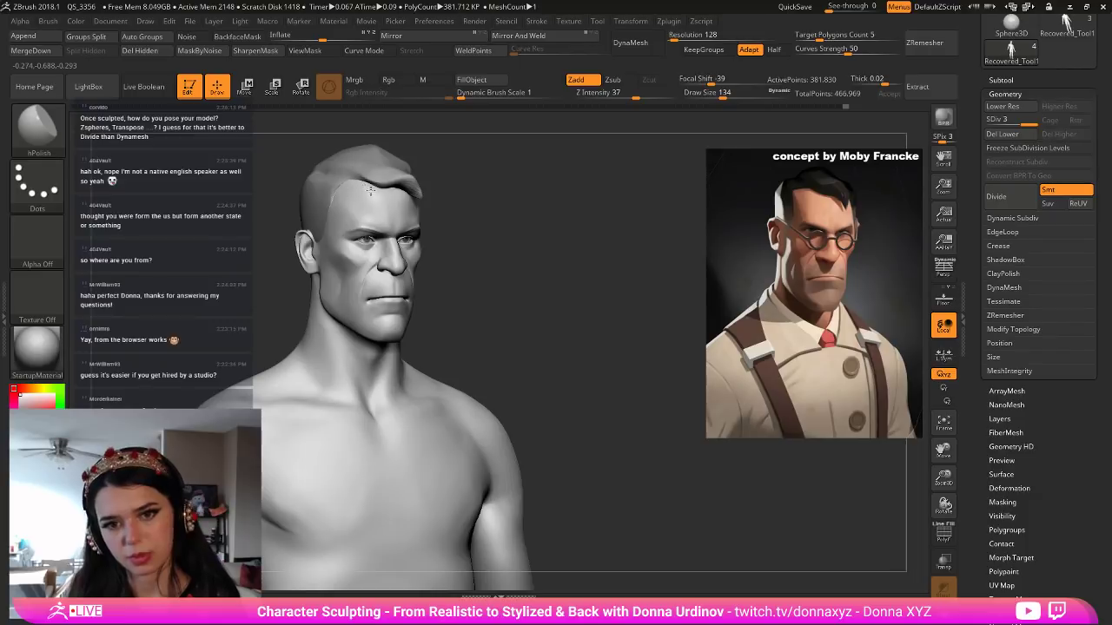
drag(490, 212, 486, 214)
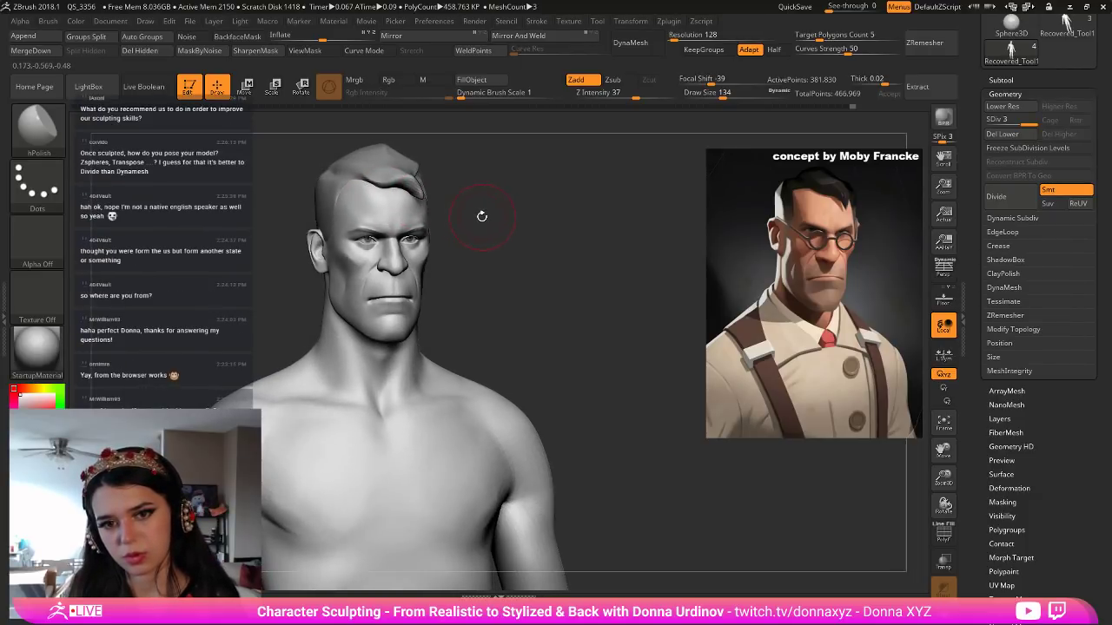
Polish the cheek plane beside the nose and mouth with the hPolish brush, reducing the draw size from 134 to 82.
mouse_move(383, 262)
mouse_down()
mouse_move(373, 255)
mouse_move(355, 285)
mouse_up()
key([)
key([)
key([)
key([)
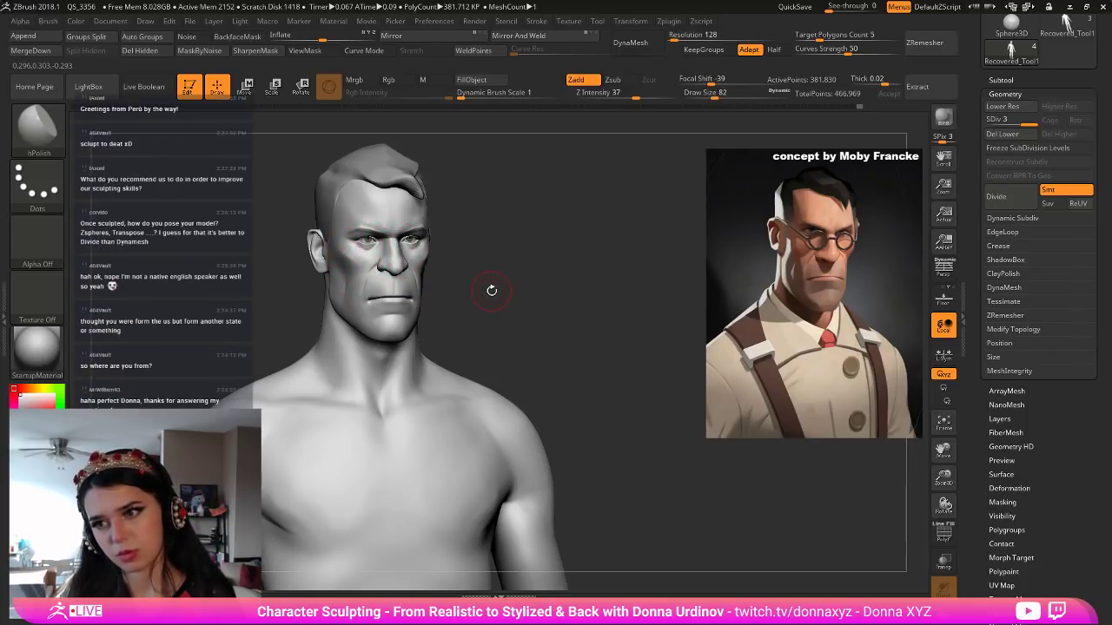
drag(494, 291, 495, 292)
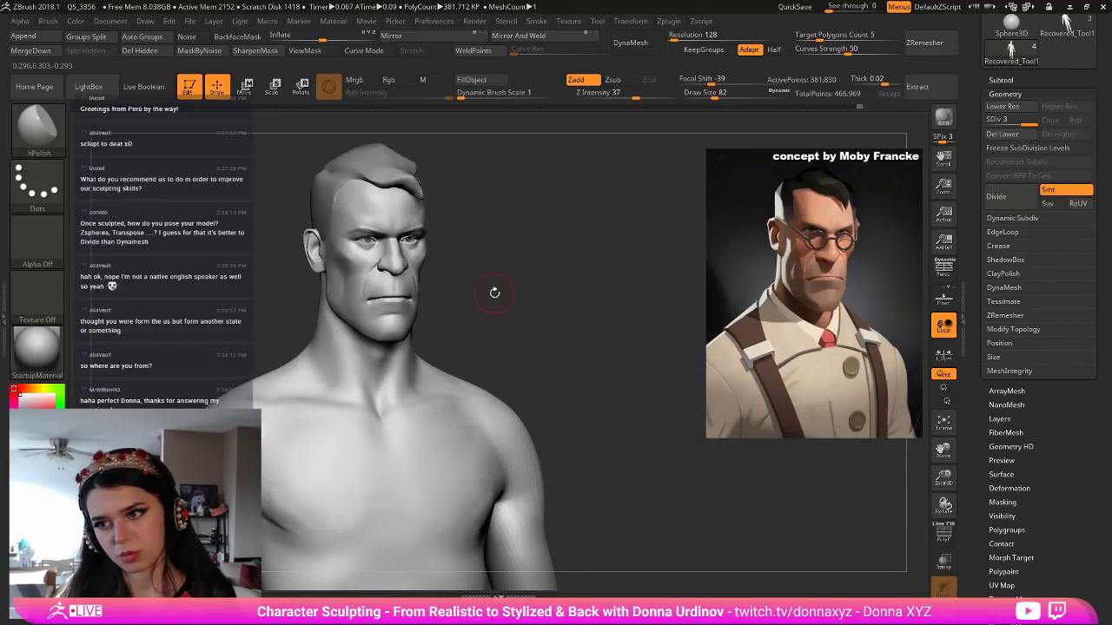
Reshape the cheek beside the nose and mouth from a low view with the Move brush at draw size 94.
key(b)
key(m)
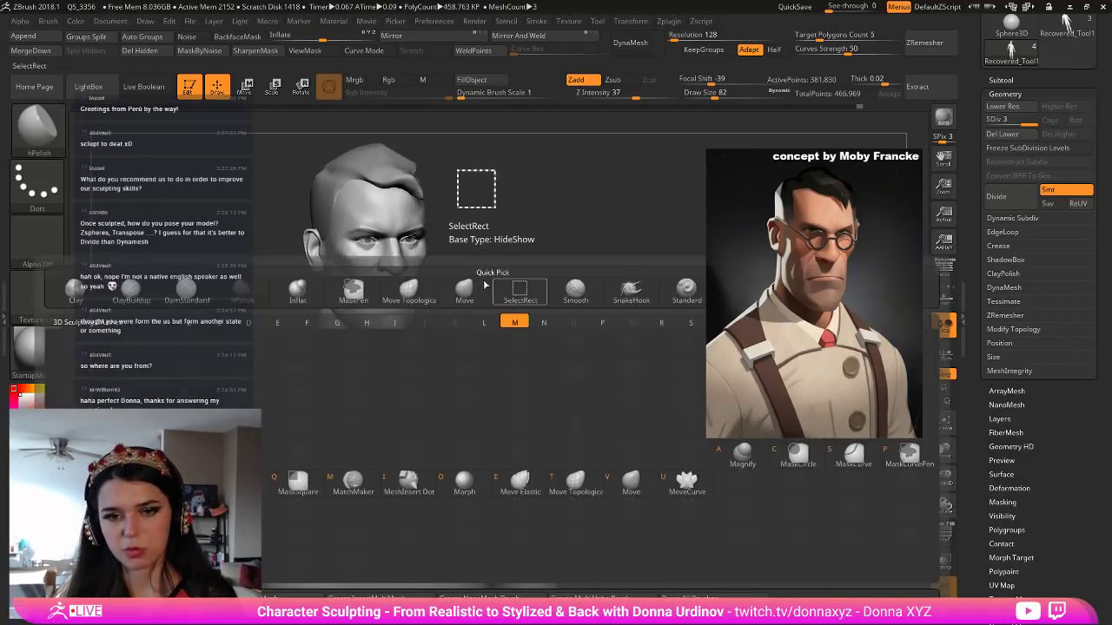
key(v)
drag(491, 236, 481, 189)
key(])
key(])
key(])
key(])
key(])
key(])
key(])
drag(474, 283, 423, 245)
key([)
key([)
key([)
key([)
key([)
key([)
key([)
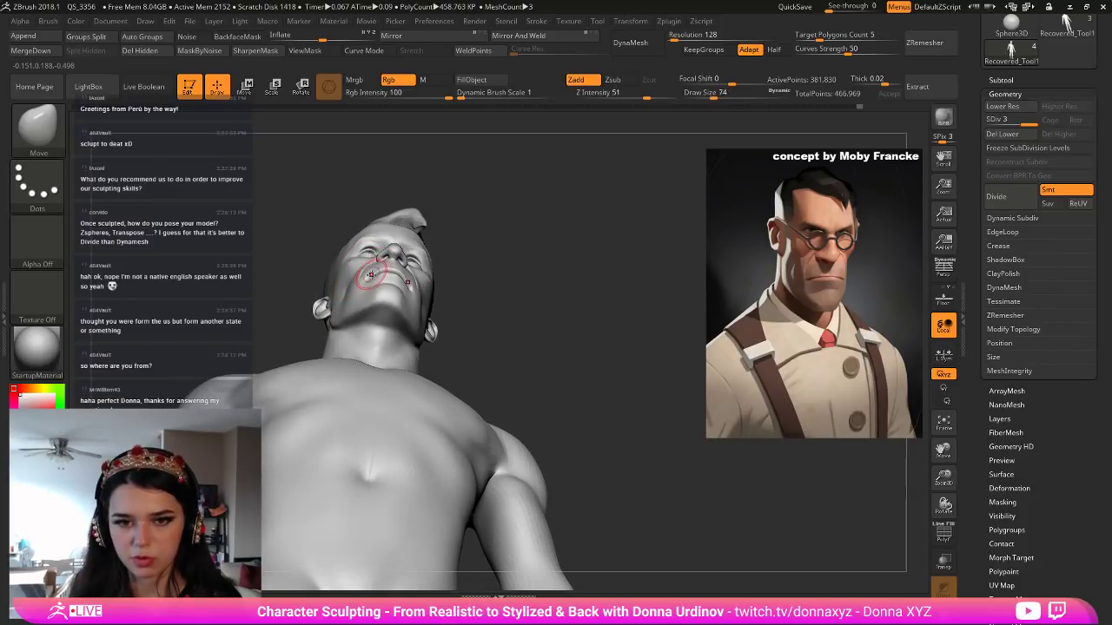
key(])
key(])
drag(370, 278, 368, 272)
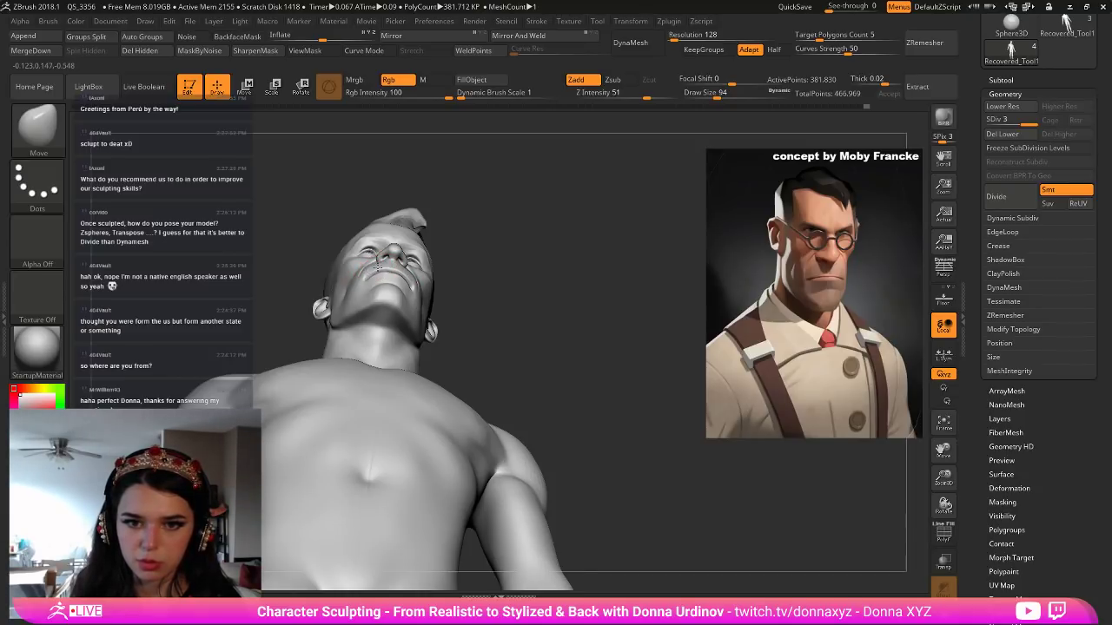
drag(371, 283, 369, 279)
drag(483, 238, 496, 284)
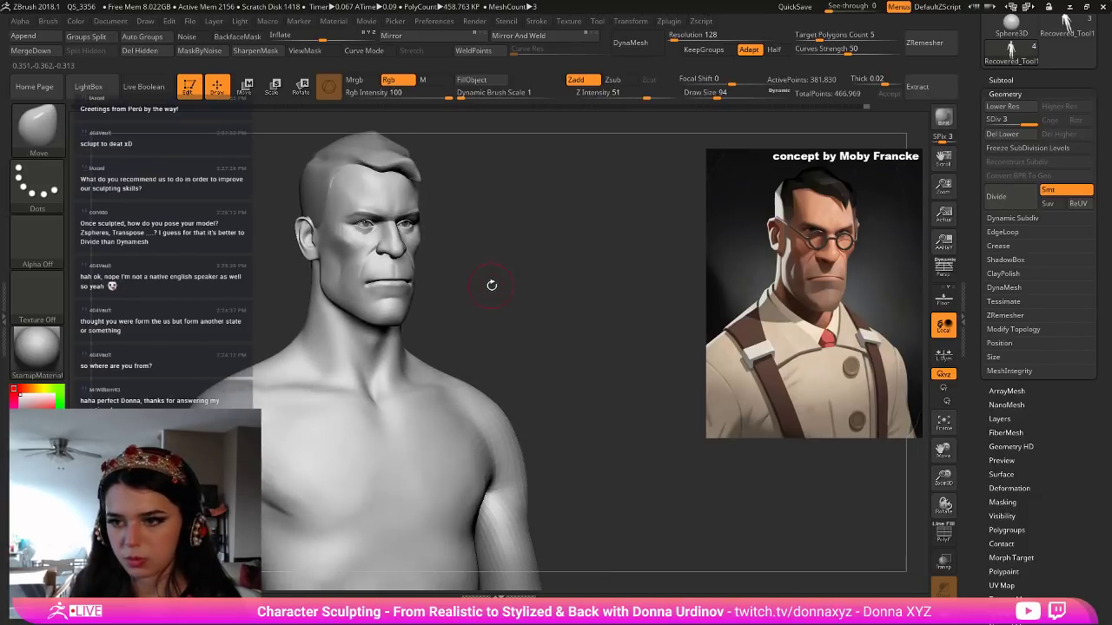
Reshape the mouth corners from low and side views with the Move Topological brush at draw size 34.
key(bracketleft)
key(bracketleft)
key(bracketleft)
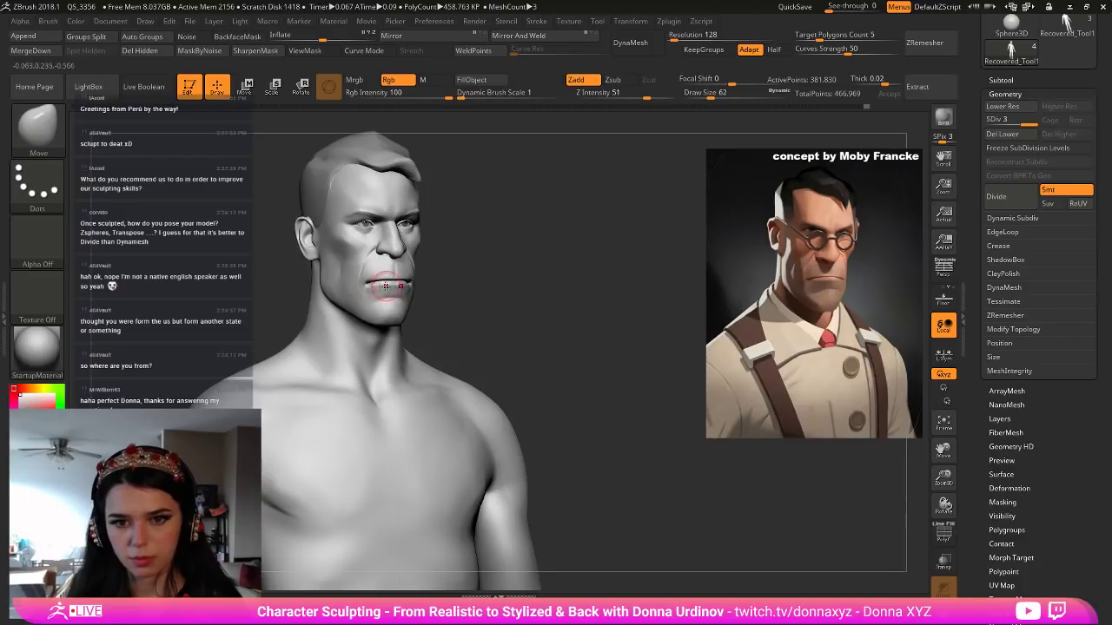
drag(477, 263, 498, 299)
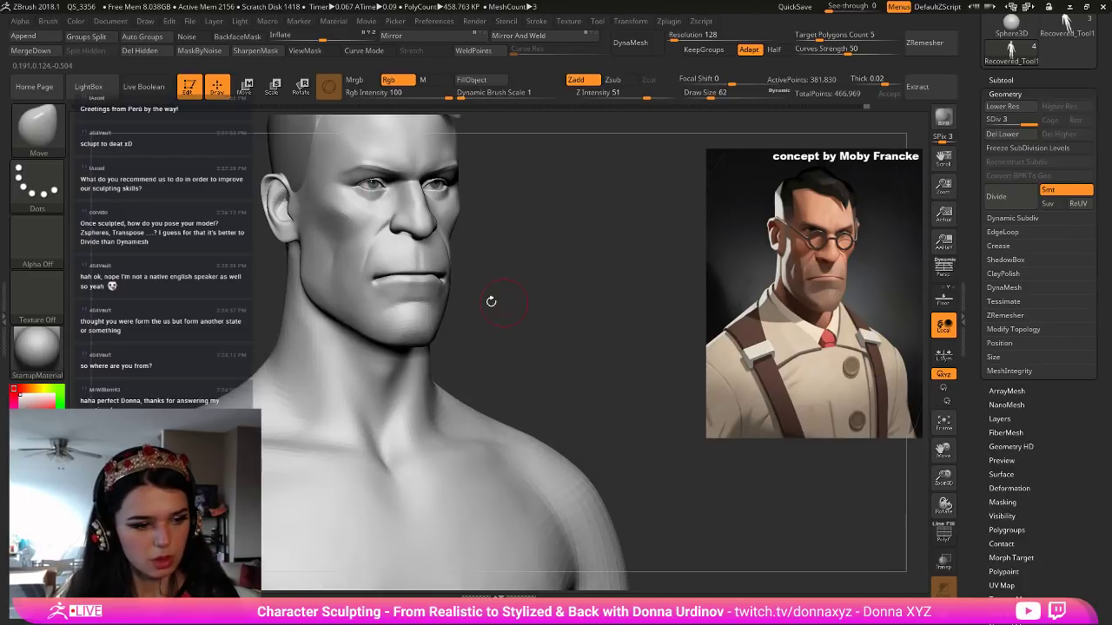
key(b)
key(Escape)
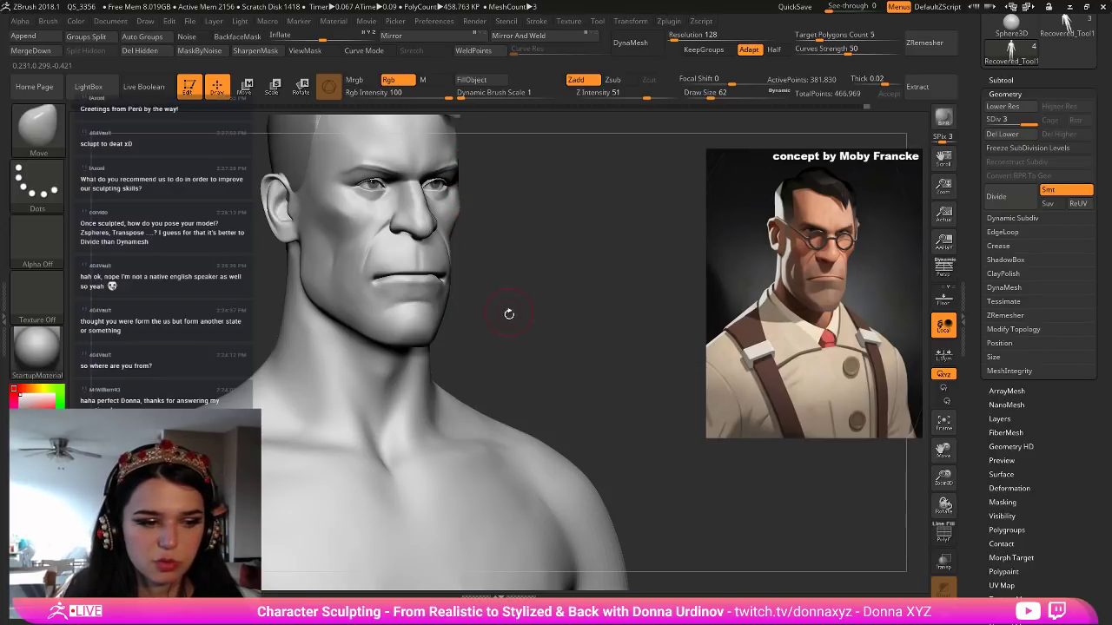
mouse_move(520, 285)
mouse_down()
mouse_move(499, 262)
mouse_move(529, 271)
mouse_move(526, 233)
mouse_up()
key(b)
key(m)
key(t)
key(bracketleft)
key(bracketleft)
key(bracketleft)
drag(381, 242, 380, 248)
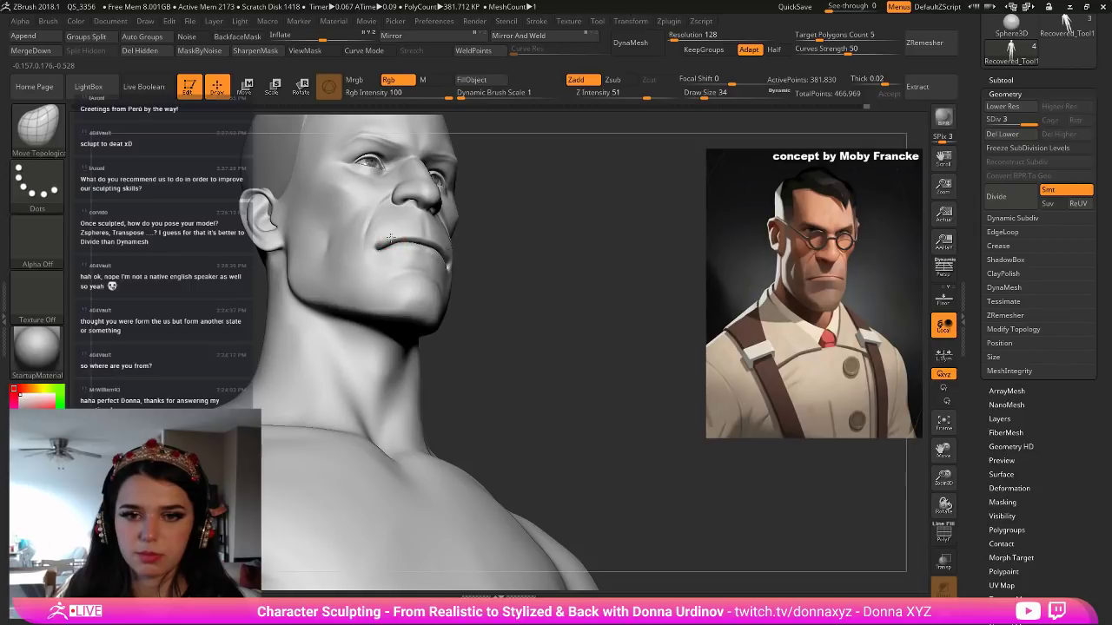
mouse_move(501, 258)
mouse_down()
mouse_move(527, 338)
mouse_move(387, 247)
mouse_up()
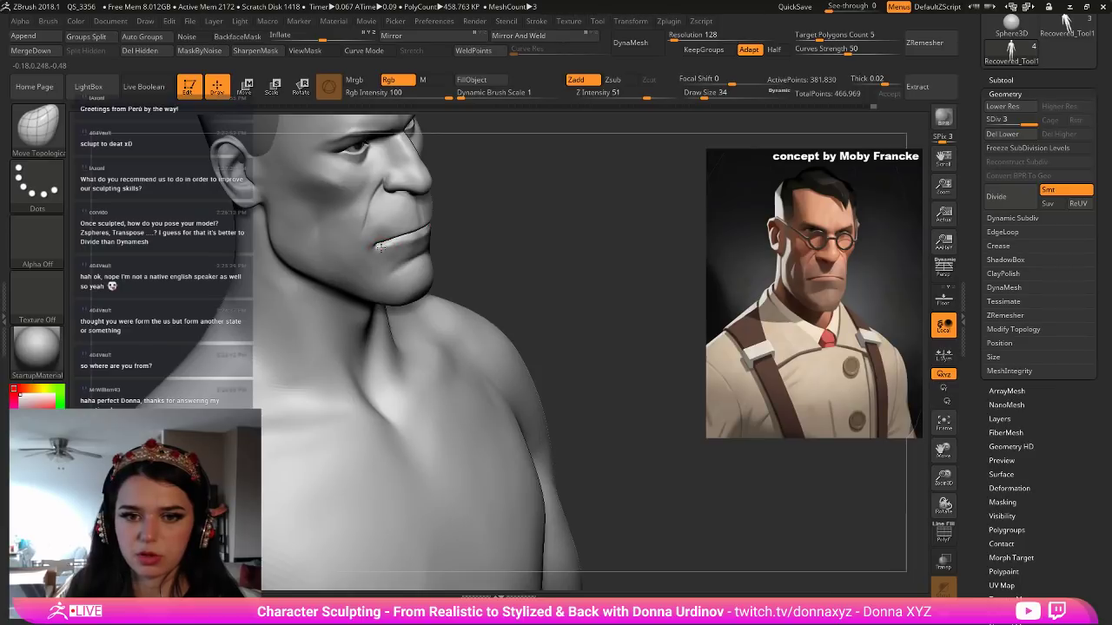
Polish the plane between the nose and the mouth corner with the hPolish brush at draw size 34.
drag(498, 251, 522, 222)
key(b)
key(h)
key(p)
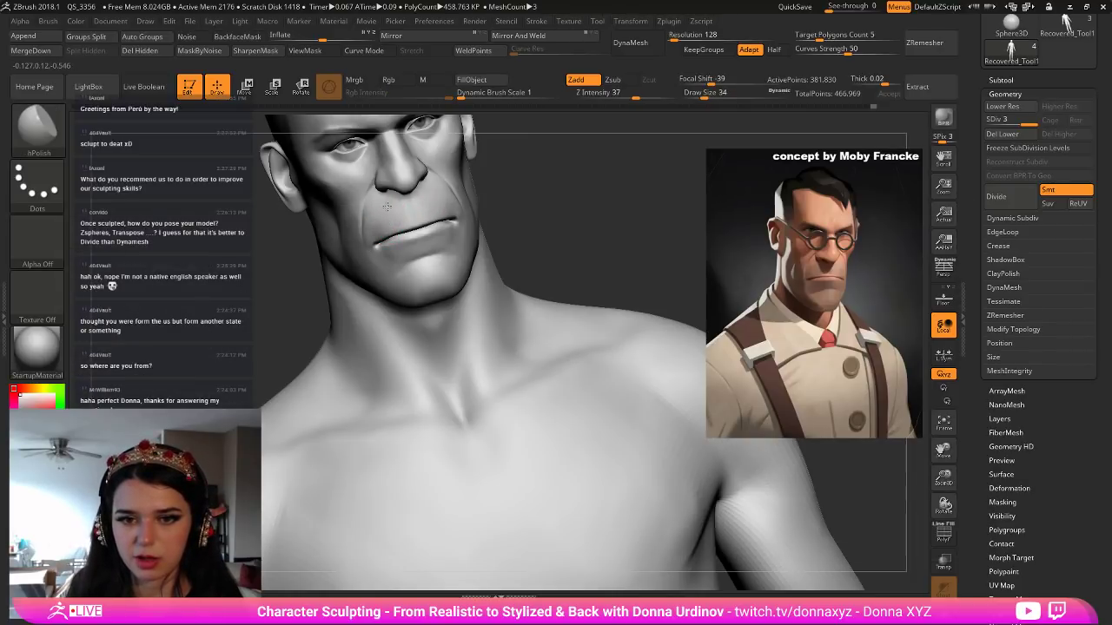
Add volume around the mouth corners and upper lip with the Inflat brush at draw sizes 58 to 70.
mouse_move(539, 191)
mouse_down()
mouse_move(554, 193)
mouse_move(535, 210)
mouse_up()
key(b)
key(i)
key(n)
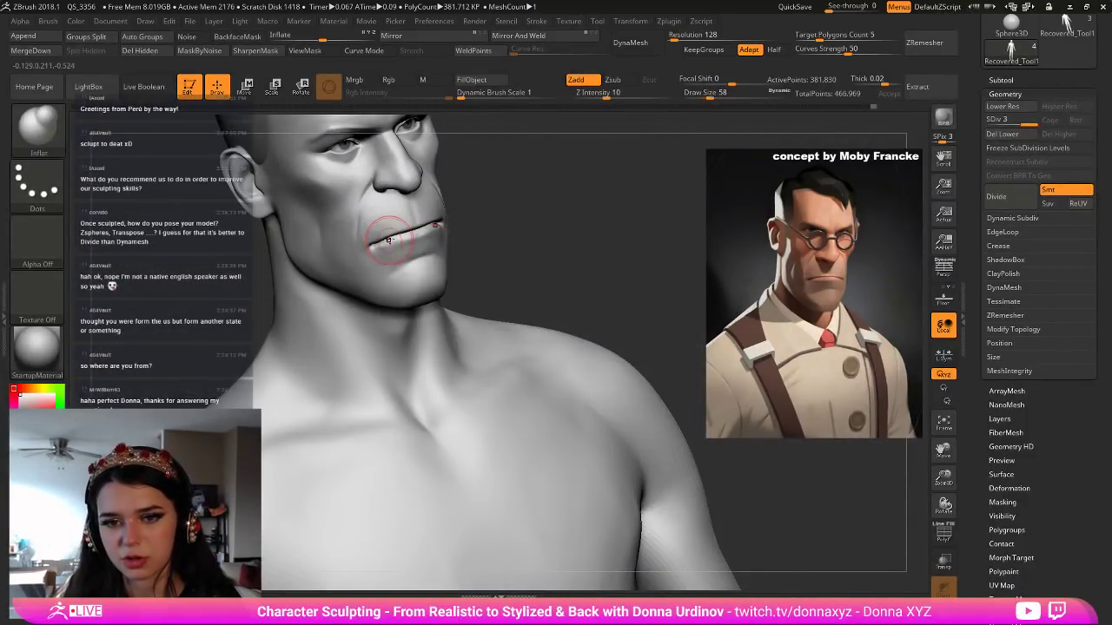
mouse_move(496, 206)
mouse_down()
mouse_move(460, 223)
mouse_move(452, 212)
mouse_up()
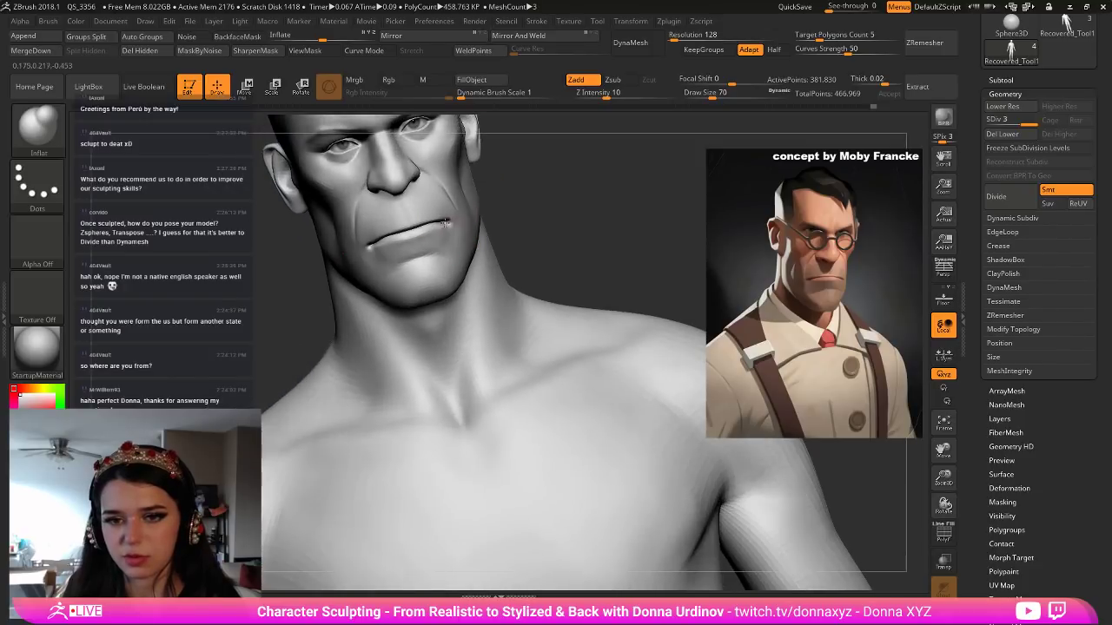
drag(539, 198, 521, 200)
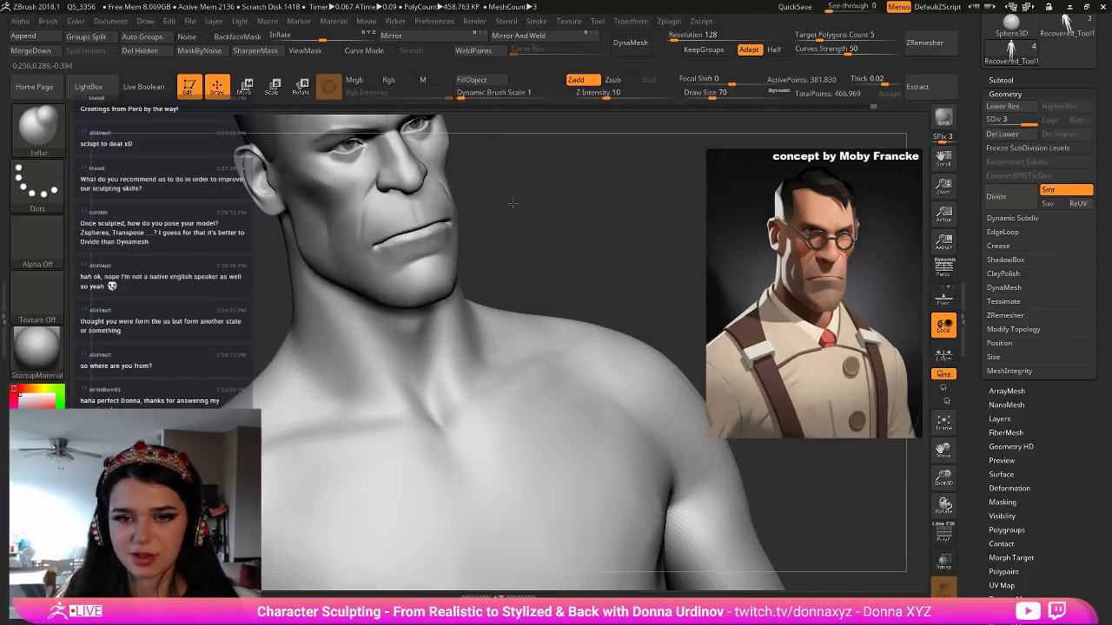
alt+drag(489, 175, 487, 143)
shift+drag(547, 227, 524, 233)
mouse_move(454, 227)
shift+mouse_down()
mouse_move(447, 218)
mouse_move(534, 218)
shift+mouse_up()
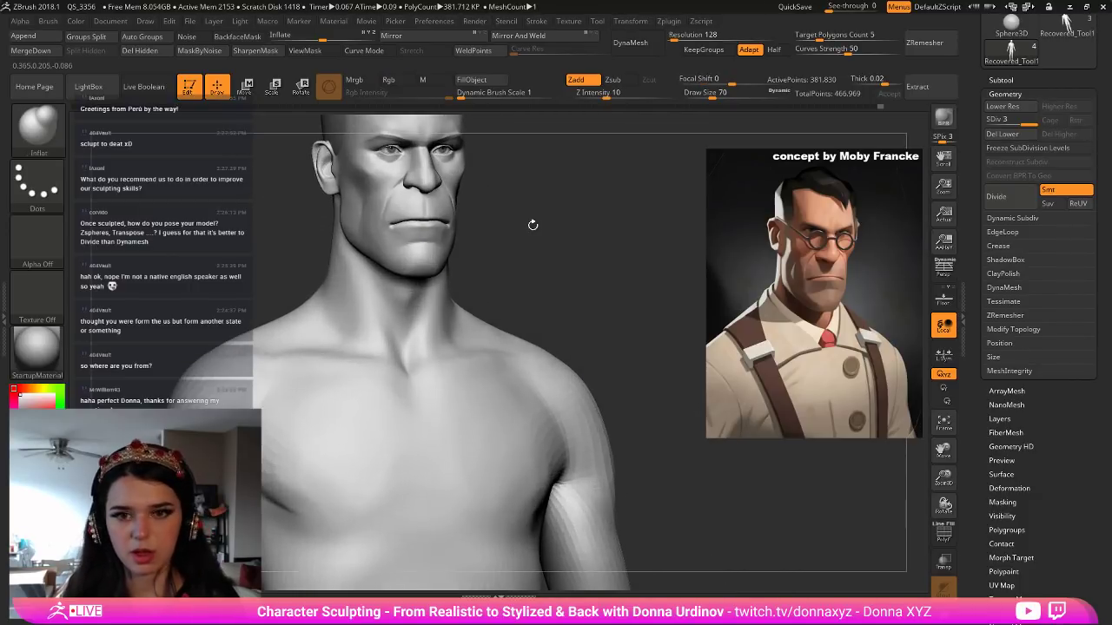
Adjust the shape of the area above the upper lip with the Move brush at draw size 62.
key(b)
key(bracketleft)
key(bracketleft)
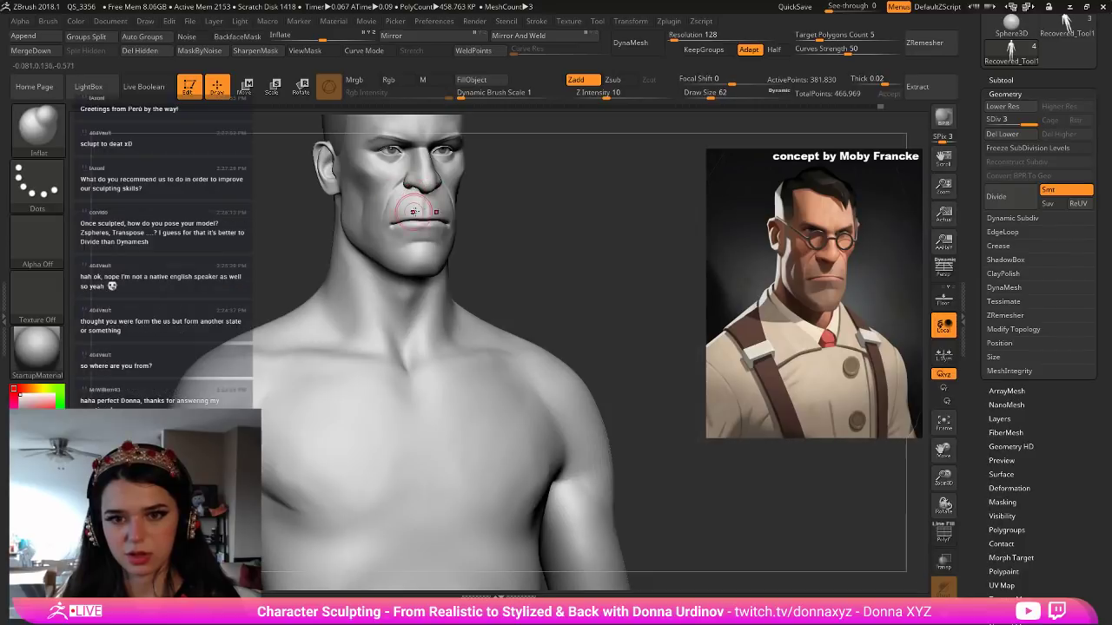
key(b)
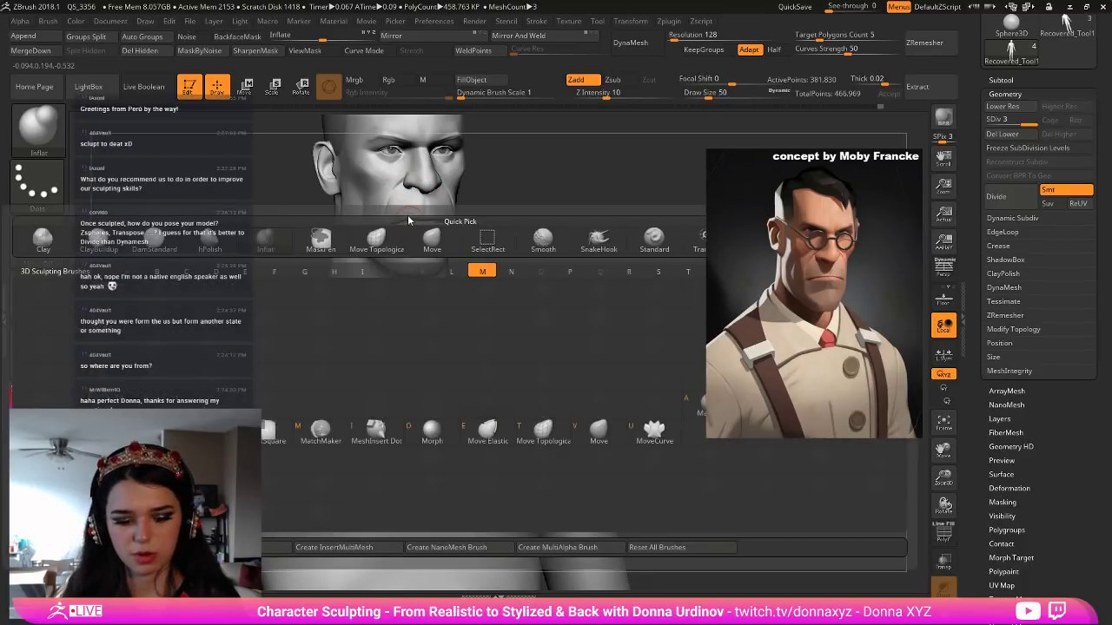
key(m)
key(v)
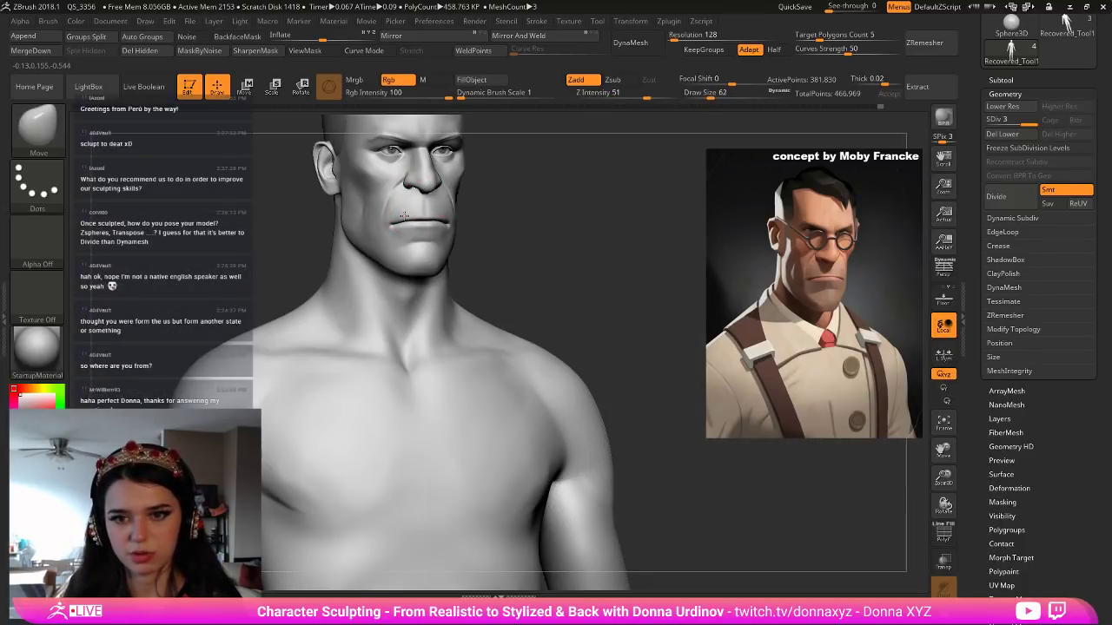
alt+drag(534, 243, 514, 231)
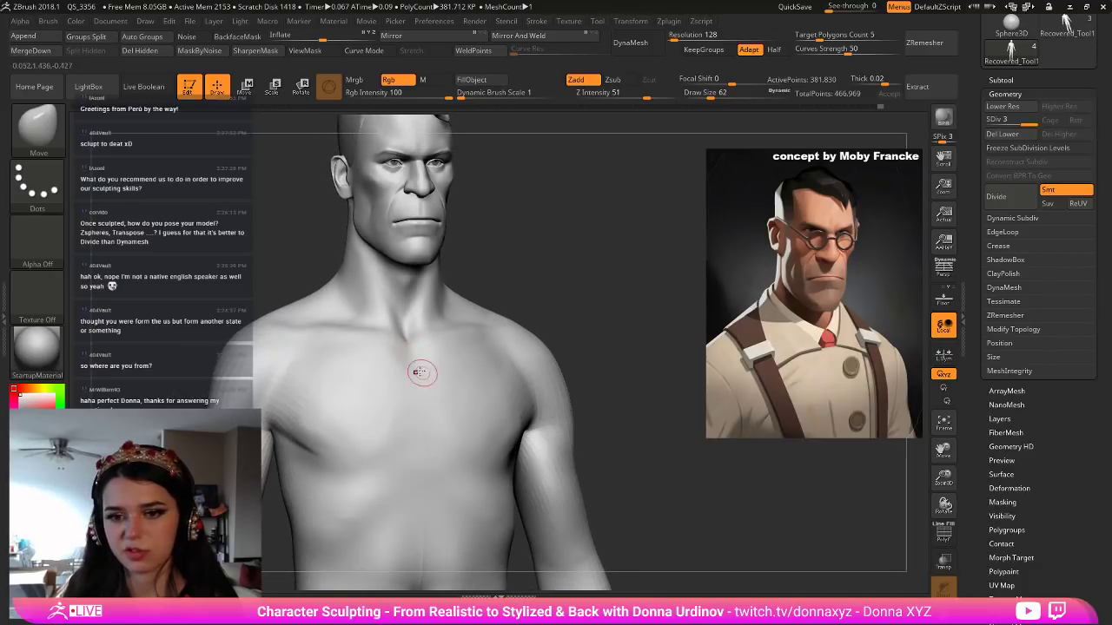
drag(540, 270, 516, 275)
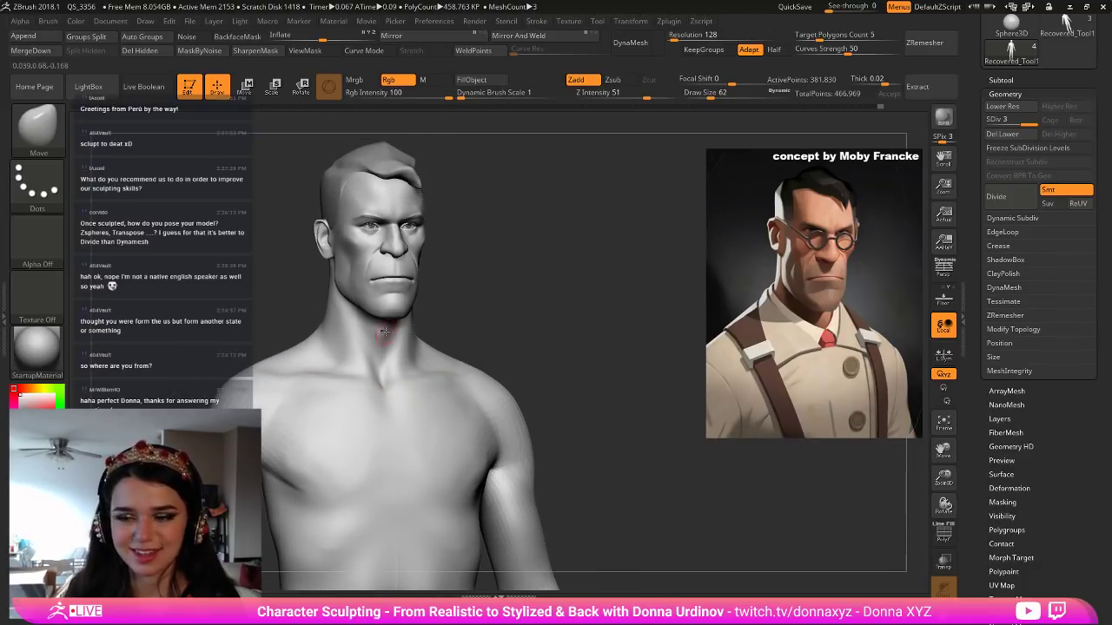
Enlarge the Move brush to draw size 146 and lower the body to subdivision level 1.
key(bracketright)
key(bracketright)
key(bracketright)
key(bracketright)
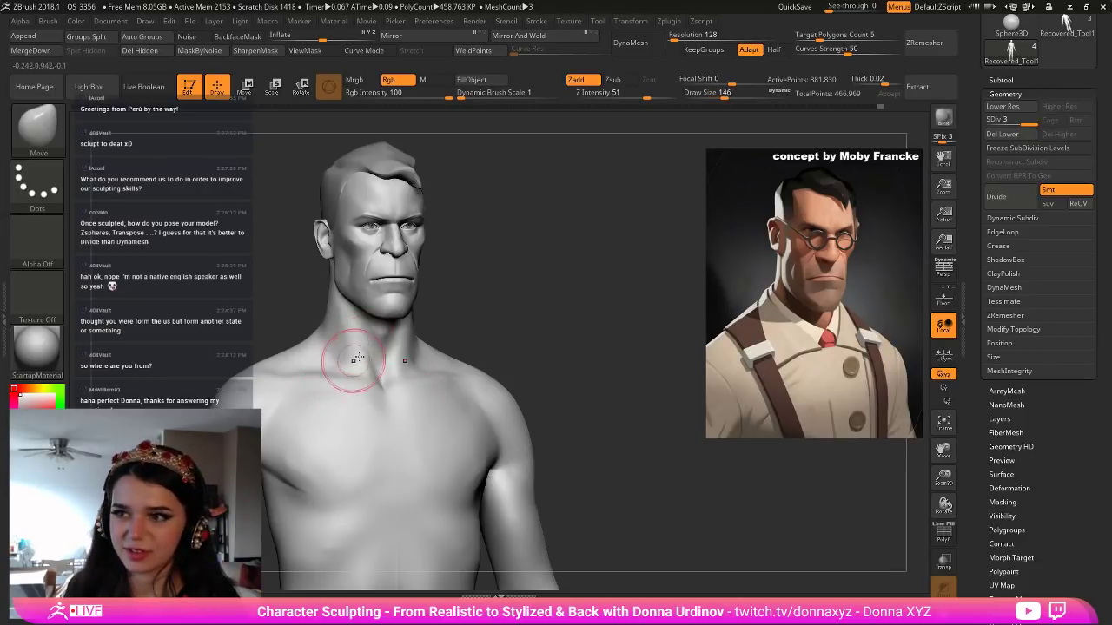
key(shift+d)
key(shift+d)
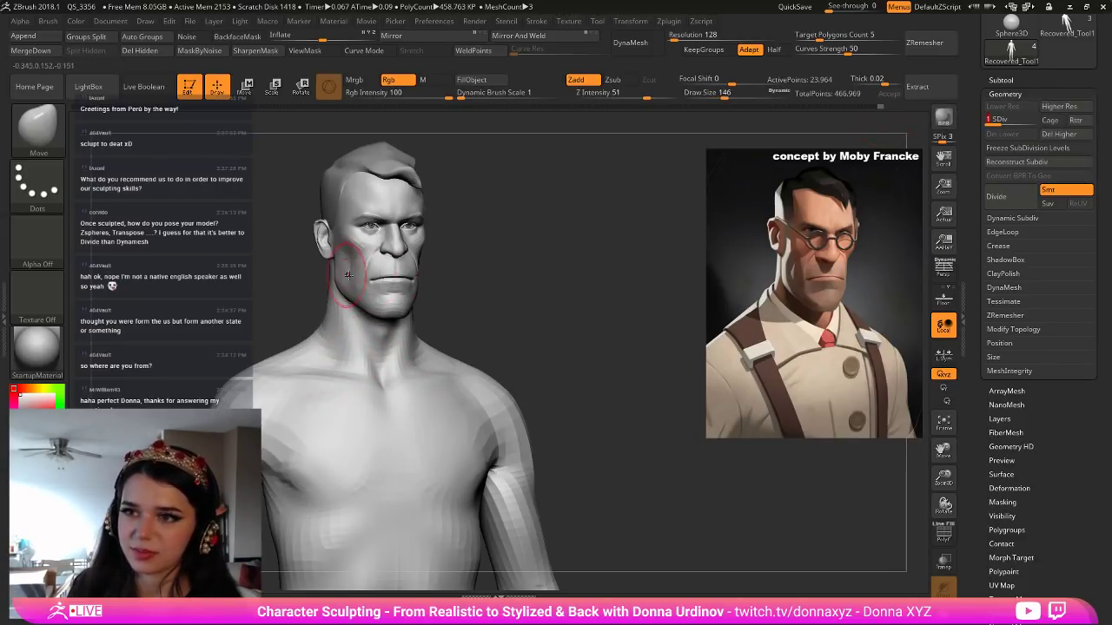
key(ctrl)
mouse_move(337, 383)
ctrl+mouse_down()
mouse_move(344, 402)
mouse_move(417, 387)
mouse_move(365, 416)
mouse_move(309, 383)
mouse_move(298, 354)
mouse_move(379, 403)
mouse_move(354, 381)
mouse_move(298, 395)
mouse_move(302, 377)
mouse_move(282, 382)
mouse_move(265, 417)
ctrl+mouse_up()
key(ctrl+z)
key(ctrl+h)
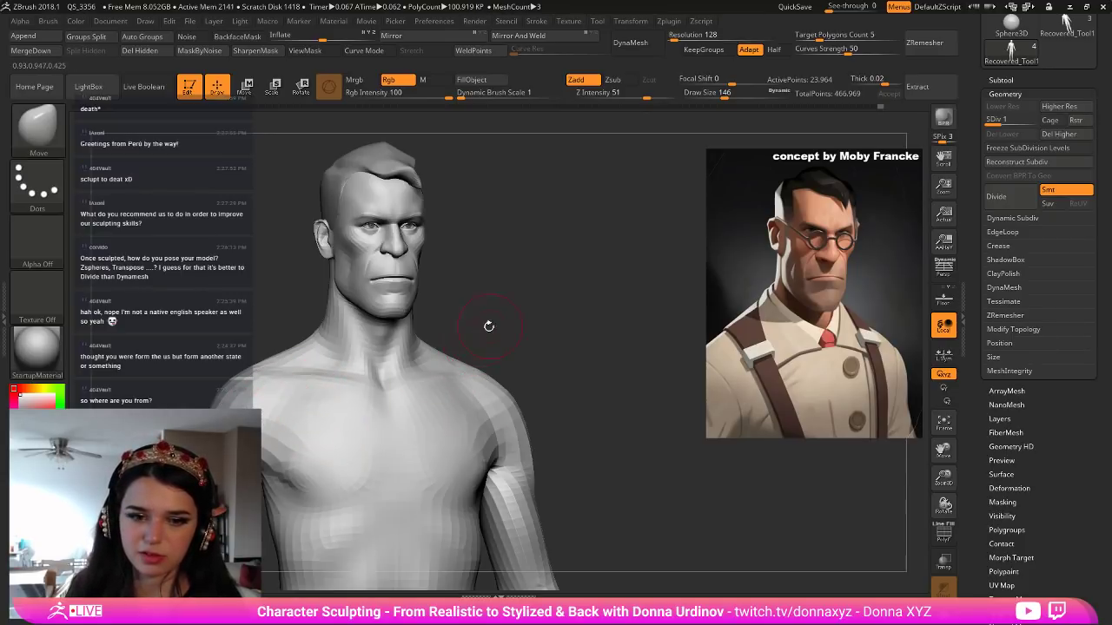
alt+drag(489, 325, 479, 322)
key(ctrl+h)
Paint a mask over the arms from the shoulders down to the forearms with the MaskPen brush.
mouse_move(482, 408)
ctrl+mouse_down()
mouse_move(514, 569)
mouse_move(577, 493)
ctrl+mouse_up()
ctrl+drag(509, 516, 528, 538)
mouse_move(578, 512)
alt+mouse_down()
mouse_move(568, 535)
mouse_move(497, 549)
mouse_move(525, 579)
alt+mouse_up()
alt+drag(556, 522, 234, 532)
mouse_move(143, 358)
ctrl+mouse_down()
mouse_move(167, 380)
mouse_move(135, 350)
ctrl+mouse_up()
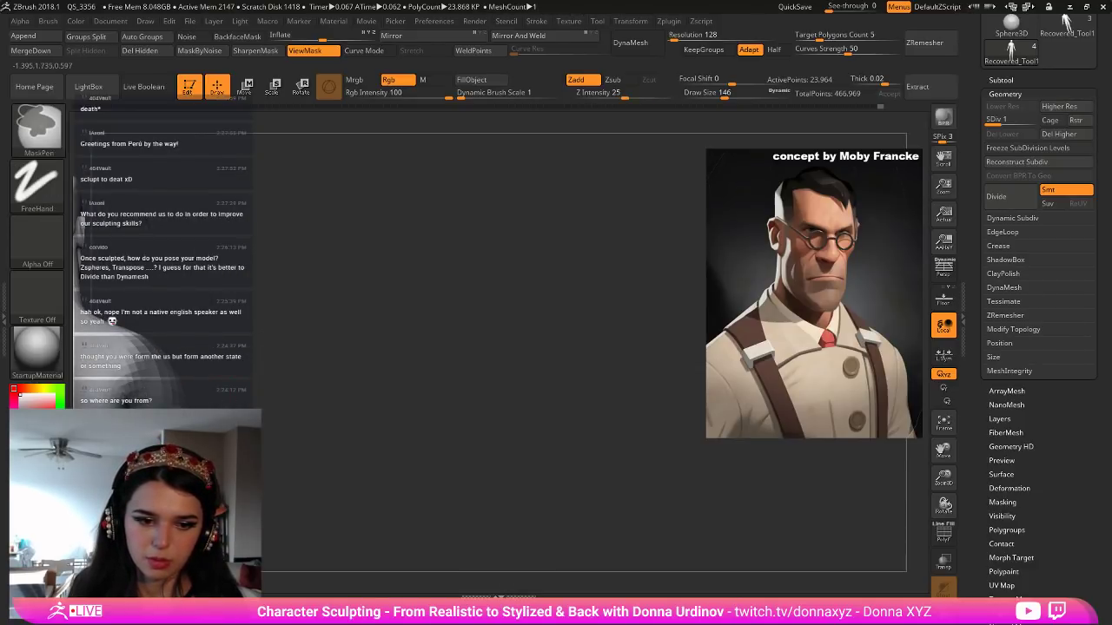
Extend the arm mask around the back and clean up its border by adding and erasing mask strokes.
drag(311, 460, 374, 391)
ctrl+drag(278, 472, 271, 487)
drag(330, 414, 295, 410)
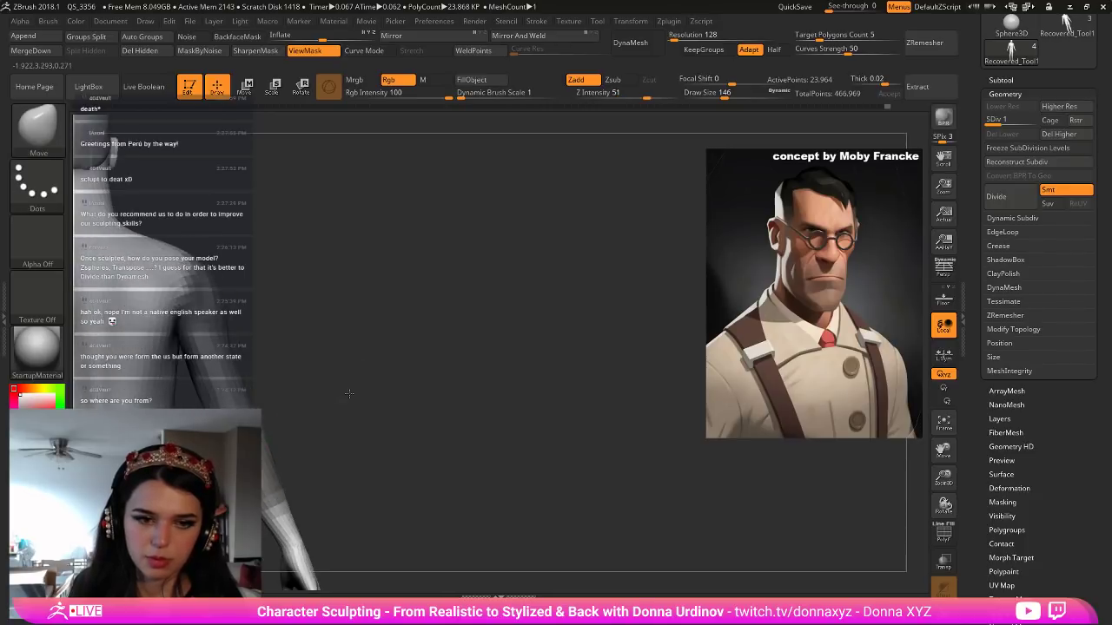
drag(365, 414, 263, 403)
mouse_move(154, 266)
ctrl+alt+mouse_down()
mouse_move(134, 297)
mouse_move(155, 346)
ctrl+alt+mouse_up()
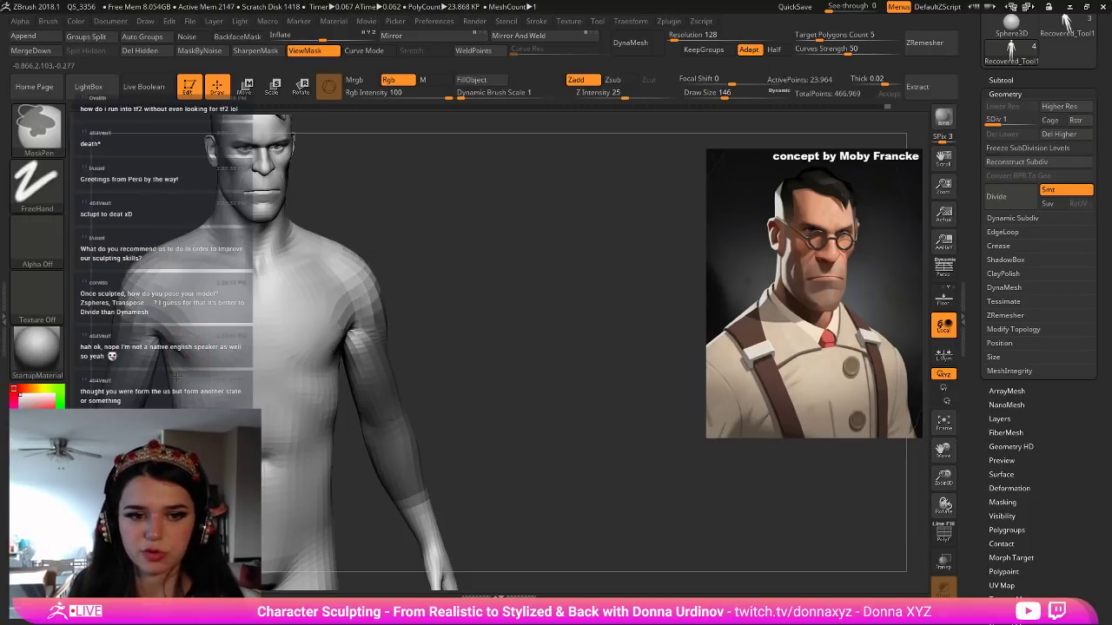
ctrl+drag(144, 364, 149, 344)
alt+drag(556, 269, 618, 260)
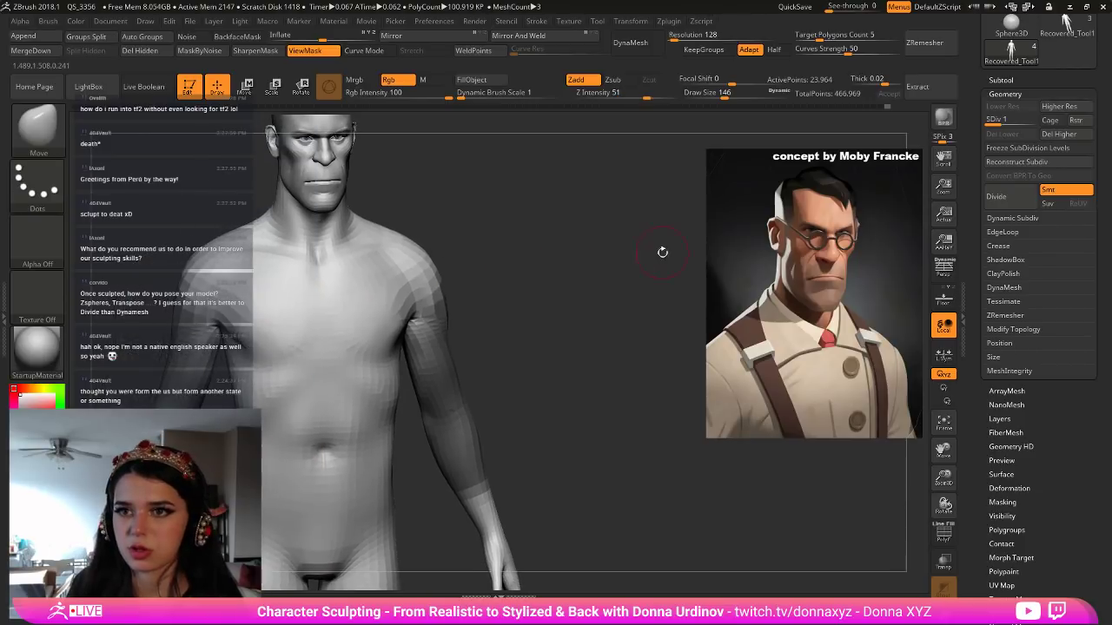
Preview an extraction of the masked arms at thickness 0.02.
drag(587, 379, 566, 317)
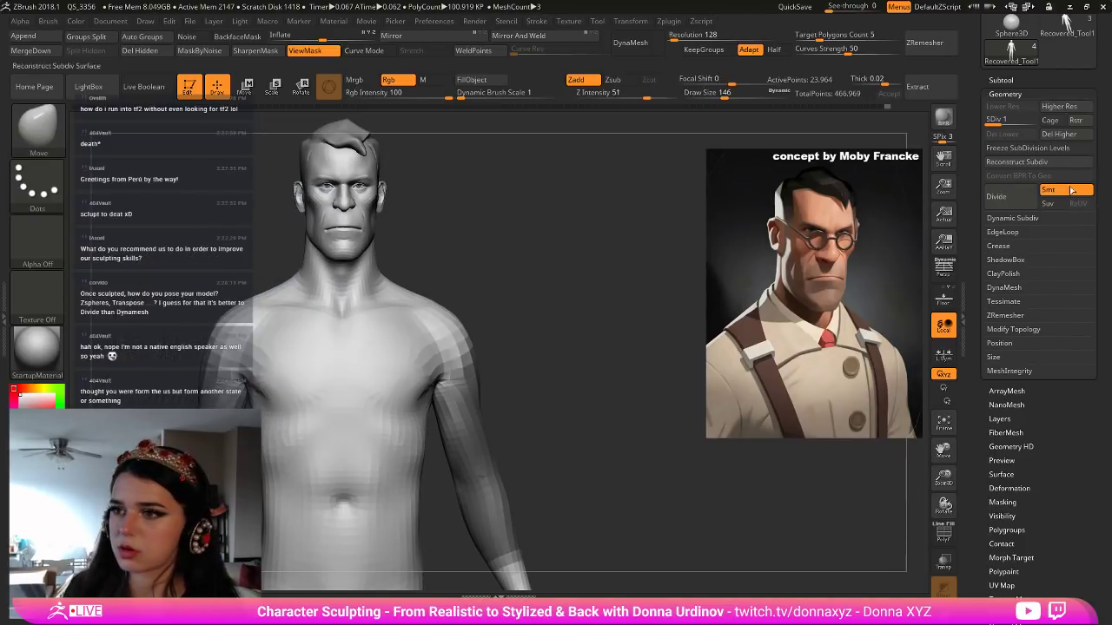
click(1001, 80)
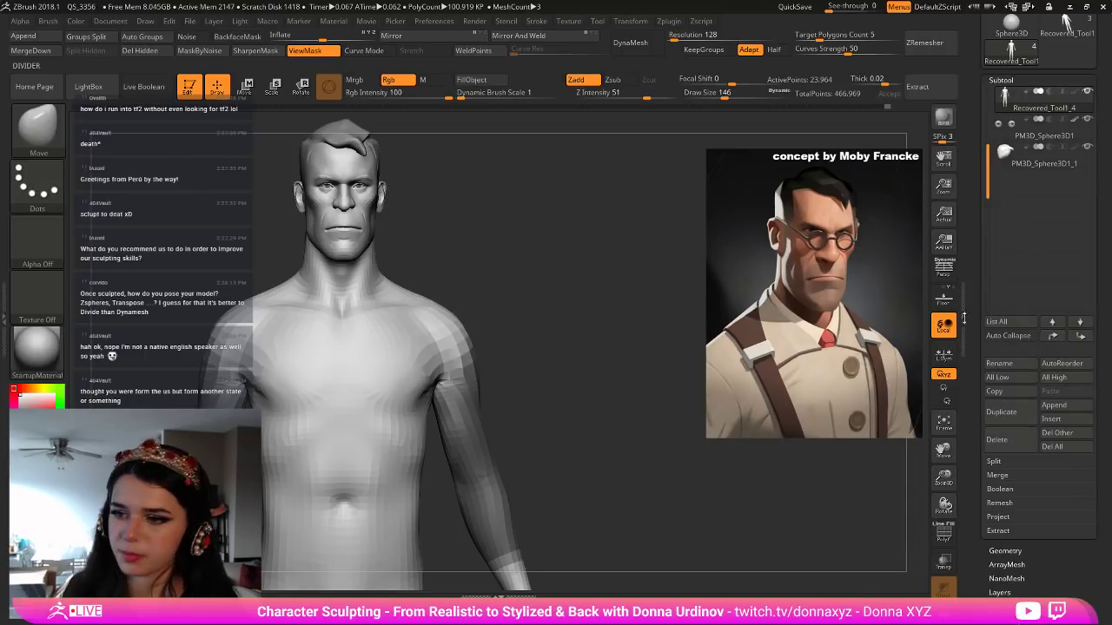
click(999, 531)
click(1004, 552)
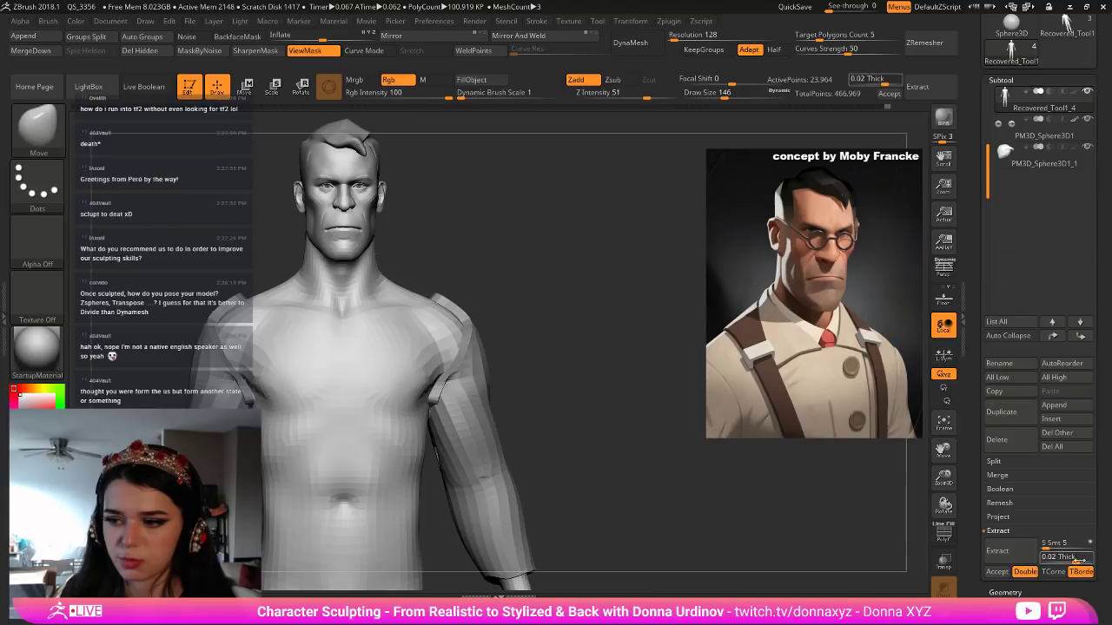
Extract the masked arms at thickness 0.00294, accept them as a new sleeve subtool, and turn off the mask display.
drag(1076, 561, 1074, 562)
click(1023, 556)
click(1013, 553)
click(1012, 552)
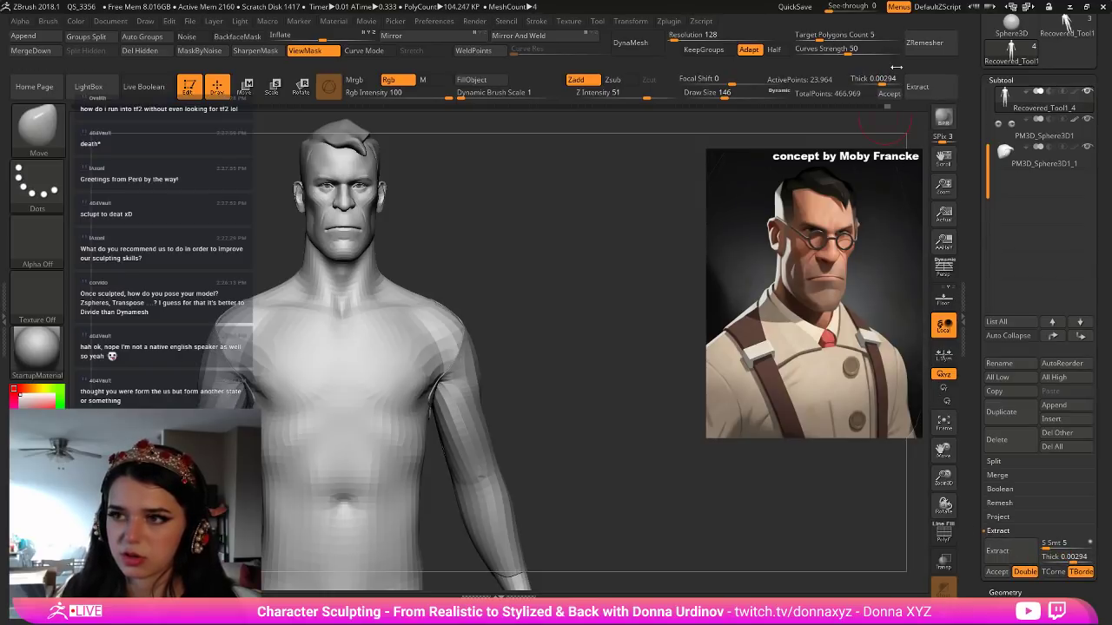
click(997, 571)
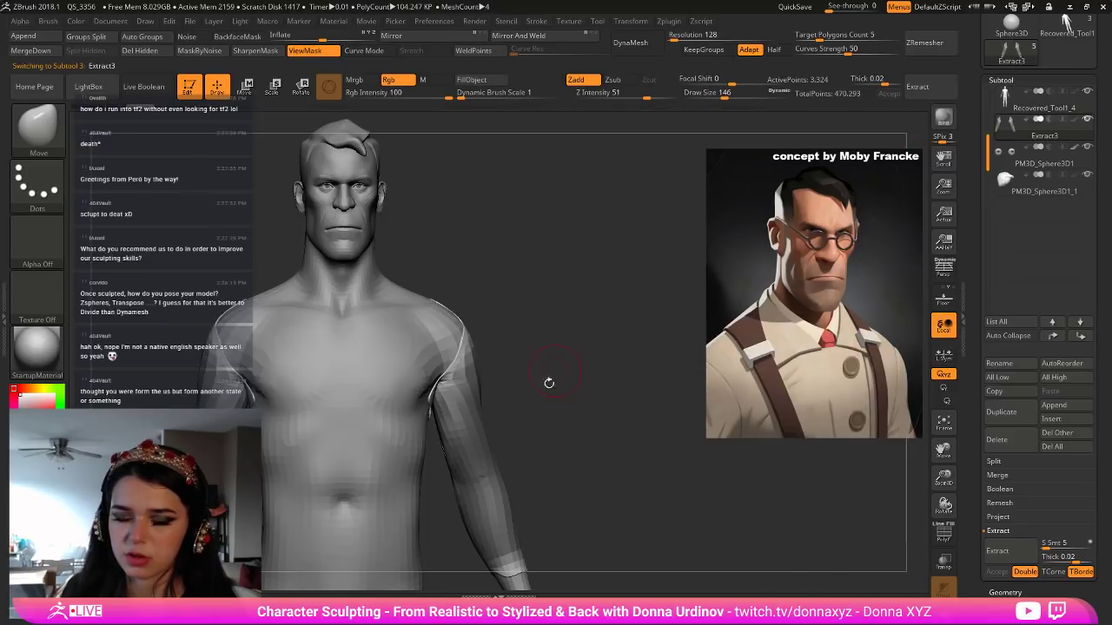
key(ctrl+h)
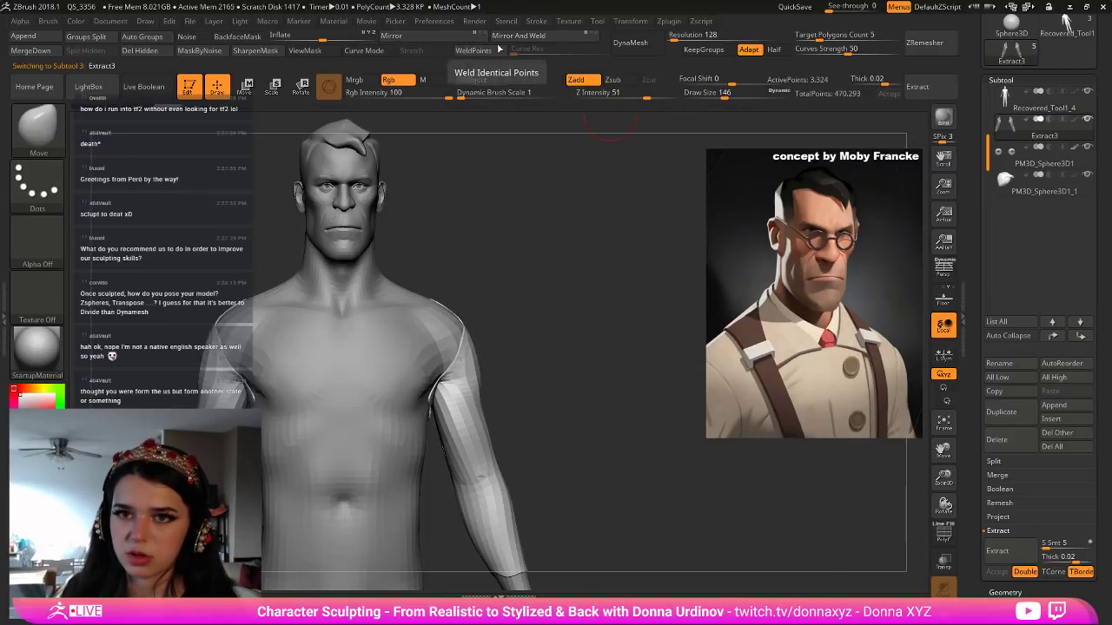
Retopologize the extracted sleeves with ZRemesher, running a second pass with the Half option enabled.
click(954, 42)
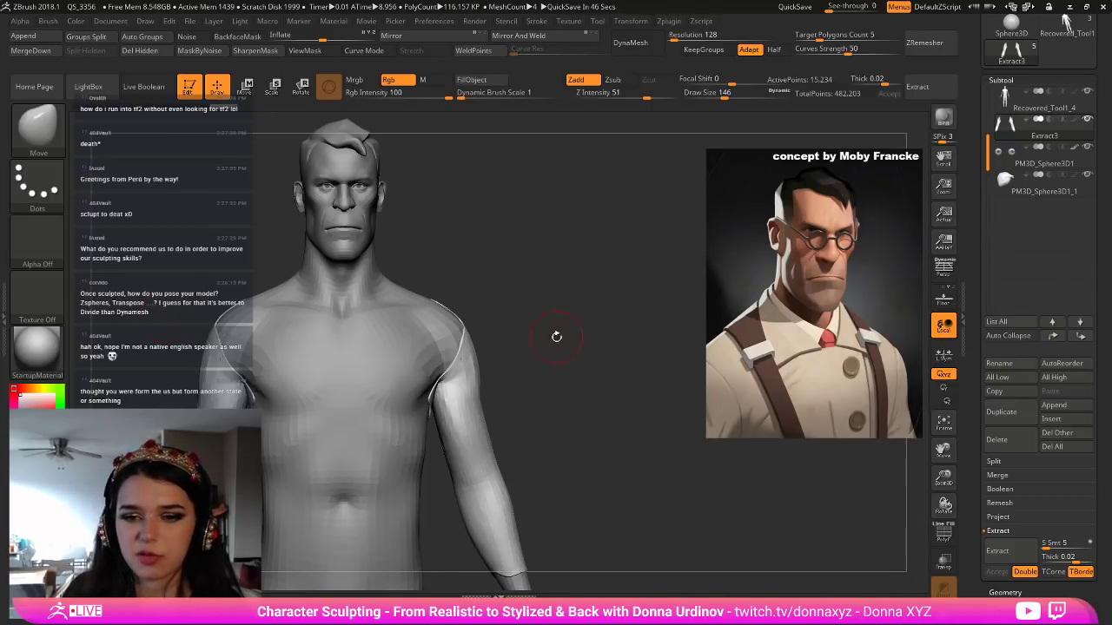
alt+drag(582, 345, 608, 352)
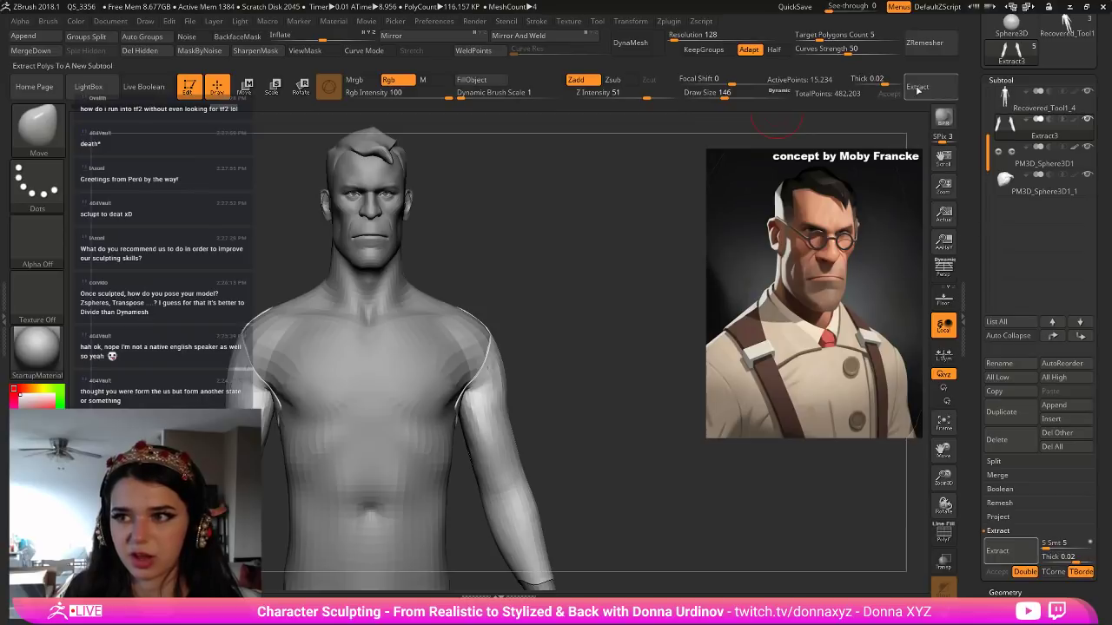
click(924, 43)
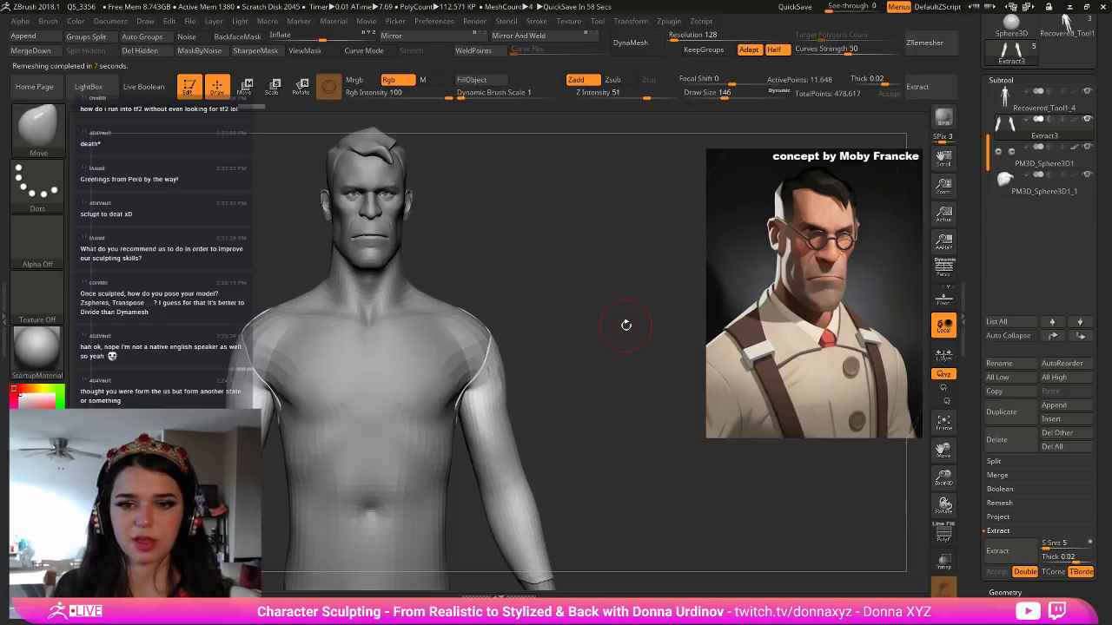
Smooth the upper sleeve ends around the shoulders and armpits, and remesh the sleeves again with ZRemesher and Half enabled.
key(shift)
mouse_move(459, 417)
shift+mouse_down()
mouse_move(497, 354)
mouse_move(466, 311)
shift+mouse_up()
key(ctrl+z)
alt+drag(584, 293, 621, 249)
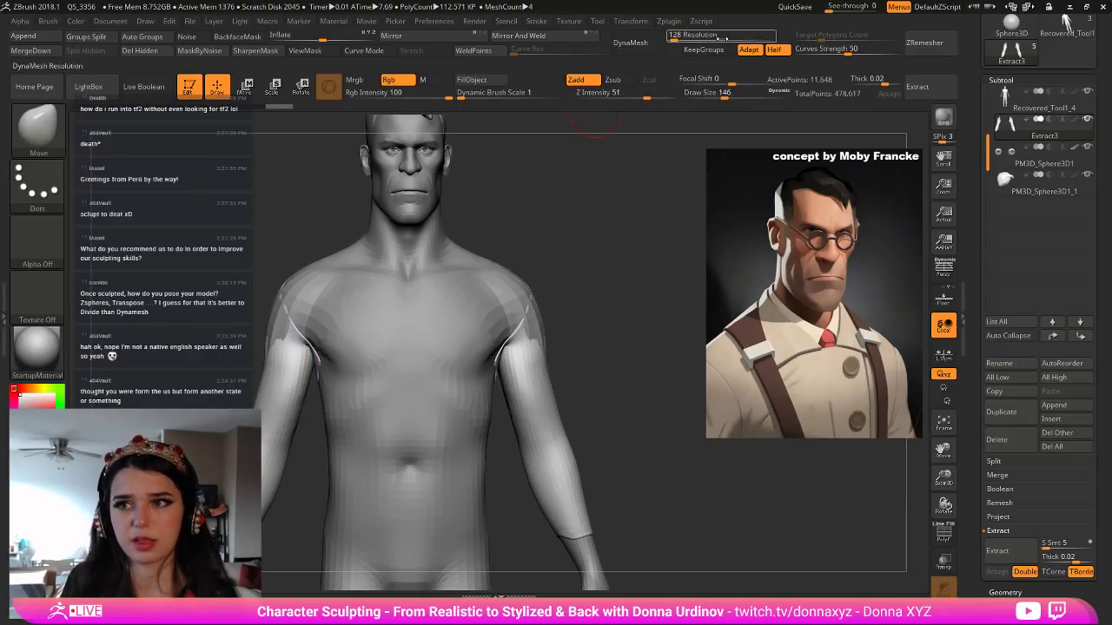
click(925, 43)
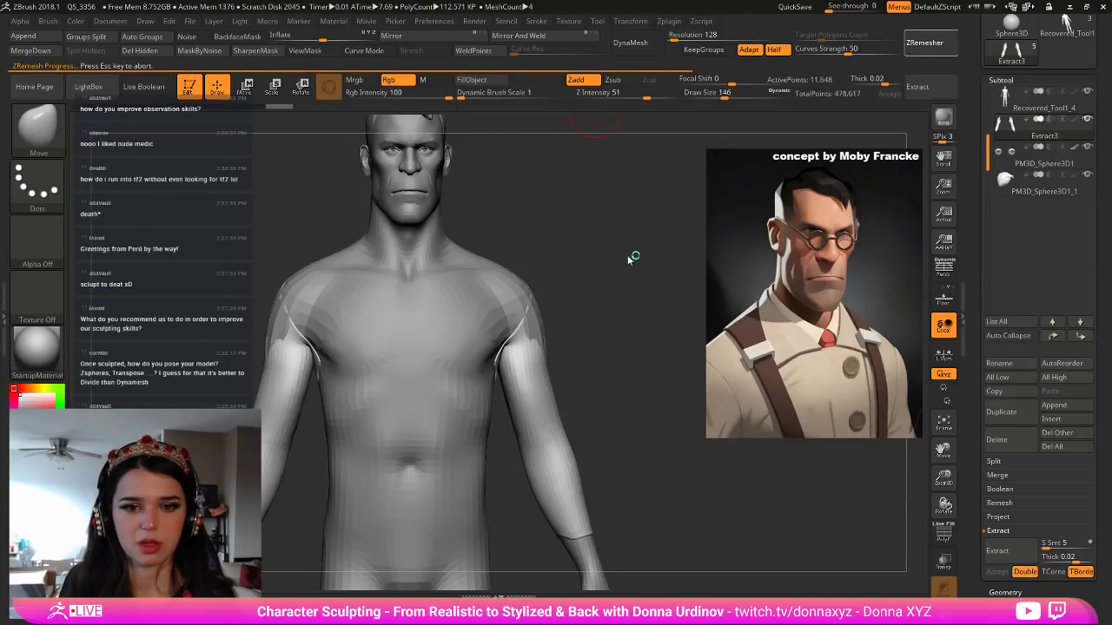
mouse_move(521, 356)
shift+mouse_down()
mouse_move(513, 343)
mouse_move(528, 321)
mouse_move(526, 339)
shift+mouse_up()
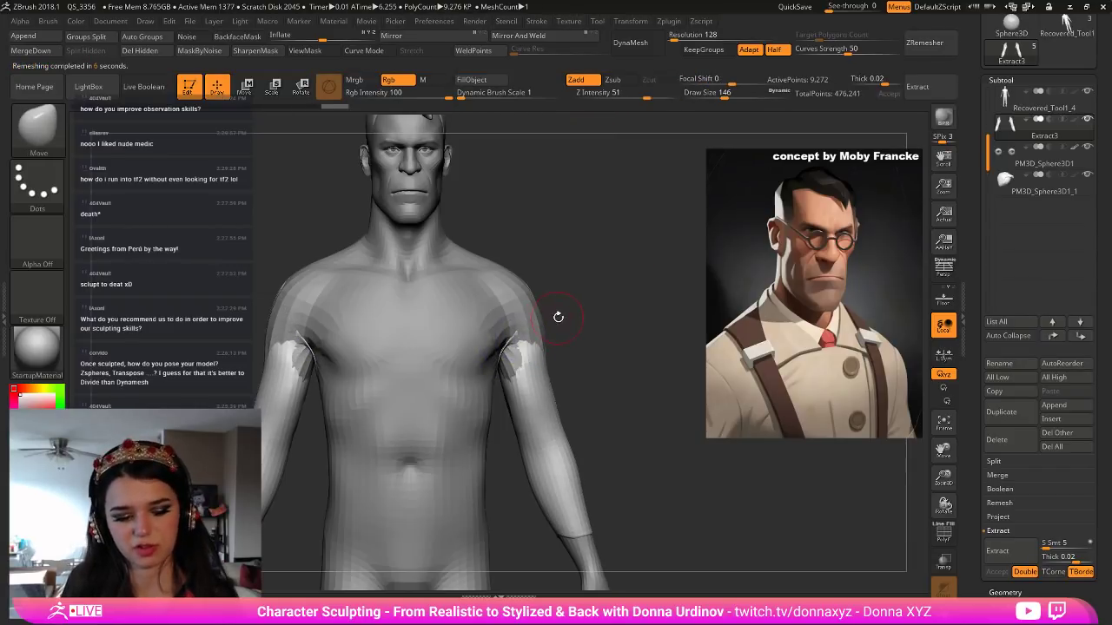
Inflate the upper sleeves around the shoulders and armpits with the Inflat brush so they cover the body.
key(b)
key(i)
key(n)
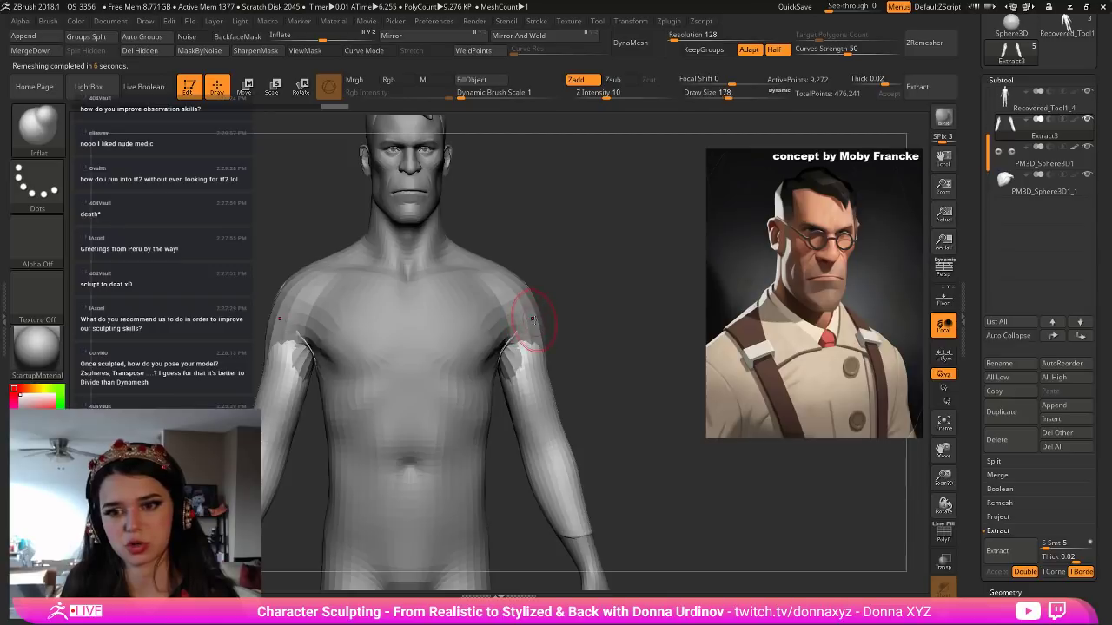
key(])
mouse_move(533, 304)
mouse_down()
mouse_move(515, 370)
mouse_move(513, 358)
mouse_up()
Isolate the sleeves and inflate and smooth their armhole edges and armpit areas.
click(944, 612)
mouse_move(564, 386)
mouse_down()
mouse_move(606, 355)
mouse_move(636, 354)
mouse_up()
mouse_move(497, 354)
mouse_down()
mouse_move(476, 358)
mouse_move(480, 367)
mouse_move(506, 358)
mouse_move(498, 349)
mouse_up()
mouse_move(608, 311)
mouse_down()
mouse_move(551, 320)
mouse_move(564, 310)
mouse_up()
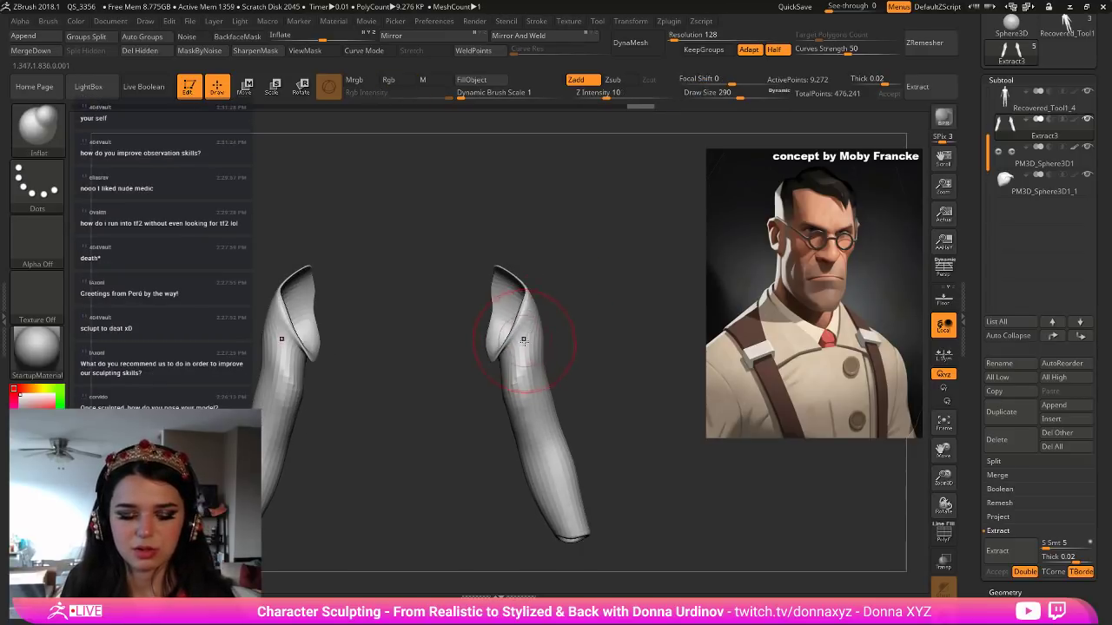
mouse_move(498, 353)
shift+mouse_down()
mouse_move(487, 355)
mouse_move(516, 372)
mouse_move(531, 424)
mouse_move(516, 372)
mouse_move(498, 361)
mouse_move(505, 346)
mouse_move(504, 372)
mouse_move(514, 337)
mouse_move(501, 390)
shift+mouse_up()
key(shift)
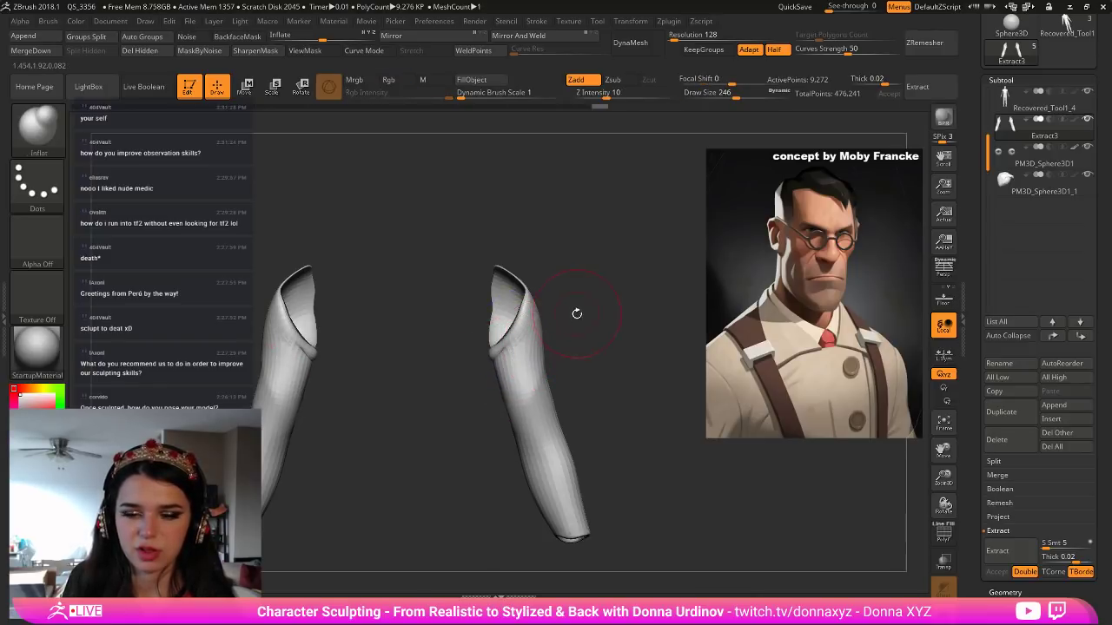
Repair the dents at the inner elbows by pulling the surface with Move Topological and filling it with Inflat.
drag(576, 310, 496, 445)
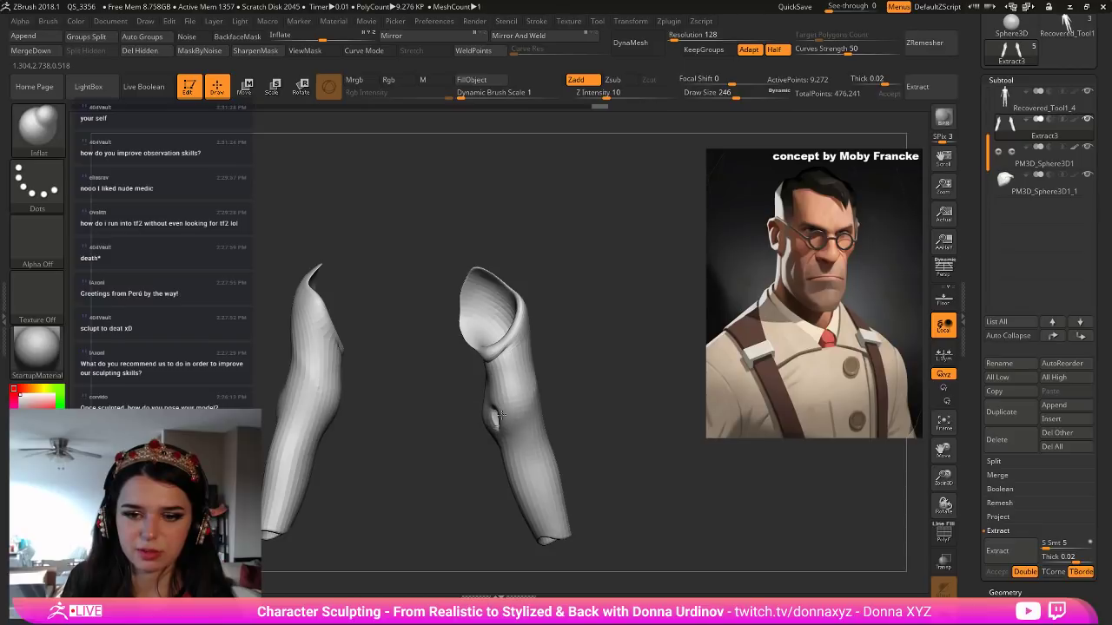
drag(578, 363, 590, 349)
key(b)
key(m)
key(t)
key(bracketleft)
key(bracketleft)
drag(513, 408, 506, 408)
drag(583, 369, 607, 359)
key(bracketleft)
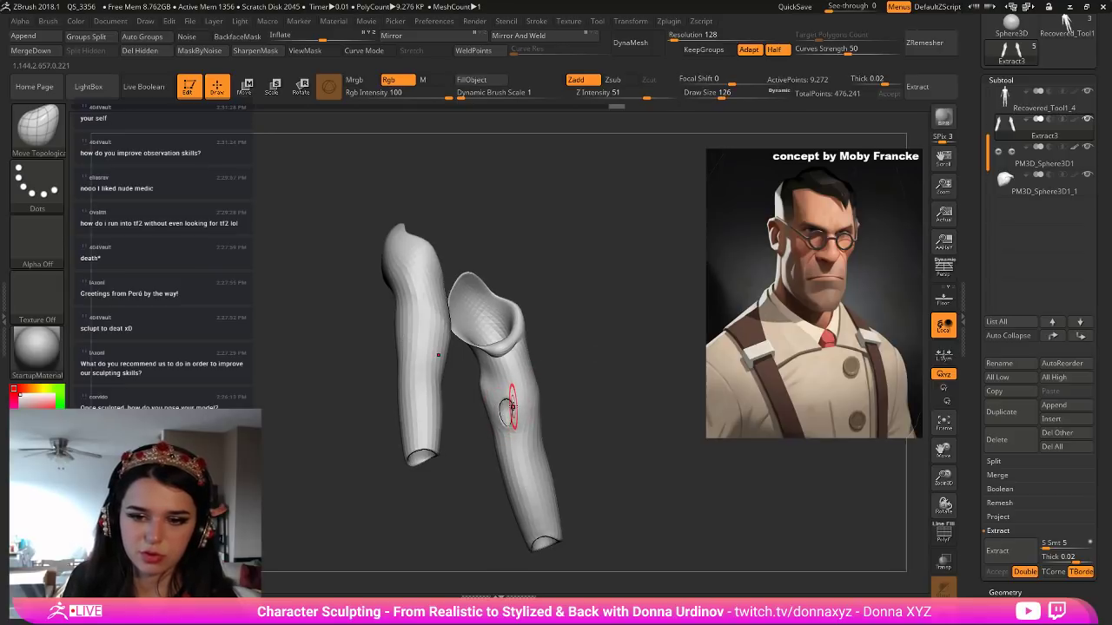
mouse_move(509, 407)
mouse_down()
mouse_move(514, 417)
mouse_move(500, 417)
mouse_move(510, 425)
mouse_move(496, 410)
mouse_up()
key(bracketleft)
key(b)
key(i)
key(n)
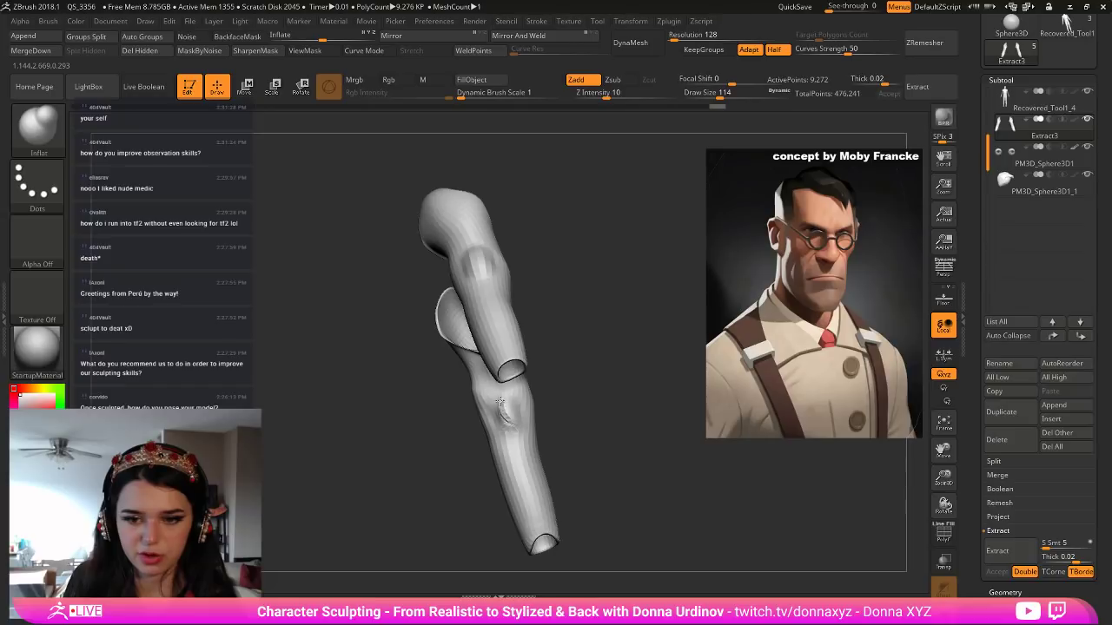
Rebuild the sleeves with DynaMesh at resolution 128, then run two ZRemesher passes with Half enabled, smoothing the elbows in between.
click(631, 48)
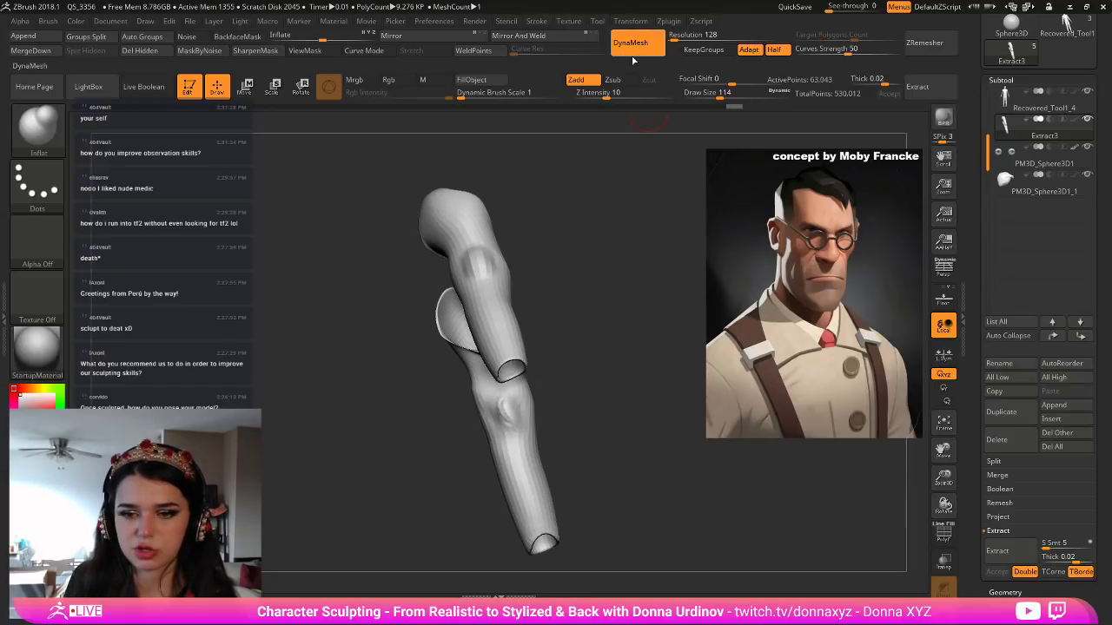
click(926, 44)
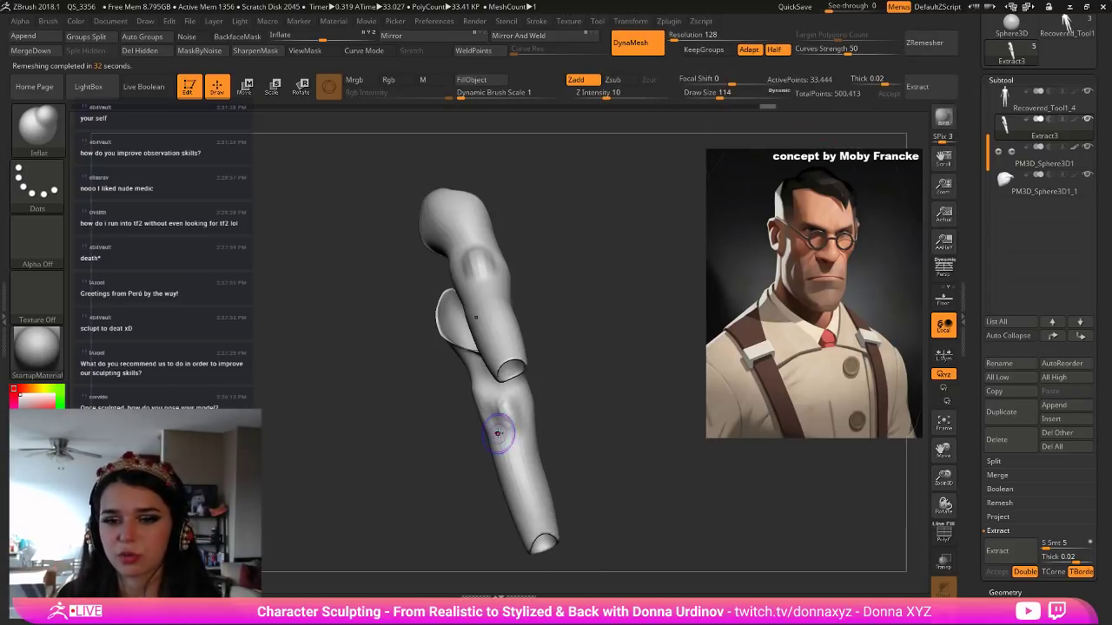
key(shift)
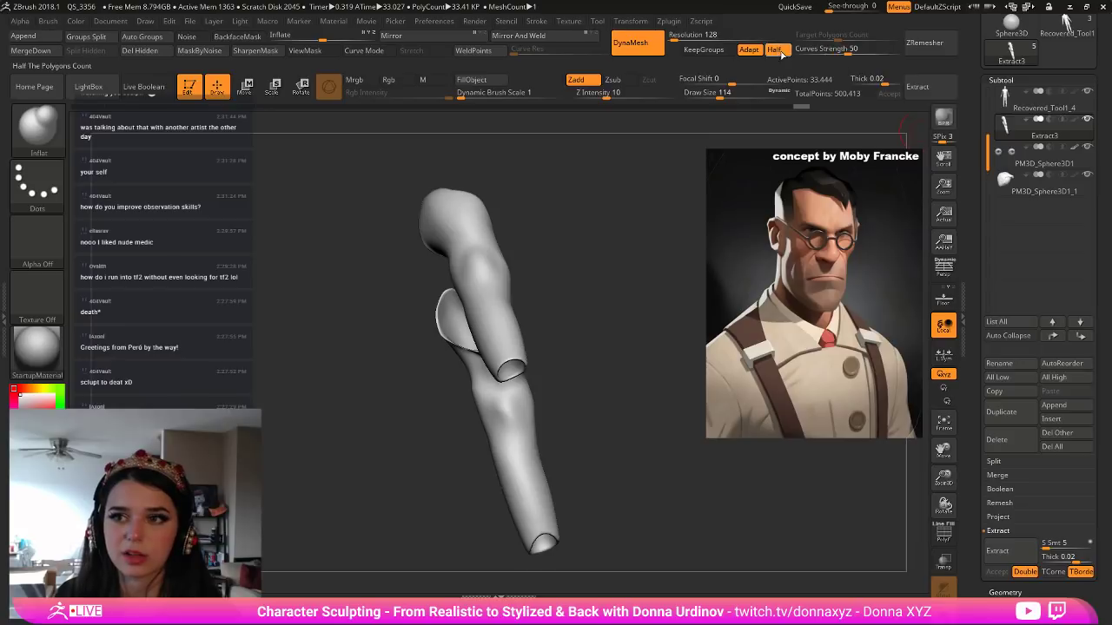
click(924, 43)
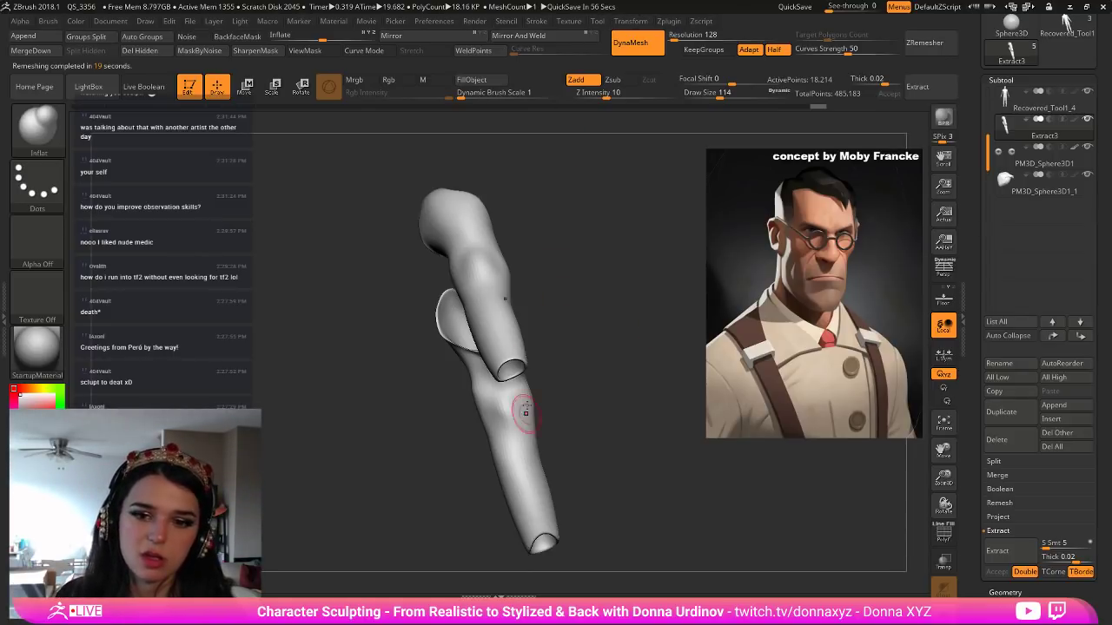
Smooth the elbows and upper arms of the sleeves from several sides and remesh them again with ZRemesher and Half enabled.
key(shift)
drag(567, 394, 579, 368)
mouse_move(515, 350)
shift+mouse_down()
mouse_move(491, 339)
mouse_move(478, 294)
mouse_move(488, 276)
shift+mouse_up()
drag(462, 231, 665, 264)
mouse_move(568, 402)
shift+mouse_down()
mouse_move(571, 379)
mouse_move(556, 406)
mouse_move(535, 387)
mouse_move(545, 397)
shift+mouse_up()
drag(628, 331, 651, 331)
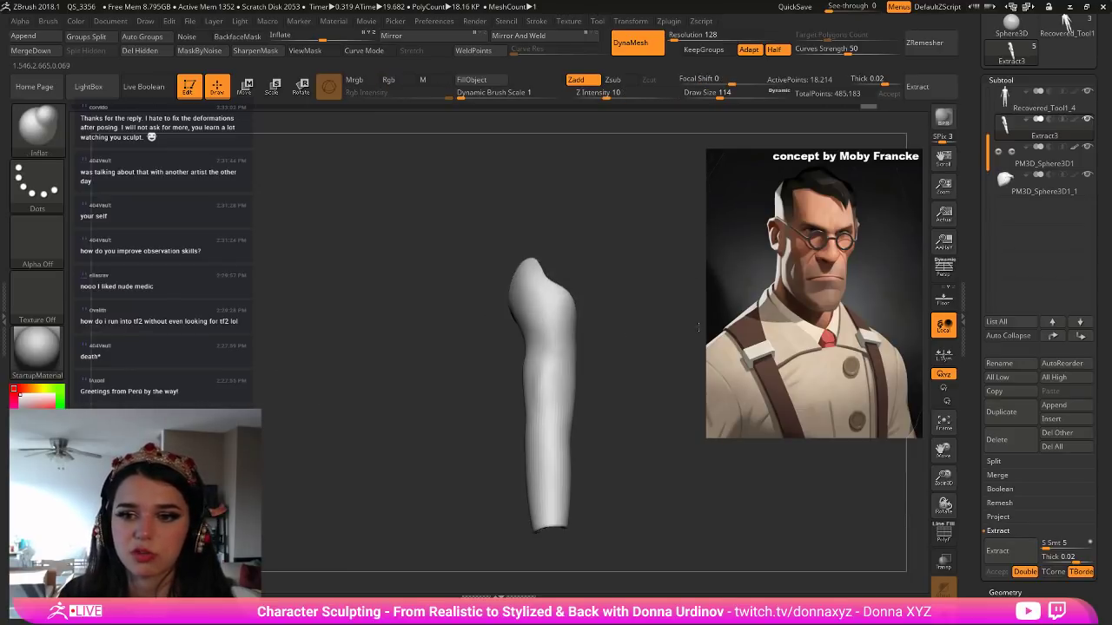
shift+drag(538, 366, 533, 375)
drag(455, 388, 550, 371)
key(shift)
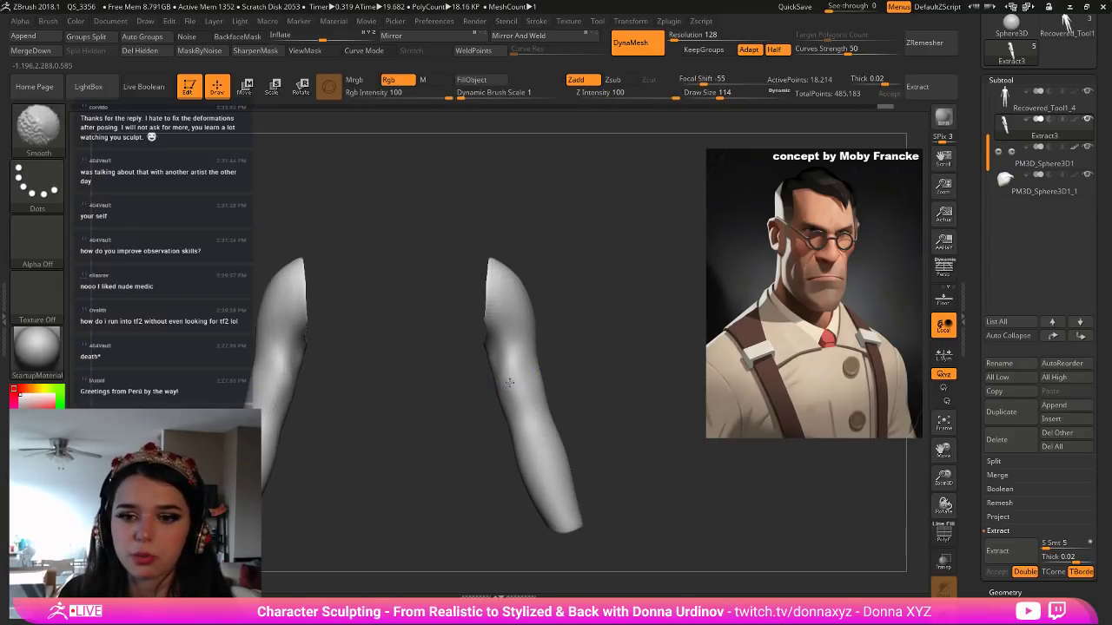
shift+drag(521, 387, 539, 380)
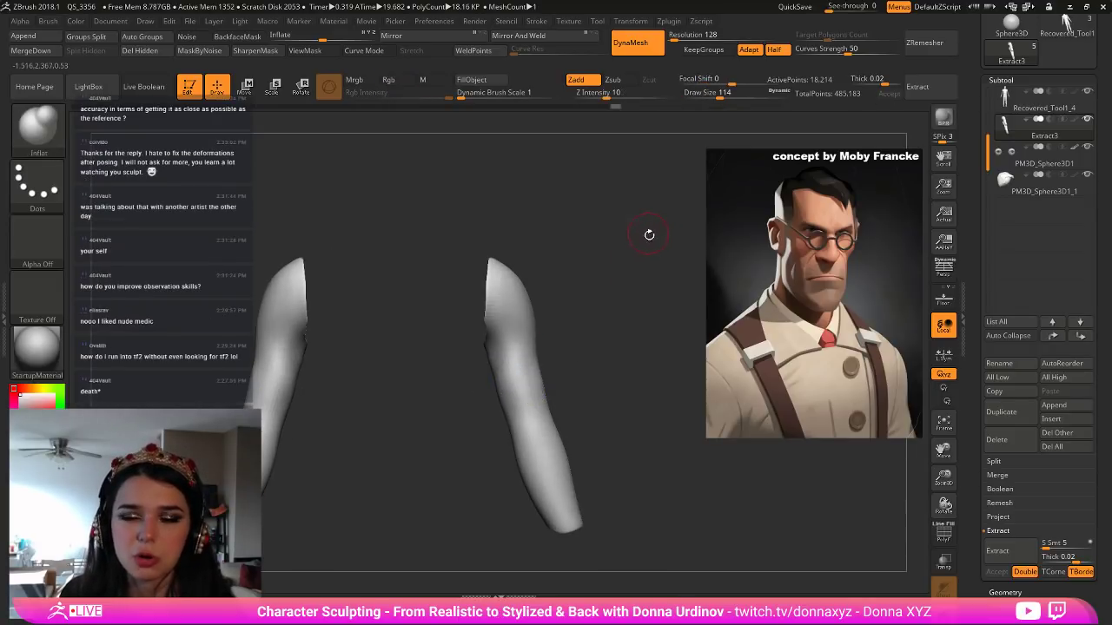
mouse_move(620, 271)
mouse_down()
mouse_move(646, 246)
mouse_move(638, 259)
mouse_up()
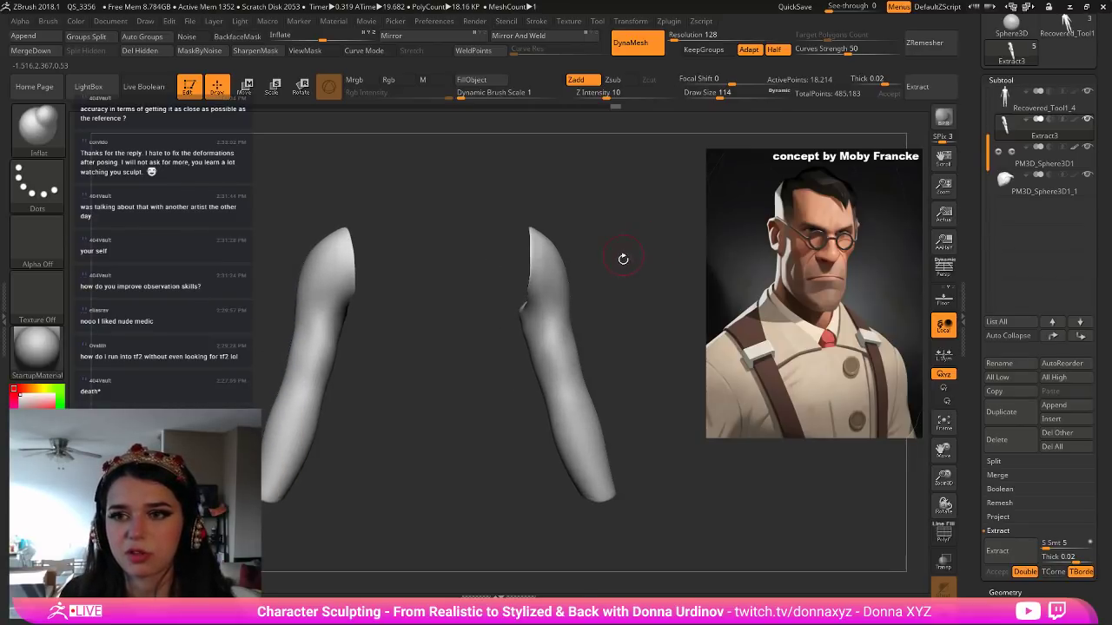
click(912, 45)
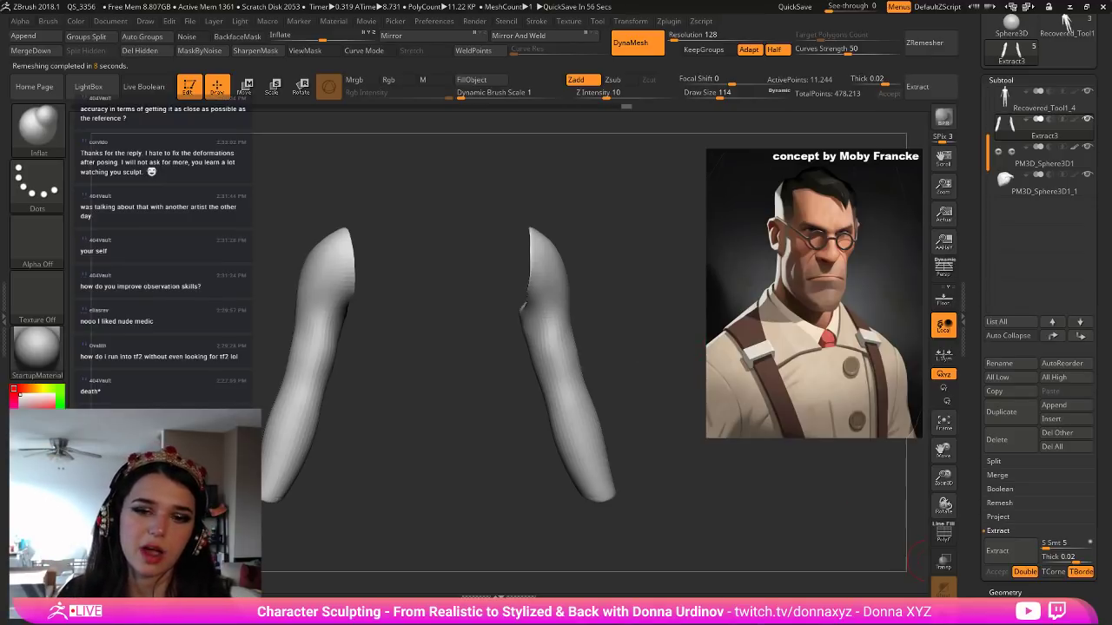
Show the whole figure again and inflate the sleeves along the arms with the Inflat brush at draw size 370.
click(944, 610)
drag(675, 455, 747, 450)
drag(631, 420, 714, 424)
drag(304, 258, 92, 293)
key(b)
key(i)
key(n)
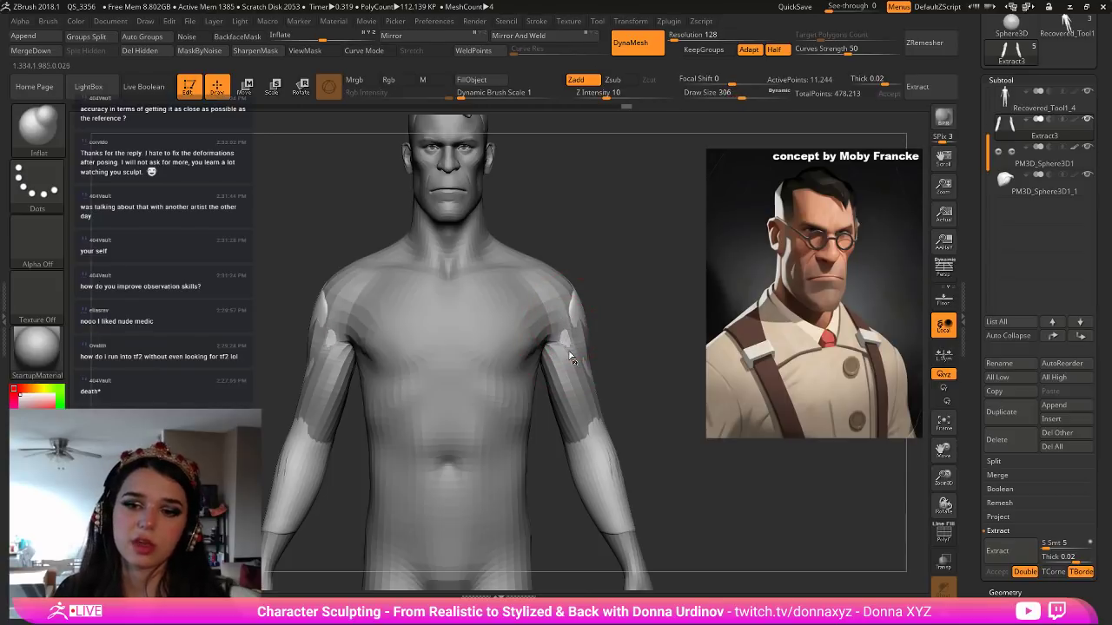
key(bracketright)
key(bracketright)
mouse_move(570, 348)
mouse_down()
mouse_move(573, 326)
mouse_move(584, 401)
mouse_move(571, 415)
mouse_move(556, 365)
mouse_move(612, 487)
mouse_move(588, 351)
mouse_move(609, 376)
mouse_move(600, 392)
mouse_up()
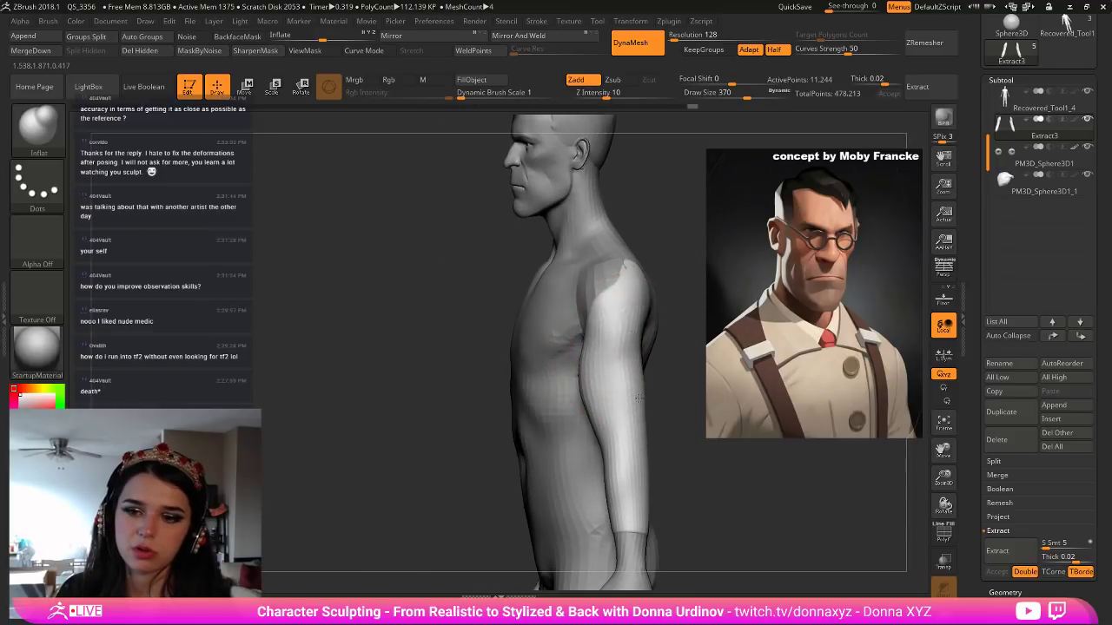
key(shift)
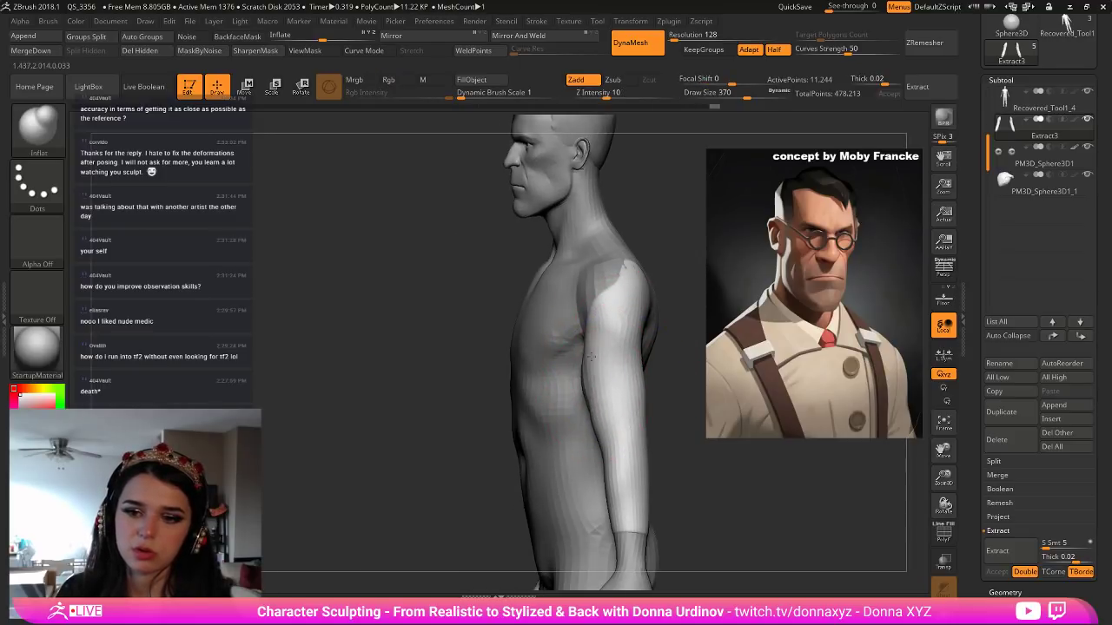
Clear the mask on the body subtool and make the sleeves the active subtool again.
alt+click(587, 327)
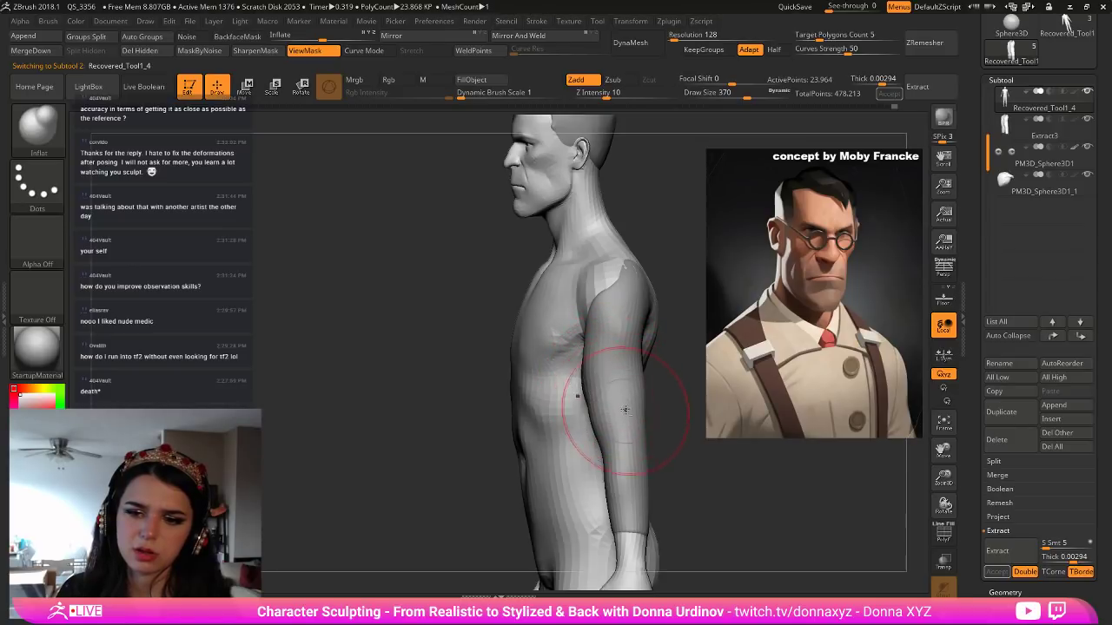
drag(701, 458, 817, 450)
ctrl+drag(662, 383, 589, 382)
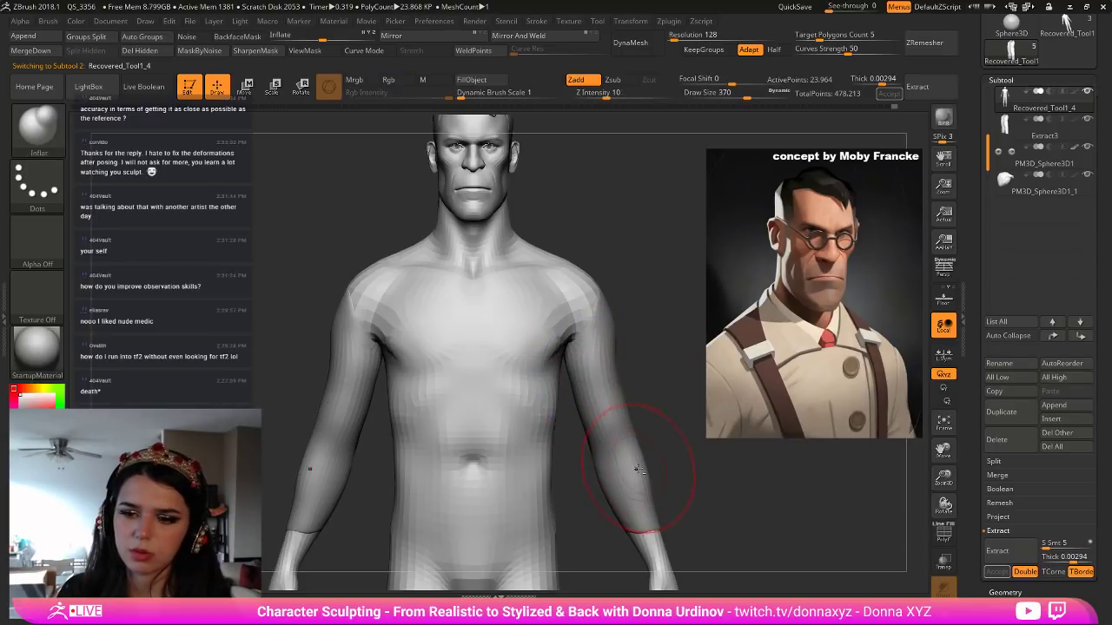
click(1008, 130)
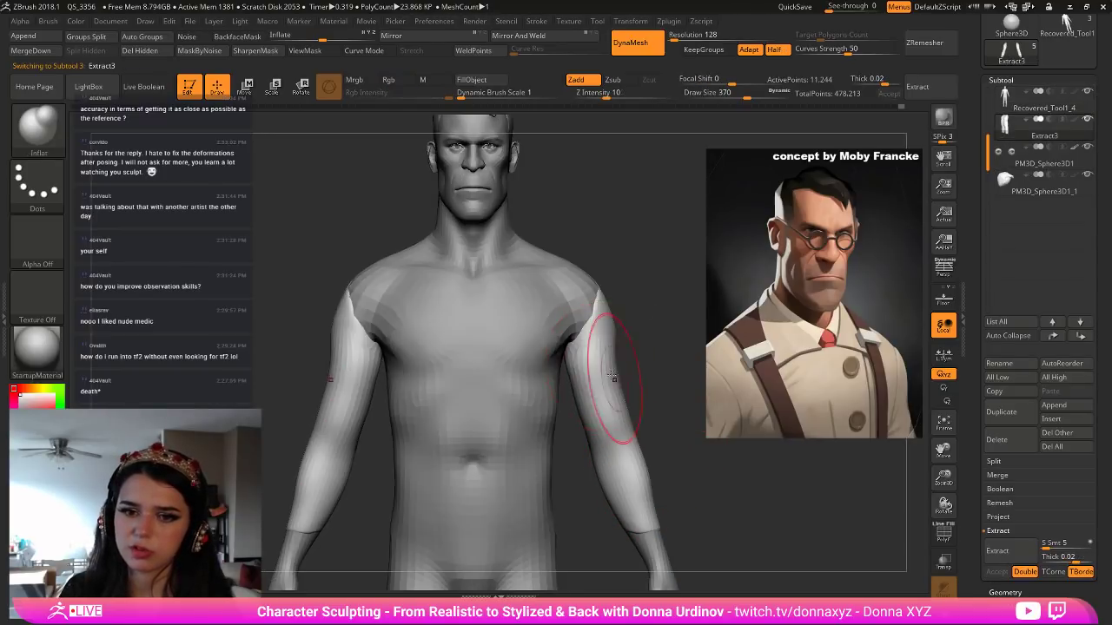
Pull the shoulder tops of the sleeves up and inward with a reduced Move brush.
key(b)
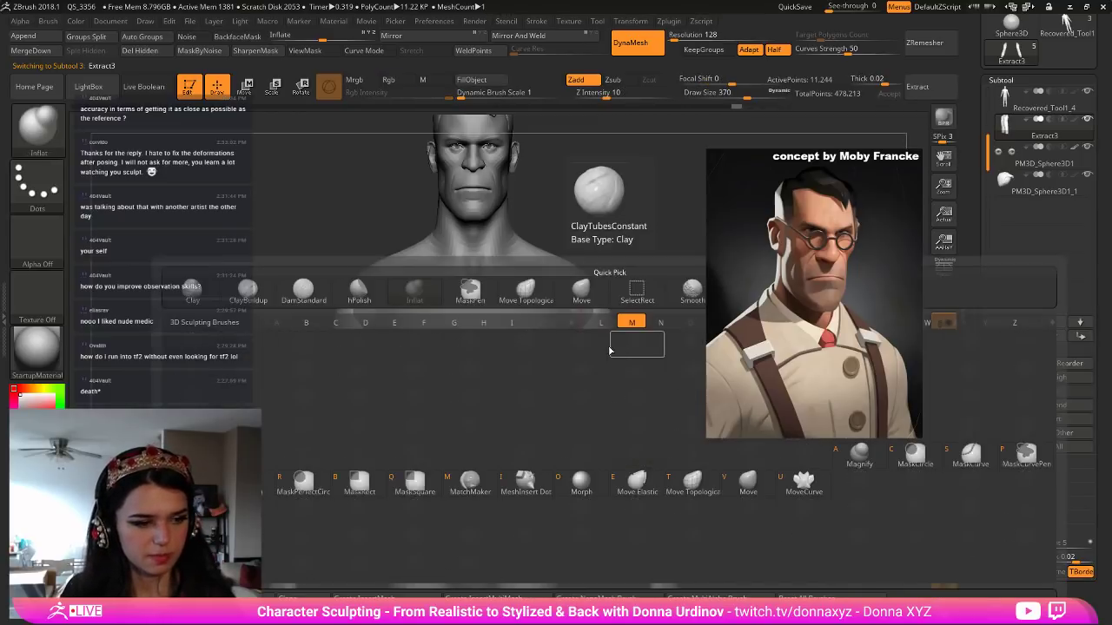
key(m)
key(v)
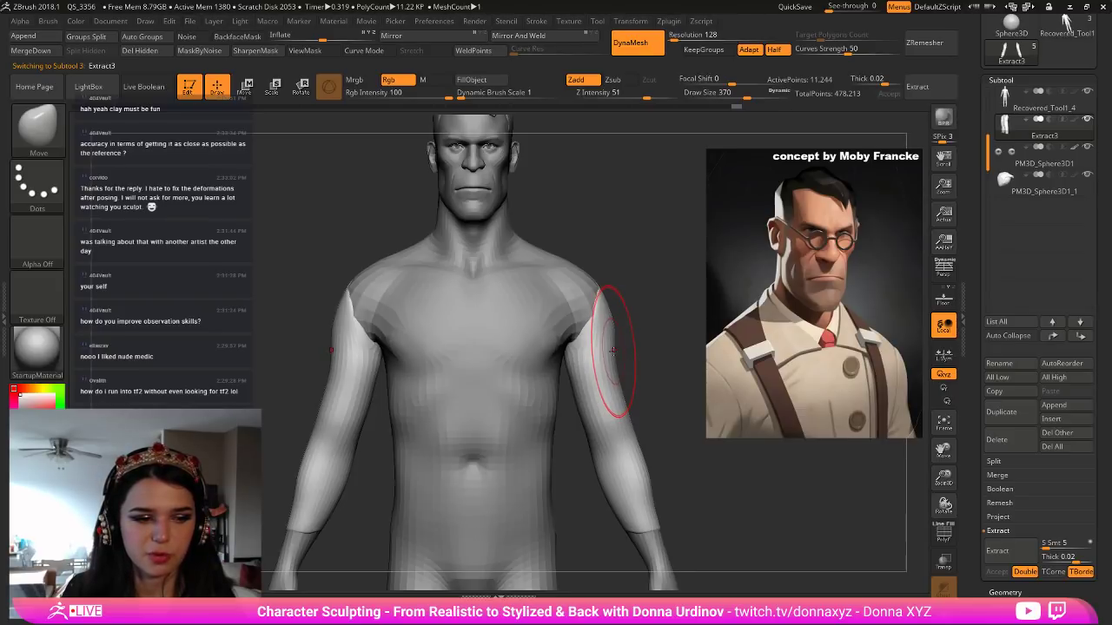
key(bracketleft)
key(bracketleft)
key(bracketleft)
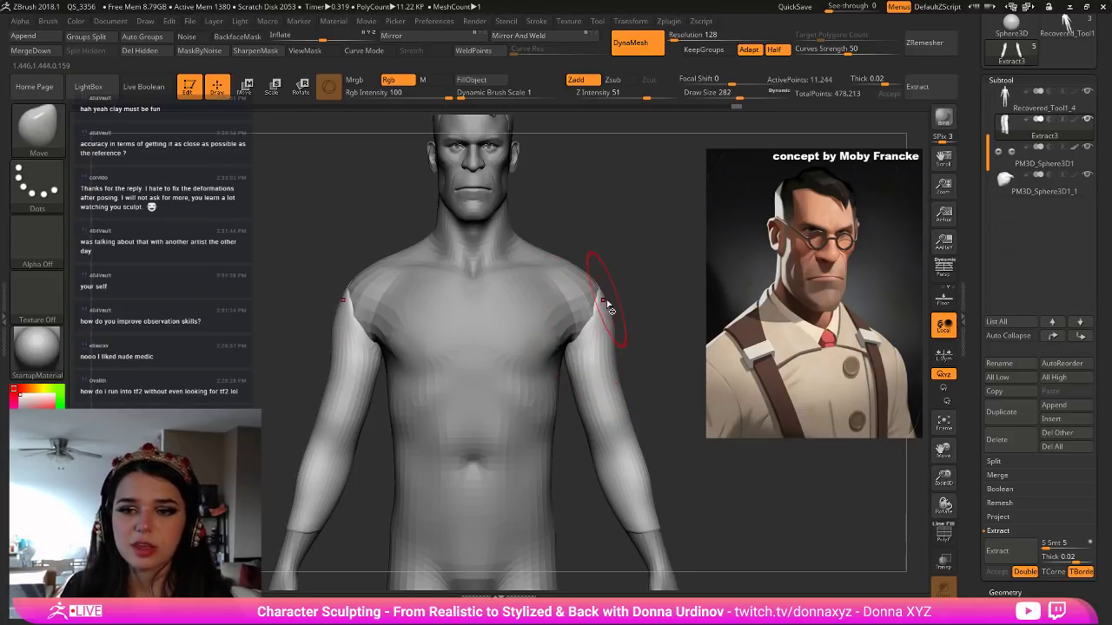
key(bracketleft)
key(bracketleft)
key(bracketleft)
key(bracketleft)
key(bracketleft)
key(bracketleft)
key(bracketleft)
mouse_move(606, 293)
mouse_down()
mouse_move(600, 269)
mouse_move(608, 300)
mouse_move(580, 320)
mouse_move(574, 308)
mouse_up()
Adjust the forearm and elbow silhouette of the sleeves with the Move brush and smooth the upper arms.
key(bracketright)
key(bracketright)
mouse_move(652, 435)
mouse_down()
mouse_move(688, 448)
mouse_move(631, 449)
mouse_up()
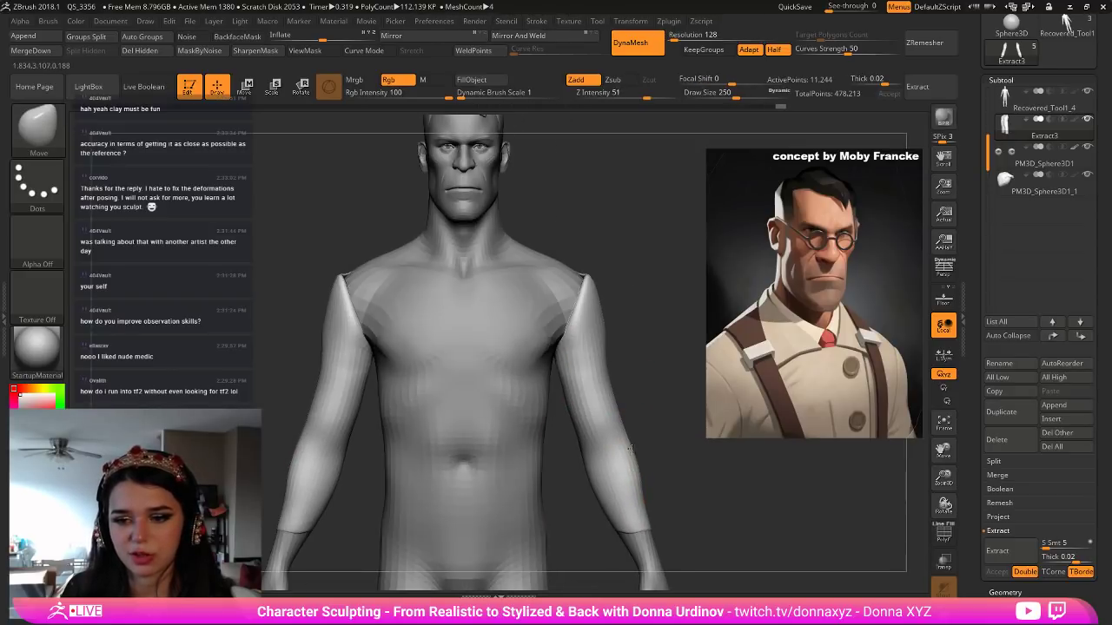
mouse_move(651, 507)
mouse_down()
mouse_move(665, 505)
mouse_move(644, 495)
mouse_up()
alt+drag(655, 425, 658, 458)
drag(574, 443, 580, 441)
shift+drag(587, 426, 591, 347)
Reshape the sleeve's upper shoulder edge from the side with the Move brush and smooth it.
drag(656, 317, 511, 265)
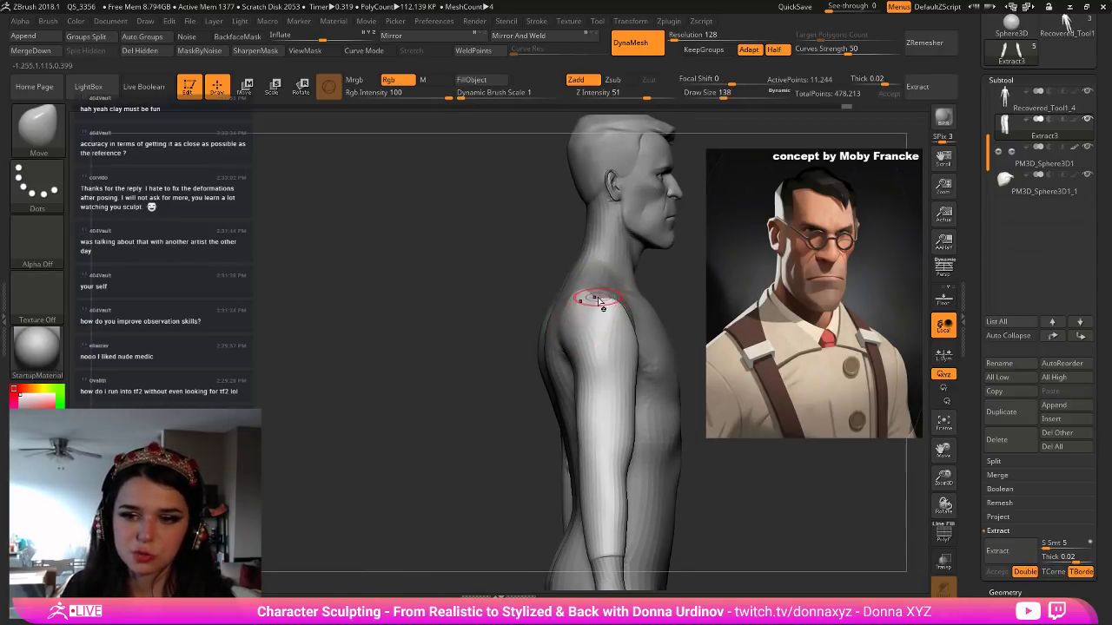
key(bracketright)
drag(580, 301, 576, 300)
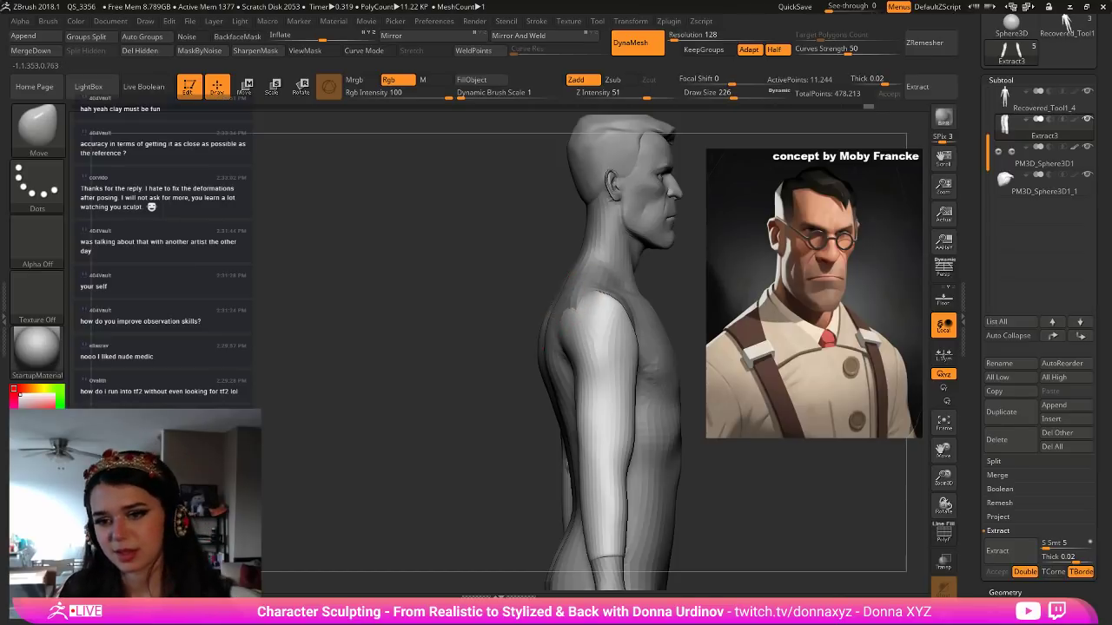
mouse_move(580, 323)
shift+mouse_down()
mouse_move(594, 343)
mouse_move(596, 326)
shift+mouse_up()
Select the body subtool and mask the torso front and back, from the base of the neck to the hips.
mouse_move(672, 314)
alt+mouse_down()
mouse_move(669, 304)
mouse_move(614, 329)
mouse_move(570, 306)
mouse_move(435, 313)
alt+mouse_up()
alt+drag(596, 316, 573, 354)
alt+click(530, 401)
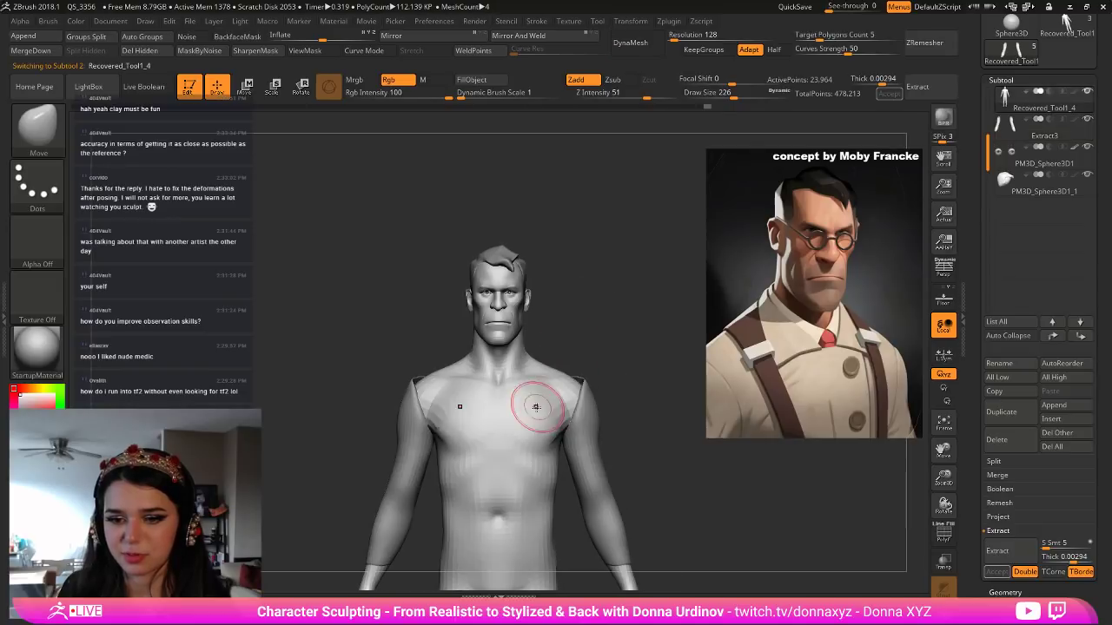
right_drag(611, 336, 579, 367)
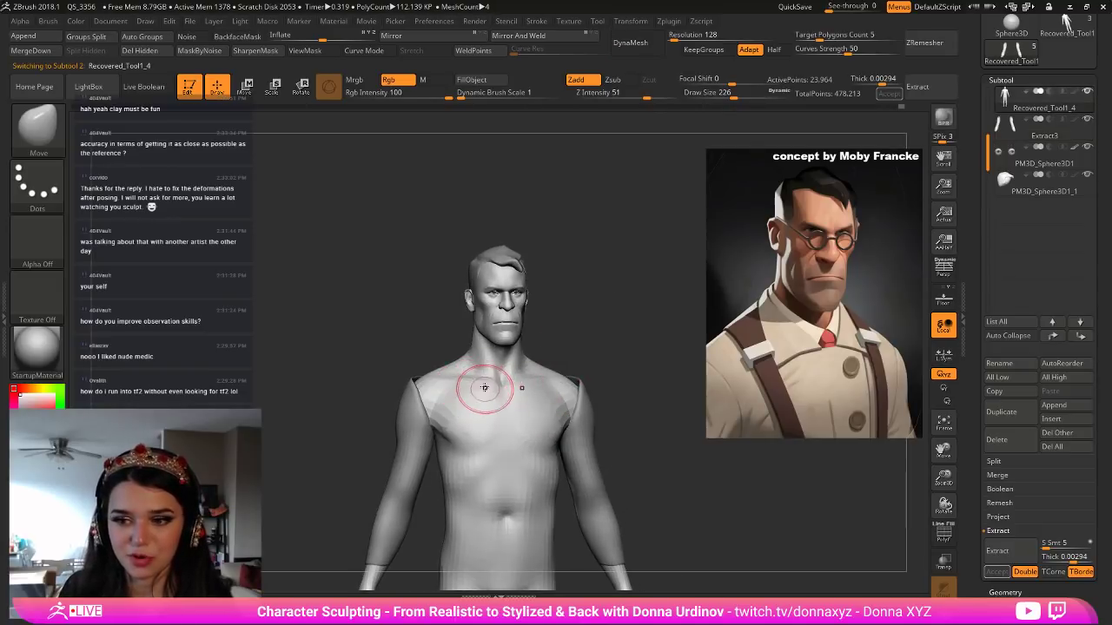
key(ctrl)
mouse_move(470, 397)
ctrl+mouse_down()
mouse_move(447, 368)
mouse_move(441, 435)
mouse_move(538, 486)
mouse_move(486, 539)
mouse_move(542, 569)
mouse_move(500, 556)
ctrl+mouse_up()
mouse_move(630, 440)
mouse_down()
mouse_move(626, 417)
mouse_move(706, 414)
mouse_up()
mouse_move(422, 486)
ctrl+mouse_down()
mouse_move(481, 502)
mouse_move(462, 509)
mouse_move(458, 488)
mouse_move(391, 443)
mouse_move(452, 417)
mouse_move(365, 399)
mouse_move(408, 365)
mouse_move(396, 352)
ctrl+mouse_up()
drag(499, 316, 532, 329)
mouse_move(437, 354)
ctrl+mouse_down()
mouse_move(422, 355)
mouse_move(459, 378)
mouse_move(452, 350)
ctrl+mouse_up()
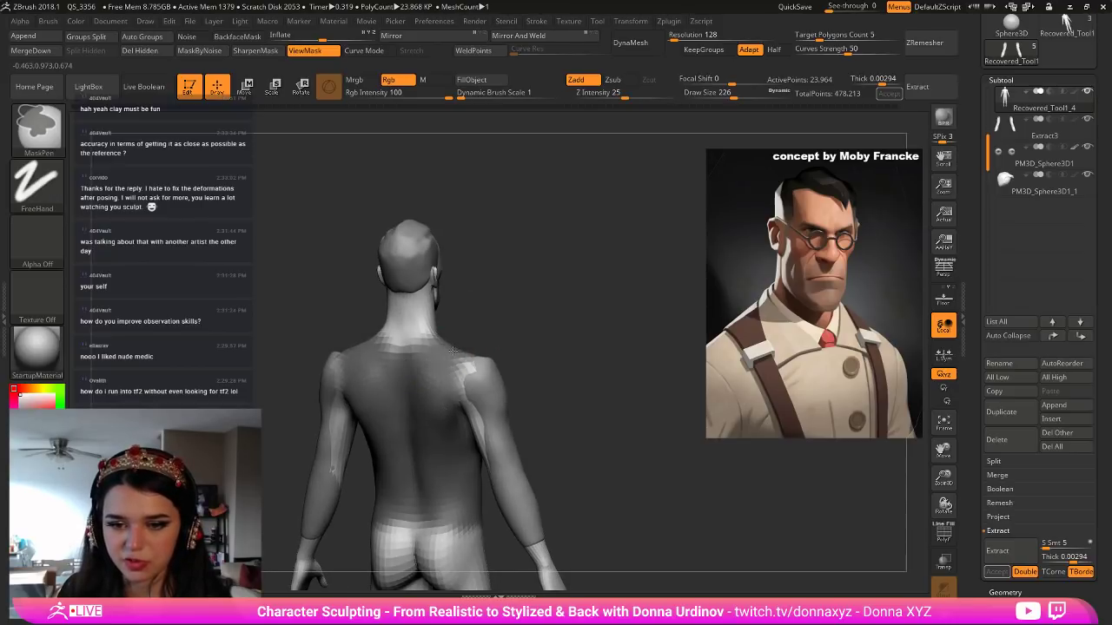
drag(528, 323, 419, 365)
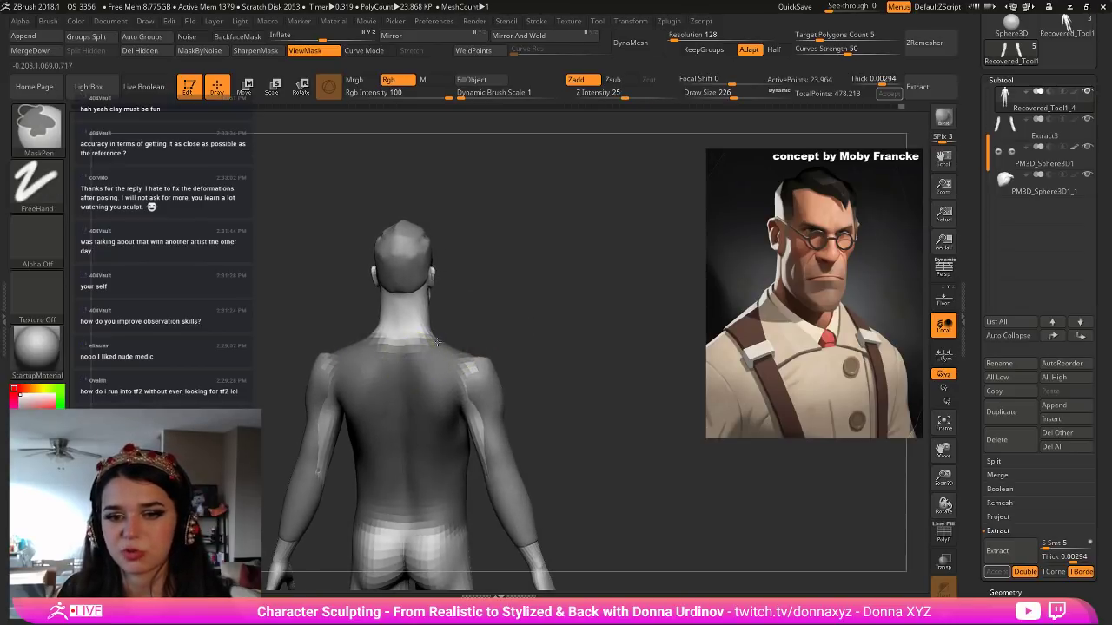
drag(538, 327, 417, 322)
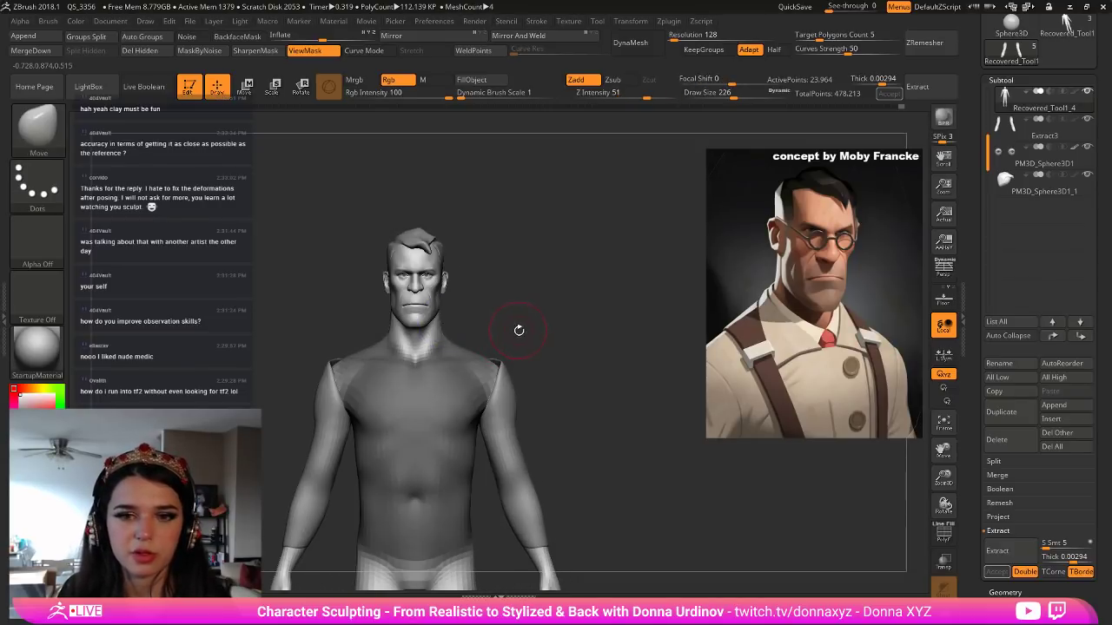
Extract the masked torso at thickness 0.00294 and accept it as a new subtool.
click(917, 86)
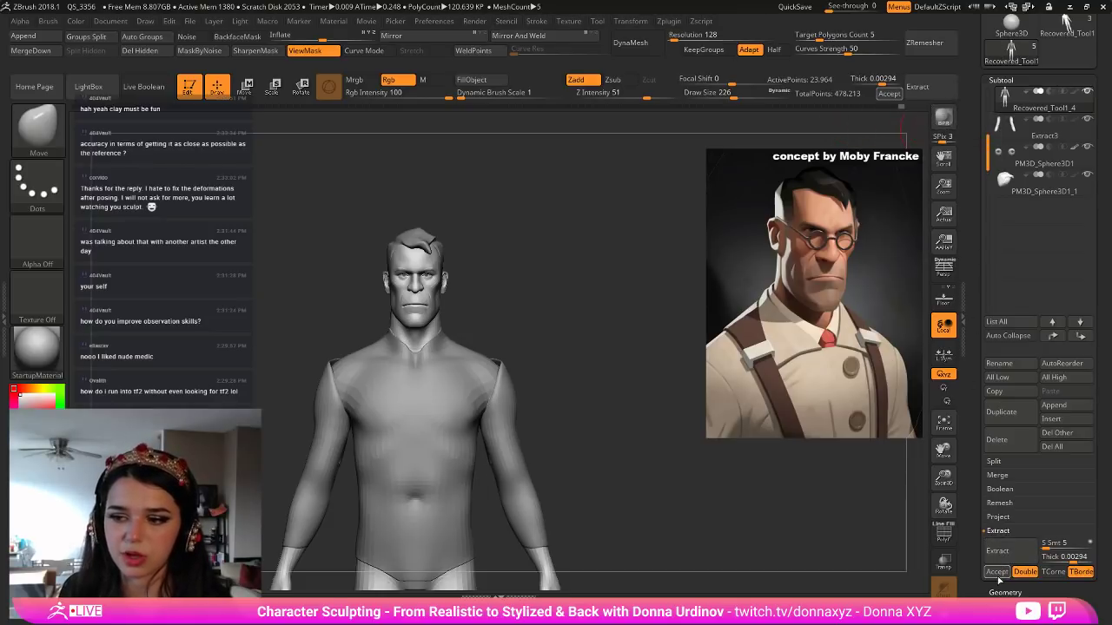
click(993, 573)
mouse_move(638, 392)
mouse_down()
mouse_move(621, 383)
mouse_move(654, 385)
mouse_move(654, 346)
mouse_up()
Inflate the extracted torso's abdomen over the body poking through with the Inflat brush, and smooth its chest.
shift+drag(501, 459, 477, 482)
key(ctrl+z)
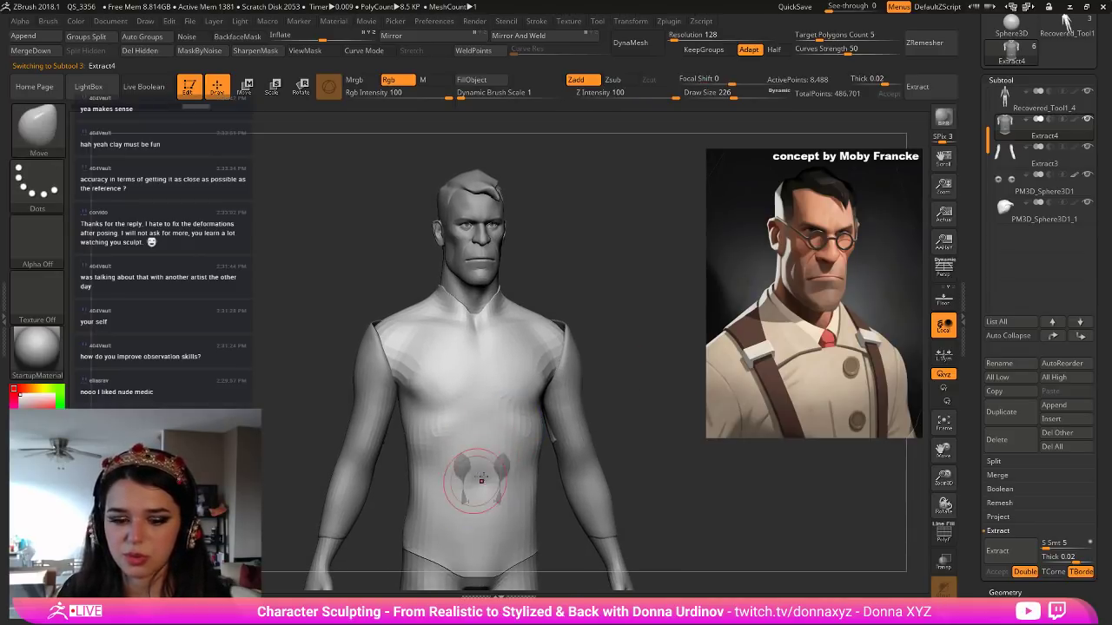
key(b)
key(i)
key(n)
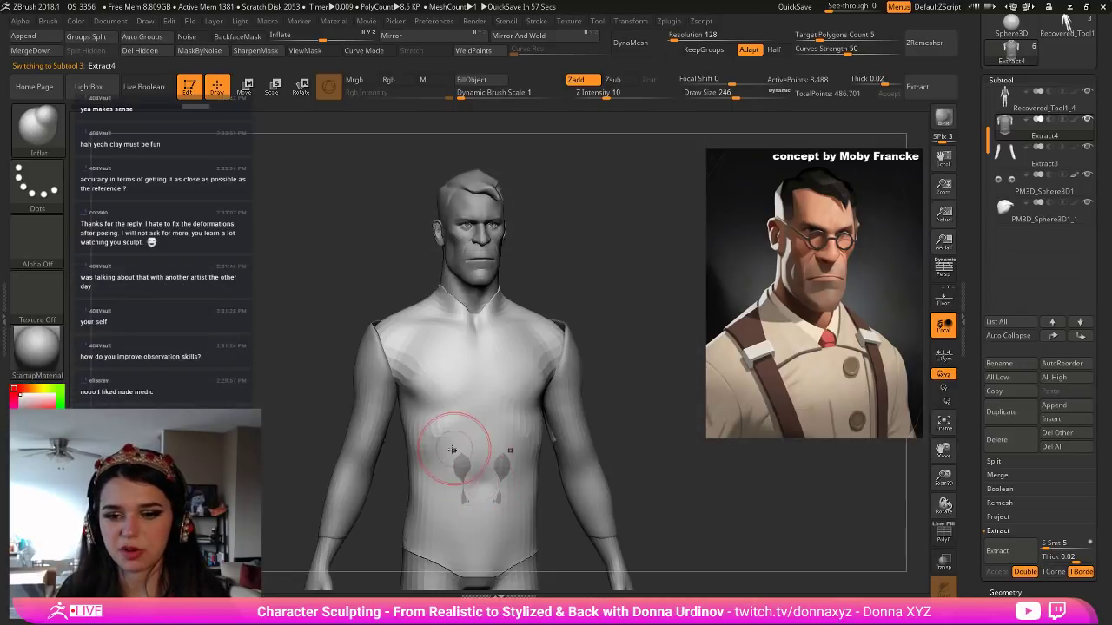
key(])
drag(463, 460, 469, 504)
mouse_move(437, 325)
shift+mouse_down()
mouse_move(455, 318)
mouse_move(432, 331)
mouse_move(454, 338)
mouse_move(411, 379)
shift+mouse_up()
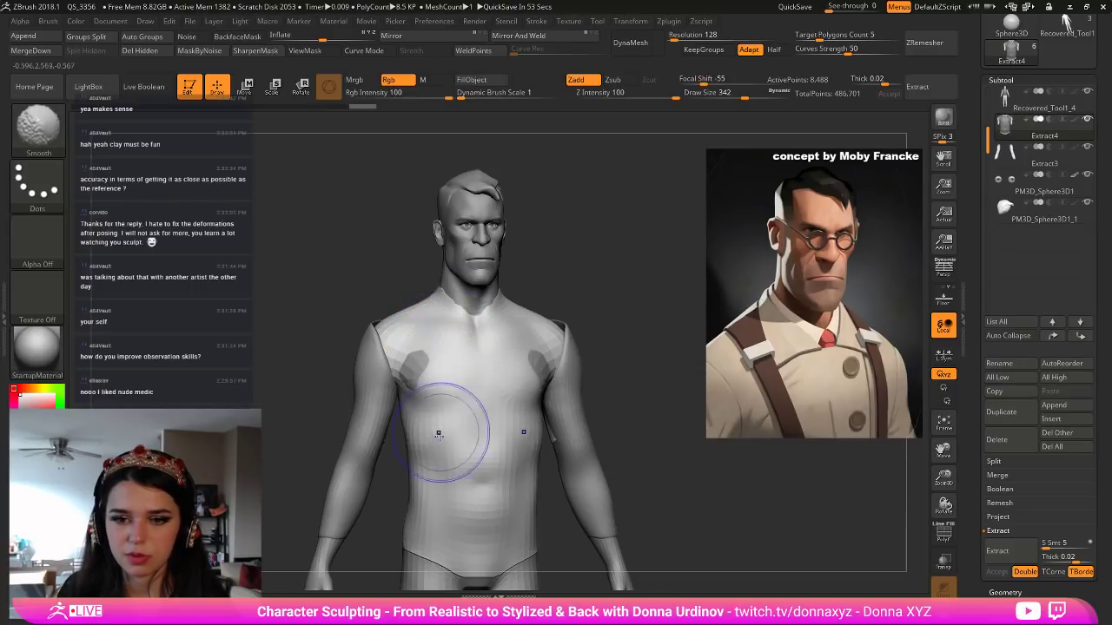
ZRemesh the extracted torso with the target polygon count at 5 and adaptive density on.
drag(618, 303, 615, 300)
key(b)
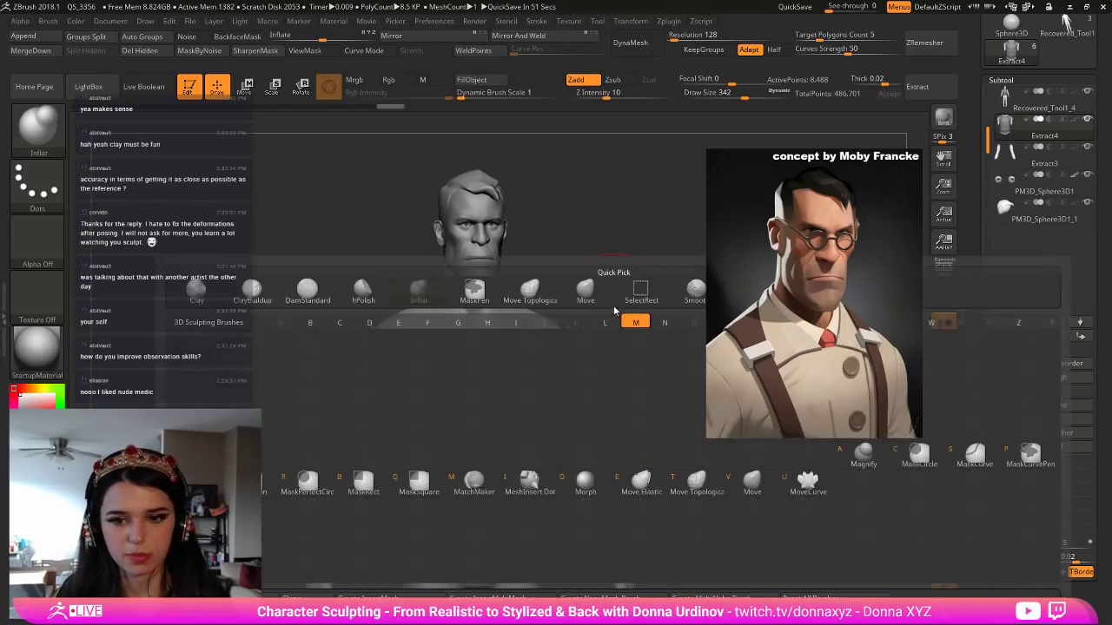
key(m)
key(v)
click(926, 44)
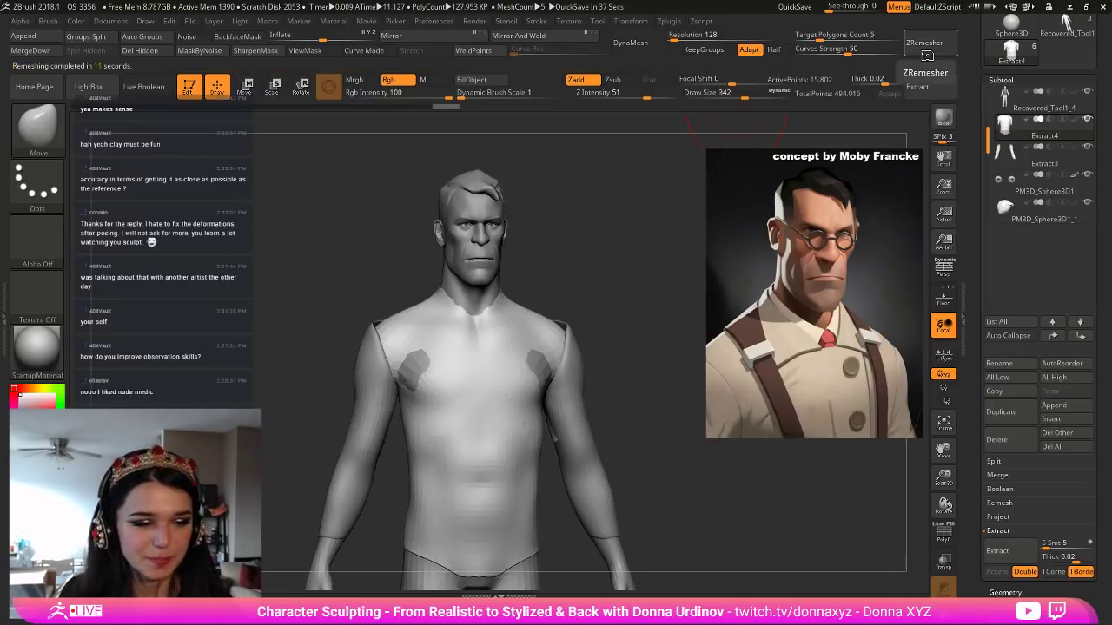
Pull the torso's chest out over the body with the Move brush and even the area beside the armpit with hPolish.
drag(597, 262, 601, 281)
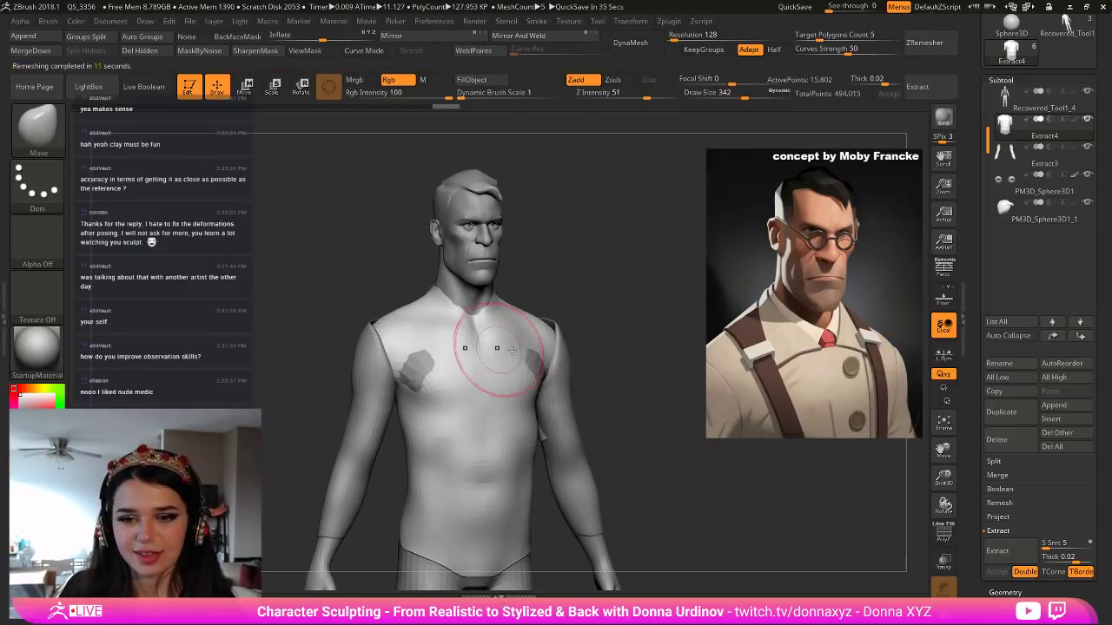
drag(430, 387, 422, 376)
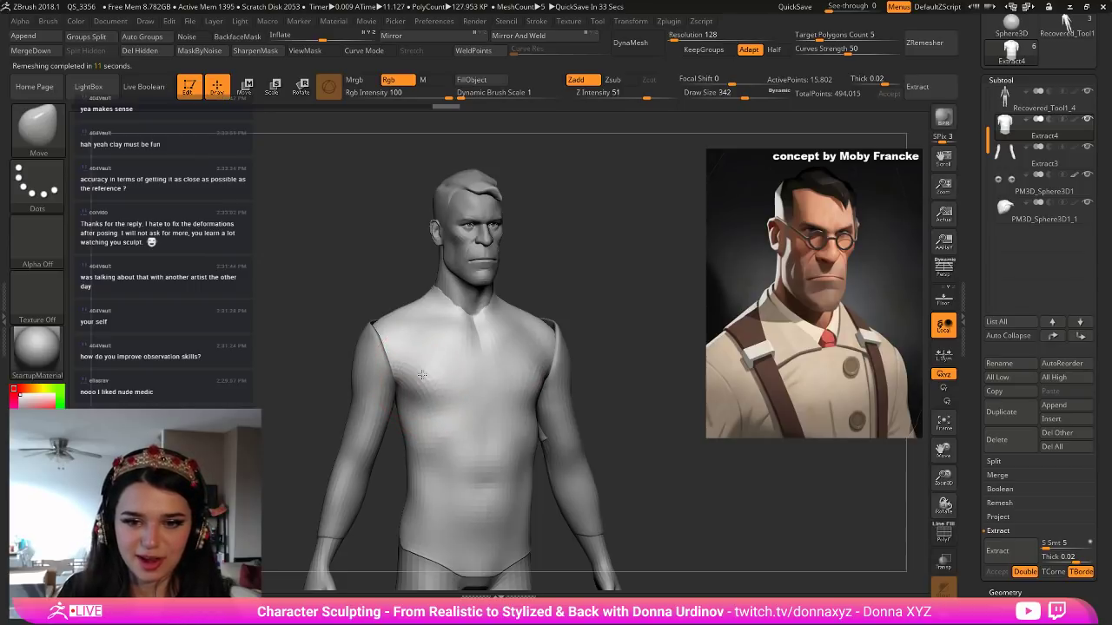
mouse_move(433, 432)
mouse_down()
mouse_move(472, 475)
mouse_move(466, 450)
mouse_up()
key(b)
key(h)
key(p)
drag(422, 376, 422, 383)
Puff out the torso's chest, sides and front shoulder area with a larger Inflat brush.
key(b)
key(i)
key(n)
drag(412, 383, 414, 407)
key(])
mouse_move(417, 359)
mouse_down()
mouse_move(432, 427)
mouse_move(417, 393)
mouse_move(438, 413)
mouse_move(447, 404)
mouse_move(438, 460)
mouse_up()
drag(608, 280, 573, 288)
mouse_move(543, 350)
mouse_down()
mouse_move(541, 302)
mouse_move(554, 315)
mouse_up()
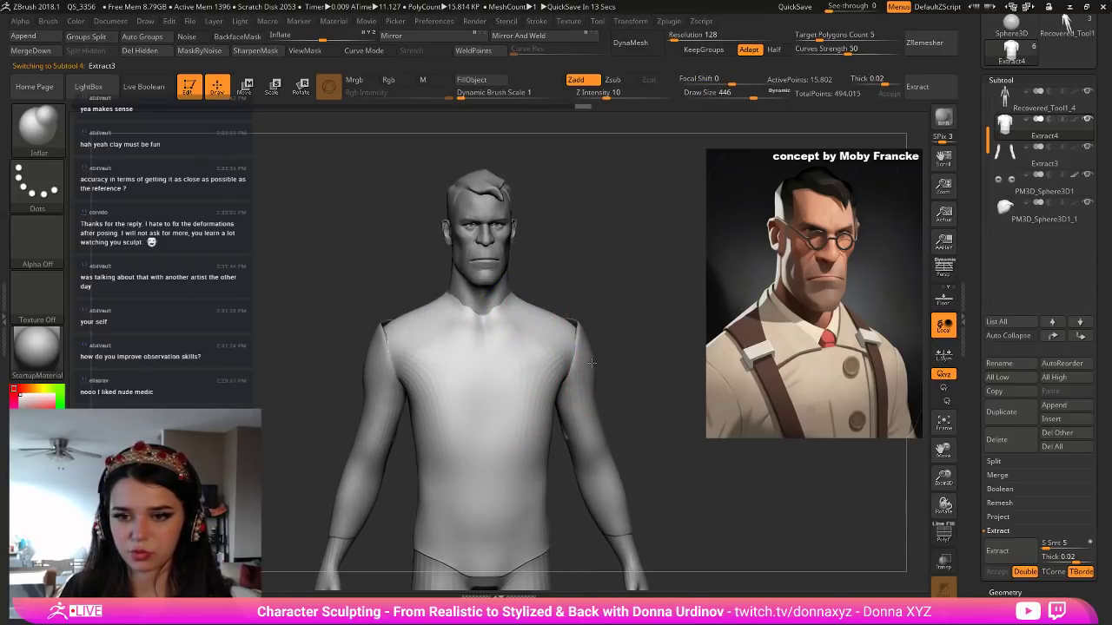
Select the body subtool and hide its legs and hands, keeping only the upper body visible.
alt+click(589, 358)
key(b)
key(m)
key(v)
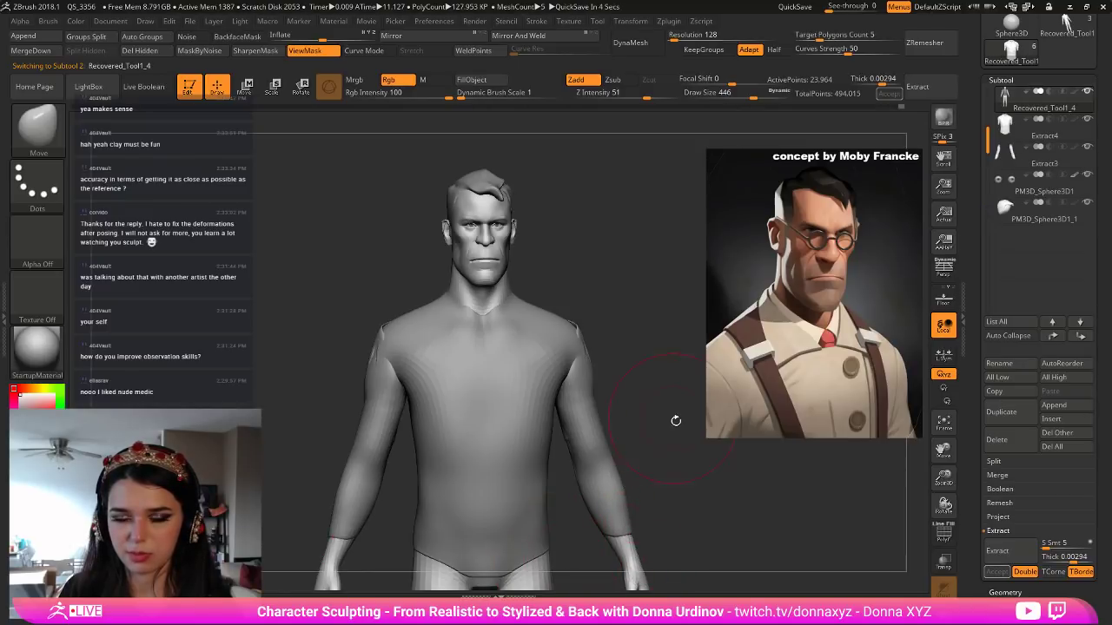
mouse_move(604, 355)
alt+mouse_down()
mouse_move(619, 347)
mouse_move(605, 322)
mouse_move(568, 315)
alt+mouse_up()
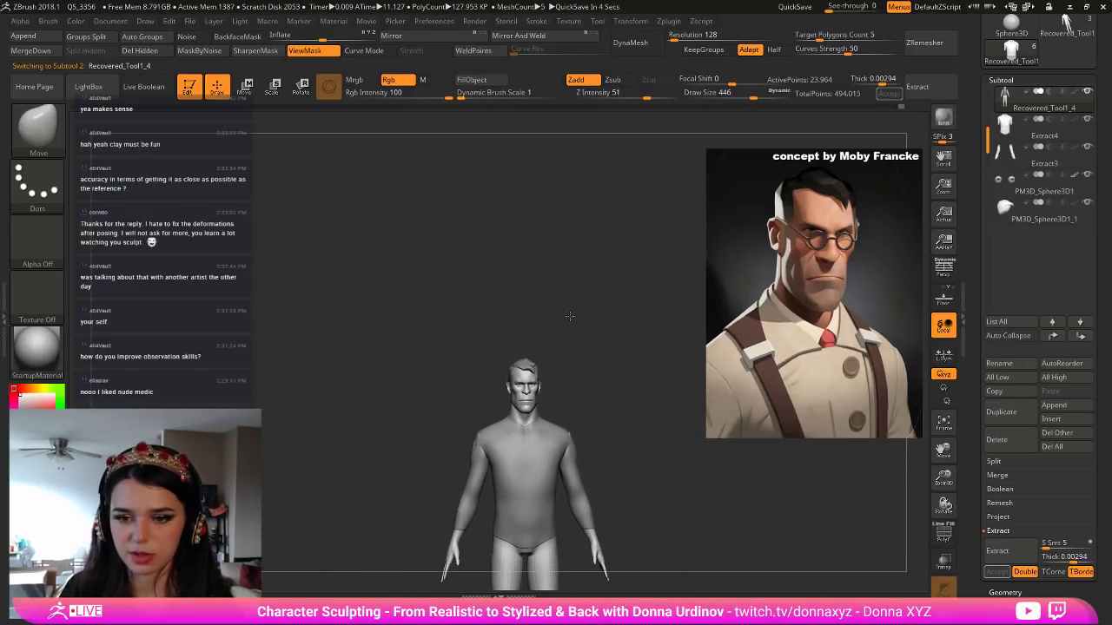
ctrl+shift+drag(456, 328, 613, 427)
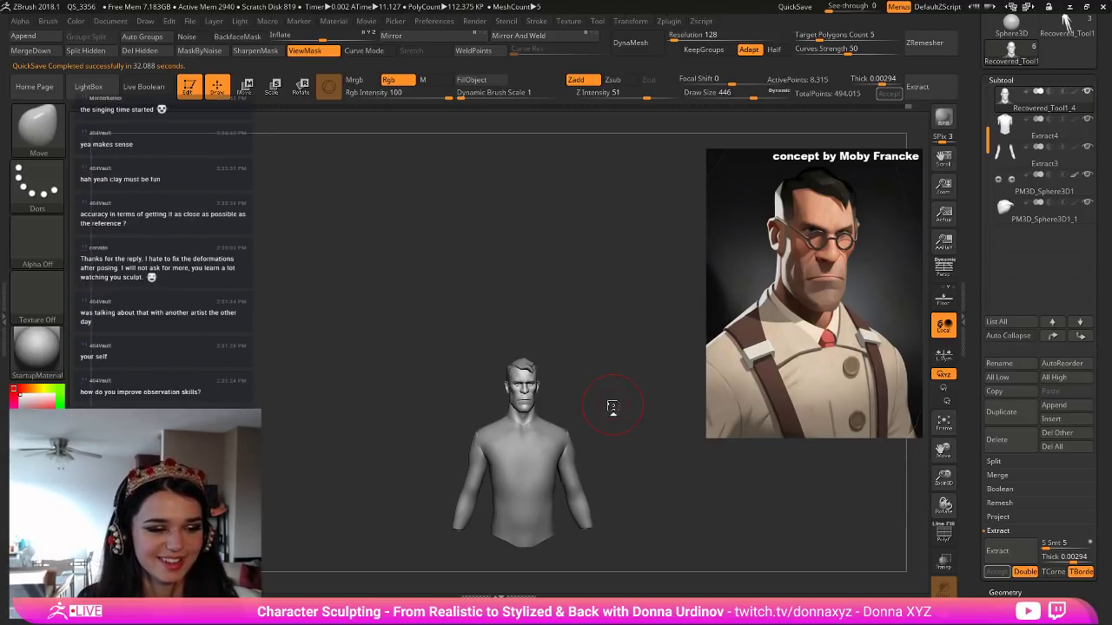
Tuck the upper ends of the sleeve subtool under the torso's shoulders using the Move brush at draw size 222.
drag(503, 298, 573, 269)
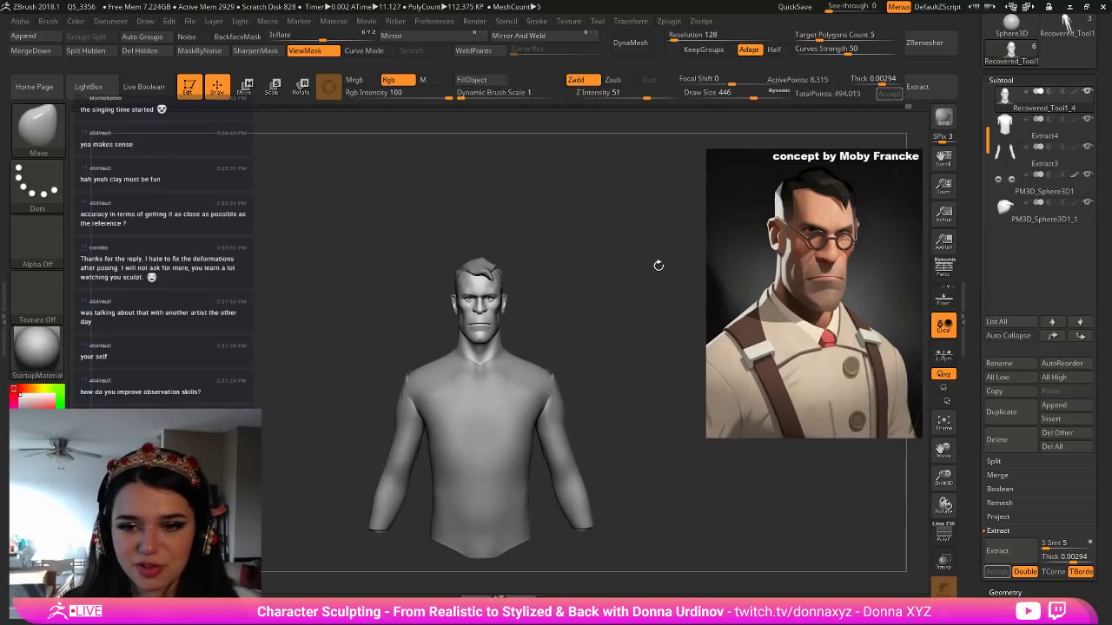
alt+drag(659, 265, 680, 241)
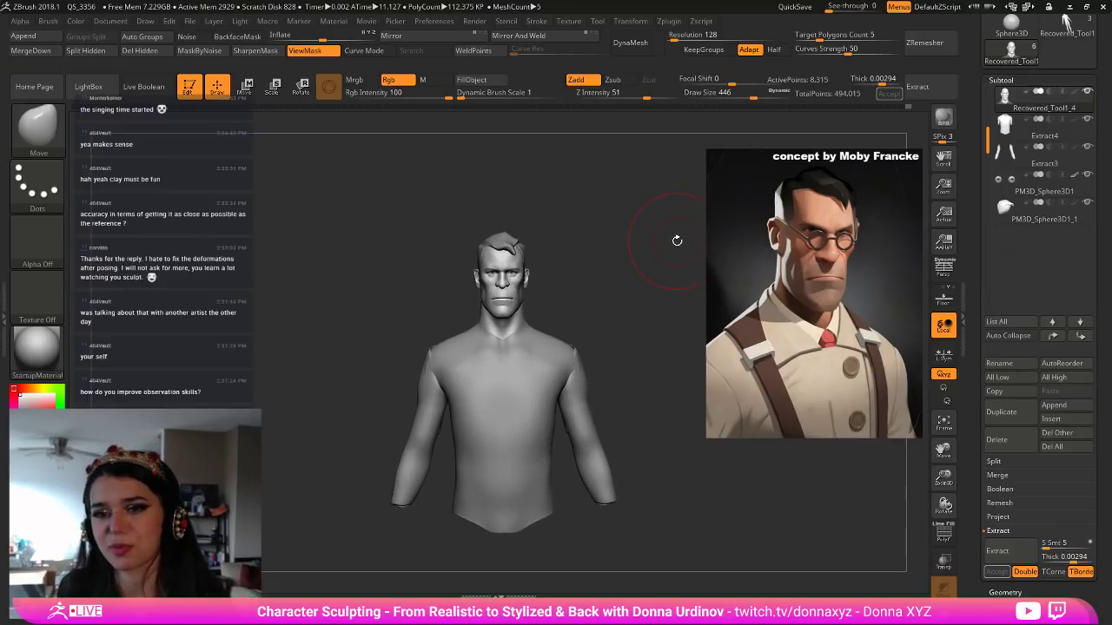
drag(670, 358, 687, 357)
alt+click(538, 378)
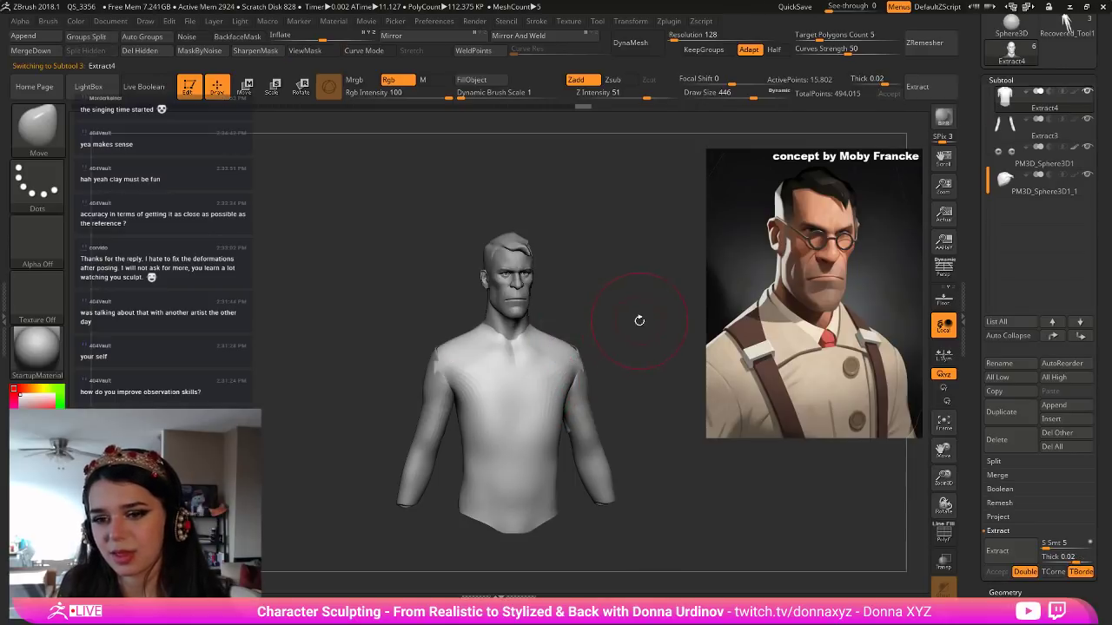
alt+drag(639, 321, 652, 319)
key(b)
key(m)
key(v)
key(bracketleft)
key(bracketleft)
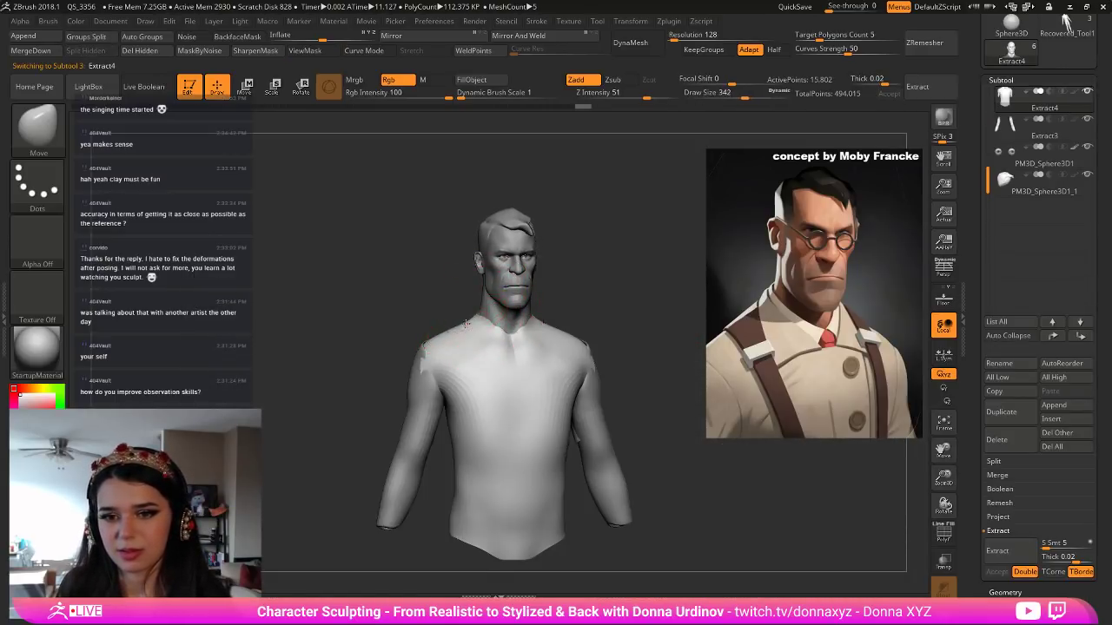
key(bracketleft)
key(bracketleft)
key(bracketleft)
key(bracketleft)
key(bracketleft)
key(bracketleft)
key(bracketleft)
key(bracketleft)
key(bracketleft)
key(bracketleft)
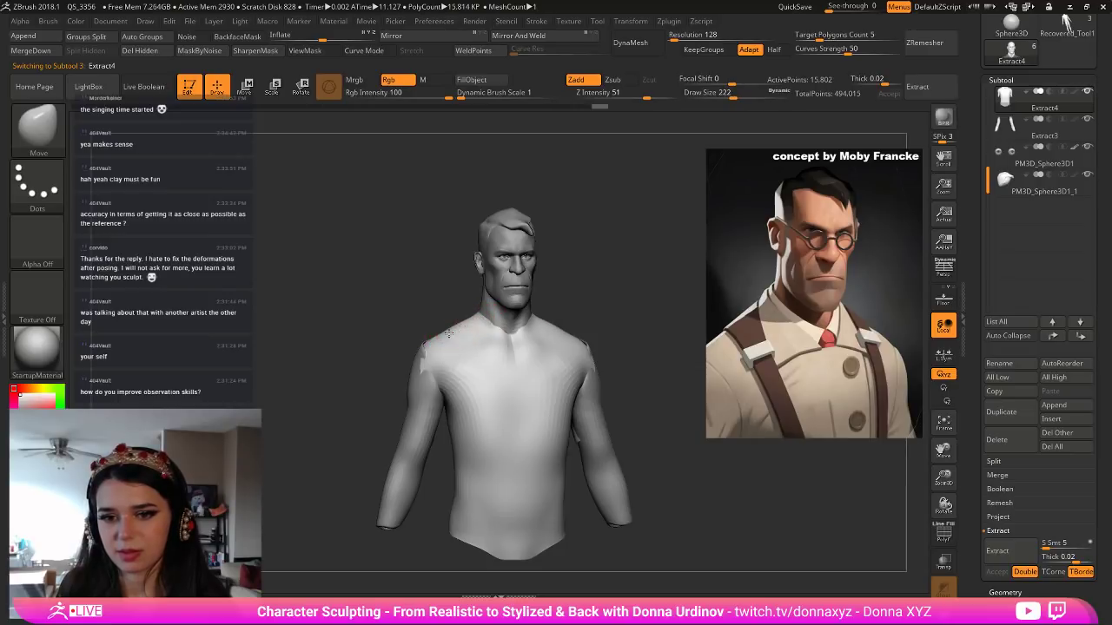
alt+click(420, 368)
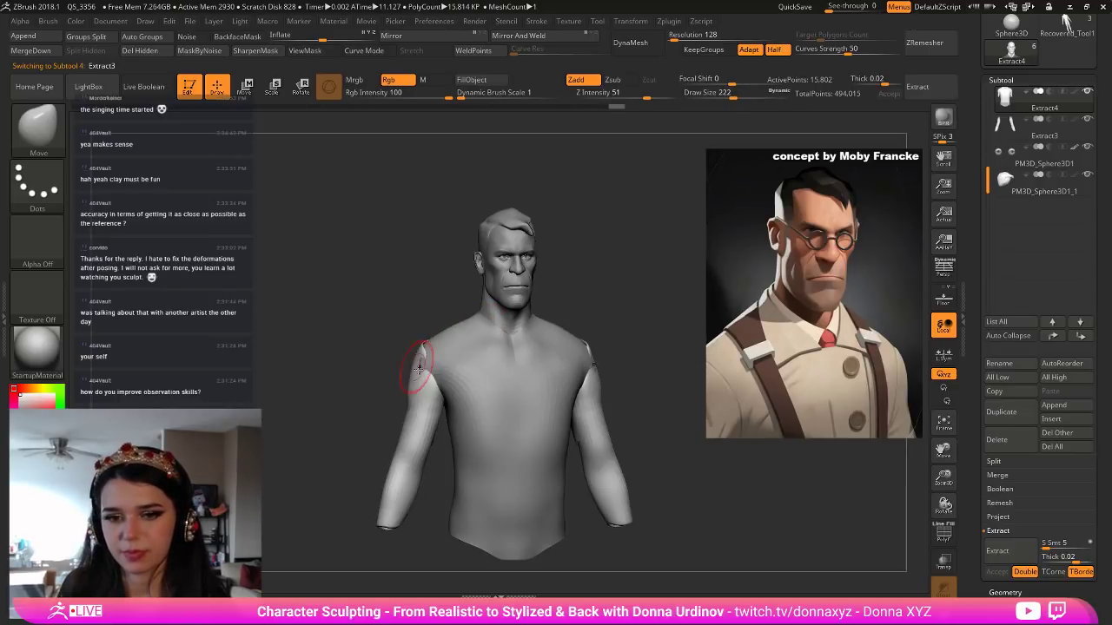
mouse_move(435, 380)
mouse_down()
mouse_move(426, 427)
mouse_move(434, 392)
mouse_move(423, 374)
mouse_up()
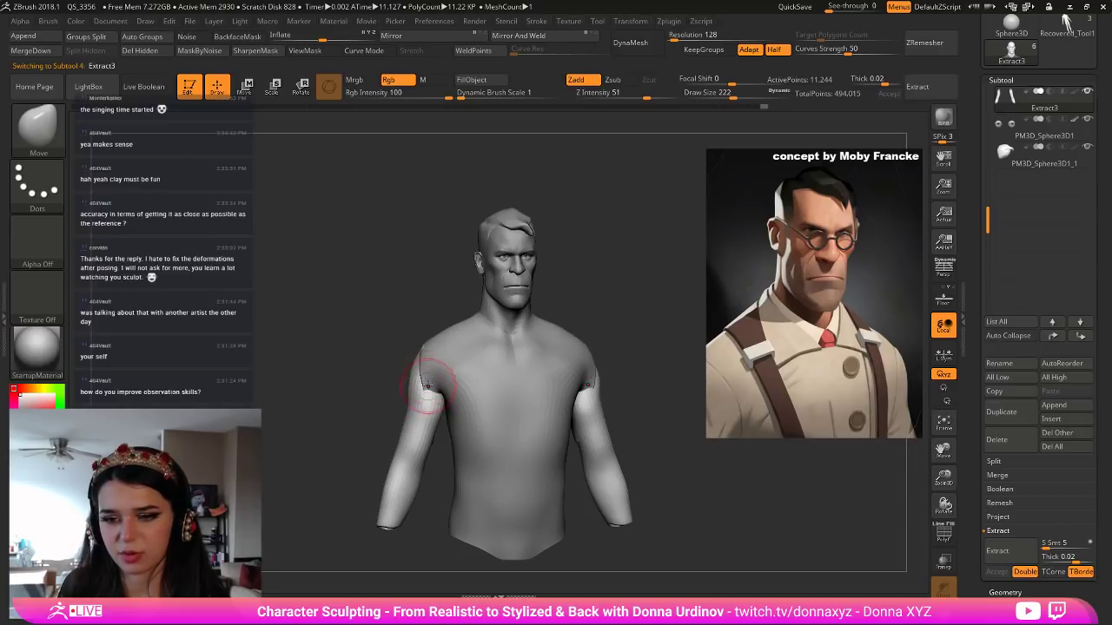
mouse_move(607, 368)
mouse_down()
mouse_move(646, 336)
mouse_move(580, 417)
mouse_up()
Select the torso subtool, display it alone and choose the rectangular selection brush.
alt+click(563, 387)
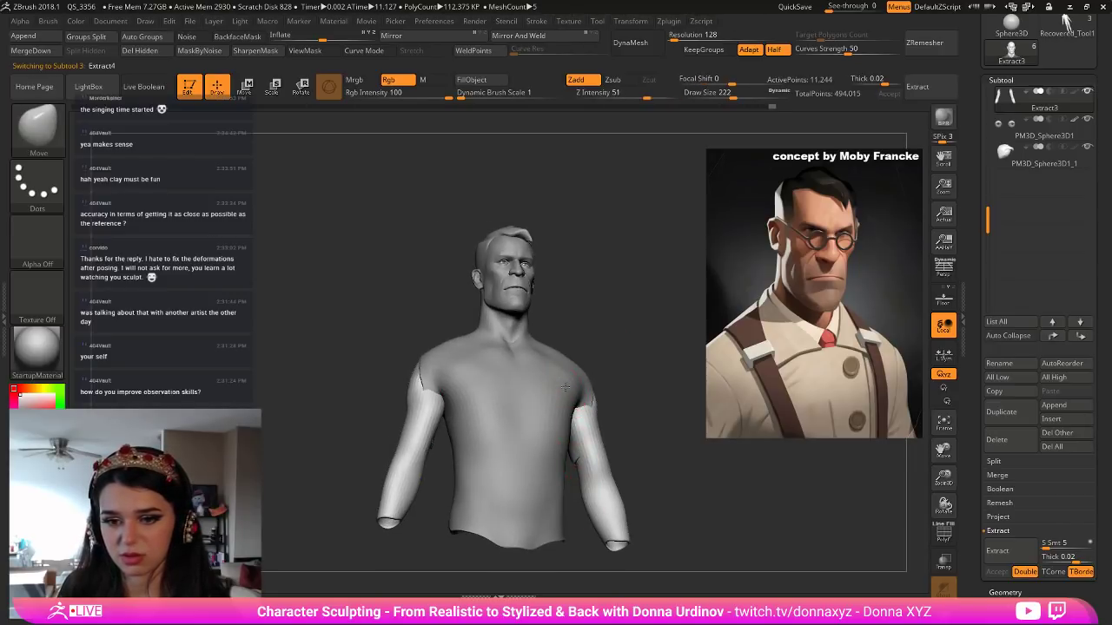
click(944, 615)
drag(718, 427, 700, 453)
drag(627, 297, 614, 337)
key(ctrl+shift)
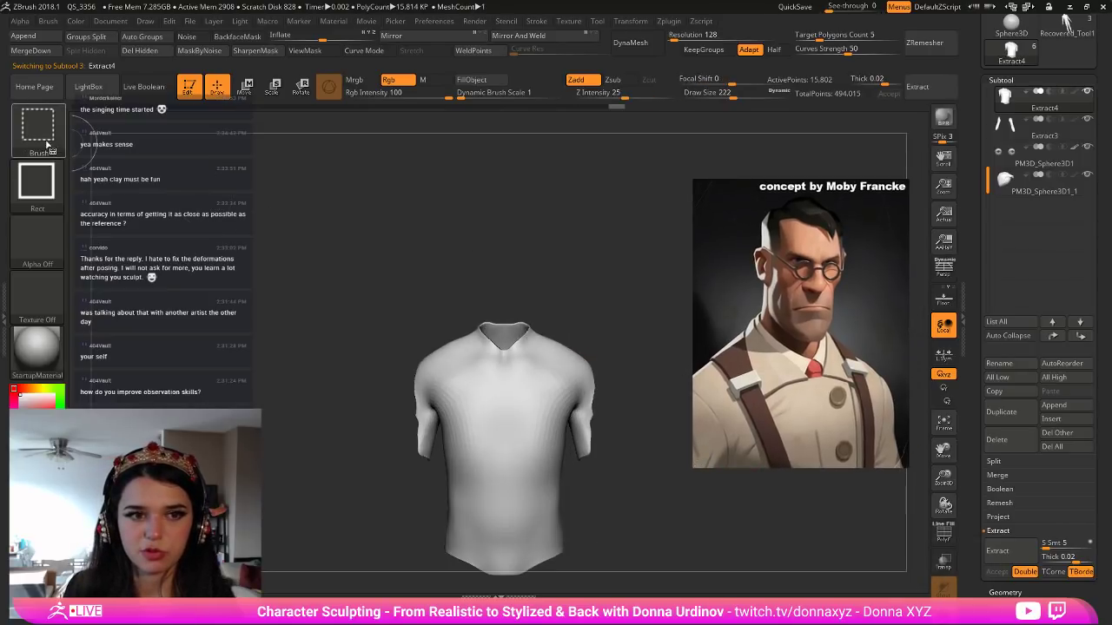
click(37, 180)
ctrl+shift+click(34, 139)
Mask the torso's short sleeve sections from the front and the back with MaskPen.
ctrl+drag(421, 448, 424, 363)
drag(360, 404, 511, 401)
mouse_move(426, 416)
ctrl+mouse_down()
mouse_move(427, 445)
mouse_move(426, 361)
ctrl+mouse_up()
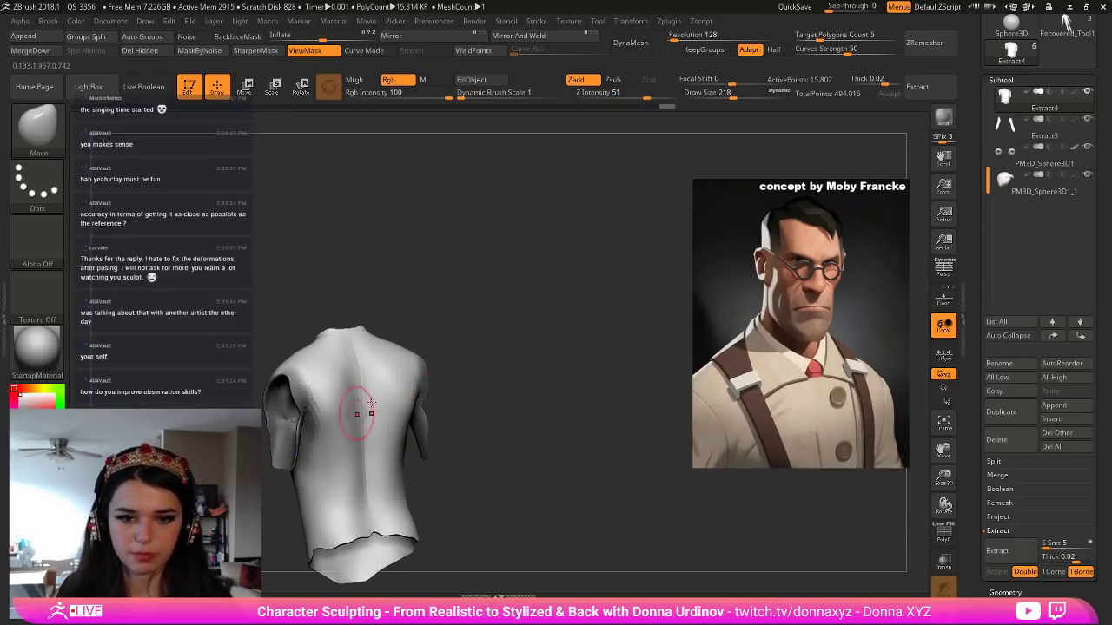
key(bracketleft)
key(bracketleft)
drag(265, 510, 295, 466)
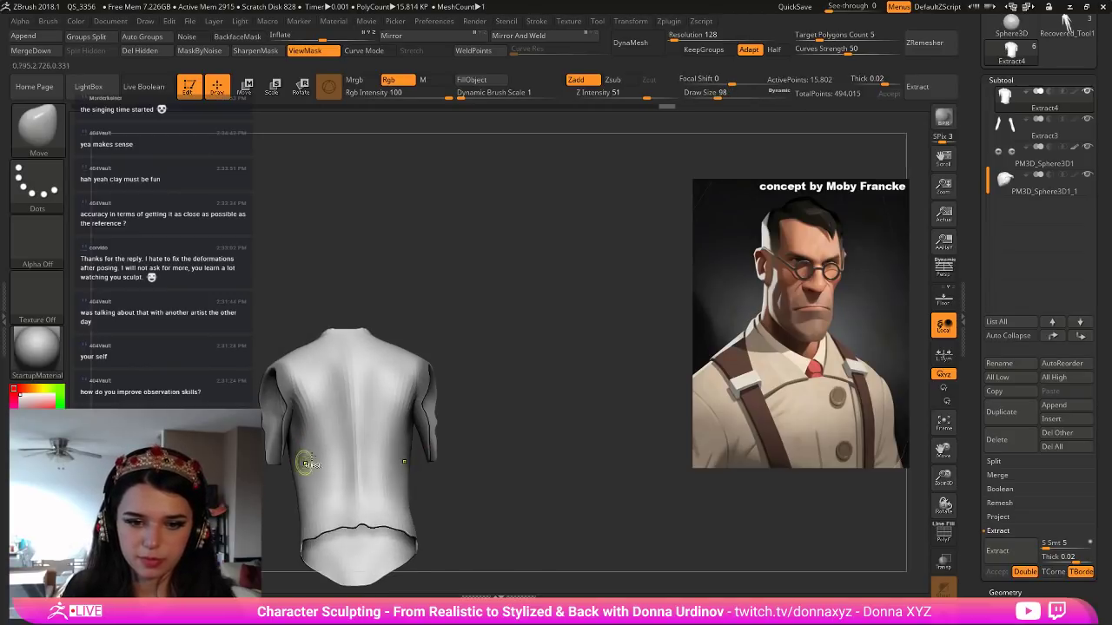
Finish the mask around the armpit and hide the torso's short sleeve sections.
key(ctrl)
ctrl+click(302, 458)
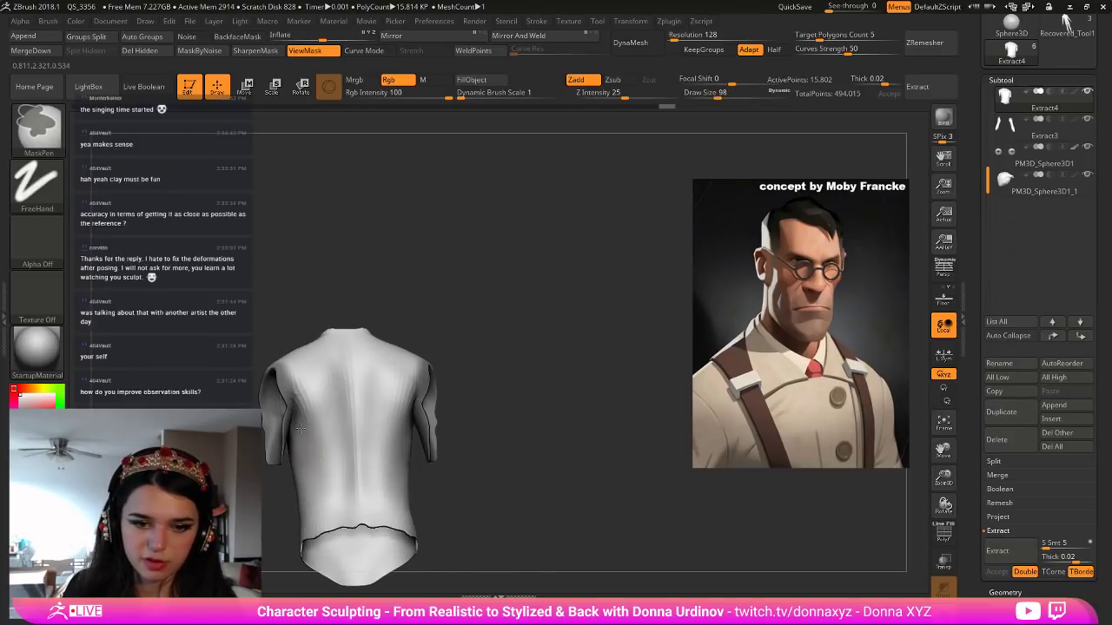
mouse_move(279, 489)
mouse_down()
mouse_move(355, 461)
mouse_move(338, 464)
mouse_move(323, 388)
mouse_move(296, 382)
mouse_move(356, 373)
mouse_up()
key(ctrl)
ctrl+shift+click(296, 383)
ctrl+drag(312, 415, 321, 419)
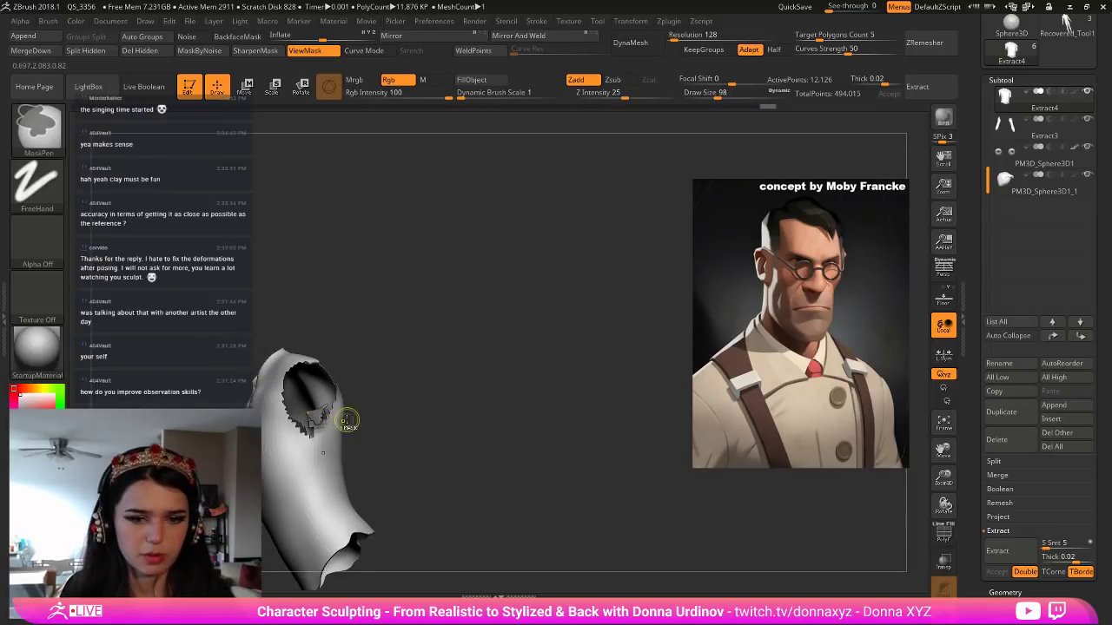
Group and hide the leftover jagged polygons along the lower edge of the armhole.
key(ctrl+w)
ctrl+shift+click(318, 418)
ctrl+shift+click(319, 417)
key(ctrl+z)
mouse_move(384, 409)
mouse_down()
mouse_move(409, 435)
mouse_move(400, 381)
mouse_move(380, 412)
mouse_move(408, 386)
mouse_move(455, 302)
mouse_move(454, 320)
mouse_move(443, 304)
mouse_up()
ctrl+shift+click(414, 439)
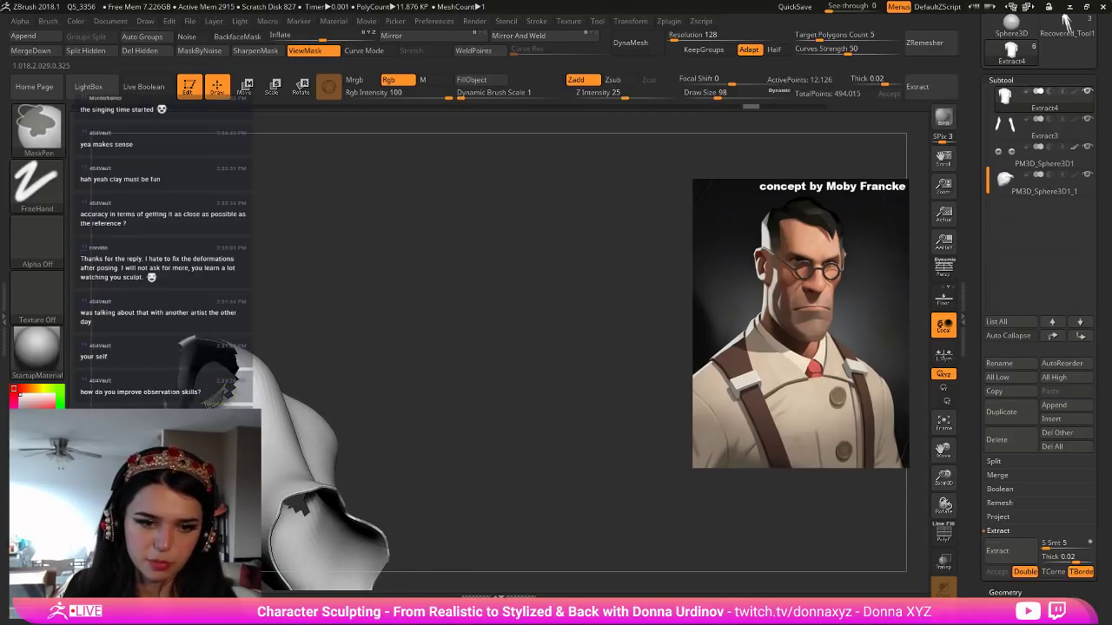
Hide the remaining stray polygons around the armholes and delete all hidden geometry of the torso.
key(ctrl+shift)
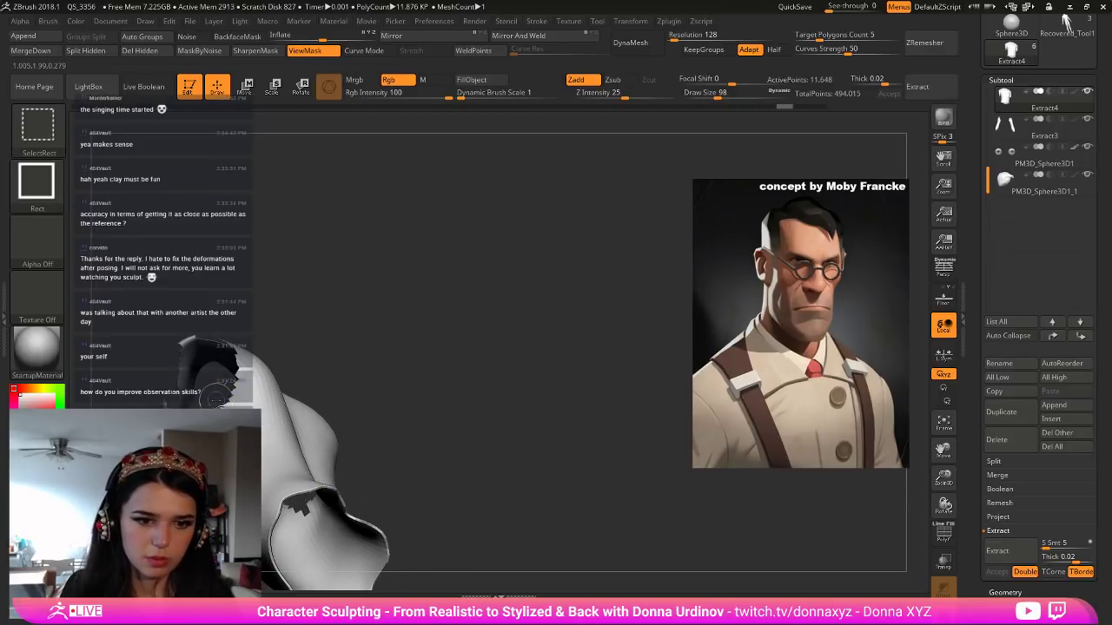
drag(323, 330, 302, 345)
key(ctrl)
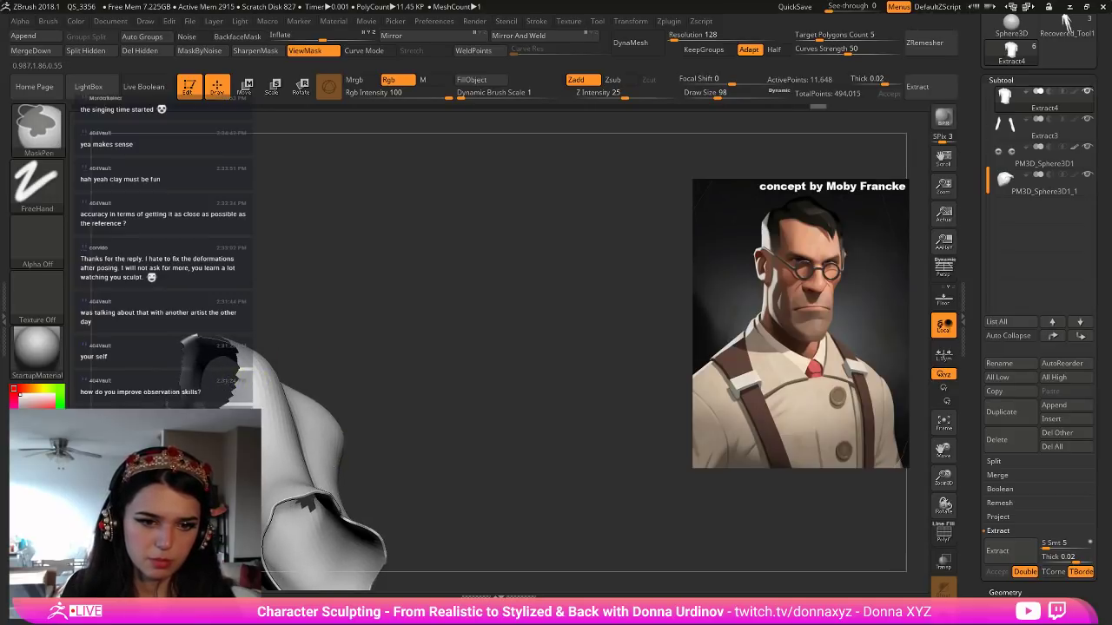
key(ctrl+shift)
ctrl+alt+shift+drag(227, 381, 217, 382)
drag(318, 323, 311, 311)
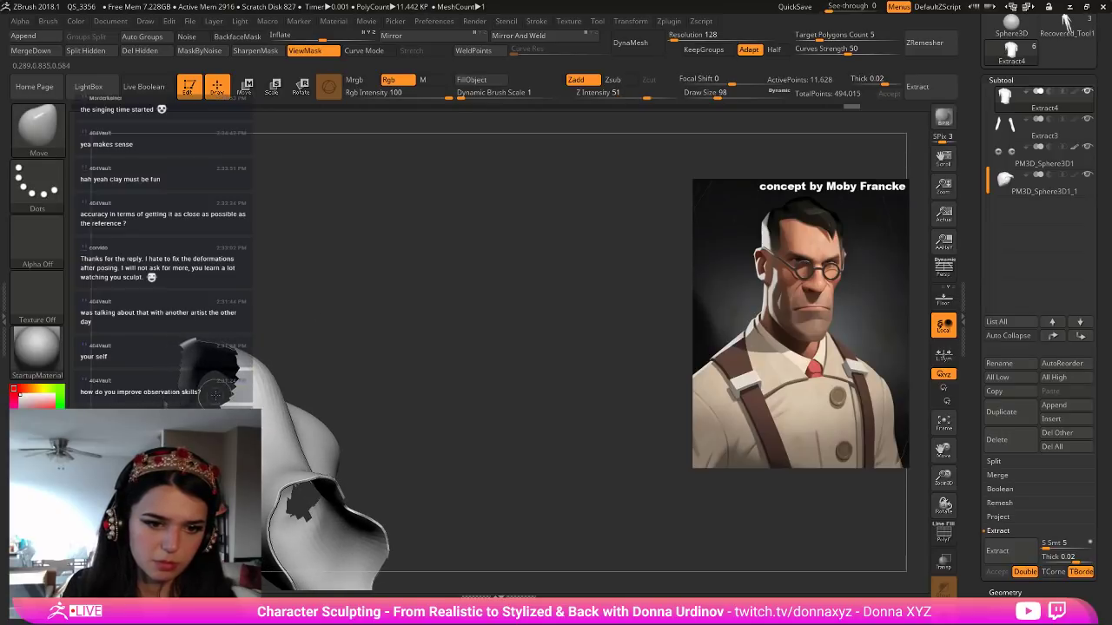
key(ctrl)
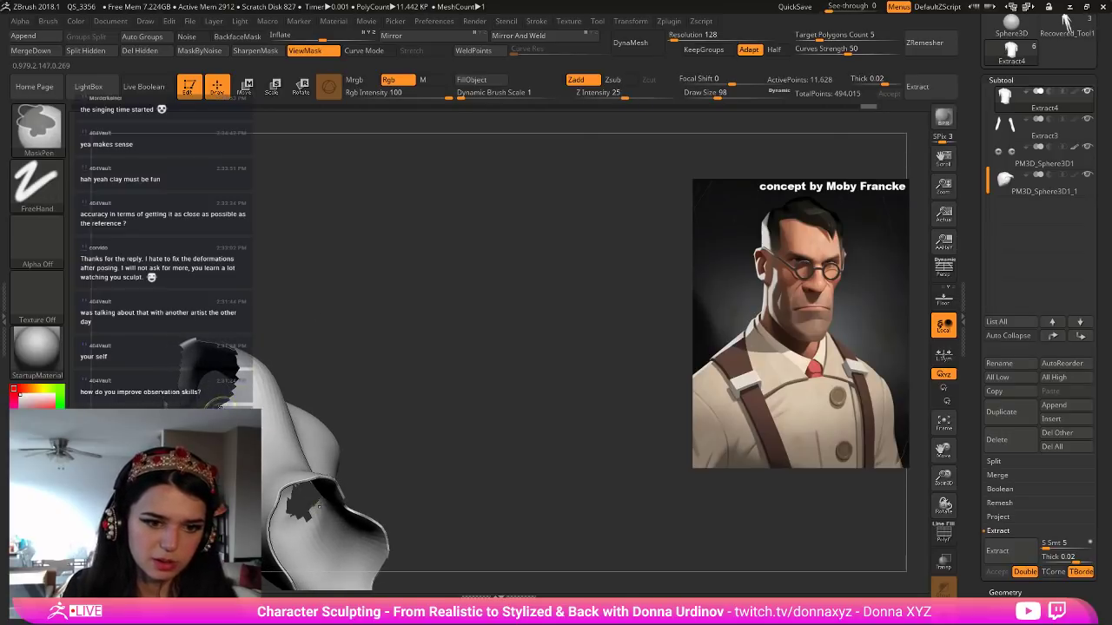
key(ctrl+shift)
ctrl+shift+click(323, 508)
ctrl+shift+click(337, 526)
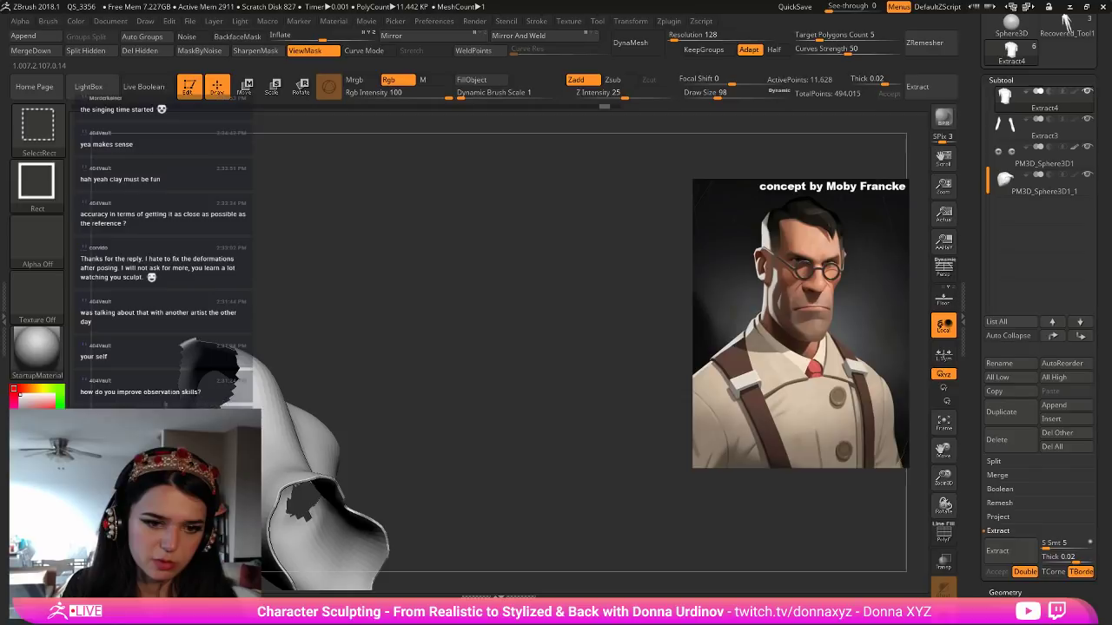
drag(353, 342, 557, 273)
click(140, 51)
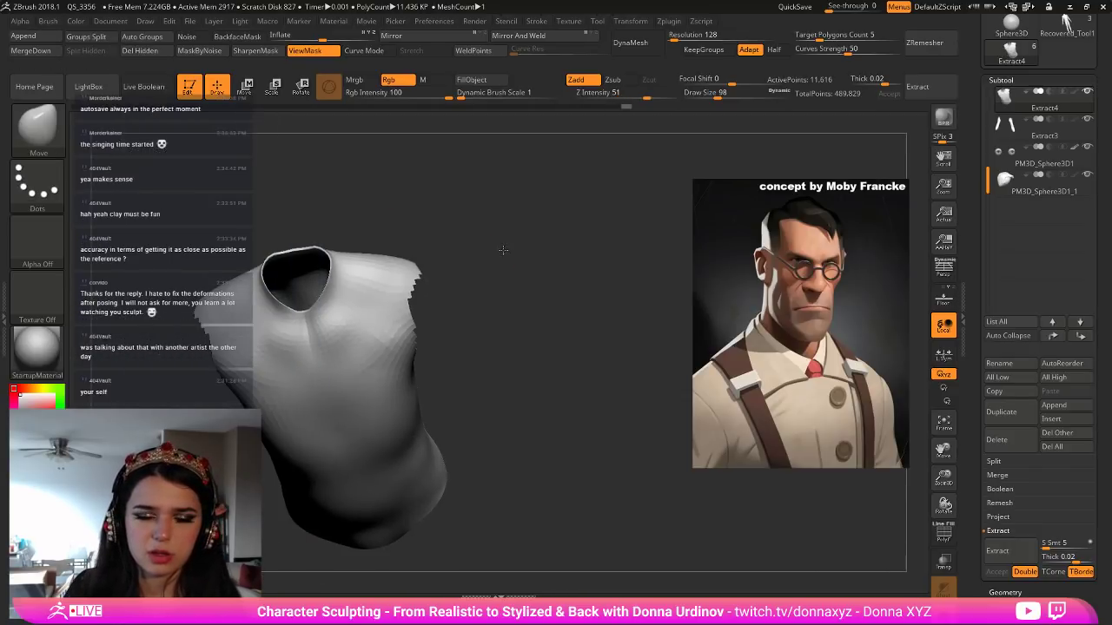
Rebuild the sleeveless torso with DynaMesh at resolution 128, and ZRemesh it at target polygon count 5.
drag(486, 251, 549, 233)
drag(617, 210, 628, 121)
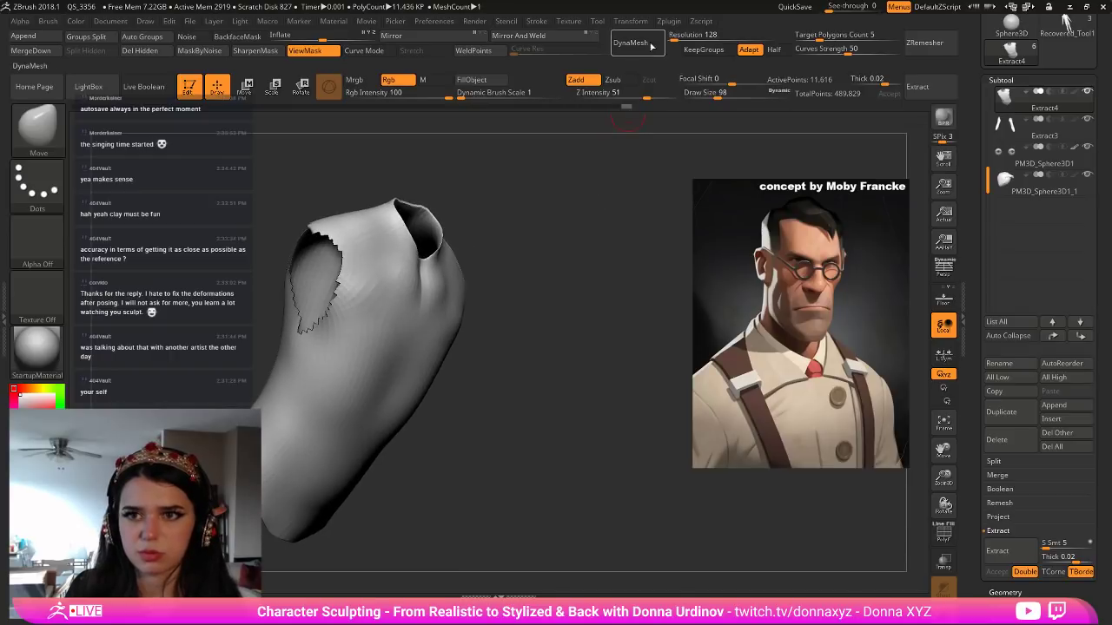
click(642, 50)
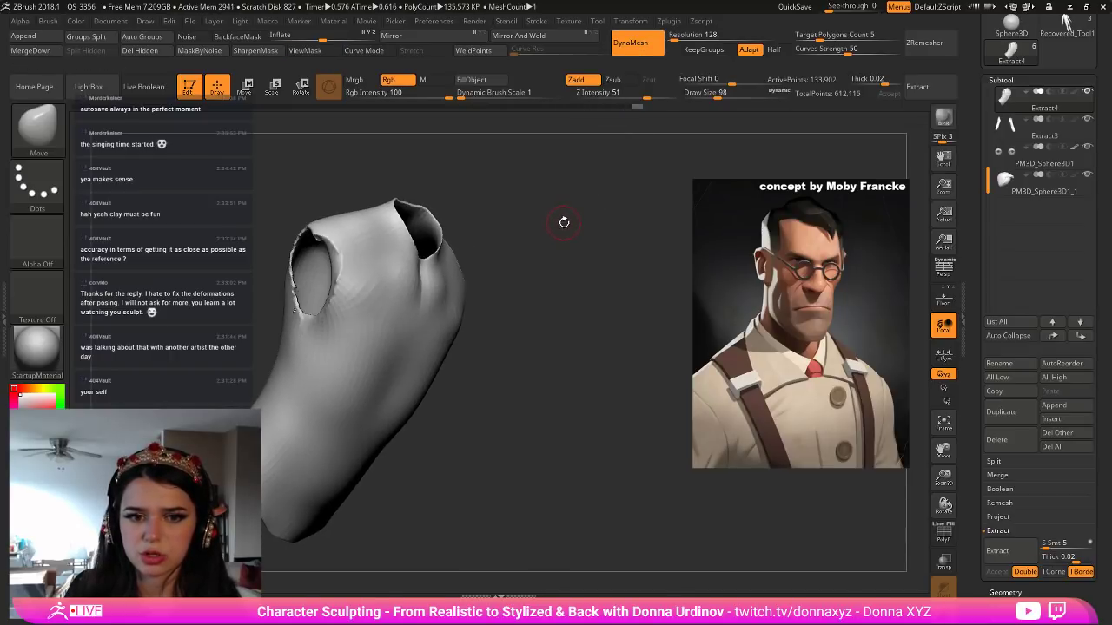
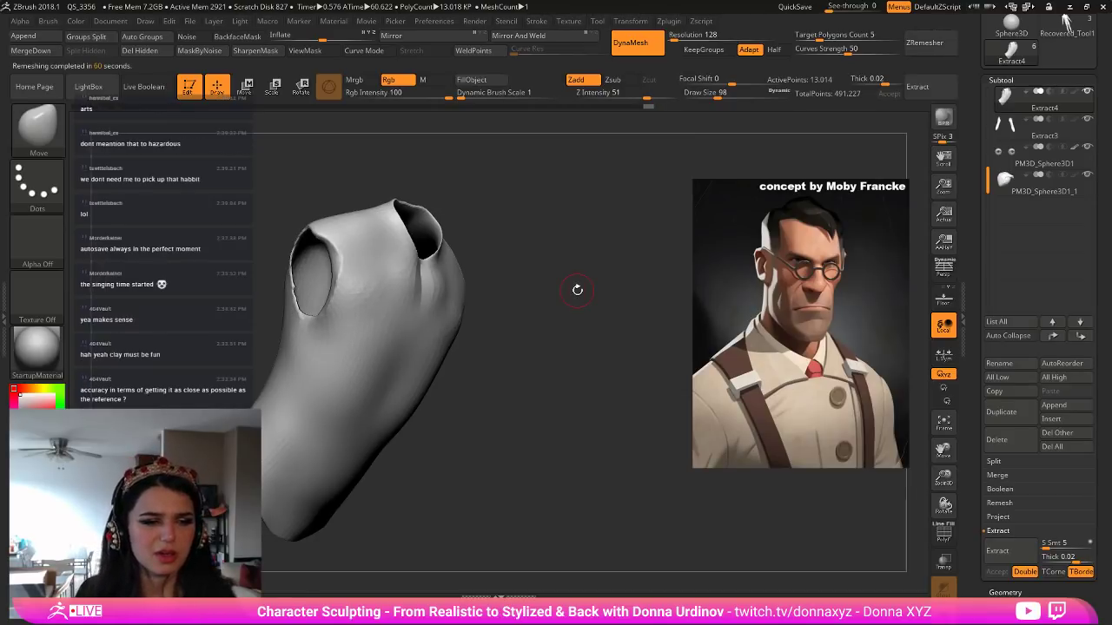
Smooth the torso's neckline and the rims of both armholes.
mouse_move(577, 289)
mouse_down()
mouse_move(656, 324)
mouse_move(585, 281)
mouse_up()
key(shift)
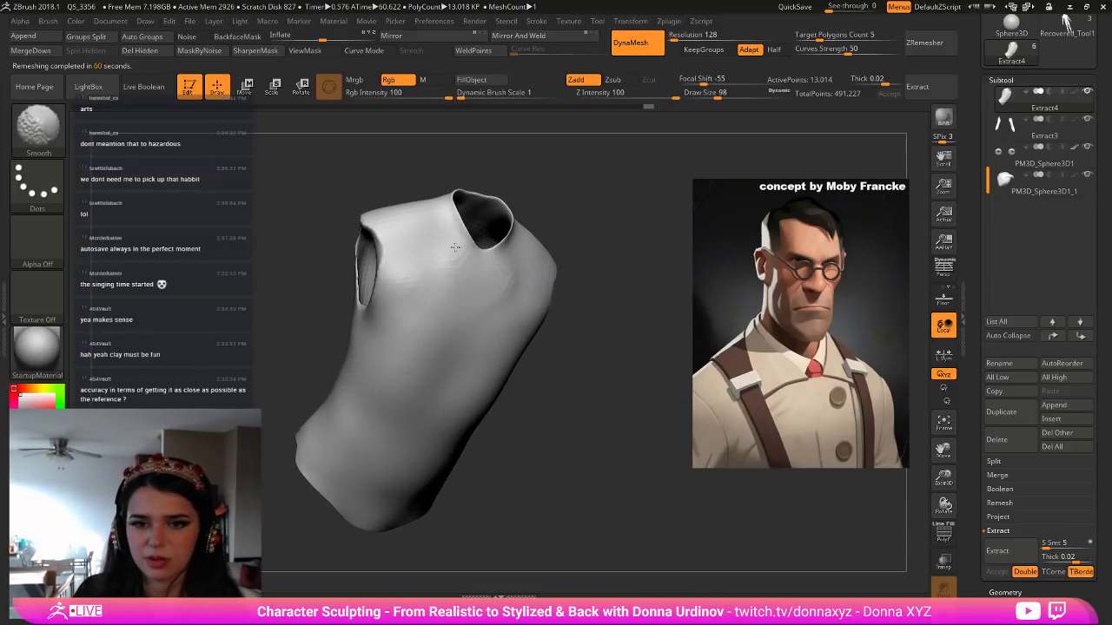
mouse_move(476, 165)
mouse_down()
mouse_move(499, 181)
mouse_move(483, 185)
mouse_up()
key(shift)
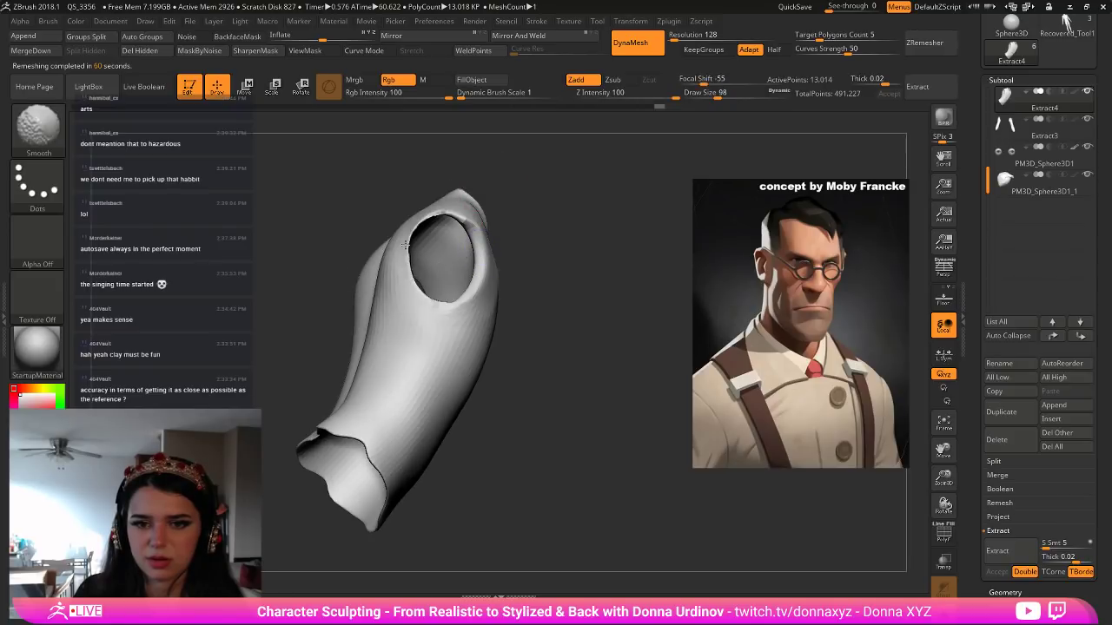
shift+drag(480, 237, 483, 265)
shift+drag(548, 321, 583, 338)
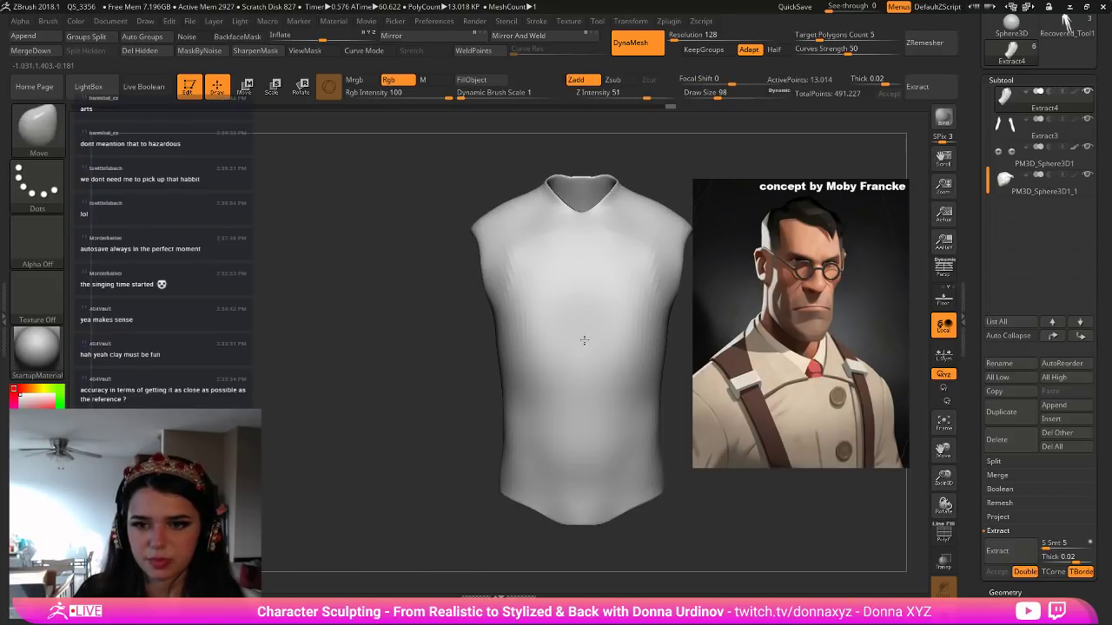
ZRemesh the torso with the Half option enabled, and show the head and sleeves alongside it again.
drag(779, 136, 844, 119)
click(935, 43)
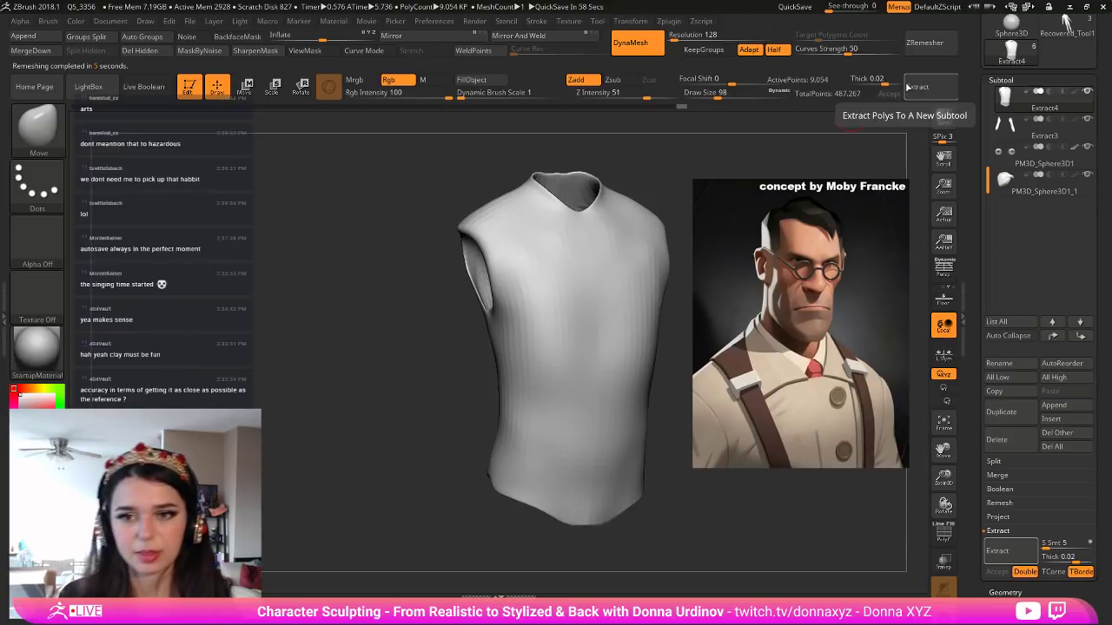
drag(437, 390, 458, 400)
drag(576, 422, 725, 426)
click(946, 622)
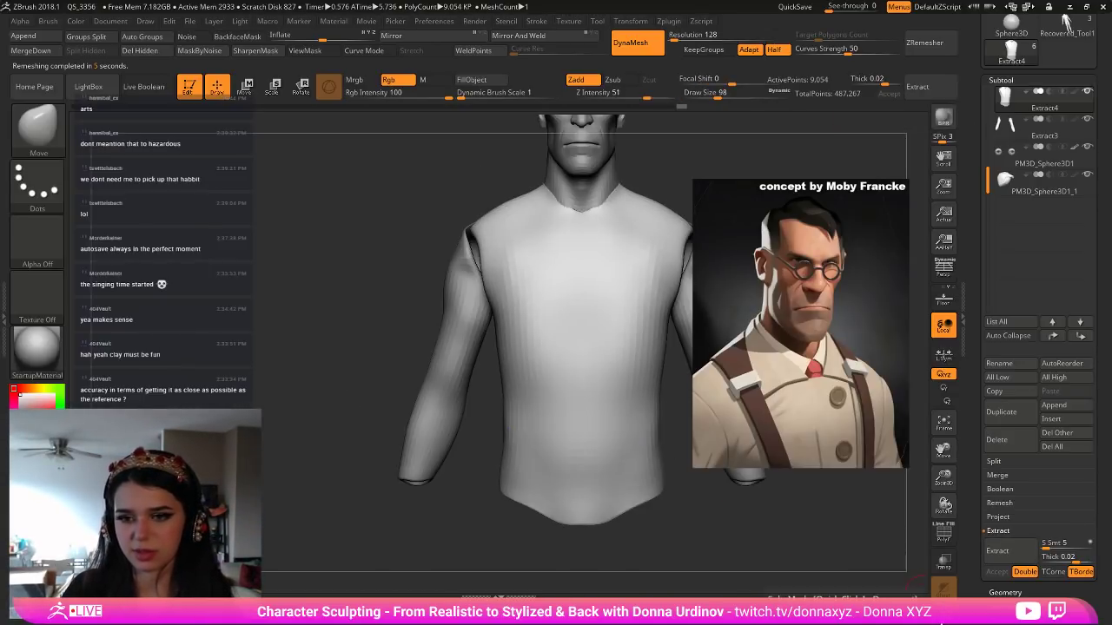
Pull the torso's front armhole edges toward the sleeves using the Move brush at draw size 218.
alt+drag(804, 544, 724, 526)
mouse_move(648, 447)
alt+mouse_down()
mouse_move(557, 479)
mouse_move(569, 486)
alt+mouse_up()
key(b)
key(m)
key(v)
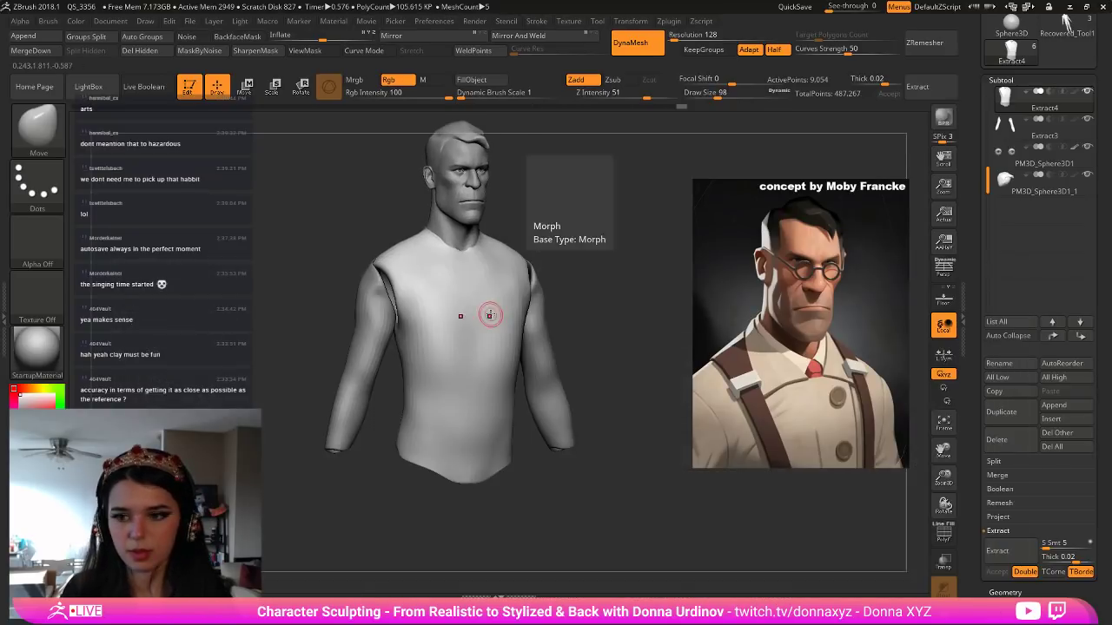
key(bracketright)
key(bracketright)
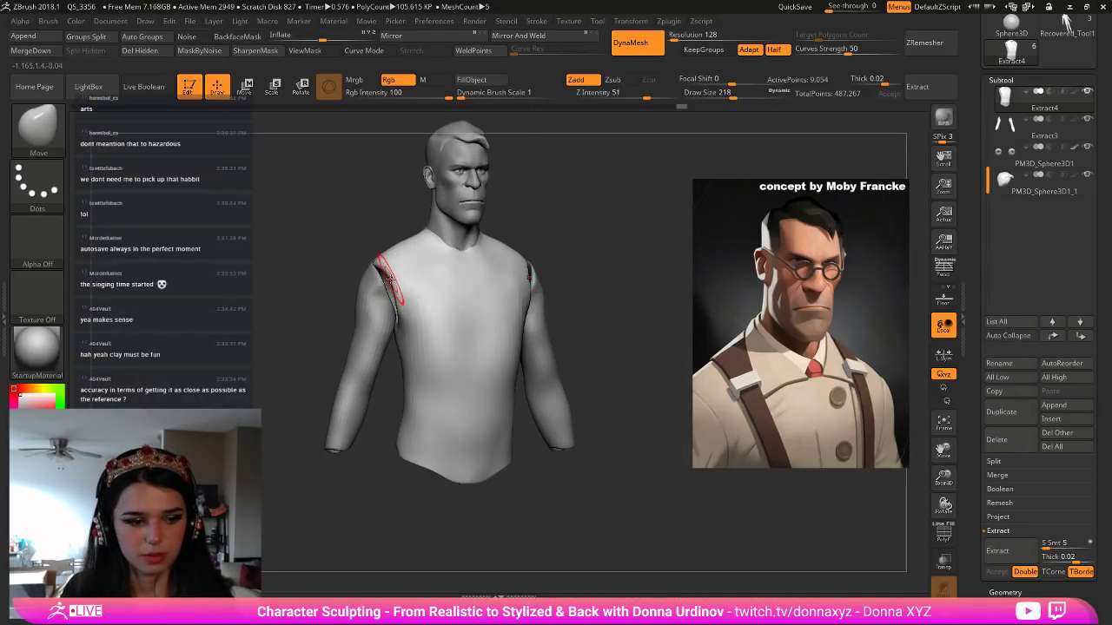
mouse_move(387, 283)
mouse_down()
mouse_move(393, 274)
mouse_move(399, 299)
mouse_up()
Pull the torso's armhole edges over the sleeve tops around the side and back of the shoulders.
alt+click(374, 300)
drag(323, 290, 366, 289)
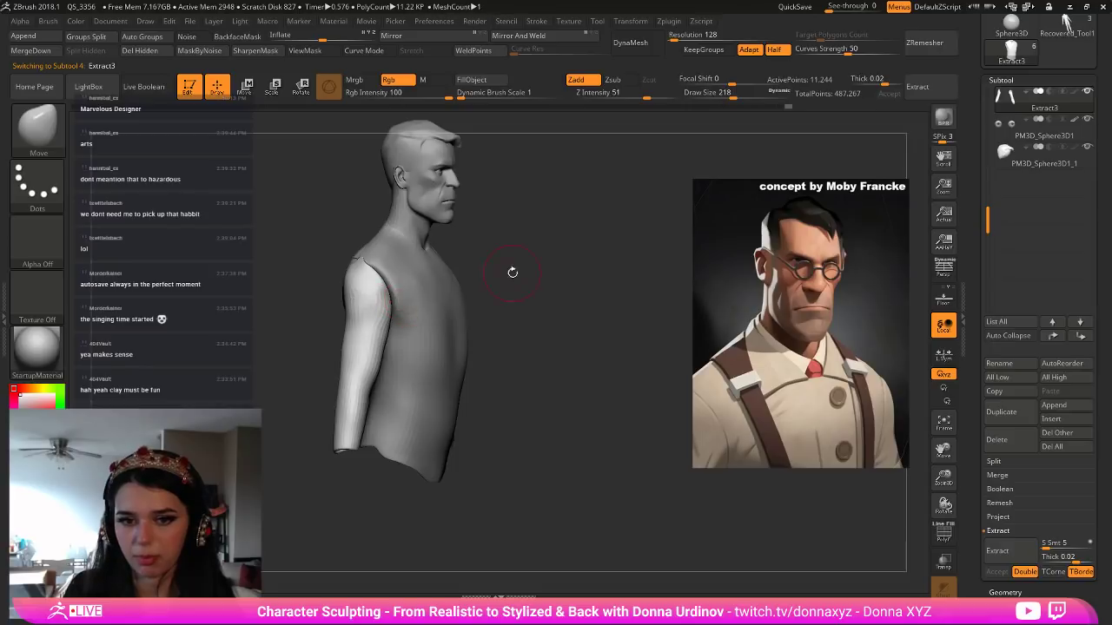
drag(509, 268, 356, 277)
alt+click(344, 248)
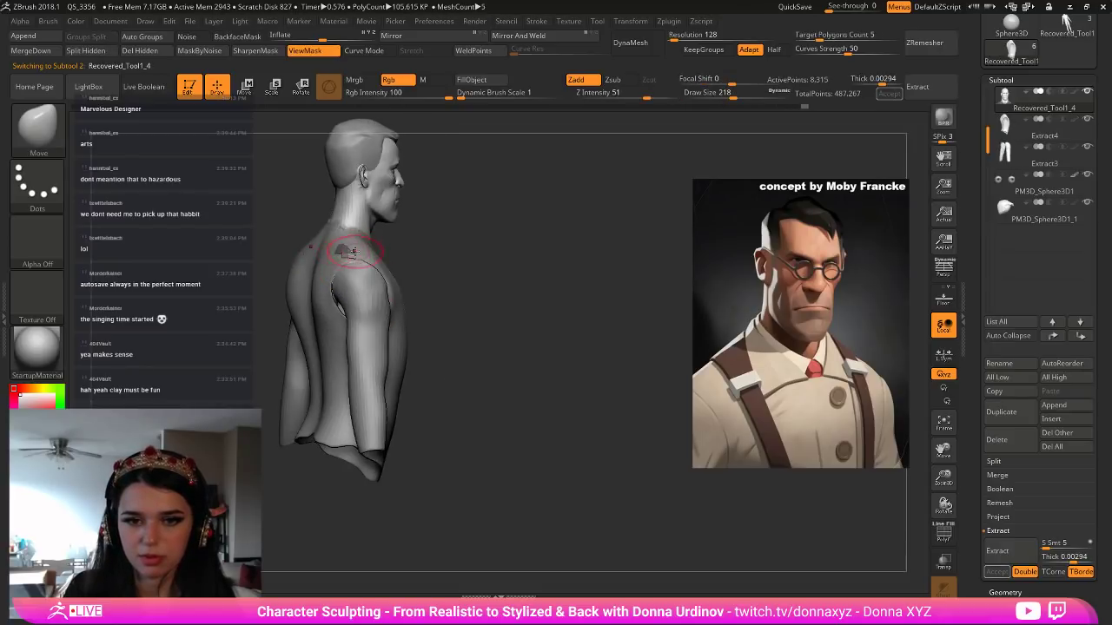
ctrl+drag(437, 259, 453, 273)
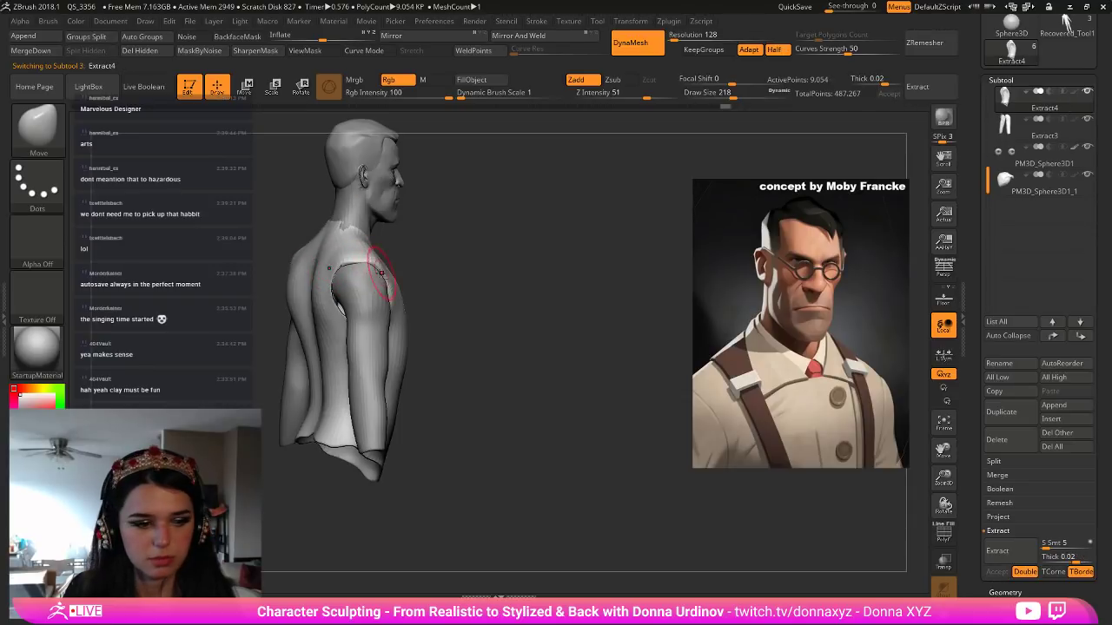
drag(459, 267, 392, 272)
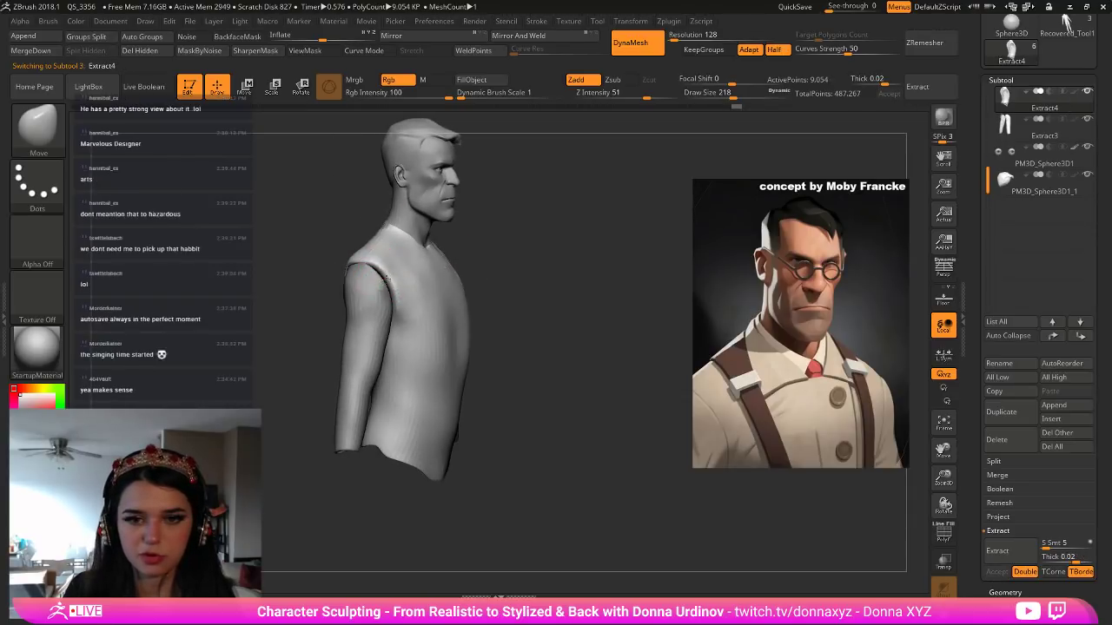
Reshape the torso's shoulder tips with the Move brush at draw size 338, and smooth the chest and sides.
mouse_move(504, 298)
mouse_down()
mouse_move(528, 297)
mouse_move(538, 260)
mouse_move(595, 255)
mouse_up()
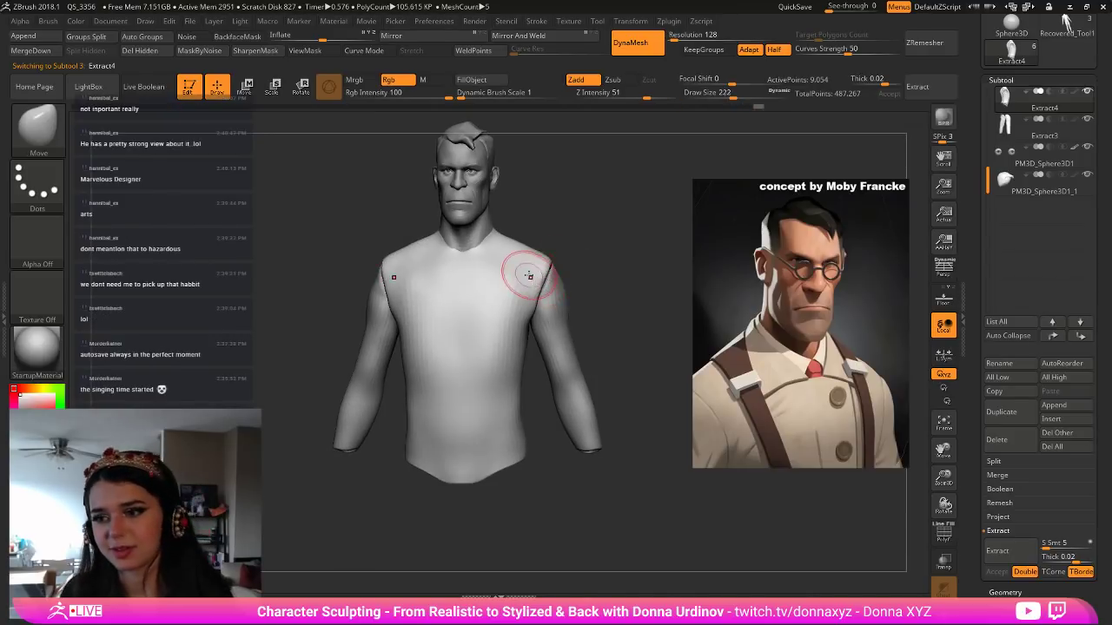
key(])
key(])
key(])
drag(545, 259, 536, 258)
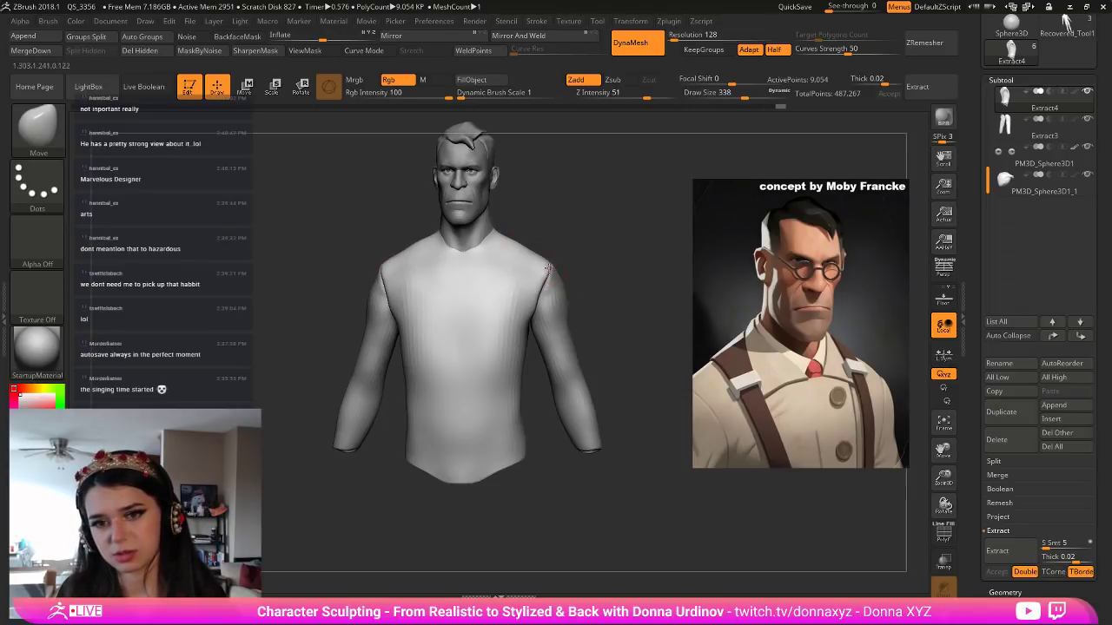
key(shift)
mouse_move(524, 249)
shift+mouse_down()
mouse_move(544, 273)
mouse_move(514, 373)
shift+mouse_up()
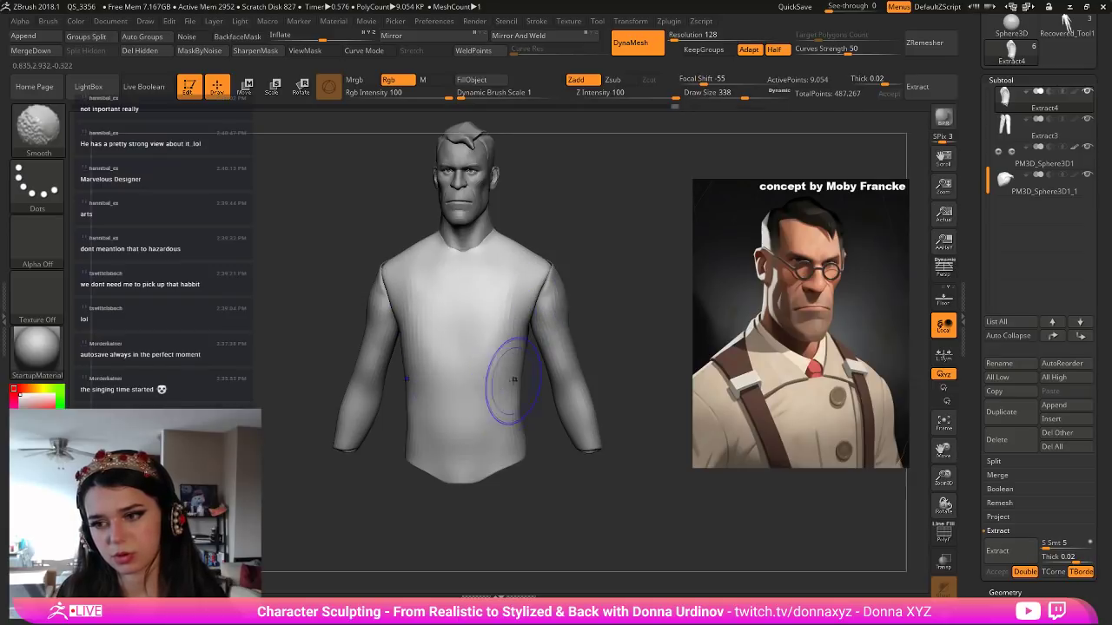
Select the sleeves and shift their tops to fit the torso's armholes at the back of the shoulders.
drag(606, 302, 545, 299)
alt+click(560, 305)
drag(624, 240, 559, 248)
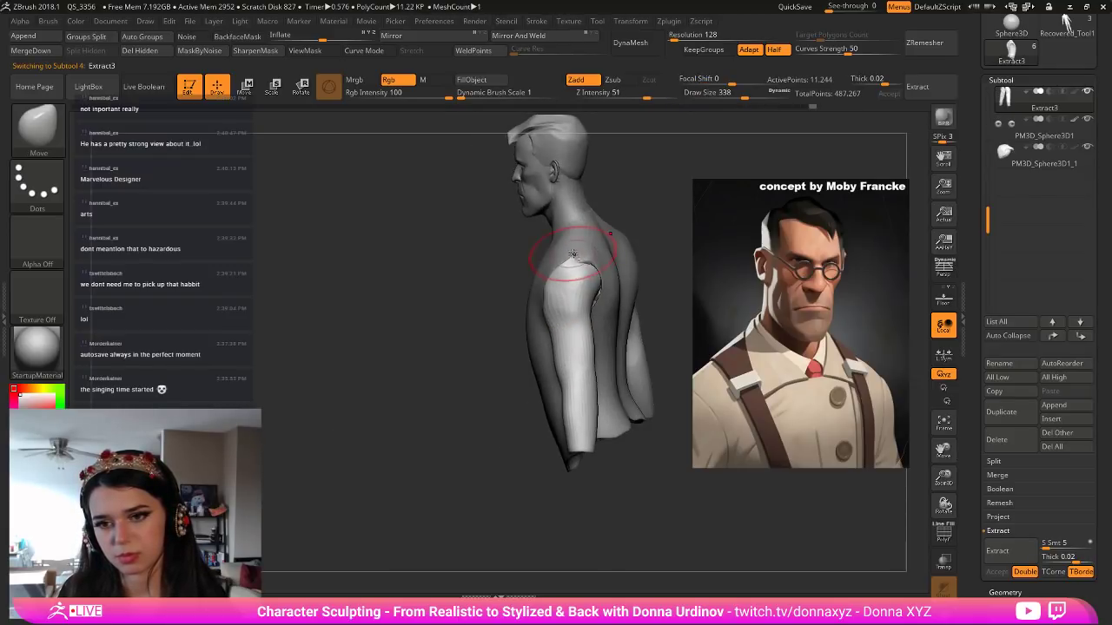
mouse_move(666, 271)
mouse_down()
mouse_move(594, 317)
mouse_move(523, 341)
mouse_move(610, 313)
mouse_up()
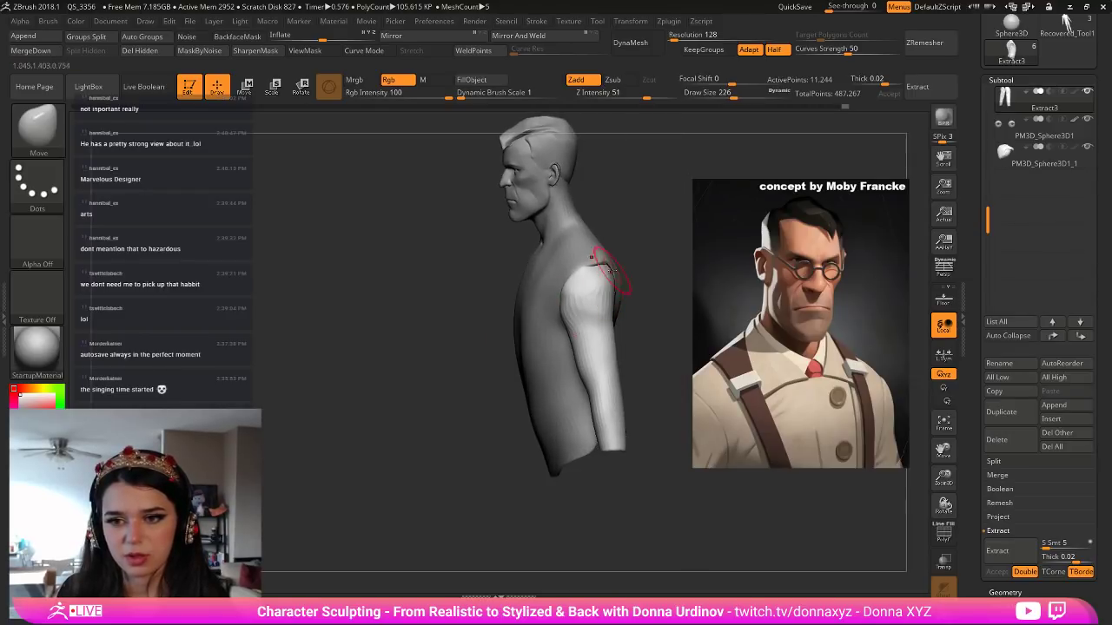
Select the torso and adjust the rear edge of its armholes around the shoulder.
alt+click(577, 253)
shift+drag(633, 242, 626, 247)
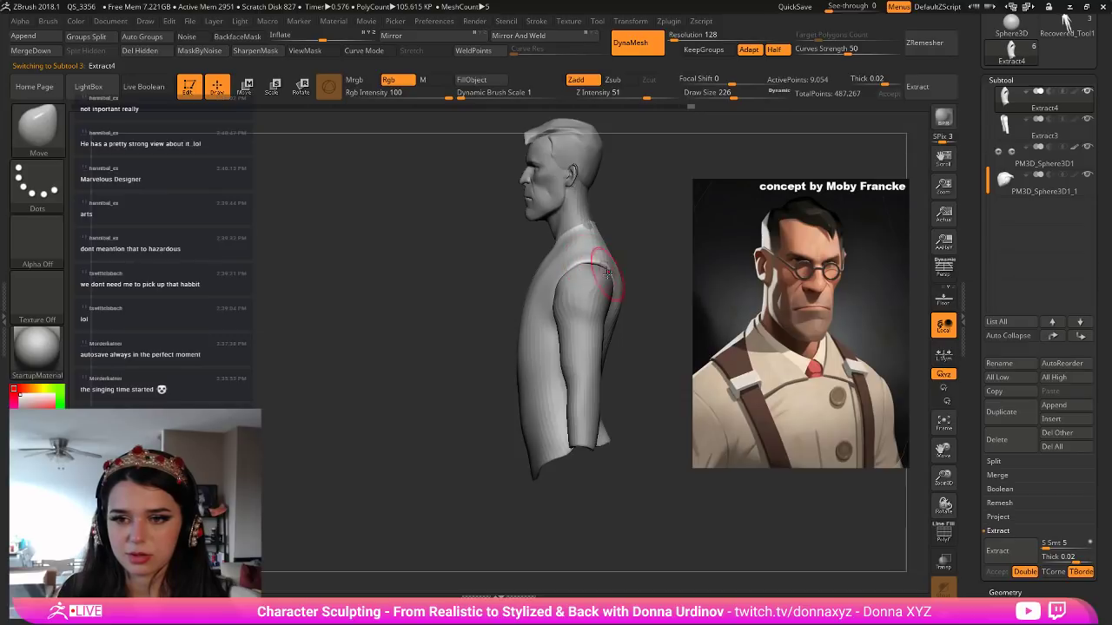
mouse_move(640, 258)
mouse_down()
mouse_move(662, 275)
mouse_move(632, 258)
mouse_move(638, 271)
mouse_up()
Inflate the sleeves from the shoulder to the elbow using the Inflat brush at intensity 10.
alt+click(625, 297)
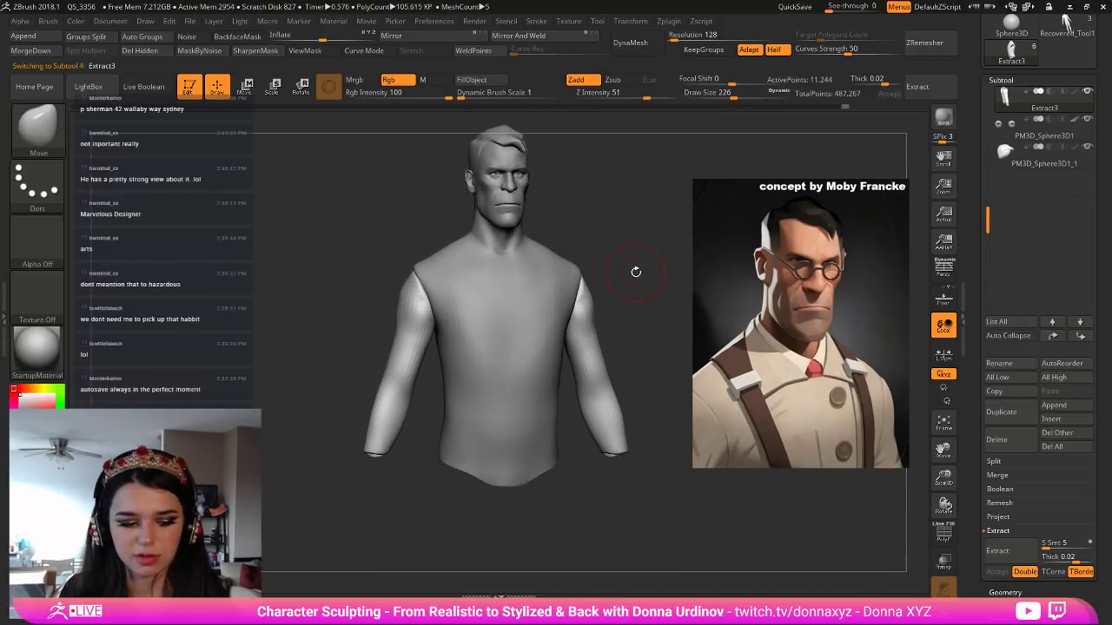
key(b)
key(i)
key(n)
drag(628, 218, 662, 219)
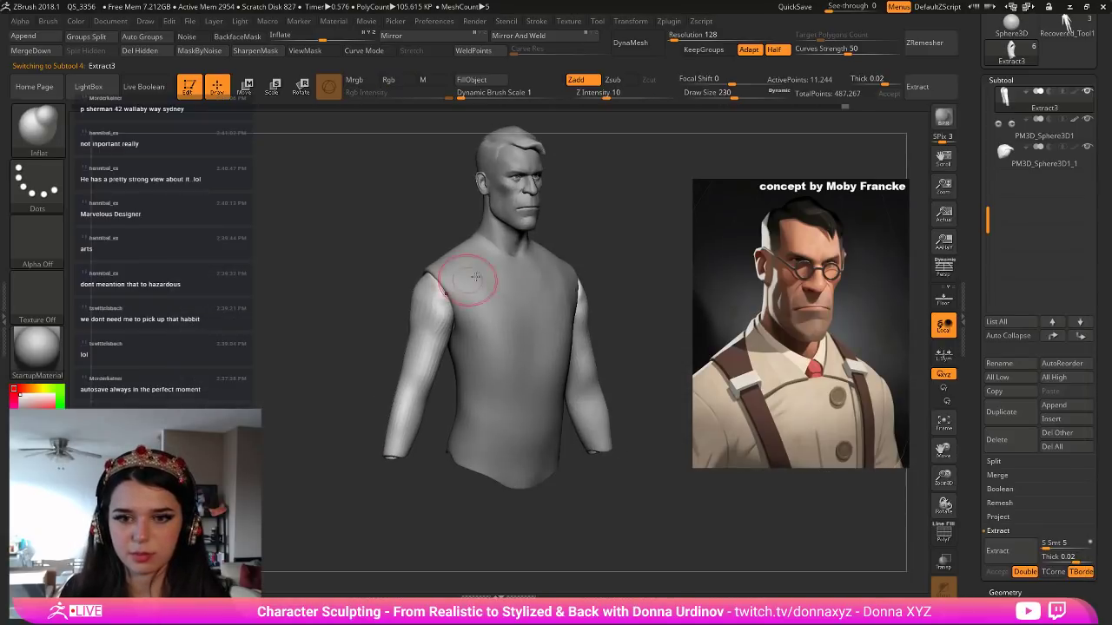
mouse_move(403, 358)
mouse_down()
mouse_move(409, 310)
mouse_move(402, 365)
mouse_move(425, 331)
mouse_move(420, 311)
mouse_move(410, 347)
mouse_up()
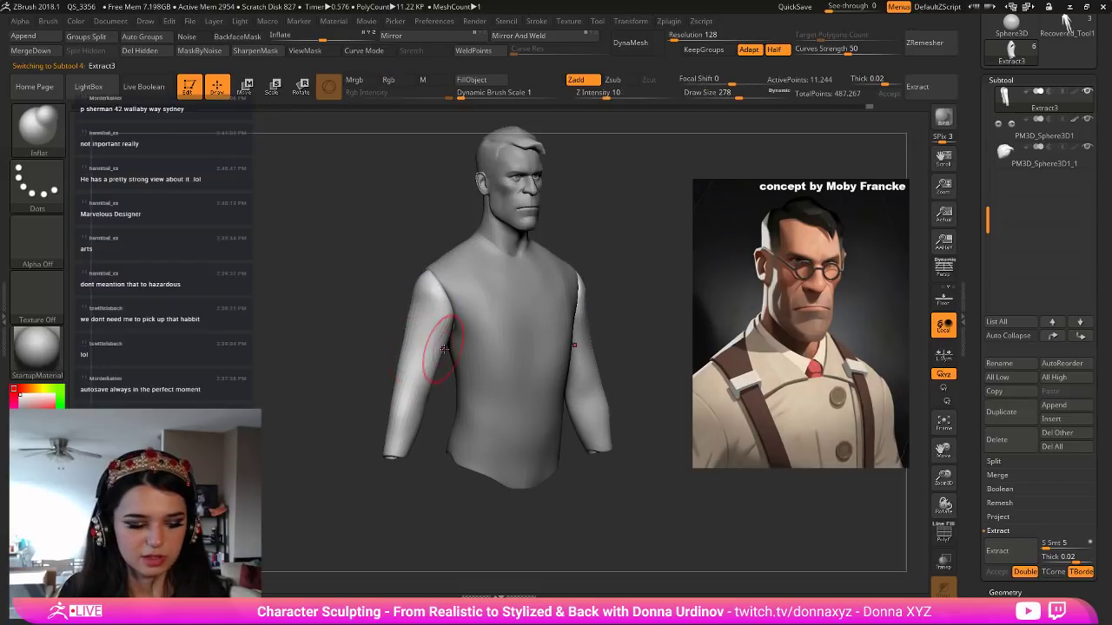
key(b)
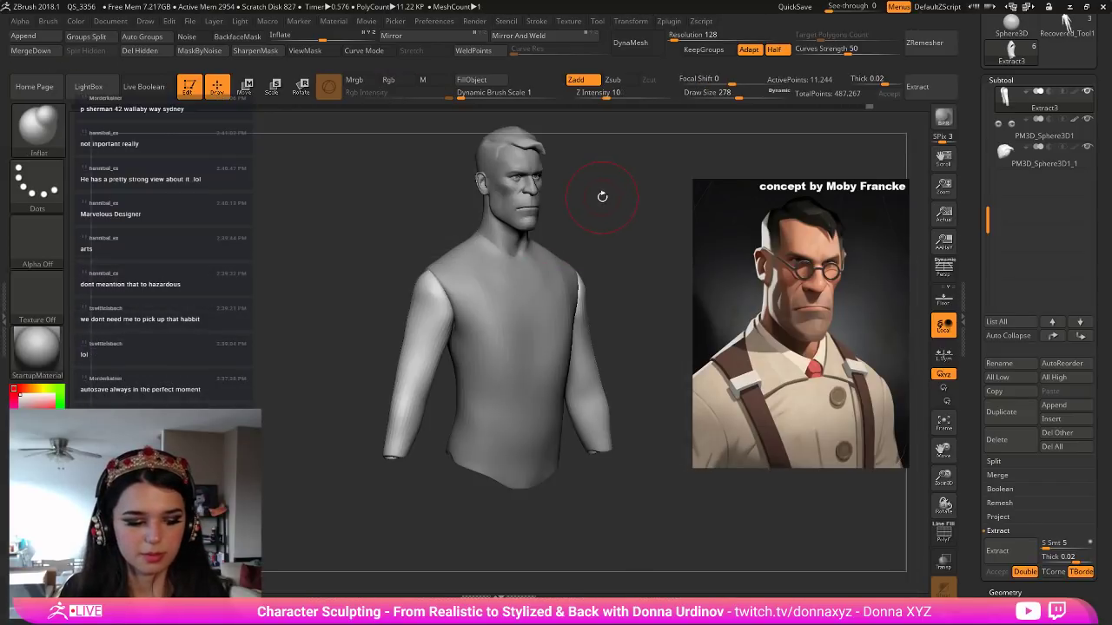
key(b)
key(d)
key(s)
mouse_move(602, 197)
mouse_down()
mouse_move(610, 328)
mouse_move(621, 296)
mouse_up()
mouse_move(592, 349)
mouse_down()
mouse_move(627, 301)
mouse_move(607, 298)
mouse_move(596, 335)
mouse_up()
mouse_move(695, 456)
mouse_down()
mouse_move(647, 479)
mouse_move(404, 286)
mouse_up()
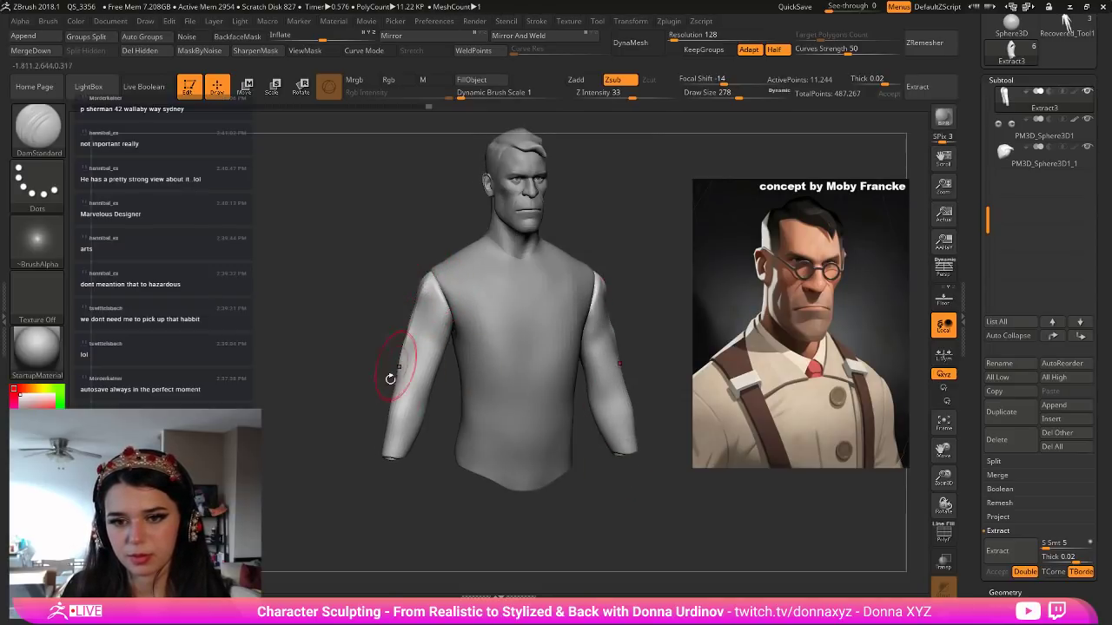
Subdivide the sleeves to level 2 and flatten their surfaces from shoulder to elbow with the hPolish brush.
key(b)
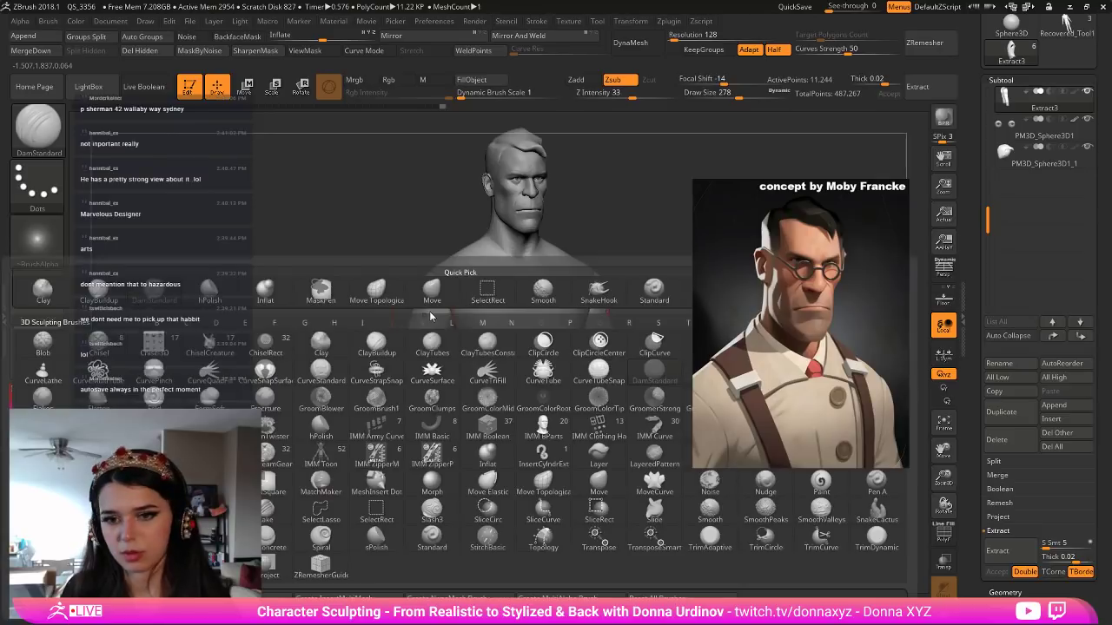
key(h)
key(p)
click(1005, 592)
click(996, 199)
right_drag(424, 291, 386, 315)
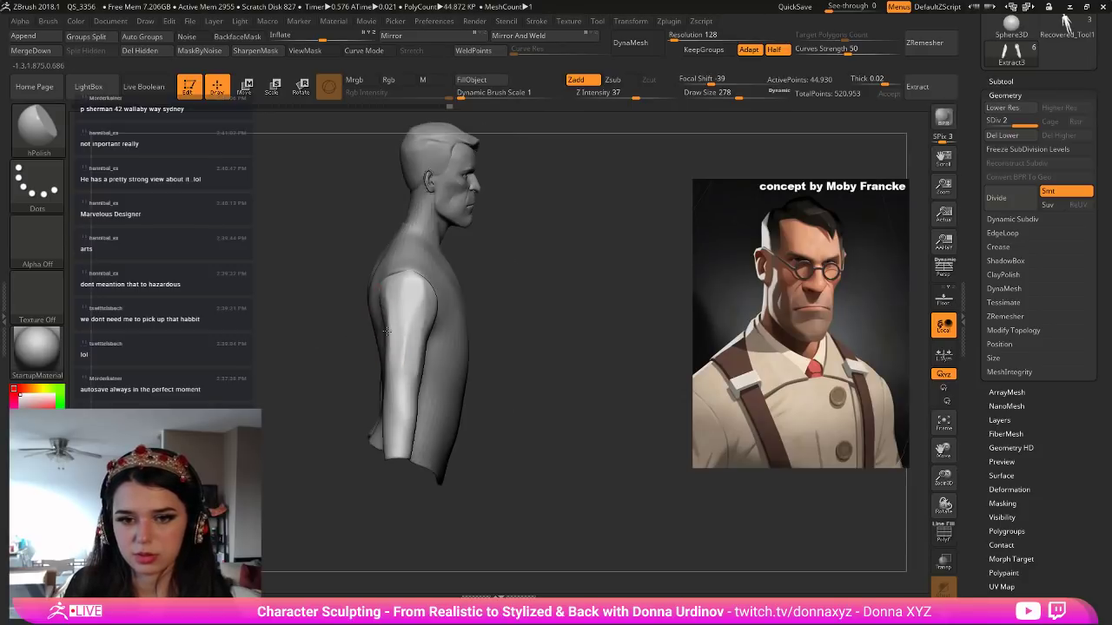
right_drag(389, 367, 413, 321)
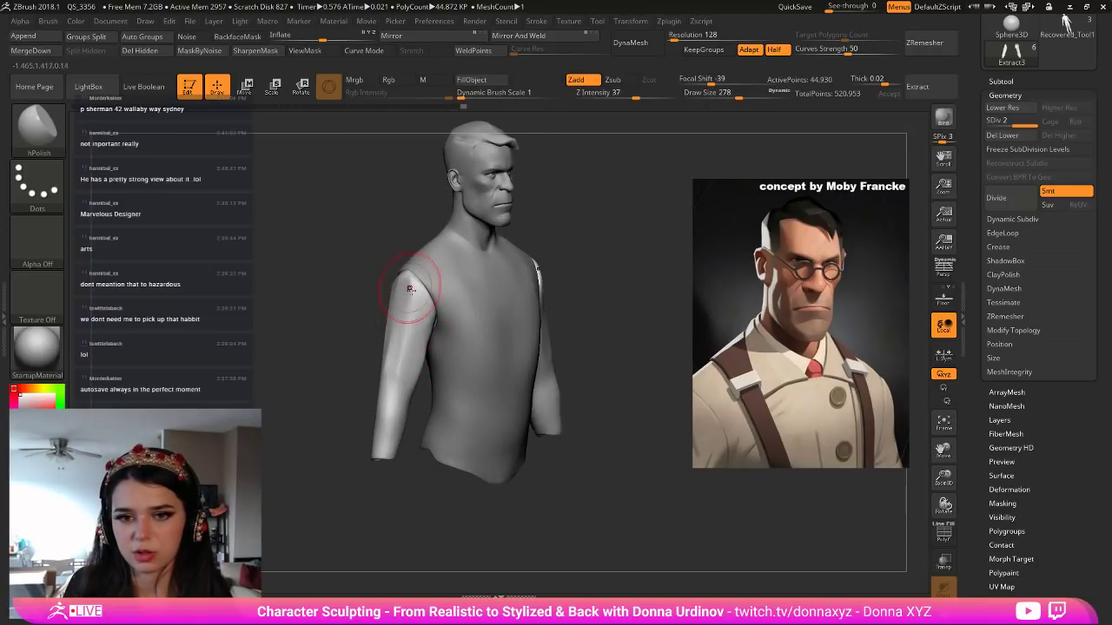
mouse_move(380, 299)
right_down()
mouse_move(392, 288)
mouse_move(402, 342)
right_up()
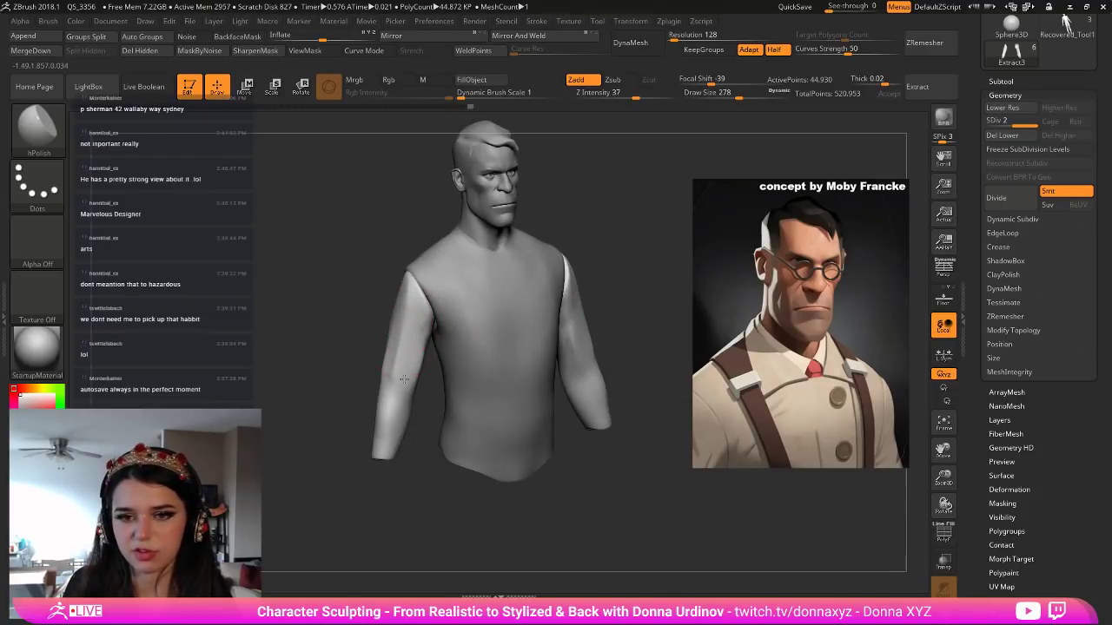
mouse_move(509, 286)
shift+right_down()
mouse_move(616, 265)
mouse_move(611, 288)
shift+right_up()
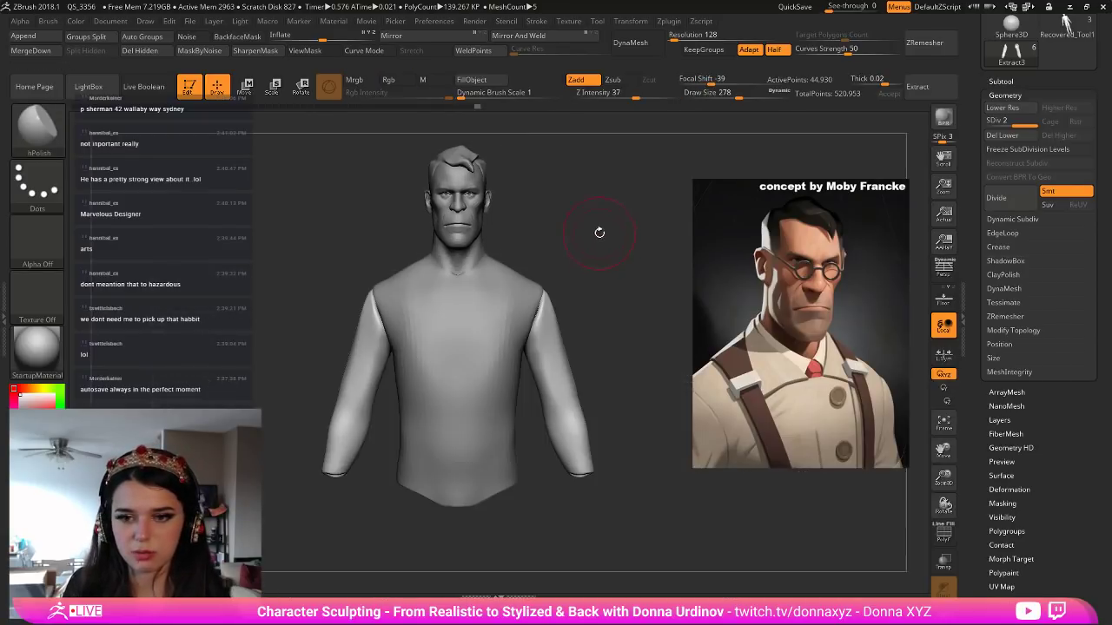
Reshape the inner side of the sleeves near the elbow using the Move brush at draw size 350.
right_drag(603, 240, 585, 275)
key(bracketleft)
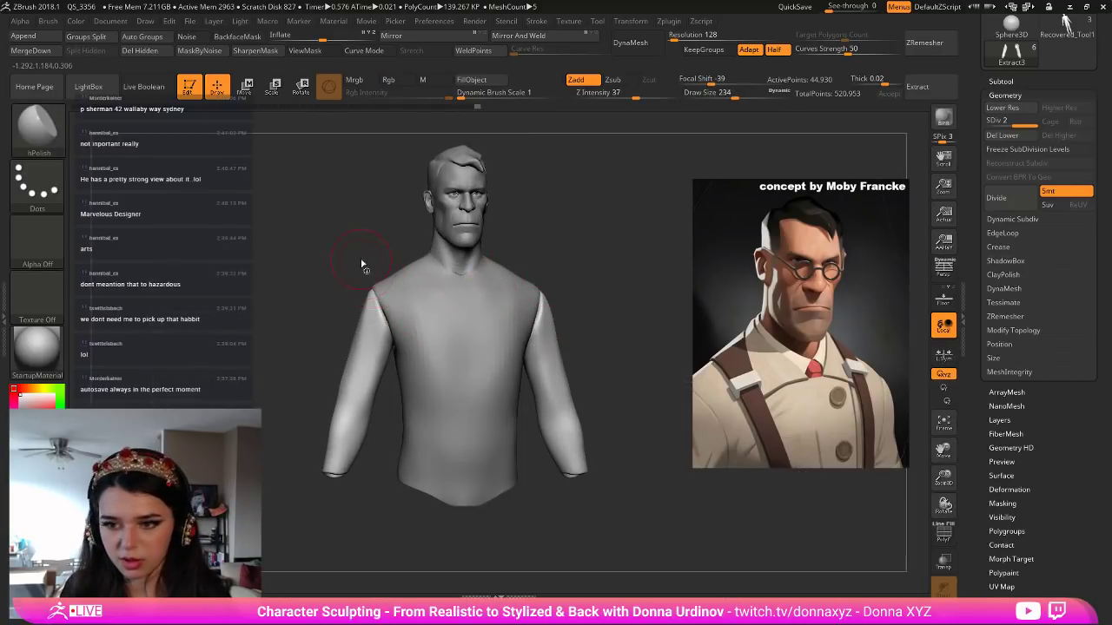
key(b)
key(m)
key(v)
key(])
key(])
key(])
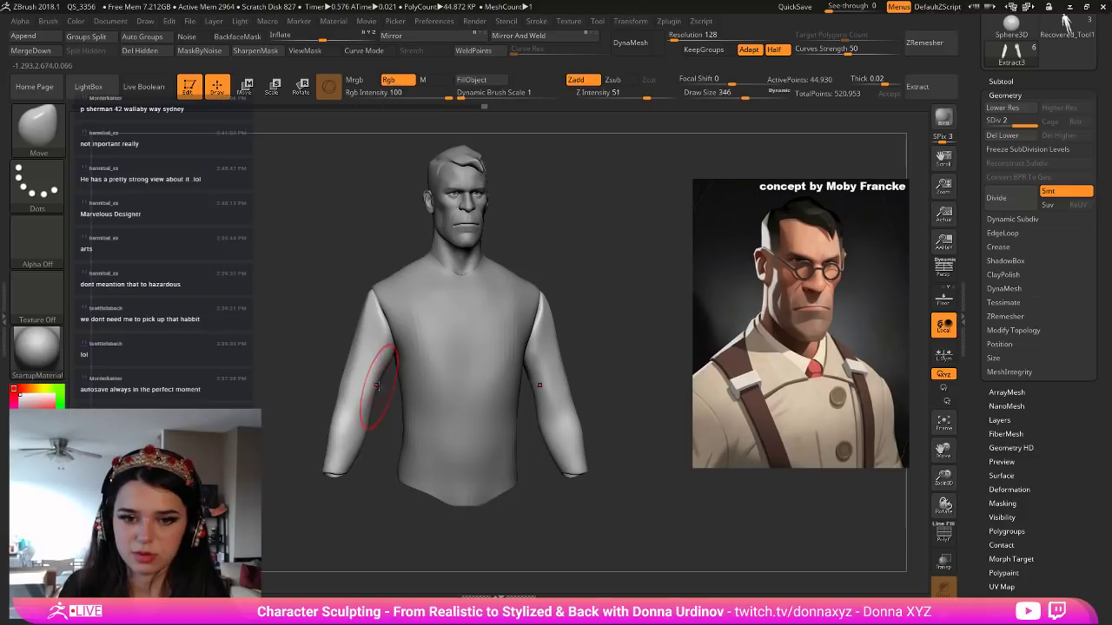
key(])
key(])
drag(386, 383, 382, 383)
Adjust the contour of the sleeves' forearms and outer elbows with the Move brush.
drag(549, 263, 625, 264)
right_drag(564, 330, 524, 335)
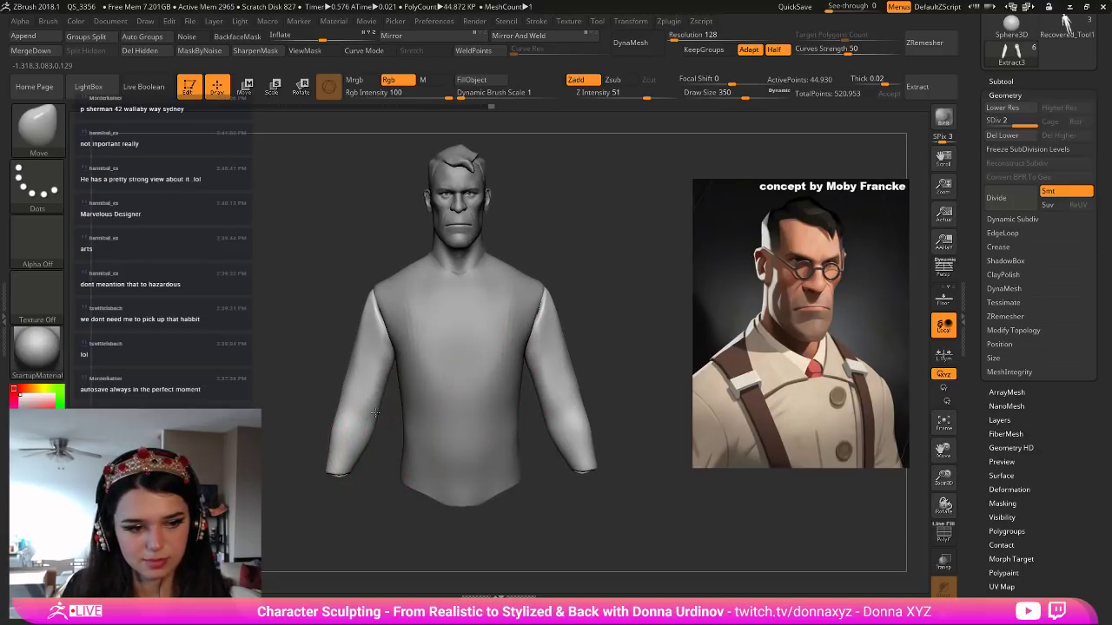
right_drag(379, 492, 365, 427)
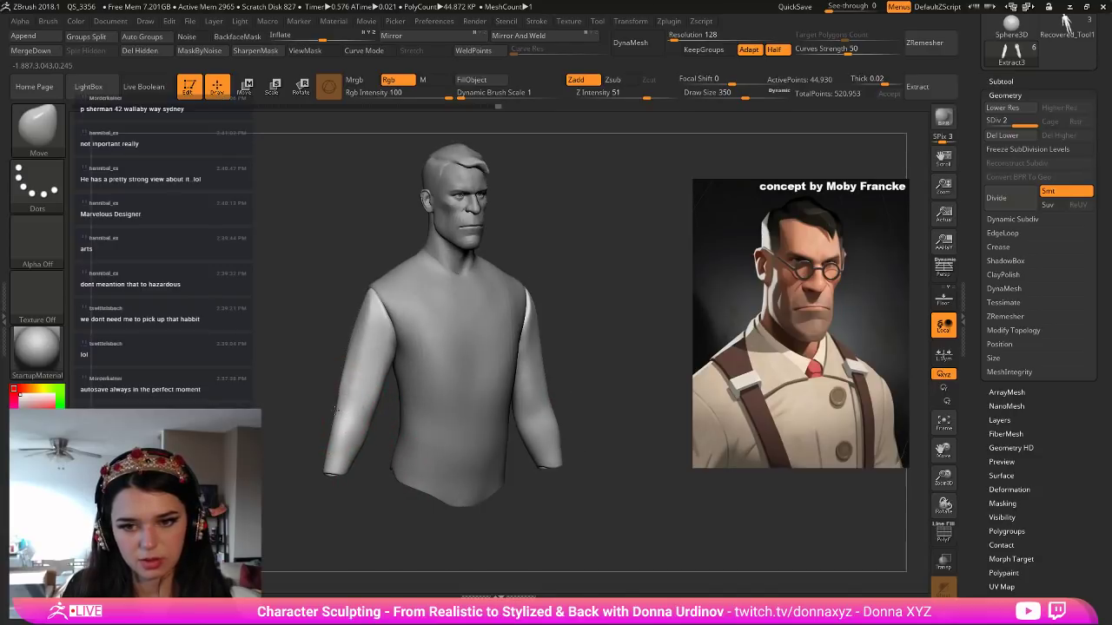
drag(526, 306, 514, 312)
drag(561, 247, 599, 227)
Isolate the upper part of the sleeves so that everything below the elbows is hidden.
ctrl+shift+drag(283, 434, 643, 537)
ctrl+shift+click(624, 520)
mouse_move(300, 264)
ctrl+shift+mouse_down()
mouse_move(536, 340)
mouse_move(636, 427)
ctrl+shift+mouse_up()
ctrl+shift+click(594, 357)
ctrl+shift+drag(308, 253, 596, 429)
Subdivide the torso to level 3, reduce the draw size to 274, and open the subtool list.
alt+click(489, 415)
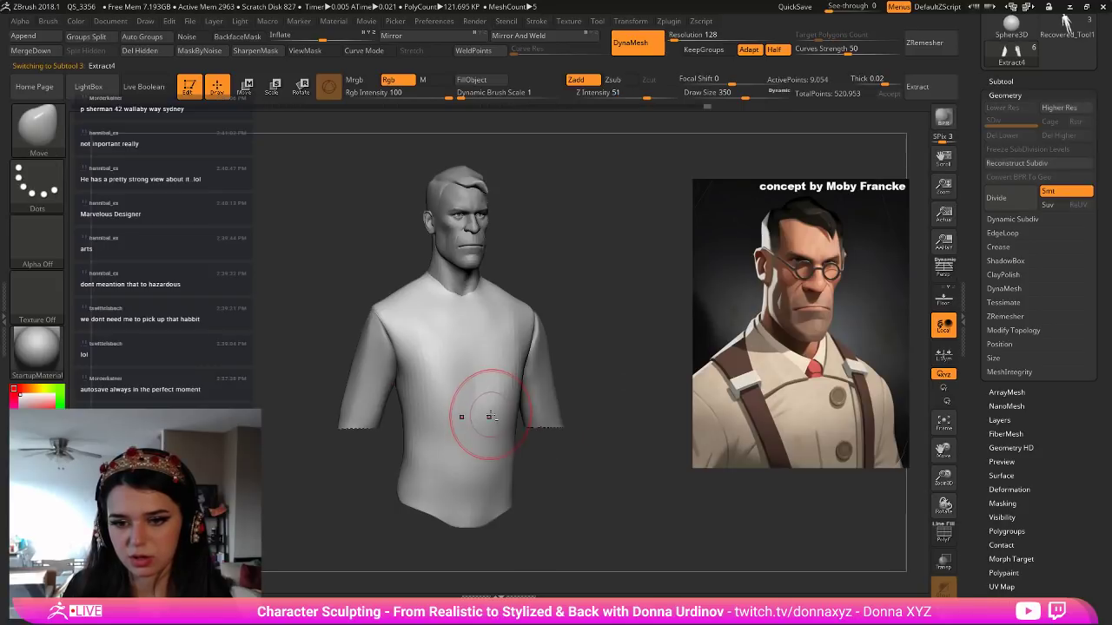
mouse_move(287, 200)
ctrl+shift+mouse_down()
mouse_move(496, 318)
mouse_move(616, 427)
mouse_move(628, 423)
ctrl+shift+mouse_up()
ctrl+shift+click(633, 373)
click(999, 199)
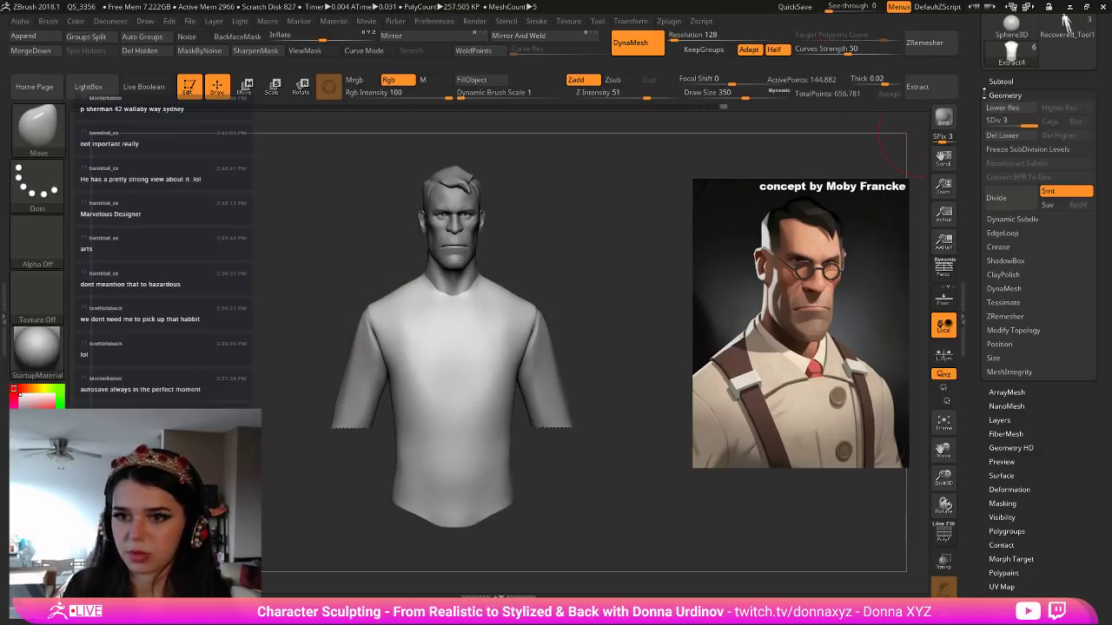
key(bracketleft)
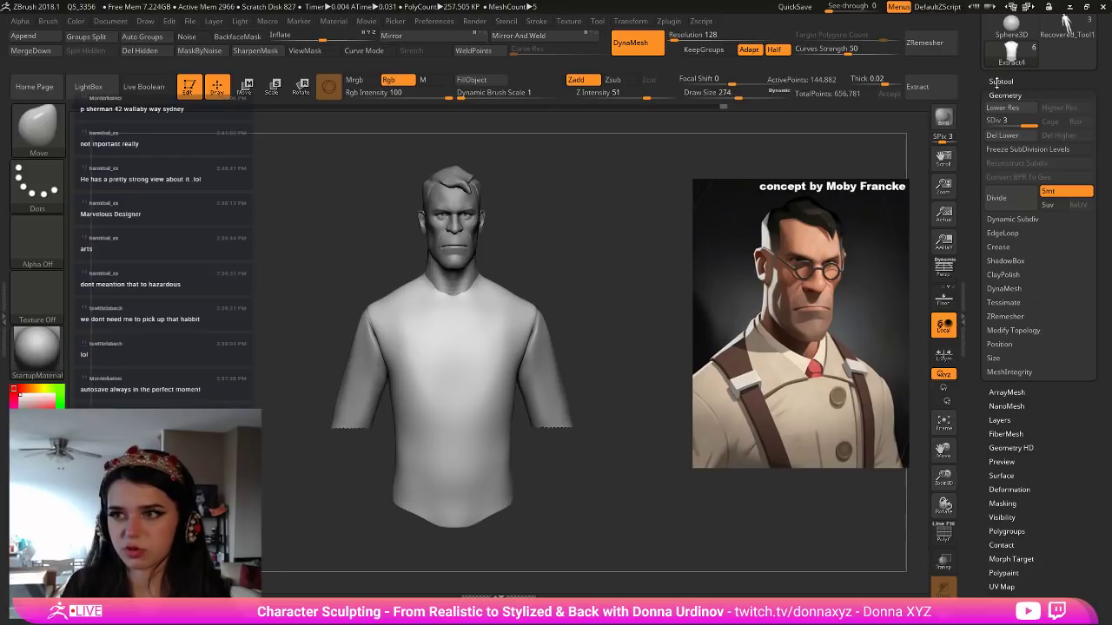
click(999, 82)
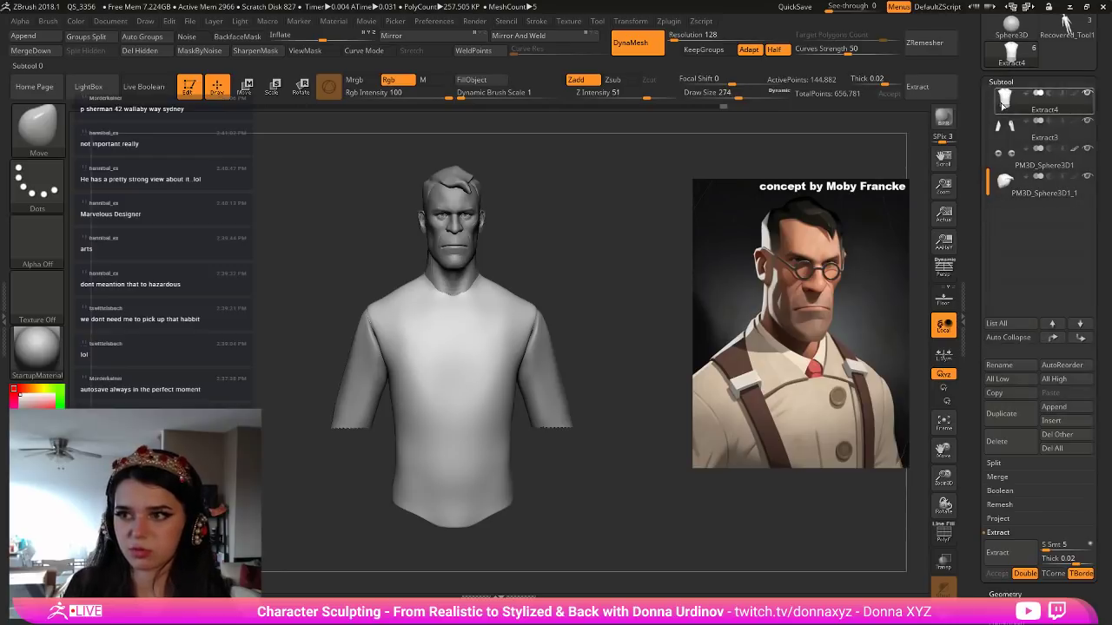
Duplicate the torso and mask the duplicate except for the strip on the character's left, divided by a straight vertical edge beside the neck.
click(1008, 415)
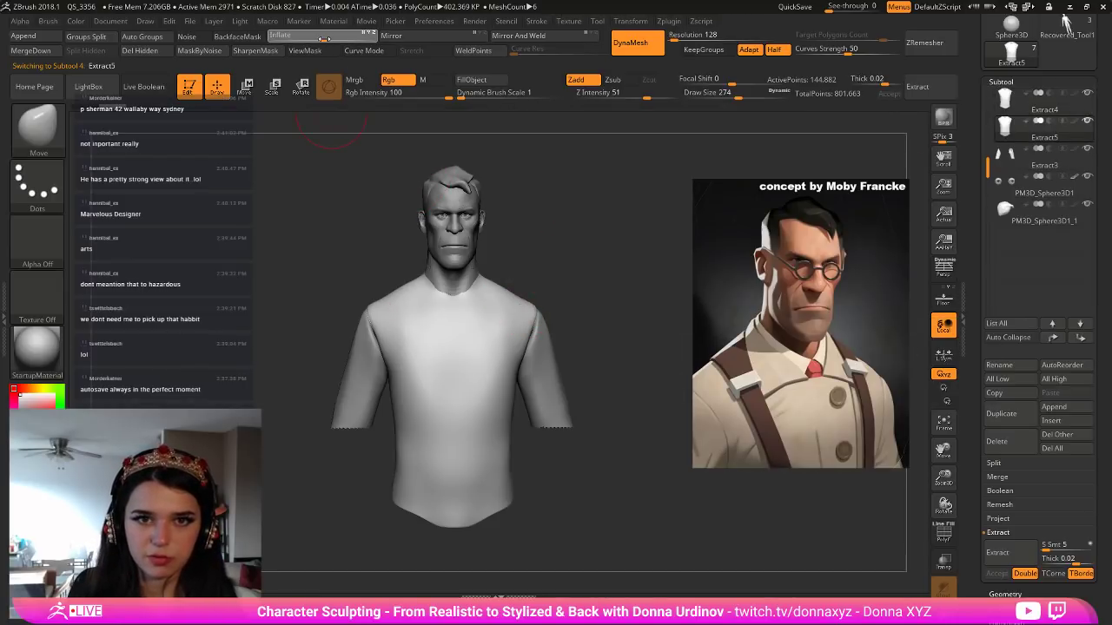
click(322, 38)
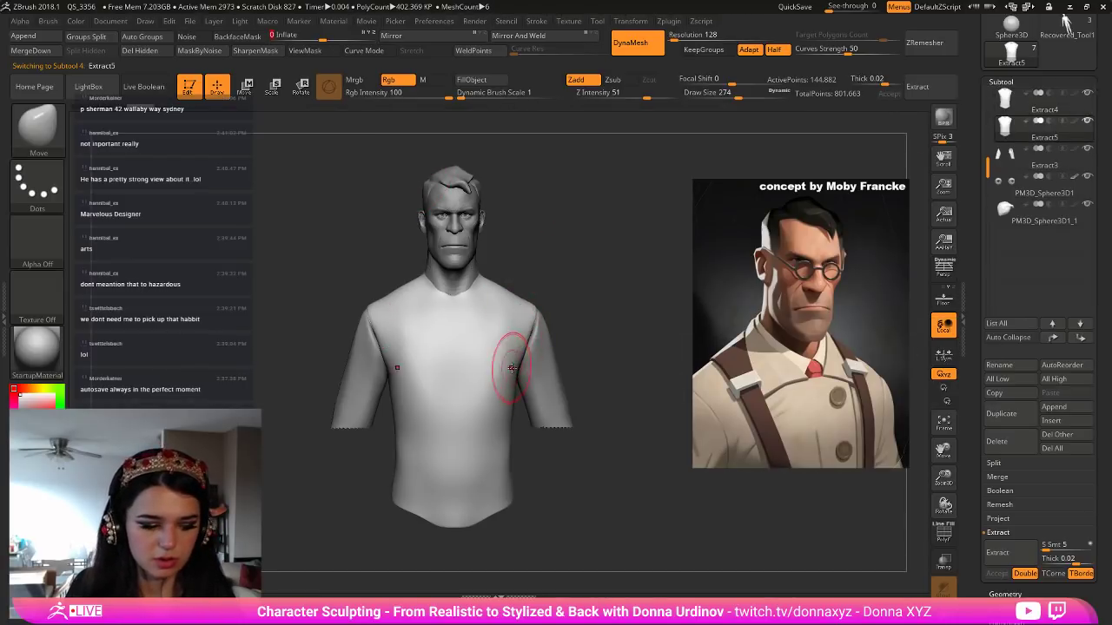
key(ctrl)
mouse_move(490, 324)
ctrl+mouse_down()
mouse_move(510, 306)
mouse_move(501, 472)
ctrl+mouse_up()
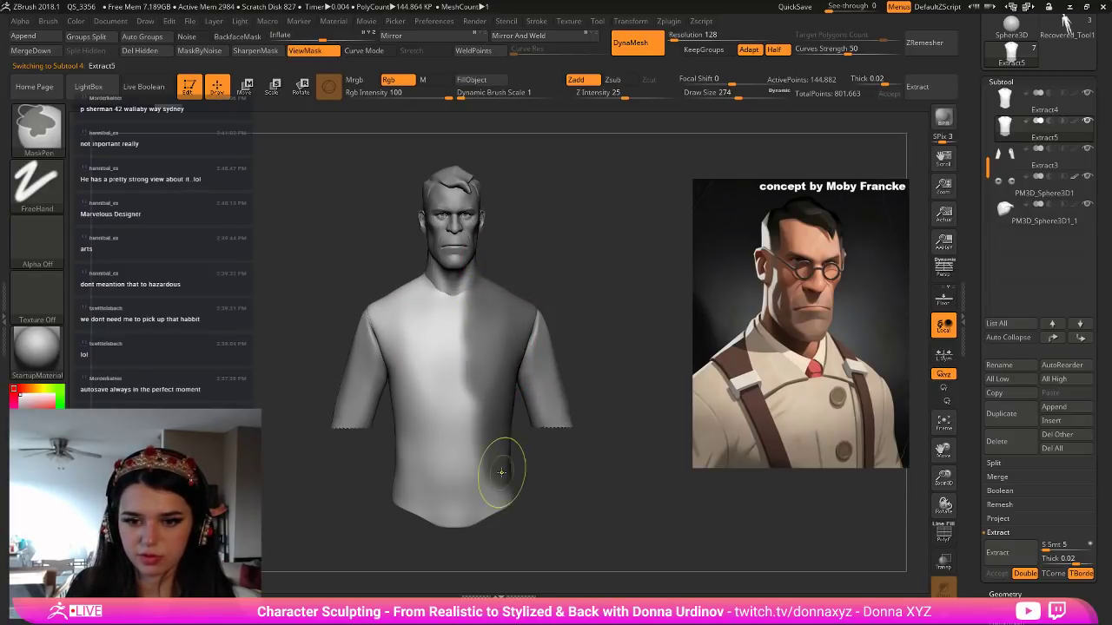
key(ctrl+z)
mouse_move(603, 197)
ctrl+mouse_down()
mouse_move(507, 504)
mouse_move(458, 588)
mouse_move(474, 589)
ctrl+mouse_up()
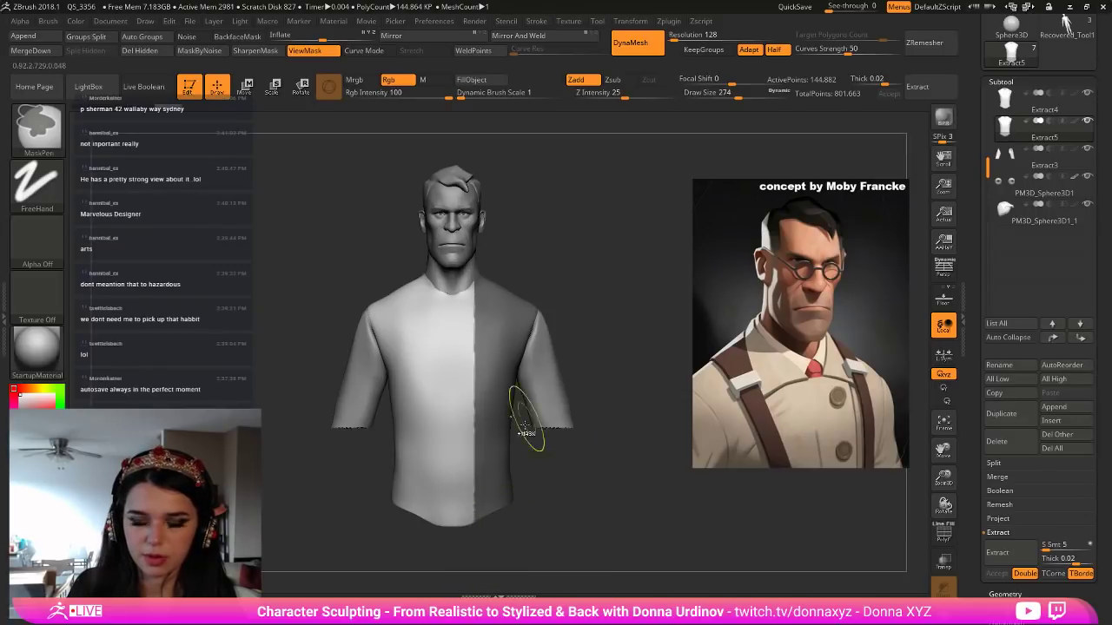
ctrl+click(513, 231)
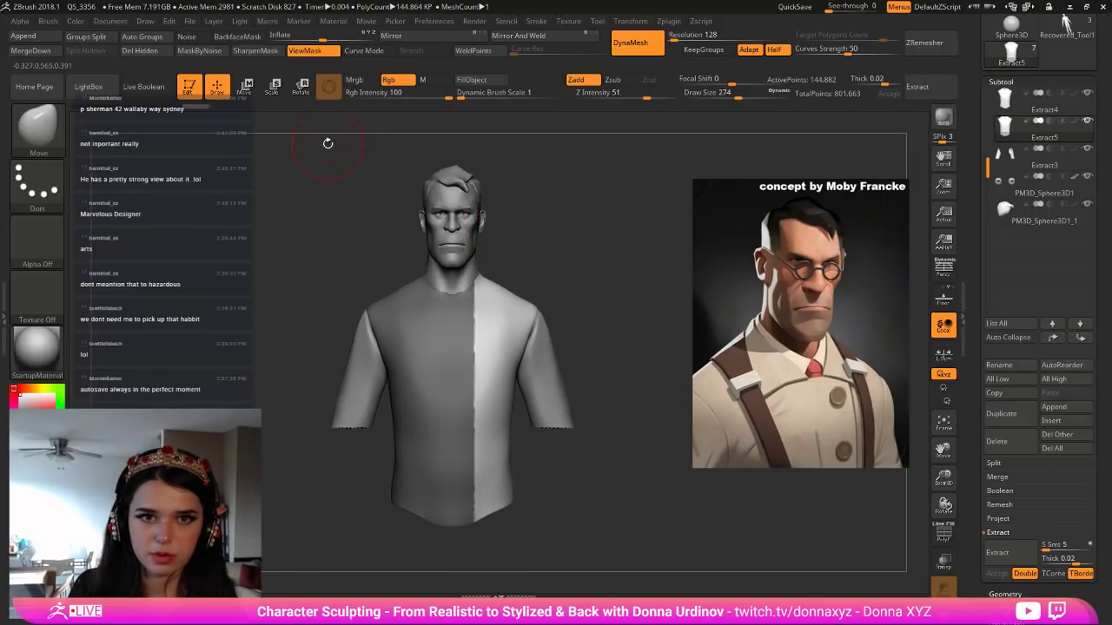
Centre the transform gizmo on the duplicate's unmasked side, tuck that side beneath the original torso, and clear the mask.
click(273, 93)
drag(617, 246, 695, 246)
drag(494, 233, 490, 233)
drag(575, 245, 512, 254)
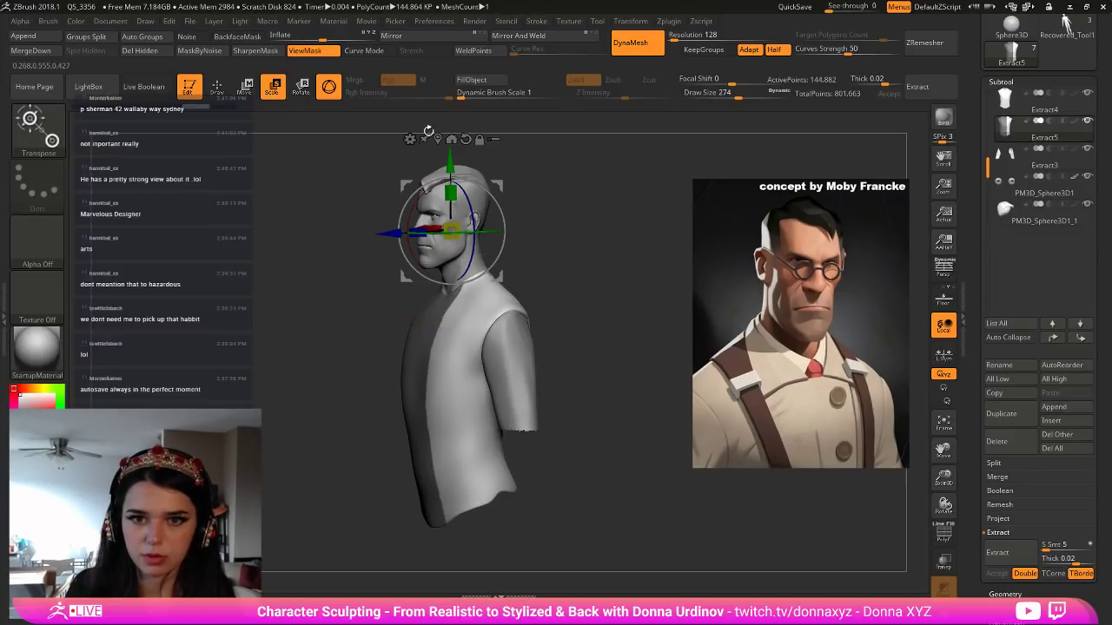
click(438, 139)
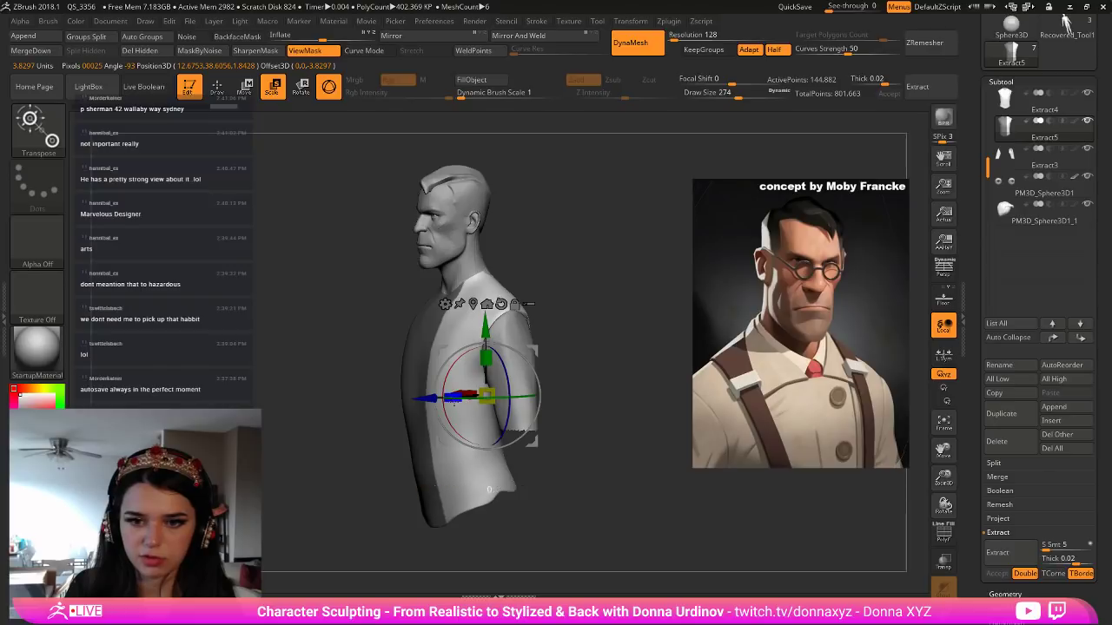
drag(495, 385, 488, 393)
drag(576, 360, 642, 365)
drag(418, 396, 403, 396)
ctrl+drag(550, 266, 567, 282)
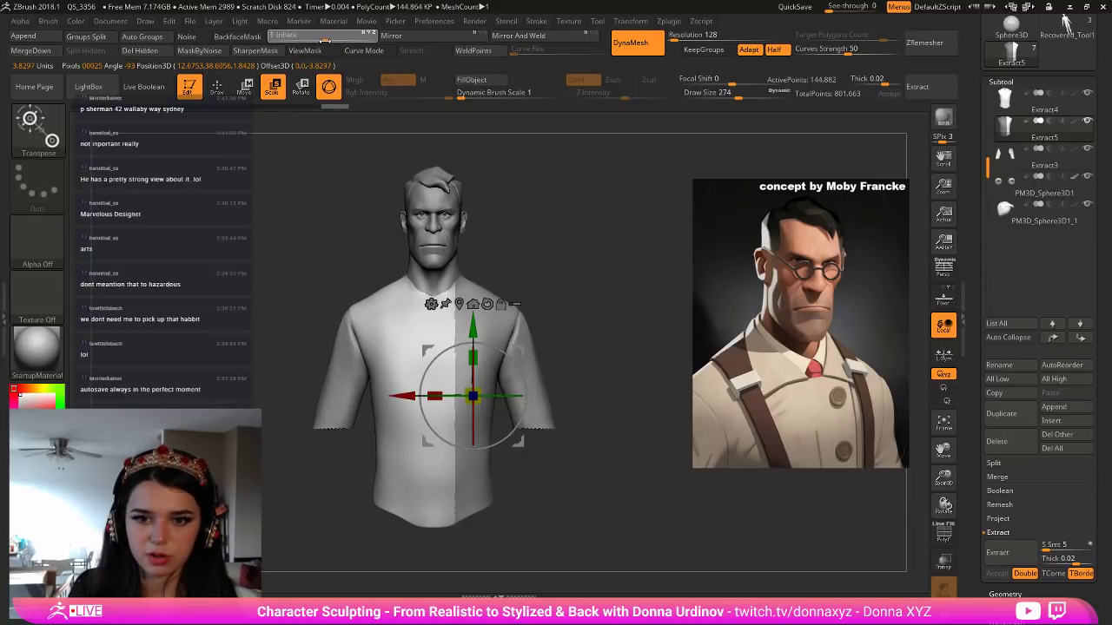
Inflate the duplicated front panel by 10 and smooth its vertical front edge.
drag(327, 40, 330, 41)
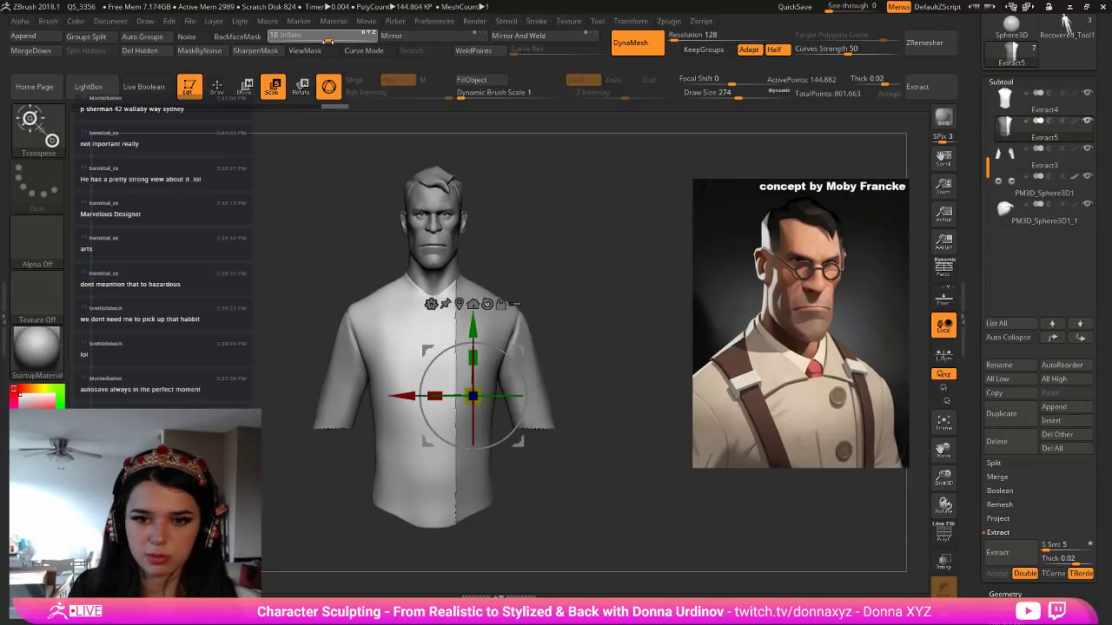
drag(341, 151, 318, 128)
key(q)
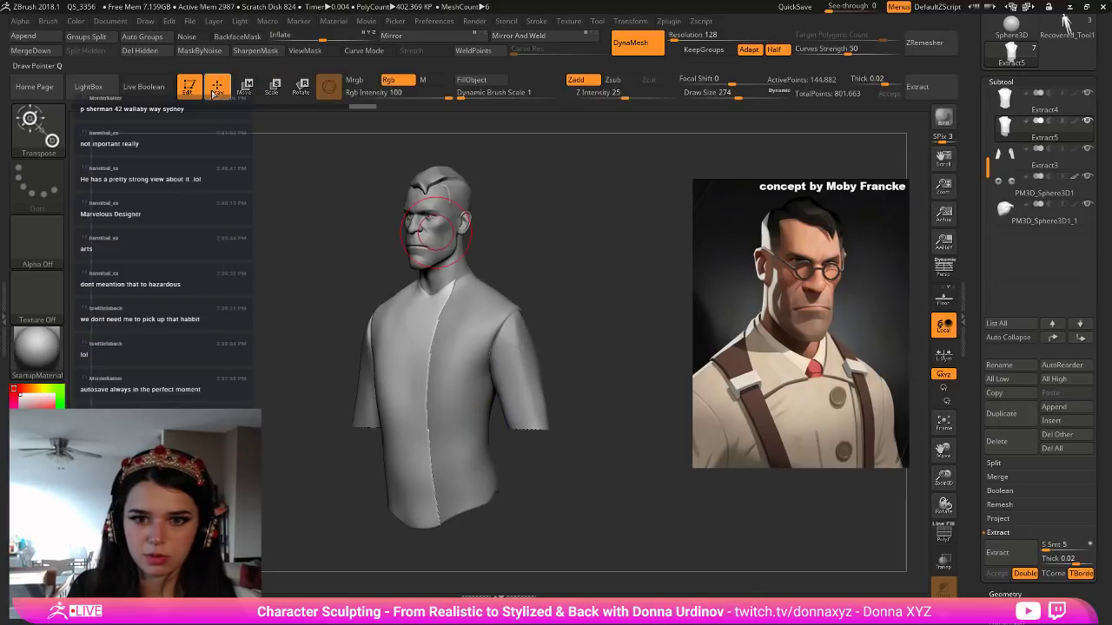
shift+drag(429, 489, 429, 452)
mouse_move(581, 449)
shift+mouse_down()
mouse_move(608, 452)
mouse_move(610, 484)
shift+mouse_up()
Carve along the front panel's vertical edge from the neck to the hem with the DamStandard brush.
key(b)
key(d)
key(s)
drag(443, 292, 443, 569)
Flatten the front panel's vertical edge with the hPolish brush at draw size 194, and smooth out its jagged spots.
key(b)
key(h)
key(p)
drag(583, 252, 606, 255)
drag(439, 339, 441, 367)
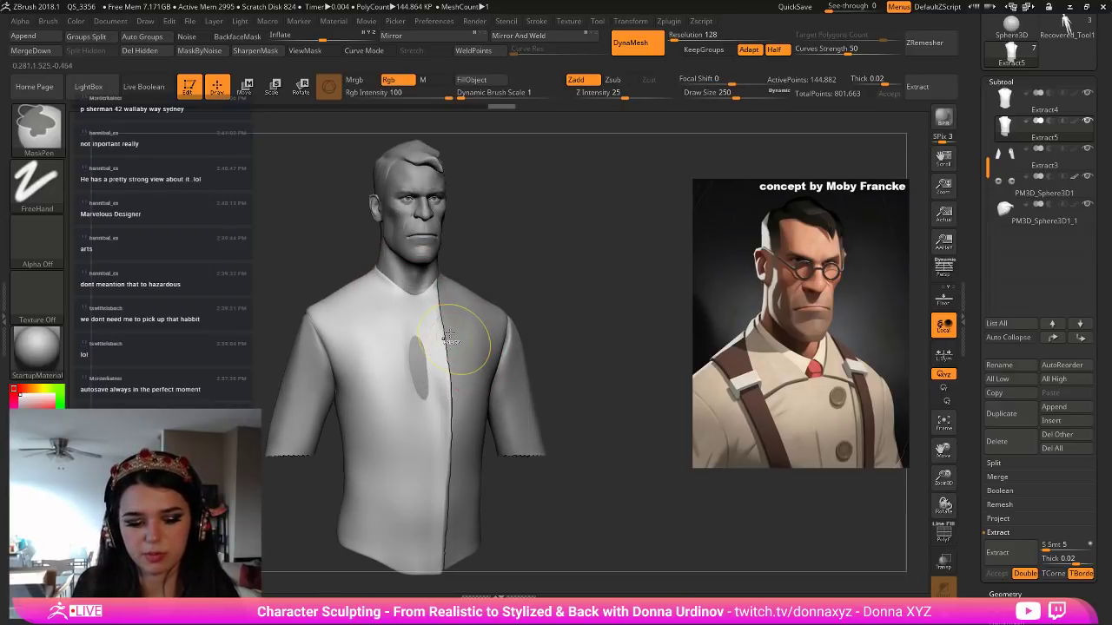
key(ctrl+z)
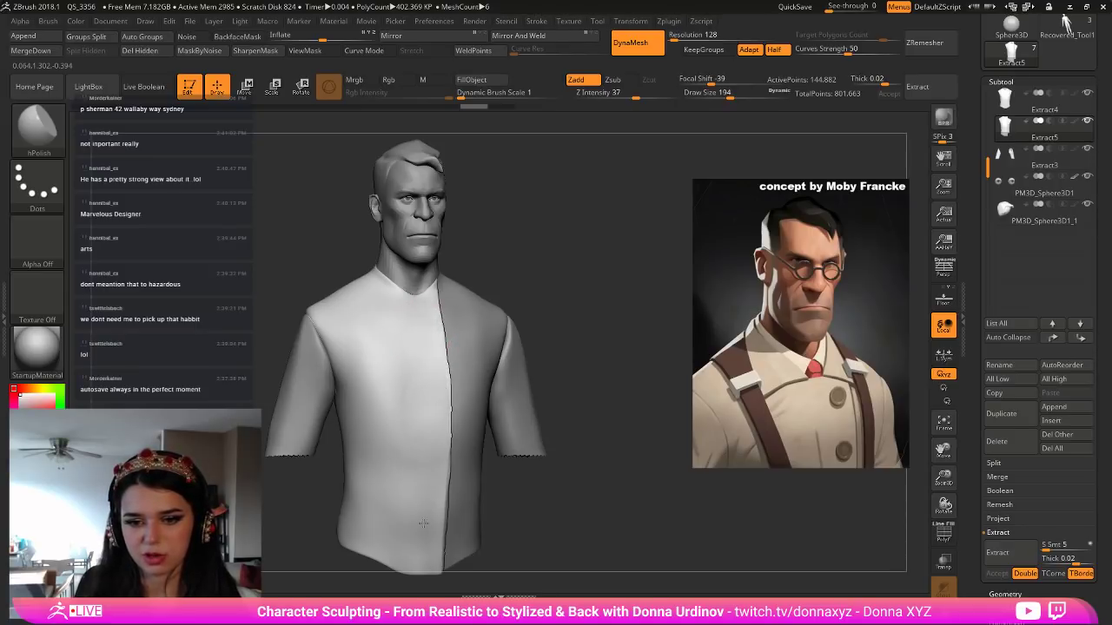
mouse_move(574, 392)
mouse_down()
mouse_move(609, 350)
mouse_move(586, 351)
mouse_up()
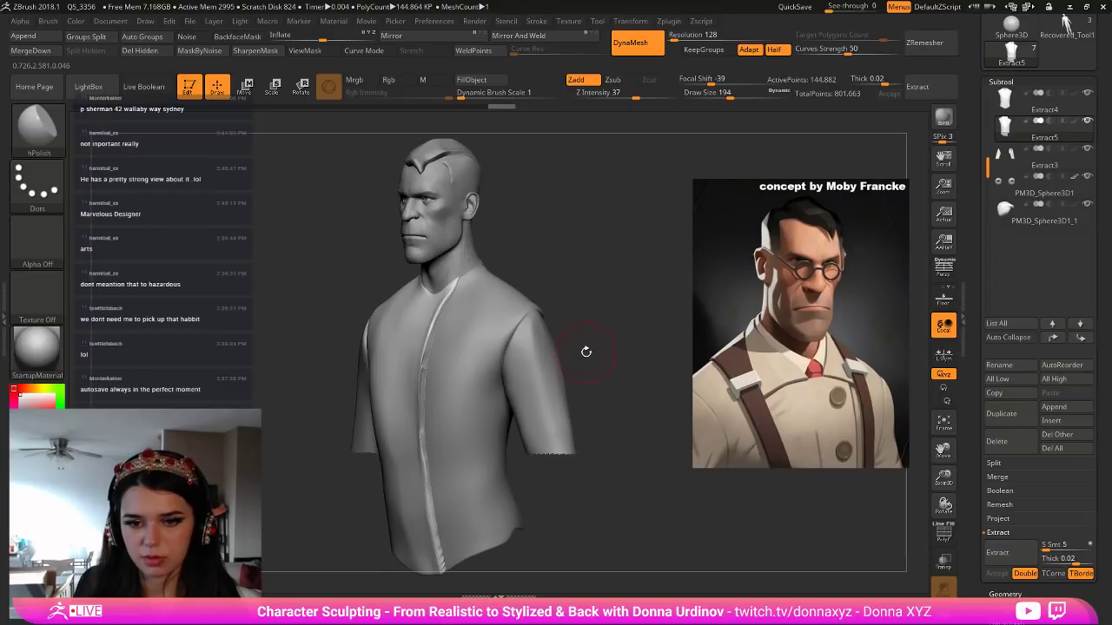
shift+drag(419, 370, 419, 421)
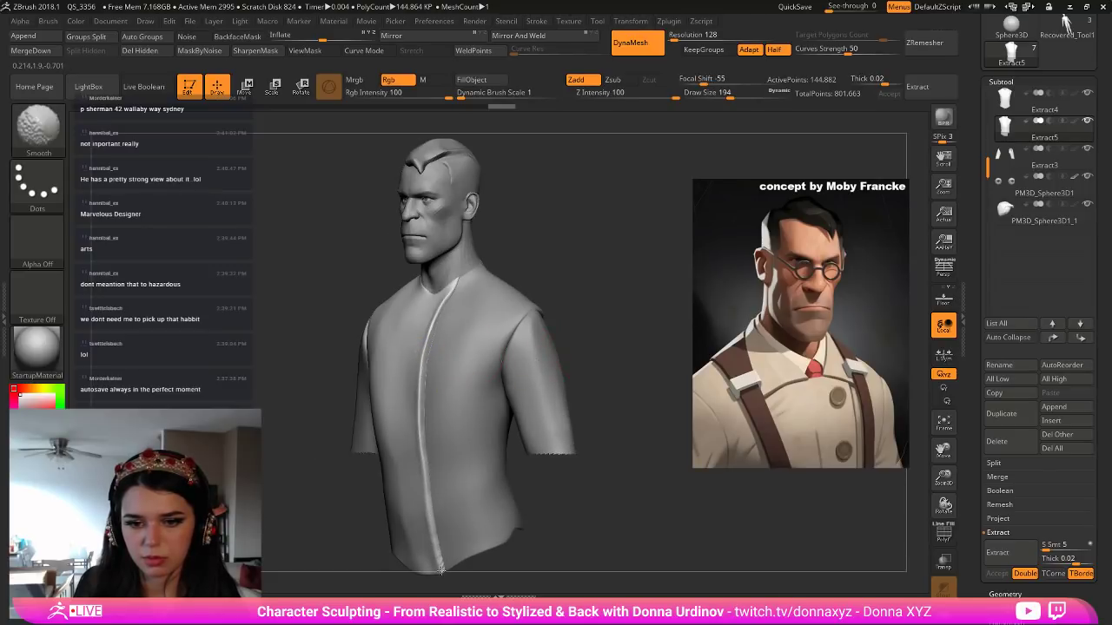
shift+drag(407, 366, 420, 340)
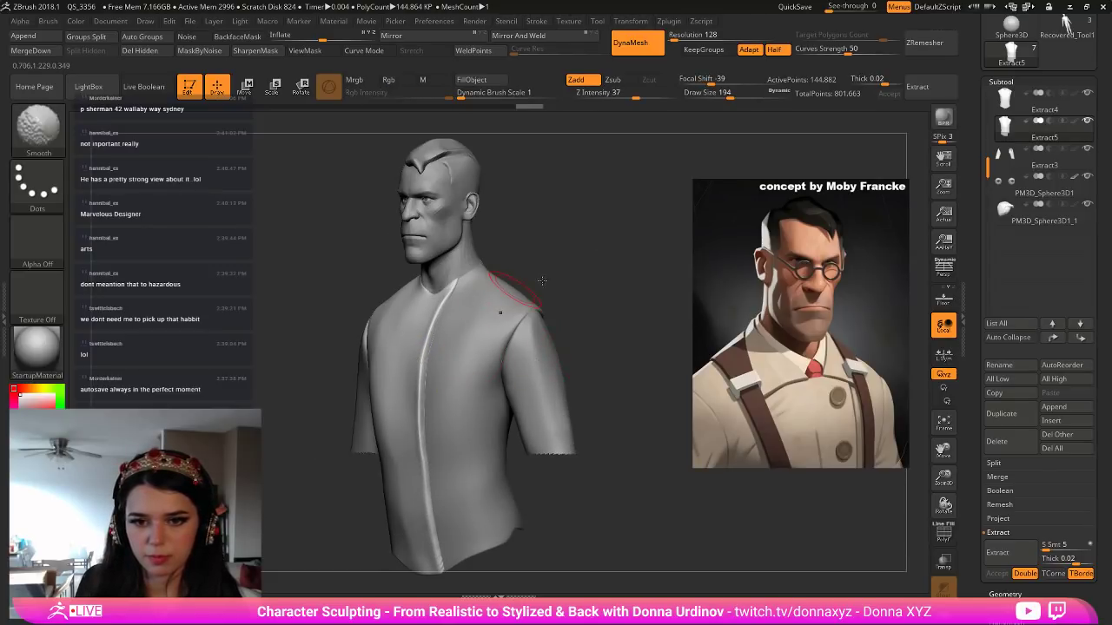
Polish the panel edge further between the neck and the hem with hPolish, and undo the last stroke.
drag(551, 282, 606, 286)
drag(429, 323, 420, 363)
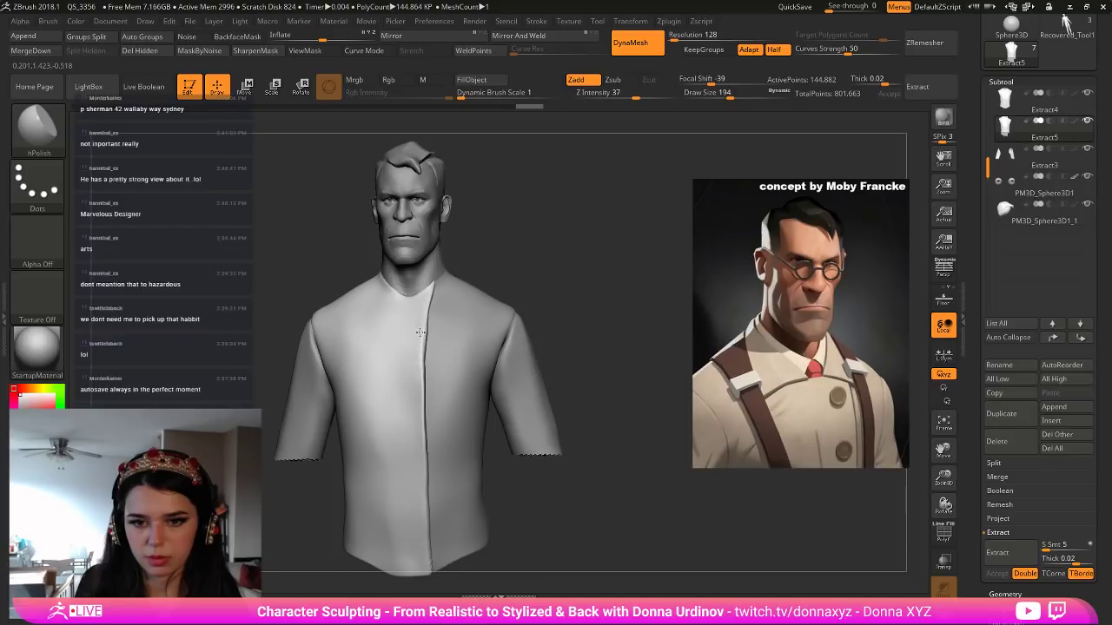
drag(426, 535, 428, 548)
drag(623, 293, 658, 293)
drag(424, 301, 414, 355)
drag(372, 394, 376, 422)
key(ctrl+z)
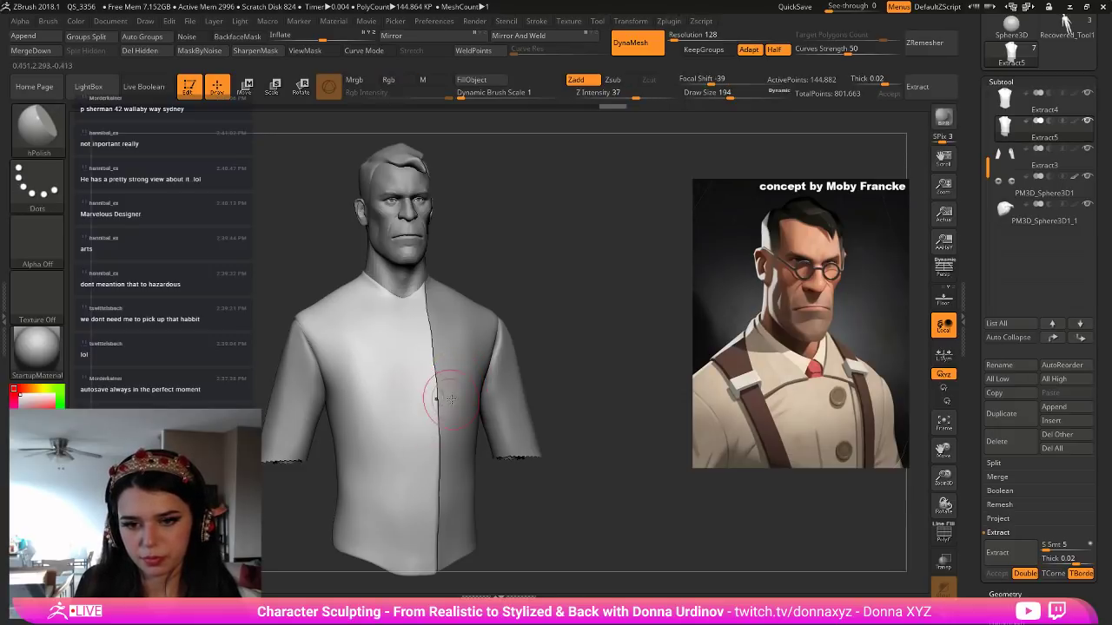
Pull the front panel's upper edge down below the neck with the Move brush at draw size 258, shaping a squared flap.
mouse_move(625, 325)
alt+mouse_down()
mouse_move(551, 330)
mouse_move(585, 372)
alt+mouse_up()
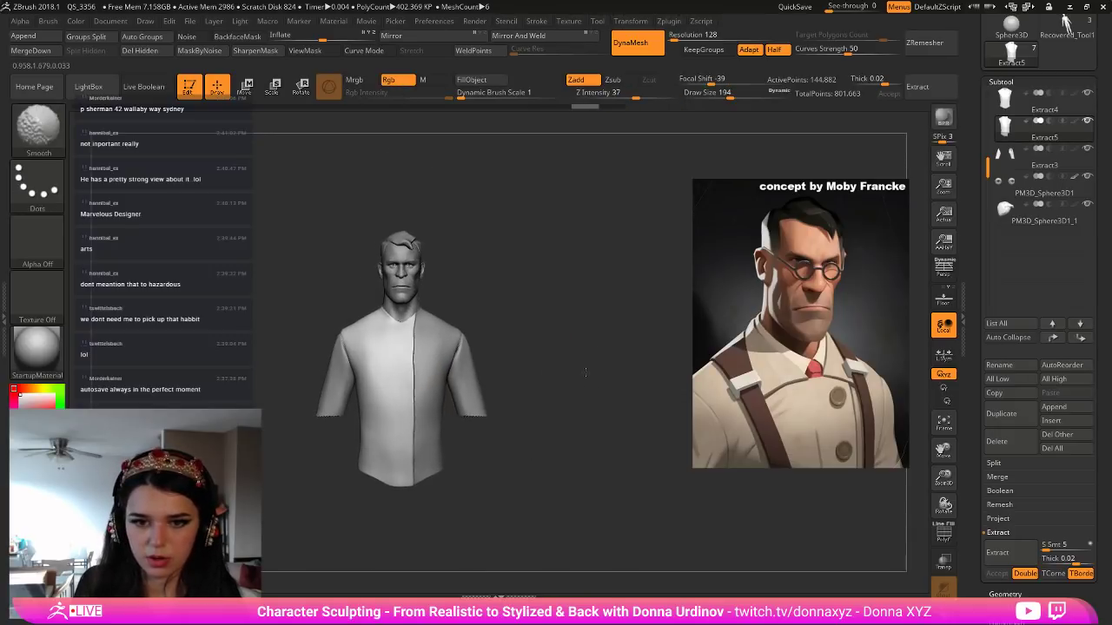
key(f)
key(b)
key(m)
key(v)
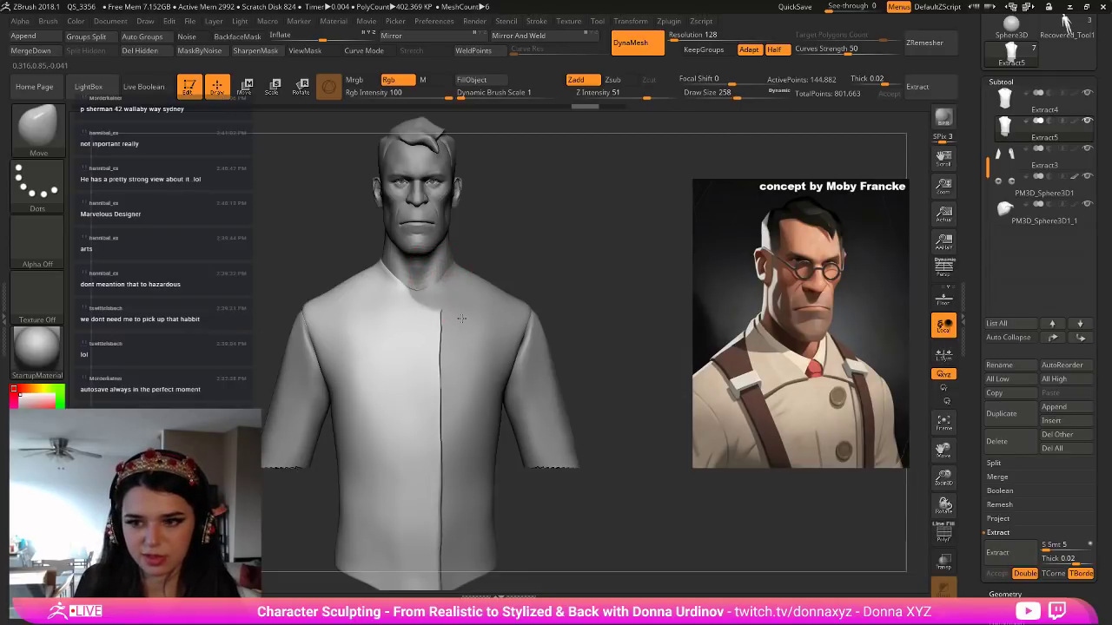
drag(390, 279, 377, 295)
Sharpen the flap's neckline and upper corner using the DamStandard brush at draw size 138.
key(b)
key(d)
key(s)
drag(556, 218, 478, 323)
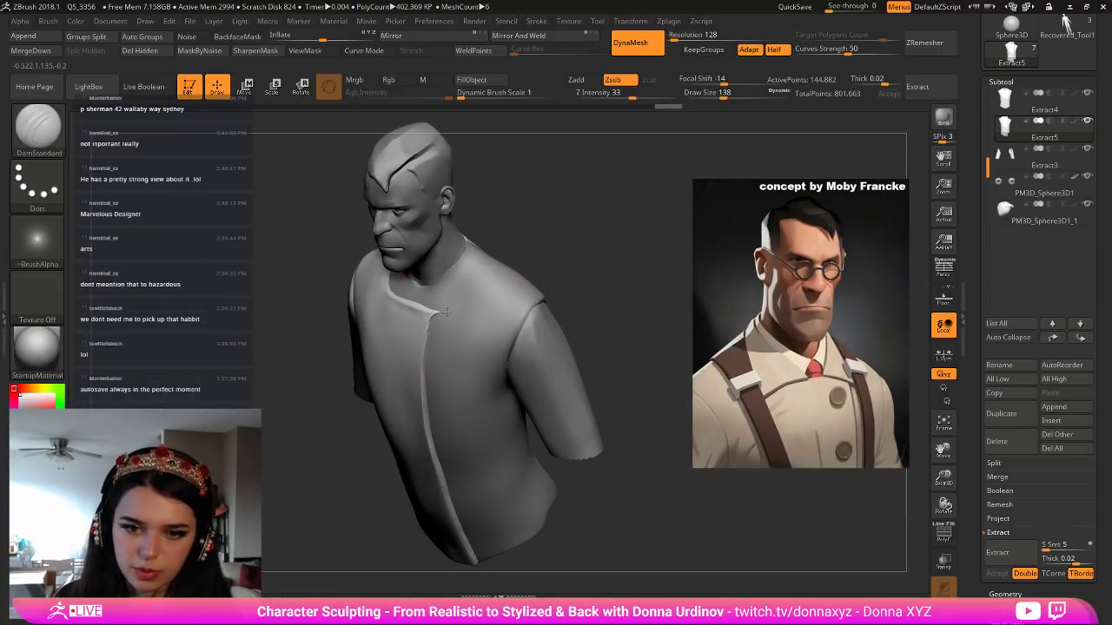
drag(417, 305, 441, 313)
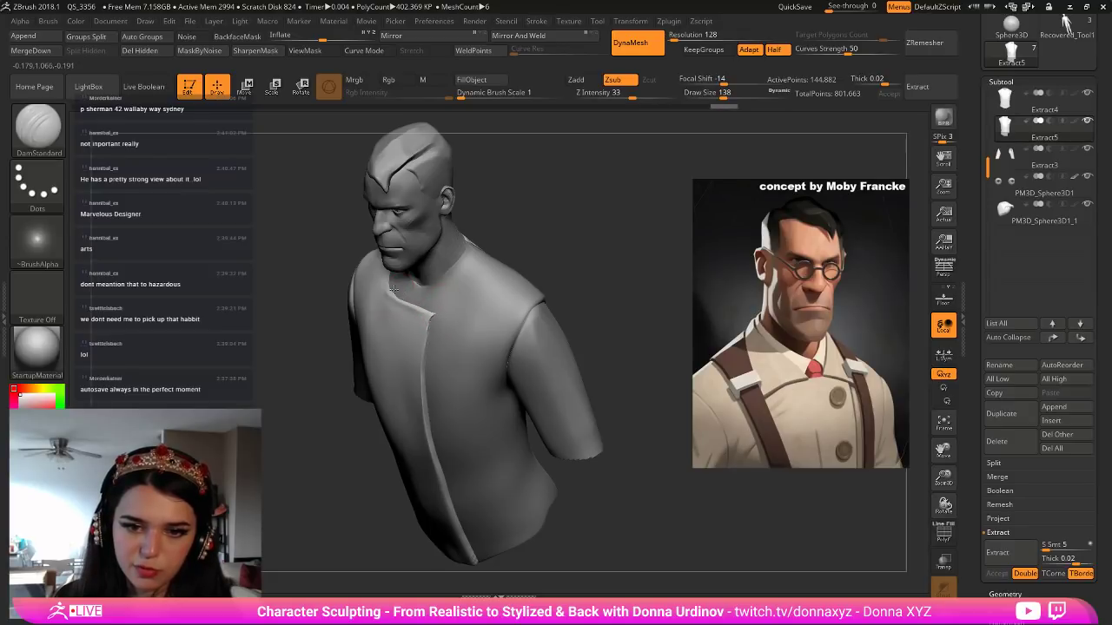
drag(387, 286, 384, 285)
drag(439, 320, 429, 313)
drag(568, 238, 579, 228)
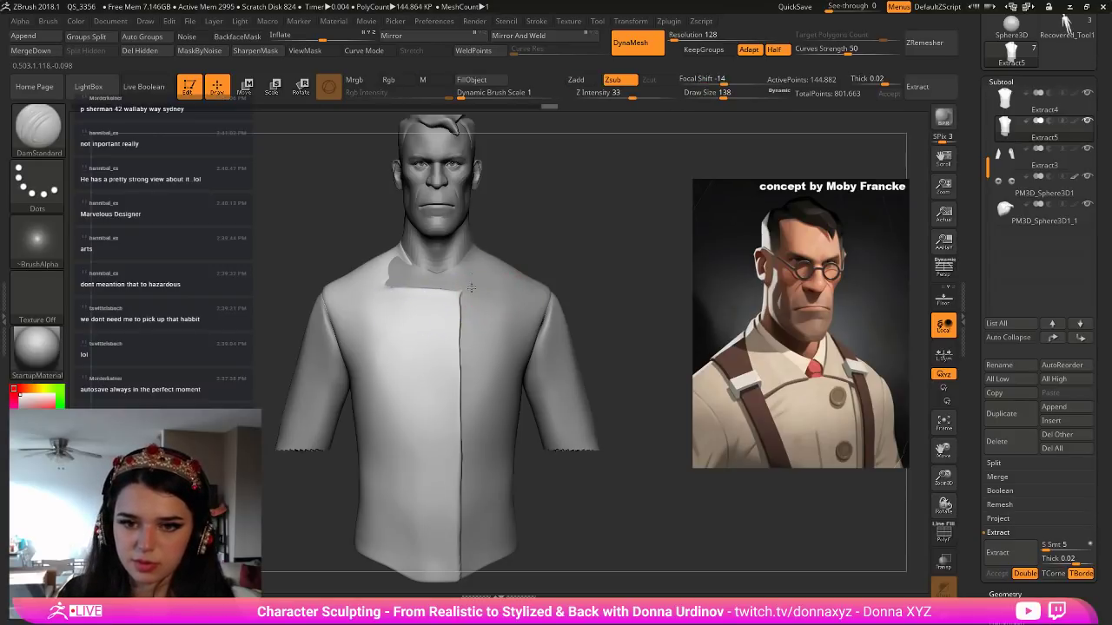
mouse_move(587, 239)
mouse_down()
mouse_move(573, 231)
mouse_move(585, 243)
mouse_up()
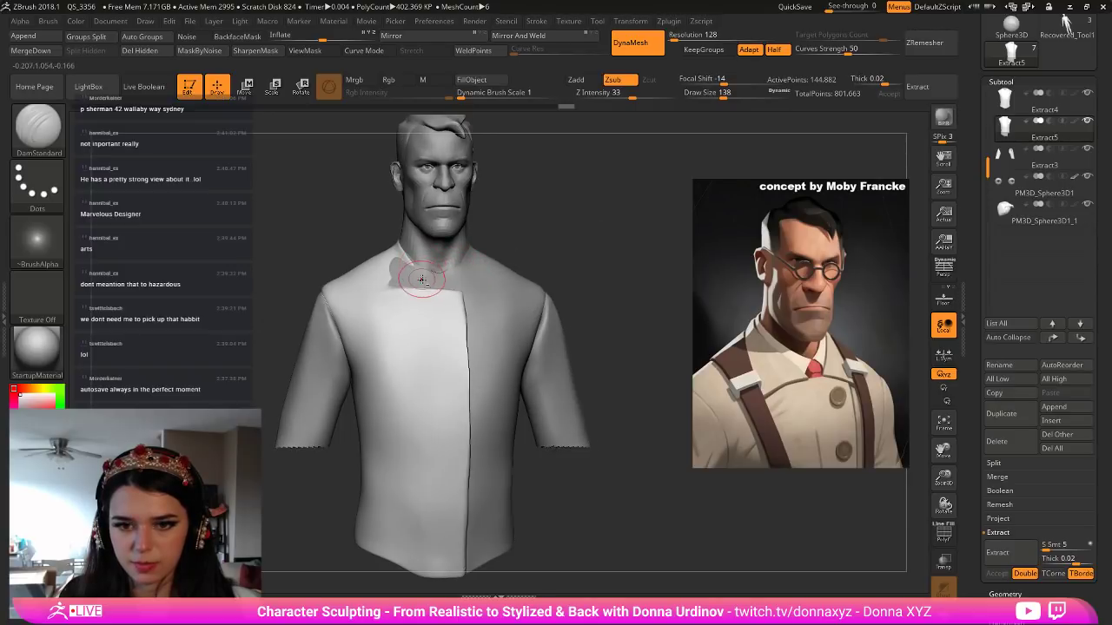
Select the original torso beneath the front panel and reduce the draw size to 82.
alt+click(423, 277)
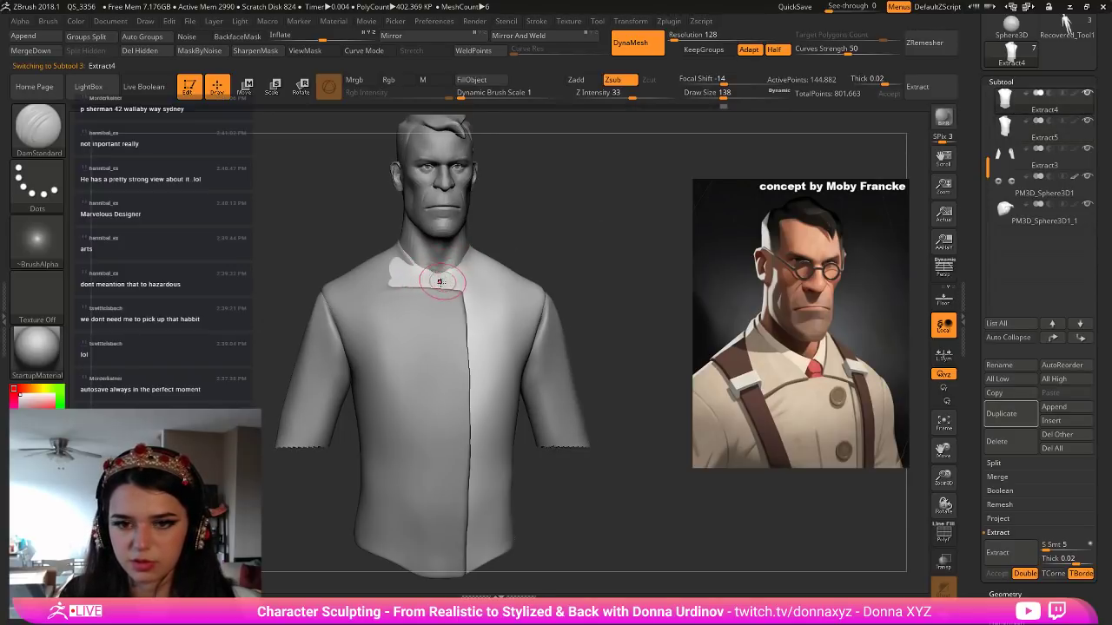
key(bracketleft)
key(bracketleft)
key(bracketleft)
mouse_move(585, 250)
mouse_down()
mouse_move(572, 246)
mouse_move(579, 252)
mouse_up()
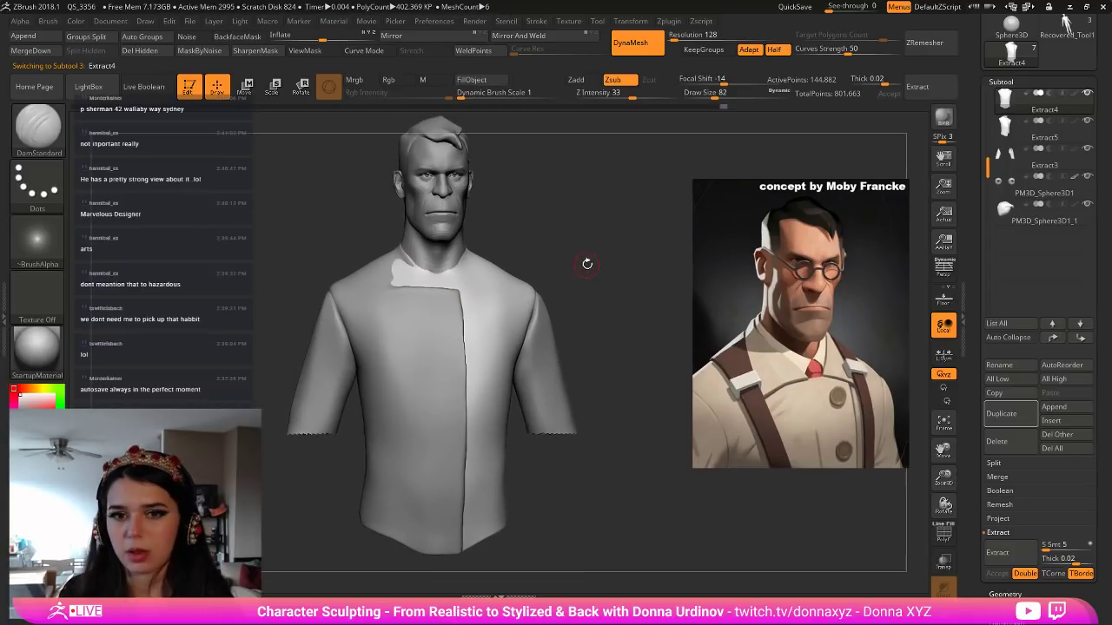
drag(577, 251, 583, 254)
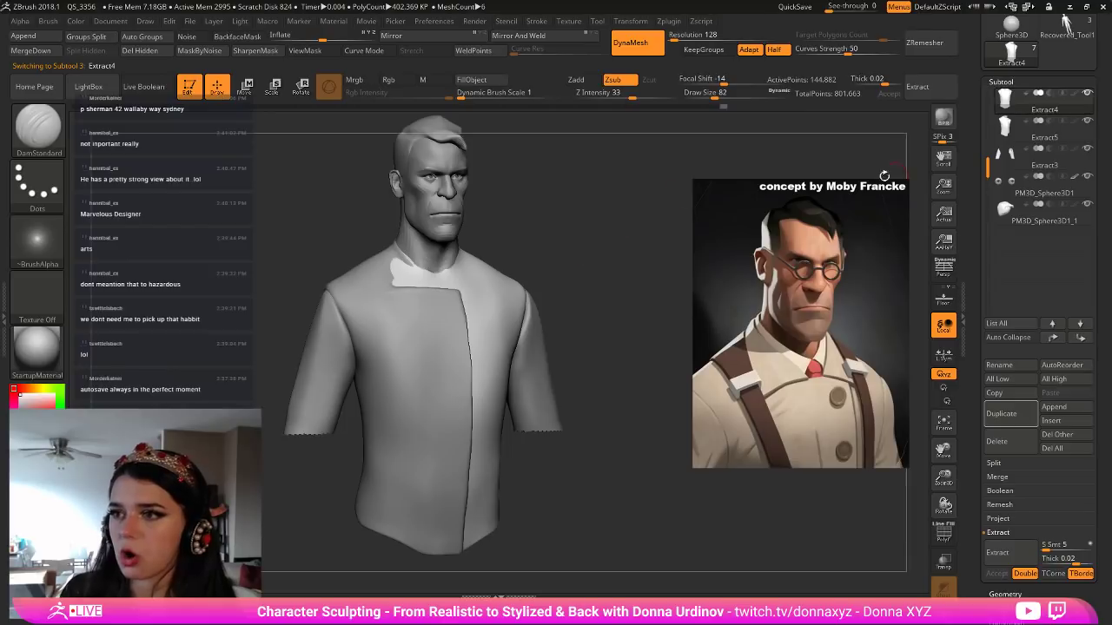
Duplicate the original torso again, drop the duplicate to its lowest subdivision level, and delete the higher levels.
click(1005, 128)
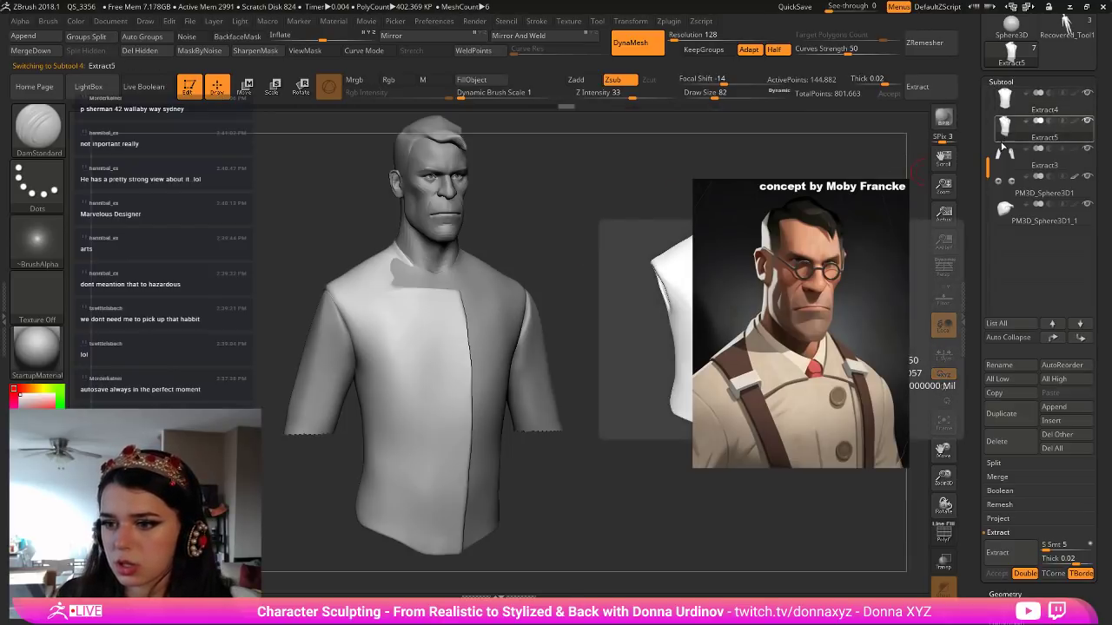
click(1009, 102)
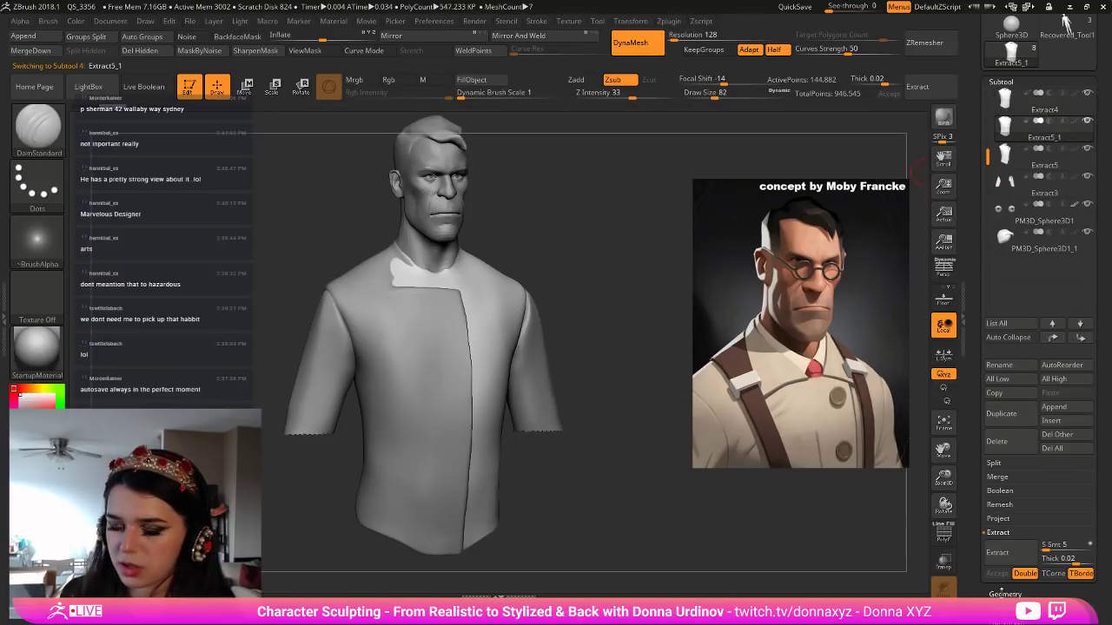
click(1005, 593)
click(992, 123)
click(1058, 137)
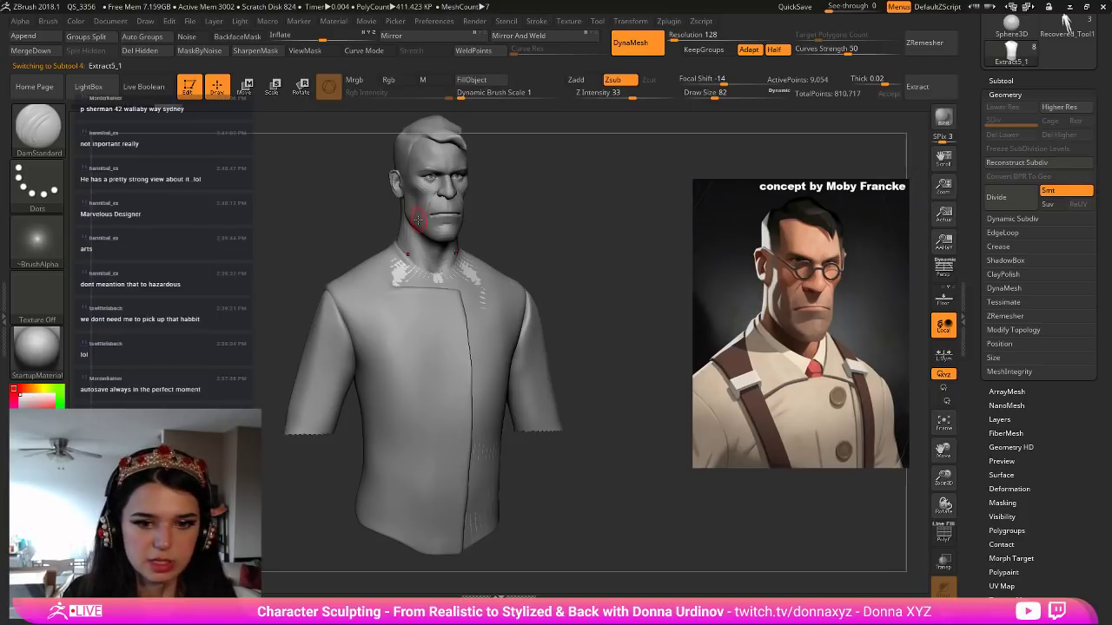
Choose the CurveStrapSnap brush and set its draw size to 162.
key(b)
click(376, 320)
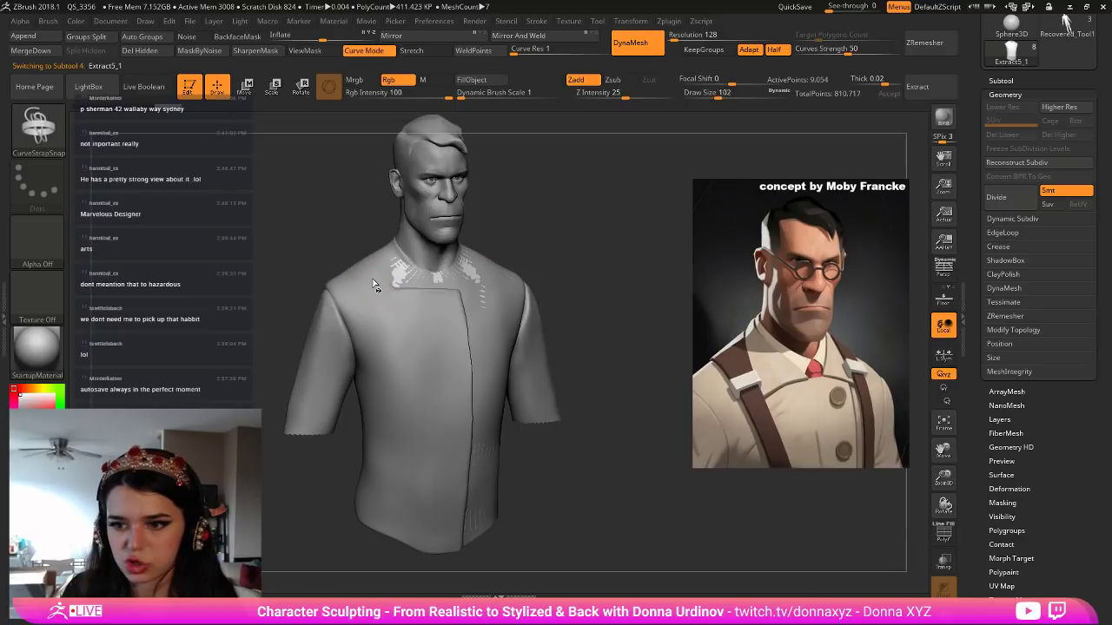
key(bracketright)
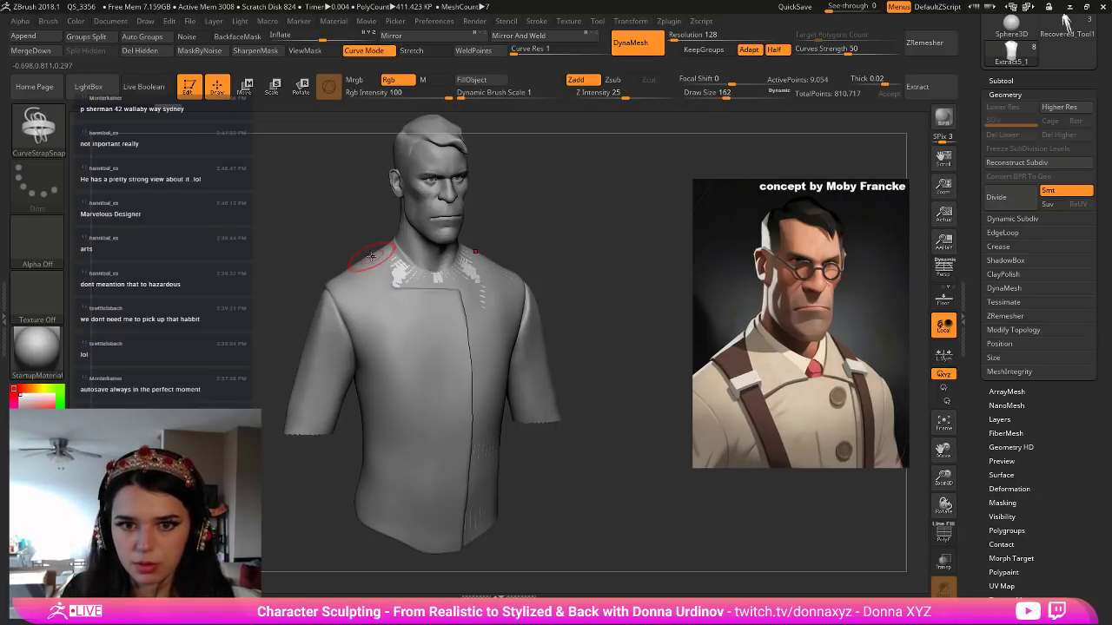
Try drawing mirrored suspender straps from the shoulders to the waist, including one at draw size 64, and undo them.
drag(418, 513, 419, 514)
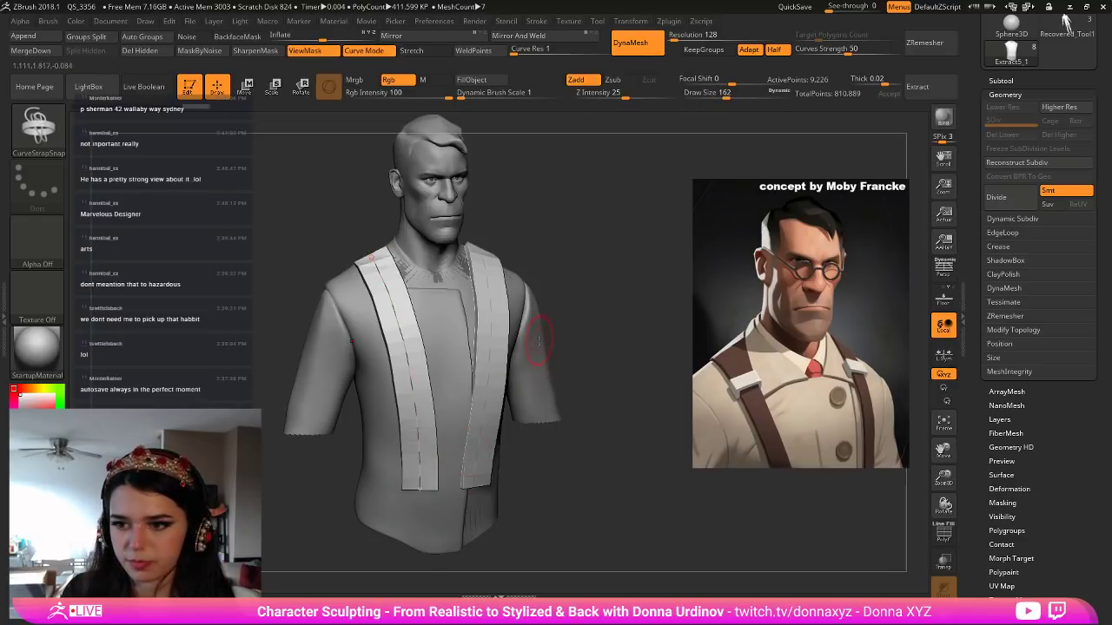
shift+drag(594, 258, 588, 249)
key(bracketleft)
key(bracketleft)
key(bracketleft)
drag(365, 250, 400, 493)
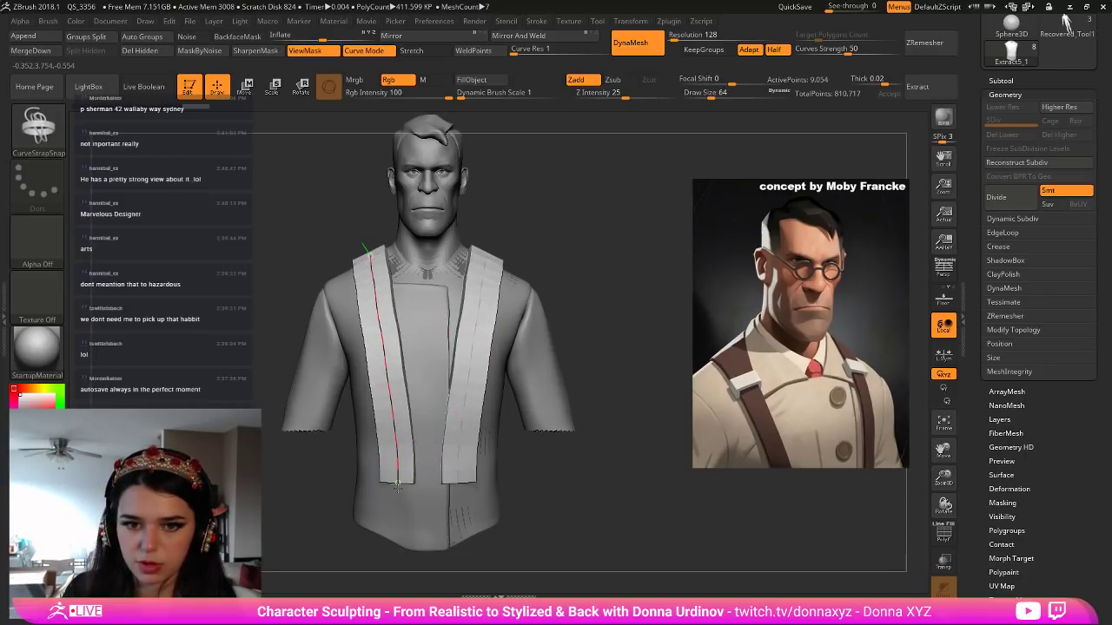
key(ctrl+z)
key(ctrl+z)
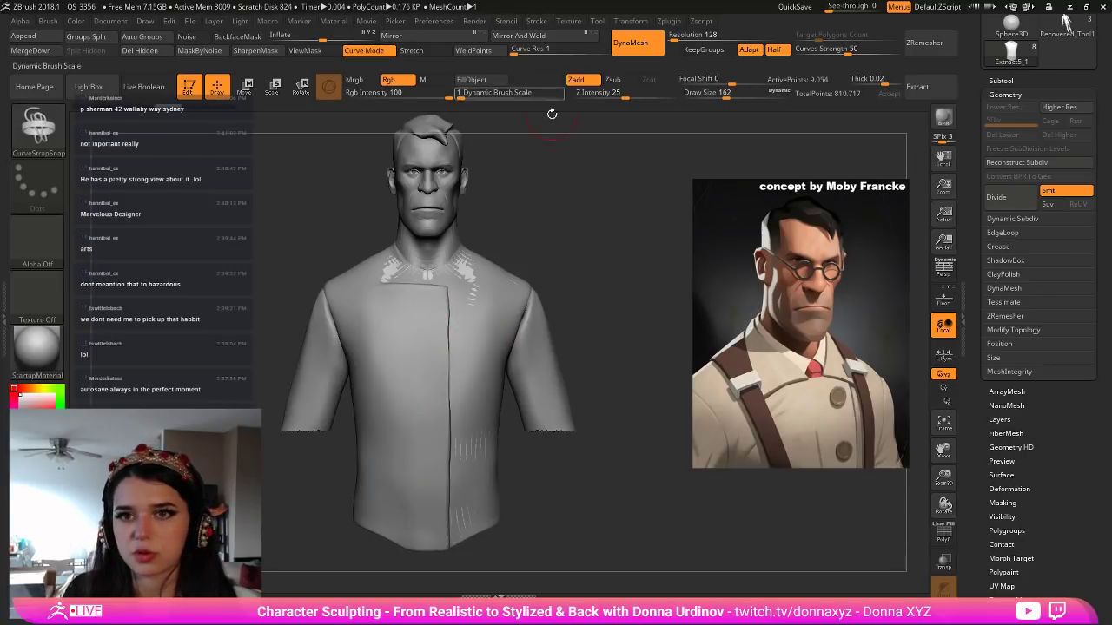
Enable Size in the stroke's curve modifiers and reshape the falloff graph to start high and taper toward the end.
click(536, 21)
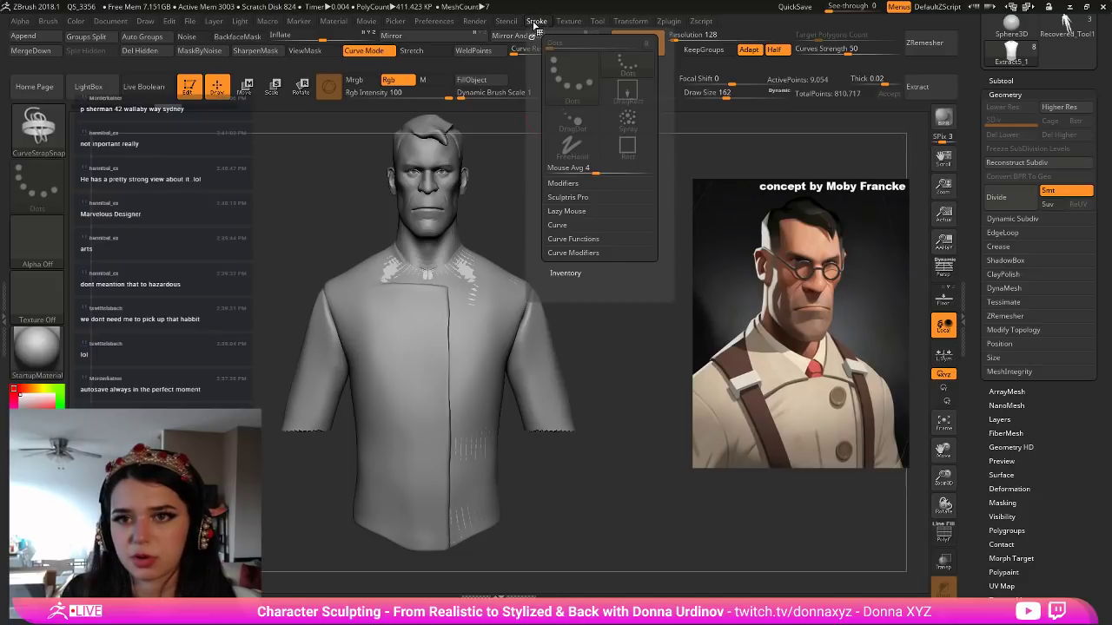
click(563, 238)
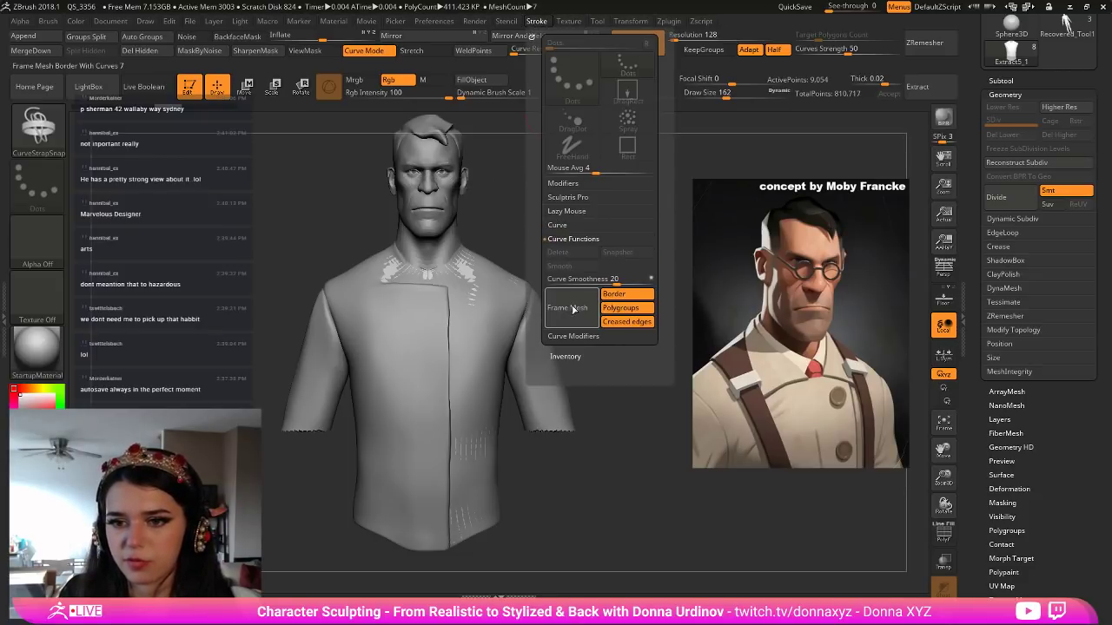
click(573, 336)
click(596, 281)
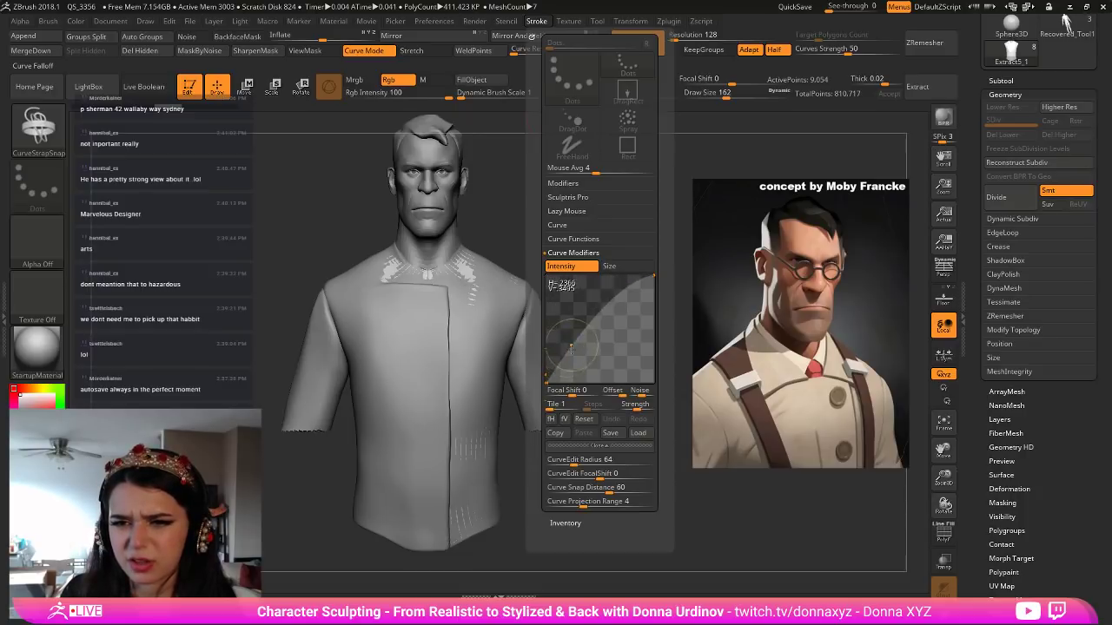
click(612, 265)
drag(547, 382, 548, 306)
drag(571, 348, 579, 288)
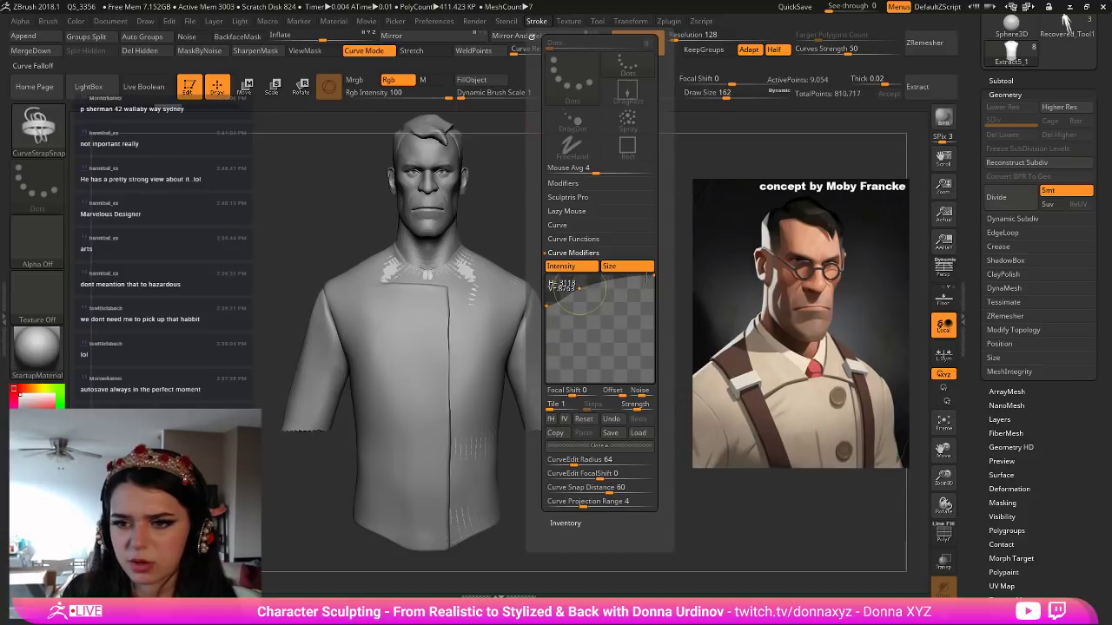
drag(654, 277, 657, 347)
drag(543, 305, 543, 278)
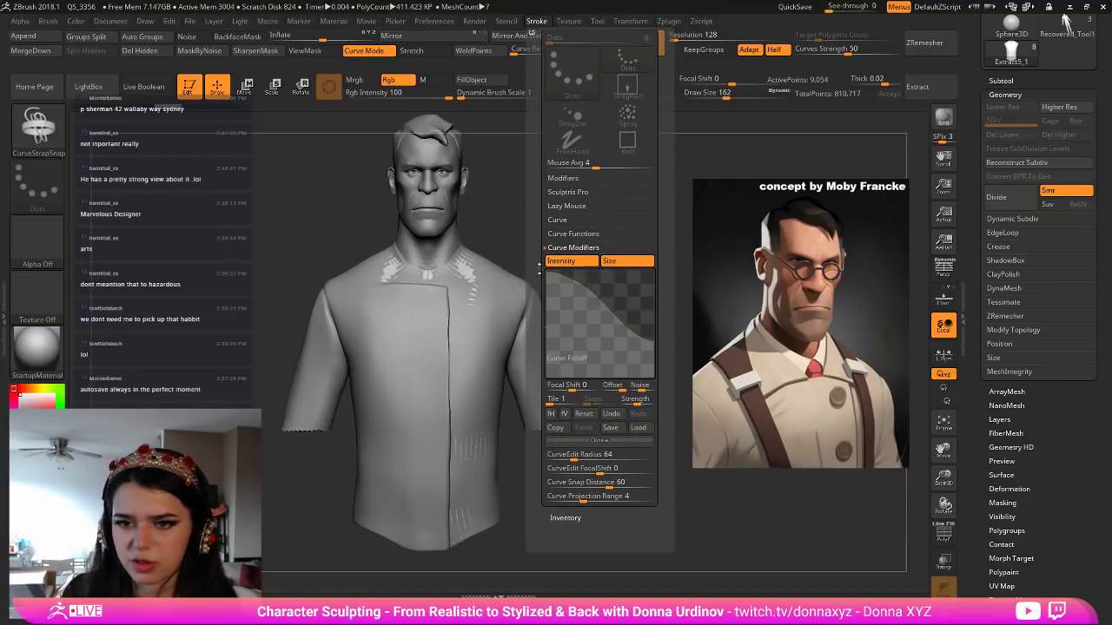
Draw mirrored tapering suspender straps from the shoulders down the front of the coat.
mouse_move(525, 222)
mouse_down()
mouse_move(432, 298)
mouse_move(396, 285)
mouse_up()
mouse_move(486, 424)
mouse_down()
mouse_move(591, 290)
mouse_move(512, 304)
mouse_up()
key(bracketleft)
key(bracketleft)
key(bracketleft)
click(398, 457)
click(400, 456)
click(399, 458)
drag(593, 293, 690, 278)
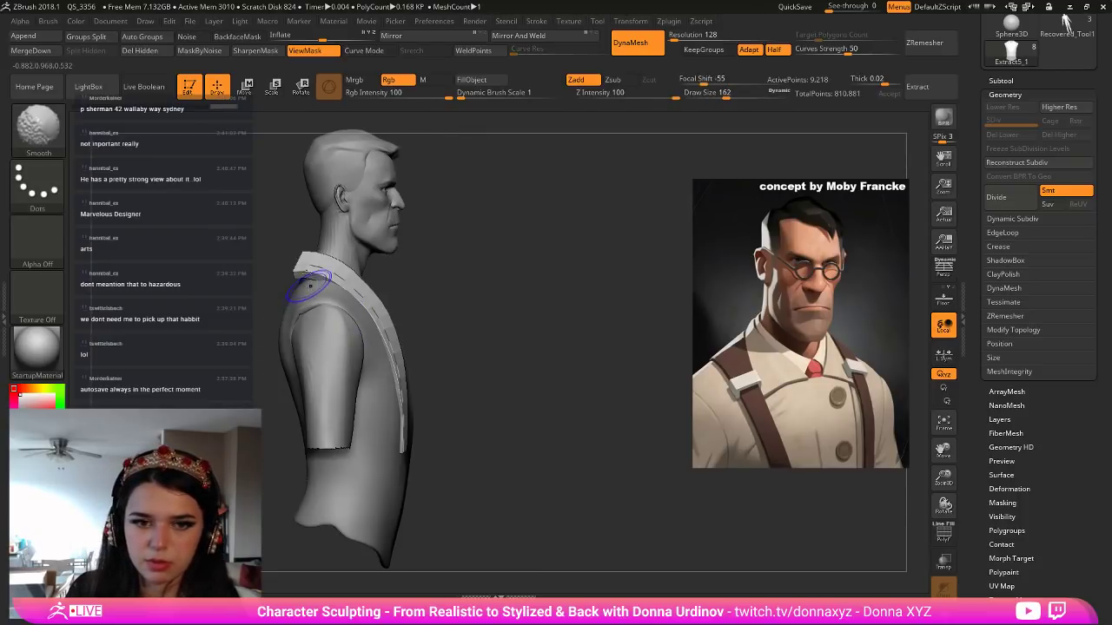
Try pulling the straps back over the shoulders and shifting their front lower ends, then undo those adjustments.
drag(296, 266, 285, 299)
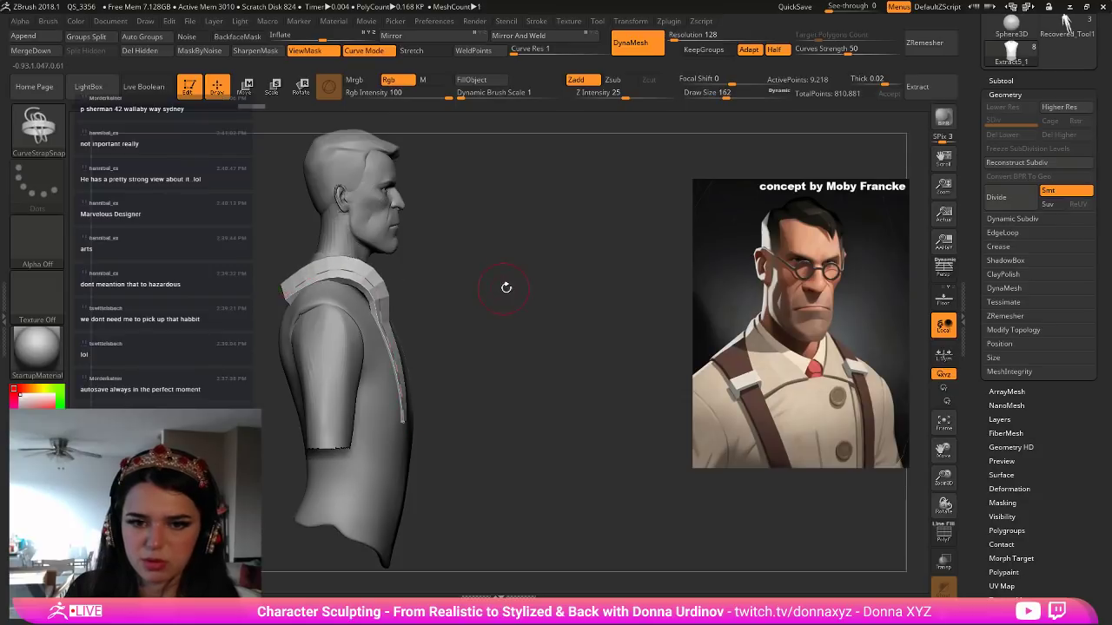
shift+drag(506, 287, 465, 295)
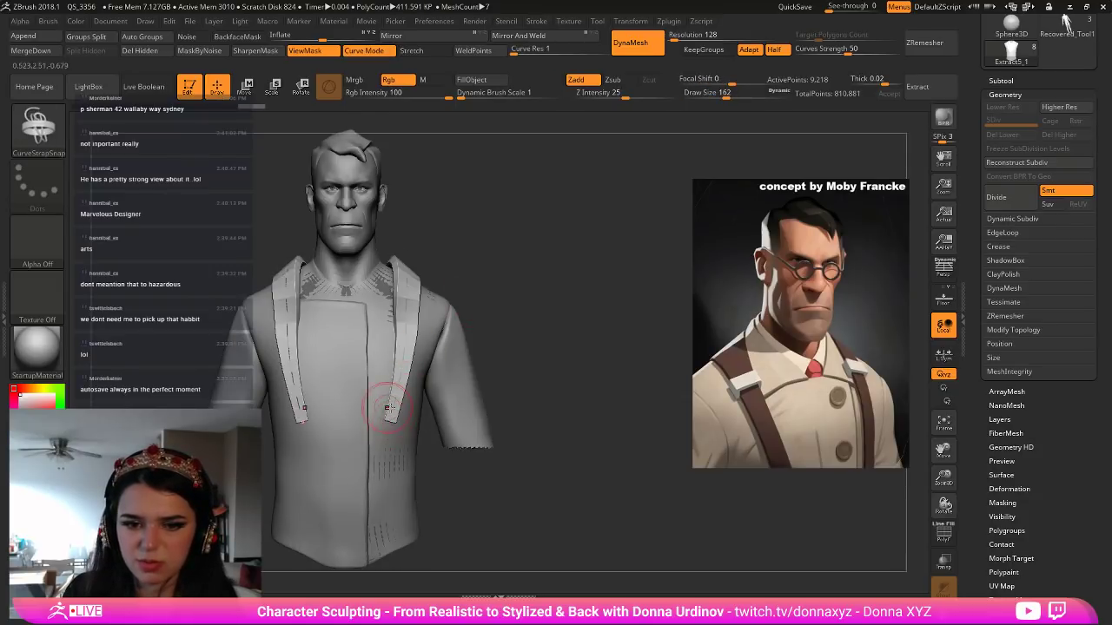
drag(302, 422, 300, 430)
mouse_move(519, 301)
mouse_down()
mouse_move(548, 300)
mouse_move(536, 283)
mouse_move(469, 306)
mouse_up()
key(ctrl+z)
key(ctrl+z)
Adjust the lower ends and middle of the mirrored strap curves on the chest, then turn off the mask display.
drag(313, 450, 305, 459)
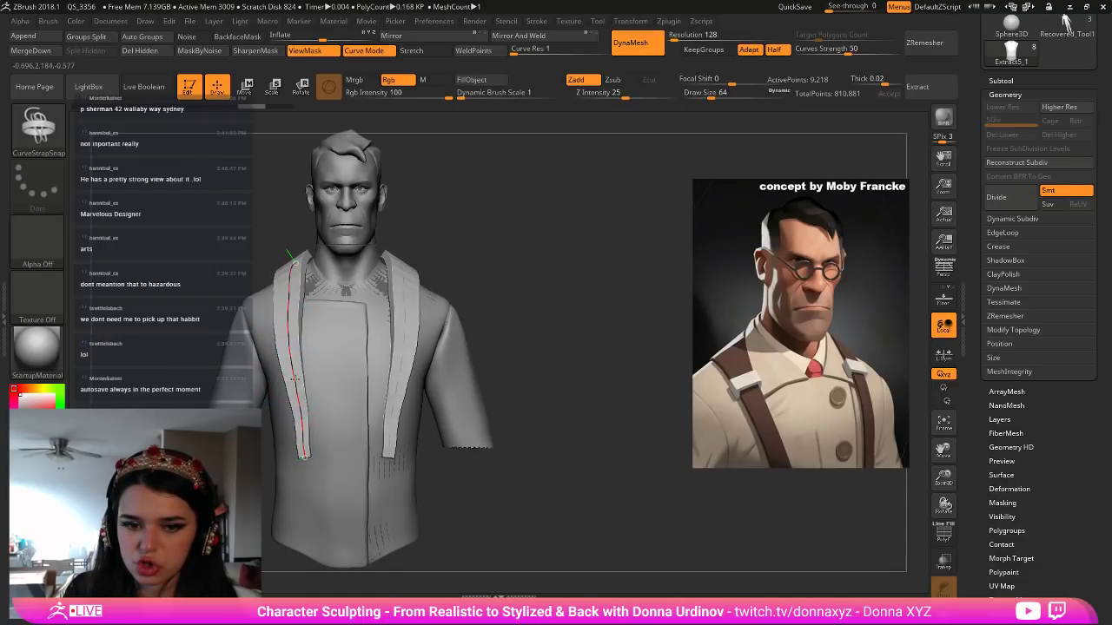
click(299, 421)
click(292, 400)
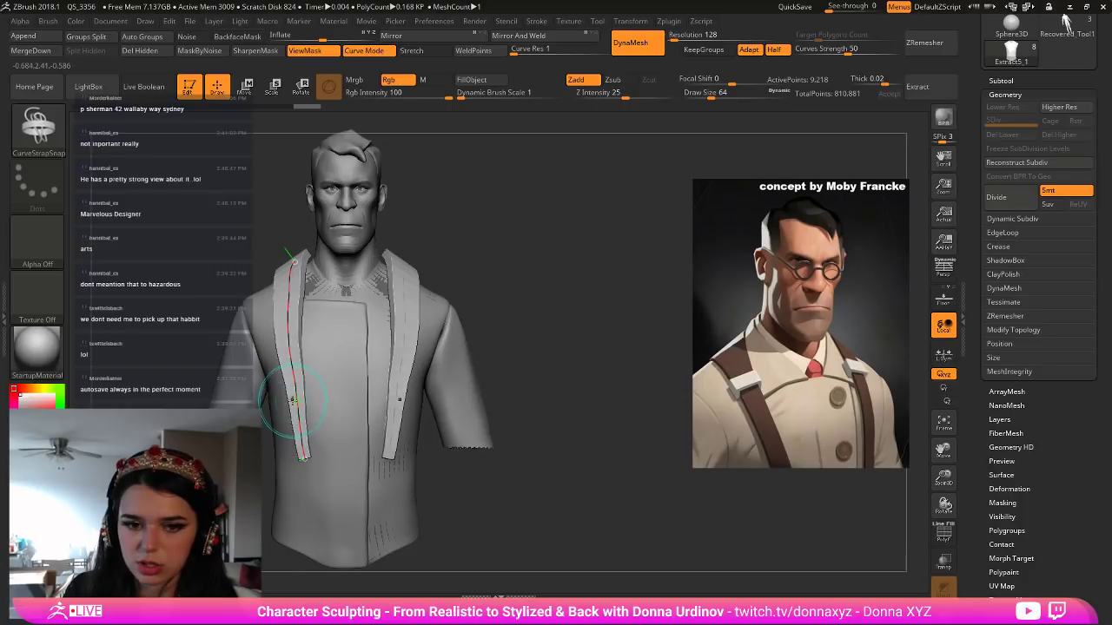
drag(537, 272, 581, 272)
drag(419, 298, 368, 317)
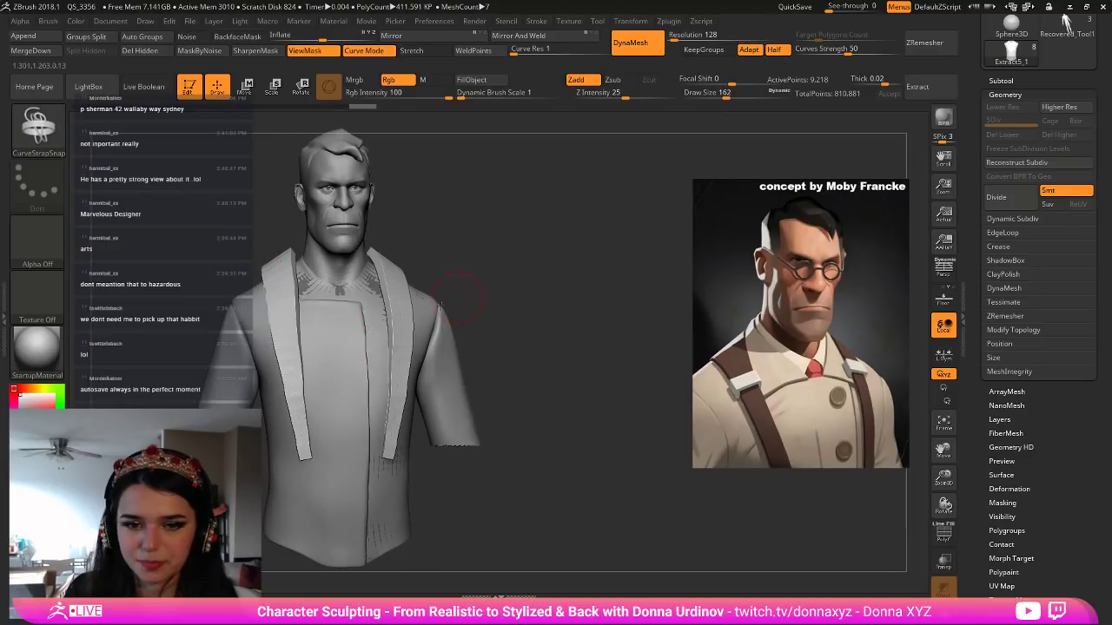
key(ctrl+h)
alt+drag(530, 267, 563, 247)
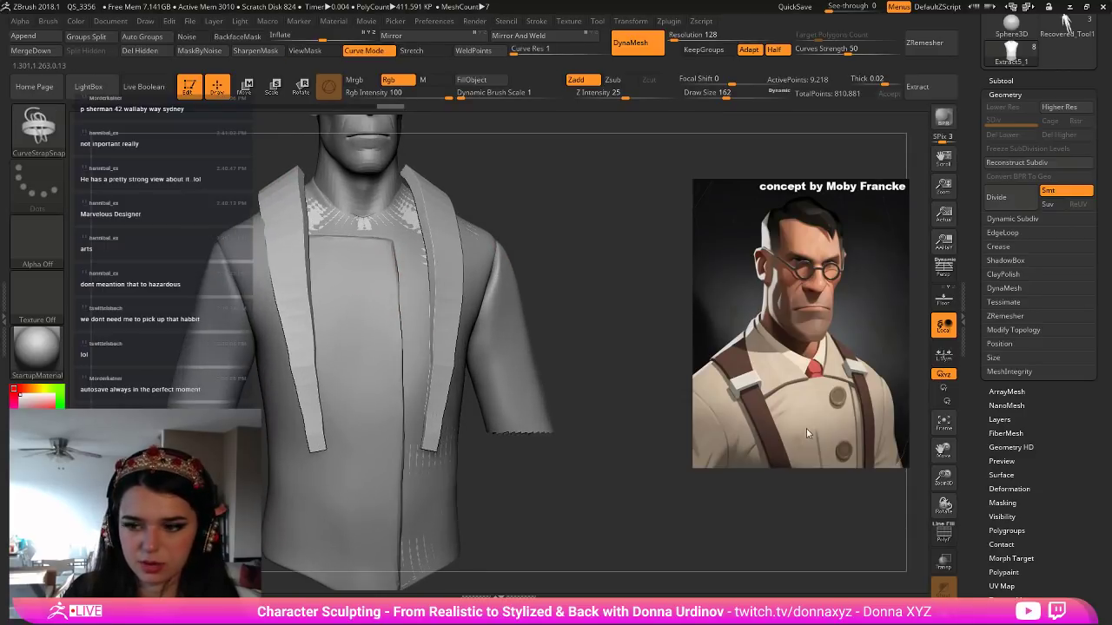
Isolate the torso with its straps, choose the ZModeler brush, and show the polygon wireframe.
click(945, 613)
key(b)
key(z)
key(b)
key(b)
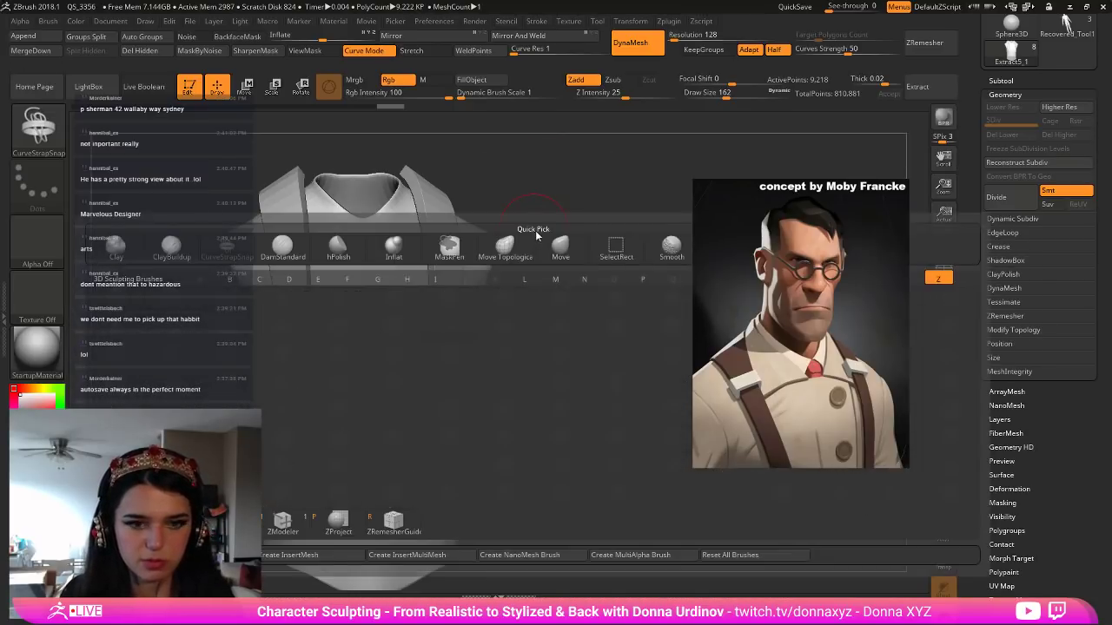
key(z)
key(m)
mouse_move(528, 228)
mouse_down()
mouse_move(544, 319)
mouse_move(678, 425)
mouse_up()
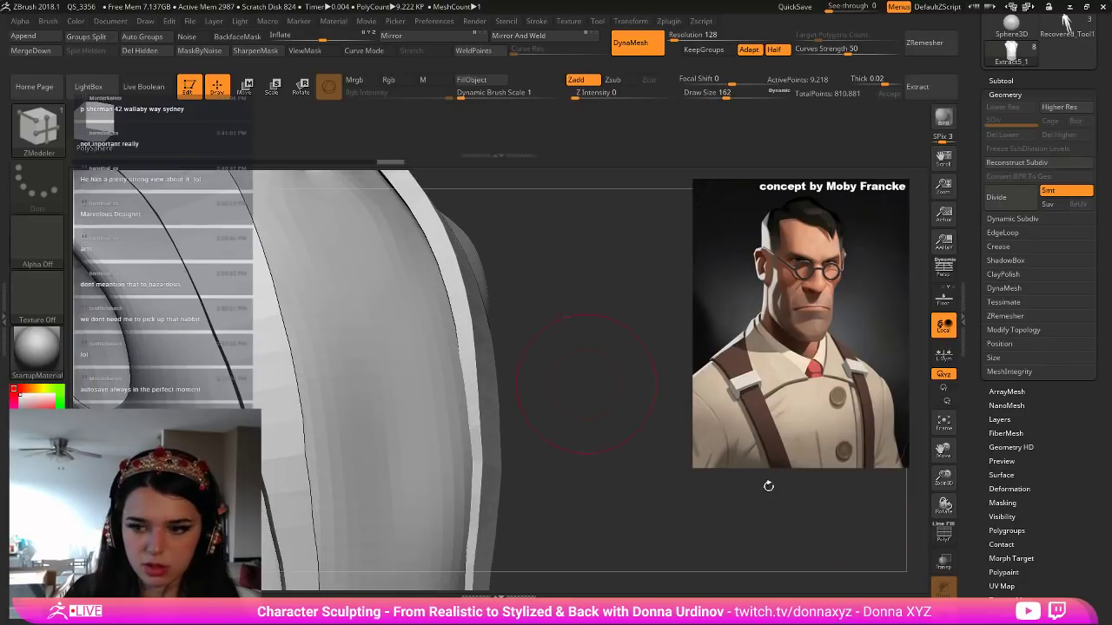
click(939, 536)
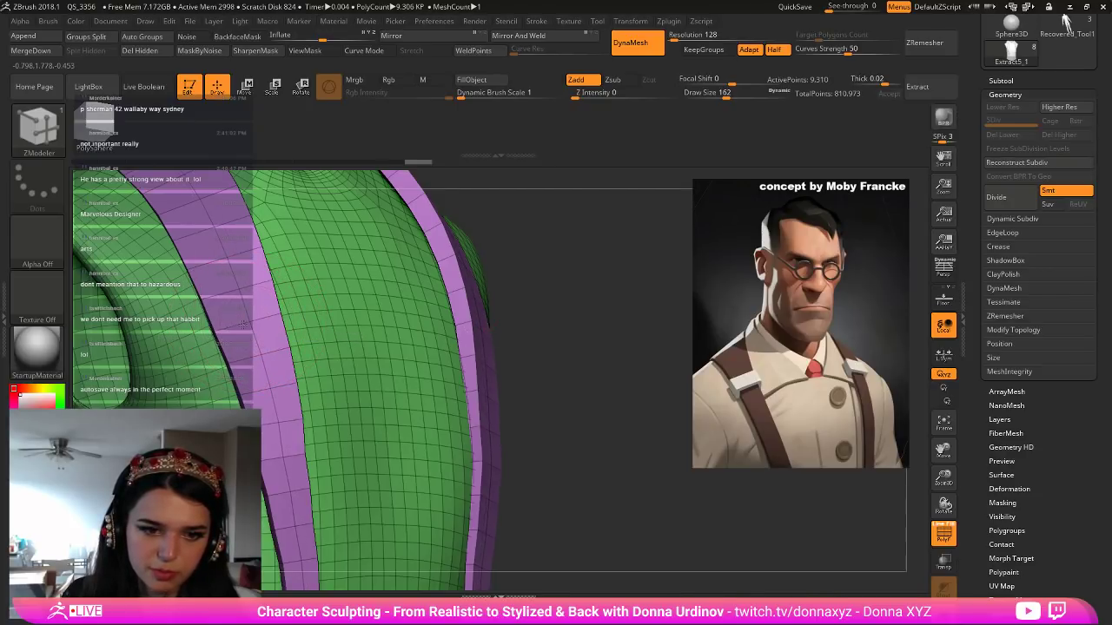
Try isolating the strap polygroup and inserting edge loops along the straps, then undo back to the full torso.
ctrl+shift+click(234, 323)
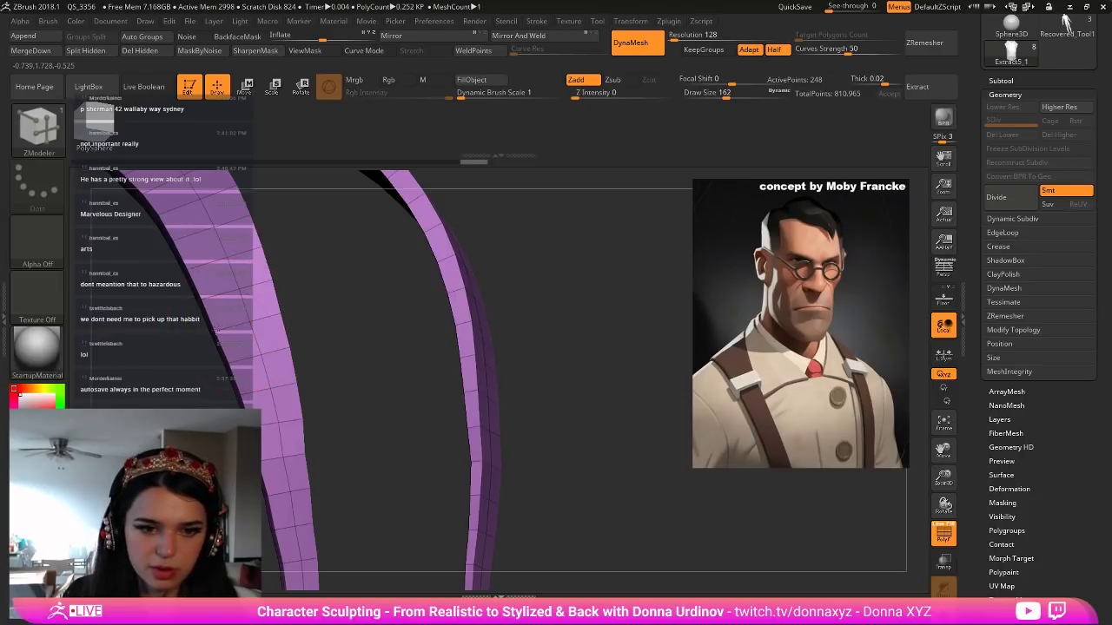
ctrl+shift+click(296, 335)
ctrl+shift+click(265, 341)
drag(532, 313, 406, 298)
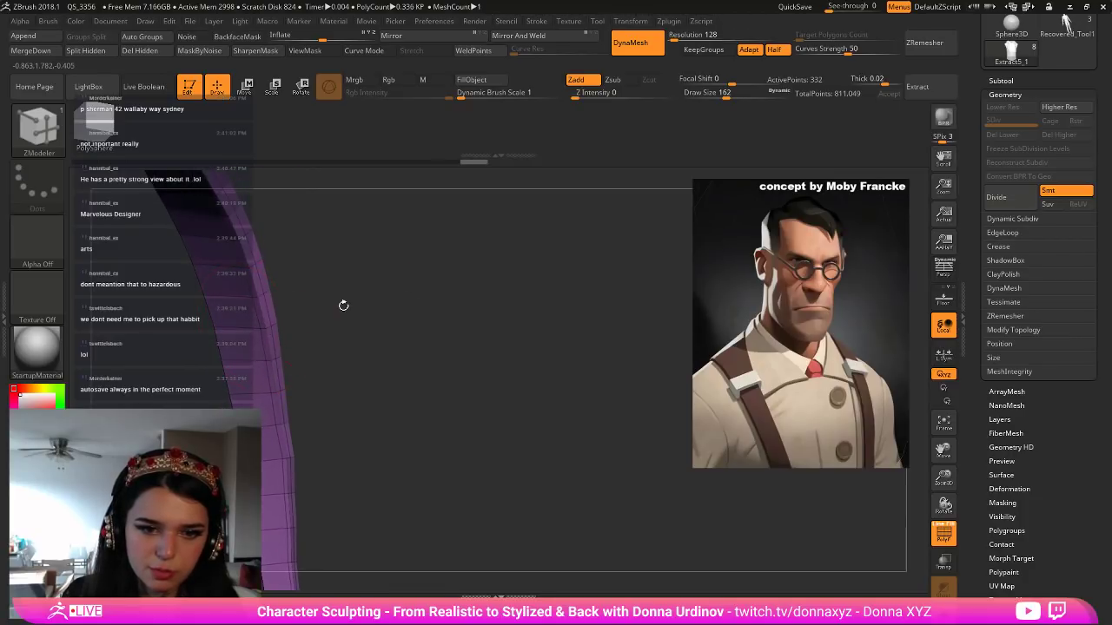
drag(343, 305, 267, 317)
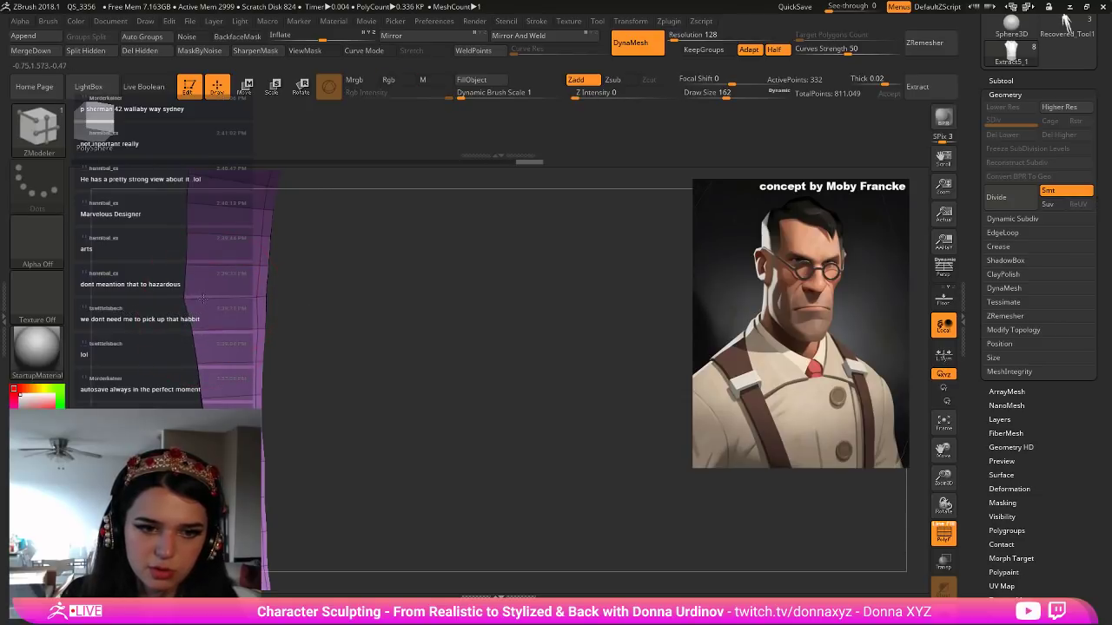
drag(357, 288, 303, 328)
key(ctrl+z)
key(ctrl+z)
key(ctrl+z)
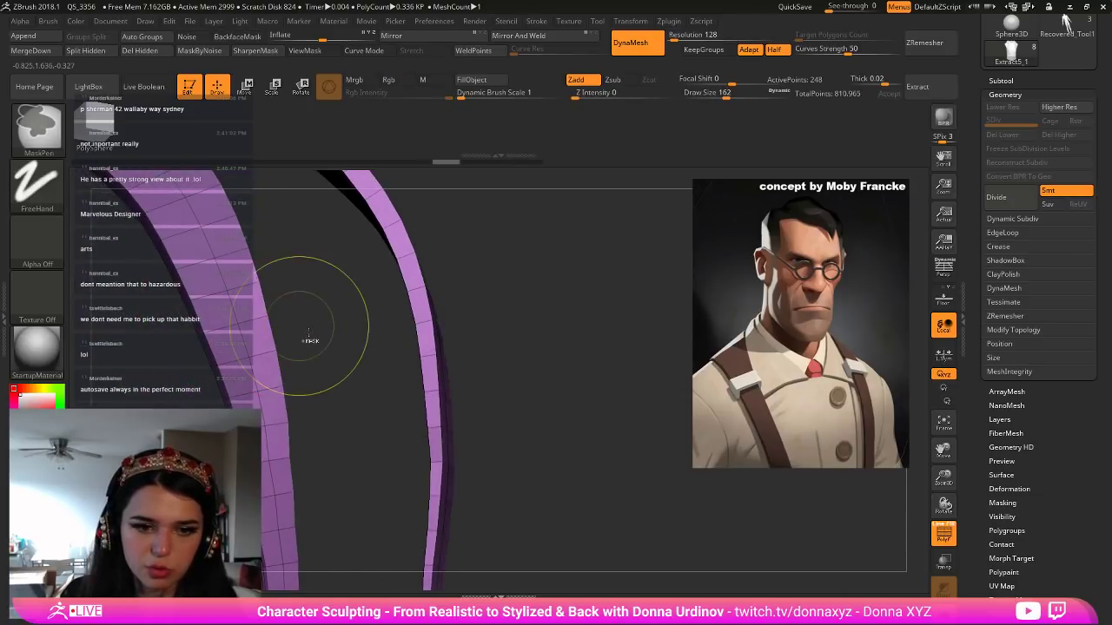
key(ctrl+z)
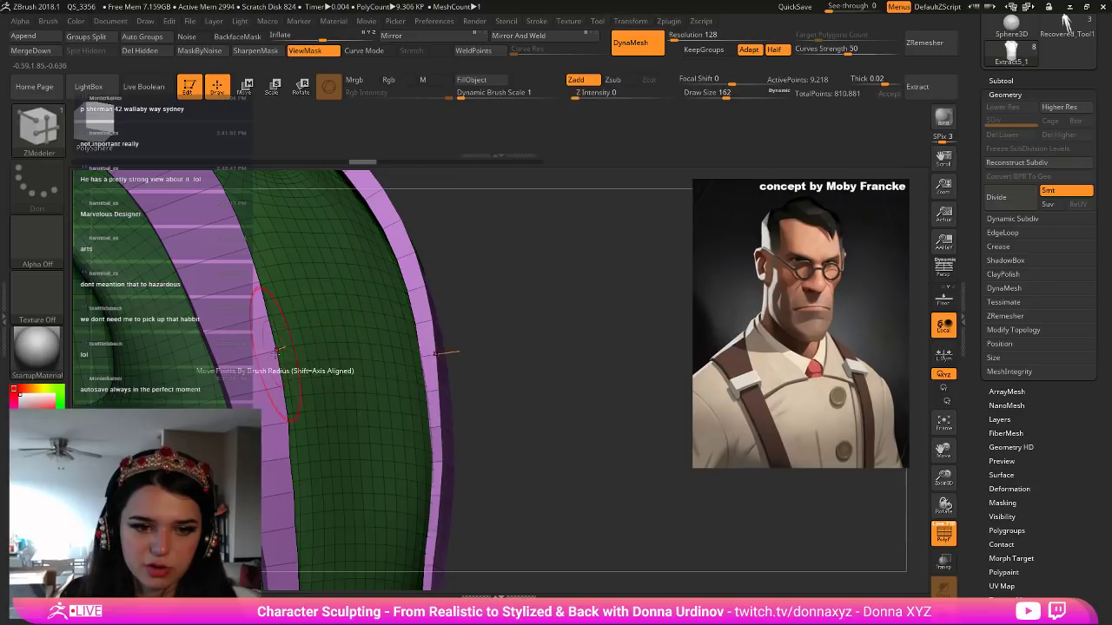
Choose the CurveStrapSnap brush again and clear the mask from the torso beneath the straps.
key(ctrl+shift+z)
key(ctrl+z)
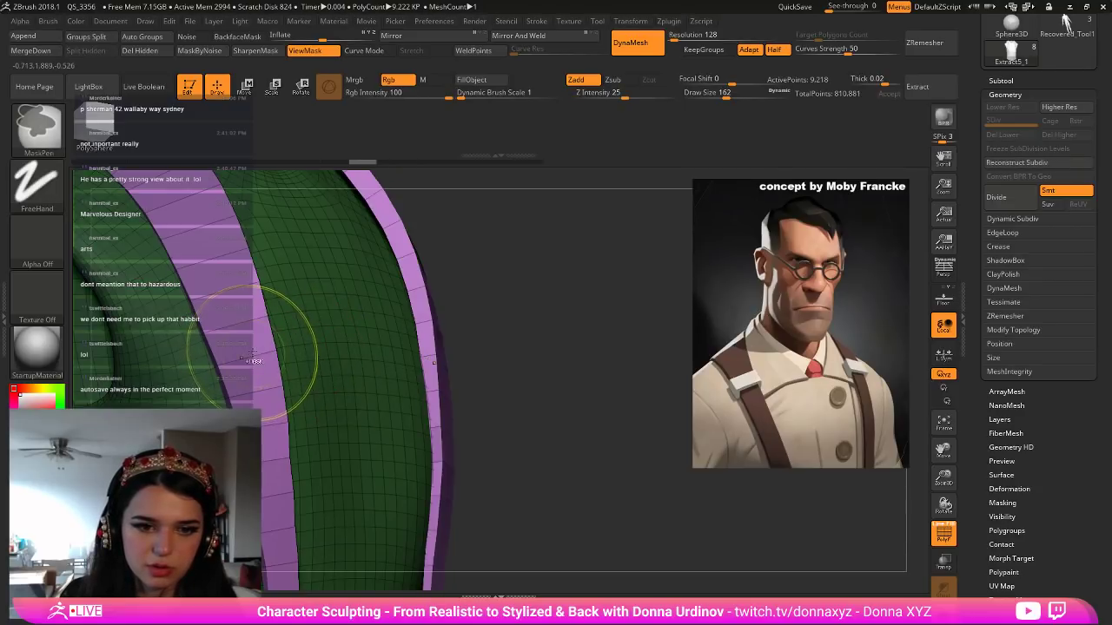
key(ctrl+shift+z)
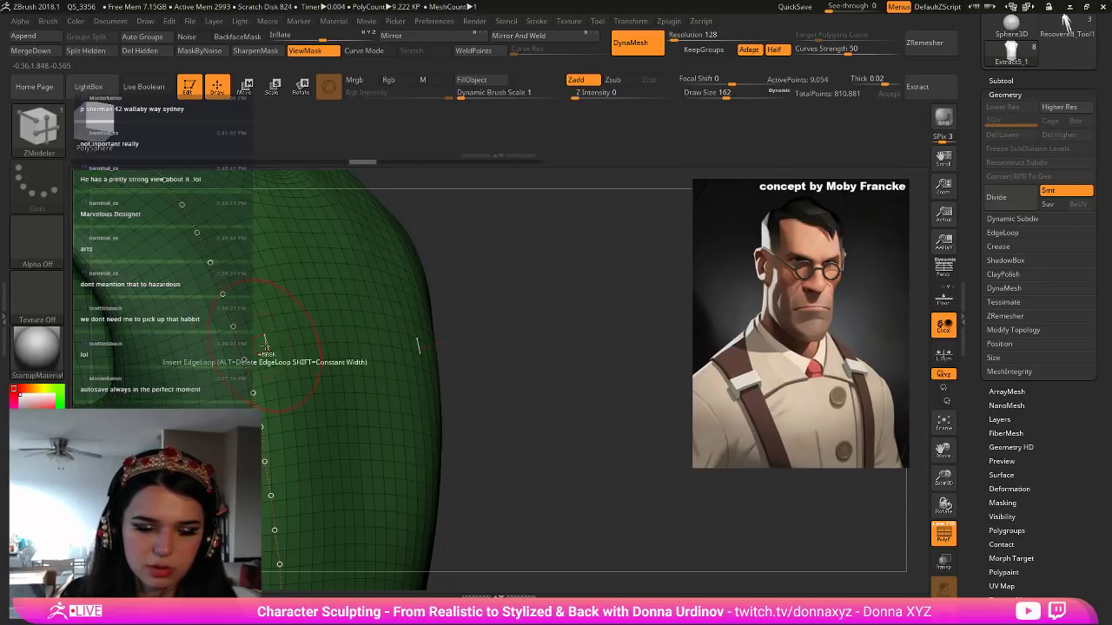
key(ctrl+z)
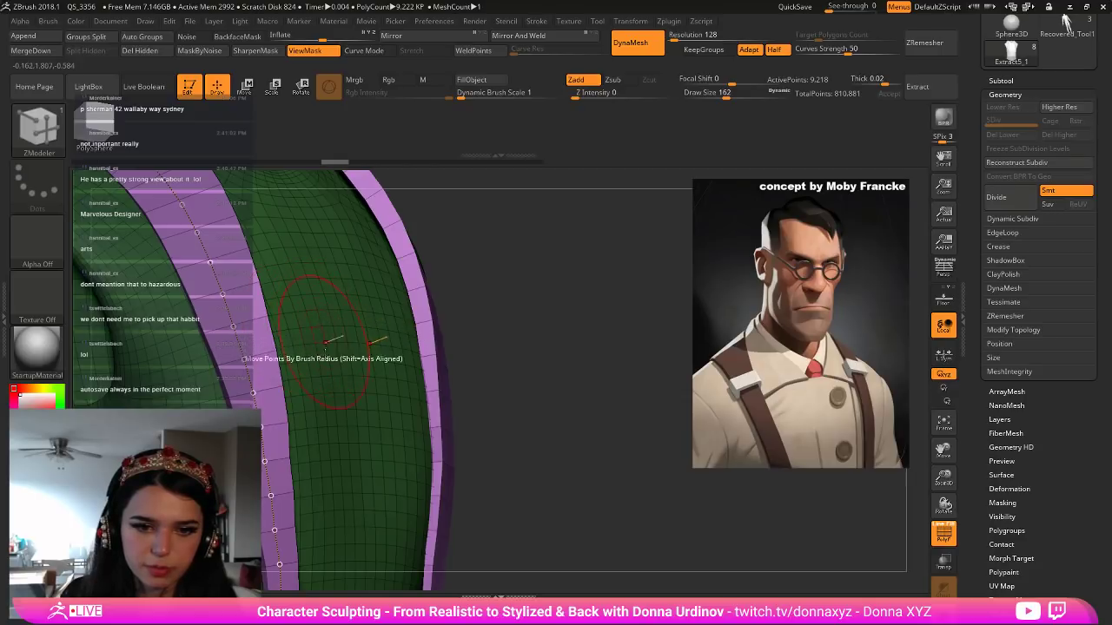
key(b)
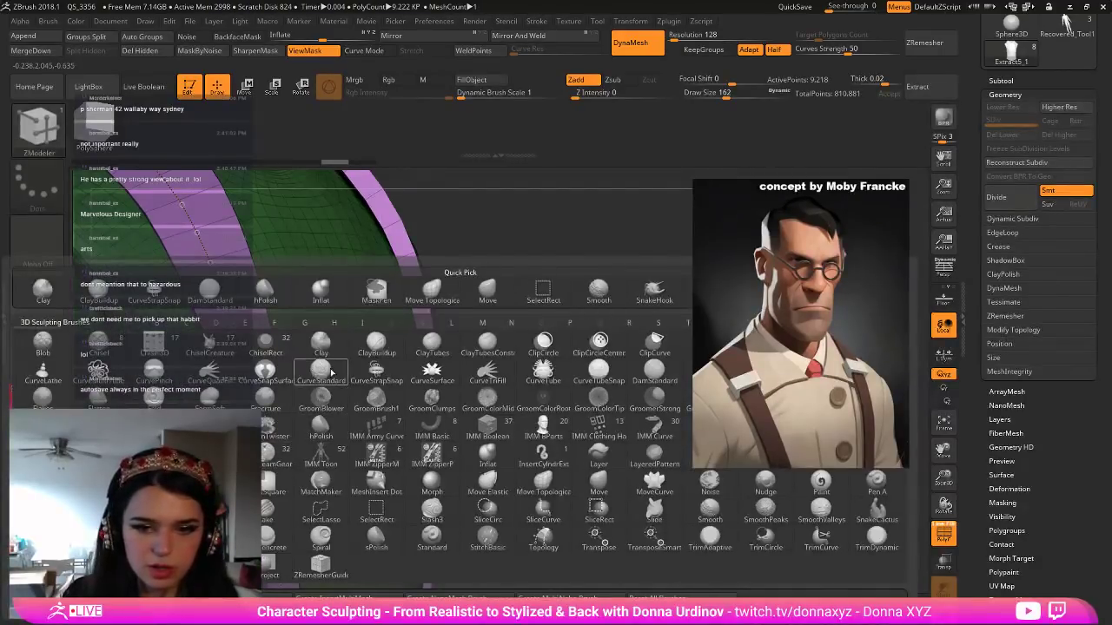
click(385, 375)
key(ctrl+shift+z)
key(ctrl+z)
ctrl+drag(518, 316, 538, 329)
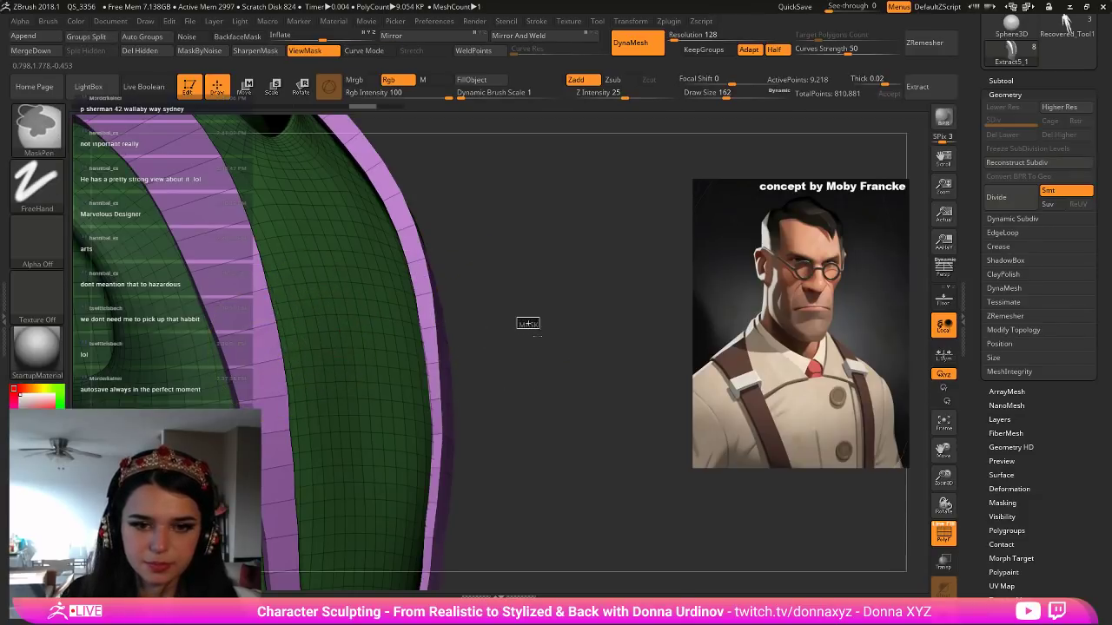
key(ctrl+shift+z)
key(ctrl+z)
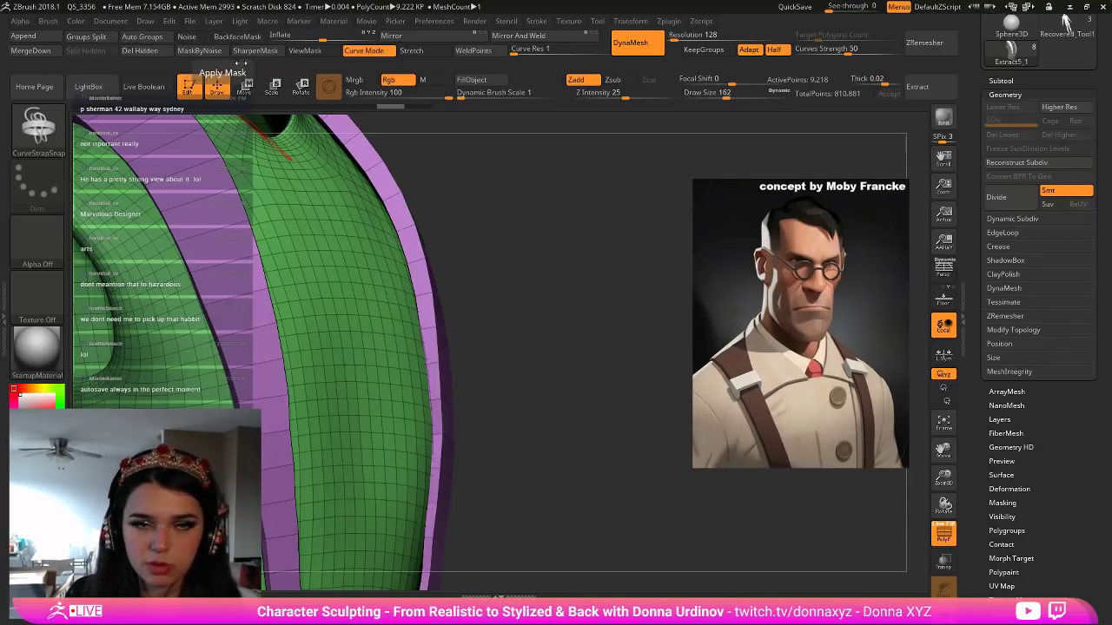
Separate the suspender straps from the torso into their own subtool and select that subtool.
key(ctrl+z)
key(ctrl+z)
key(ctrl+z)
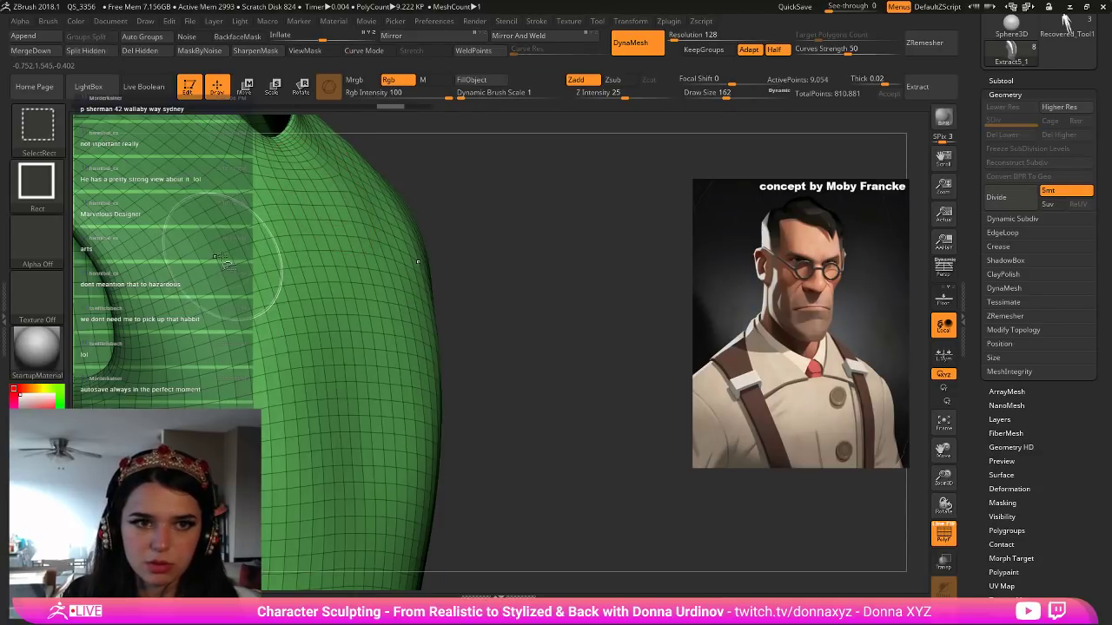
click(1001, 79)
click(991, 149)
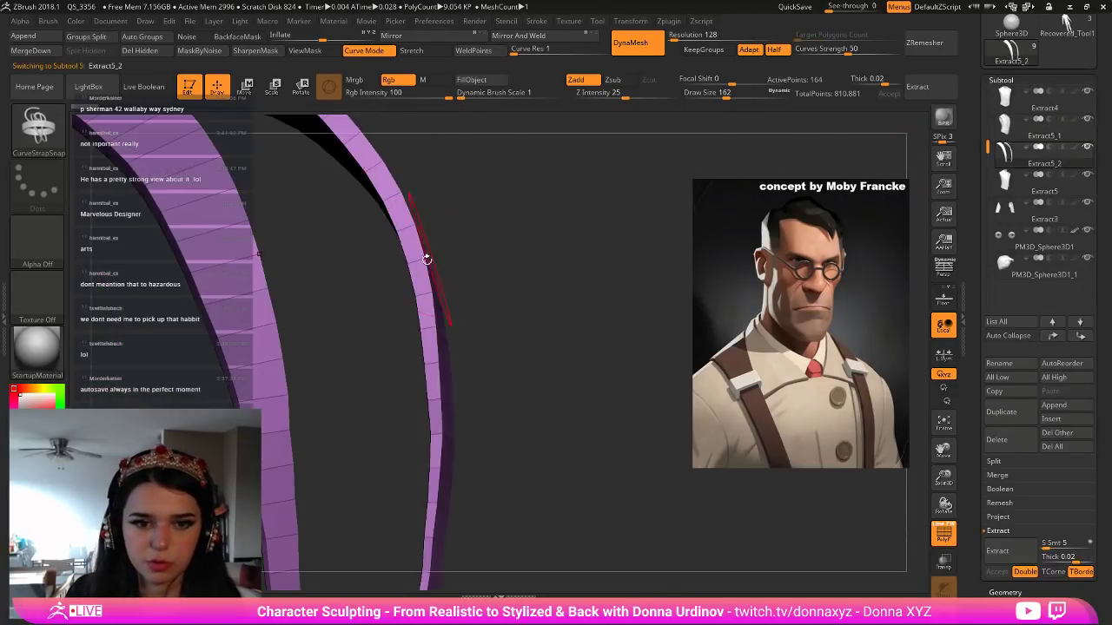
Choose the ZModeler brush, set its edge action to Crease with the EdgeLoop Complete target, and crease the straps' long edges.
key(b)
key(z)
key(m)
key(space)
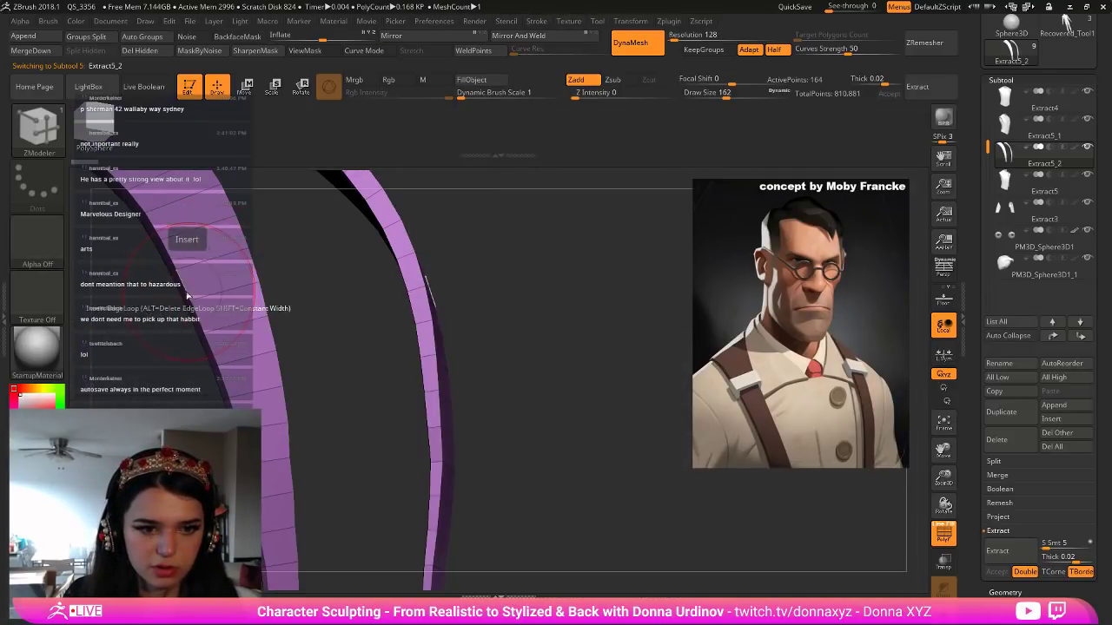
key(space)
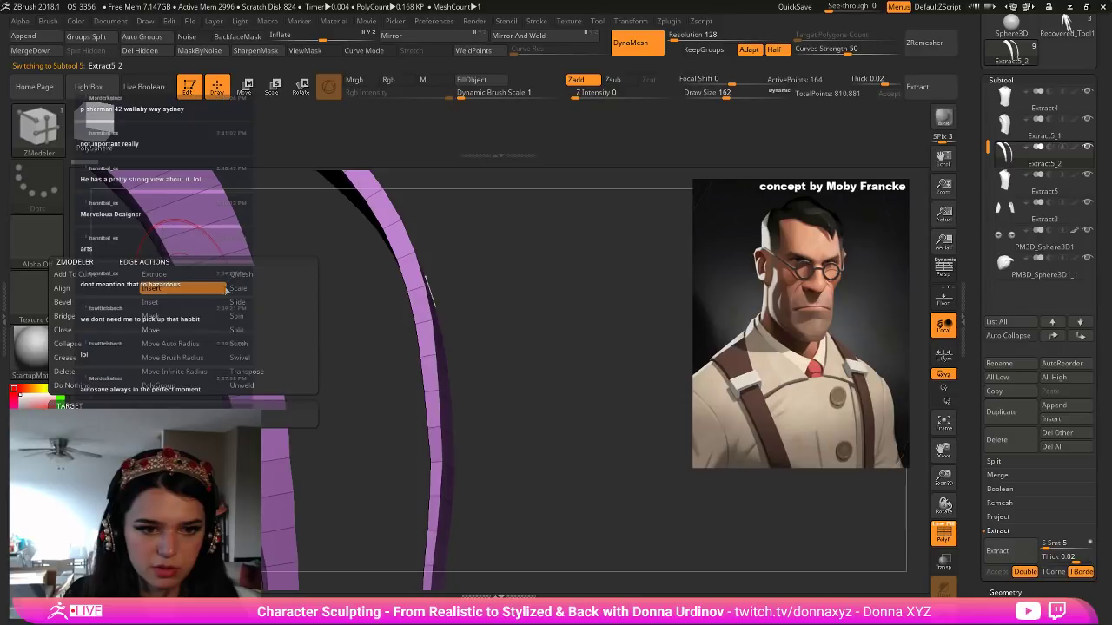
click(69, 357)
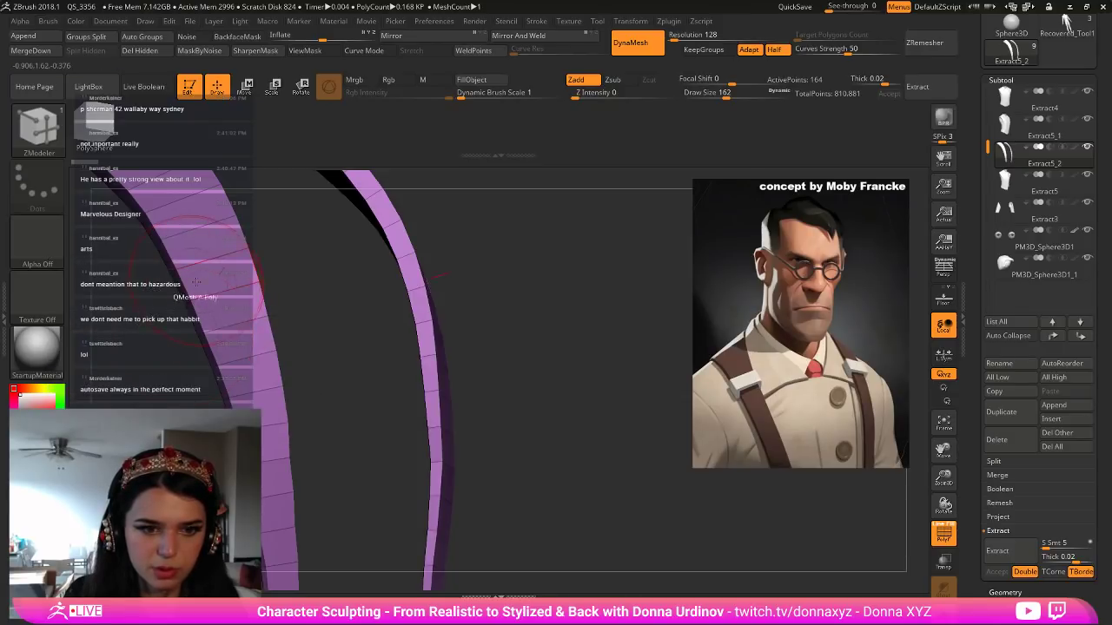
click(260, 268)
drag(287, 270, 855, 435)
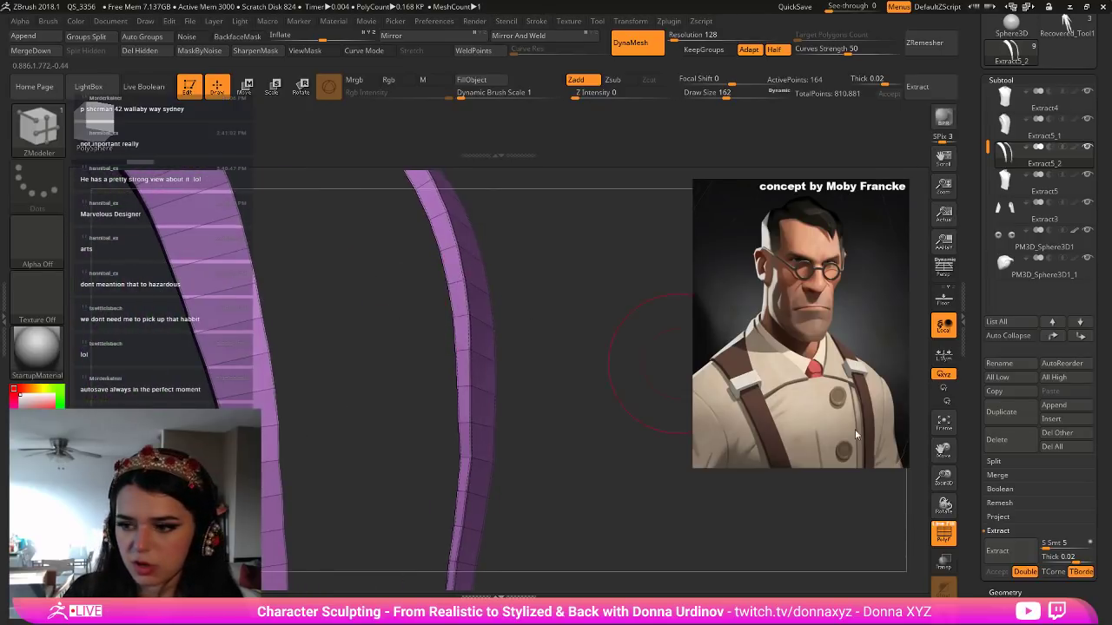
Try subdividing the straps to level 3, then return to the lowest level and delete the higher levels.
click(1005, 592)
click(1017, 200)
click(1016, 200)
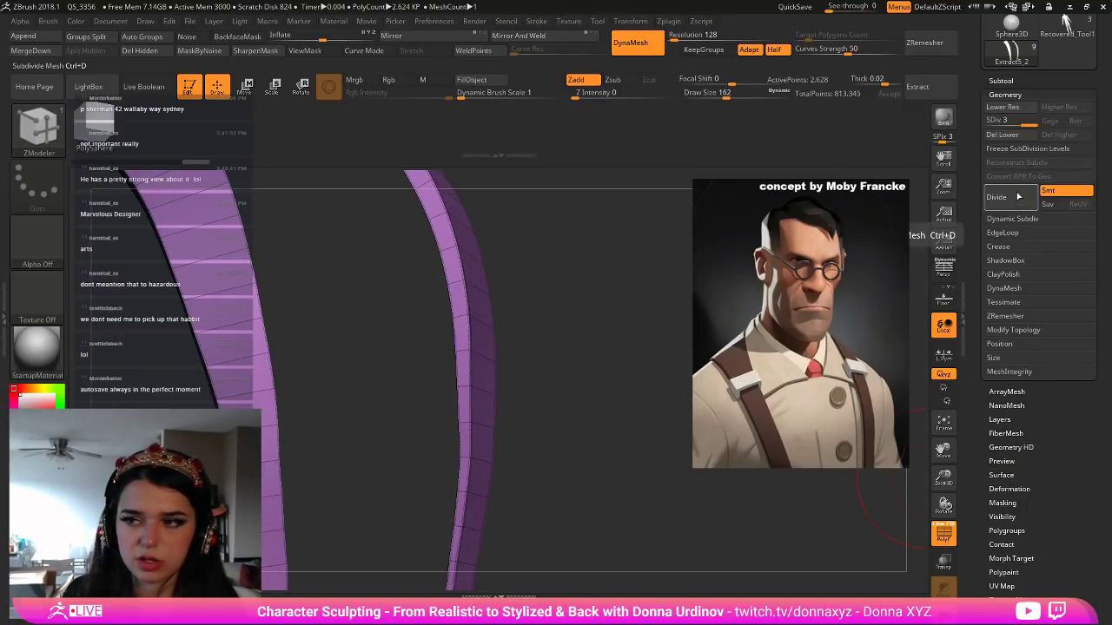
click(992, 123)
click(1048, 134)
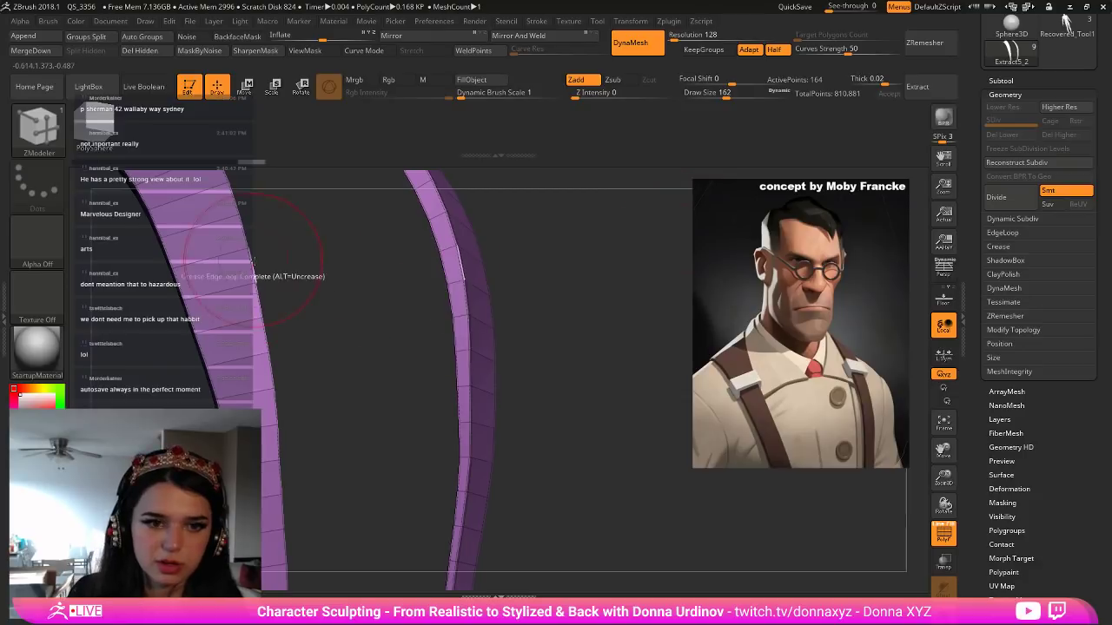
key(ctrl)
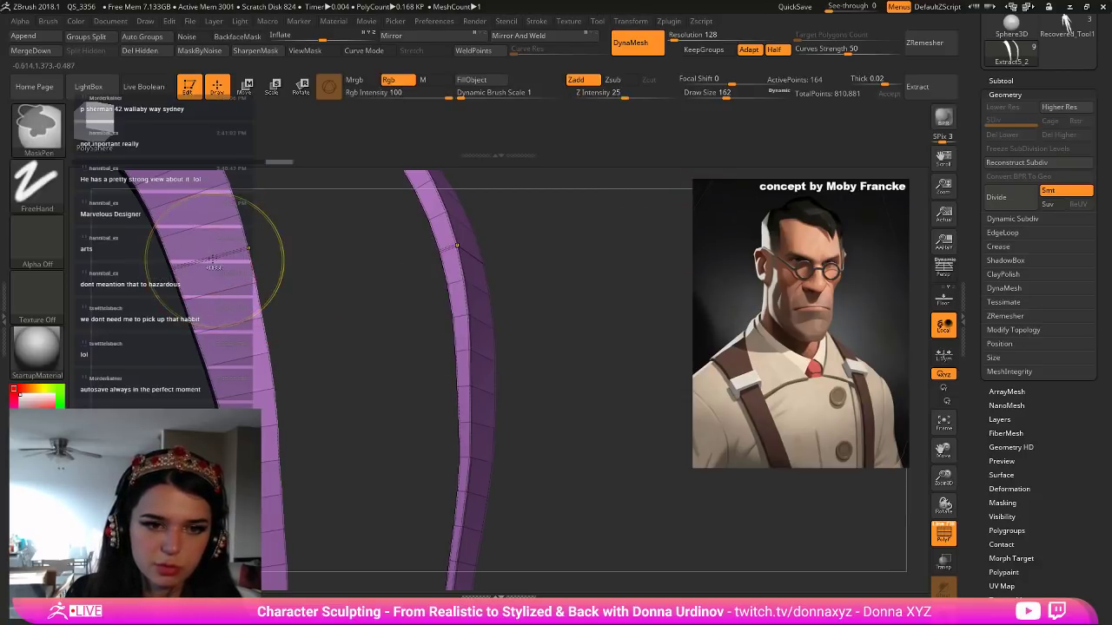
Set ZModeler's edge action to Insert with the Single EdgeLoop target and insert lengthwise edge loops along the suspender straps.
key(space)
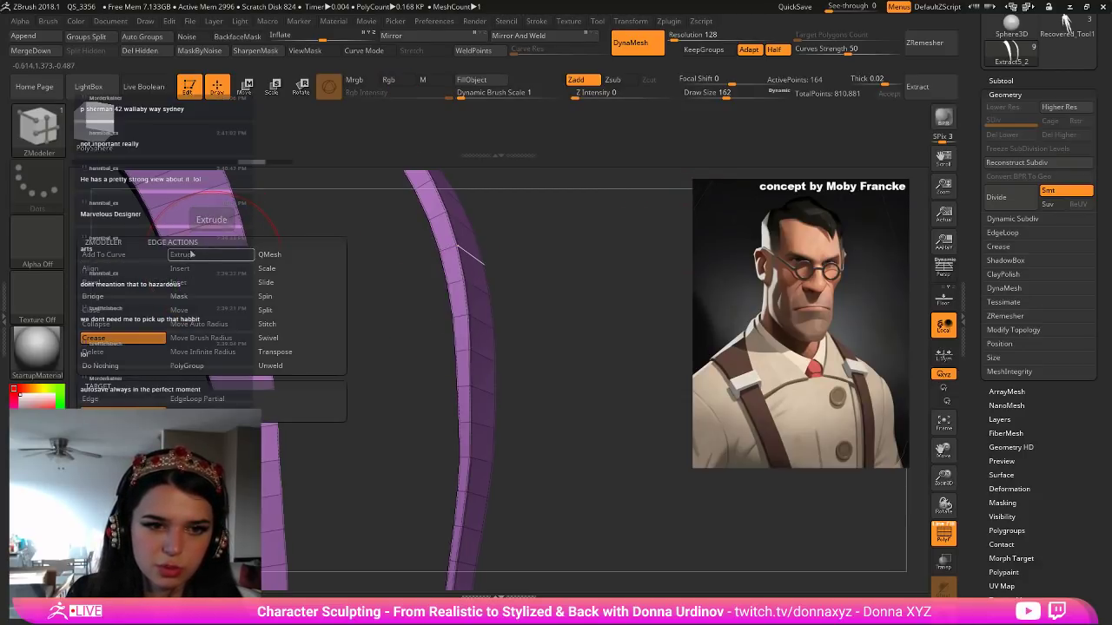
click(197, 268)
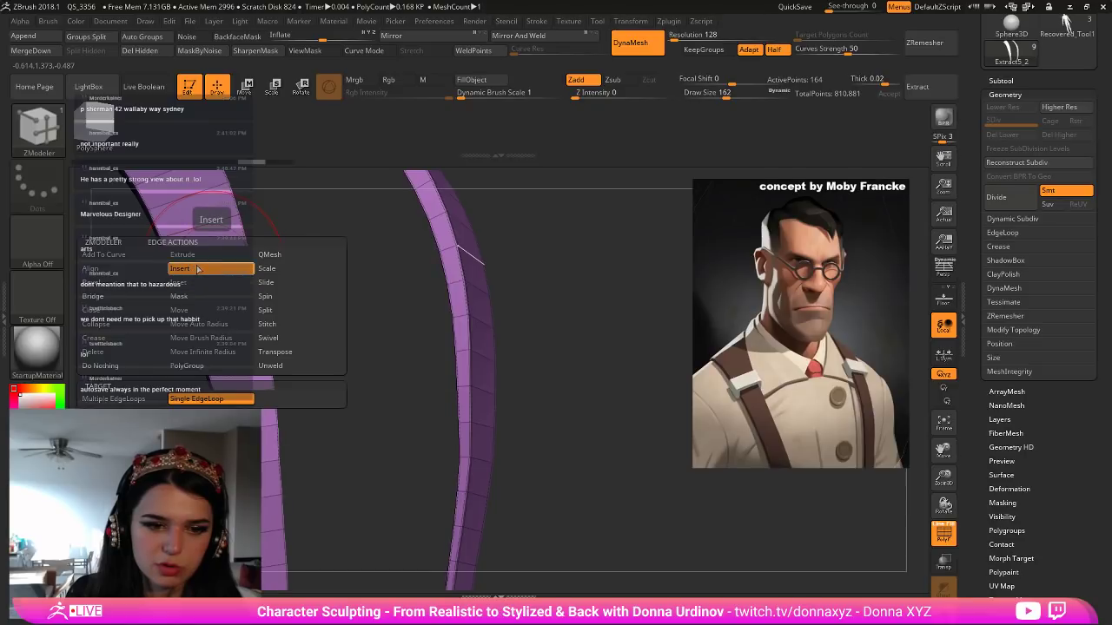
click(192, 265)
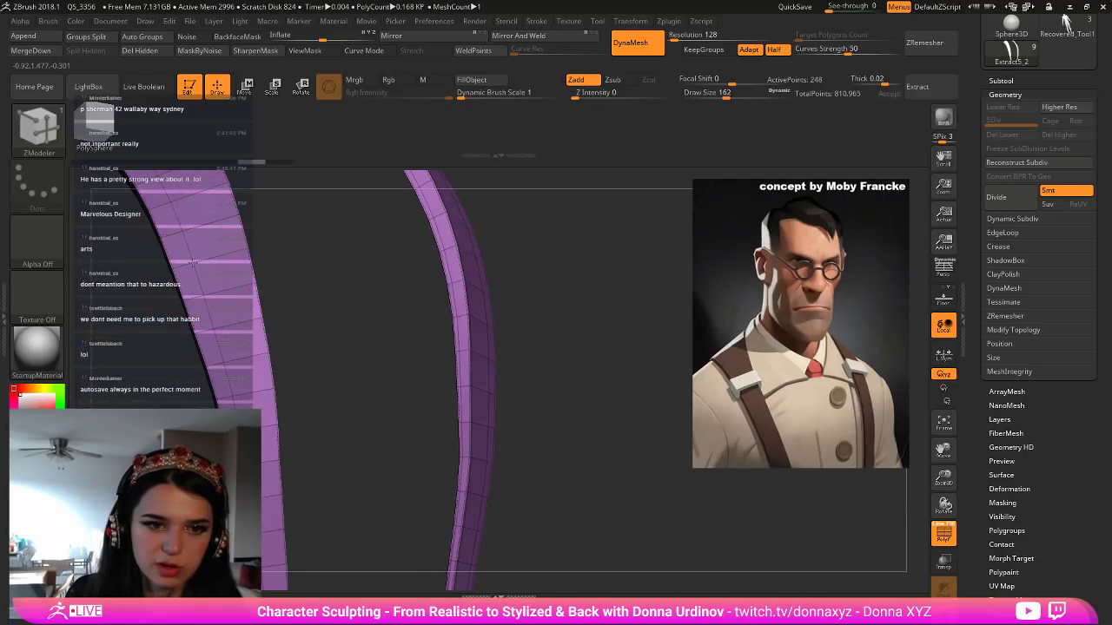
drag(216, 250, 225, 248)
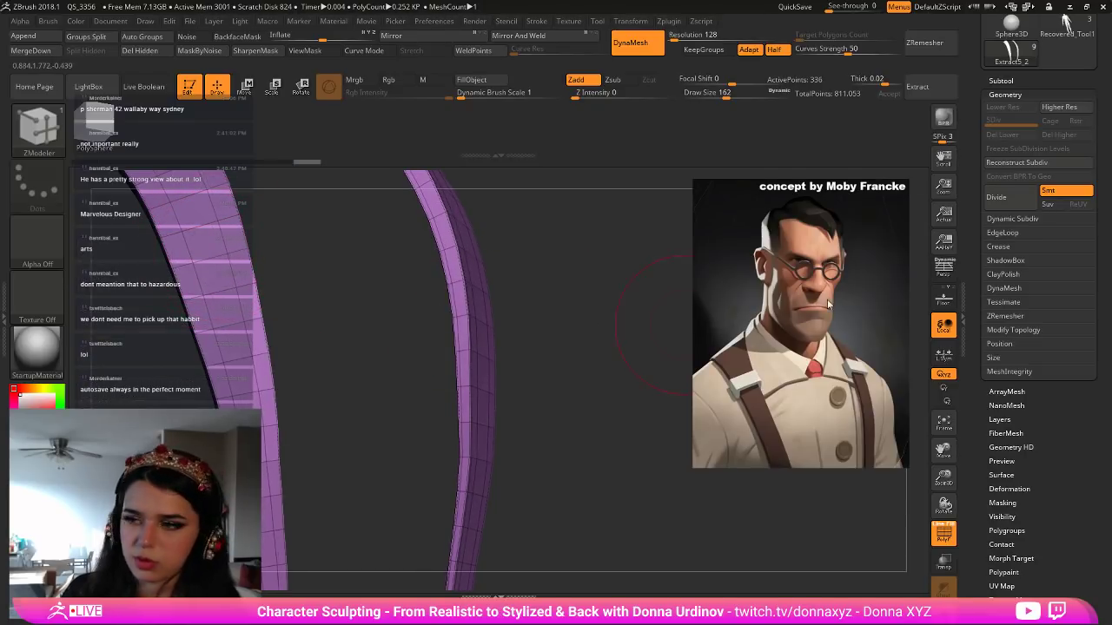
click(447, 247)
alt+drag(564, 271, 521, 324)
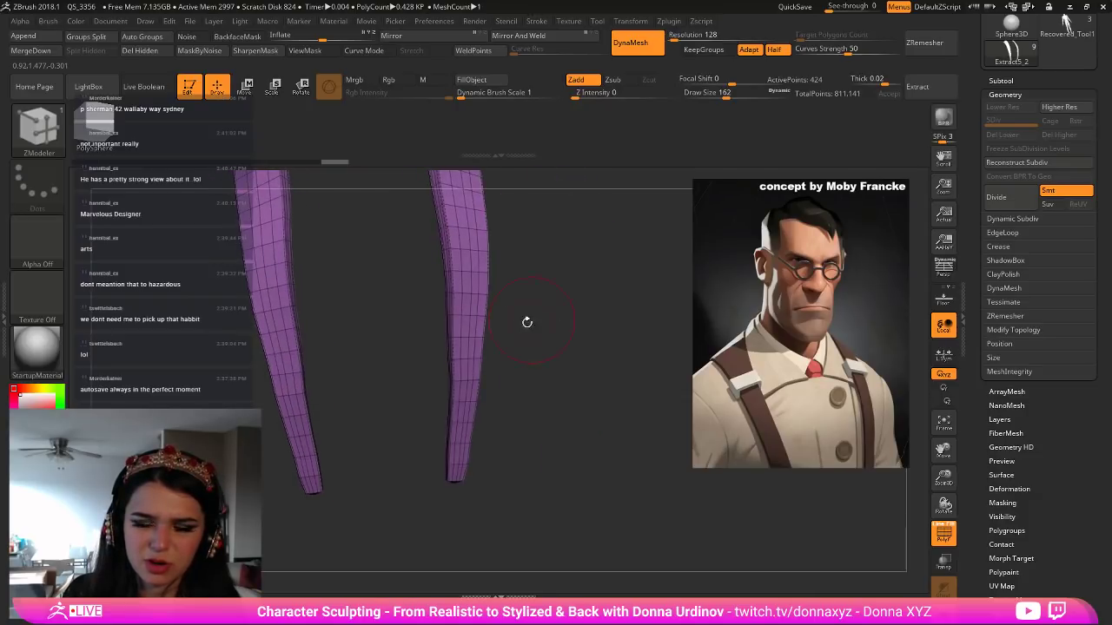
Subdivide the straps to level 3 and return to subdivision level 1.
click(1009, 198)
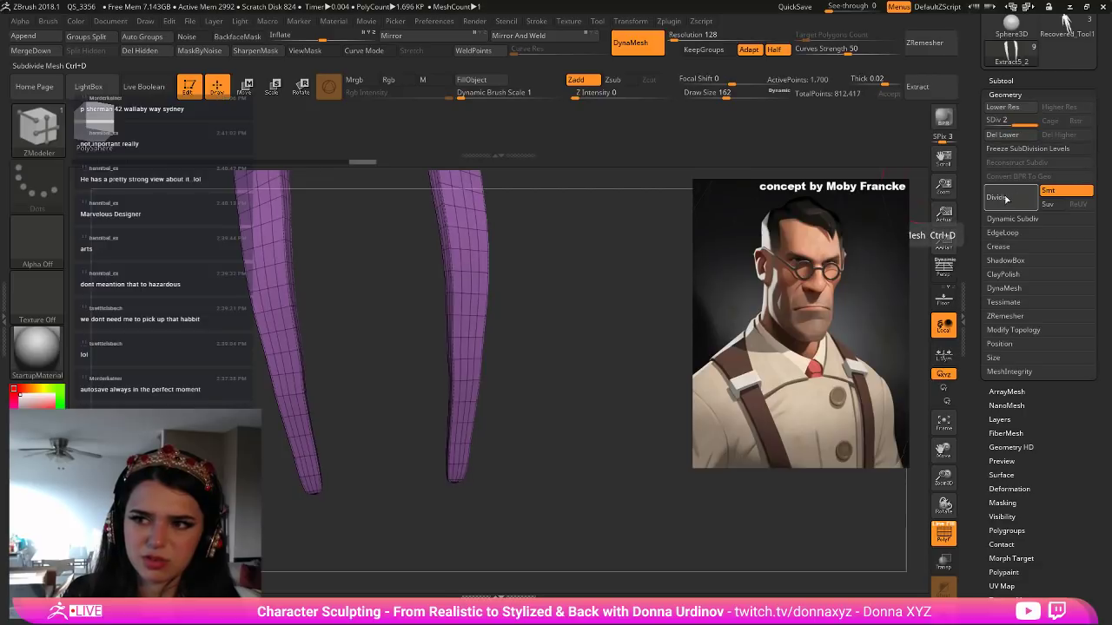
click(1007, 199)
alt+drag(632, 347, 645, 300)
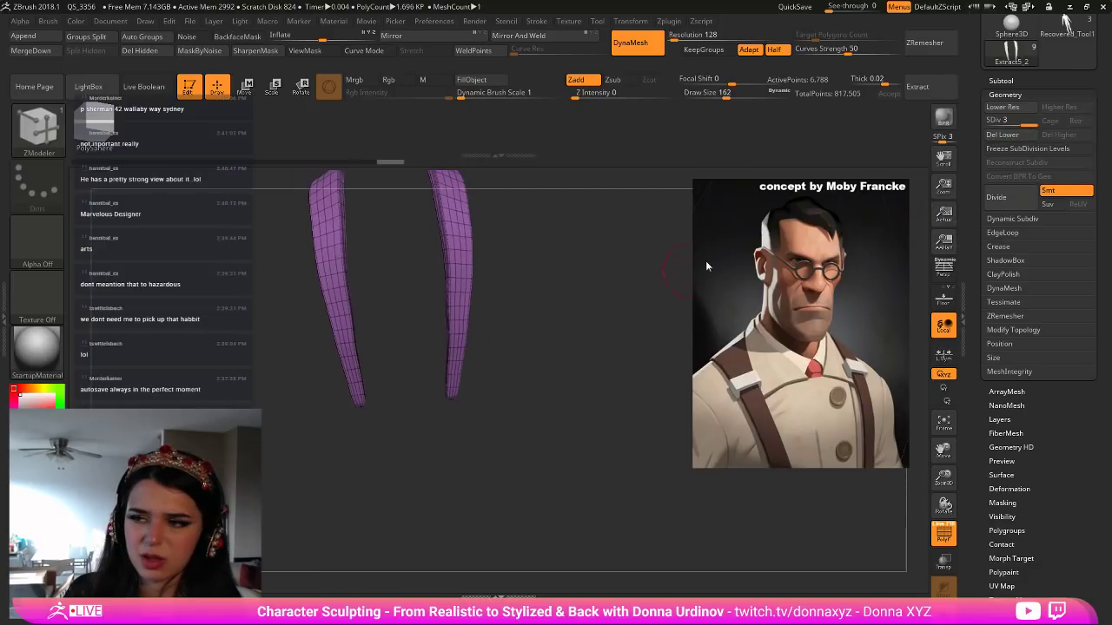
click(996, 122)
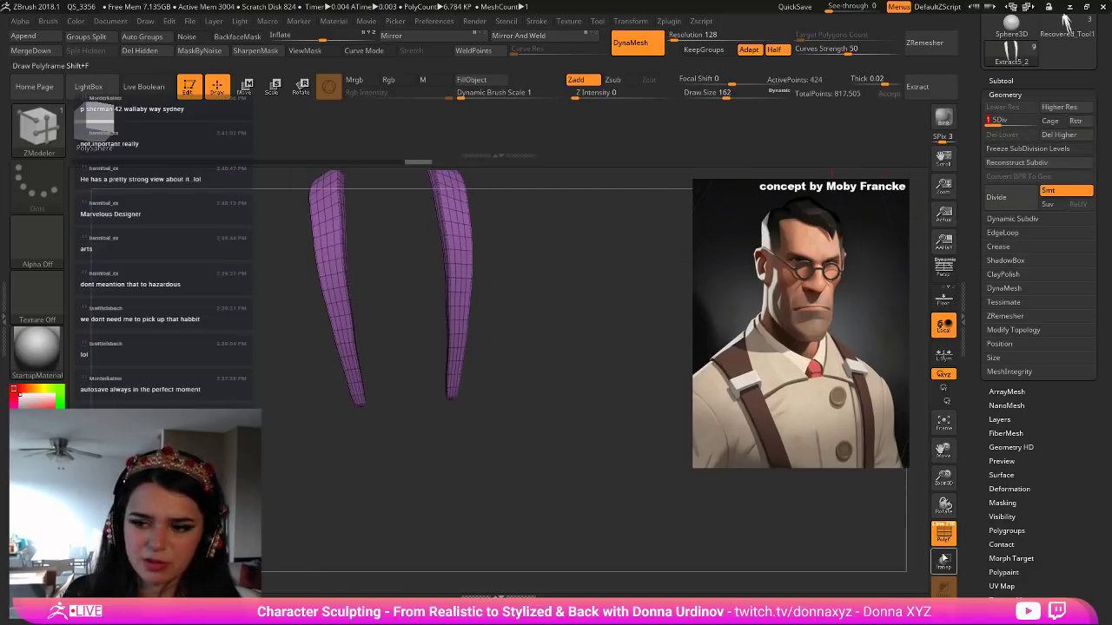
Turn off the polyframe display, choose the Move brush, and leave Solo mode so the whole figure shows around the straps.
click(943, 534)
mouse_move(573, 350)
mouse_down()
mouse_move(572, 409)
mouse_move(575, 365)
mouse_up()
key(b)
key(m)
key(v)
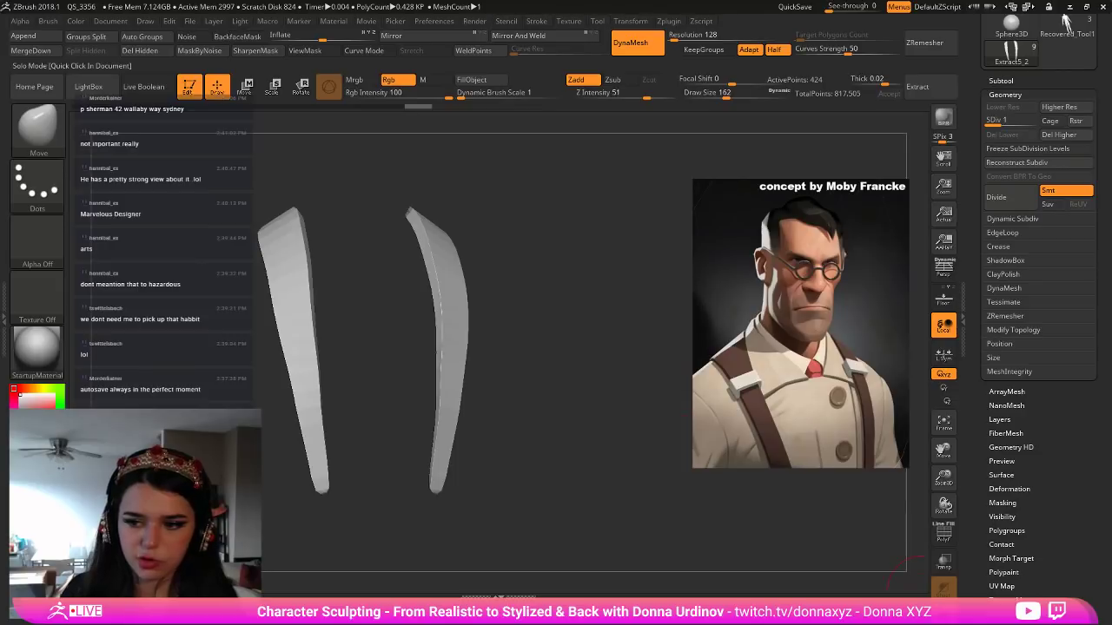
click(943, 587)
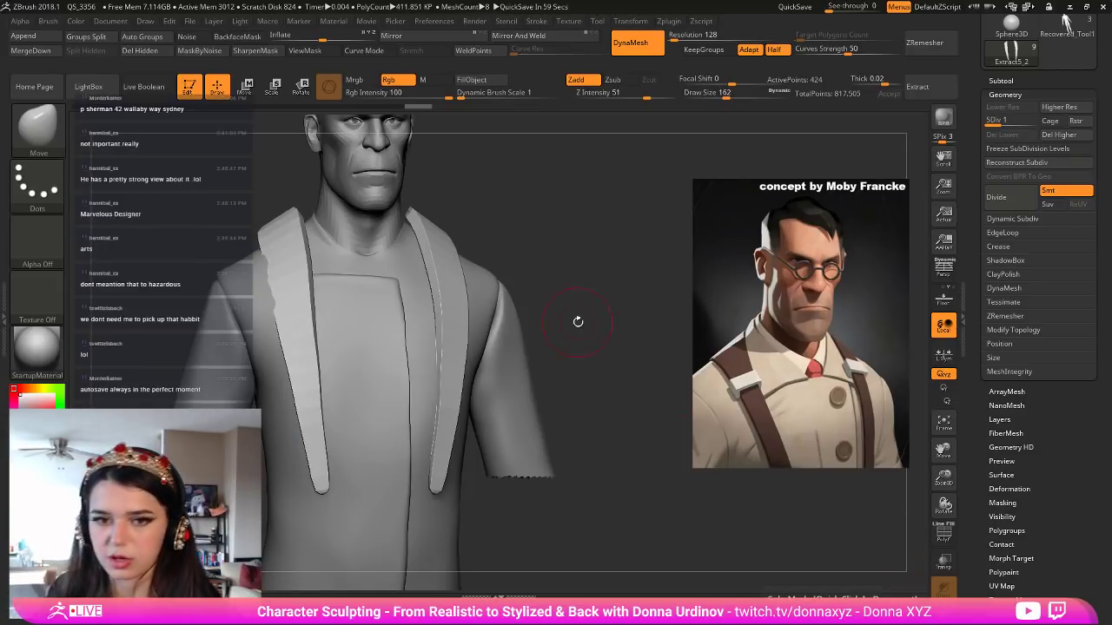
Pull the straps' upper ends over the shoulders and down toward the upper back with the Move brush.
drag(228, 221, 300, 221)
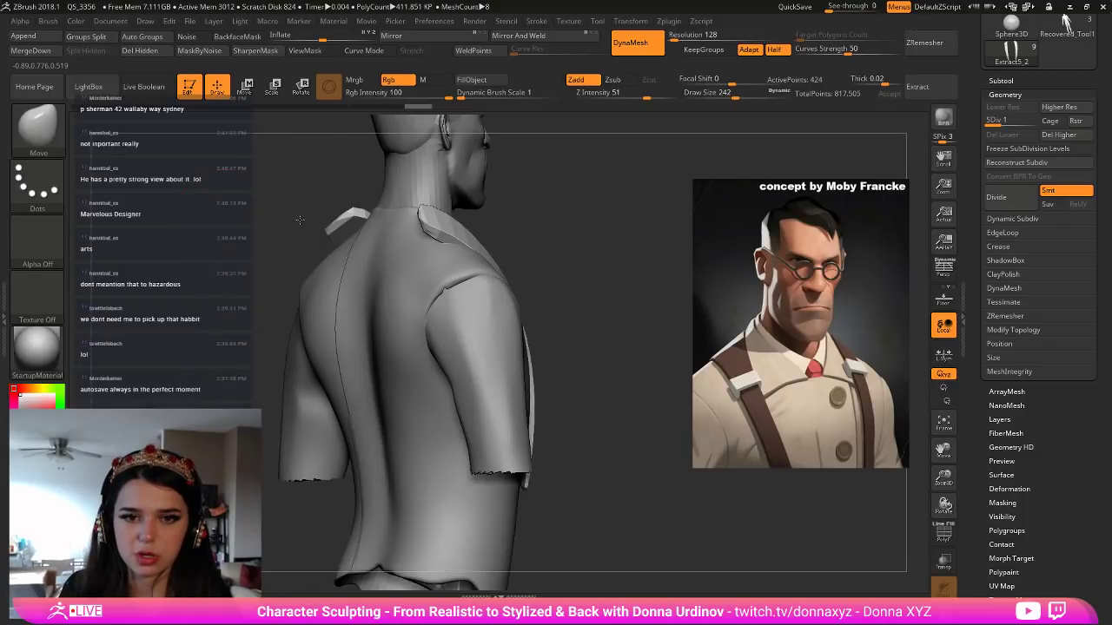
key(])
mouse_move(425, 222)
mouse_down()
mouse_move(409, 242)
mouse_move(466, 227)
mouse_move(388, 219)
mouse_move(414, 251)
mouse_move(403, 235)
mouse_move(385, 236)
mouse_move(405, 257)
mouse_move(437, 242)
mouse_up()
mouse_move(560, 218)
mouse_down()
mouse_move(499, 208)
mouse_move(399, 228)
mouse_move(416, 205)
mouse_up()
drag(522, 193, 509, 169)
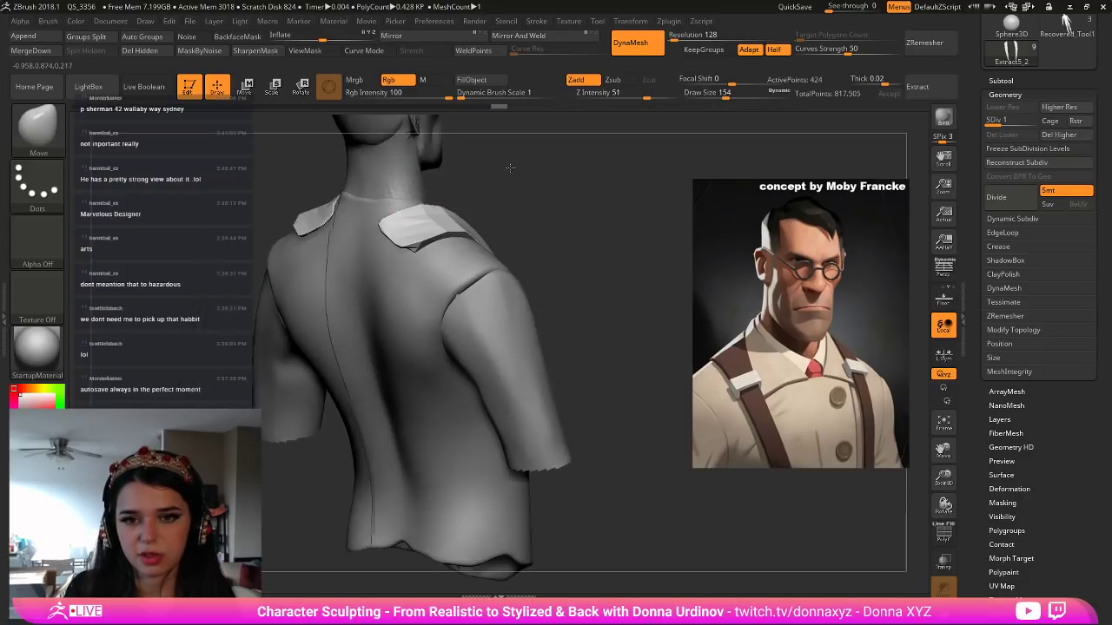
mouse_move(563, 212)
mouse_down()
mouse_move(434, 165)
mouse_move(395, 174)
mouse_up()
Adjust the straps' outer edges at the shoulders and pull their lower tips slightly further down the coat.
key(bracketright)
key(bracketright)
mouse_move(463, 273)
mouse_down()
mouse_move(466, 236)
mouse_move(470, 248)
mouse_move(447, 252)
mouse_move(456, 247)
mouse_up()
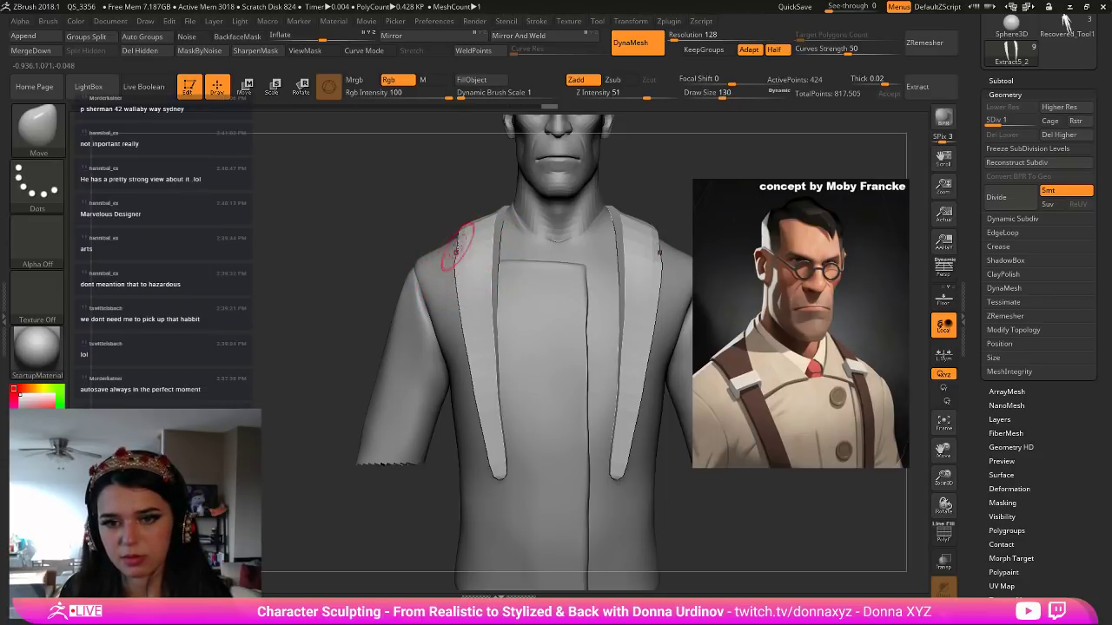
key(bracketright)
key(bracketright)
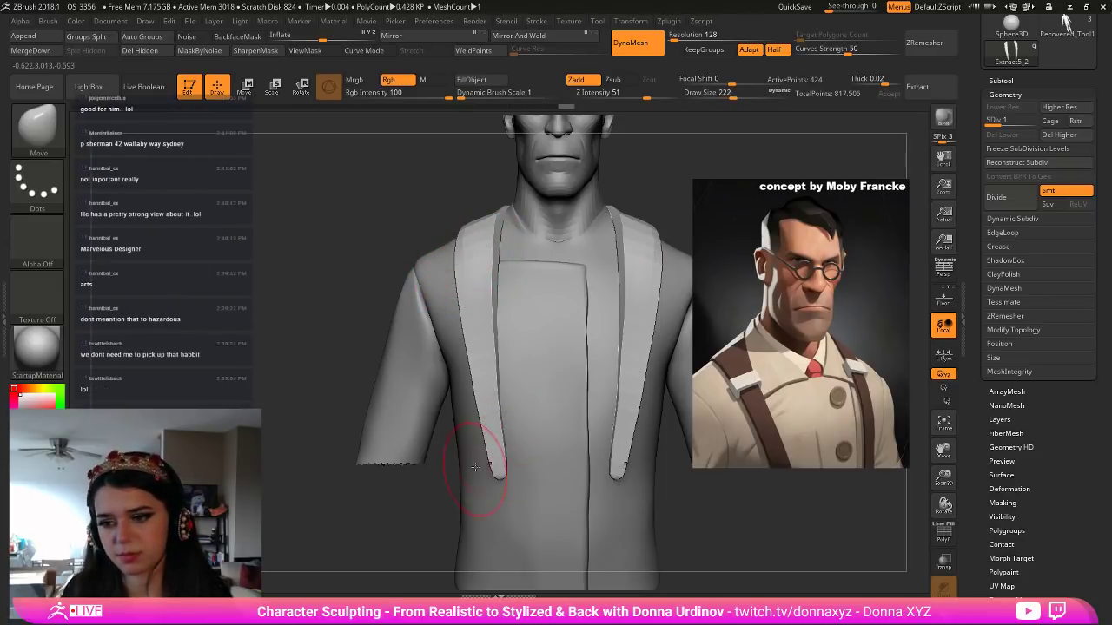
drag(488, 476, 496, 486)
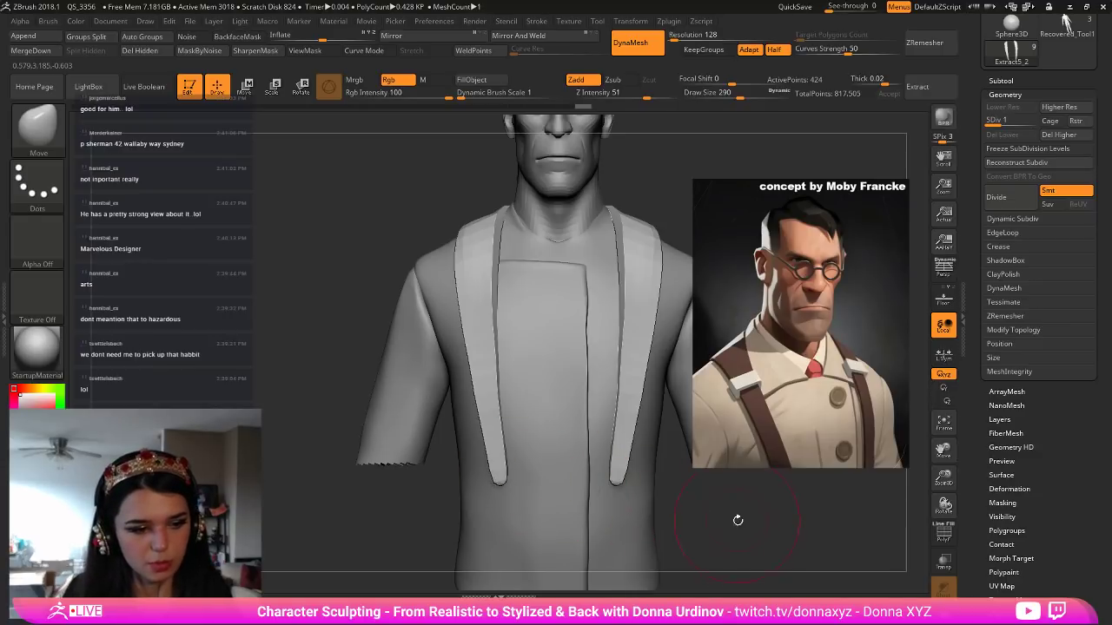
Fit the straps to the tops of the shoulders and shift their upper chest sections outward with a larger Move brush.
alt+drag(737, 508, 459, 397)
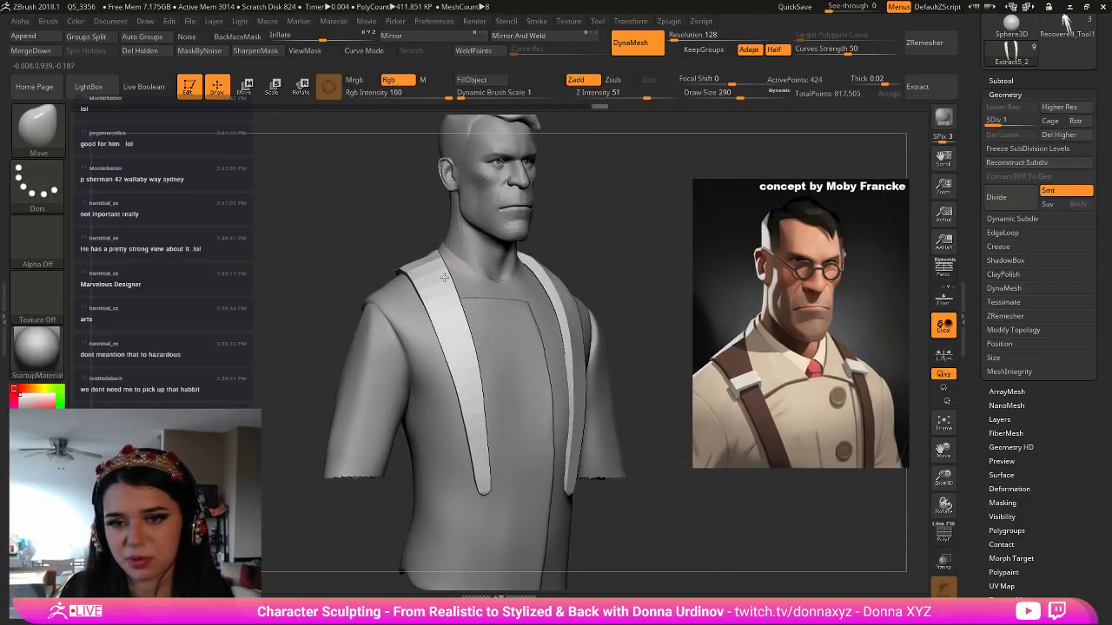
drag(434, 256, 436, 253)
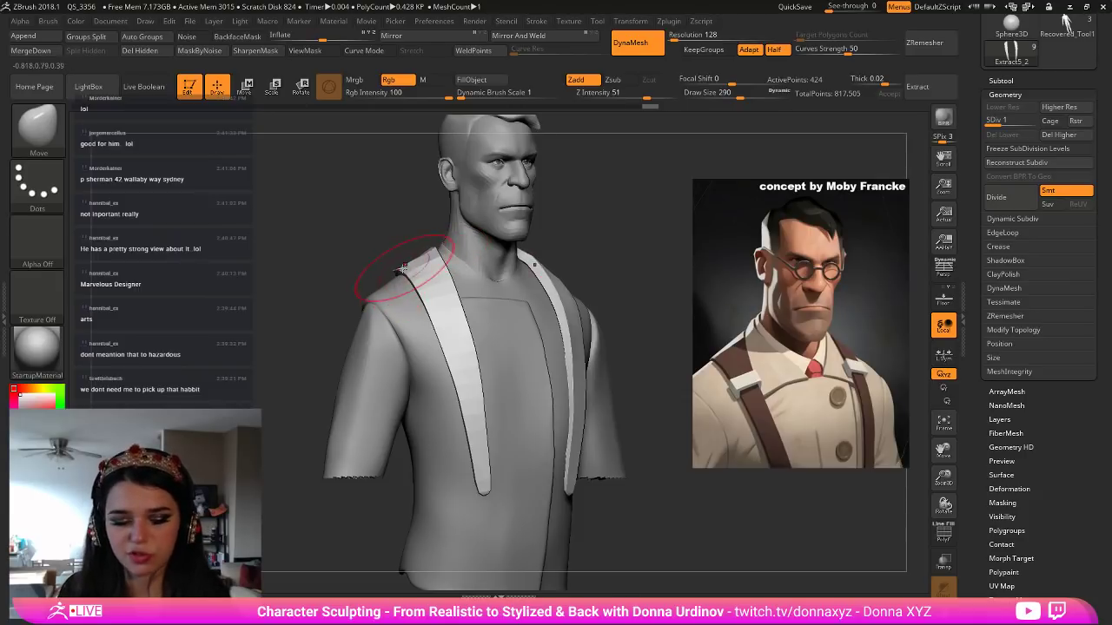
drag(598, 240, 425, 321)
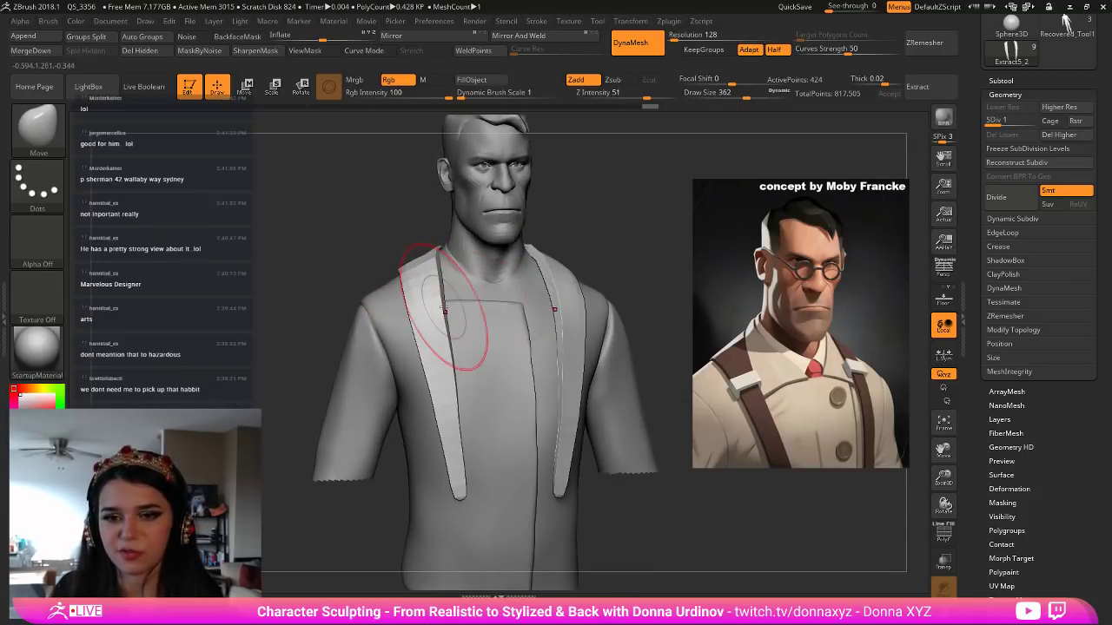
key(bracketright)
drag(450, 357, 443, 360)
drag(430, 299, 421, 296)
Reduce the Move brush size and refine the straps' inner edges beside the collar.
key(bracketleft)
key(bracketleft)
key(bracketleft)
key(bracketleft)
key(bracketleft)
key(bracketleft)
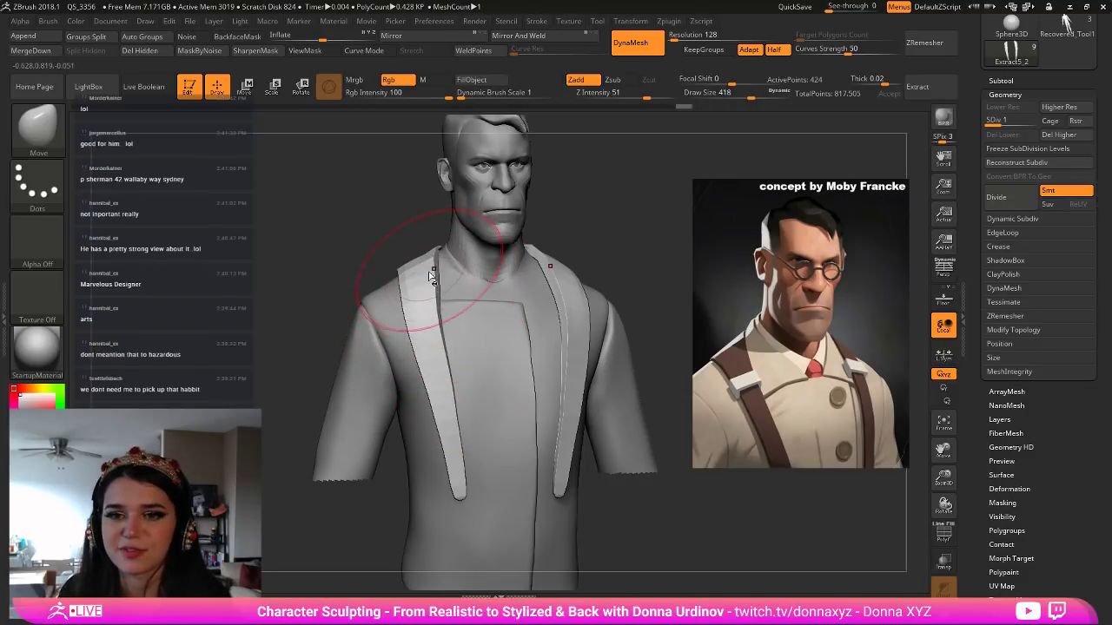
key(bracketleft)
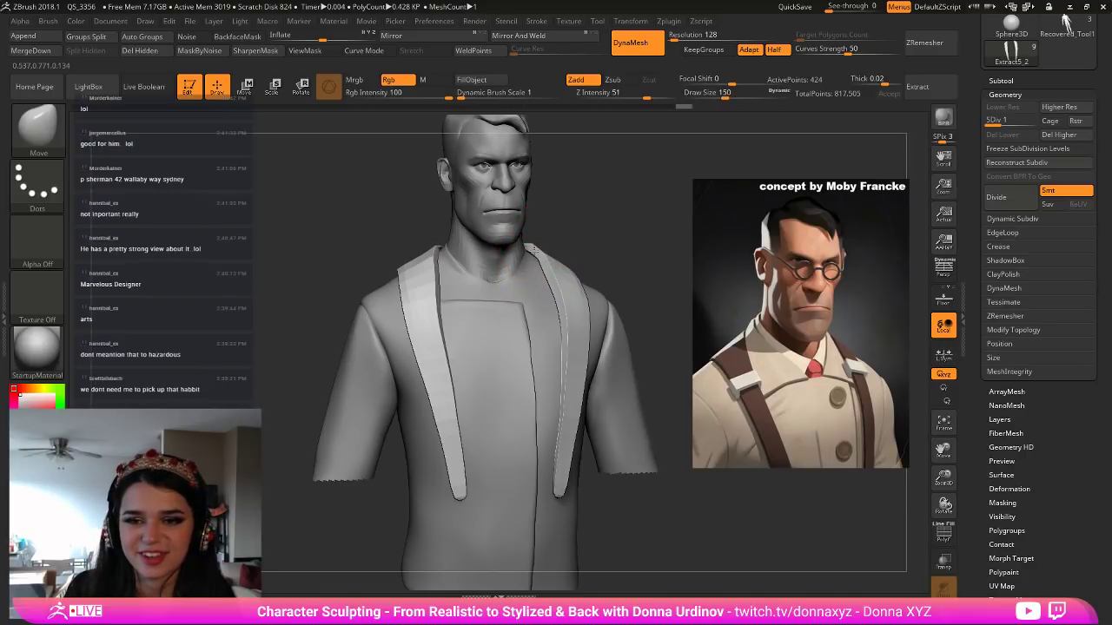
key(bracketright)
drag(542, 290, 545, 288)
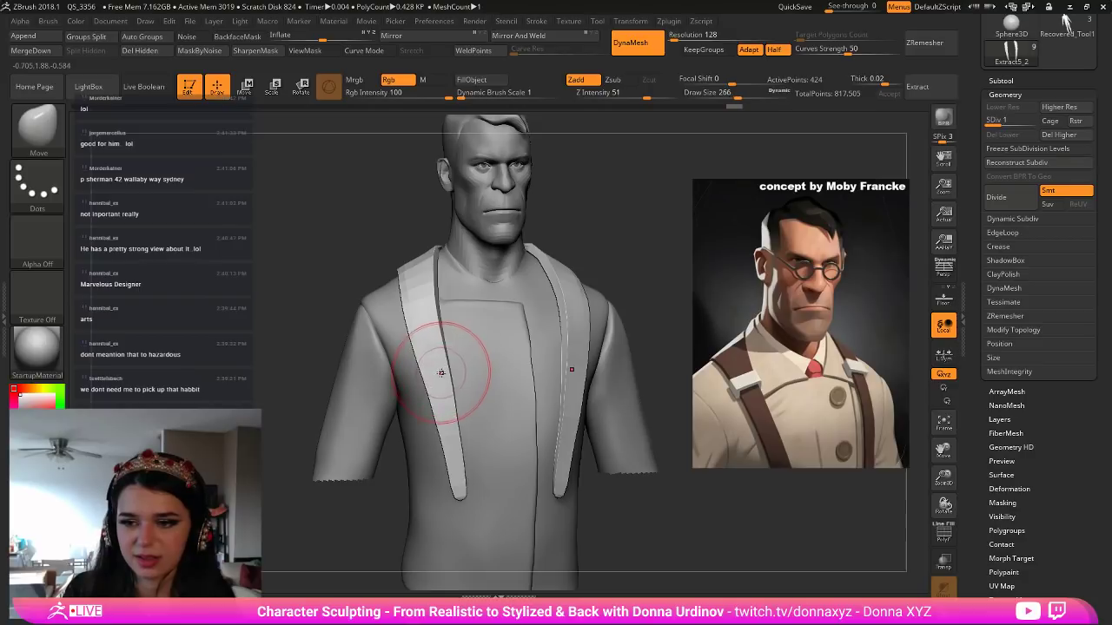
Reshape the lower halves of the straps from mid-chest toward the tips with the Move brush.
key(bracketright)
key(bracketright)
drag(446, 385, 456, 456)
key(bracketleft)
key(bracketleft)
key(bracketleft)
key(bracketleft)
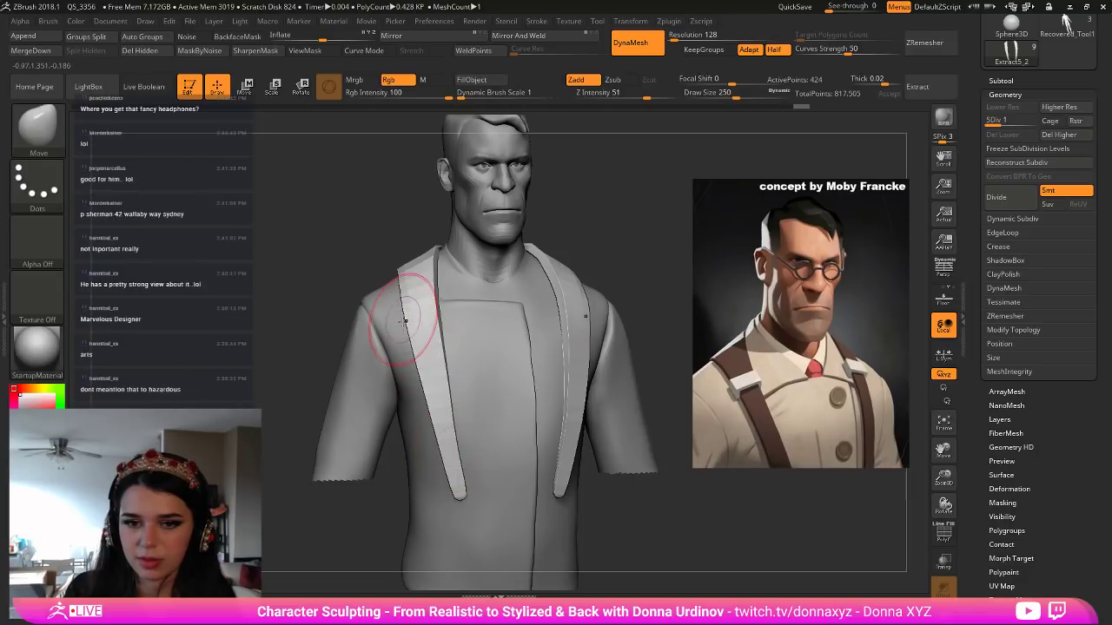
Refine the straps' outer and inner contours along the chest and widen the lower ends slightly for a smoother taper.
key(bracketright)
key(bracketleft)
mouse_move(420, 369)
mouse_down()
mouse_move(410, 320)
mouse_move(439, 321)
mouse_up()
key(bracketleft)
drag(451, 359, 449, 358)
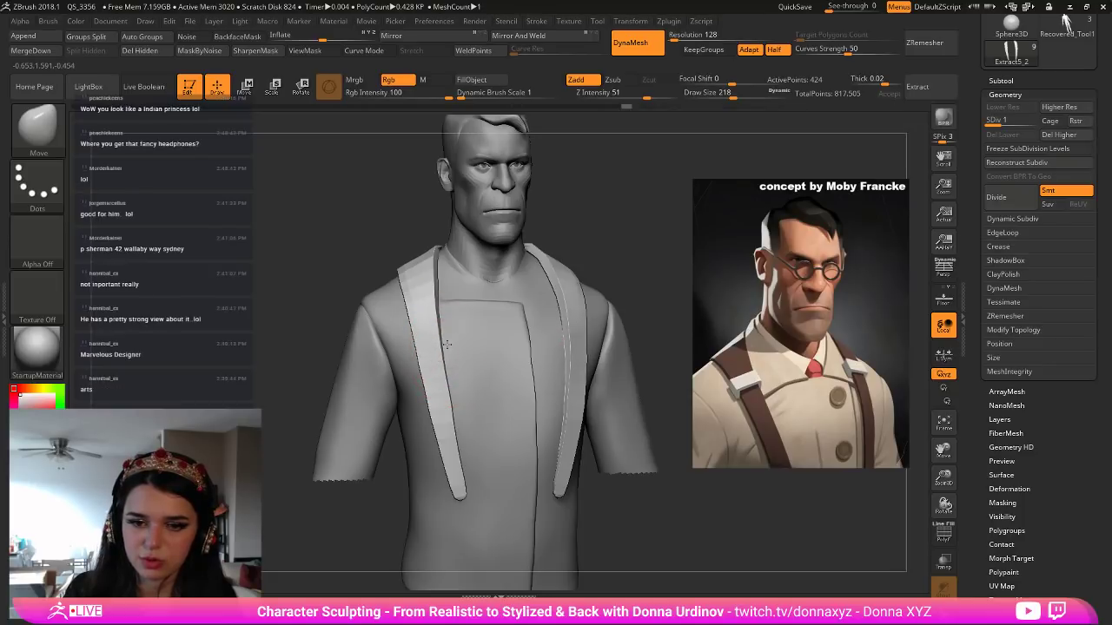
drag(468, 453, 465, 452)
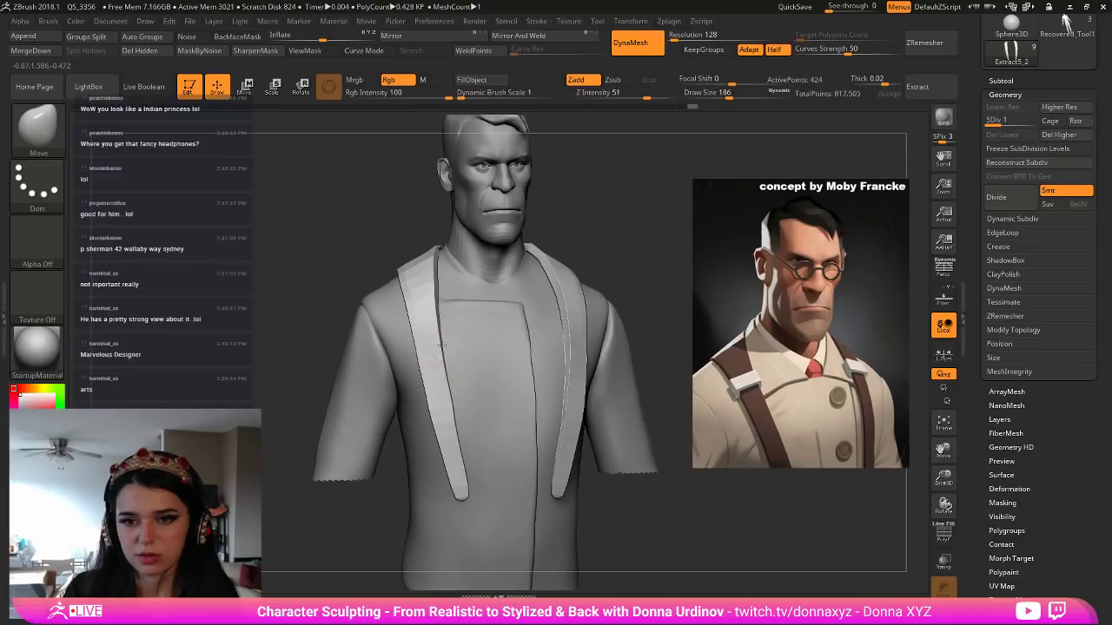
Fit the straps closer to the shoulders and upper chest with a large Move brush from a three-quarter view.
drag(576, 240, 594, 247)
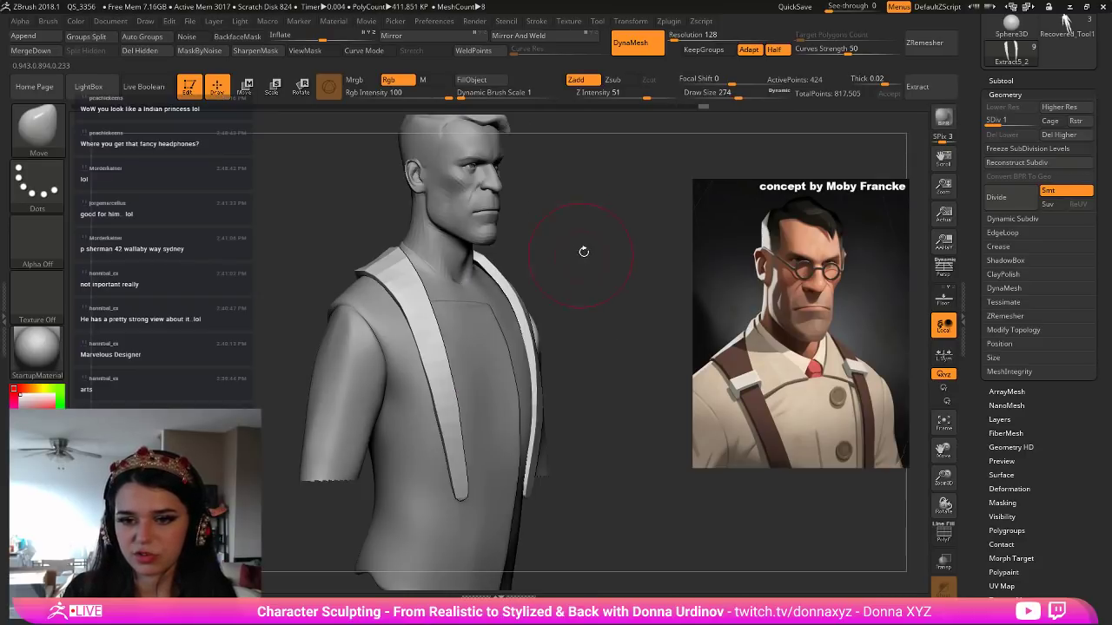
key(bracketright)
key(bracketright)
drag(511, 300, 498, 295)
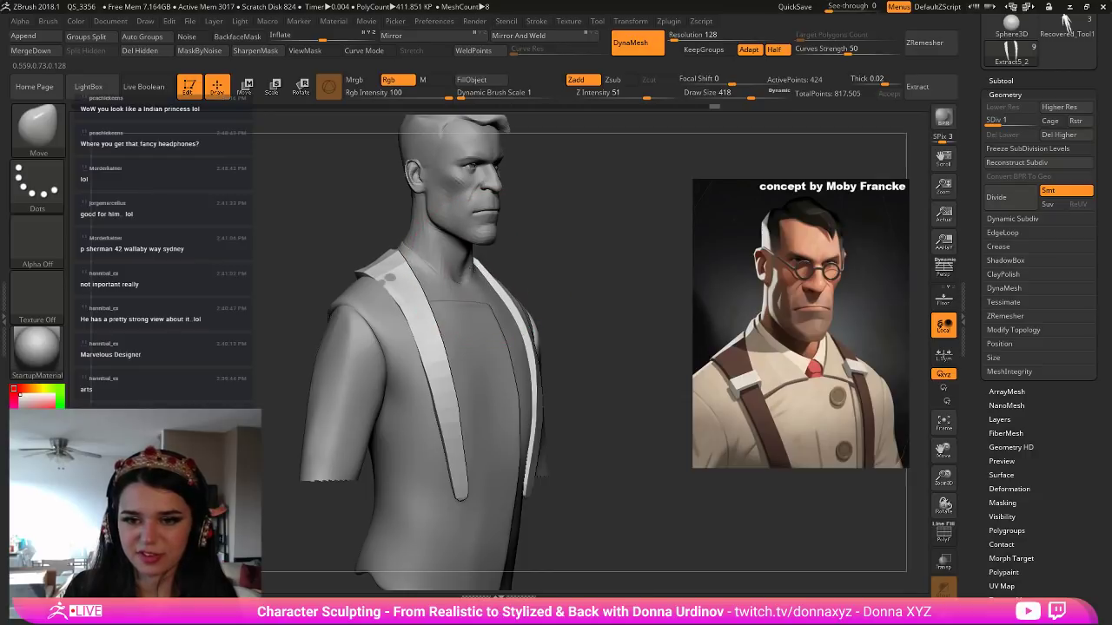
drag(580, 309, 539, 313)
drag(359, 286, 354, 283)
Undo the last strap adjustment and reshape the straps' inner edges at the lower chest with a smaller Move brush.
mouse_move(411, 404)
shift+mouse_down()
mouse_move(382, 395)
mouse_move(396, 388)
shift+mouse_up()
key(ctrl+z)
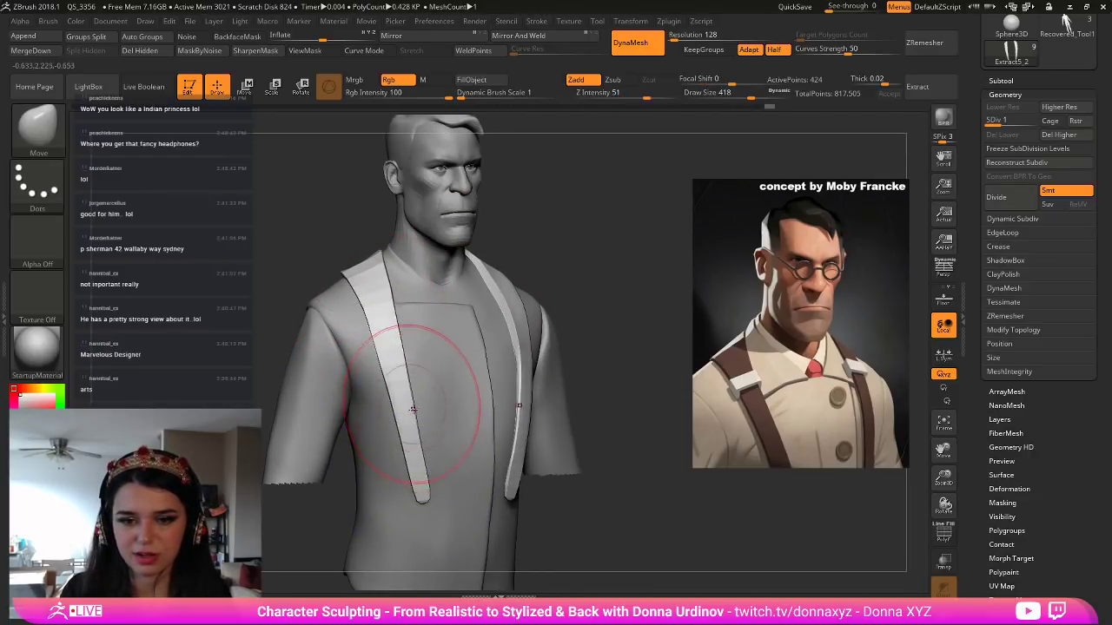
key(bracketleft)
drag(428, 399, 421, 398)
key(bracketleft)
key(bracketleft)
key(bracketleft)
key(bracketleft)
key(bracketleft)
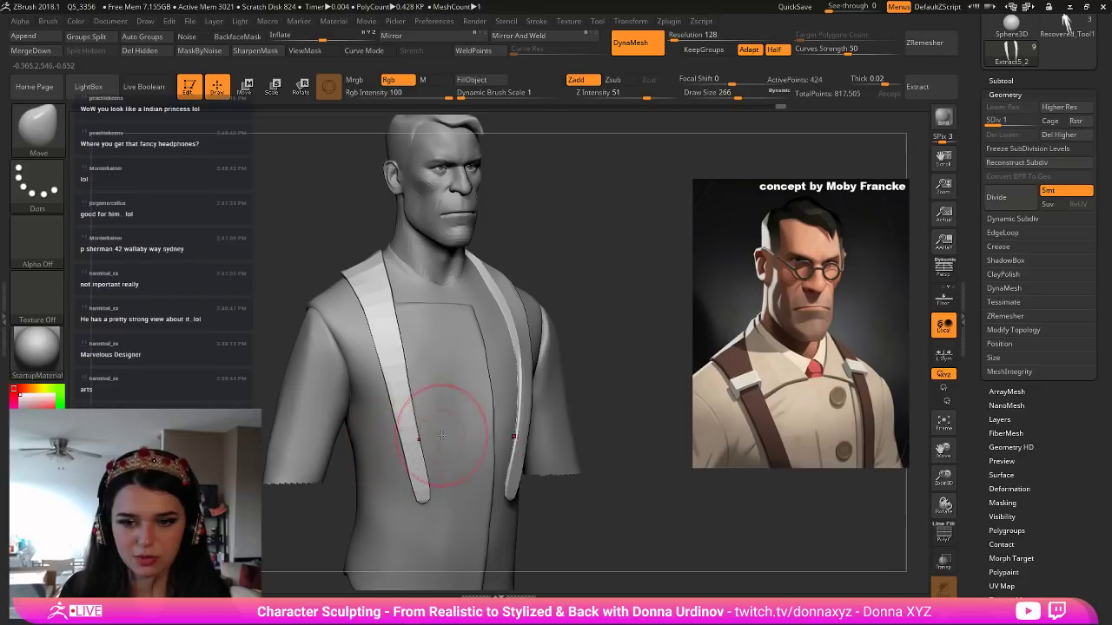
key(b)
key(h)
key(p)
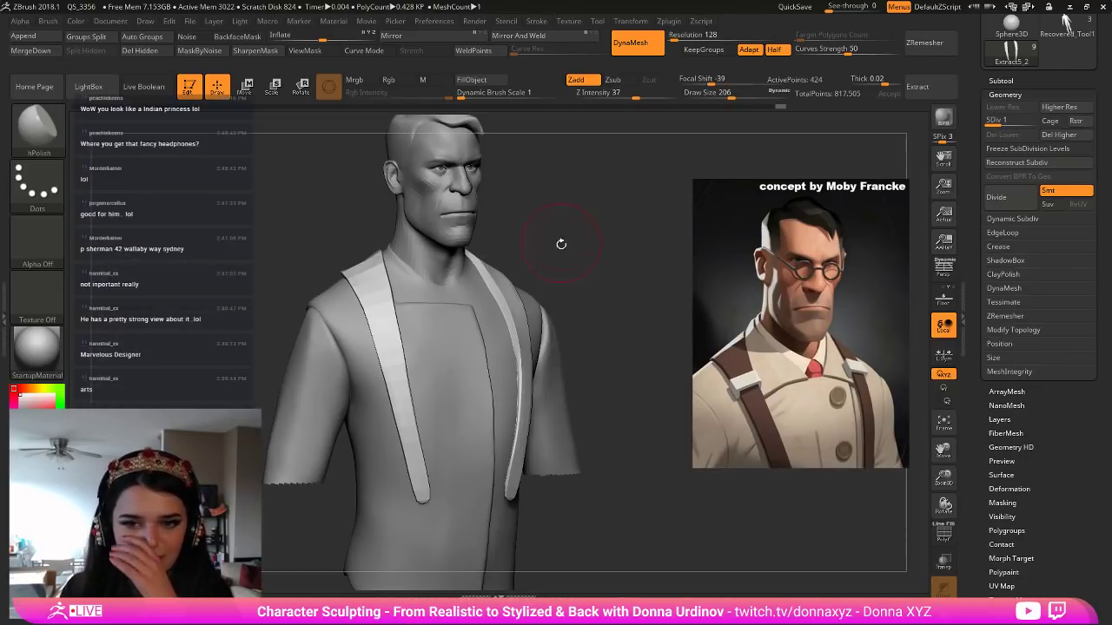
drag(588, 215, 556, 229)
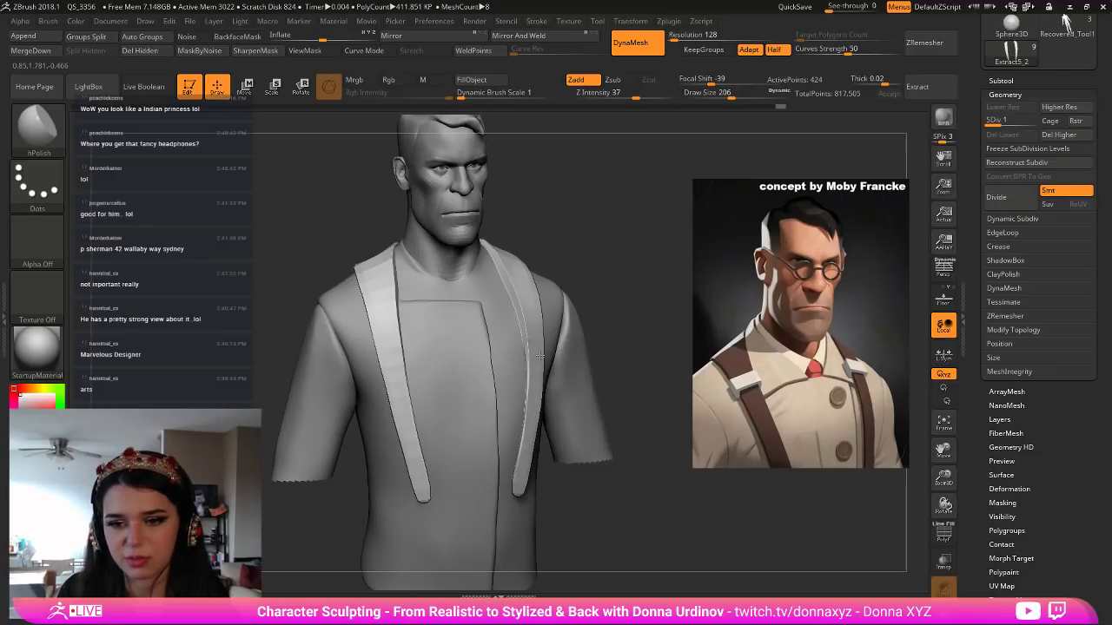
mouse_move(599, 246)
mouse_down()
mouse_move(571, 228)
mouse_move(592, 266)
mouse_move(532, 300)
mouse_up()
key(f)
Choose the Move brush again and adjust the upper part of the straps near the shoulders.
key(b)
key(m)
key(v)
drag(594, 251, 629, 253)
drag(543, 300, 530, 294)
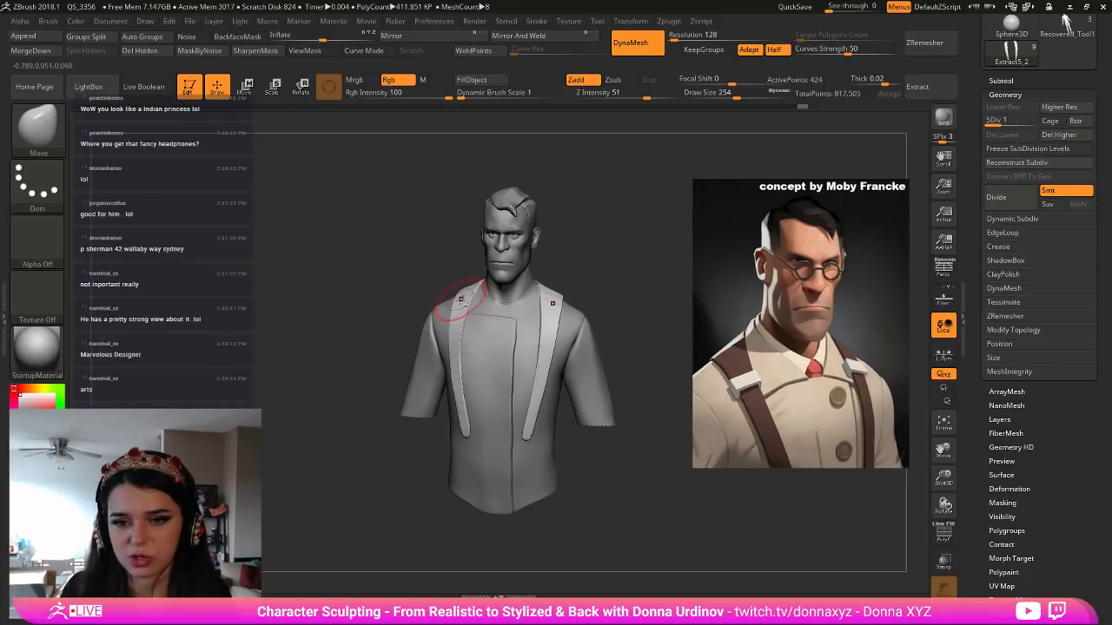
Adjust the position and shape of the straps' lower tips on the coat front, varying the Move brush size.
shift+drag(618, 253, 625, 231)
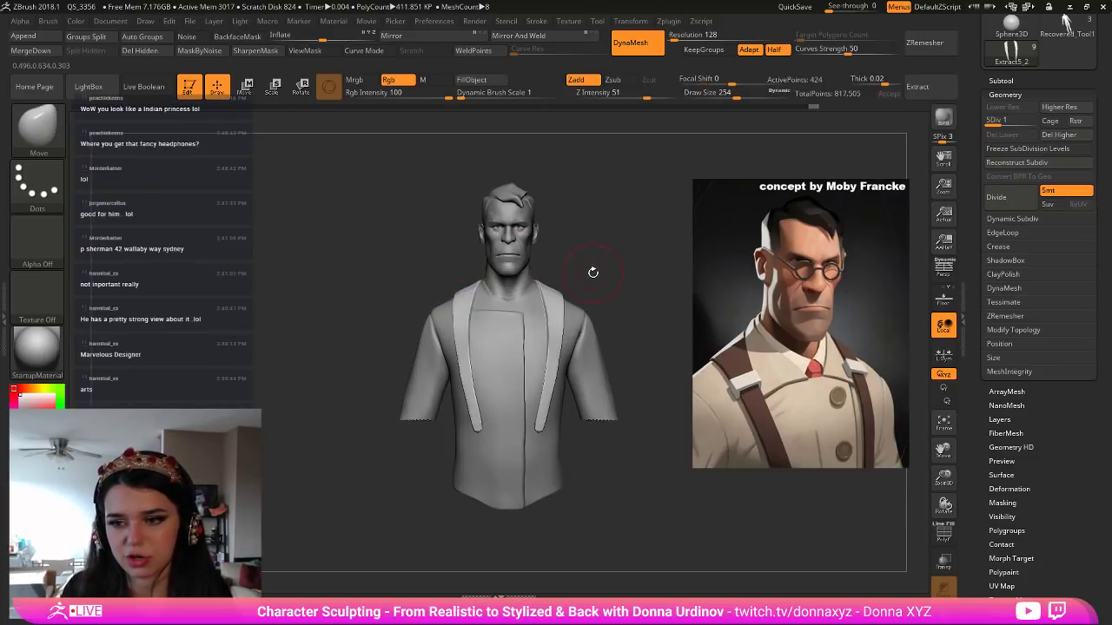
key(bracketright)
key(bracketright)
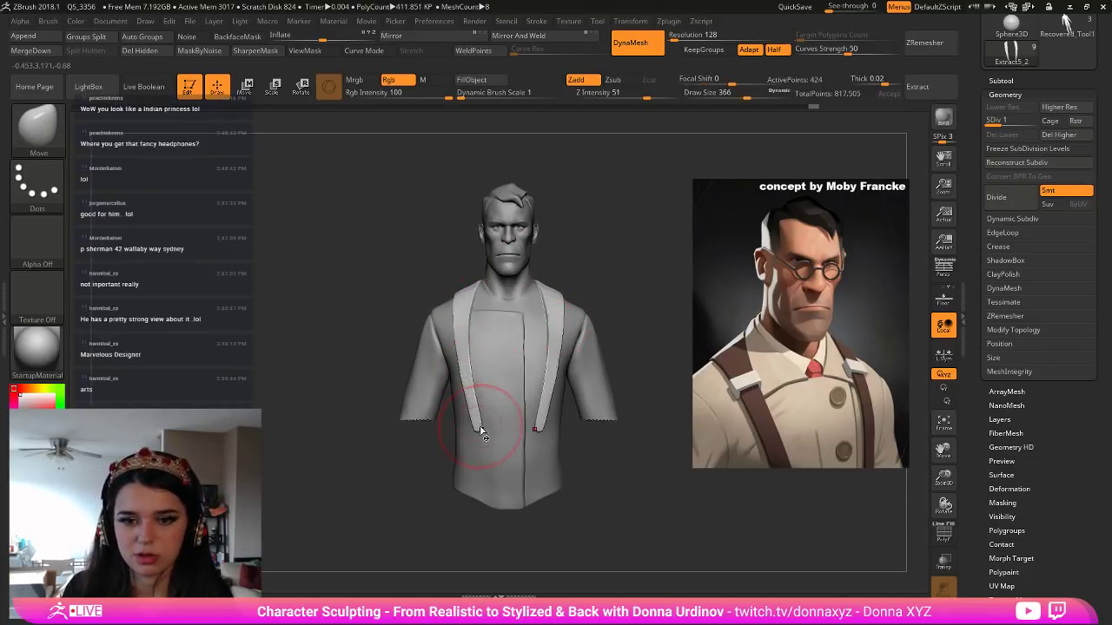
drag(613, 279, 519, 370)
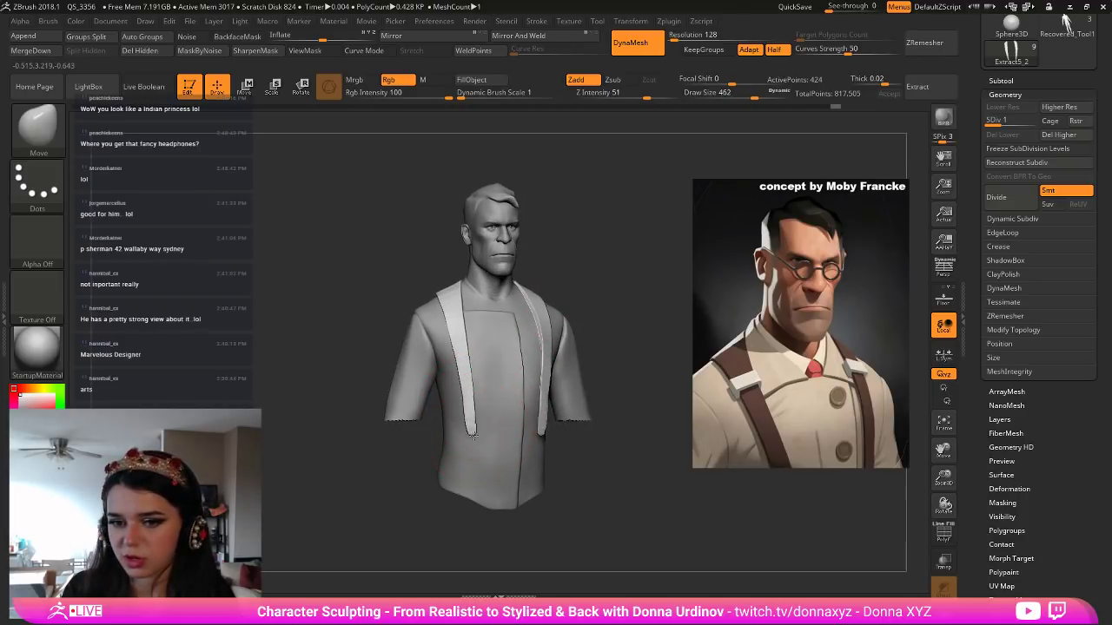
key([)
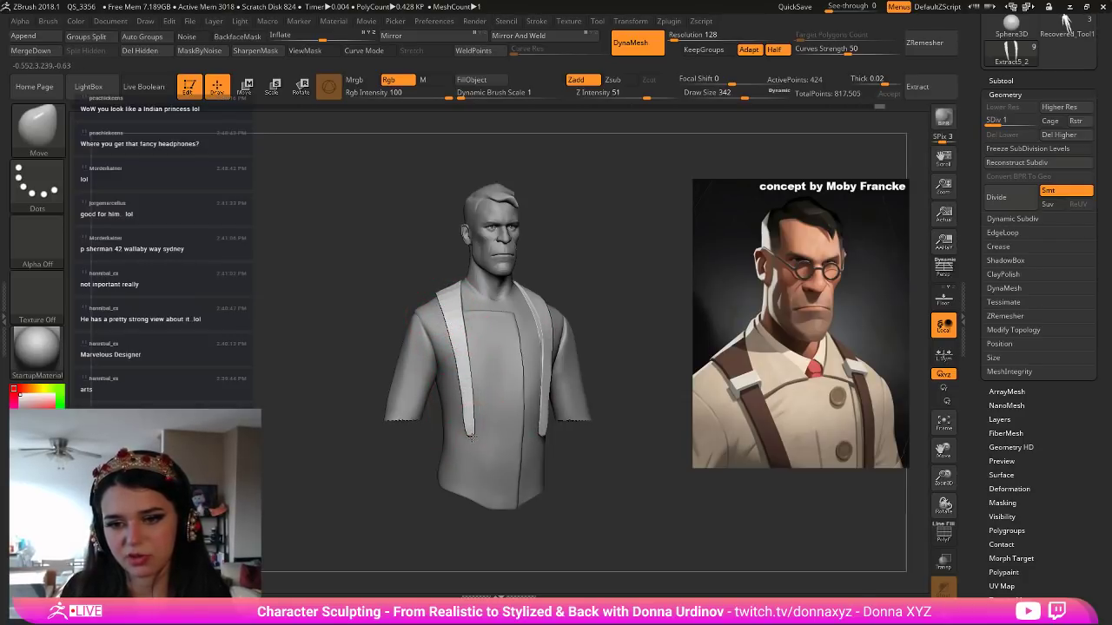
Isolate the suspender straps and polish the outer edge at mid-chest with a small hPolish brush at draw size 94.
shift+drag(599, 289, 512, 346)
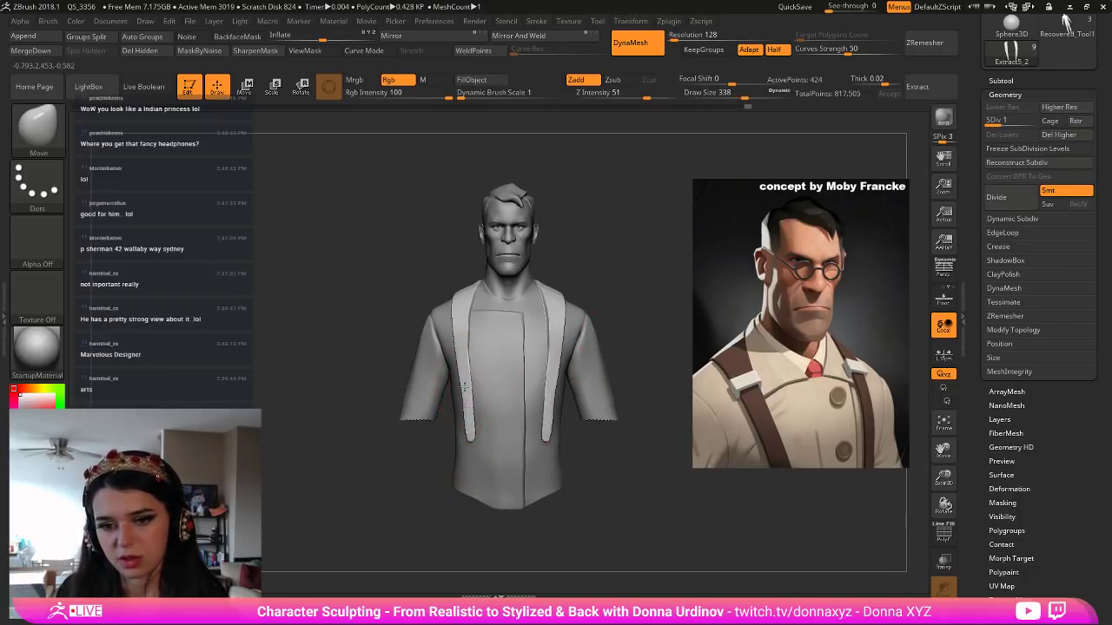
mouse_move(591, 304)
mouse_down()
mouse_move(616, 248)
mouse_move(583, 307)
mouse_up()
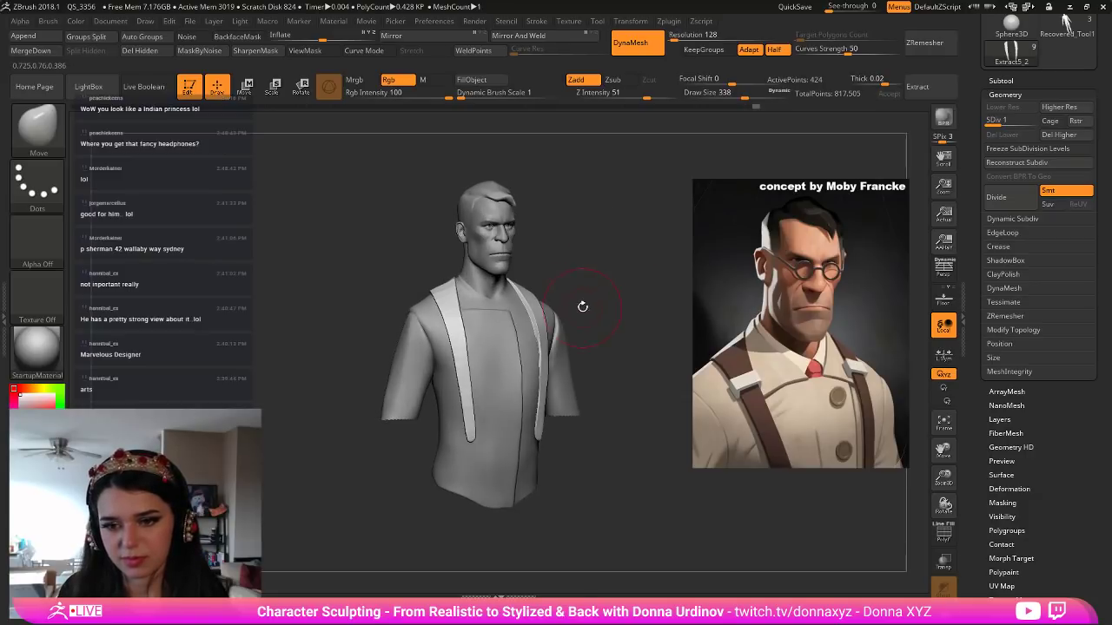
key(i)
key(n)
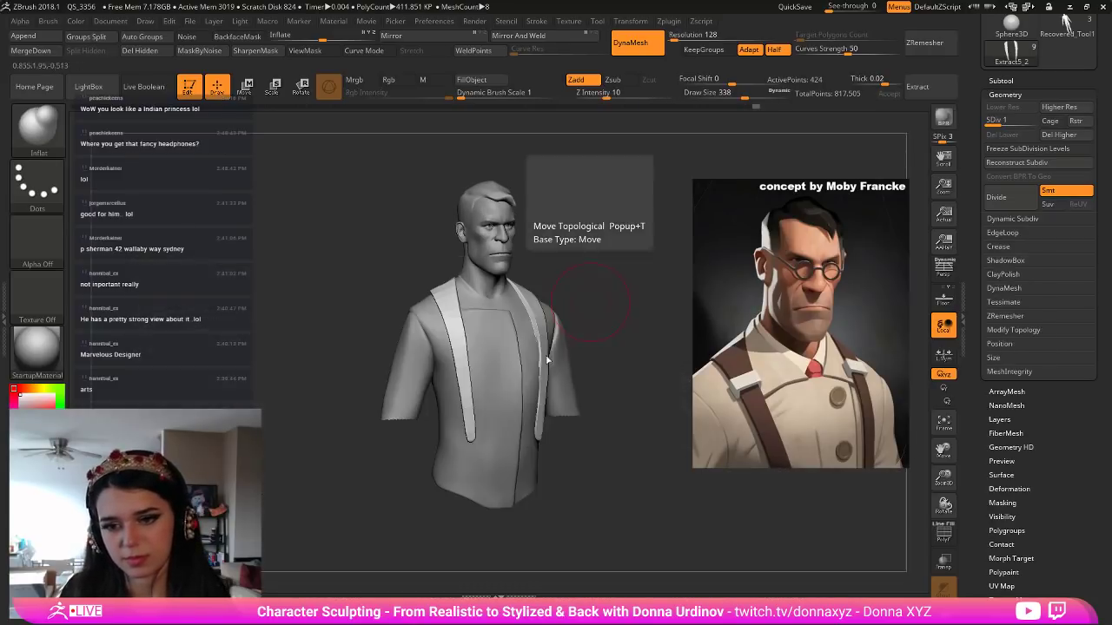
key(b)
key(h)
key(p)
alt+drag(624, 338, 612, 328)
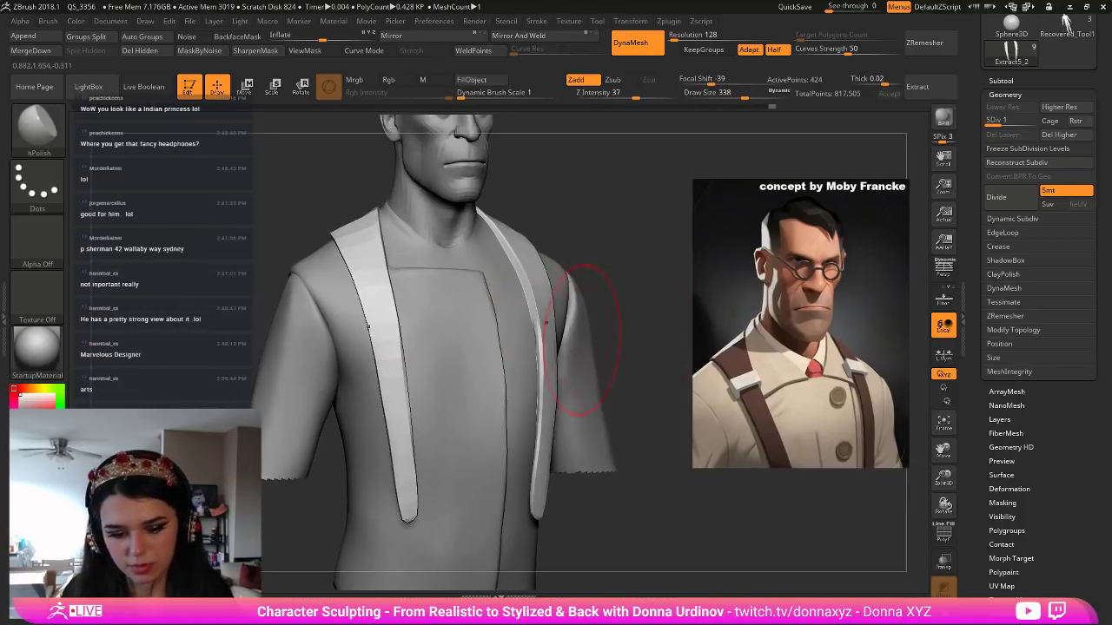
click(944, 587)
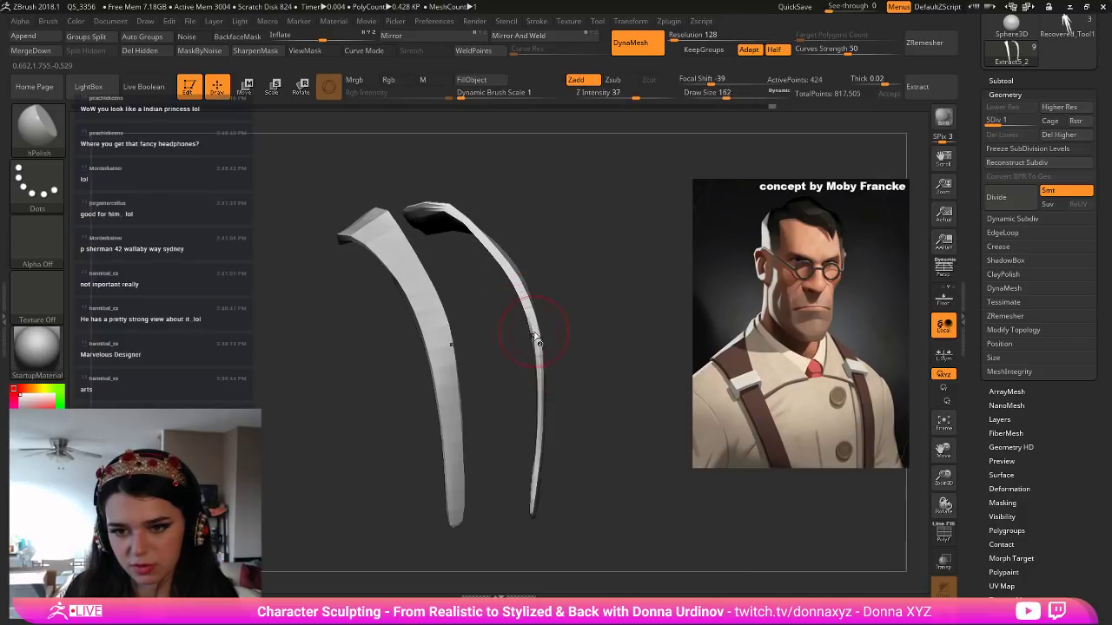
key(bracketleft)
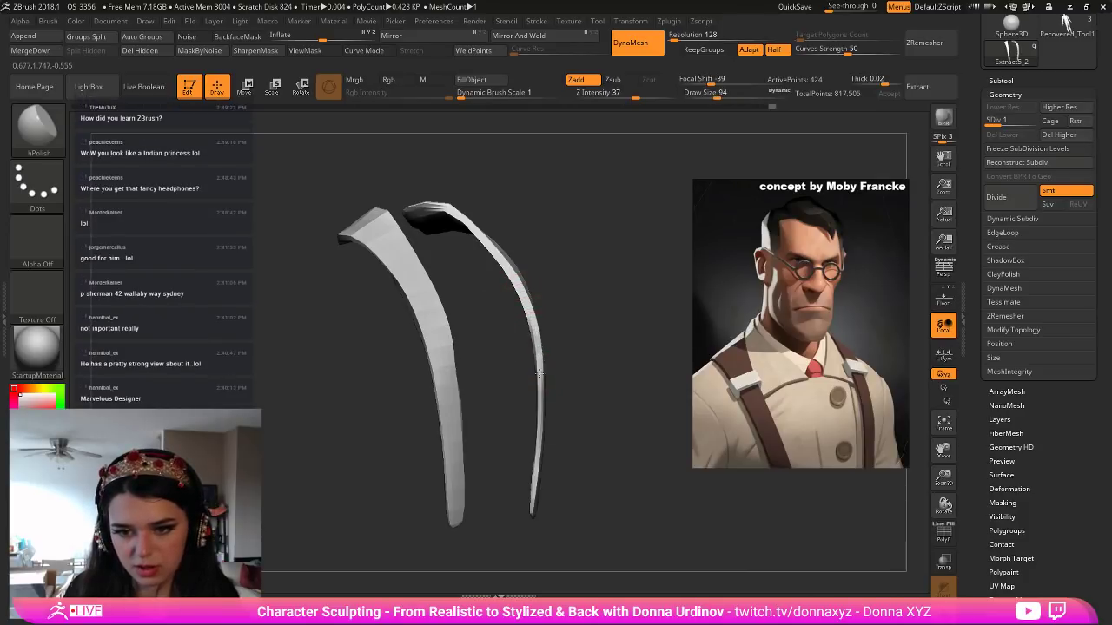
drag(539, 392, 543, 385)
Inspect the isolated straps, bring back the full figure, and examine their fit over the coat from side, front and three-quarter views.
mouse_move(588, 337)
mouse_down()
mouse_move(540, 375)
mouse_move(583, 347)
mouse_move(569, 383)
mouse_up()
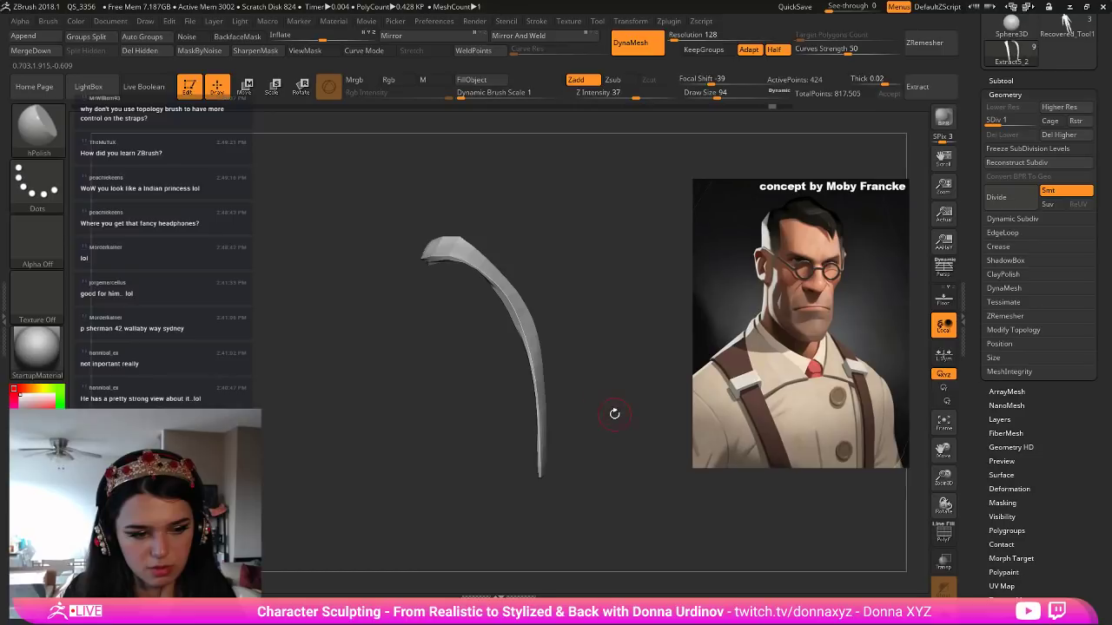
mouse_move(604, 342)
mouse_down()
mouse_move(617, 345)
mouse_move(604, 348)
mouse_up()
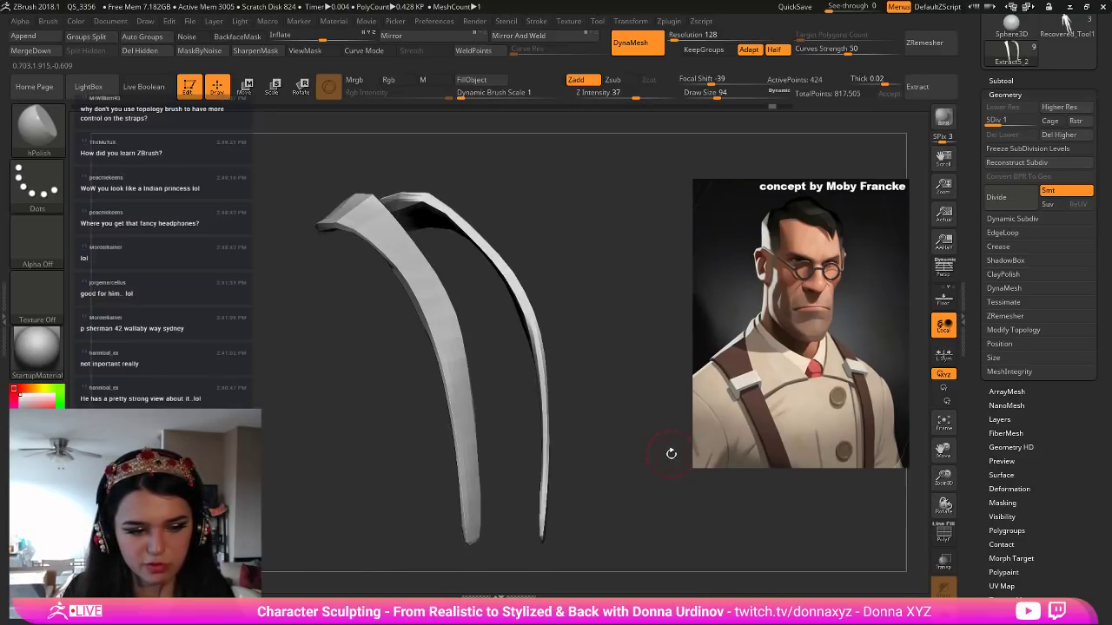
click(944, 616)
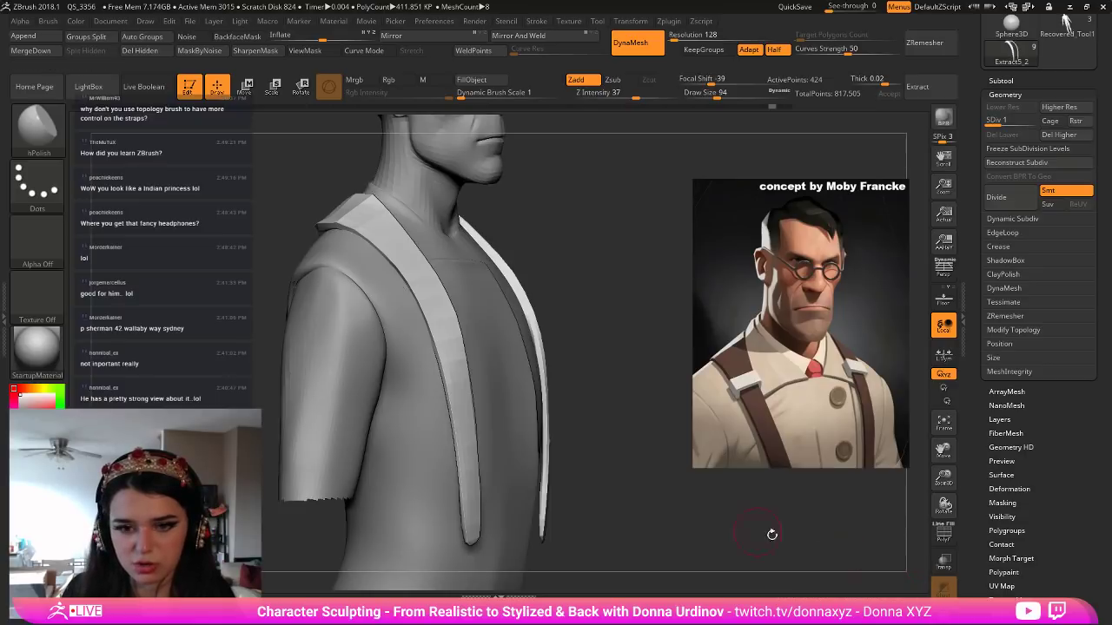
mouse_move(711, 504)
mouse_down()
mouse_move(663, 486)
mouse_move(641, 491)
mouse_up()
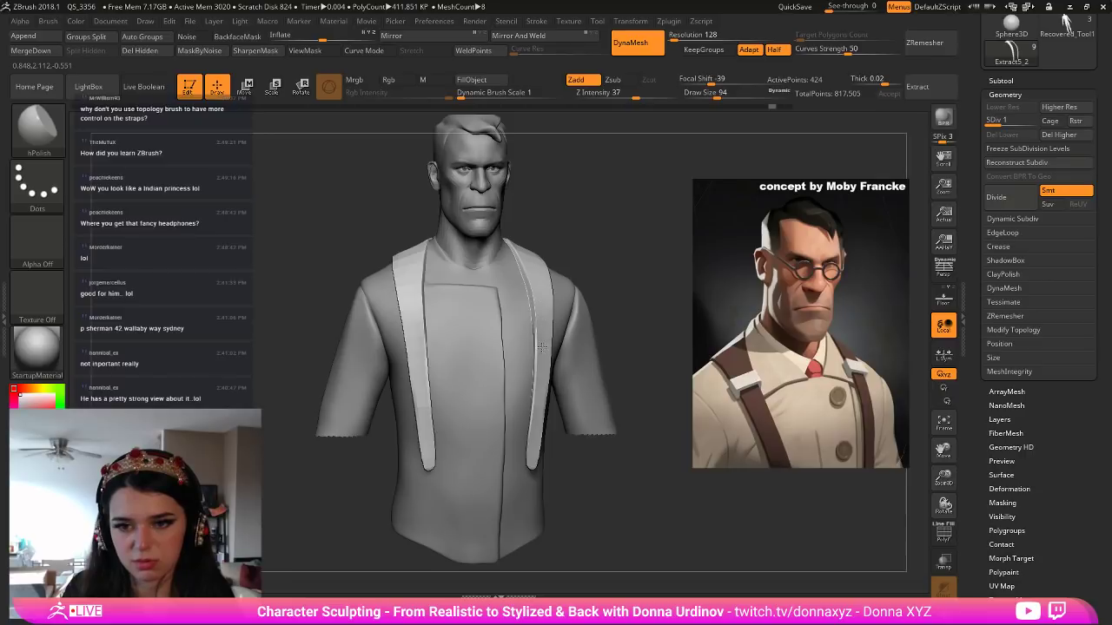
drag(606, 286, 542, 302)
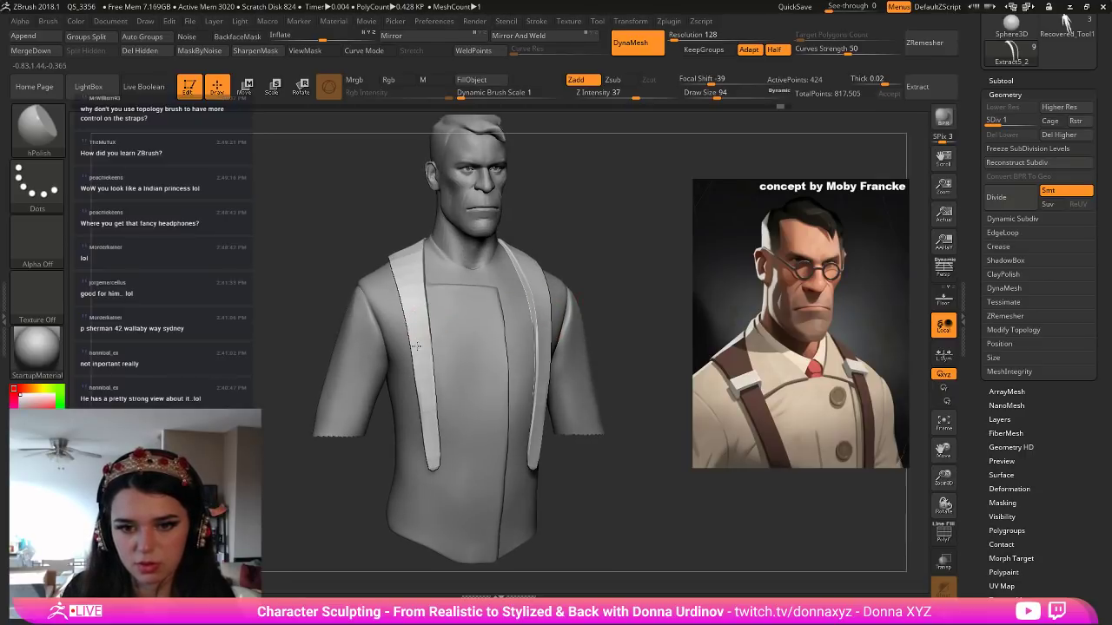
drag(590, 265, 638, 221)
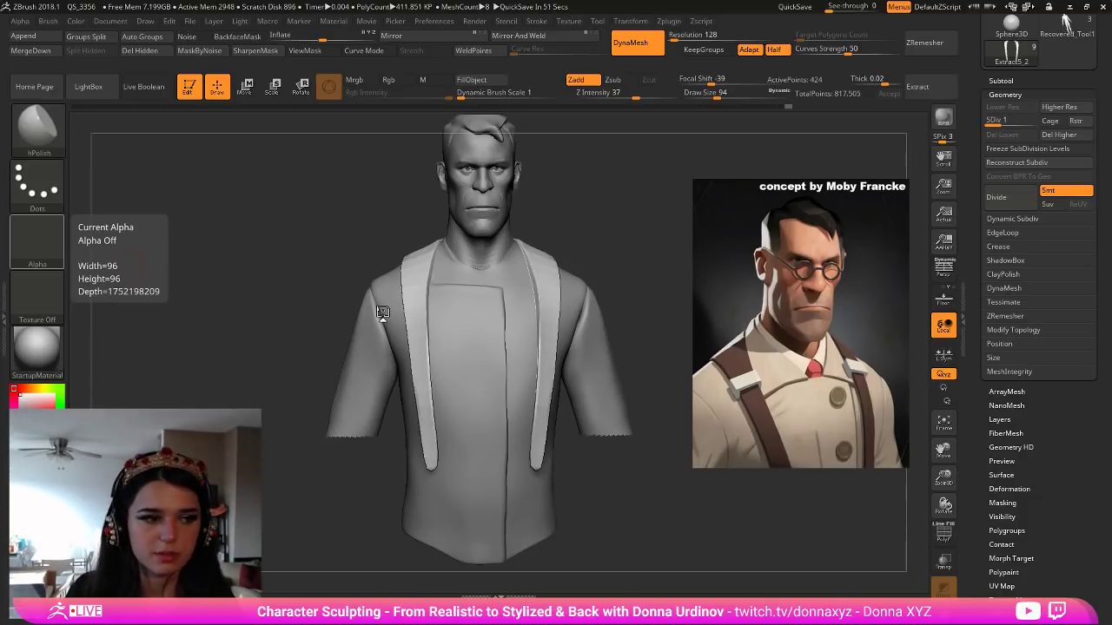
mouse_move(650, 211)
mouse_down()
mouse_move(599, 252)
mouse_move(608, 261)
mouse_move(591, 303)
mouse_move(561, 332)
mouse_move(554, 315)
mouse_up()
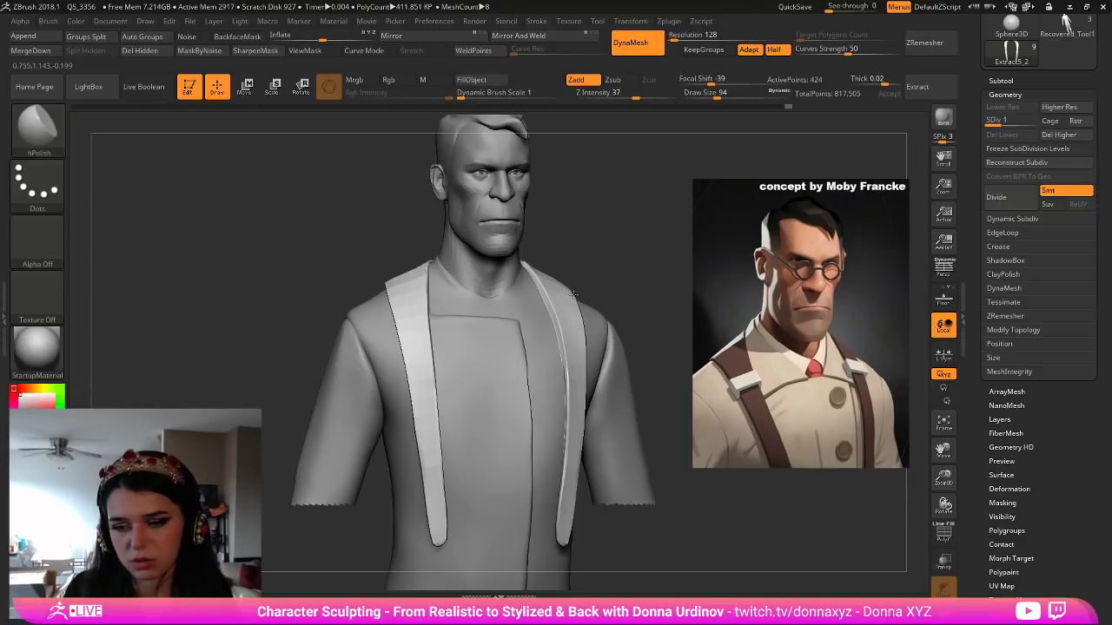
alt+drag(573, 231, 562, 221)
mouse_move(603, 251)
mouse_down()
mouse_move(634, 273)
mouse_move(623, 264)
mouse_up()
key(bracketleft)
key(bracketright)
key(bracketright)
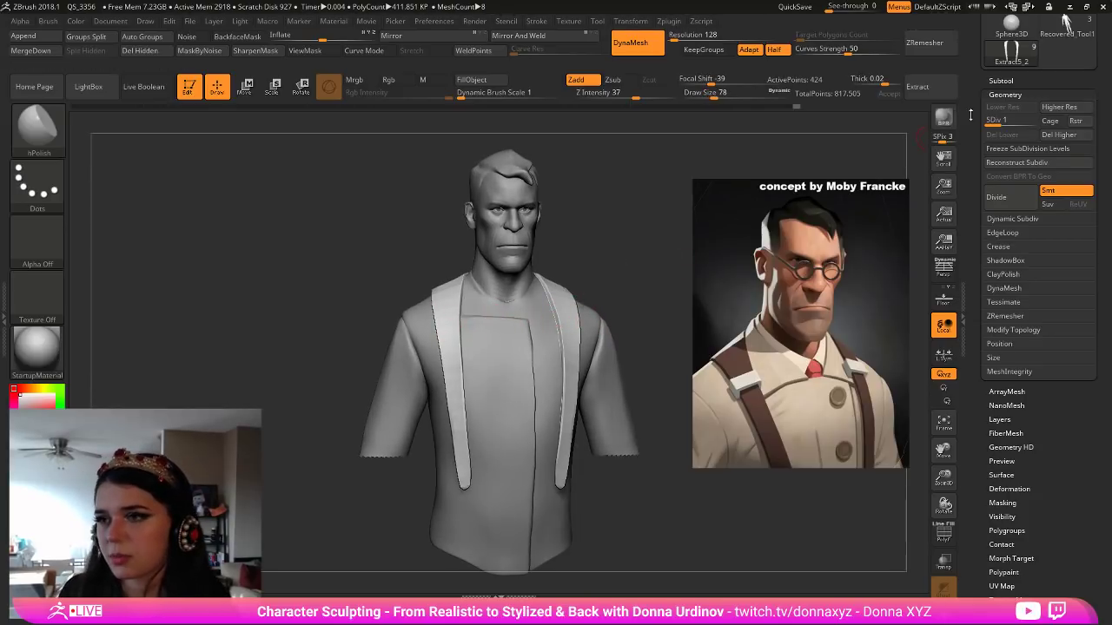
Isolate the straps and mask a band across both of them at the upper chest with the MaskPen at draw size 78.
click(1001, 81)
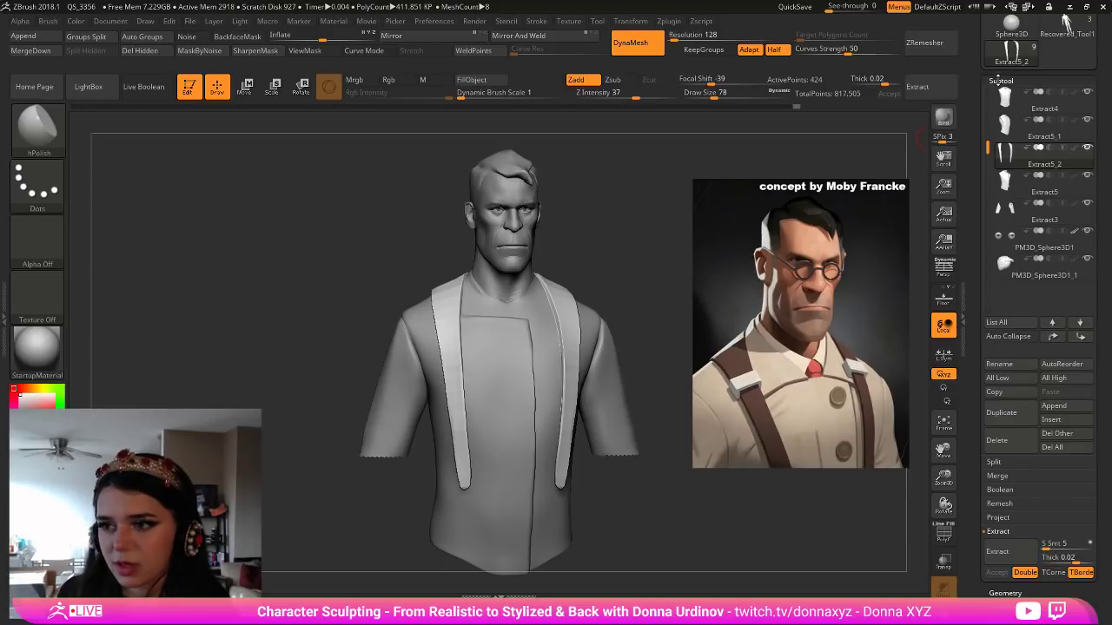
click(1000, 81)
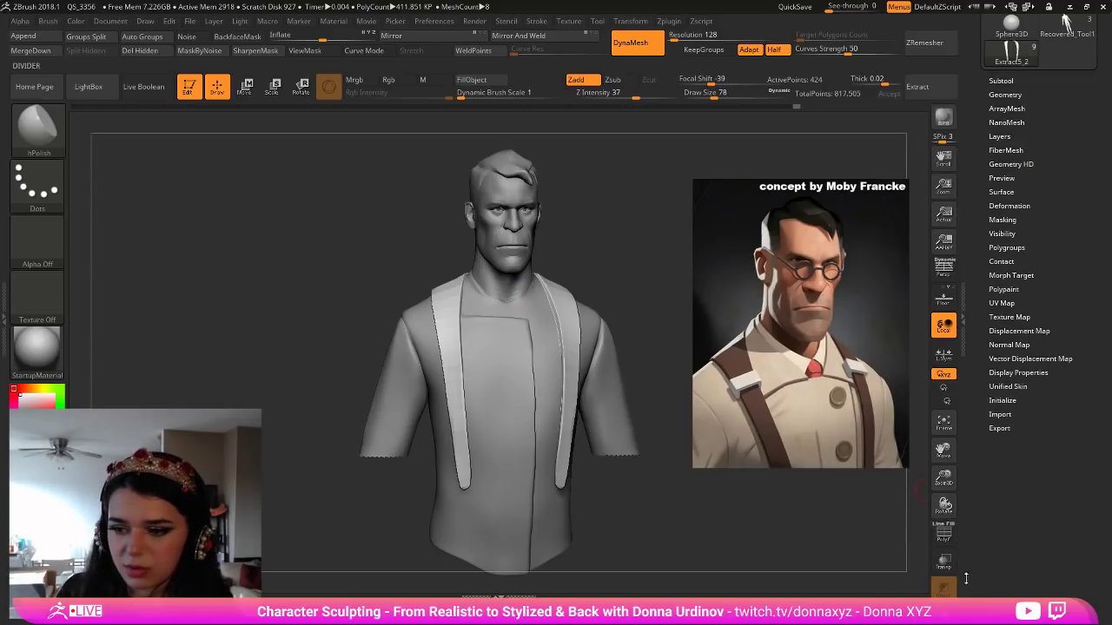
click(943, 615)
alt+drag(649, 346, 601, 361)
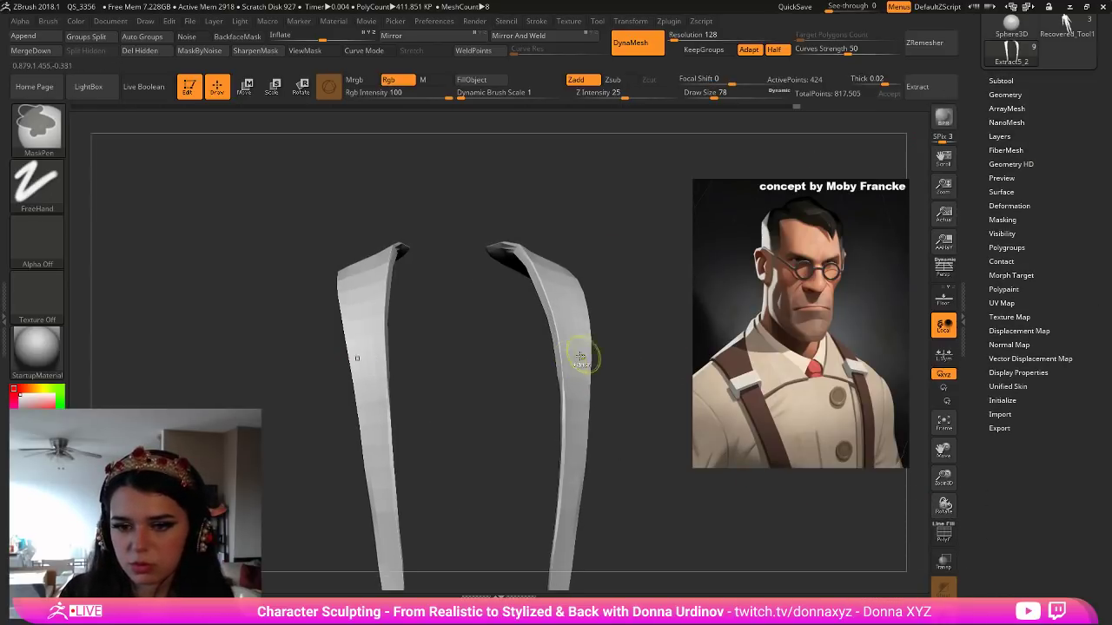
ctrl+drag(384, 360, 350, 353)
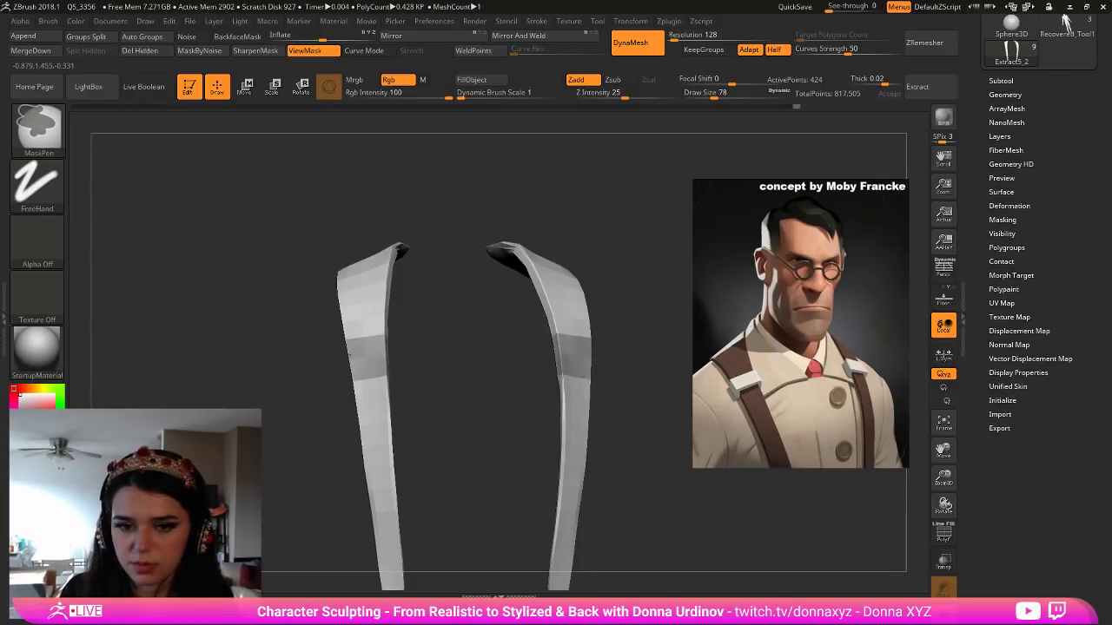
drag(464, 367, 553, 358)
drag(384, 360, 568, 346)
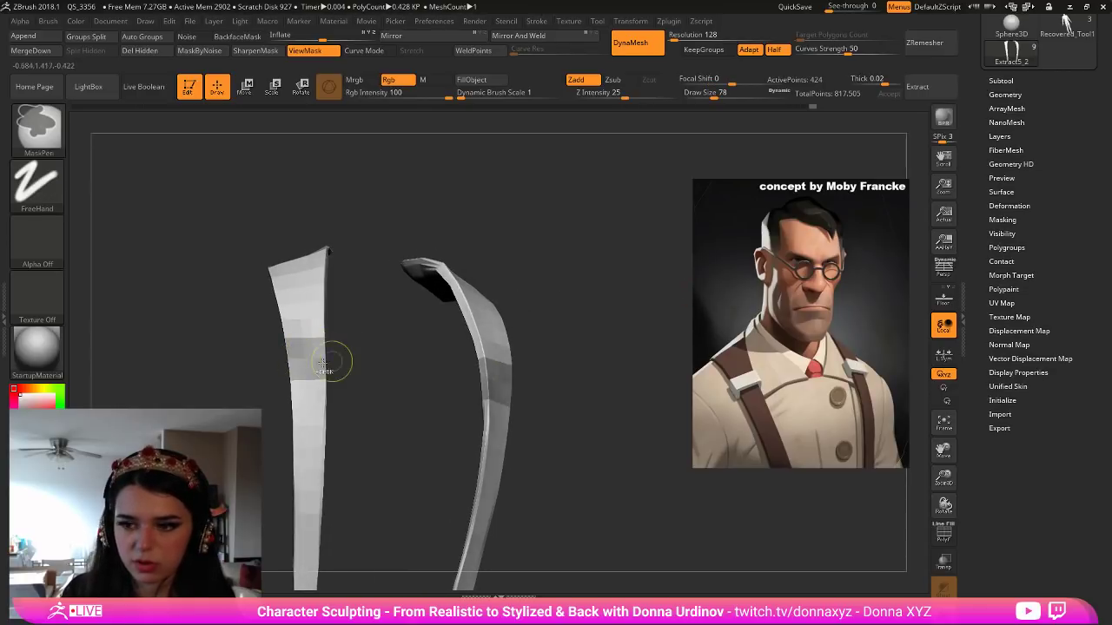
Raise the straps' subdivision level to 2 and refine the masked band across them.
click(1009, 94)
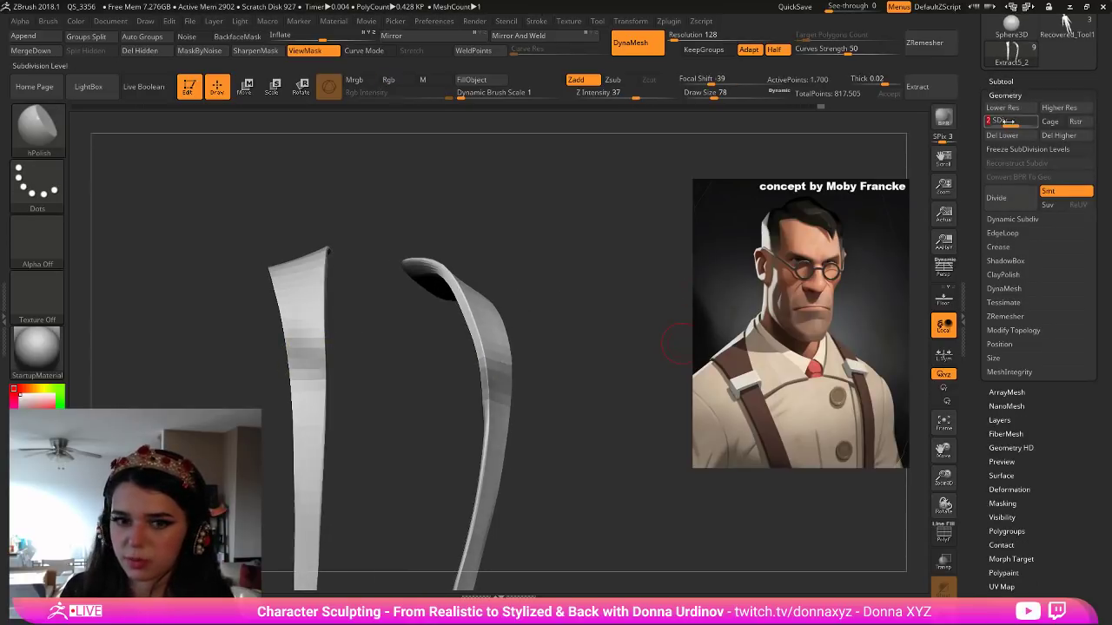
ctrl+drag(298, 358, 294, 353)
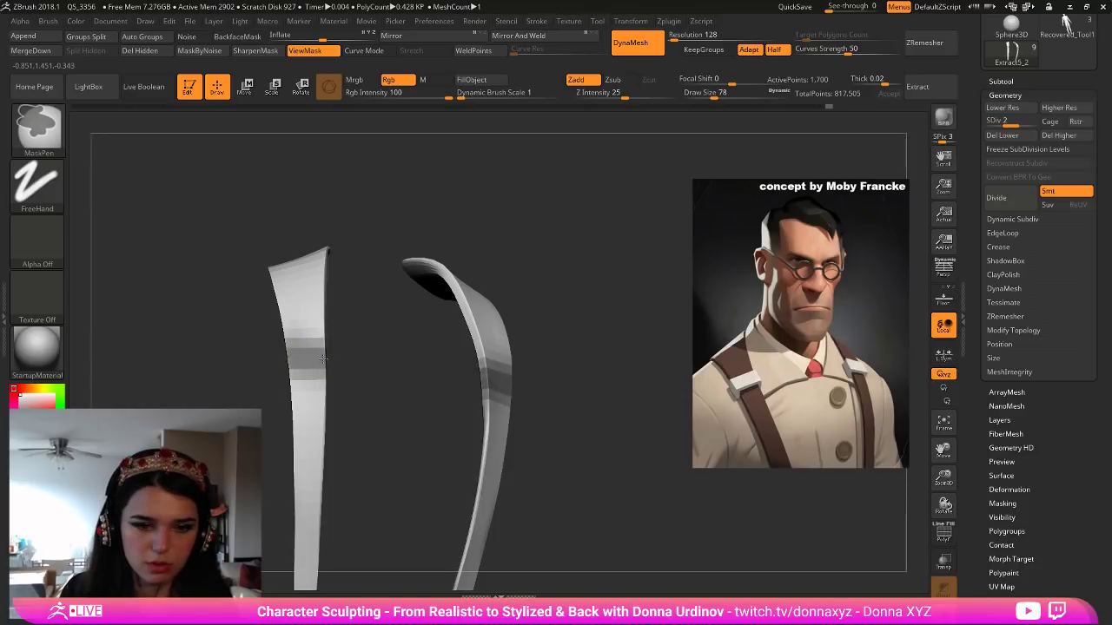
Try to extract the masked strap bands at 0.02 thickness after deleting the straps' lower subdivision level.
mouse_move(501, 362)
mouse_down()
mouse_move(648, 372)
mouse_move(534, 378)
mouse_up()
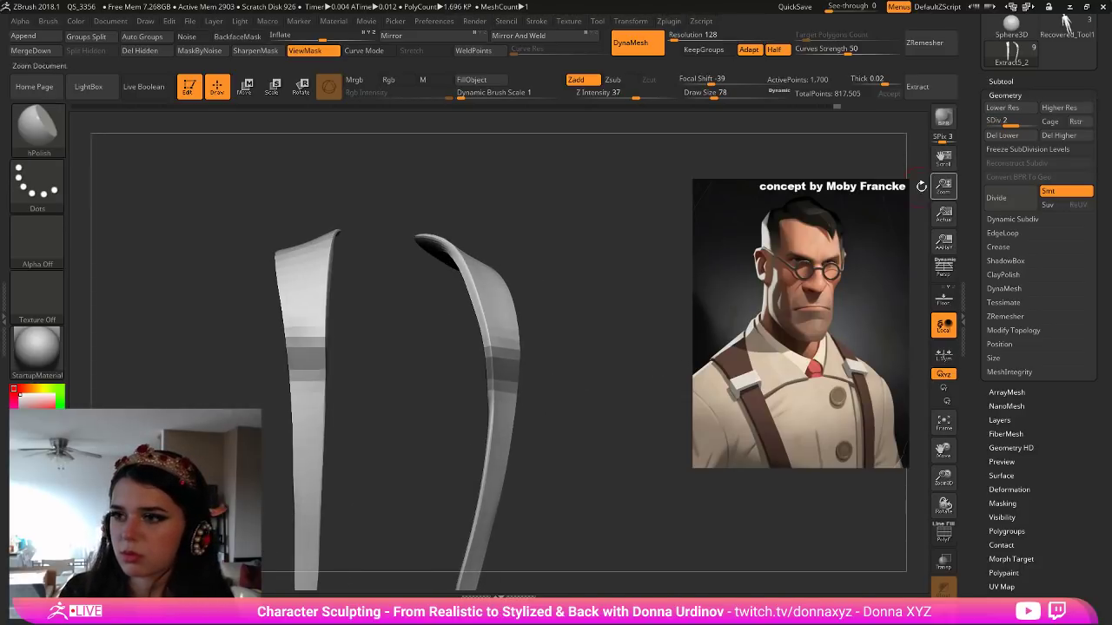
click(1003, 136)
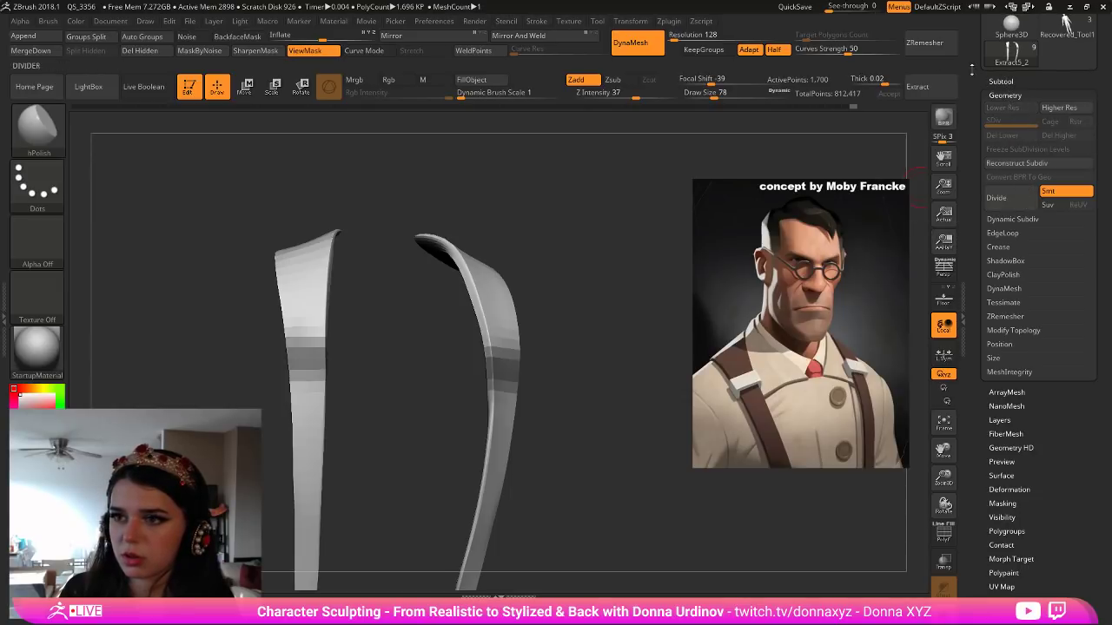
click(919, 88)
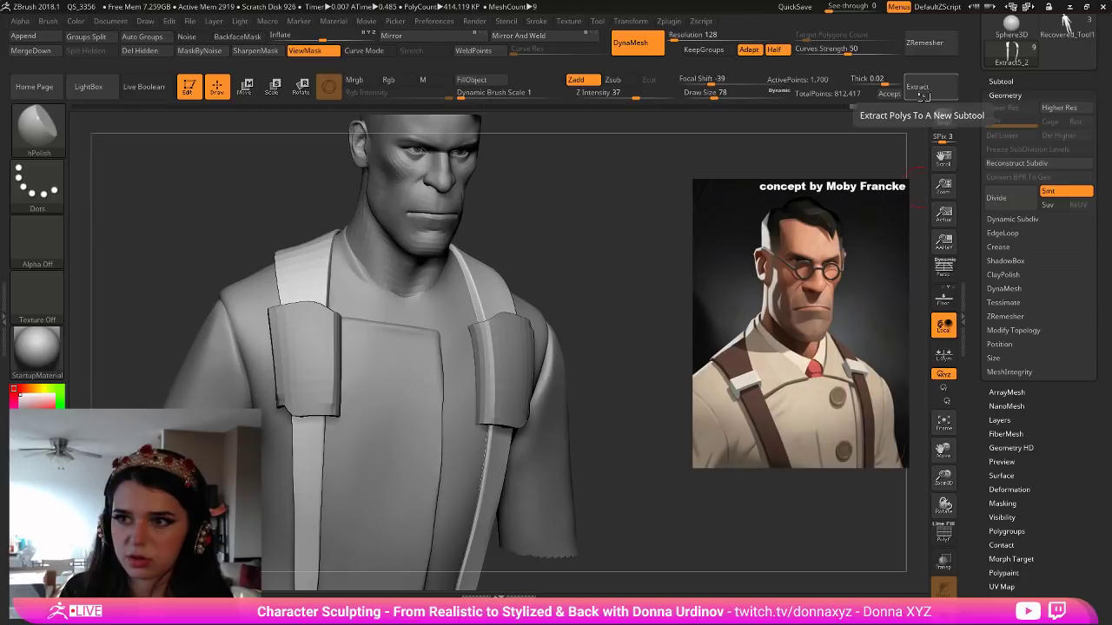
key(ctrl)
key(ctrl+z)
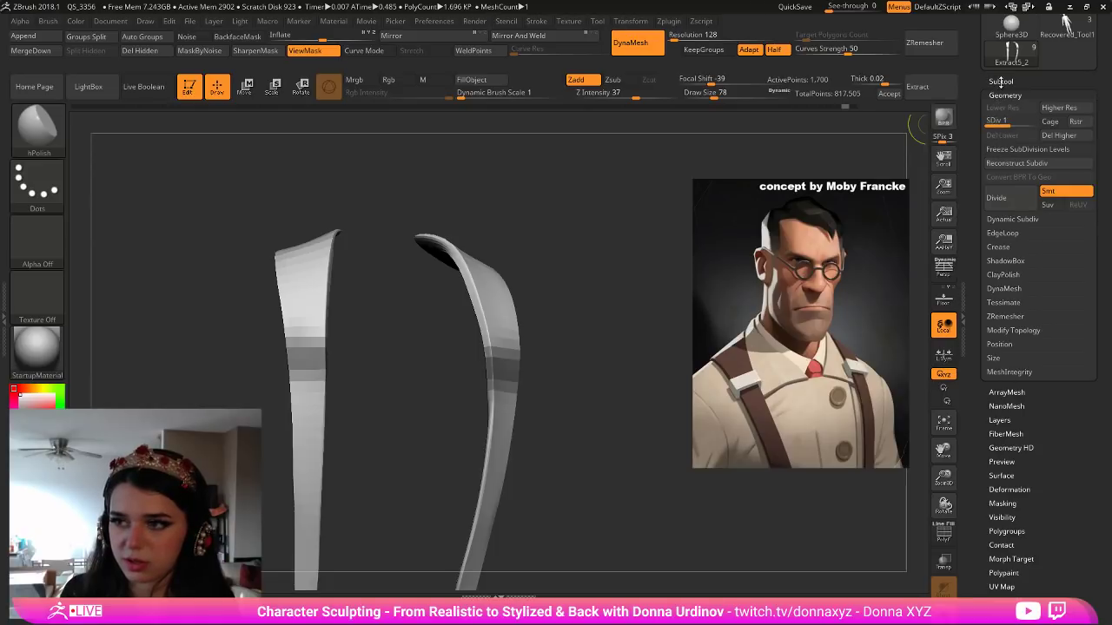
Set the extract thickness to 0.001 and preview an extraction of the masked strap bands.
click(1000, 81)
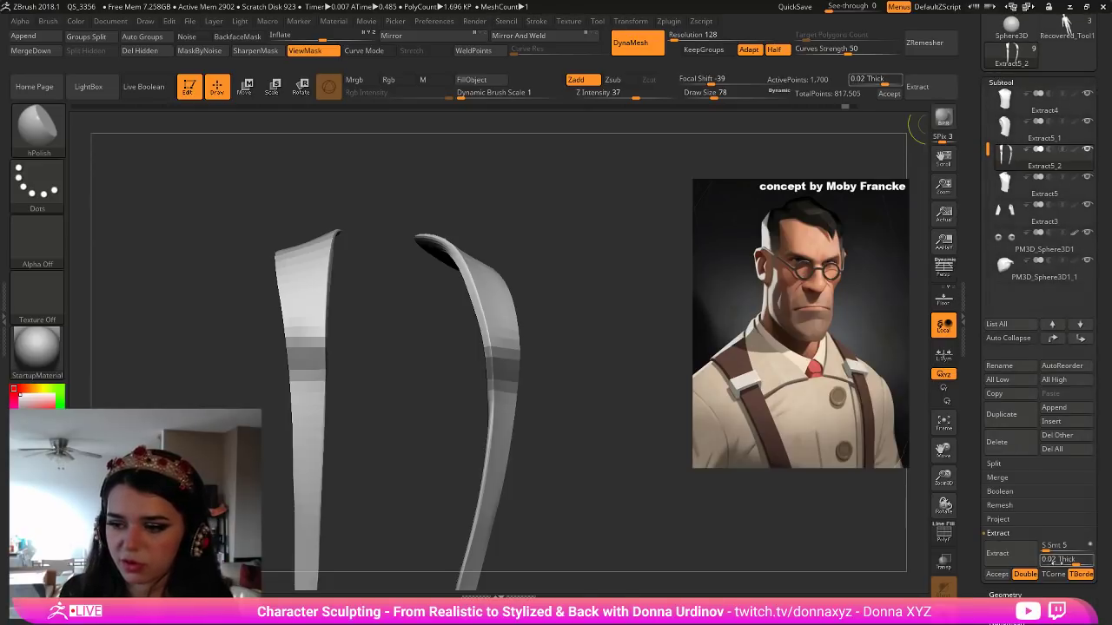
click(1066, 561)
text(0.001)
key(Return)
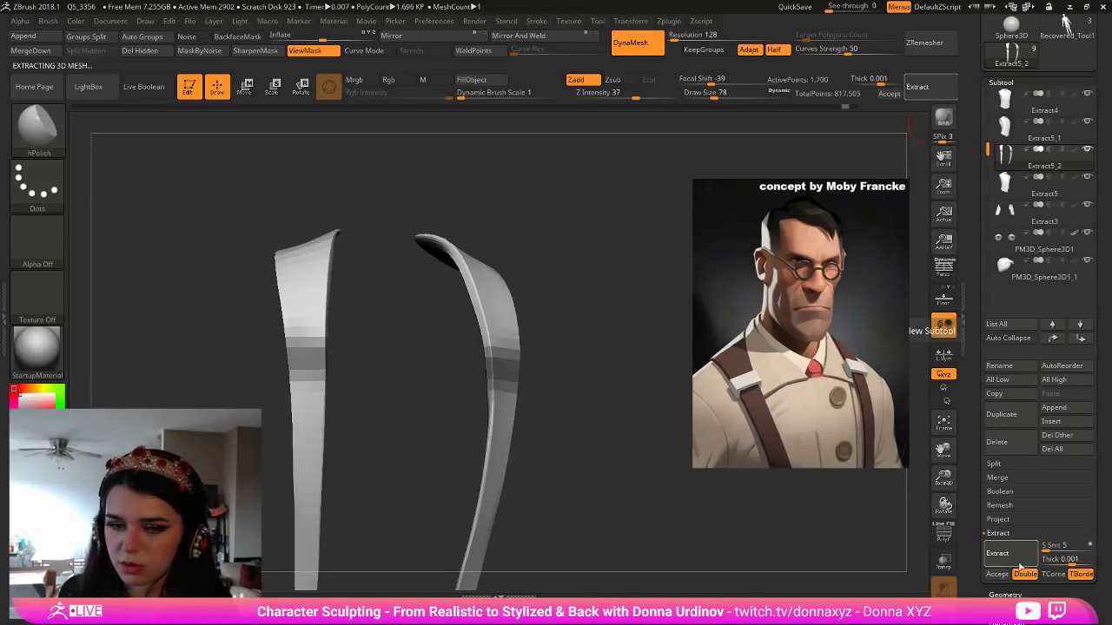
click(1019, 560)
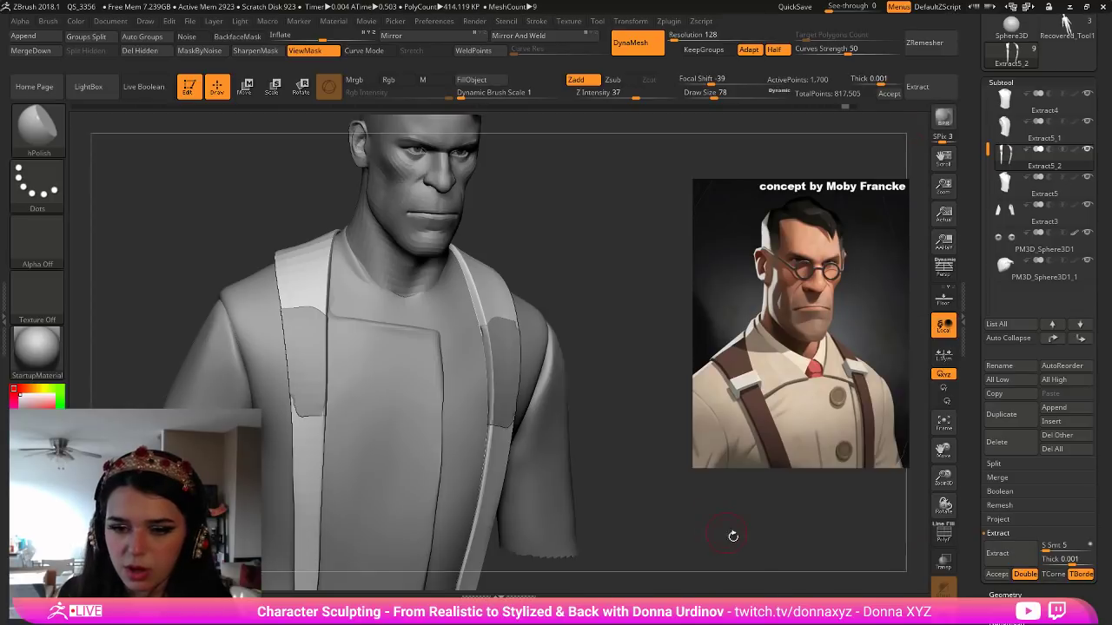
Discard the extraction preview, then try inverting and softening the mask on the straps.
ctrl+shift+click(713, 526)
ctrl+click(661, 493)
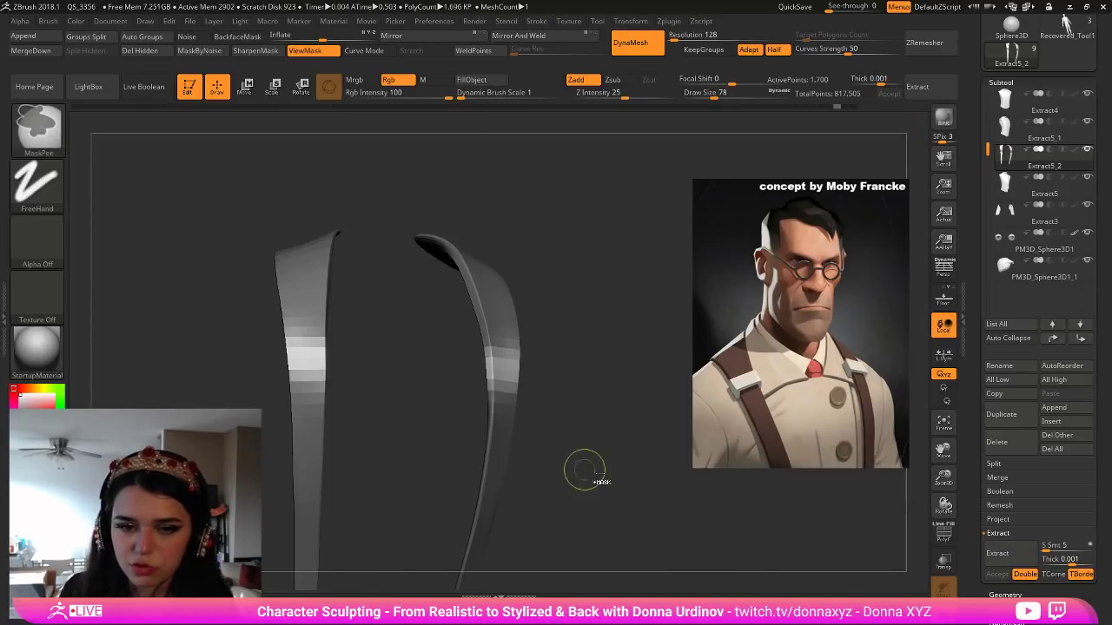
ctrl+click(505, 447)
key(ctrl+z)
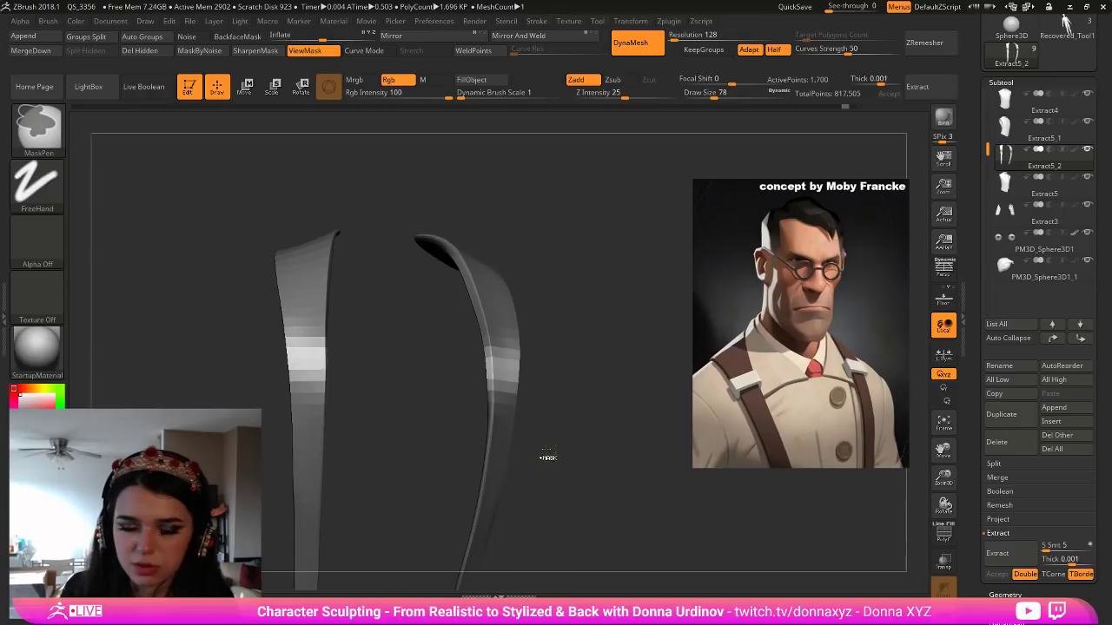
ctrl+click(542, 450)
ctrl+click(511, 446)
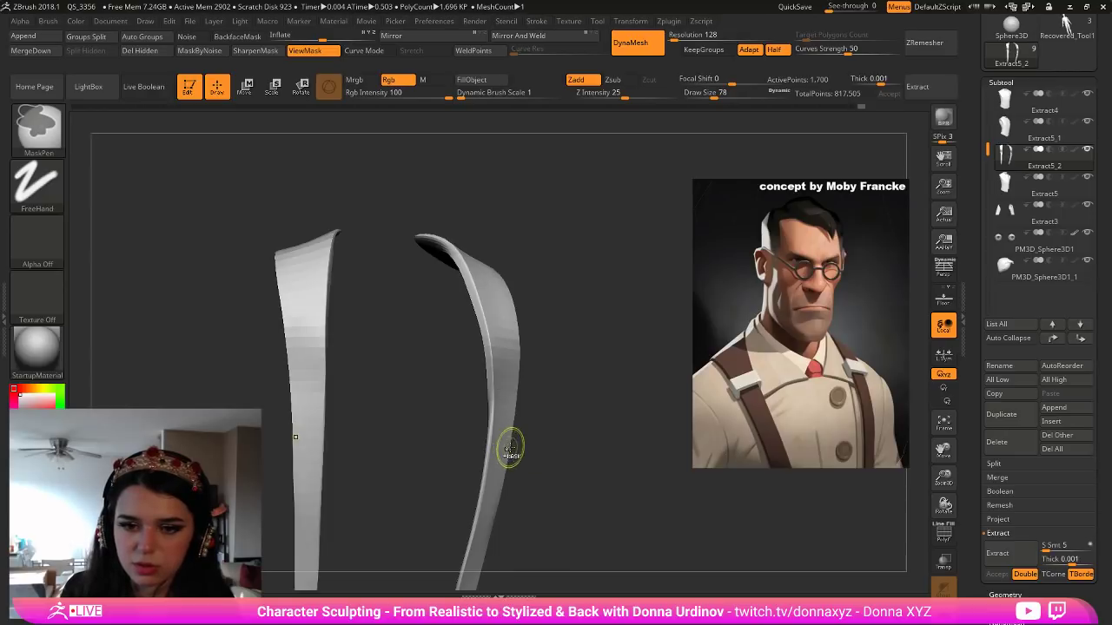
ctrl+click(576, 447)
Clear the mask from the straps and bring the full character back into view.
click(999, 556)
mouse_move(689, 520)
mouse_down()
mouse_move(631, 502)
mouse_move(675, 496)
mouse_move(738, 517)
mouse_move(598, 460)
mouse_up()
click(943, 614)
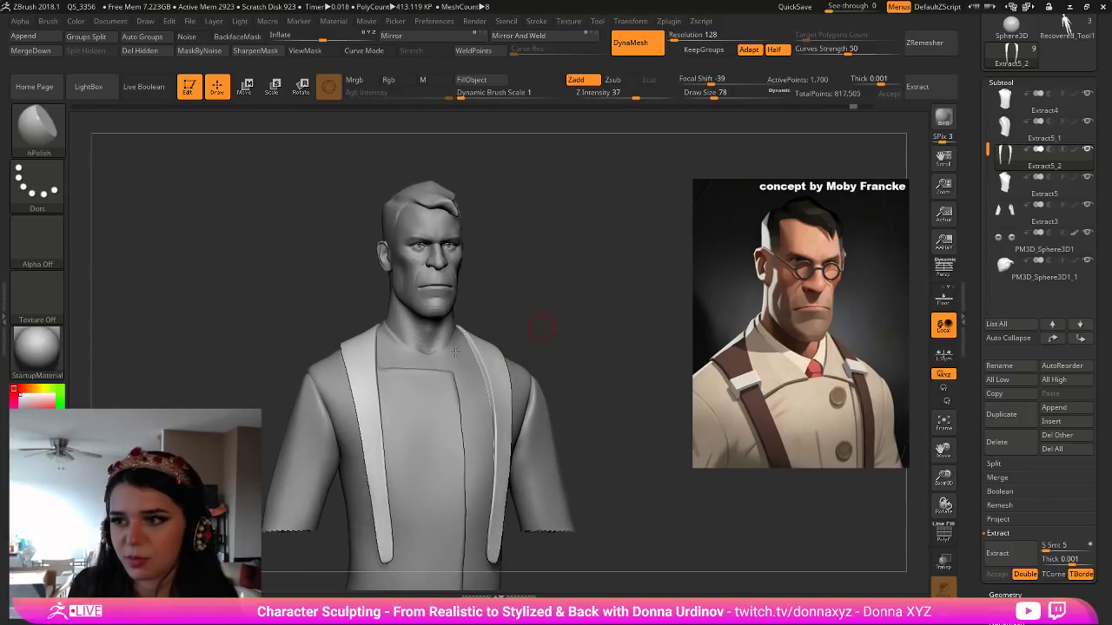
Select the sleeveless torso subtool Extract5_1 under the coat and isolate it.
alt+click(407, 359)
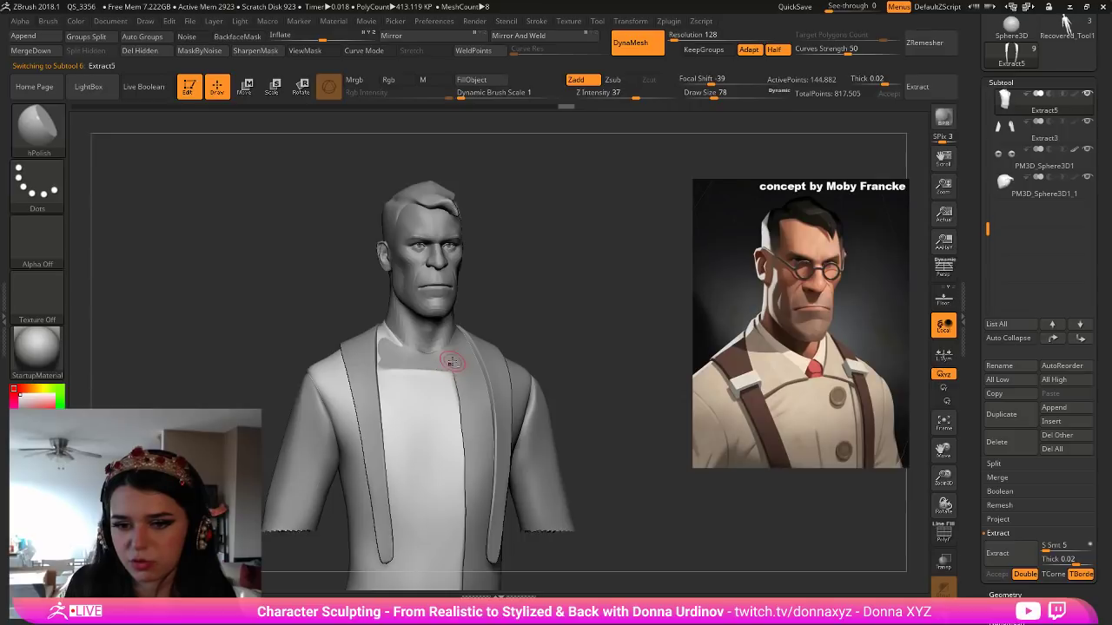
alt+click(465, 371)
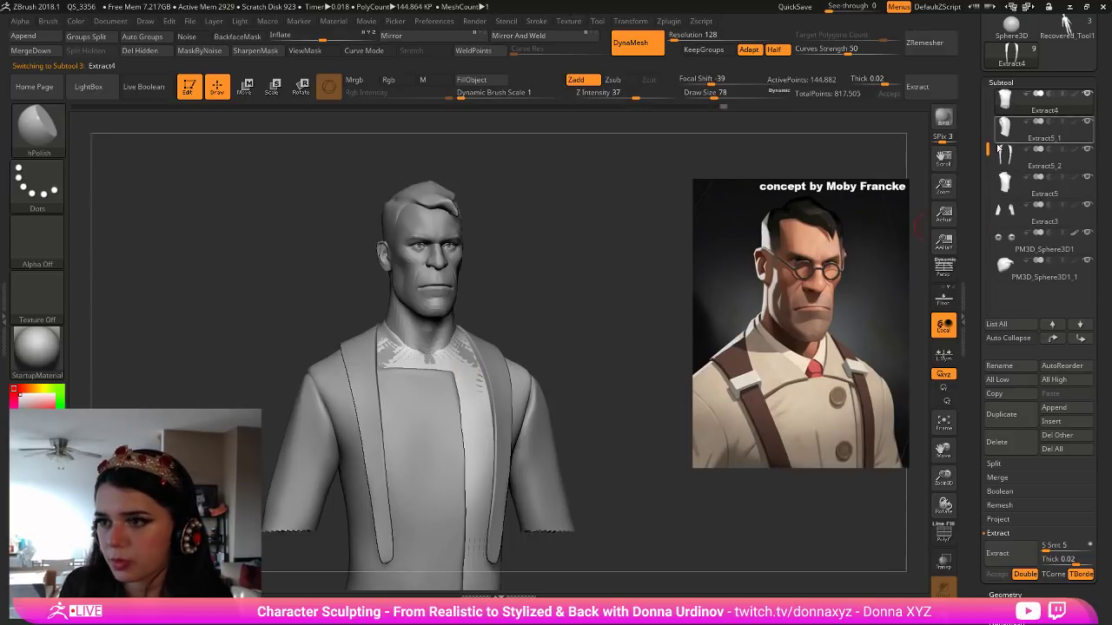
click(944, 614)
drag(565, 417, 551, 401)
Draw a strap around the neckline with the CurveStrapSnap brush at draw size 134 to form a shirt collar.
key(b)
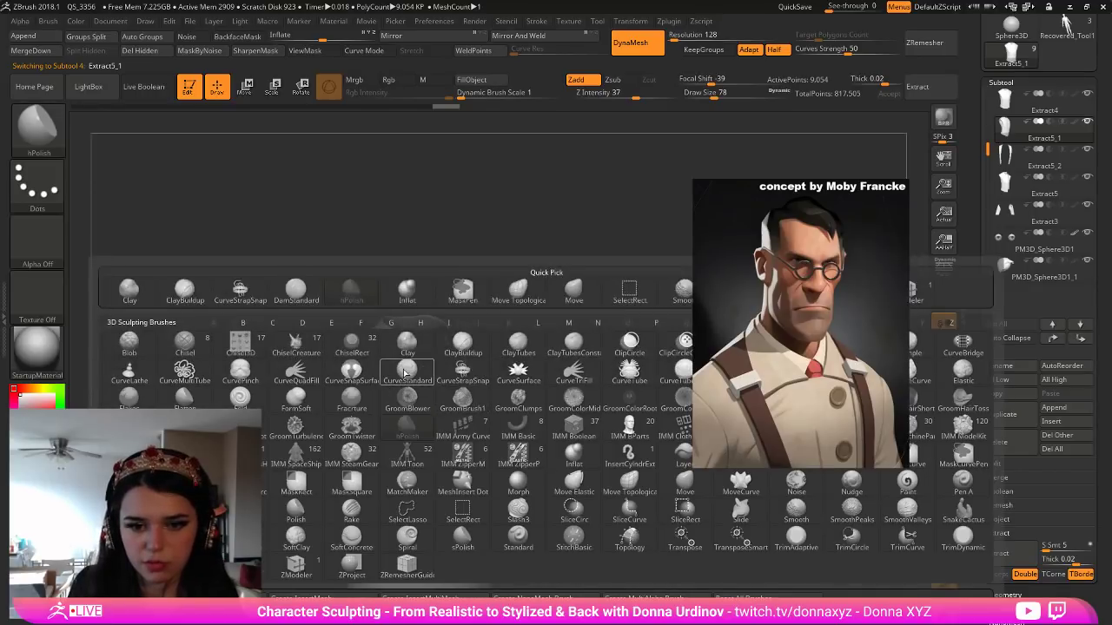
click(469, 373)
drag(630, 291, 623, 303)
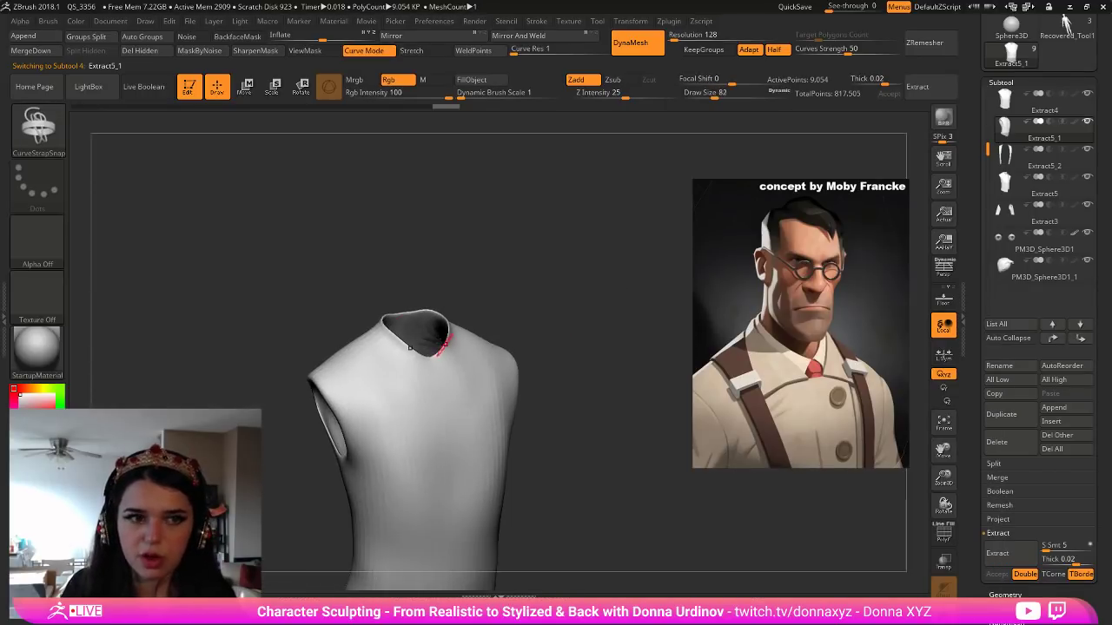
drag(406, 364, 400, 308)
mouse_move(443, 251)
mouse_down()
mouse_move(470, 256)
mouse_move(488, 278)
mouse_move(467, 333)
mouse_move(408, 363)
mouse_up()
ctrl+click(487, 329)
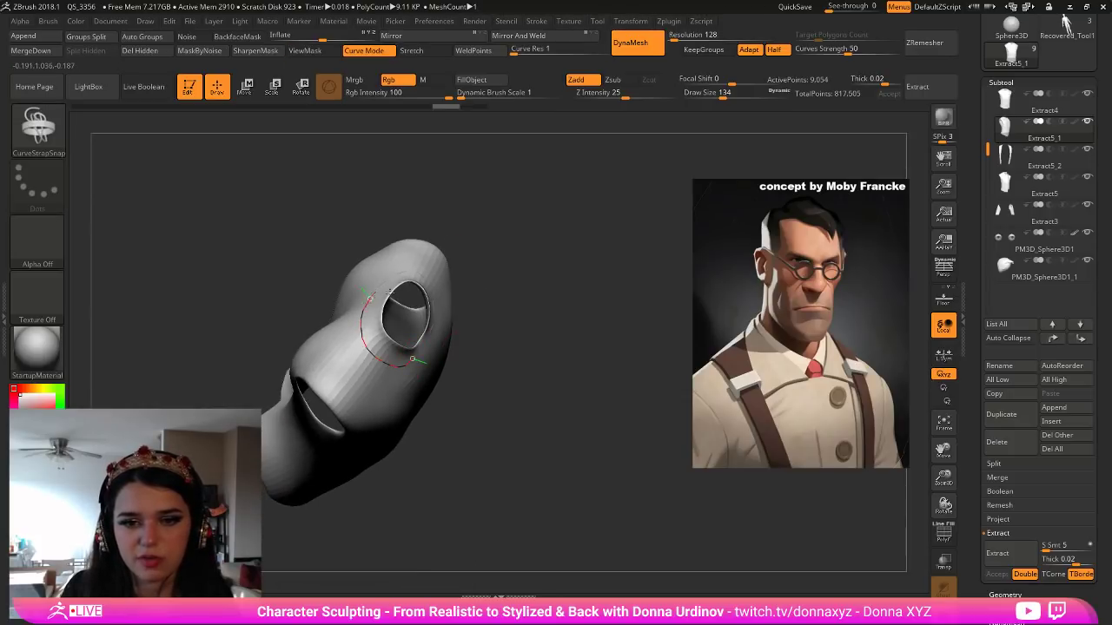
drag(390, 293, 395, 289)
mouse_move(519, 277)
mouse_down()
mouse_move(500, 241)
mouse_move(538, 307)
mouse_move(473, 347)
mouse_move(550, 342)
mouse_up()
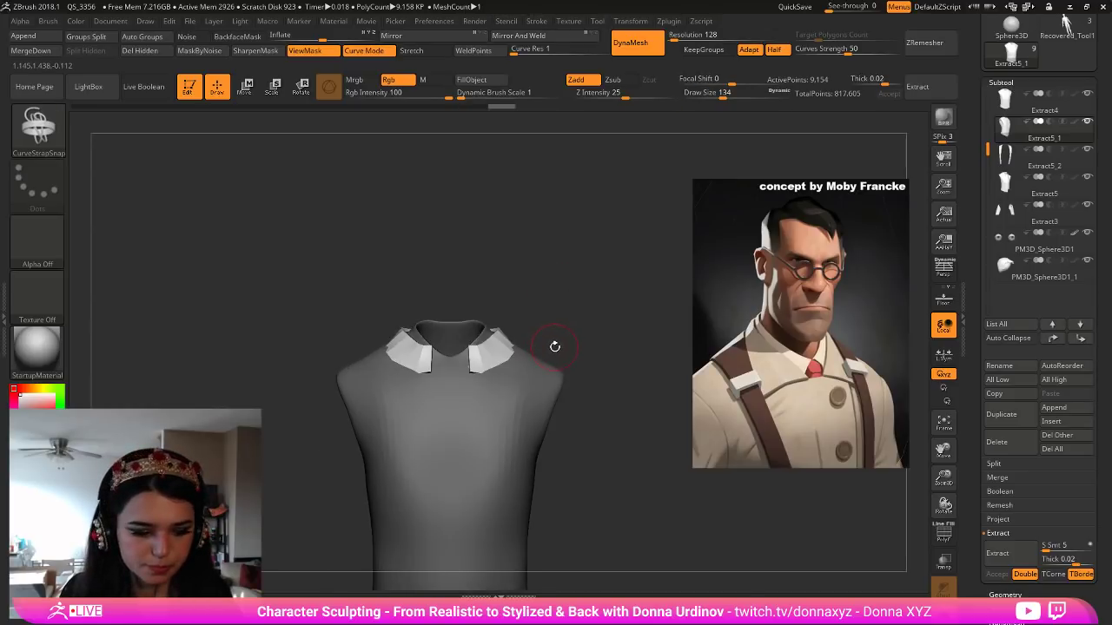
Pull the collar's front corners into shape with the Move brush and undo the unwanted stroke at its back.
key(b)
key(m)
key(v)
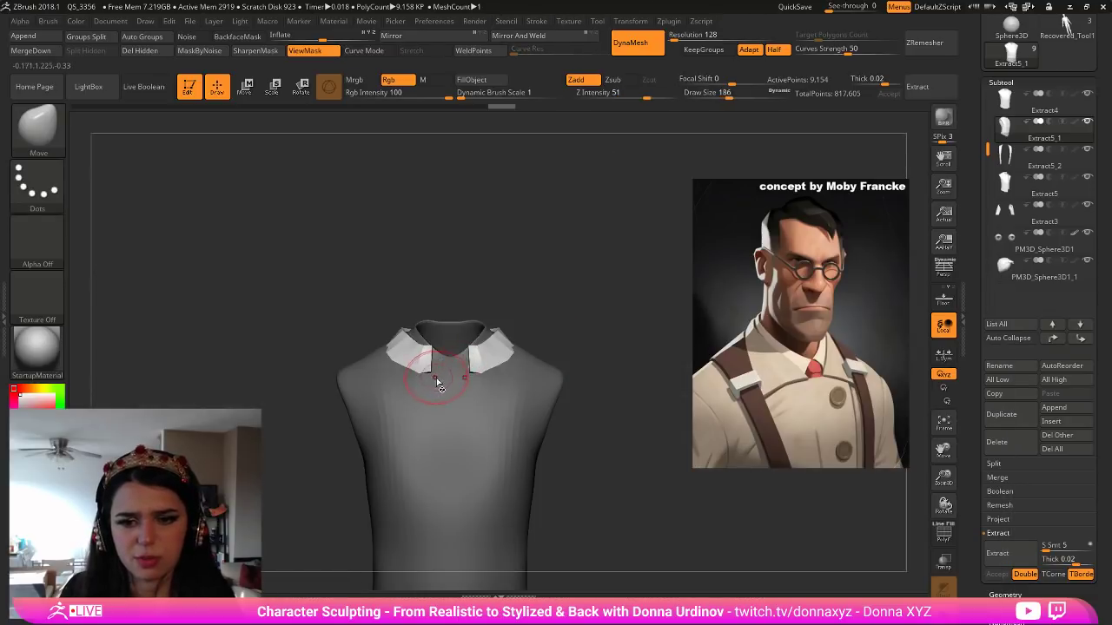
mouse_move(427, 375)
mouse_down()
mouse_move(372, 335)
mouse_move(381, 345)
mouse_up()
right_drag(380, 345, 368, 307)
key(bracketleft)
key(bracketleft)
key(bracketleft)
key(bracketleft)
key(bracketleft)
drag(314, 330, 307, 319)
key(ctrl+z)
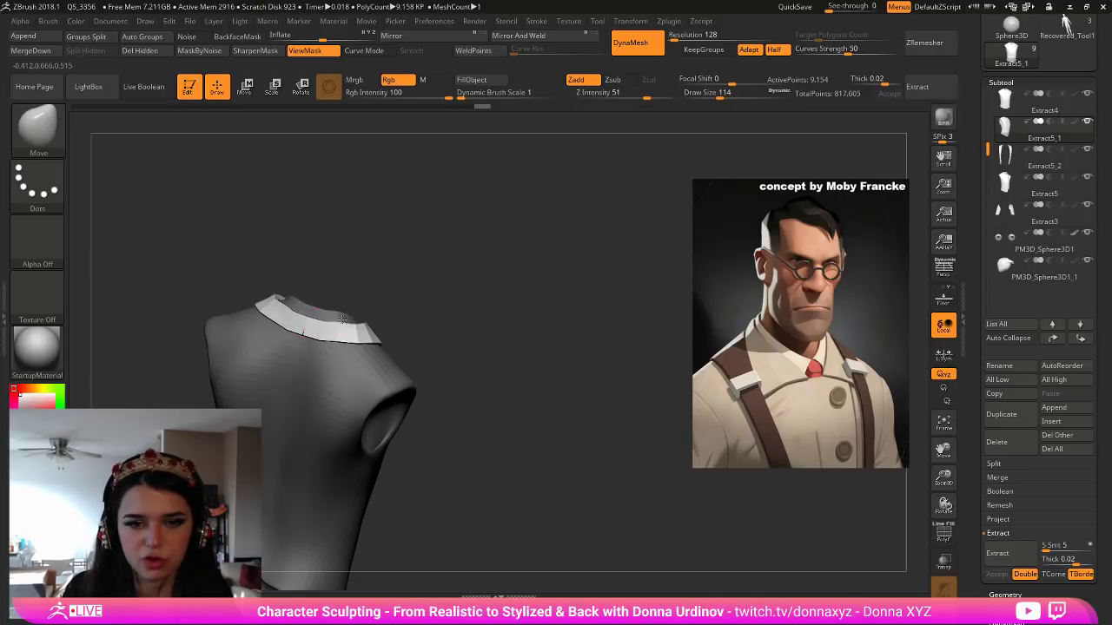
Reshape the collar's back edge and pull its front ends into pointed flaps with the Move brush.
mouse_move(398, 292)
mouse_down()
mouse_move(344, 316)
mouse_move(363, 317)
mouse_move(325, 315)
mouse_move(348, 319)
mouse_move(387, 290)
mouse_up()
key(bracketright)
key(bracketright)
shift+right_drag(443, 289, 403, 328)
mouse_move(376, 372)
mouse_down()
mouse_move(375, 390)
mouse_move(384, 377)
mouse_up()
right_drag(441, 262, 404, 276)
mouse_move(379, 366)
mouse_down()
mouse_move(361, 380)
mouse_move(363, 368)
mouse_up()
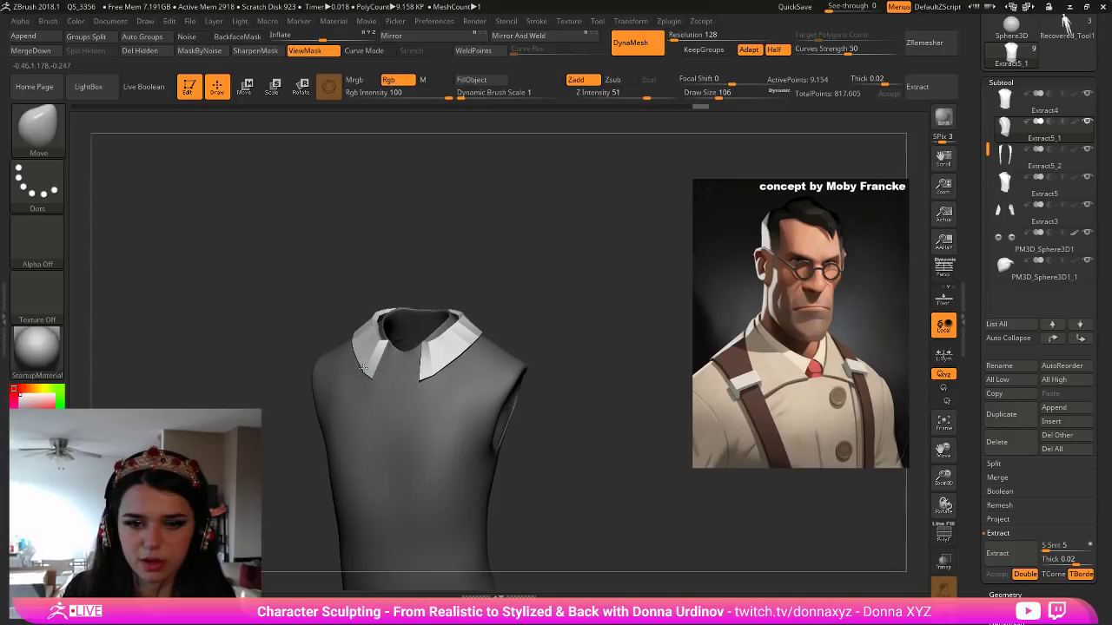
mouse_move(456, 271)
mouse_down()
mouse_move(441, 334)
mouse_move(404, 358)
mouse_move(462, 325)
mouse_up()
drag(506, 272, 526, 274)
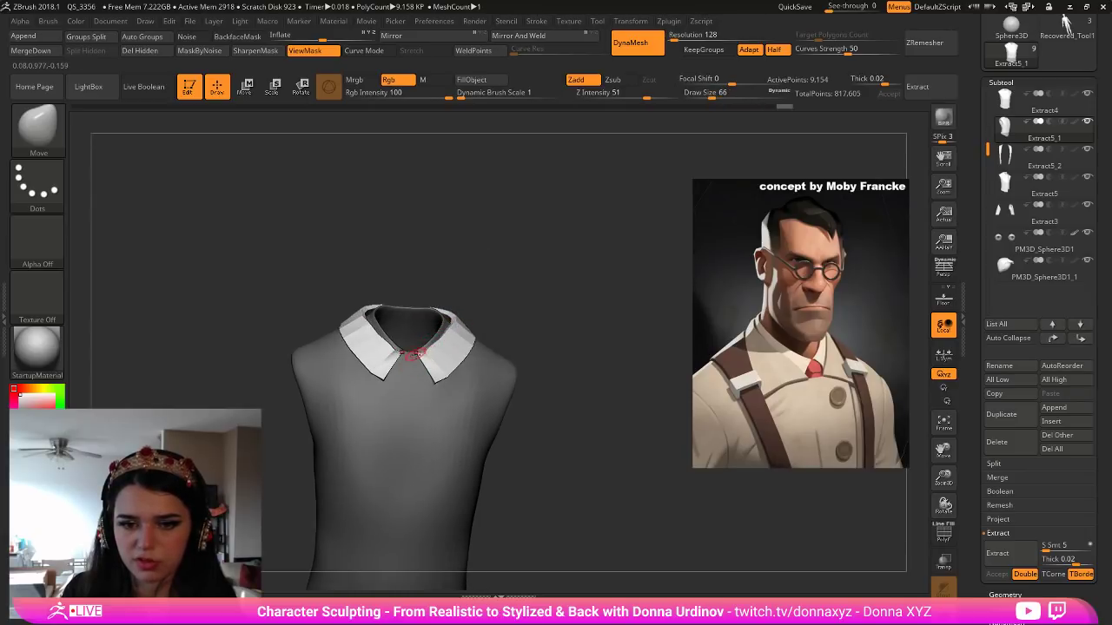
Smooth the collar's surface and even out the outline of its front flaps against the shirt.
drag(503, 305, 420, 369)
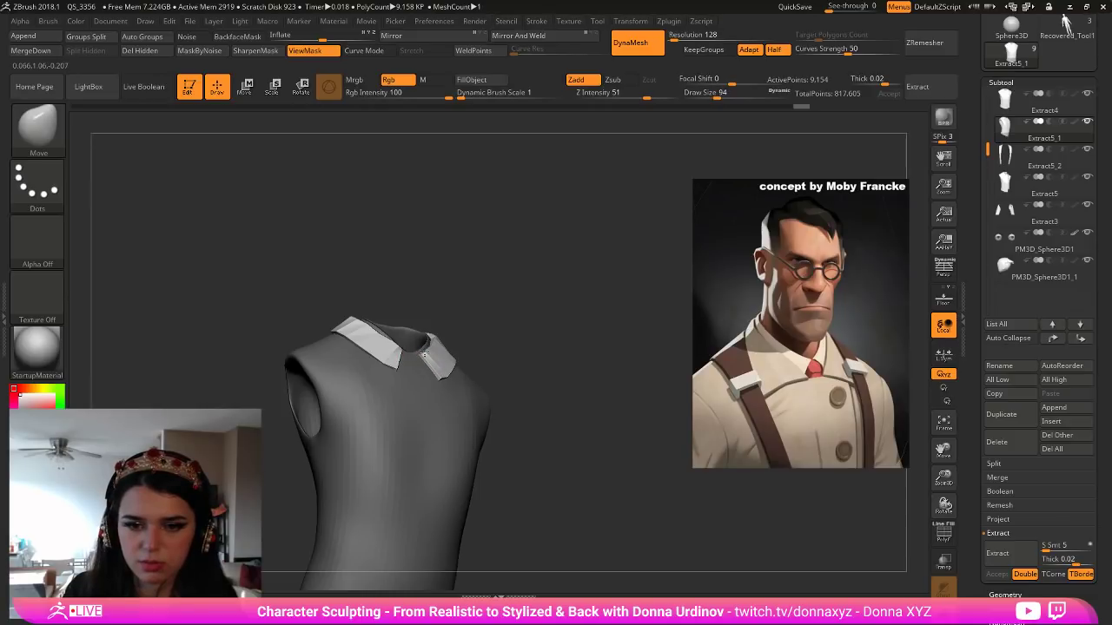
shift+drag(499, 303, 454, 352)
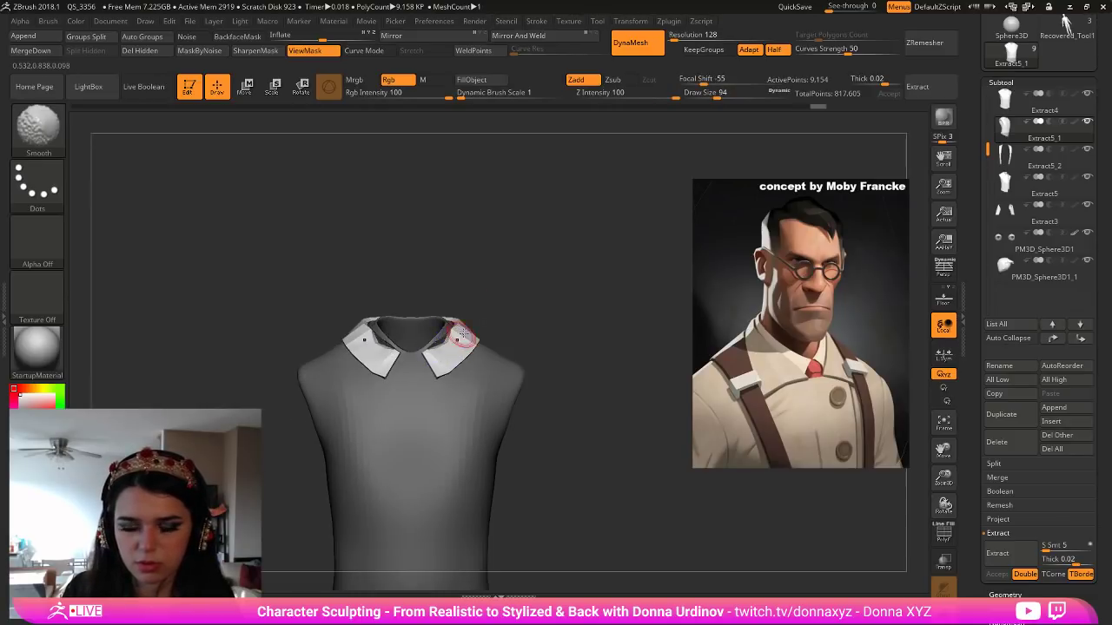
drag(512, 298, 410, 375)
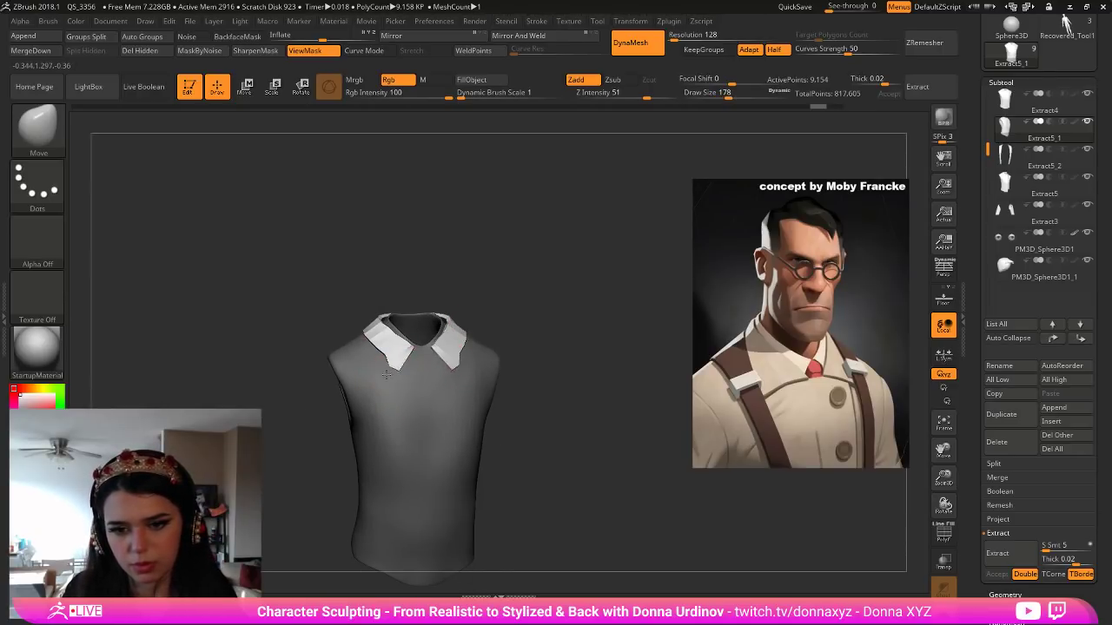
drag(379, 352, 376, 355)
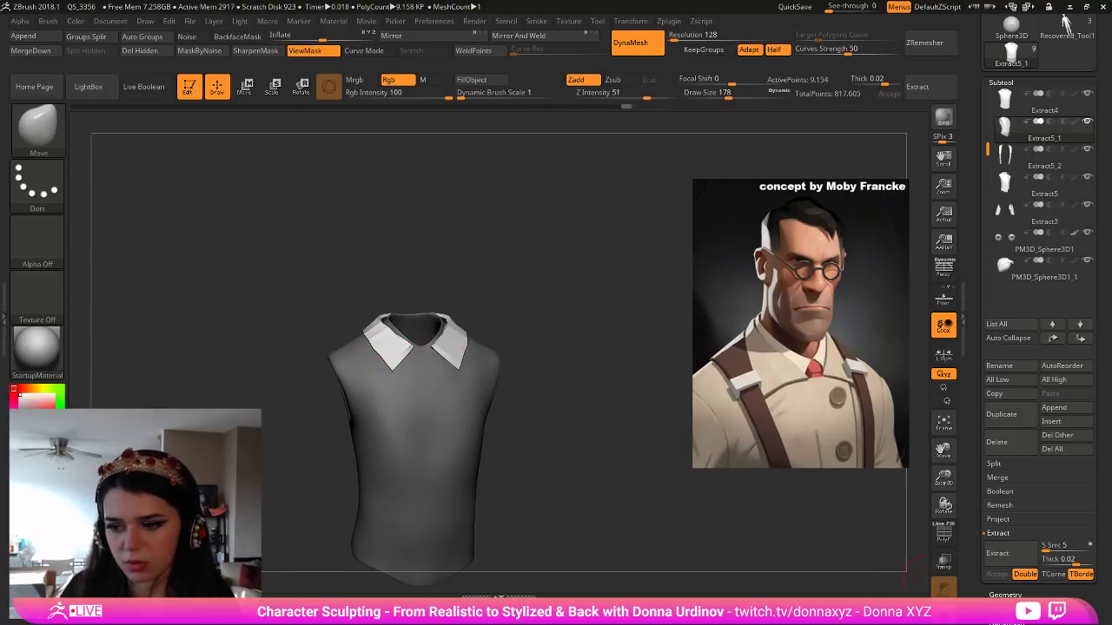
Clear the shirt's mask, hide the torso part and split the collar off into its own subtool.
click(944, 612)
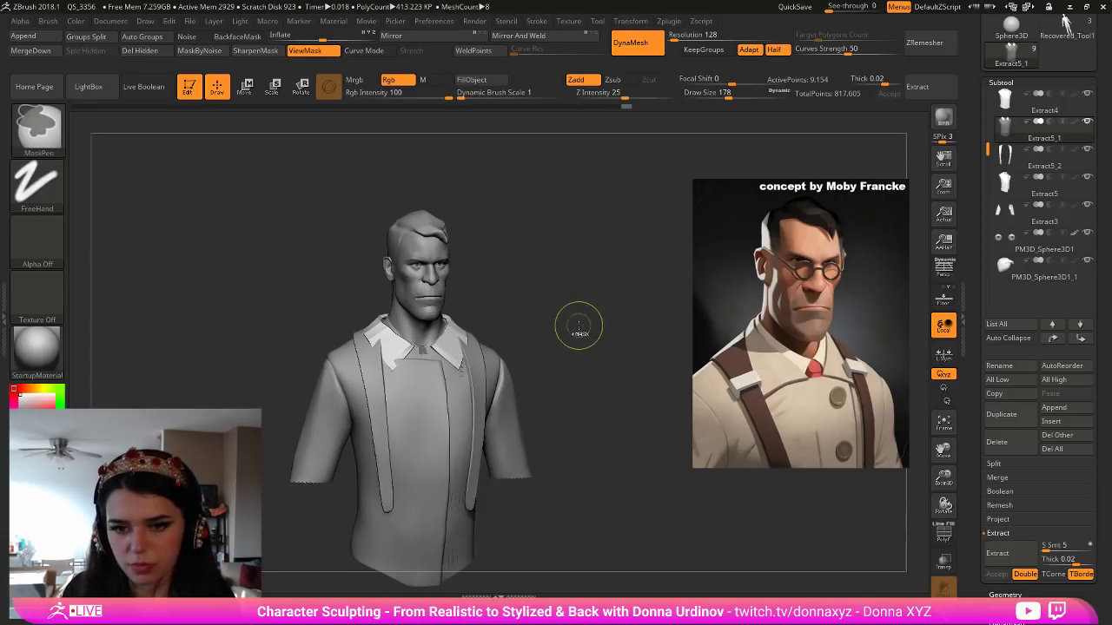
key(ctrl+h)
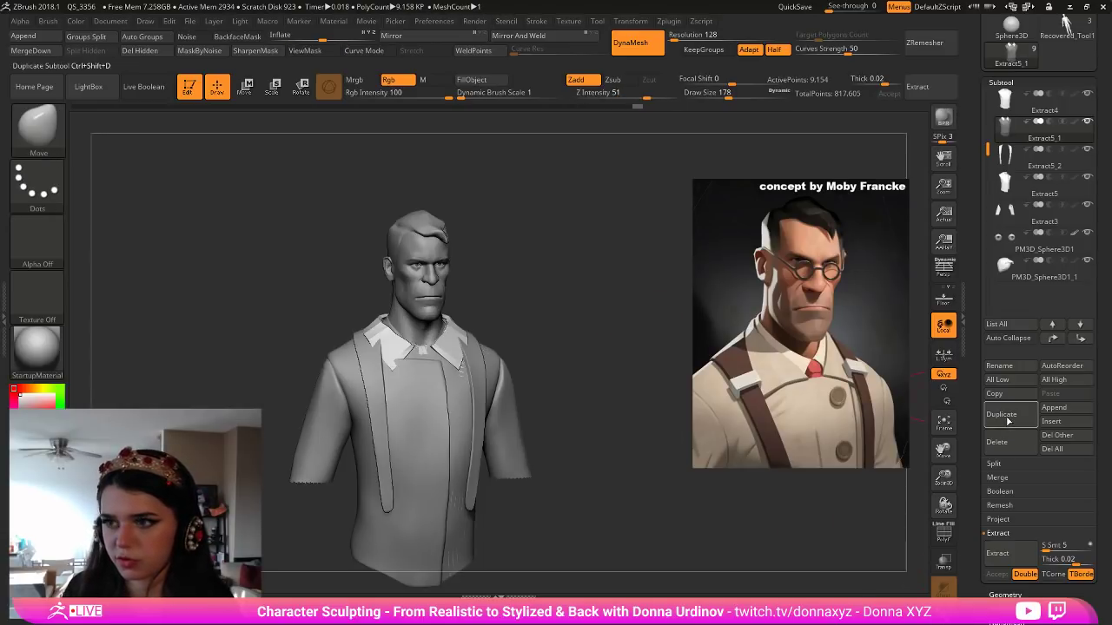
click(943, 592)
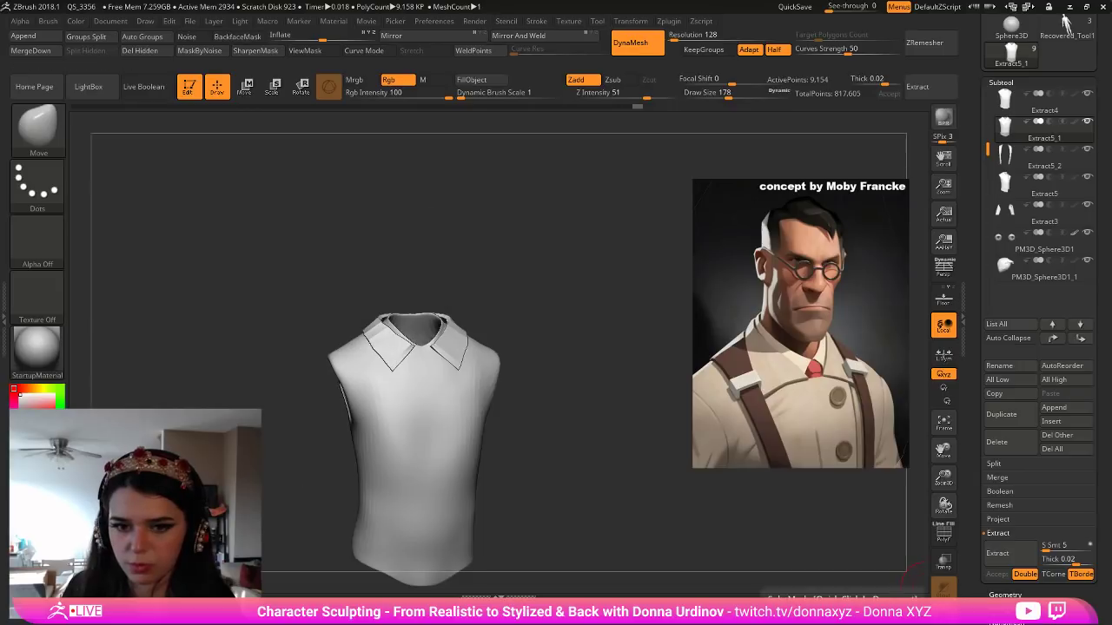
ctrl+shift+click(436, 421)
ctrl+shift+click(318, 253)
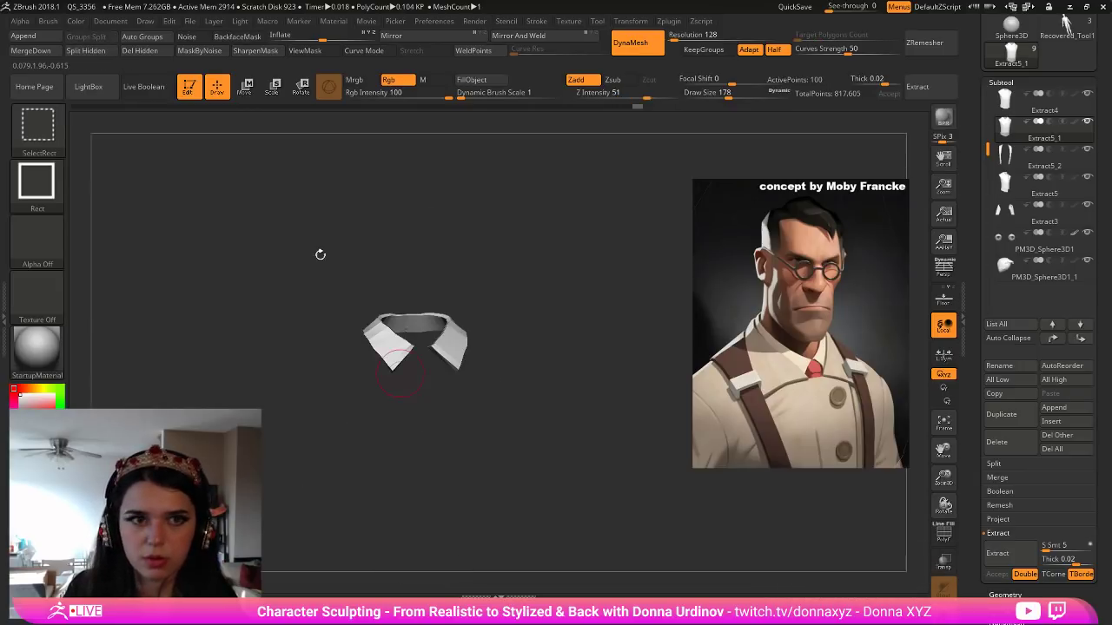
click(86, 50)
Duplicate the collar subtool Extract5_1 and delete the leftover torso subtool Extract5_3.
click(1008, 128)
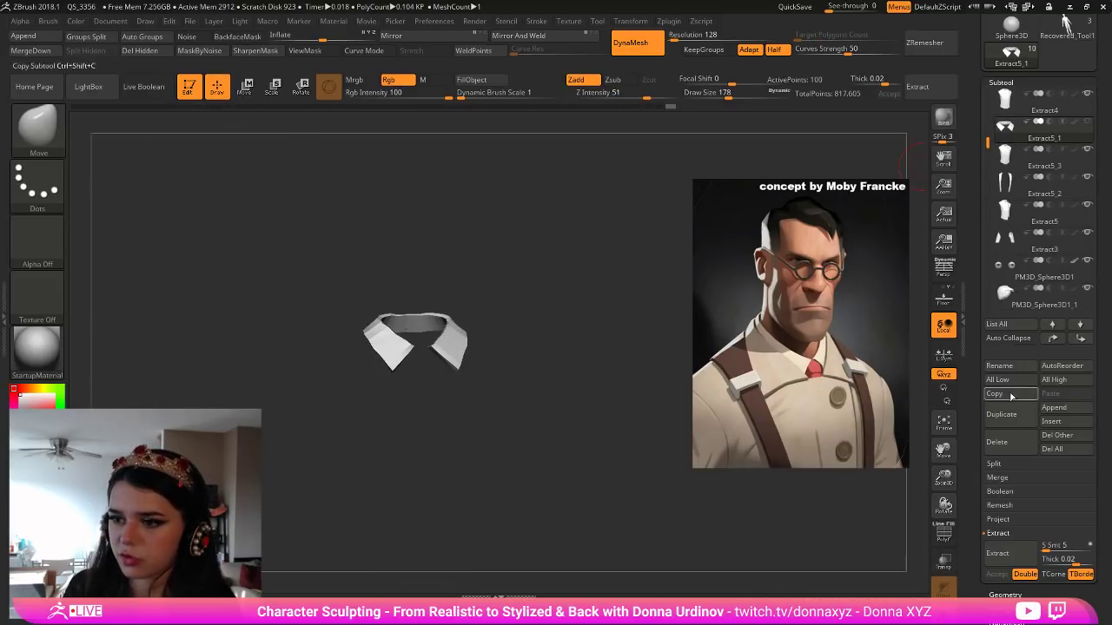
click(1009, 423)
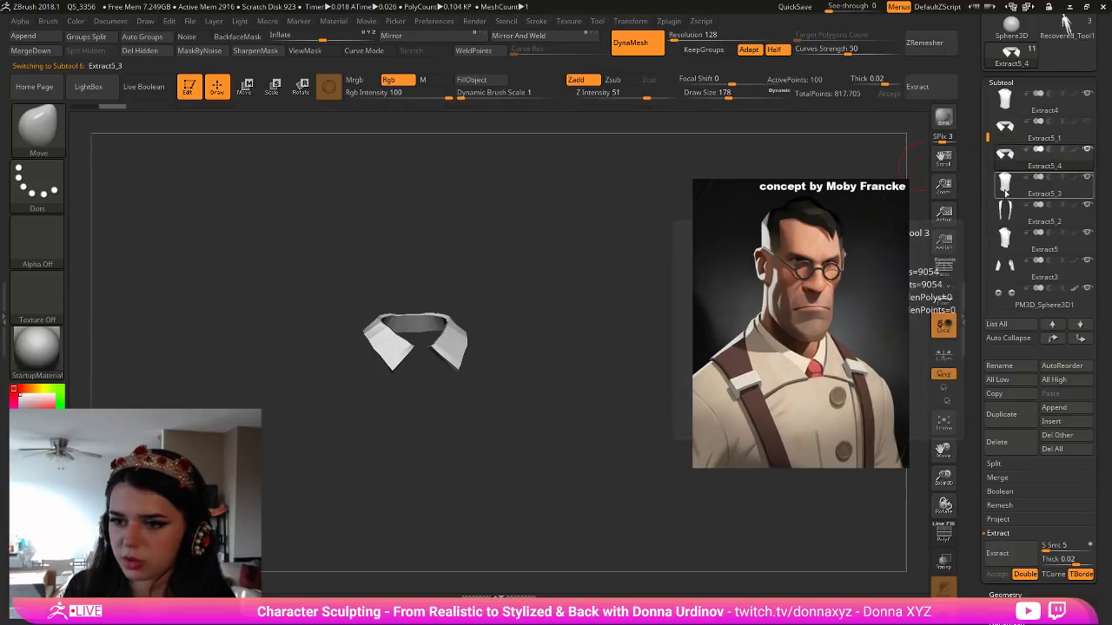
click(1008, 181)
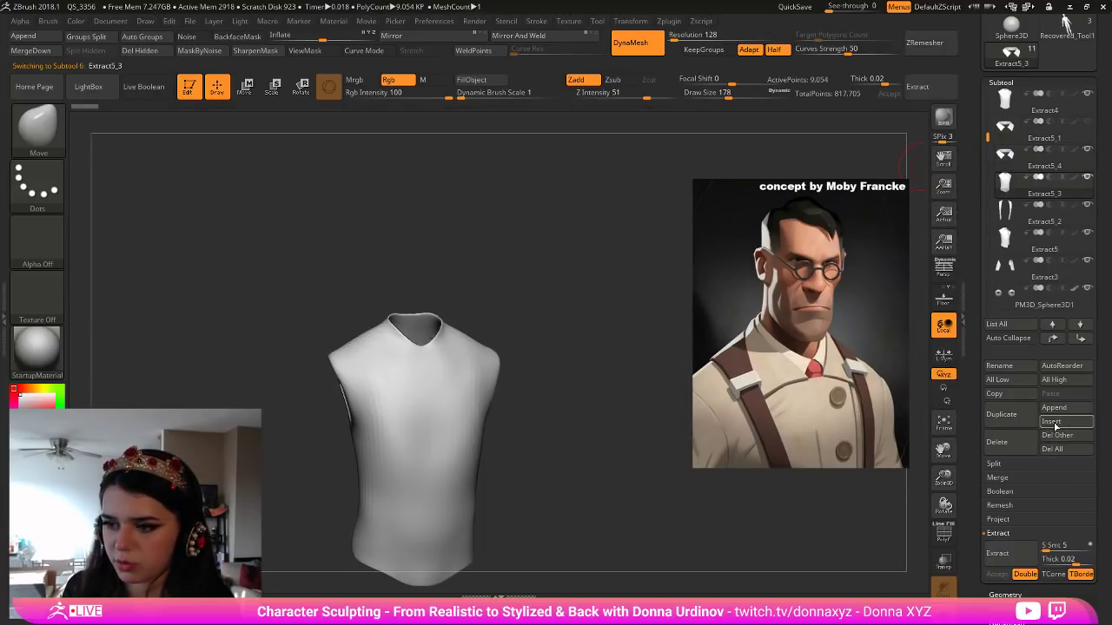
click(1016, 445)
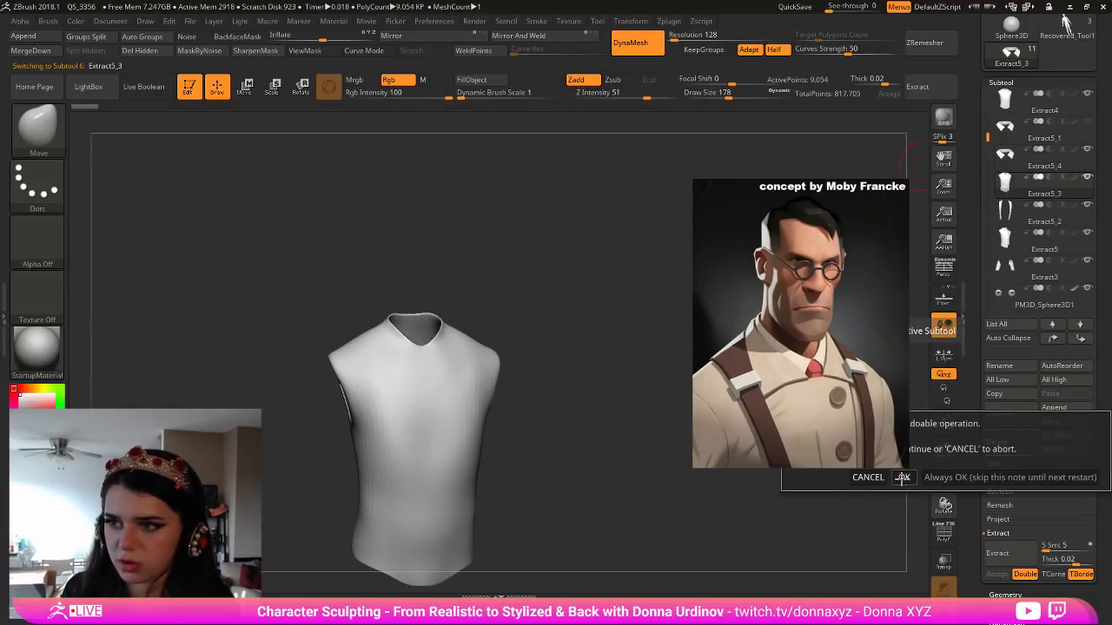
click(908, 480)
Scale down the duplicate collar Extract5_1 and raise it around the neck to form an inner shirt collar.
click(1005, 154)
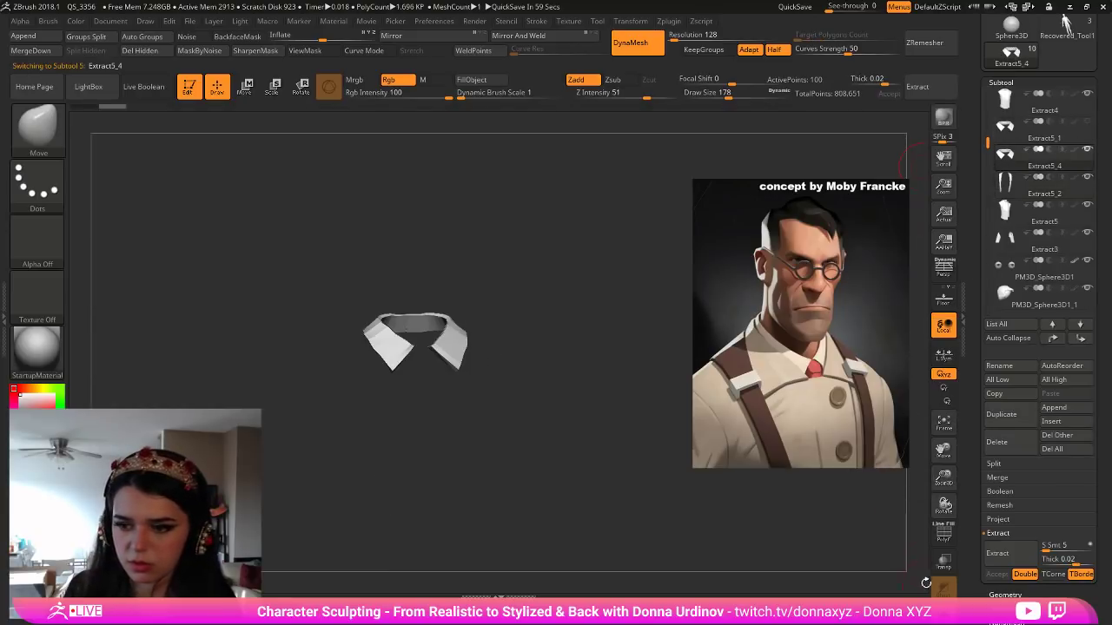
drag(808, 521, 766, 513)
shift+drag(602, 350, 648, 348)
click(1007, 136)
click(272, 86)
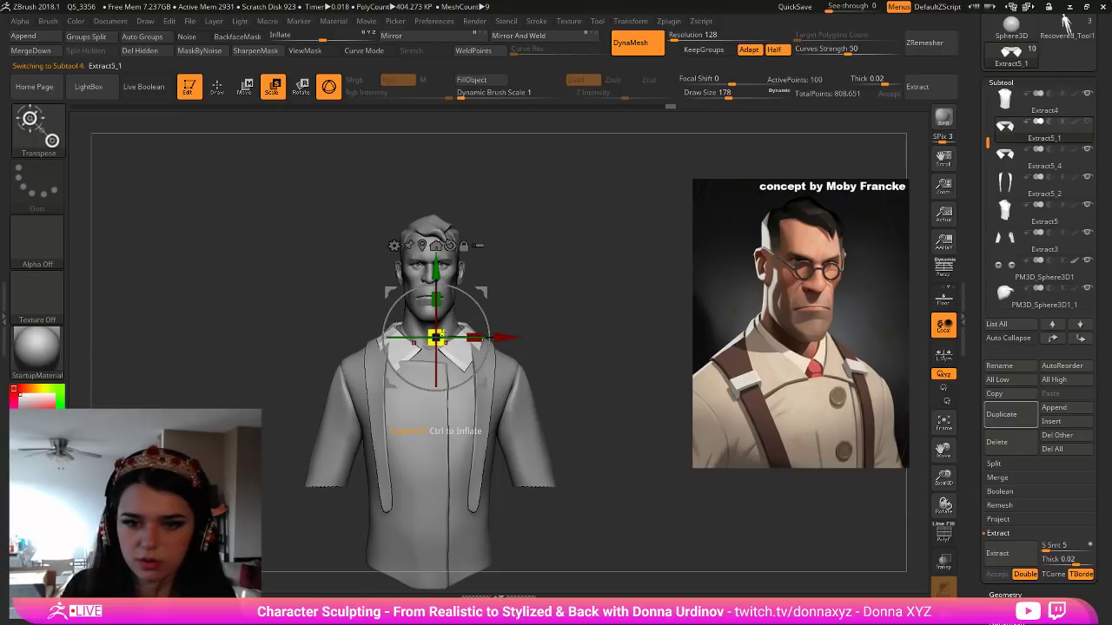
drag(434, 331, 434, 329)
drag(436, 268, 436, 255)
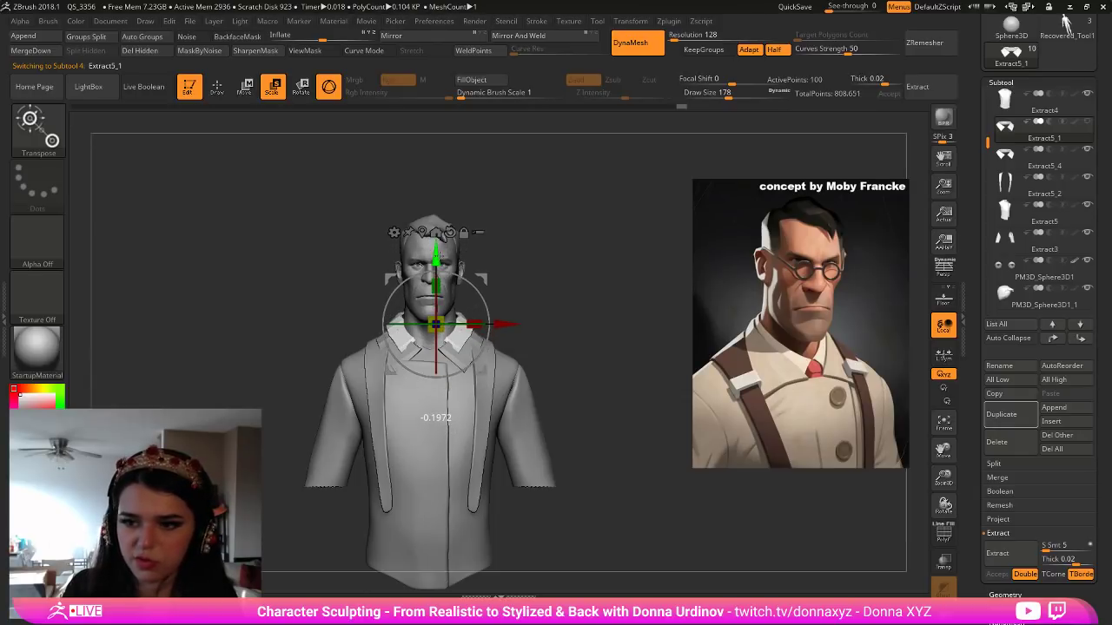
drag(448, 322, 436, 325)
Reposition the inner collar in depth and height so it sits around the neck inside the outer collar.
drag(530, 275, 634, 266)
drag(362, 324, 373, 324)
drag(627, 326, 582, 331)
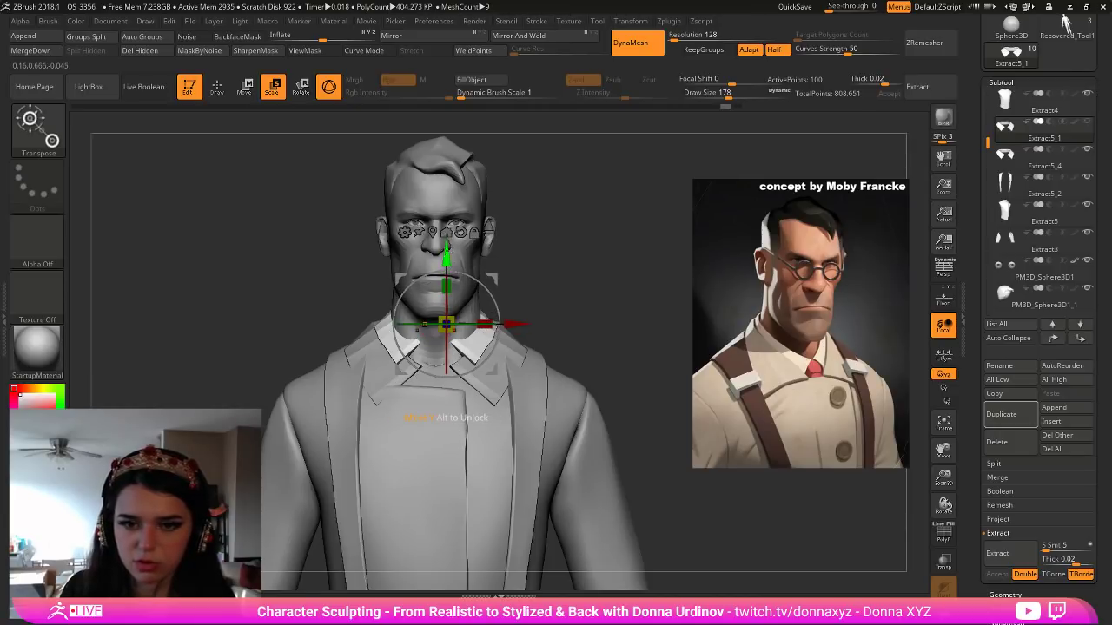
drag(448, 263, 446, 266)
Pull the inner collar's front flaps toward the centre of the throat with the Move brush.
key(b)
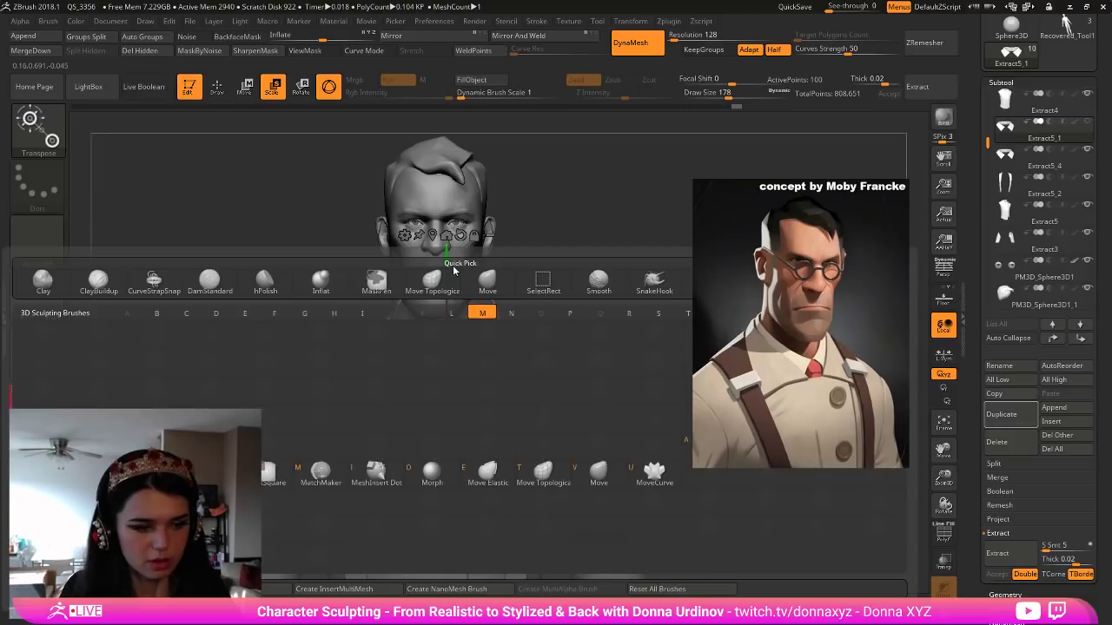
key(m)
key(v)
right_drag(465, 323, 411, 323)
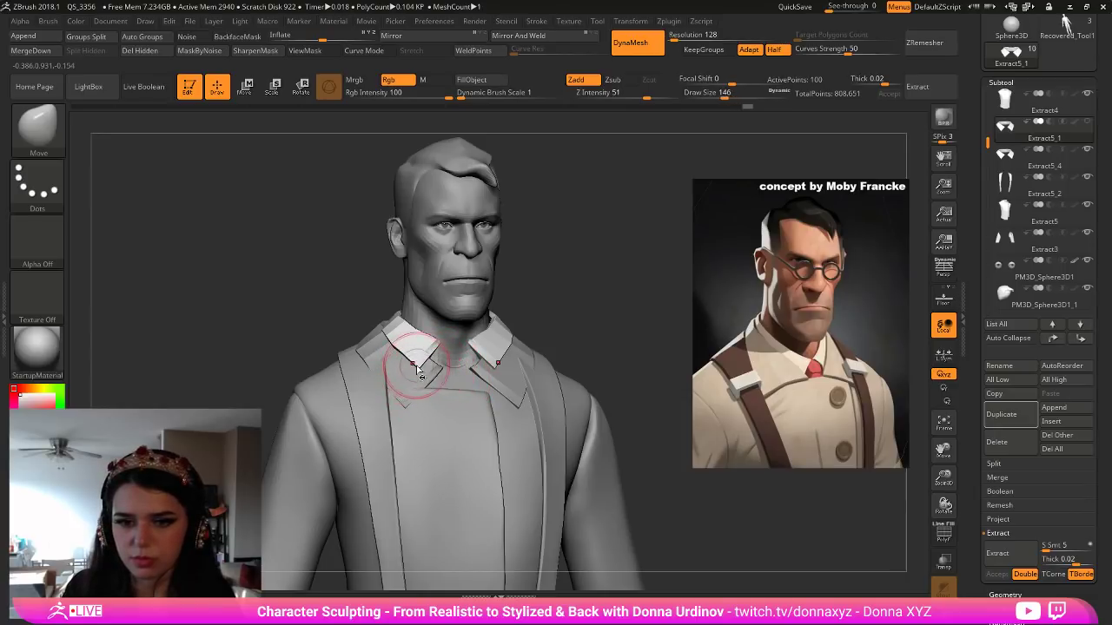
drag(463, 346, 456, 348)
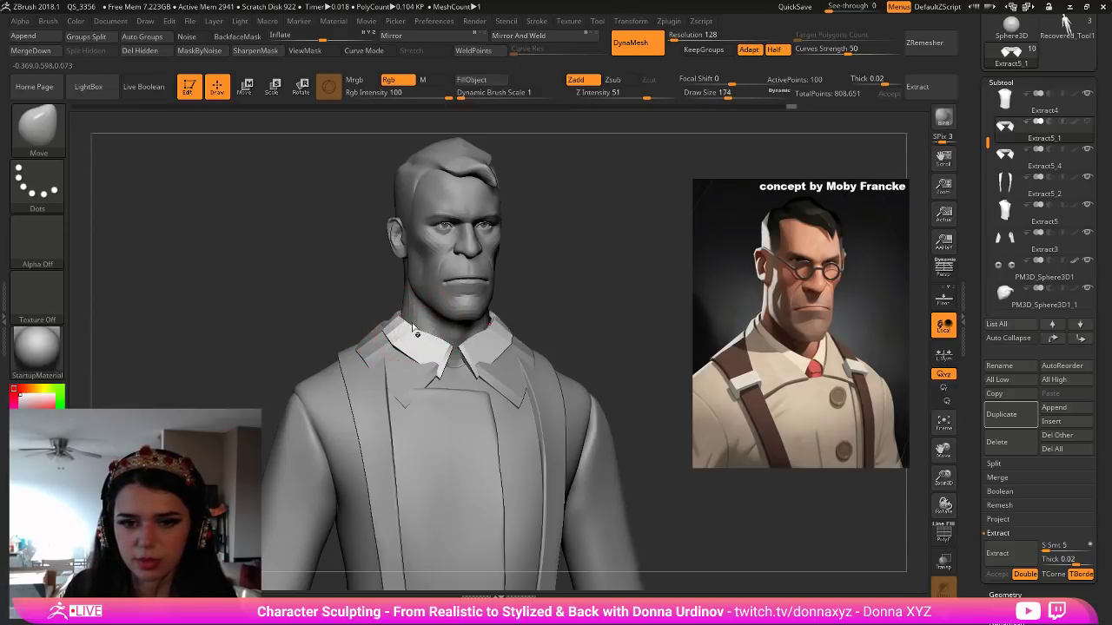
Fit the sides and back of the inner collar closely around the neck with the Move brush.
drag(542, 284, 638, 289)
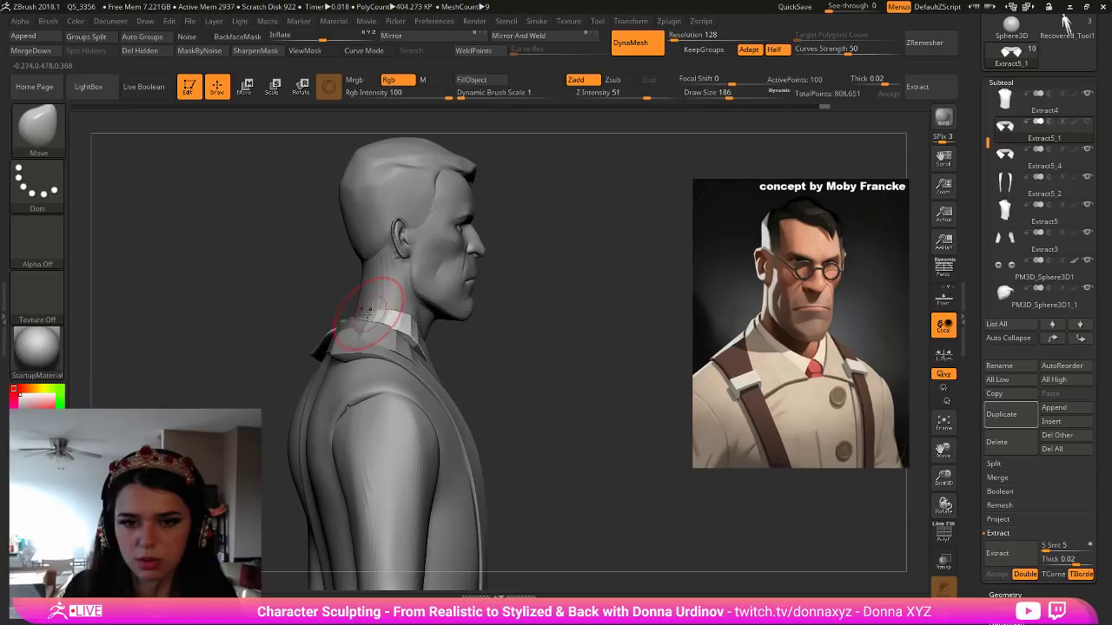
drag(354, 306, 358, 309)
drag(278, 304, 345, 315)
drag(442, 306, 348, 314)
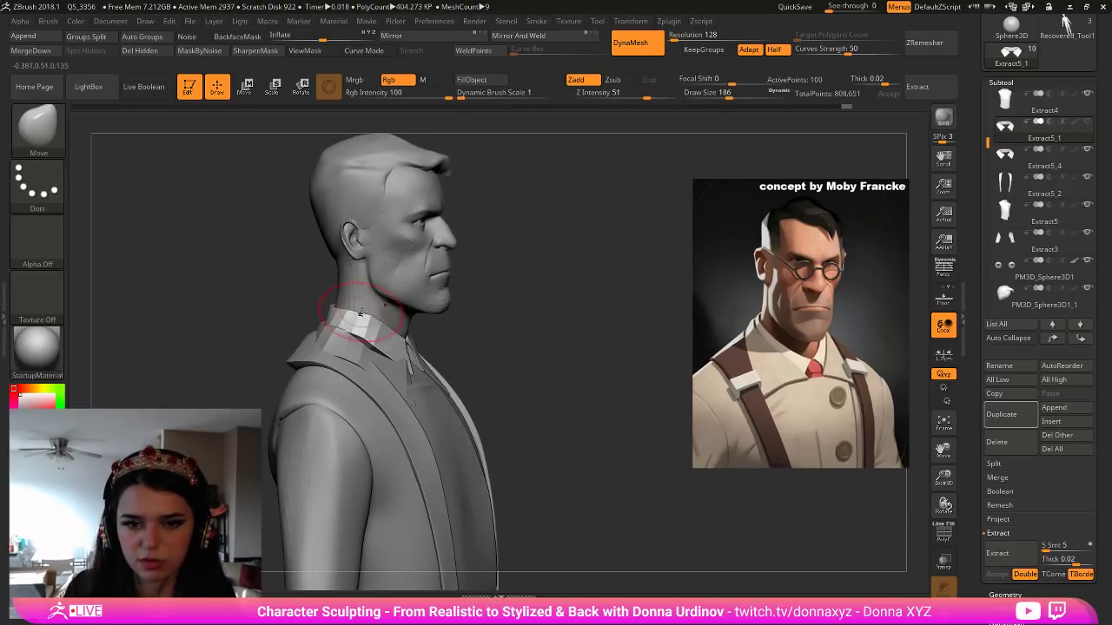
mouse_move(483, 322)
mouse_down()
mouse_move(390, 327)
mouse_move(454, 335)
mouse_up()
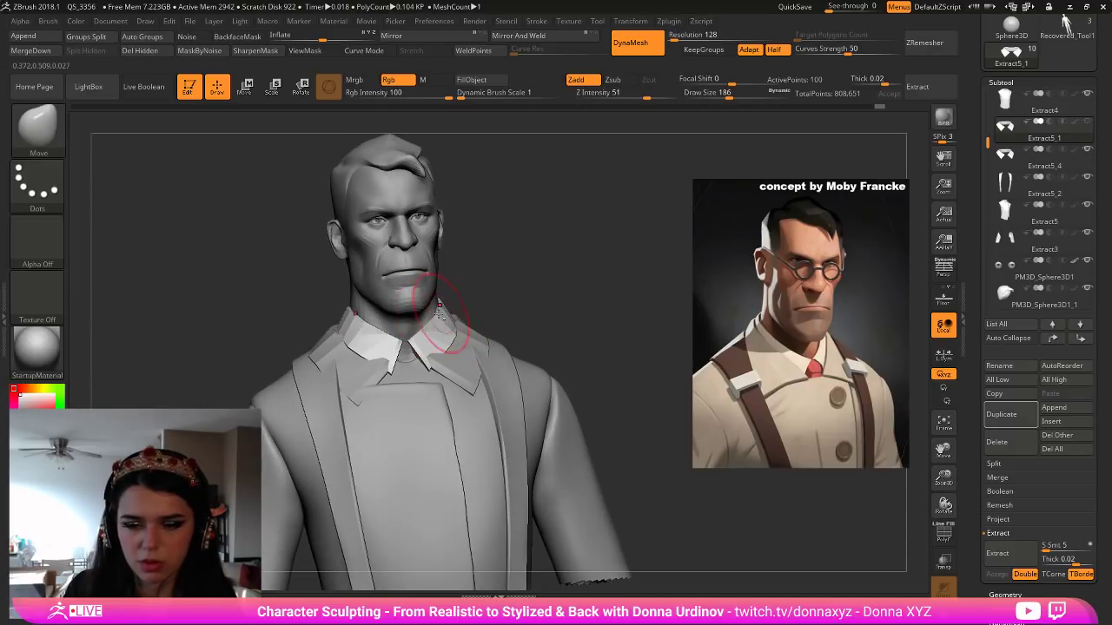
Reshape the front flaps of the outer collar Extract5_4 against the coat with the Move brush.
mouse_move(478, 293)
shift+mouse_down()
mouse_move(464, 304)
mouse_move(496, 292)
shift+mouse_up()
alt+click(447, 370)
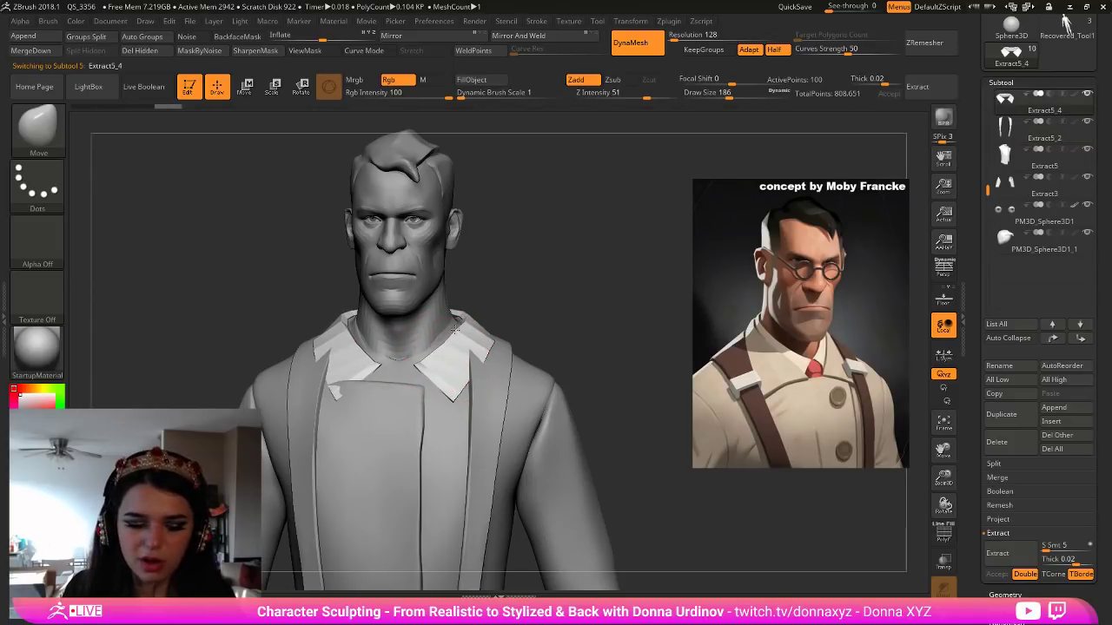
drag(514, 294, 492, 311)
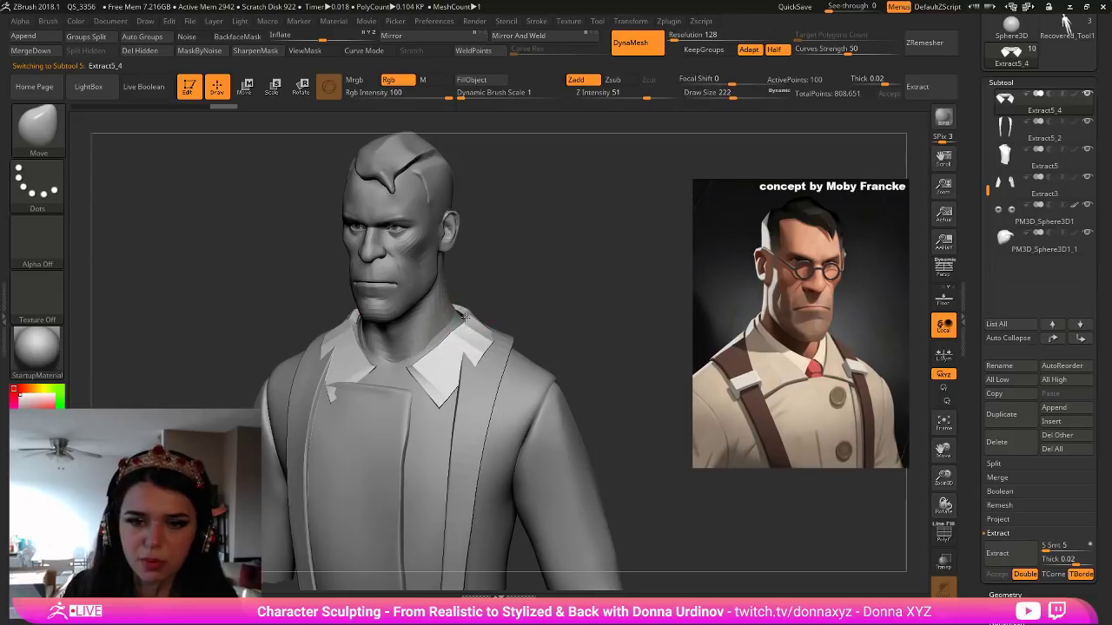
key(bracketleft)
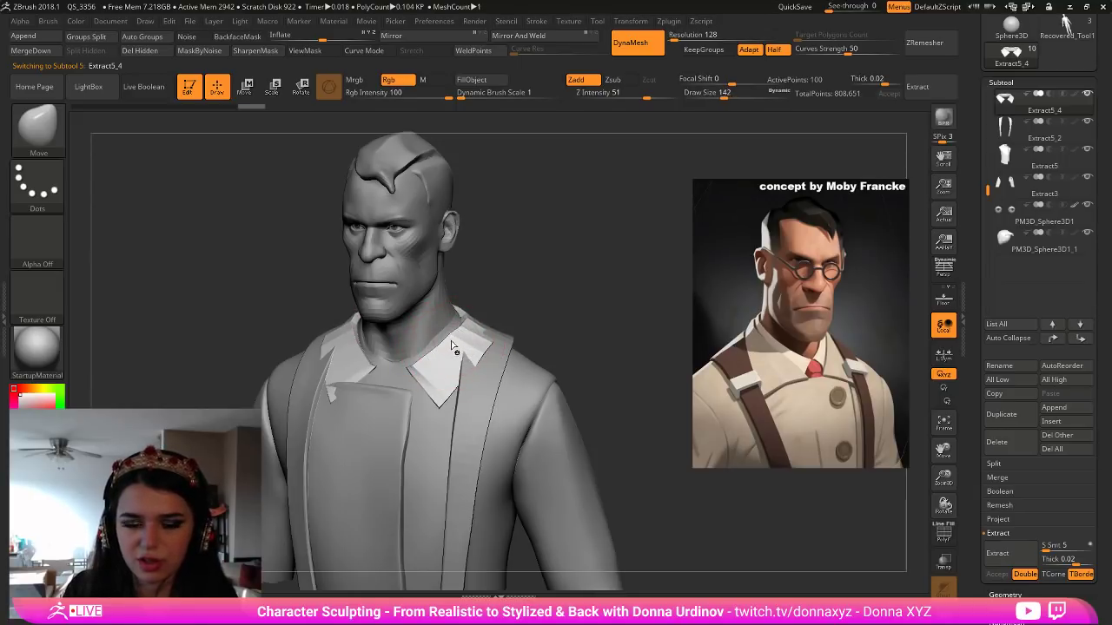
drag(509, 281, 550, 280)
key(bracketright)
key(bracketright)
drag(420, 365, 433, 382)
drag(533, 296, 477, 342)
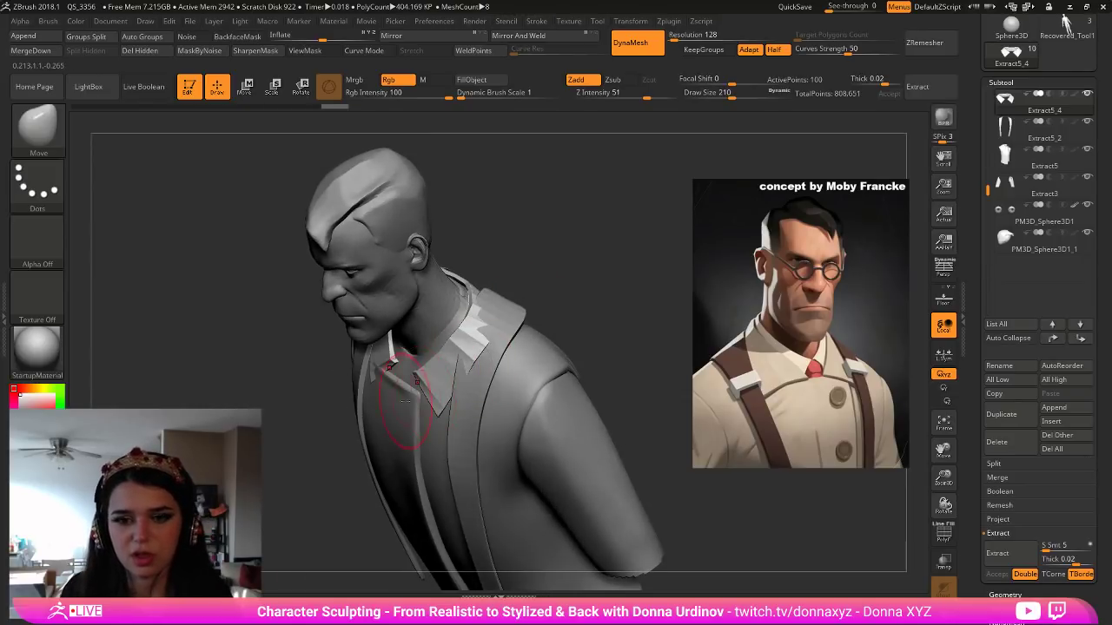
drag(407, 405, 412, 400)
drag(561, 263, 562, 244)
mouse_move(568, 325)
alt+mouse_down()
mouse_move(533, 313)
mouse_move(488, 386)
alt+mouse_up()
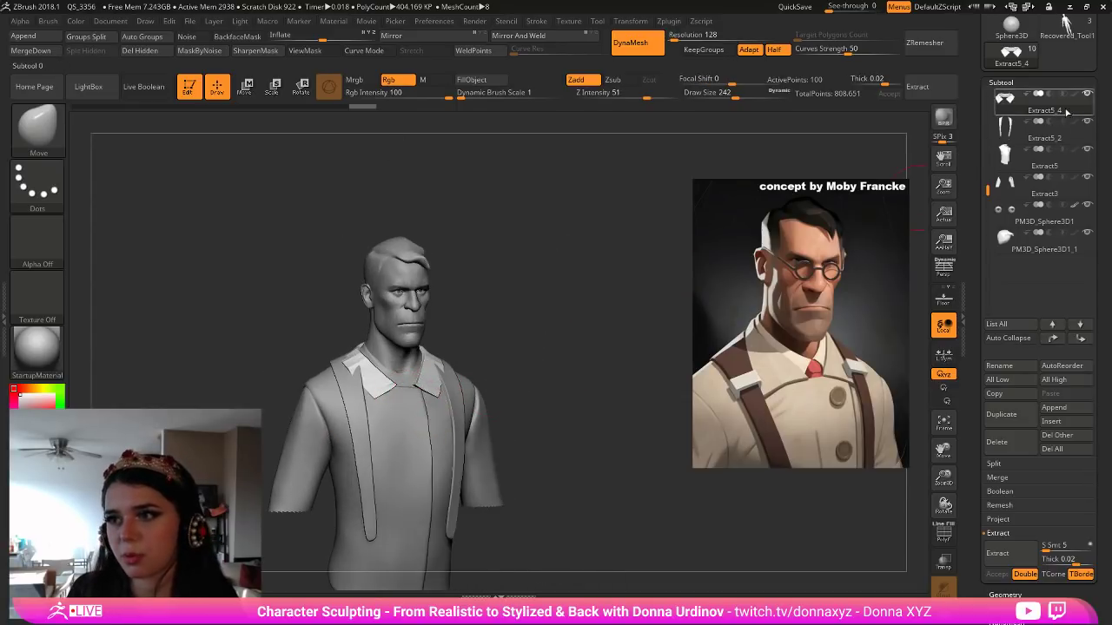
Turn on the visibility of Extract5_1, then refine and smooth this inner collar's flaps beneath the outer collar.
drag(987, 191, 987, 137)
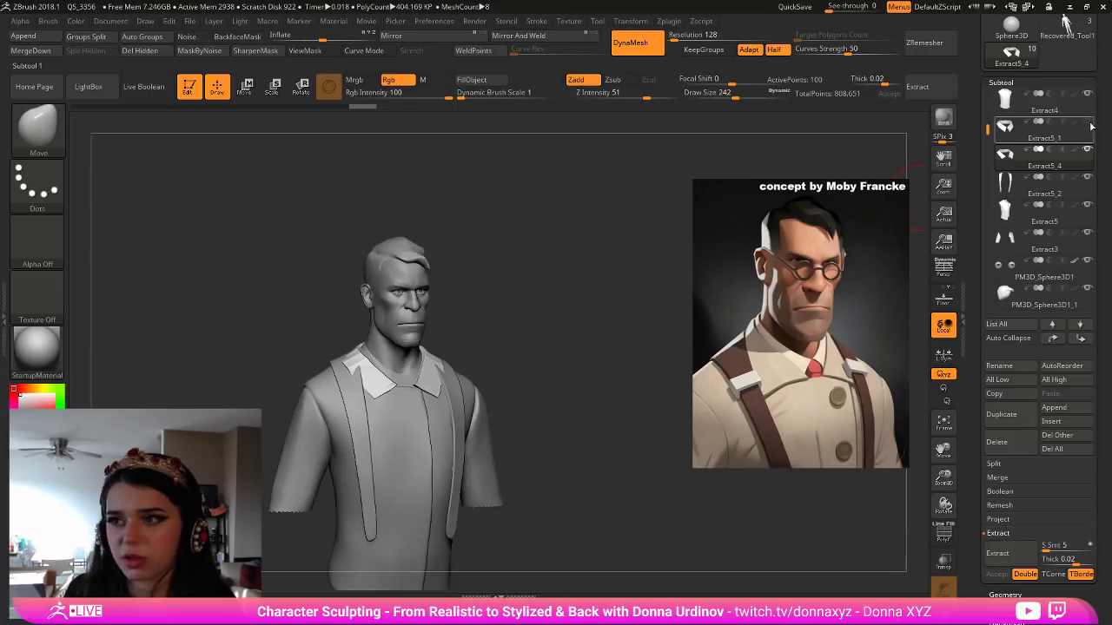
drag(604, 304, 581, 325)
alt+drag(624, 278, 616, 328)
alt+click(421, 353)
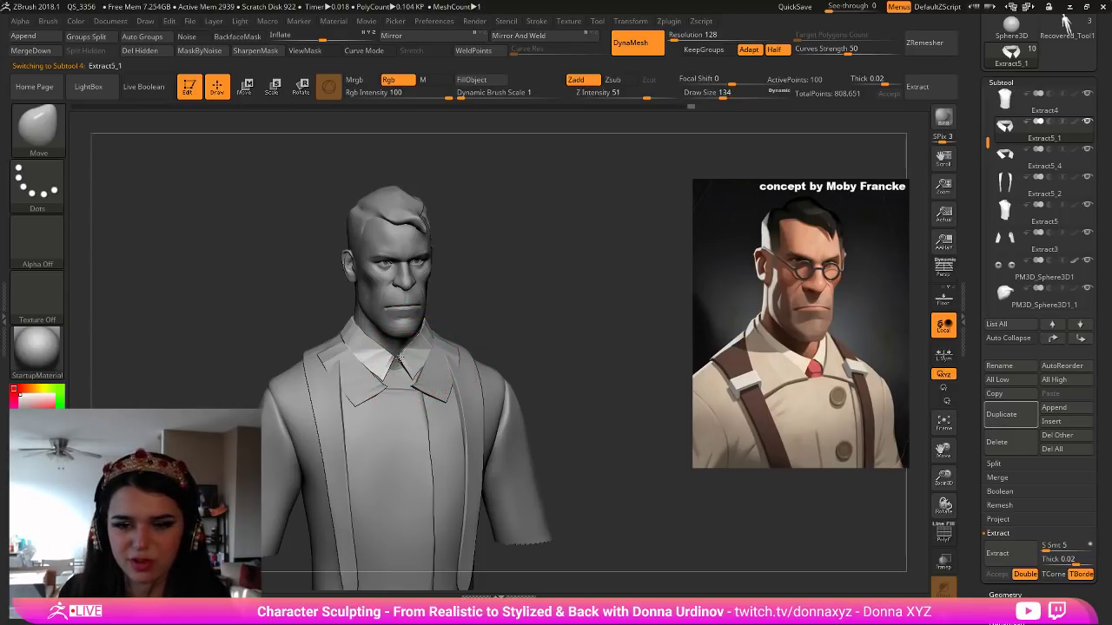
shift+drag(484, 303, 488, 283)
key(])
mouse_move(485, 342)
mouse_down()
mouse_move(526, 340)
mouse_move(454, 346)
mouse_up()
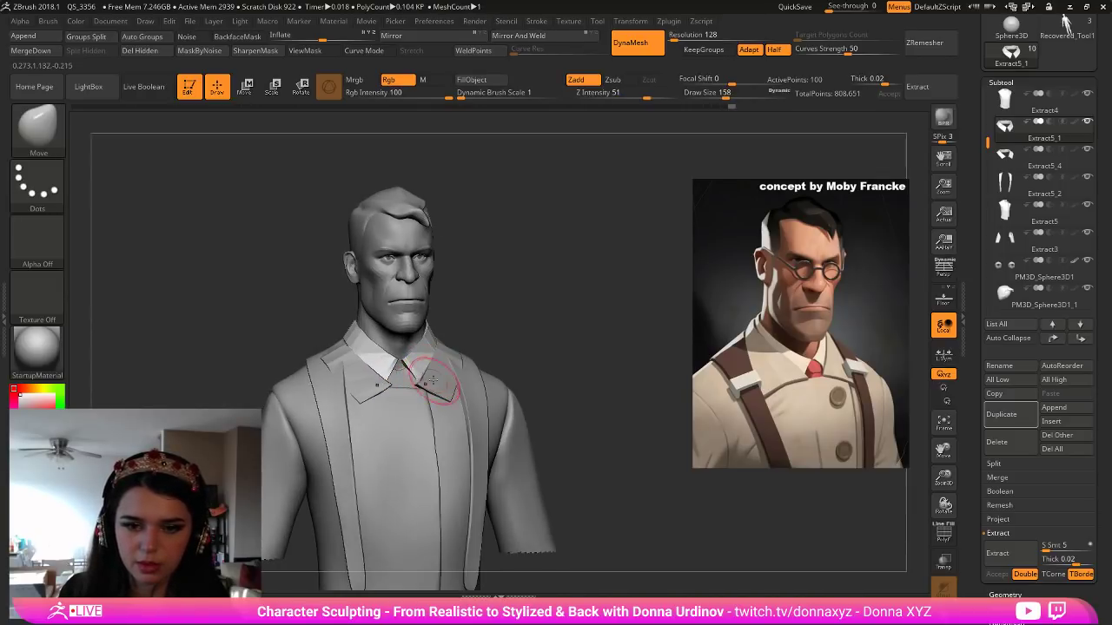
key(shift)
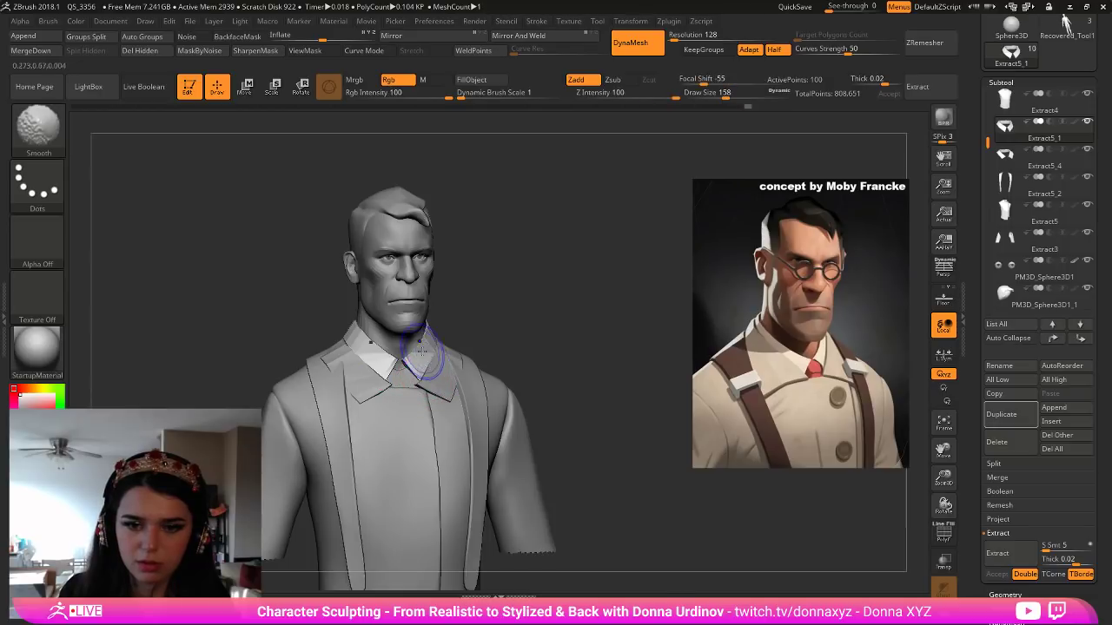
Isolate the inner collar and adjust its front inner corners with a small Move brush.
alt+drag(813, 533, 526, 306)
mouse_move(450, 387)
mouse_down()
mouse_move(459, 342)
mouse_move(495, 328)
mouse_move(466, 336)
mouse_up()
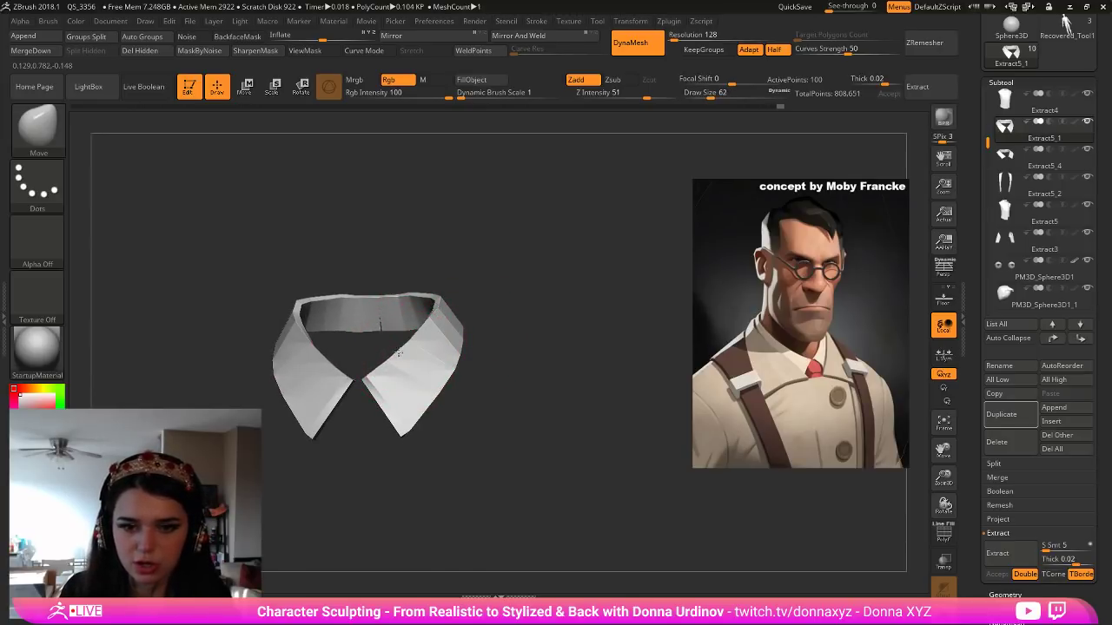
drag(377, 371, 380, 366)
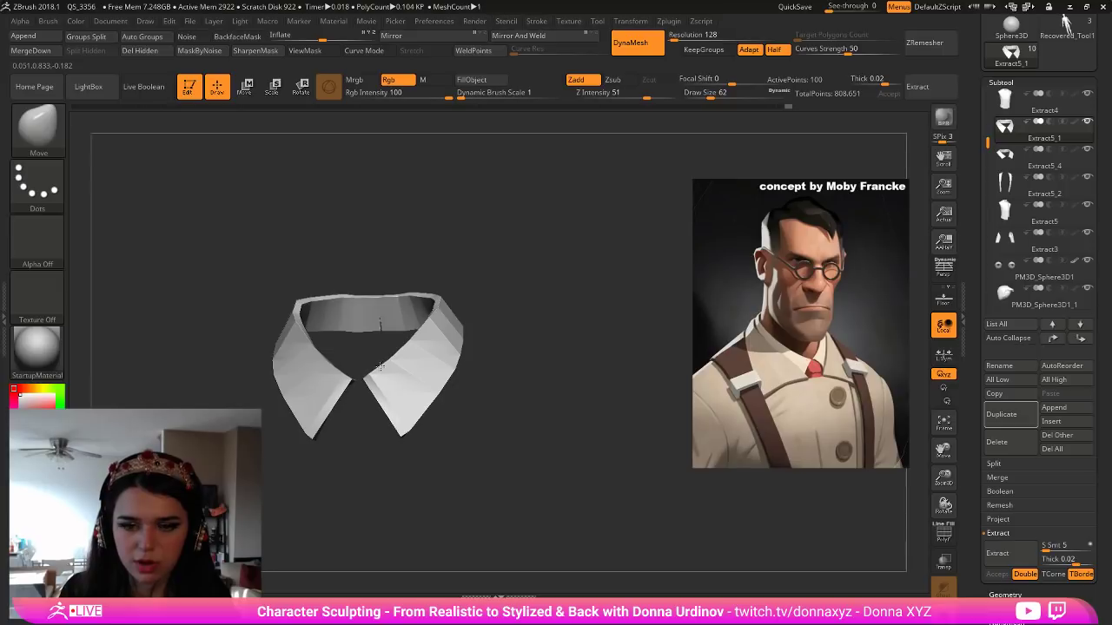
drag(497, 366, 468, 265)
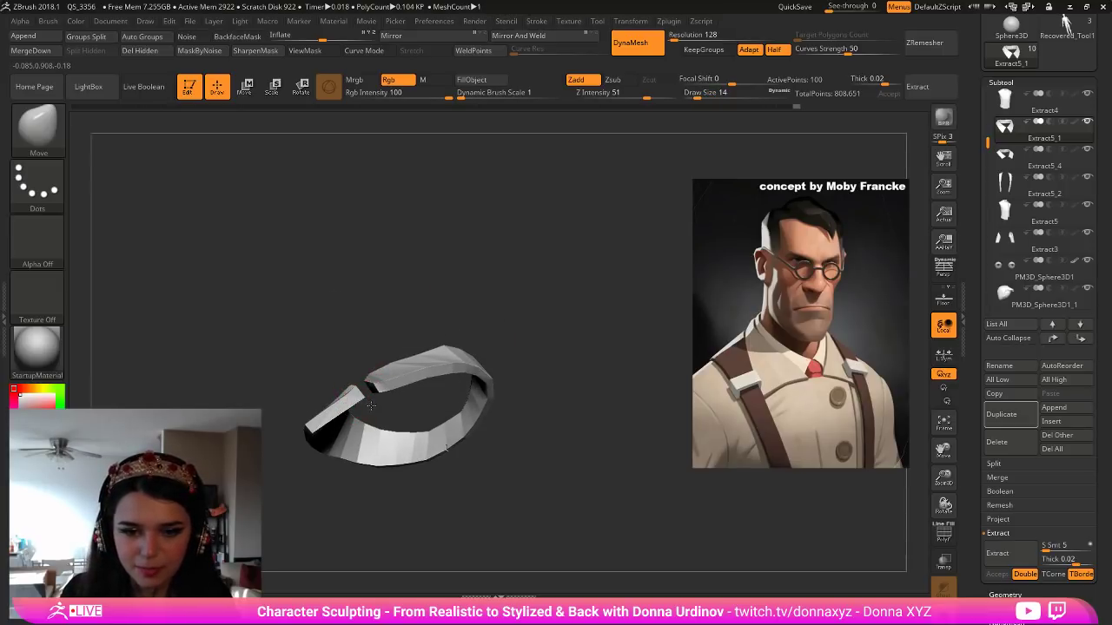
drag(387, 411, 487, 393)
Insert supporting edge loops along the inner collar with the ZModeler brush.
key(b)
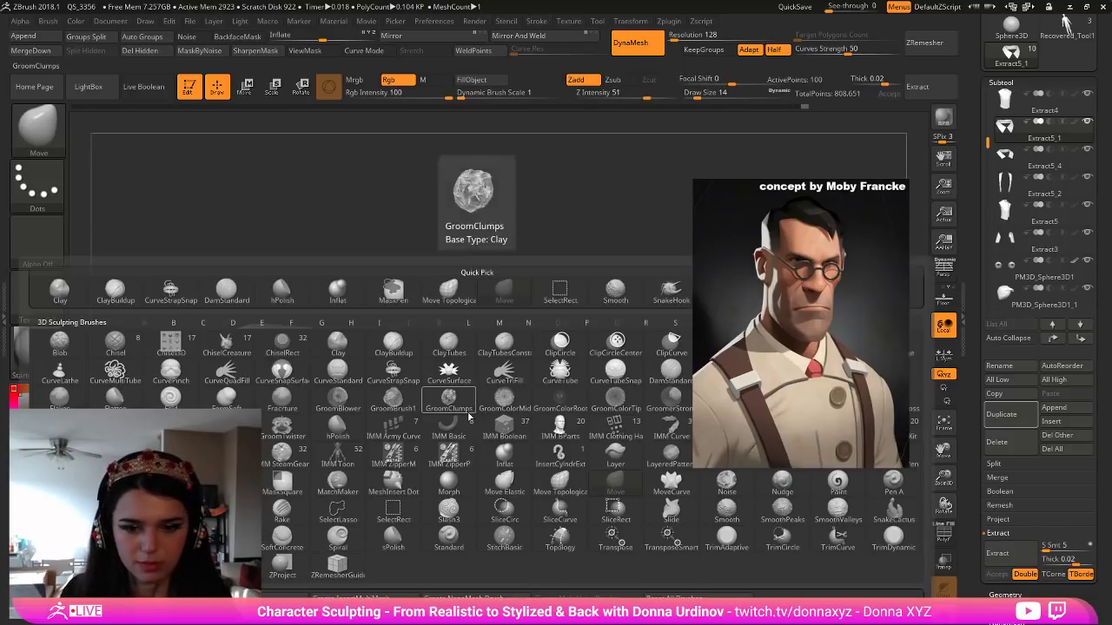
key(b)
key(z)
key(m)
drag(372, 306, 370, 294)
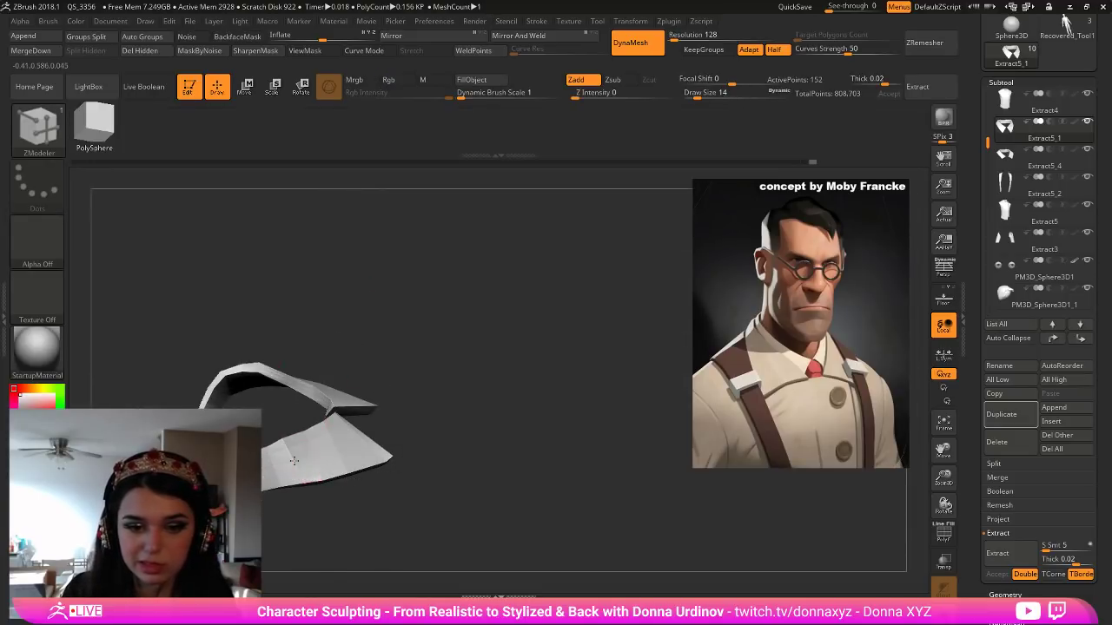
drag(539, 427, 517, 507)
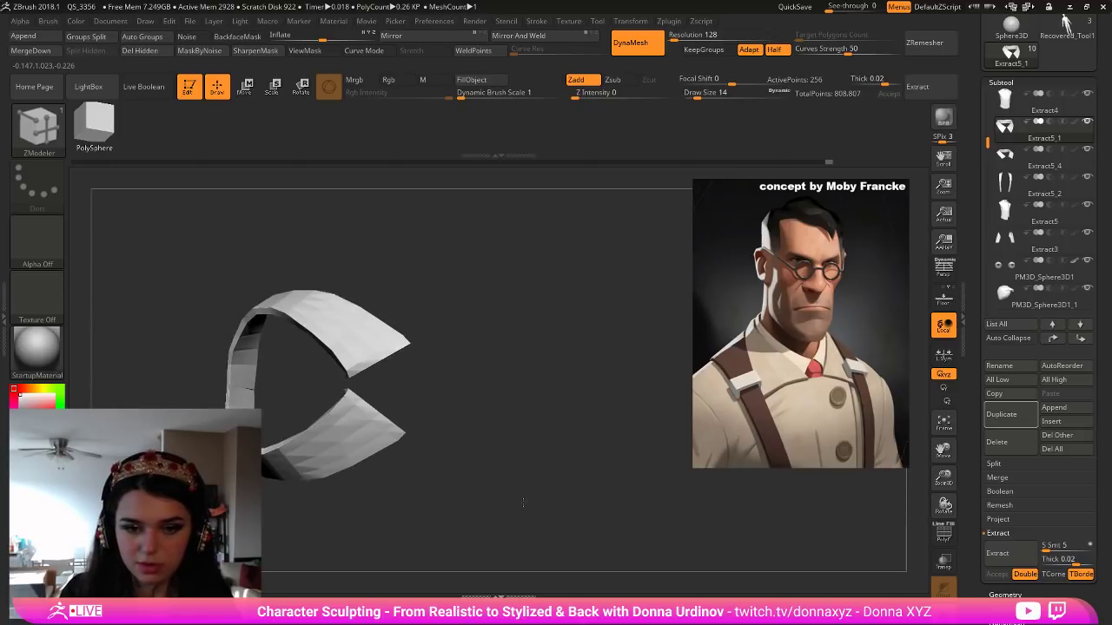
Subdivide the inner collar's geometry twice to reach subdivision level 3.
click(1005, 596)
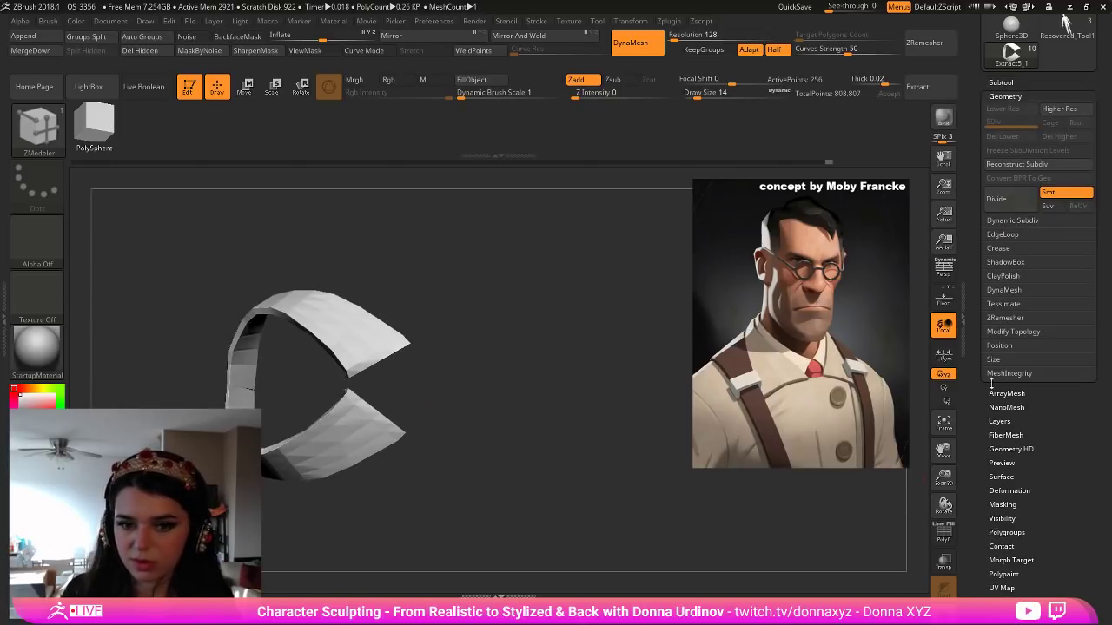
click(1013, 198)
click(1014, 198)
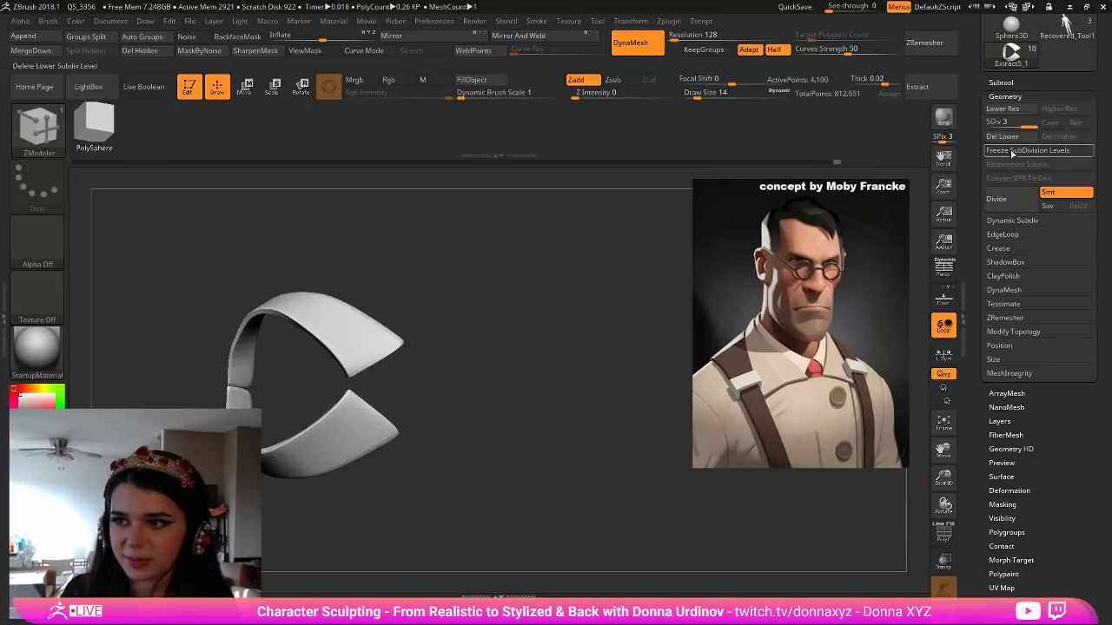
Insert edge loops on the outer collar Extract5_4 with ZModeler using the polyframe, and bring the other subtools back into view.
click(1001, 84)
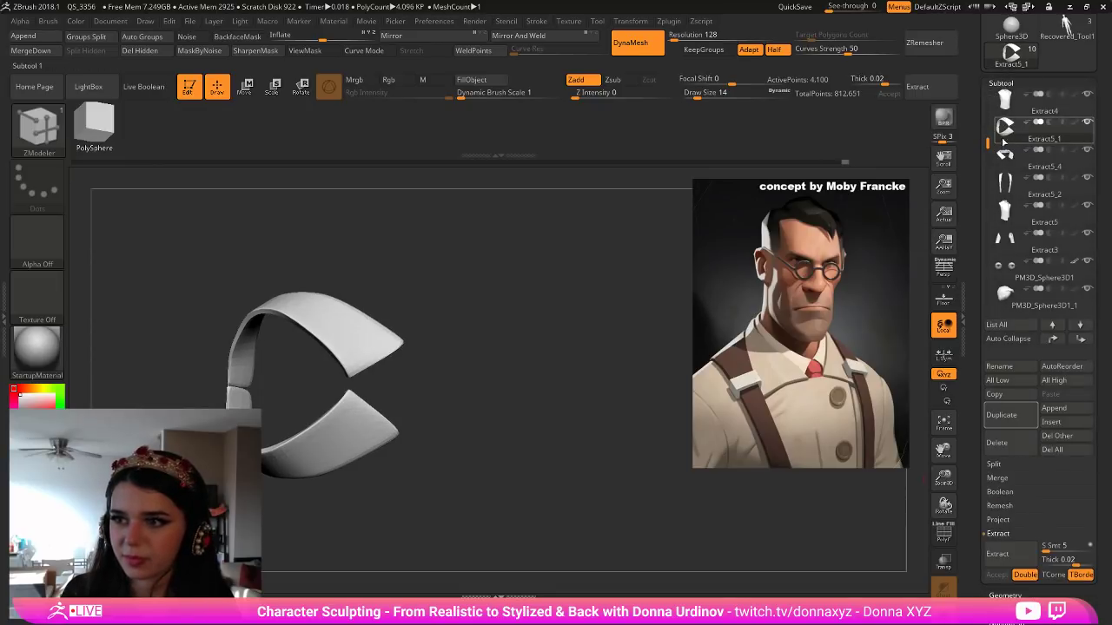
click(1034, 158)
drag(550, 415, 512, 419)
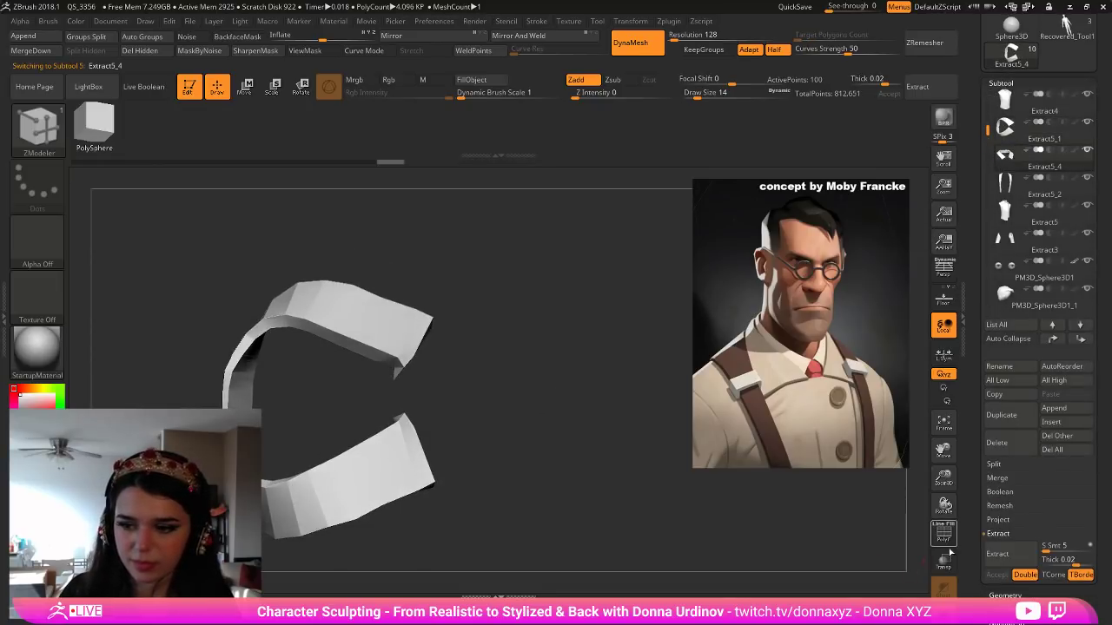
click(943, 531)
mouse_move(382, 475)
mouse_down()
mouse_move(380, 453)
mouse_move(384, 491)
mouse_up()
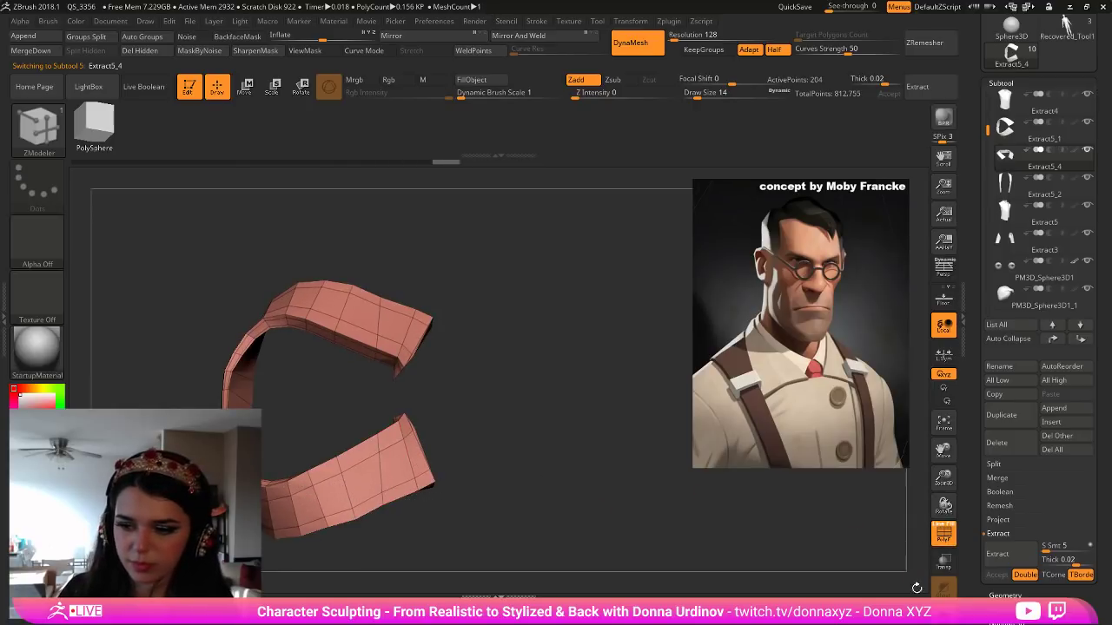
click(944, 614)
click(938, 535)
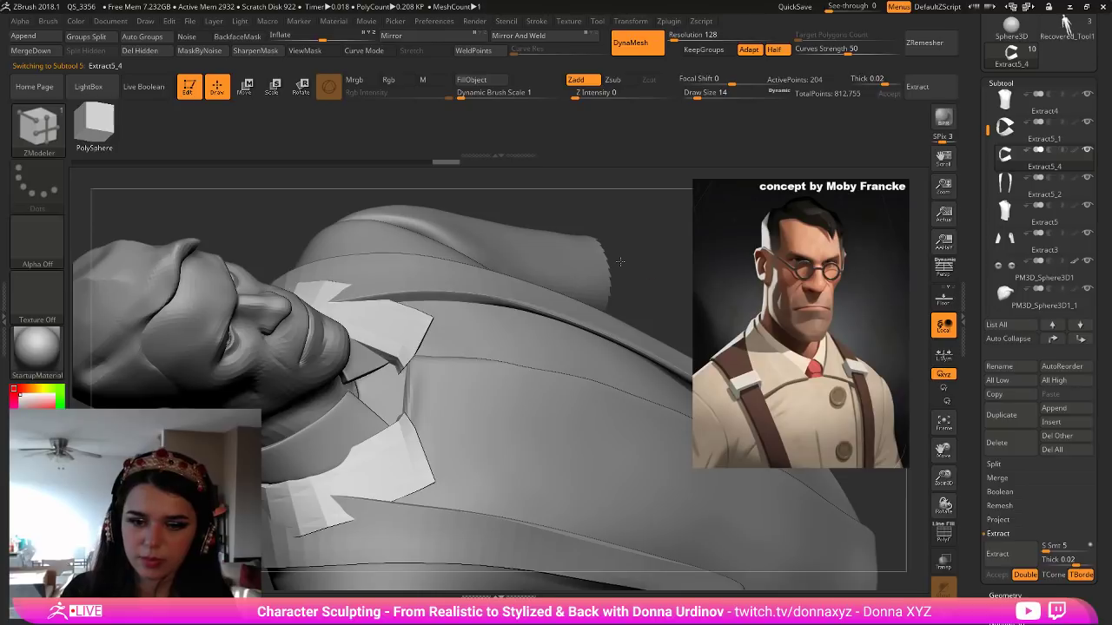
Adjust the outer collar Extract5_4's fit around the neck and chest with the Move brush.
key(f)
drag(568, 326, 596, 420)
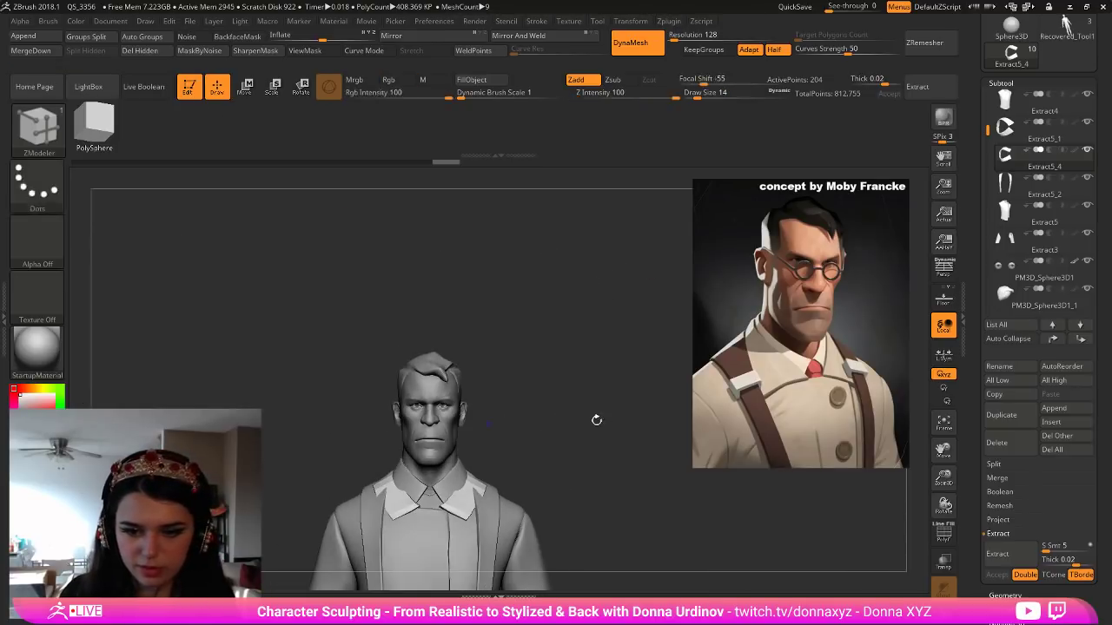
key(f)
mouse_move(623, 305)
mouse_down()
mouse_move(620, 295)
mouse_move(592, 315)
mouse_up()
key(b)
key(m)
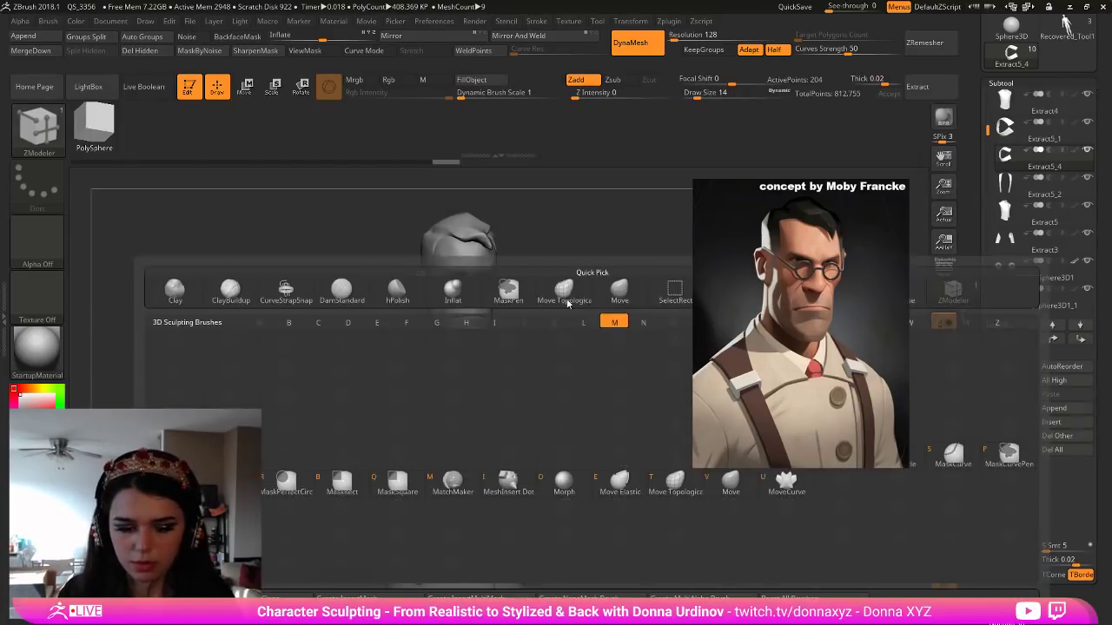
key(v)
key(bracketright)
key(bracketright)
mouse_move(423, 341)
mouse_down()
mouse_move(421, 327)
mouse_move(429, 333)
mouse_up()
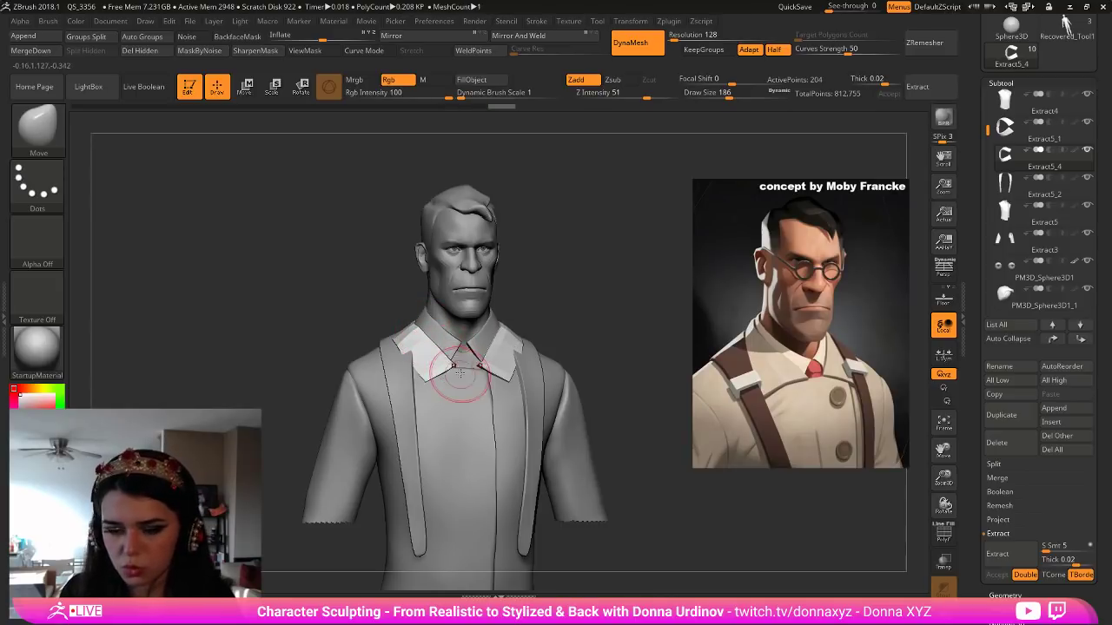
key(bracketleft)
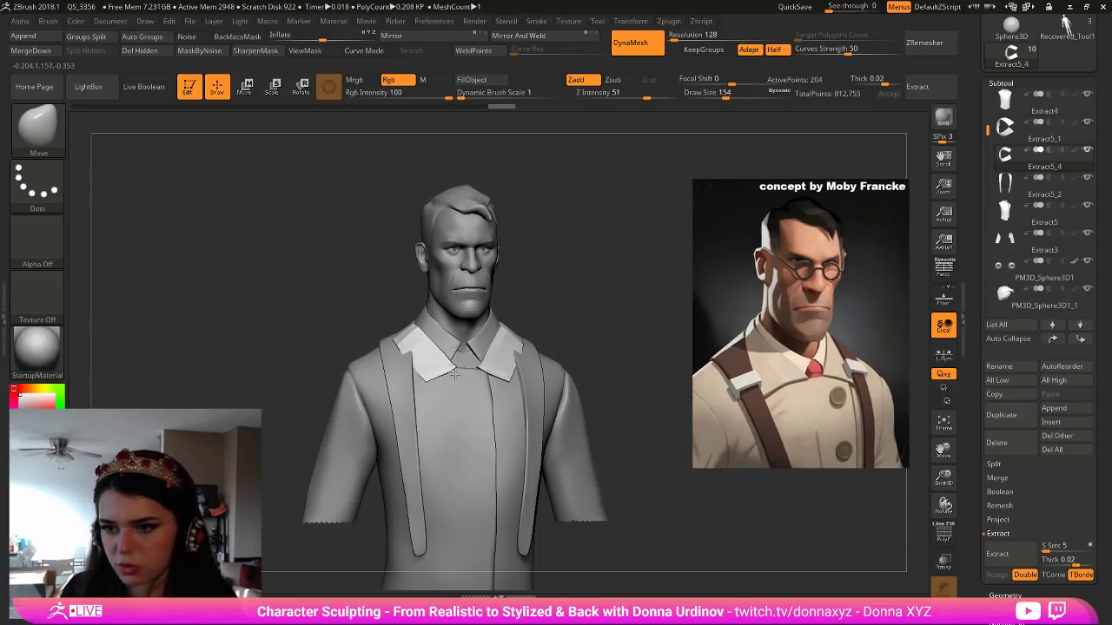
Polish the chest of the coat body Extract5 below the collar with the hPolish brush.
alt+click(471, 399)
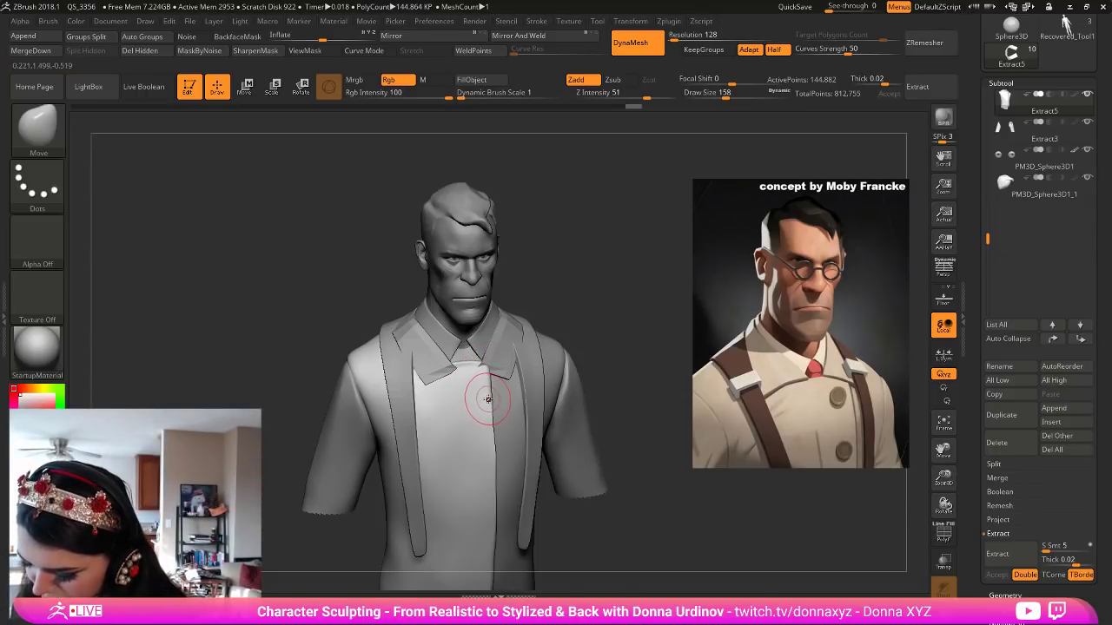
key(b)
key(h)
key(p)
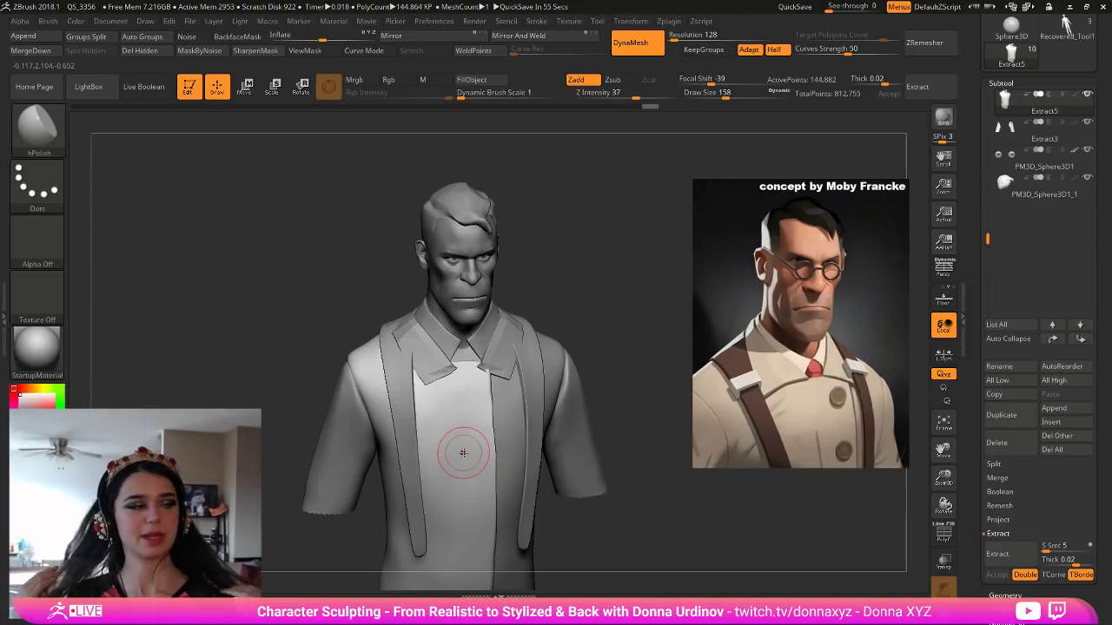
shift+drag(588, 278, 577, 279)
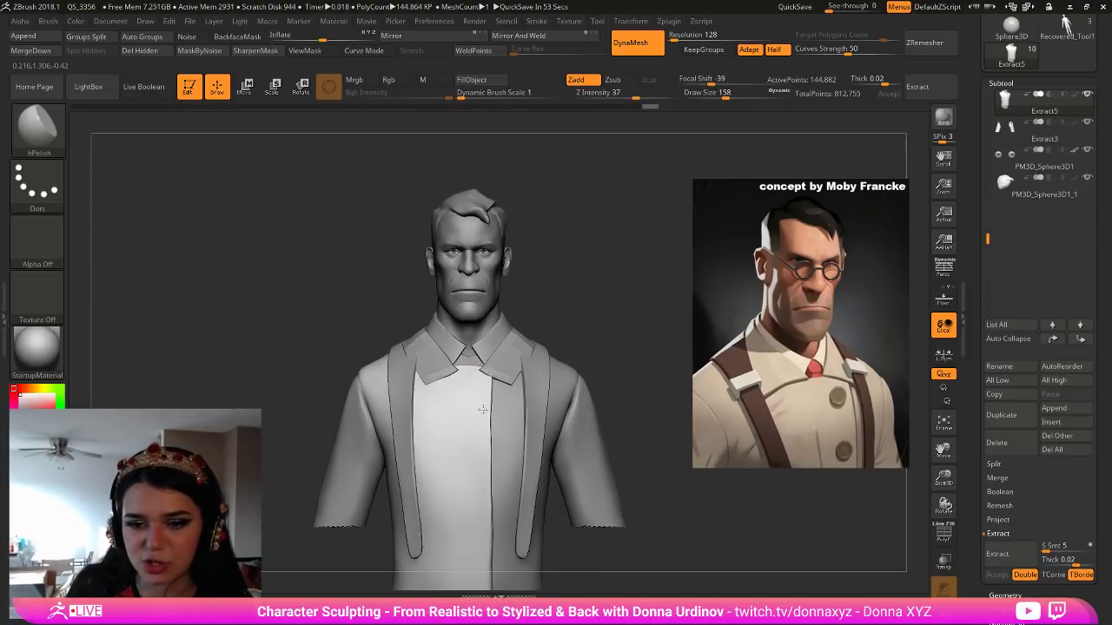
drag(483, 430, 485, 423)
drag(581, 318, 597, 316)
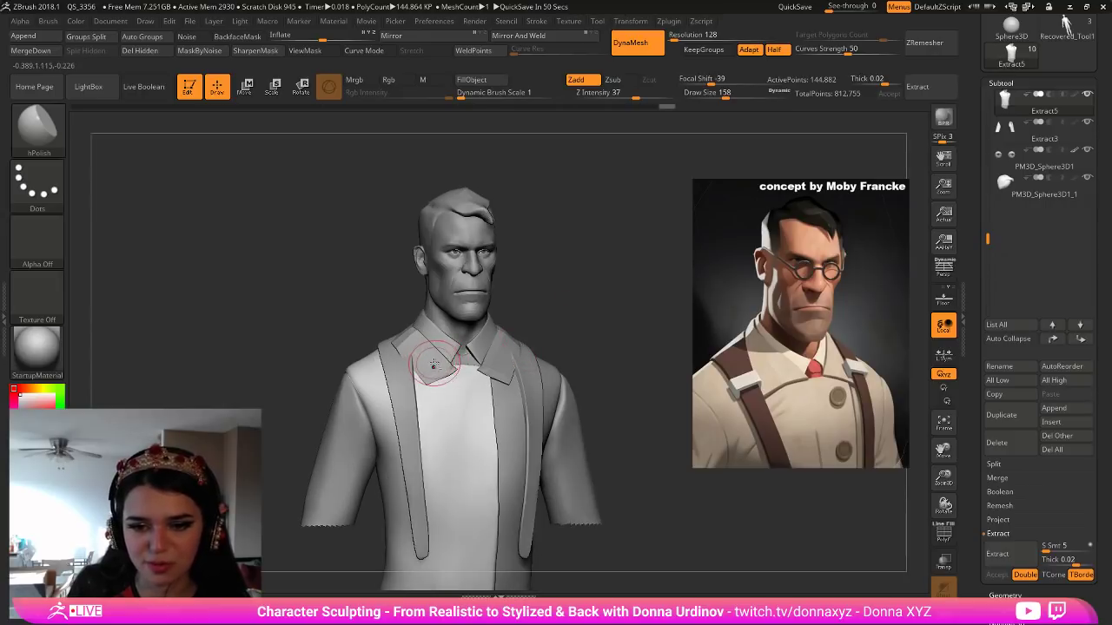
Pull the front inner corners of the outer collar Extract5_4 up and together below the neck with the Move brush.
drag(435, 367, 426, 347)
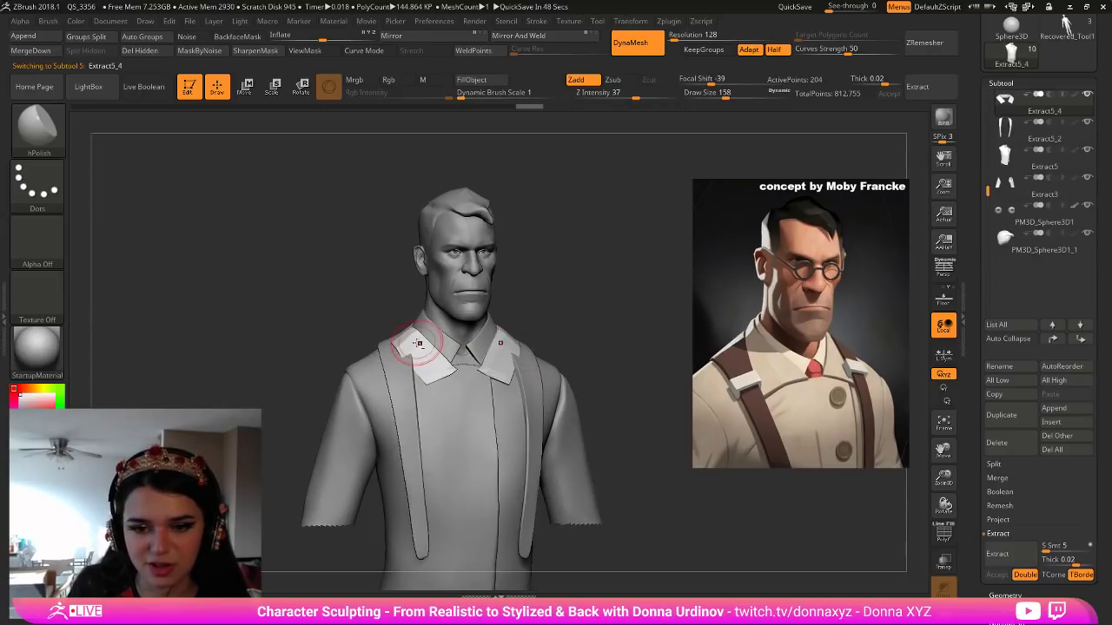
key(b)
key(Escape)
key(b)
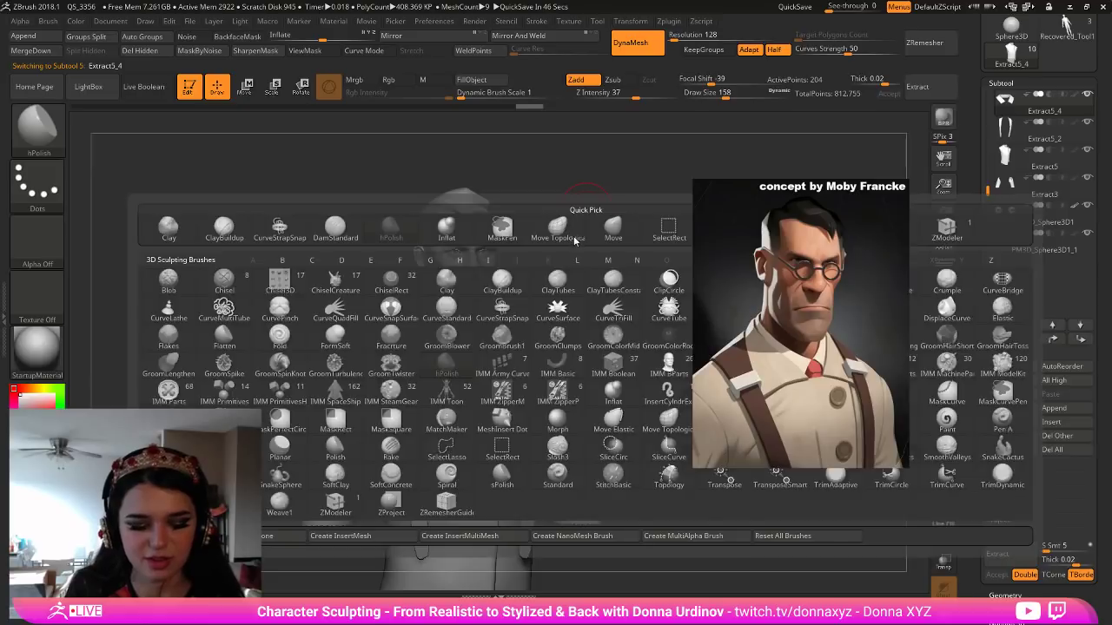
key(m)
key(v)
key(bracketright)
drag(452, 372, 453, 369)
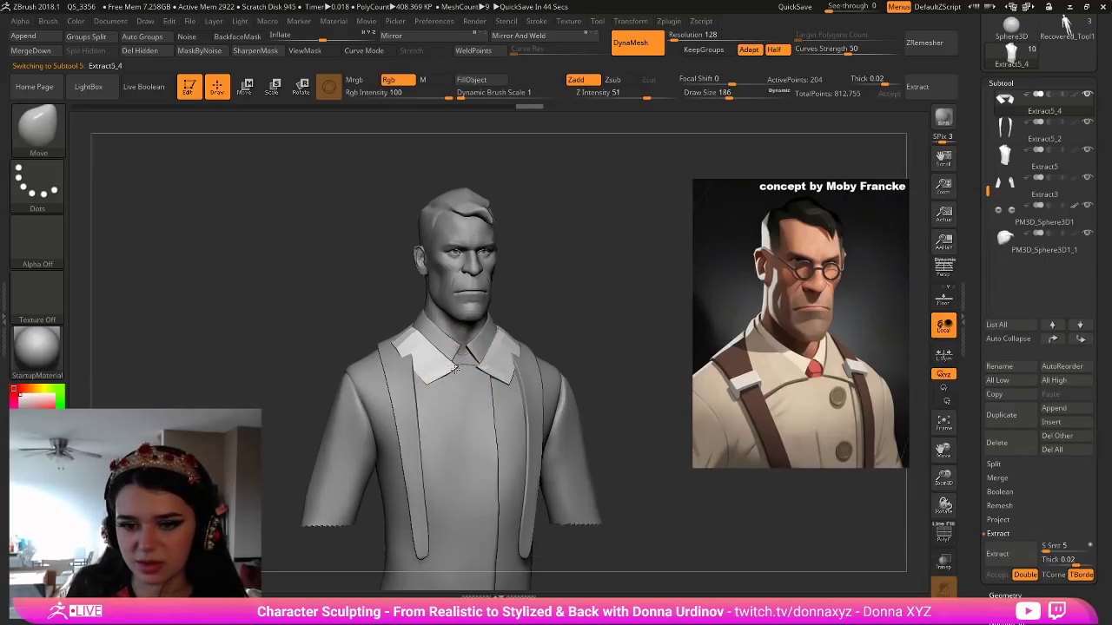
drag(595, 286, 591, 304)
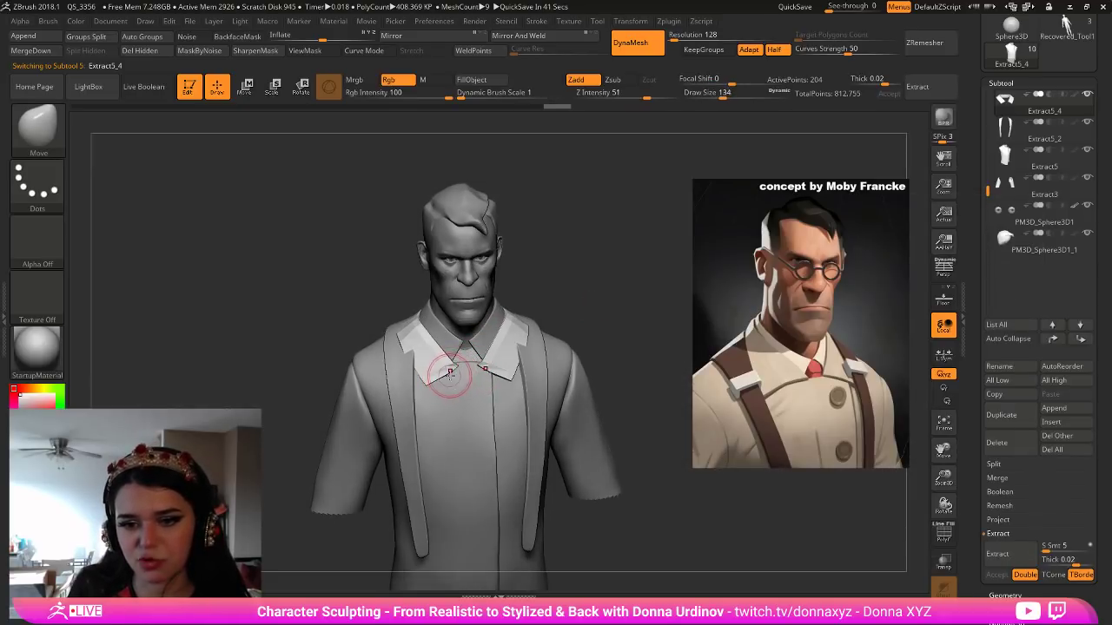
drag(453, 369, 455, 354)
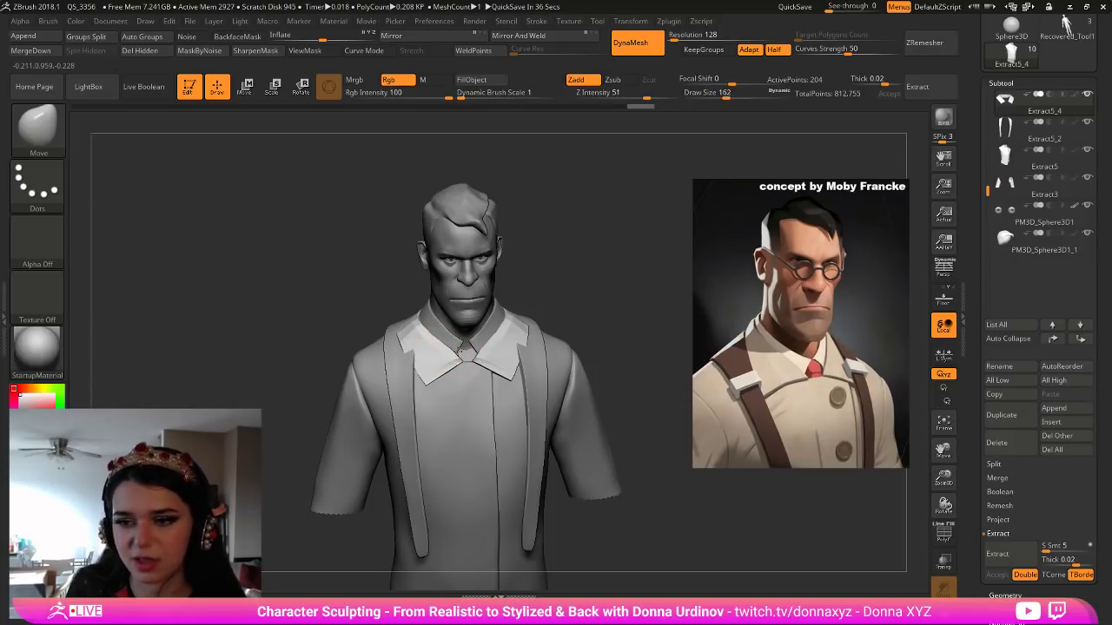
Pull in the outer collar's side edges with the Move brush to even out the notched outline near the shoulders.
key(bracketright)
key(bracketright)
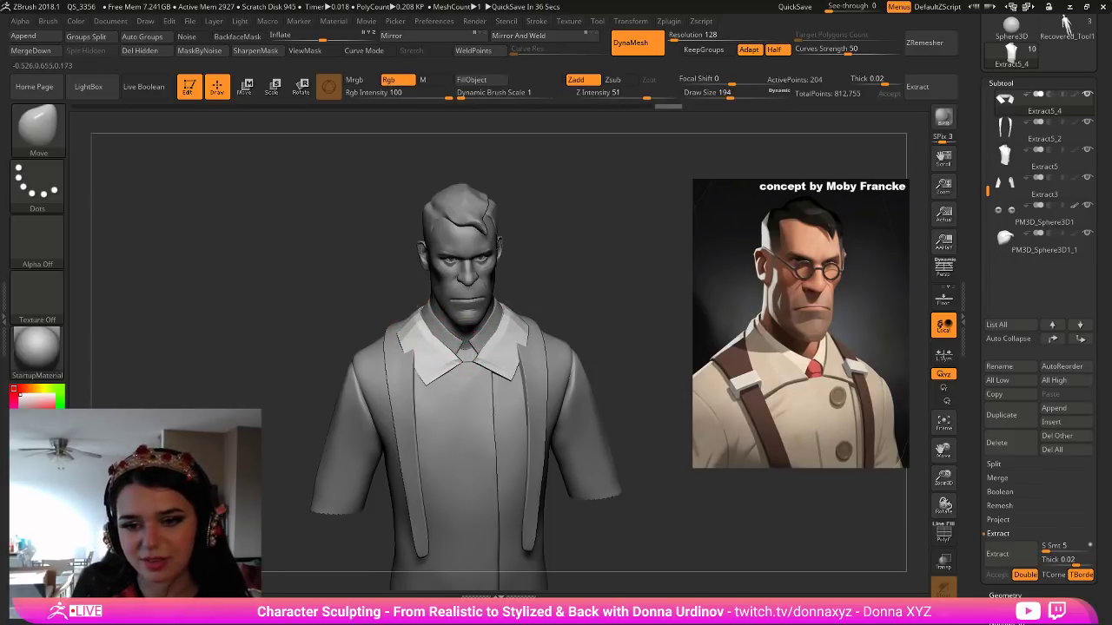
shift+drag(629, 247, 599, 260)
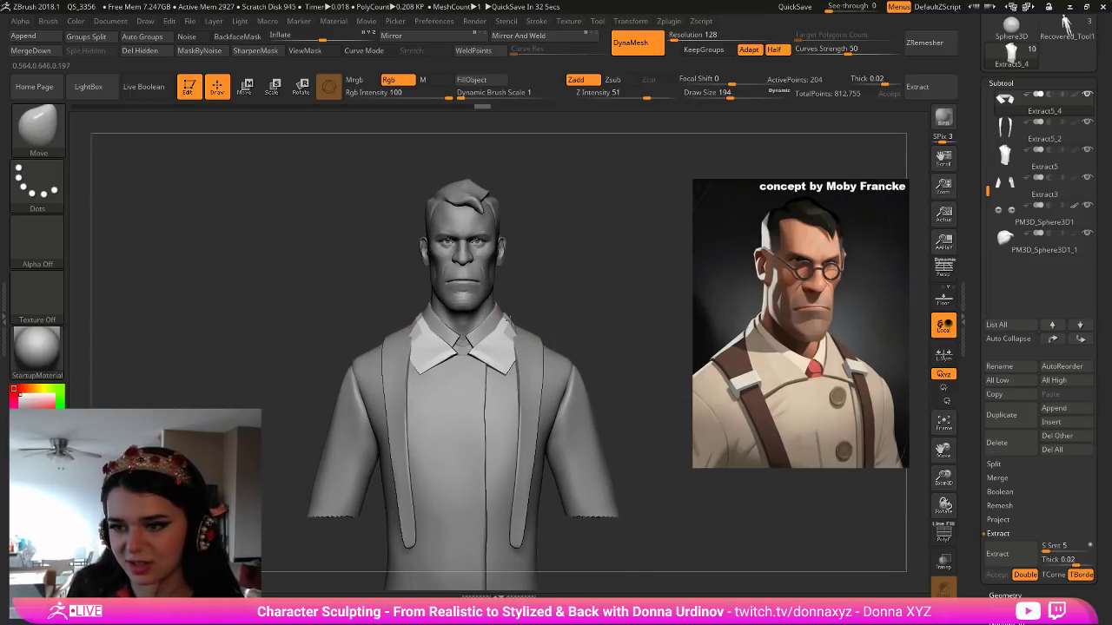
drag(590, 281, 638, 283)
key(bracketleft)
key(bracketleft)
drag(450, 330, 456, 329)
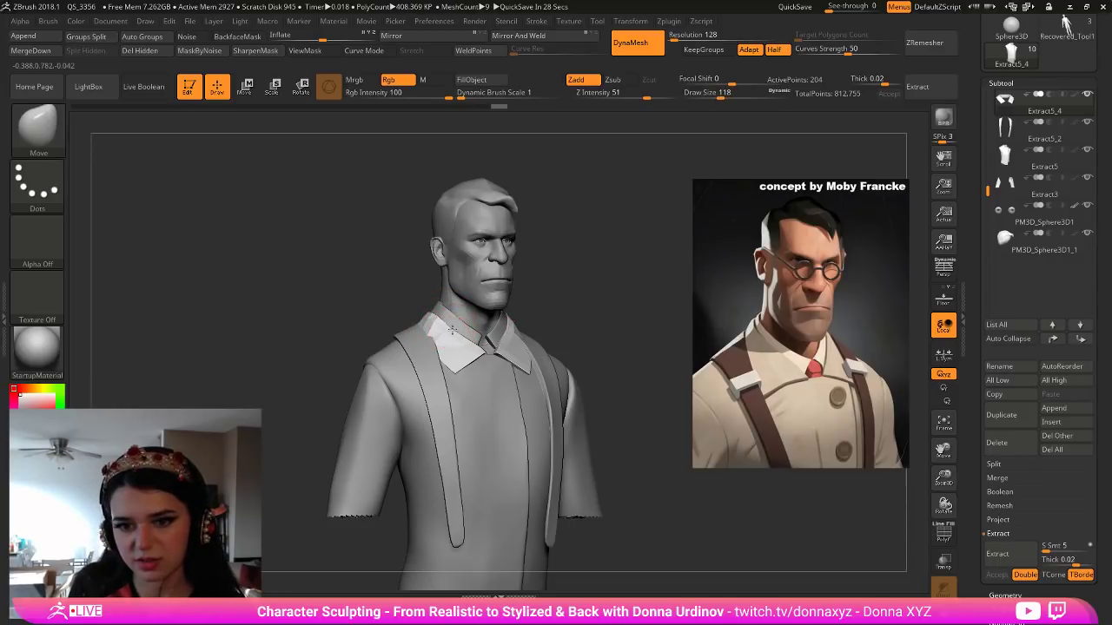
key(bracketright)
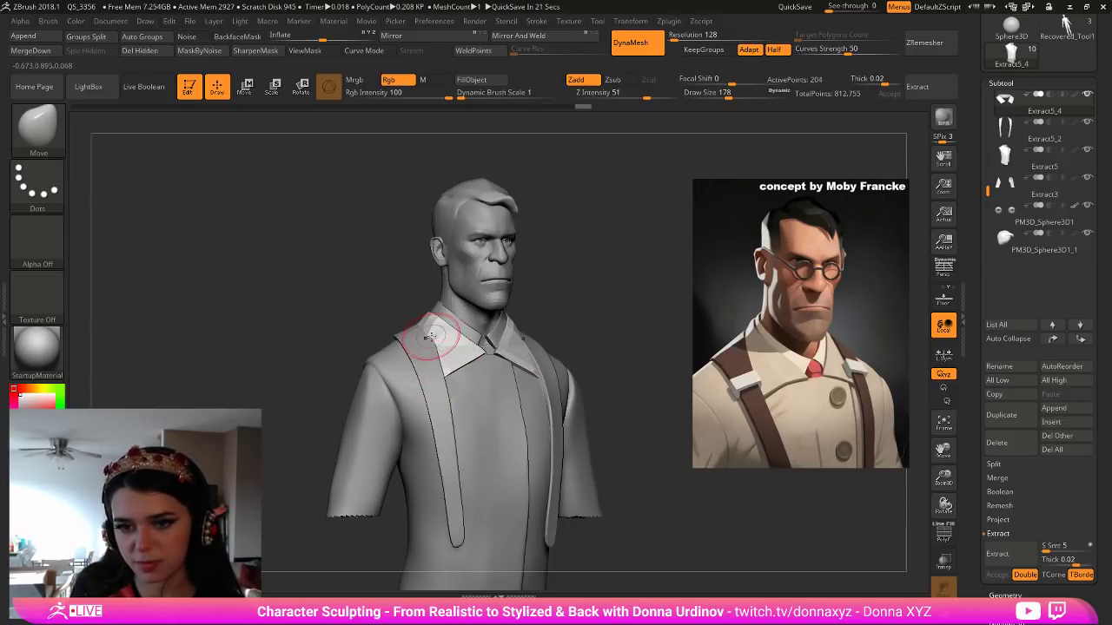
Adjust the suspender straps Extract5_2 beside the collar with a larger Move brush.
alt+click(429, 357)
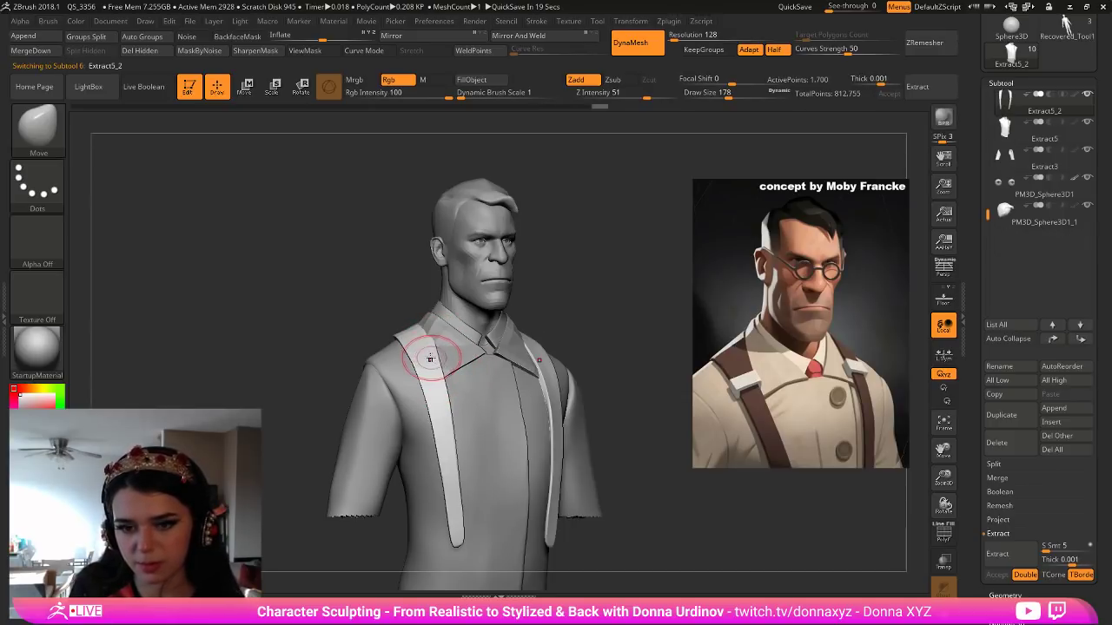
key(bracketright)
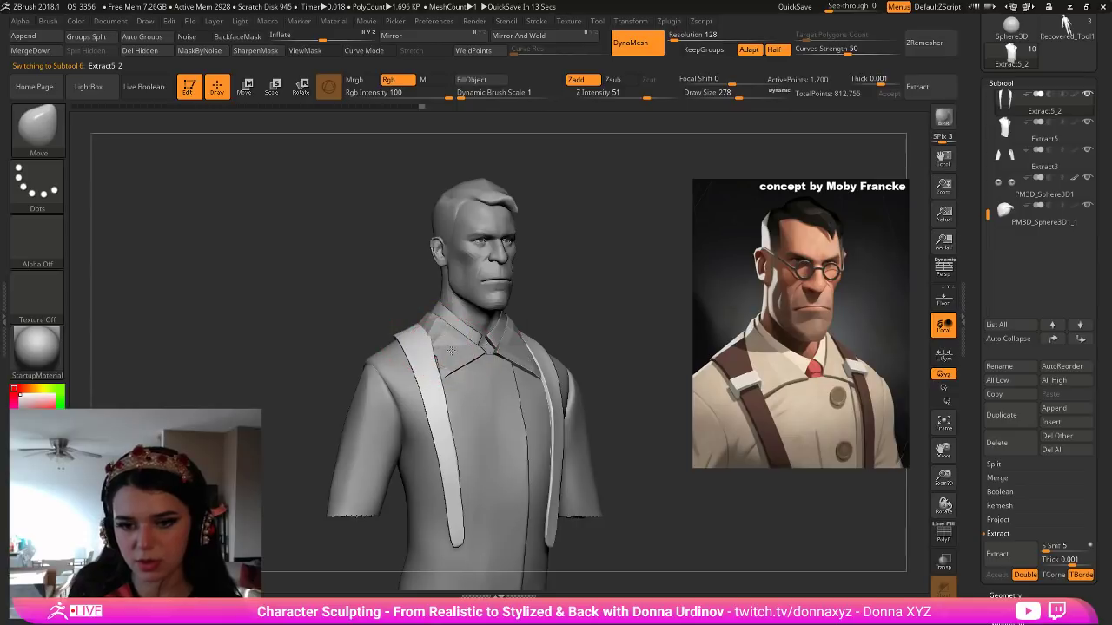
key(ctrl+shift+z)
Reshape the outer collar Extract5_4's pointed tips and outer edges where they meet the suspender straps.
key(bracketleft)
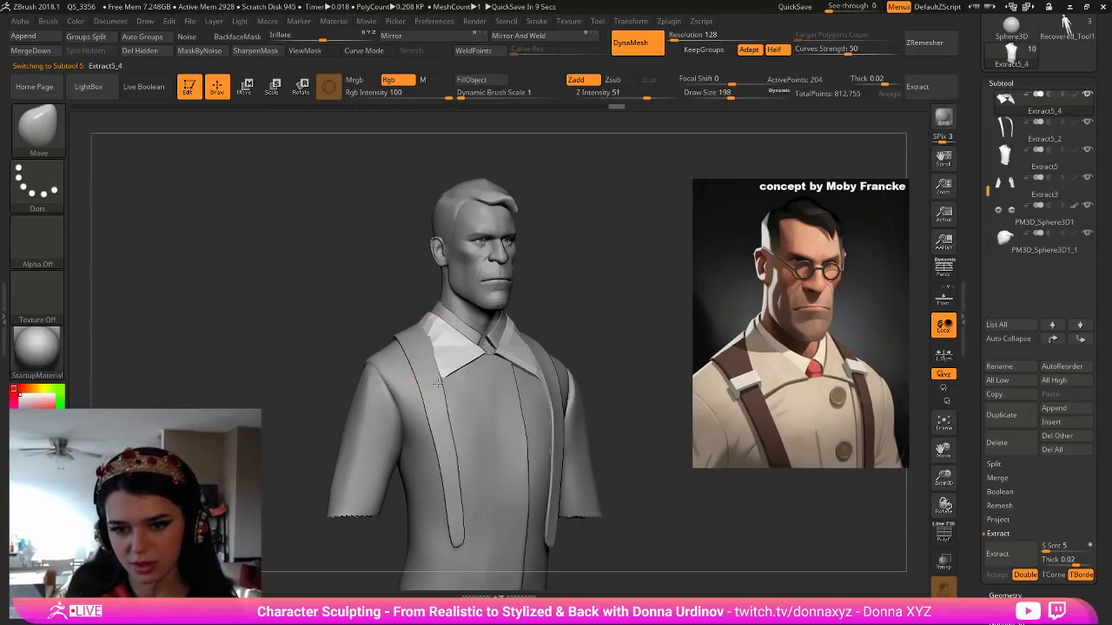
drag(598, 276, 517, 282)
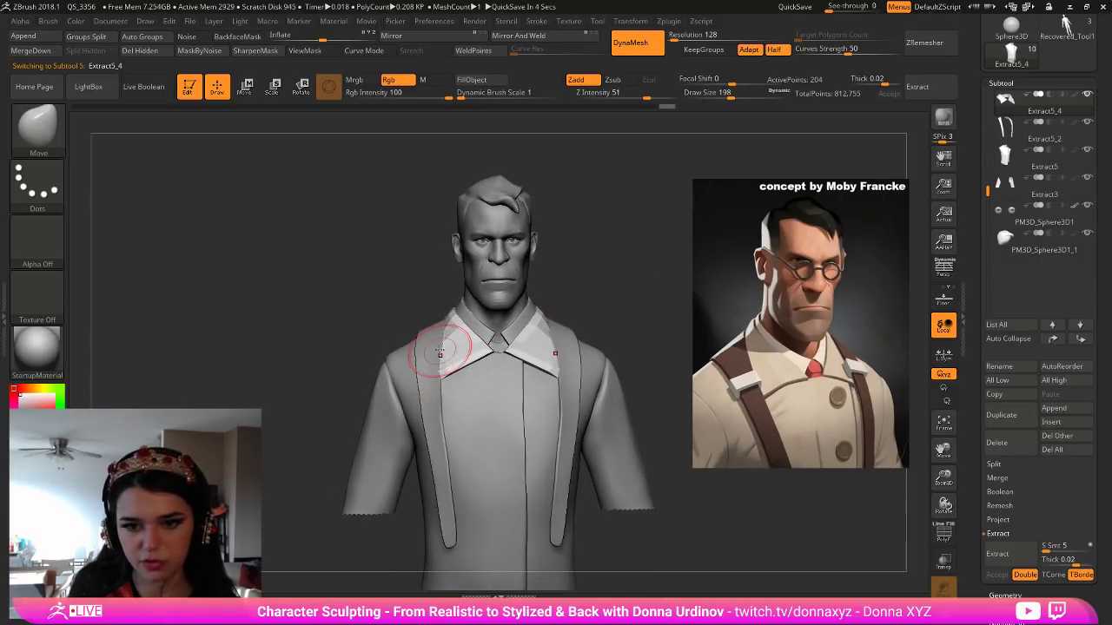
mouse_move(440, 372)
shift+mouse_down()
mouse_move(440, 330)
mouse_move(454, 344)
shift+mouse_up()
mouse_move(610, 267)
alt+mouse_down()
mouse_move(612, 288)
mouse_move(674, 285)
alt+mouse_up()
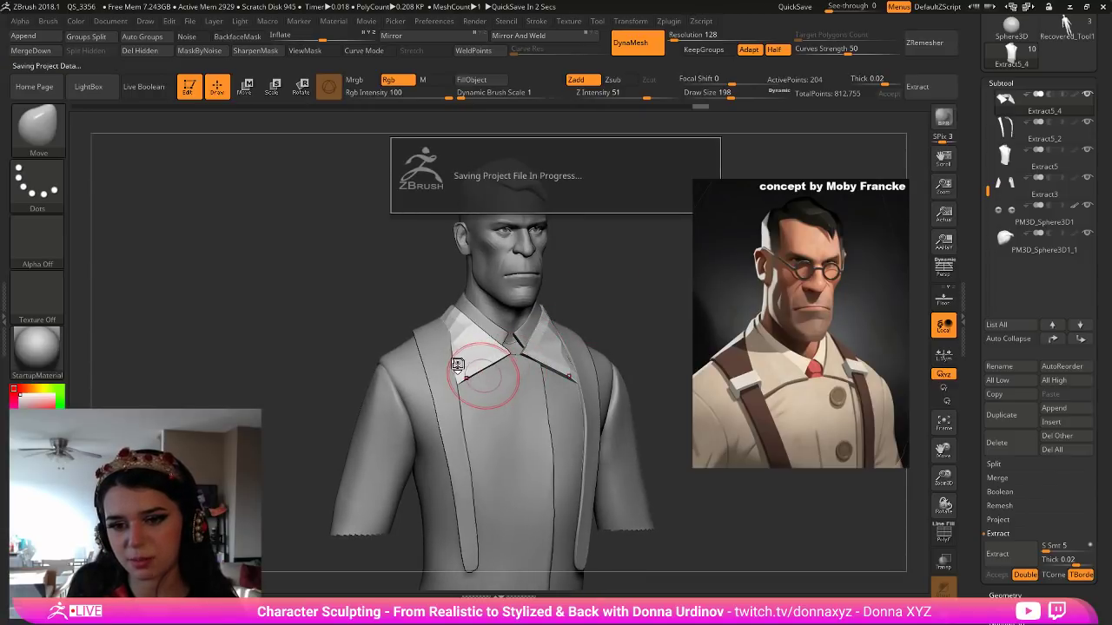
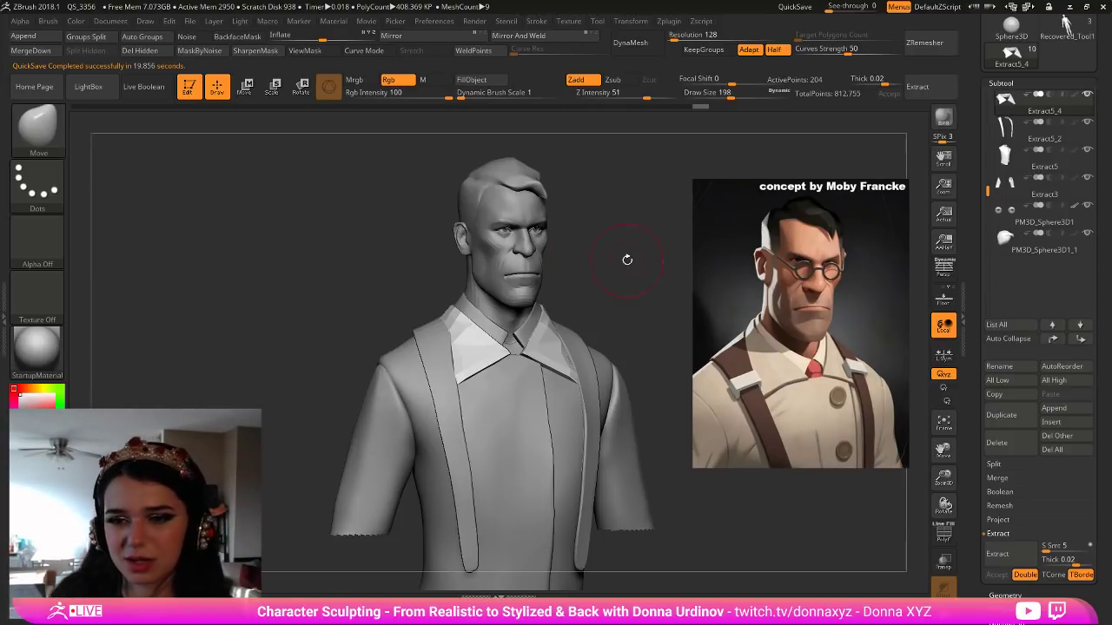
Refine the outer collar's side edges along the straps with a smaller Move brush.
drag(627, 260, 623, 265)
drag(447, 360, 452, 360)
key([)
key([)
key([)
key([)
key([)
key([)
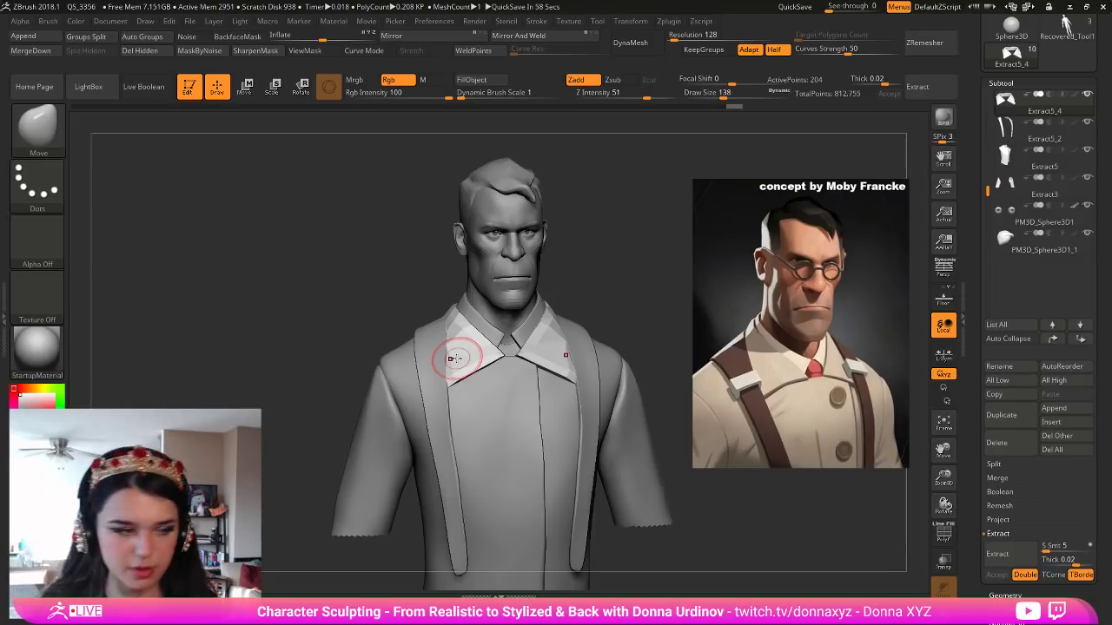
drag(625, 278, 669, 279)
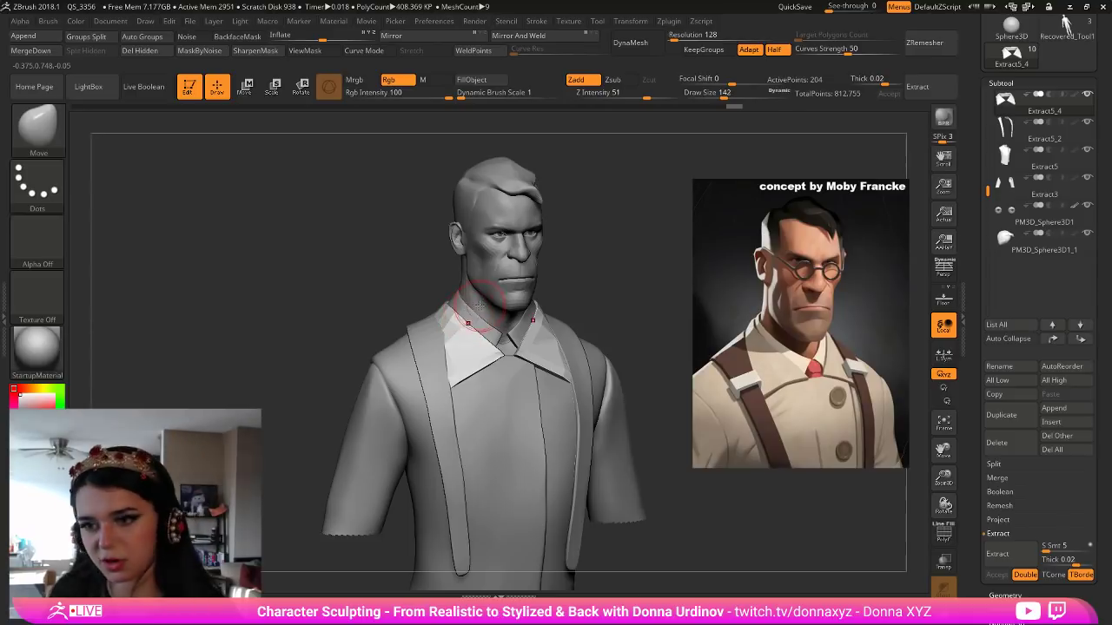
alt+click(398, 363)
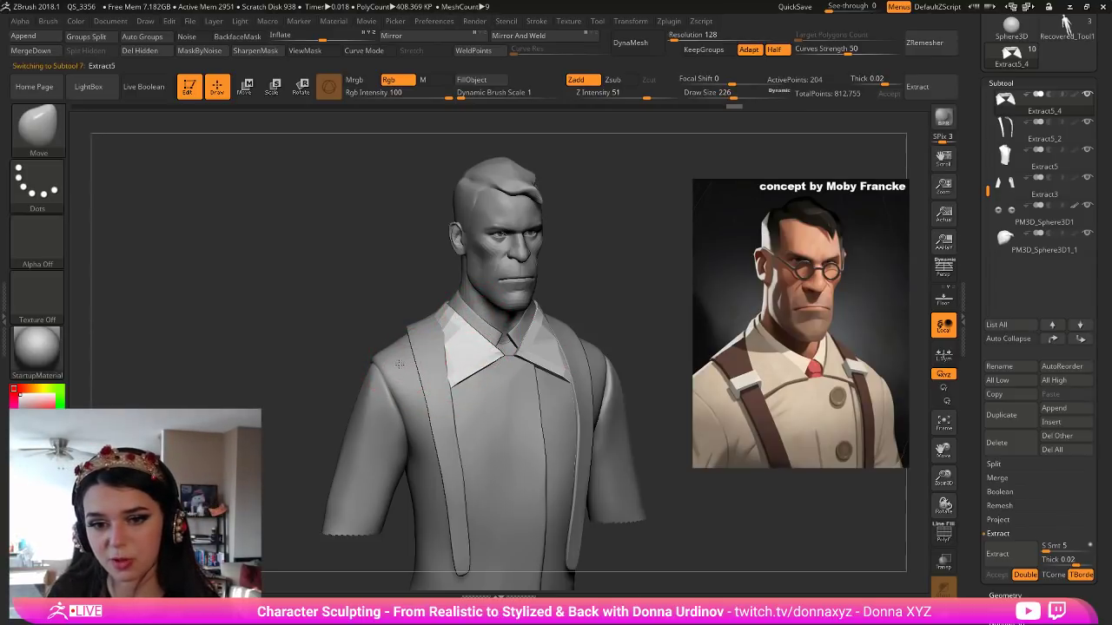
drag(373, 362, 380, 361)
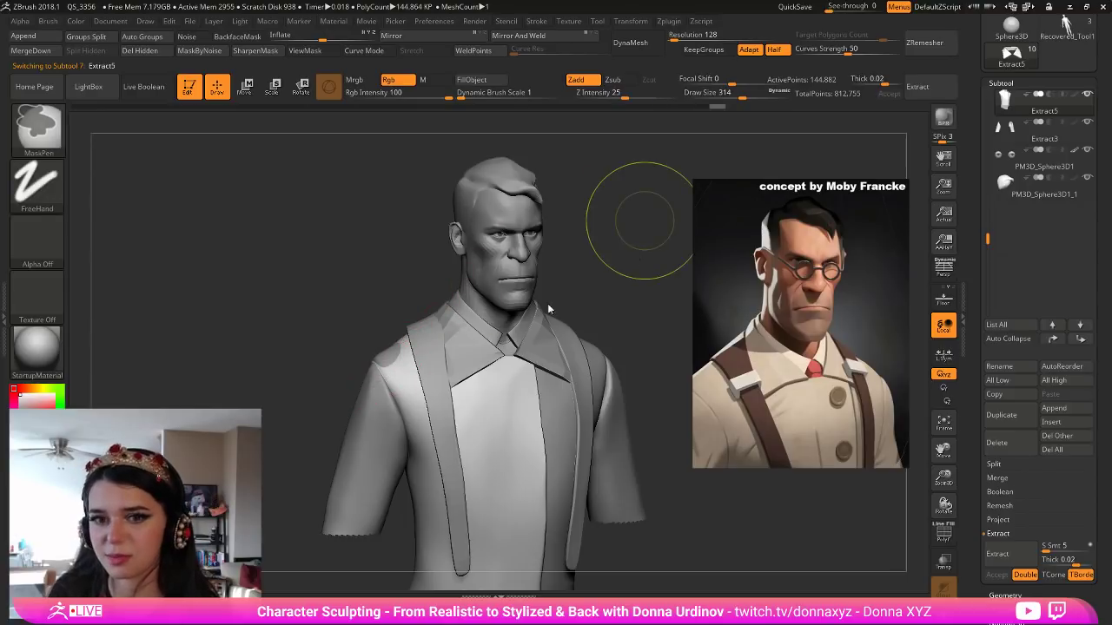
key(ctrl+z)
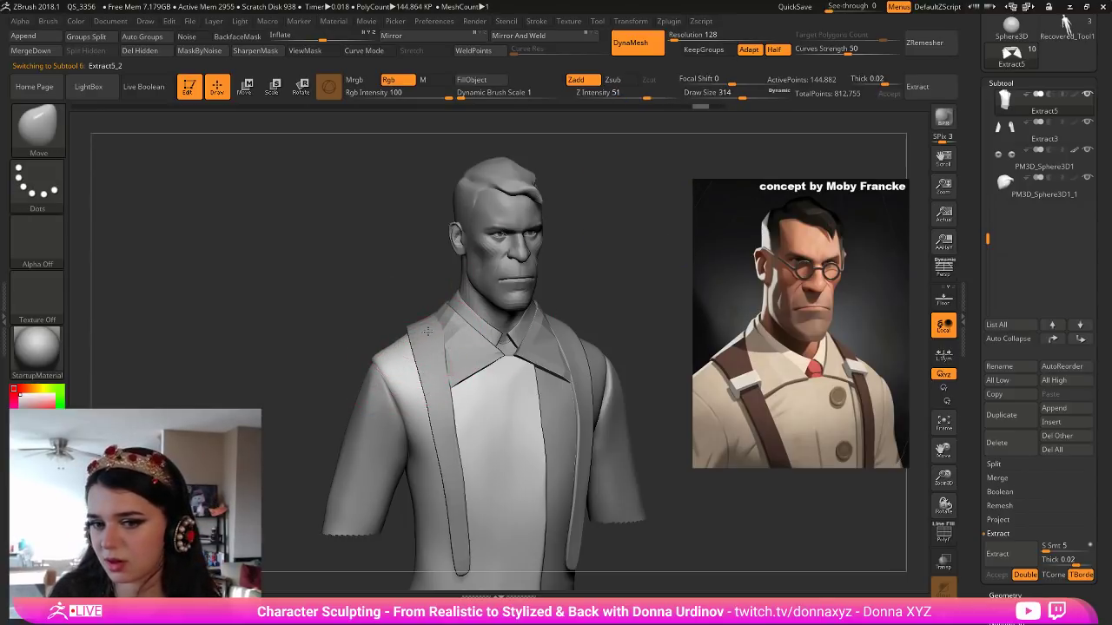
Reshape the shoulder ends of the suspender straps Extract5_2 with the Move brush, working from the front and back.
alt+click(422, 339)
drag(427, 321, 428, 321)
drag(441, 372, 436, 363)
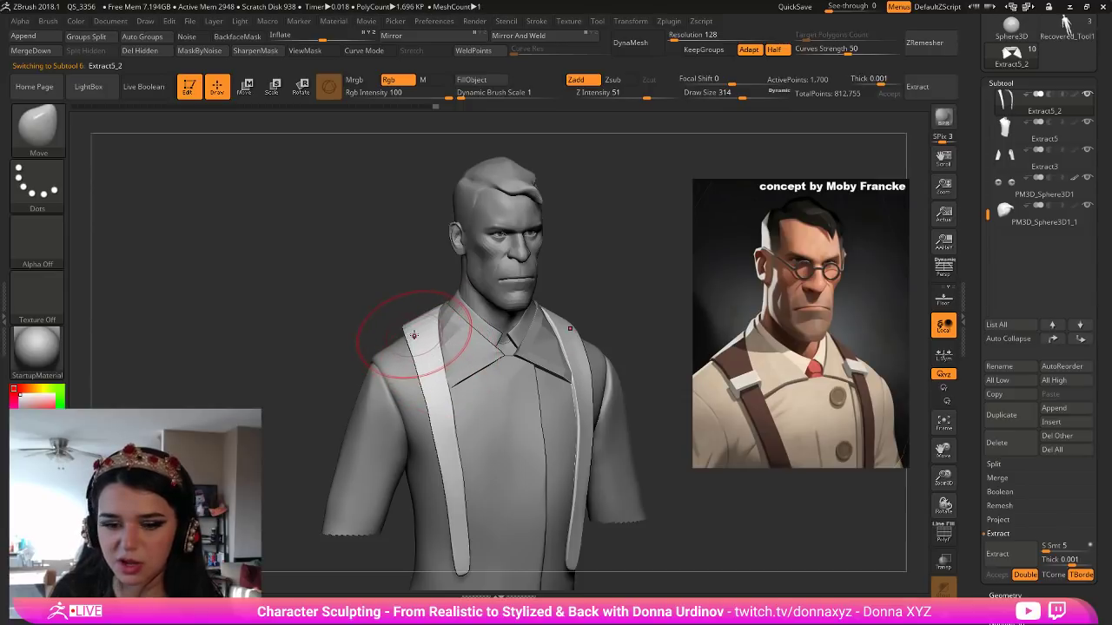
key(bracketleft)
key(bracketleft)
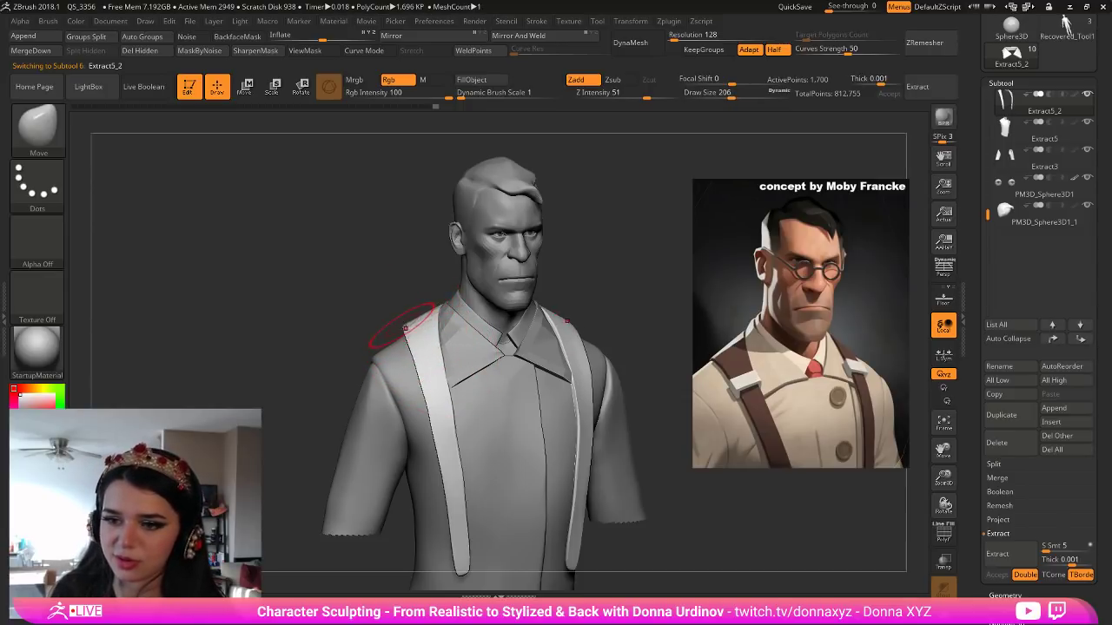
drag(401, 326, 483, 306)
drag(363, 332, 349, 344)
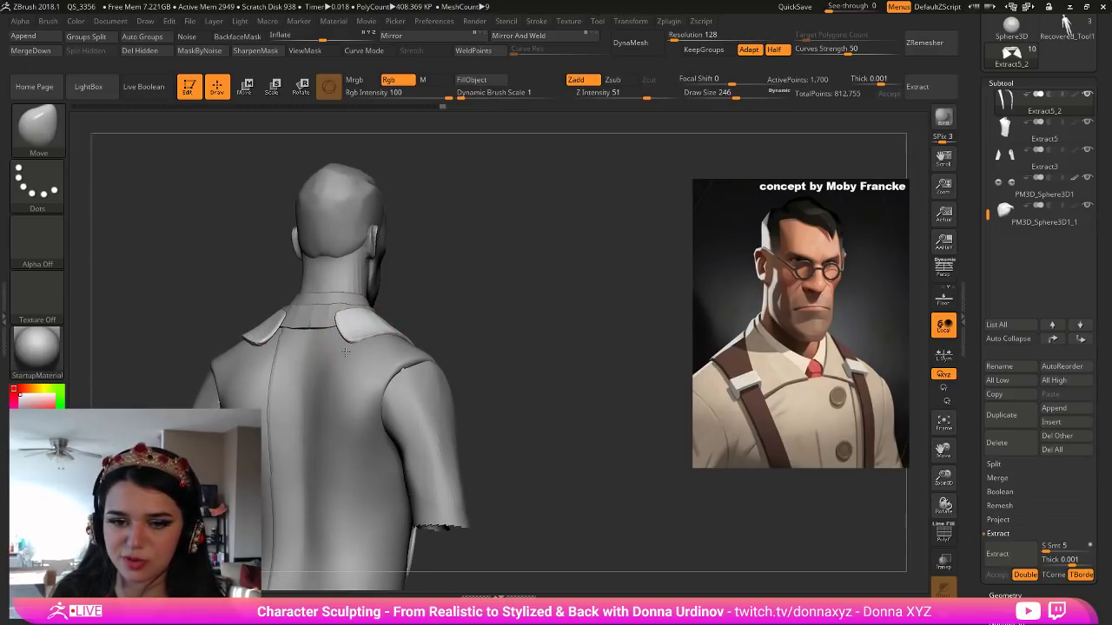
drag(445, 314, 402, 320)
drag(514, 344, 504, 350)
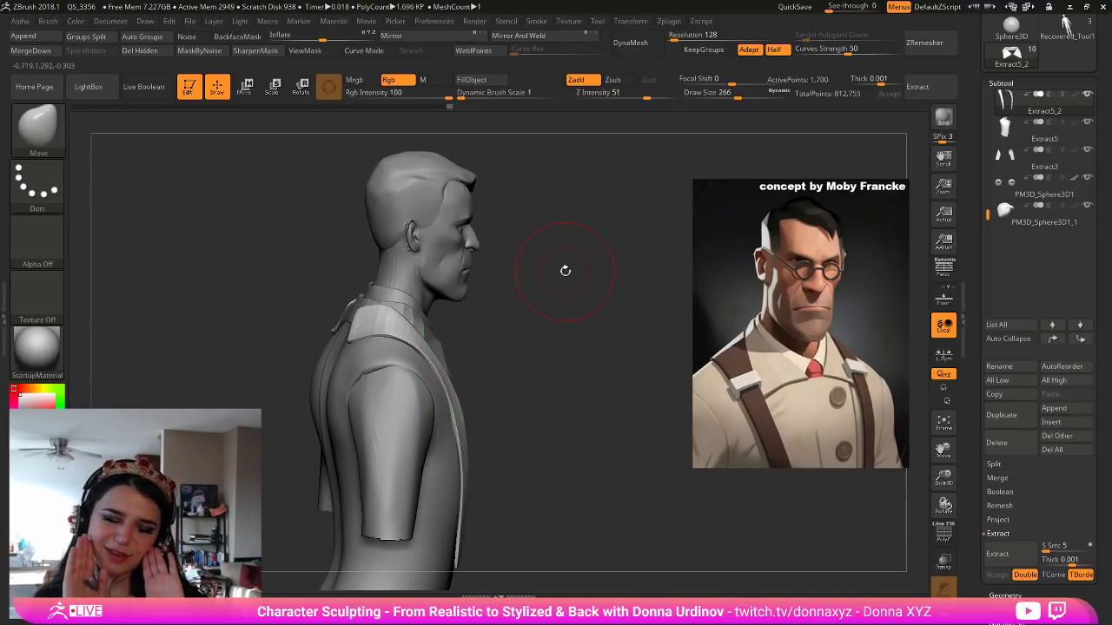
Smooth the suspender straps Extract5_2 along their length down the chest, with the hPolish brush as the active brush.
drag(624, 246, 585, 284)
drag(626, 247, 618, 266)
key(b)
key(h)
key(p)
key(bracketleft)
key(bracketleft)
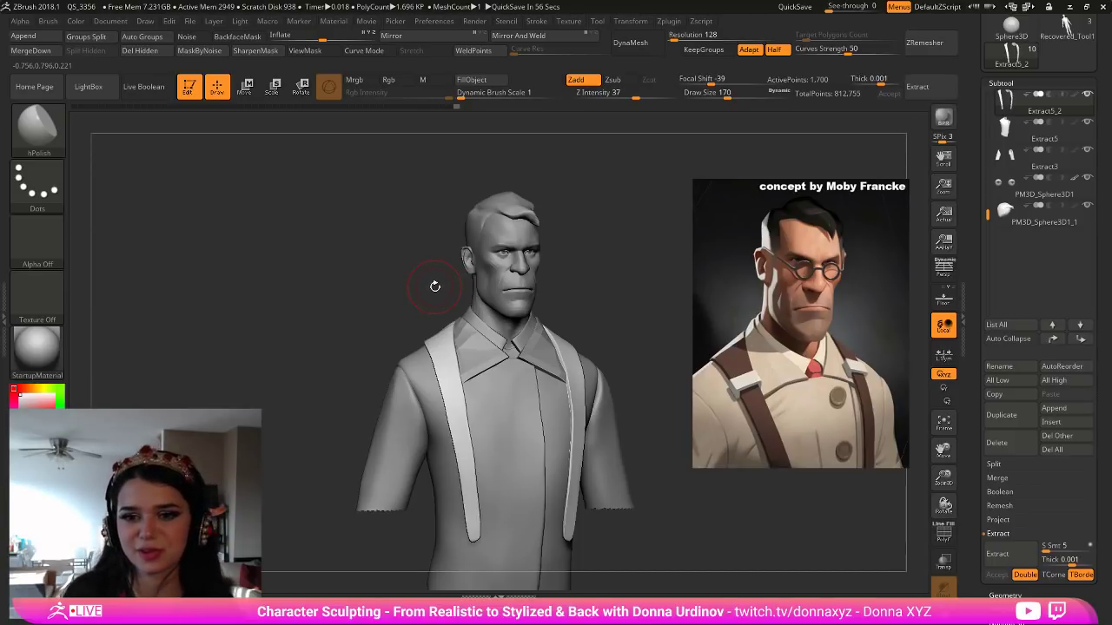
shift+drag(640, 307, 611, 315)
shift+drag(594, 380, 581, 413)
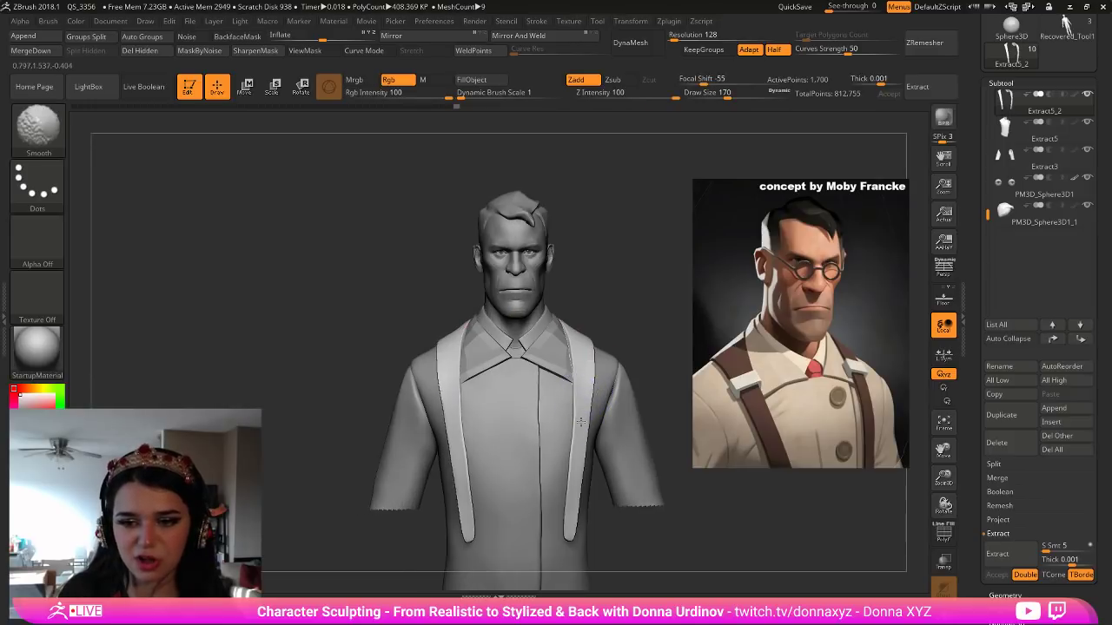
mouse_move(460, 411)
shift+mouse_down()
mouse_move(455, 468)
mouse_move(447, 395)
shift+mouse_up()
mouse_move(447, 395)
shift+mouse_down()
mouse_move(441, 347)
mouse_move(453, 435)
shift+mouse_up()
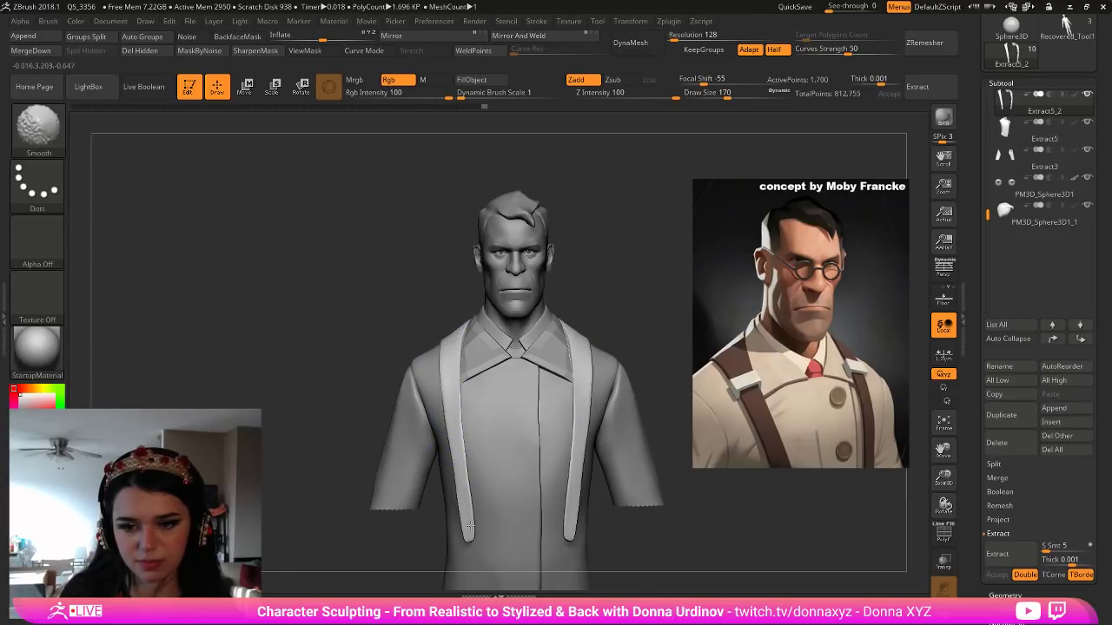
Isolate the outer collar Extract5_4 from the other parts, with its geometry settings open.
drag(624, 297, 635, 295)
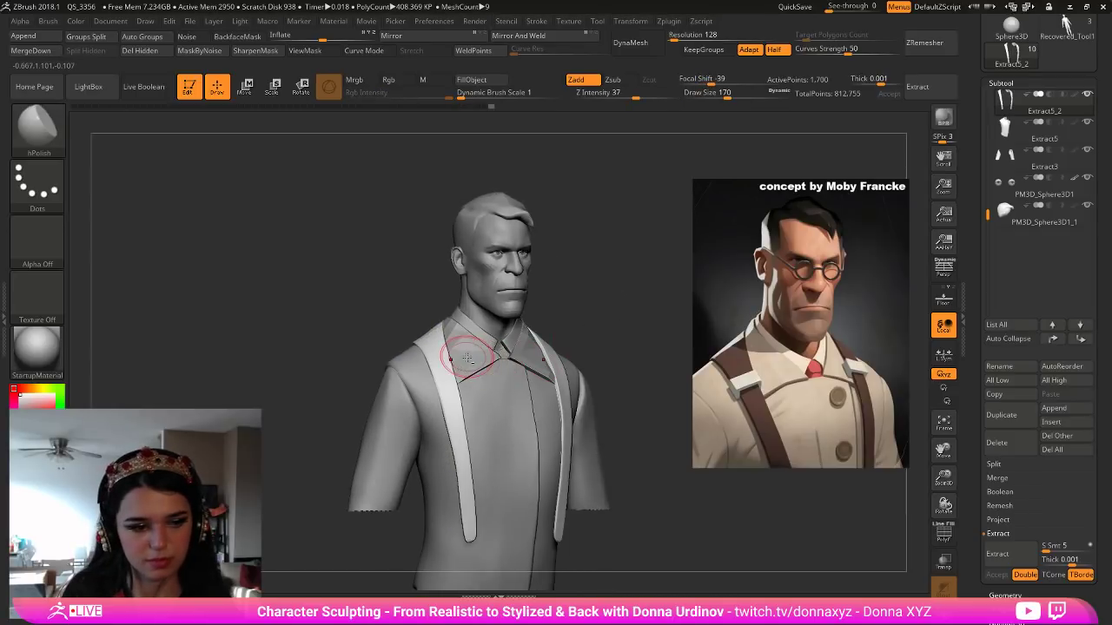
alt+click(471, 354)
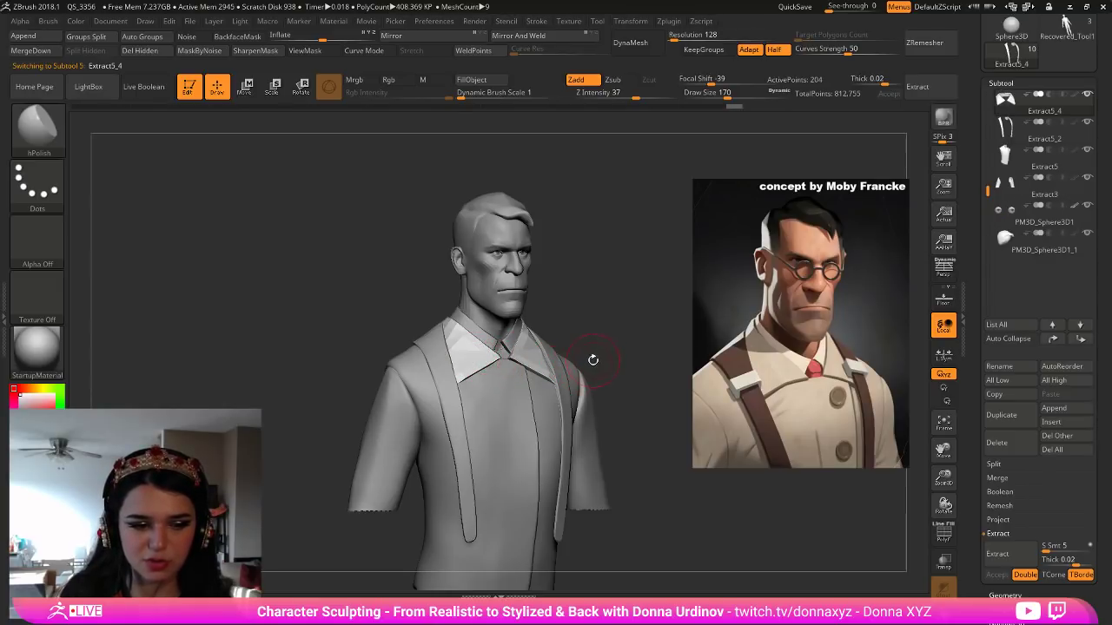
click(1005, 595)
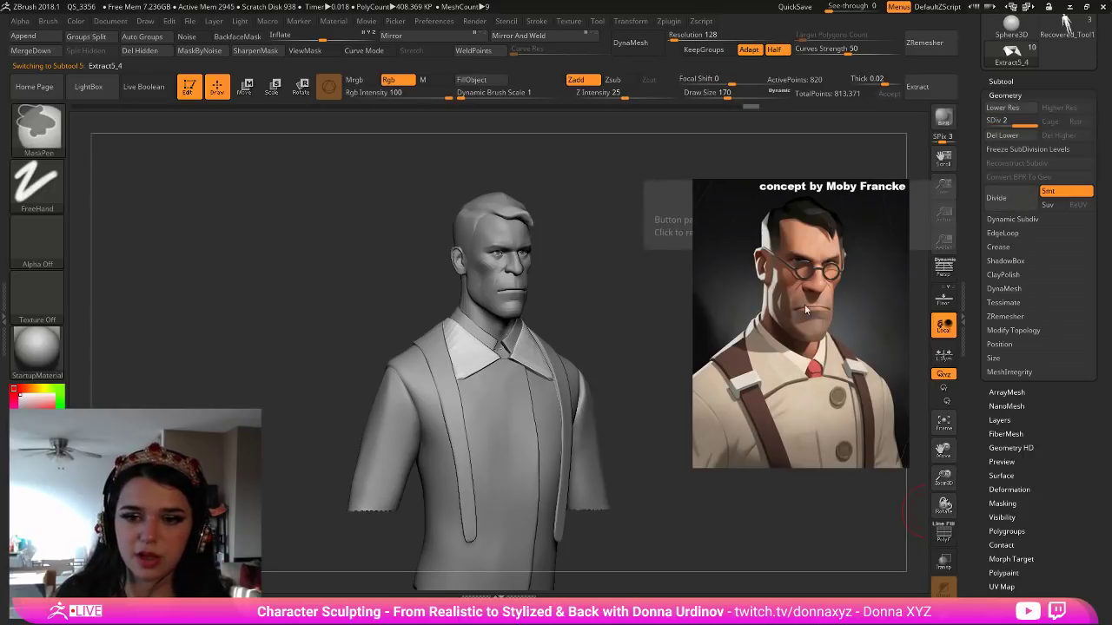
click(945, 622)
Reshape the isolated collar's outer edge and side flap with the Move Topological brush, viewing it from several angles.
alt+drag(582, 356, 625, 431)
drag(574, 459, 614, 456)
key(b)
key(m)
key(t)
drag(604, 310, 634, 174)
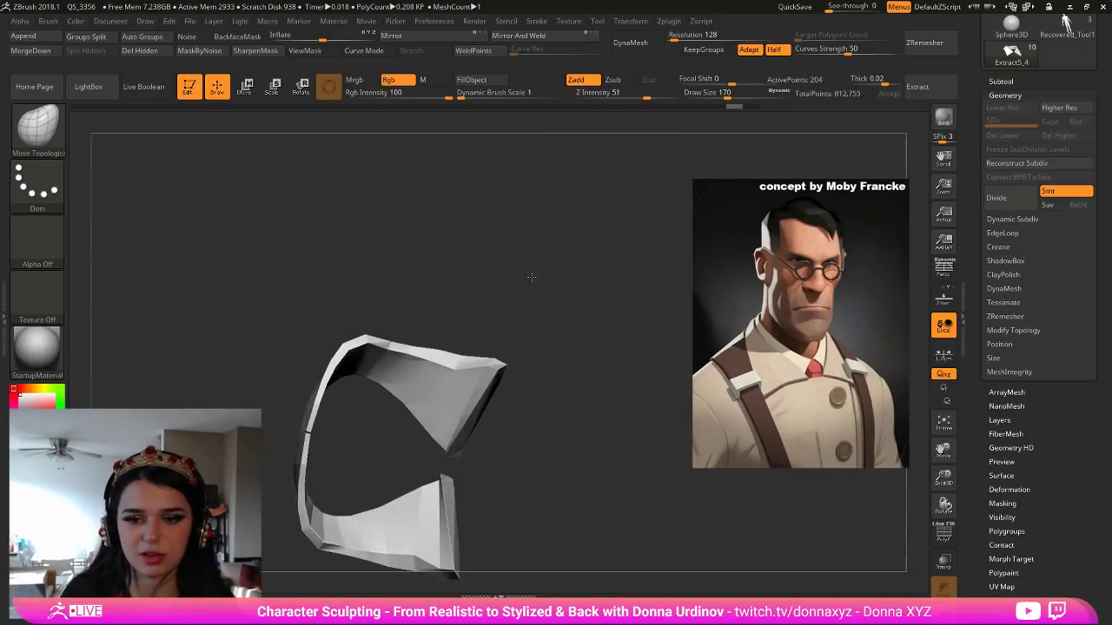
drag(524, 293, 530, 284)
key(bracketleft)
drag(462, 365, 467, 354)
drag(520, 315, 524, 293)
key(bracketright)
drag(432, 370, 434, 362)
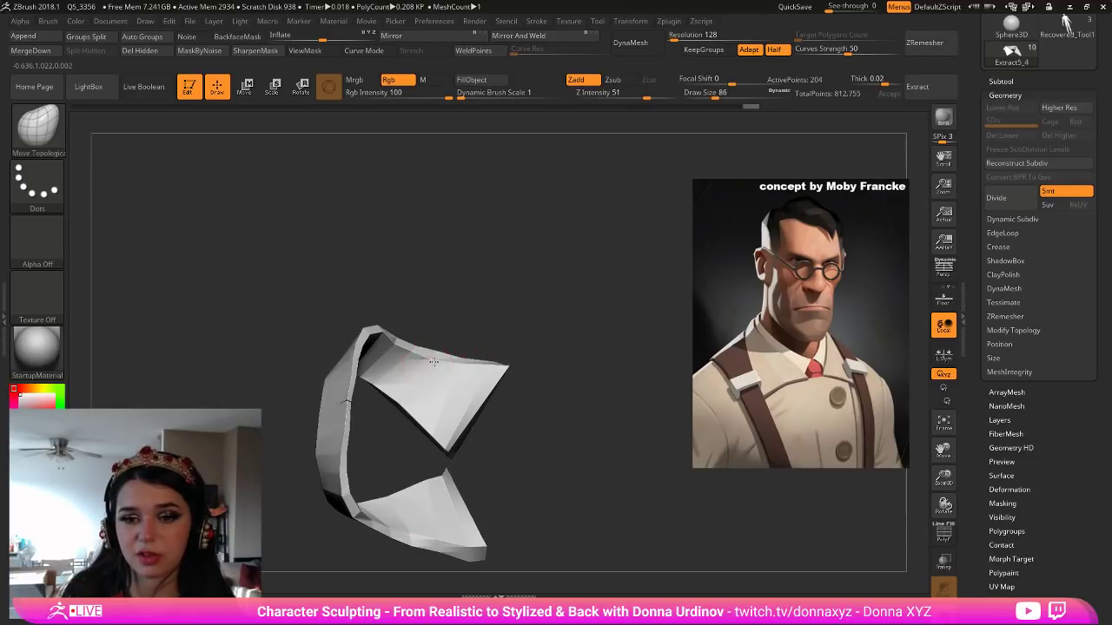
drag(507, 308, 472, 359)
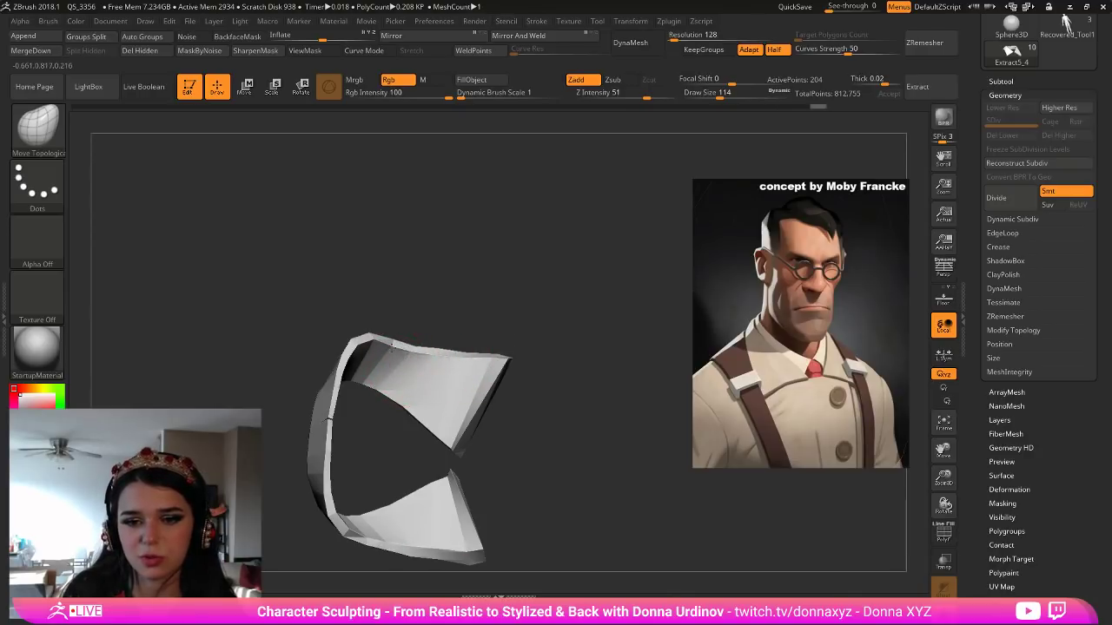
mouse_move(475, 295)
mouse_down()
mouse_move(461, 243)
mouse_move(473, 275)
mouse_up()
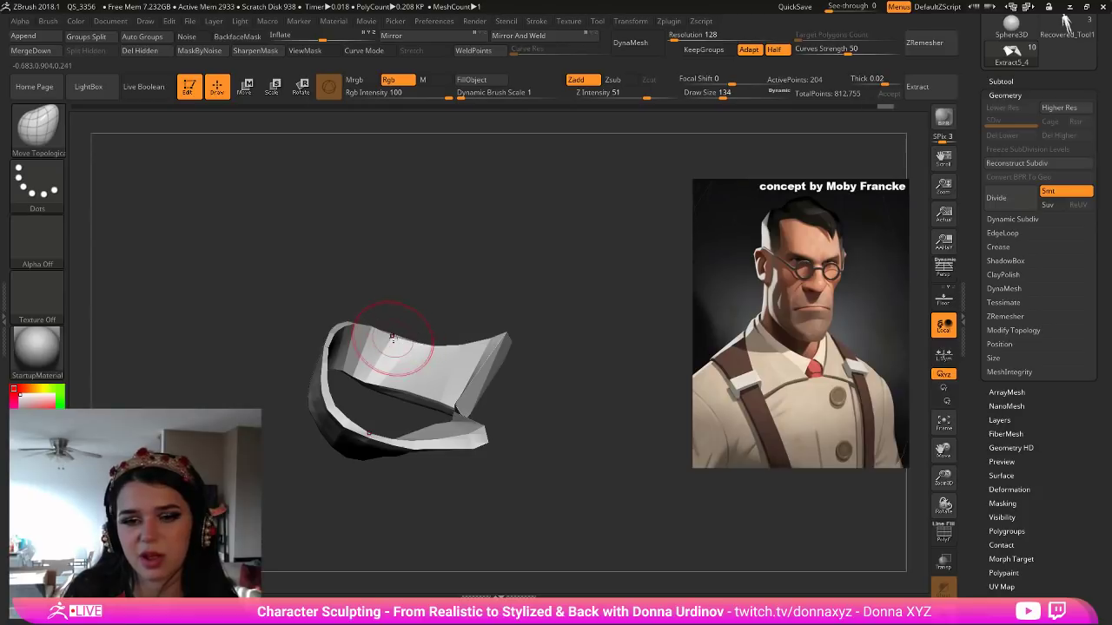
Adjust the collar's front corners at the neck opening with a smaller Move Topological brush.
key([)
key([)
mouse_move(432, 345)
mouse_down()
mouse_move(456, 328)
mouse_move(518, 331)
mouse_move(548, 356)
mouse_move(528, 369)
mouse_up()
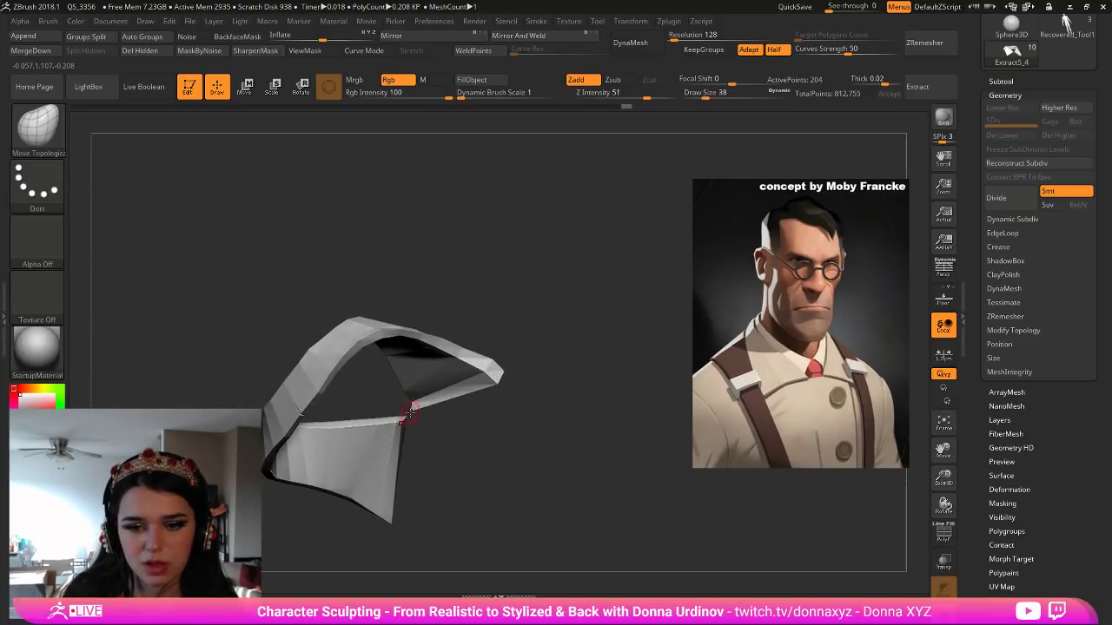
mouse_move(419, 411)
mouse_down()
mouse_move(443, 400)
mouse_move(540, 431)
mouse_move(574, 426)
mouse_move(547, 431)
mouse_up()
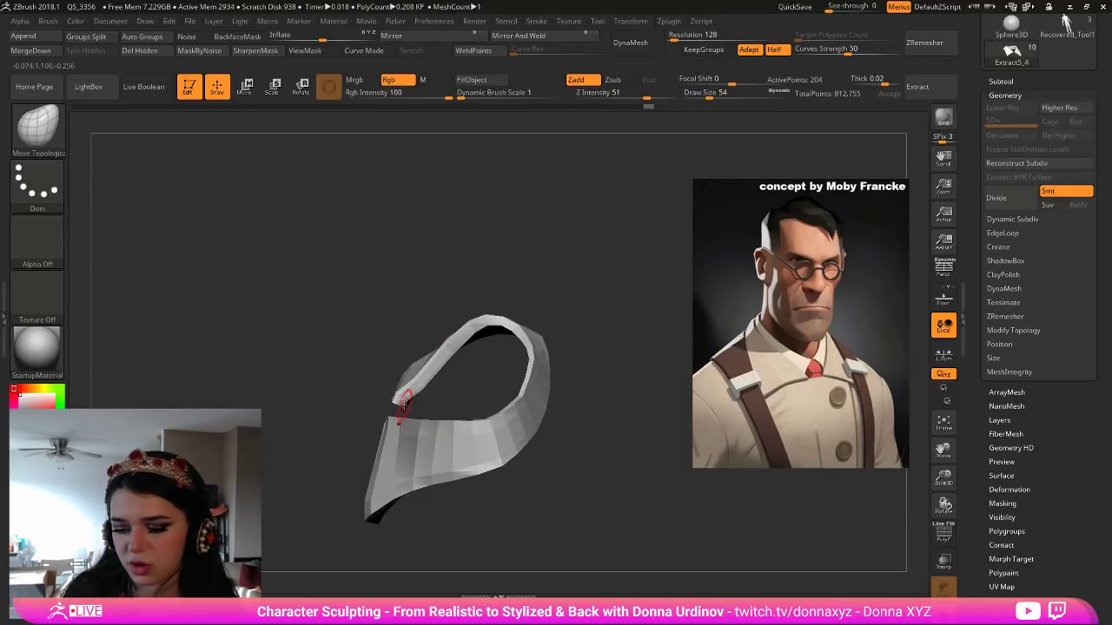
key(bracketleft)
drag(445, 397, 542, 337)
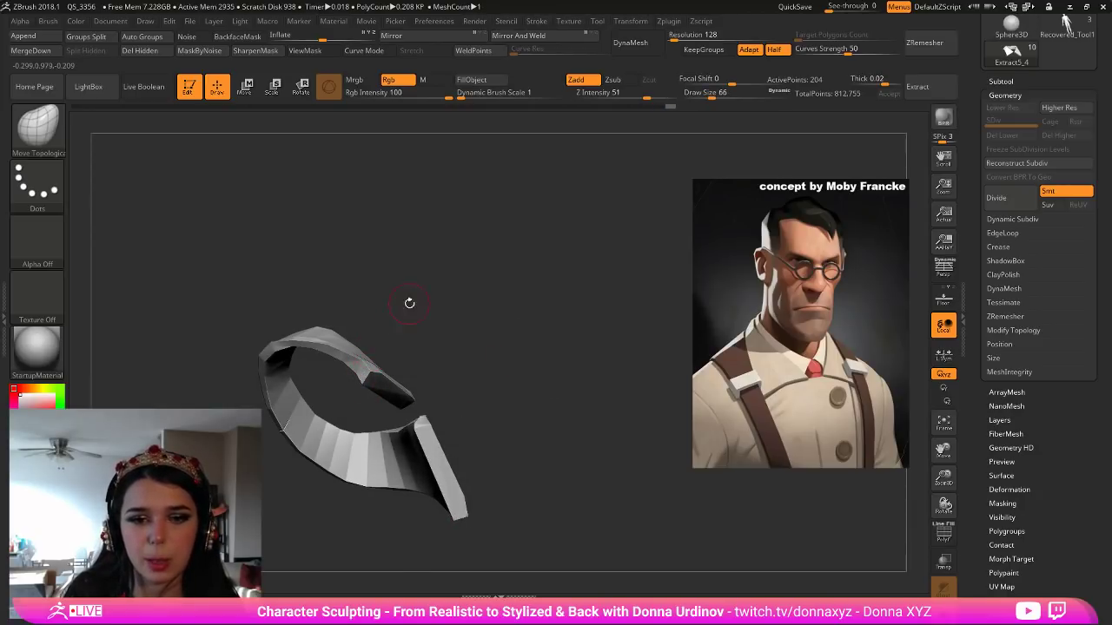
drag(397, 313, 331, 325)
Reshape and smooth the collar's neck band using the Move Topological brush at a draw size of 114.
key(bracketleft)
key(bracketleft)
key(bracketleft)
key(bracketleft)
key(bracketleft)
key(bracketleft)
key(bracketleft)
key(bracketleft)
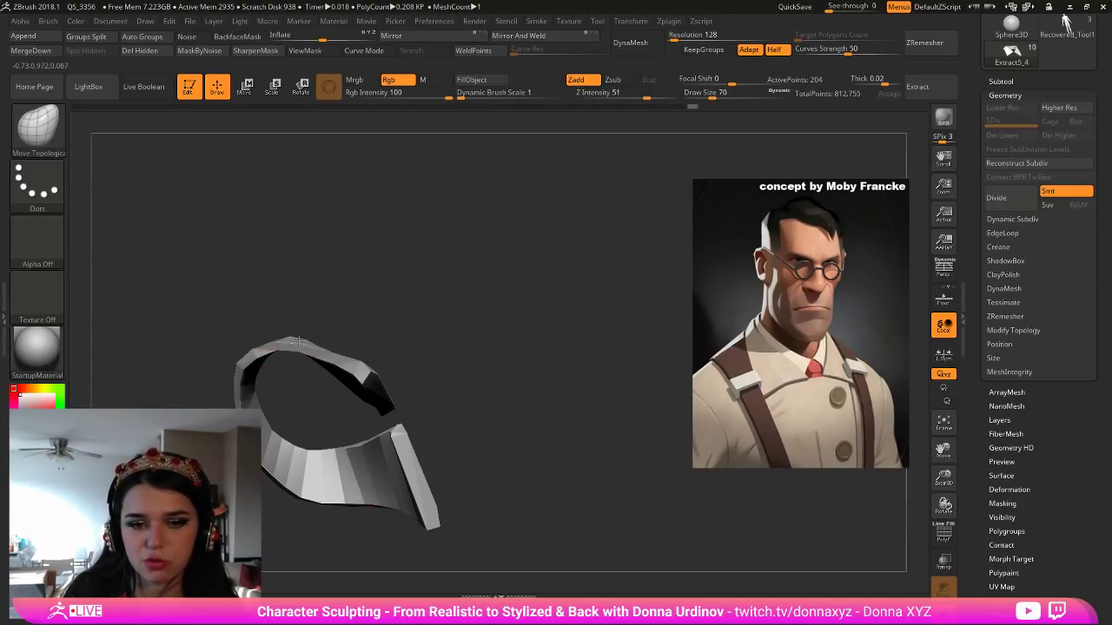
key(bracketright)
key(bracketright)
key(bracketright)
key(bracketright)
key(bracketright)
key(bracketright)
key(bracketright)
key(bracketright)
key(bracketright)
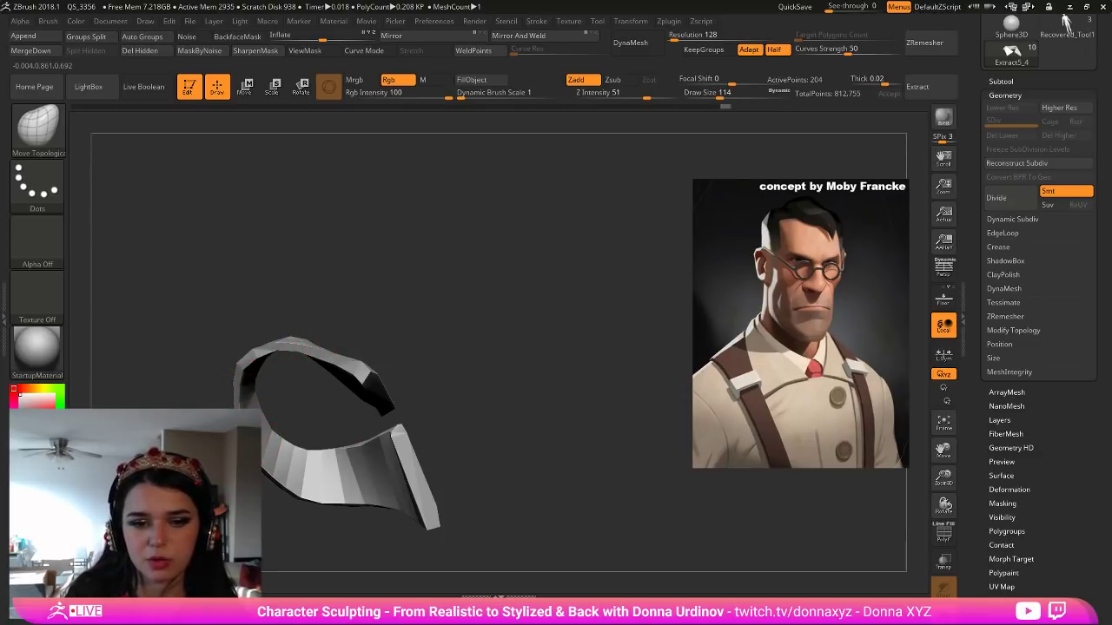
mouse_move(432, 364)
mouse_down()
mouse_move(427, 353)
mouse_move(415, 358)
mouse_up()
drag(327, 400, 337, 404)
drag(401, 388, 431, 376)
shift+drag(347, 402, 343, 396)
mouse_move(463, 318)
mouse_down()
mouse_move(486, 325)
mouse_move(482, 337)
mouse_up()
mouse_move(534, 240)
mouse_down()
mouse_move(558, 230)
mouse_move(579, 273)
mouse_up()
Insert extra edge loops along the collar's thin border with the ZModeler brush, using the polygon wireframe as a guide.
key(b)
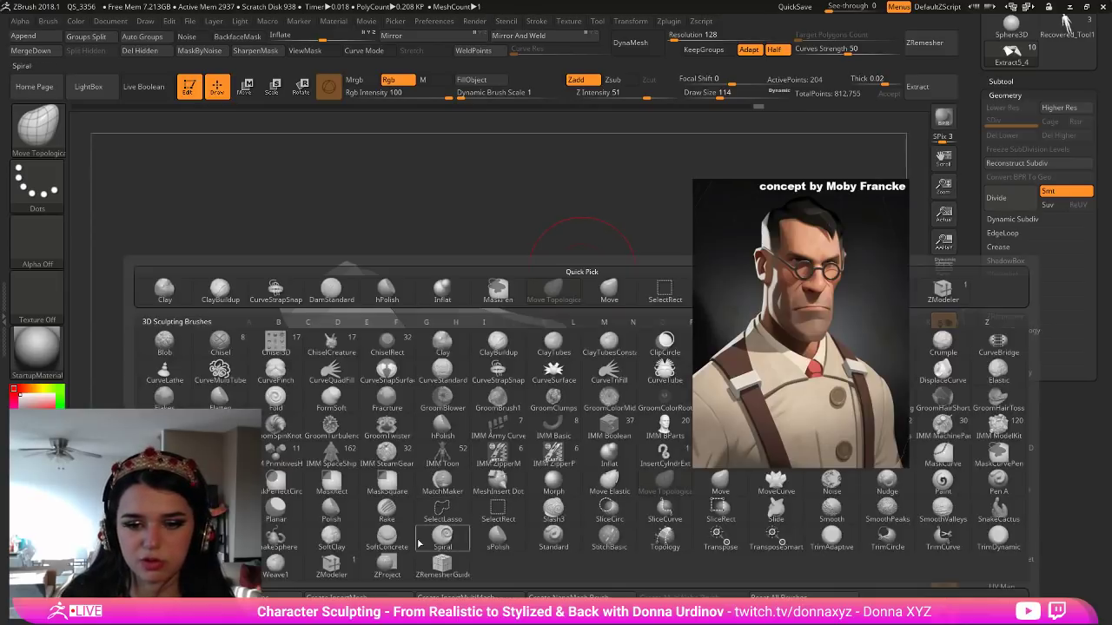
key(b)
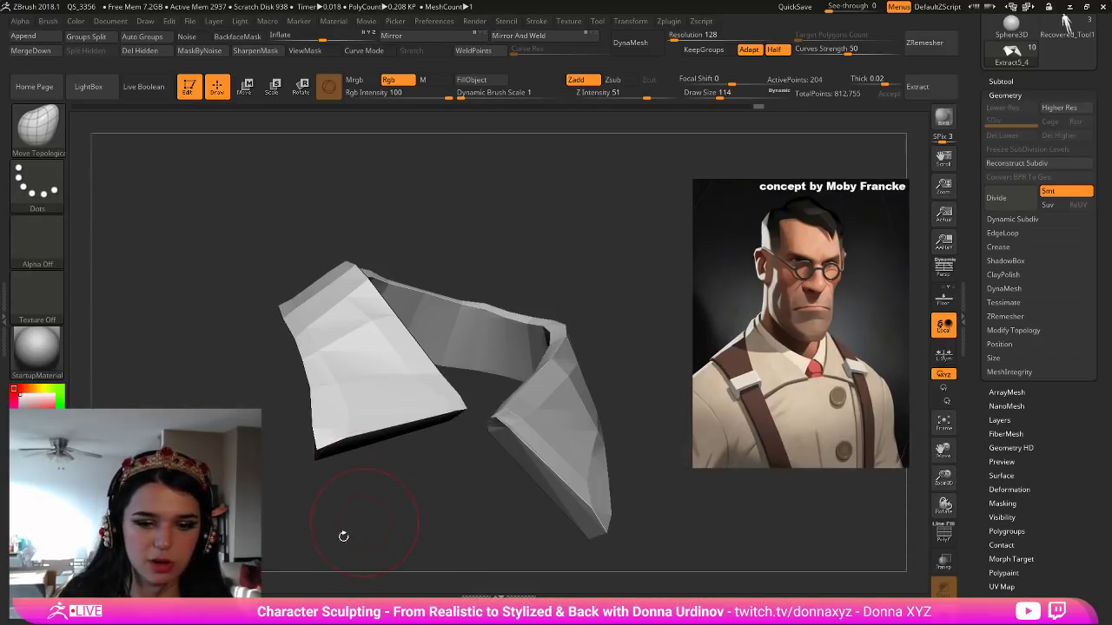
key(b)
key(z)
key(m)
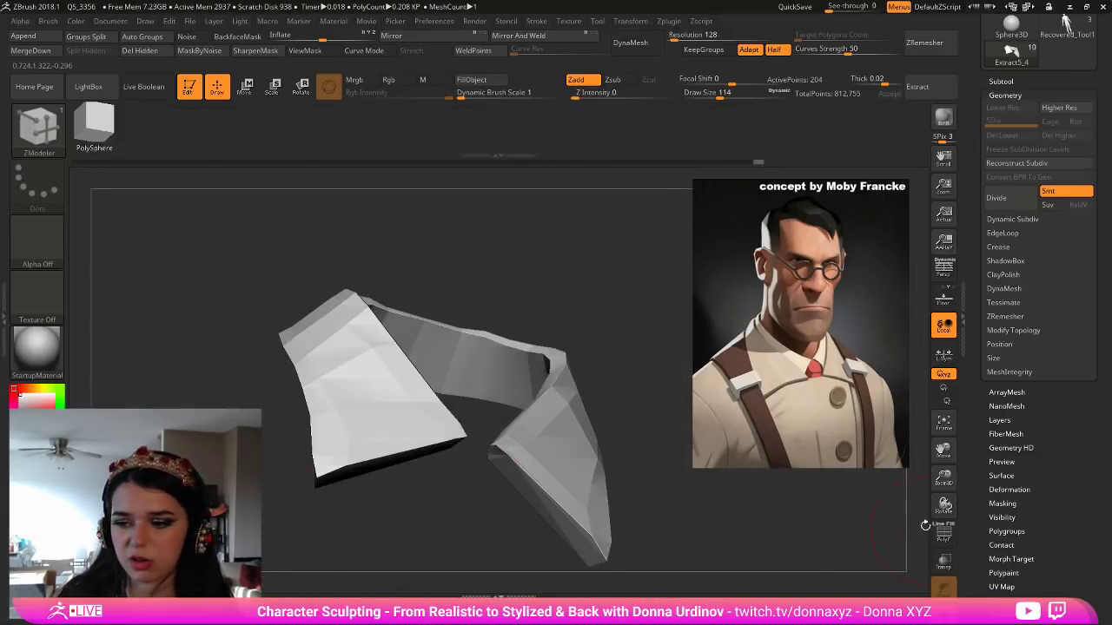
key(shift+f)
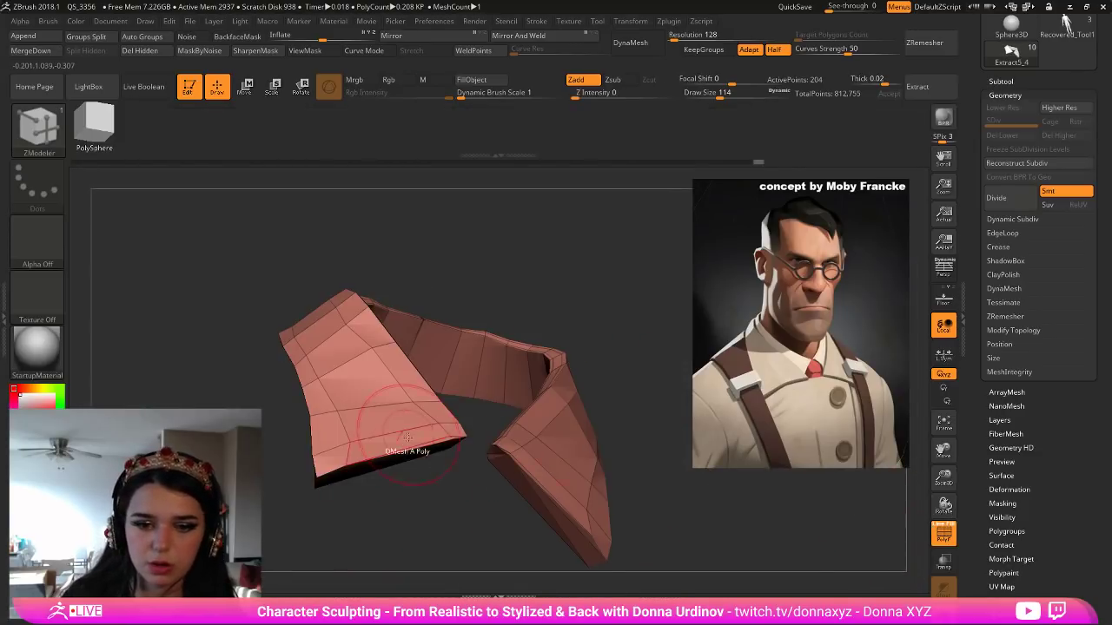
drag(409, 507, 463, 477)
click(458, 427)
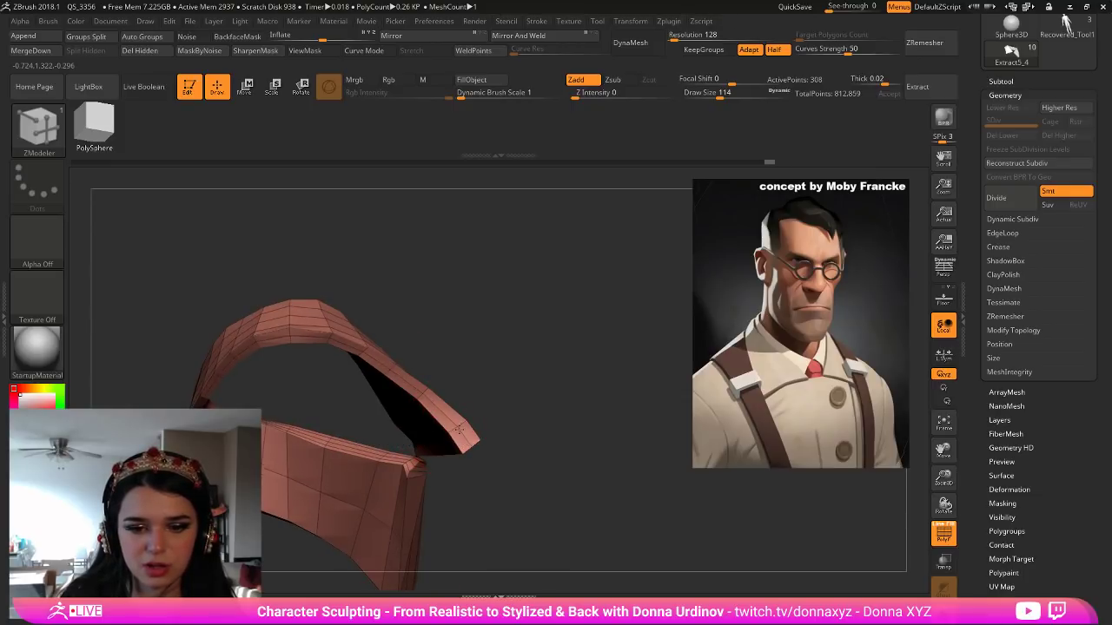
drag(521, 471, 521, 382)
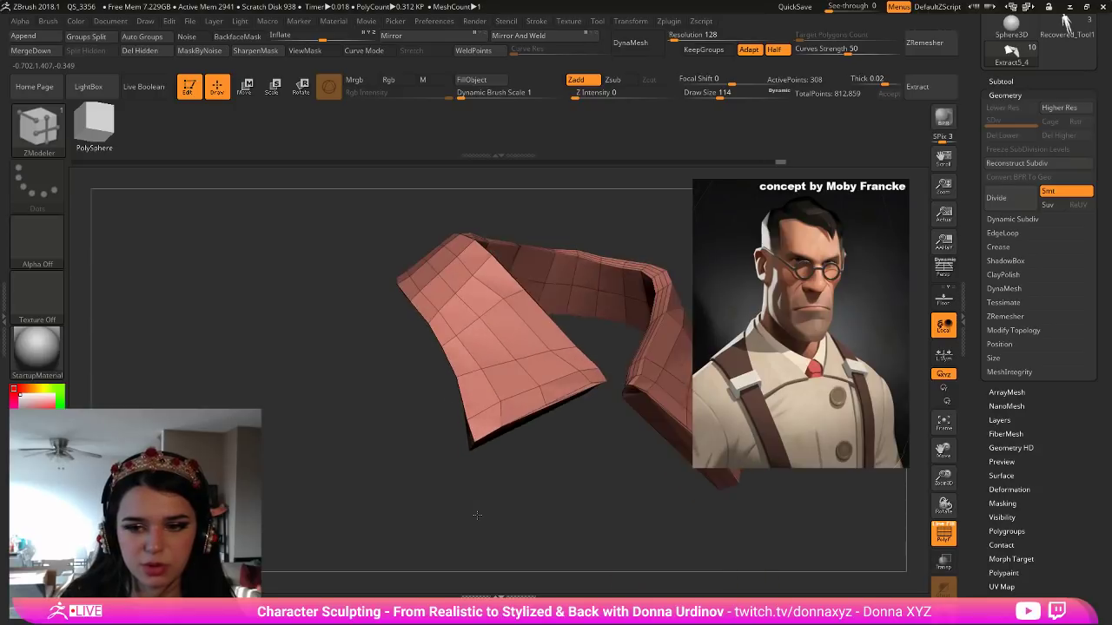
Divide the collar up to subdivision level 3, turn off the wireframe and show the whole character again.
key(f)
click(997, 205)
click(1008, 204)
click(943, 534)
drag(851, 551, 880, 543)
click(945, 615)
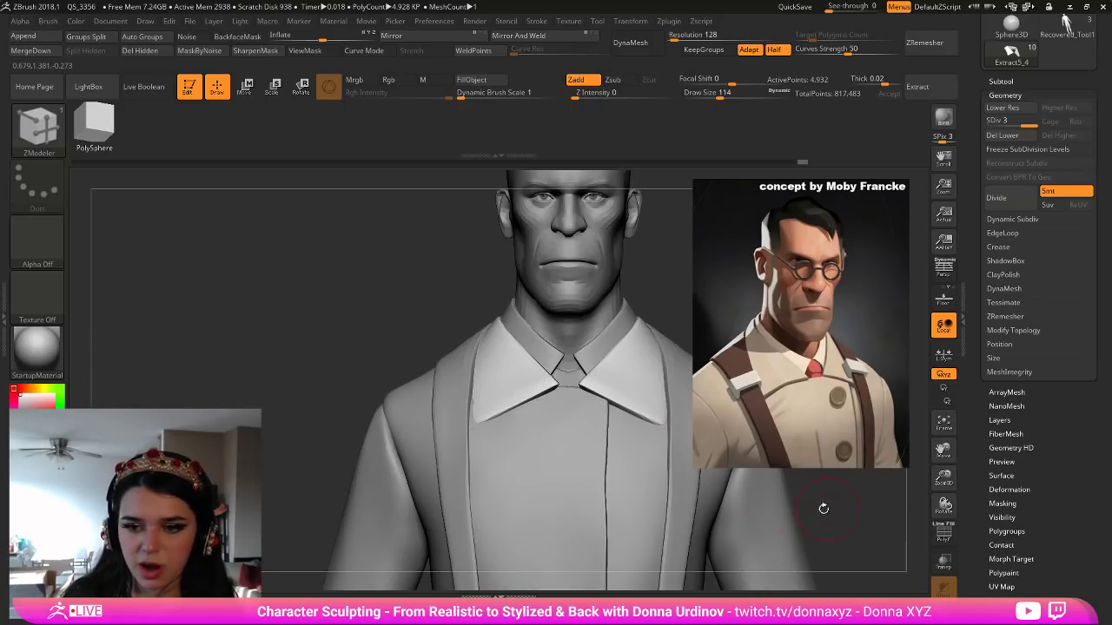
Pull the outer collar's pointed tips outward and down toward the suspender straps with the Move brush.
mouse_move(877, 500)
mouse_down()
mouse_move(874, 508)
mouse_move(812, 481)
mouse_up()
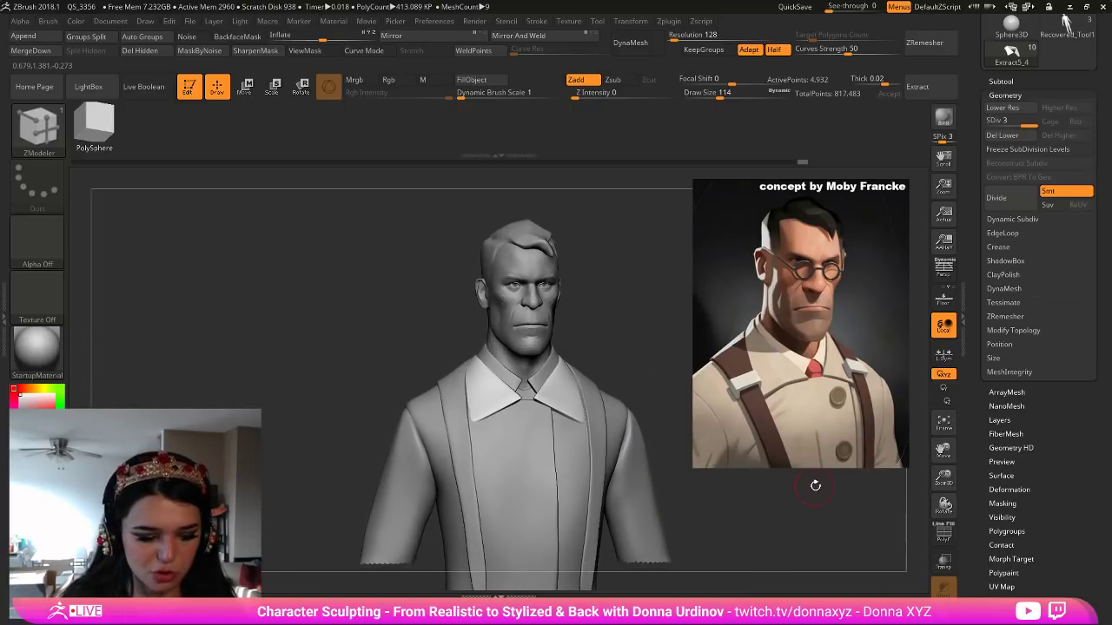
key(b)
key(m)
key(v)
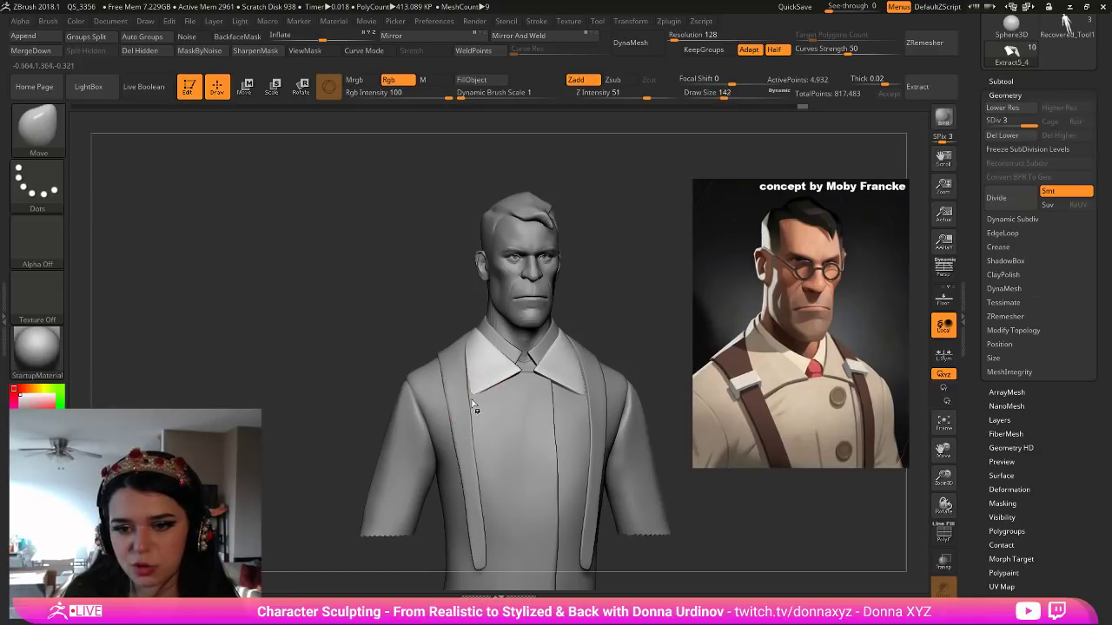
drag(472, 393, 460, 405)
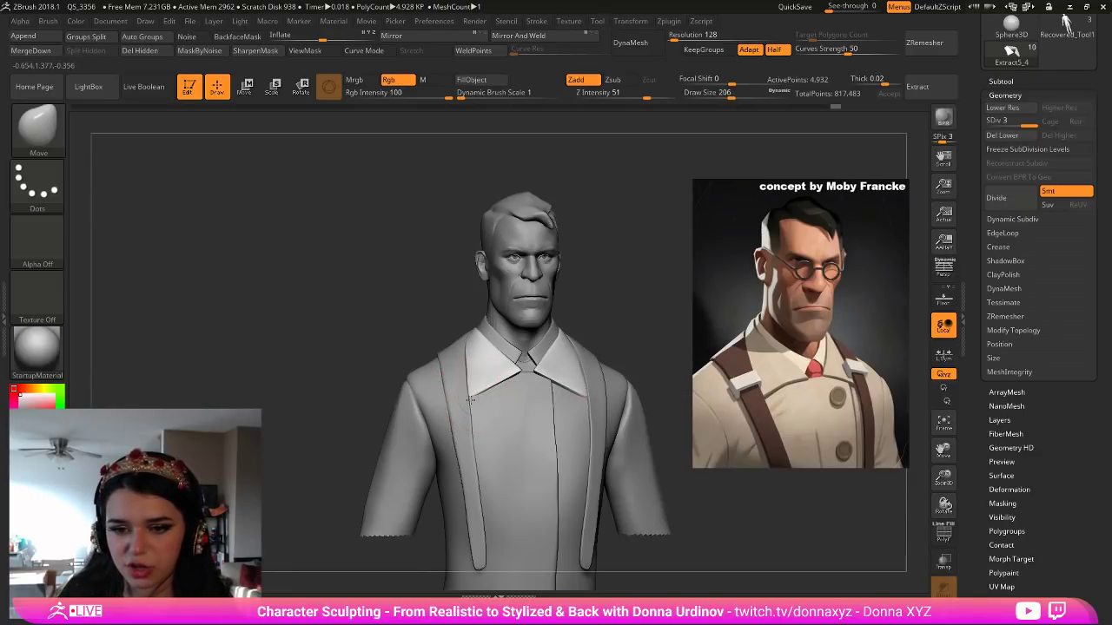
alt+click(472, 402)
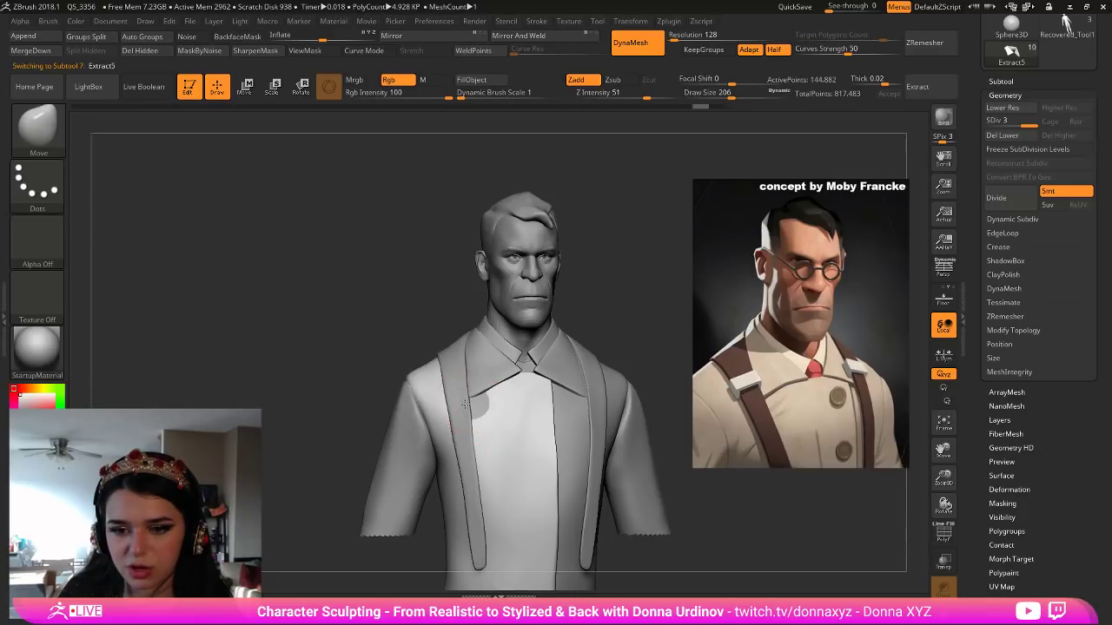
drag(467, 403, 475, 401)
key(ctrl+z)
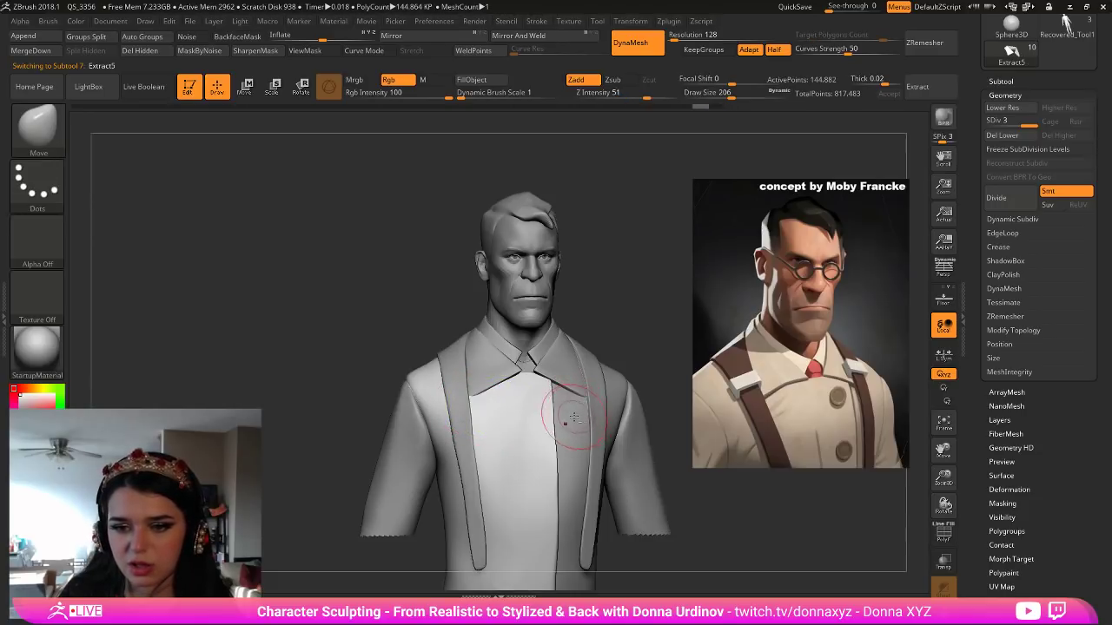
Smooth and flatten the chest of the coat body Extract5 between the suspender straps with the Smooth and hPolish brushes.
alt+click(471, 409)
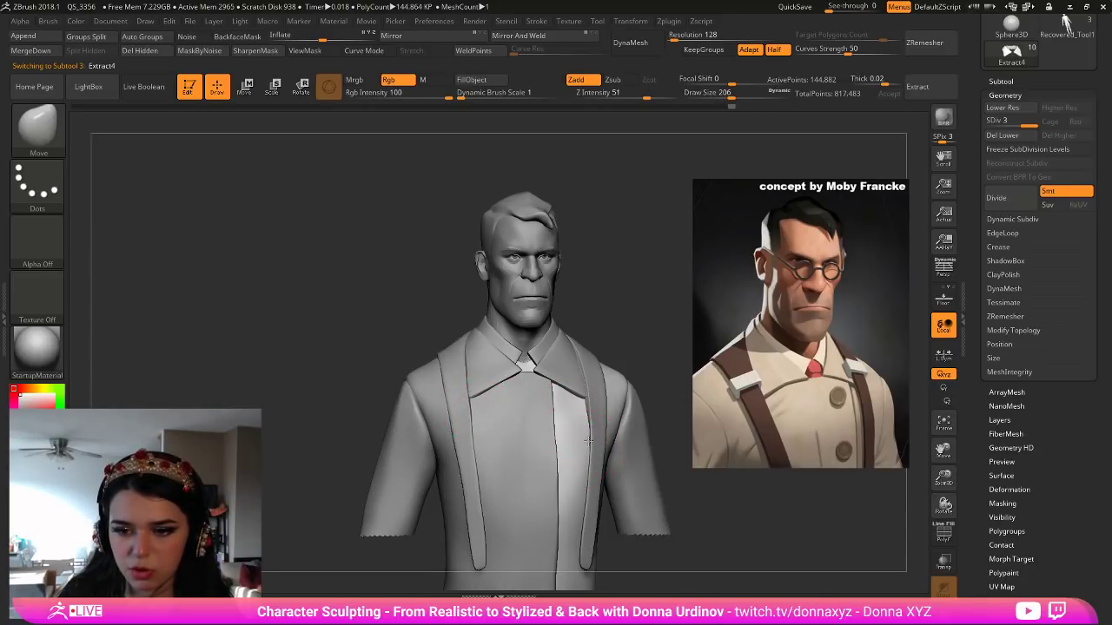
drag(666, 382, 587, 463)
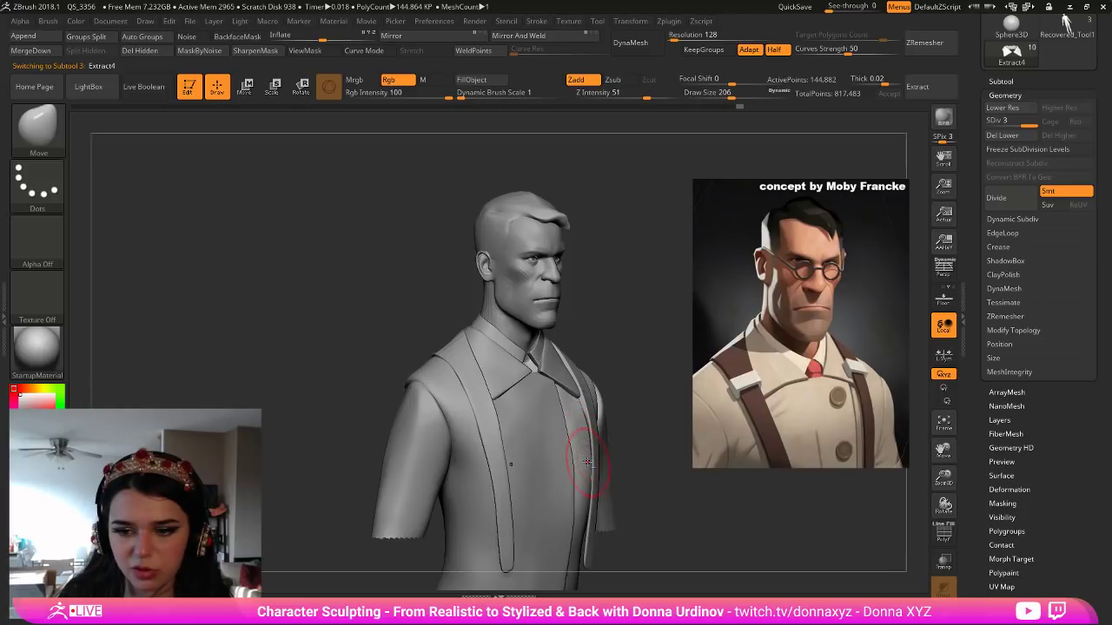
alt+click(521, 408)
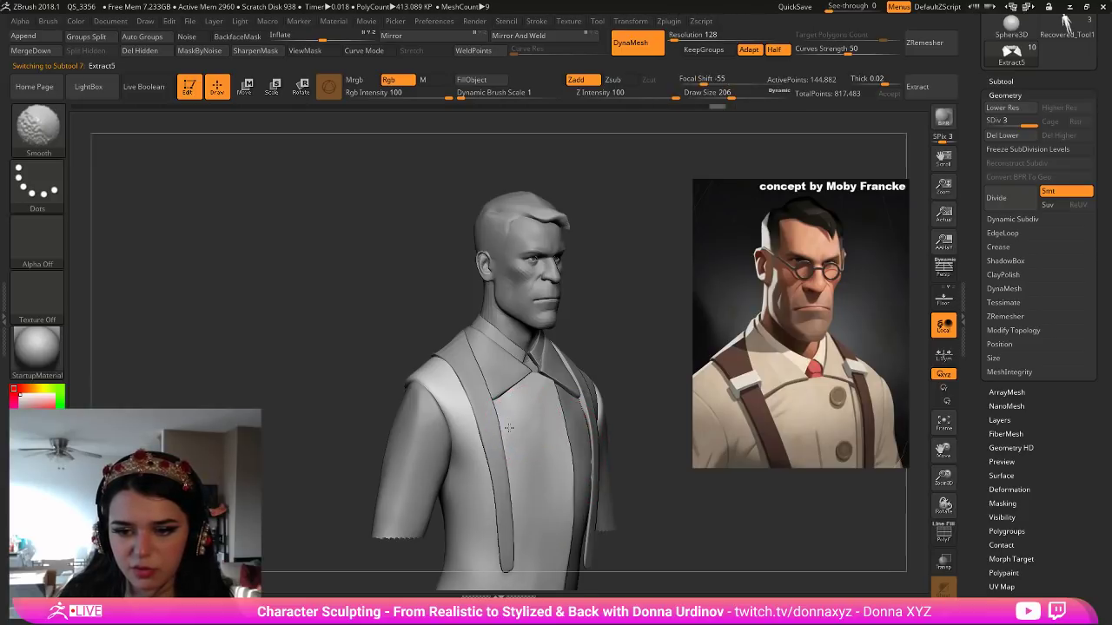
shift+drag(528, 487, 526, 450)
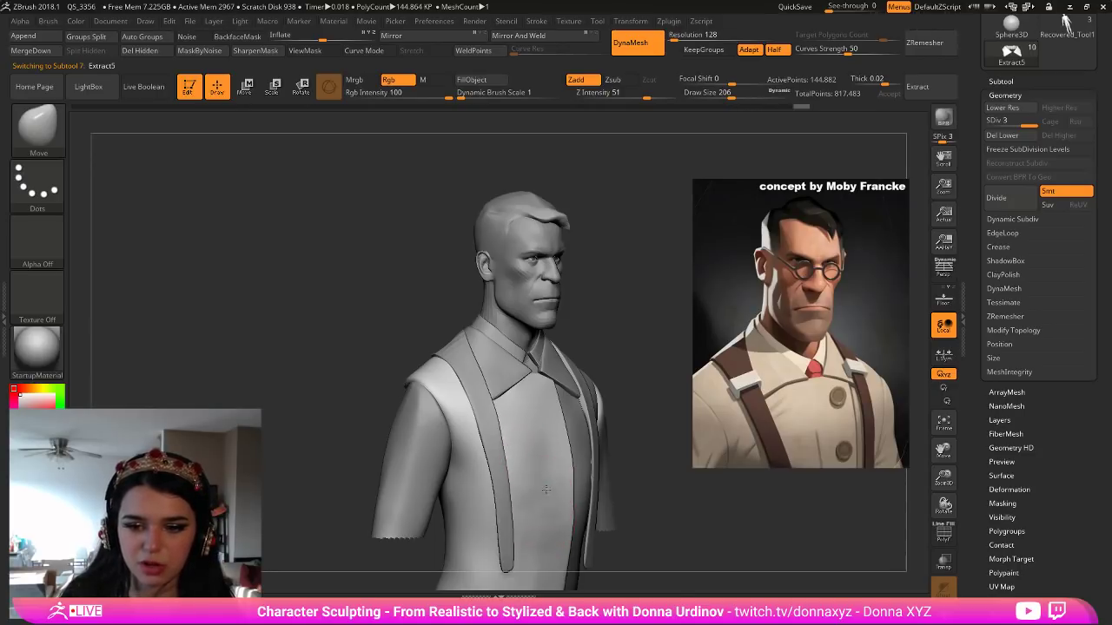
key(b)
key(h)
key(p)
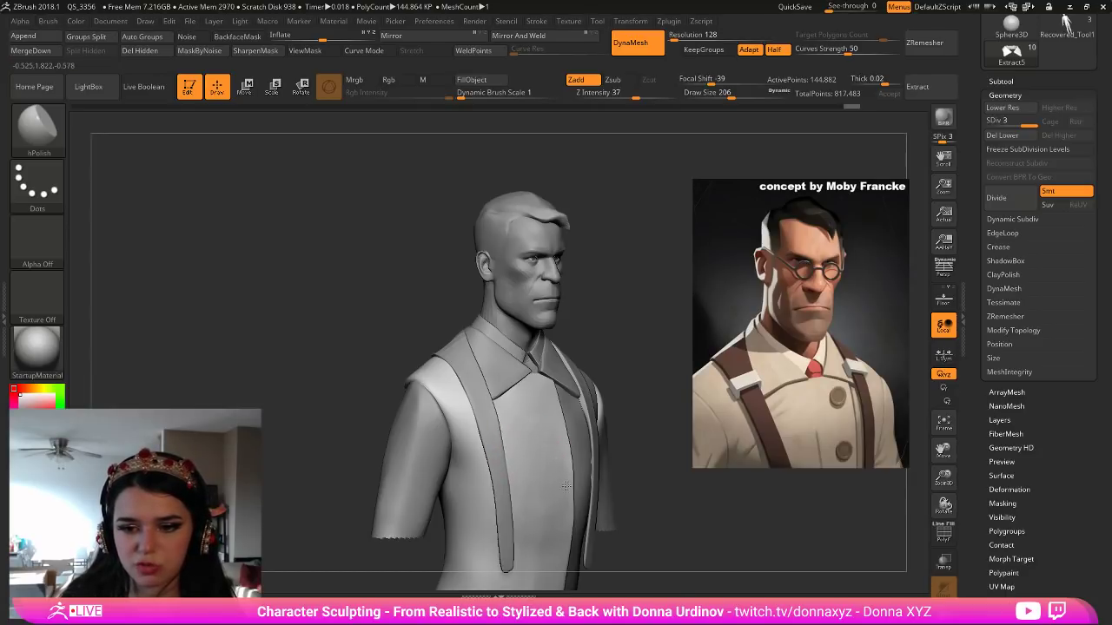
right_drag(556, 458, 571, 487)
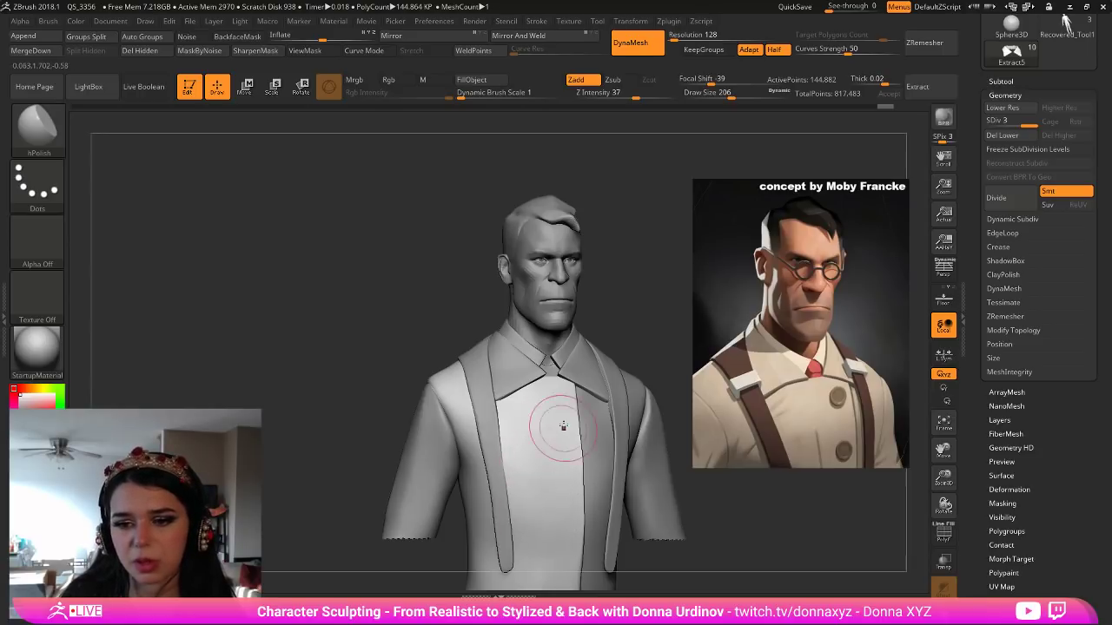
right_drag(655, 306, 635, 320)
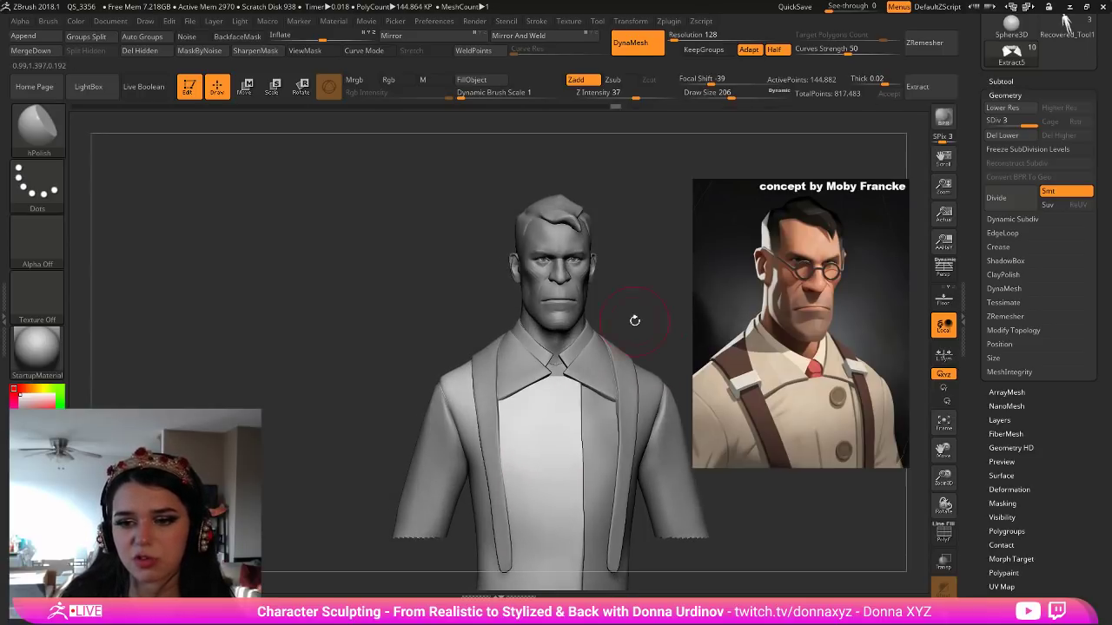
Refine the lower edges of the outer collar Extract5_4 from below with the Move brush, leaving hPolish as the active brush.
alt+click(598, 382)
key(b)
key(m)
key(v)
drag(630, 291, 621, 346)
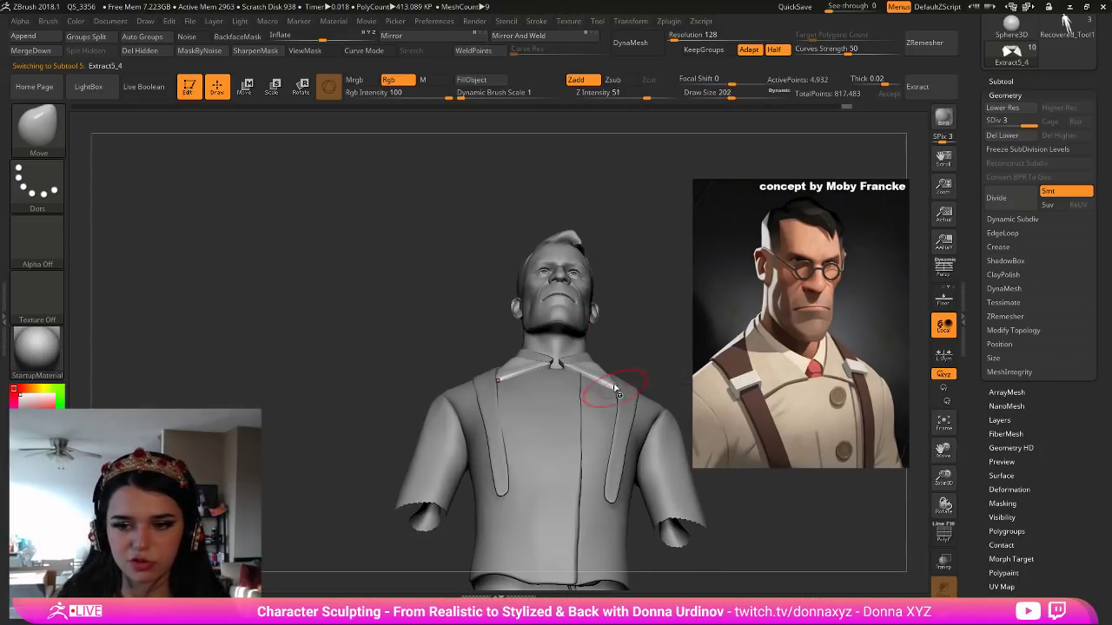
drag(618, 393, 615, 388)
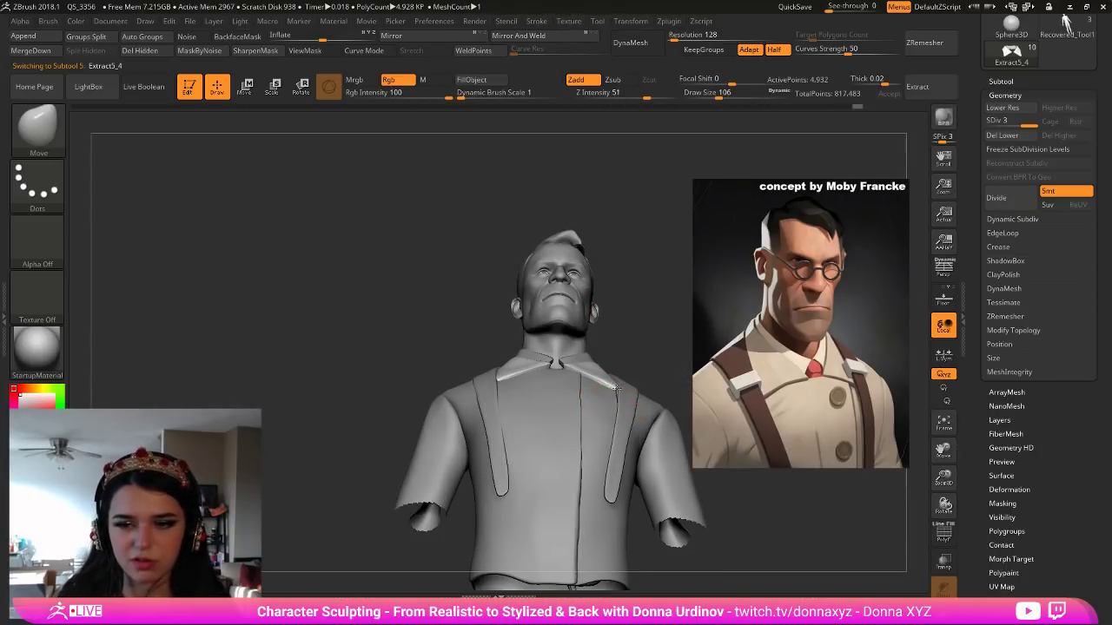
key(bracketright)
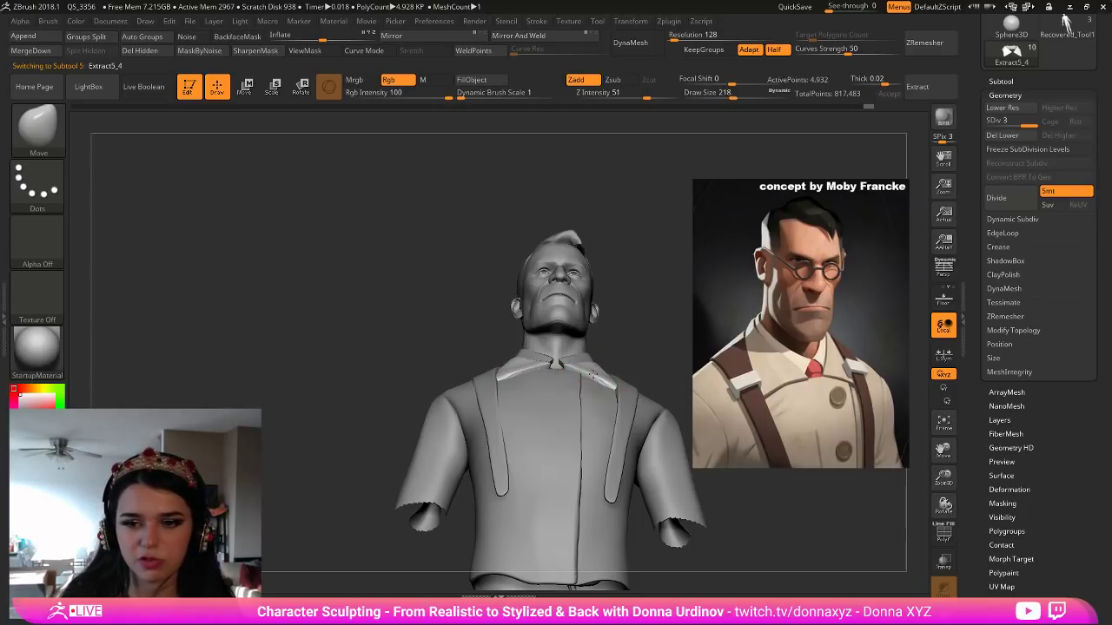
key(ctrl+z)
key(bracketleft)
key(bracketleft)
drag(519, 364, 527, 363)
mouse_move(658, 317)
mouse_down()
mouse_move(667, 370)
mouse_move(608, 376)
mouse_up()
key(b)
key(h)
key(p)
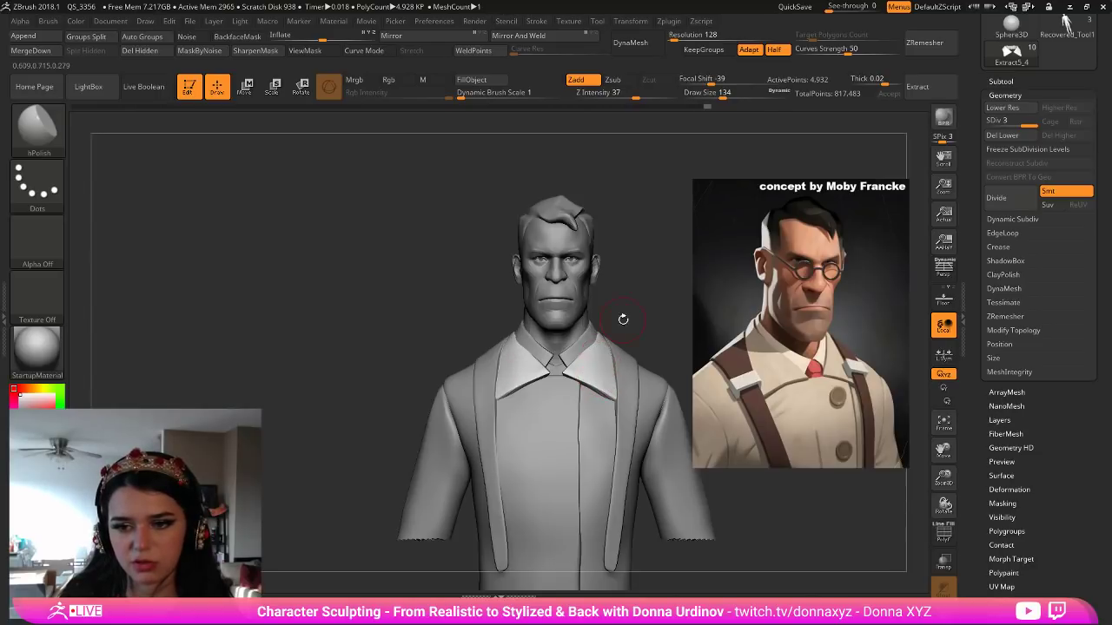
Reshape the outer collar Extract5_4 around the side of the neck with the Move brush.
right_drag(598, 360, 631, 314)
key(b)
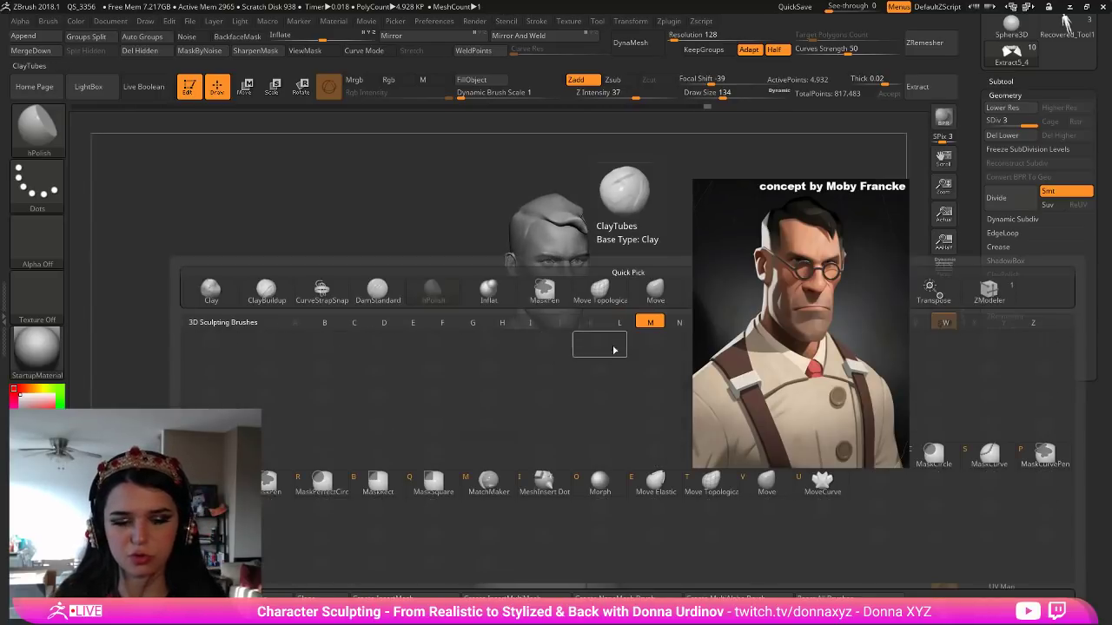
key(m)
key(v)
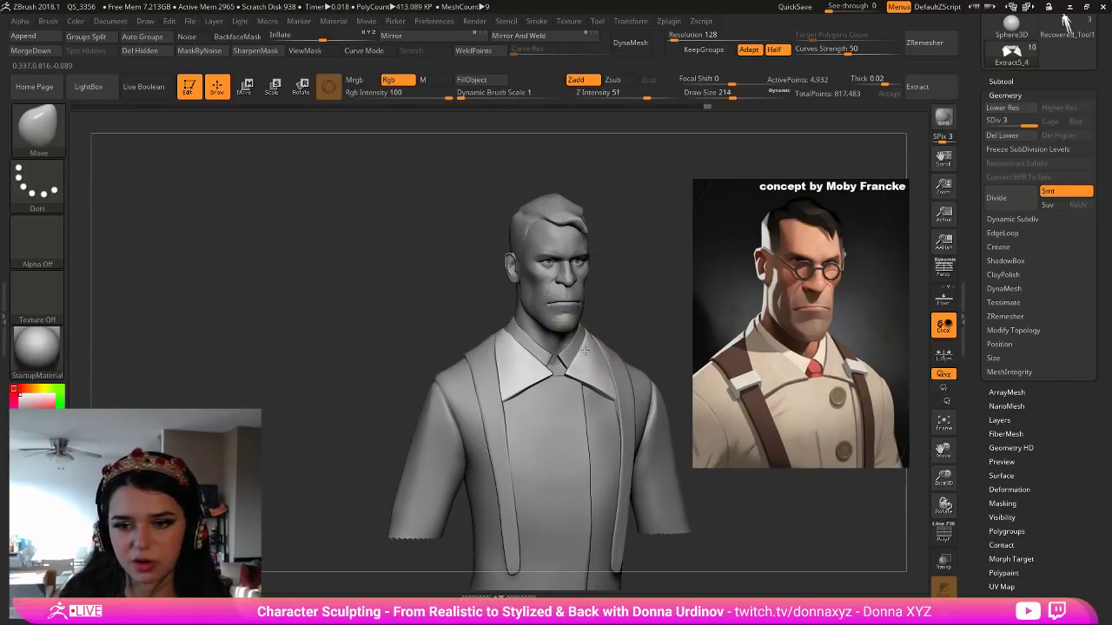
mouse_move(615, 311)
mouse_down()
mouse_move(589, 333)
mouse_move(616, 278)
mouse_up()
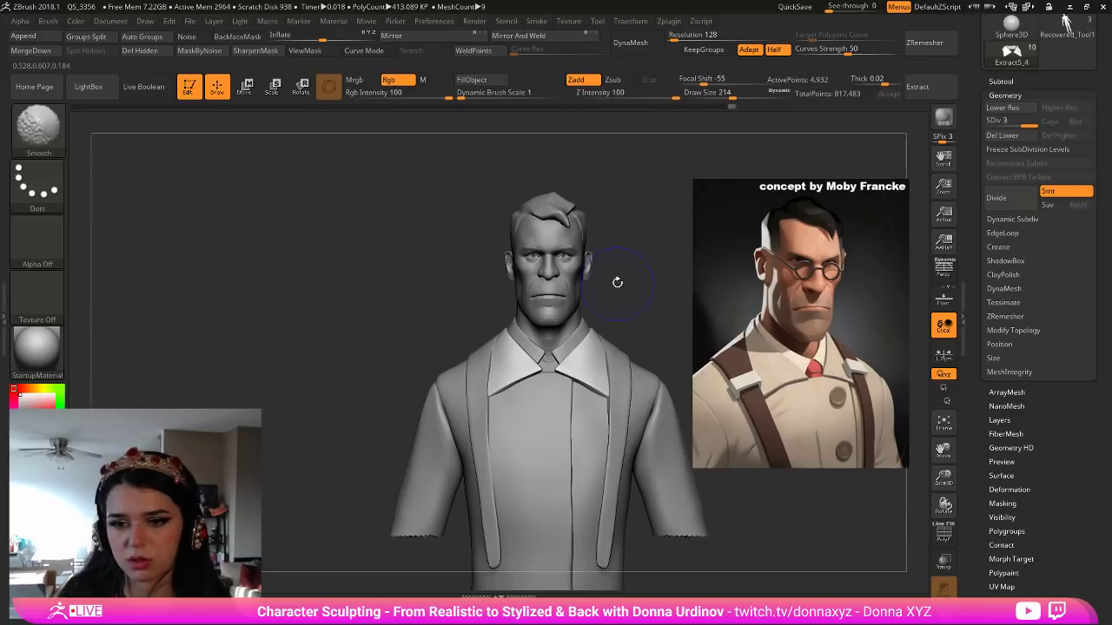
key(bracketright)
key(bracketright)
mouse_move(600, 335)
mouse_down()
mouse_move(593, 328)
mouse_move(640, 311)
mouse_move(623, 330)
mouse_up()
key([)
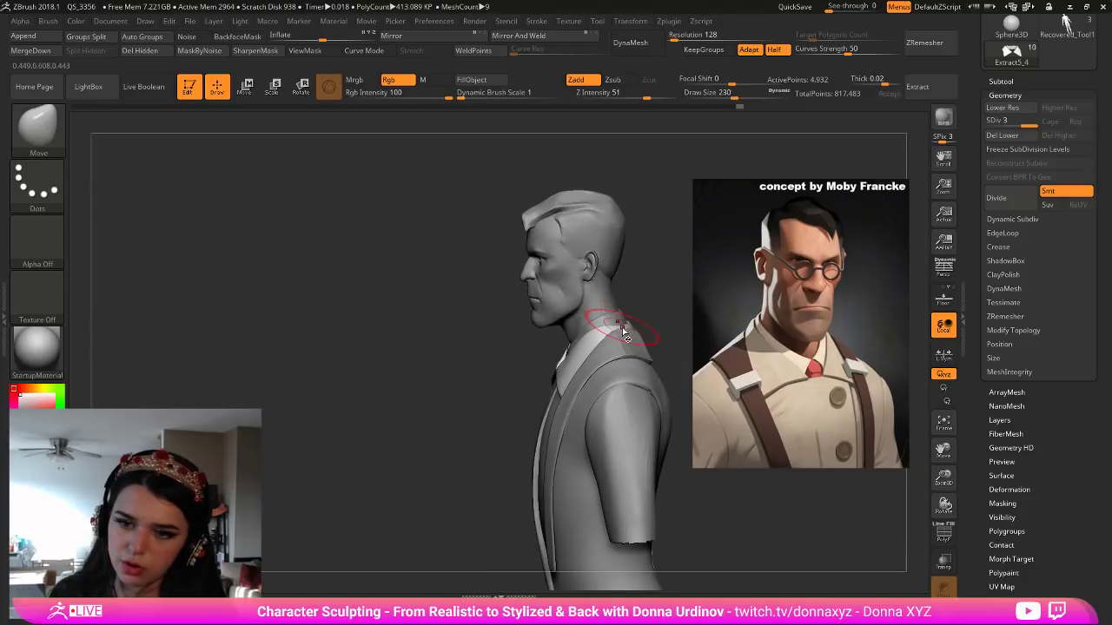
Adjust the rear part of the outer collar where it meets the neck and shoulder with the Move brush.
drag(640, 305, 645, 321)
drag(655, 272, 705, 253)
key(])
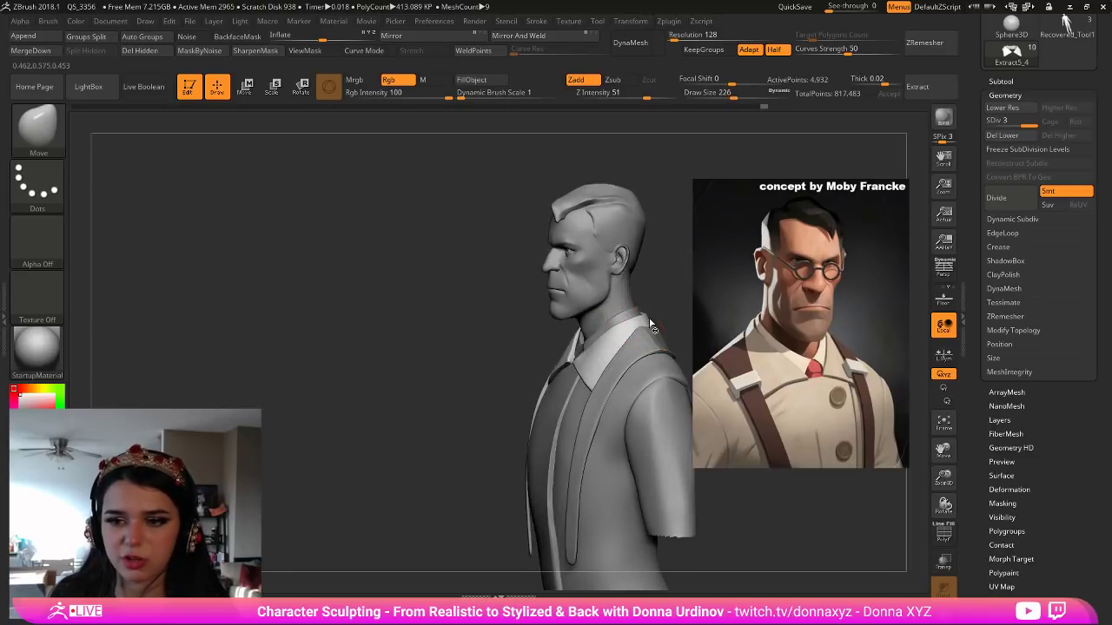
drag(658, 303, 658, 323)
key([)
key([)
key([)
key([)
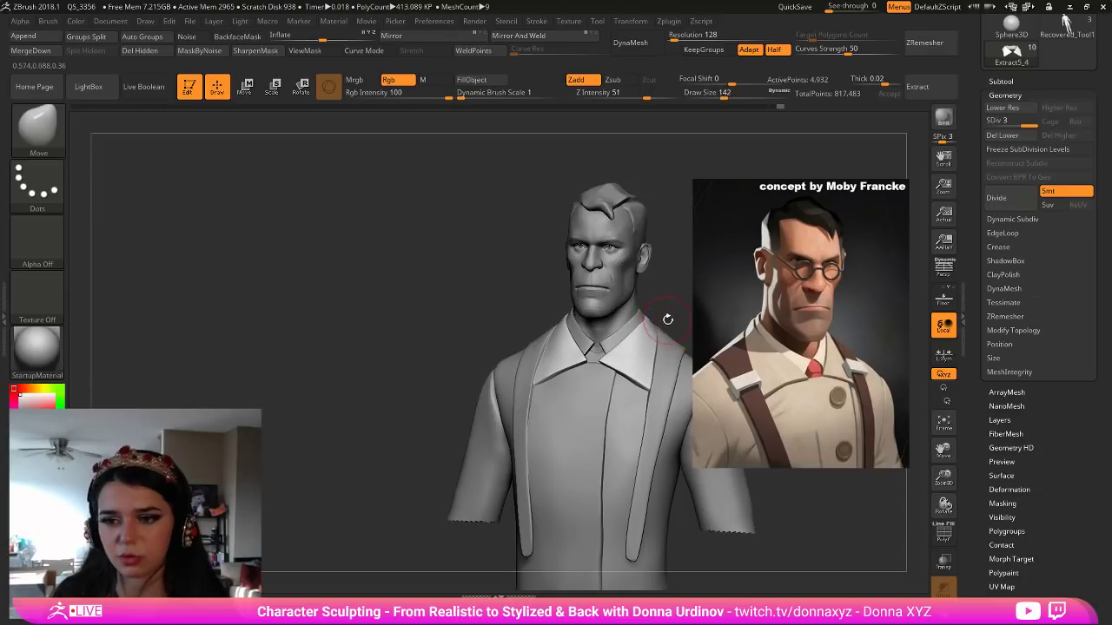
Flatten the outer collar's shoulder edge with hPolish and thicken its inner edge beside the tie with the Inflate brush.
key(b)
key(h)
key(p)
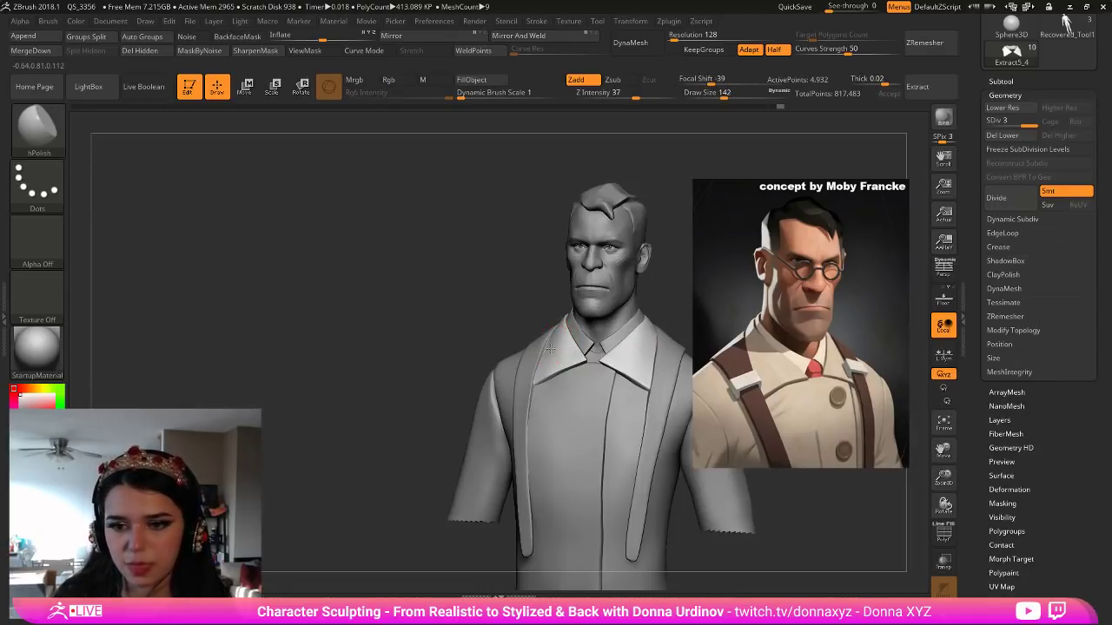
drag(553, 323, 541, 335)
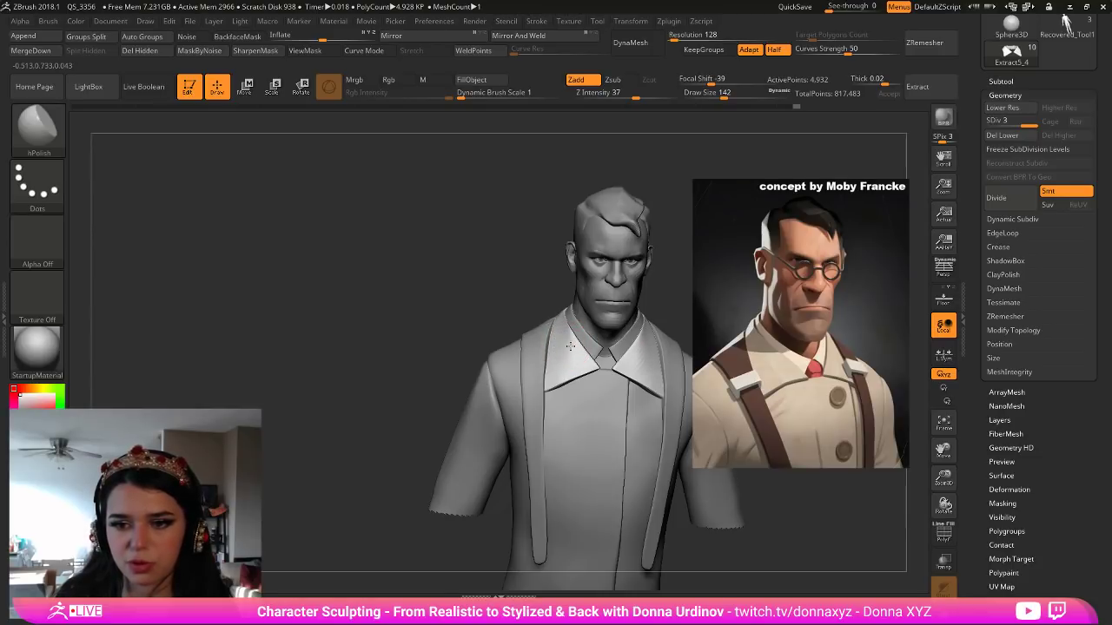
key(b)
key(i)
key(n)
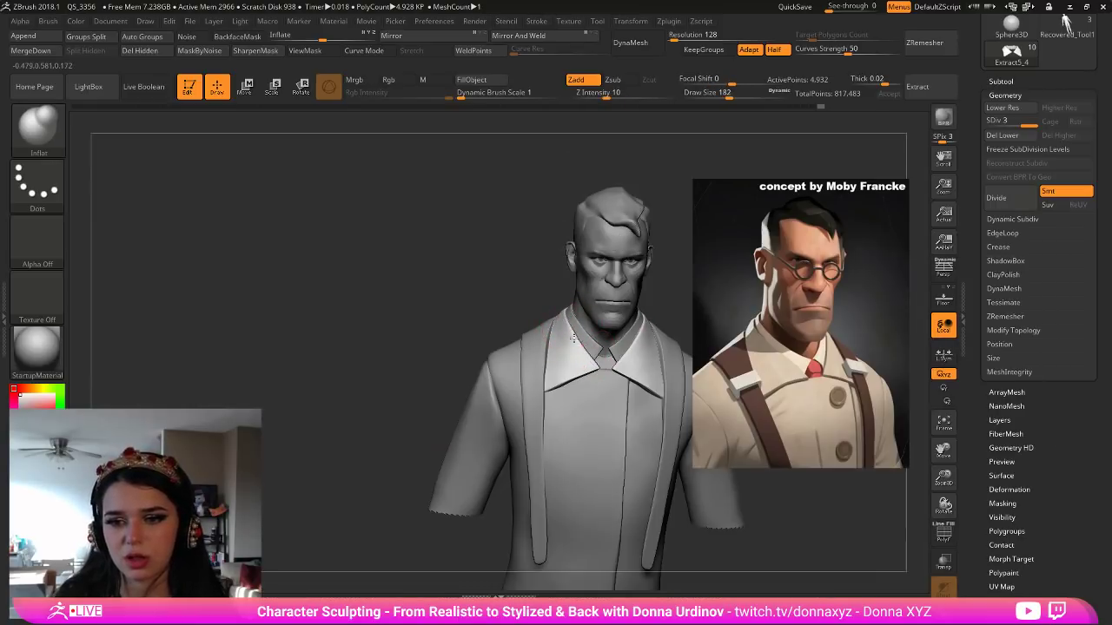
drag(575, 330, 597, 355)
drag(689, 273, 675, 281)
Polish the lower flaps of the outer collar Extract5_4 toward the tie with the hPolish brush.
alt+click(538, 363)
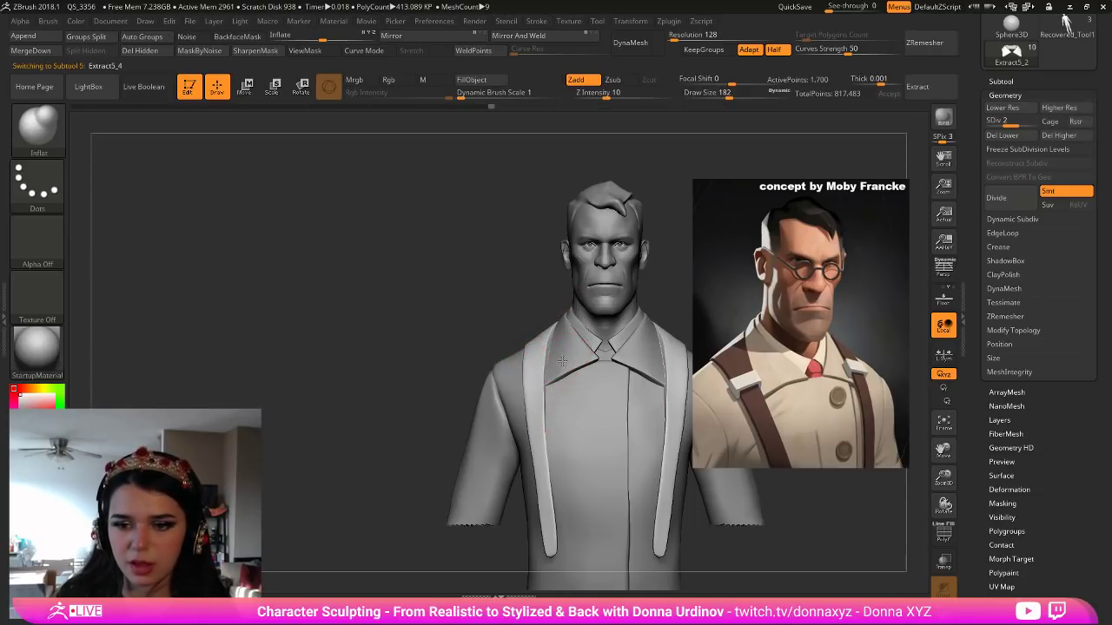
key(b)
key(h)
key(p)
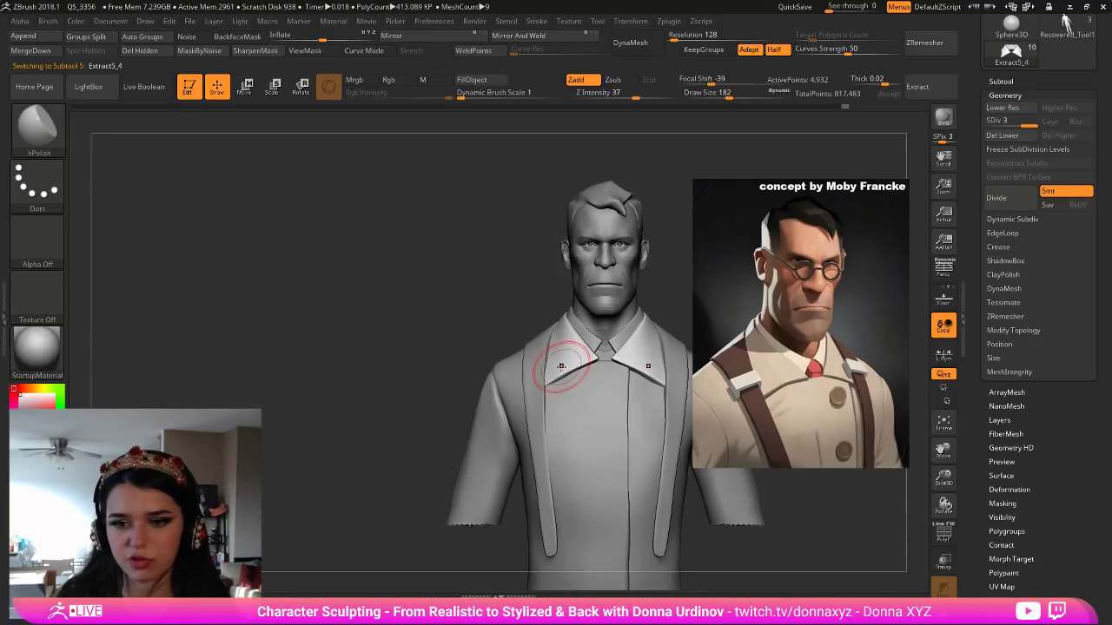
drag(572, 365, 587, 357)
mouse_move(664, 284)
mouse_down()
mouse_move(663, 266)
mouse_move(675, 286)
mouse_move(654, 299)
mouse_up()
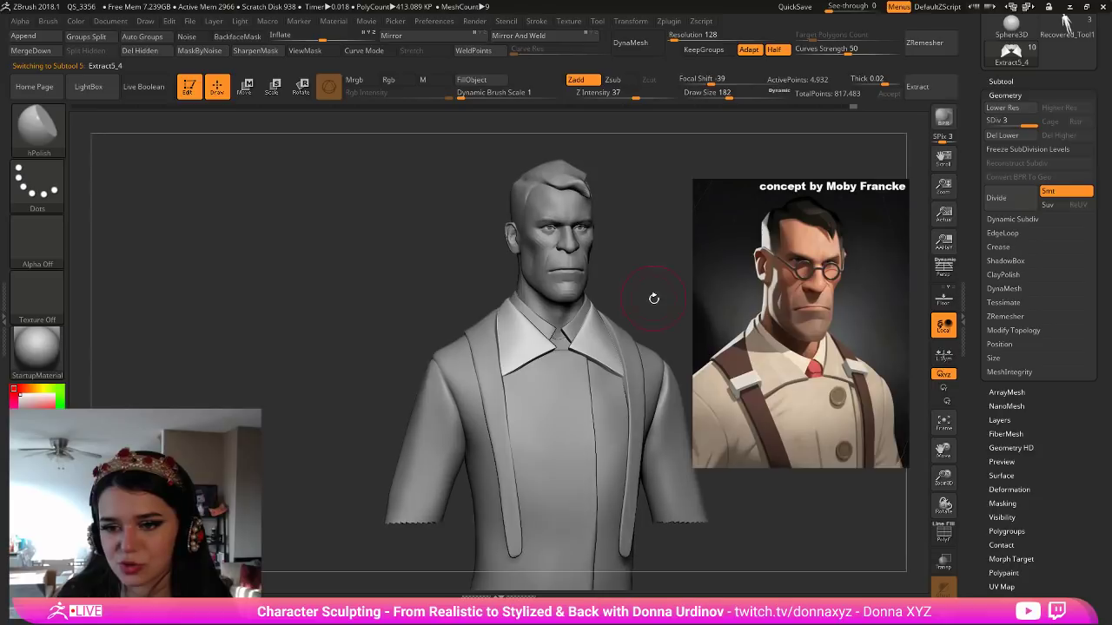
Select the inner shirt Extract4 and adjust the tie knot between the collar flaps with a smaller Move brush.
alt+click(561, 346)
key(b)
key(m)
key(v)
key(bracketleft)
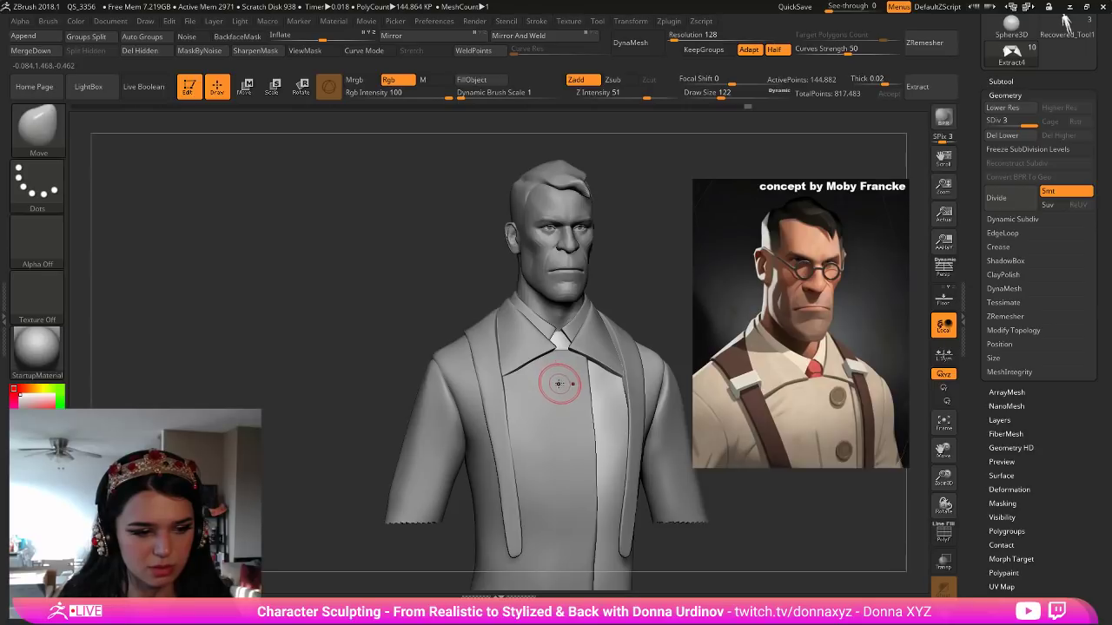
drag(615, 295, 565, 334)
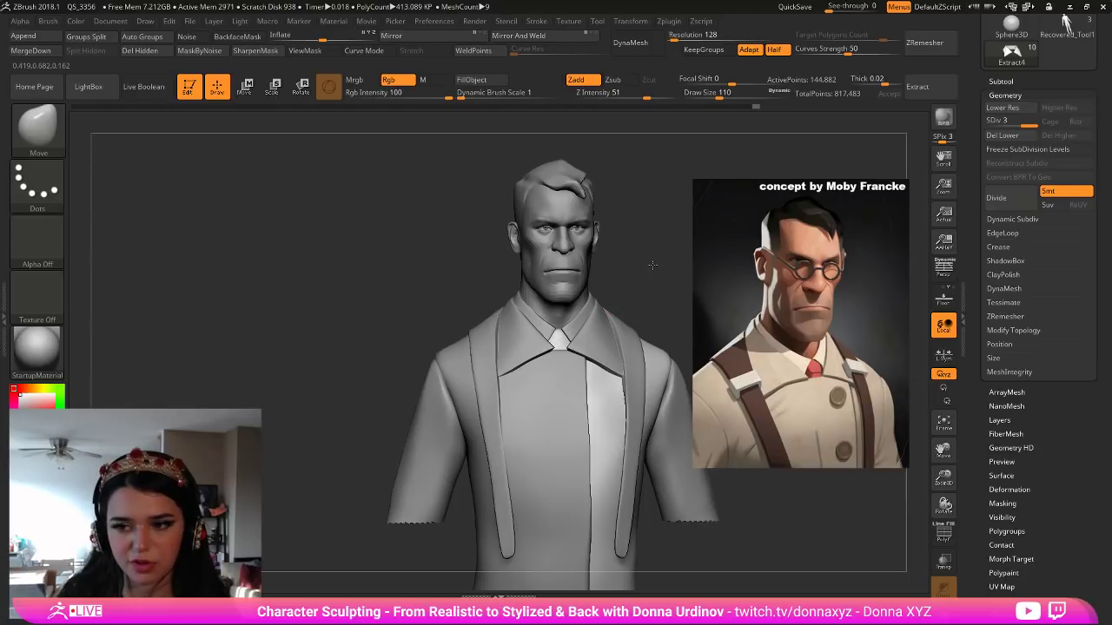
drag(654, 268, 632, 271)
Build up volume on the tie knot with ClayBuildup and flatten it with hPolish.
key(b)
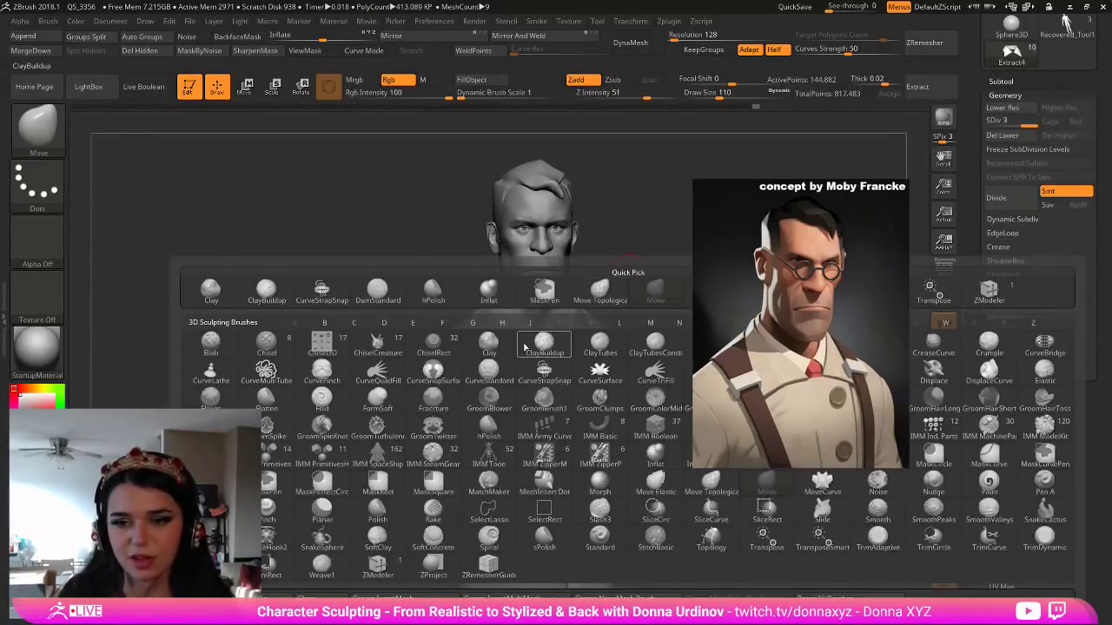
key(b)
key(c)
key(b)
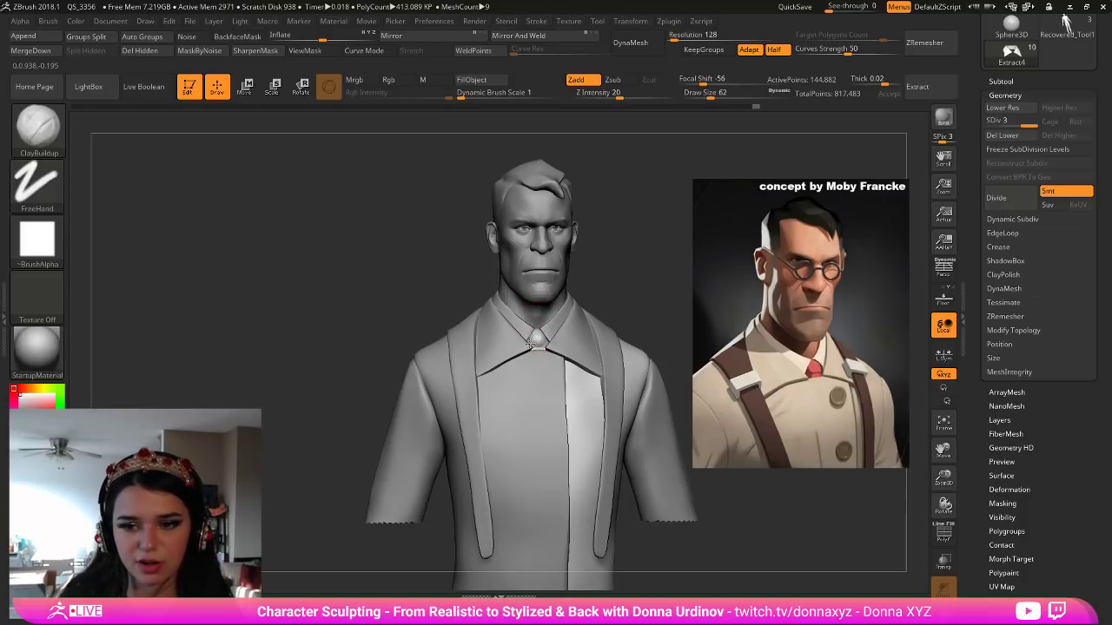
key(b)
key(h)
key(p)
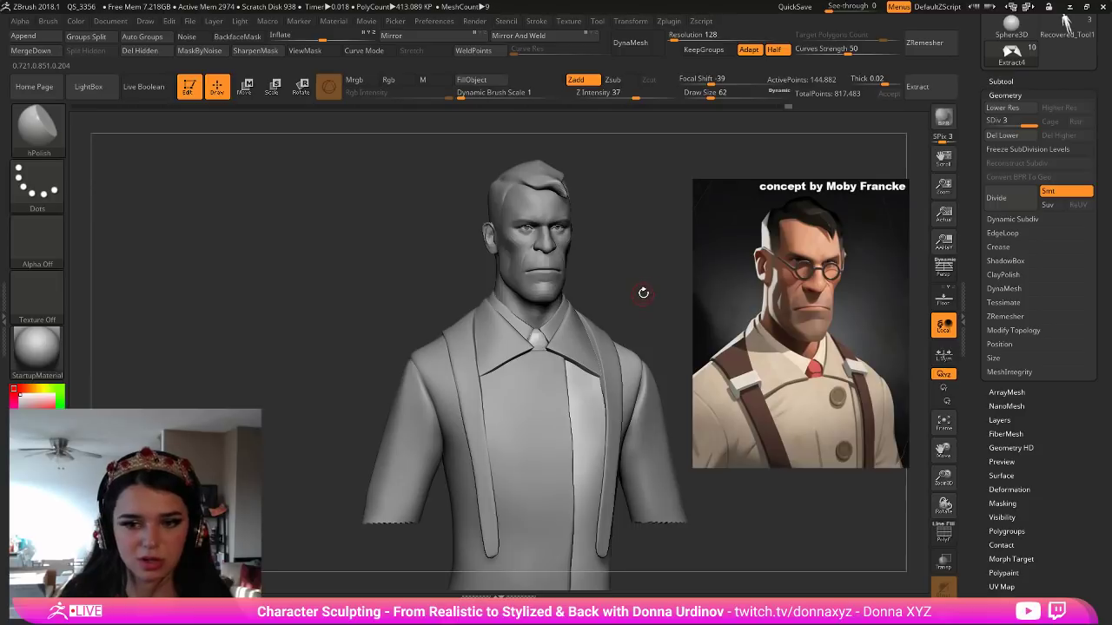
Carve the crease beneath the tie knot with DamStandard and adjust the knot's shape with Move Topological.
key(b)
key(d)
key(s)
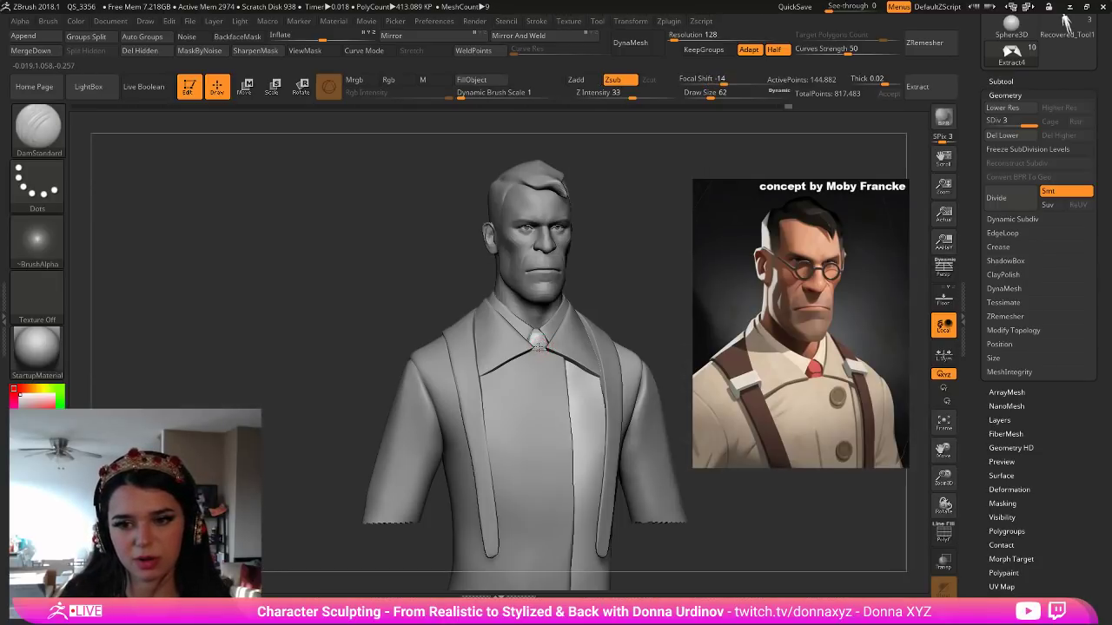
drag(527, 346, 547, 340)
key(b)
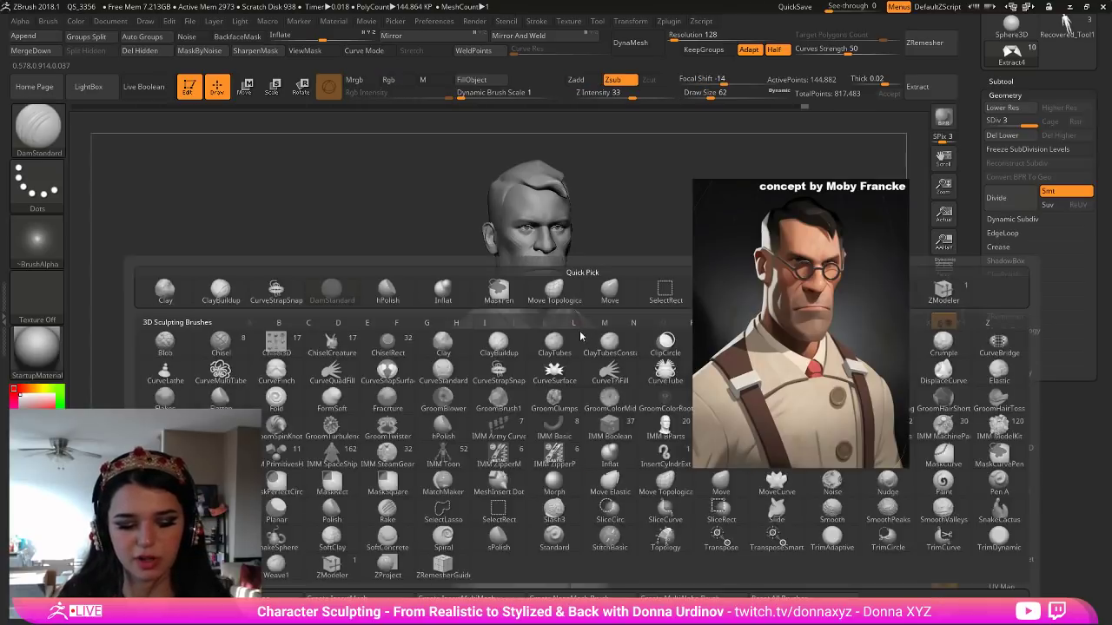
key(m)
key(t)
drag(538, 341, 544, 342)
mouse_move(617, 285)
shift+mouse_down()
mouse_move(606, 284)
mouse_move(633, 282)
shift+mouse_up()
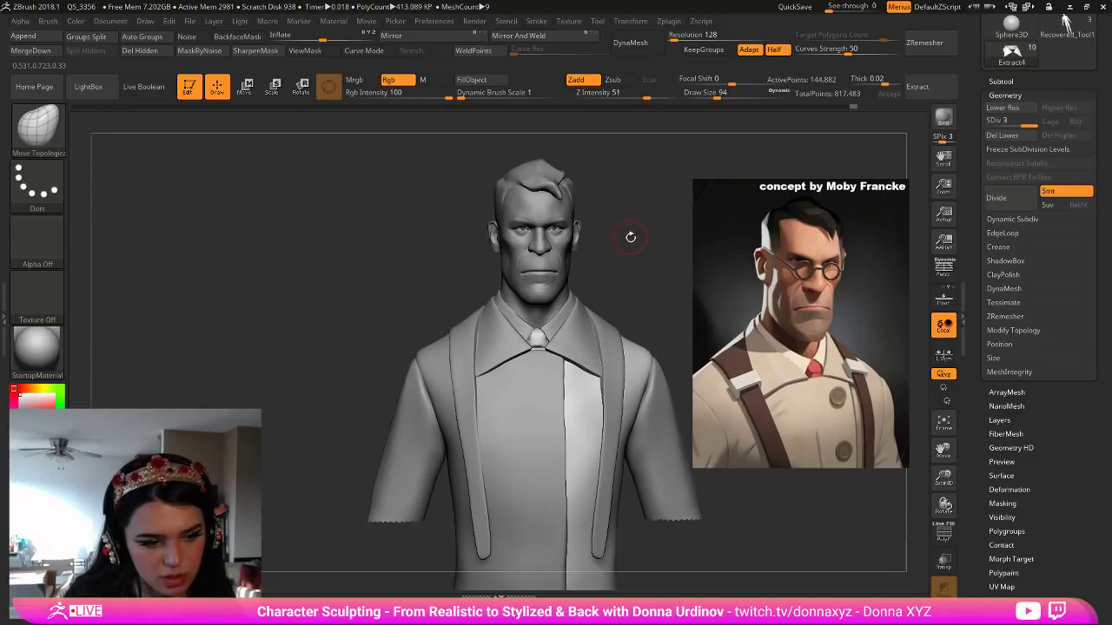
Isolate the inner shirt, build up the tie below the knot with ClayBuildup and smooth it.
click(943, 615)
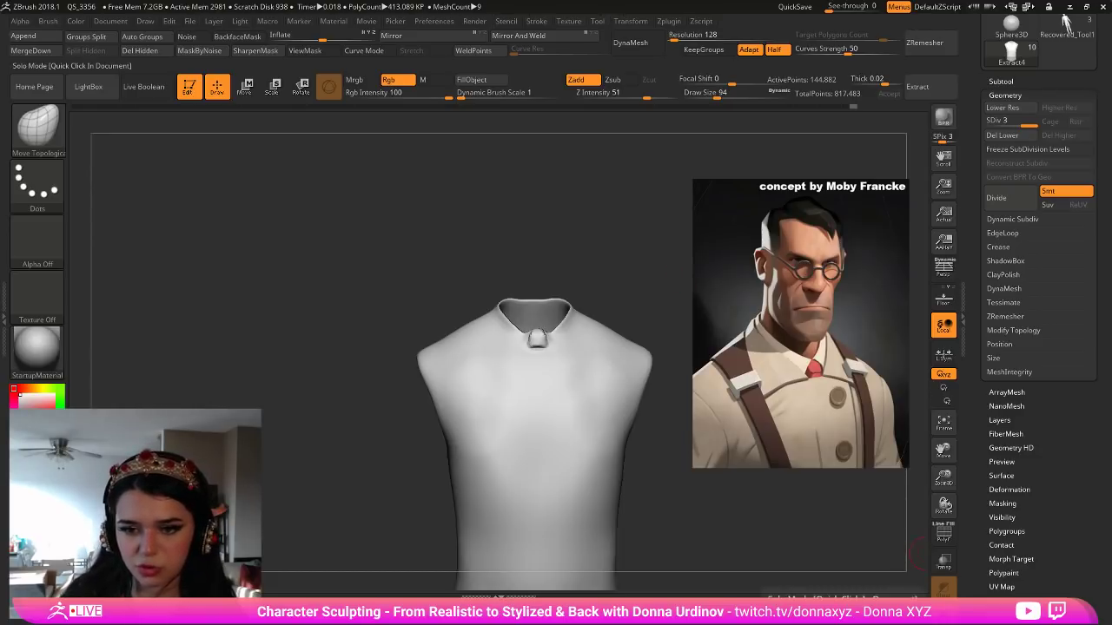
key(b)
key(c)
key(b)
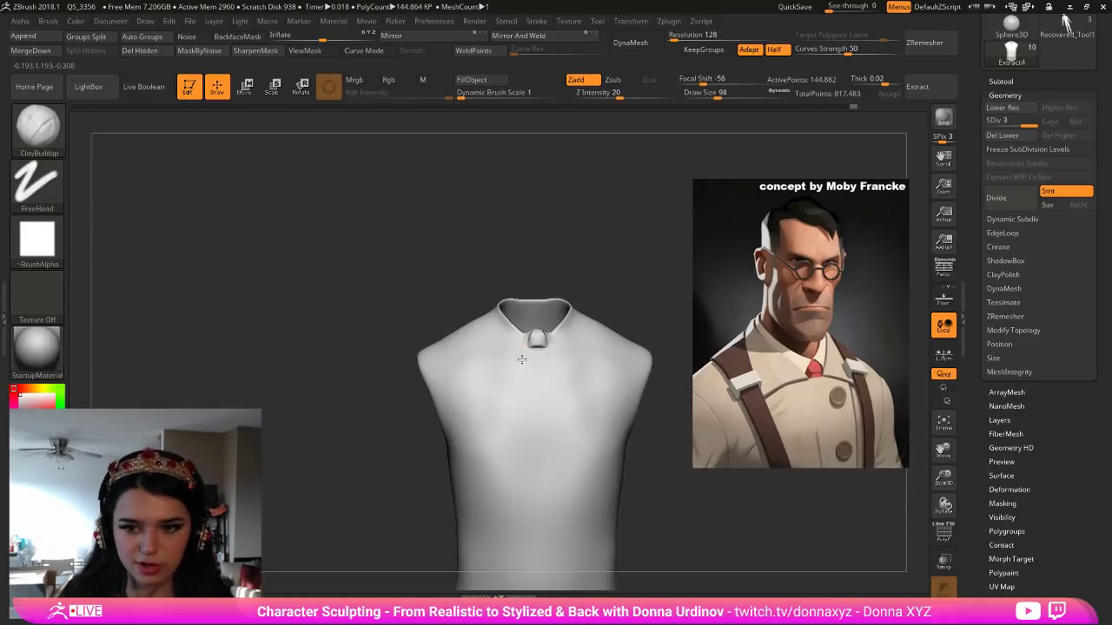
drag(538, 352, 538, 379)
key(h)
key(p)
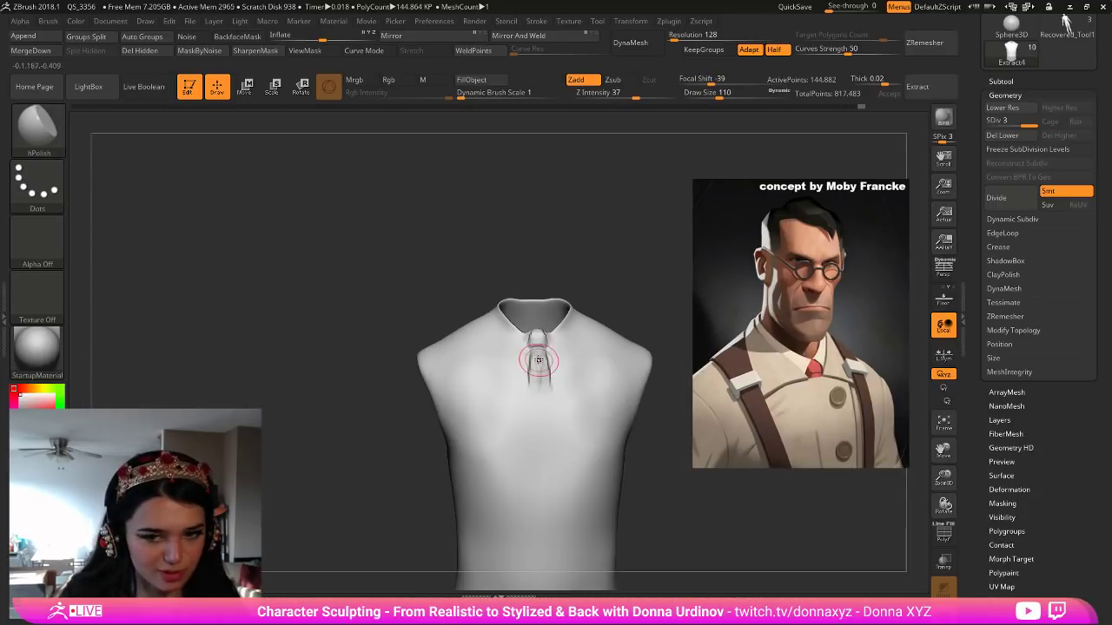
shift+drag(536, 384, 535, 360)
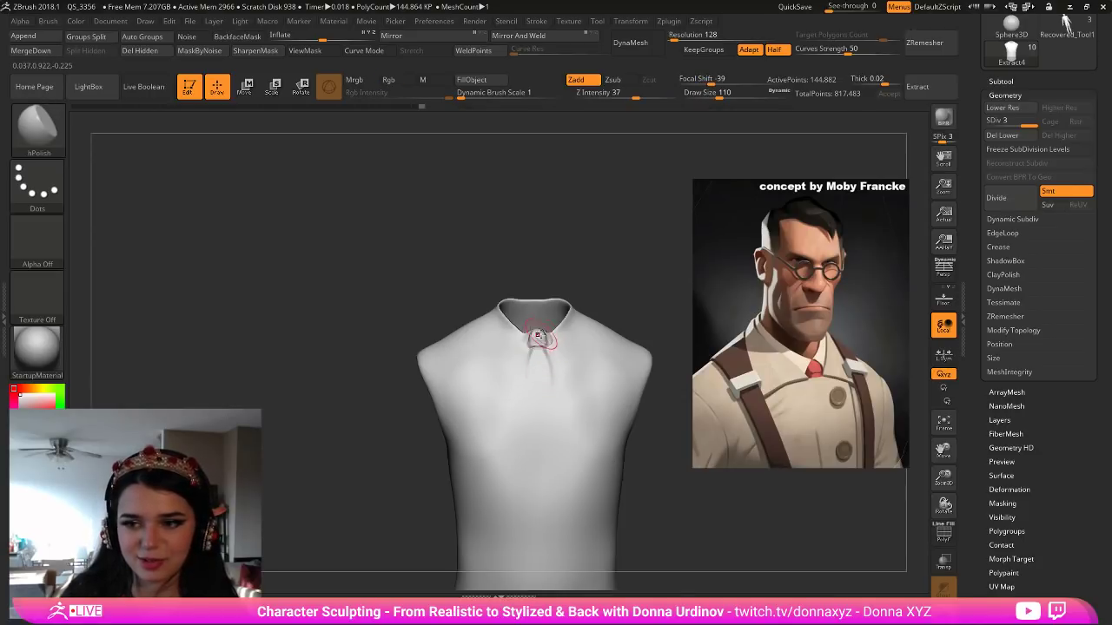
Polish the tie knot and the edge of the tie below it with a smaller hPolish brush.
key(bracketleft)
key(bracketleft)
key(bracketleft)
key(bracketleft)
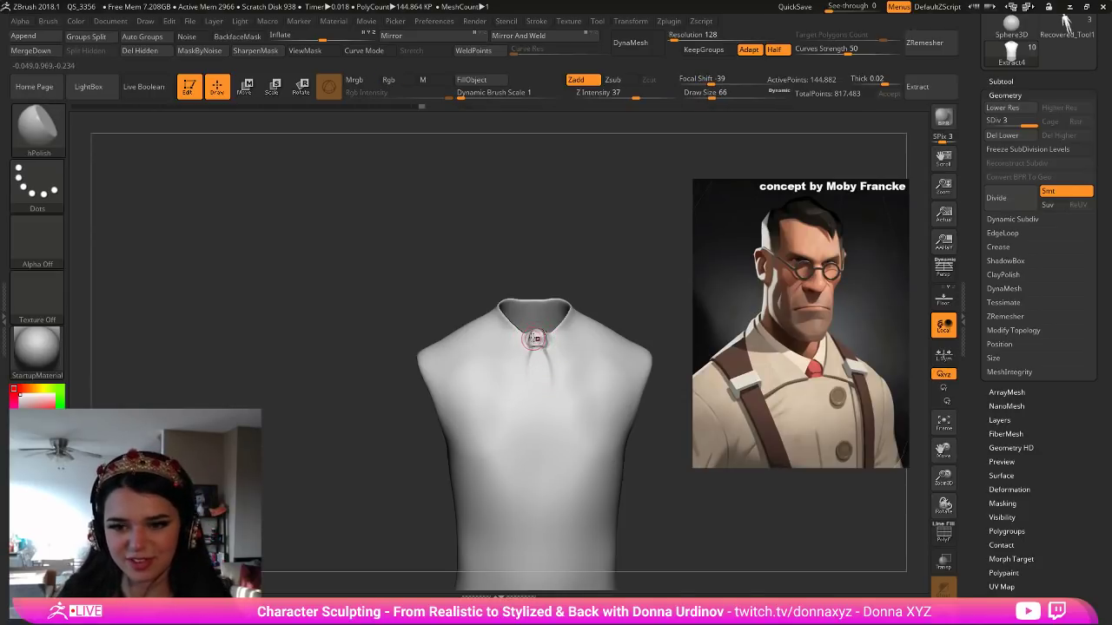
drag(533, 337, 529, 376)
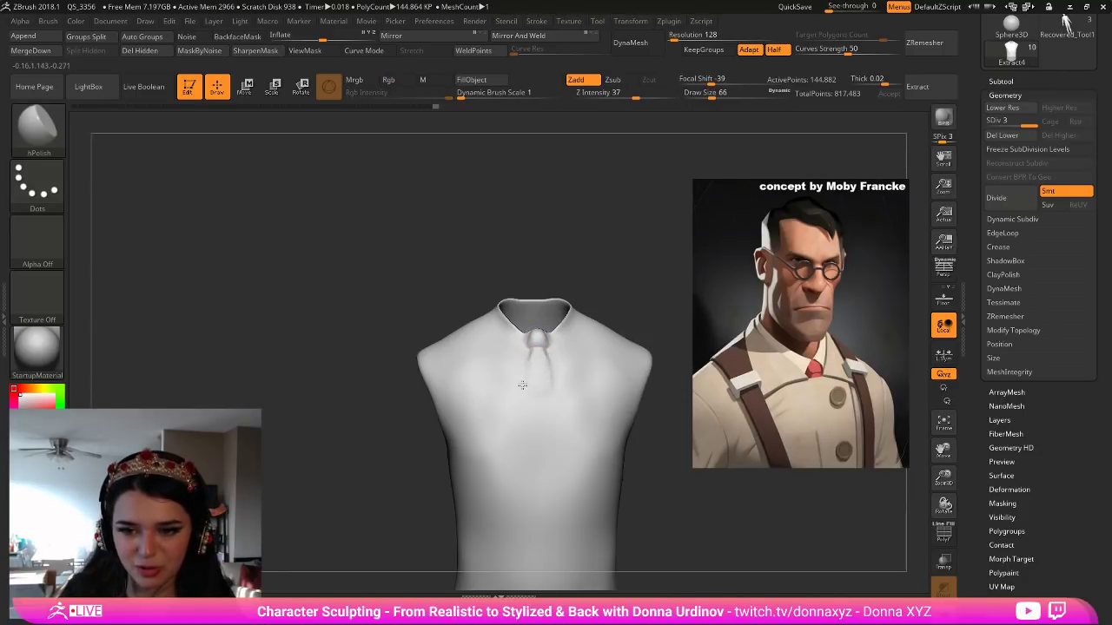
Show the whole character again and push the tie below the knot back beneath the coat.
click(944, 616)
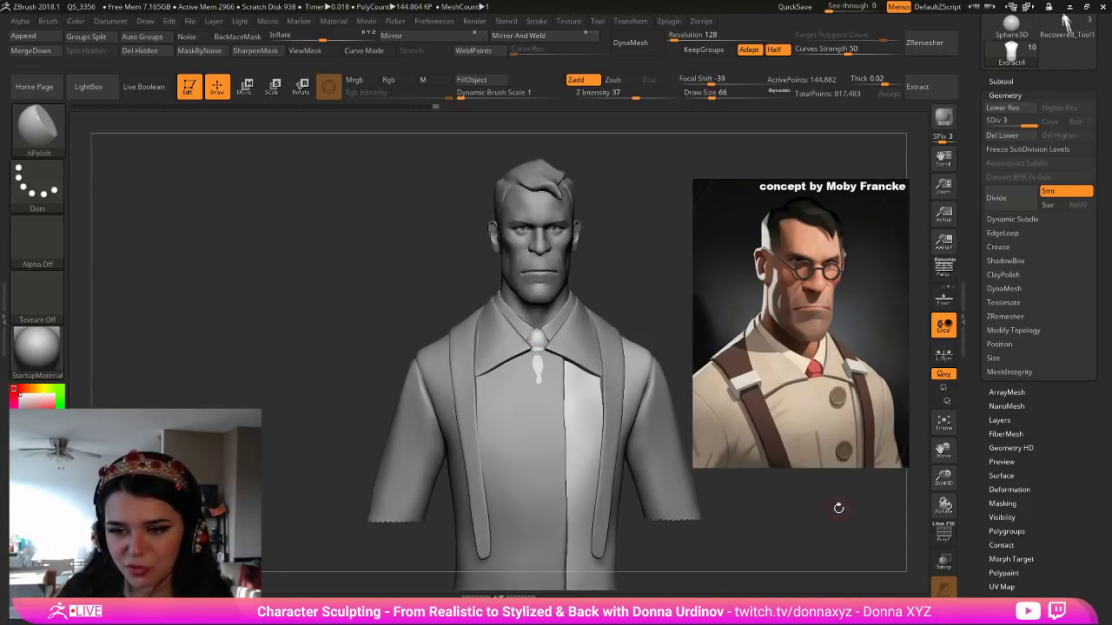
drag(827, 512, 543, 360)
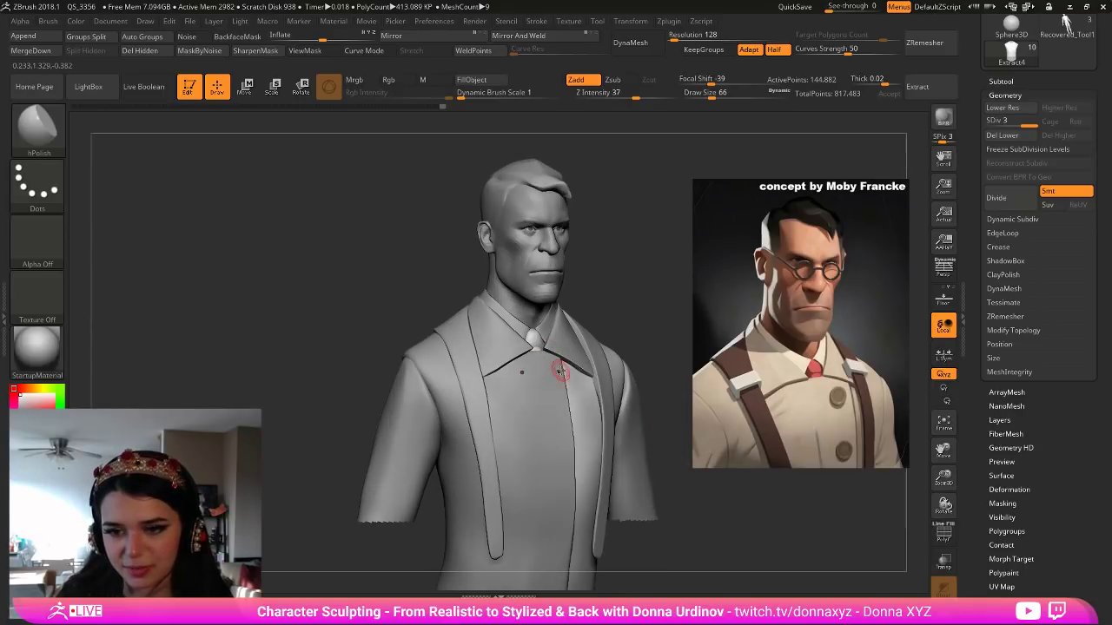
shift+drag(627, 291, 629, 293)
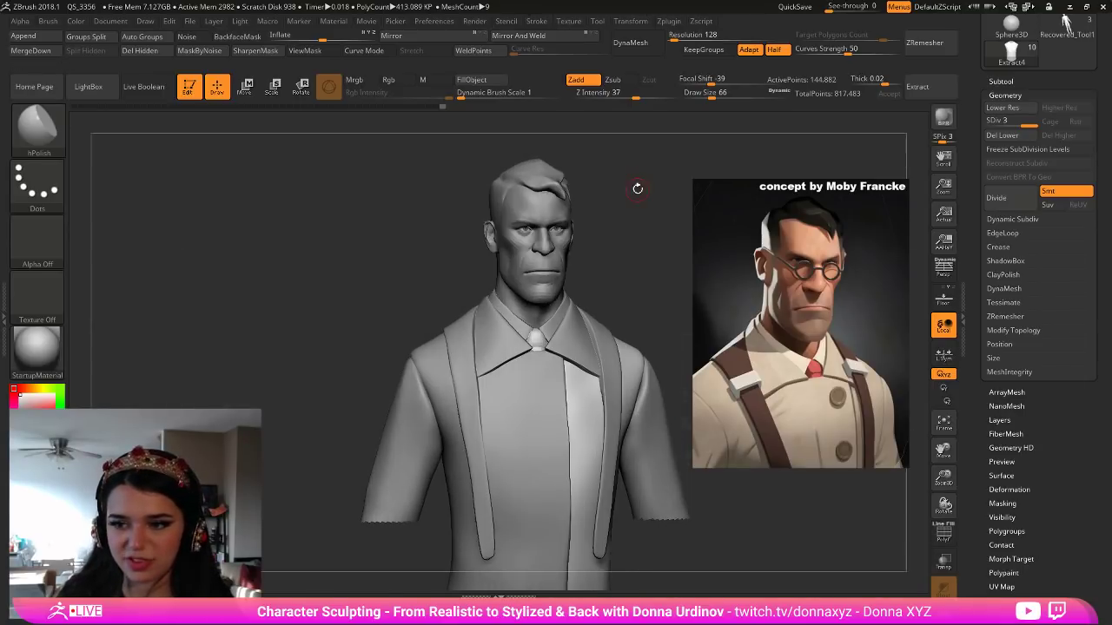
Sharpen the tie knot's edges with DamStandard and flatten its front with hPolish.
key(b)
key(d)
key(s)
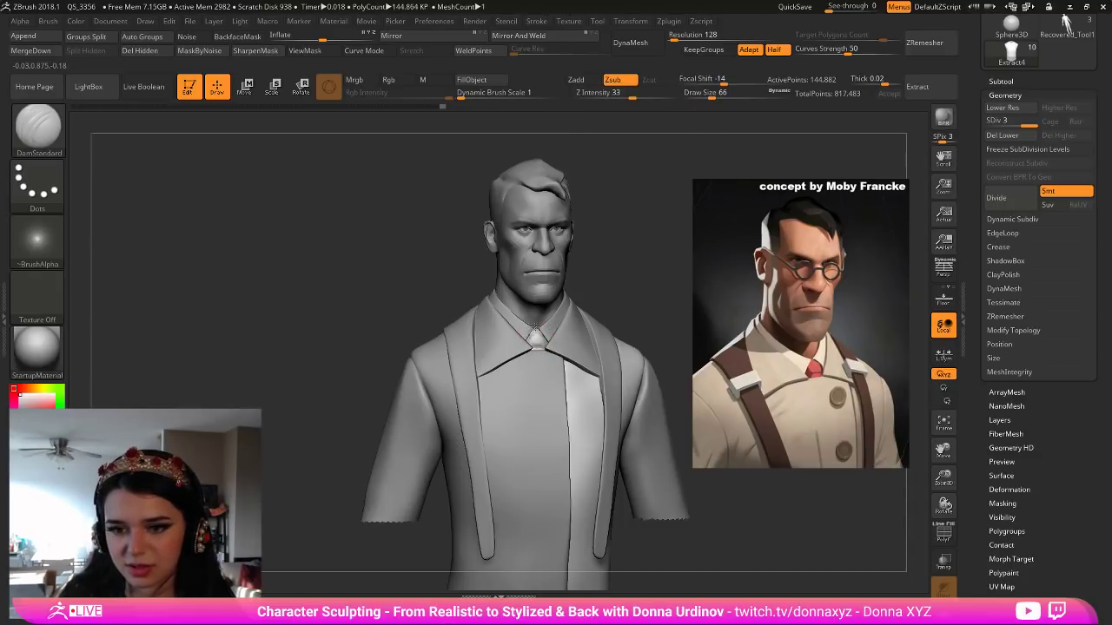
key(b)
key(h)
key(p)
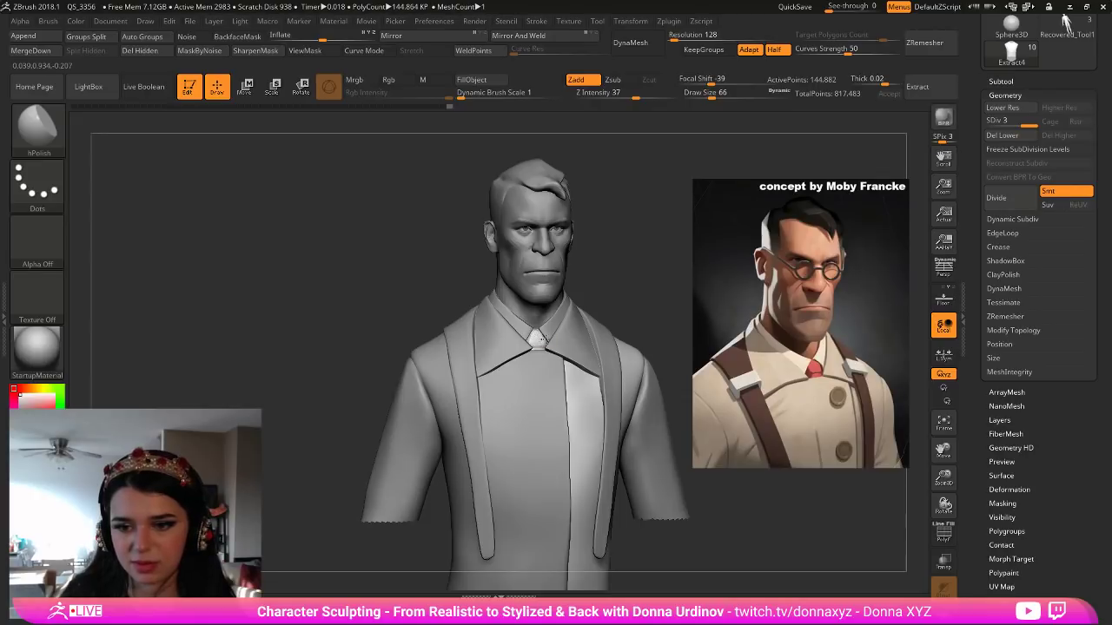
Smooth the surface of the tie knot between the collar points.
drag(650, 294, 608, 293)
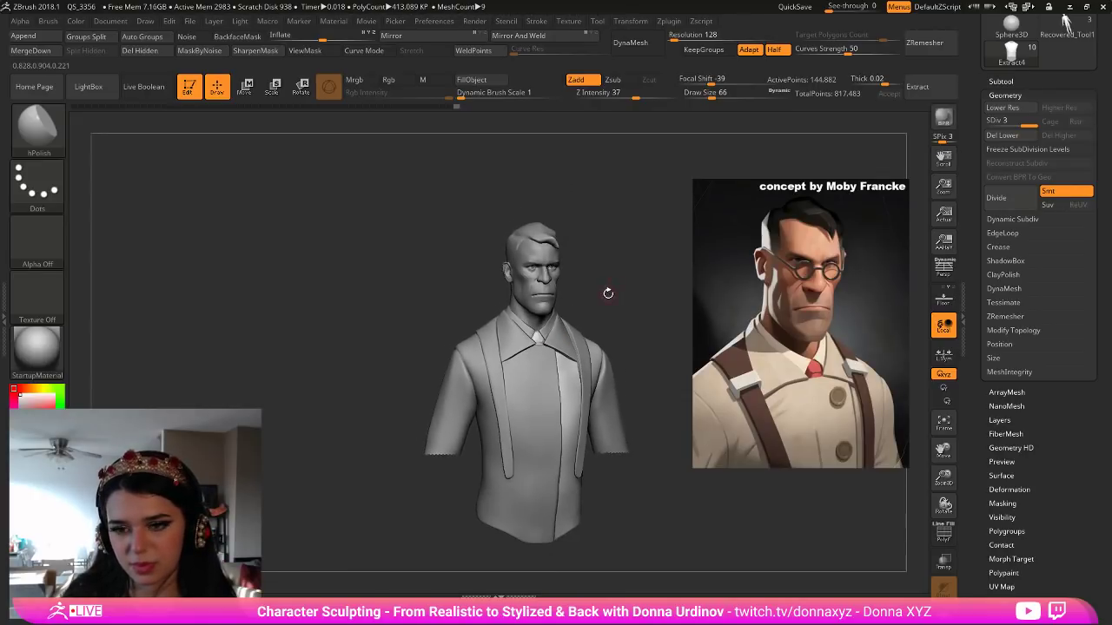
alt+drag(628, 336, 657, 356)
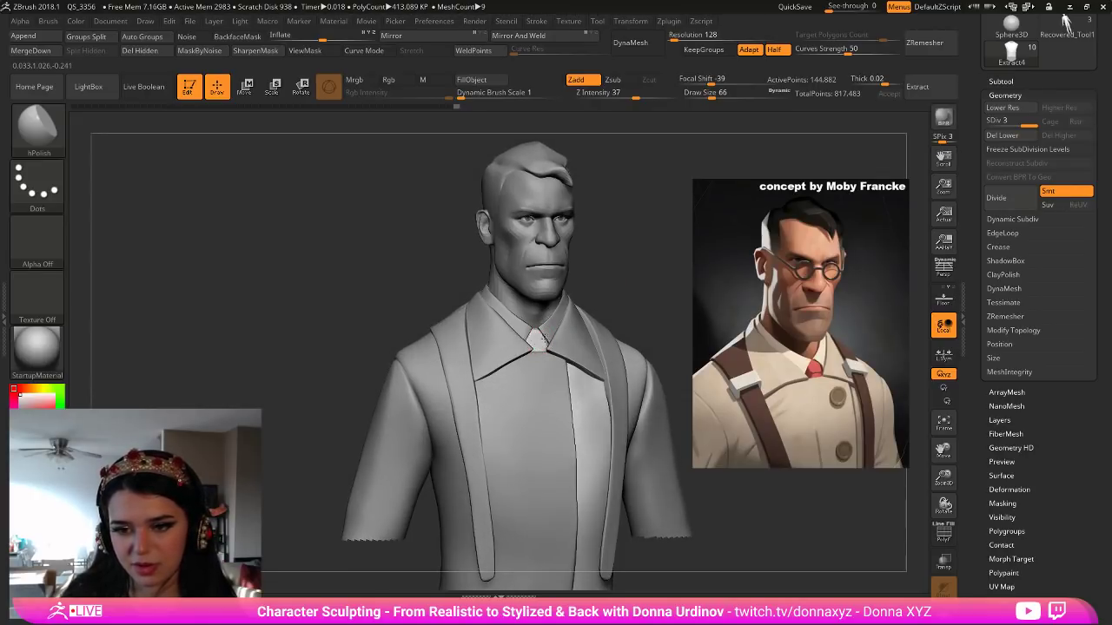
key(shift)
shift+drag(541, 340, 534, 336)
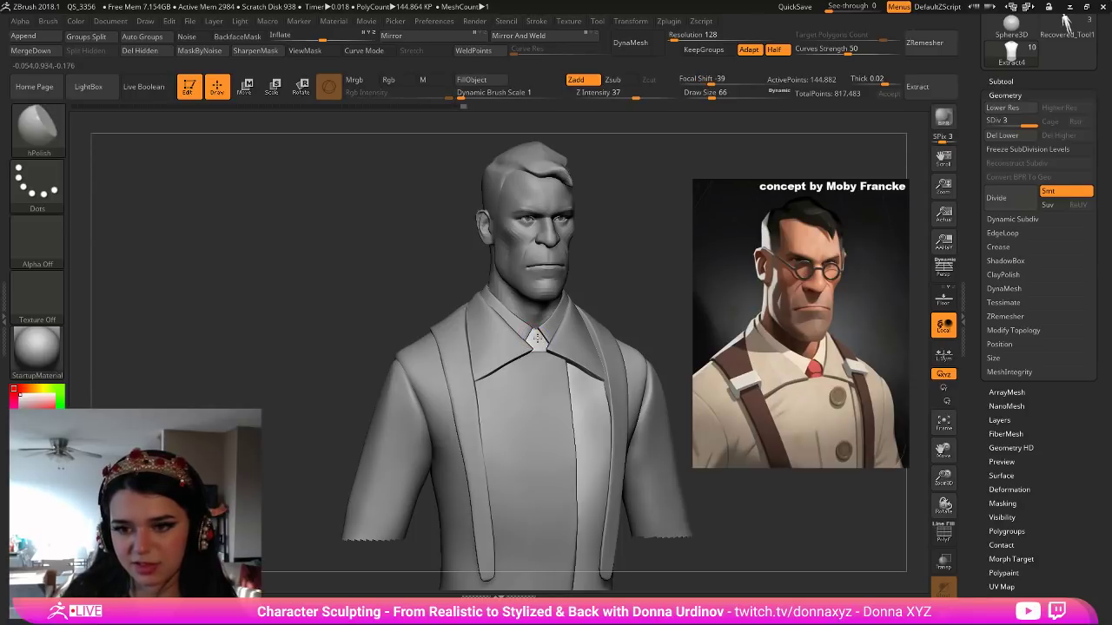
Append a Cube3D as a new subtool and move the concept reference image higher.
click(1000, 81)
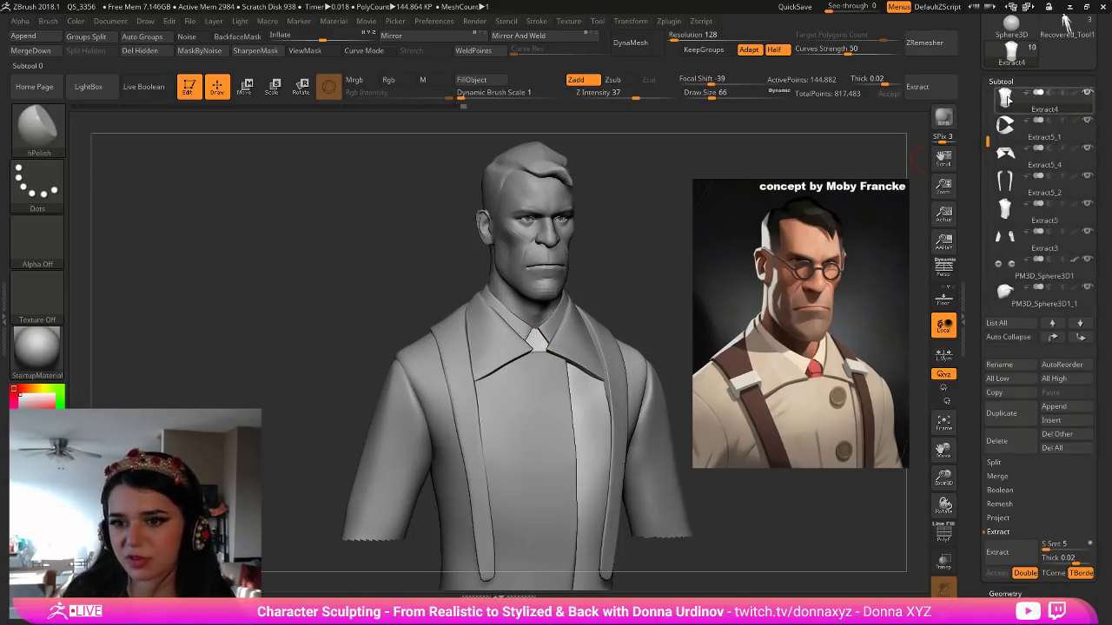
click(1057, 408)
click(1065, 408)
drag(834, 245, 848, 179)
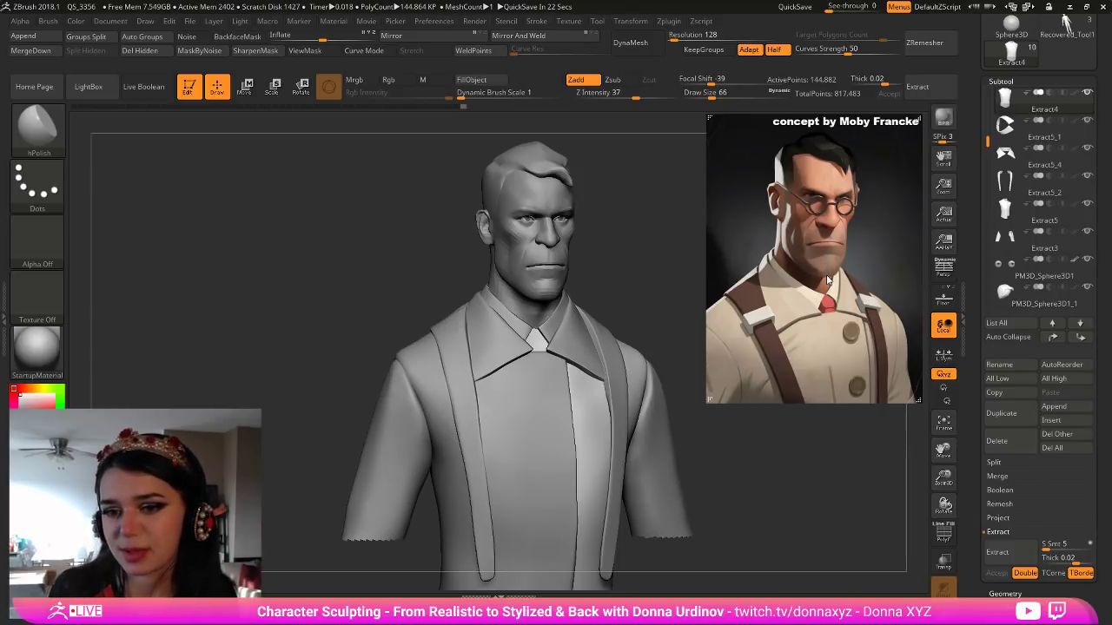
click(1055, 407)
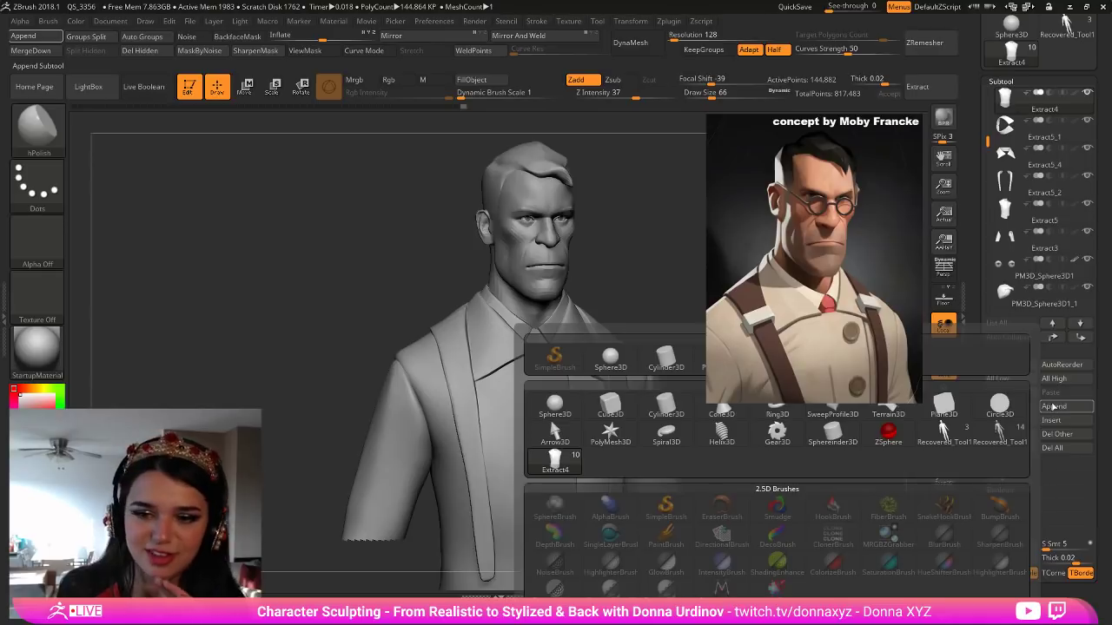
click(610, 404)
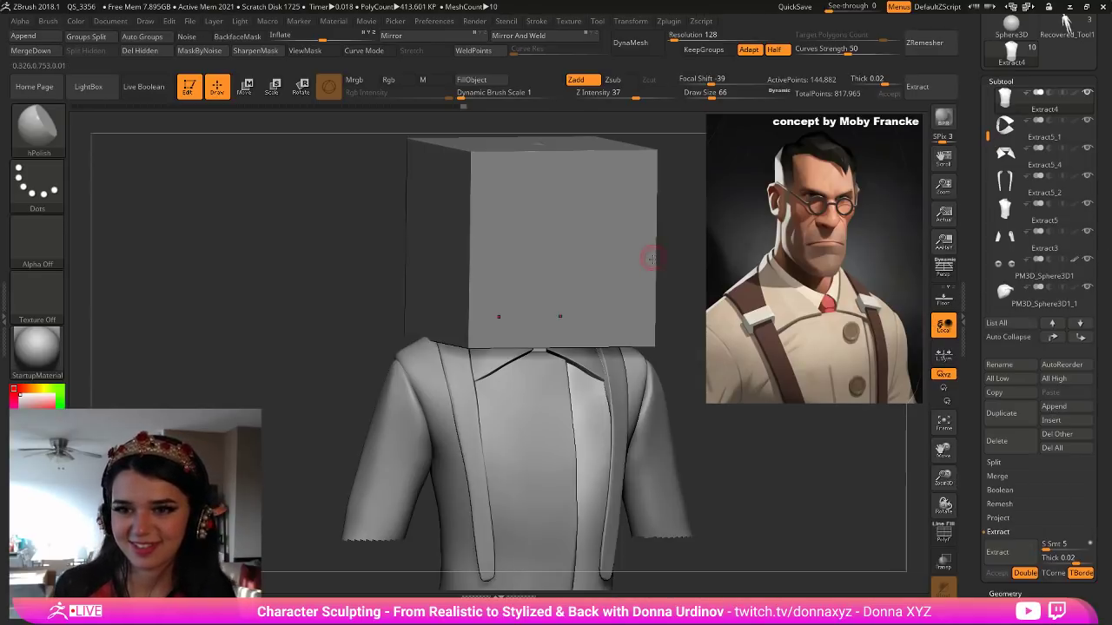
Select the new cube subtool and scale it down until it is narrower than the head.
click(273, 88)
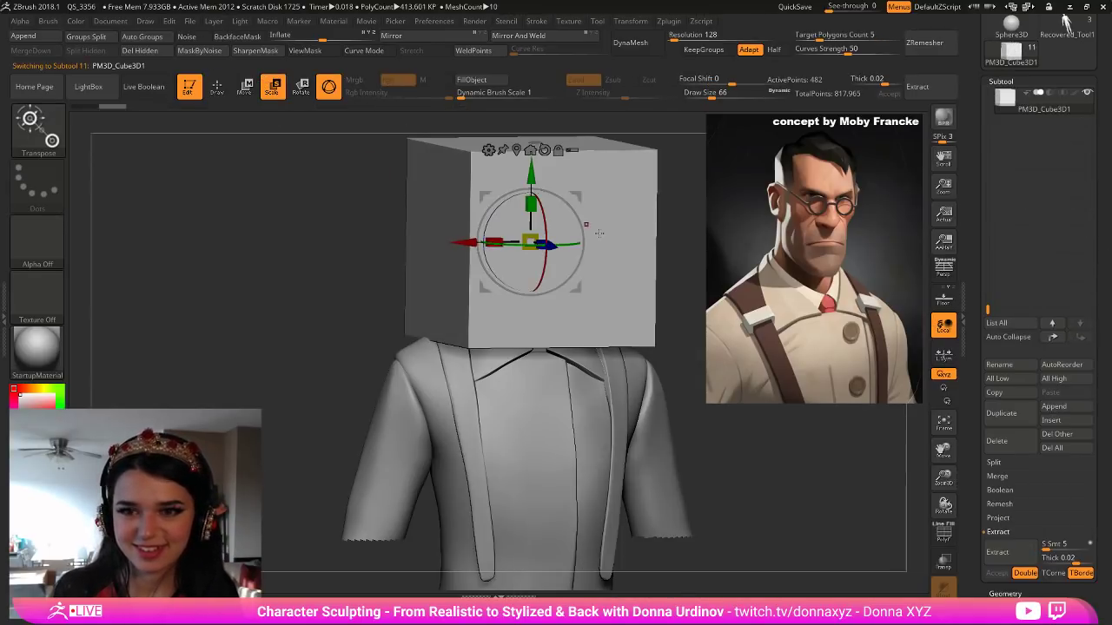
drag(532, 241, 469, 243)
drag(628, 268, 712, 268)
drag(601, 244, 638, 246)
drag(609, 403, 660, 403)
Check the cube's polyframe and reinitialize it as a low-resolution quick cube.
click(944, 536)
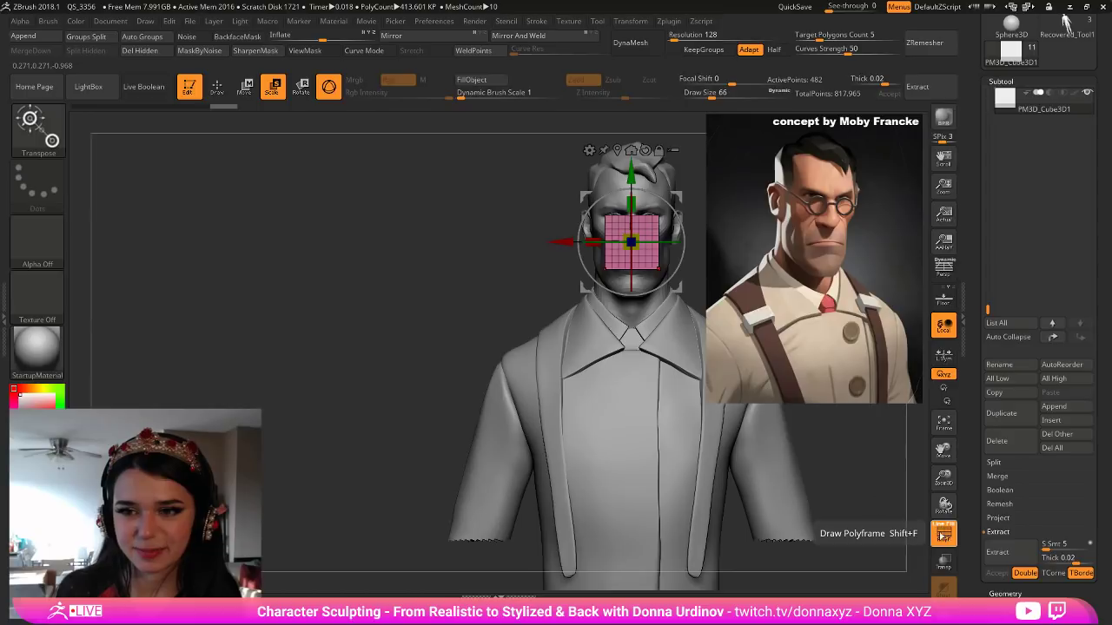
click(943, 536)
alt+drag(865, 483, 813, 524)
drag(1108, 471, 1110, 442)
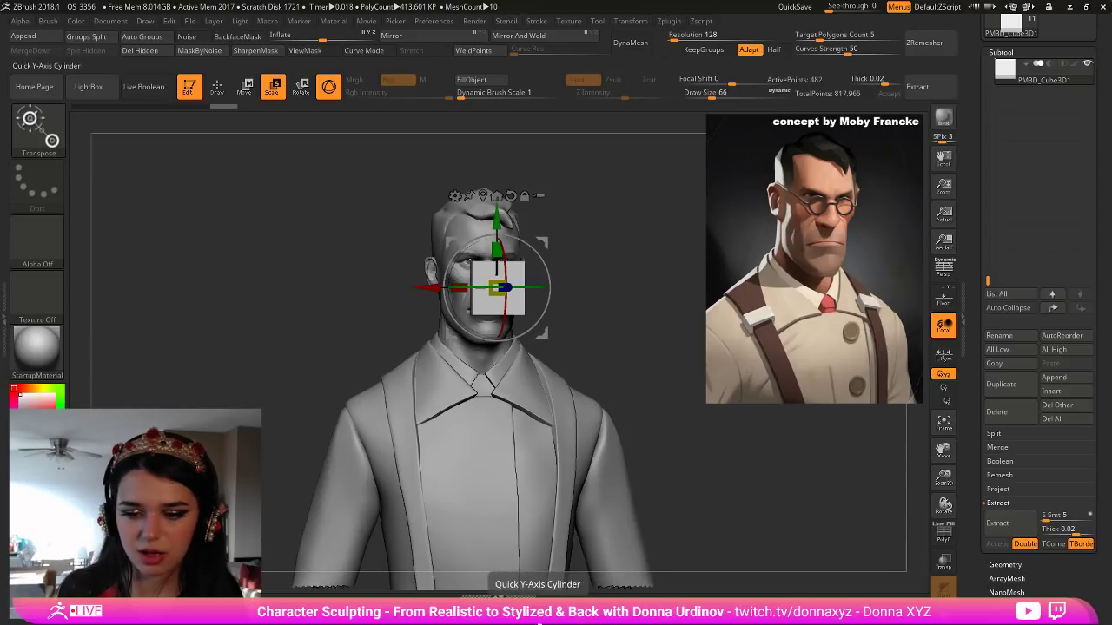
click(497, 596)
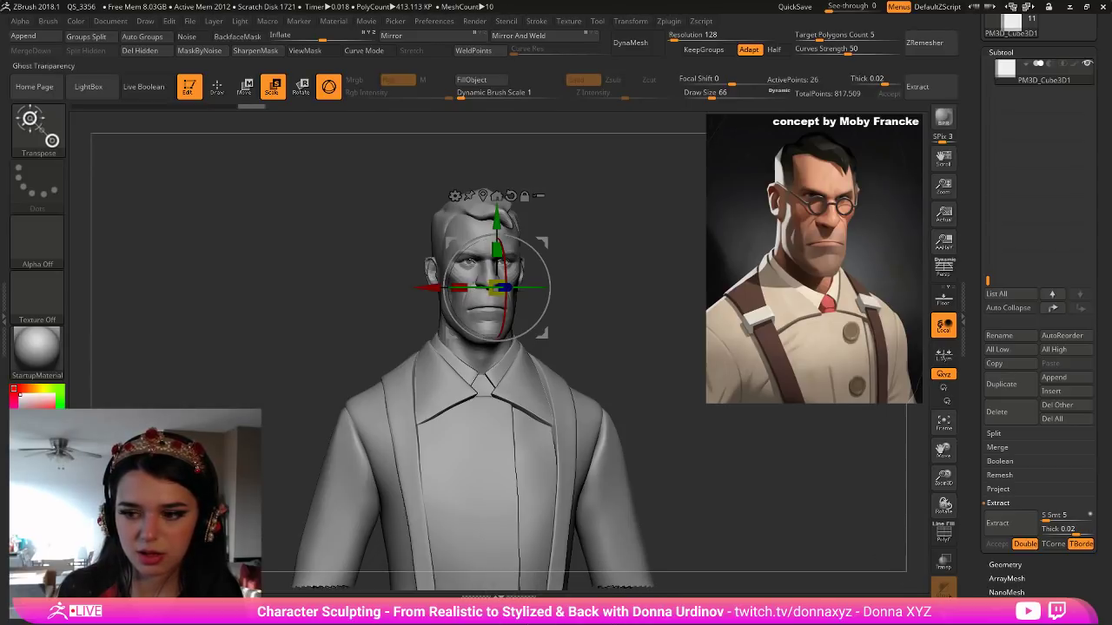
Isolate the cube in side view, center the gizmo on it and flatten it front to back into a thin slab.
click(944, 615)
shift+drag(661, 426, 709, 420)
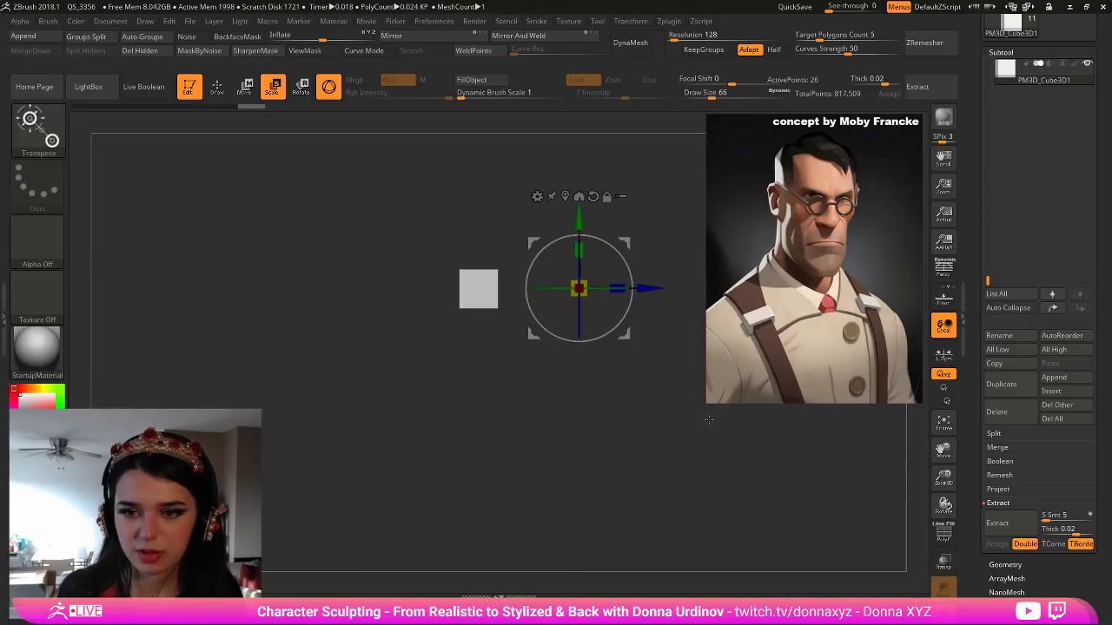
click(578, 197)
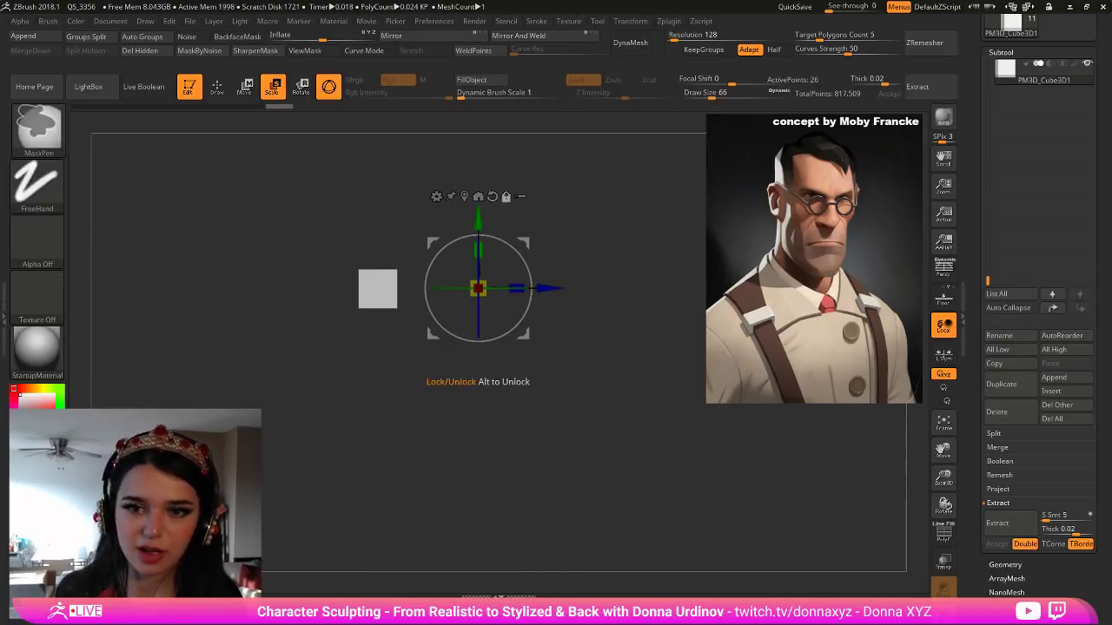
key(ctrl+z)
click(564, 197)
drag(479, 288, 506, 290)
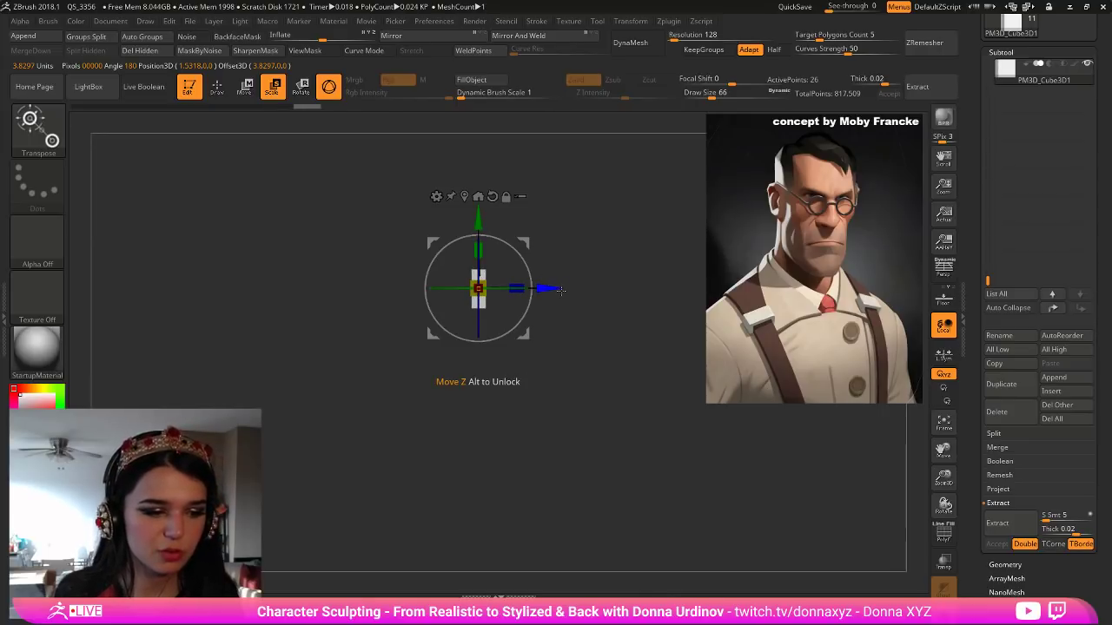
drag(562, 295, 682, 303)
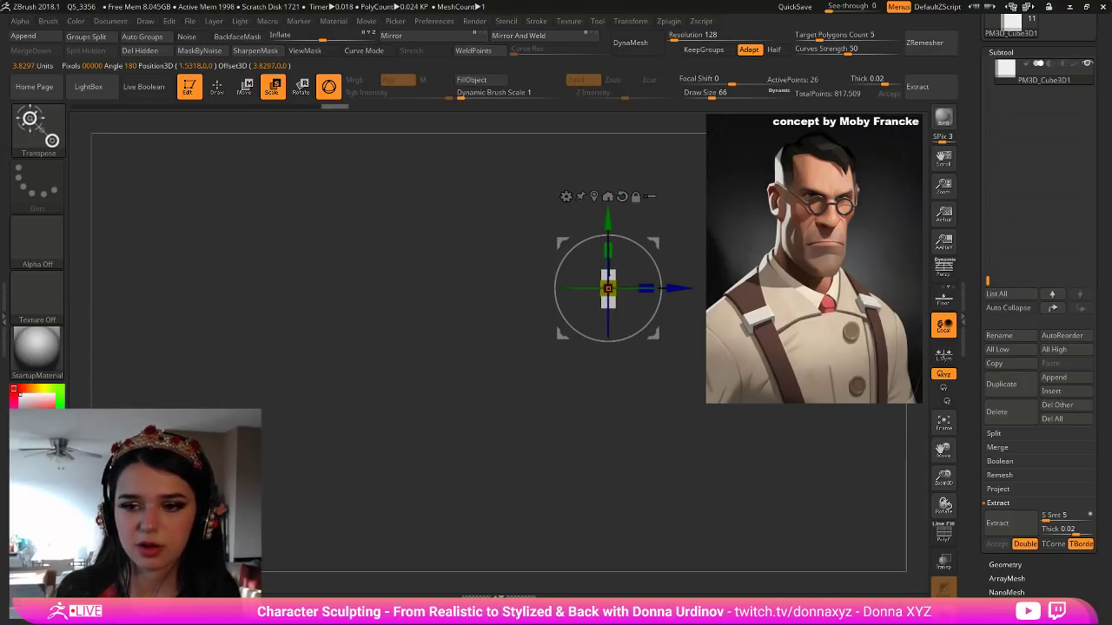
drag(612, 290, 608, 300)
drag(636, 391, 561, 391)
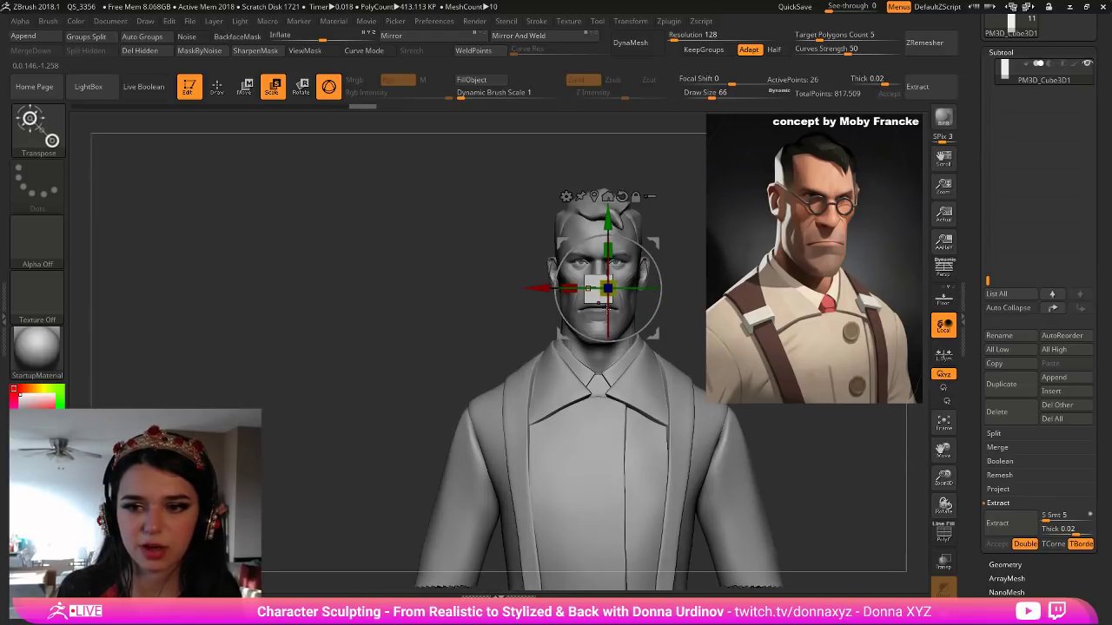
Shrink the slab and place it in front of the collar, tilted about 33 degrees to follow the chest slope.
drag(607, 296, 602, 297)
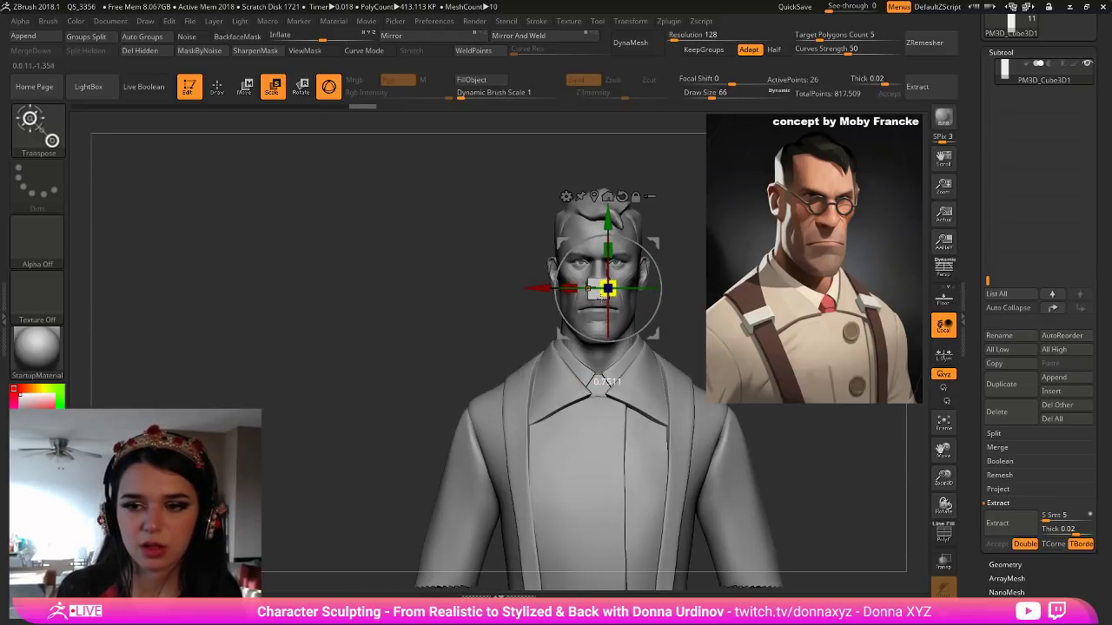
drag(608, 220, 608, 315)
drag(667, 292, 731, 289)
drag(642, 344, 614, 339)
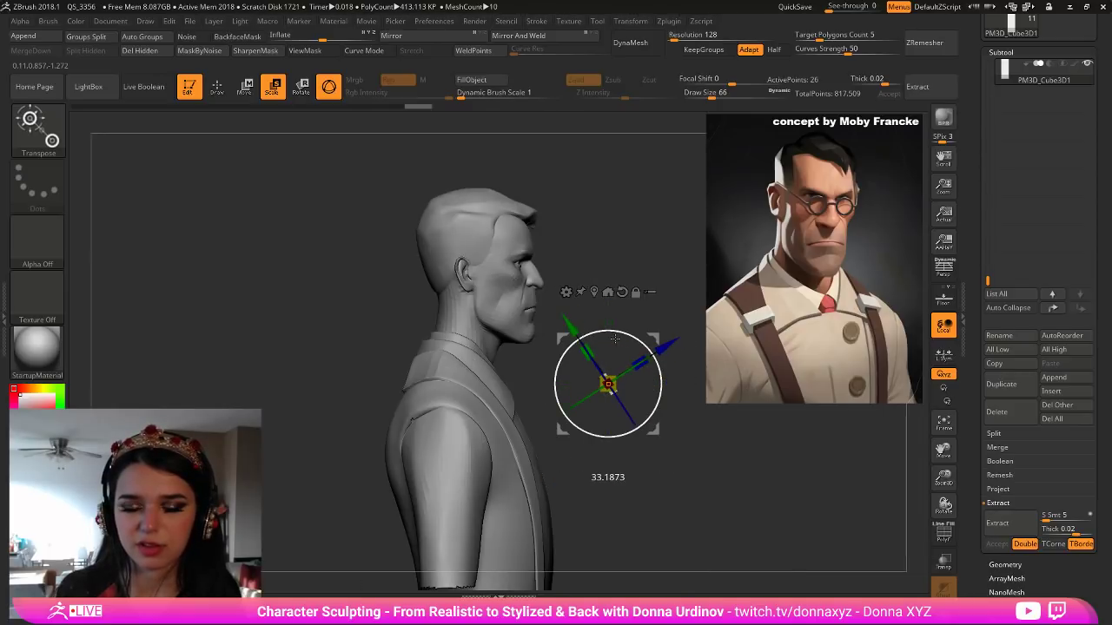
drag(608, 383, 554, 409)
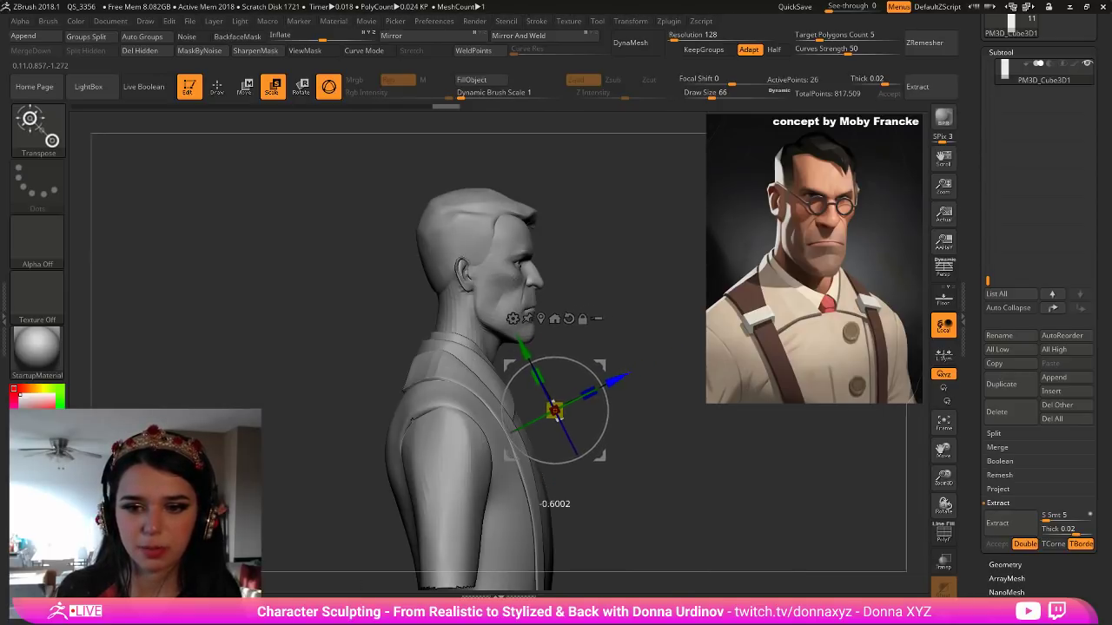
drag(524, 349, 511, 322)
Push the slab back against the shirt and raise it between the collar points where the tie knot sits.
shift+drag(655, 444, 600, 450)
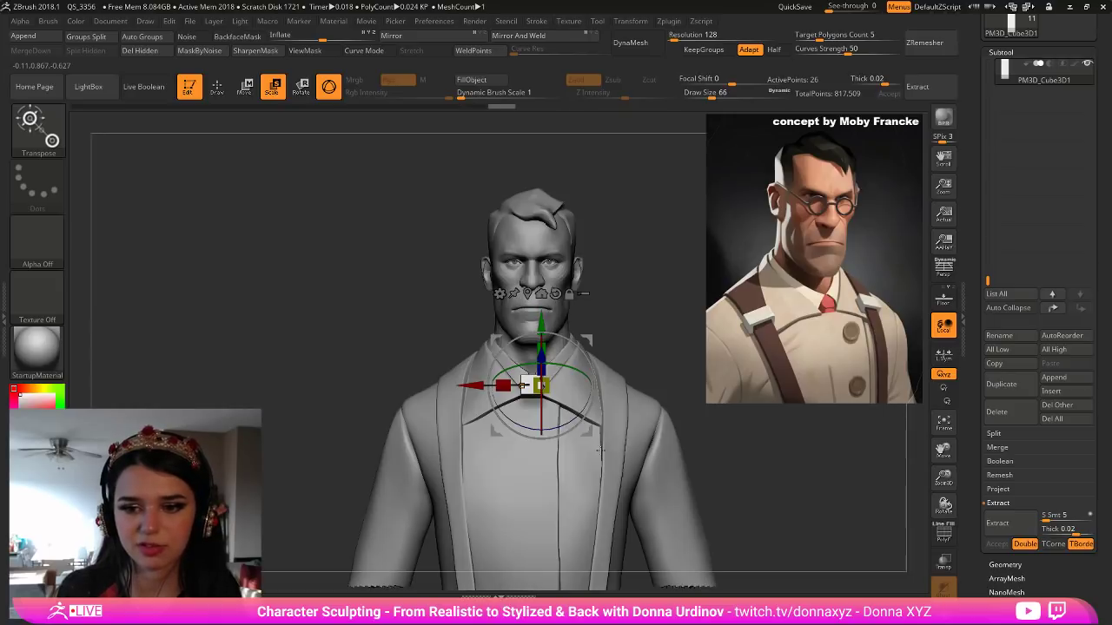
shift+drag(695, 446, 771, 443)
drag(600, 355, 568, 371)
shift+drag(633, 444, 560, 447)
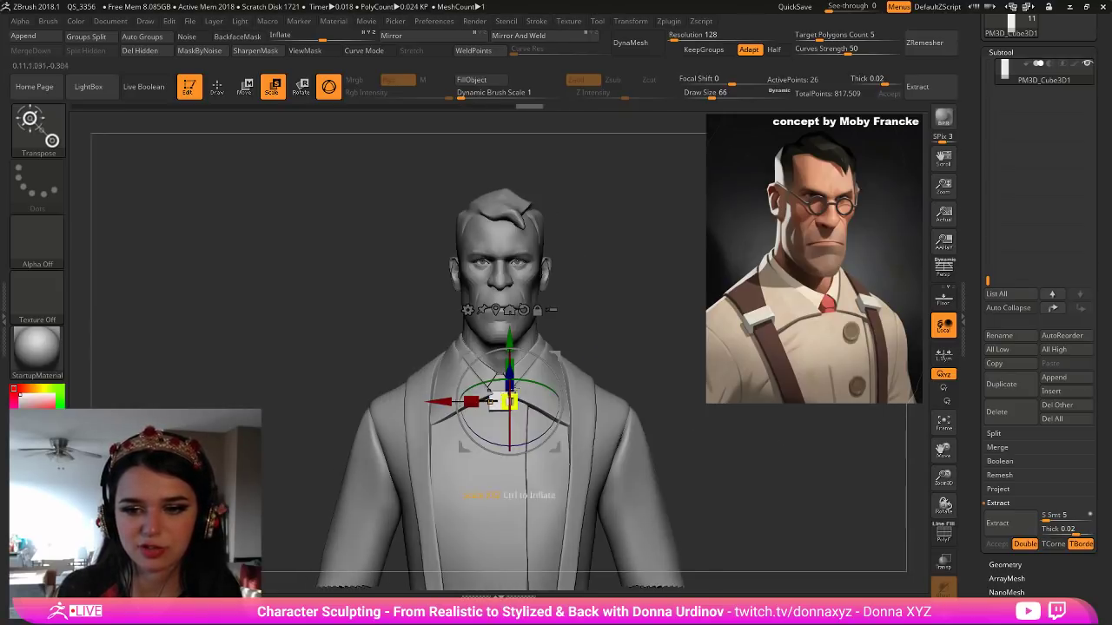
drag(509, 338, 509, 318)
shift+drag(635, 338, 709, 342)
alt+drag(611, 367, 660, 407)
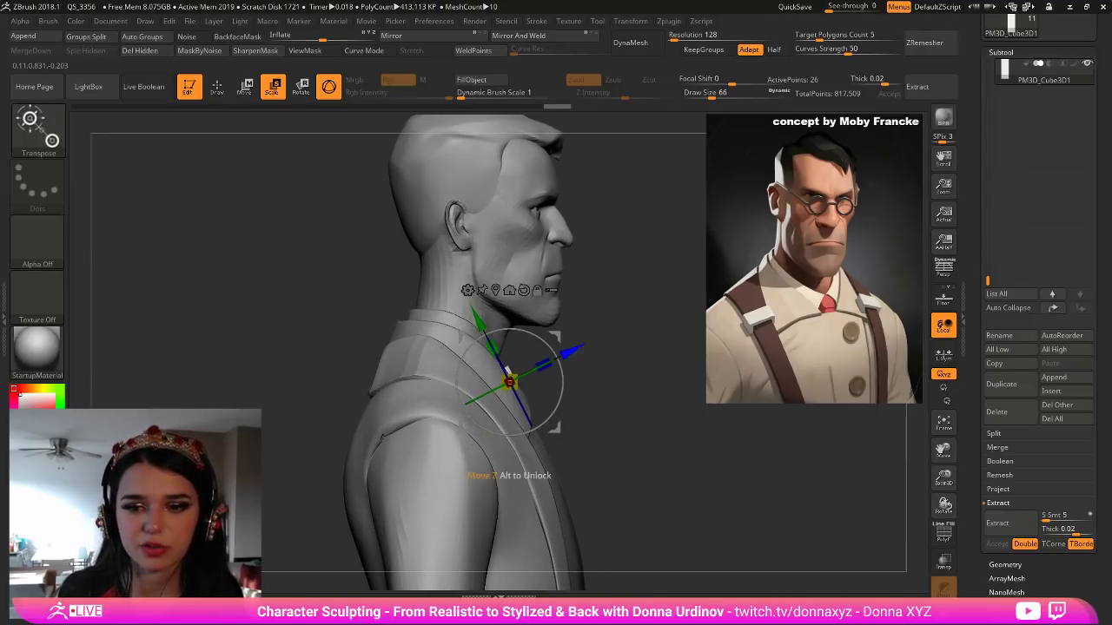
Shape the slab into a tie knot with the Move brush, narrowing it to fit between the collar points.
key(q)
key(b)
key(h)
key(p)
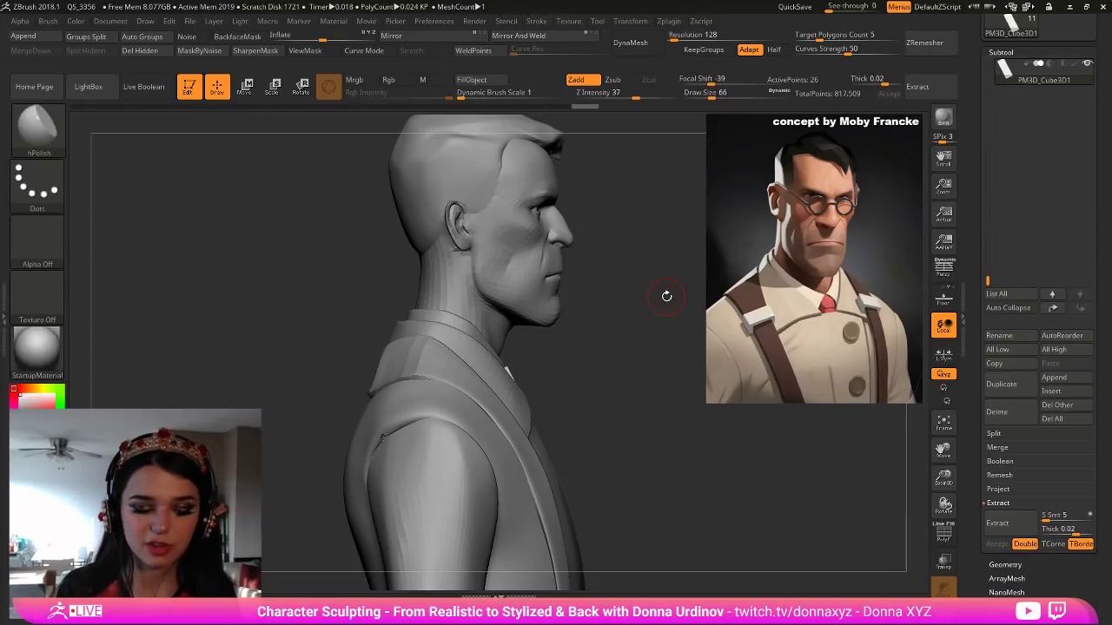
mouse_move(675, 424)
mouse_down()
mouse_move(682, 447)
mouse_move(654, 457)
mouse_move(658, 480)
mouse_up()
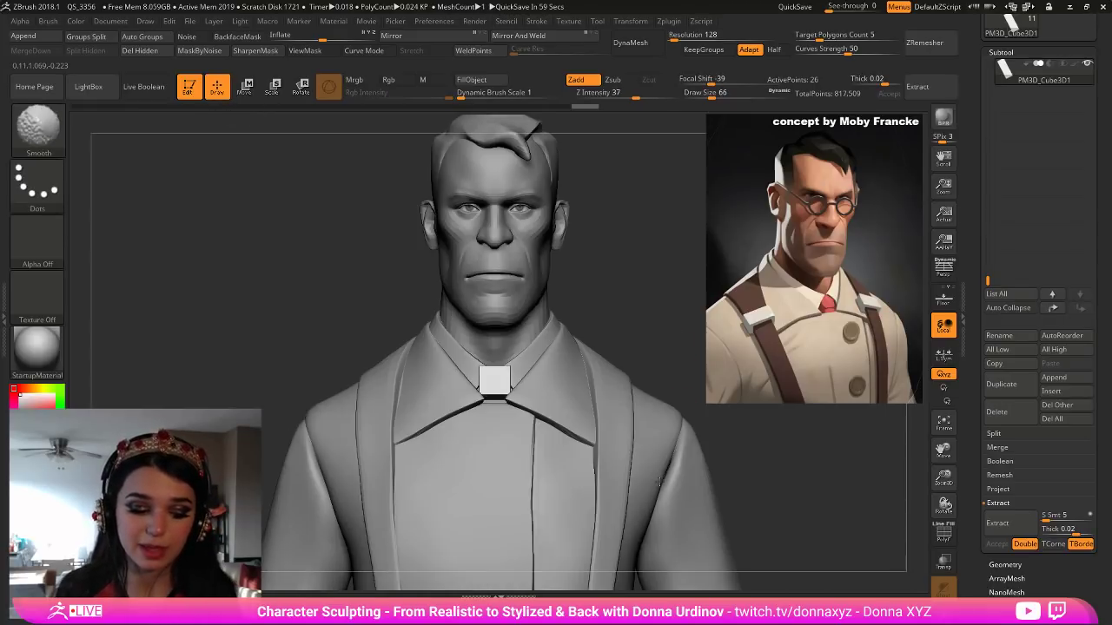
key(b)
key(m)
key(v)
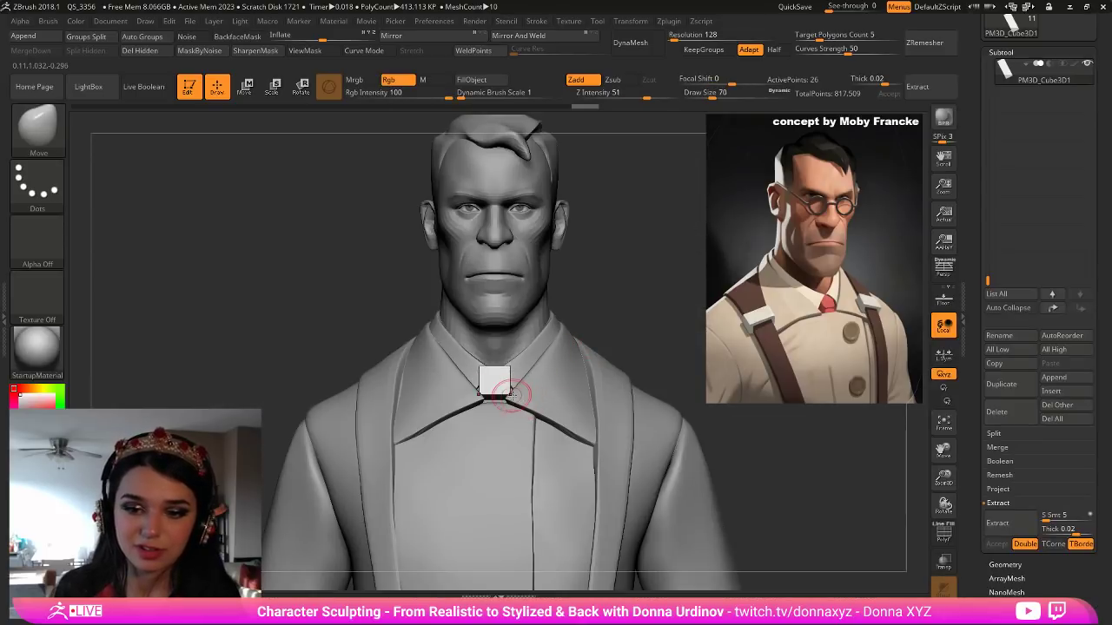
key(bracketright)
mouse_move(509, 370)
mouse_down()
mouse_move(506, 383)
mouse_move(513, 376)
mouse_up()
key(bracketleft)
drag(494, 371, 493, 368)
drag(610, 305, 645, 302)
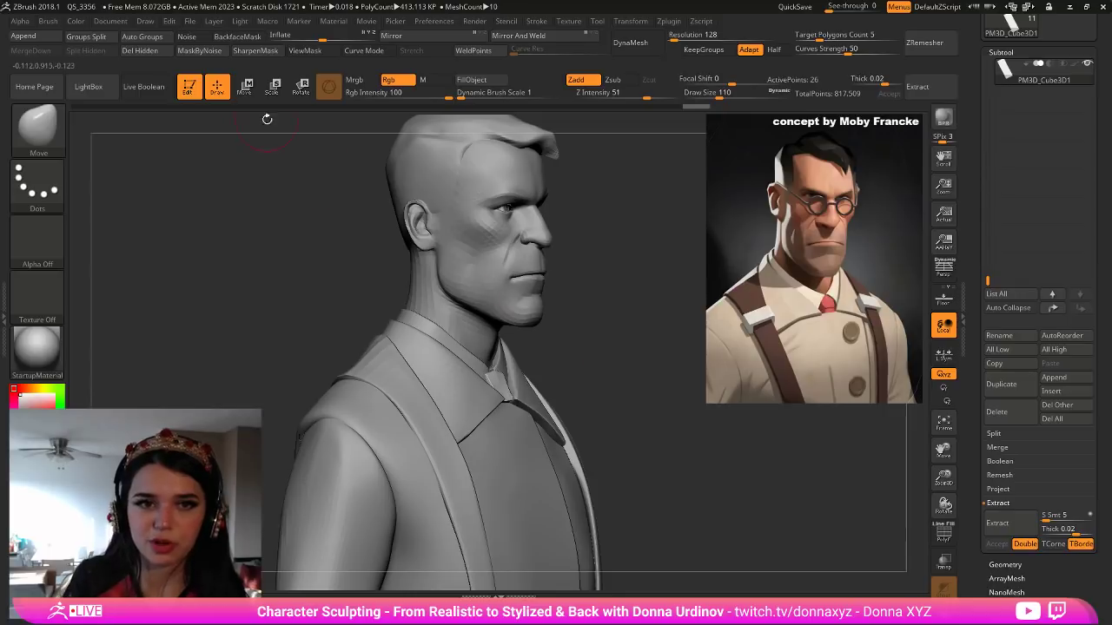
Sink the tie knot slightly into the collar, duplicate it downward for the tie below, and clear the mask.
key(w)
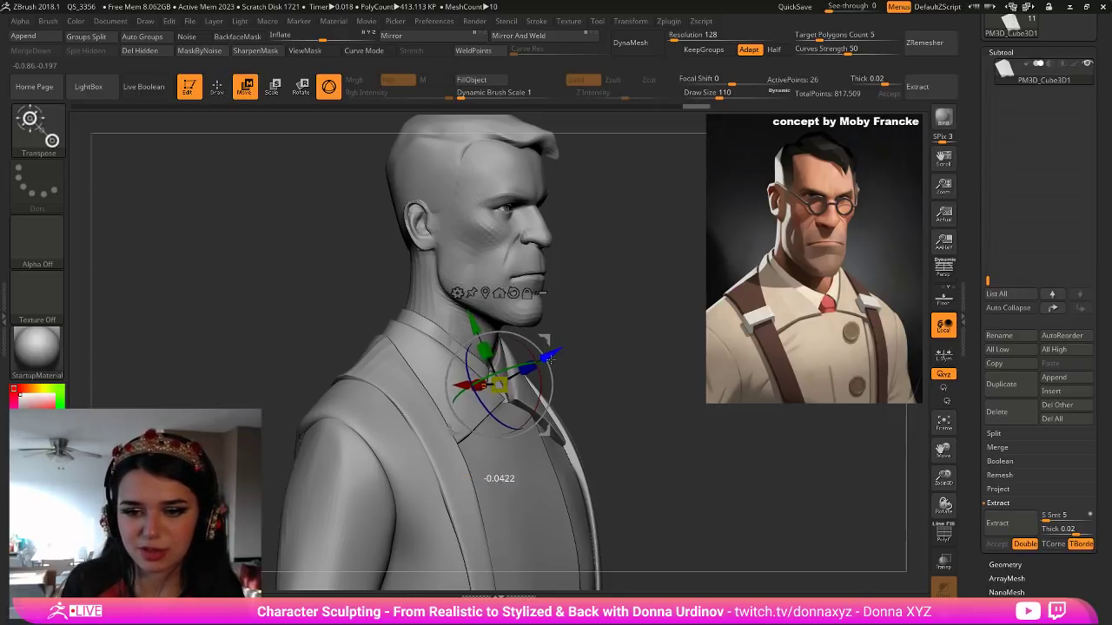
drag(564, 356, 610, 355)
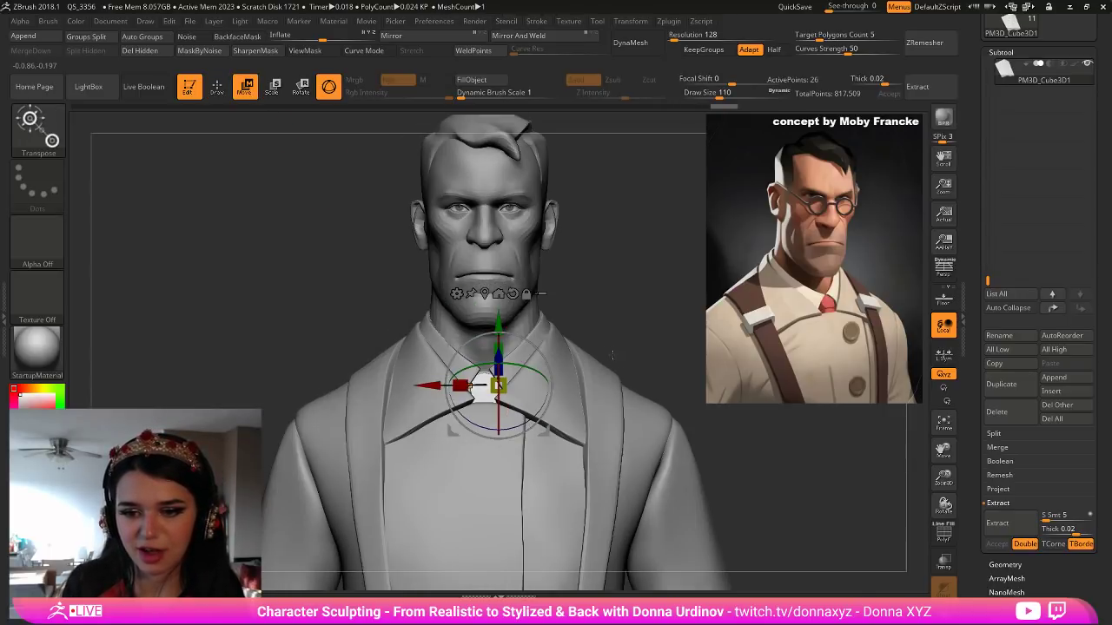
ctrl+drag(498, 326, 498, 350)
click(217, 87)
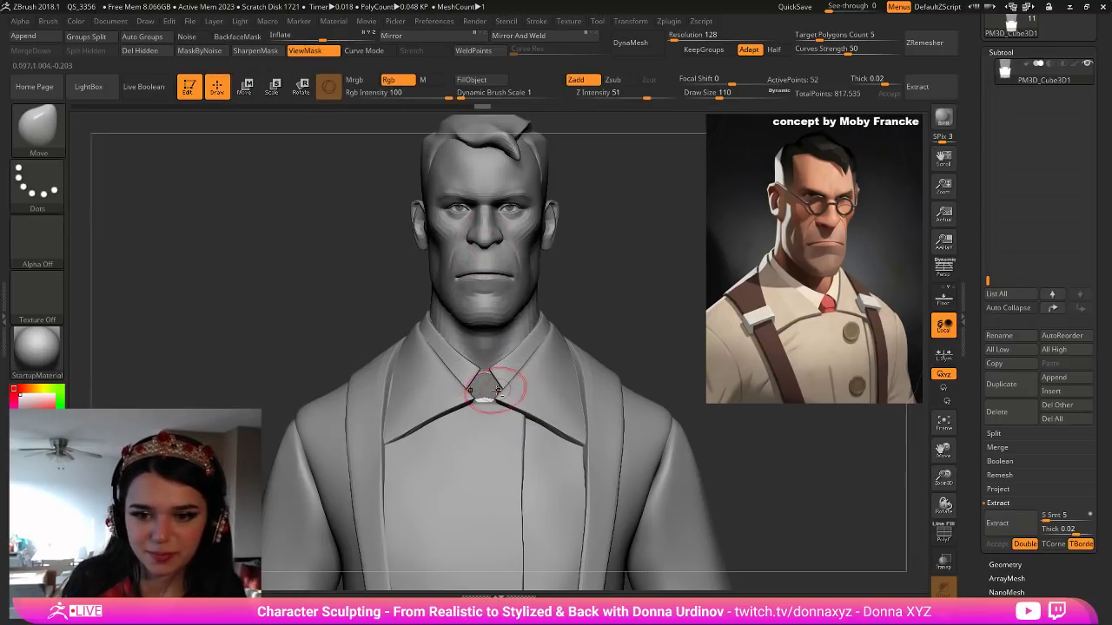
ctrl+drag(617, 304, 634, 310)
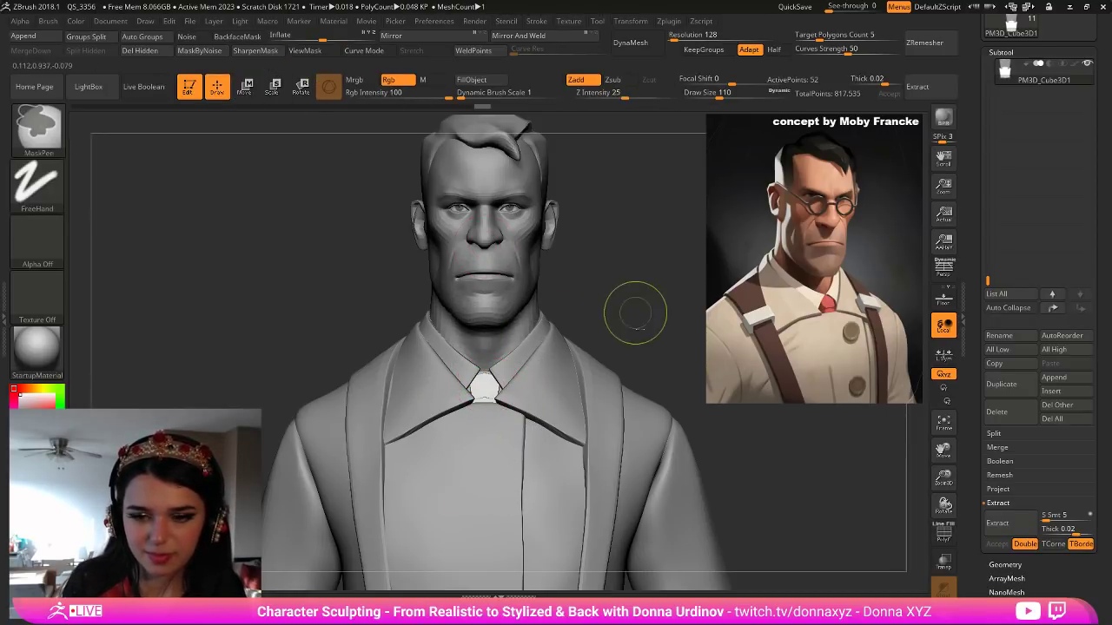
Isolate the tie mesh and adjust where the knot and lower piece meet, using the Move Topological brush.
key(b)
key(m)
key(t)
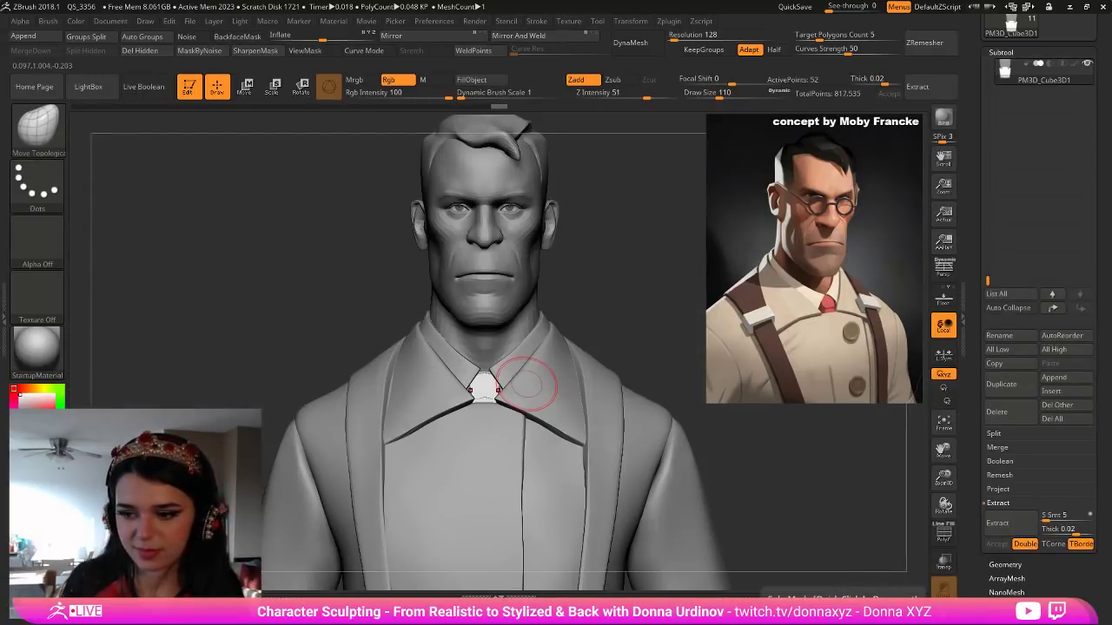
key(alt+shift+s)
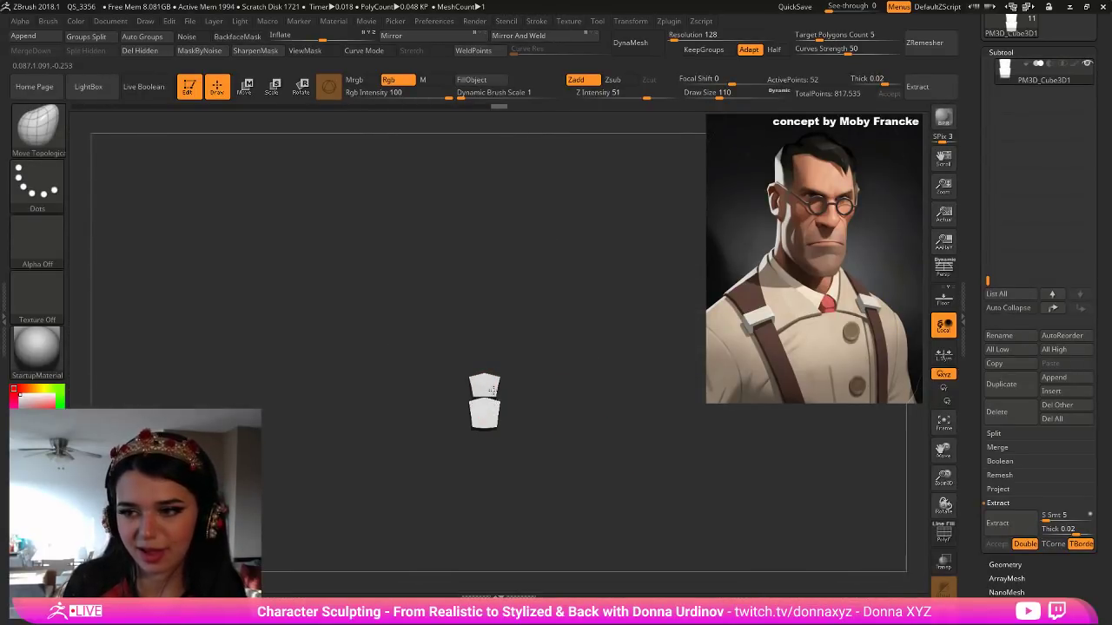
key([)
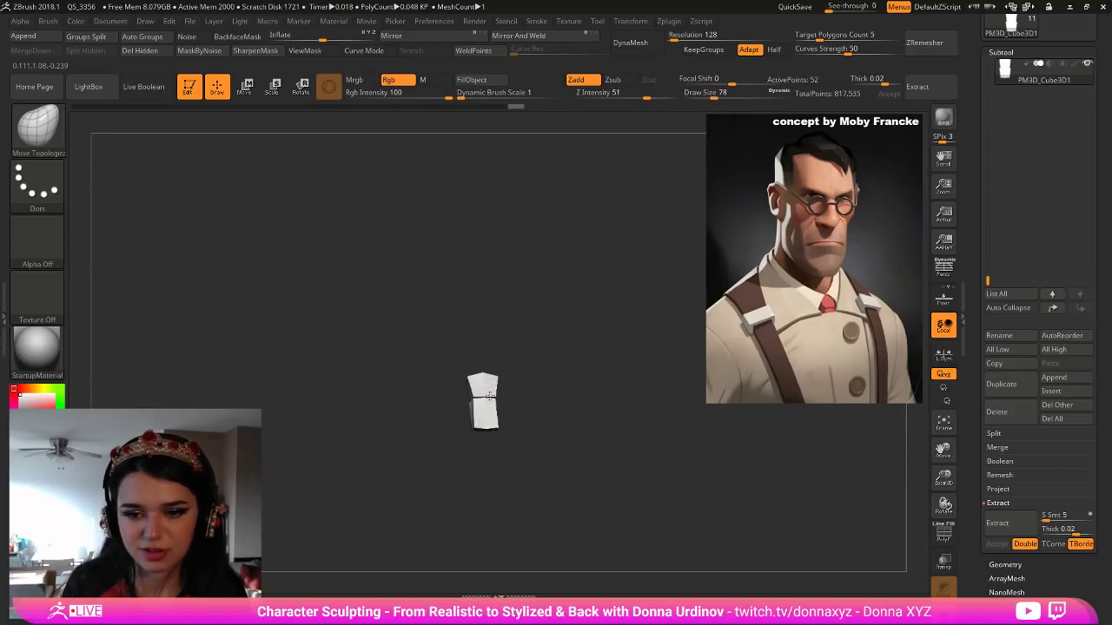
drag(490, 396, 485, 401)
right_drag(485, 401, 459, 401)
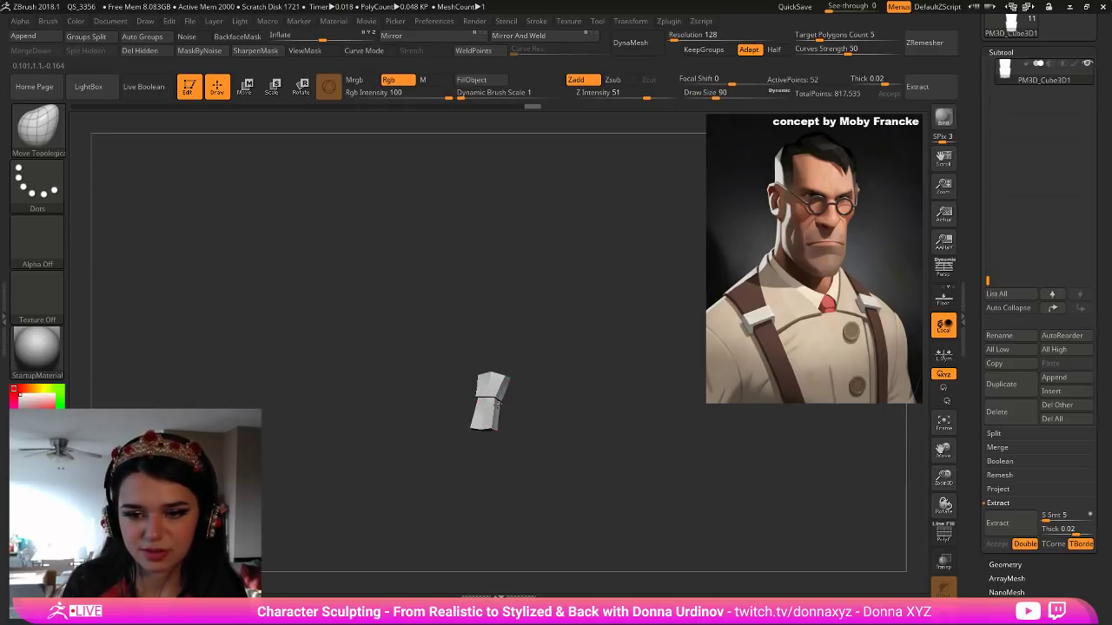
Subdivide the tie mesh twice, up to subdivision level 3.
click(1005, 565)
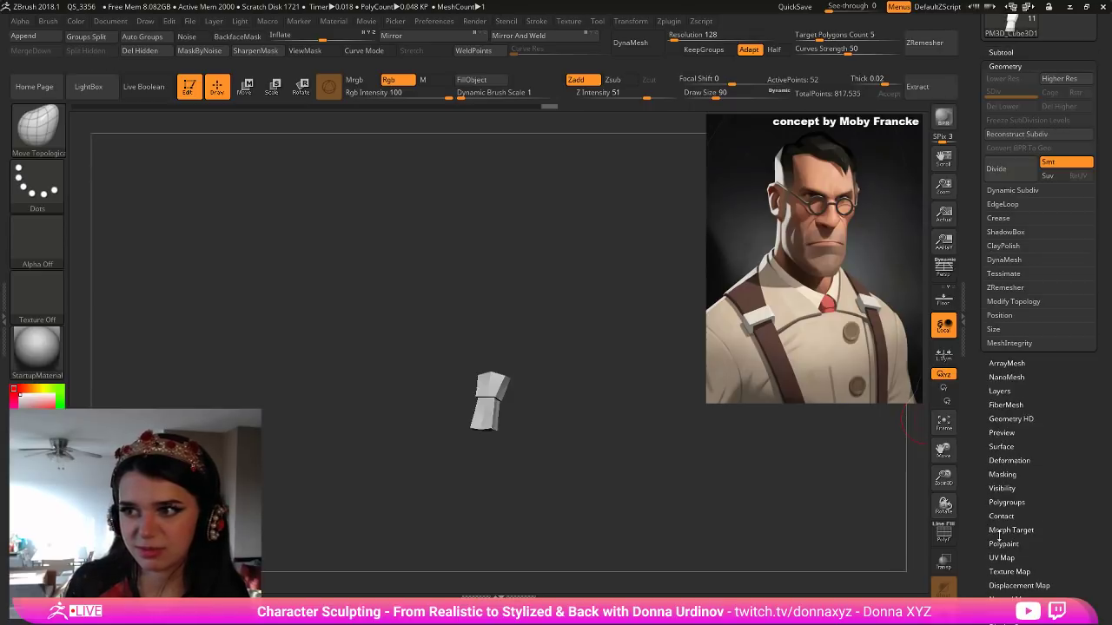
click(997, 168)
shift+drag(543, 402, 584, 418)
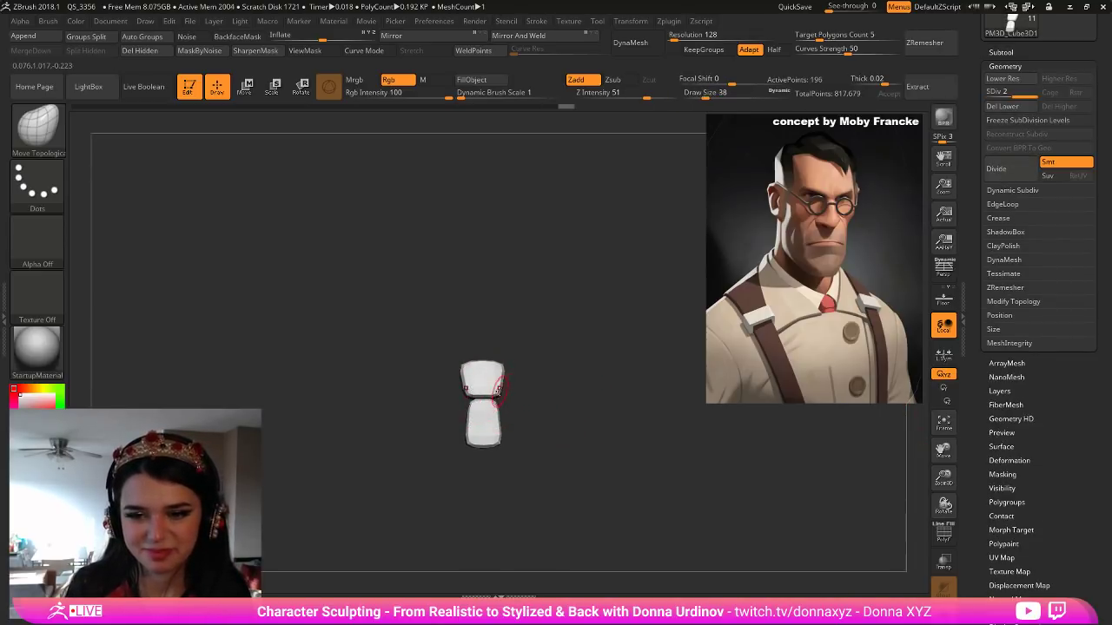
click(997, 169)
Try another Move Topological adjustment where the knot meets the lower tie, undo it, and flatten the lower tie piece with hPolish.
mouse_move(539, 390)
mouse_down()
mouse_move(571, 353)
mouse_move(585, 382)
mouse_move(535, 379)
mouse_up()
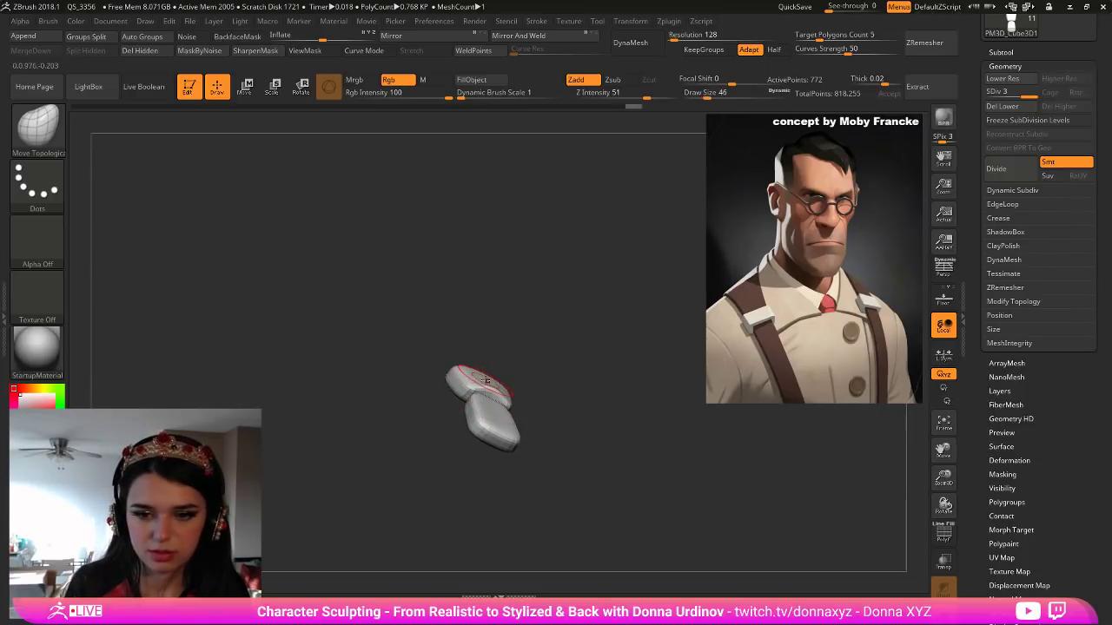
shift+drag(529, 361, 521, 426)
shift+drag(508, 383, 504, 368)
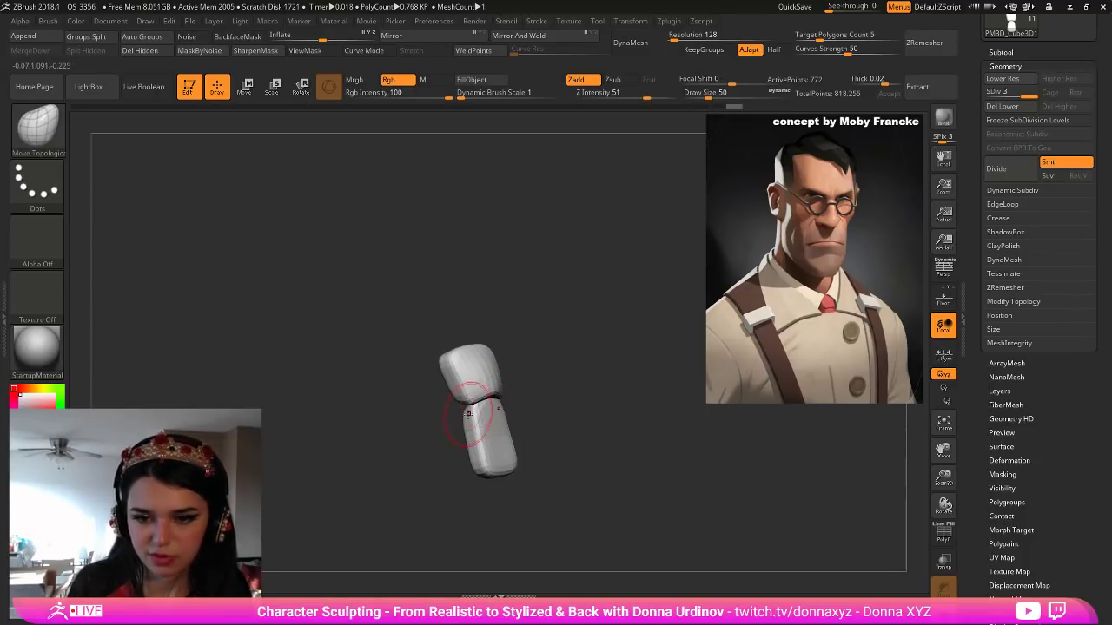
key(ctrl+z)
key(b)
key(h)
key(p)
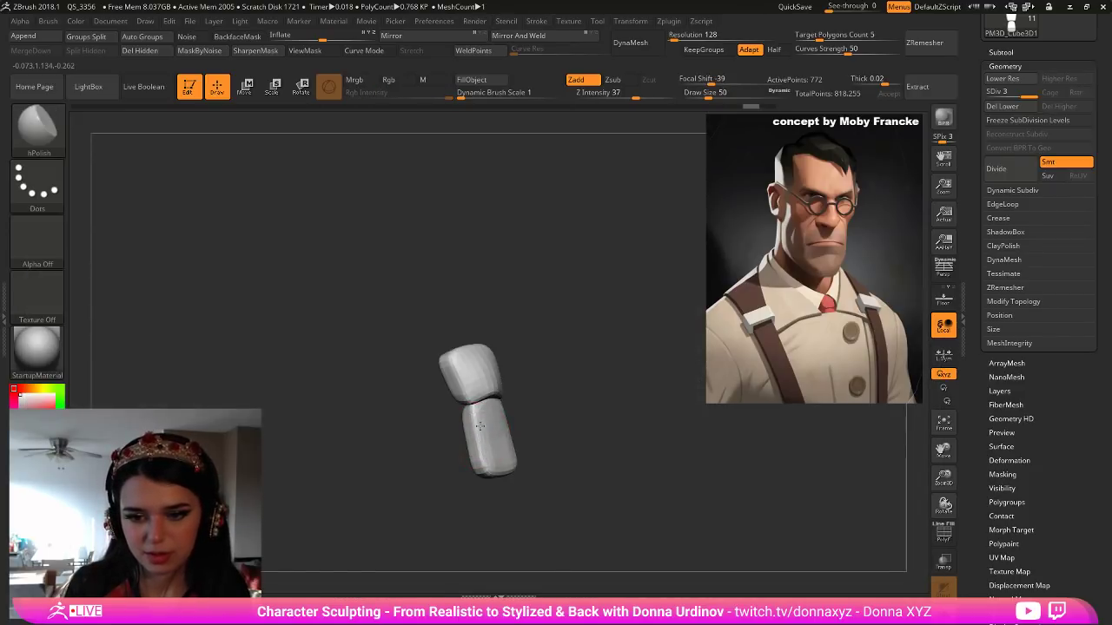
key(shift)
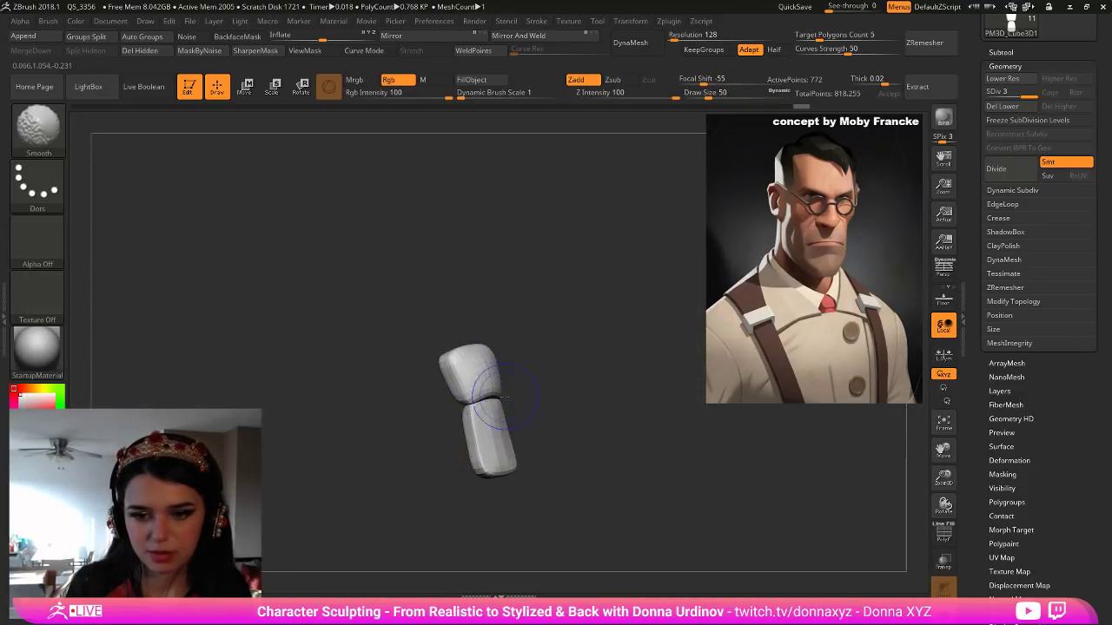
Define the crease between the tie knot and the lower piece with the DamStandard brush, smoothing around it.
key(b)
key(d)
key(s)
drag(546, 390, 500, 392)
key(shift)
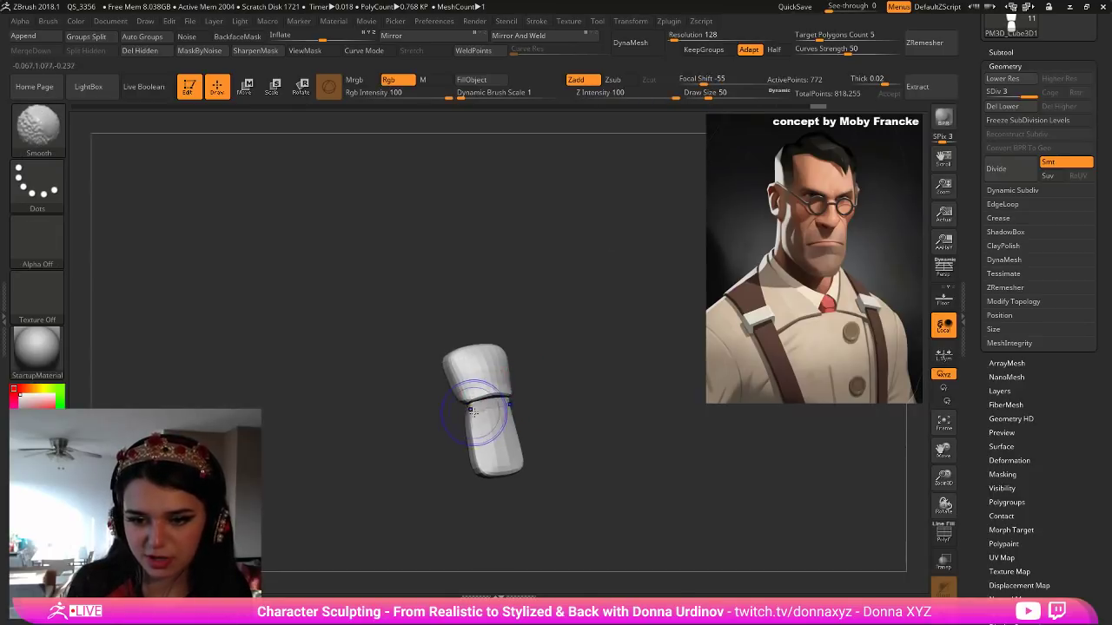
Isolate the lower tie piece and flatten its front with the hPolish brush, smoothing the surface.
key(ctrl+shift)
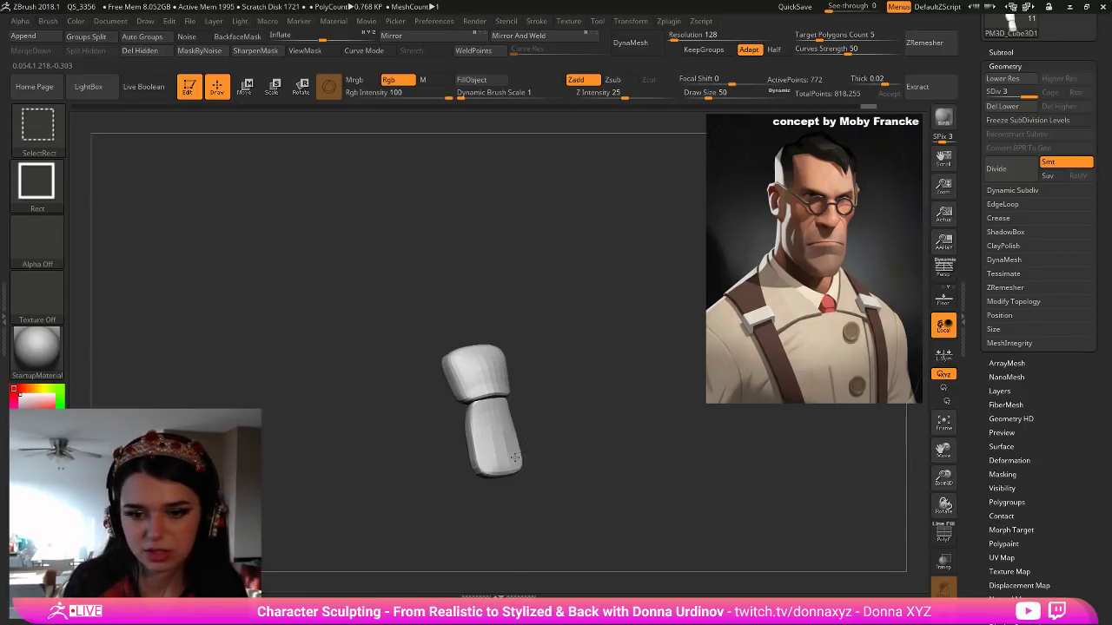
ctrl+shift+click(511, 457)
key(b)
key(h)
key(p)
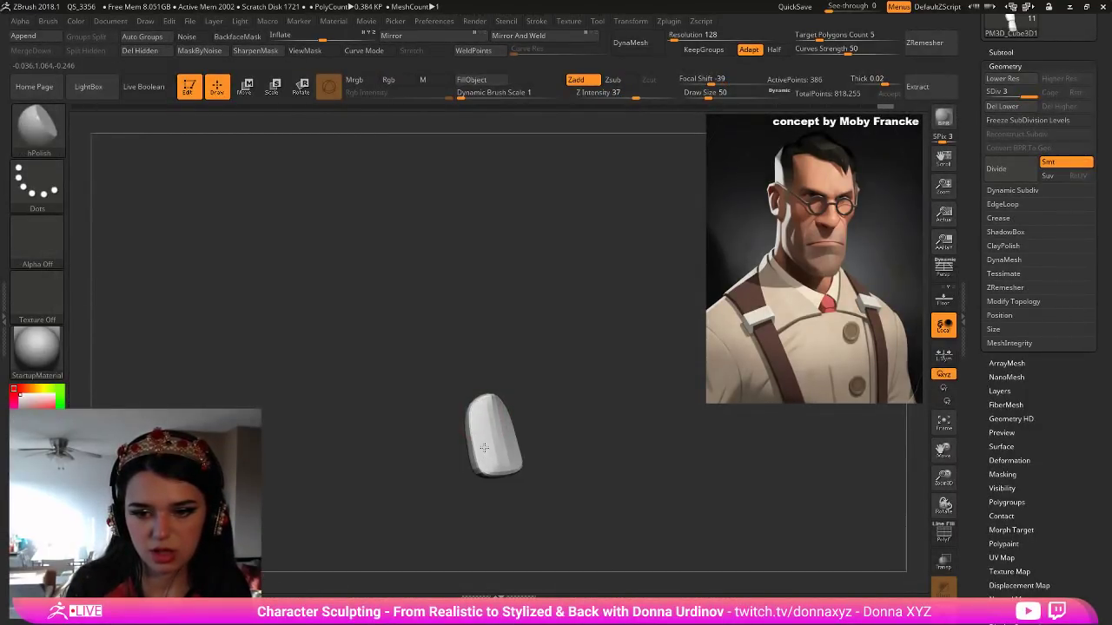
drag(483, 410, 503, 464)
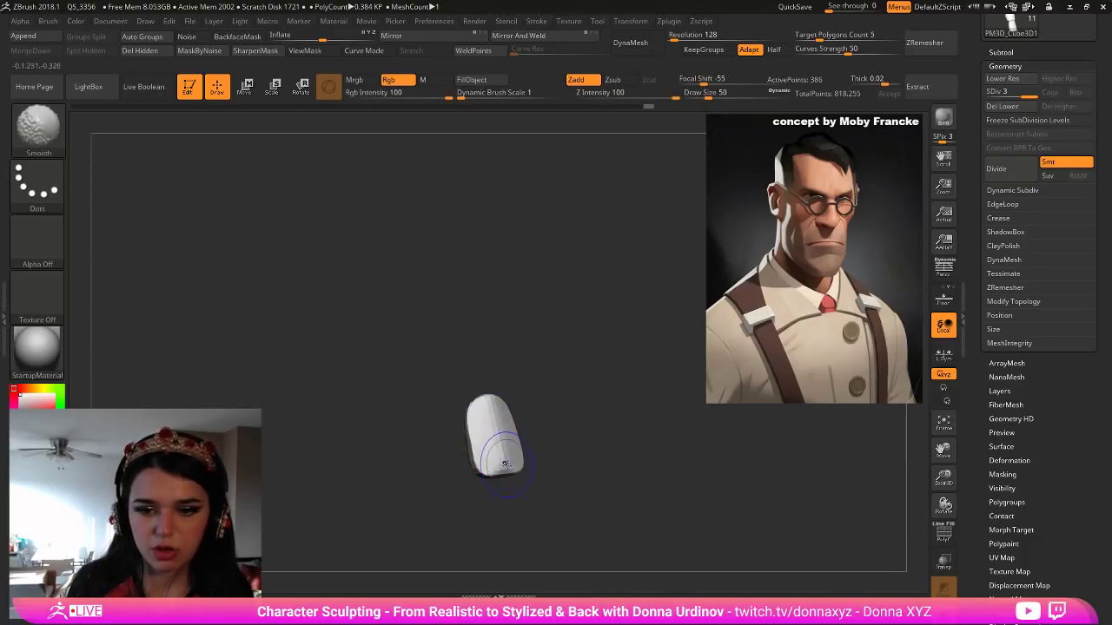
Bring back the tie knot and the rest of the character, and frame the model from the front.
click(943, 615)
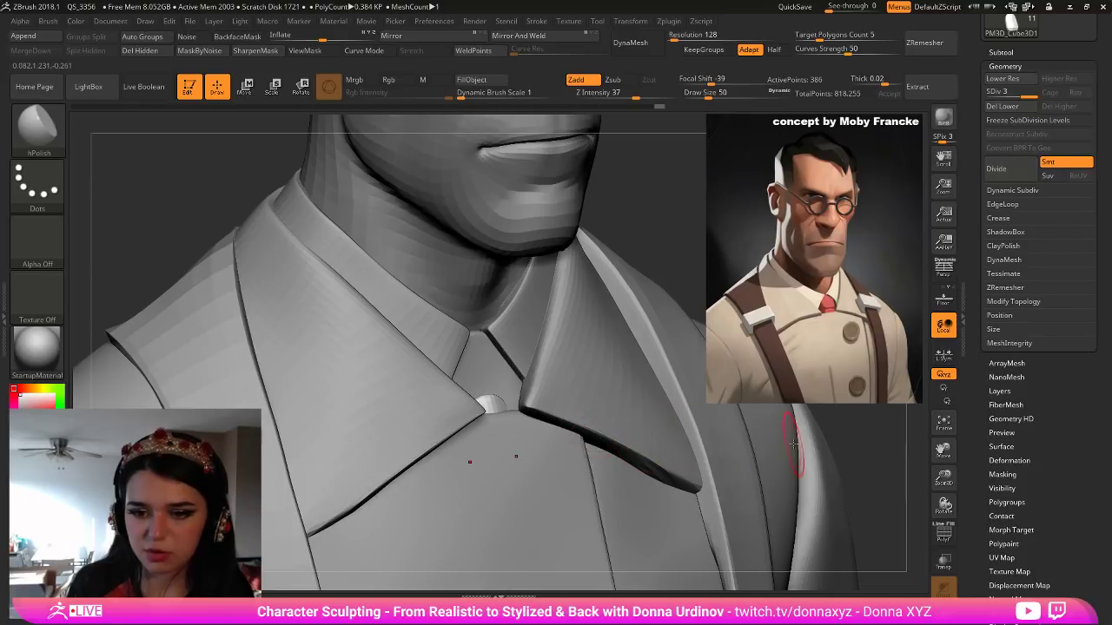
ctrl+shift+click(883, 489)
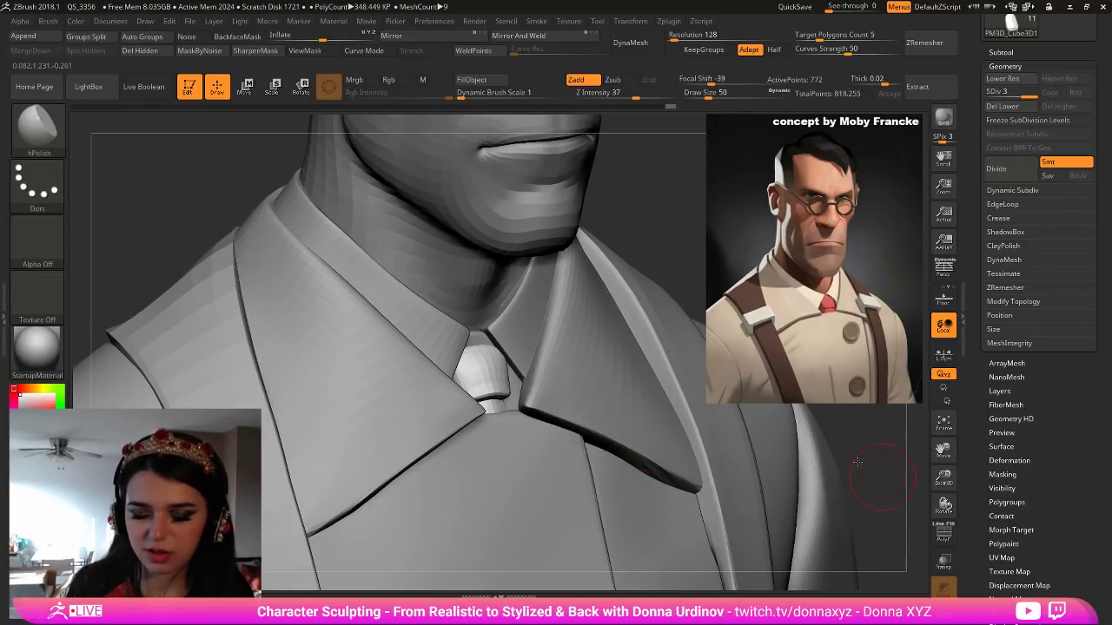
key(f)
shift+drag(738, 436, 721, 441)
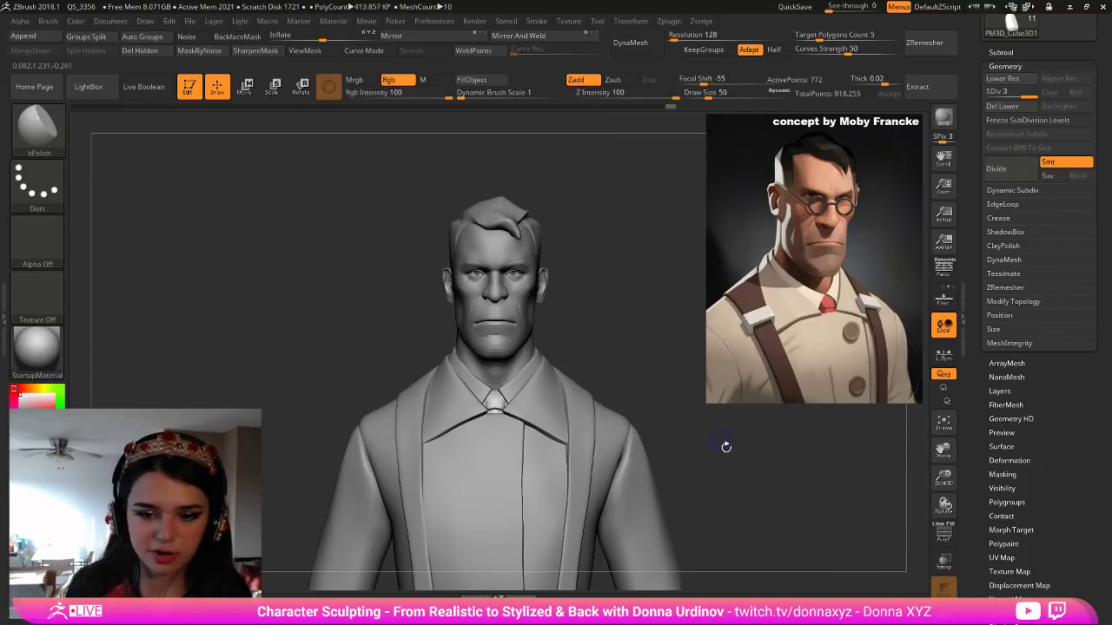
Select the inner shirt collar and adjust its front points around the tie knot with the Move Topological brush.
key(b)
key(m)
key(v)
key(bracketright)
key(bracketright)
key(bracketright)
key(bracketright)
drag(589, 328, 607, 418)
alt+click(516, 402)
key(b)
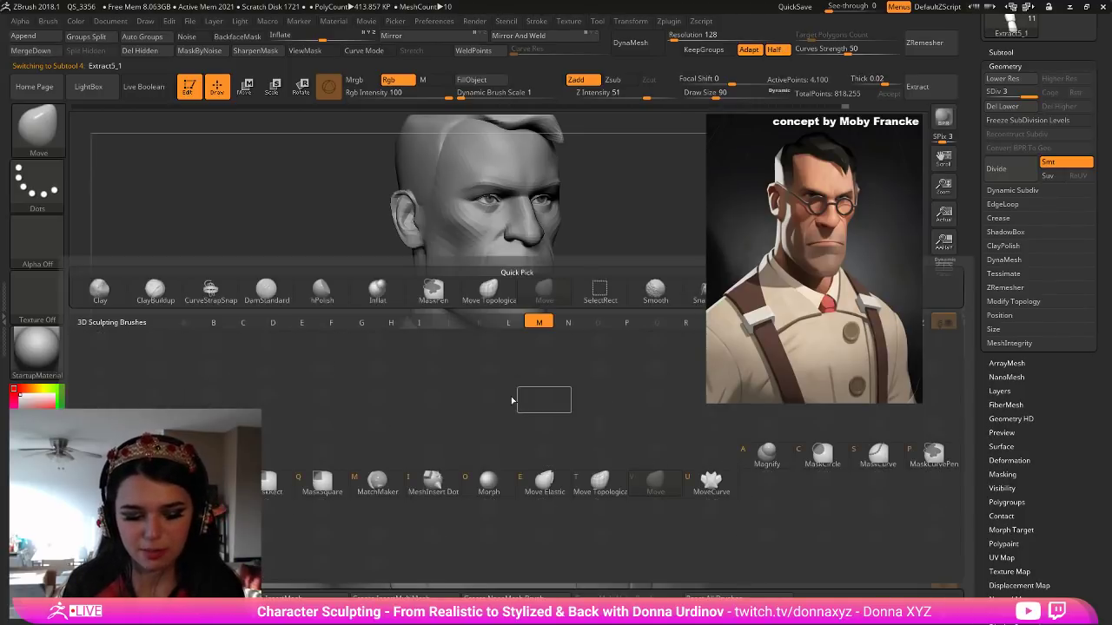
key(m)
key(t)
drag(623, 313, 566, 320)
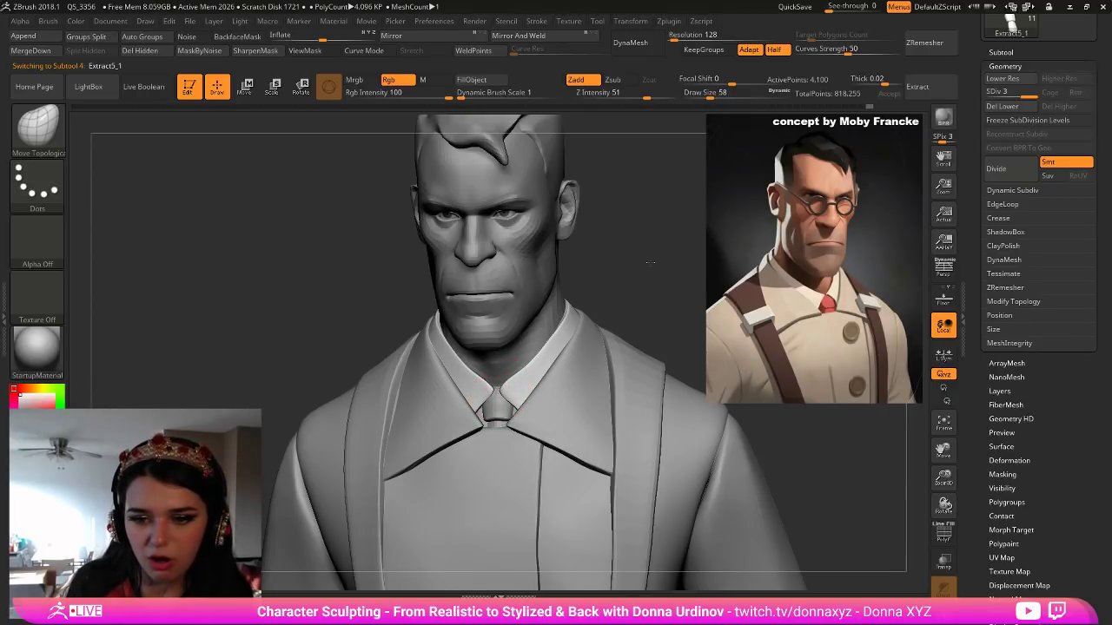
drag(649, 262, 682, 263)
drag(475, 381, 481, 380)
Refine the shirt collar's front opening and its side along the neck, smoothing the surface beside the tie knot.
key(bracketleft)
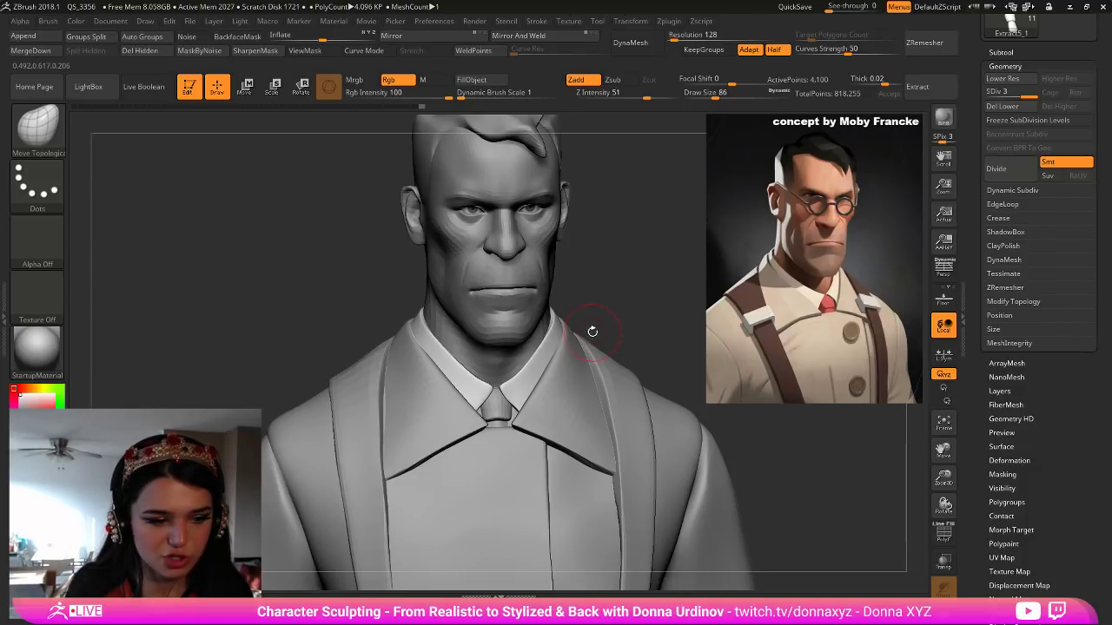
drag(615, 310, 620, 304)
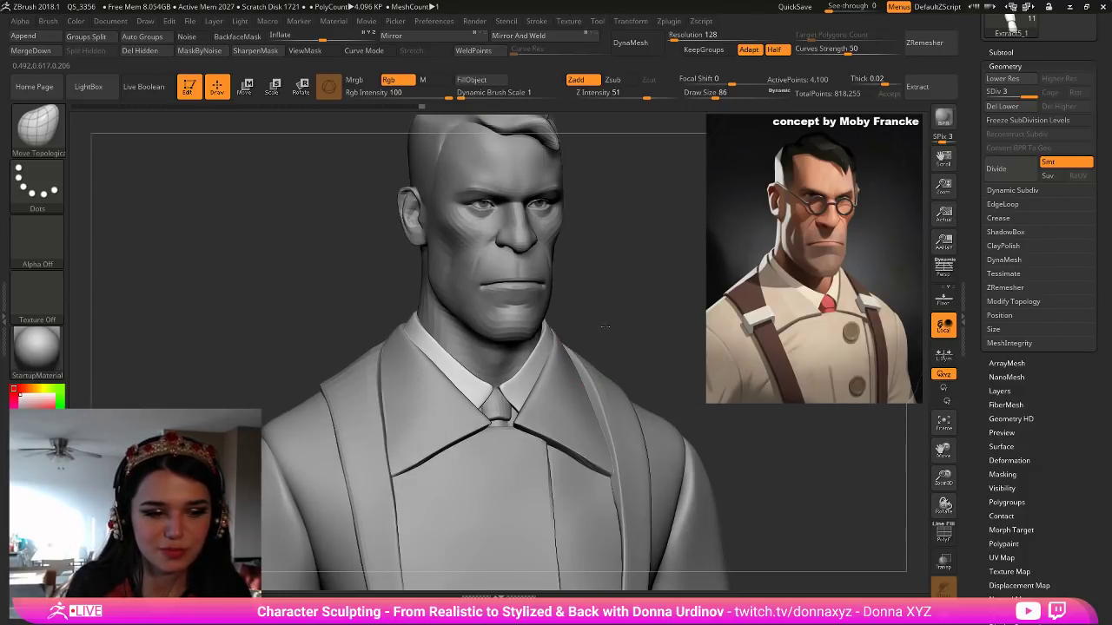
shift+drag(501, 390, 514, 376)
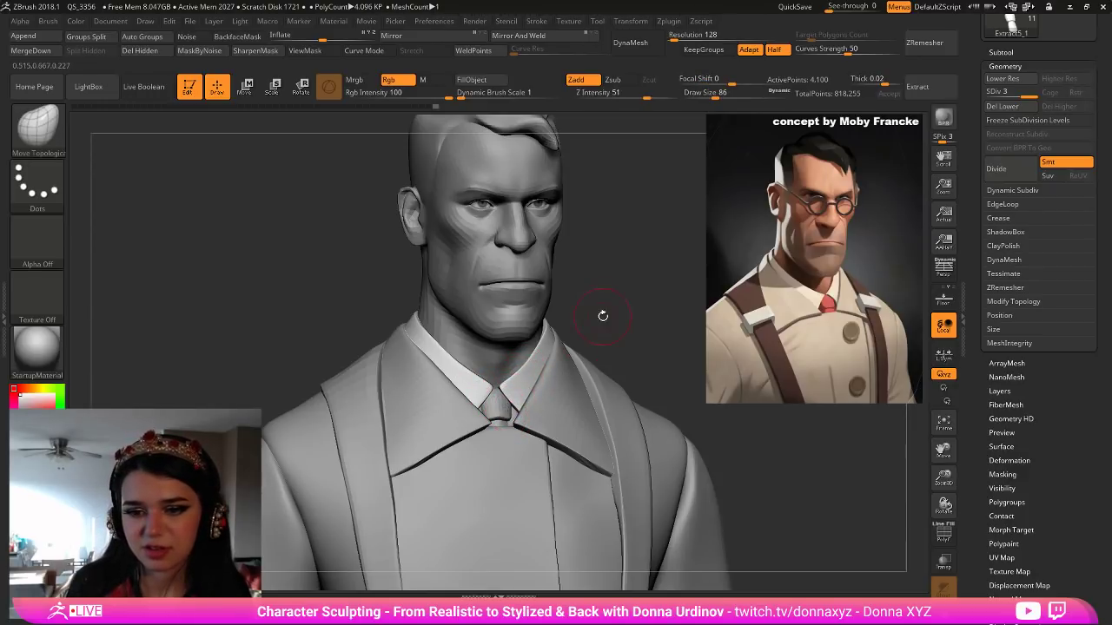
drag(602, 315, 678, 312)
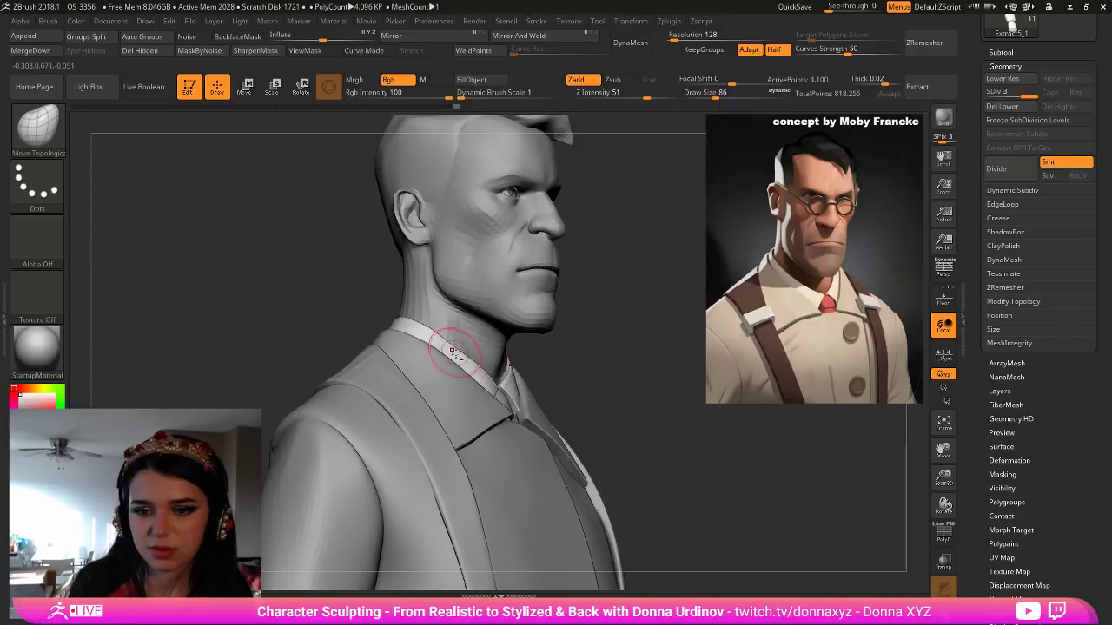
key(shift)
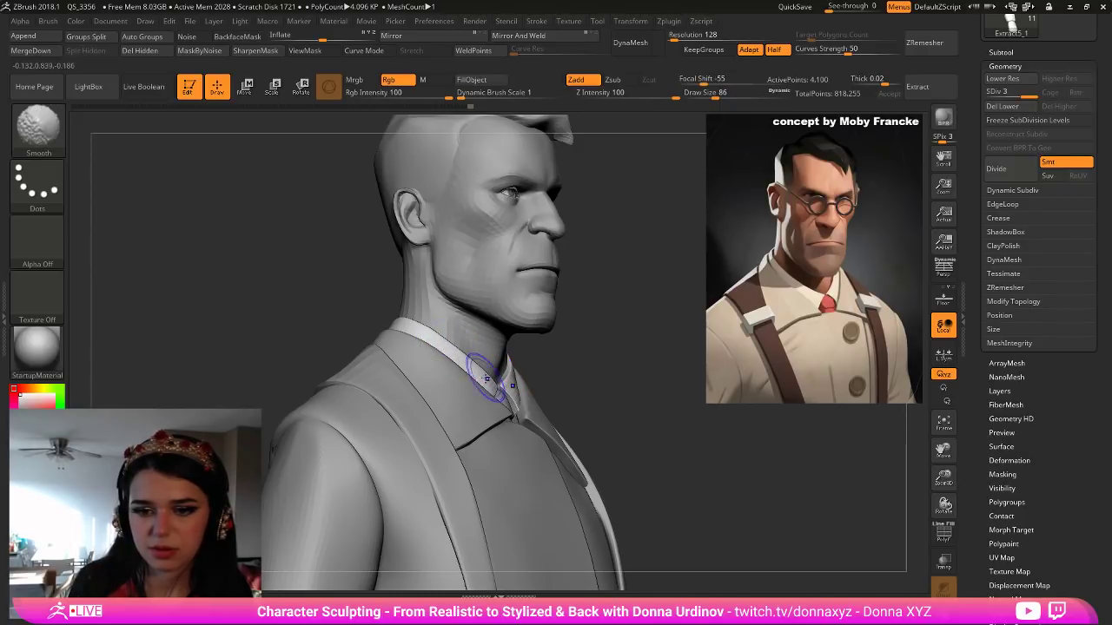
drag(641, 336, 593, 377)
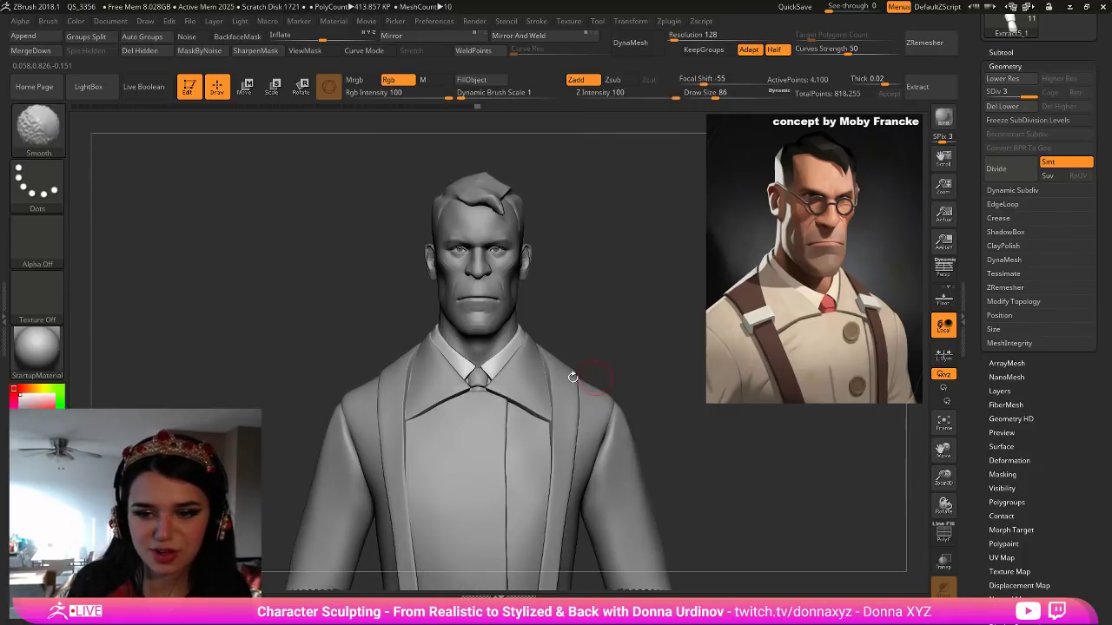
Reshape the shirt collar's upper edge with an enlarged Move Topological brush and puff its flaps with the Inflate brush.
drag(581, 319, 619, 378)
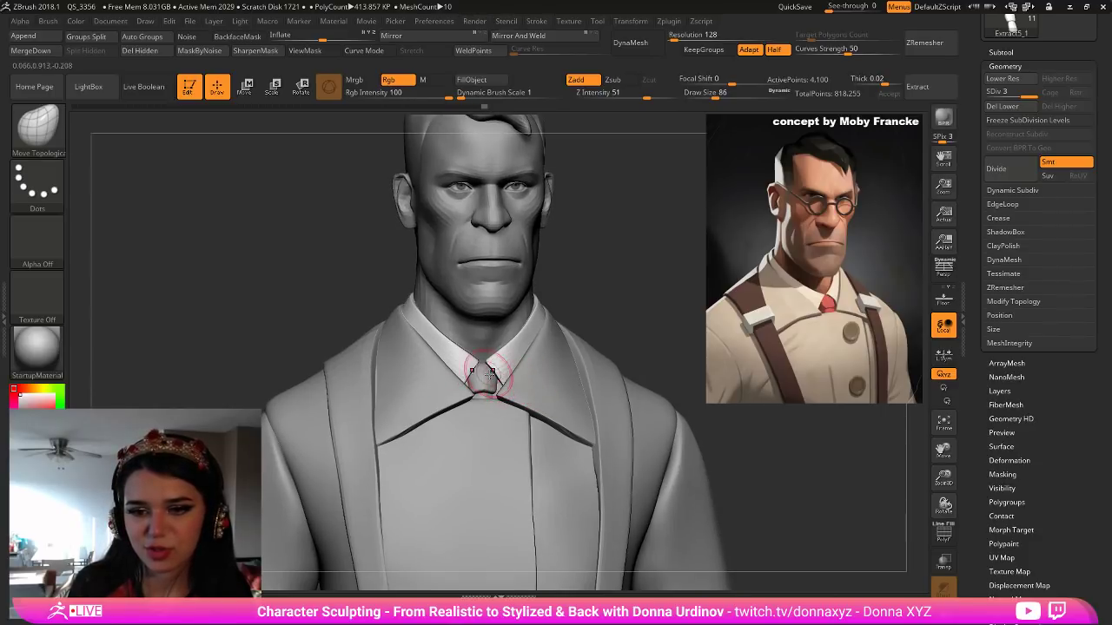
key(bracketright)
key(bracketright)
drag(613, 278, 578, 286)
drag(534, 327, 537, 337)
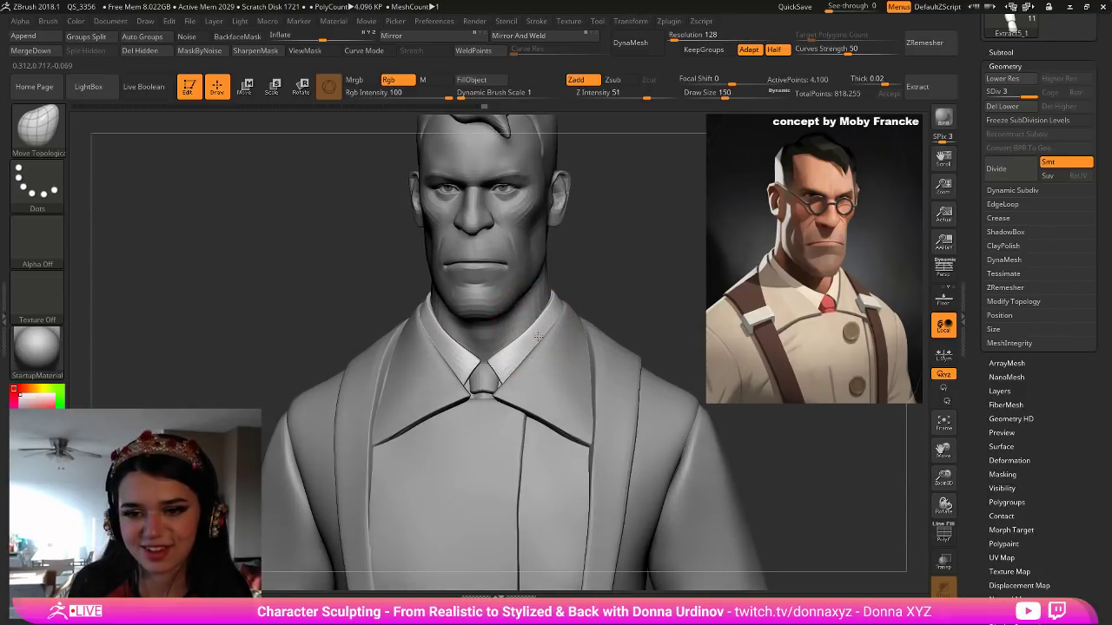
key(b)
key(i)
key(n)
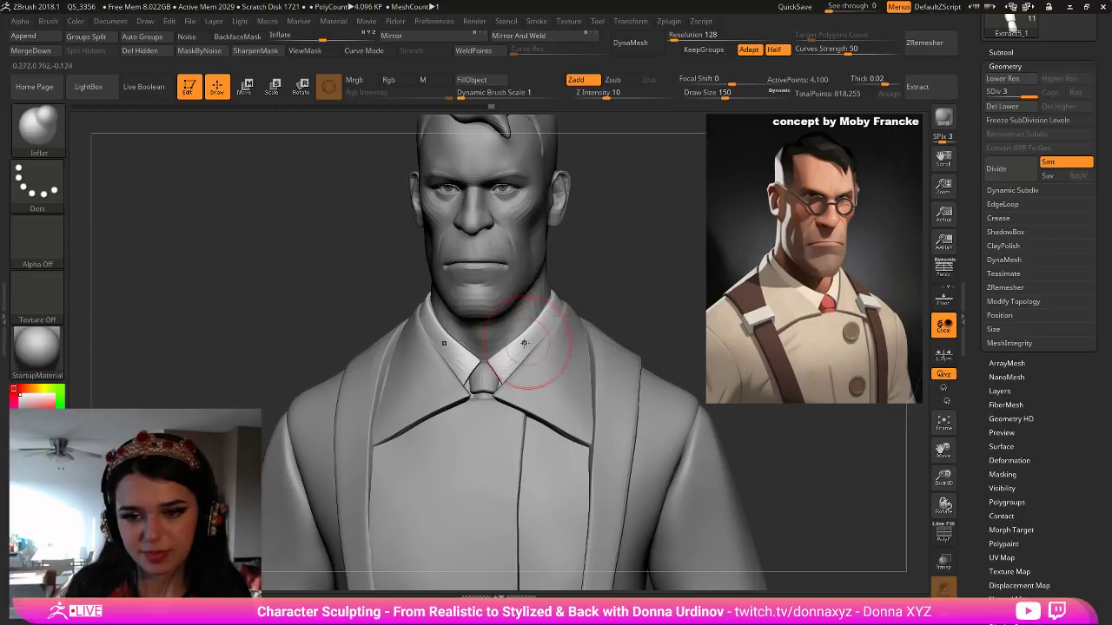
Flatten the visible front flaps of the shirt collar with the hPolish brush at a reduced size.
key(b)
key(h)
key(p)
key(bracketleft)
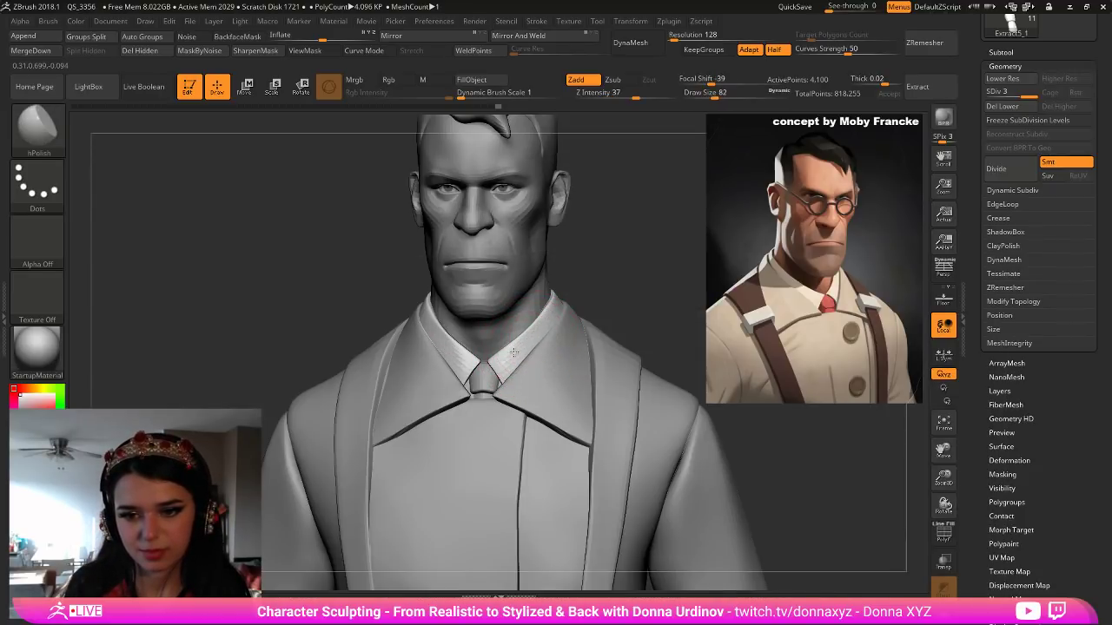
mouse_move(597, 275)
mouse_down()
mouse_move(569, 289)
mouse_move(579, 292)
mouse_move(565, 304)
mouse_up()
key([)
key(bracketright)
mouse_move(616, 250)
mouse_down()
mouse_move(635, 241)
mouse_move(636, 273)
mouse_up()
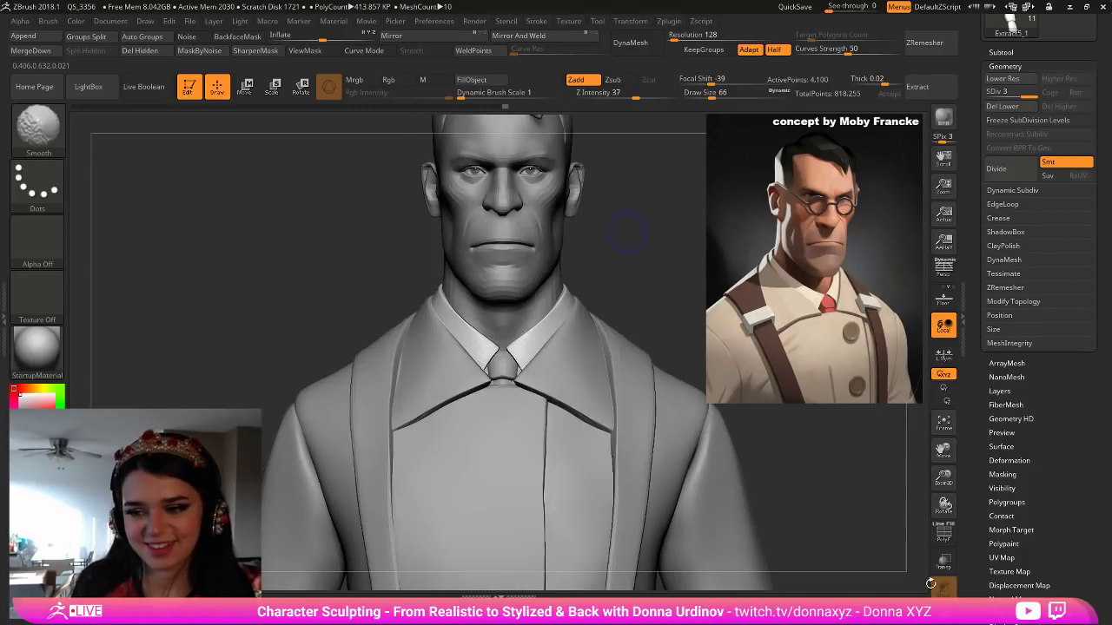
Isolate the shirt collar and thicken its thin inner rim with the Inflate brush.
click(943, 615)
drag(674, 307, 656, 356)
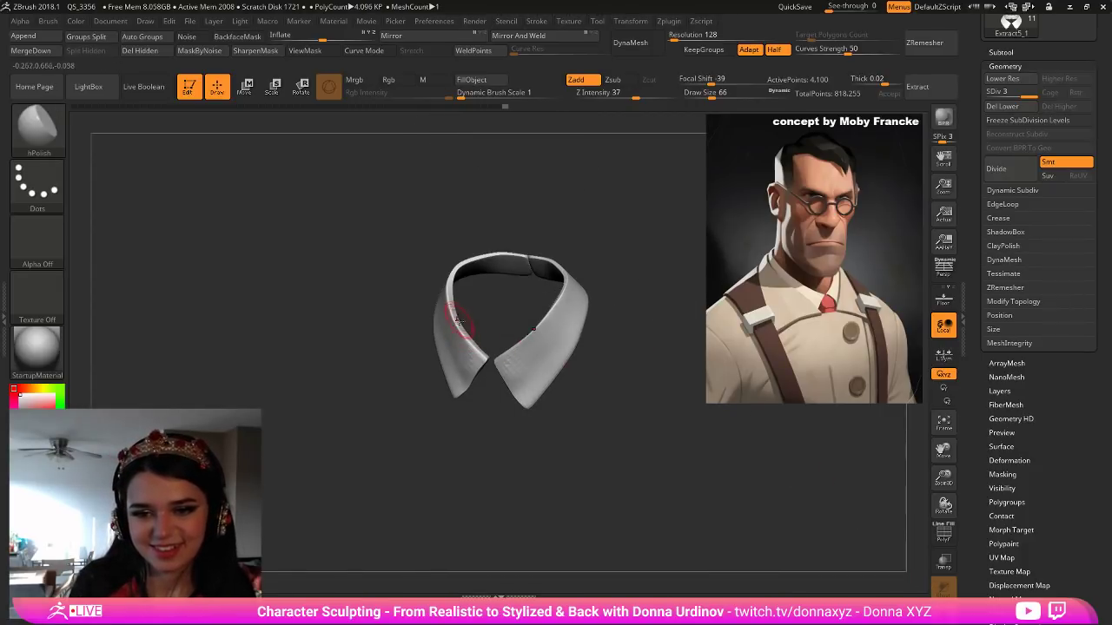
key(b)
key(i)
key(n)
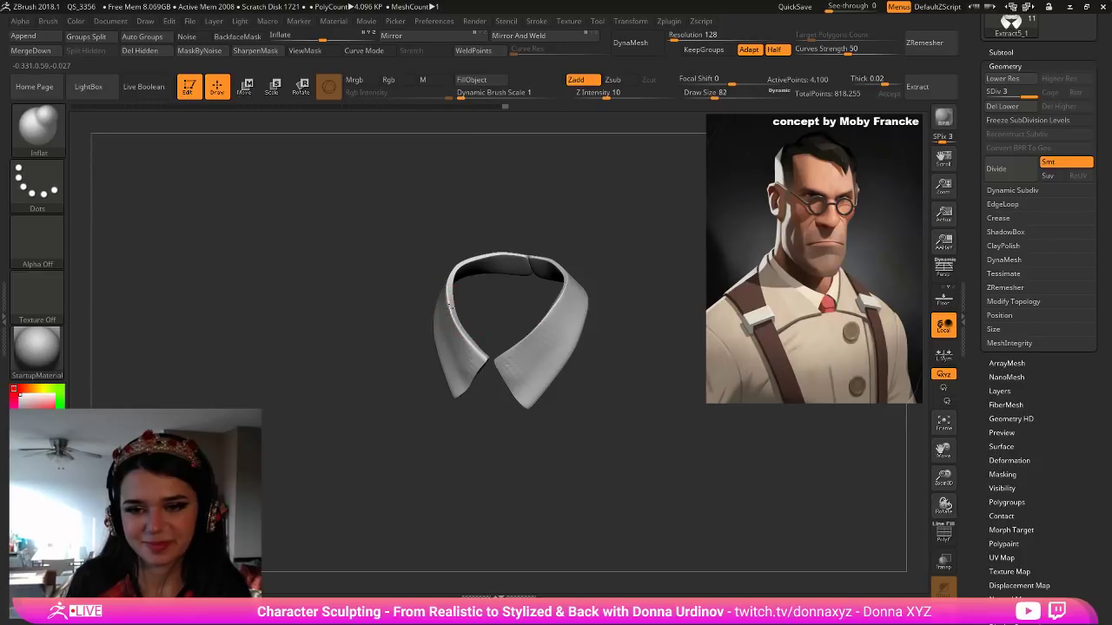
Polish the shirt collar's rim and flaps with hPolish, and show the whole character again.
key(b)
key(h)
key(p)
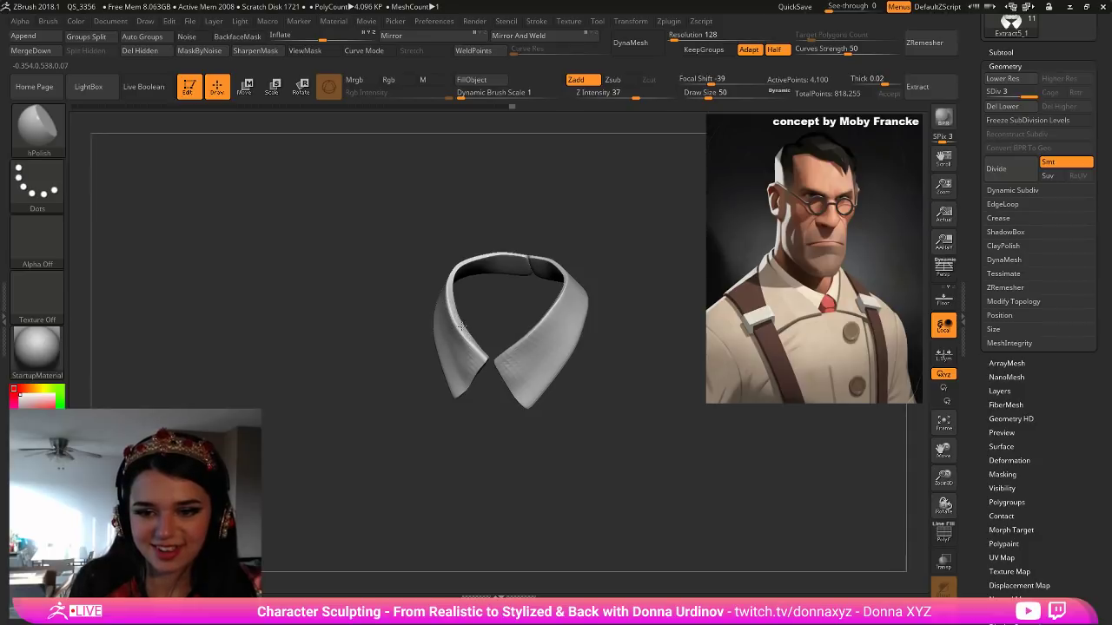
mouse_move(492, 319)
mouse_down()
mouse_move(500, 308)
mouse_move(451, 357)
mouse_up()
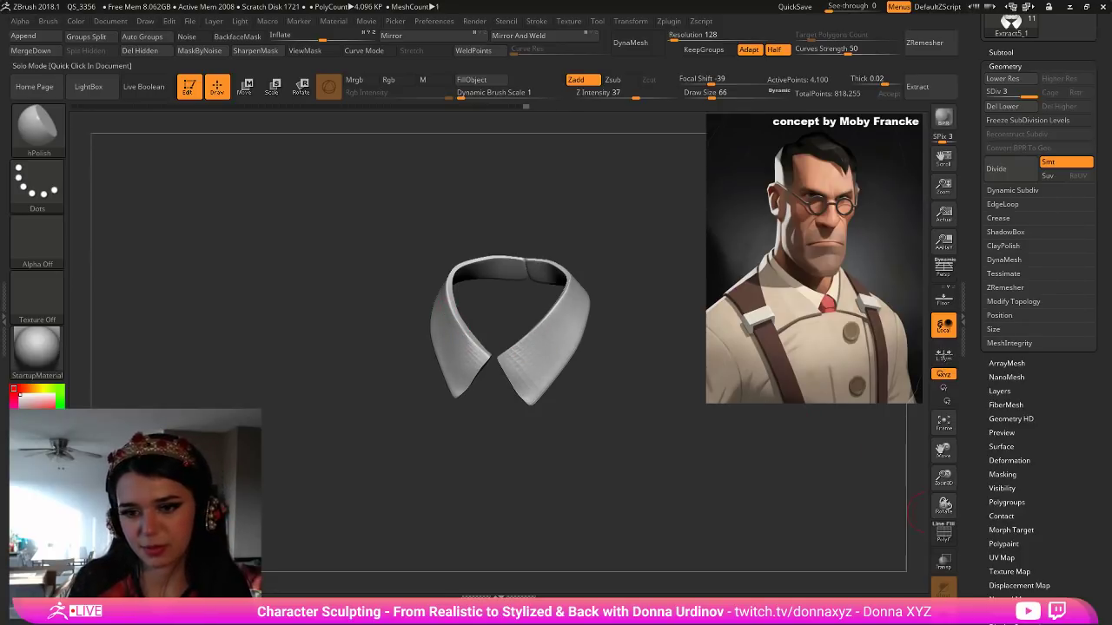
ctrl+shift+click(769, 476)
ctrl+right_drag(769, 475, 743, 410)
right_drag(660, 280, 605, 332)
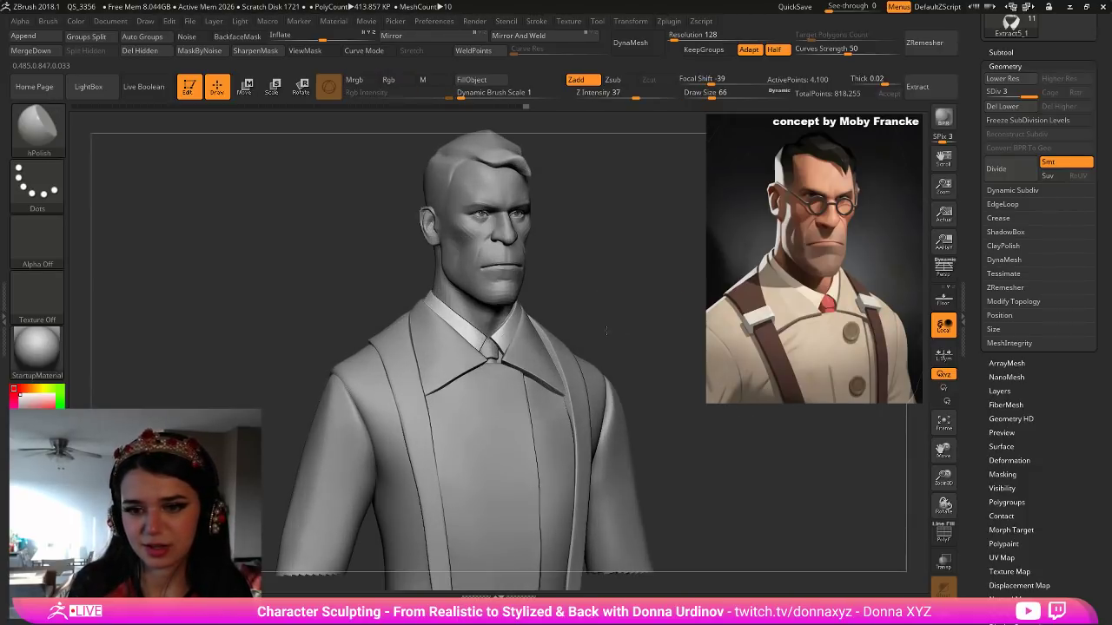
Select the large outer coat collar and bend its straight lower edges into a gentle curve with the Move brush.
alt+click(448, 367)
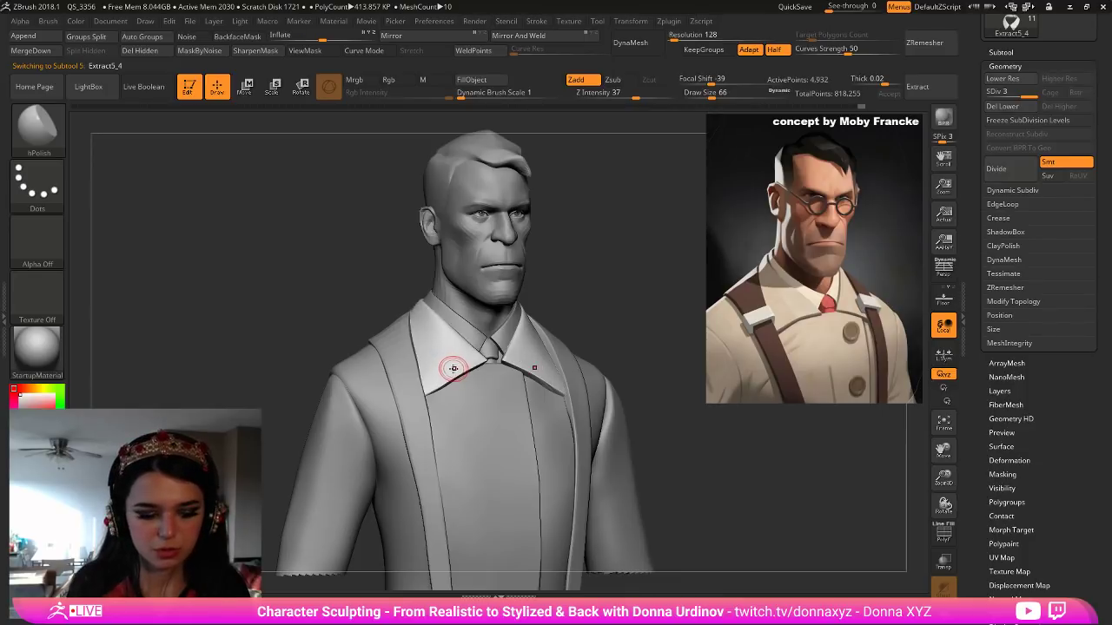
key(b)
key(m)
key(v)
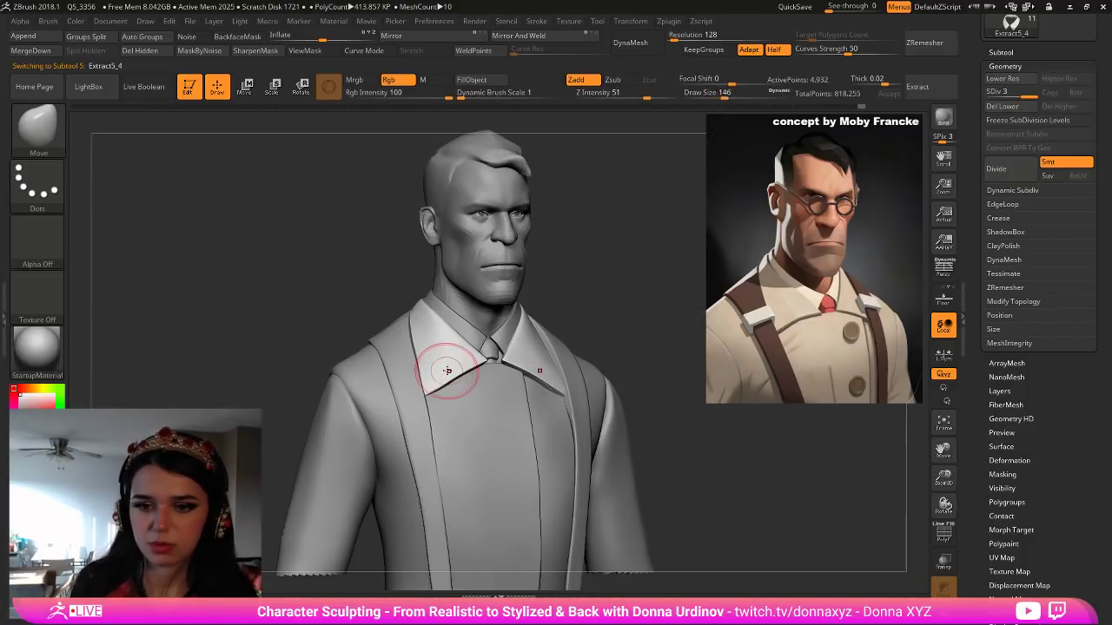
drag(445, 385, 451, 378)
drag(452, 378, 517, 373)
key([)
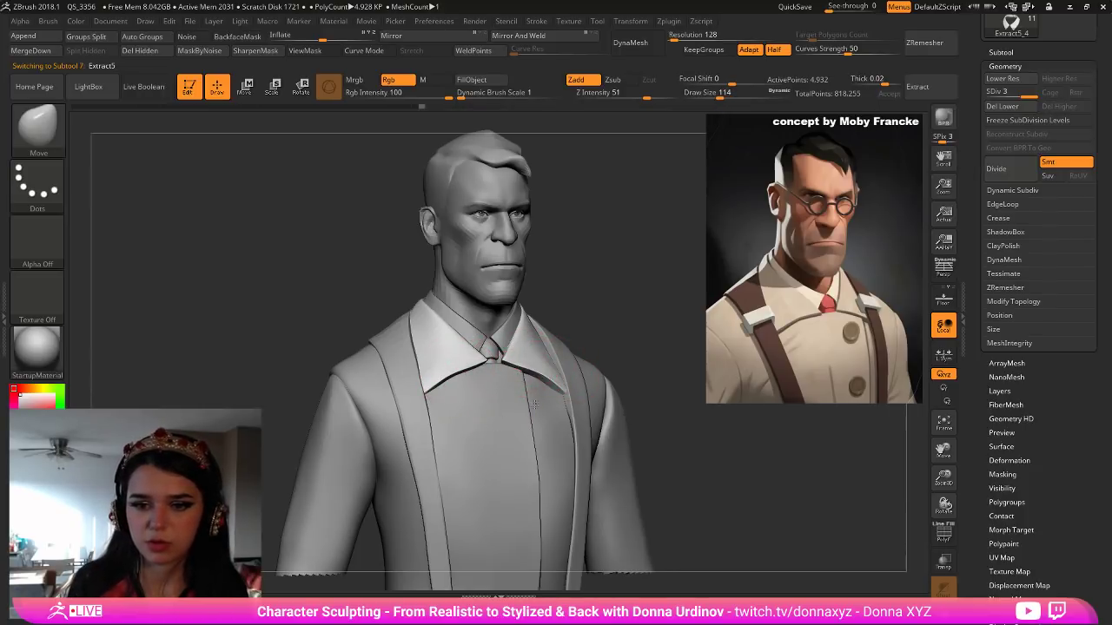
Select the coat body and pull its front opening edge toward the character's left with a large Move brush.
alt+click(491, 424)
mouse_move(614, 303)
mouse_down()
mouse_move(588, 315)
mouse_move(620, 294)
mouse_move(595, 298)
mouse_up()
key(])
key(])
key(])
mouse_move(542, 402)
mouse_down()
mouse_move(529, 392)
mouse_move(539, 392)
mouse_up()
drag(521, 462, 530, 467)
drag(525, 542, 538, 558)
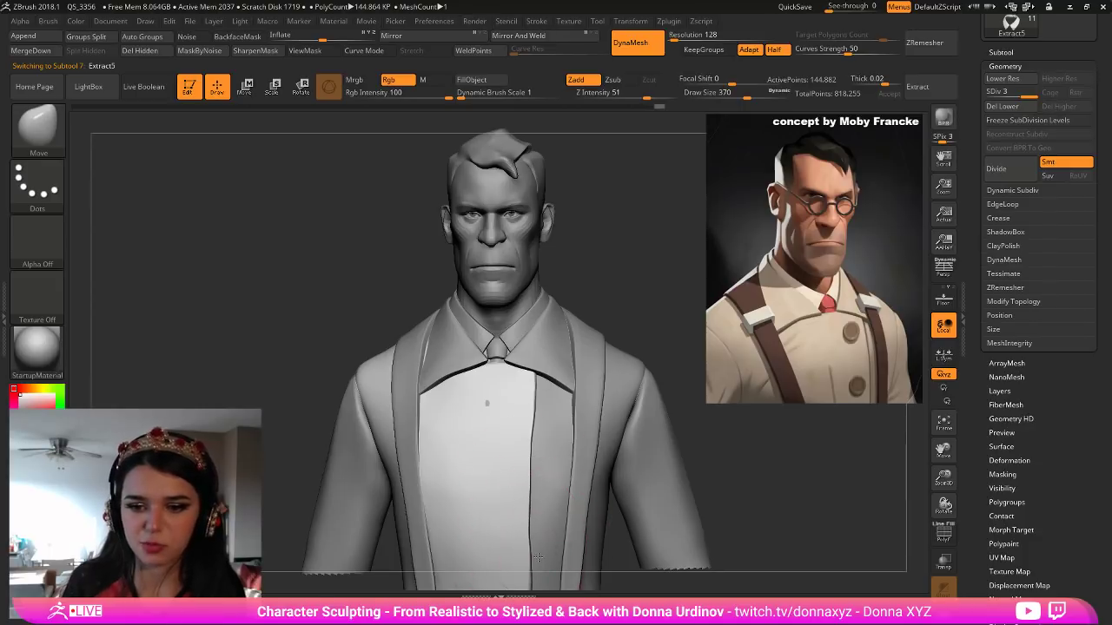
drag(527, 444, 532, 442)
drag(528, 547, 532, 546)
drag(556, 373, 570, 368)
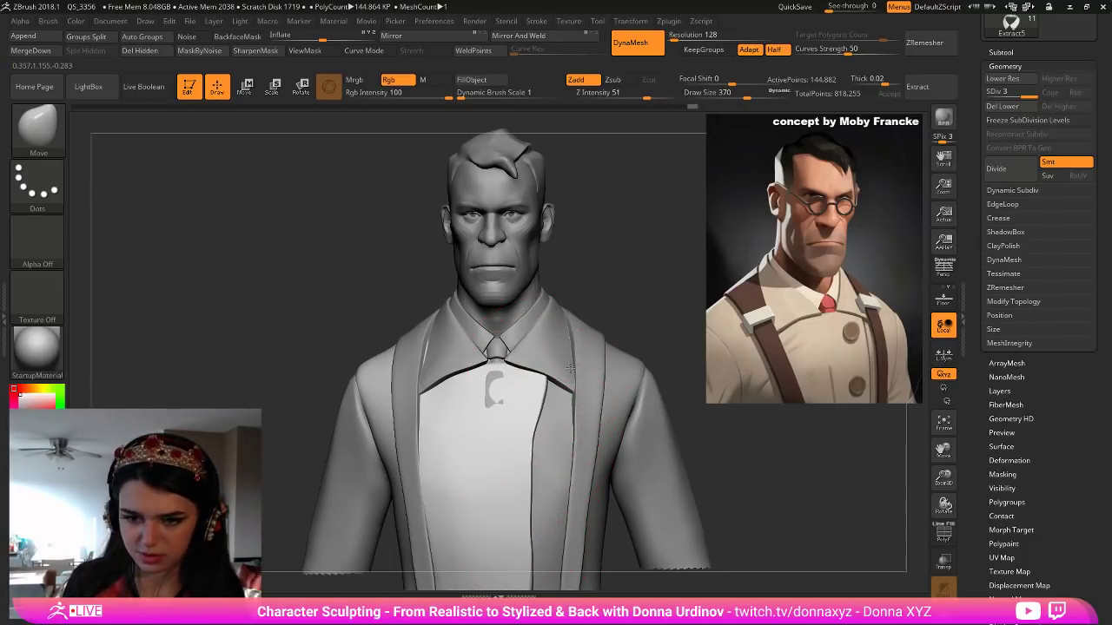
drag(524, 482, 536, 483)
drag(528, 445, 542, 435)
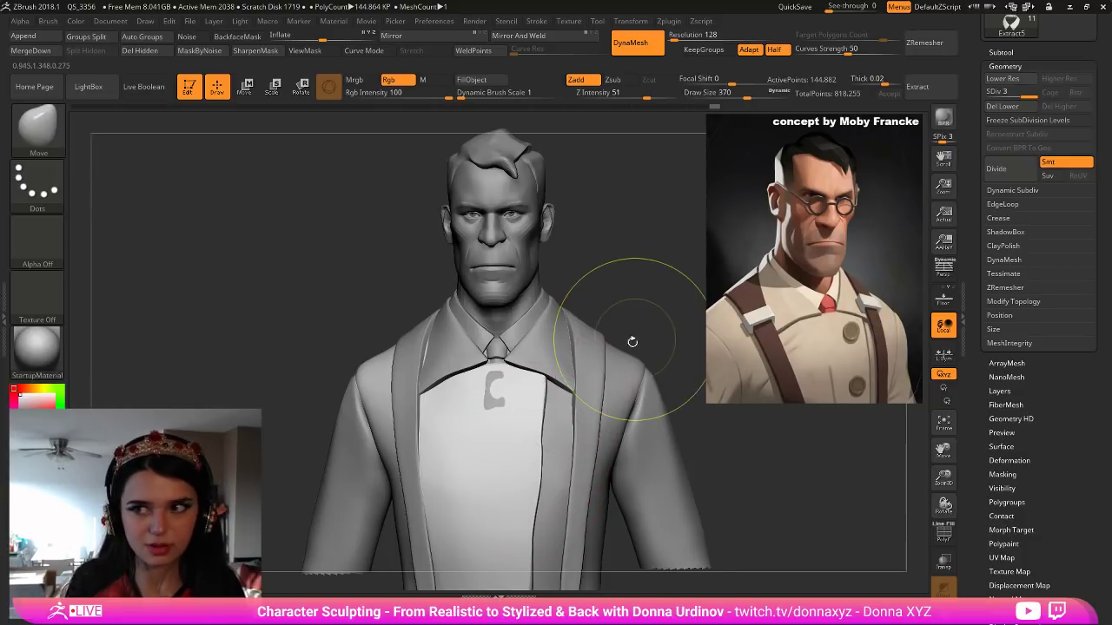
Undo the last Move brush strokes on the coat's front opening.
key(ctrl+z)
key(ctrl+z)
key(ctrl+z)
key(ctrl+z)
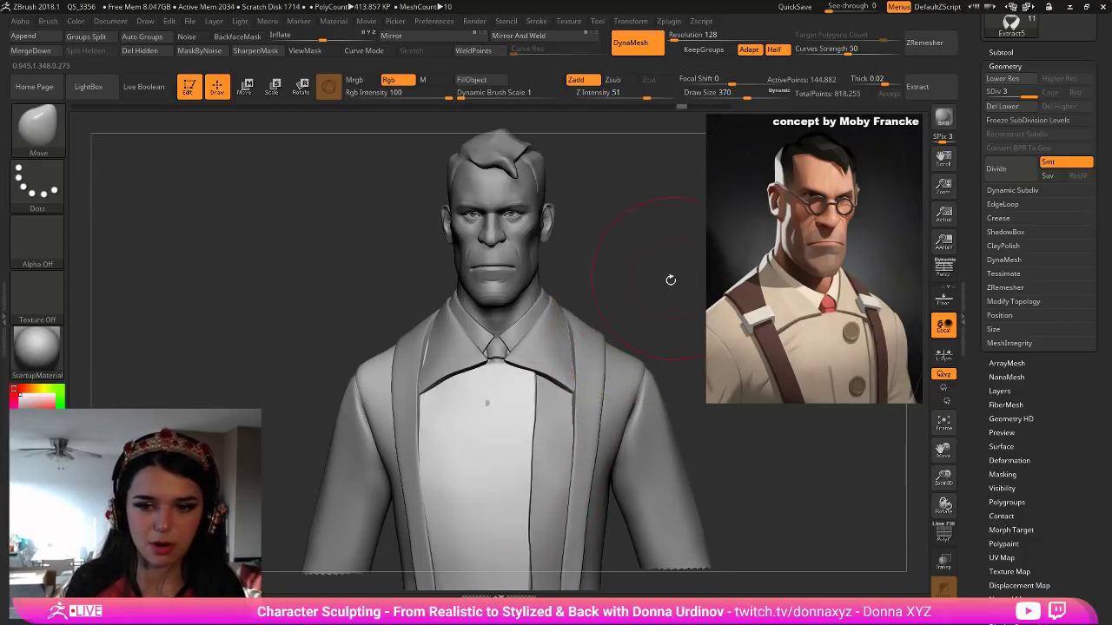
Lower the coat body to subdivision level 1 and pull its front opening edge toward the character's left with the Move brush.
key(shift+d)
key(shift+d)
drag(536, 383, 541, 413)
drag(533, 506, 540, 504)
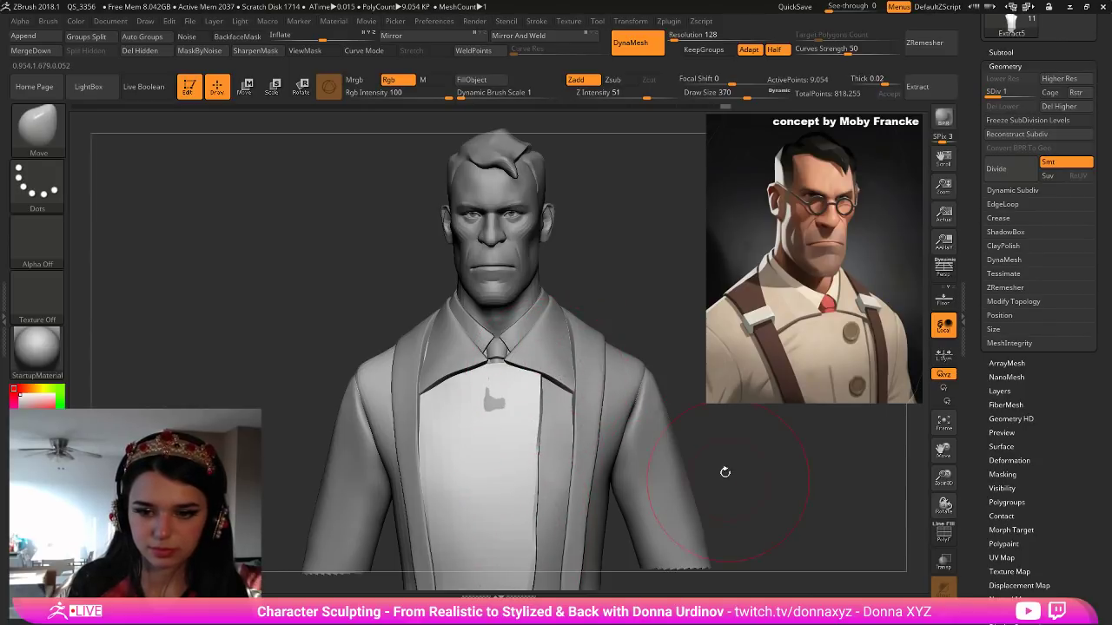
alt+drag(698, 485, 667, 429)
drag(511, 541, 520, 538)
drag(502, 457, 509, 457)
drag(506, 383, 511, 382)
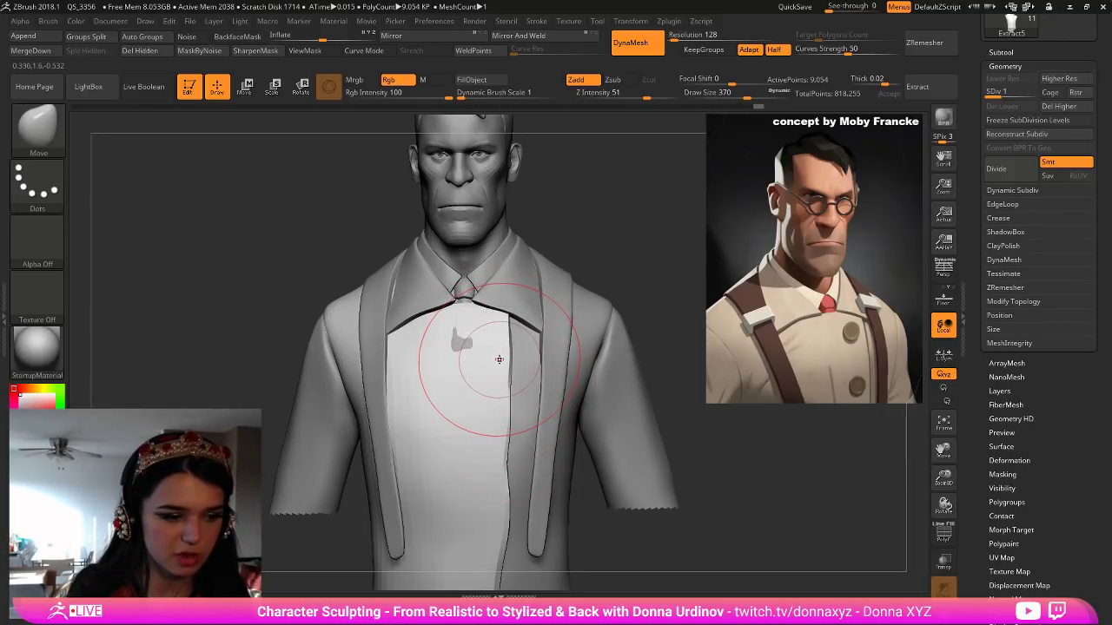
key(ctrl+z)
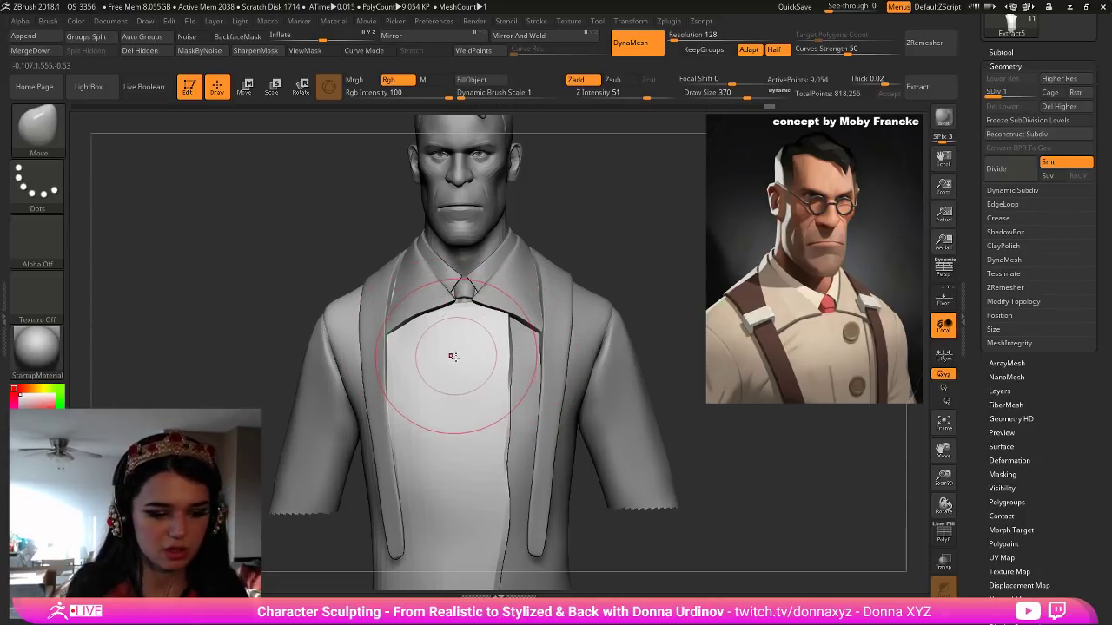
Straighten the coat's front opening edge from the collar down to the waist with a smaller Move brush.
key(bracketleft)
key(bracketleft)
key(bracketleft)
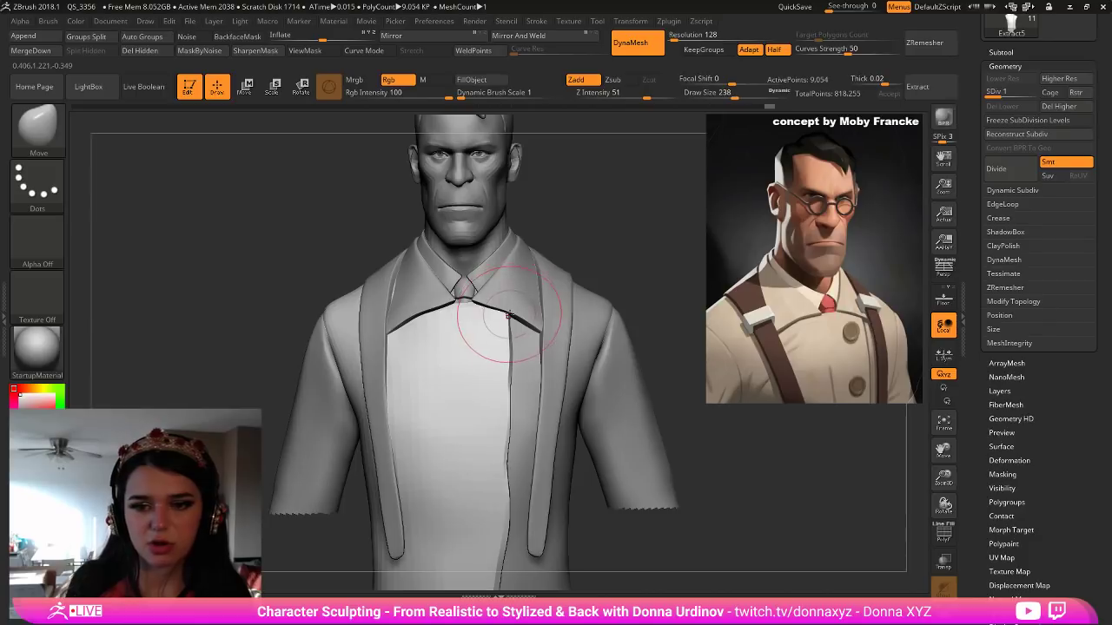
drag(508, 330, 512, 334)
drag(505, 402, 508, 407)
drag(500, 471, 507, 471)
key(bracketright)
drag(501, 563, 511, 563)
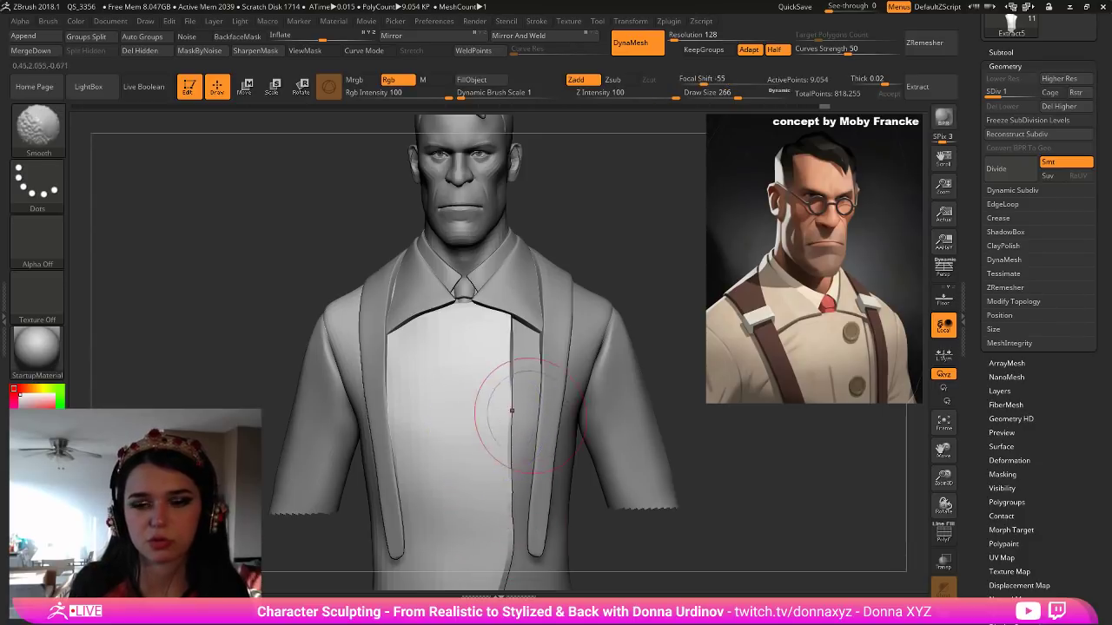
Raise the coat body to subdivision level 3 and polish its front opening edge with a small hPolish brush.
drag(665, 313, 689, 298)
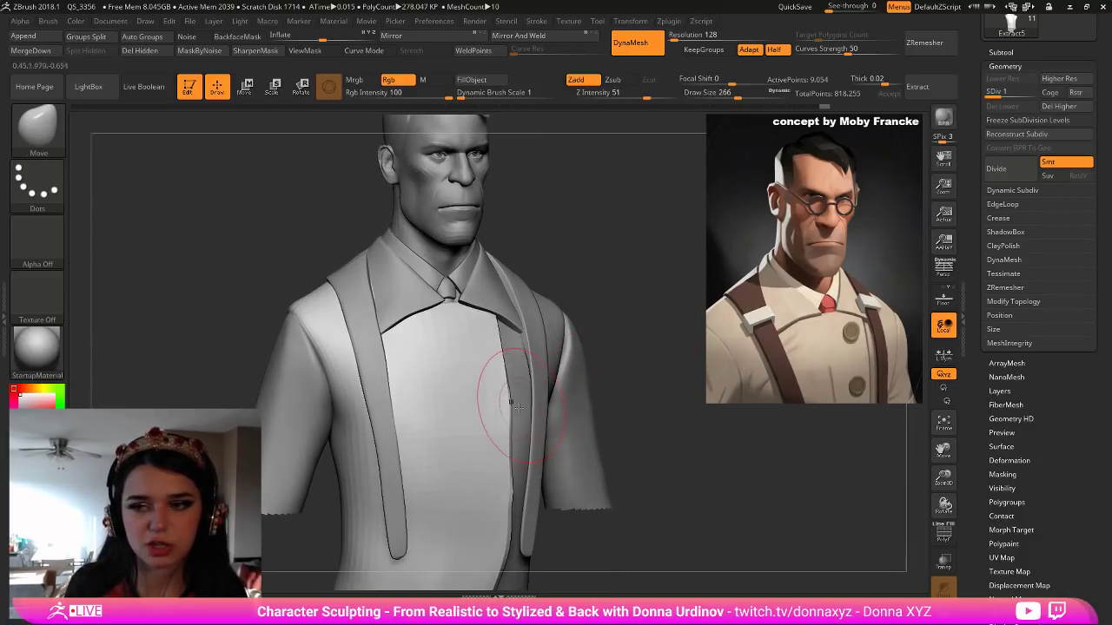
click(998, 93)
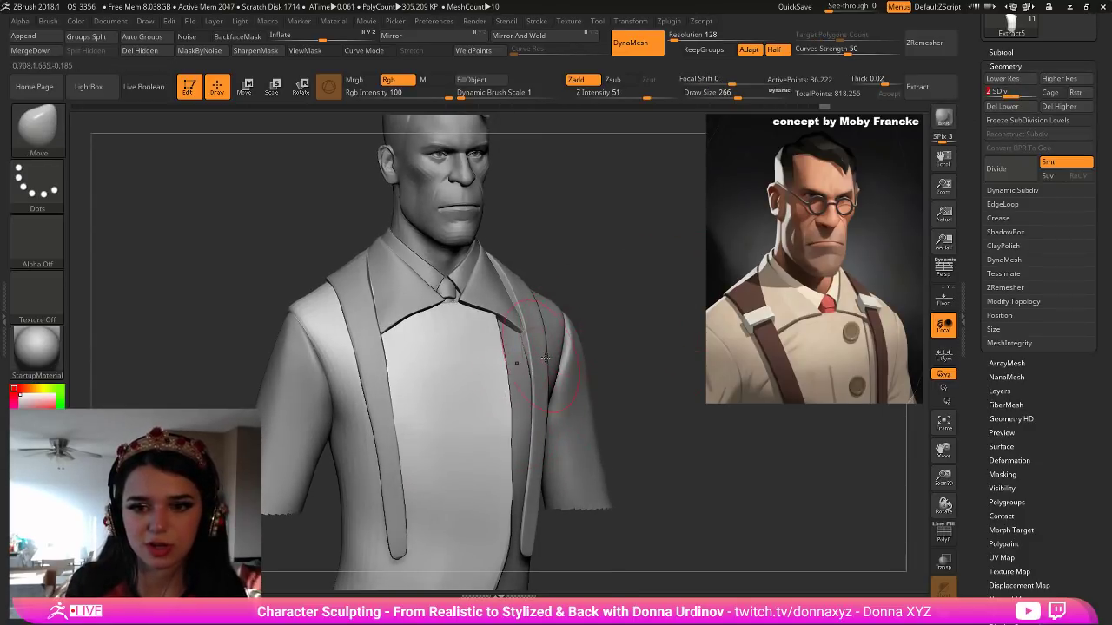
key(b)
key(h)
key(p)
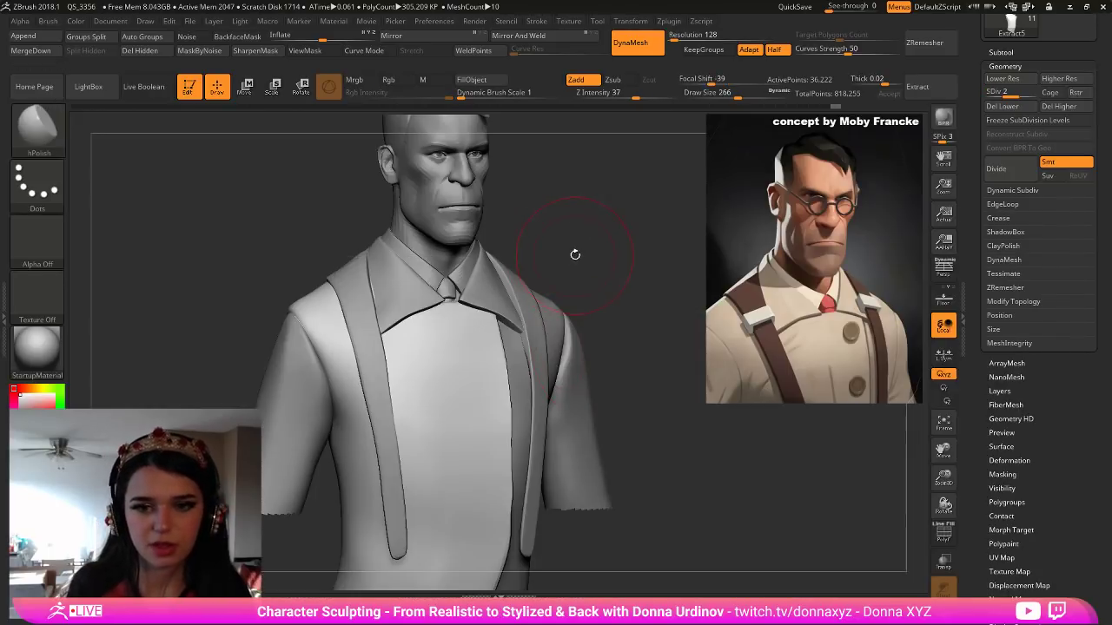
drag(576, 251, 555, 260)
key(bracketleft)
key(bracketleft)
key(bracketleft)
key(bracketleft)
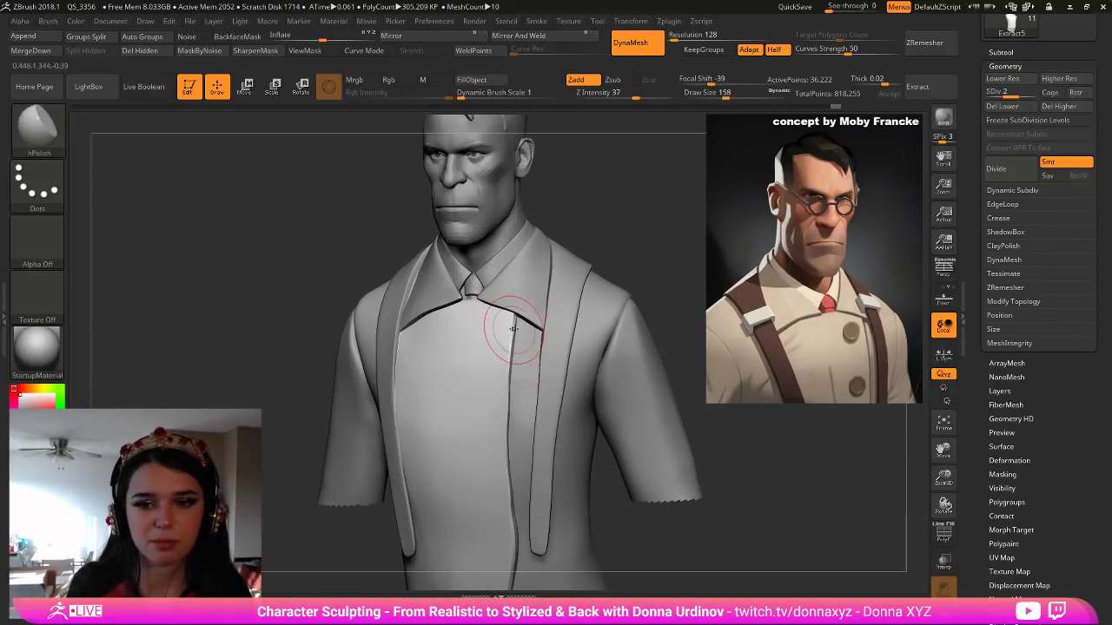
key(d)
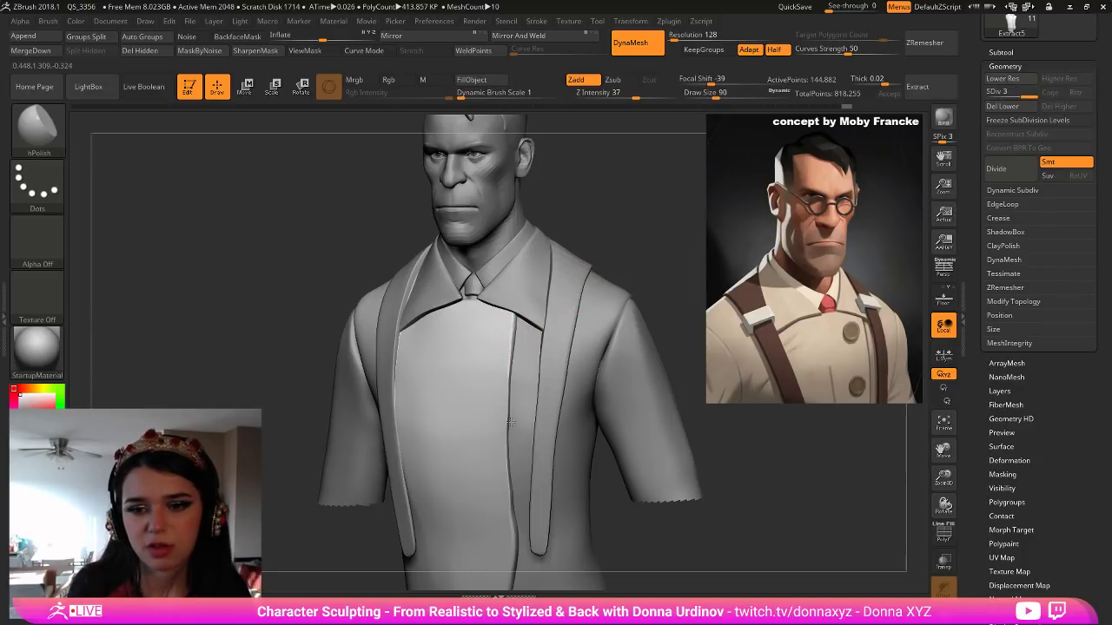
Select the suspender straps and thicken their thin edge over the chest with the Inflat brush.
drag(613, 243, 603, 274)
alt+click(545, 347)
key(b)
key(i)
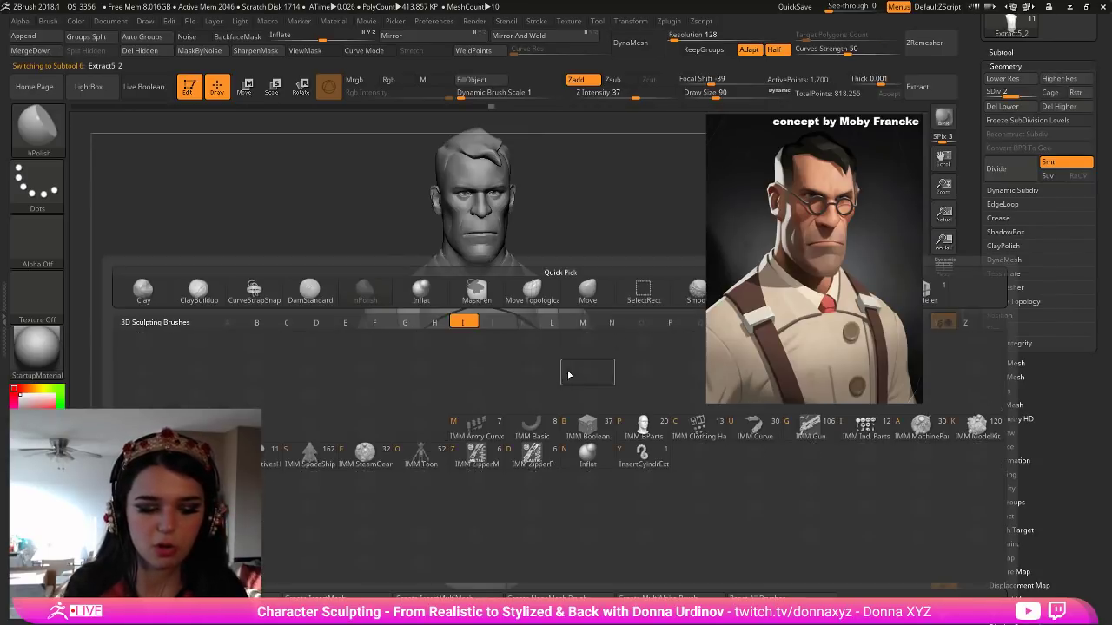
key(n)
drag(627, 222, 671, 219)
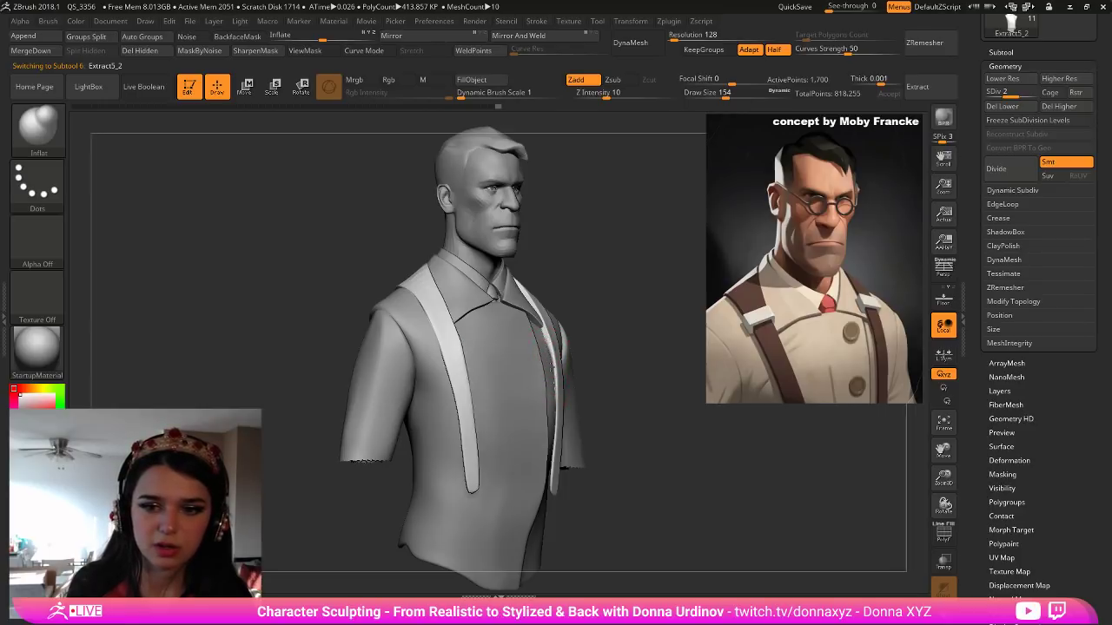
drag(555, 380, 556, 389)
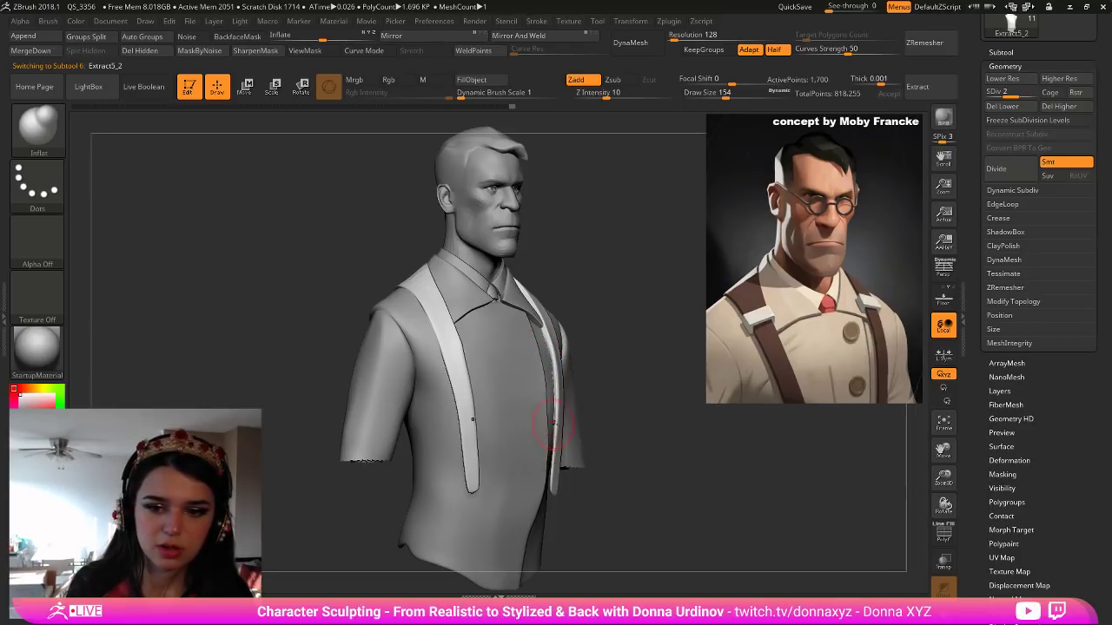
drag(608, 418, 583, 400)
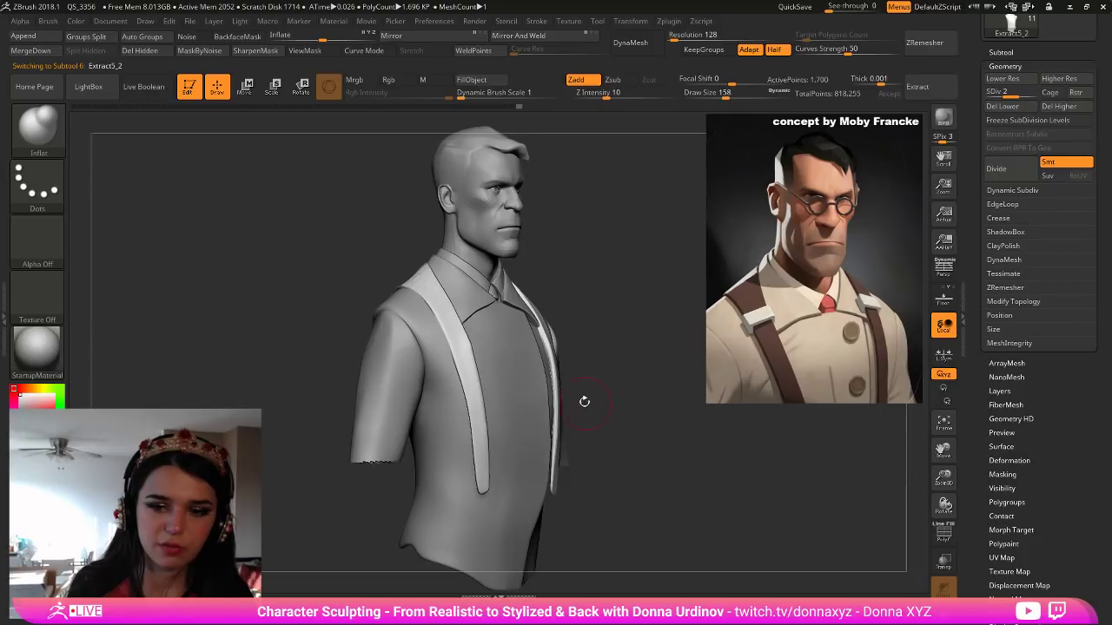
Isolate the suspender straps and polish their edges and front surfaces with hPolish.
key(b)
key(h)
key(p)
drag(598, 329, 551, 348)
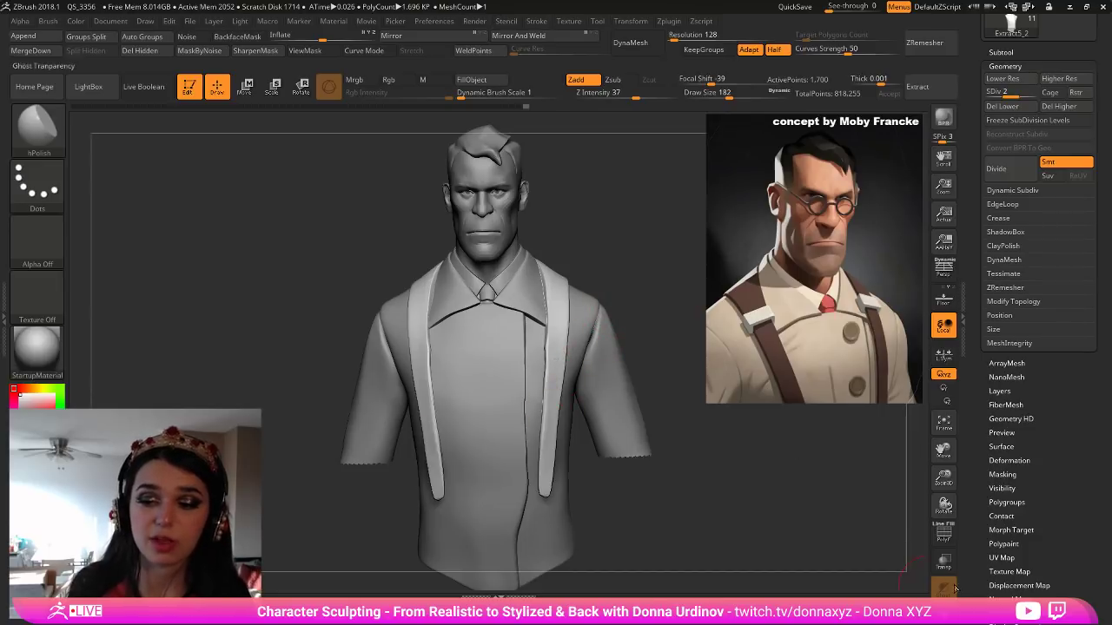
click(944, 615)
mouse_move(618, 380)
mouse_down()
mouse_move(640, 390)
mouse_move(611, 379)
mouse_up()
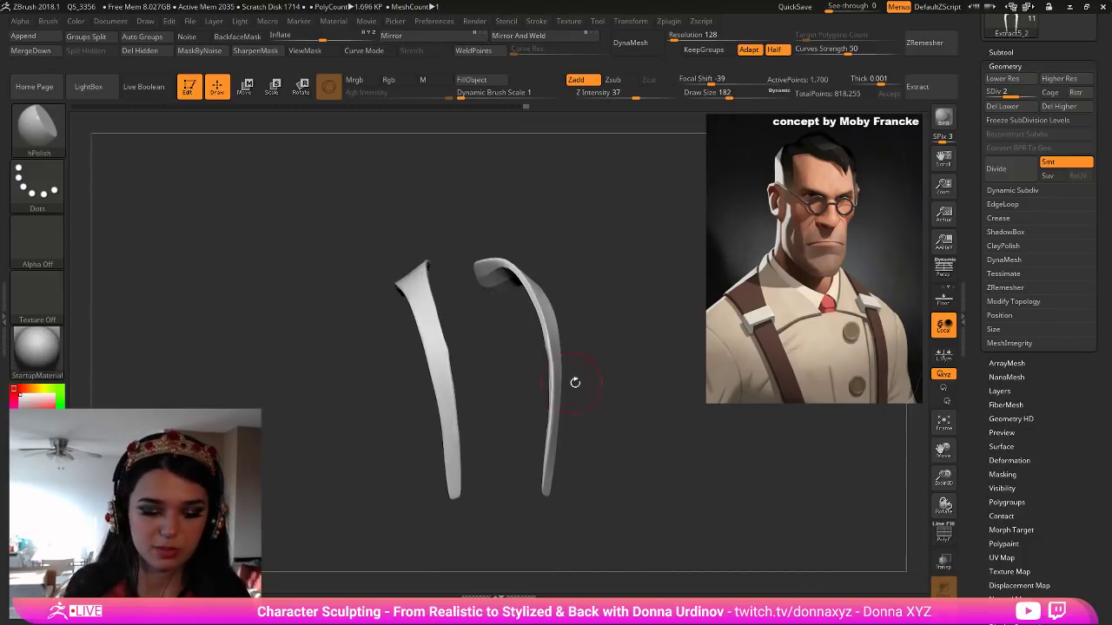
drag(549, 349, 549, 352)
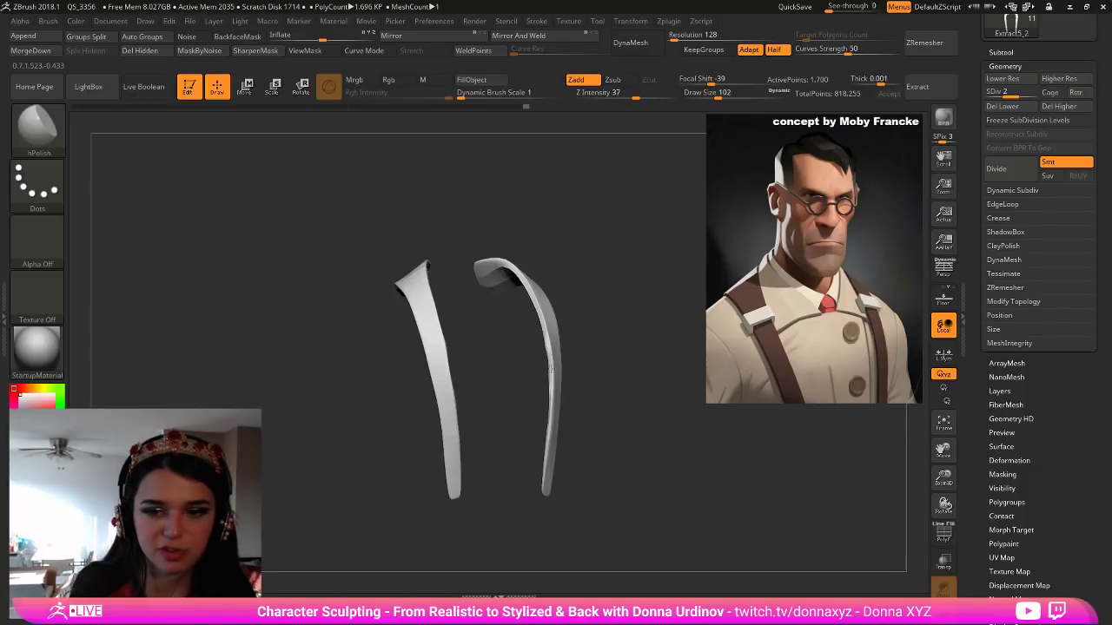
drag(608, 356, 538, 358)
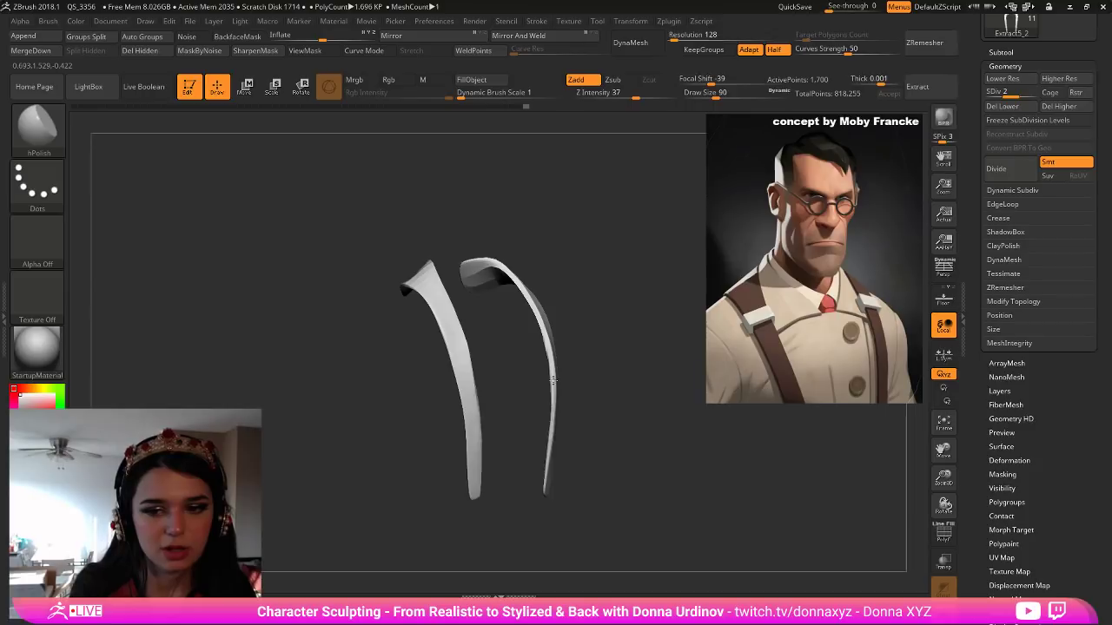
mouse_move(590, 385)
mouse_down()
mouse_move(604, 371)
mouse_move(583, 371)
mouse_up()
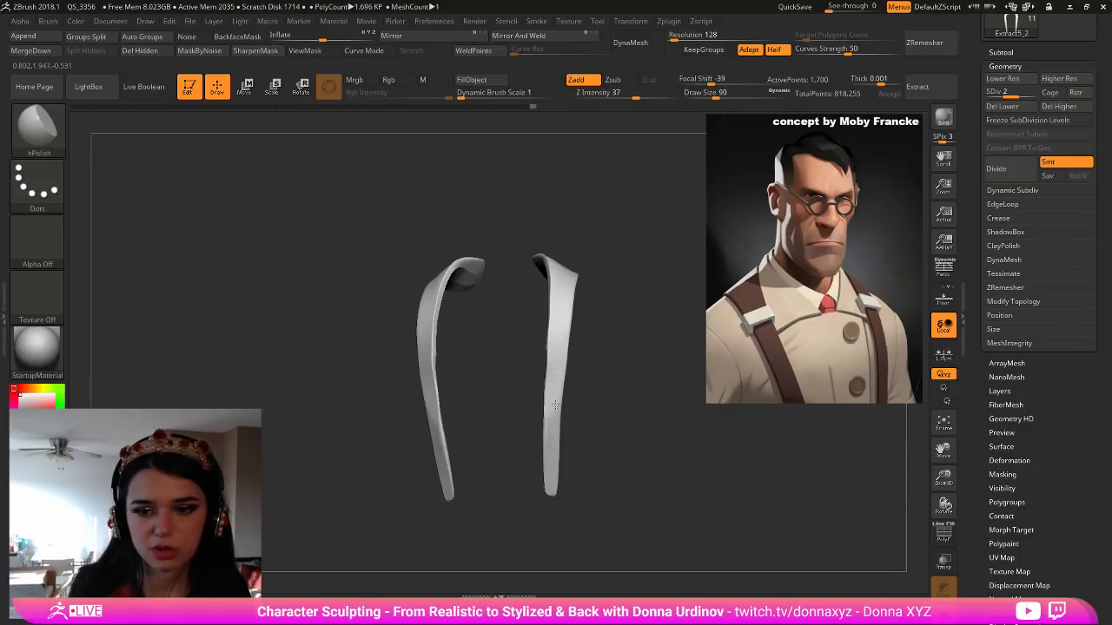
drag(600, 396, 613, 394)
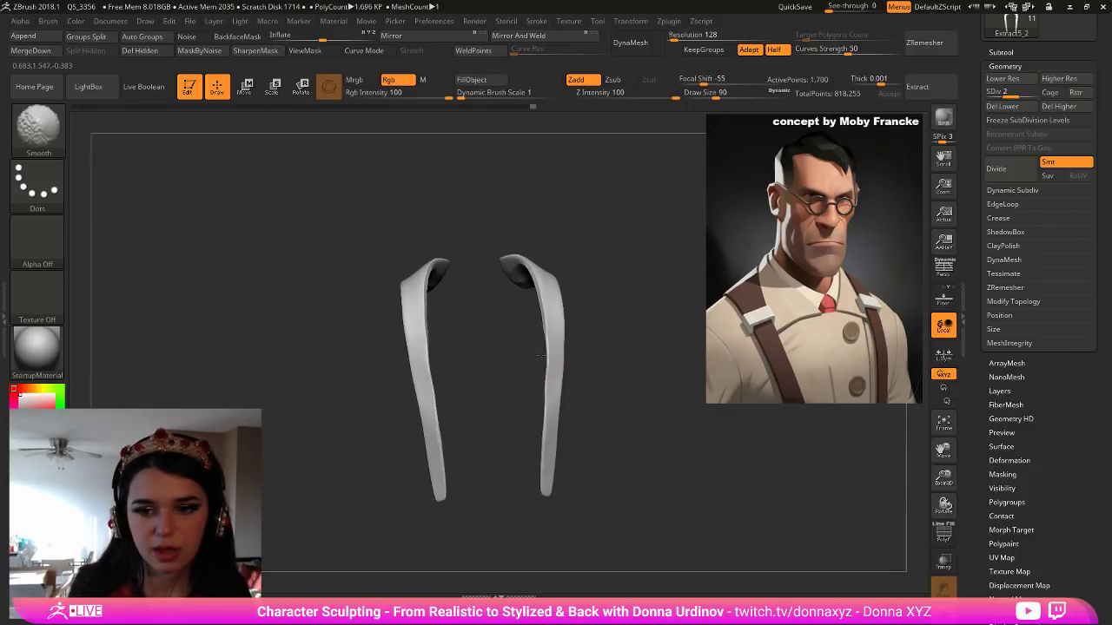
mouse_move(600, 352)
mouse_down()
mouse_move(534, 356)
mouse_move(542, 386)
mouse_up()
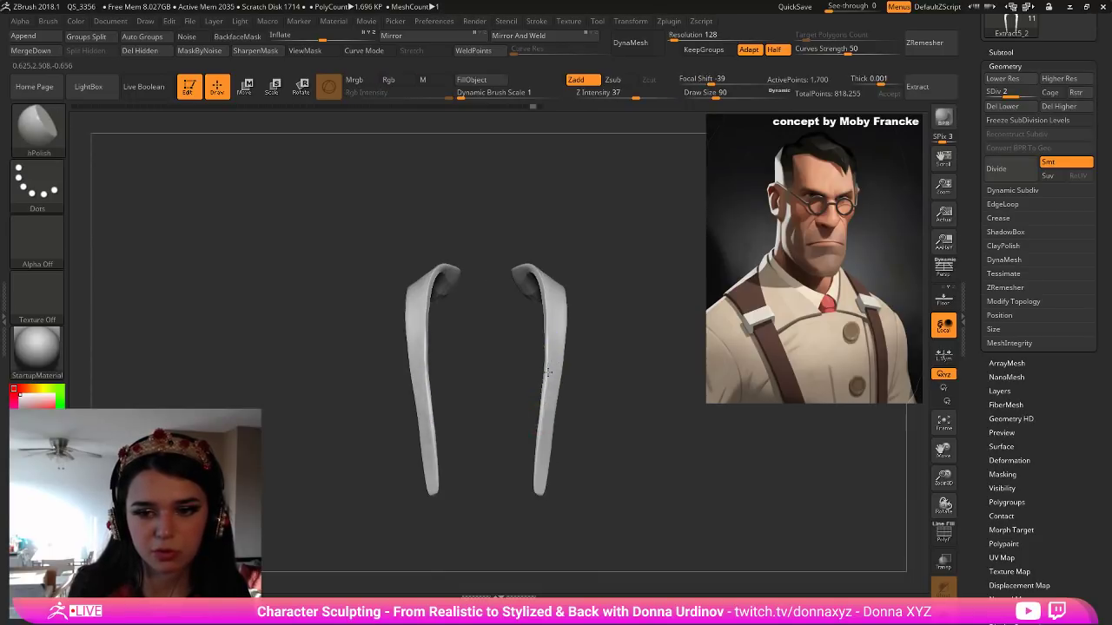
Adjust the suspender straps' inner edges with the Move brush and show the whole character again.
key(b)
key(m)
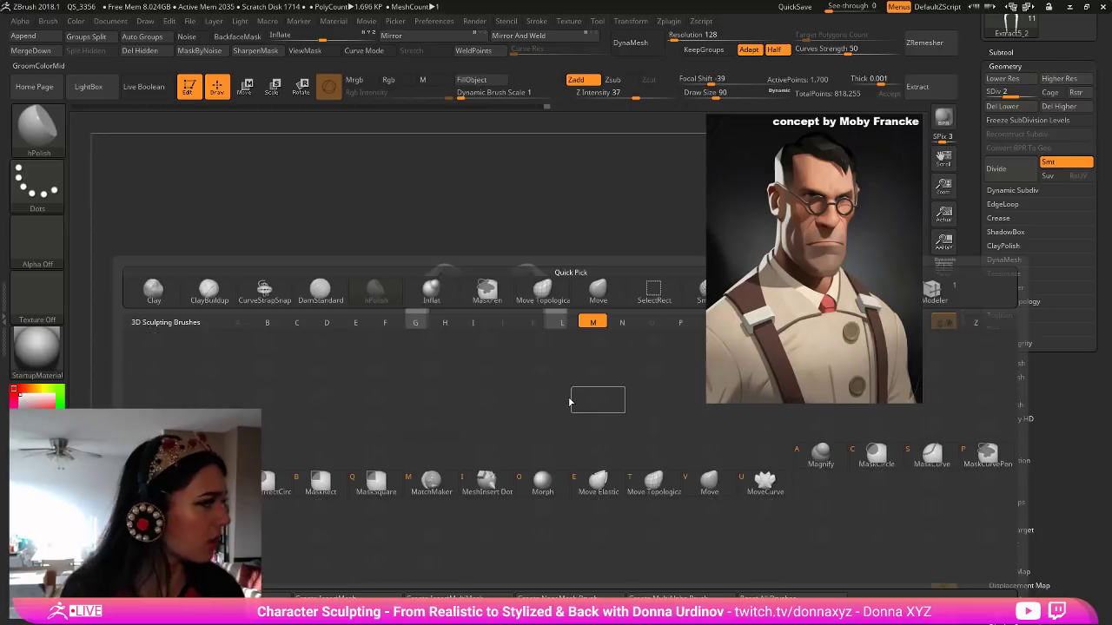
key(v)
drag(617, 370, 589, 369)
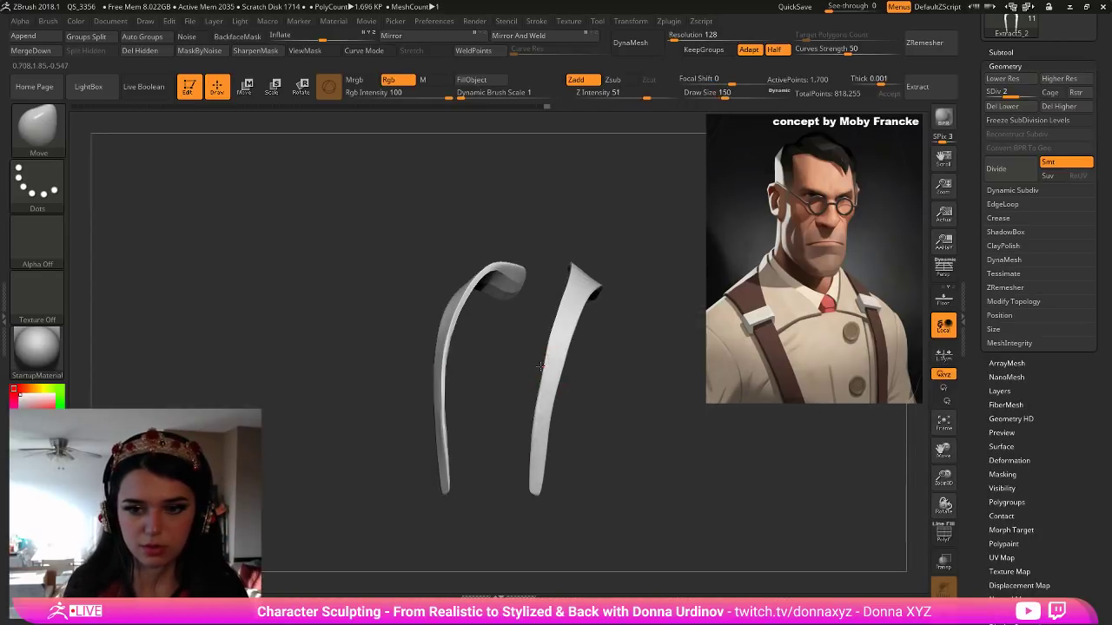
drag(586, 379, 692, 391)
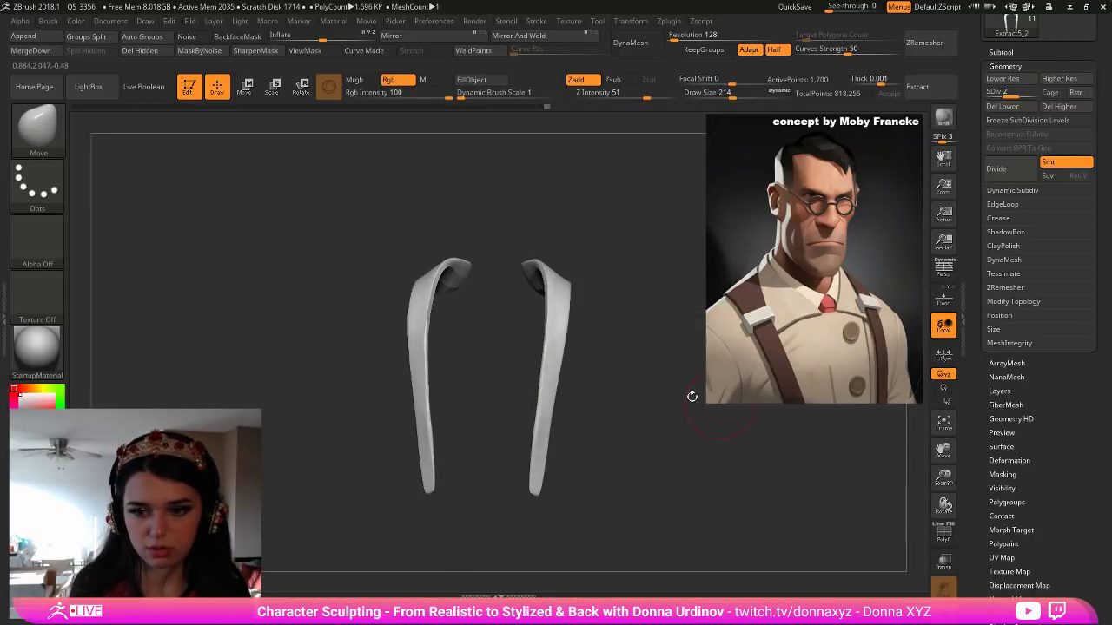
ctrl+shift+click(692, 394)
drag(716, 456, 662, 421)
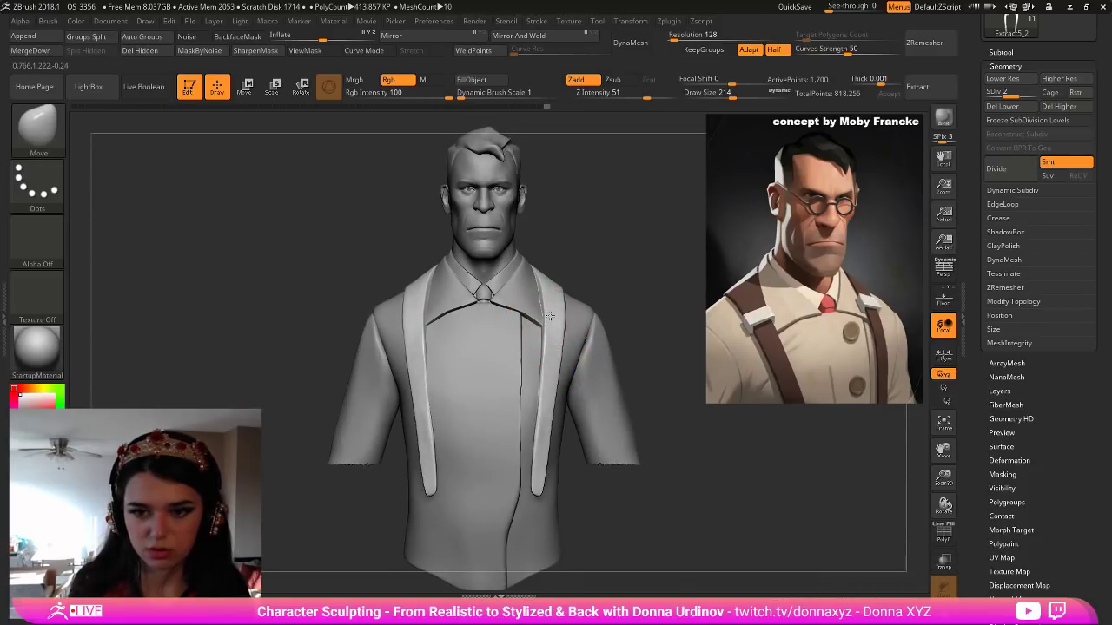
drag(548, 319, 543, 333)
Polish the suspender straps over the upper chest and shoulders with hPolish.
key(b)
key(h)
key(p)
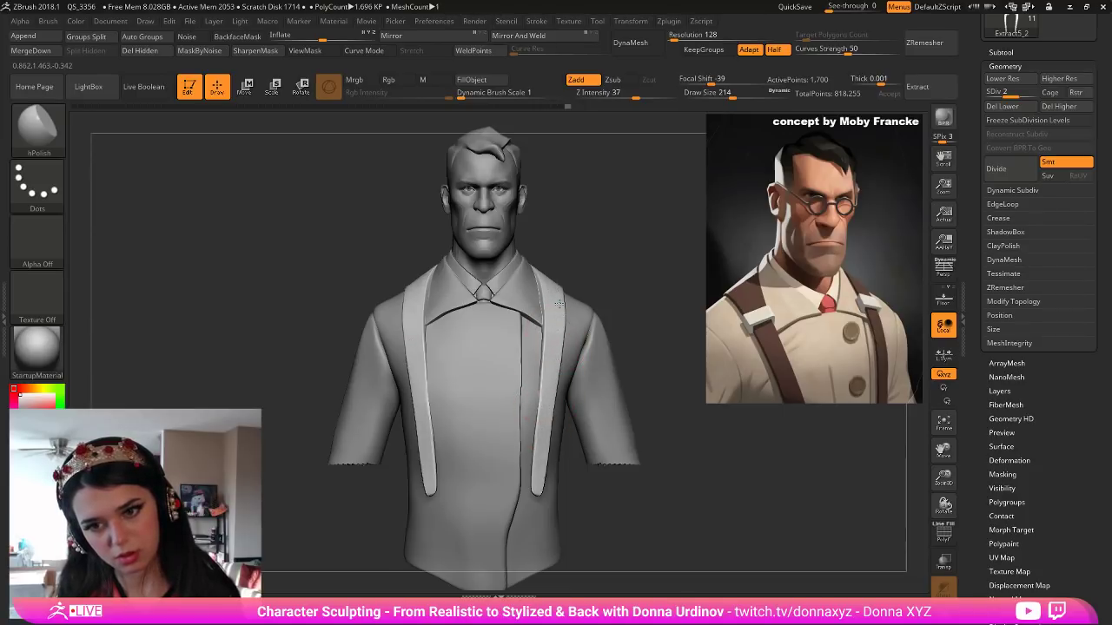
mouse_move(604, 261)
mouse_down()
mouse_move(649, 278)
mouse_move(648, 291)
mouse_up()
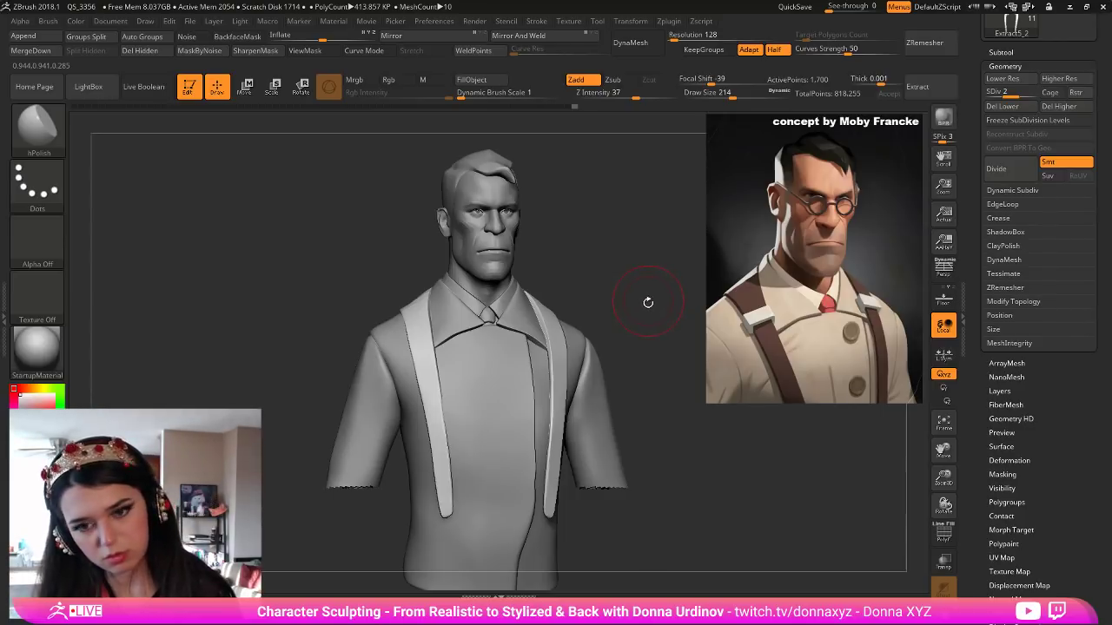
Reshape the suspender straps' edges from the shoulder to mid-chest with the Move brush.
key(b)
key(b)
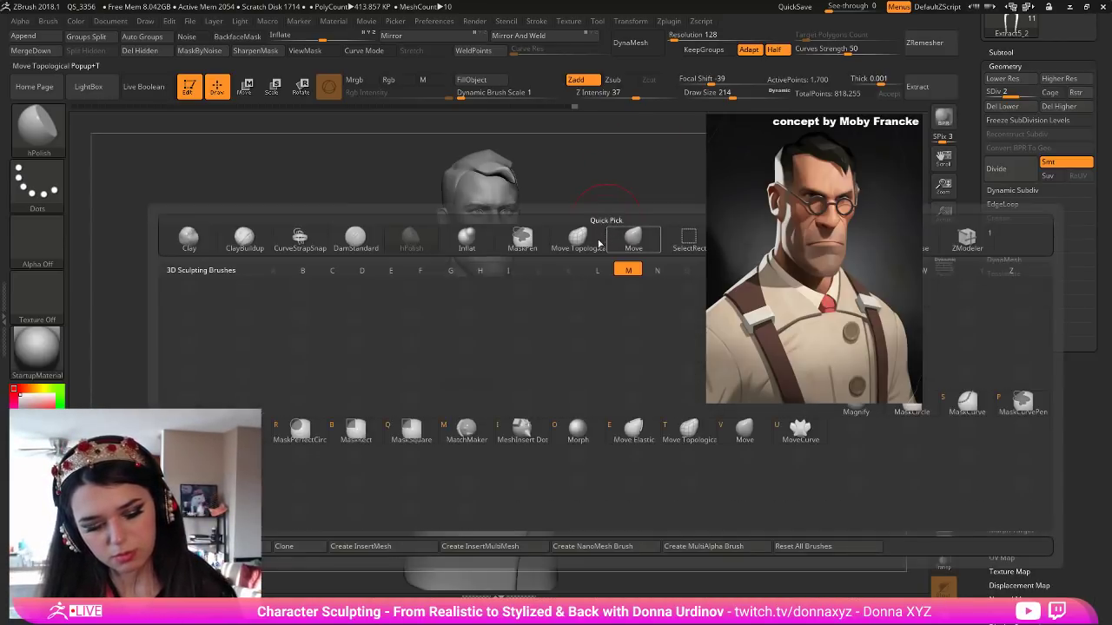
key(m)
key(v)
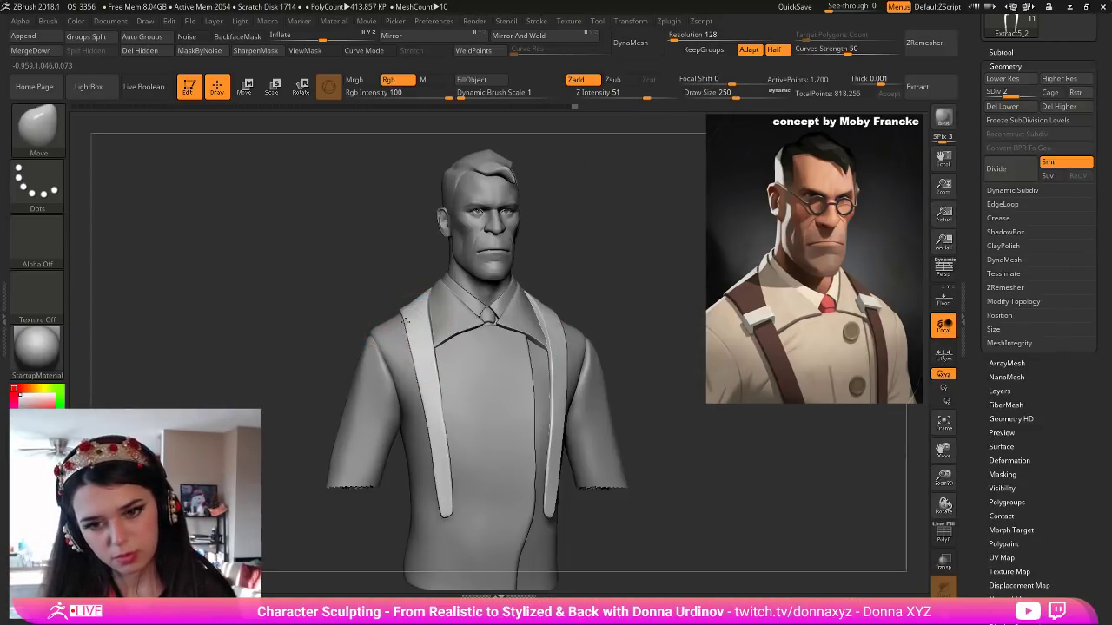
drag(404, 331, 400, 332)
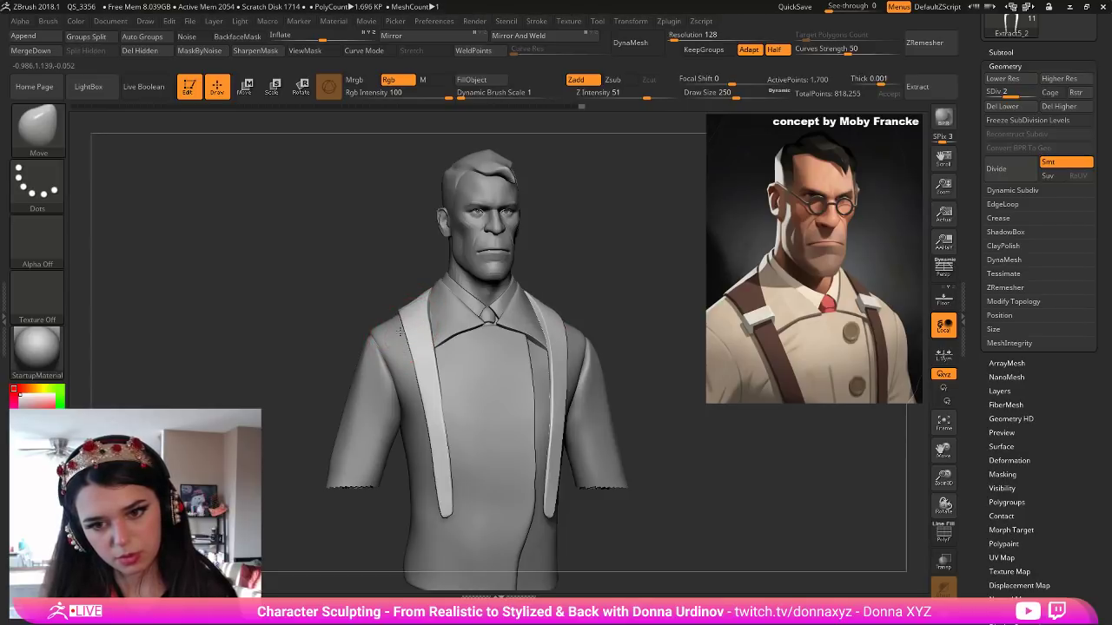
drag(426, 389, 441, 418)
drag(440, 408, 437, 402)
drag(426, 358, 430, 352)
Refine the suspender straps' curve beside the collar and over the chest with the Move brush, and lower them to subdivision level 1.
drag(556, 276, 577, 263)
drag(422, 301, 425, 302)
drag(540, 359, 547, 357)
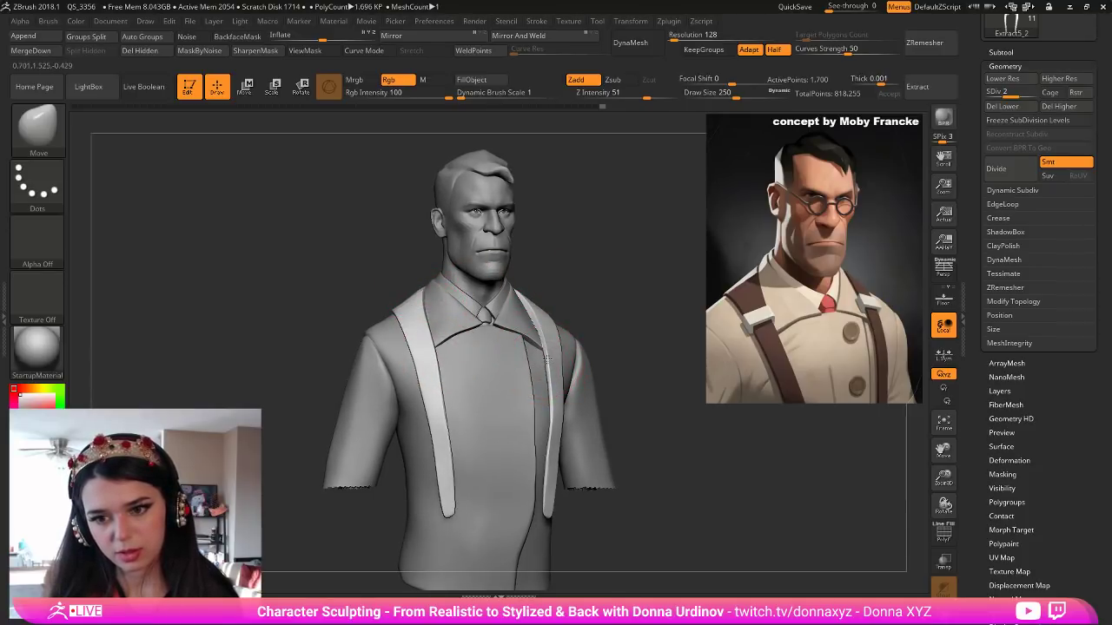
mouse_move(522, 397)
mouse_down()
mouse_move(549, 383)
mouse_move(550, 416)
mouse_move(552, 389)
mouse_up()
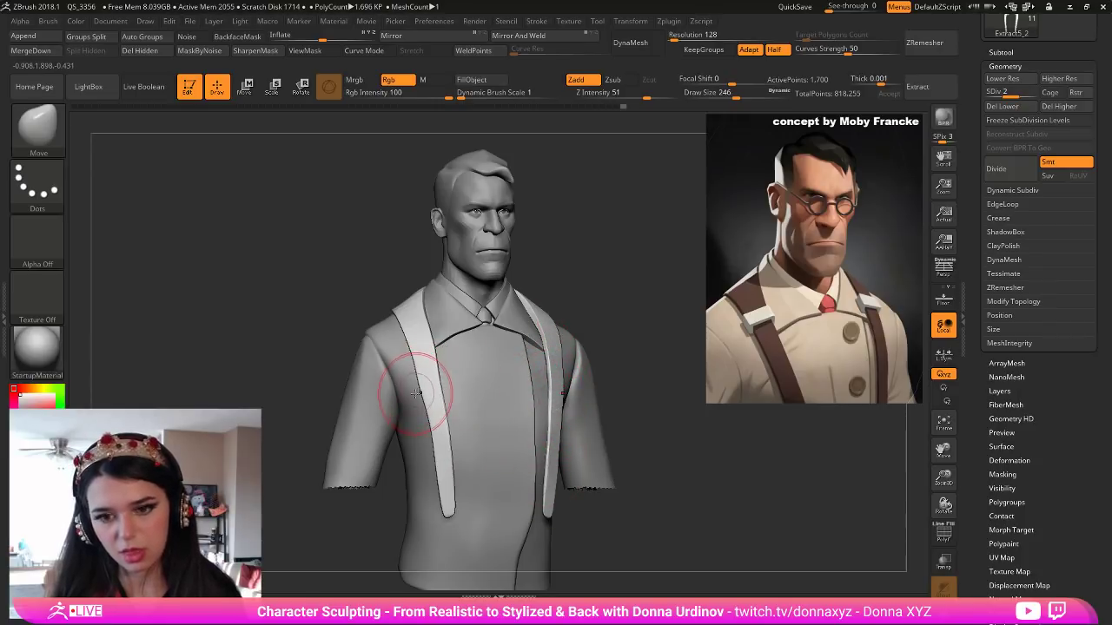
drag(422, 393, 429, 346)
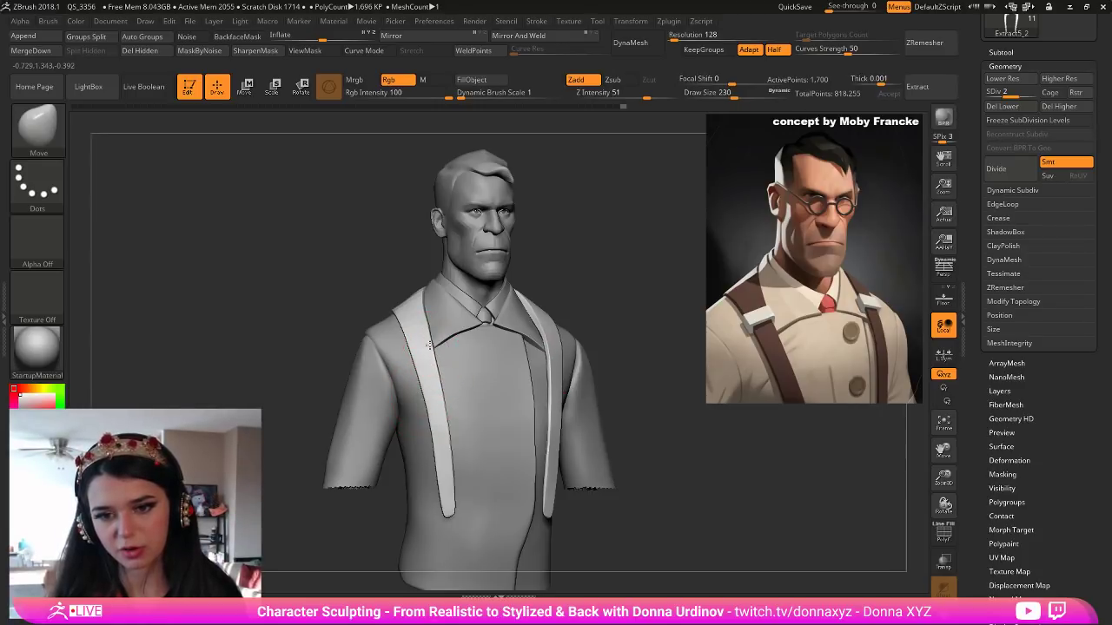
key(shift+d)
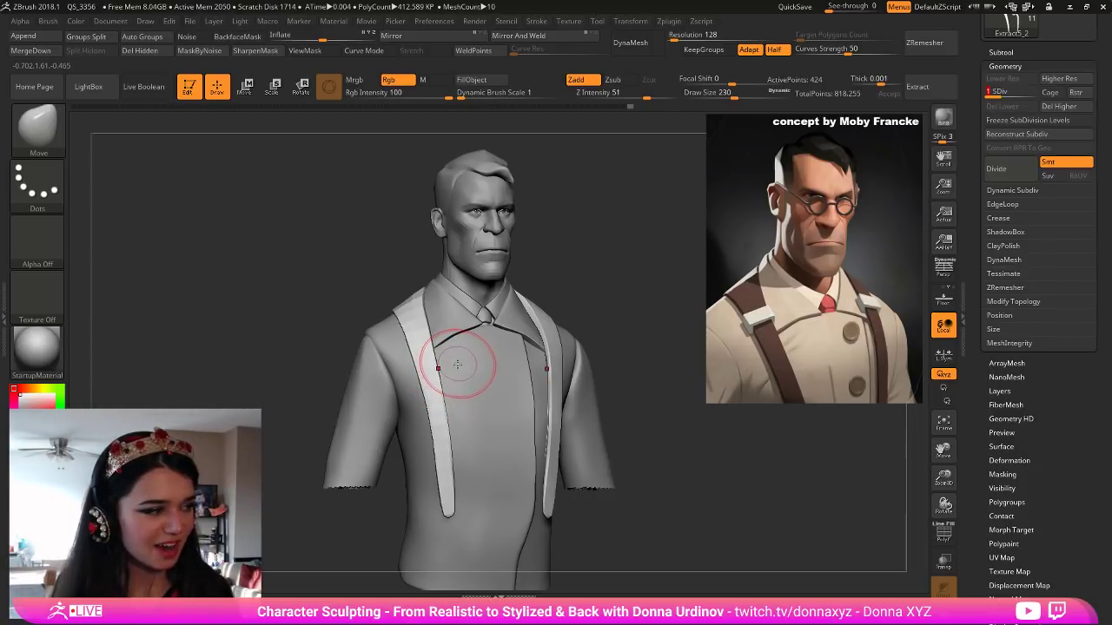
Pull the suspender straps' lower ends and mid-chest edges towards the centre of the coat with the Move brush.
mouse_move(630, 284)
mouse_down()
mouse_move(595, 289)
mouse_move(639, 290)
mouse_move(599, 287)
mouse_move(632, 318)
mouse_move(618, 366)
mouse_move(619, 352)
mouse_up()
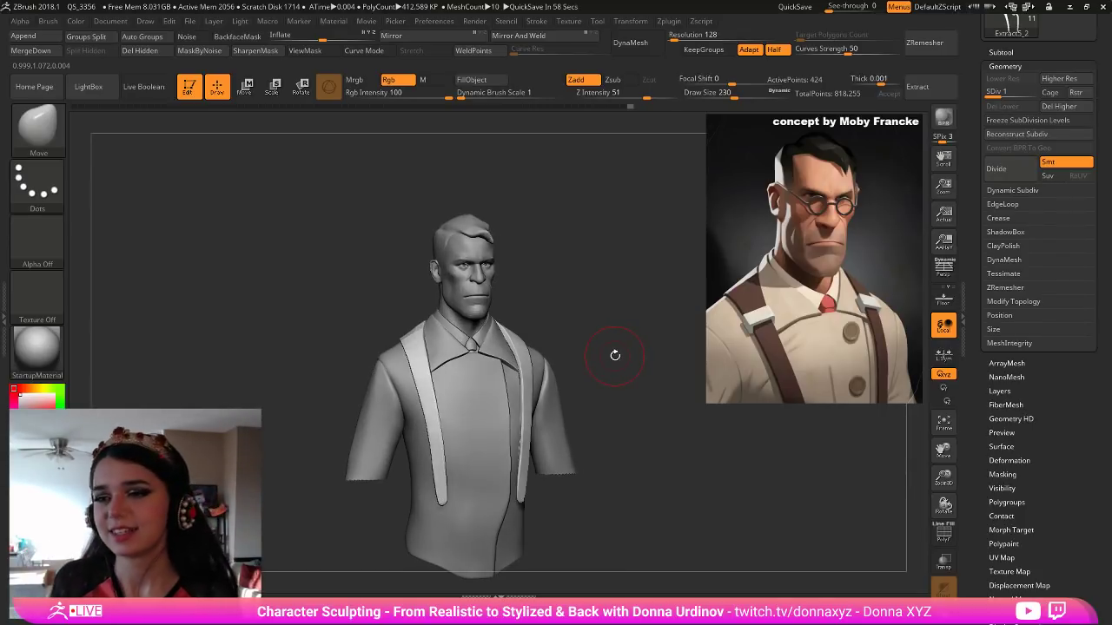
key(bracketright)
key(bracketright)
key(bracketright)
mouse_move(441, 497)
mouse_down()
mouse_move(443, 459)
mouse_move(444, 480)
mouse_up()
drag(444, 490, 448, 491)
drag(432, 446, 439, 472)
key(bracketleft)
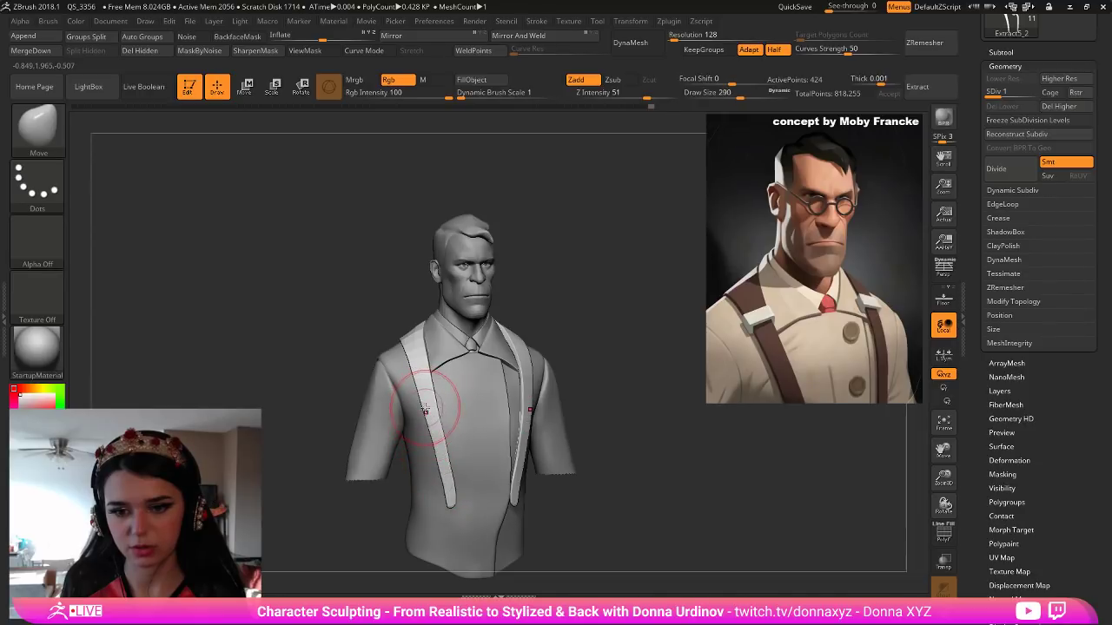
drag(428, 409, 432, 408)
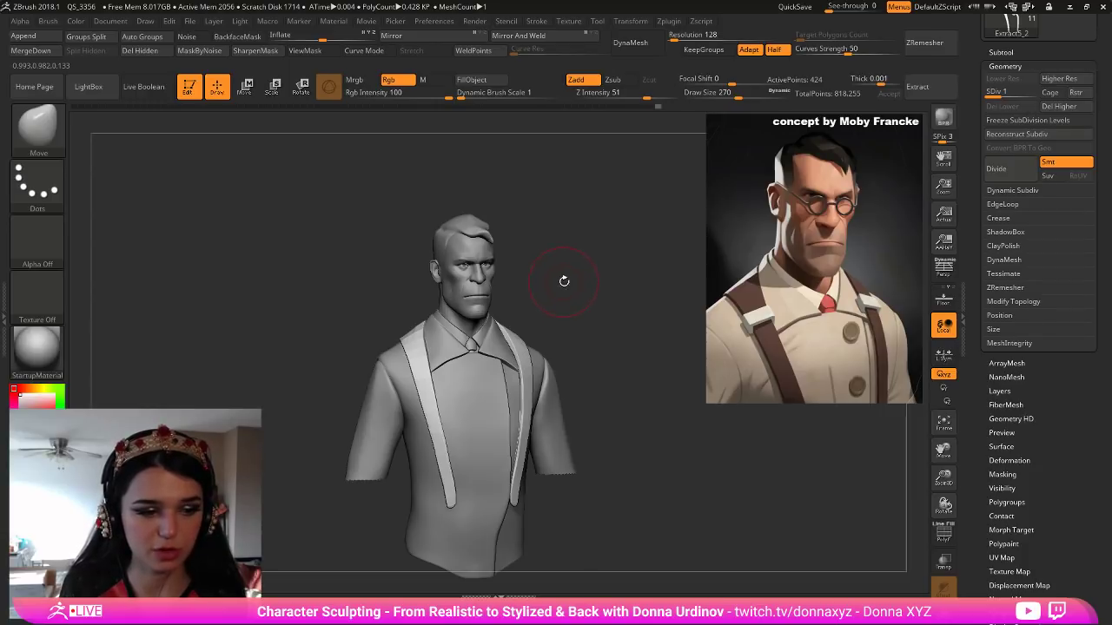
Adjust the spacing of the suspender straps' lower halves from the front with a larger Move brush.
drag(571, 284, 580, 276)
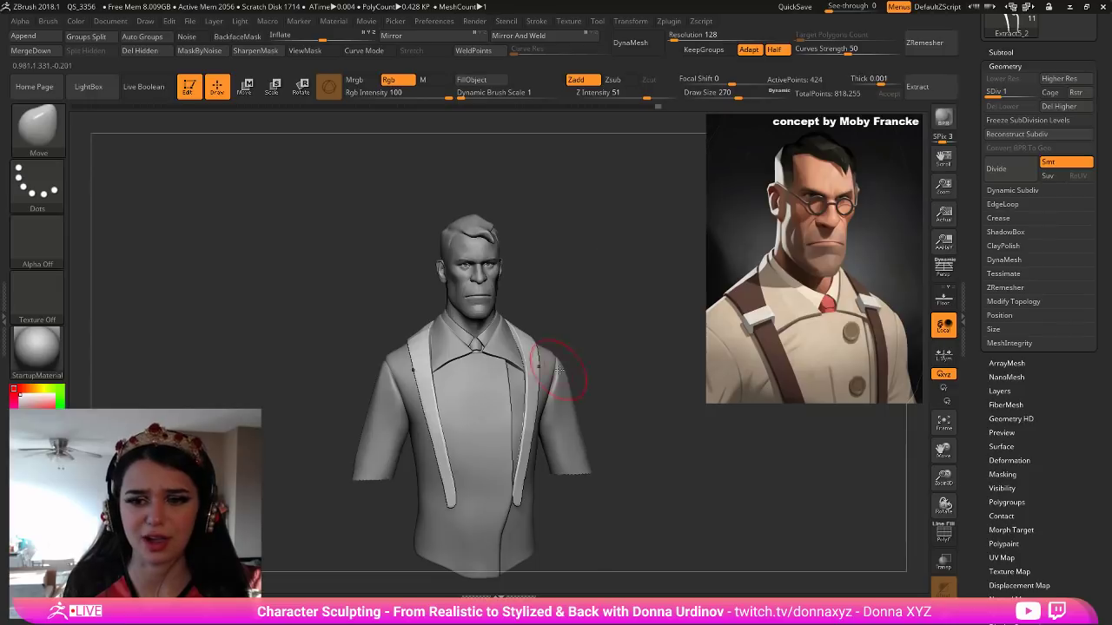
drag(633, 352, 656, 351)
key(bracketright)
key(bracketright)
key(bracketright)
key(bracketright)
key(bracketright)
key(bracketright)
key(bracketright)
drag(519, 484, 524, 483)
drag(521, 433, 524, 432)
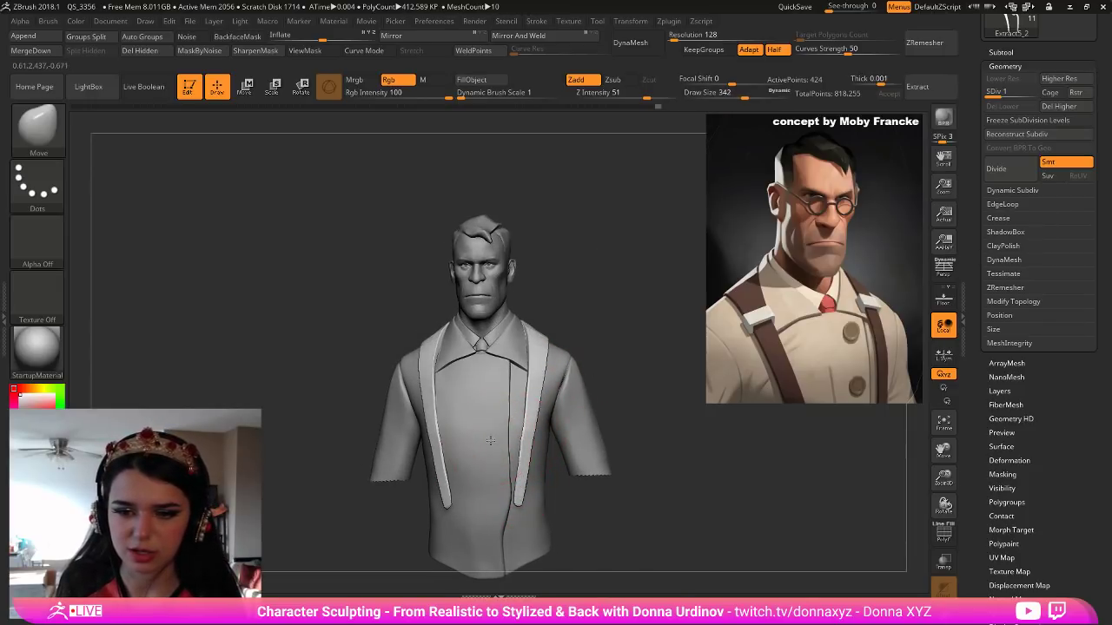
Nudge the top of the coat's front opening with the Move brush, and smooth its overlap edge with hPolish on the isolated coat body.
alt+click(486, 417)
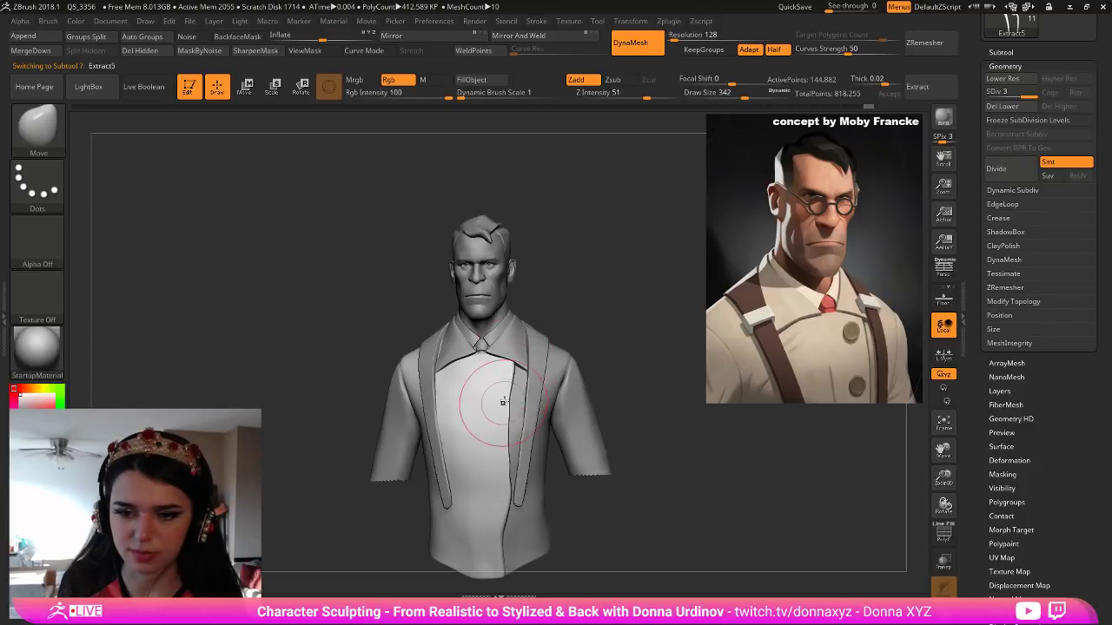
drag(509, 373, 515, 373)
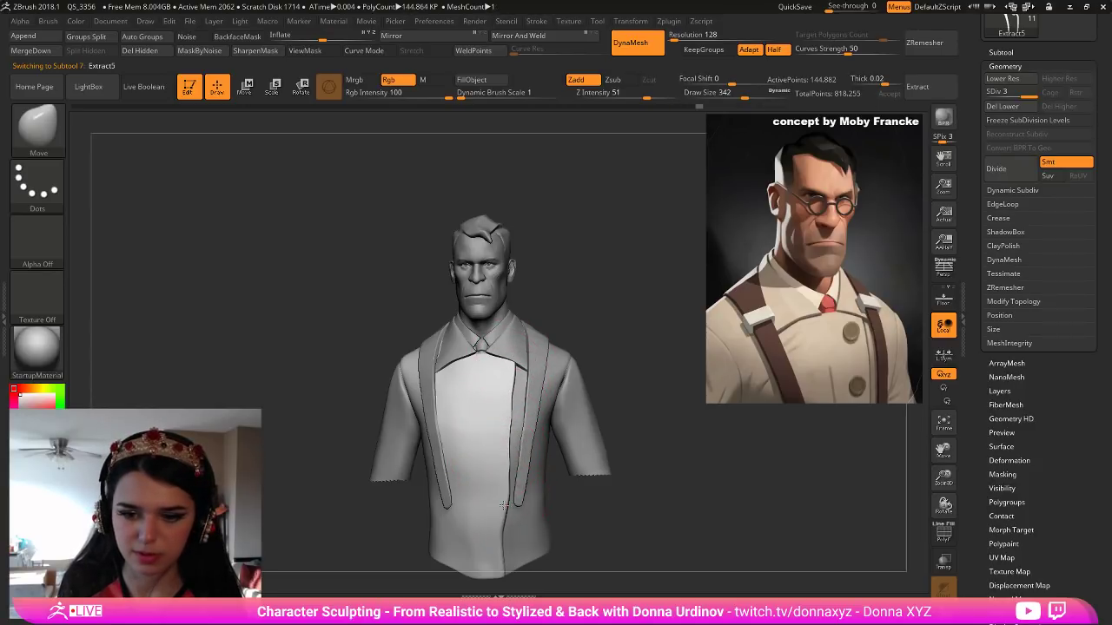
key(b)
key(h)
key(p)
drag(577, 224, 553, 228)
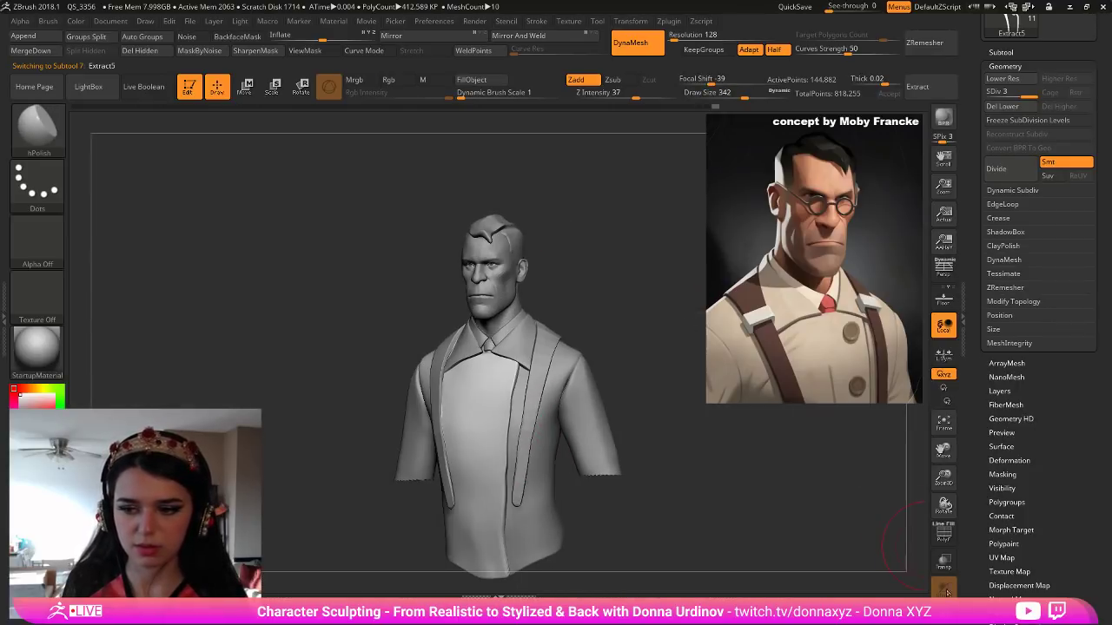
click(946, 612)
drag(649, 428, 637, 425)
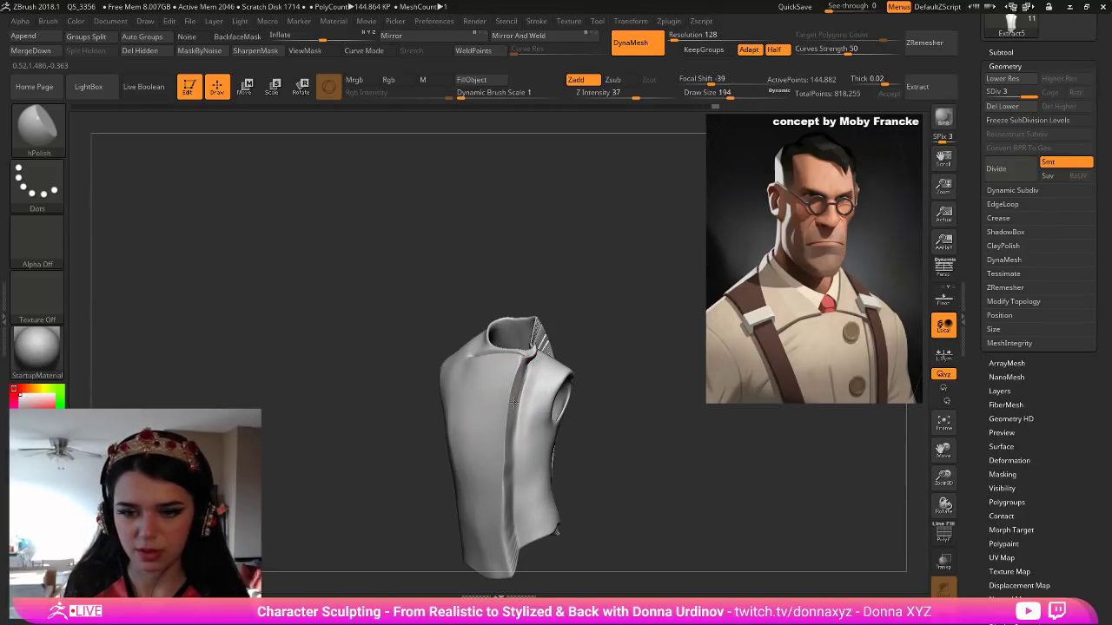
right_drag(505, 500, 503, 433)
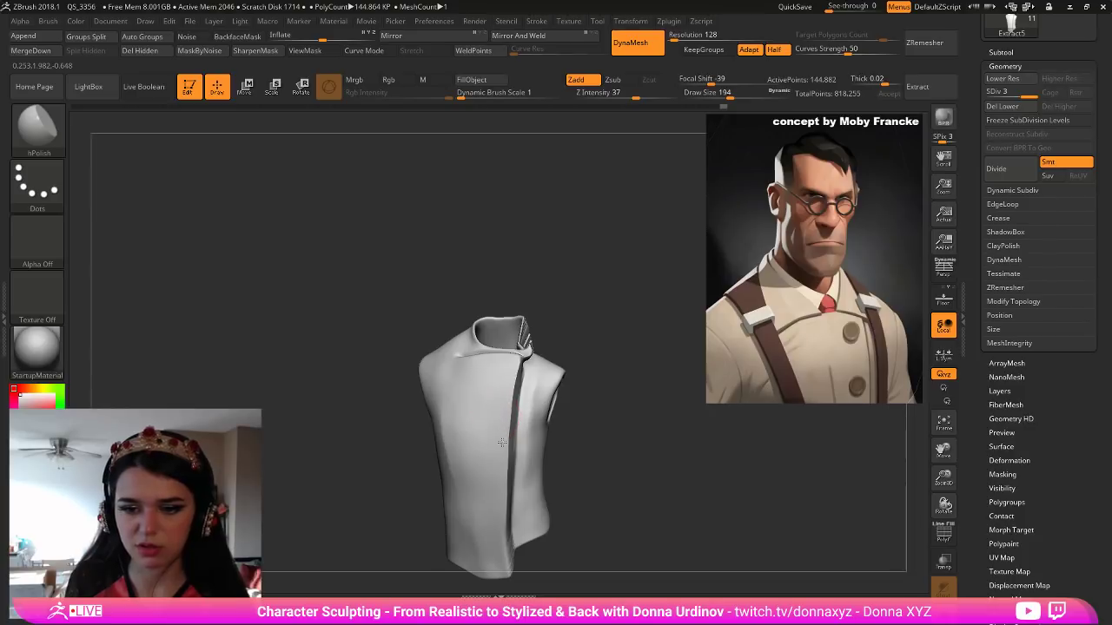
key(shift)
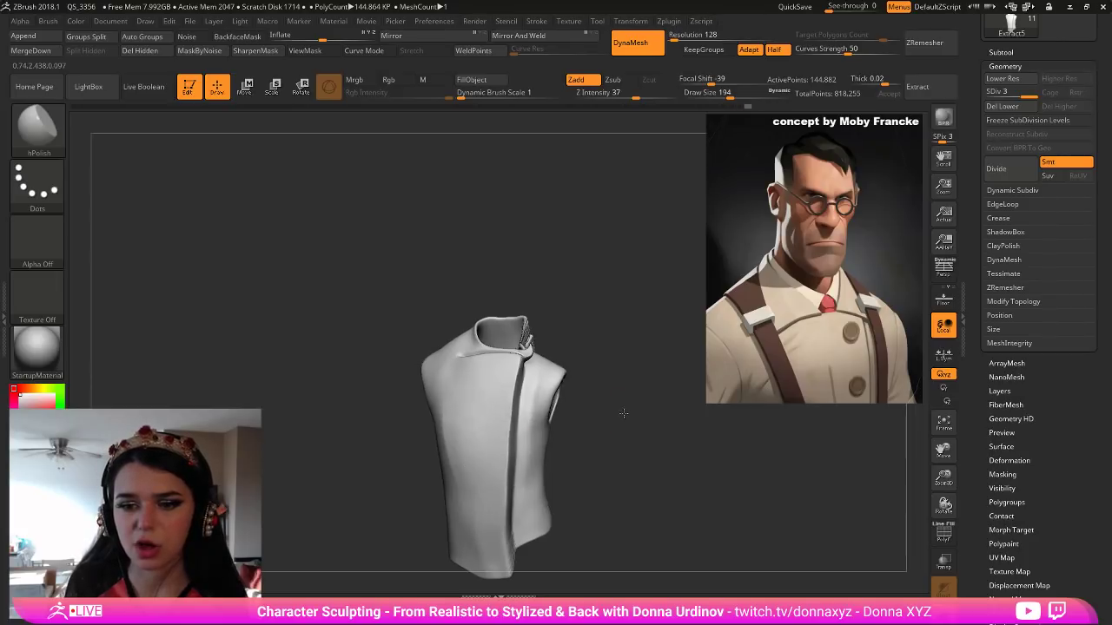
drag(636, 414, 515, 418)
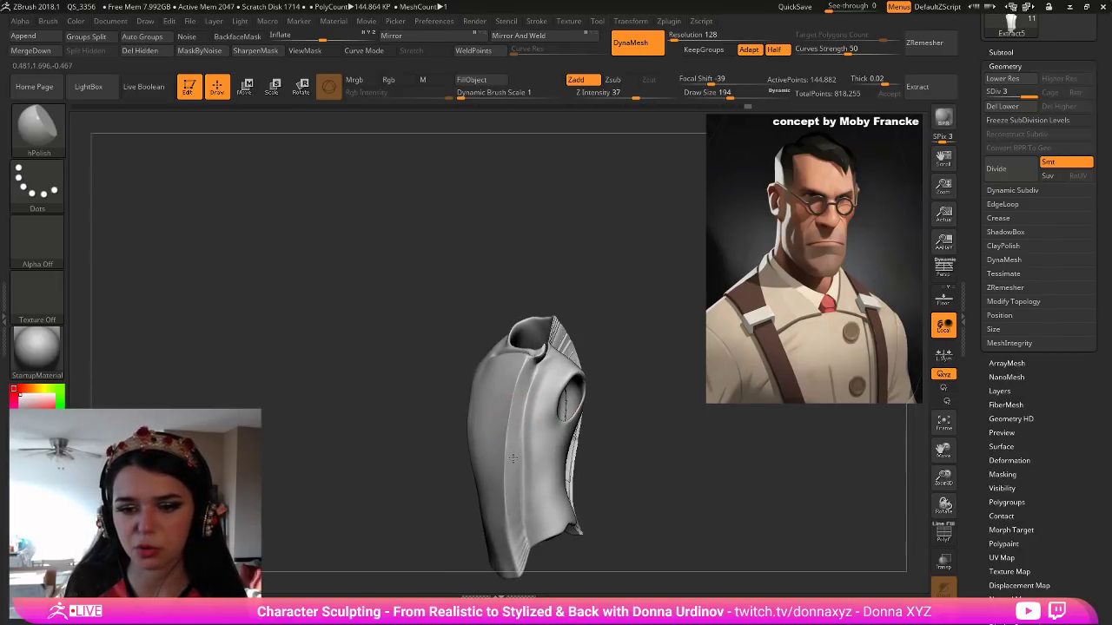
drag(612, 463, 706, 461)
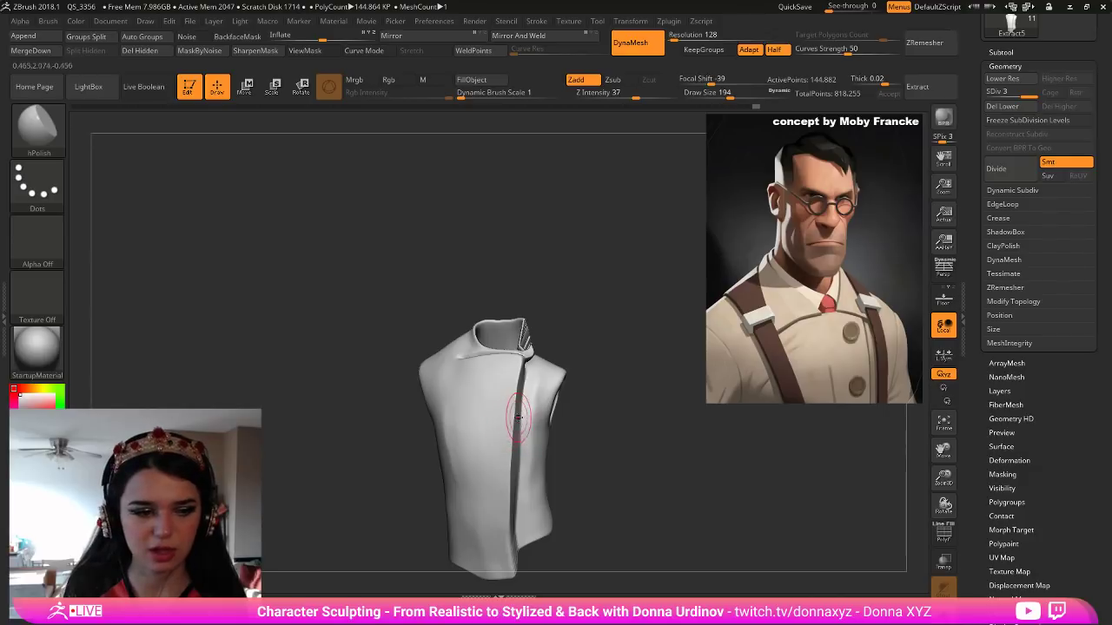
shift+drag(614, 438, 597, 411)
Show the whole character again and reshape the coat's front overlap over the abdomen with a large Move brush.
click(943, 614)
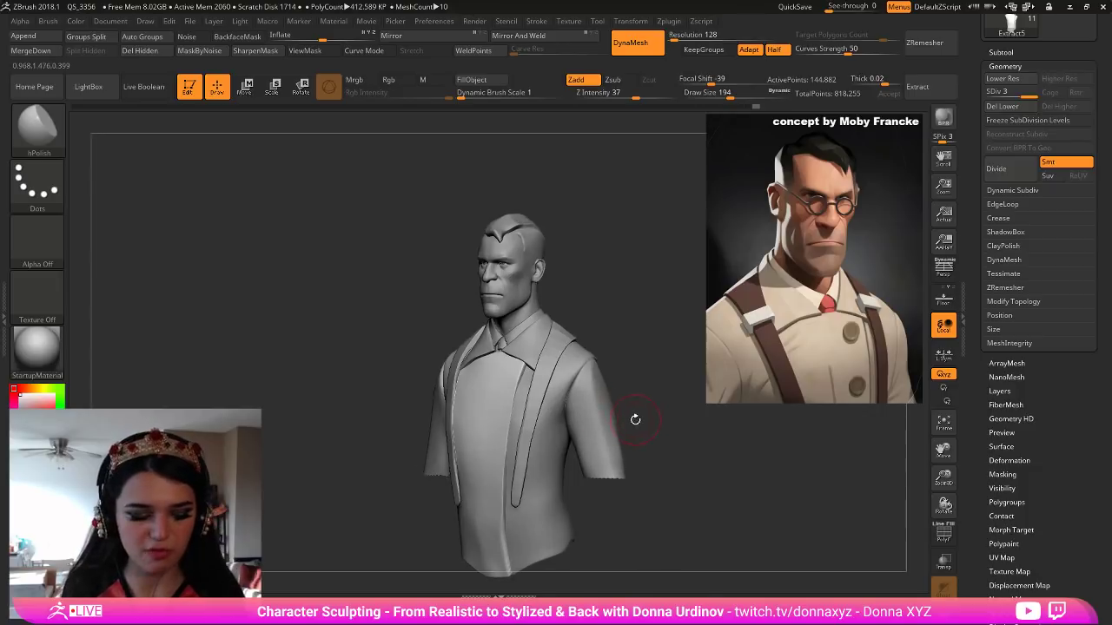
key(b)
key(m)
key(v)
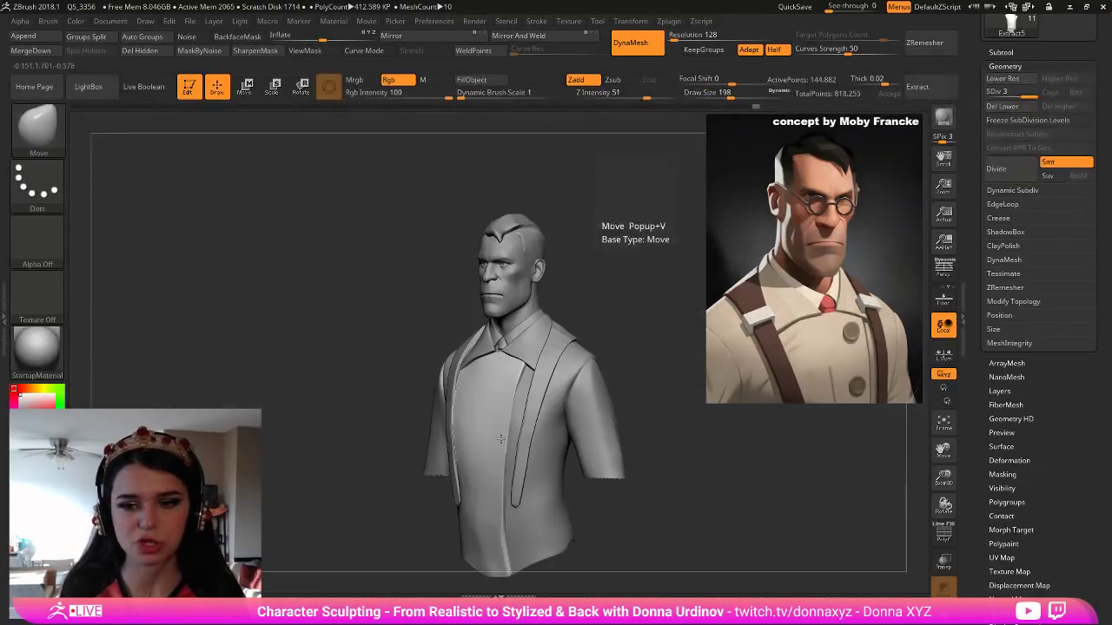
key(bracketright)
key(bracketright)
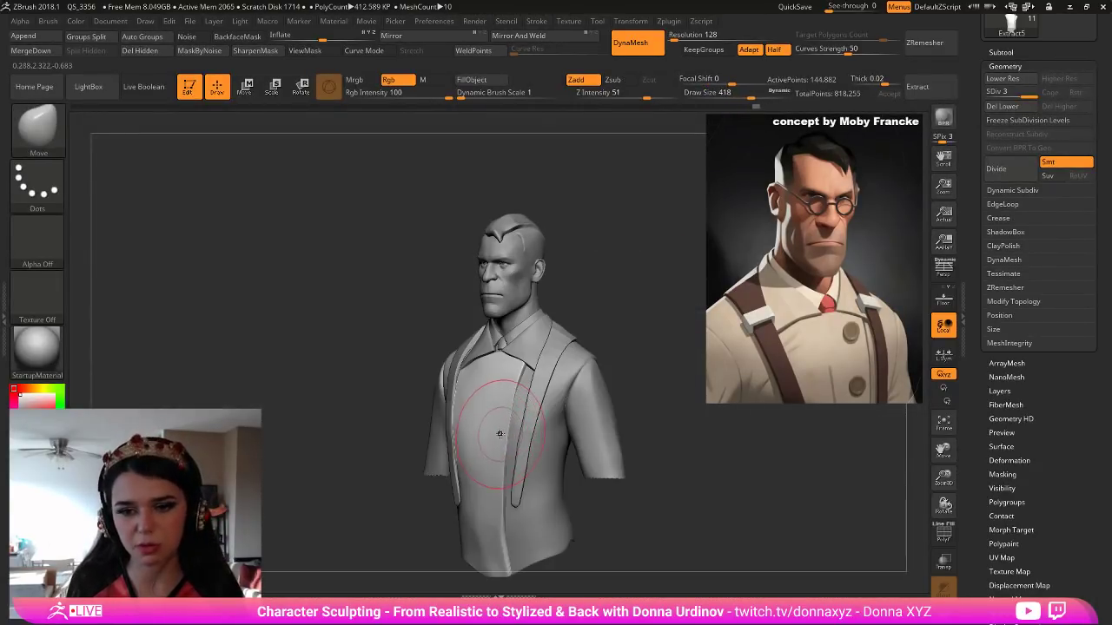
key(bracketright)
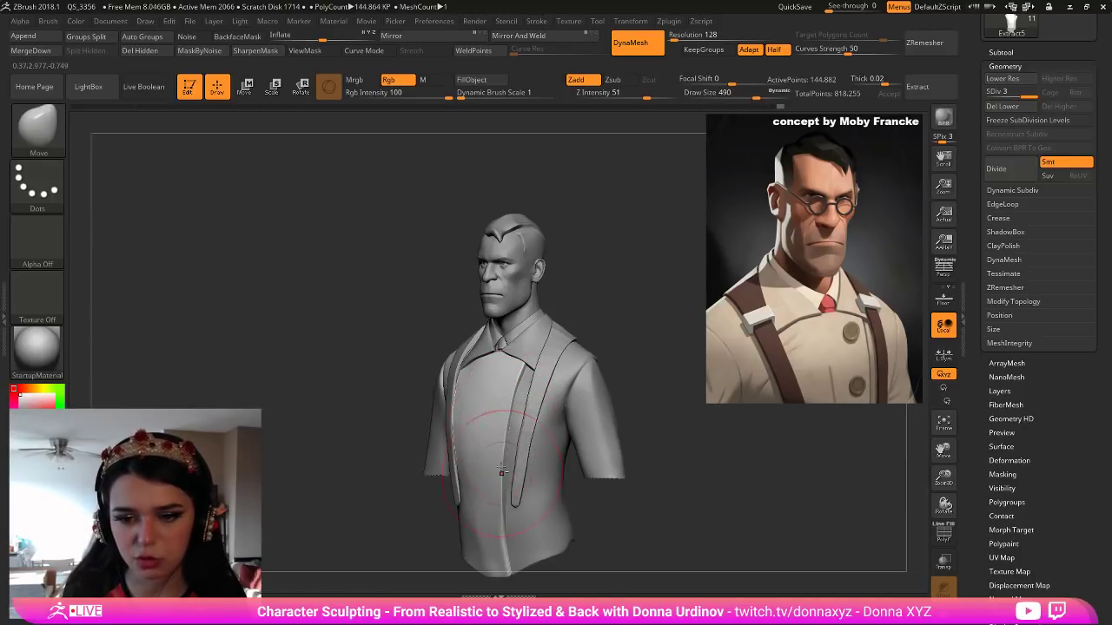
shift+drag(646, 496, 670, 499)
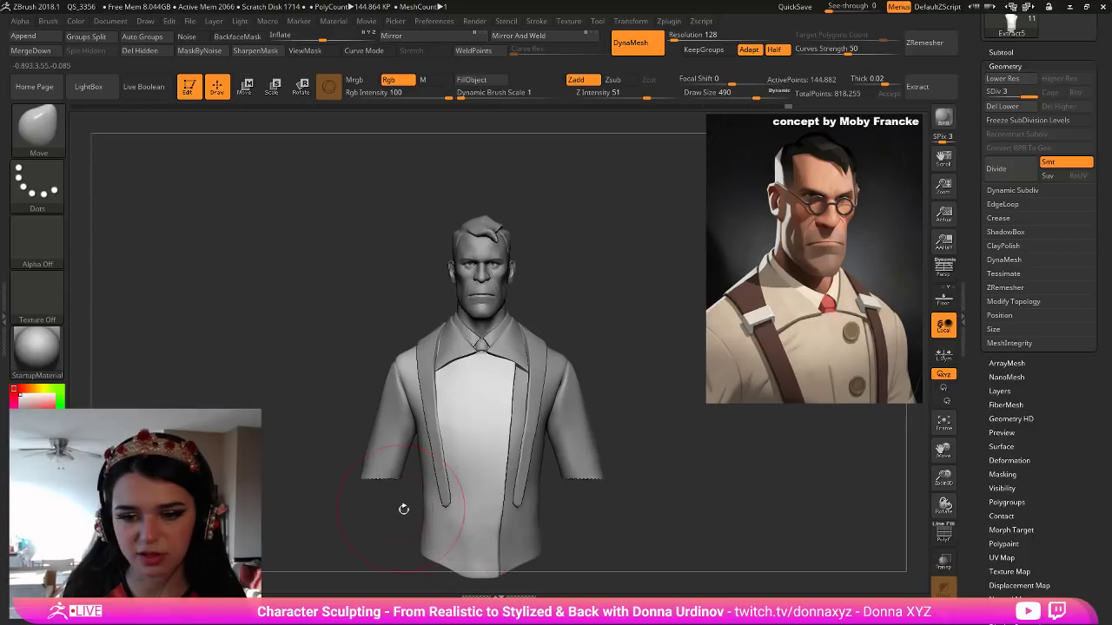
Hide the parts of the coat body and the coat panel beneath the overlap that extend below the sleeve ends.
key(ctrl+shift)
ctrl+shift+drag(328, 276, 652, 479)
alt+click(454, 434)
key(ctrl+shift)
mouse_move(352, 249)
ctrl+shift+mouse_down()
mouse_move(650, 449)
mouse_move(659, 481)
ctrl+shift+mouse_up()
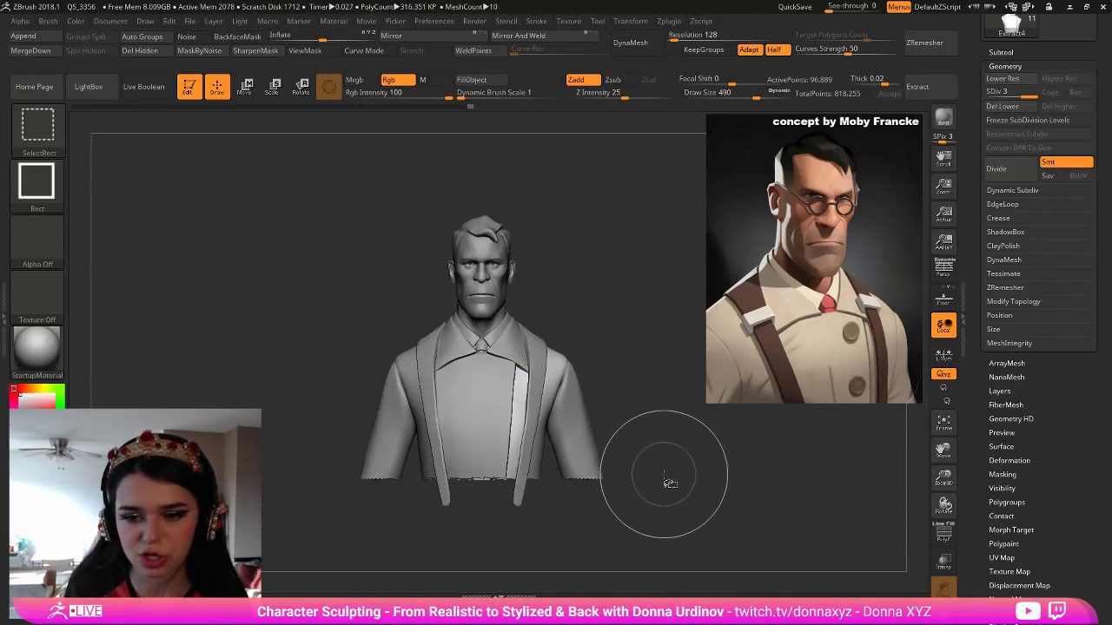
Raise the suspender straps to subdivision level 3 and hide their lower ends around the coat's cut-off line.
alt+click(537, 393)
key(ctrl+shift)
mouse_move(346, 265)
ctrl+shift+mouse_down()
mouse_move(625, 377)
mouse_move(626, 462)
mouse_move(654, 454)
ctrl+shift+mouse_up()
ctrl+shift+click(620, 447)
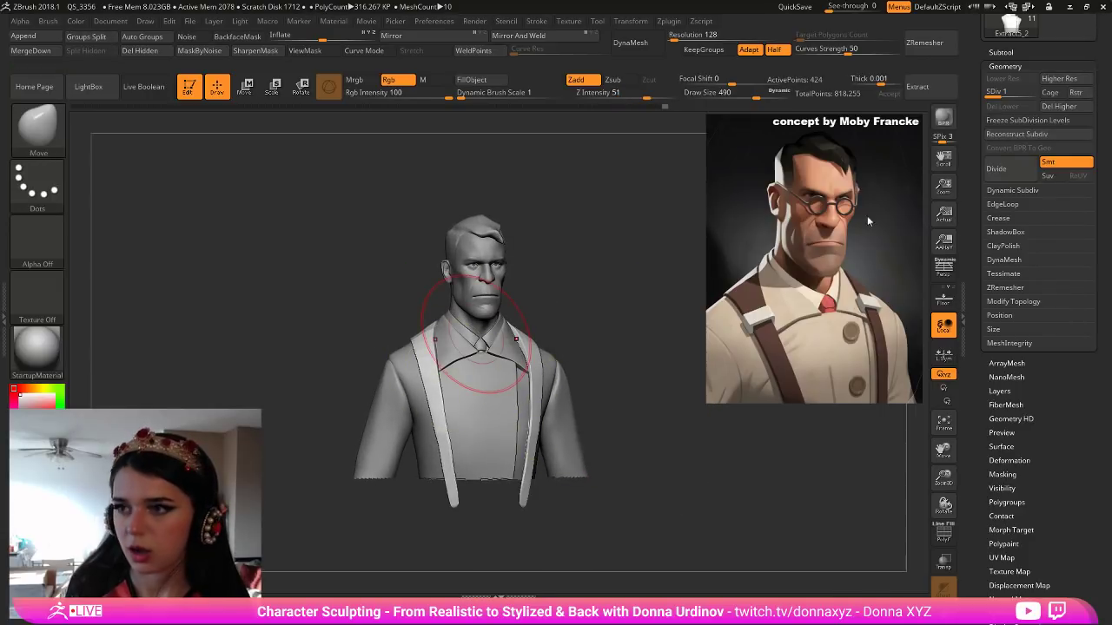
click(1031, 93)
mouse_move(365, 274)
ctrl+shift+mouse_down()
mouse_move(477, 342)
mouse_move(627, 485)
ctrl+shift+mouse_up()
key(ctrl+z)
shift+drag(623, 409, 611, 408)
ctrl+shift+drag(360, 292, 643, 516)
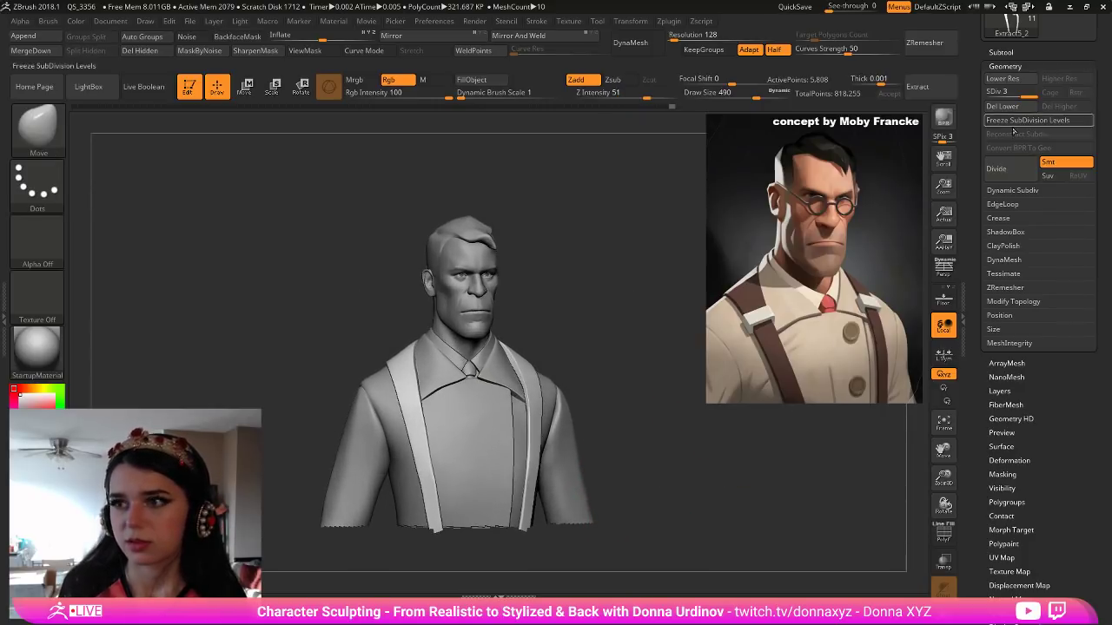
click(1001, 52)
drag(623, 394, 628, 379)
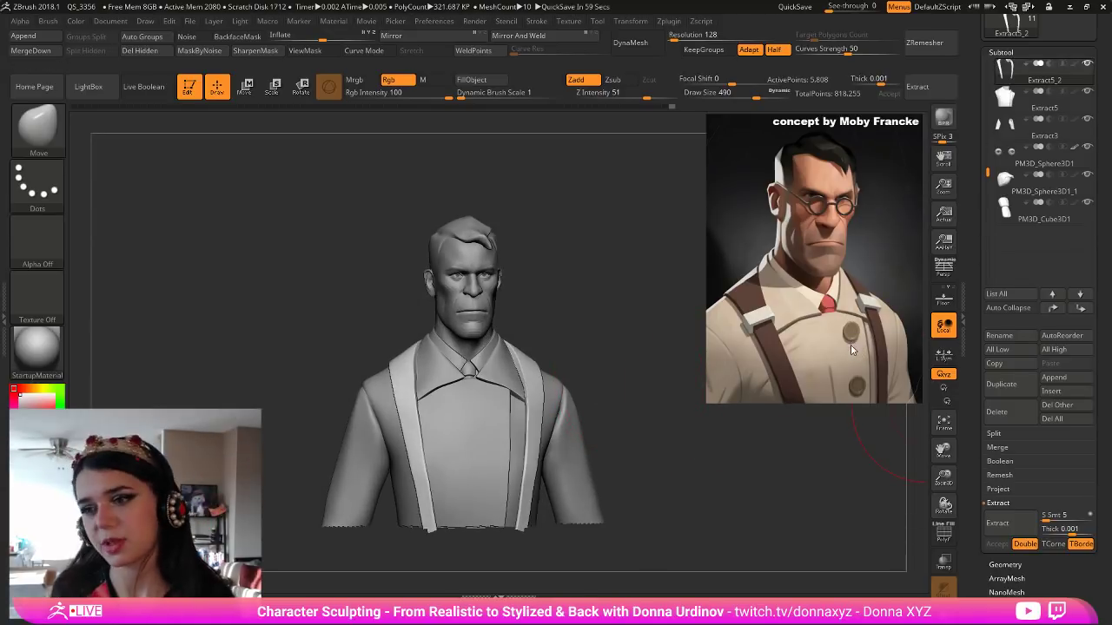
drag(683, 474, 747, 456)
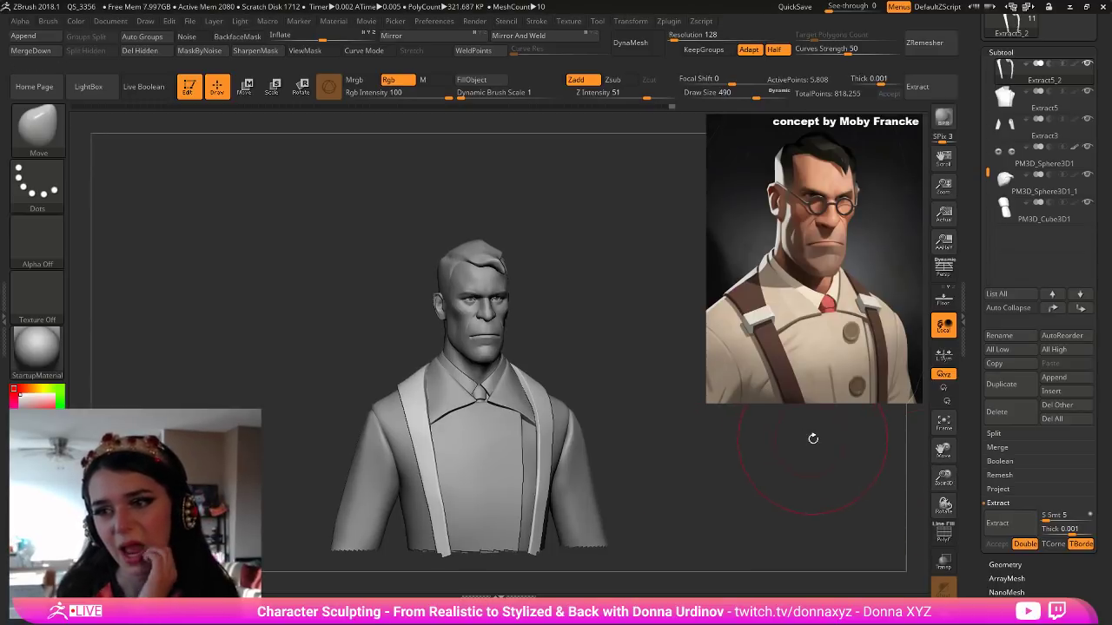
click(999, 566)
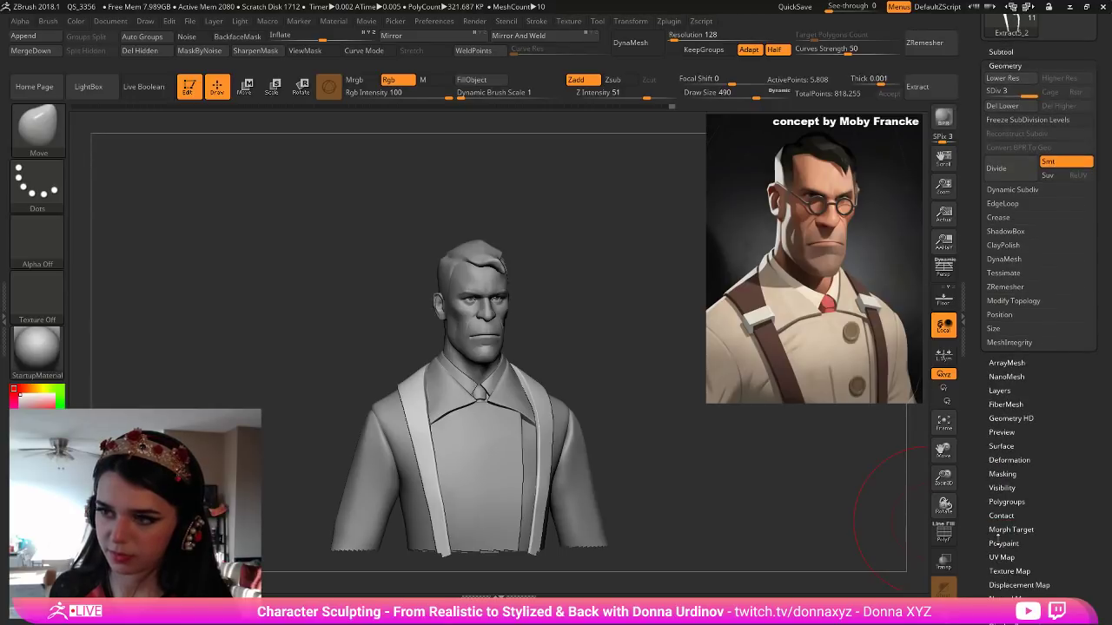
click(997, 53)
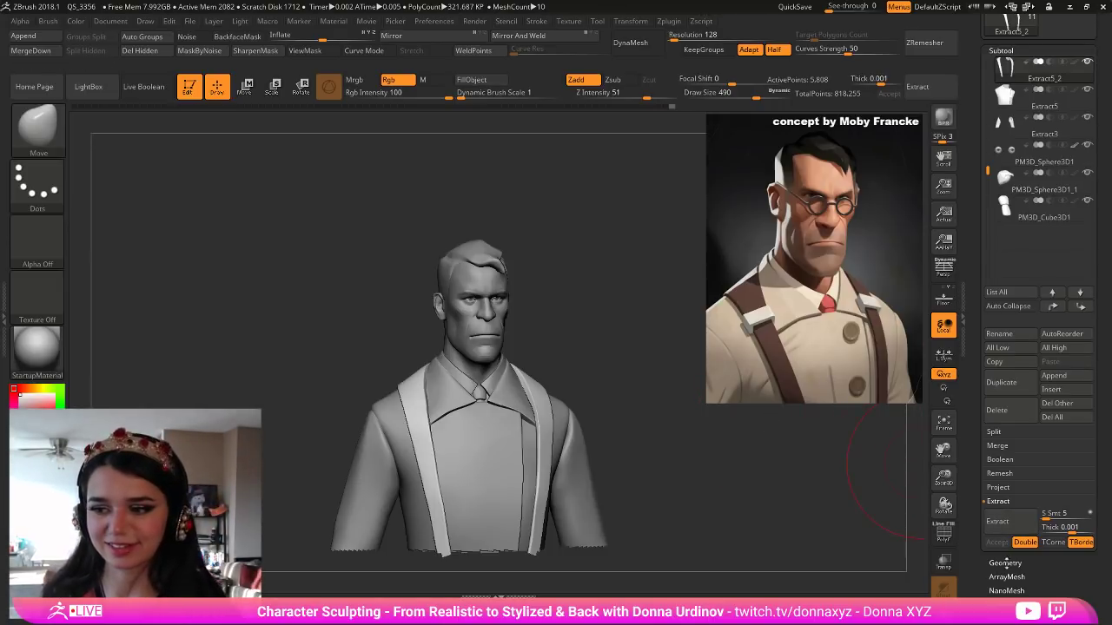
click(1005, 563)
click(1000, 51)
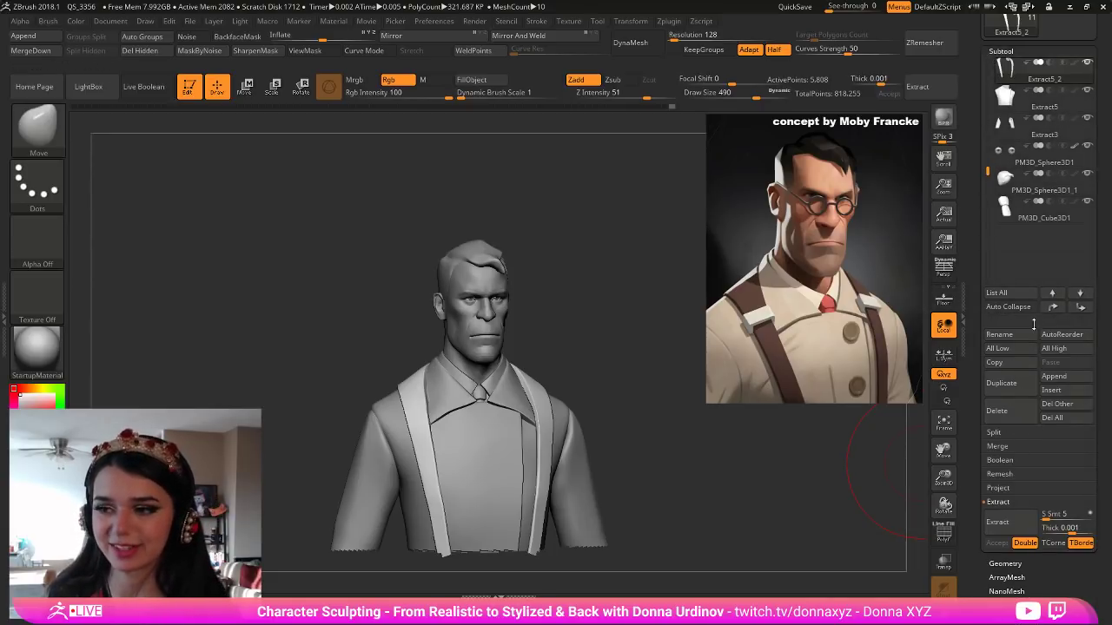
click(1054, 376)
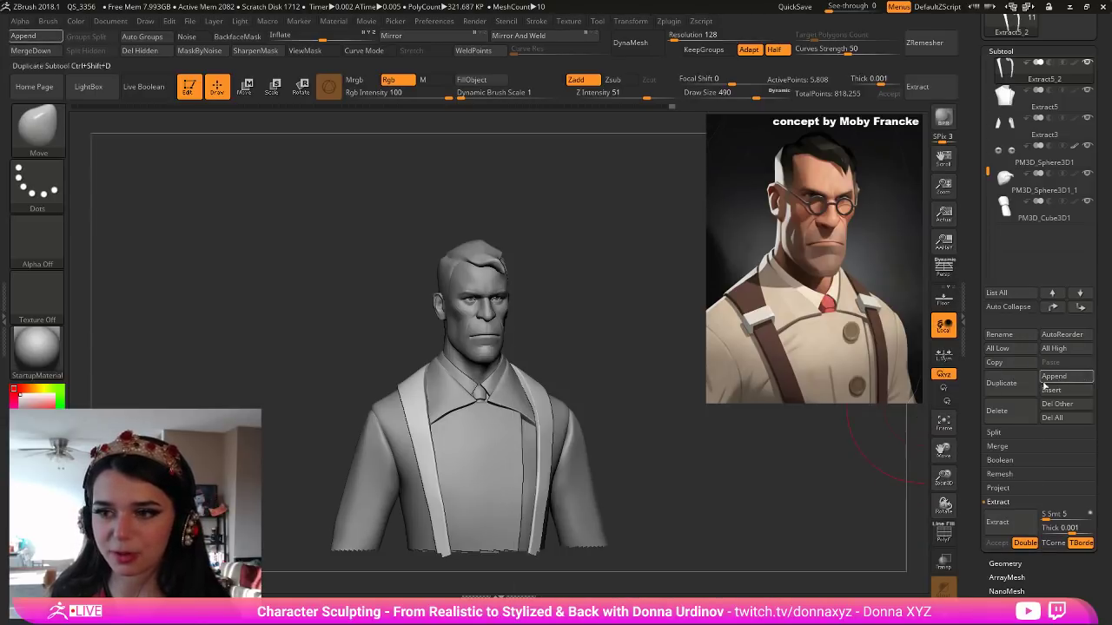
Select the head and polish the face's planes with hPolish, reducing the draw size to 26.
alt+click(489, 352)
click(1001, 563)
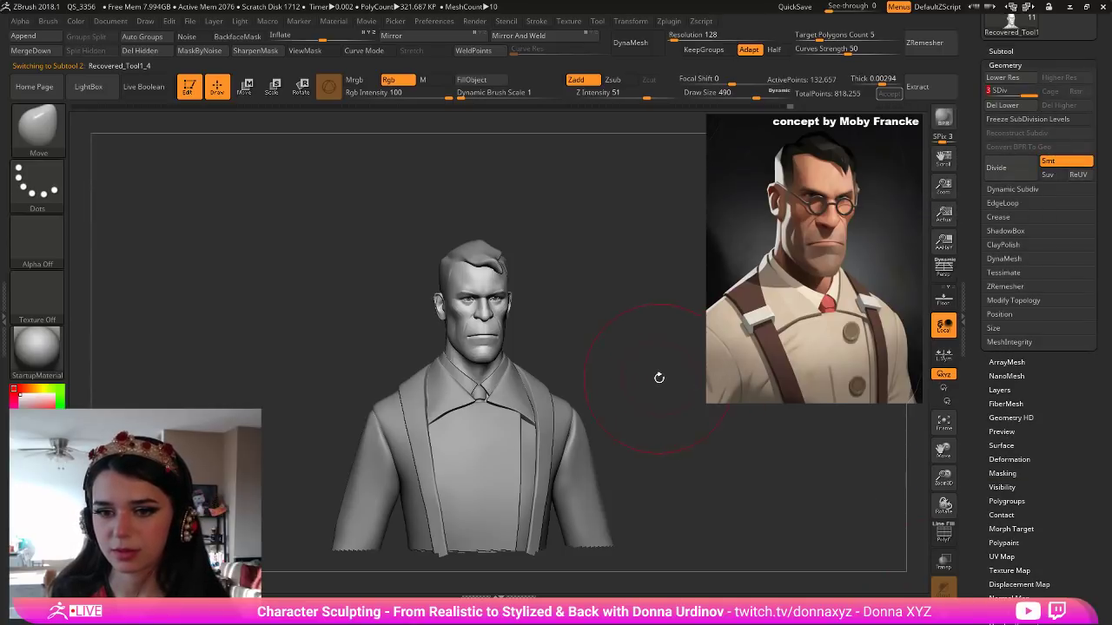
alt+drag(645, 390, 674, 389)
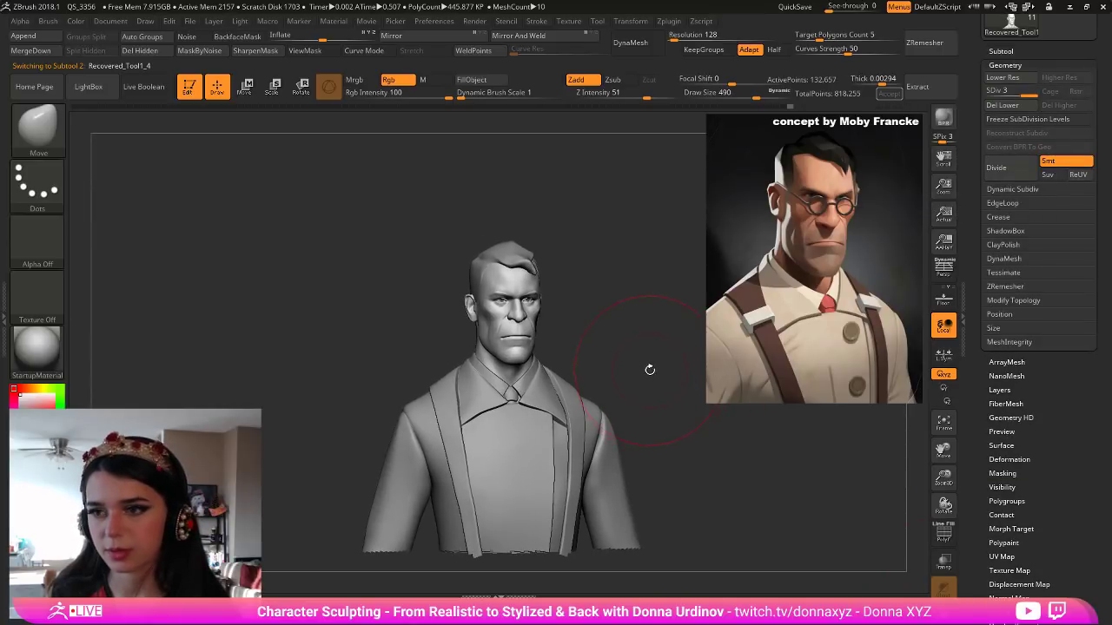
alt+drag(645, 354, 661, 399)
key(b)
key(h)
key(p)
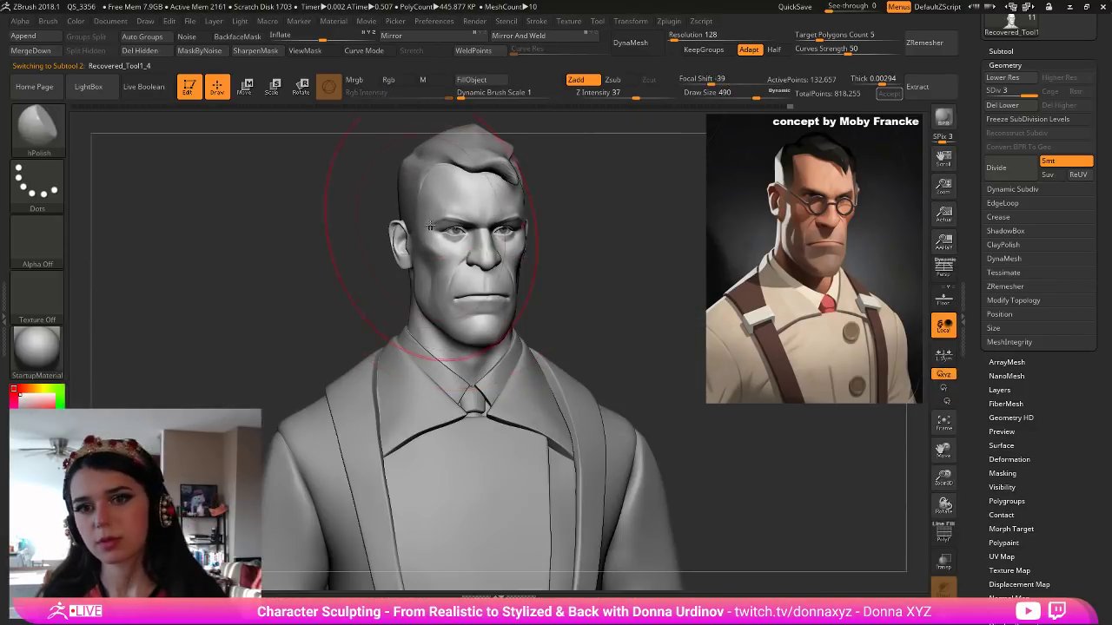
key([)
key([)
key([)
key([)
key([)
key([)
key([)
key([)
key([)
key([)
key([)
key([)
key([)
key([)
key([)
key([)
key([)
key([)
key([)
key([)
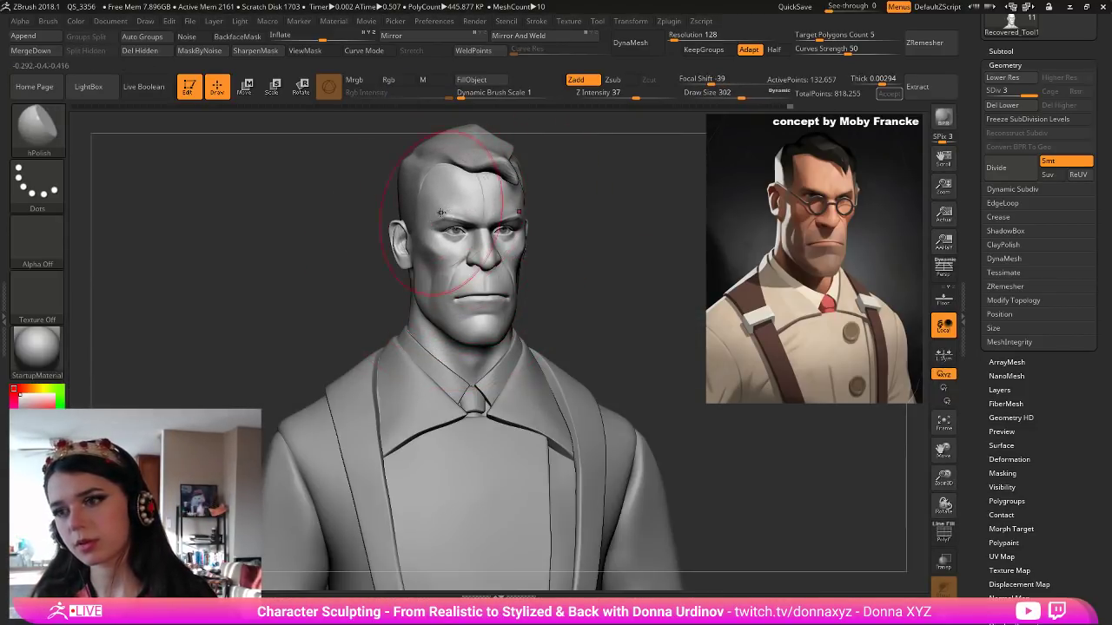
key([)
key([)
key([)
key([)
key([)
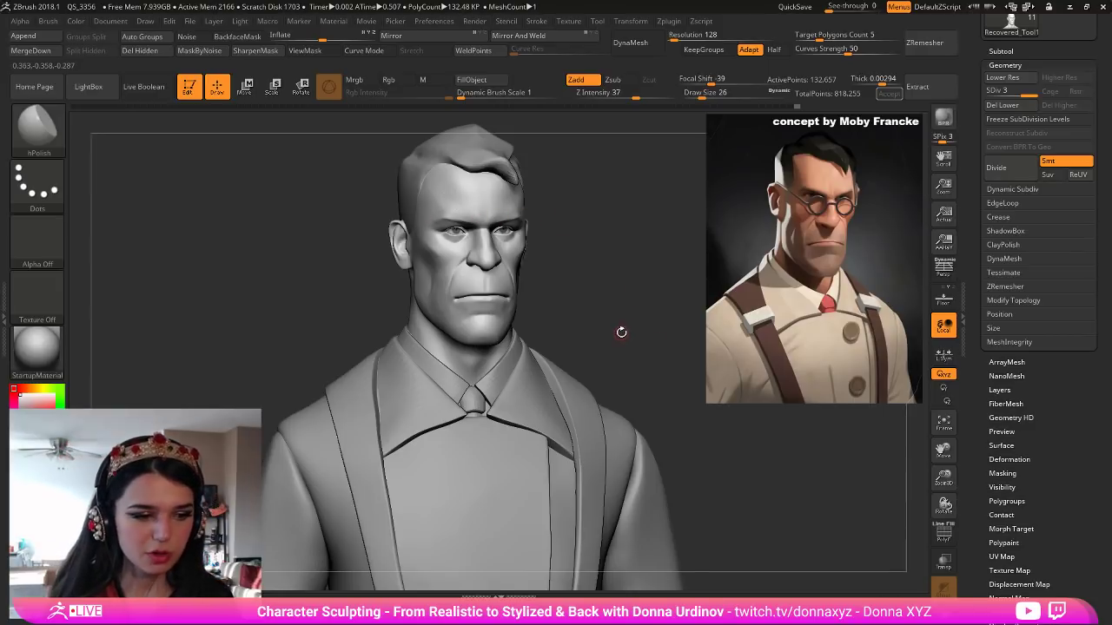
Thicken the ear's inner area and rim with the Inflat brush.
mouse_move(606, 311)
alt+mouse_down()
mouse_move(556, 303)
mouse_move(564, 294)
mouse_move(588, 313)
alt+mouse_up()
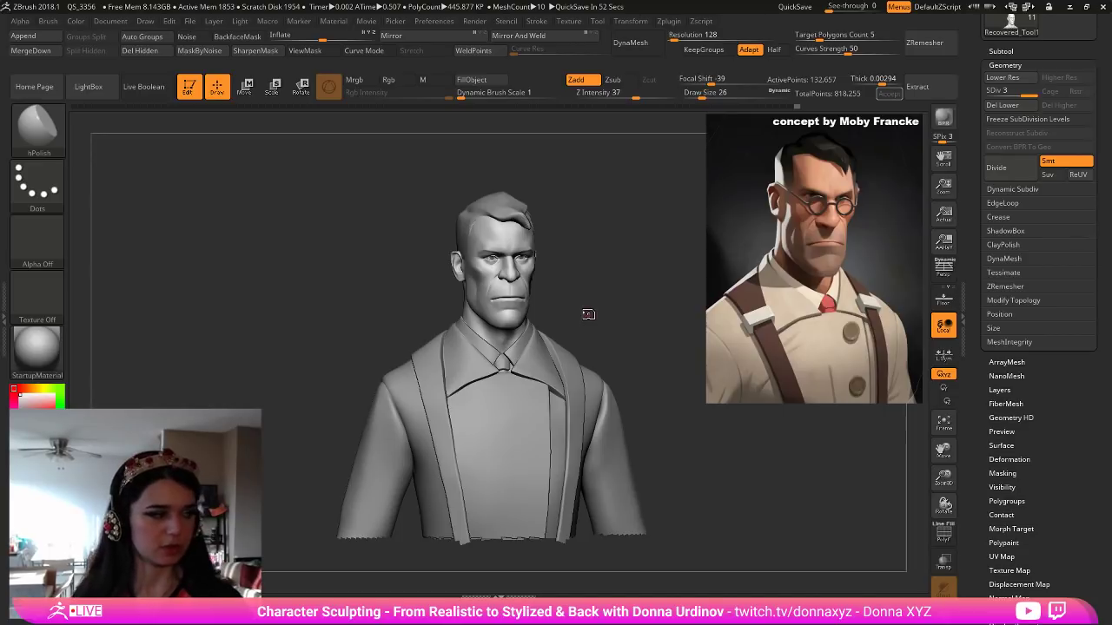
click(1002, 50)
mouse_move(609, 293)
alt+mouse_down()
mouse_move(659, 352)
mouse_move(638, 349)
alt+mouse_up()
key(b)
key(i)
key(n)
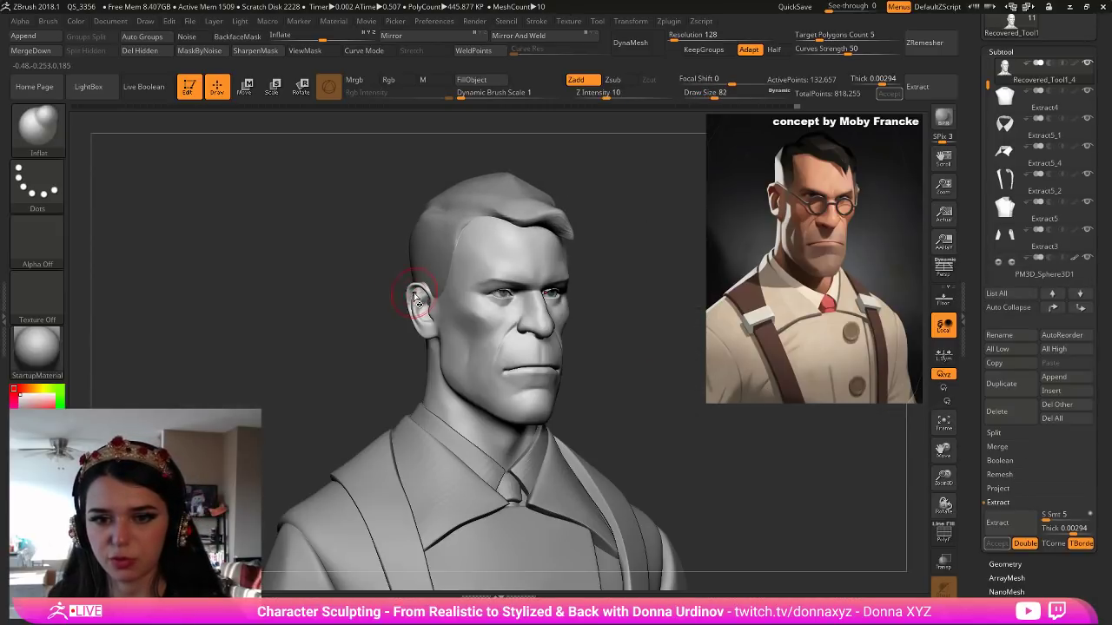
mouse_move(426, 304)
mouse_down()
mouse_move(421, 311)
mouse_move(426, 292)
mouse_up()
Reshape the ear's upper edge with the Move brush at a draw size of 34.
key(b)
key(m)
key(v)
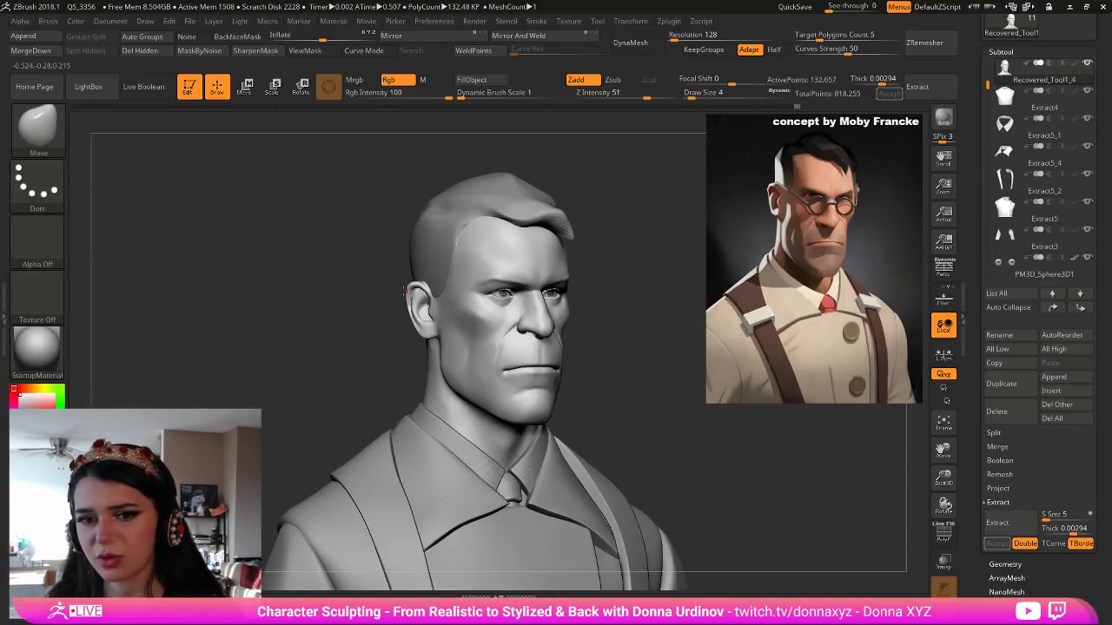
key(bracketright)
key(bracketright)
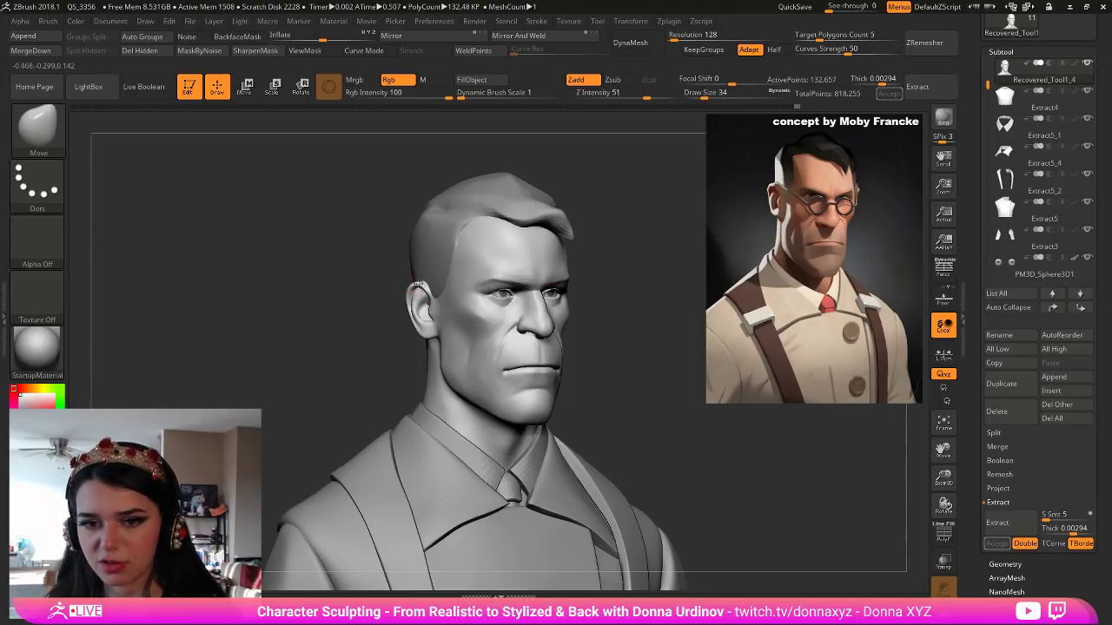
drag(386, 267, 403, 293)
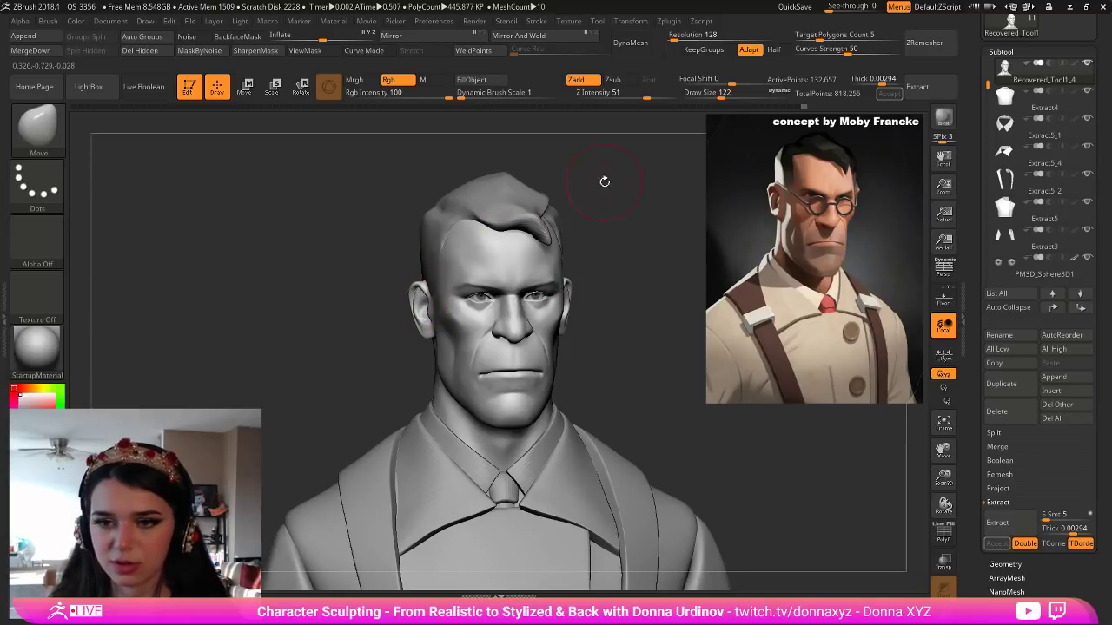
drag(636, 179, 642, 256)
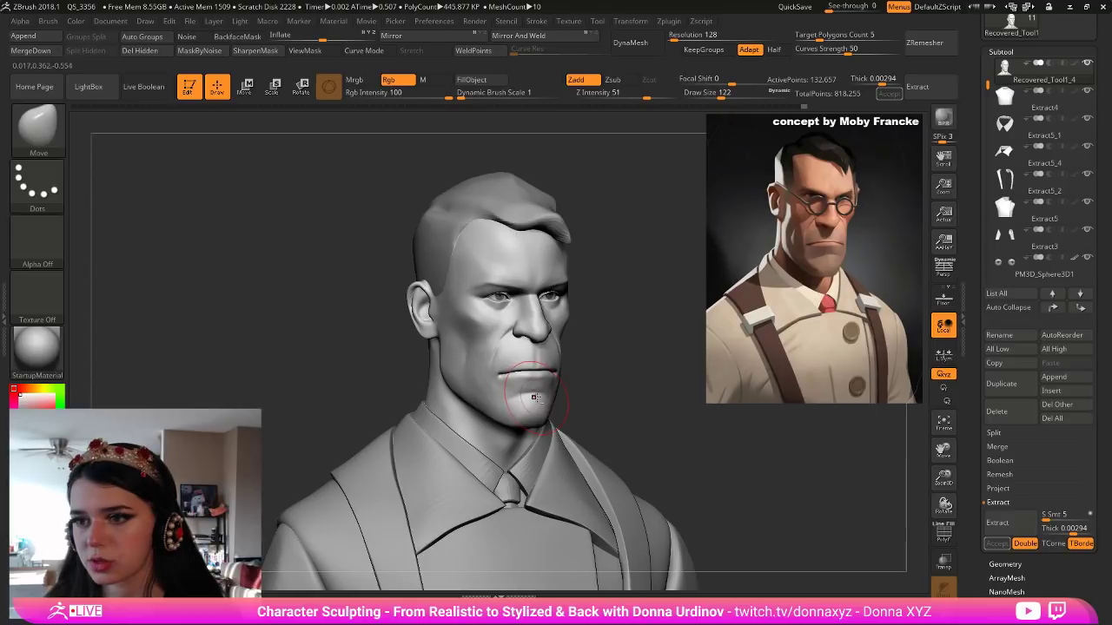
drag(625, 348, 634, 324)
Polish the planes along the side of the nose with hPolish at draw size 18.
key(b)
key(h)
key(p)
key([)
key([)
key([)
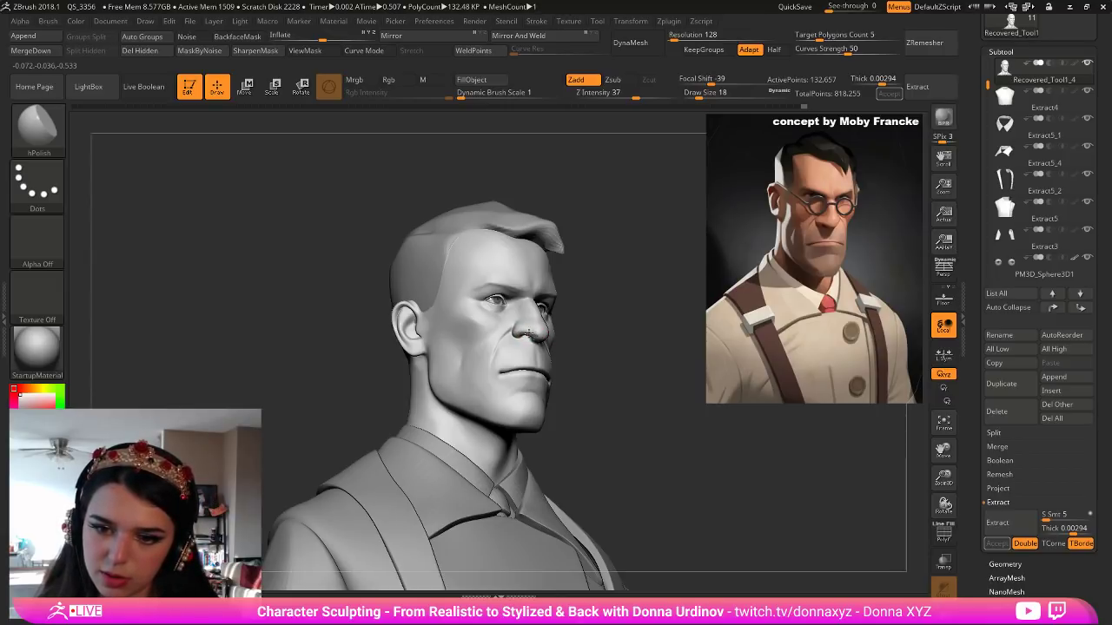
drag(606, 338, 526, 351)
mouse_move(588, 355)
right_down()
mouse_move(608, 341)
mouse_move(615, 276)
mouse_move(643, 302)
right_up()
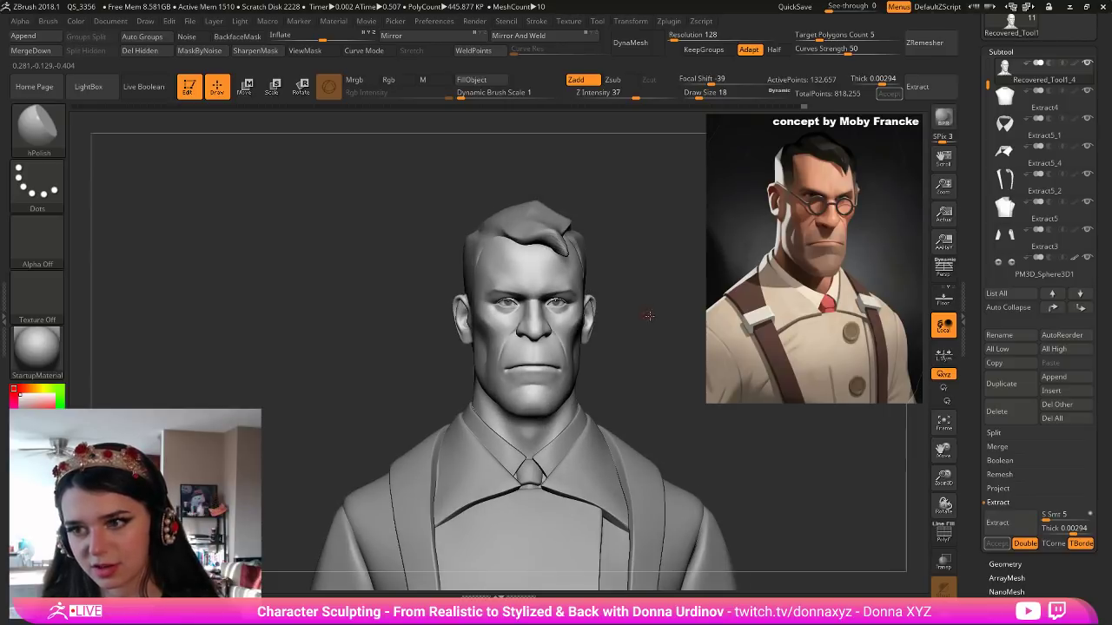
Flatten the cheekbone plane below the eye with hPolish at draw size 54.
drag(647, 315, 612, 311)
key(bracketright)
key(bracketright)
key(bracketright)
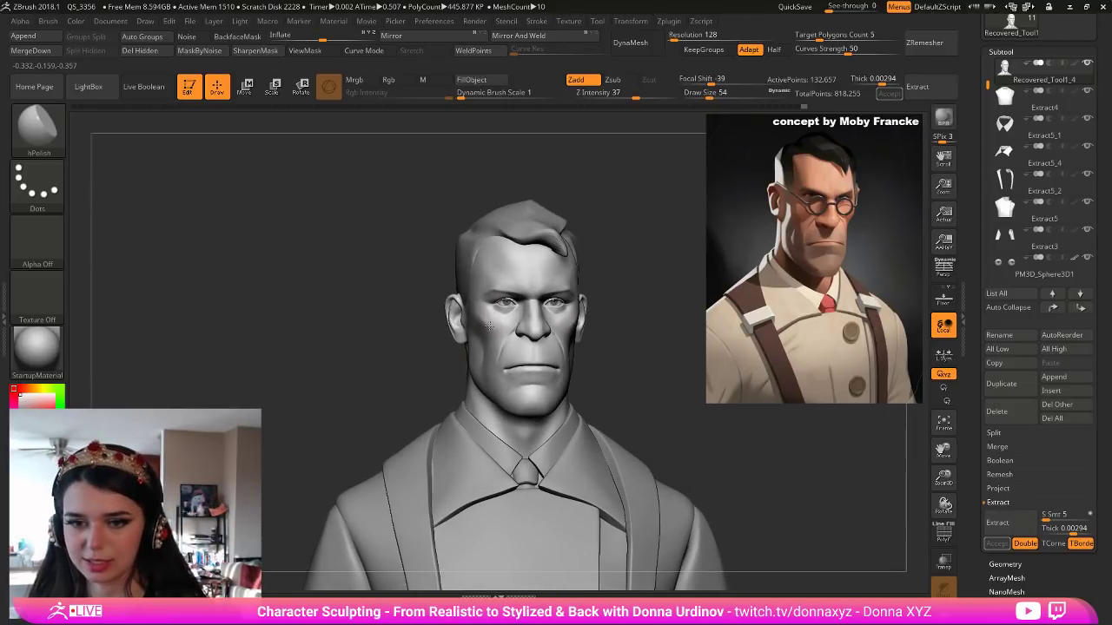
drag(481, 317, 485, 321)
mouse_move(644, 373)
mouse_down()
mouse_move(625, 372)
mouse_move(636, 376)
mouse_up()
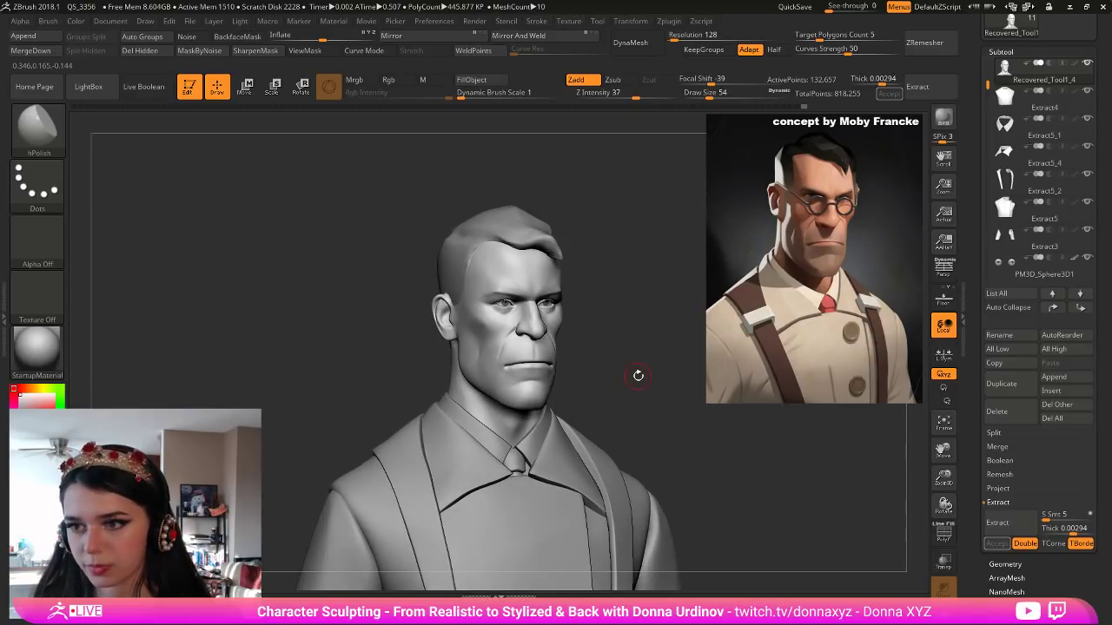
Adjust the brow above the eye with the Move brush, reducing the draw size from 130 to 78.
key(b)
key(m)
key(v)
key(bracketright)
key(bracketright)
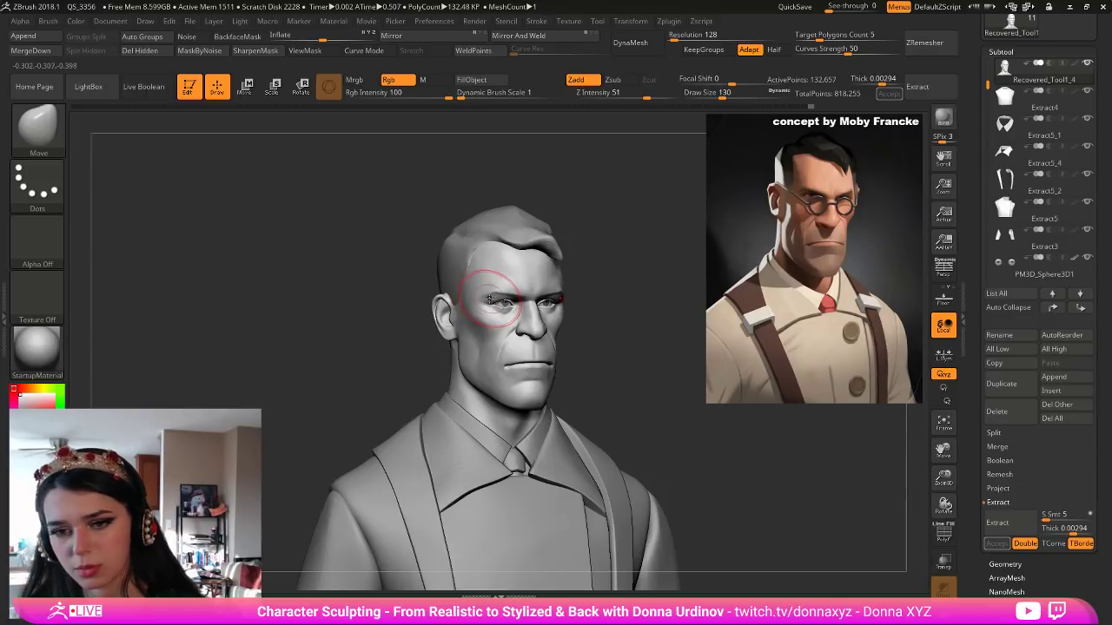
key([)
key([)
key([)
key([)
key([)
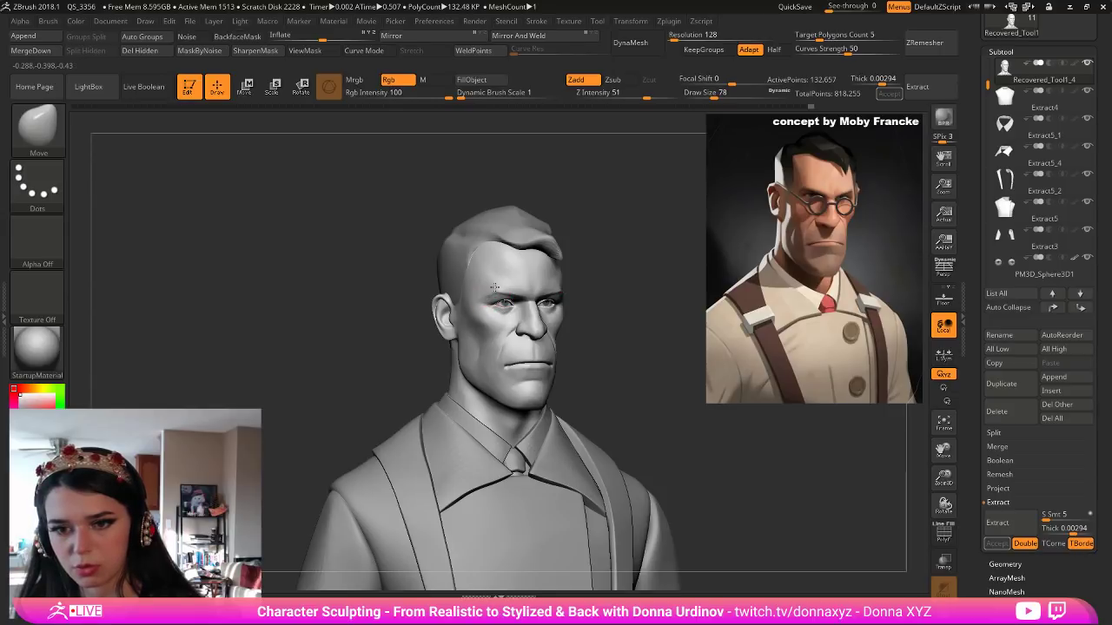
Reshape the cheeks beside the mouth with the Move brush at draw size 138.
key(])
key(])
key(])
key(])
key(])
key(])
key(])
key(])
key([)
key([)
key([)
key([)
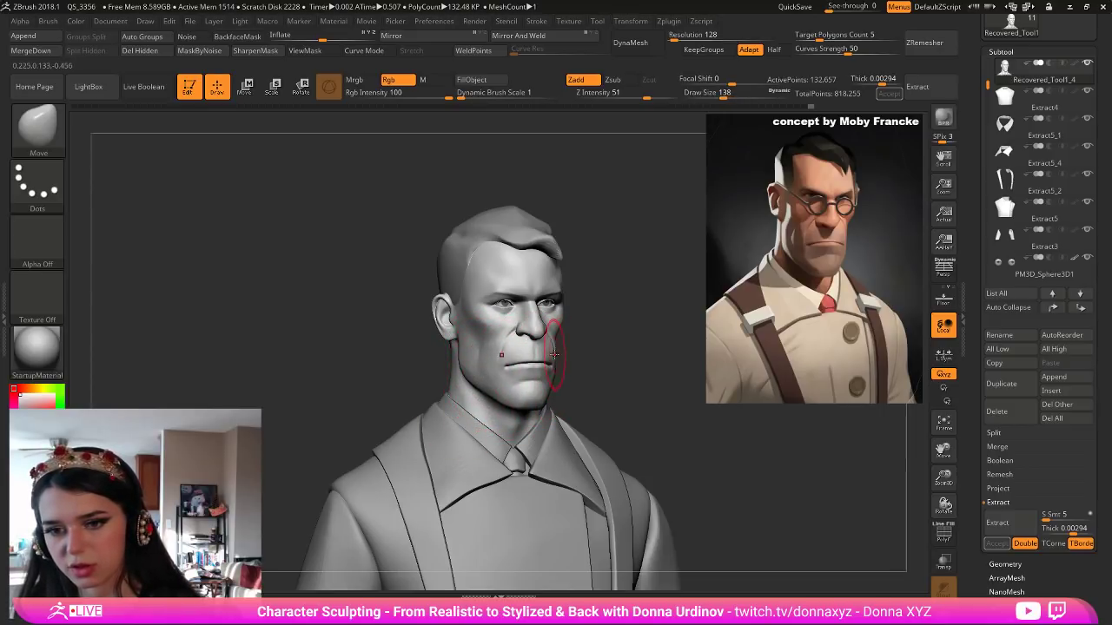
drag(575, 357, 556, 359)
Refine the lower cheeks and mouth corners with the Move brush, reducing the draw size to 70.
key([)
key([)
key(])
mouse_move(579, 370)
mouse_down()
mouse_move(598, 377)
mouse_move(563, 377)
mouse_up()
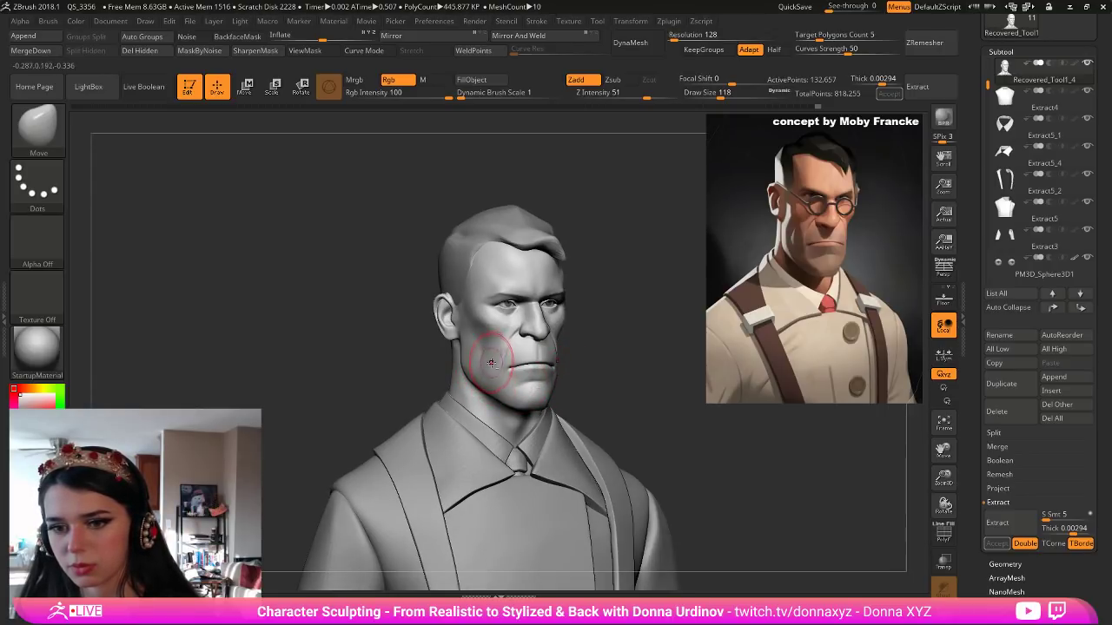
key(shift)
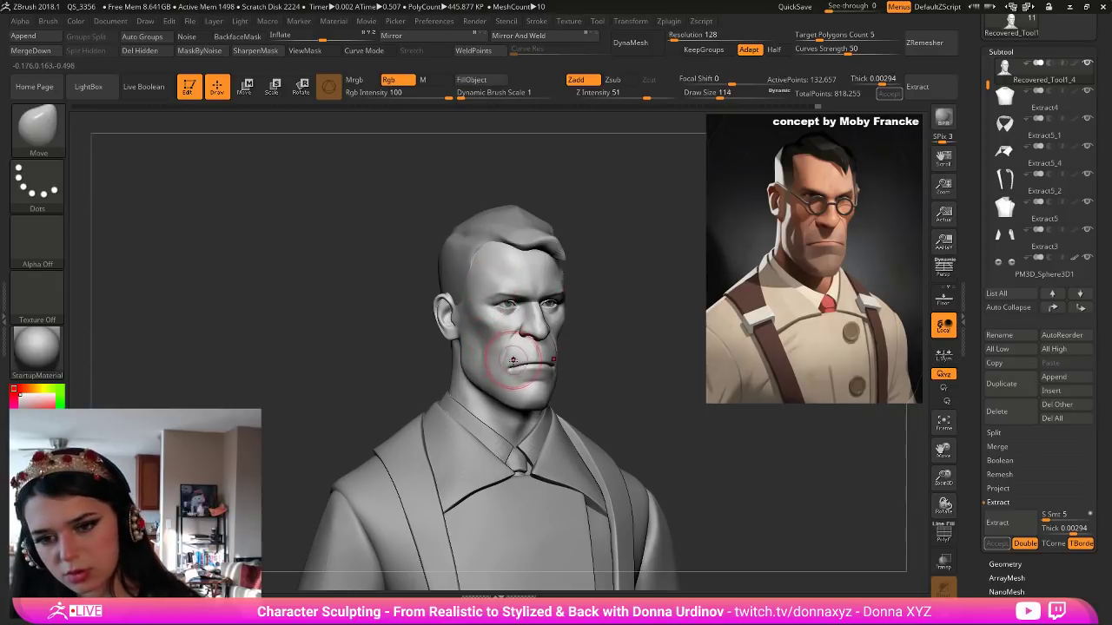
key(bracketleft)
key(bracketleft)
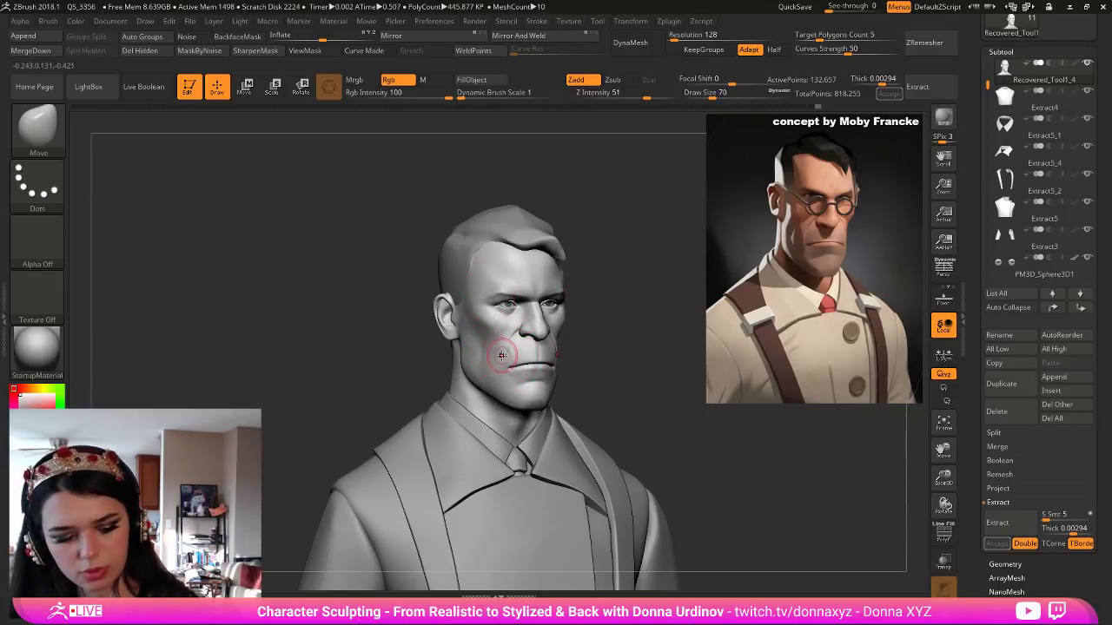
Polish the lower cheek with hPolish and build up volume around the mouth with ClayBuildup at draw size 70.
key(b)
key(h)
key(p)
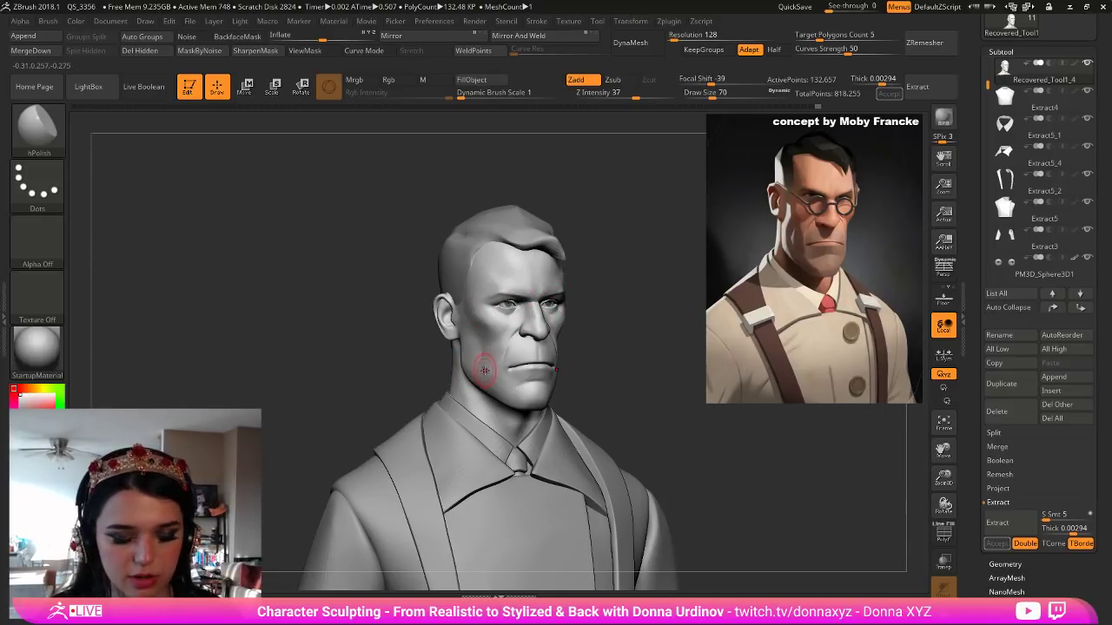
key(b)
key(c)
key(b)
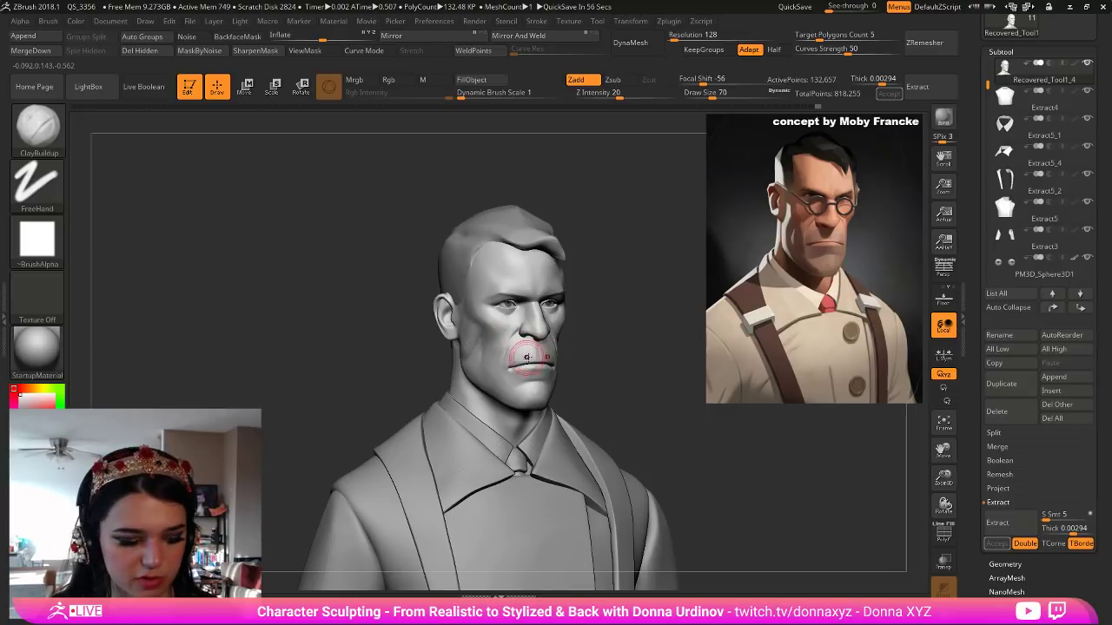
Flatten the side of the cheek with hPolish at draw size 70 and smooth it toward the cheekbone.
key(b)
key(h)
key(p)
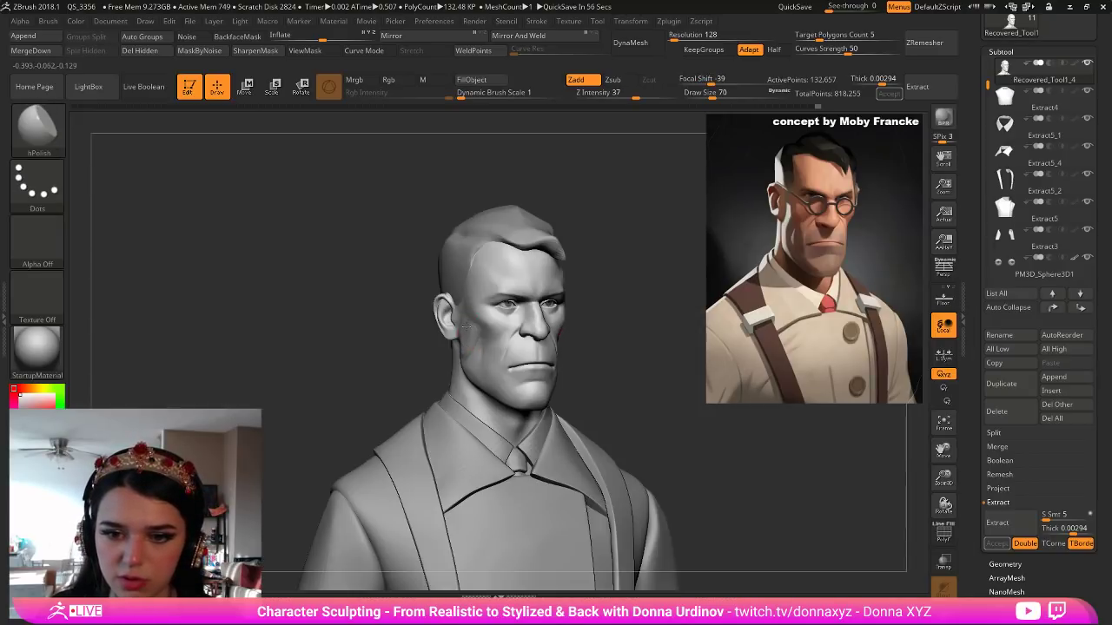
drag(466, 359, 473, 349)
mouse_move(472, 349)
shift+mouse_down()
mouse_move(476, 329)
mouse_move(496, 336)
shift+mouse_up()
shift+drag(615, 358, 486, 323)
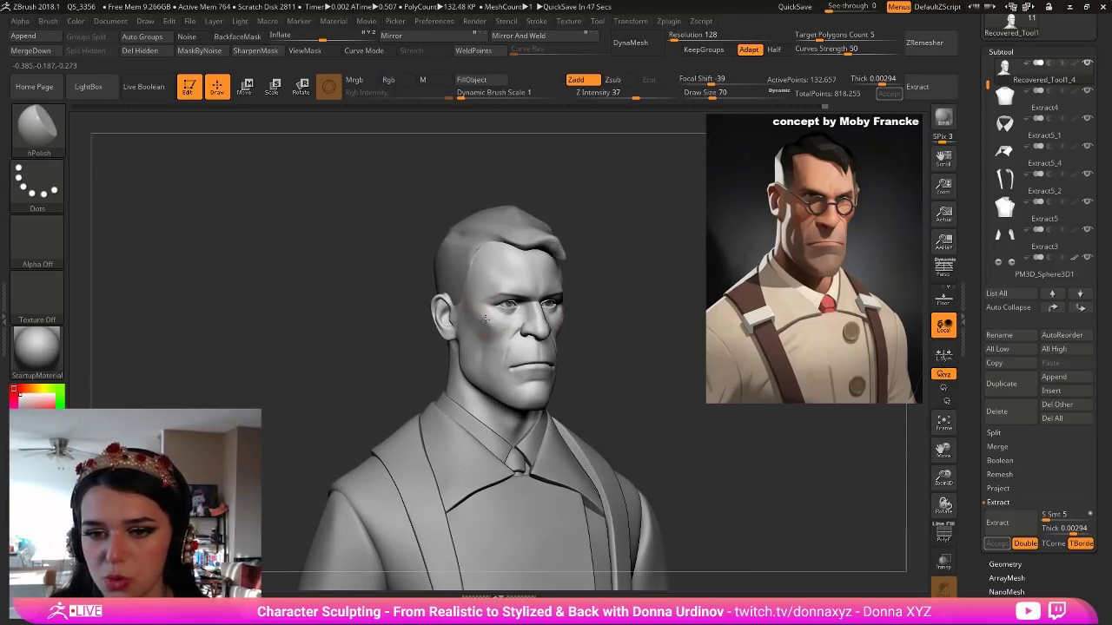
drag(611, 353, 589, 352)
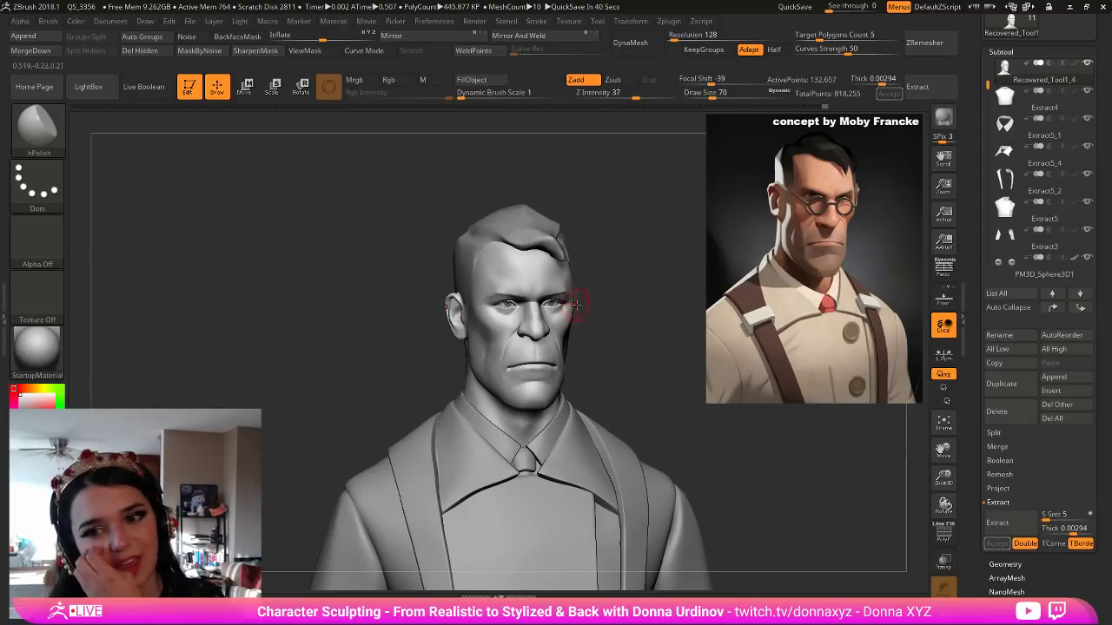
Adjust the brow ridge in profile with the Move brush, reducing the draw size from 134 to 66.
drag(589, 306, 642, 321)
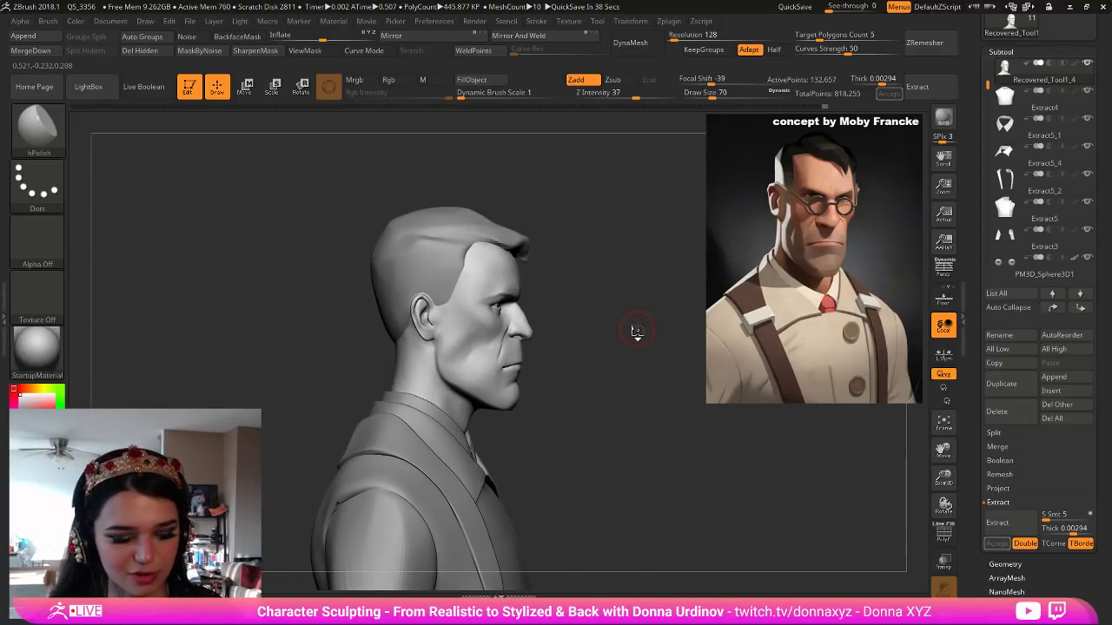
key(b)
key(m)
key(v)
key(bracketright)
key(bracketright)
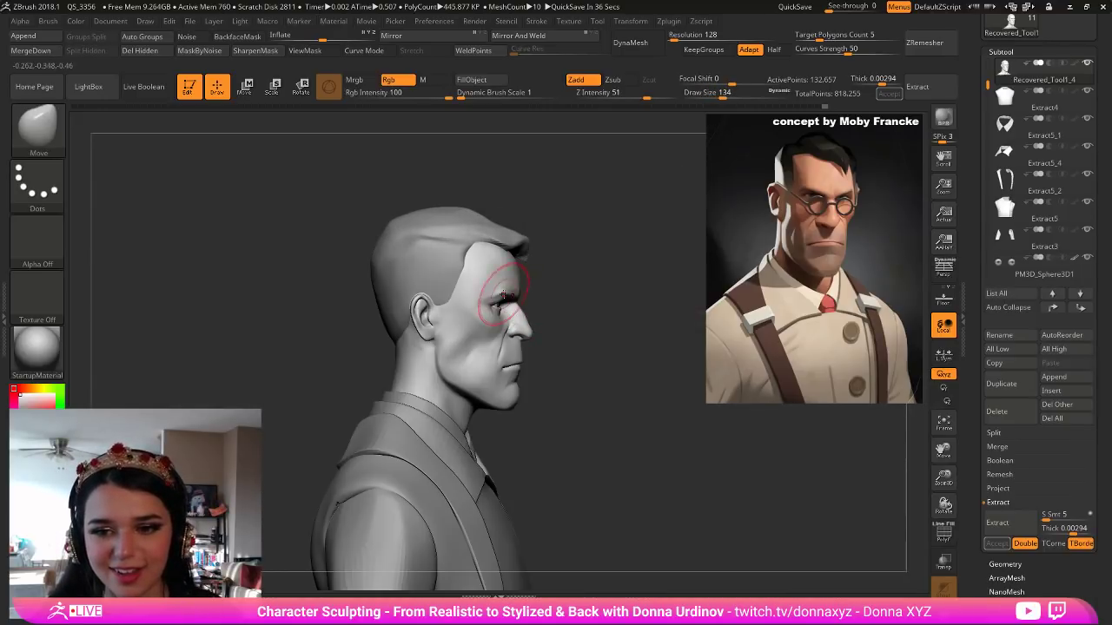
key(bracketleft)
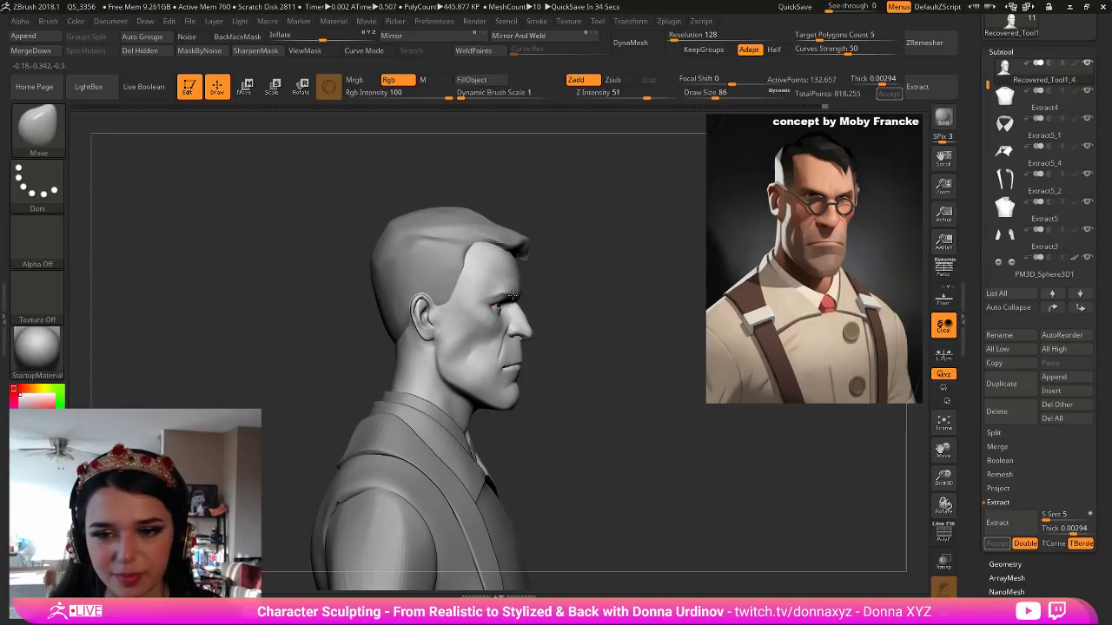
key(bracketleft)
key(bracketleft)
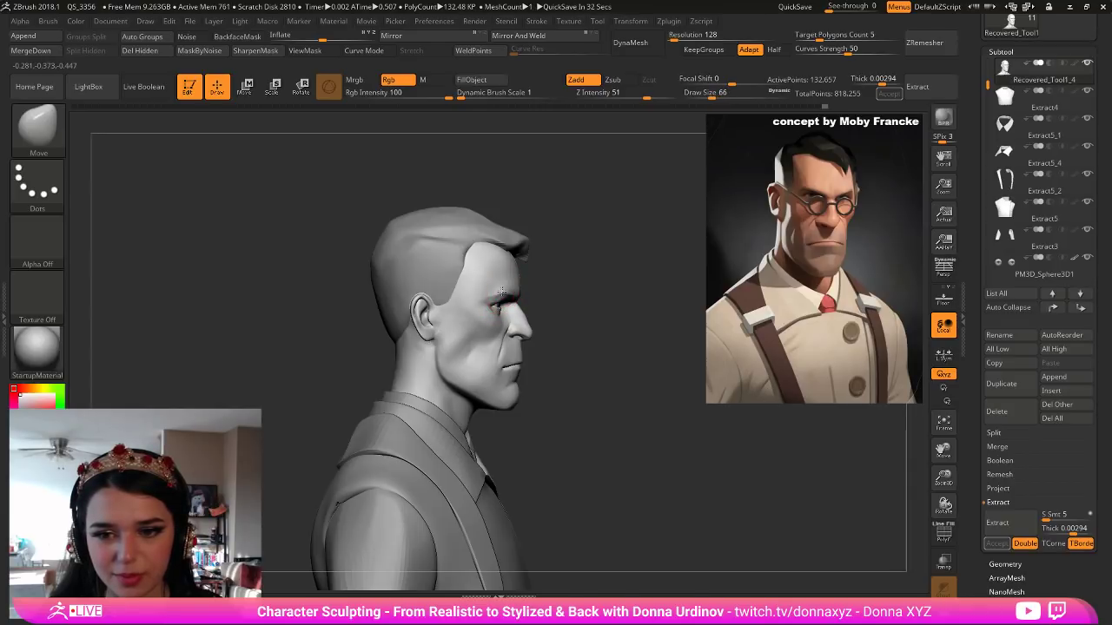
key(bracketleft)
Adjust the face's broader forms from several angles with the Move brush at a larger draw size.
drag(556, 311, 480, 315)
key(bracketright)
key(bracketright)
key(bracketright)
key(bracketright)
drag(625, 325, 625, 228)
key(bracketright)
key(bracketright)
shift+drag(604, 316, 627, 351)
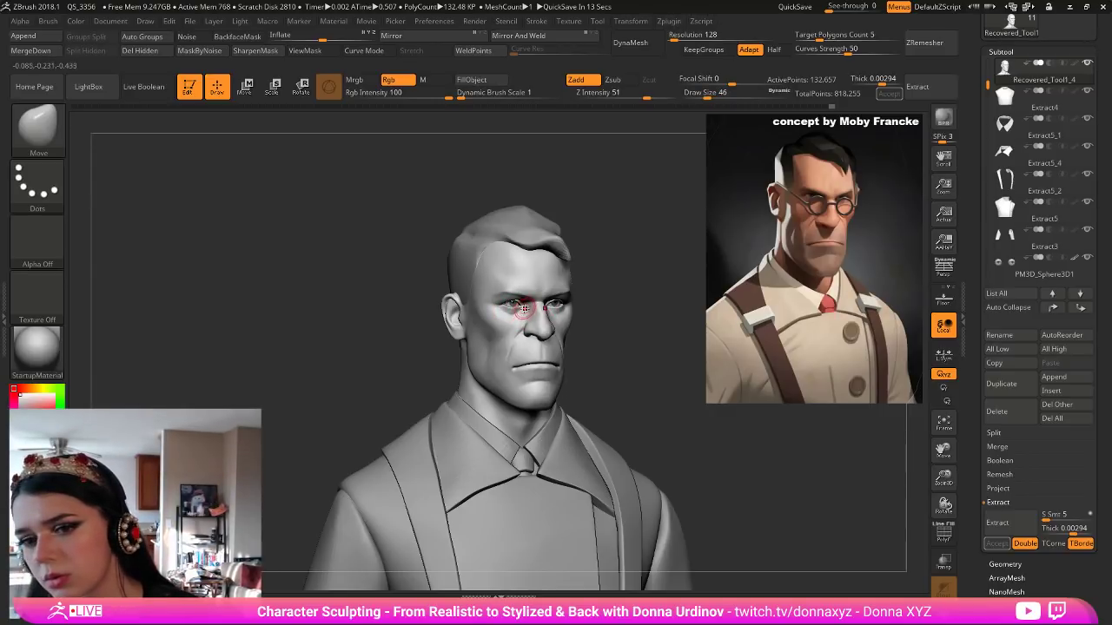
Refine the inner eye corners and inner brows with the Move brush at draw size 34.
key(bracketleft)
key(bracketleft)
key(bracketleft)
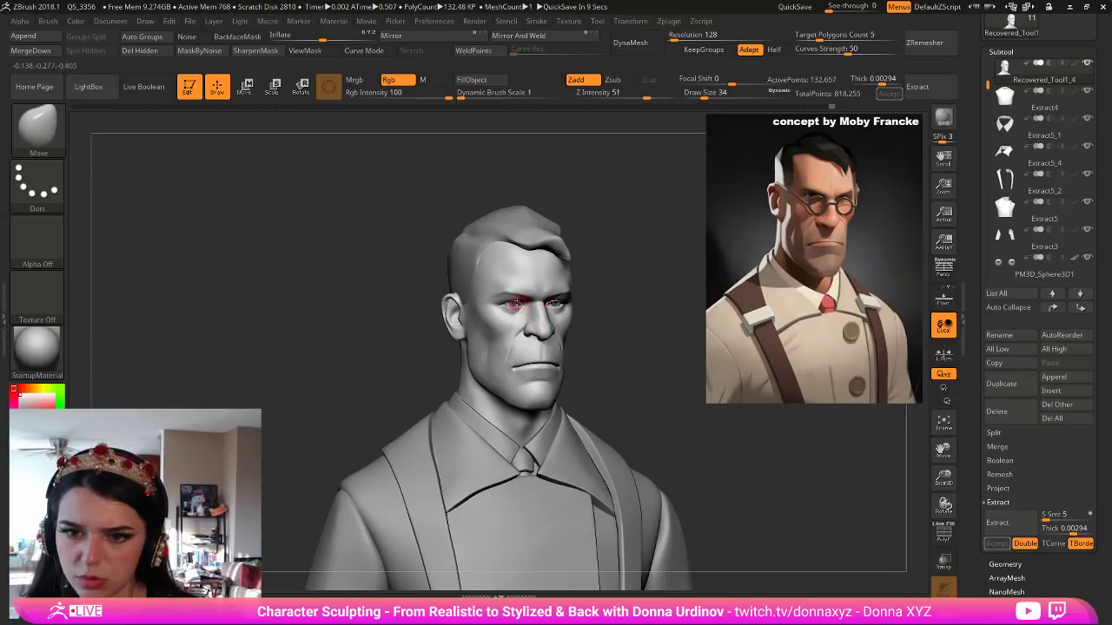
key(bracketright)
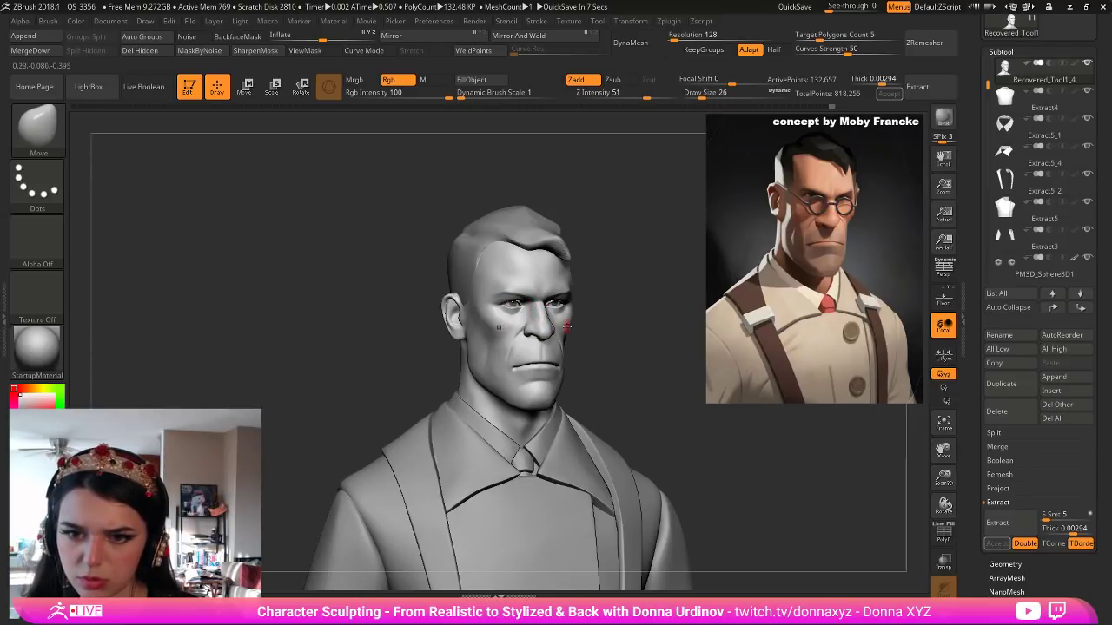
Adjust the cheekbones with the Move brush at draw size 78.
key(bracketright)
key(bracketright)
key(bracketright)
key(bracketright)
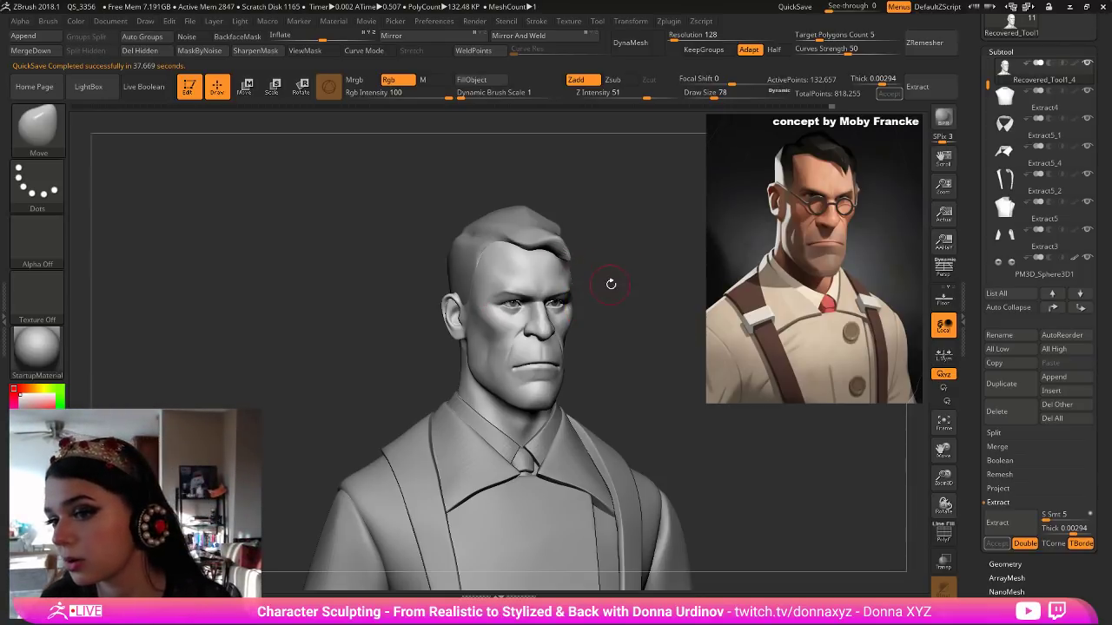
drag(628, 334, 625, 333)
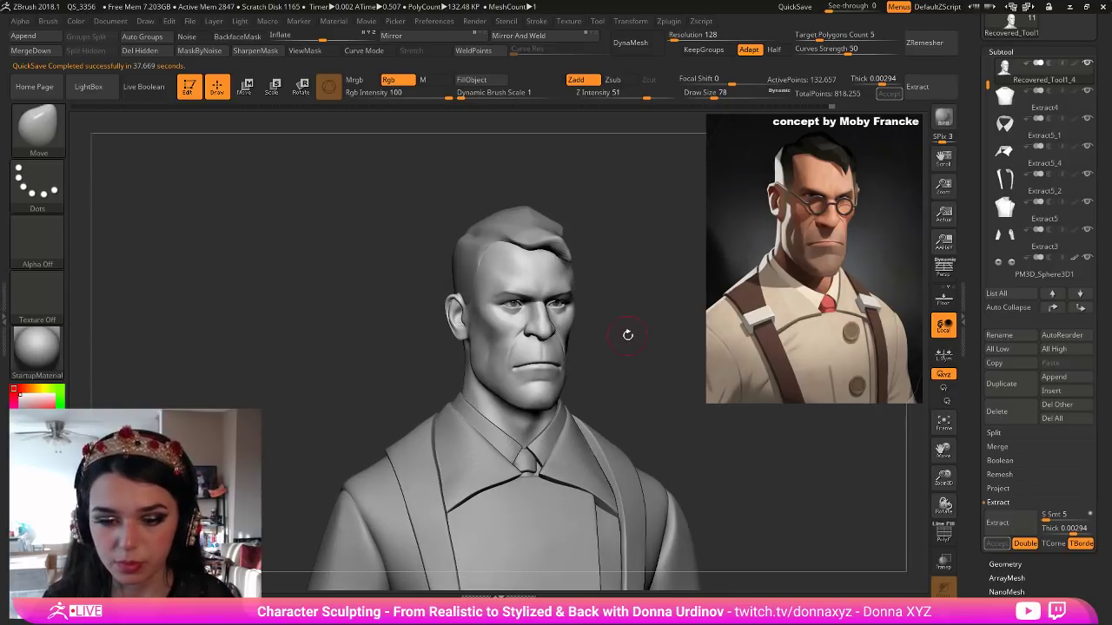
Reshape the forehead below the hairline with the Move brush at draw size 106.
key(b)
key(m)
key(v)
key(bracketright)
key(bracketright)
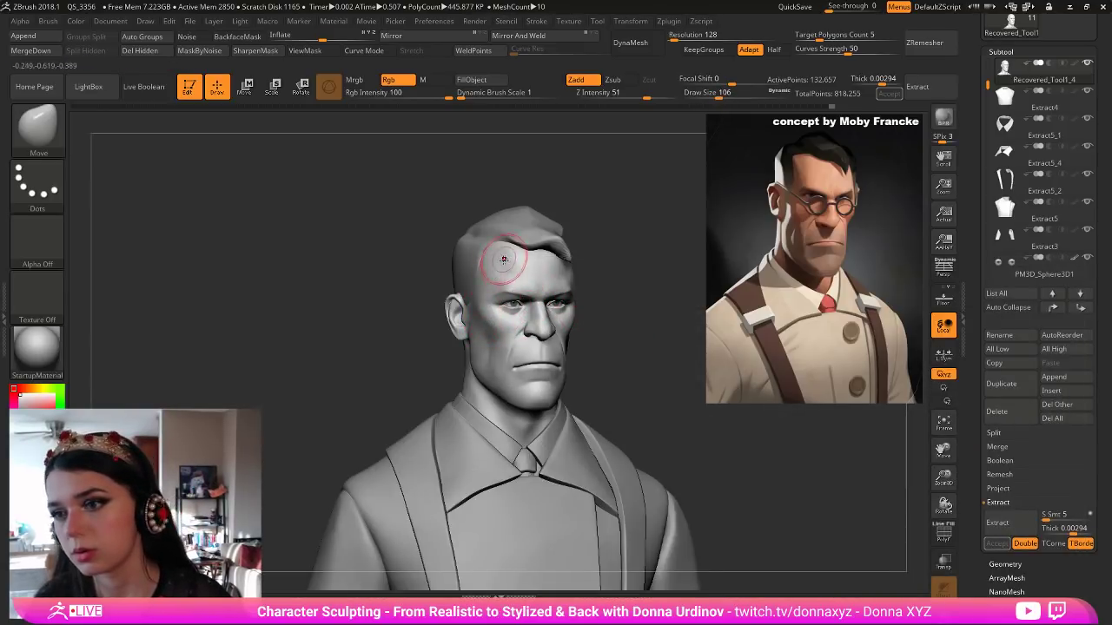
key(bracketright)
Polish the temple and side of the forehead with hPolish at a reduced draw size.
key(b)
key(h)
key(p)
key(bracketleft)
key(bracketleft)
key(bracketleft)
mouse_move(483, 279)
mouse_down()
mouse_move(485, 296)
mouse_move(502, 298)
mouse_move(490, 277)
mouse_move(479, 280)
mouse_move(503, 274)
mouse_up()
key(bracketleft)
Select the hair and reshape its hairline above the temple with the Move brush at draw size 62.
key(b)
key(m)
key(v)
alt+click(496, 234)
mouse_move(645, 246)
mouse_down()
mouse_move(637, 253)
mouse_move(639, 224)
mouse_up()
key(b)
key(m)
key(v)
key(bracketleft)
key(bracketleft)
key(bracketleft)
drag(489, 251, 493, 242)
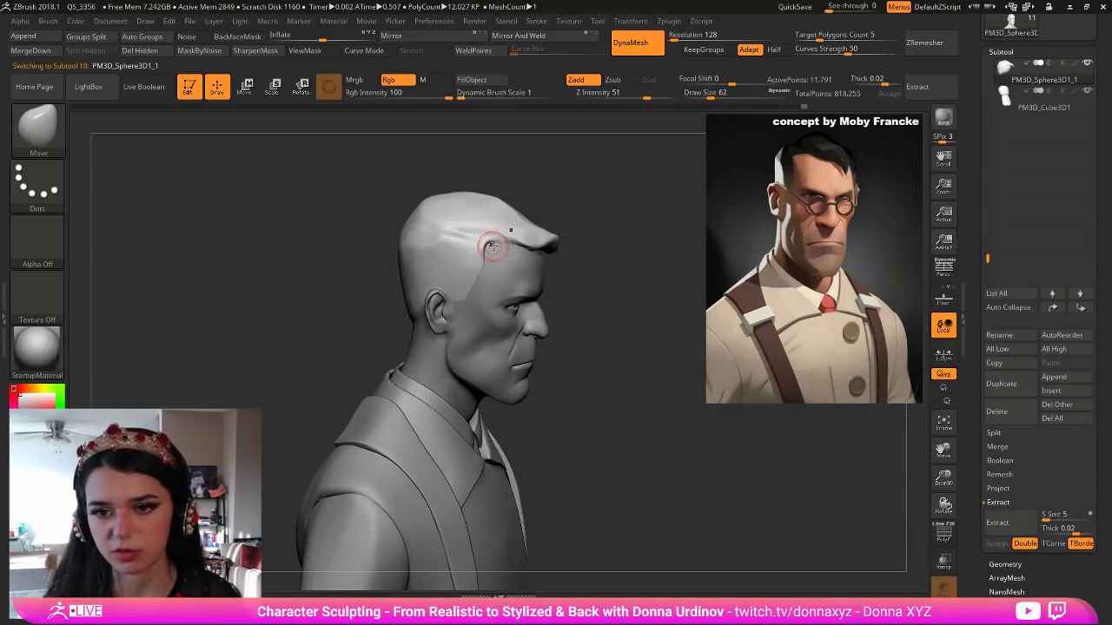
drag(595, 286, 517, 256)
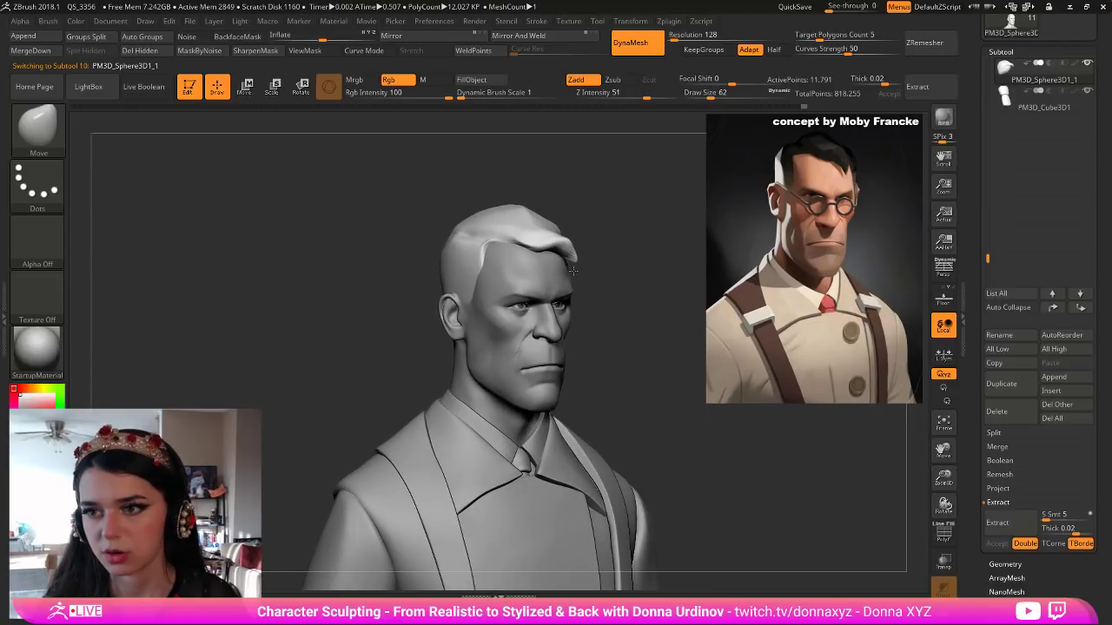
Select the head and adjust the upper forehead against the hairline with the Move brush, enlarging the draw size to 130.
alt+click(500, 268)
key(bracketright)
key(bracketright)
key(bracketright)
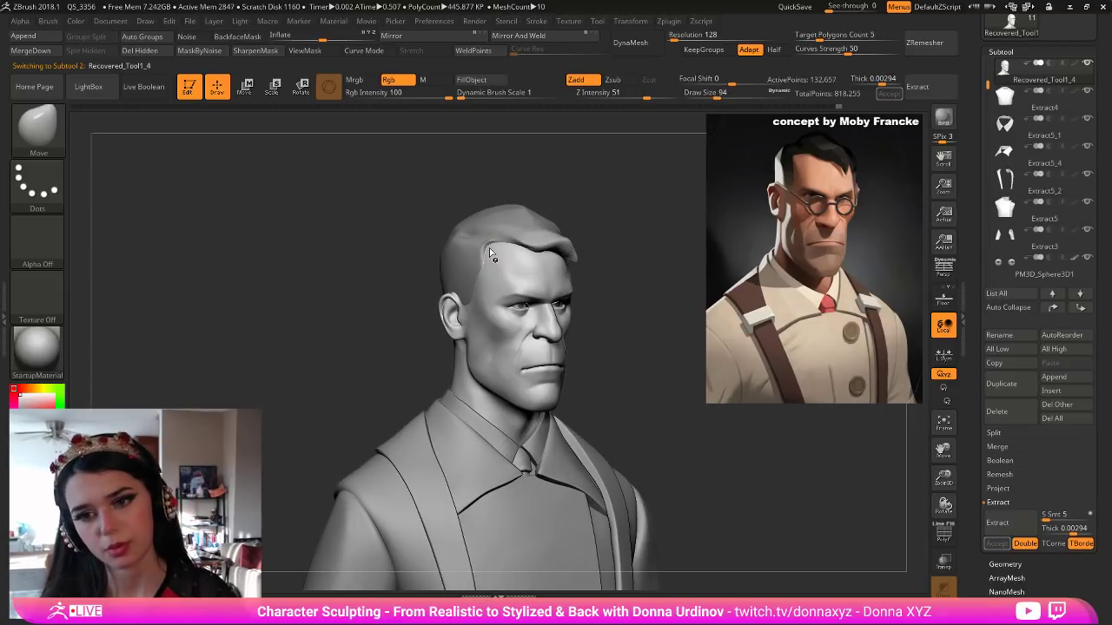
drag(496, 248, 495, 248)
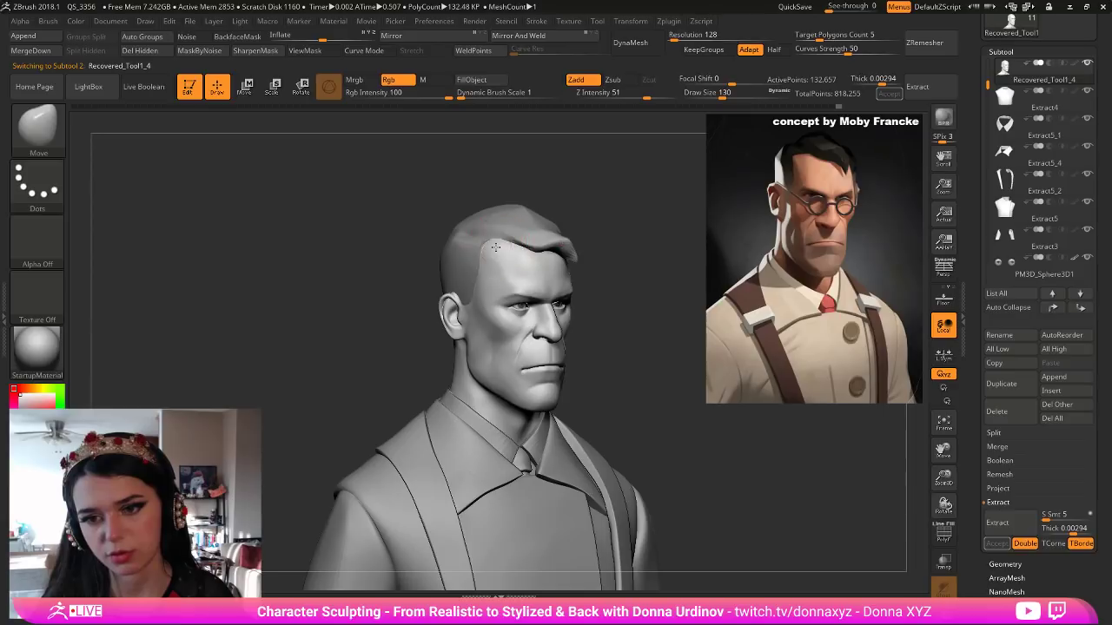
Select the hair and polish its side above the temple with hPolish at draw size 130.
alt+click(487, 235)
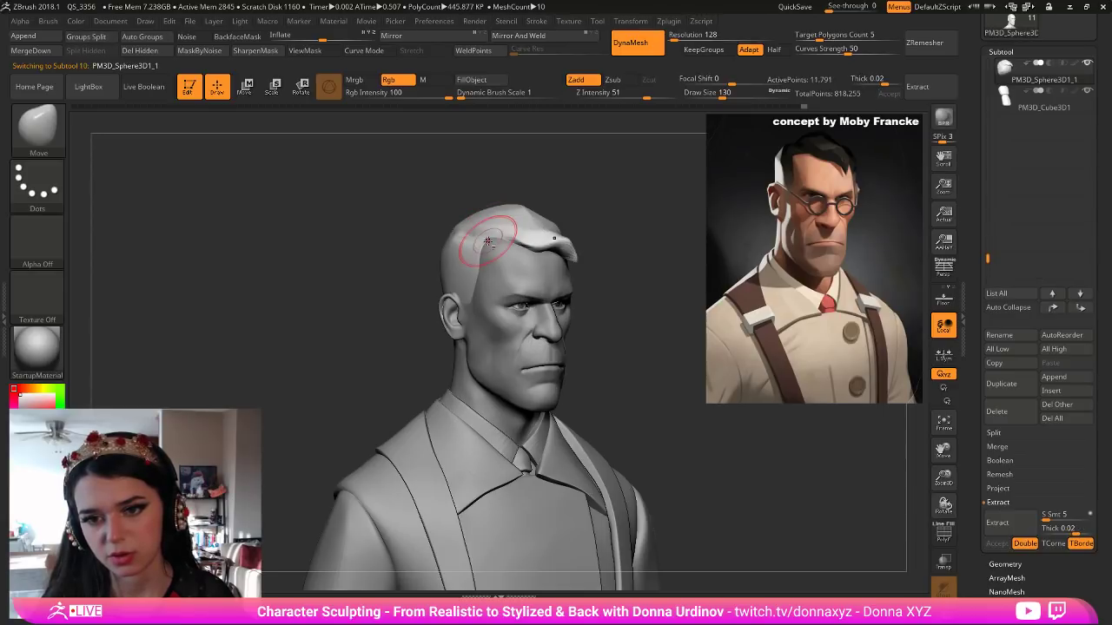
key(b)
key(h)
key(p)
drag(482, 239, 477, 250)
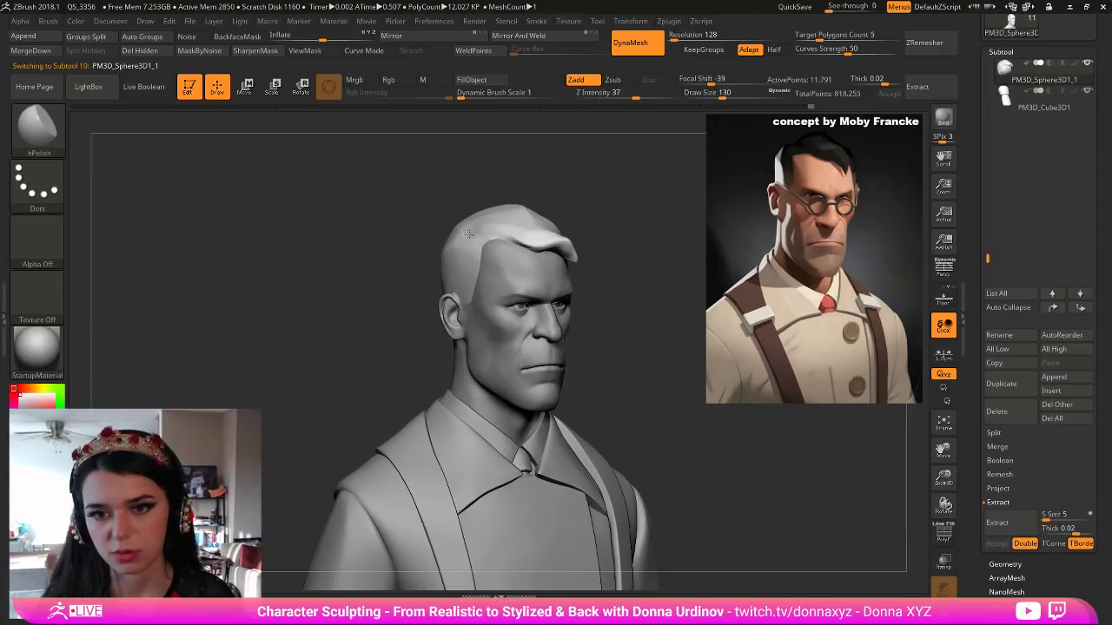
Define the side of the hair above the temple with the DamStandard brush at draw size 130 and smooth it.
drag(613, 186, 476, 253)
key(b)
key(d)
key(s)
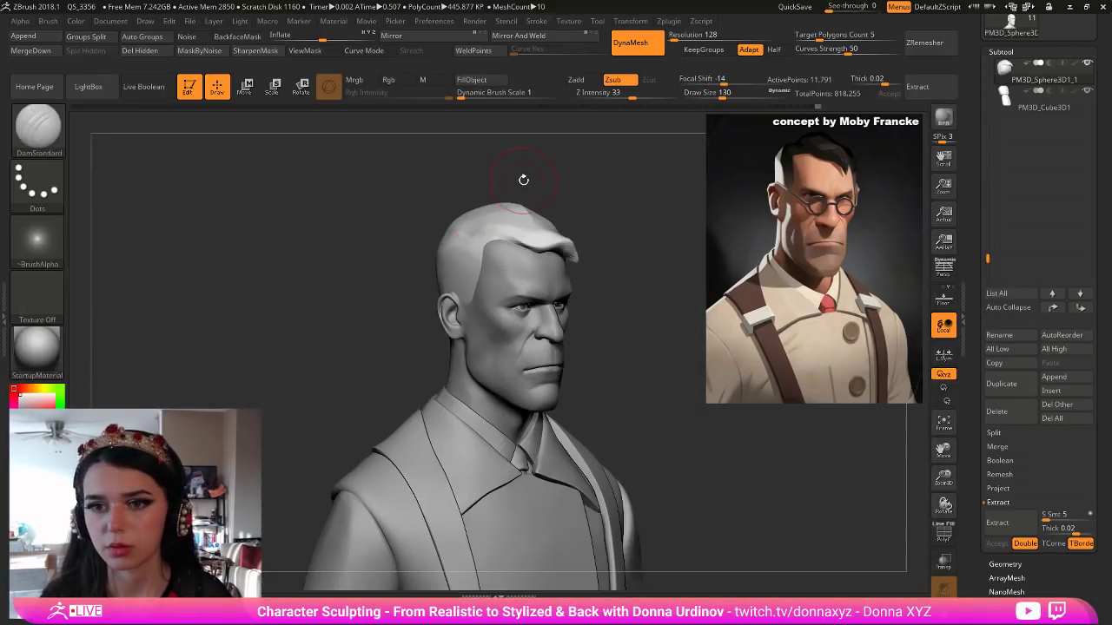
drag(521, 179, 439, 241)
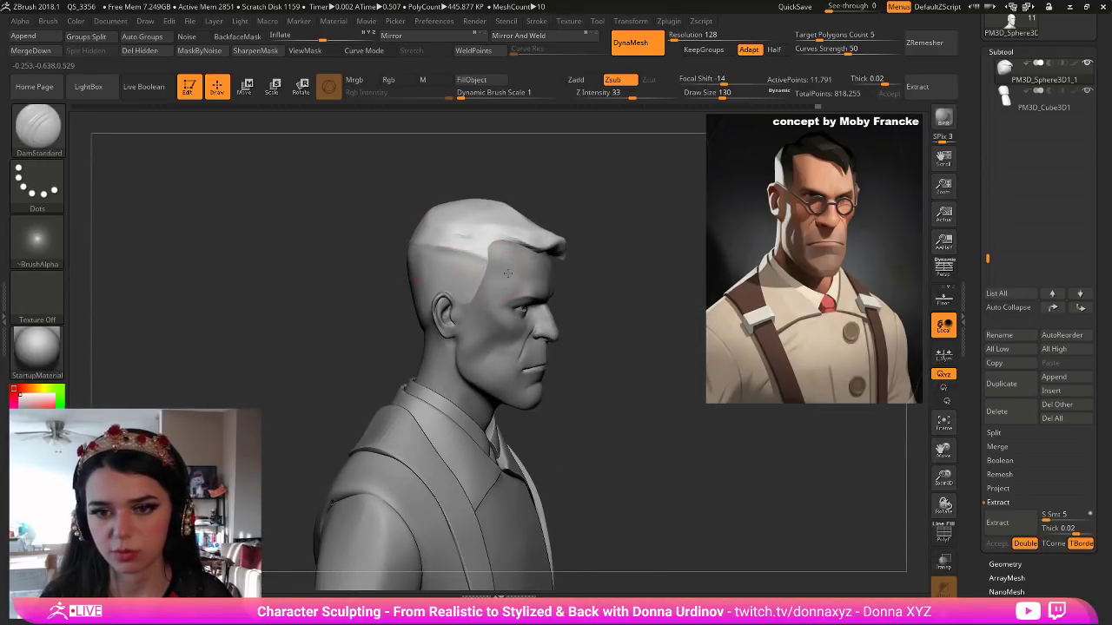
mouse_move(585, 209)
mouse_down()
mouse_move(565, 196)
mouse_move(577, 205)
mouse_up()
mouse_move(427, 253)
shift+mouse_down()
mouse_move(443, 245)
mouse_move(509, 263)
shift+mouse_up()
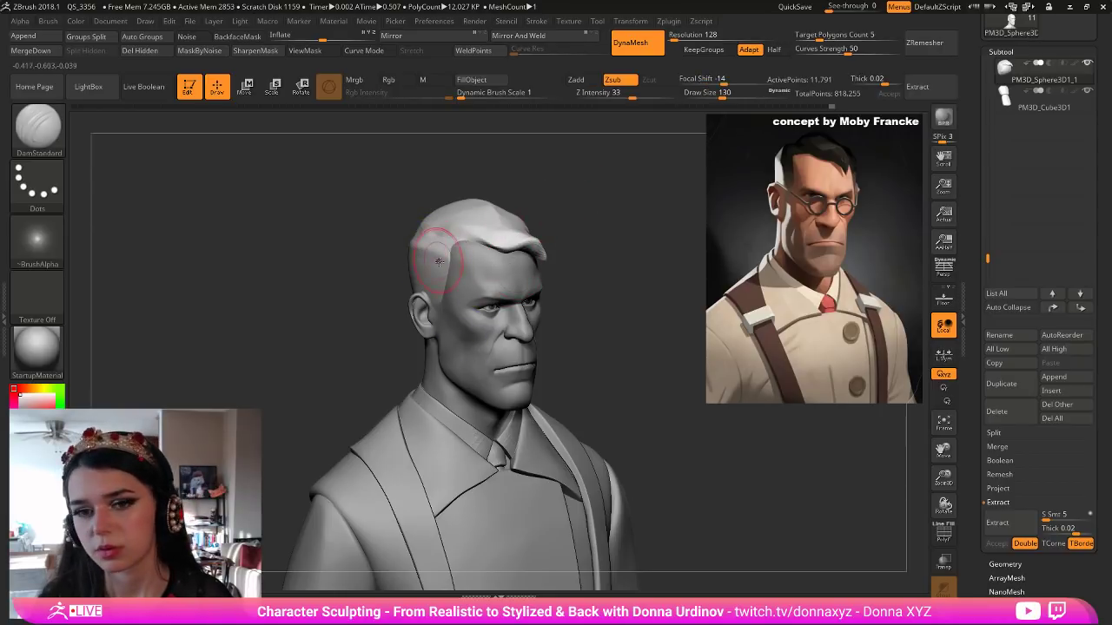
drag(439, 256, 452, 251)
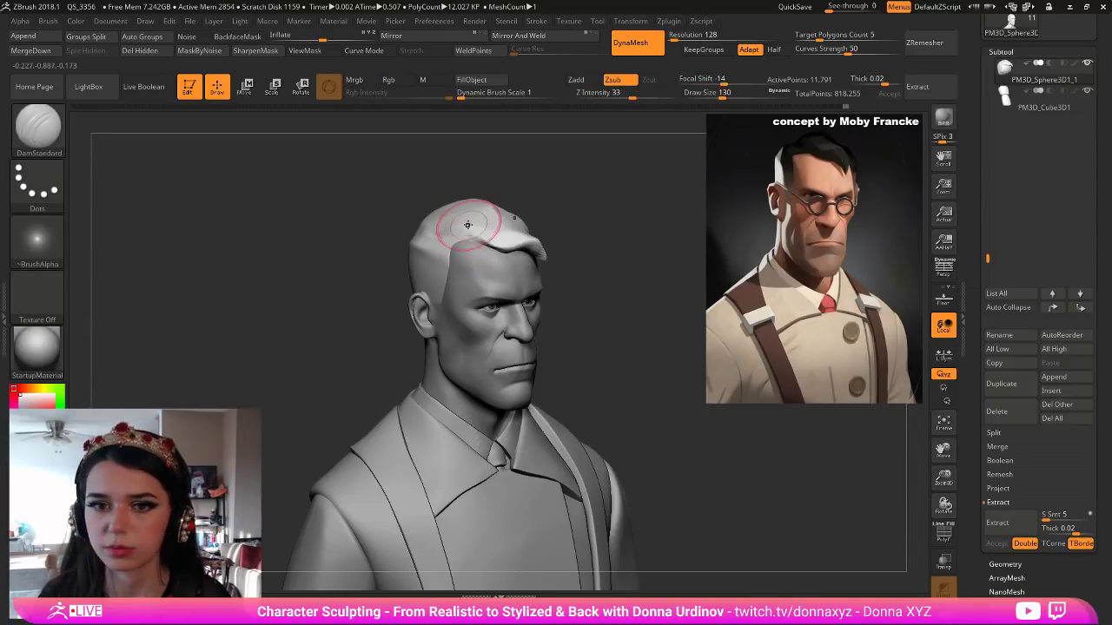
drag(580, 237, 628, 243)
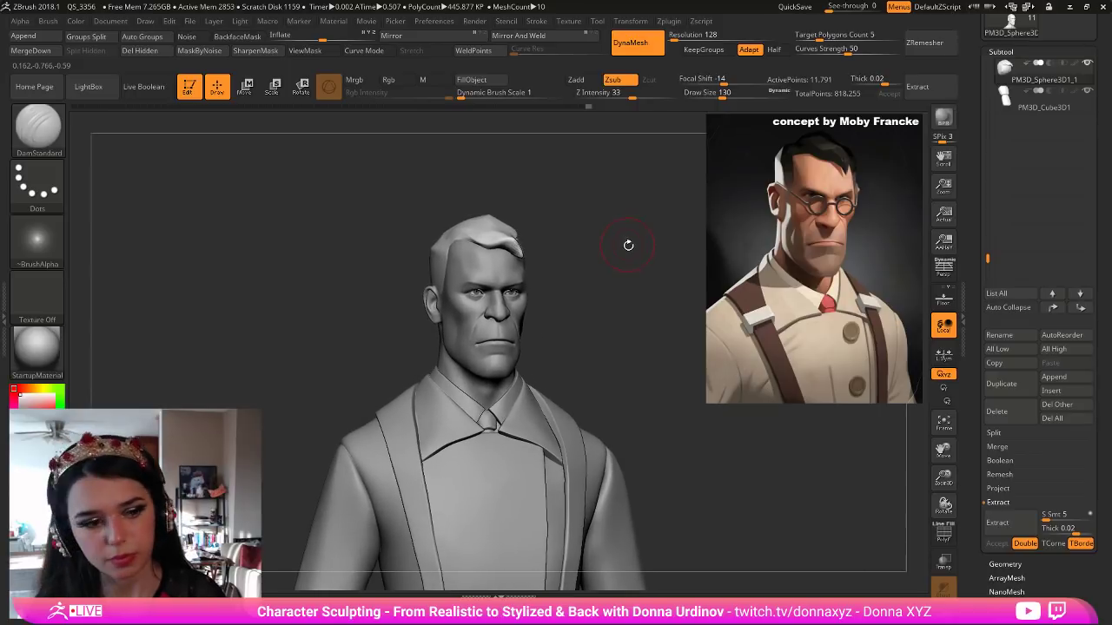
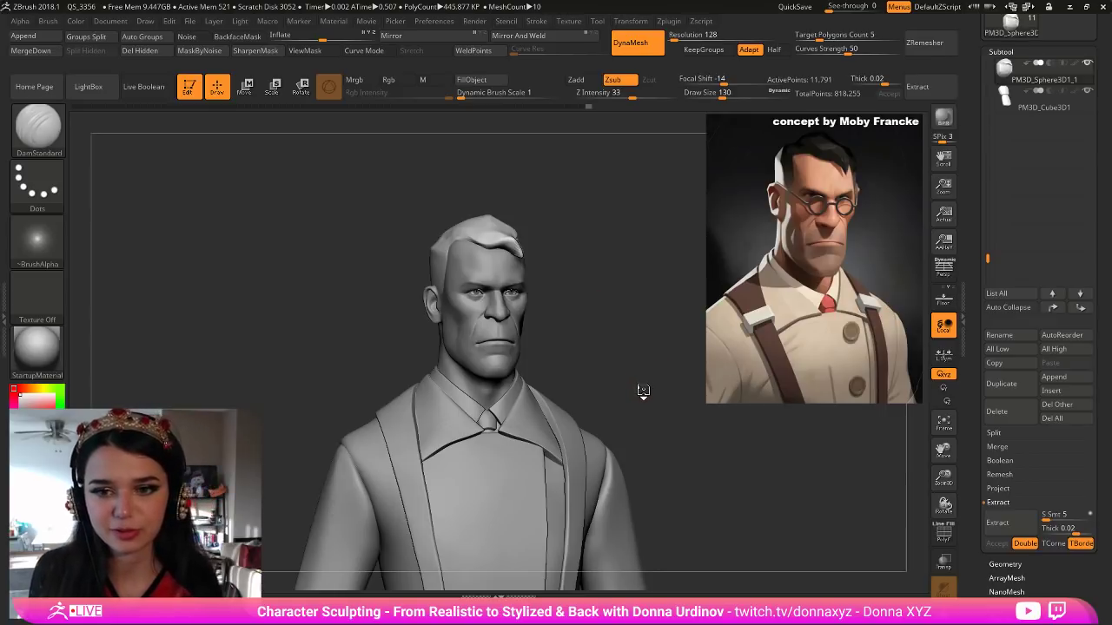
Crease the hairline above the temple with DamStandard, reducing the draw size to 50, and smooth the side of the hair.
drag(638, 349, 646, 330)
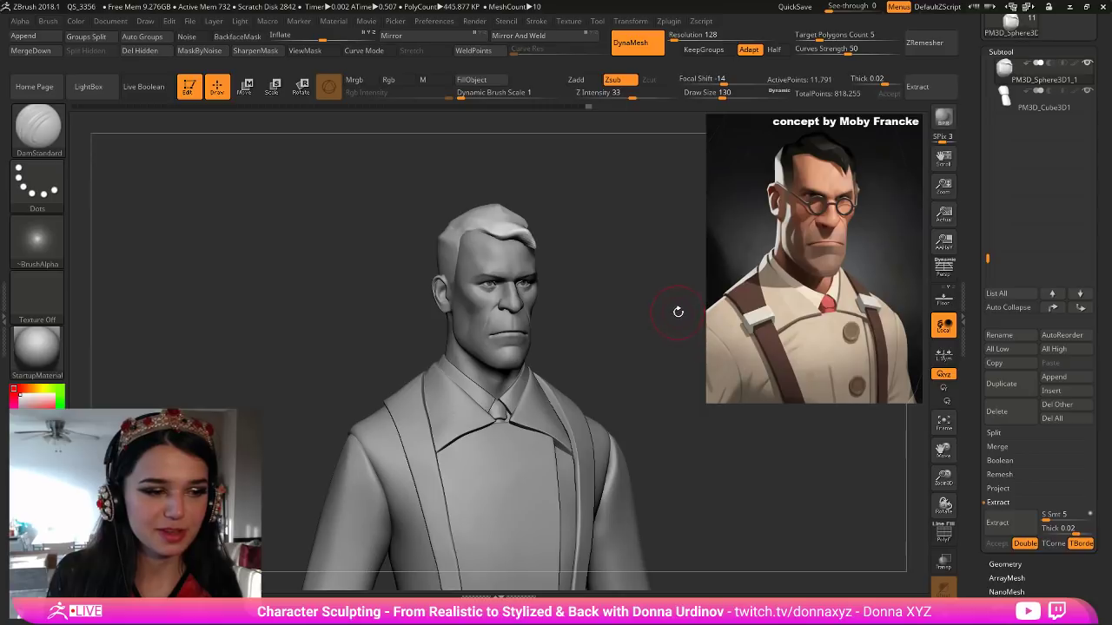
mouse_move(685, 306)
mouse_down()
mouse_move(659, 276)
mouse_move(660, 324)
mouse_move(633, 357)
mouse_up()
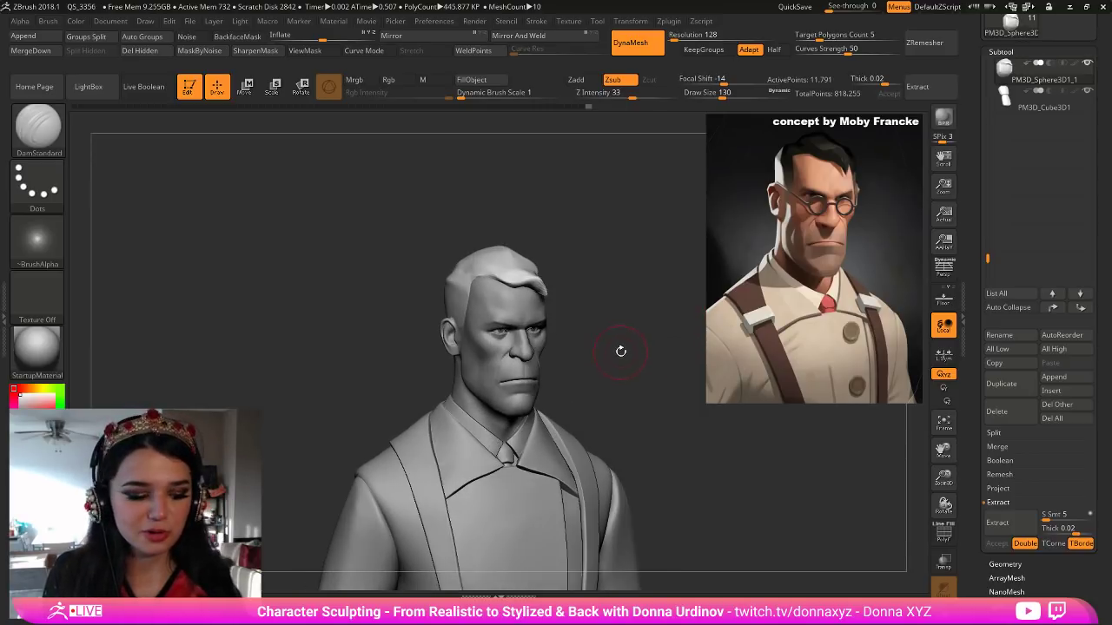
key(b)
key(d)
key(s)
drag(618, 253, 617, 269)
key(bracketleft)
key(bracketleft)
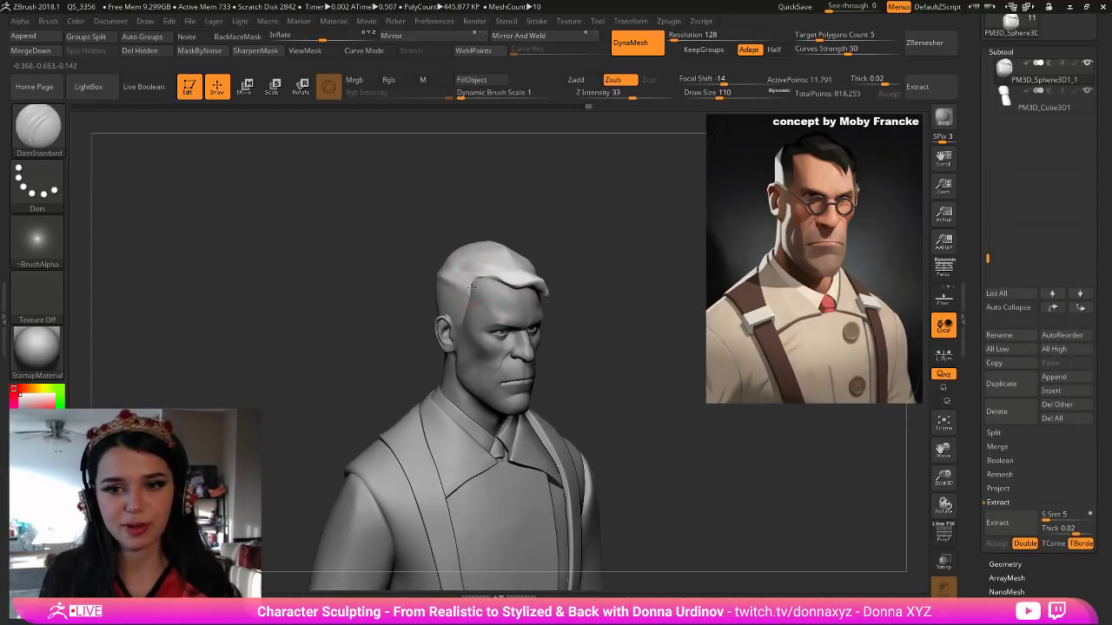
key([)
key([)
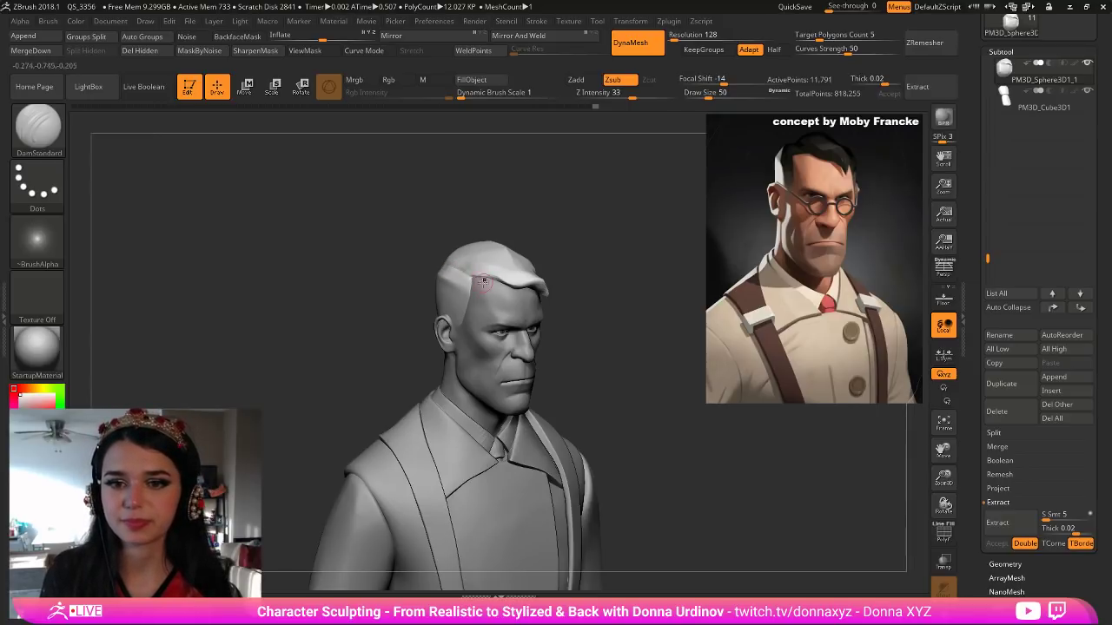
mouse_move(501, 186)
mouse_down()
mouse_move(455, 240)
mouse_move(520, 278)
mouse_move(466, 263)
mouse_move(517, 275)
mouse_up()
mouse_move(449, 263)
shift+mouse_down()
mouse_move(499, 276)
mouse_move(549, 239)
mouse_move(548, 212)
mouse_move(580, 229)
shift+mouse_up()
Polish the top and front planes of the hair with hPolish at draw size 74.
key(b)
key(h)
key(p)
drag(526, 180, 535, 228)
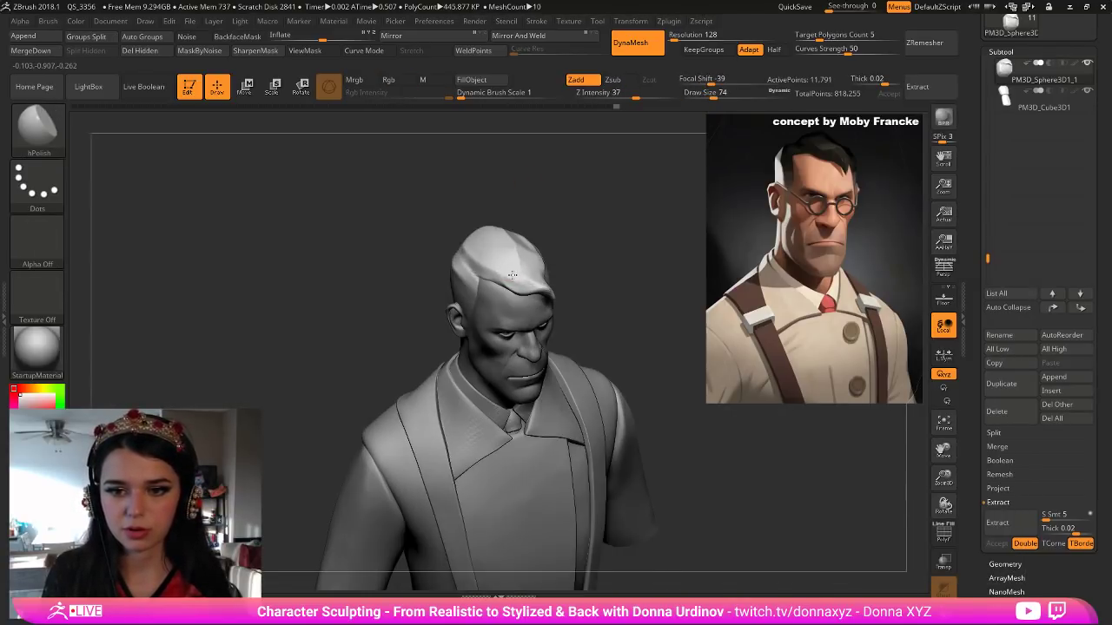
drag(519, 280, 489, 269)
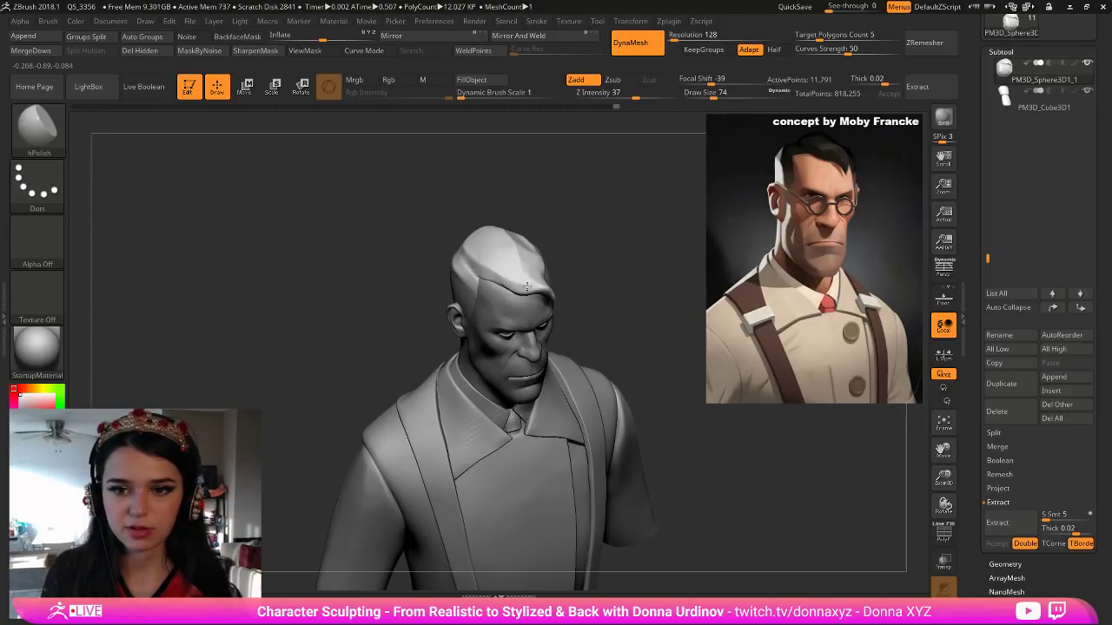
shift+drag(603, 238, 618, 269)
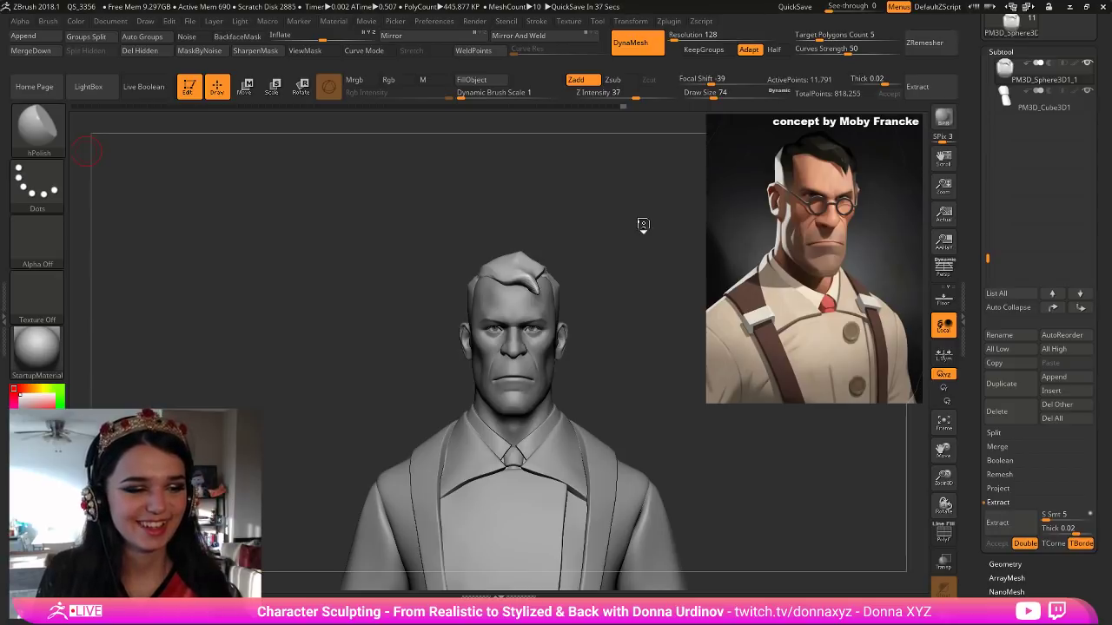
Append a Ring3D primitive as a new subtool for the glasses frame.
drag(641, 226, 648, 228)
mouse_move(675, 347)
mouse_down()
mouse_move(635, 368)
mouse_move(635, 391)
mouse_up()
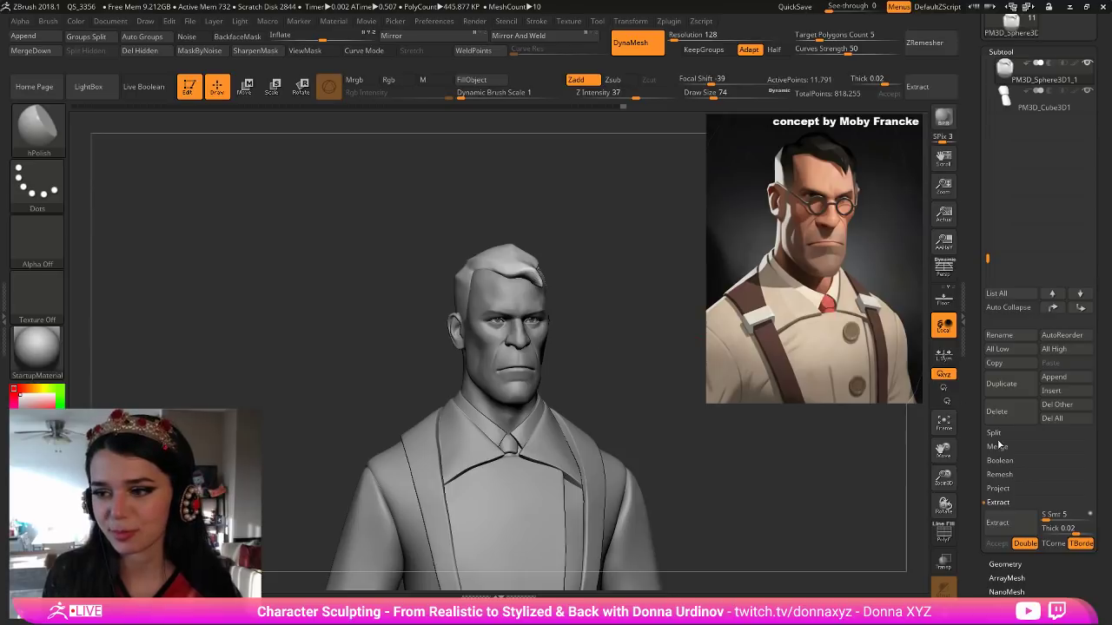
click(1002, 564)
click(999, 53)
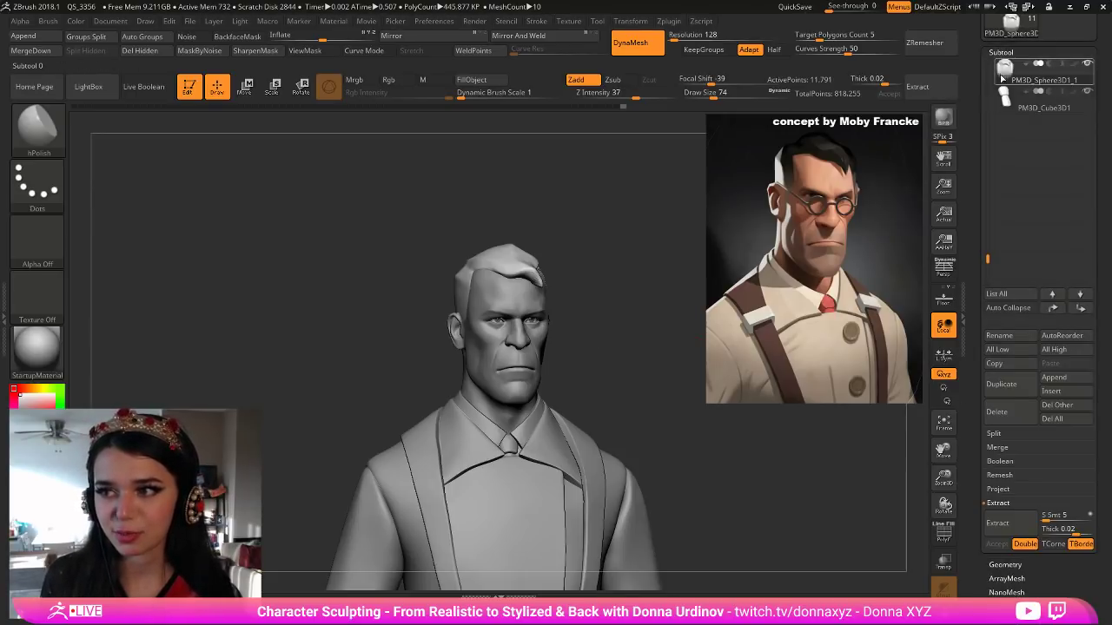
click(1054, 379)
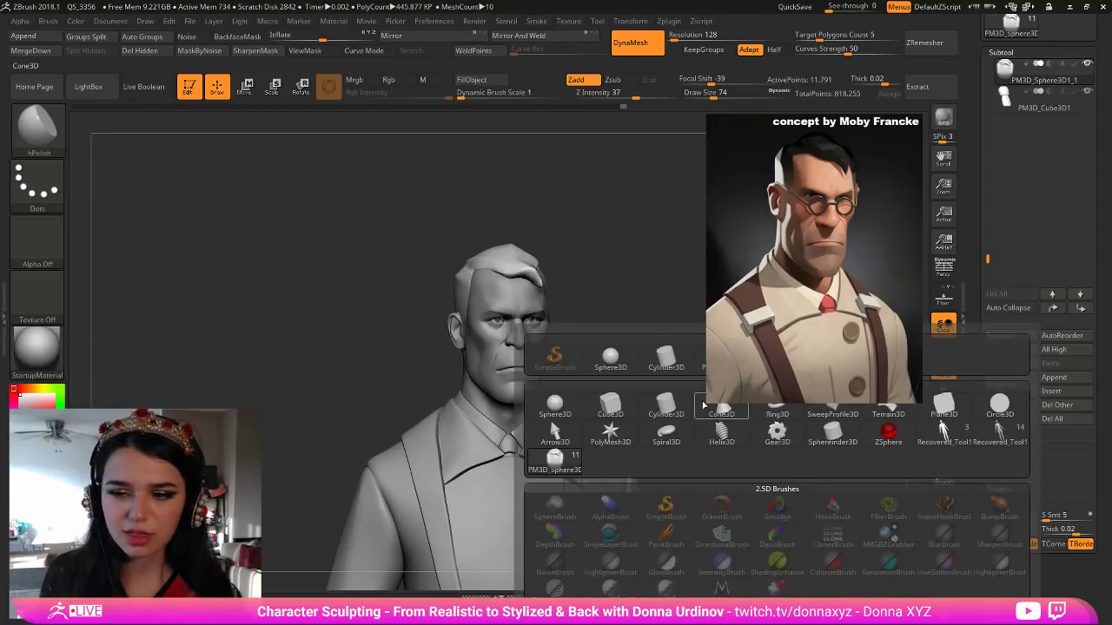
click(777, 409)
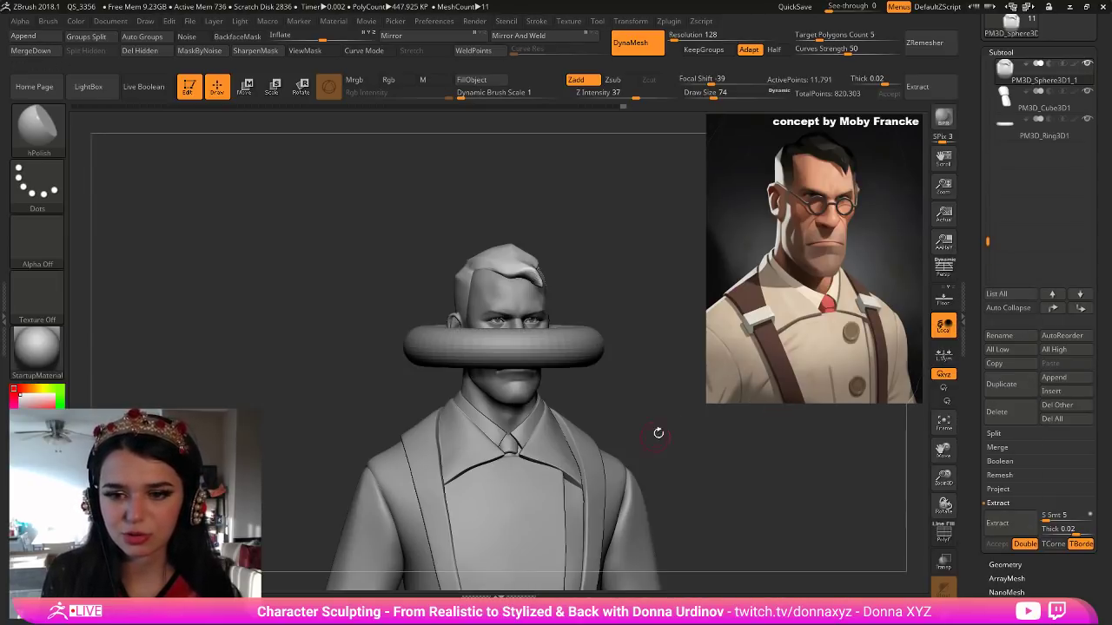
Select the ring, rotate it upright to face the front, scale it down and move it sideways beside the face.
key(e)
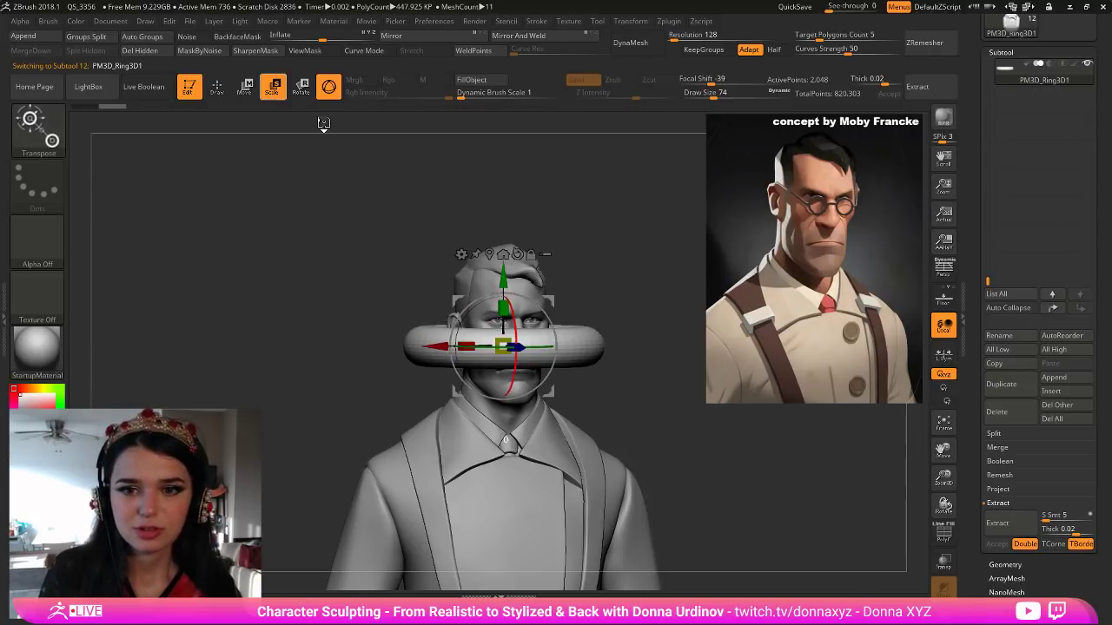
drag(514, 391, 533, 418)
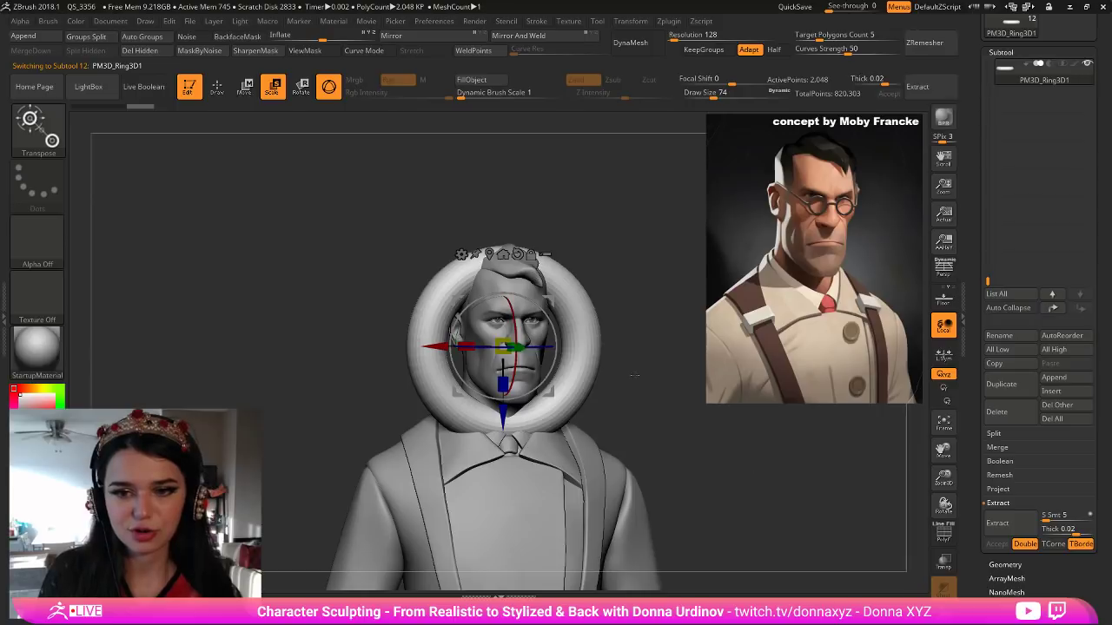
drag(503, 348, 553, 356)
shift+drag(607, 367, 669, 369)
drag(575, 346, 608, 373)
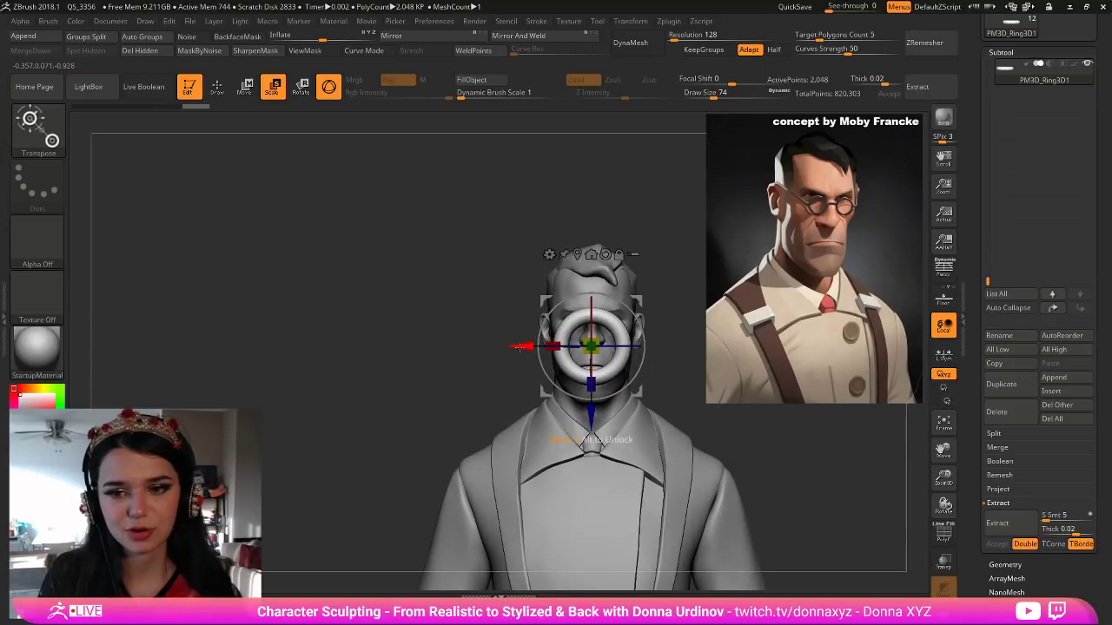
drag(519, 348, 468, 348)
drag(540, 348, 599, 432)
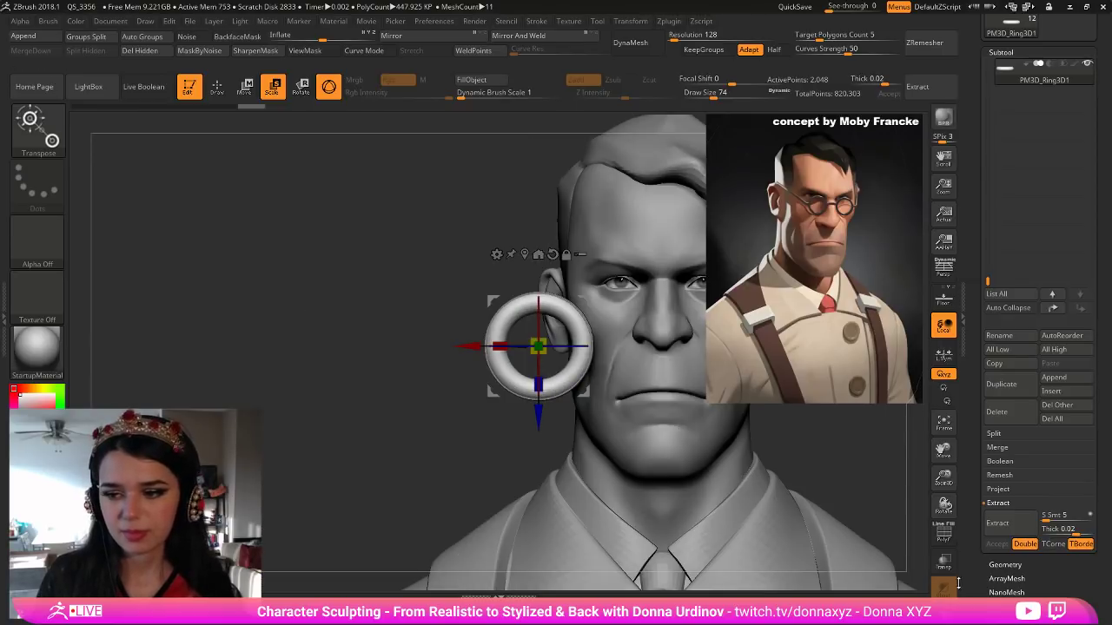
Isolate the ring and thin its tube with a negative Inflate deformation of about -17.
click(943, 616)
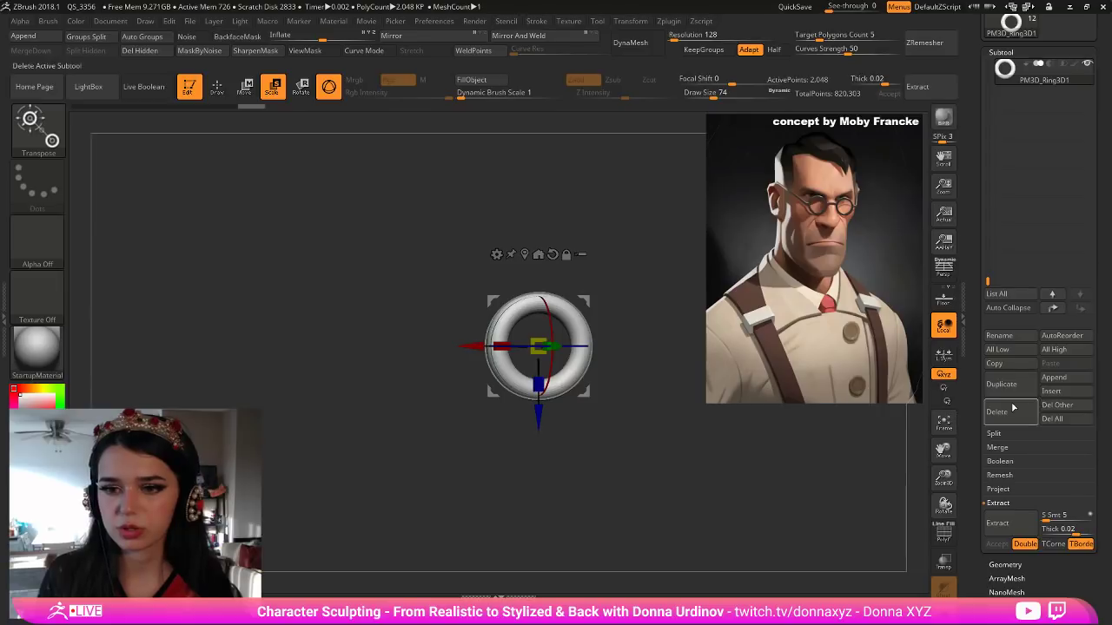
key(q)
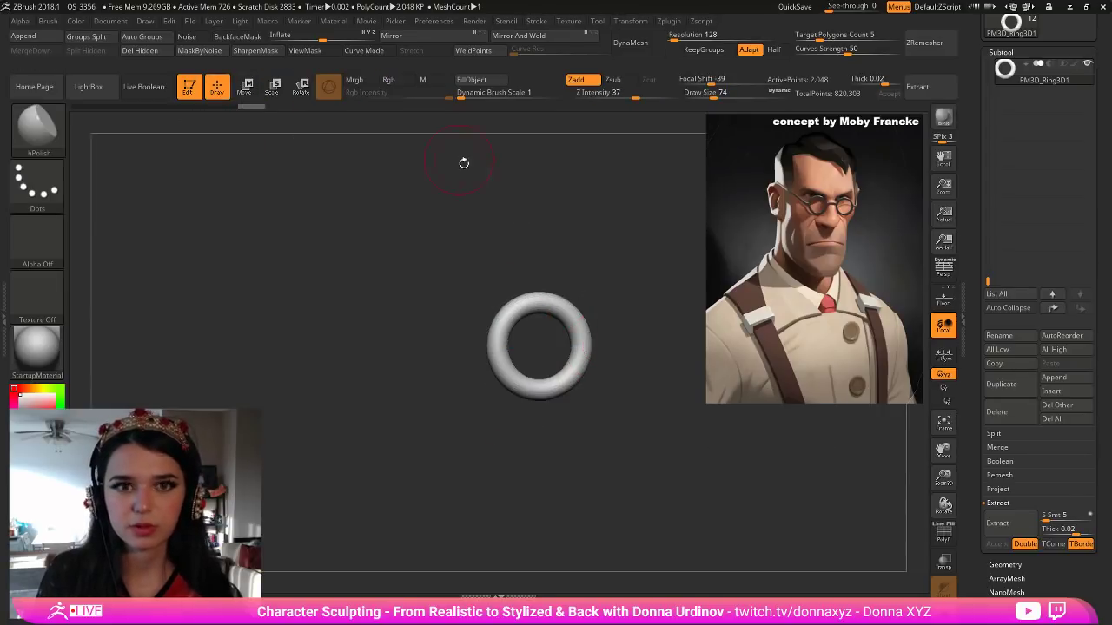
drag(319, 37, 312, 38)
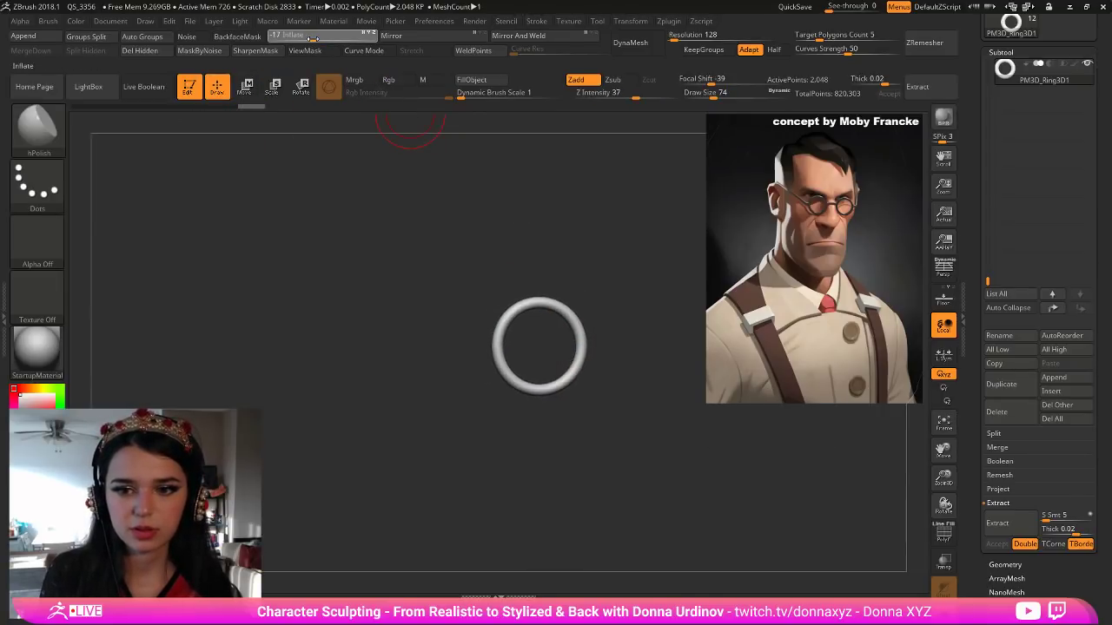
drag(311, 38, 326, 40)
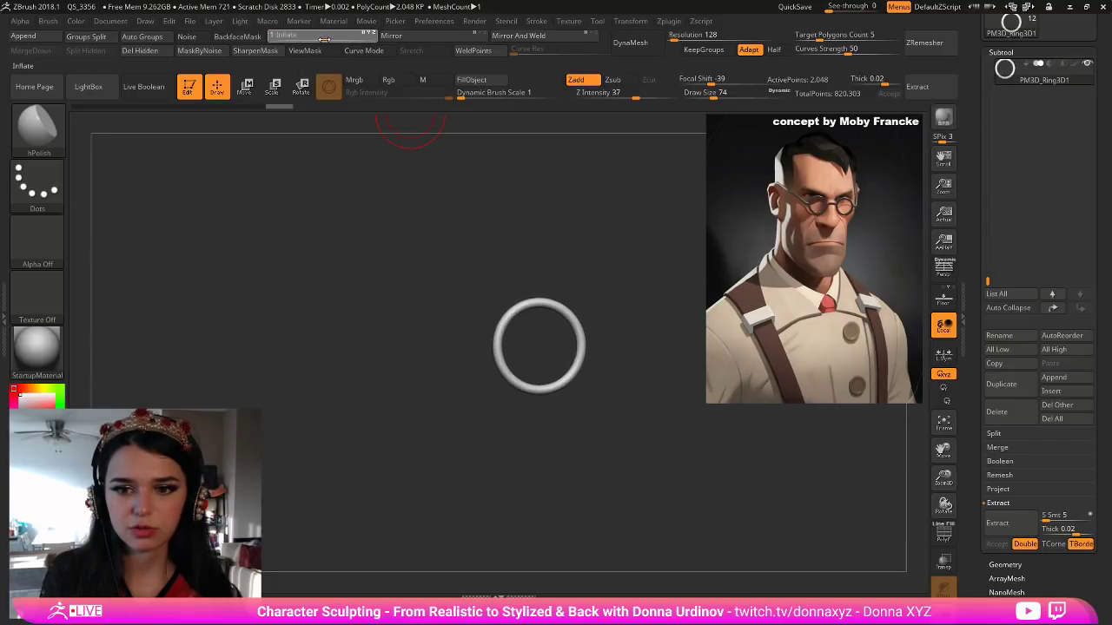
Flatten the front and back faces of the ring from a side view with the ClipRect brush.
drag(408, 260, 591, 300)
ctrl+right_drag(591, 300, 606, 321)
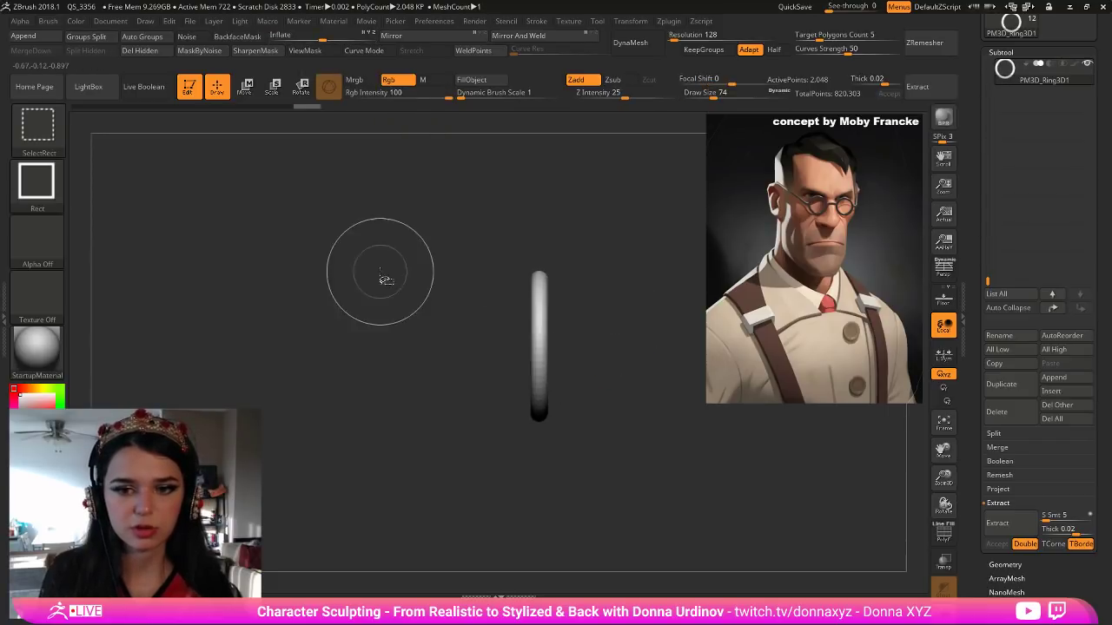
ctrl+shift+click(46, 137)
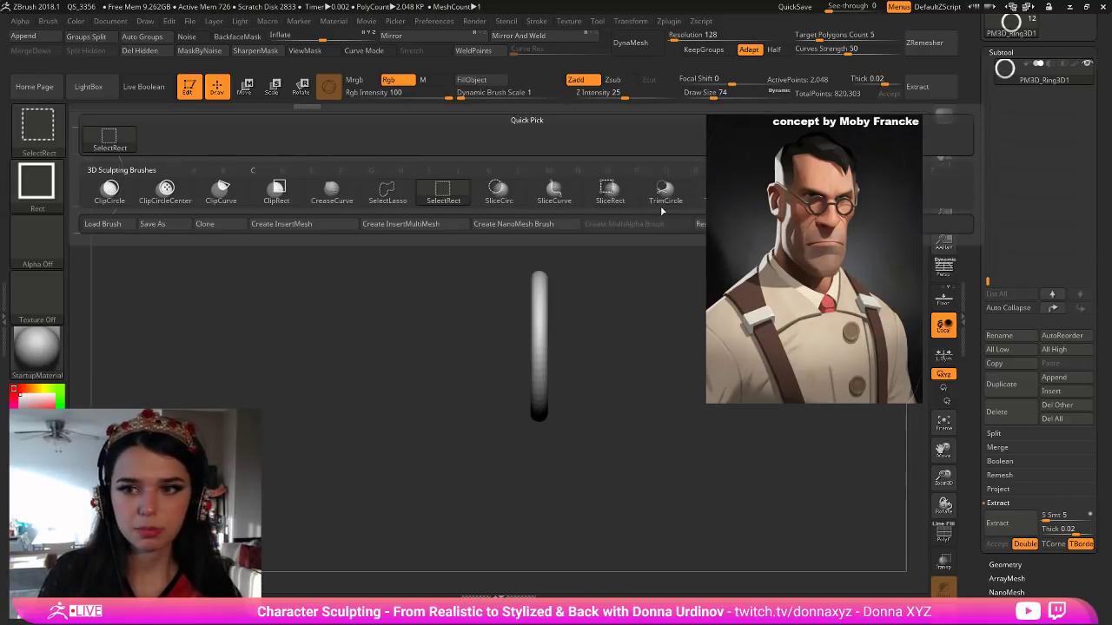
ctrl+shift+click(616, 193)
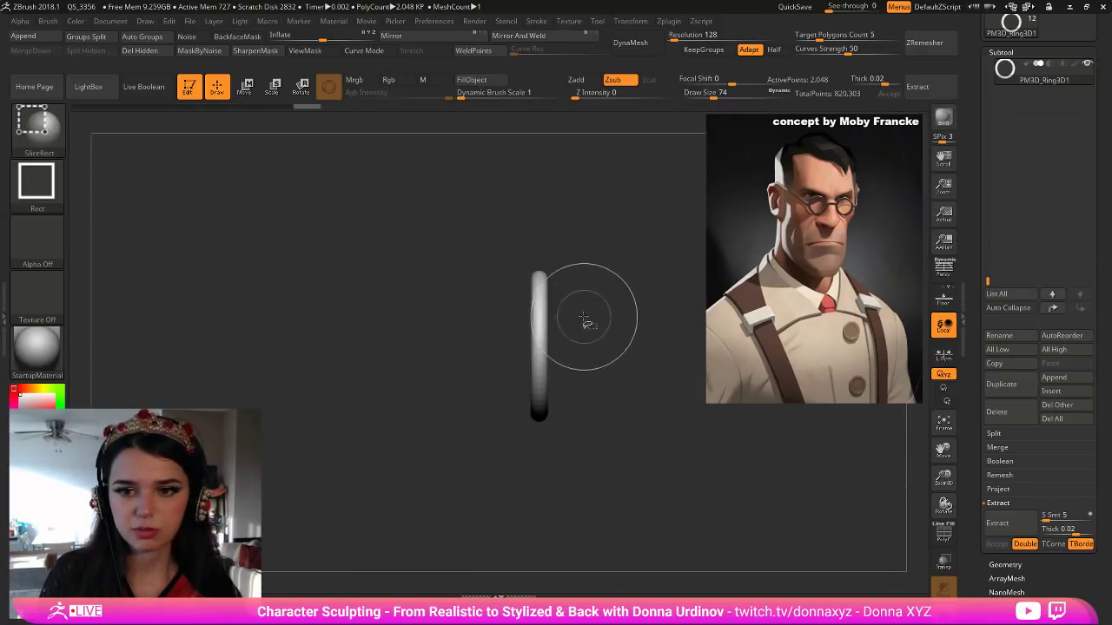
drag(857, 250, 916, 279)
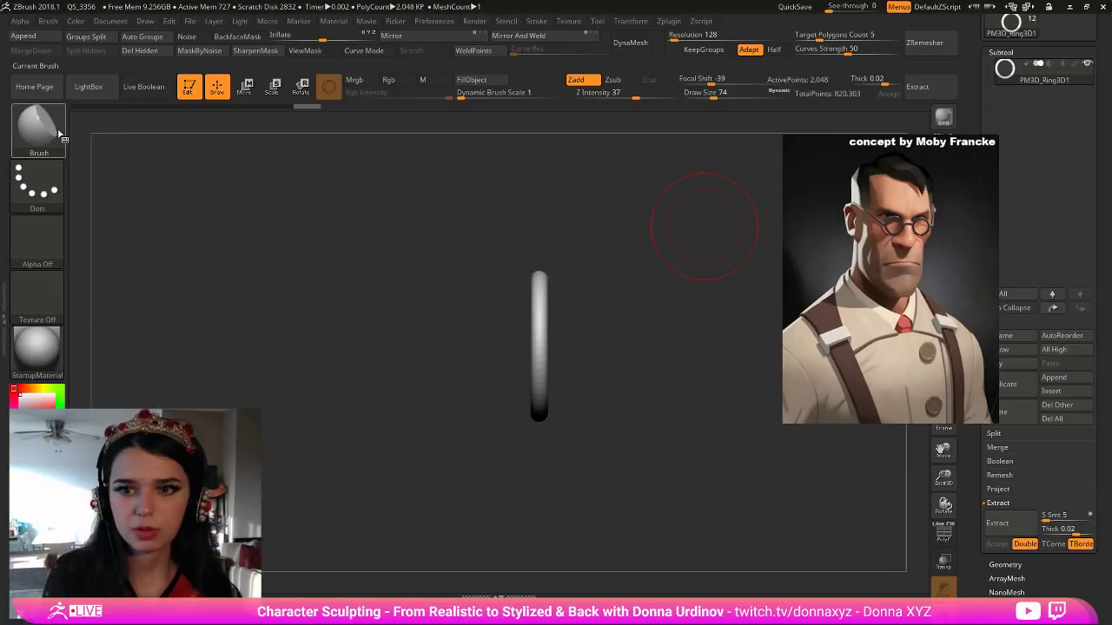
ctrl+shift+click(37, 126)
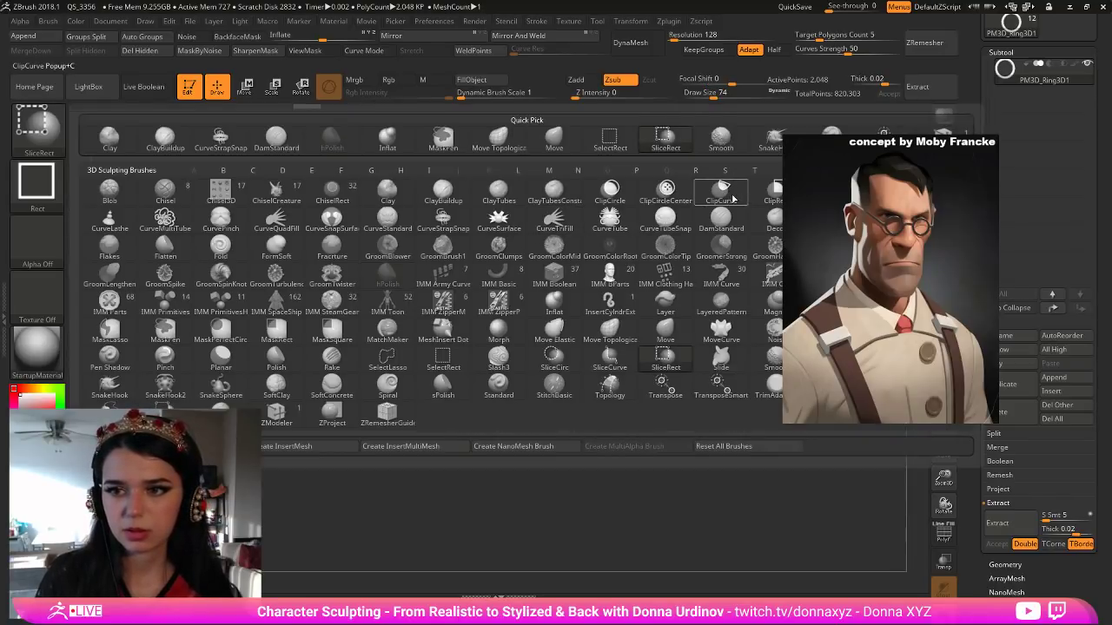
click(769, 199)
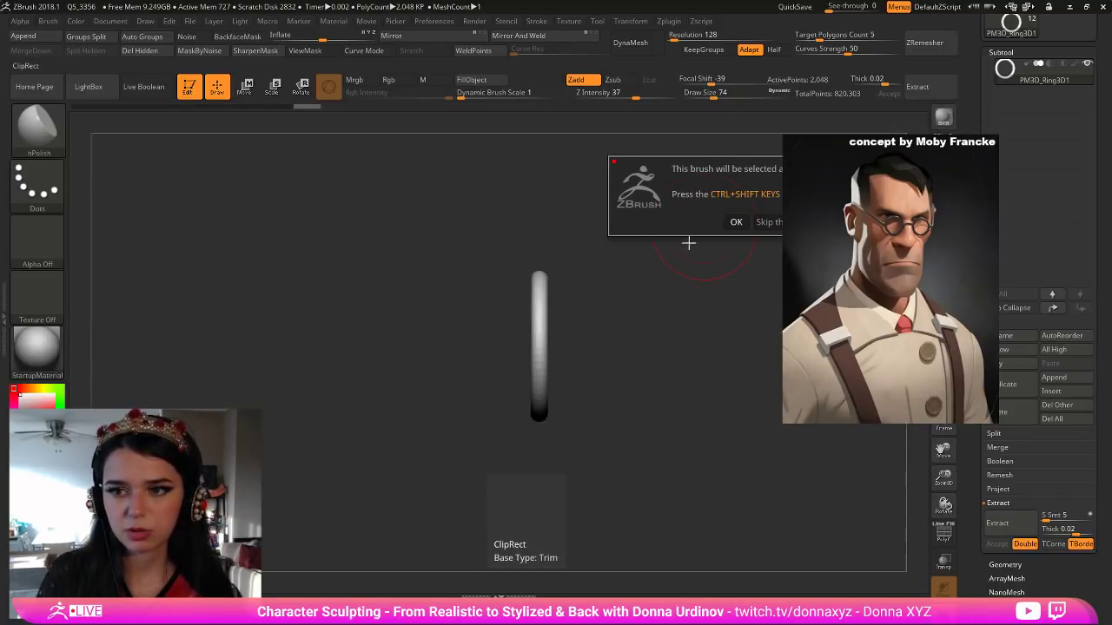
ctrl+shift+drag(582, 251, 548, 438)
ctrl+shift+drag(512, 252, 545, 443)
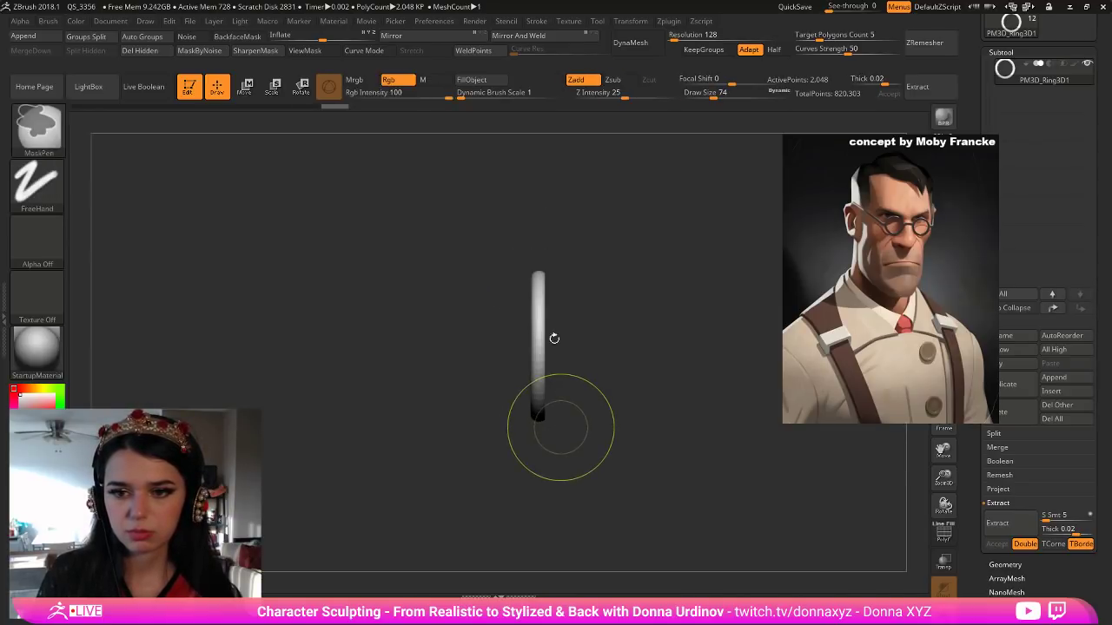
ctrl+shift+drag(565, 247, 535, 451)
mouse_move(598, 437)
mouse_down()
mouse_move(635, 422)
mouse_move(578, 435)
mouse_up()
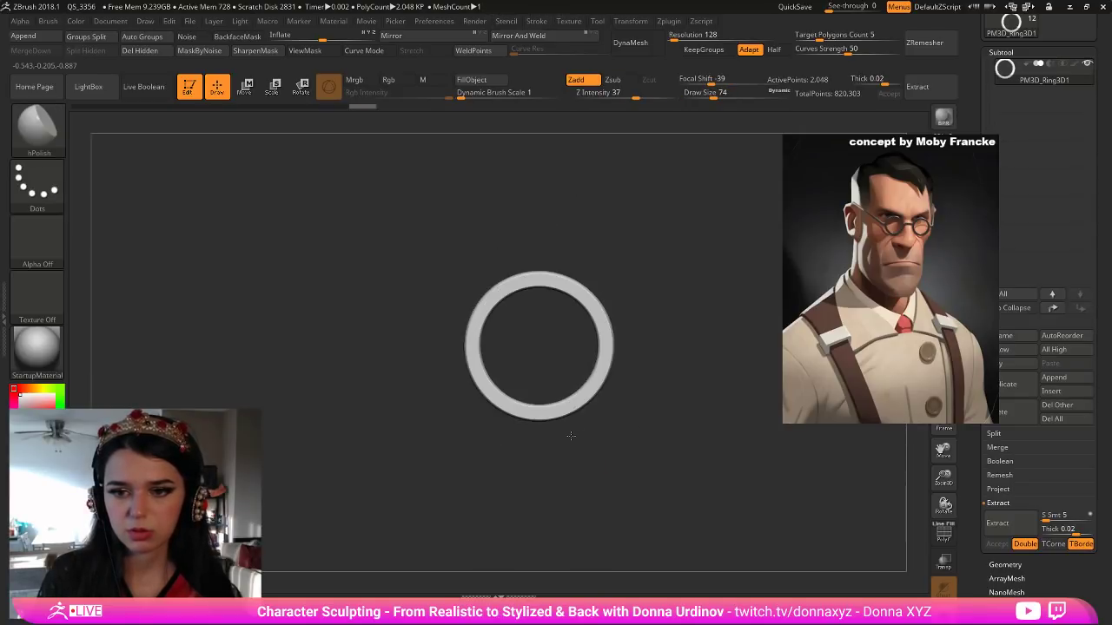
Show the full bust again, scale the ring down to eyeglass size and position it in front of one eye.
click(944, 589)
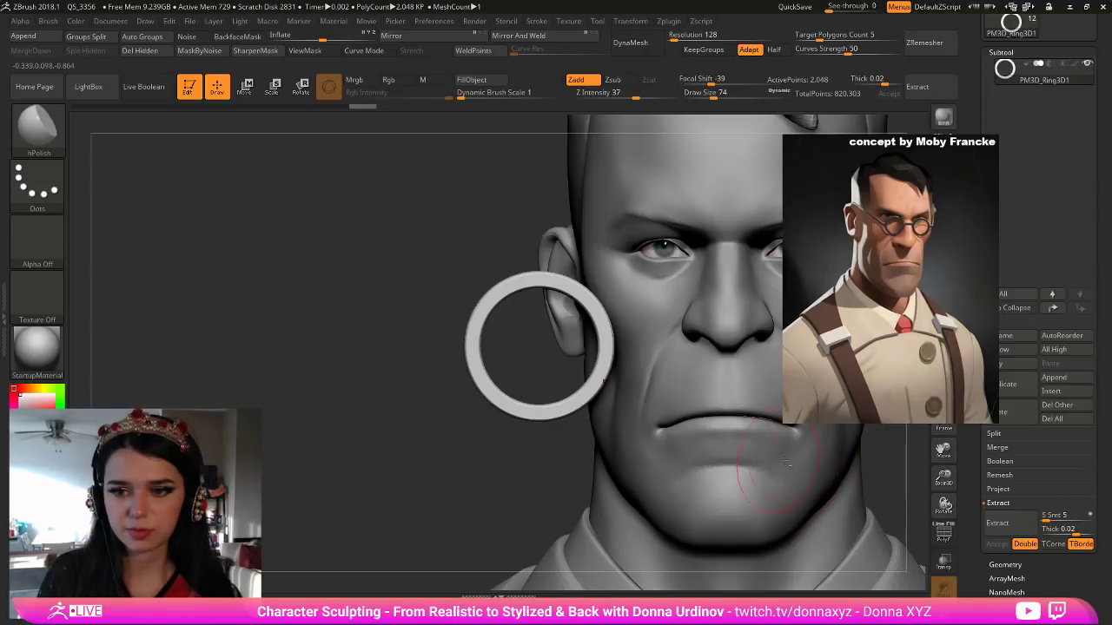
key(e)
drag(538, 345, 500, 323)
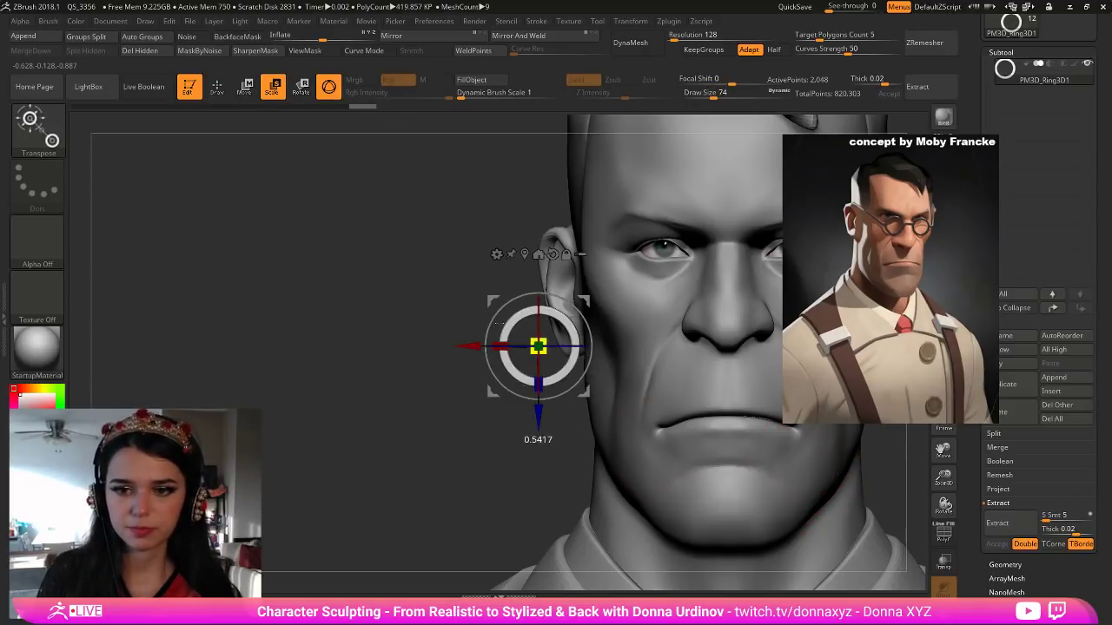
drag(538, 391, 637, 276)
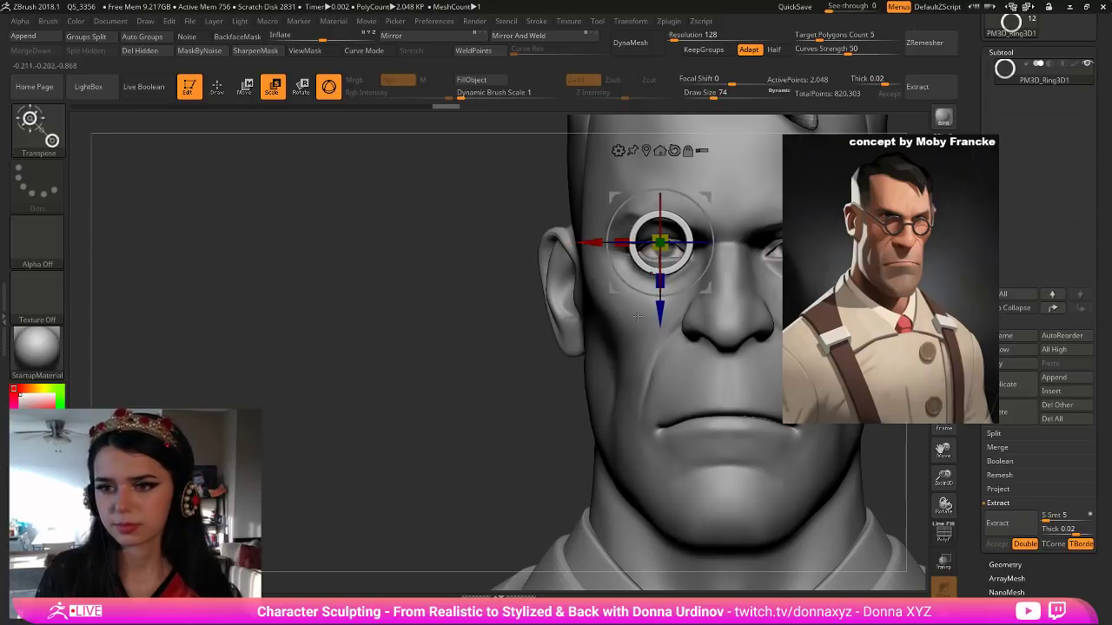
drag(672, 317, 671, 344)
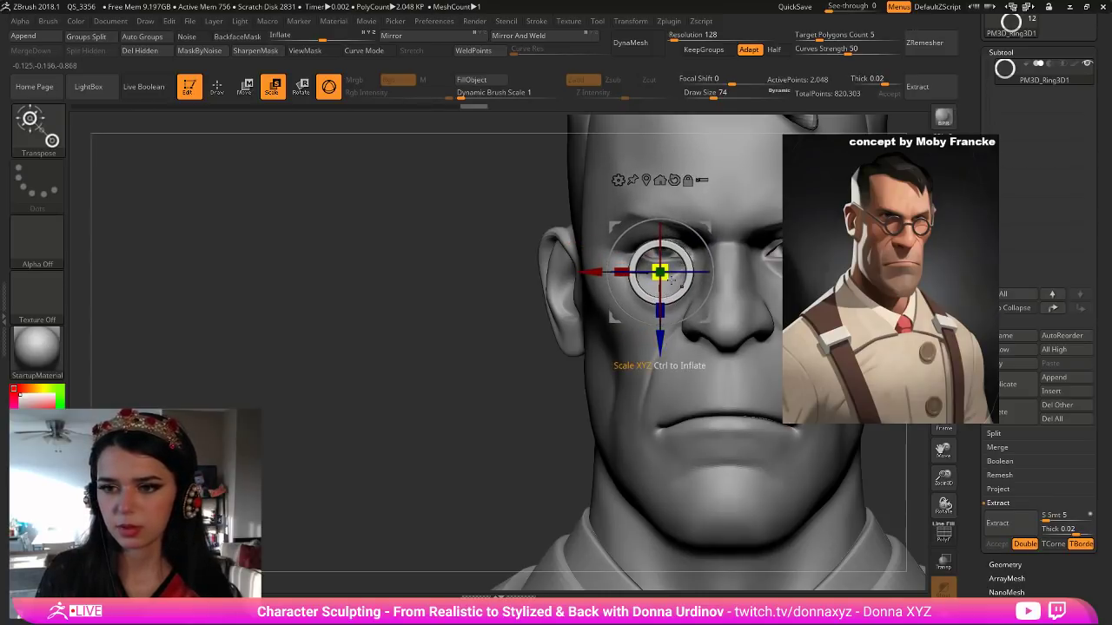
drag(664, 265, 692, 271)
Adjust the ring's depth in front of the face, then use Mirror And Weld to create the second lens rim.
alt+drag(441, 333, 464, 374)
drag(630, 273, 583, 271)
click(544, 35)
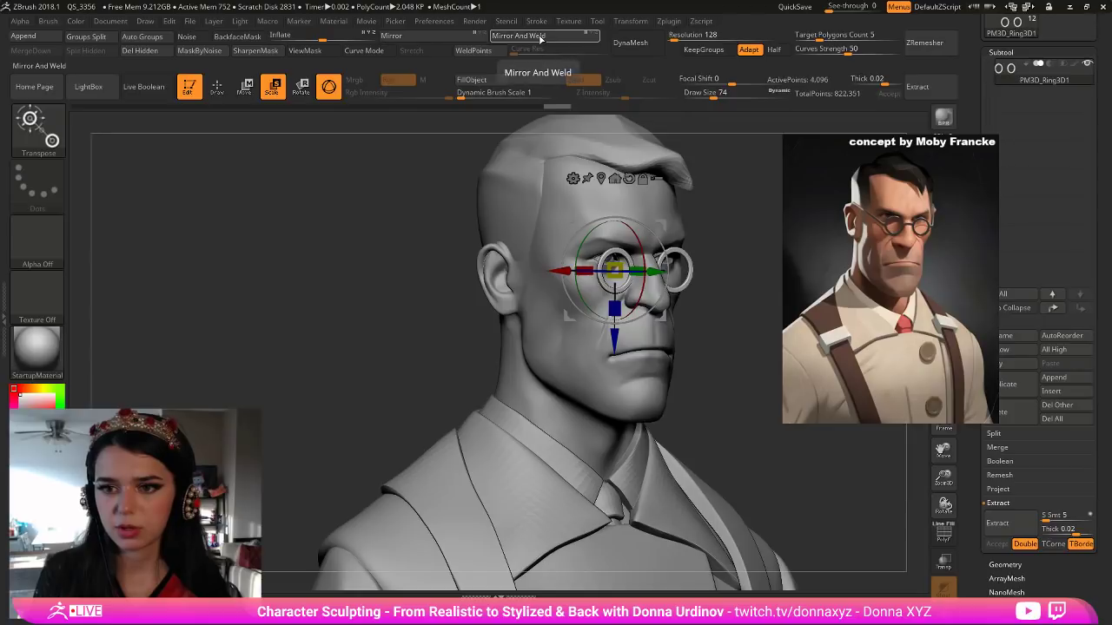
Fine-tune the height and sideways spacing of the mirrored rings, bringing them slightly closer together over the eyes.
drag(704, 288, 689, 288)
drag(618, 349, 618, 347)
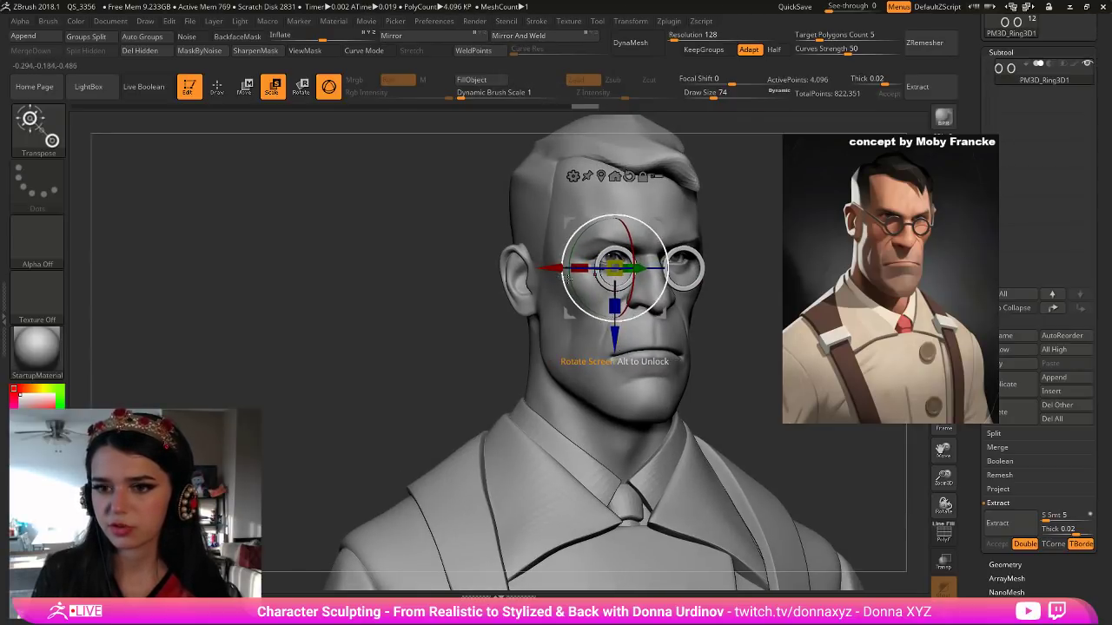
drag(552, 267, 550, 267)
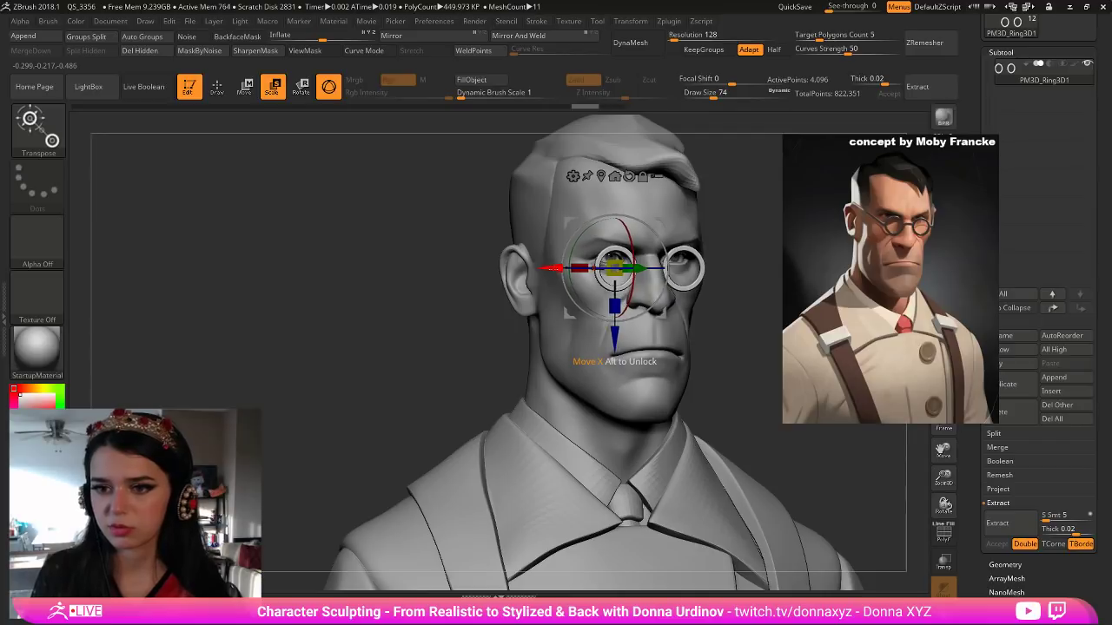
drag(708, 380, 696, 375)
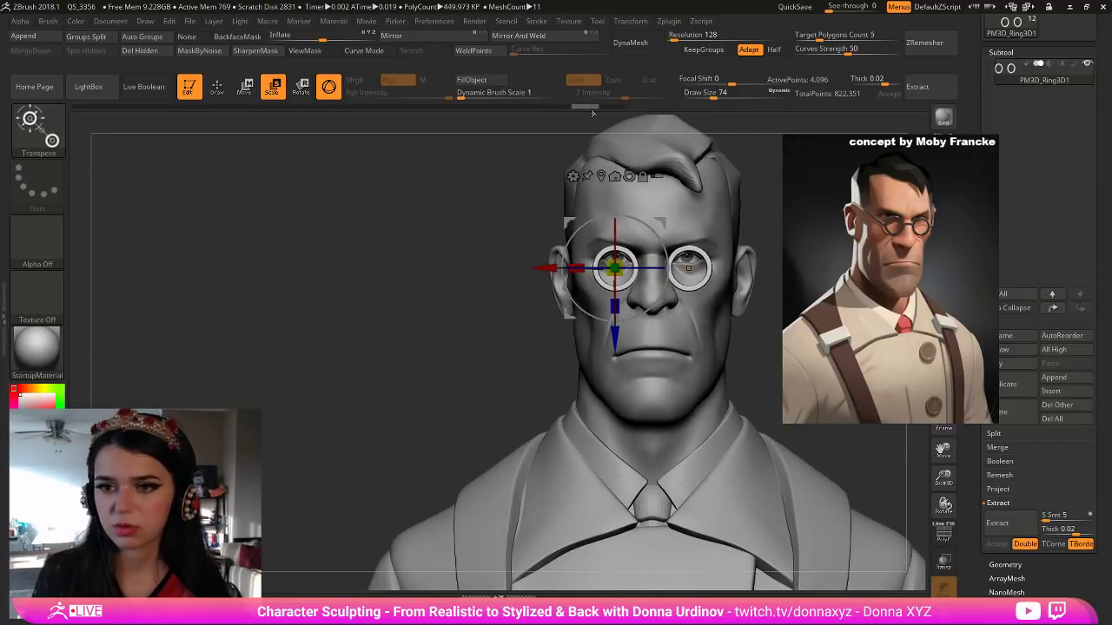
drag(546, 267, 550, 268)
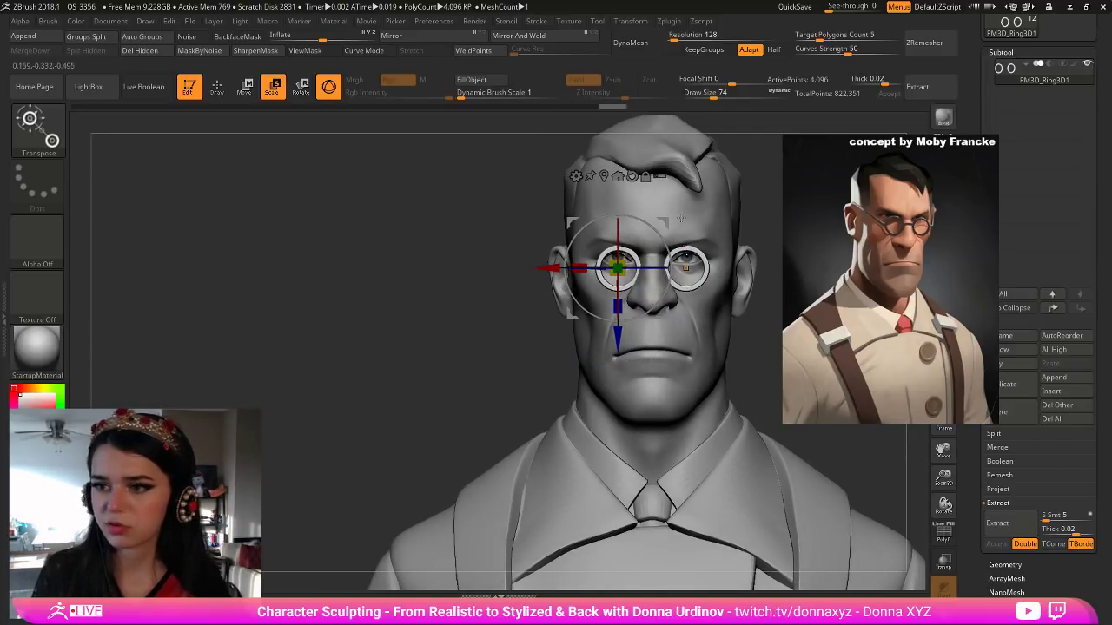
Make the head the active subtool and turn on perspective view to compare the glasses with the concept art.
alt+click(704, 242)
alt+click(720, 277)
alt+click(705, 325)
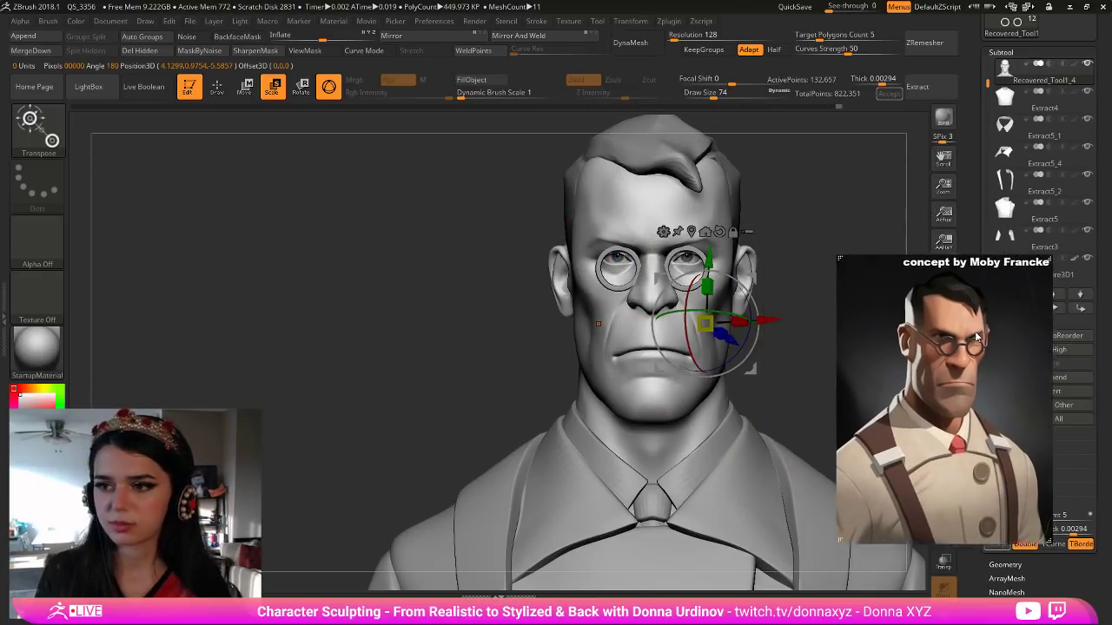
click(945, 271)
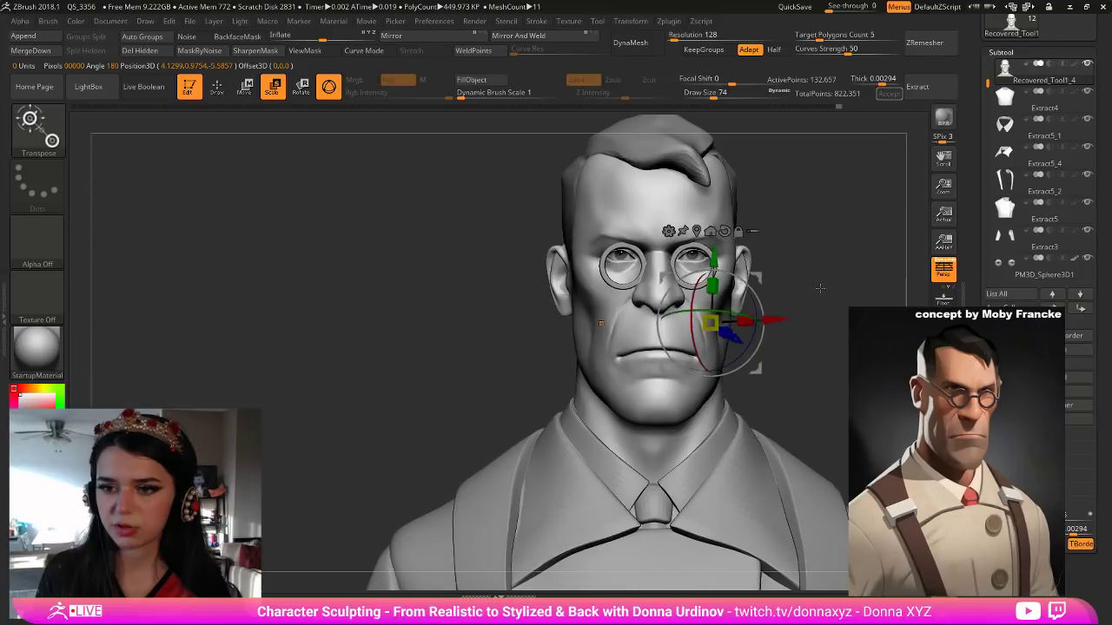
Switch to drawing with the Move brush and reduce its draw size to 46.
key(q)
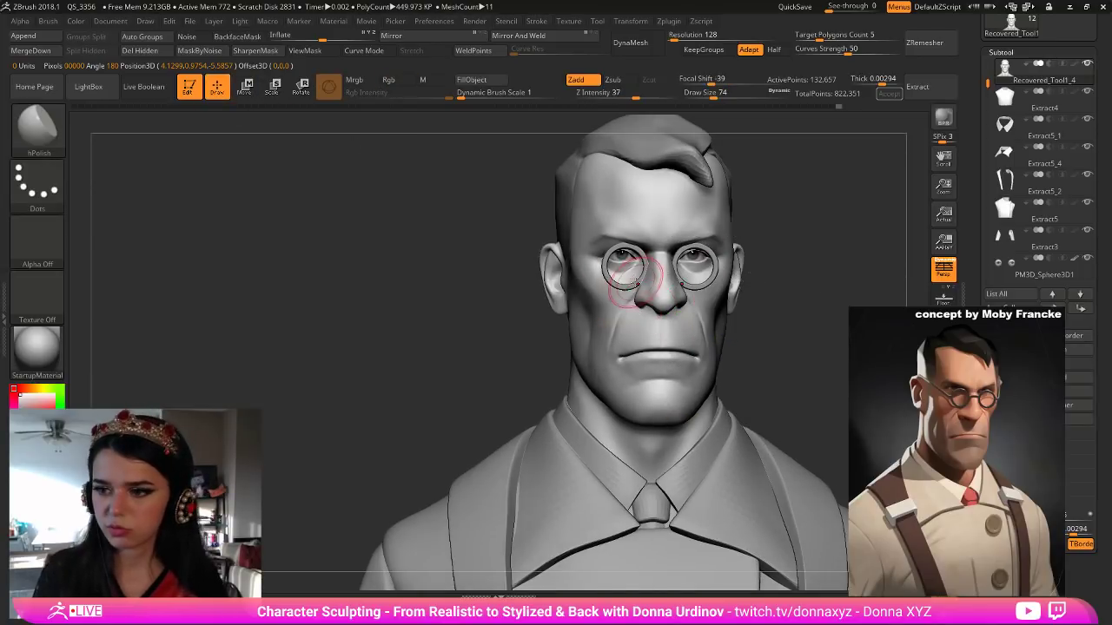
key(b)
key(m)
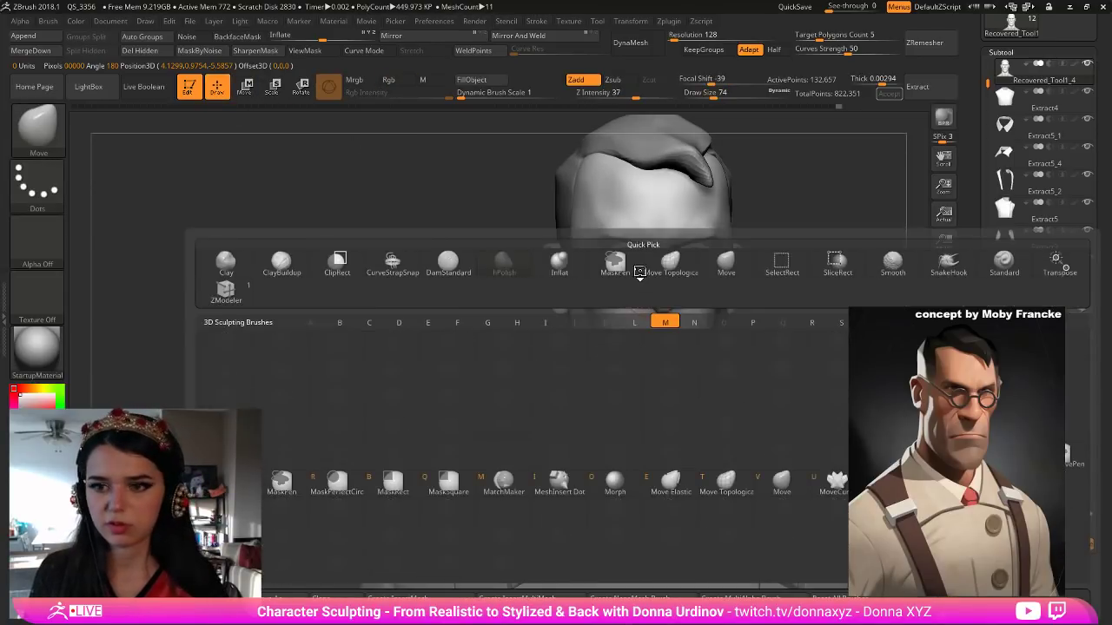
key(v)
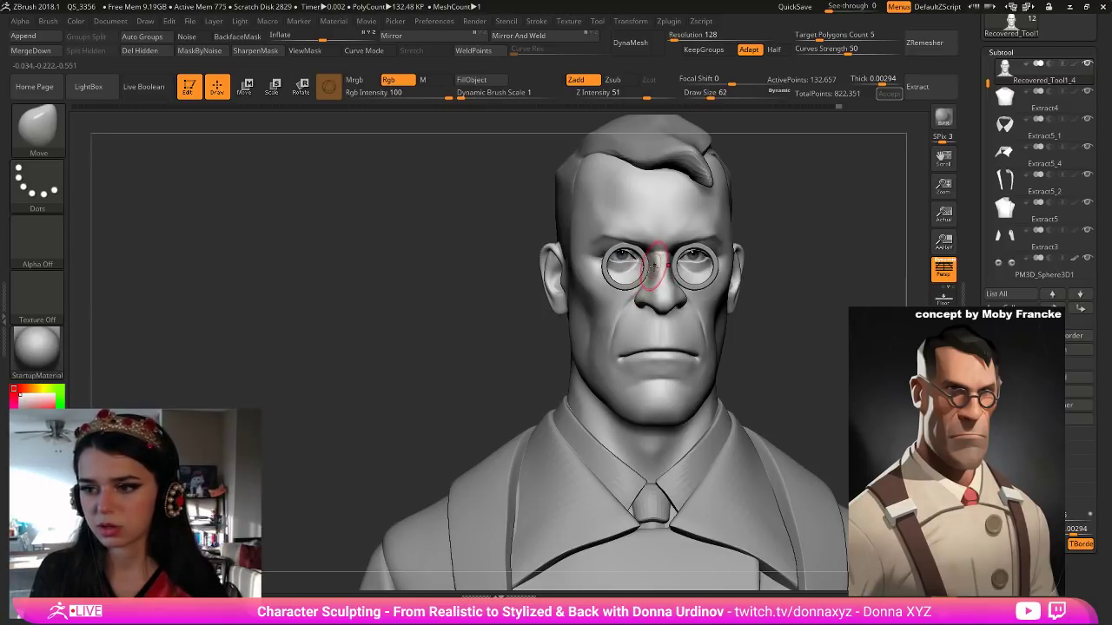
key([)
key([)
key([)
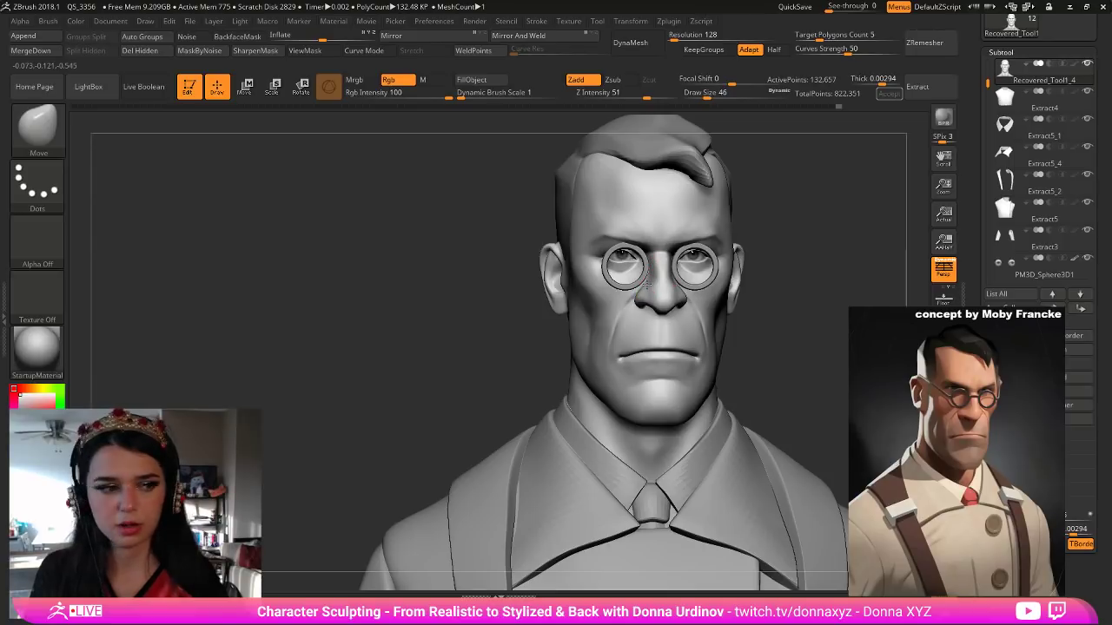
Reposition the concept reference beside the head and make the glasses rings the active subtool.
drag(879, 354, 819, 165)
drag(766, 227, 765, 230)
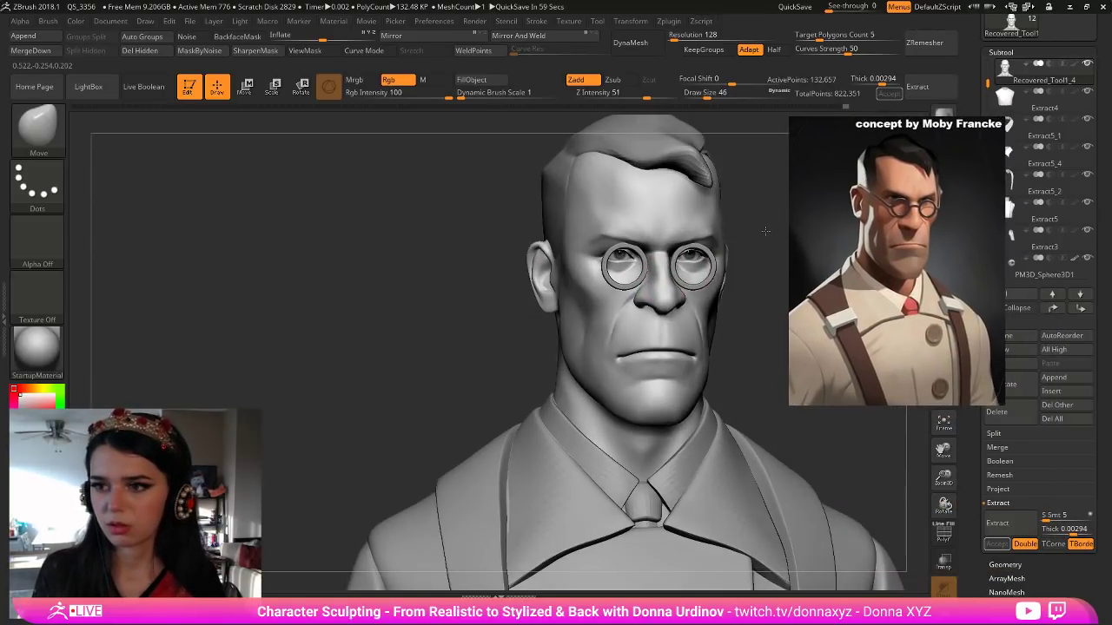
alt+click(646, 263)
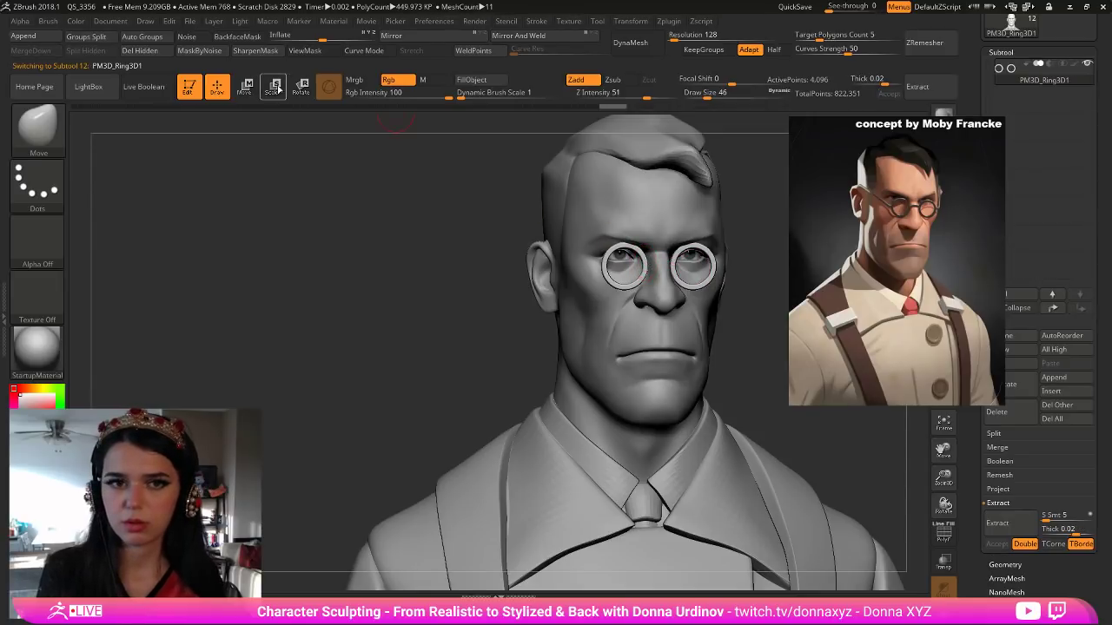
Append a cube as a new subtool and scale it down to a small block in front of the nose.
click(1065, 379)
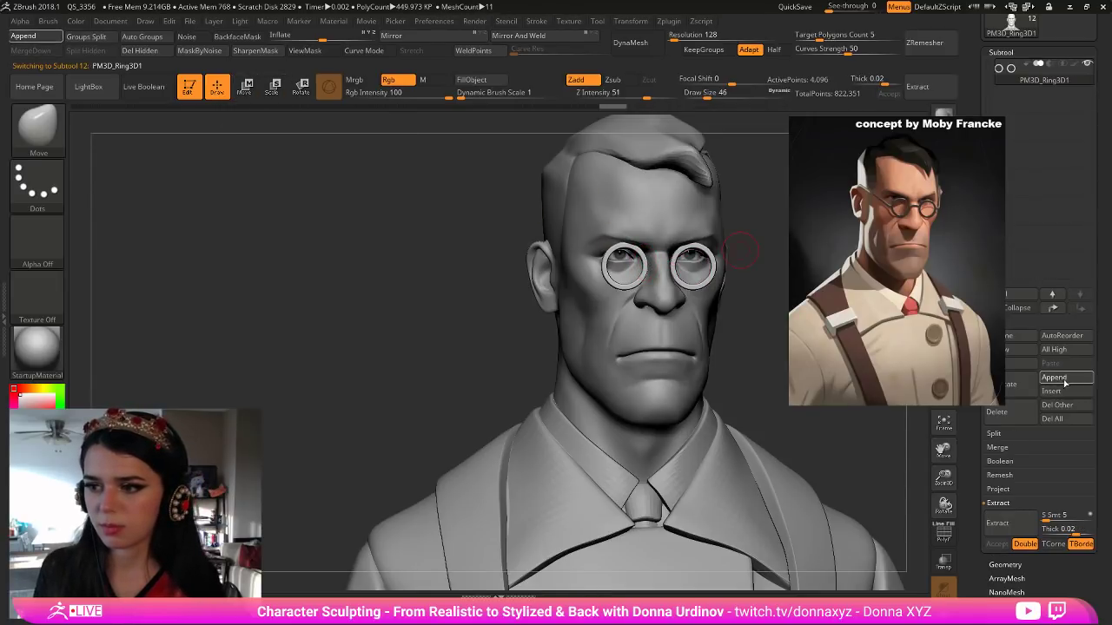
click(612, 405)
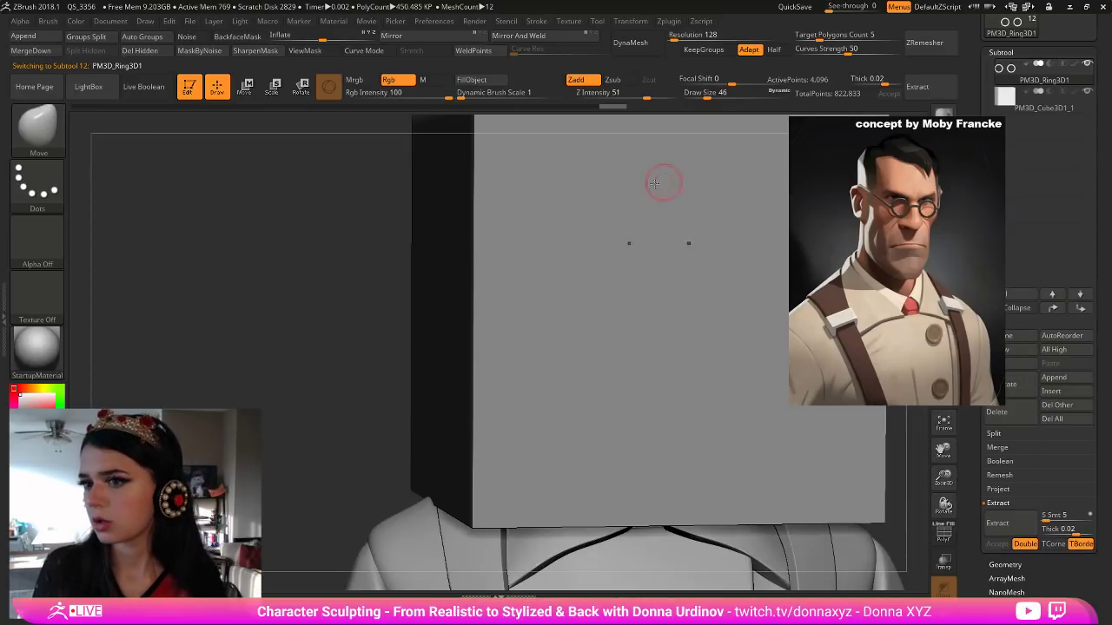
key(e)
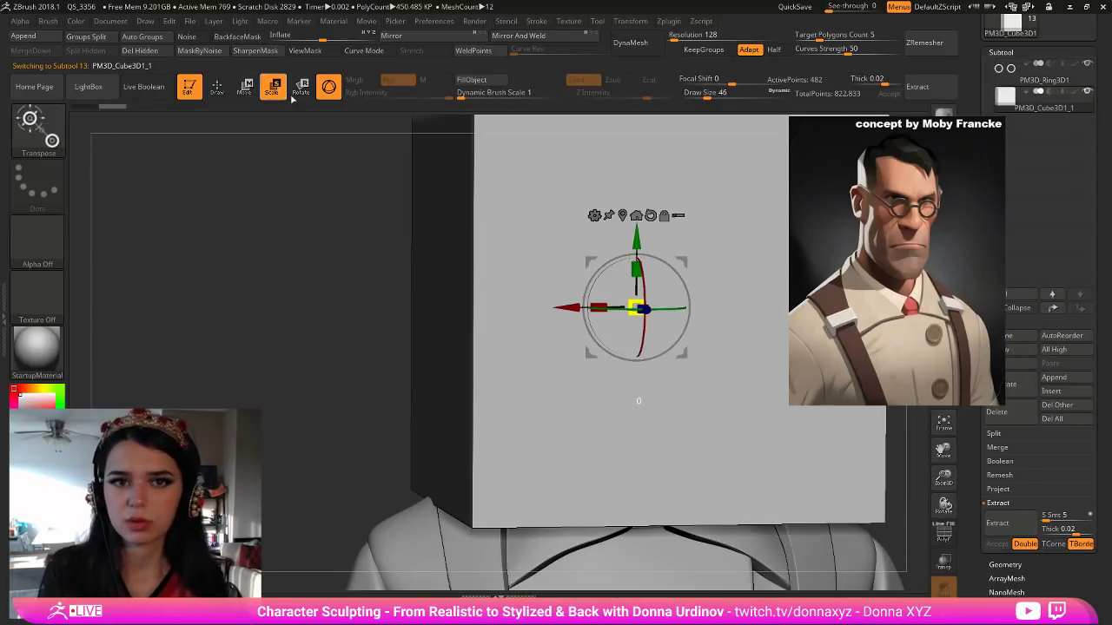
drag(638, 301, 635, 324)
drag(731, 390, 775, 391)
drag(713, 310, 846, 309)
drag(784, 429, 228, 313)
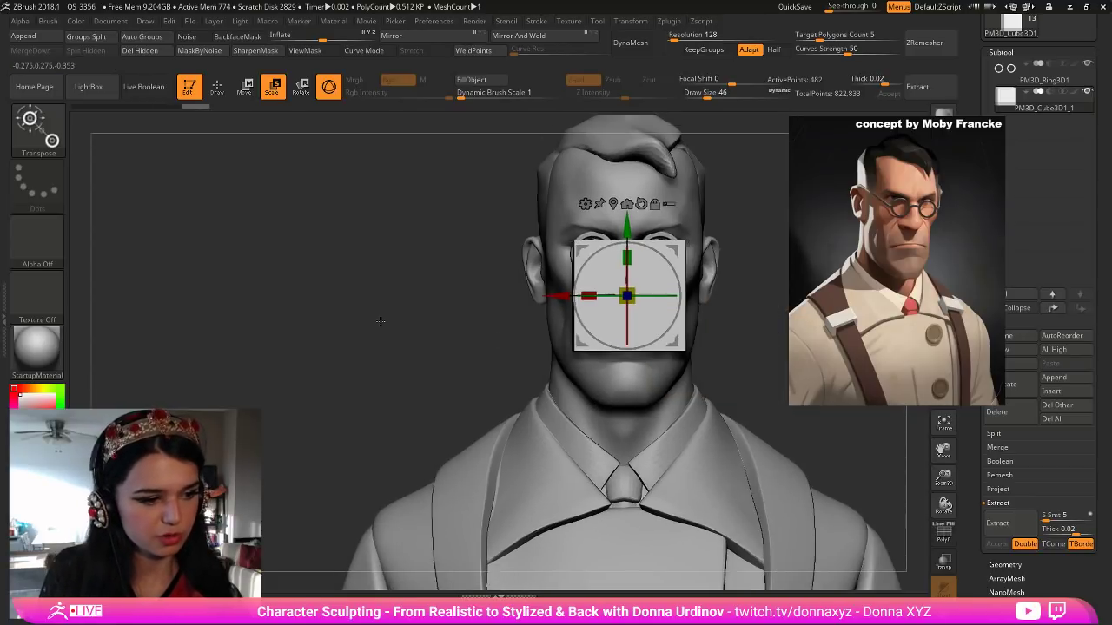
alt+drag(381, 321, 291, 319)
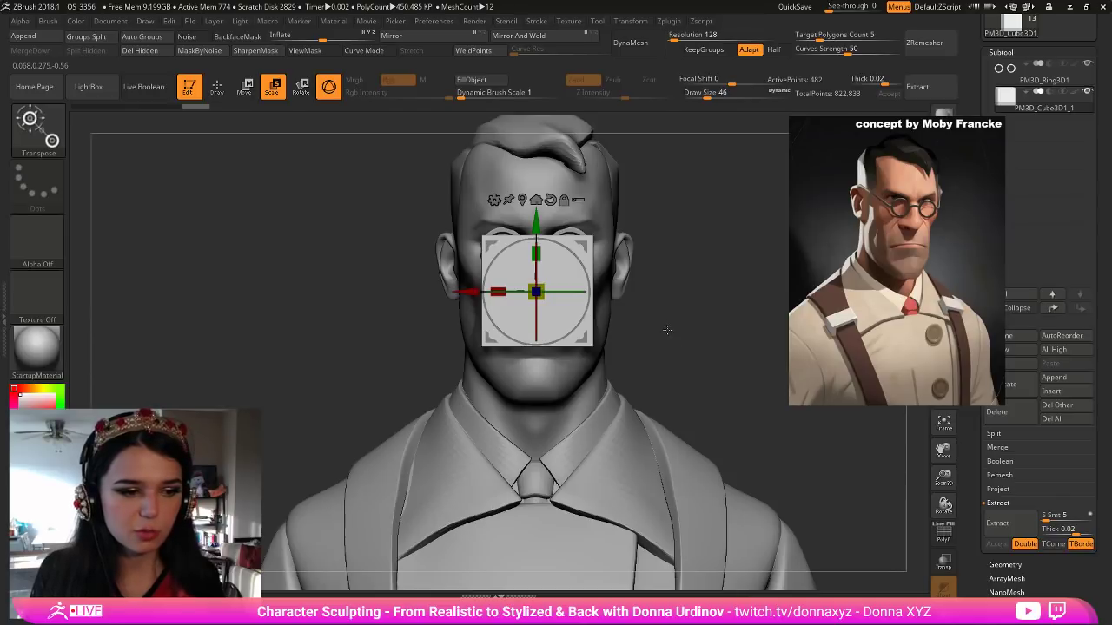
Scale the cube down further and flatten it vertically into a small bar across the nose.
drag(695, 322, 697, 356)
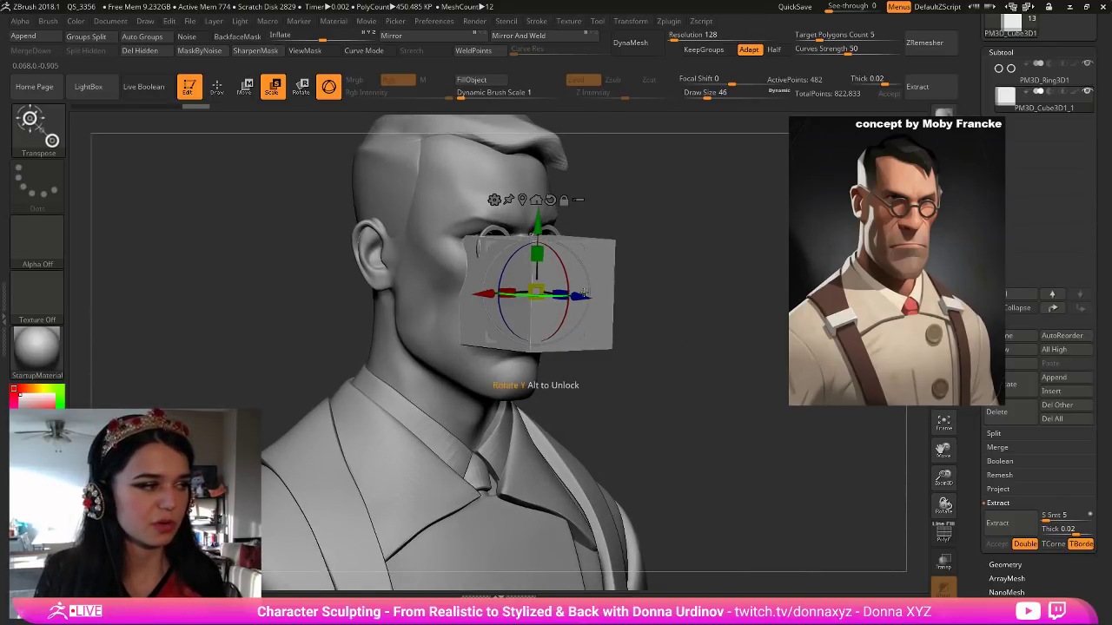
drag(536, 291, 523, 298)
shift+drag(678, 306, 731, 306)
drag(536, 254, 546, 293)
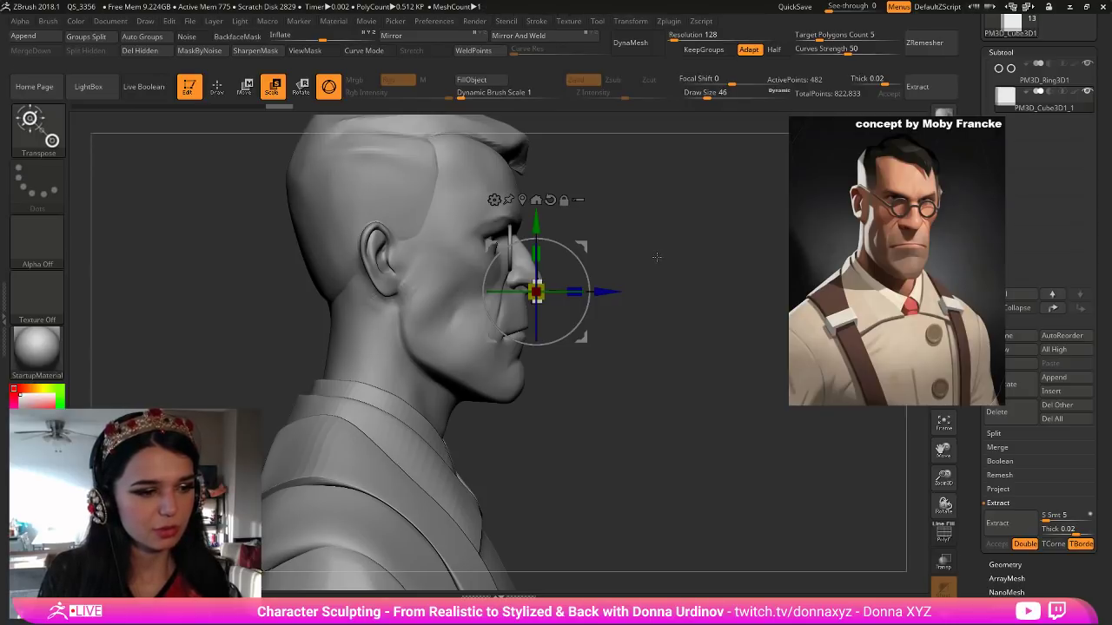
drag(702, 208, 658, 224)
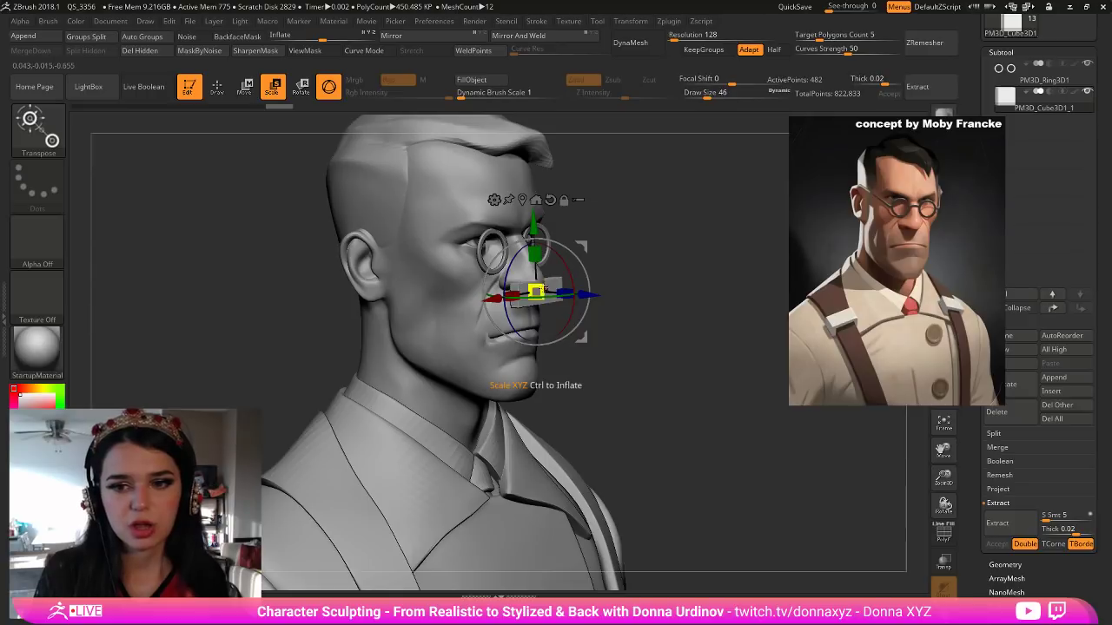
drag(536, 291, 535, 293)
drag(656, 231, 633, 233)
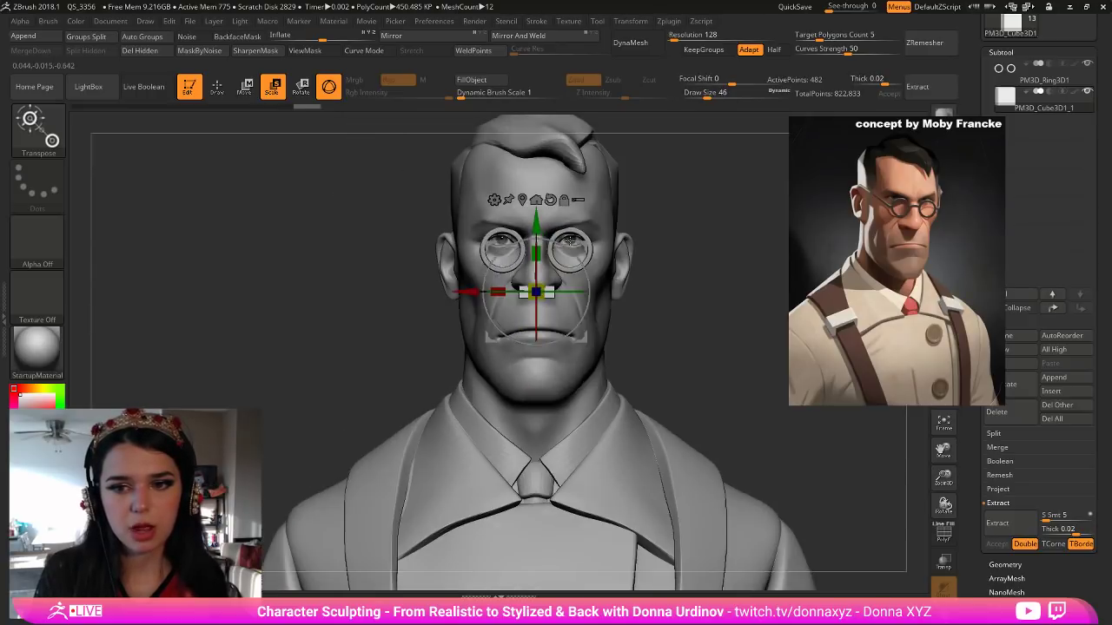
Raise the bar to the middle of the lens rings and scale it so it spans the gap between them.
drag(544, 226, 544, 183)
drag(703, 231, 754, 226)
drag(603, 248, 654, 237)
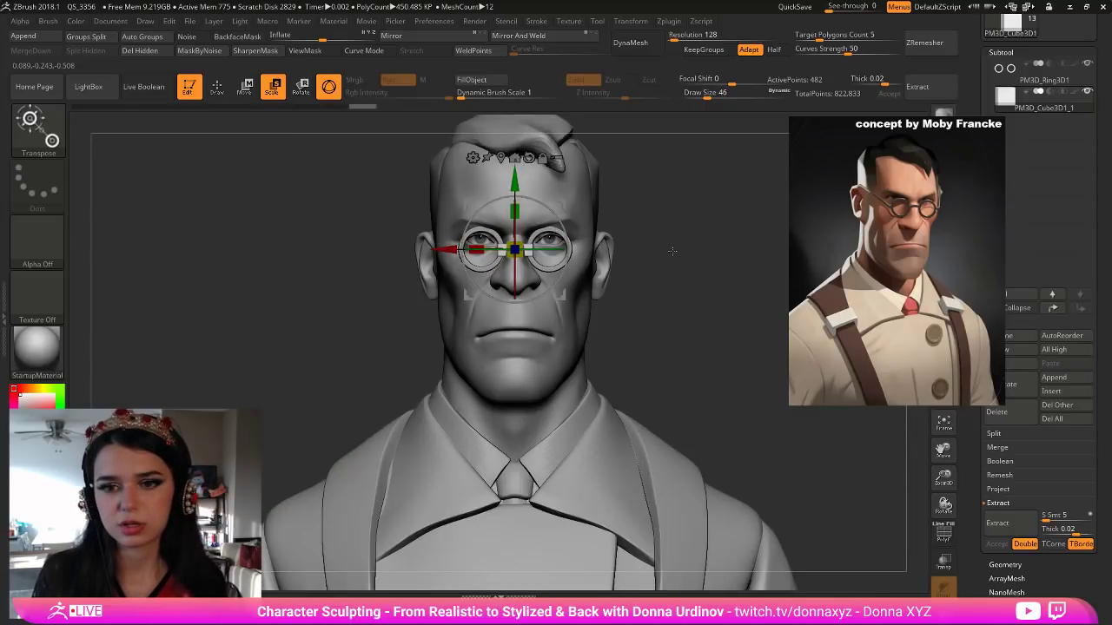
alt+drag(684, 314, 680, 358)
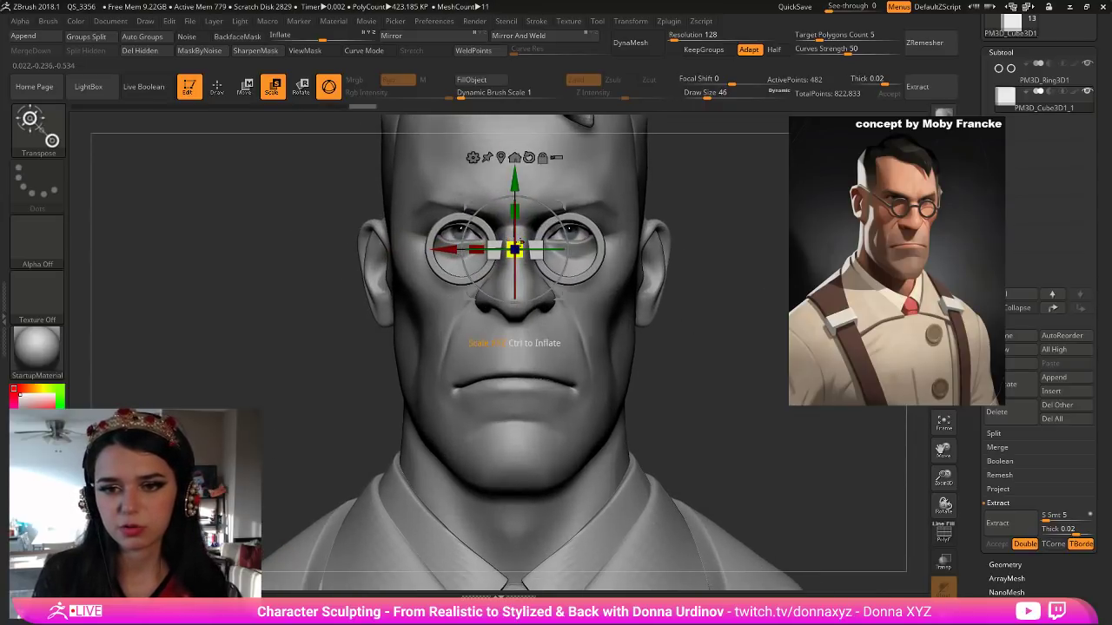
drag(513, 244, 512, 243)
Refine the bridge bar's height and depth so it lines up with the lens rings in side view.
drag(695, 223, 759, 232)
drag(588, 249, 609, 259)
shift+drag(536, 200, 517, 176)
drag(681, 253, 780, 249)
shift+drag(637, 252, 577, 240)
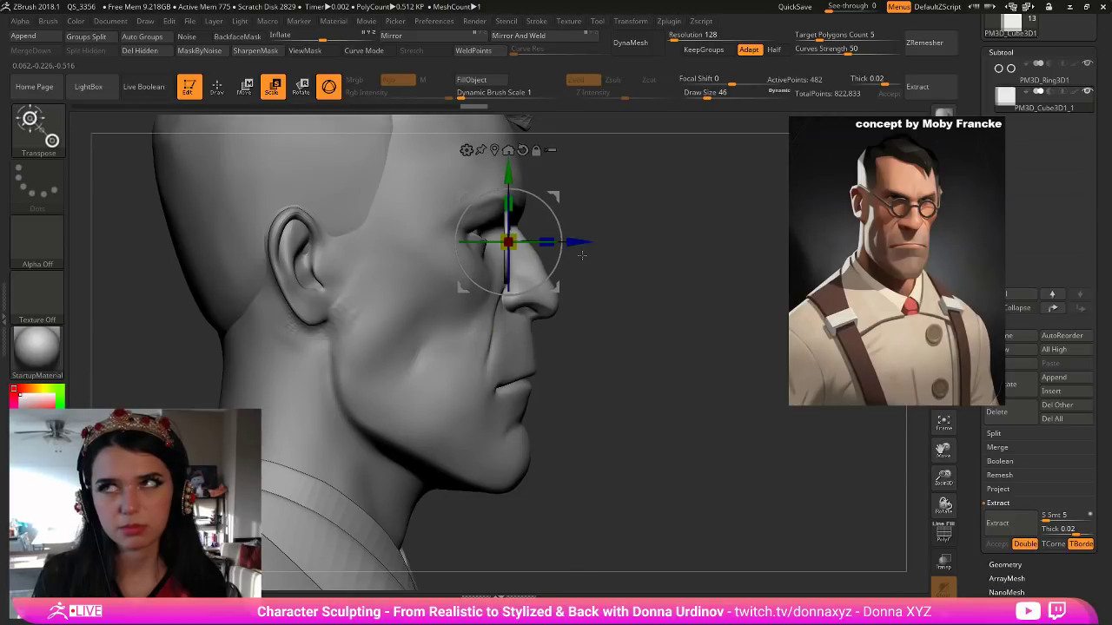
drag(974, 247, 891, 244)
drag(618, 379, 594, 354)
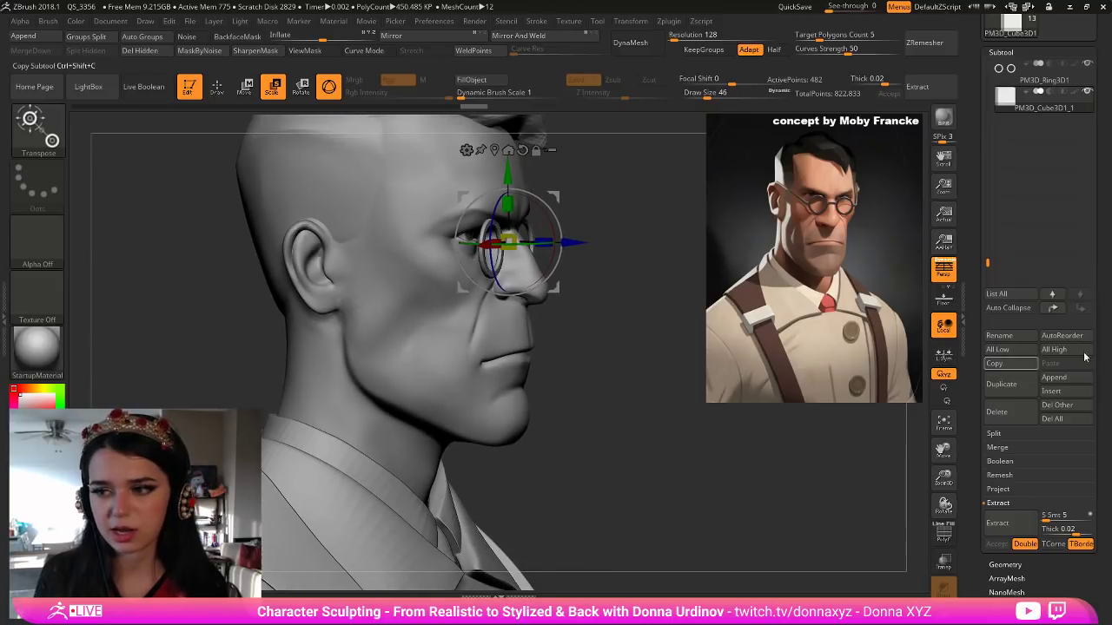
Duplicate the bridge bar, rotate the copy 90 degrees, move it beside the head and slim it as a temple arm.
click(1009, 387)
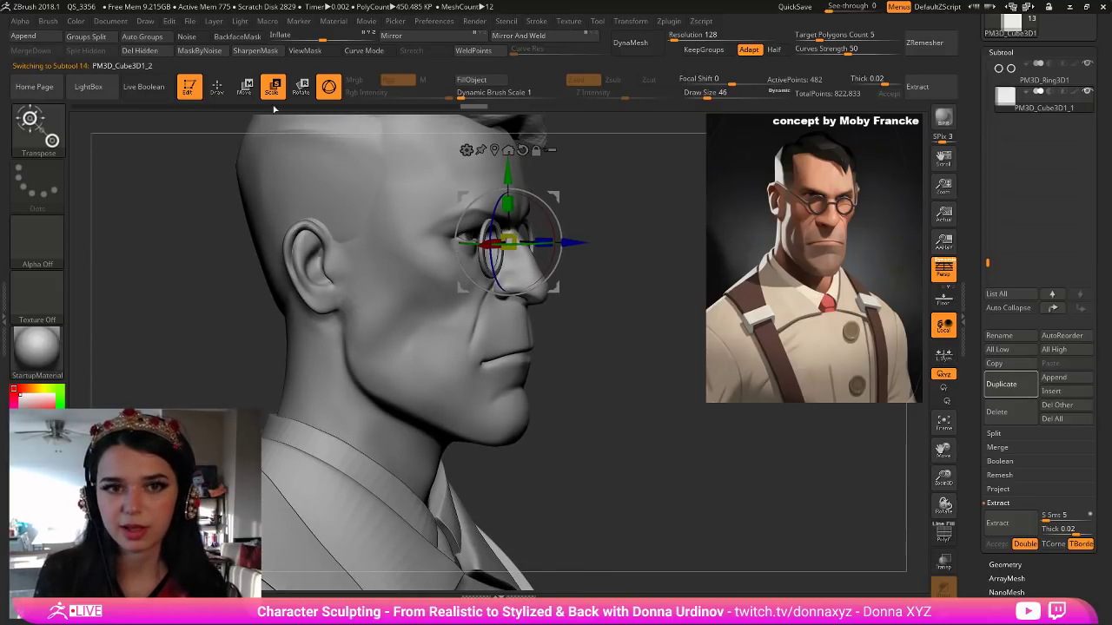
click(245, 86)
drag(528, 244, 439, 244)
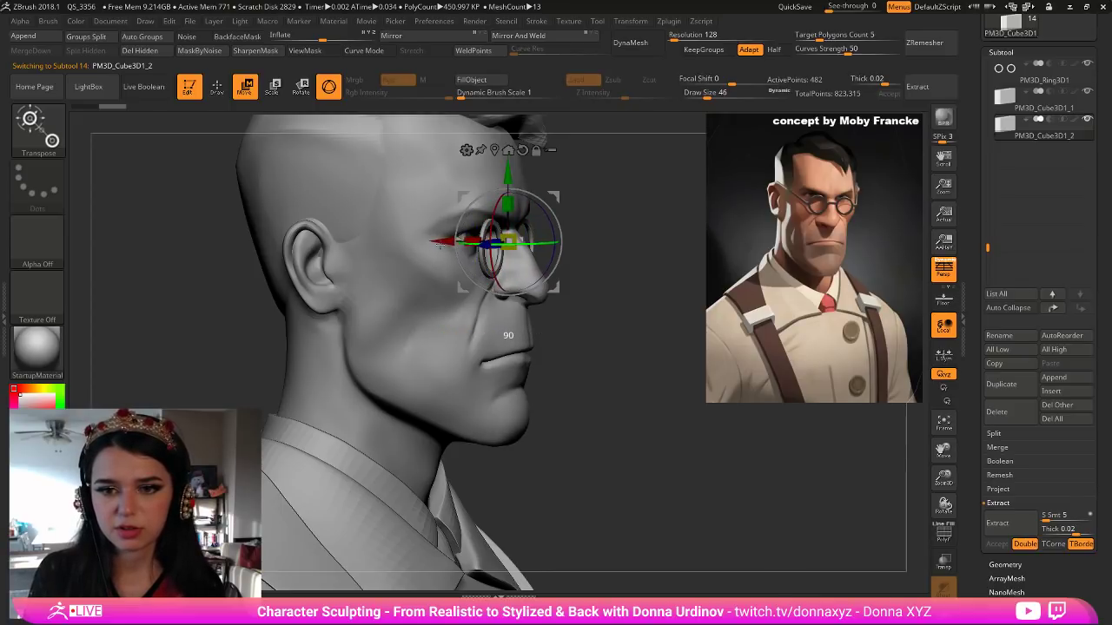
drag(607, 243, 338, 243)
drag(305, 361, 471, 357)
drag(415, 243, 393, 252)
drag(293, 203, 304, 247)
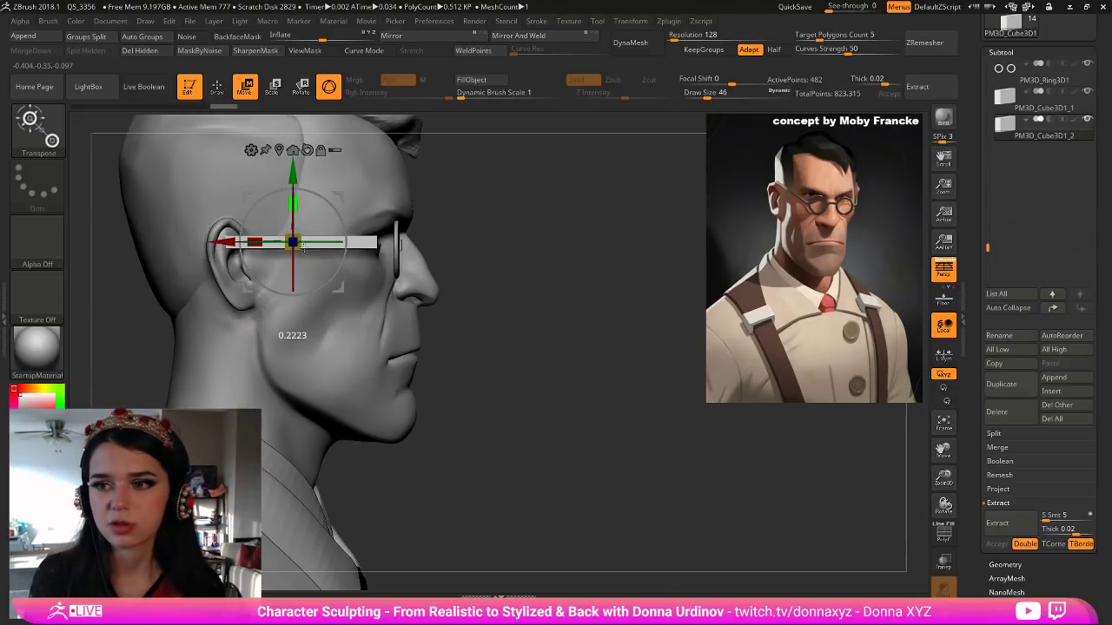
Shift the temple arm sideways so it sits close against the side of the head, and thin it slightly.
drag(472, 208, 326, 217)
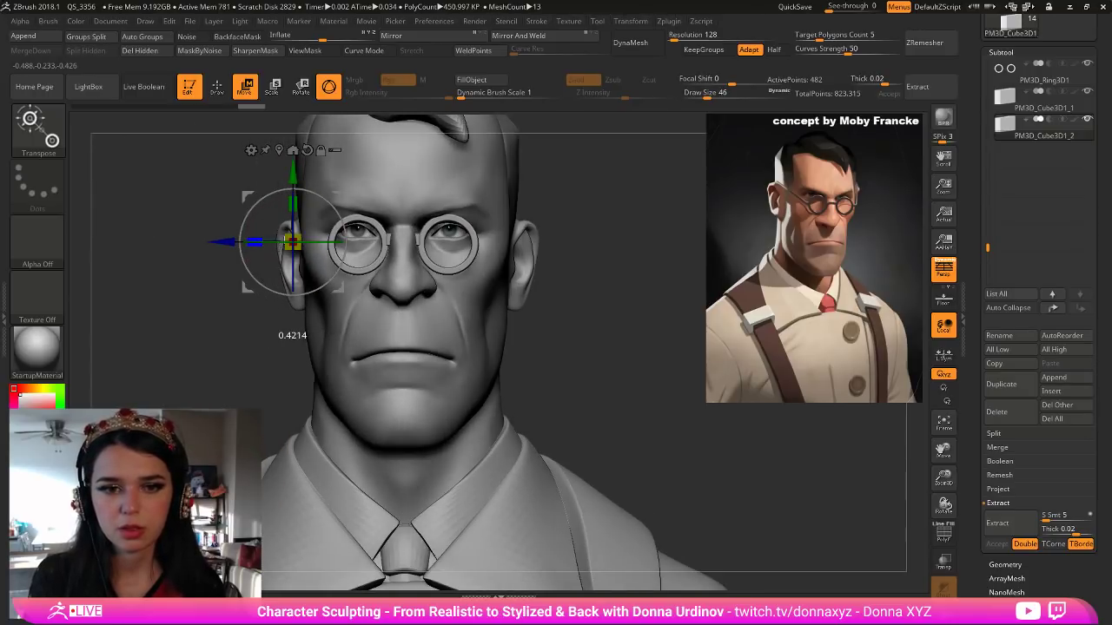
drag(283, 250, 282, 251)
drag(196, 344, 225, 395)
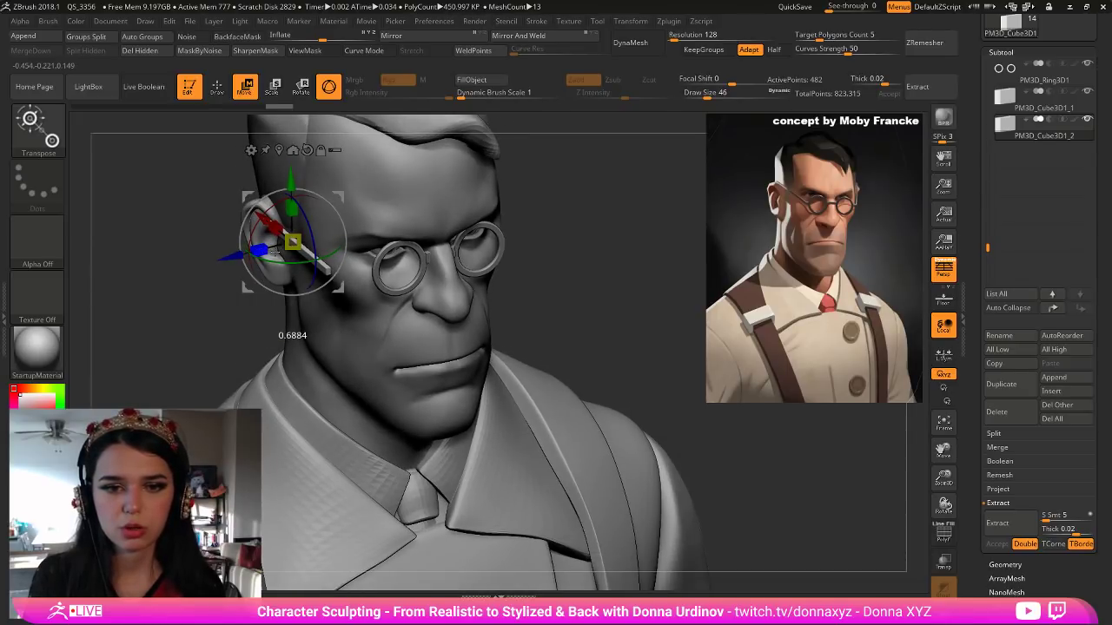
drag(255, 321, 258, 320)
shift+drag(287, 228, 291, 214)
Raise the temple arm to the top of the ear, move it forward to the lens ring and lengthen it.
drag(298, 175, 301, 152)
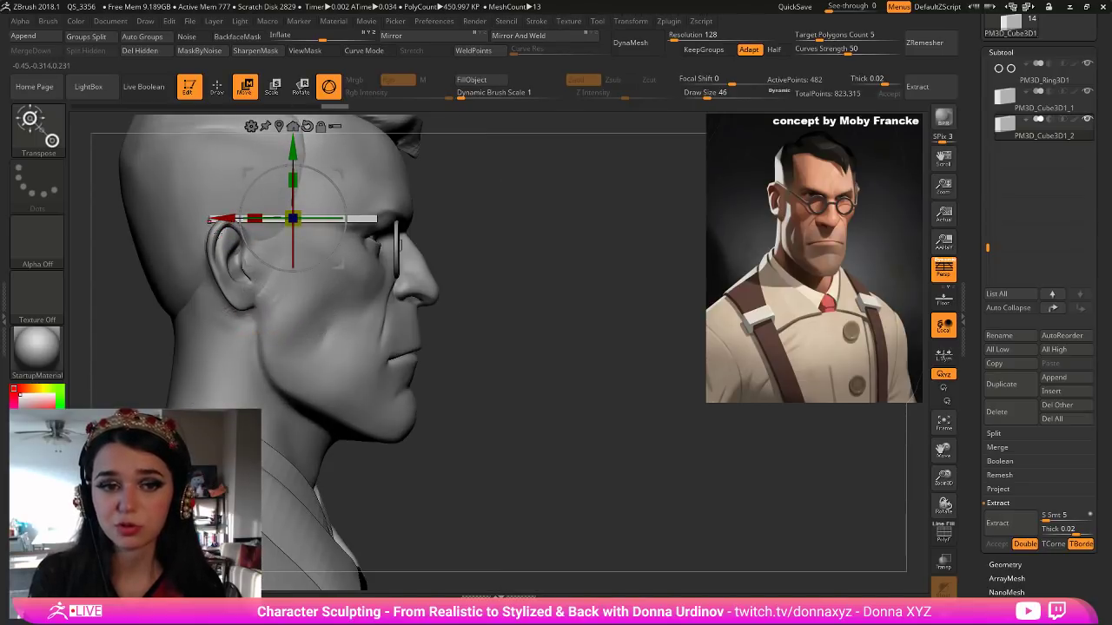
drag(221, 218, 238, 218)
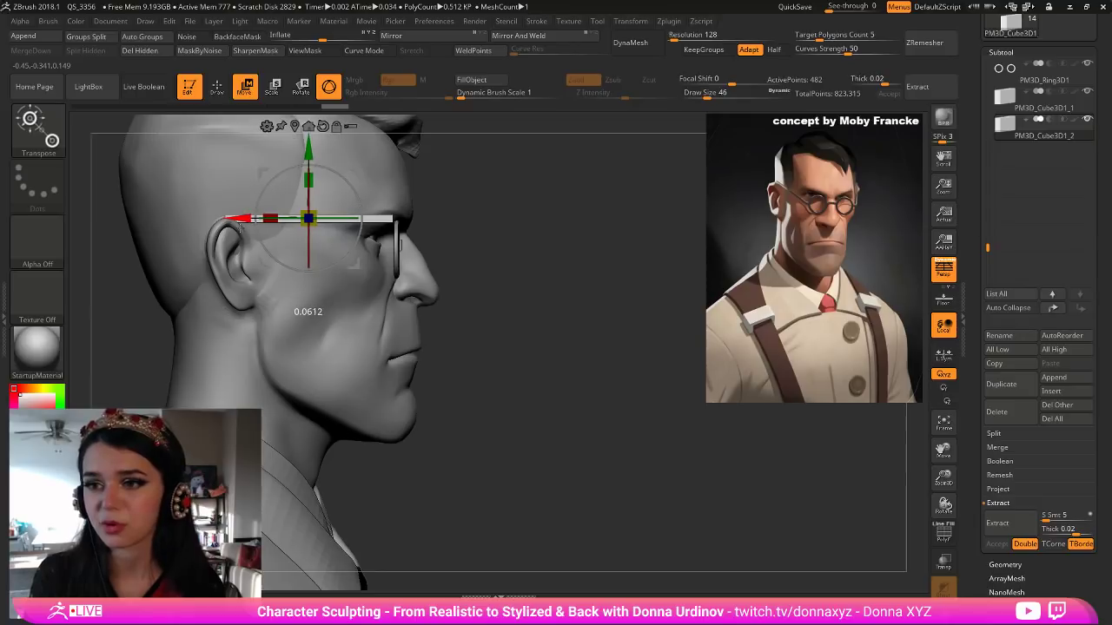
drag(310, 149, 310, 150)
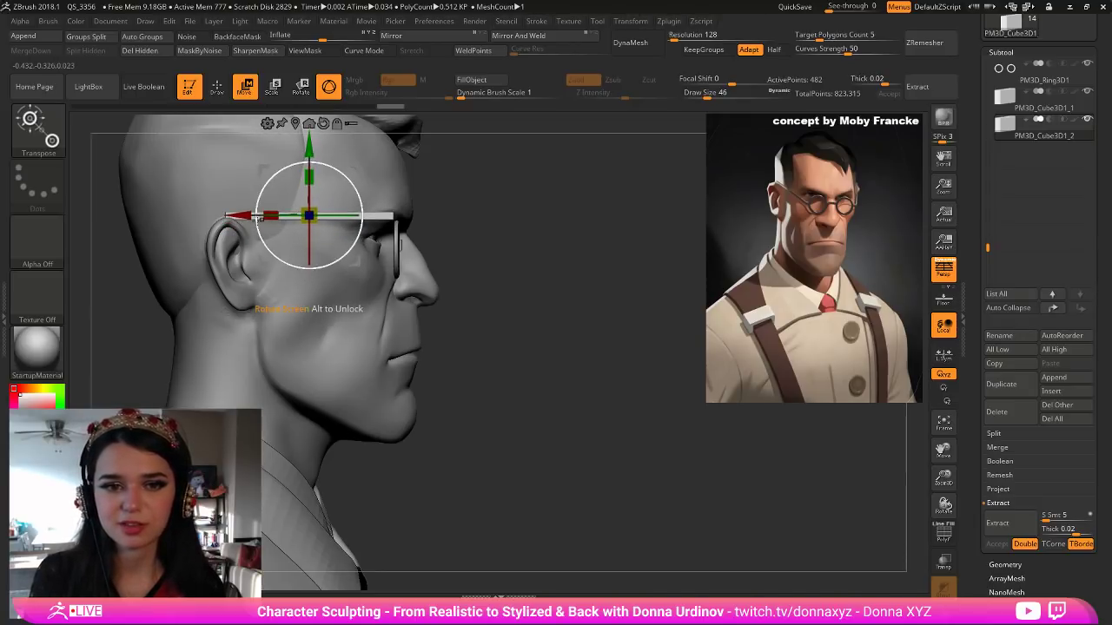
drag(259, 217, 239, 210)
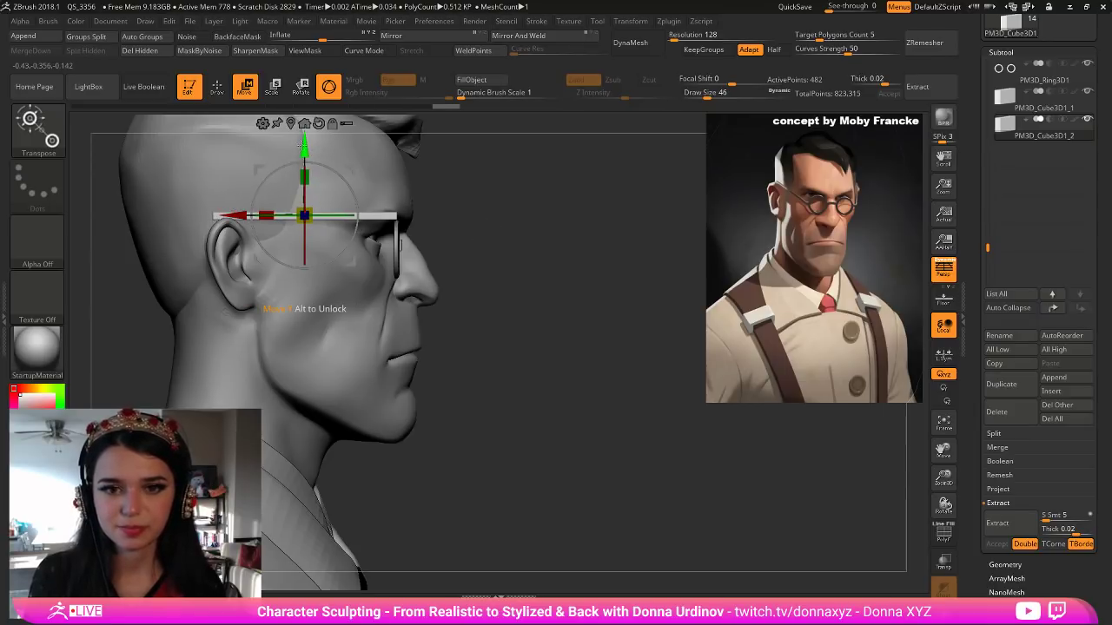
Lower the temple arm to lens height and tilt it so it rises from the lens ring toward the ear.
drag(485, 219, 447, 233)
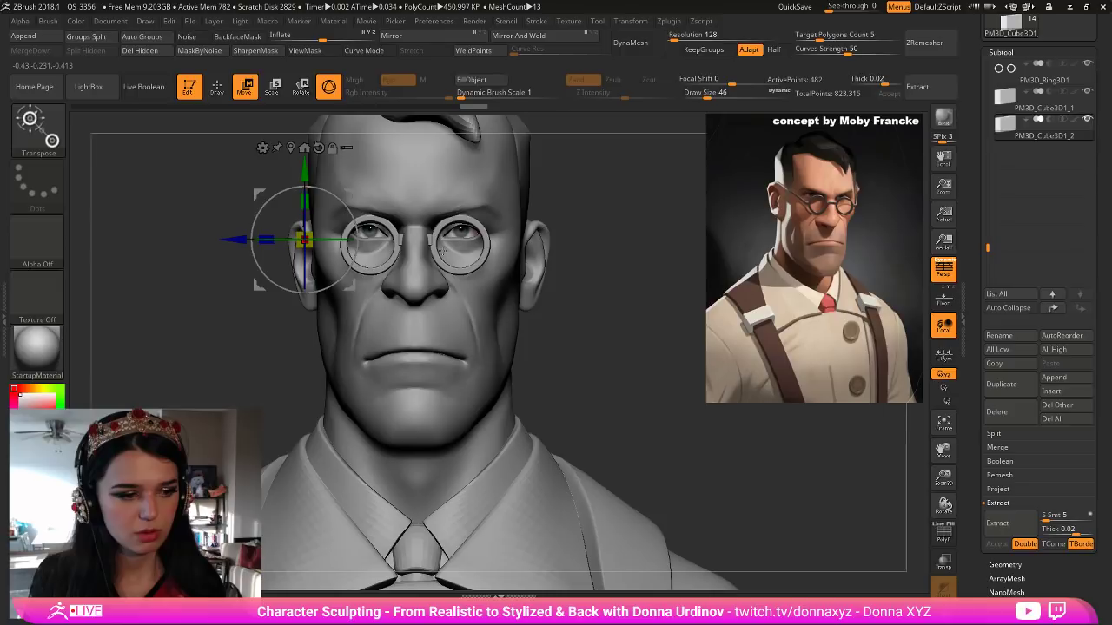
drag(289, 326, 303, 337)
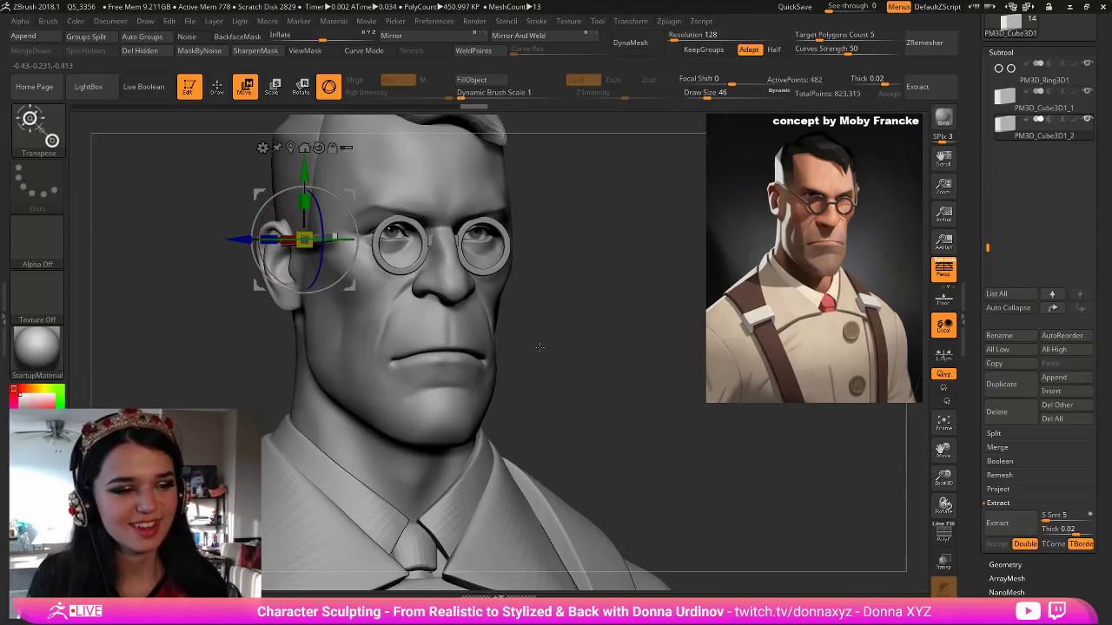
drag(535, 356, 533, 355)
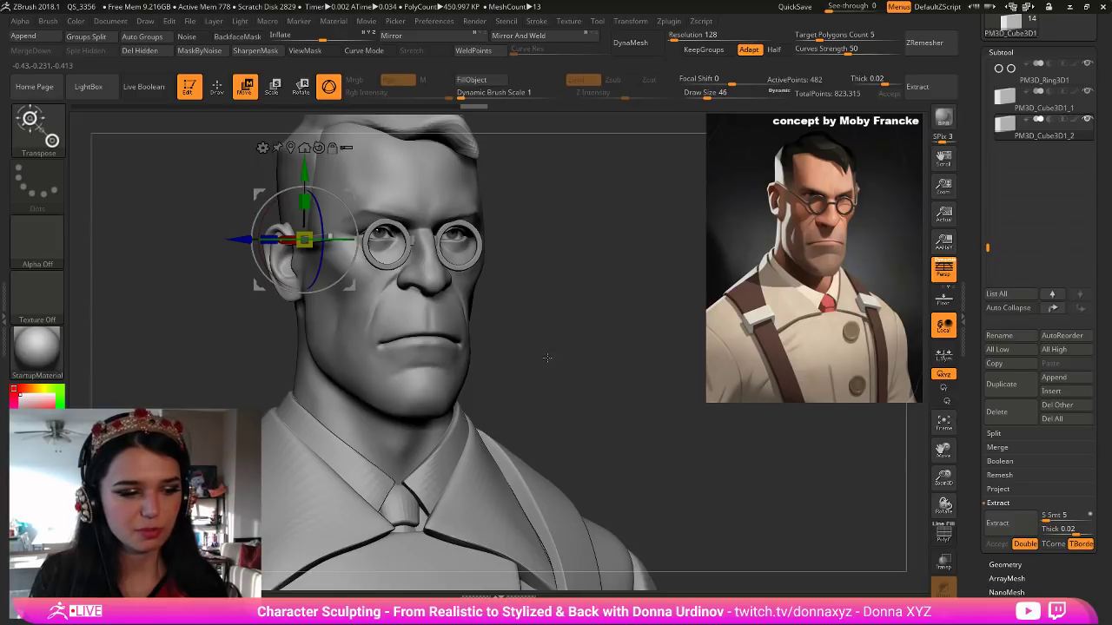
drag(526, 313, 417, 296)
drag(351, 252, 346, 243)
drag(232, 353, 382, 343)
drag(350, 211, 352, 214)
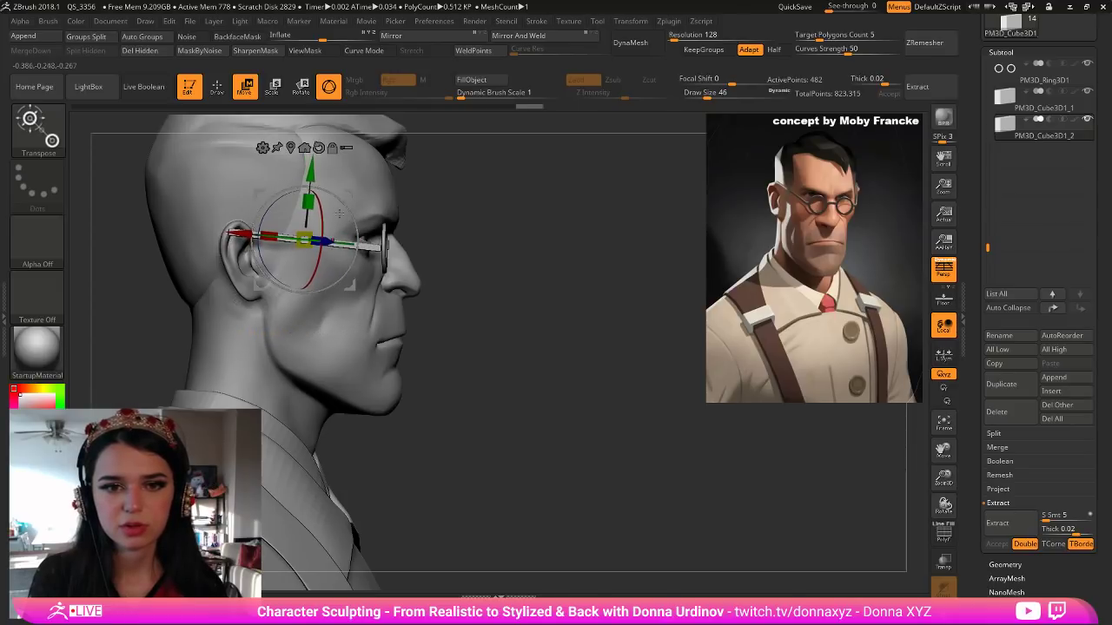
Nudge the tilted temple arm up and forward, and angle its front end toward the outer edge of the lens ring.
drag(305, 171, 306, 165)
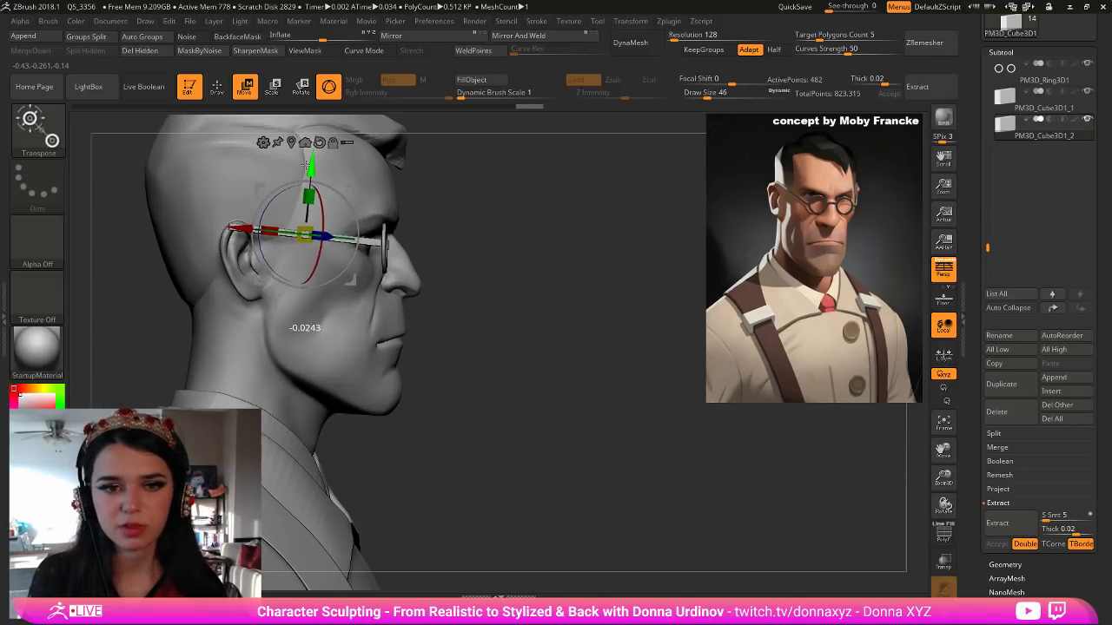
drag(243, 228, 246, 230)
drag(521, 214, 391, 211)
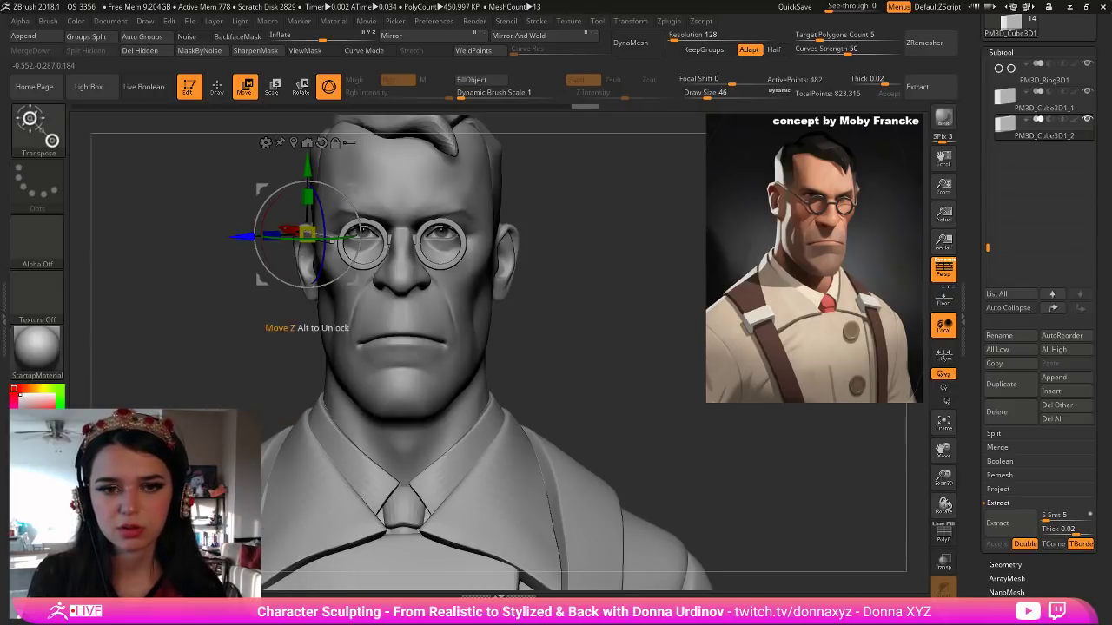
drag(245, 287, 338, 250)
Copy the bridge block within its subtool to the lens ring's outer edge as a hinge piece and adjust its height.
click(1034, 102)
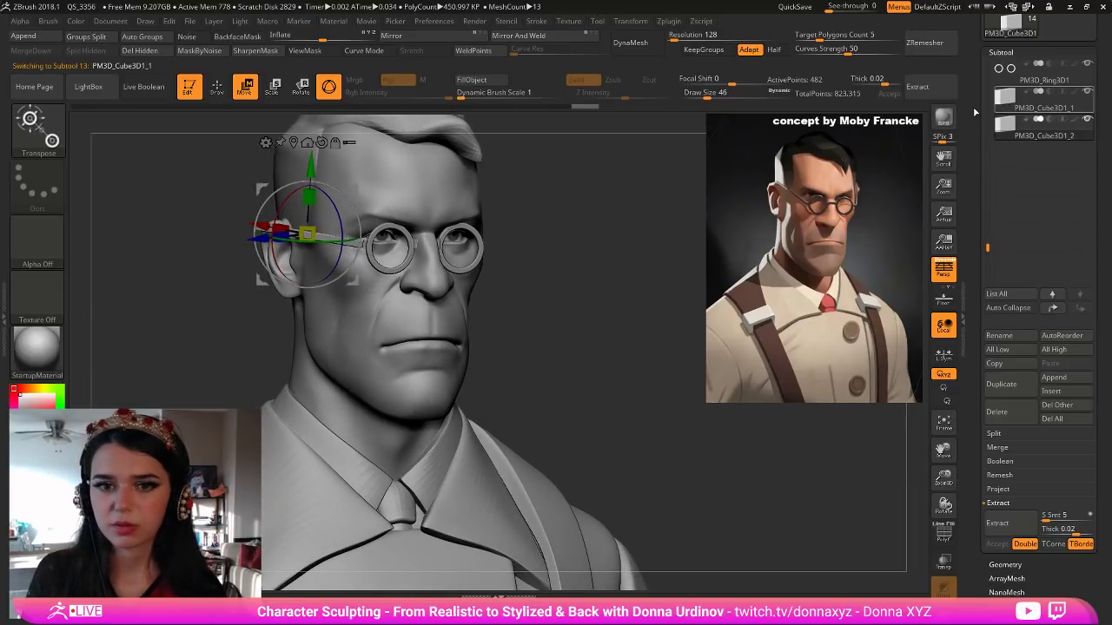
drag(426, 205, 427, 208)
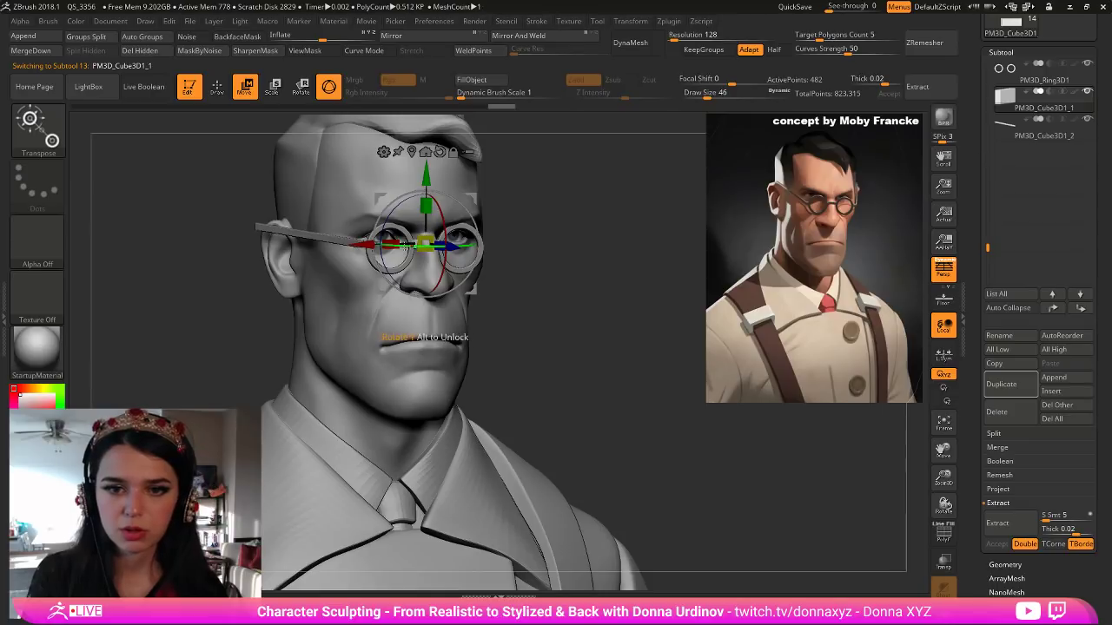
mouse_move(360, 248)
ctrl+mouse_down()
mouse_move(289, 251)
mouse_move(370, 240)
ctrl+mouse_up()
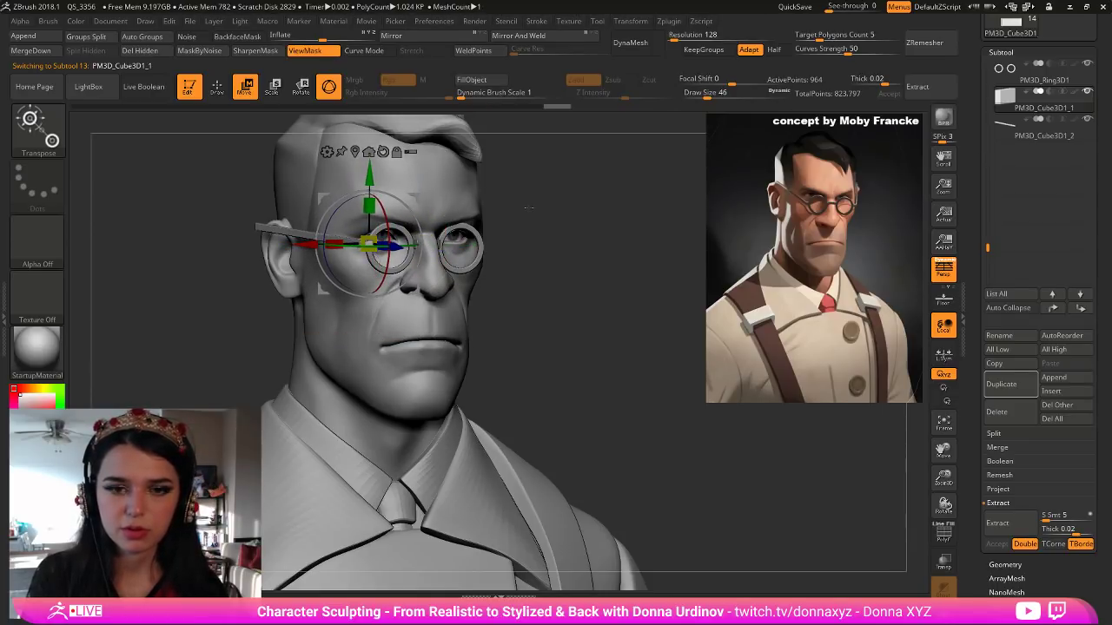
ctrl+right_drag(586, 228, 639, 339)
drag(370, 206, 371, 193)
Fit the hinge block between the lens ring's outer edge and the temple arm by adjusting its depth and width.
drag(714, 285, 761, 311)
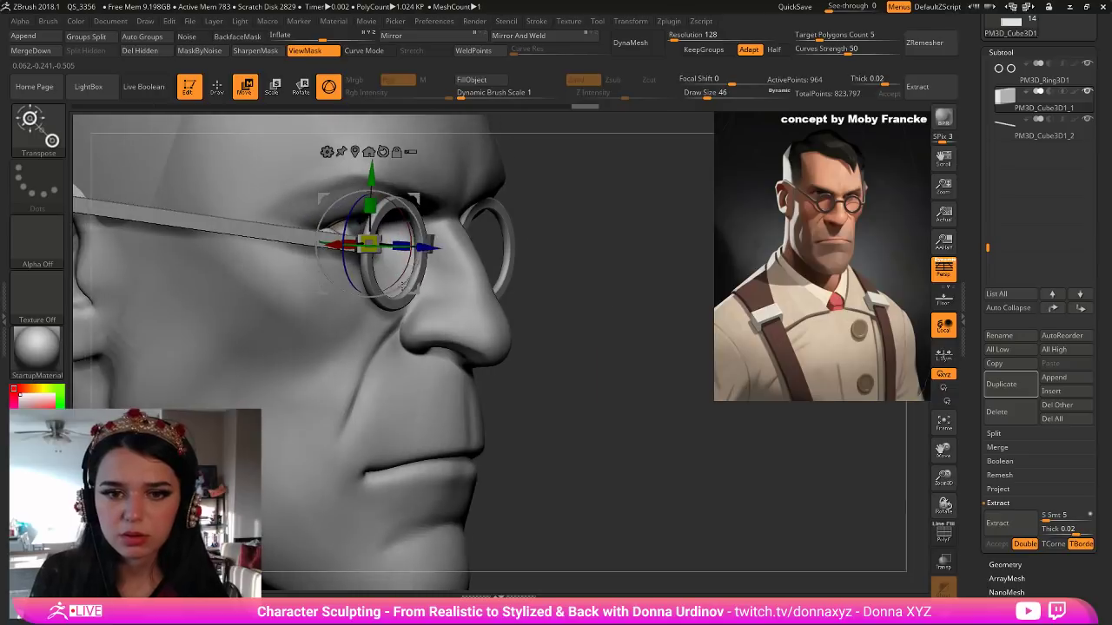
drag(427, 248, 421, 249)
drag(571, 235, 426, 239)
mouse_move(293, 246)
mouse_down()
mouse_move(276, 251)
mouse_move(407, 260)
mouse_move(328, 261)
mouse_move(280, 234)
mouse_up()
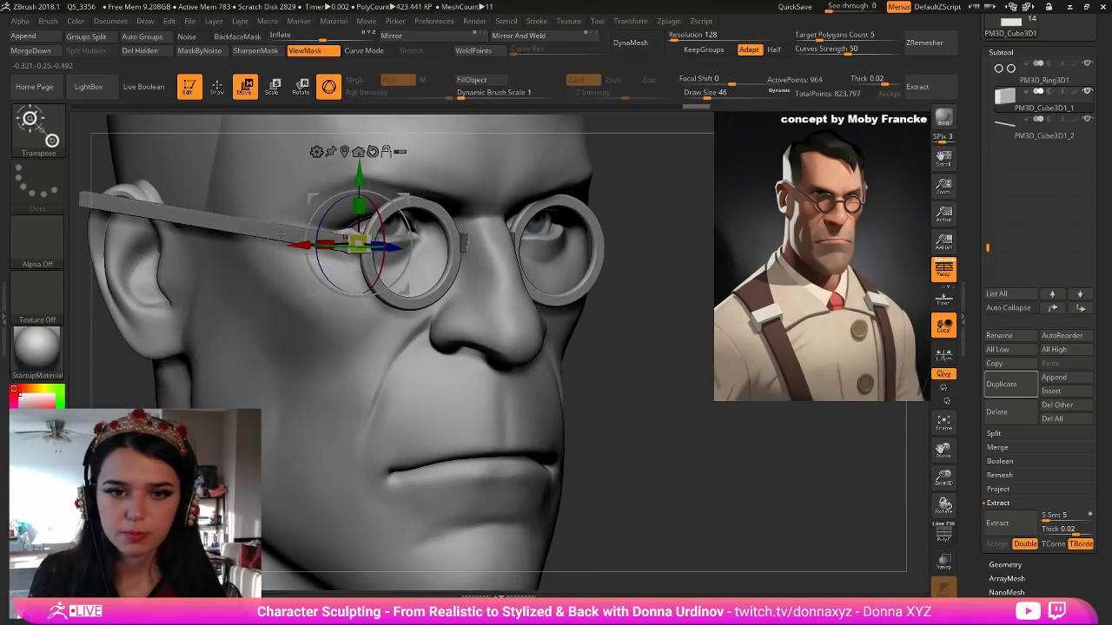
drag(368, 249, 391, 248)
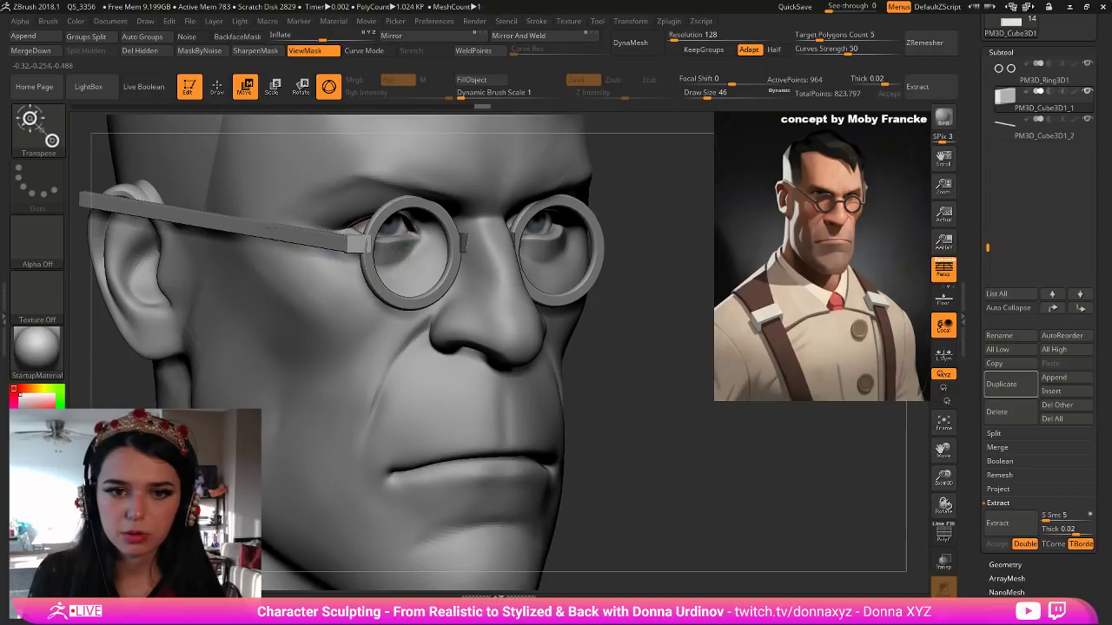
Select the temple arm and shift it slightly so its front end meets the hinge block.
alt+click(318, 252)
drag(219, 163, 219, 162)
drag(230, 228, 233, 227)
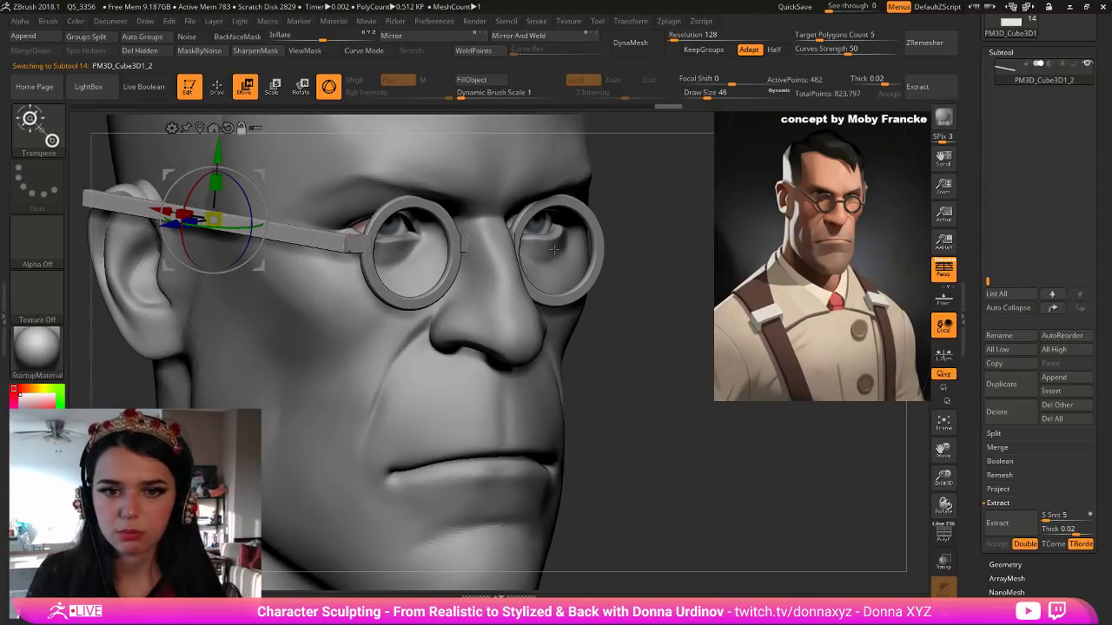
Mirror and weld the temple arm, and likewise the bridge and hinge subtool, across to the other side of the face.
ctrl+right_drag(599, 207, 574, 263)
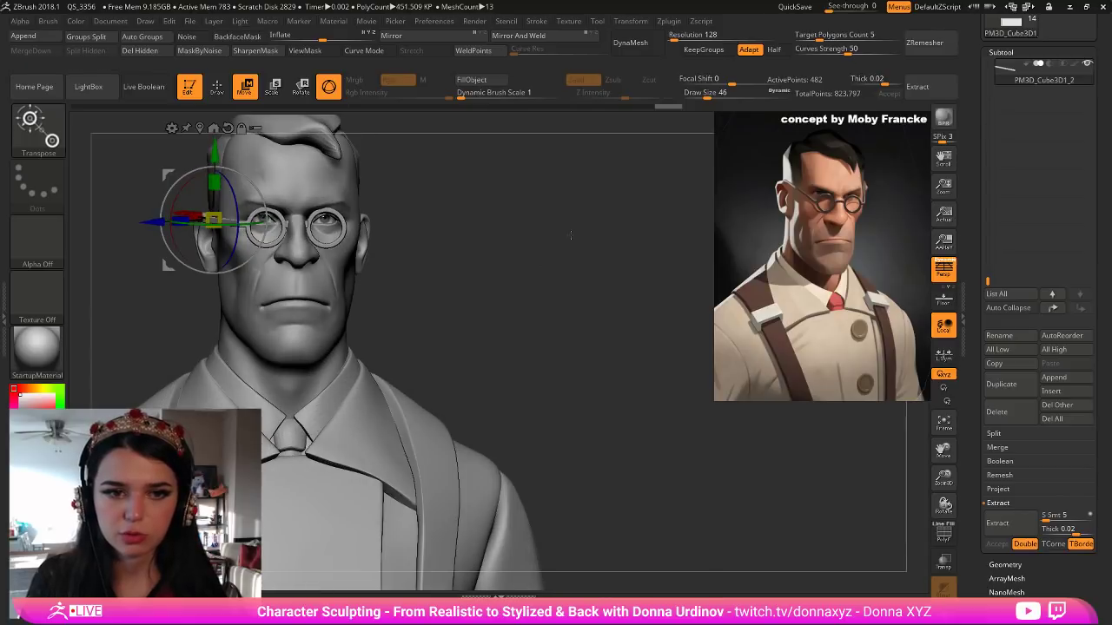
click(511, 41)
drag(988, 280, 966, 187)
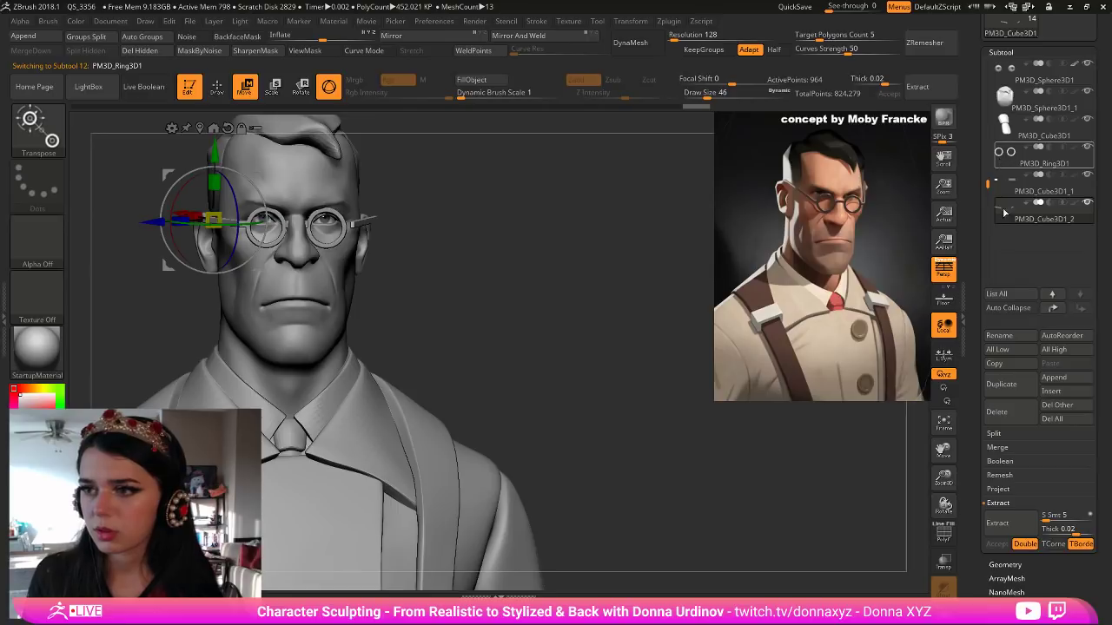
click(1042, 162)
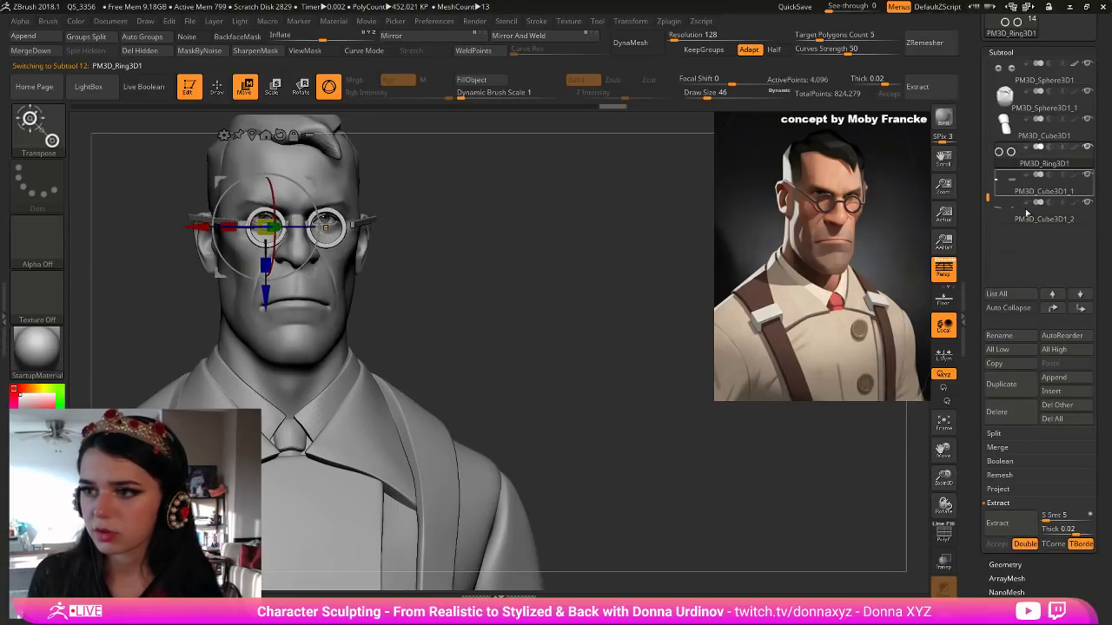
click(999, 185)
click(514, 40)
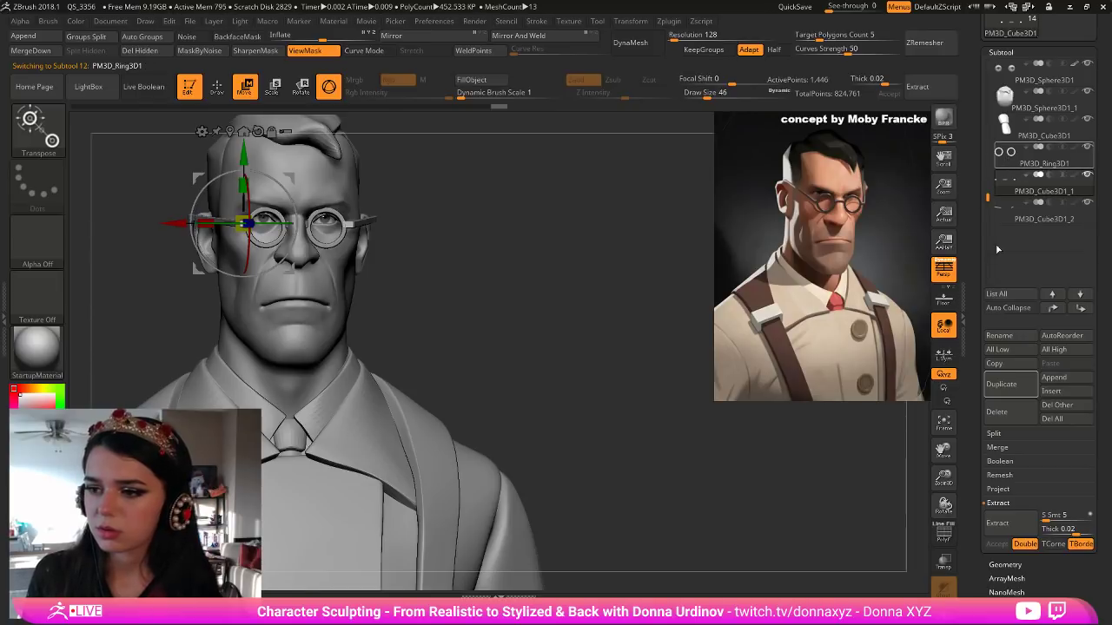
Merge the lens ring subtool down with the two cube subtools below it into a single glasses subtool.
click(1001, 160)
click(997, 448)
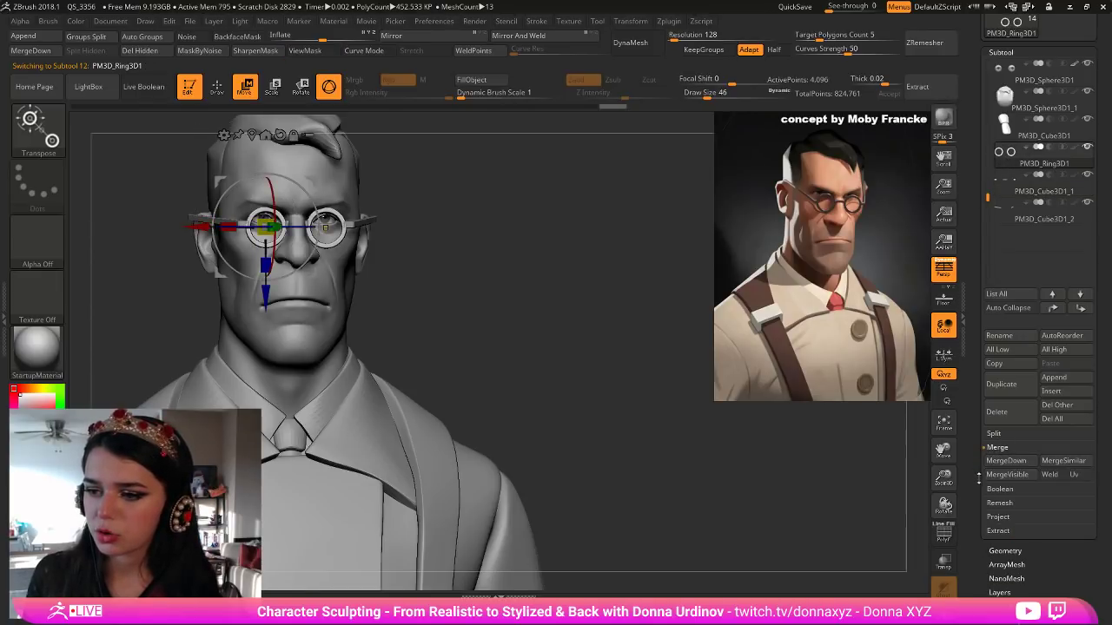
click(1005, 461)
click(903, 483)
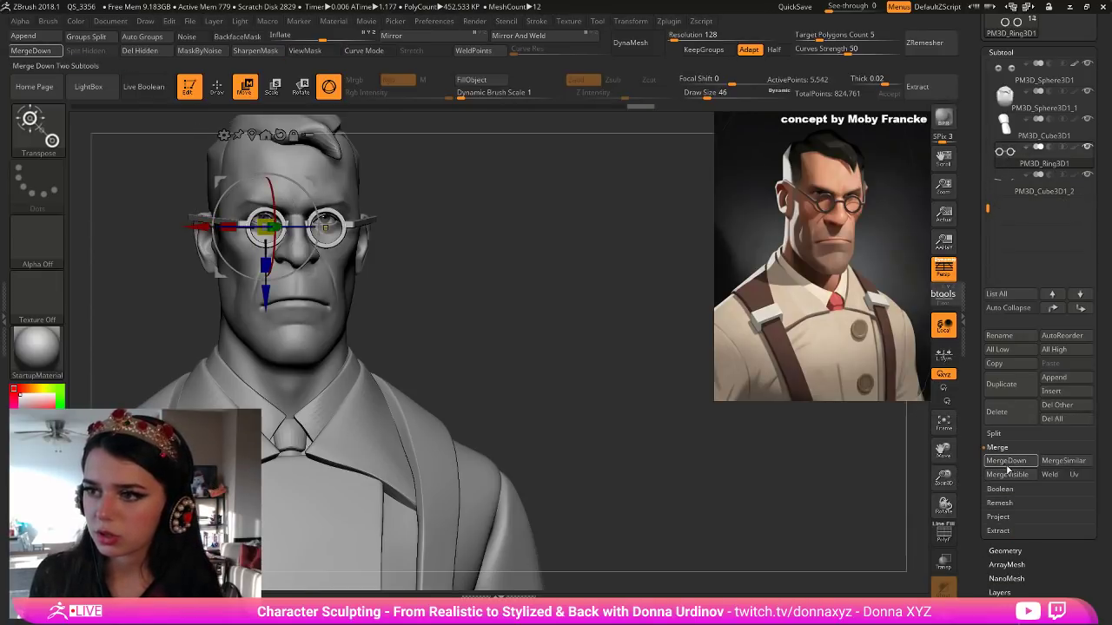
click(1003, 462)
click(904, 485)
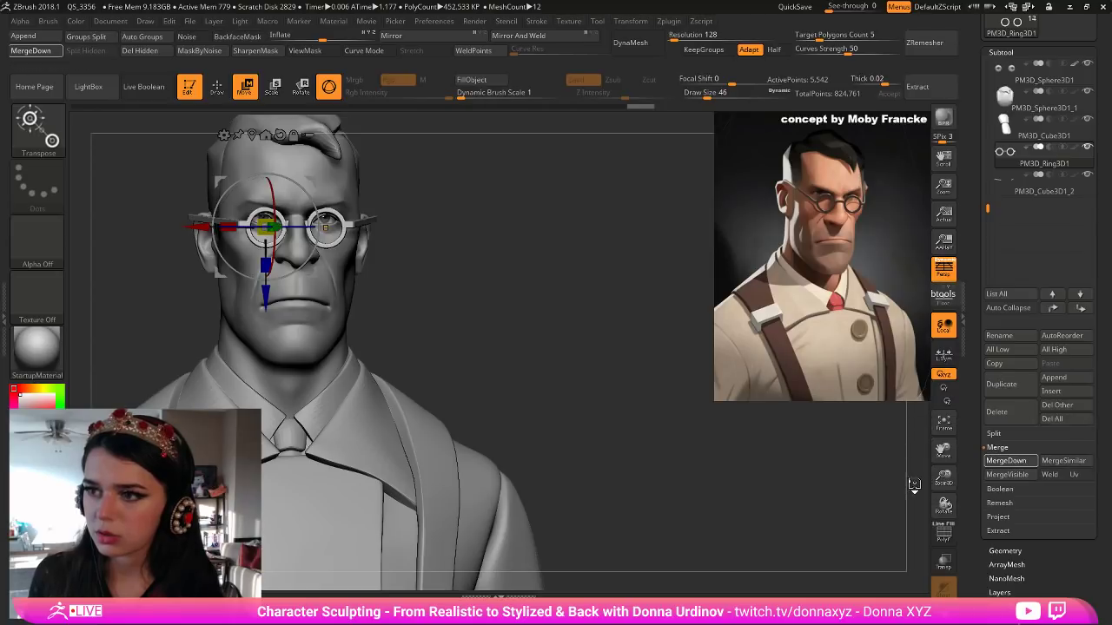
Try to rotate the merged glasses on the face.
click(219, 96)
drag(506, 216, 604, 221)
click(301, 88)
drag(306, 231, 301, 246)
drag(397, 224, 434, 224)
drag(331, 232, 348, 261)
key(ctrl+z)
key(ctrl+z)
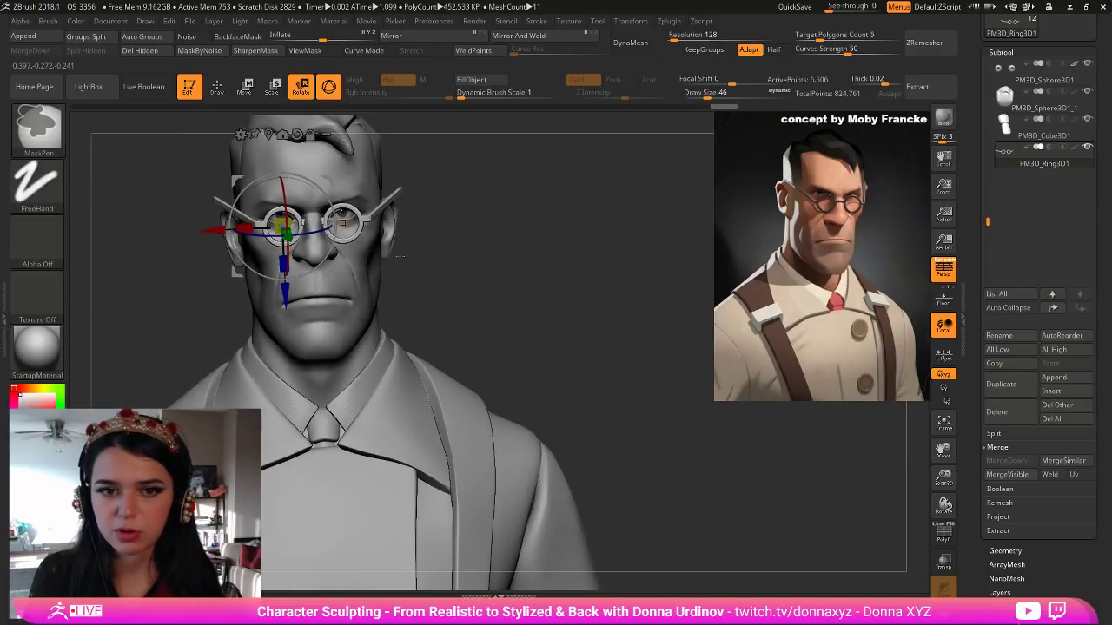
Isolate the merged glasses and try to shift their position.
drag(536, 295, 721, 227)
mouse_move(512, 224)
alt+mouse_down()
mouse_move(518, 264)
mouse_move(528, 264)
alt+mouse_up()
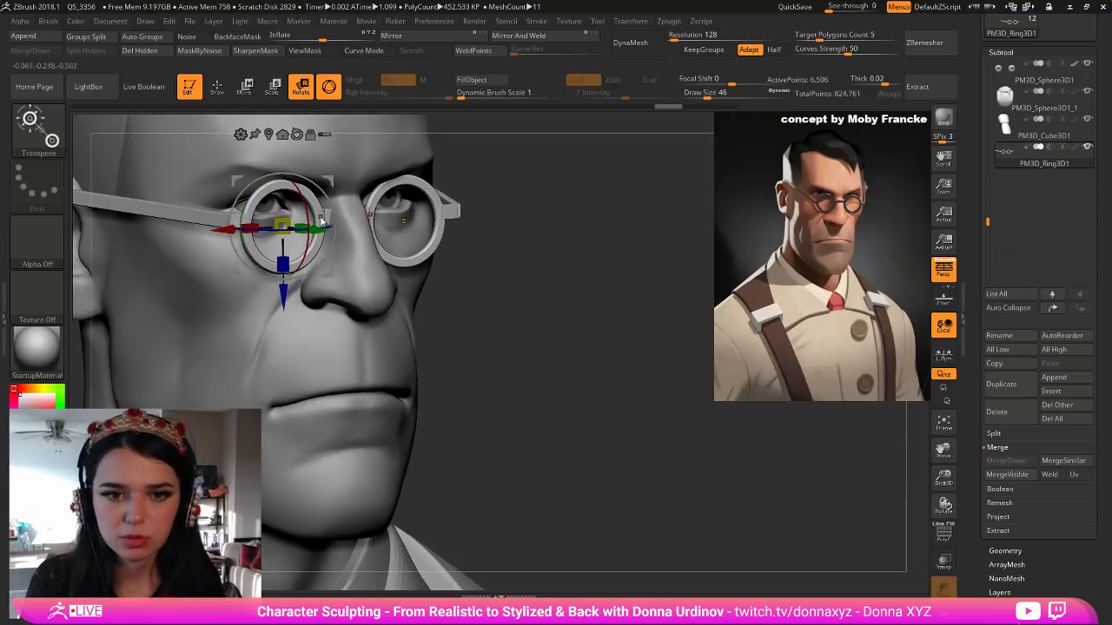
click(405, 219)
key(q)
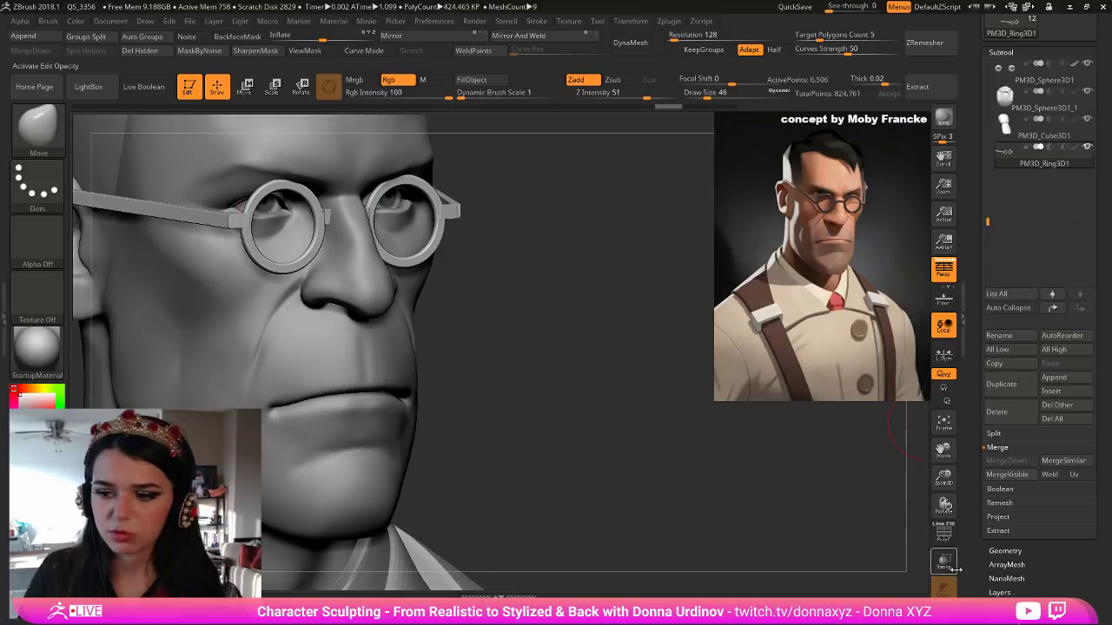
click(943, 615)
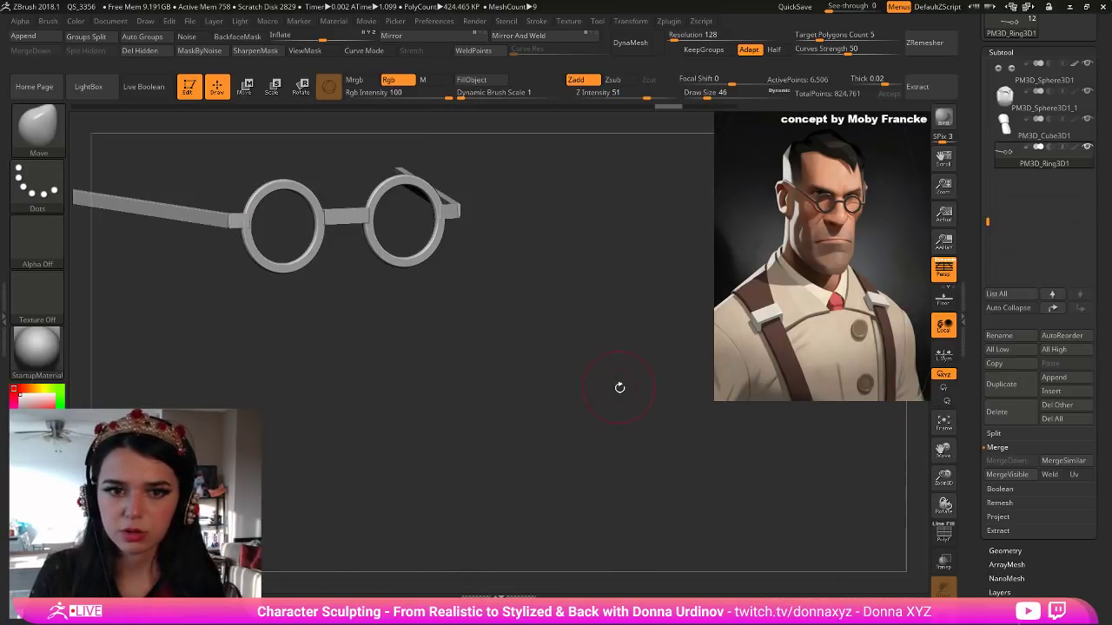
alt+drag(622, 400, 599, 365)
click(245, 87)
drag(394, 221, 418, 218)
key(ctrl+z)
Restore the full bust and nudge the glasses in depth and height so they sit on the nose.
drag(483, 234, 489, 308)
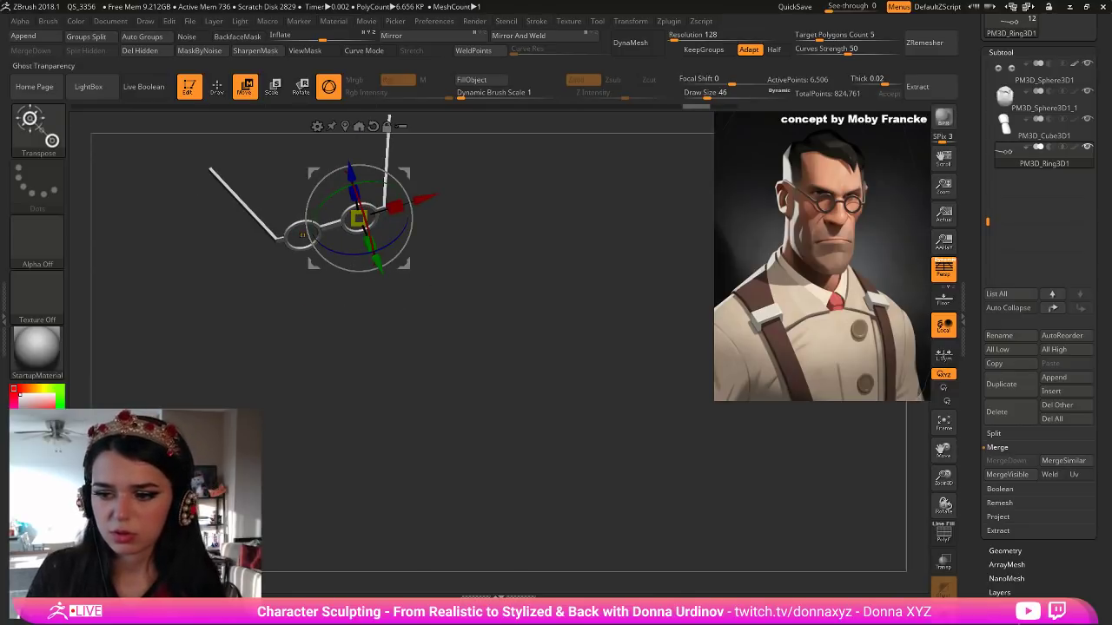
click(942, 589)
drag(363, 227, 365, 235)
drag(591, 226, 599, 126)
drag(575, 244, 603, 244)
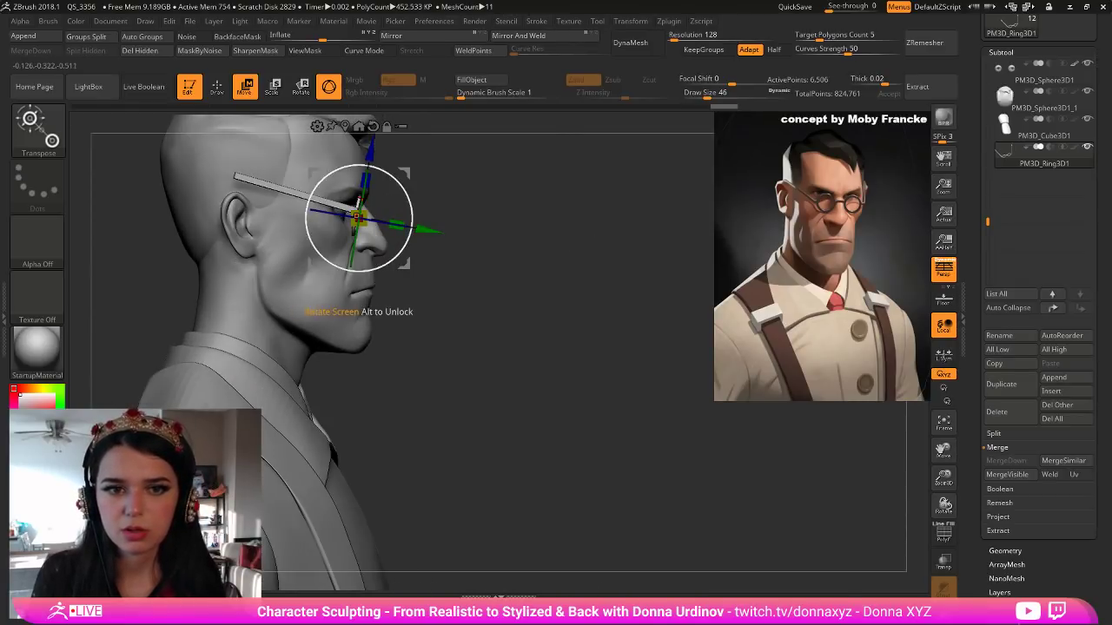
drag(430, 229, 405, 206)
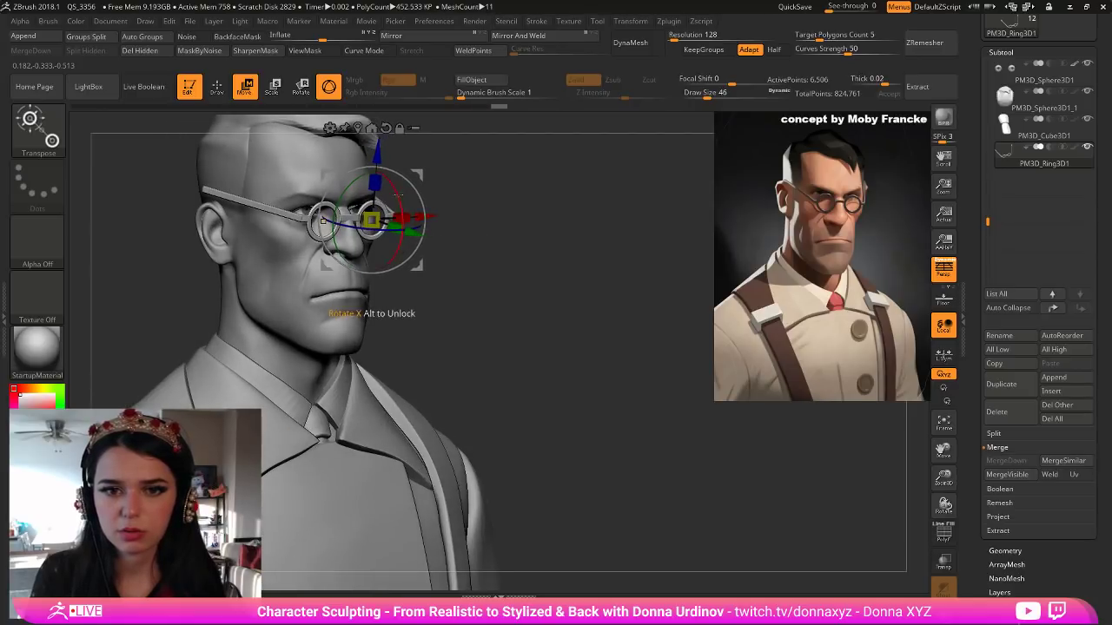
drag(377, 157, 375, 153)
key(q)
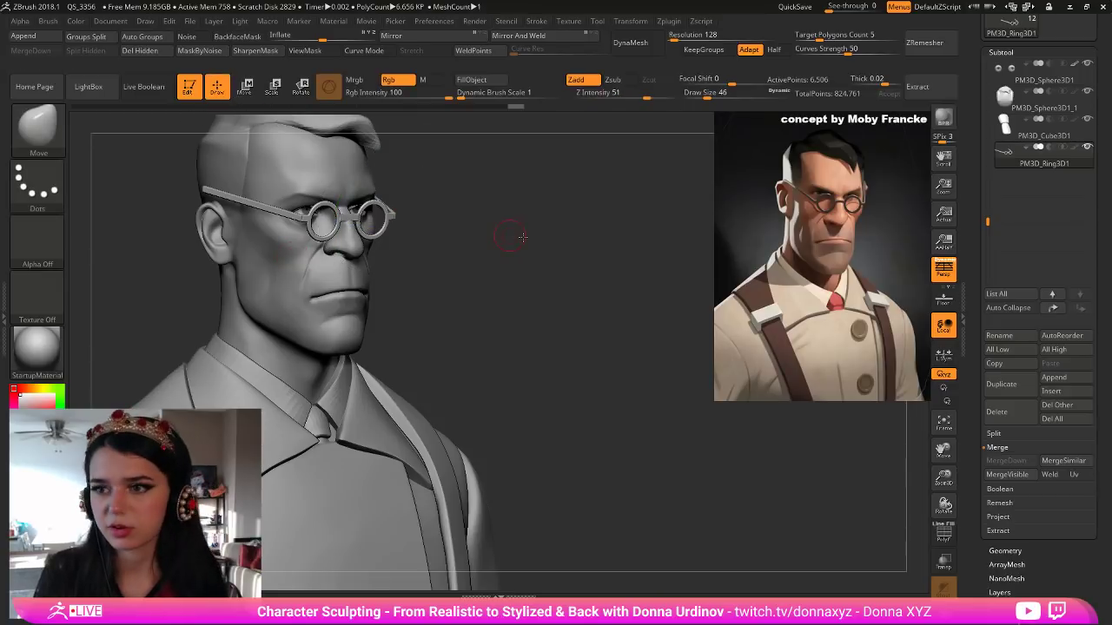
Bend the glasses' bridge into a slight forward arch with the Move brush and smooth its shape.
alt+drag(516, 241, 557, 253)
key(b)
key(m)
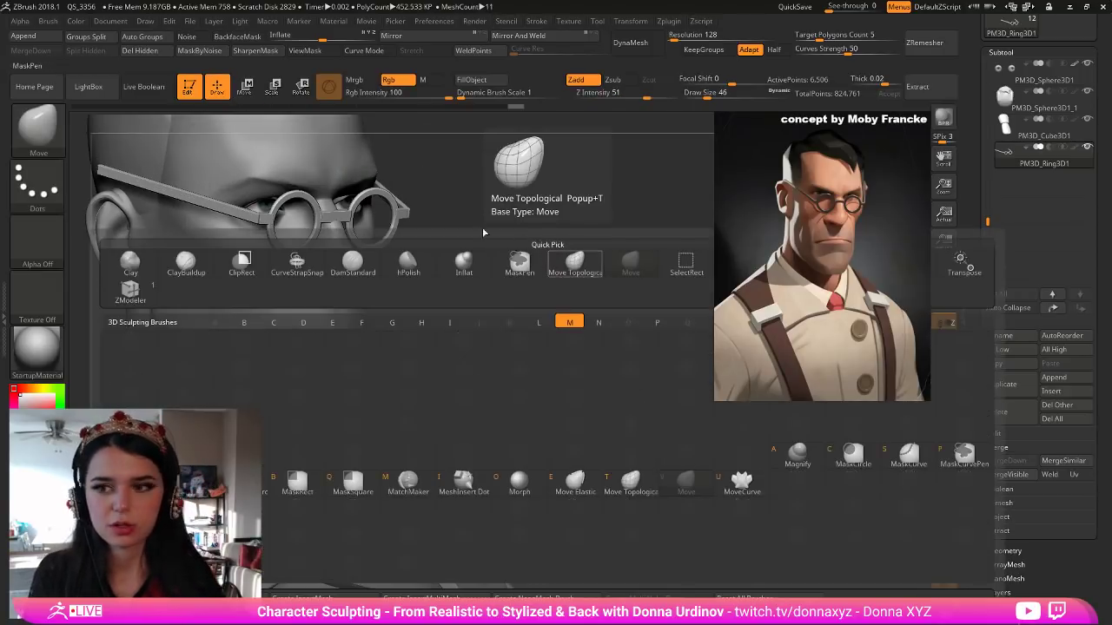
key(v)
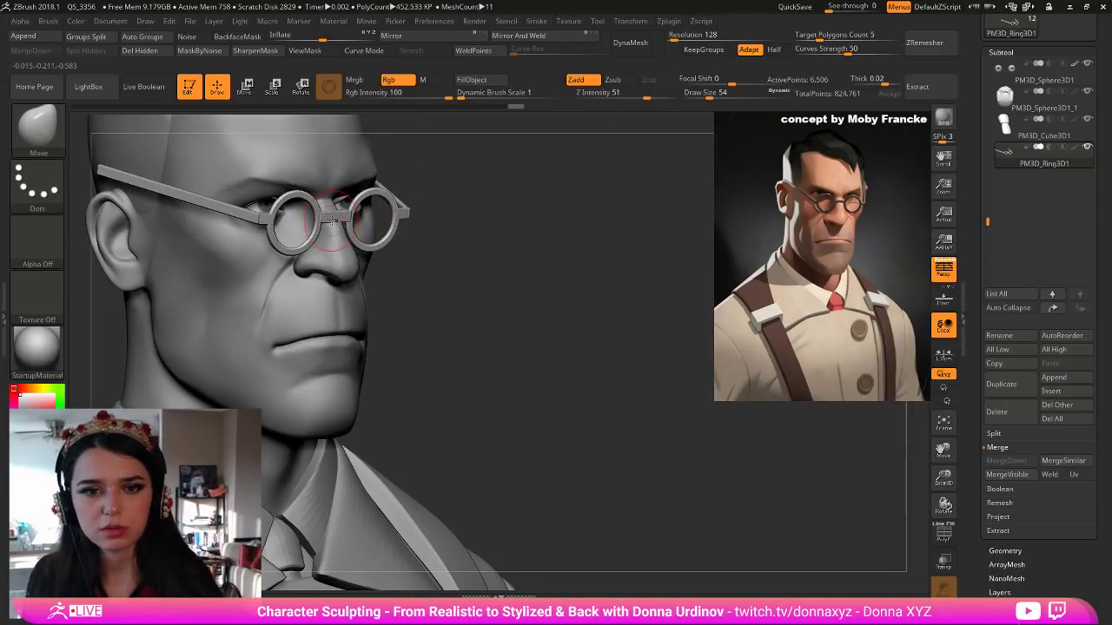
drag(506, 220, 531, 325)
drag(374, 231, 392, 286)
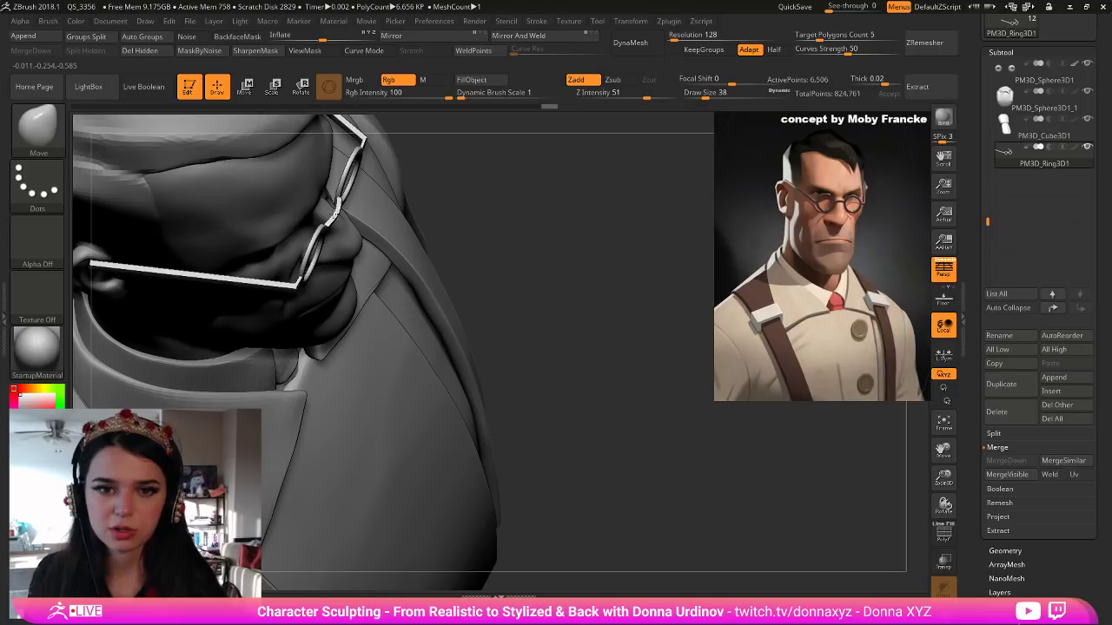
drag(484, 198, 463, 153)
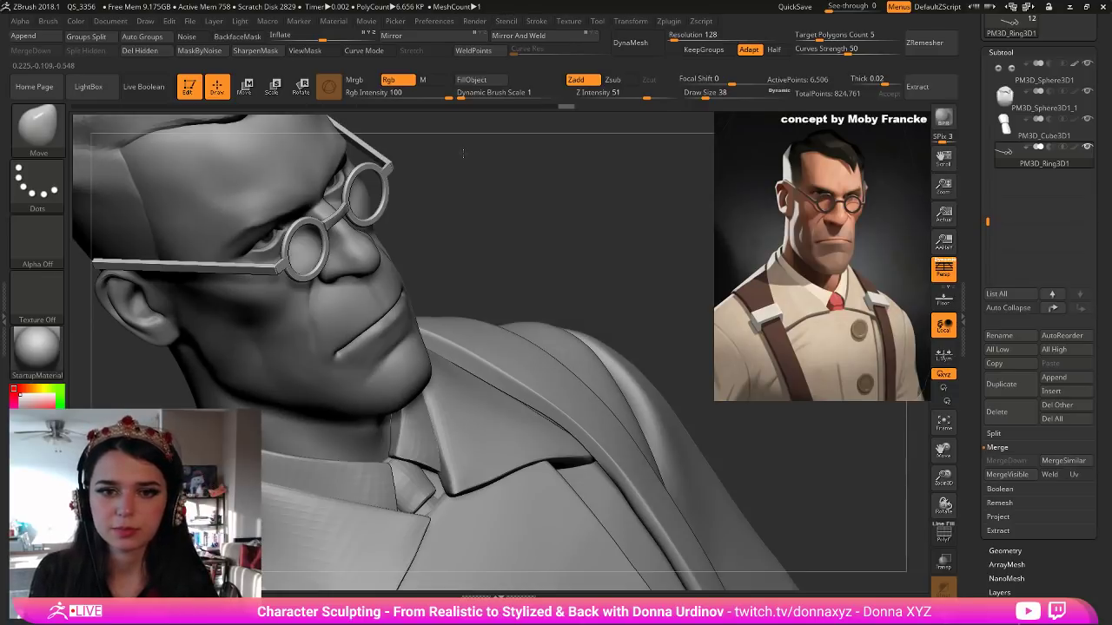
drag(336, 224, 344, 215)
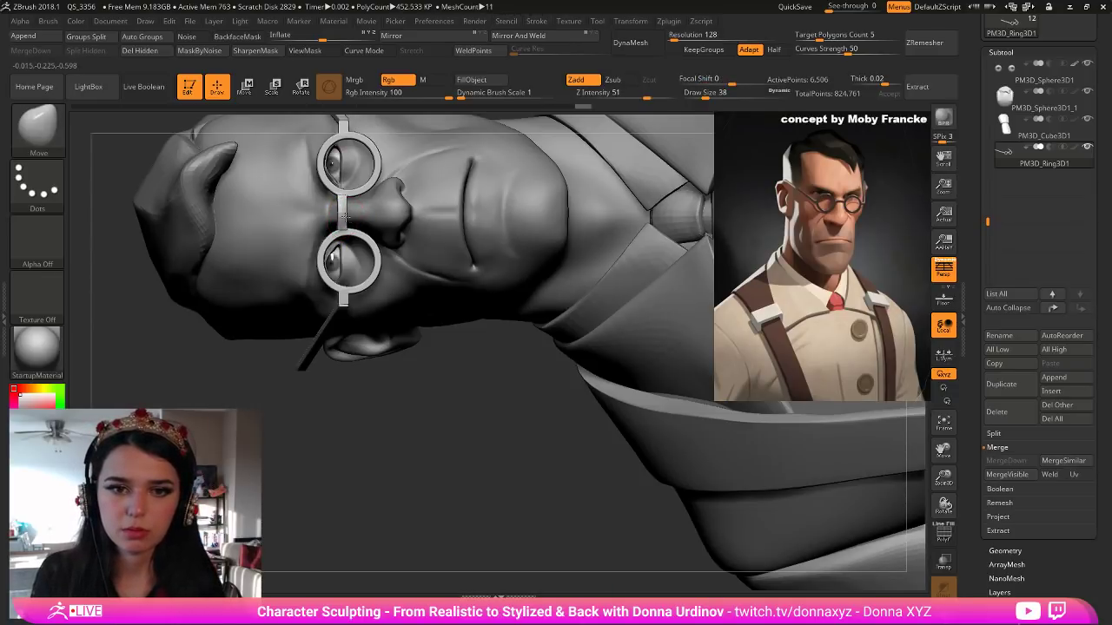
shift+drag(346, 211, 343, 212)
drag(451, 367, 543, 361)
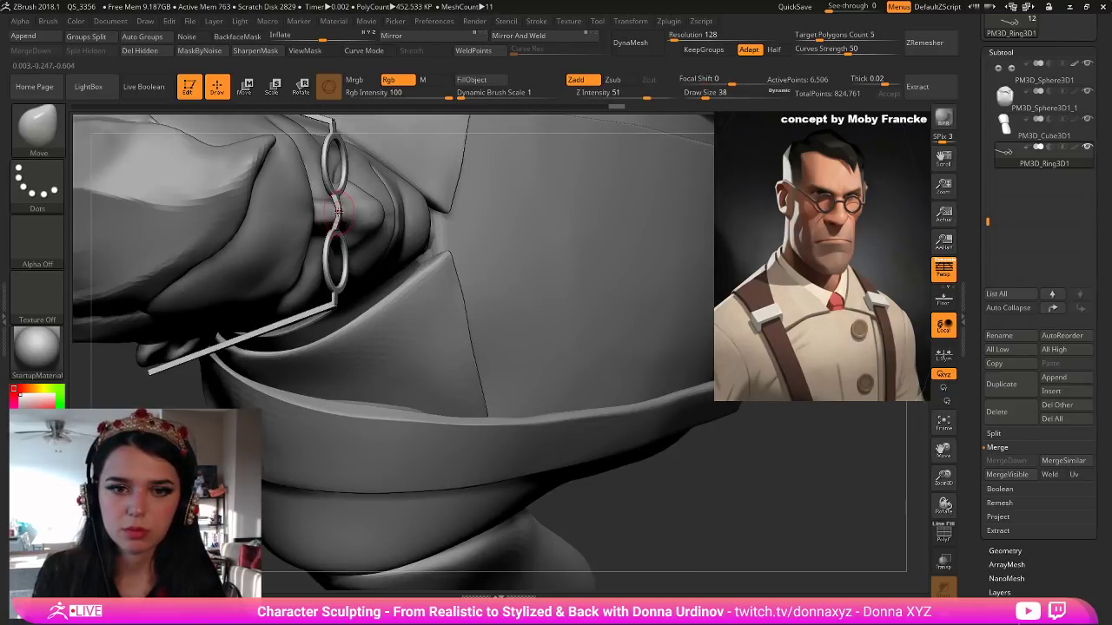
shift+drag(332, 214, 337, 212)
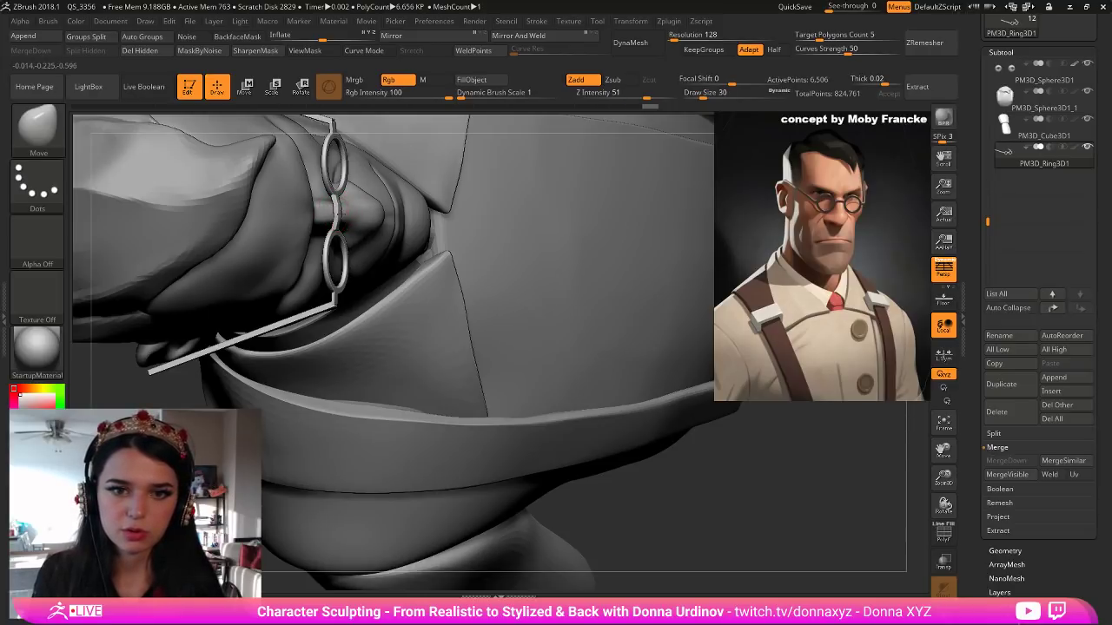
Preview the whole bust with BasicMaterial and switch its material back to StartupMaterial.
alt+drag(693, 475, 681, 462)
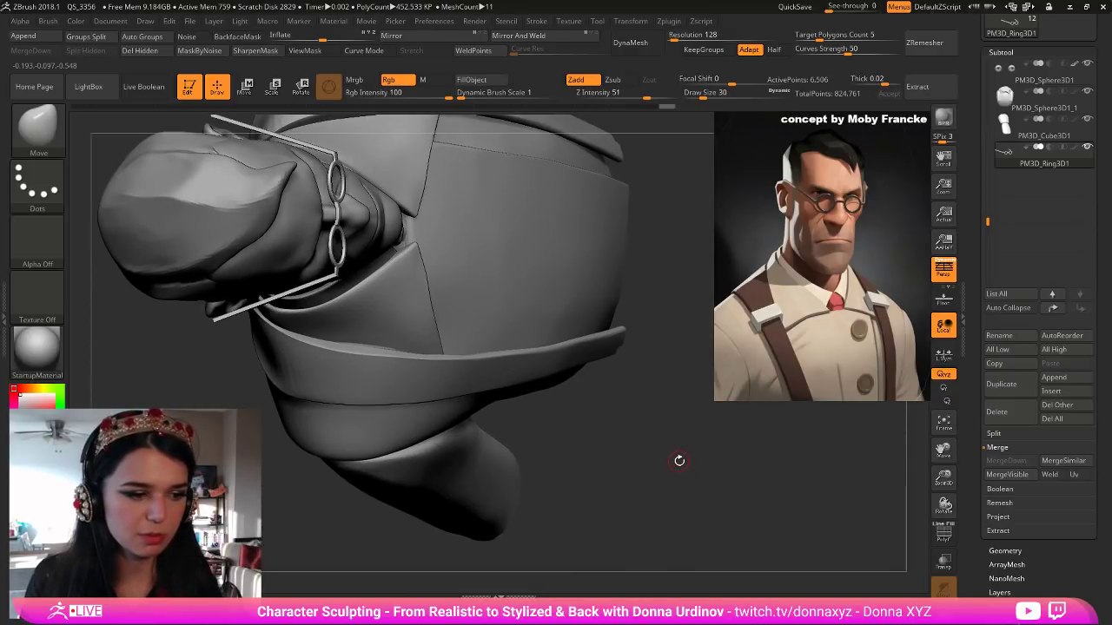
drag(662, 452, 671, 389)
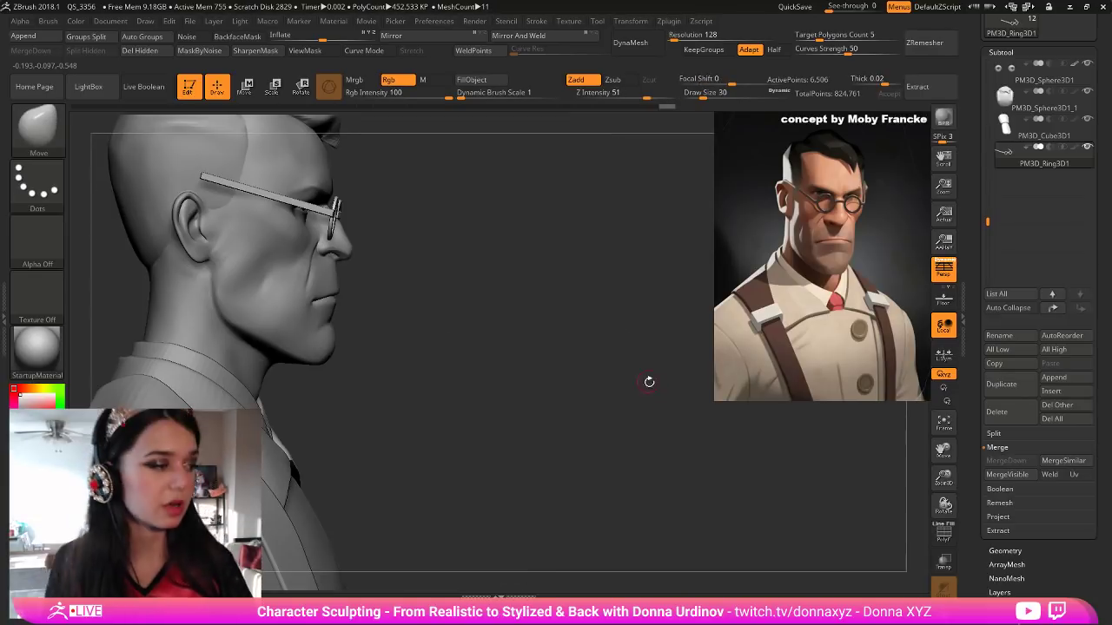
mouse_move(559, 342)
mouse_down()
mouse_move(539, 353)
mouse_move(507, 345)
mouse_move(540, 347)
mouse_move(610, 385)
mouse_up()
click(38, 361)
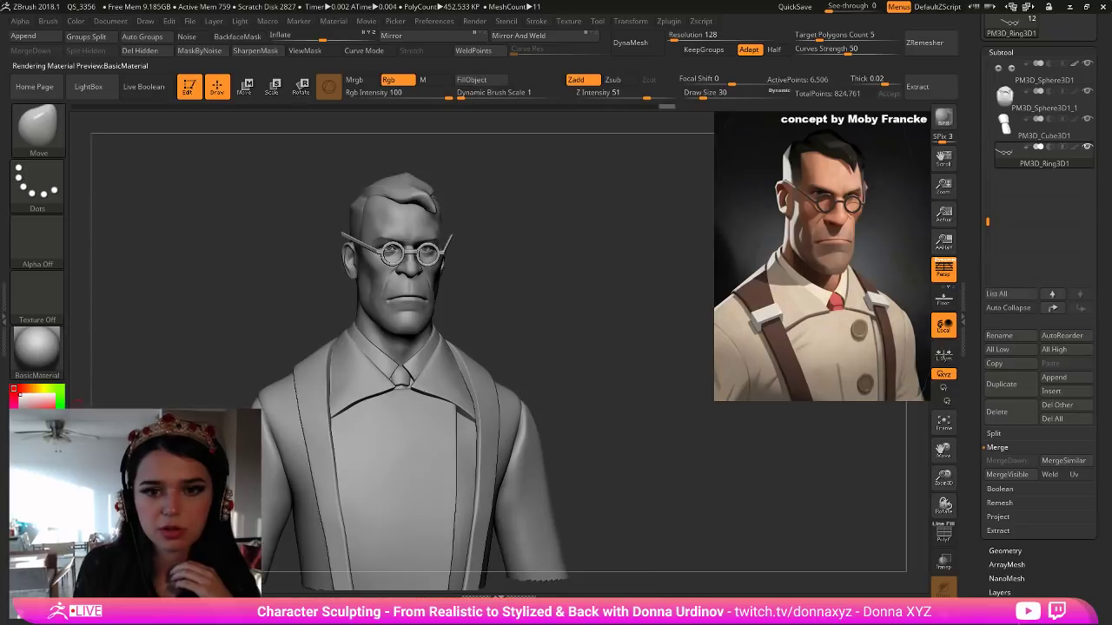
click(37, 349)
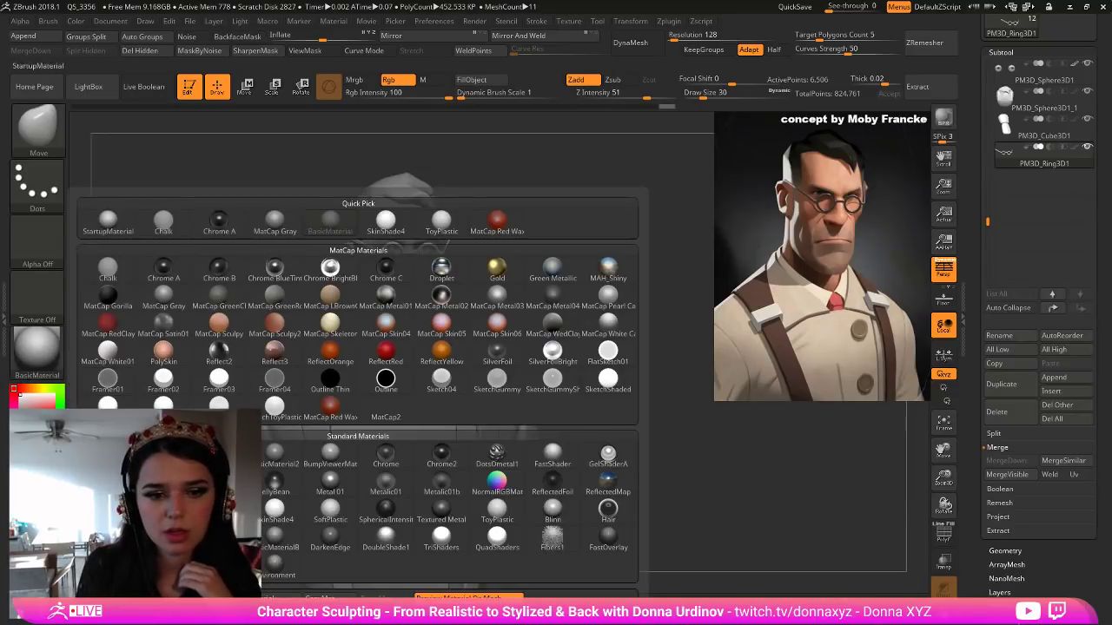
click(108, 222)
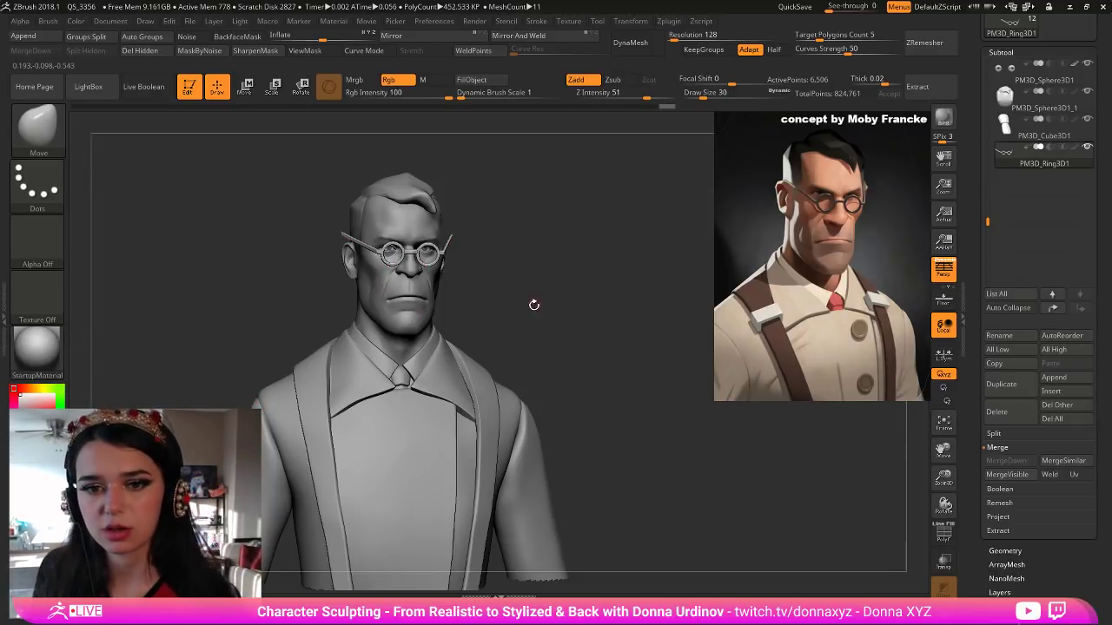
Isolate the glasses subtool and turn off the perspective view.
alt+drag(554, 327, 634, 344)
click(944, 613)
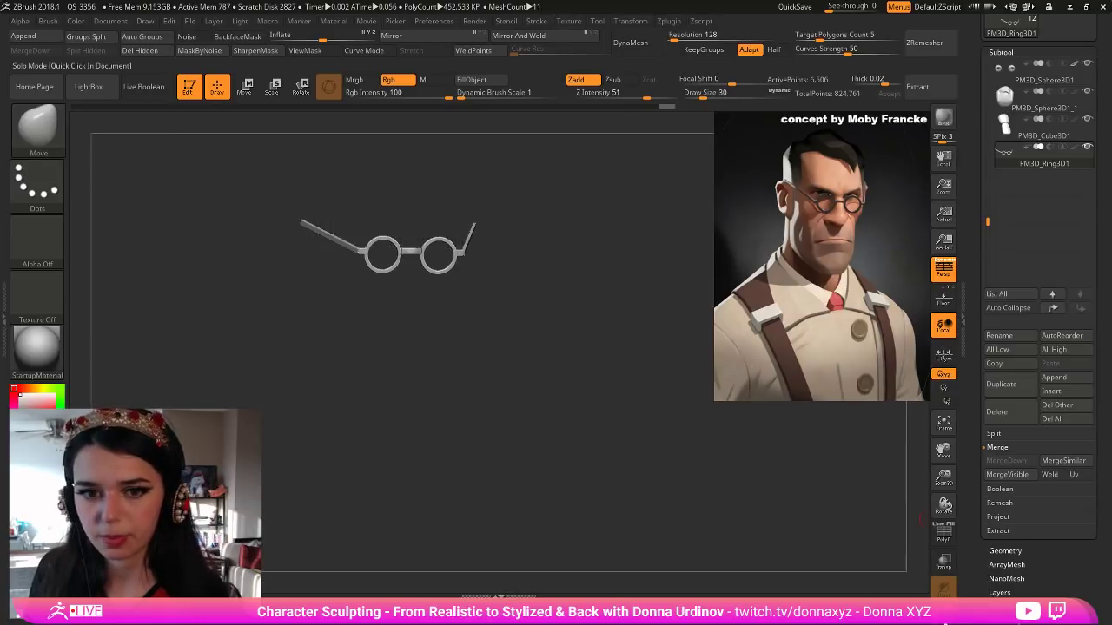
mouse_move(407, 240)
mouse_down()
mouse_move(368, 188)
mouse_move(335, 181)
mouse_move(365, 199)
mouse_up()
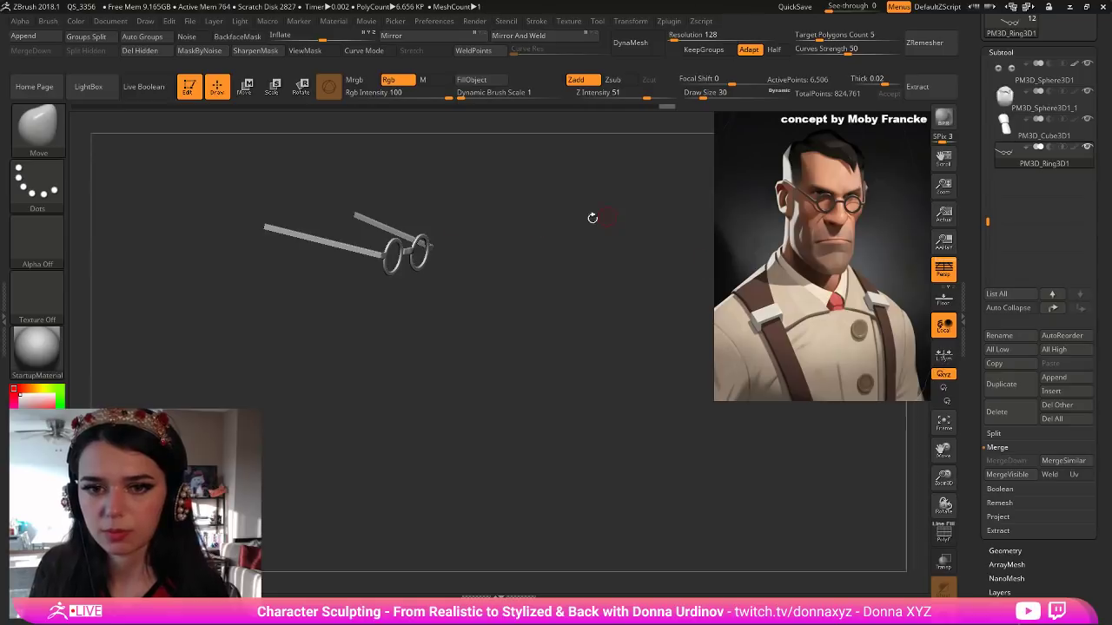
click(941, 274)
shift+drag(509, 225, 546, 214)
ctrl+drag(267, 181, 391, 267)
alt+drag(425, 292, 460, 344)
ctrl+click(461, 342)
drag(313, 152, 269, 160)
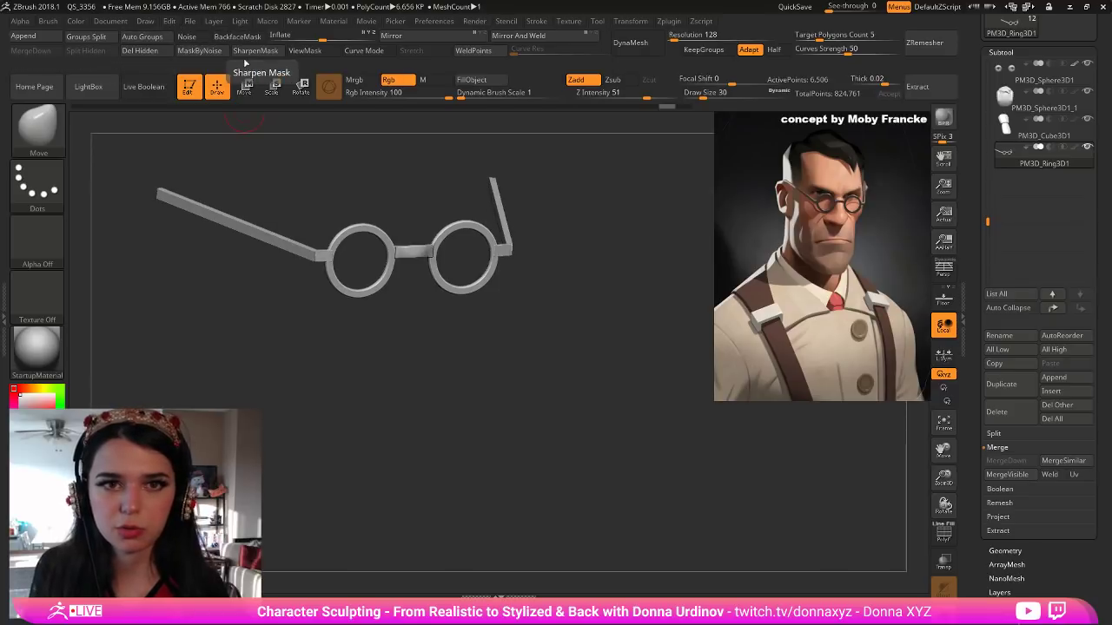
Show only the temple arms of the glasses and rotate them downward about their hinge ends toward the ears.
ctrl+shift+click(242, 229)
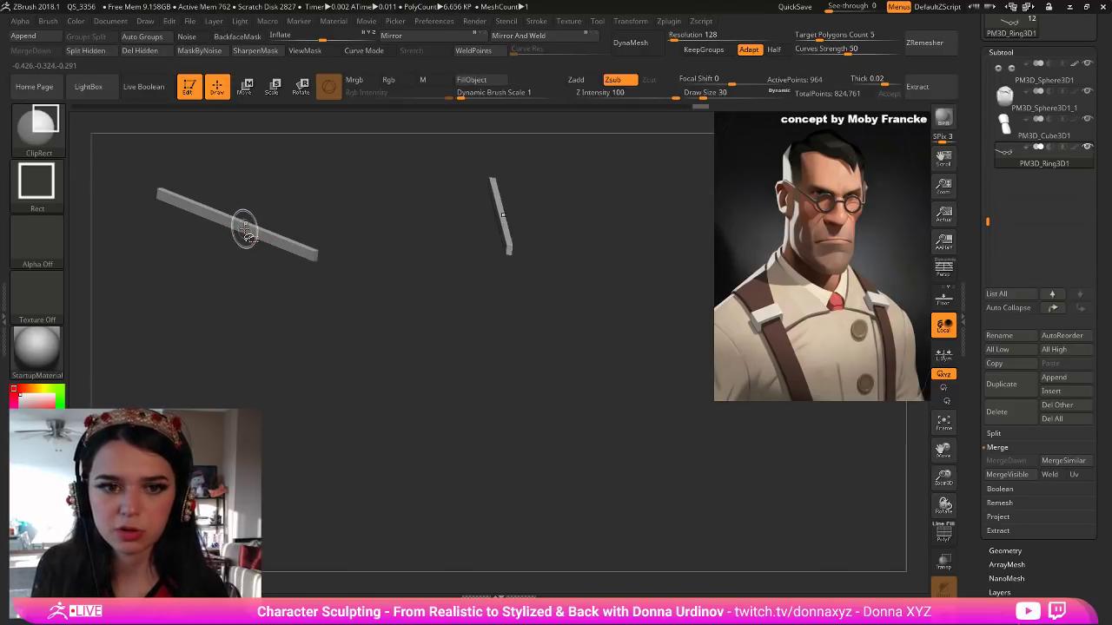
key(r)
alt+click(313, 260)
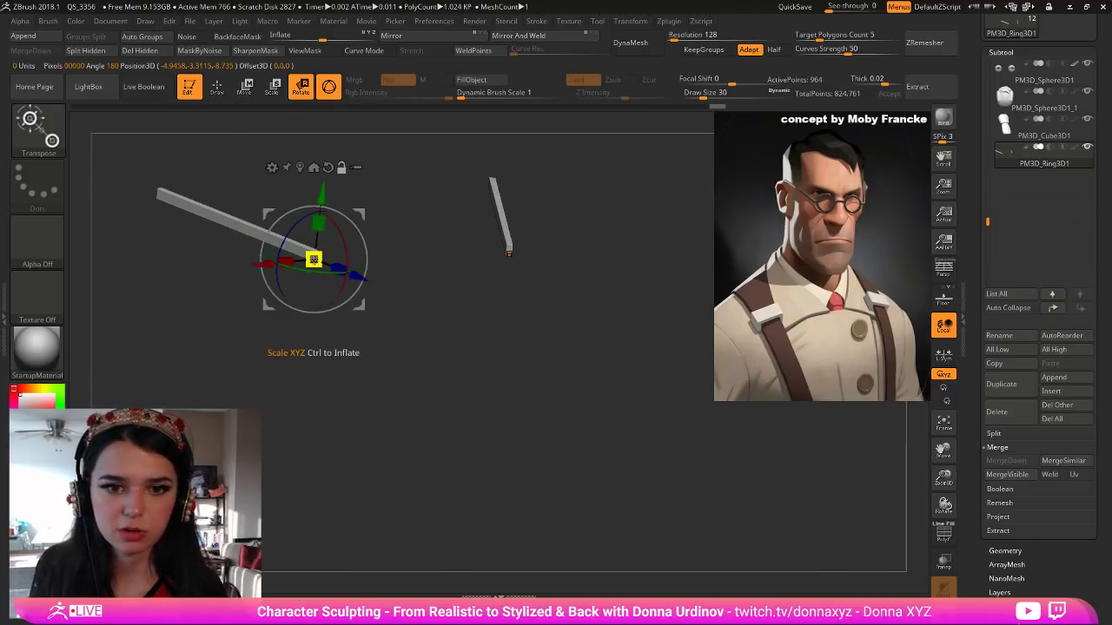
drag(341, 241, 340, 236)
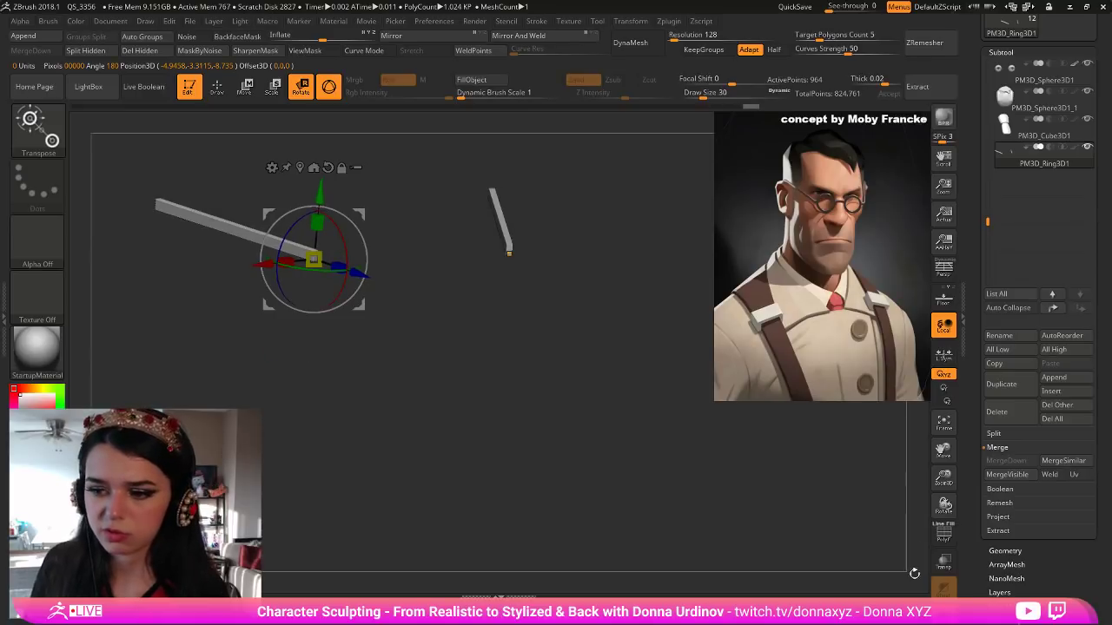
mouse_move(571, 359)
mouse_down()
mouse_move(358, 290)
mouse_move(348, 269)
mouse_up()
key(q)
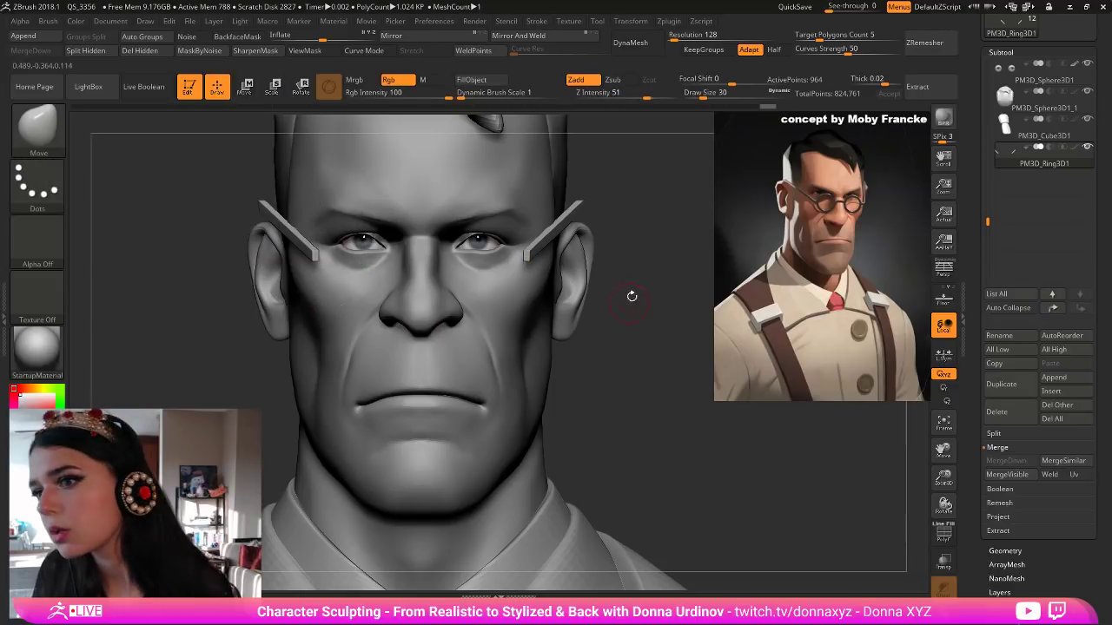
Try to bend the temple arms' rear ends over the ears with the Move brush and smooth the bend.
alt+drag(597, 364, 562, 335)
key(b)
key(m)
key(v)
click(945, 536)
click(945, 536)
key(])
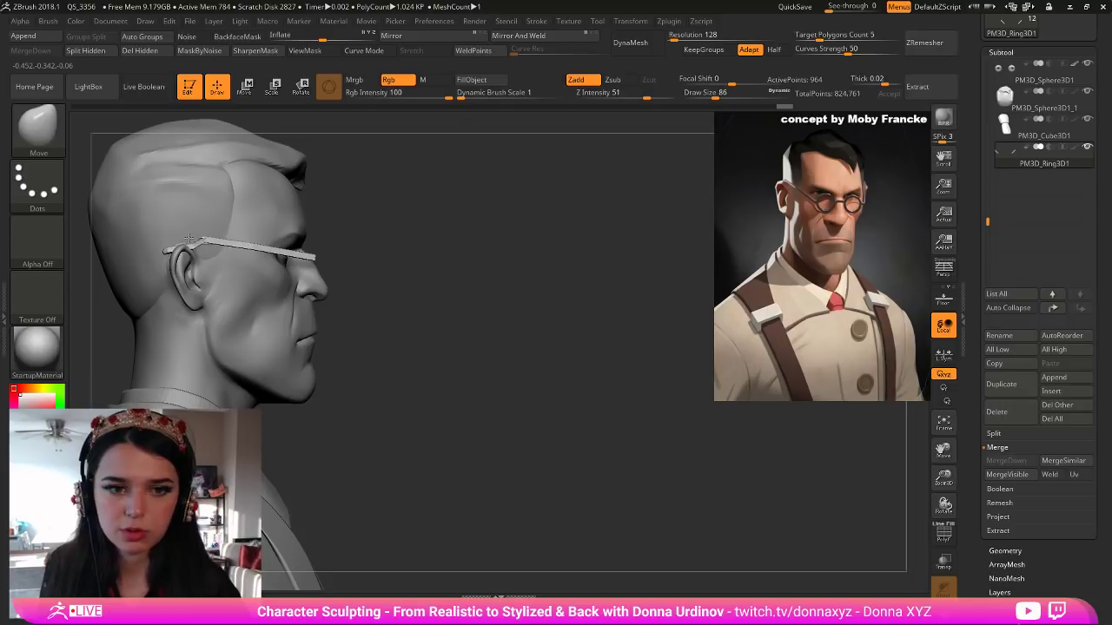
shift+drag(212, 242, 194, 239)
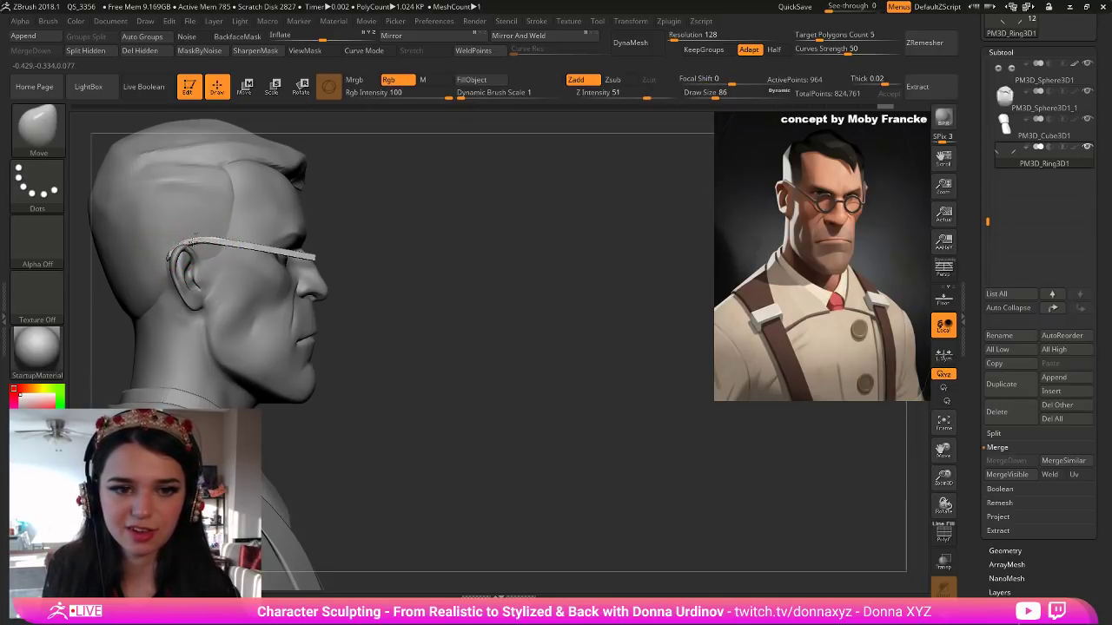
shift+drag(186, 240, 190, 237)
drag(397, 182, 300, 219)
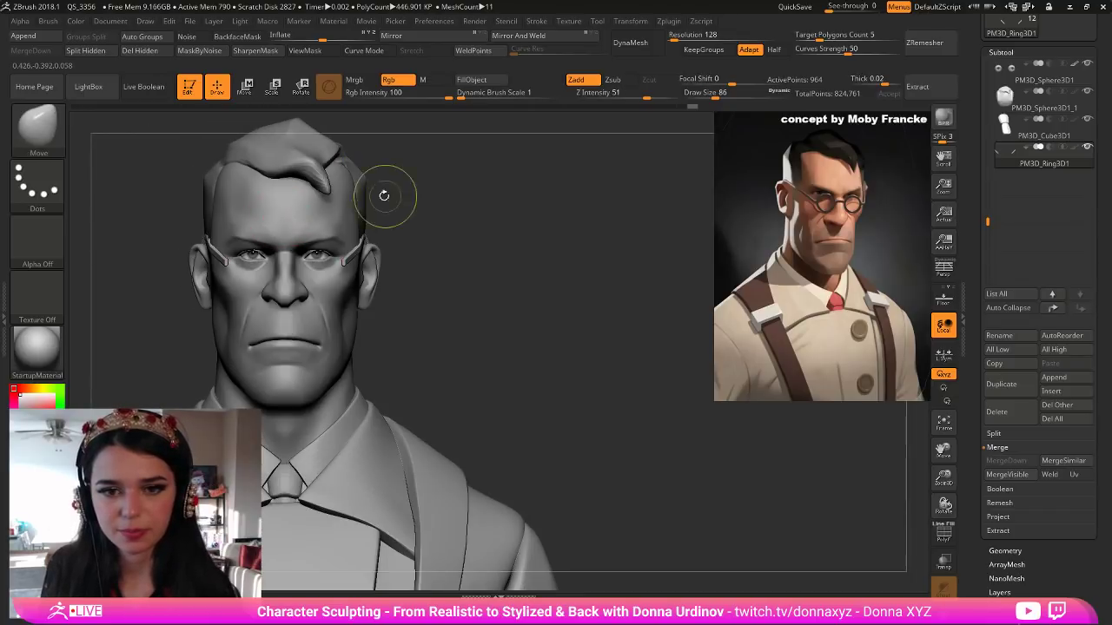
key(ctrl)
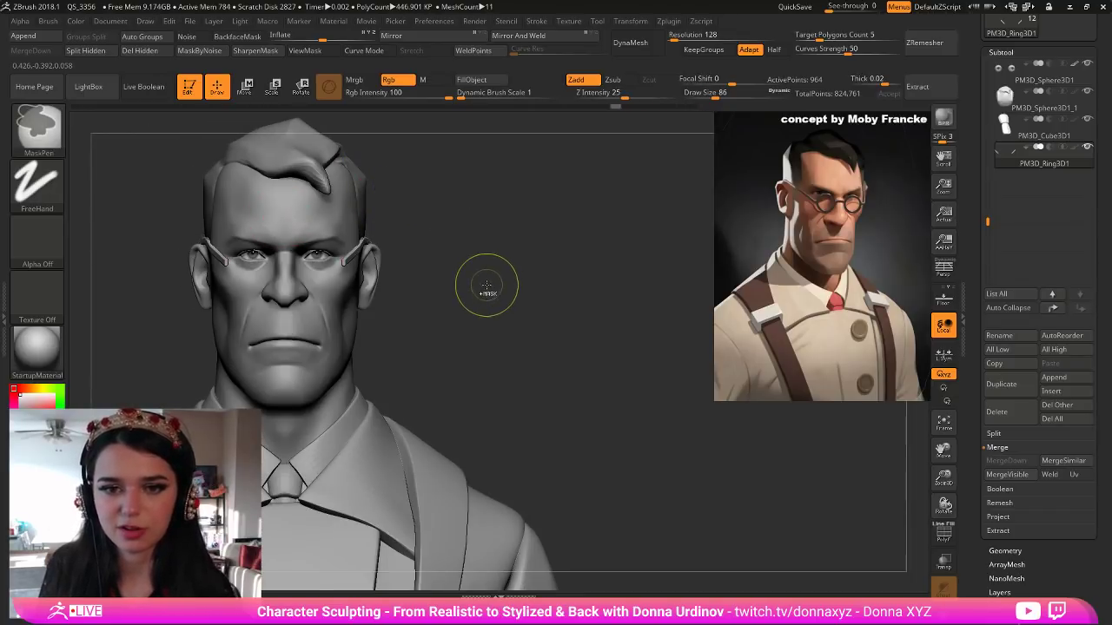
mouse_move(484, 286)
mouse_down()
mouse_move(541, 293)
mouse_move(620, 350)
mouse_move(686, 434)
mouse_up()
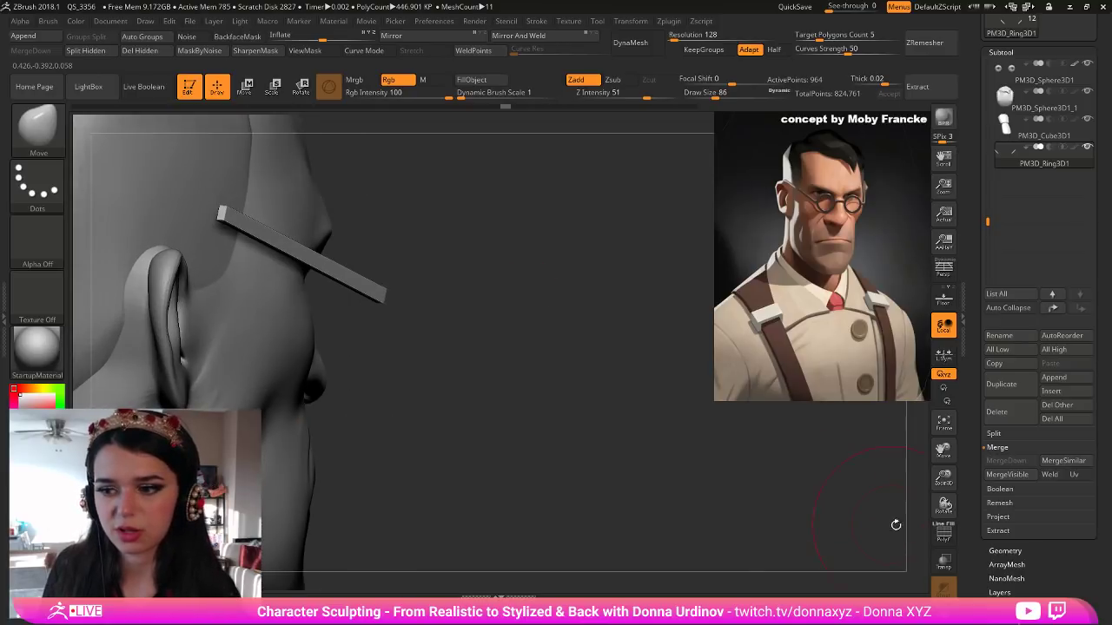
Turn on the polyframe display and mask the ear-side ends of both temple arms.
click(943, 533)
drag(587, 315, 501, 254)
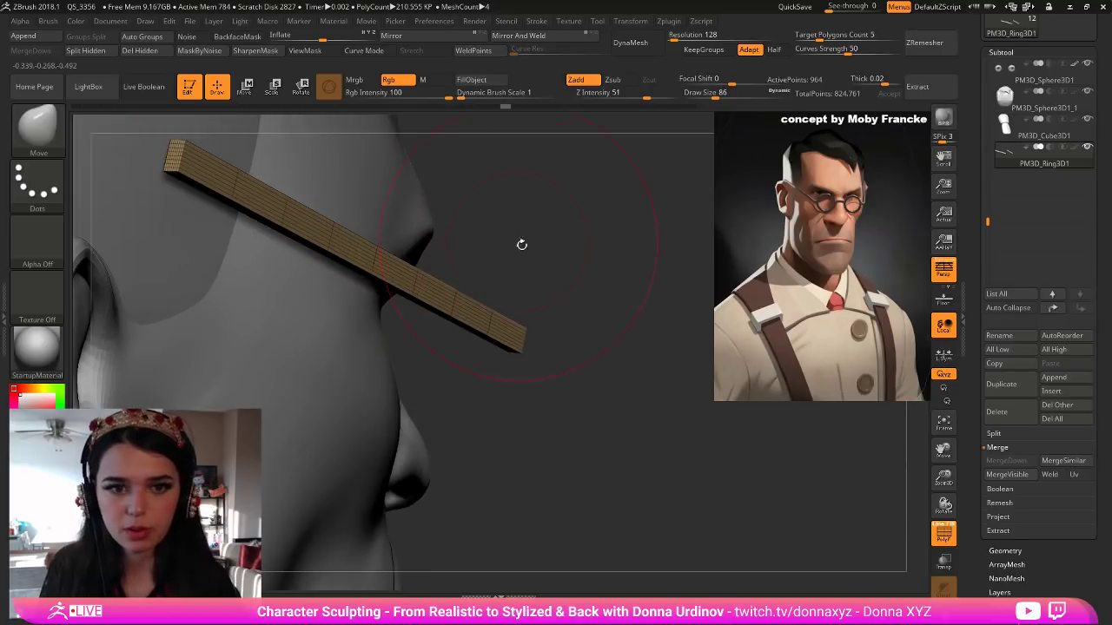
alt+drag(598, 244, 469, 178)
ctrl+drag(171, 200, 179, 202)
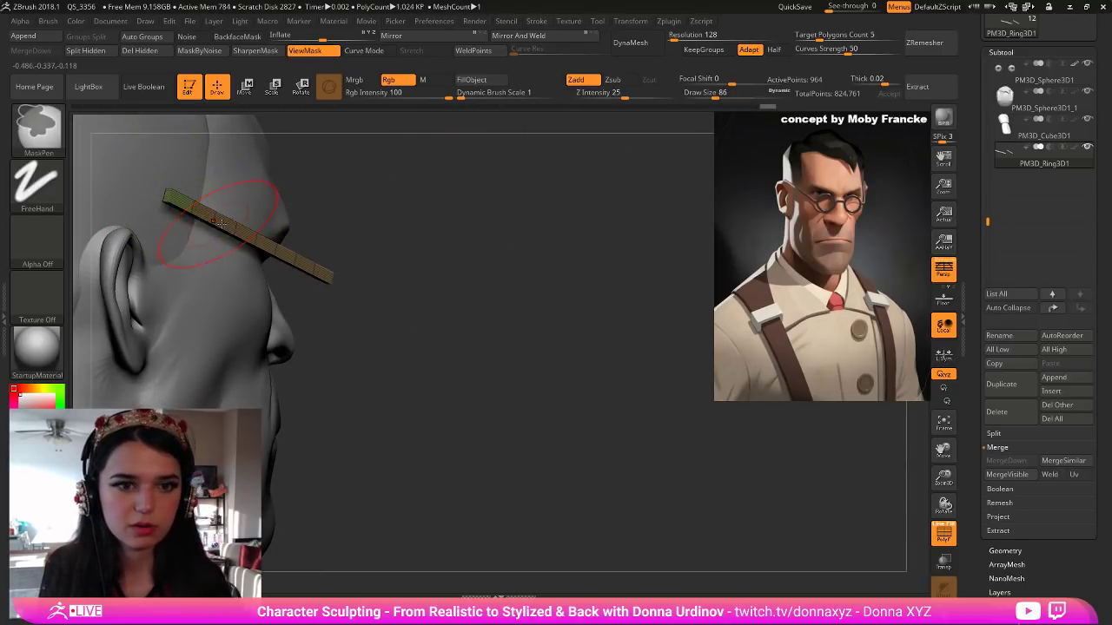
key(ctrl)
key(ctrl)
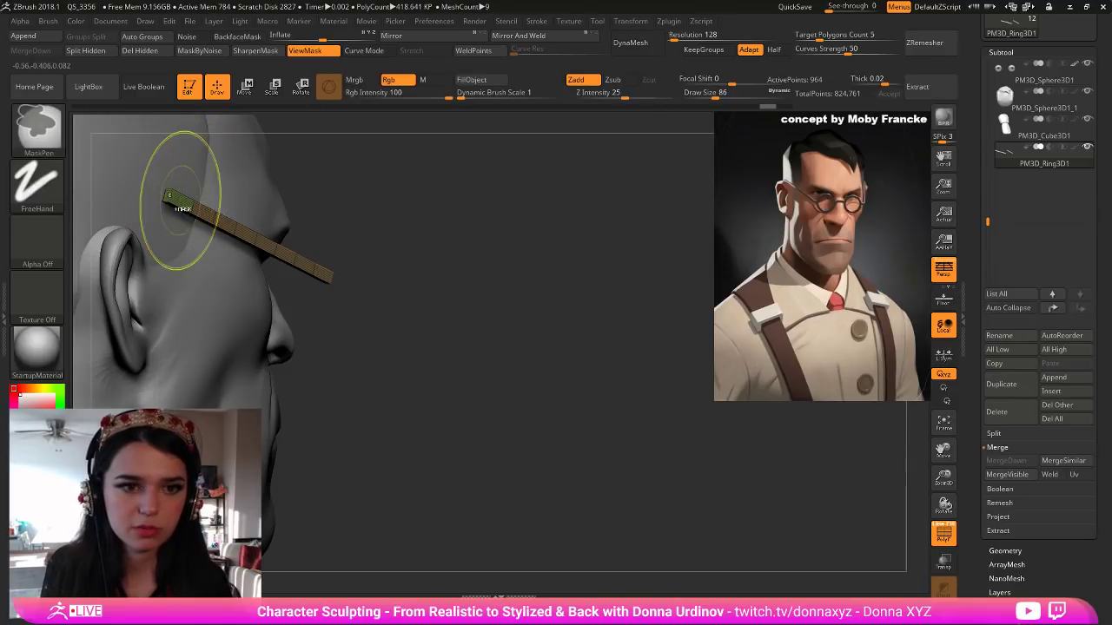
ctrl+drag(171, 197, 167, 201)
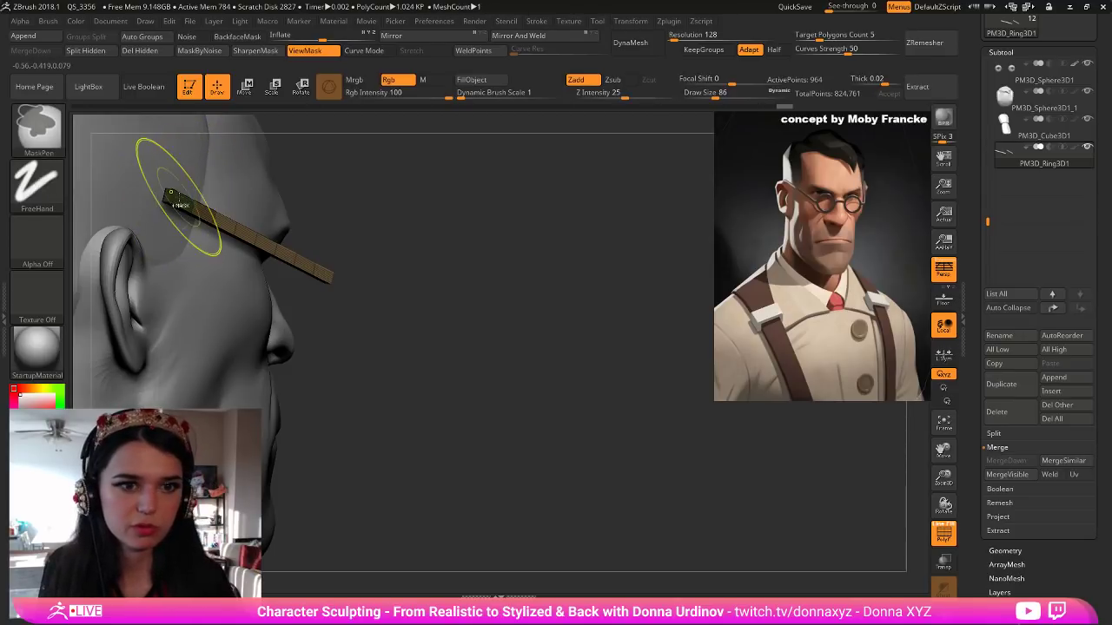
Mask the rear end of each temple arm again and assign it to its own polygroup.
mouse_move(447, 223)
mouse_down()
mouse_move(472, 181)
mouse_move(495, 205)
mouse_move(397, 226)
mouse_up()
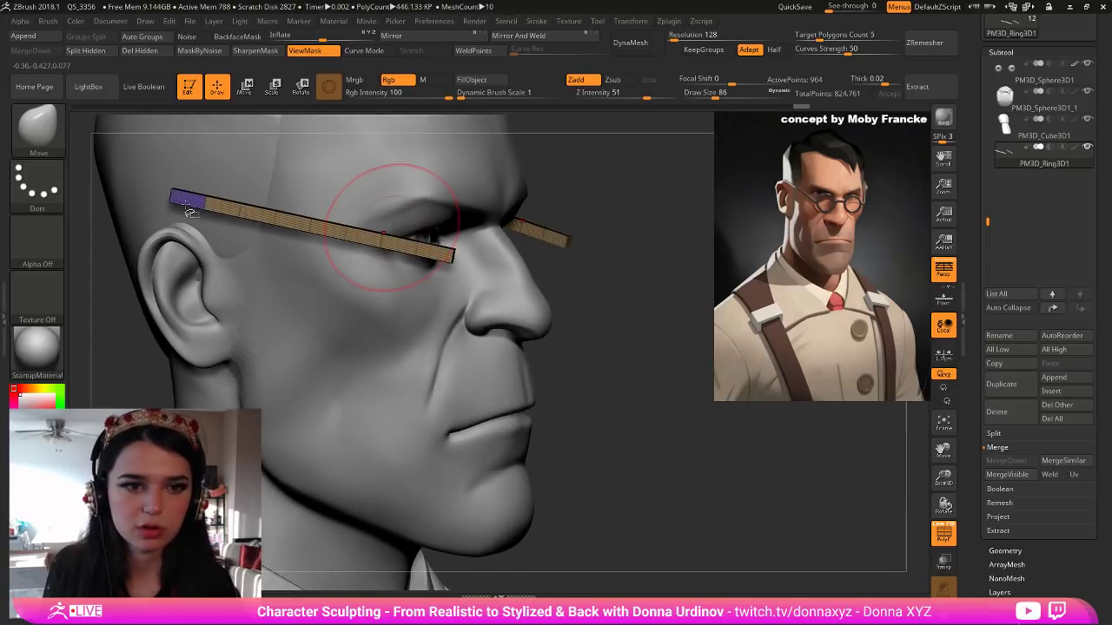
ctrl+shift+click(228, 208)
ctrl+shift+click(632, 236)
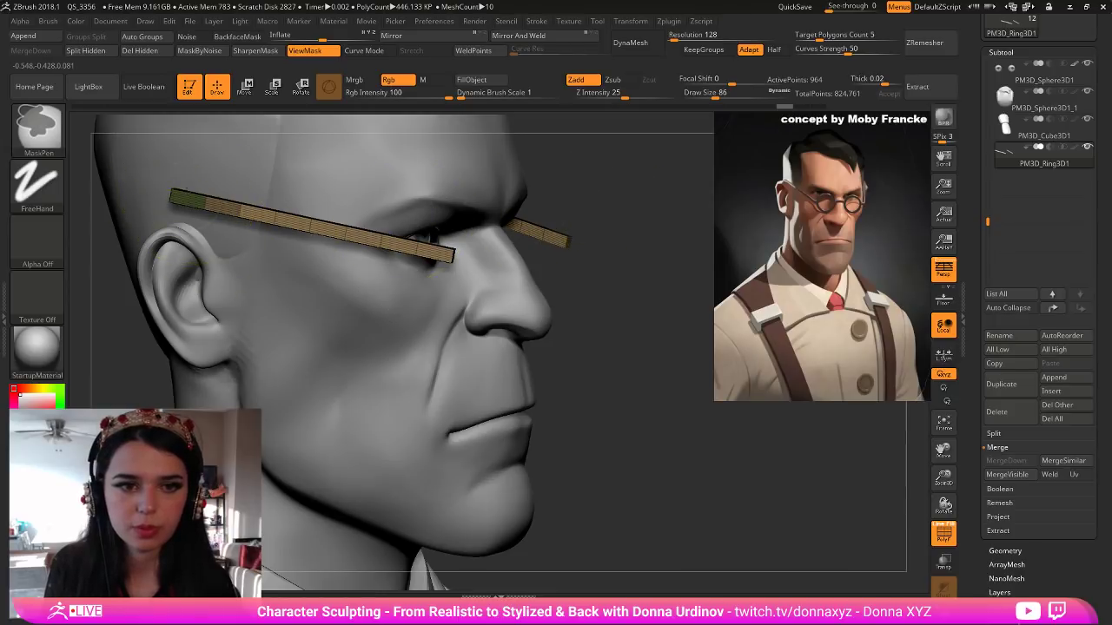
ctrl+alt+shift+click(187, 204)
key(ctrl+z)
drag(680, 180, 672, 247)
key(ctrl)
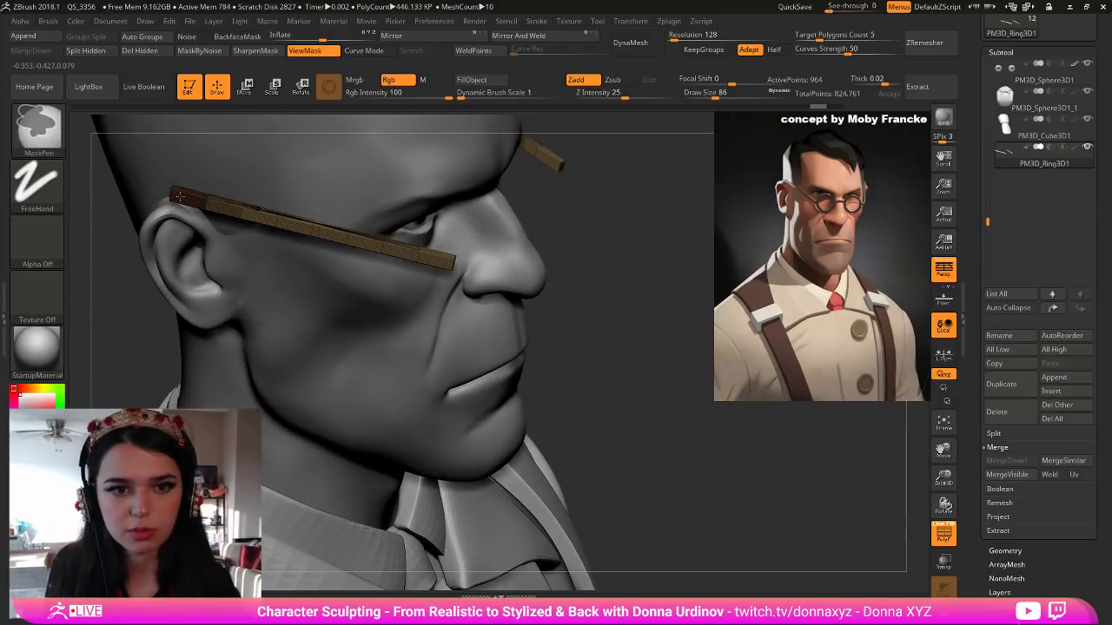
ctrl+drag(174, 196, 193, 207)
key(ctrl+w)
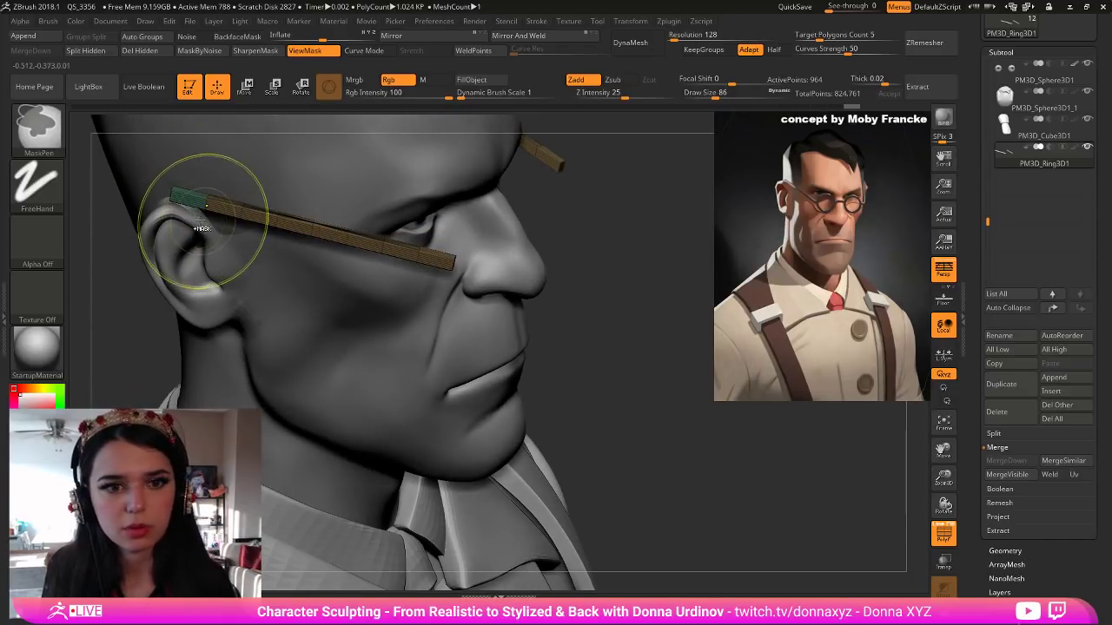
Clear the mask on the temple arms and turn off the polyframe display.
key(ctrl)
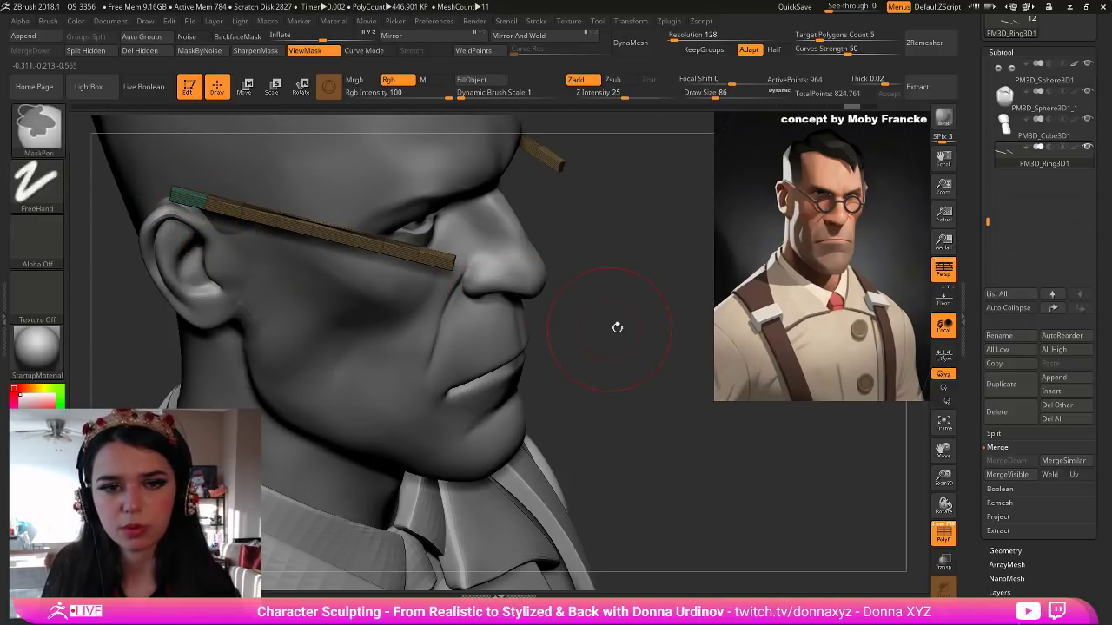
mouse_move(608, 323)
shift+mouse_down()
mouse_move(606, 280)
mouse_move(585, 307)
shift+mouse_up()
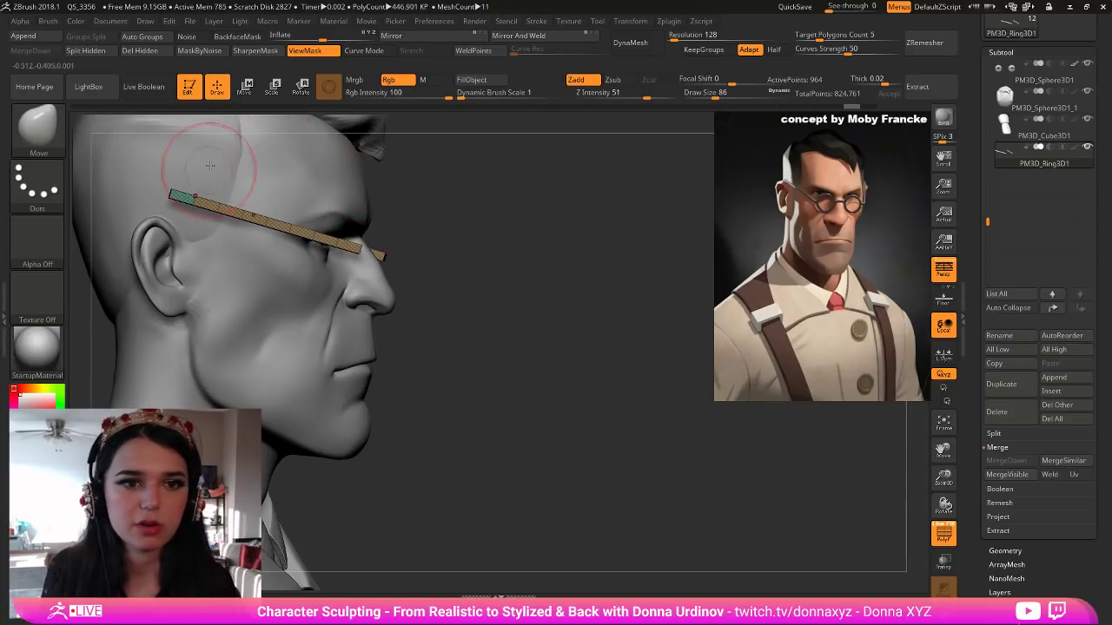
ctrl+drag(509, 151, 499, 163)
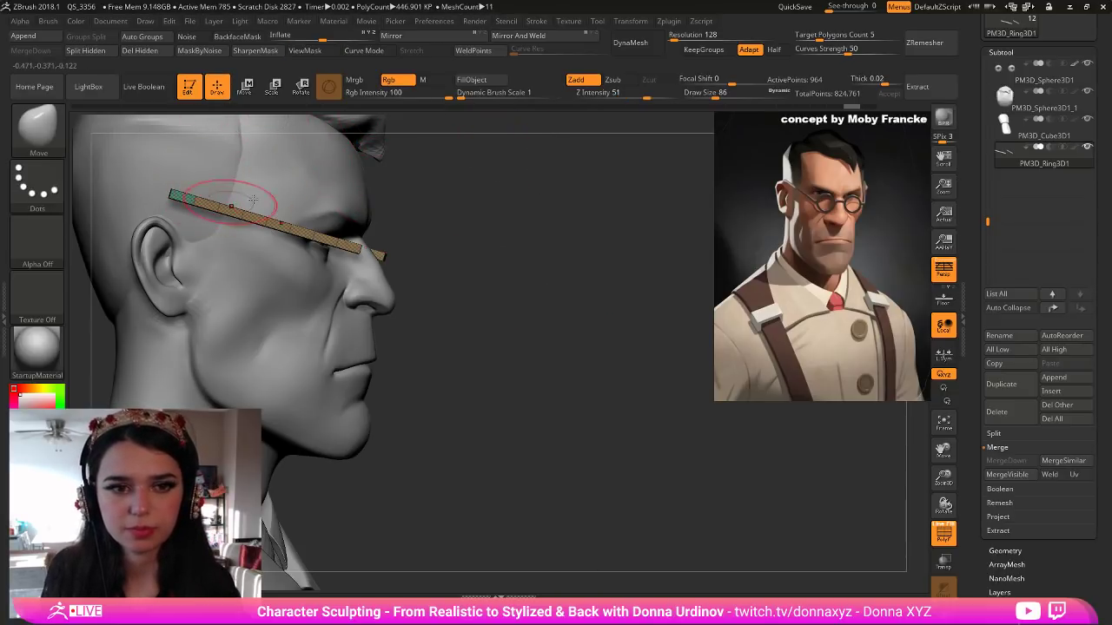
mouse_move(510, 241)
mouse_down()
mouse_move(492, 236)
mouse_move(820, 439)
mouse_up()
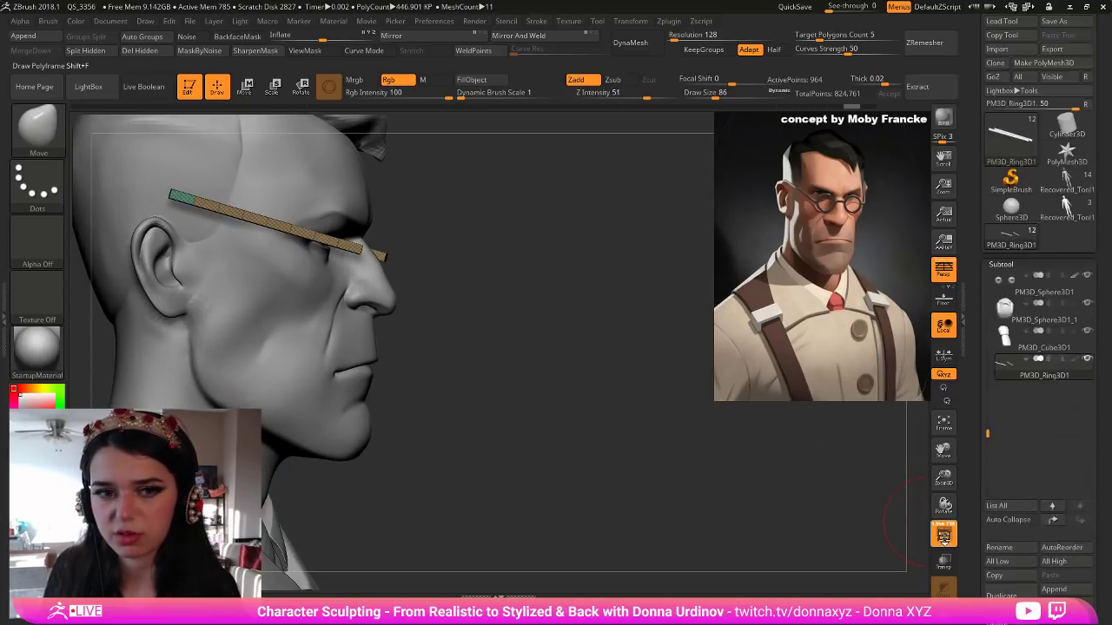
click(943, 531)
alt+drag(696, 436, 673, 411)
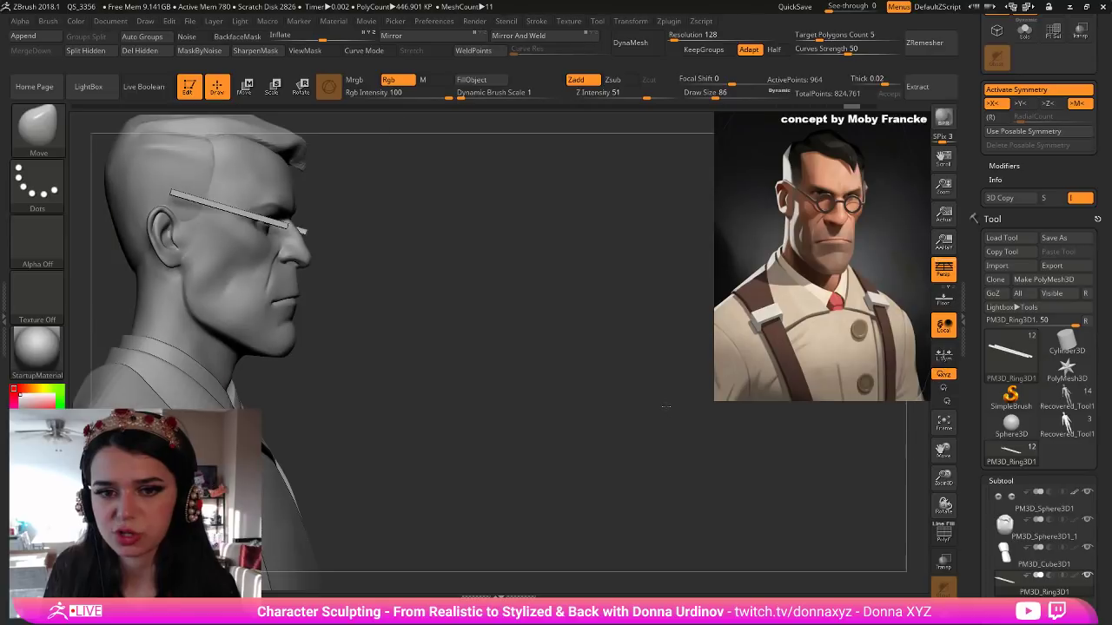
Show all parts of the glasses and remesh them with ZRemesher.
key(b)
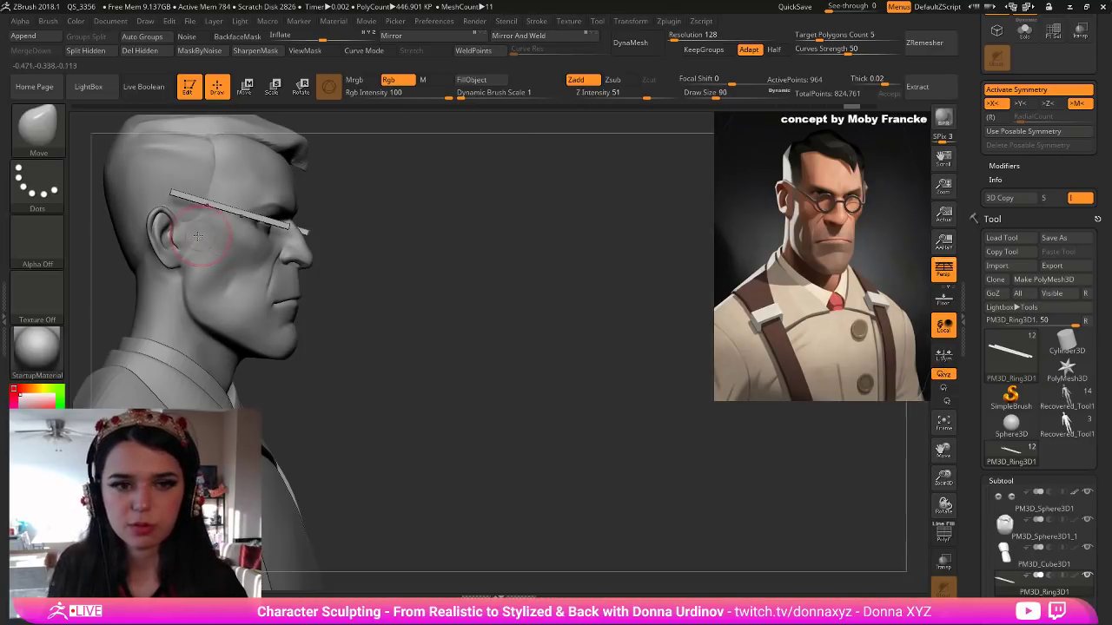
ctrl+shift+click(564, 233)
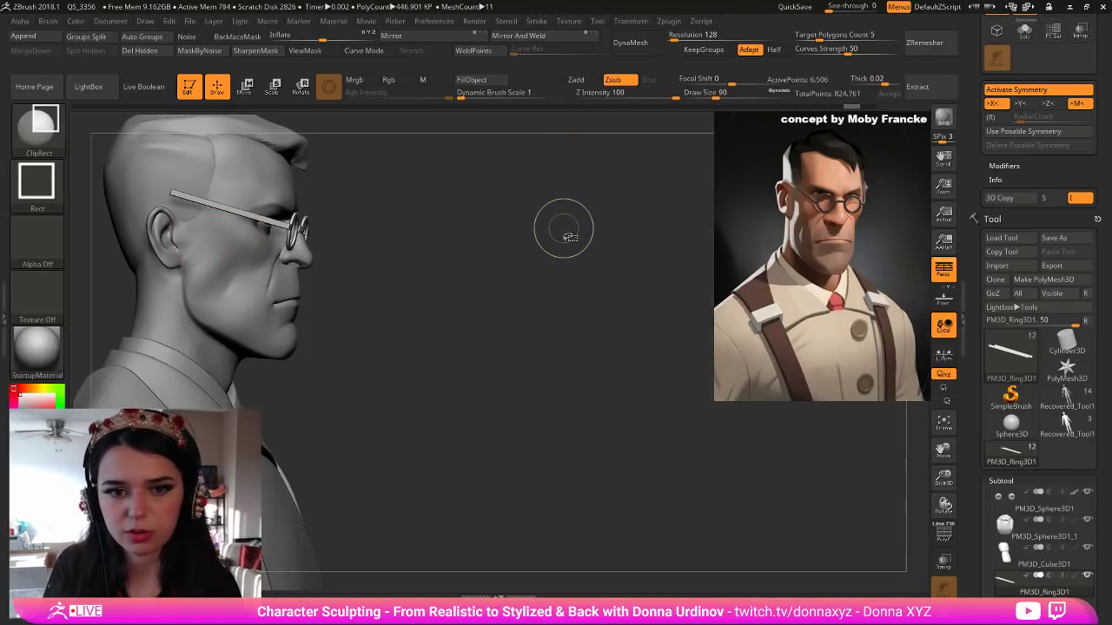
drag(610, 191, 569, 188)
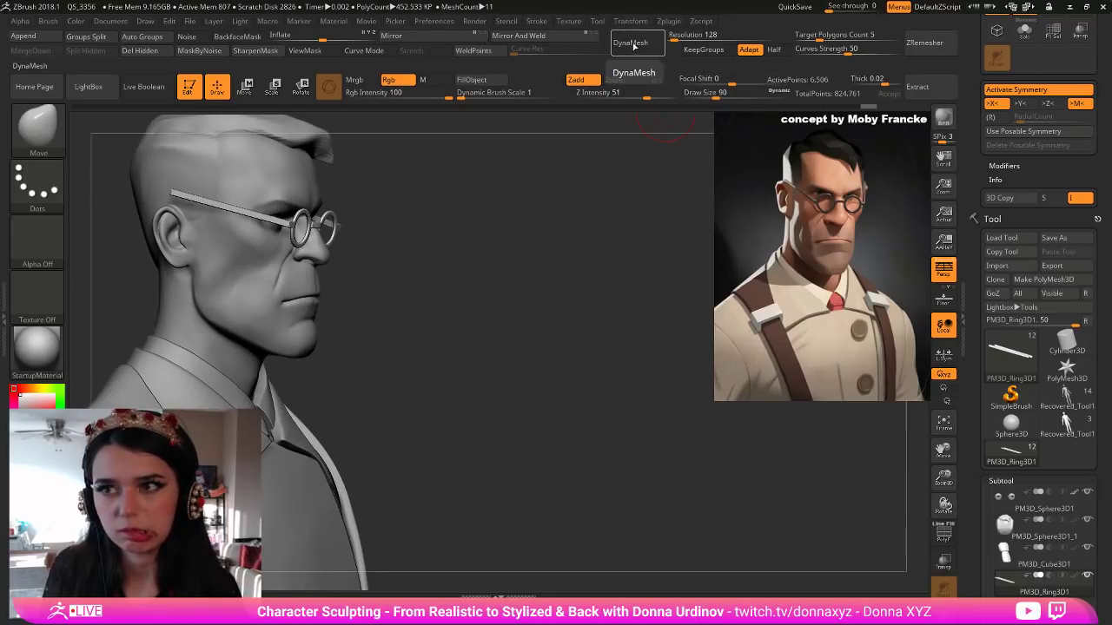
click(919, 54)
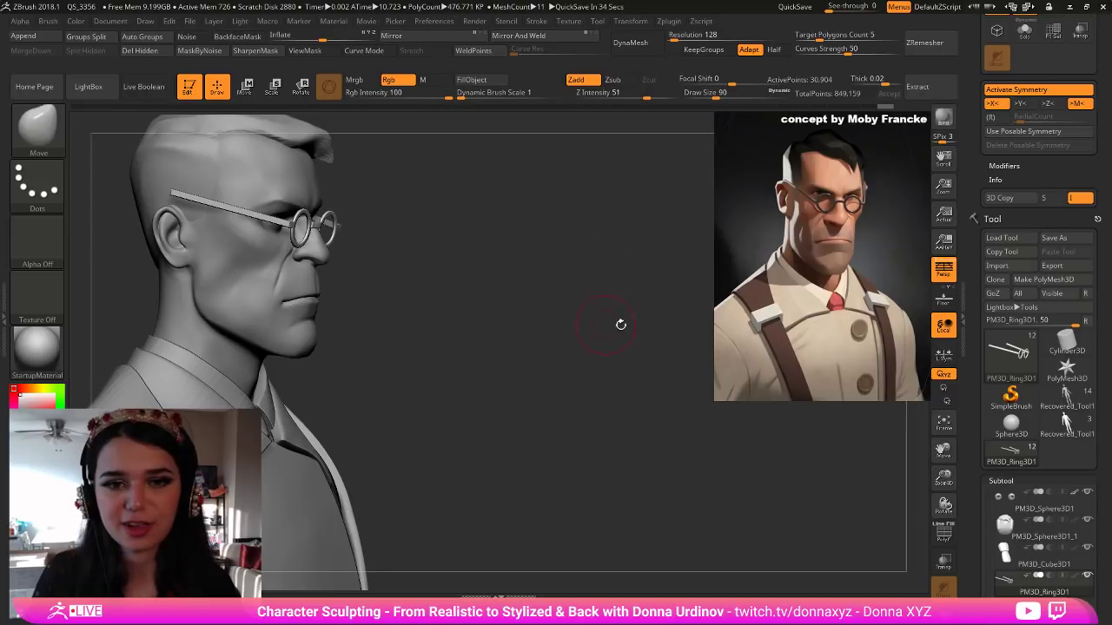
Isolate the glasses, mask all but the rear ends of the temple arms, and rotate those ends downward at the ears.
mouse_move(544, 330)
mouse_down()
mouse_move(521, 315)
mouse_move(734, 347)
mouse_up()
mouse_move(638, 383)
mouse_down()
mouse_move(614, 388)
mouse_move(629, 375)
mouse_up()
click(1025, 32)
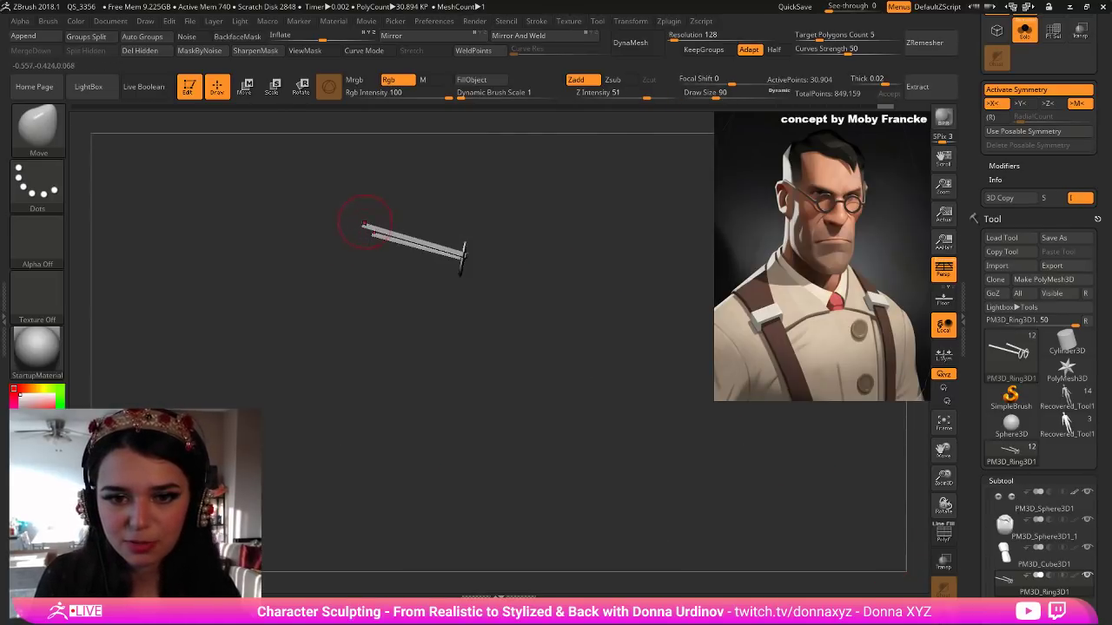
key(ctrl)
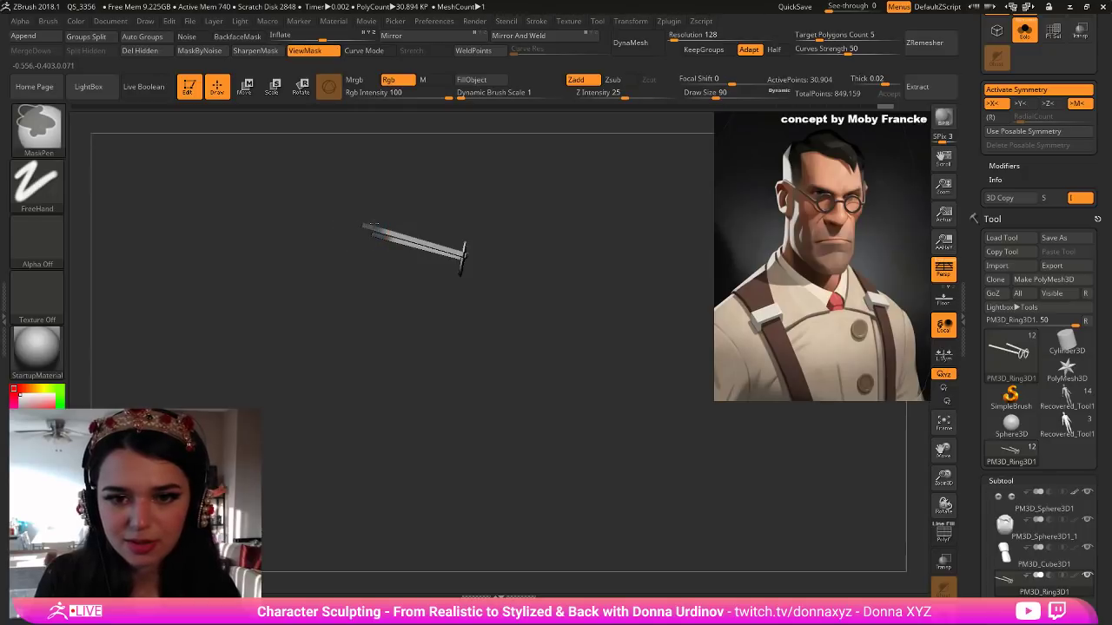
key(r)
alt+click(388, 232)
click(402, 140)
mouse_move(435, 192)
mouse_down()
mouse_move(389, 170)
mouse_move(418, 182)
mouse_move(397, 190)
mouse_up()
key(ctrl)
key(ctrl+z)
click(416, 140)
key(ctrl+z)
key(q)
Refine the bent rear ends of the temple arms with the Move brush to even out their curve.
key(b)
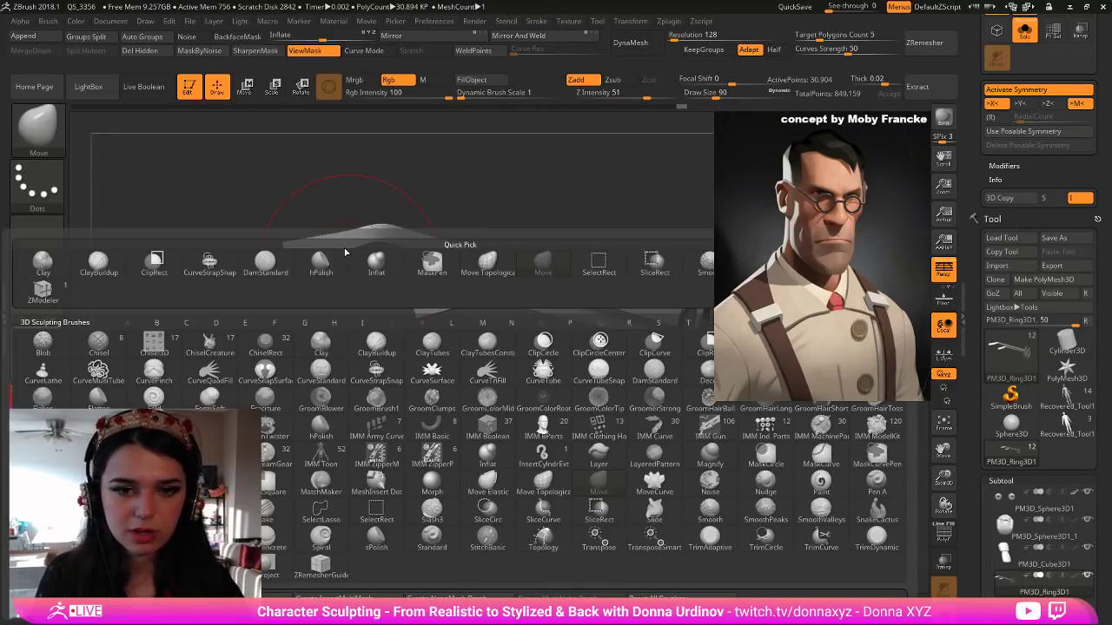
key(b)
key(m)
key(v)
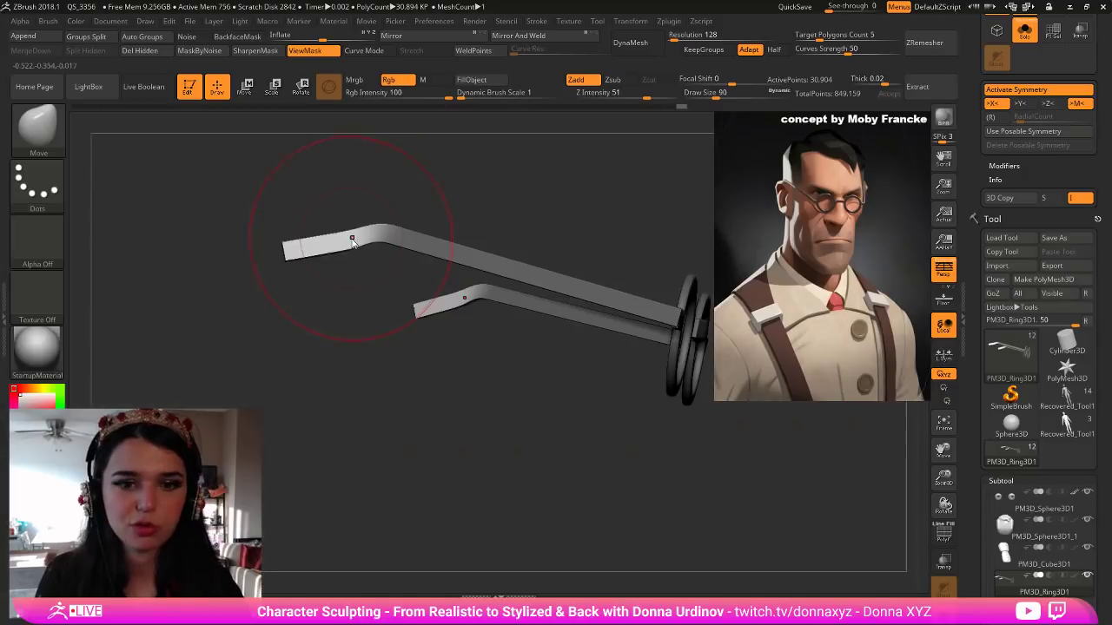
drag(338, 246, 336, 237)
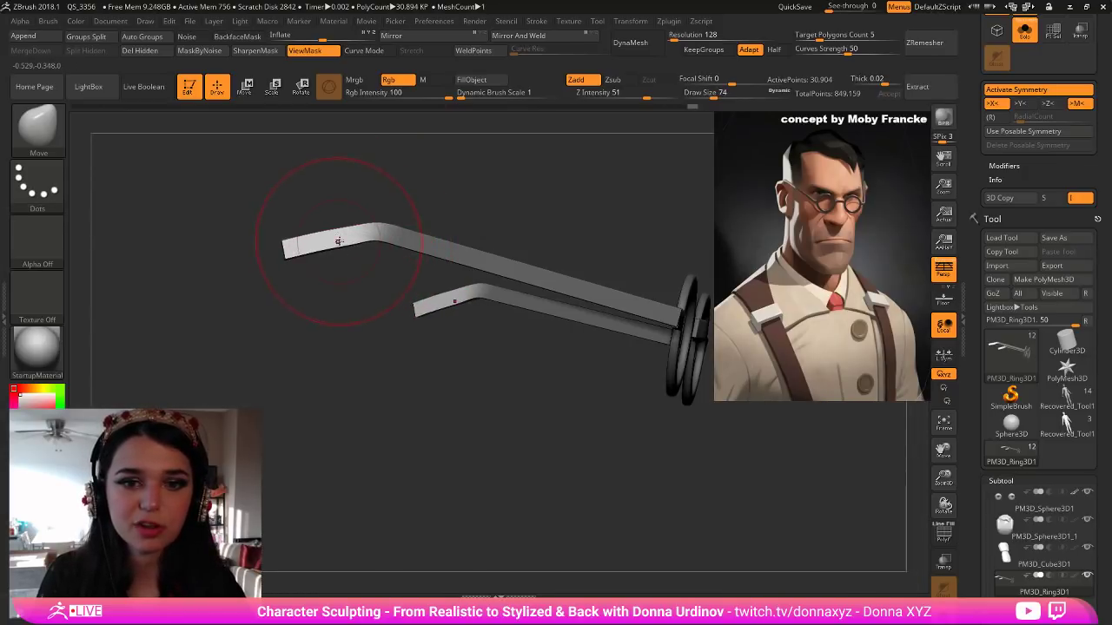
drag(339, 235, 341, 242)
key(bracketright)
Mask the front of the glasses, lengthen the temple arms by moving their rear sections behind the ears, and clear the mask.
ctrl+drag(494, 201, 532, 198)
mouse_move(531, 198)
alt+mouse_down()
mouse_move(478, 183)
mouse_move(476, 193)
alt+mouse_up()
ctrl+drag(271, 205, 425, 300)
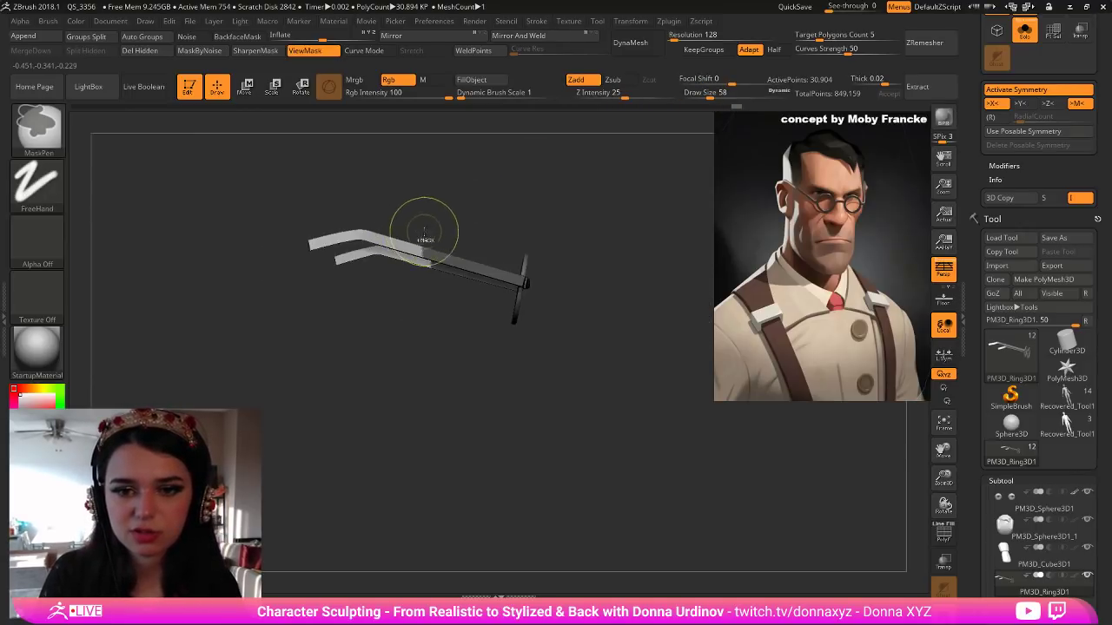
click(944, 269)
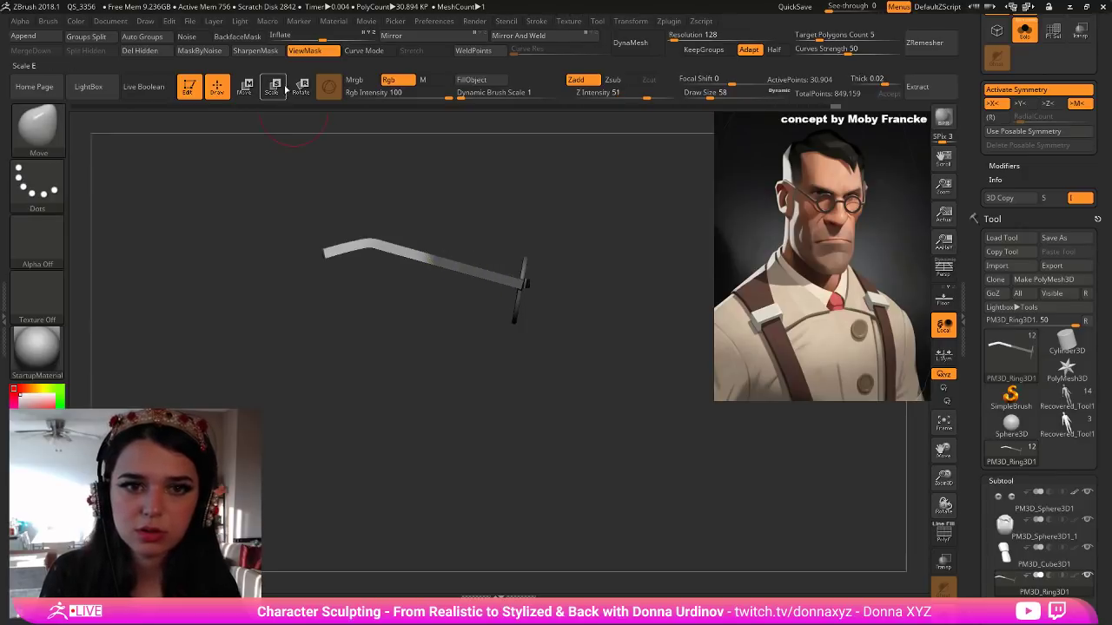
click(281, 88)
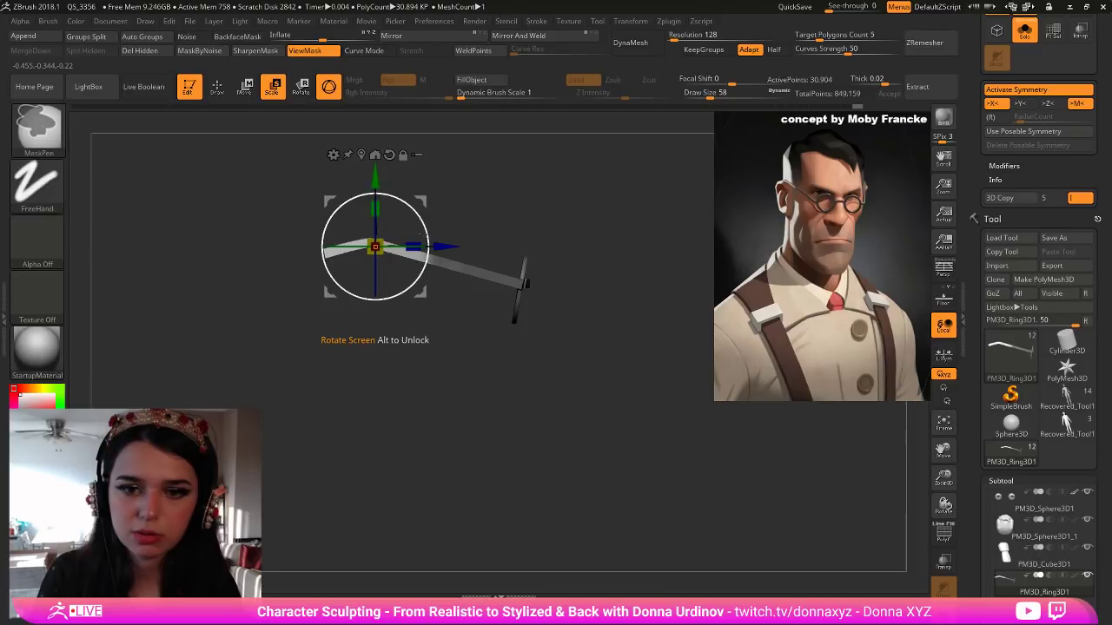
mouse_move(423, 234)
mouse_down()
mouse_move(432, 261)
mouse_move(381, 249)
mouse_up()
click(943, 615)
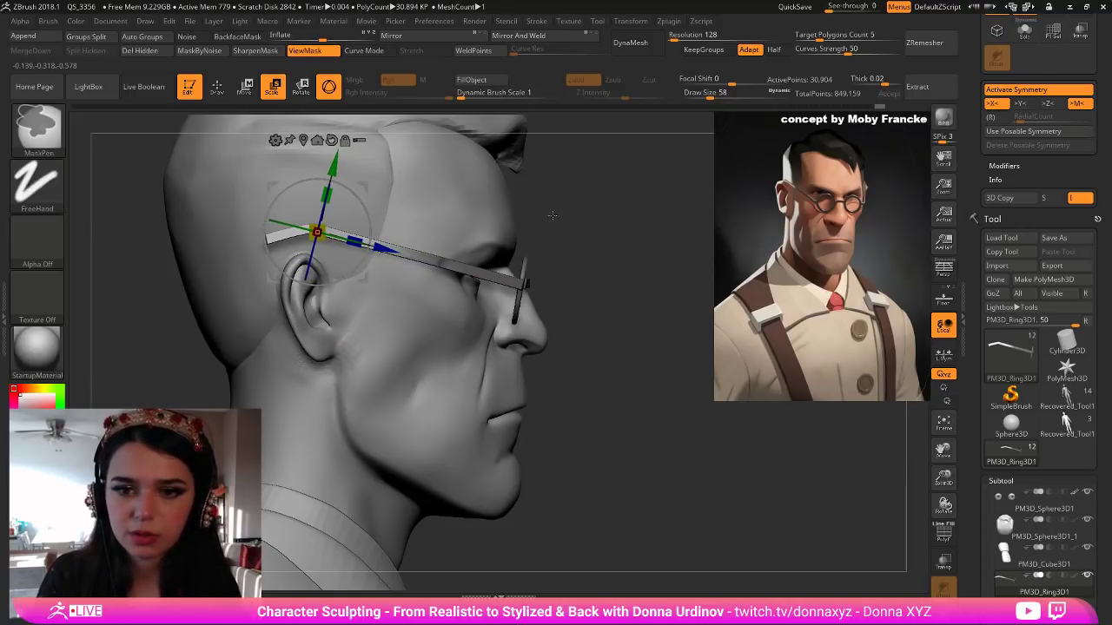
ctrl+drag(552, 214, 571, 228)
key(q)
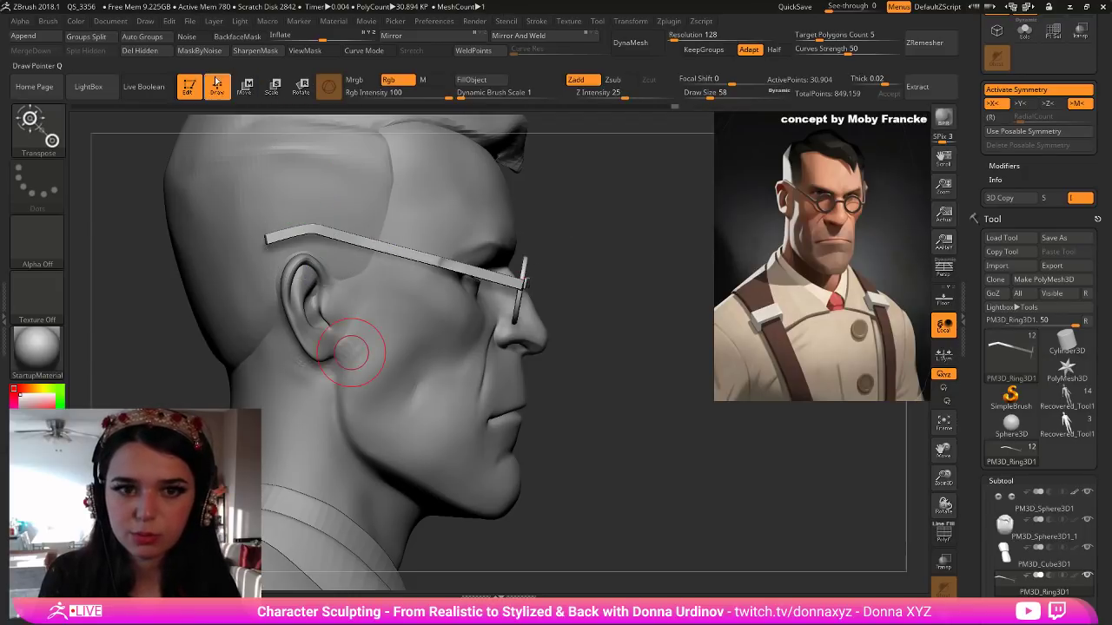
Isolate the glasses and undo the last lengthening and bending of the temple arms.
key(shift)
key(b)
key(m)
key(v)
drag(595, 235, 584, 314)
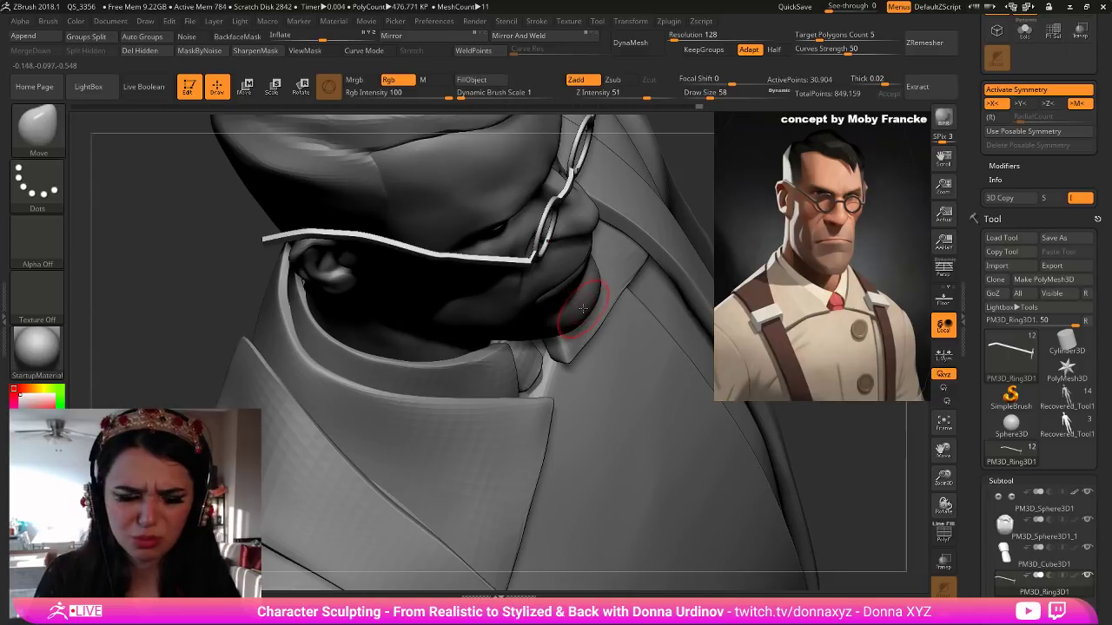
key(b)
key(h)
key(p)
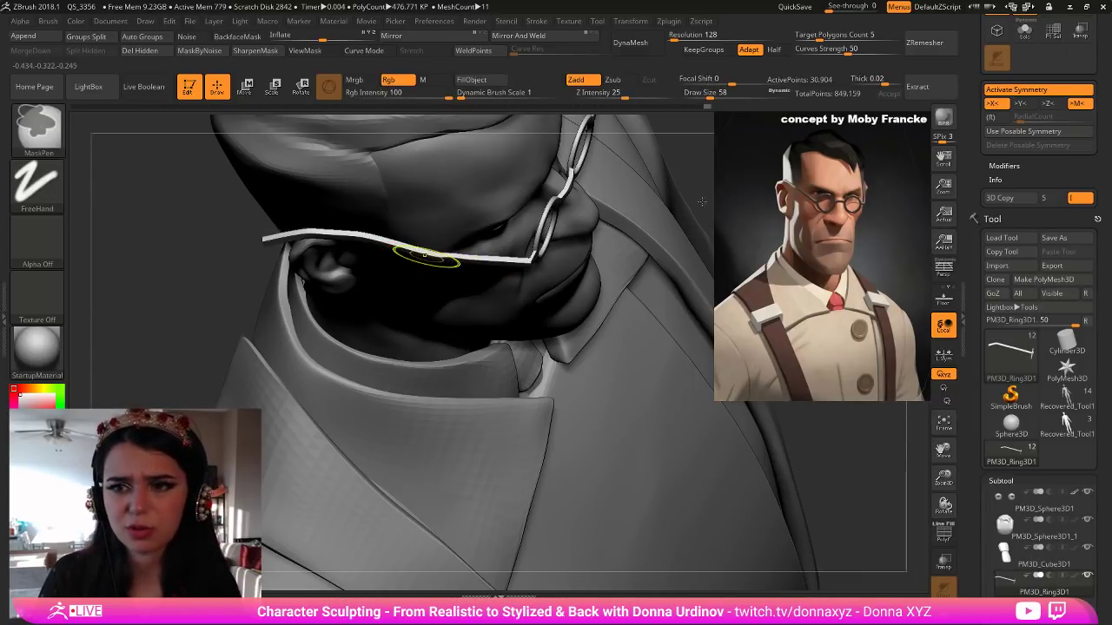
click(1025, 30)
drag(711, 275, 708, 336)
key(ctrl+h)
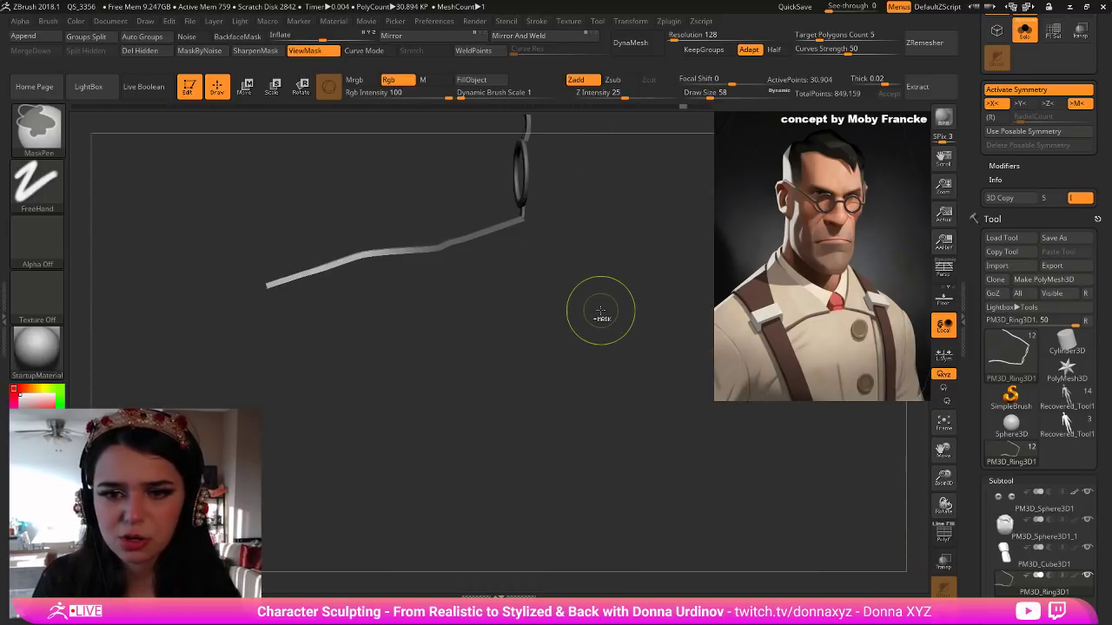
key(ctrl+z)
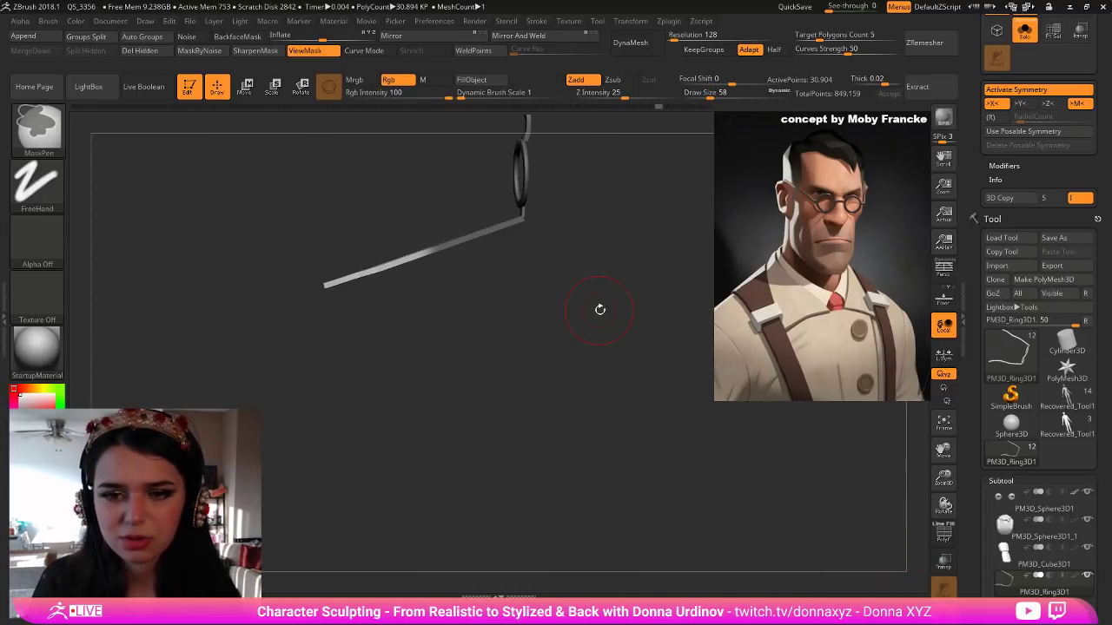
Lengthen the unmasked rear sections of the temple arms with the Scale gizmo, show the full bust, and clear the mask.
click(269, 94)
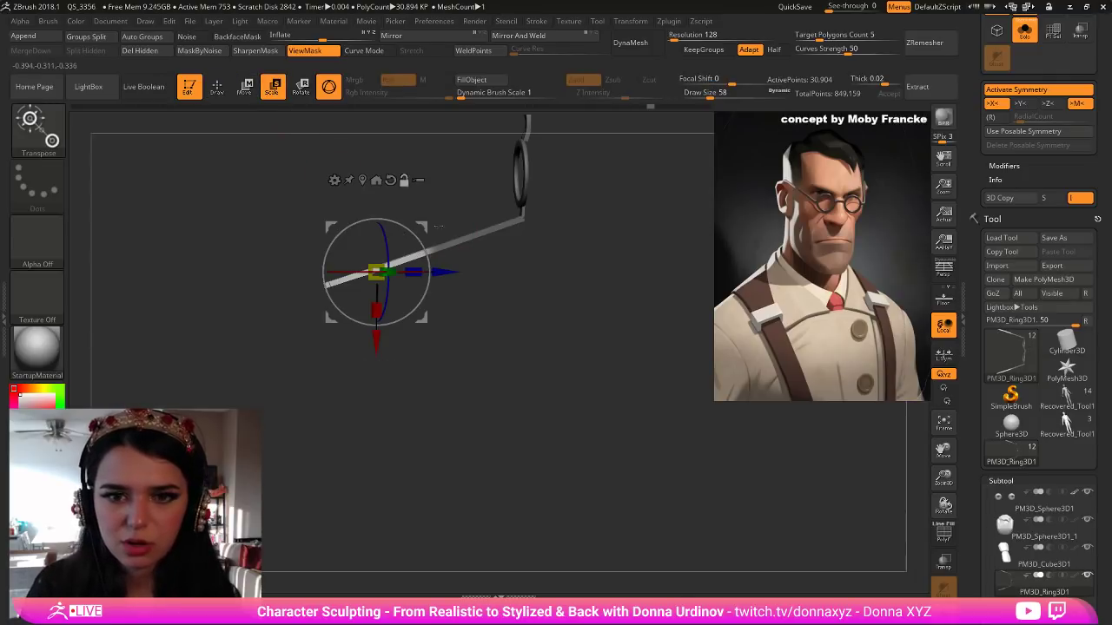
drag(424, 250, 376, 272)
drag(462, 335, 462, 237)
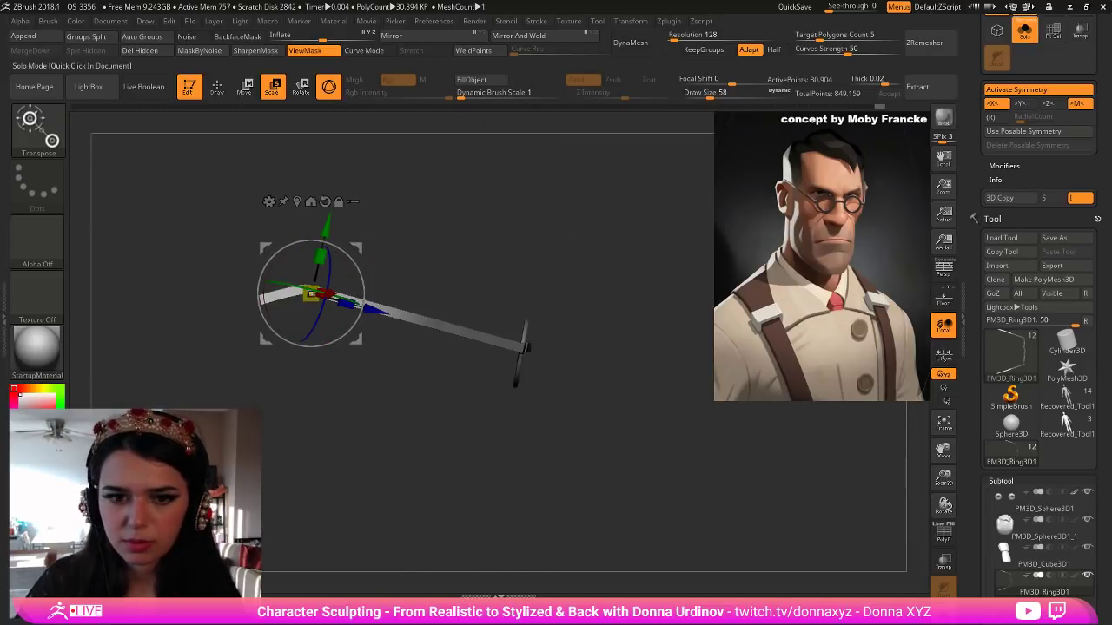
click(1025, 32)
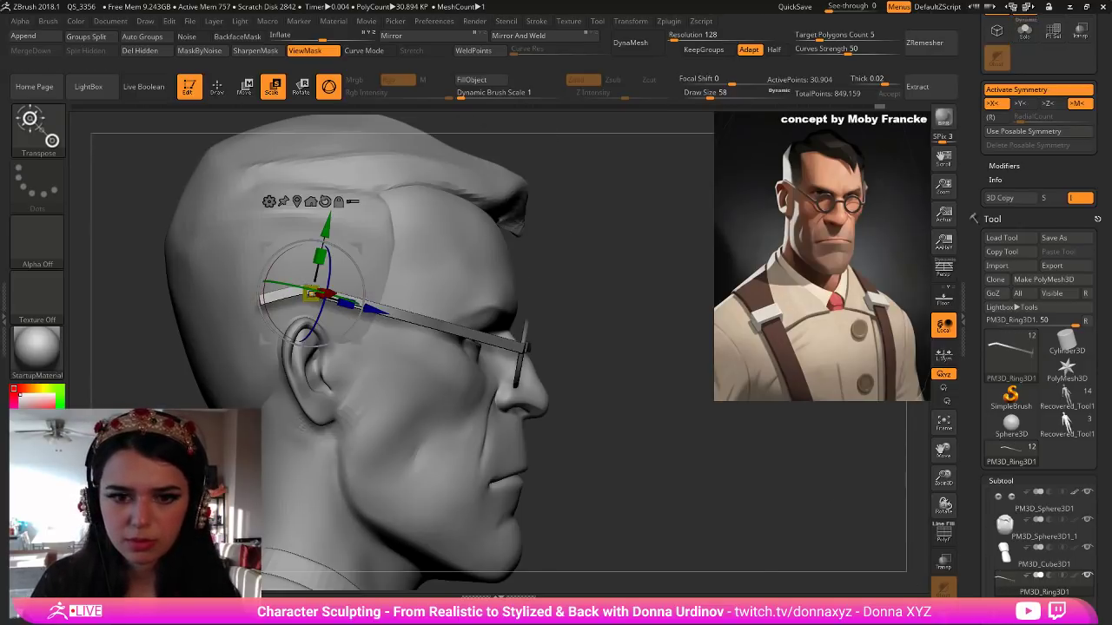
ctrl+click(563, 254)
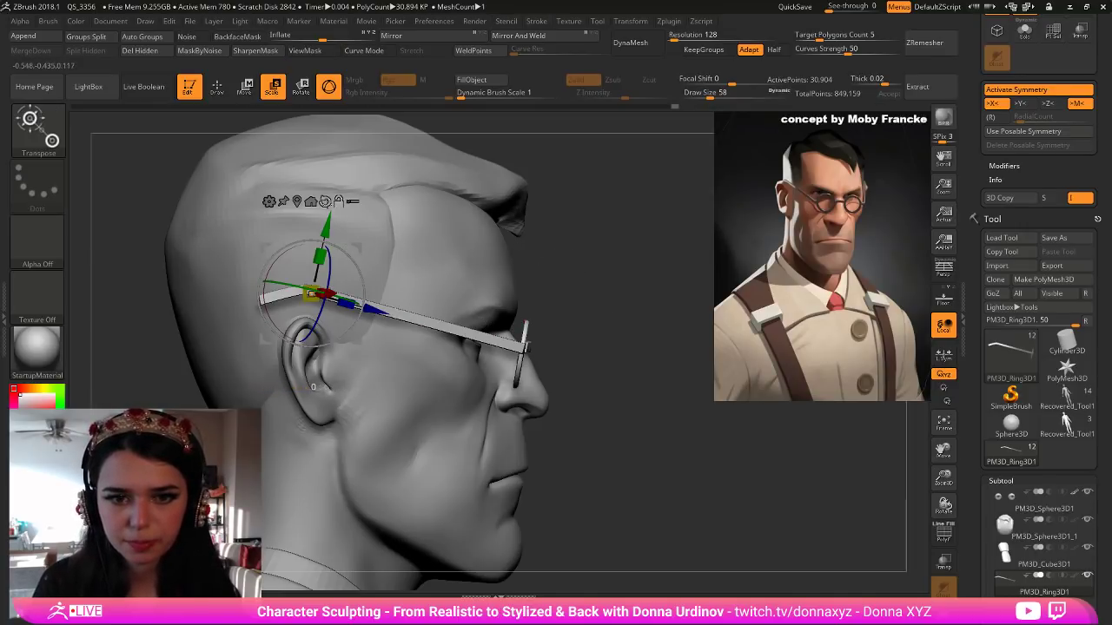
Mask the front frame of the glasses and bring the flared temple arms inward to sit closer to the ears.
alt+click(326, 204)
drag(349, 258, 321, 244)
drag(554, 251, 506, 259)
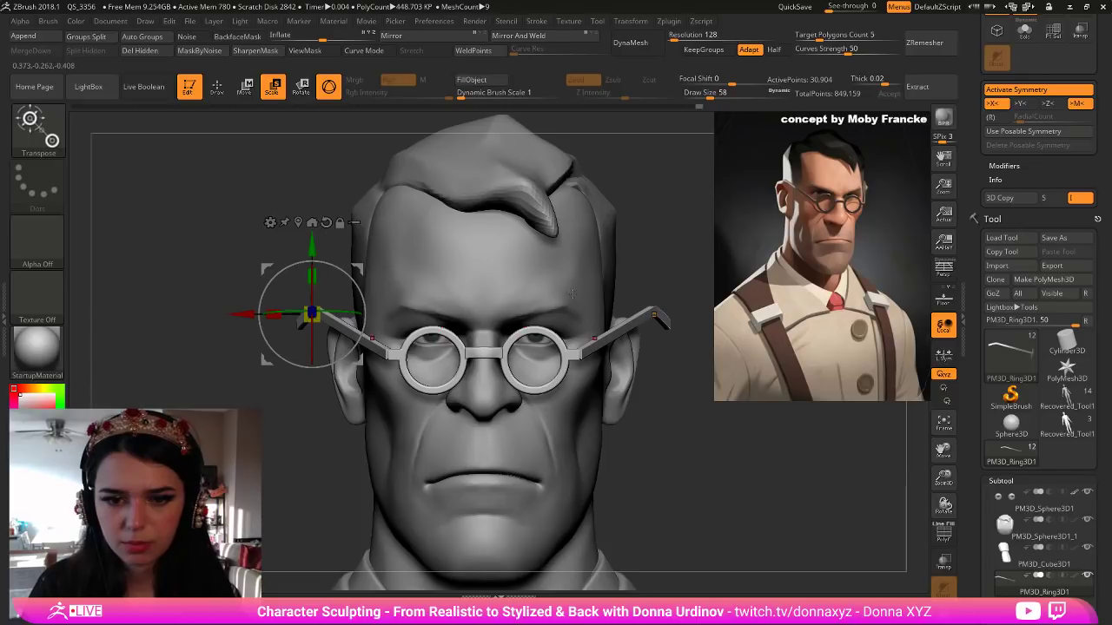
ctrl+click(379, 349)
drag(410, 347, 395, 352)
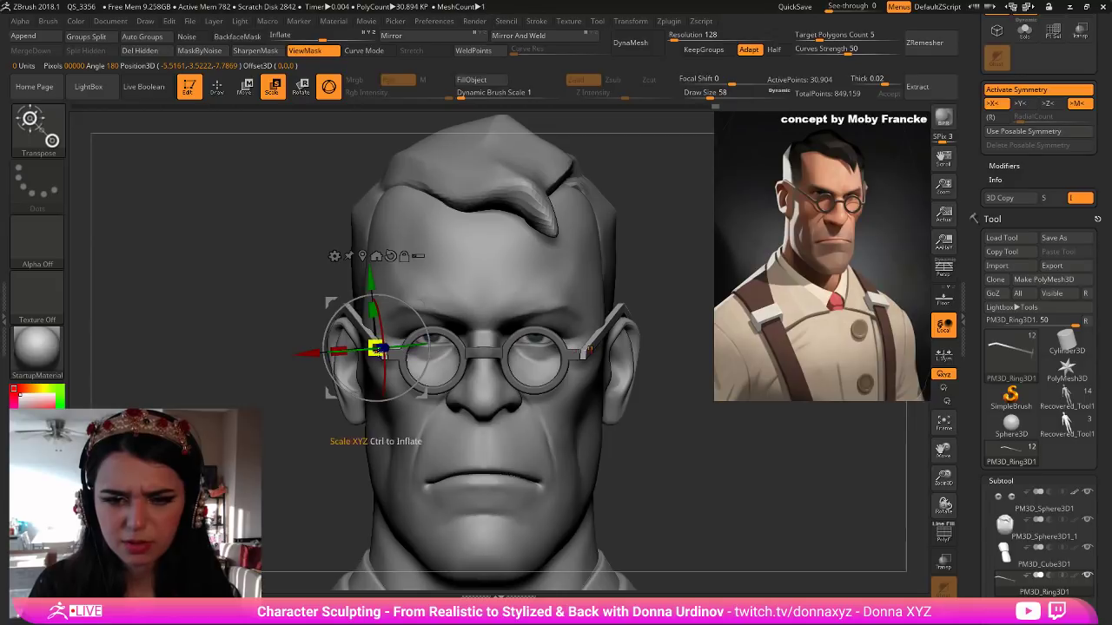
click(218, 86)
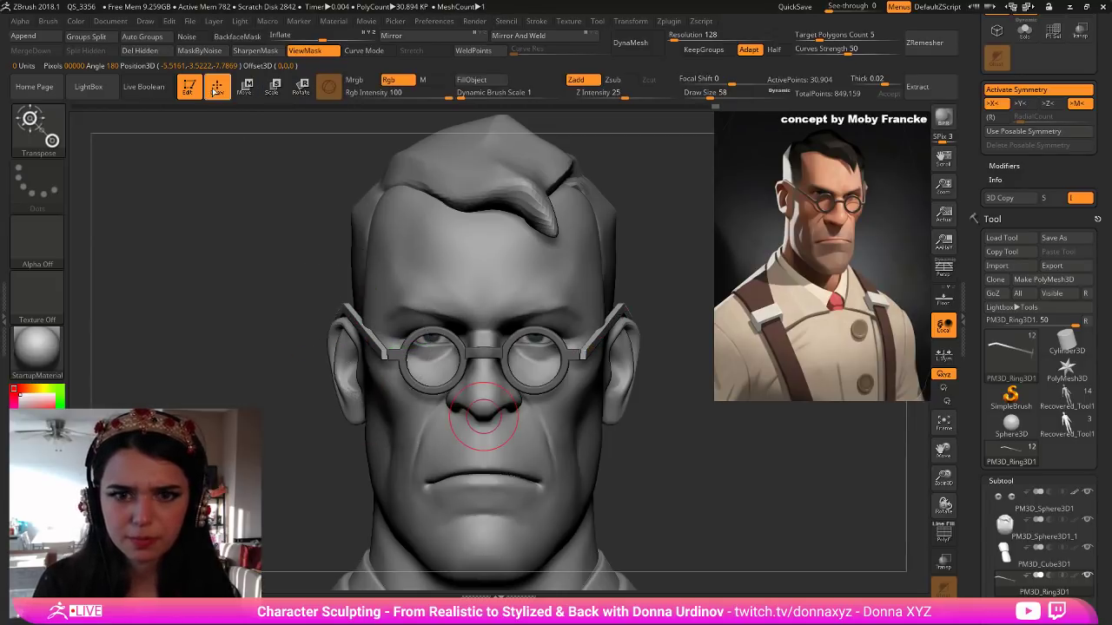
Clear the mask on the glasses and nudge them slightly with the Move gizmo.
key(b)
key(h)
key(p)
drag(679, 233, 725, 238)
ctrl+right_drag(617, 207, 571, 252)
ctrl+drag(566, 255, 574, 257)
click(245, 86)
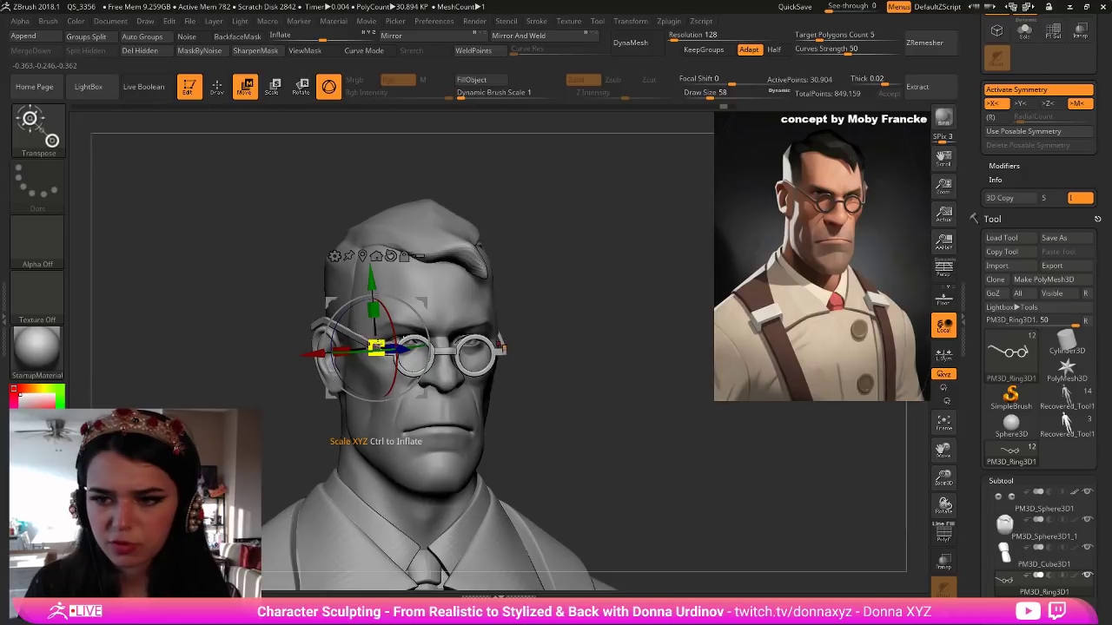
drag(376, 348, 380, 344)
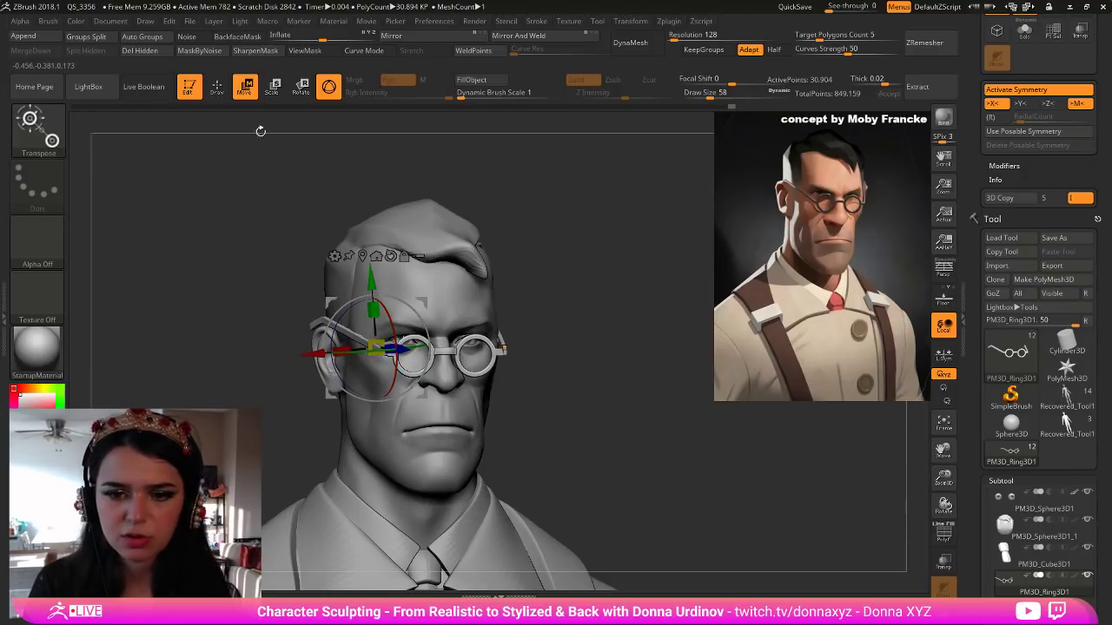
click(215, 95)
Switch to the Move brush with a draw size of 106 and check how the temple arms meet the ears.
mouse_move(570, 313)
alt+mouse_down()
mouse_move(529, 288)
mouse_move(545, 299)
mouse_move(528, 325)
mouse_move(553, 310)
mouse_move(590, 328)
mouse_move(595, 349)
alt+mouse_up()
key(b)
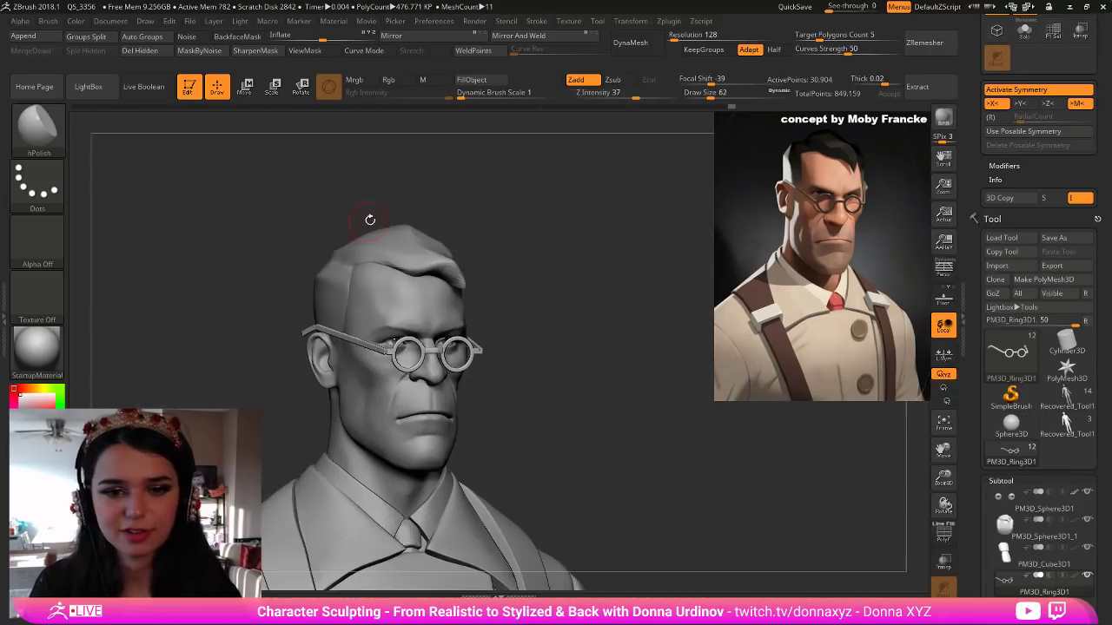
key(b)
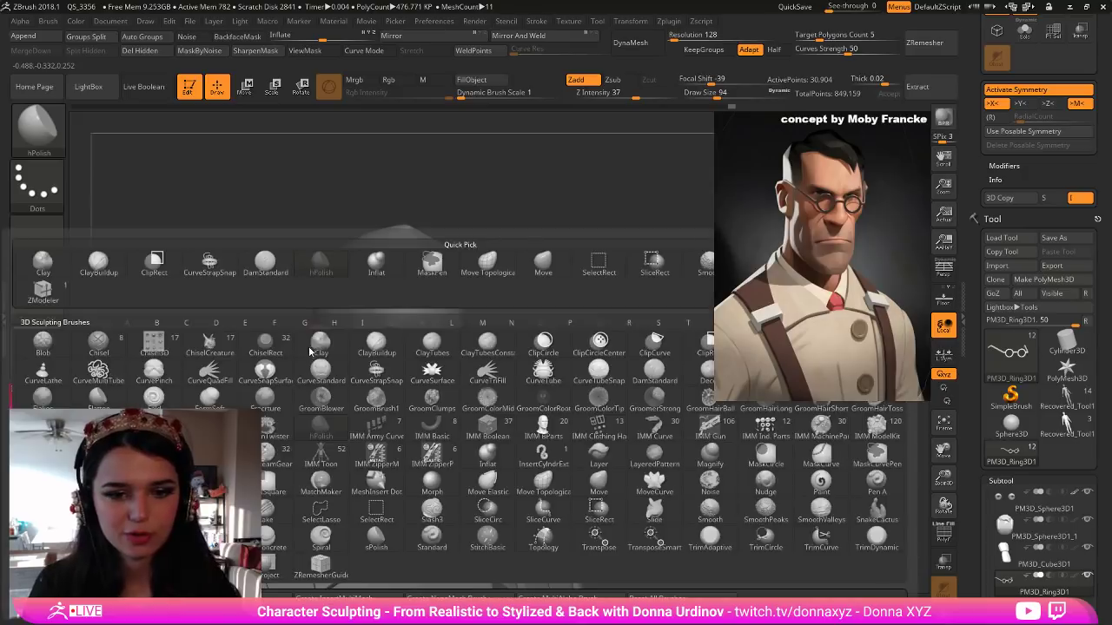
key(m)
key(v)
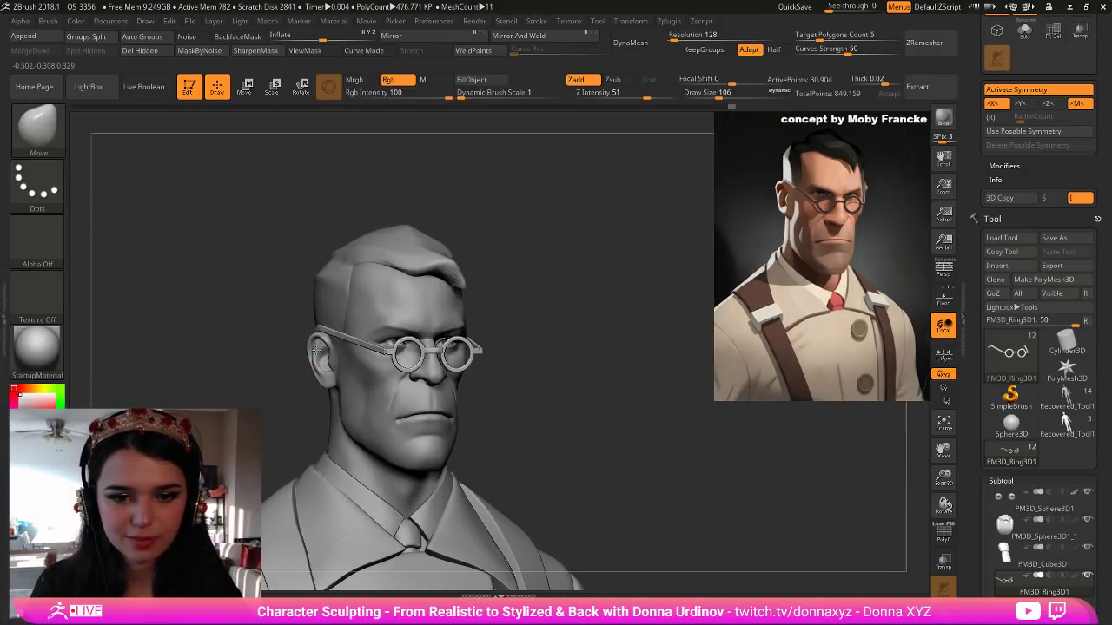
drag(271, 374, 254, 375)
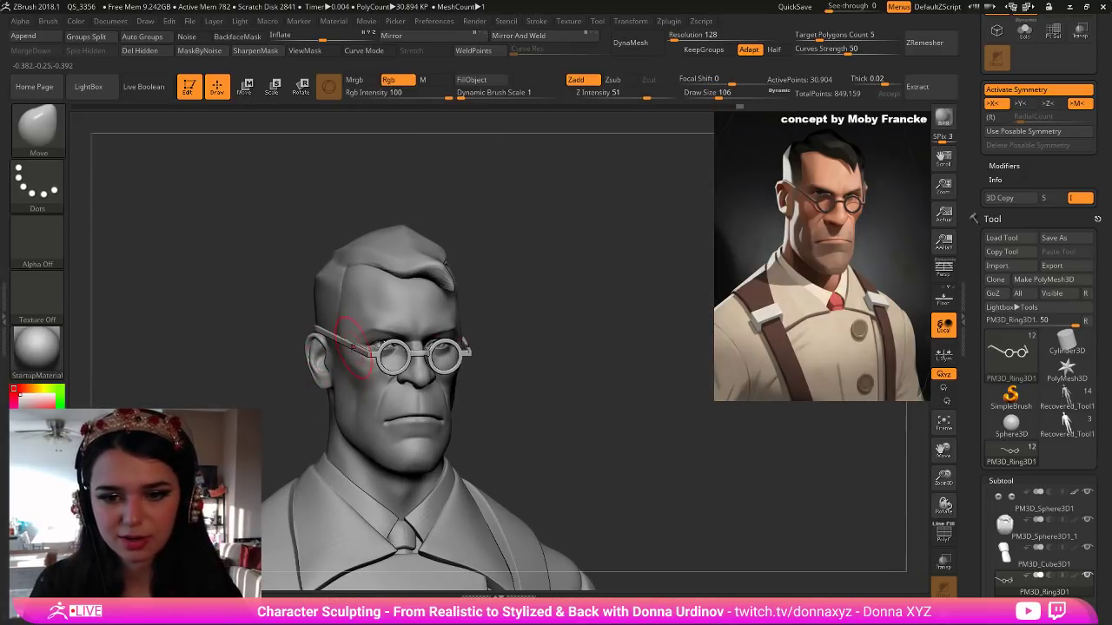
drag(536, 283, 518, 280)
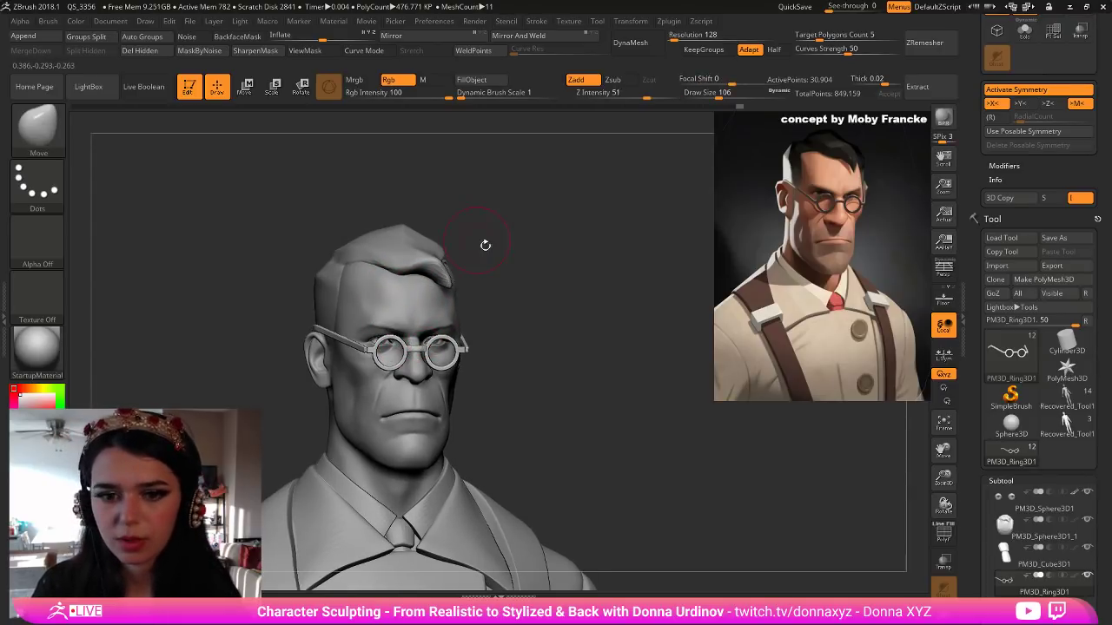
Adjust the position of the glasses on the face with the Move gizmo and reduce the brush size to 66.
click(245, 86)
drag(491, 252, 591, 254)
drag(390, 316, 387, 313)
drag(466, 253, 441, 253)
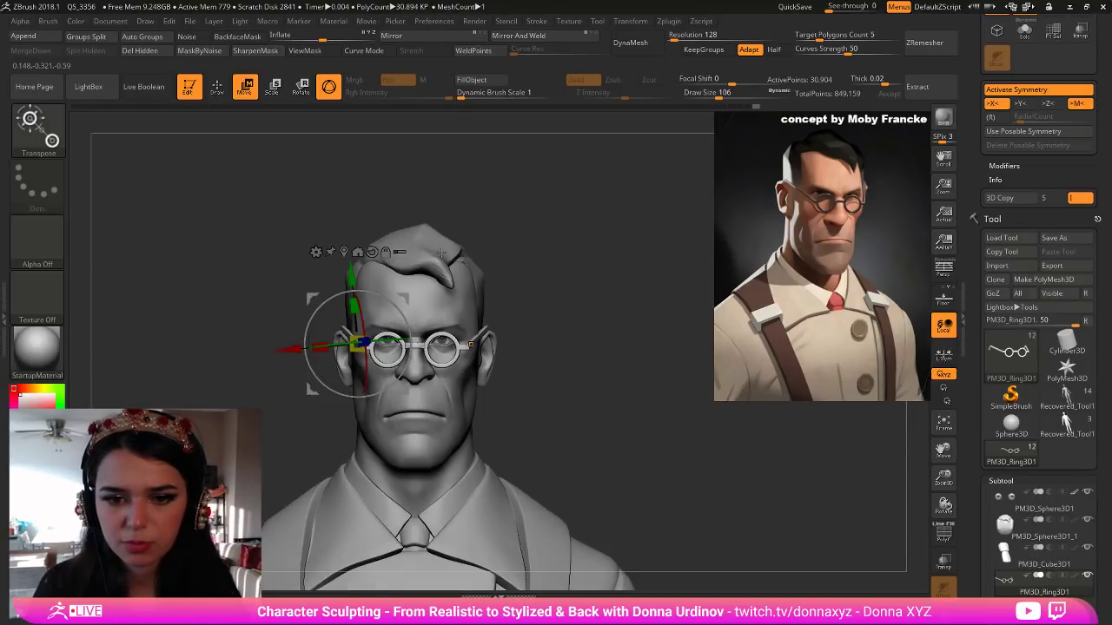
key(q)
mouse_move(546, 265)
mouse_down()
mouse_move(575, 266)
mouse_move(469, 316)
mouse_up()
key([)
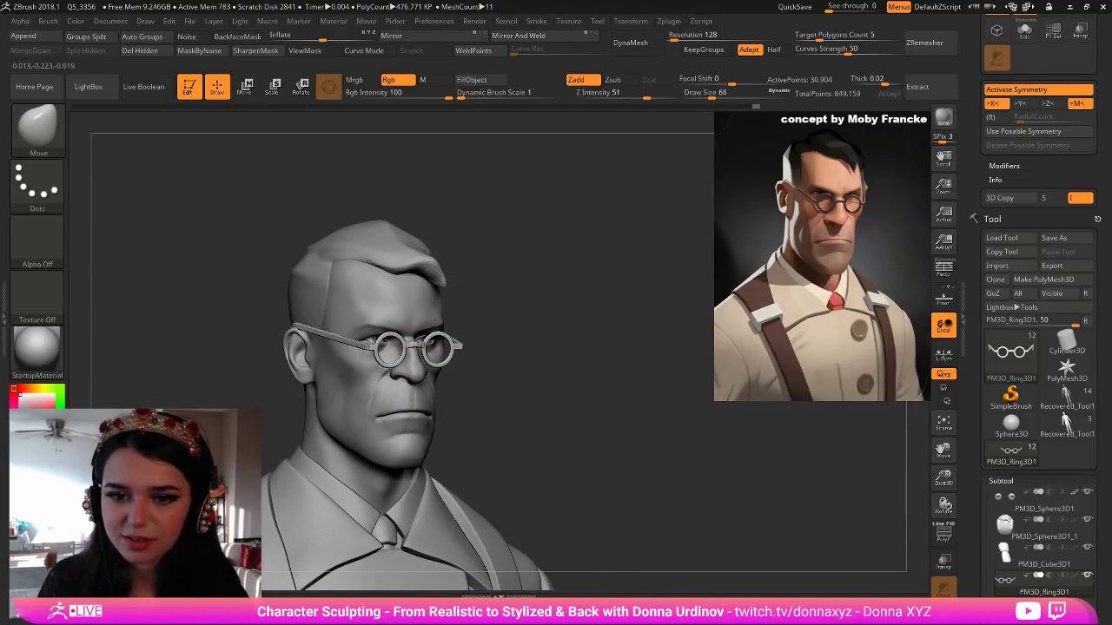
drag(453, 323, 490, 299)
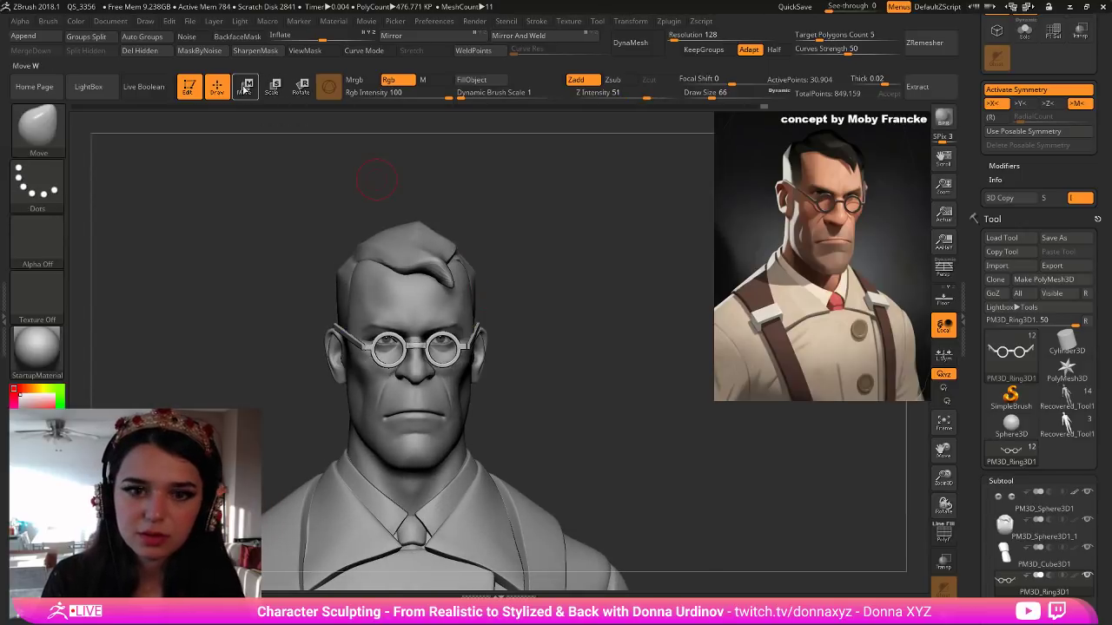
Undo a first sideways shift of the glasses, toggle the gizmo lock, and shift their mirrored halves slightly inward along X.
key(w)
drag(291, 351, 295, 351)
key(ctrl+z)
click(387, 252)
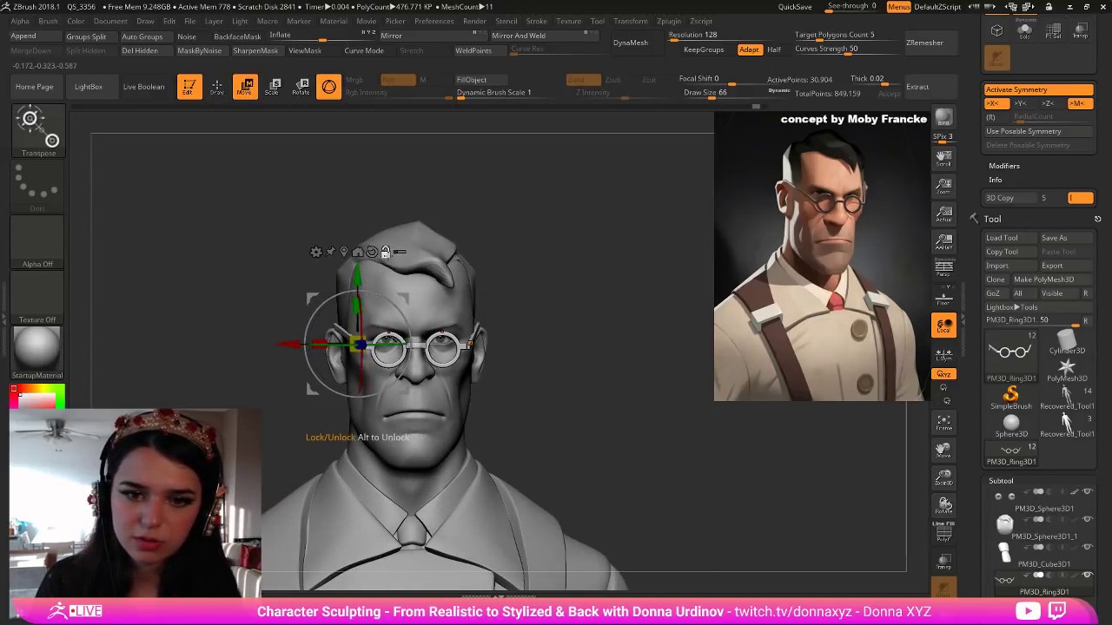
drag(295, 344, 293, 344)
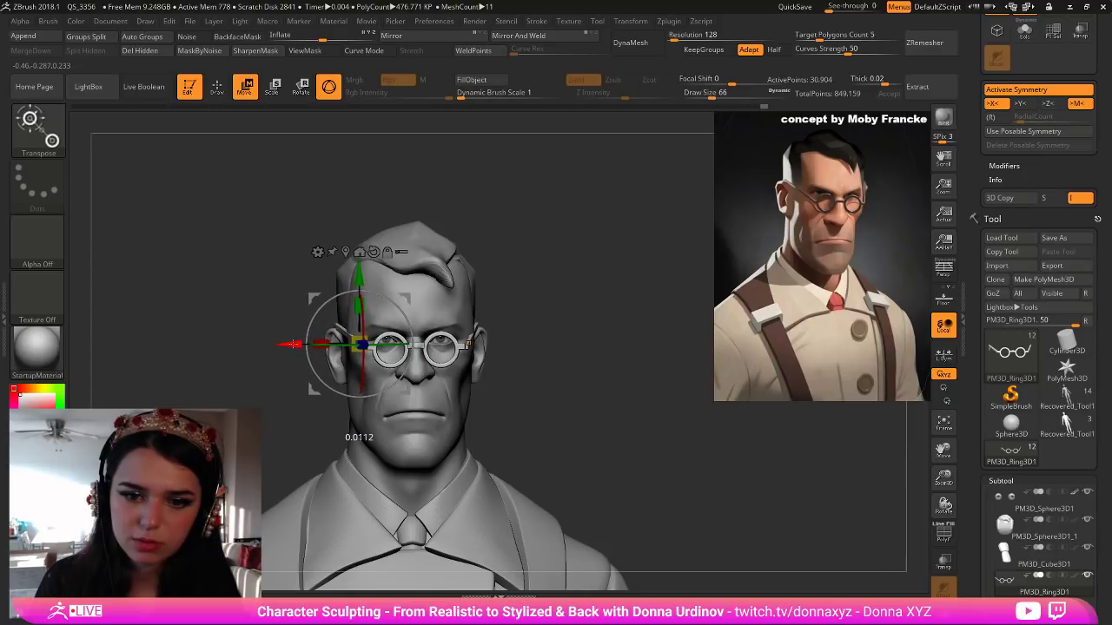
click(216, 86)
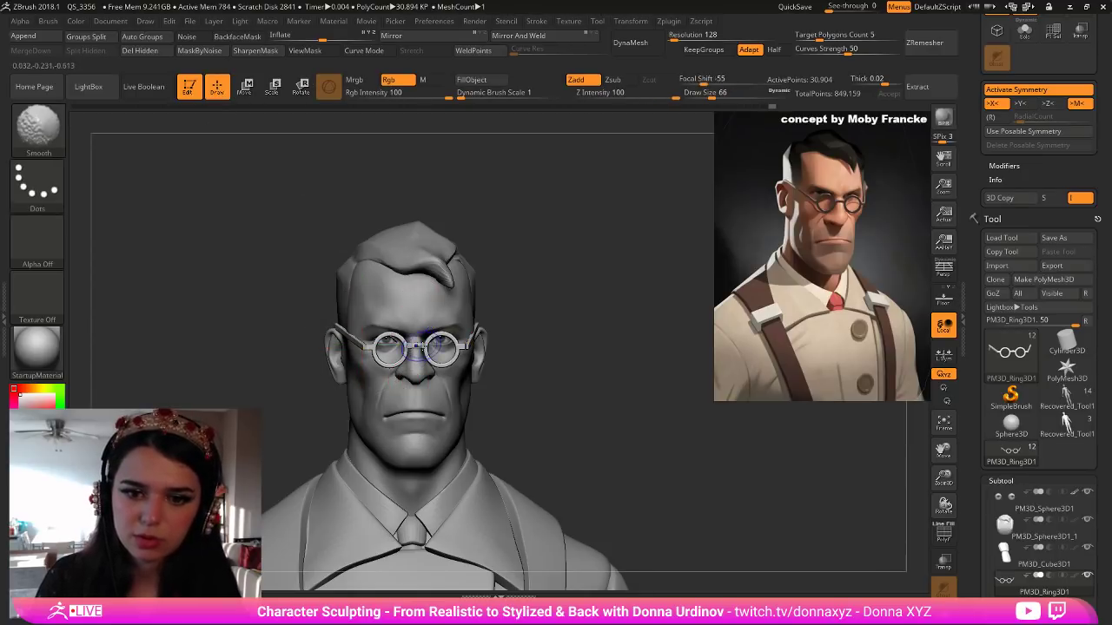
Fine-tune the position and depth of the glasses over the nose from the front and side views.
mouse_move(600, 282)
mouse_down()
mouse_move(567, 278)
mouse_move(575, 285)
mouse_move(559, 261)
mouse_up()
click(245, 86)
drag(469, 344, 465, 343)
drag(556, 348, 462, 354)
drag(593, 346, 588, 346)
drag(593, 266, 628, 260)
click(218, 86)
Select the head, set the Move brush to a draw size of 114, and review the fit of the glasses.
alt+click(416, 303)
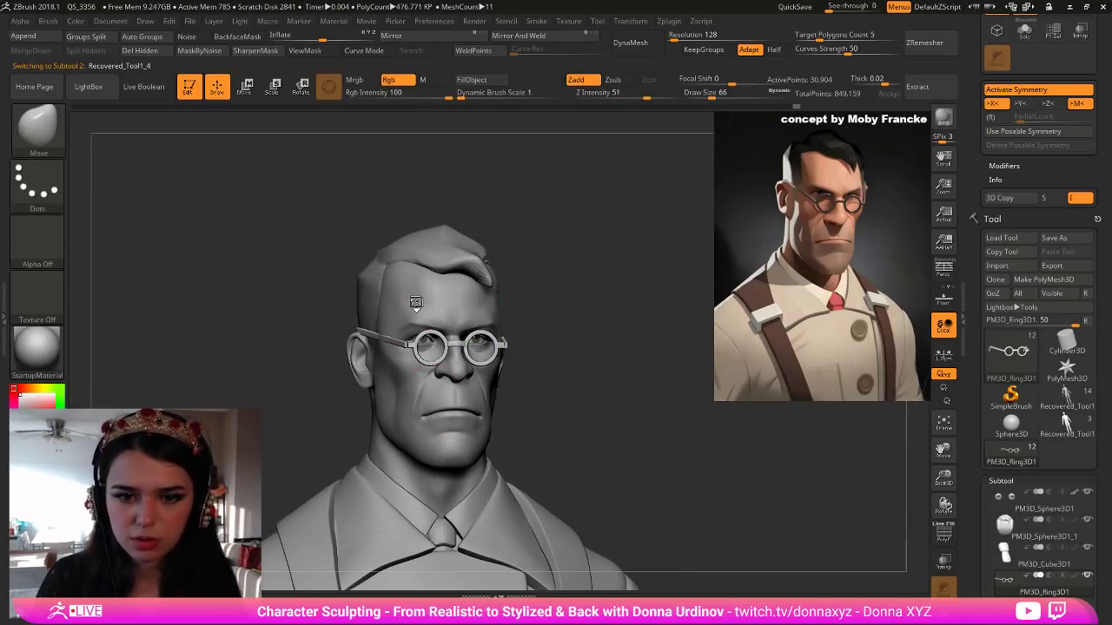
key(b)
key(m)
key(v)
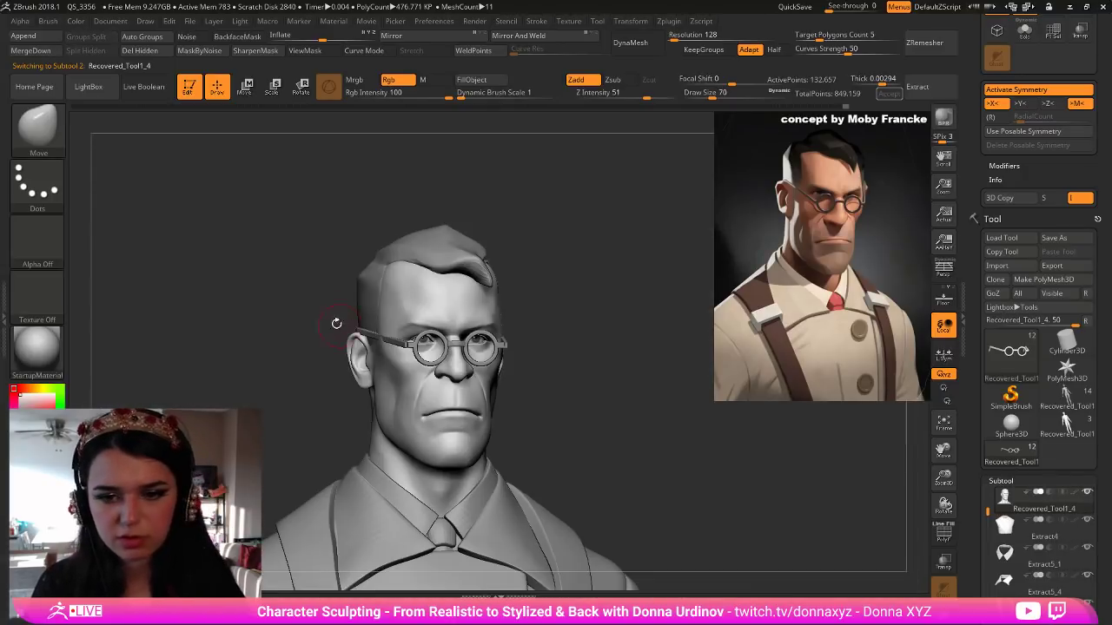
key(])
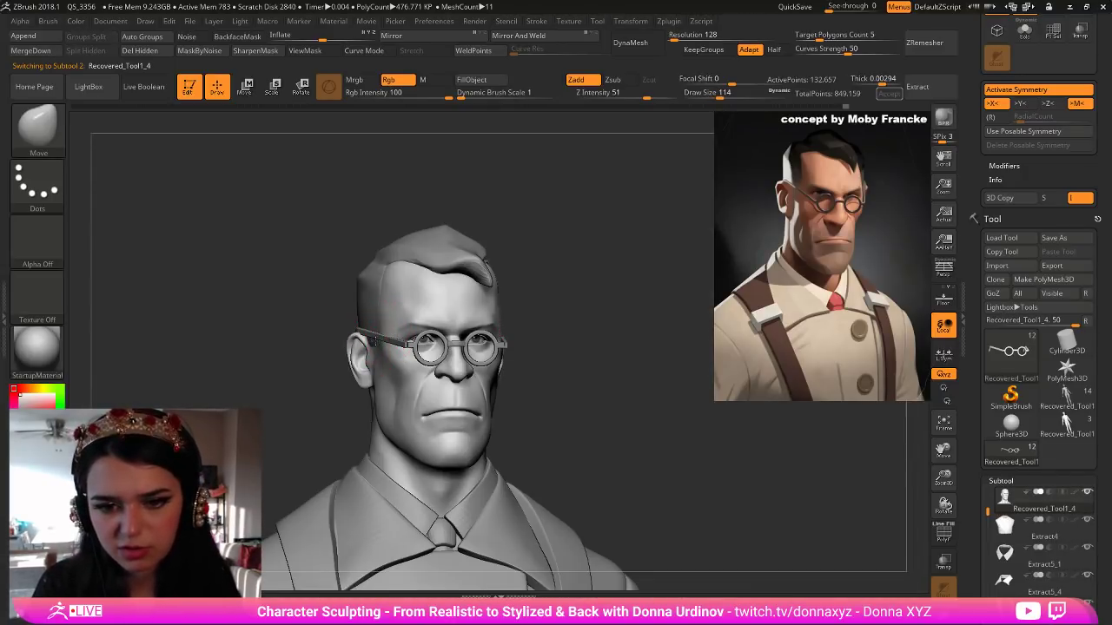
mouse_move(565, 330)
mouse_down()
mouse_move(536, 330)
mouse_move(573, 330)
mouse_move(635, 236)
mouse_move(628, 256)
mouse_up()
mouse_move(651, 334)
mouse_down()
mouse_move(644, 321)
mouse_move(663, 387)
mouse_move(589, 409)
mouse_up()
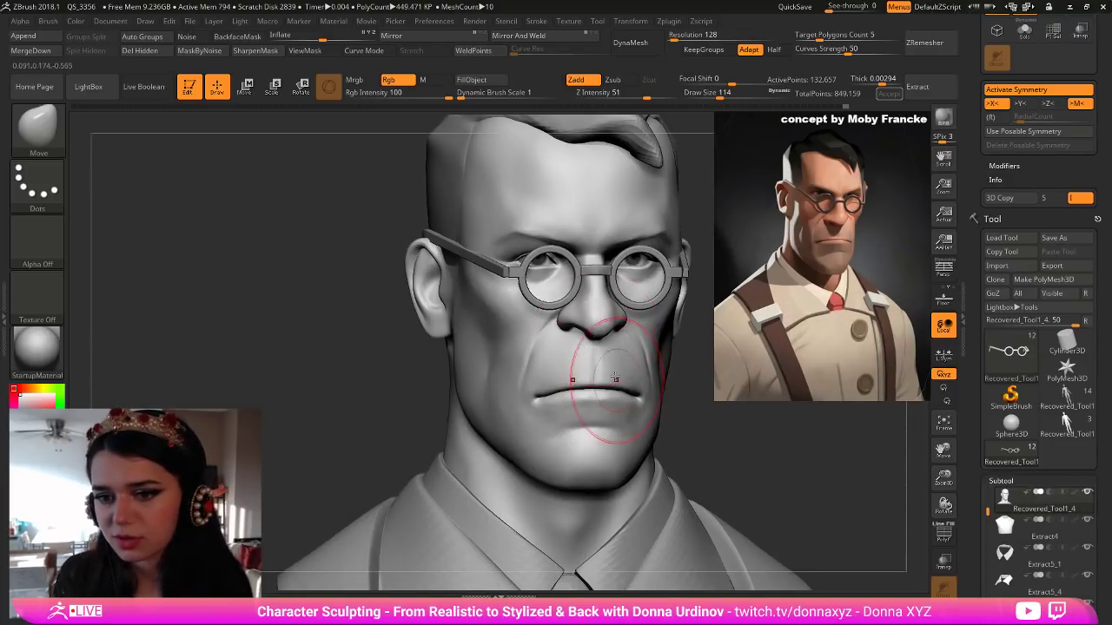
drag(723, 442, 699, 409)
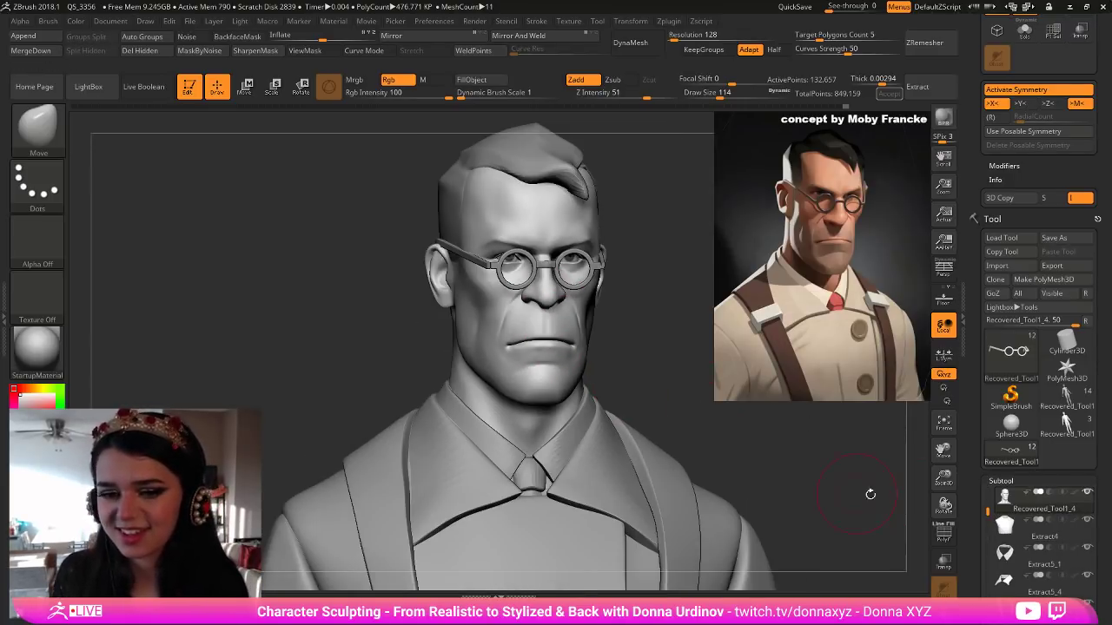
Preview the PolySkin material on the bust, and replace it with the loaded DU_skin_1 material.
click(40, 355)
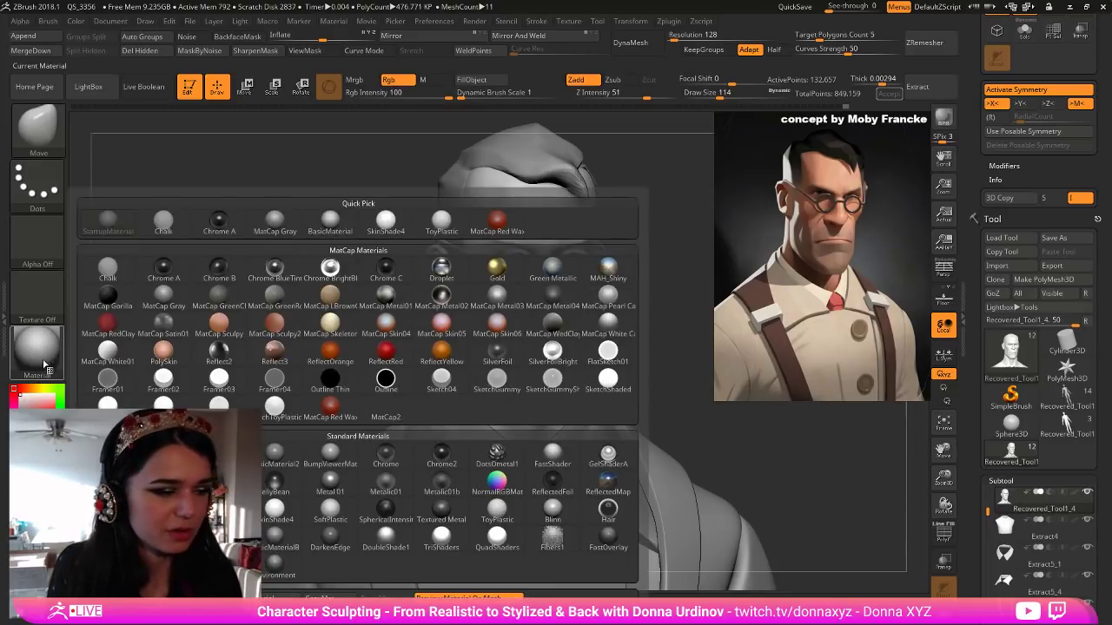
click(168, 356)
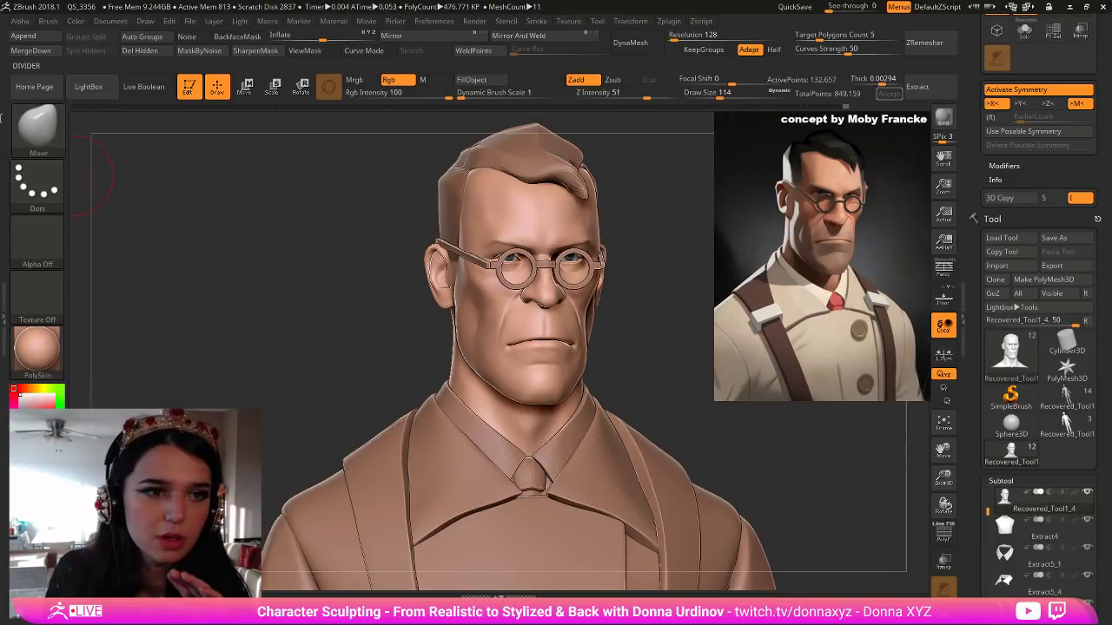
click(37, 347)
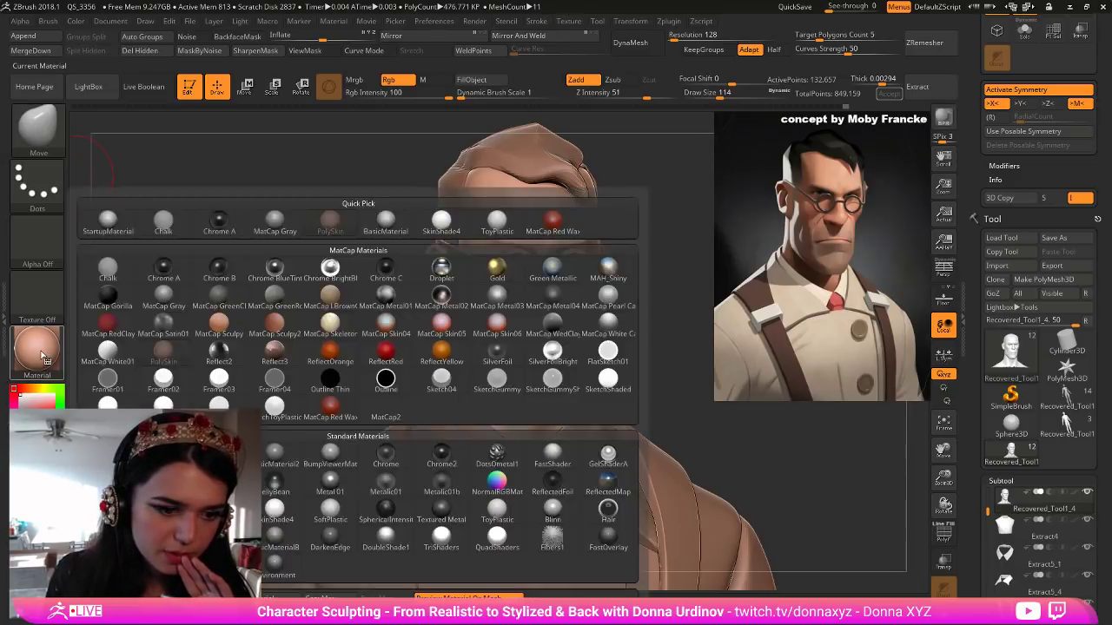
click(36, 348)
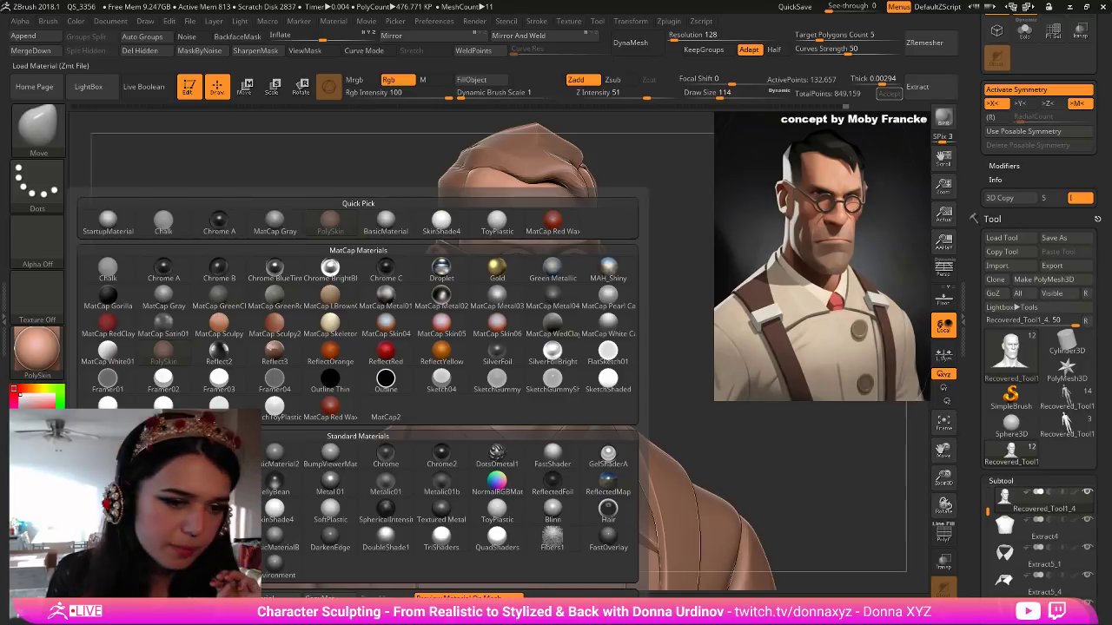
double_click(310, 307)
Select the coat's wide collar, enlarge the Move brush to a draw size of 154, and adjust the collar's outer edges symmetrically.
alt+drag(633, 356, 695, 344)
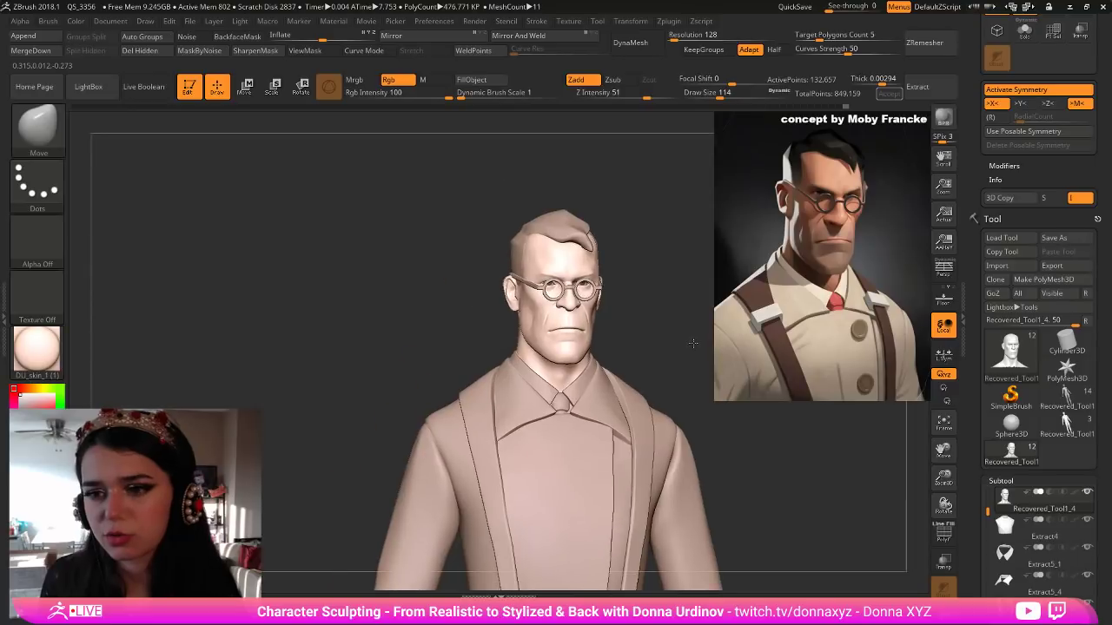
alt+click(533, 402)
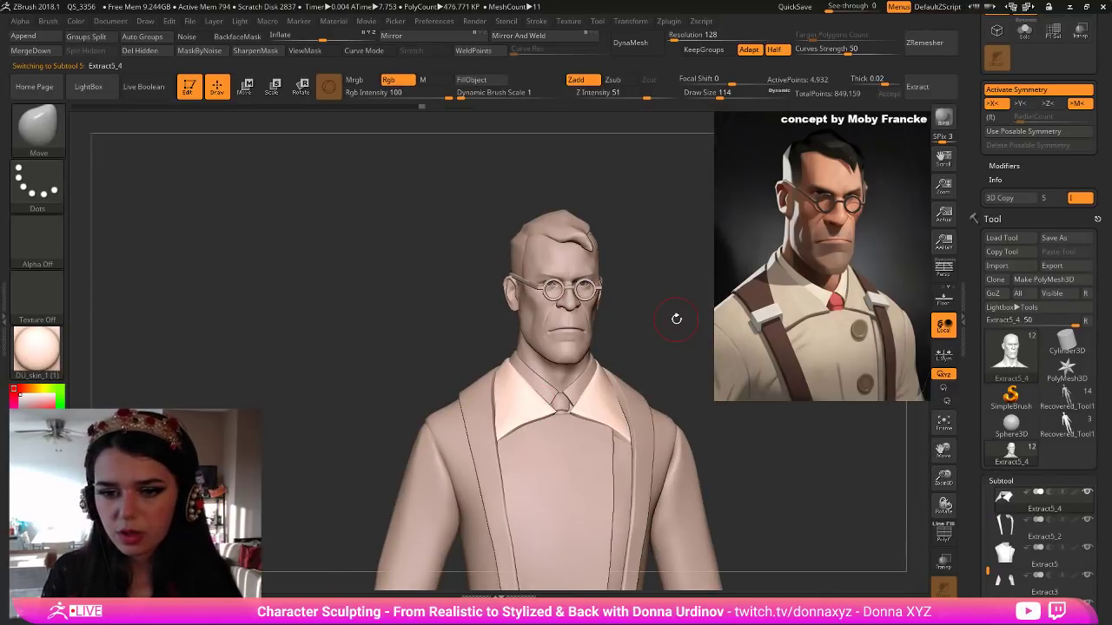
key(b)
click(499, 201)
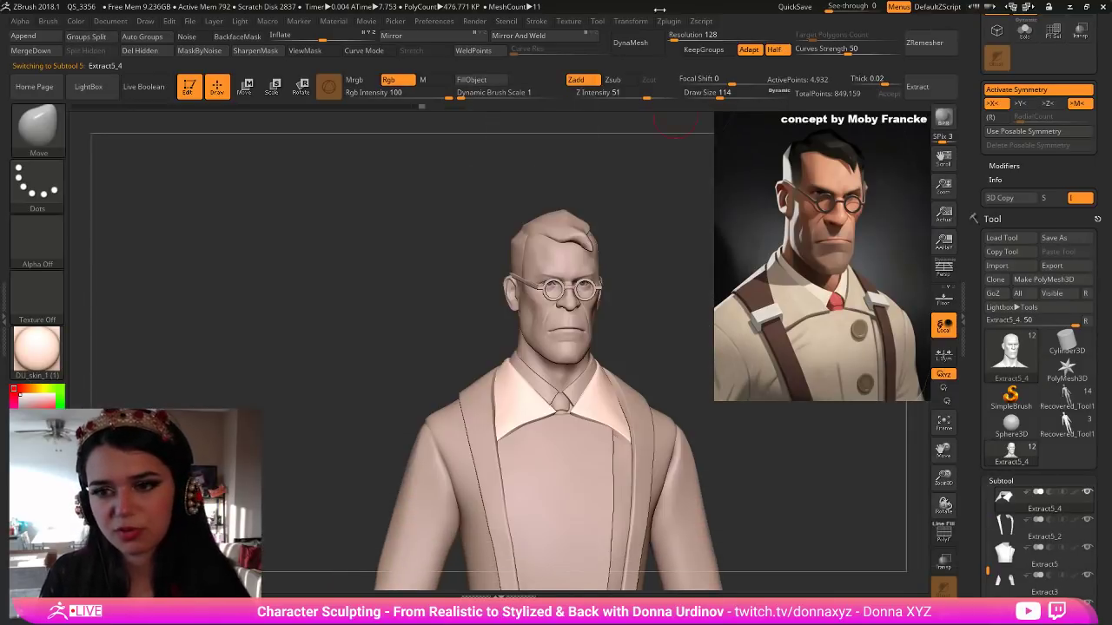
key(])
key(])
key(])
key(])
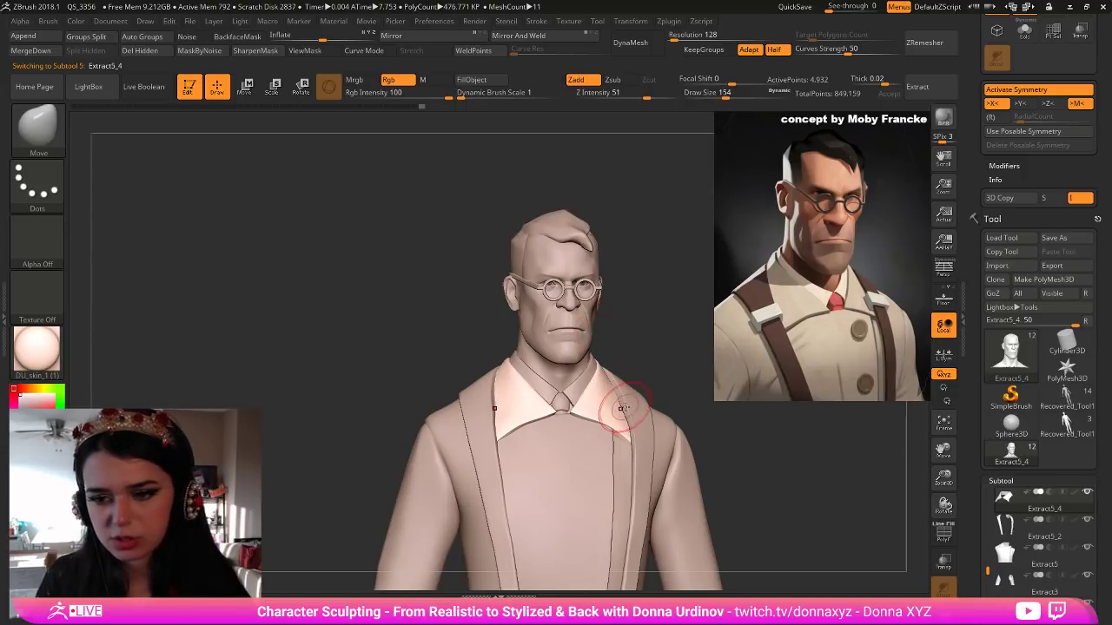
drag(620, 405, 625, 410)
mouse_move(625, 410)
mouse_down()
mouse_move(632, 424)
mouse_move(614, 393)
mouse_up()
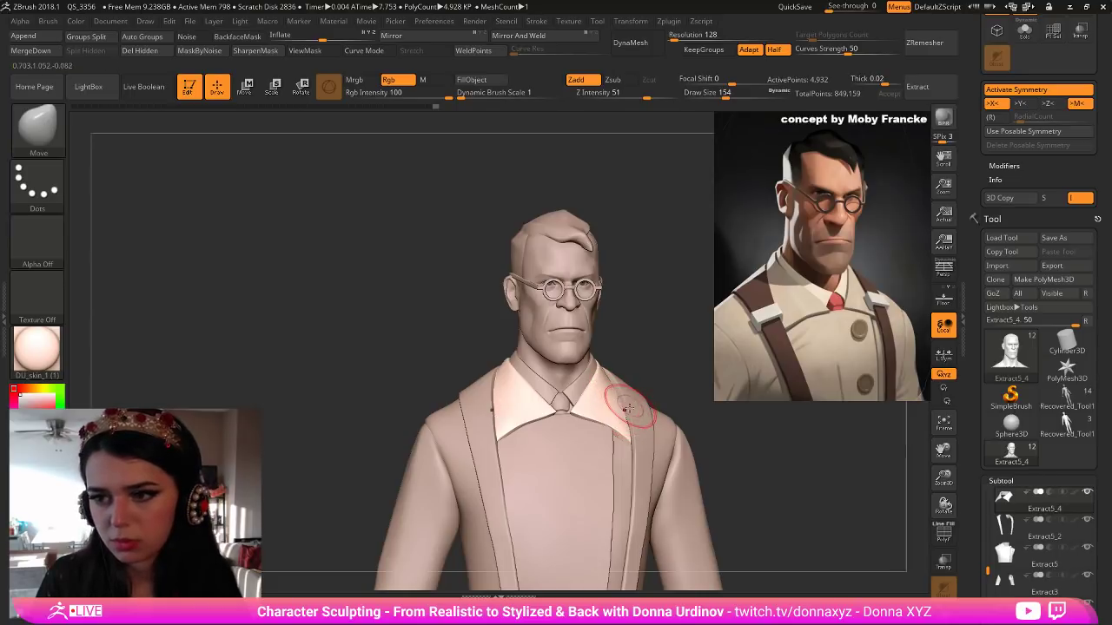
Select the tie knot and fill it with a muted red colour.
alt+drag(662, 357, 680, 383)
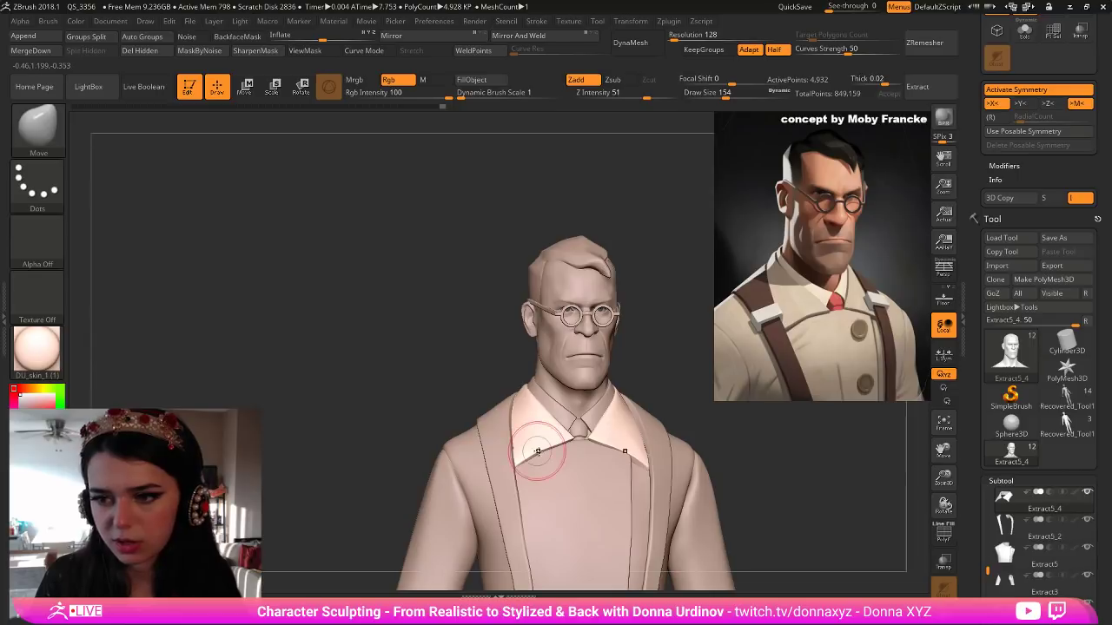
alt+click(582, 425)
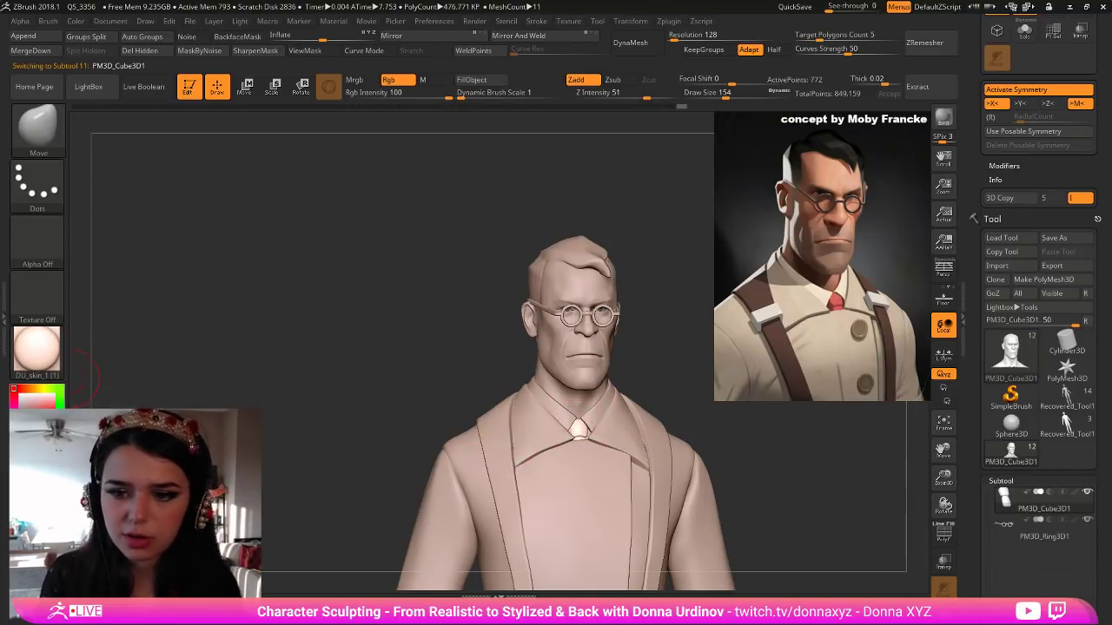
click(54, 417)
click(48, 401)
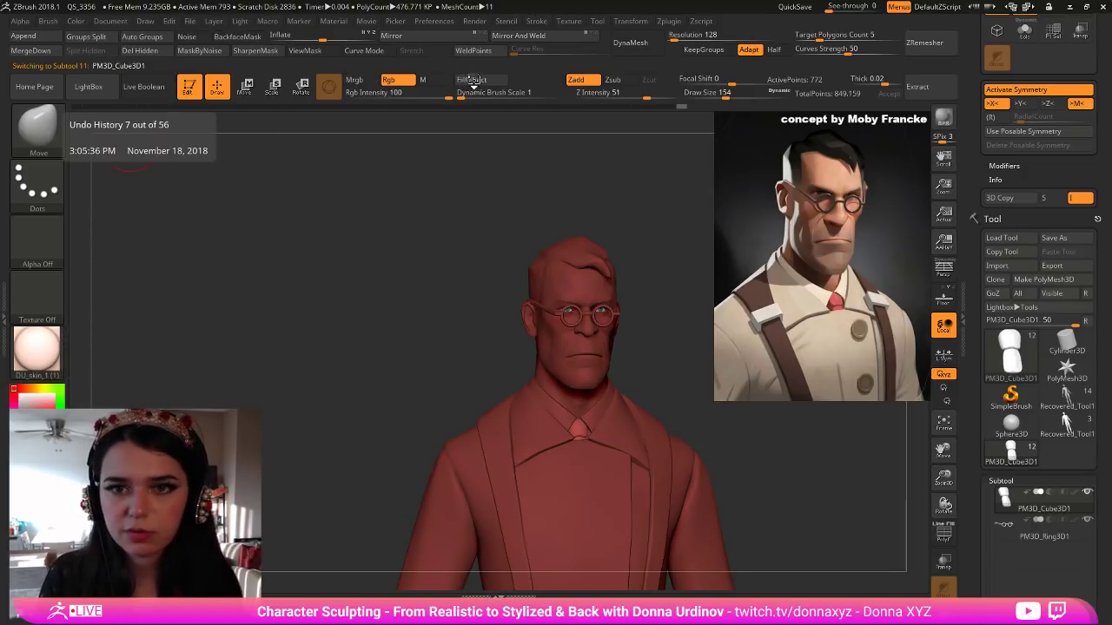
Select the head and mix a tan skin colour of RGB 209, 181, 156 for it.
alt+click(573, 372)
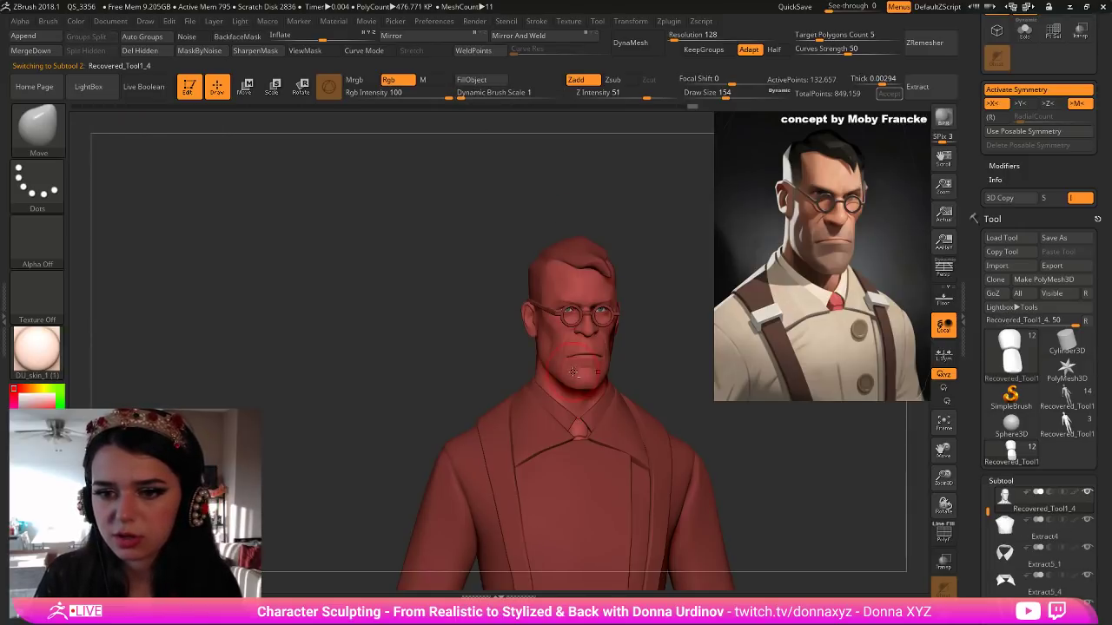
click(25, 396)
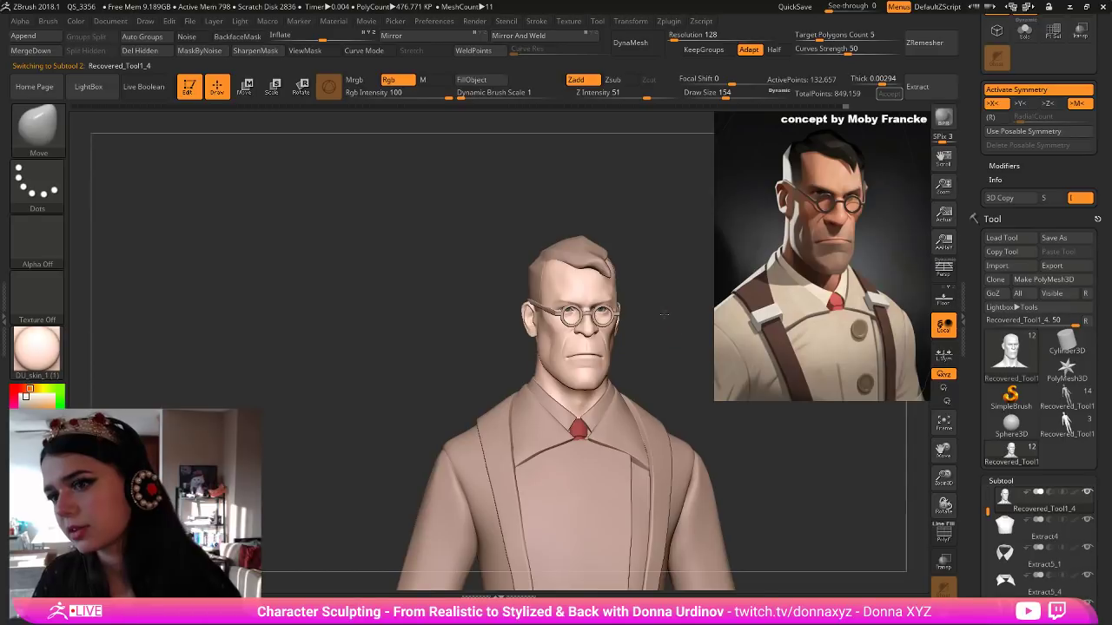
drag(663, 315, 645, 315)
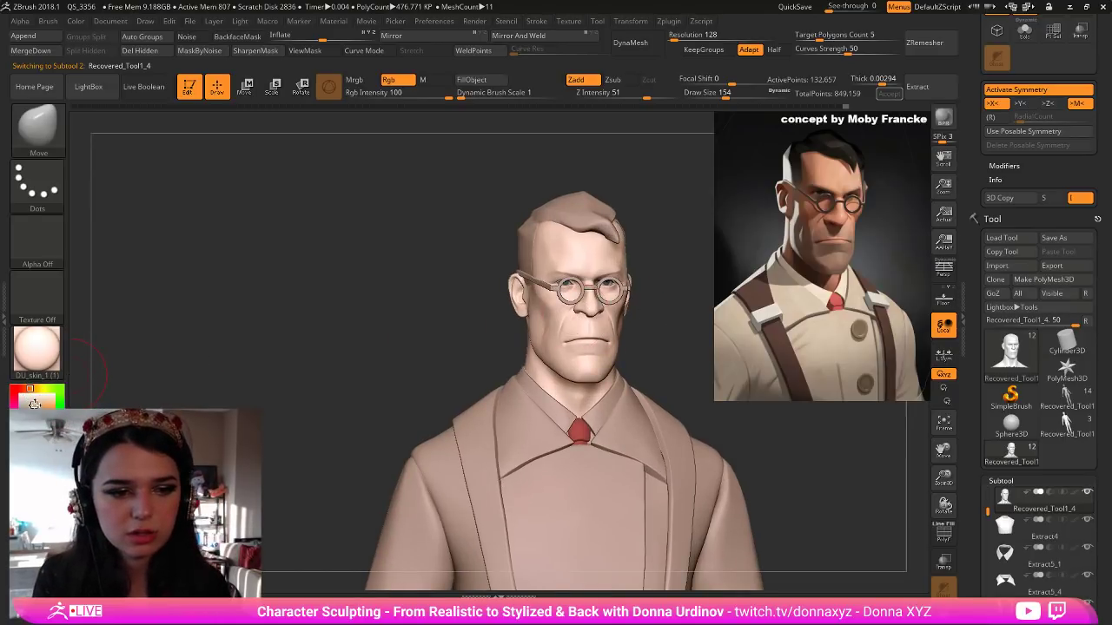
click(34, 403)
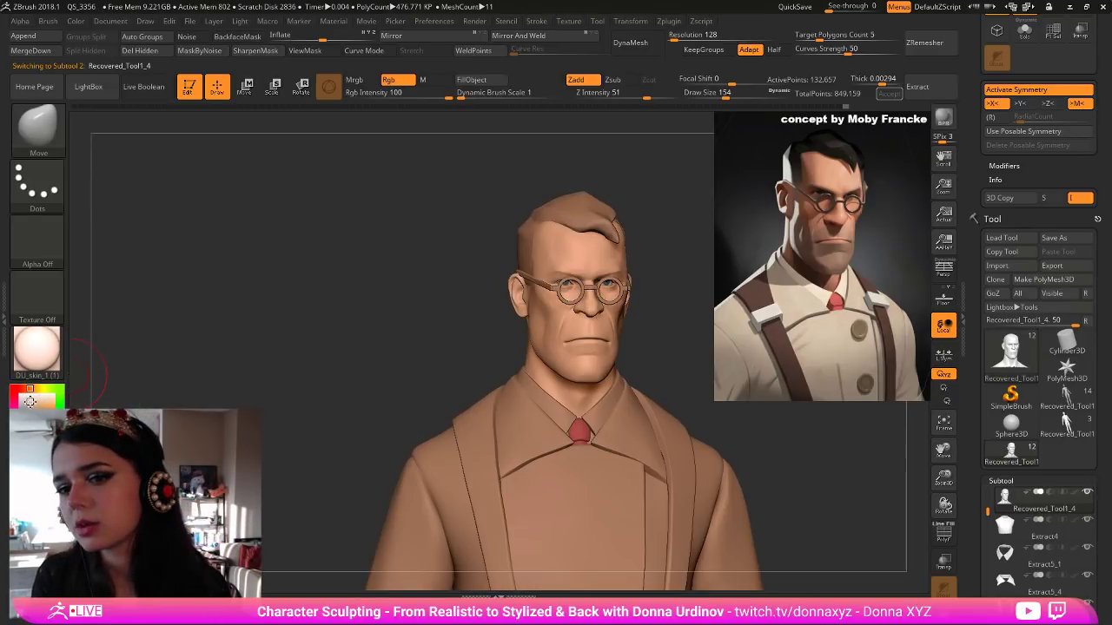
click(32, 400)
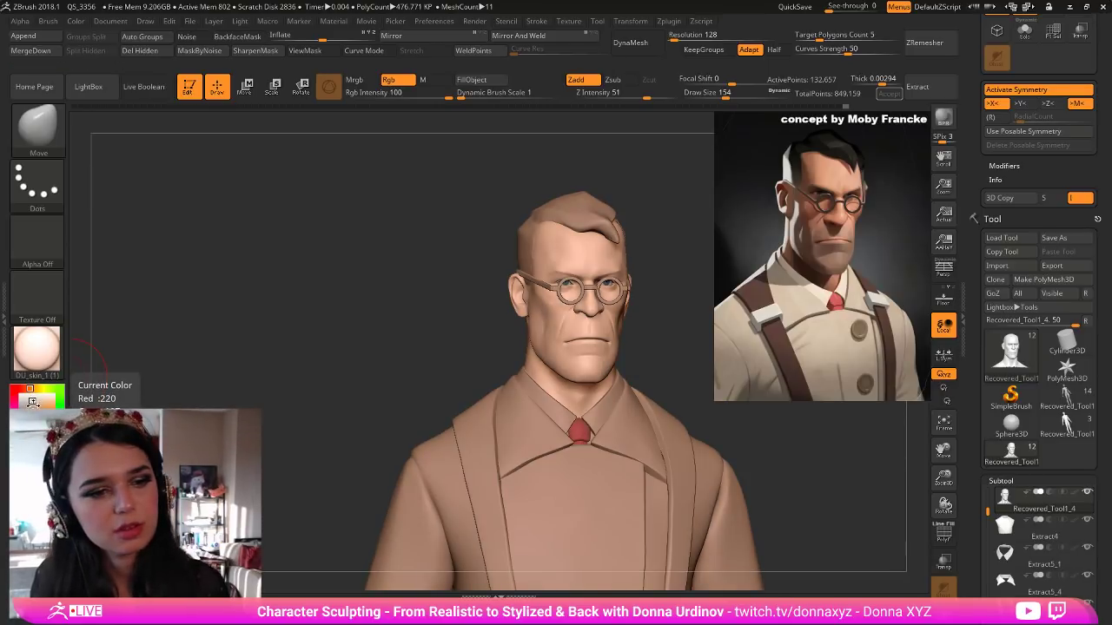
click(32, 402)
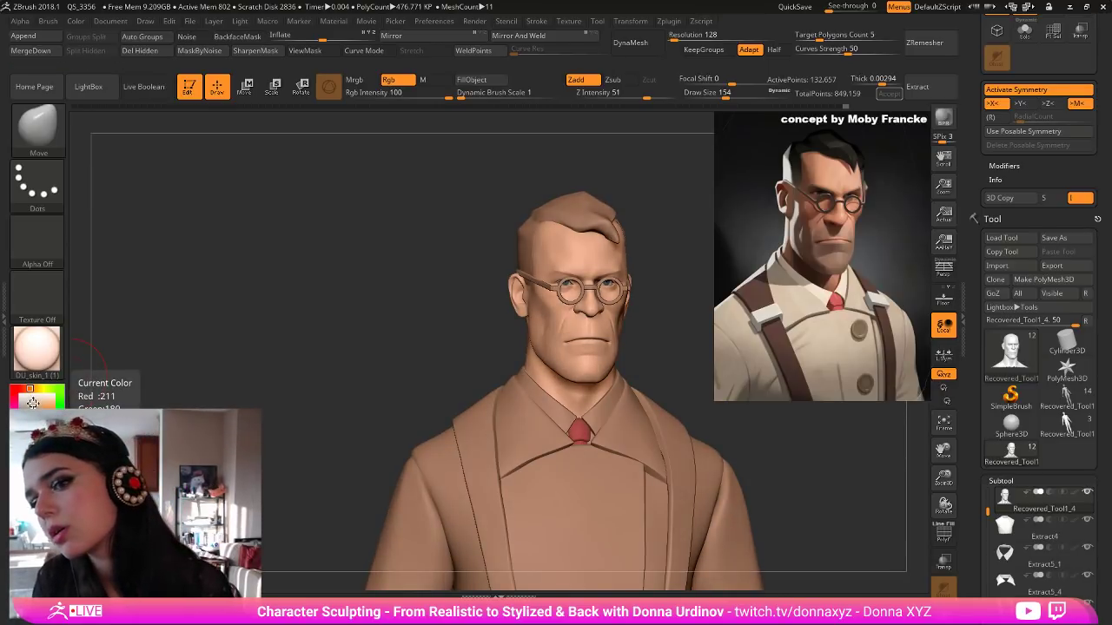
click(33, 401)
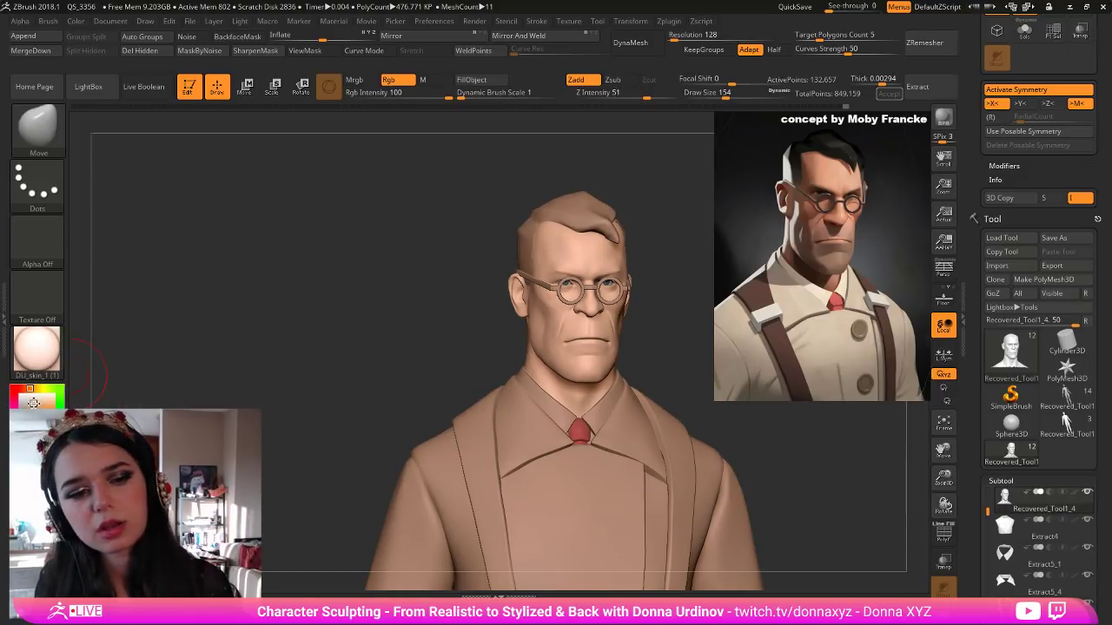
click(34, 402)
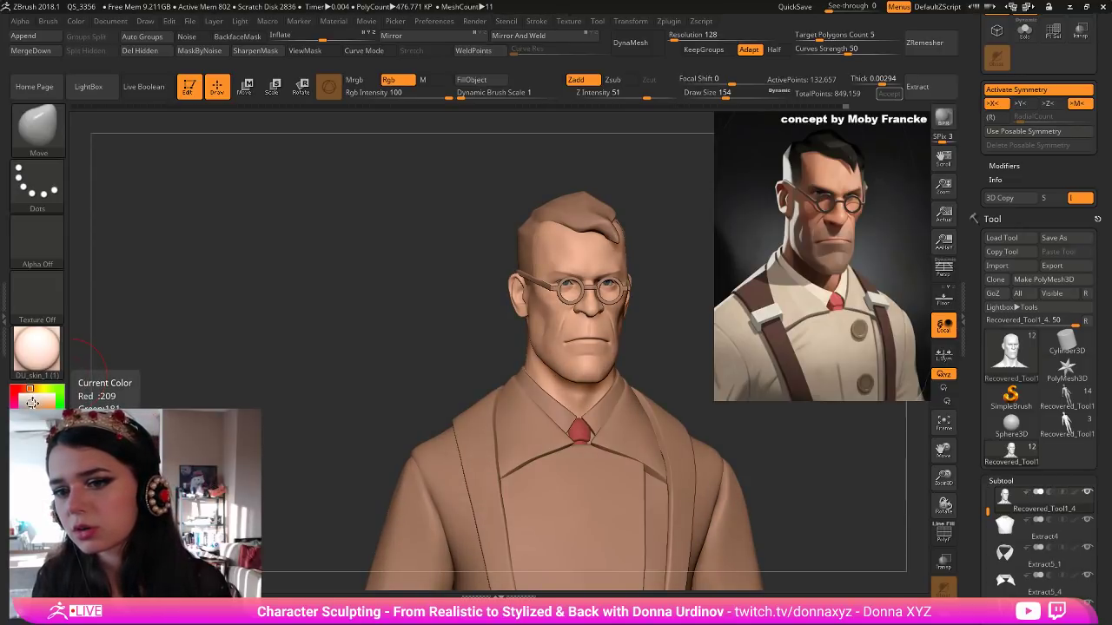
click(80, 25)
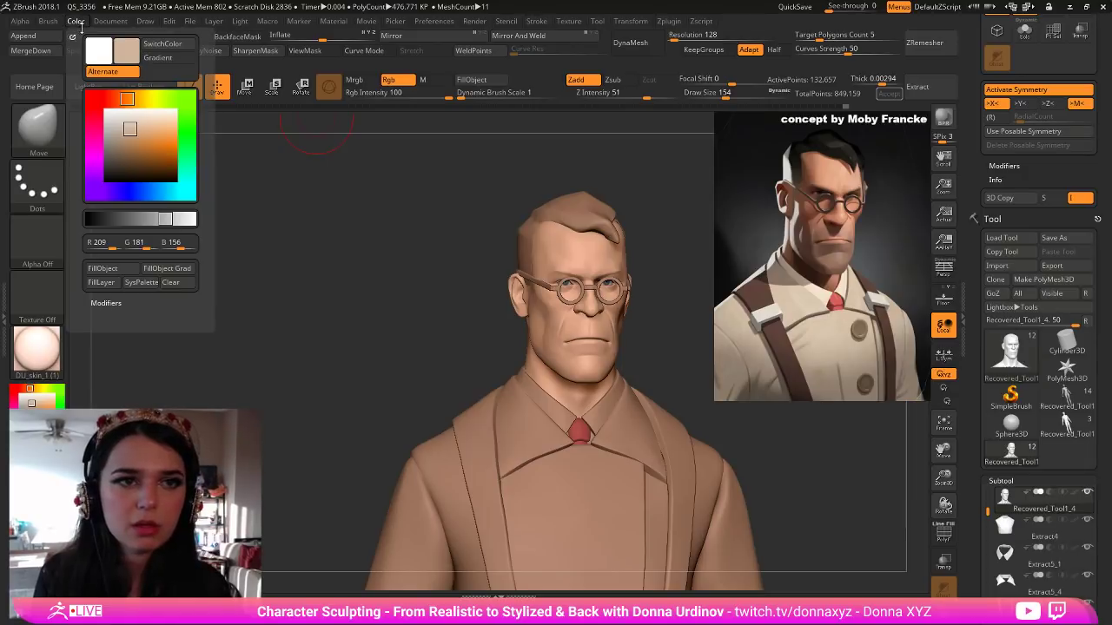
Fill the head with the skin colour, and refill it in Mrgb mode so it stores both the skin material and the colour.
click(485, 83)
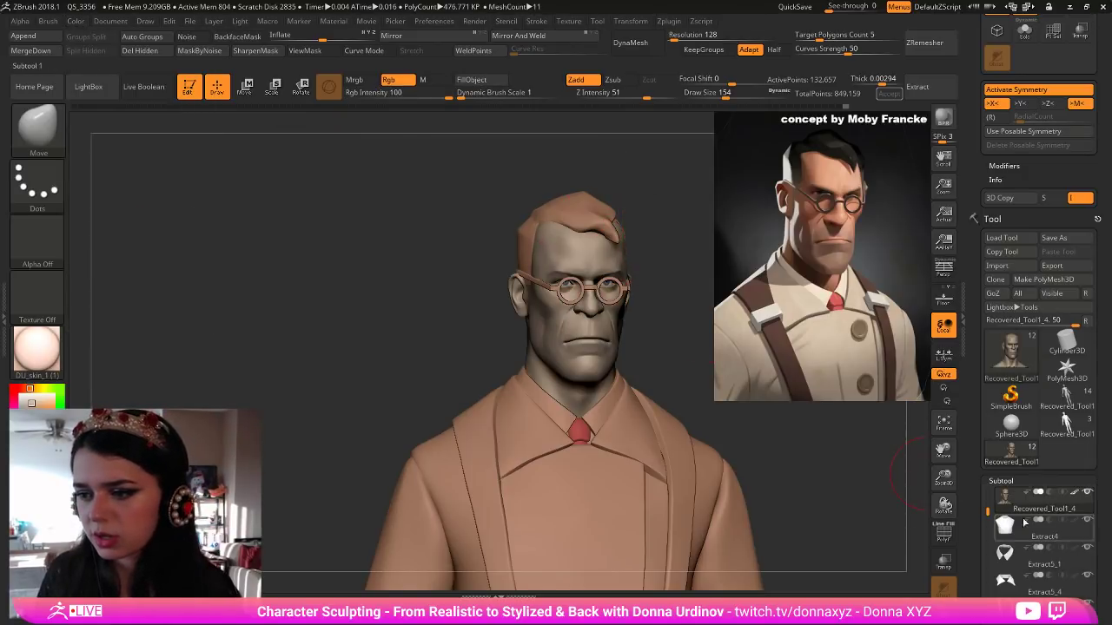
key(ctrl)
ctrl+drag(894, 470, 973, 475)
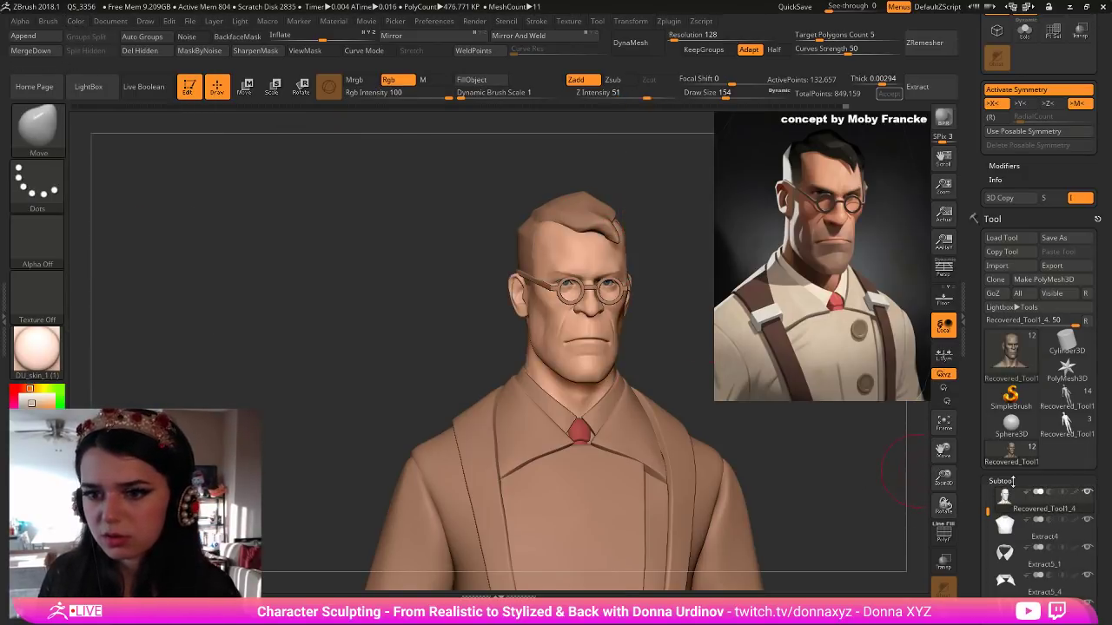
click(1075, 492)
click(355, 80)
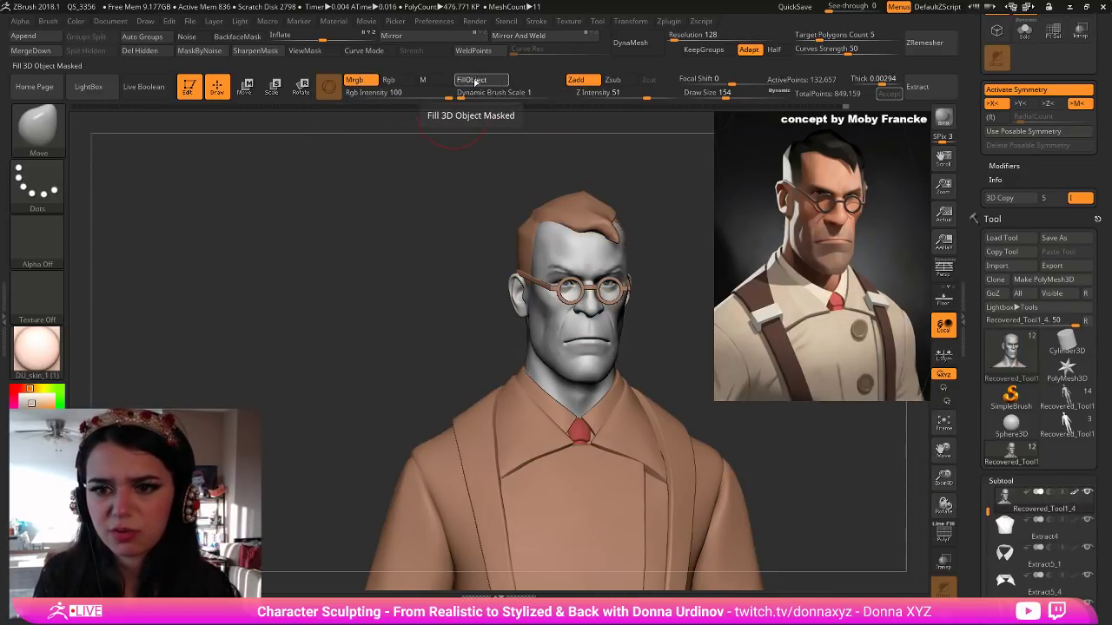
click(476, 81)
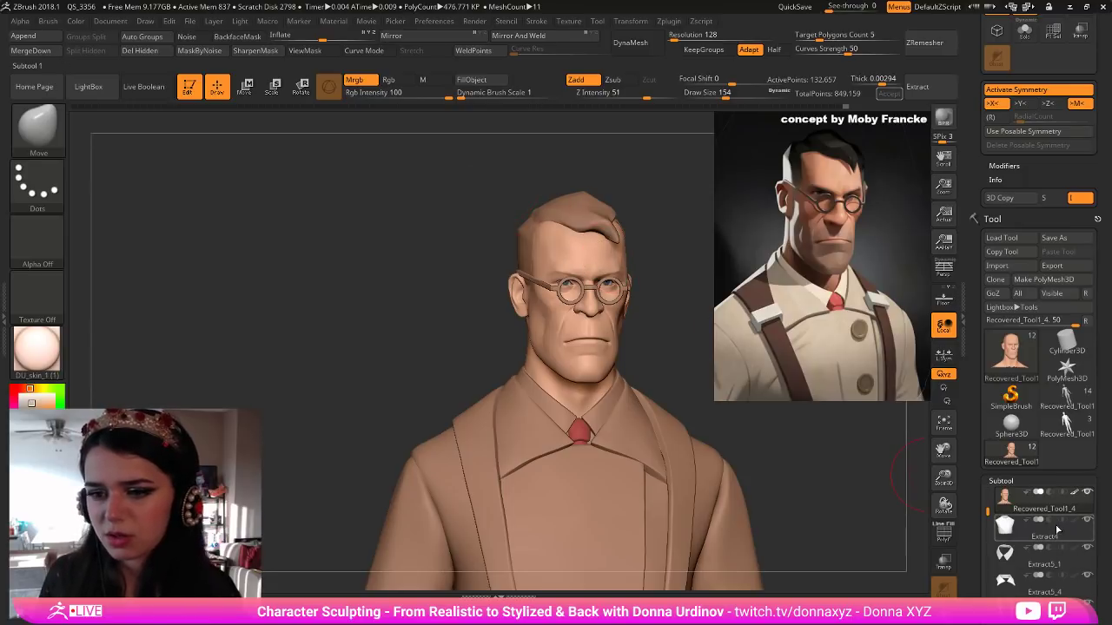
Select the coat's wide collar, choose a light warm beige, and fill it with that colour and the material.
alt+click(628, 439)
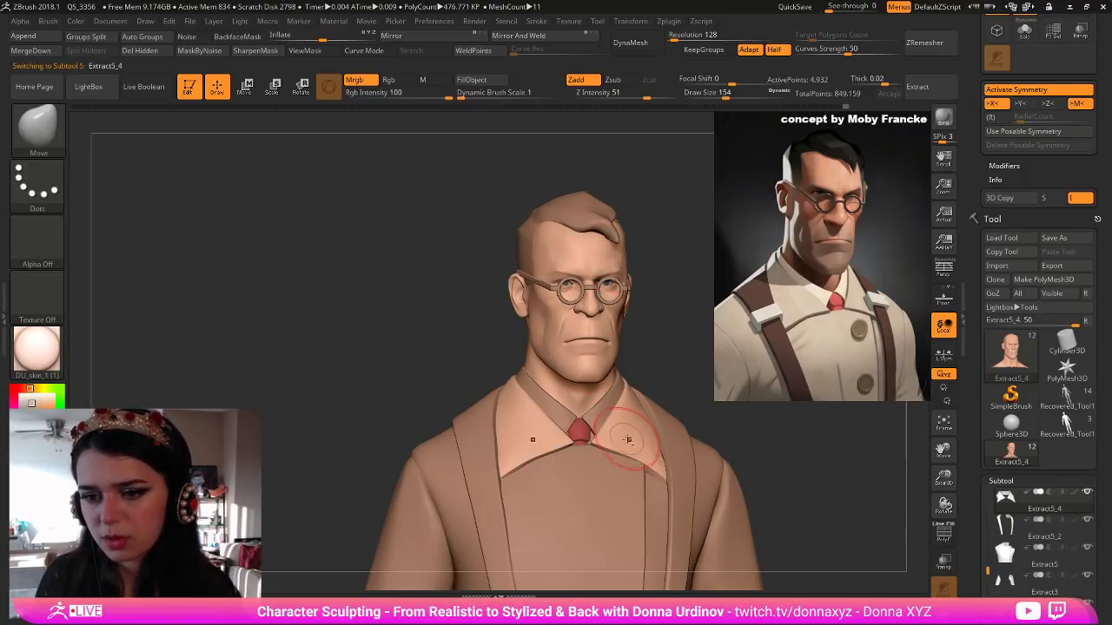
click(23, 404)
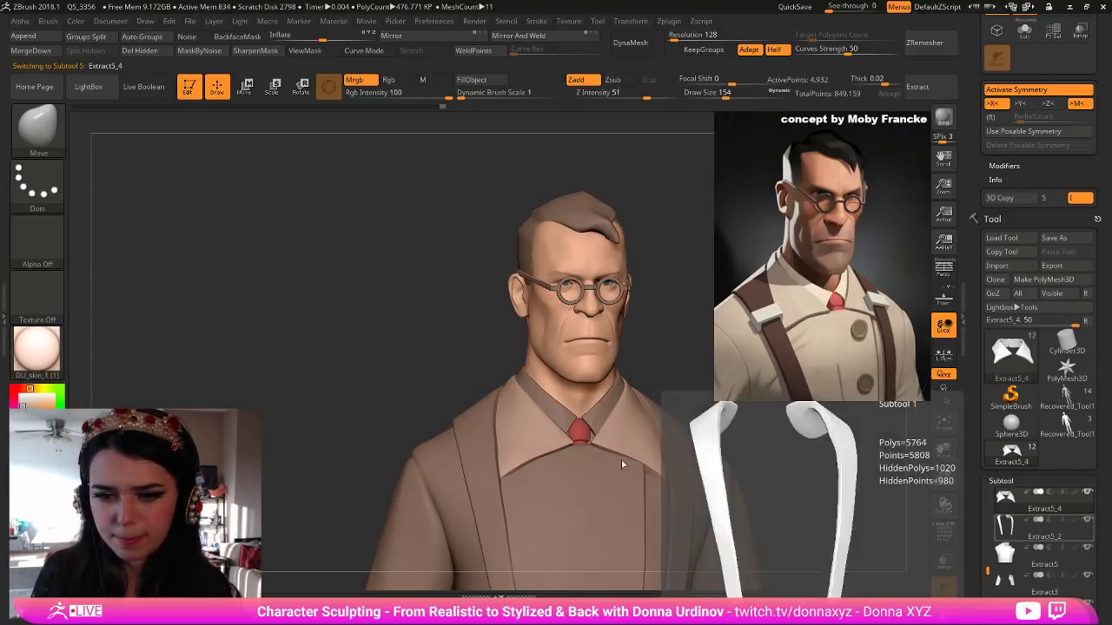
click(24, 400)
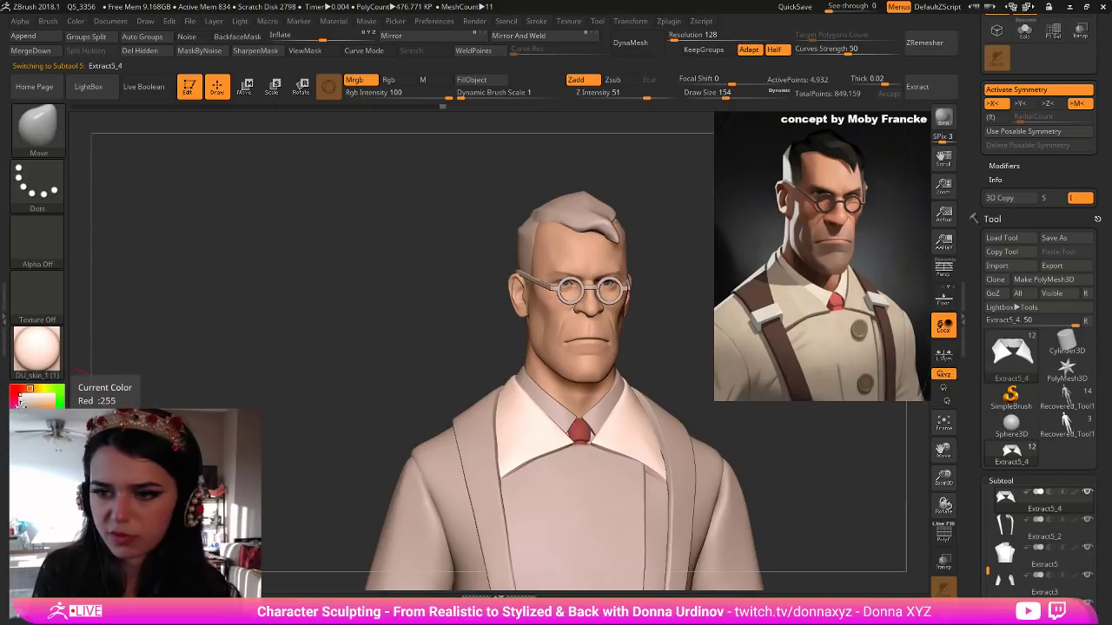
click(17, 401)
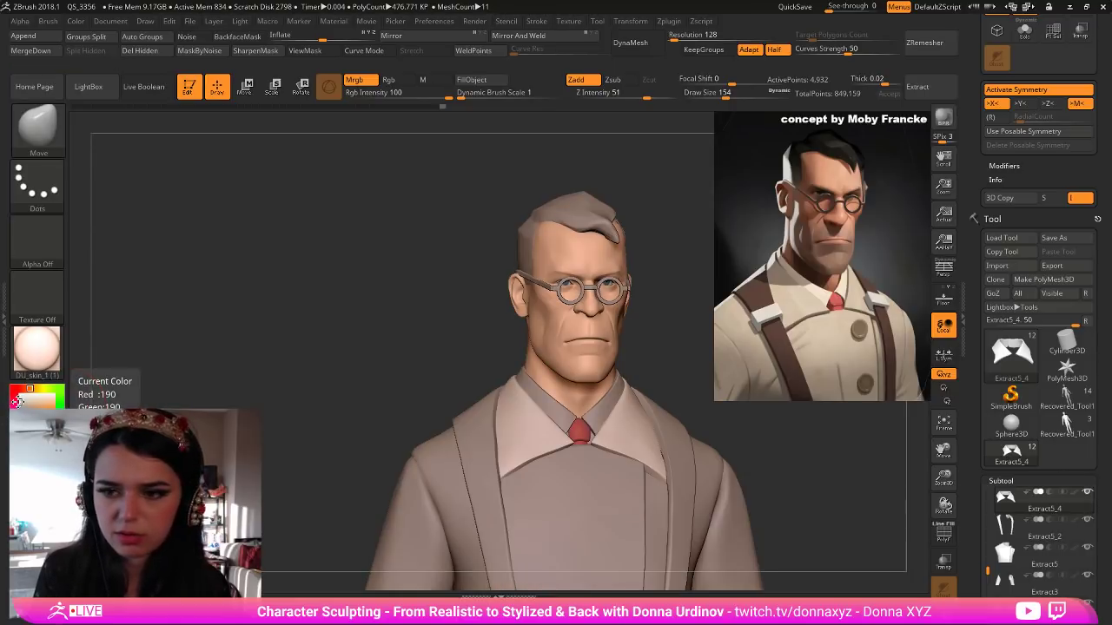
click(16, 396)
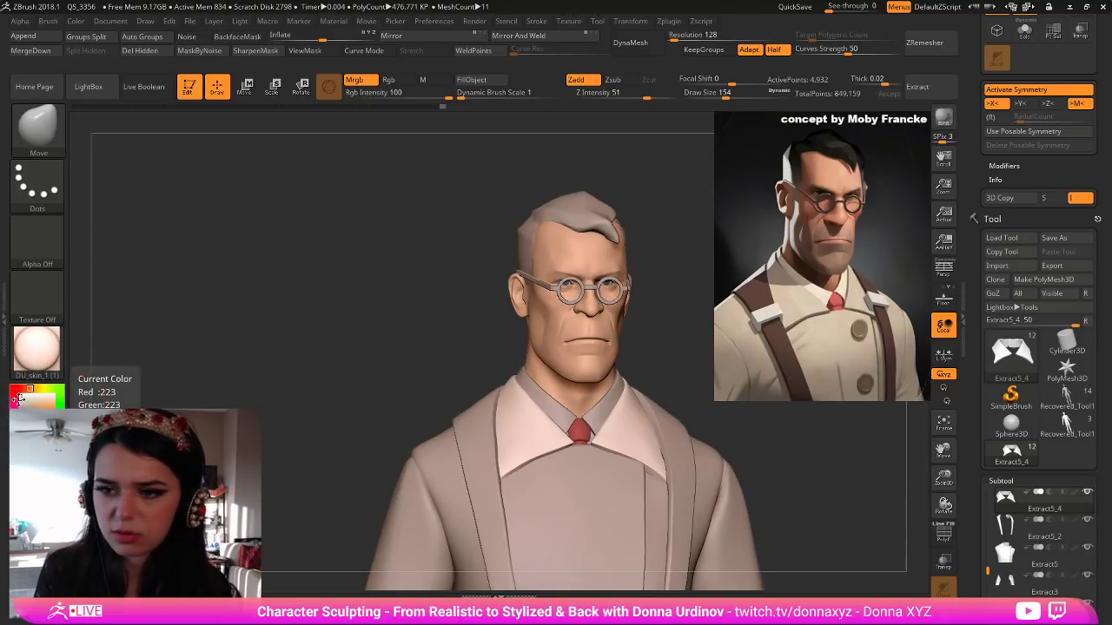
click(17, 401)
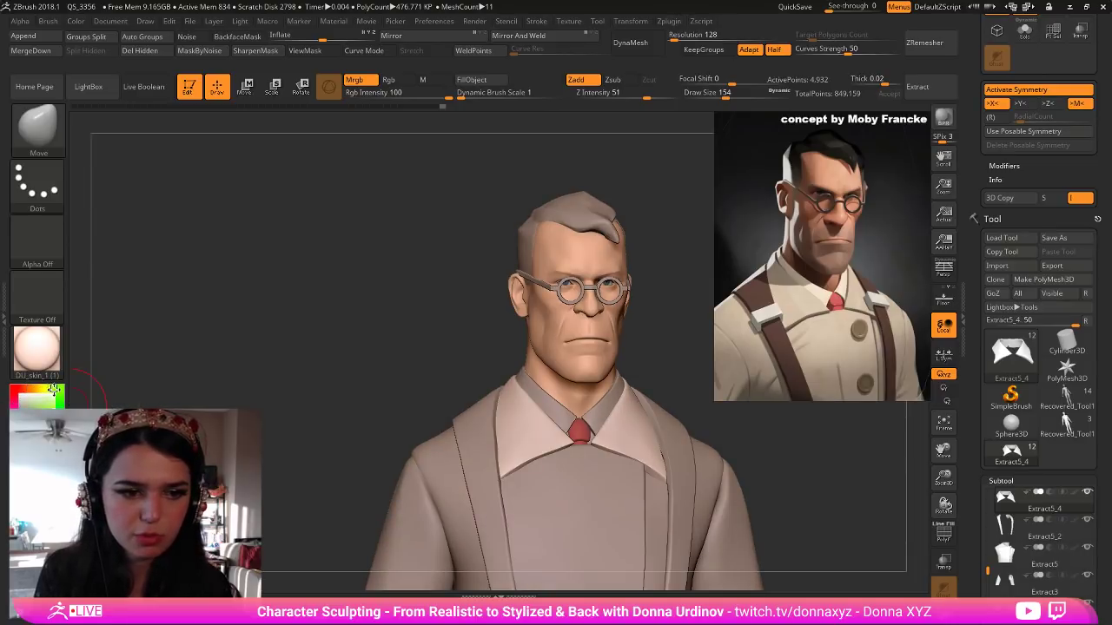
click(22, 401)
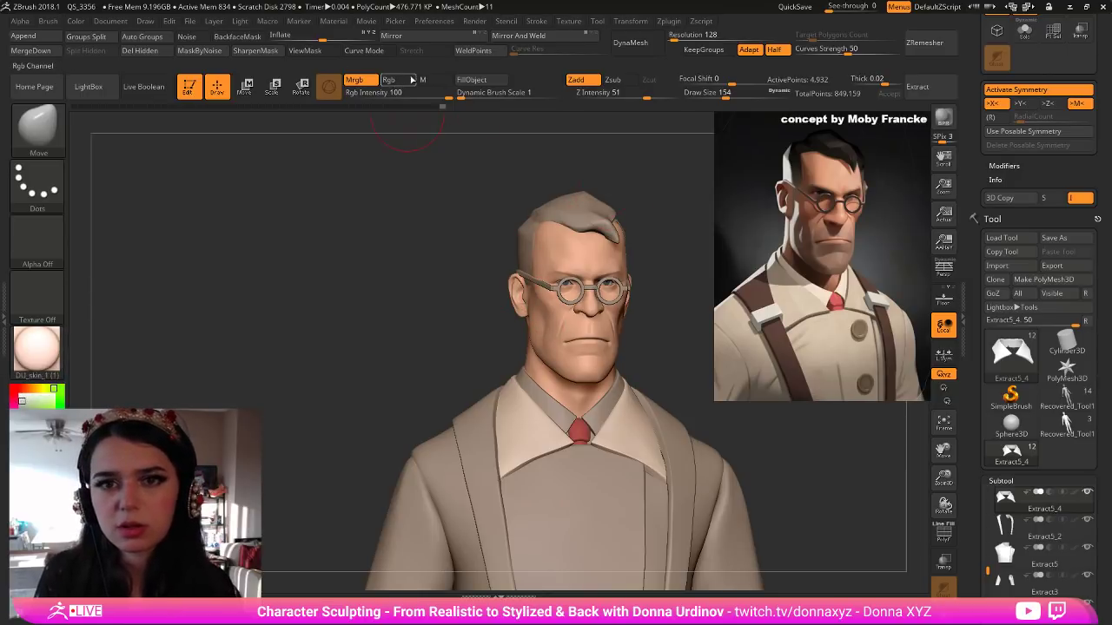
click(476, 83)
Fill the coat's torso and both sleeves with the same beige colour and material as the collar.
alt+click(572, 497)
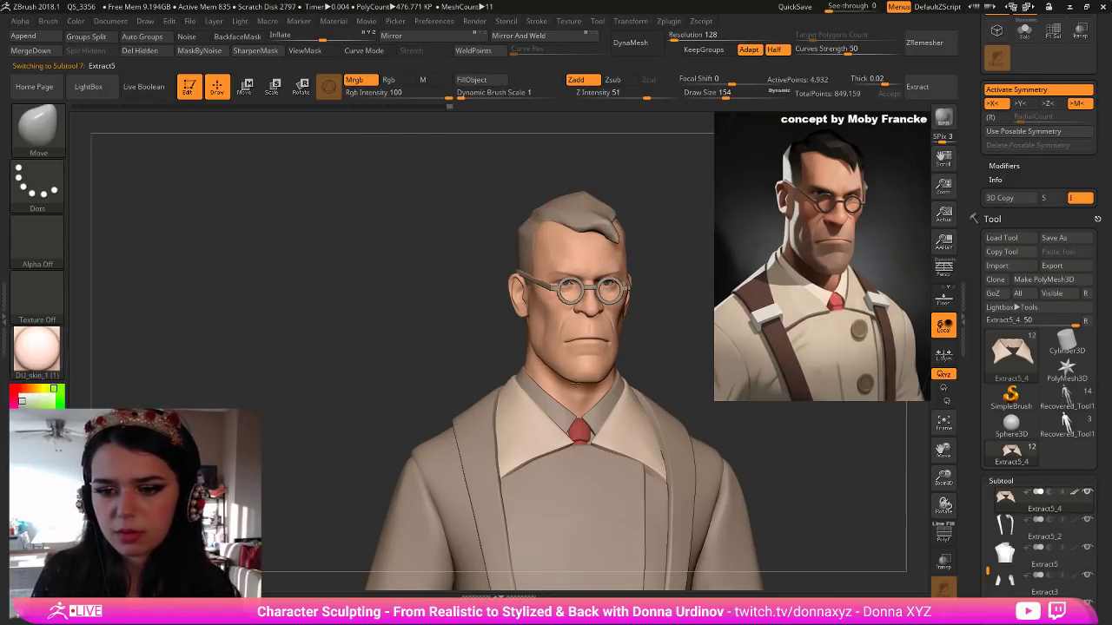
click(482, 80)
alt+click(413, 509)
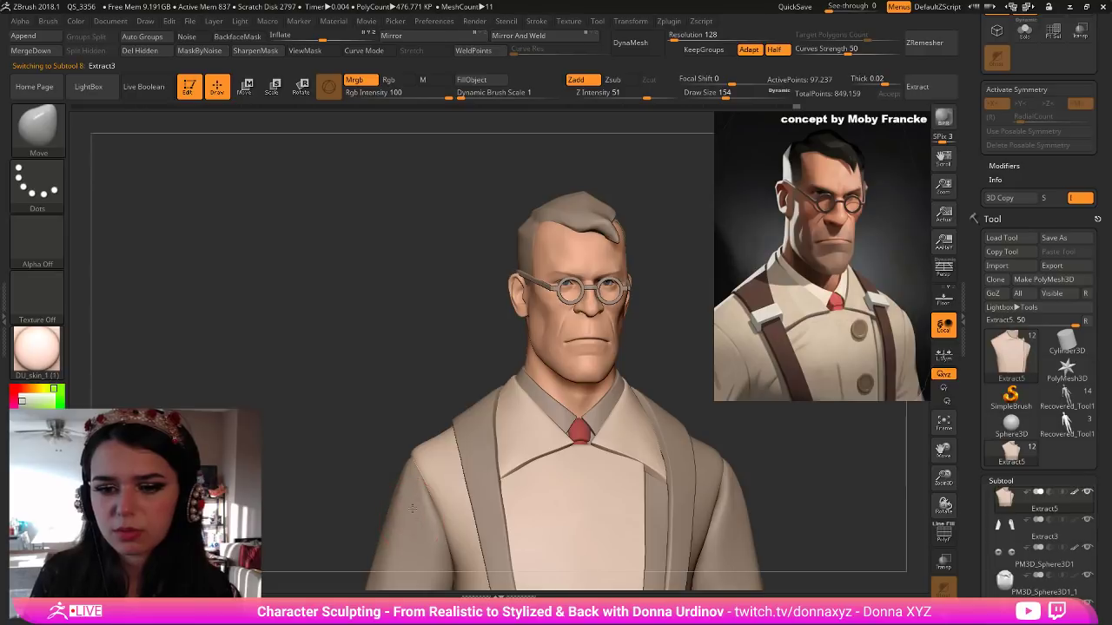
click(487, 82)
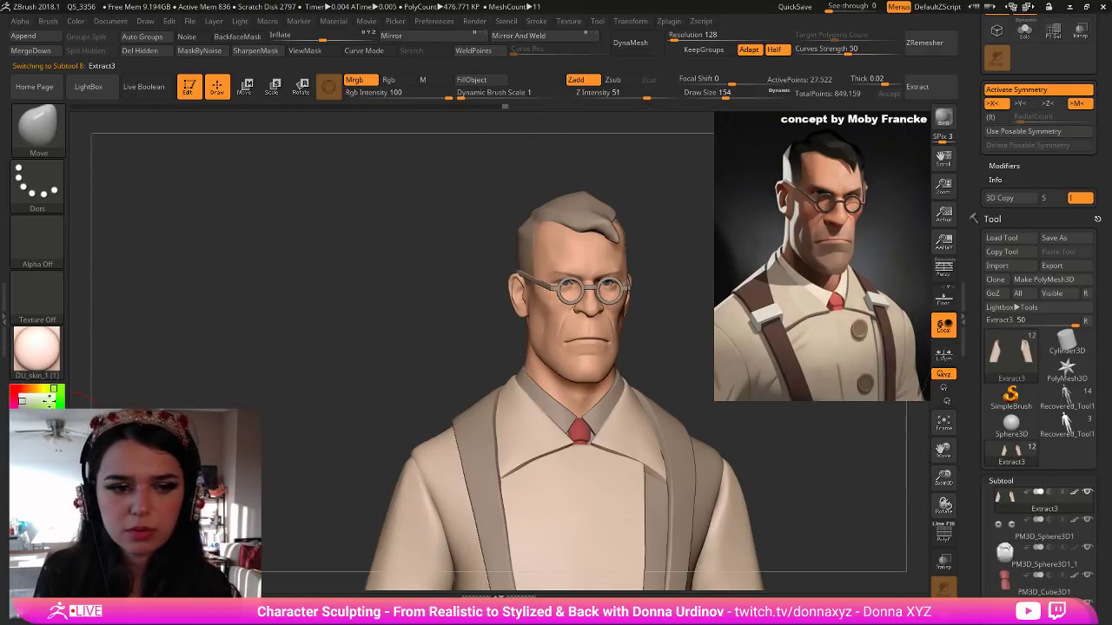
Choose an off-white colour and fill the inner shirt collar with it.
click(31, 426)
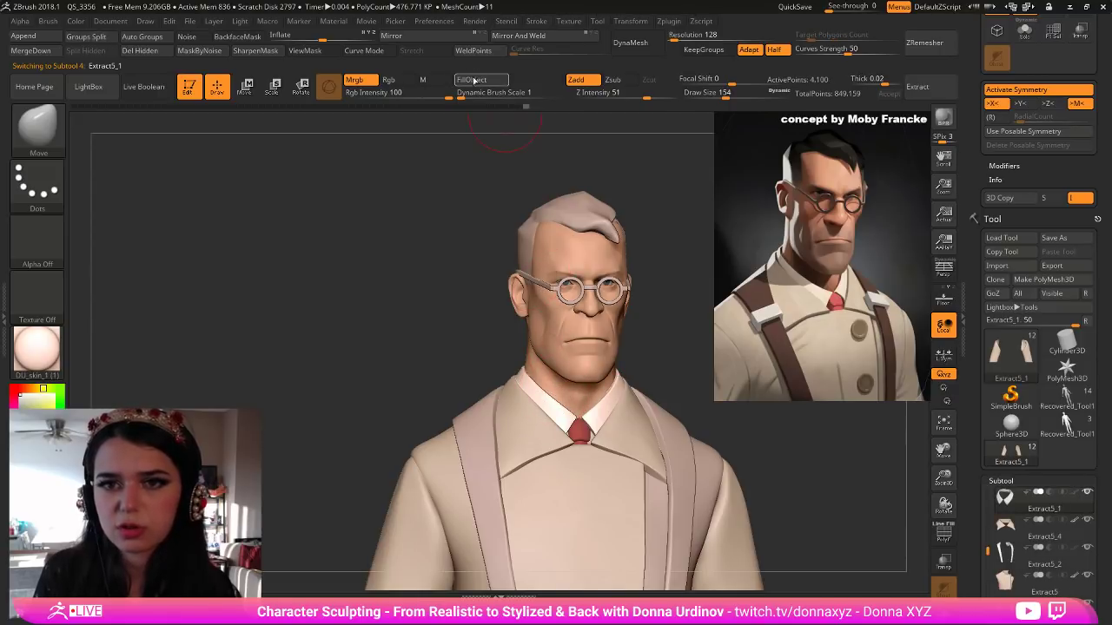
alt+click(546, 410)
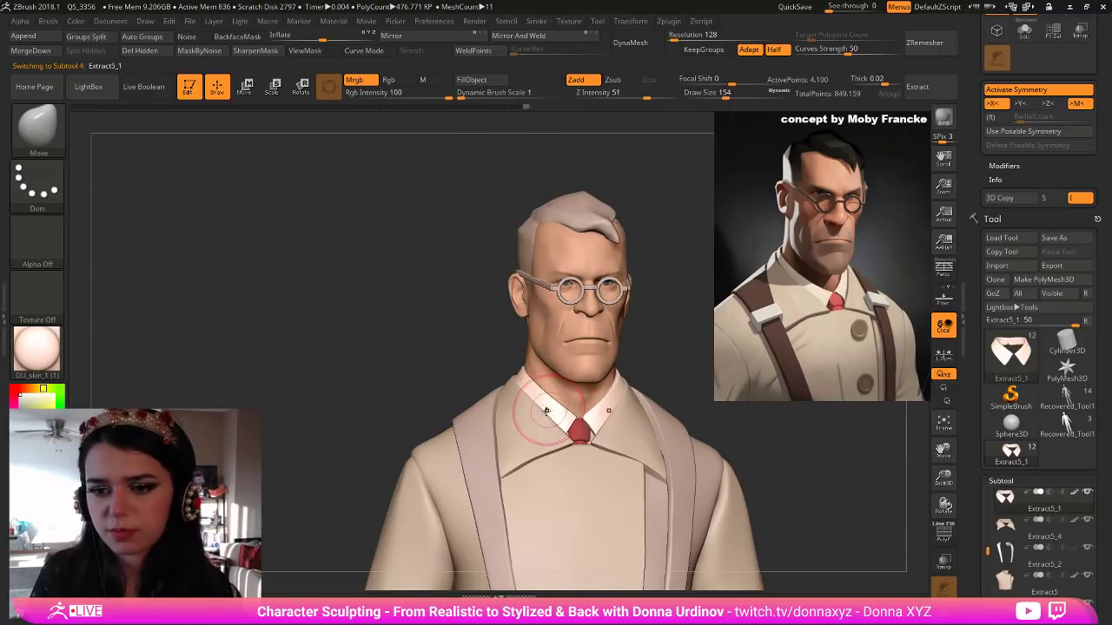
Select the suspenders, choose a dark reddish brown, and fill them with that colour.
alt+click(481, 433)
click(20, 390)
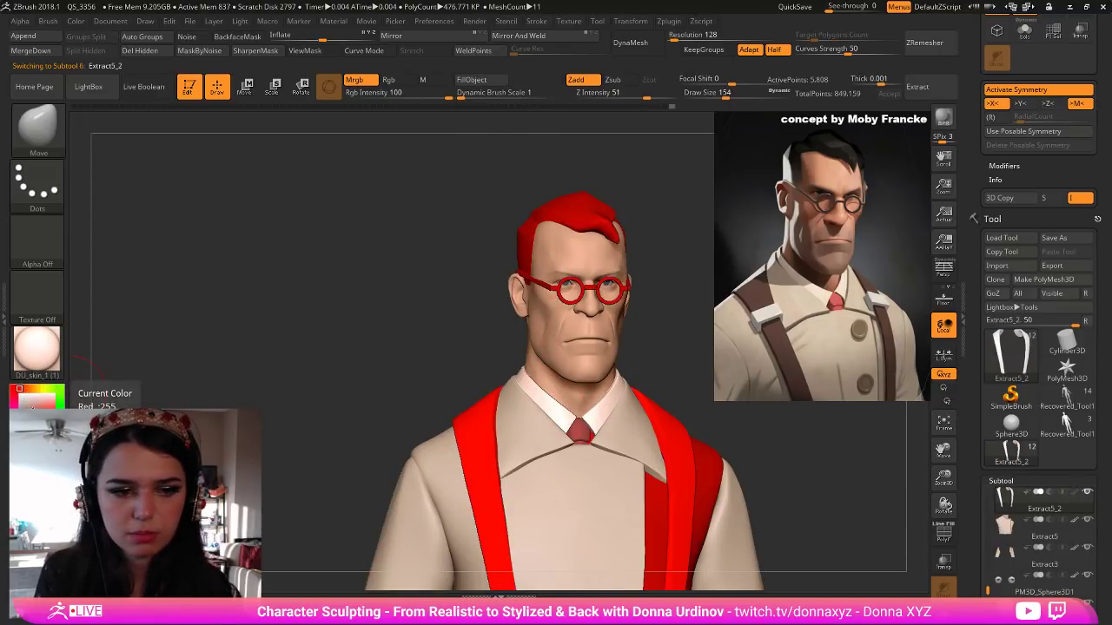
click(38, 424)
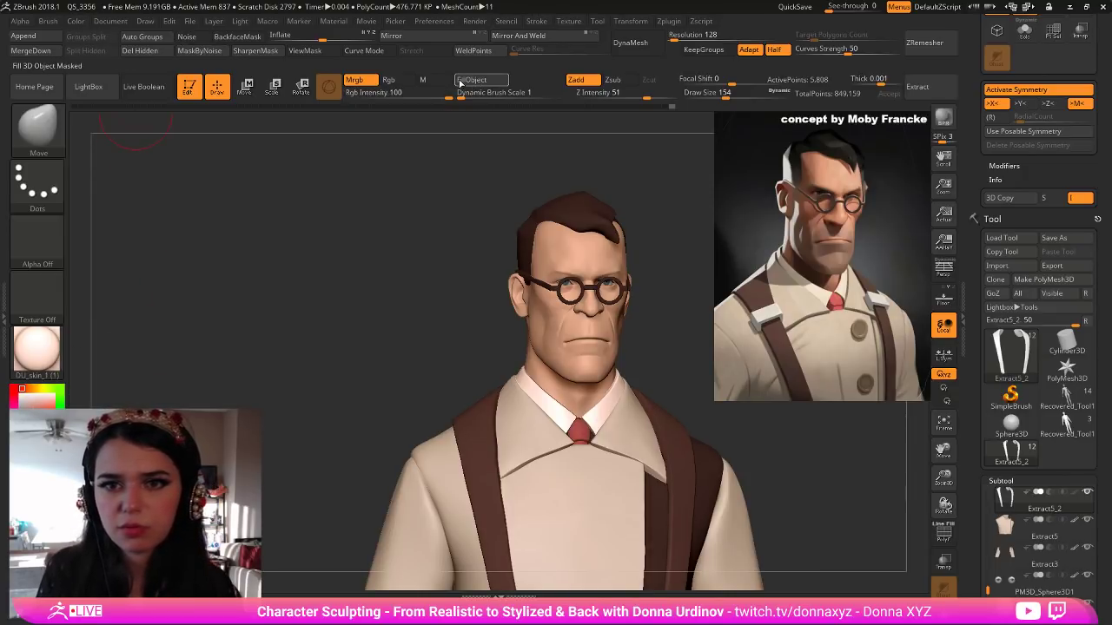
Turn on perspective view and fill the coat's torso with the beige colour and material.
click(945, 271)
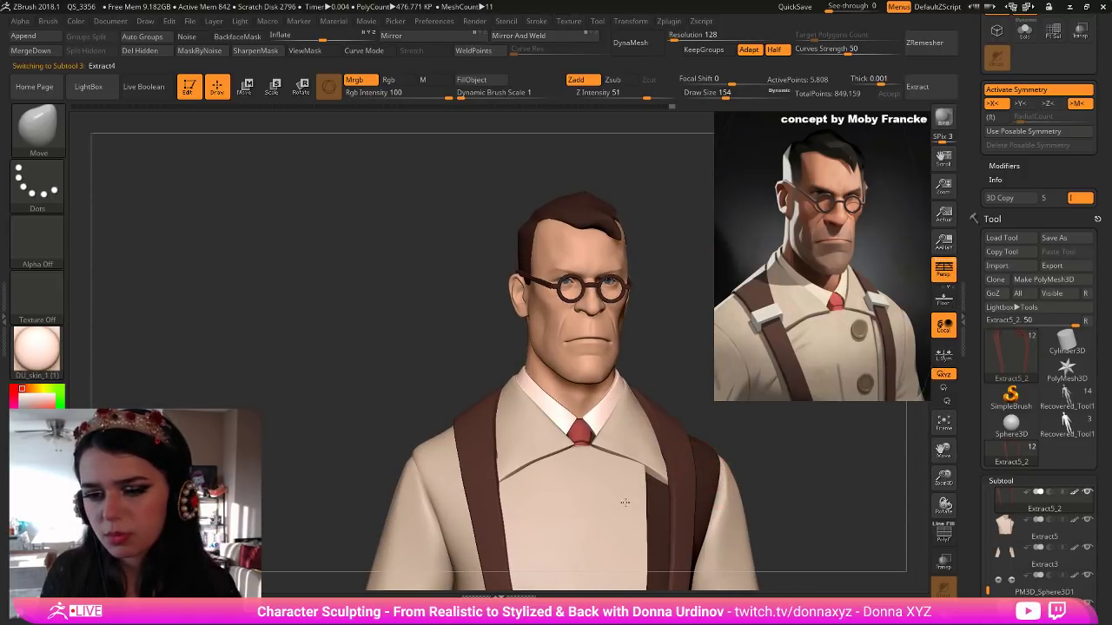
alt+click(583, 488)
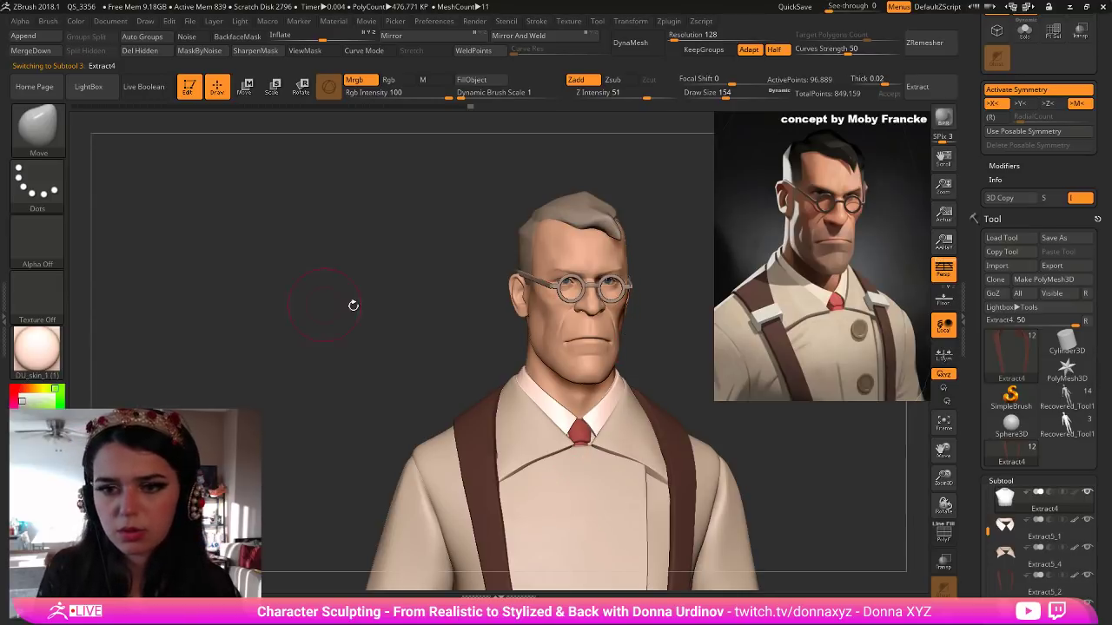
click(472, 79)
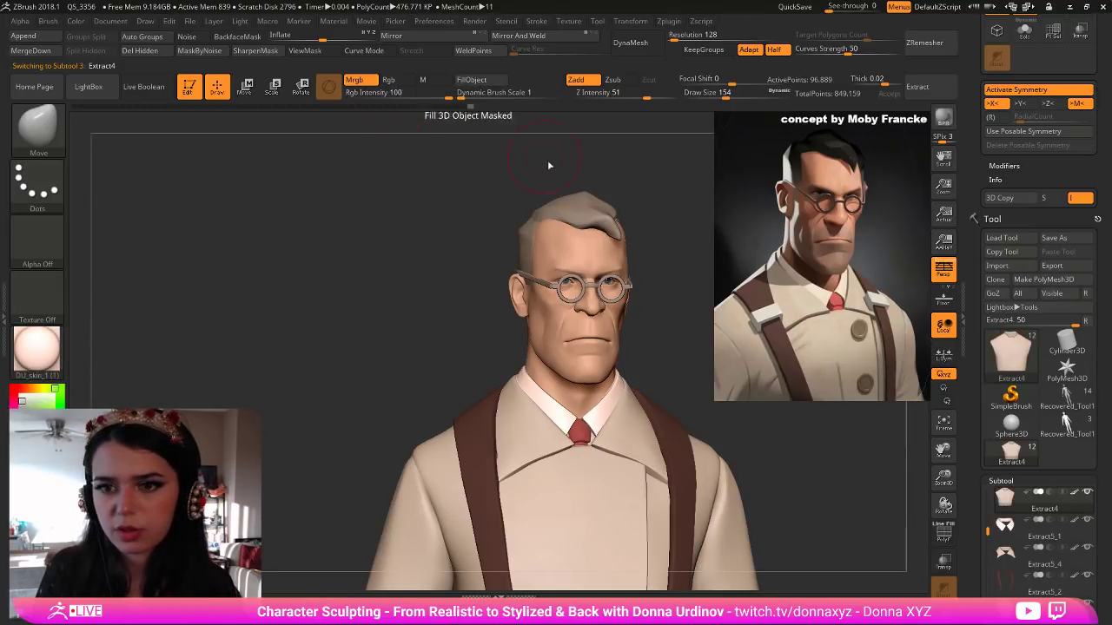
Fill the hair and the glasses frame with a near-black colour.
alt+click(569, 218)
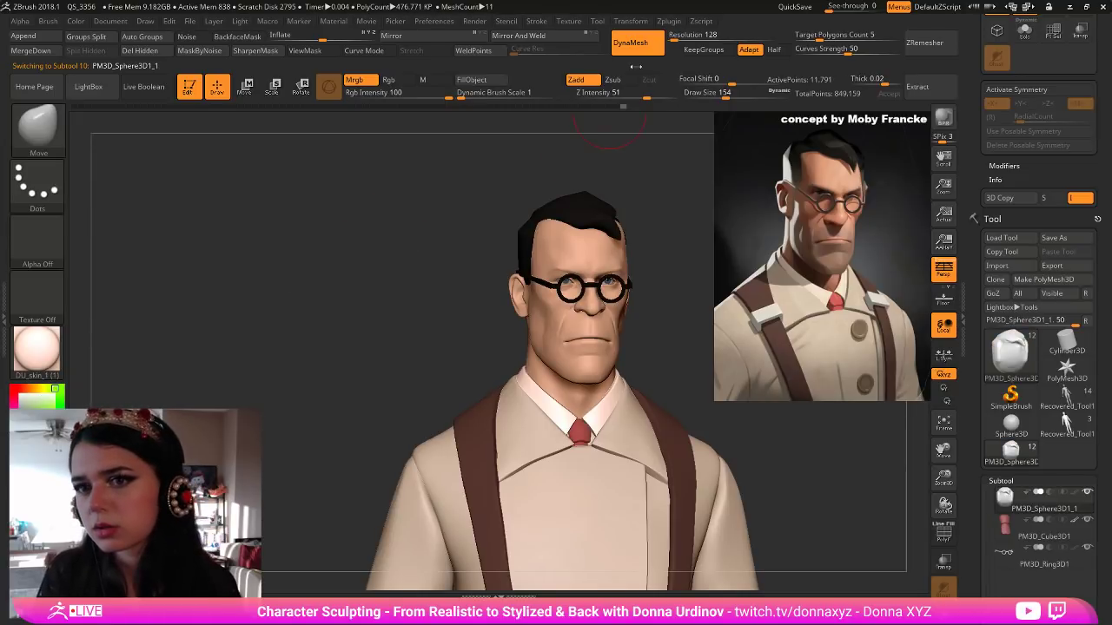
drag(648, 205, 656, 228)
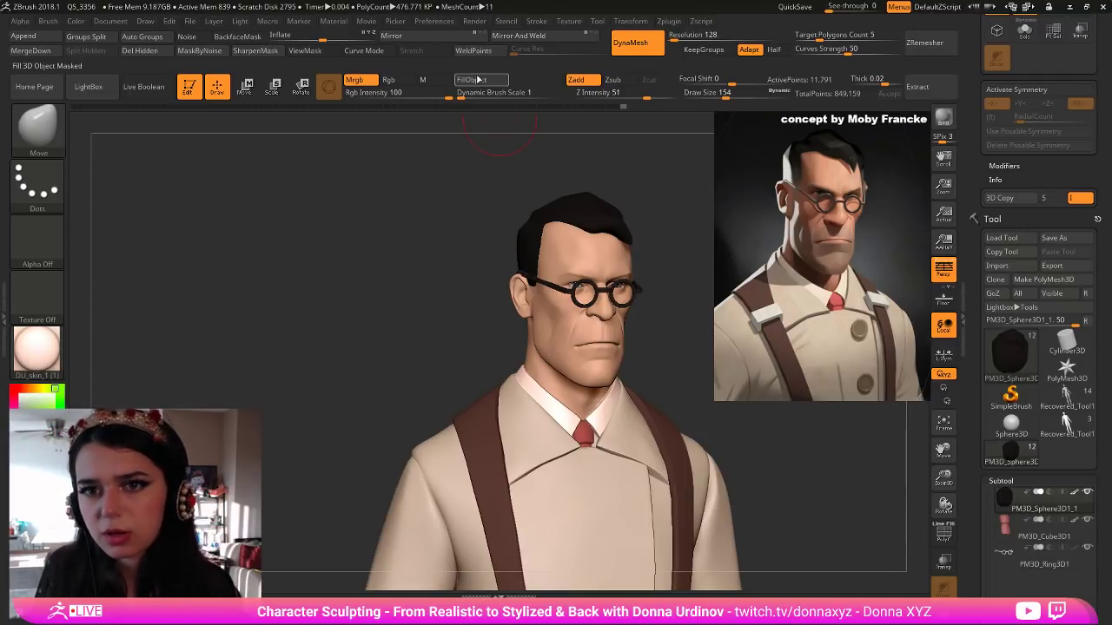
alt+click(569, 292)
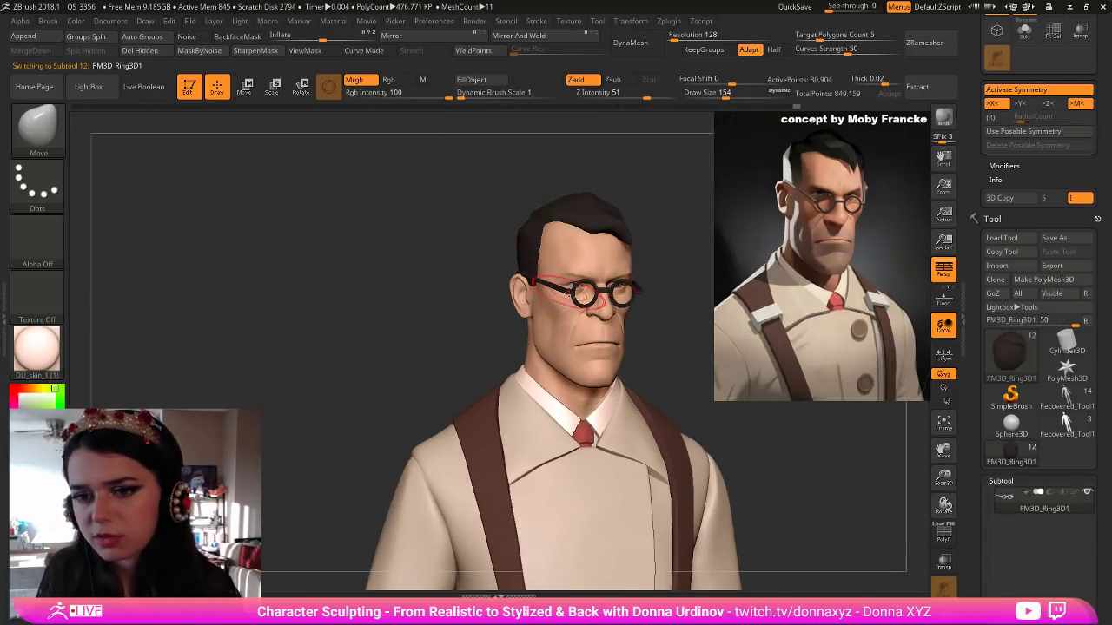
click(471, 80)
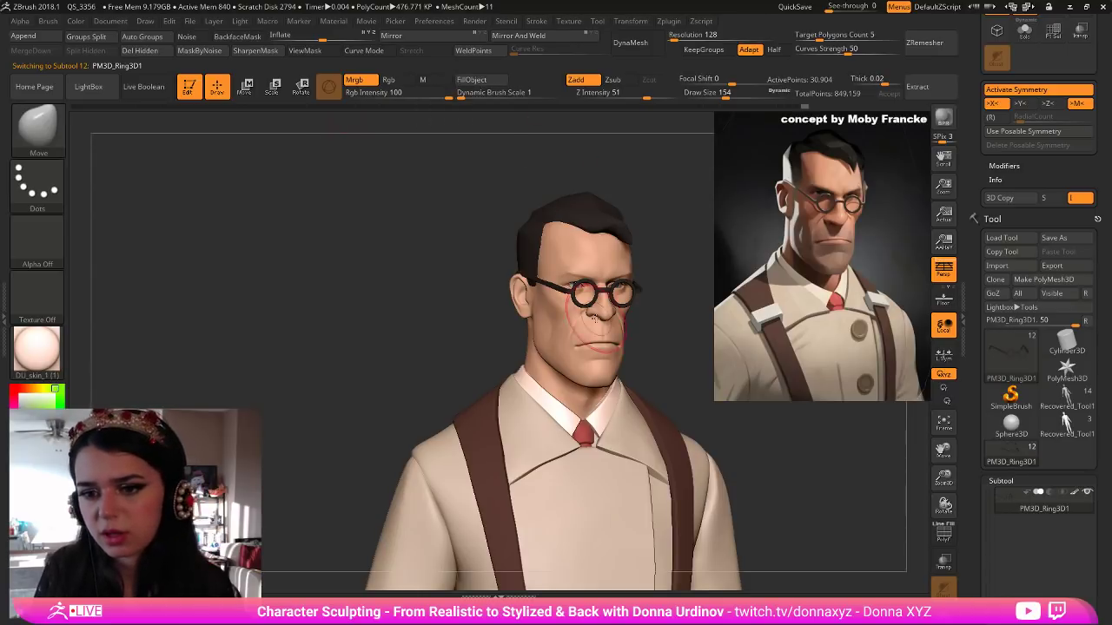
Select the head and adjust the temple along the hairline with the Move brush at draw size 90.
drag(687, 365, 635, 342)
ctrl+right_drag(650, 351, 675, 388)
alt+click(544, 386)
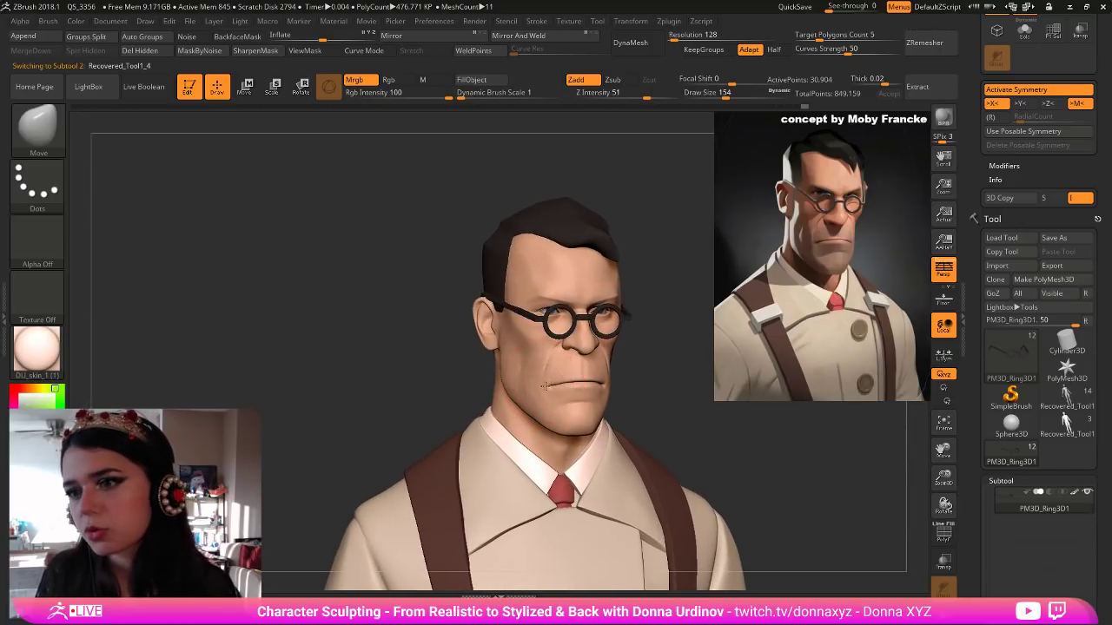
key(bracketleft)
key(bracketleft)
key(bracketleft)
key(bracketleft)
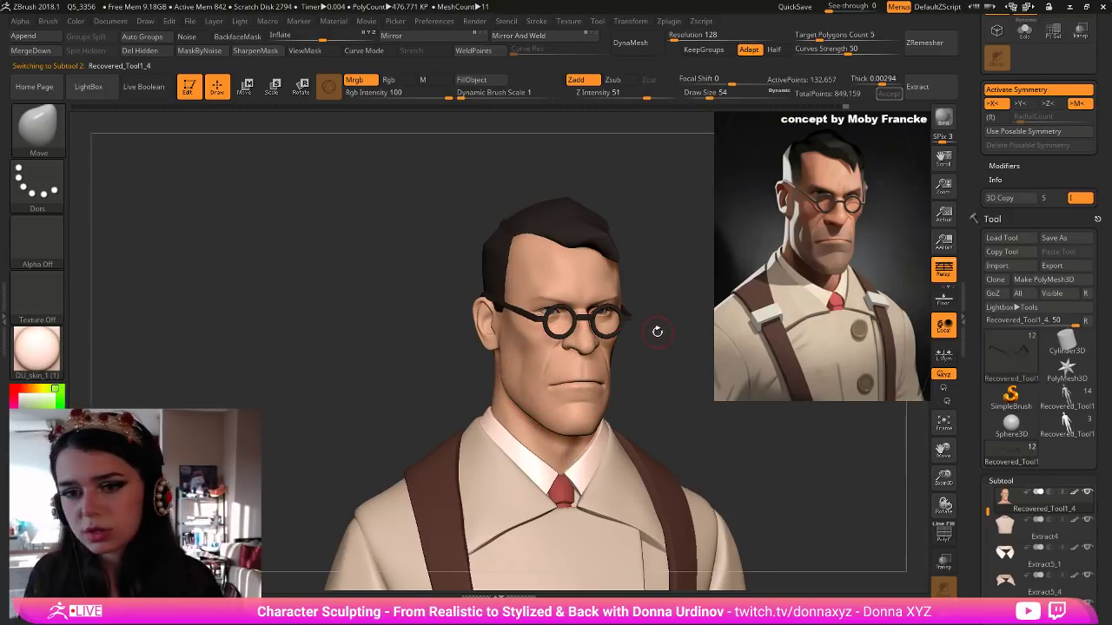
key(b)
key(m)
key(v)
key(bracketright)
key(bracketright)
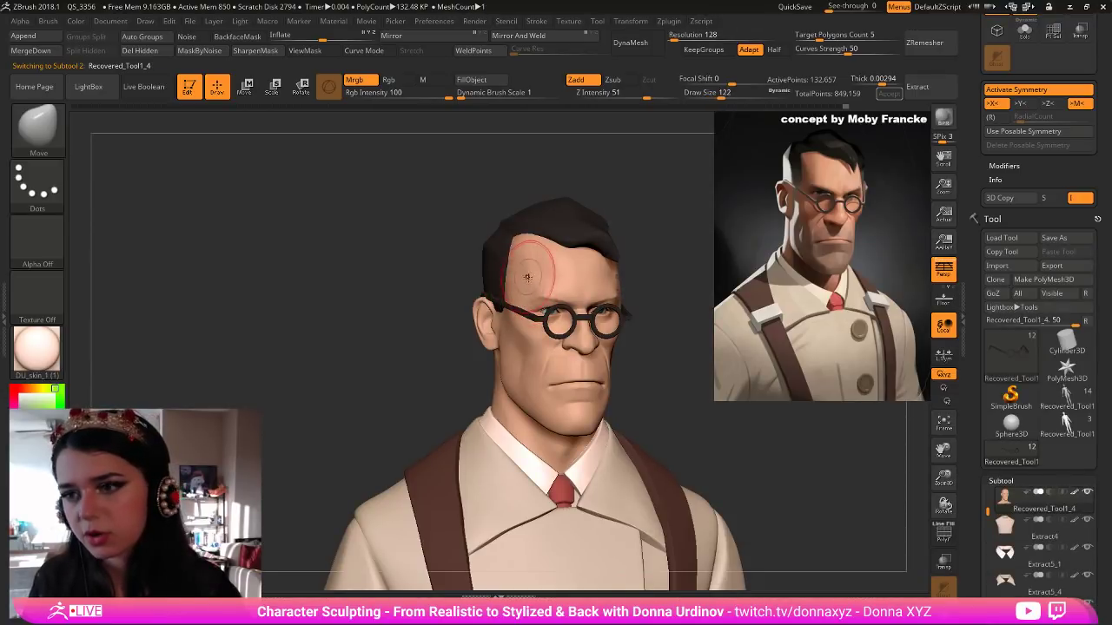
key(bracketleft)
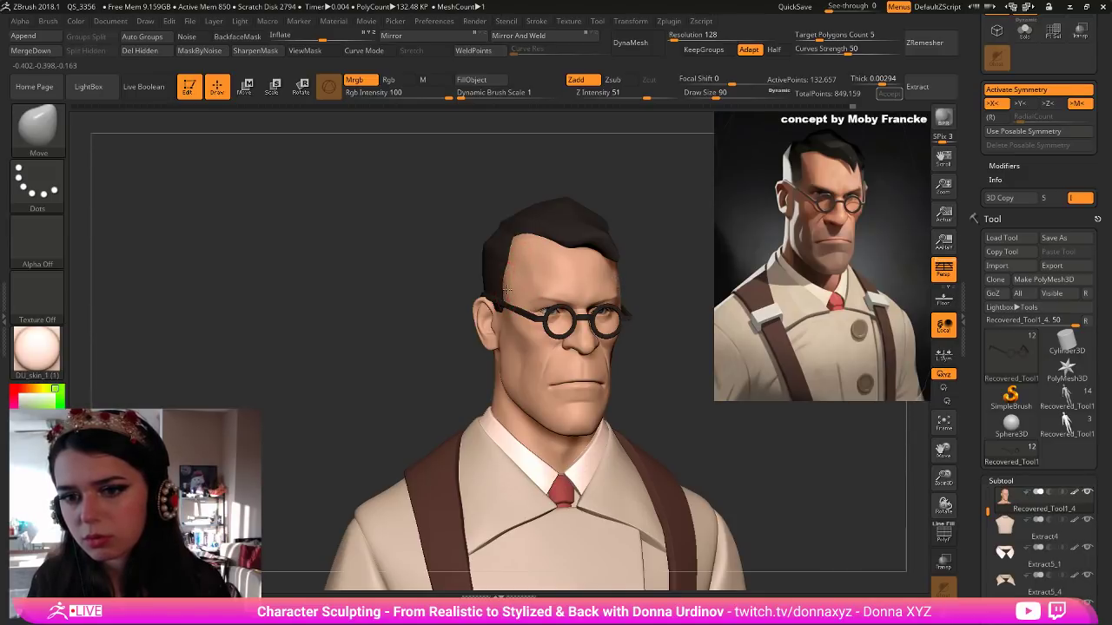
drag(506, 256, 504, 255)
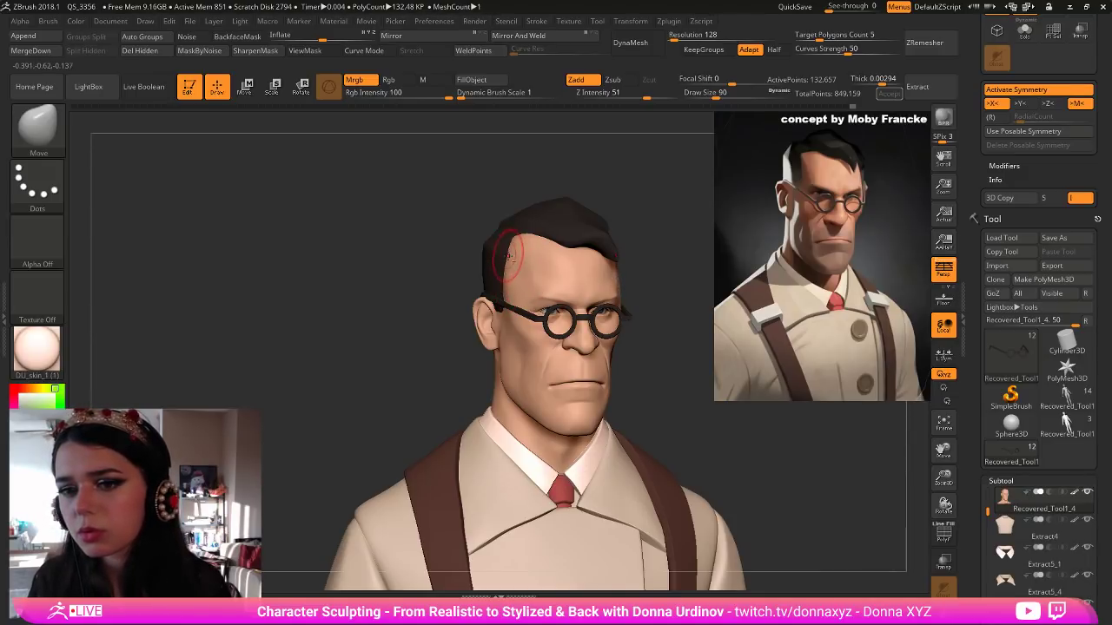
Polish the temple surface beside the hairline with the hPolish brush.
key(b)
key(h)
key(p)
mouse_move(520, 285)
mouse_down()
mouse_move(515, 261)
mouse_move(539, 257)
mouse_move(530, 278)
mouse_move(512, 251)
mouse_up()
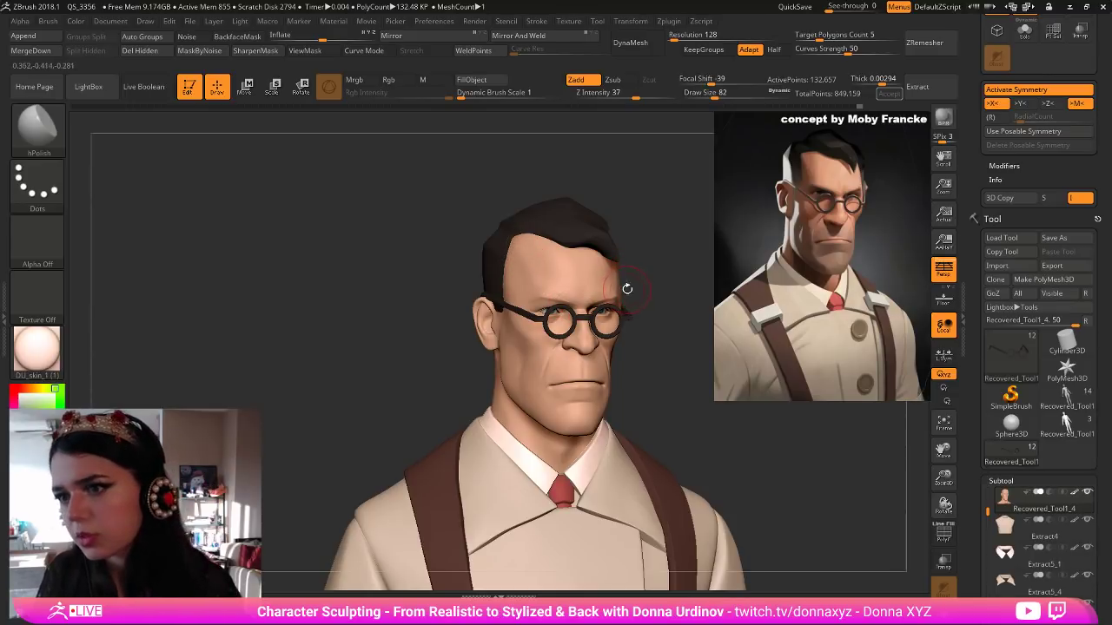
key(bracketleft)
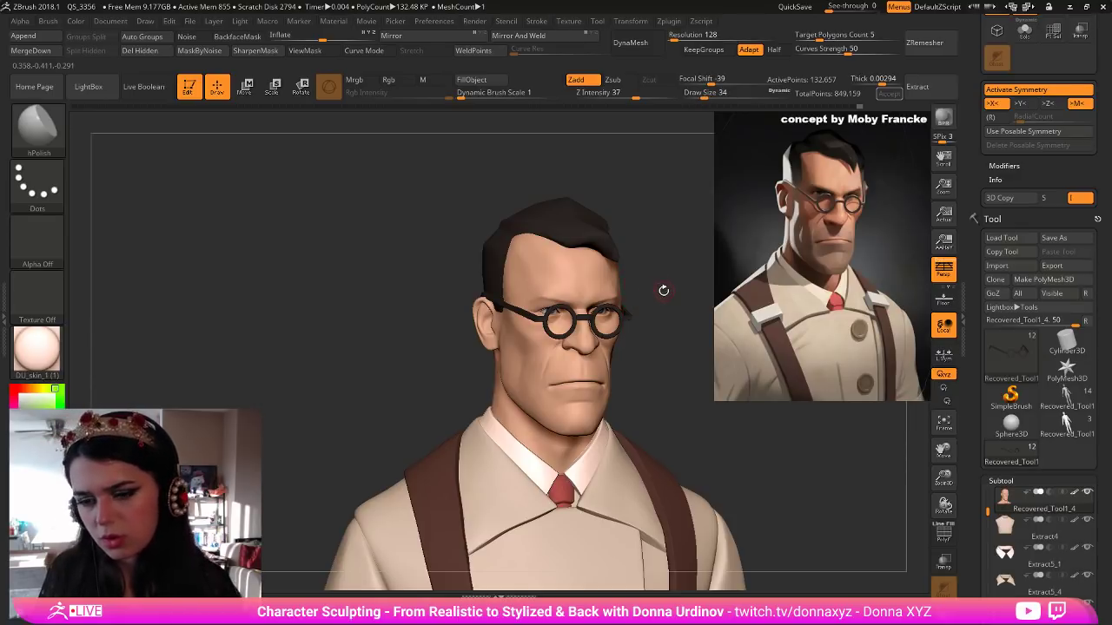
drag(659, 273, 657, 272)
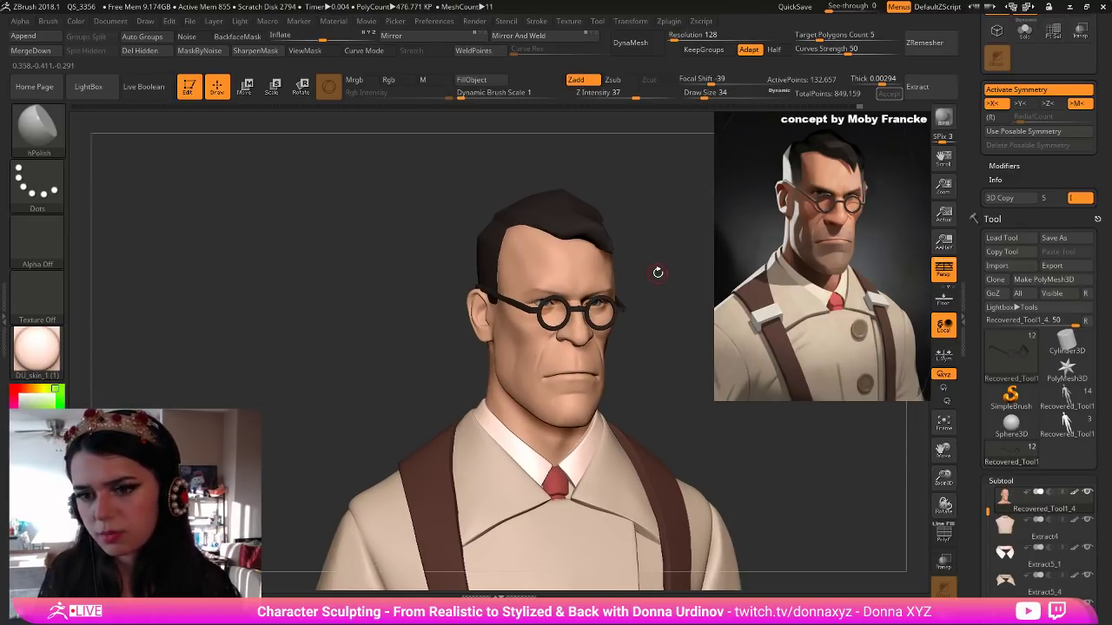
Load the KMD_Horror skin spray brush and paint a greyish beard shadow over the jaw, chin and upper lip.
key(b)
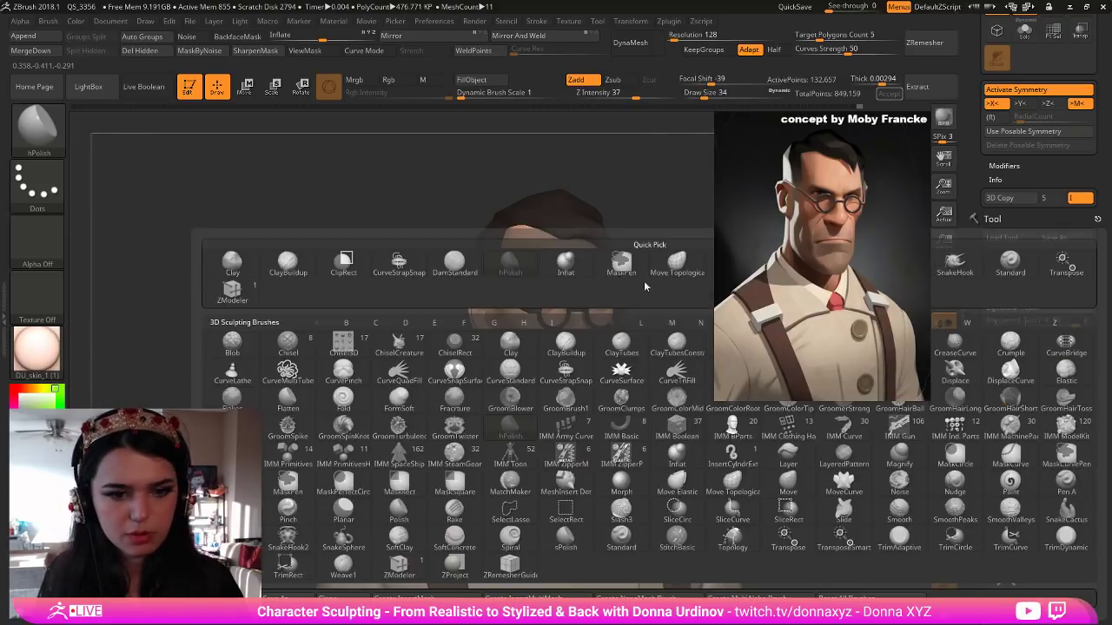
key(s)
key(t)
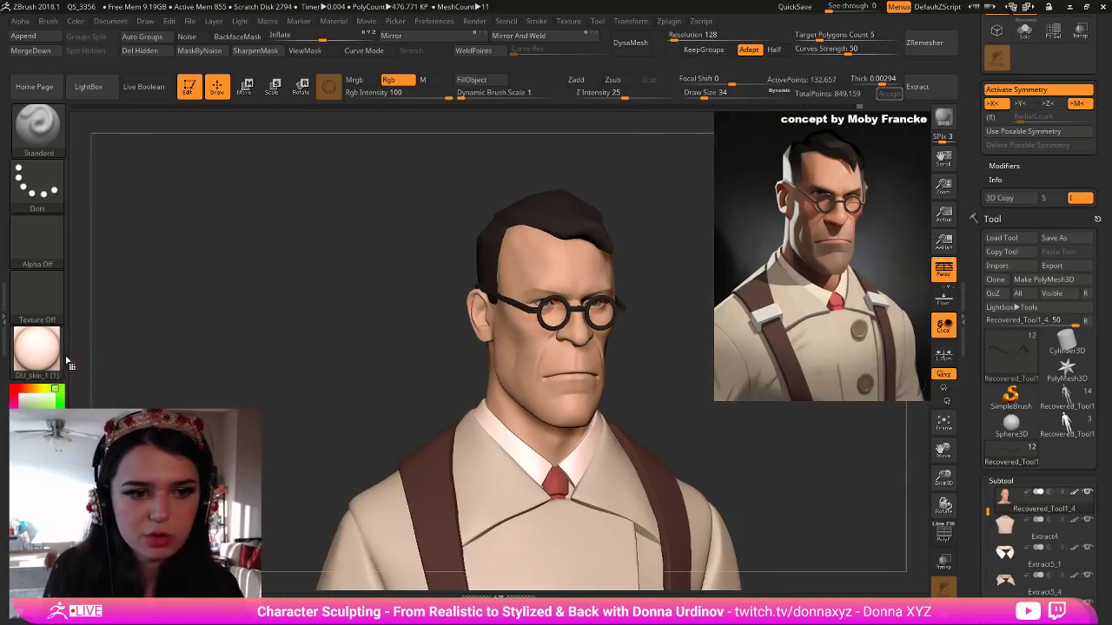
click(38, 131)
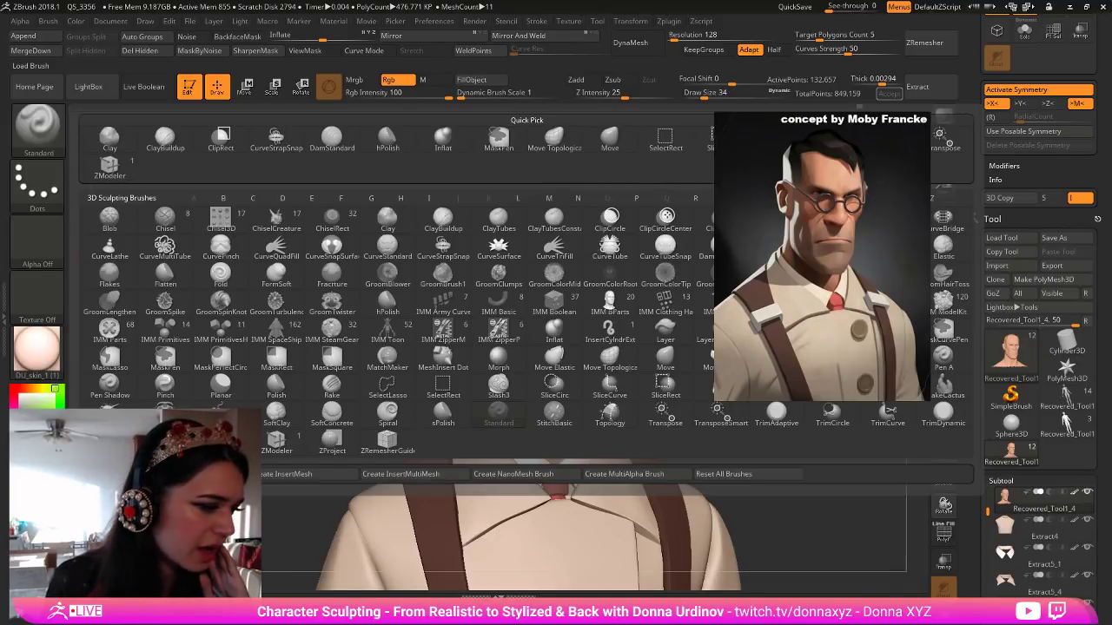
click(221, 439)
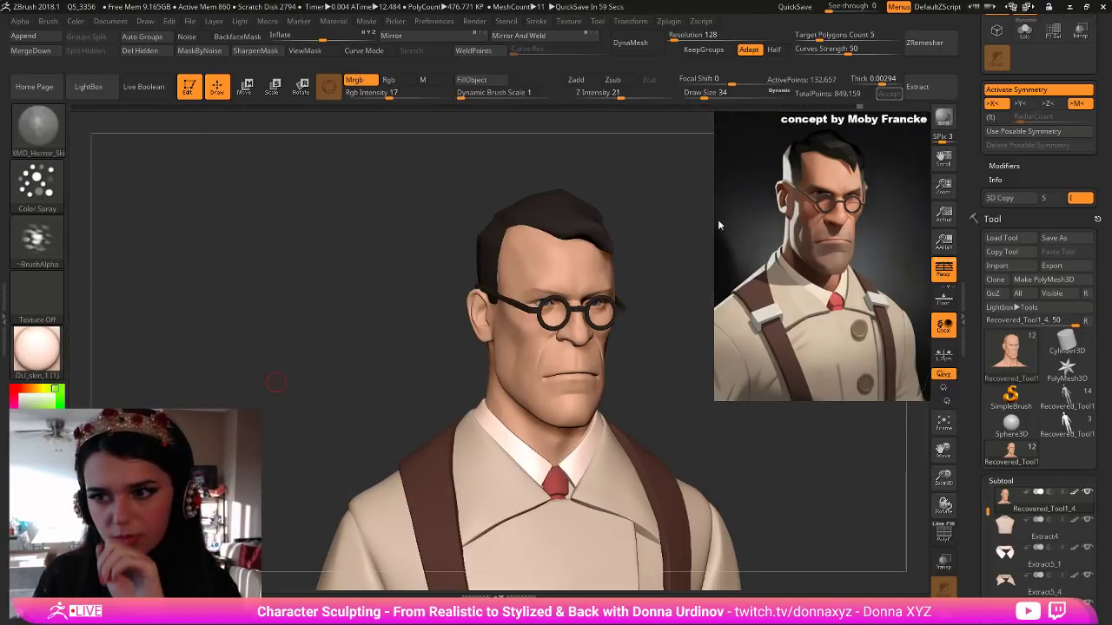
drag(680, 279, 625, 276)
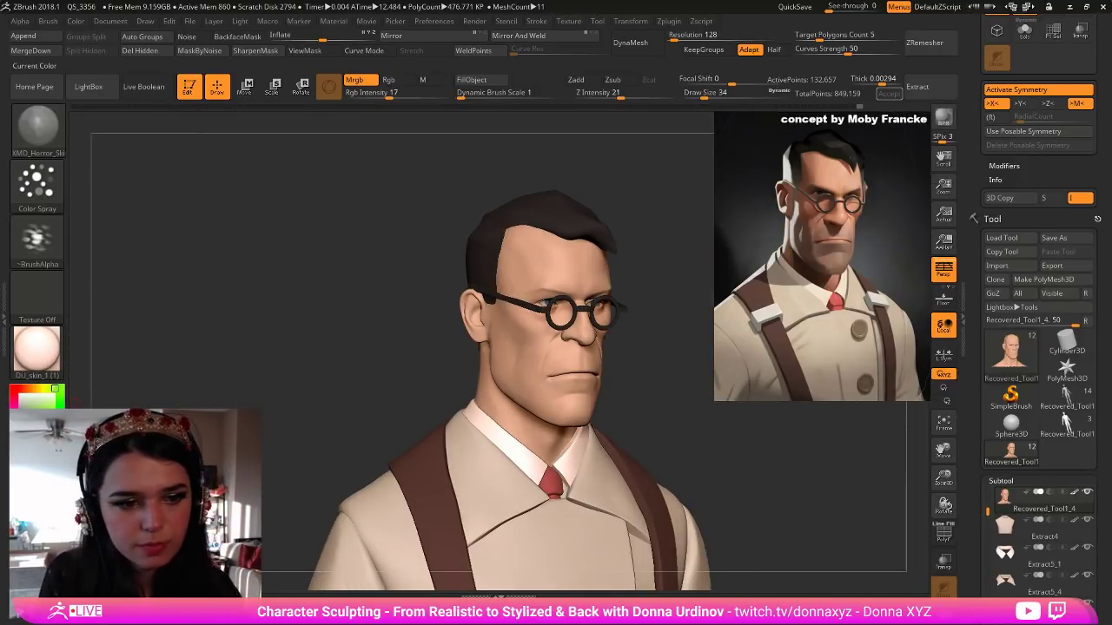
drag(771, 422, 719, 393)
alt+drag(625, 308, 627, 348)
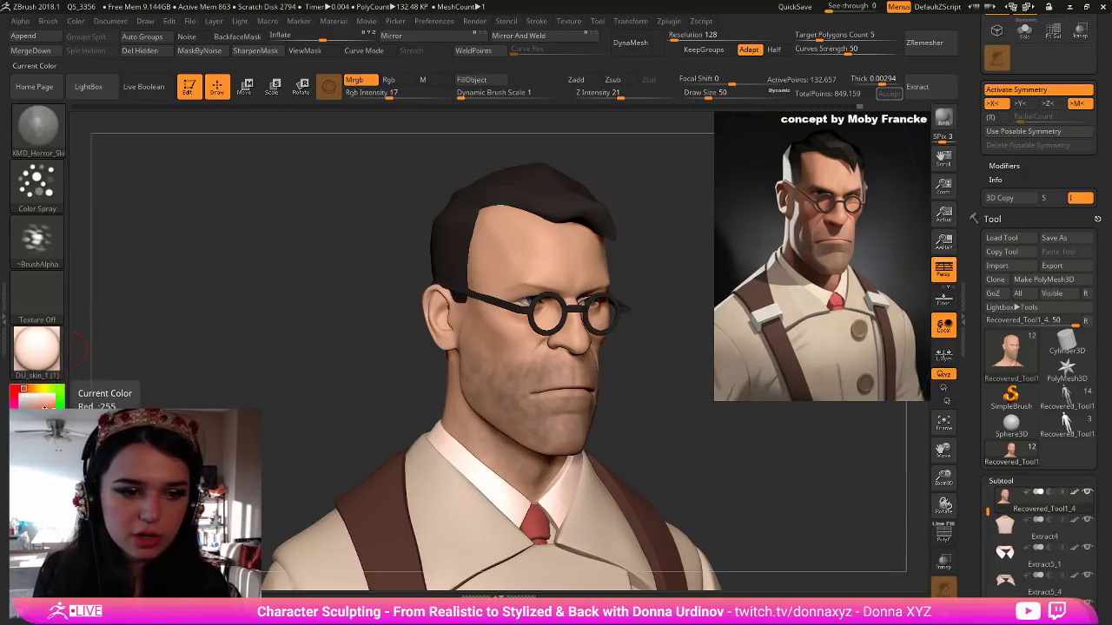
Choose a red and a yellow-orange hue in turn to spray subtle skin-tone variation onto the face.
drag(24, 389, 14, 390)
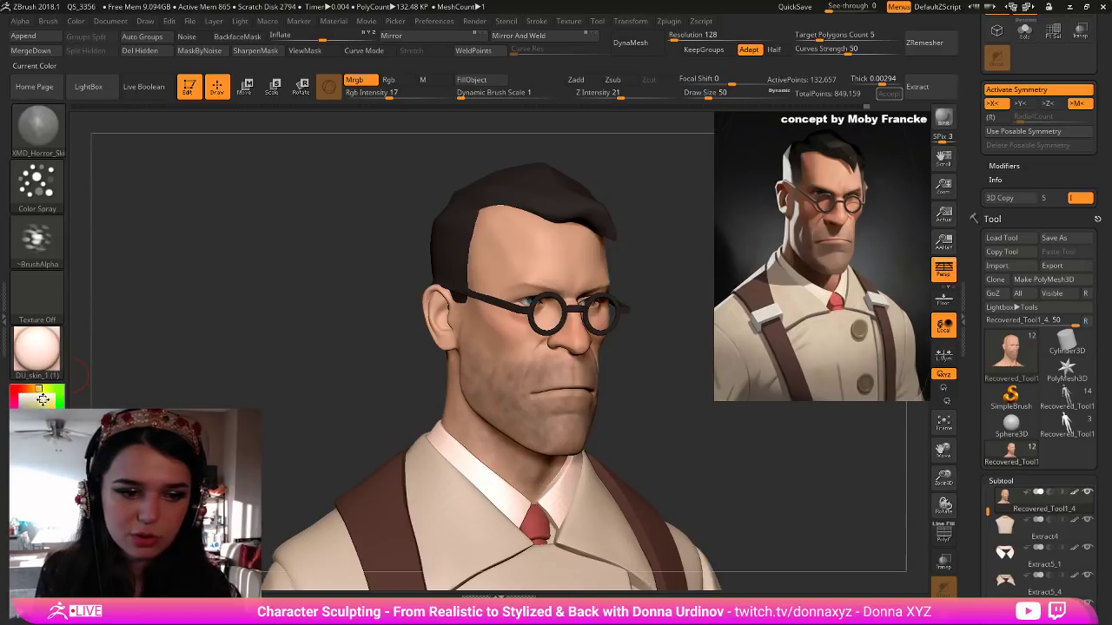
click(35, 389)
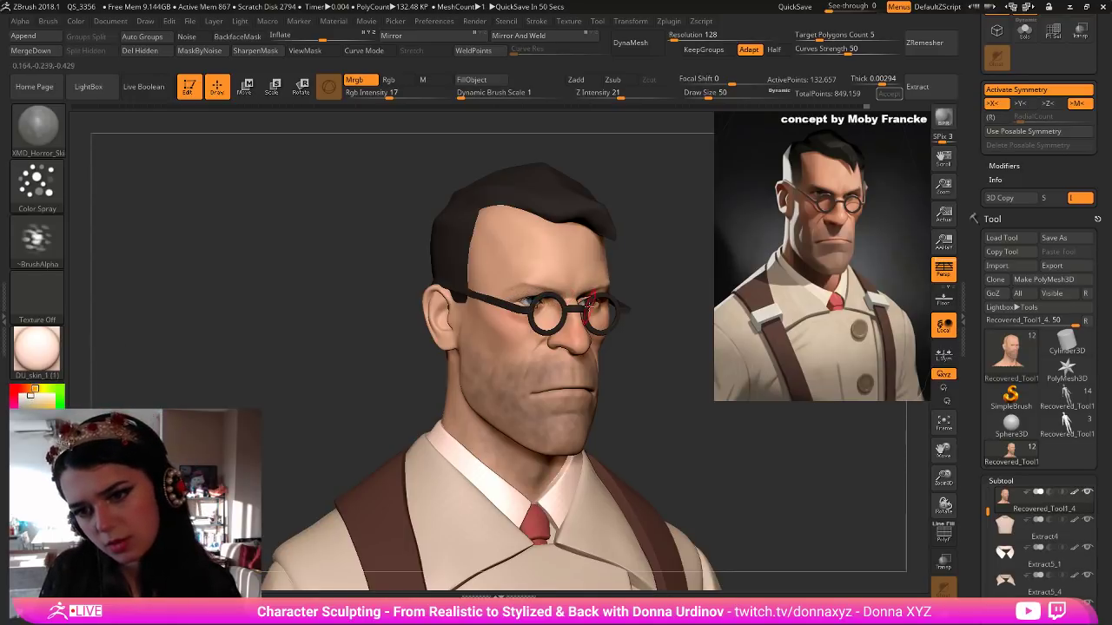
drag(666, 318, 650, 324)
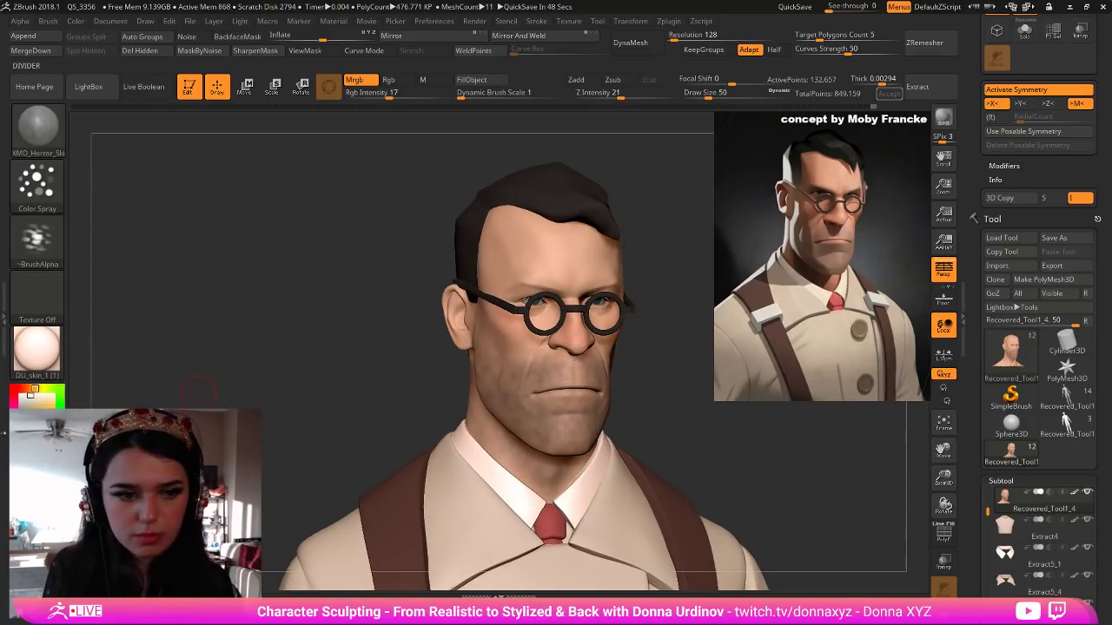
Sample the face colour, shift it toward a muted orange, and tint the lips with the spray brush at draw size 10.
key(c)
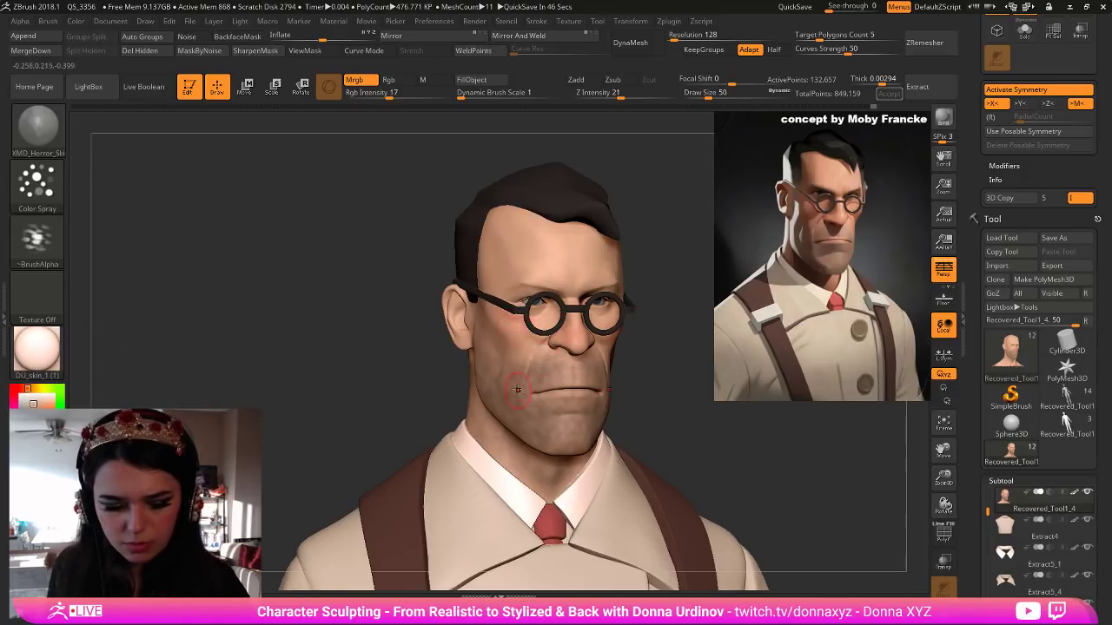
key([)
key([)
key([)
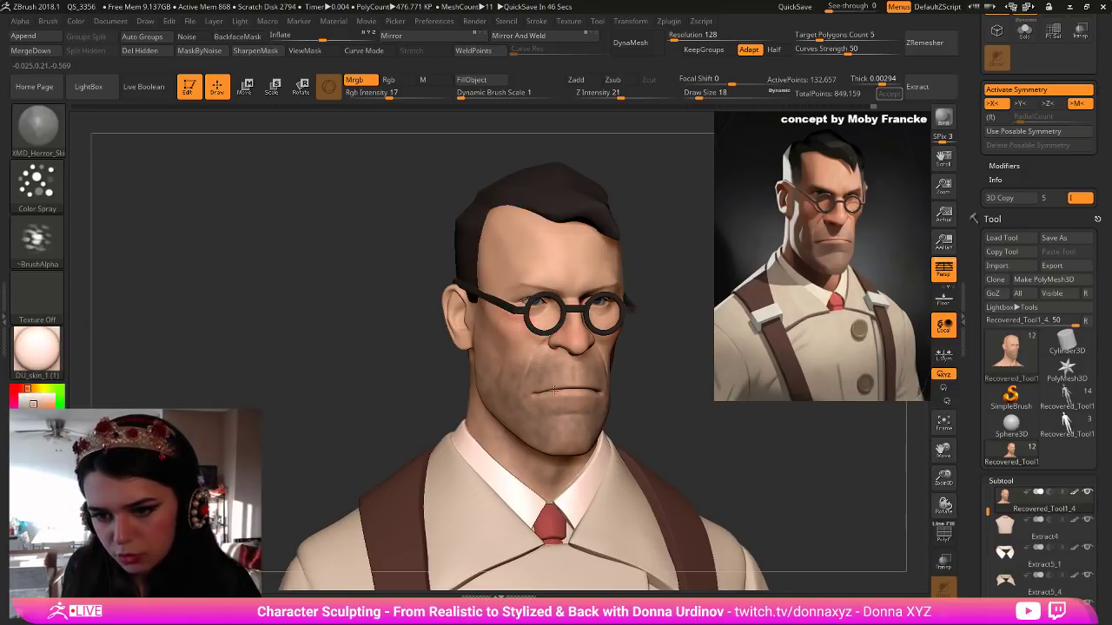
click(31, 399)
click(34, 389)
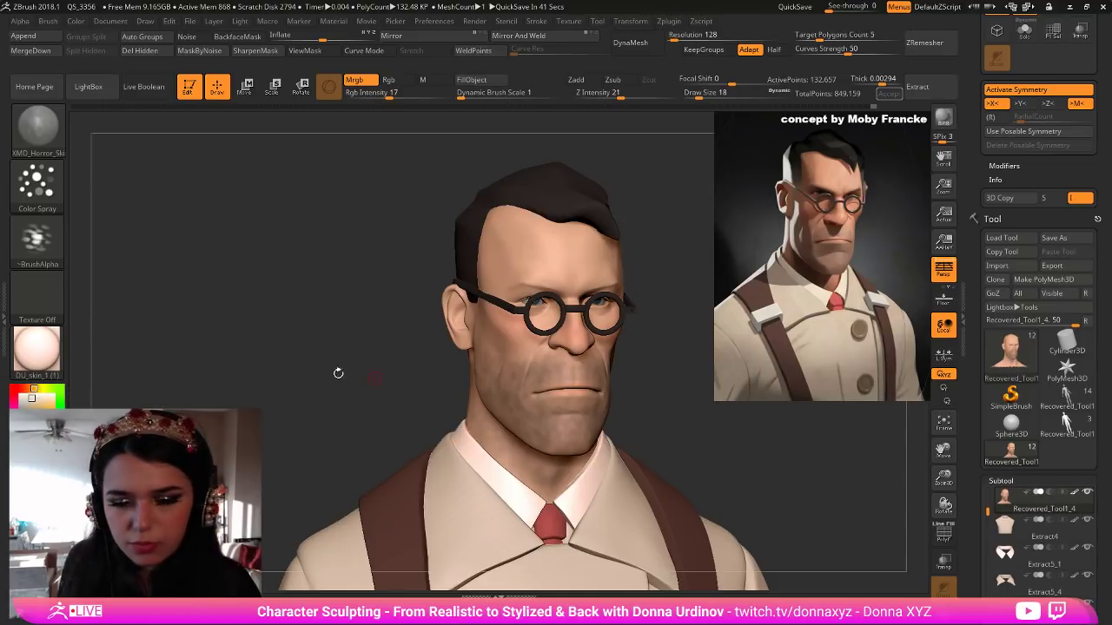
key([)
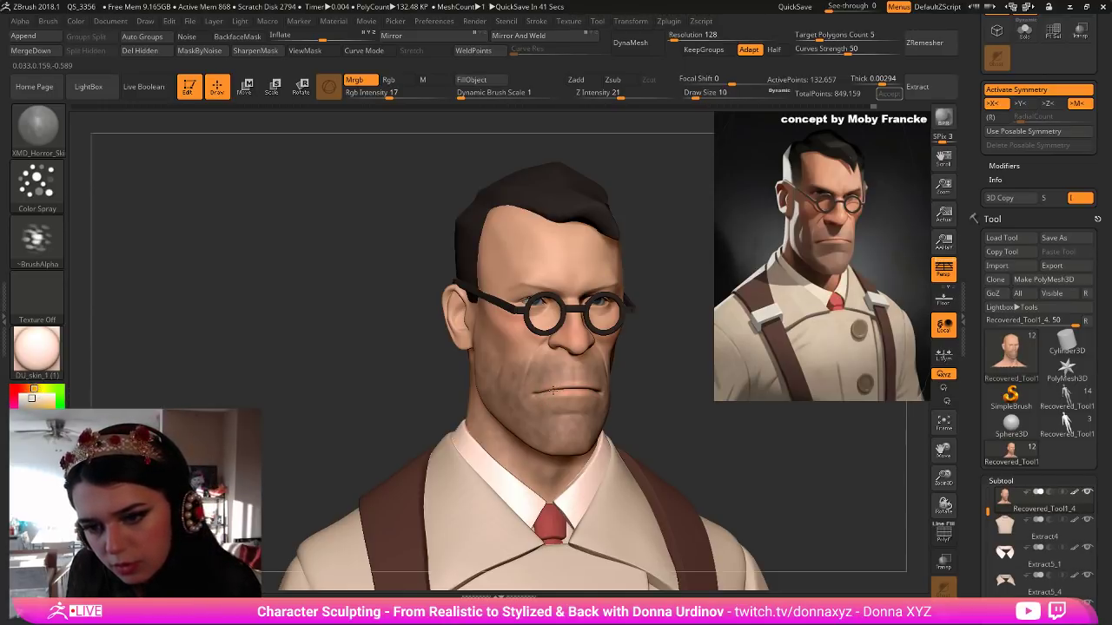
key(])
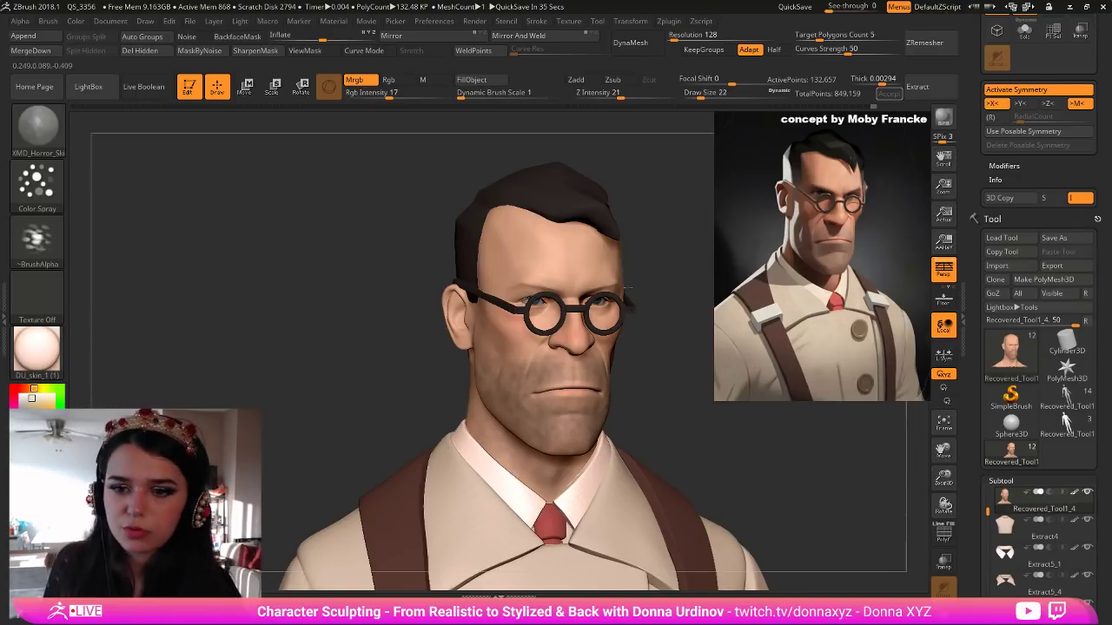
Switch to the Standard brush at draw size 66, sample the skin colour beside the mouth, and soften the blotchy beard shadow.
alt+drag(643, 340, 622, 271)
shift+drag(632, 311, 632, 314)
alt+drag(690, 376, 680, 383)
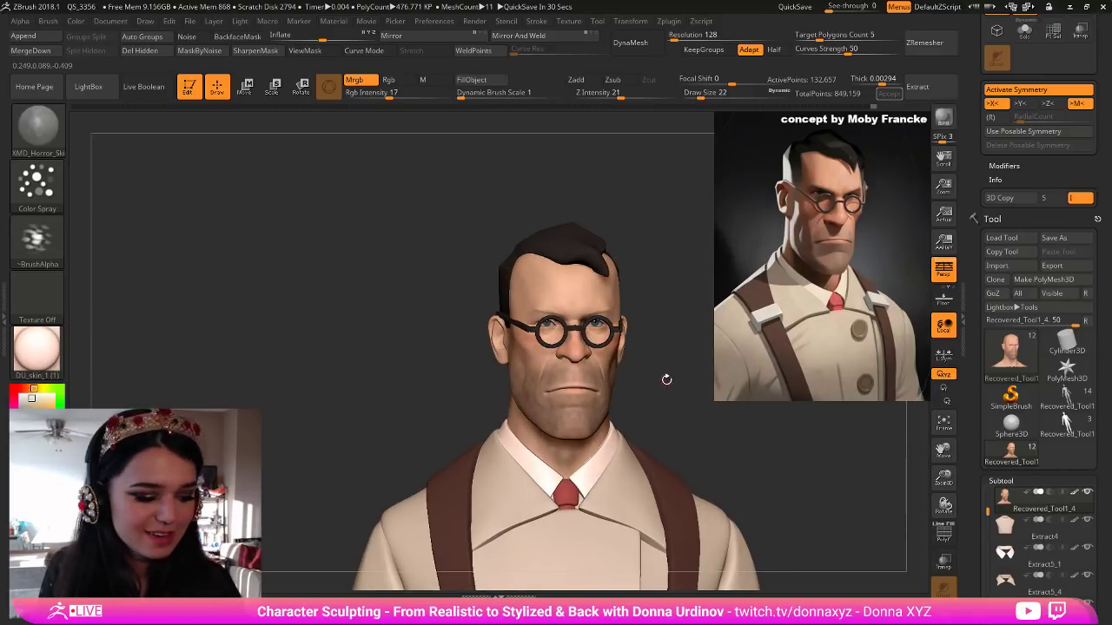
key(b)
key(s)
key(t)
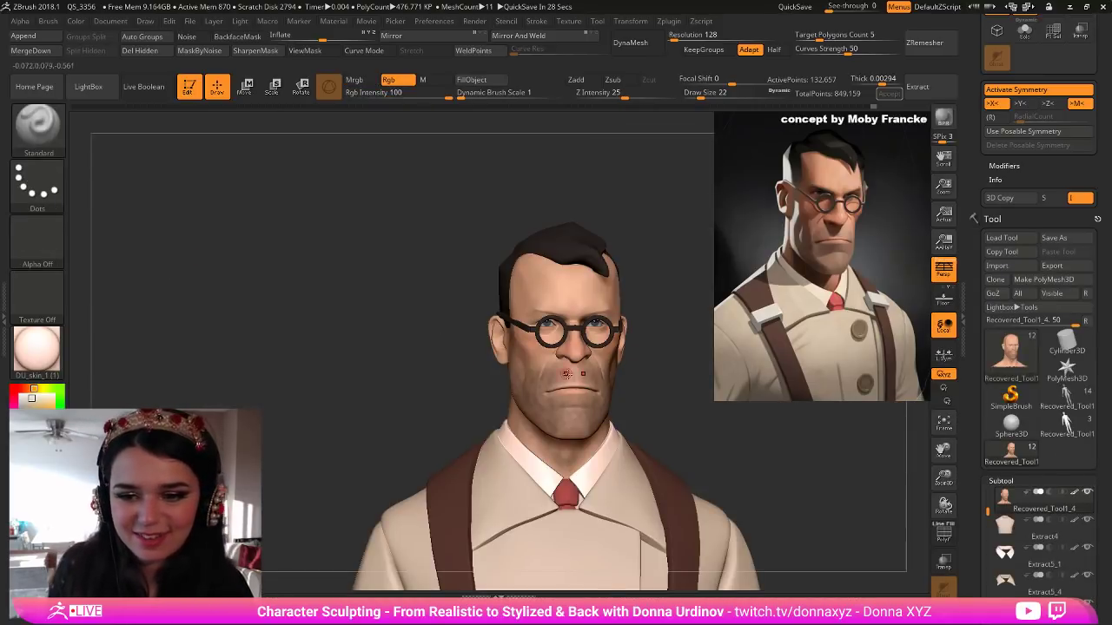
drag(670, 379, 648, 375)
key(bracketright)
key(bracketright)
key(bracketright)
key(bracketright)
key(c)
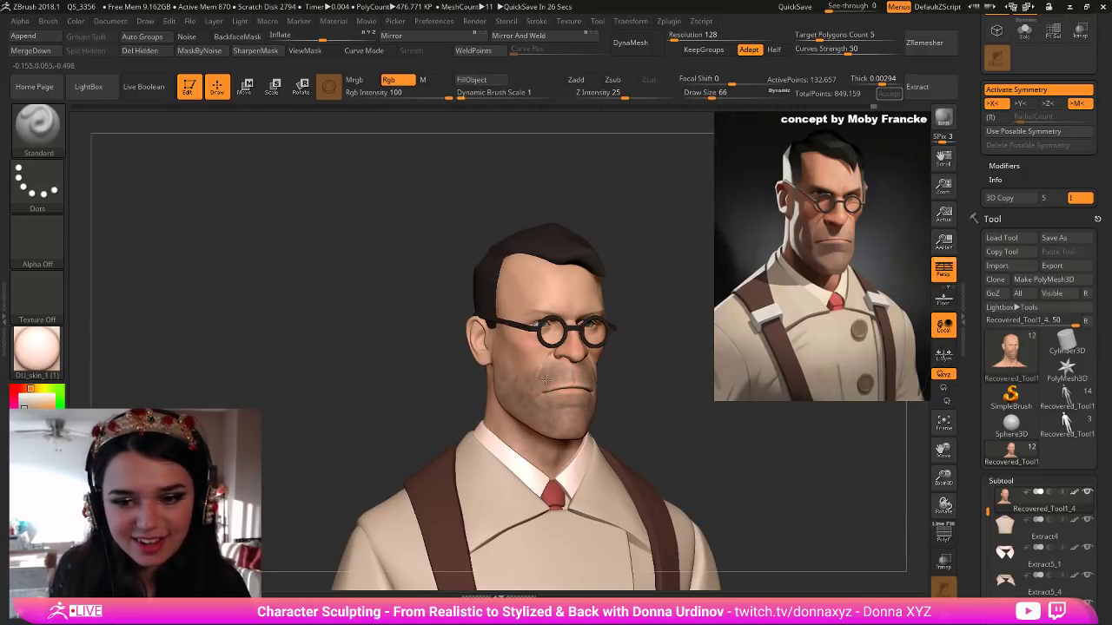
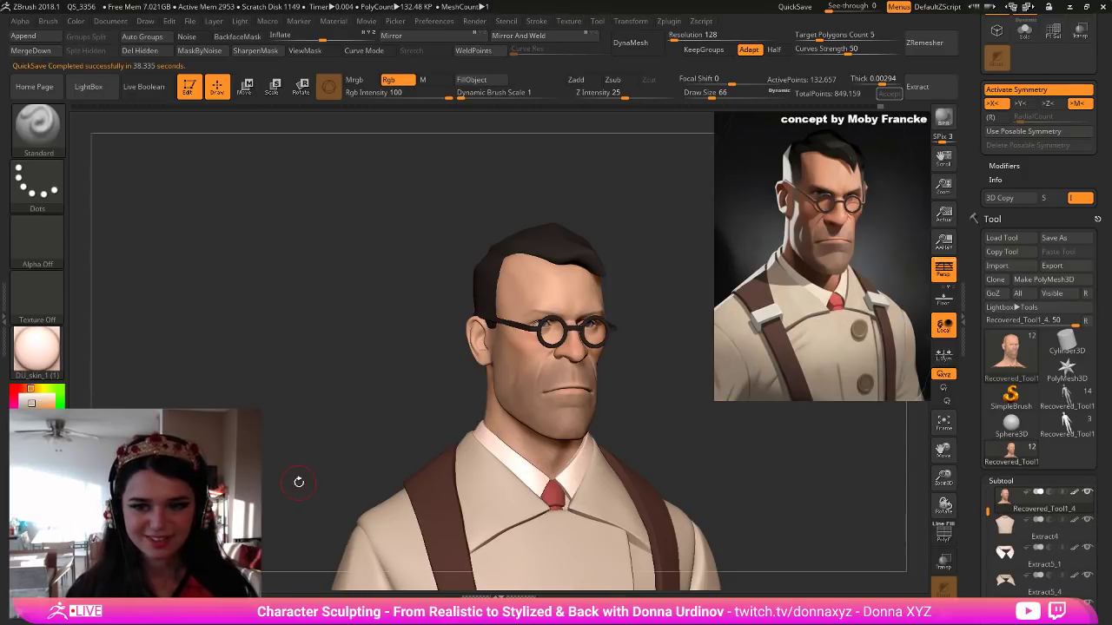
drag(684, 366, 666, 372)
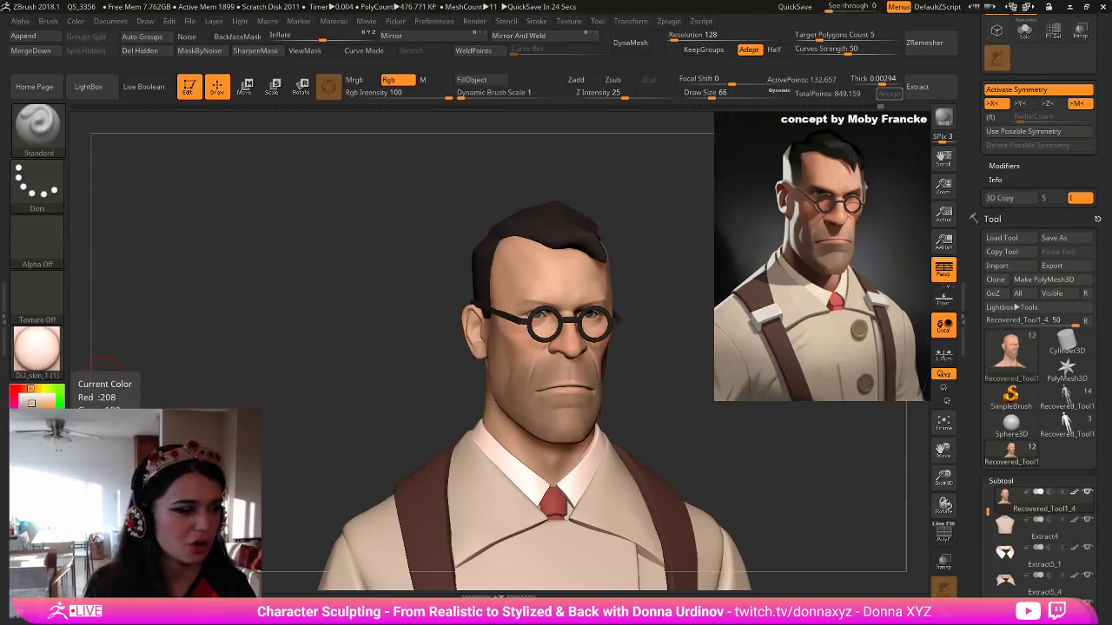
key(super+d)
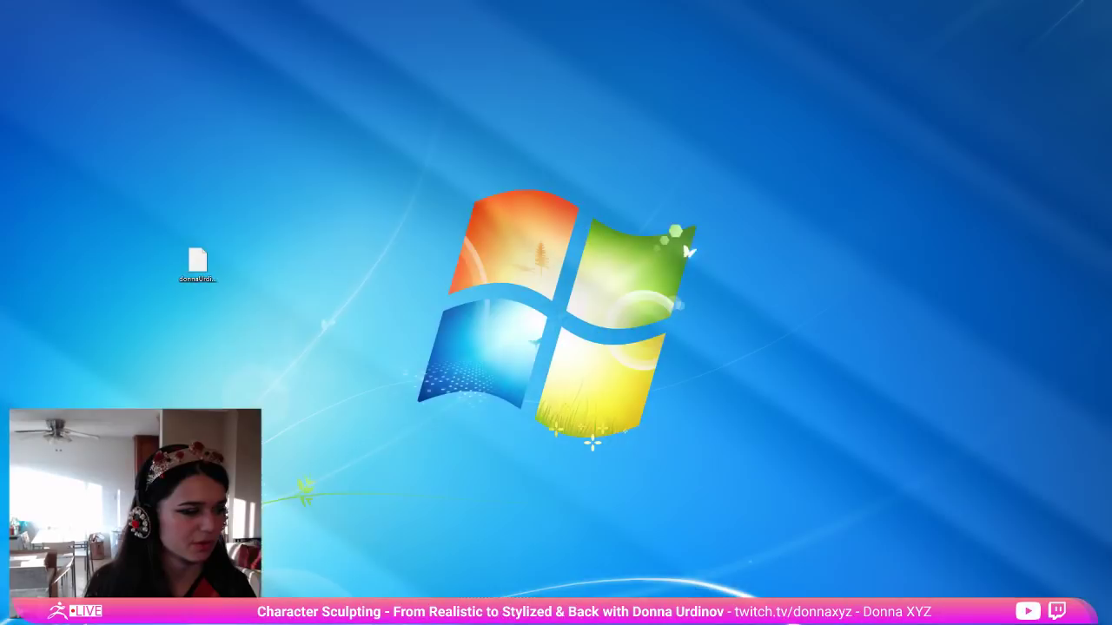
key(super+d)
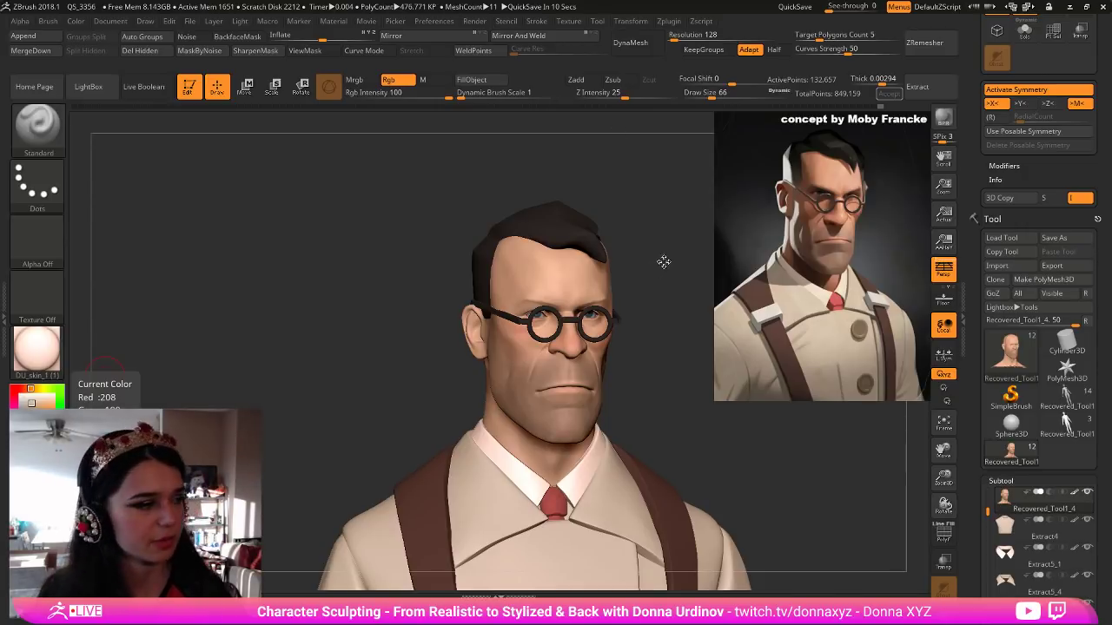
drag(666, 255, 665, 266)
mouse_move(676, 351)
mouse_down()
mouse_move(656, 346)
mouse_move(655, 356)
mouse_up()
key(b)
drag(663, 212, 678, 210)
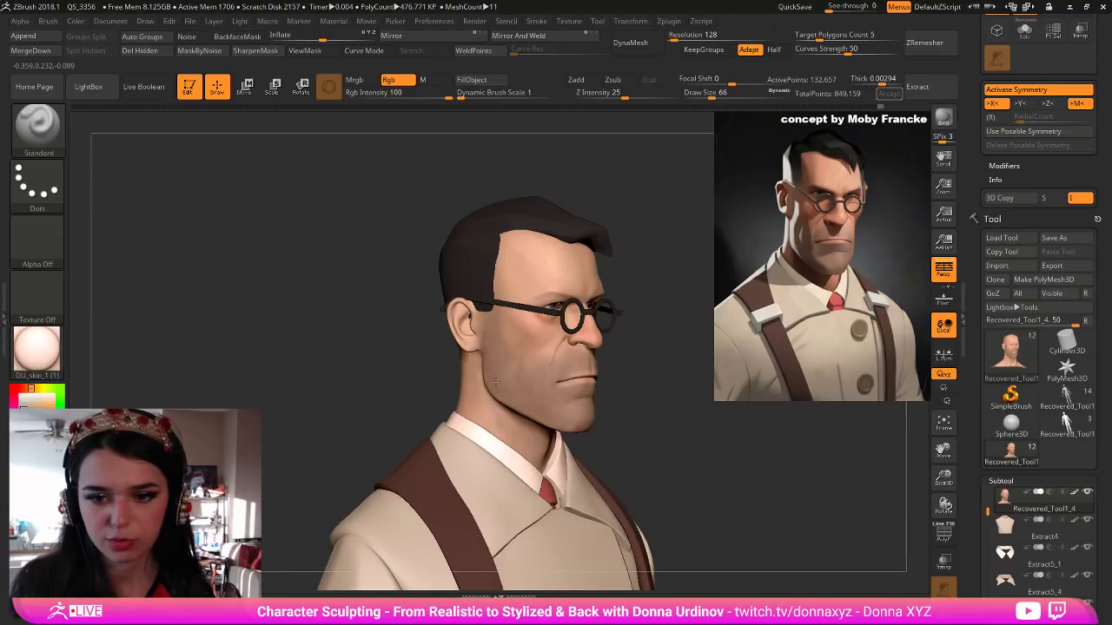
key(shift)
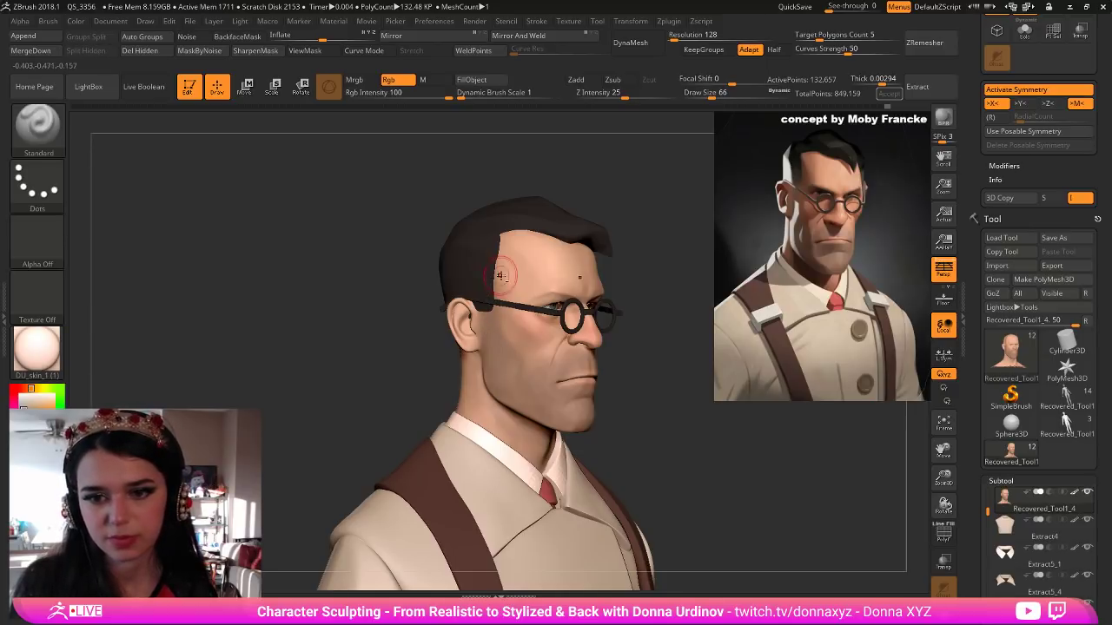
Make the hair the active subtool and reshape its front edge at the temple with the Move brush.
alt+click(486, 310)
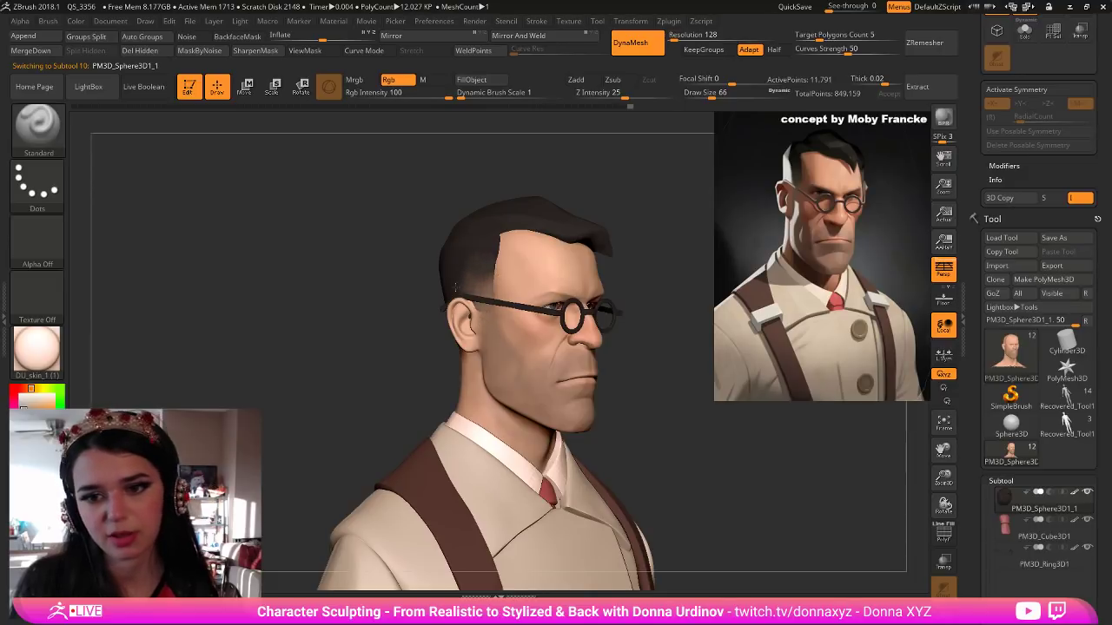
key(bracketright)
key(bracketright)
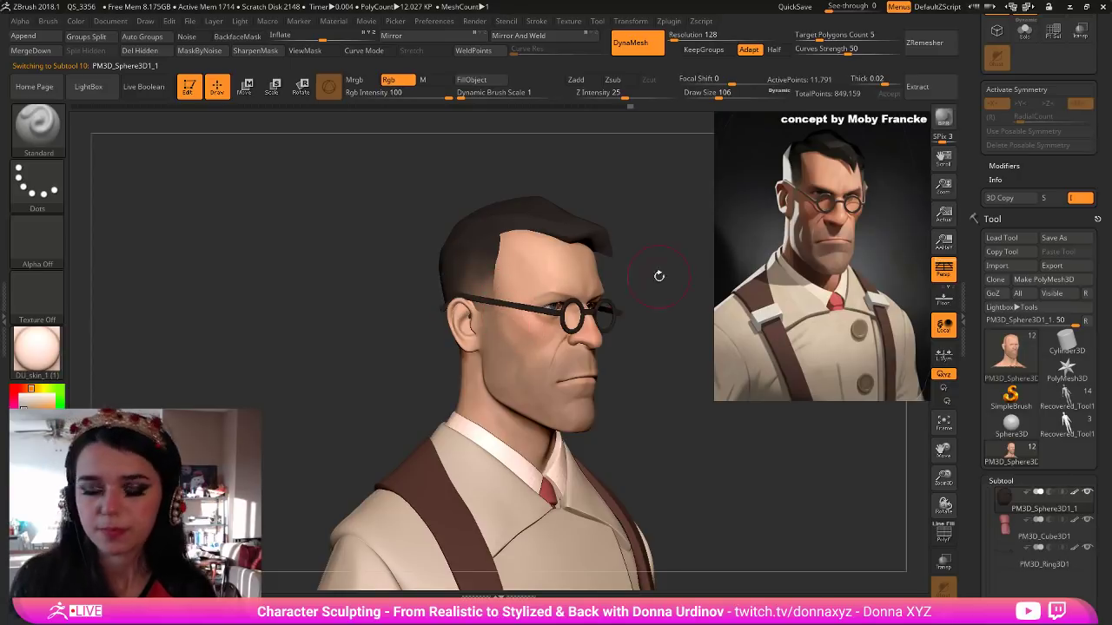
mouse_move(636, 257)
alt+mouse_down()
mouse_move(605, 284)
mouse_move(663, 315)
mouse_move(699, 312)
mouse_move(686, 317)
alt+mouse_up()
key(b)
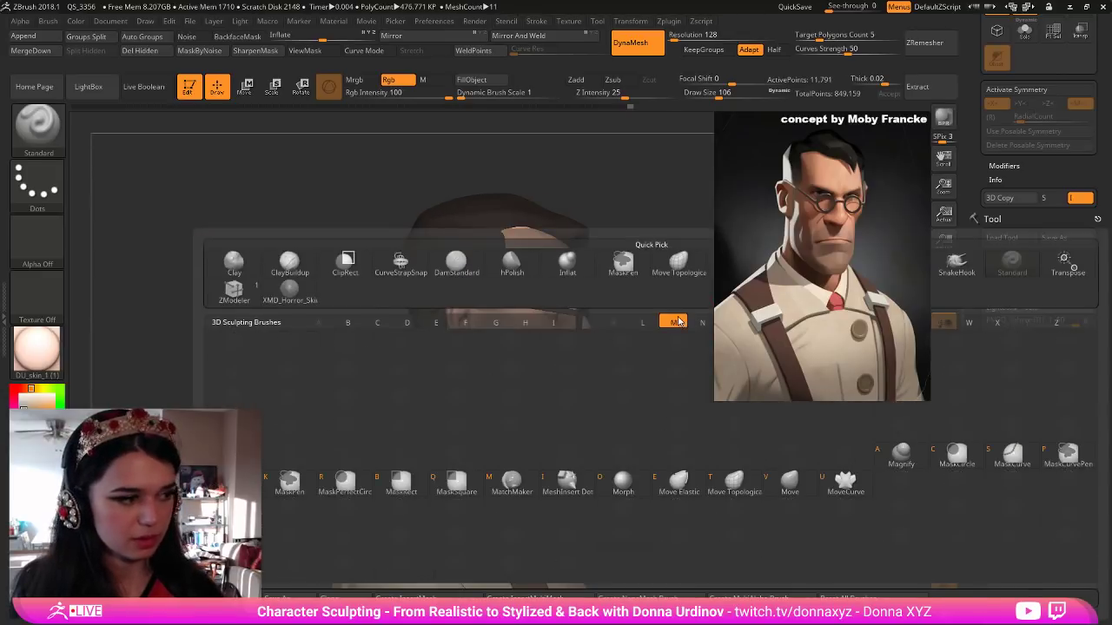
key(m)
key(v)
mouse_move(653, 206)
mouse_down()
mouse_move(539, 305)
mouse_move(519, 274)
mouse_up()
key(])
key(])
drag(627, 293, 525, 289)
Refine the hairline beside the forehead with the Move brush at a draw size between 82 and 90.
key(bracketleft)
key(bracketleft)
key(bracketleft)
key(bracketright)
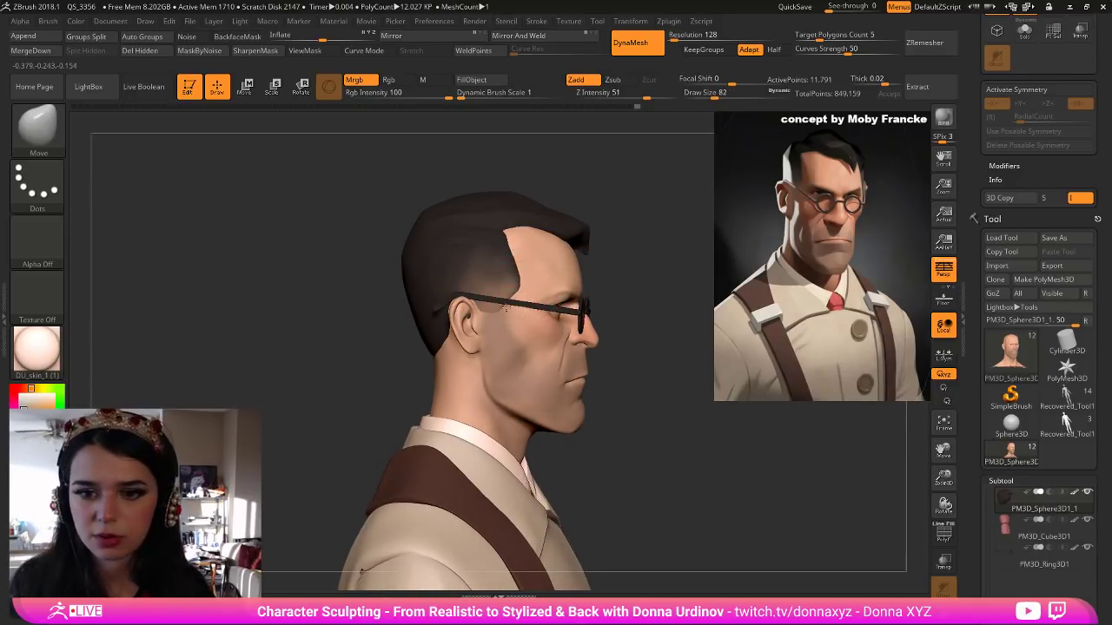
key(bracketright)
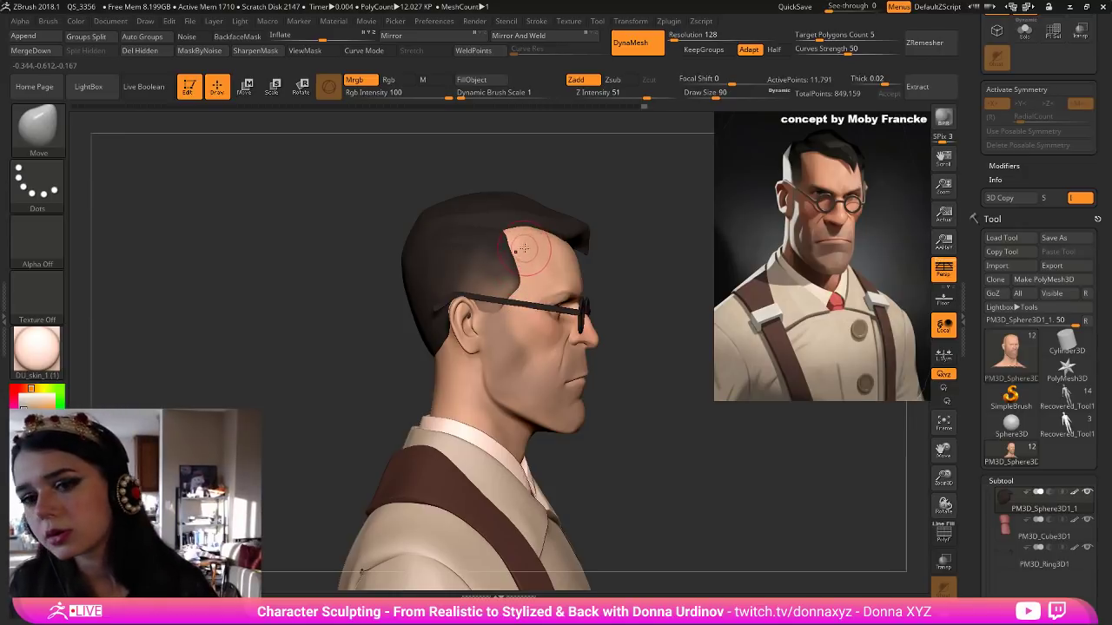
key(bracketleft)
key(bracketleft)
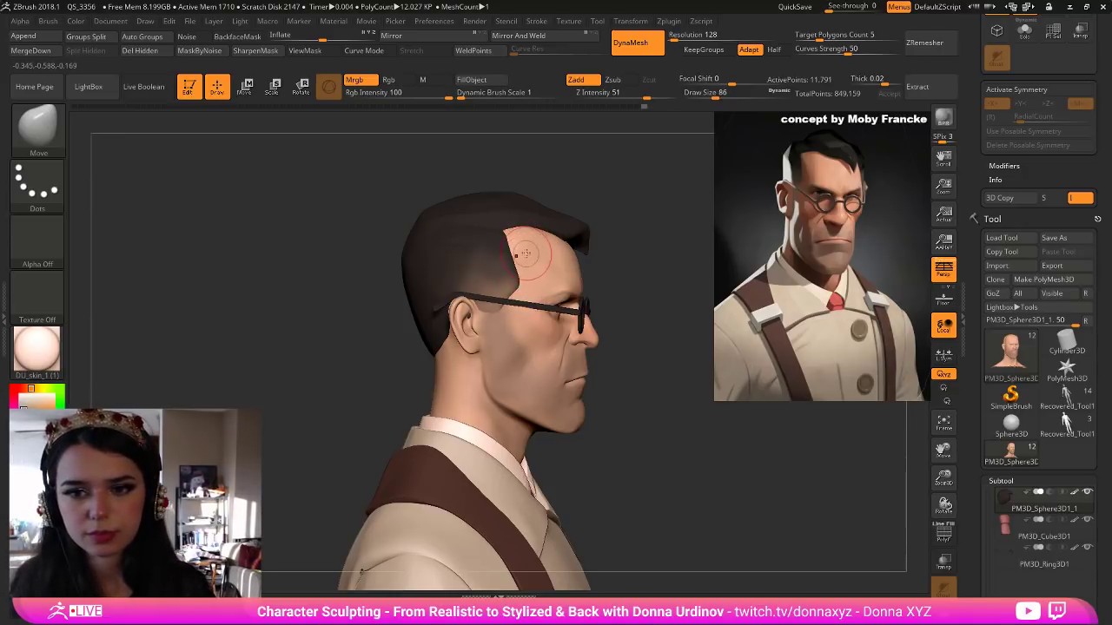
Flatten the hair edge at the temple with the hPolish brush at draw size 74.
key(b)
key(h)
key(p)
drag(514, 281, 513, 281)
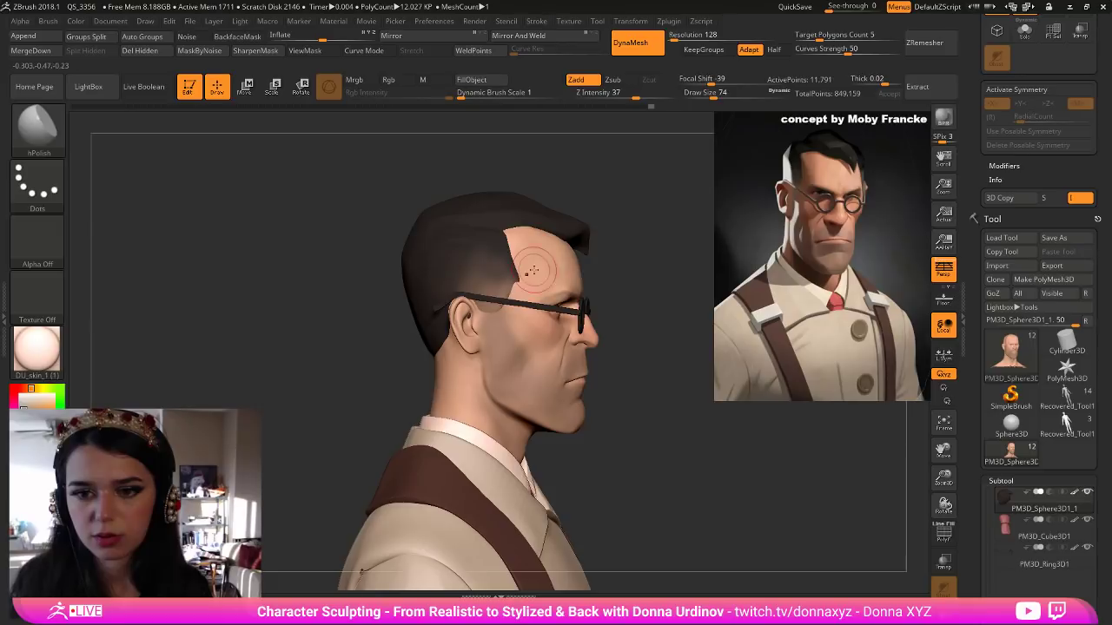
drag(627, 269, 583, 276)
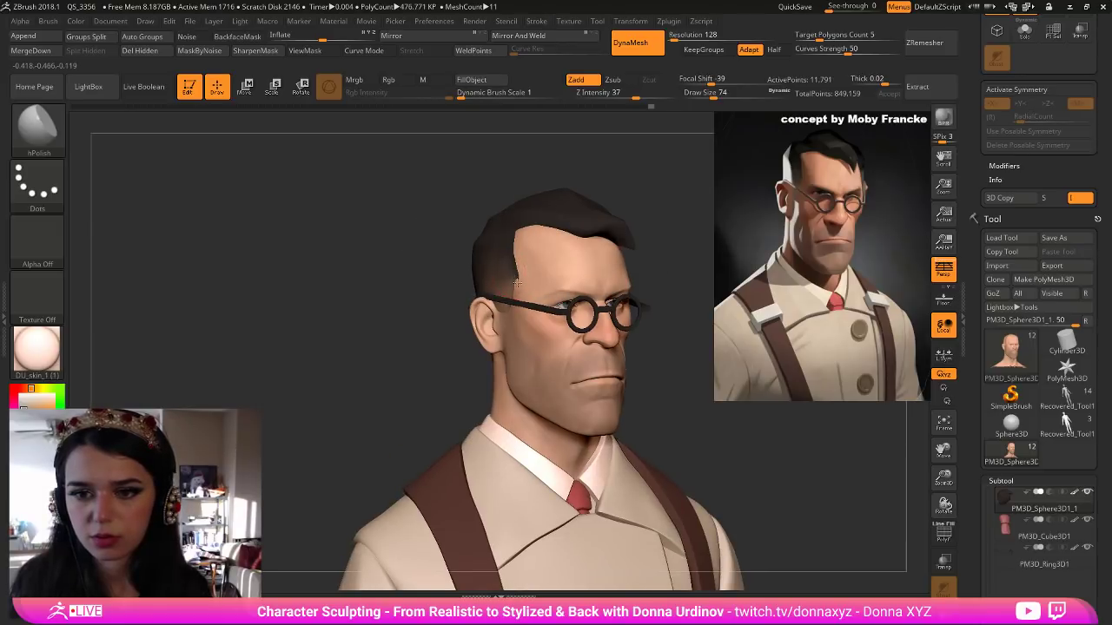
key(b)
key(m)
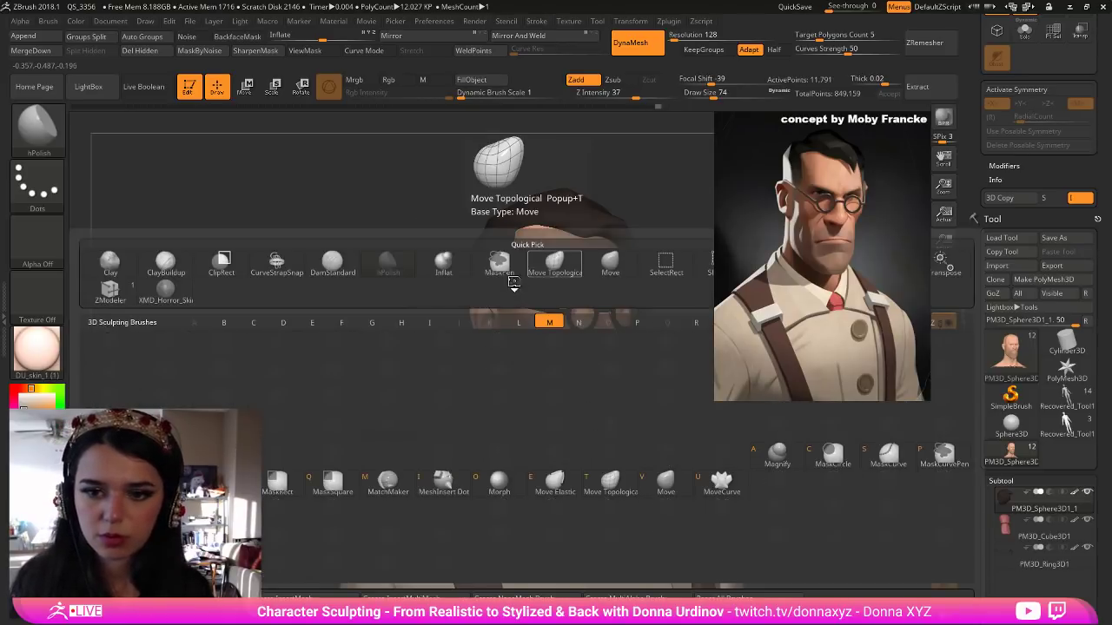
key(v)
key(b)
key(h)
key(p)
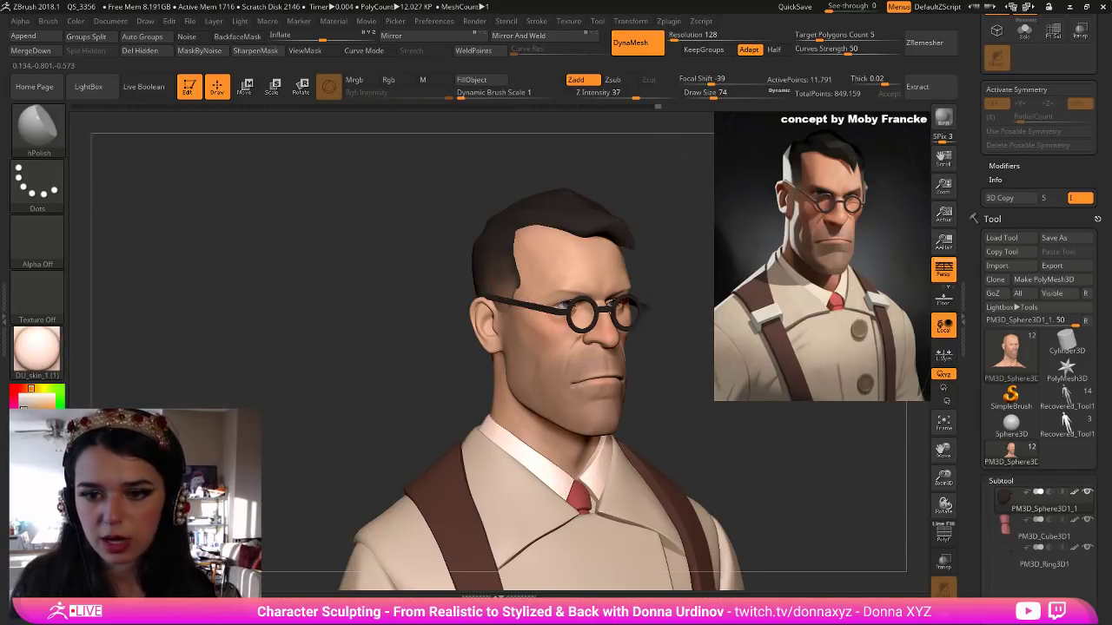
Isolate the hair to check its shape and try to carve the temple hairline with the DamStandard brush.
drag(635, 207, 673, 270)
click(943, 615)
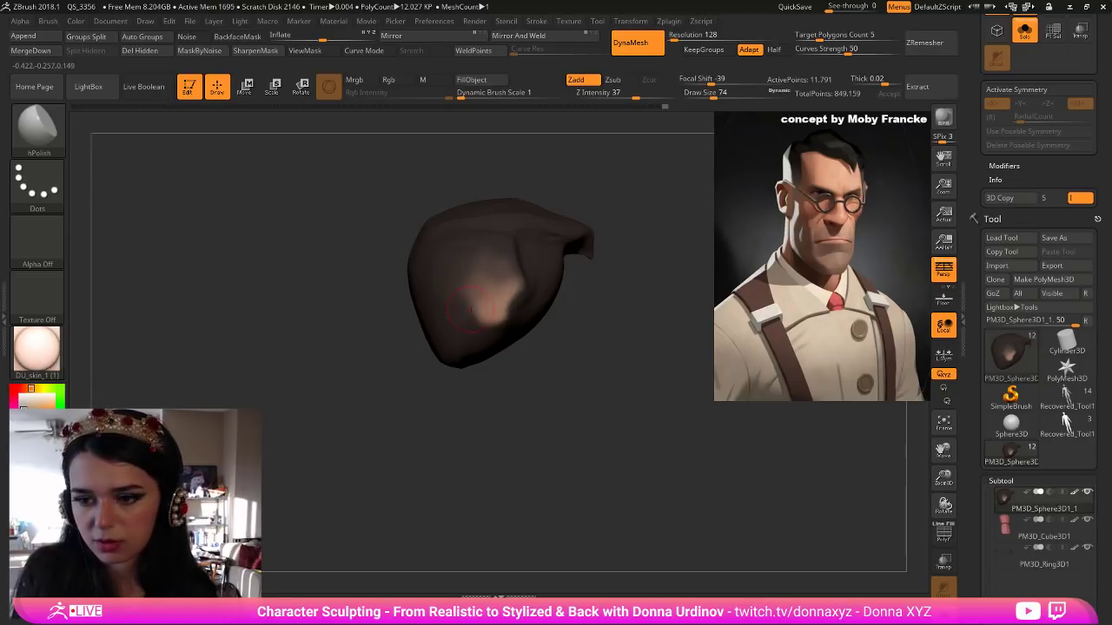
key(alt+s)
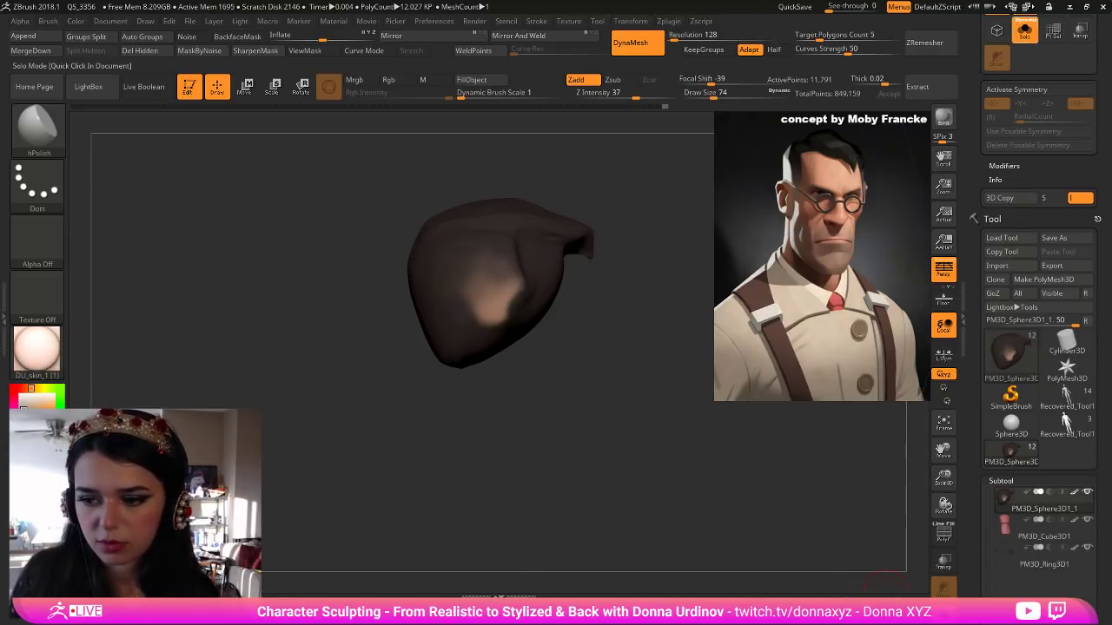
key(b)
key(d)
key(s)
drag(514, 246, 524, 280)
key(ctrl+z)
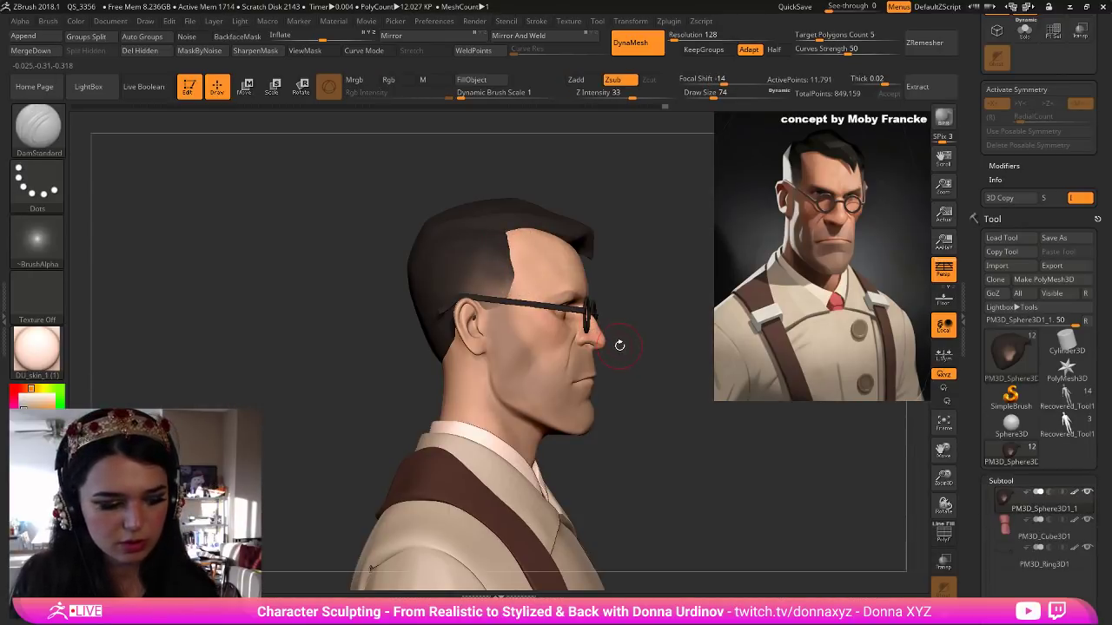
Pull the hair's temple edge and sideburn forward with the Move brush at draw size 242.
key(b)
key(m)
key(v)
mouse_move(694, 280)
mouse_down()
mouse_move(654, 288)
mouse_move(670, 293)
mouse_move(700, 274)
mouse_move(662, 312)
mouse_up()
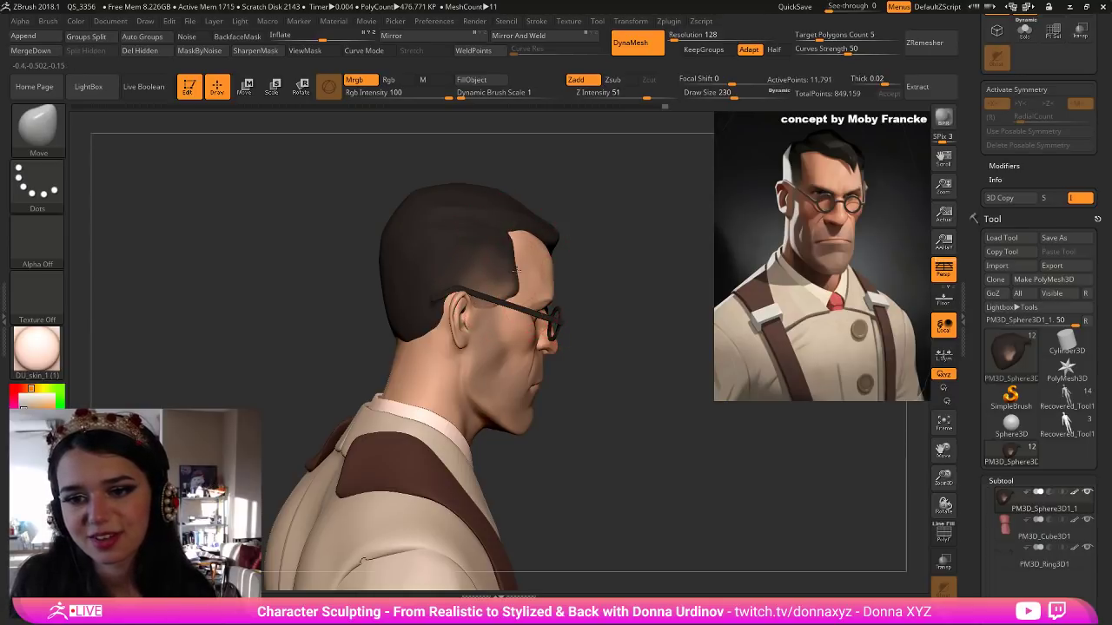
drag(565, 249, 660, 232)
alt+click(527, 253)
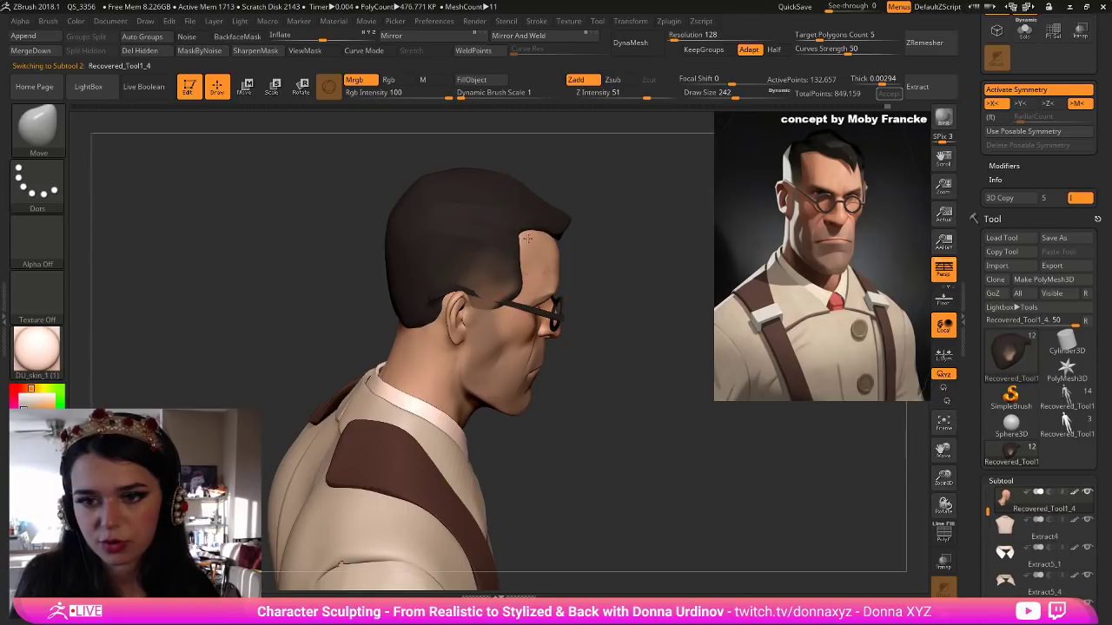
alt+click(524, 250)
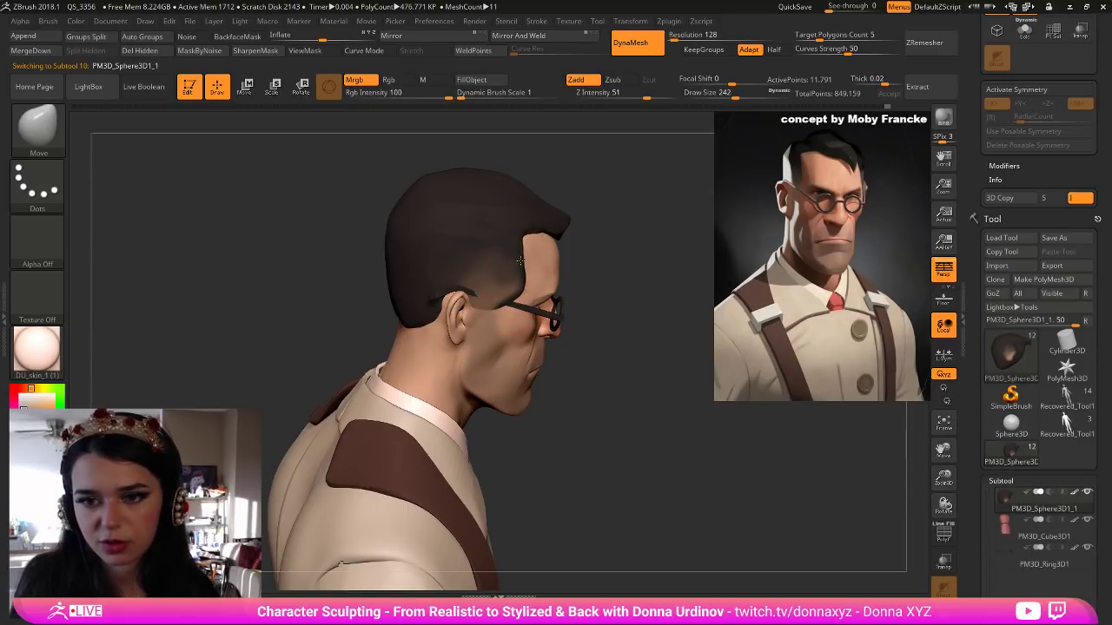
drag(521, 261, 629, 211)
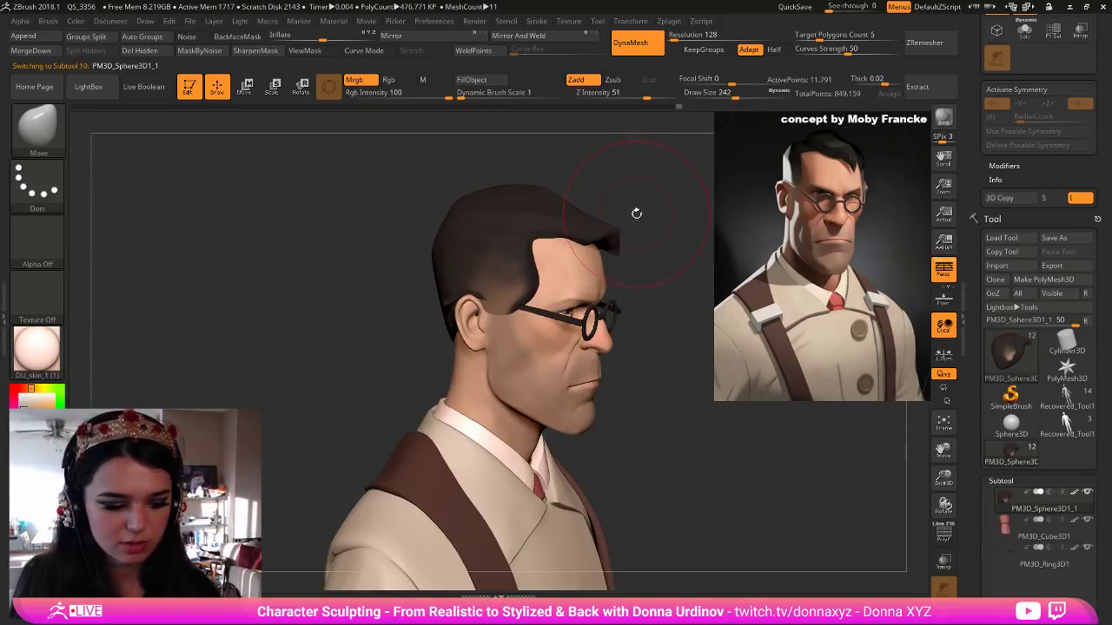
Smooth and flatten the sideburn's front edge with the hPolish brush, reducing the draw size from 126 to 82.
key(b)
key(h)
key(p)
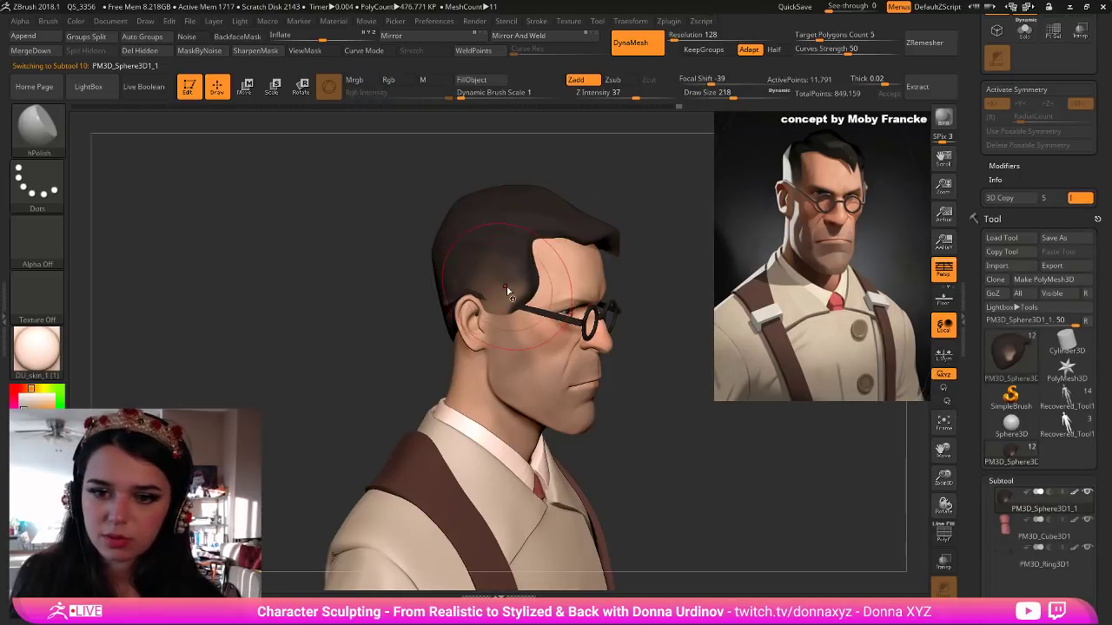
key(bracketleft)
drag(510, 309, 521, 282)
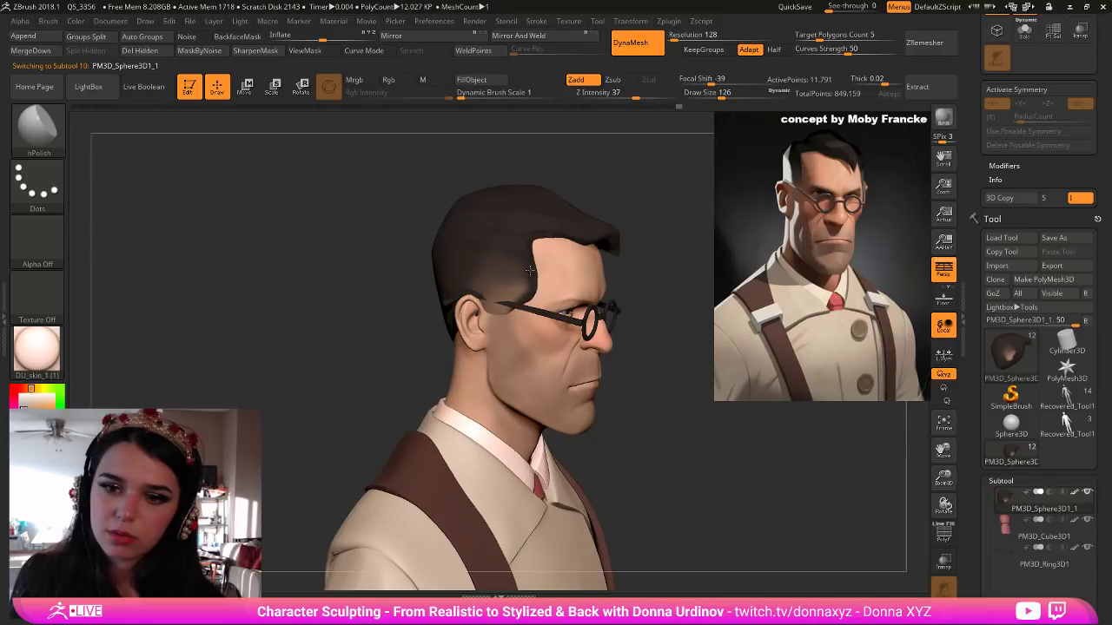
drag(647, 254, 706, 256)
key(bracketleft)
drag(514, 297, 516, 284)
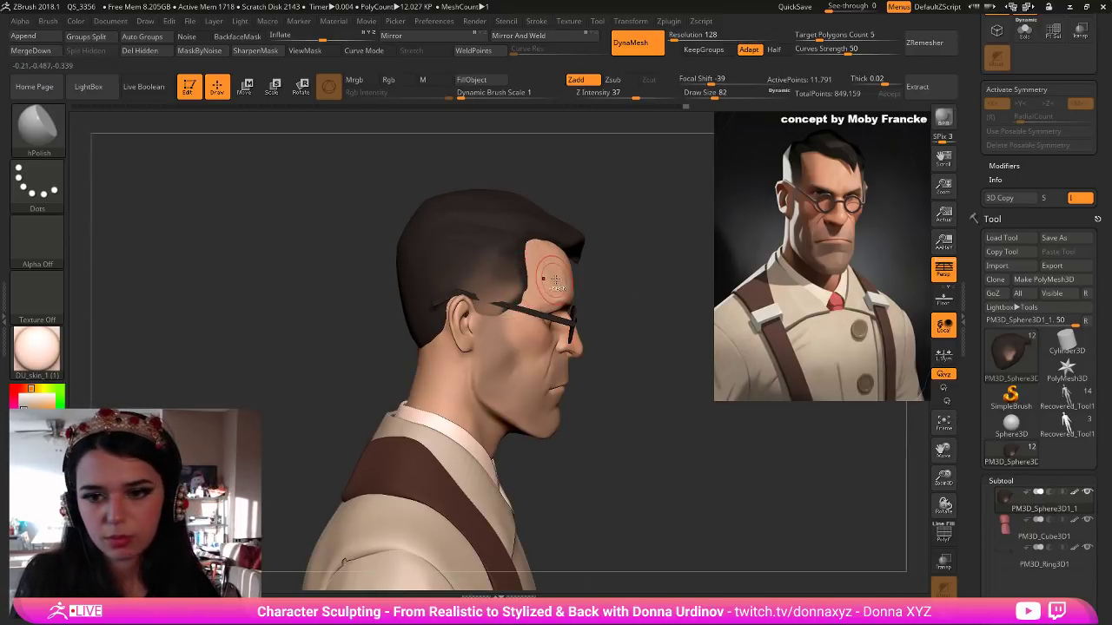
Sharpen the hairline down the temple and its corner at the forehead with the DamStandard brush at draw size 82.
right_drag(556, 278, 675, 230)
key(b)
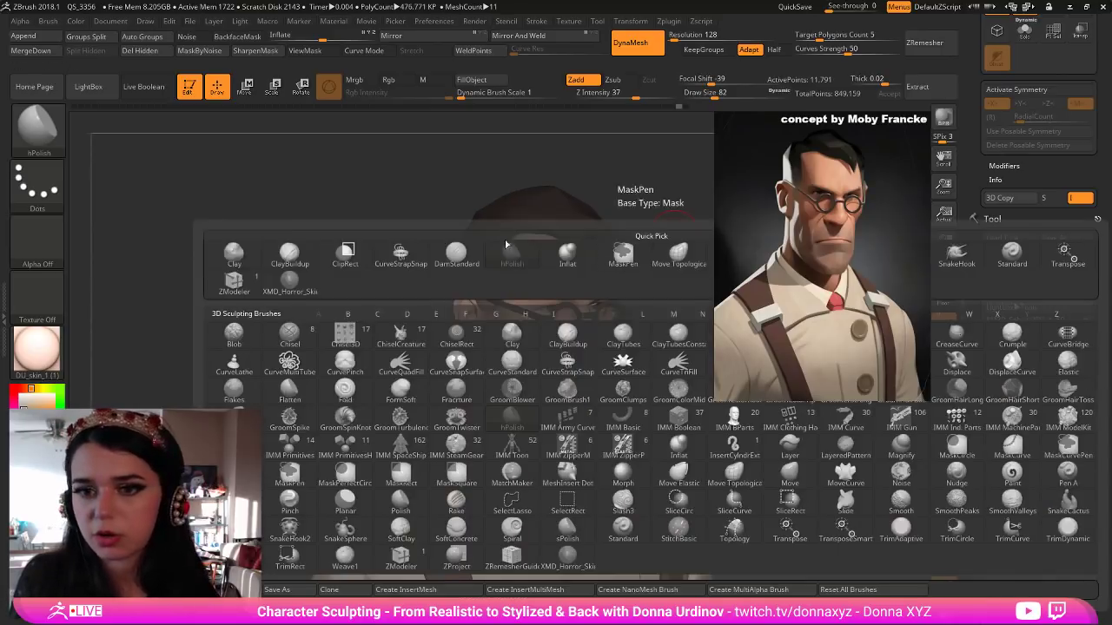
key(b)
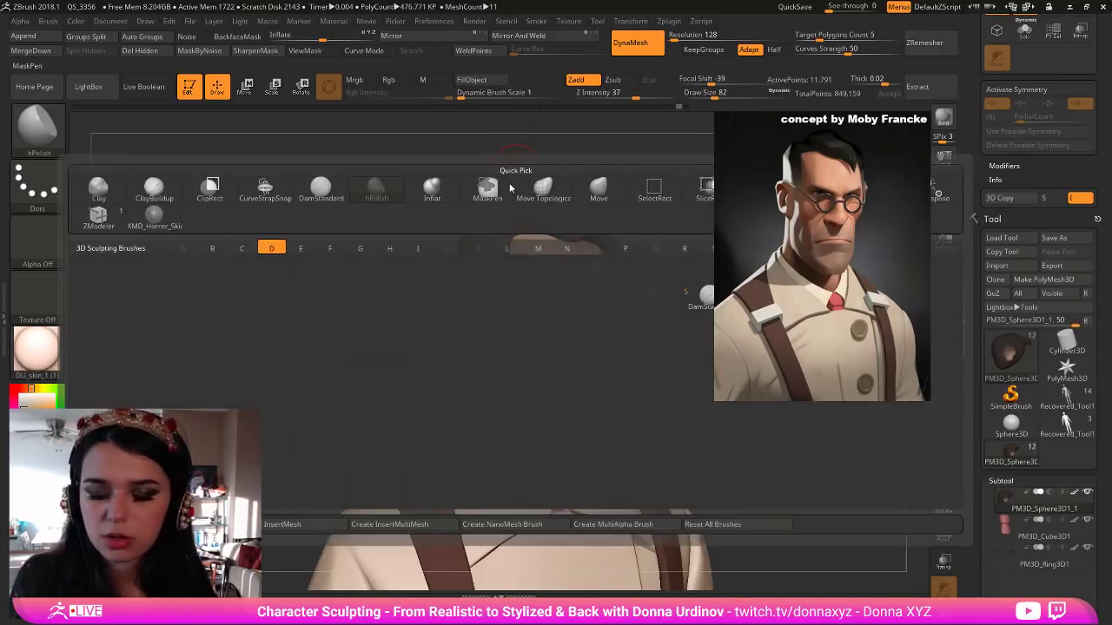
key(d)
key(s)
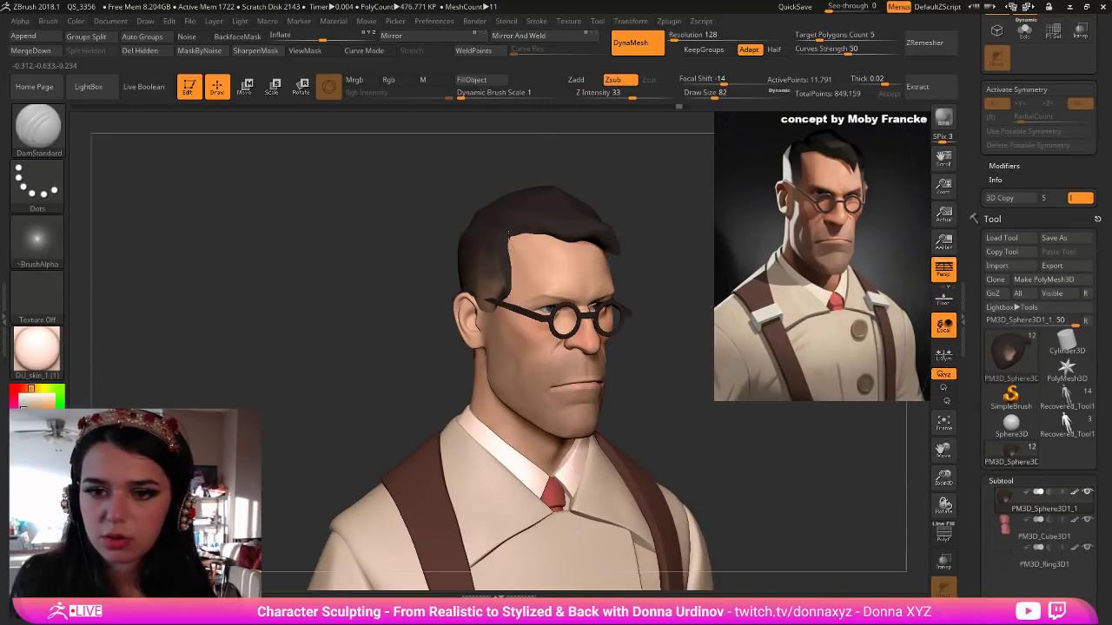
mouse_move(512, 249)
mouse_down()
mouse_move(513, 279)
mouse_move(510, 265)
mouse_up()
key(shift)
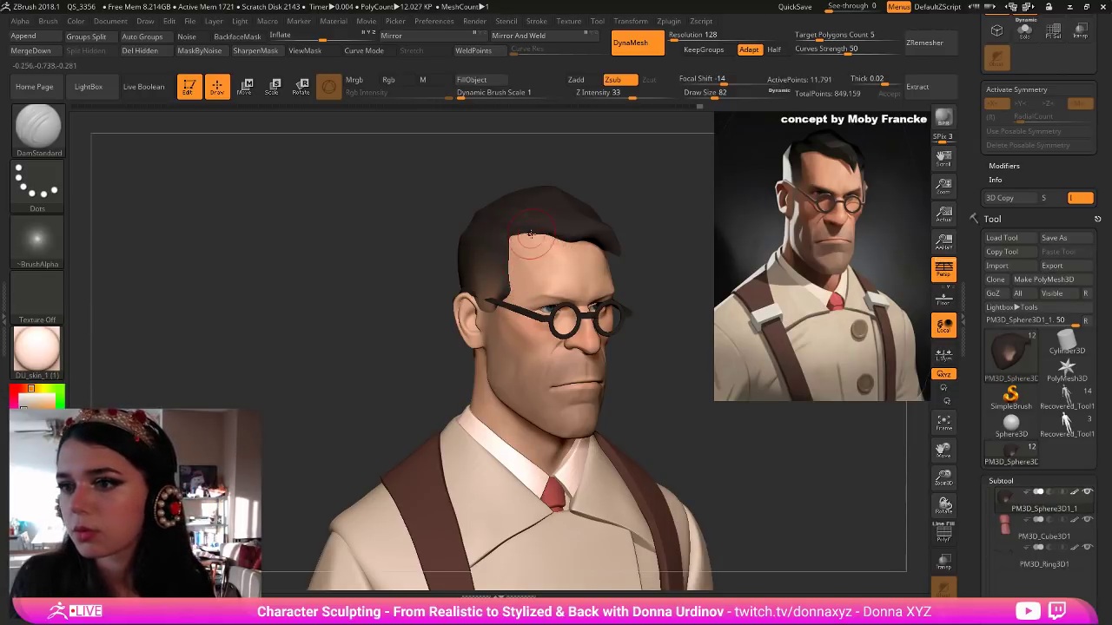
drag(565, 224, 515, 244)
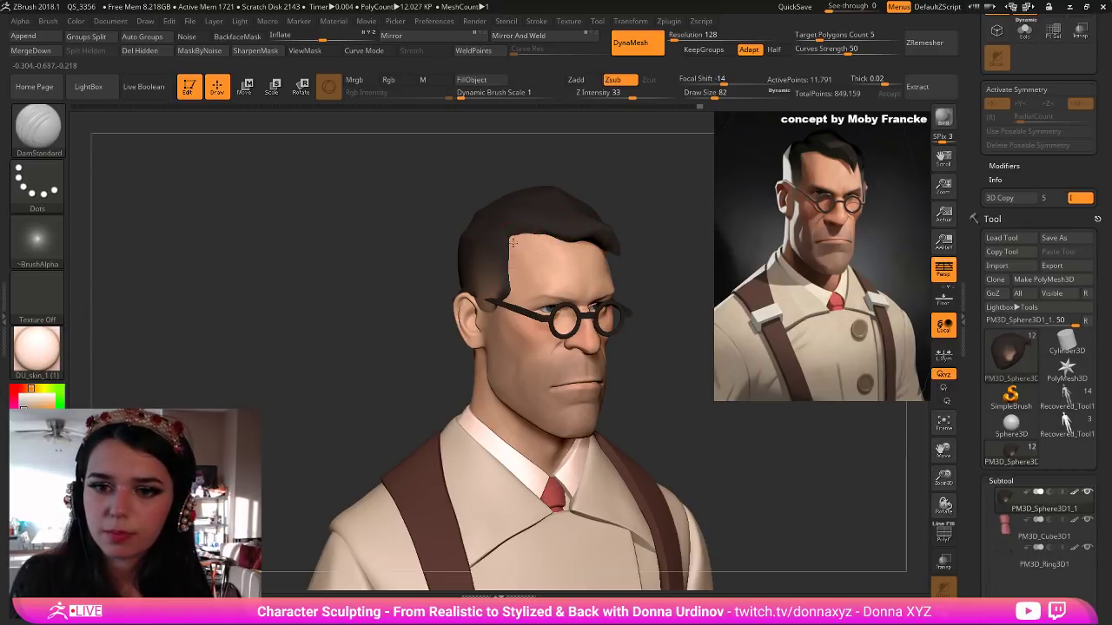
Hide the glasses and trim the lower sideburn edge with the hPolish brush at draw size 66.
key(b)
key(h)
key(p)
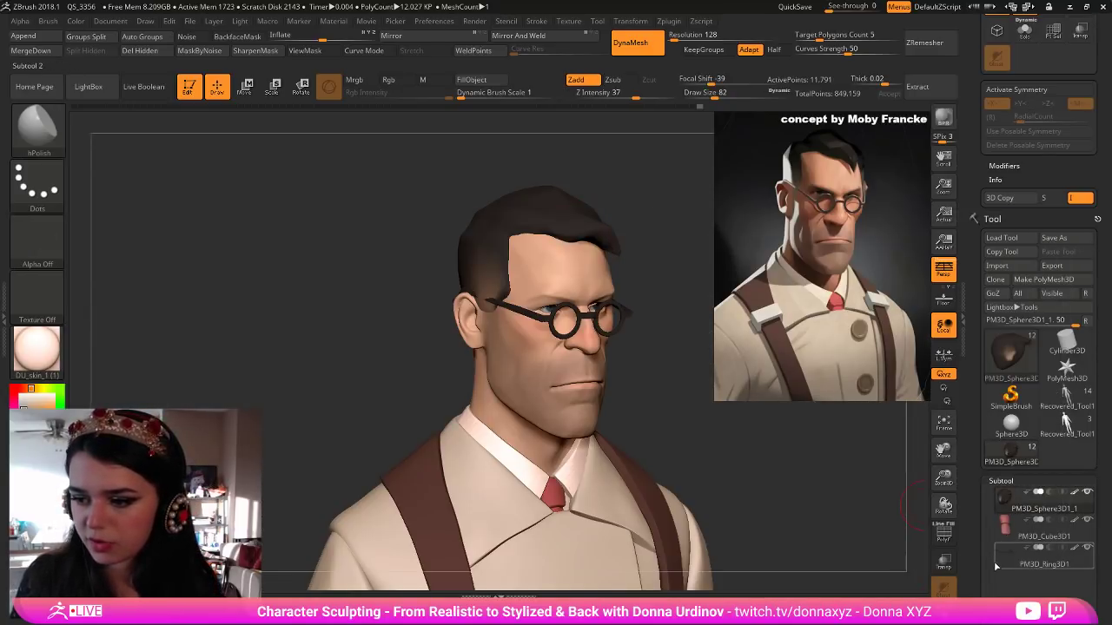
click(1088, 548)
drag(689, 455, 684, 455)
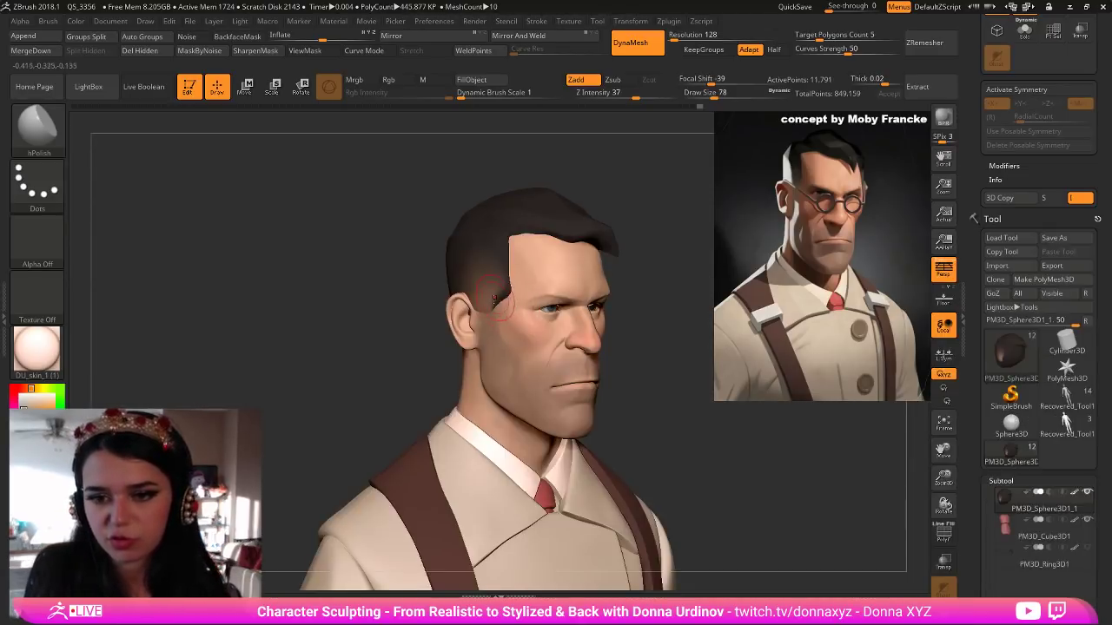
key(bracketleft)
mouse_move(504, 292)
mouse_down()
mouse_move(505, 280)
mouse_move(520, 284)
mouse_up()
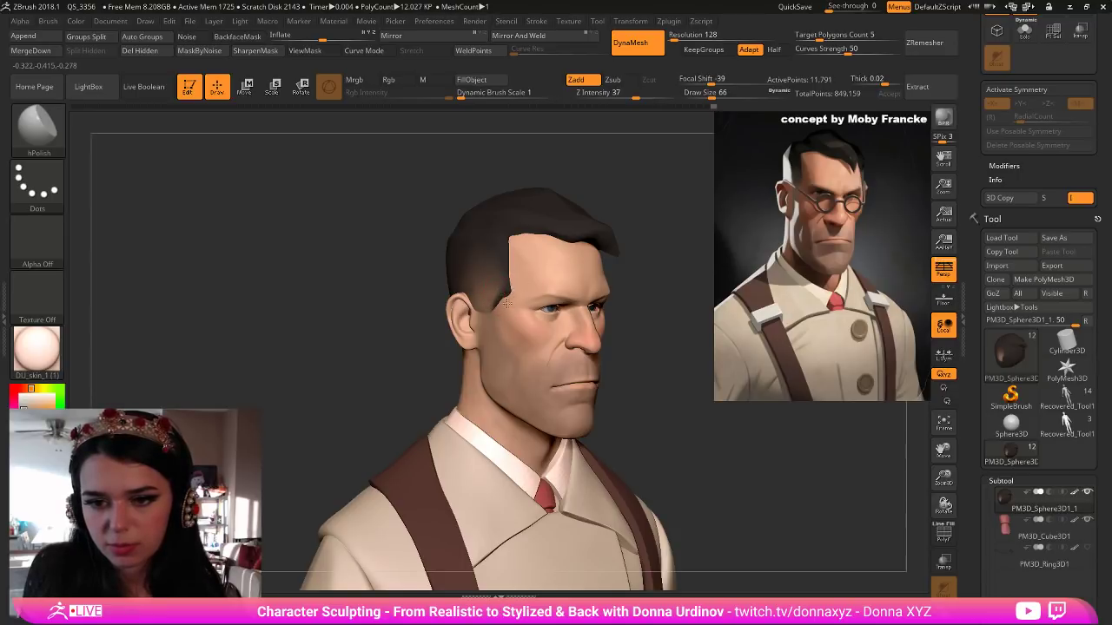
drag(702, 317, 697, 316)
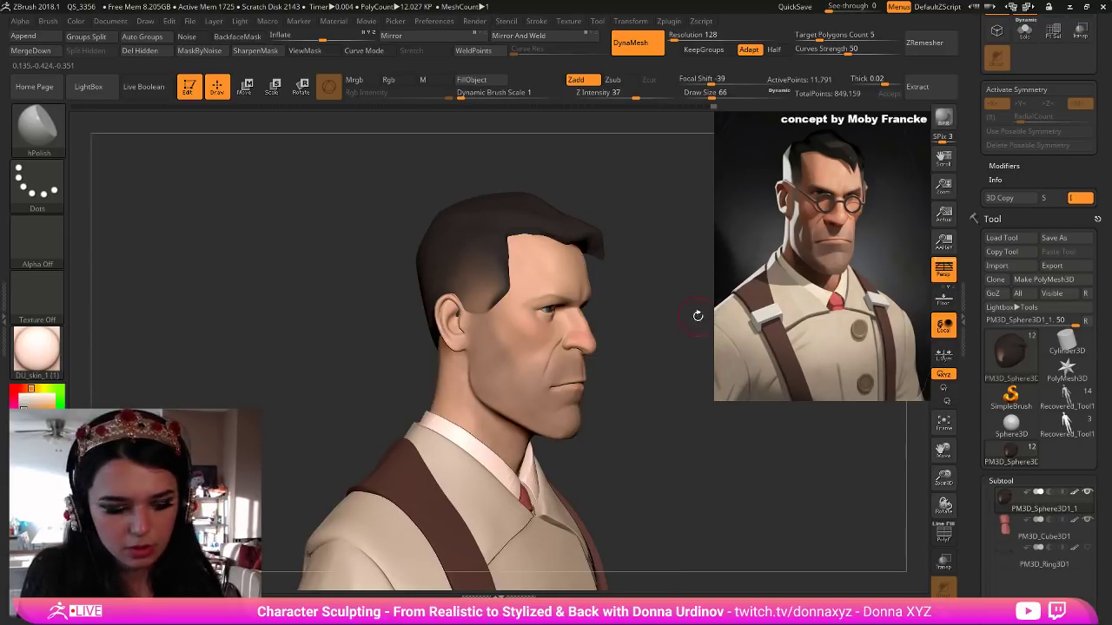
Paint skin colour over the lower sideburn edge with the Standard brush at draw size 78 to fade it into the temple.
key(b)
key(s)
key(t)
key(bracketright)
mouse_move(504, 304)
mouse_down()
mouse_move(483, 317)
mouse_move(505, 292)
mouse_up()
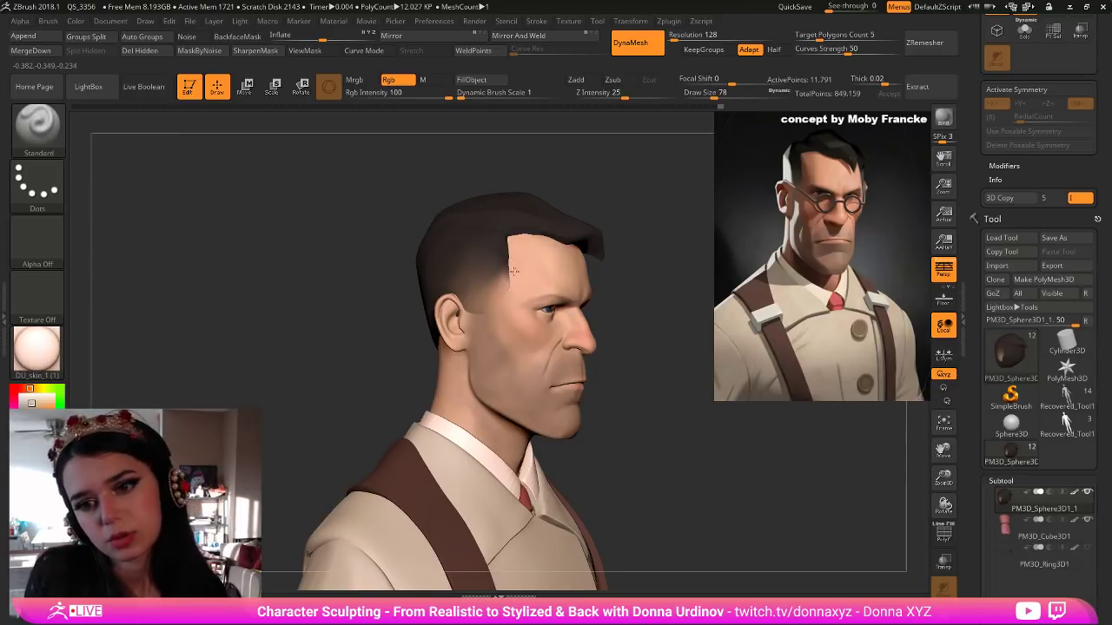
Blend the sideburn's front and lower edges into the temple with sampled colour, enlarging the Standard brush's draw size to 138.
drag(504, 252, 502, 281)
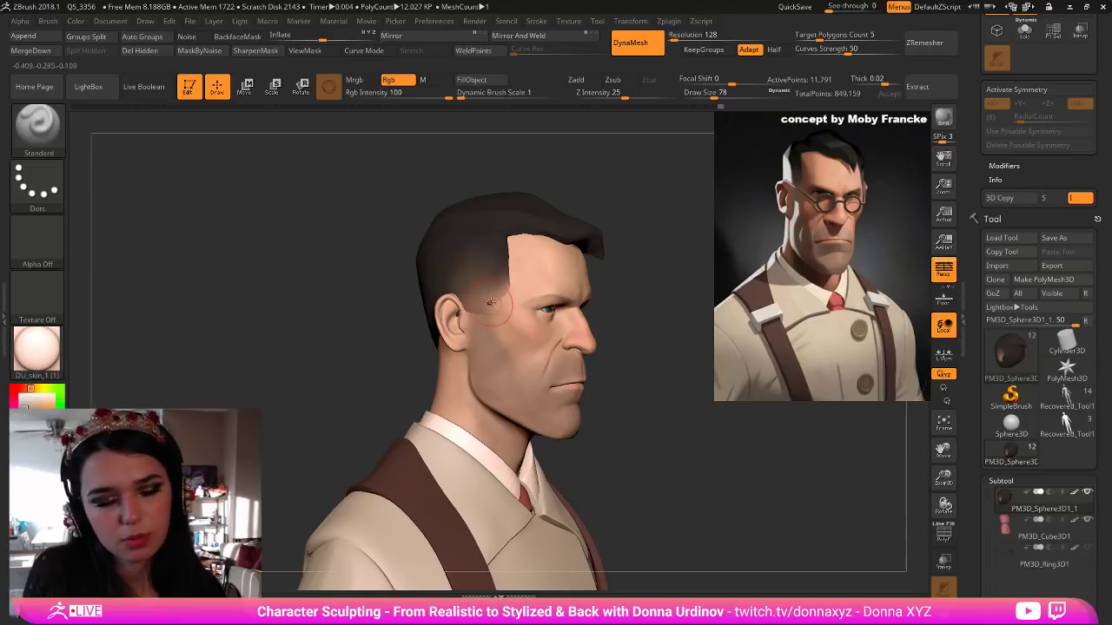
key(c)
key(bracketright)
mouse_move(640, 331)
mouse_down()
mouse_move(683, 395)
mouse_move(669, 389)
mouse_up()
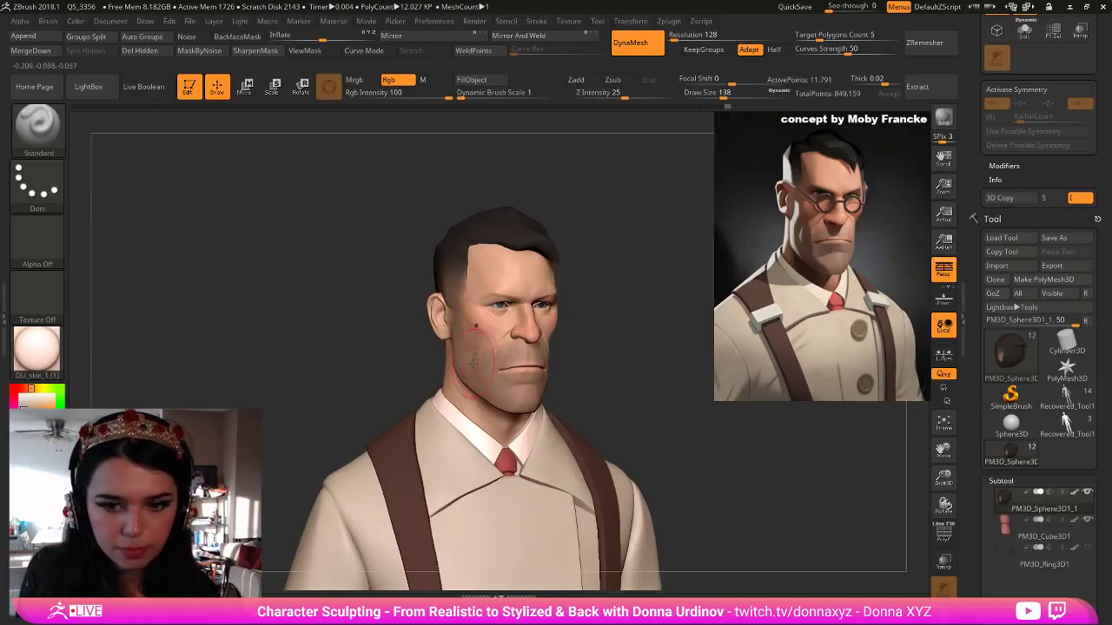
drag(605, 359, 653, 362)
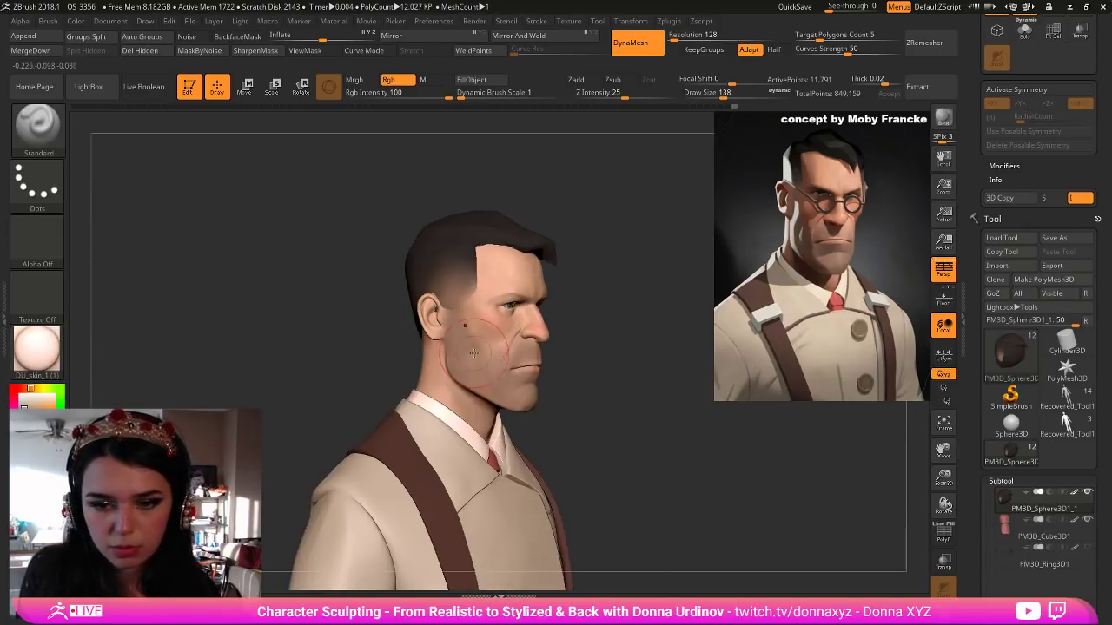
Smooth the lower sideburn edge in front of the ear with the hPolish brush set to draw size 58.
key(b)
key(h)
key(p)
key(bracketleft)
key(bracketleft)
key(bracketleft)
key(bracketleft)
key(bracketleft)
key(bracketleft)
key(bracketleft)
key(bracketleft)
shift+drag(469, 304, 457, 311)
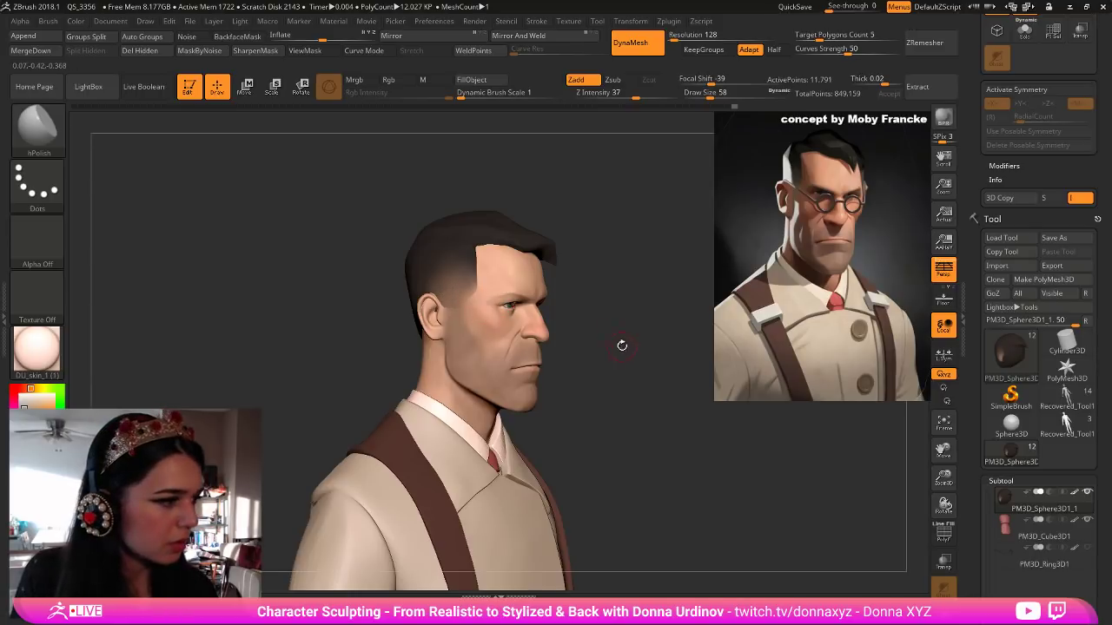
drag(642, 351, 636, 326)
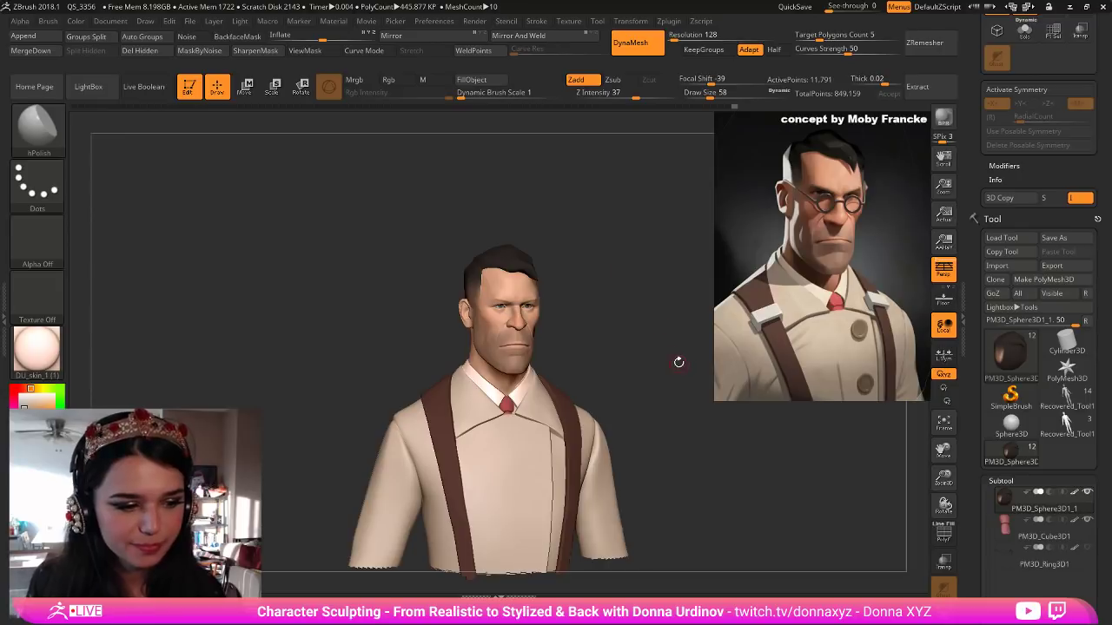
drag(648, 241, 658, 286)
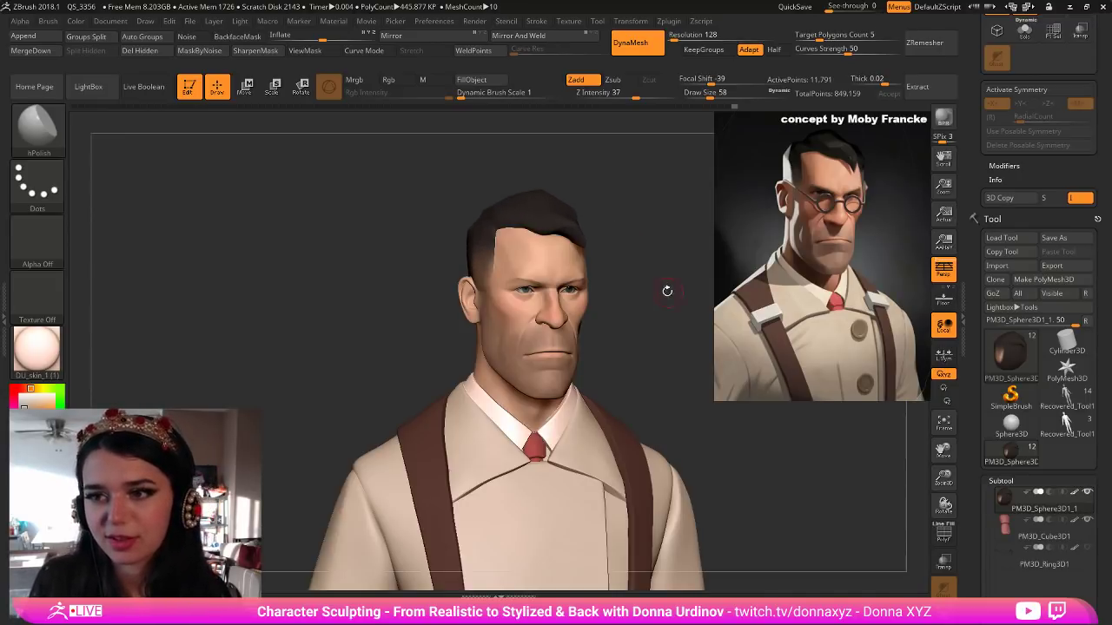
Rework the sideburn fade above the ear with the Standard brush at draw size 94, sampling dark hair and skin colours.
key(b)
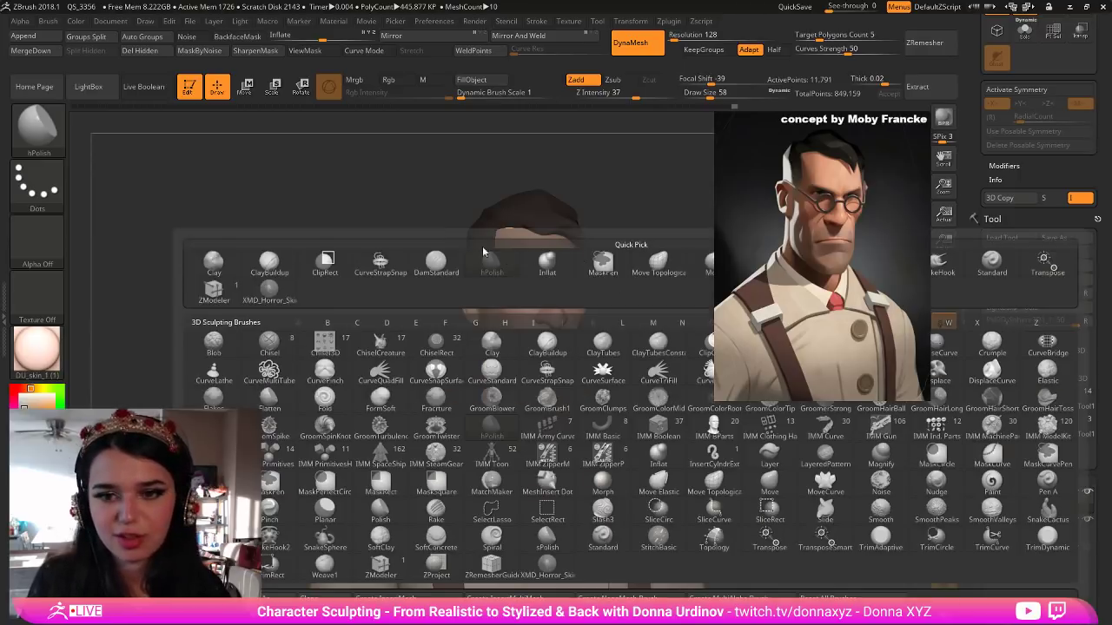
key(h)
key(p)
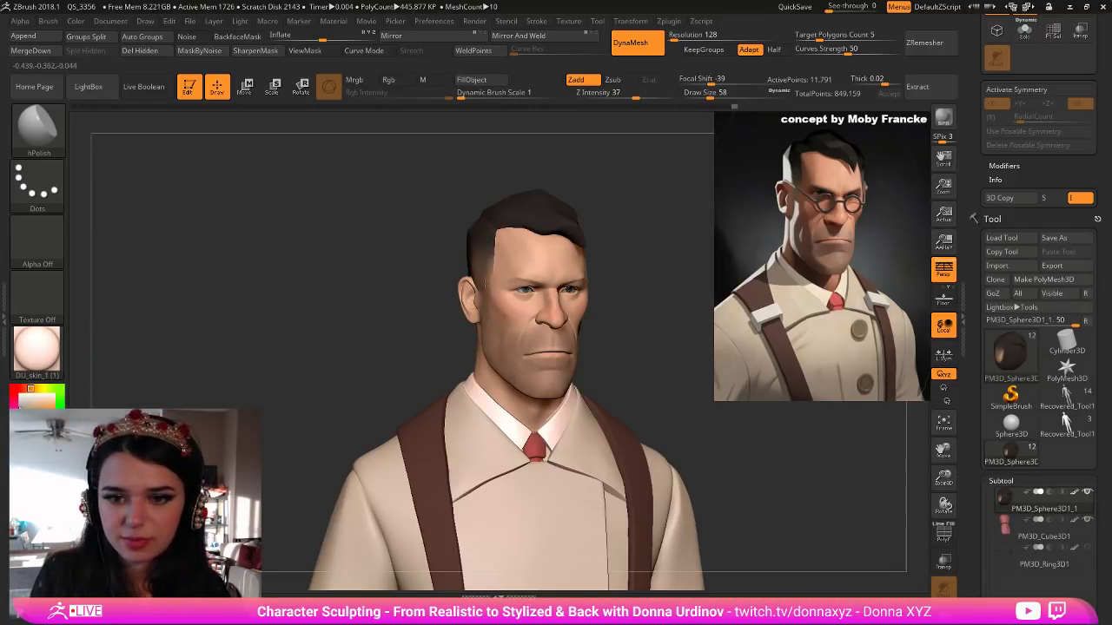
key(b)
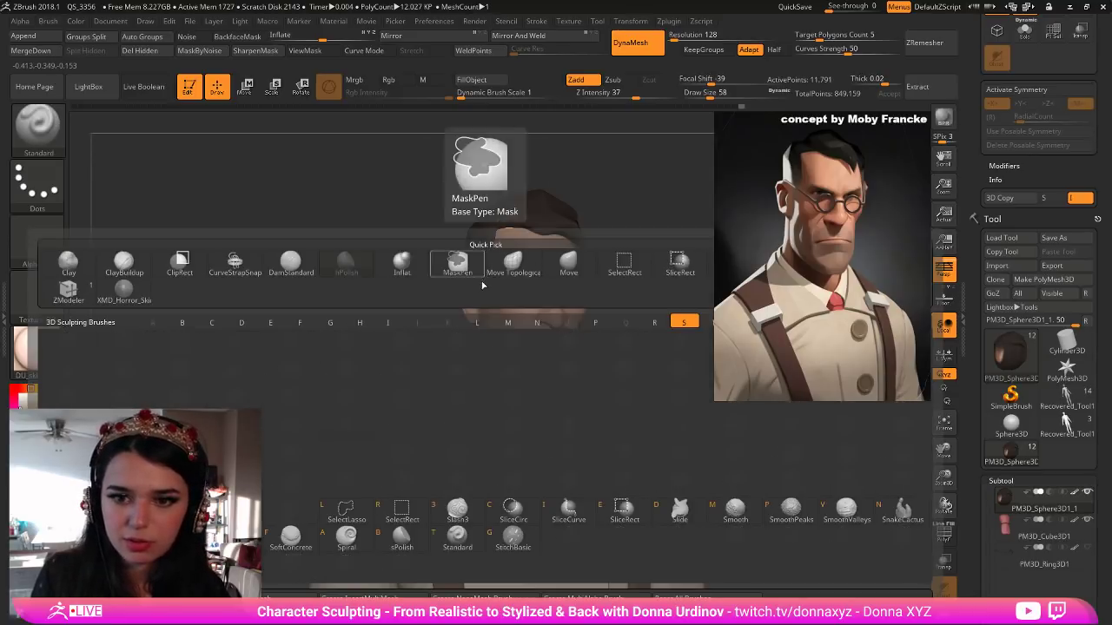
key(t)
key(c)
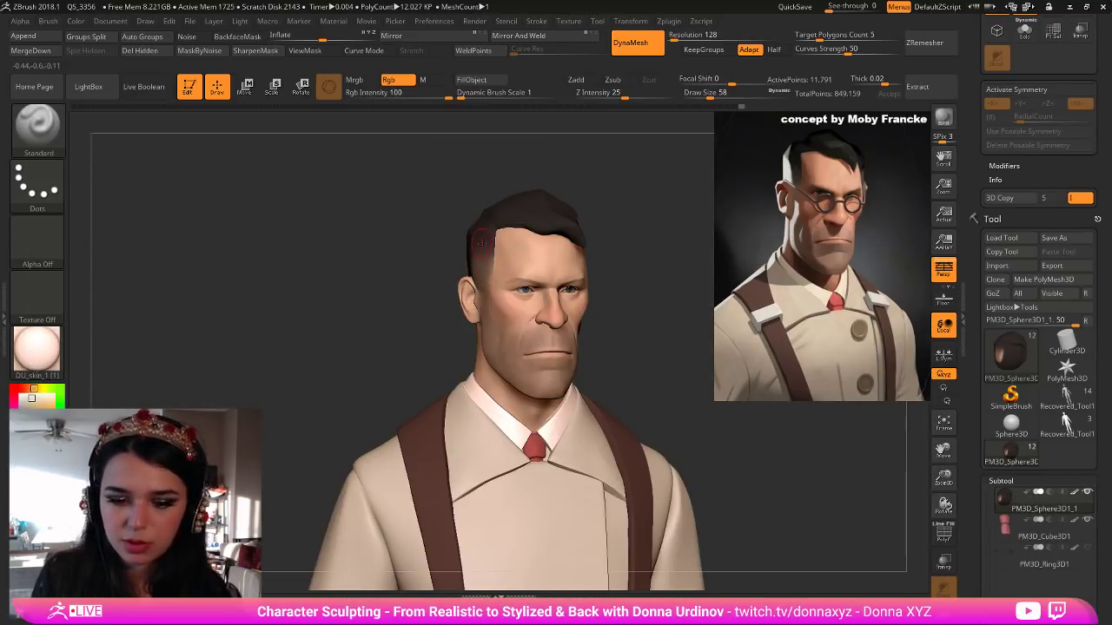
drag(473, 260, 489, 250)
key(ctrl+z)
key(c)
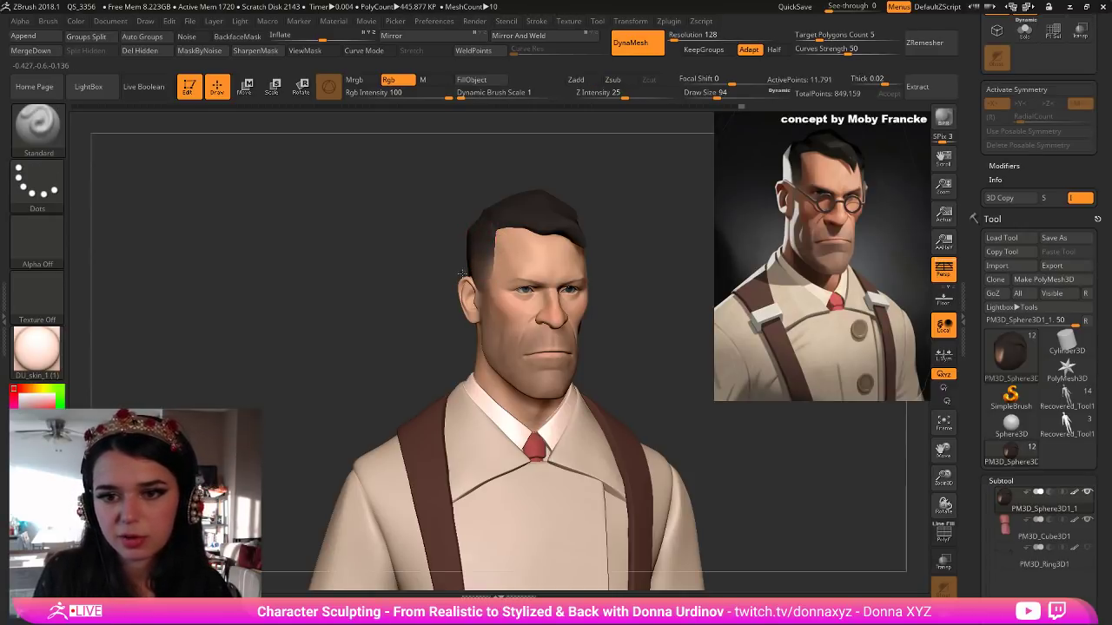
key(c)
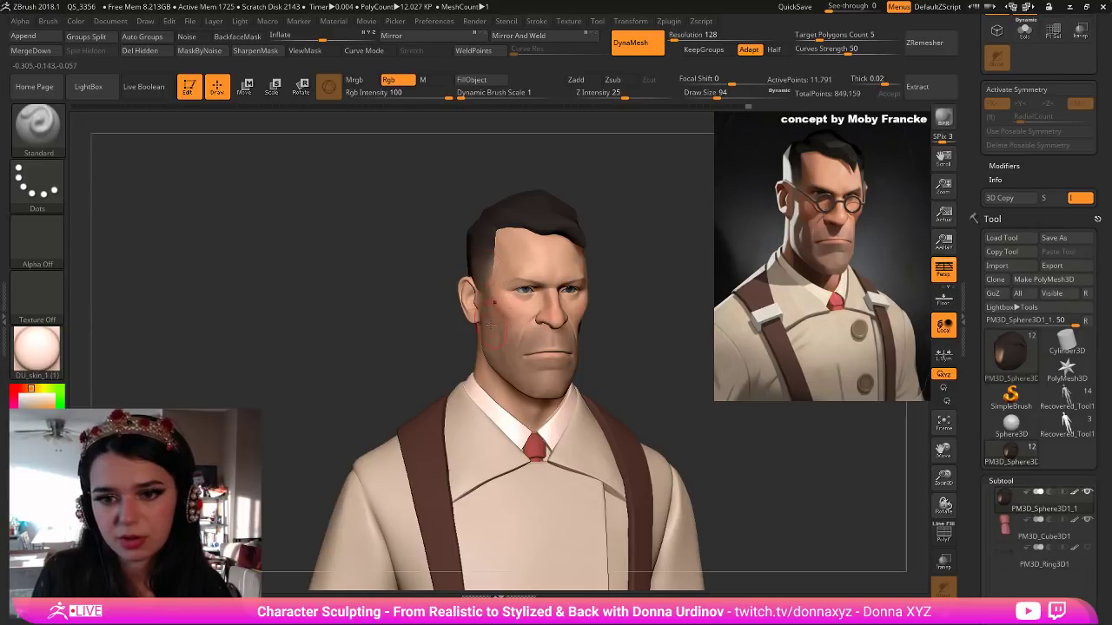
key(c)
drag(615, 276, 652, 281)
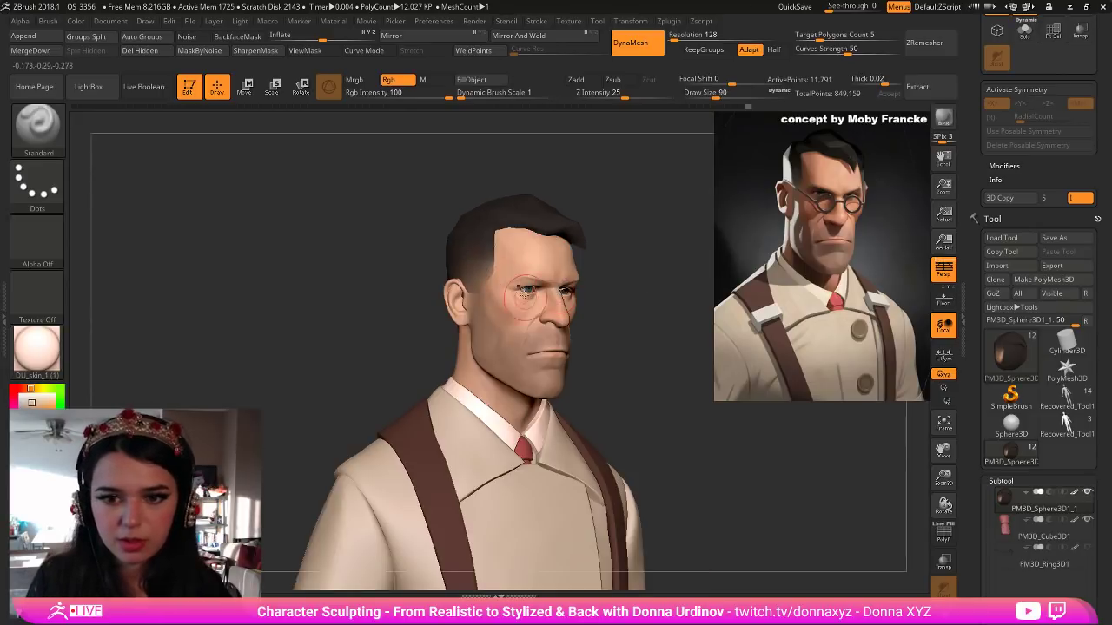
Make the head mesh active, try a dark stroke on the skin below the sideburn at draw size 26, and undo it.
key([)
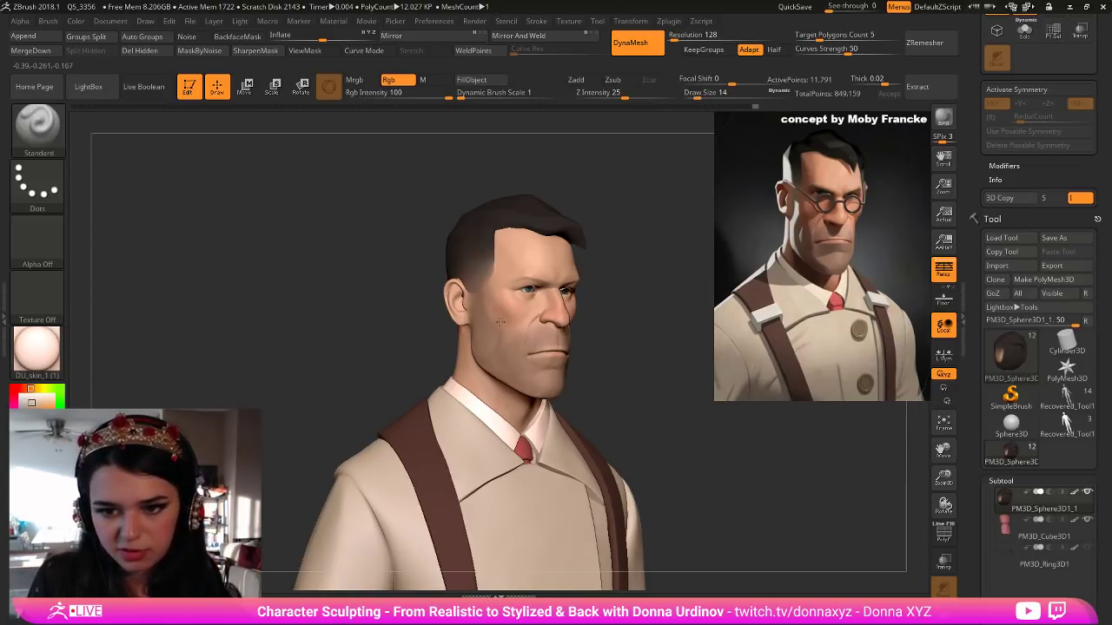
key(bracketleft)
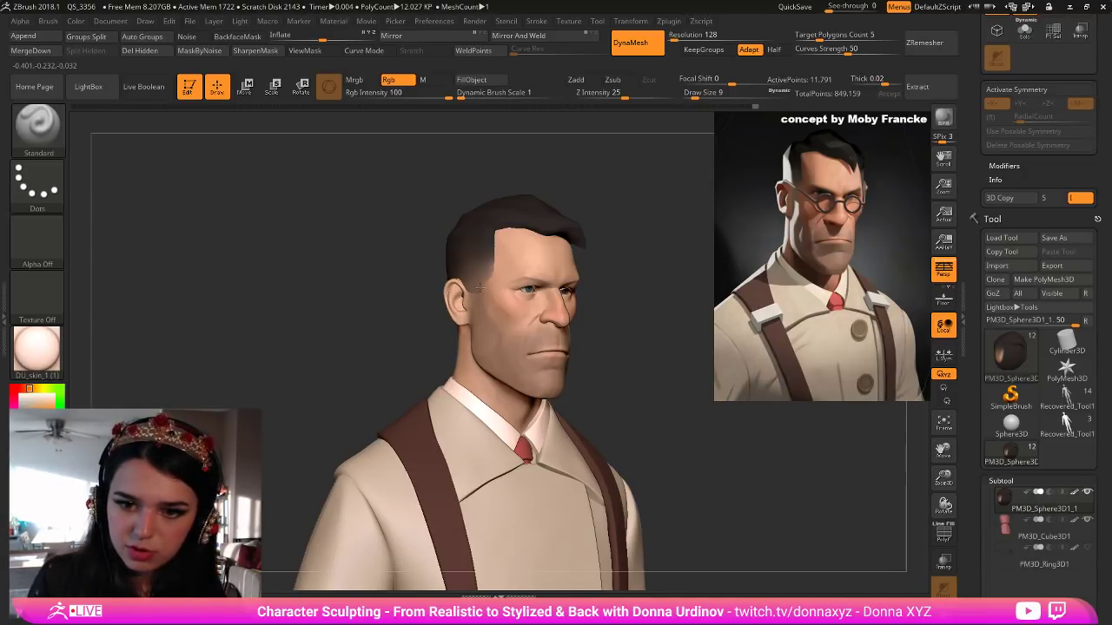
alt+click(502, 315)
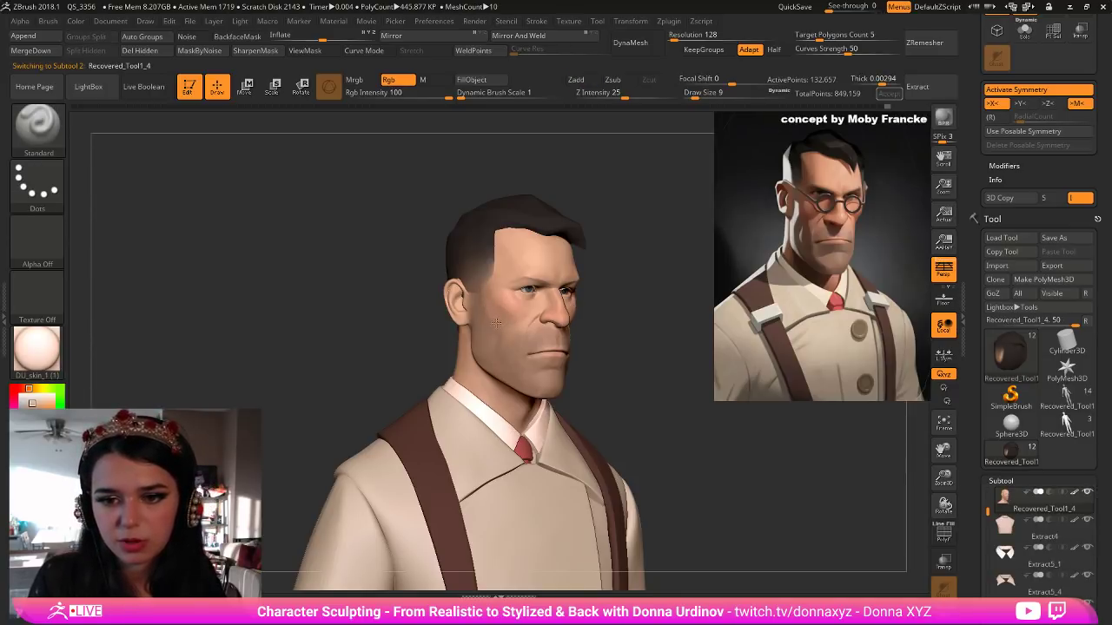
key(])
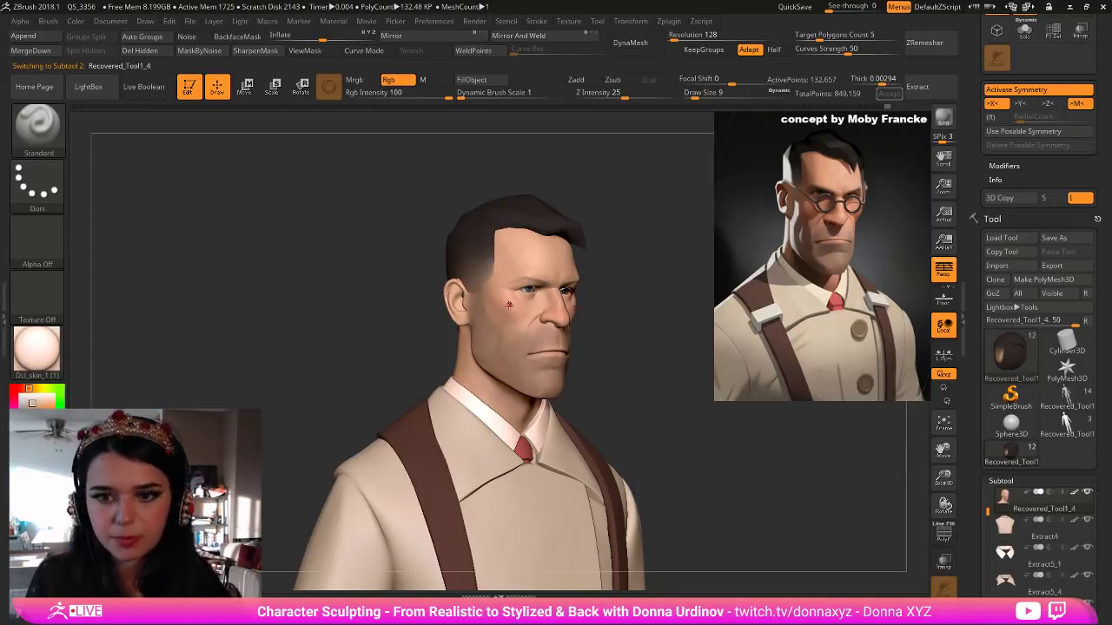
key(c)
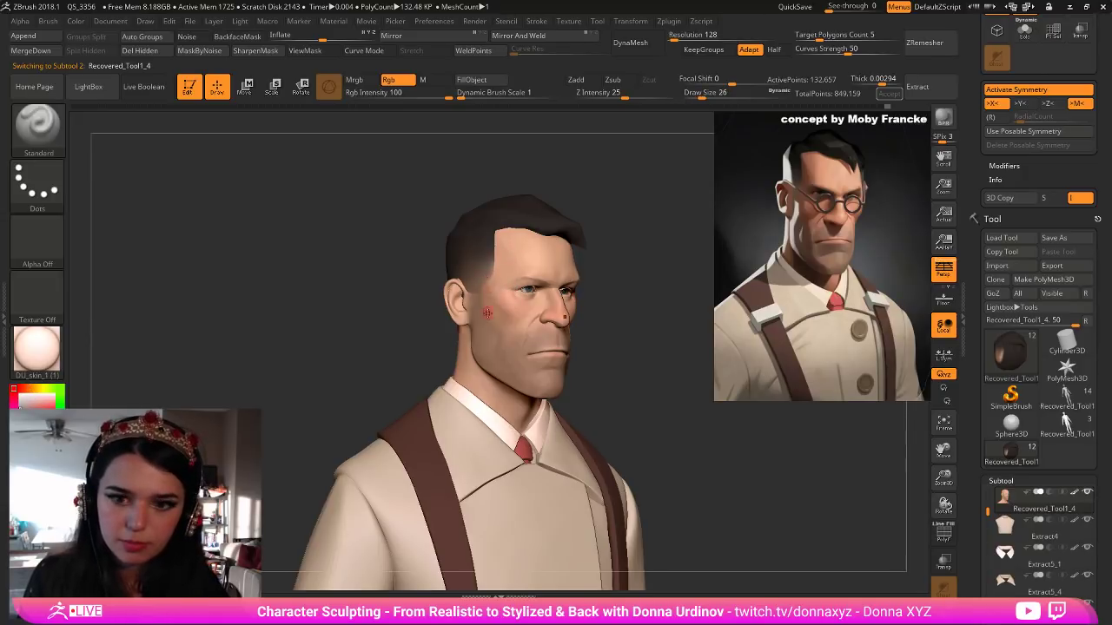
drag(491, 313, 491, 298)
key(ctrl+z)
key(c)
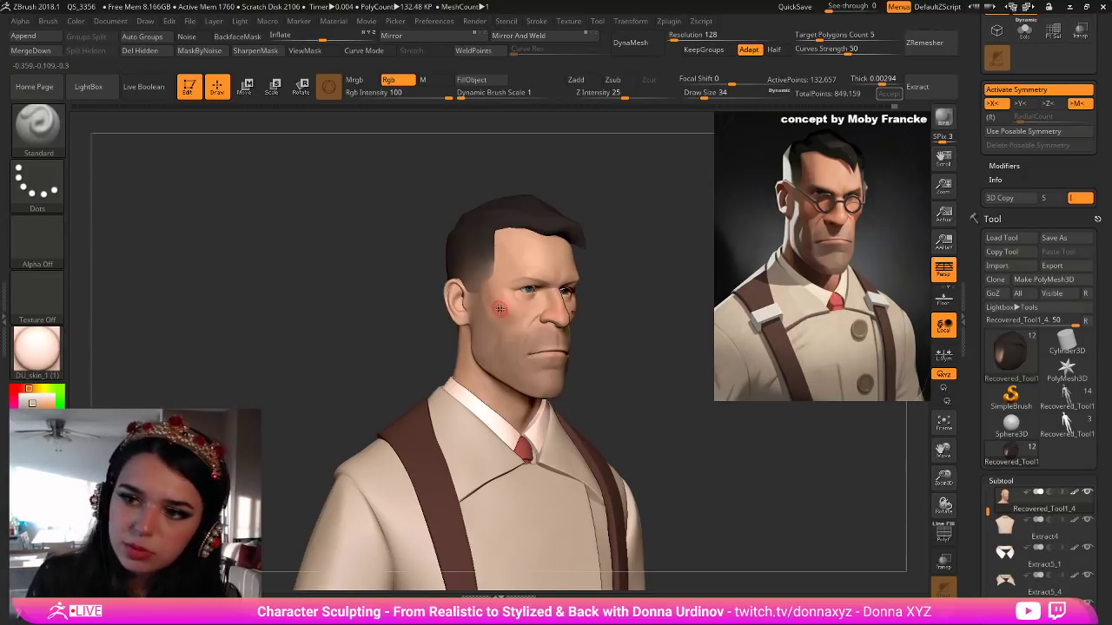
Paint sampled skin tones over the cheek and jaw to soften the beard shadow, raising the draw size from 34 to 74.
mouse_move(508, 332)
mouse_down()
mouse_move(492, 310)
mouse_move(514, 323)
mouse_up()
key(bracketright)
key(bracketright)
key(bracketright)
key(bracketright)
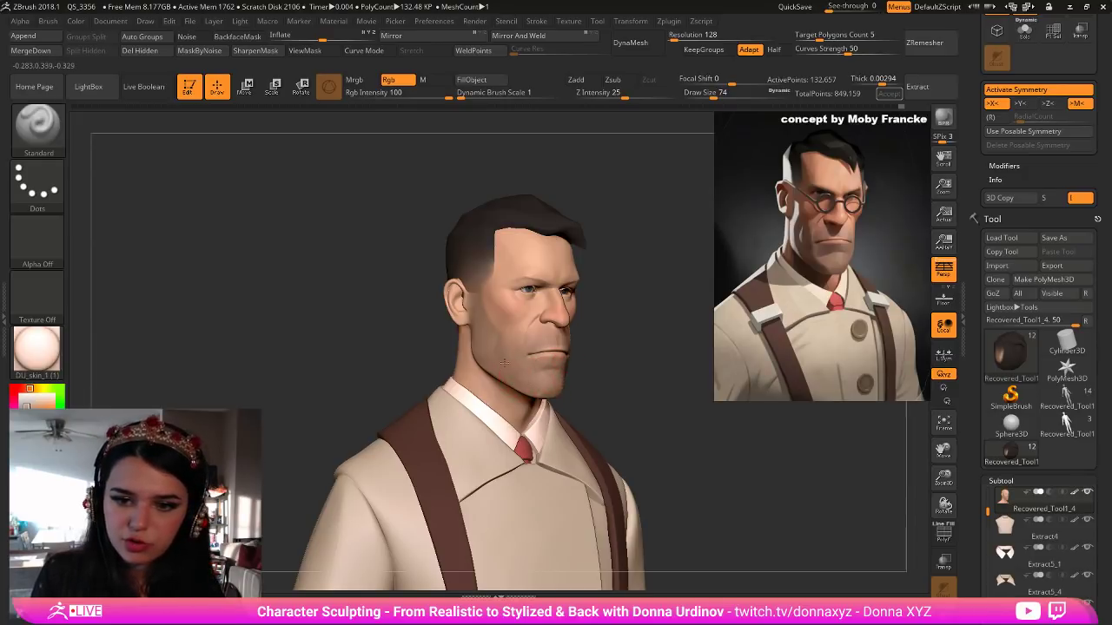
right_drag(557, 382, 513, 354)
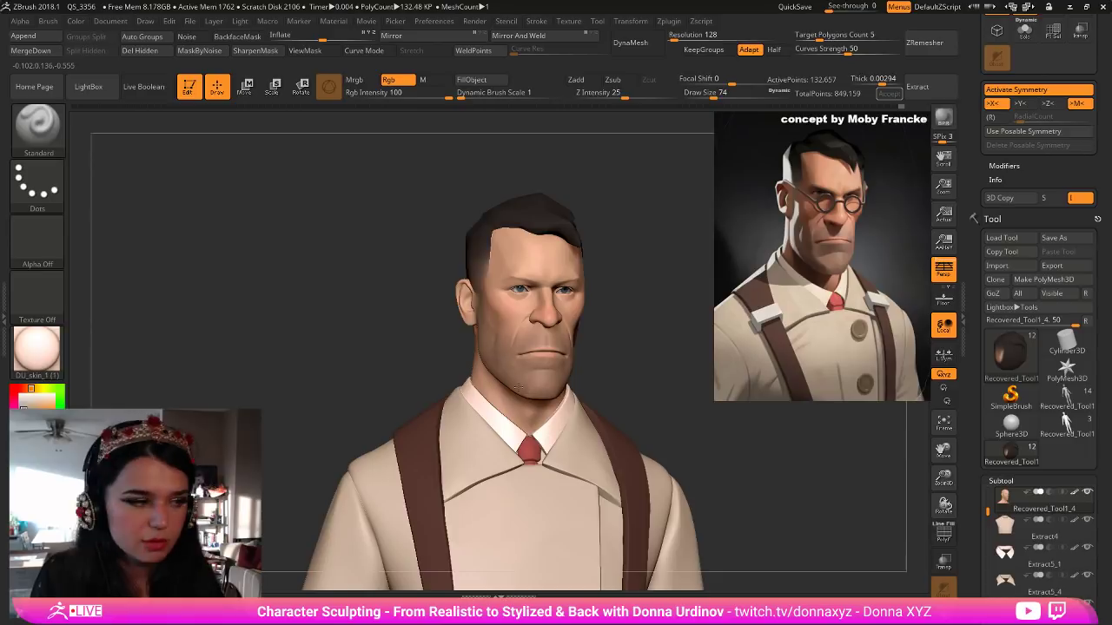
right_drag(630, 371, 591, 365)
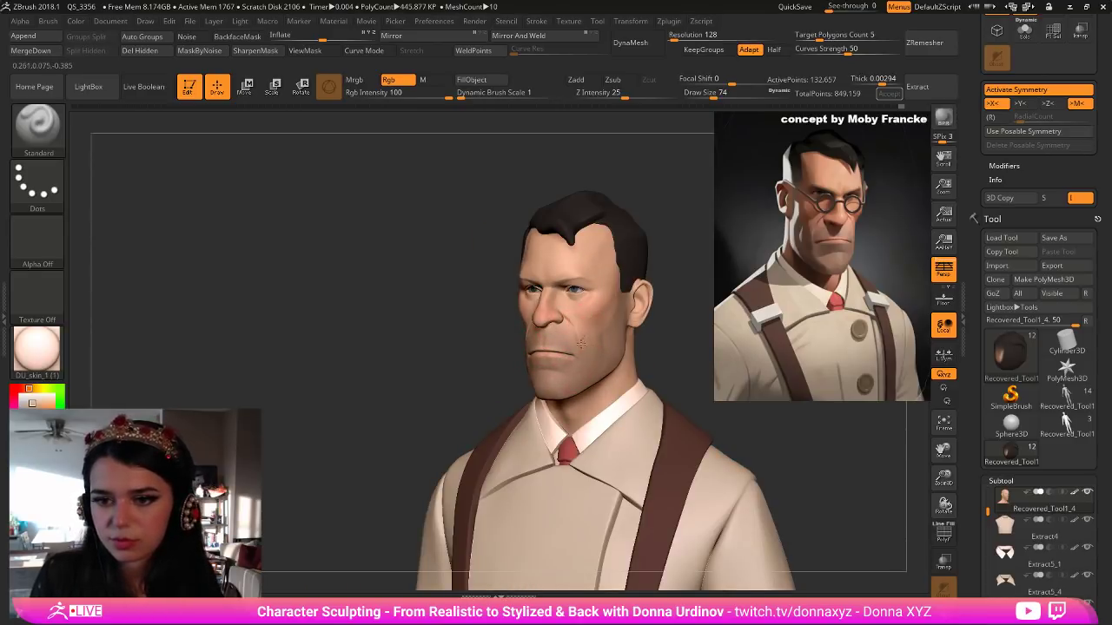
Paint thin dark eyebrows along both brow ridges with symmetrical Standard brush strokes at draw size 10 to 14.
mouse_move(675, 350)
right_down()
mouse_move(660, 347)
mouse_move(659, 391)
right_up()
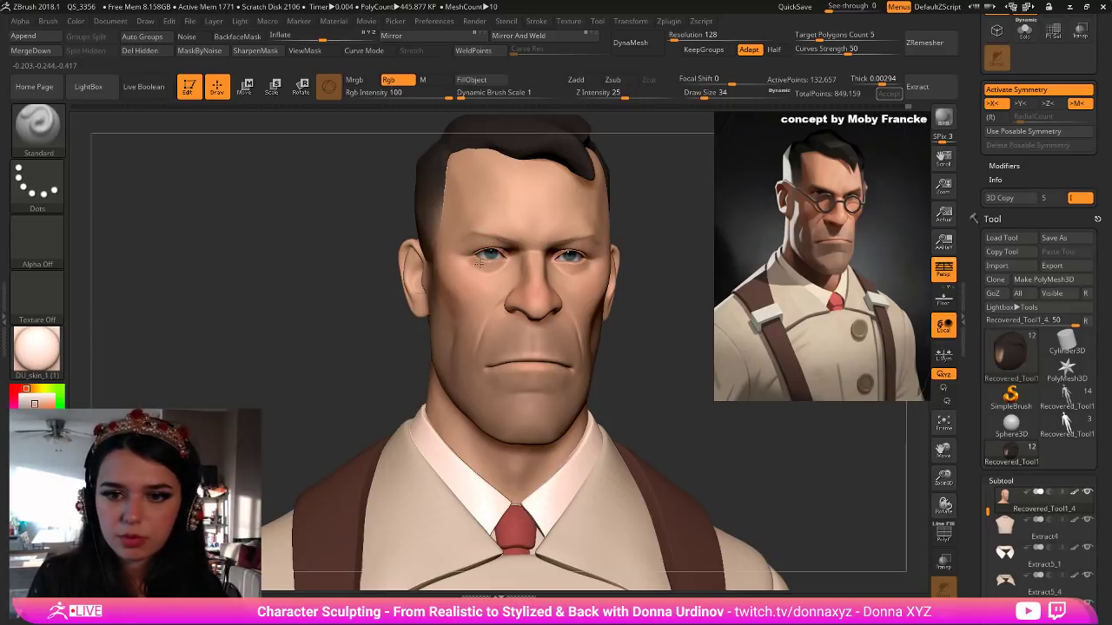
mouse_move(676, 257)
shift+mouse_down()
mouse_move(661, 253)
mouse_move(677, 218)
shift+mouse_up()
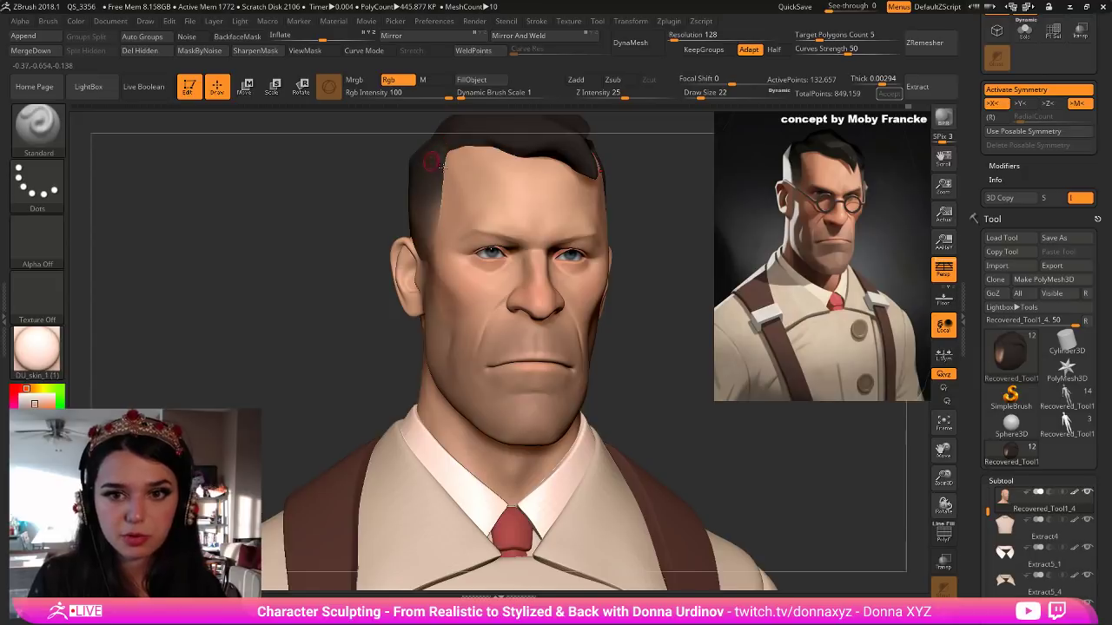
key(b)
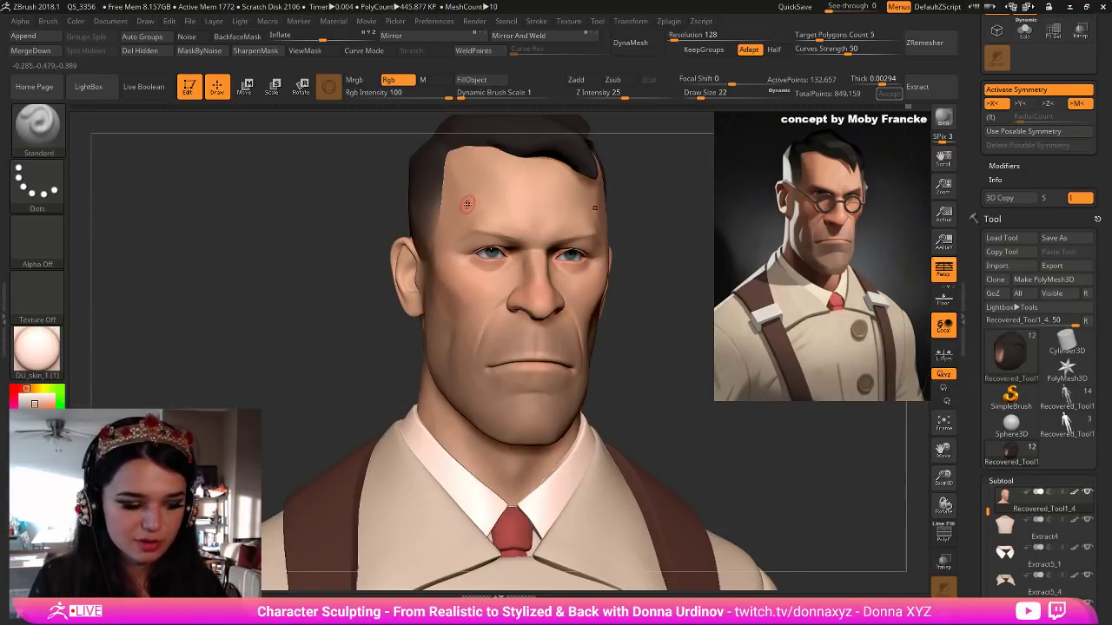
drag(628, 218, 575, 235)
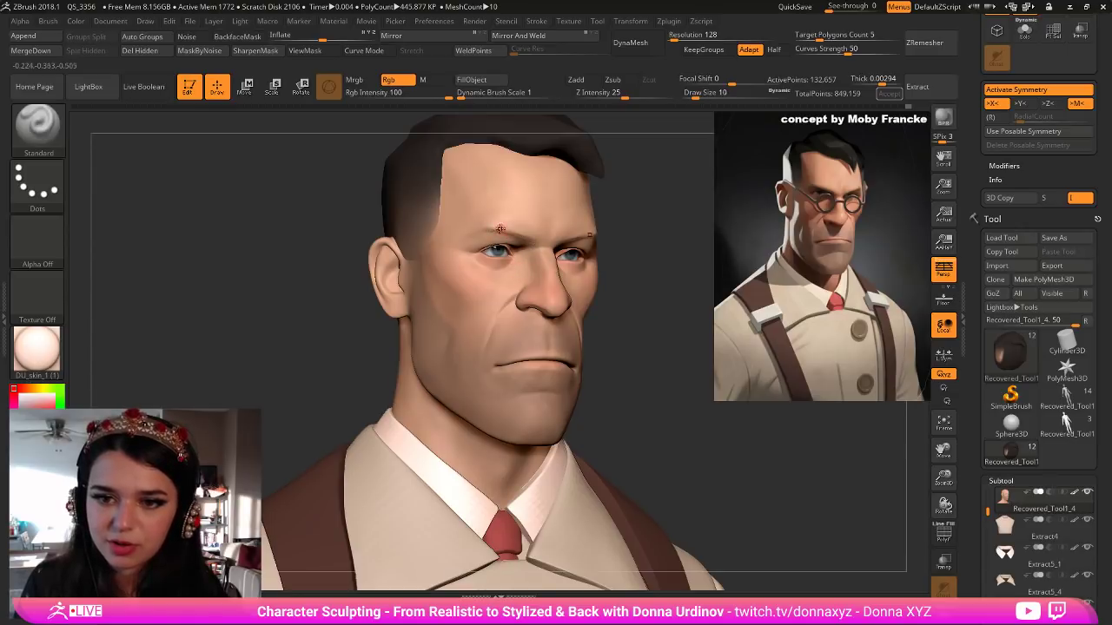
key(bracketright)
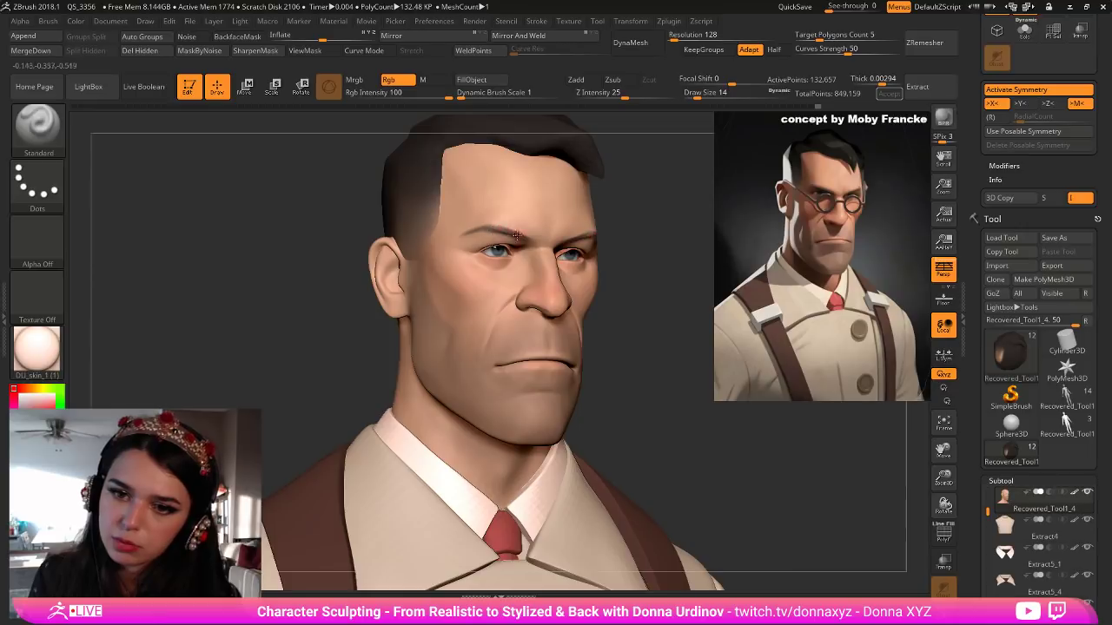
Darken and thicken the inner part of the eyebrows with the Standard brush at draw size 26.
key(])
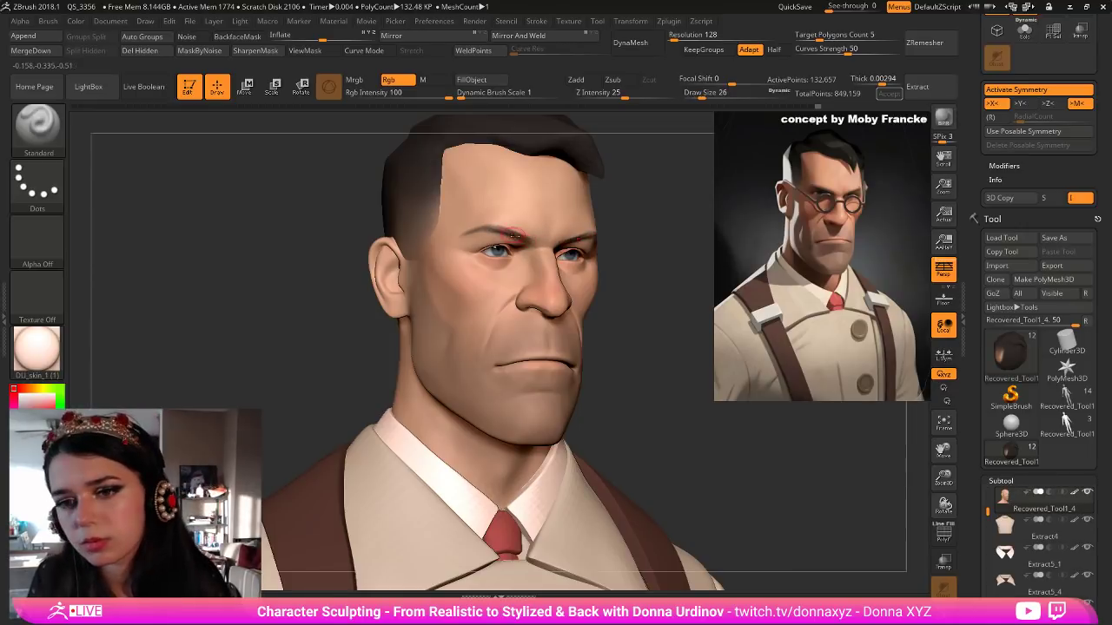
drag(499, 231, 527, 239)
drag(635, 259, 614, 229)
key([)
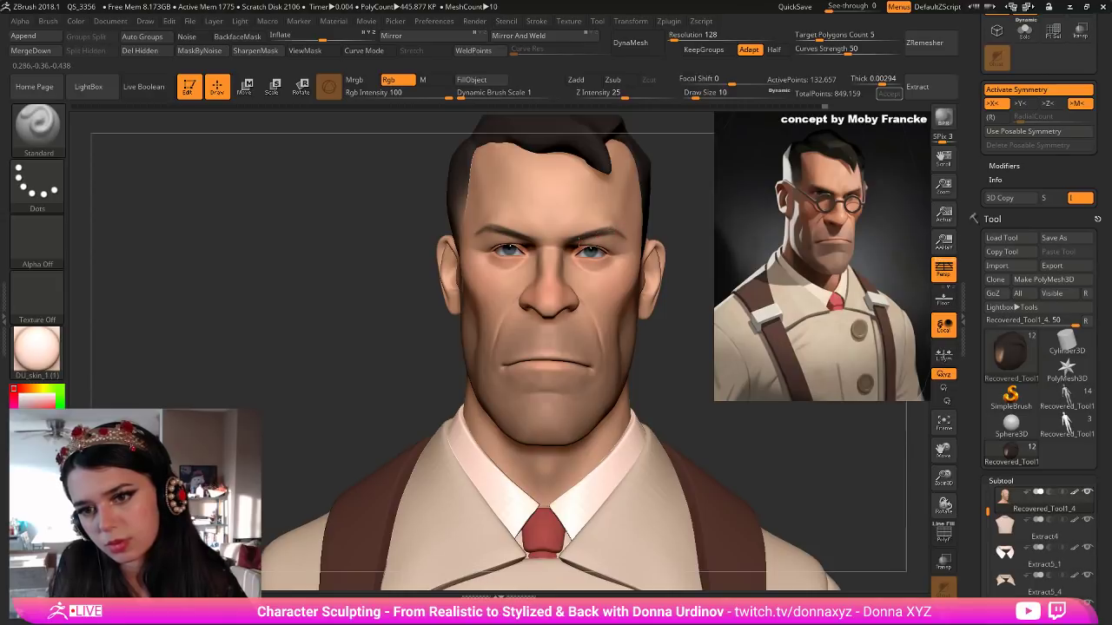
Define the eyebrows' arch and taper their outer tails in dark colour, reducing the draw size from 9 to 4.
drag(690, 216, 574, 245)
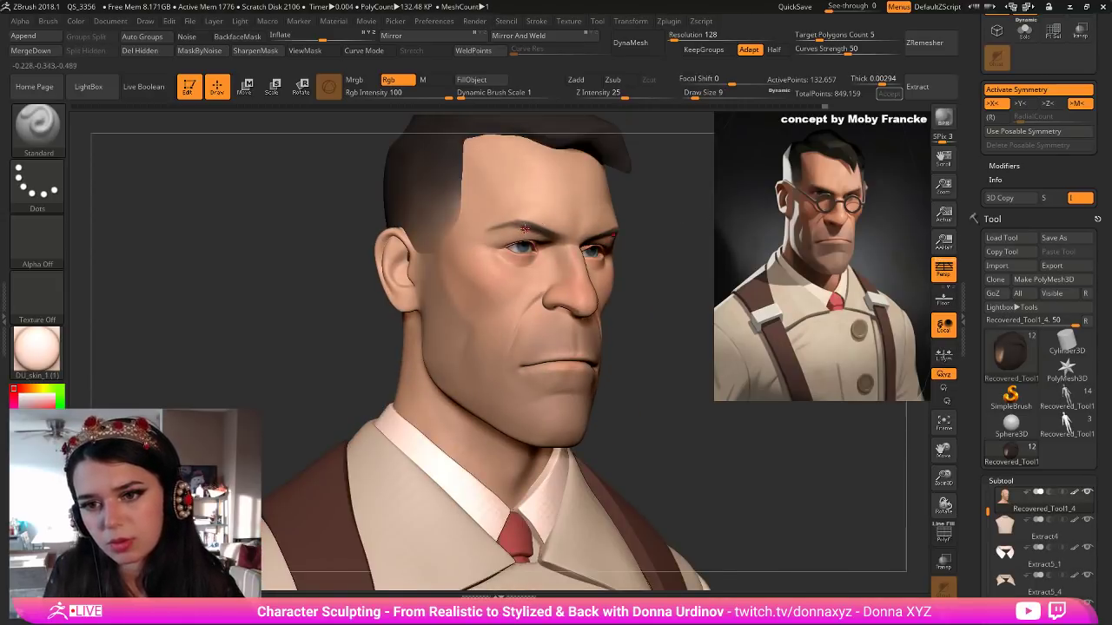
key(])
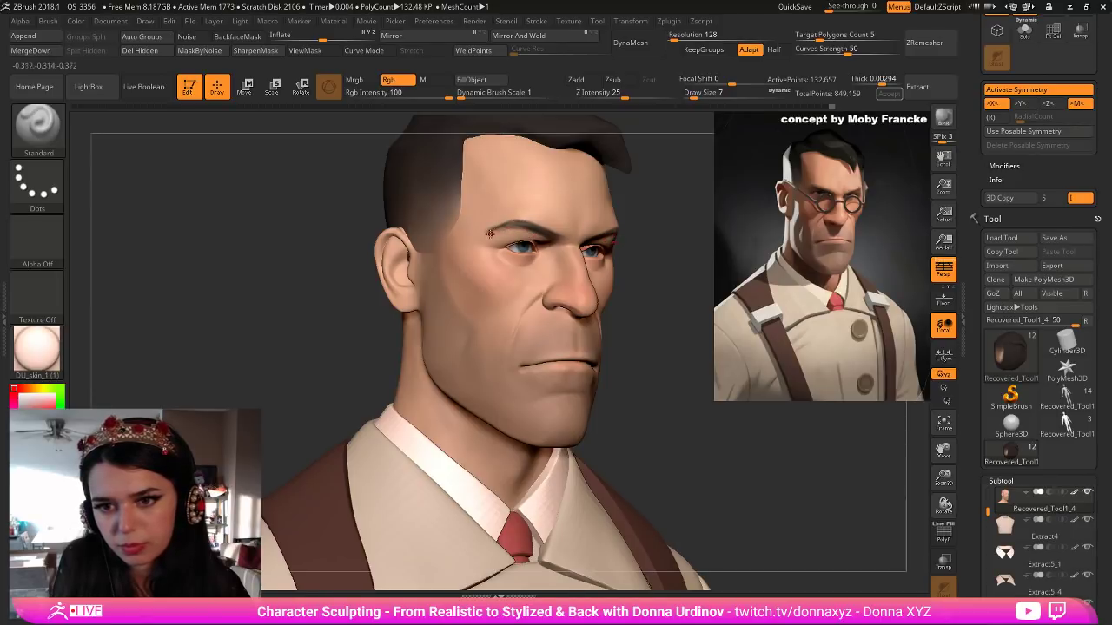
key([)
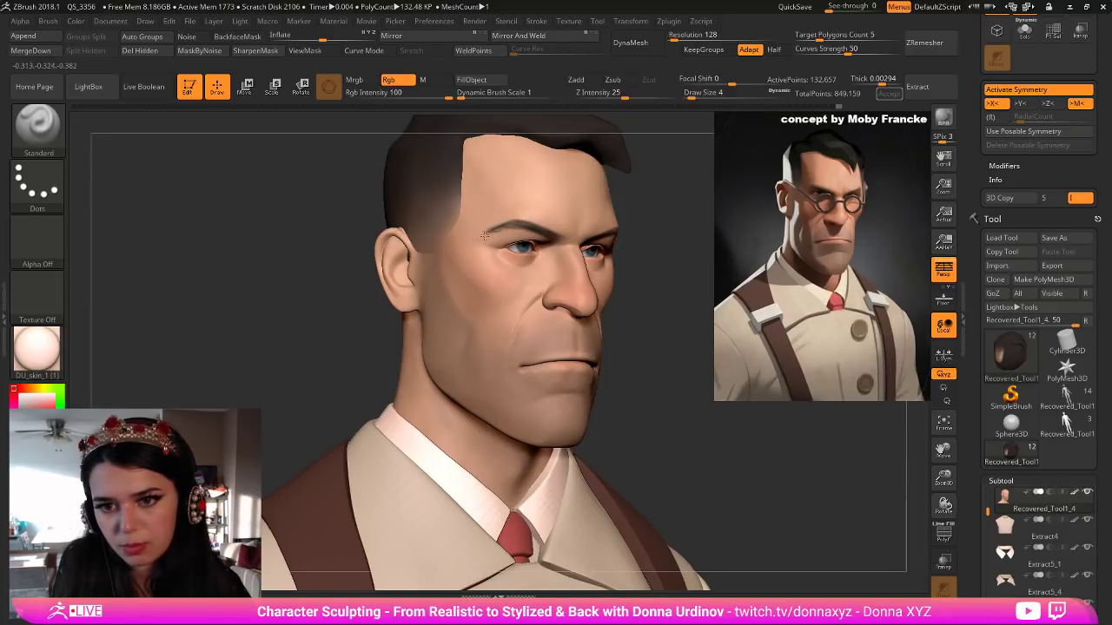
Clean up the eyebrow edges at draw size 4, sampling skin tone and dark brow colour from the face.
key(c)
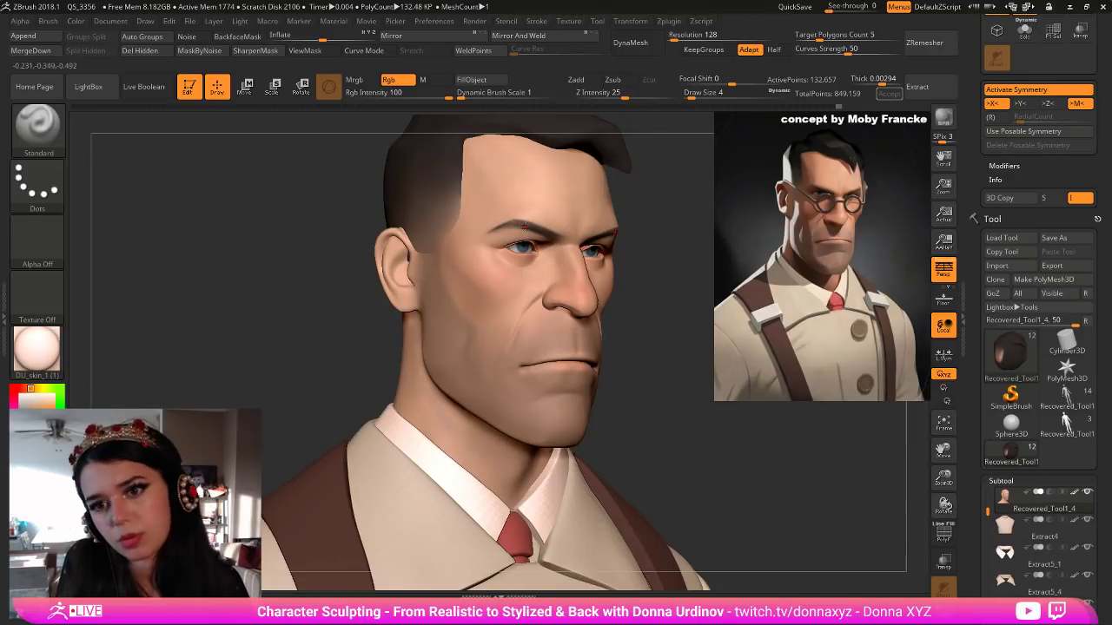
alt+drag(664, 228, 548, 226)
alt+drag(662, 208, 638, 227)
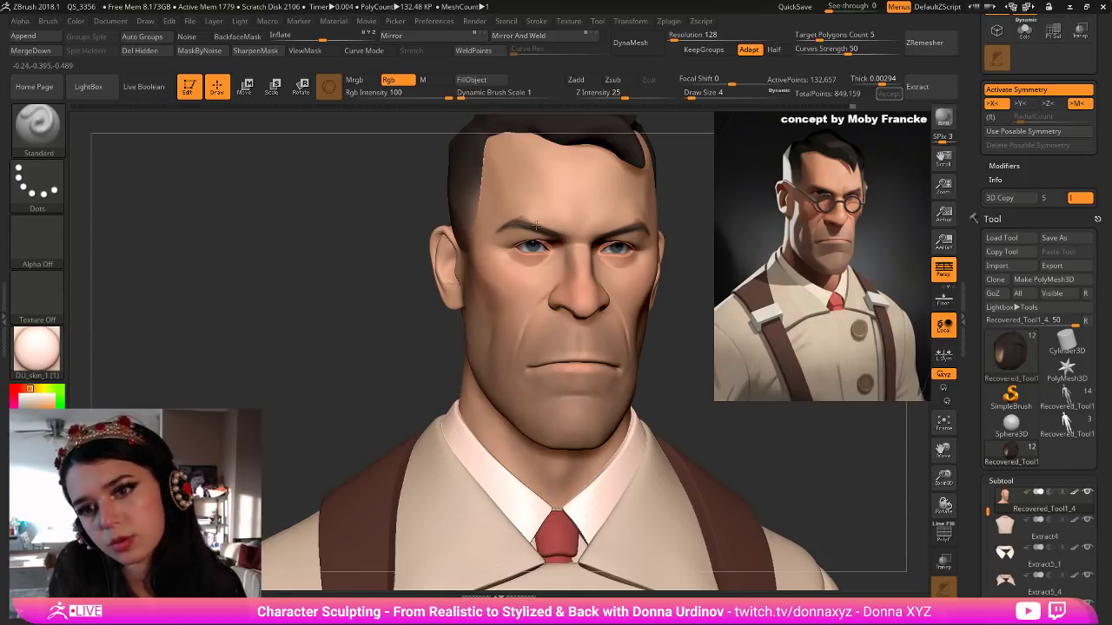
key(c)
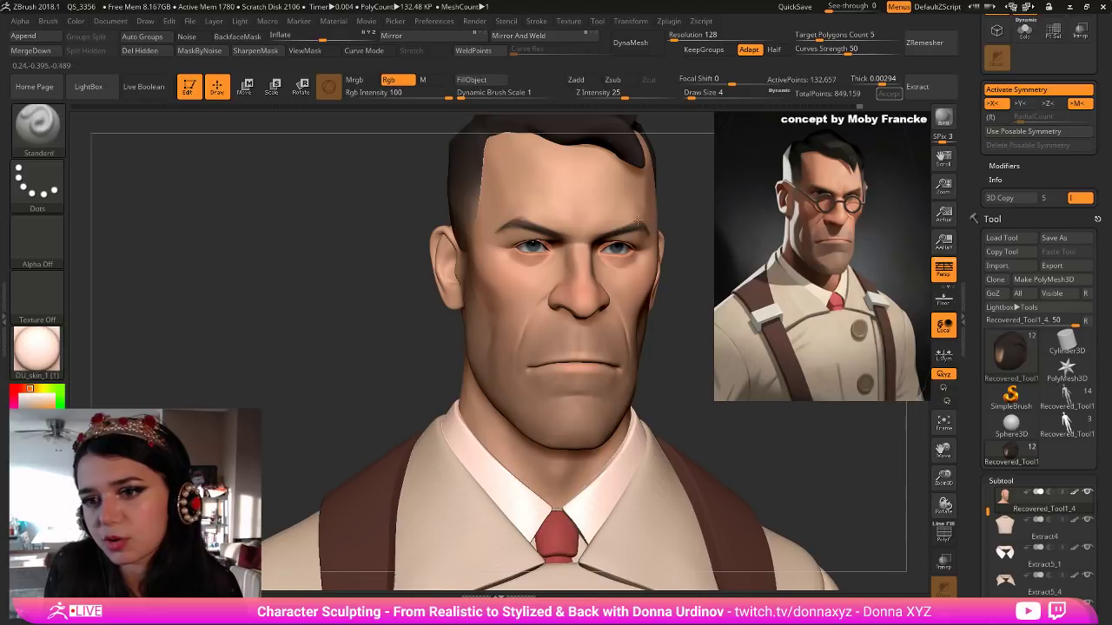
Examine the painted eyebrows and face from front and three-quarter angles, and view the head's geometry settings.
drag(690, 222, 640, 221)
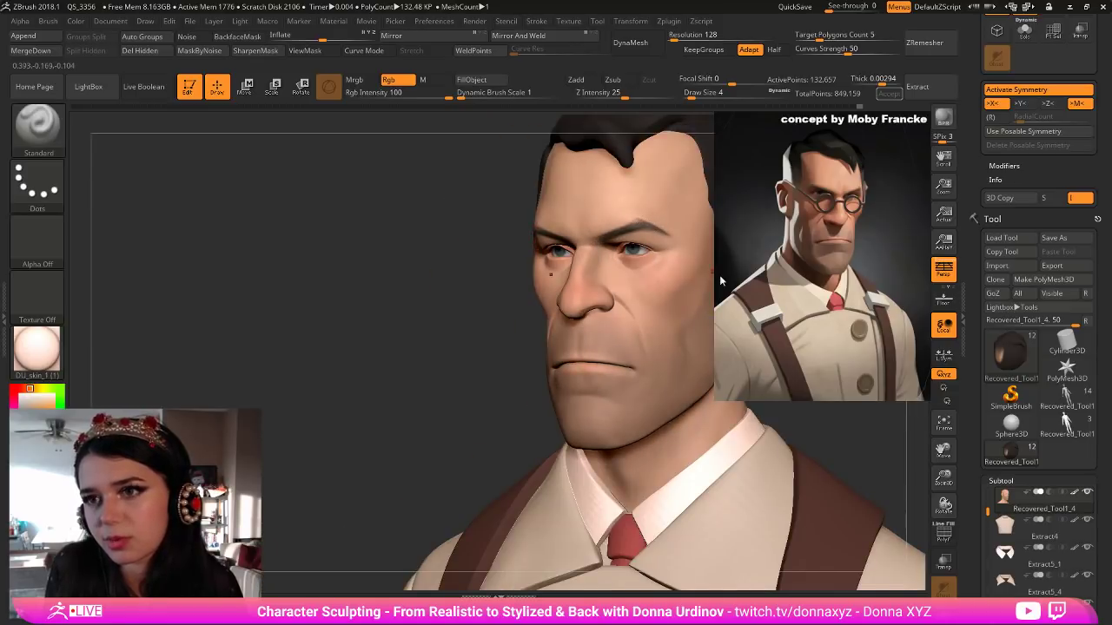
drag(1100, 582, 1100, 412)
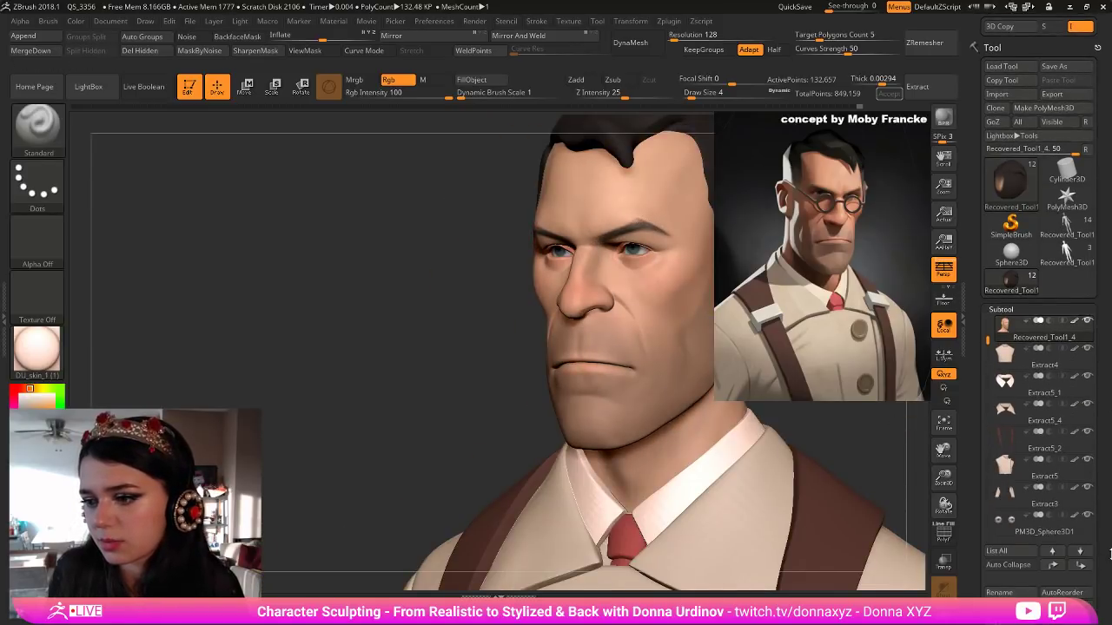
drag(1100, 599, 1100, 469)
scroll(1021, 556, down, 3)
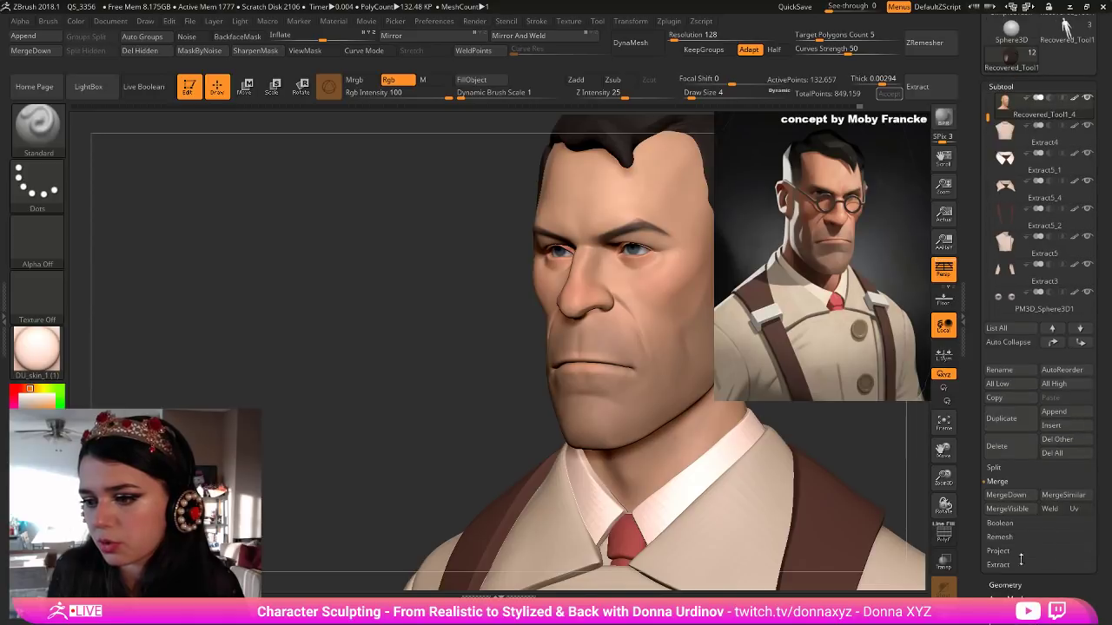
click(1007, 585)
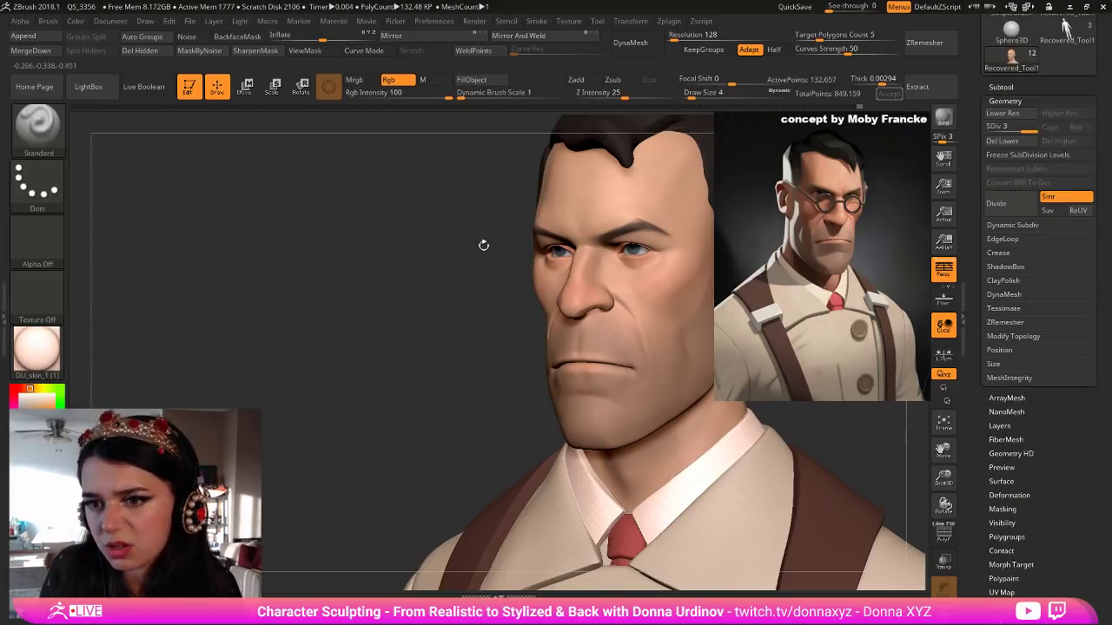
drag(484, 246, 616, 231)
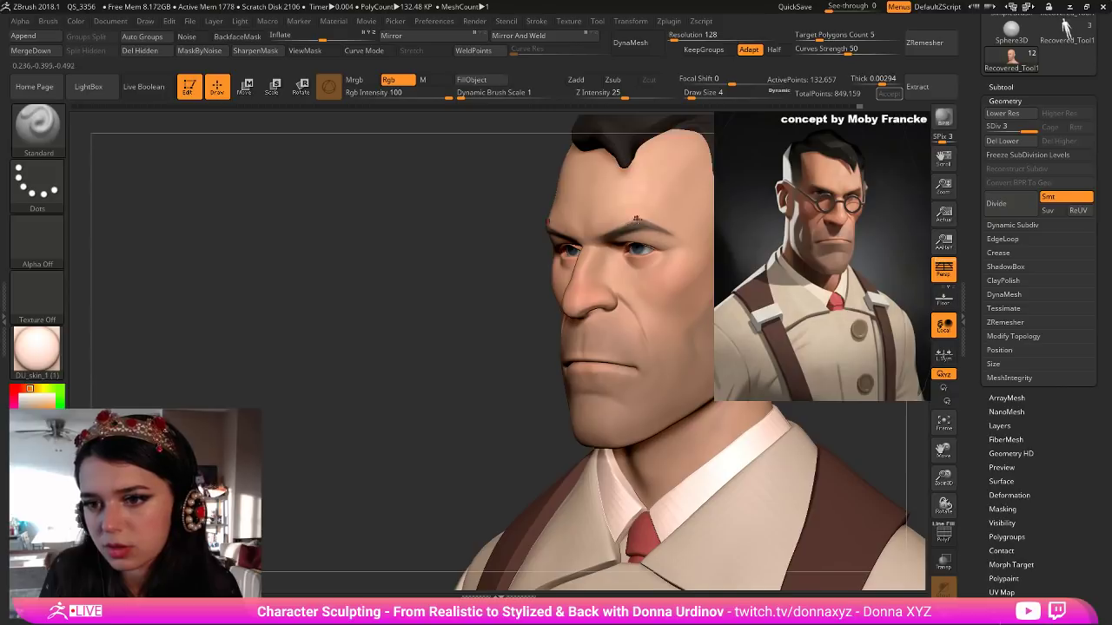
alt+drag(473, 325, 442, 310)
drag(442, 310, 671, 338)
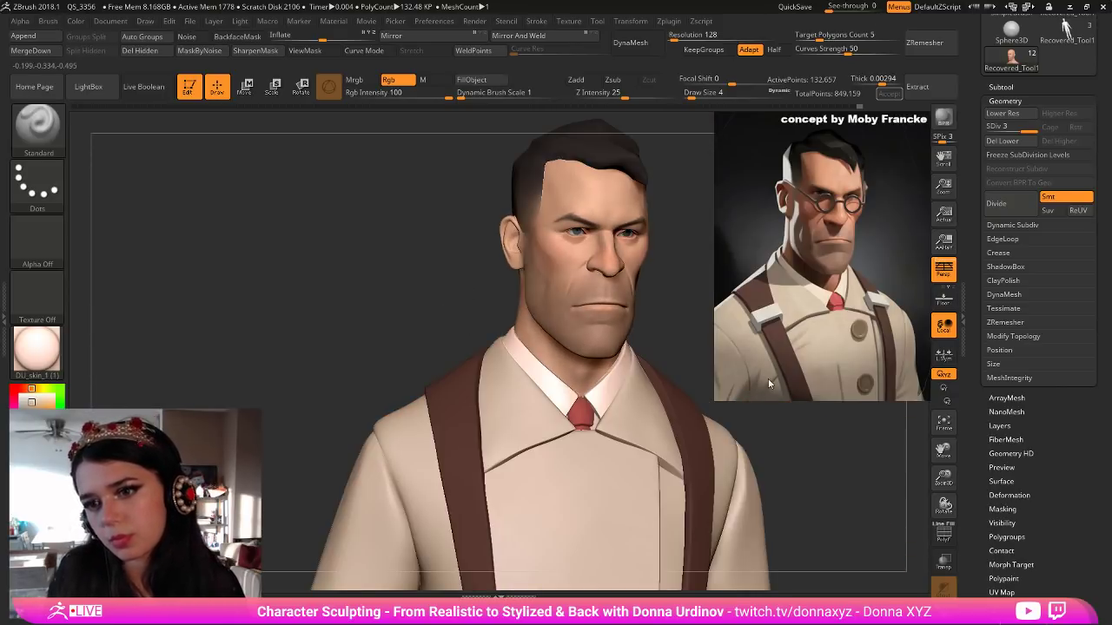
Show the round glasses subtool on the character's head.
click(1008, 84)
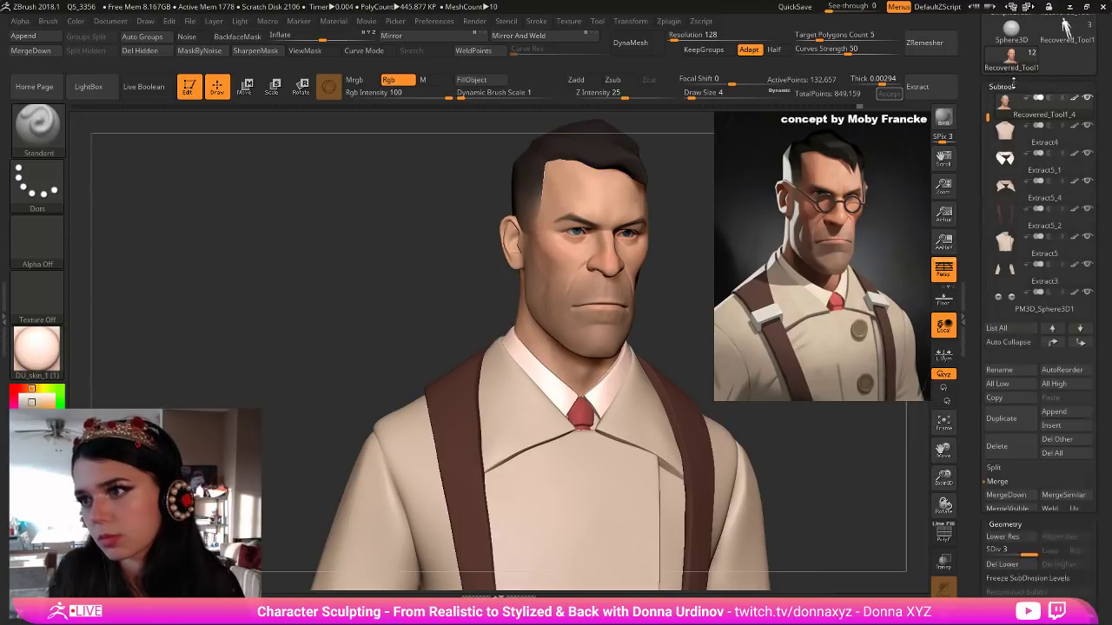
click(1087, 293)
alt+drag(687, 311, 687, 355)
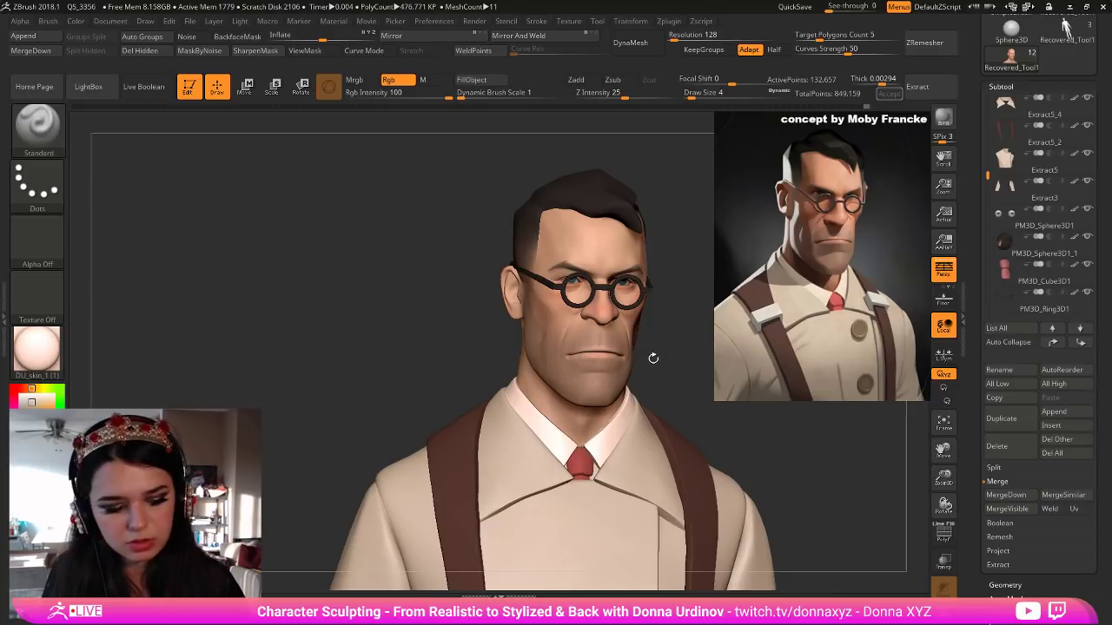
Adjust the brow and eye area of the head with the Move brush at draw size 86 to 74.
key(b)
key(m)
key(v)
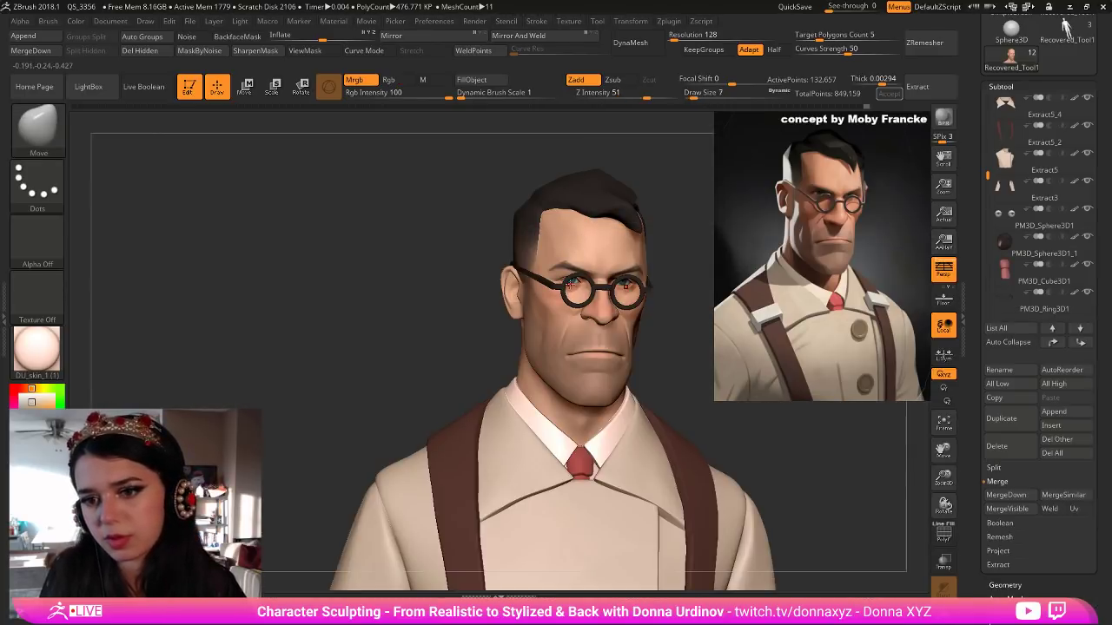
key(bracketright)
key(bracketright)
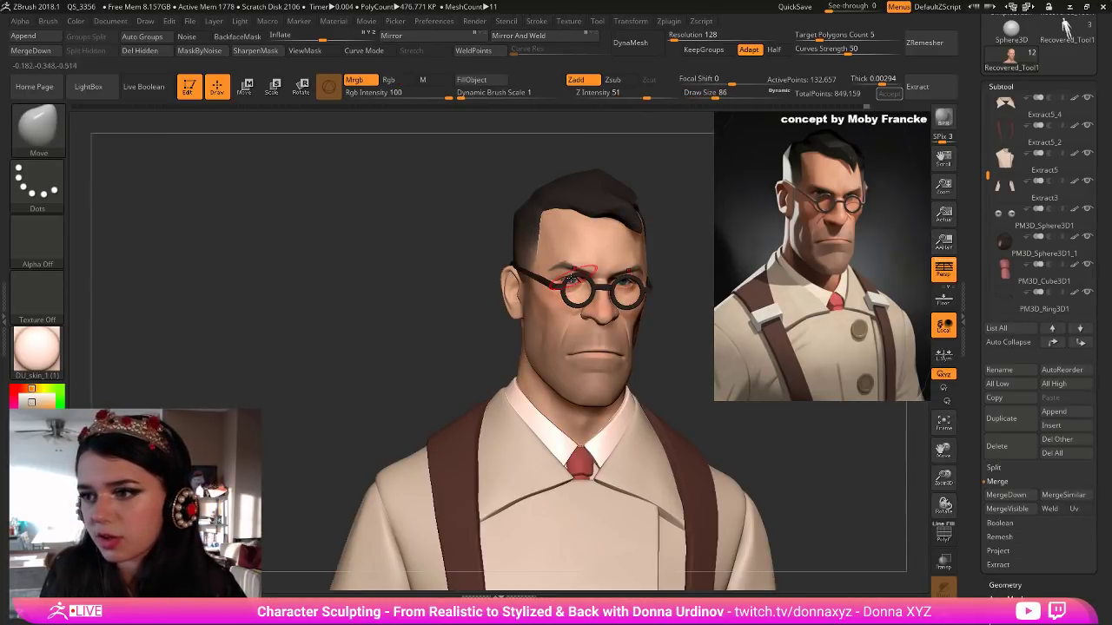
drag(988, 164, 988, 97)
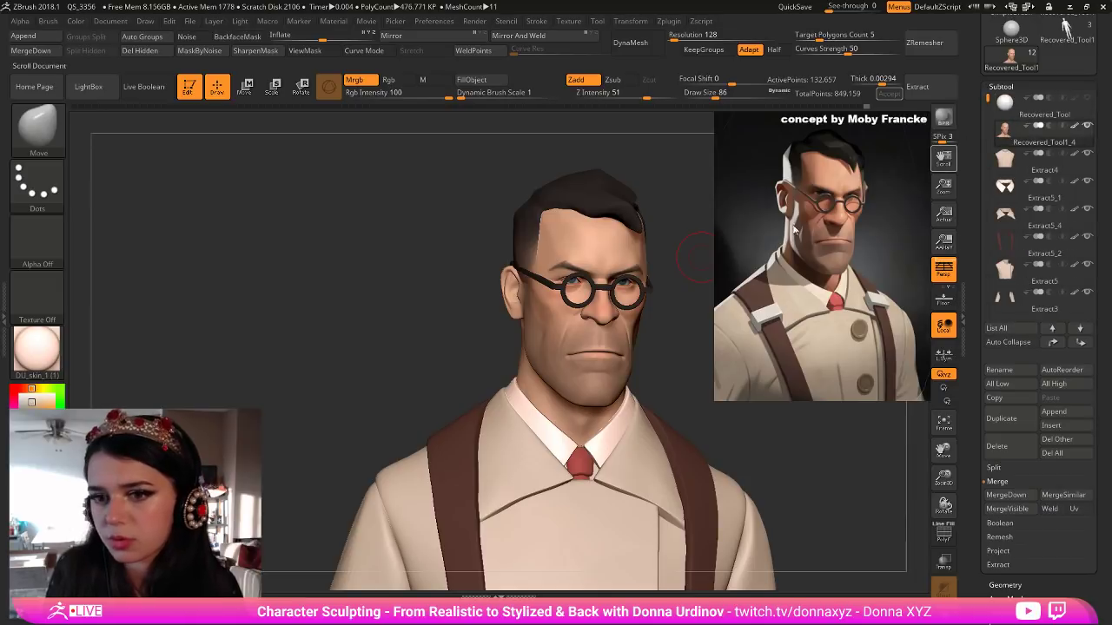
drag(702, 289, 693, 302)
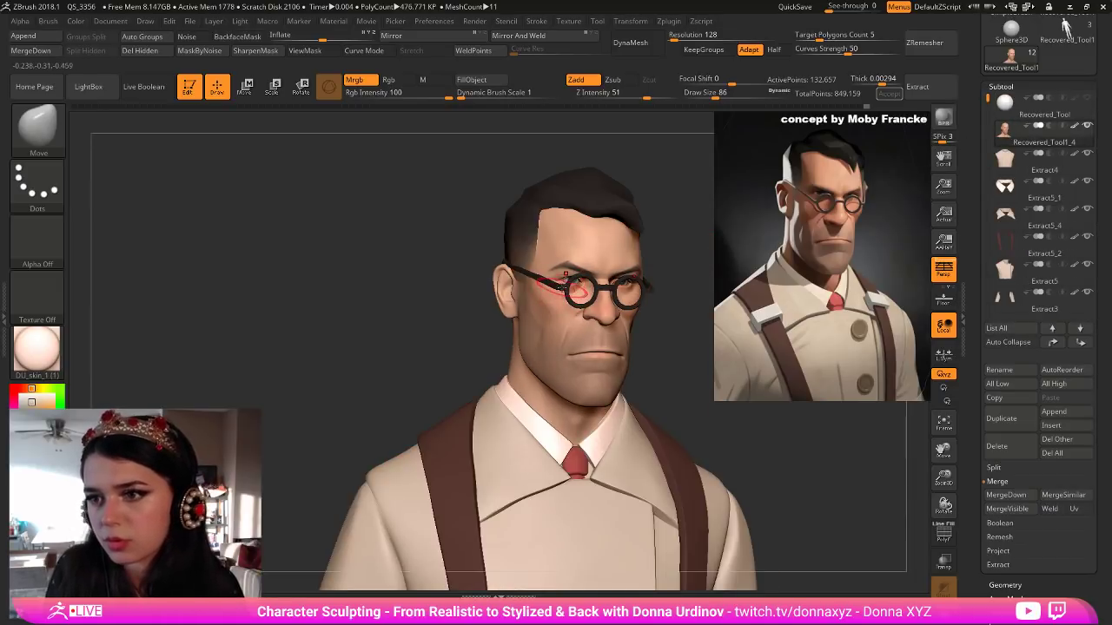
key(bracketleft)
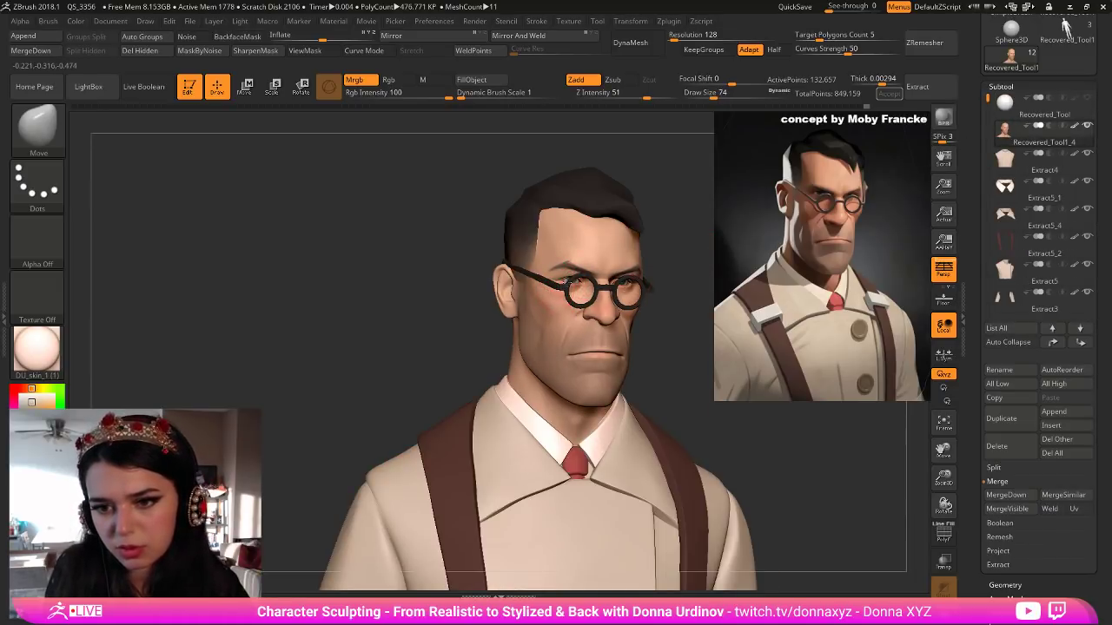
Isolate the head and mask both eyebrows across the brow ridge.
key(shift+alt+s)
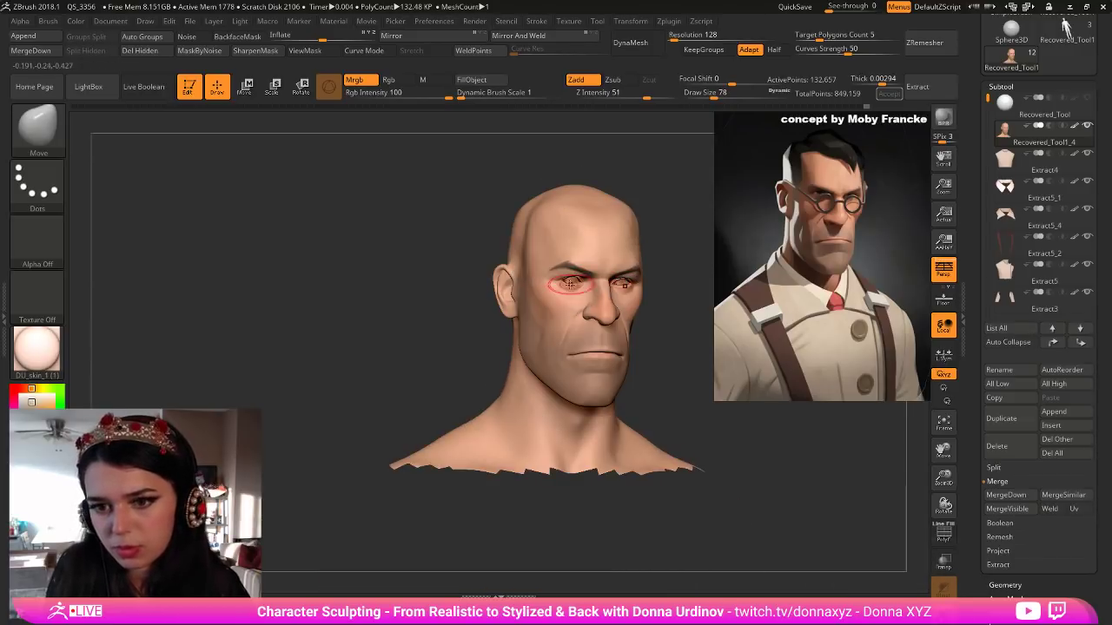
key(bracketleft)
key(bracketleft)
key(bracketleft)
ctrl+drag(565, 263, 597, 271)
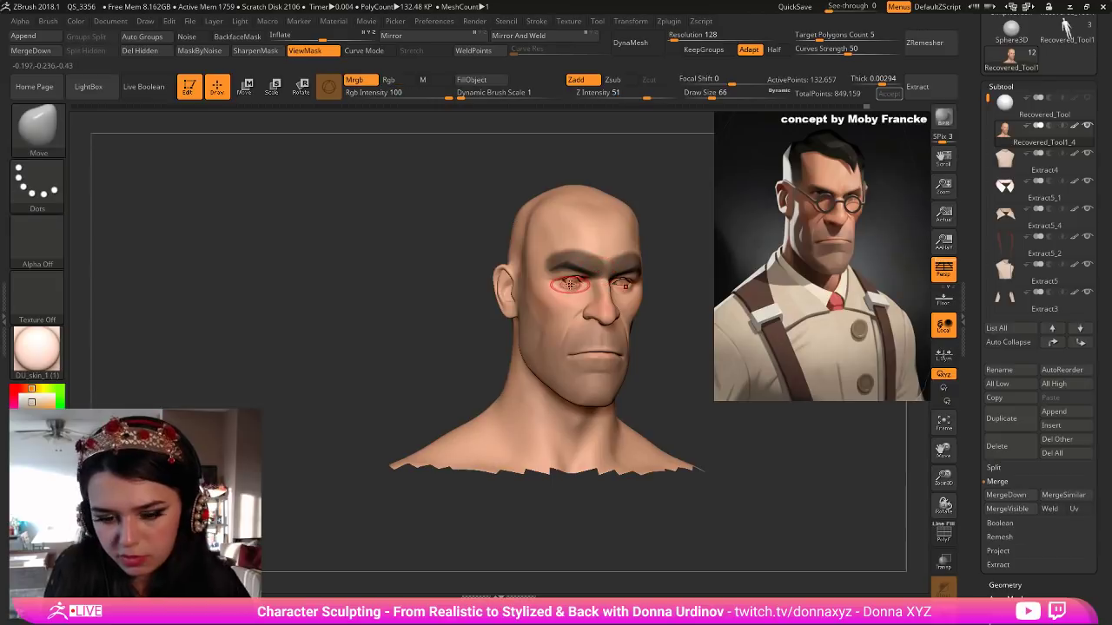
Reshape the eye area below the masked brows with the Move brush at draw size up to 90, and end the head's isolation.
key(bracketright)
key(bracketright)
key(bracketright)
key(bracketright)
key(bracketright)
key(bracketright)
key(bracketright)
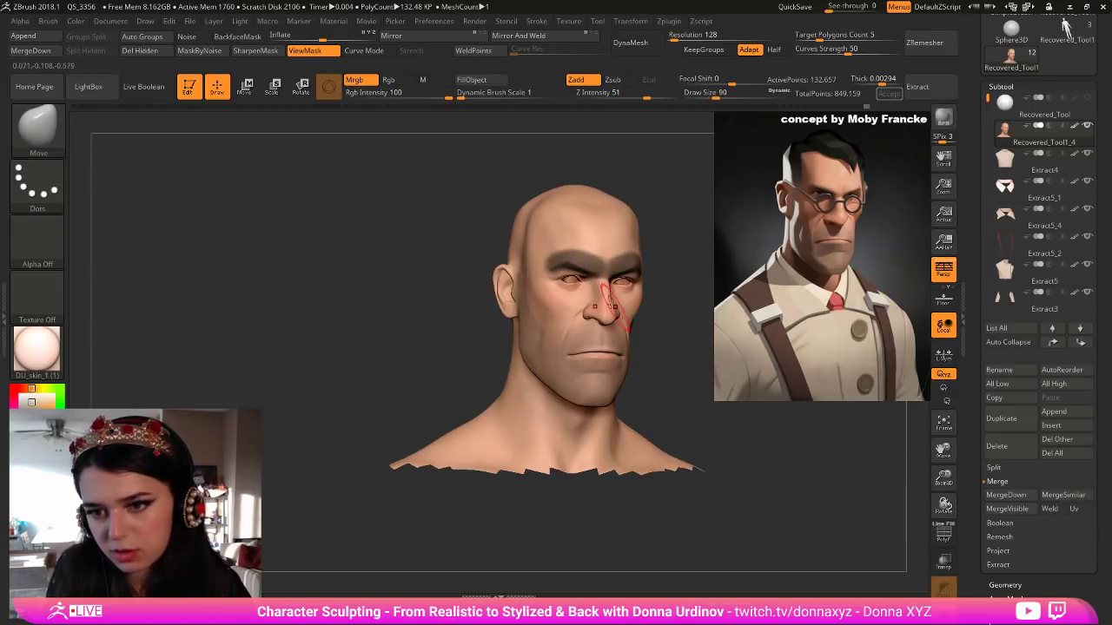
click(944, 590)
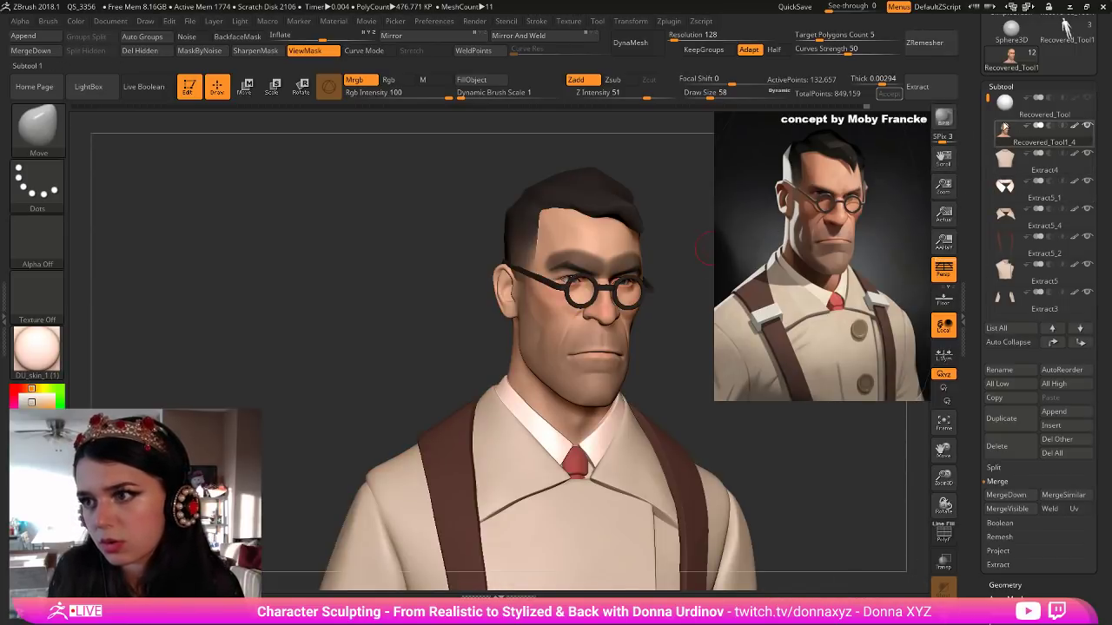
Select the eyeballs subtool and shift it slightly sideways along the X axis with the transform gizmo.
scroll(1012, 223, down, 3)
click(1018, 249)
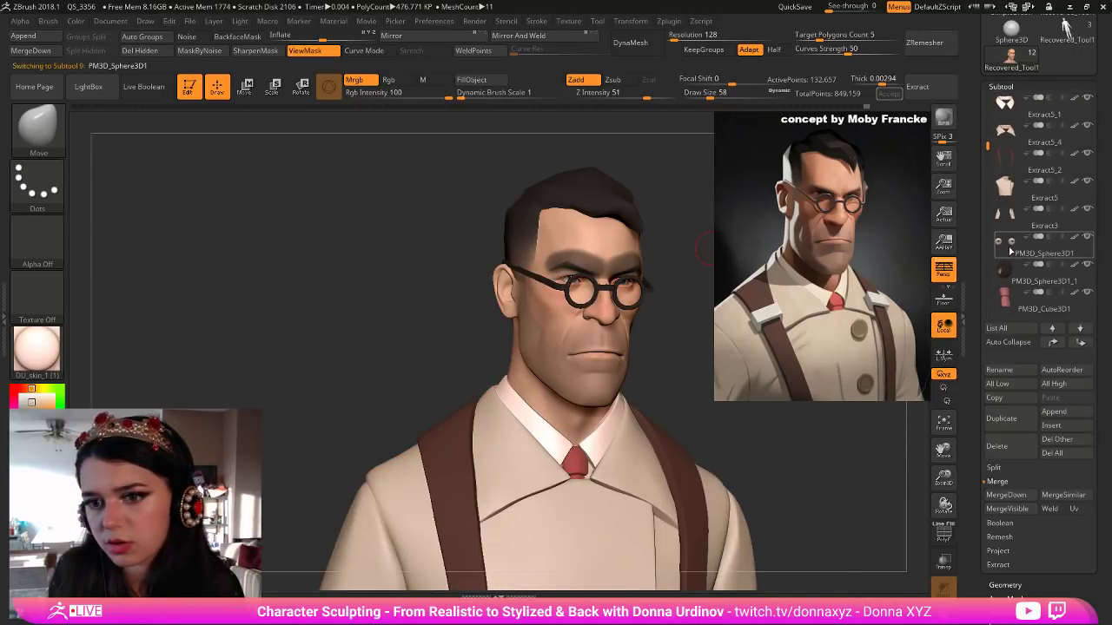
click(251, 91)
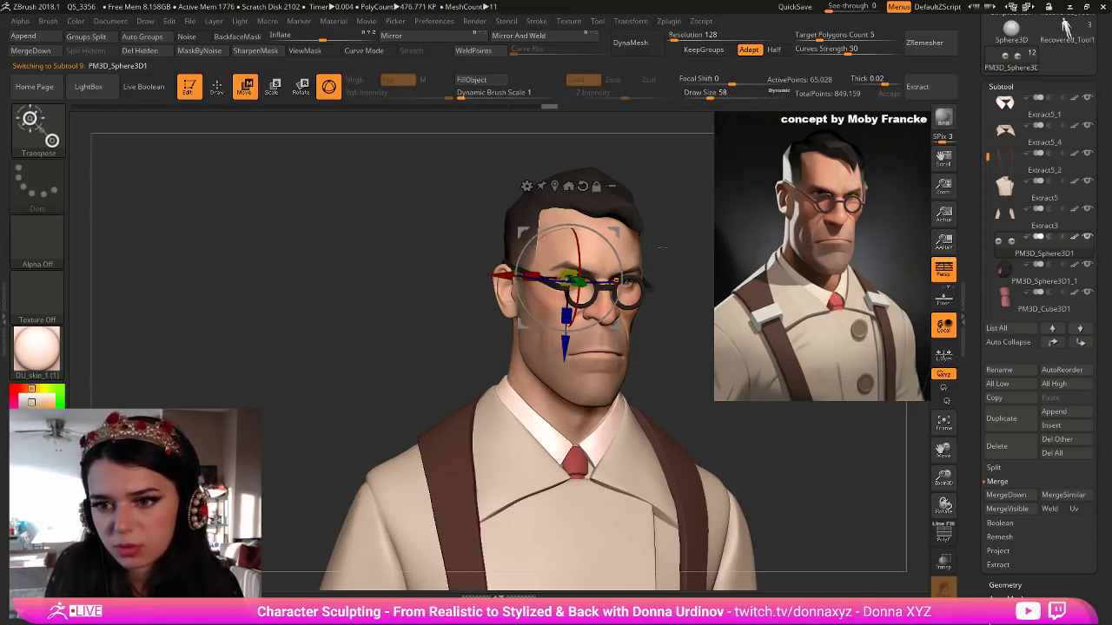
shift+drag(682, 244, 644, 243)
drag(502, 277, 498, 277)
drag(662, 213, 682, 212)
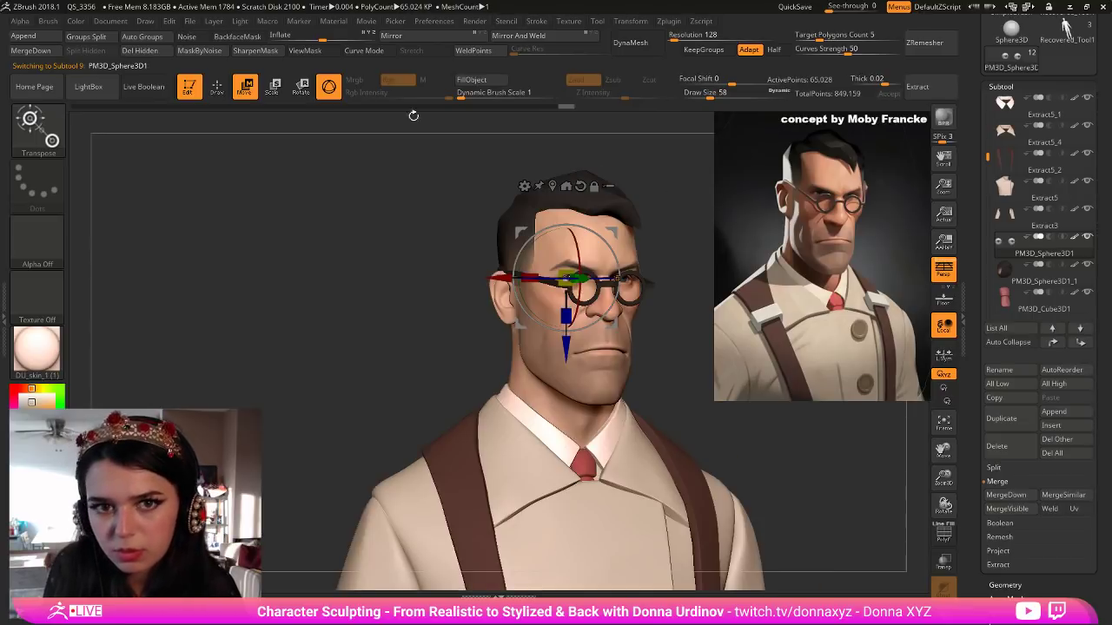
click(218, 88)
drag(695, 249, 694, 243)
drag(697, 238, 686, 232)
Narrow the glasses slightly along the X axis and adjust their height on the face with the transform gizmo.
alt+click(640, 280)
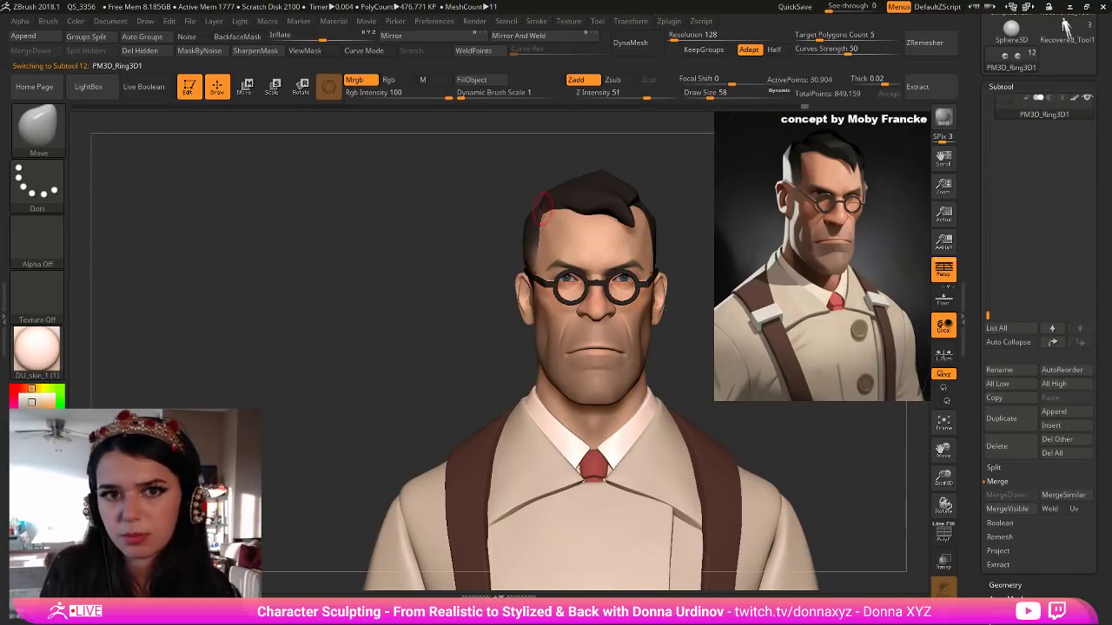
click(301, 86)
mouse_move(686, 284)
mouse_down()
mouse_move(662, 278)
mouse_move(673, 276)
mouse_up()
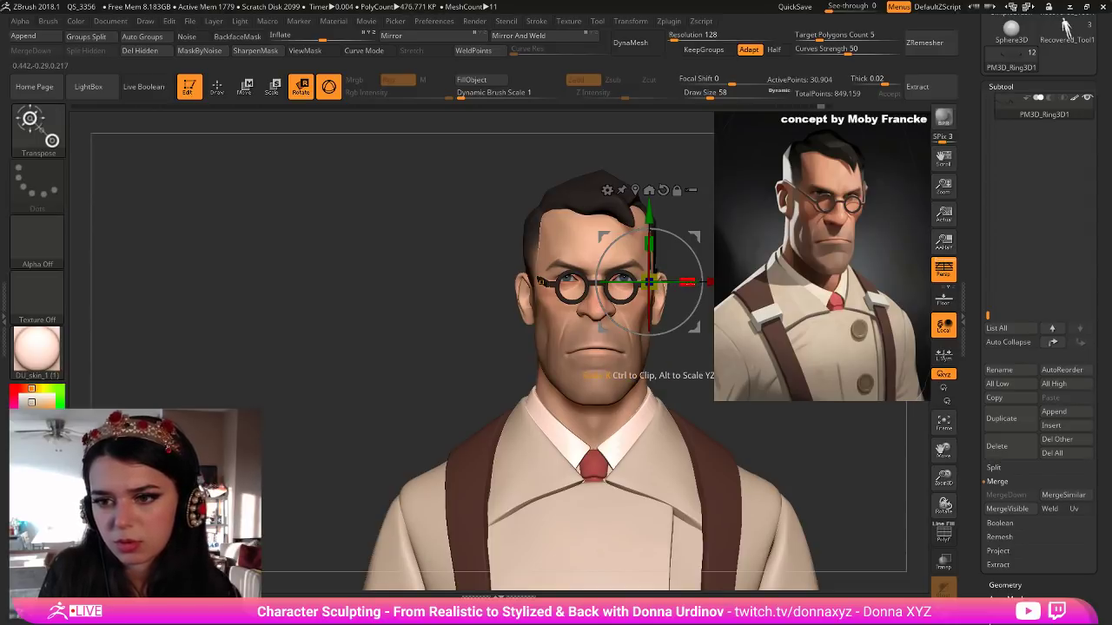
drag(673, 282, 667, 283)
drag(691, 209, 661, 274)
mouse_move(725, 435)
mouse_down()
mouse_move(720, 418)
mouse_move(732, 428)
mouse_up()
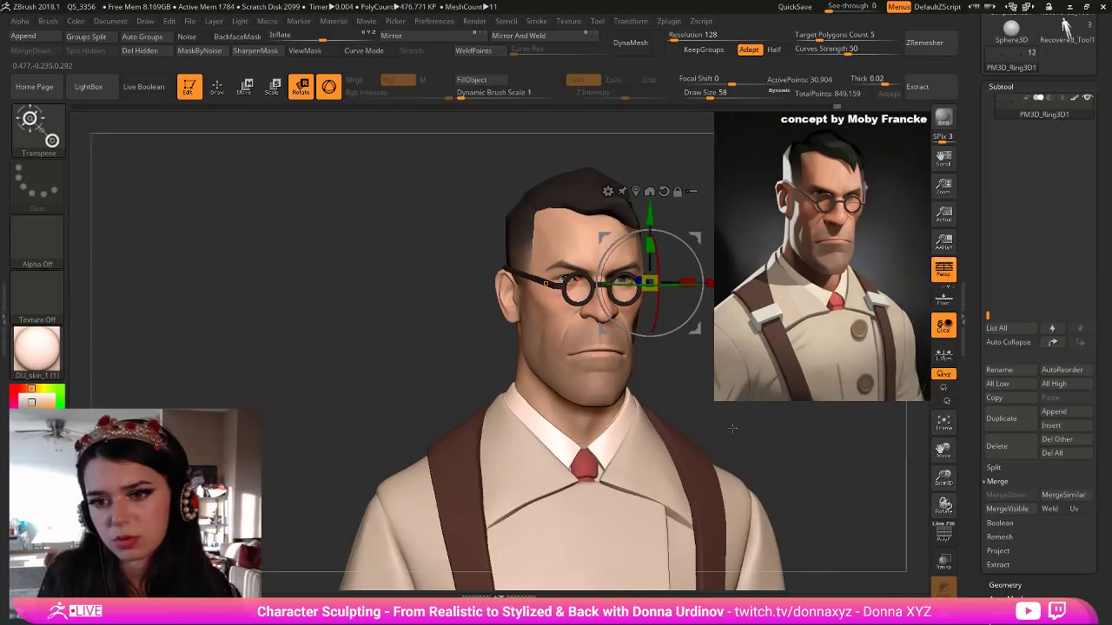
drag(650, 216, 653, 211)
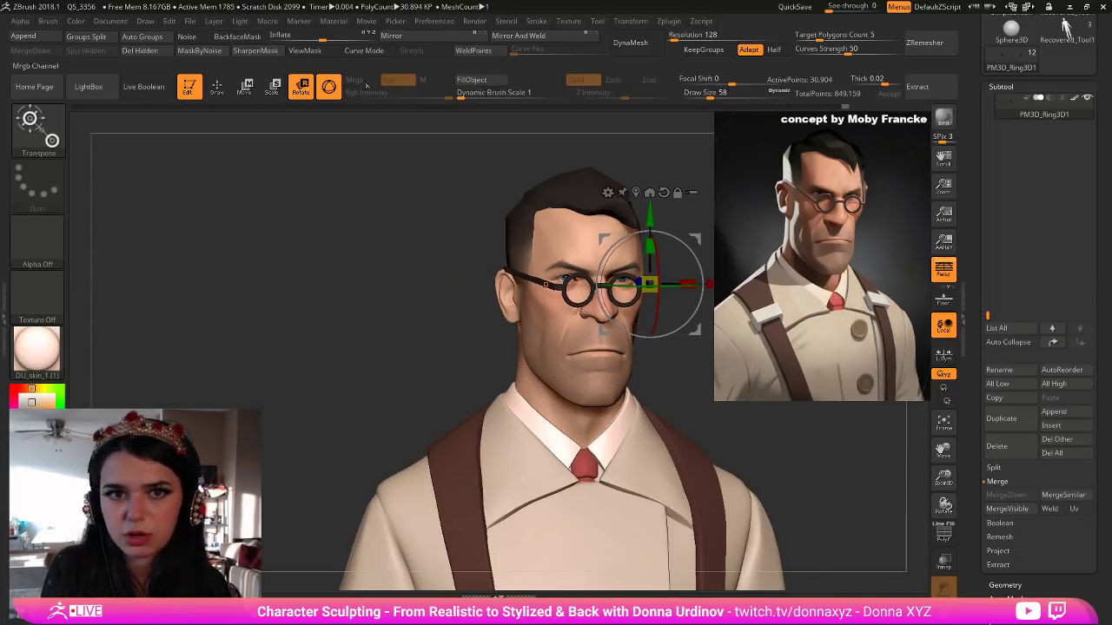
key(q)
drag(734, 388, 794, 437)
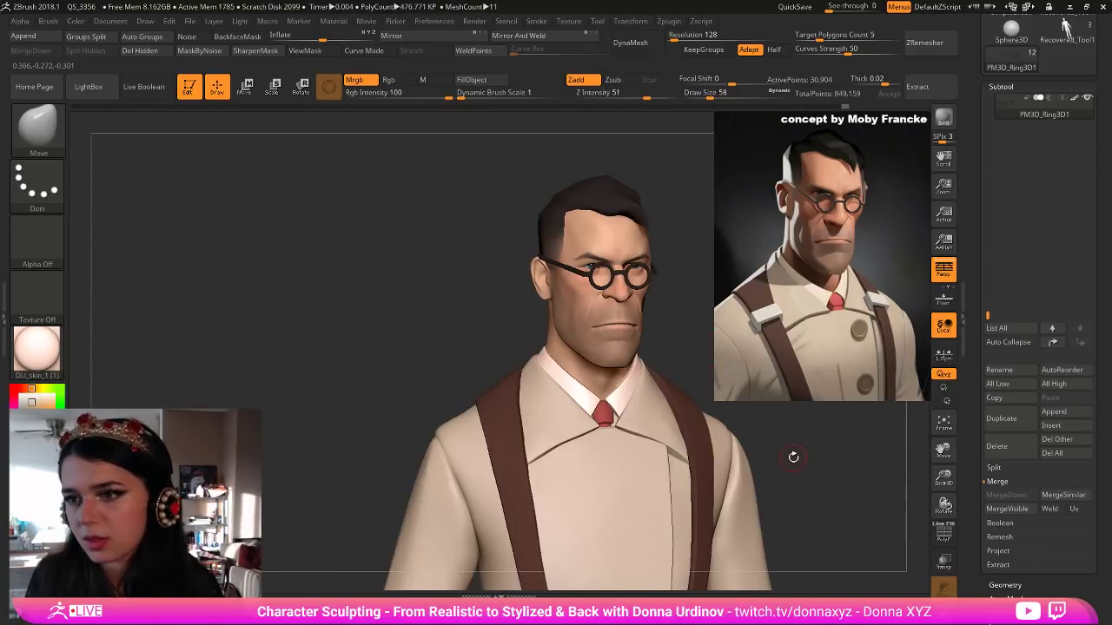
Select the head, turn off its mask display and choose the Move brush.
alt+click(539, 283)
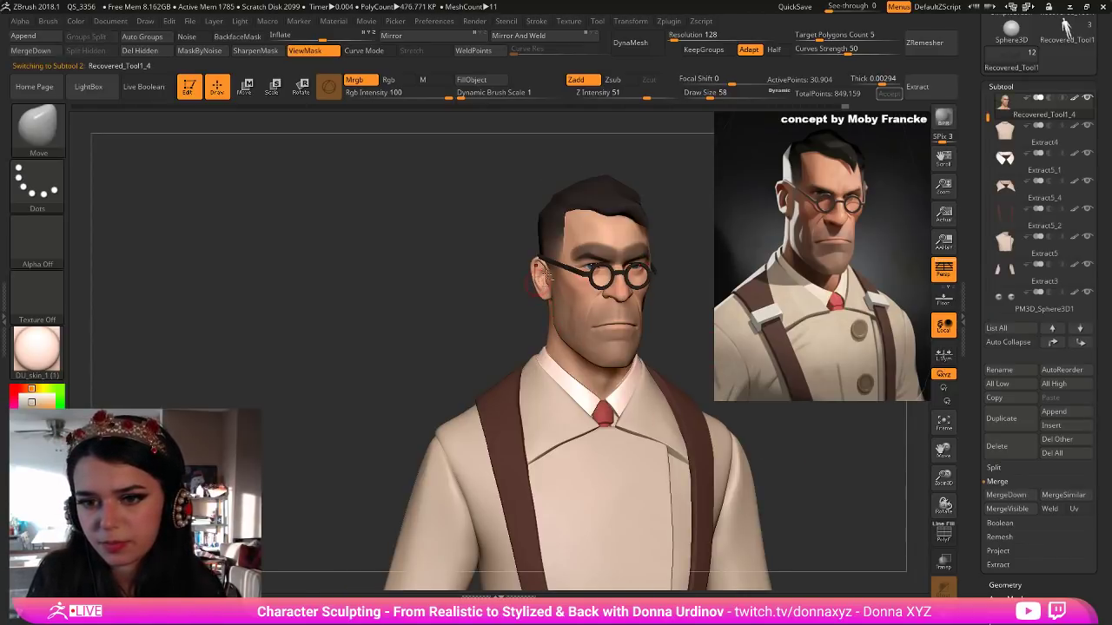
key(ctrl+h)
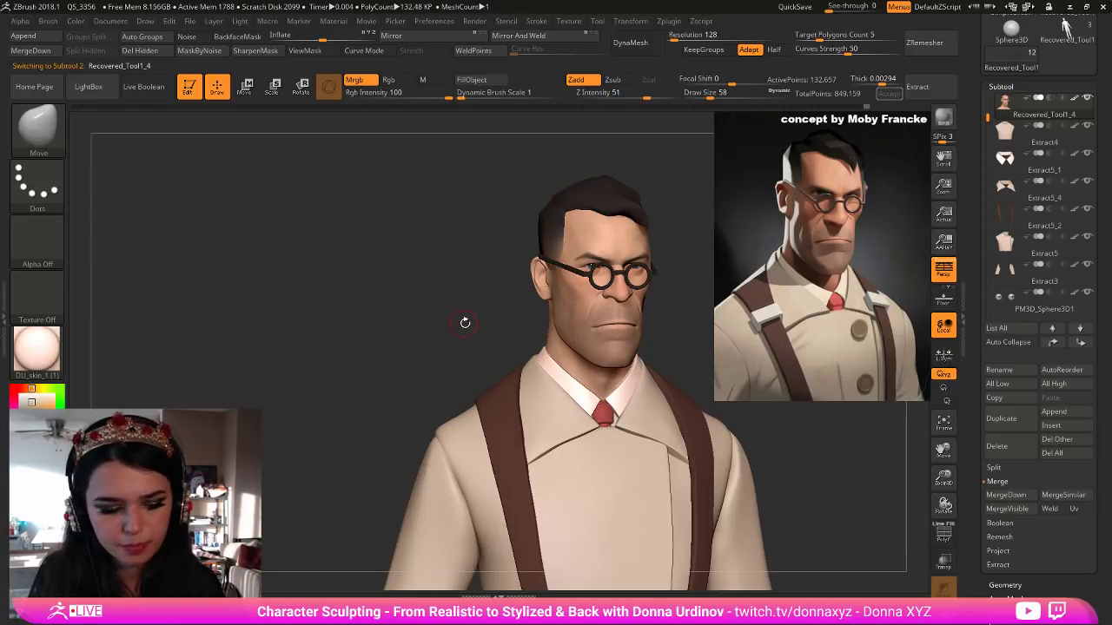
key(b)
key(m)
key(v)
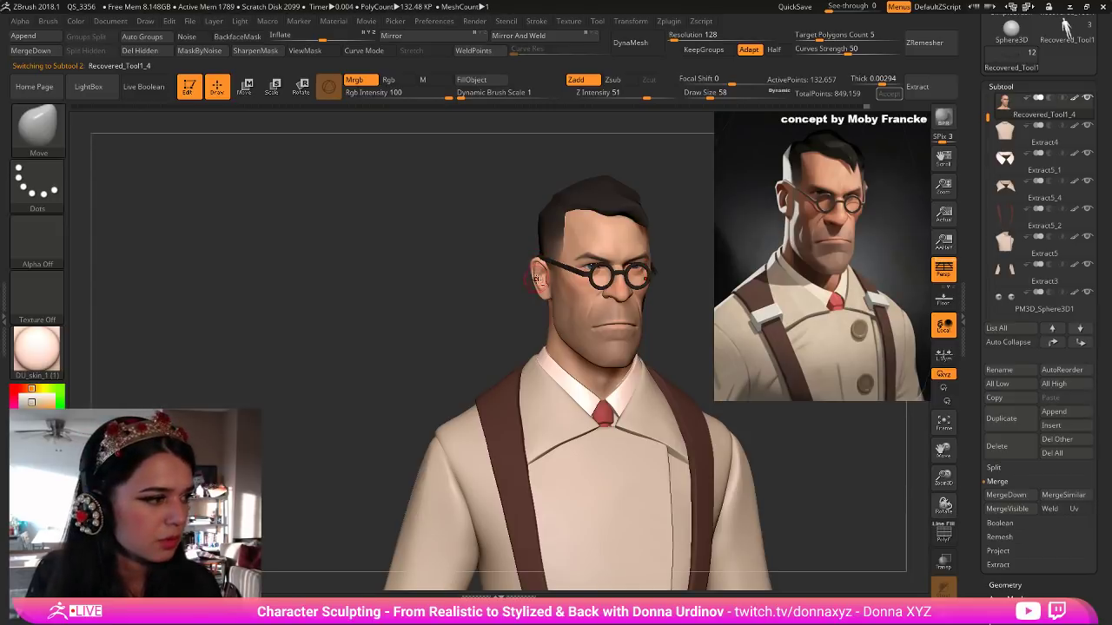
Reshape the earlobes and the area just below them with the Move brush at draw size 46 to 50.
drag(496, 318, 550, 298)
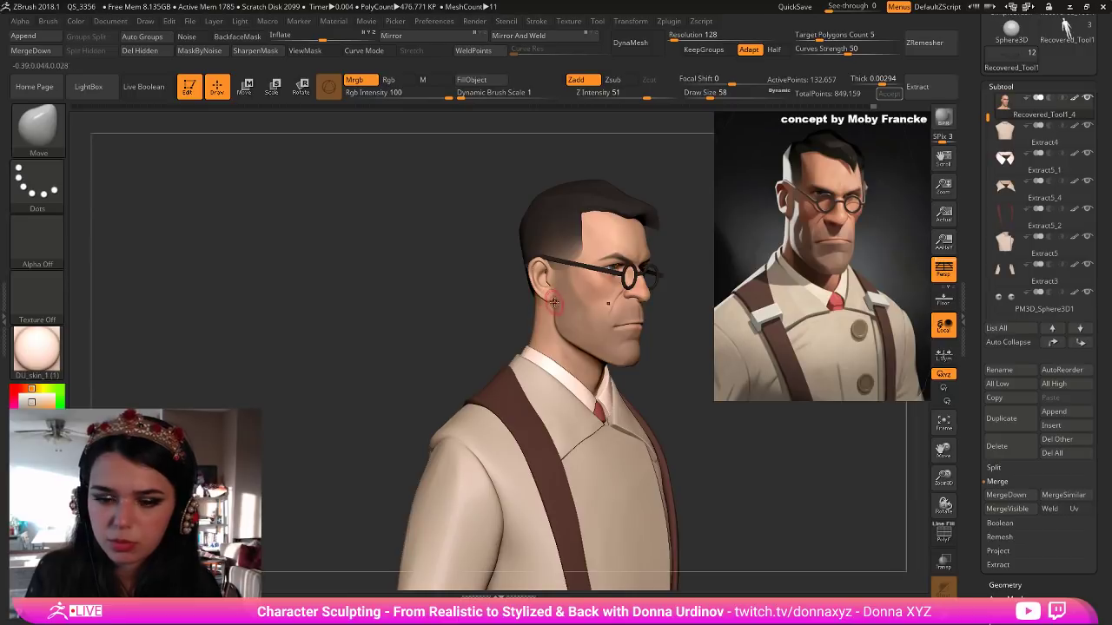
key([)
key(bracketright)
key(bracketright)
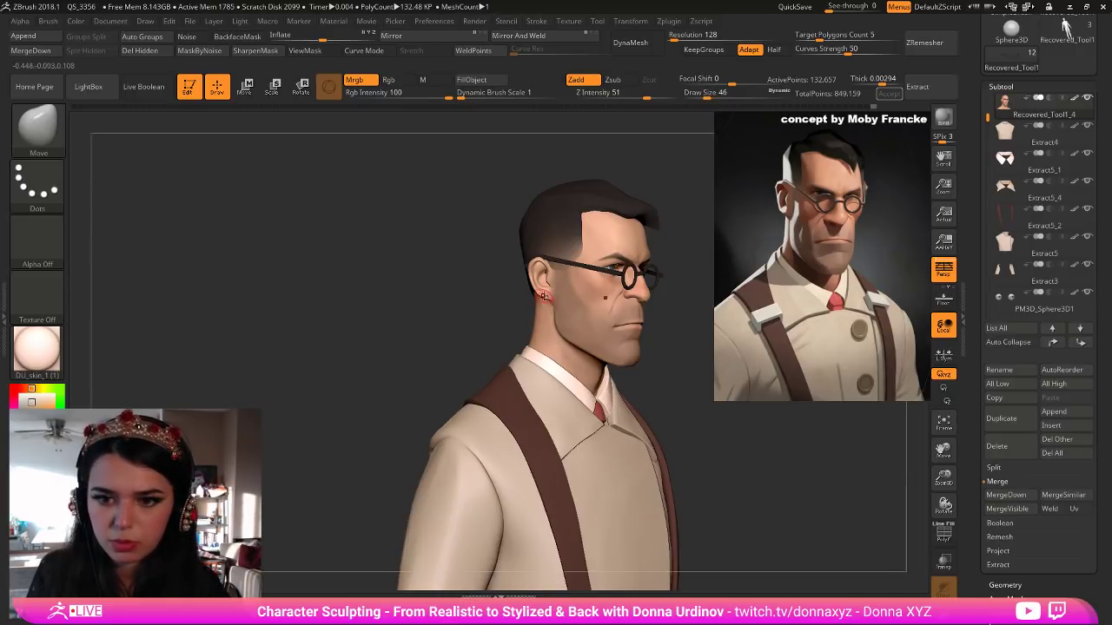
drag(693, 400, 647, 395)
key(bracketright)
key(bracketright)
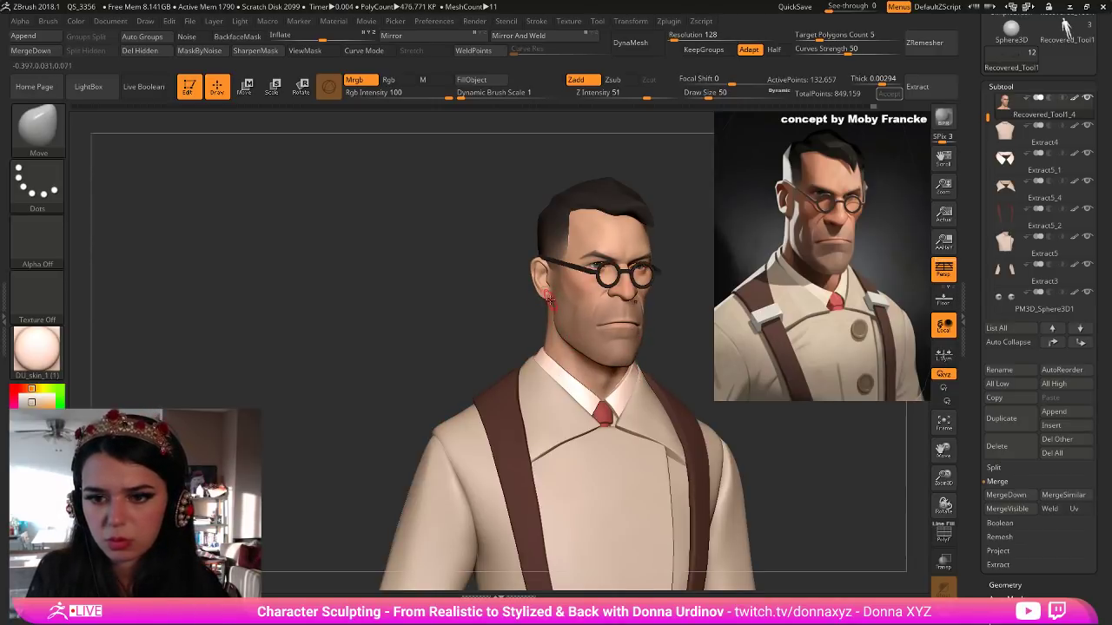
Refine the ears and adjacent jaw contour with the Move brush, raising the draw size to 62.
key(bracketleft)
key(bracketleft)
key(bracketright)
key(bracketright)
key(bracketright)
key(bracketright)
key(bracketright)
key(bracketright)
drag(672, 336, 684, 324)
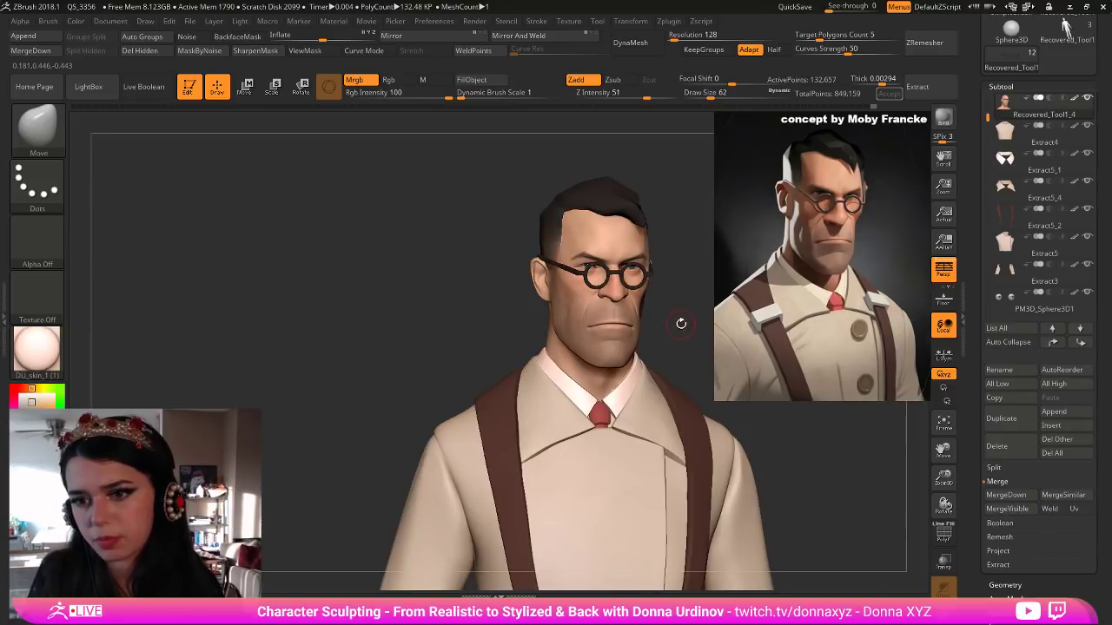
Adjust the cheeks and sides of the face below the glasses with the Move brush at draw size 78.
key(bracketright)
key(bracketright)
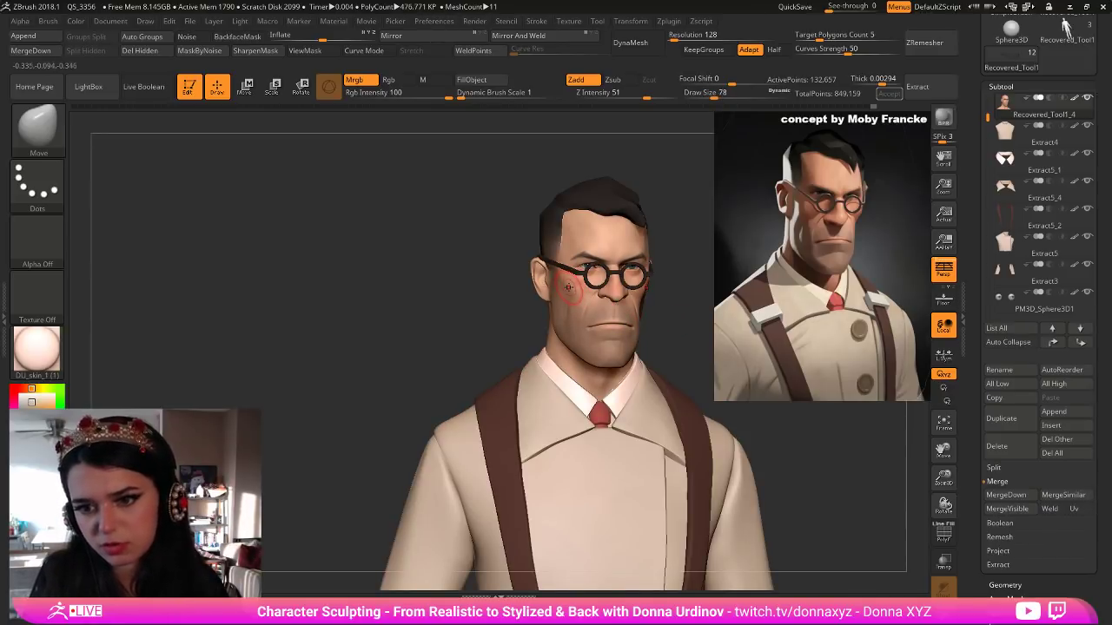
shift+drag(683, 315, 650, 290)
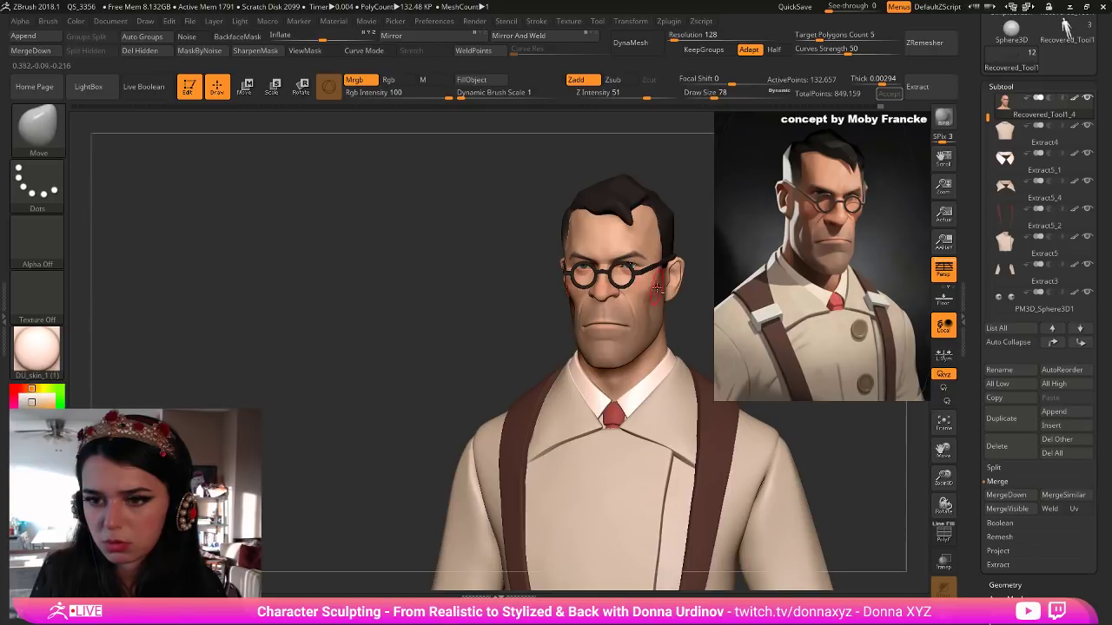
mouse_move(703, 324)
mouse_down()
mouse_move(723, 325)
mouse_move(685, 322)
mouse_move(700, 331)
mouse_up()
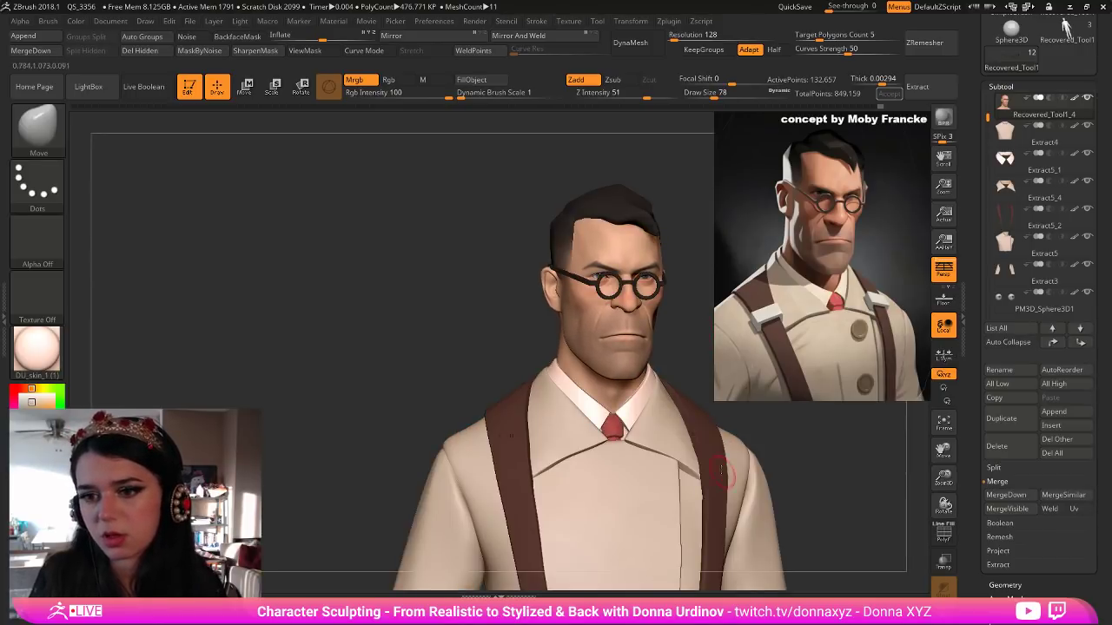
Select the hair and reshape its front lock over the forehead with the Move brush at draw size 46 to 58.
alt+click(624, 210)
shift+drag(648, 237, 662, 236)
key(b)
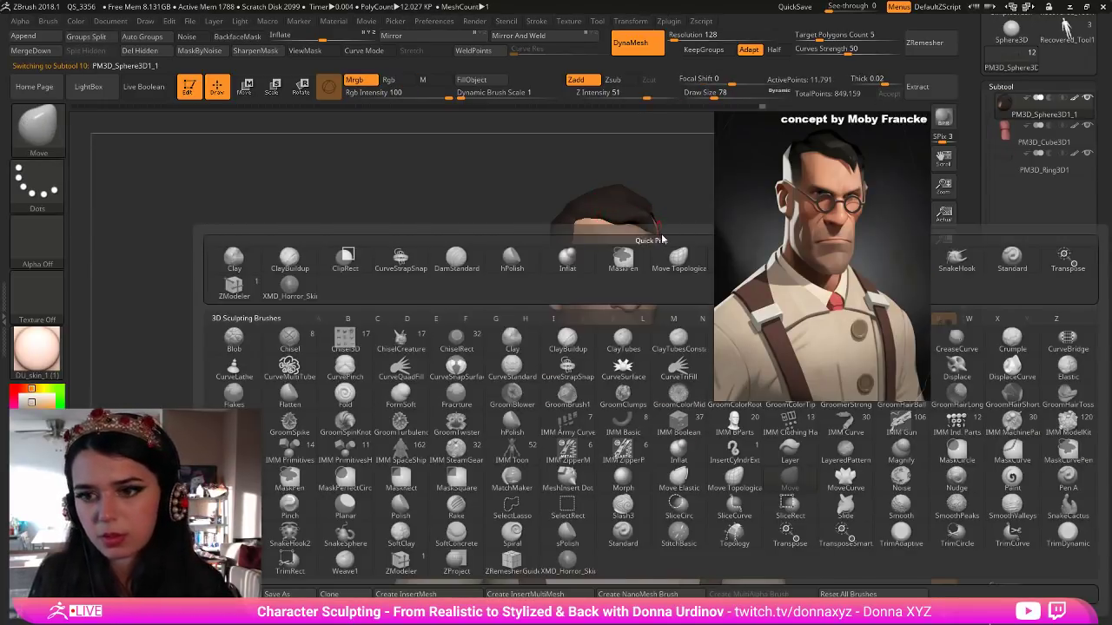
key(m)
key(v)
key(bracketleft)
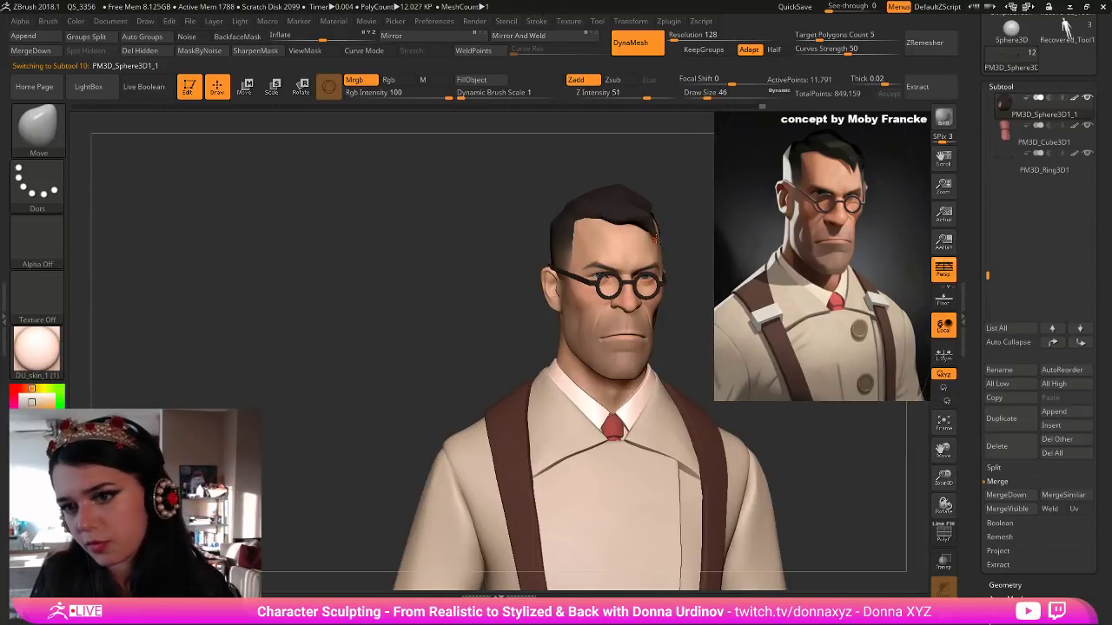
key(bracketright)
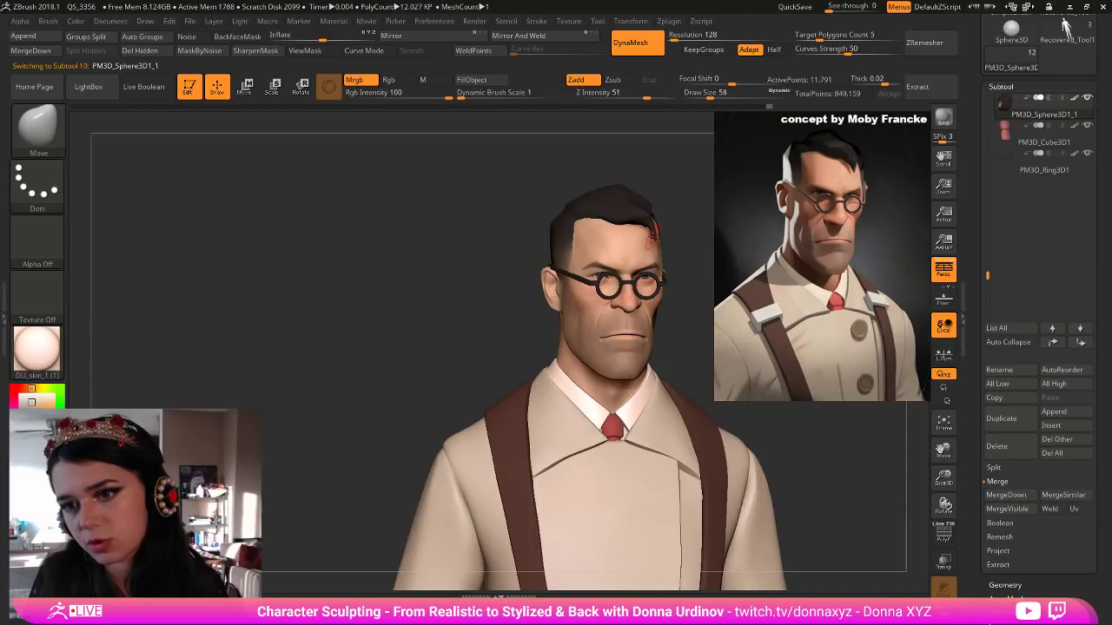
key(shift)
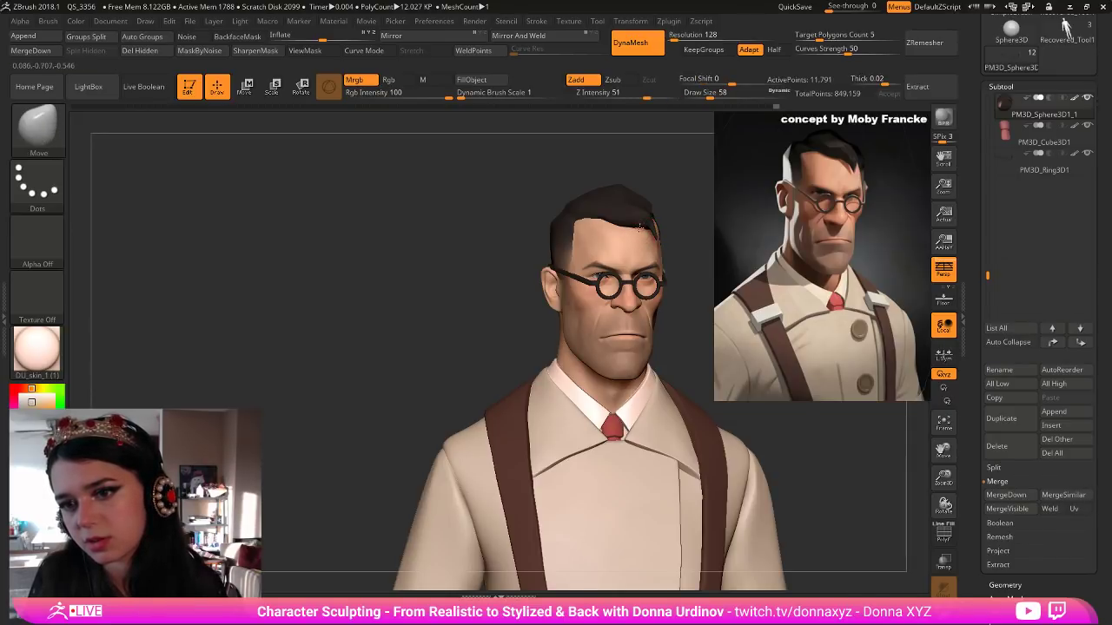
drag(678, 215, 646, 228)
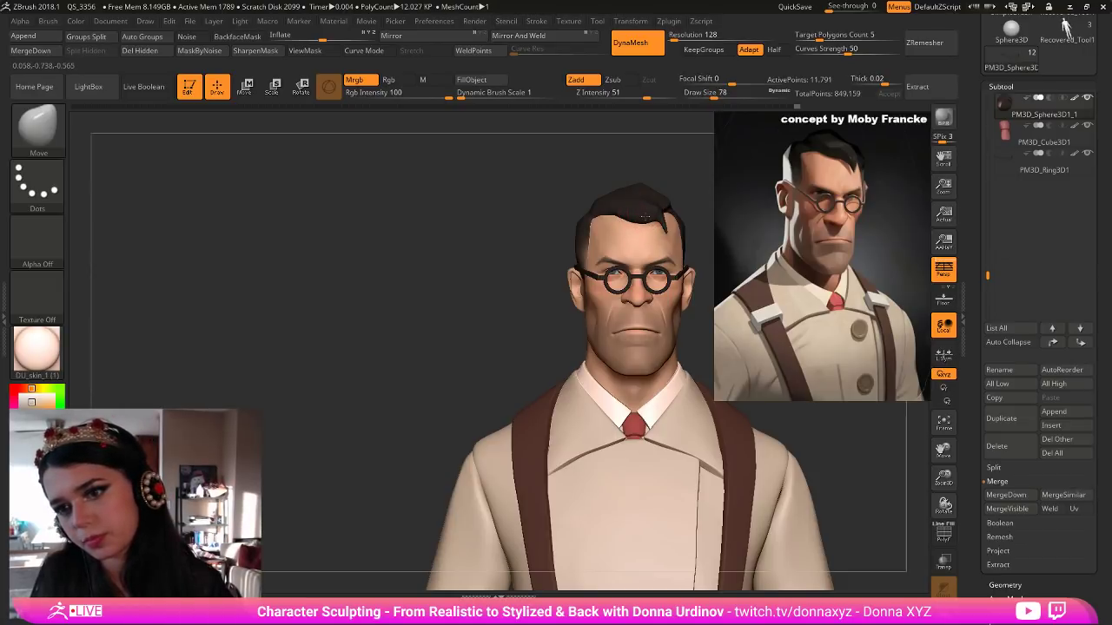
Refine the hair's outline along the top and side of the head with the Move brush at draw size 78 to 114.
drag(702, 204, 705, 210)
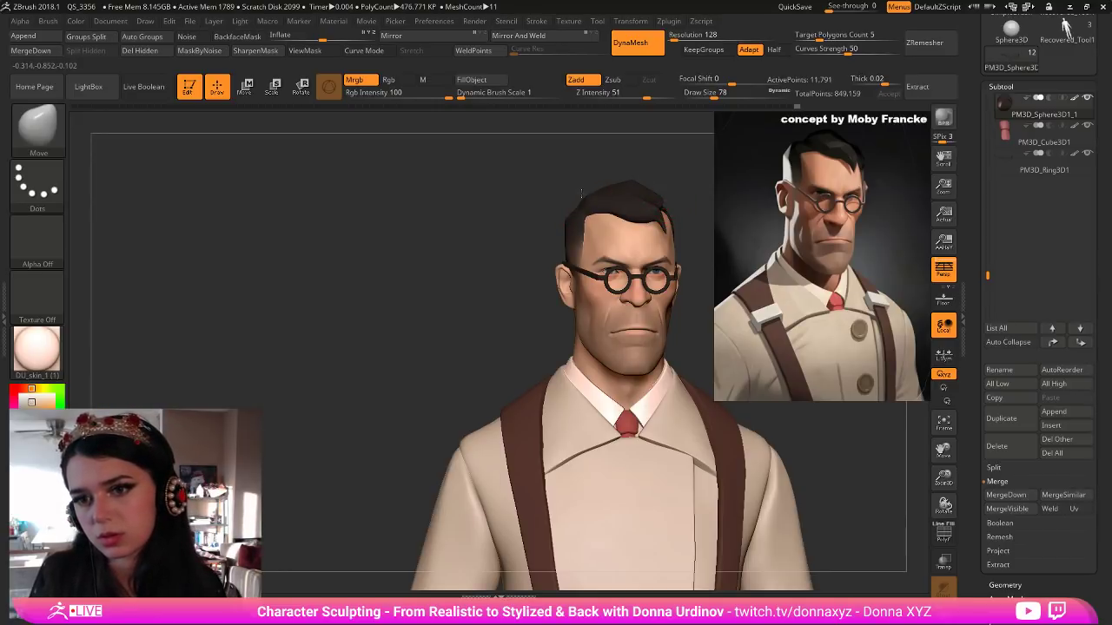
drag(584, 181, 586, 179)
ctrl+shift+click(586, 179)
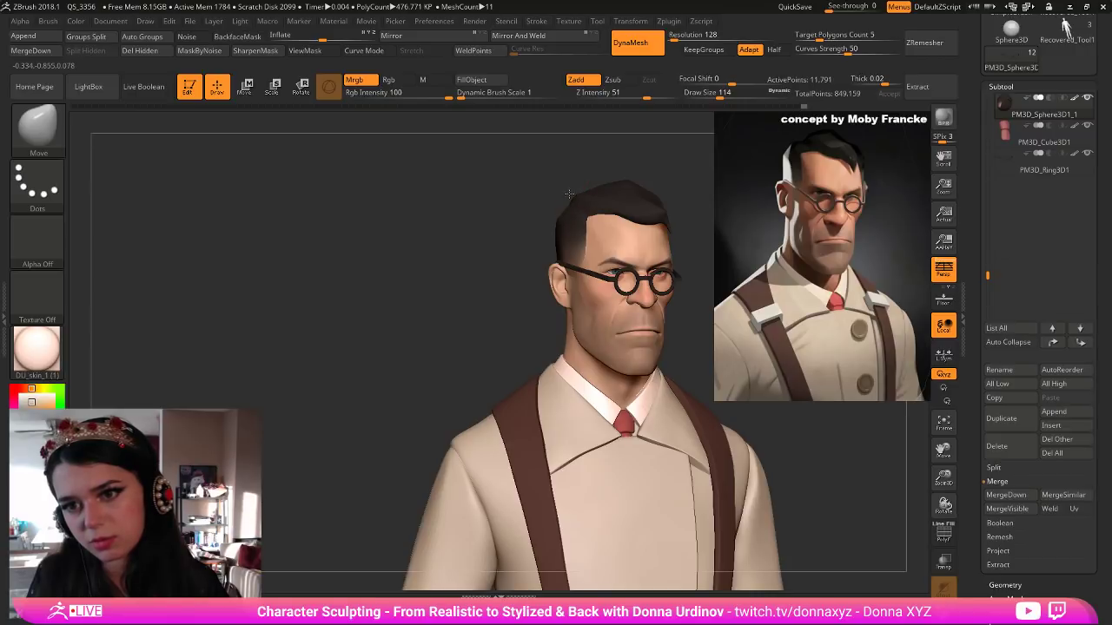
drag(691, 166, 680, 163)
drag(400, 315, 410, 322)
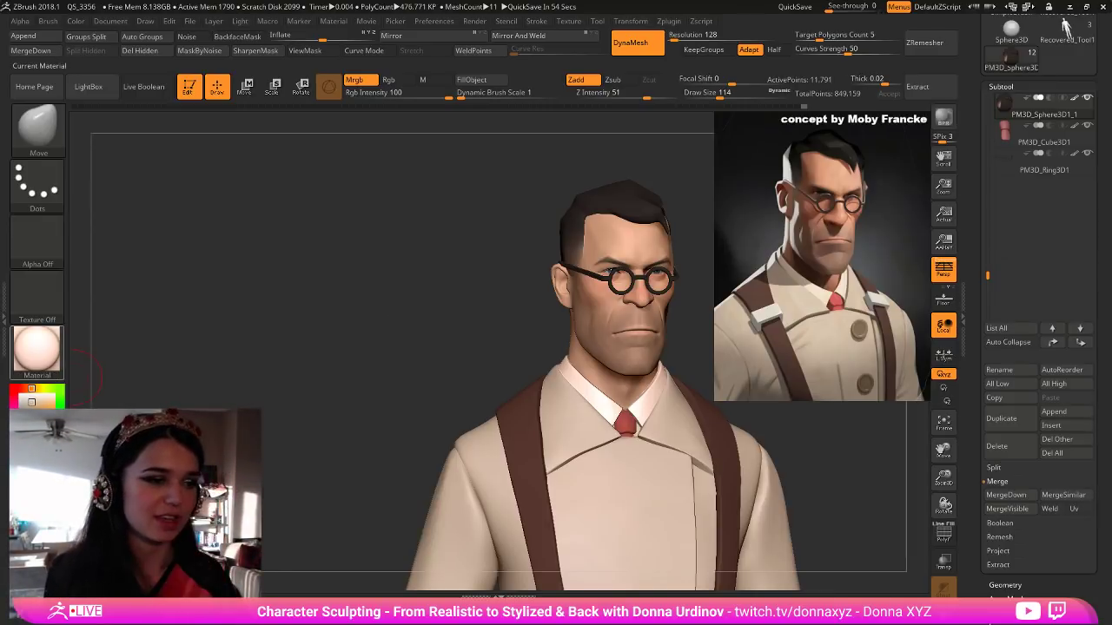
mouse_move(37, 352)
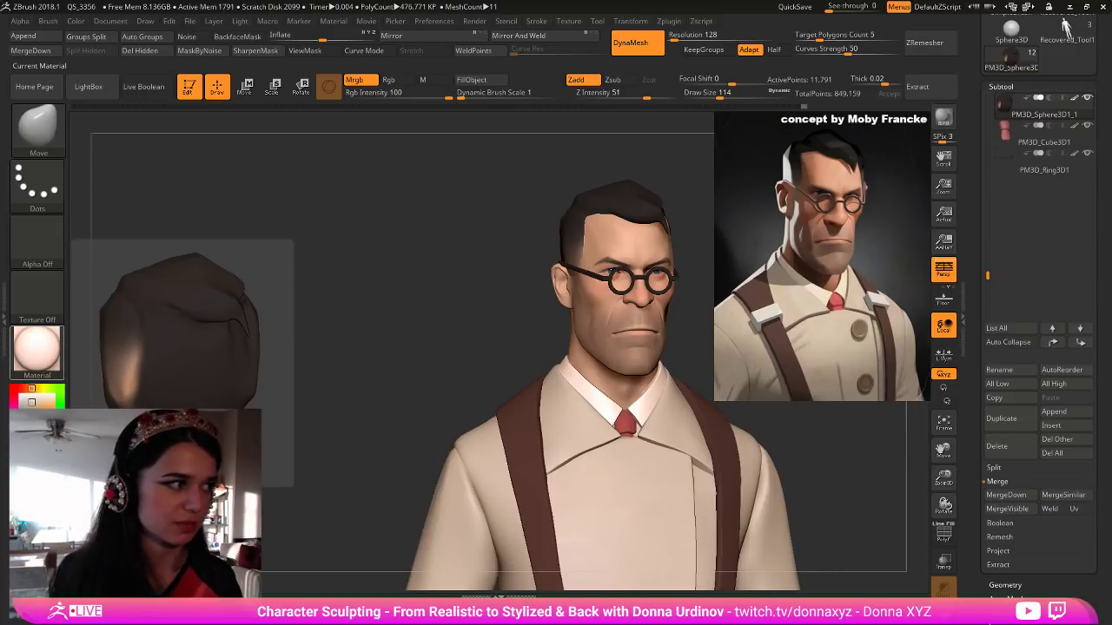
click(41, 137)
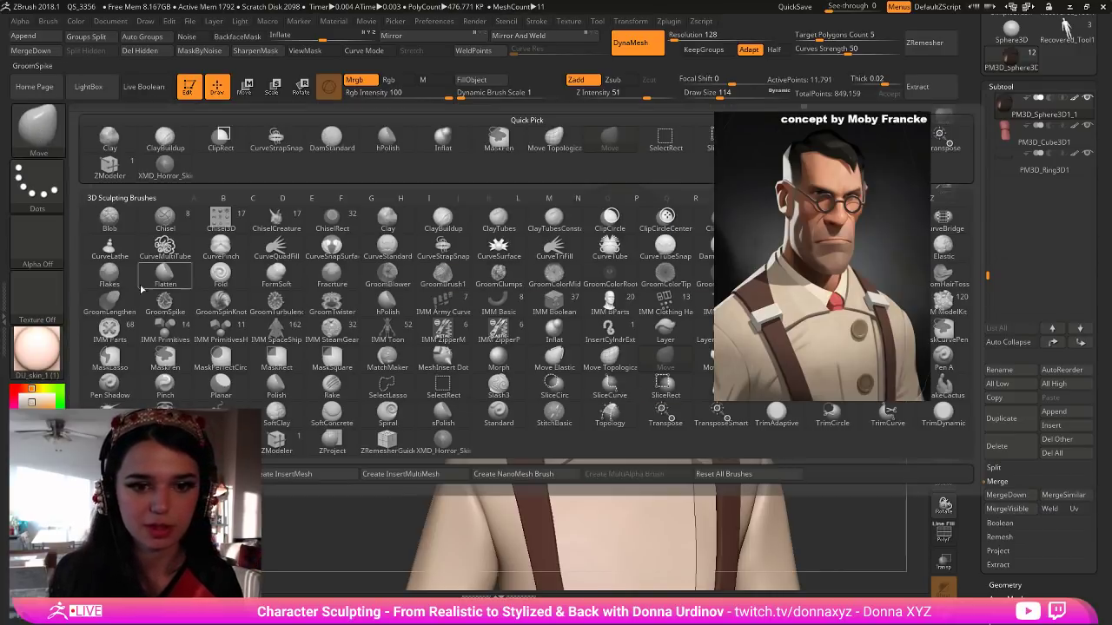
click(452, 451)
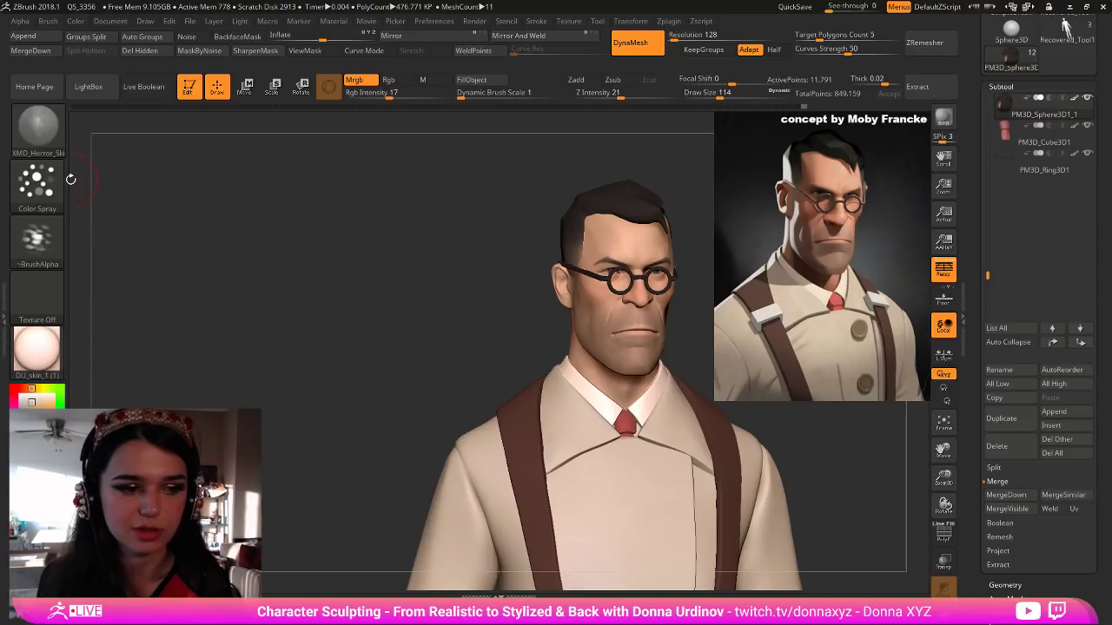
alt+drag(466, 303, 385, 296)
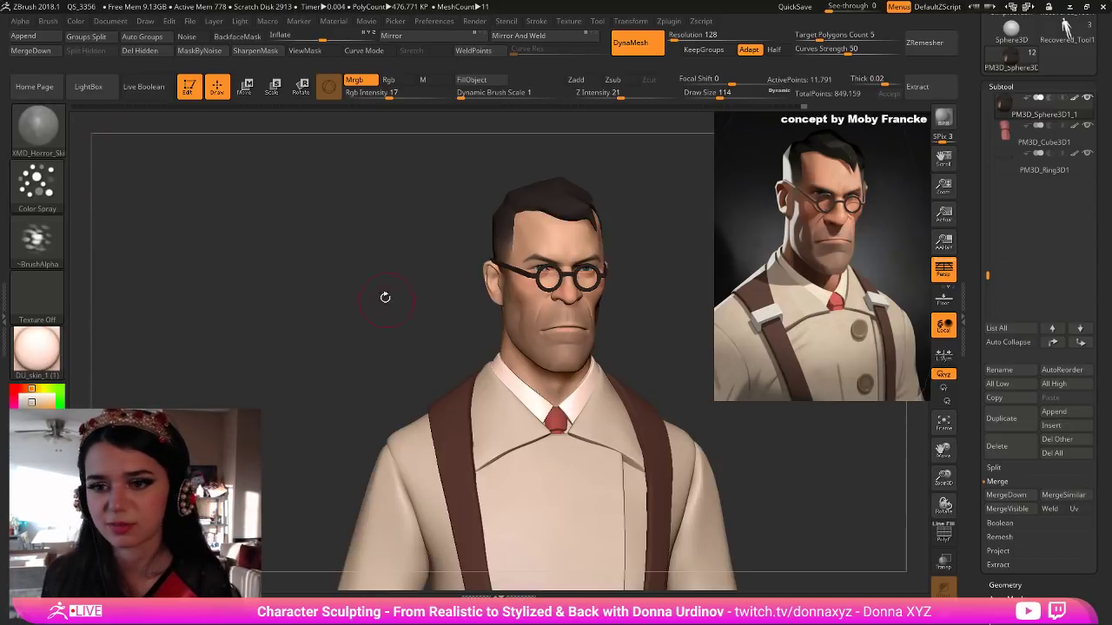
alt+drag(684, 332, 765, 452)
alt+drag(788, 508, 732, 454)
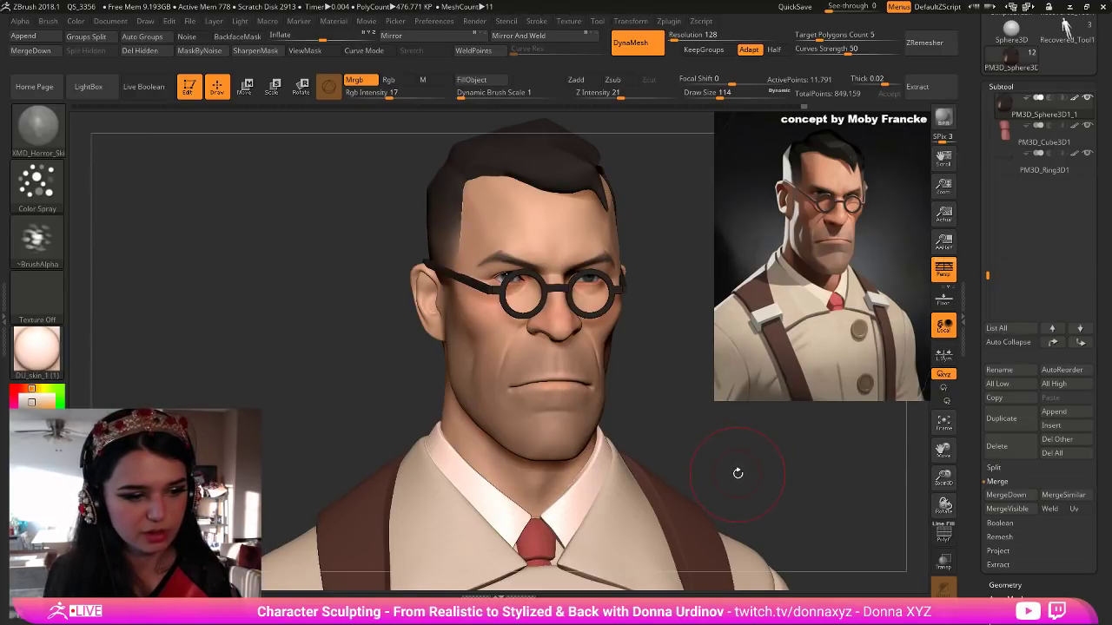
alt+drag(741, 459, 739, 473)
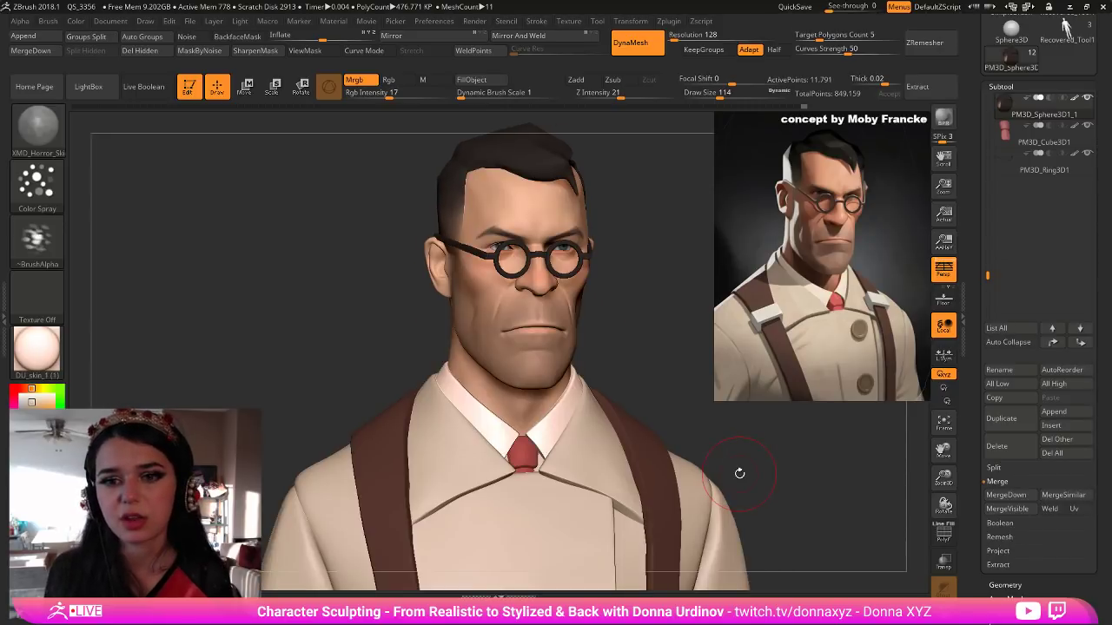
Choose the Standard brush in Rgb mode, reduce the draw size to about 30, and sample the skin colour from the face.
drag(675, 363, 556, 293)
key(b)
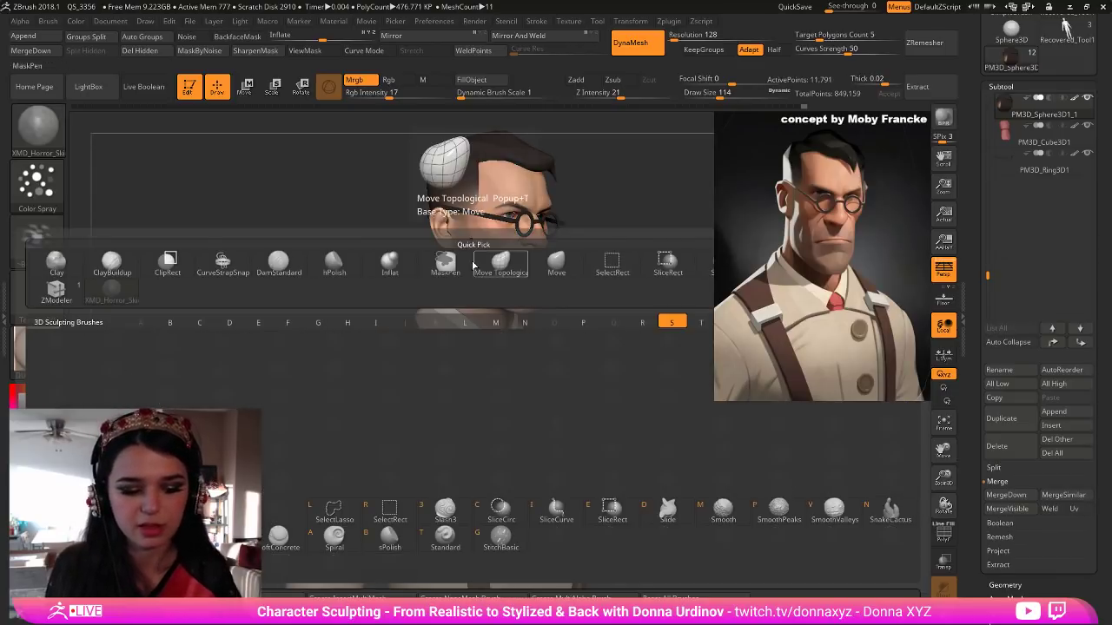
click(302, 273)
key(bracketleft)
key(bracketleft)
key(bracketleft)
key(bracketleft)
key(bracketleft)
key(bracketleft)
key(bracketleft)
key(bracketleft)
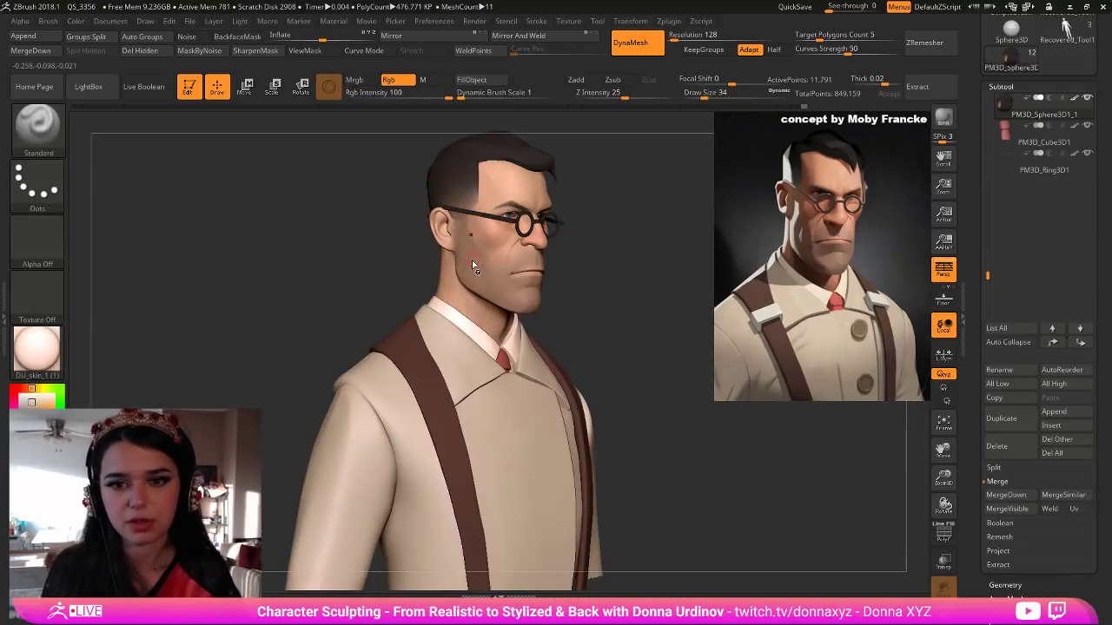
key(c)
drag(609, 246, 664, 245)
drag(635, 251, 656, 232)
Select the eyeballs and shift them slightly in depth and sideways so they fit the eye sockets, and return to draw mode.
mouse_move(988, 155)
mouse_down()
mouse_move(988, 102)
mouse_move(988, 152)
mouse_up()
click(1008, 217)
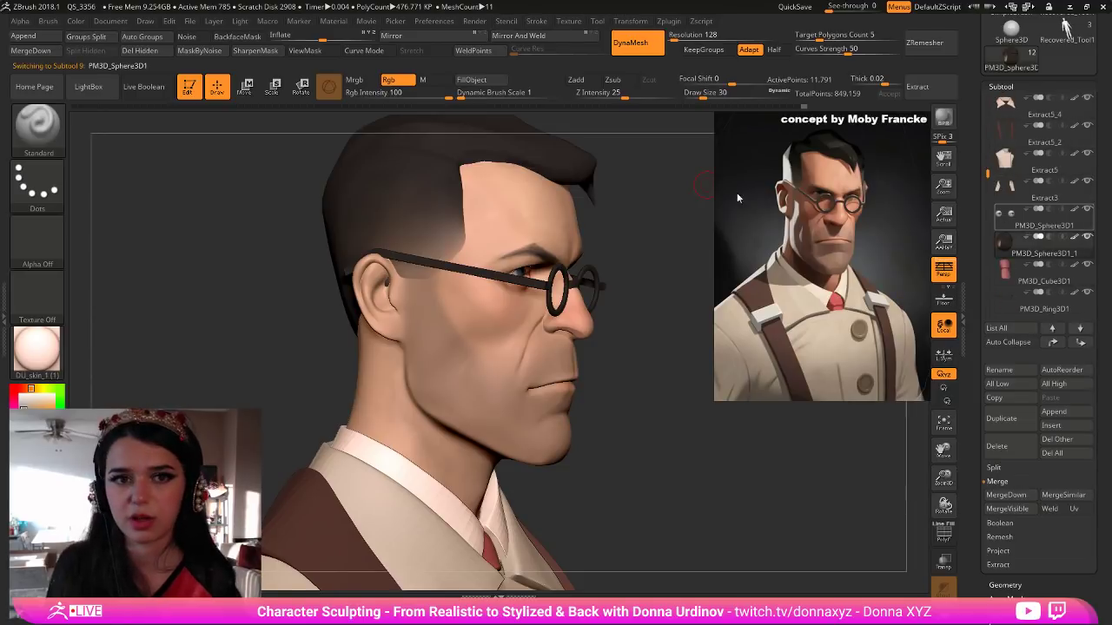
key(w)
drag(567, 274, 571, 275)
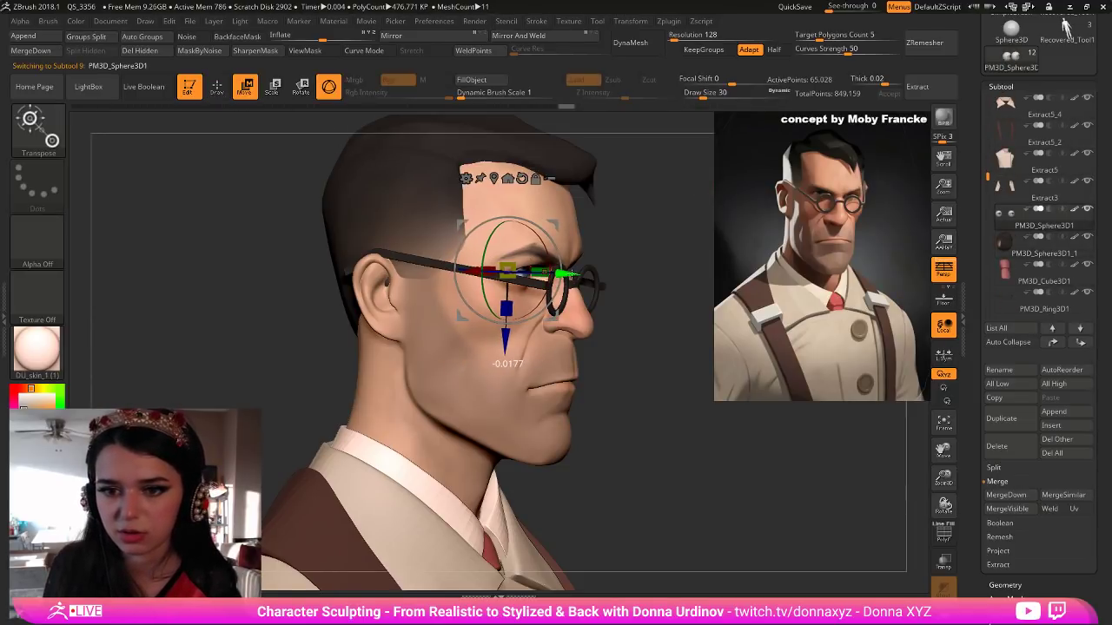
drag(693, 243, 671, 209)
drag(456, 260, 438, 262)
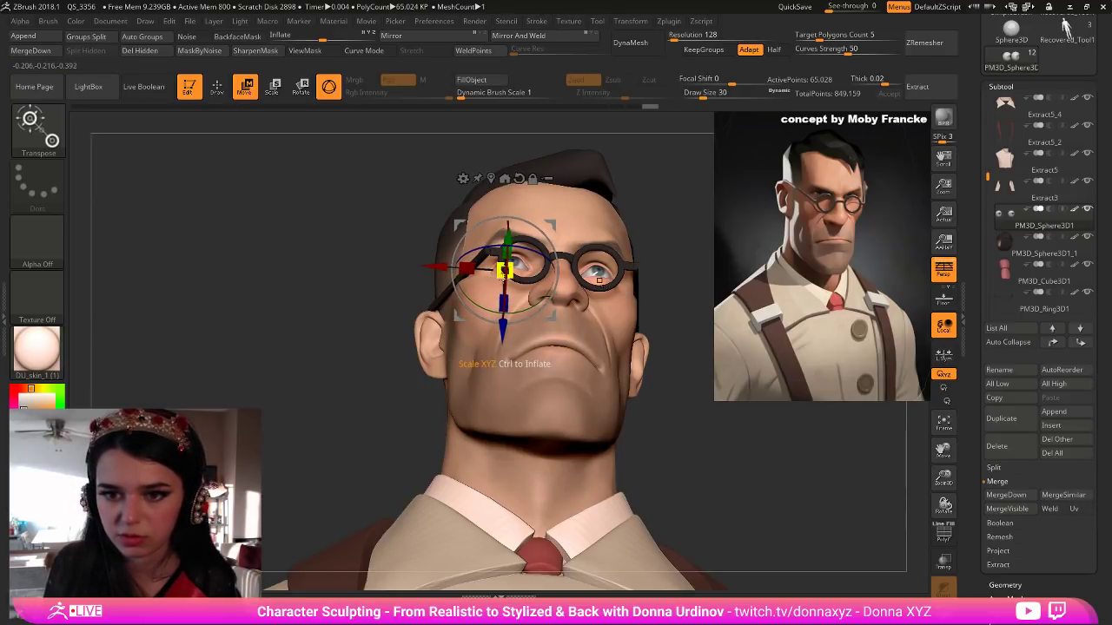
drag(511, 278, 511, 277)
drag(437, 265, 436, 265)
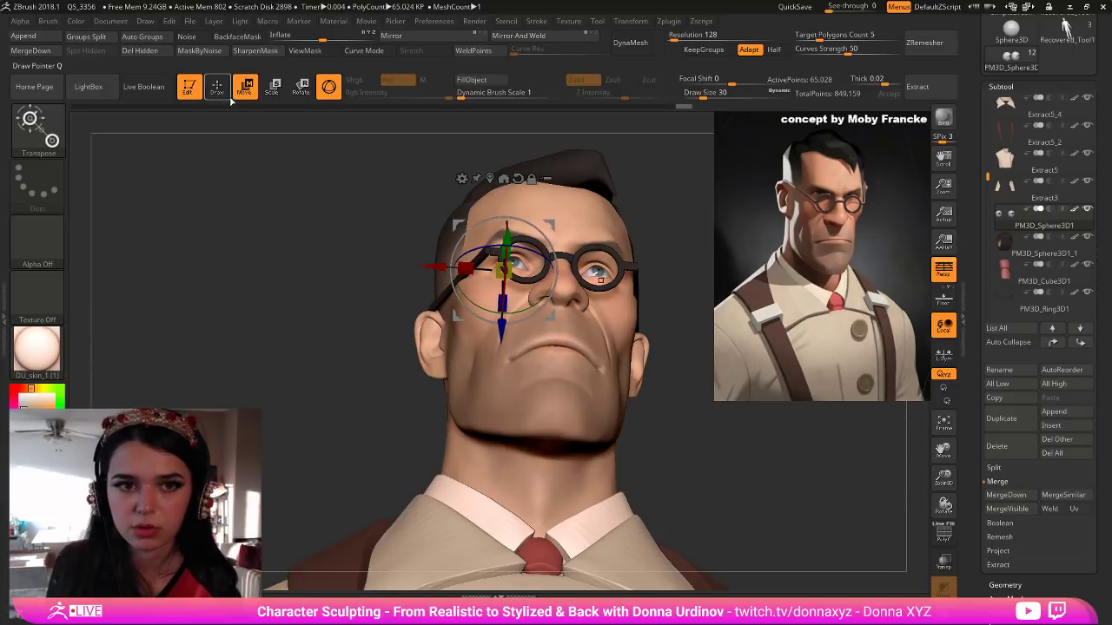
key(q)
Append a Cylinder3D as a new subtool for the coat button.
mouse_move(690, 245)
mouse_down()
mouse_move(691, 315)
mouse_move(709, 338)
mouse_move(677, 367)
mouse_move(649, 362)
mouse_move(722, 358)
mouse_up()
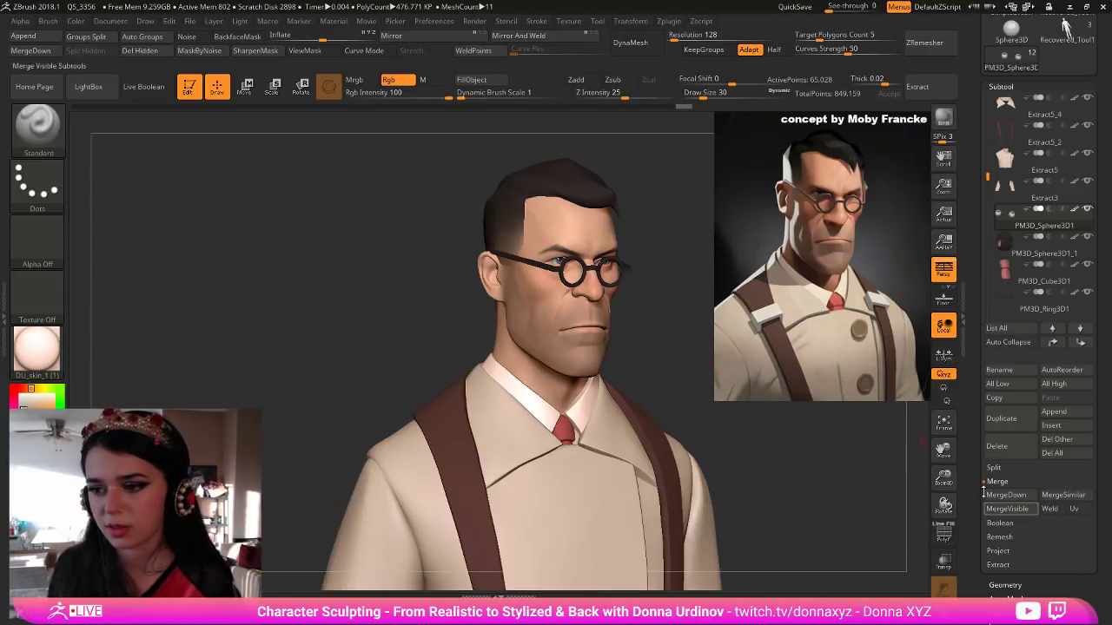
click(1004, 586)
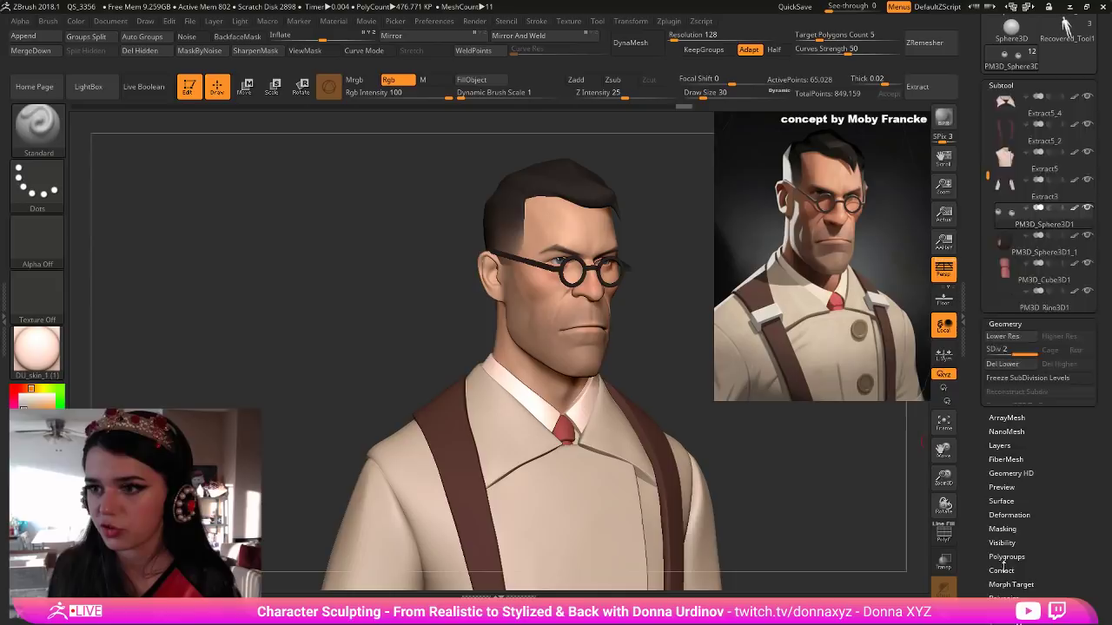
click(1002, 84)
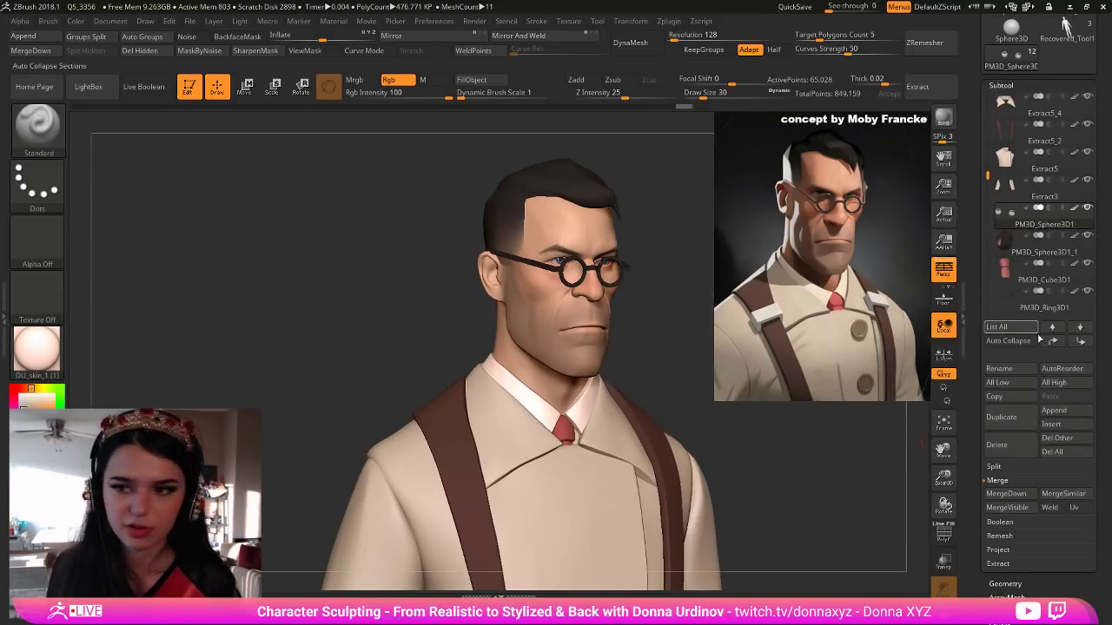
click(1057, 417)
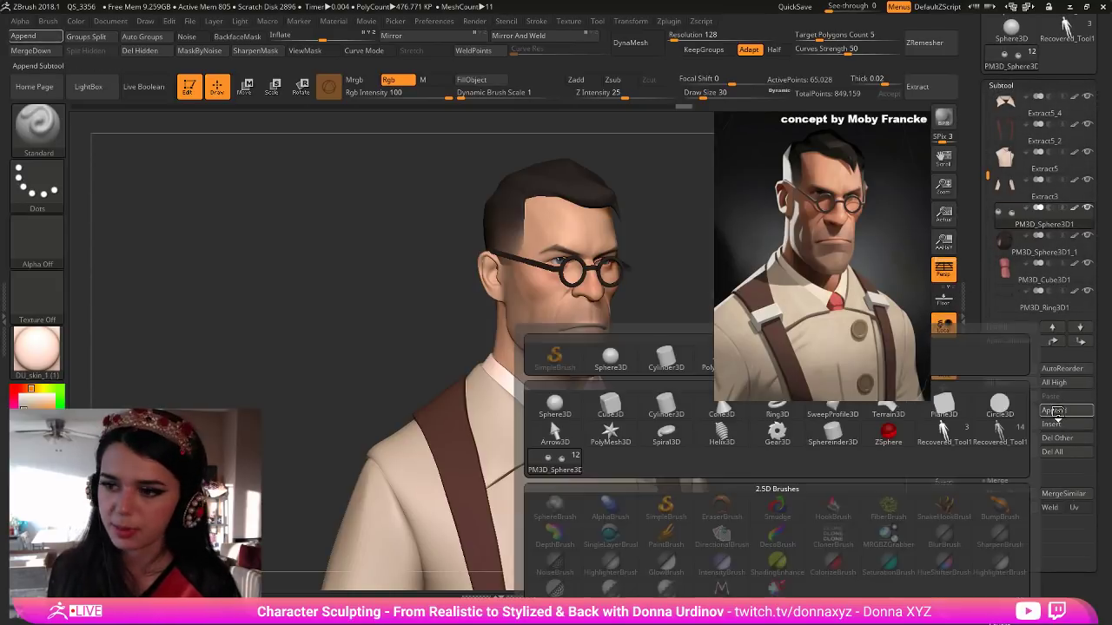
click(684, 408)
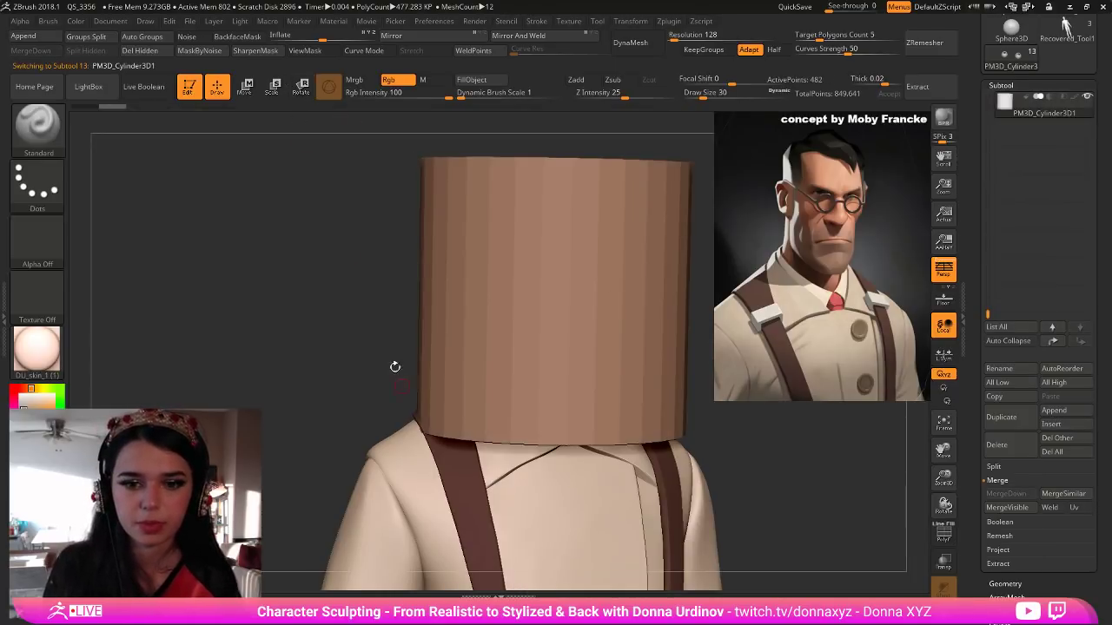
Pick a muted brown colour matching the reference coat buttons and fill the cylinder with it.
key(c)
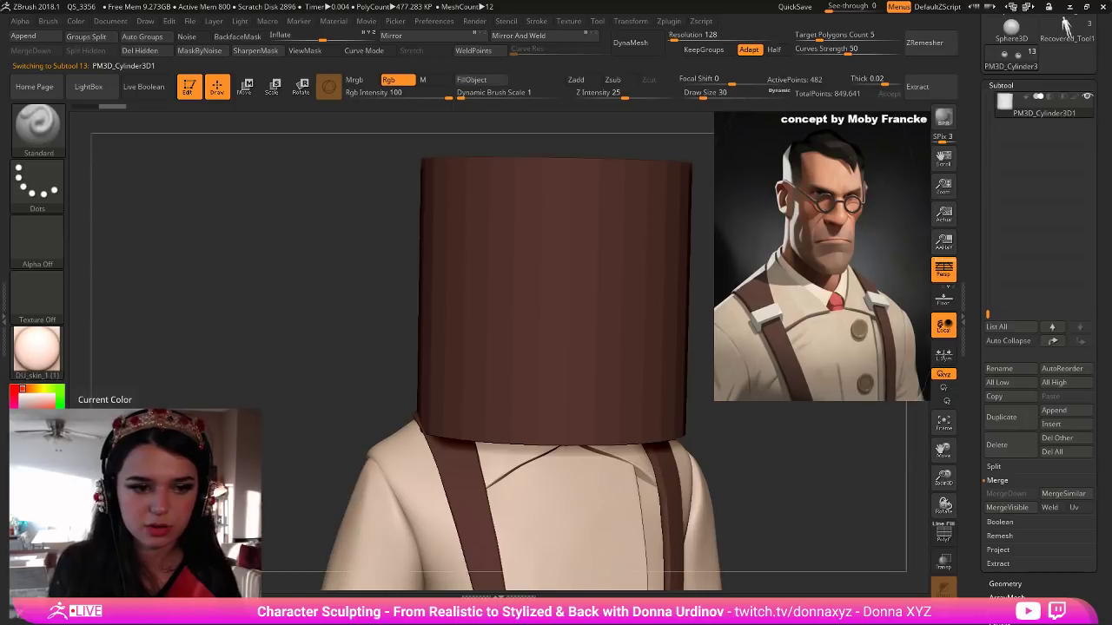
click(36, 415)
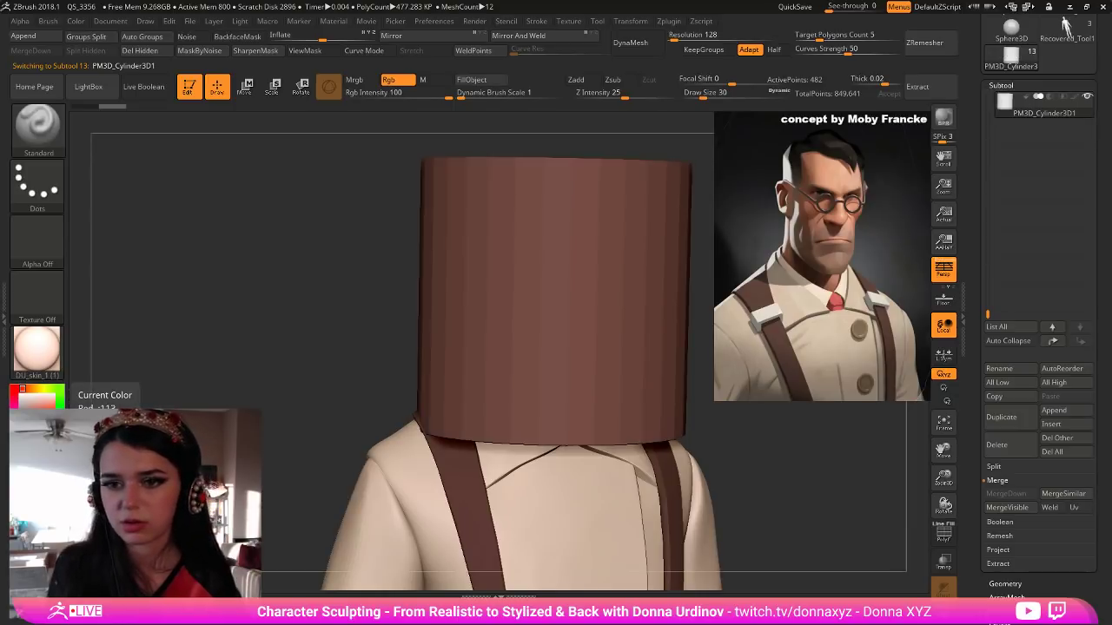
click(24, 409)
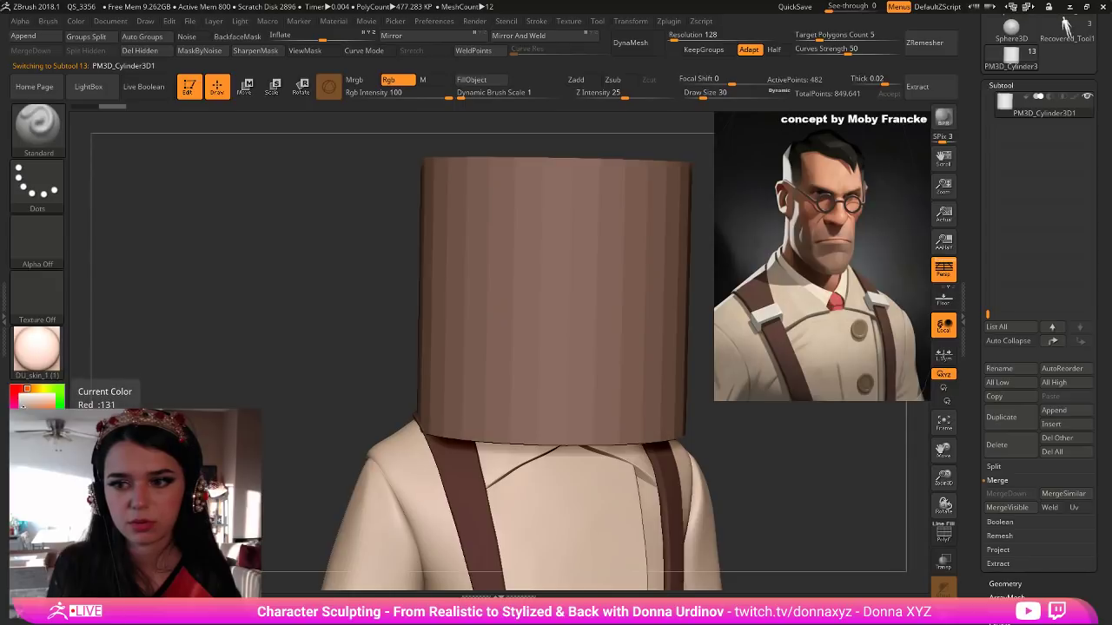
key(c)
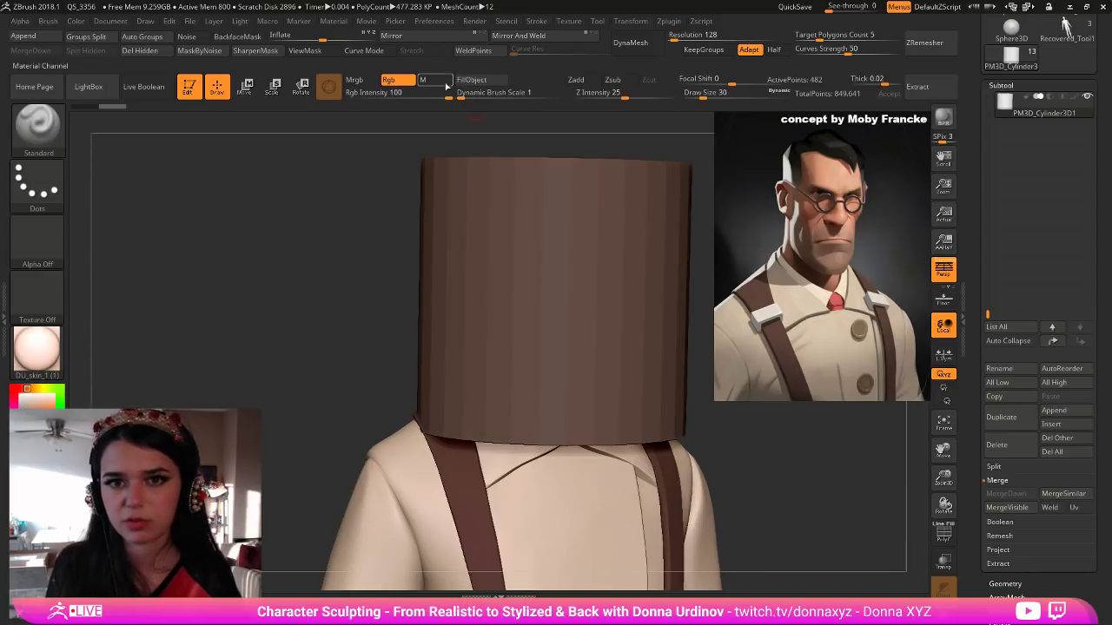
click(475, 84)
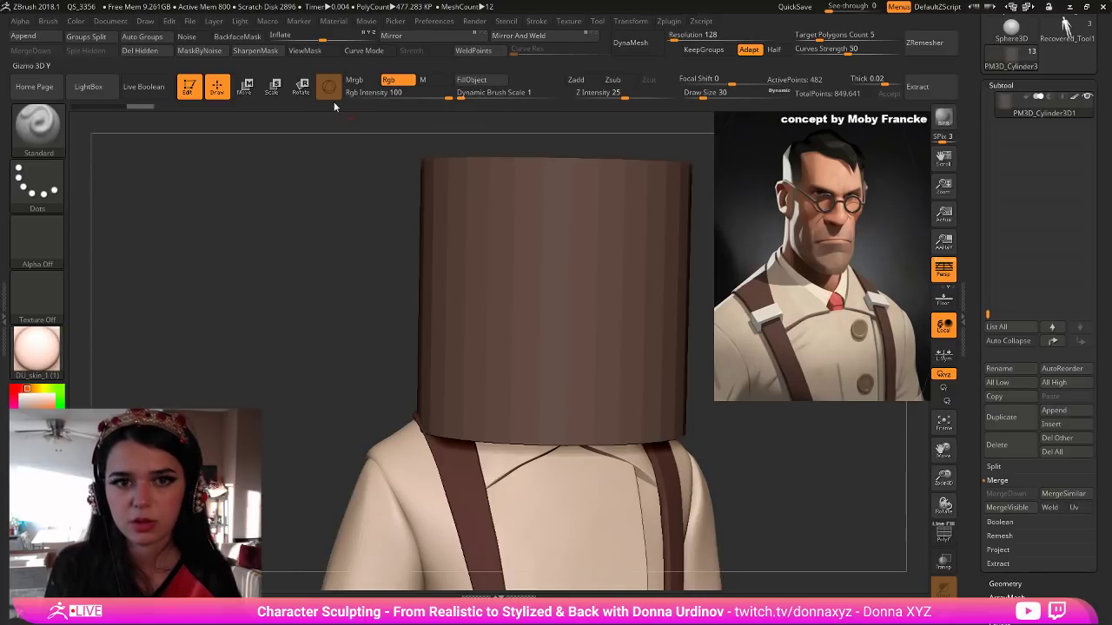
Rotate the cylinder so its flat cap faces forward and flatten it into a thin disc.
key(r)
drag(569, 278, 575, 374)
drag(570, 285, 505, 359)
drag(705, 442, 738, 441)
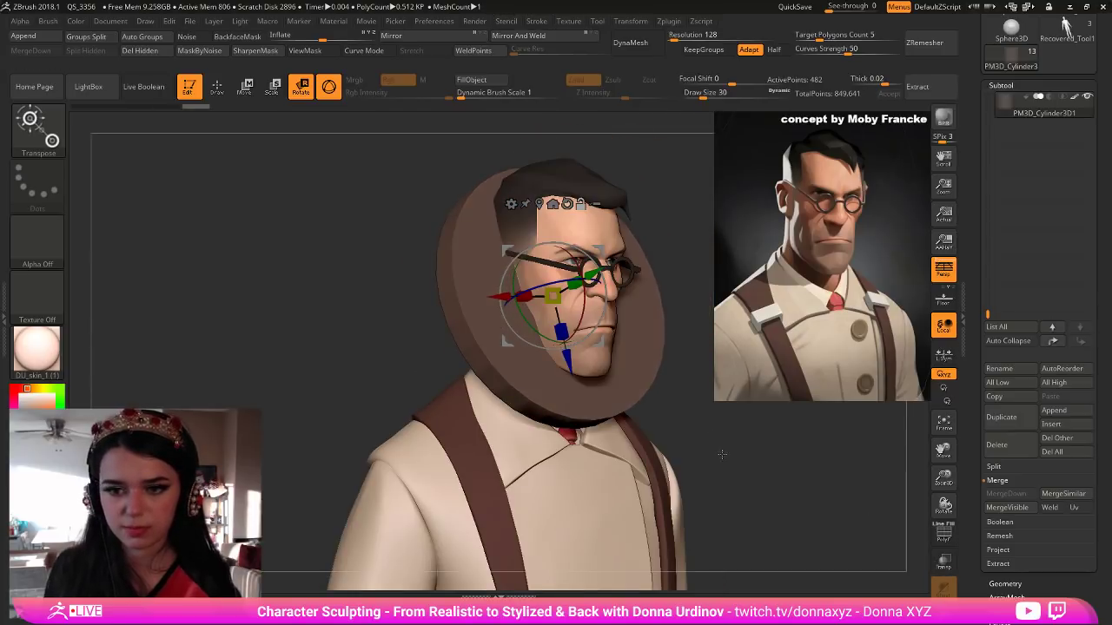
Move the disc down to the chest, scale it to button size and place it on the coat front below the collar.
drag(569, 365, 624, 585)
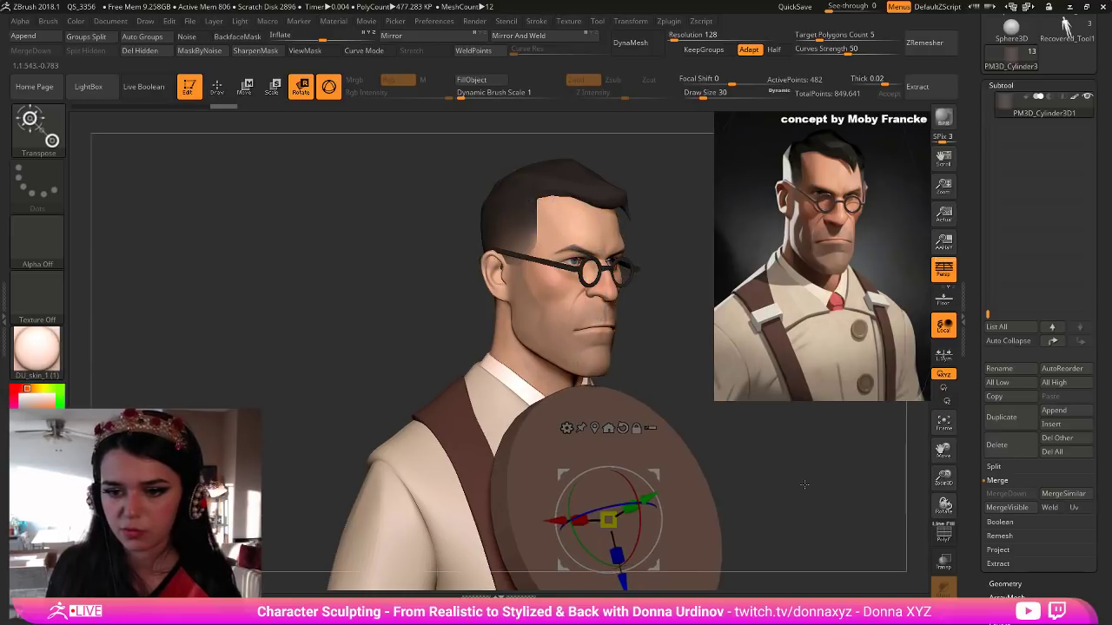
alt+drag(804, 485, 764, 354)
drag(569, 392, 521, 368)
drag(804, 524, 811, 532)
alt+drag(797, 483, 821, 519)
Choose the ZModeler brush and turn on the polyframe display to show the button disc's topology.
key(b)
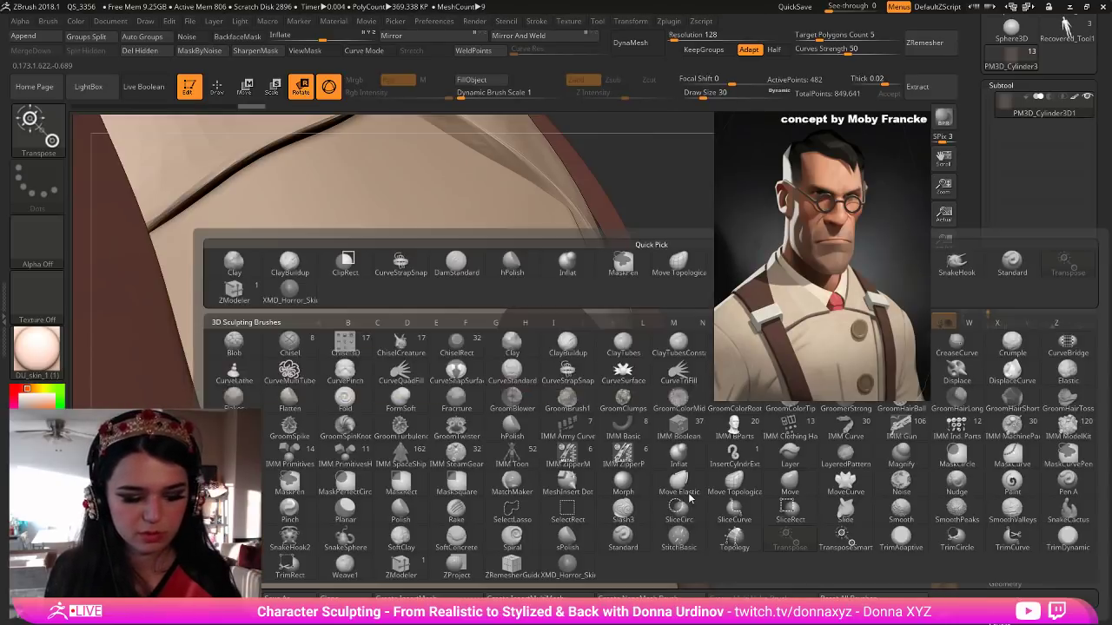
key(z)
key(m)
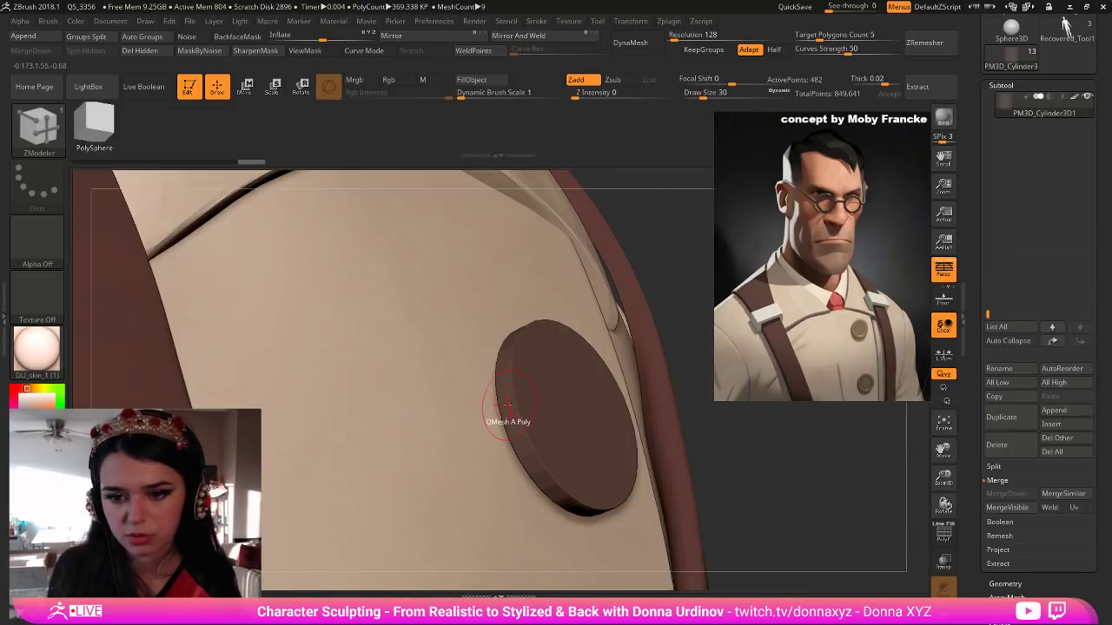
key(shift+f)
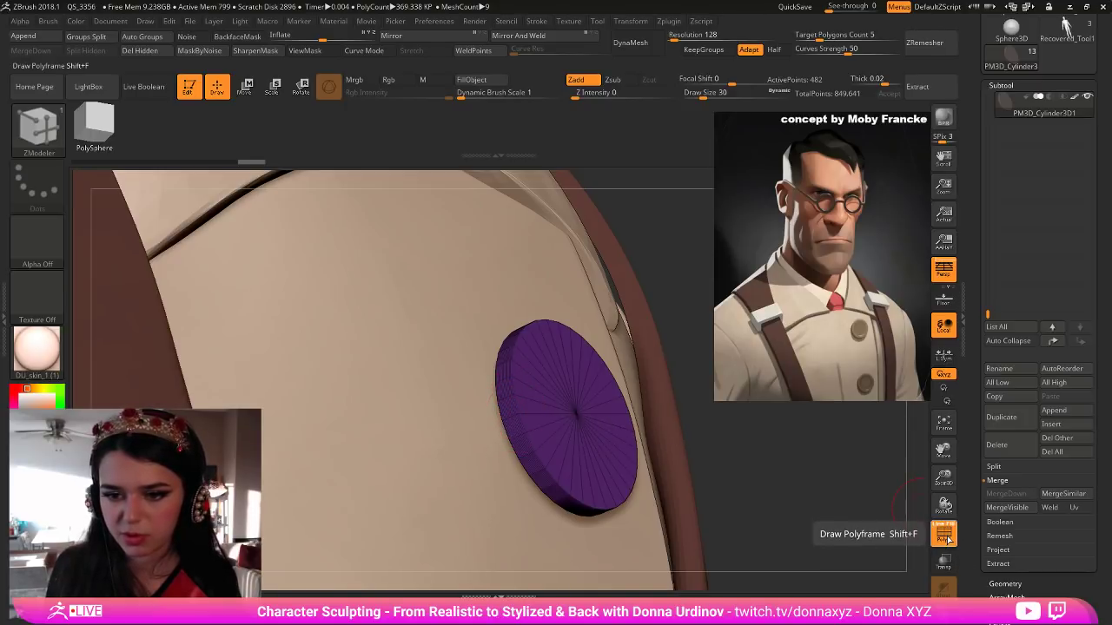
Group the button disc's polygons by normals so the flat cap and the side wall become separate polygroups.
scroll(1085, 460, down, 5)
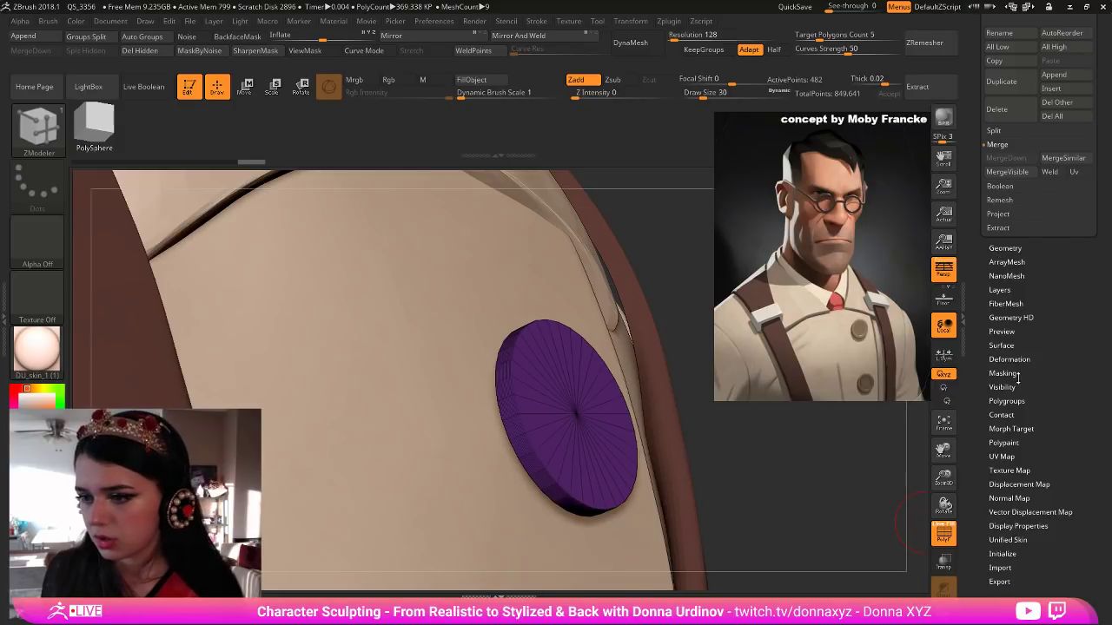
click(1006, 402)
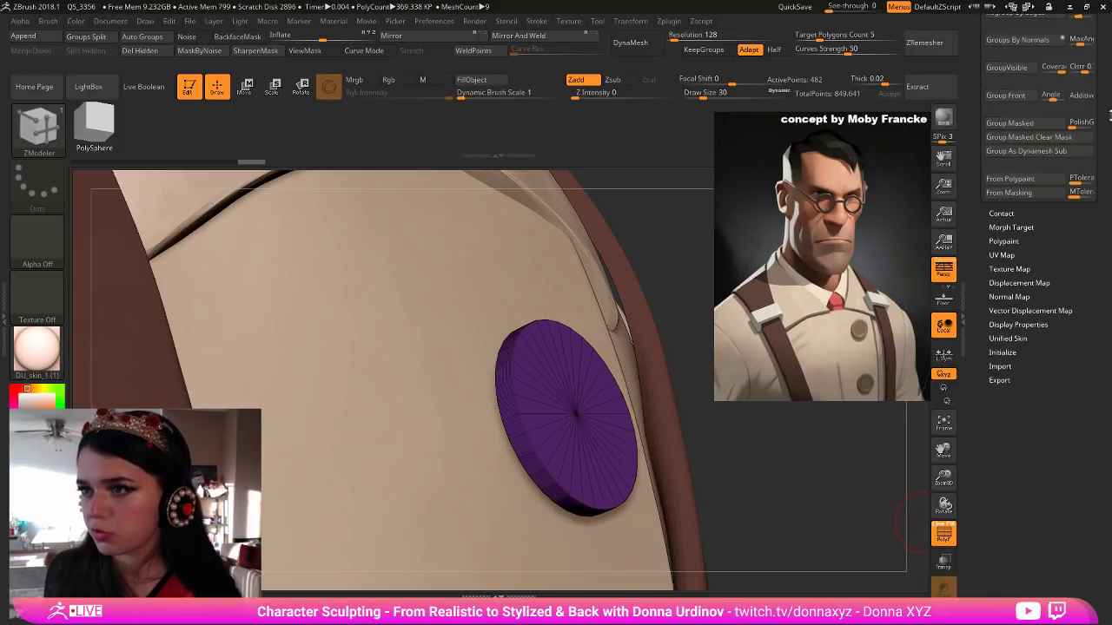
scroll(1012, 139, up, 2)
click(1010, 113)
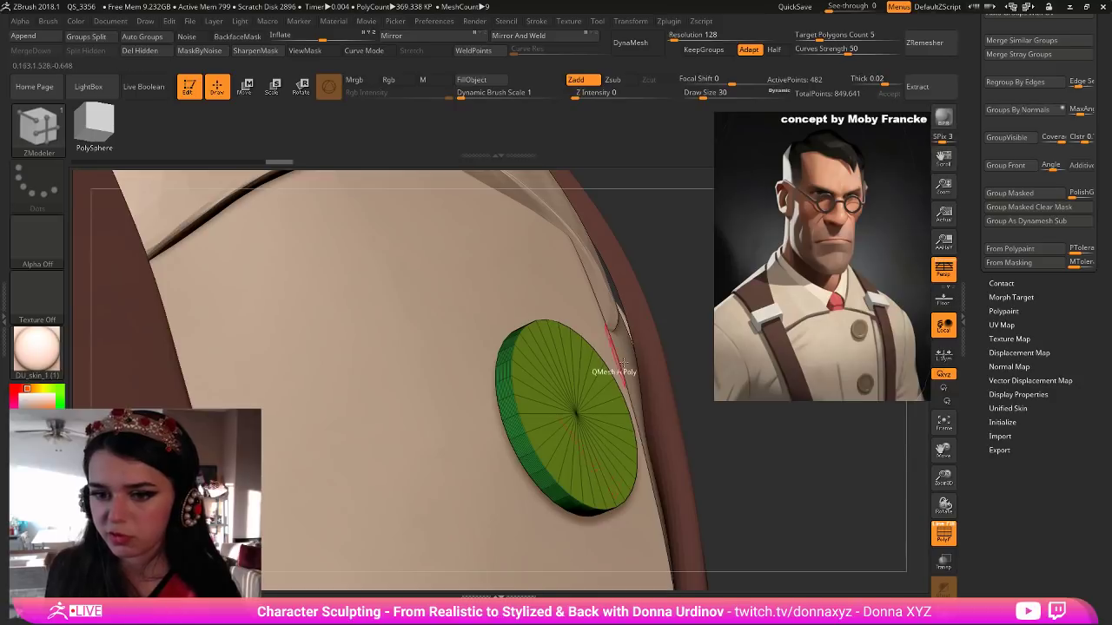
Set the polygon action to Inset and insert an edge loop just inside the rim of the disc's front cap.
key(space)
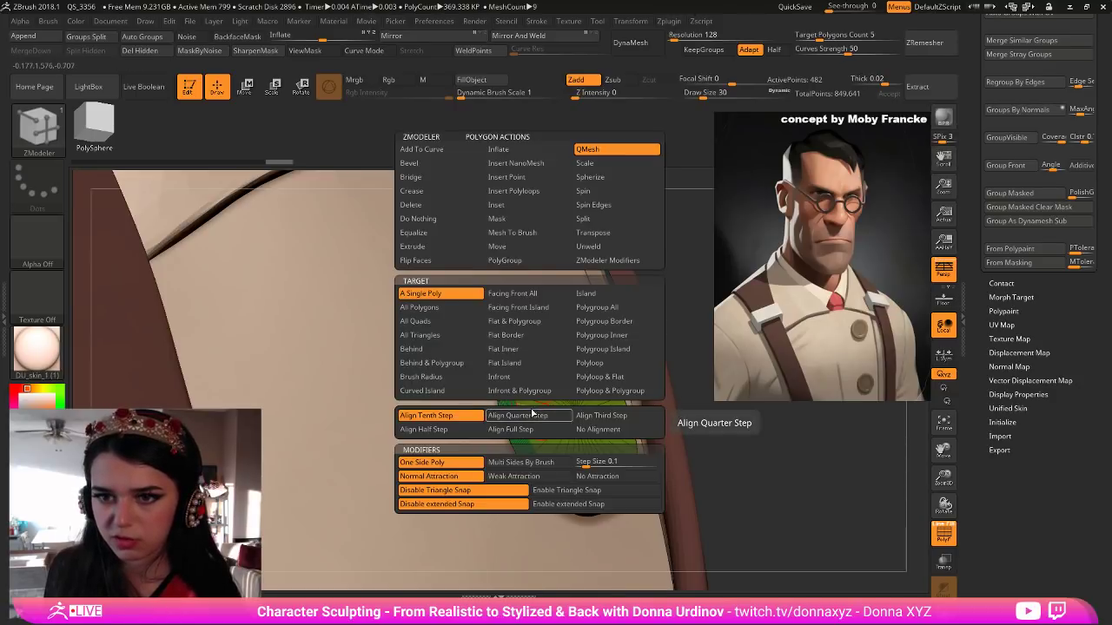
click(511, 211)
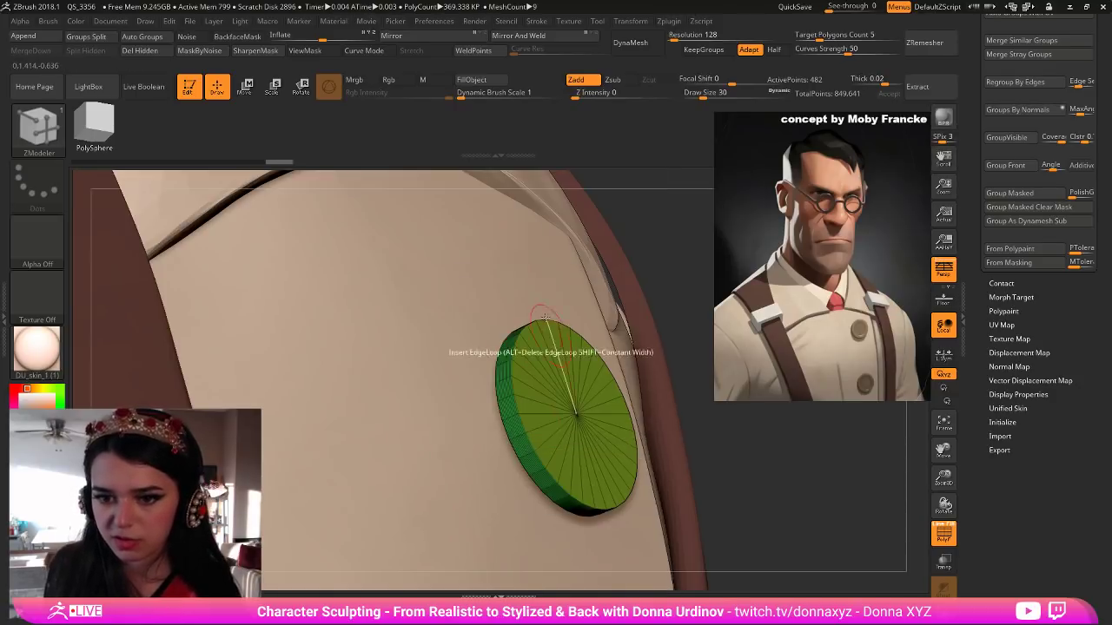
drag(526, 418, 544, 424)
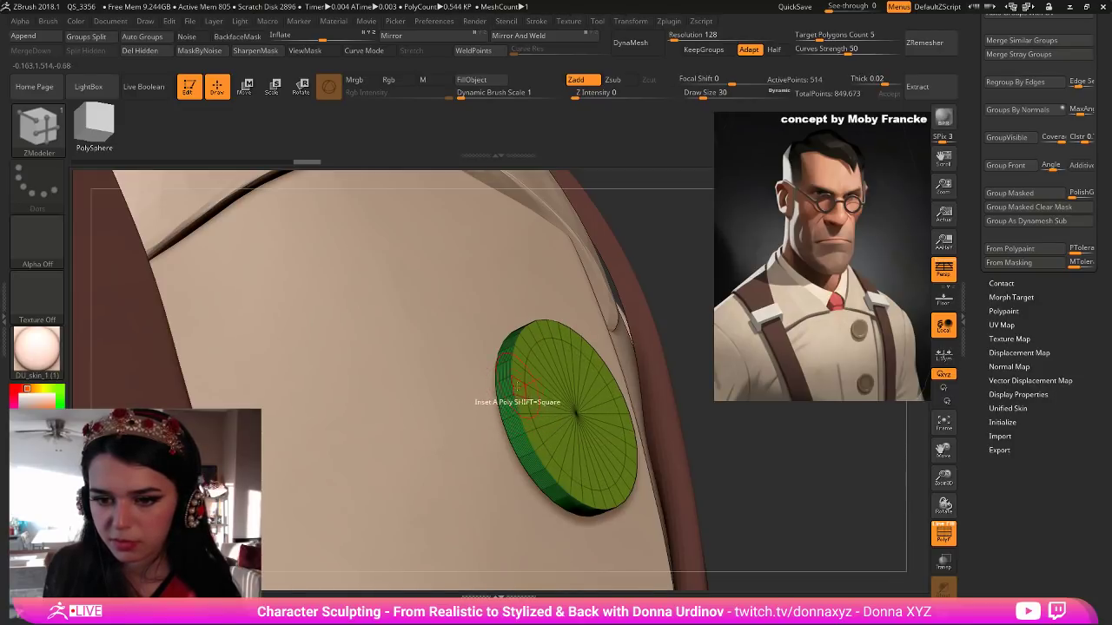
Set the polygon action to PolyGroup with Polyloop as target and assign the cap's outer ring its own polygroup.
key(space)
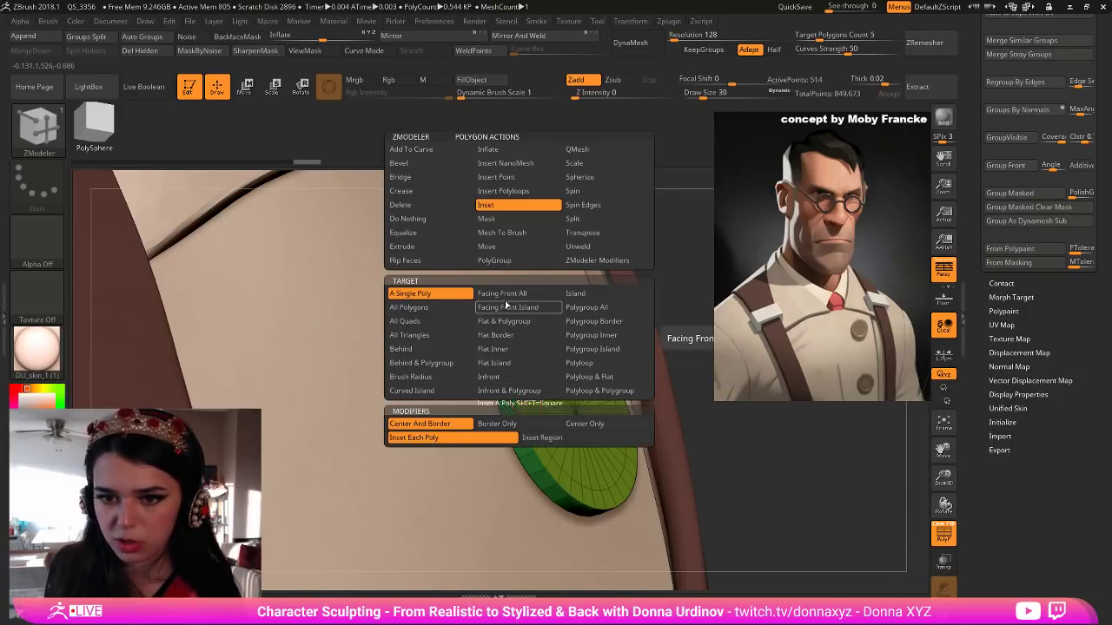
click(510, 261)
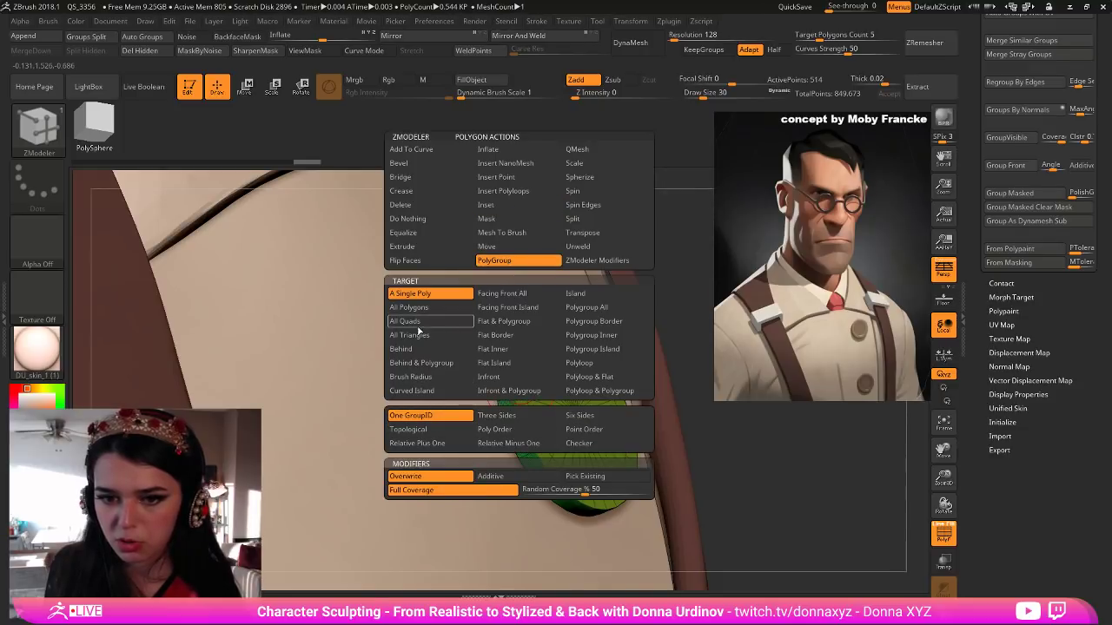
click(580, 363)
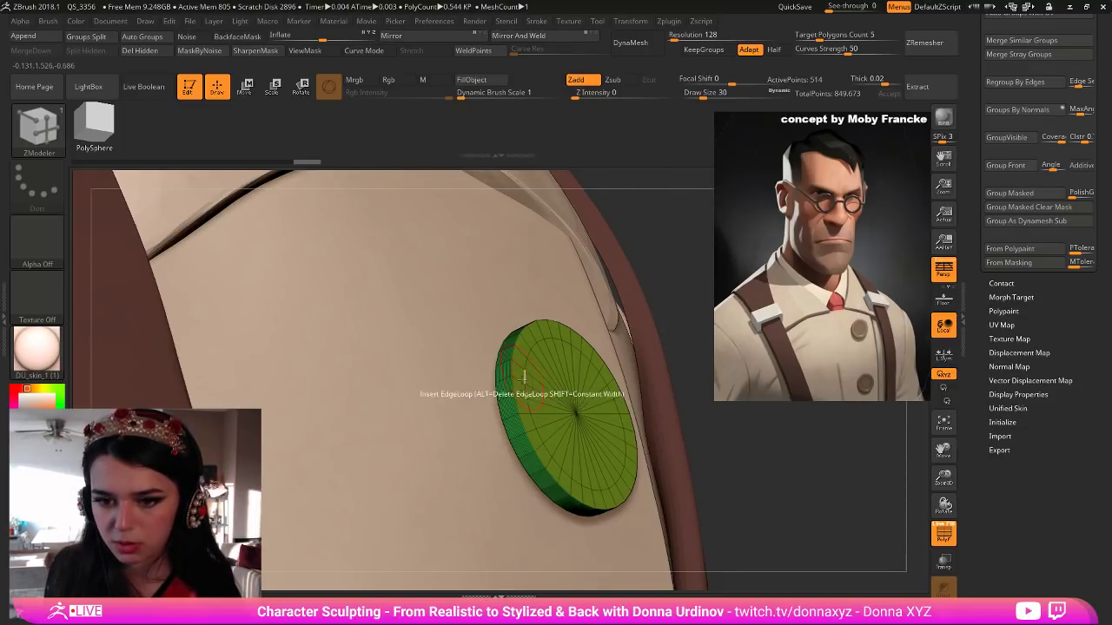
click(520, 378)
key(ctrl)
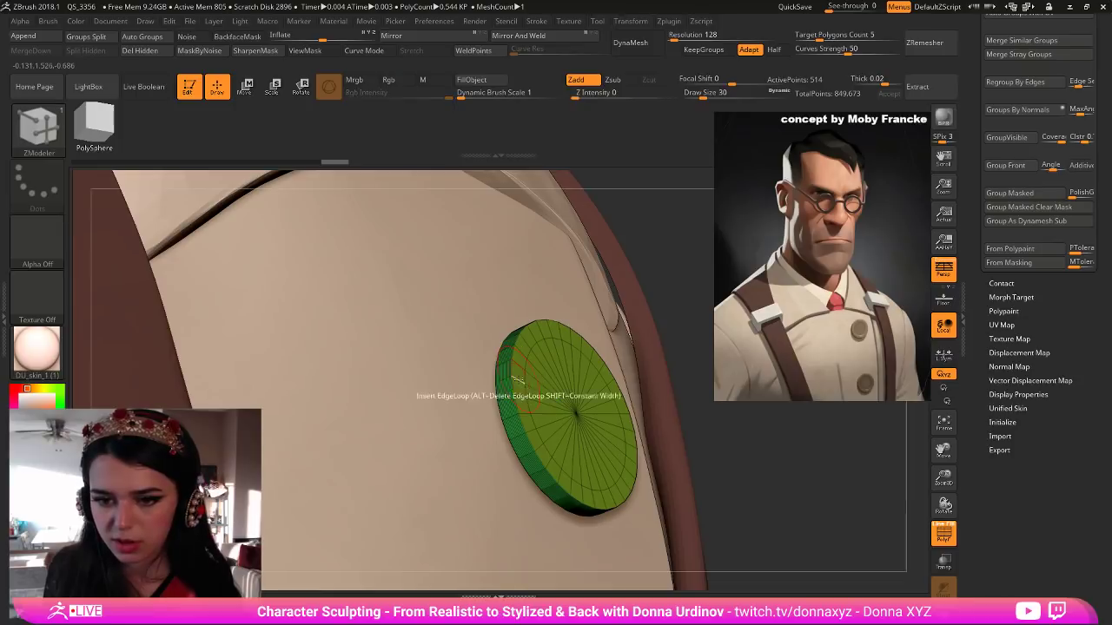
click(518, 375)
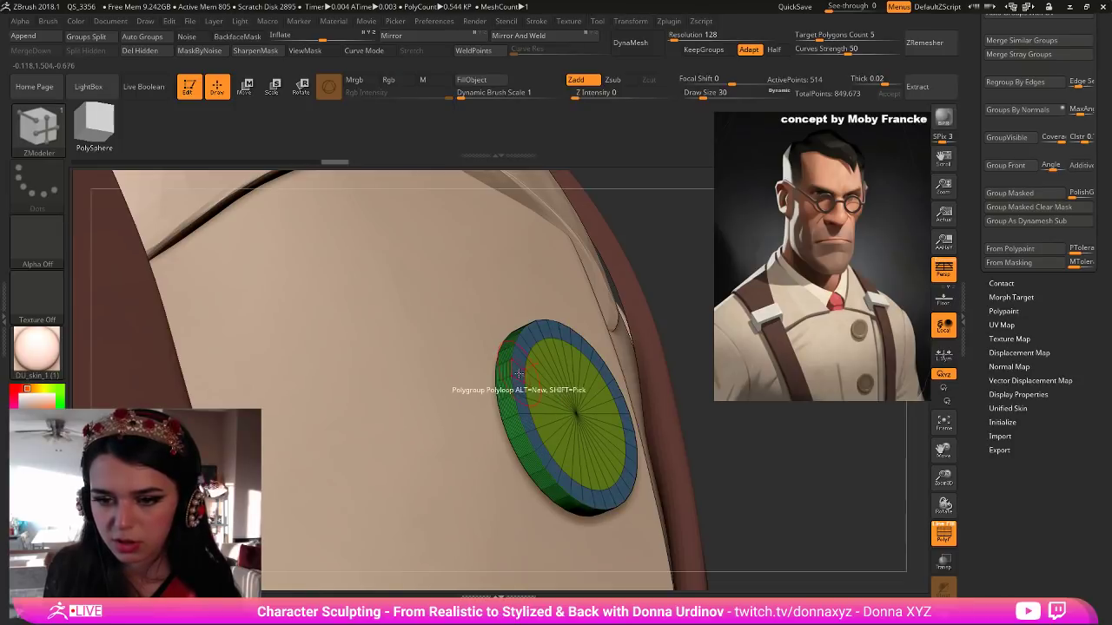
Extrude the cap's outer ring slightly outward with QMesh on a Polyloop target to form a raised button rim.
key(space)
click(579, 150)
key(space)
key(space)
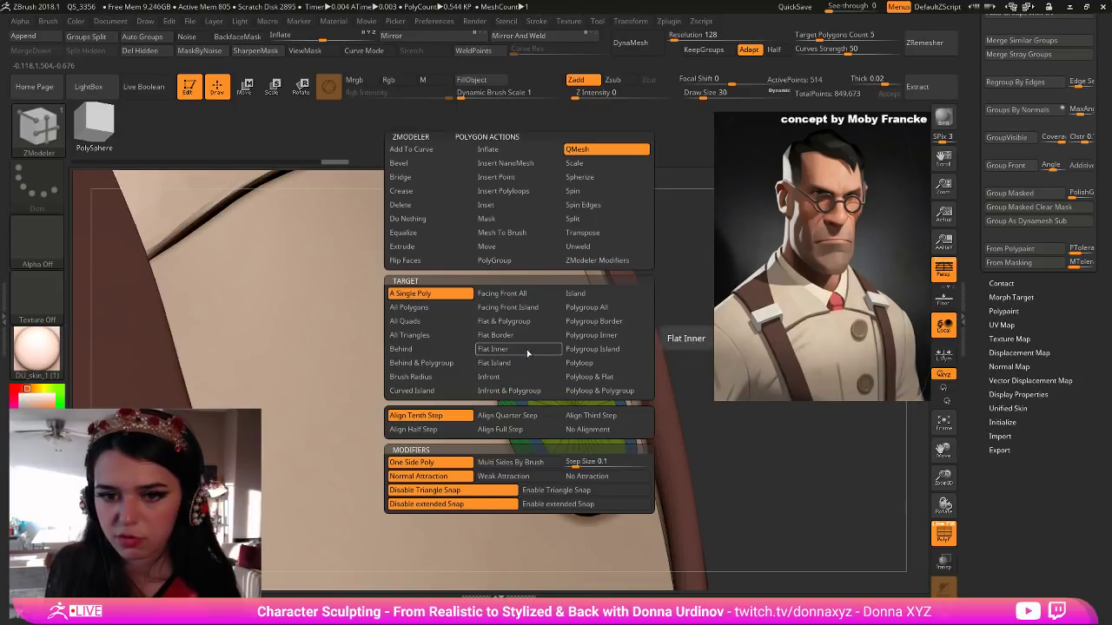
click(594, 363)
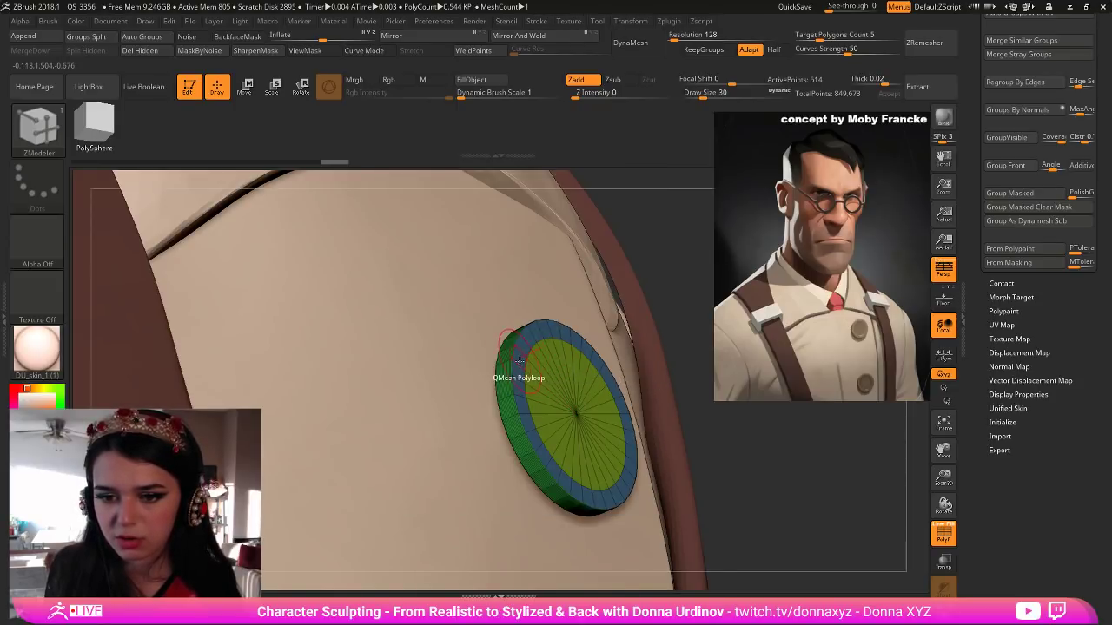
drag(519, 360, 523, 356)
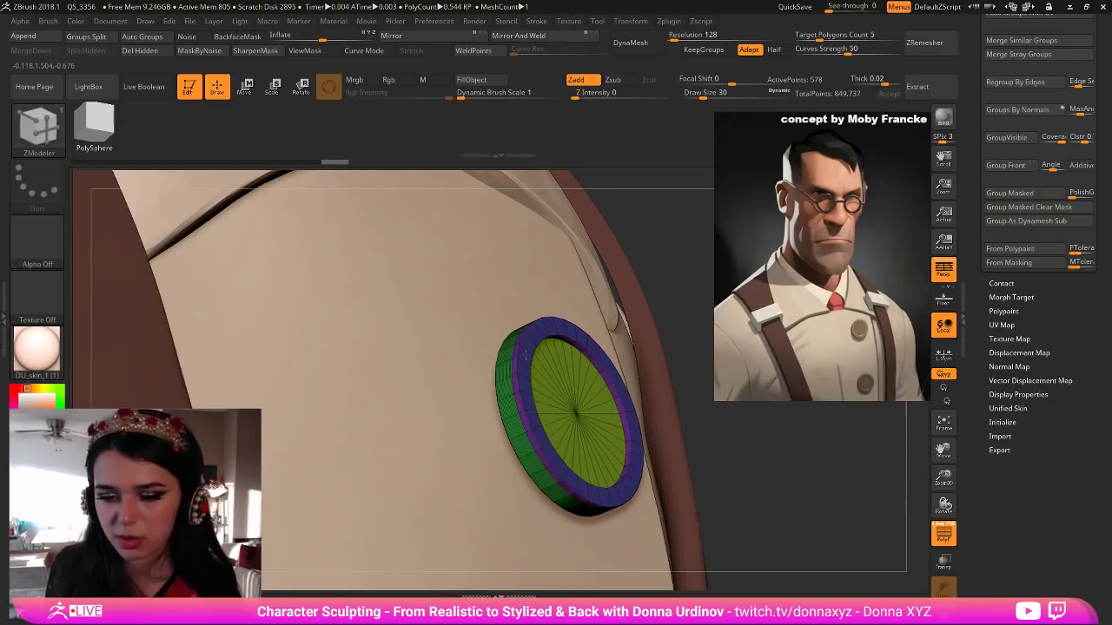
drag(704, 404, 838, 462)
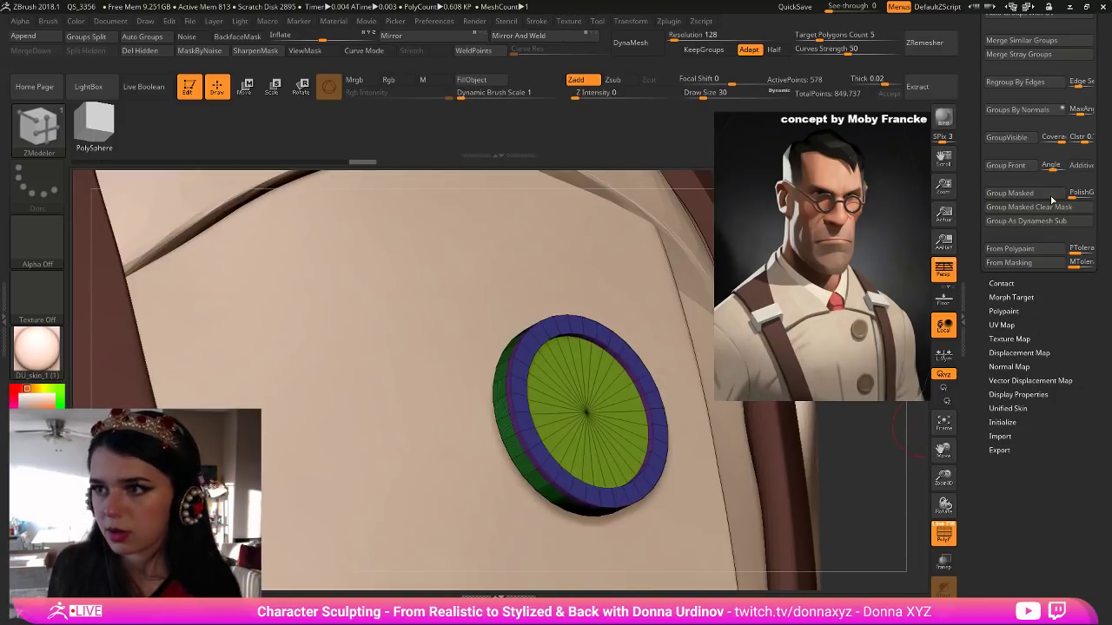
Scale the rimmed button thinner along its depth and subdivide its mesh once.
click(272, 86)
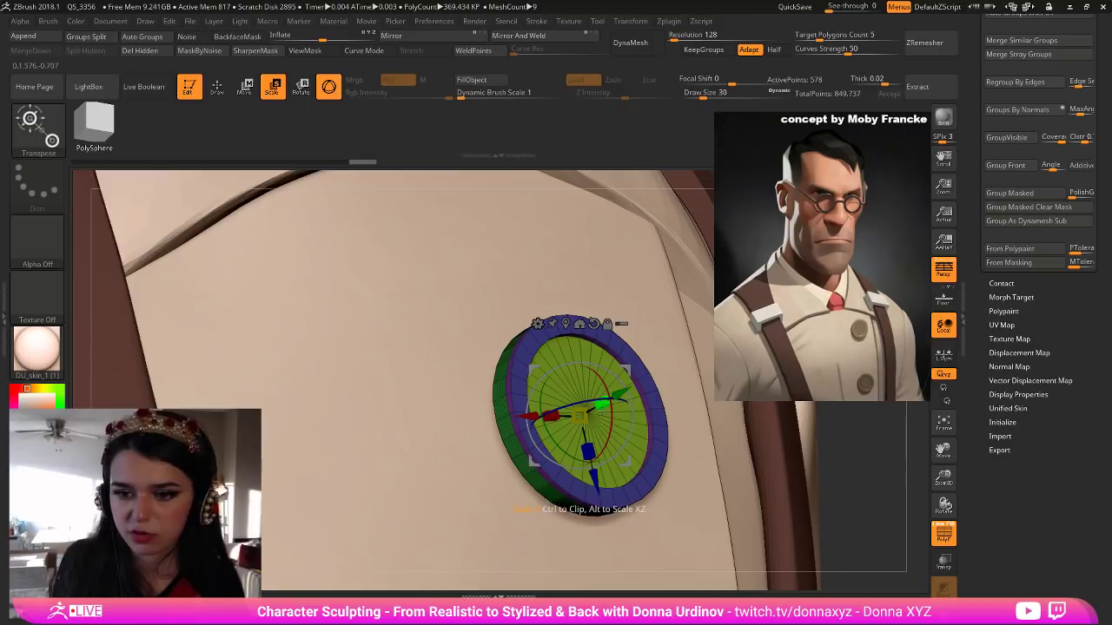
drag(598, 405, 581, 409)
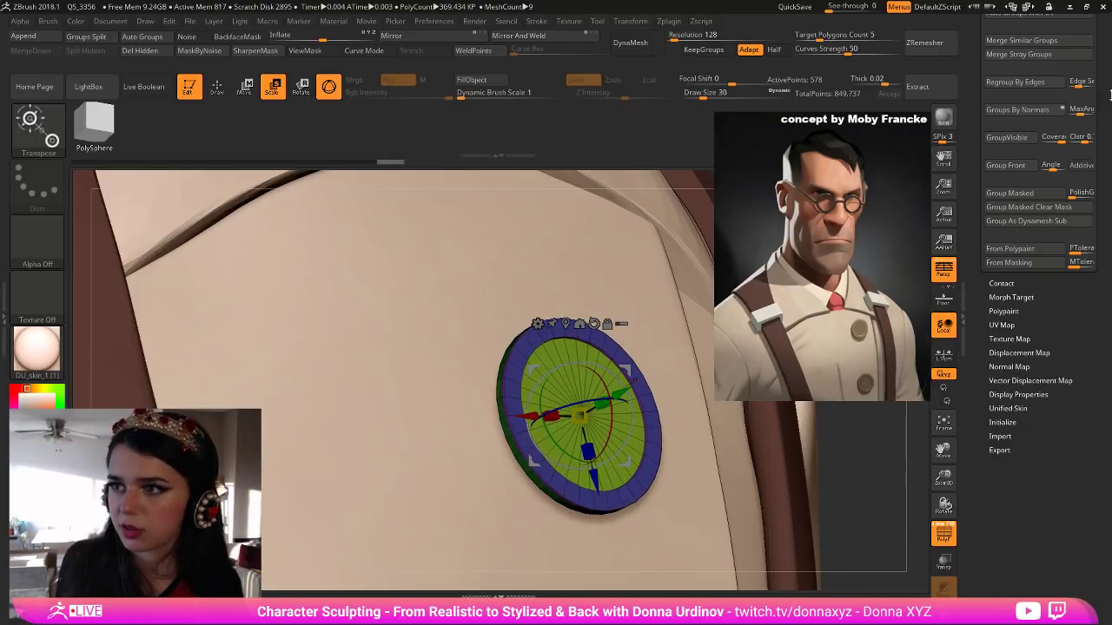
drag(1098, 104, 1086, 202)
click(1005, 260)
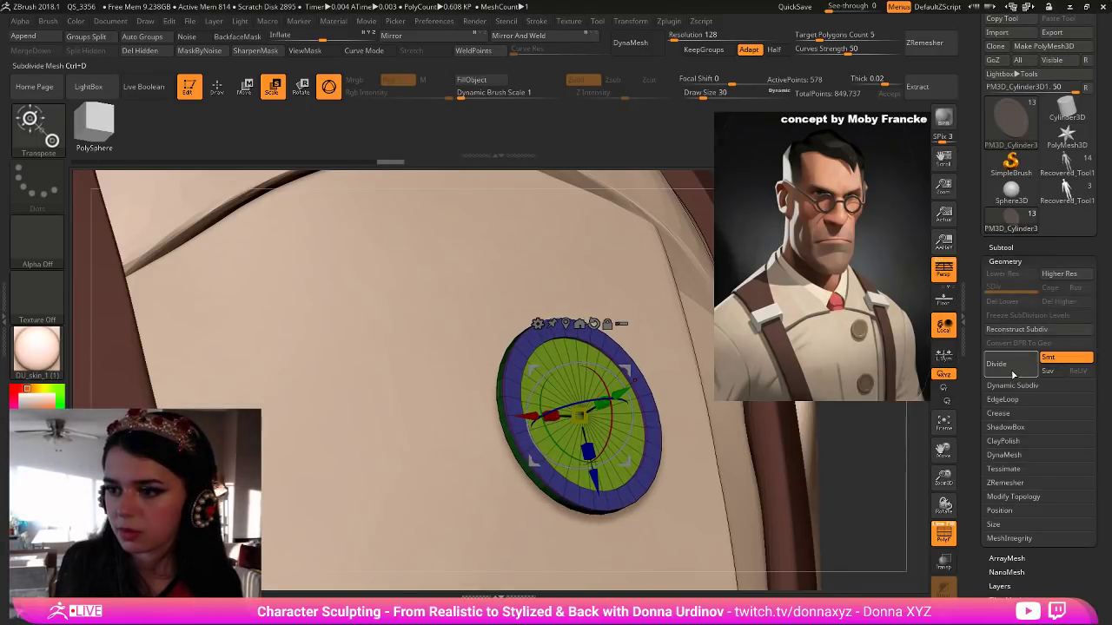
click(1009, 369)
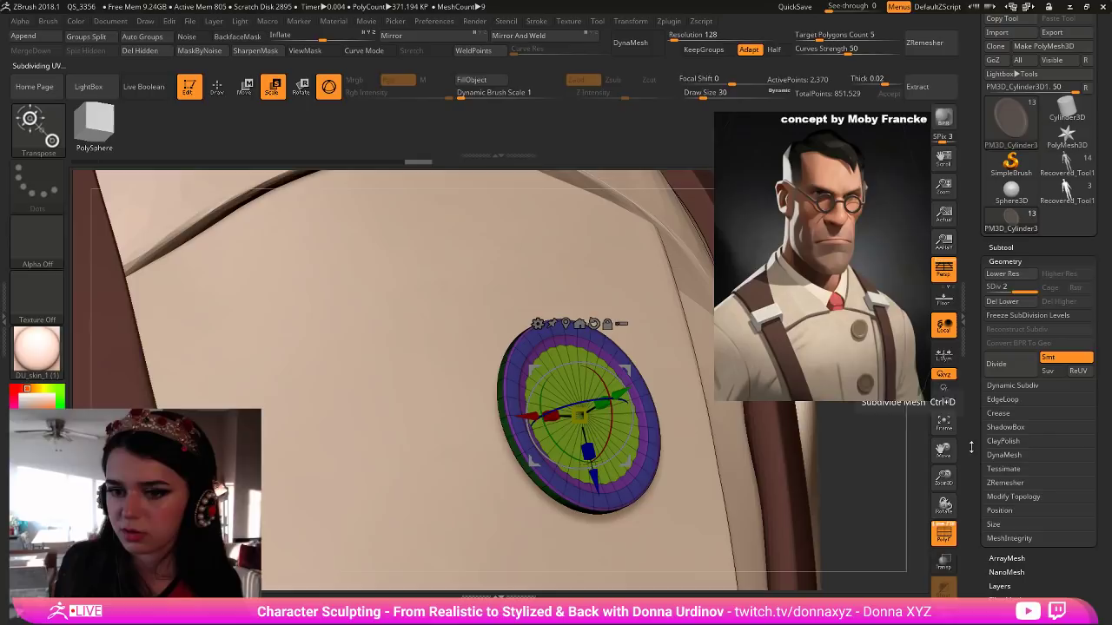
click(944, 540)
Move the button slightly up and sideways toward the coat's front seam, just below the collar.
alt+drag(855, 482, 829, 448)
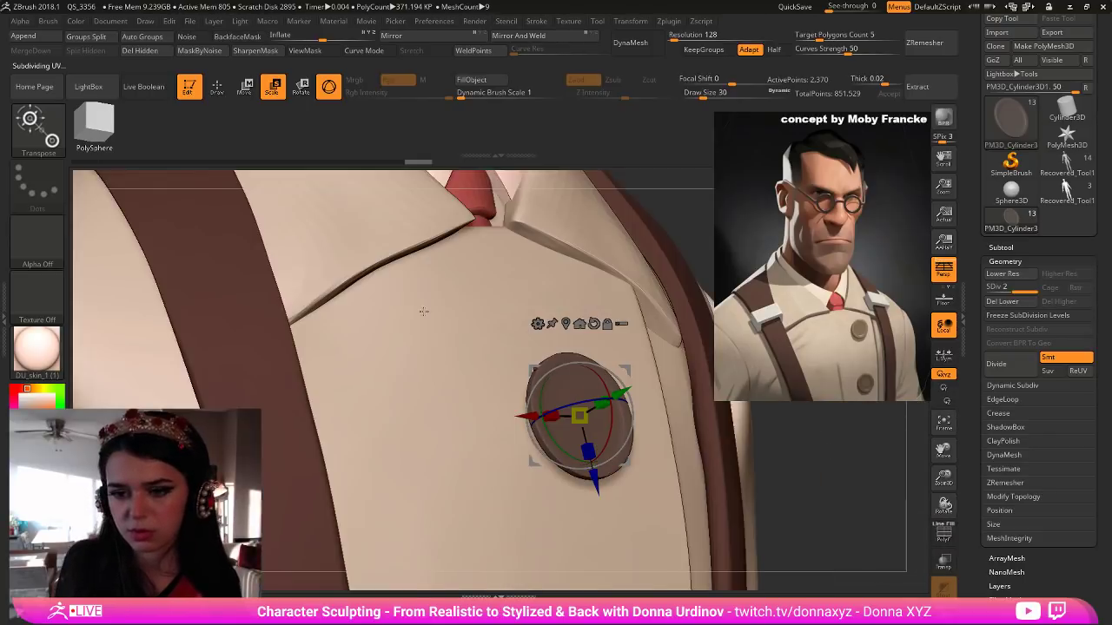
click(217, 100)
alt+drag(791, 488, 755, 462)
click(271, 86)
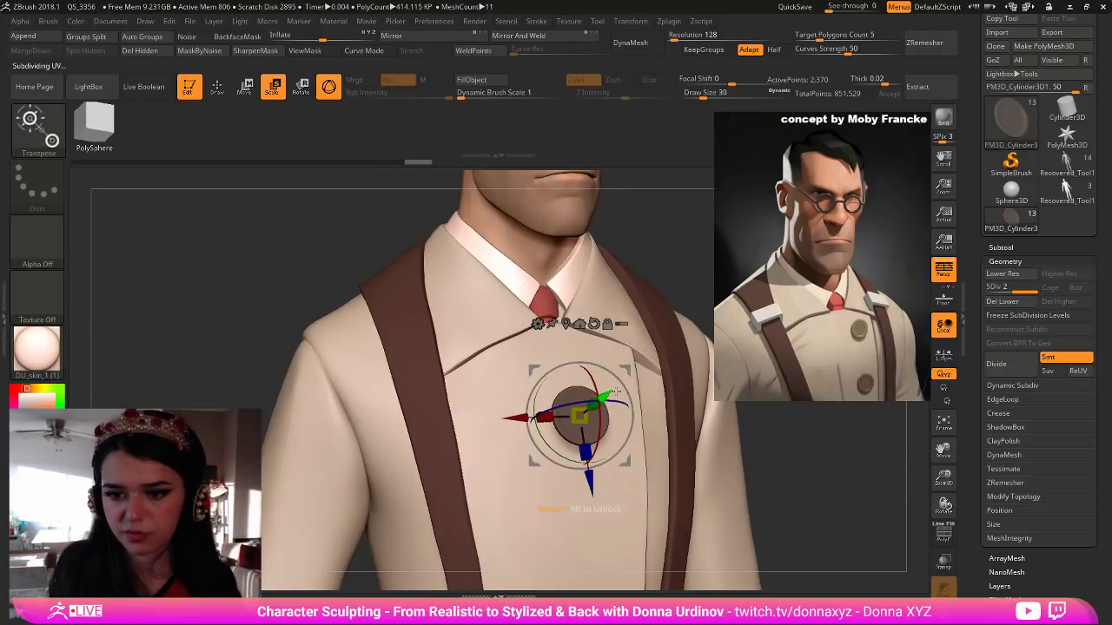
drag(589, 477, 591, 455)
drag(804, 458, 756, 459)
drag(504, 394, 555, 392)
Push the button back along its depth until it sits against the coat surface when seen from the side.
drag(264, 296, 408, 300)
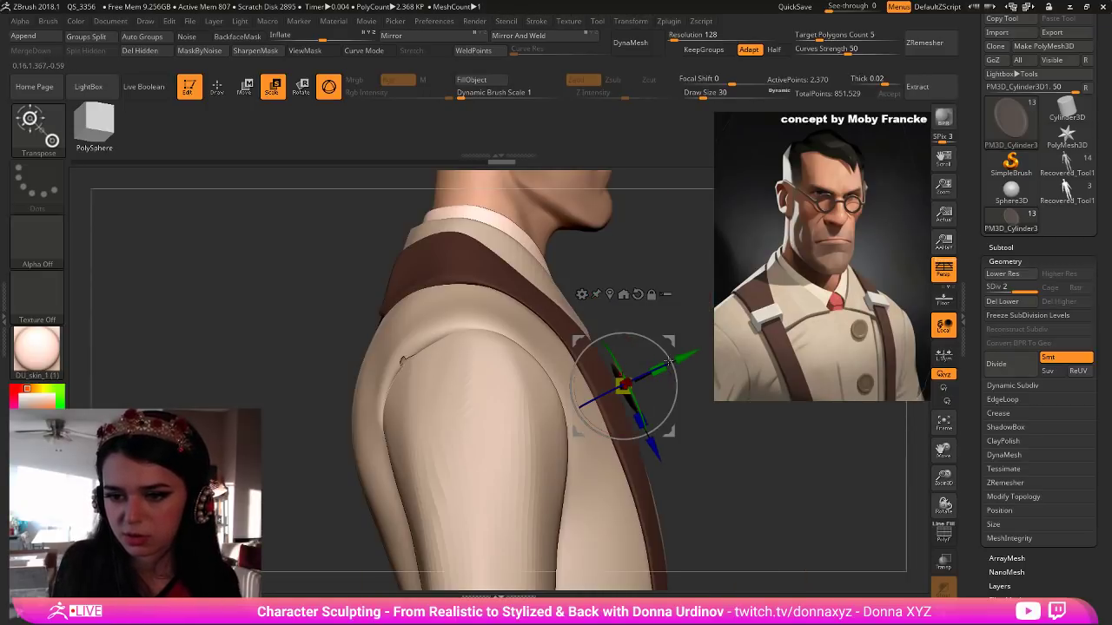
drag(693, 356, 684, 361)
drag(684, 429, 653, 427)
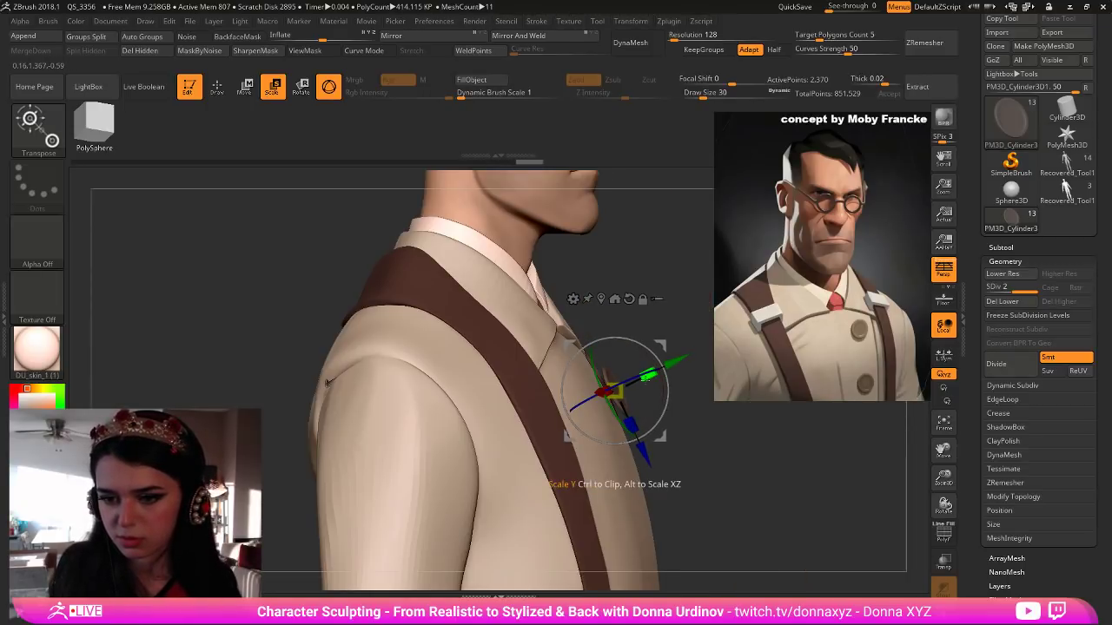
drag(675, 356, 665, 362)
drag(706, 431, 690, 432)
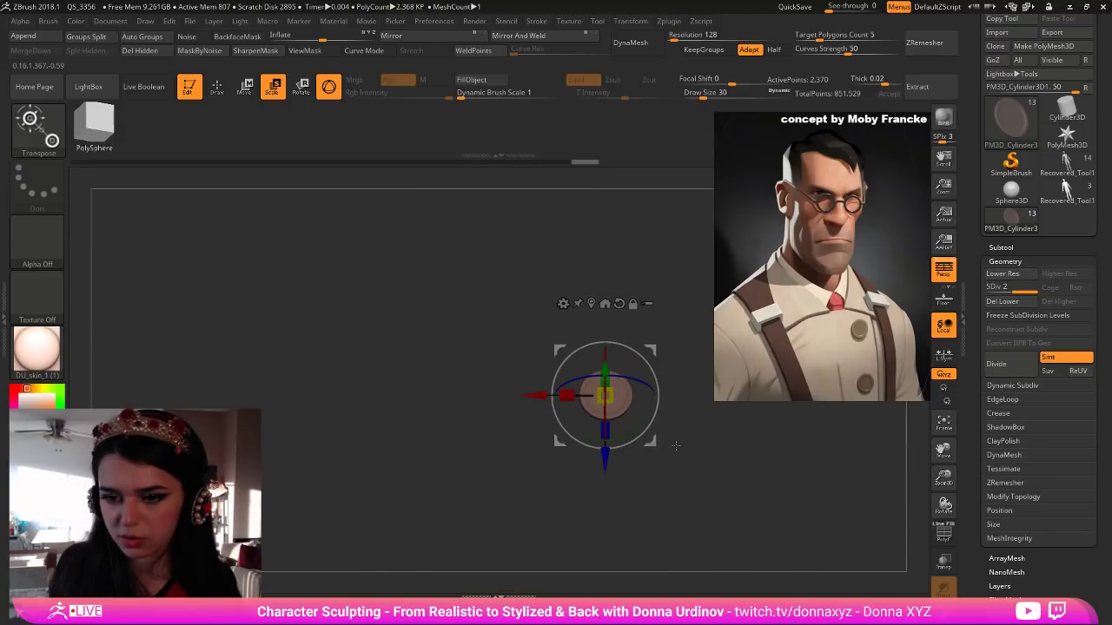
Scale the button down slightly and raise it a little closer to the collar.
ctrl+shift+click(615, 475)
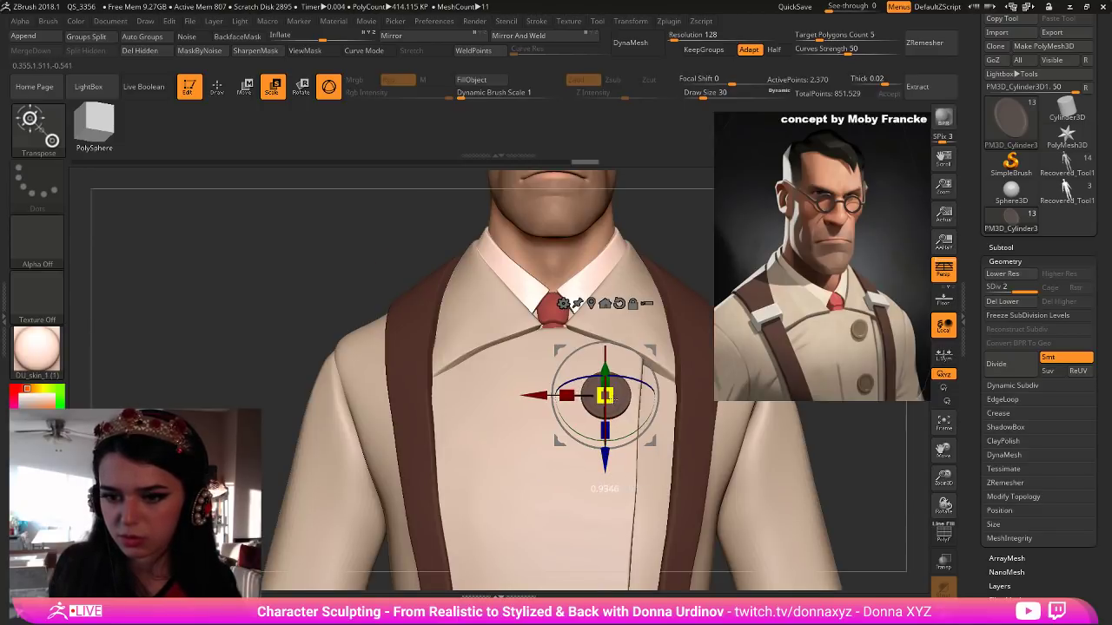
drag(611, 461, 612, 447)
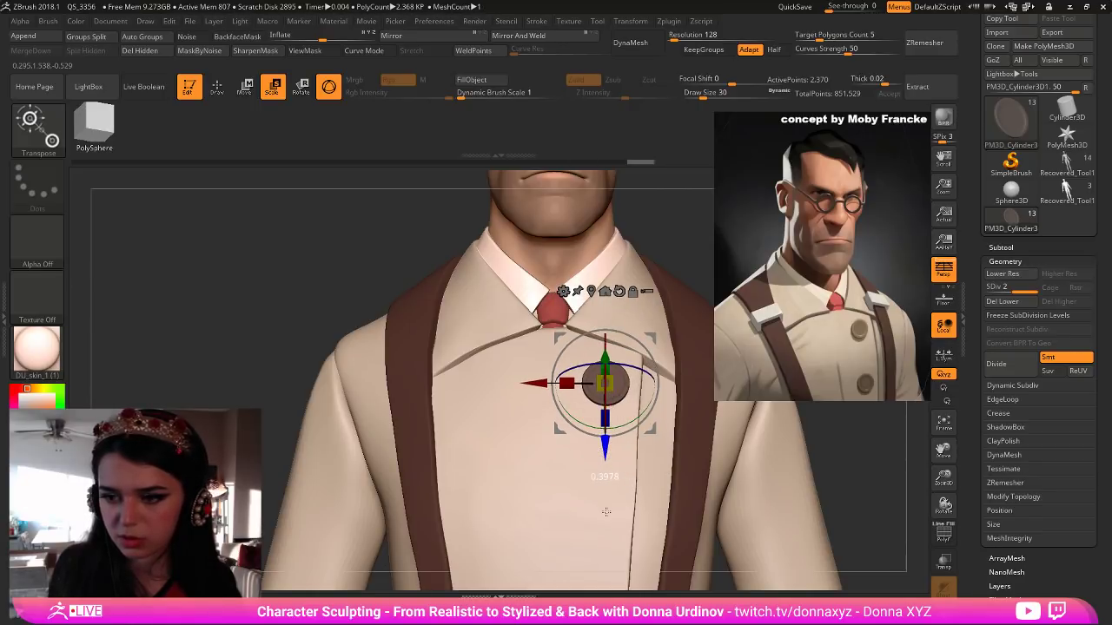
Delete the button's lower subdivision level and duplicate the button straight down the coat front.
ctrl+drag(606, 512, 606, 512)
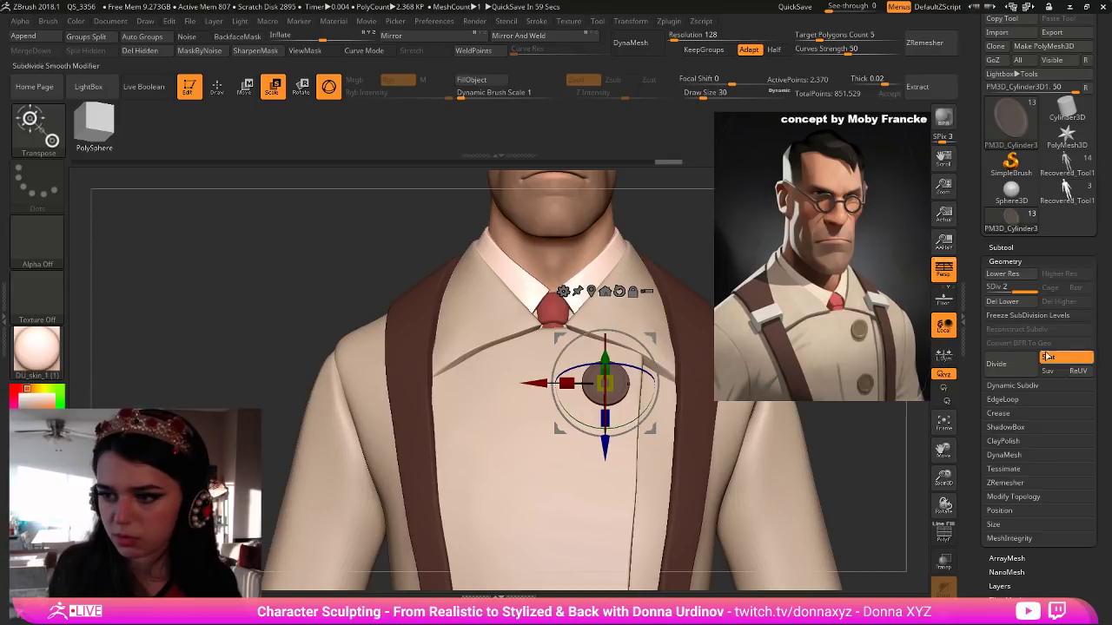
click(1002, 301)
ctrl+drag(603, 447, 598, 509)
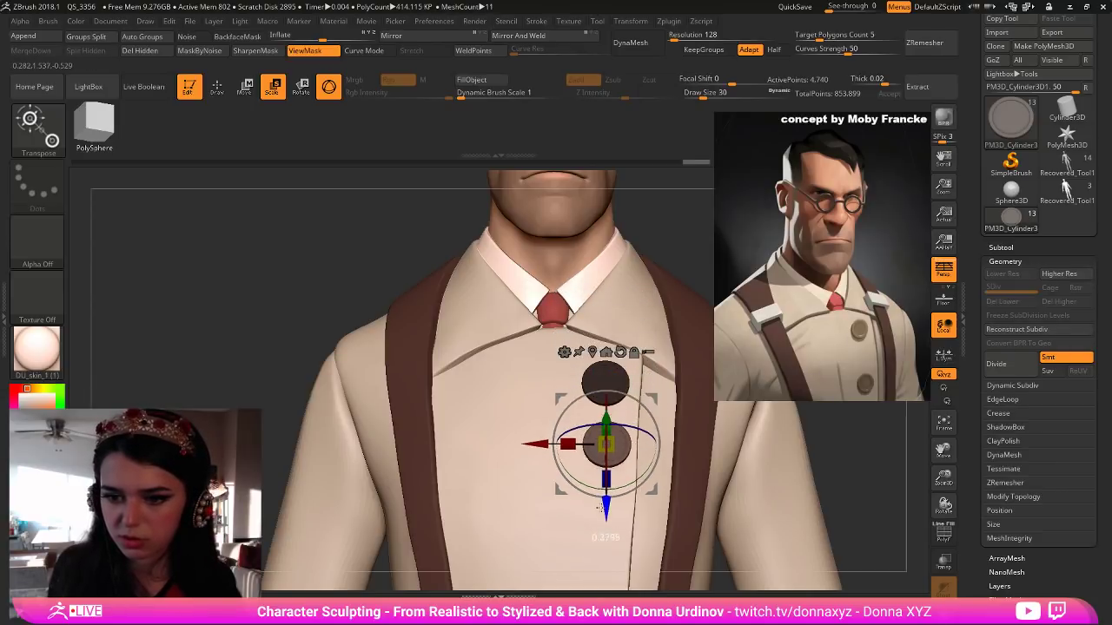
Adjust the duplicated button so it sits against the coat surface below the first one.
drag(853, 457, 916, 462)
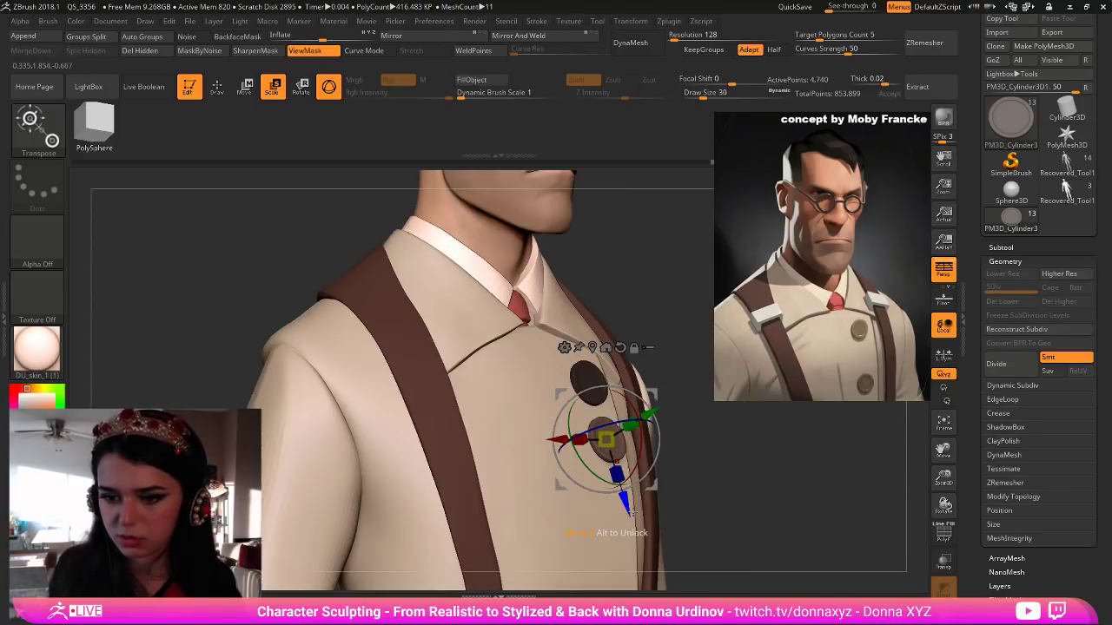
drag(737, 474, 785, 474)
drag(695, 466, 663, 490)
drag(761, 503, 839, 520)
right_drag(814, 489, 835, 498)
Shift the concept reference image farther from the bust, return to draw mode and choose the Polish brush.
drag(856, 359, 887, 358)
key(q)
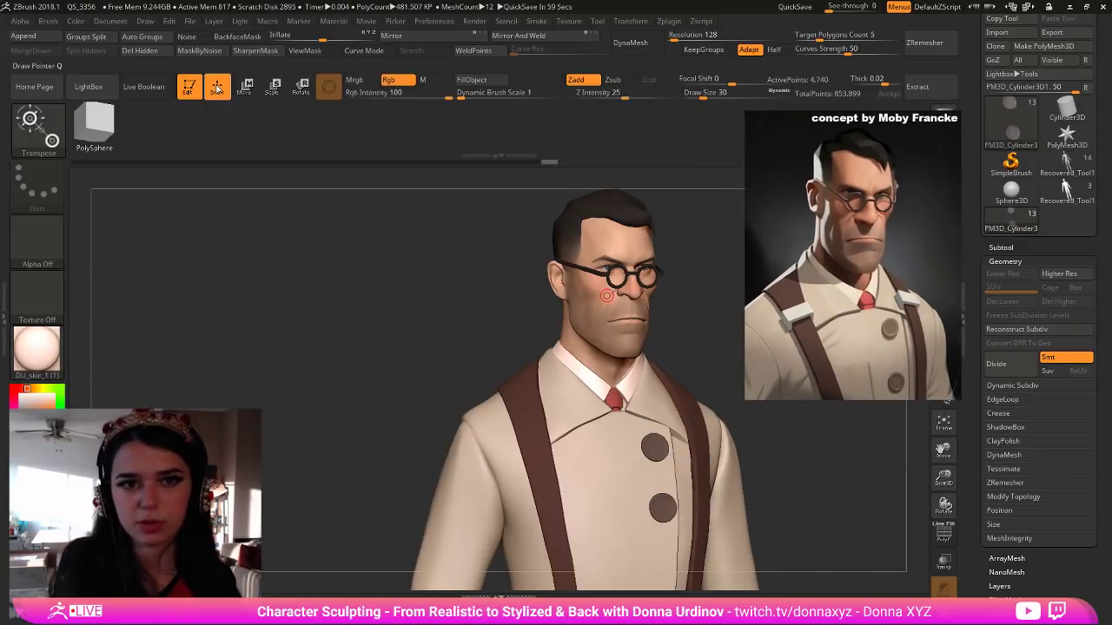
click(38, 126)
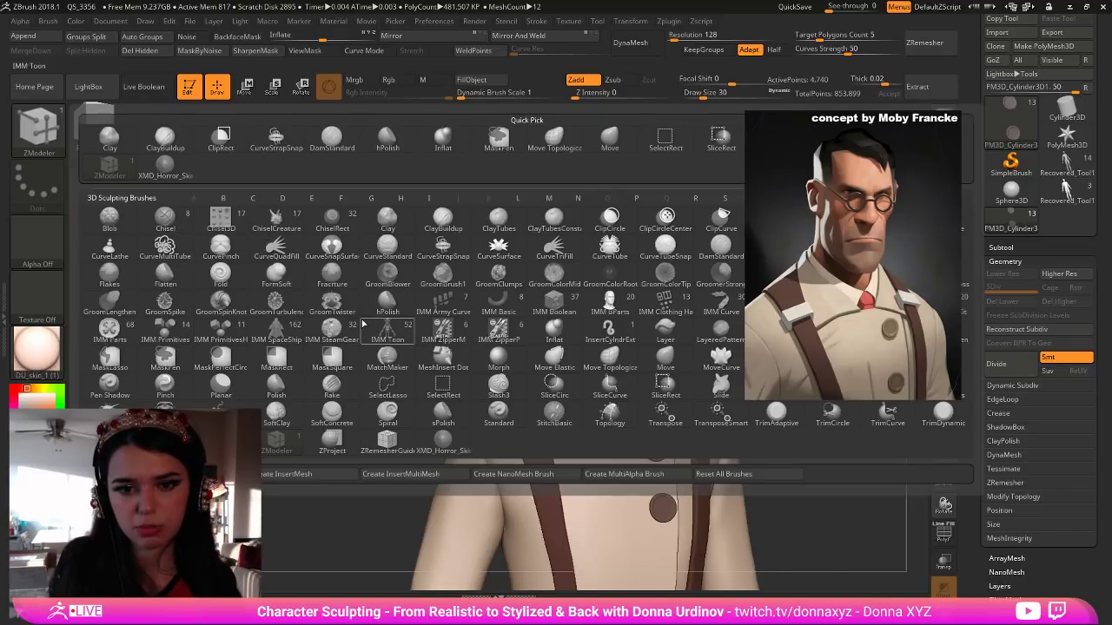
click(276, 388)
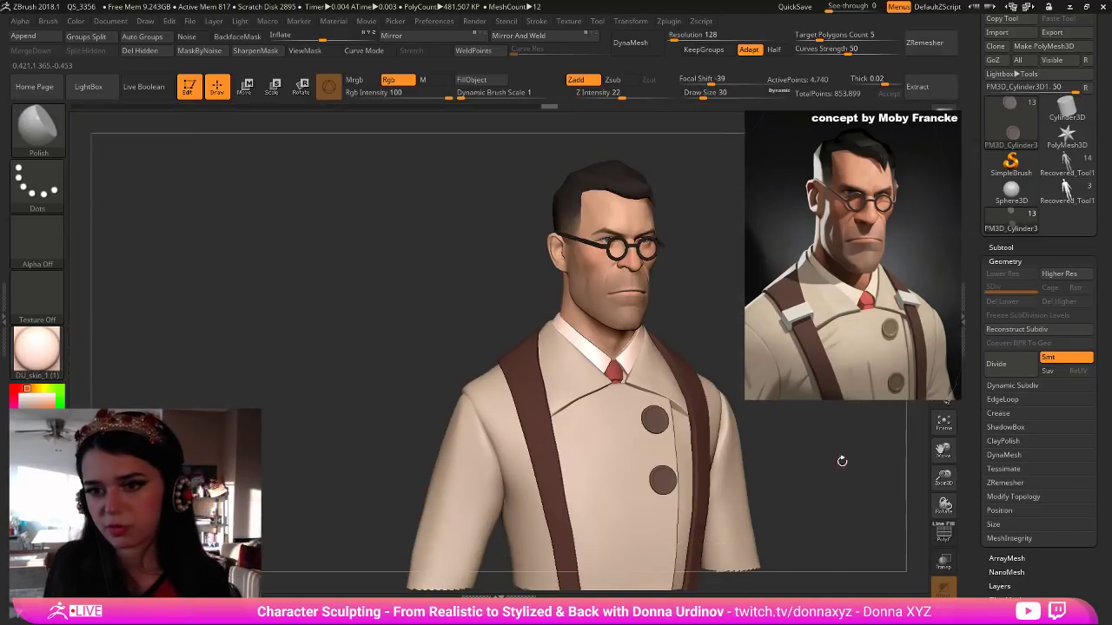
Compare the bust and its two coat buttons with the reference from a matching three-quarter view.
drag(818, 461, 820, 500)
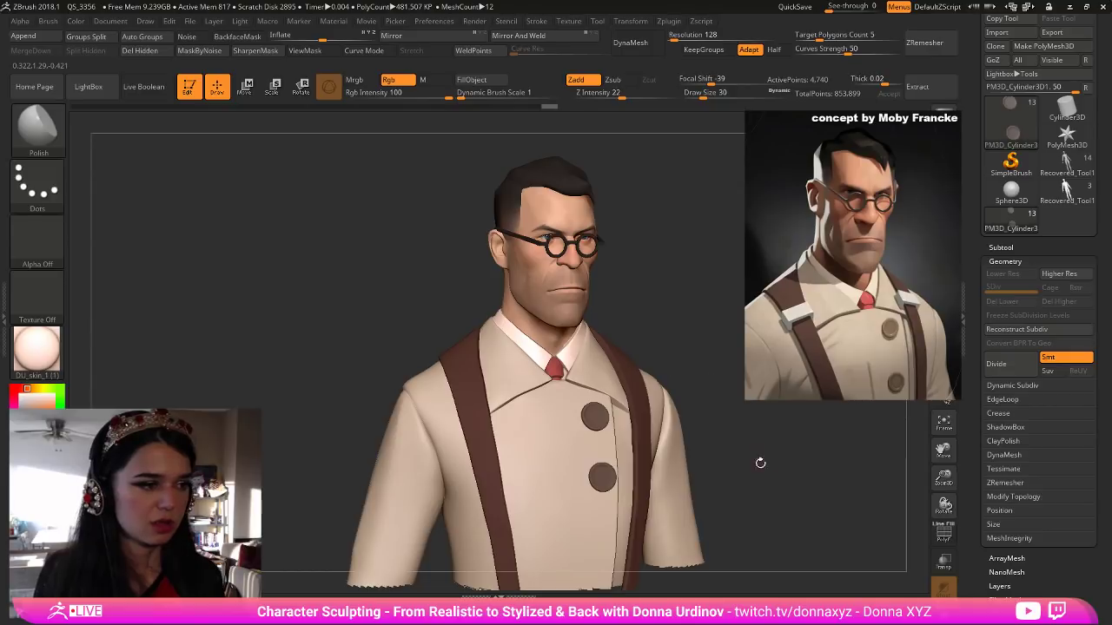
mouse_move(767, 478)
alt+mouse_down()
mouse_move(762, 487)
mouse_move(765, 469)
alt+mouse_up()
alt+drag(767, 464, 784, 489)
mouse_move(779, 490)
mouse_down()
mouse_move(794, 487)
mouse_move(797, 516)
mouse_up()
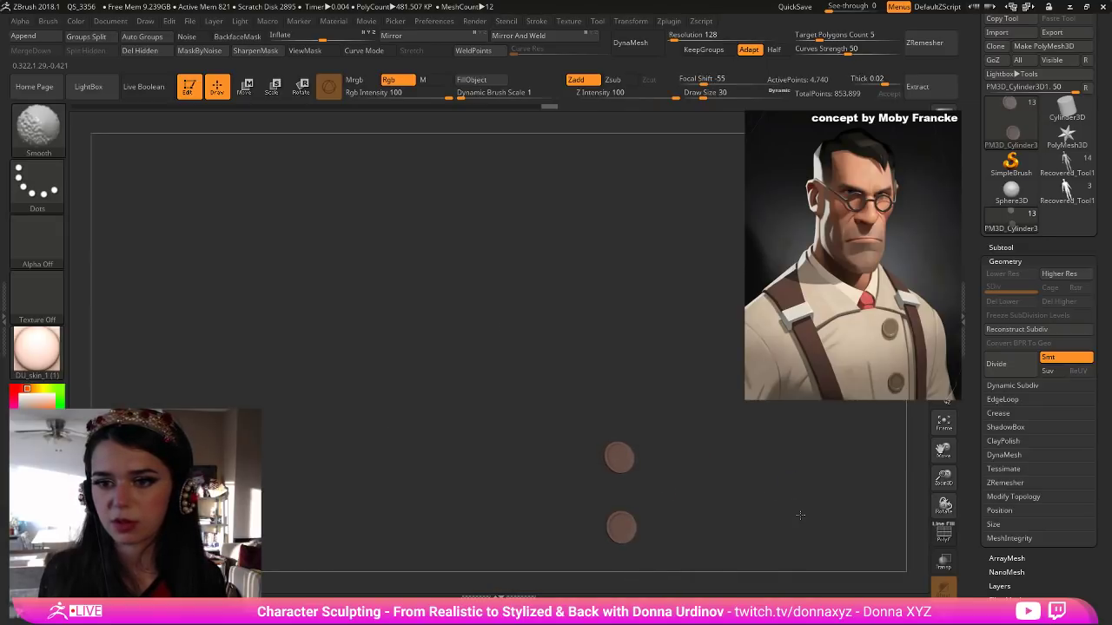
ctrl+shift+click(800, 535)
ctrl+shift+click(801, 538)
ctrl+shift+click(806, 513)
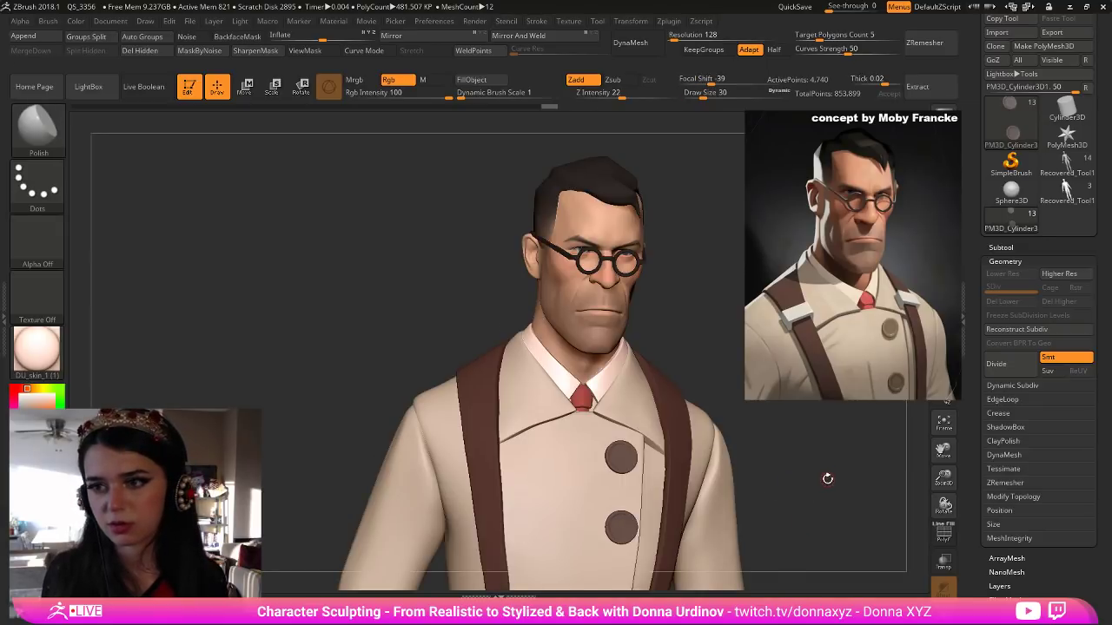
Isolate the two coat buttons for a brief check and bring the rest of the bust back into view.
ctrl+shift+click(824, 491)
ctrl+shift+click(820, 500)
ctrl+shift+click(822, 491)
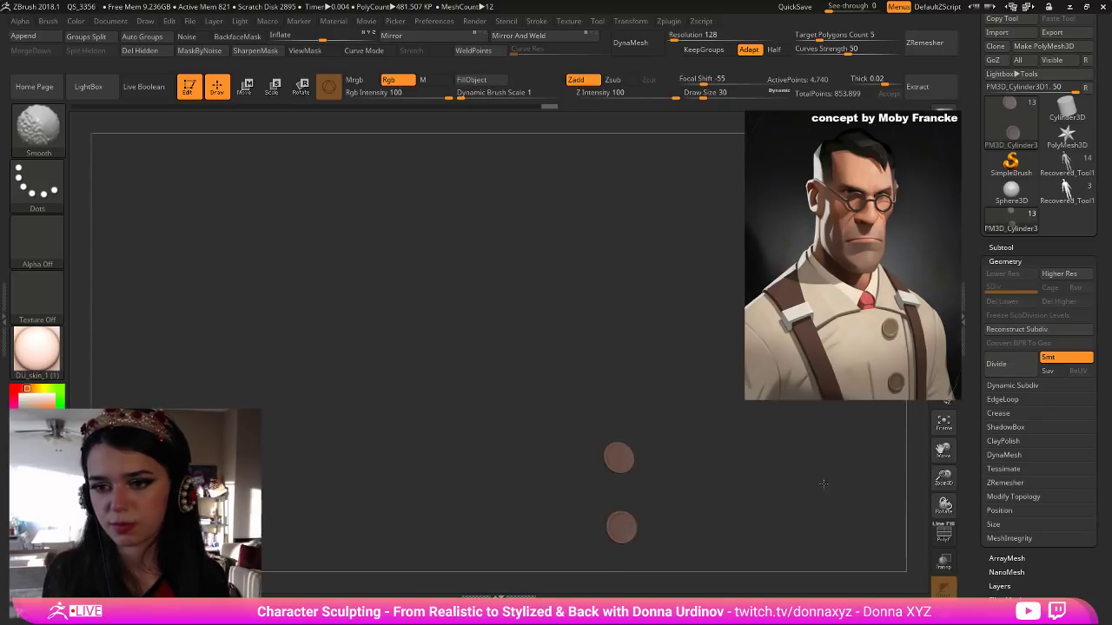
ctrl+shift+click(820, 492)
Smooth the outer side of the coat sleeve with the hPolish brush, enlarging the brush to a draw size of 122.
alt+click(413, 504)
key(b)
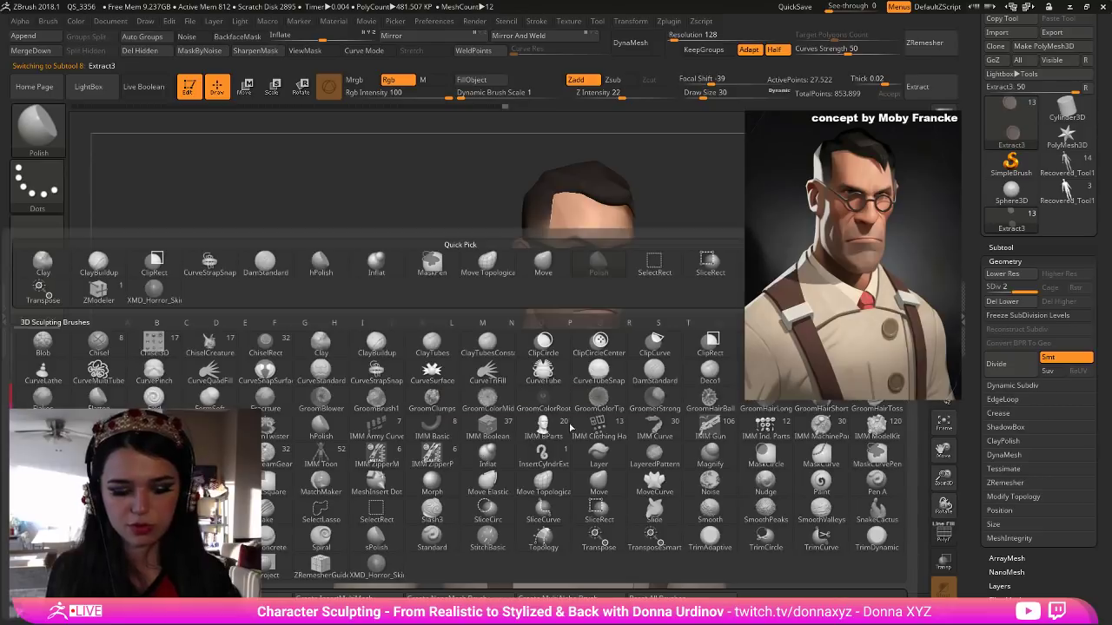
key(h)
key(p)
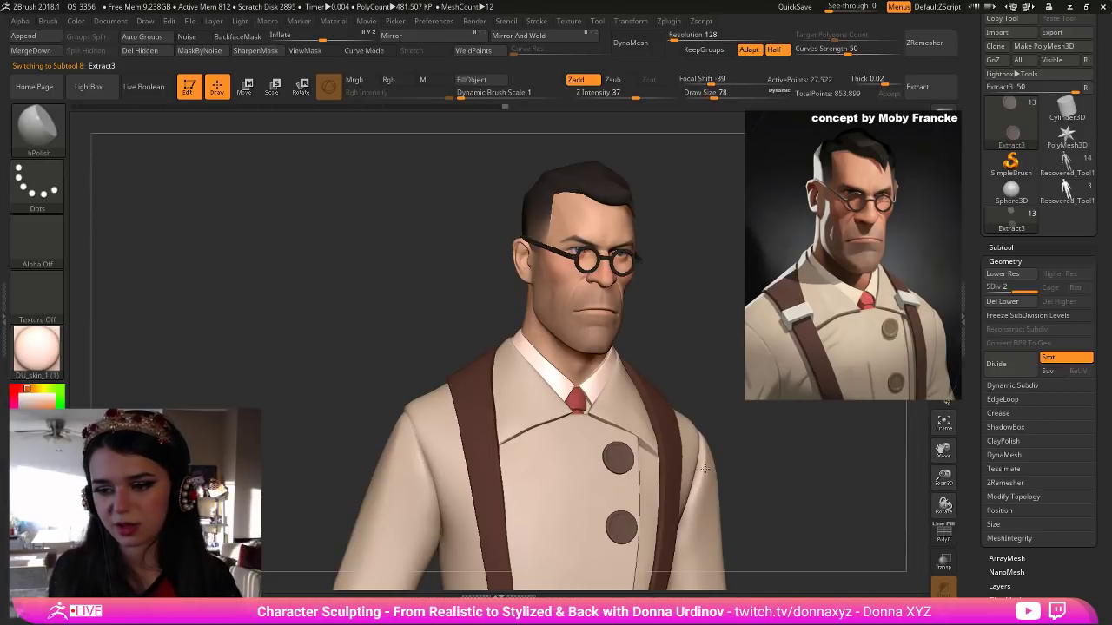
drag(707, 488, 711, 479)
key(bracketright)
key(bracketright)
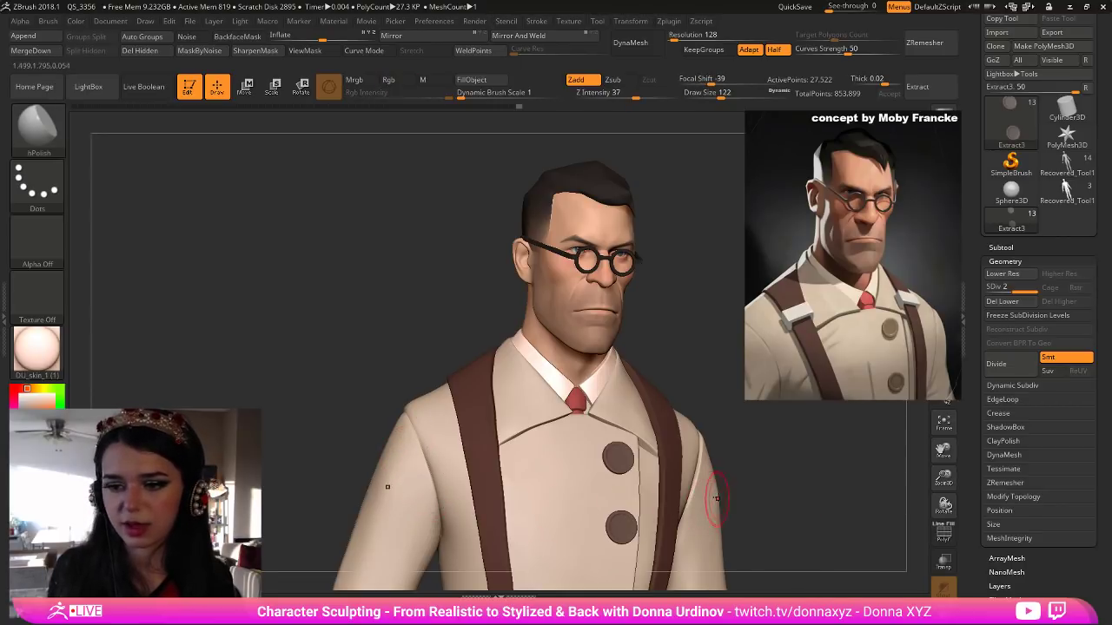
Shift the concept reference image closer to the bust and turn the bust to a matching three-quarter view.
mouse_move(811, 491)
mouse_down()
mouse_move(820, 485)
mouse_move(822, 501)
mouse_up()
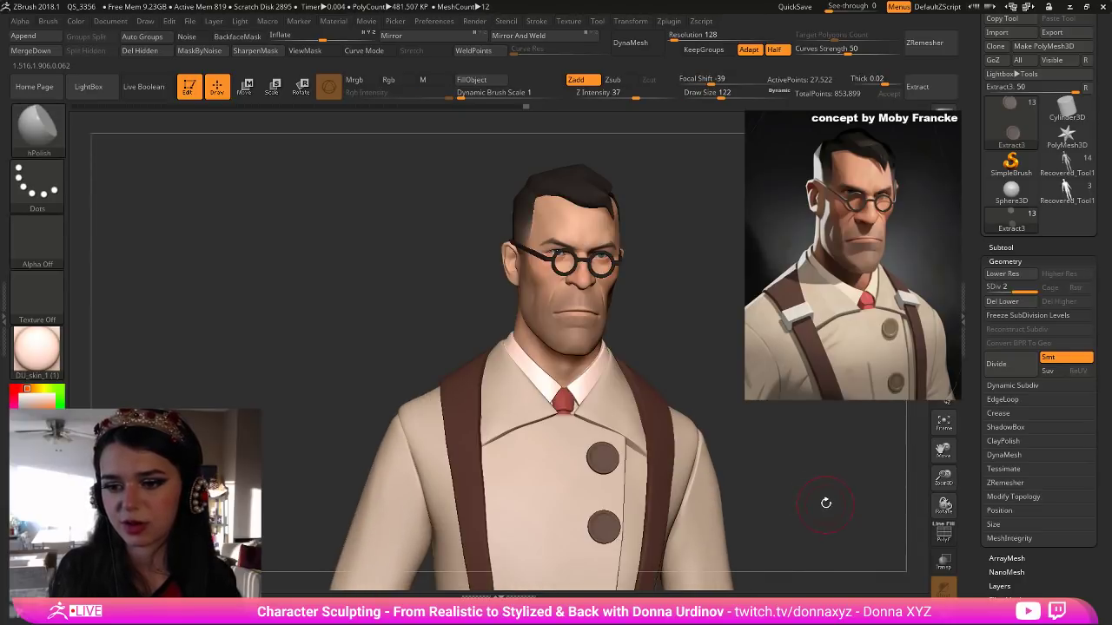
drag(917, 295, 877, 298)
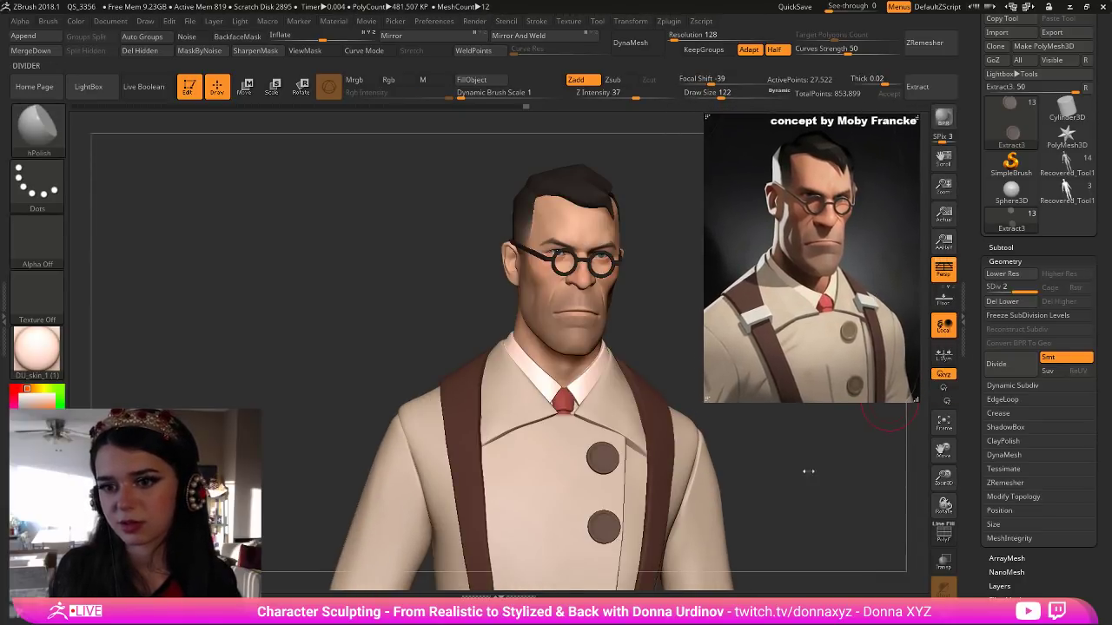
drag(809, 492, 831, 518)
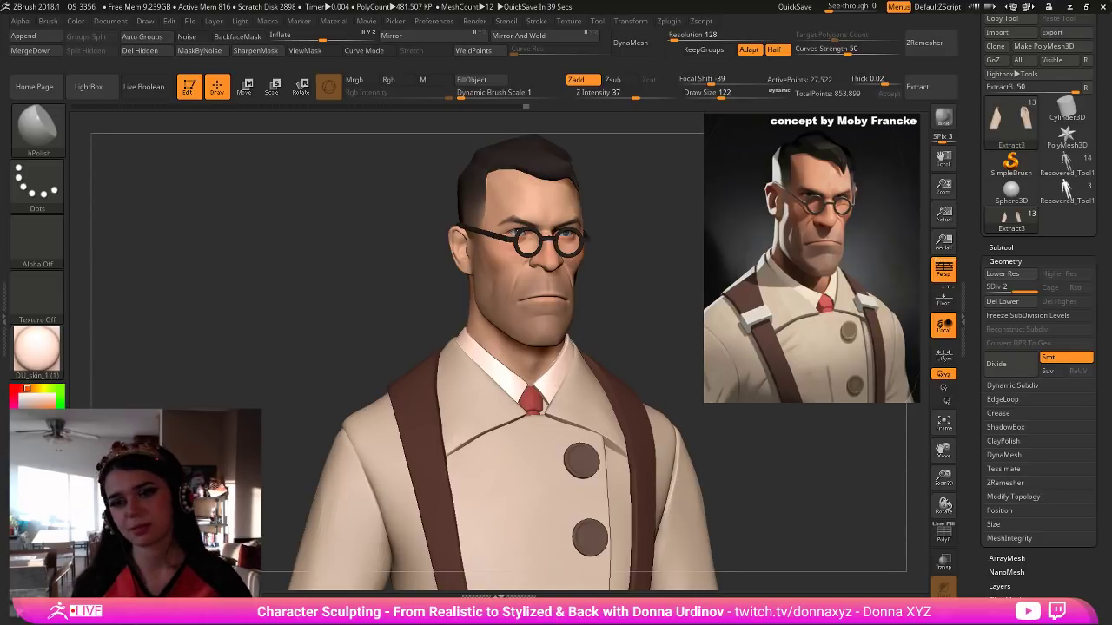
Examine the head's wireframe at subdivision level 1, then hide the wireframe and return the head to level 3.
alt+click(563, 366)
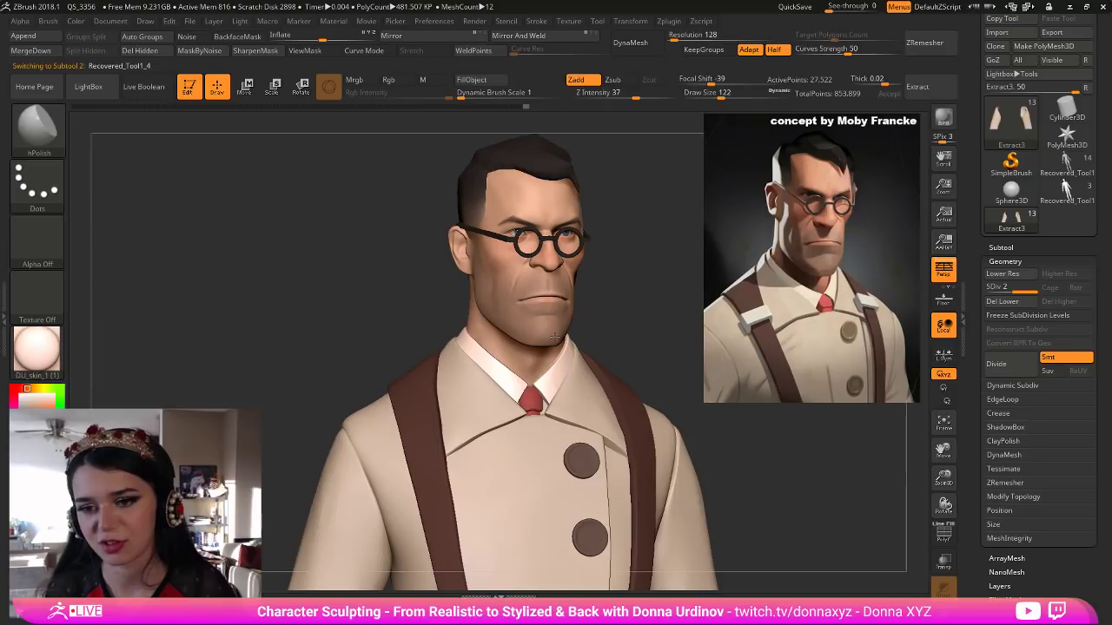
click(944, 536)
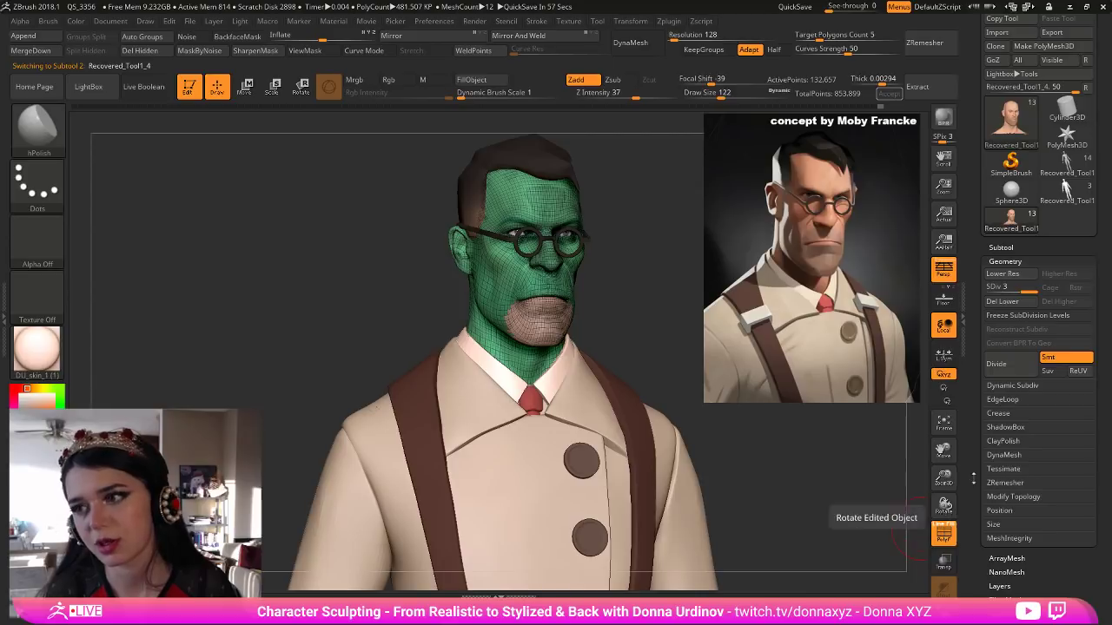
click(987, 287)
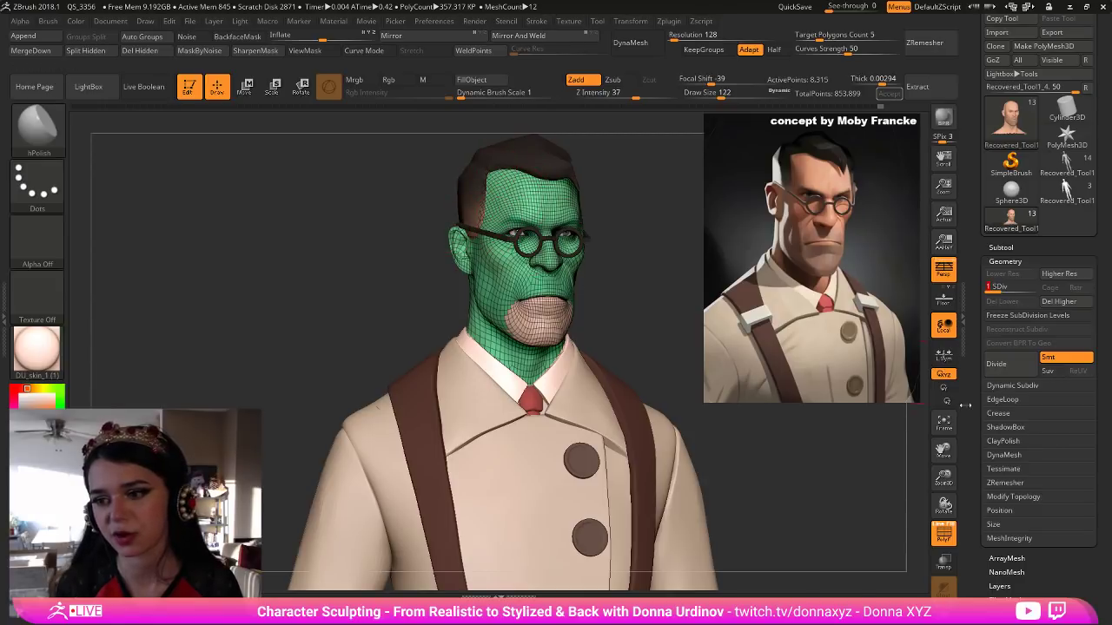
click(944, 535)
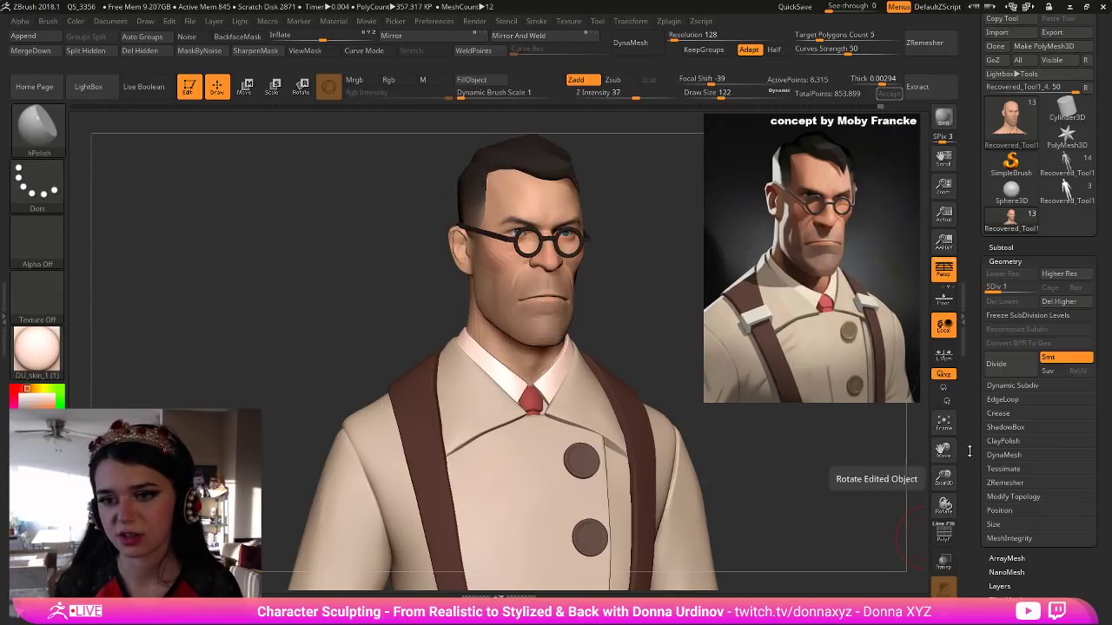
click(1033, 287)
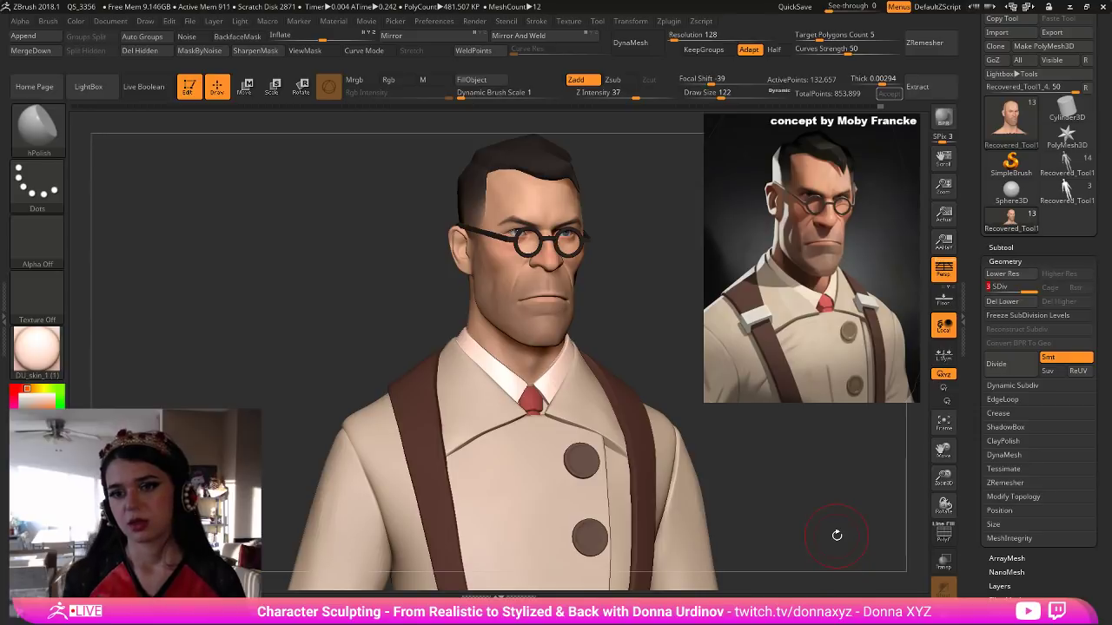